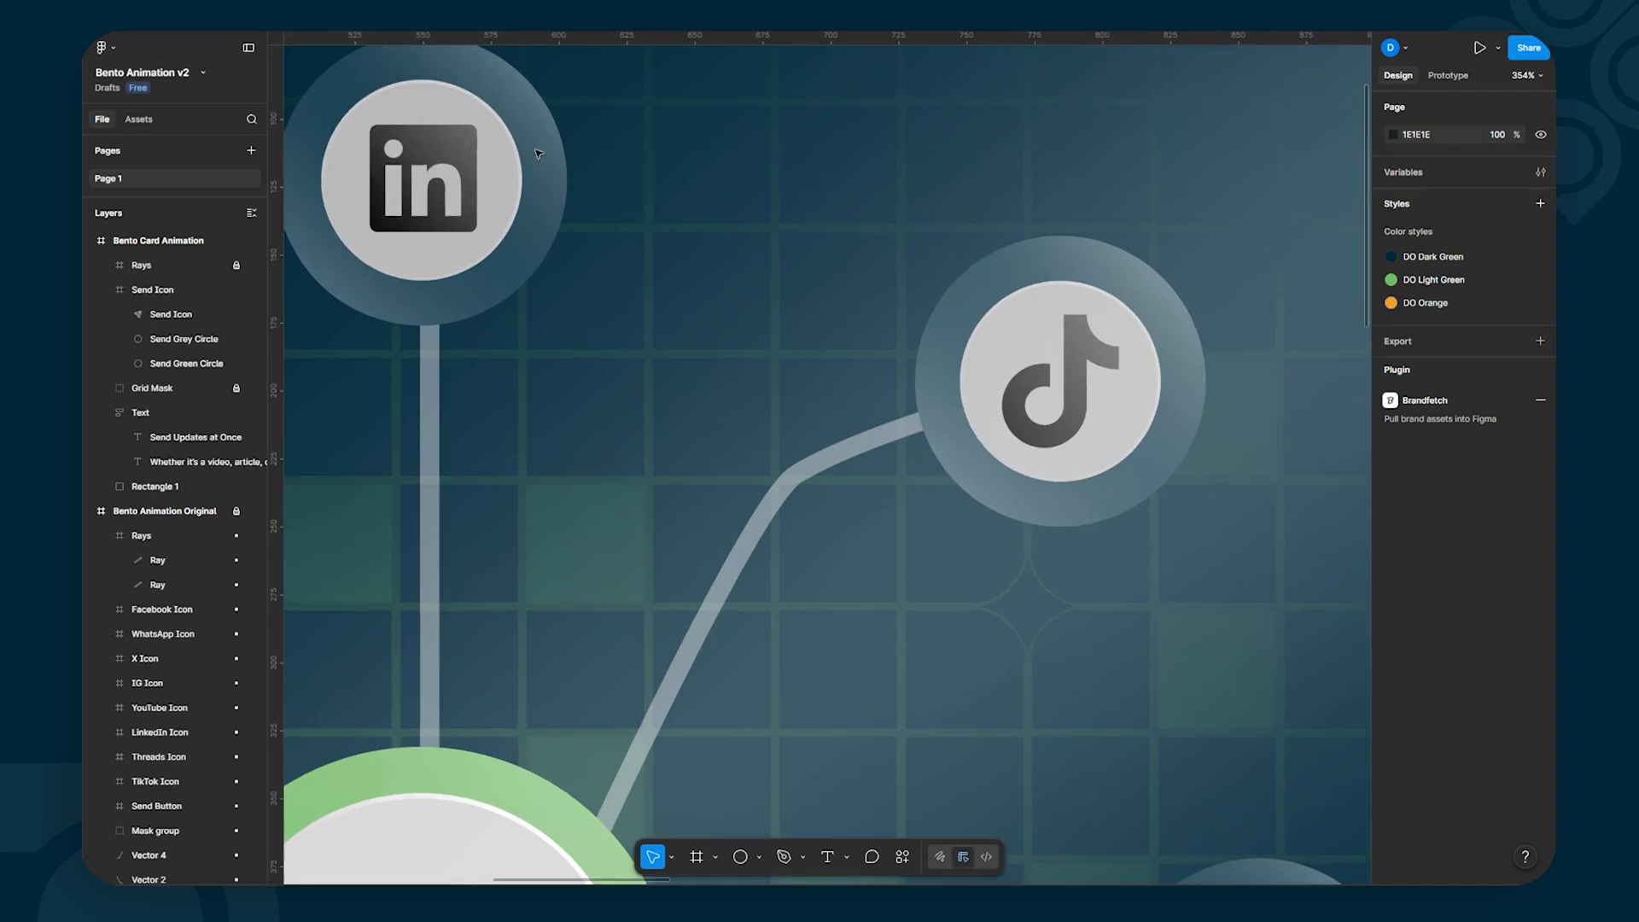
scroll(773, 469, "down", 3)
left_click_drag(1281, 529, 774, 468)
scroll(773, 468, "up", 3)
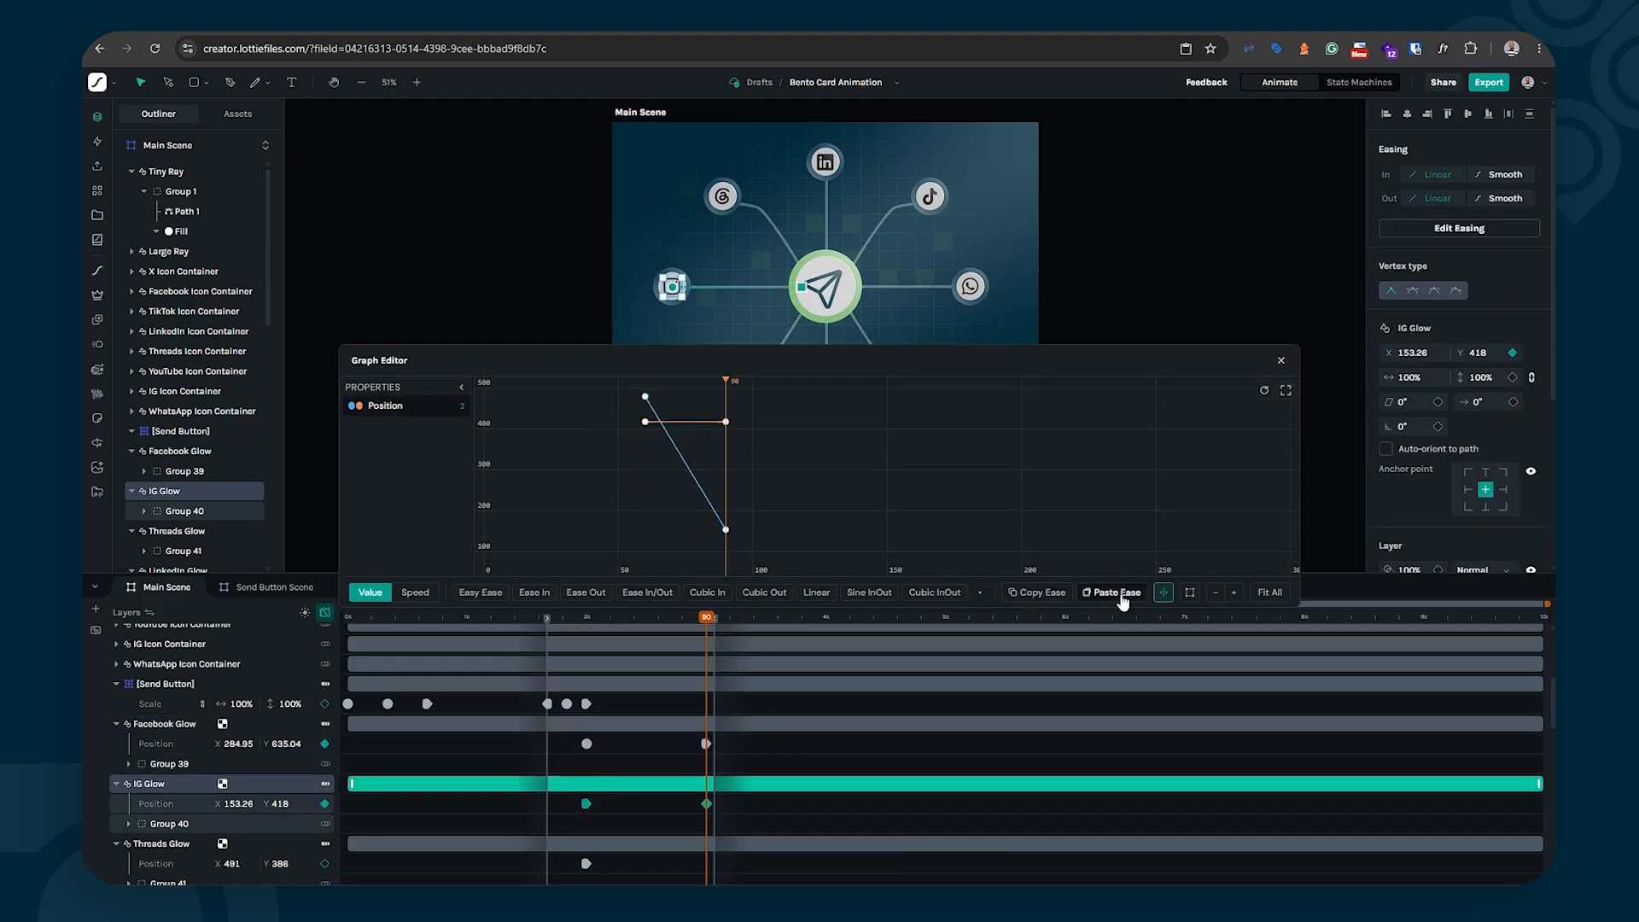
Step: Paste the copied easing onto the IG Glow layer's position keyframes
left_click(1121, 596)
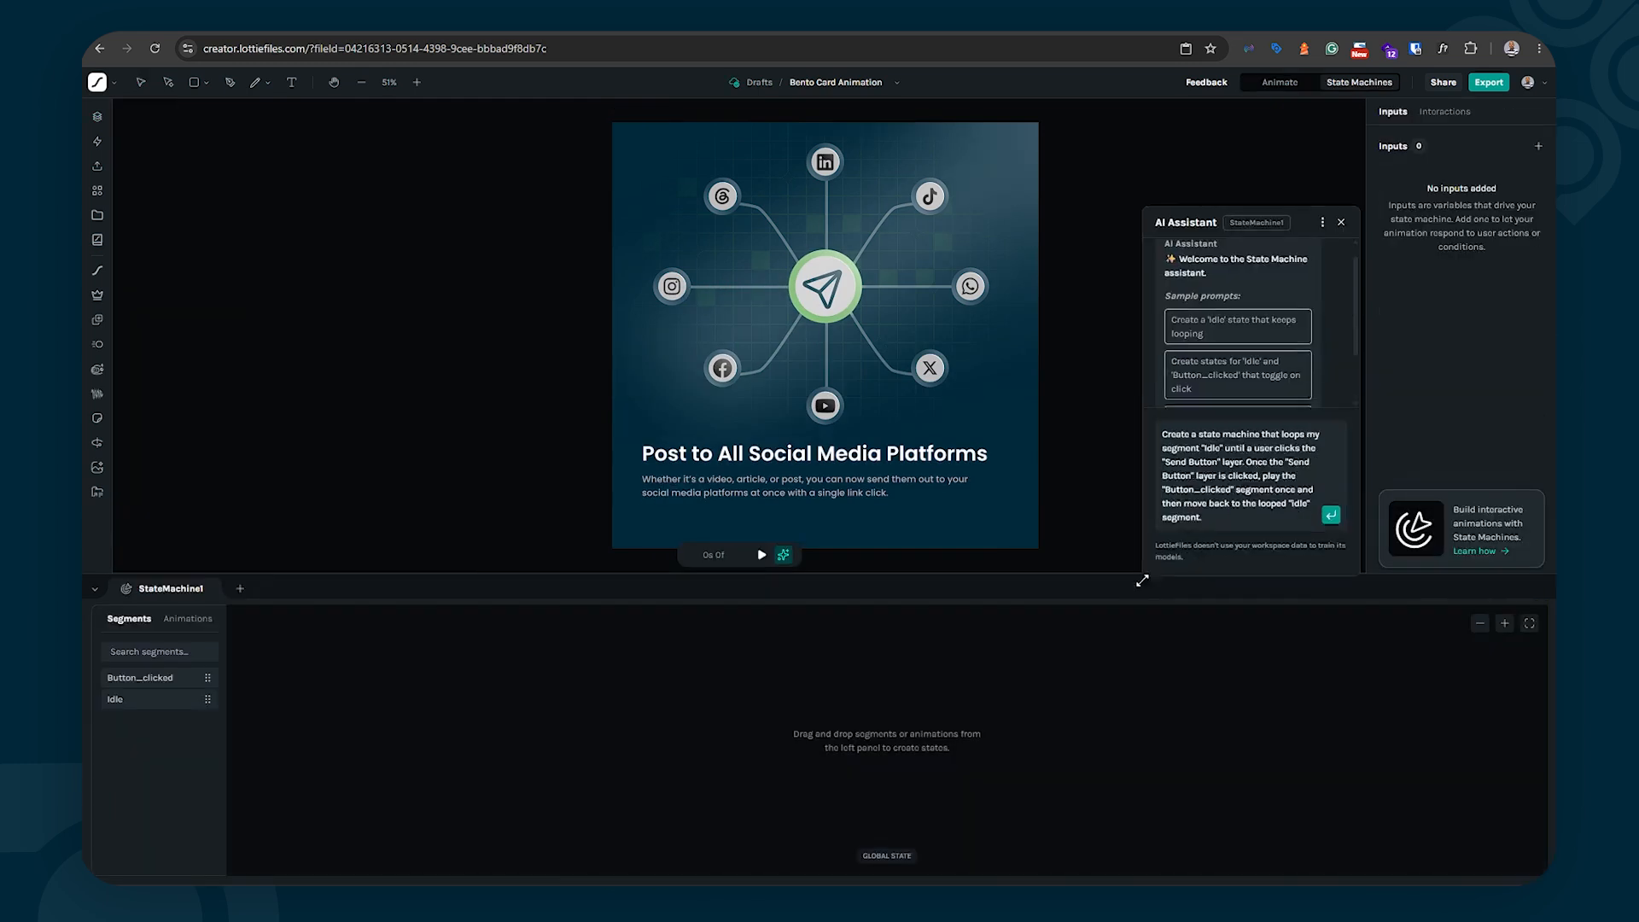
Step: Submit the AI Assistant prompt for a state machine that loops "Idle" and plays the button-clicked segment once when the Send Button is triggered
left_click(1330, 514)
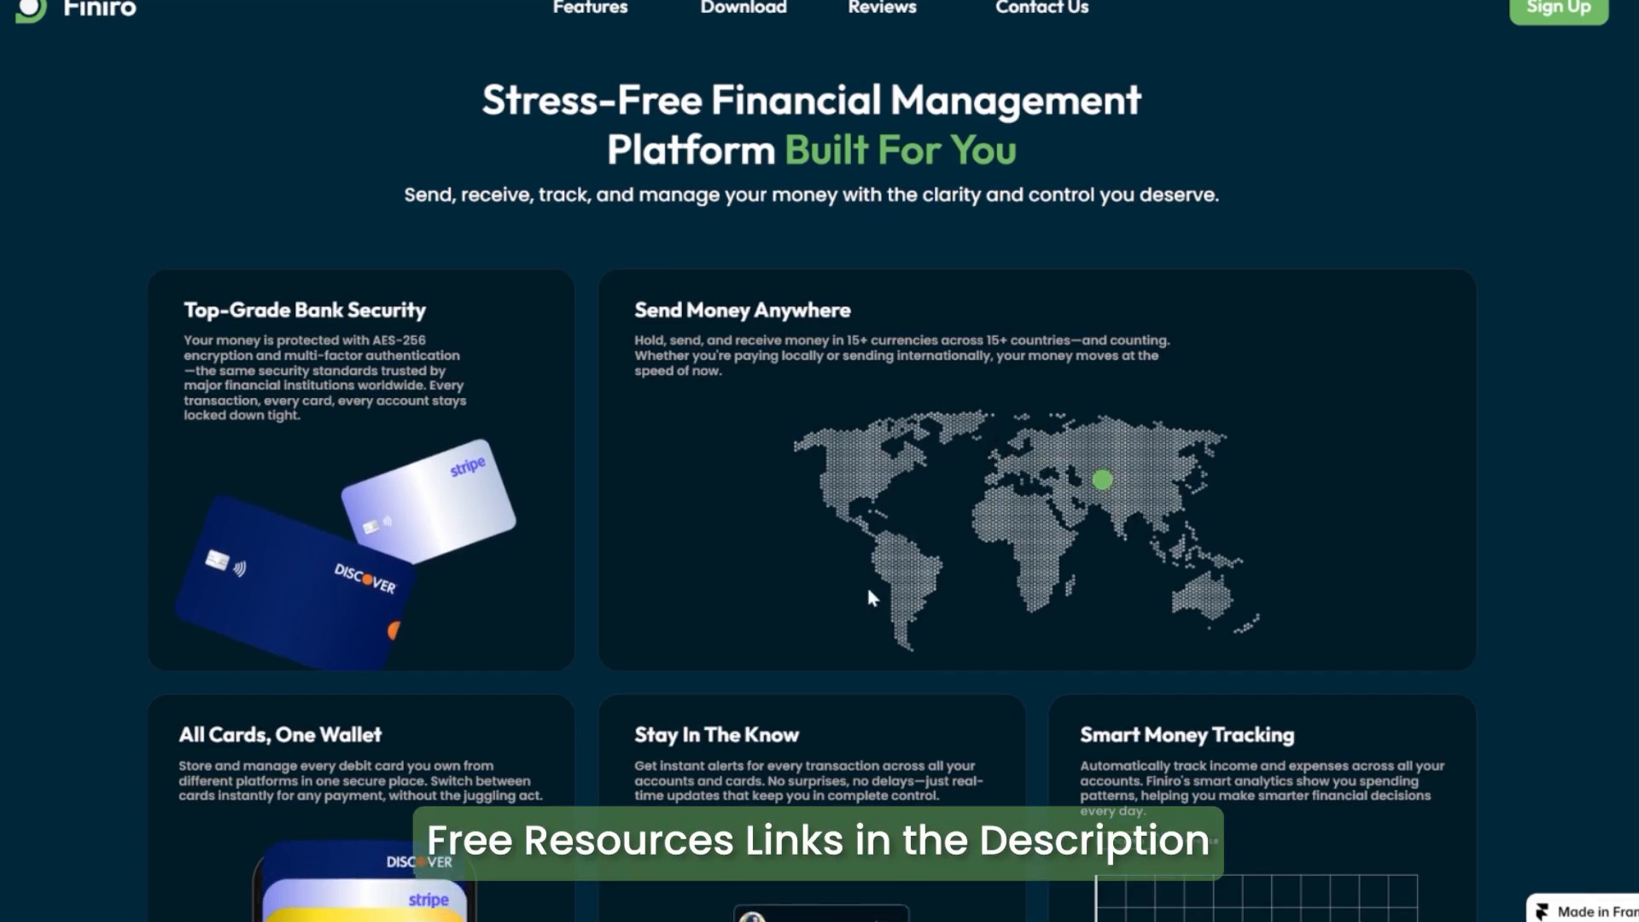
scroll(870, 592, "down", 3)
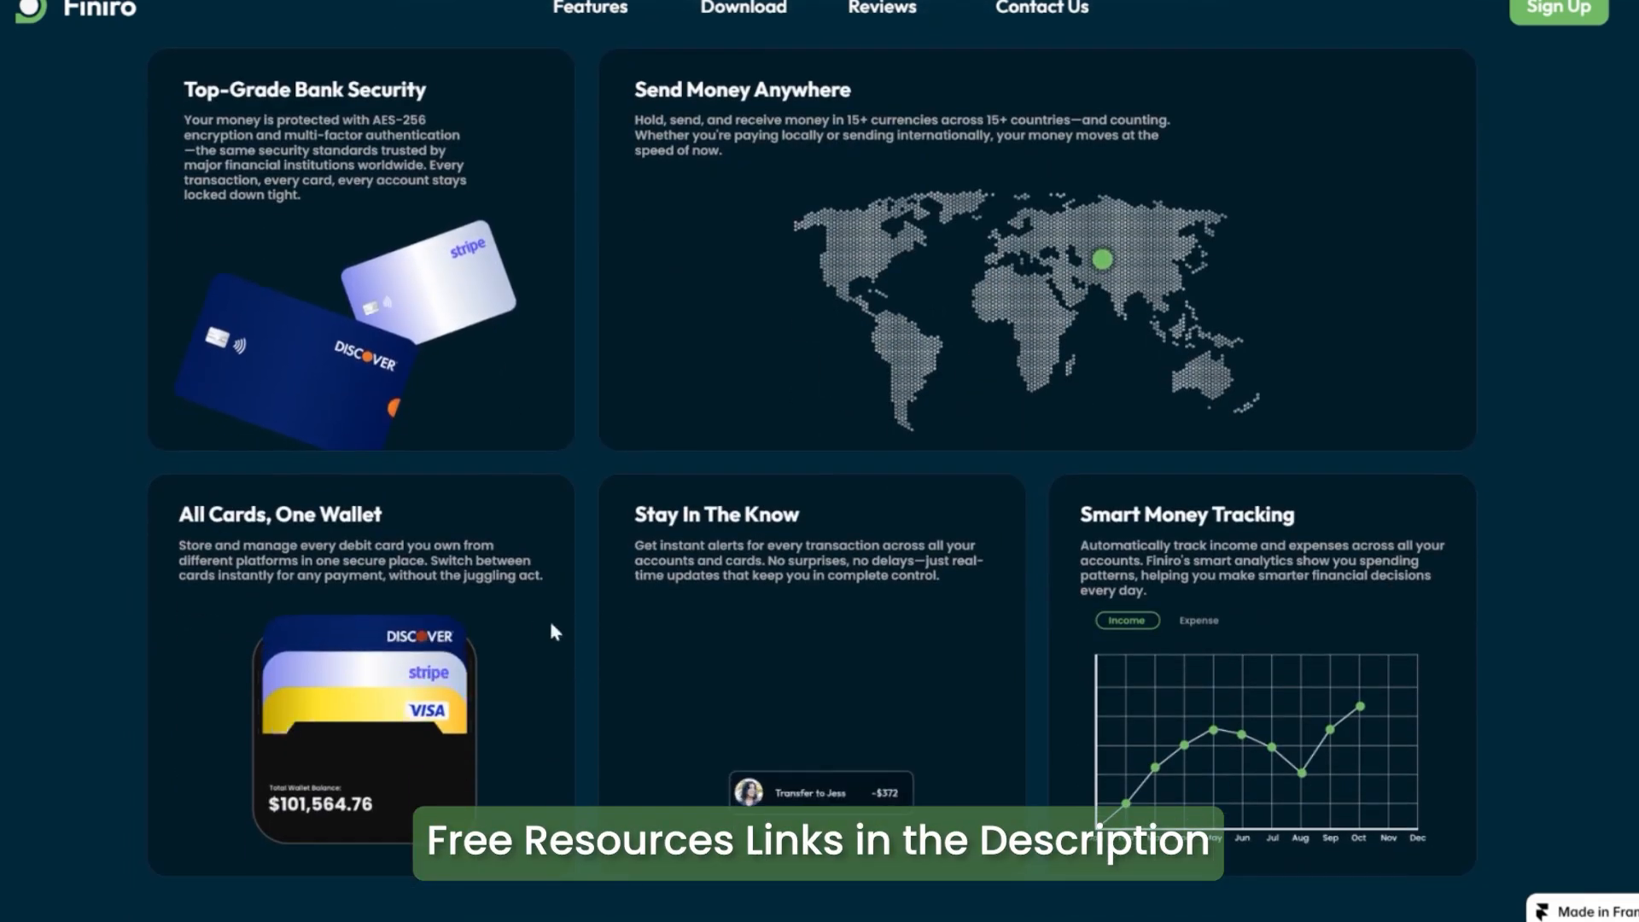
mouse_move(430, 653)
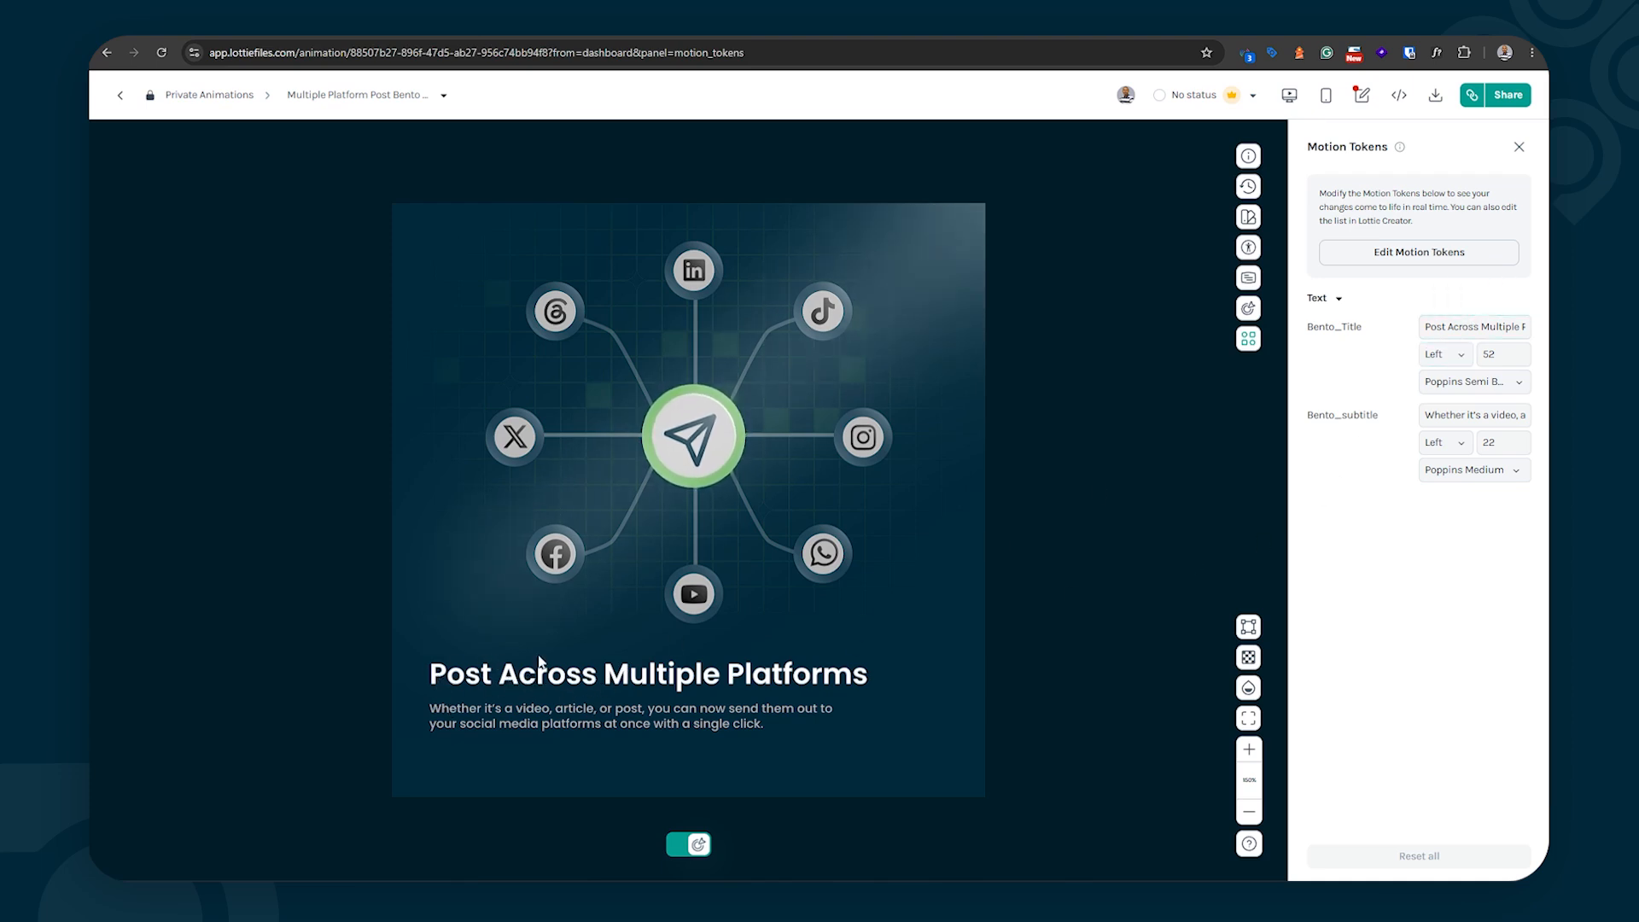
Step: Replace the Bento_Title text with "Send Posts to Mutiple Platforms"
triple_click(1477, 329)
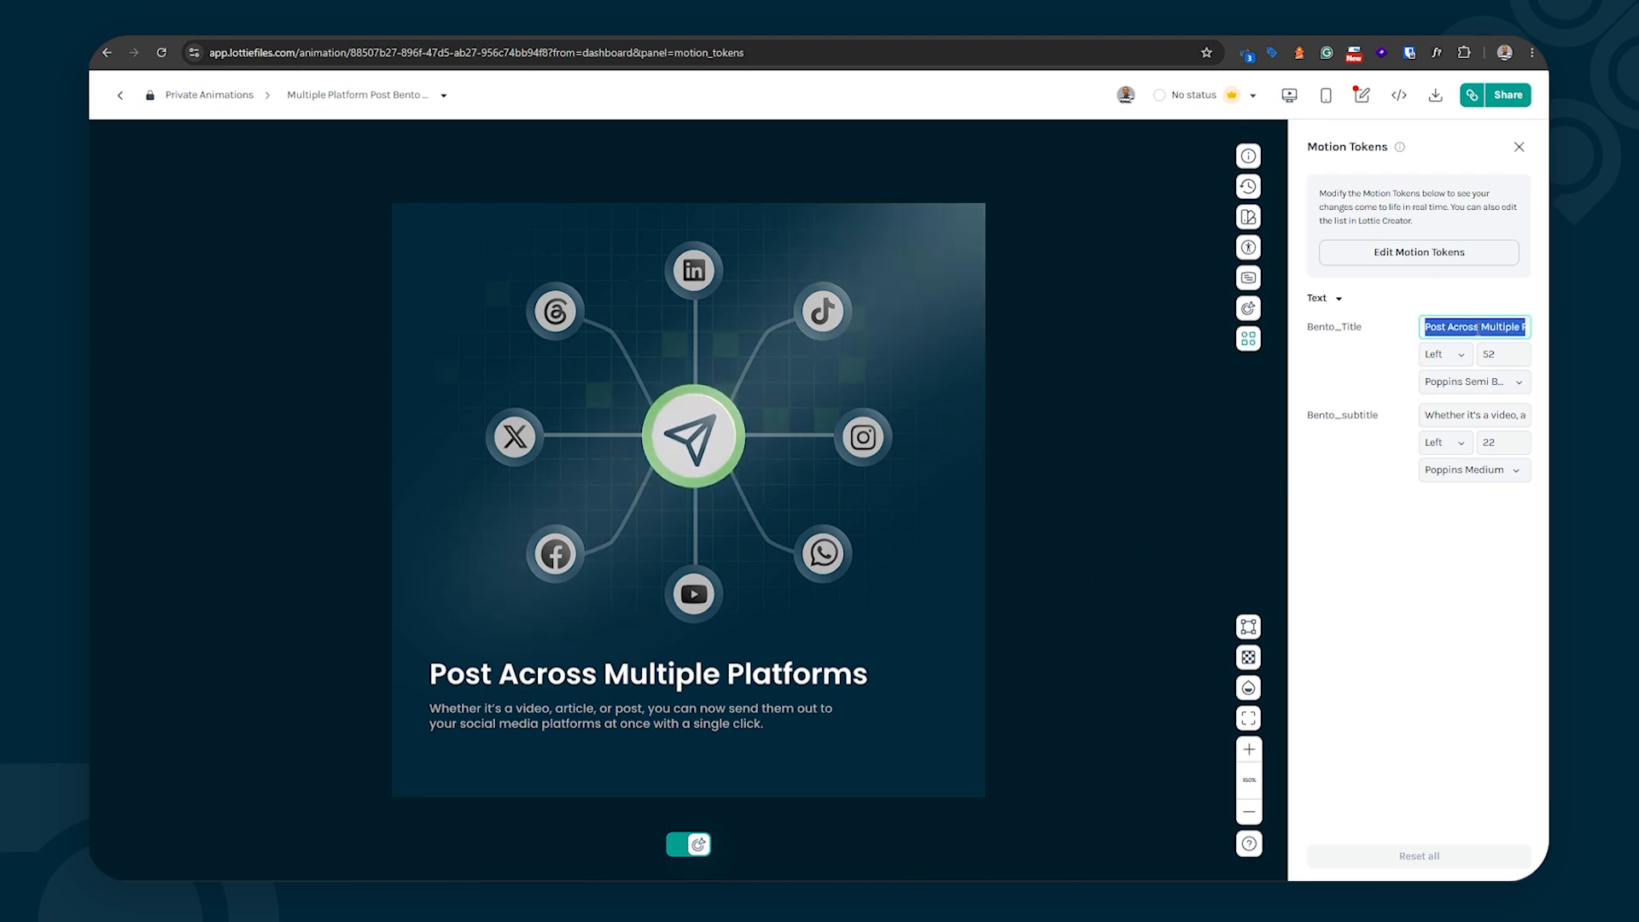
type("Sed")
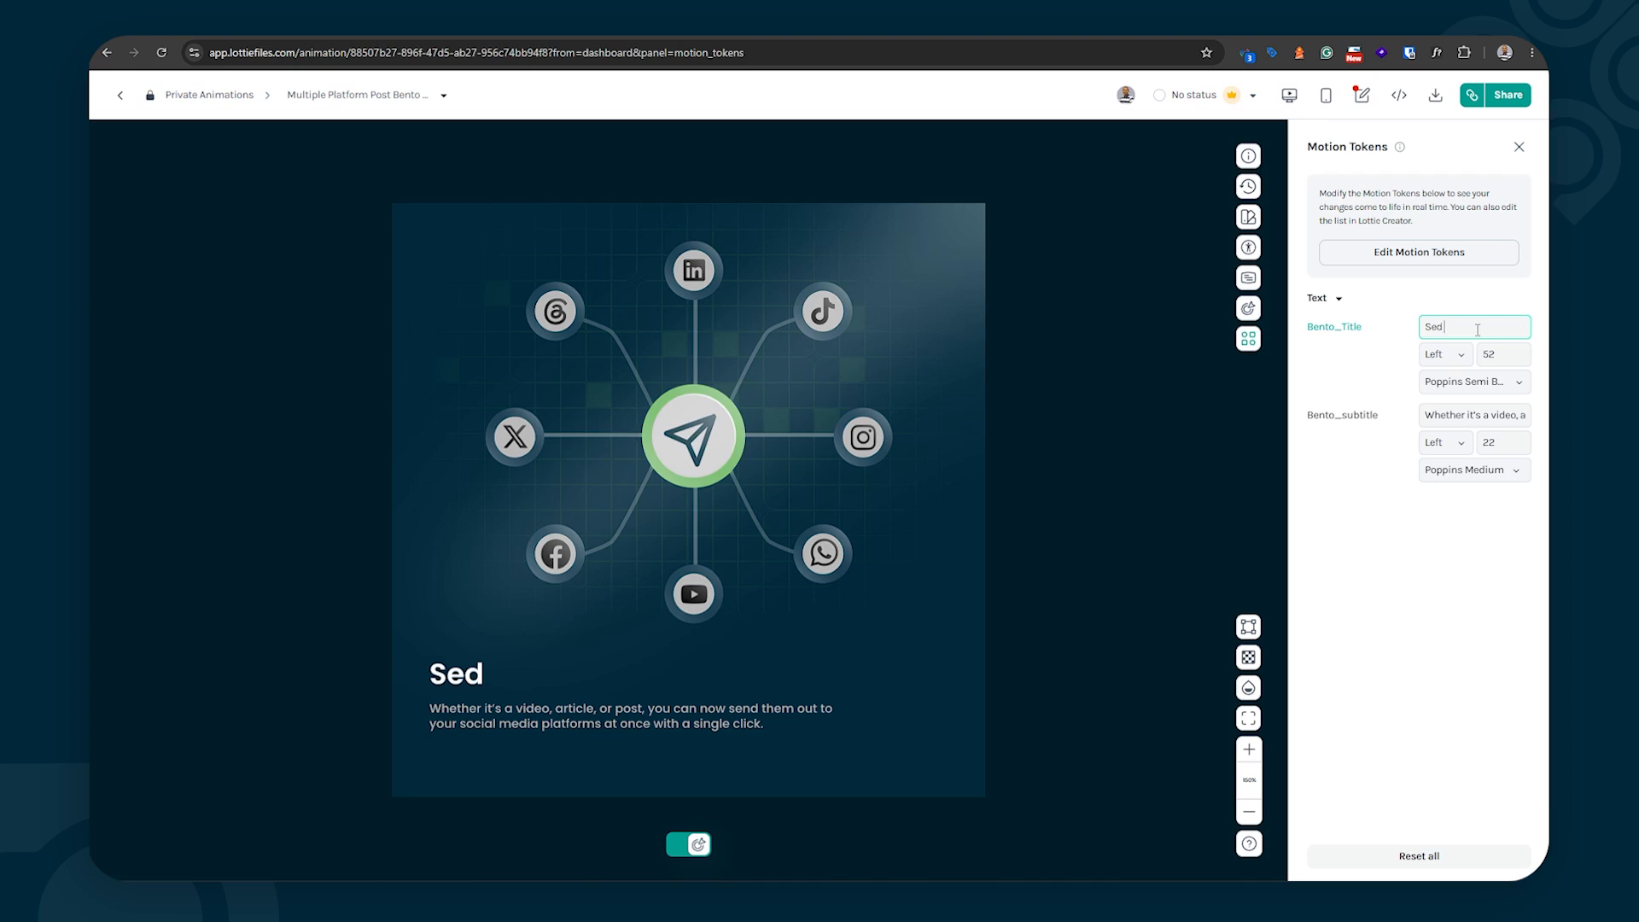
key("BackSpace")
type("nd Posts")
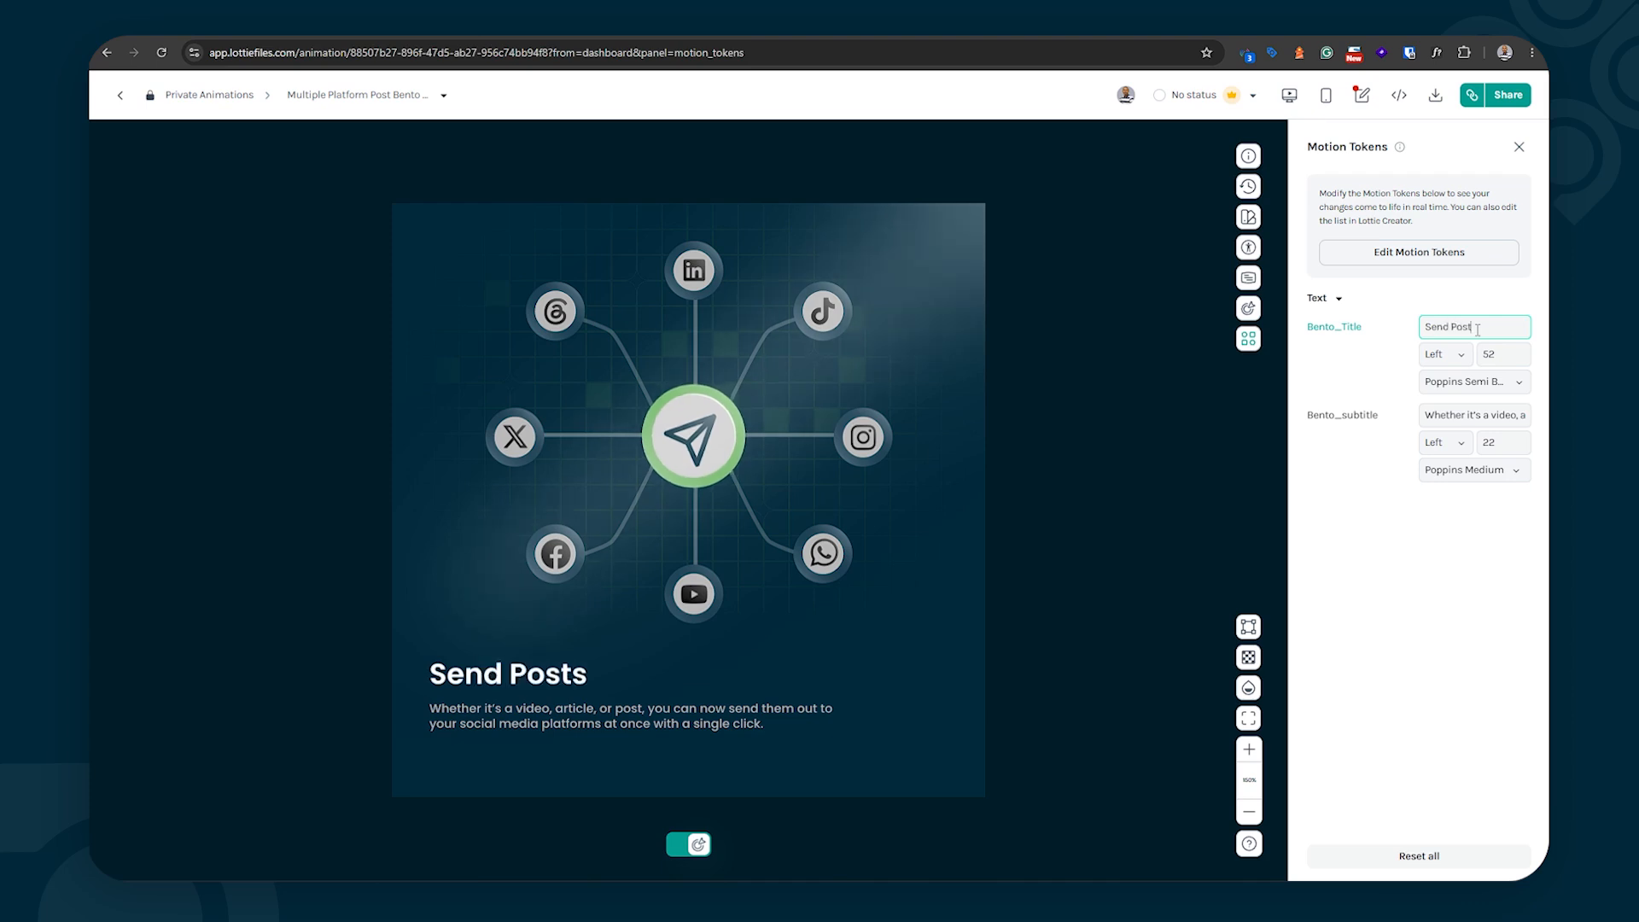
type(" to Mutiple")
key("BackSpace")
type("le P")
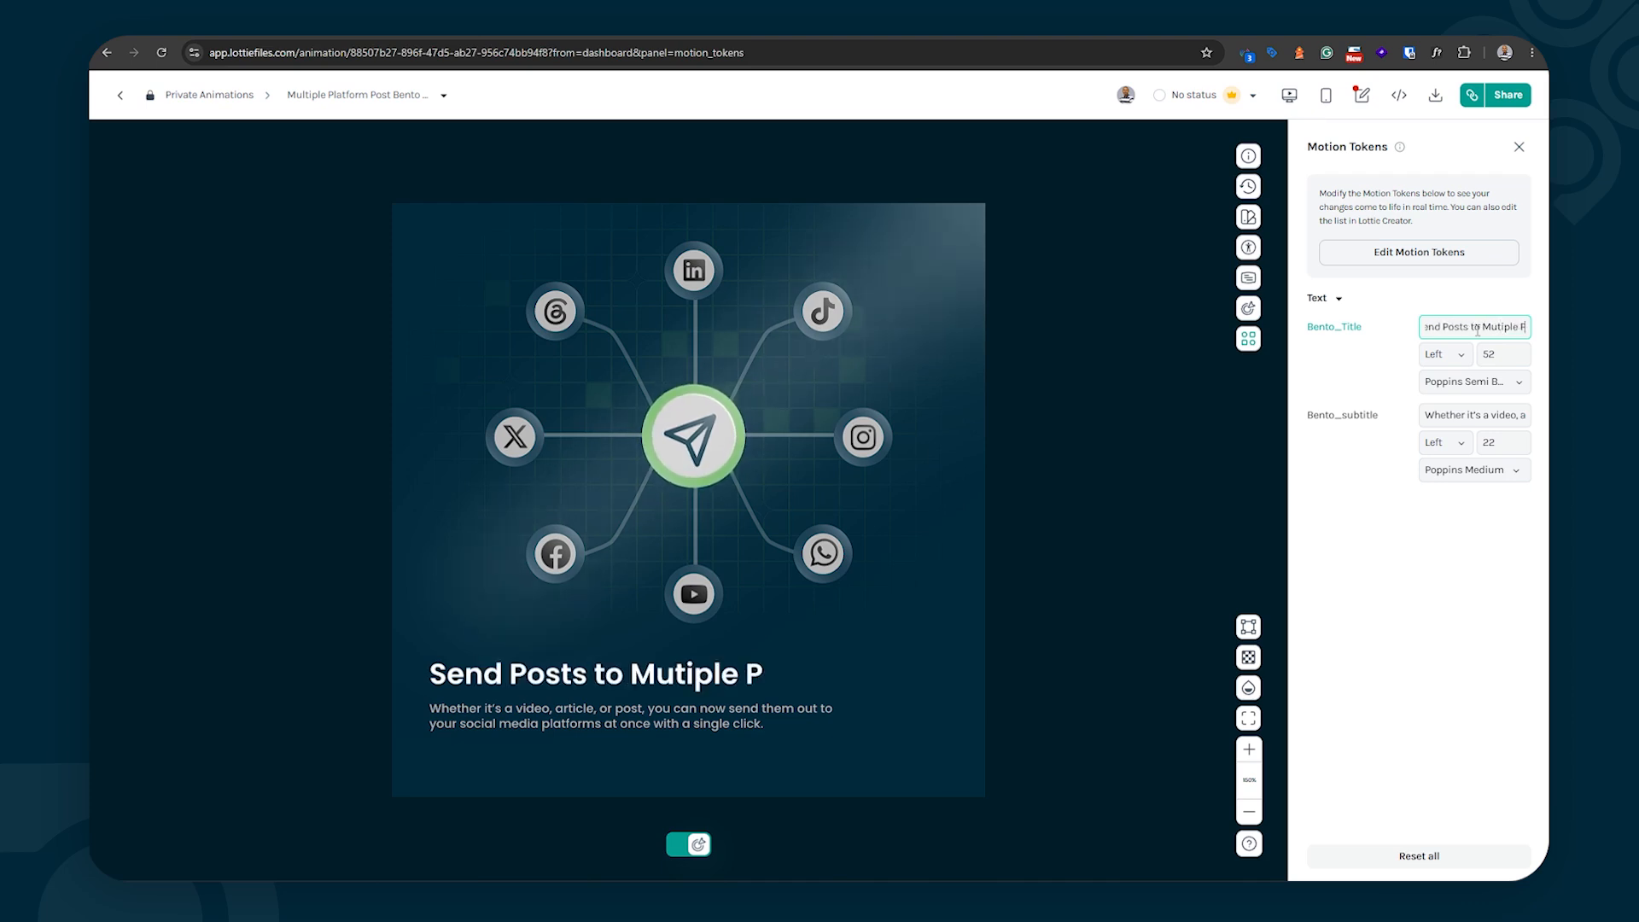
type("latfors")
key("Left")
key("Left")
key("Left")
key("Left")
key("Left")
key("Left")
type("l")
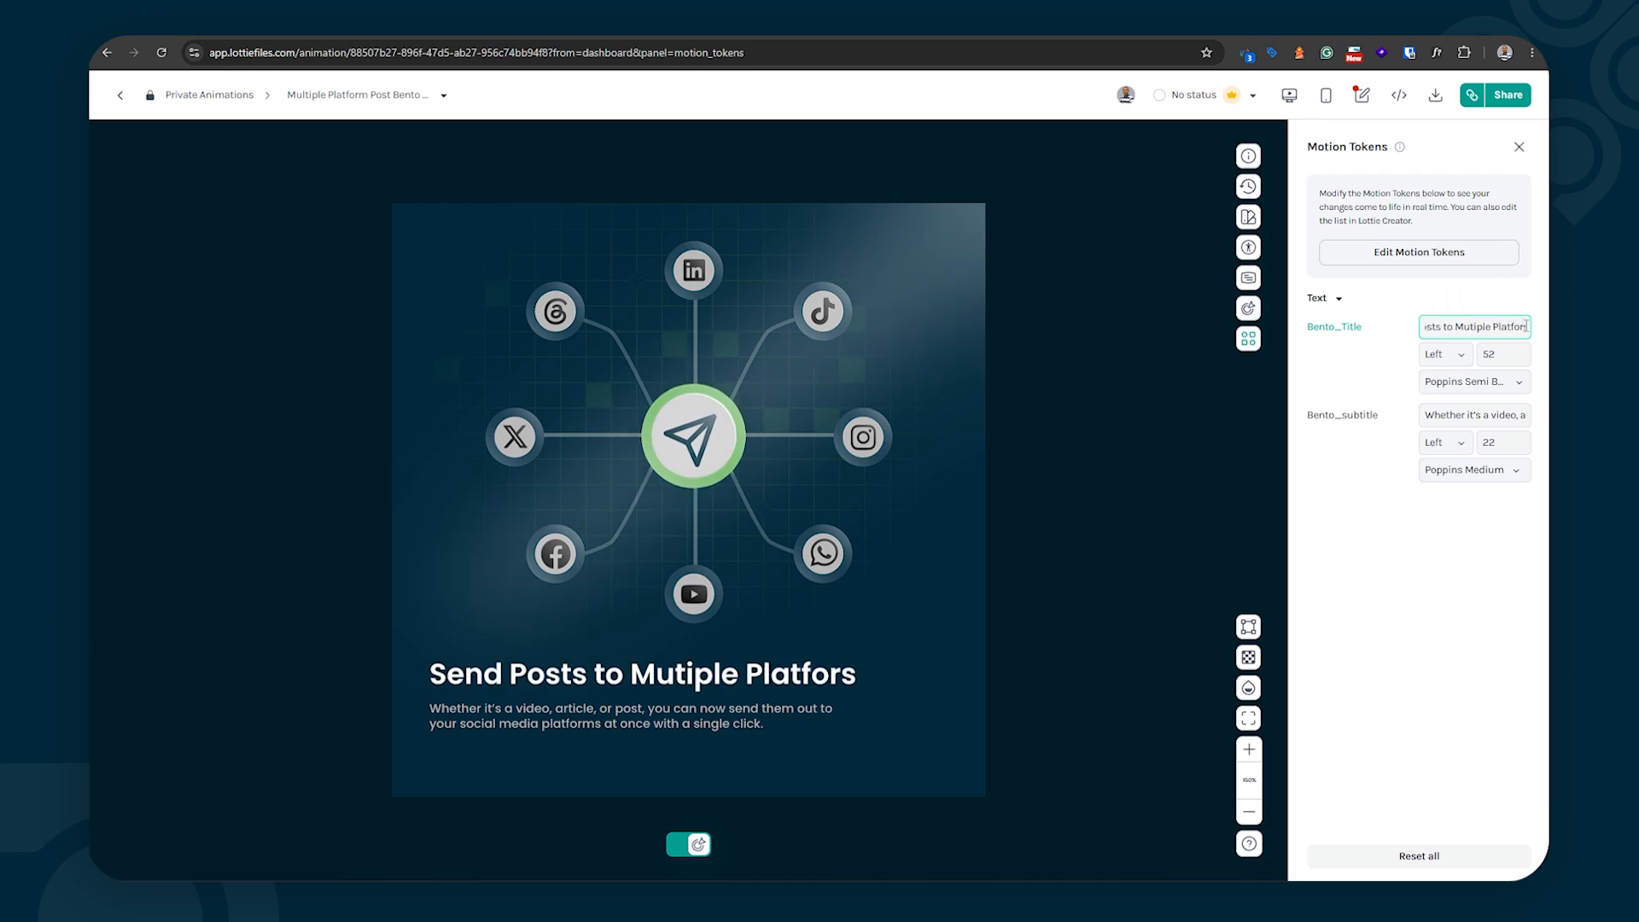
left_click(1526, 326)
type("m")
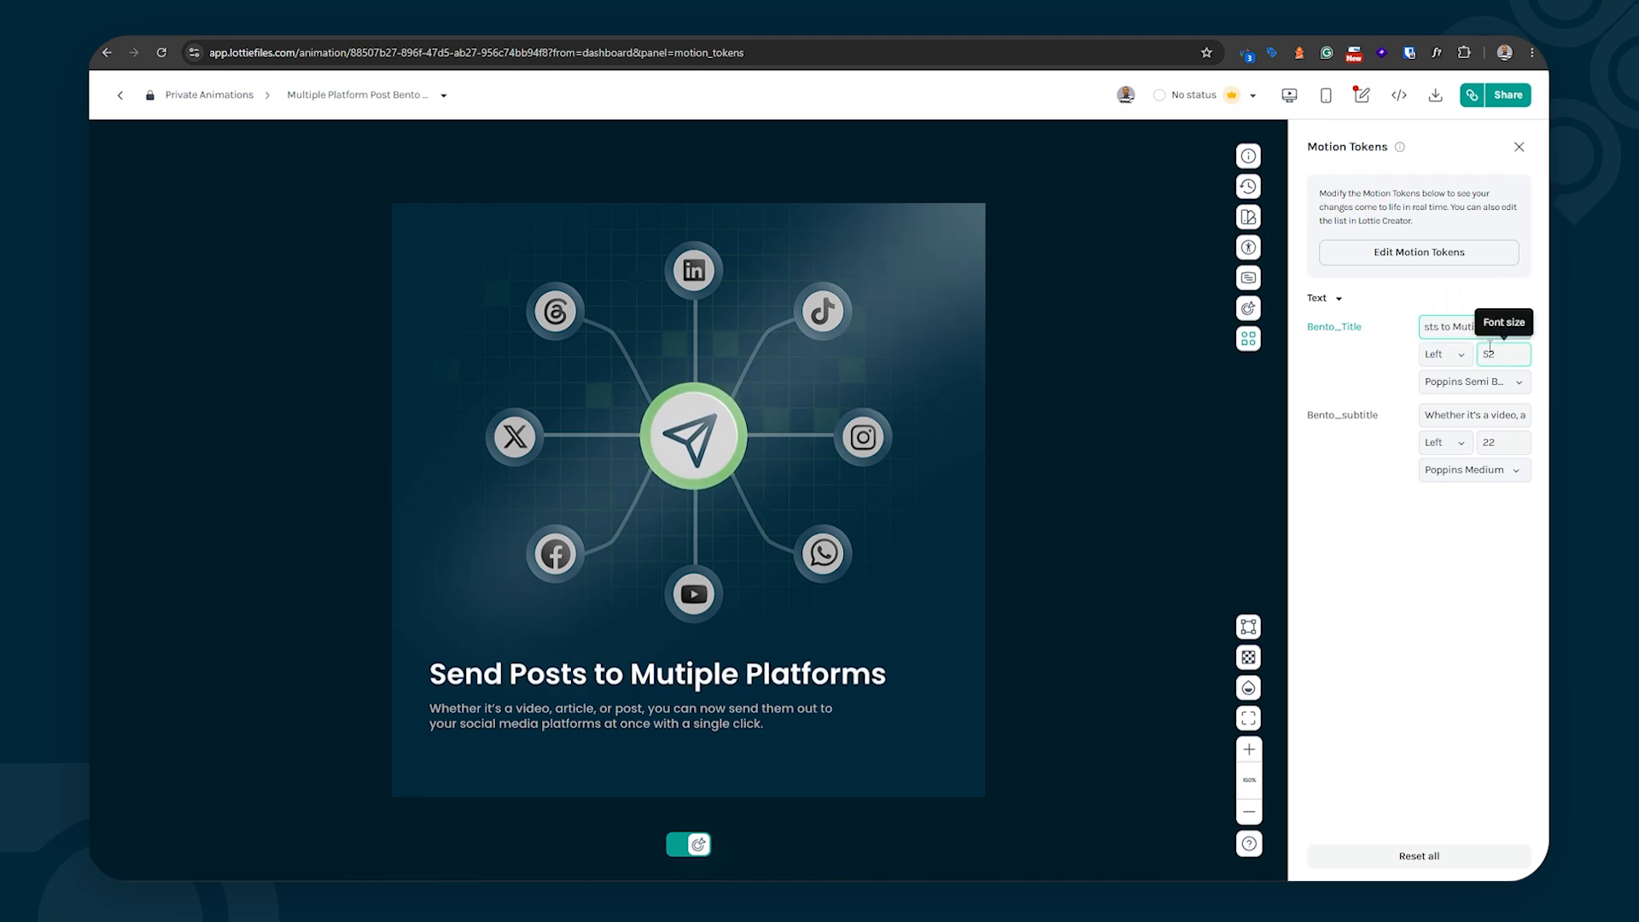
Step: Try Bento_Title font sizes of 520, 40 and 60, and set the size back to 52
left_click(1490, 347)
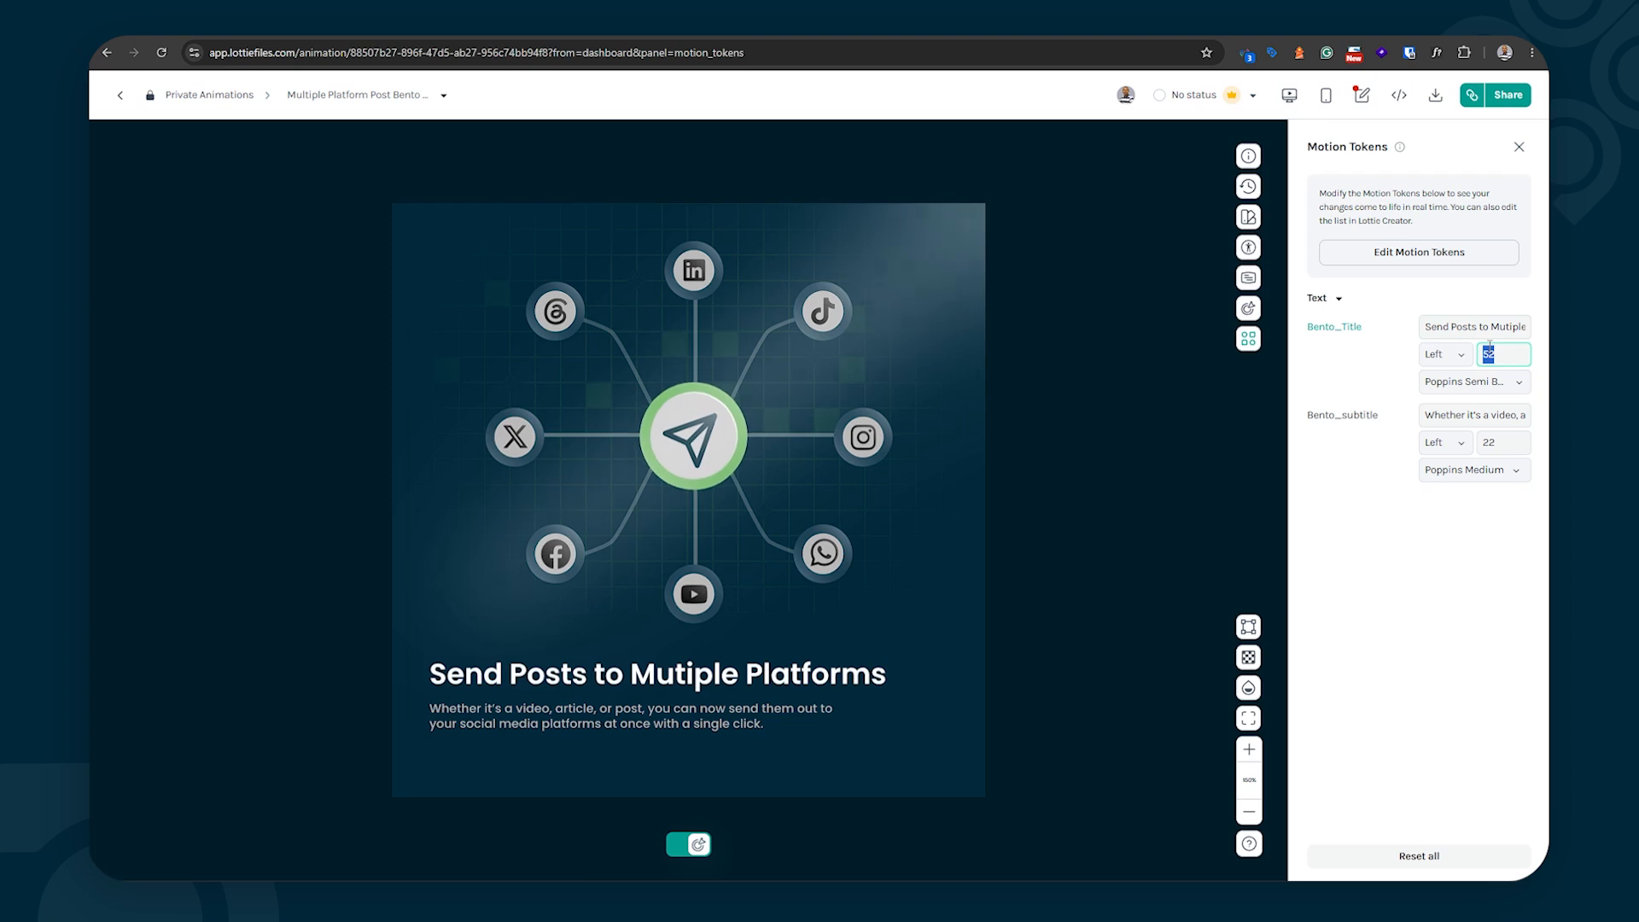
type("520")
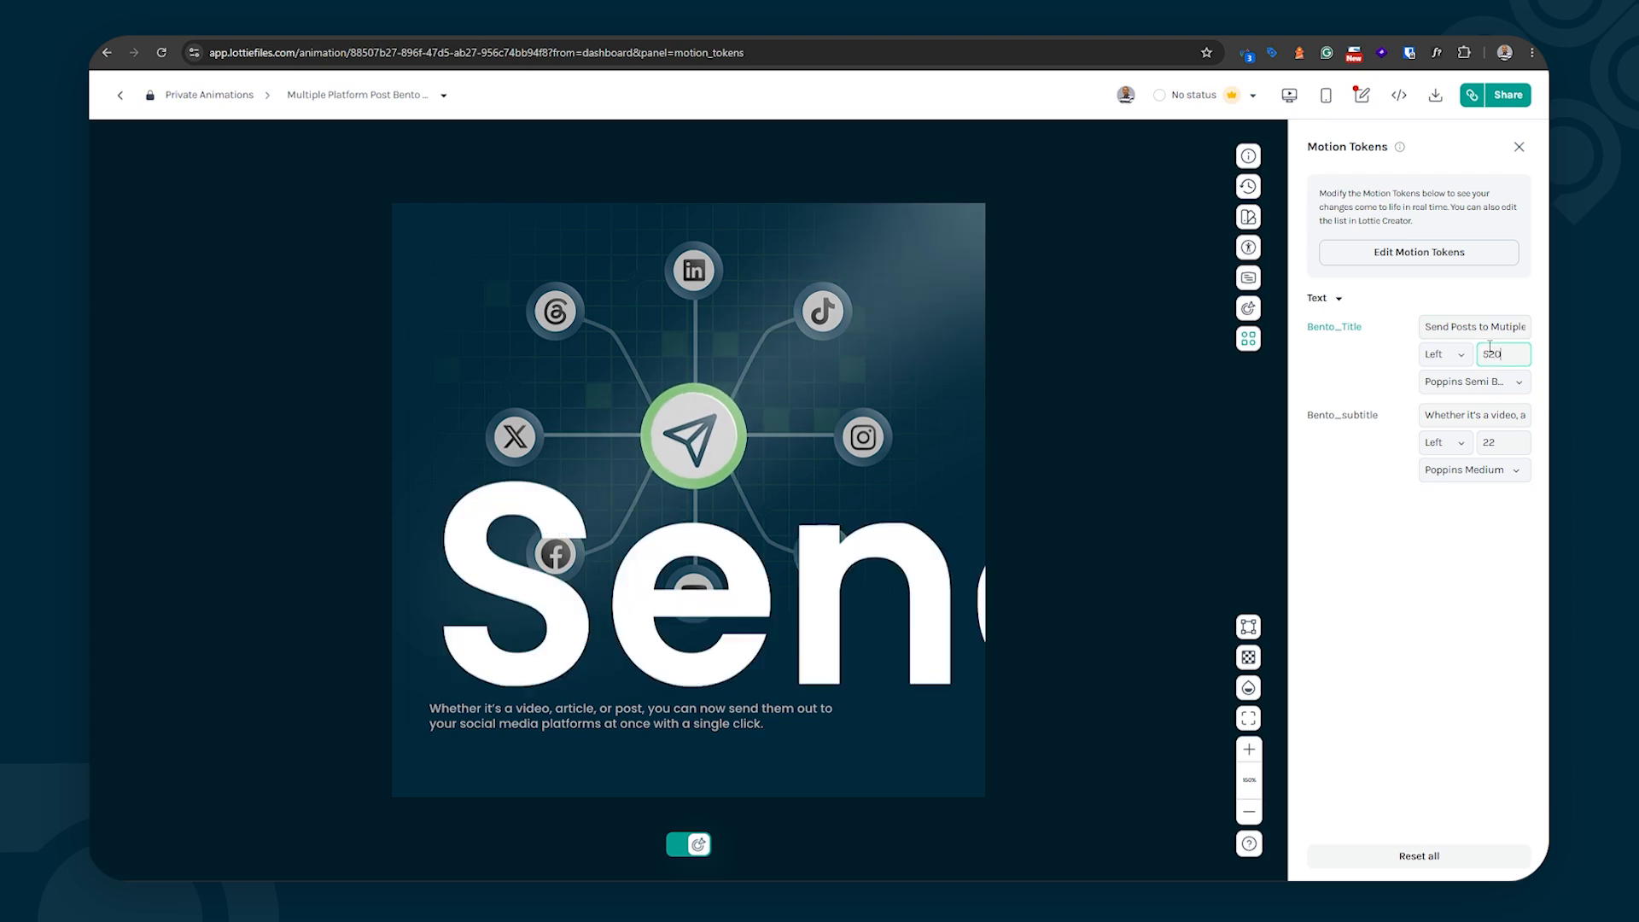
key("BackSpace")
key("BackSpace")
key("BackSpace")
type("40")
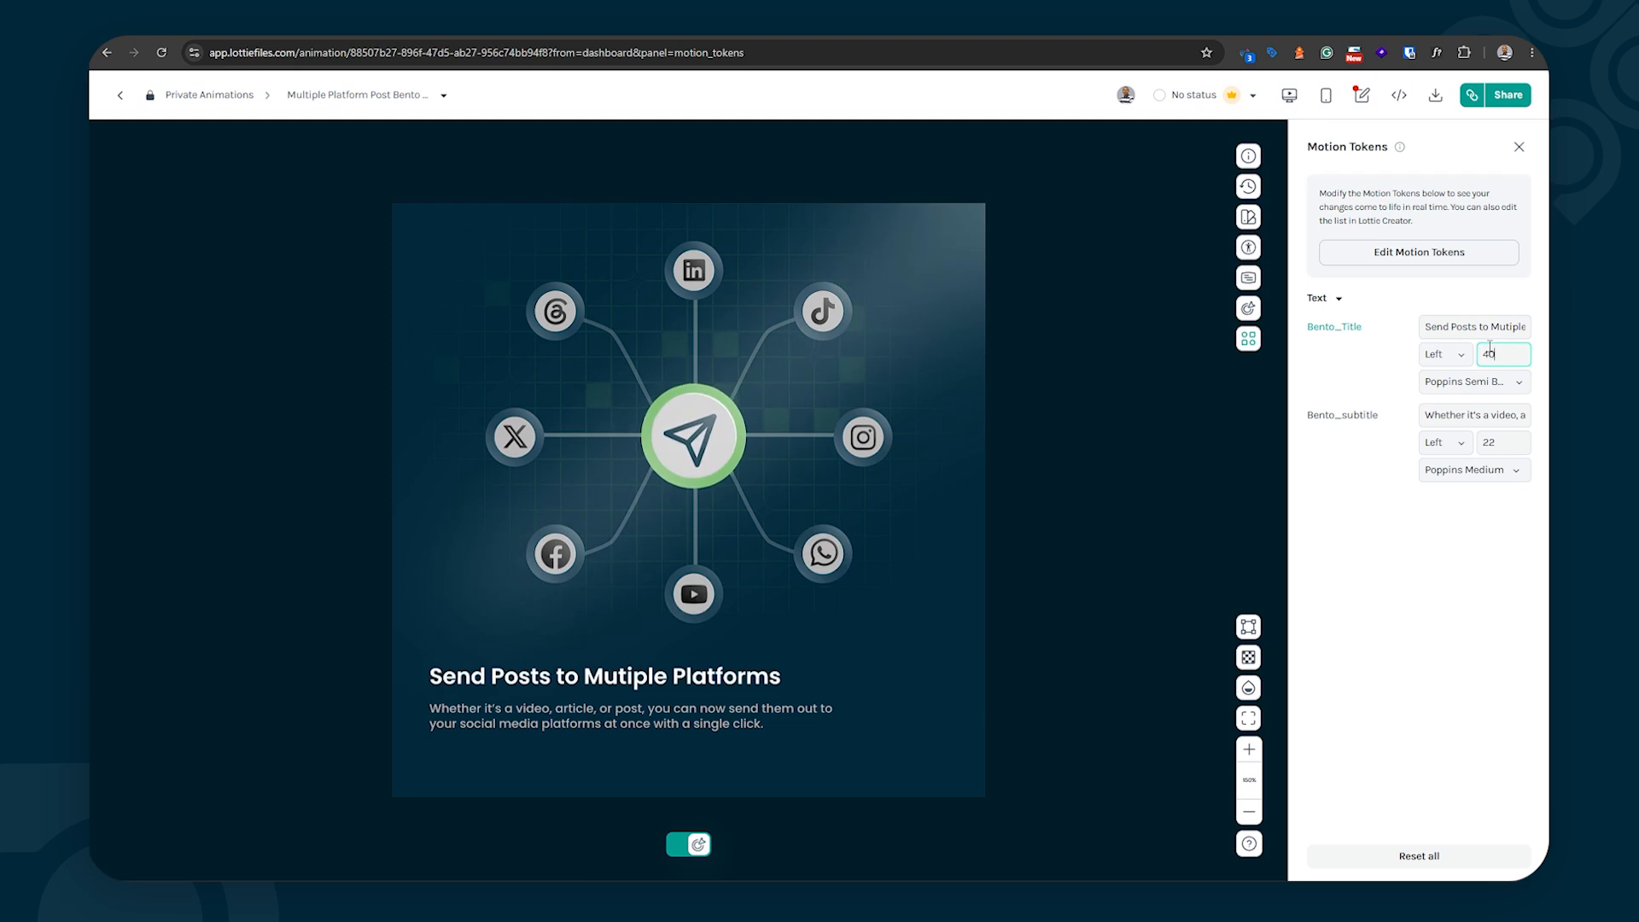
key("BackSpace")
type("6")
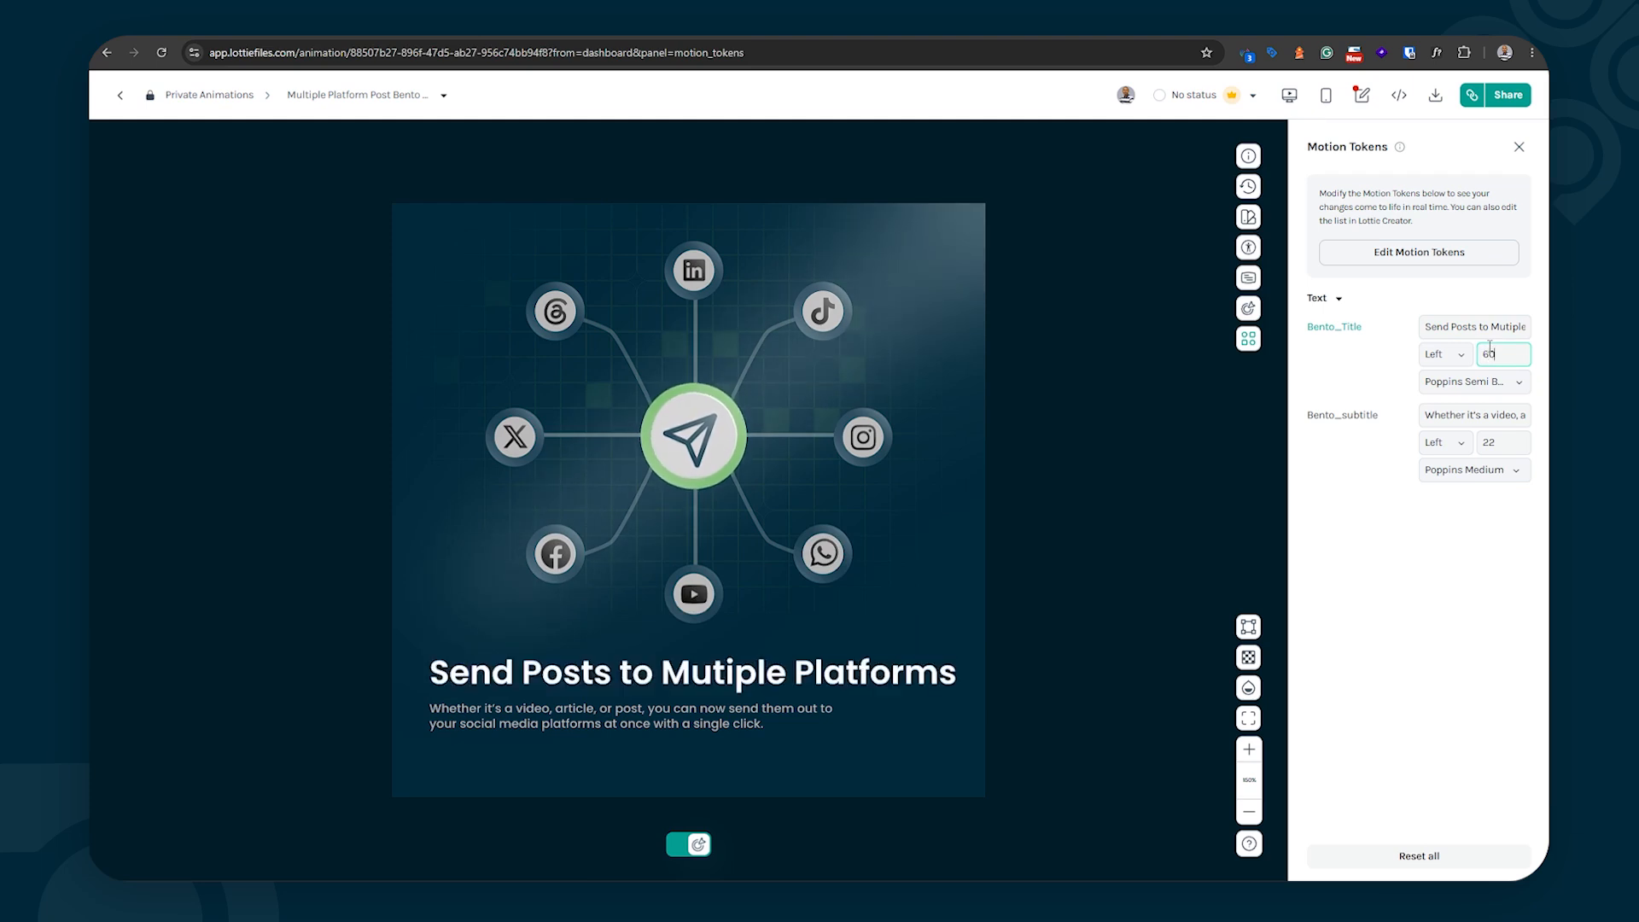
key("BackSpace")
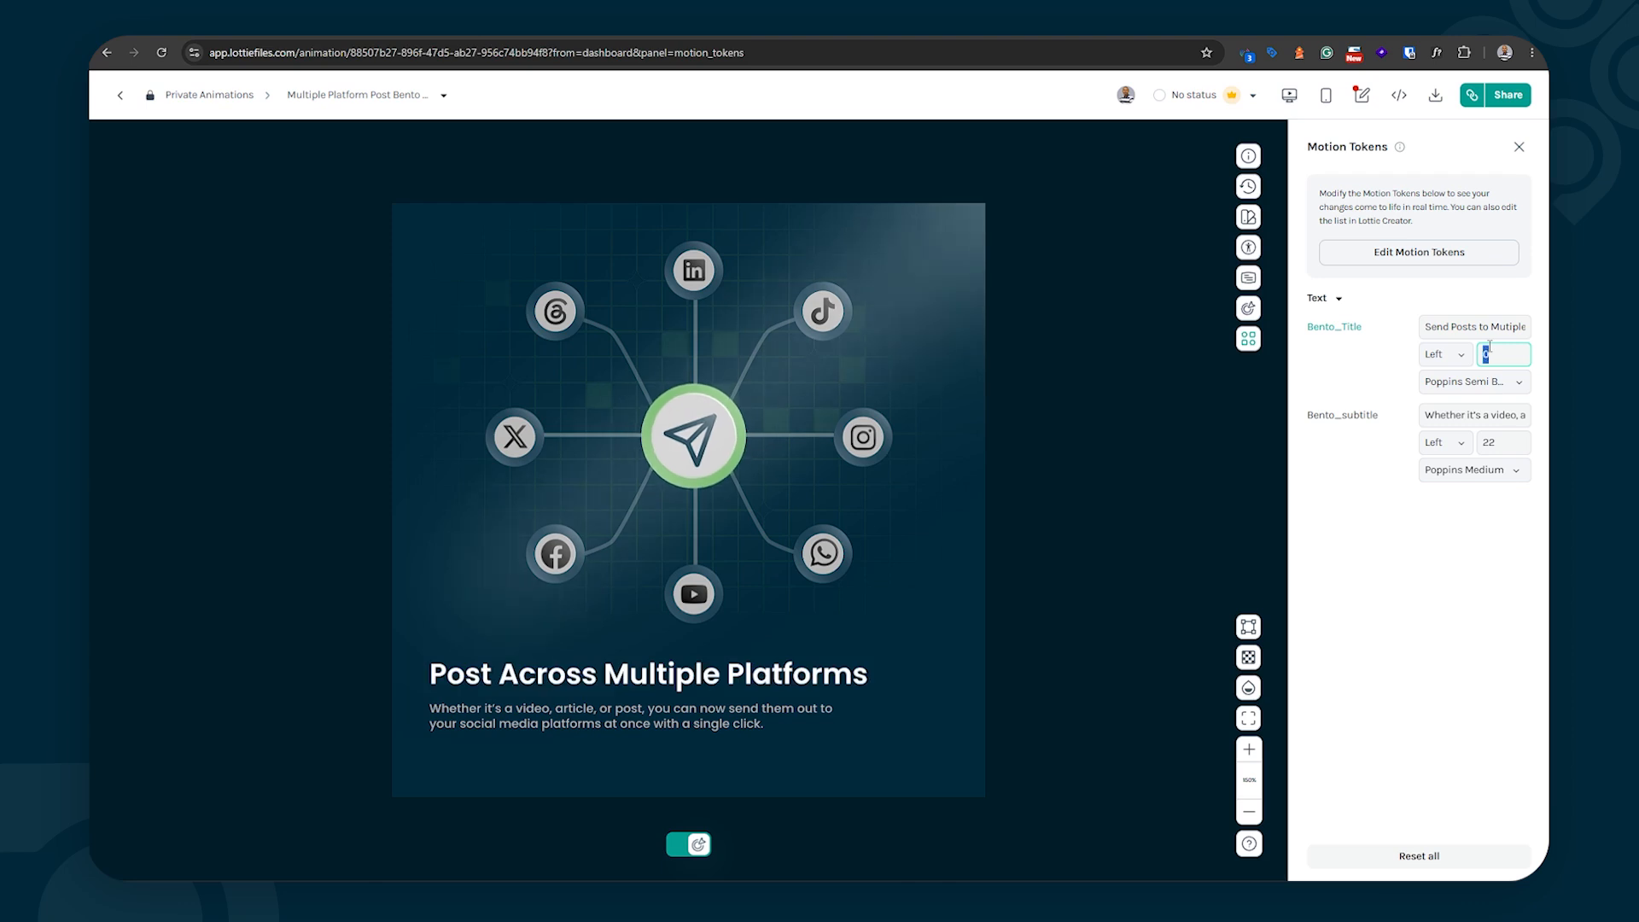
type("2")
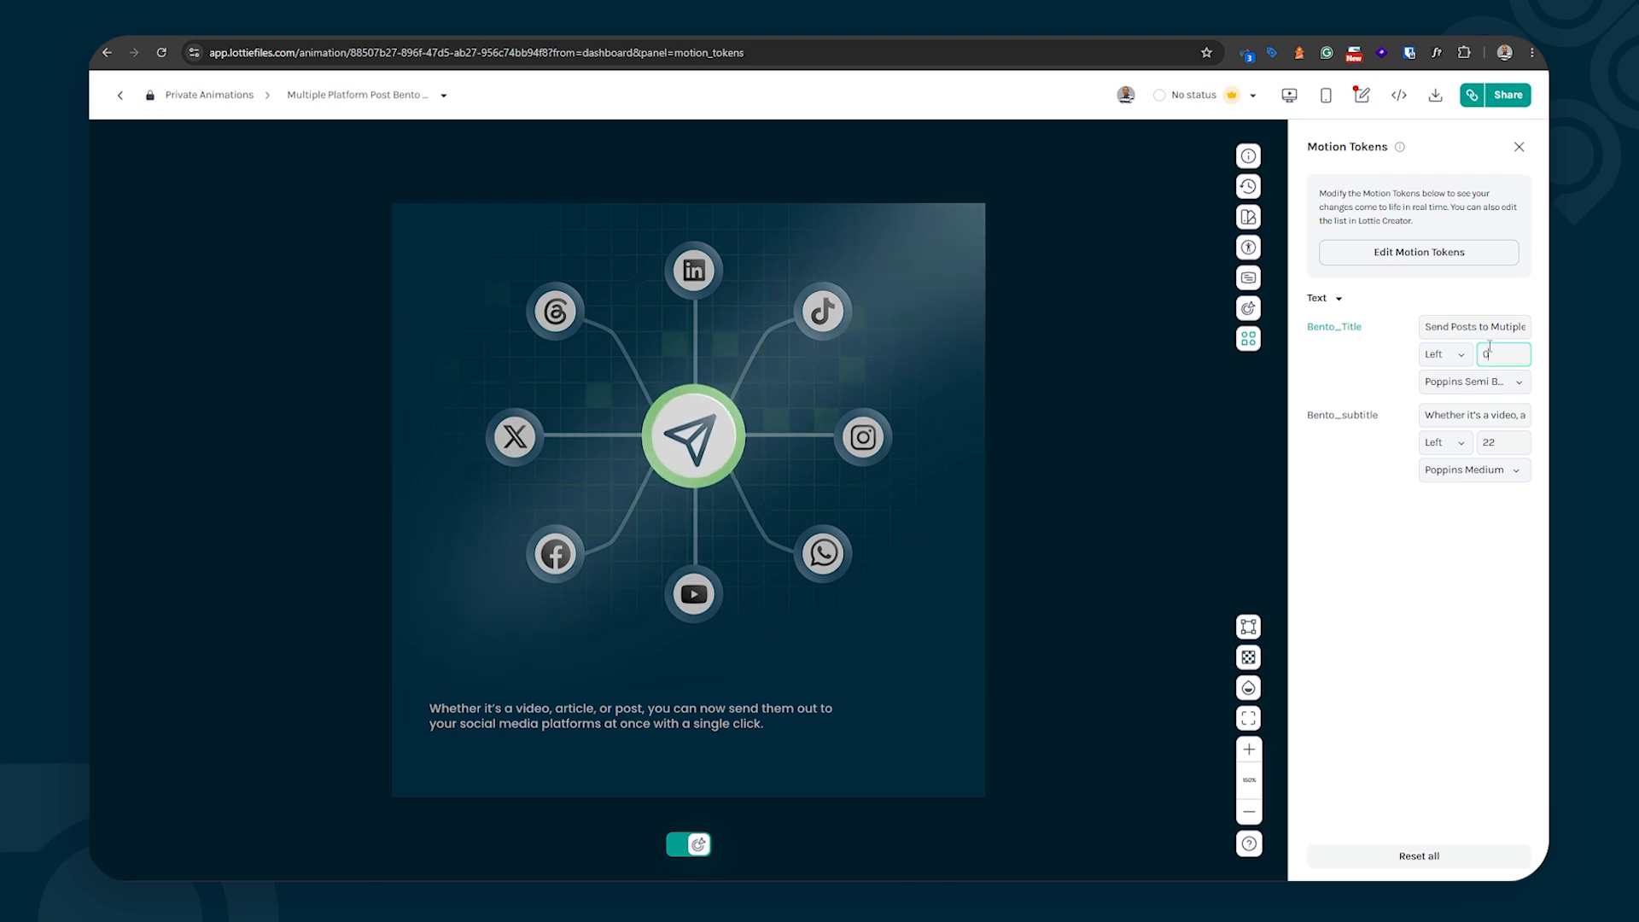
type("52")
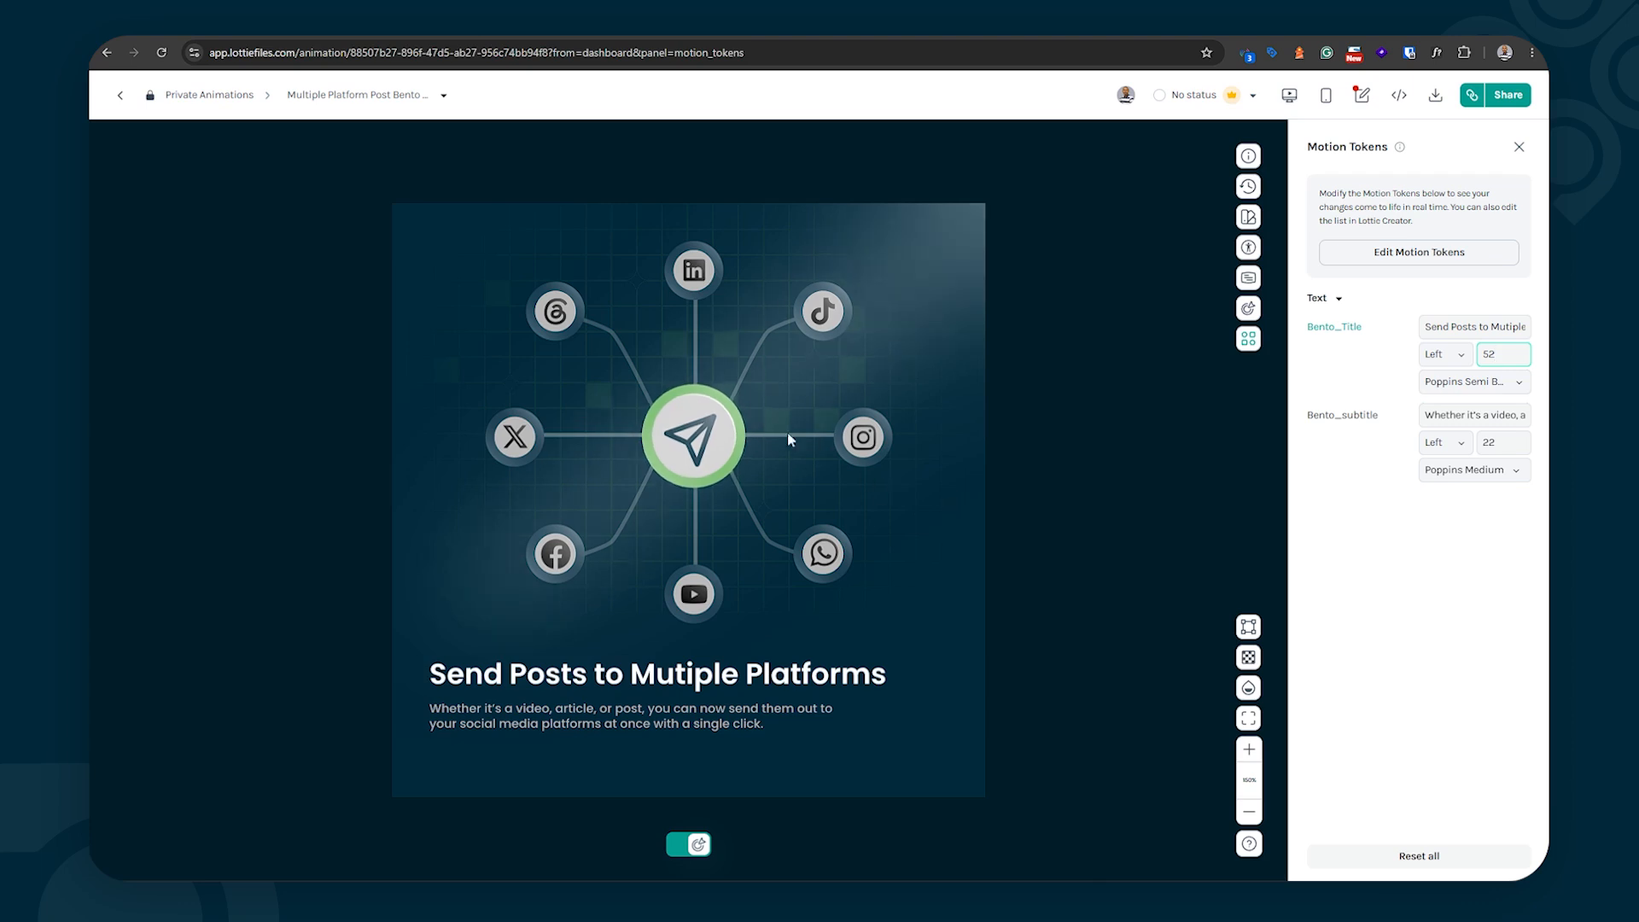
Step: Trigger the central send button in the preview to play its animation
left_click(682, 445)
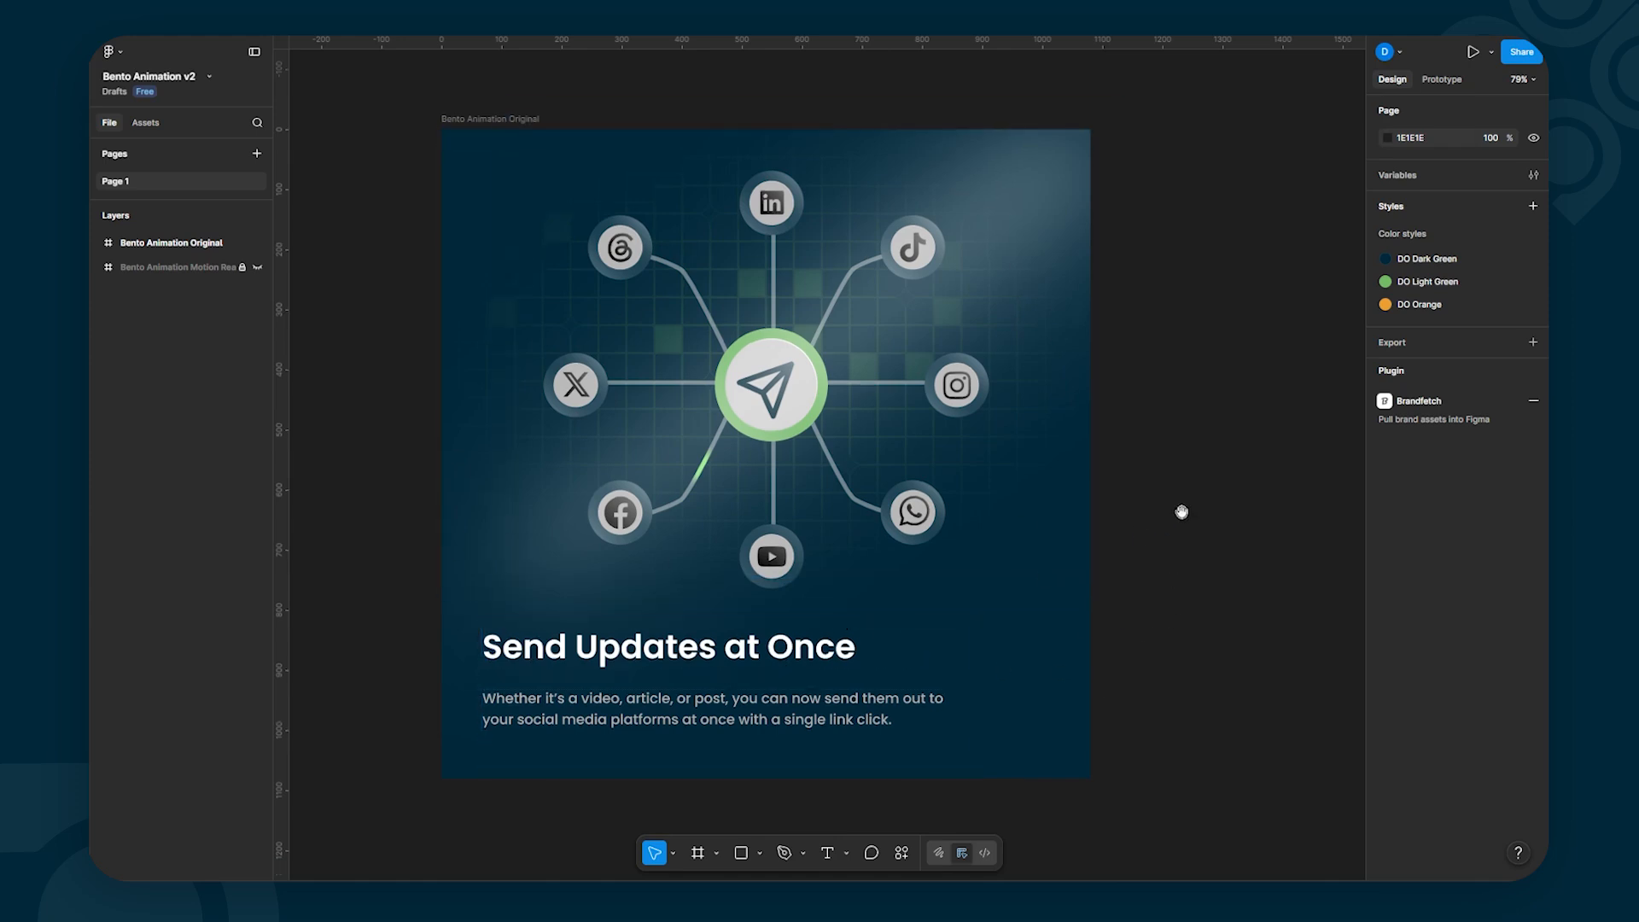
Step: Switch to the Figma file and create a 1080 × 1080 frame beside Bento Animation Original
left_click_drag(1178, 512, 1051, 508)
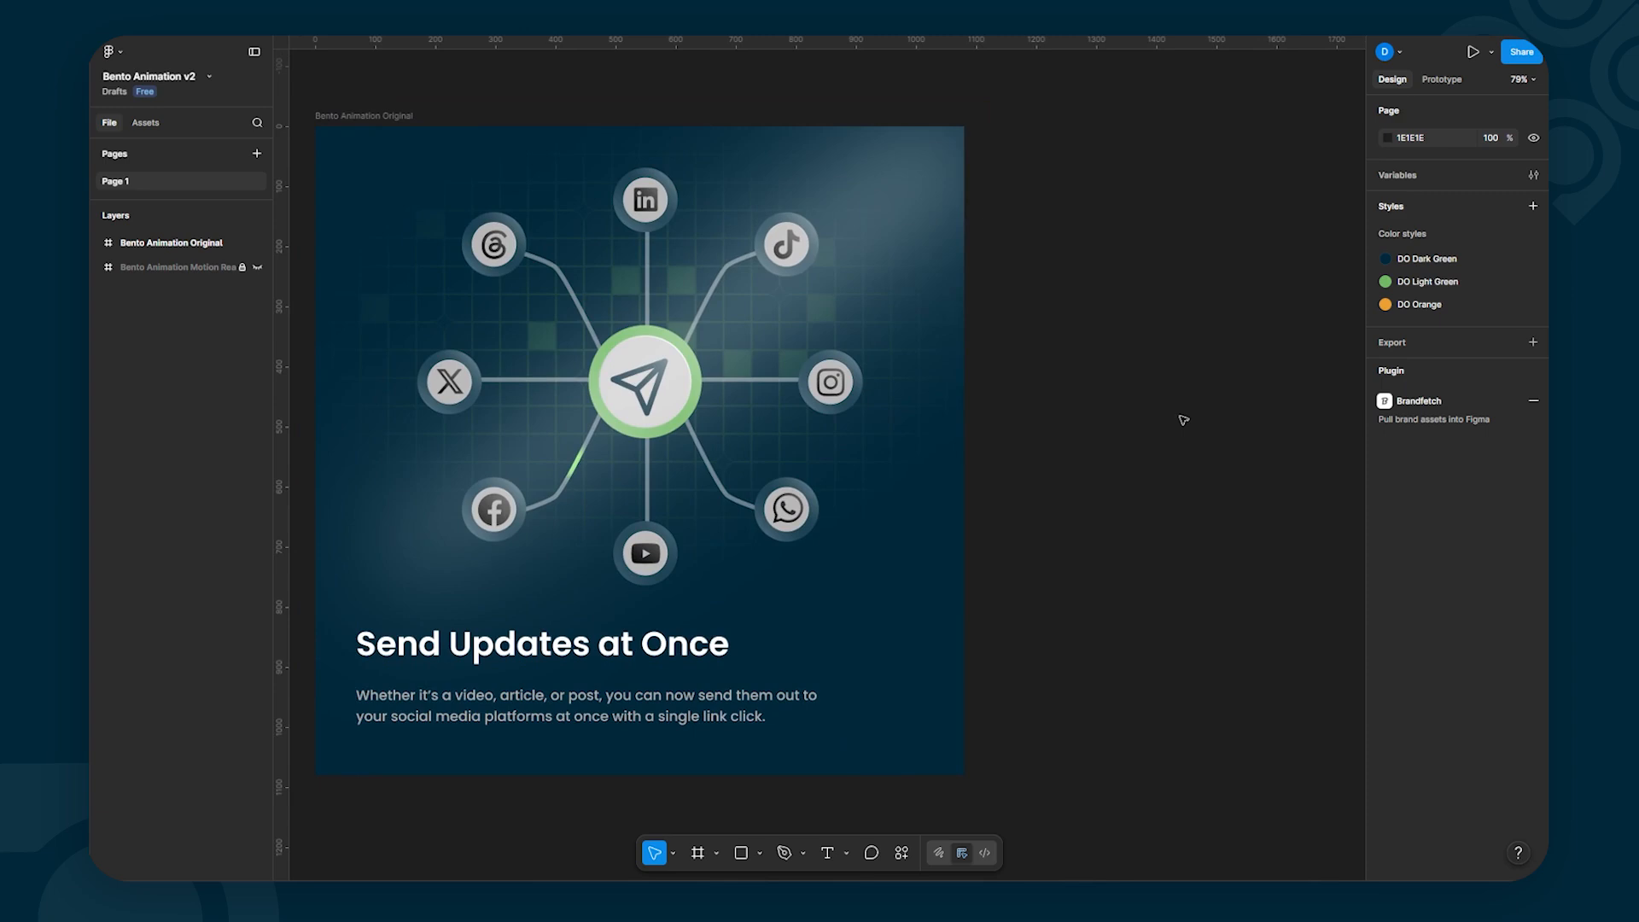
key("f")
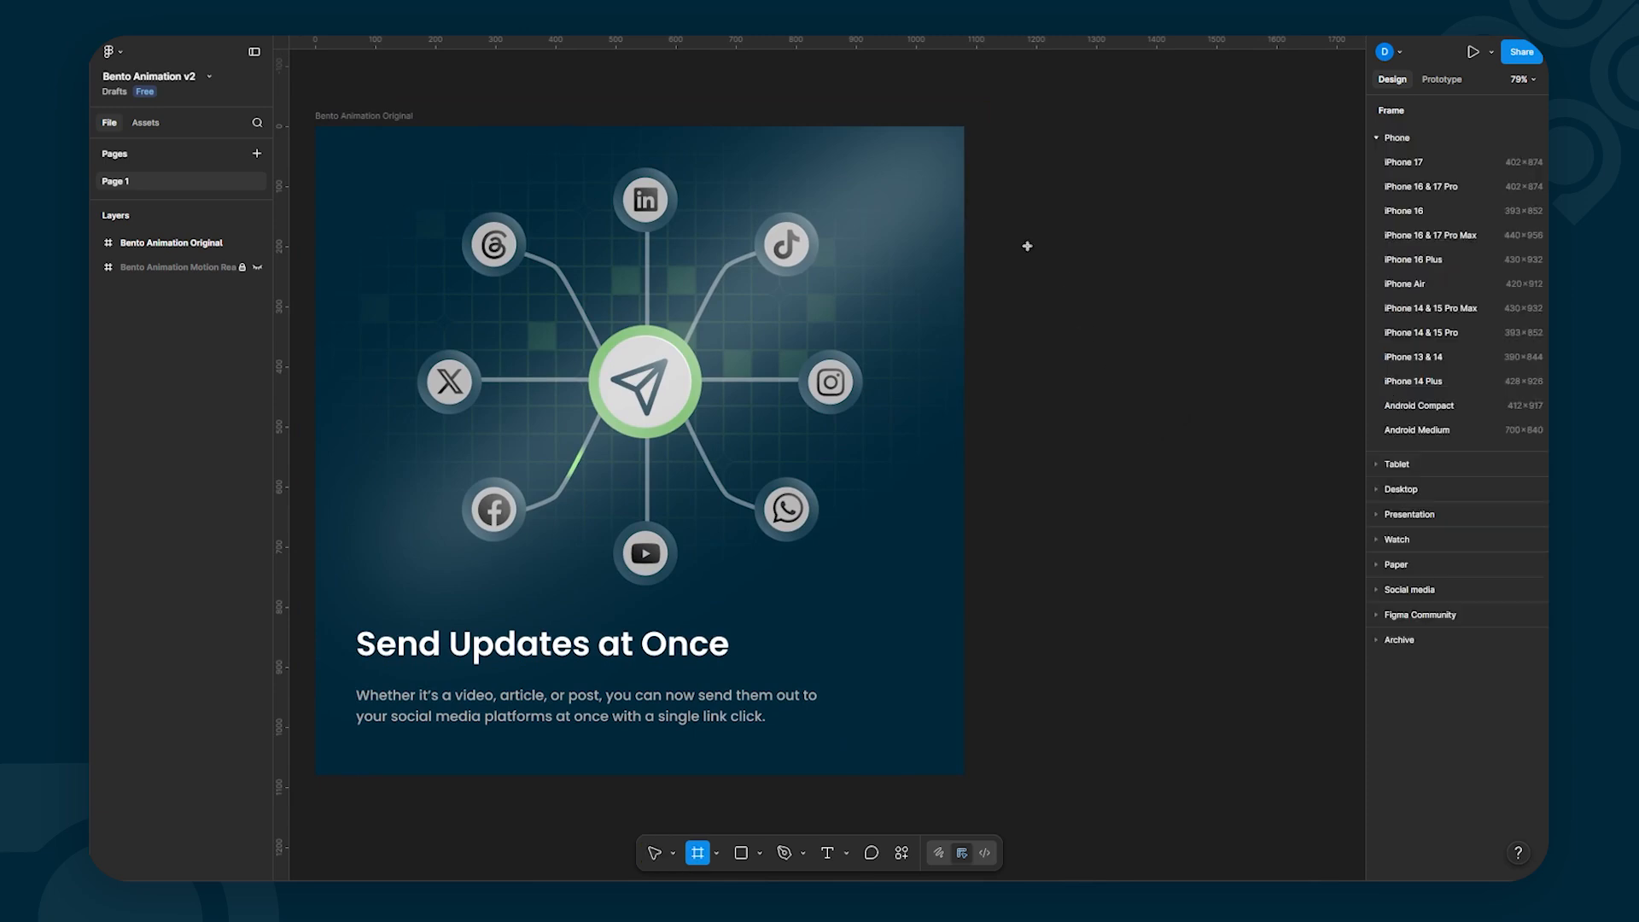
left_click(1056, 195)
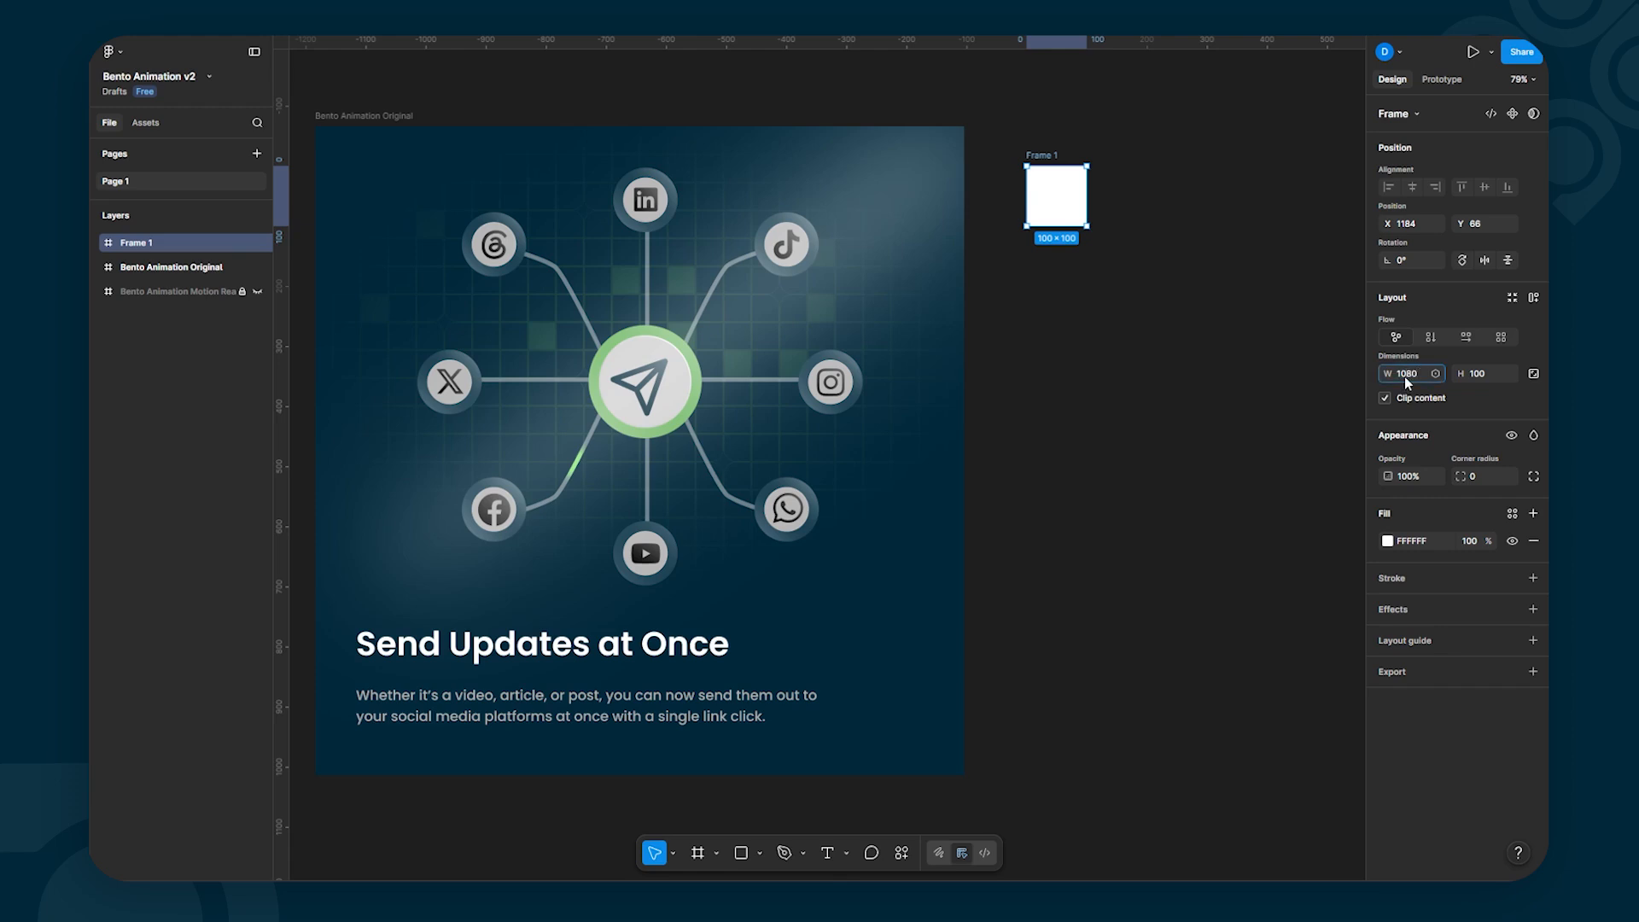
key("Tab")
type("1080")
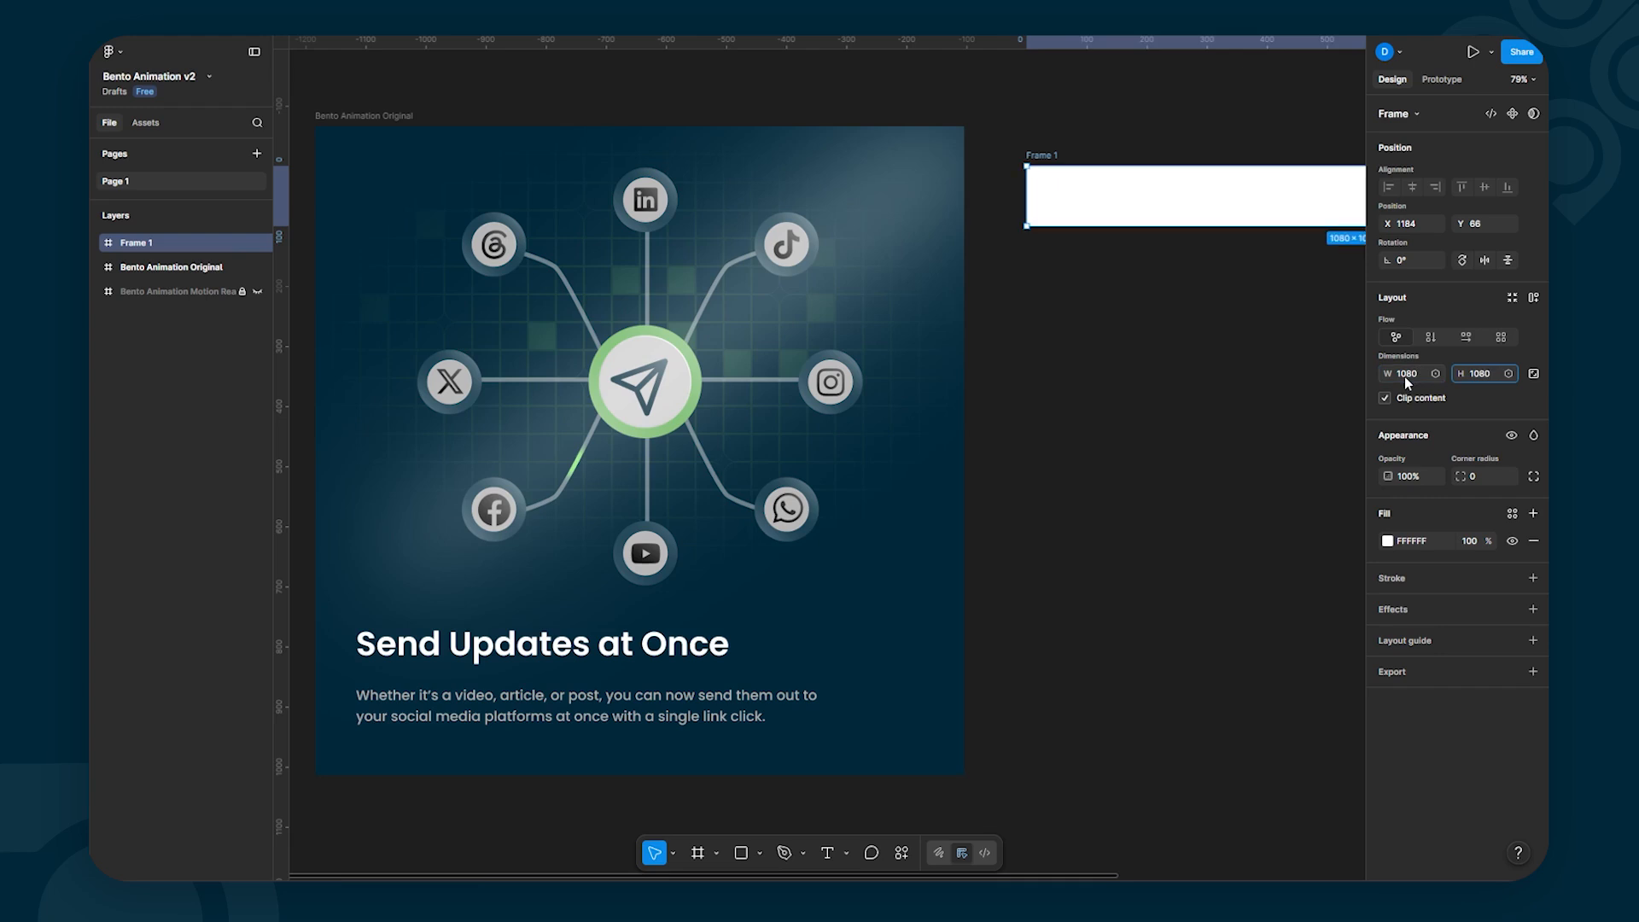
key("Return")
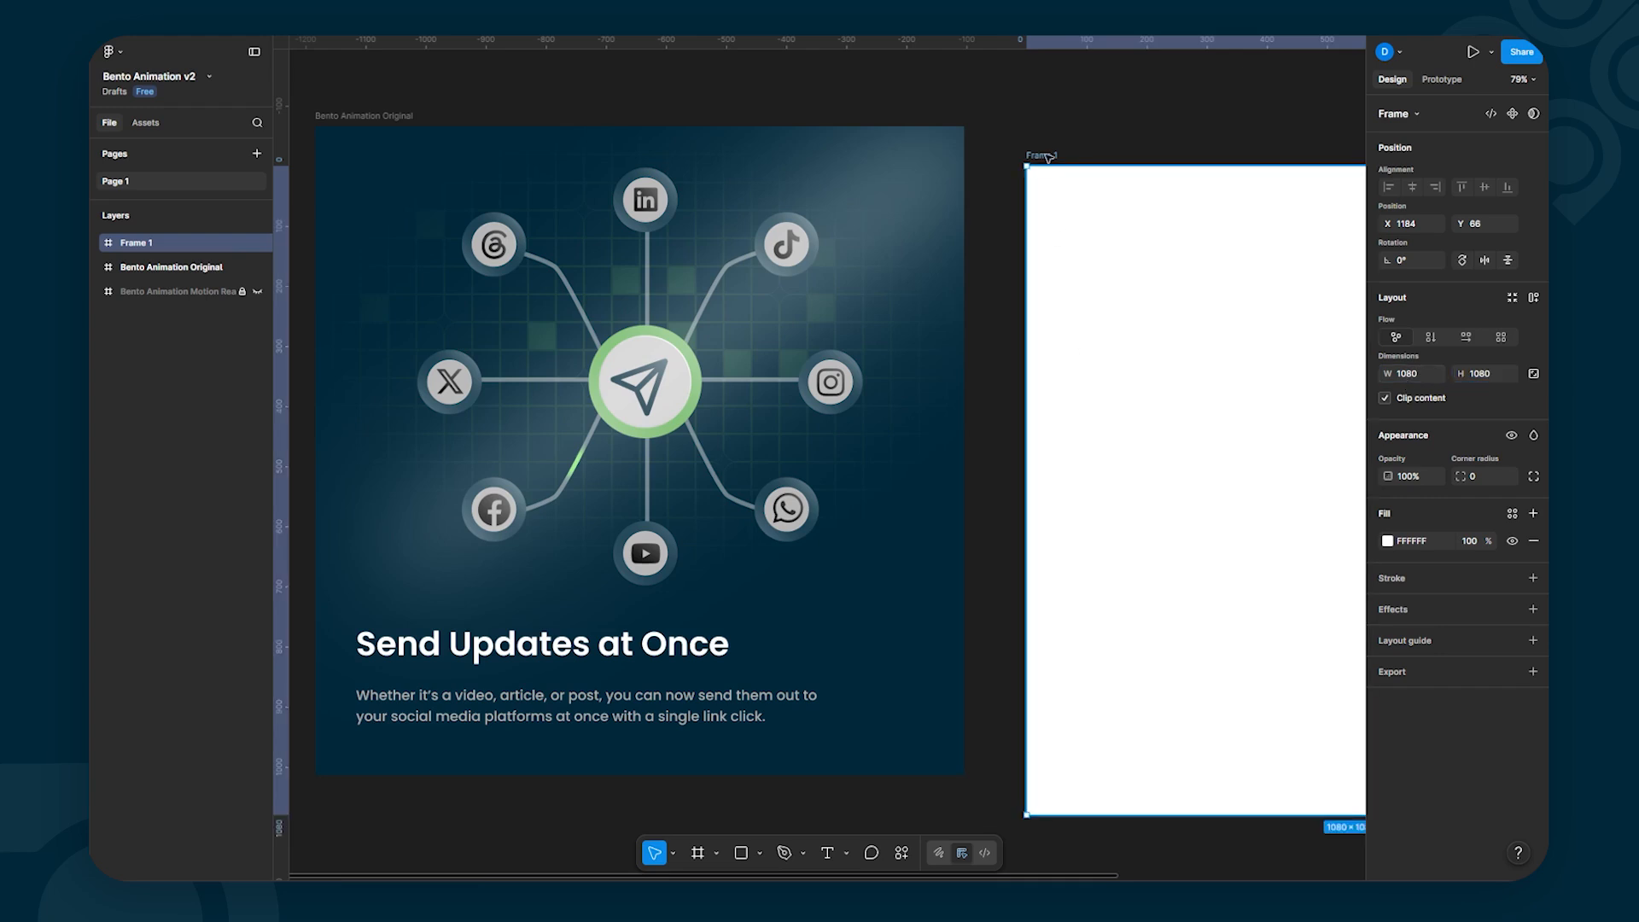
Step: Move the new frame so its top edge lines up with Bento Animation Original at Y 0
left_click_drag(1034, 156, 1024, 117)
left_click(984, 490)
key("shift+1")
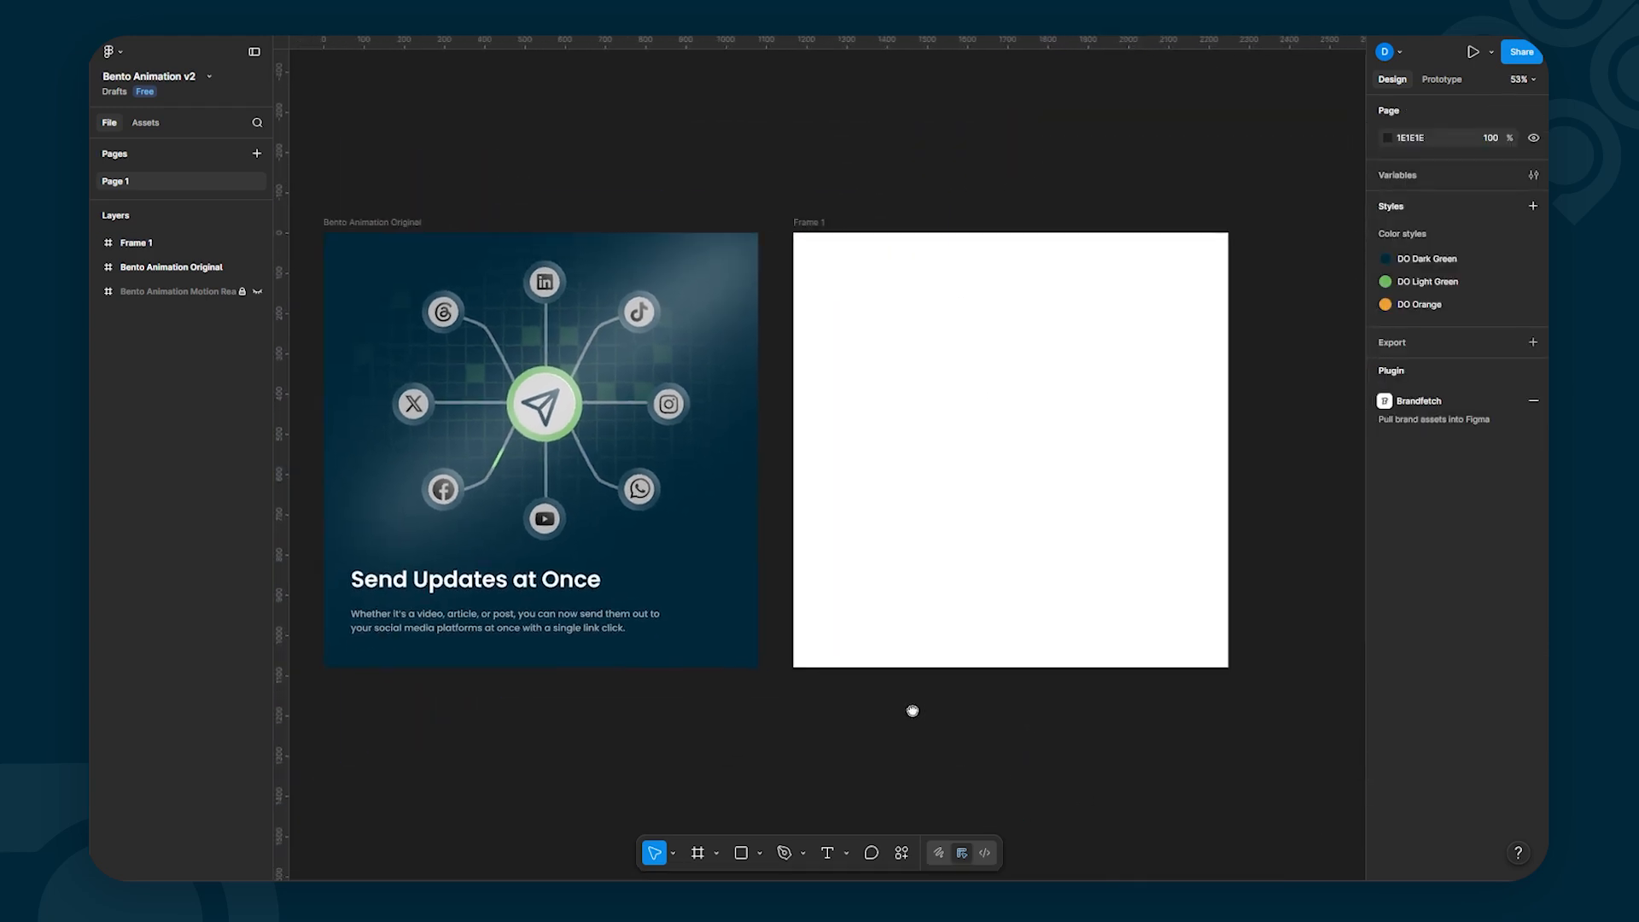
Step: Rename the new frame as "Bento Card Animation"
double_click(142, 245)
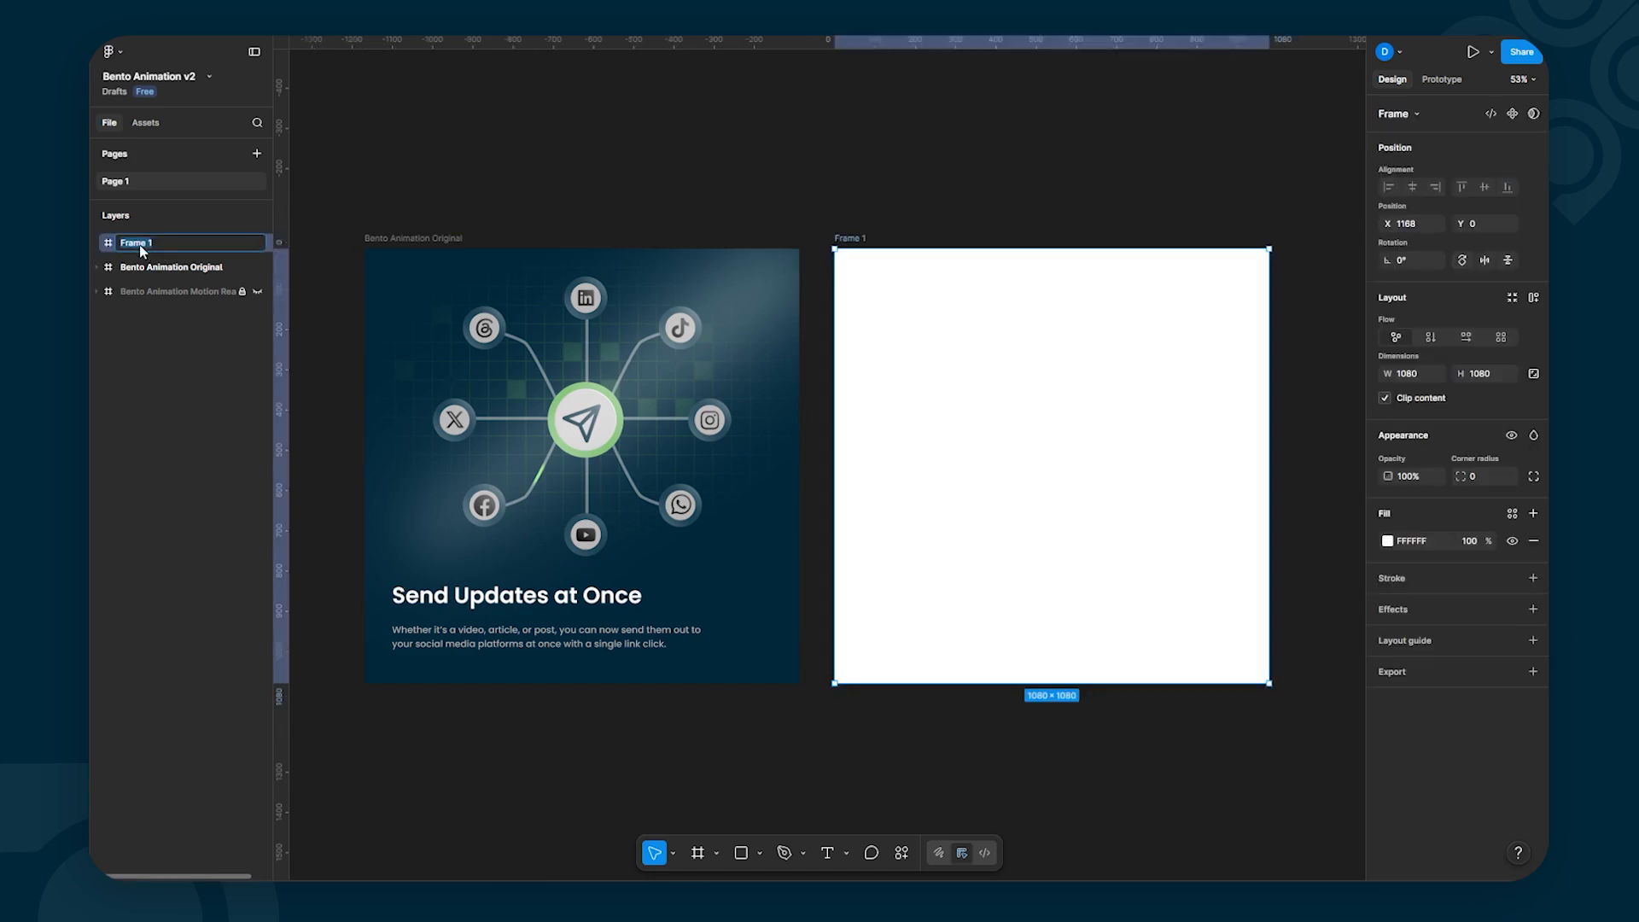
type("Bento Card Animation")
left_click(1010, 186)
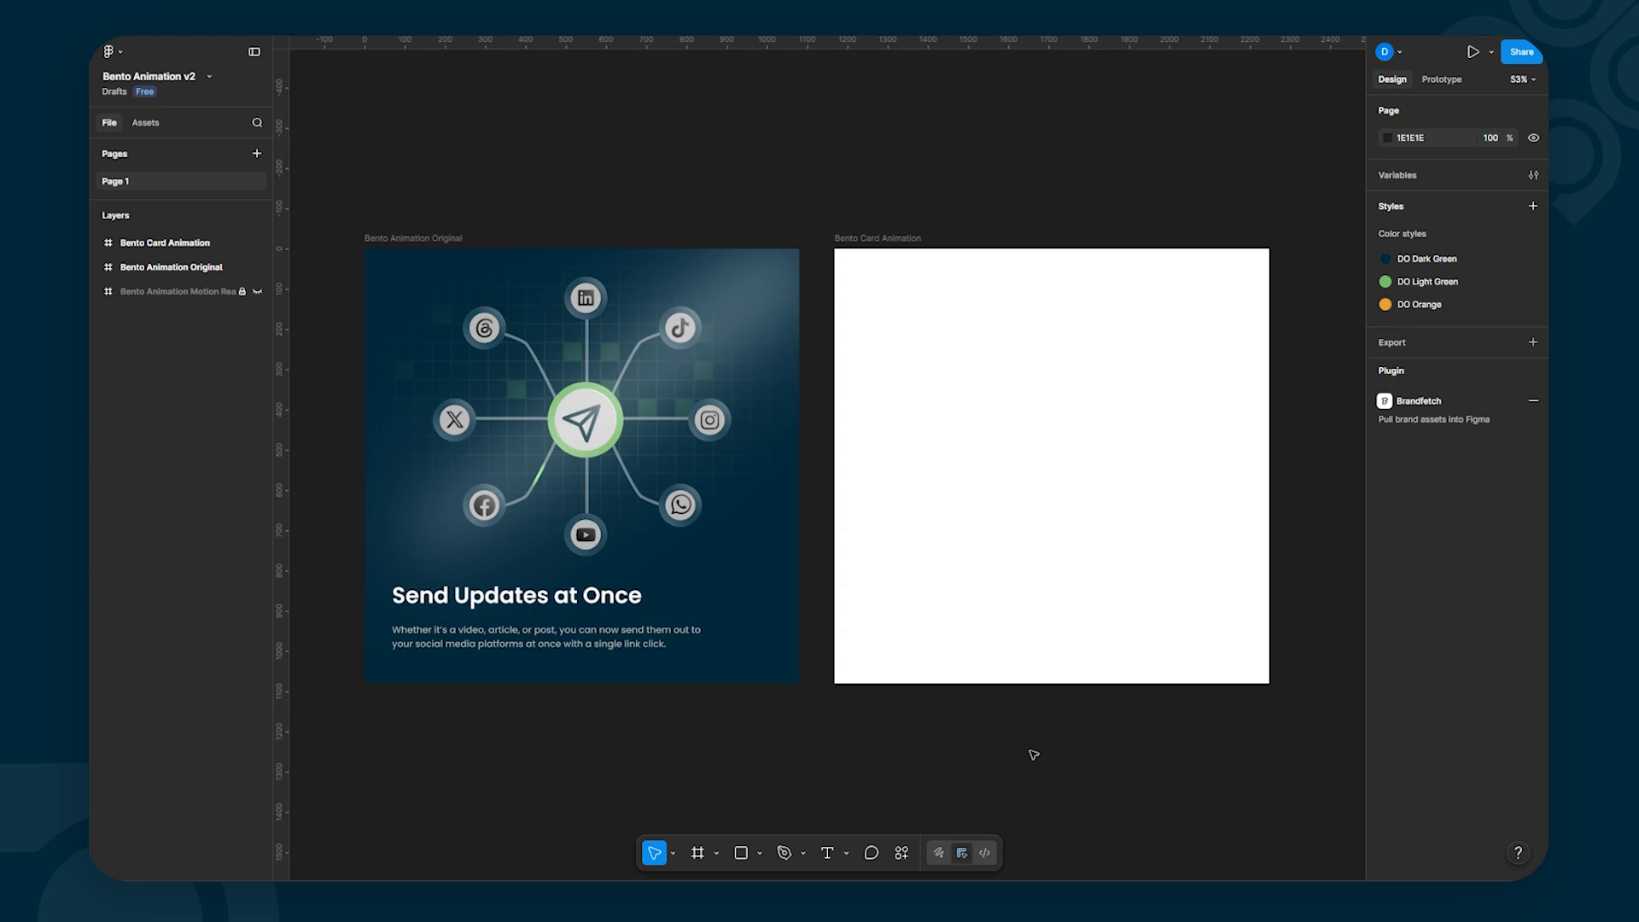
Step: Draw a 1080 × 1080 rectangle covering the whole Bento Card Animation frame
scroll(1033, 755, "right", 2)
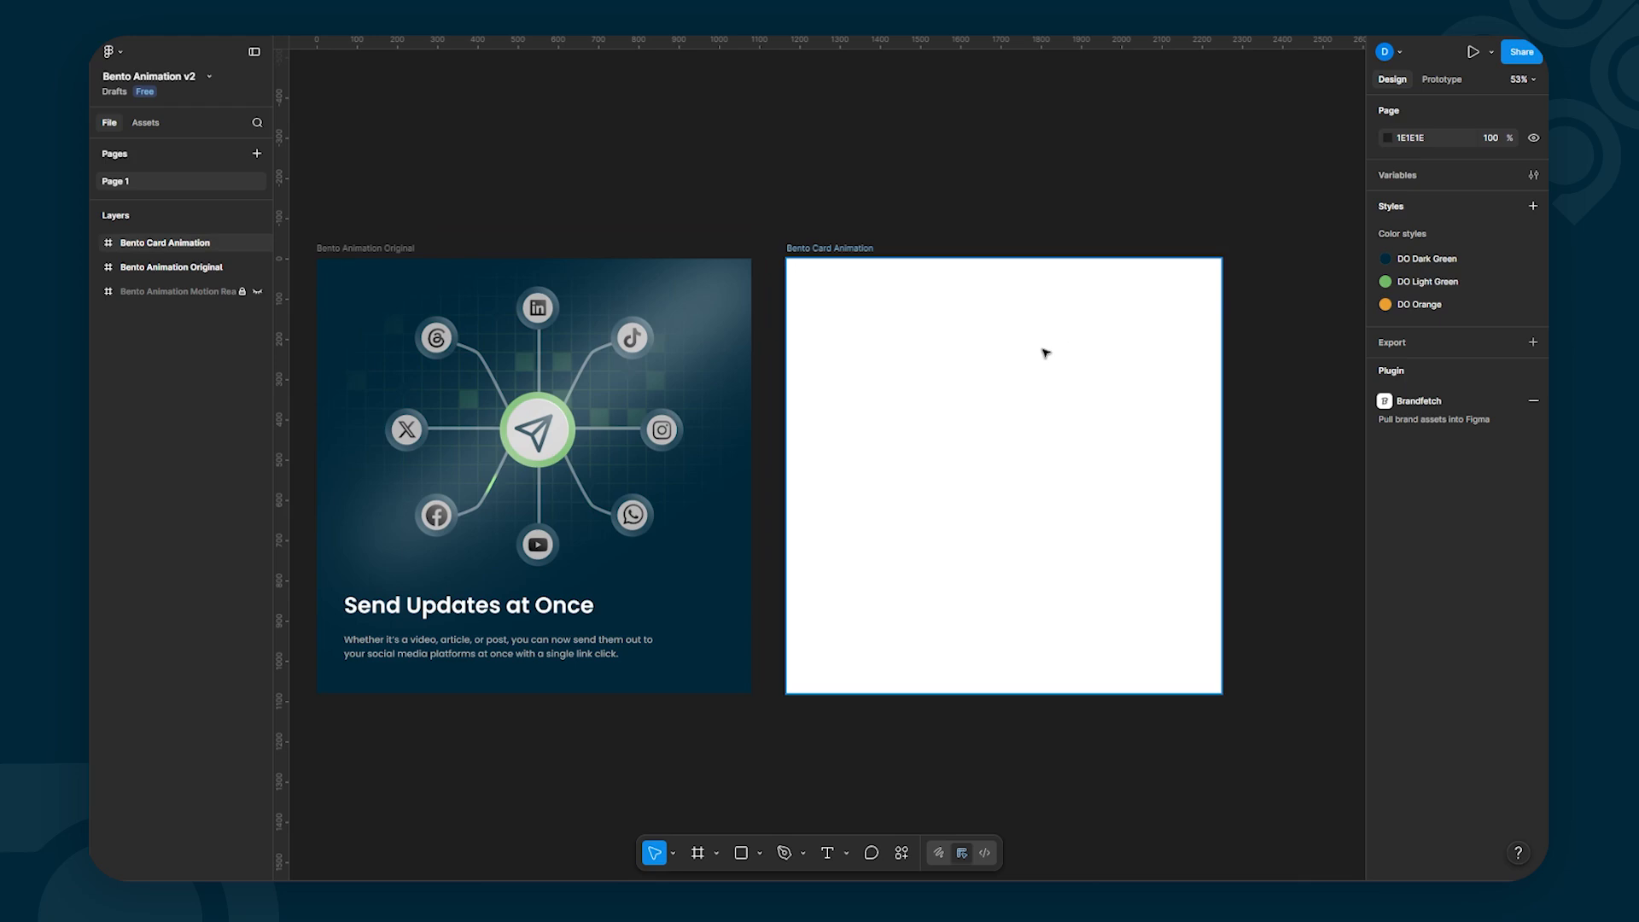
key("r")
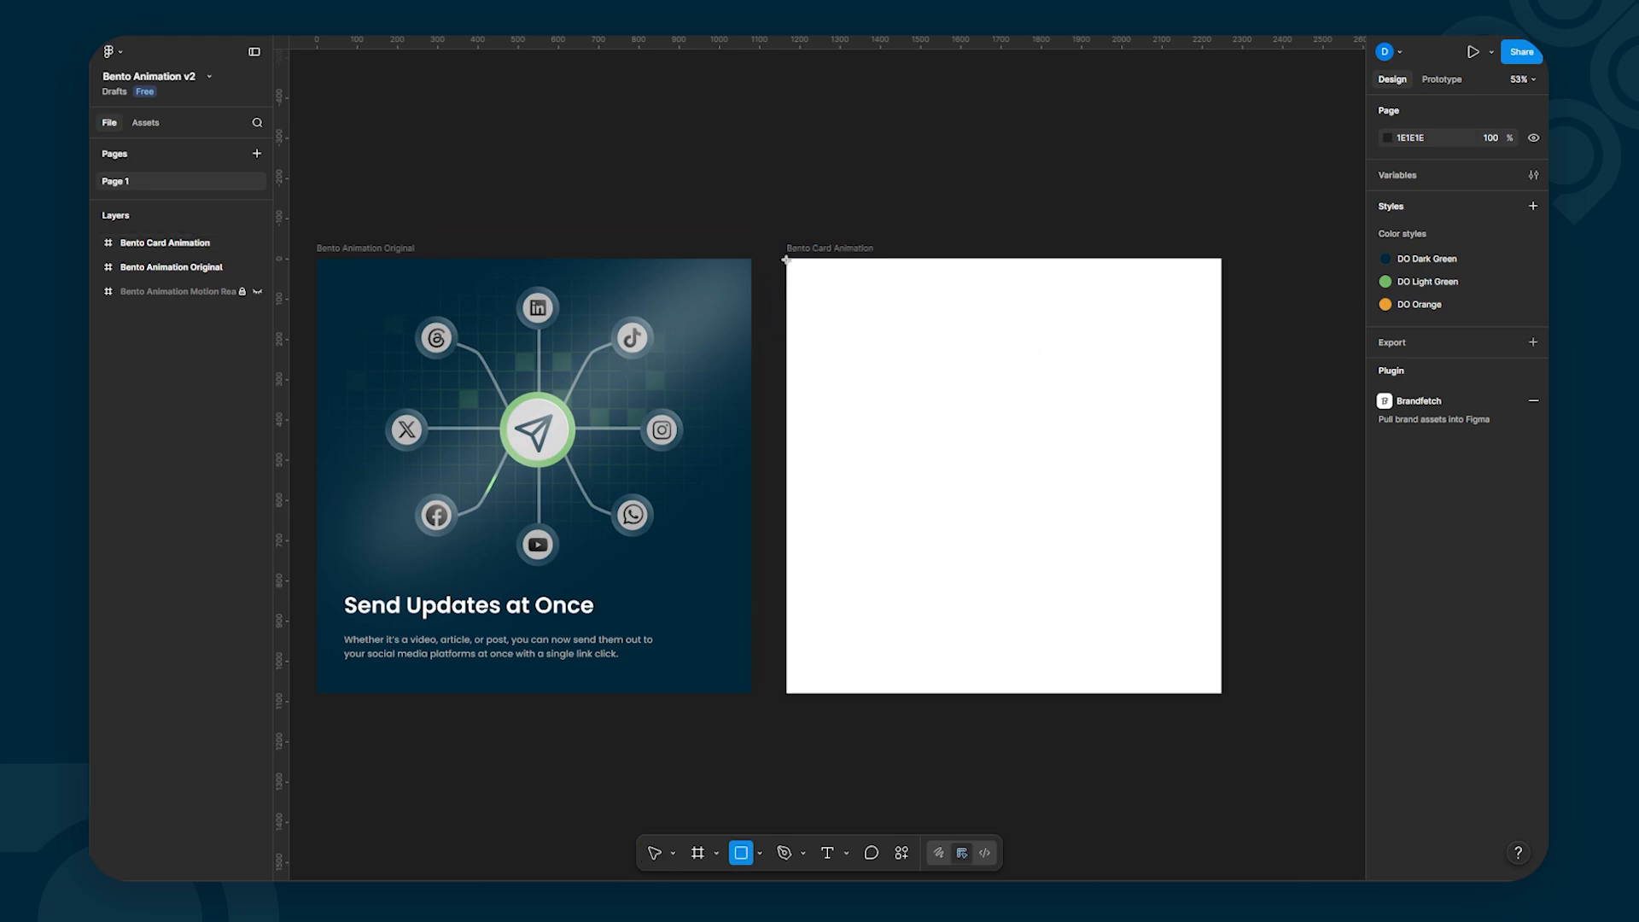
left_click_drag(793, 259, 1221, 694)
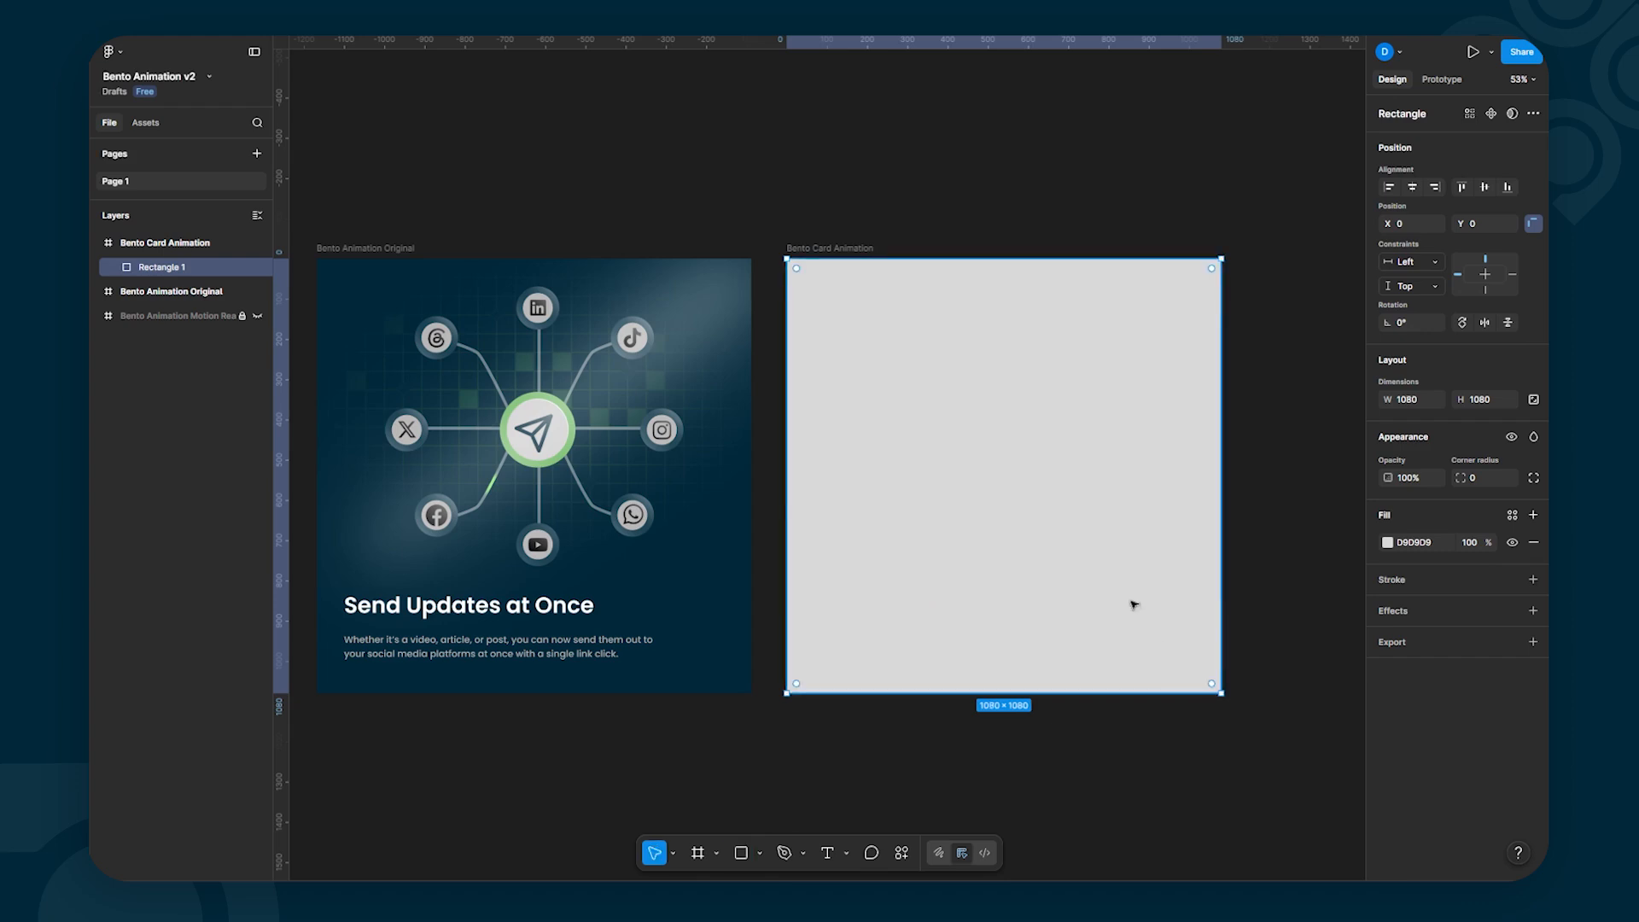
Step: Fill the rectangle with the dark color 01283A from the colors created in this file
left_click(1387, 542)
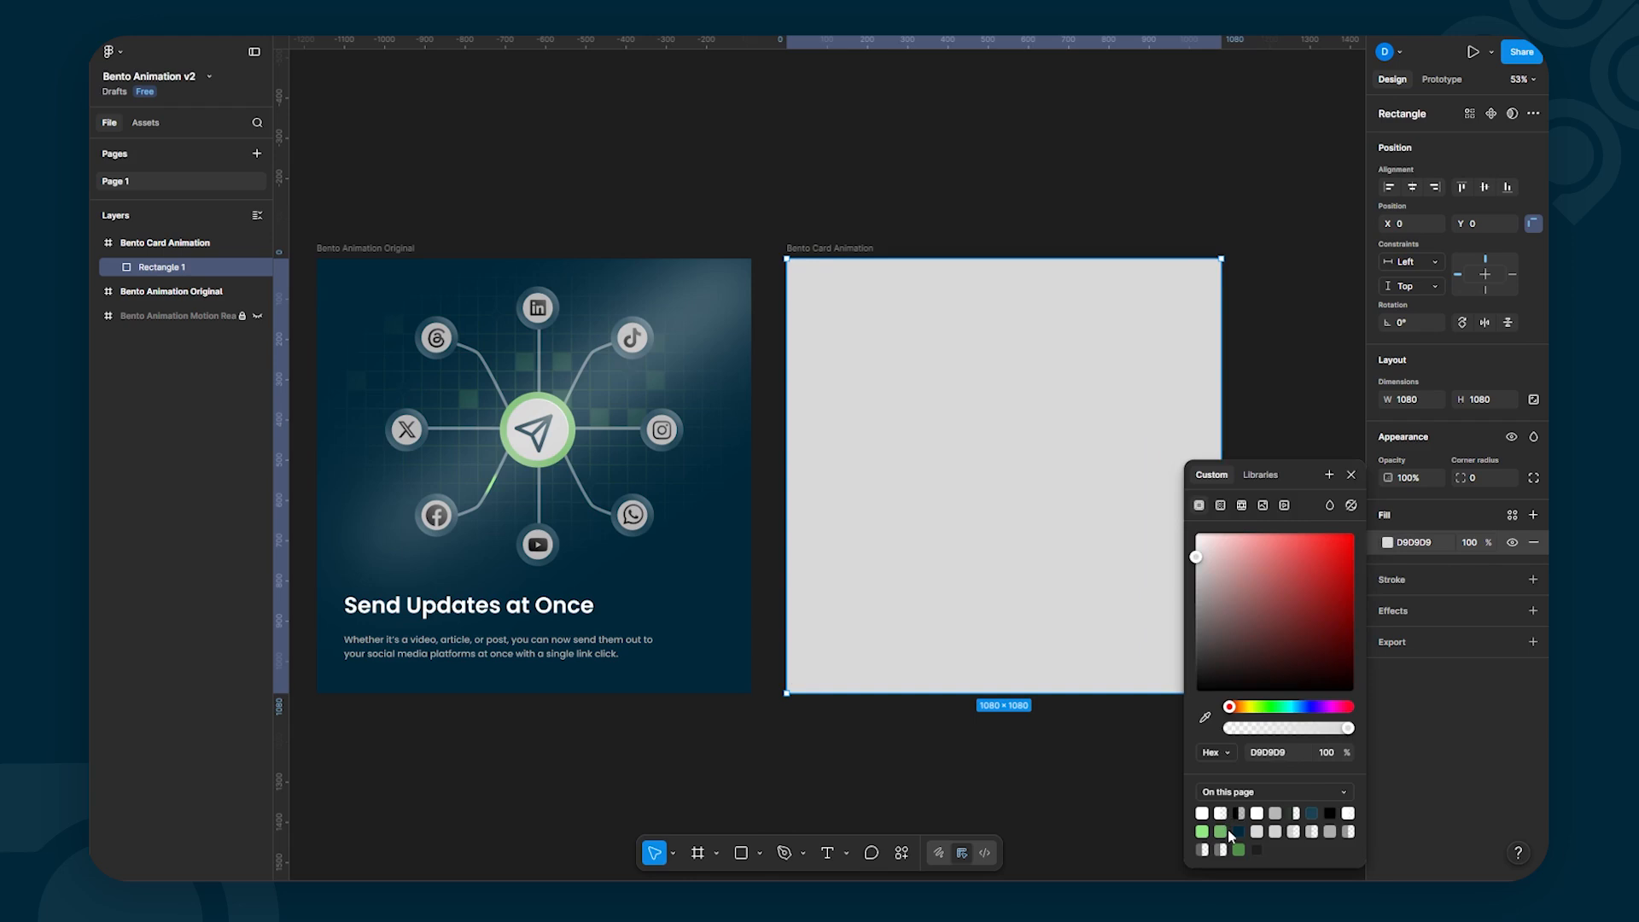
left_click(1248, 798)
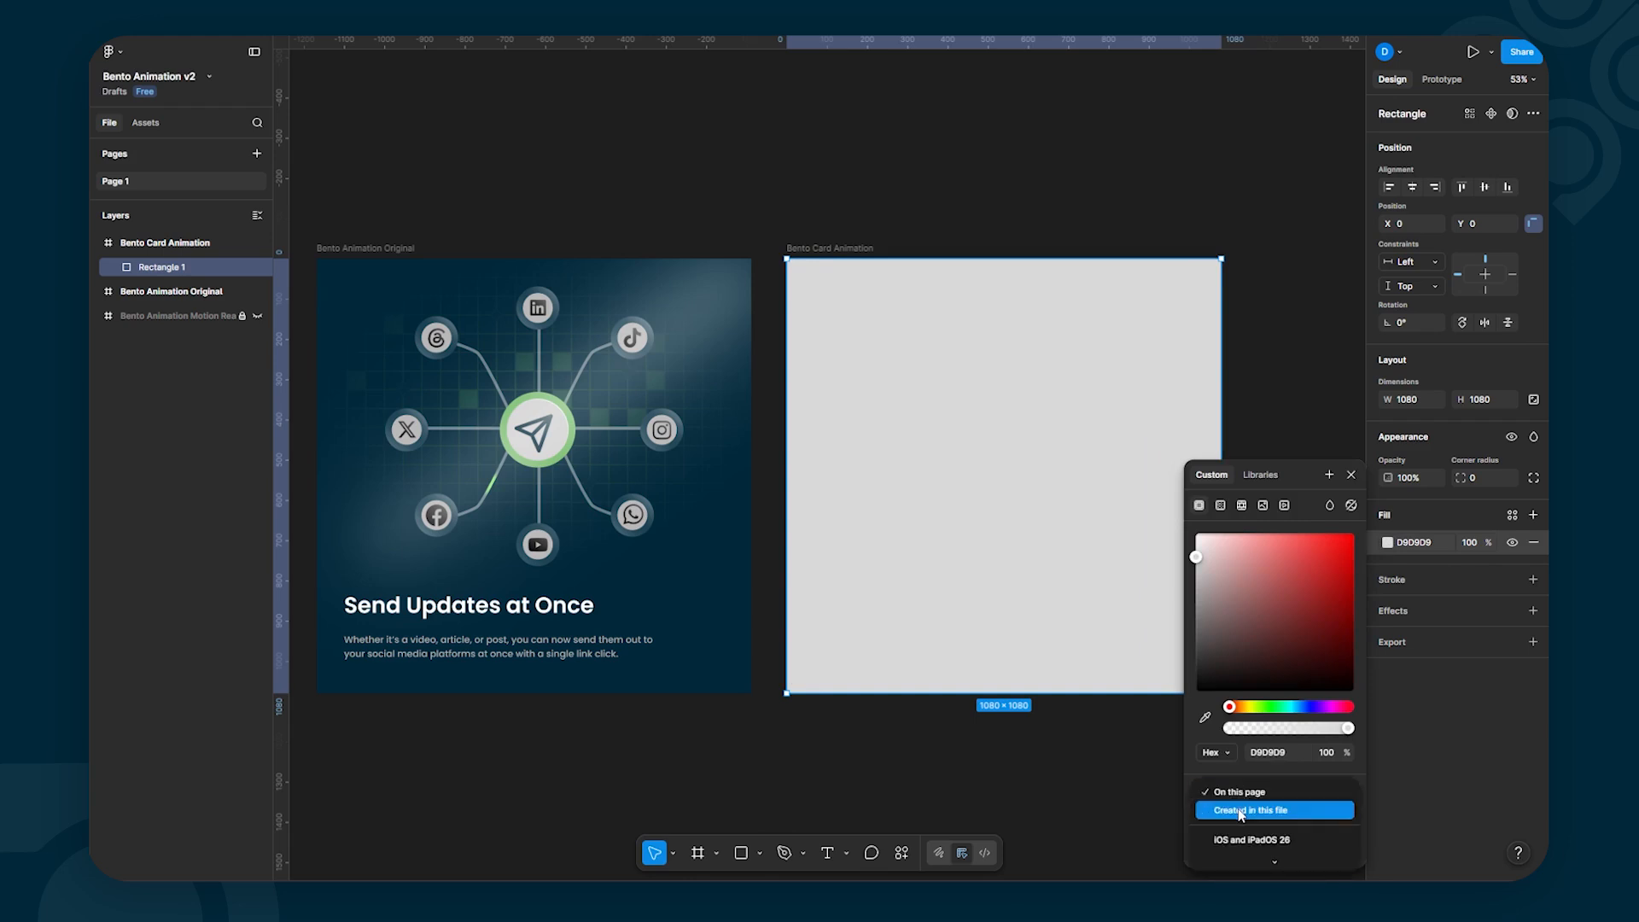
left_click(1243, 807)
left_click(1205, 814)
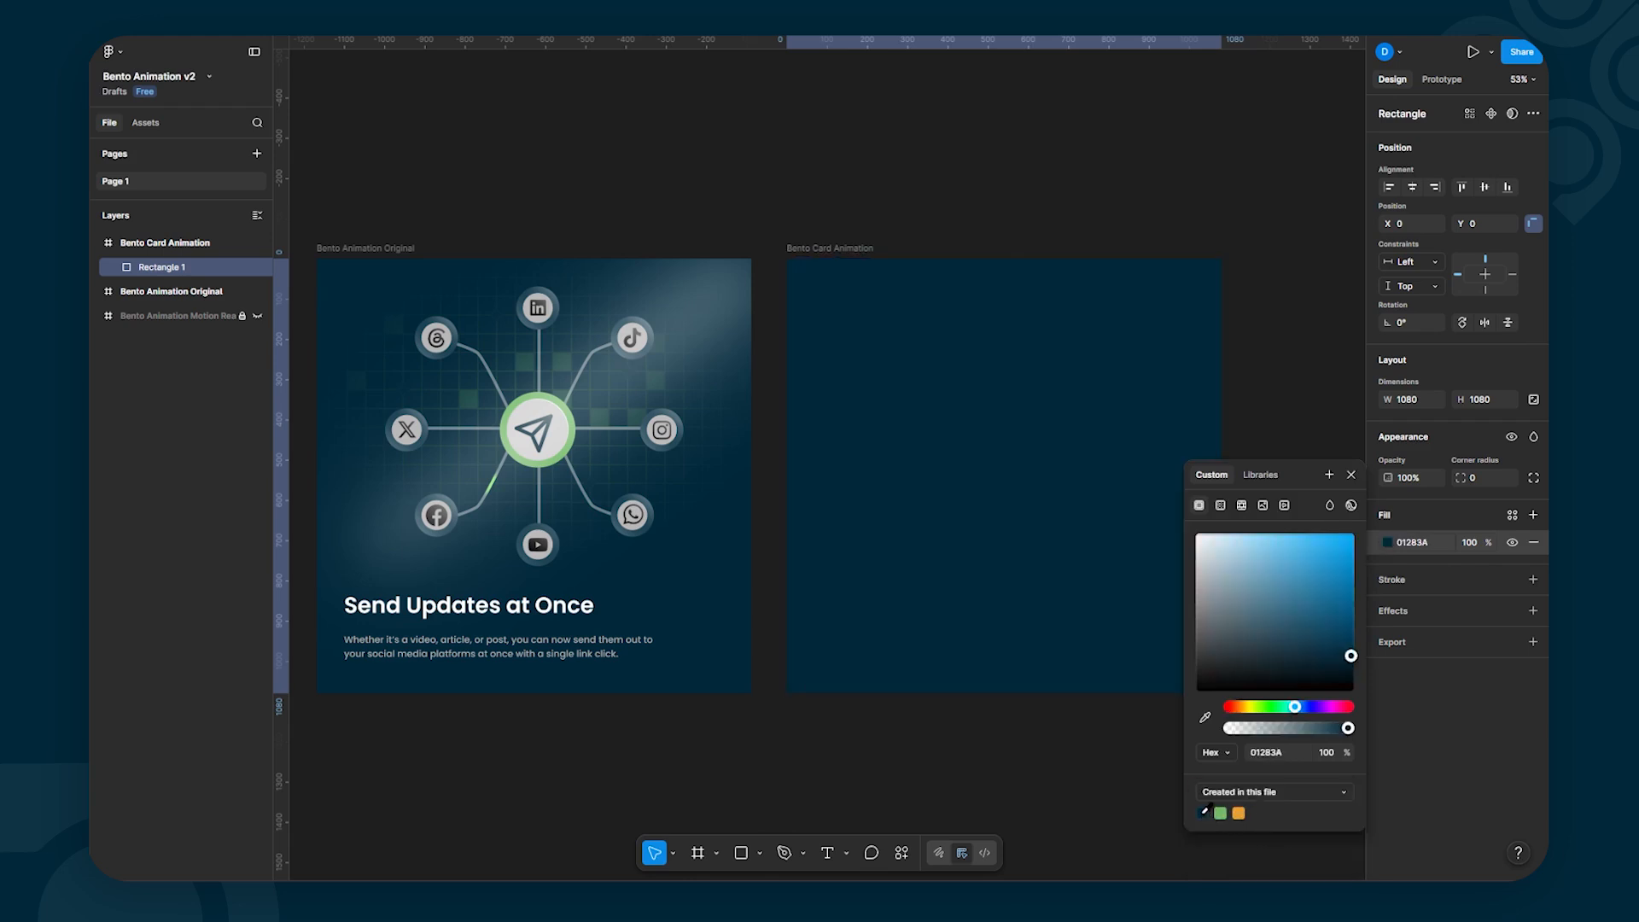
left_click(994, 198)
Step: Add the text "Send Updates at Once" in the lower part of the Bento Card Animation frame
mouse_move(1072, 746)
left_mouse_down()
mouse_move(970, 717)
mouse_move(1050, 710)
mouse_move(1069, 726)
left_mouse_up()
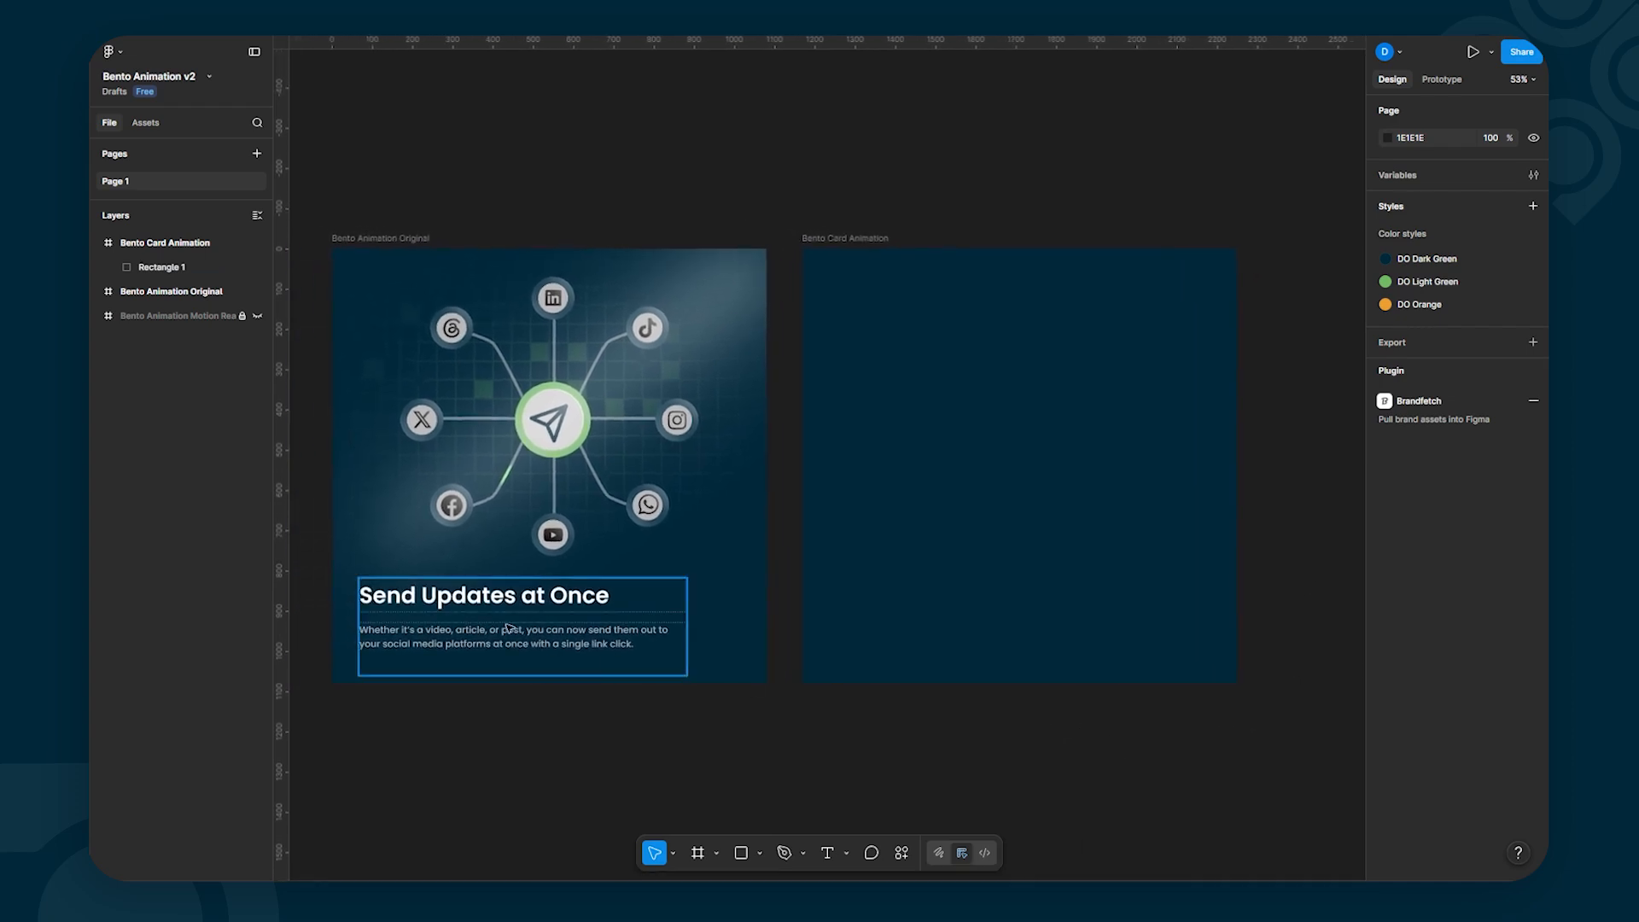
key("t")
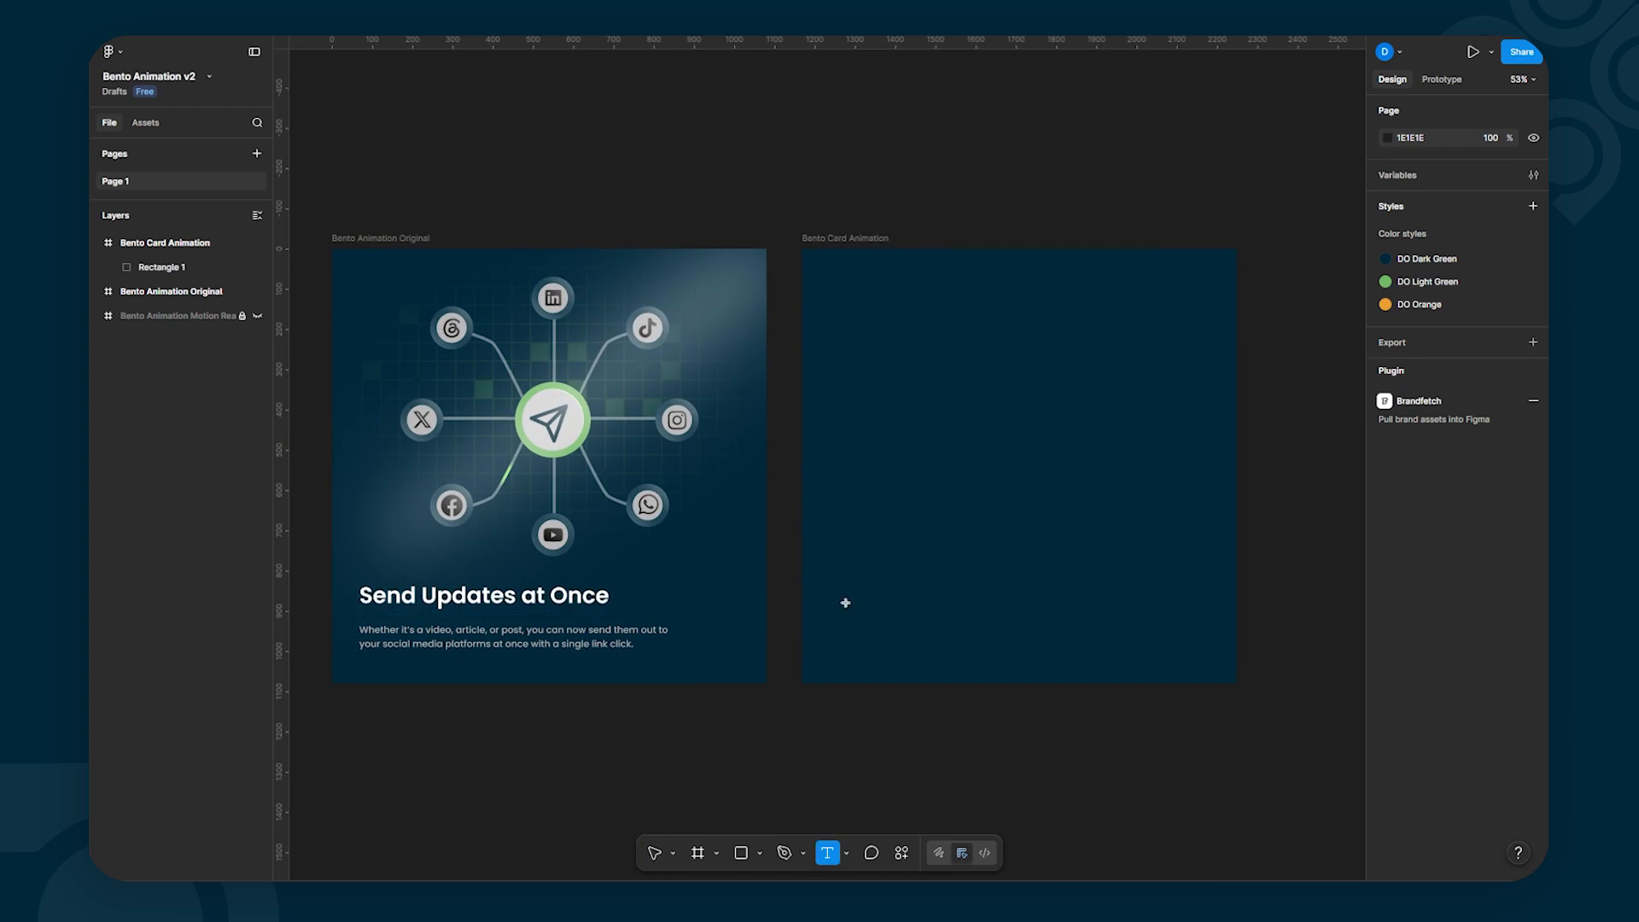
left_click(845, 602)
type("Send")
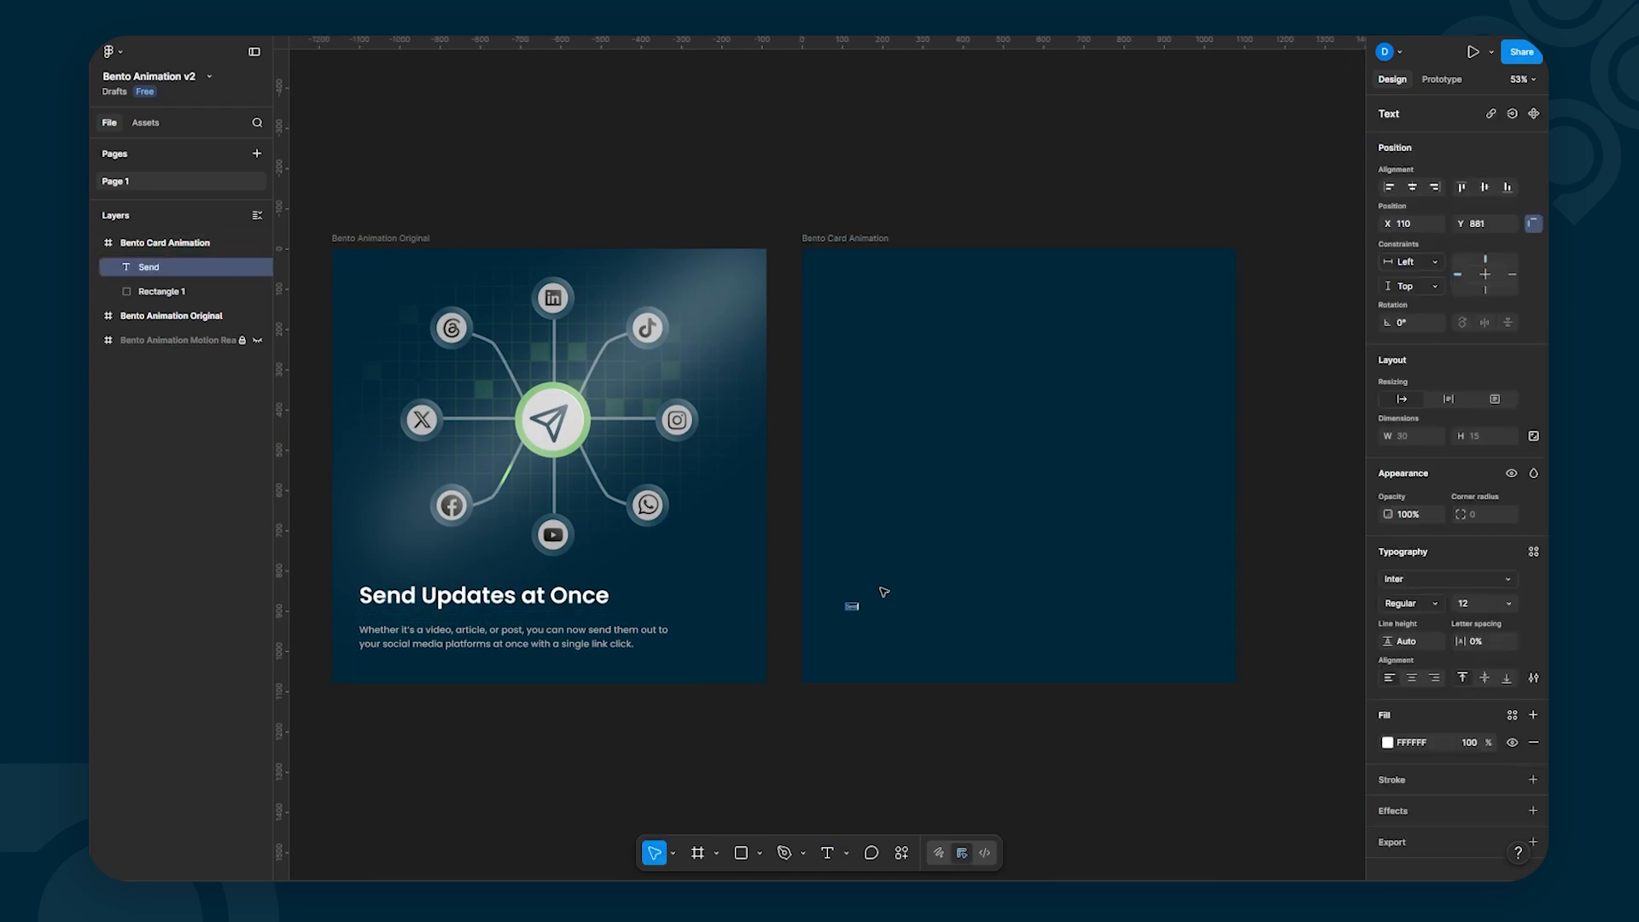
type(" Updates at Once")
Step: Format the "Send Updates at Once" heading in Poppins SemiBold at size 52
left_click(1405, 583)
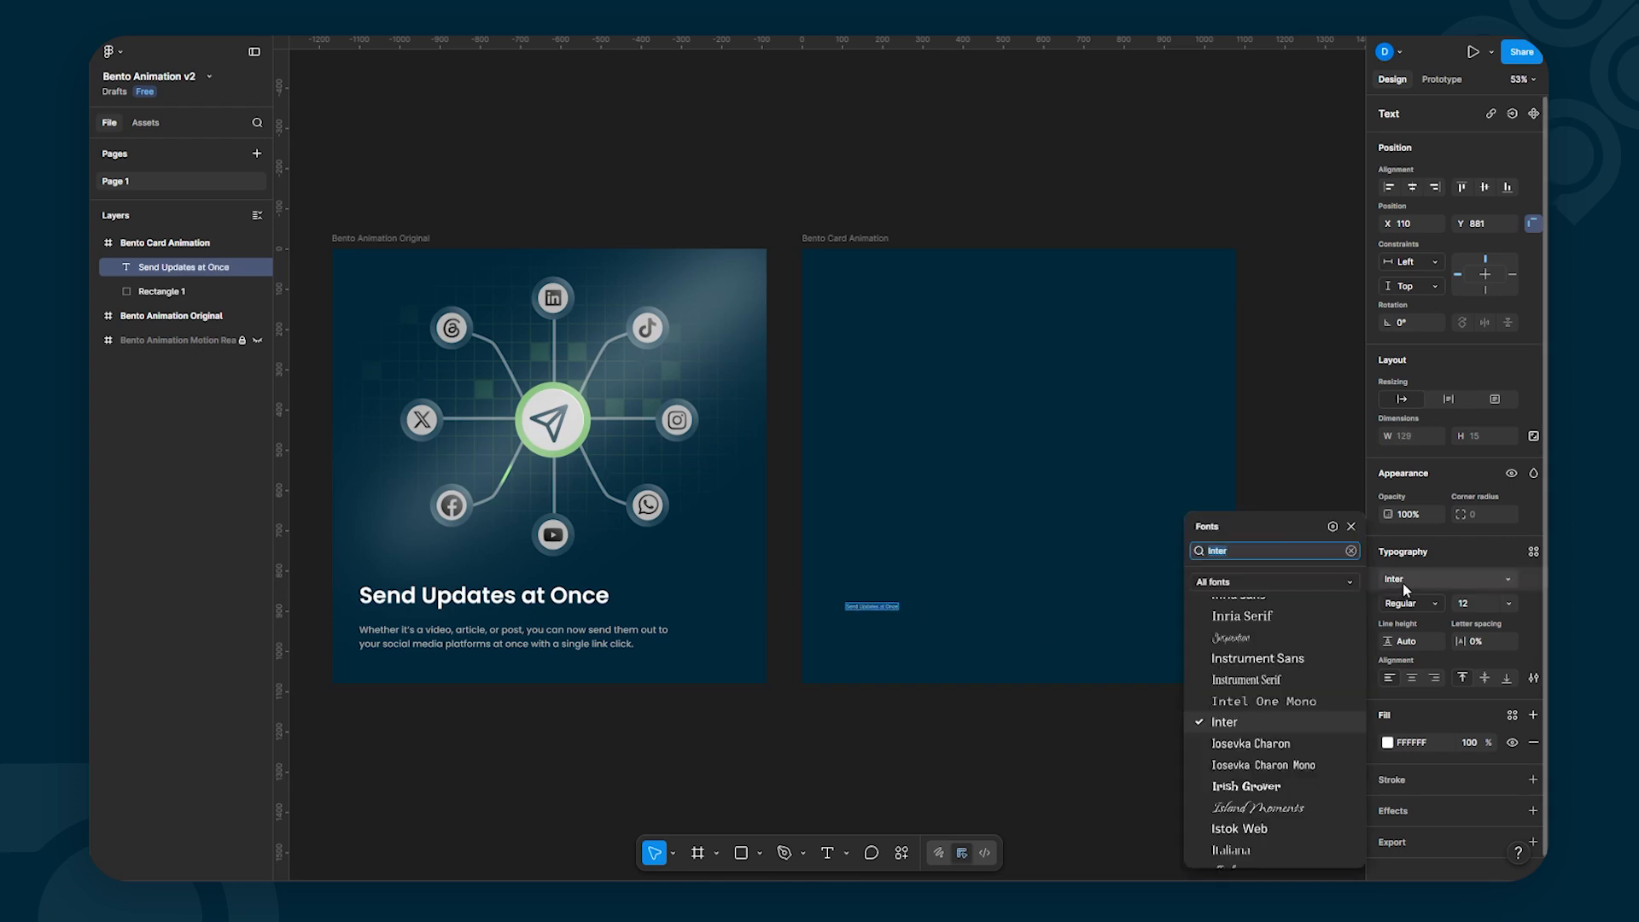
type("popp")
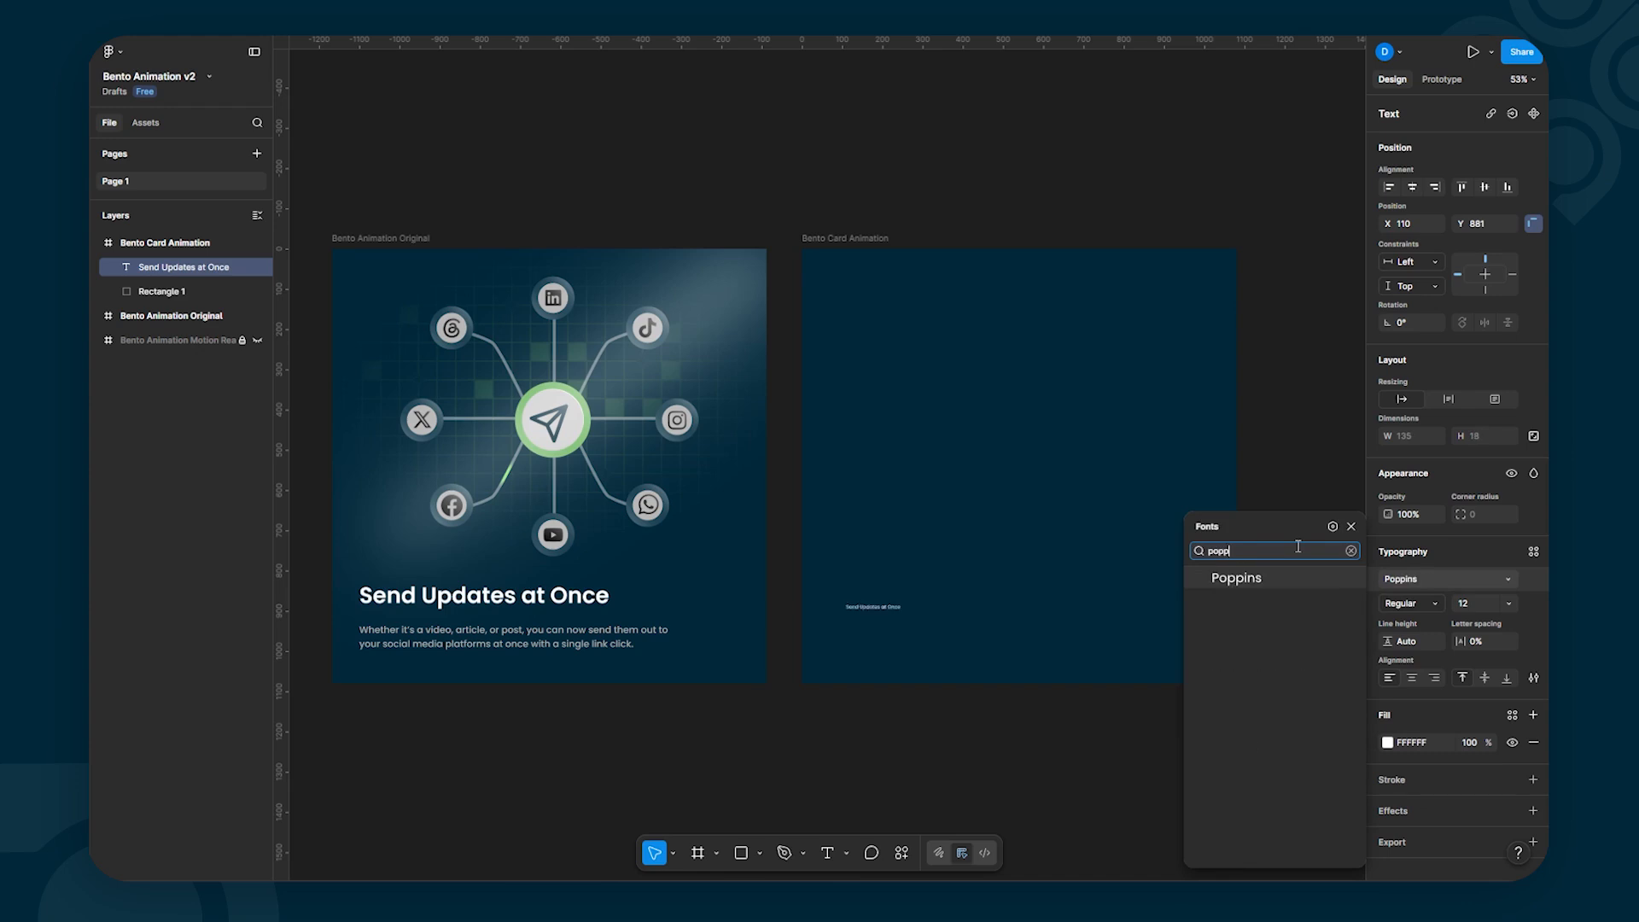
type("ins")
left_click(1237, 578)
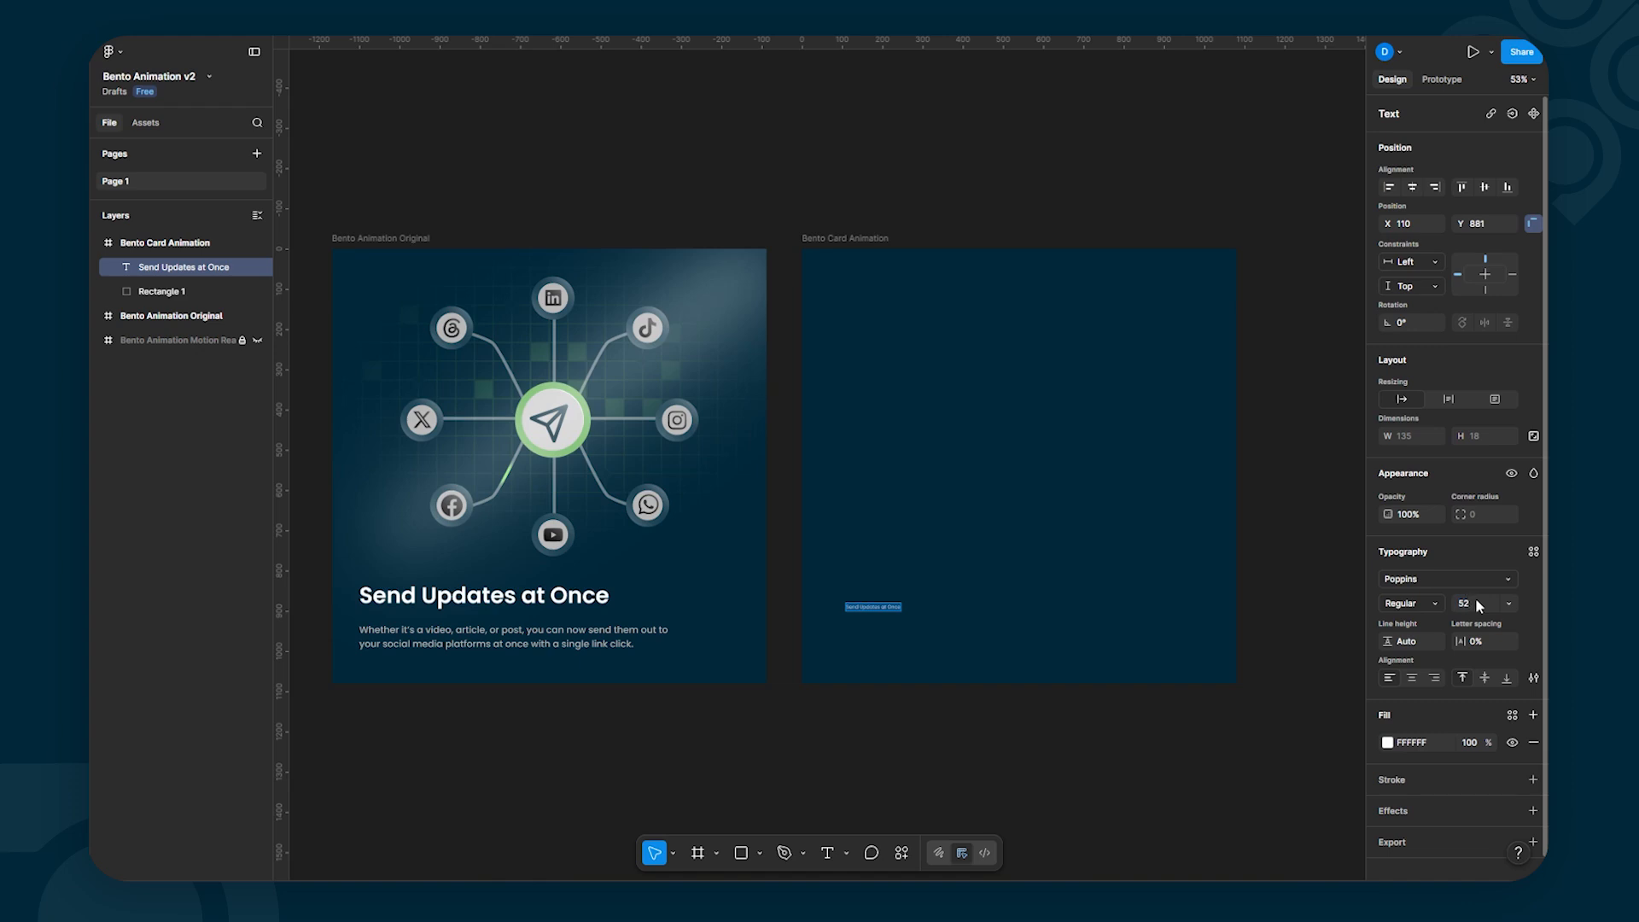
key("Return")
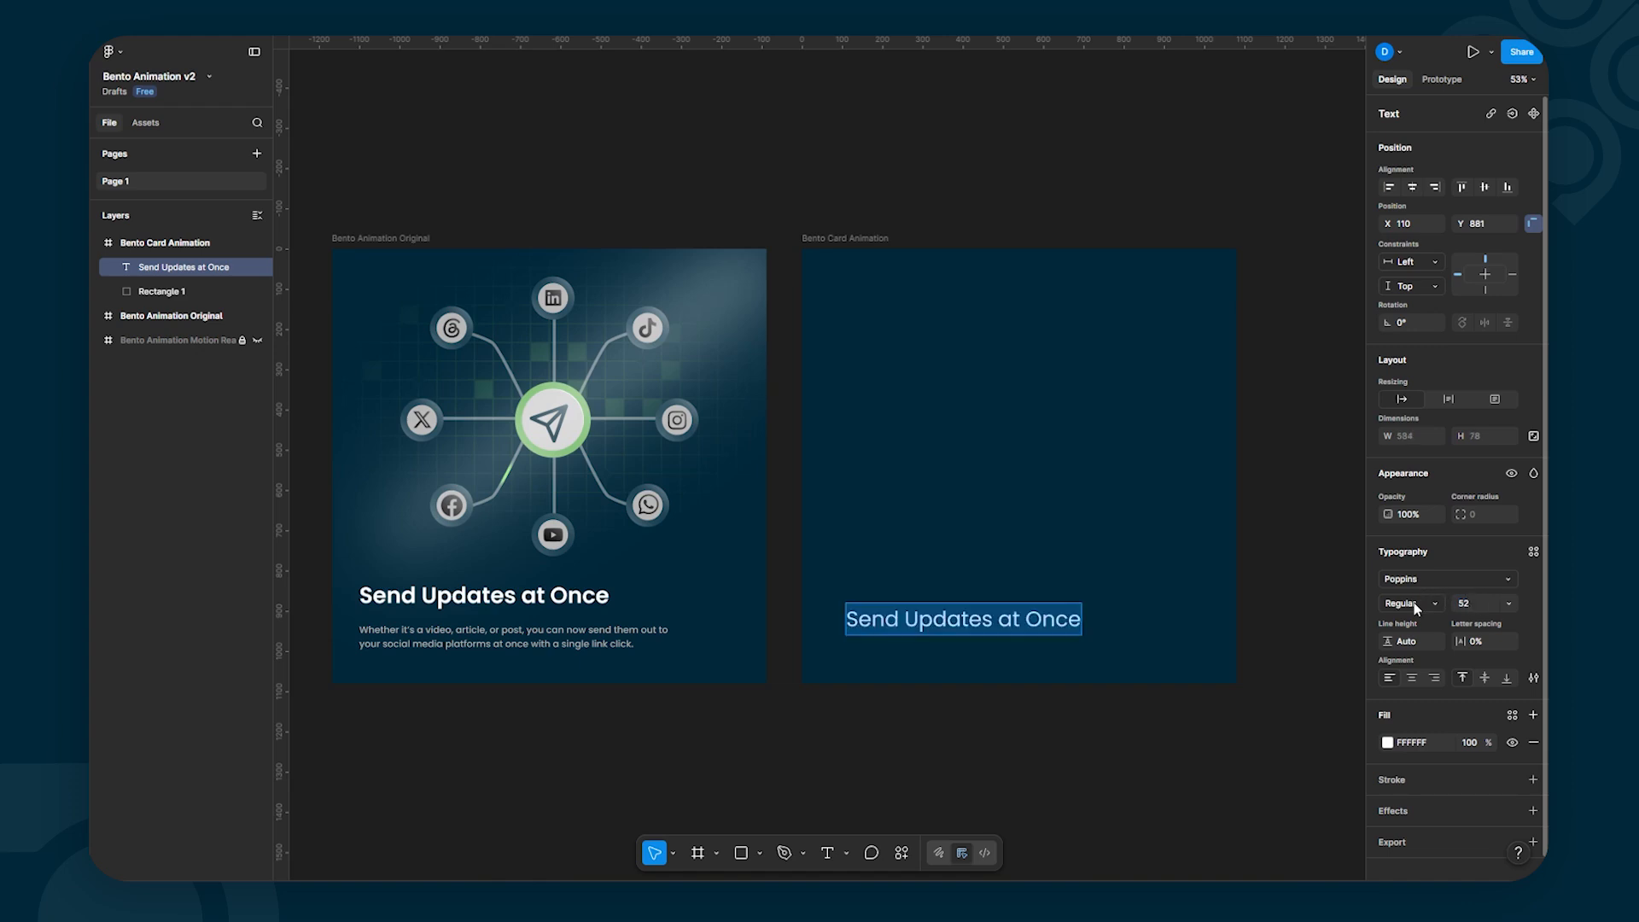
left_click(1415, 606)
left_click(1413, 640)
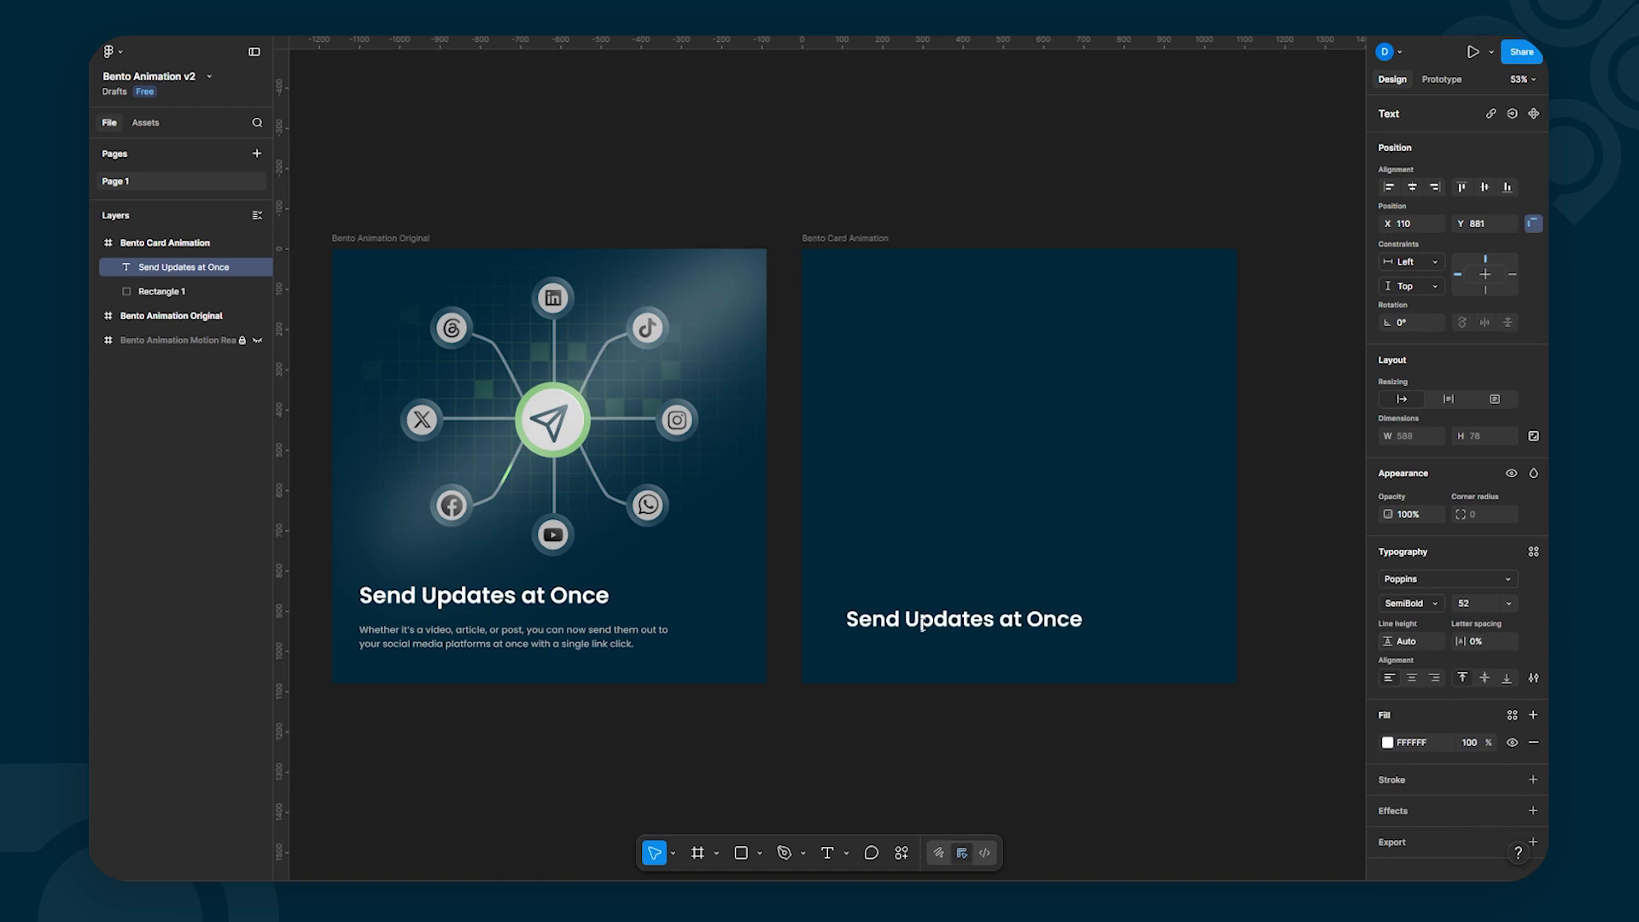
Step: Place the heading at X 76 with a duplicate directly below, and replace the duplicate's text with the description copied from Bento Animation Original
mouse_move(917, 623)
left_mouse_down()
mouse_move(903, 603)
mouse_move(905, 638)
left_mouse_up()
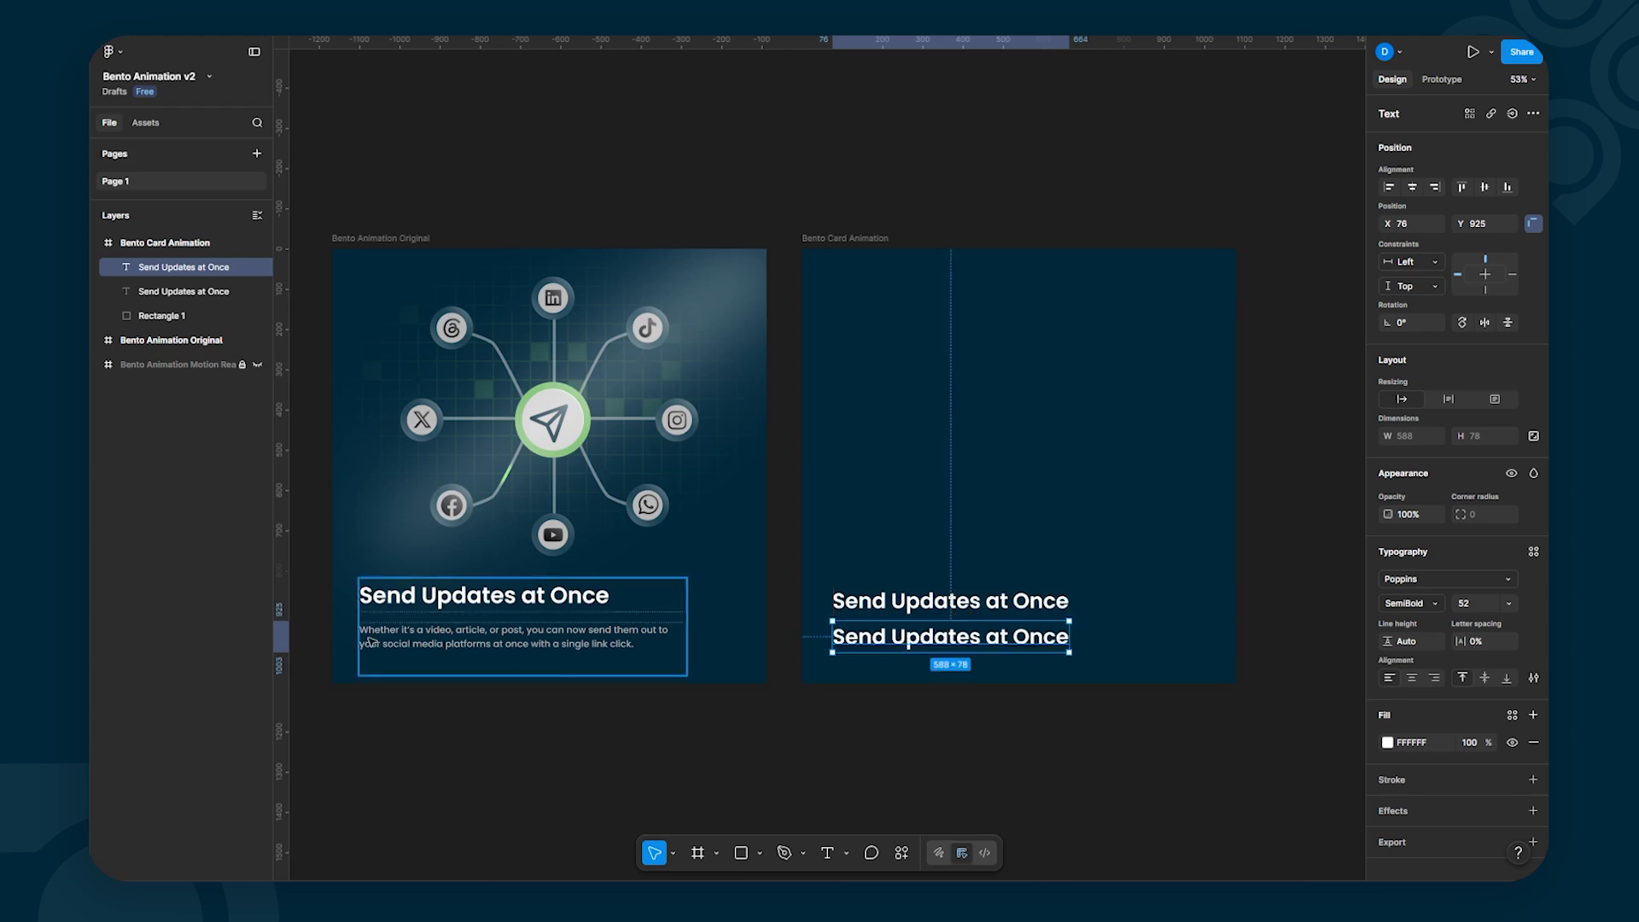
double_click(389, 642)
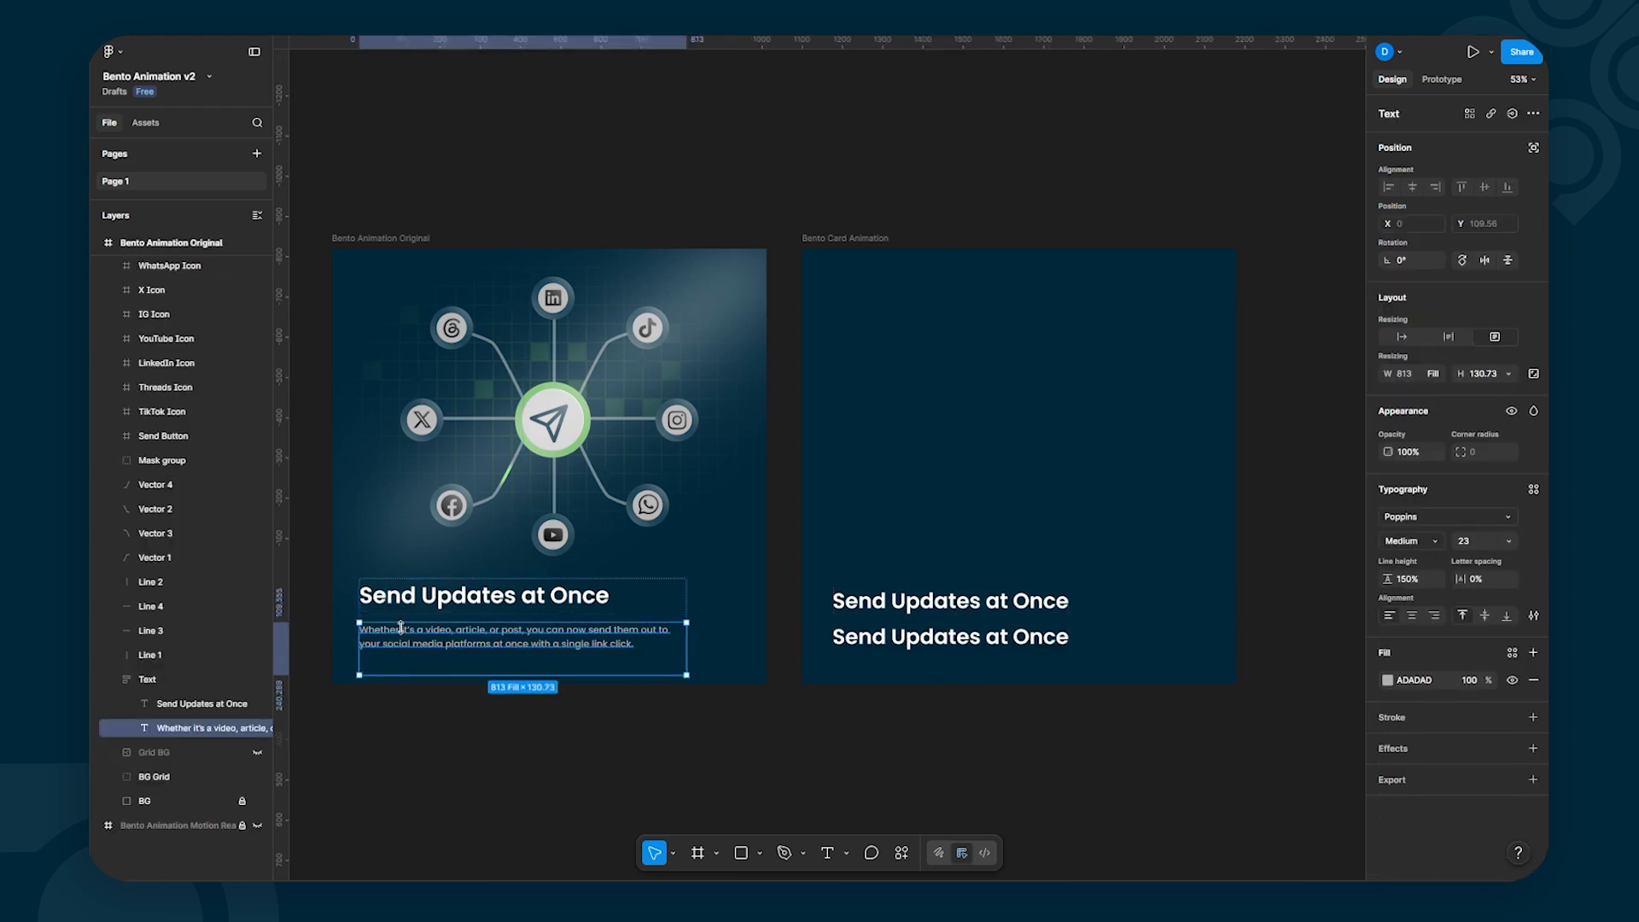
double_click(390, 636)
key("ctrl+c")
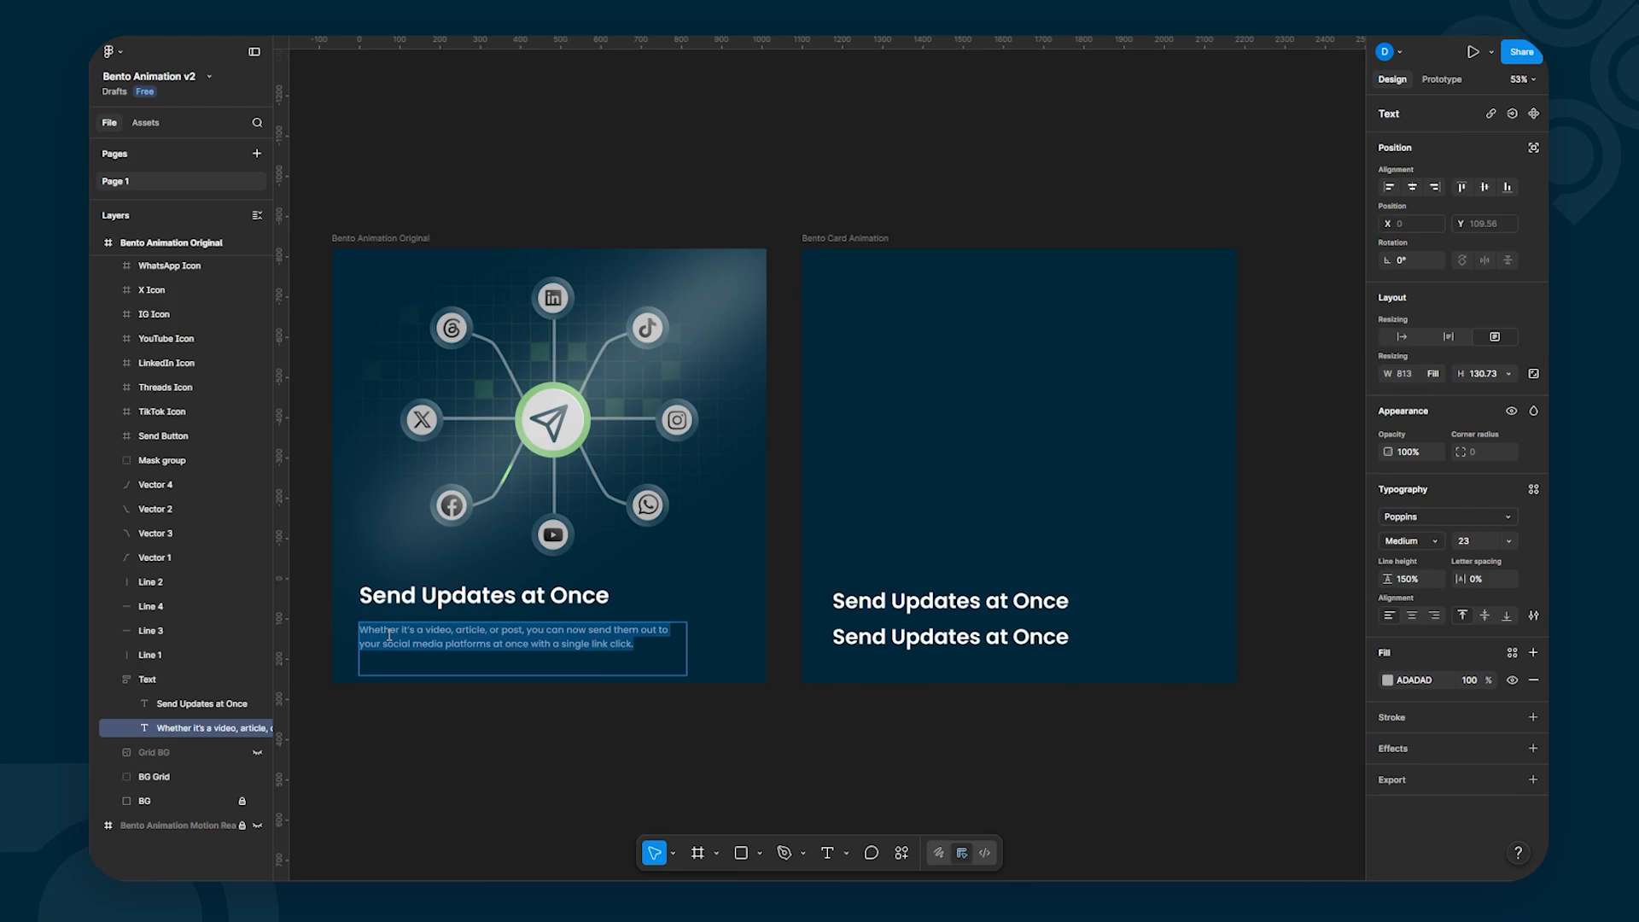
double_click(918, 640)
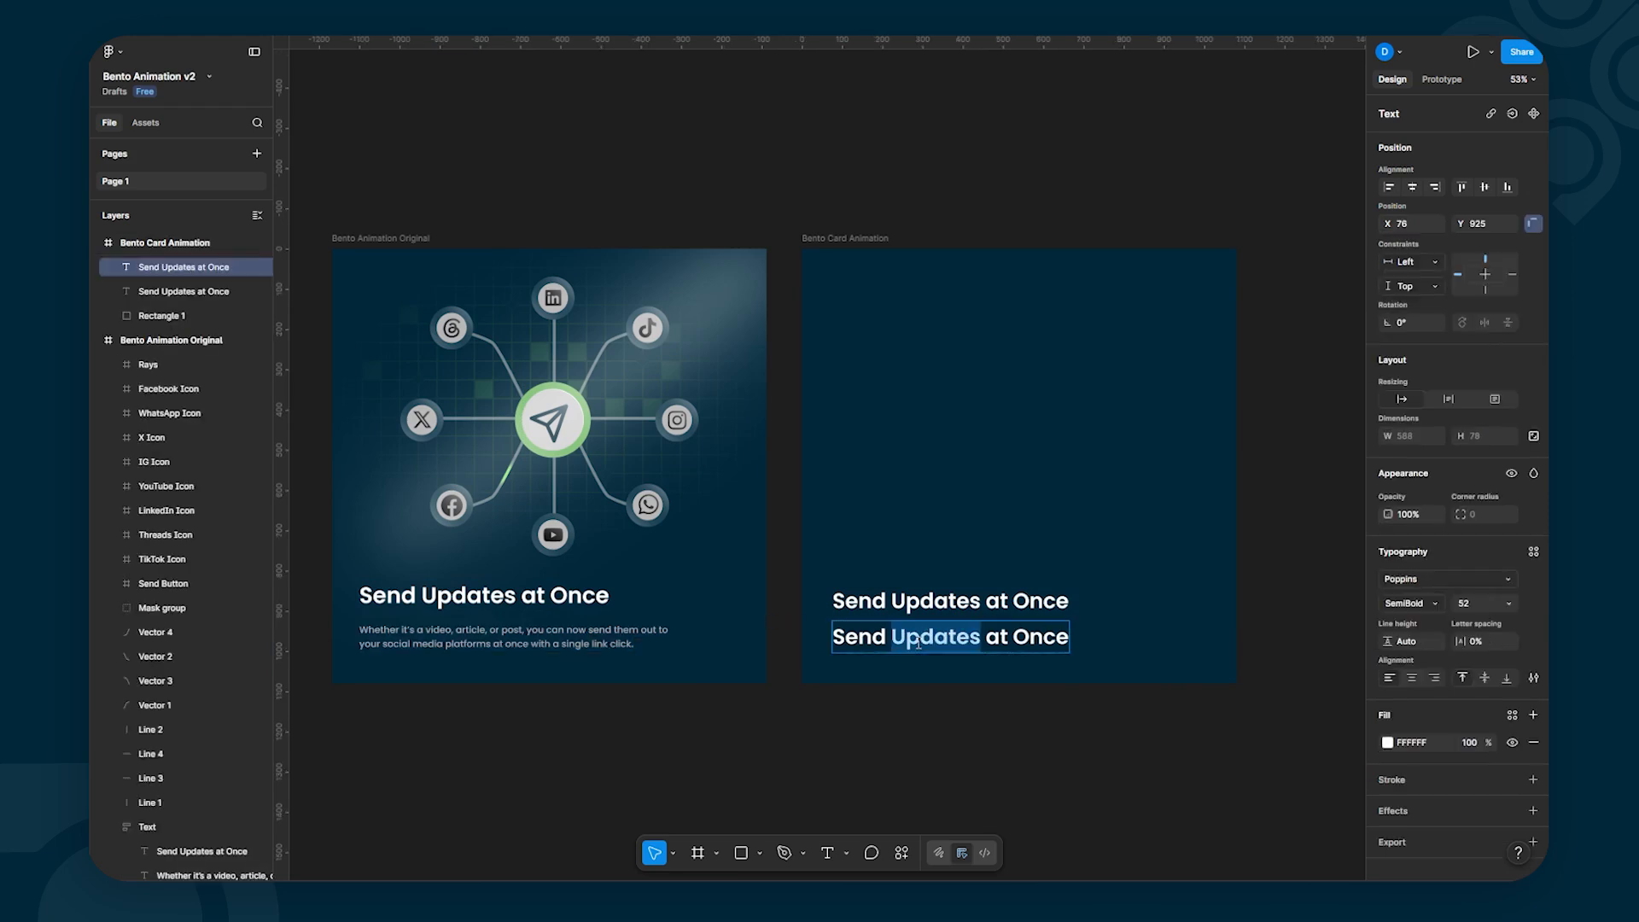
key("ctrl+v")
triple_click(911, 647)
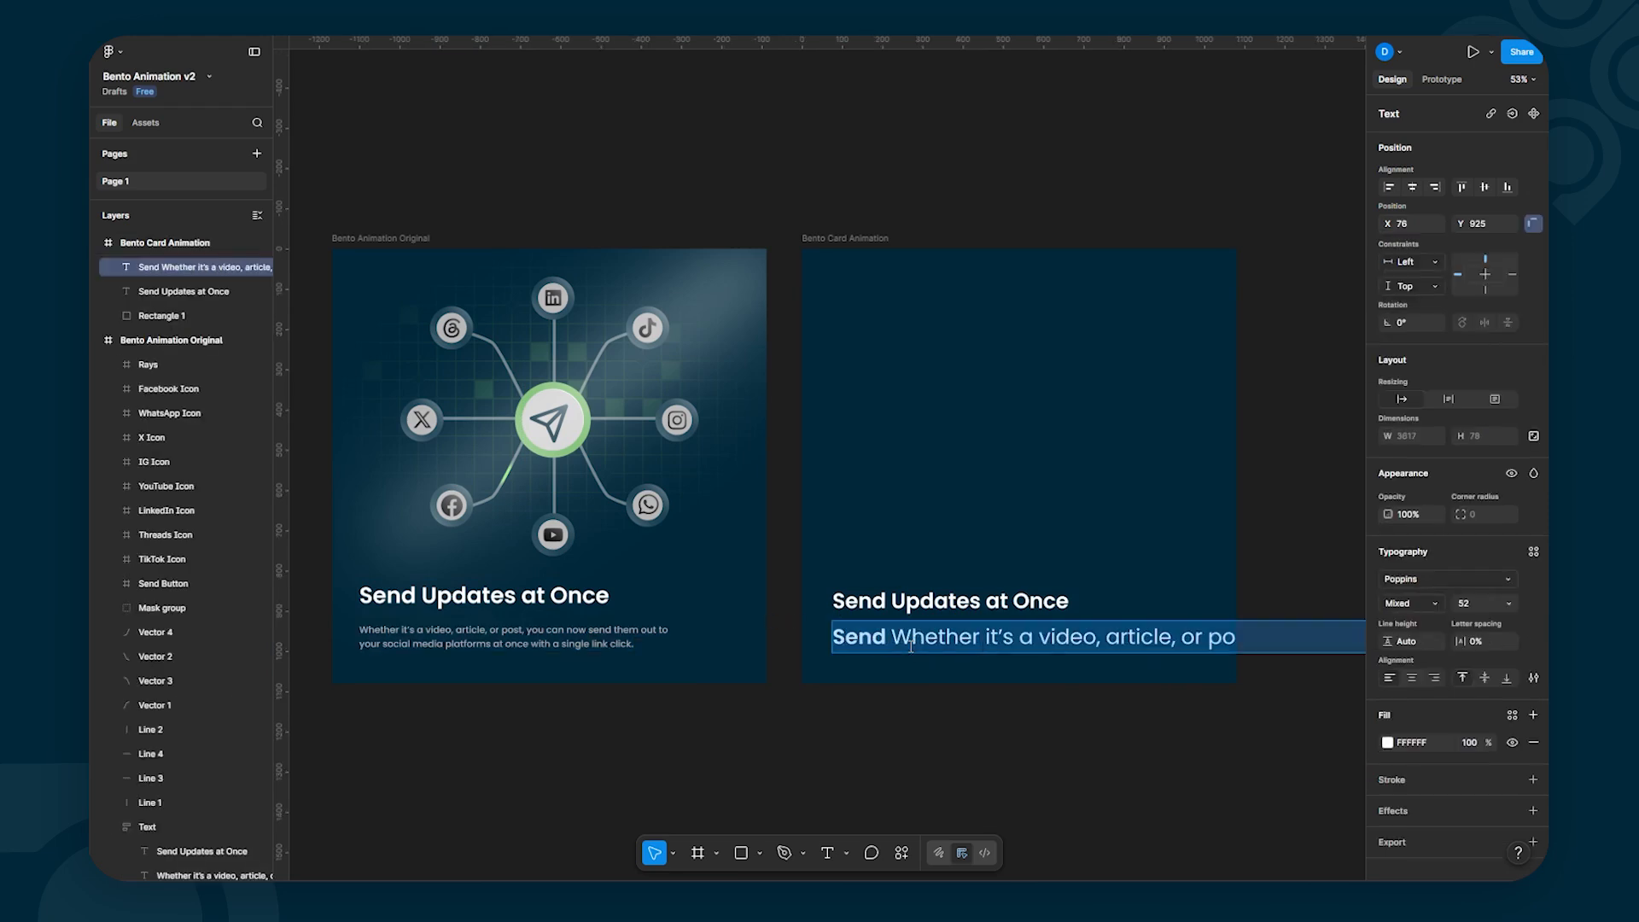
key("ctrl+v")
Step: Break the new description into two lines after the words "send them out to your"
left_click(1167, 628)
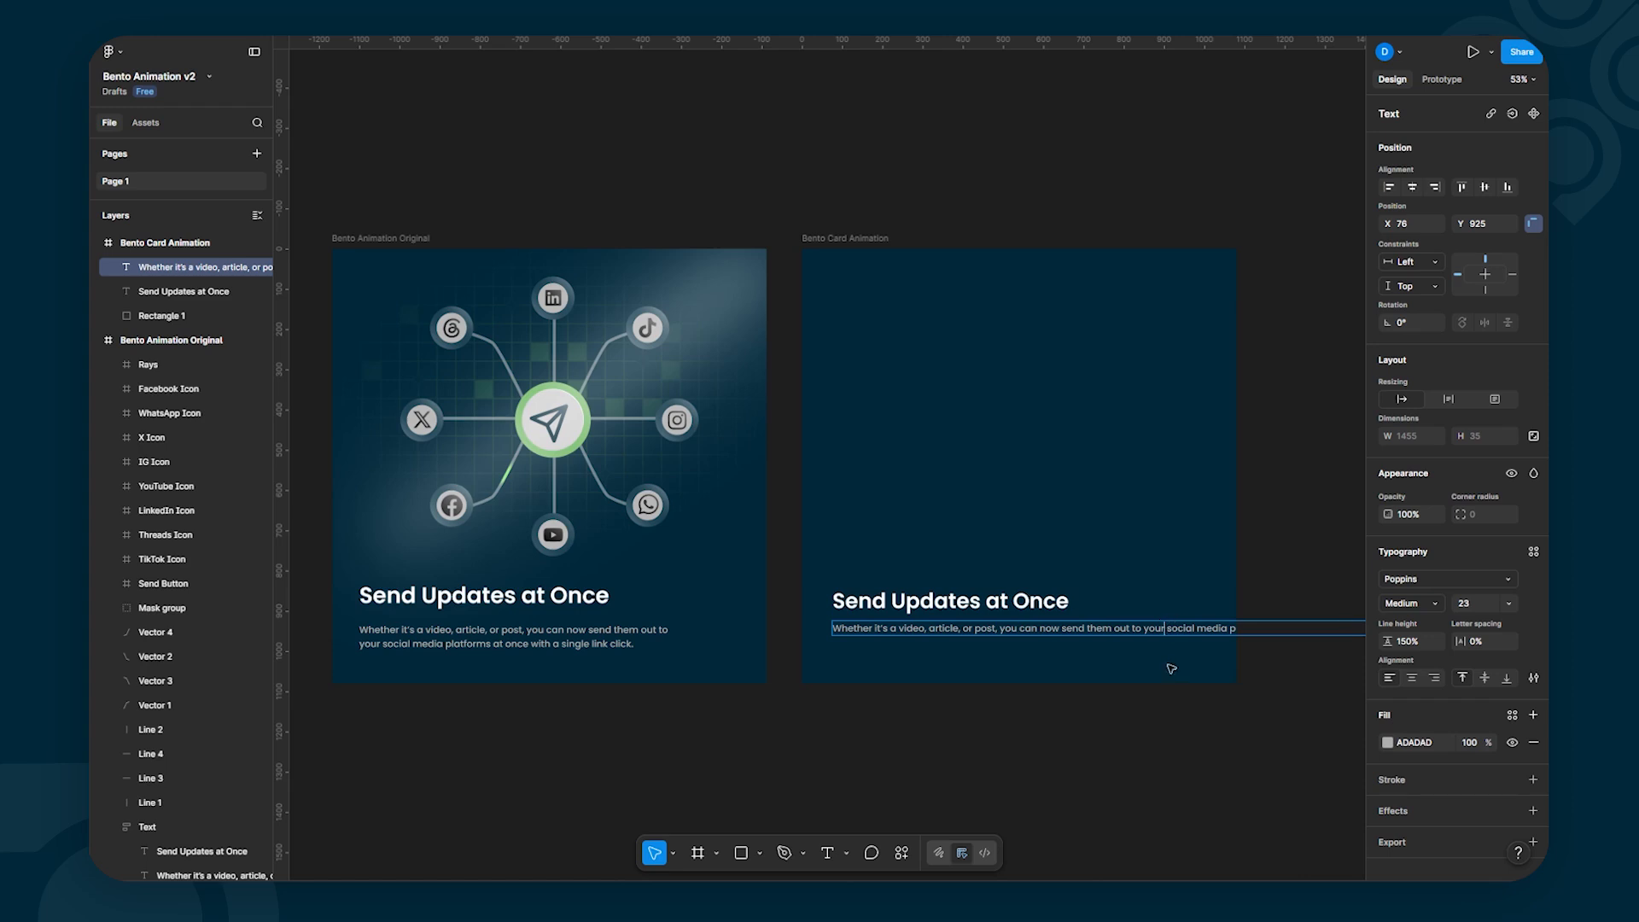
key("Return")
key("Escape")
left_click(967, 750)
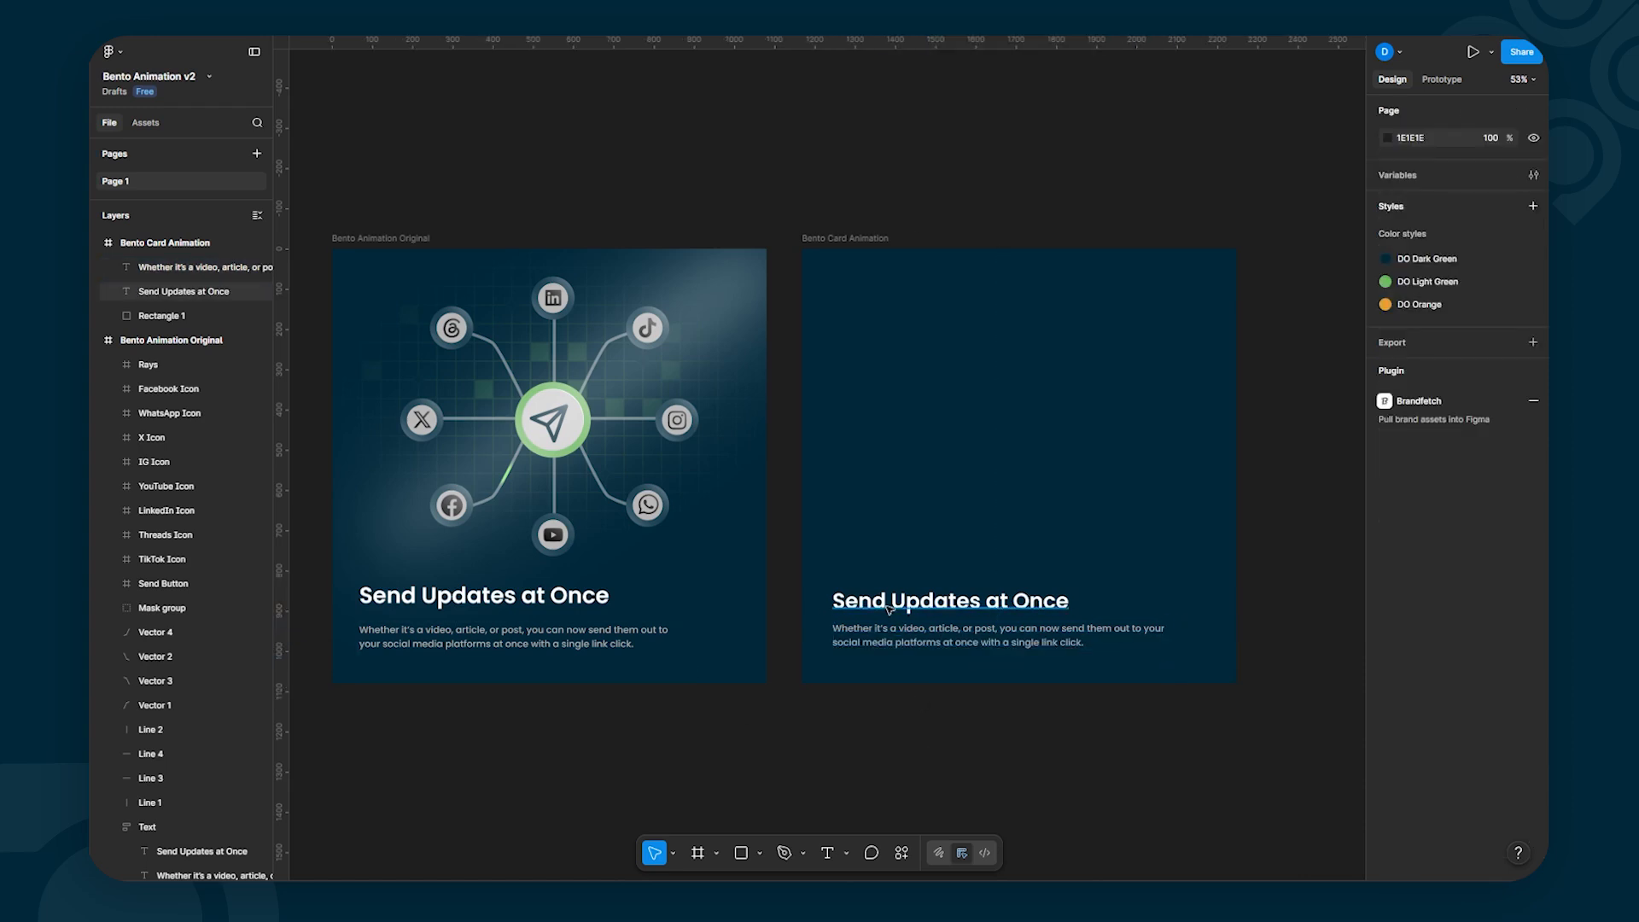
Step: Combine the new heading and description in a vertical auto layout and reduce the gap between them to 0
left_click(890, 608)
left_click(887, 633, "shift")
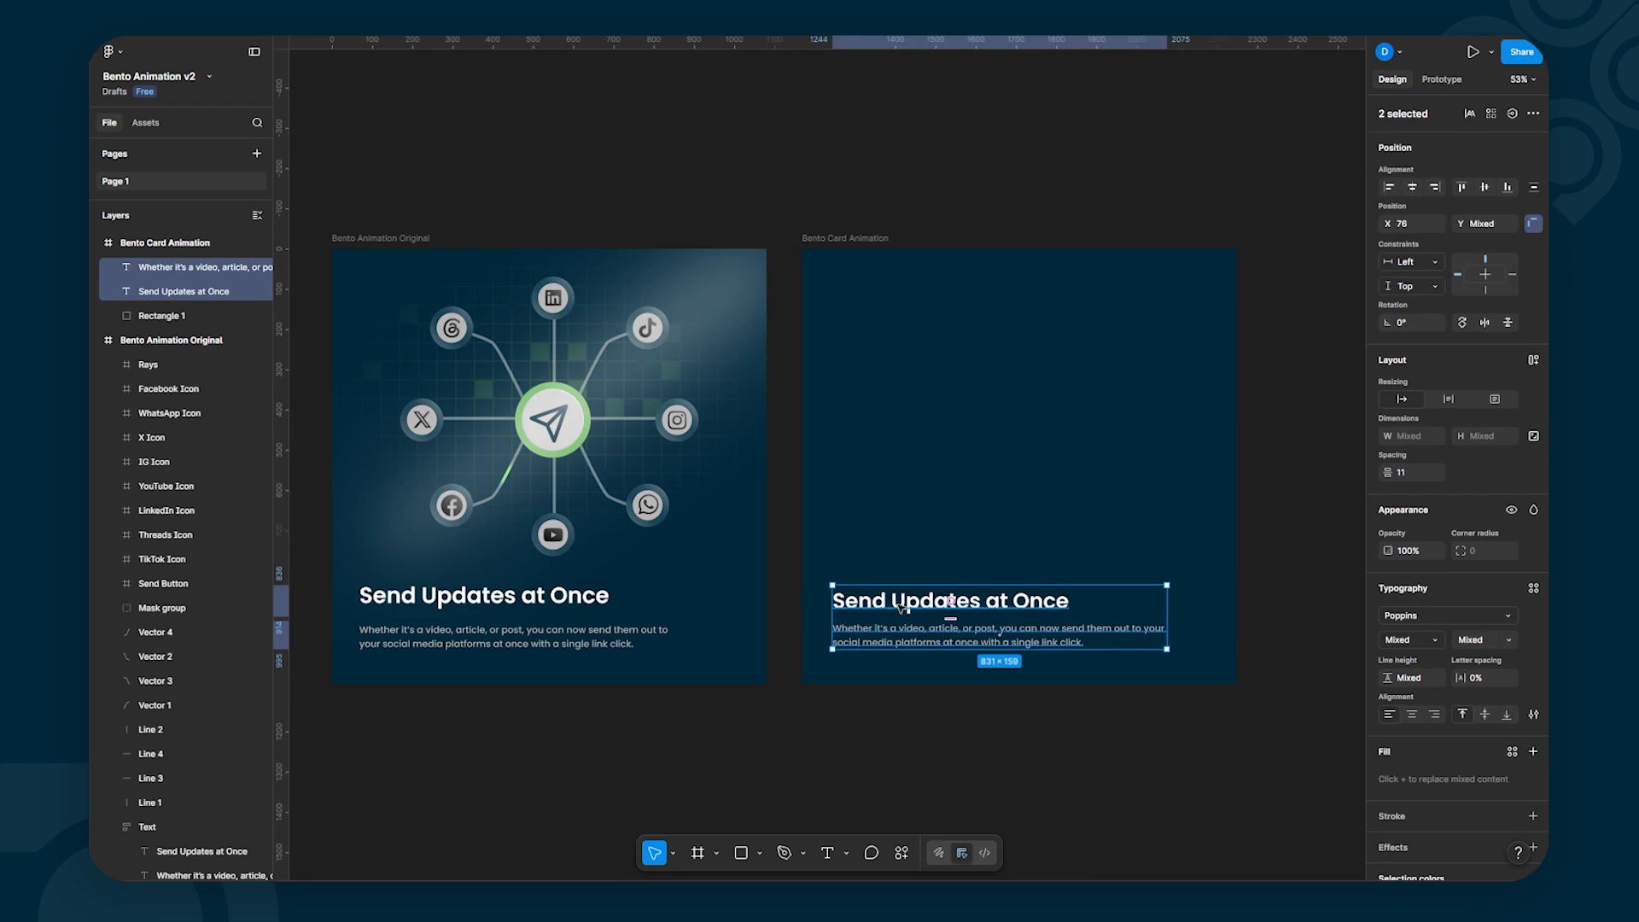
key("shift+a")
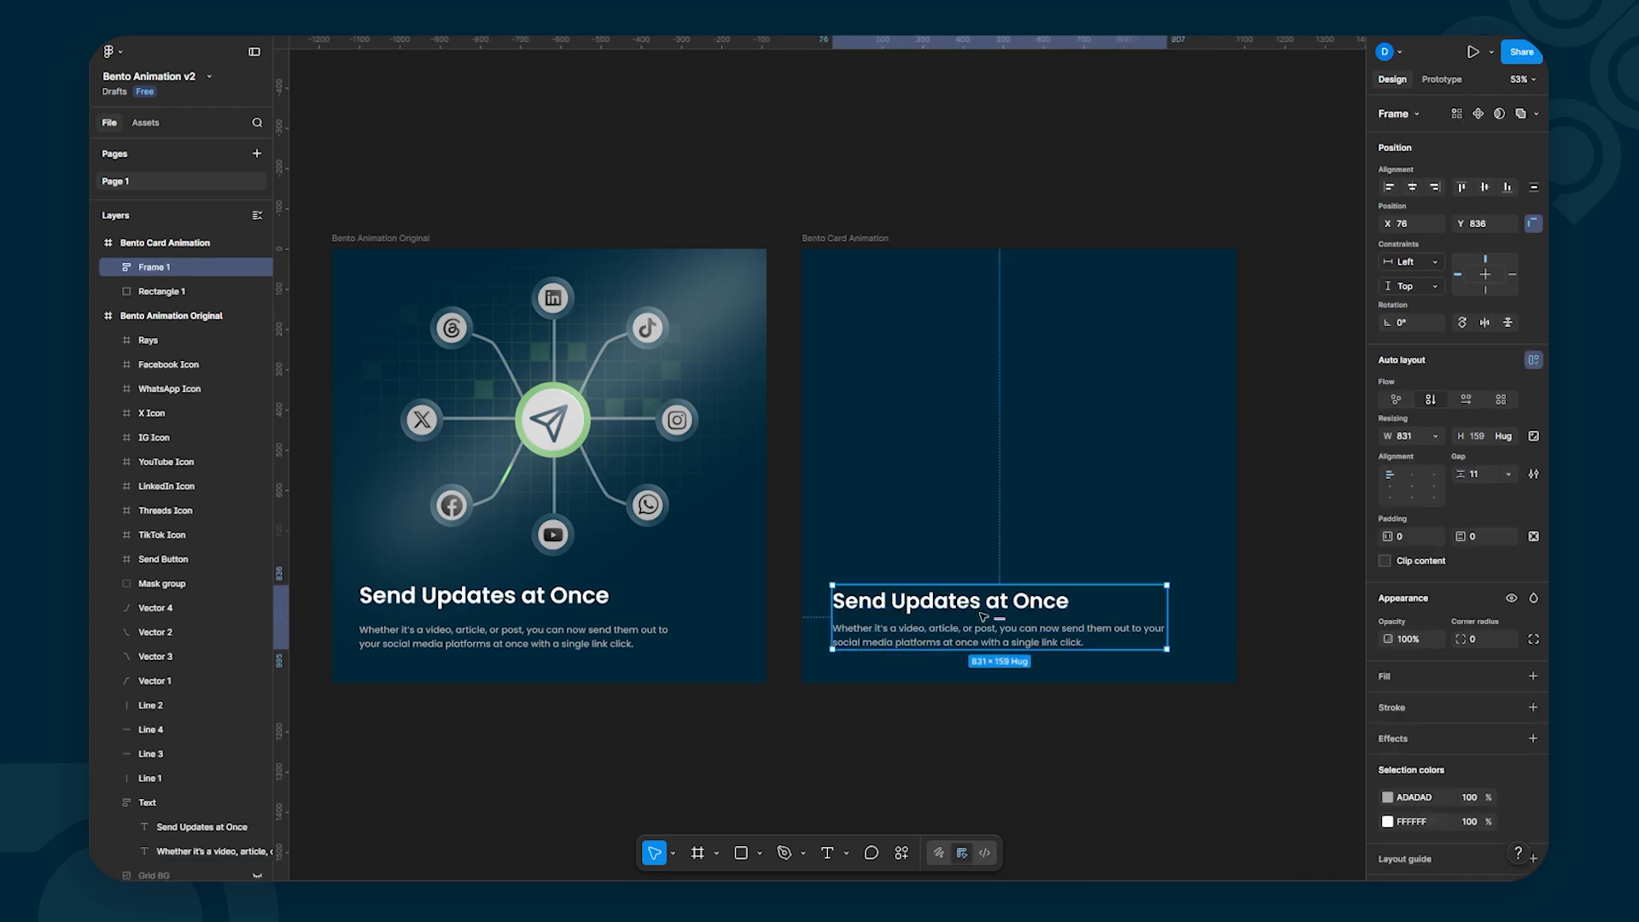
left_click_drag(999, 622, 998, 621)
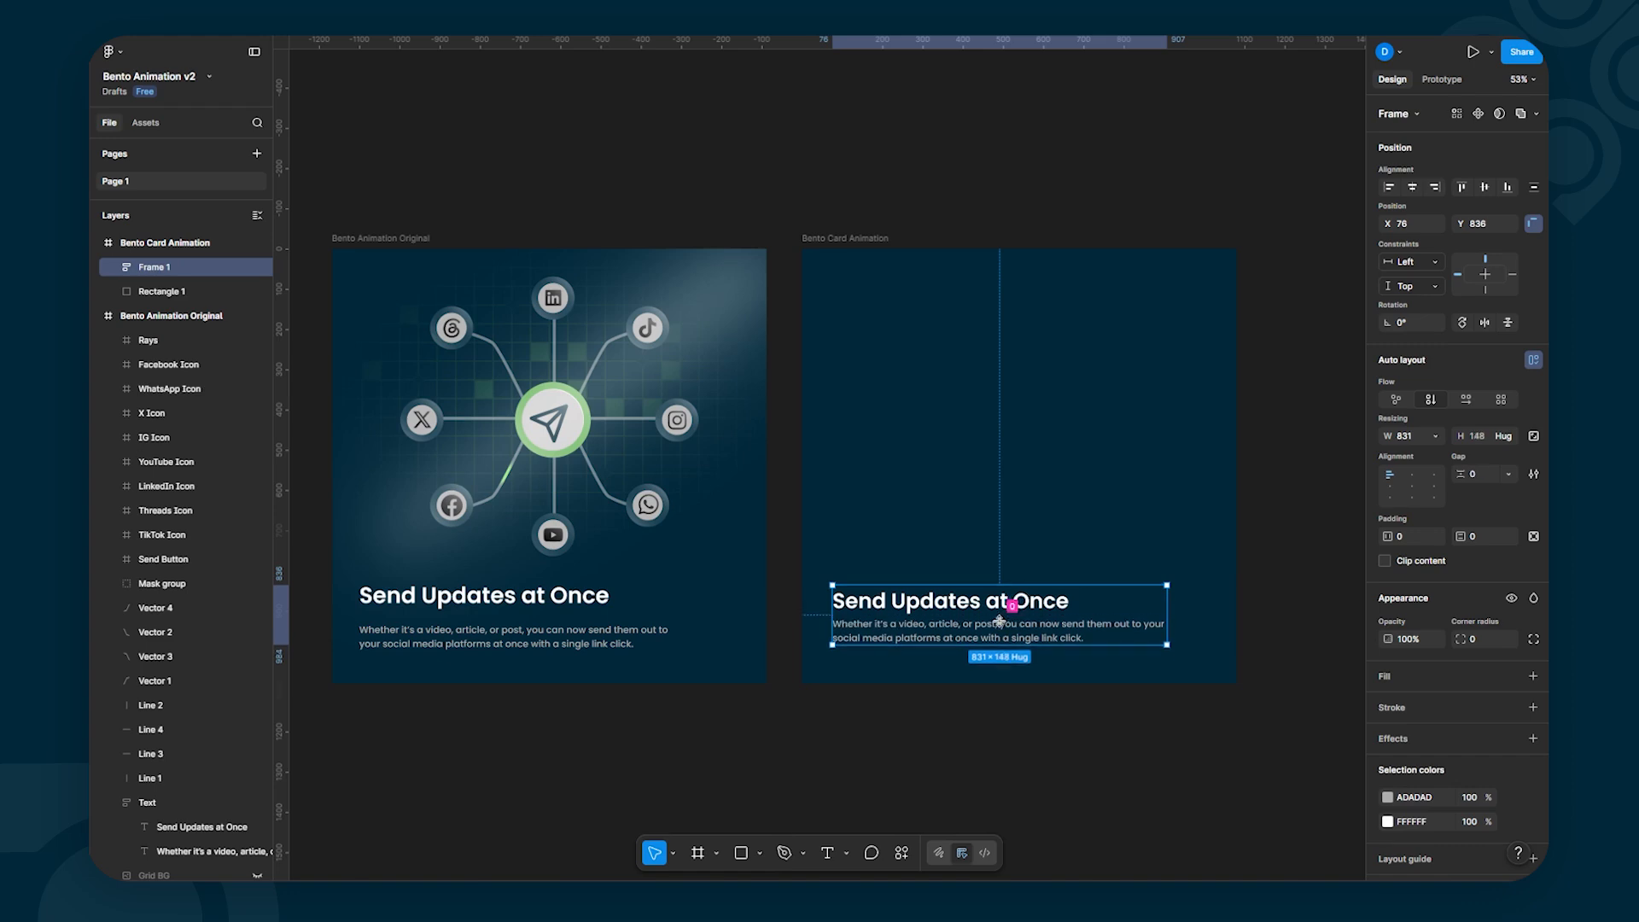
left_click(932, 740)
left_click(948, 609)
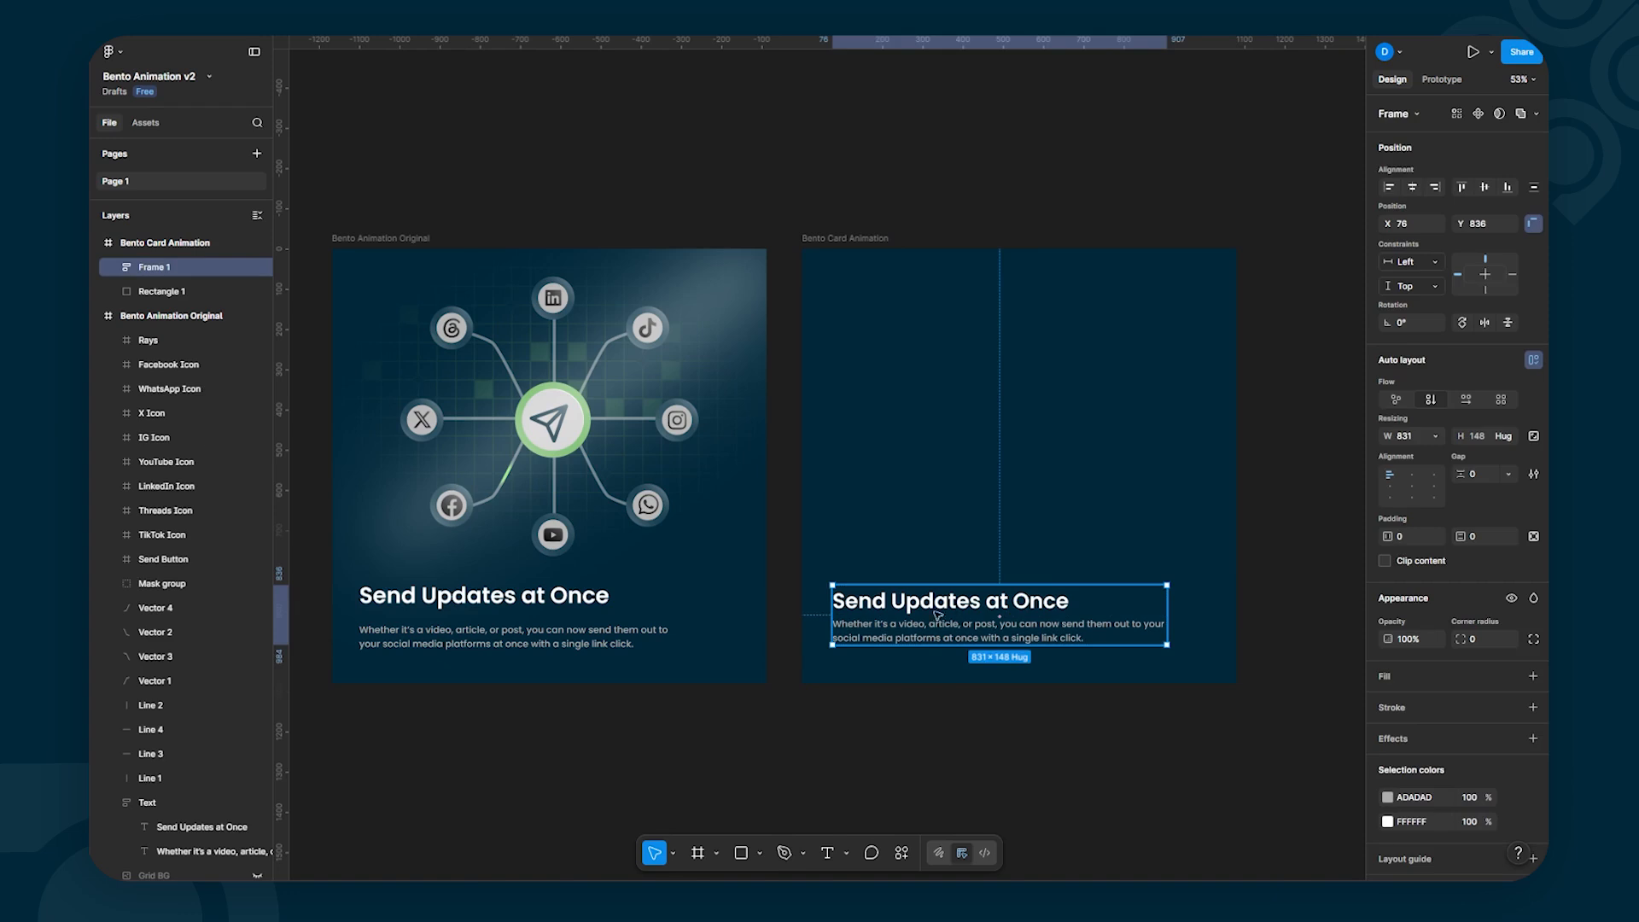
Step: Rename the auto layout frame as "Text" and collapse the layers of Bento Animation Original
double_click(149, 269)
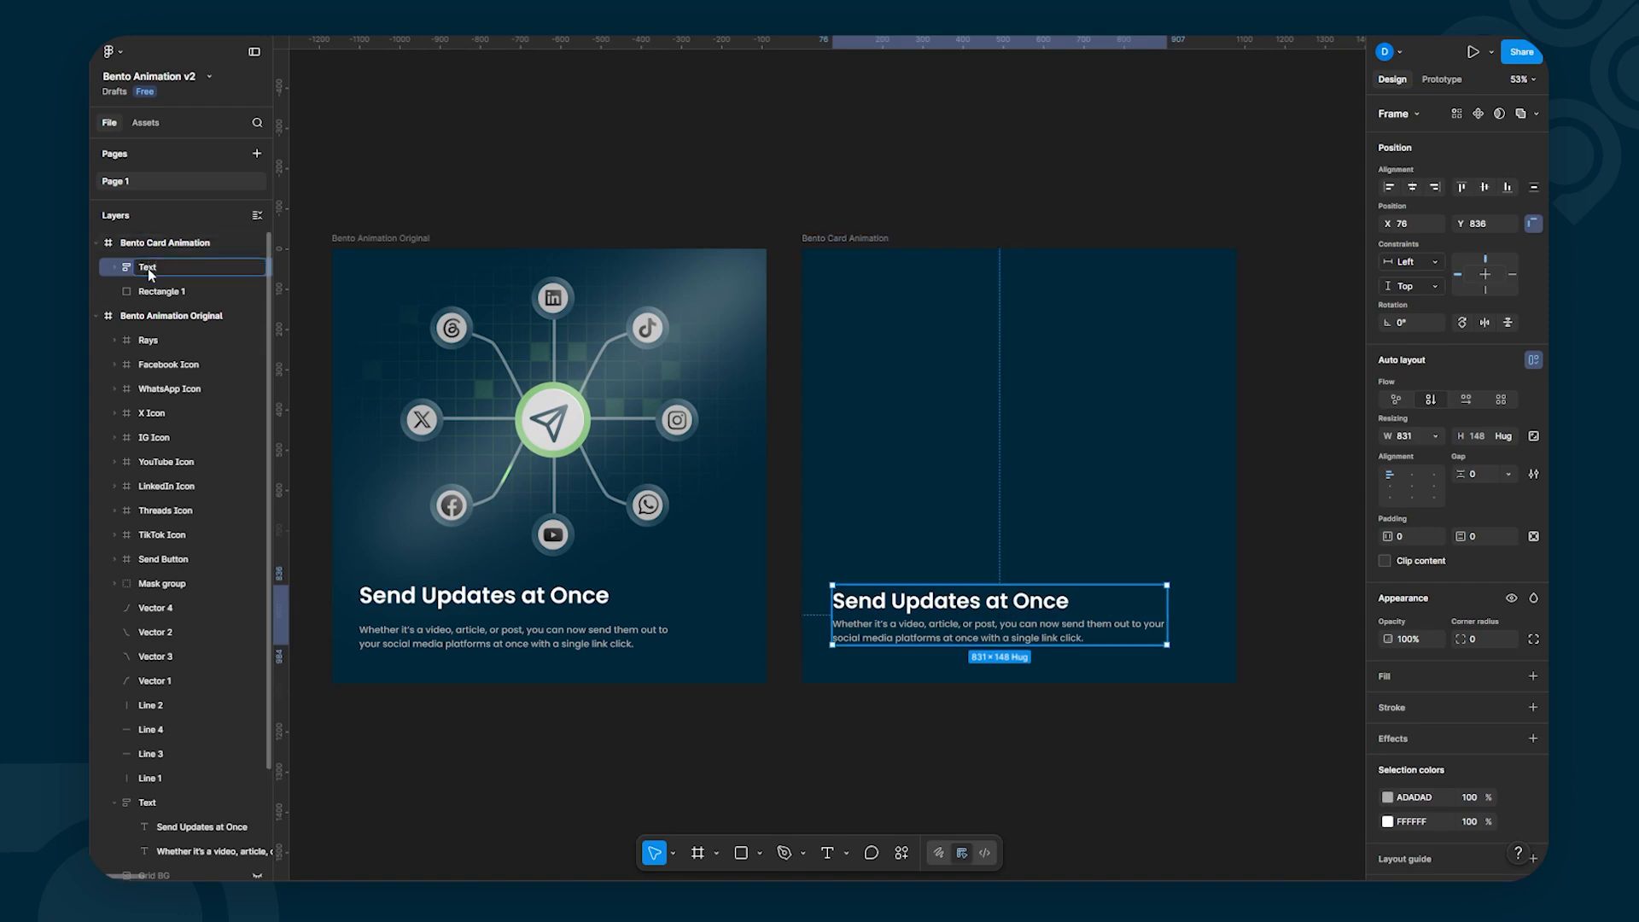
key("Return")
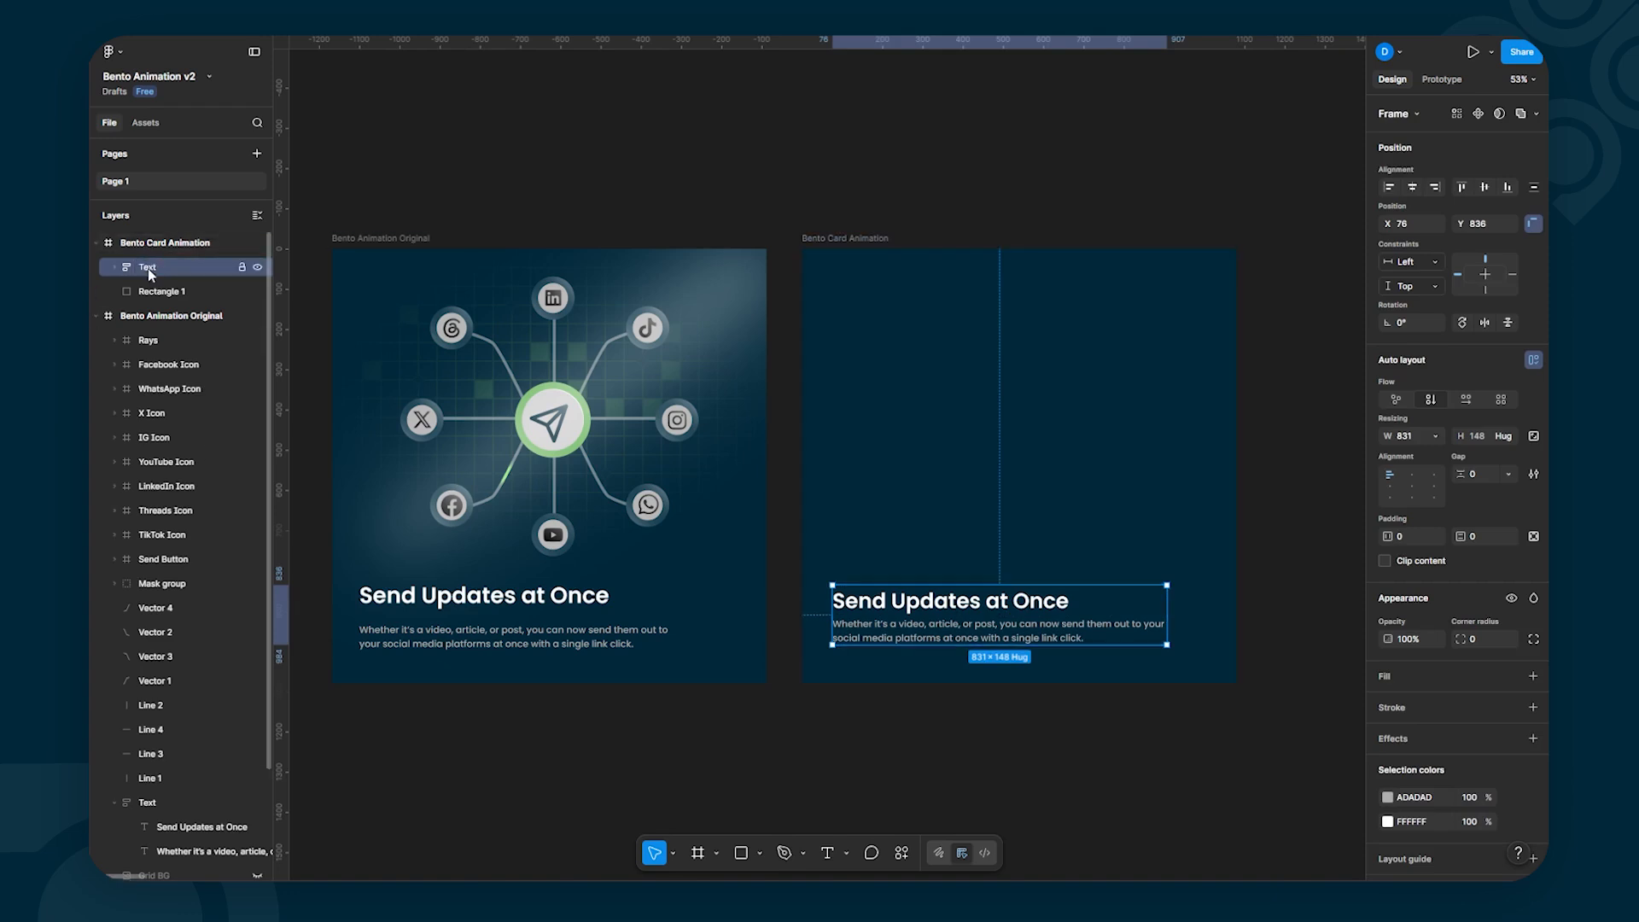
left_click(108, 318)
left_click(957, 744)
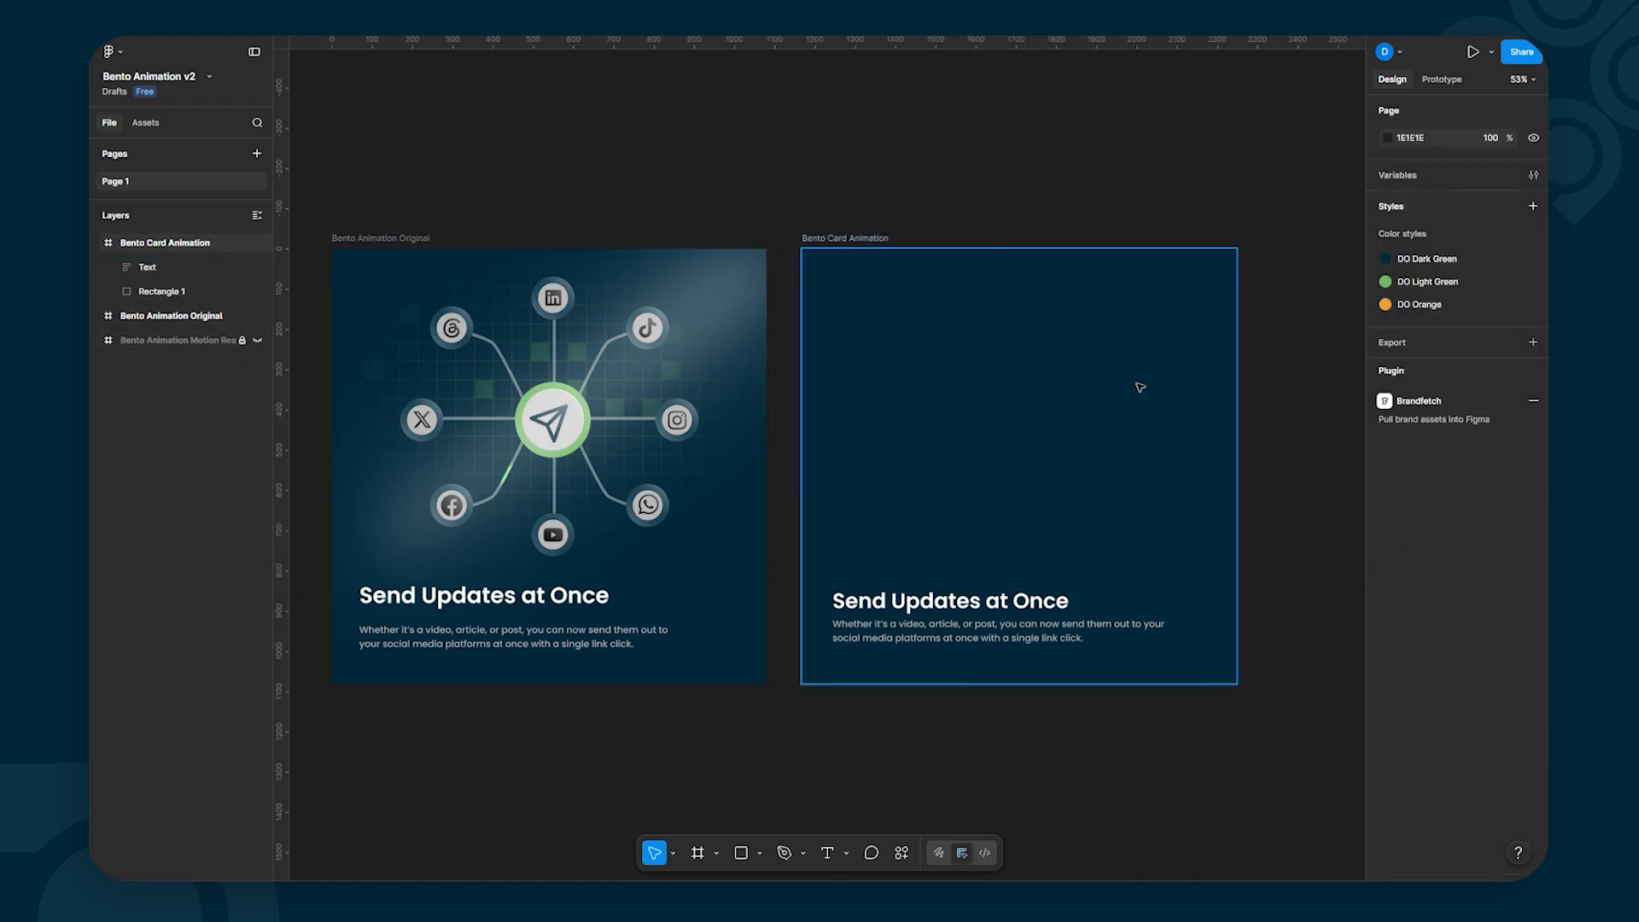
Step: Move the Text block slightly up in the card and stretch the heading's text box to a height of 90
left_click_drag(896, 606, 986, 606)
double_click(928, 593)
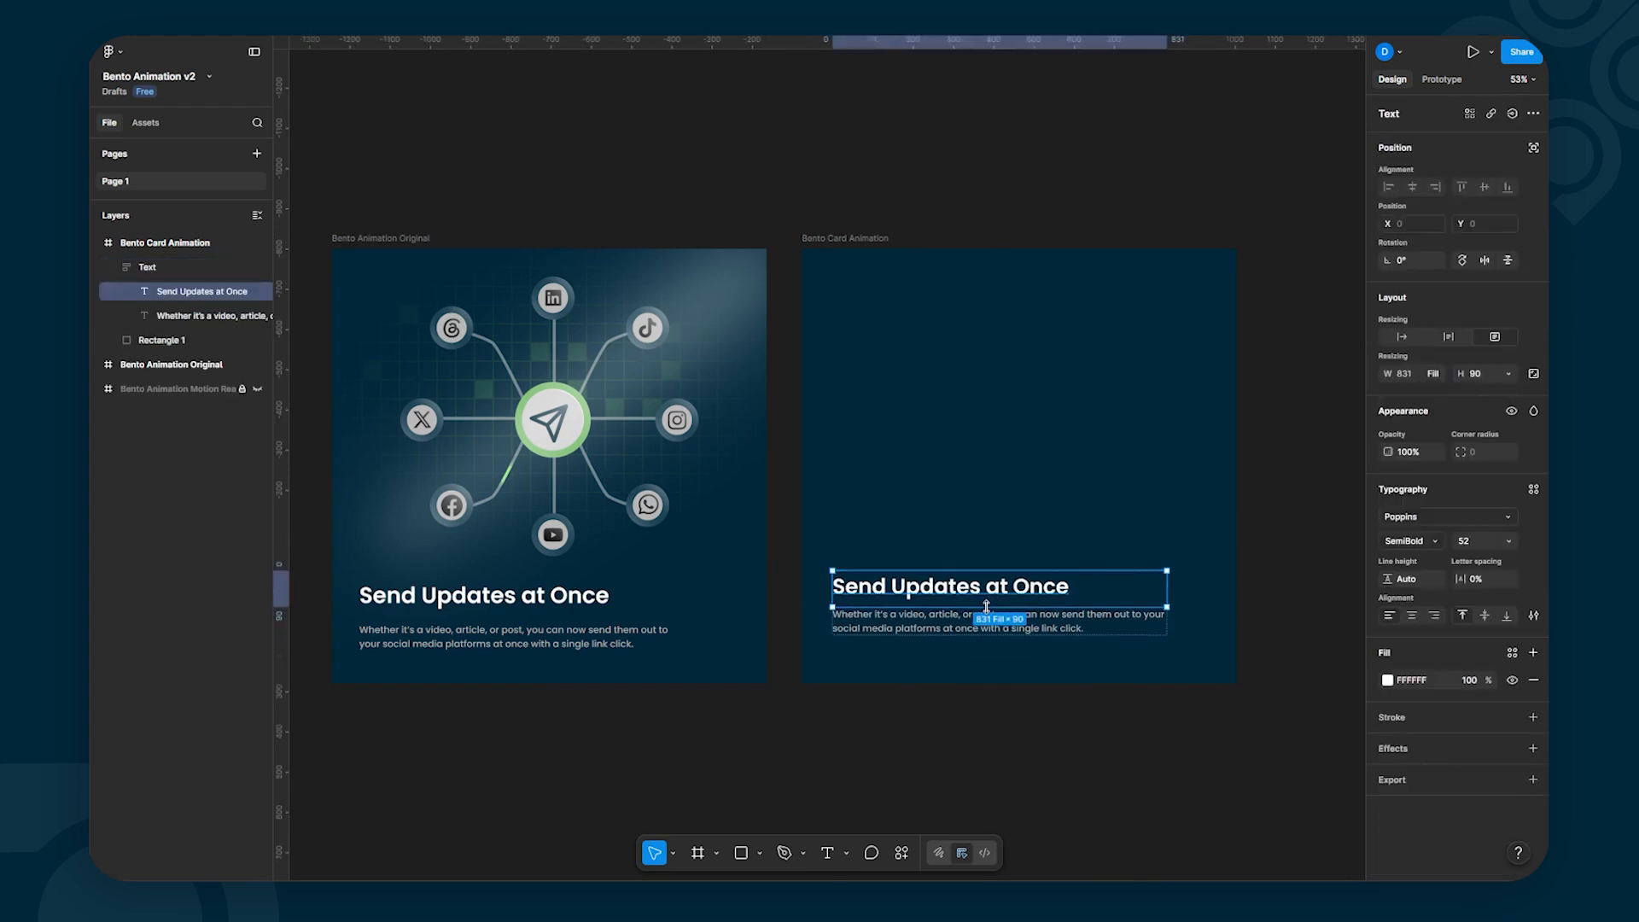
left_click(986, 715)
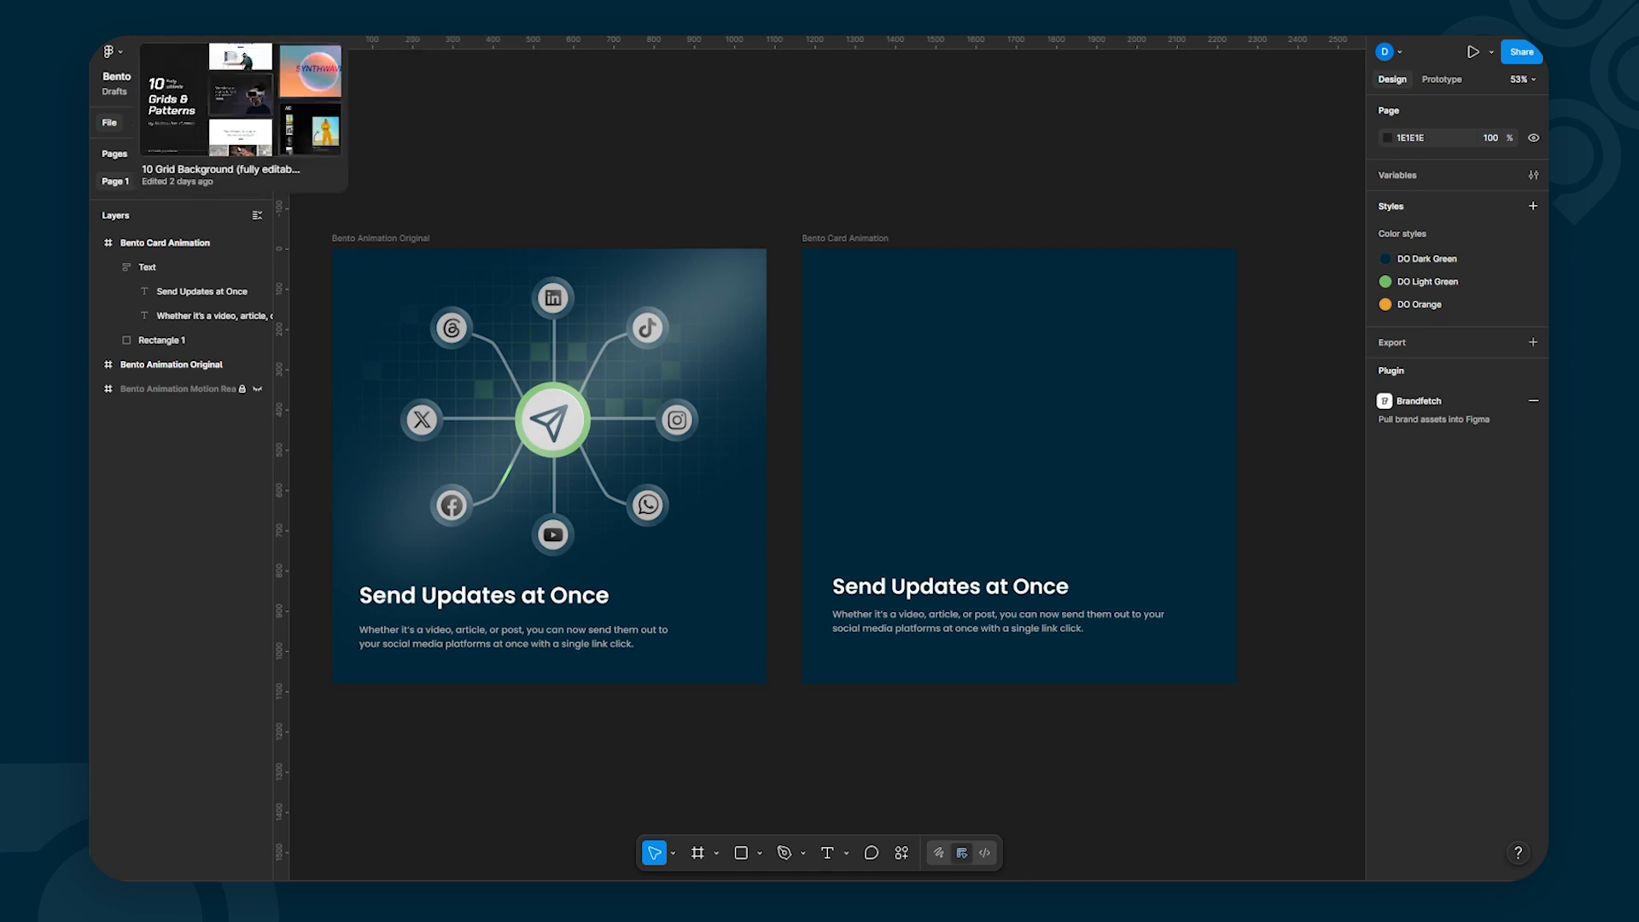
Step: Switch to the 10 Grid Background file and look over its grid patterns and demo examples
left_click(243, 37)
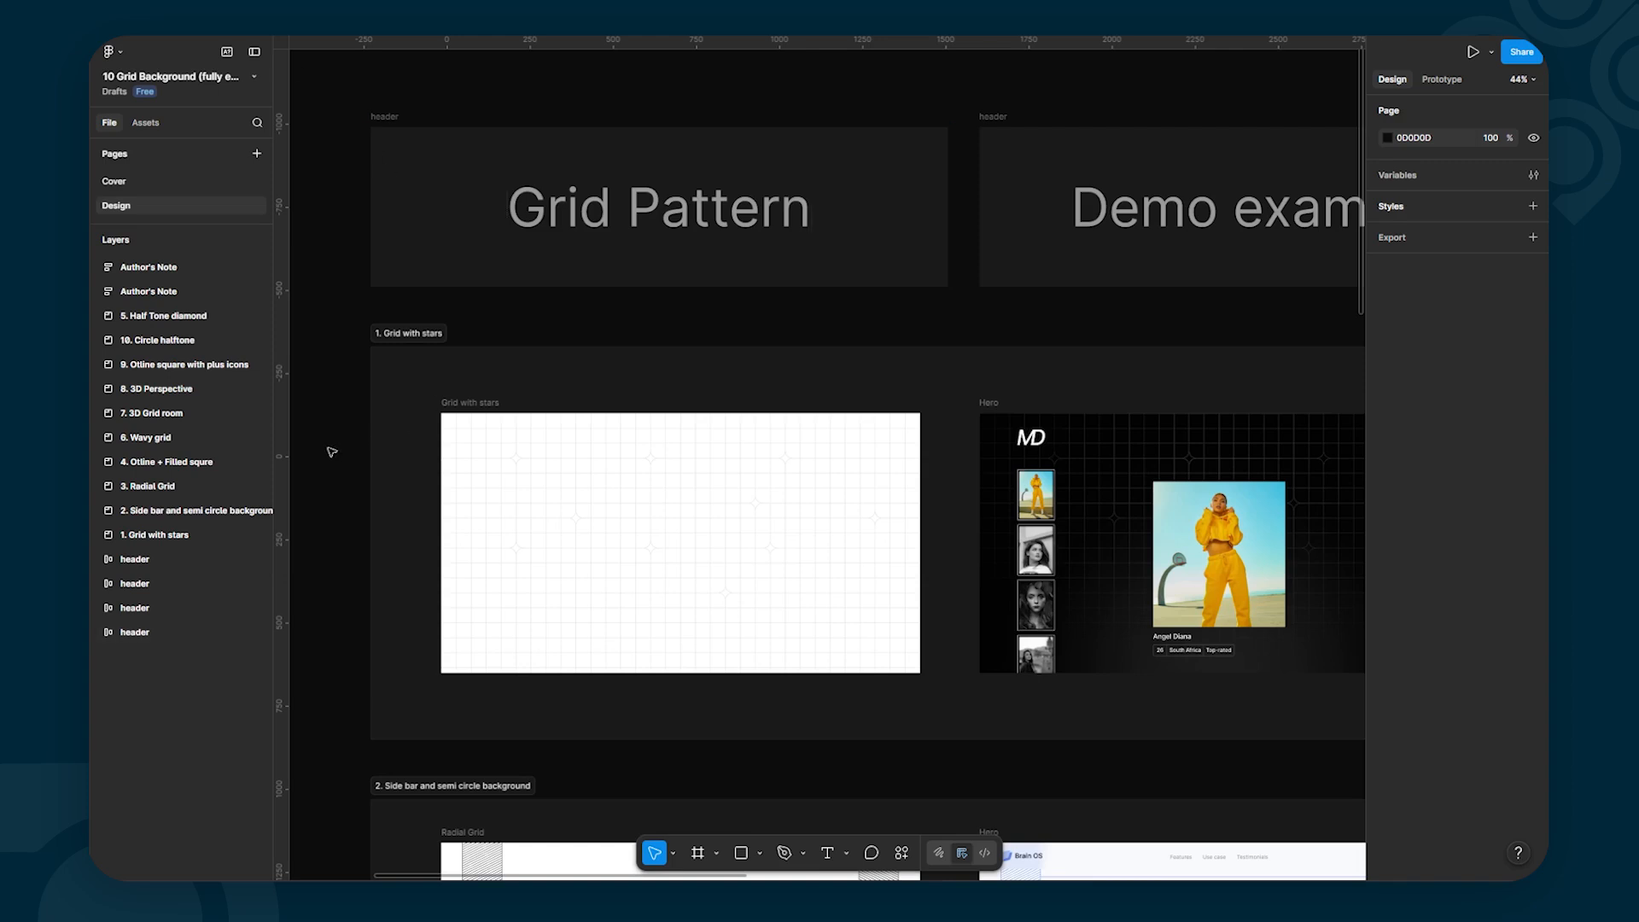
left_click_drag(332, 452, 423, 419)
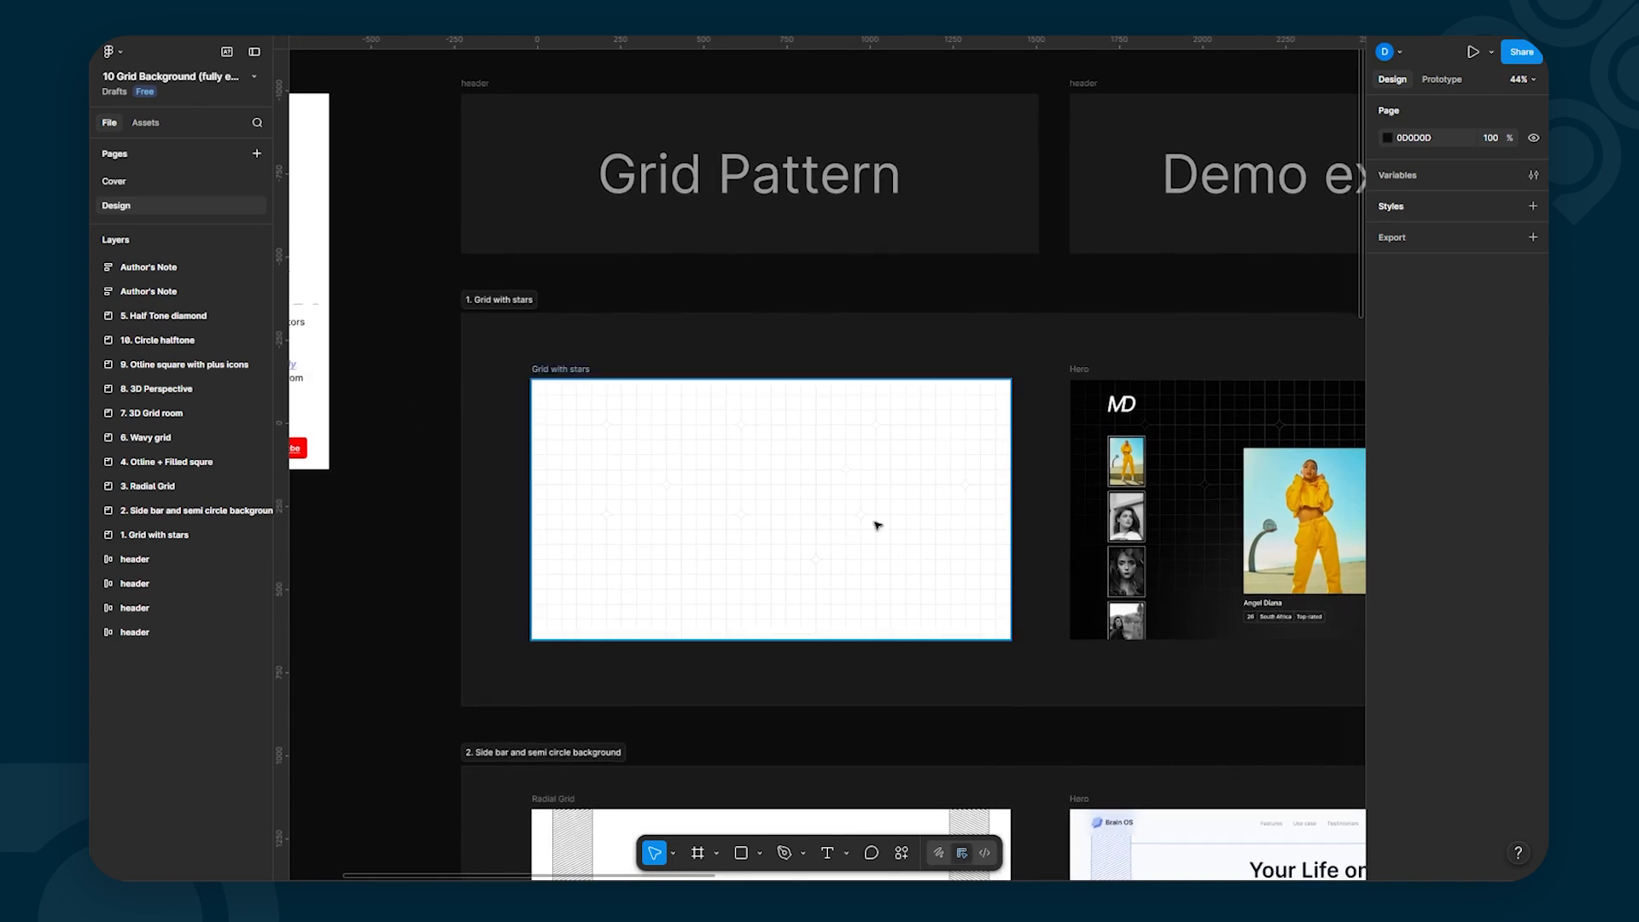
scroll(437, 439, "down", 5)
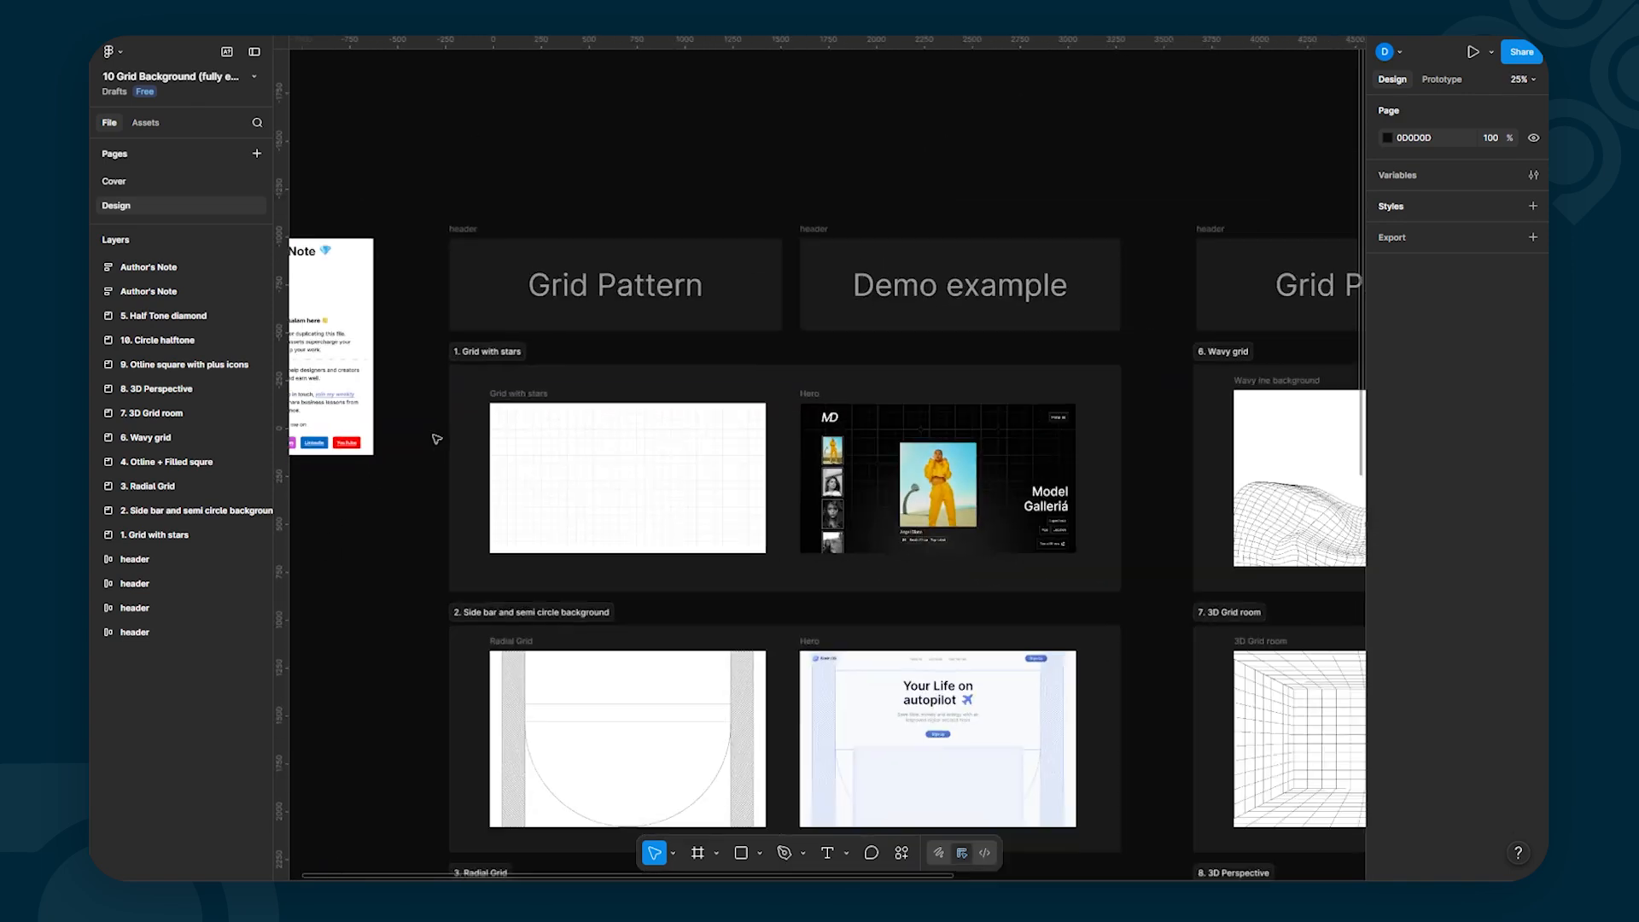
scroll(436, 438, "down", 5)
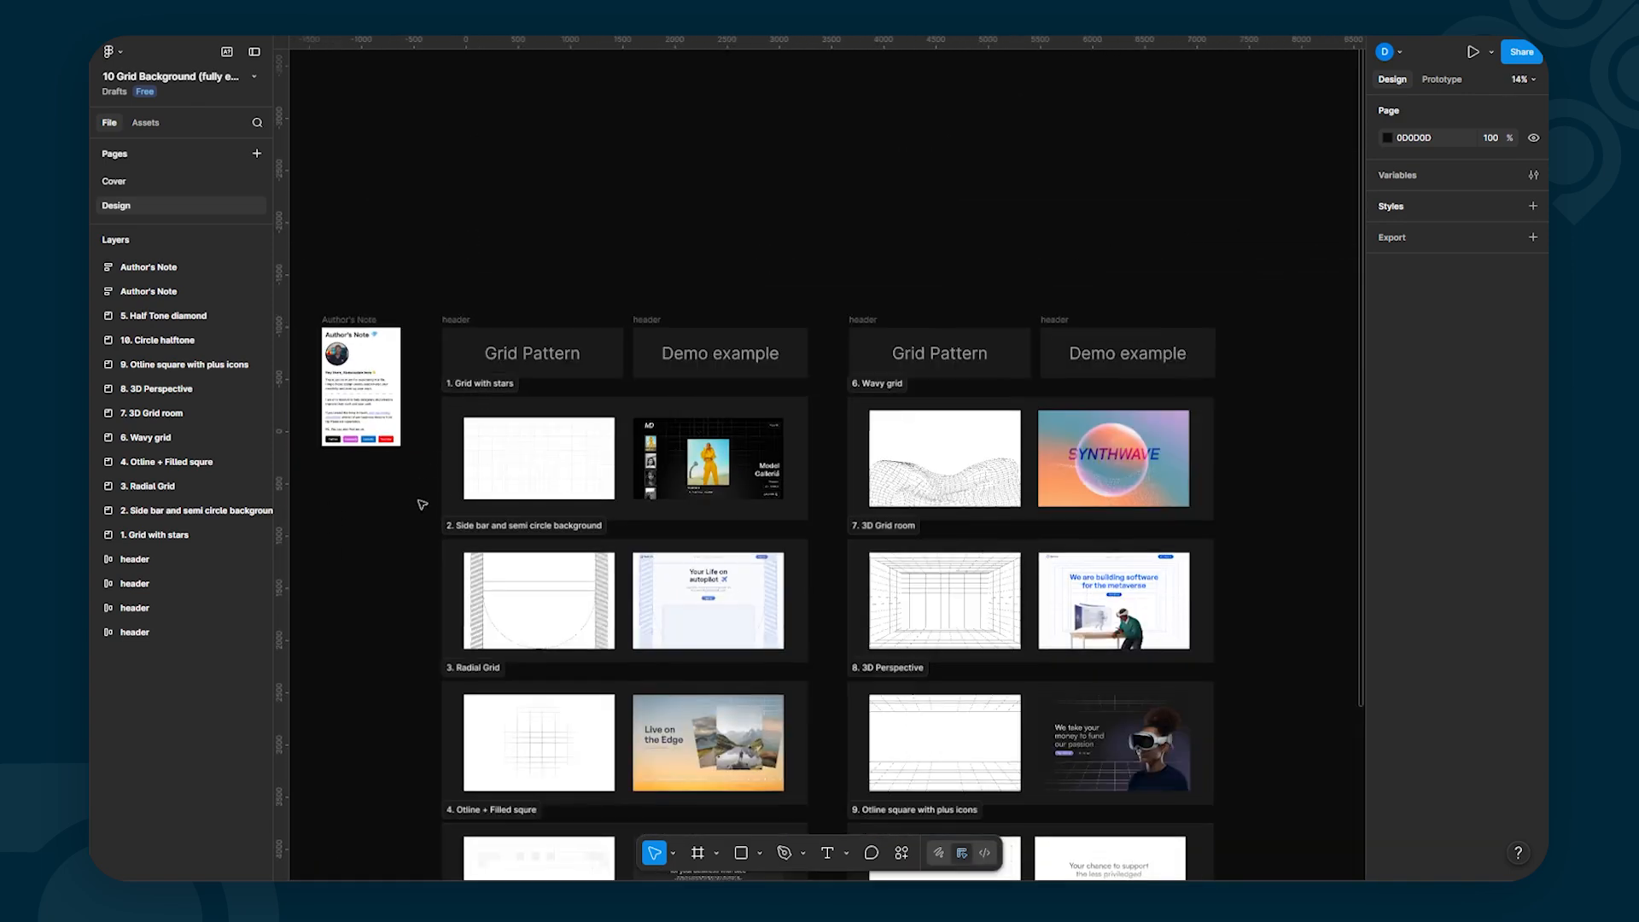
scroll(488, 410, "up", 8)
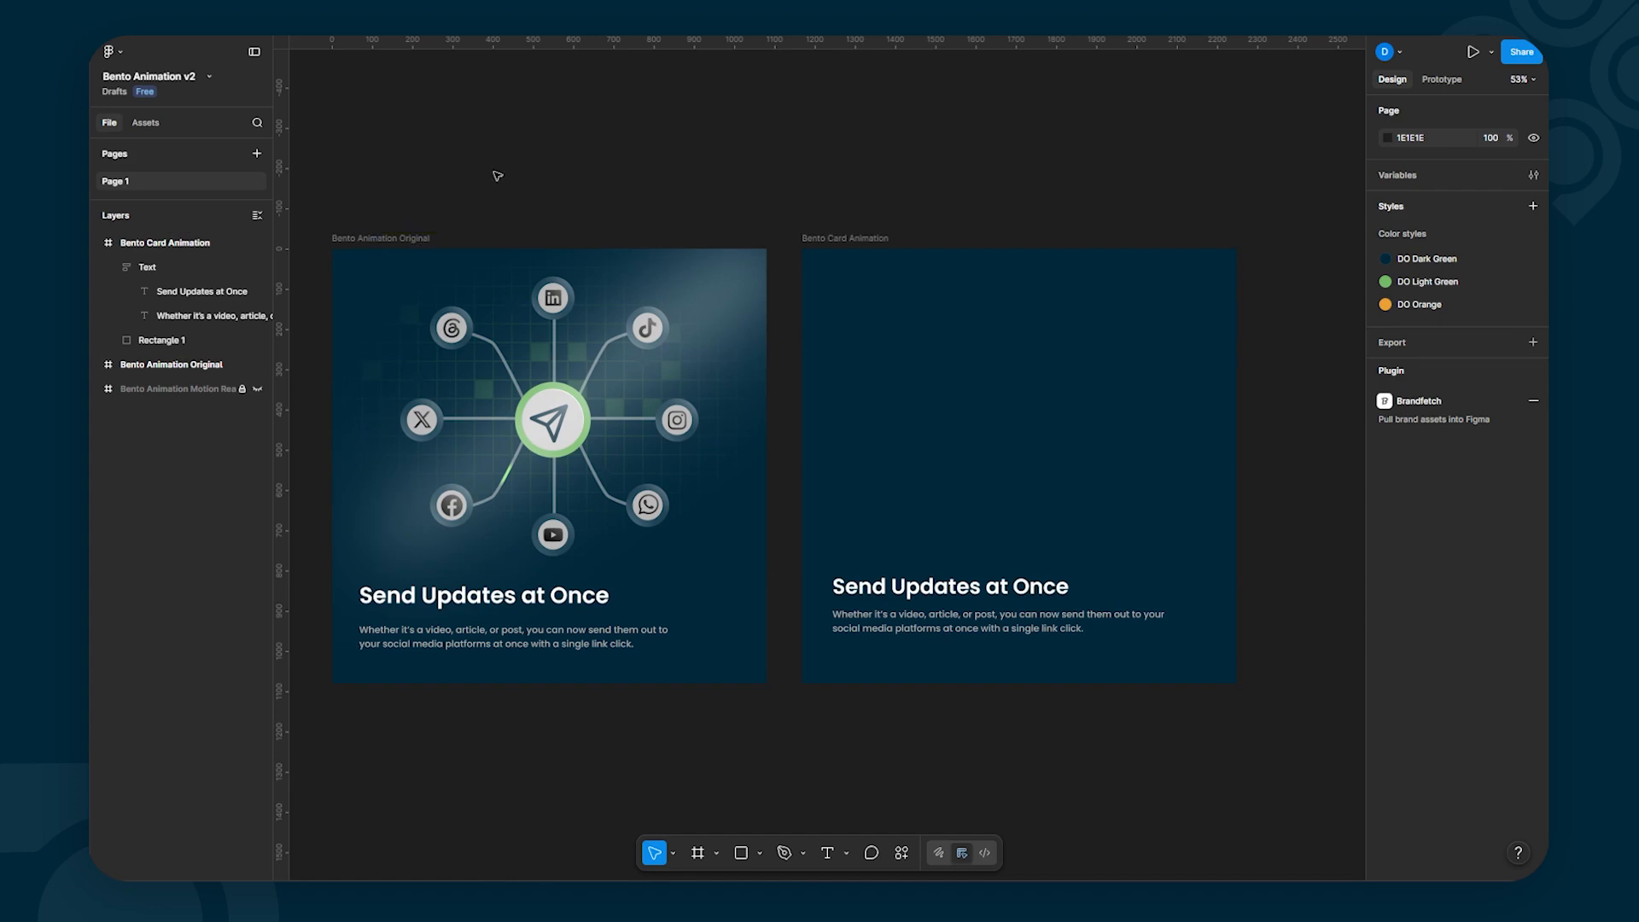
Step: Copy the Grid layer from the BG Grid group of Bento Animation Original into the Bento Card Animation frame
left_click(95, 365)
scroll(177, 451, "down", 4)
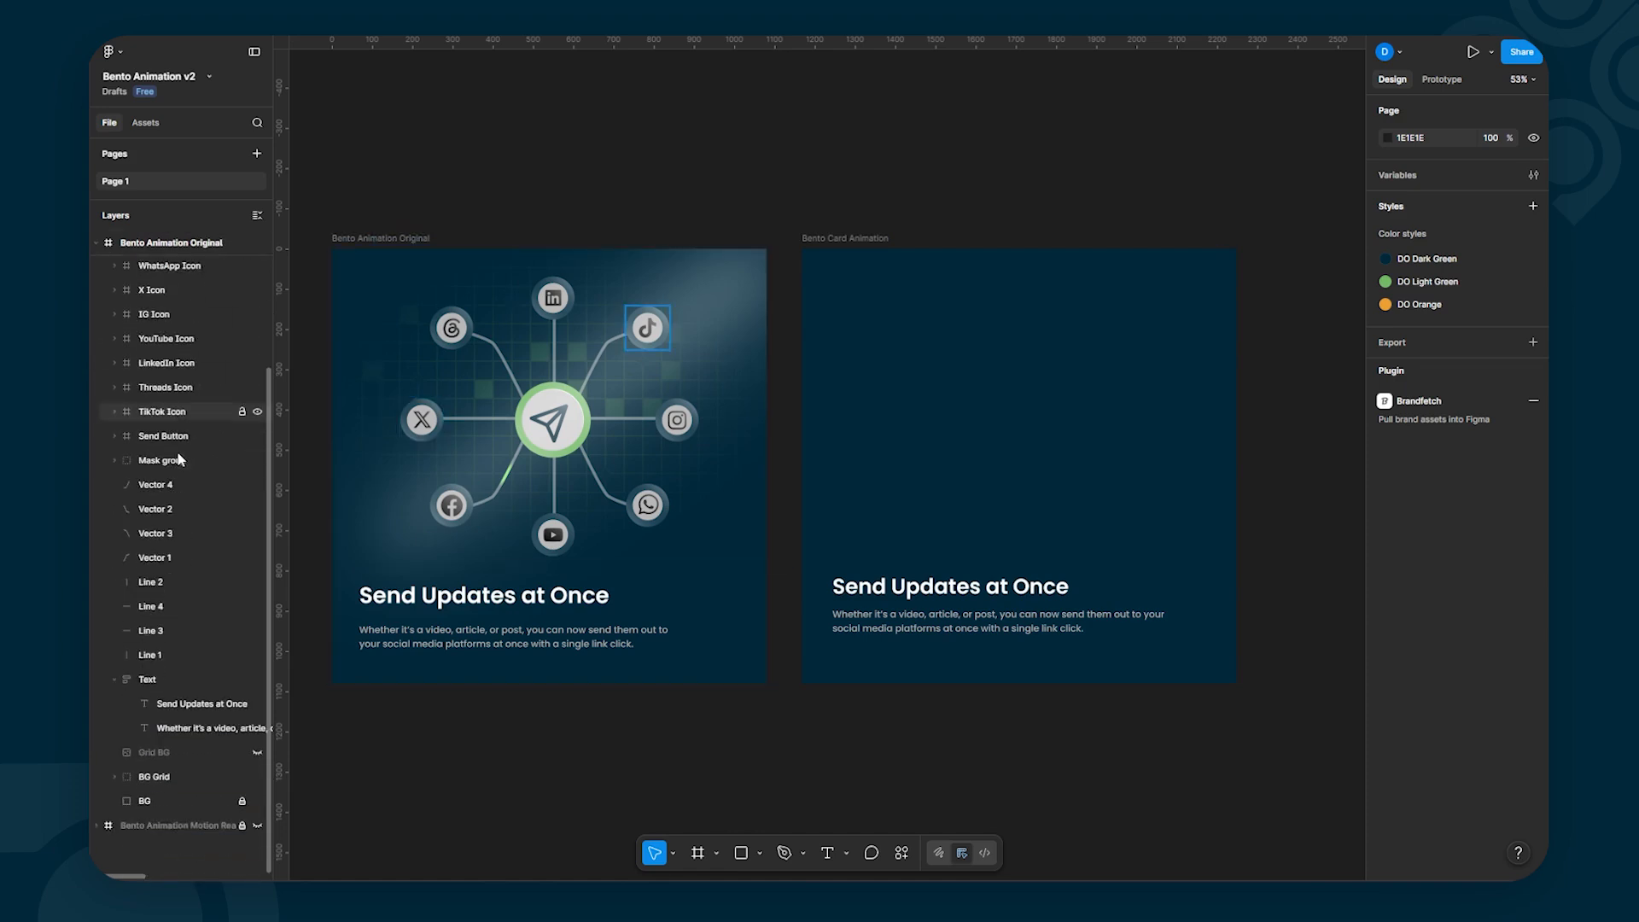
left_click(111, 776)
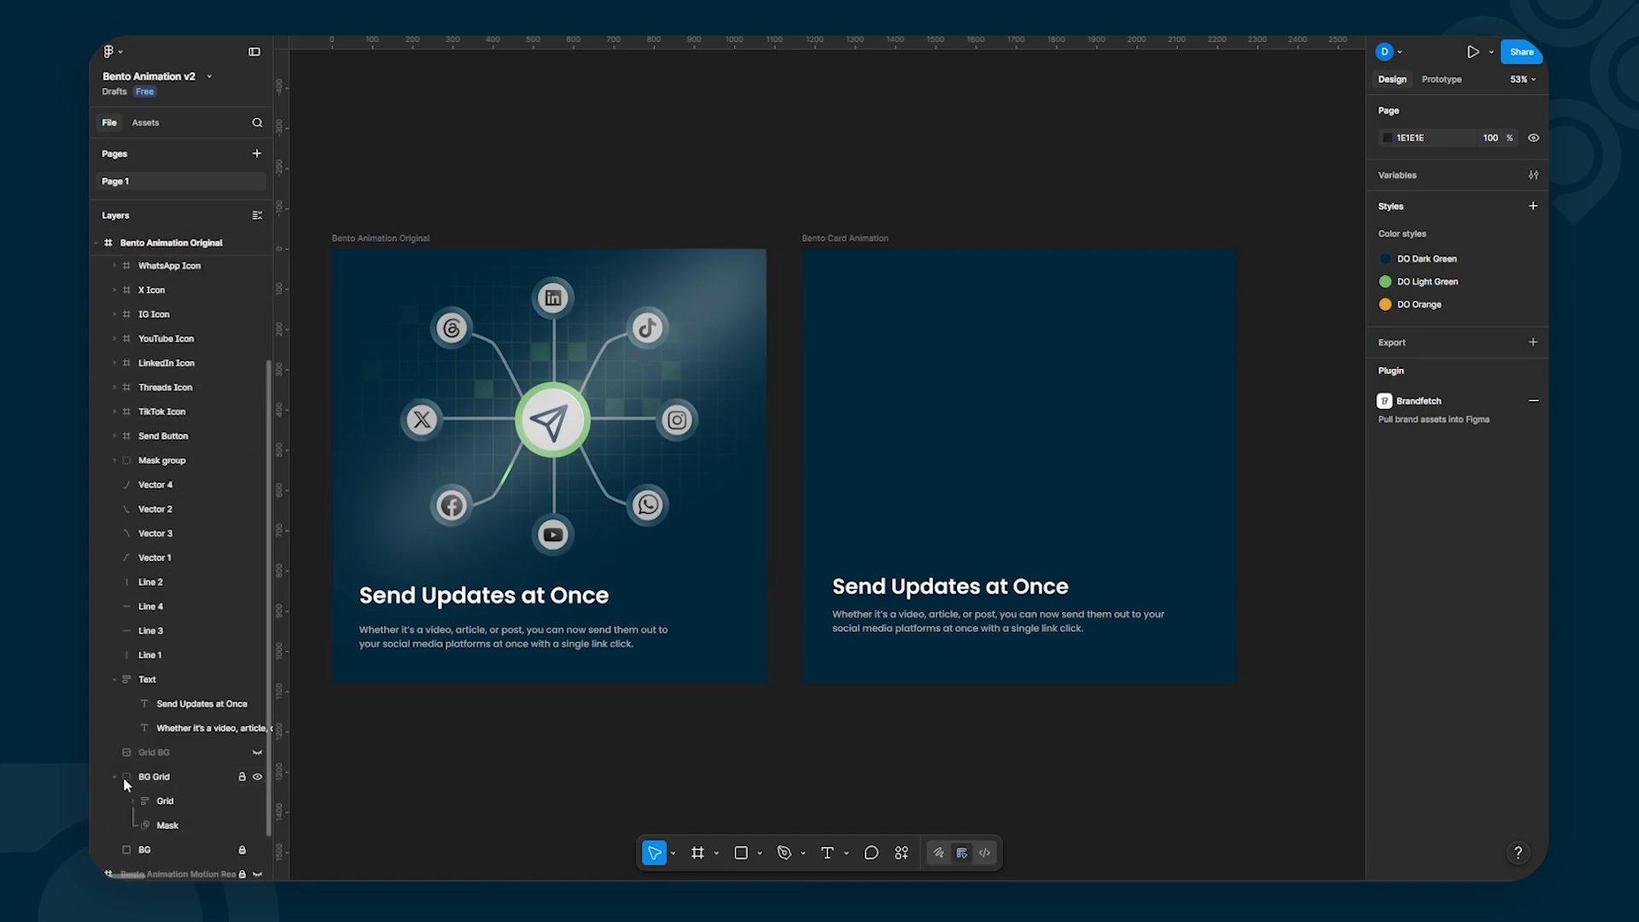
left_click(161, 801)
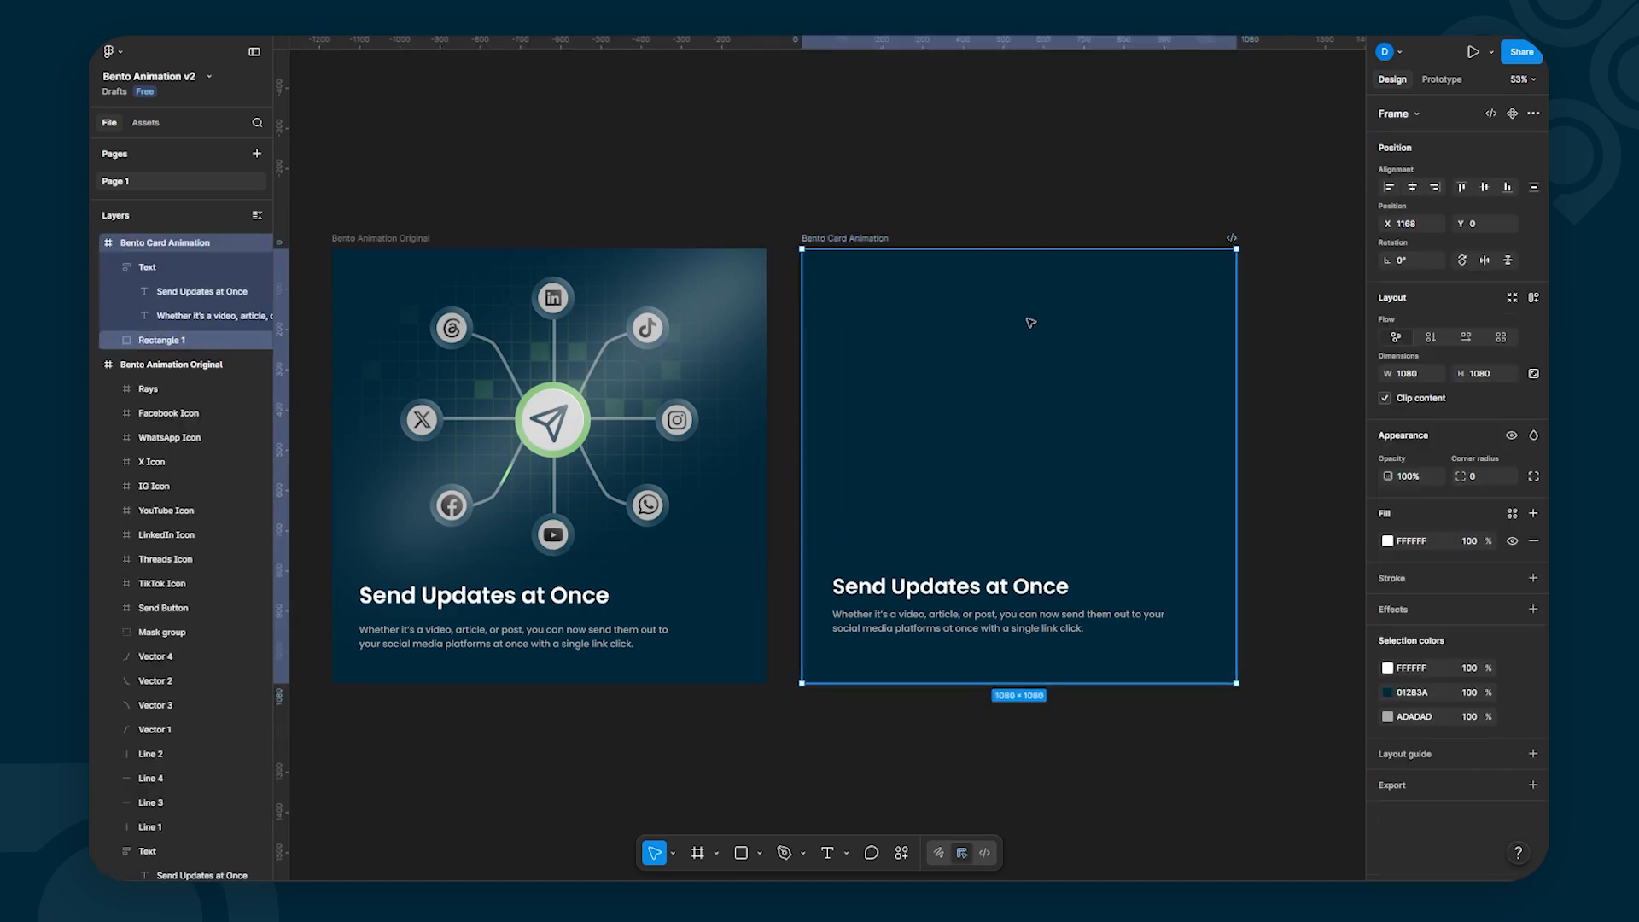
key("ctrl+v")
left_click(1008, 198)
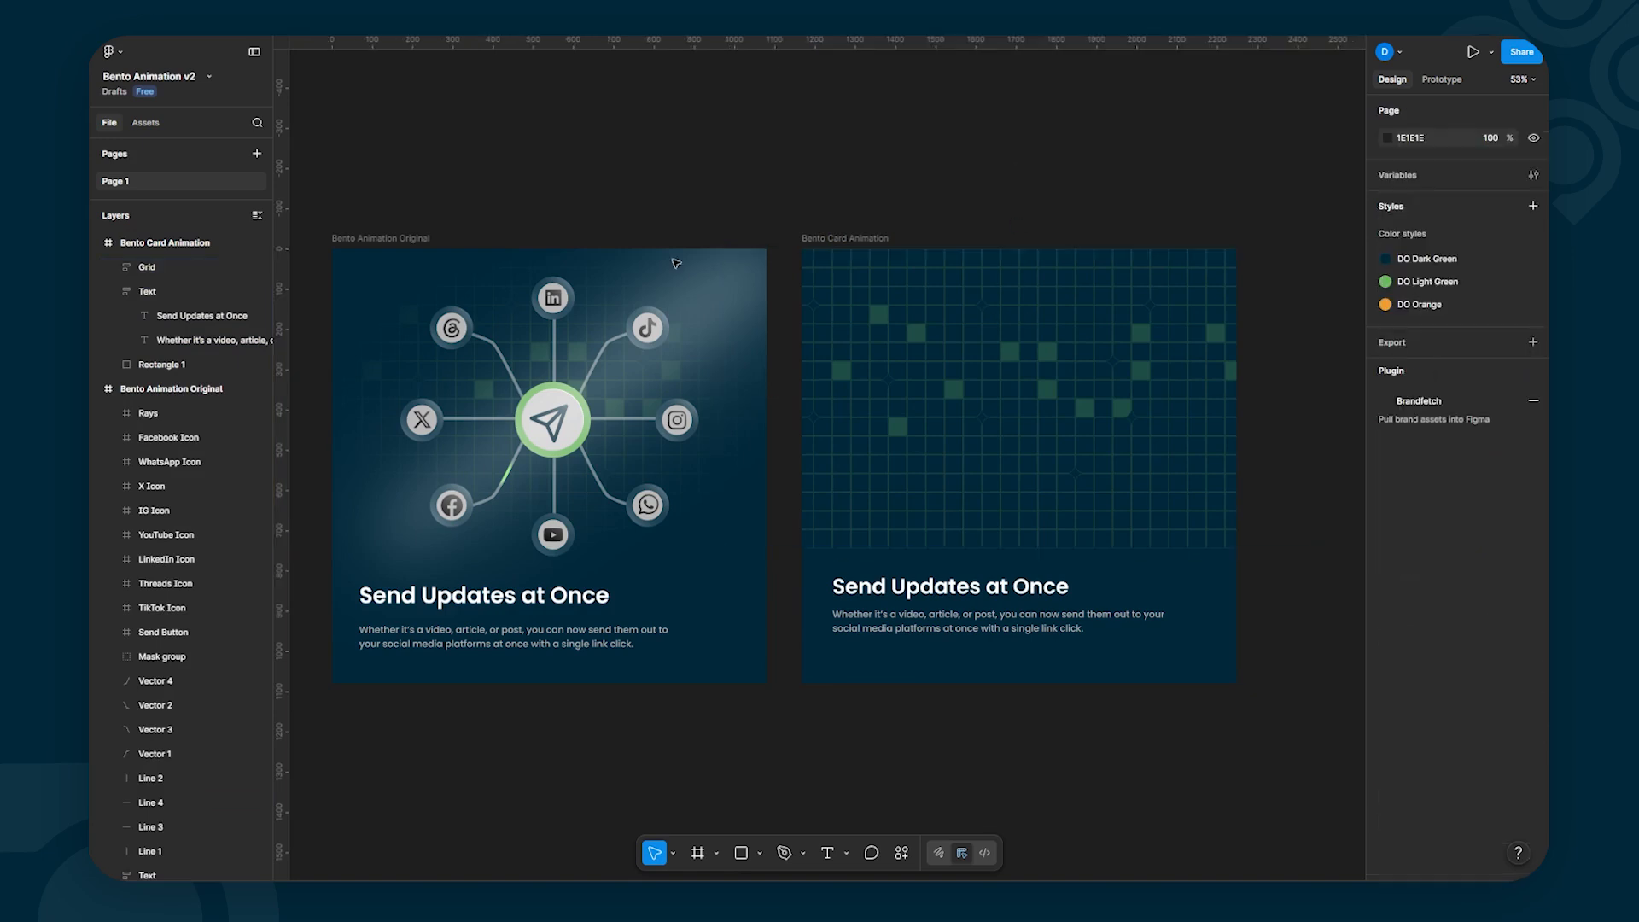
Step: Collapse and lock the Bento Animation Original frame, and select the pasted Grid in Bento Card Animation
left_click(97, 389)
scroll(973, 776, "right", 3)
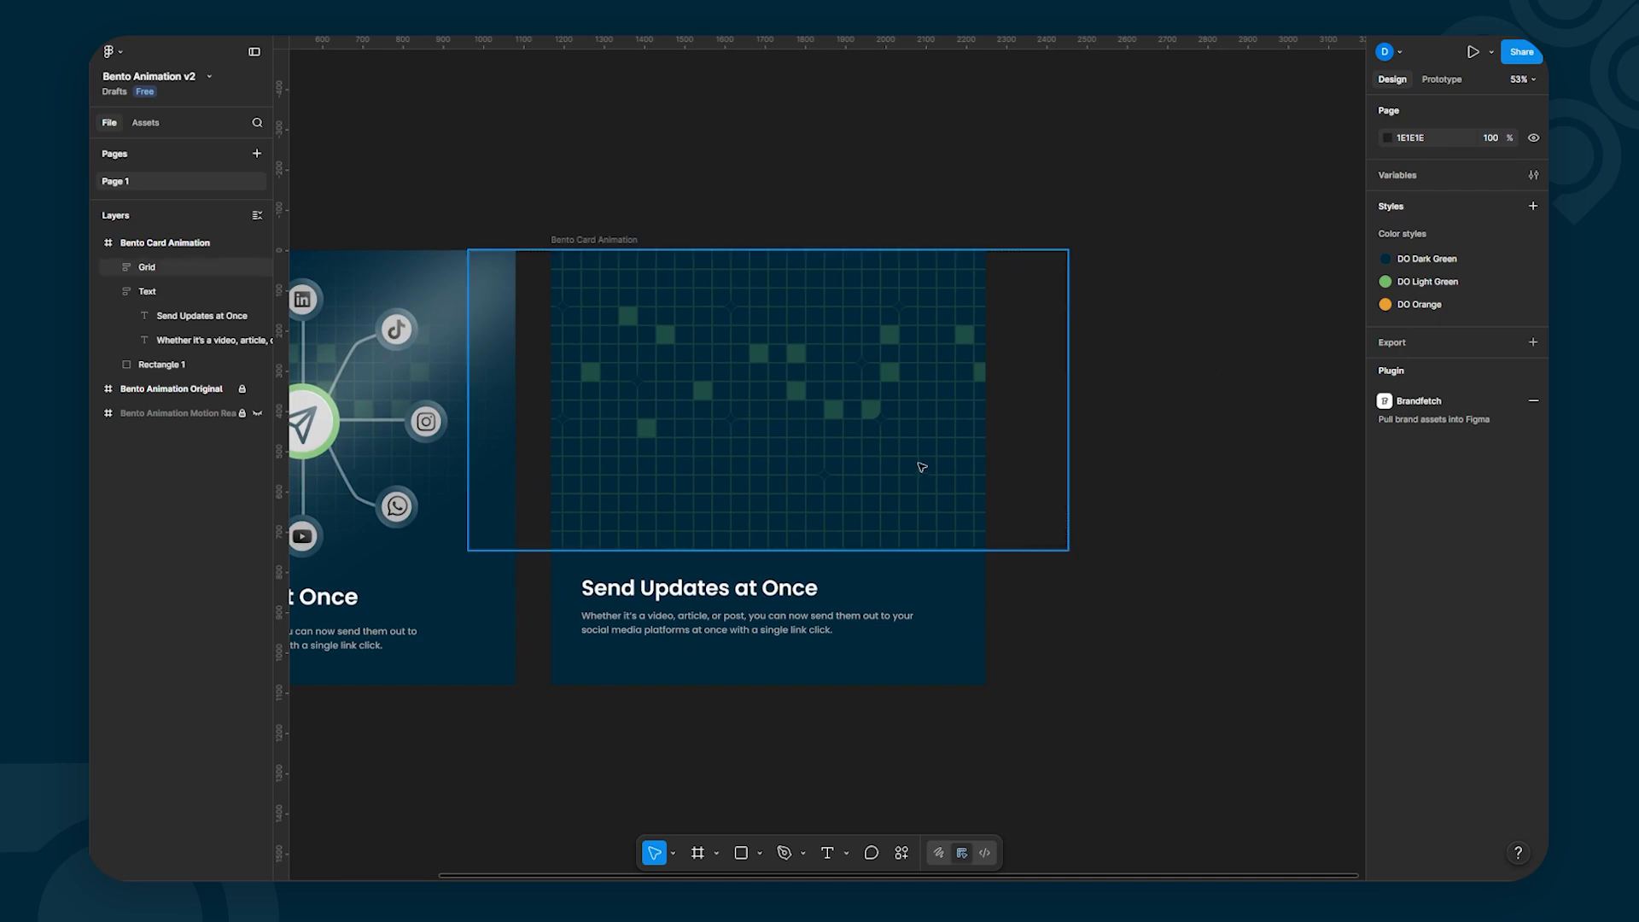
left_click(890, 403)
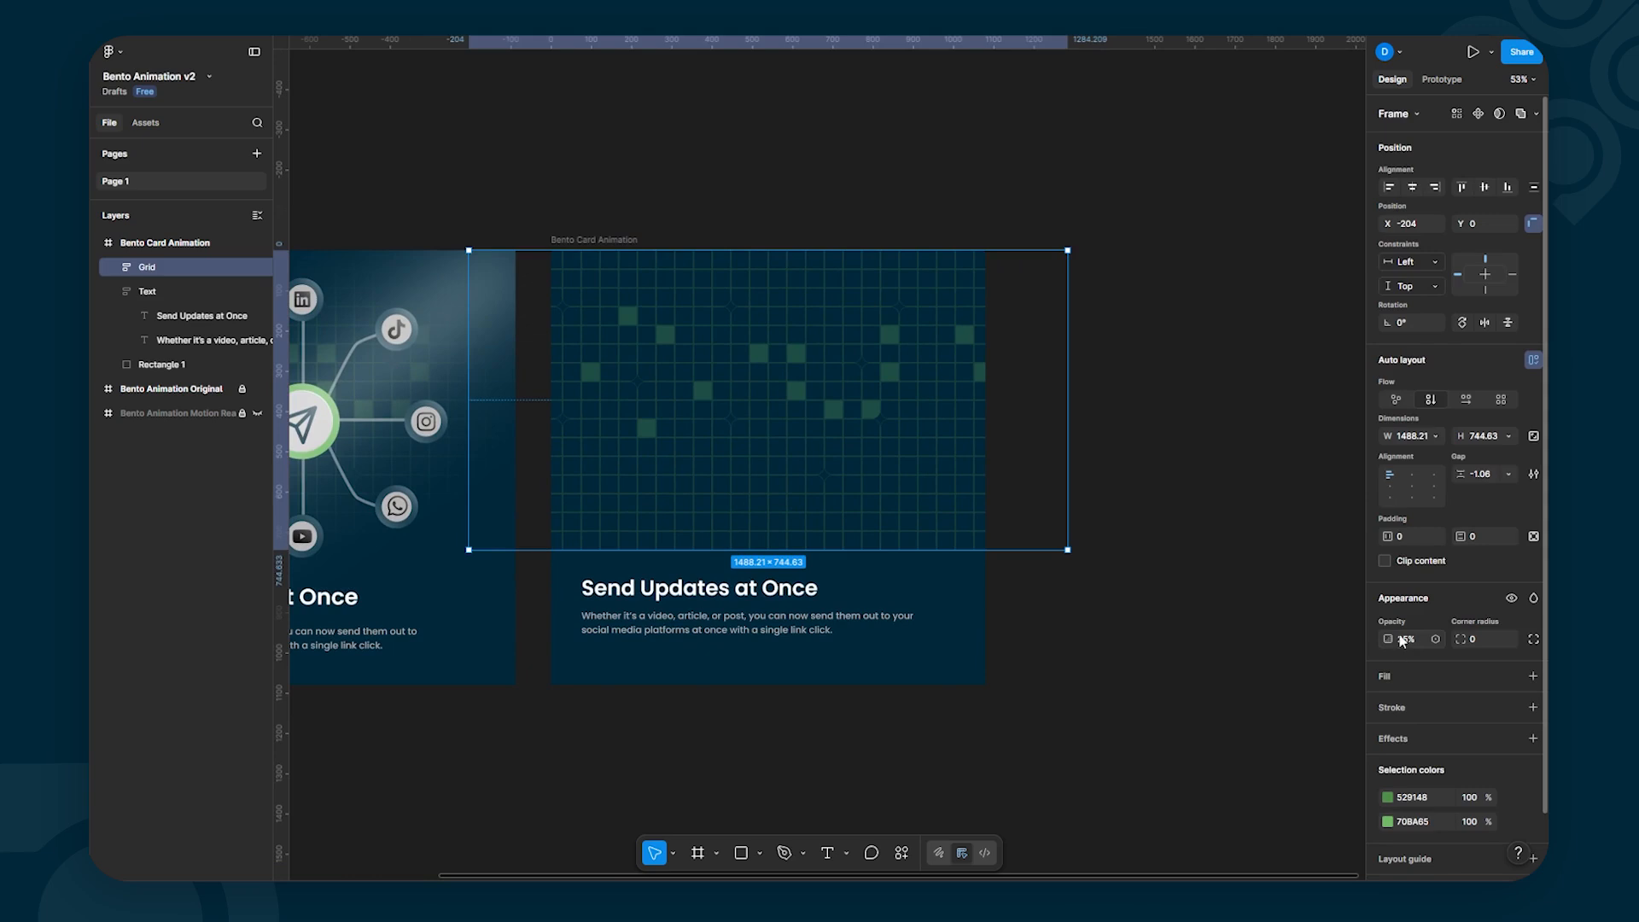
left_click(819, 232)
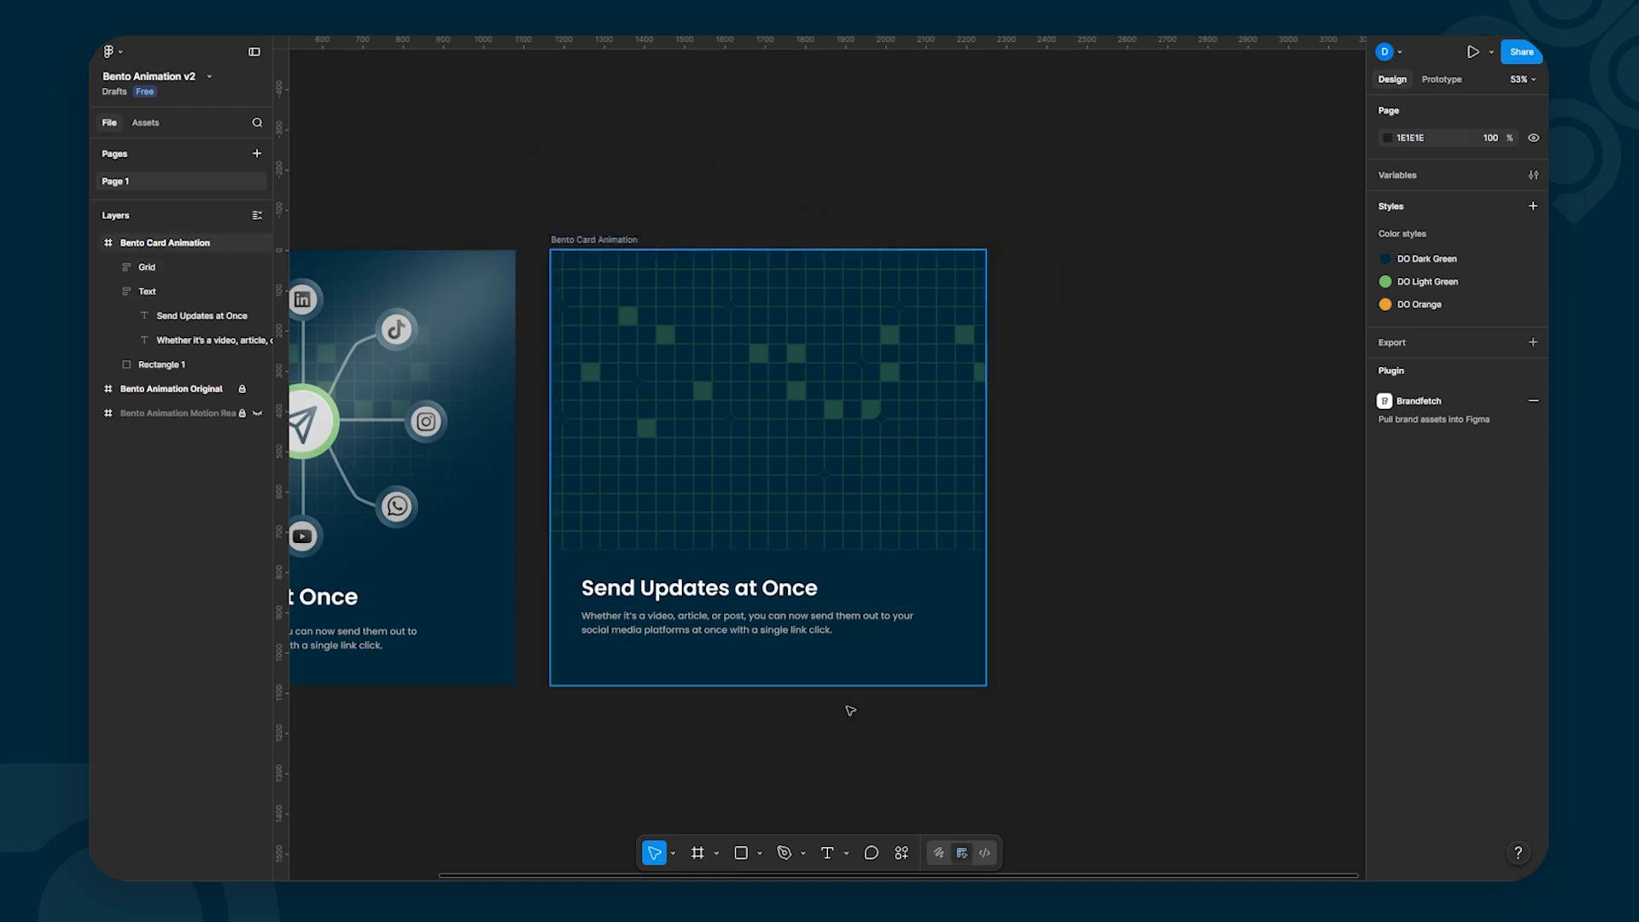
left_click(741, 852)
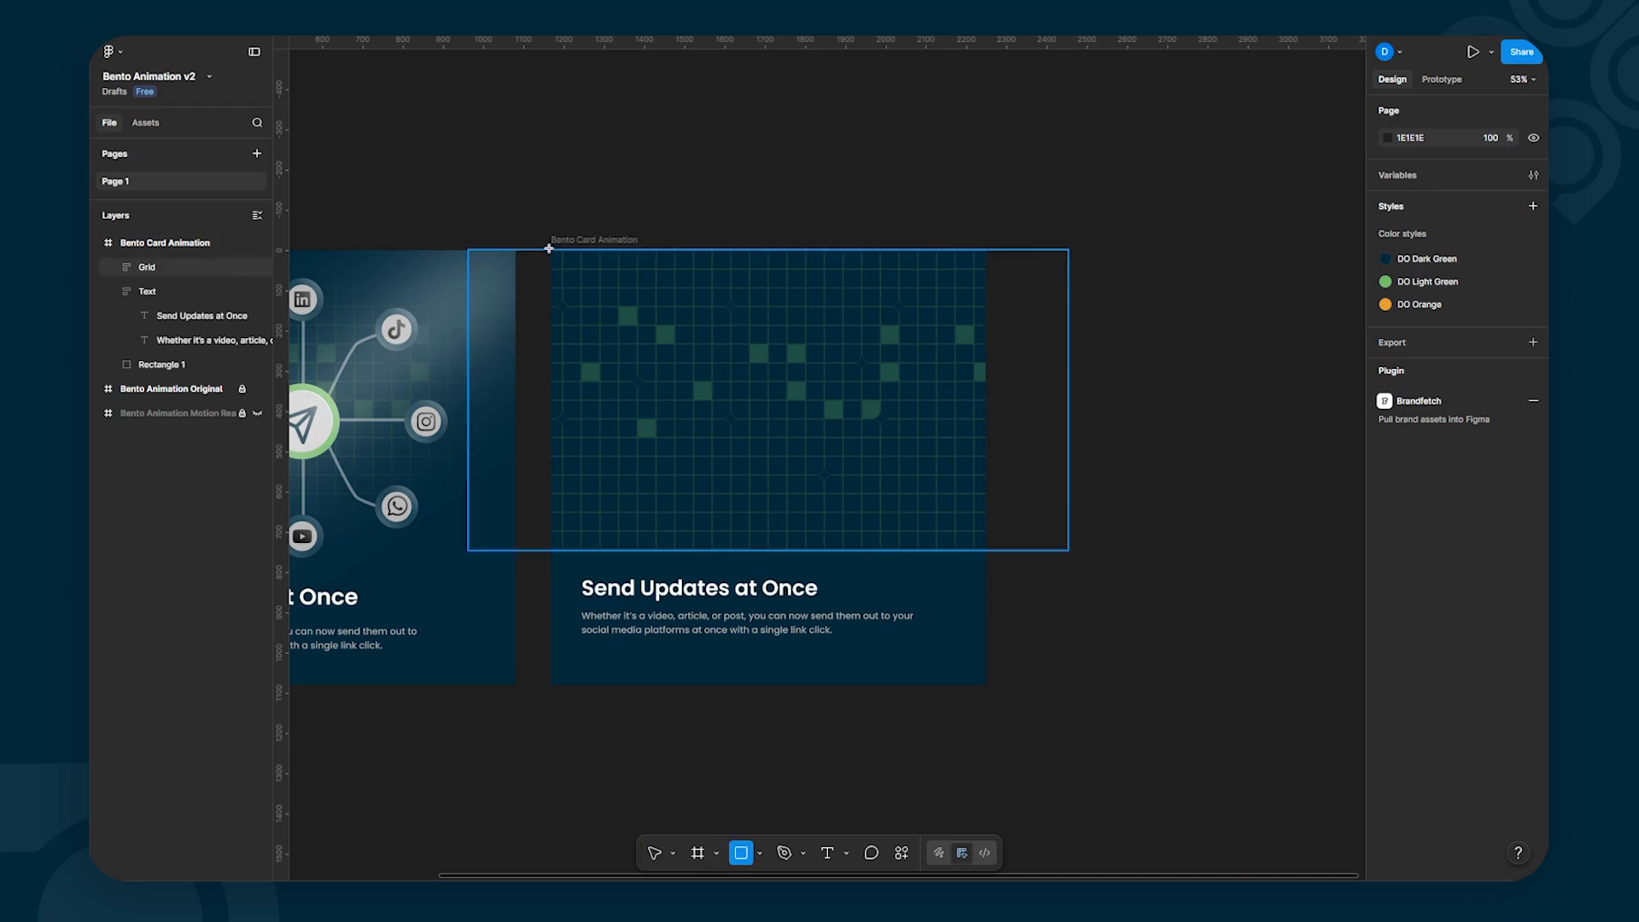
left_click_drag(468, 250, 533, 308)
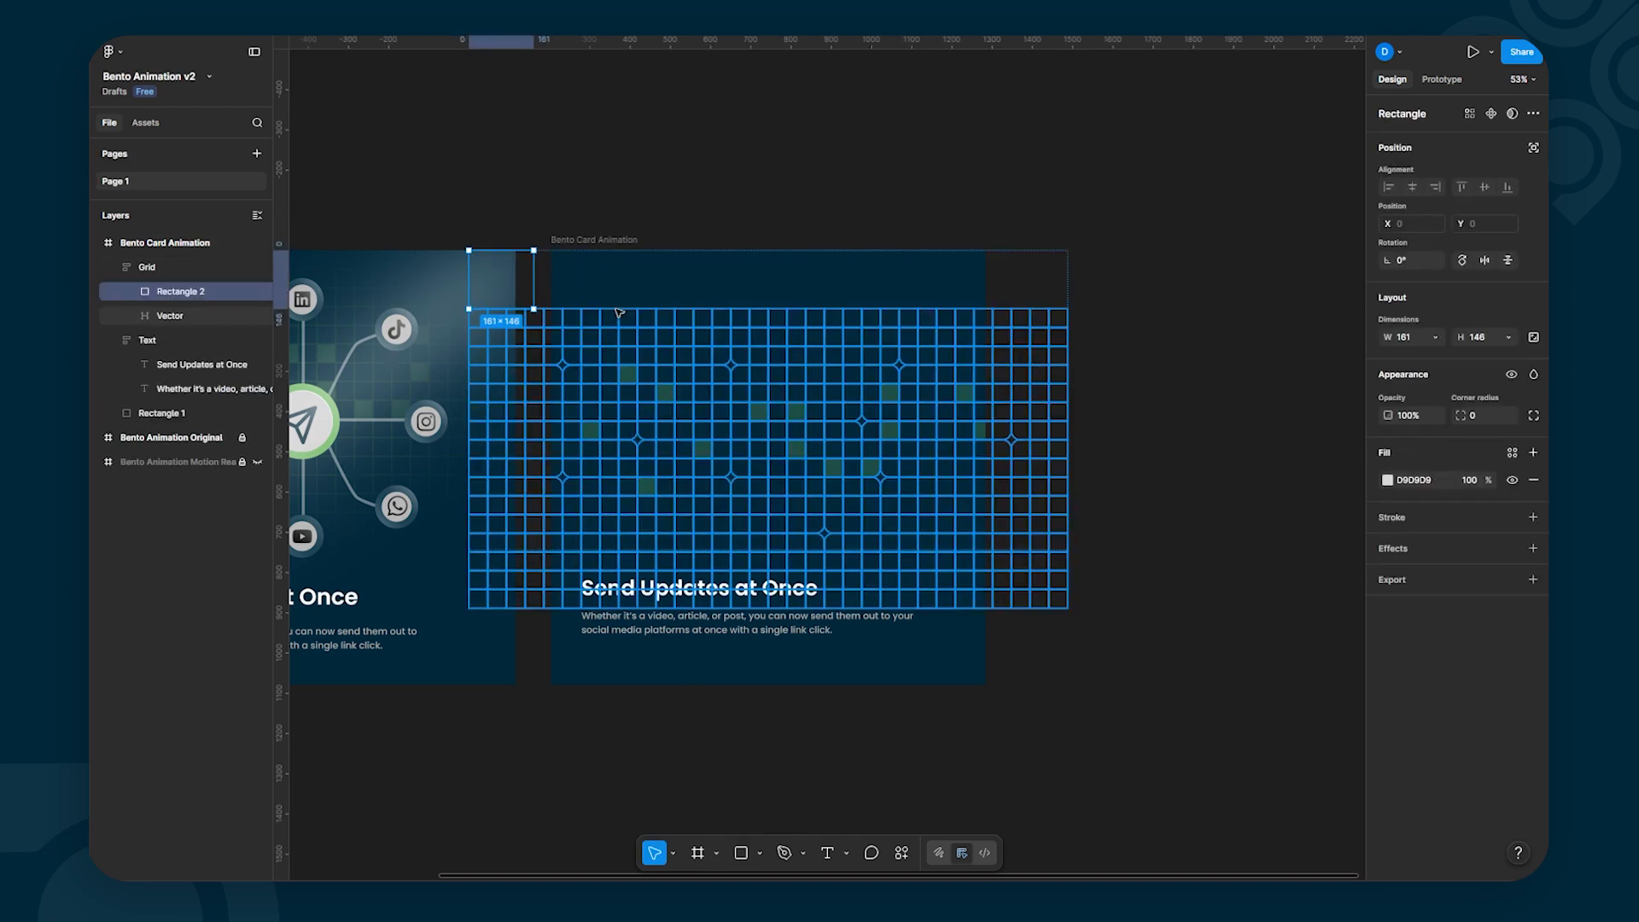
key("Delete")
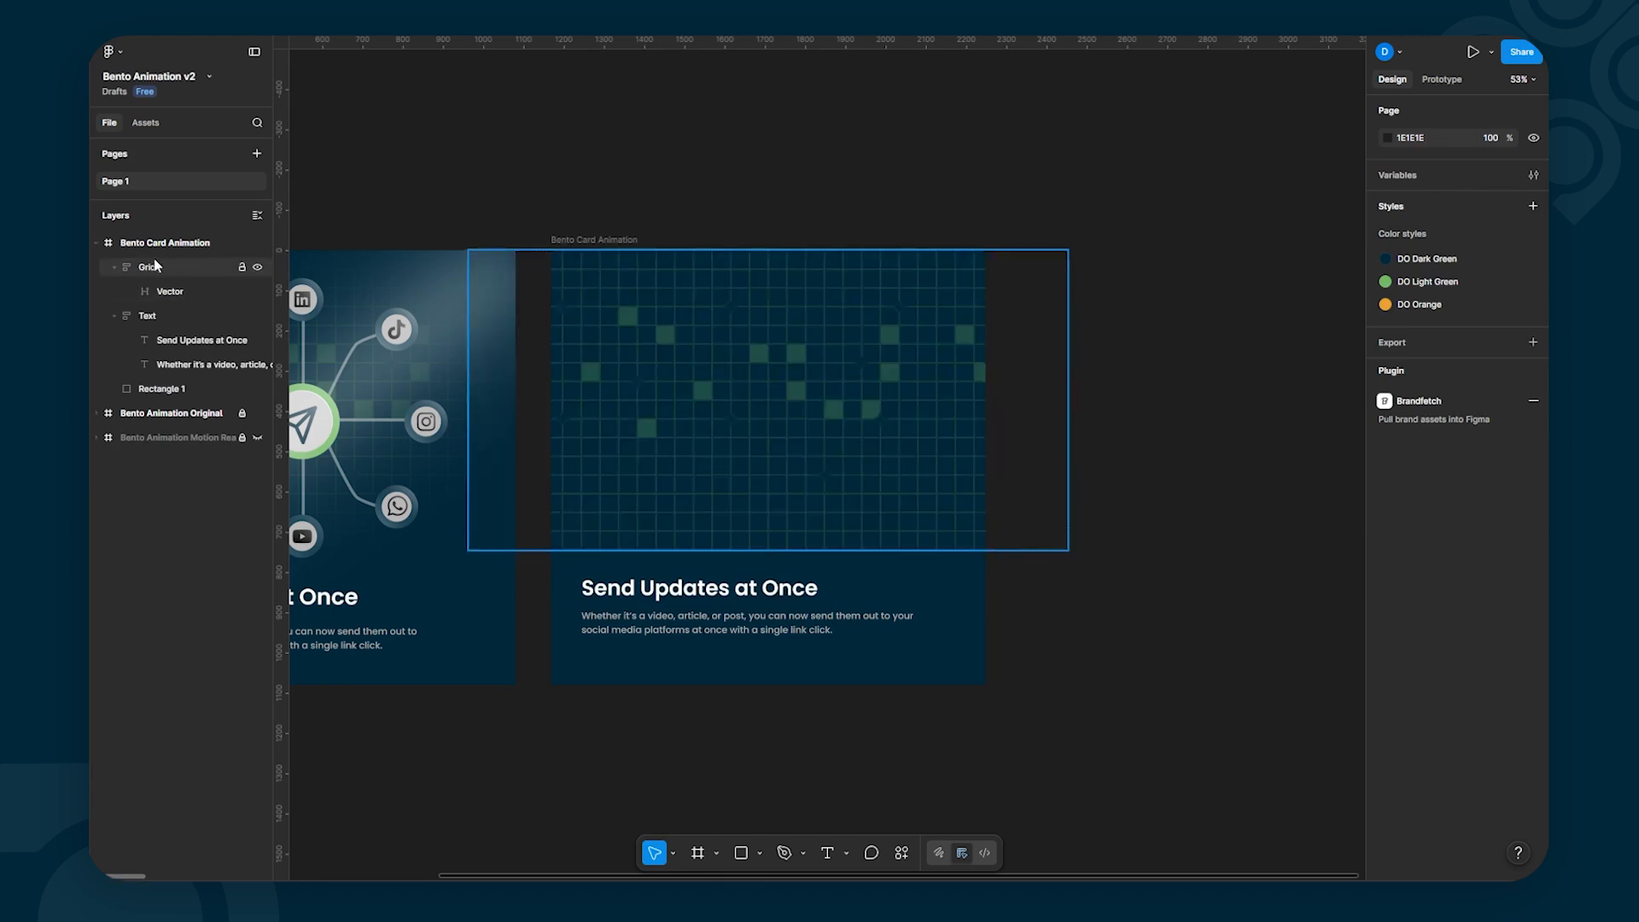
left_click(110, 268)
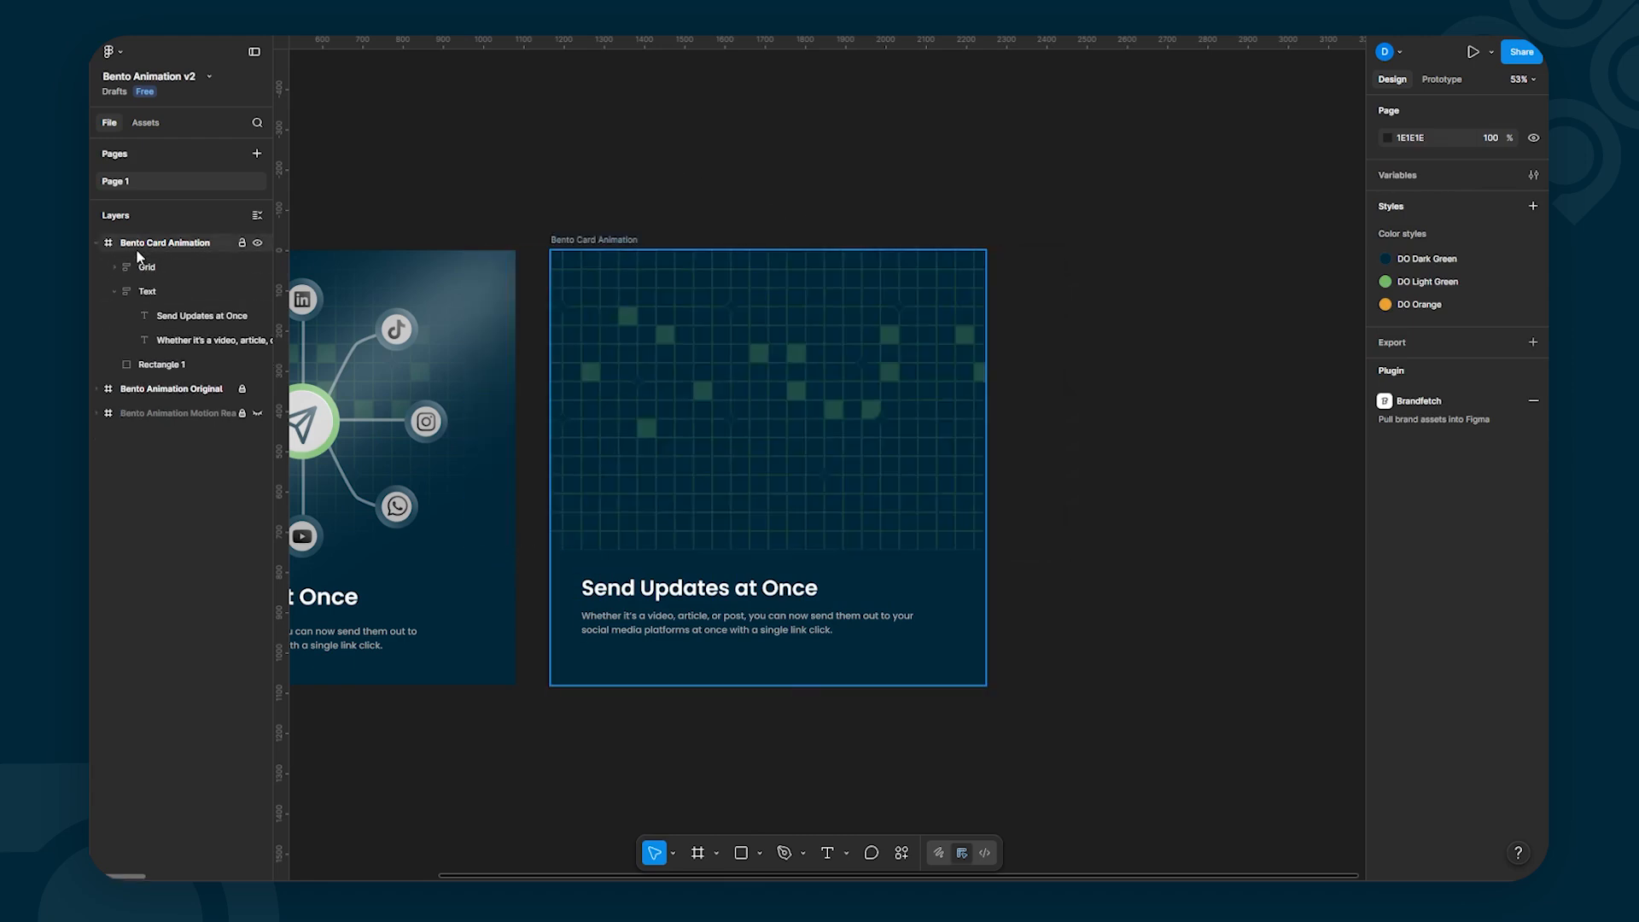
left_click(158, 242)
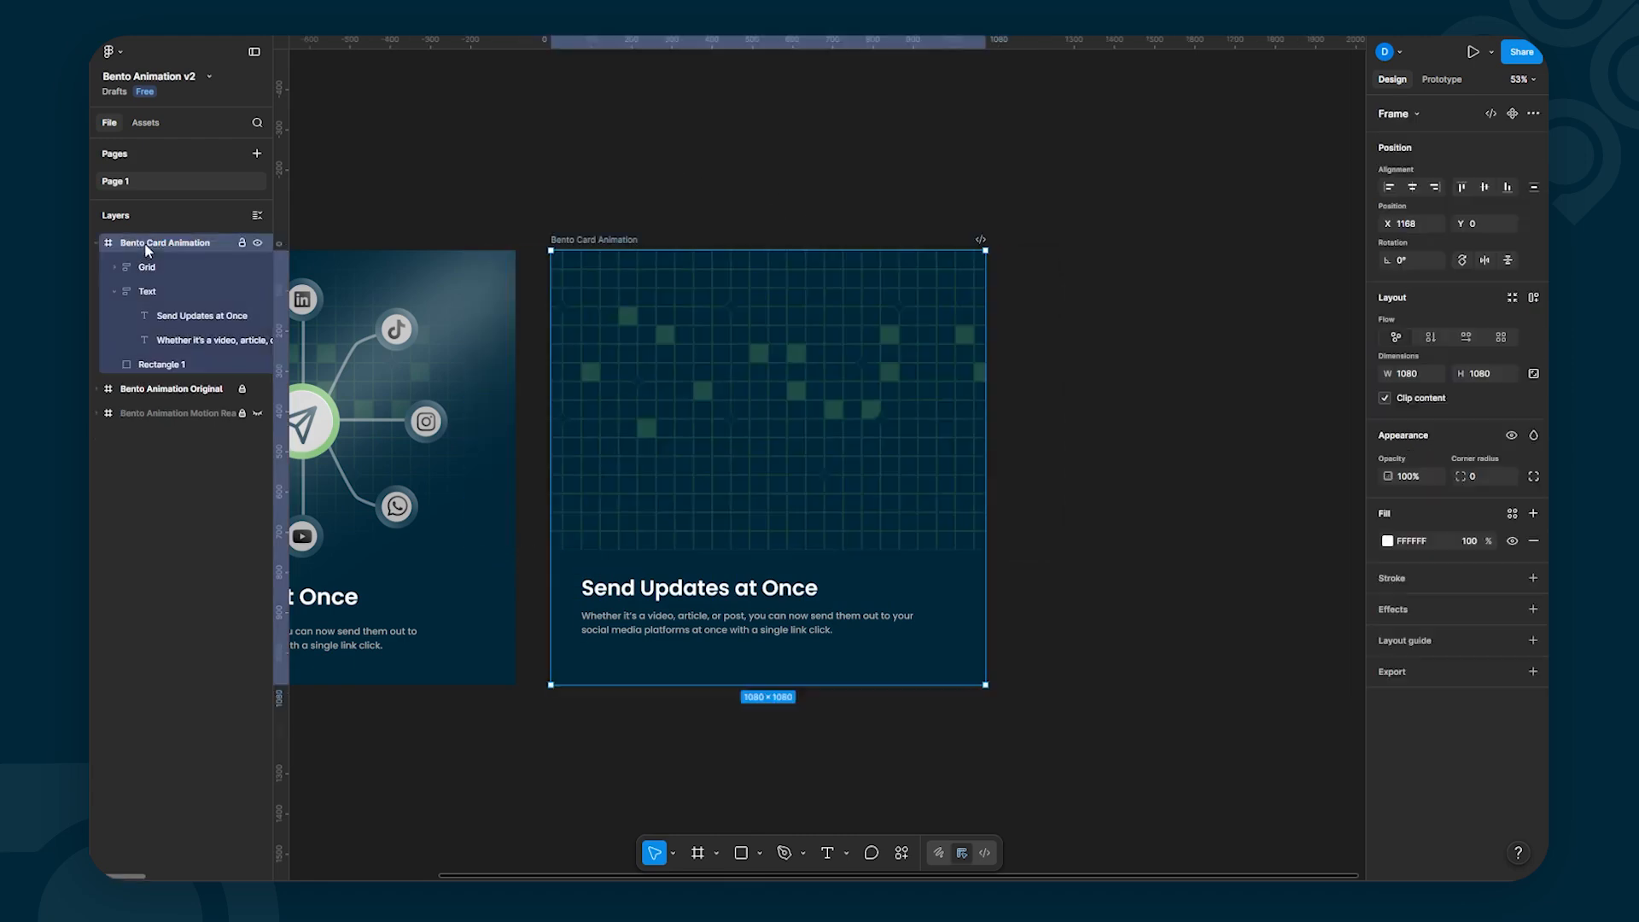
left_click(1134, 452)
key("r")
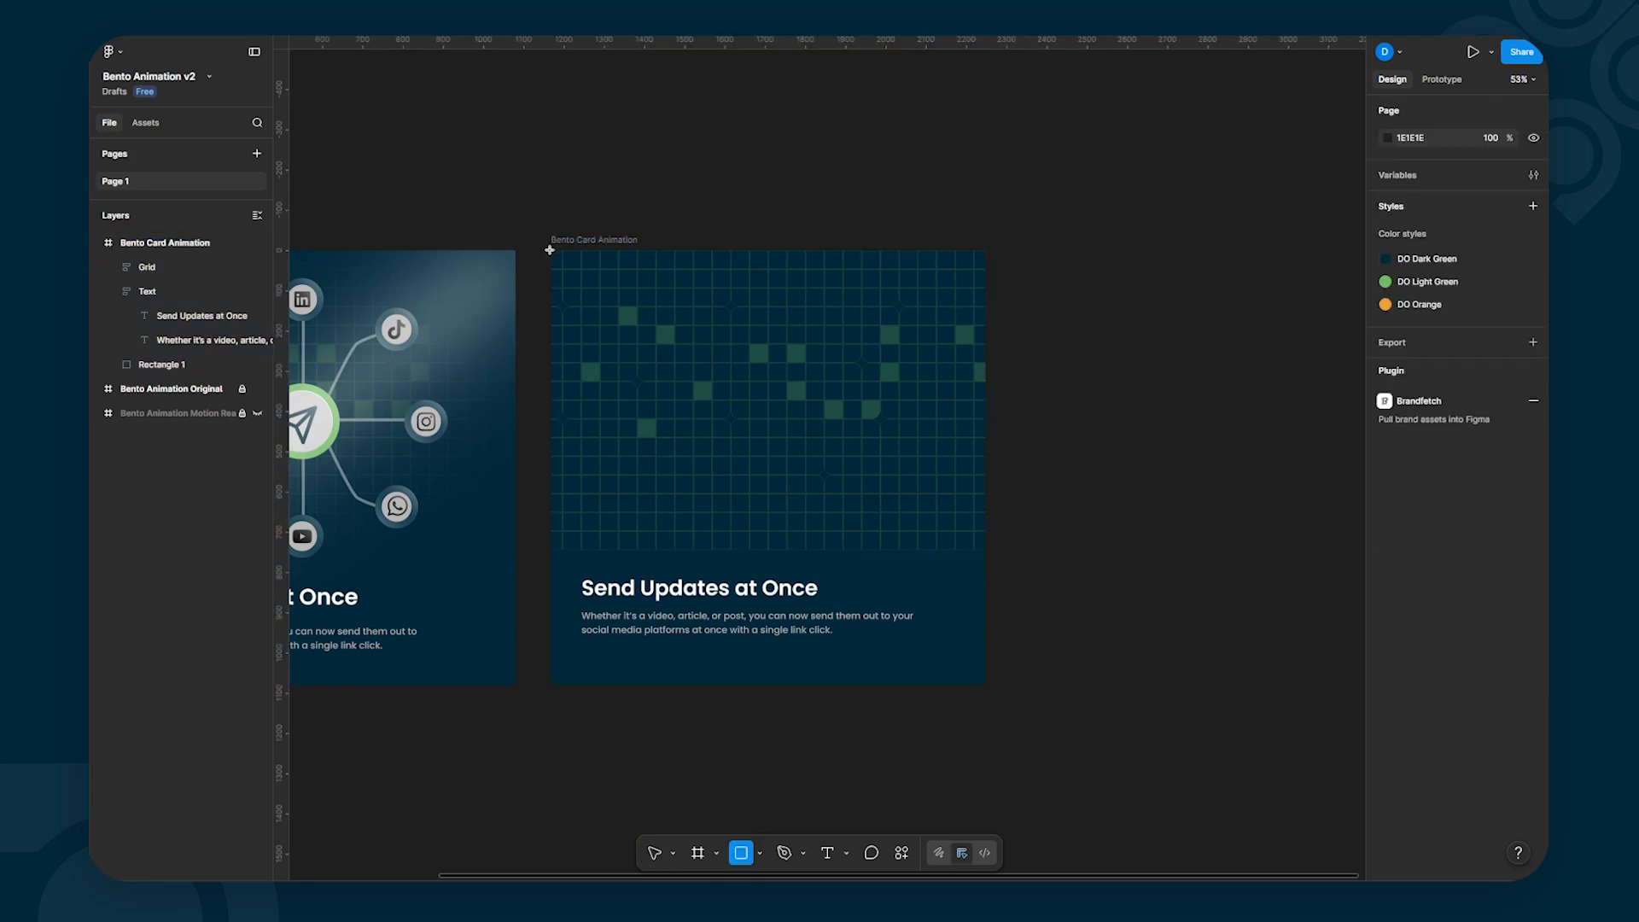
mouse_move(551, 251)
left_mouse_down()
mouse_move(732, 329)
mouse_move(1114, 412)
left_mouse_up()
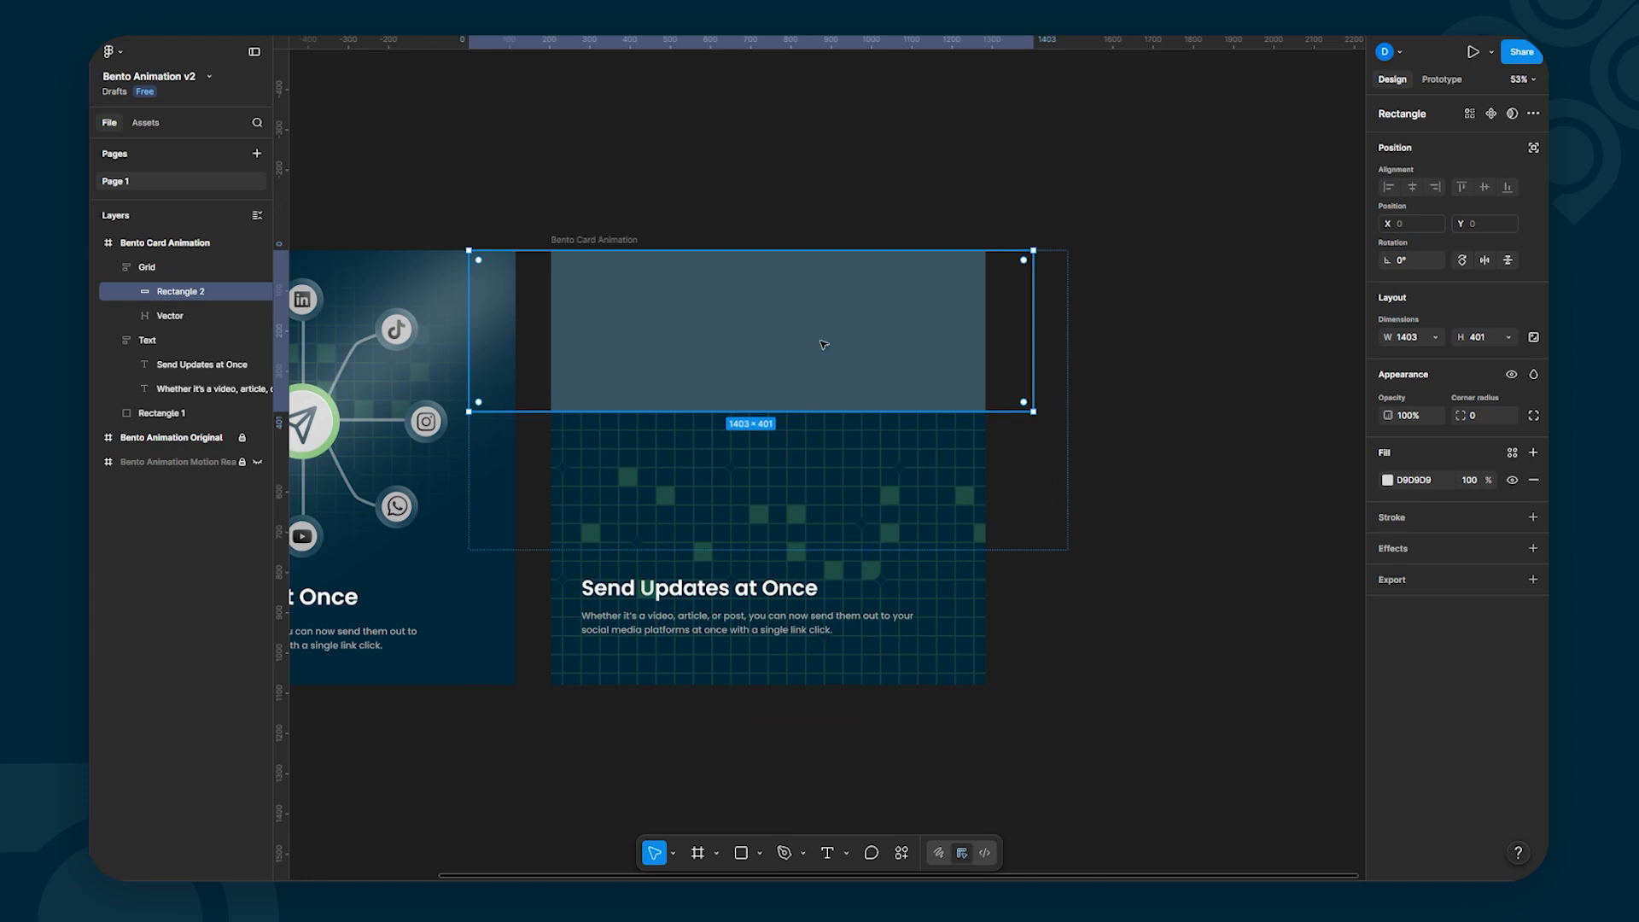
key("Delete")
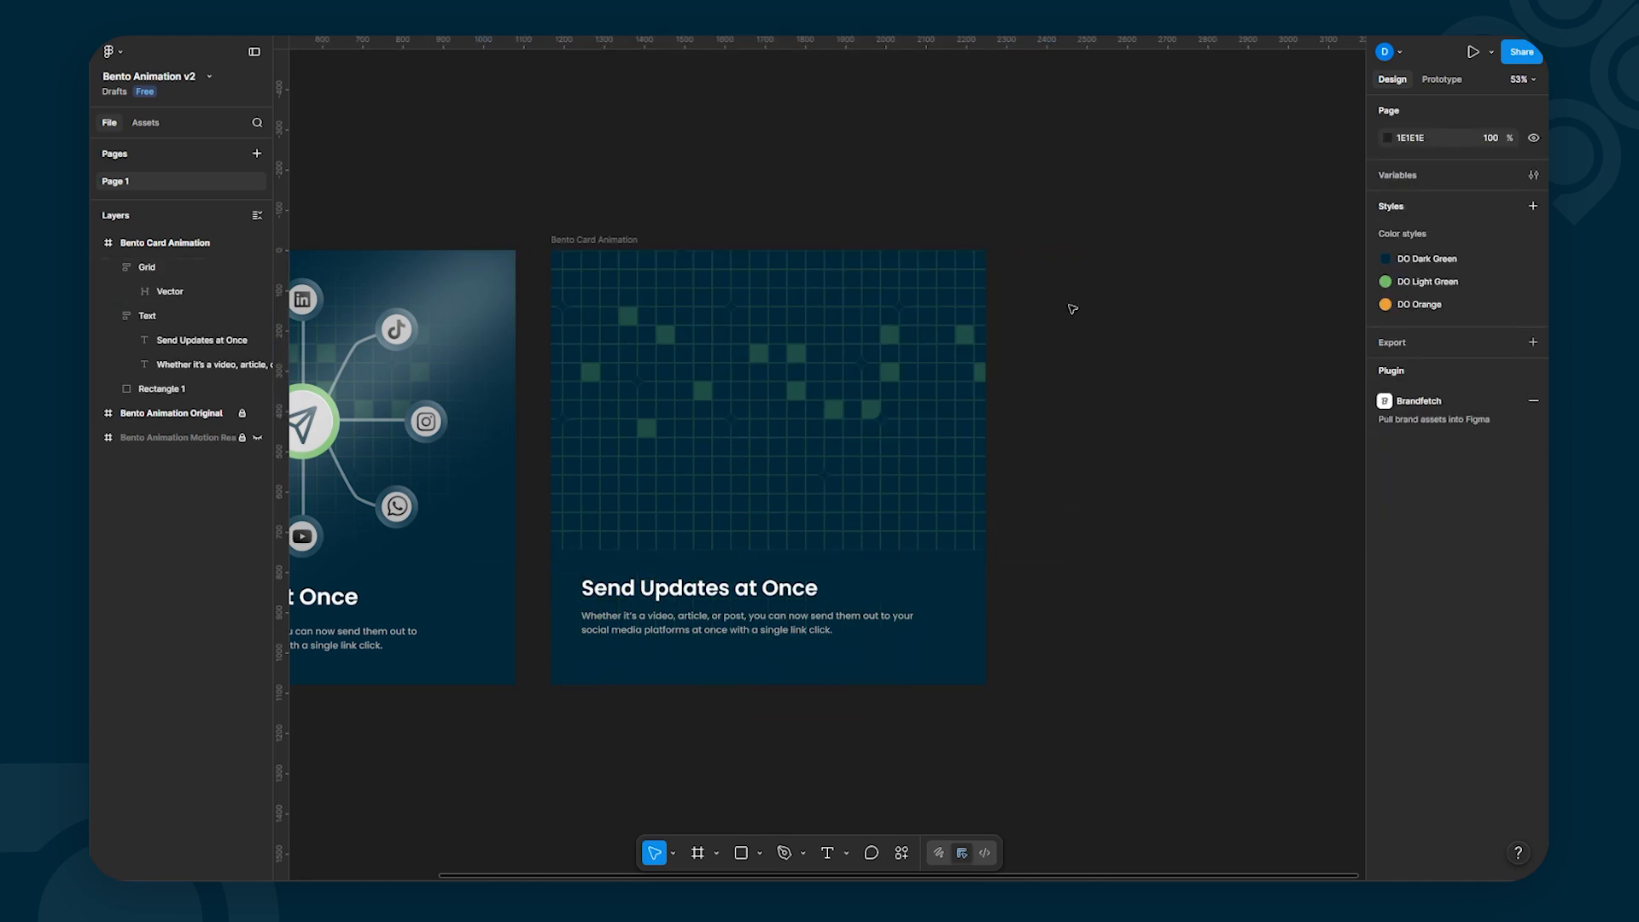
Step: Lock the Grid layer and draw a 1080 × 745 rectangle covering the grid area of the Bento Card Animation frame
left_click(241, 268)
key("r")
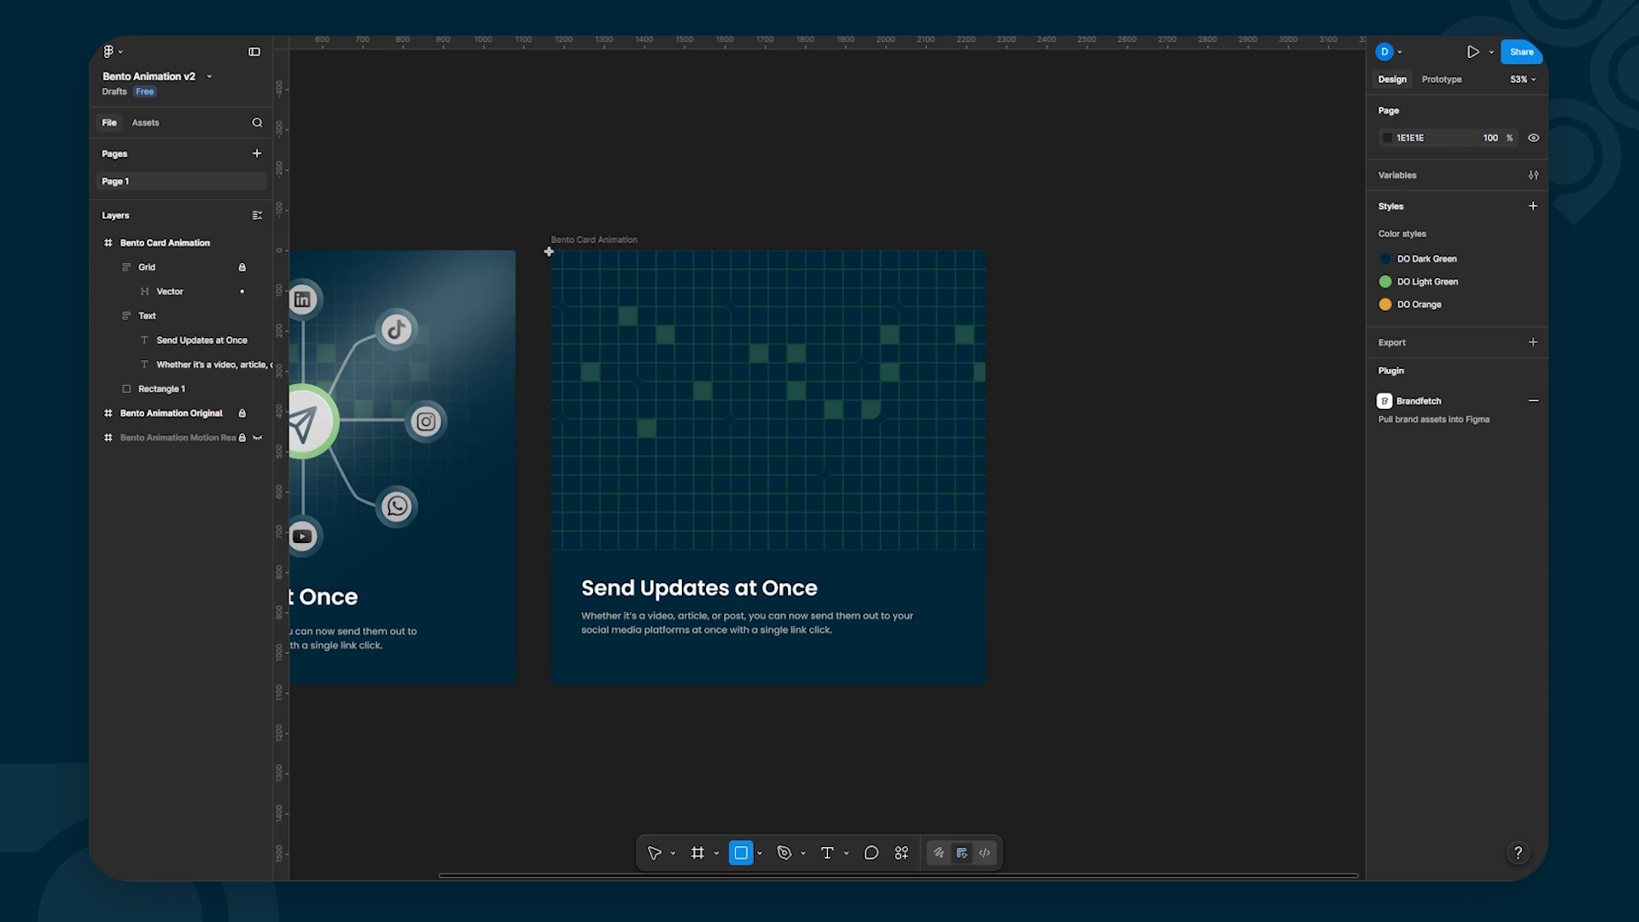
left_click_drag(548, 251, 985, 549)
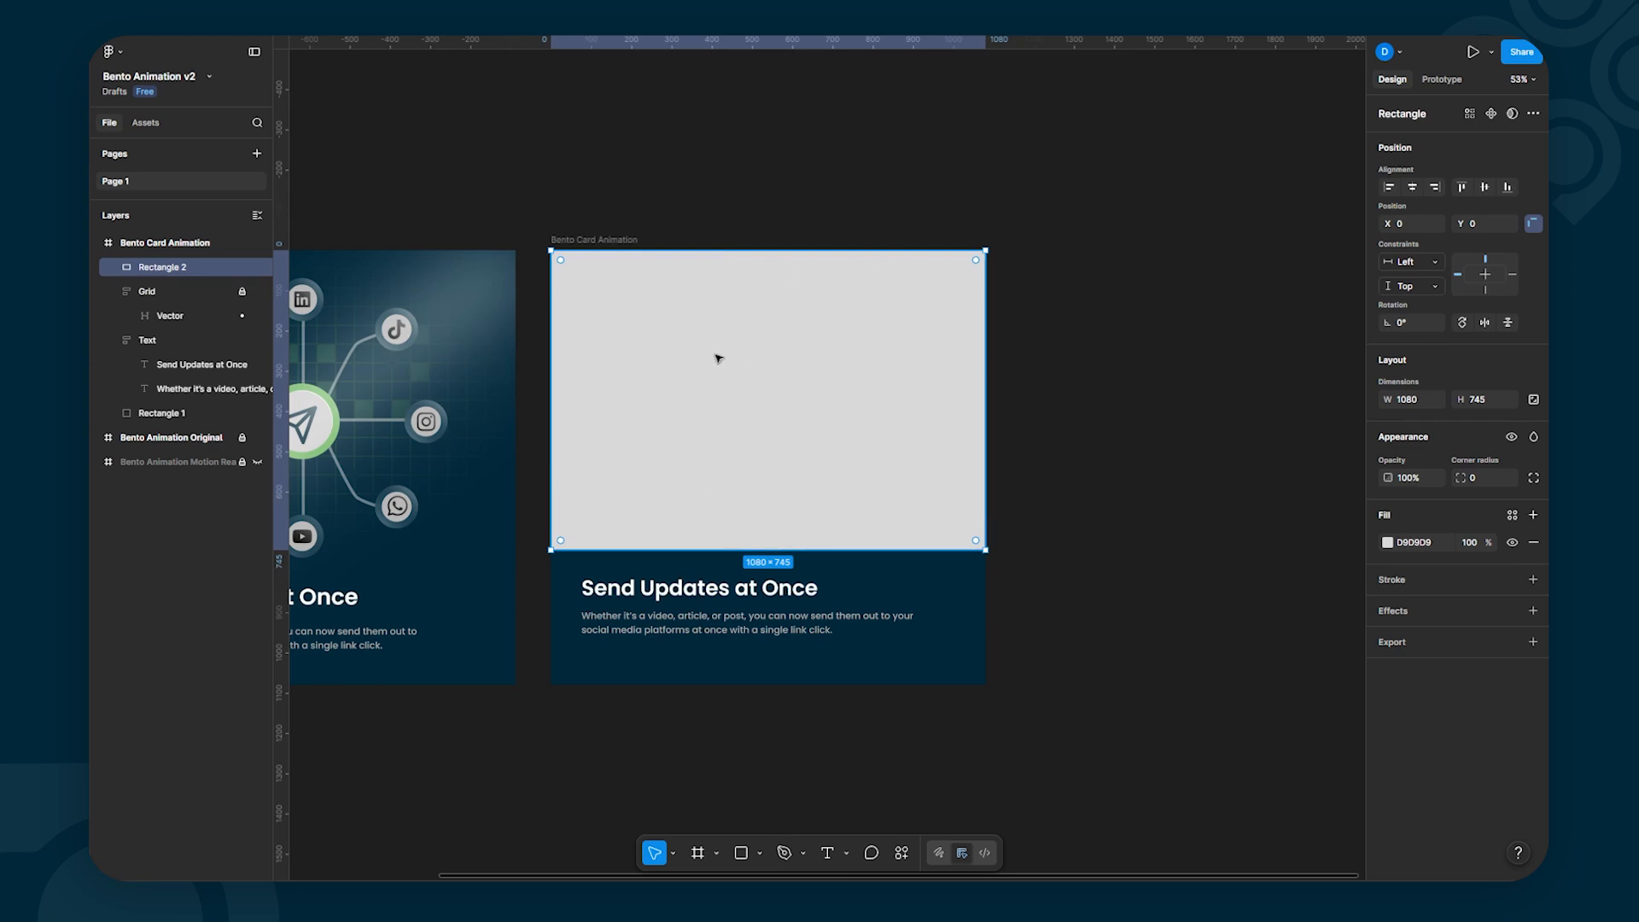
Step: Change the new rectangle's solid fill to a radial gradient
left_click(1388, 542)
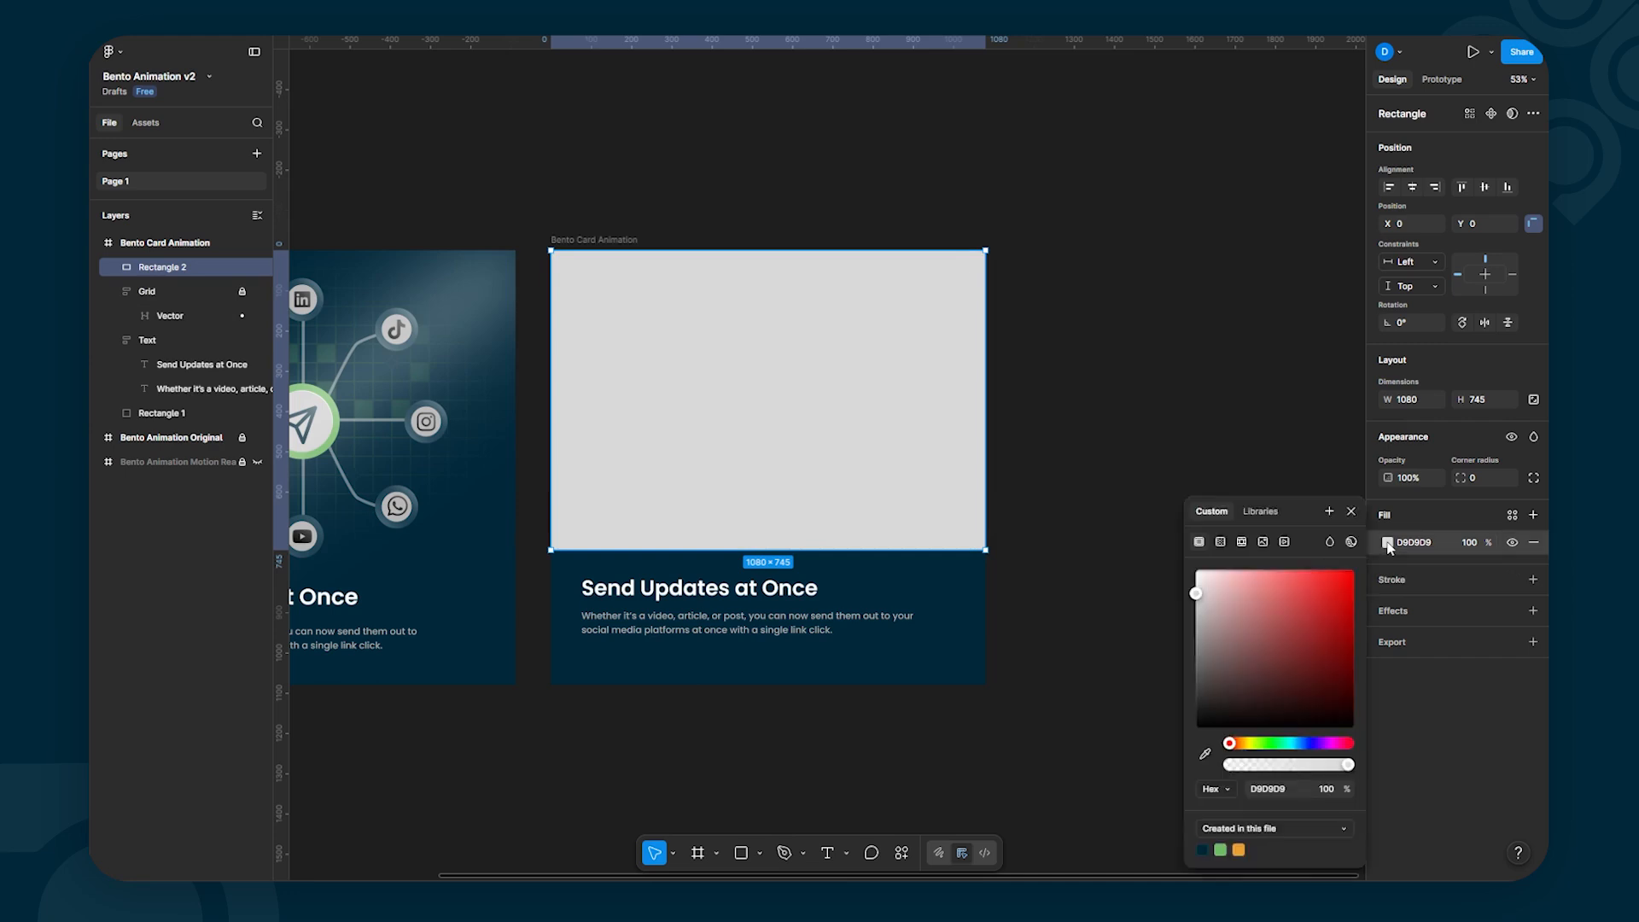
left_click(1220, 542)
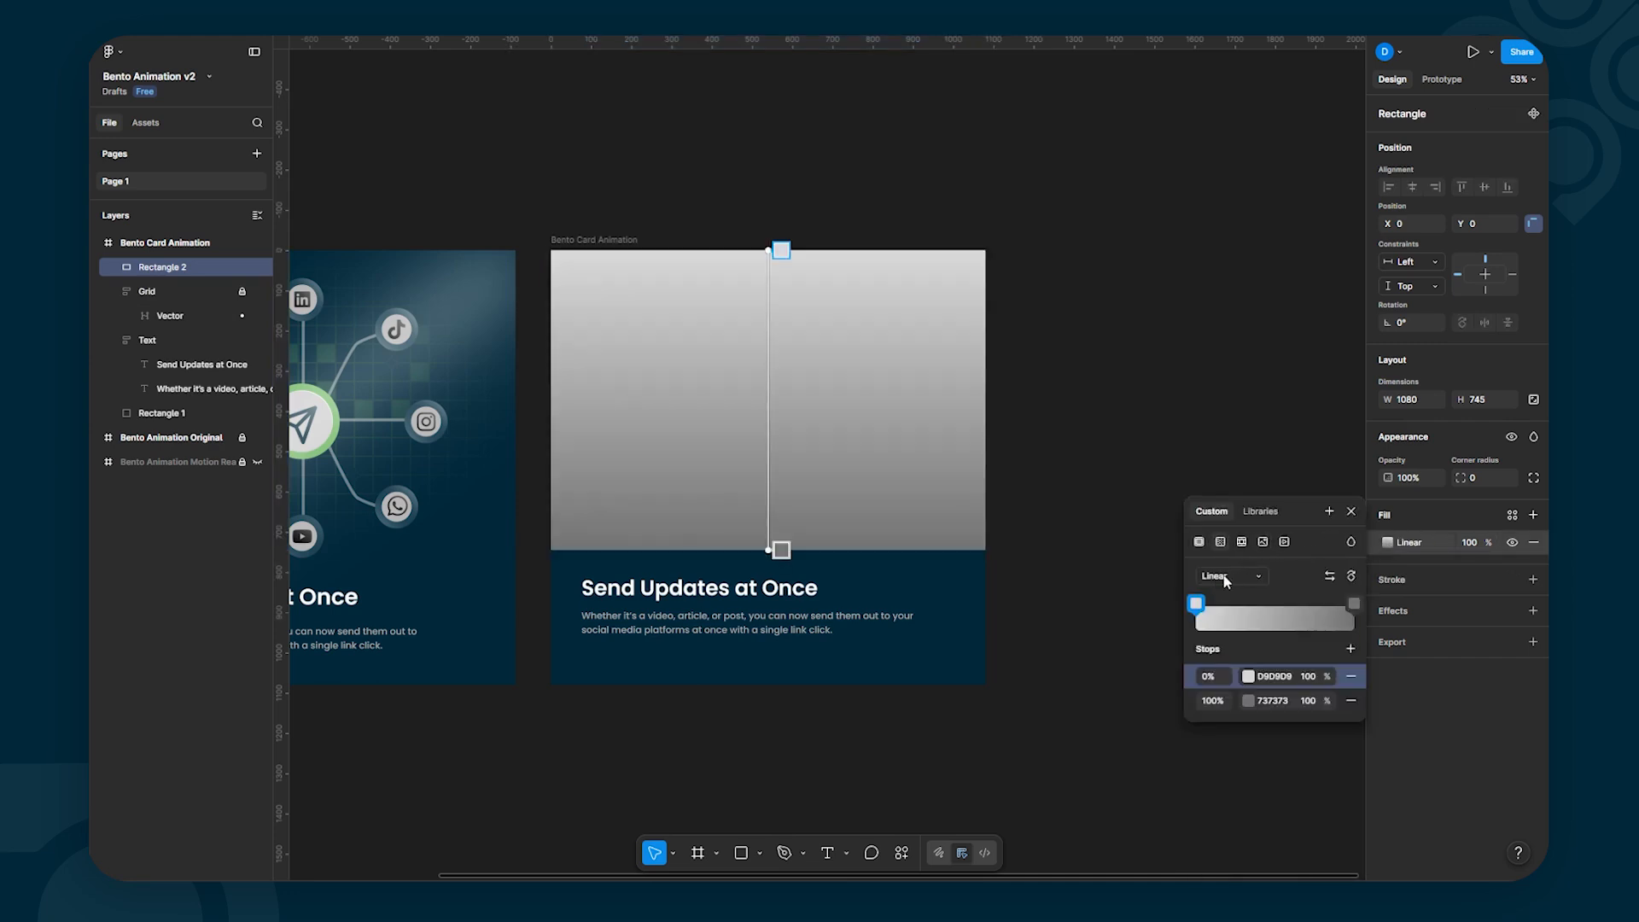
left_click(1240, 572)
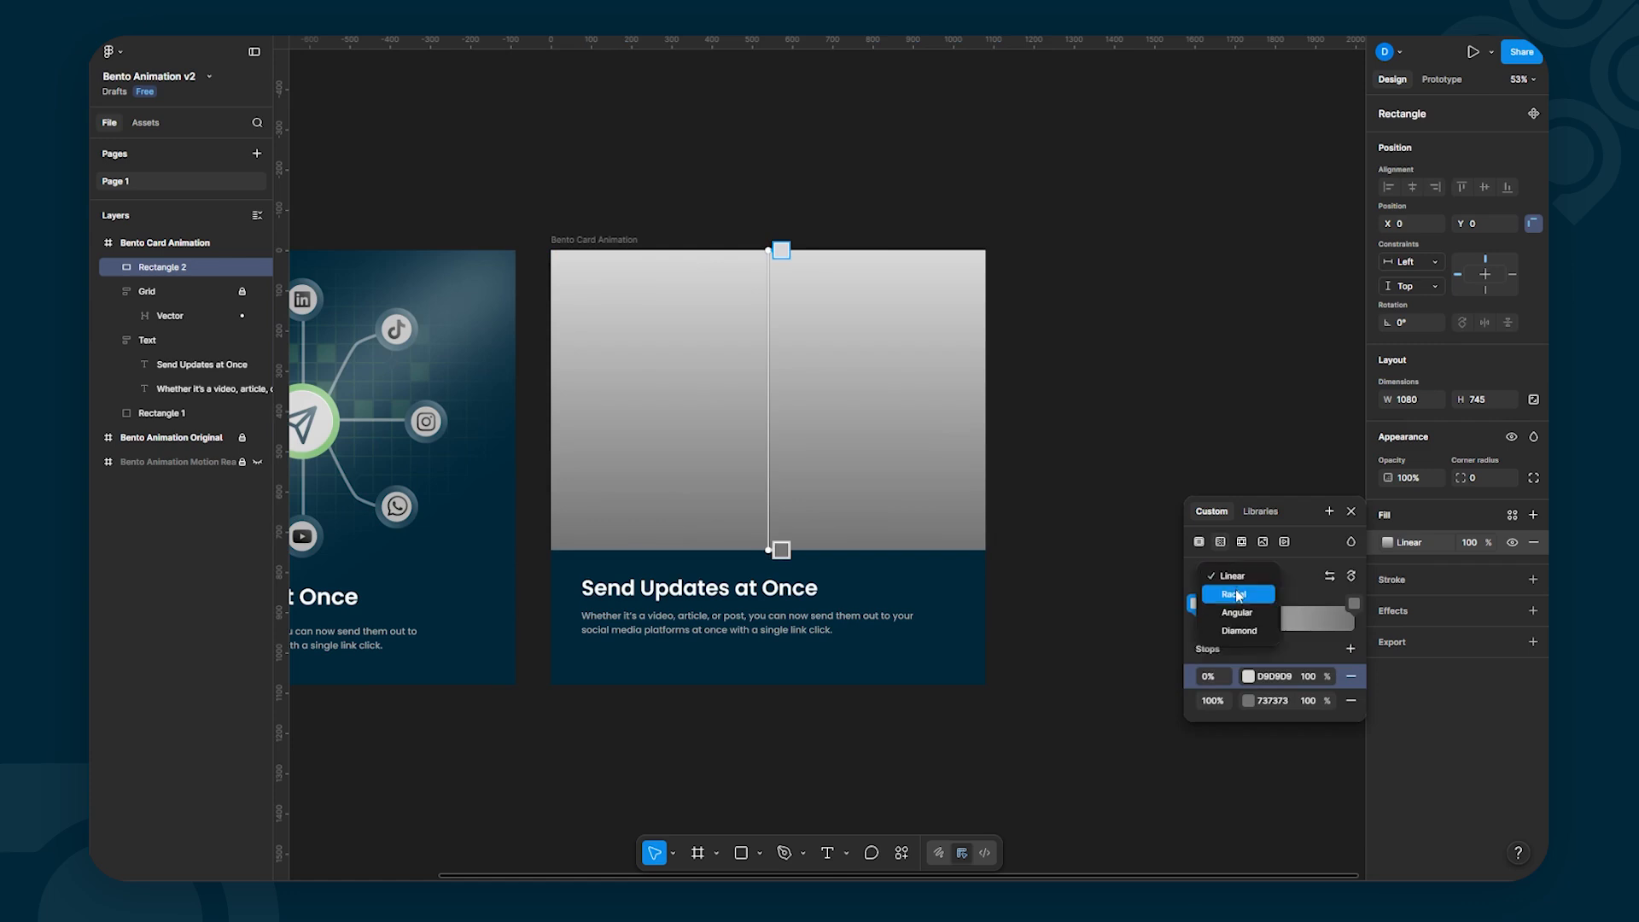
left_click(1237, 595)
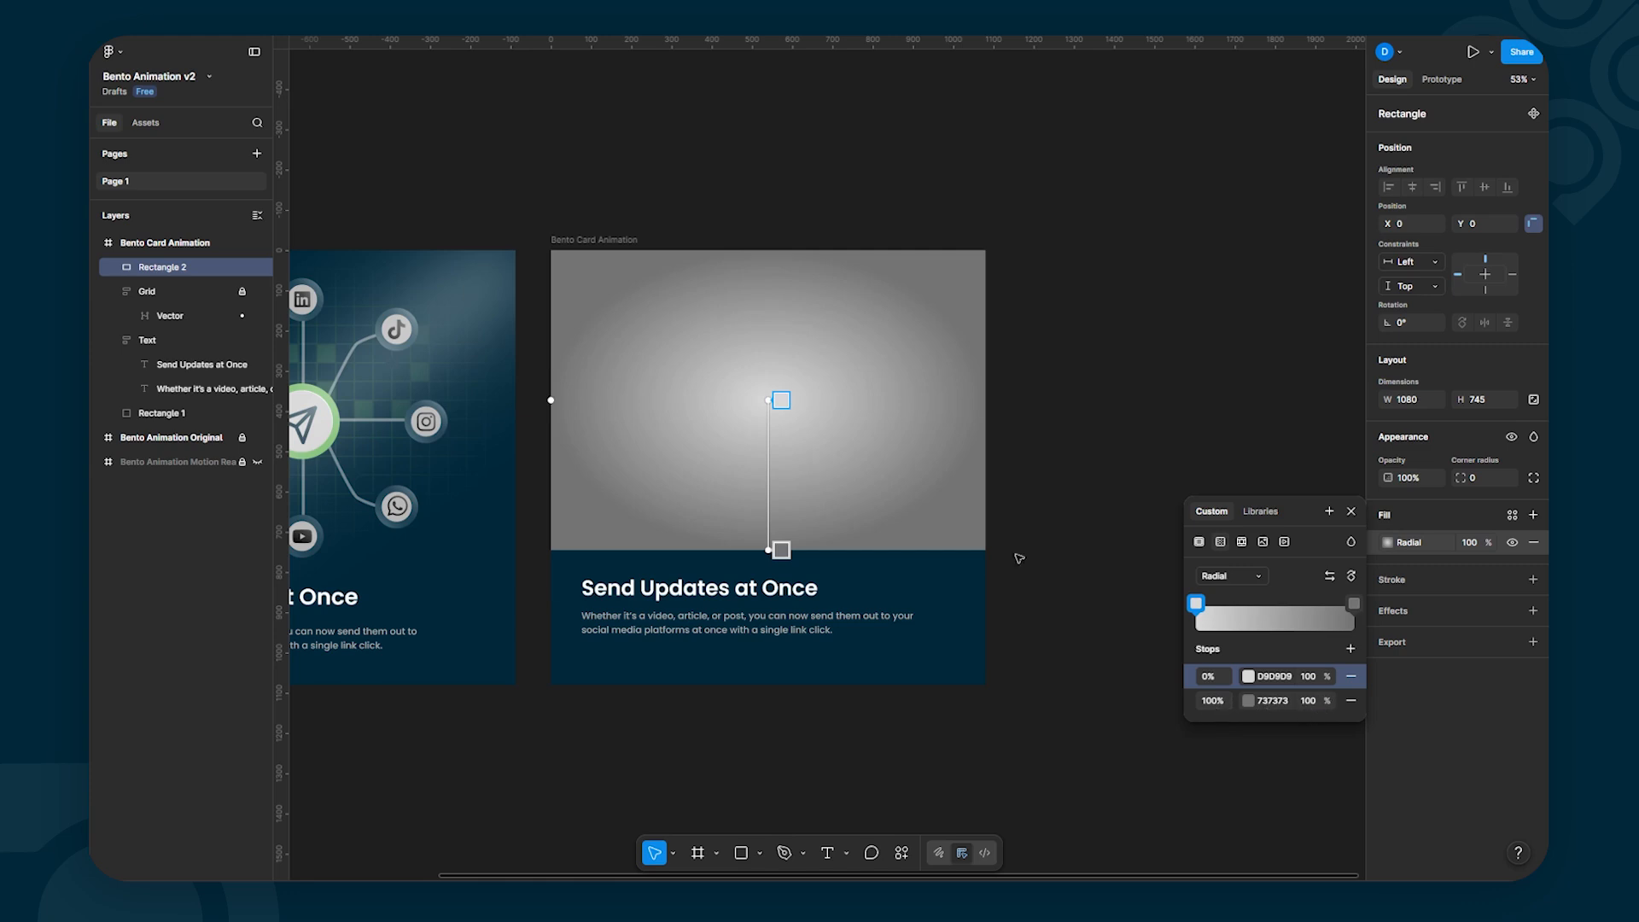
Step: Set the opacity of the radial gradient's outer 100% stop to 0% and close the fill settings
left_click(780, 551)
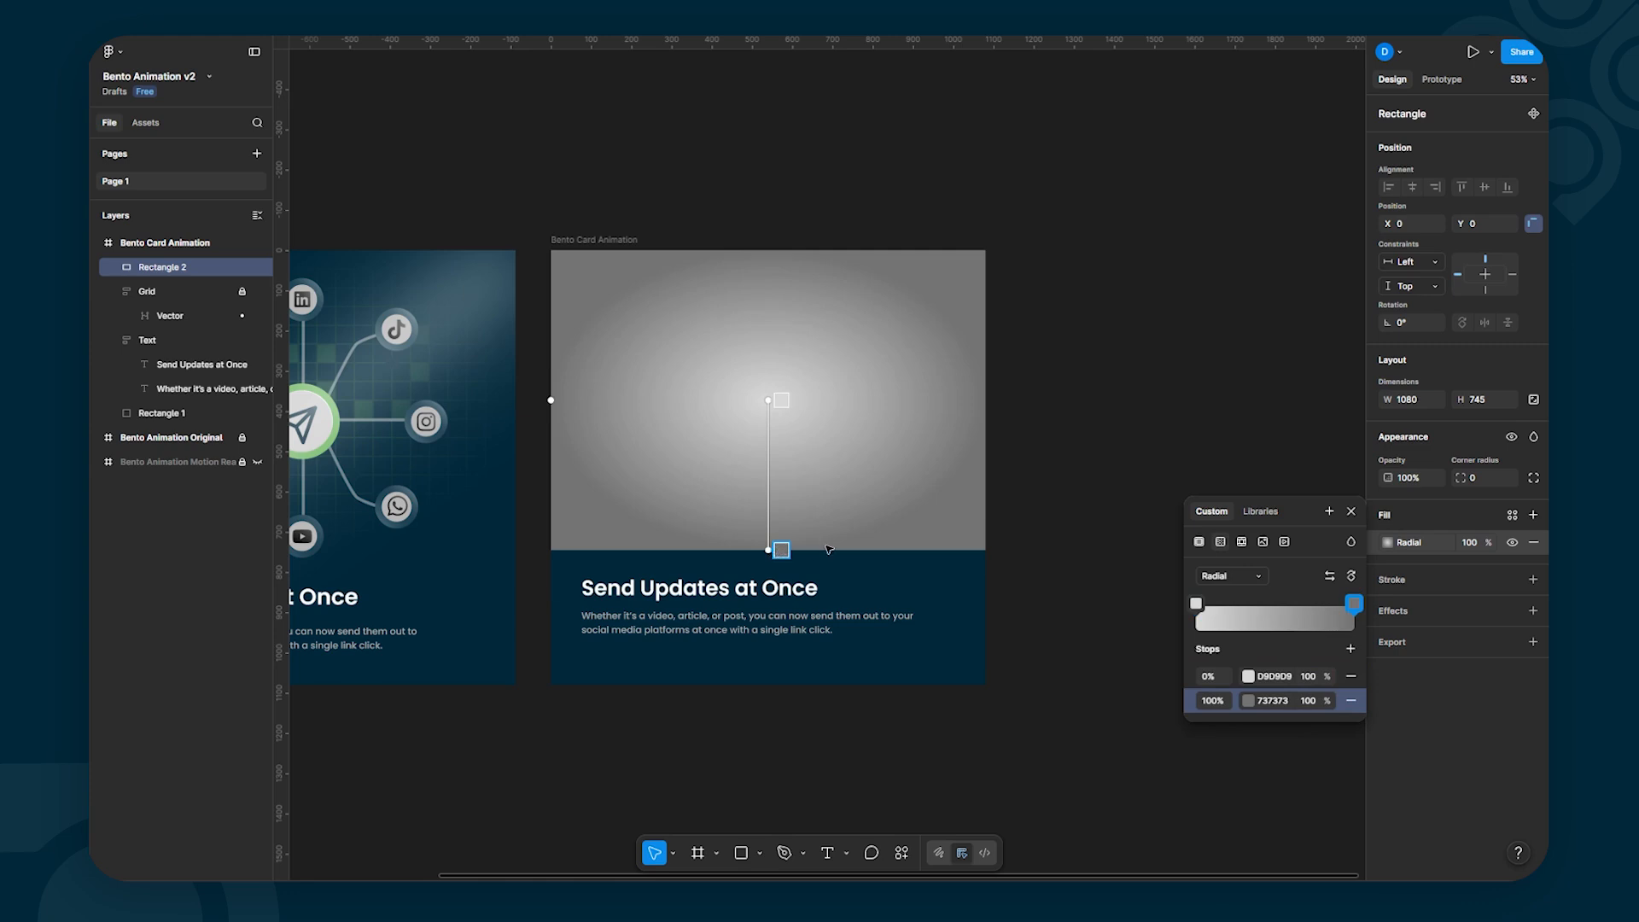
left_click(1310, 701)
key("Return")
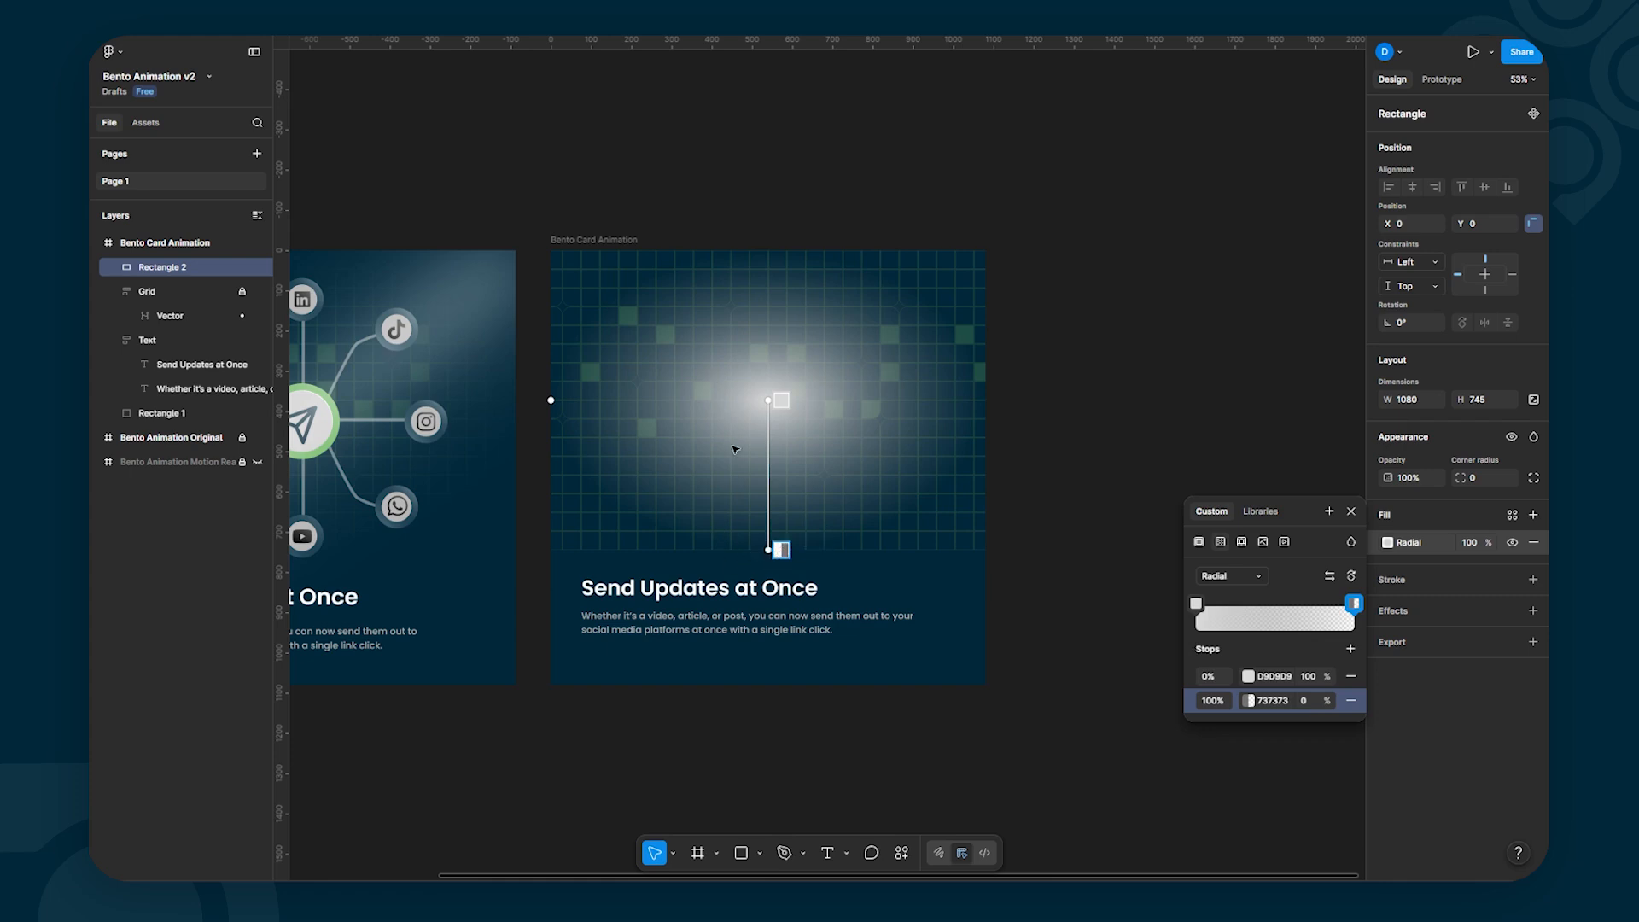
key("Escape")
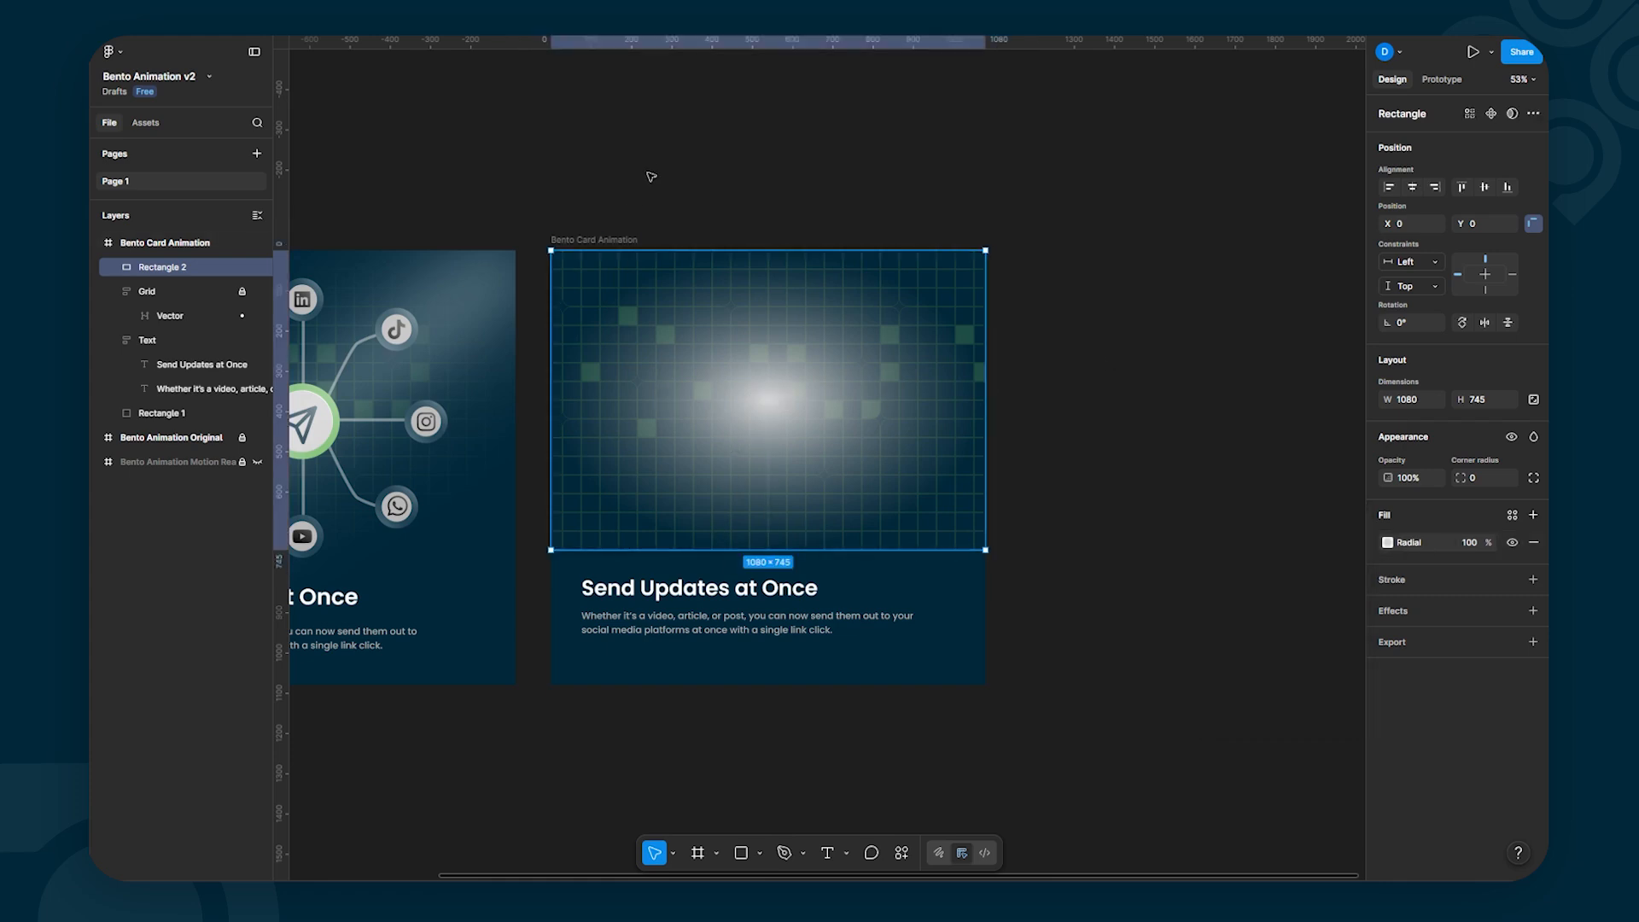
left_click(677, 167)
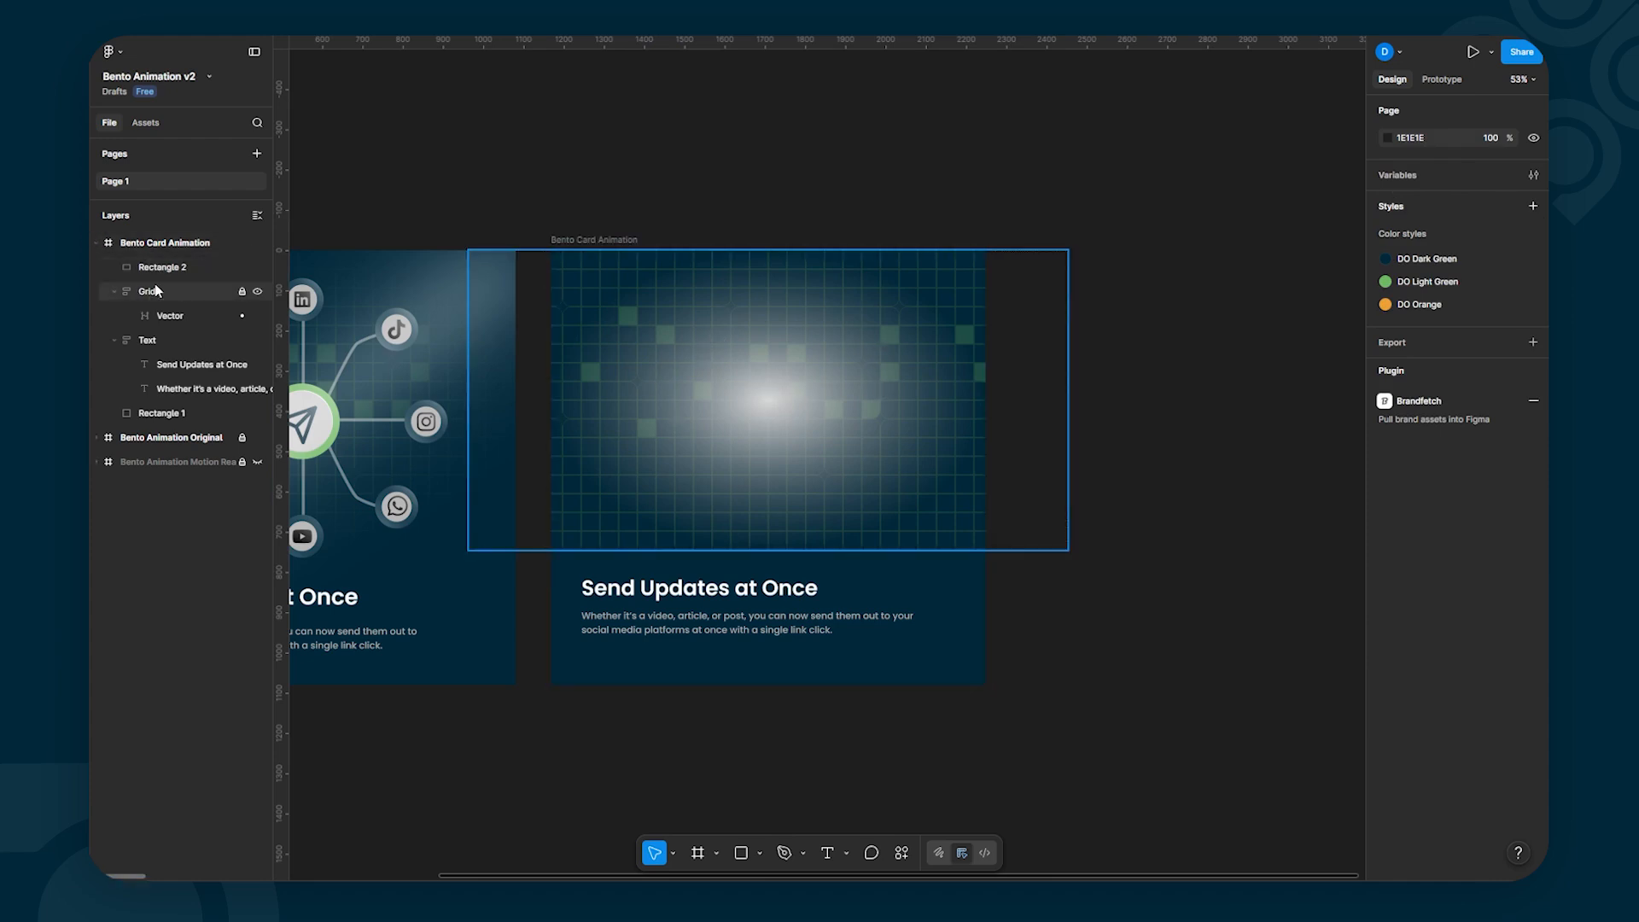
Step: Collapse the Grid layer, place the gradient rectangle directly beneath it, and unlock the Grid
left_click(114, 290)
left_click(157, 265)
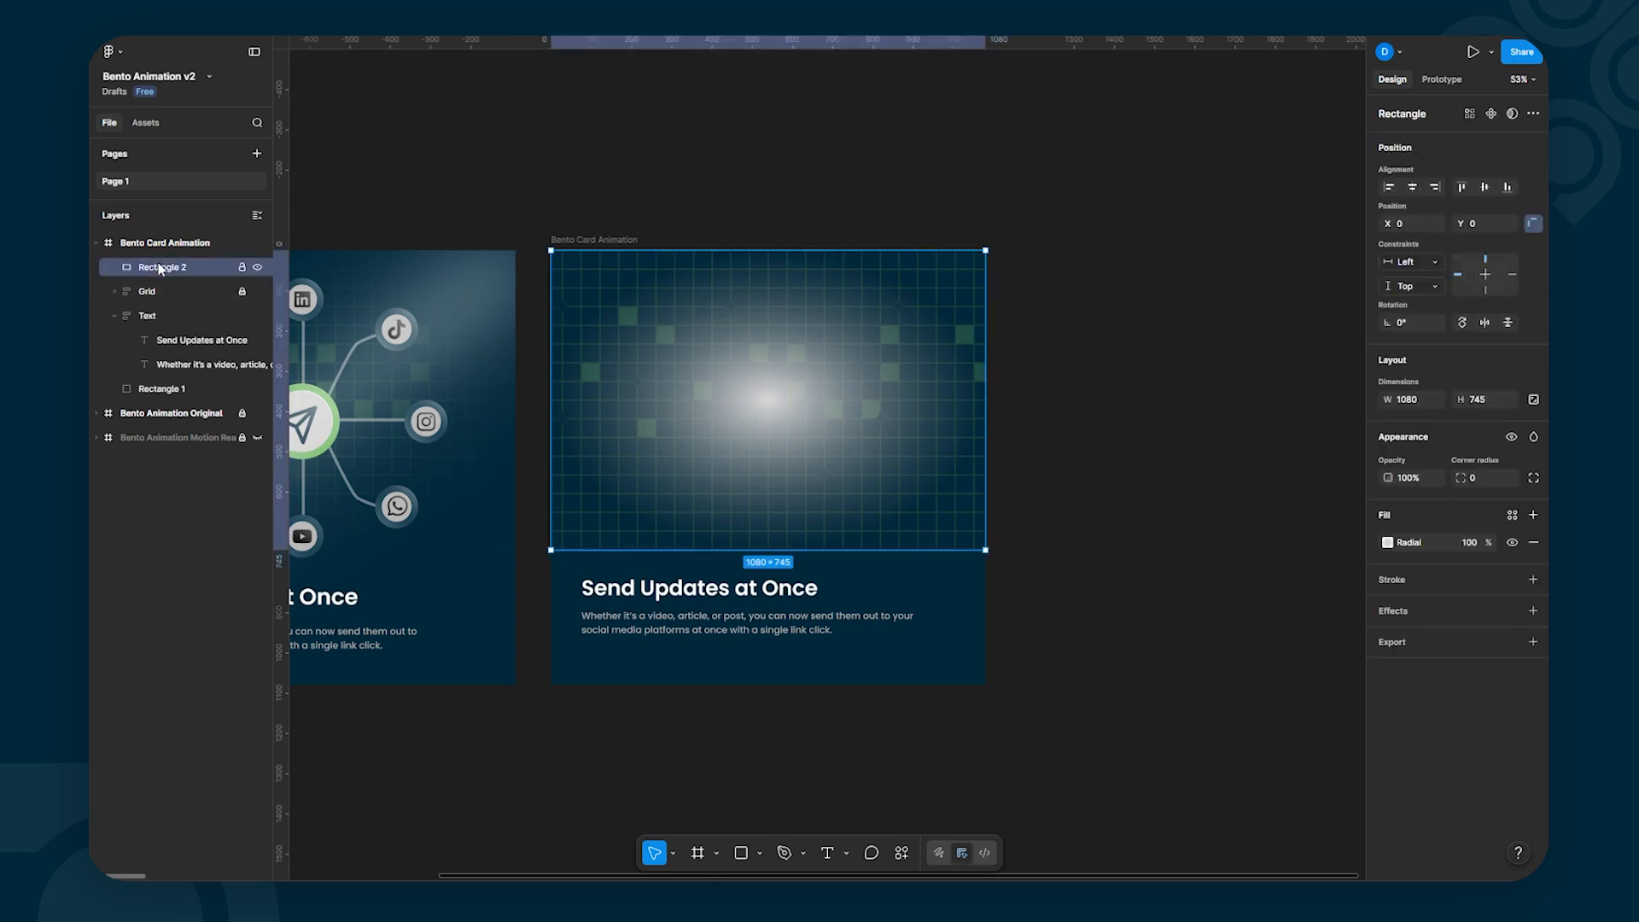
left_click_drag(157, 267, 155, 304)
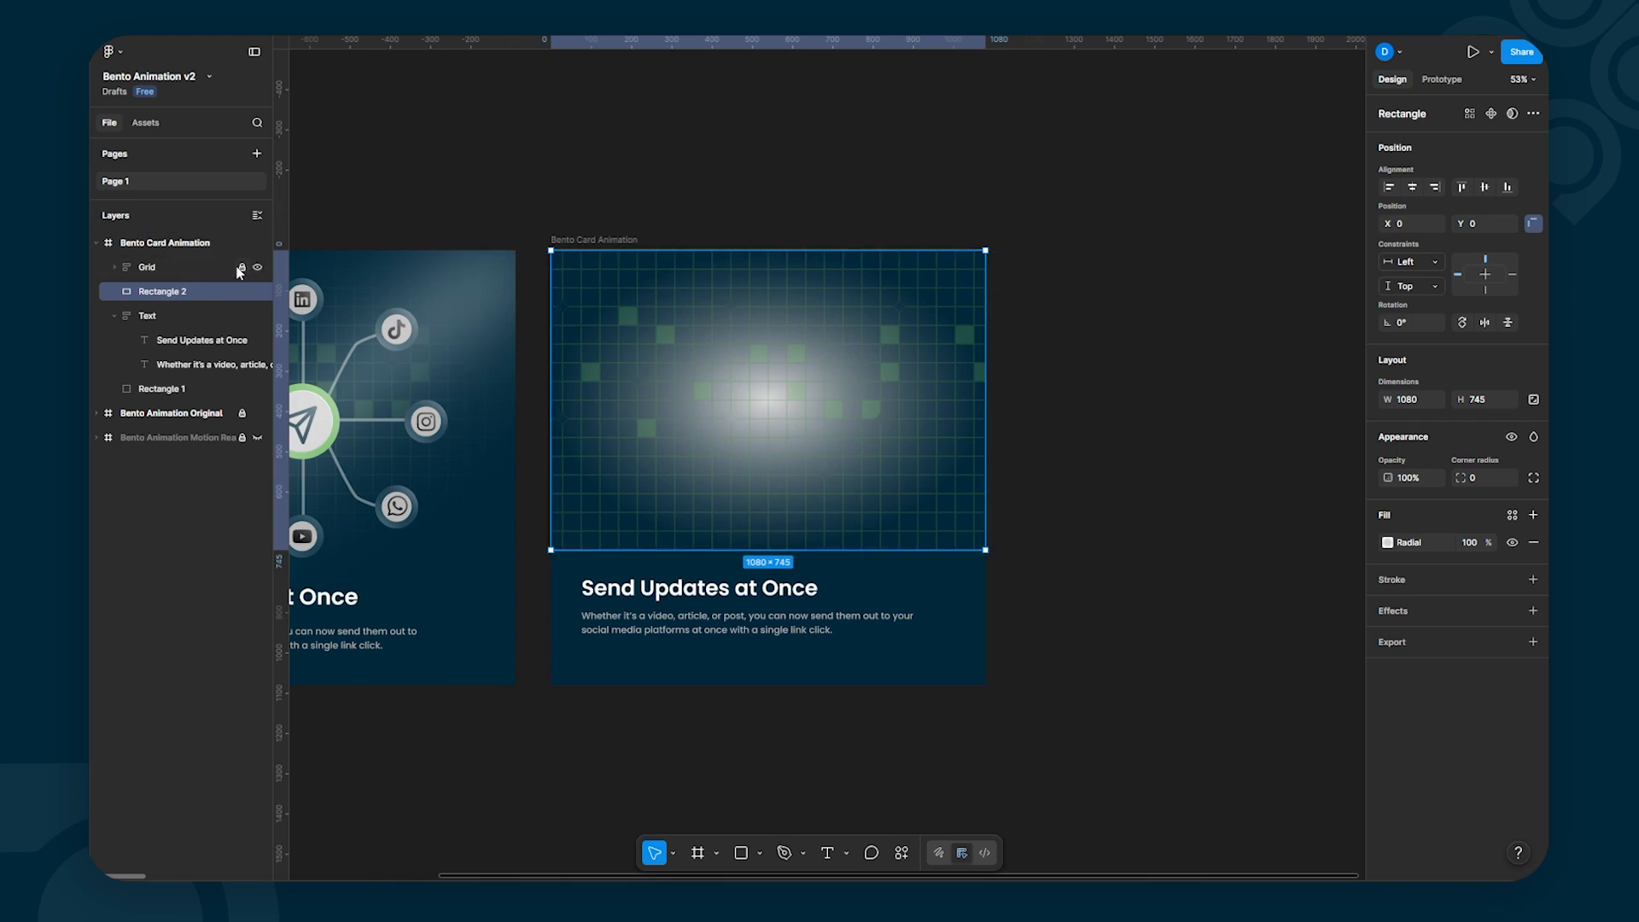
Step: Mask the Grid with the gradient rectangle by using both layers together as a mask
left_click(136, 268, "shift")
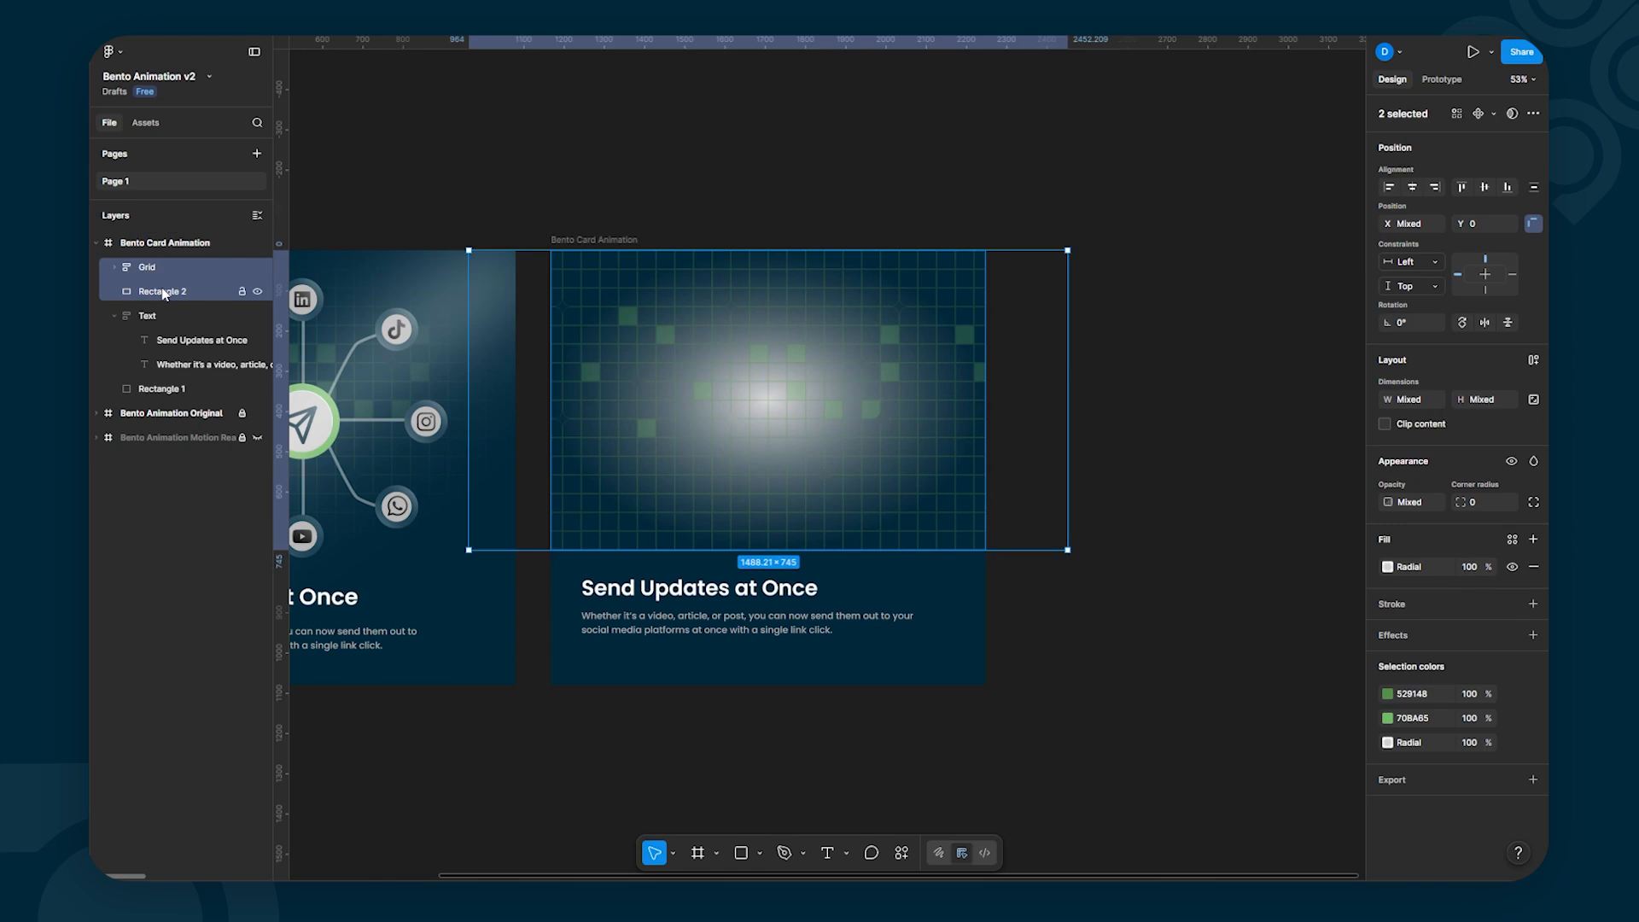
right_click(164, 295)
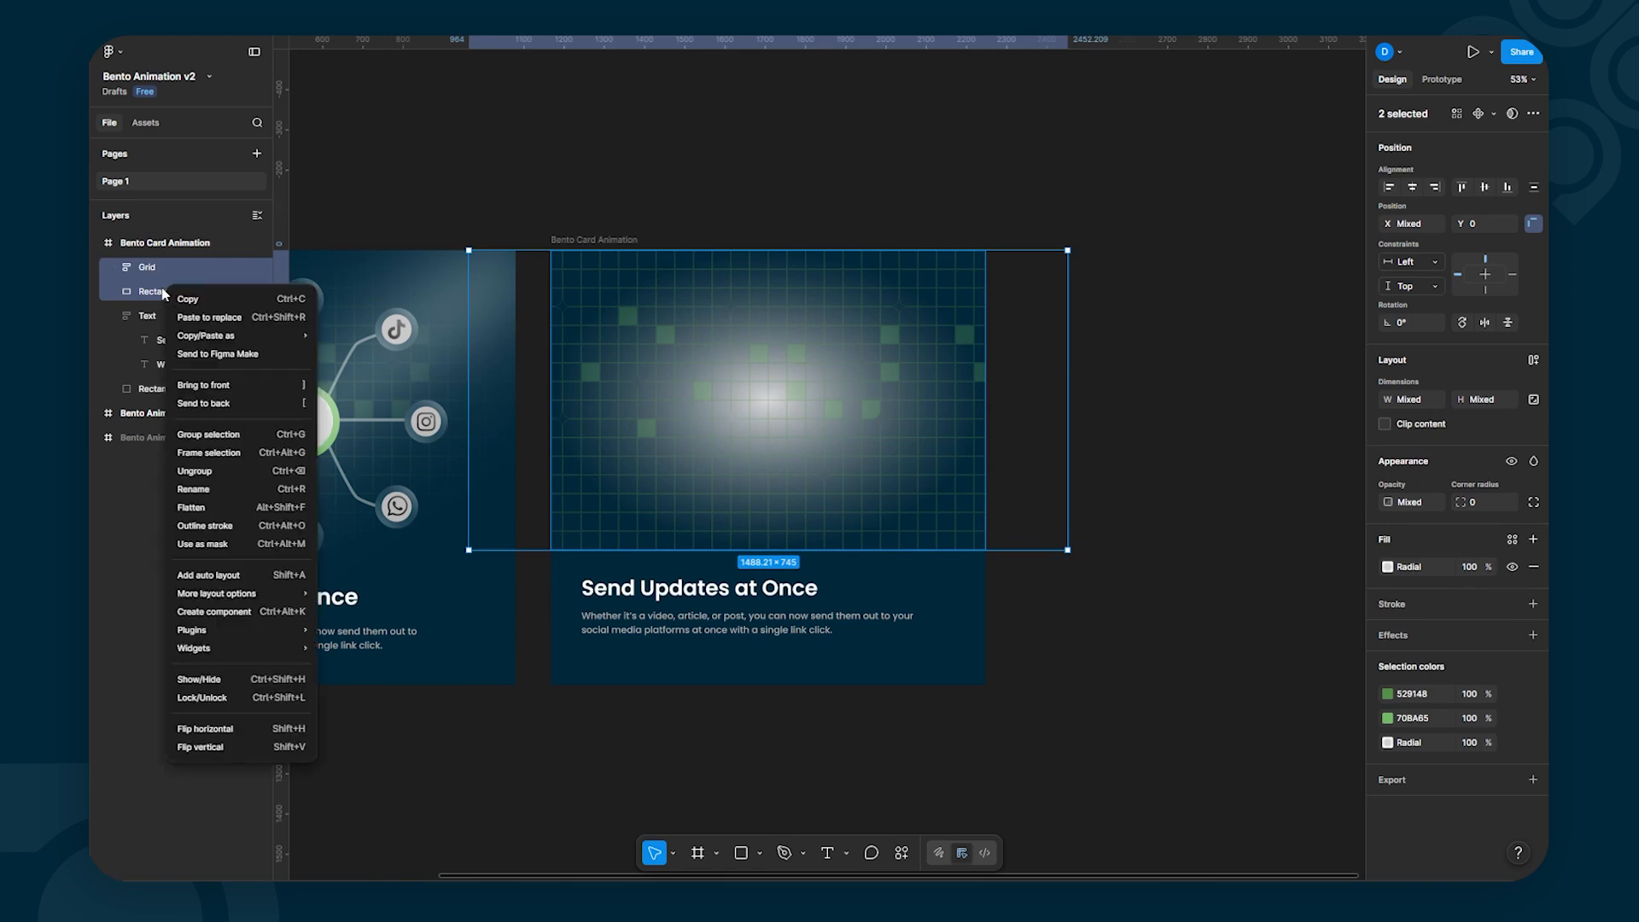
left_click(214, 544)
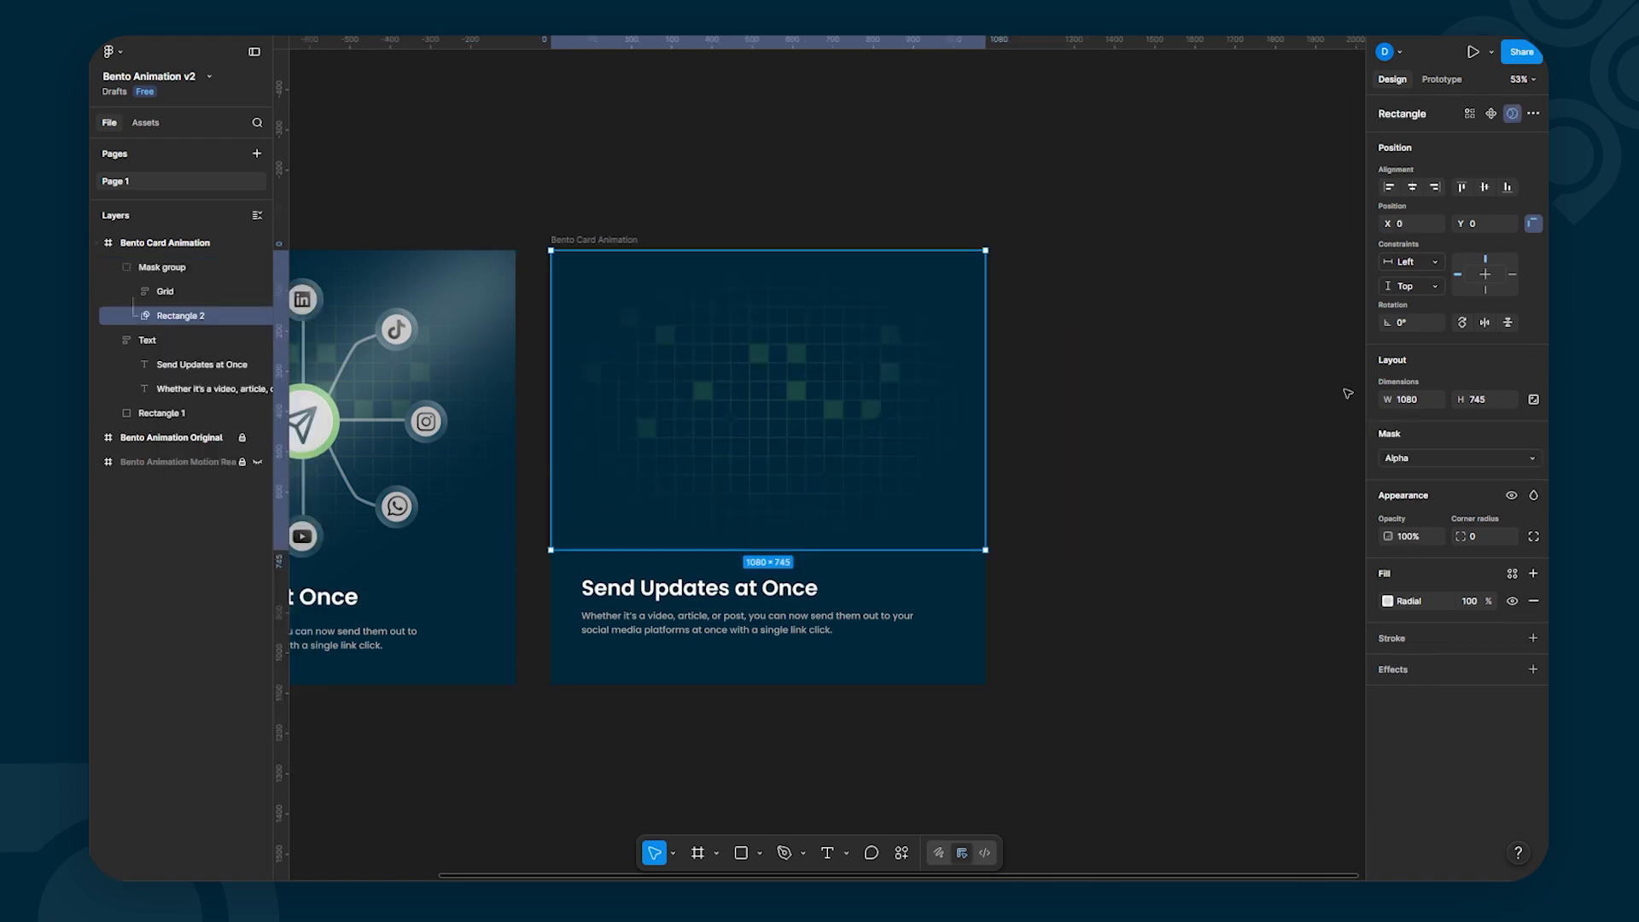
left_click(1106, 256)
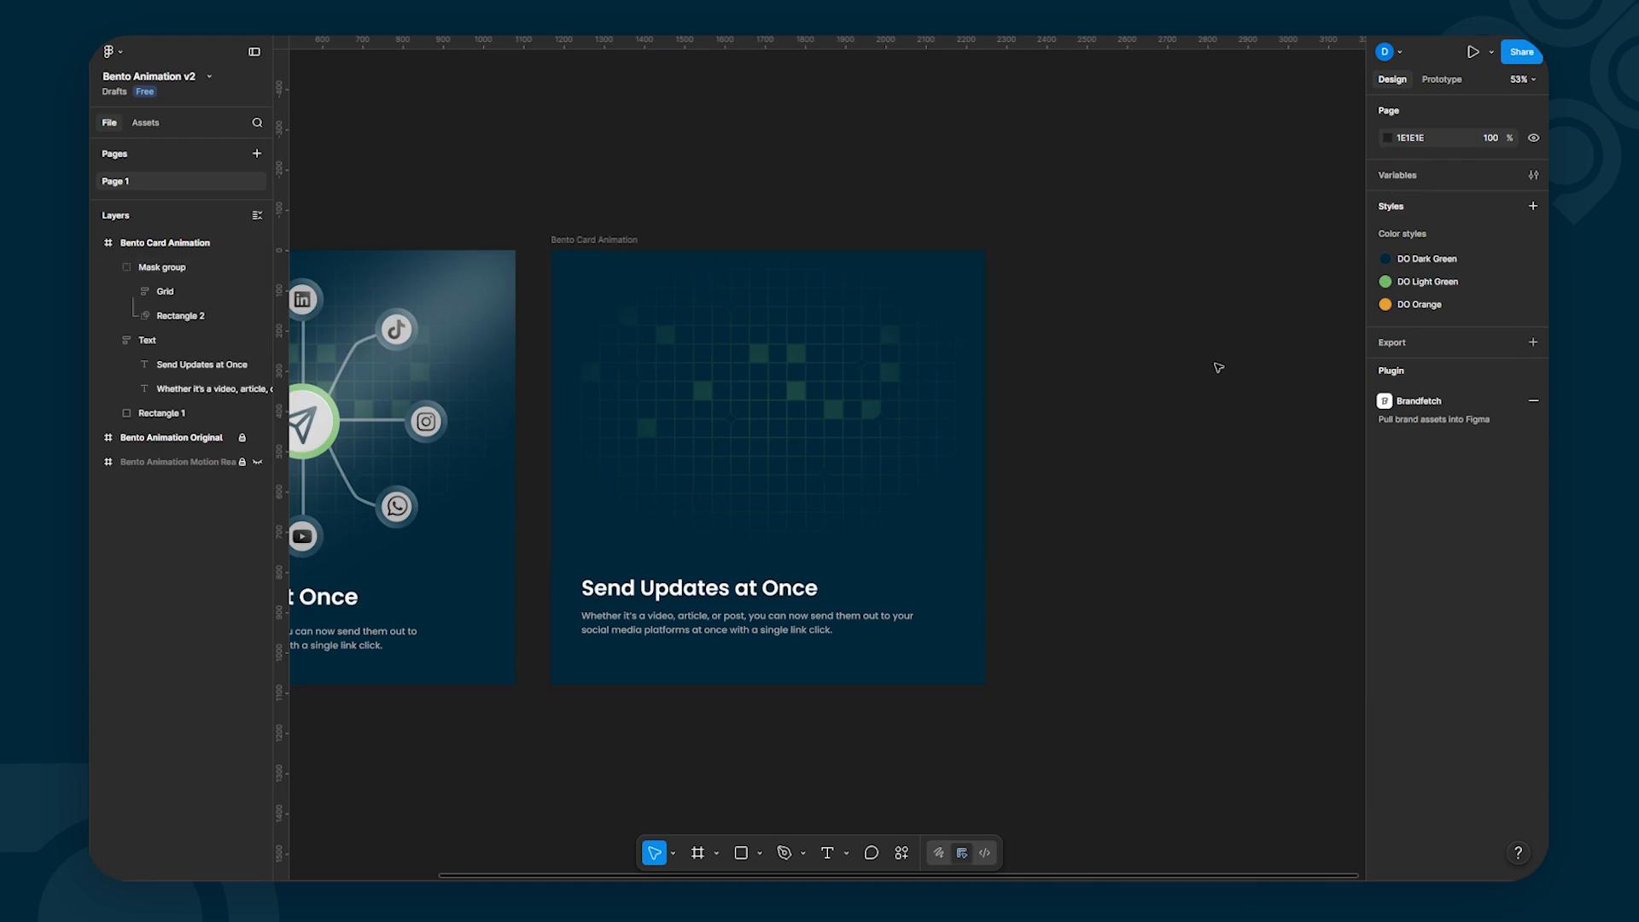
Step: Select the masked Grid and its gradient rectangle in turn, and remove the mask from the pair
left_click(183, 316)
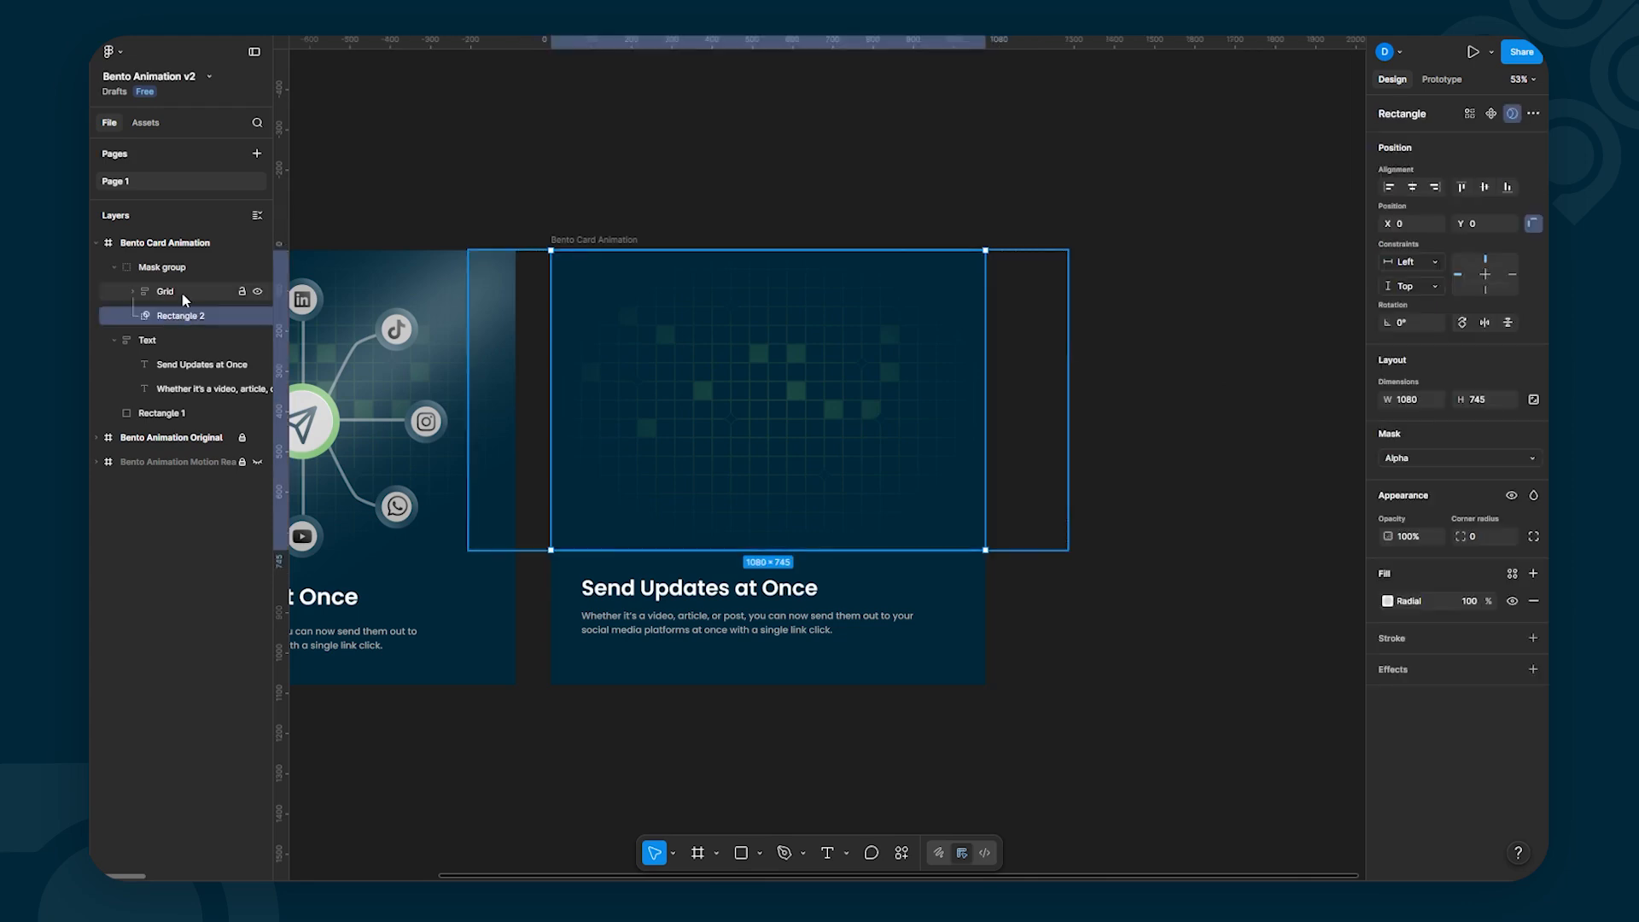
left_click(182, 292)
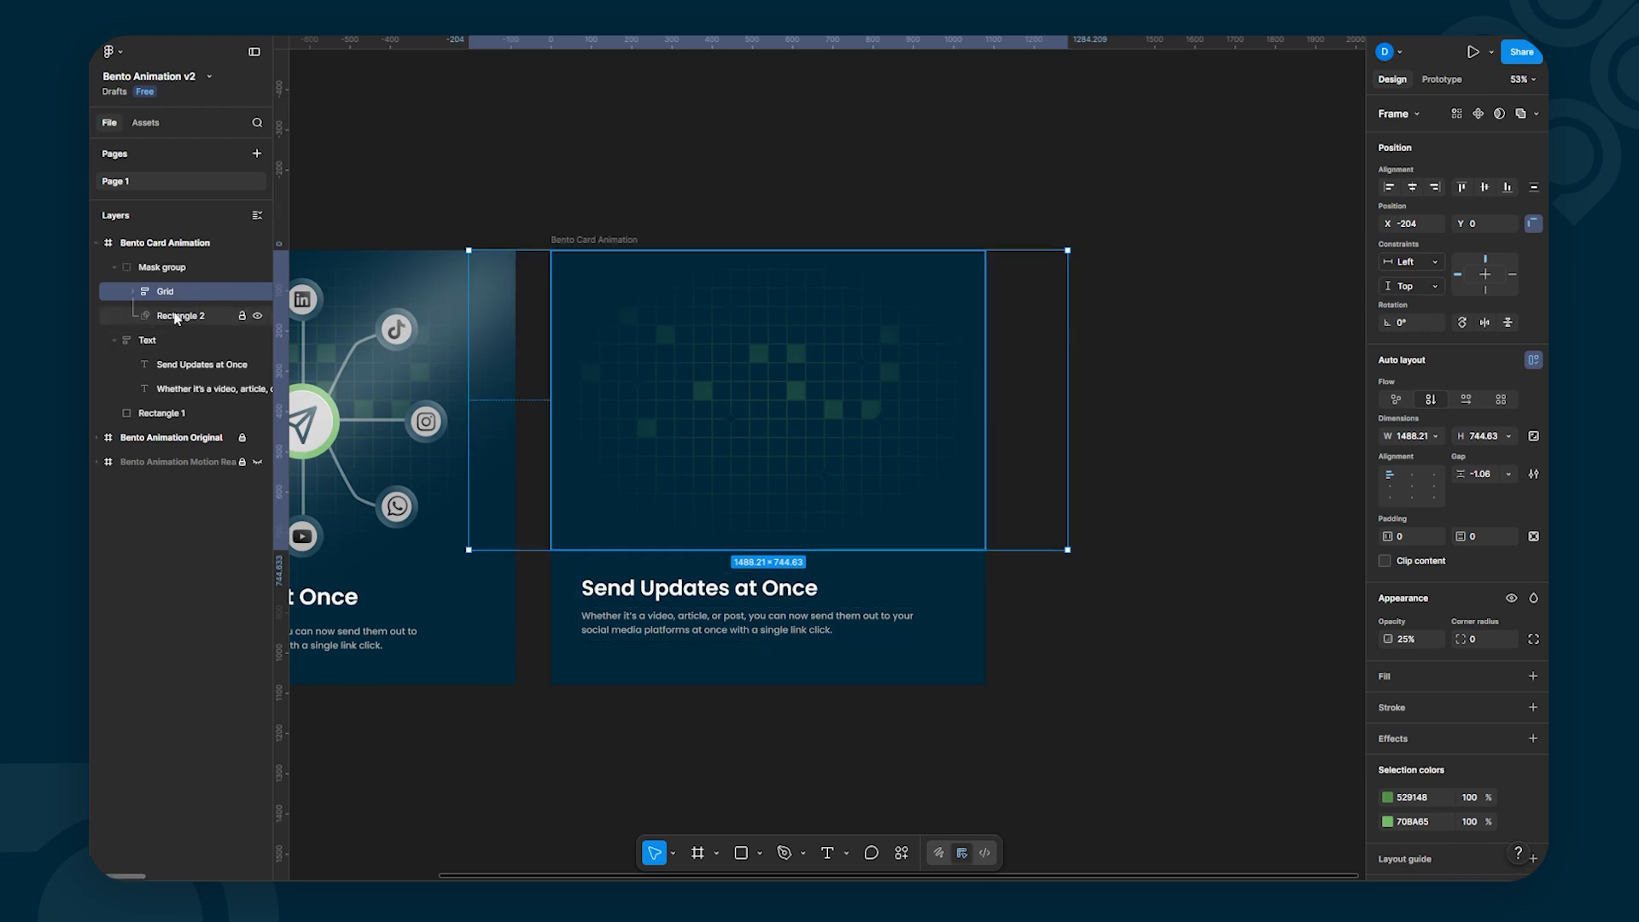
left_click(177, 319)
key("ctrl+z")
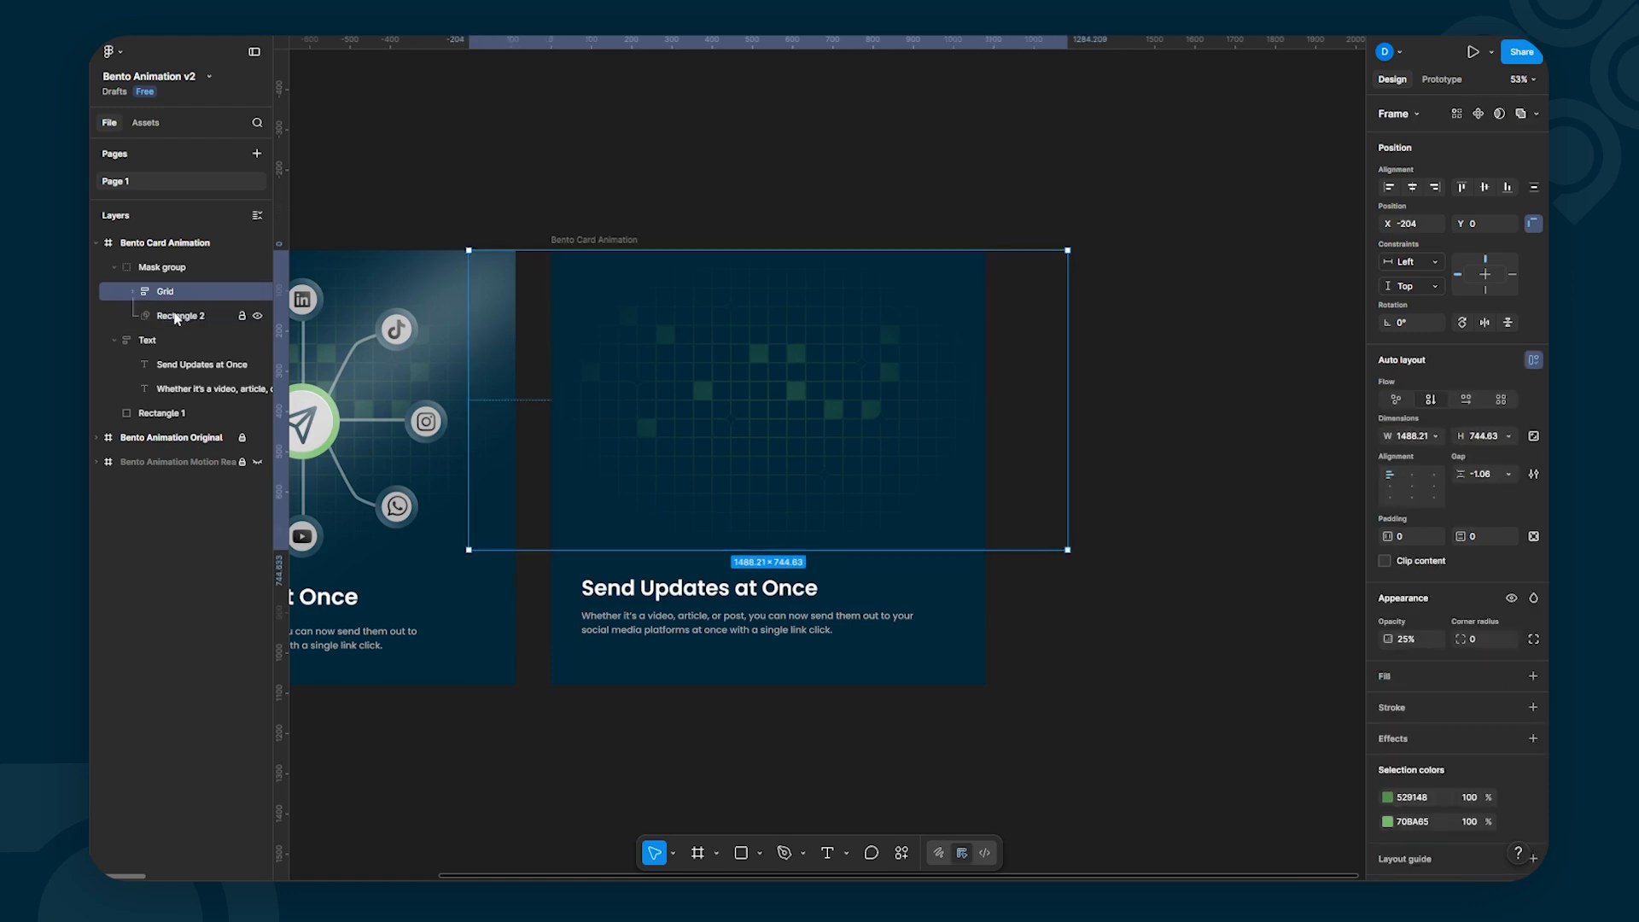
left_click(177, 318)
key("Escape")
left_click(176, 318)
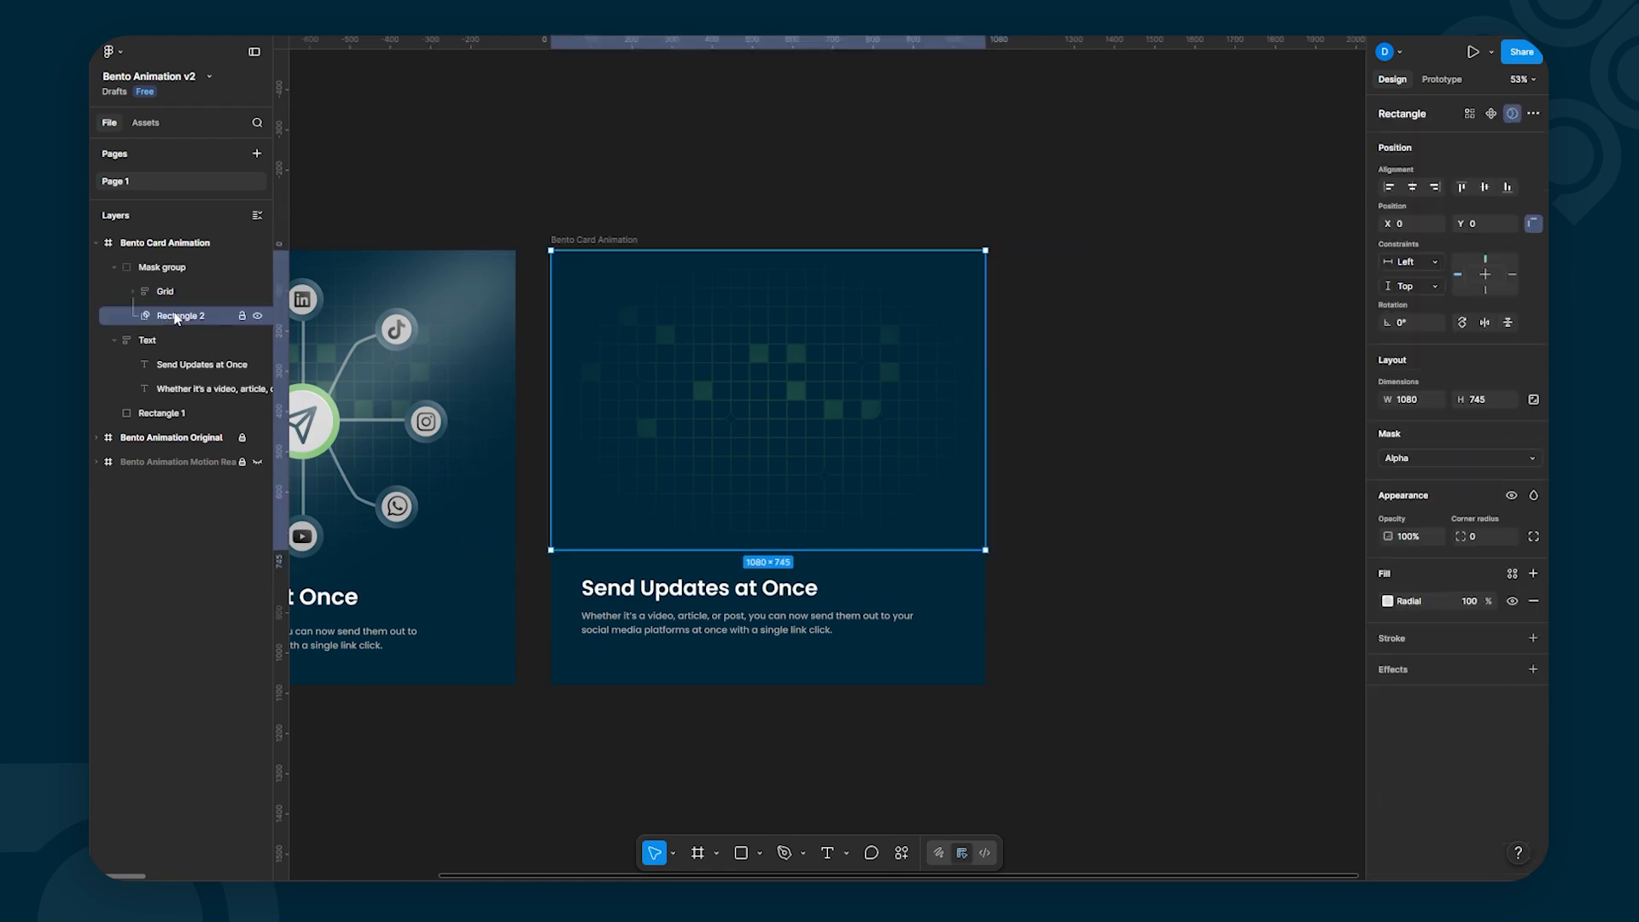
key("ctrl+alt+m")
left_click(1204, 413)
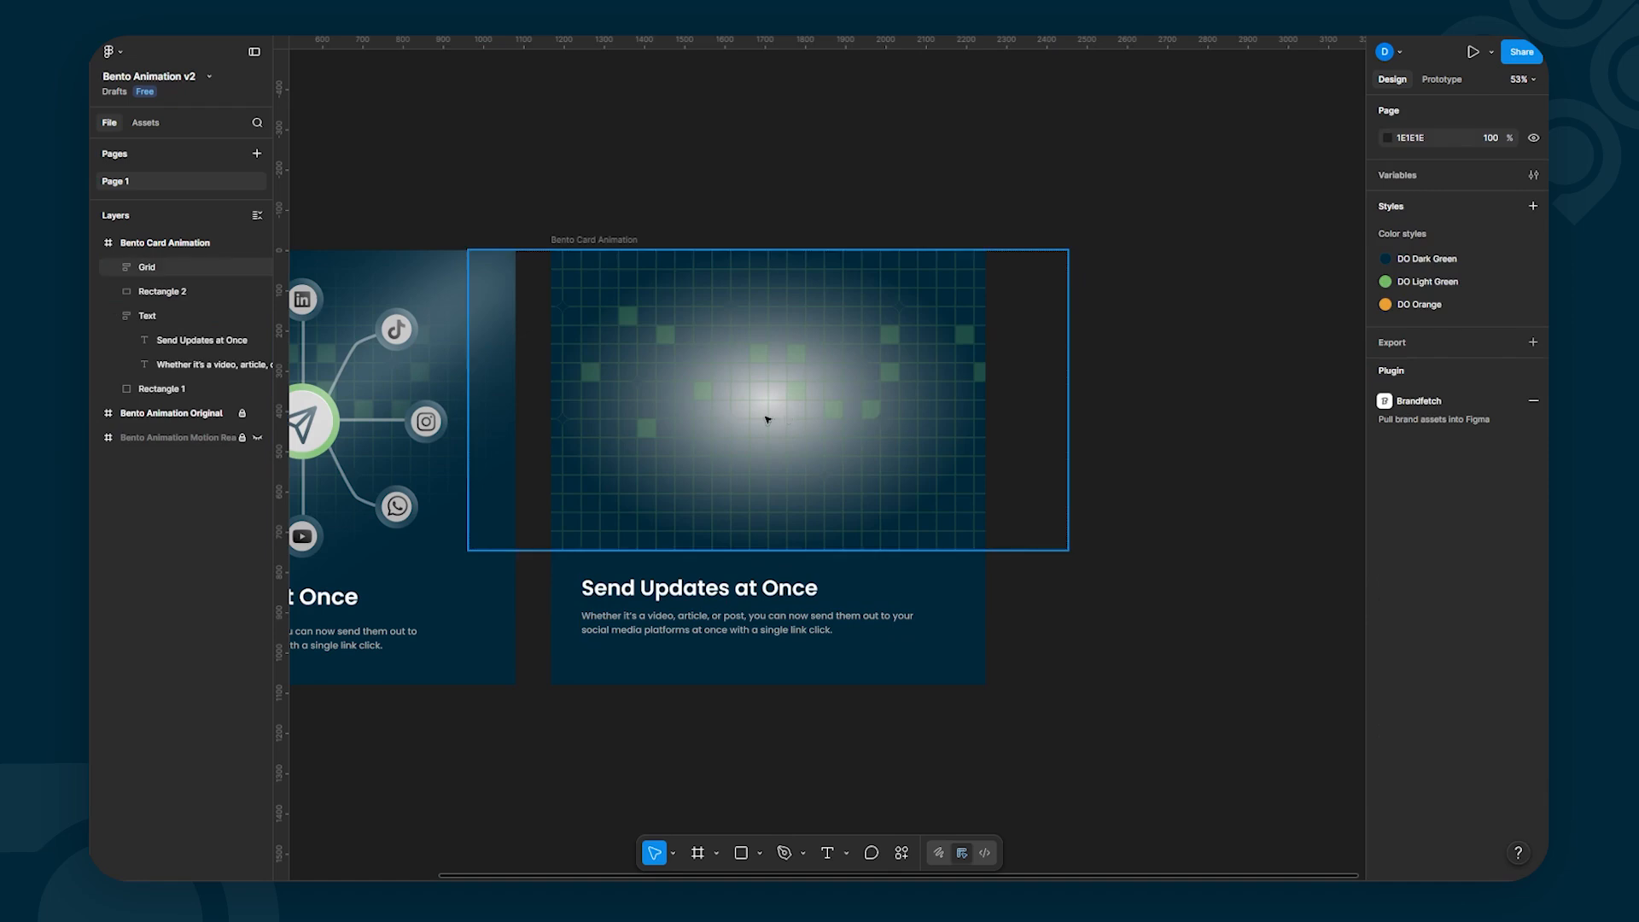
Step: Hide the Grid to examine the rectangle's radial gradient and its stops, and show the Grid again
left_click(177, 292)
left_click(256, 268)
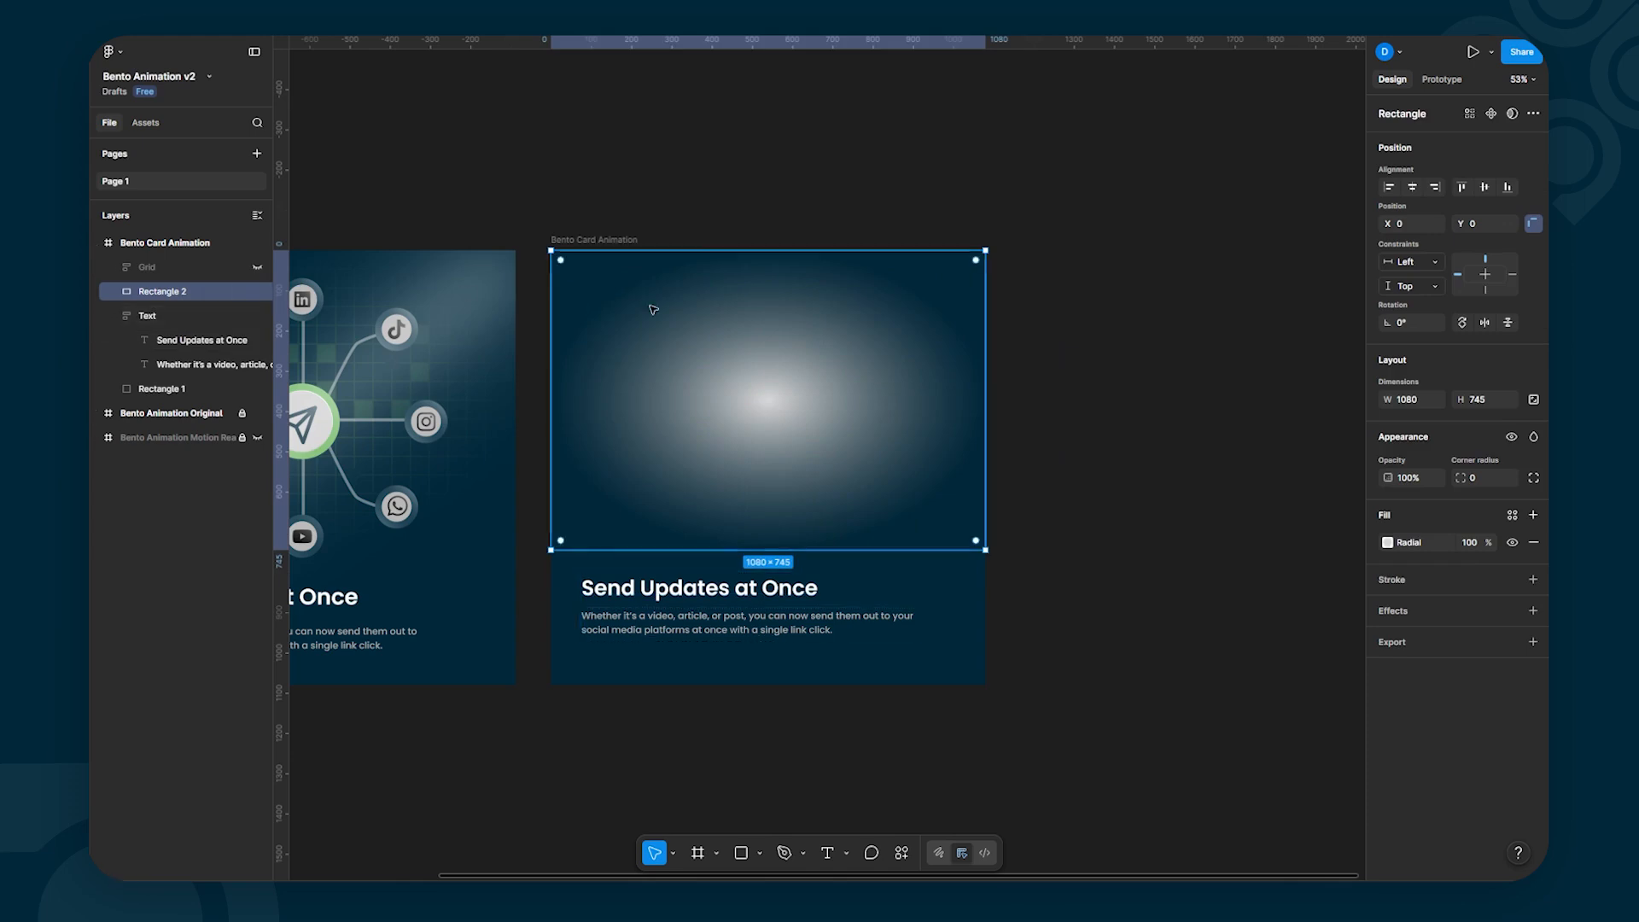
left_click(1197, 395)
left_click(736, 373)
left_click(1387, 543)
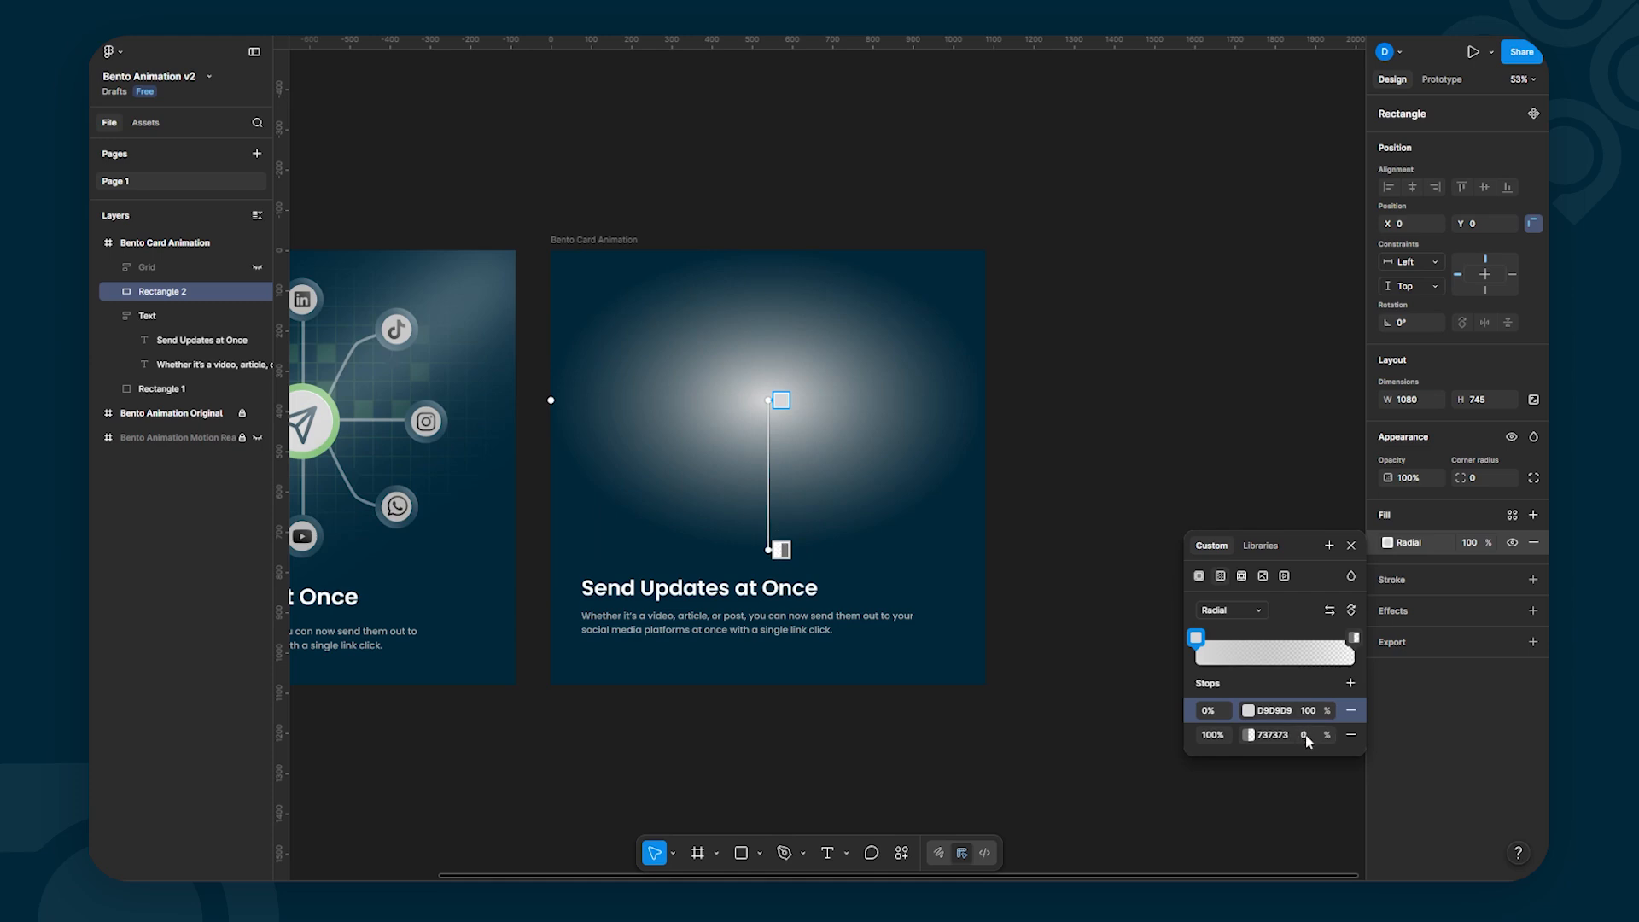
key("Escape")
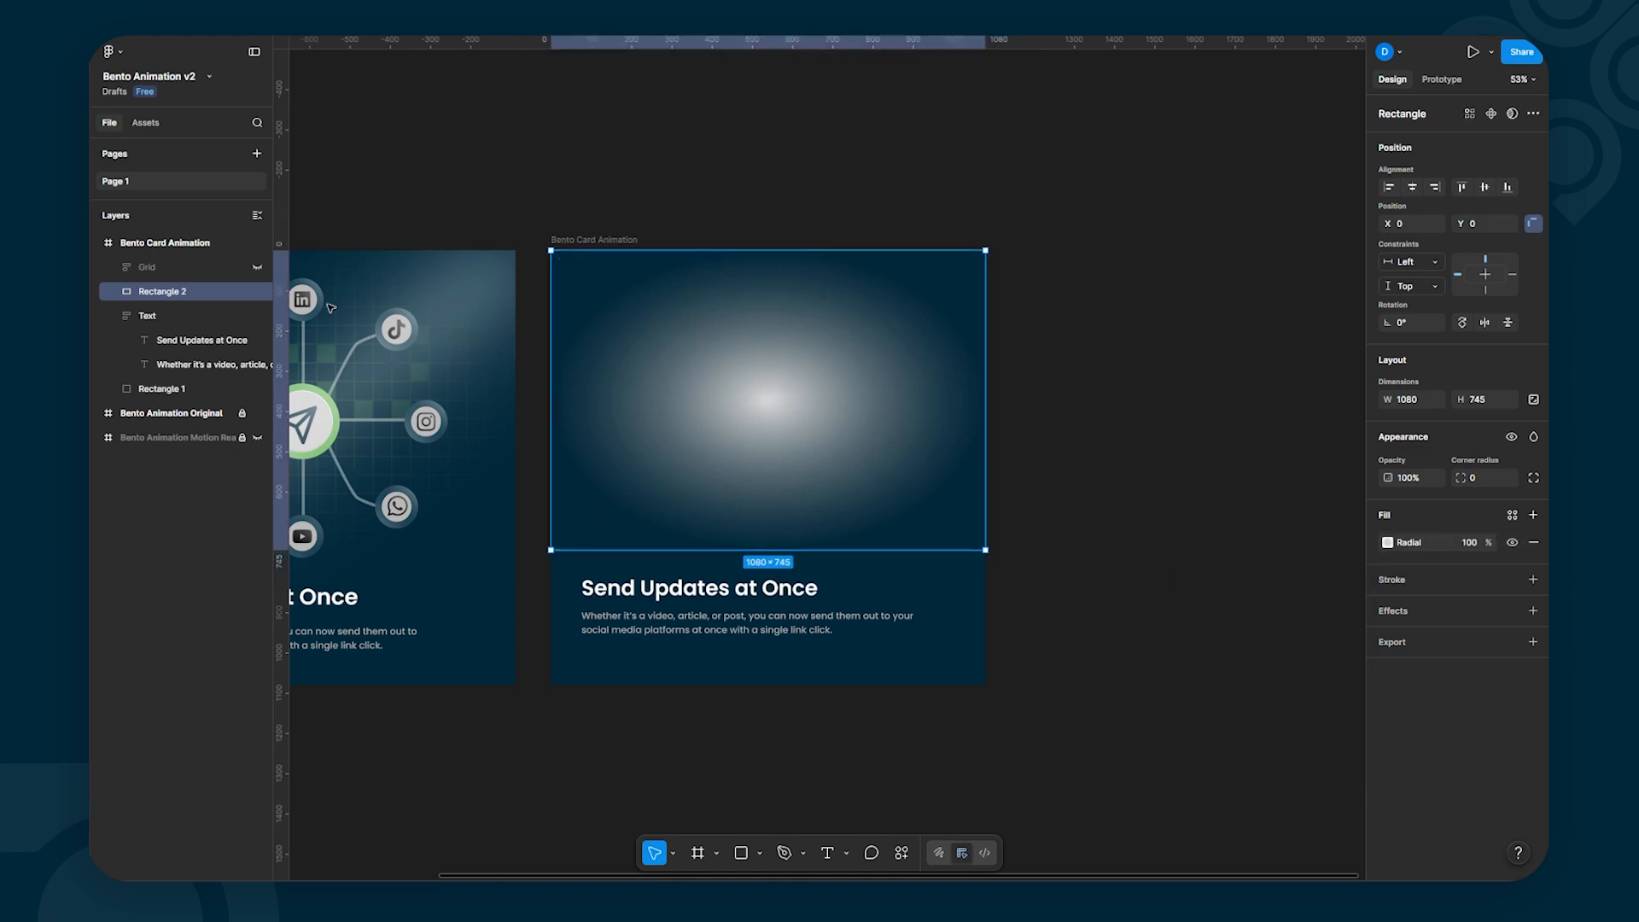
left_click(258, 269)
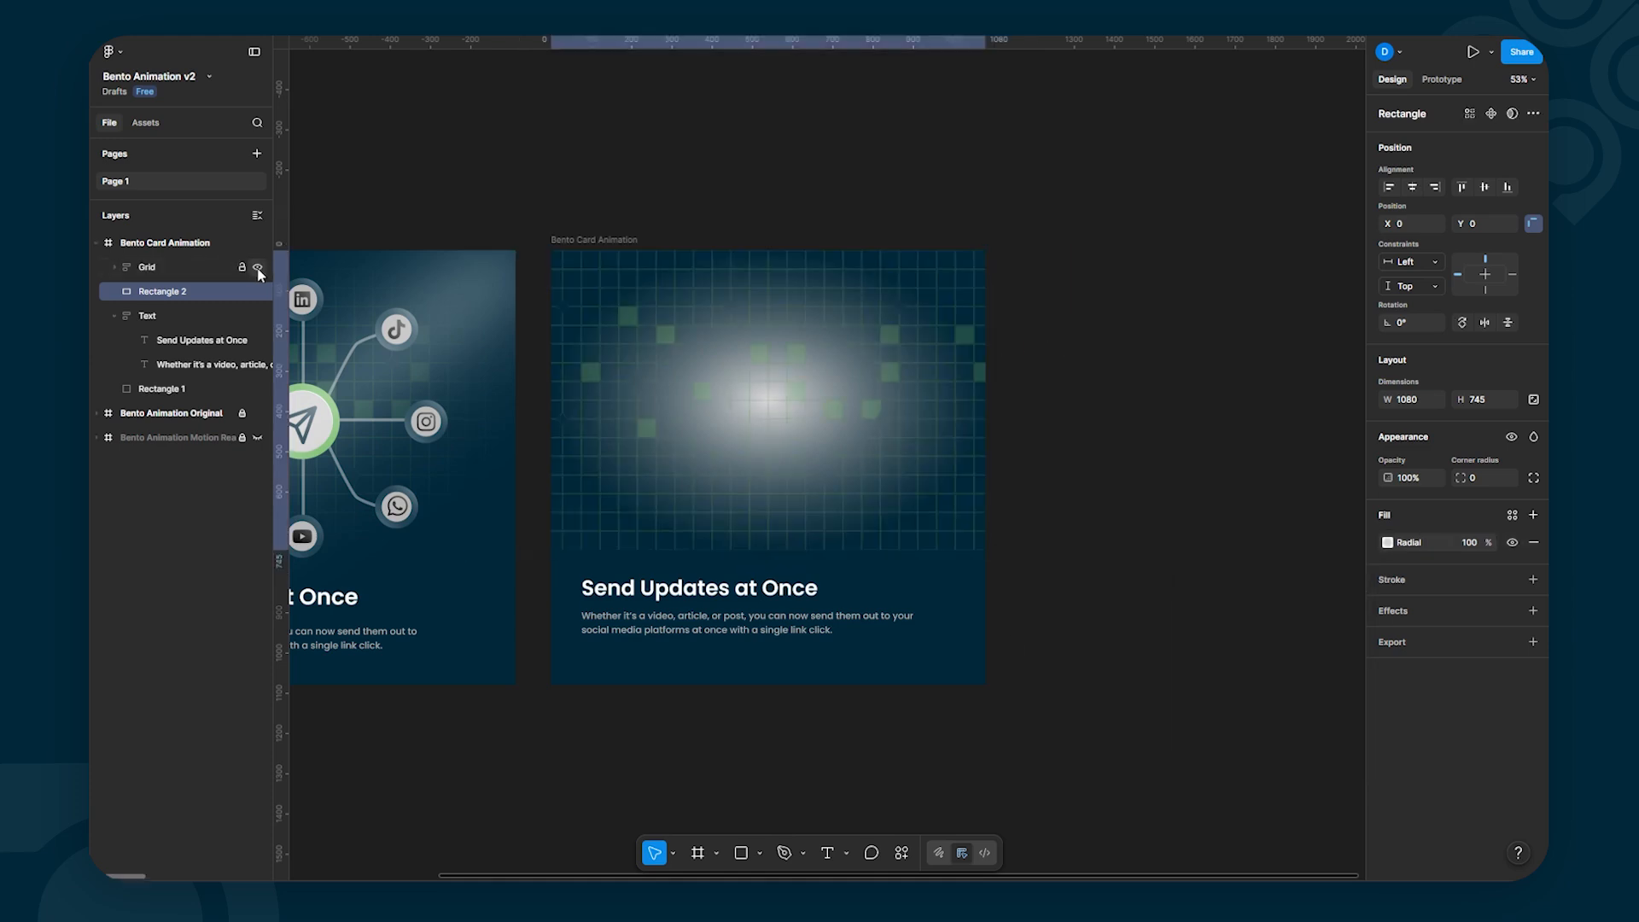
left_click(170, 295)
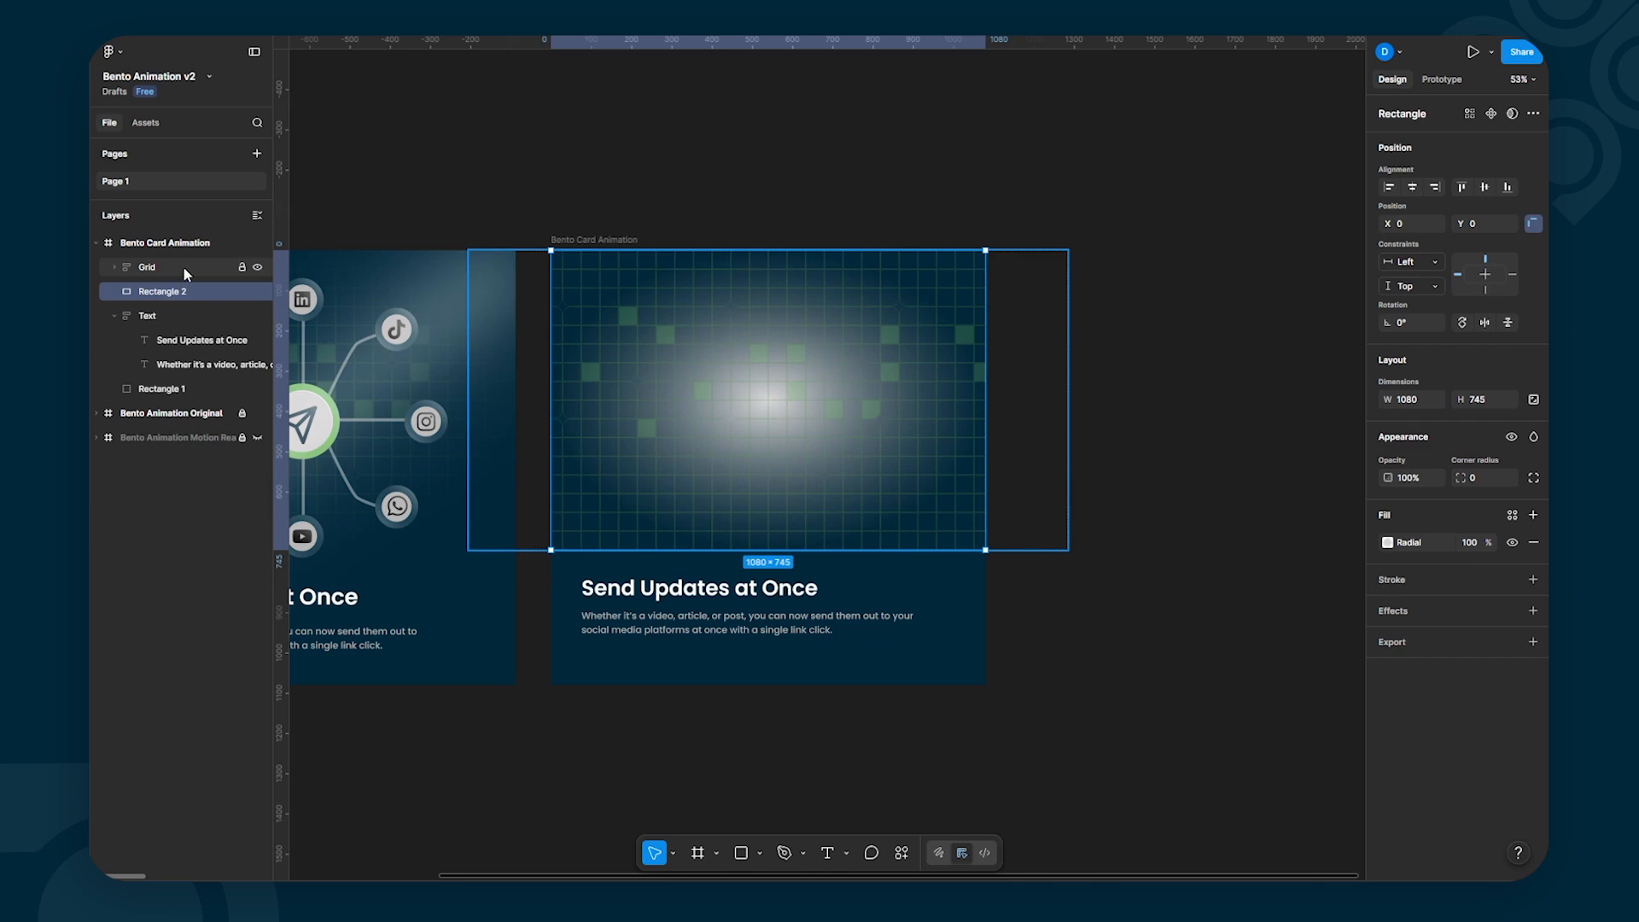
Step: Mask the Grid with the radial gradient rectangle by using both layers together as a mask
left_click(168, 266, "shift")
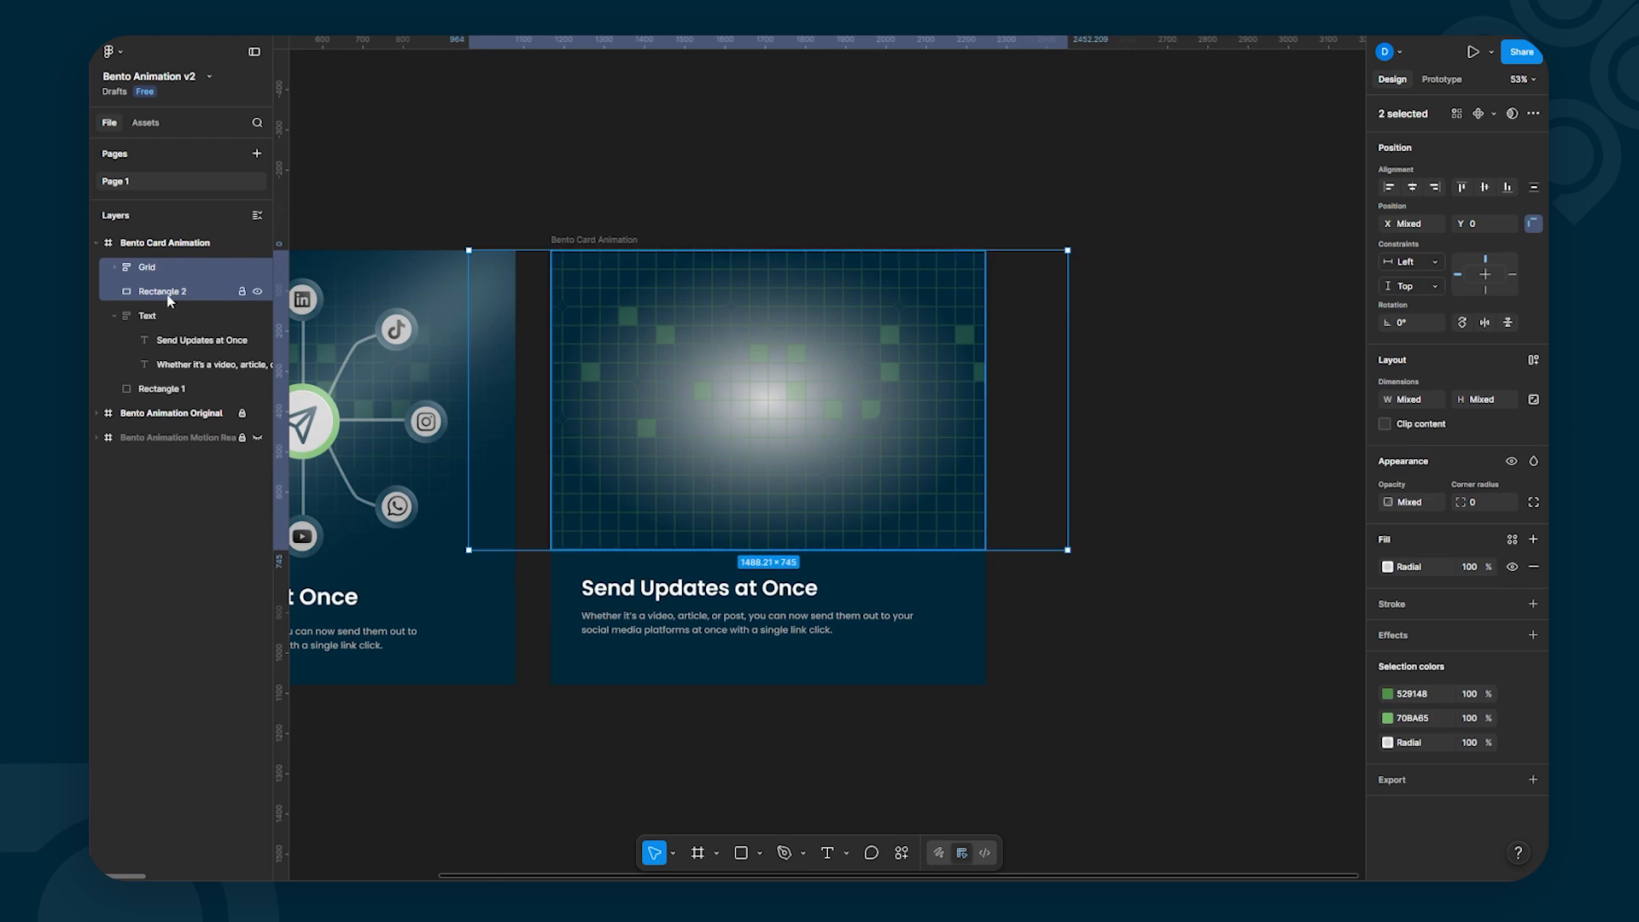
right_click(174, 290)
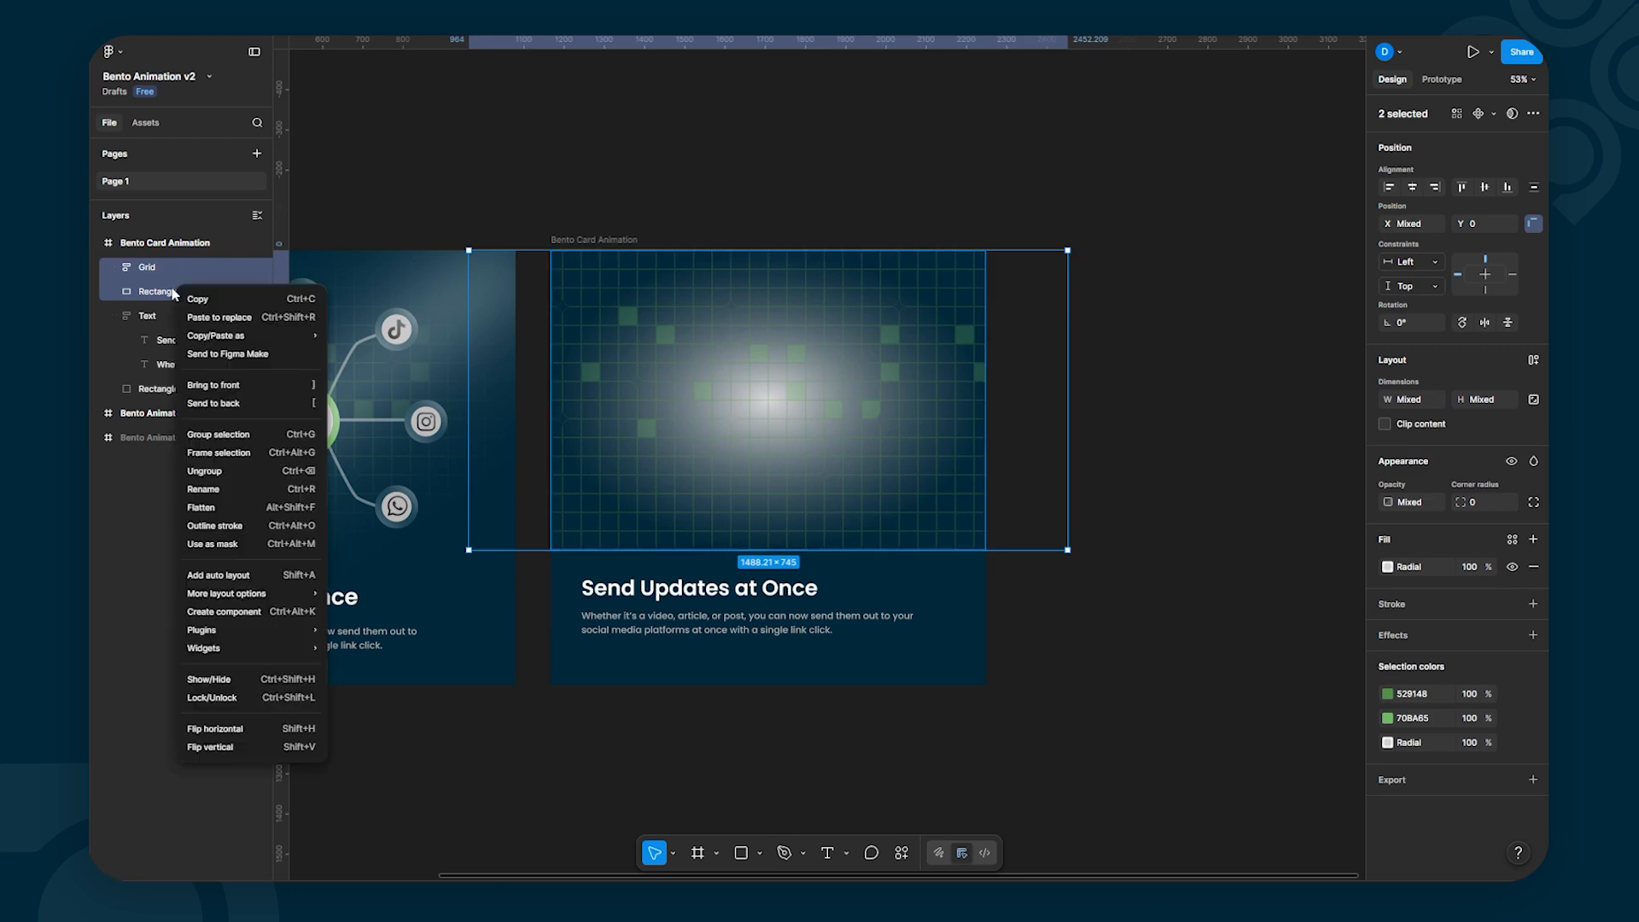
left_click(248, 552)
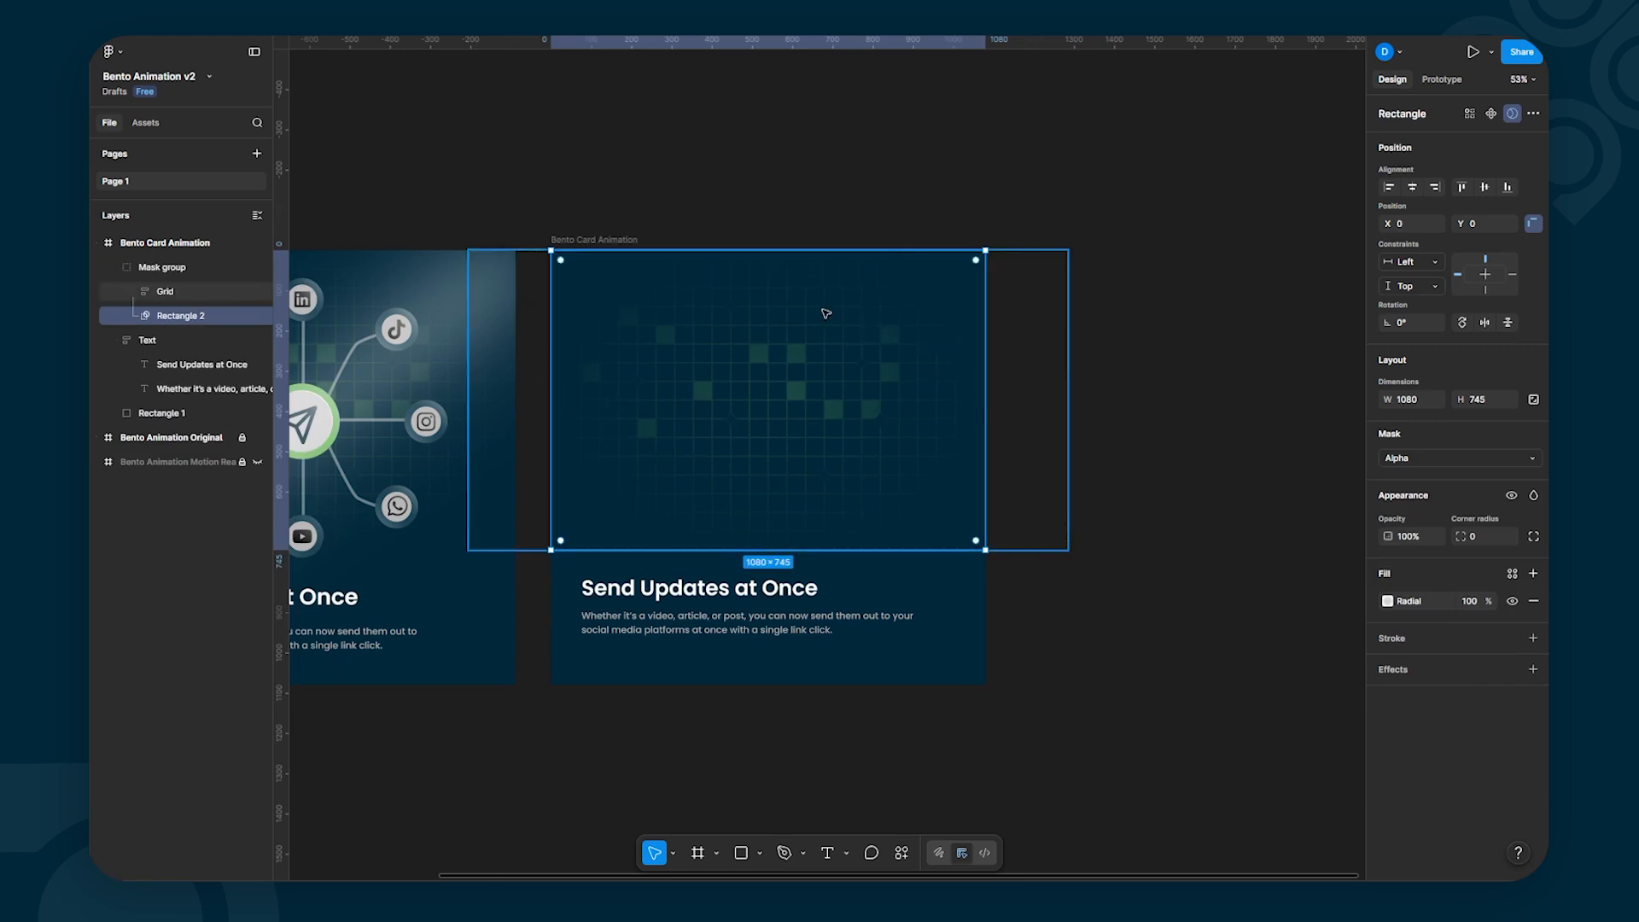
left_click(962, 172)
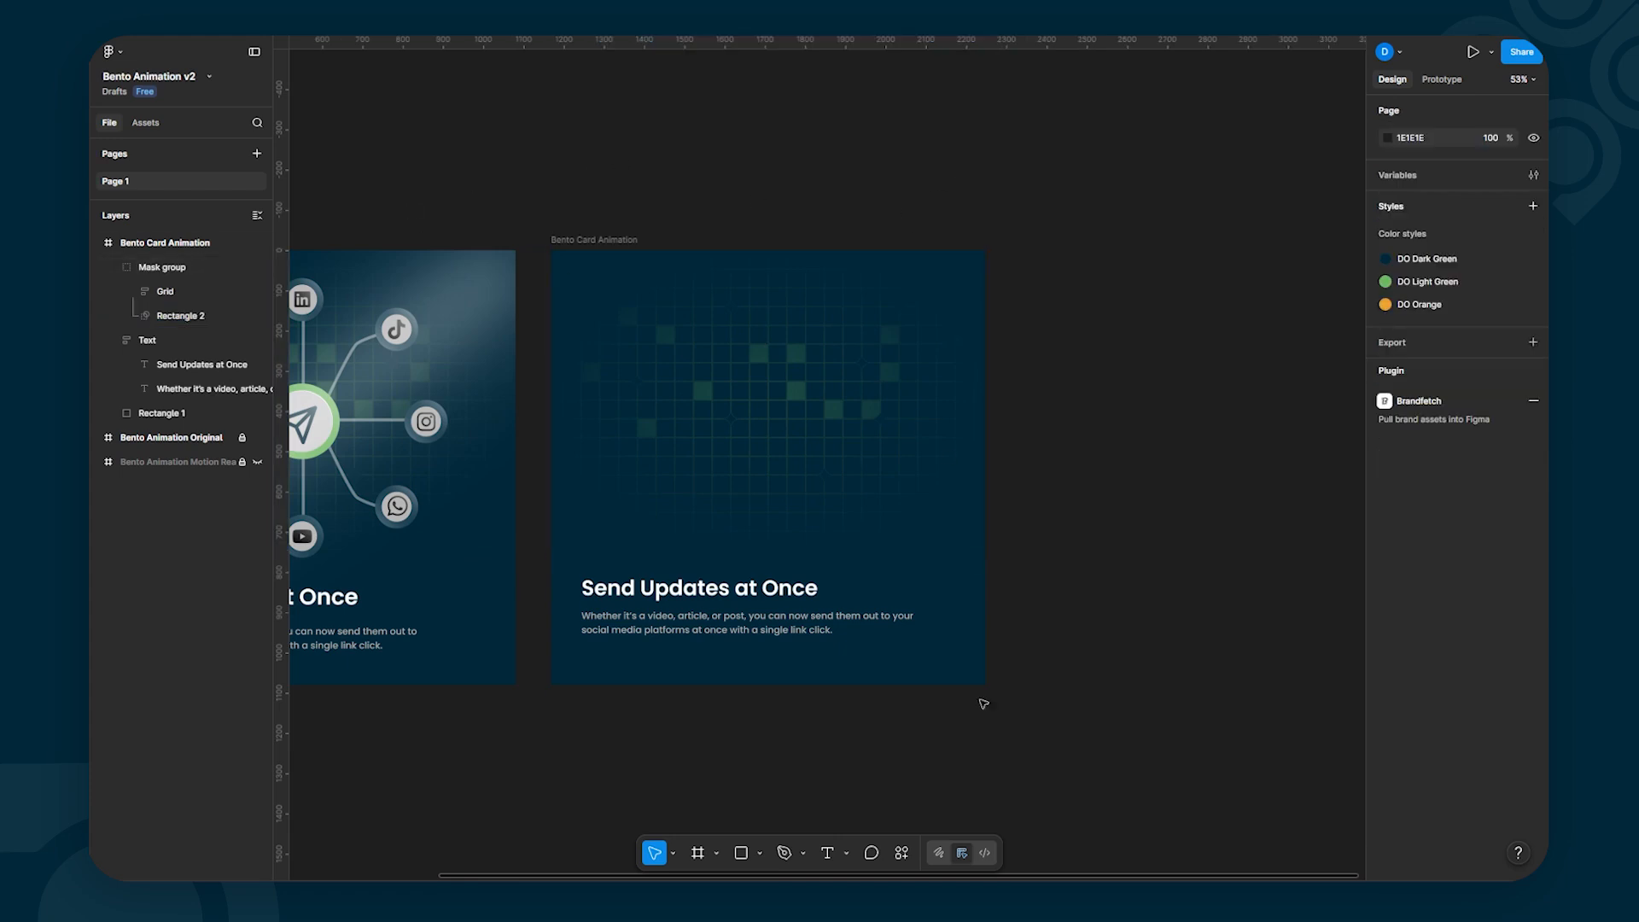
Step: Rename the mask group as Grid Mask and the gradient rectangle inside it as Mask
scroll(728, 754, "left", 3)
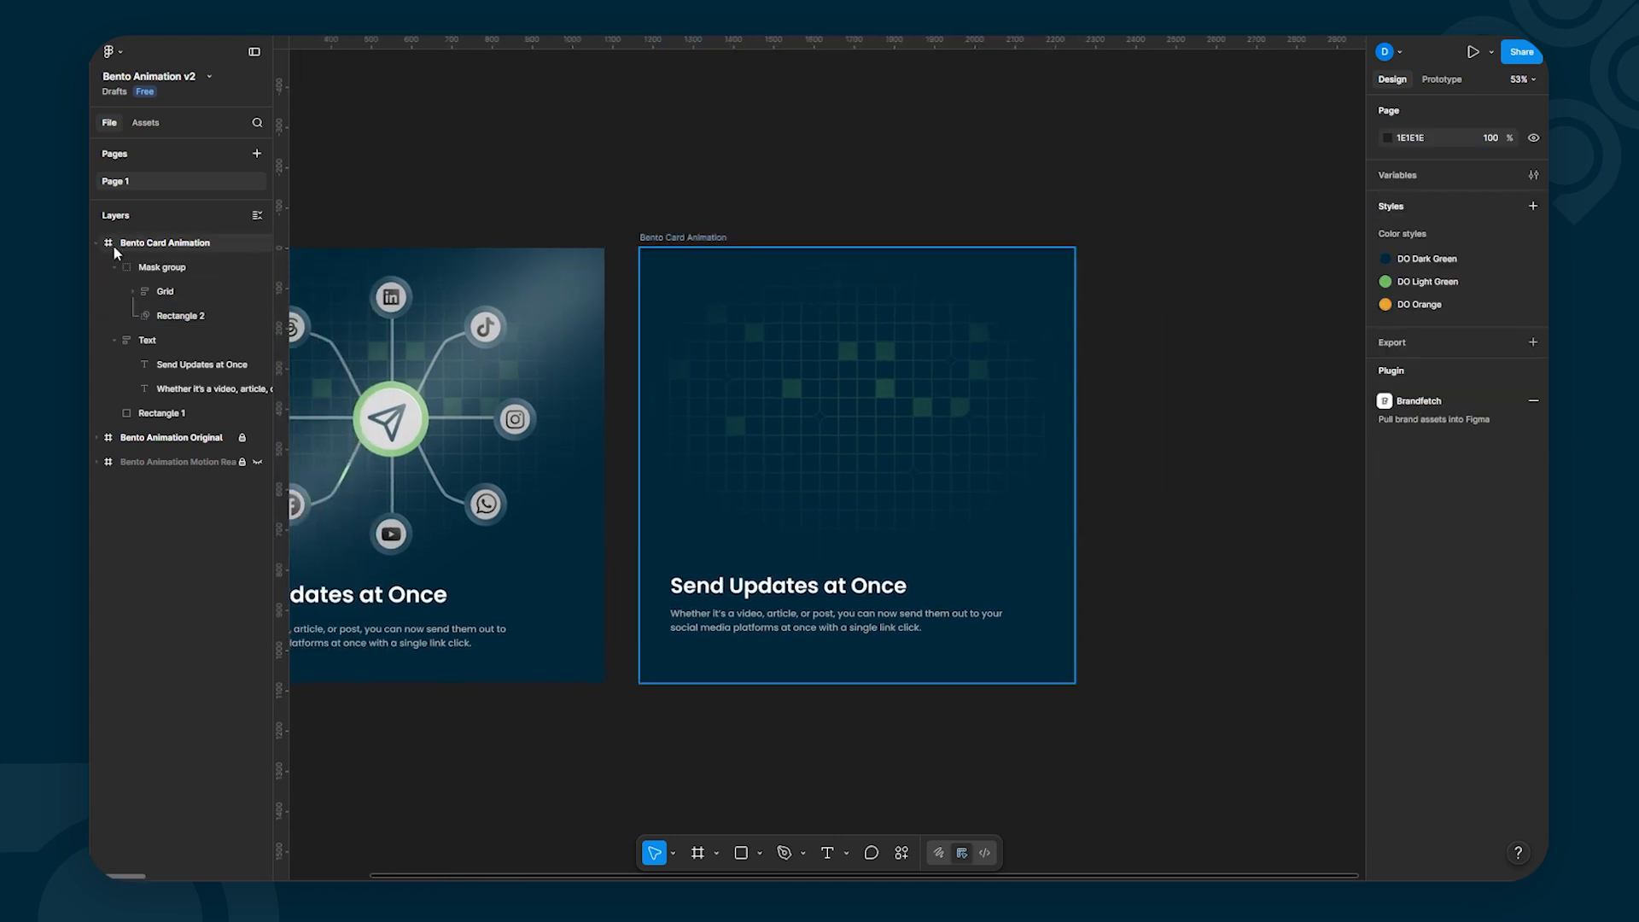
double_click(179, 270)
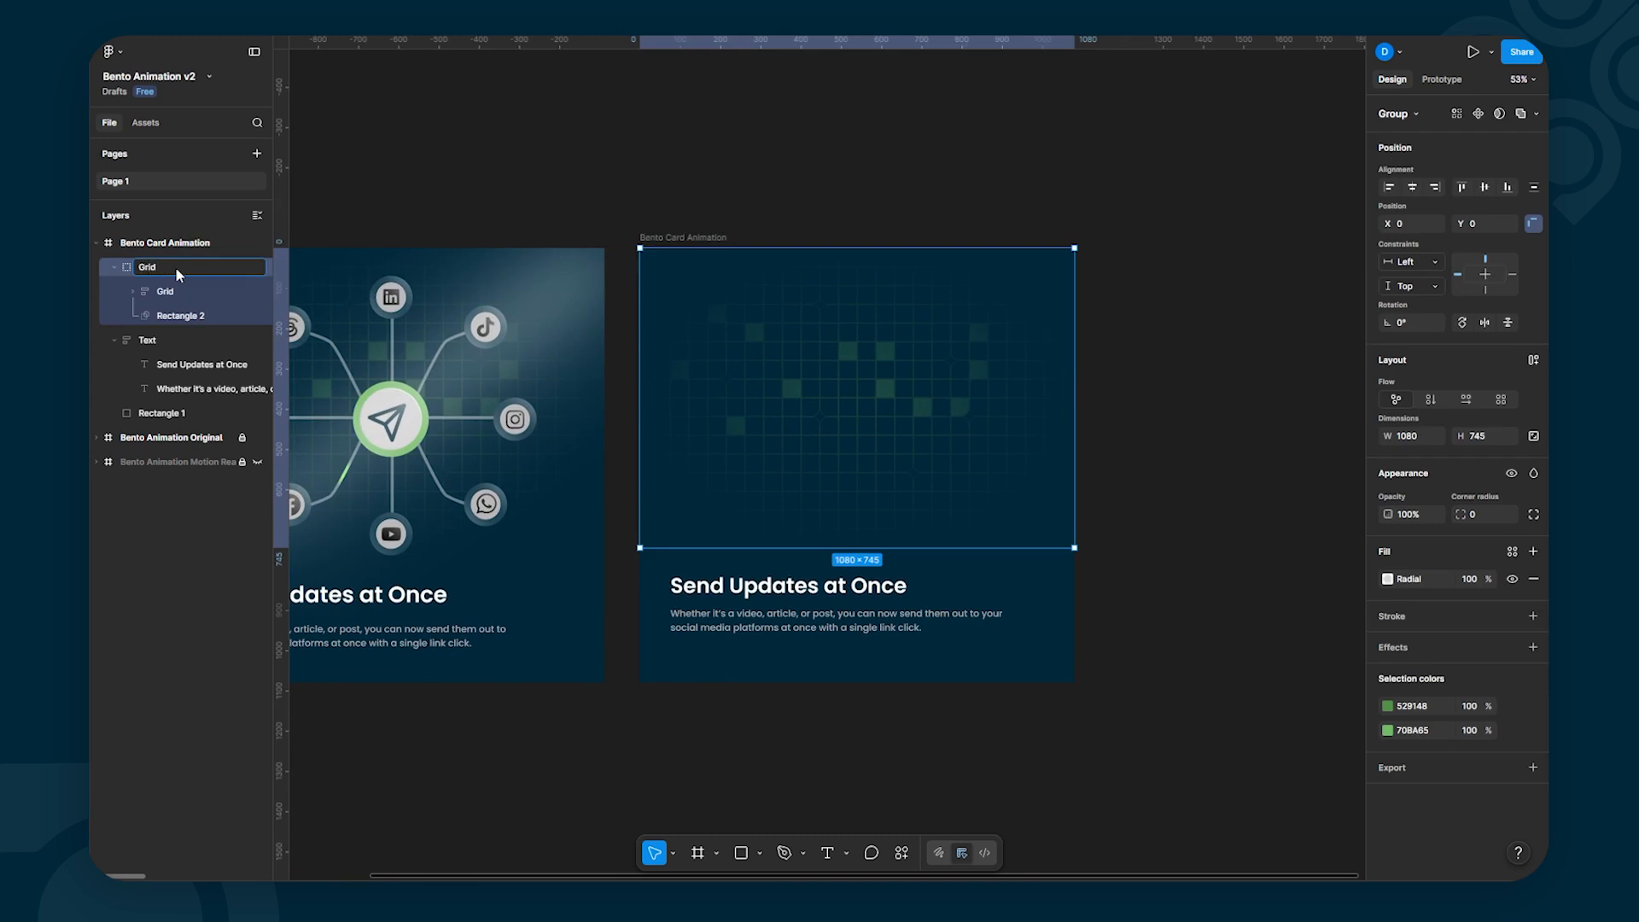
type("Grid Mask")
key("Return")
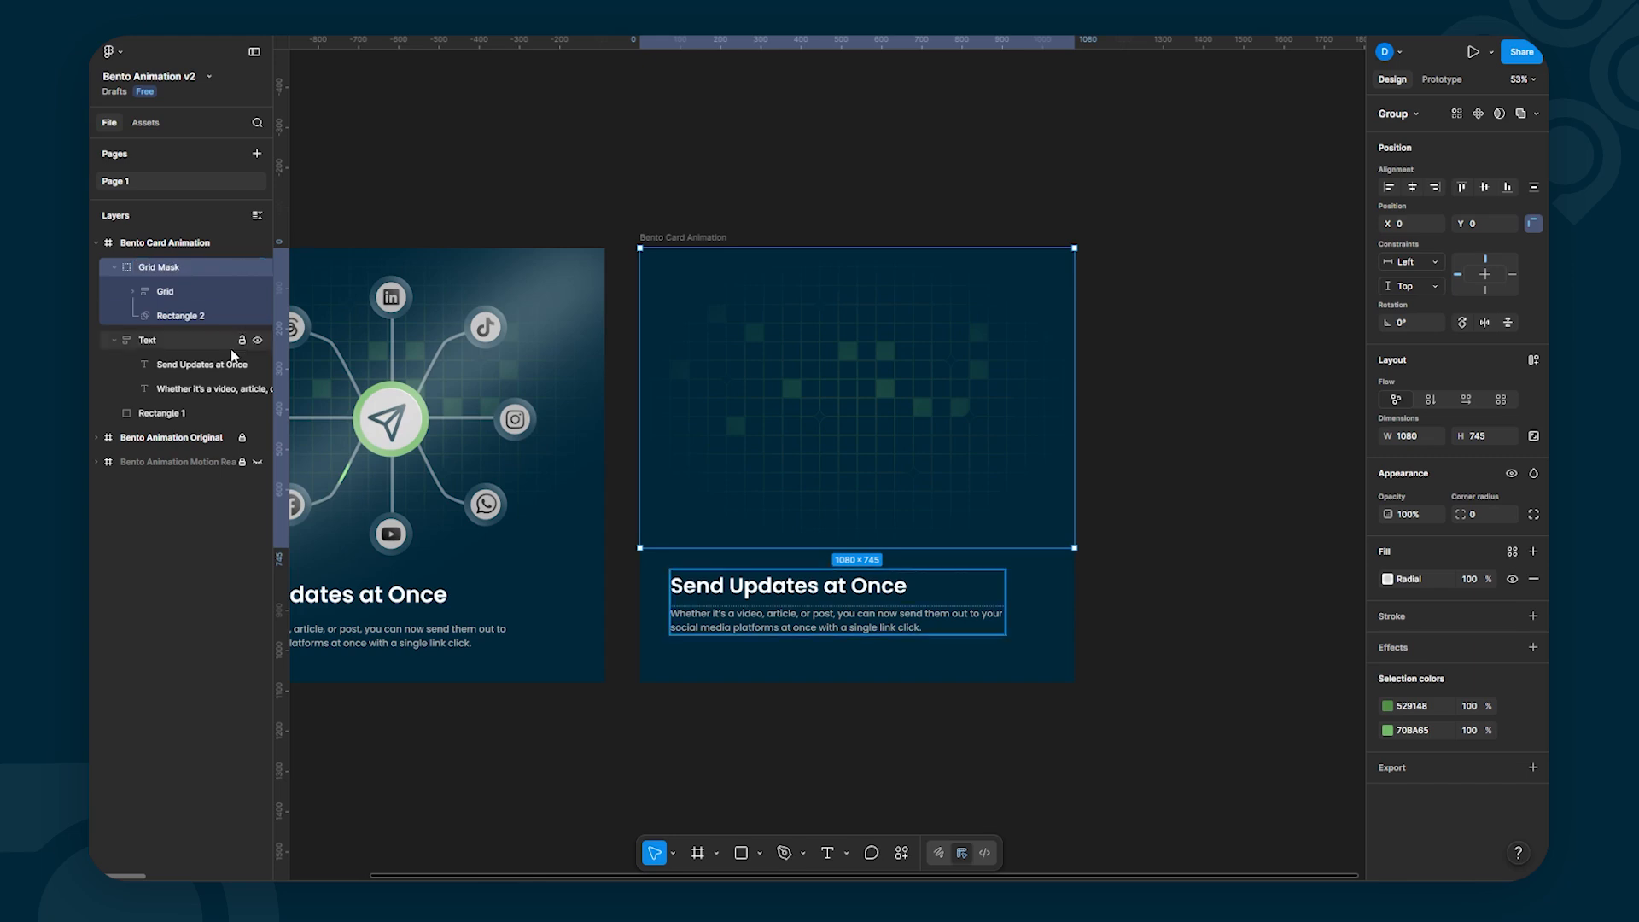
left_click(169, 322)
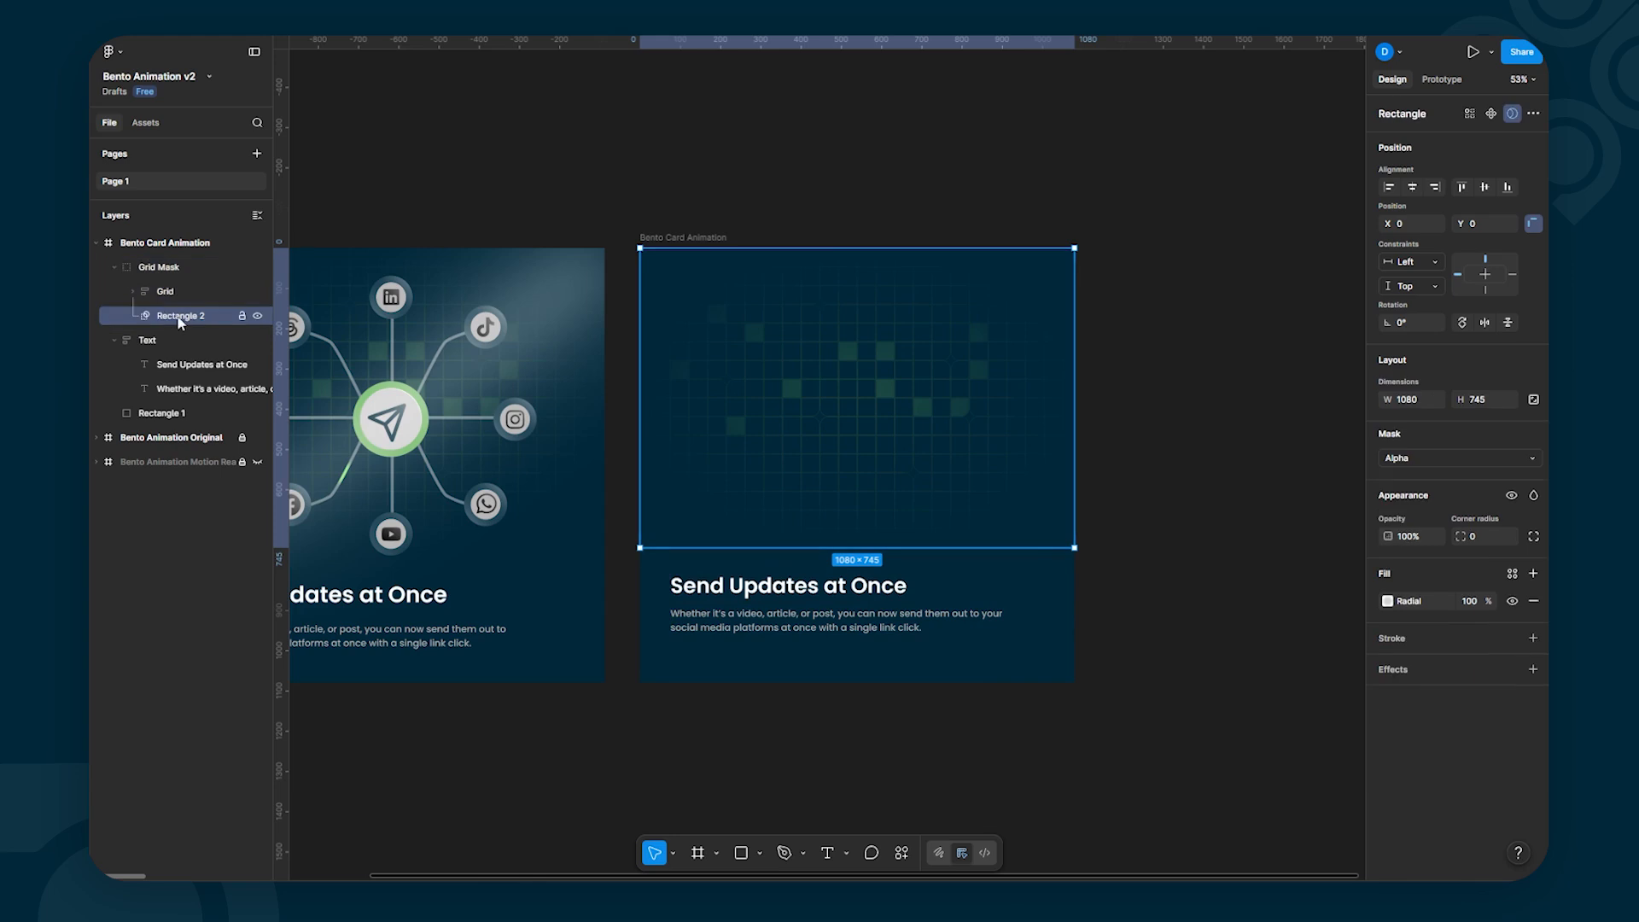
double_click(181, 317)
type("Mask")
key("Return")
left_click(1126, 299)
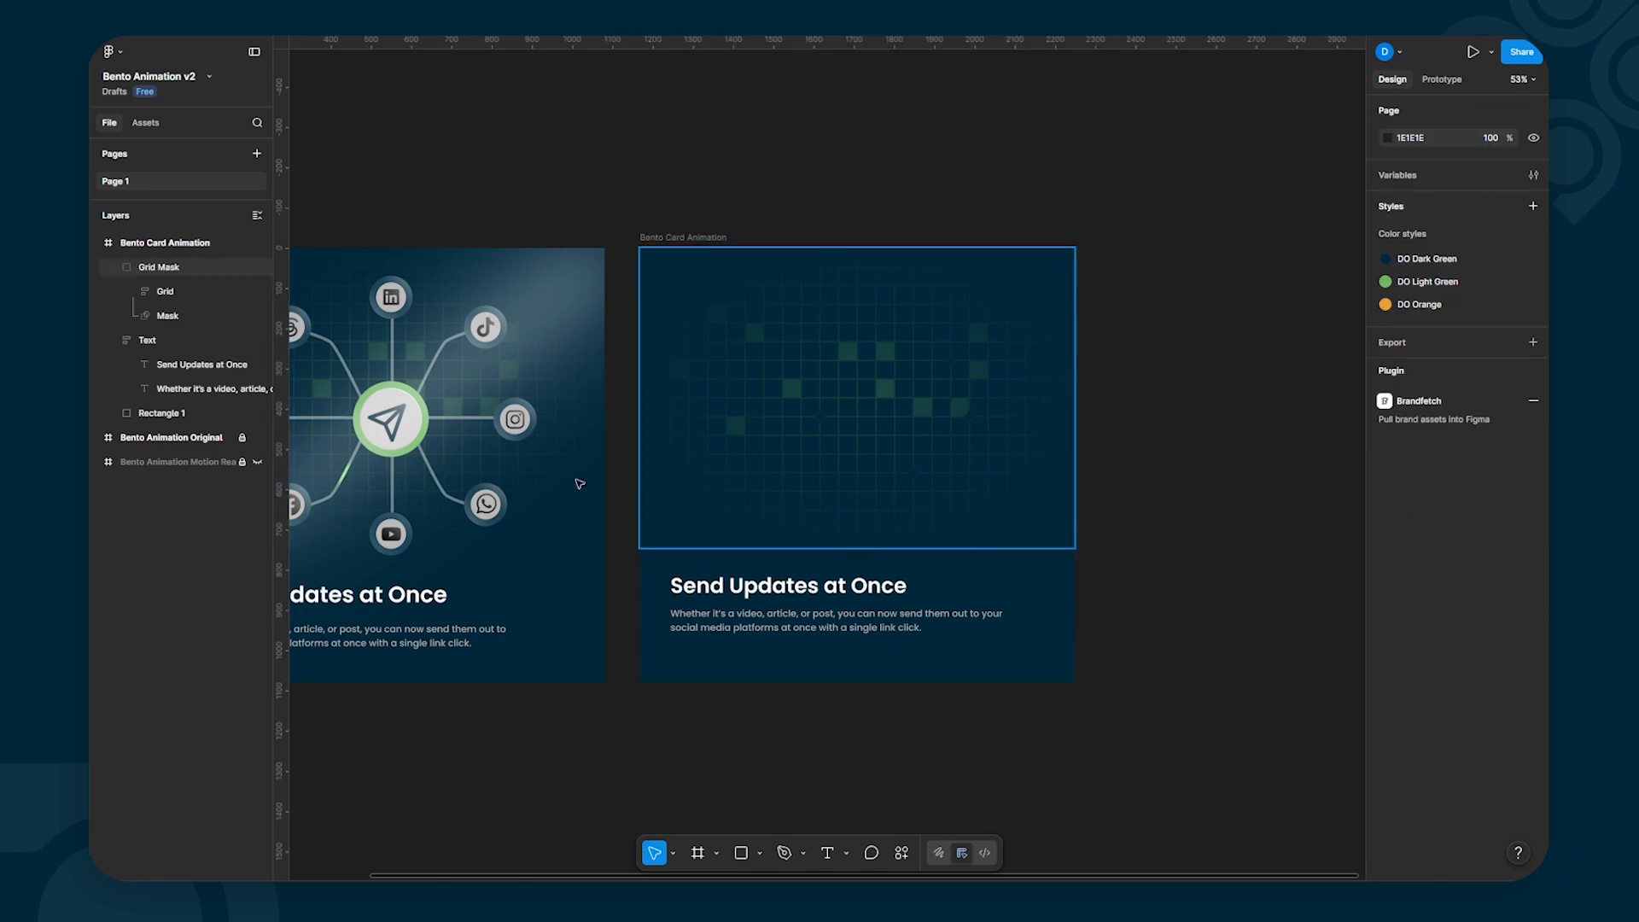
left_click_drag(1200, 424, 1270, 437)
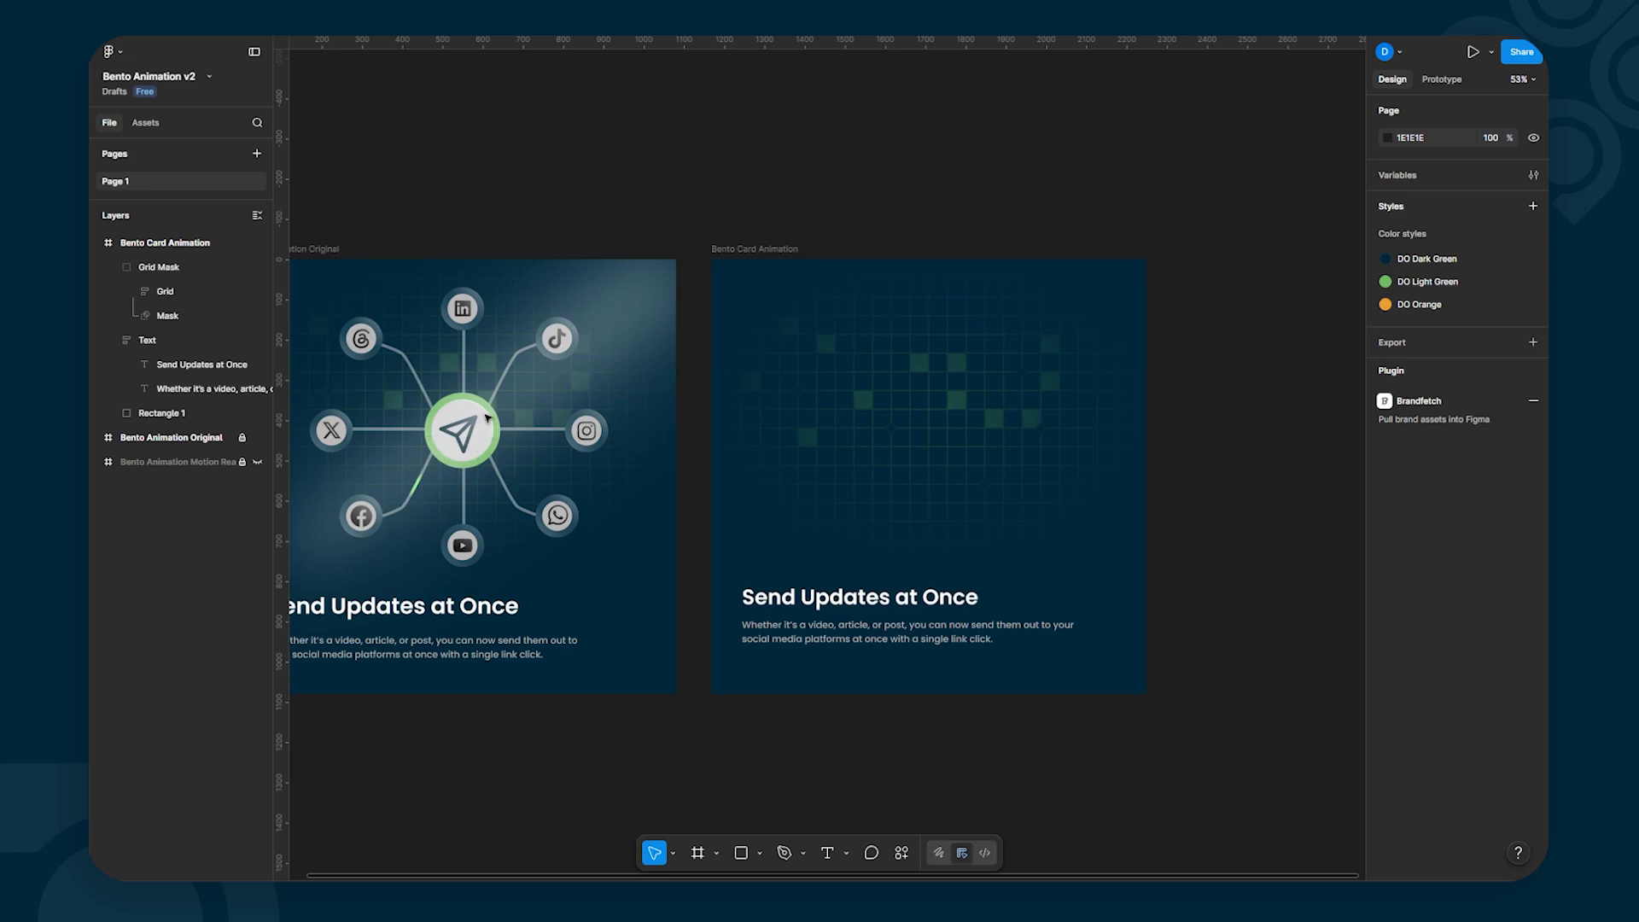
scroll(1204, 390, "right", 2)
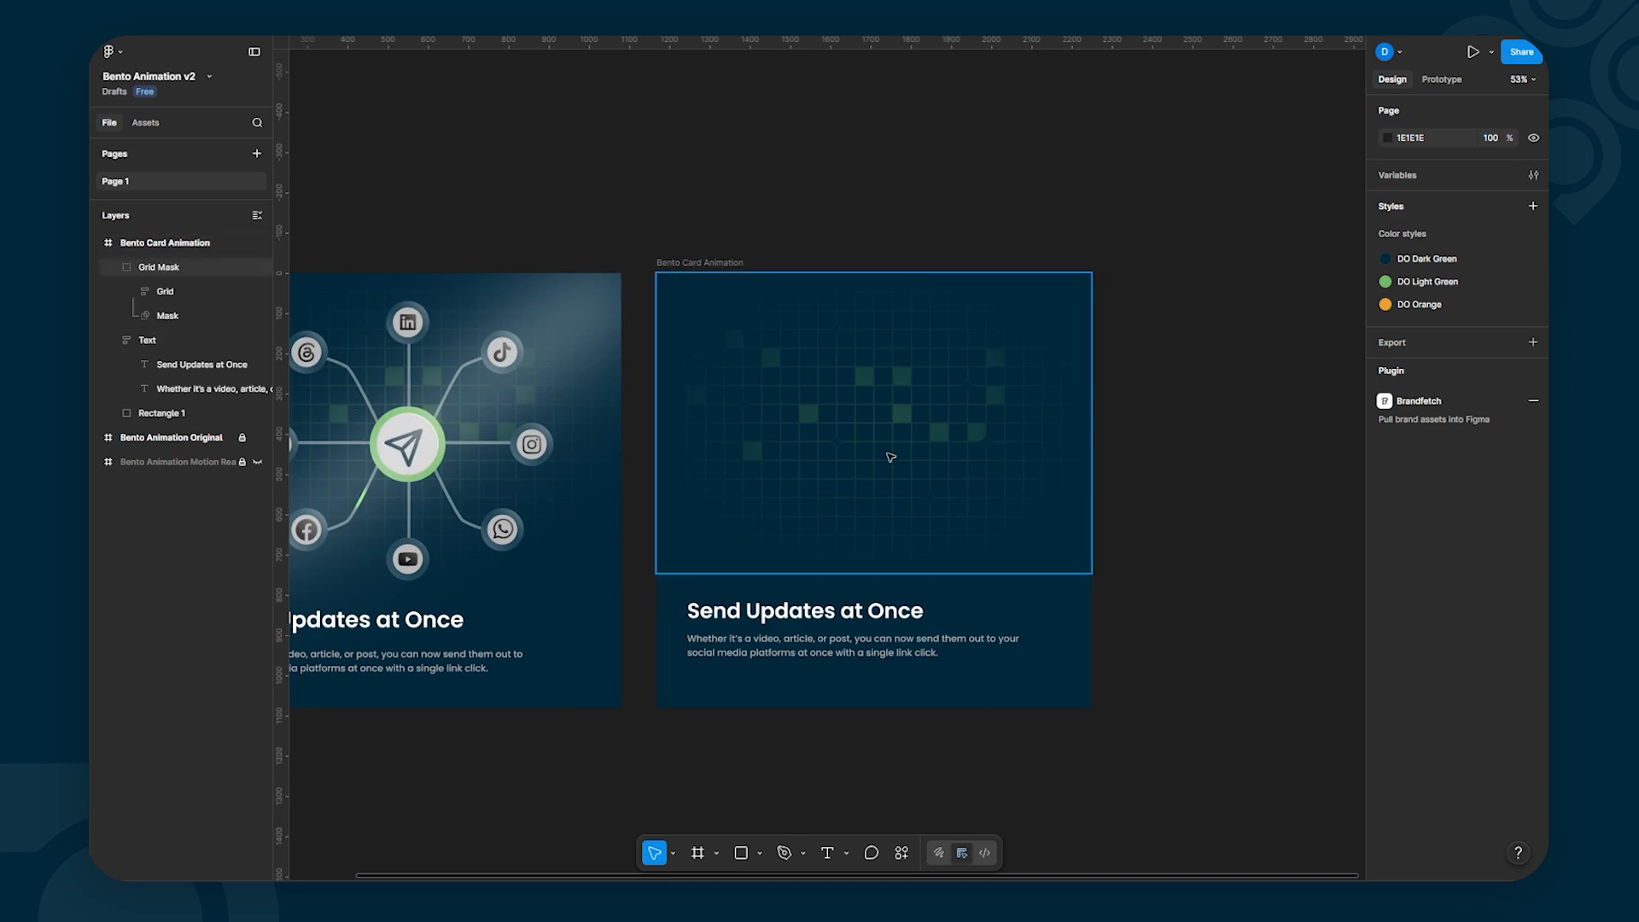
key("o")
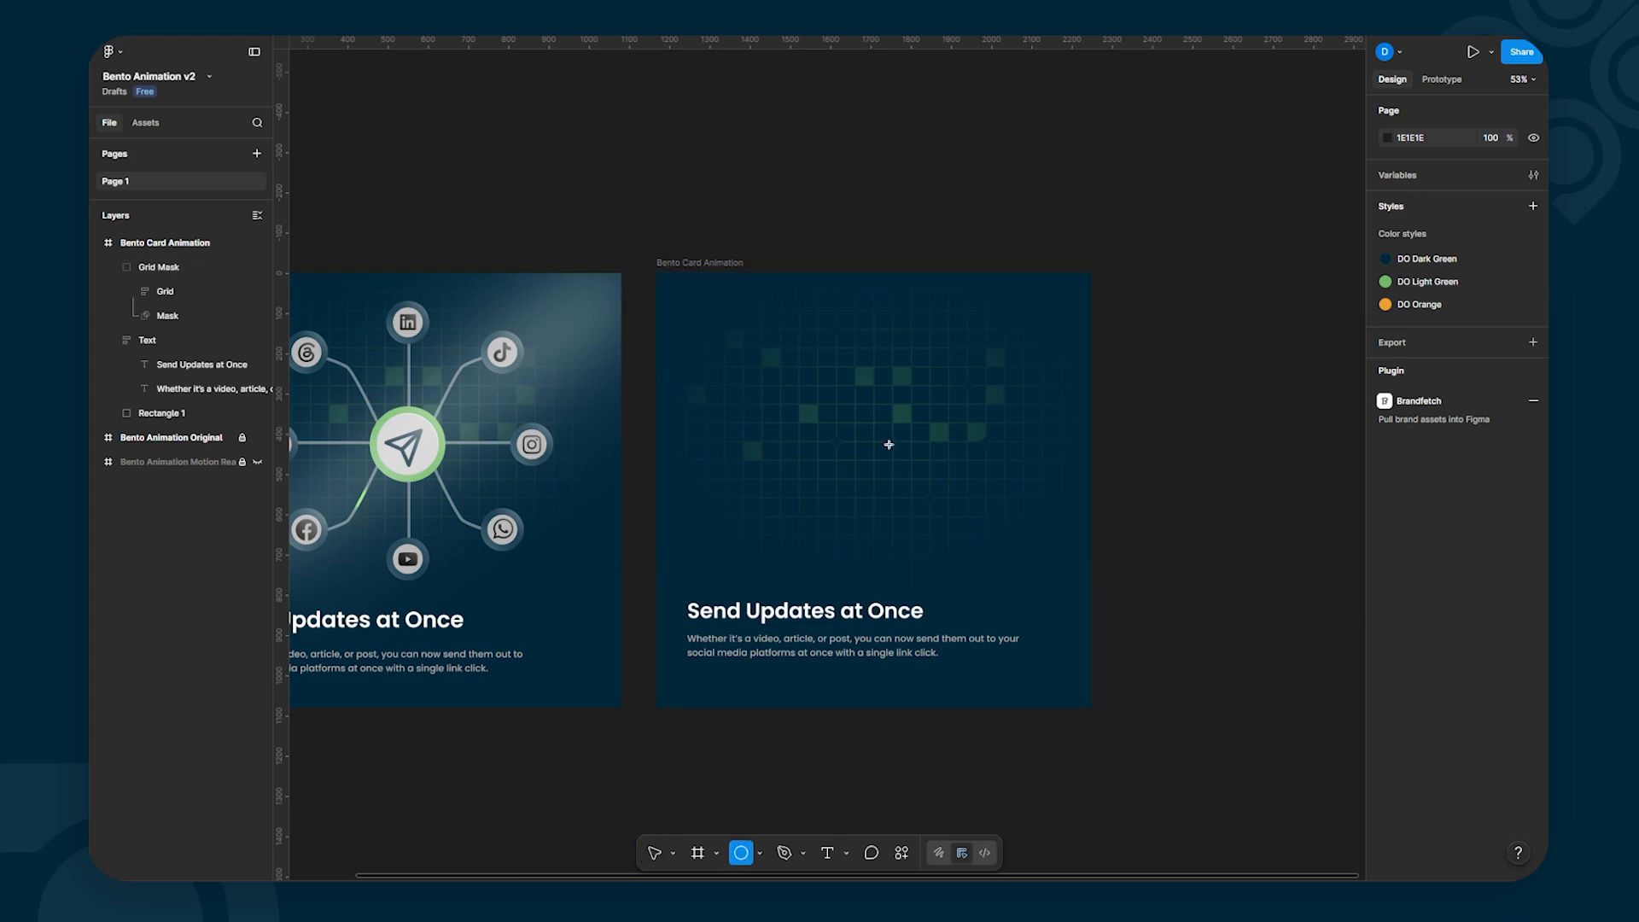
left_click(760, 853)
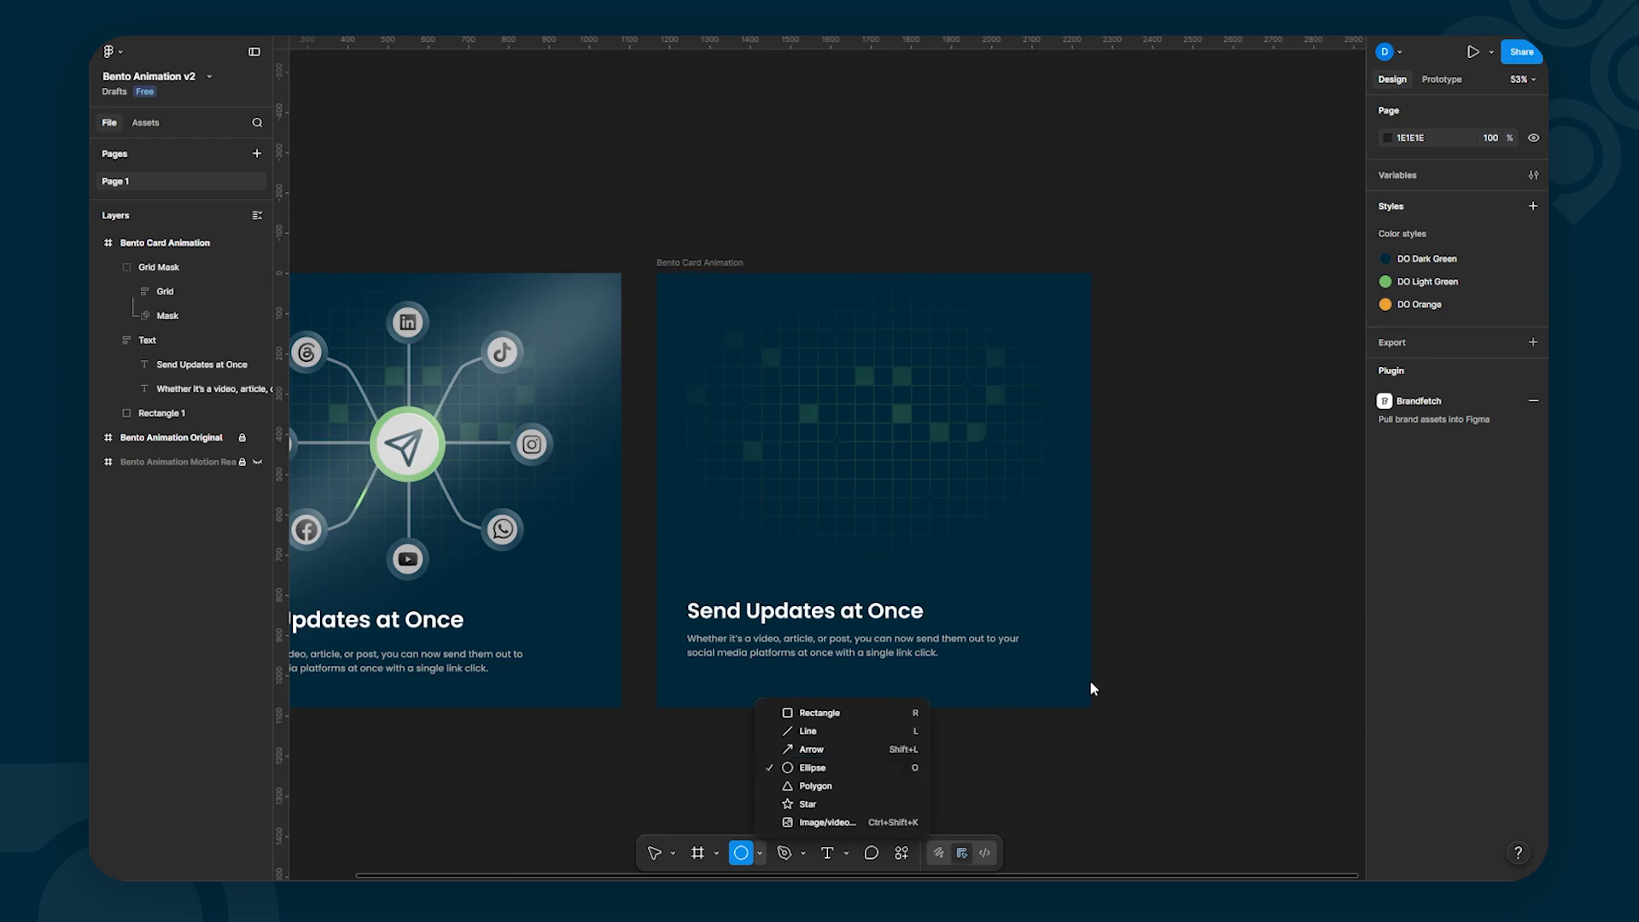
left_click(1149, 497)
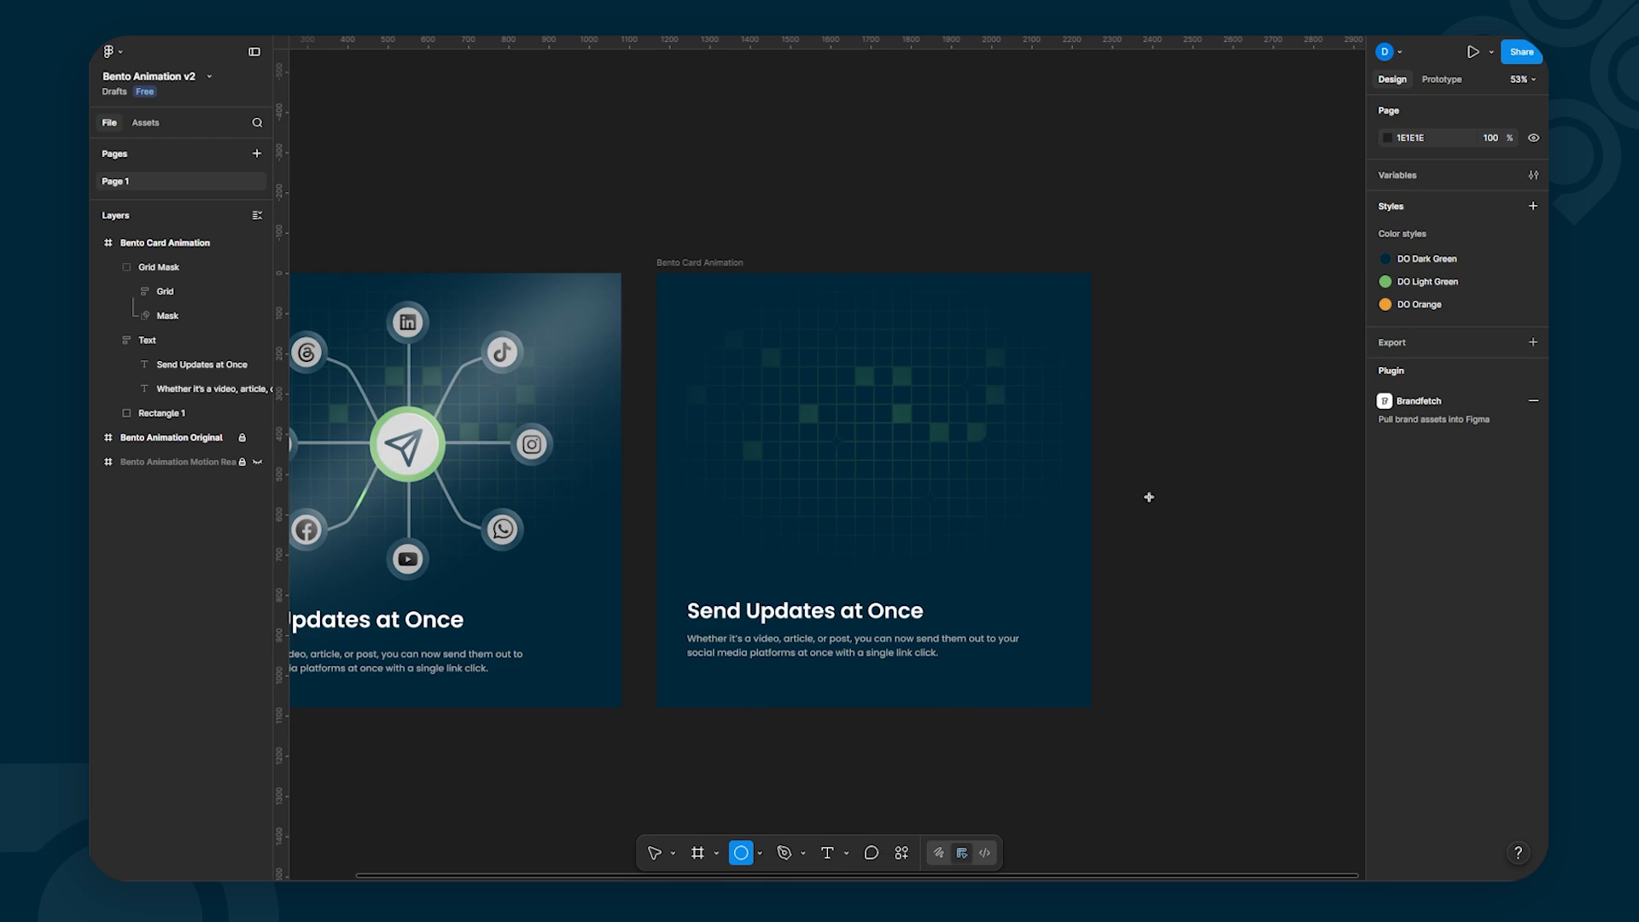
left_click(866, 429)
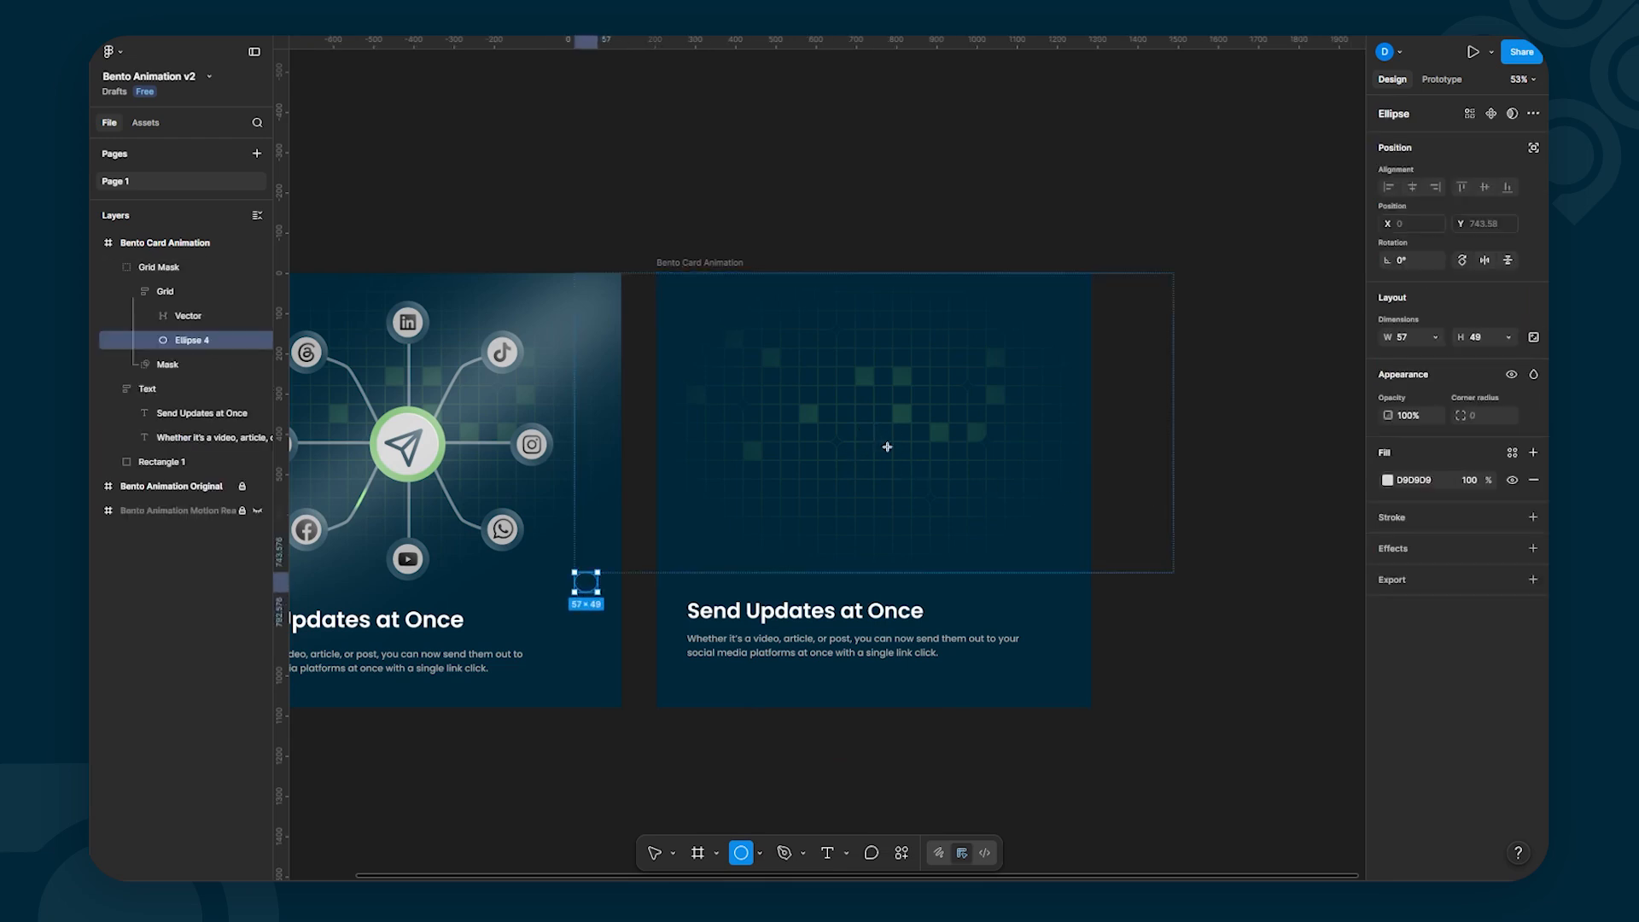
key("v")
key("Delete")
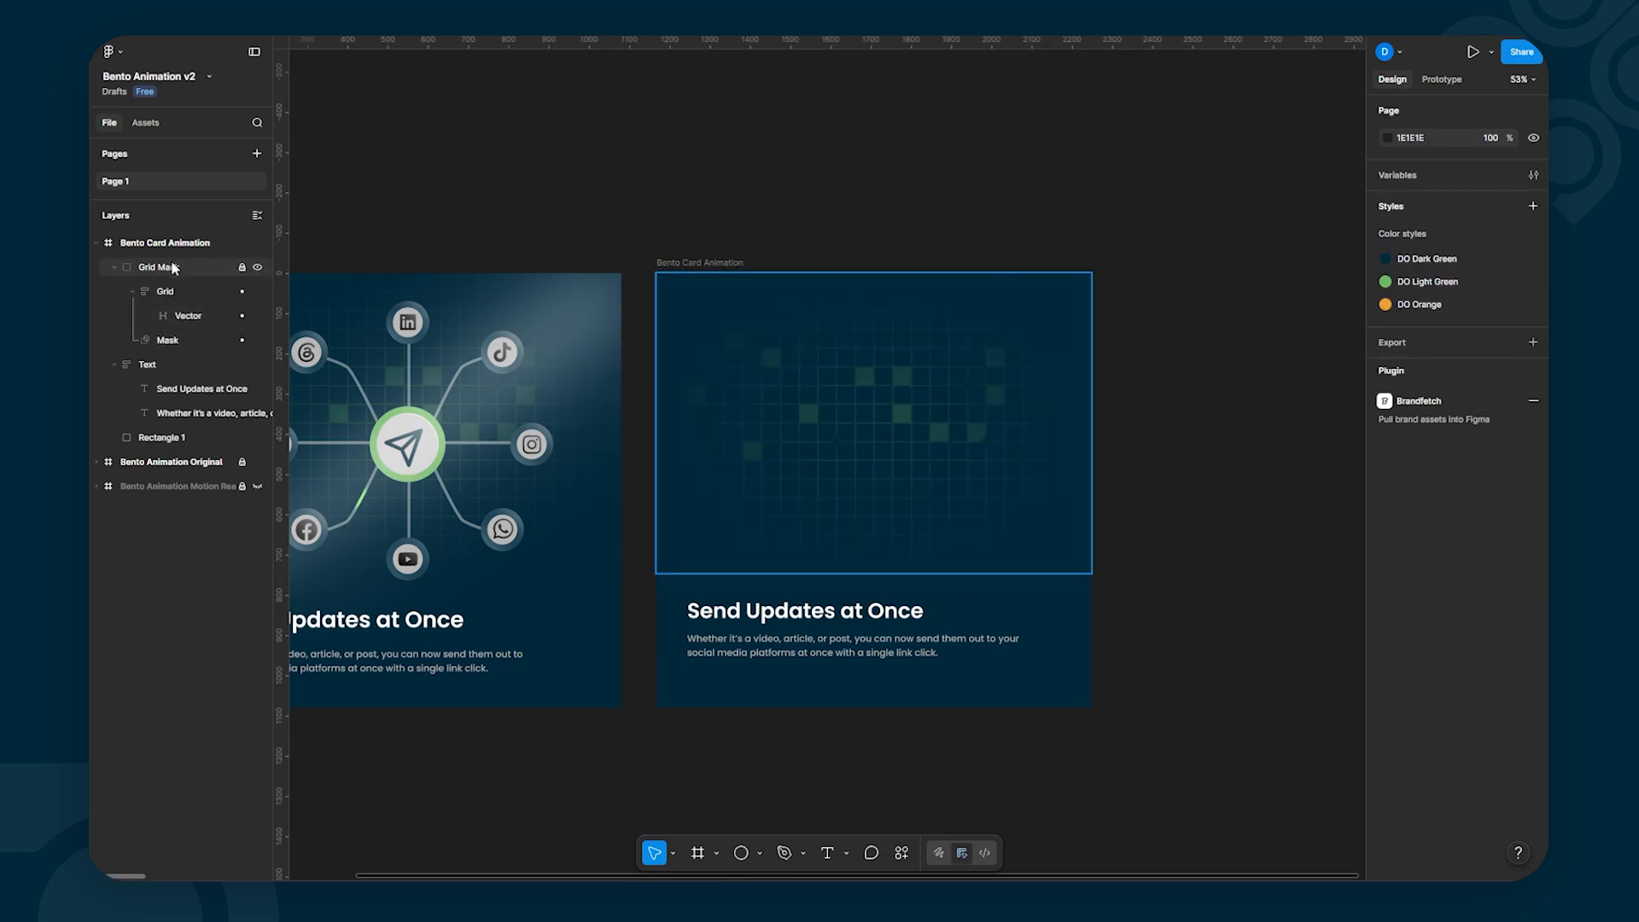
Step: Collapse and lock the Grid Mask group, and draw a circle about 224 × 224 over the middle of the grid
left_click(114, 269)
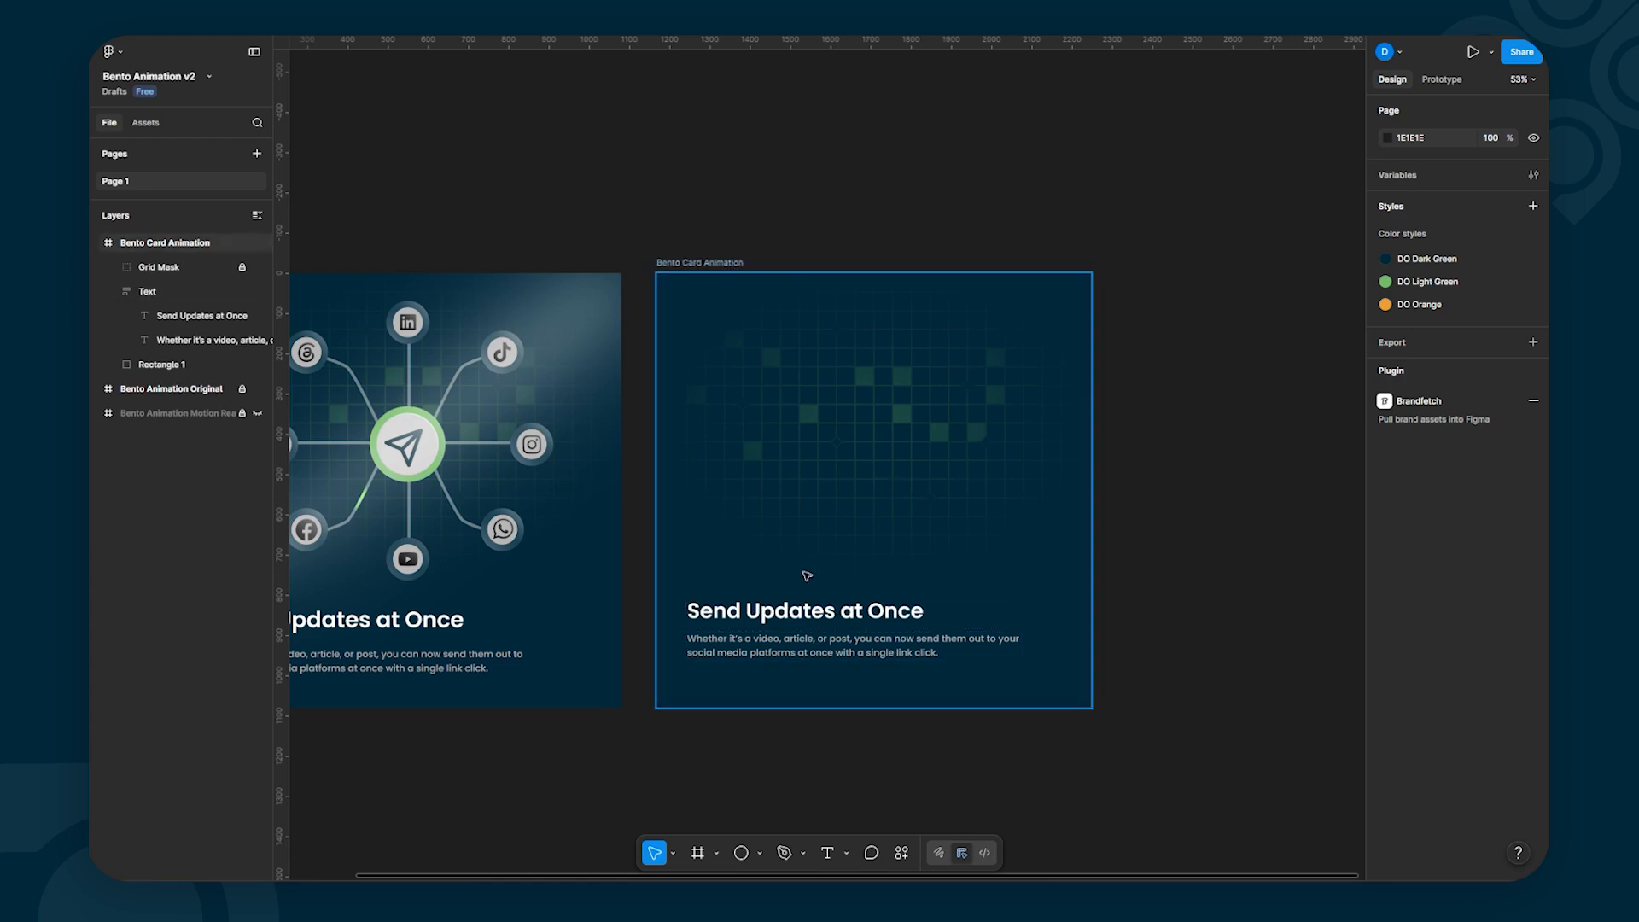
key("o")
left_click_drag(873, 436, 916, 477)
left_click(1173, 466)
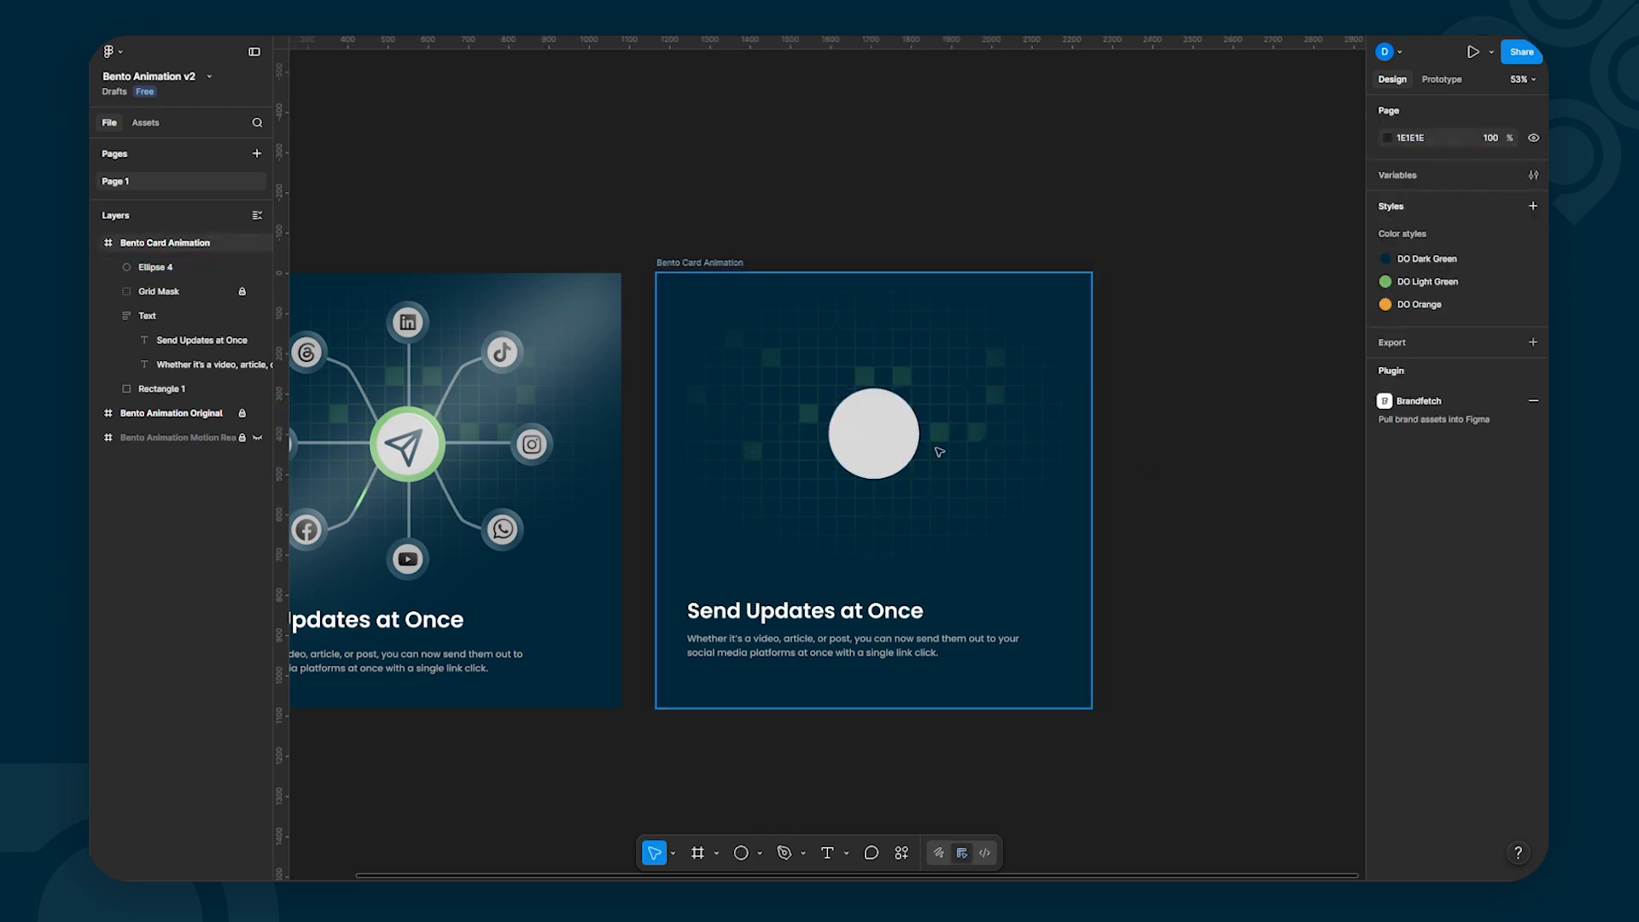
Step: Centre the circle horizontally in the Bento Card Animation frame
left_click(884, 453)
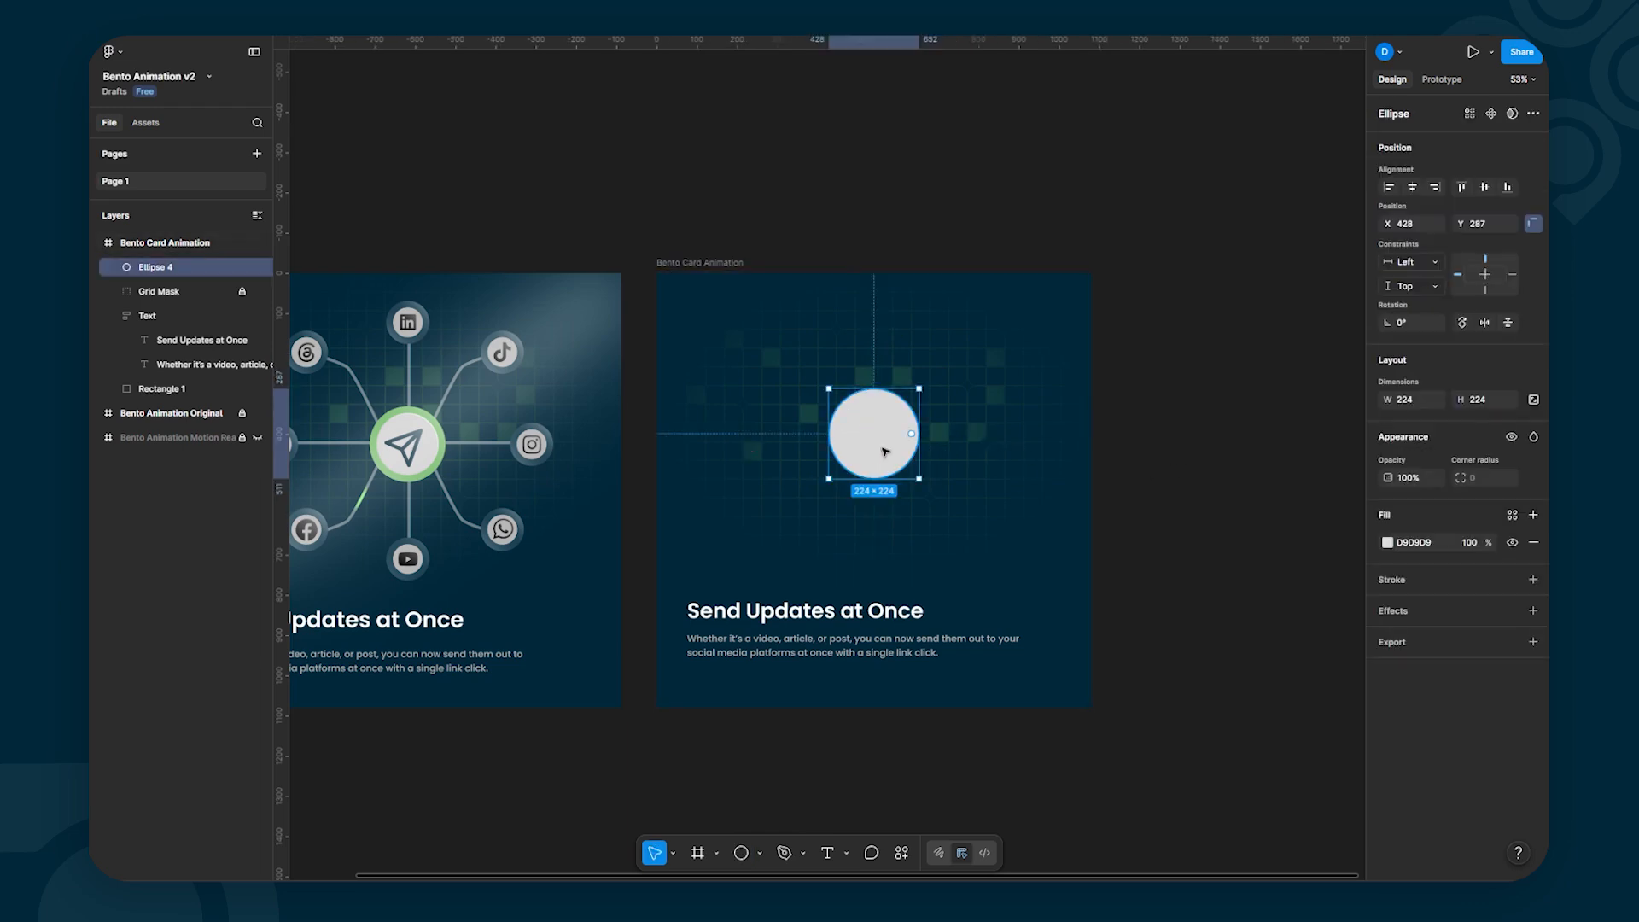
left_click(1412, 188)
left_click(1154, 475)
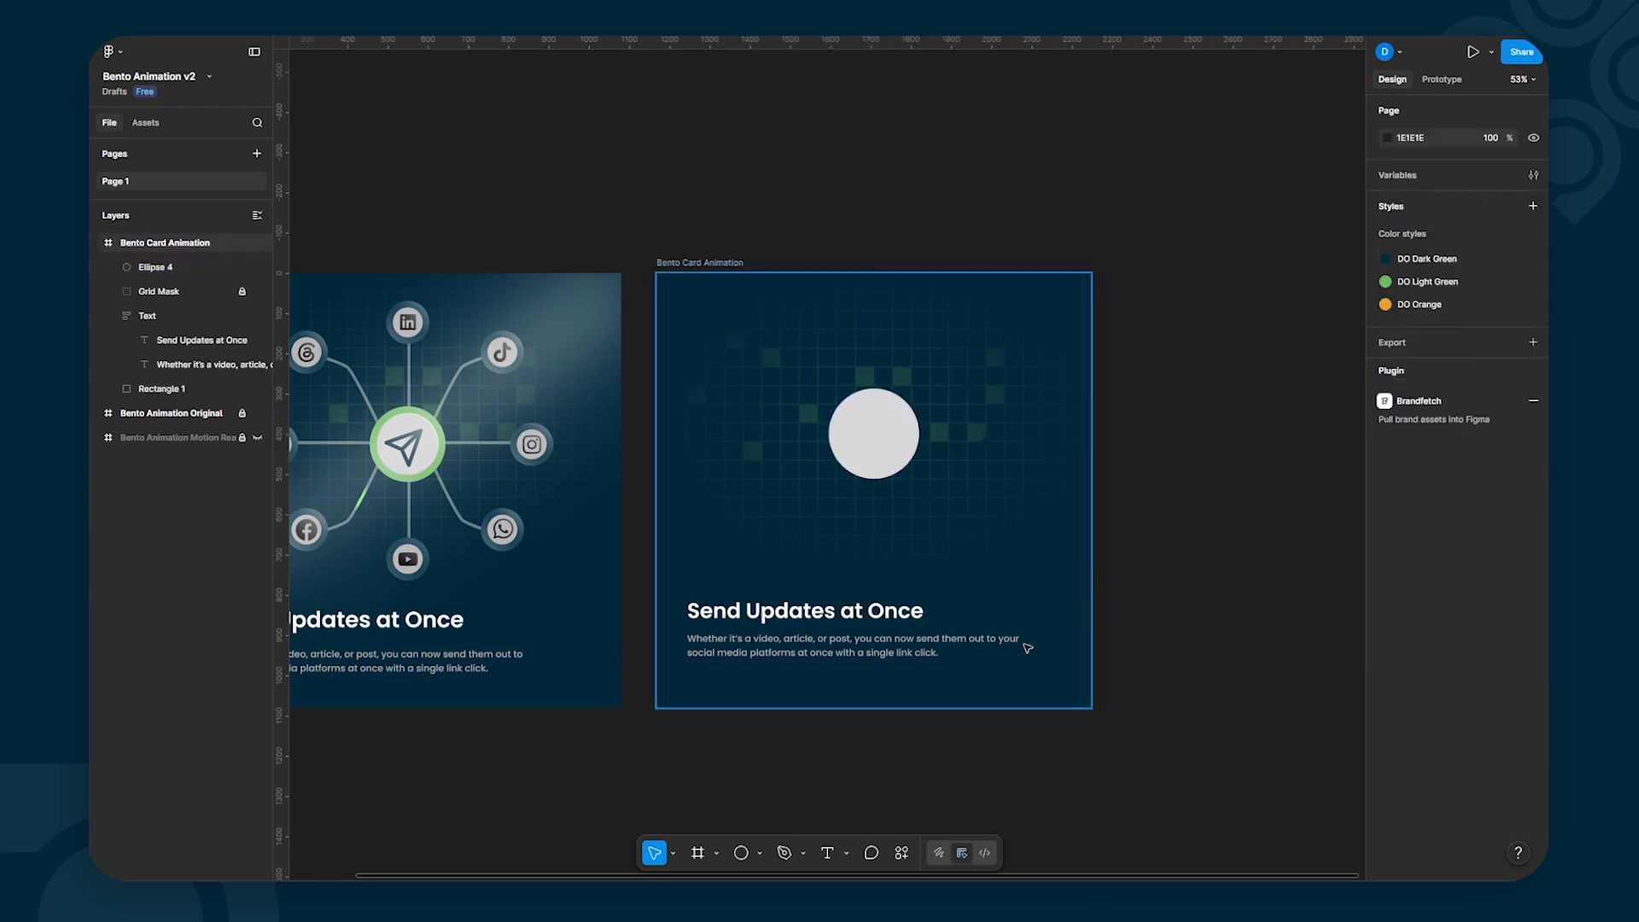
Step: Shrink the circle to about 186 × 186, placed at X 447 and Y 323 in the card
left_click_drag(888, 775, 834, 779)
left_click_drag(812, 781, 838, 762)
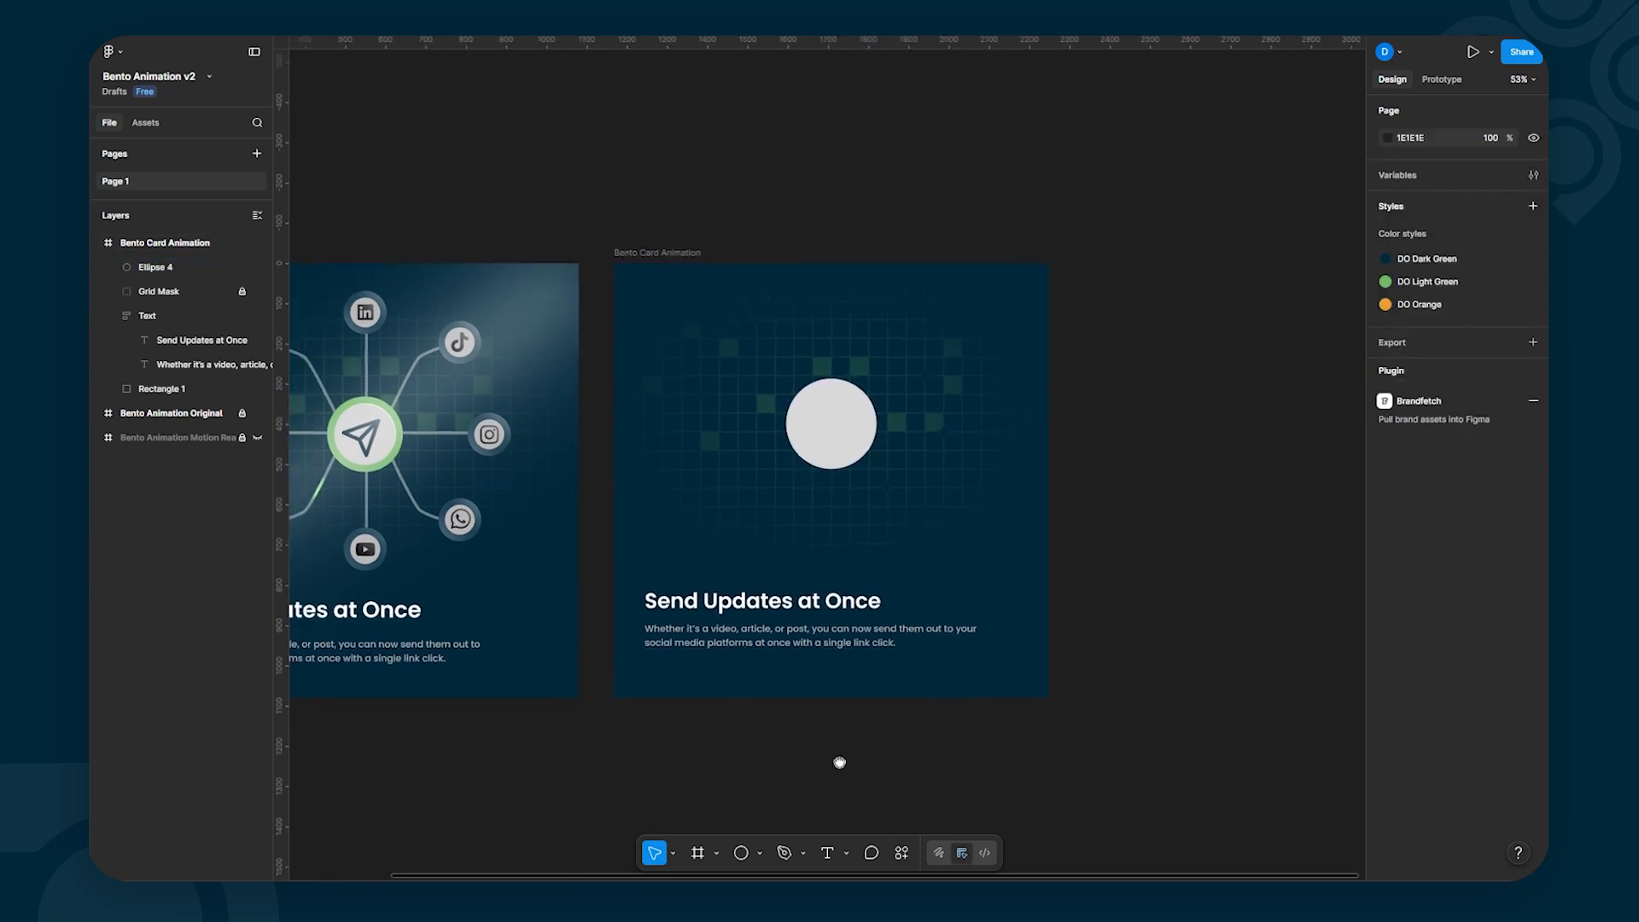
left_click(837, 433)
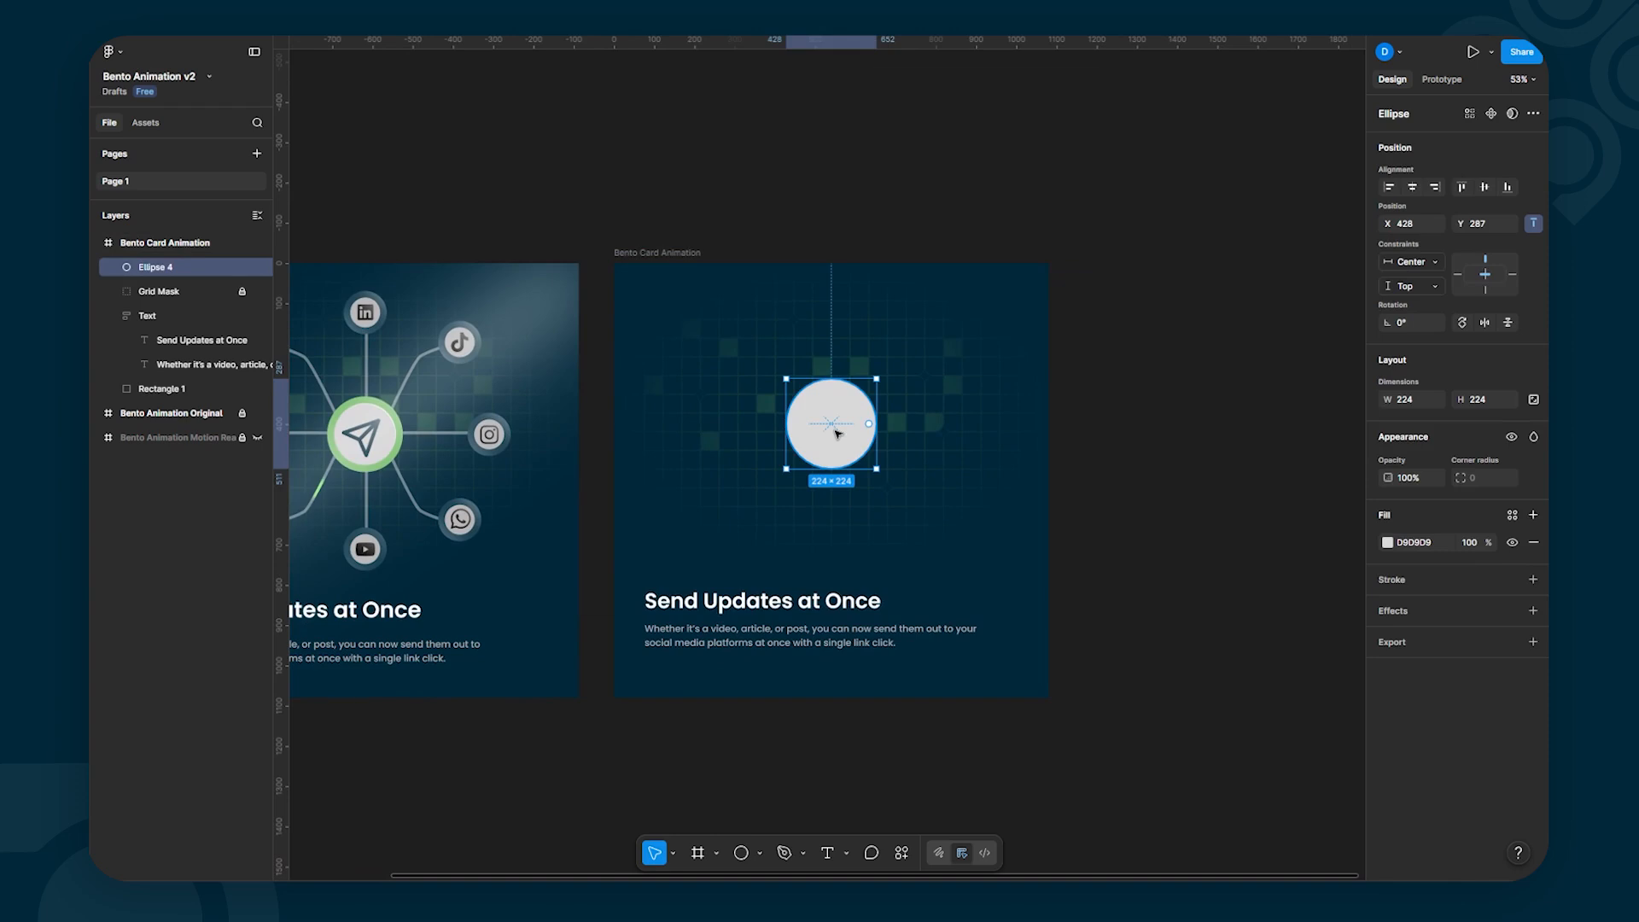
left_click_drag(838, 432, 865, 462)
key("alt")
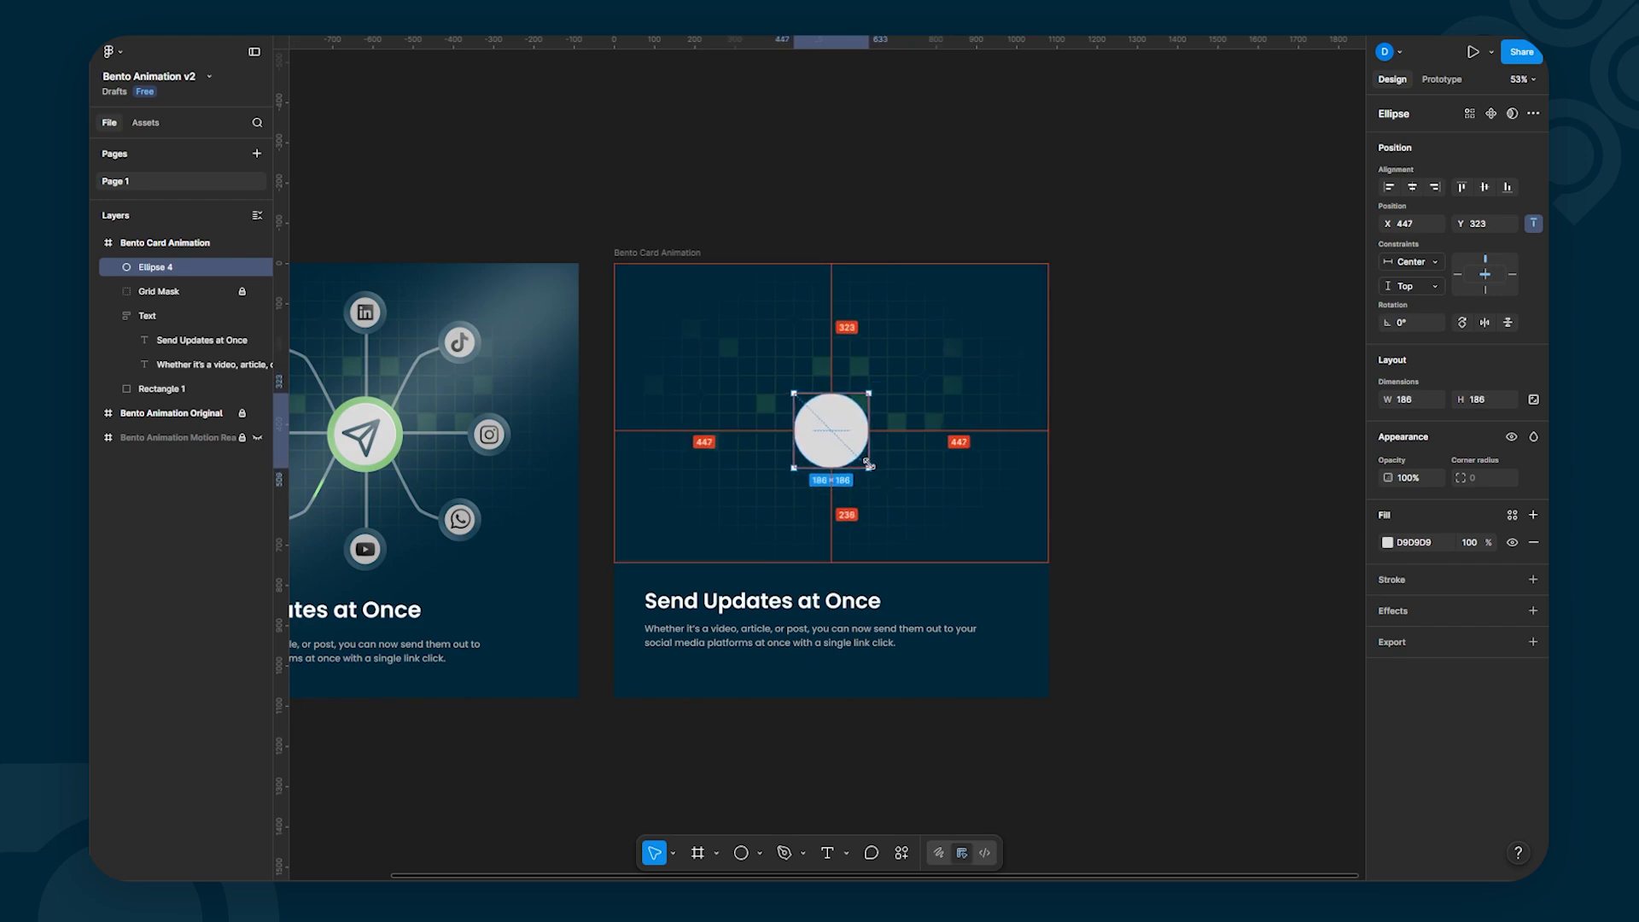
left_click(1217, 450)
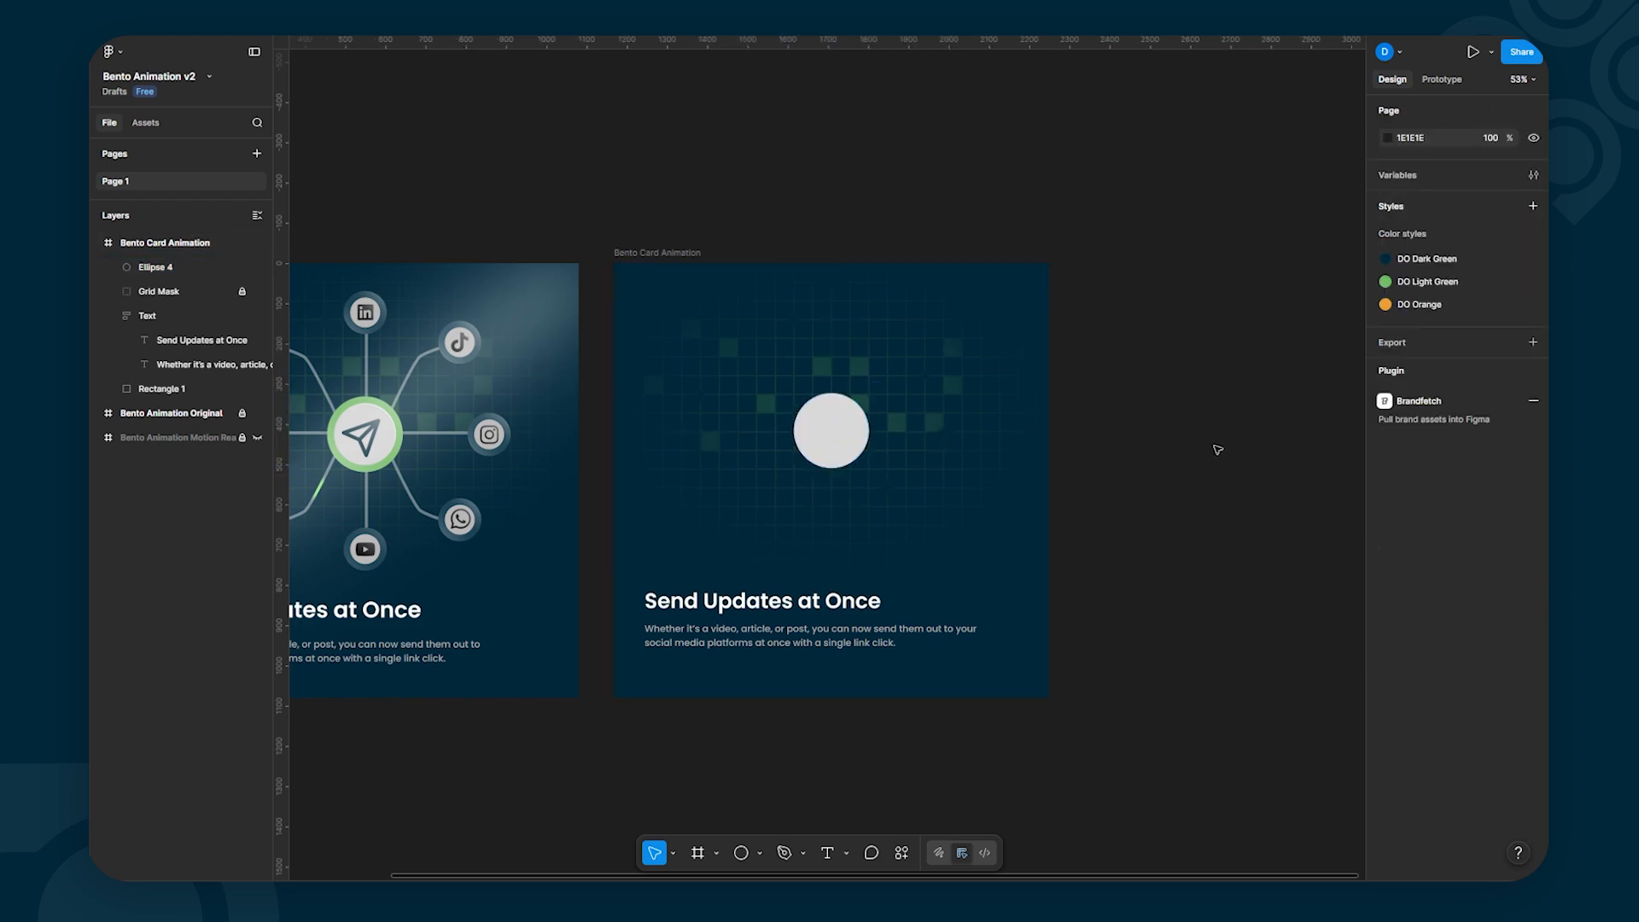
Step: Change the circle's fill to the file's light green, 70BA65
left_click(851, 442)
left_click(1387, 542)
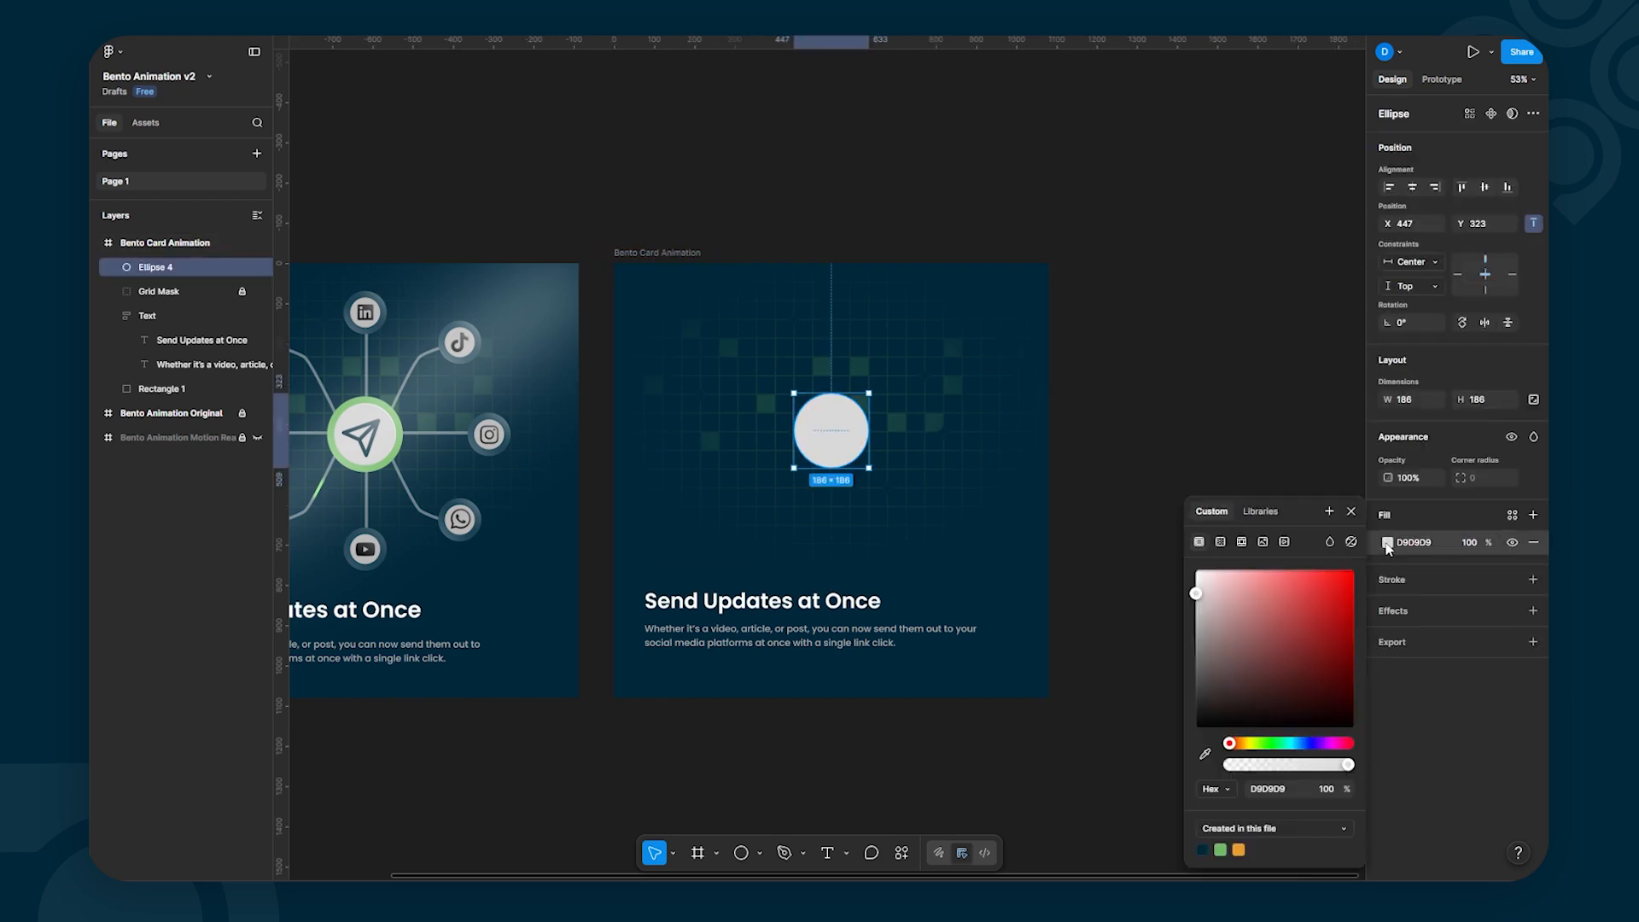
left_click(1224, 848)
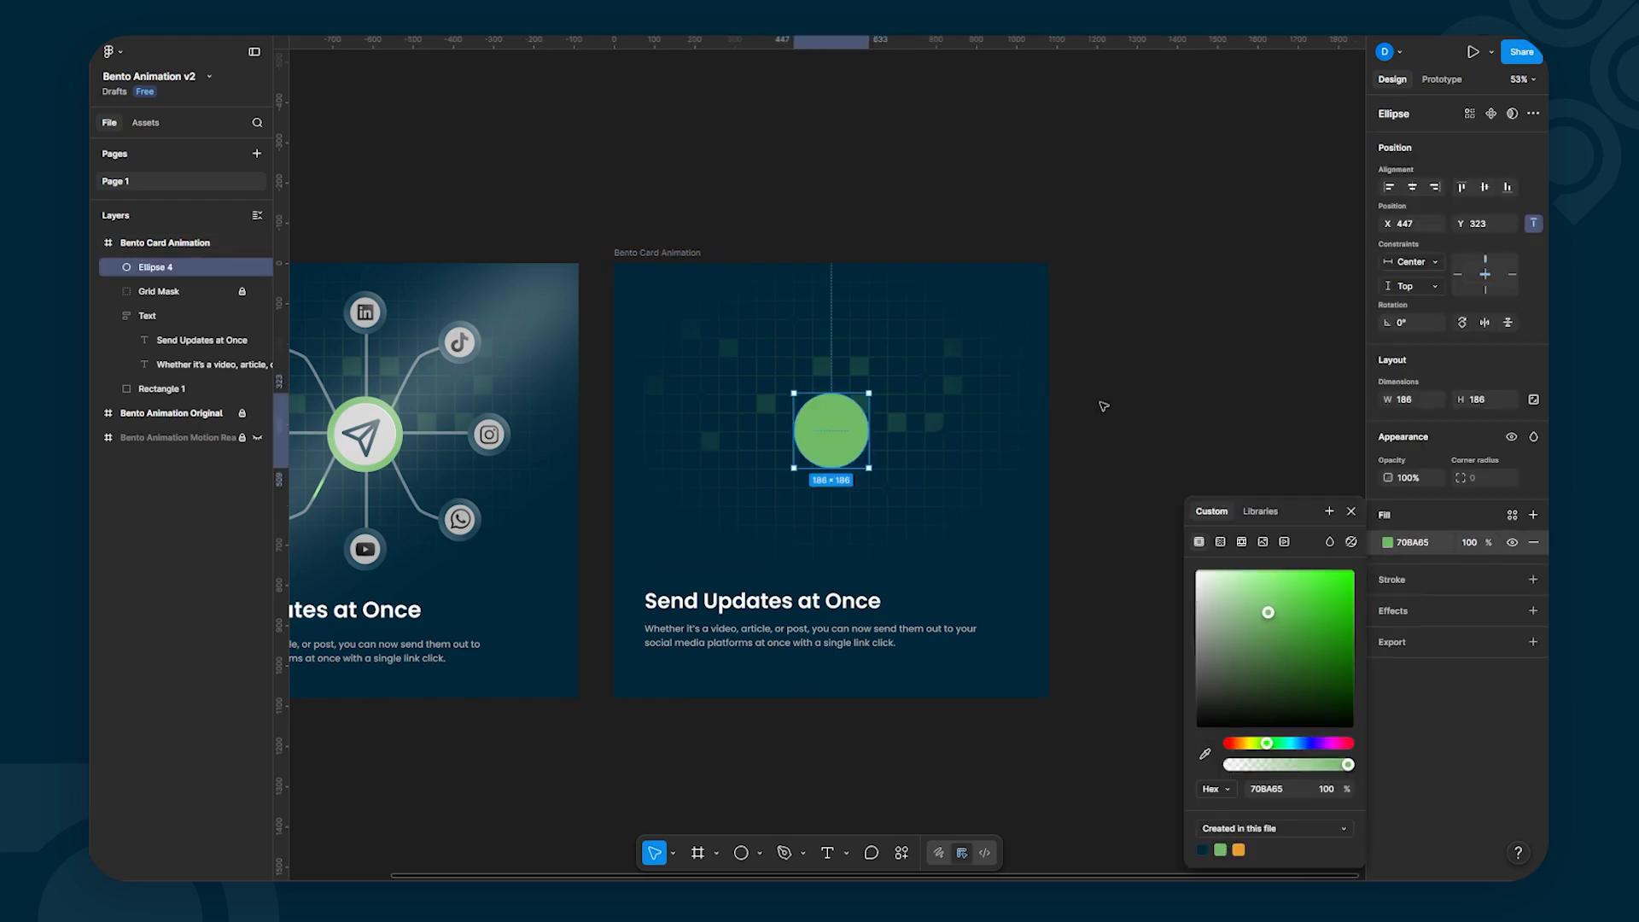
left_click(940, 466)
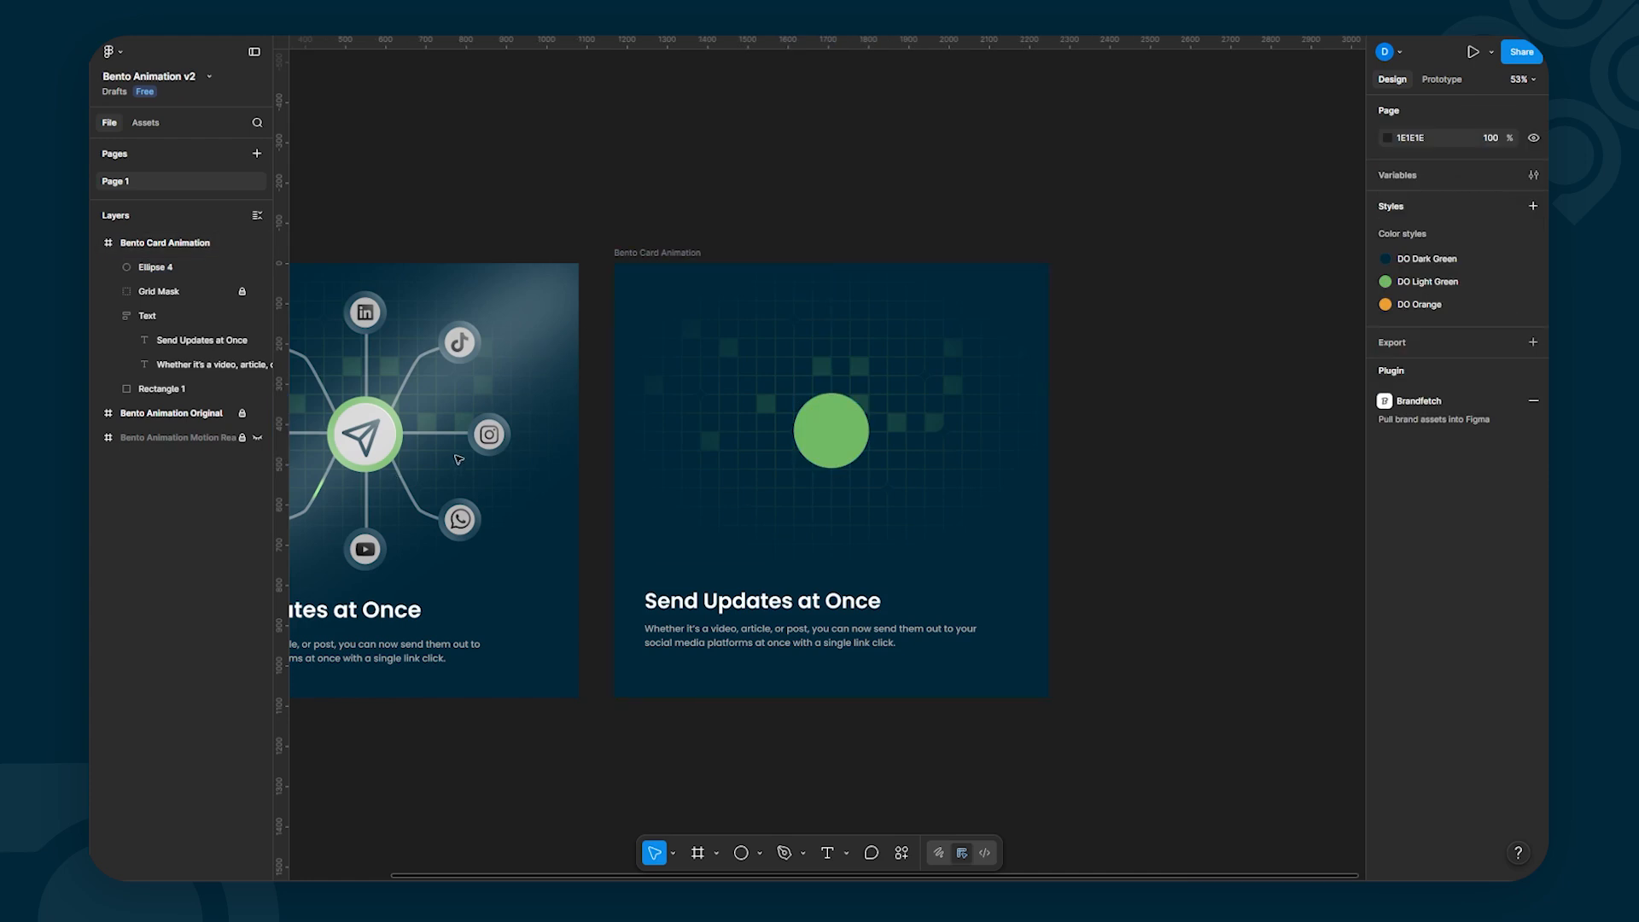
Step: Examine the original card's icons, connecting lines, light rays and layers, and compare its central send button with the new green circle
left_click_drag(490, 393, 566, 409)
scroll(603, 418, "left", 5)
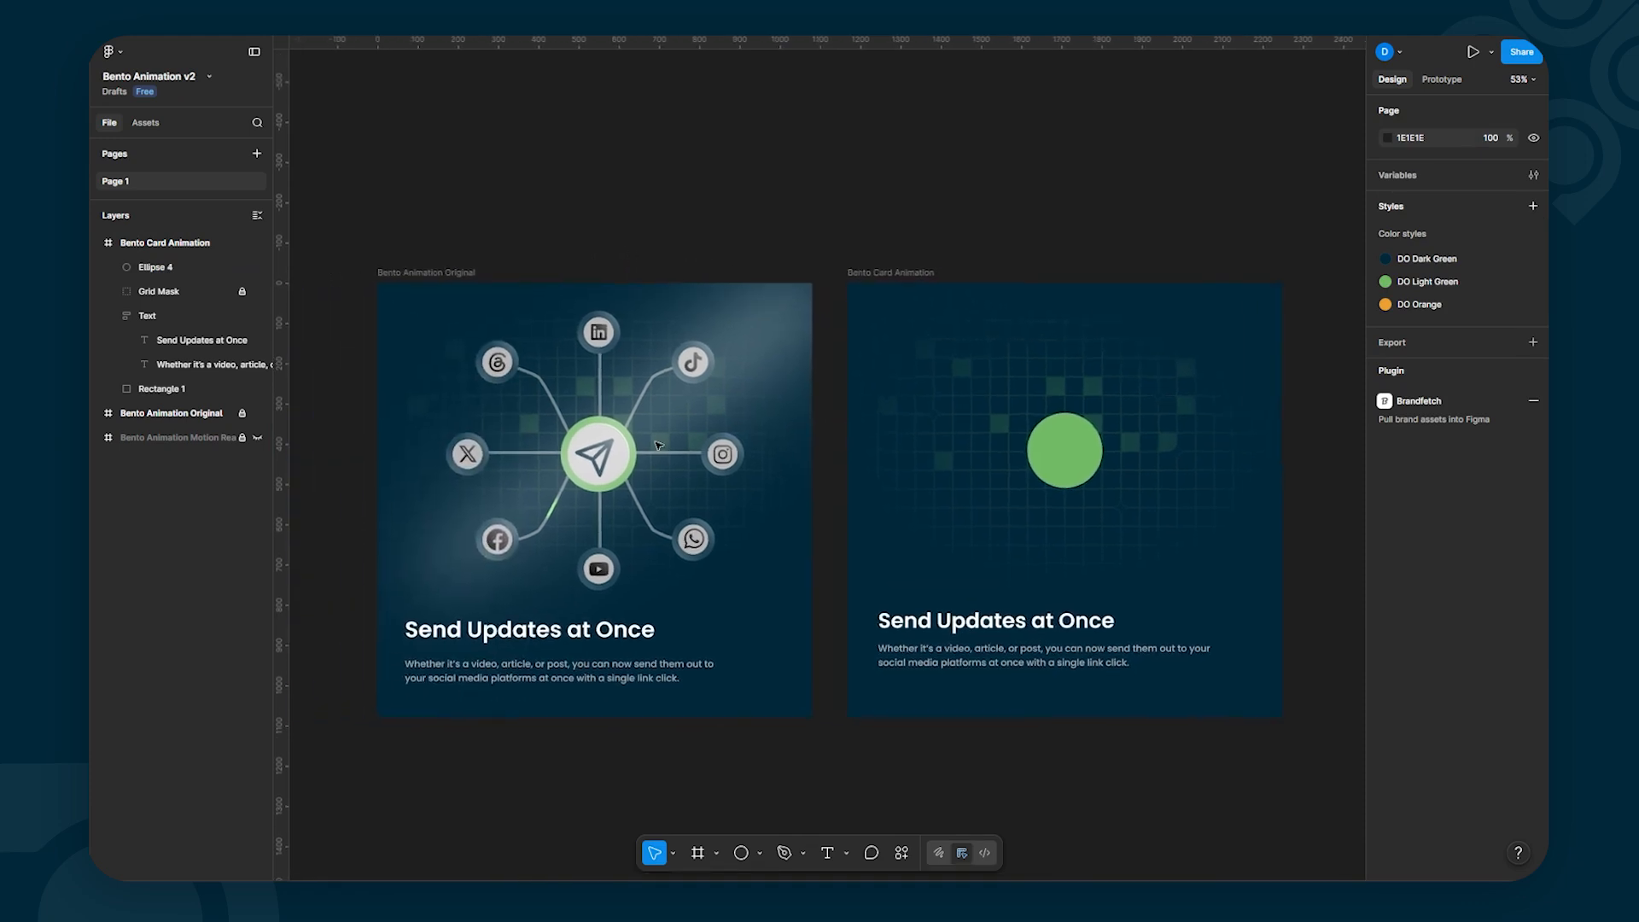
scroll(659, 445, "up", 3)
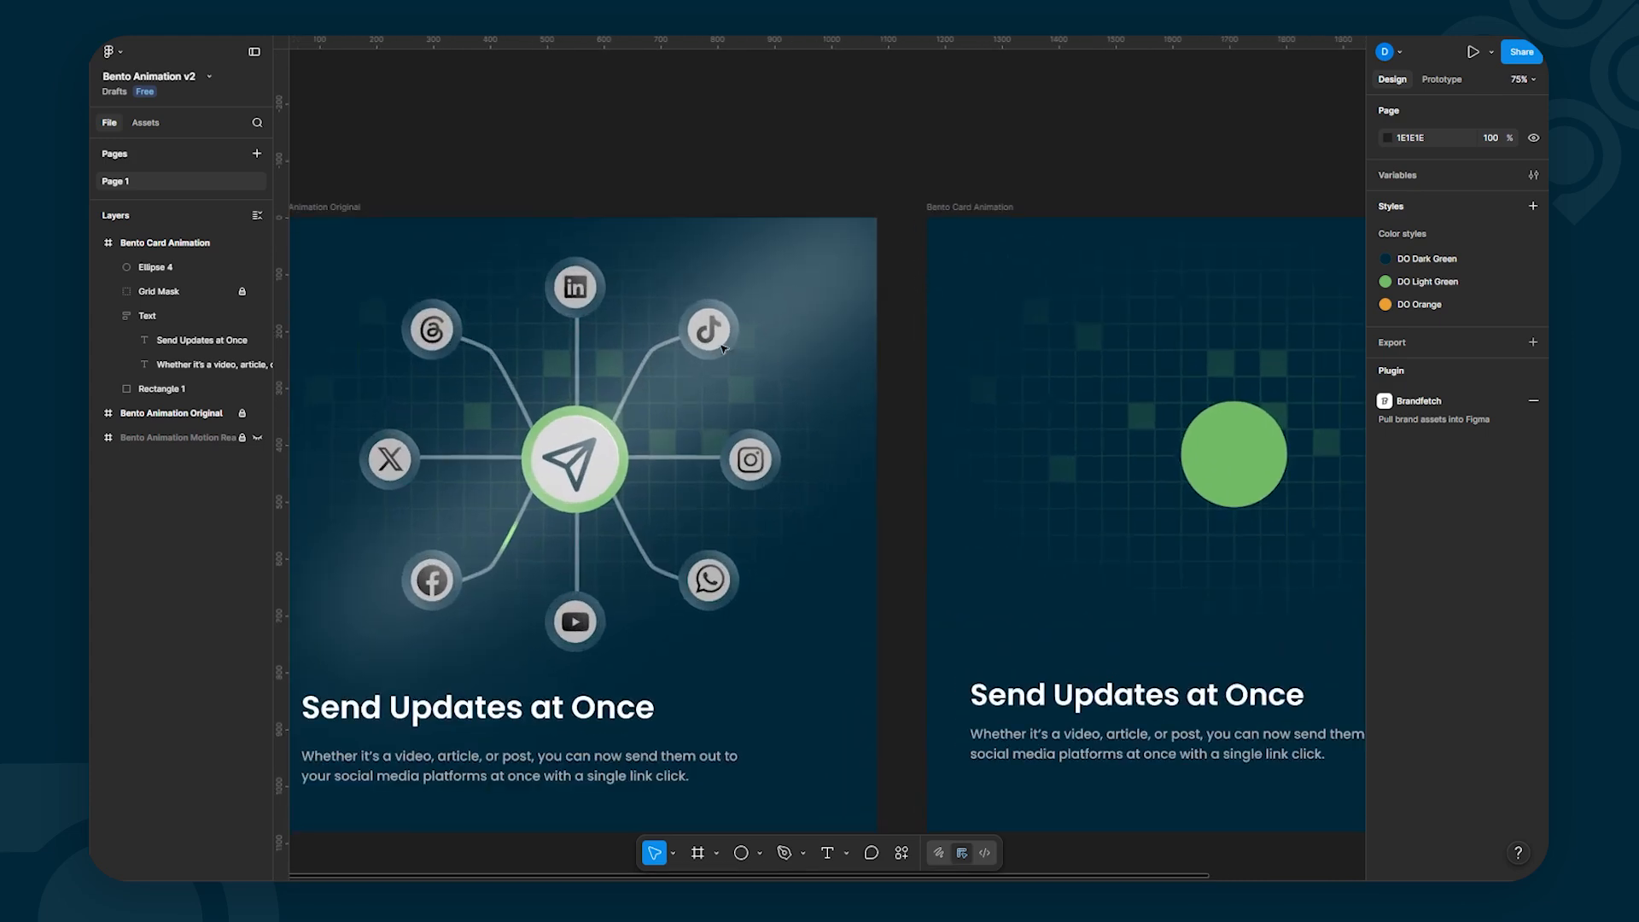
left_click_drag(897, 366, 1005, 289)
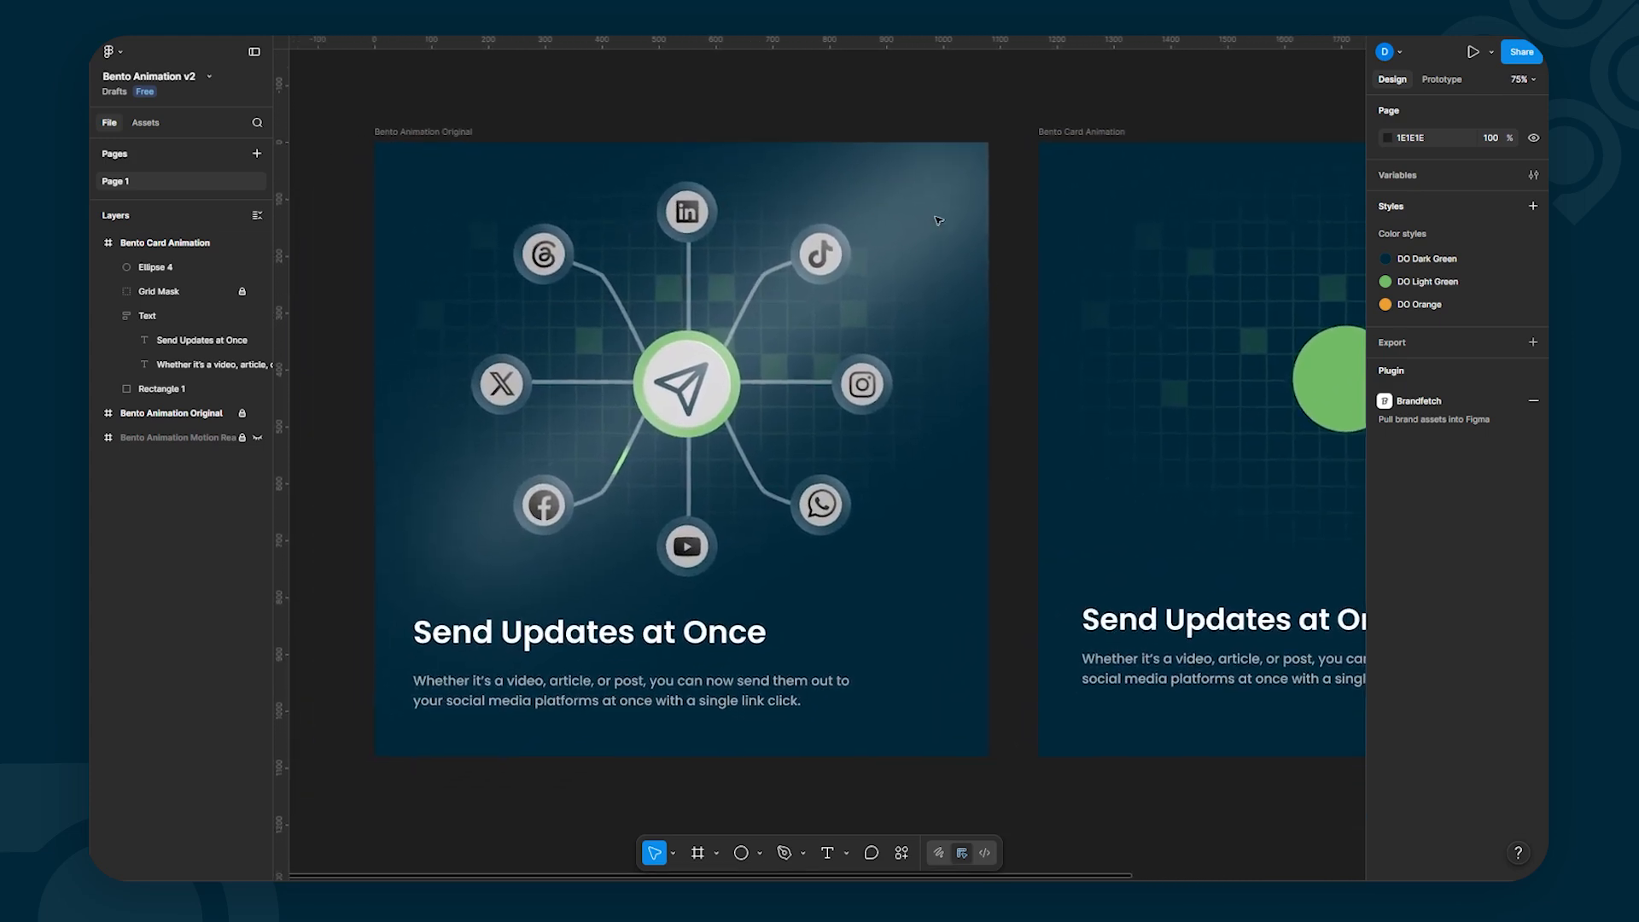
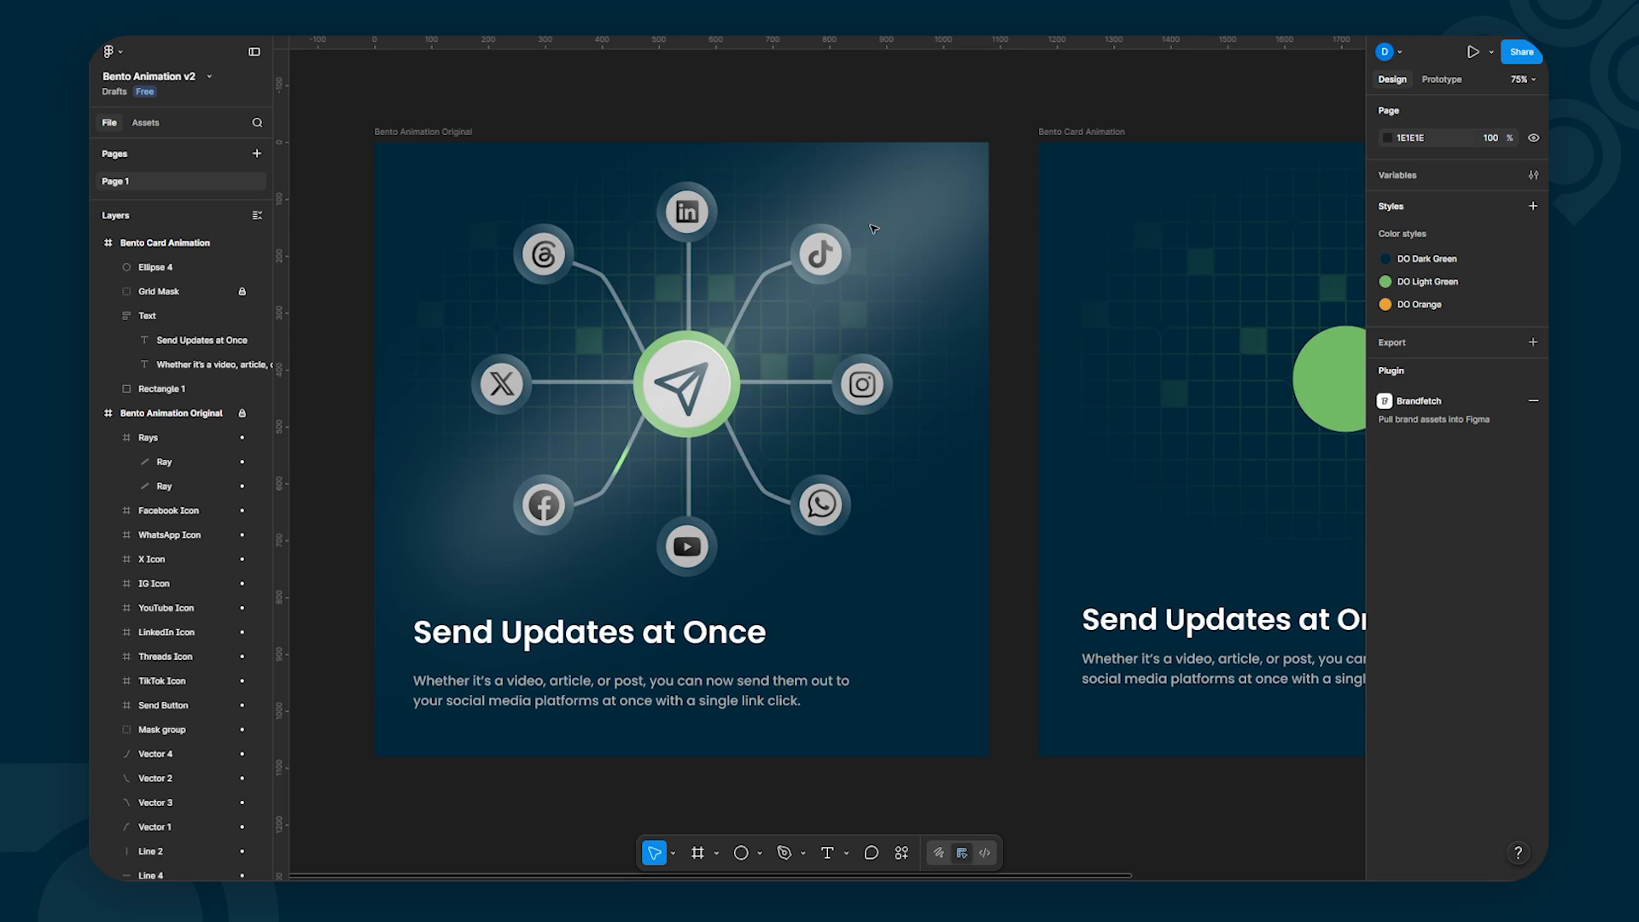
mouse_move(1020, 438)
left_mouse_down()
mouse_move(732, 458)
mouse_move(567, 432)
mouse_move(1012, 388)
mouse_move(1020, 439)
mouse_move(999, 453)
left_mouse_up()
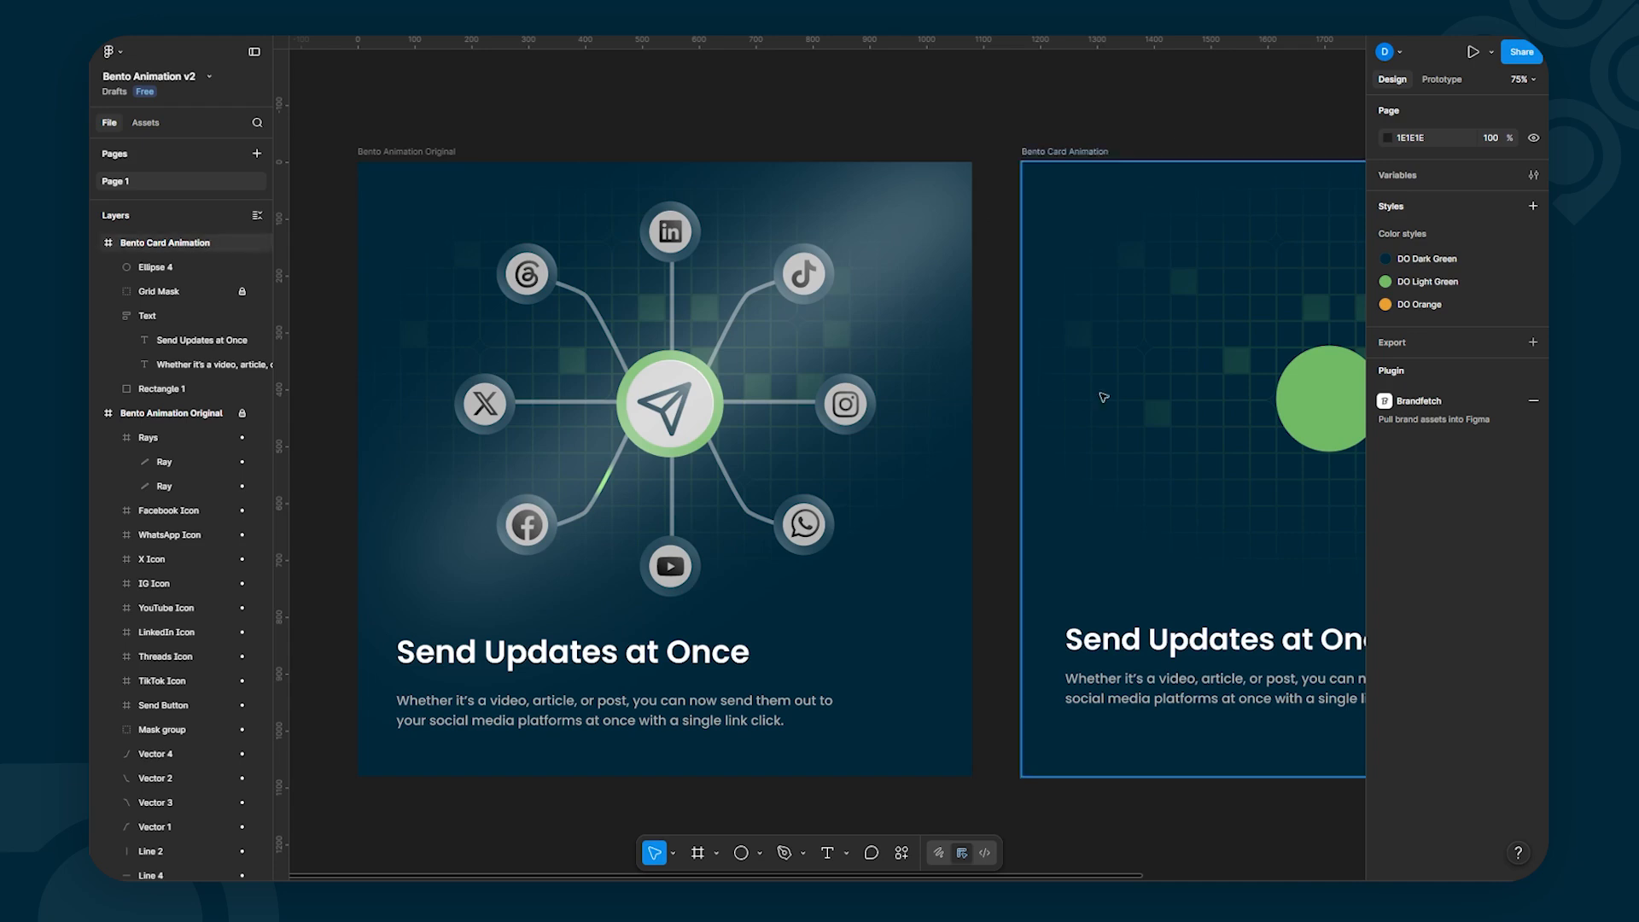
left_click_drag(1273, 468, 995, 508)
left_click(1083, 439)
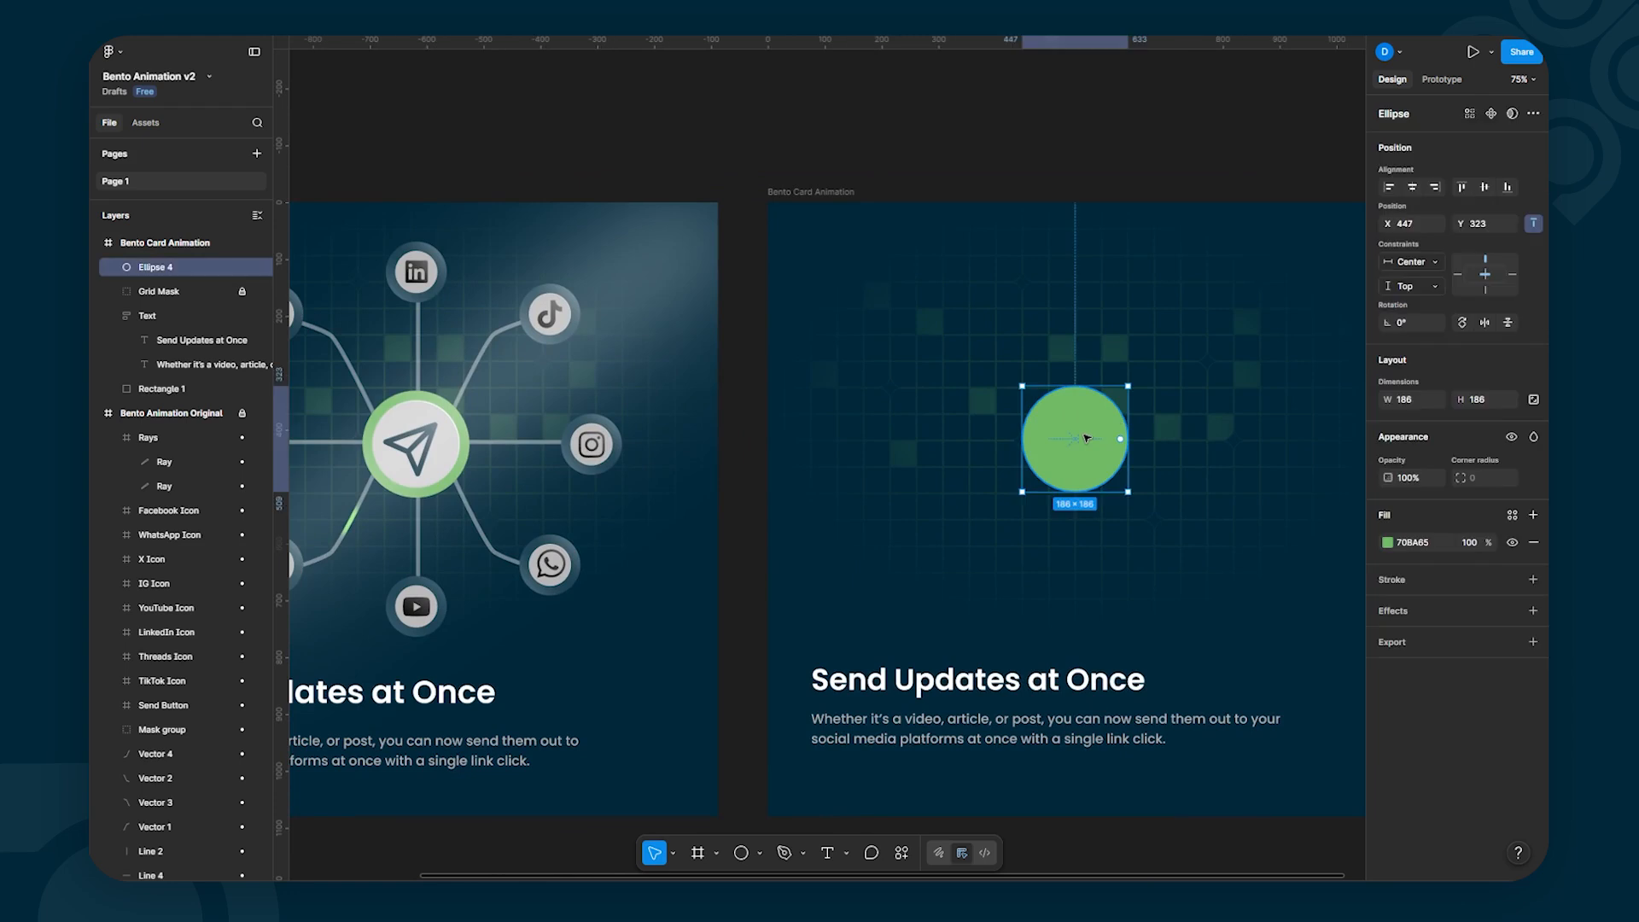
mouse_move(1187, 529)
left_mouse_down()
mouse_move(1053, 509)
mouse_move(1219, 523)
left_mouse_up()
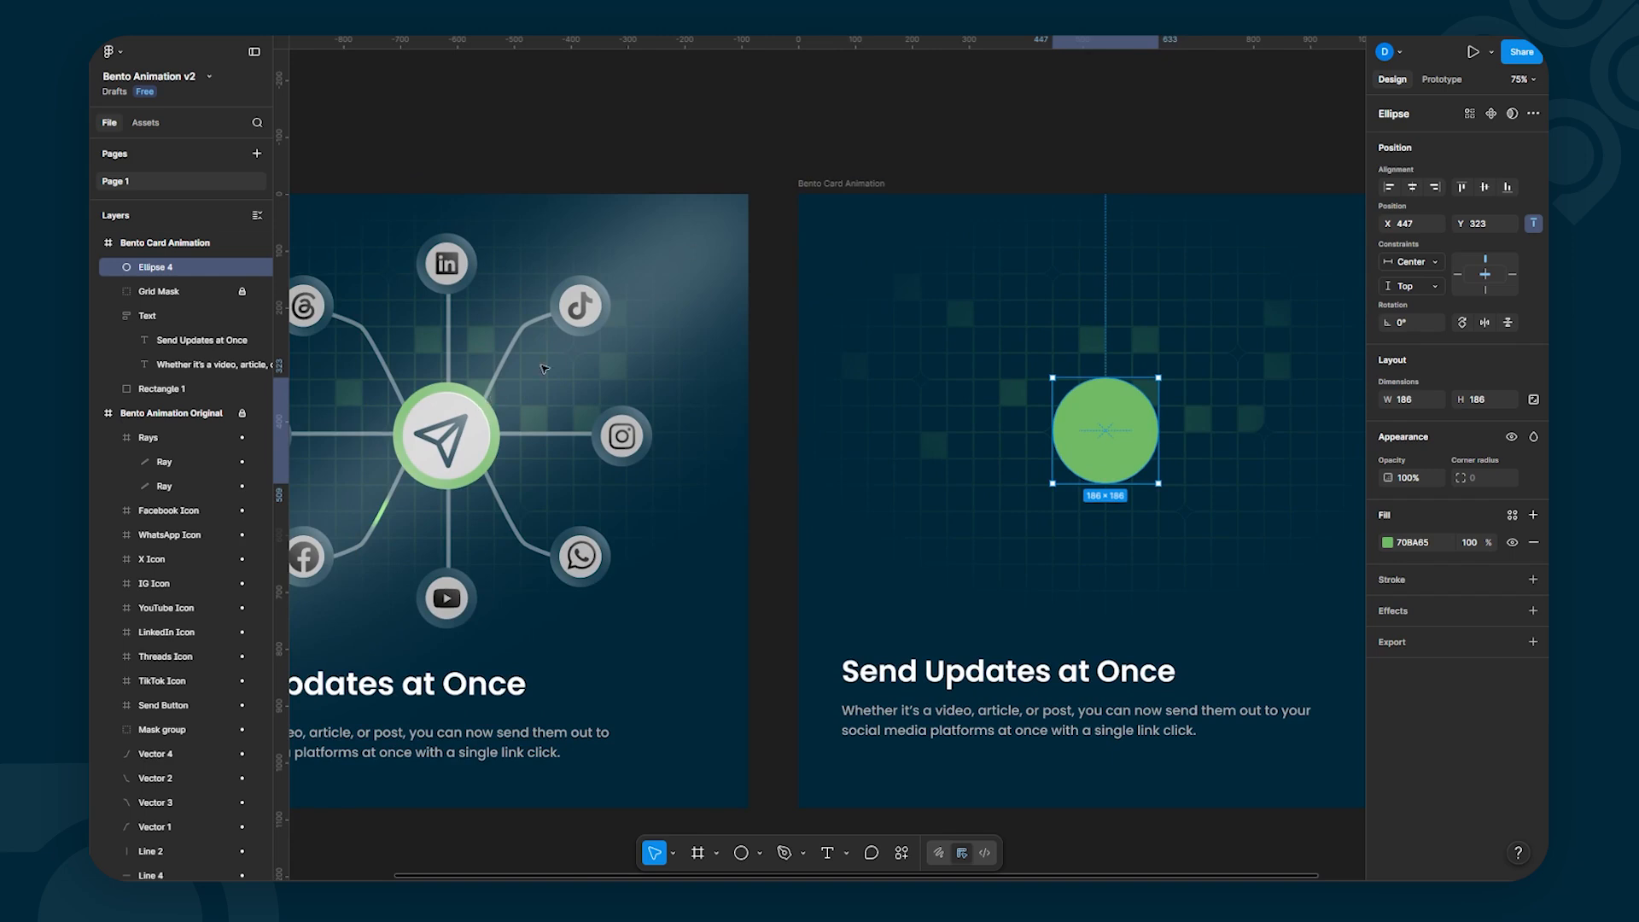
left_click_drag(1247, 567, 922, 575)
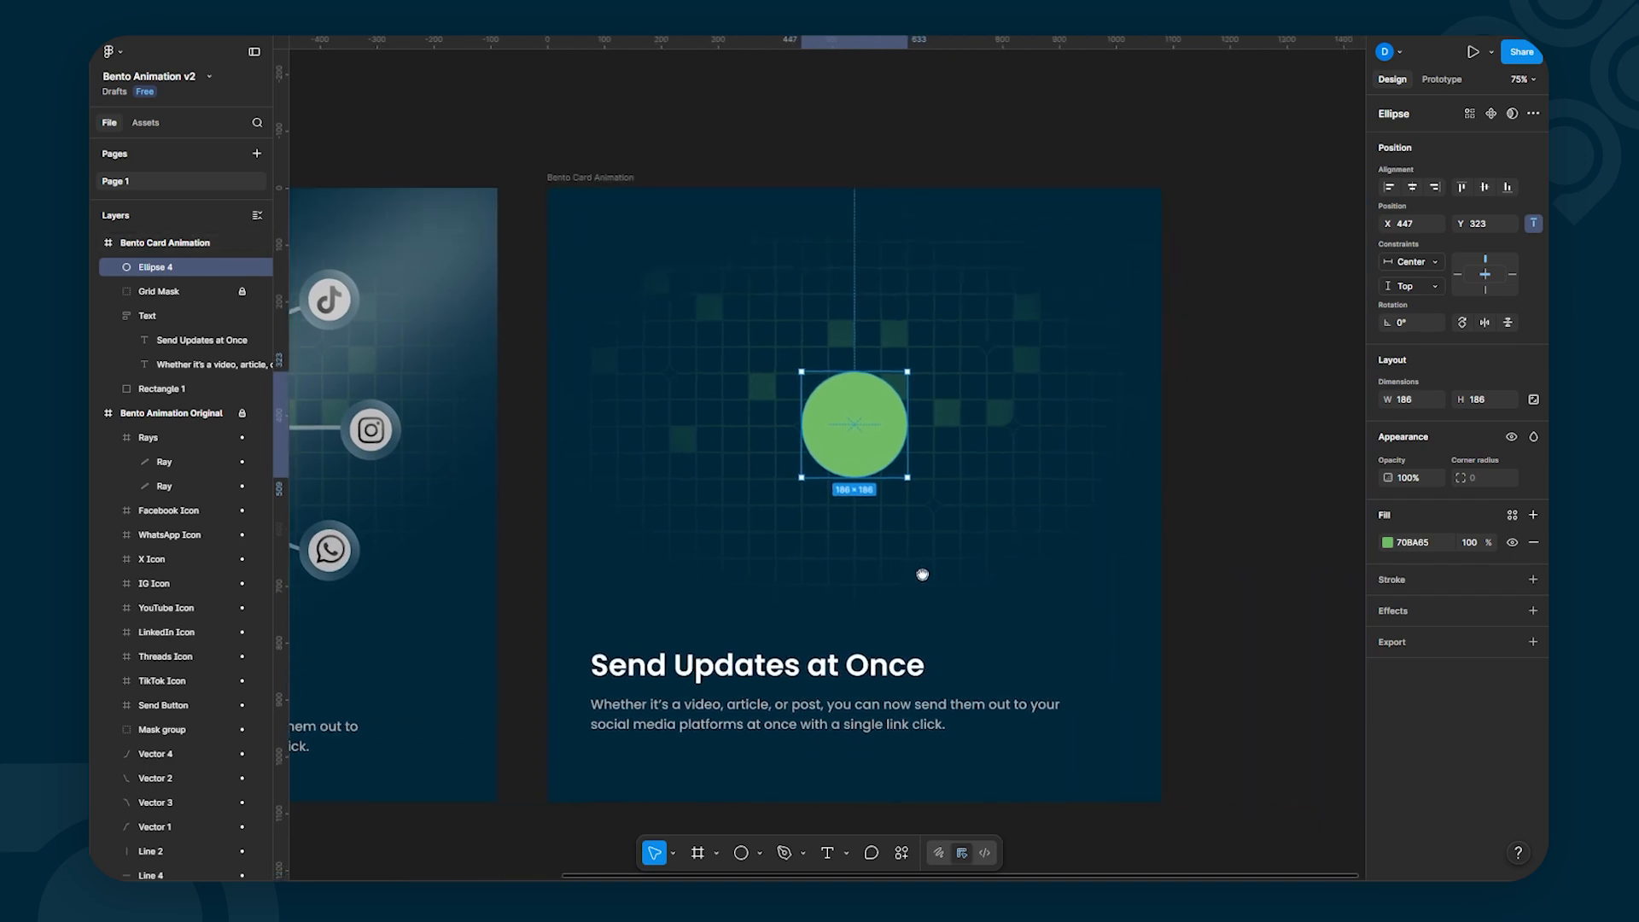
Step: Add a linear gradient fill over the circle's green, running from white FFFFFF at 100% to 666666 at 0% opacity
left_click(1533, 516)
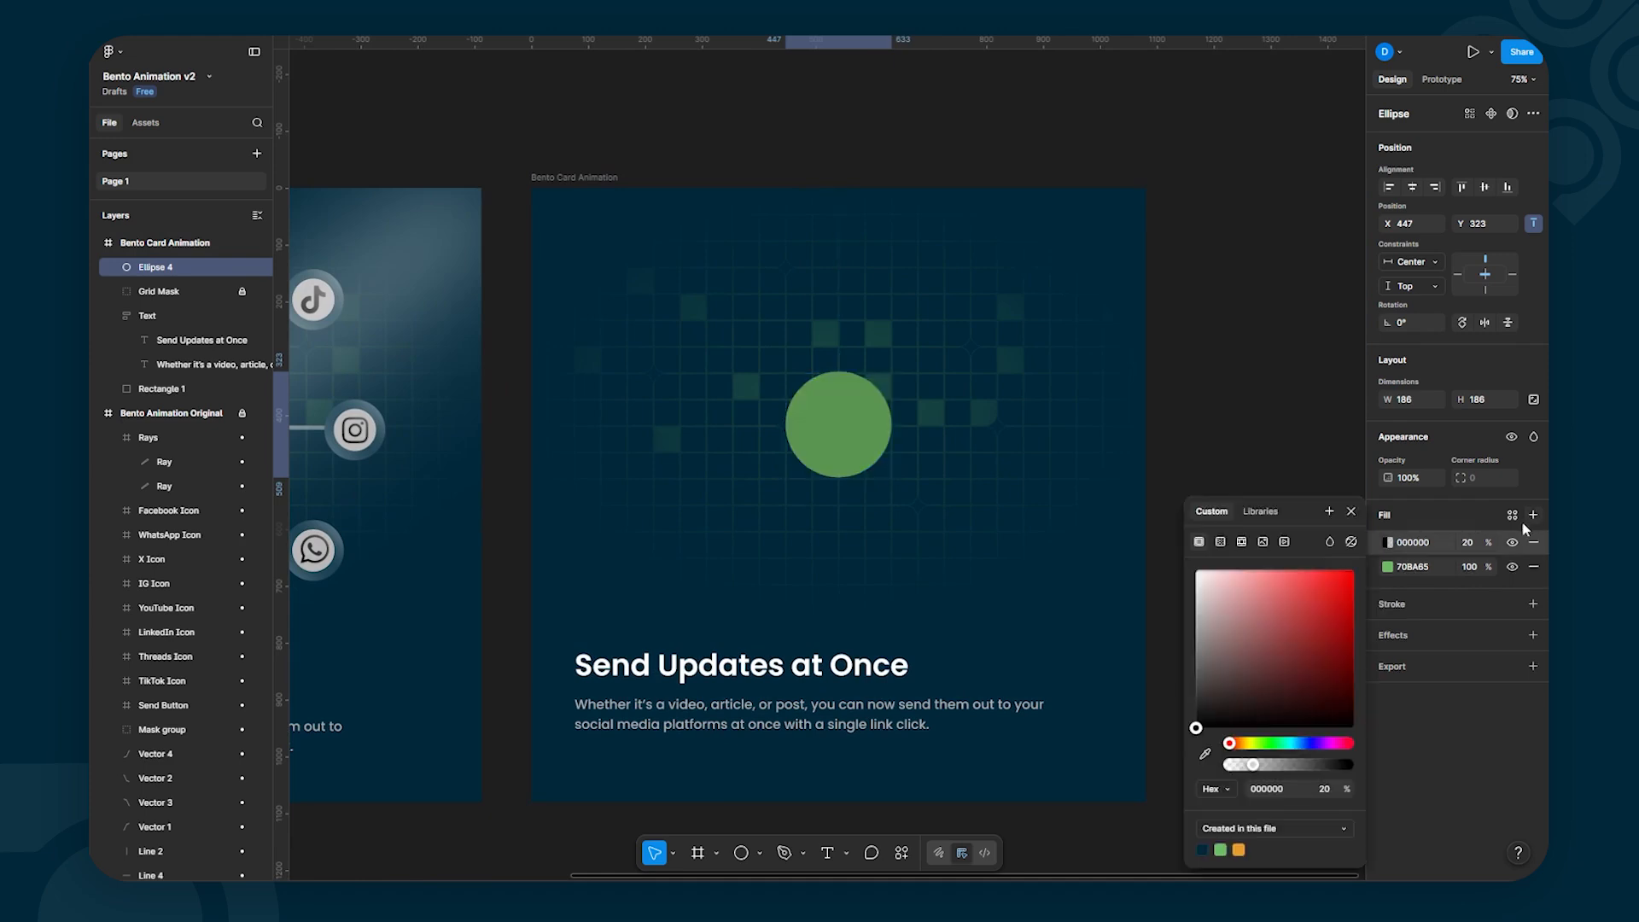
left_click(1222, 540)
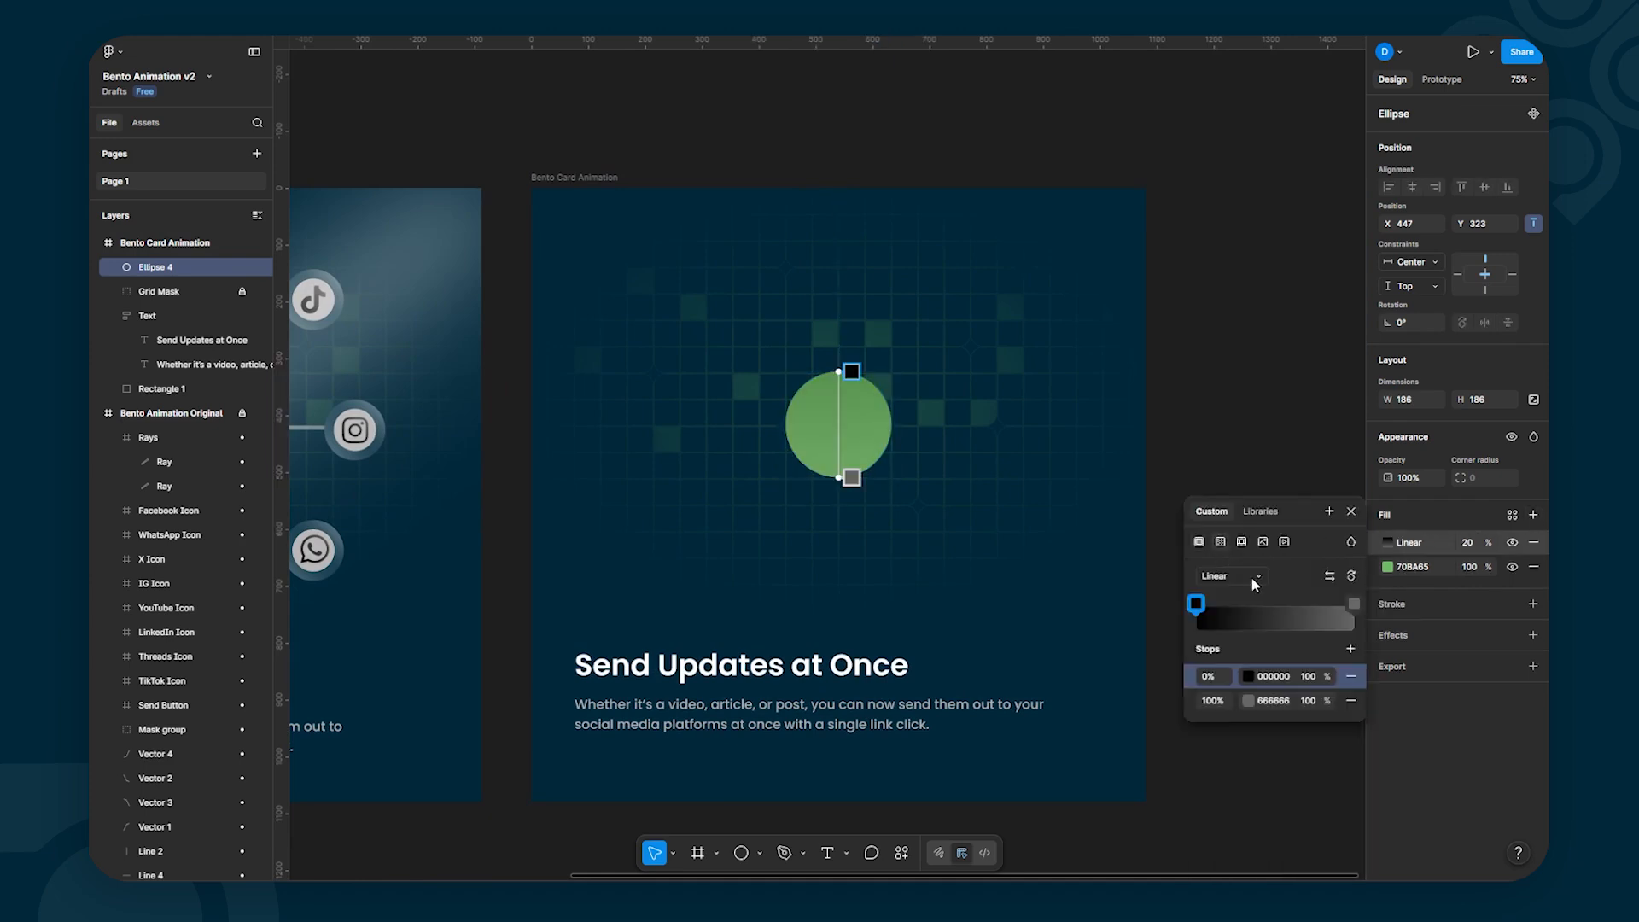
left_click(1249, 678)
left_click_drag(1045, 618, 959, 540)
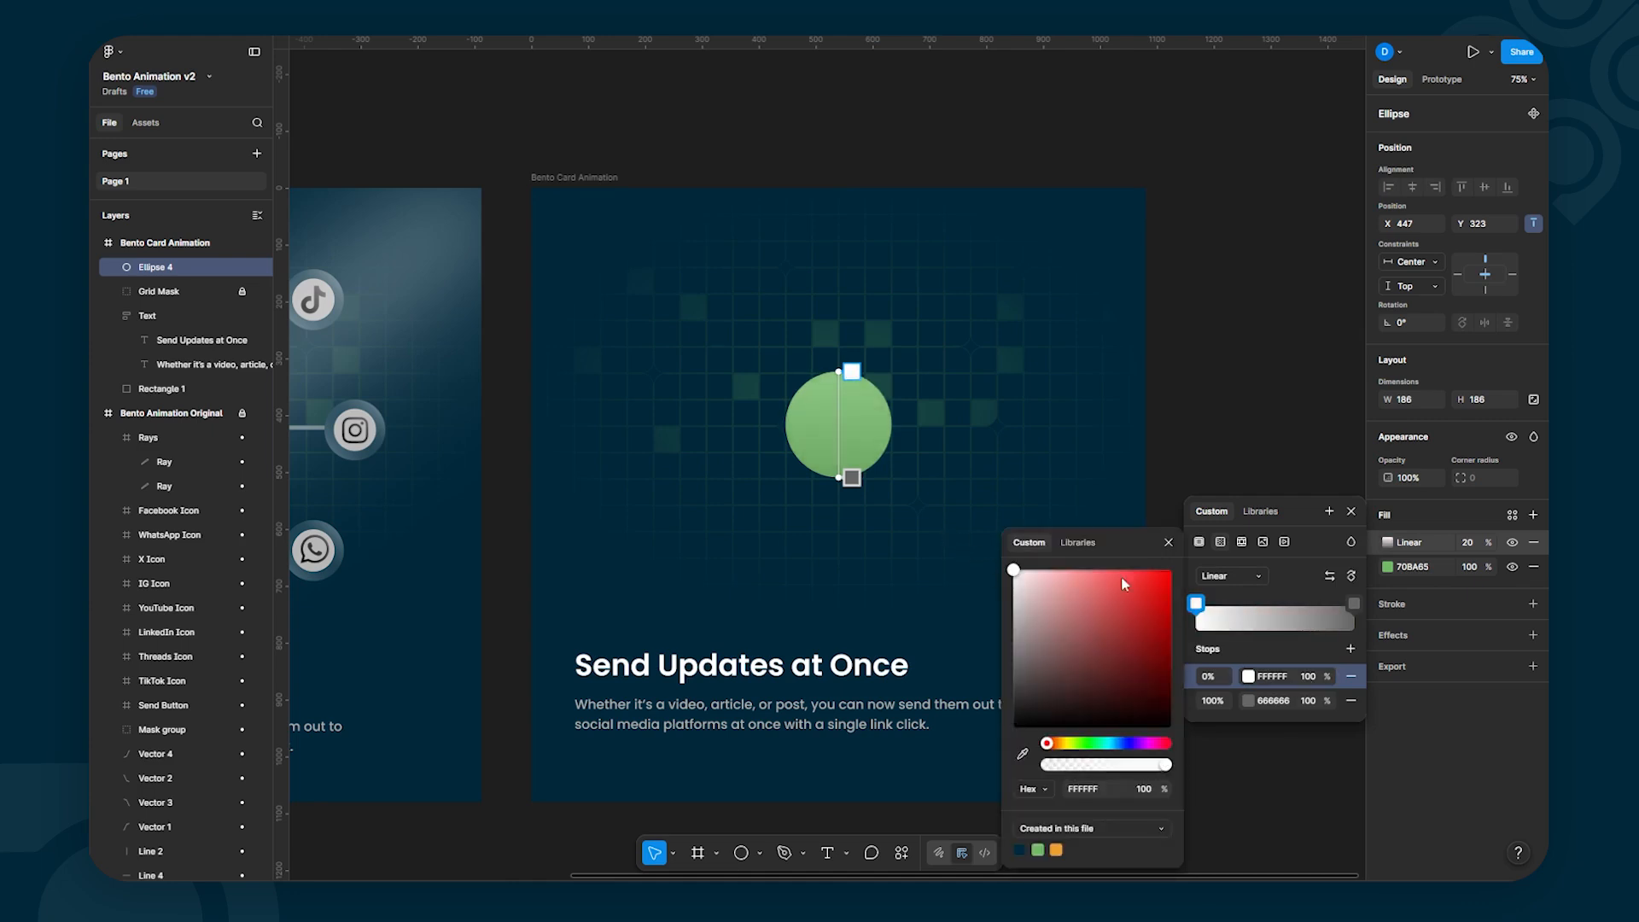
left_click(1306, 701)
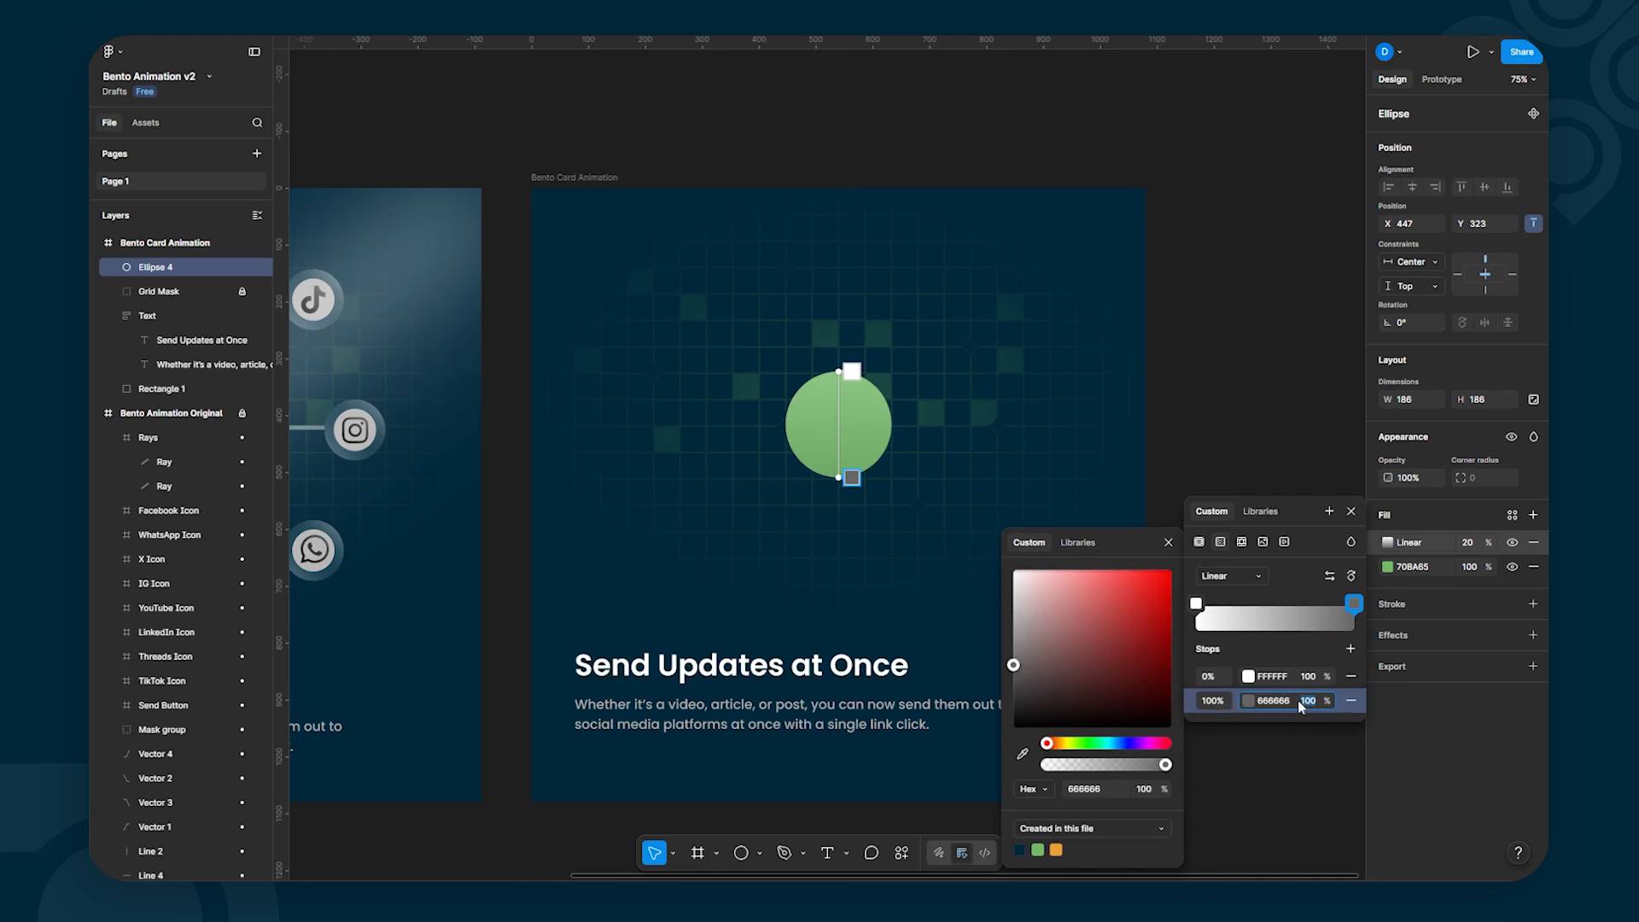
type("0")
key("Return")
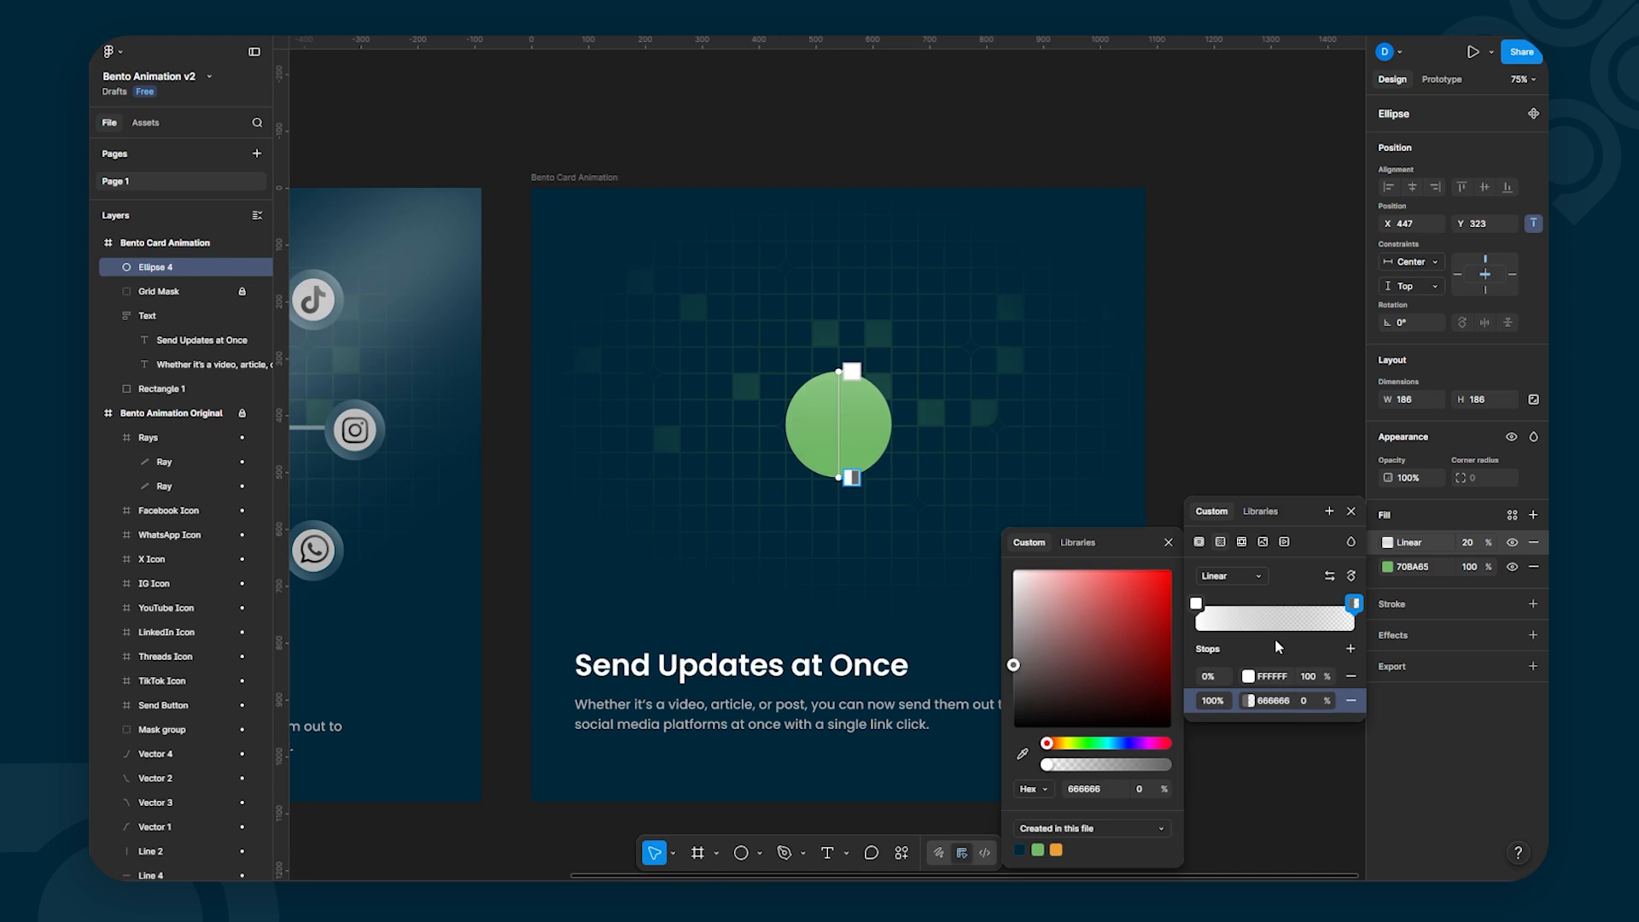
left_click(1352, 513)
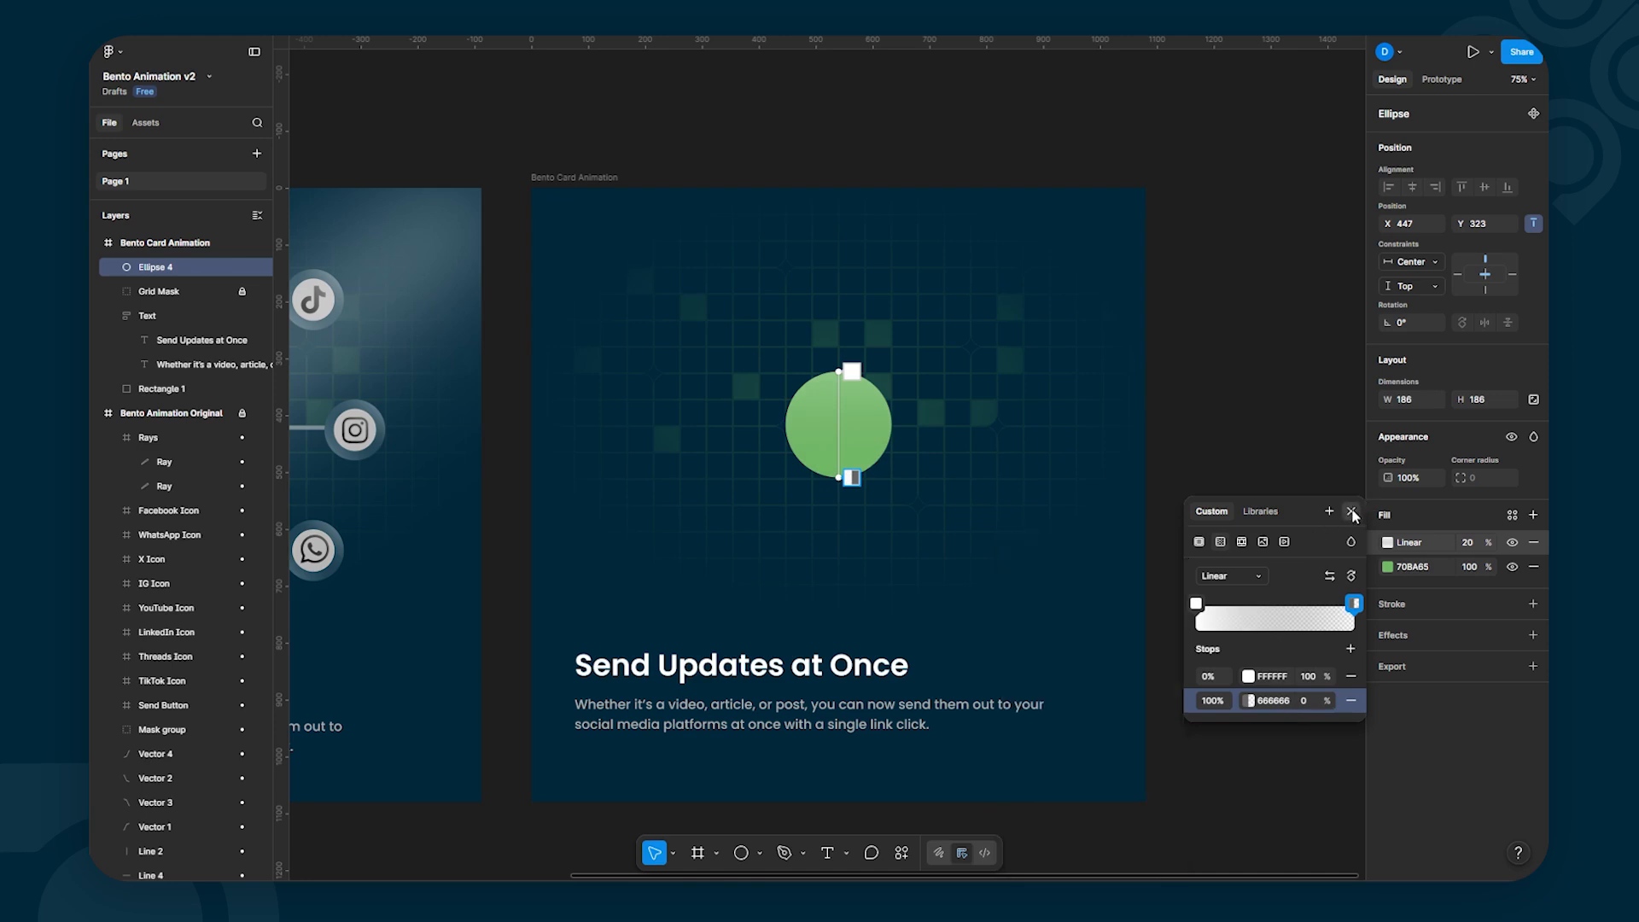
left_click(1352, 512)
Step: Angle the circle's gradient diagonally from its upper-right edge to its lower-left edge and set that fill's opacity to 40%
left_click(1387, 544)
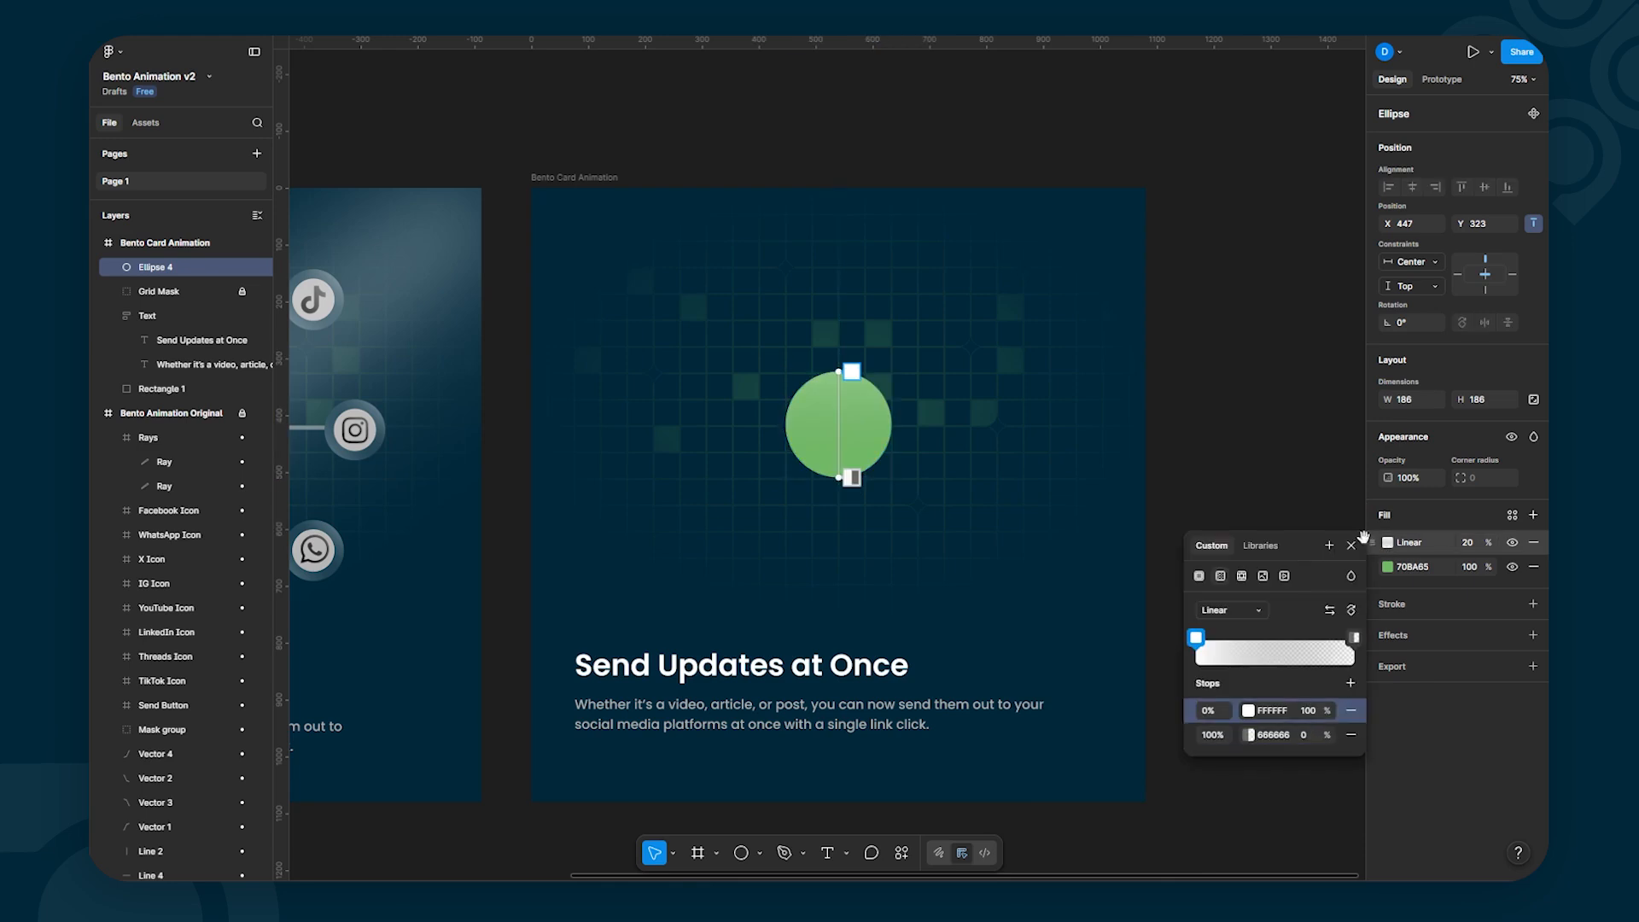
left_click_drag(840, 373, 877, 390)
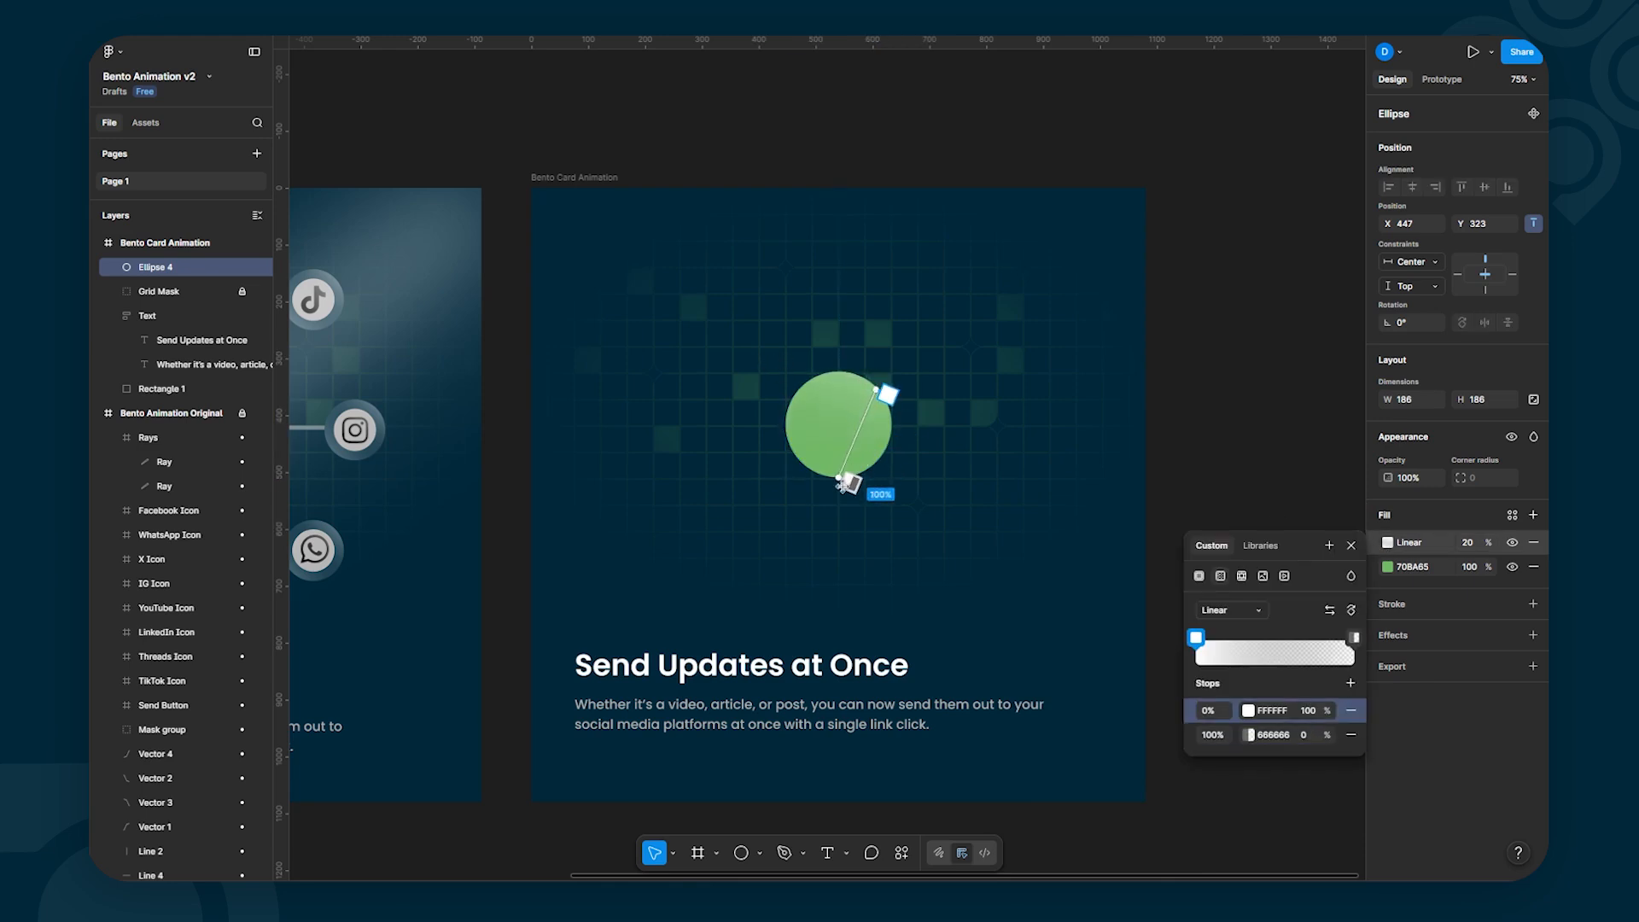
left_click_drag(837, 478, 795, 460)
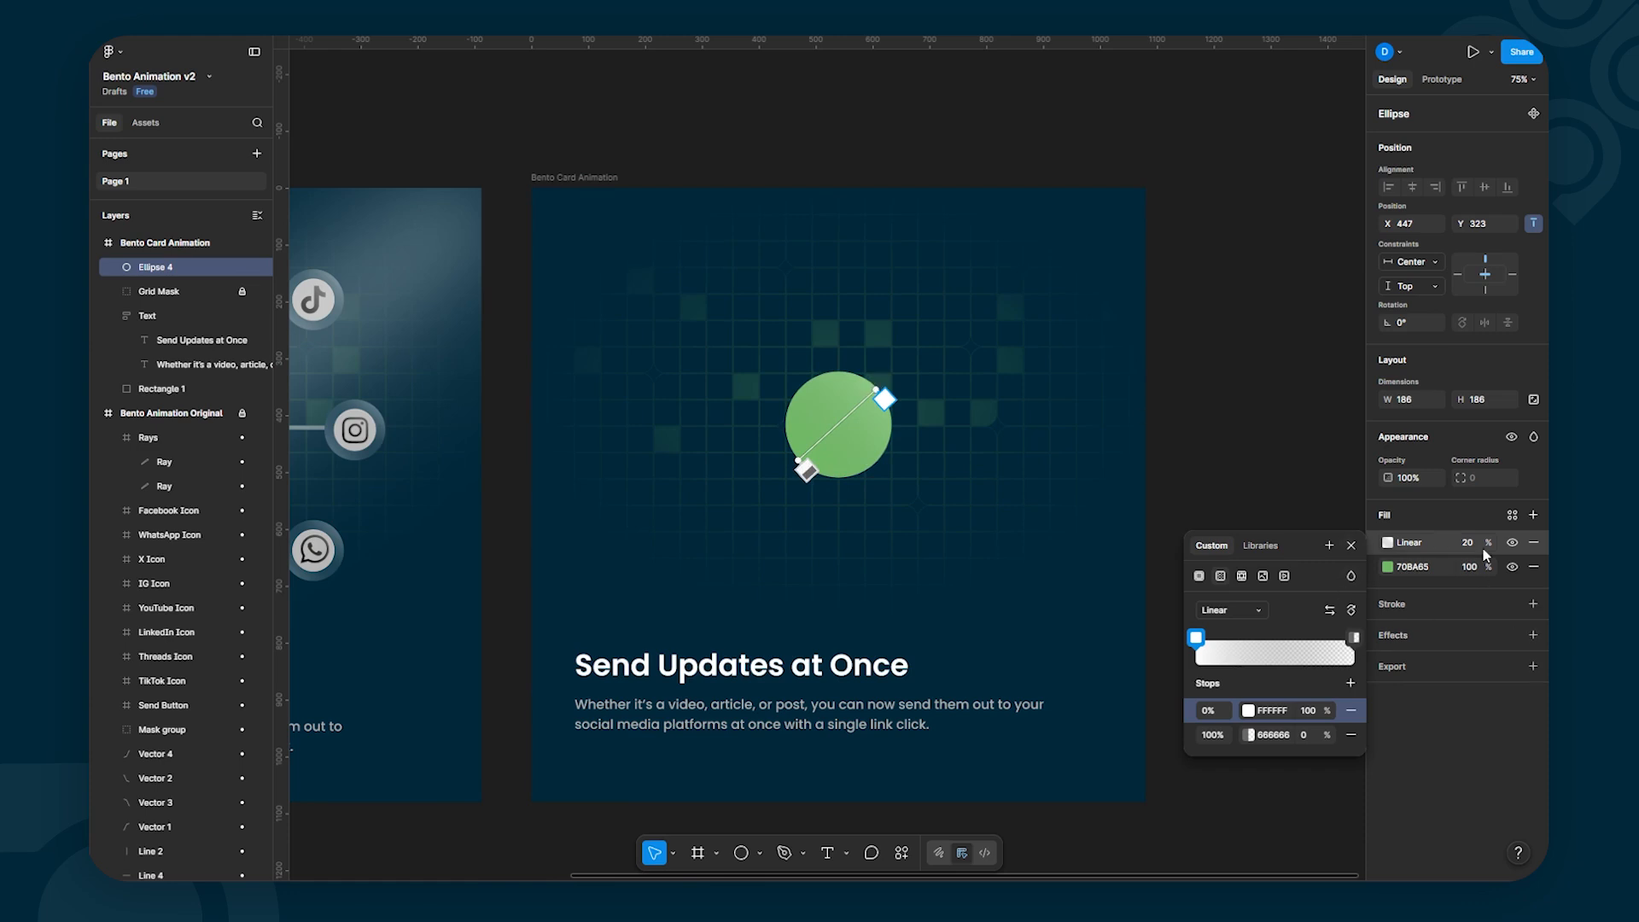
left_click_drag(1468, 548, 1498, 544)
left_click(1274, 466)
left_click(1285, 468)
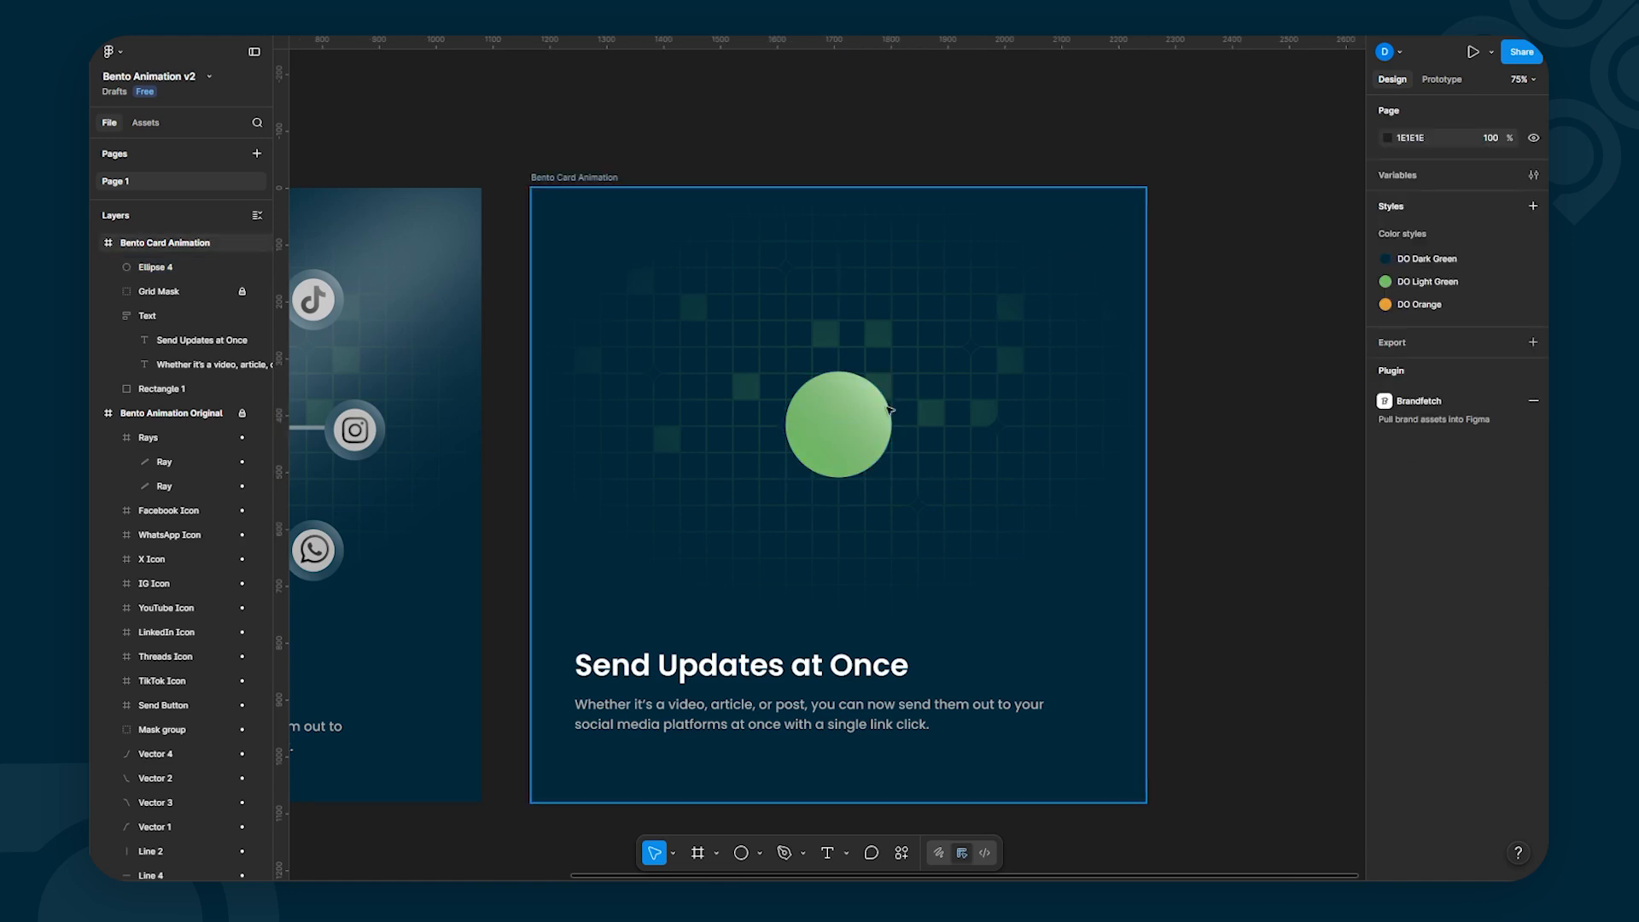
Step: Examine the green circle's shading up close, with the gradient hidden and shown, and compare it with the original send button
scroll(864, 399, "up", 10)
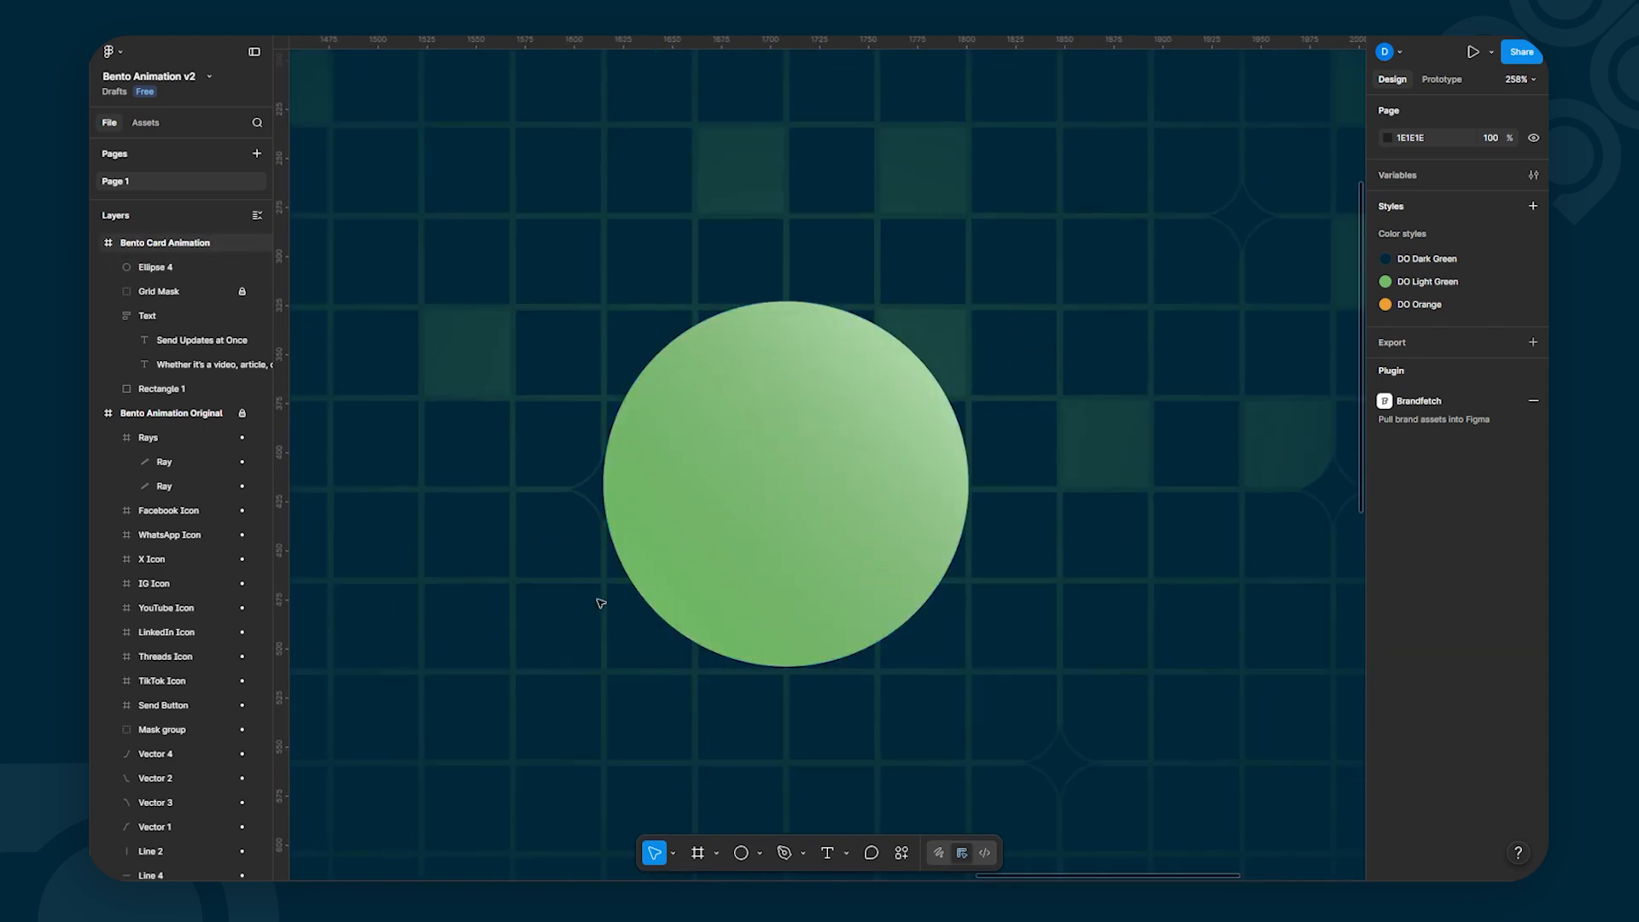
scroll(821, 451, "down", 1)
scroll(821, 451, "down", 10)
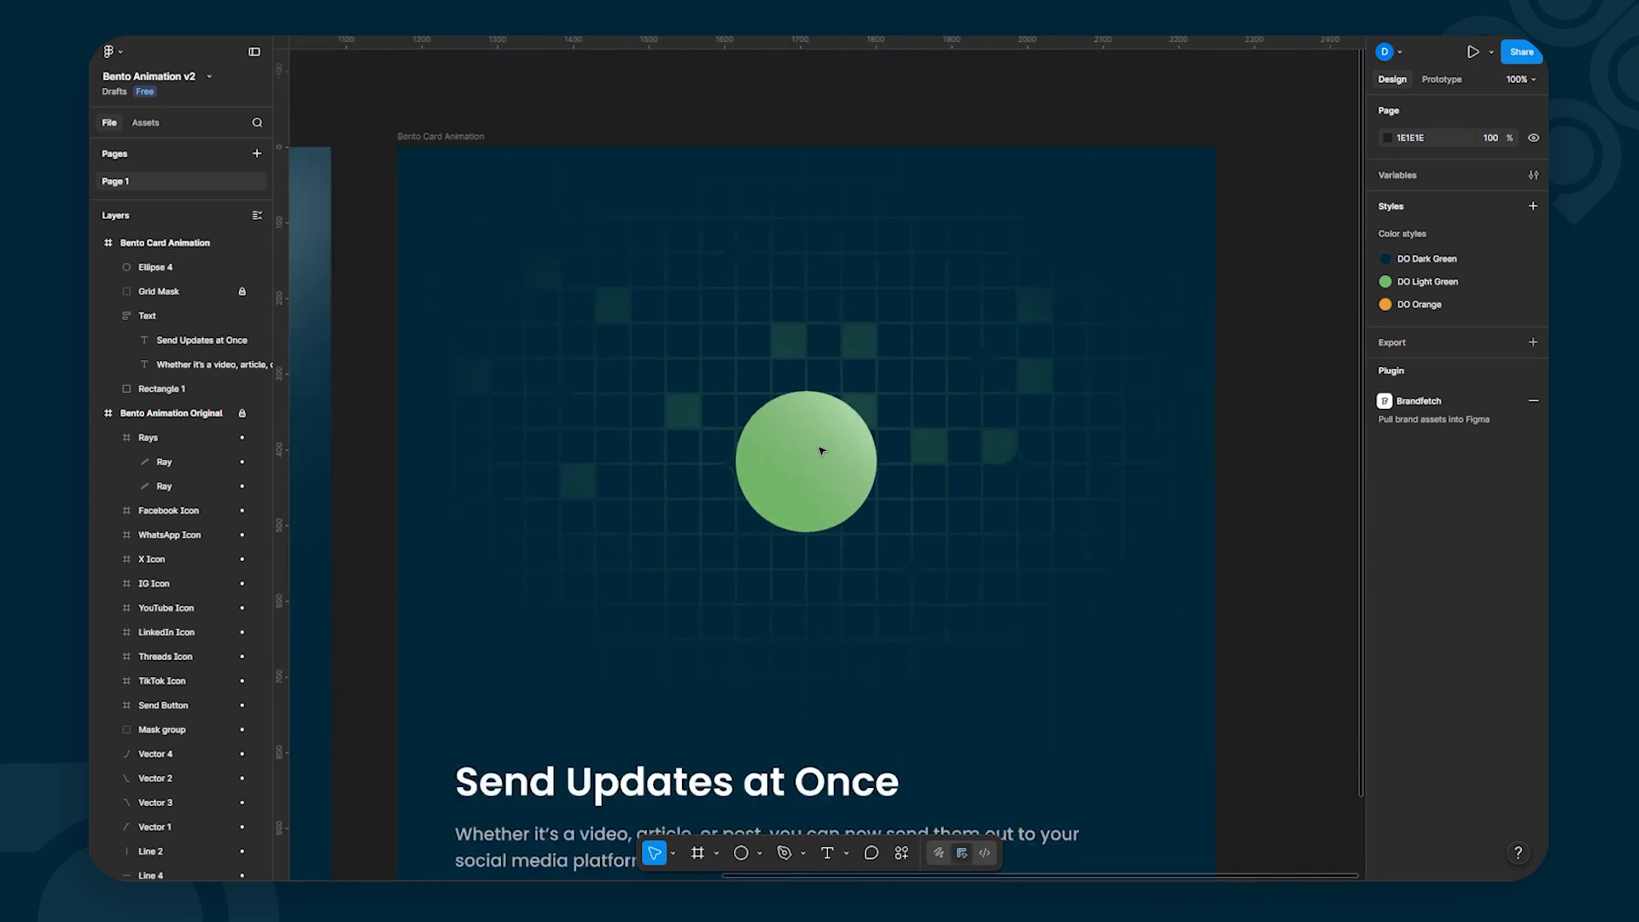
scroll(821, 452, "down", 1)
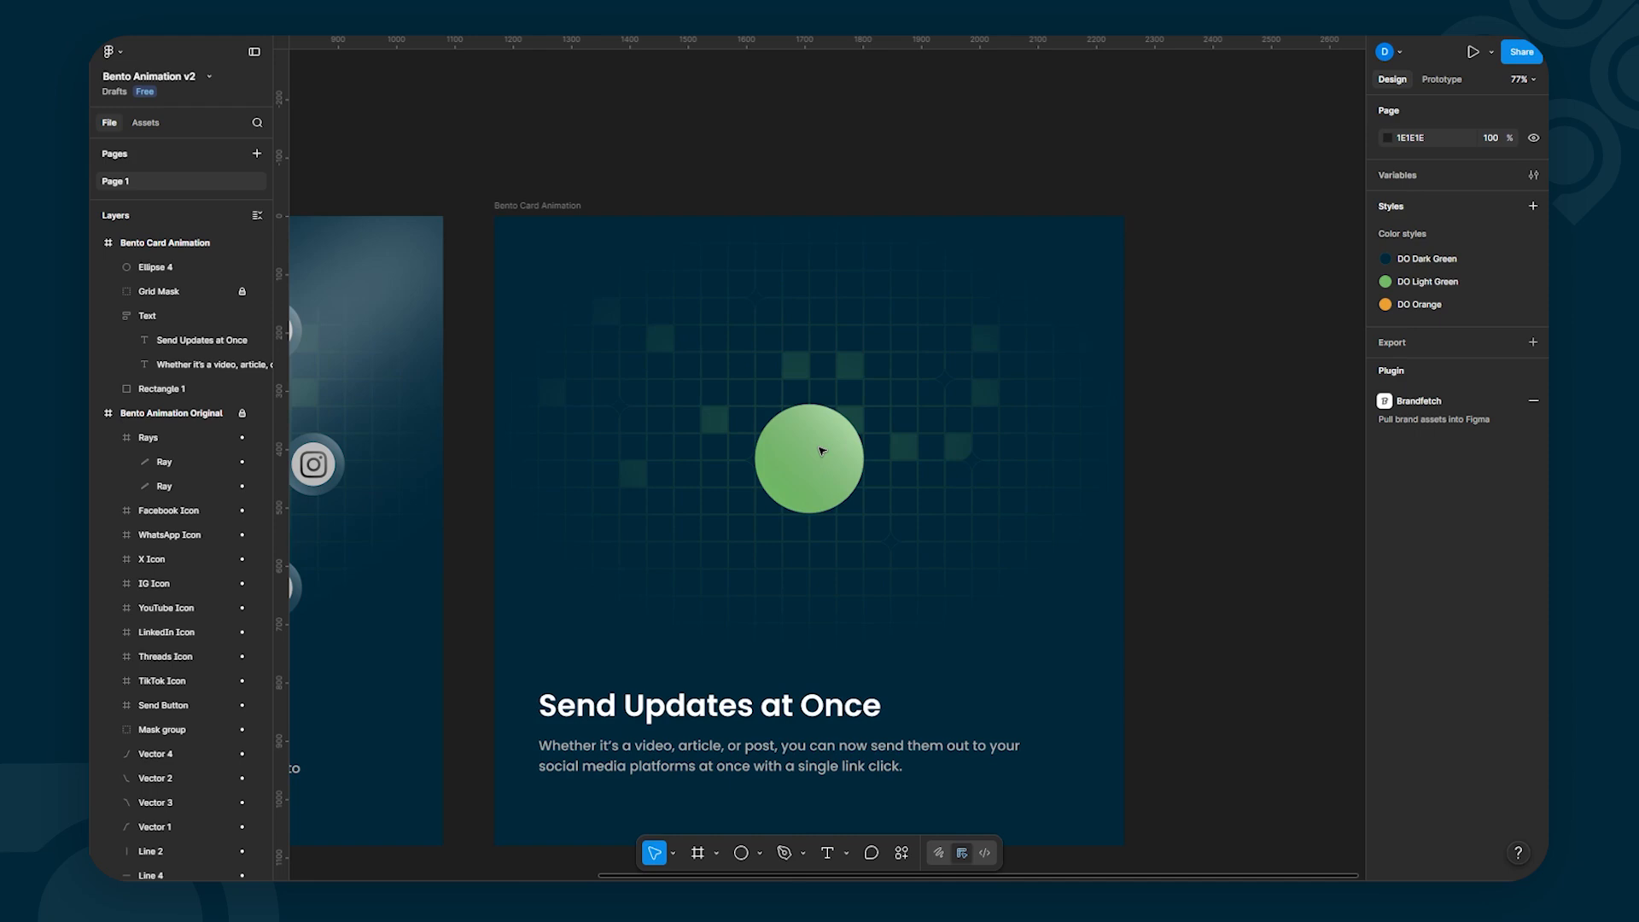
left_click_drag(821, 444, 845, 391)
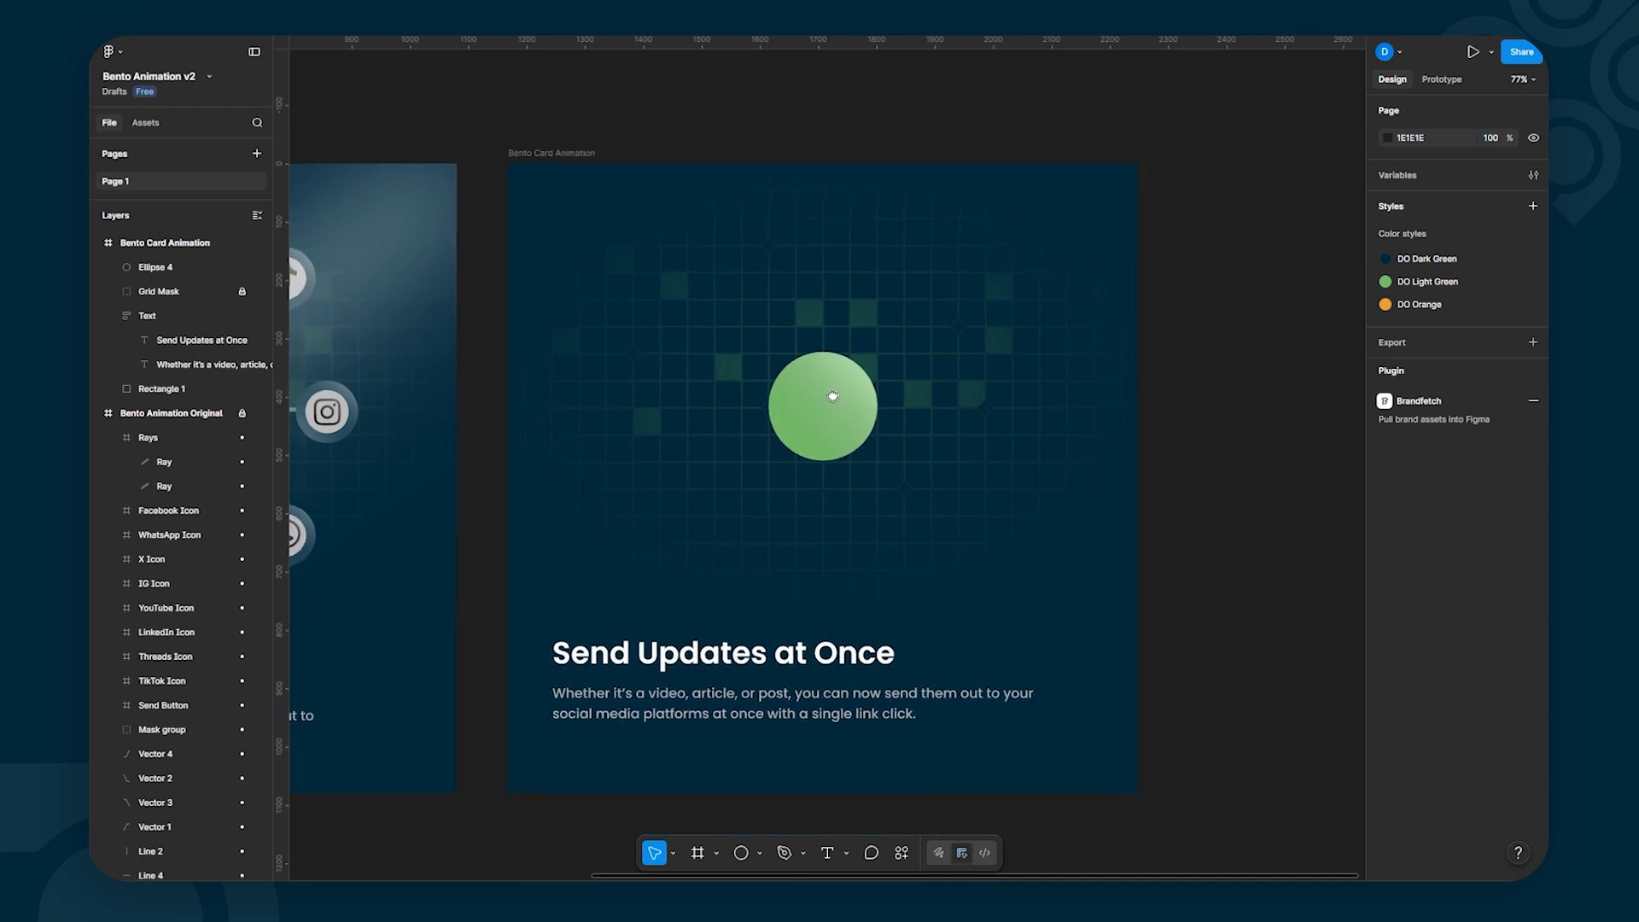
left_click(831, 400)
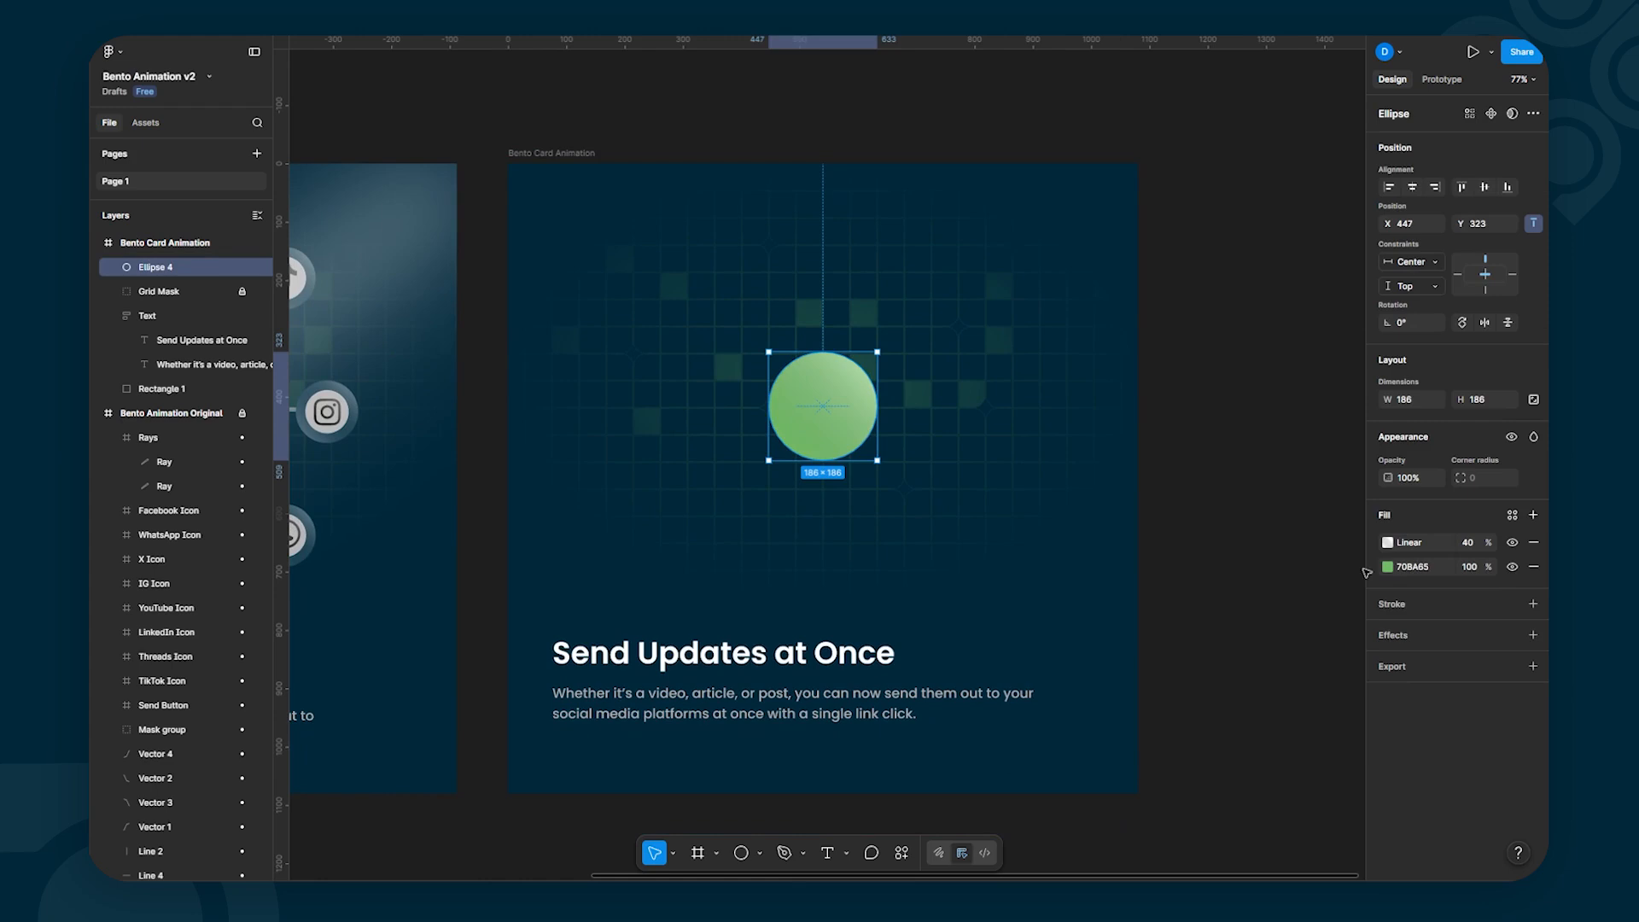
left_click(1512, 543)
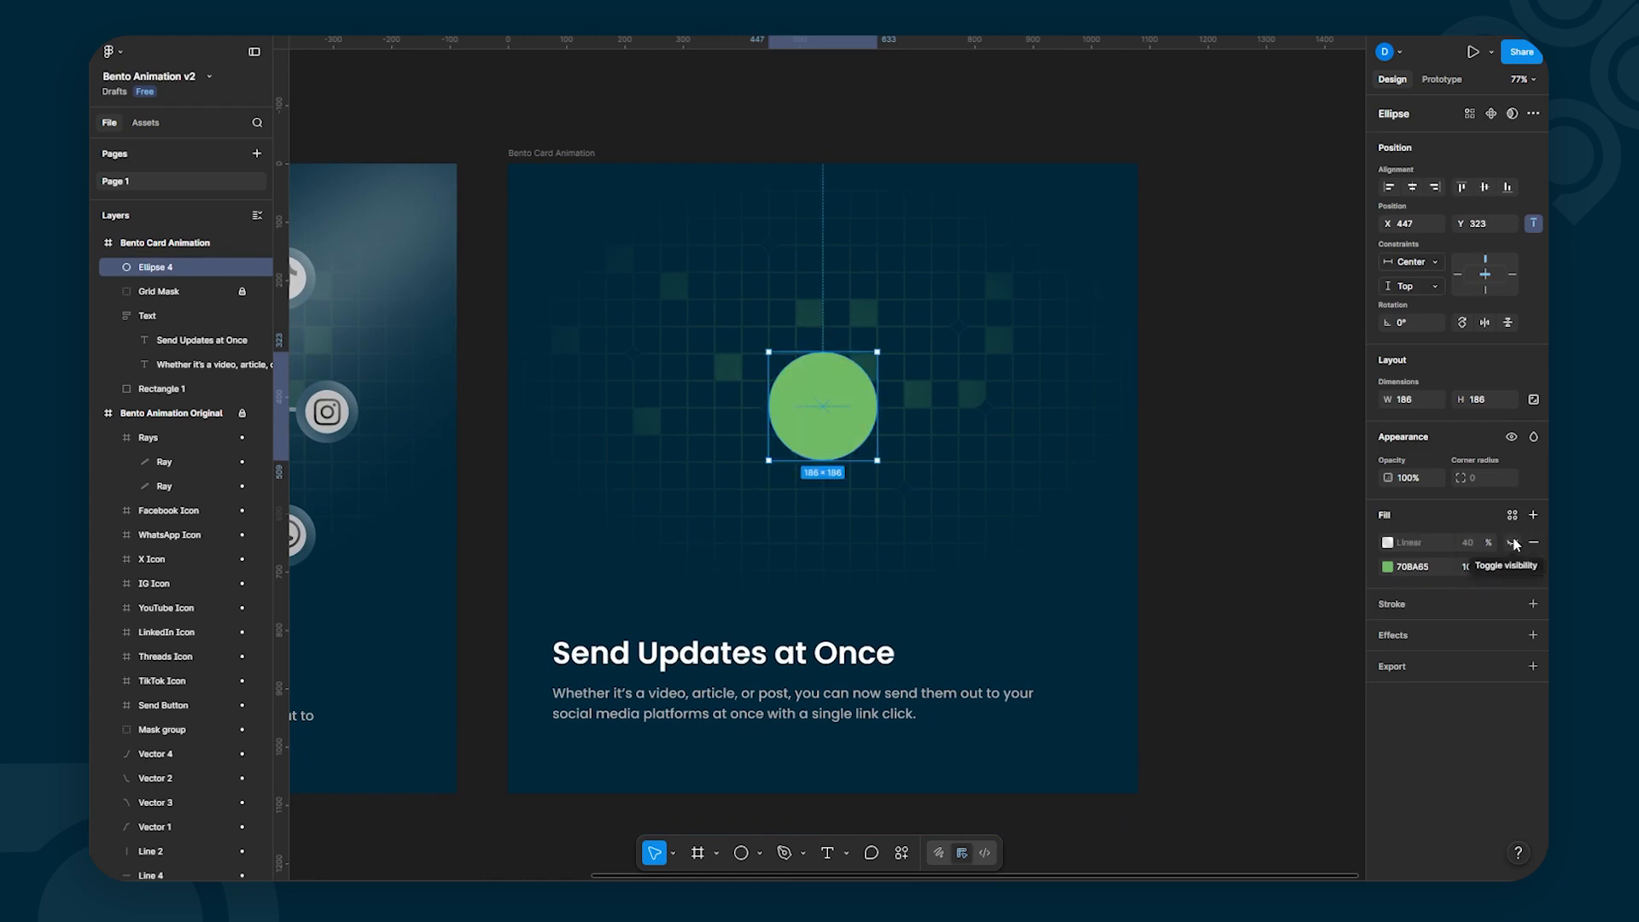
left_click(1513, 543)
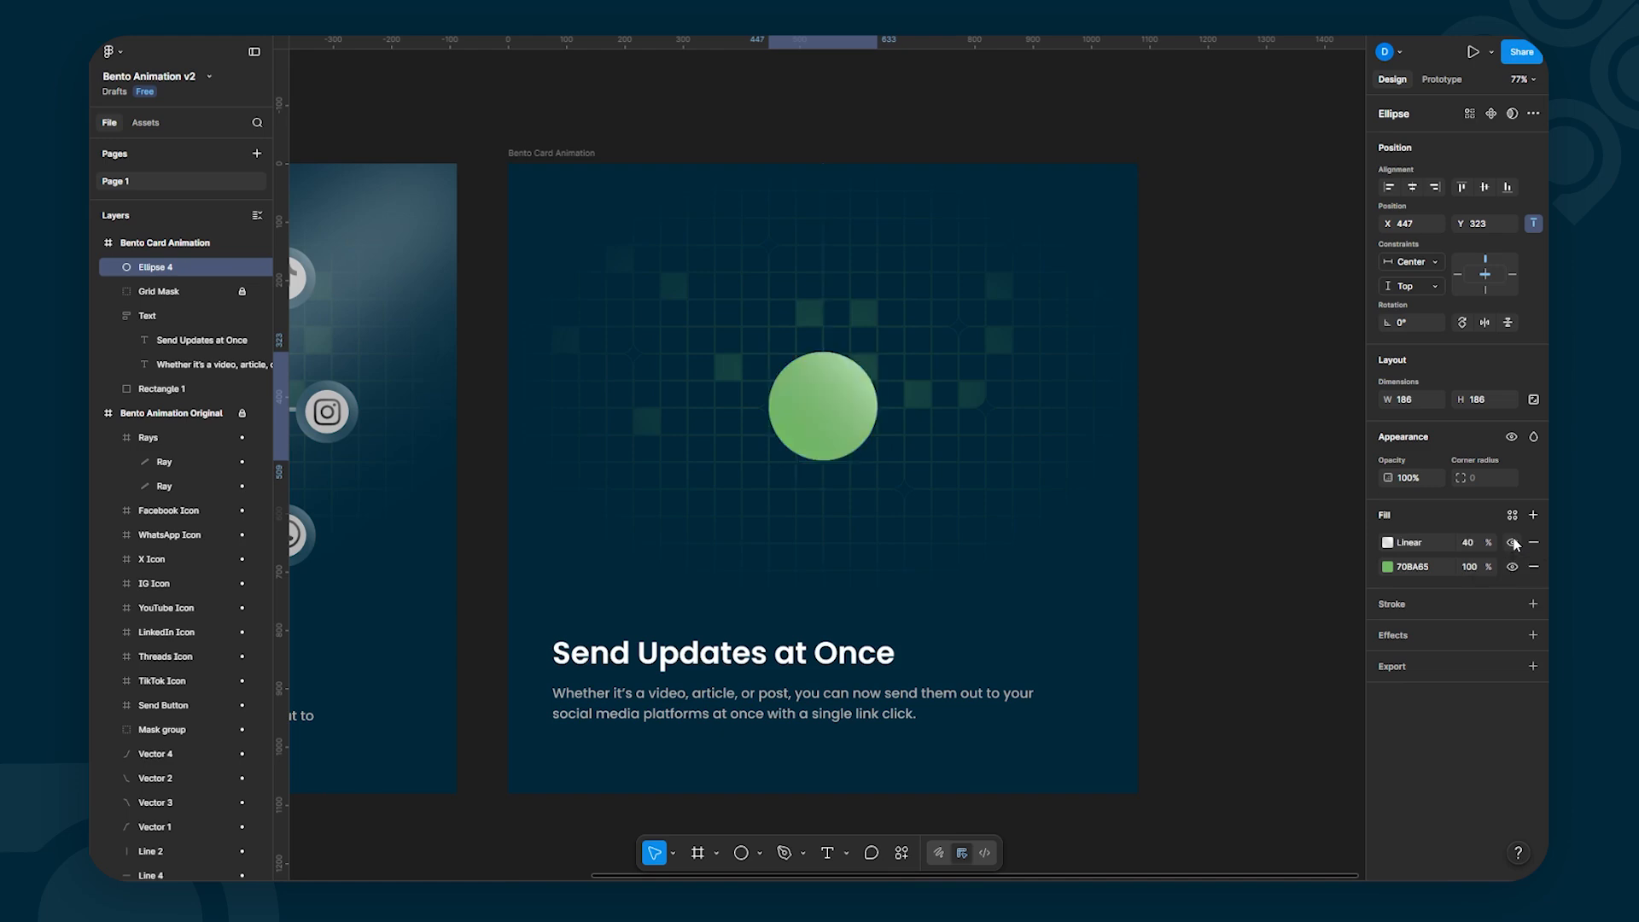
left_click(1195, 249)
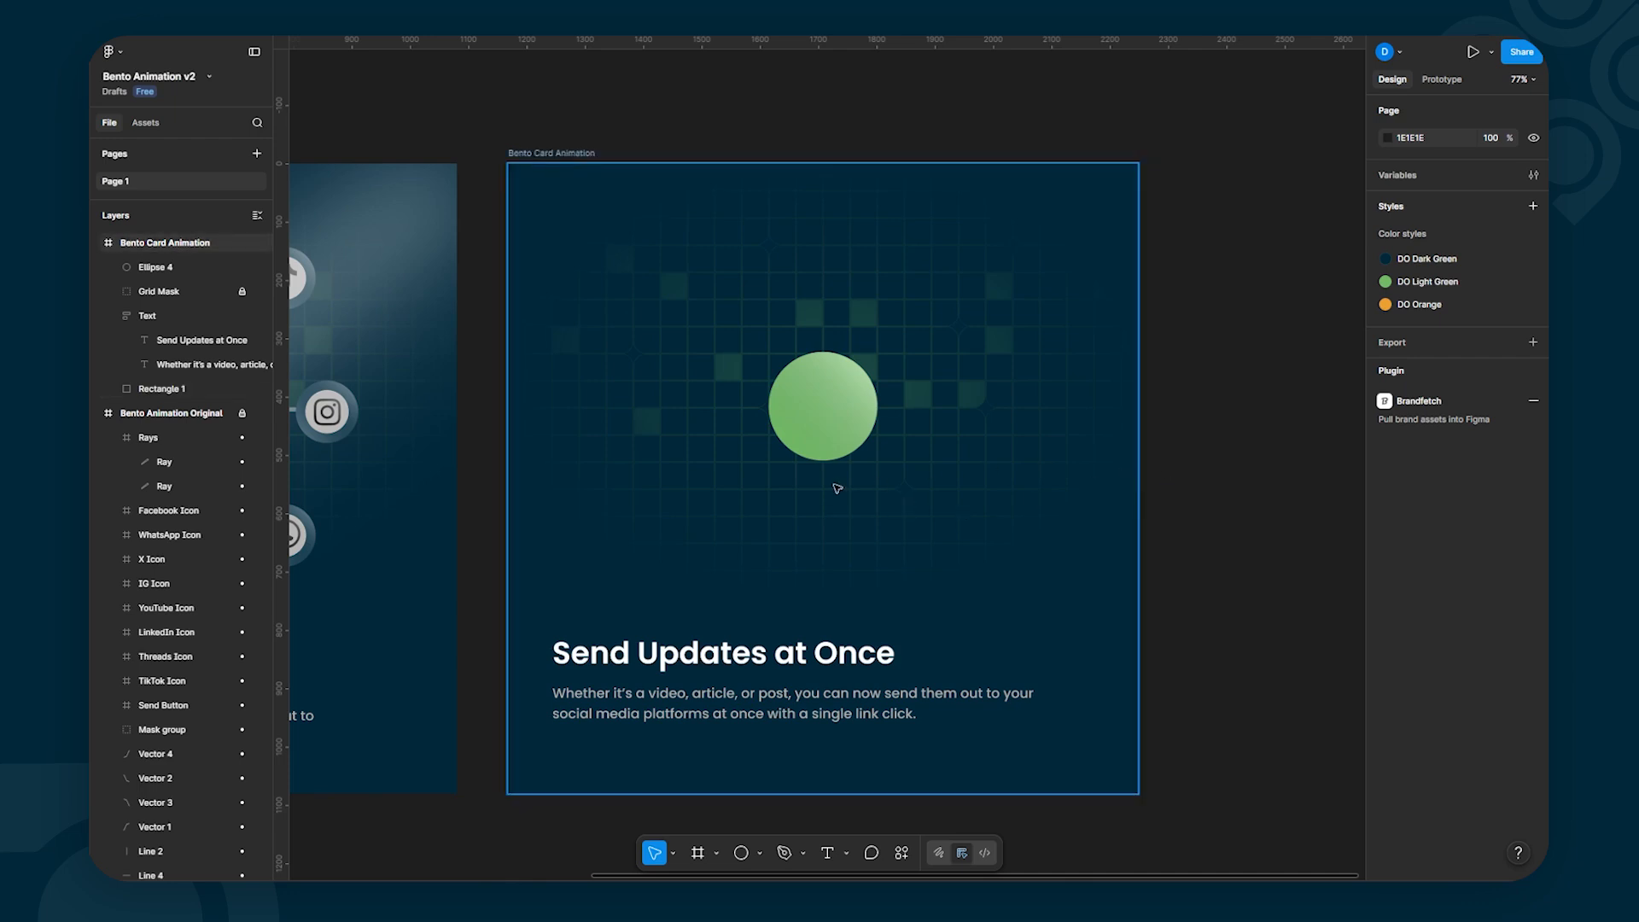
left_click_drag(834, 486, 1156, 475)
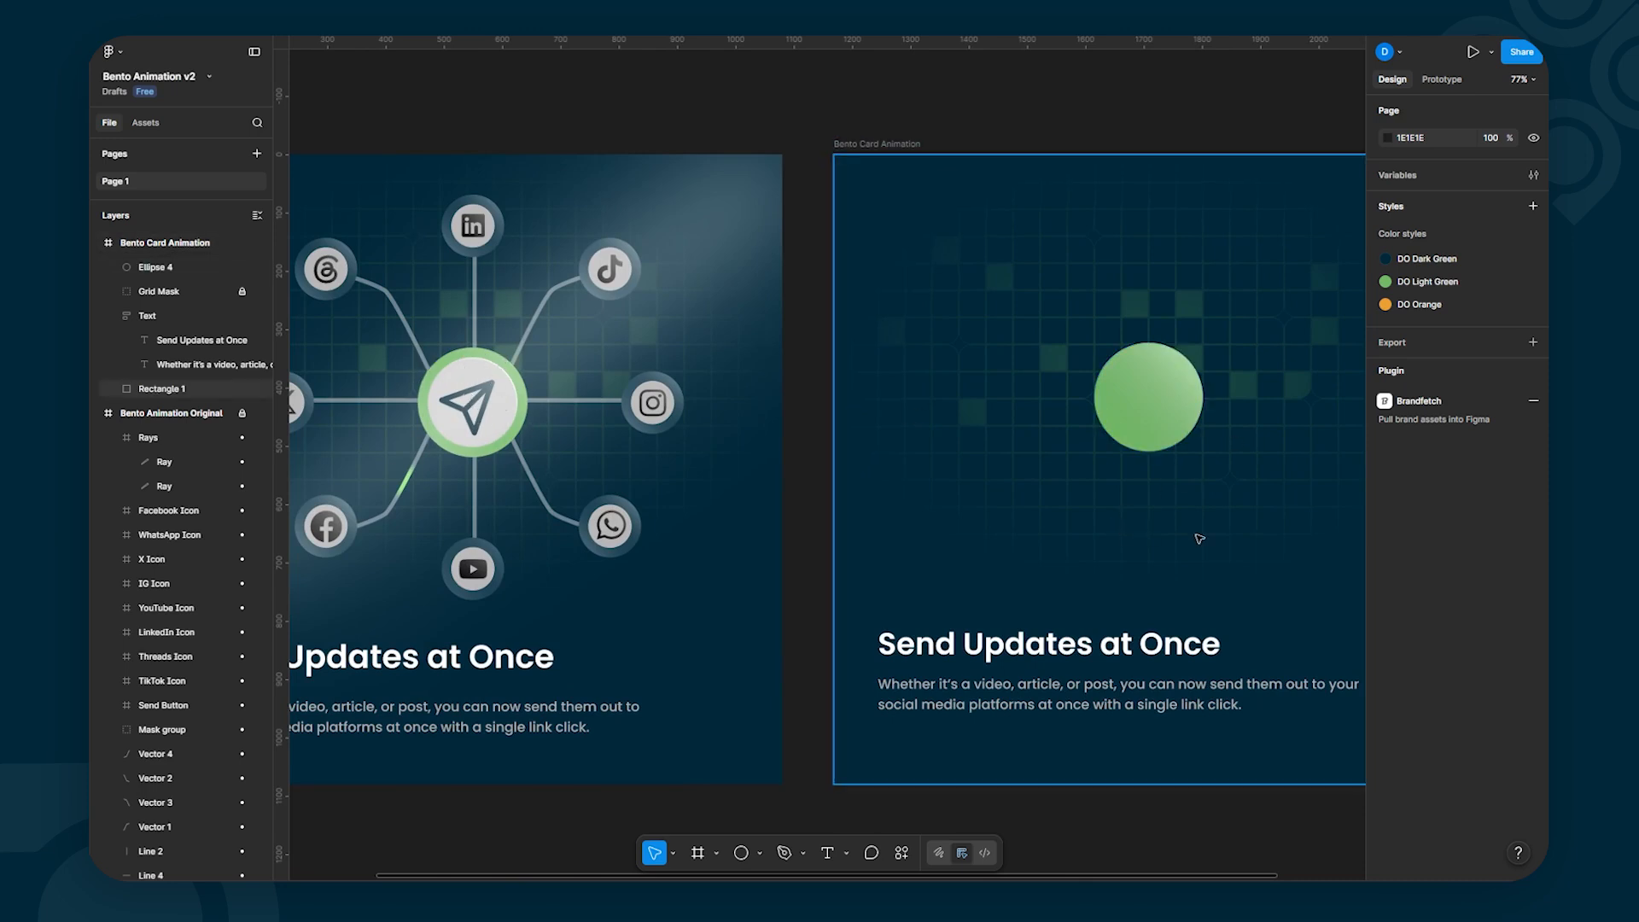
left_click_drag(1176, 538, 731, 538)
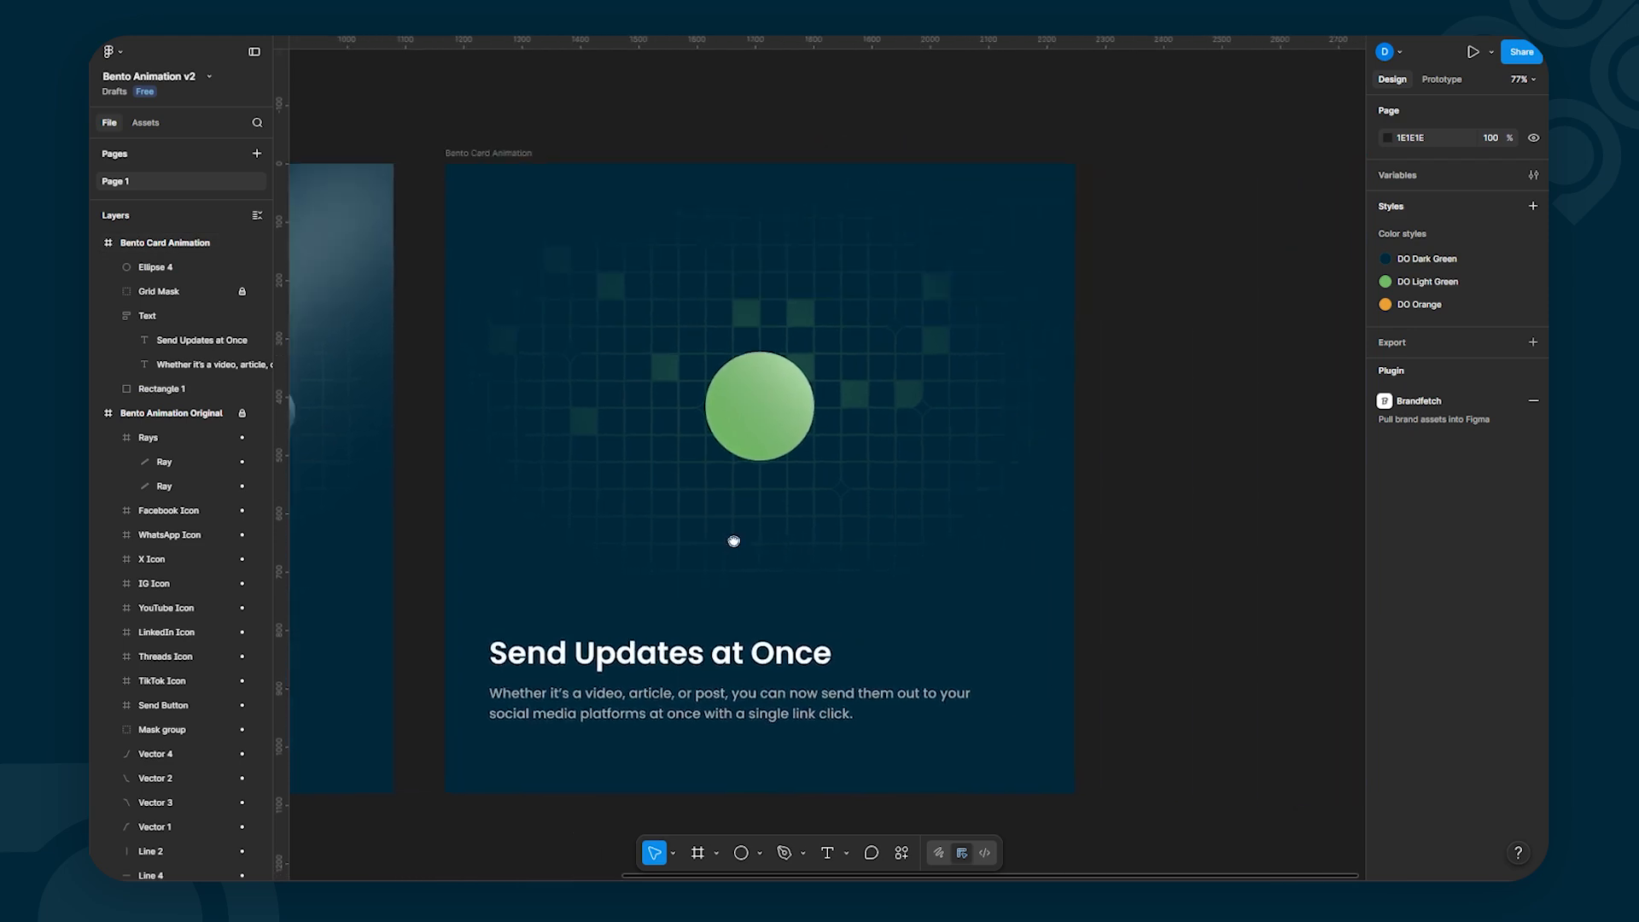
Step: Duplicate the green circle and shrink the copy around its centre to about 154 × 154
left_click(713, 414)
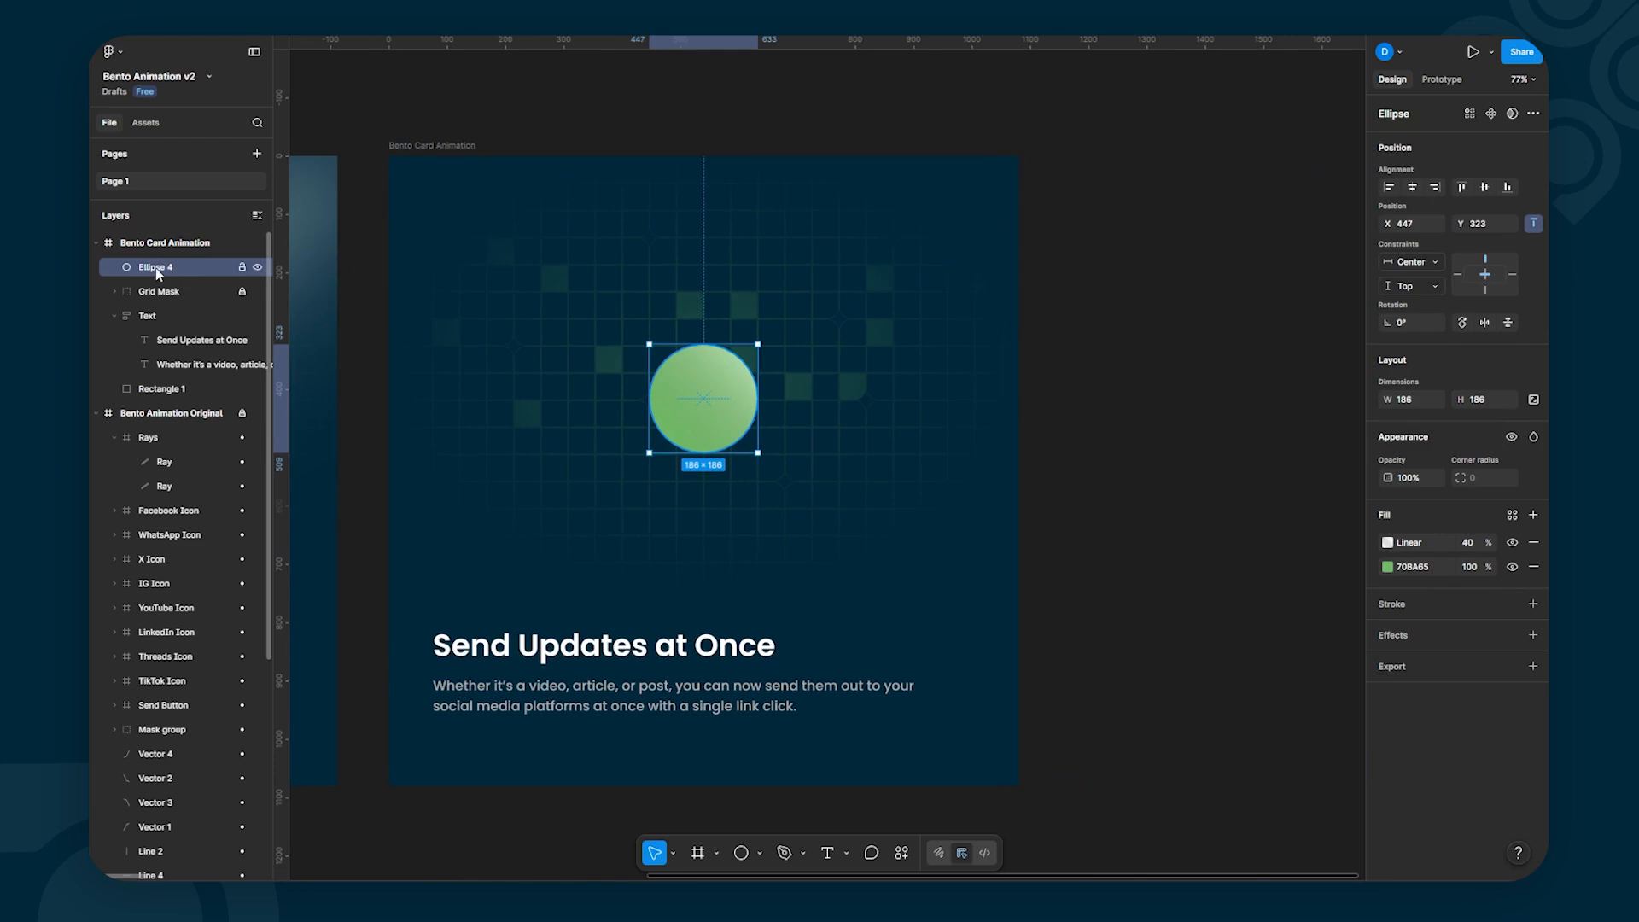
key("ctrl+d")
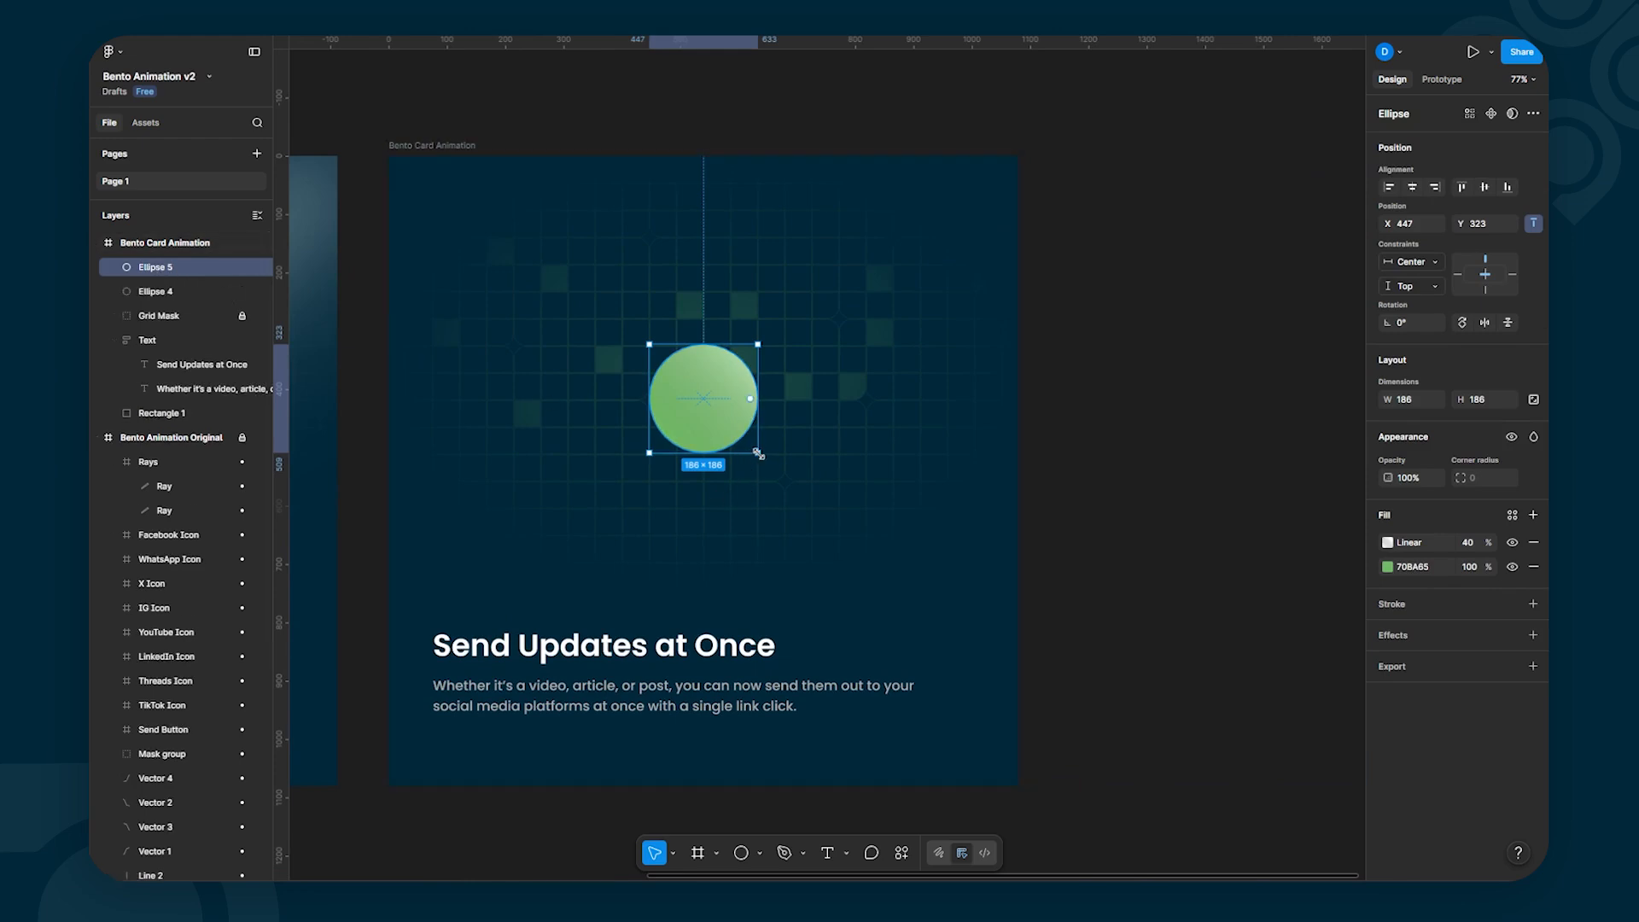
left_click_drag(757, 453, 749, 442)
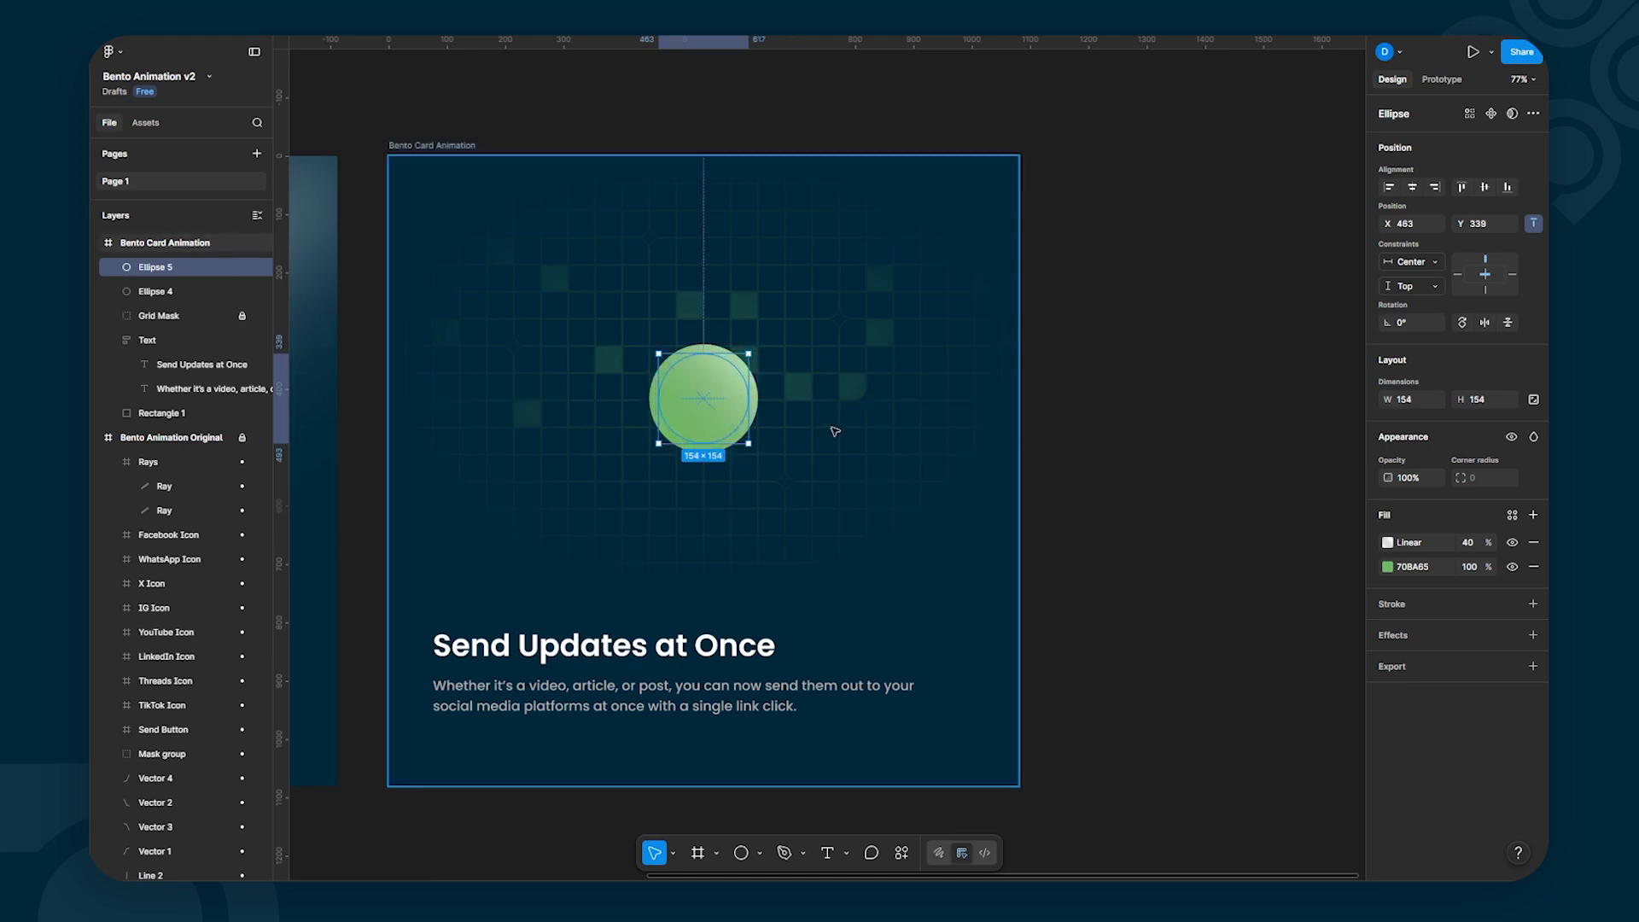
Step: Change the inner circle's solid fill to light grey DDDDDD and remove its gradient fill
left_click(1387, 567)
left_click_drag(1200, 612, 1193, 602)
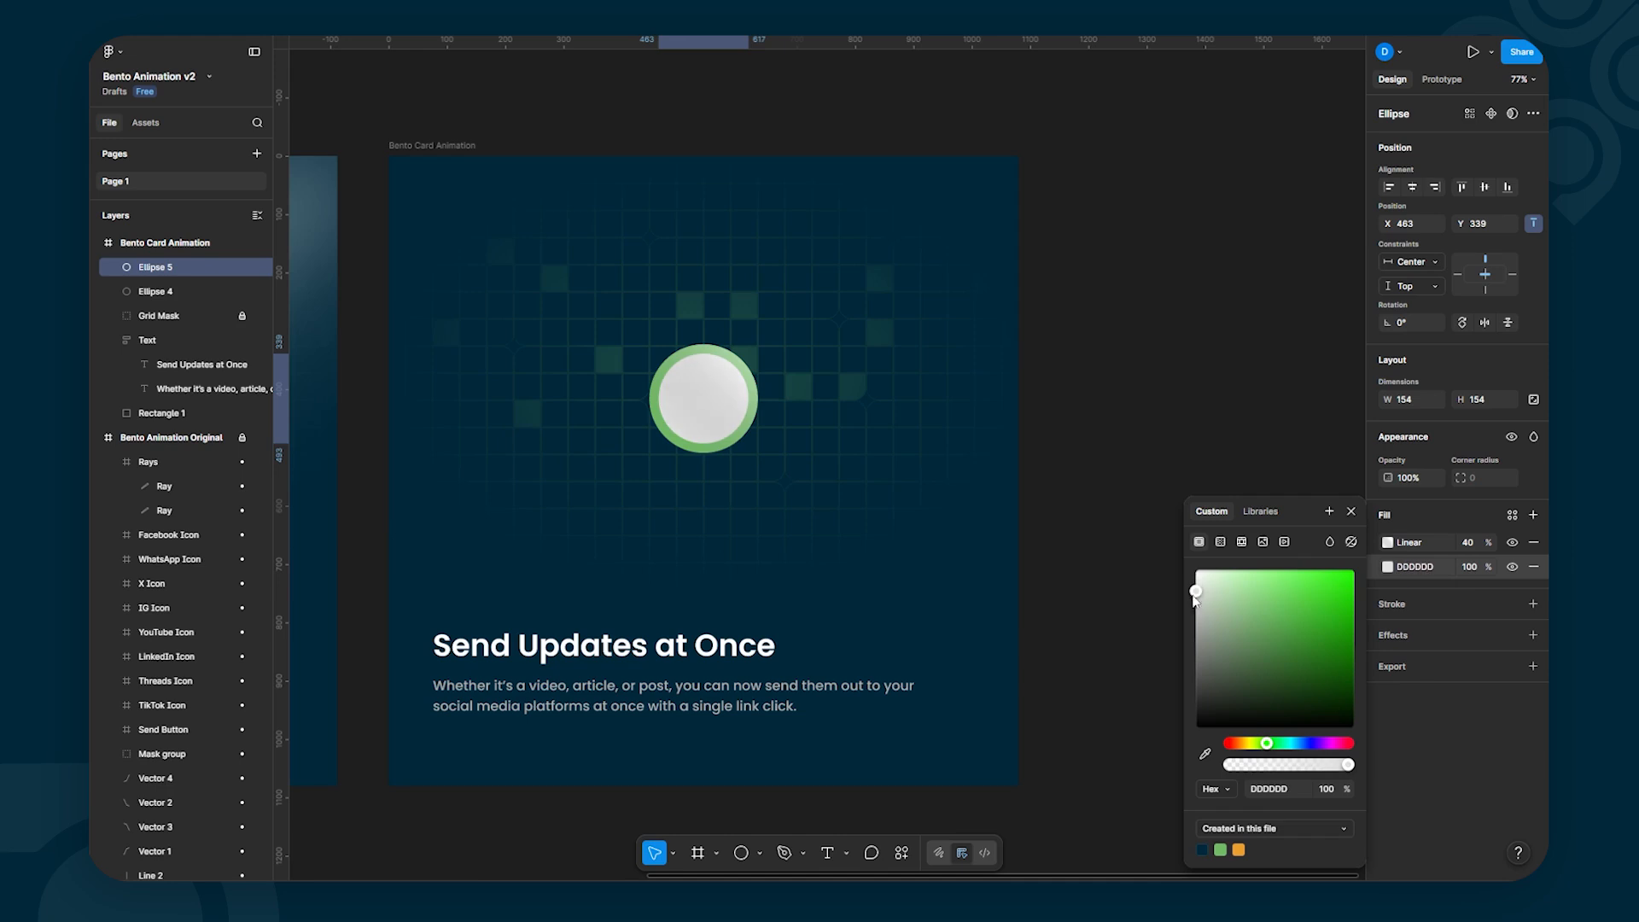
left_click(1351, 511)
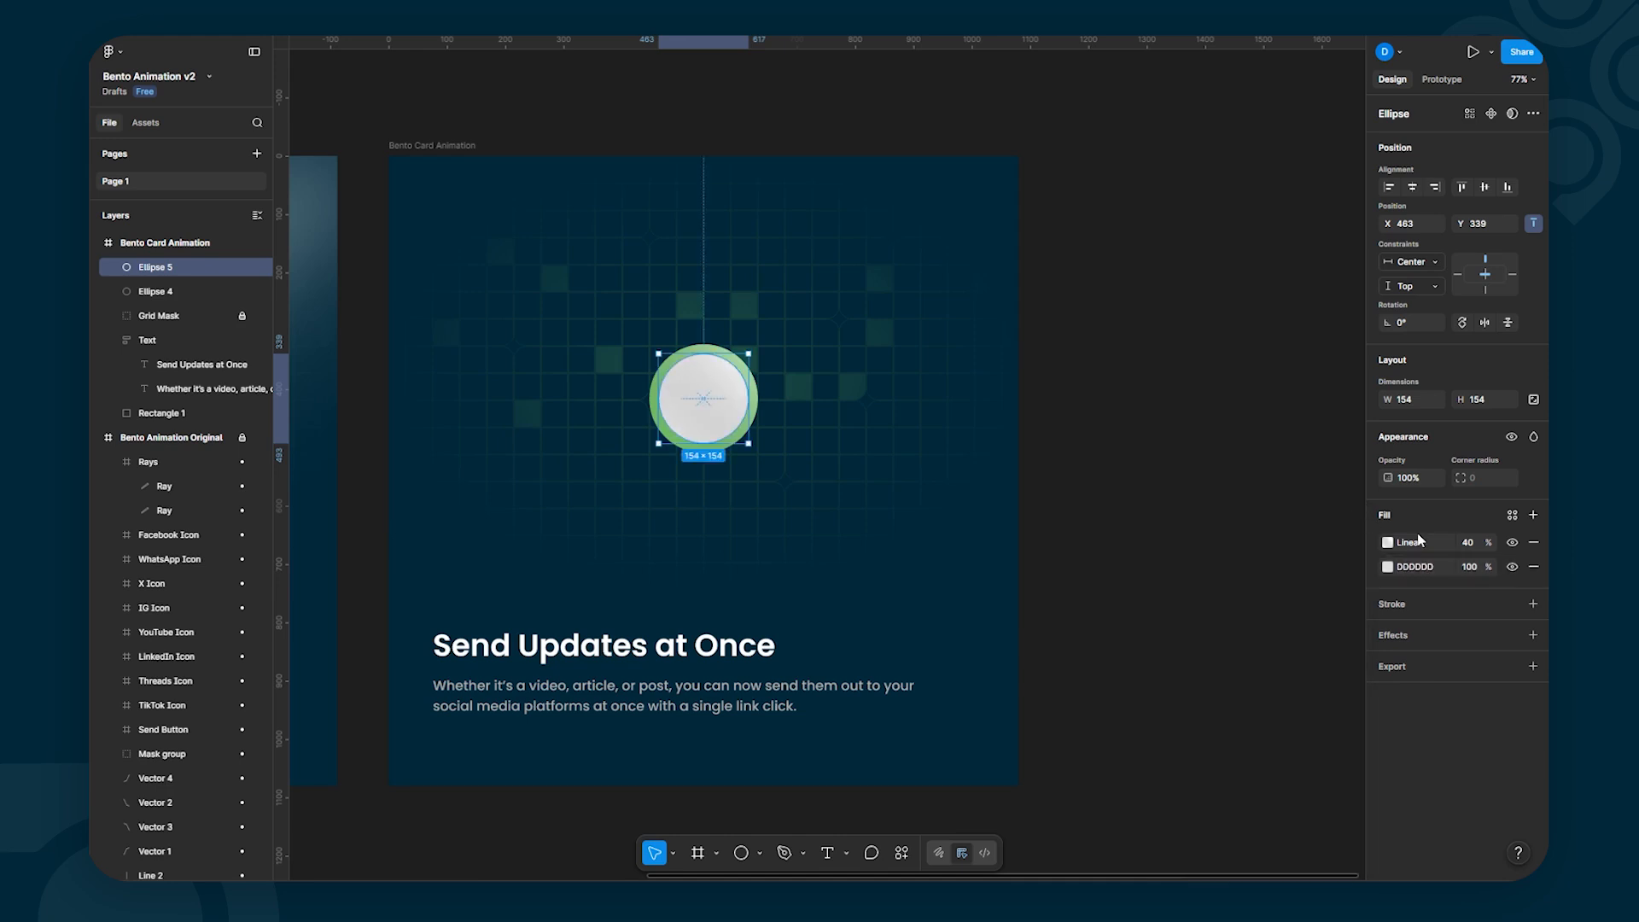
left_click(1534, 543)
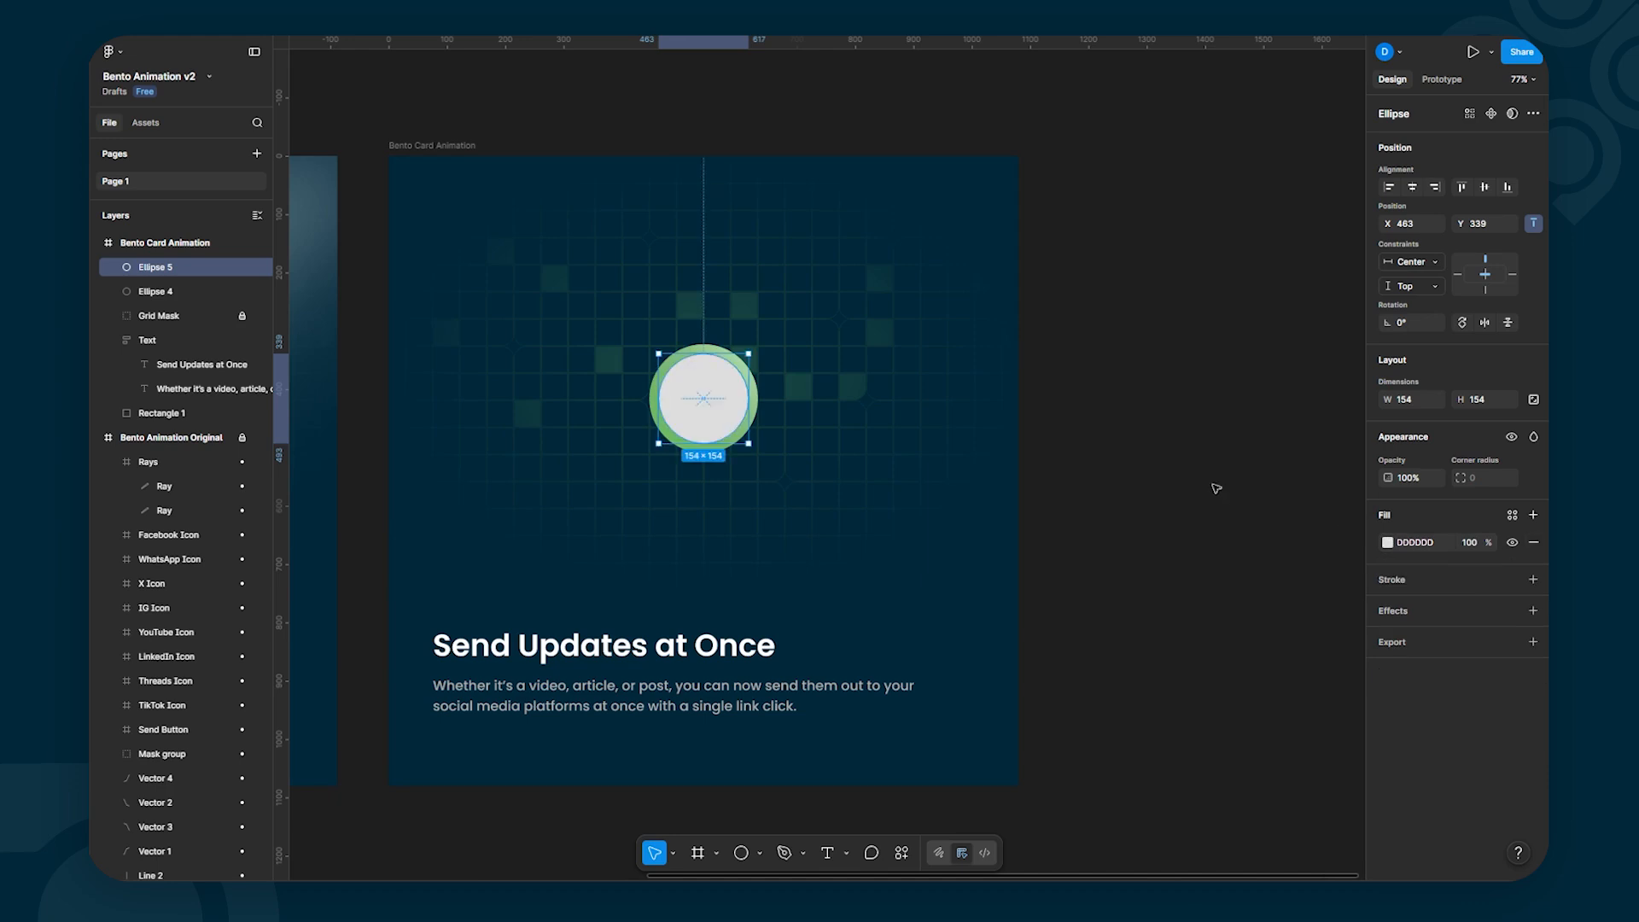
left_click(1130, 405)
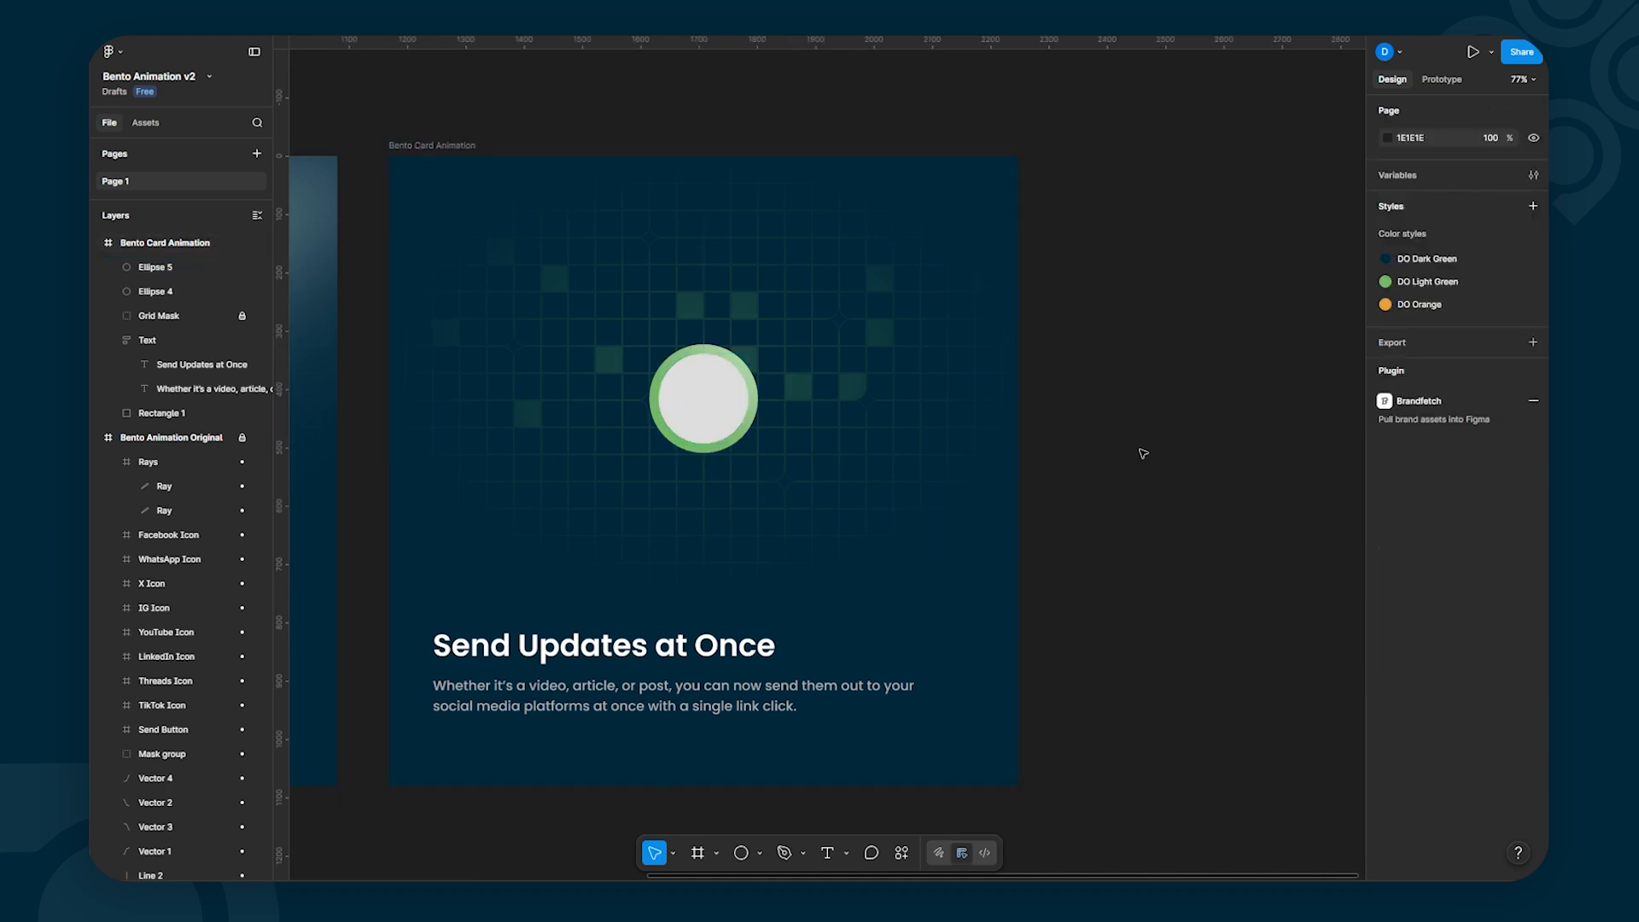
Step: Examine the original card's send button up close, looking at the shading and edges of its inner circle
scroll(1144, 452, "left", 5)
left_click_drag(759, 529, 1134, 512)
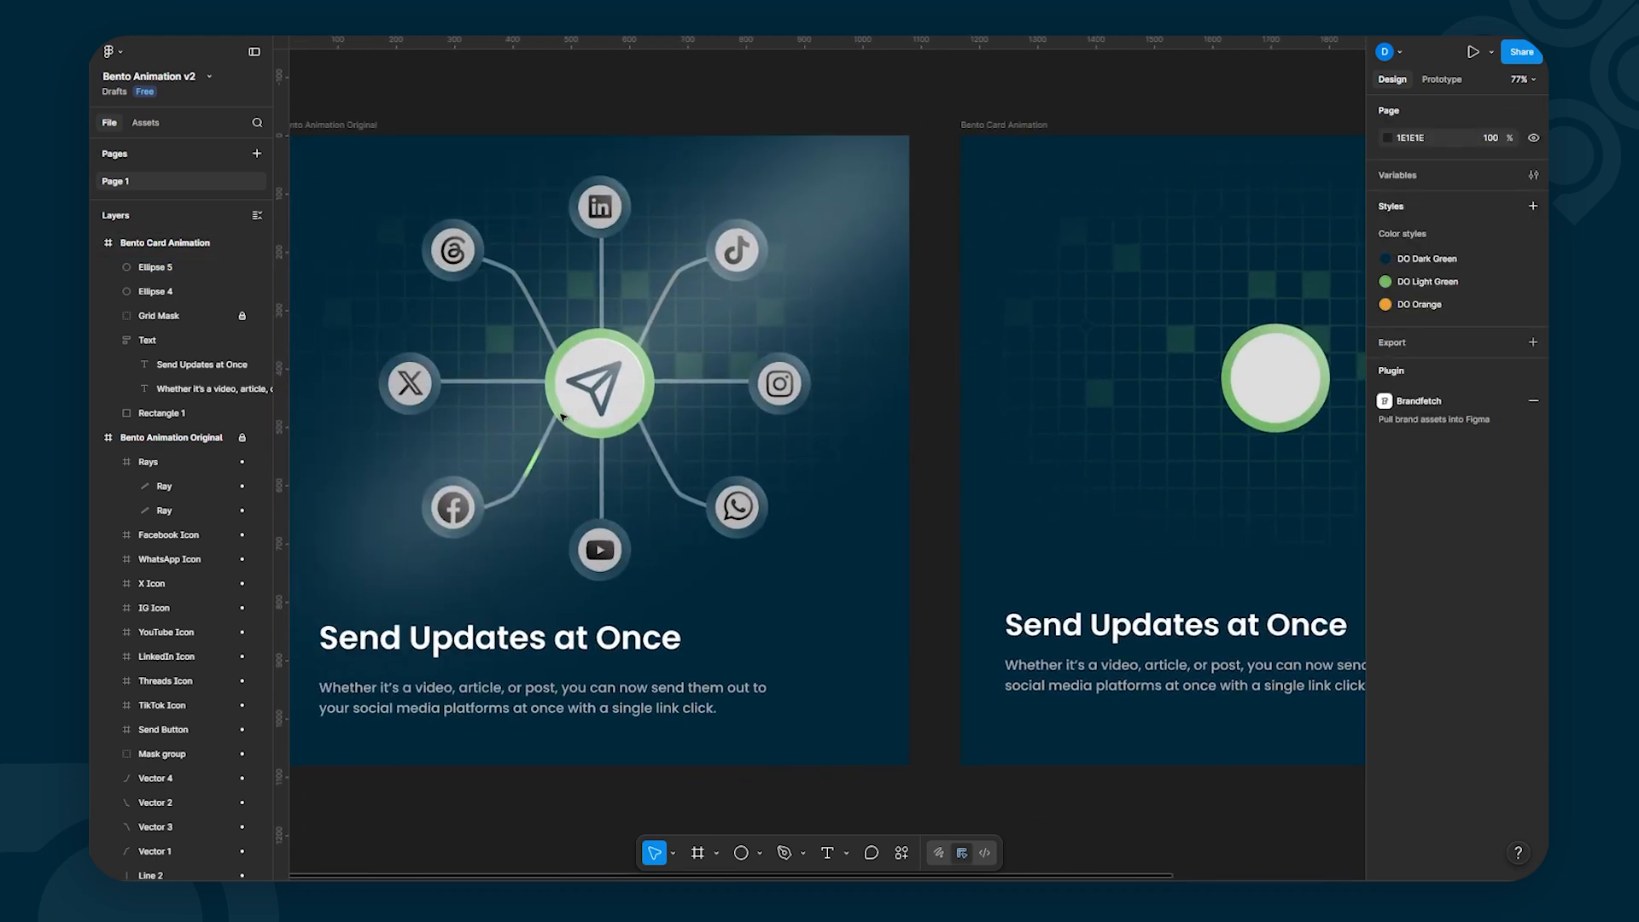
scroll(613, 359, "up", 3)
scroll(612, 360, "up", 5)
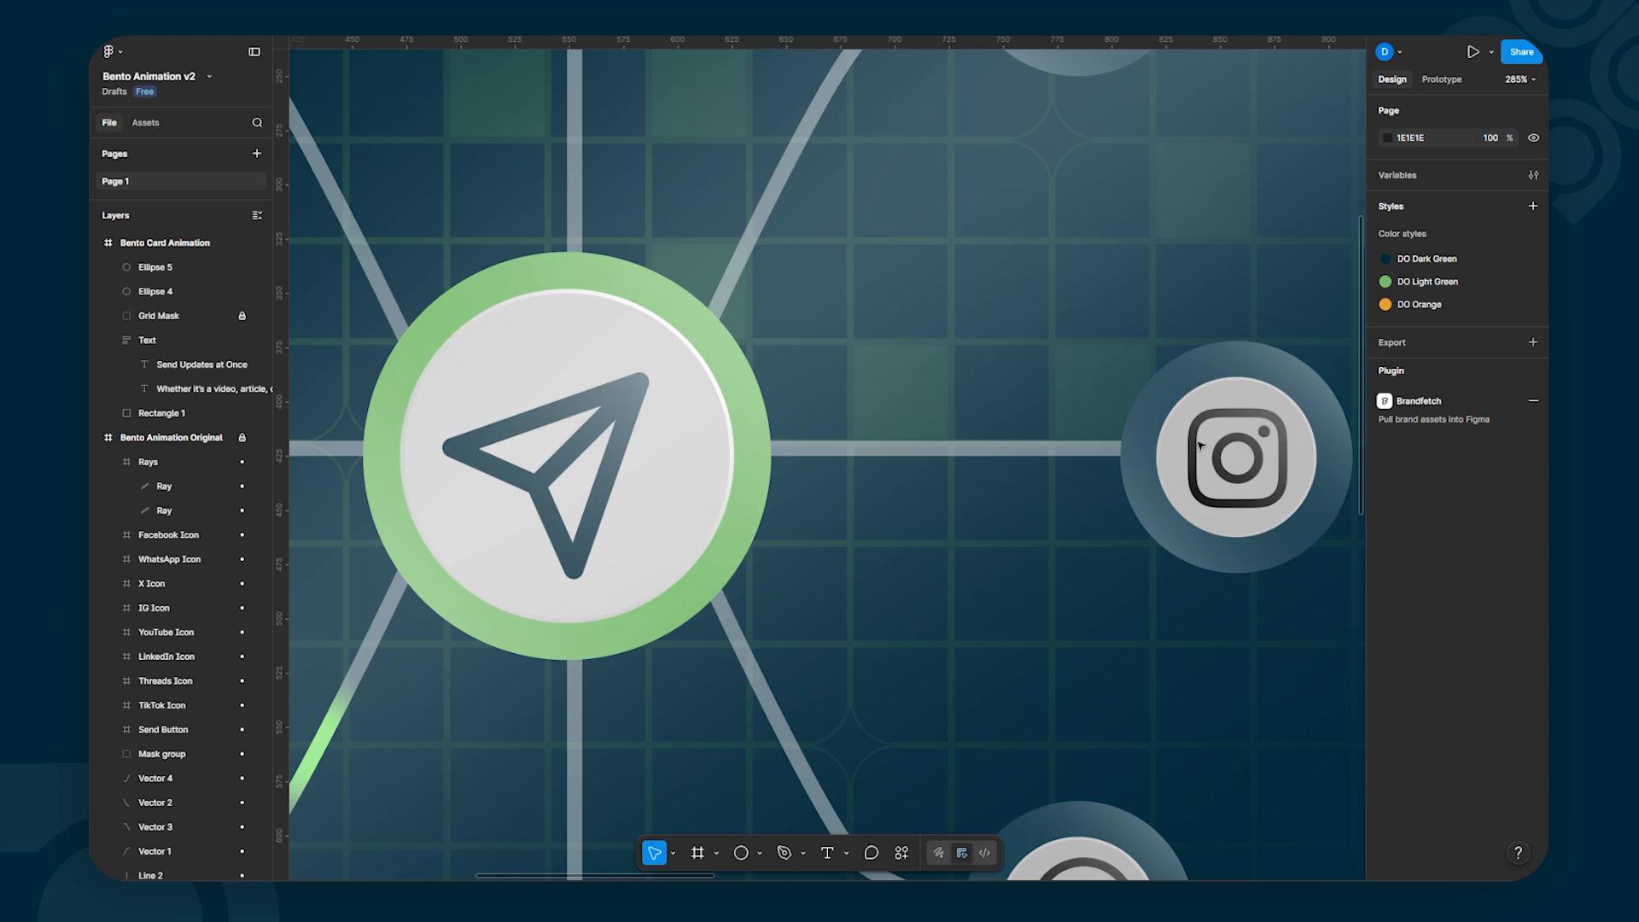
scroll(1198, 446, "down", 5)
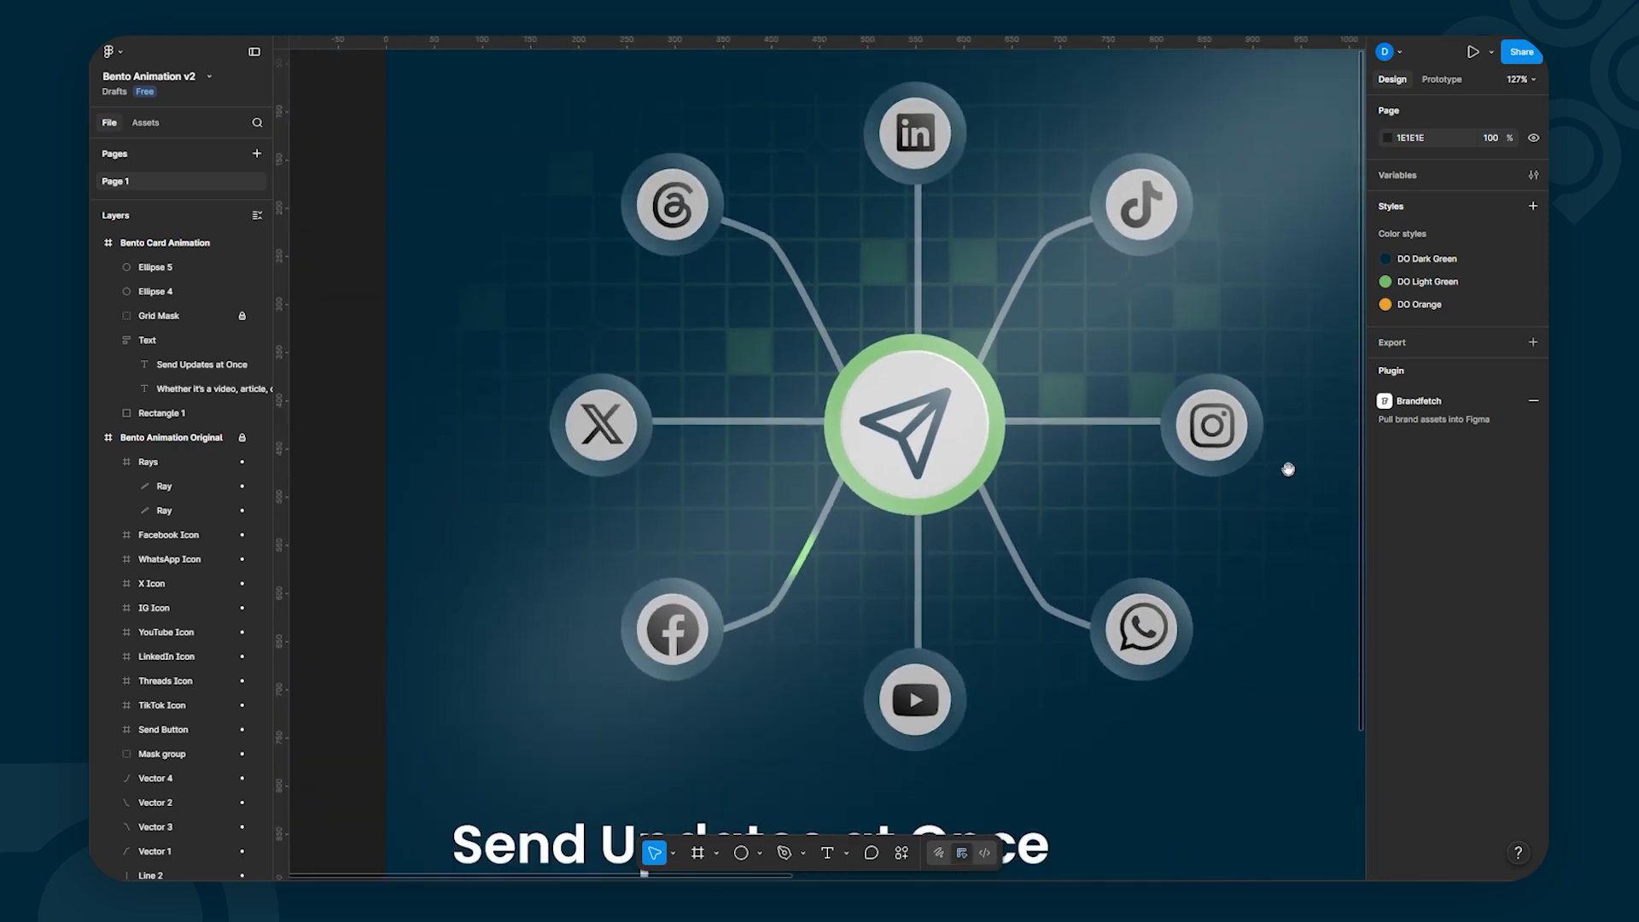
scroll(1109, 472, "right", 10)
scroll(662, 527, "right", 3)
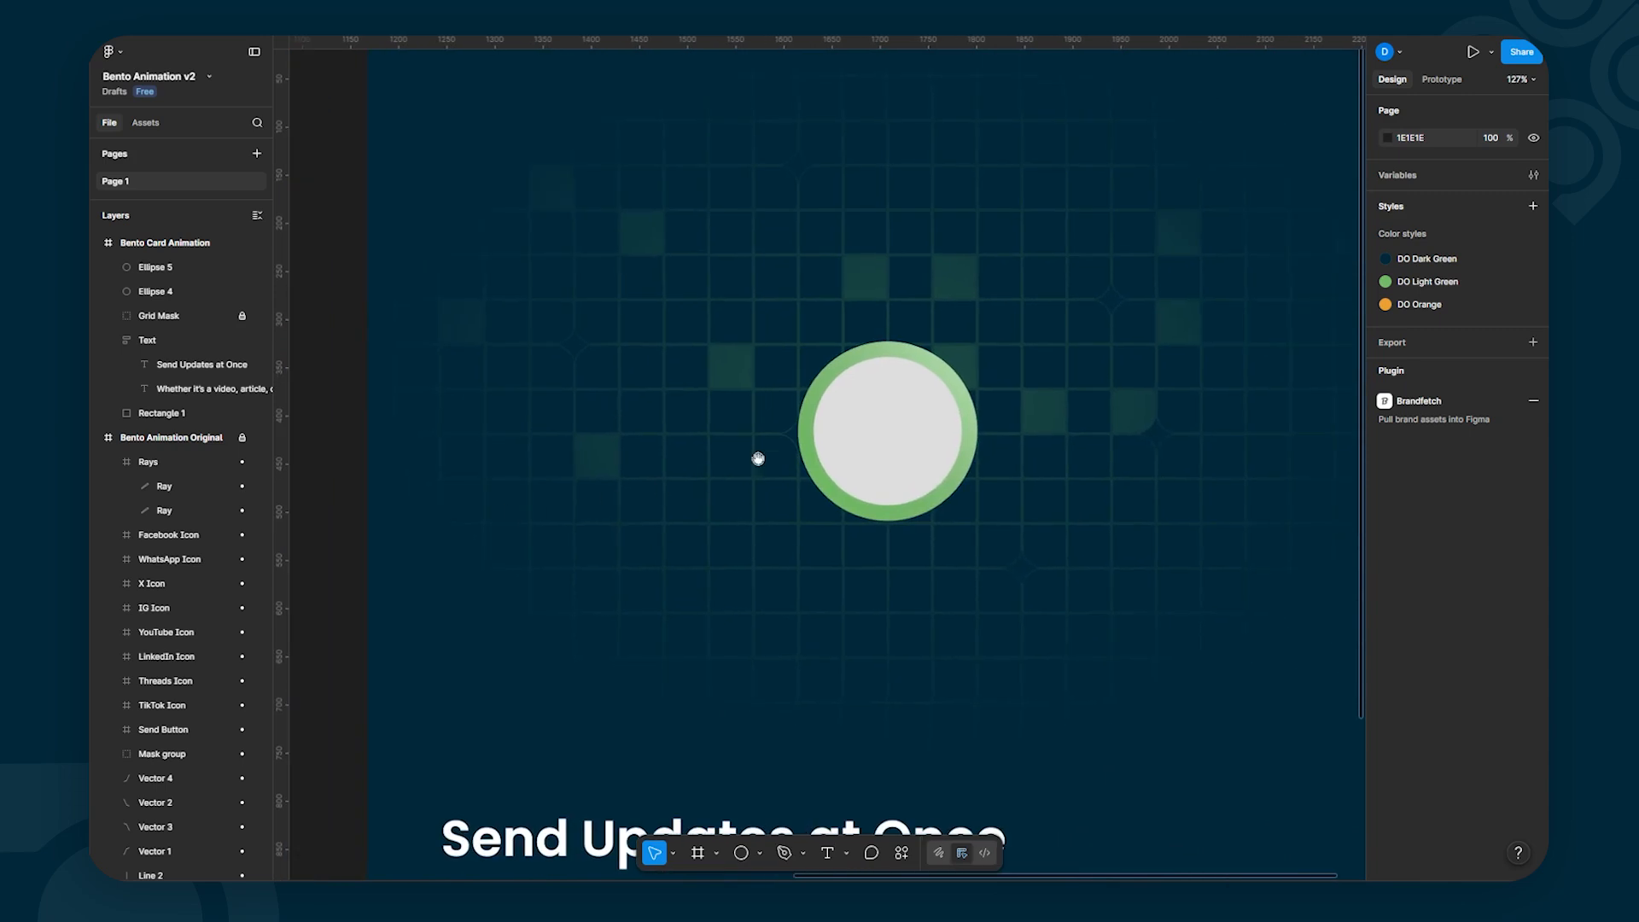
Step: Darken the new inner circle's fill to grey CECECE and keep the circle selected
left_click(888, 427)
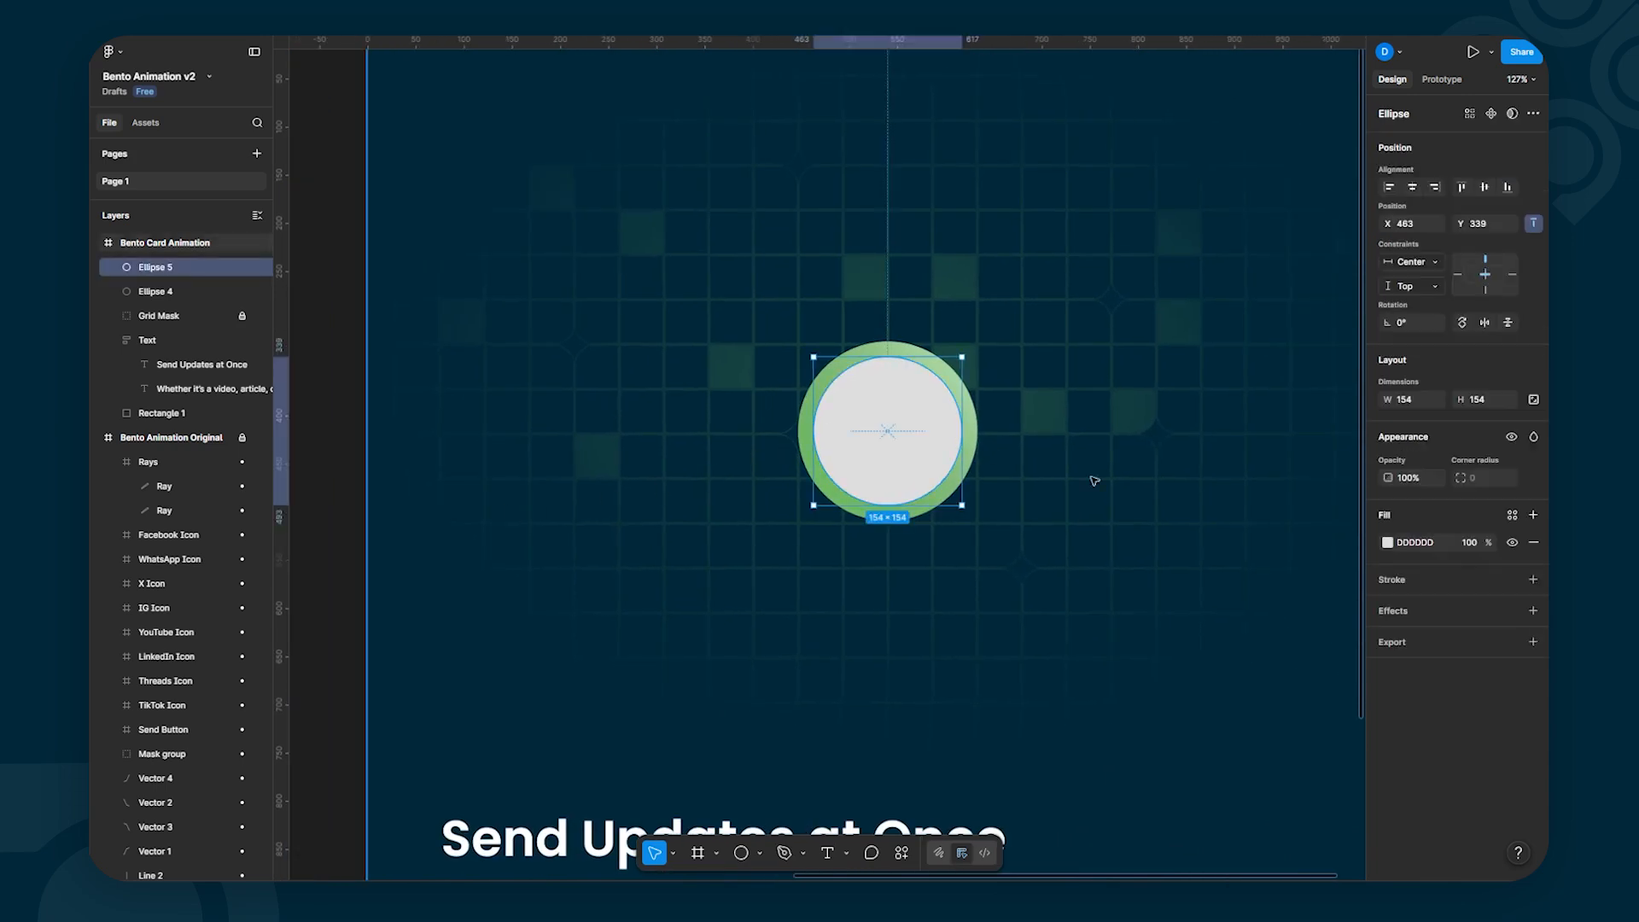
left_click(1388, 543)
left_click_drag(1200, 605, 1192, 612)
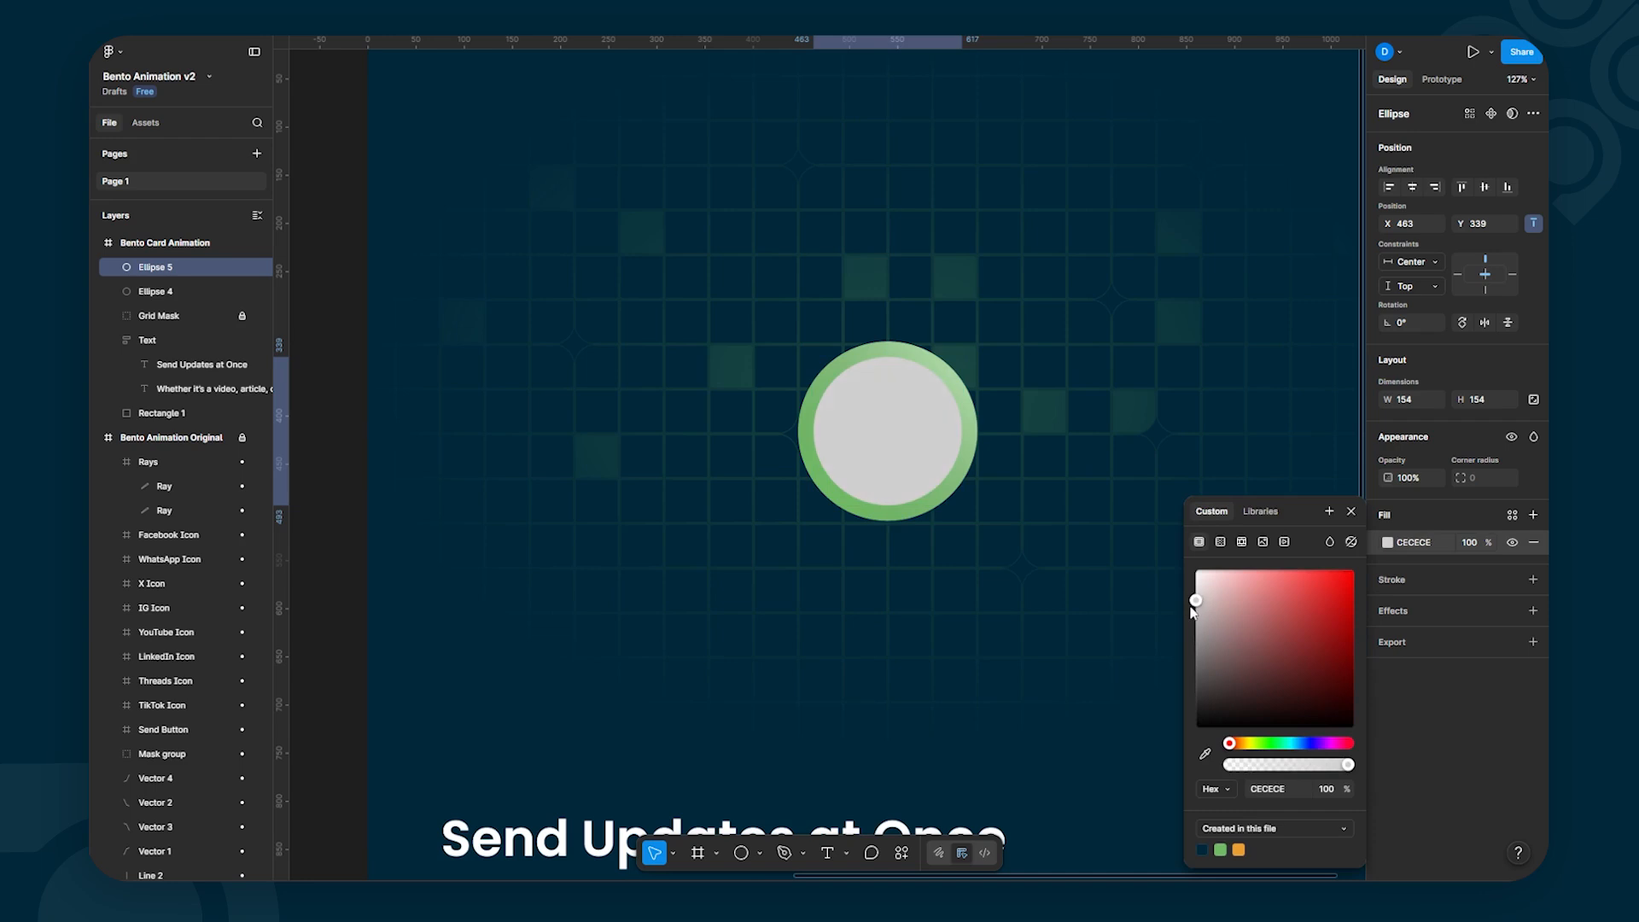
left_click(1118, 635)
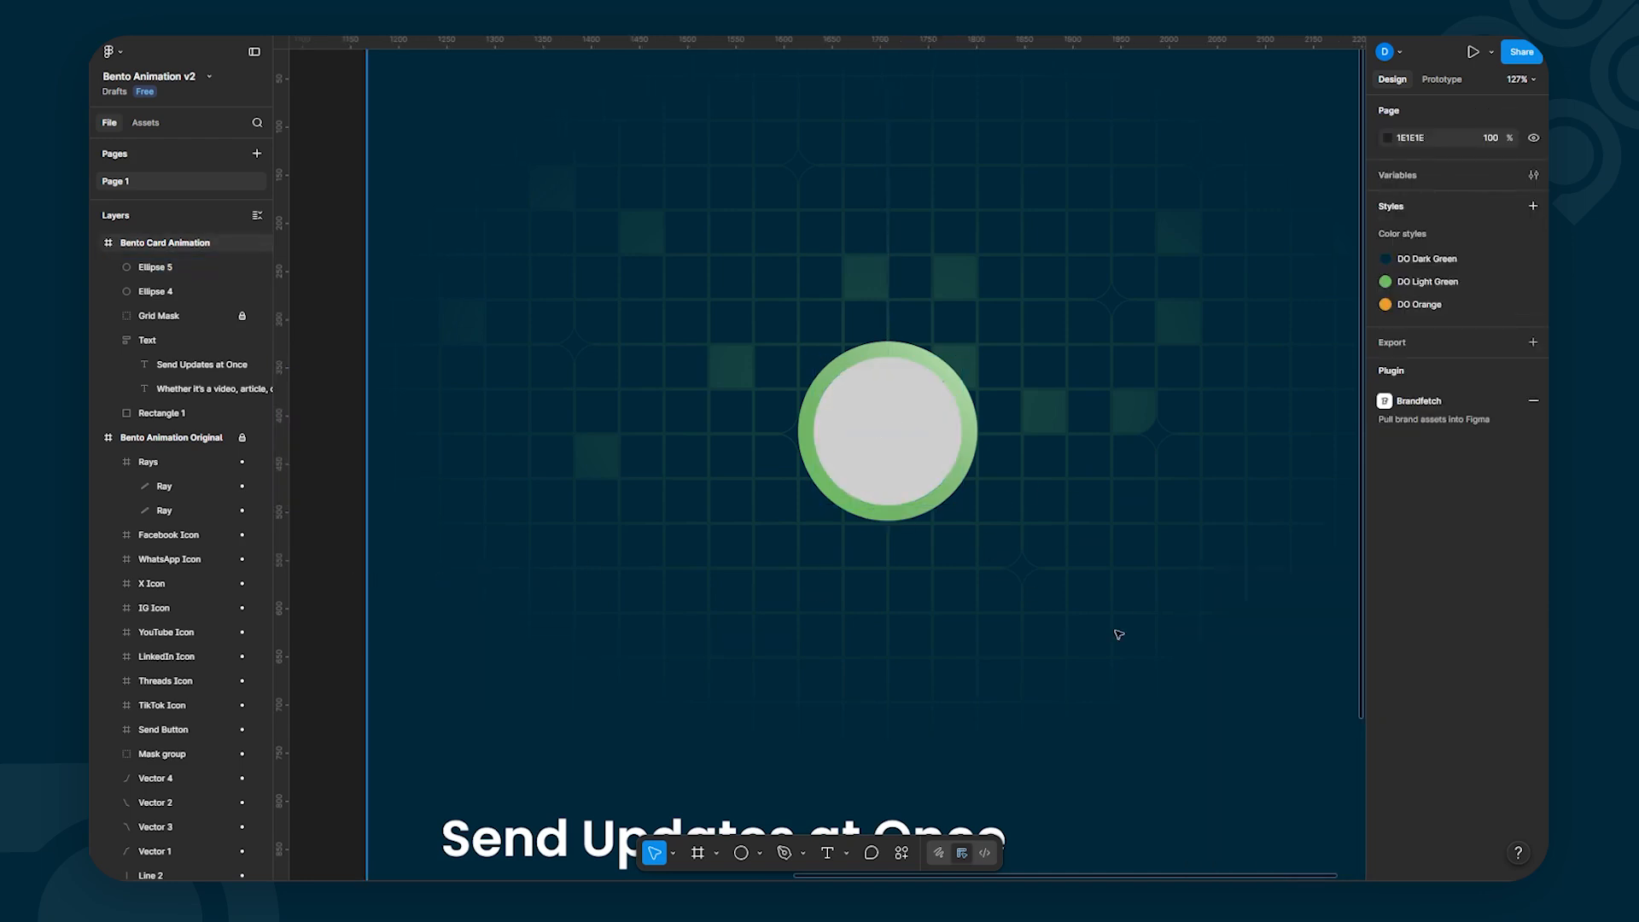
left_click(912, 436)
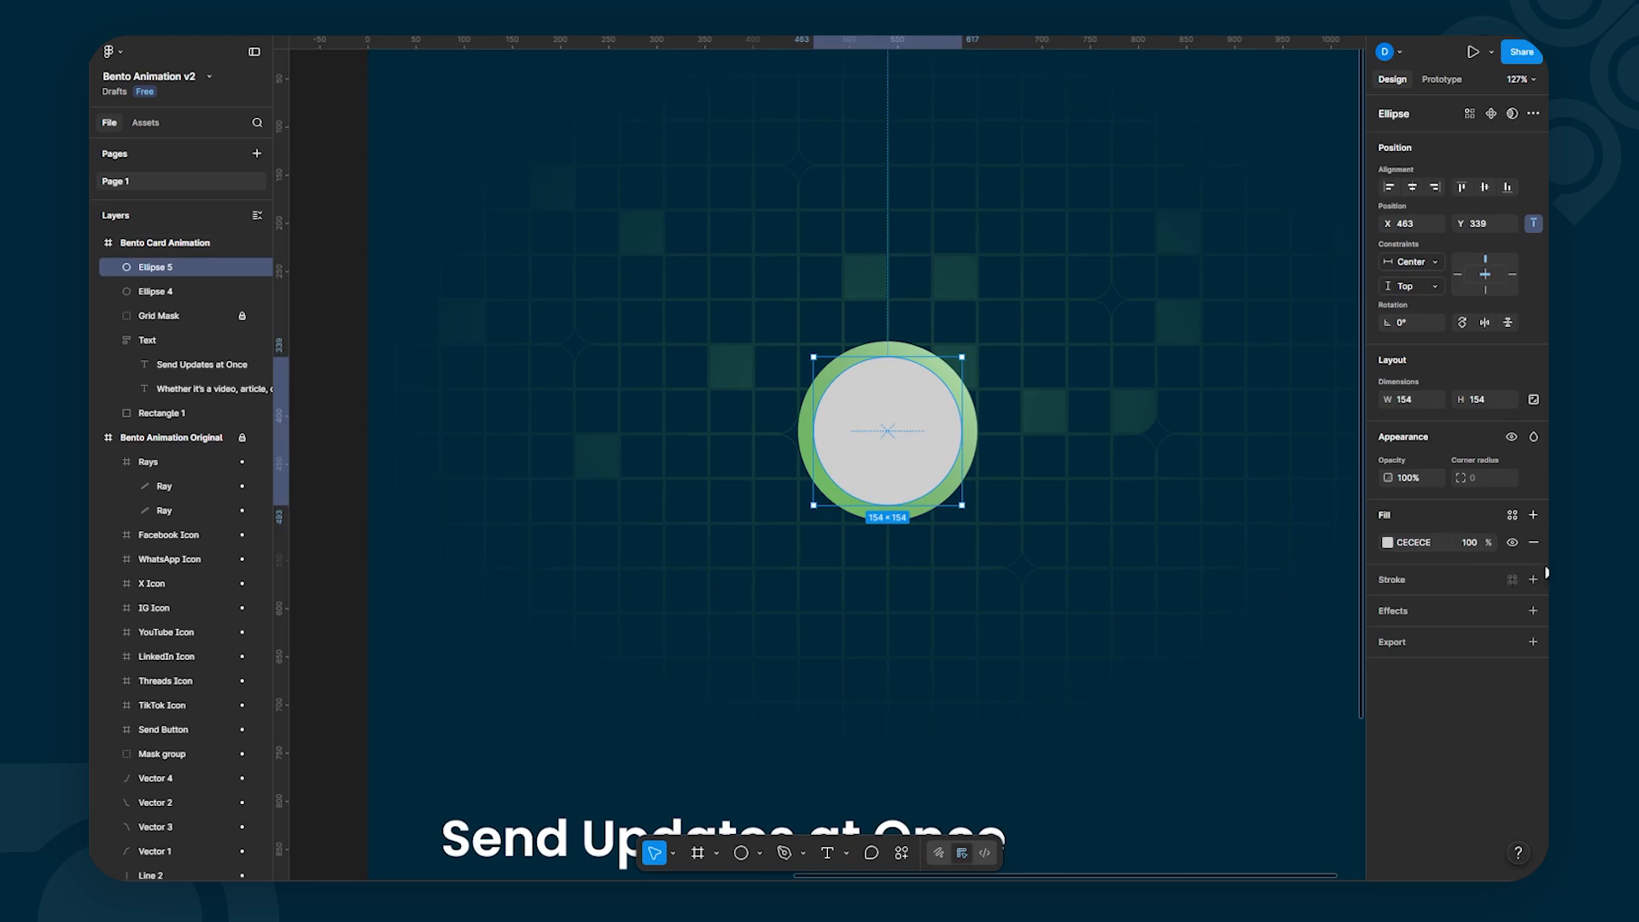
Step: Add an inside stroke to the inner circle and colour it white FFFFFF
left_click(1531, 579)
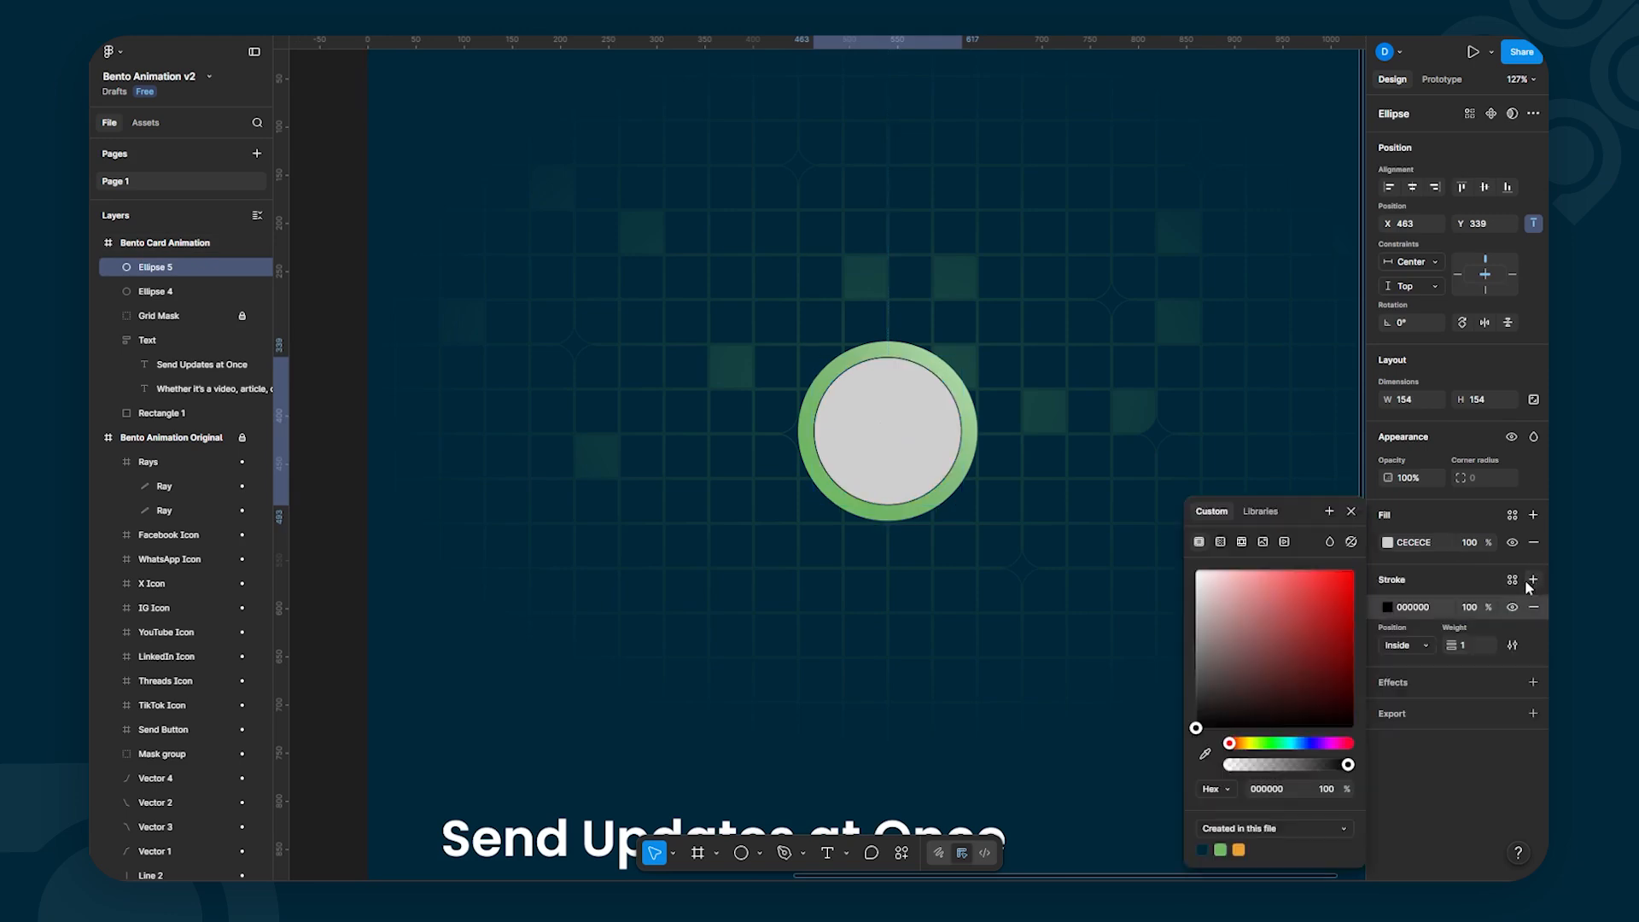
left_click(1386, 605)
left_click(1386, 605)
left_click(1224, 582)
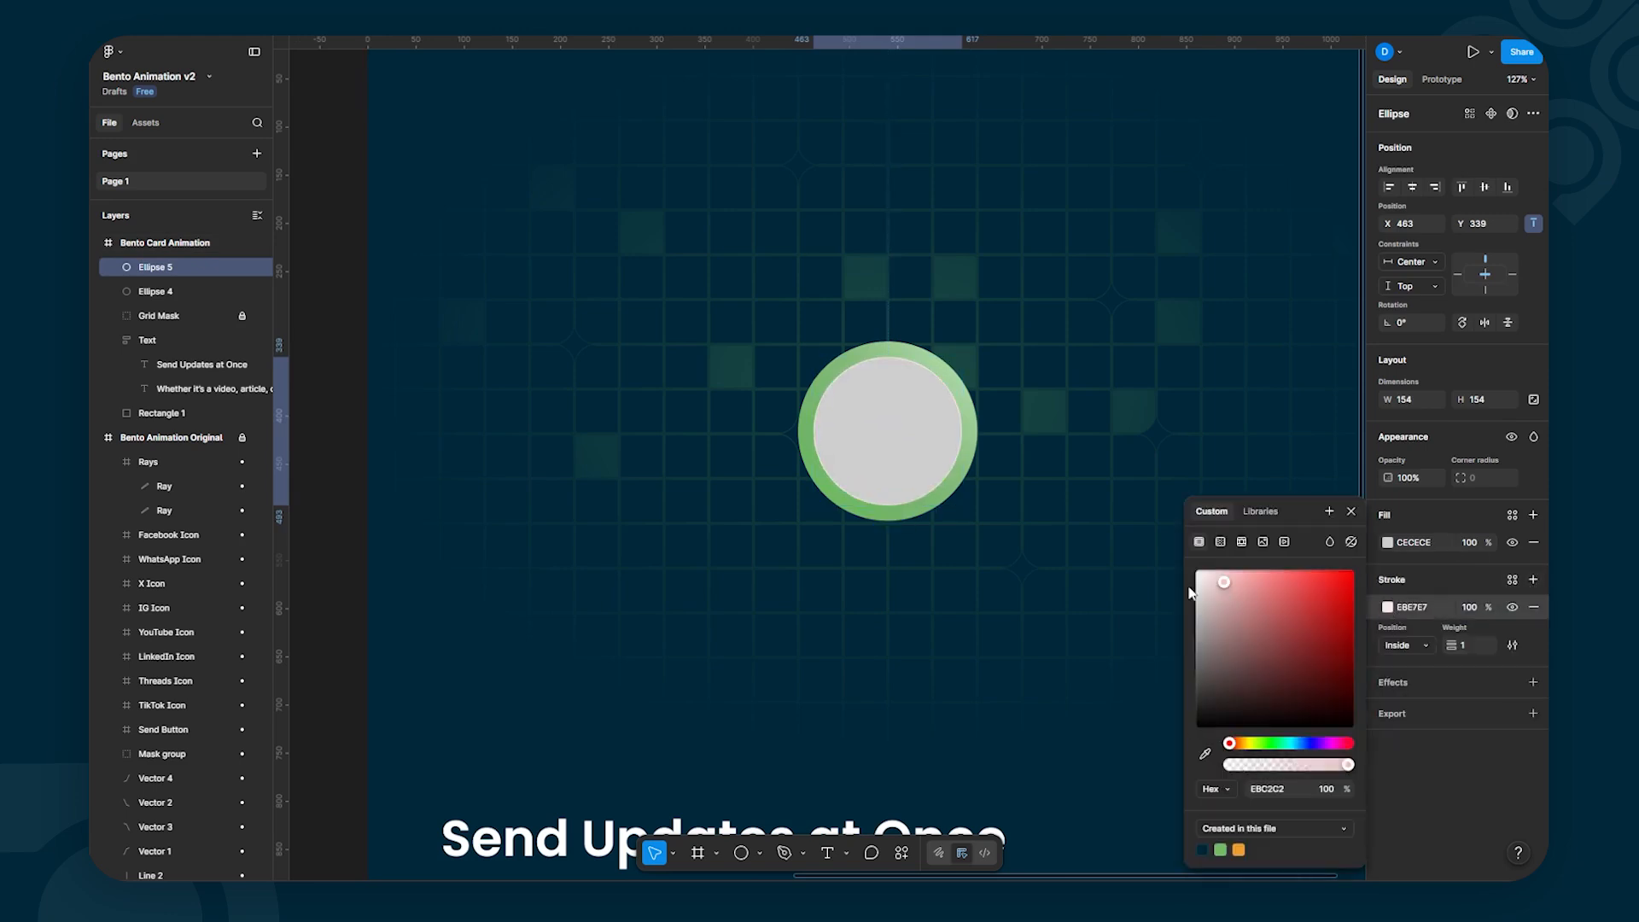
left_click_drag(1189, 592, 1114, 553)
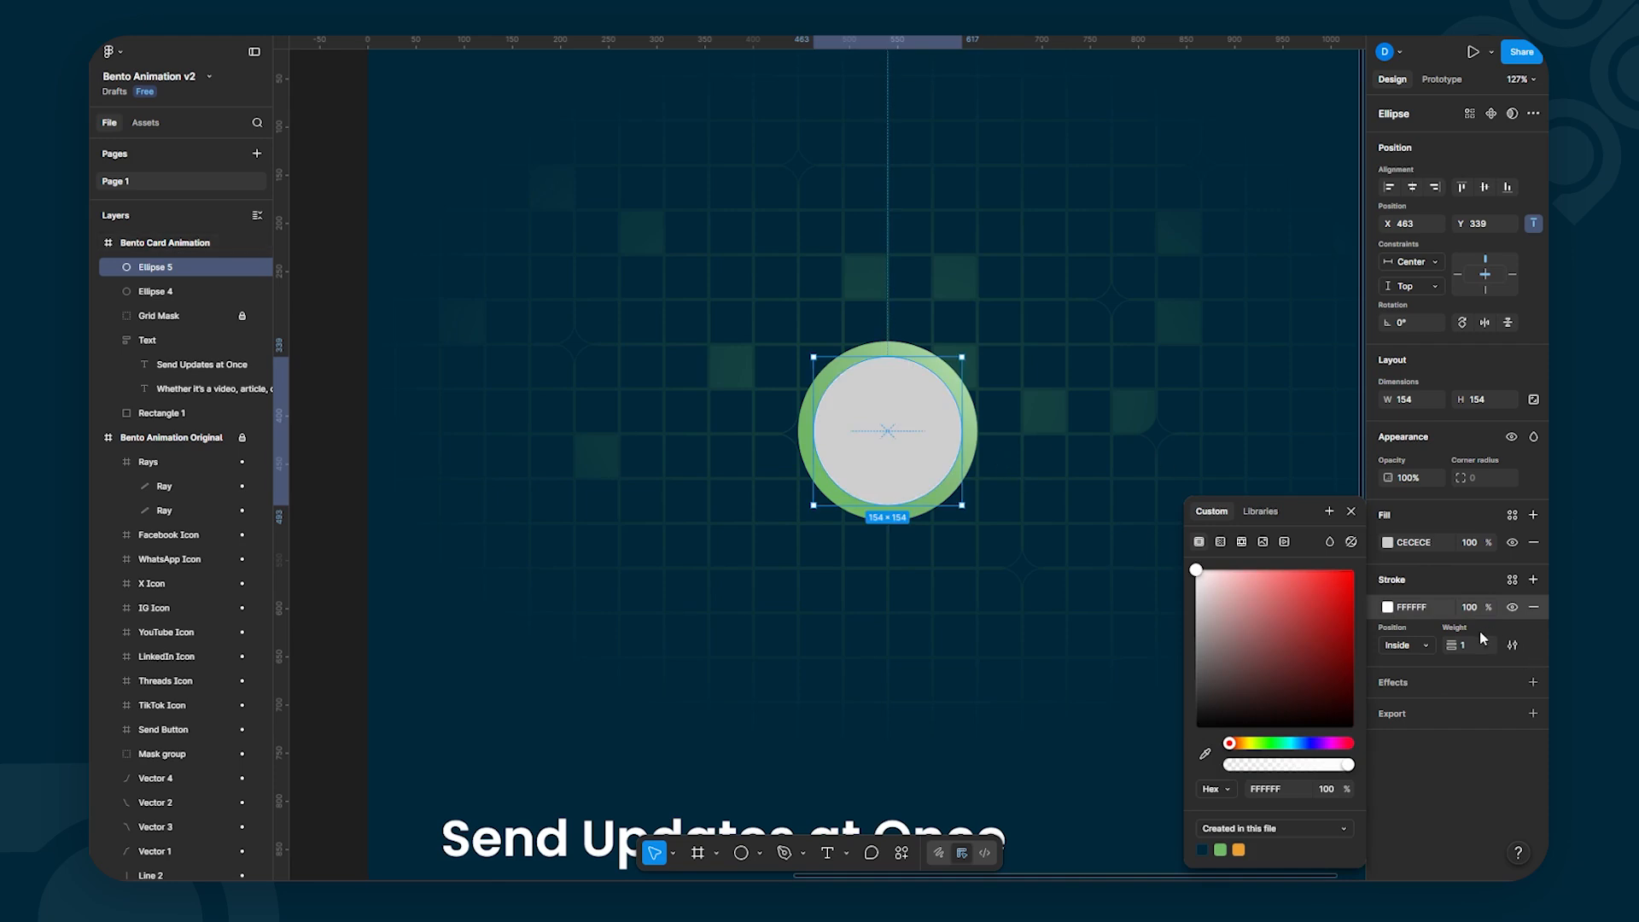
Step: Set the inner circle's stroke weight to 2
left_click(1458, 645)
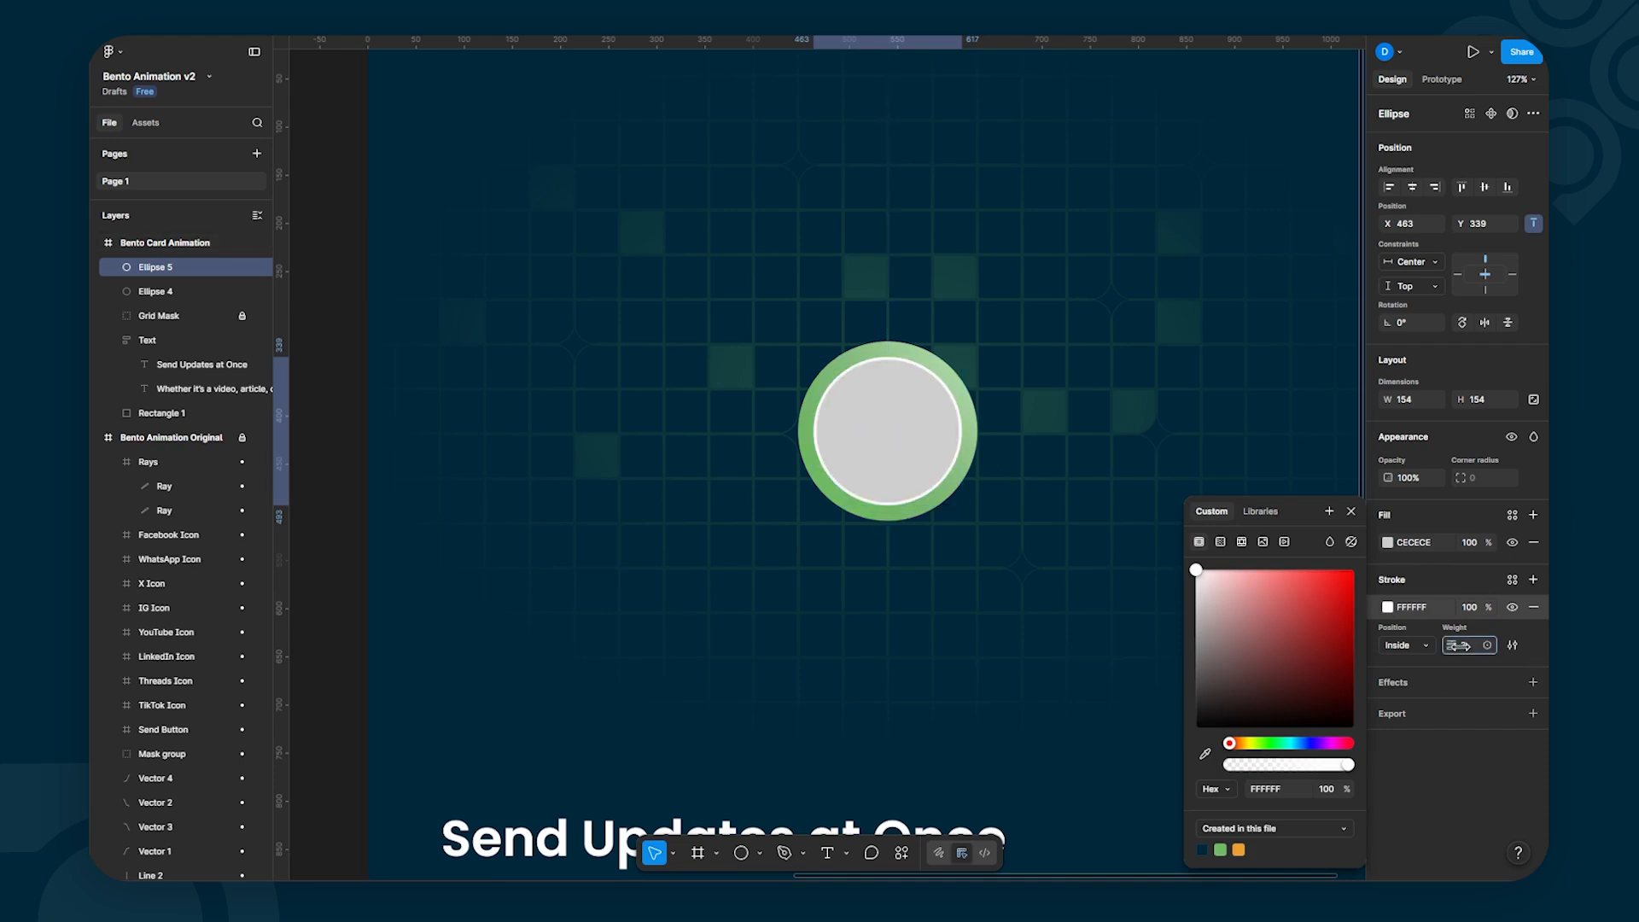
left_click_drag(1459, 646, 1464, 647)
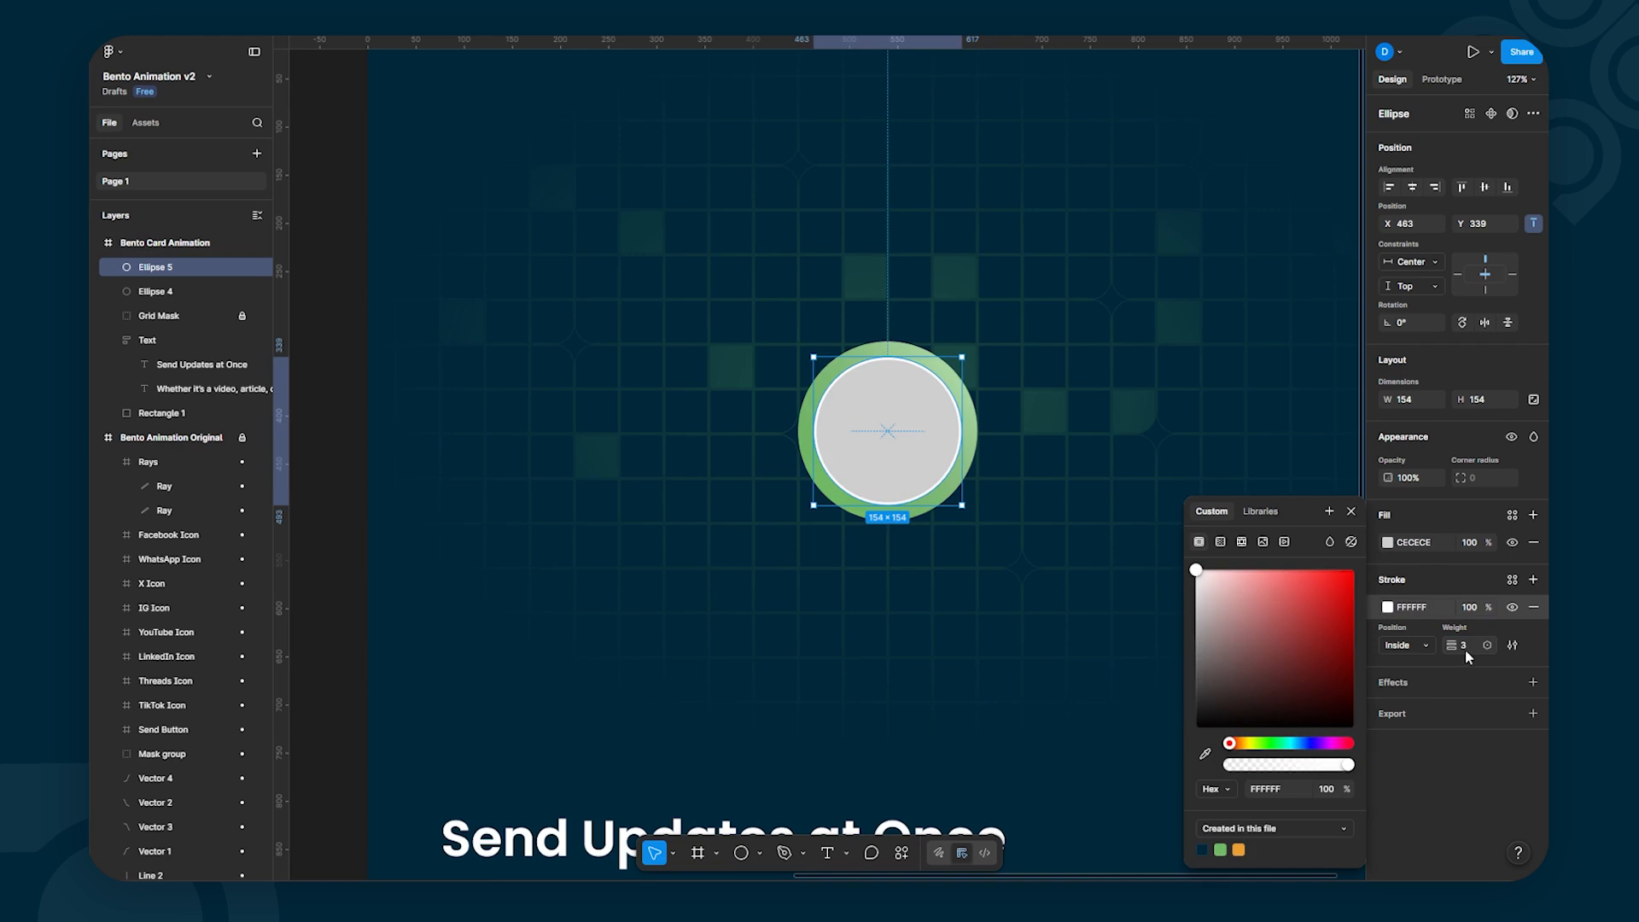
left_click(1465, 648)
type("2")
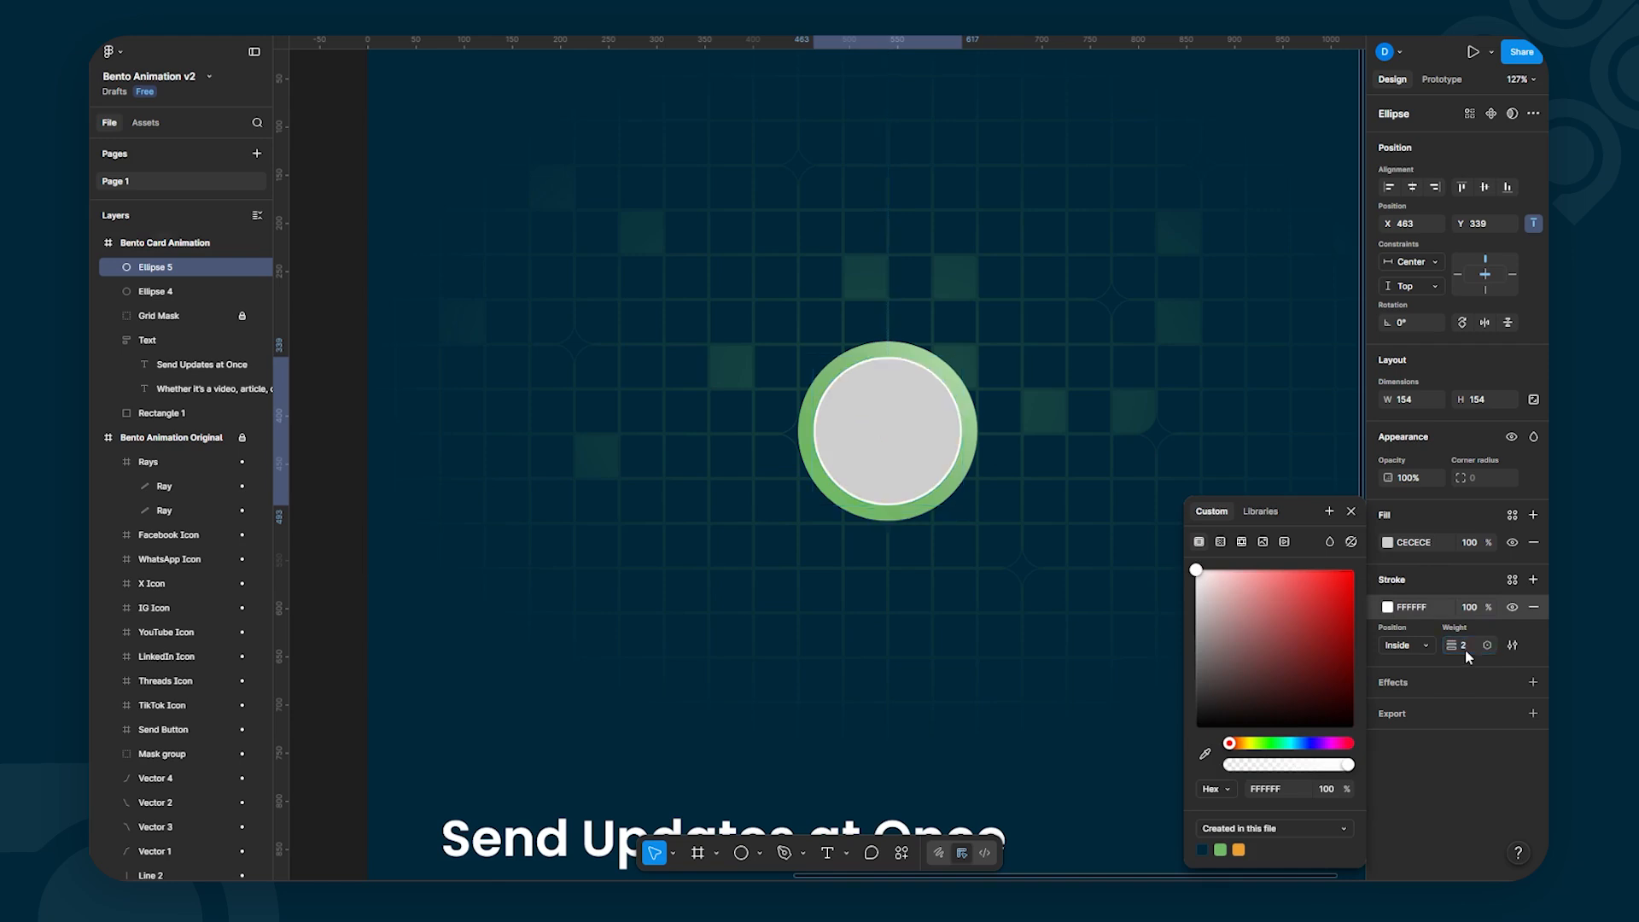
key("Return")
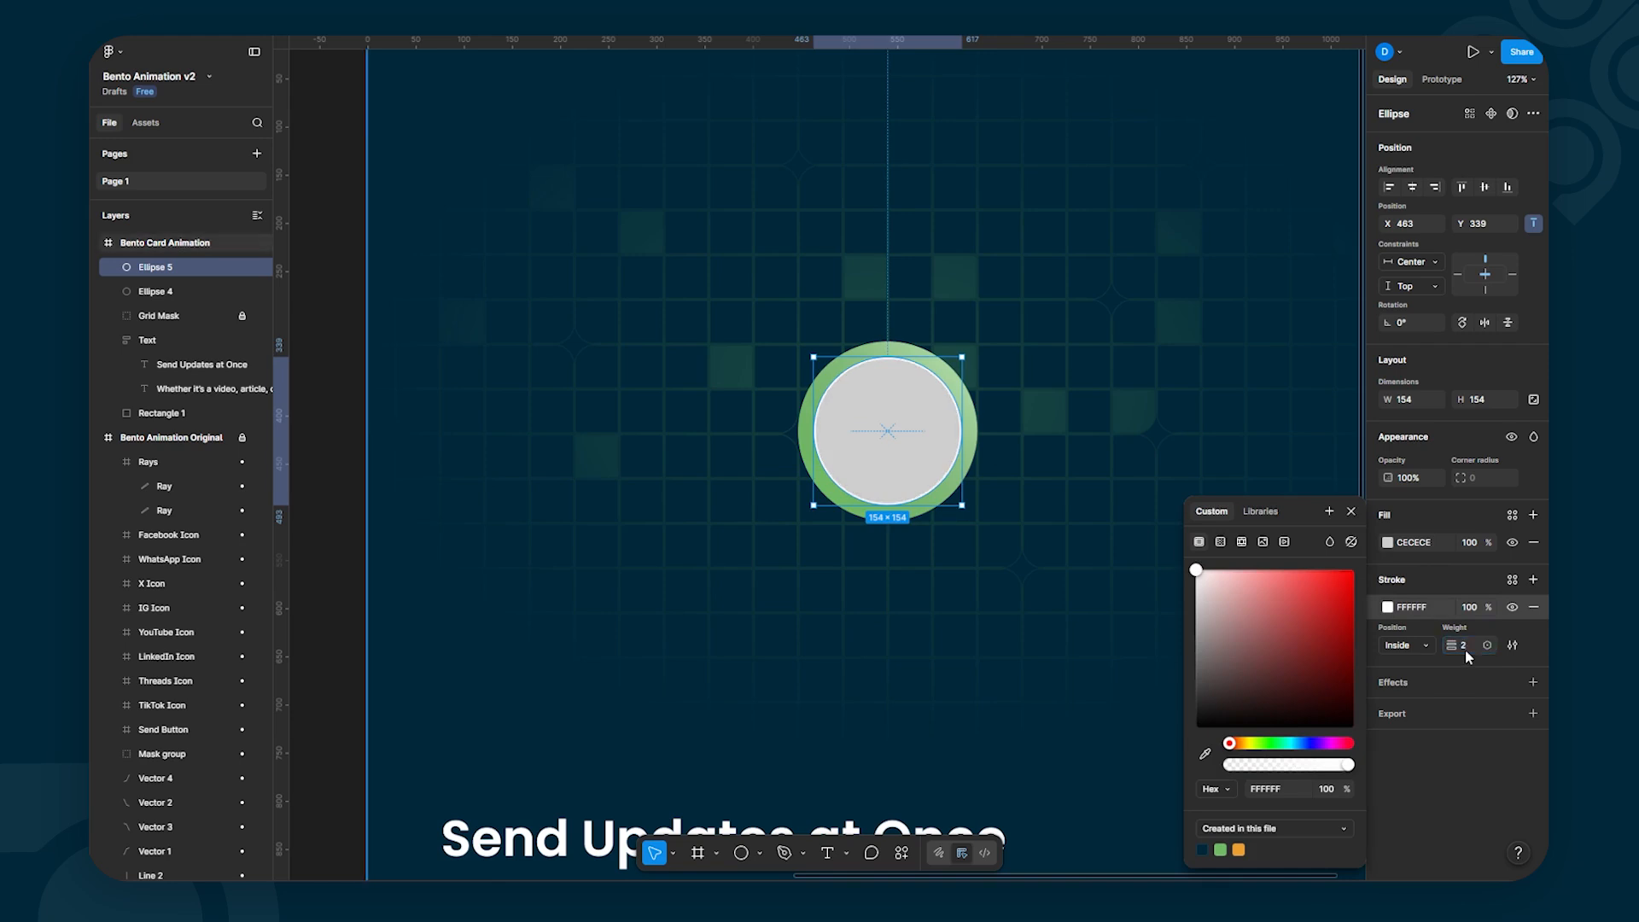
Step: Change the inner circle's stroke to a linear gradient and set its 100% stop, 999999, to 0% opacity
left_click(1220, 543)
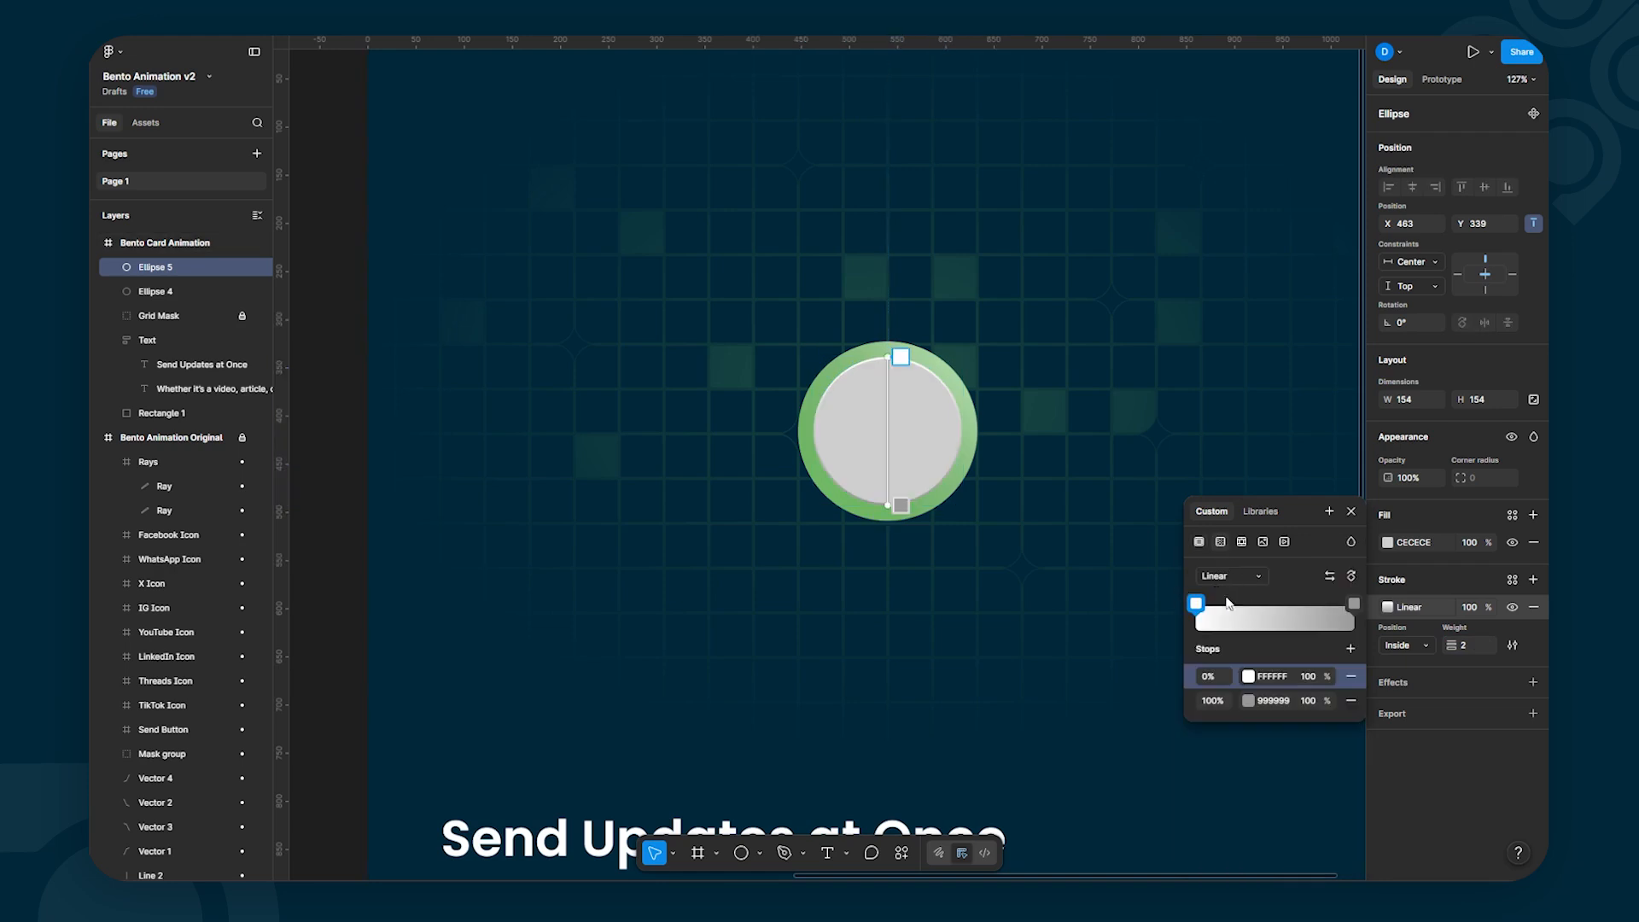
left_click(1312, 704)
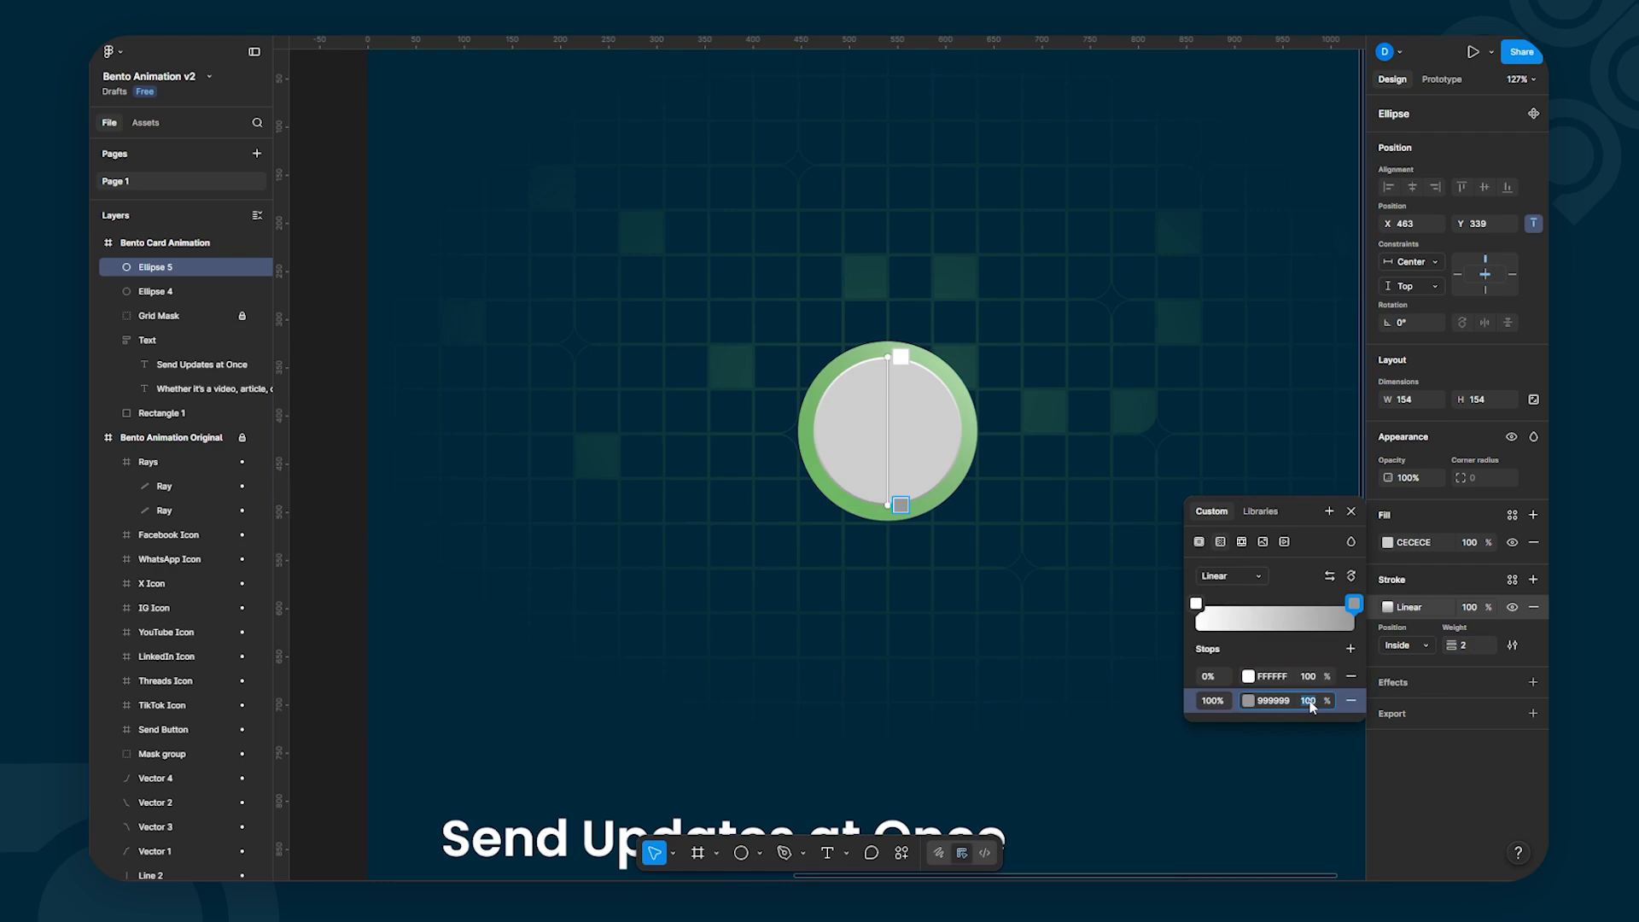
key("Return")
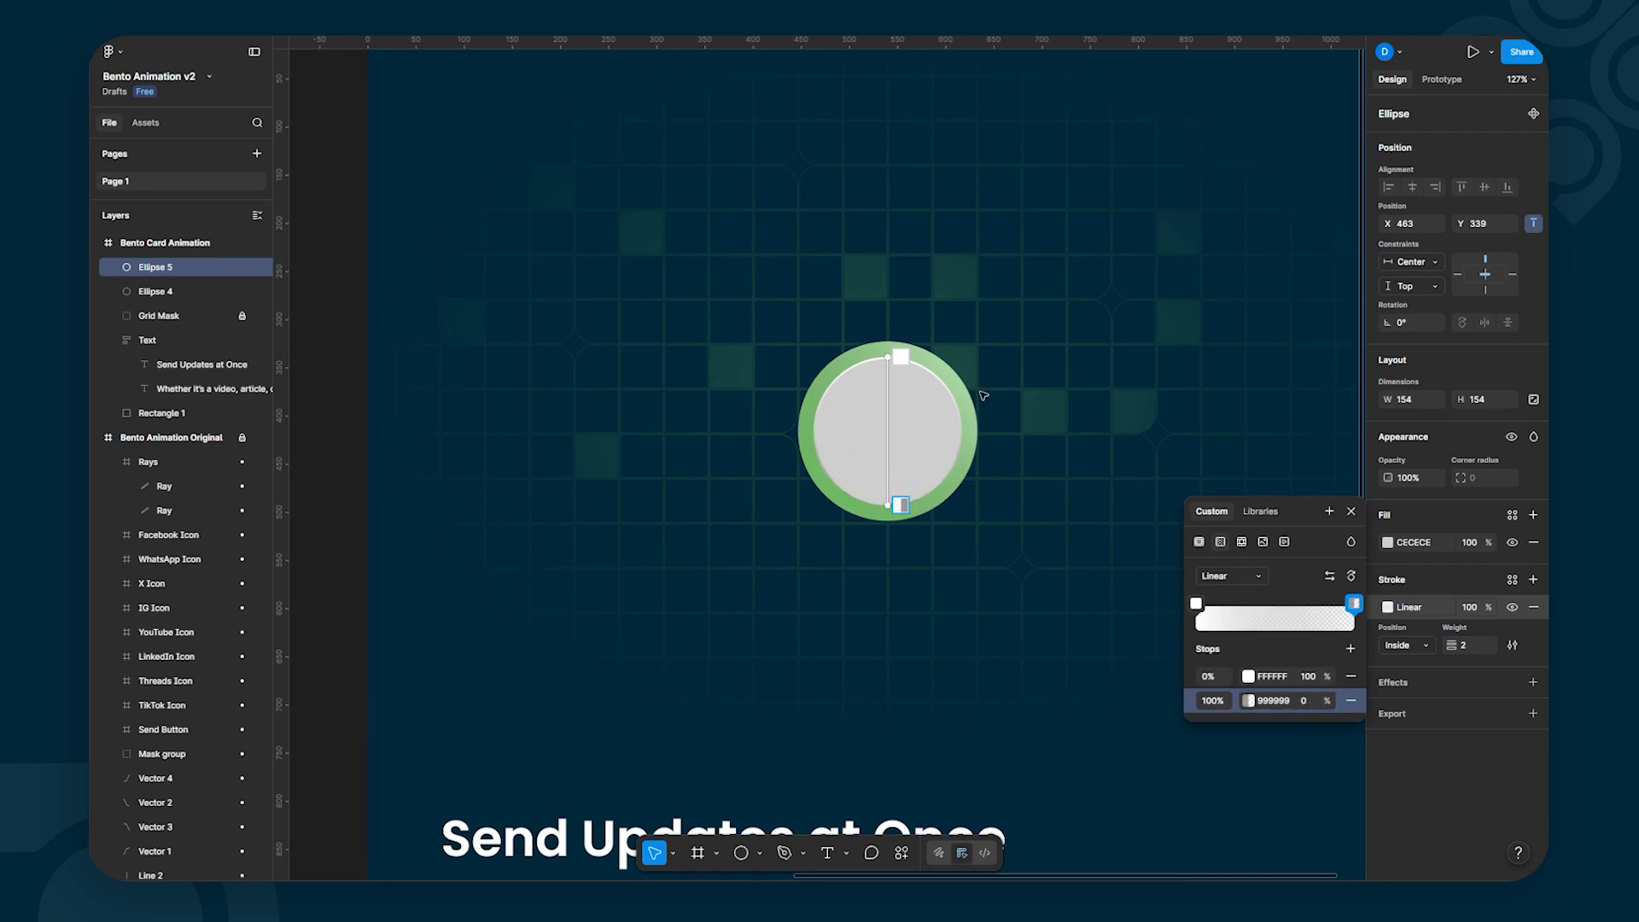
Step: Angle the stroke gradient diagonally from the inner circle's upper-right edge to its lower-left edge, then deselect the circle
scroll(1035, 390, "down", 5)
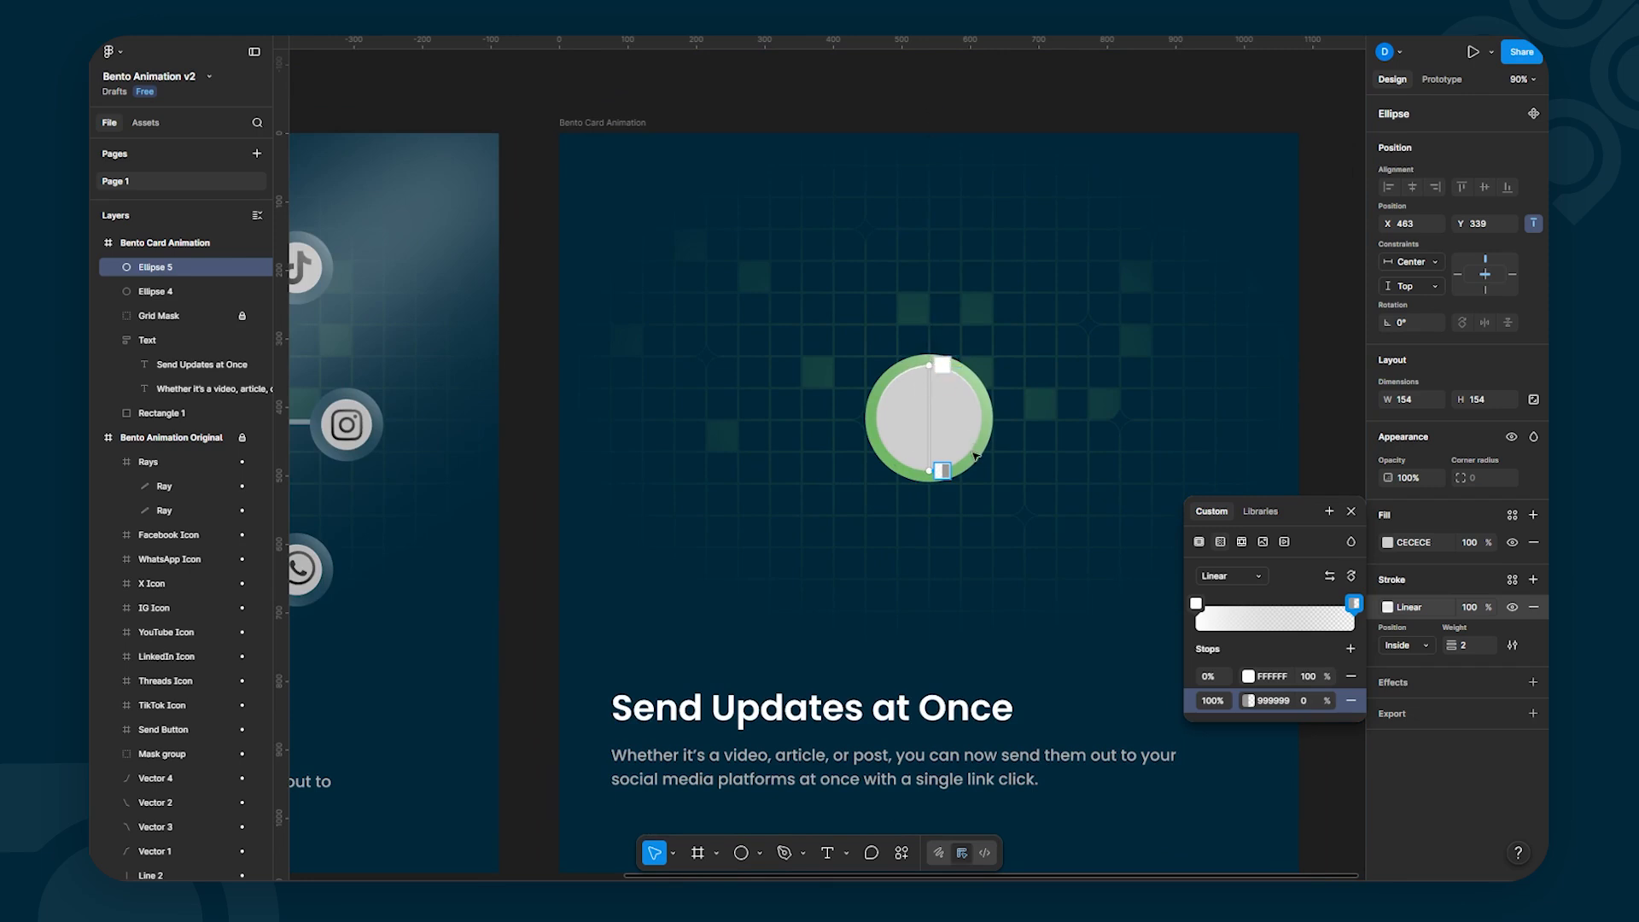
left_click_drag(930, 363, 974, 379)
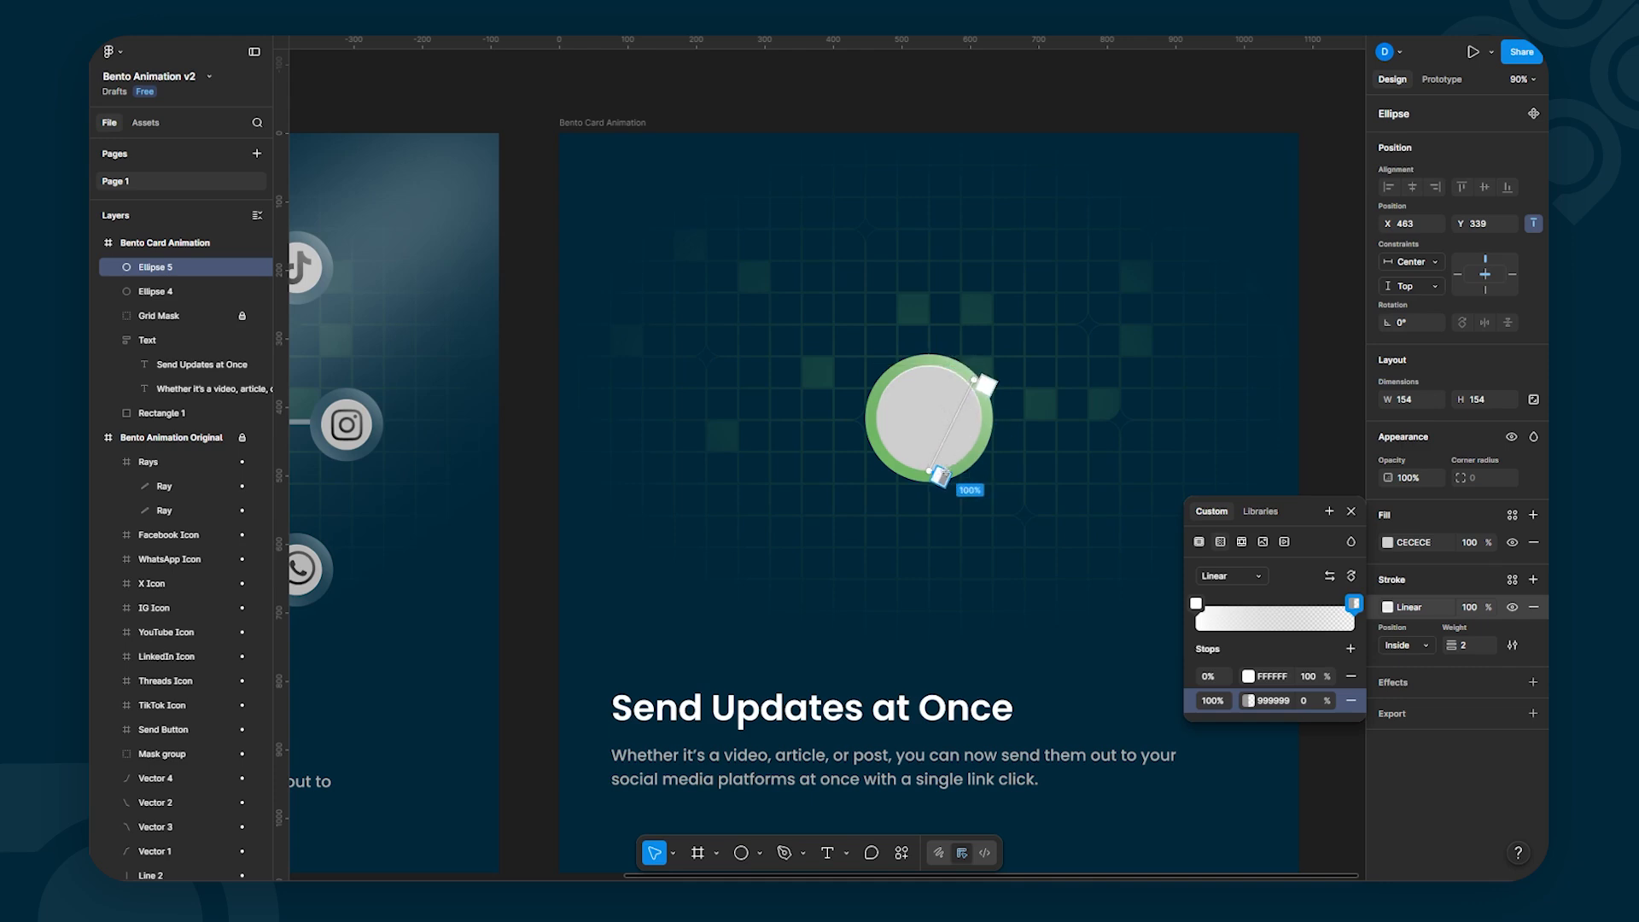
left_click_drag(928, 471, 895, 453)
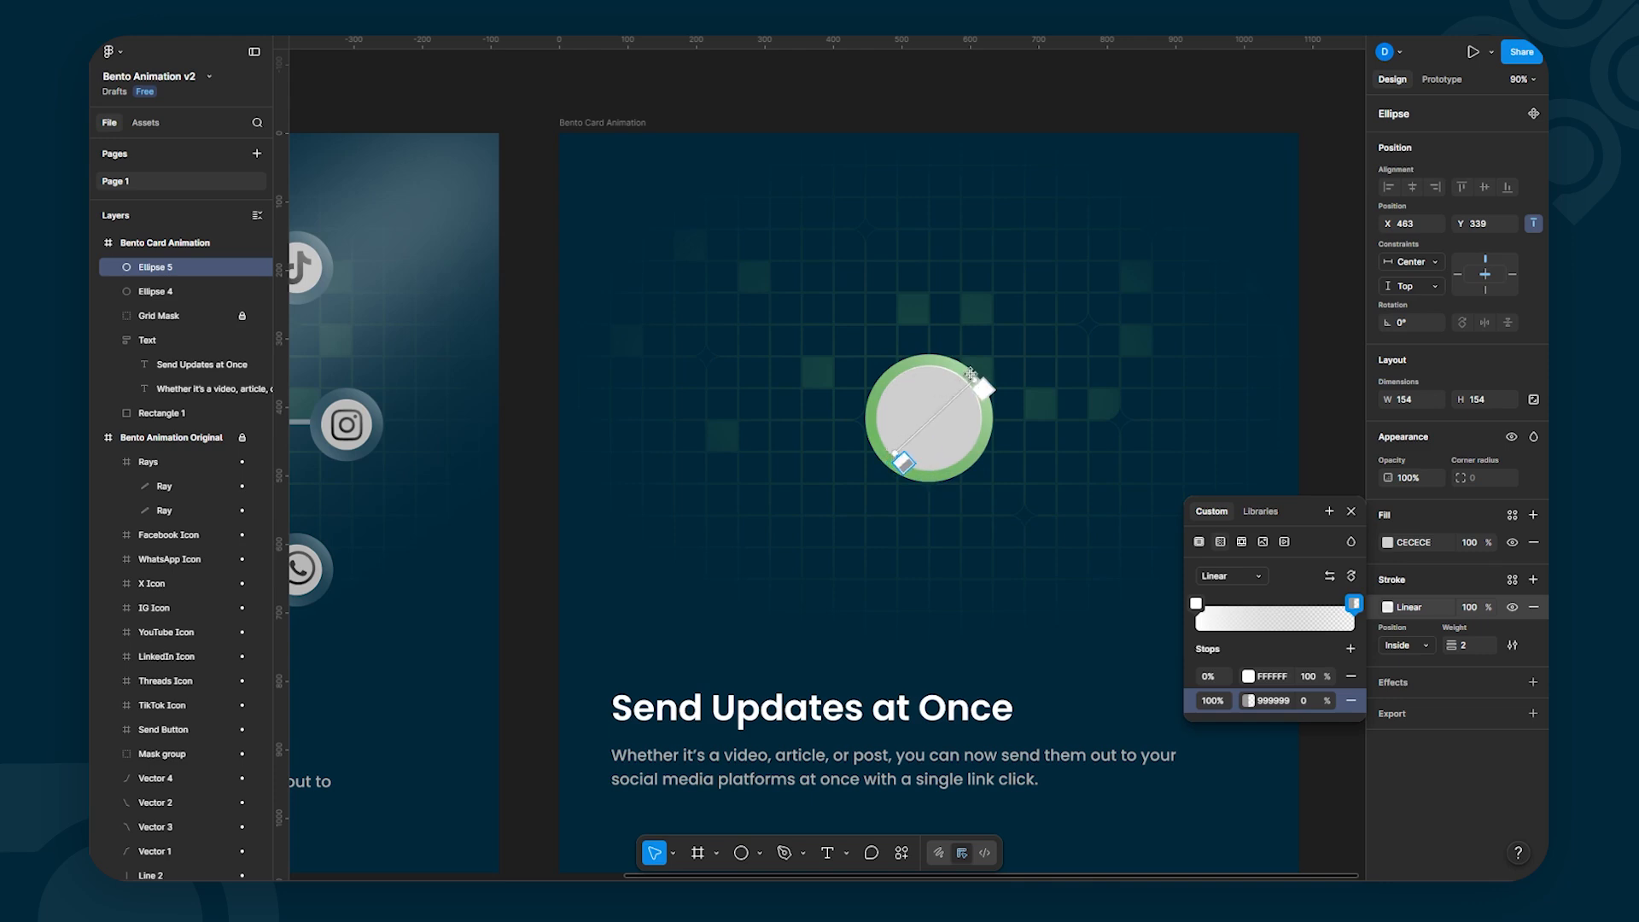
left_click_drag(974, 377, 974, 375)
left_click_drag(893, 451, 890, 451)
key("Escape")
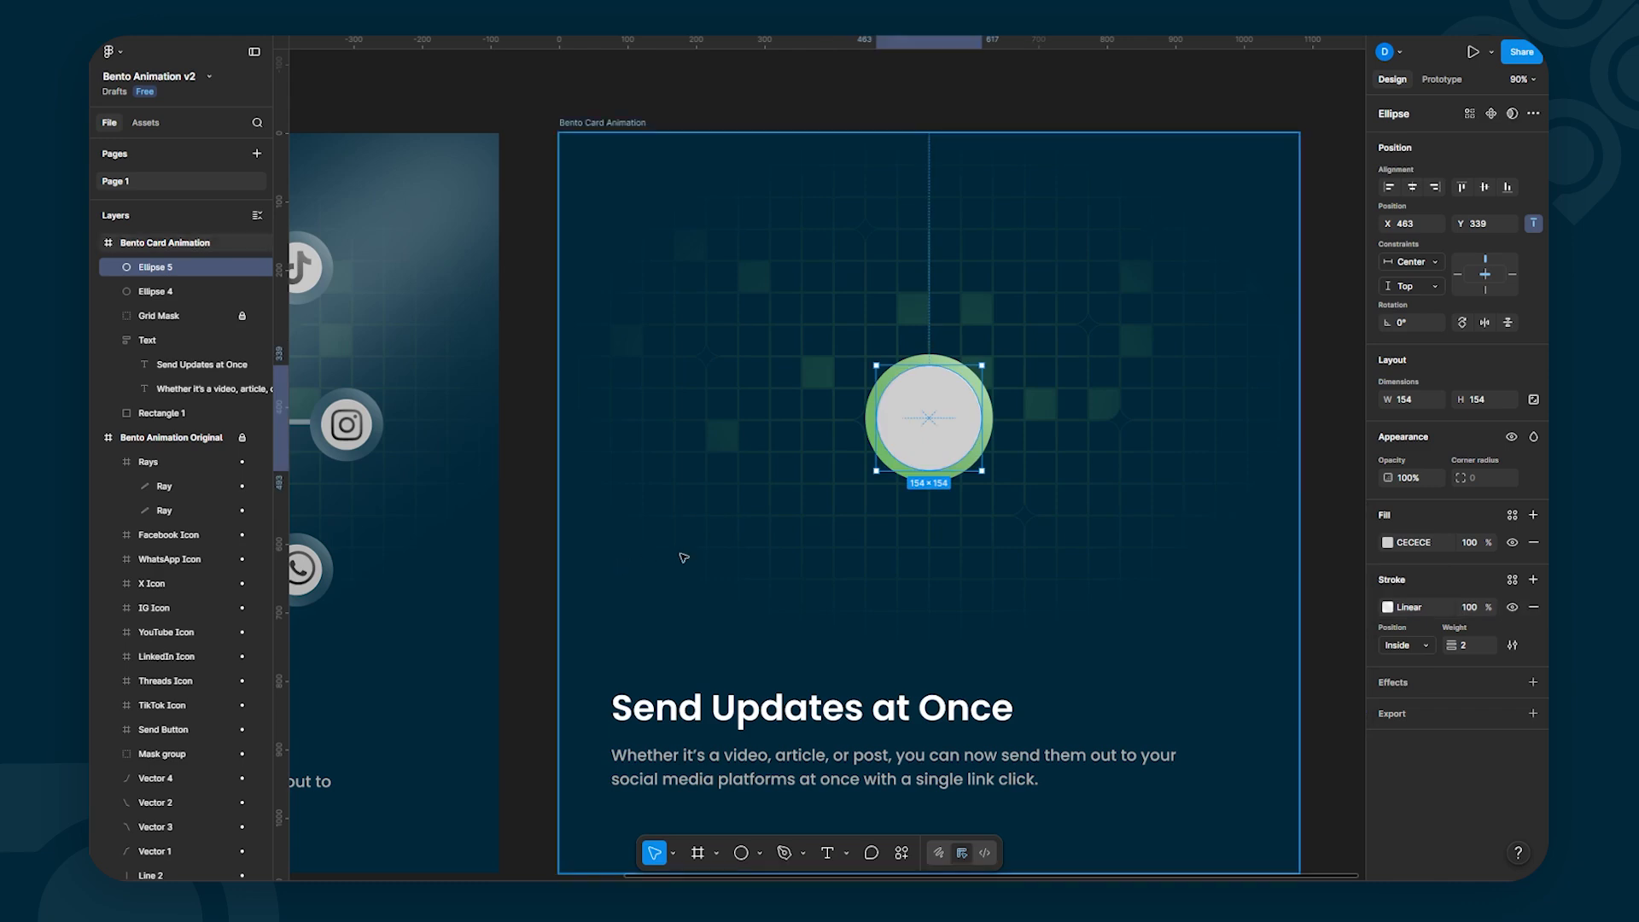
left_click(1325, 490)
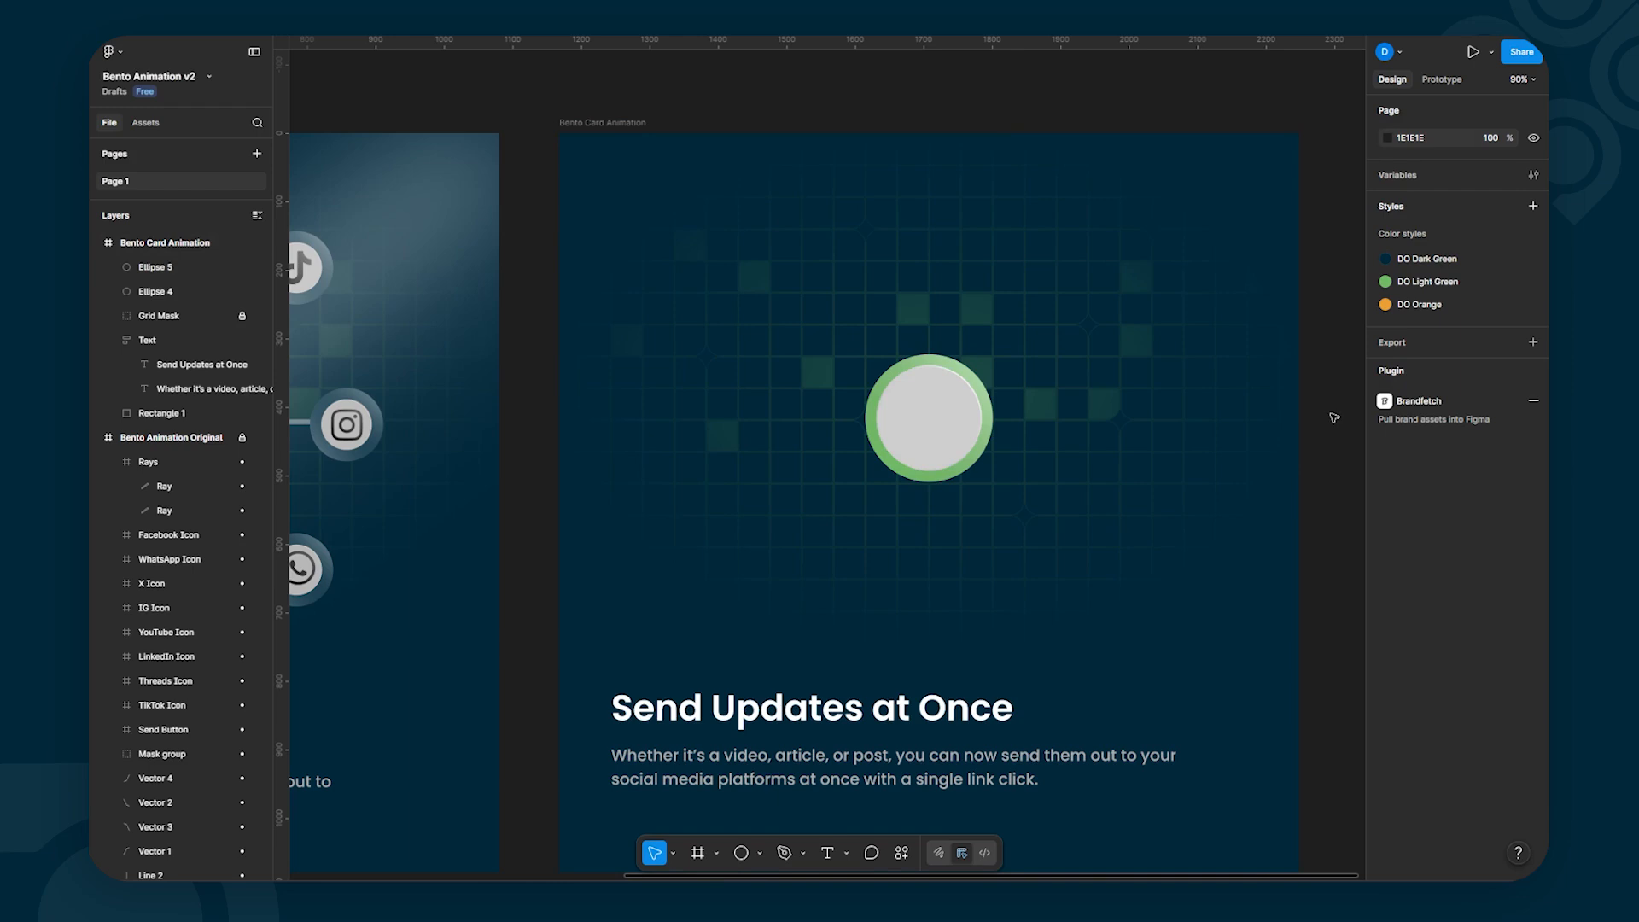
Step: Examine the original card's light rays by hiding a ray and showing it again
scroll(1334, 417, "down", 3)
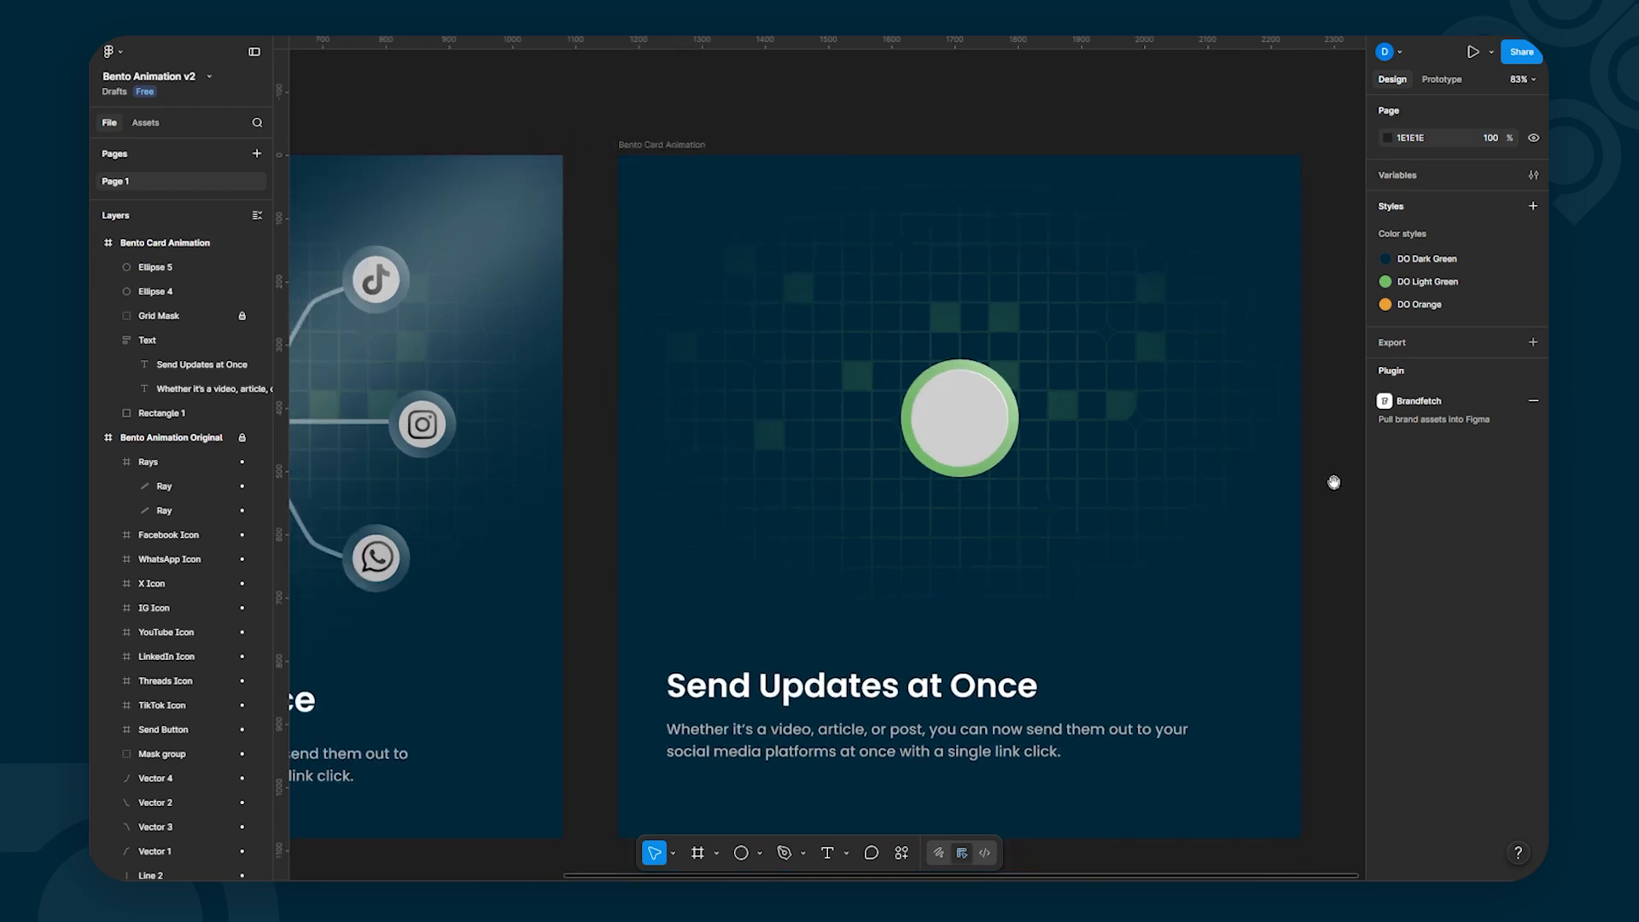
left_click_drag(1334, 484, 1246, 440)
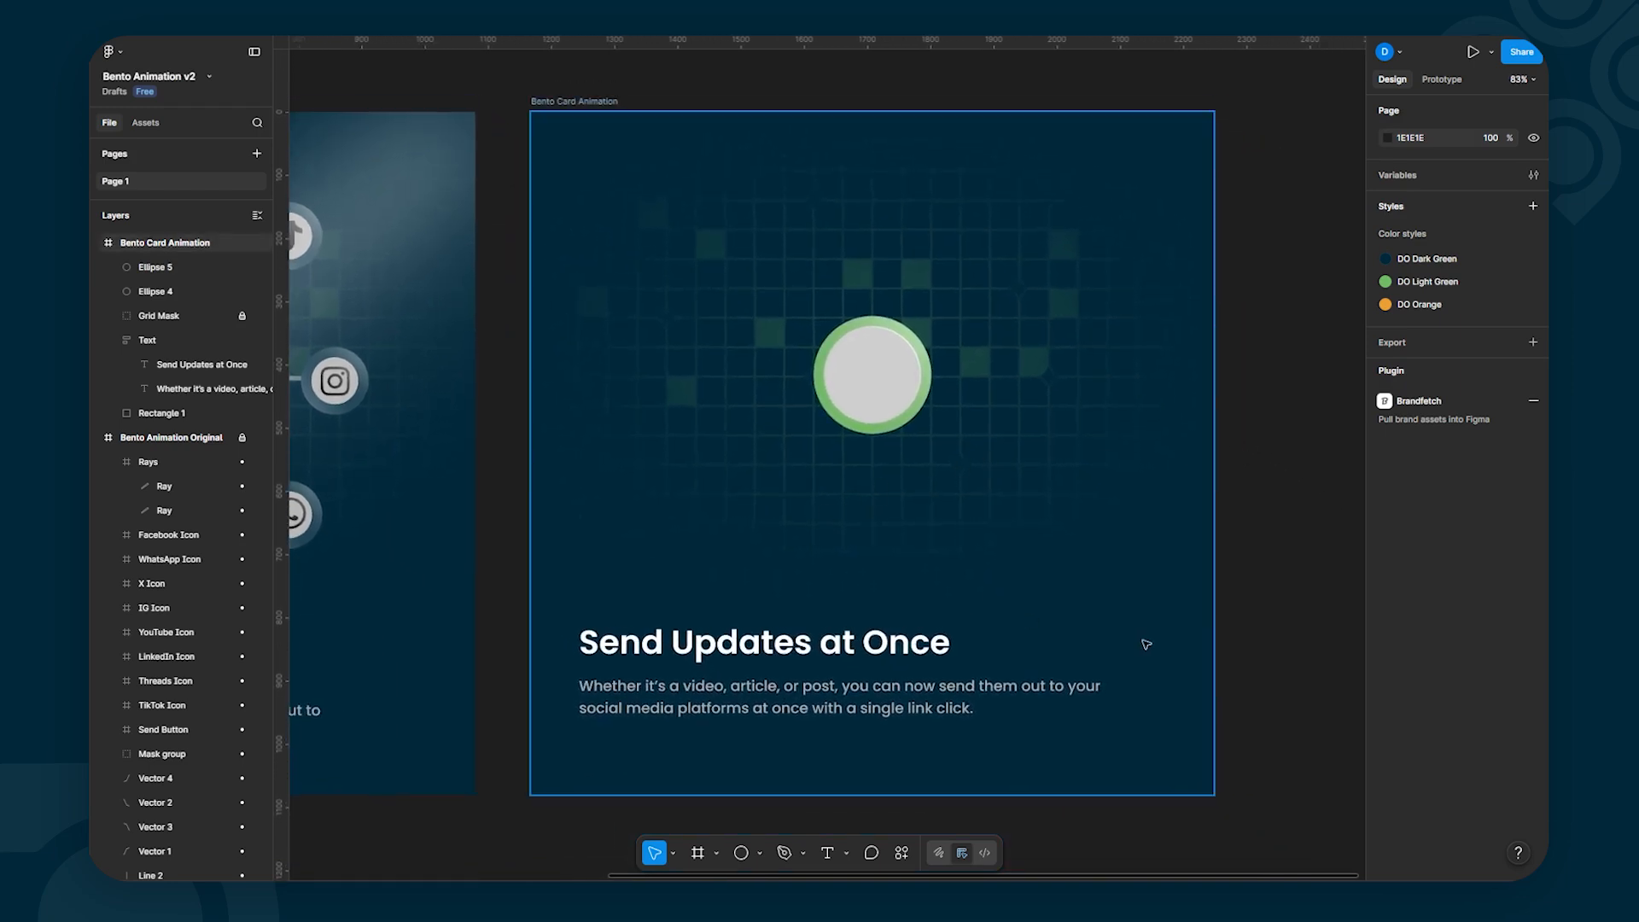
left_click(783, 852)
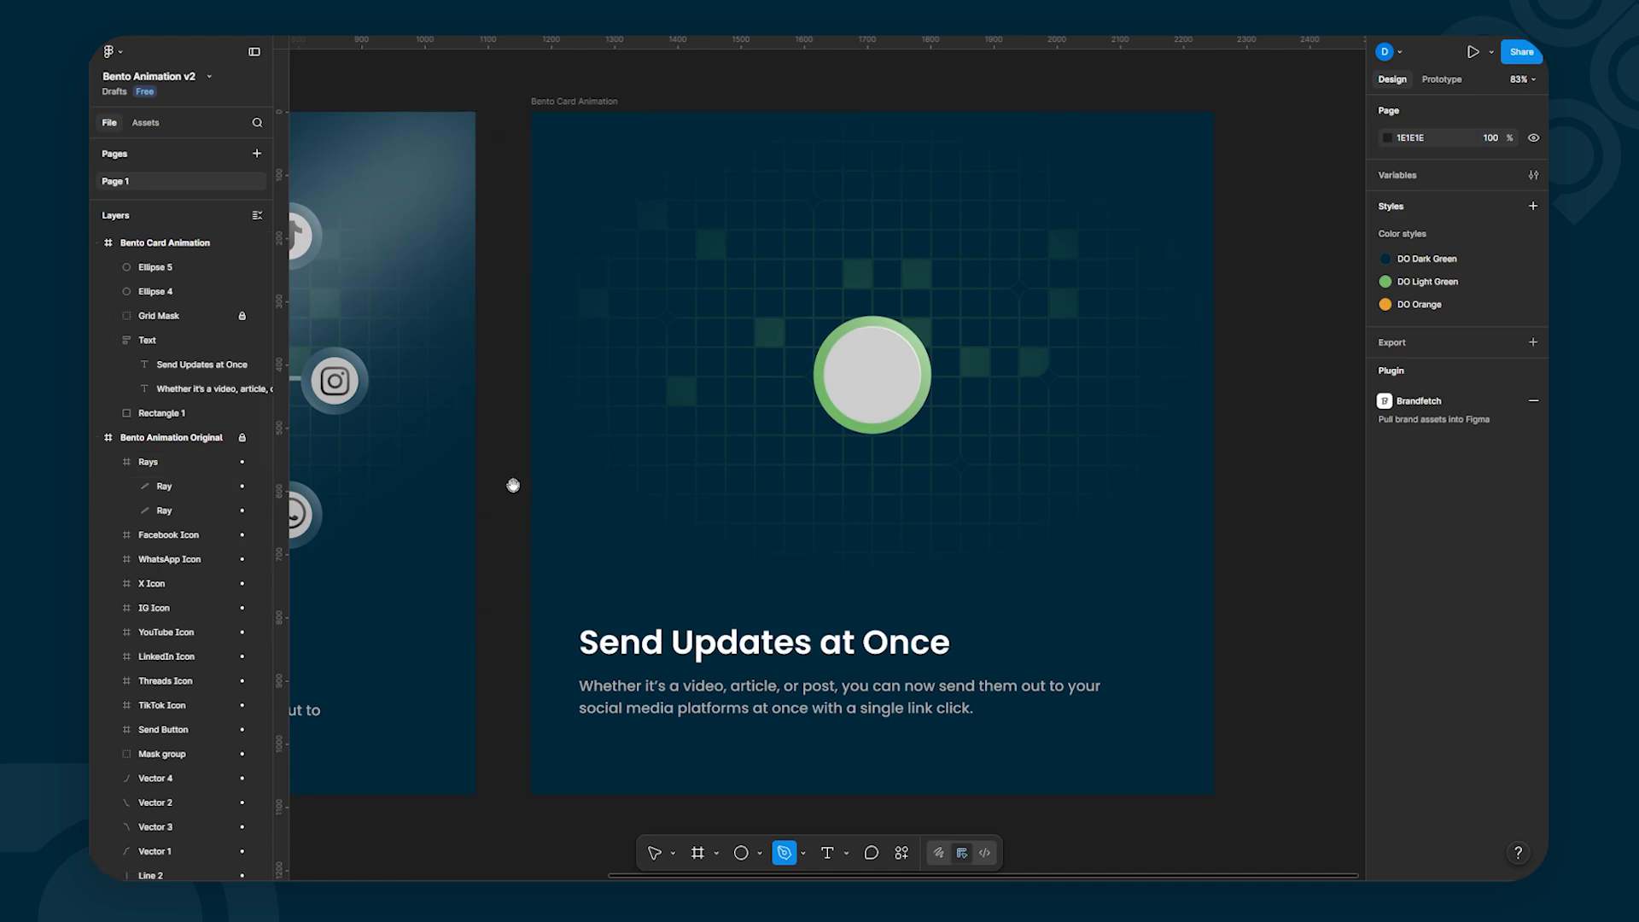
left_click_drag(567, 487, 998, 476)
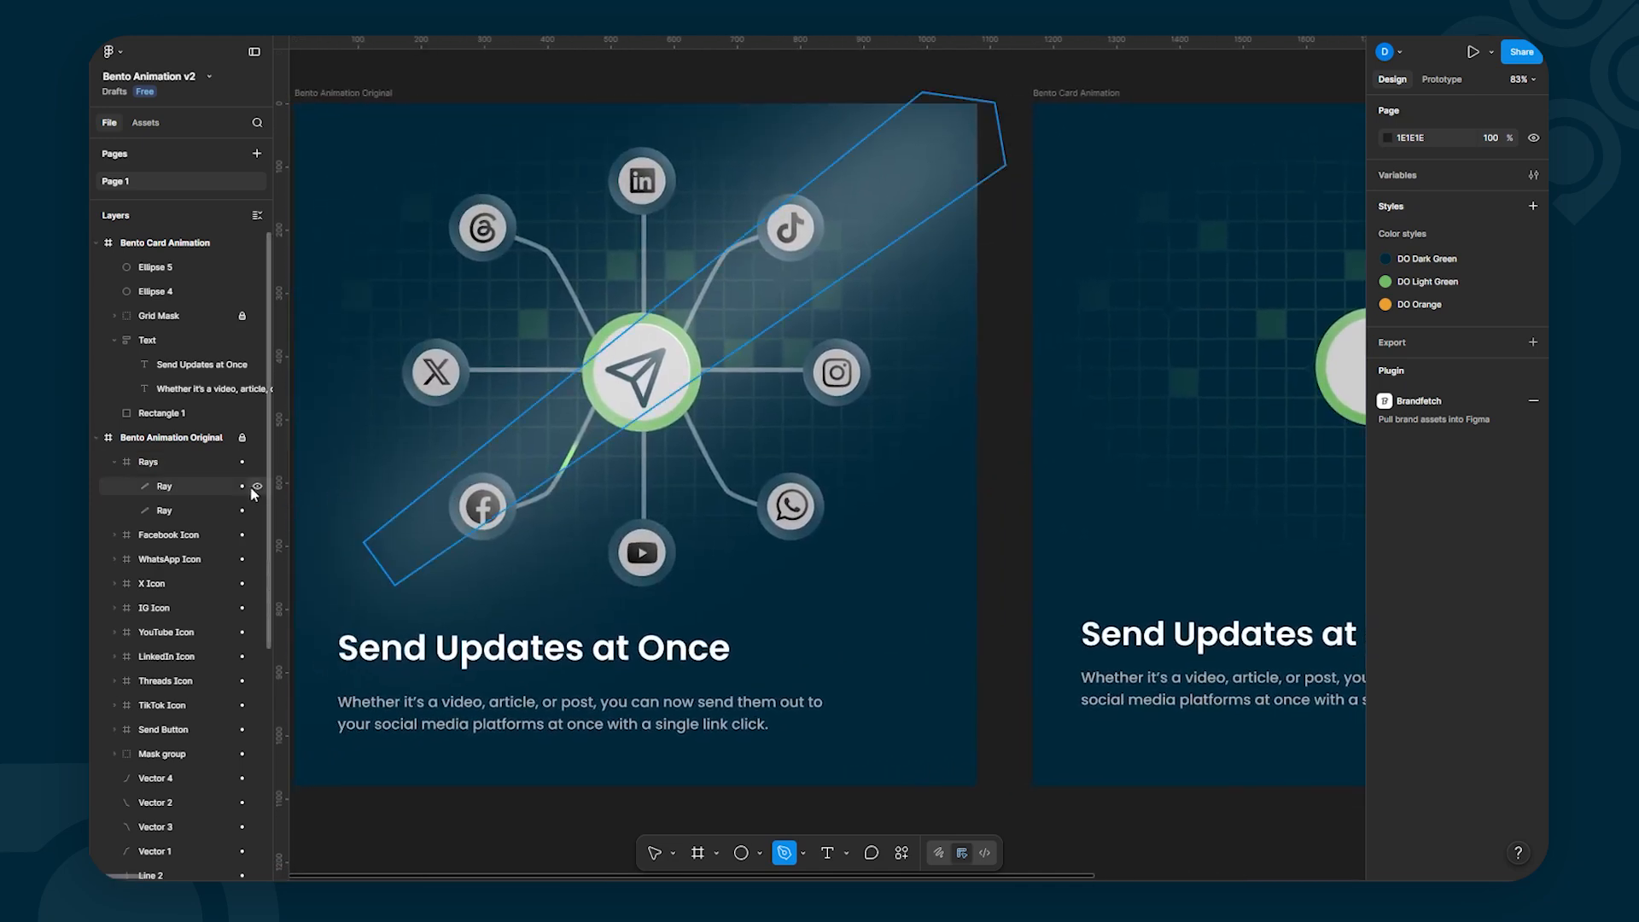
left_click(257, 486)
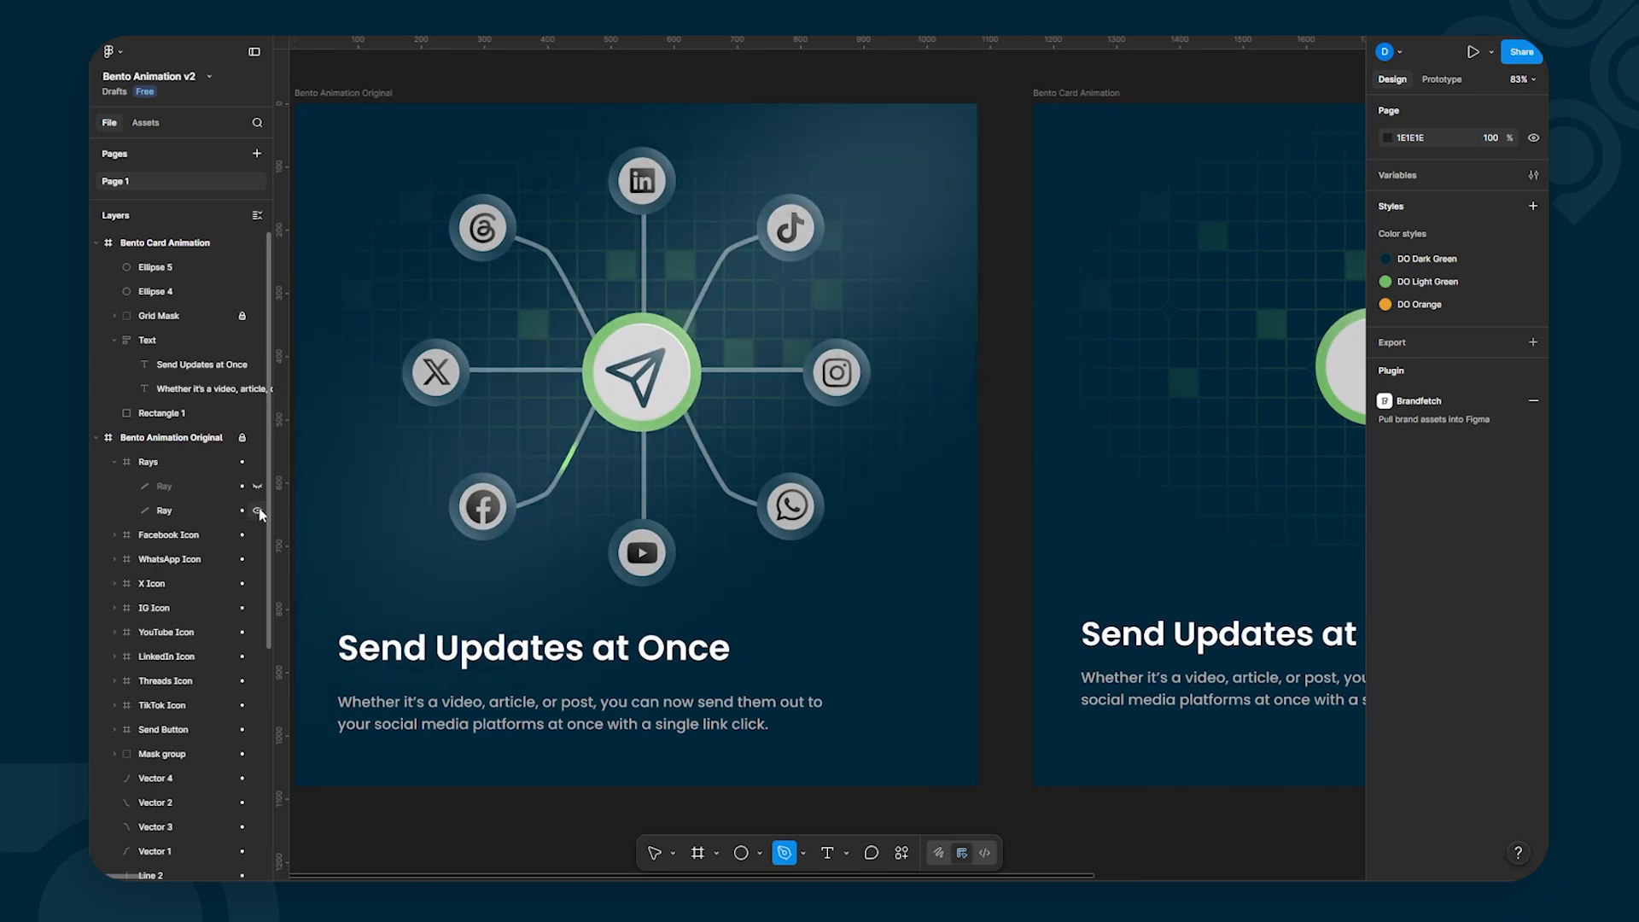
left_click(257, 487)
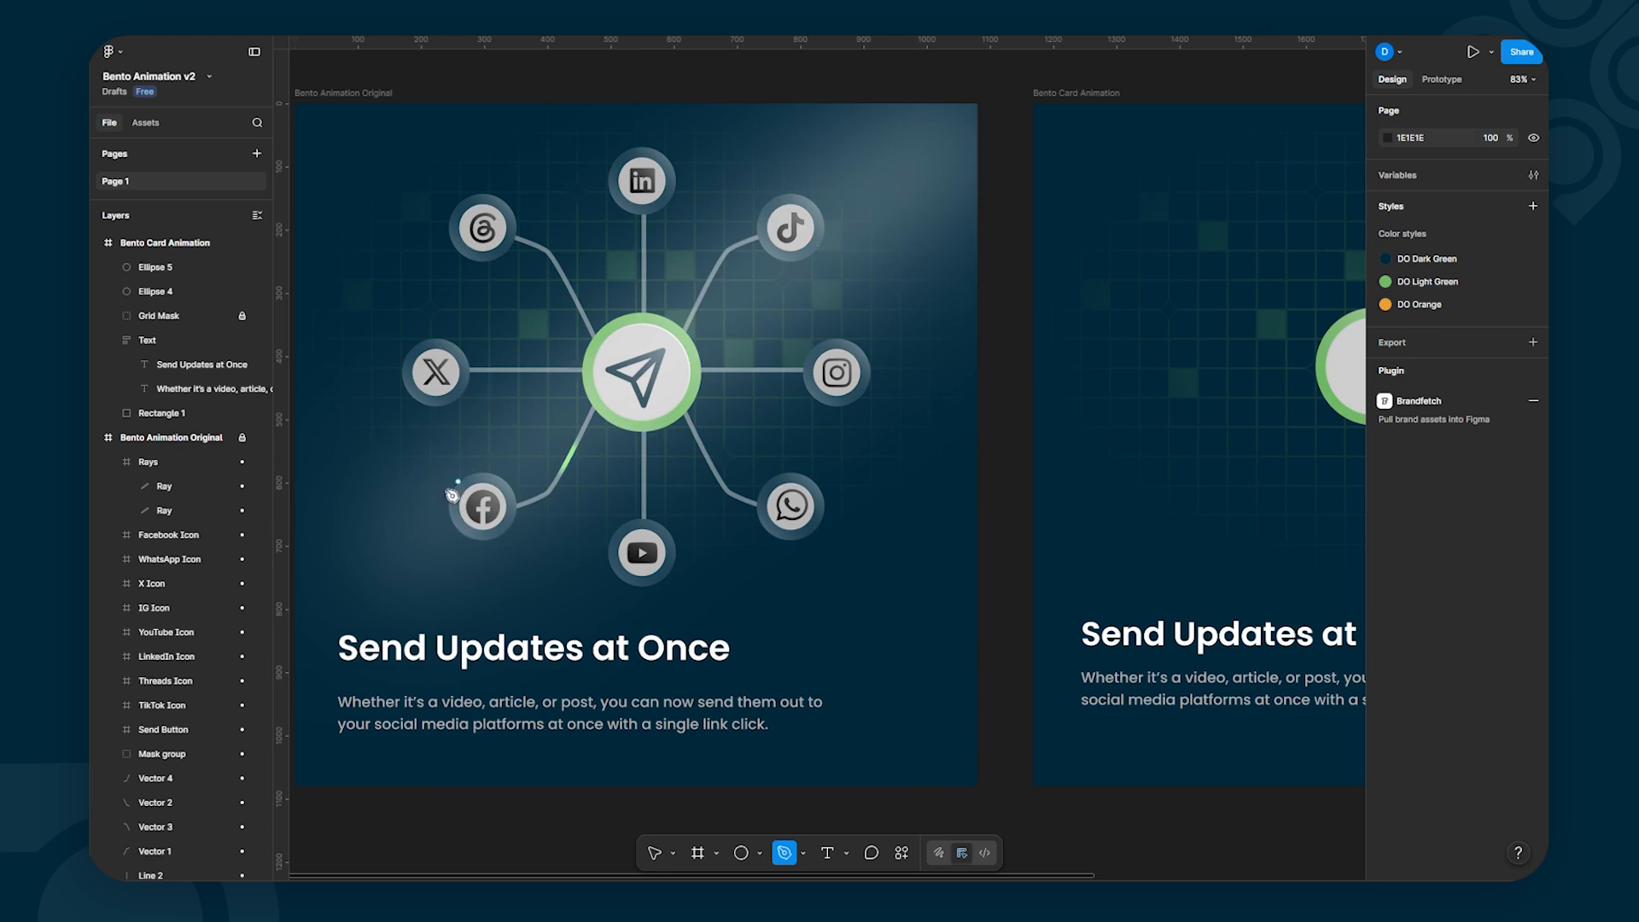
left_click_drag(1013, 443, 490, 447)
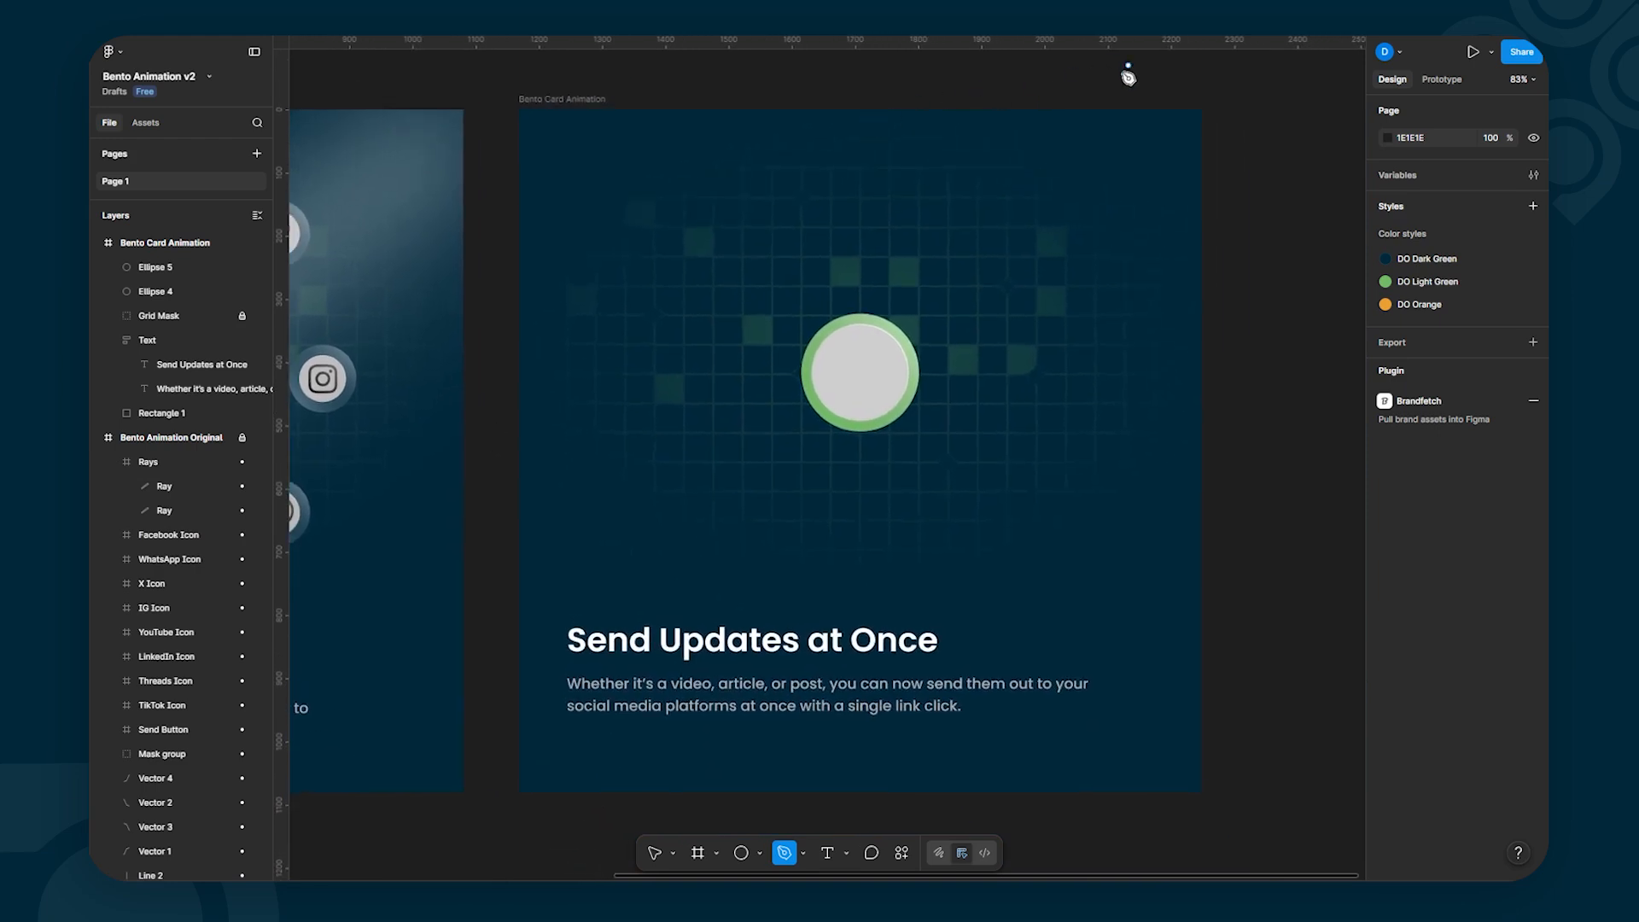
Step: Draw a closed five-point ray shape with the Pen tool, about 1314 × 802.5, diagonally across the new card and beyond its upper-right corner
left_click(1070, 82)
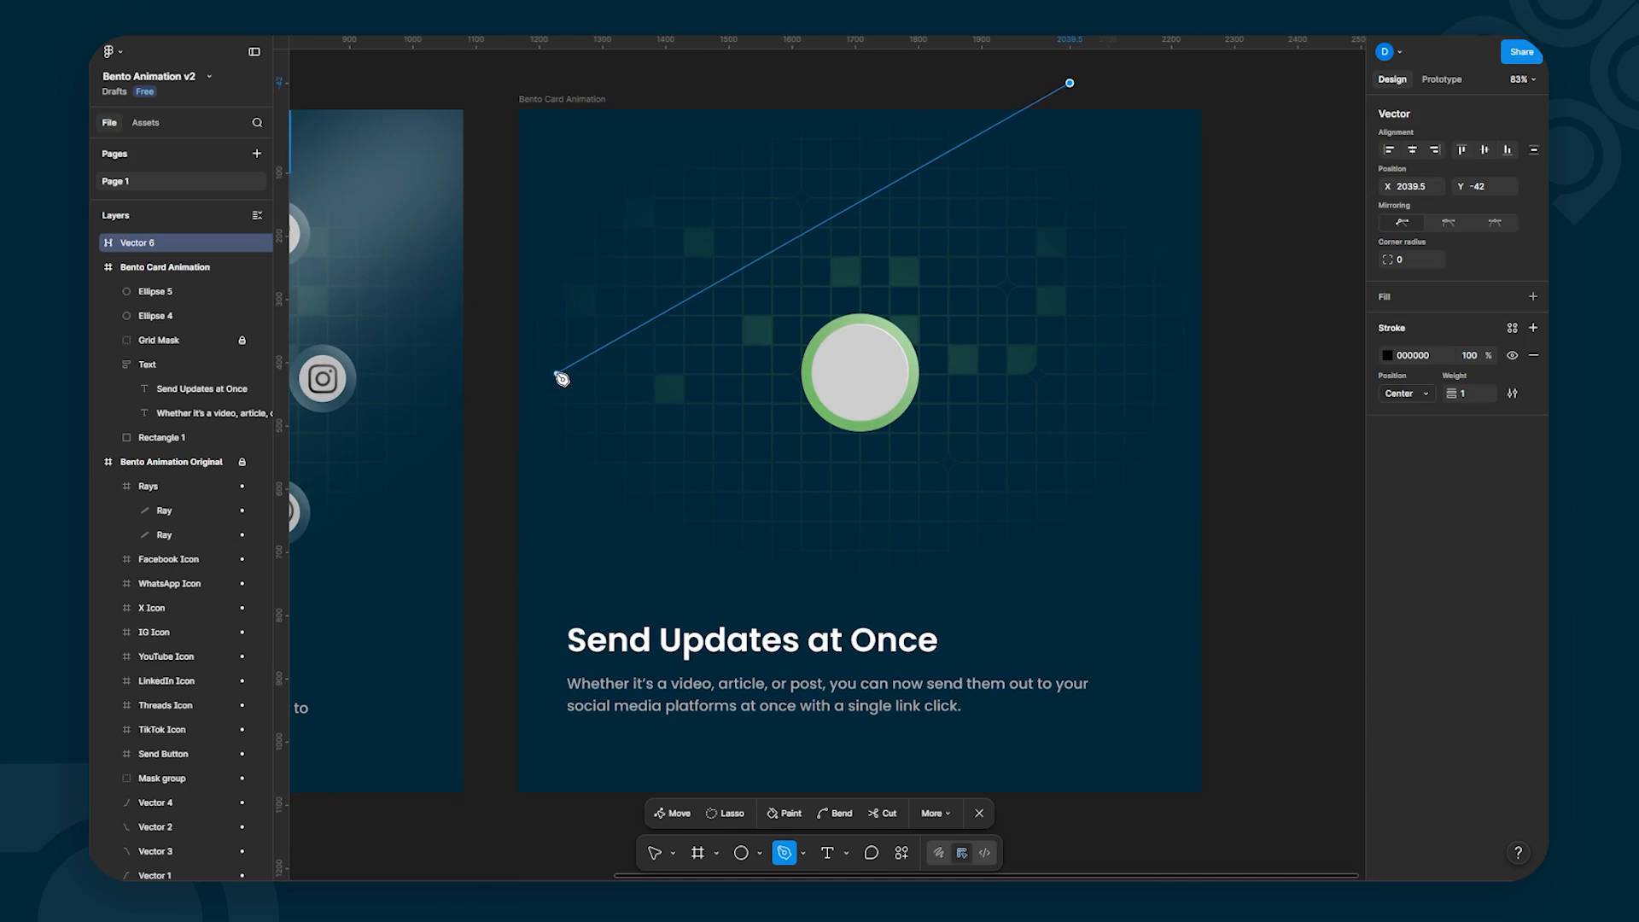
left_click(496, 400)
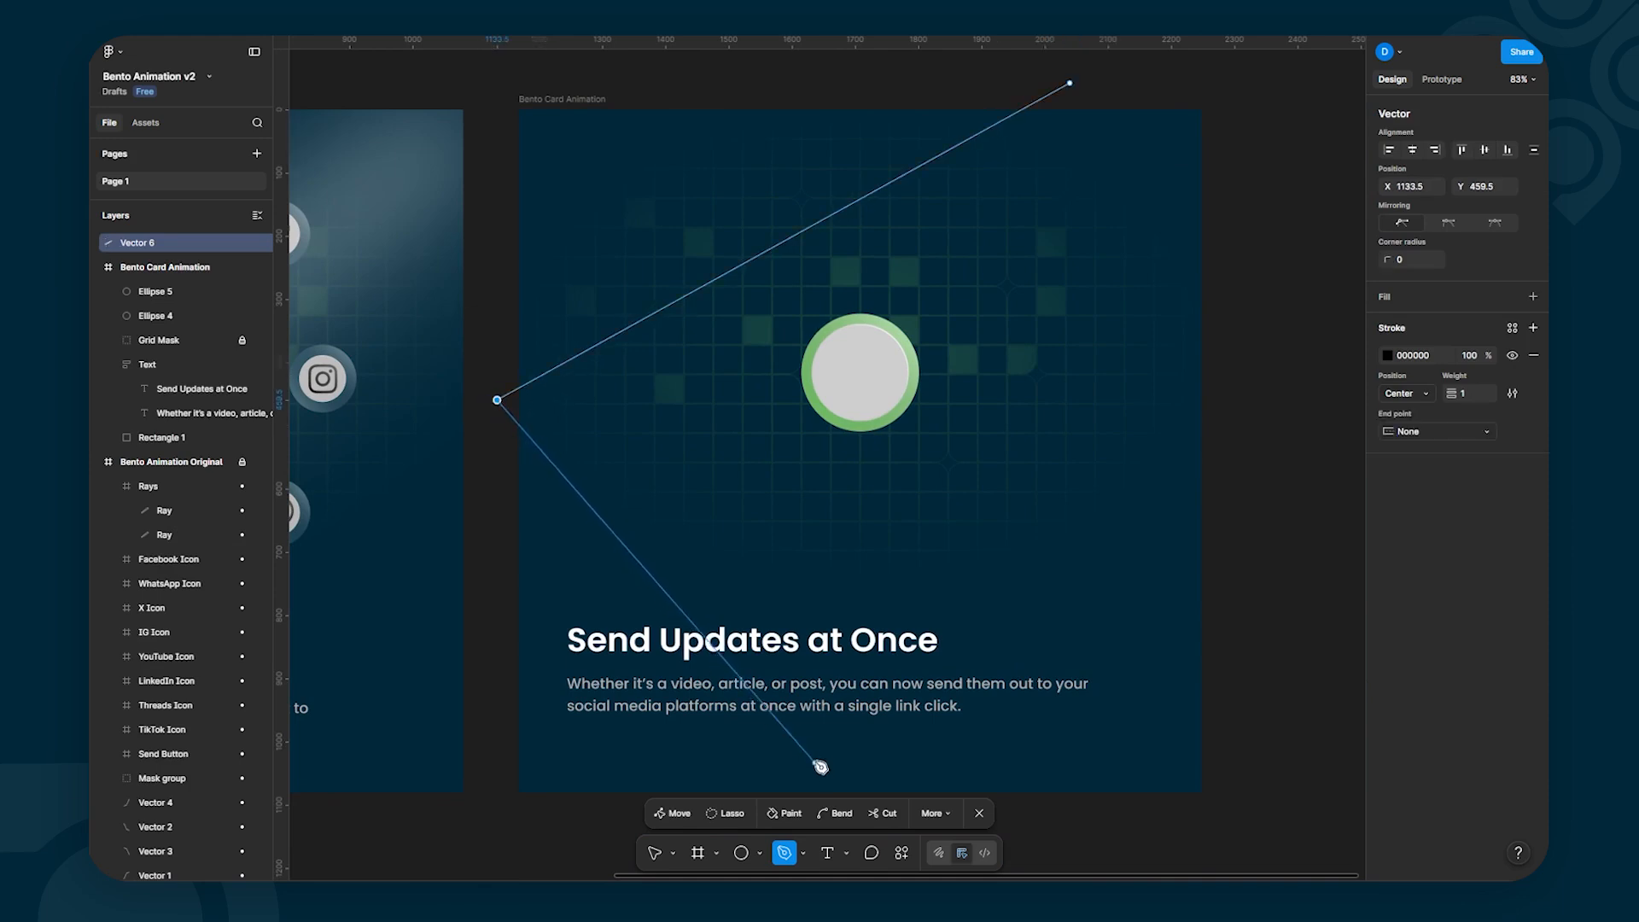
left_click(777, 589)
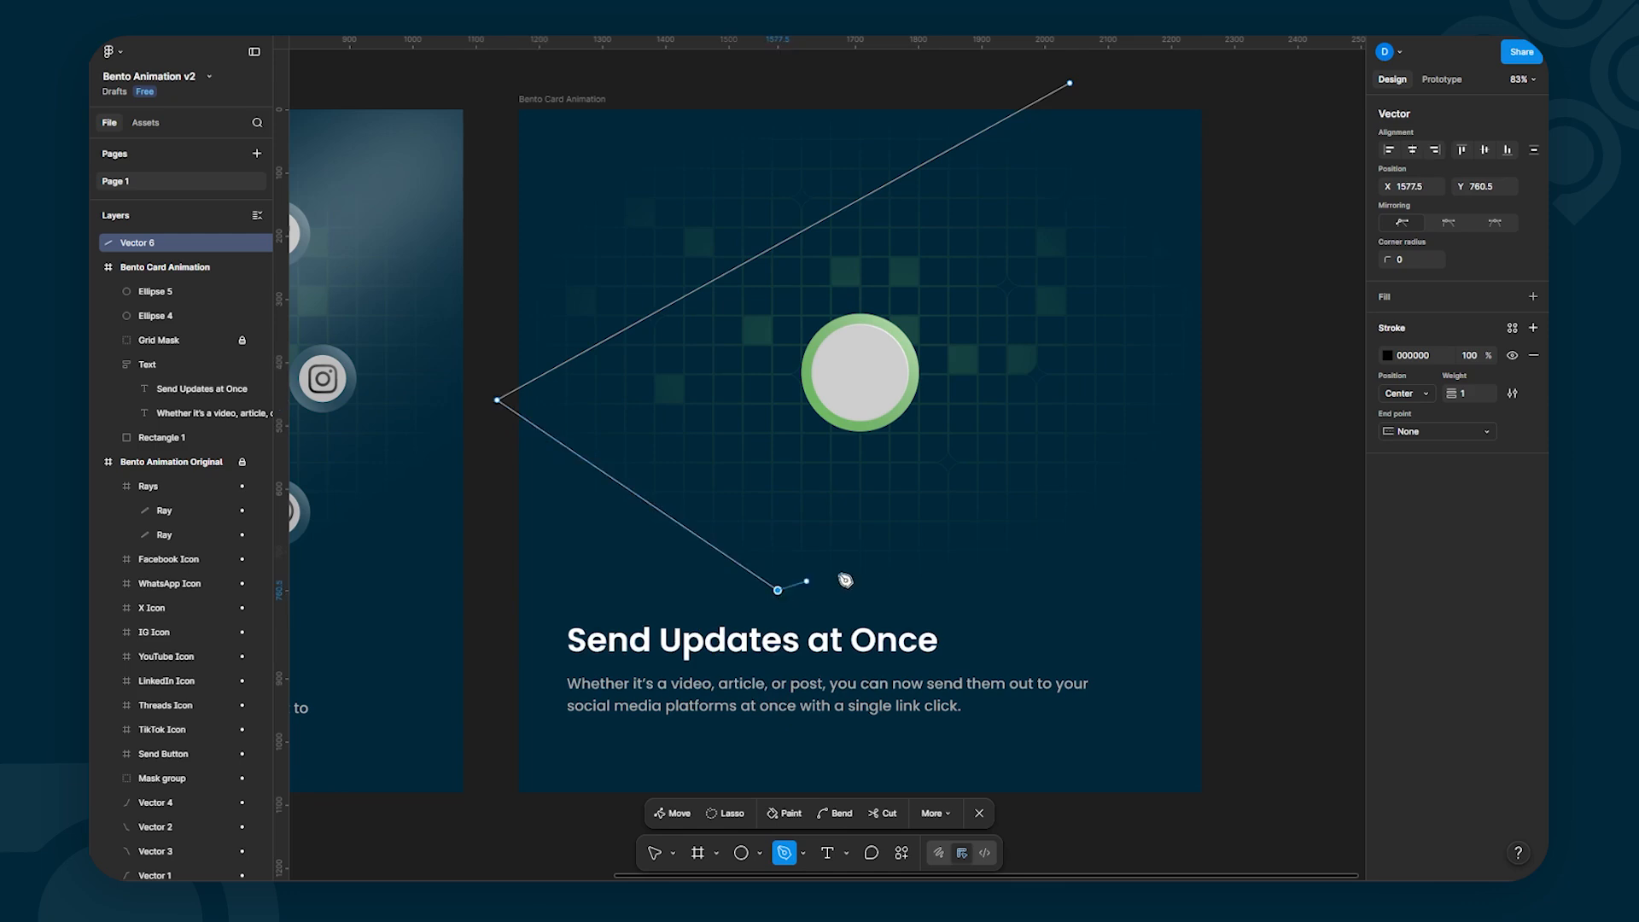
left_click(1329, 353)
left_click(1321, 112)
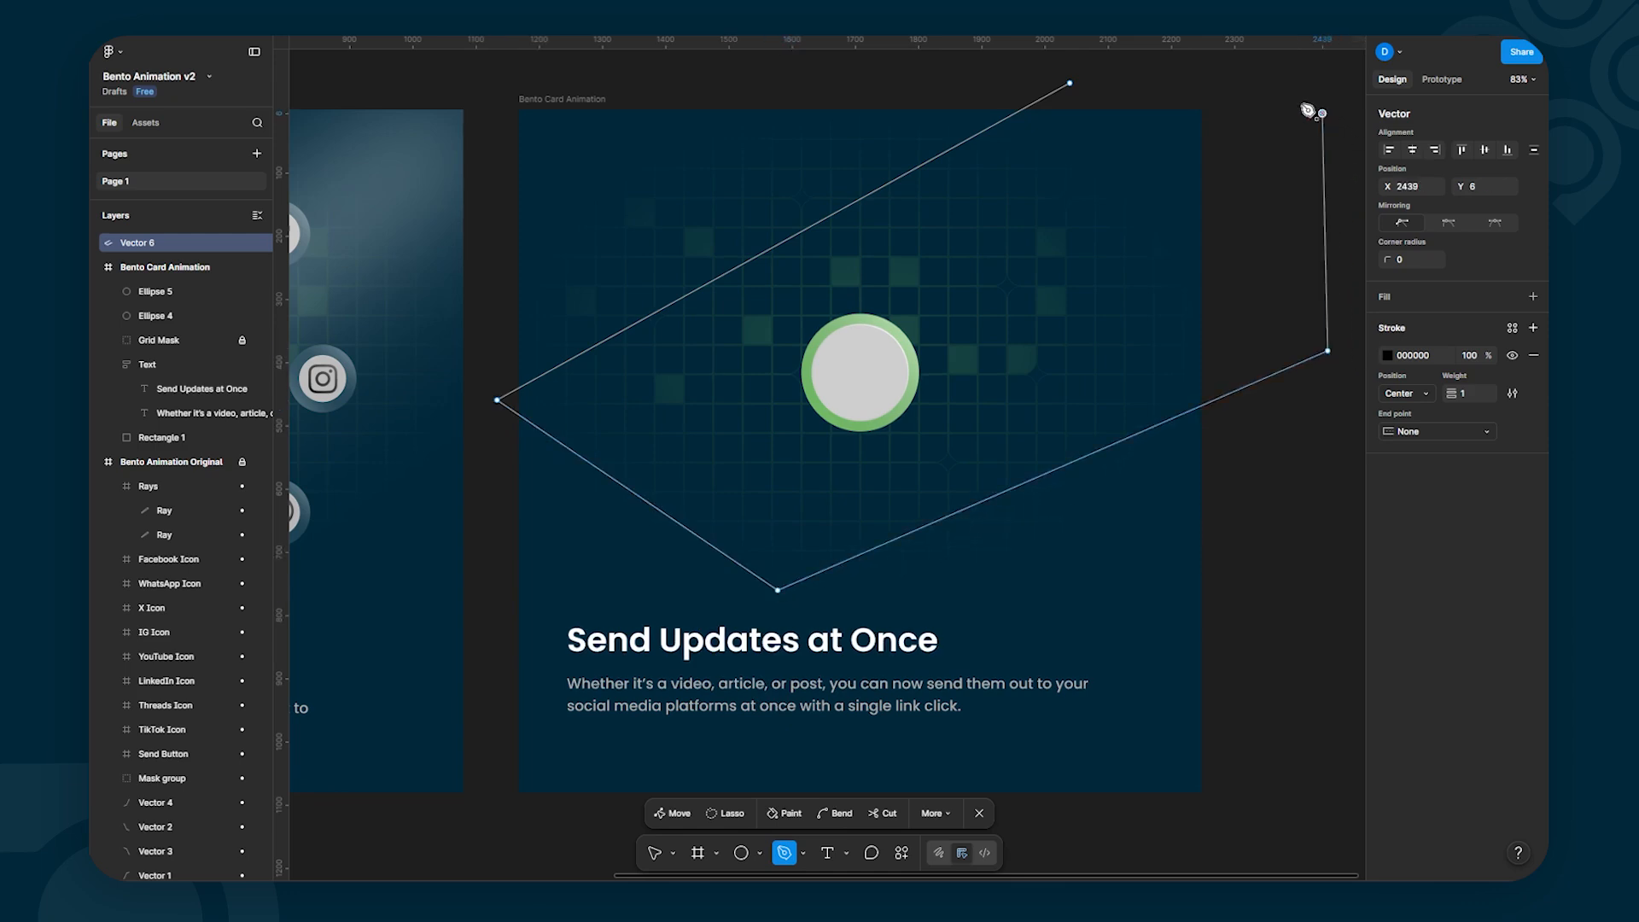
left_click(1071, 83)
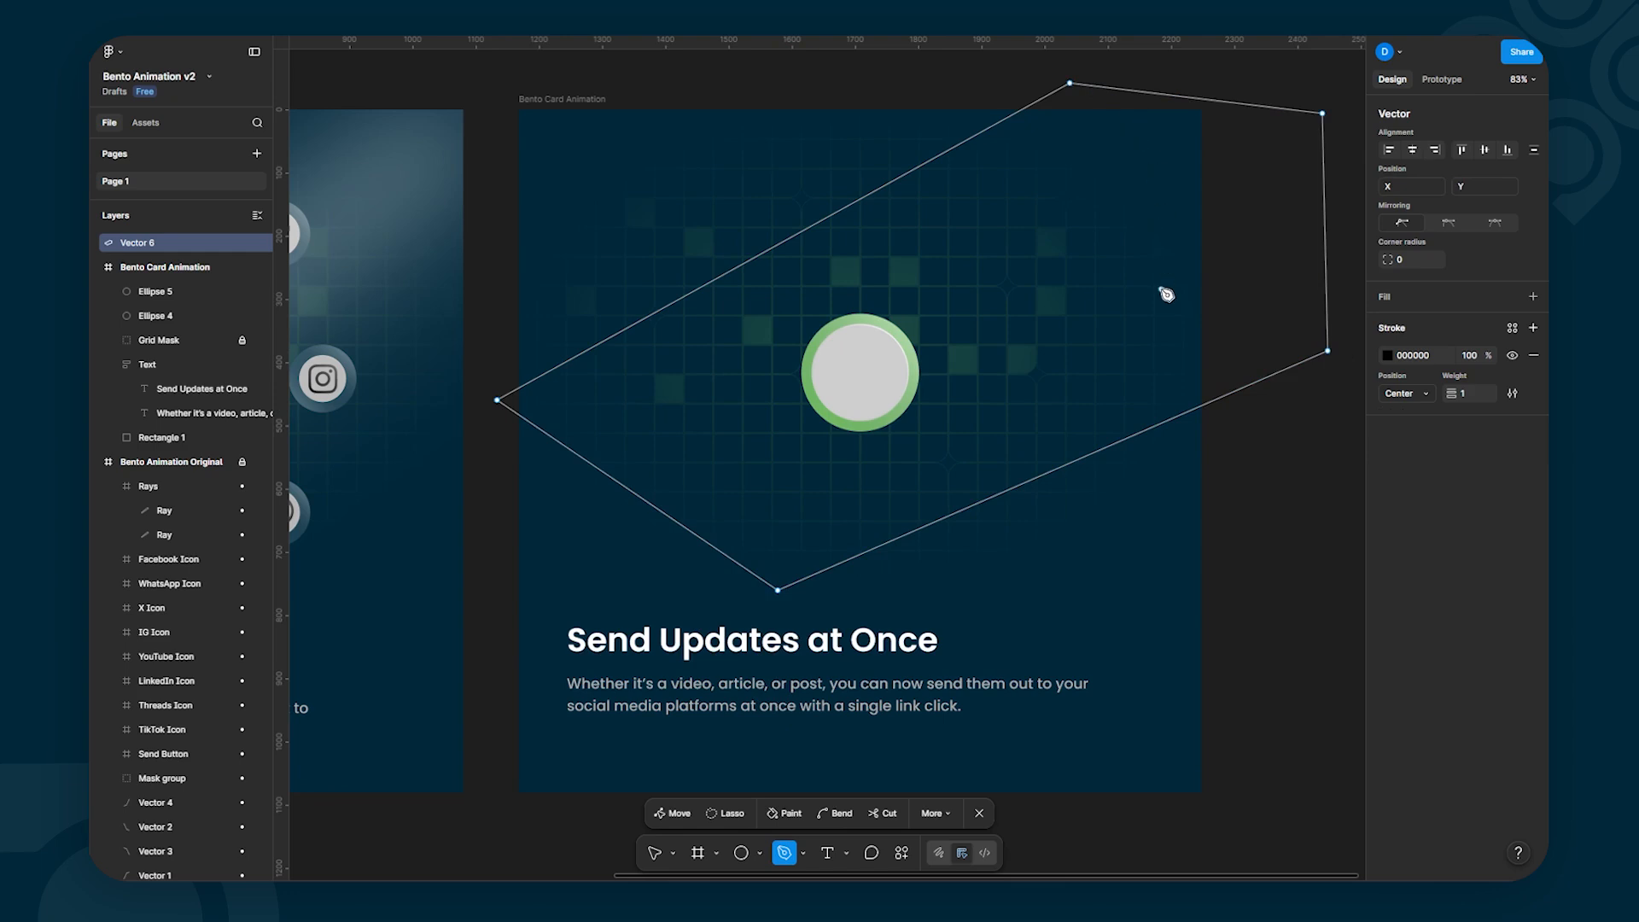
Step: Swap the ray shape's stroke for a solid fill, colour it white FFFFFF and leave vector editing
key("ctrl")
key("ctrl")
key("shift+x")
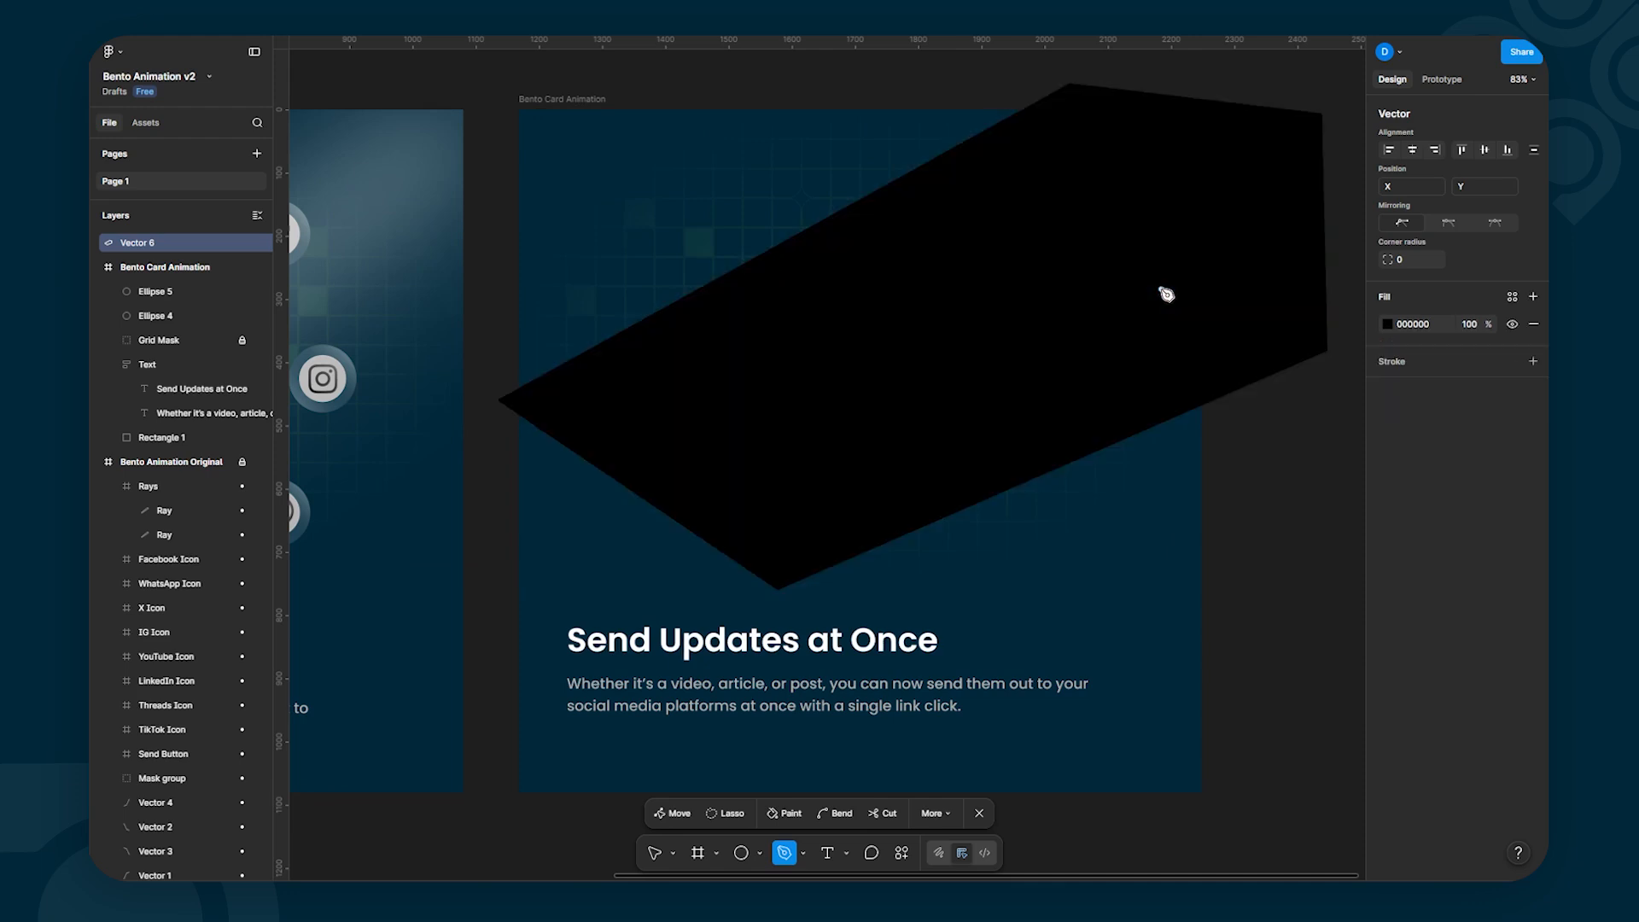
left_click(1387, 324)
left_click_drag(1216, 399, 1188, 393)
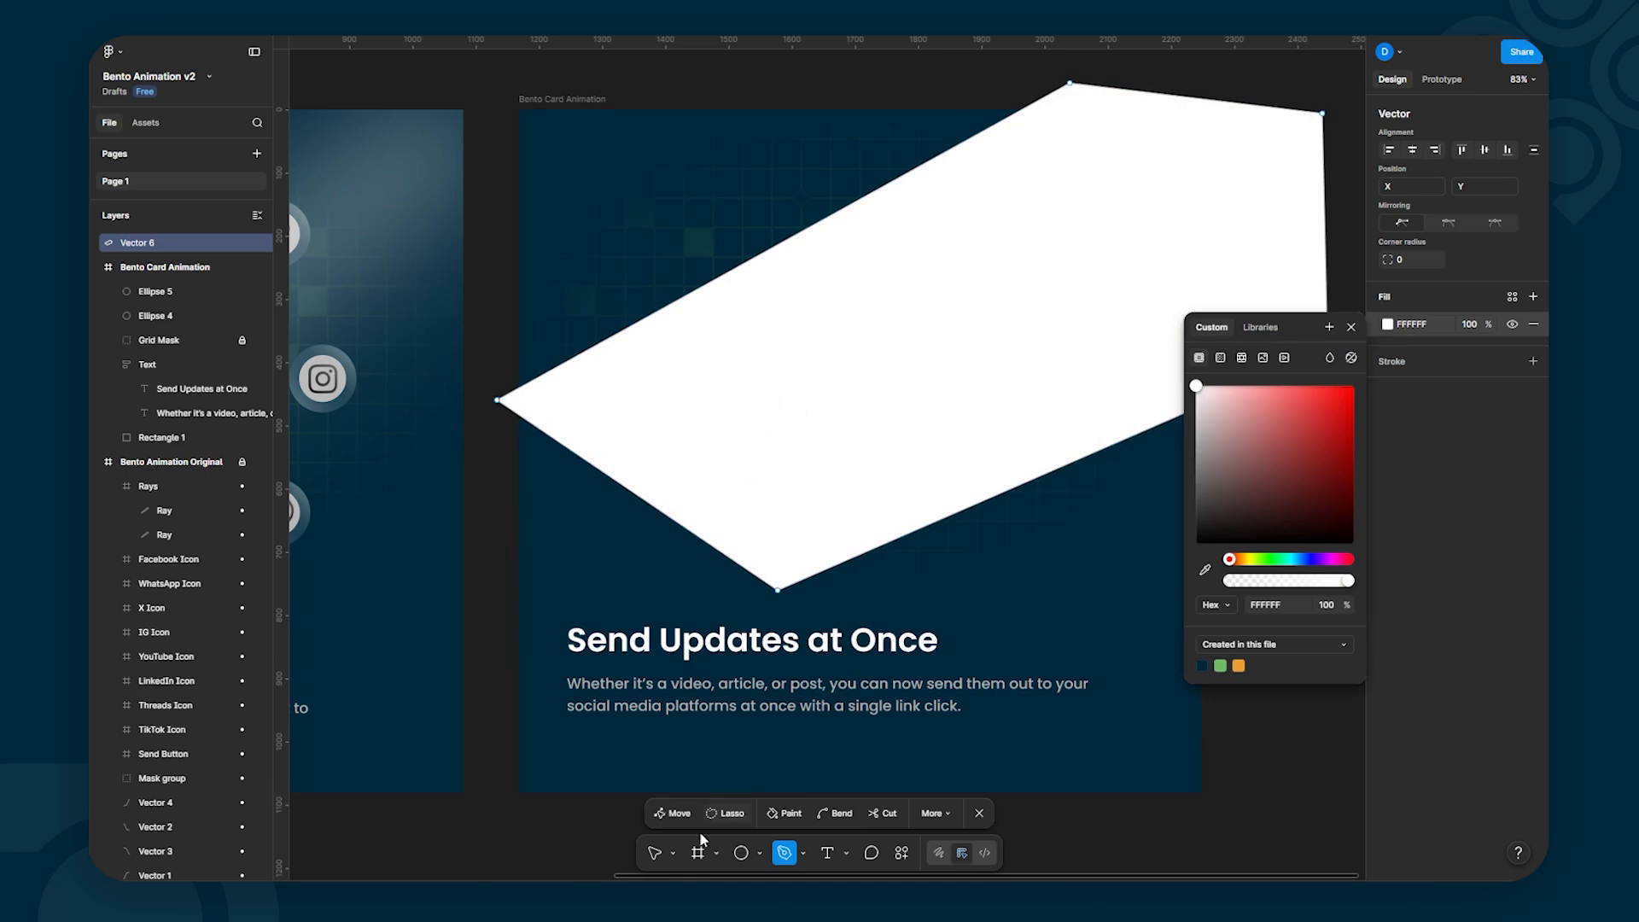
left_click(654, 852)
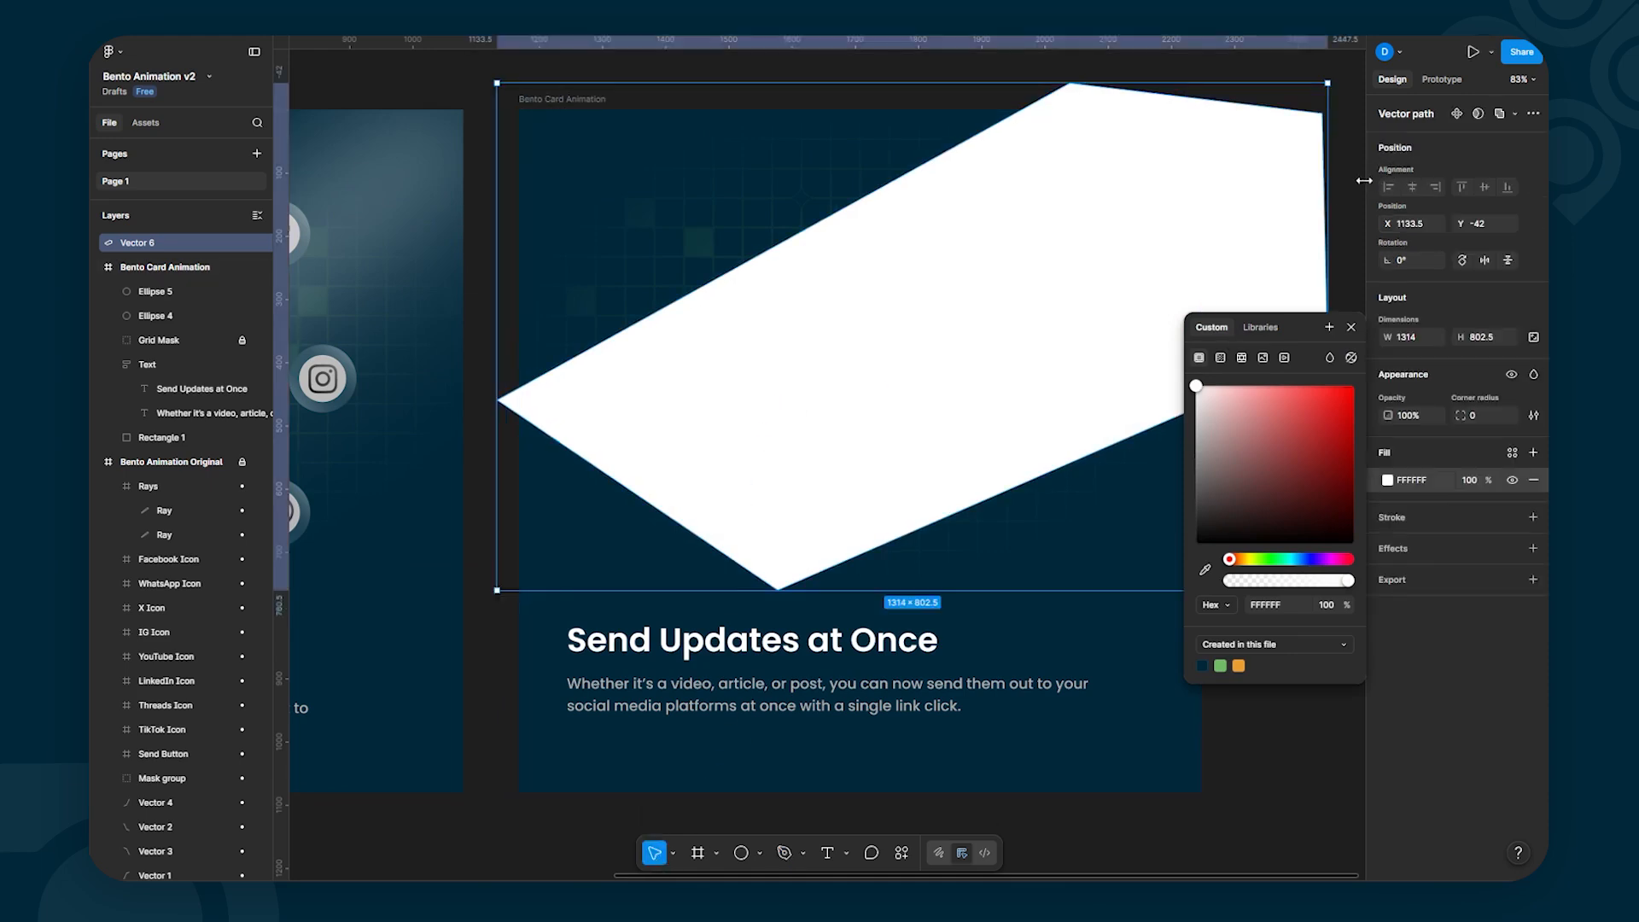
left_click(1355, 205)
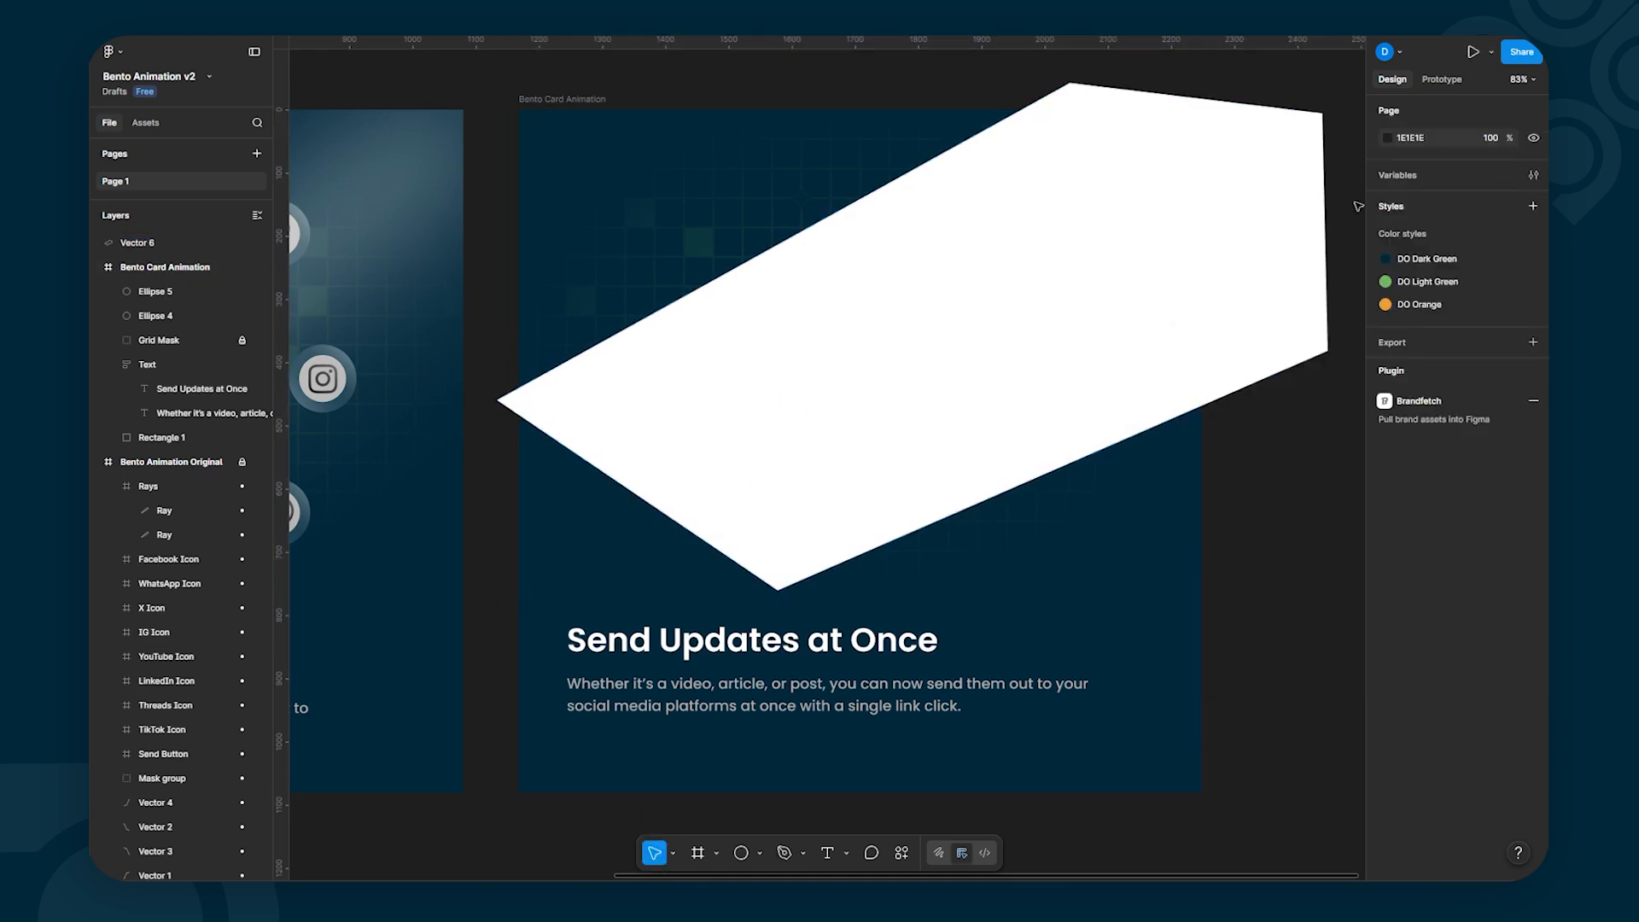
Step: Apply a uniform layer blur of about 183.9 to the white ray shape
left_click(1202, 376)
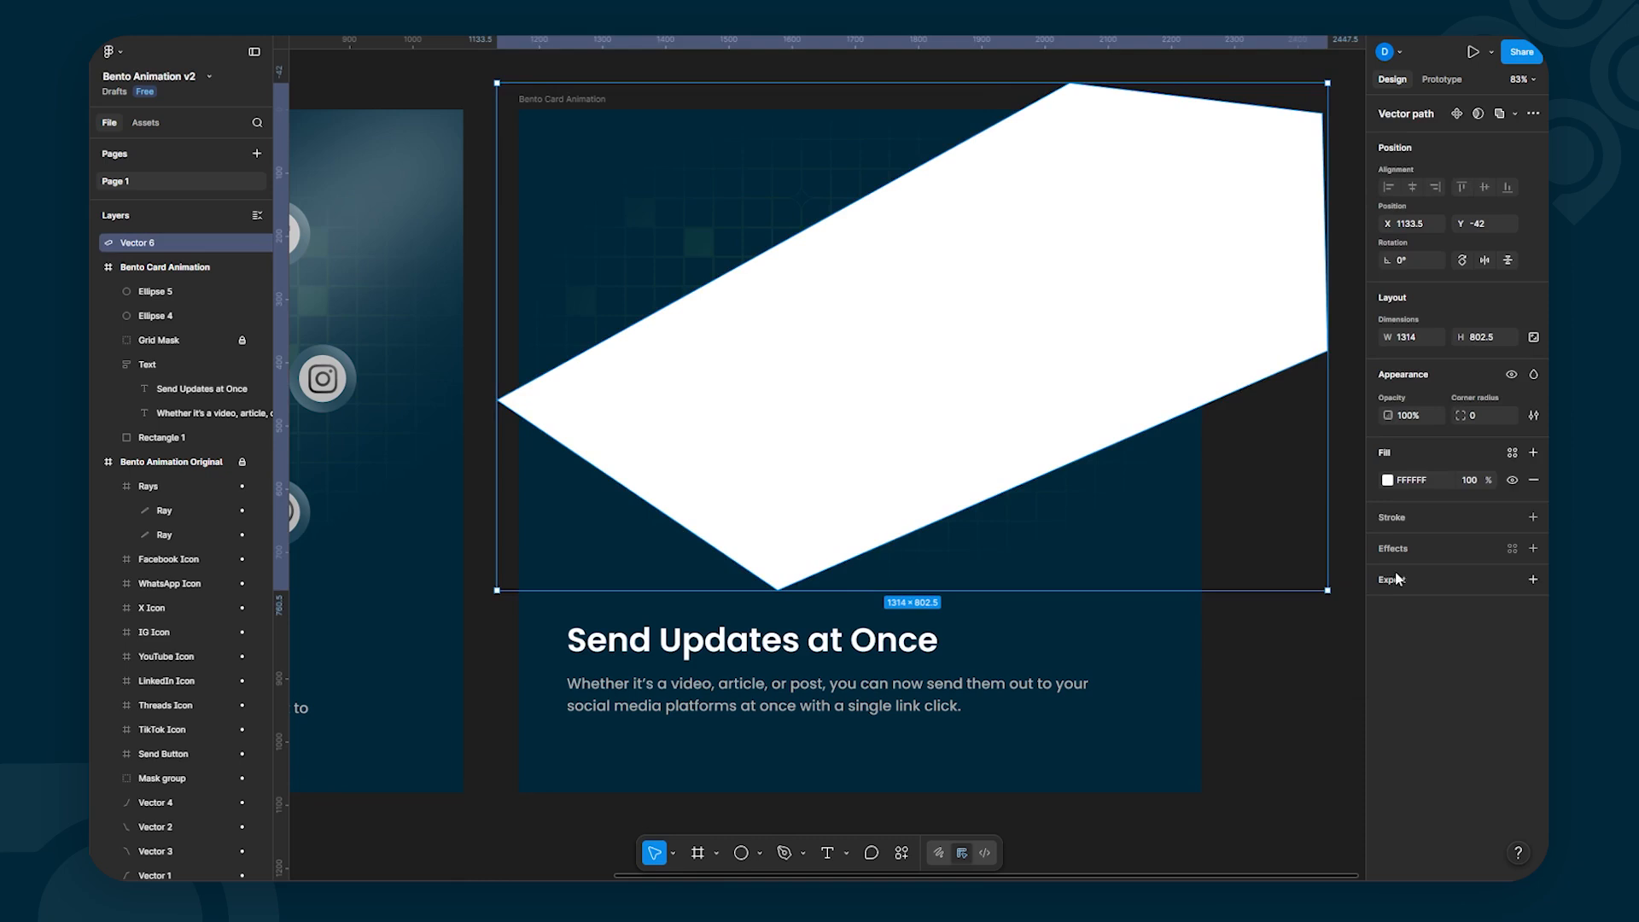
left_click(1533, 549)
left_click(1244, 582)
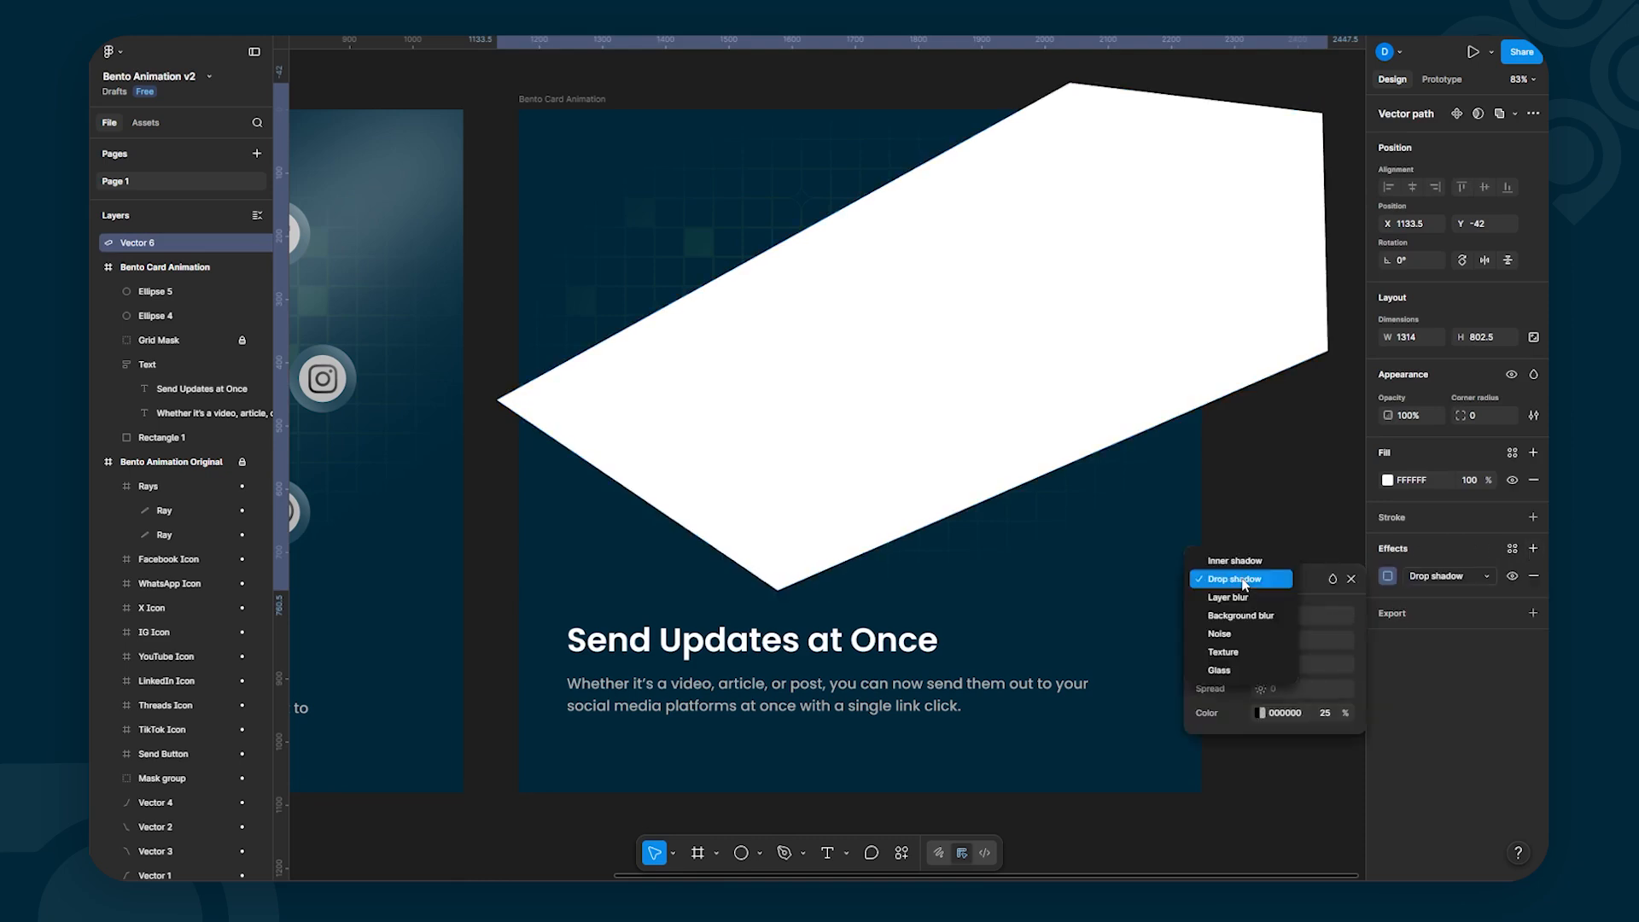
left_click(1228, 597)
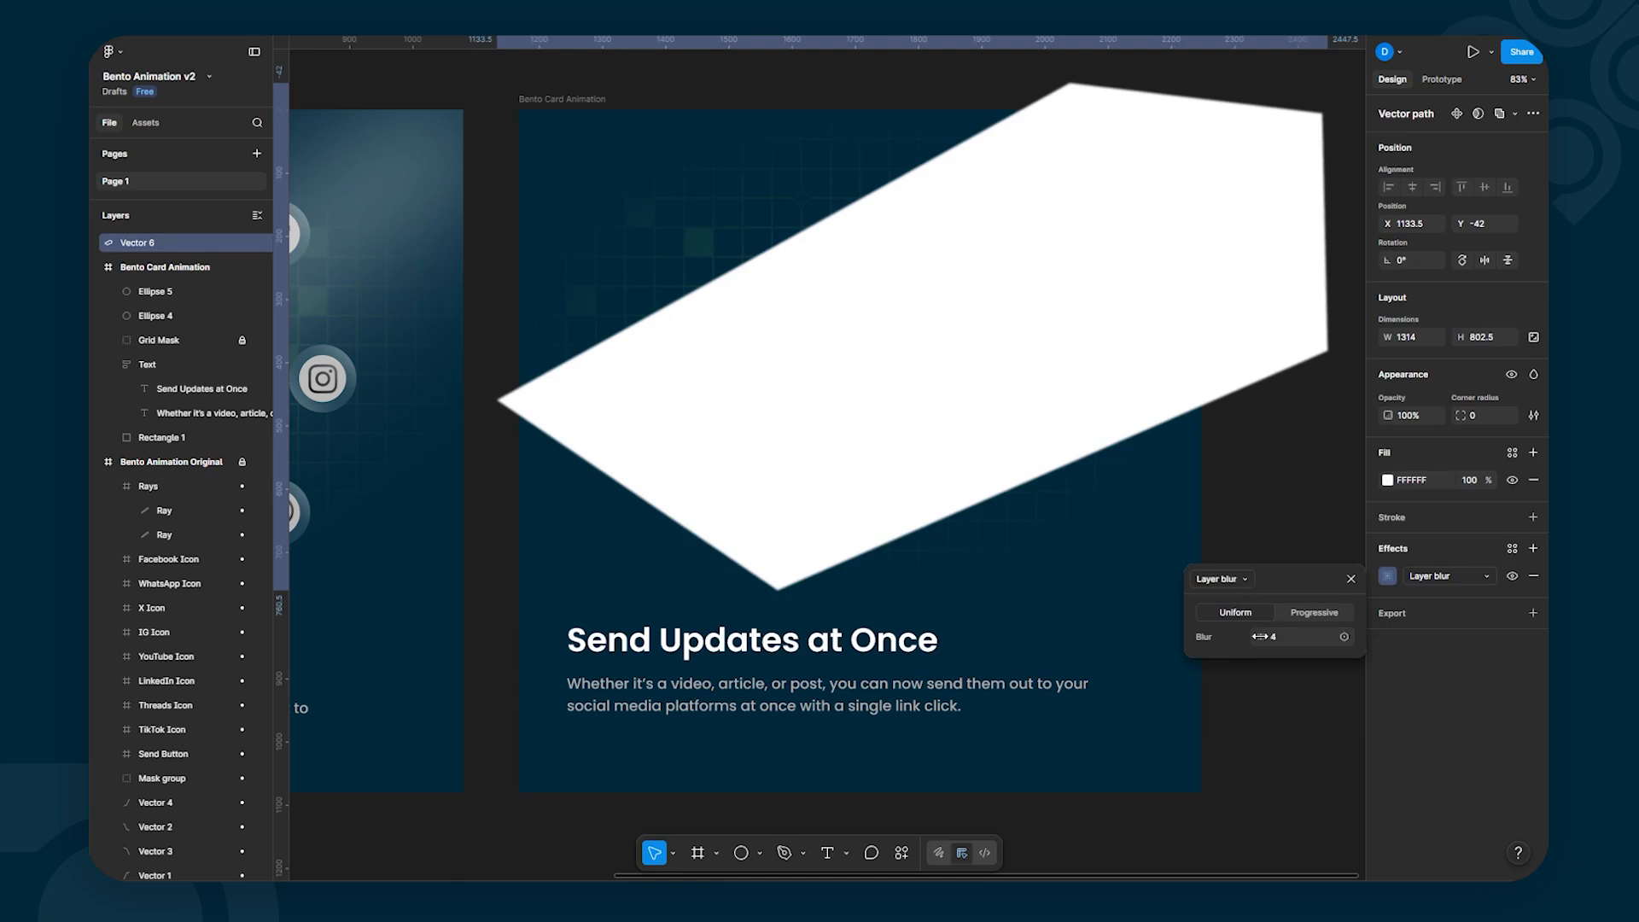
left_click_drag(1260, 636, 1047, 661)
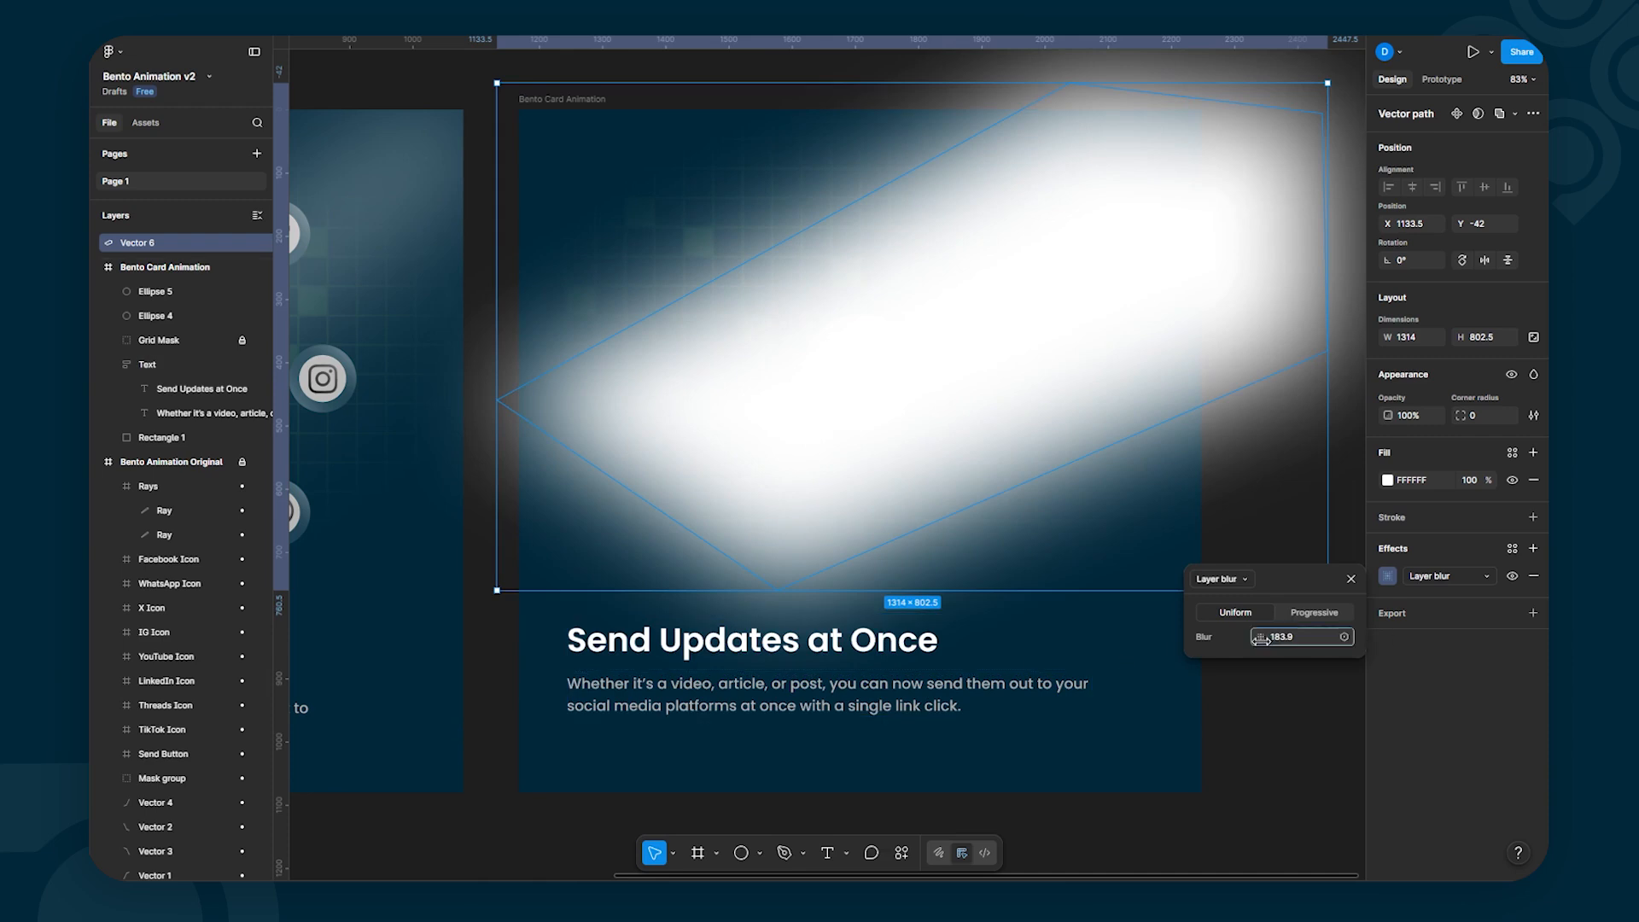
Step: Set the white ray shape's layer blur to about 202.8 and its fill opacity to 8%
mouse_move(1260, 636)
left_mouse_down()
mouse_move(1542, 624)
mouse_move(1259, 640)
left_mouse_up()
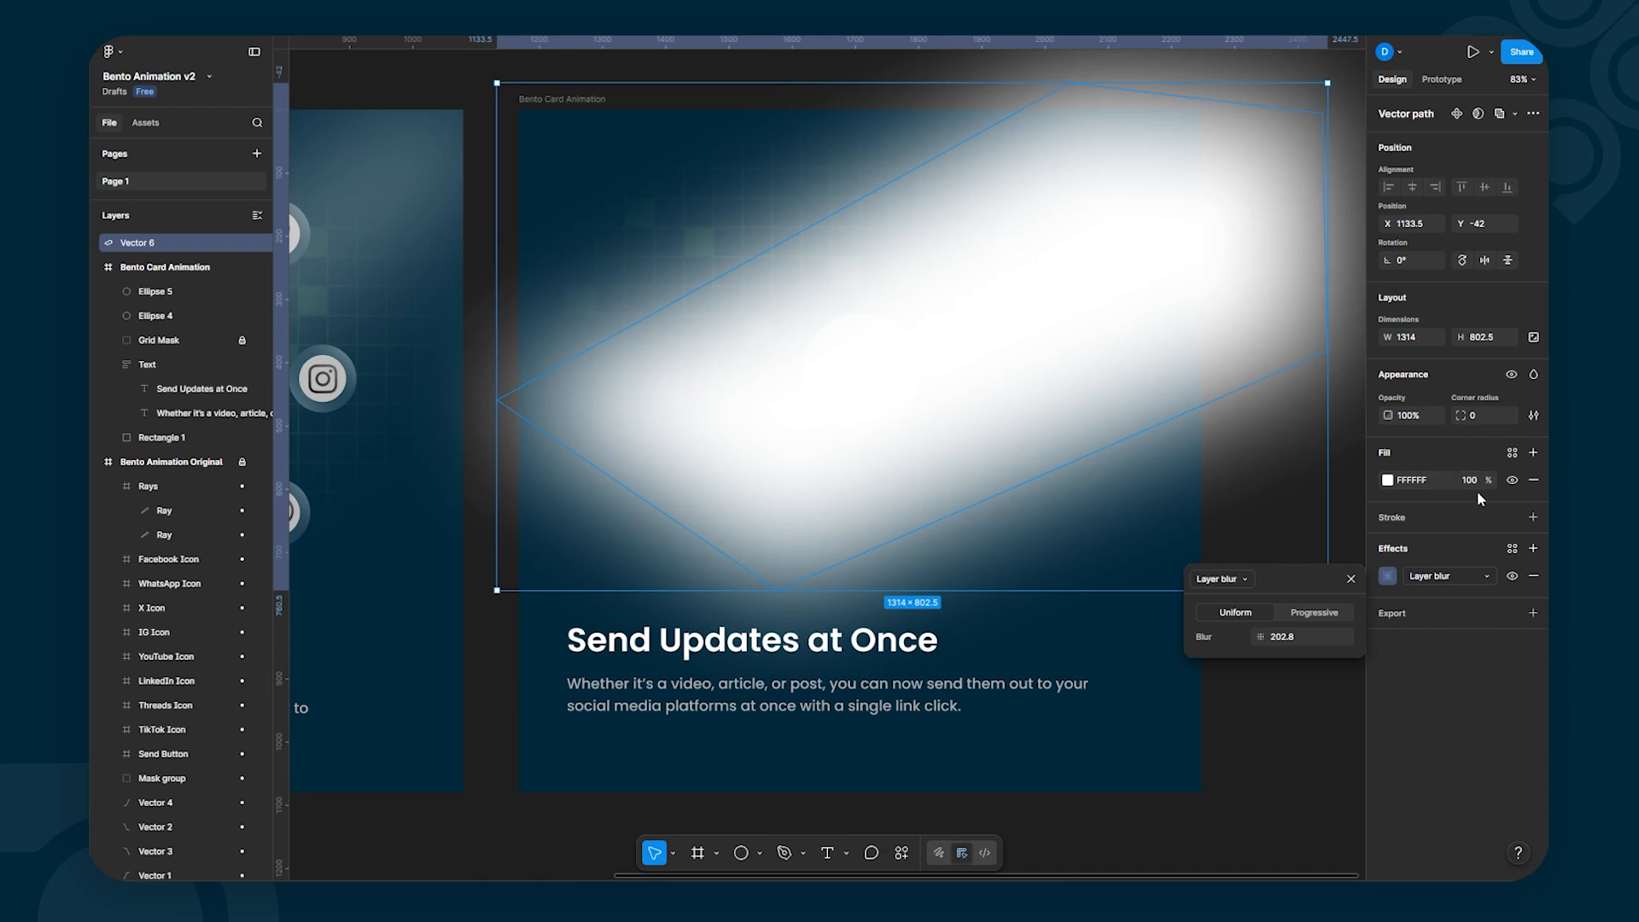
left_click_drag(1489, 481, 1320, 499)
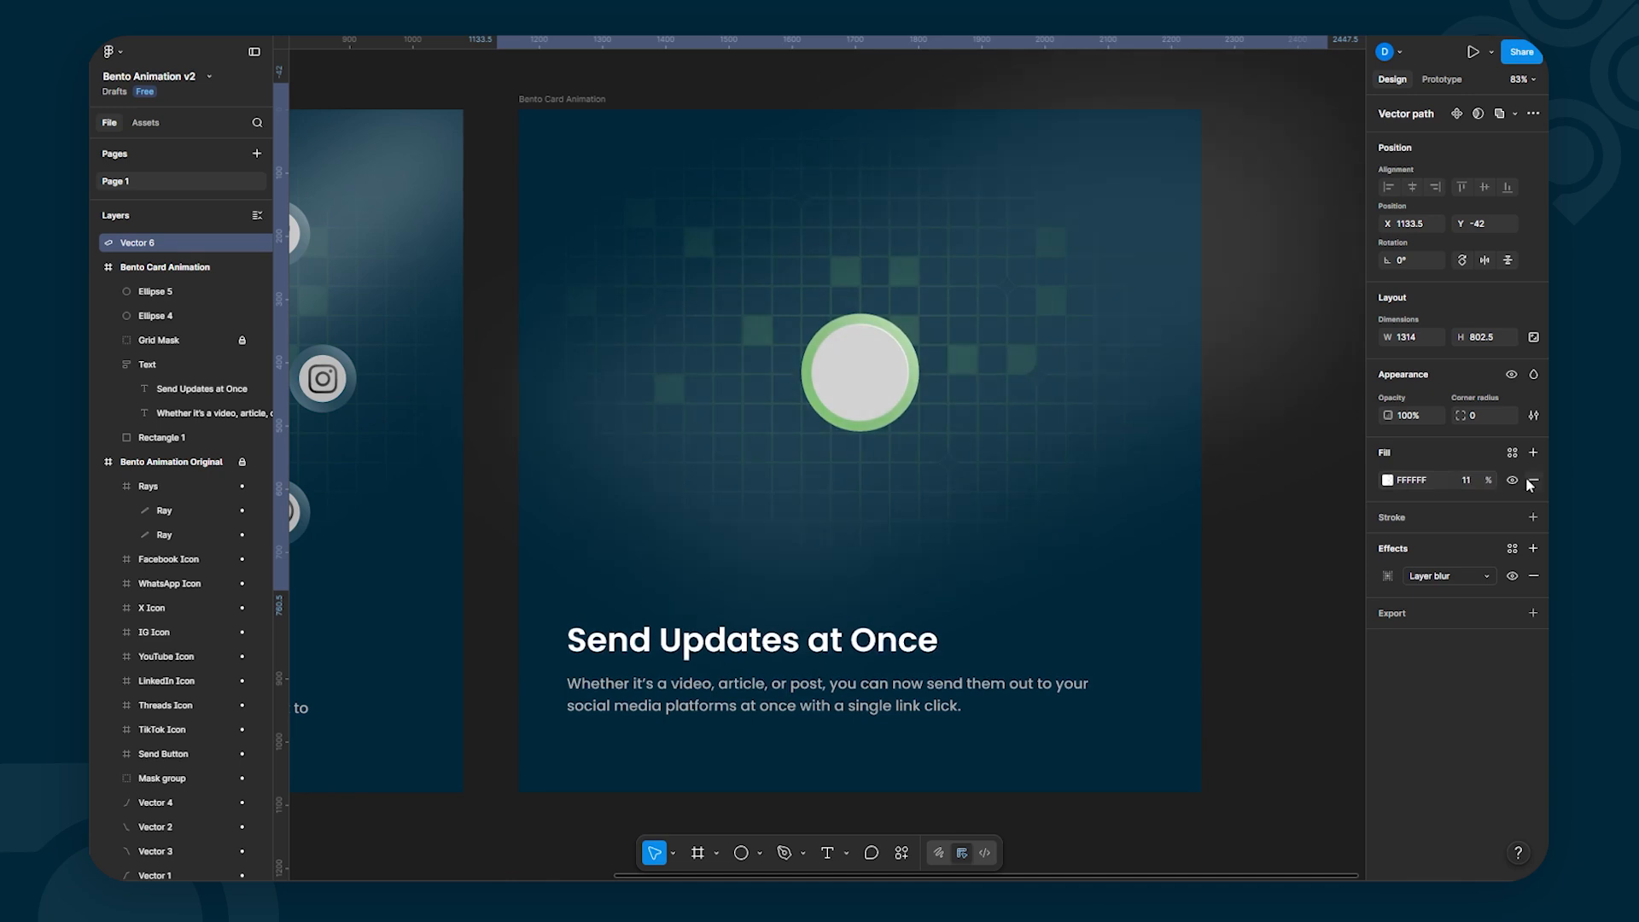
left_click(1272, 668)
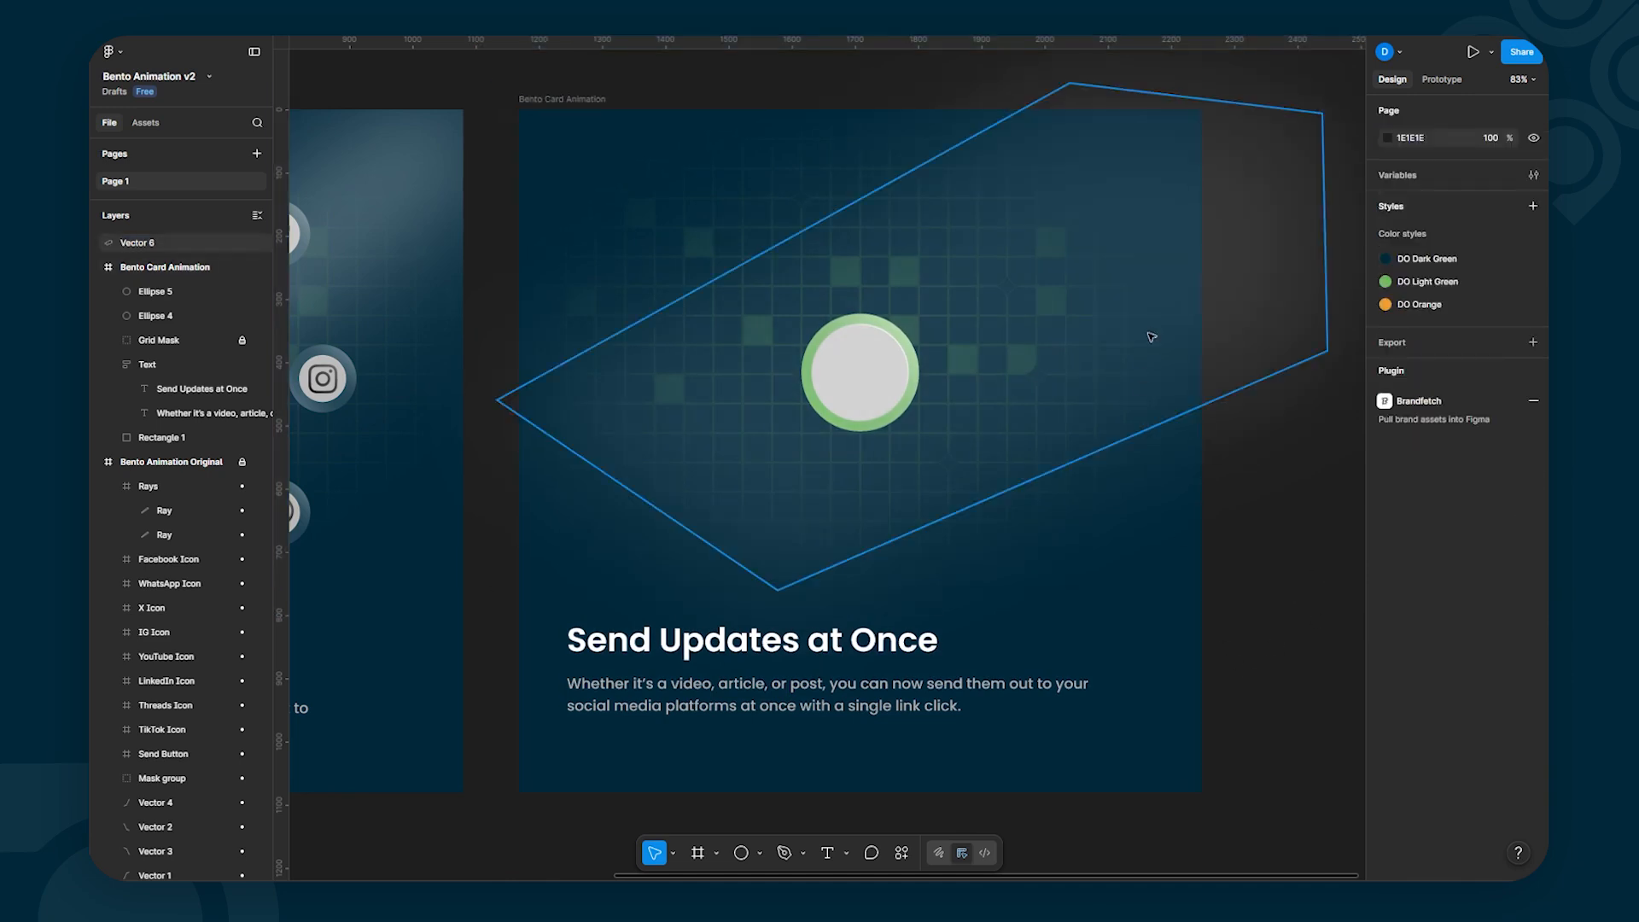
left_click(1241, 330)
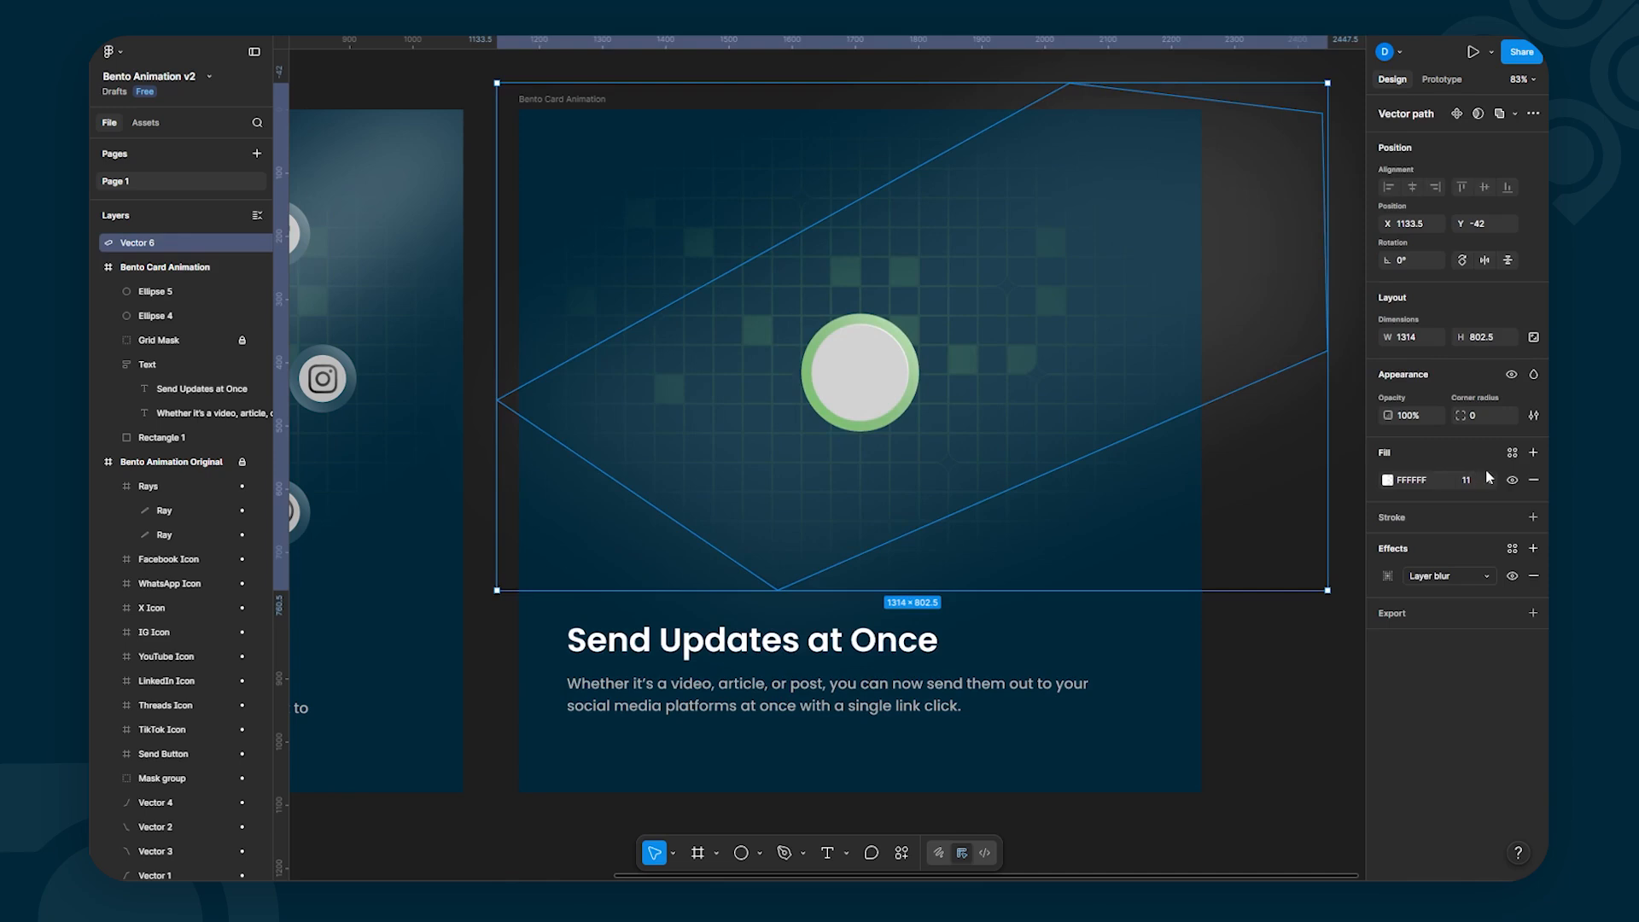
left_click_drag(1495, 481, 1489, 483)
left_click(1265, 712)
Step: Reshape the ray by moving its lowest point to about X 1440.5, Y 765.5 and its lower-right point to about X 2465.5, Y 373
left_click(710, 512)
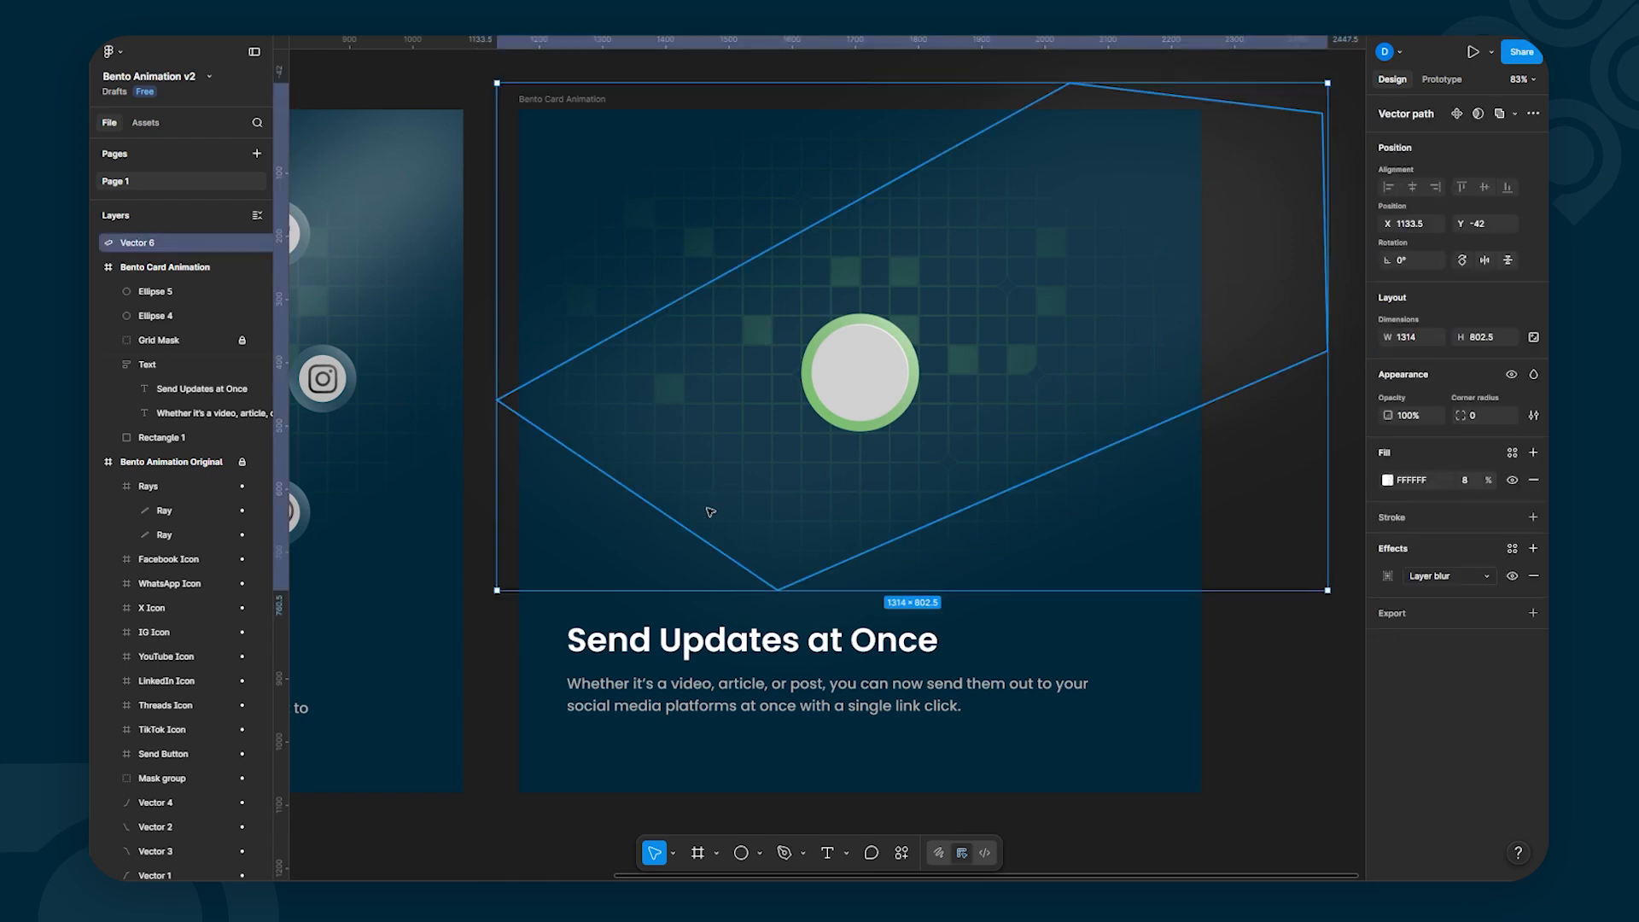
double_click(711, 511)
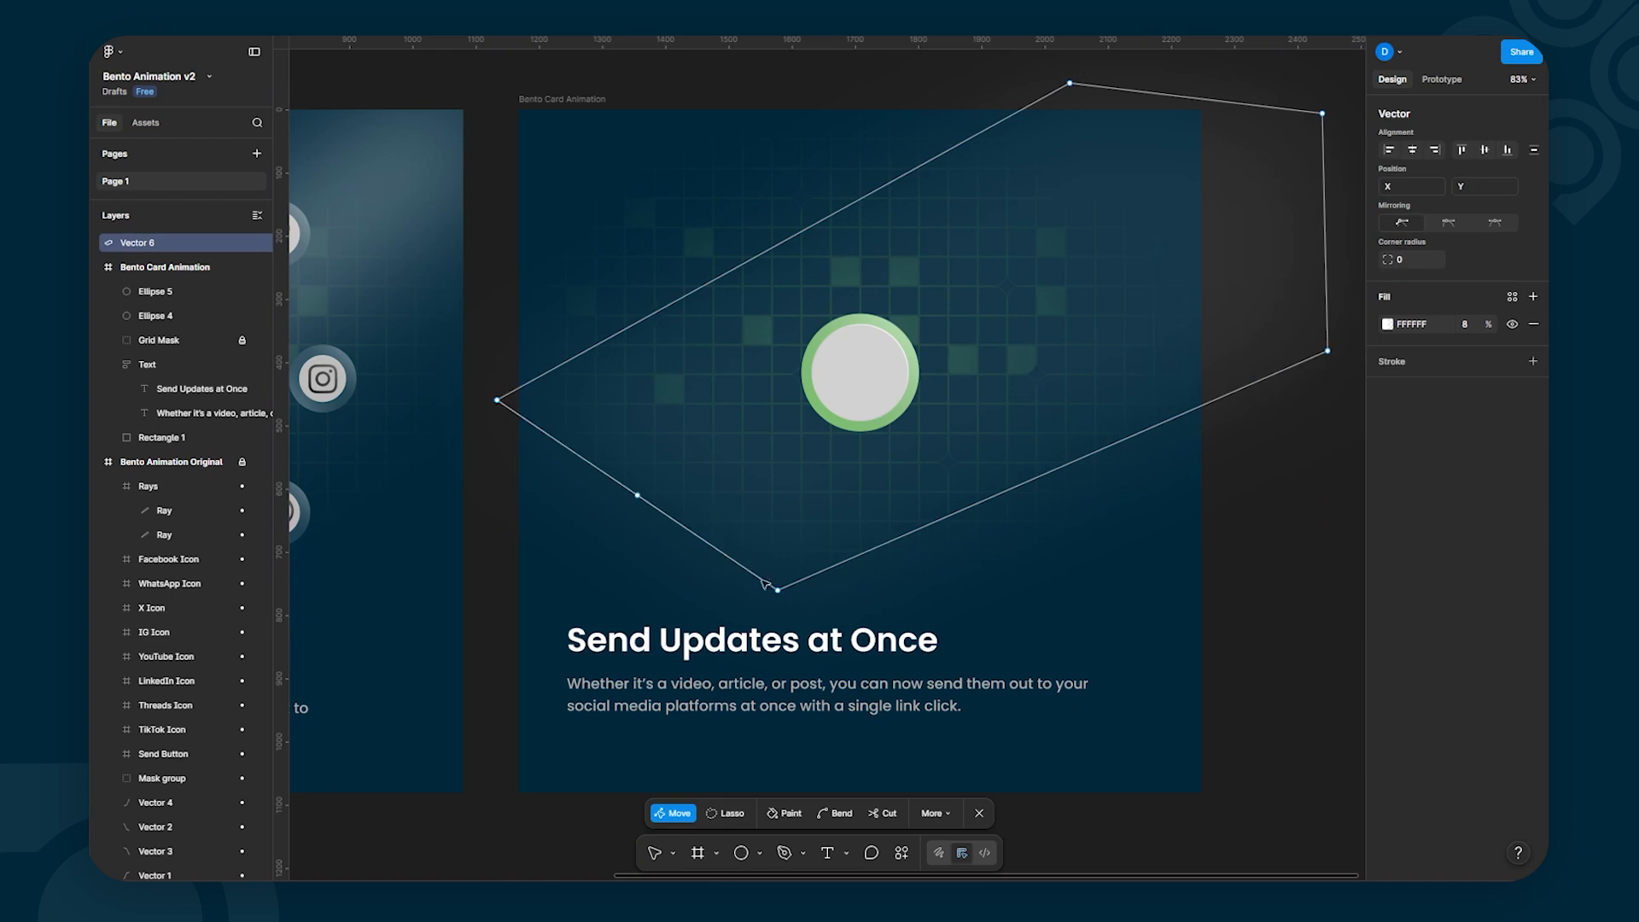
left_click_drag(777, 590, 659, 597)
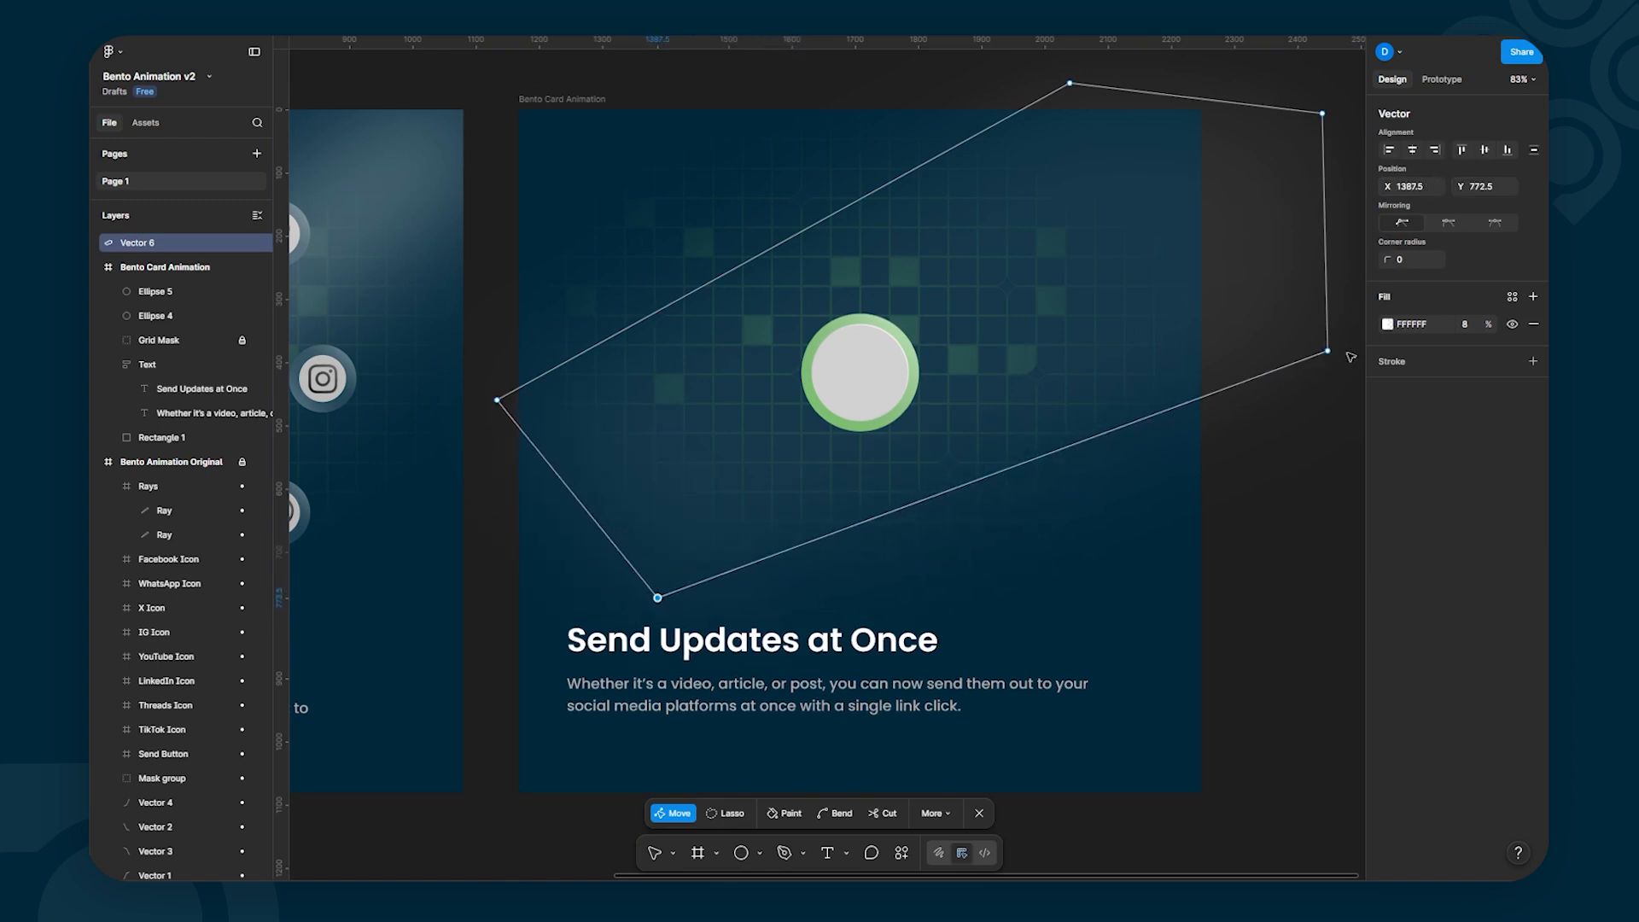
mouse_move(1329, 352)
left_mouse_down()
mouse_move(1311, 287)
mouse_move(1339, 346)
left_mouse_up()
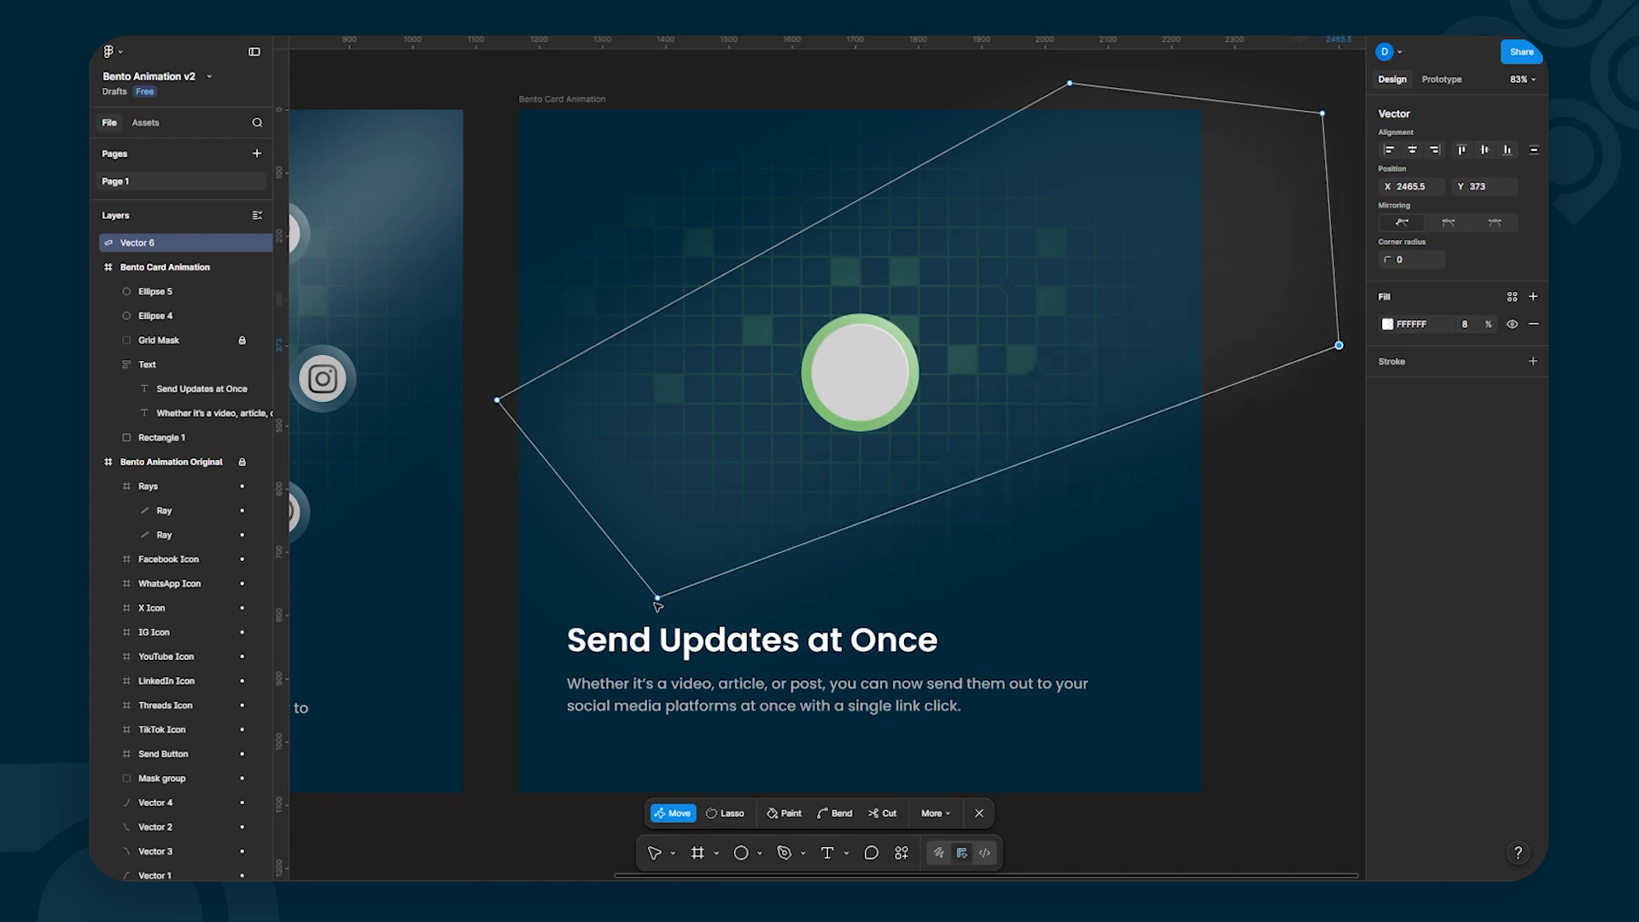
left_click_drag(658, 598, 693, 595)
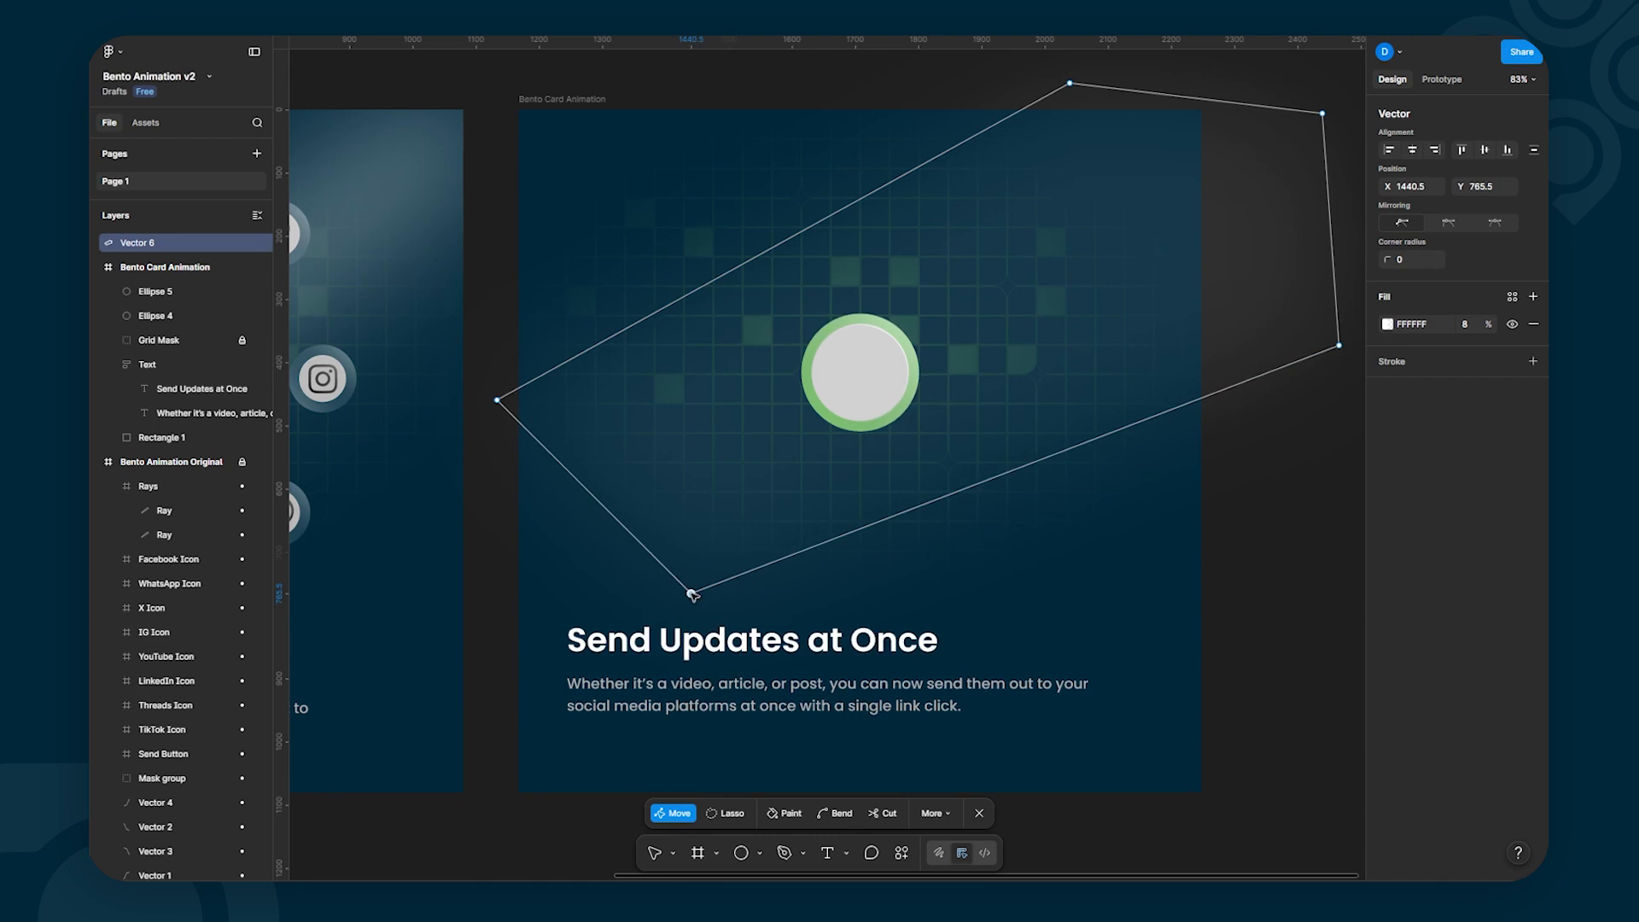
key("Escape")
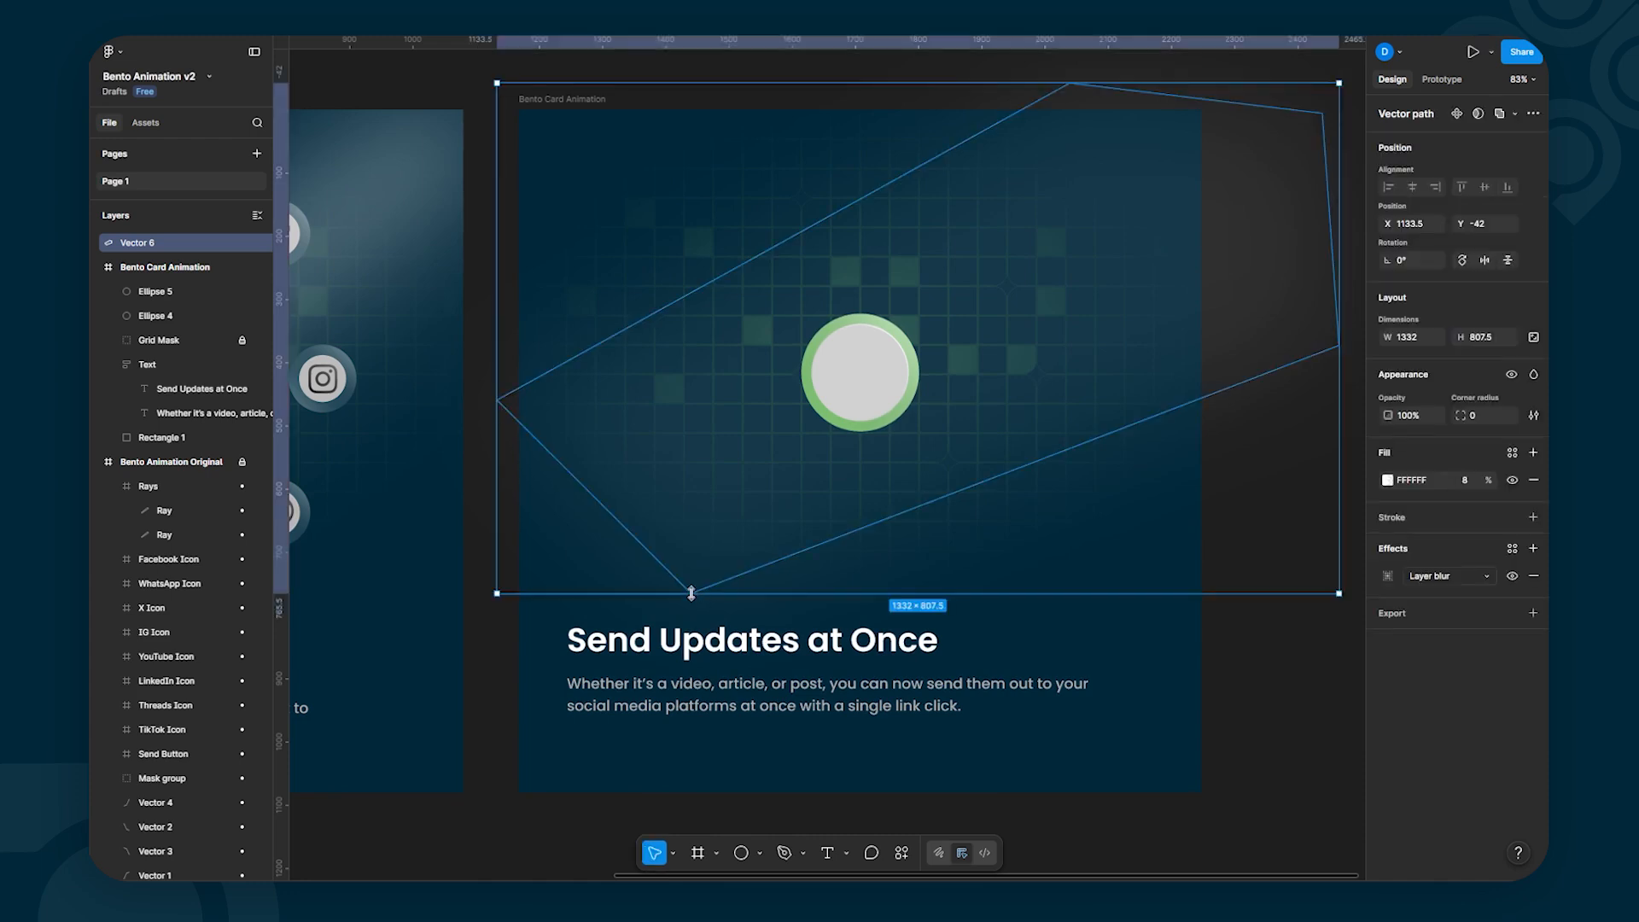
left_click(1286, 661)
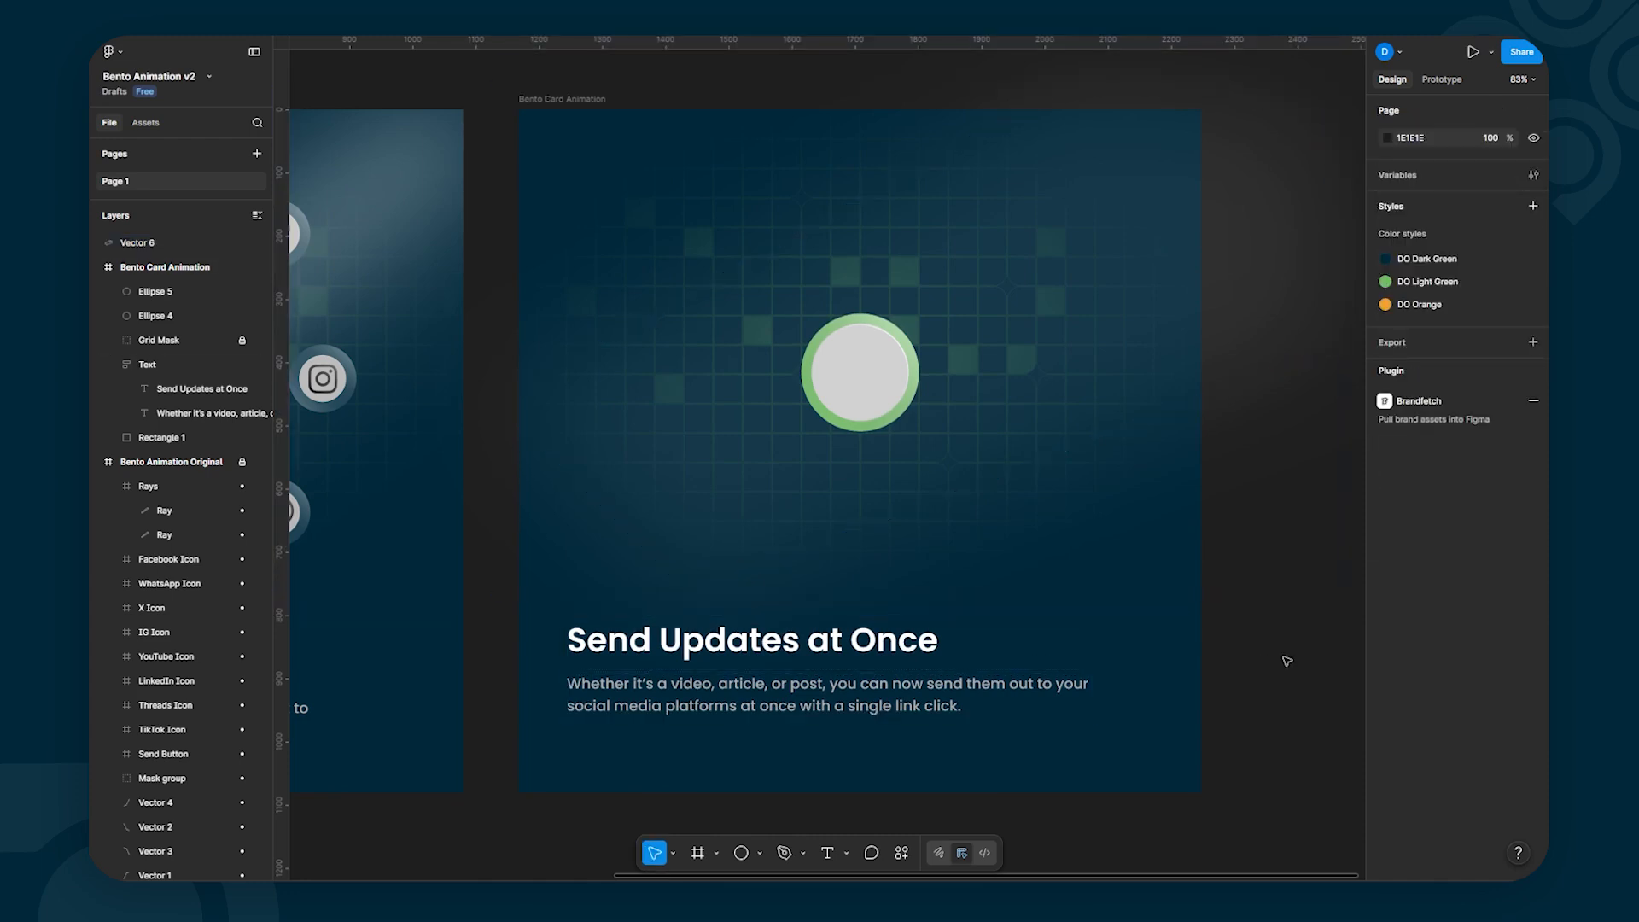
Step: Move the ray layer into the Bento Card Animation frame as its topmost layer, then hide and reshow it to compare the effect
left_click(1216, 285)
left_click_drag(162, 247, 152, 282)
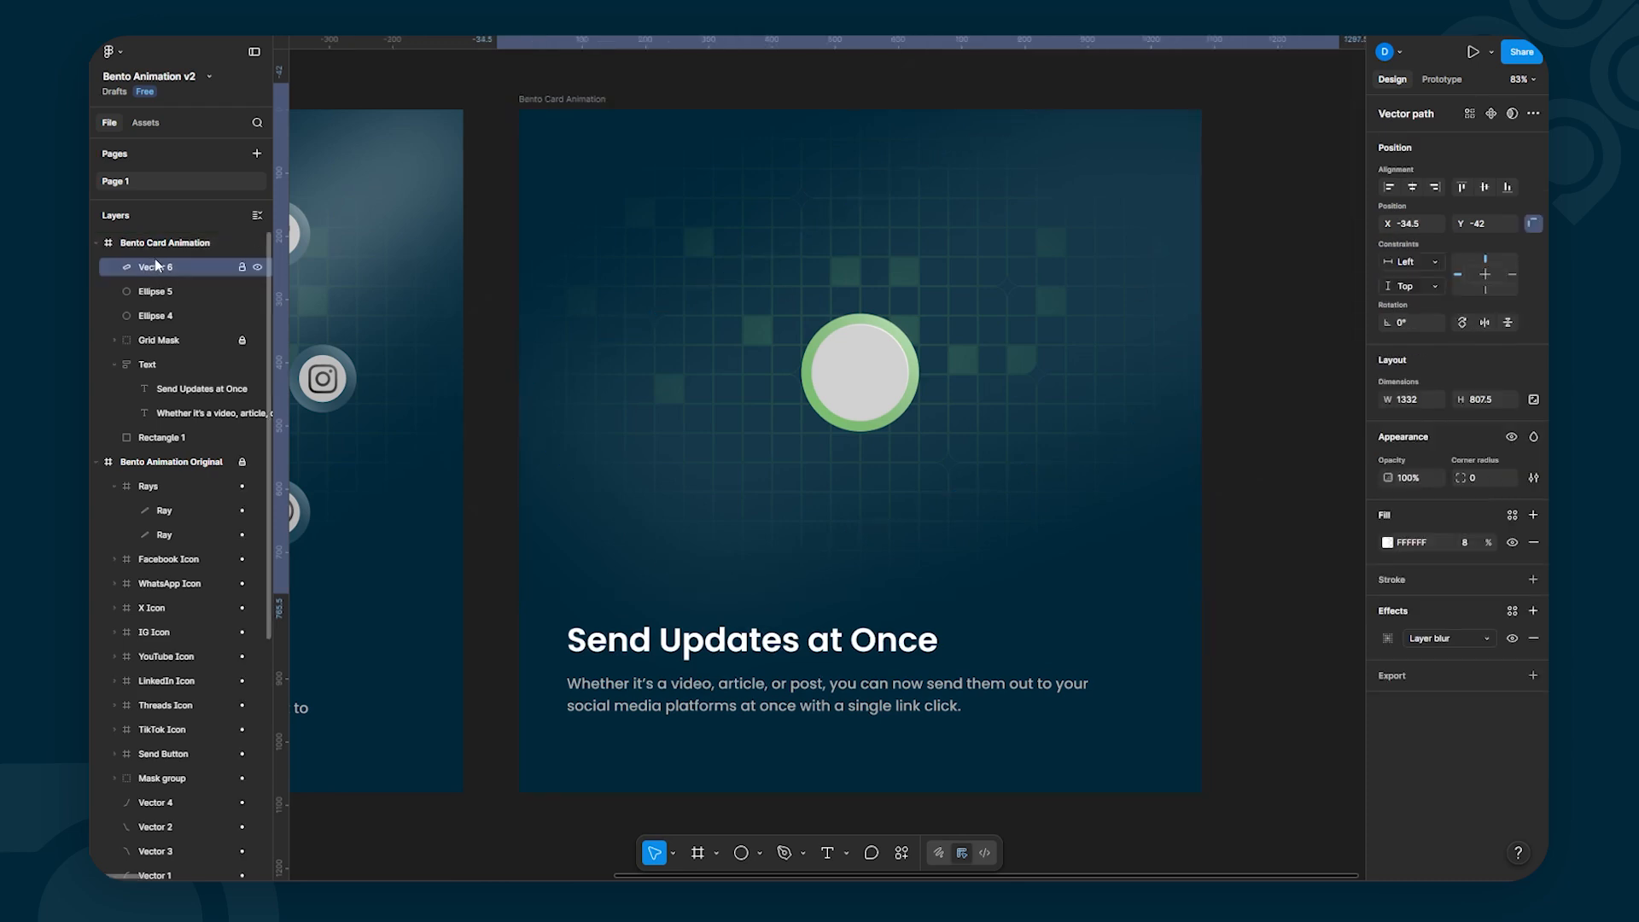
left_click(466, 539)
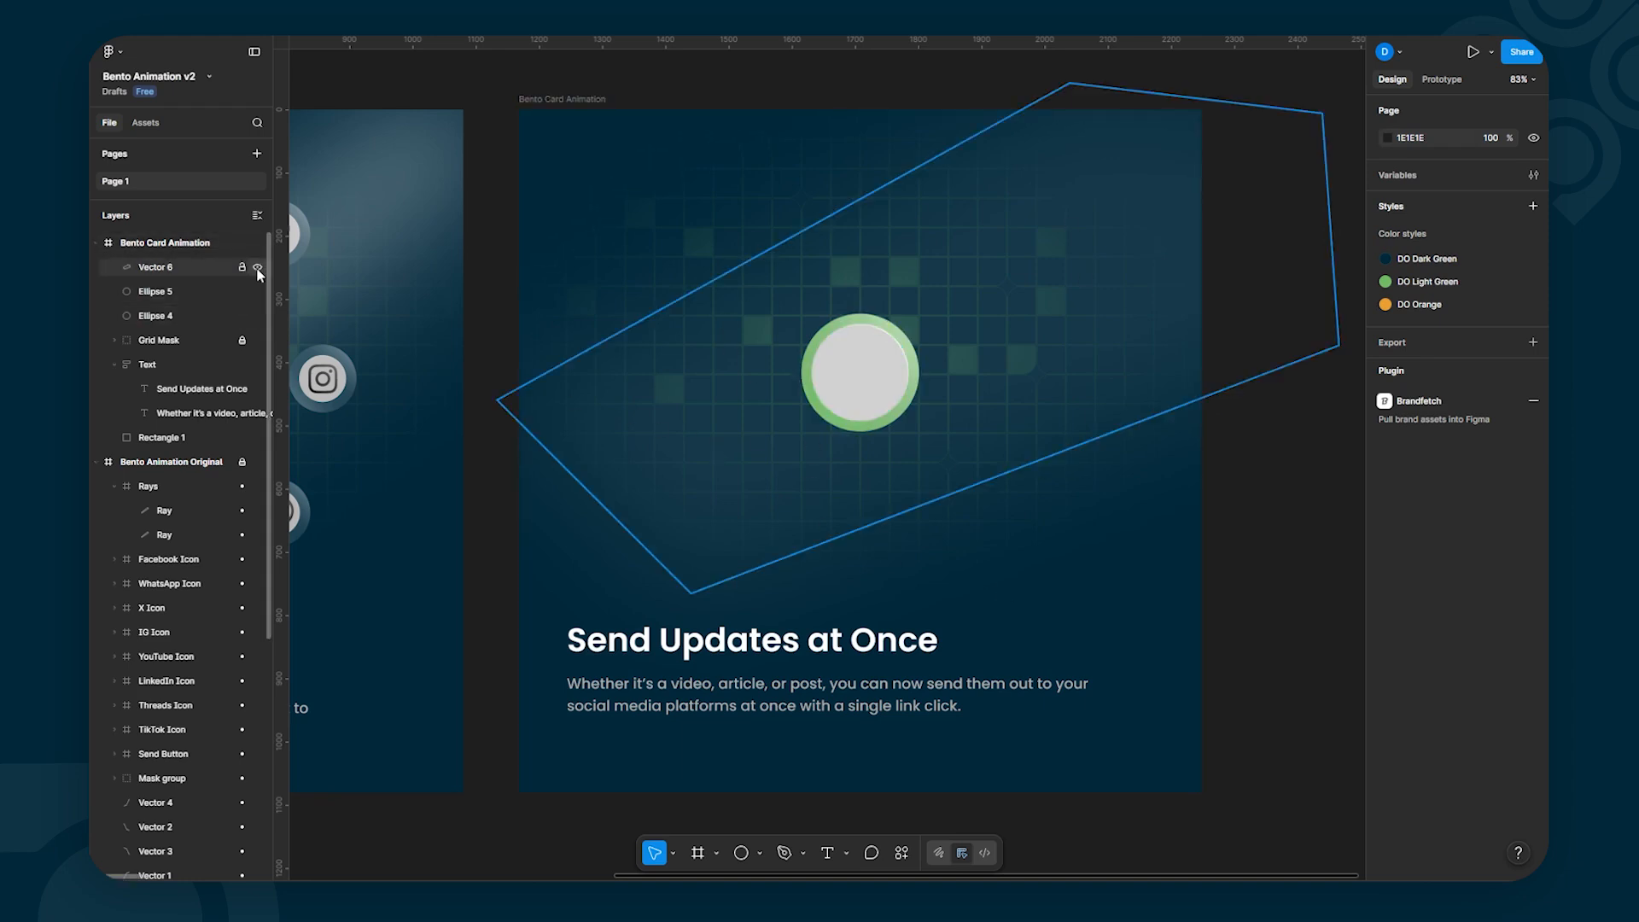
left_click(257, 269)
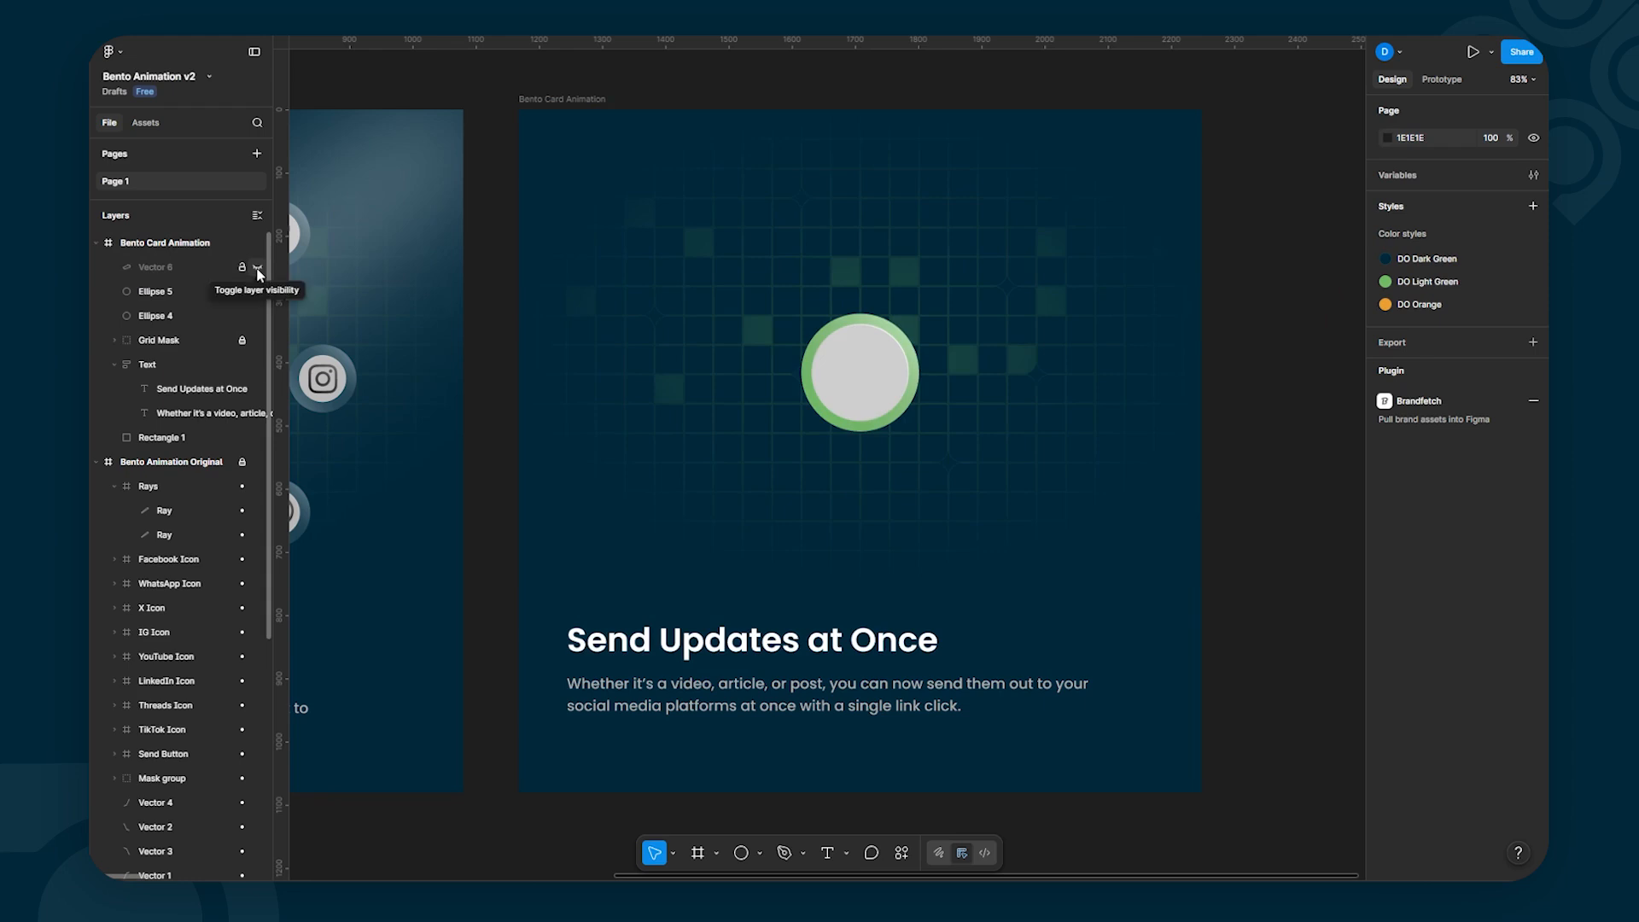
left_click(257, 268)
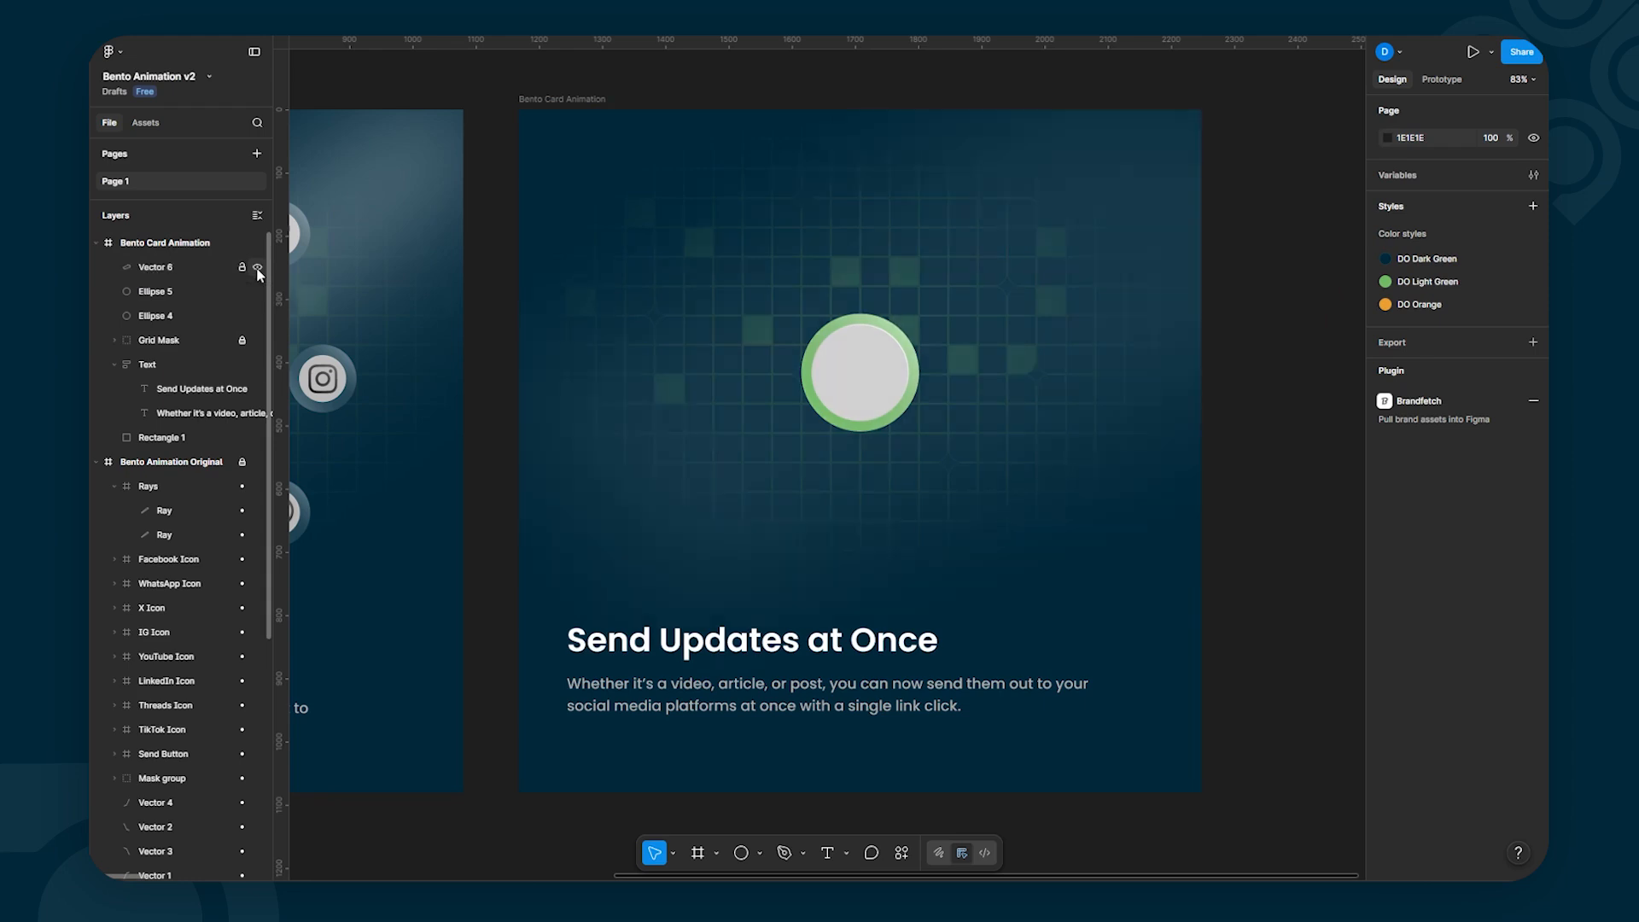
Step: Rename the ray layer as Ray Large and lock it
left_click(157, 271)
type("Ray Large")
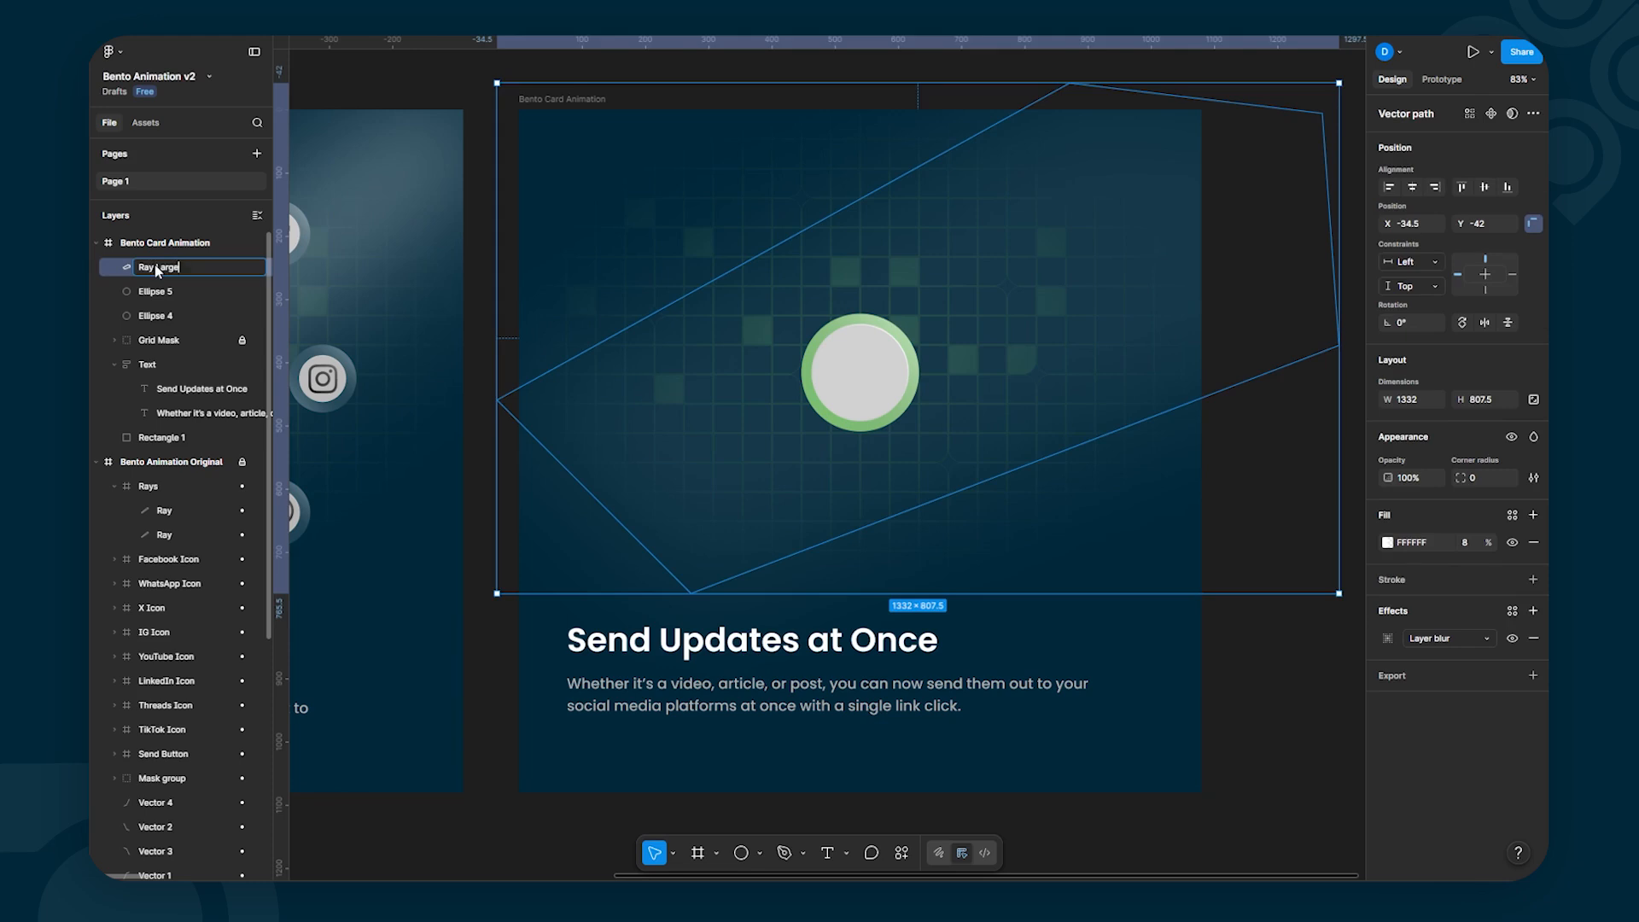
key("Return")
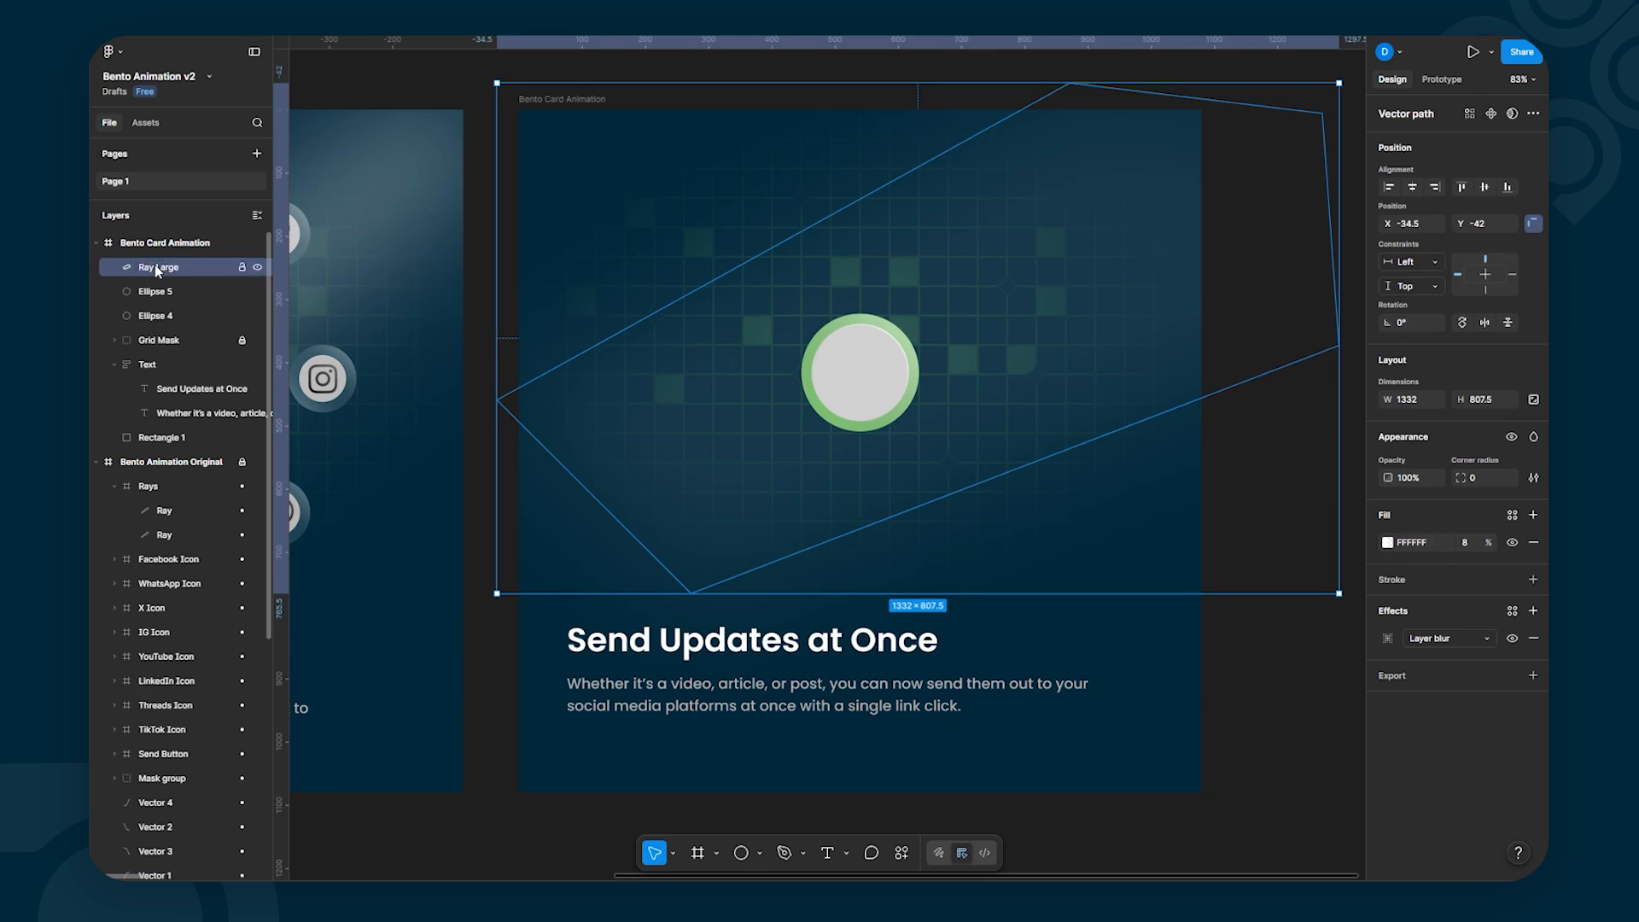
left_click(1303, 663)
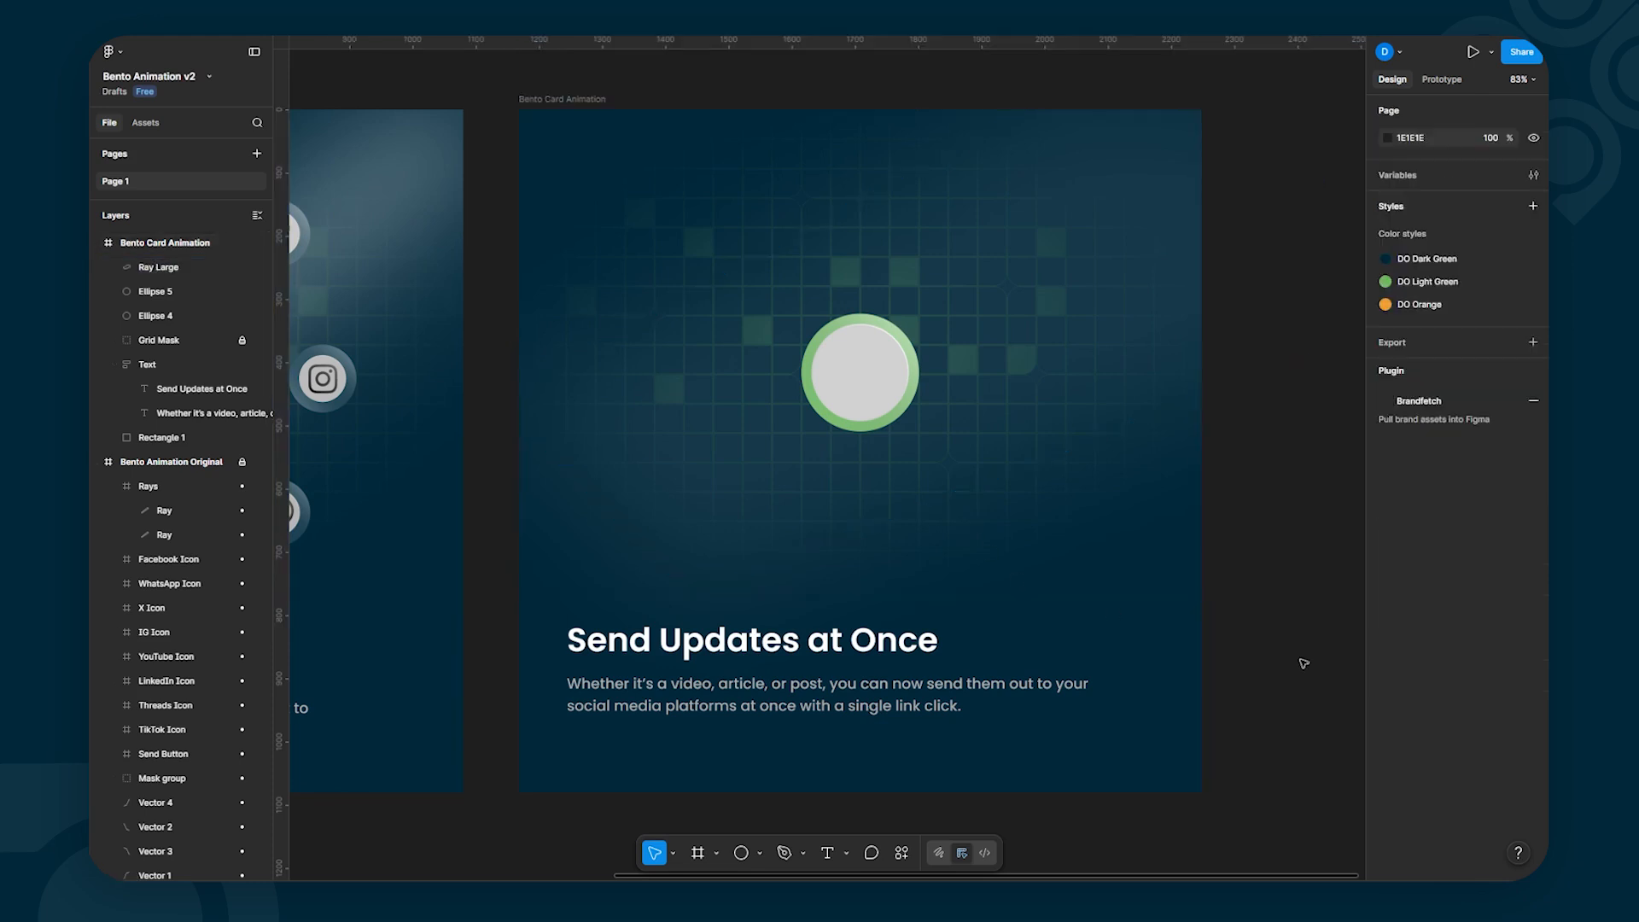
left_click(242, 267)
Step: Draw a second, narrower closed five-point ray with the Pen tool, about 1098.5 × 784.5, diagonally across the card and past its upper-right corner
key("p")
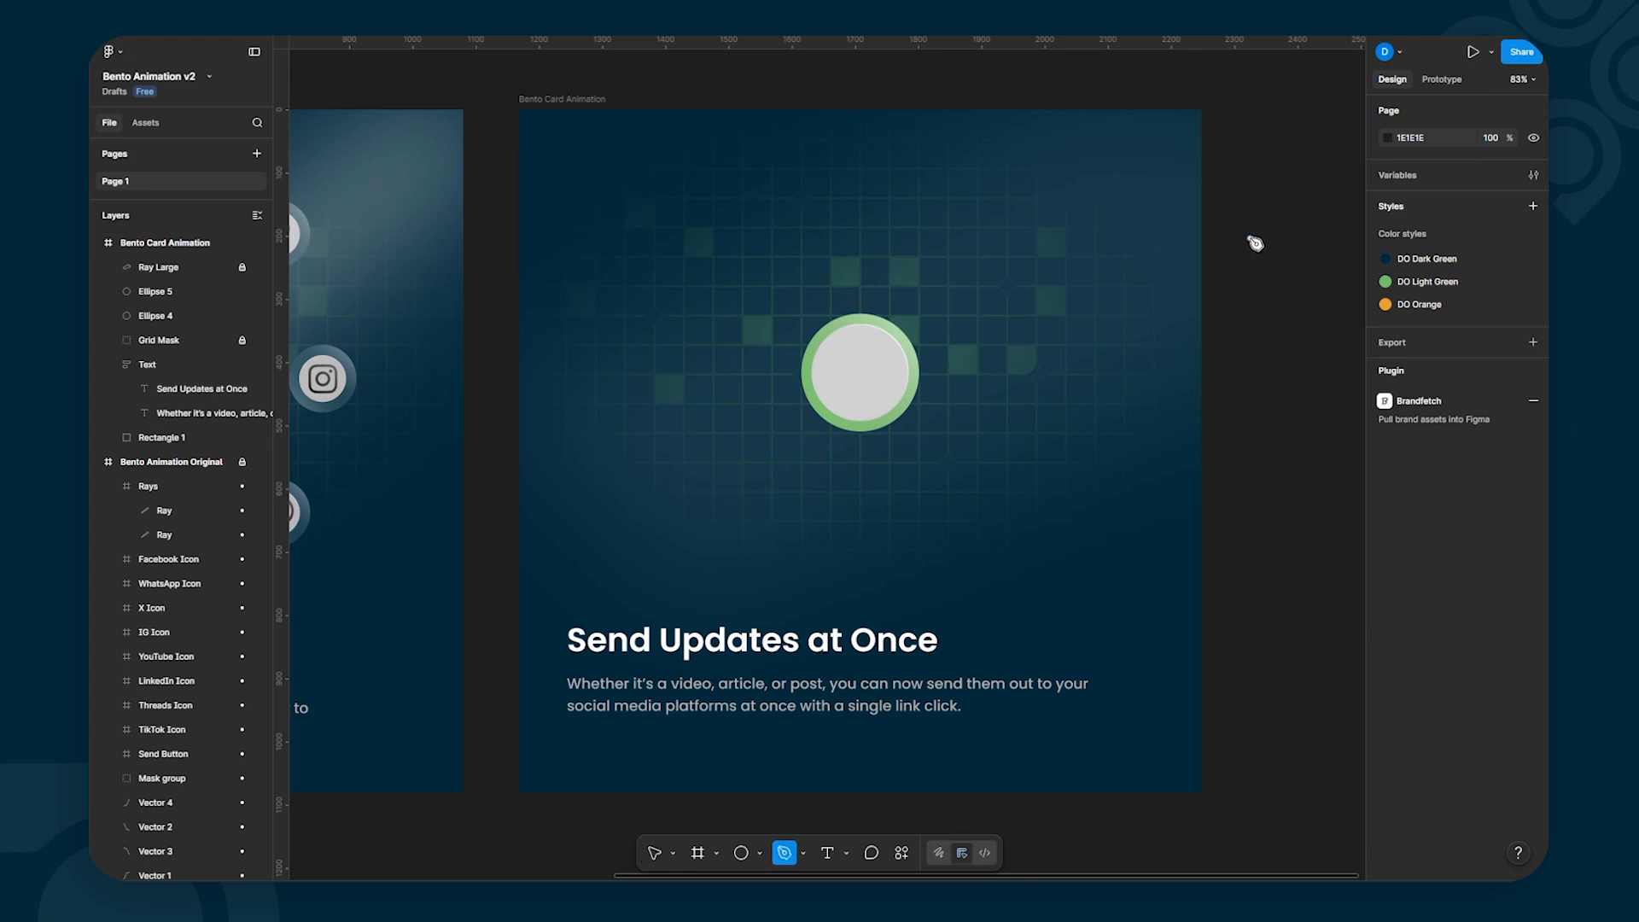
left_click(1141, 83)
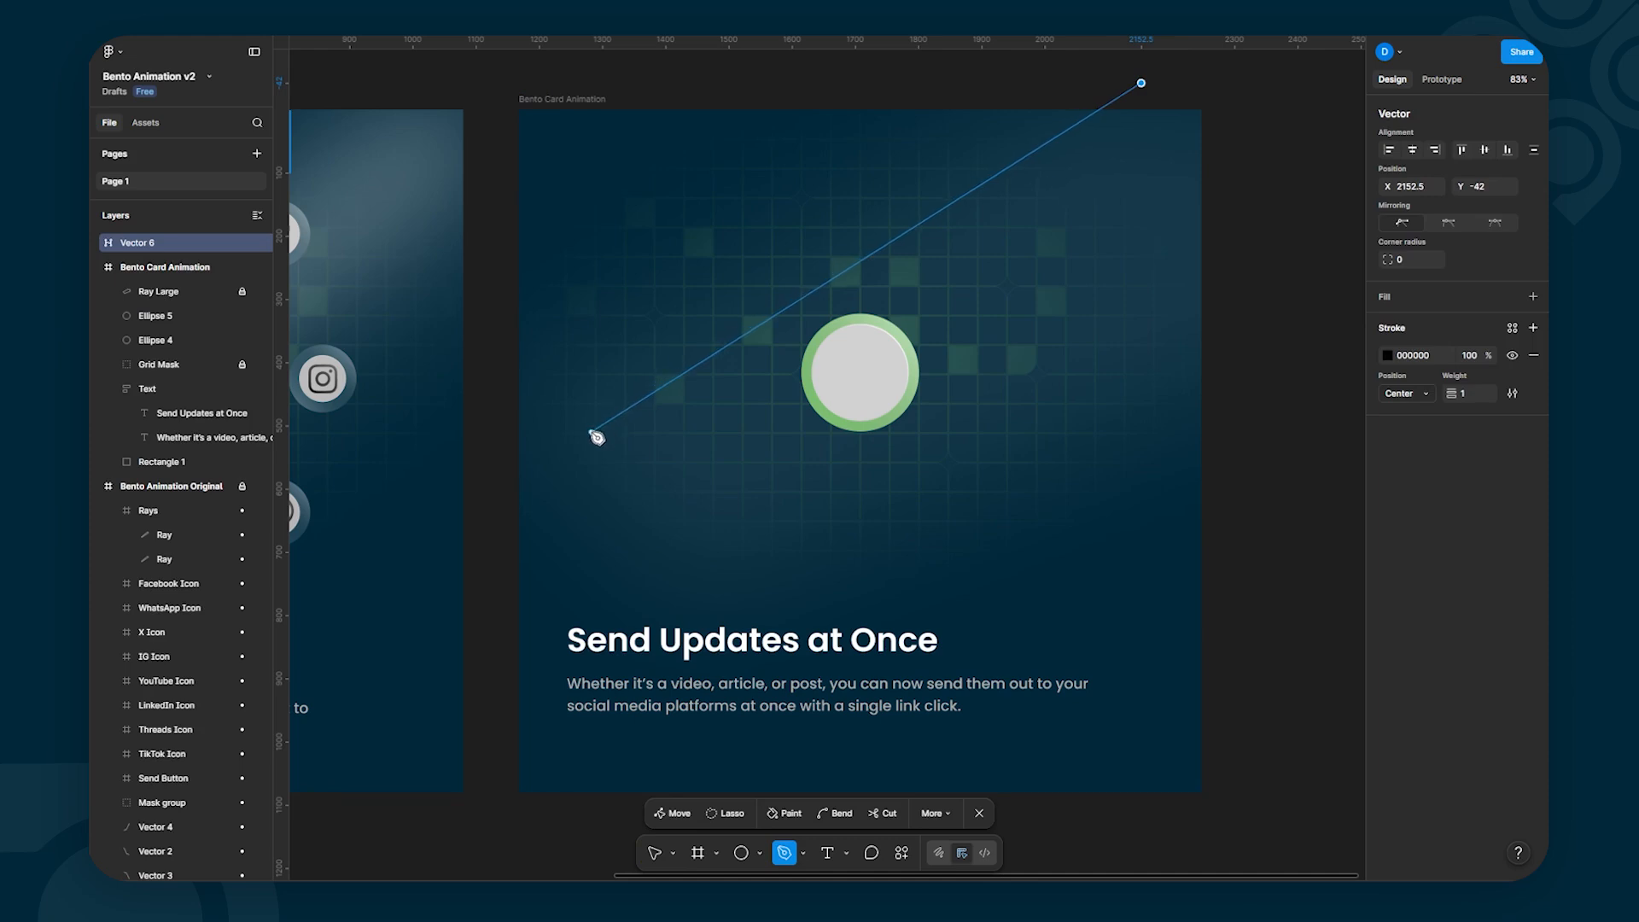
left_click(586, 449)
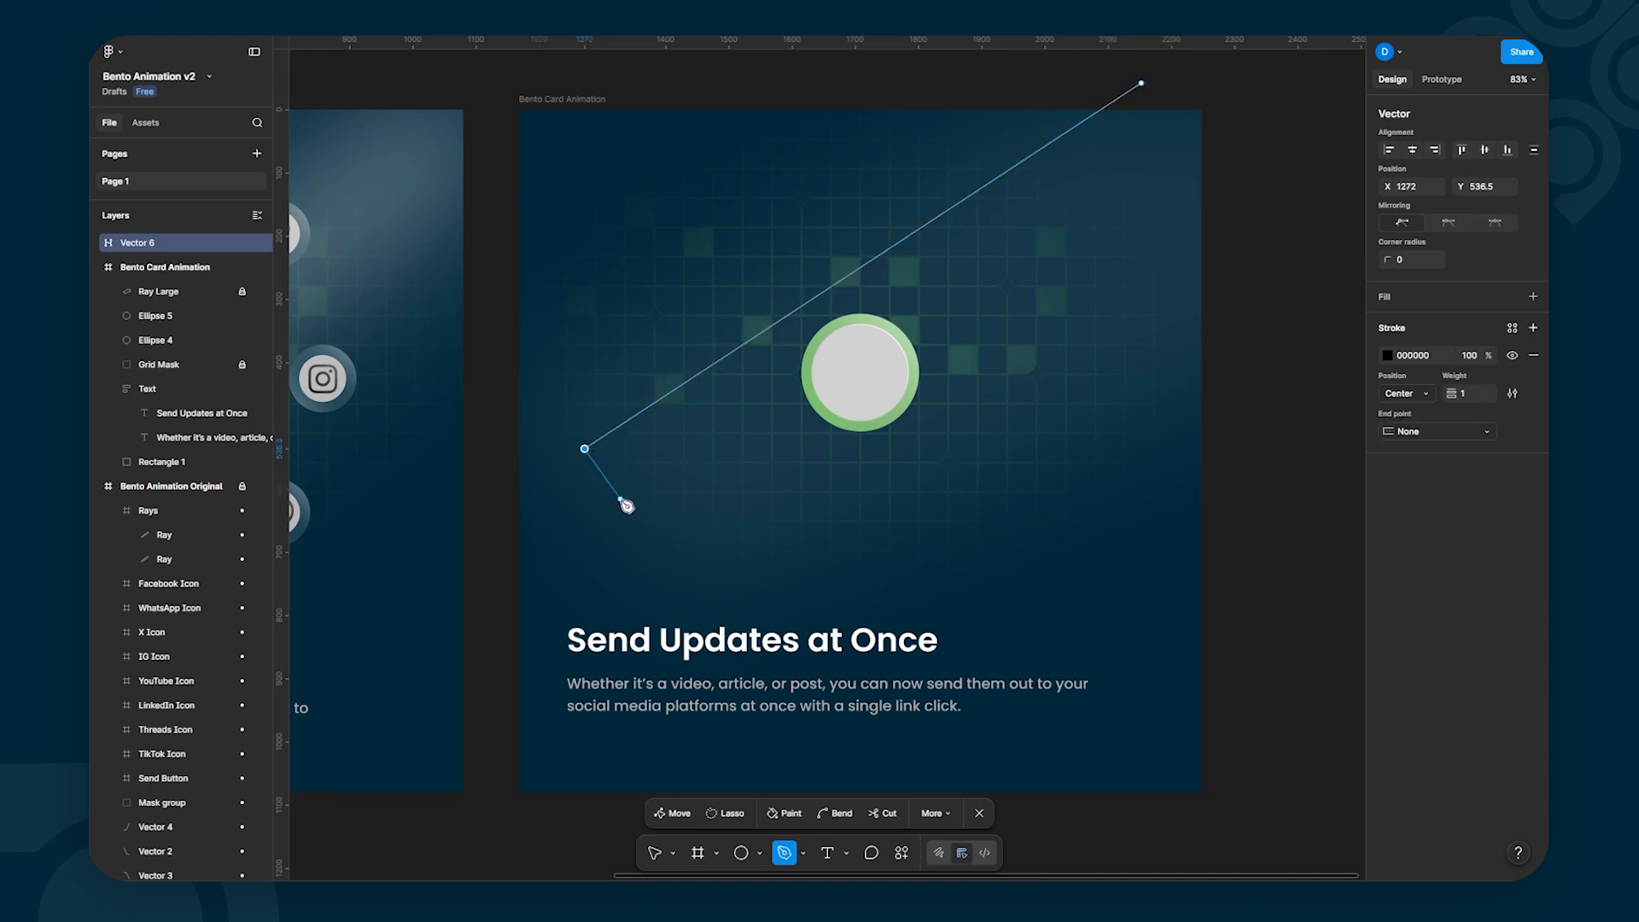
left_click(672, 579)
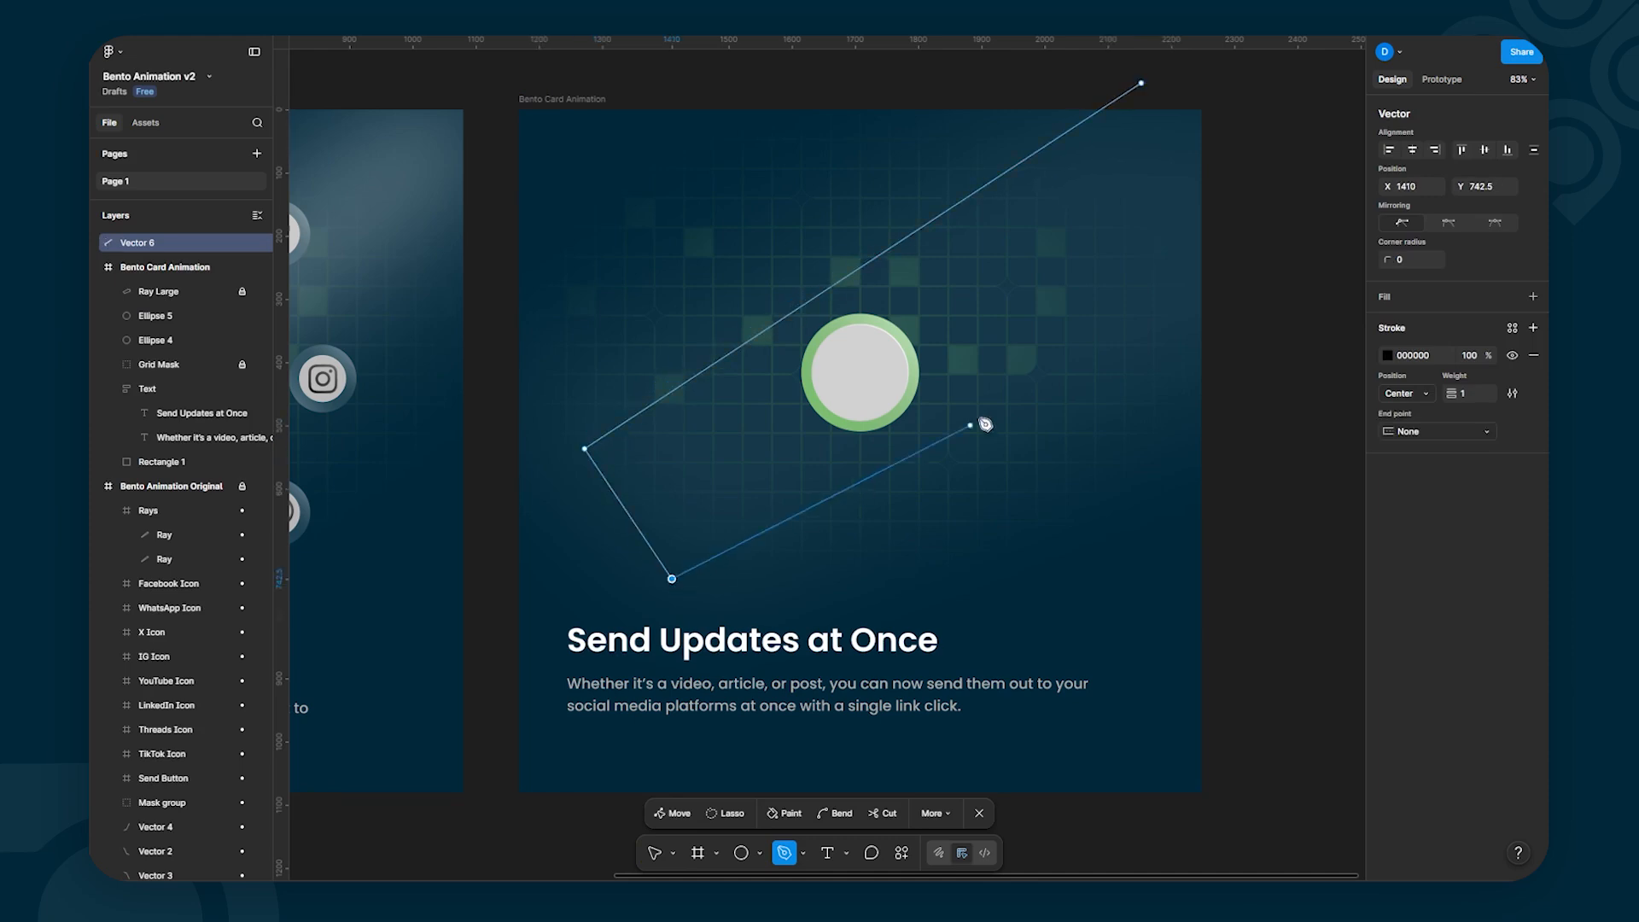
left_click(1278, 197)
left_click(1272, 100)
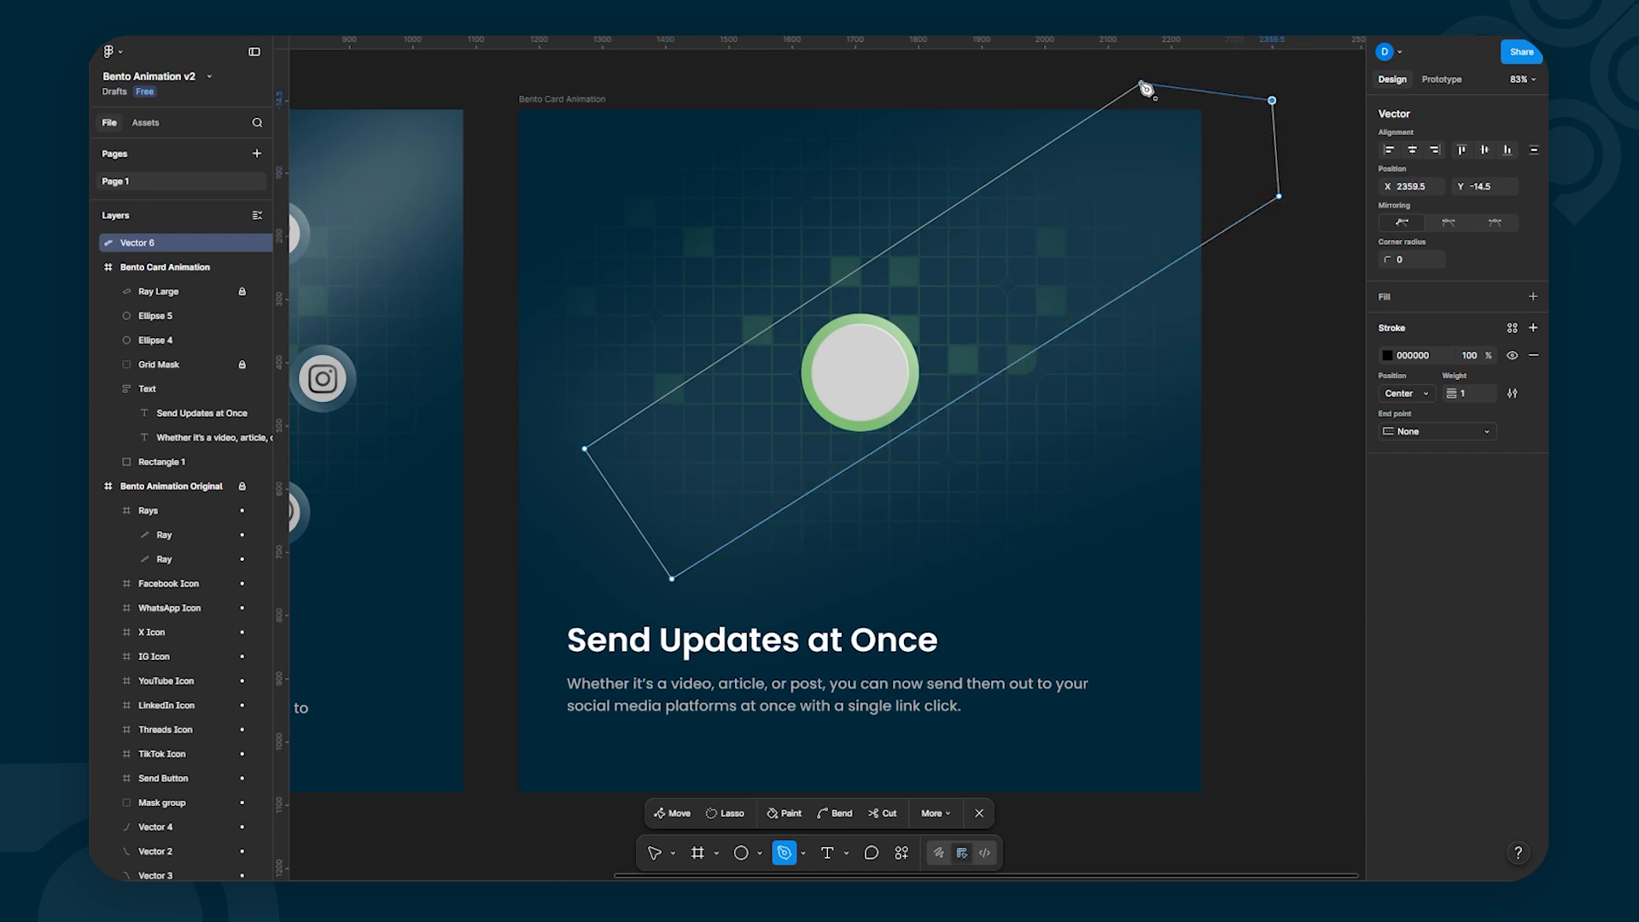
left_click(1142, 83)
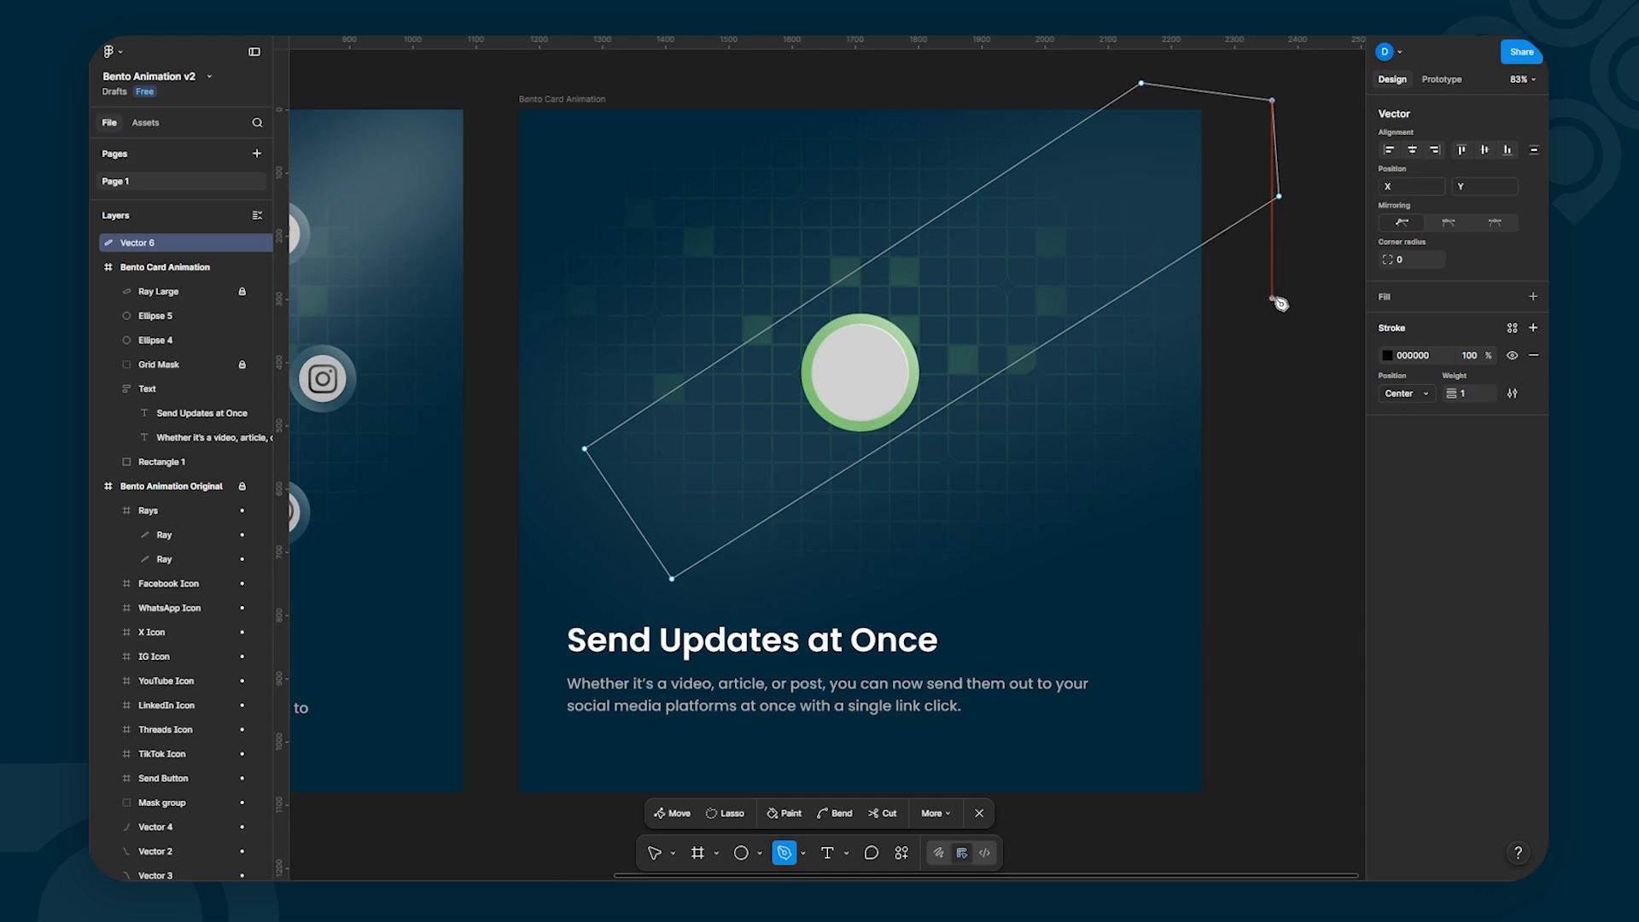
Step: Swap the narrow ray's stroke for a solid fill, colour it white FFFFFF and leave vector editing
key("shift+x")
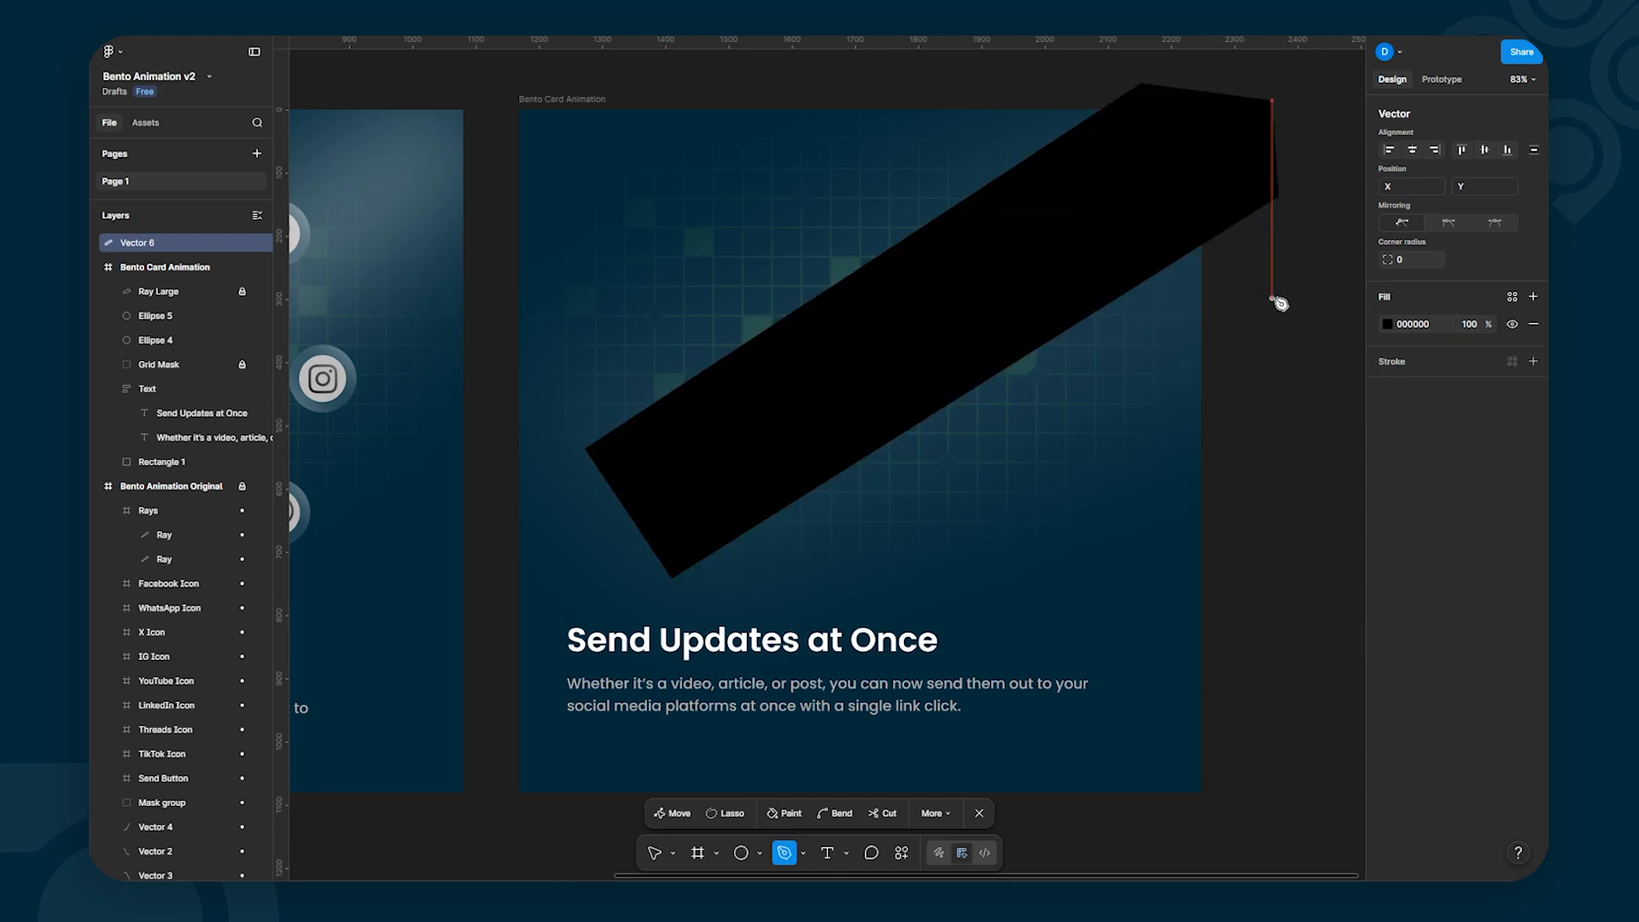
left_click(1386, 325)
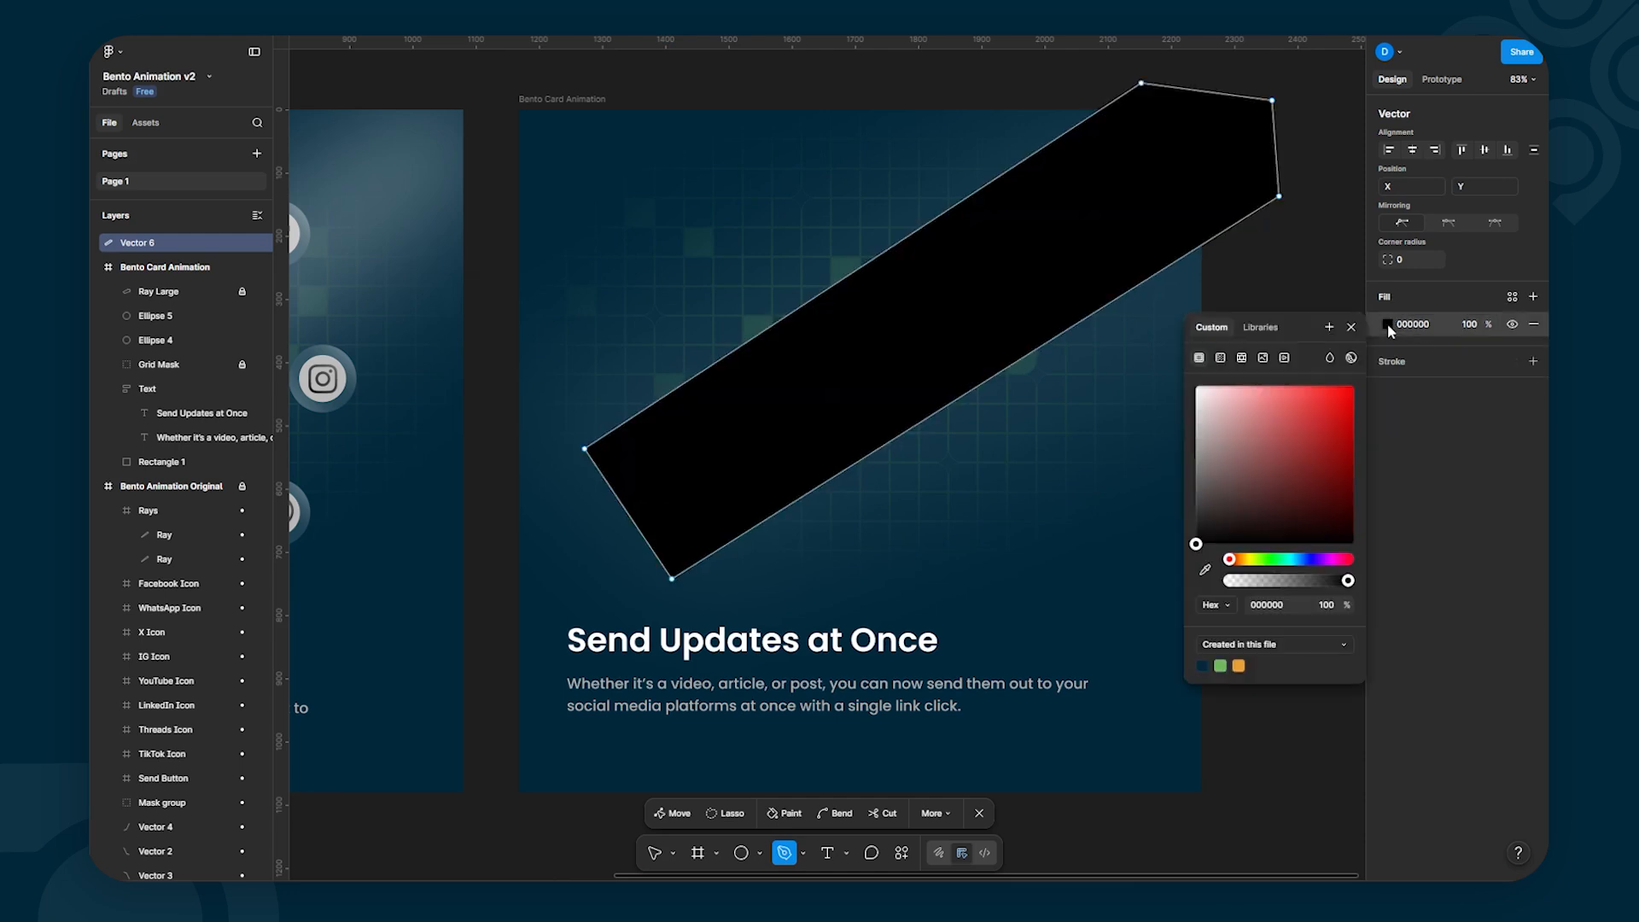
left_click_drag(1237, 398, 1176, 376)
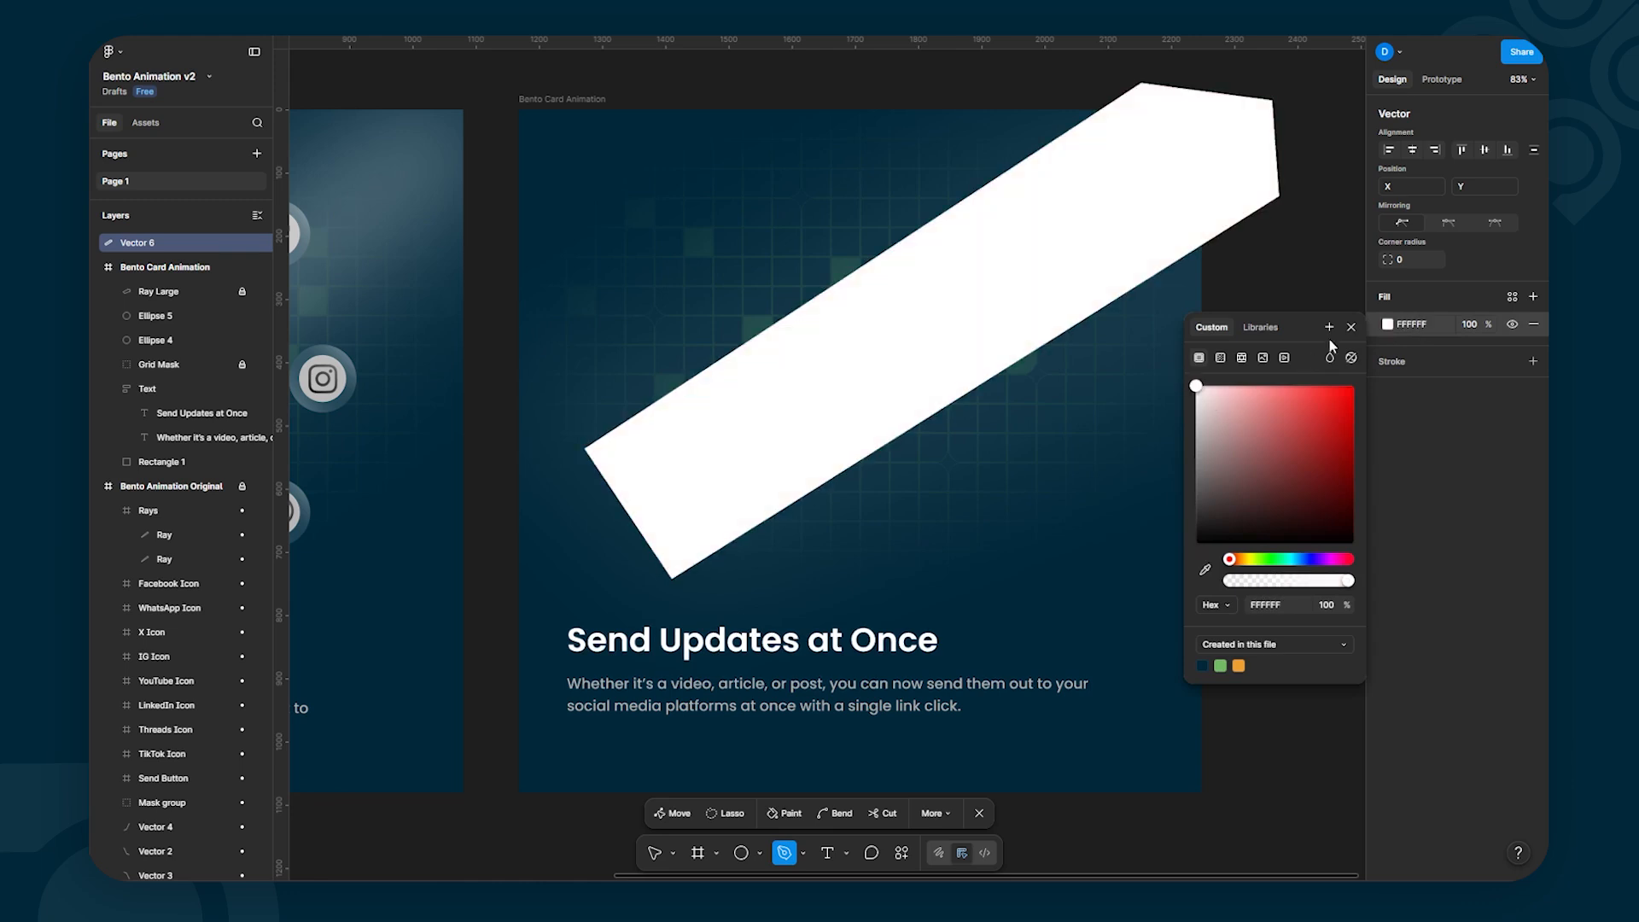
left_click(1350, 327)
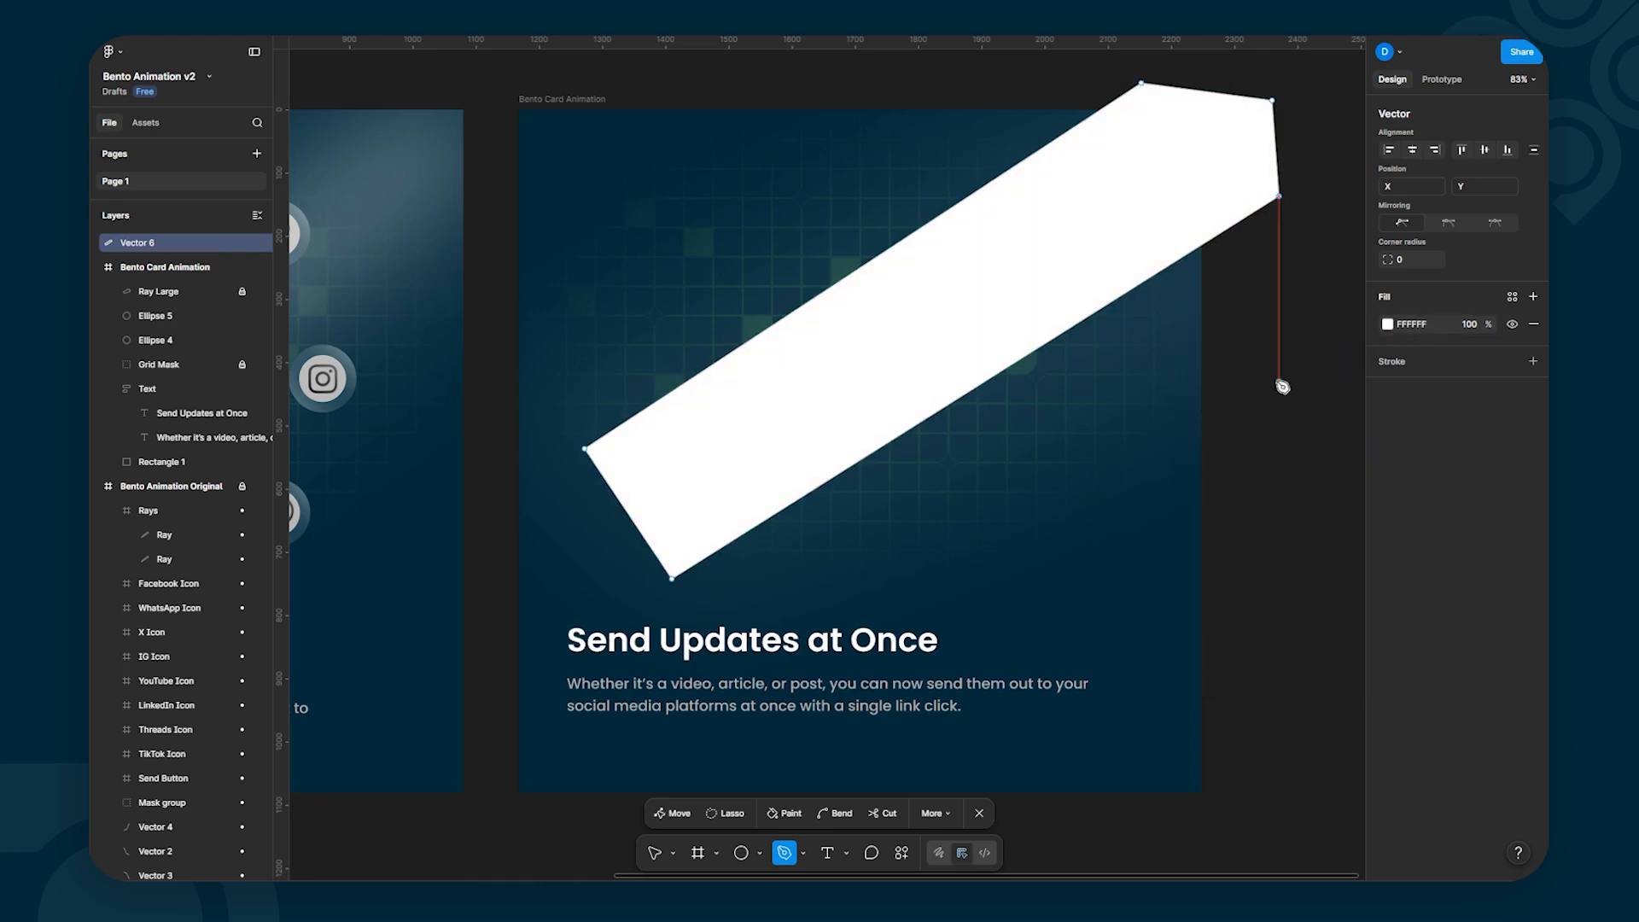
key("Escape")
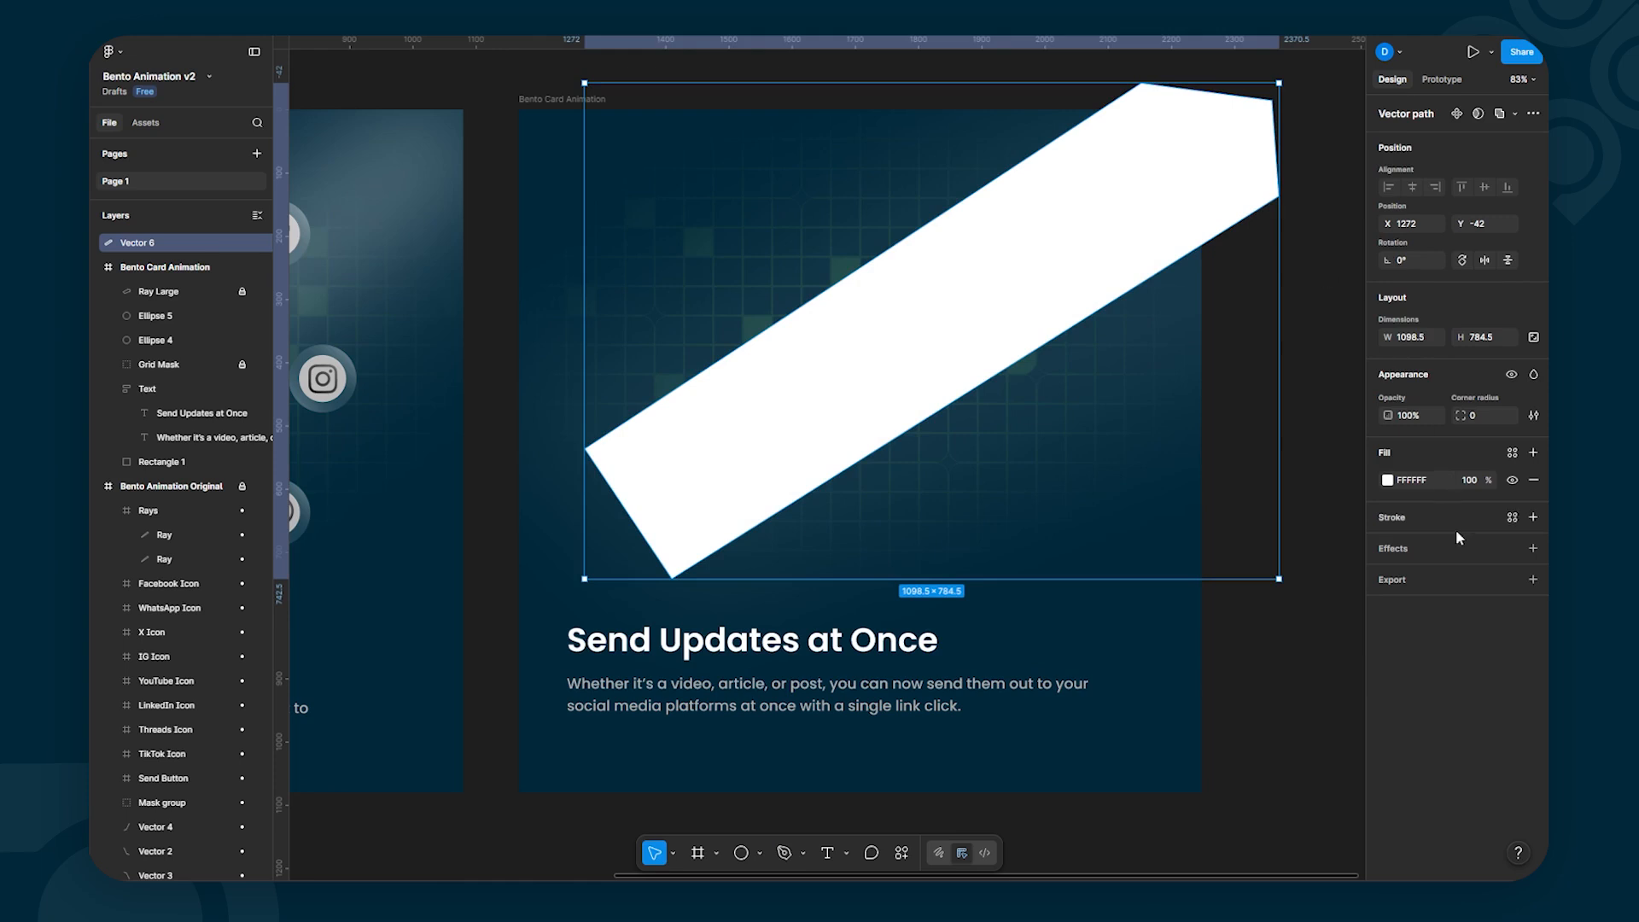
Step: Apply a uniform layer blur of about 199.7 to the narrow ray and set its fill opacity to 16%
left_click(1533, 548)
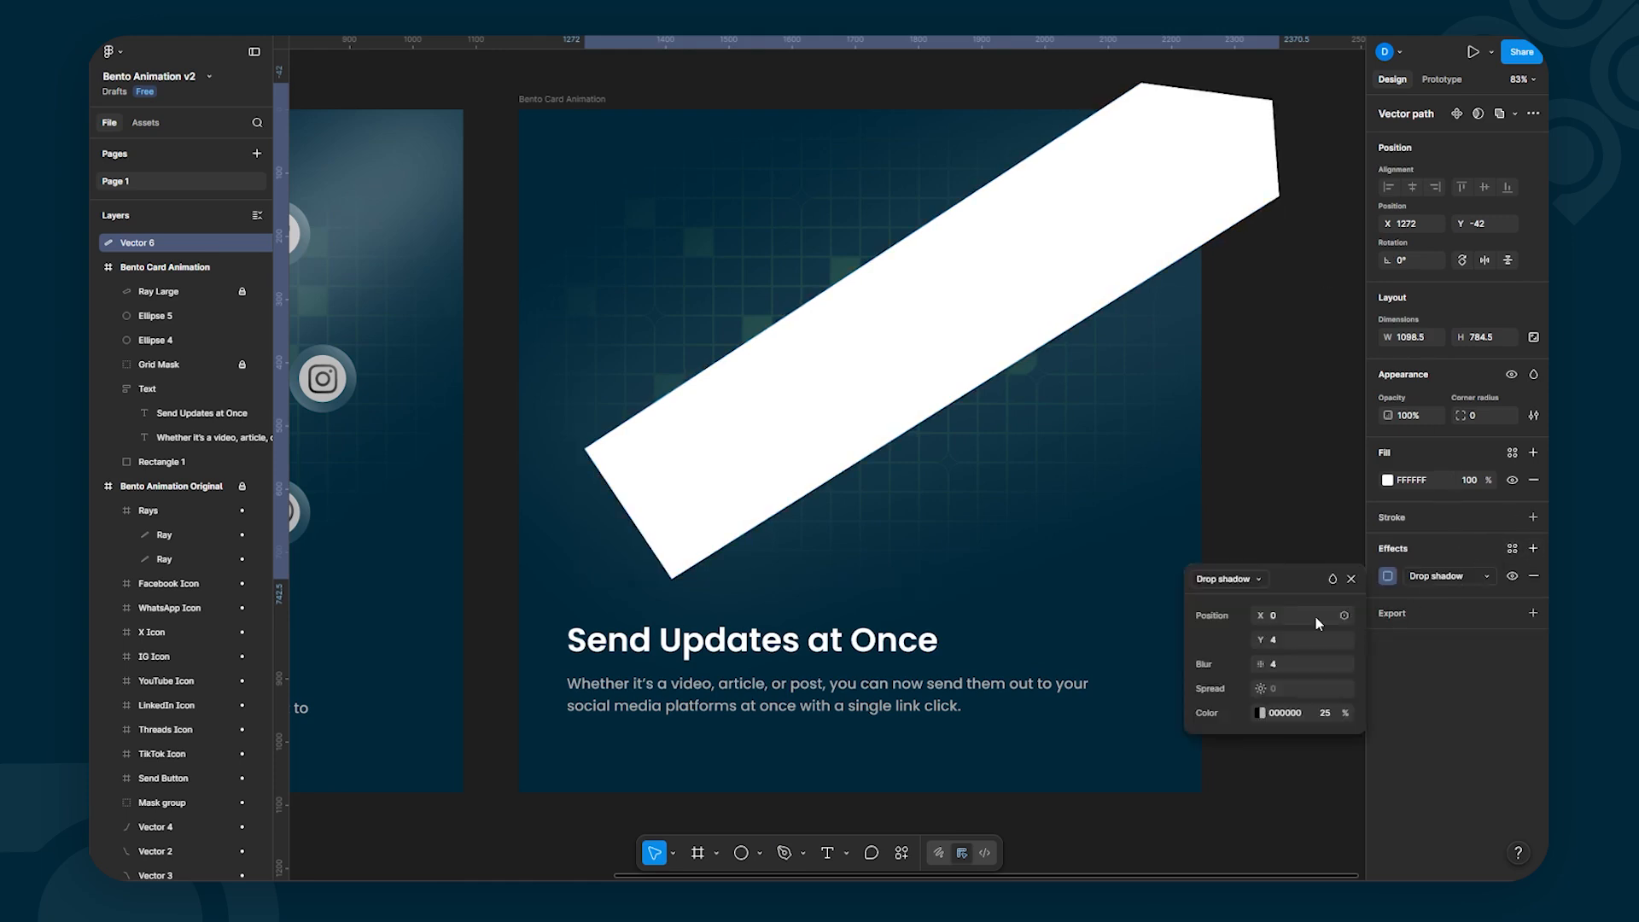
left_click(1229, 579)
left_click(1231, 598)
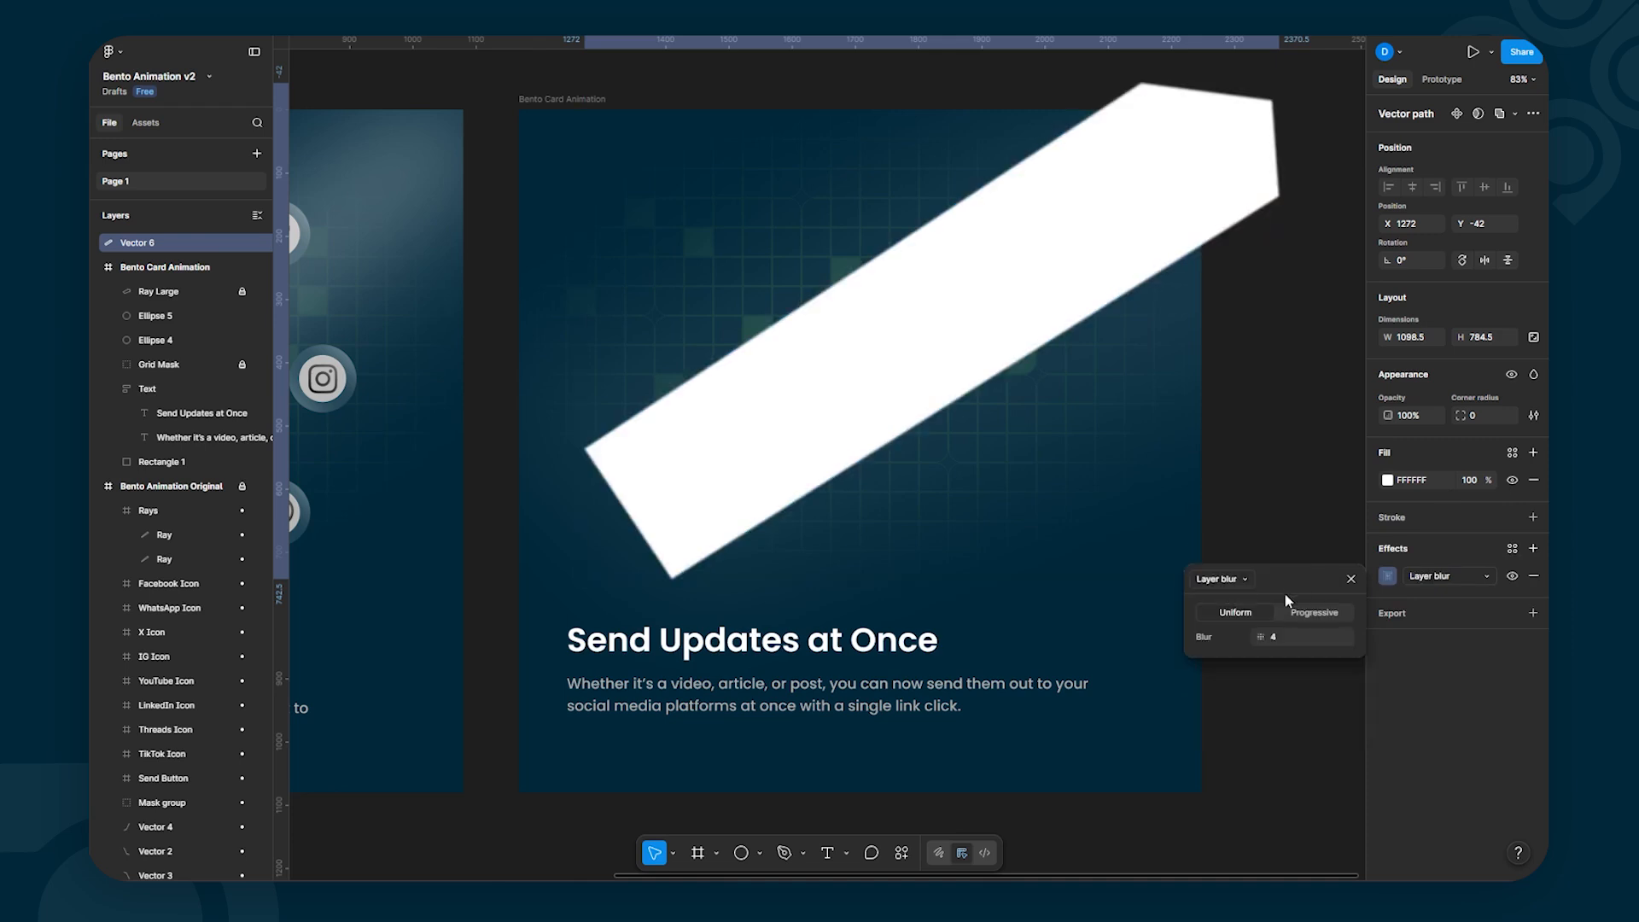
left_click_drag(1260, 637, 1320, 679)
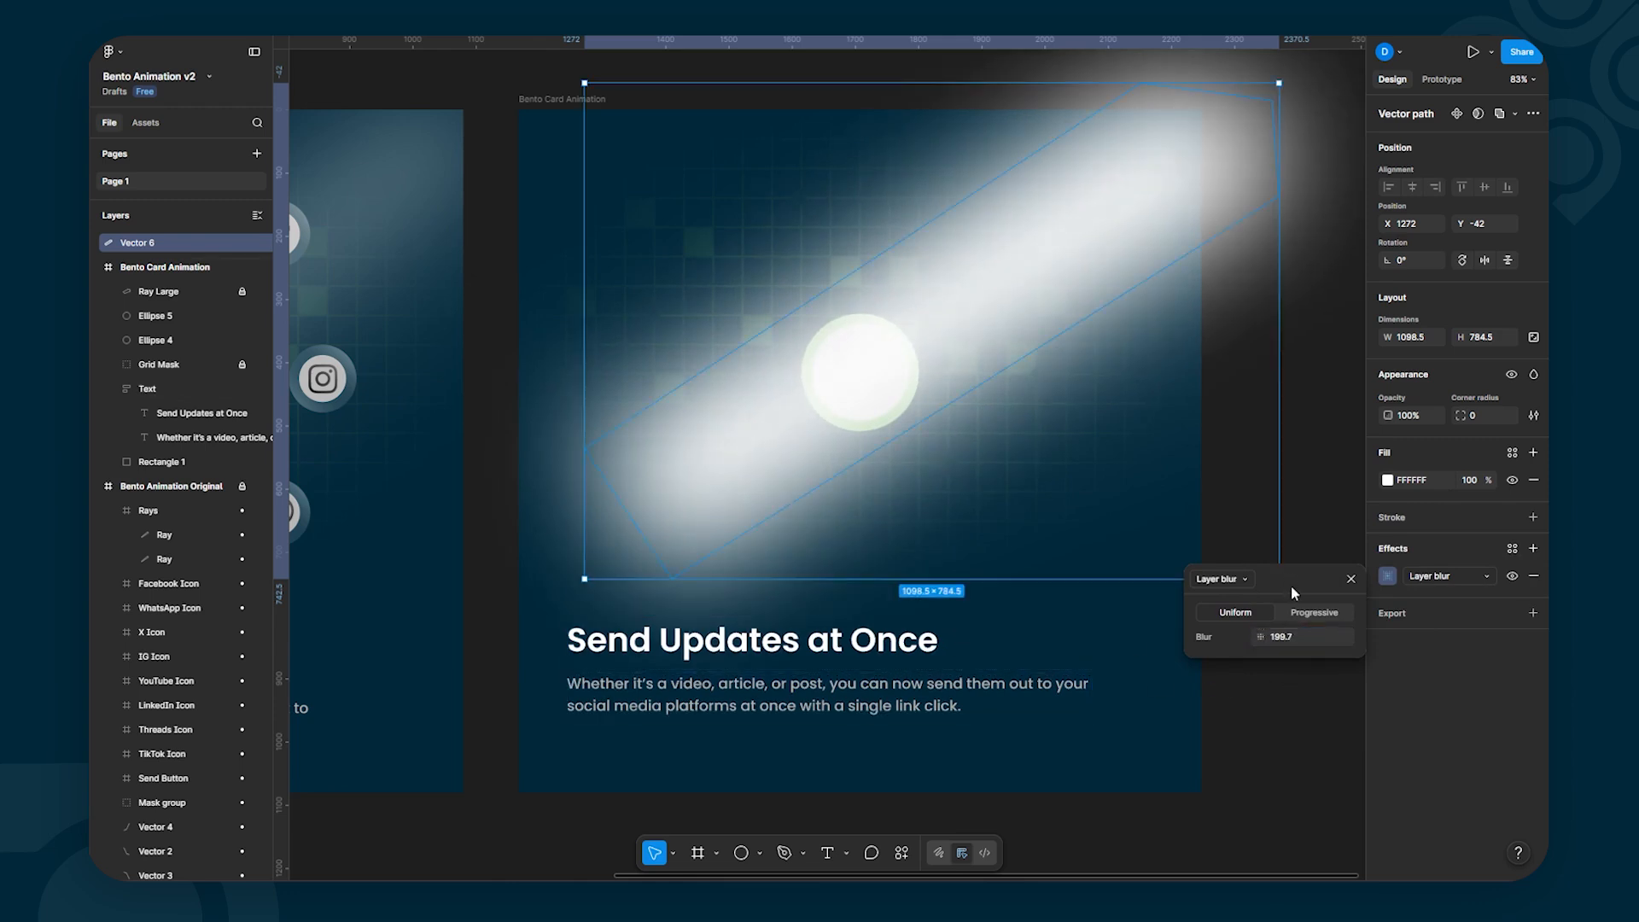
left_click_drag(1481, 484, 1329, 510)
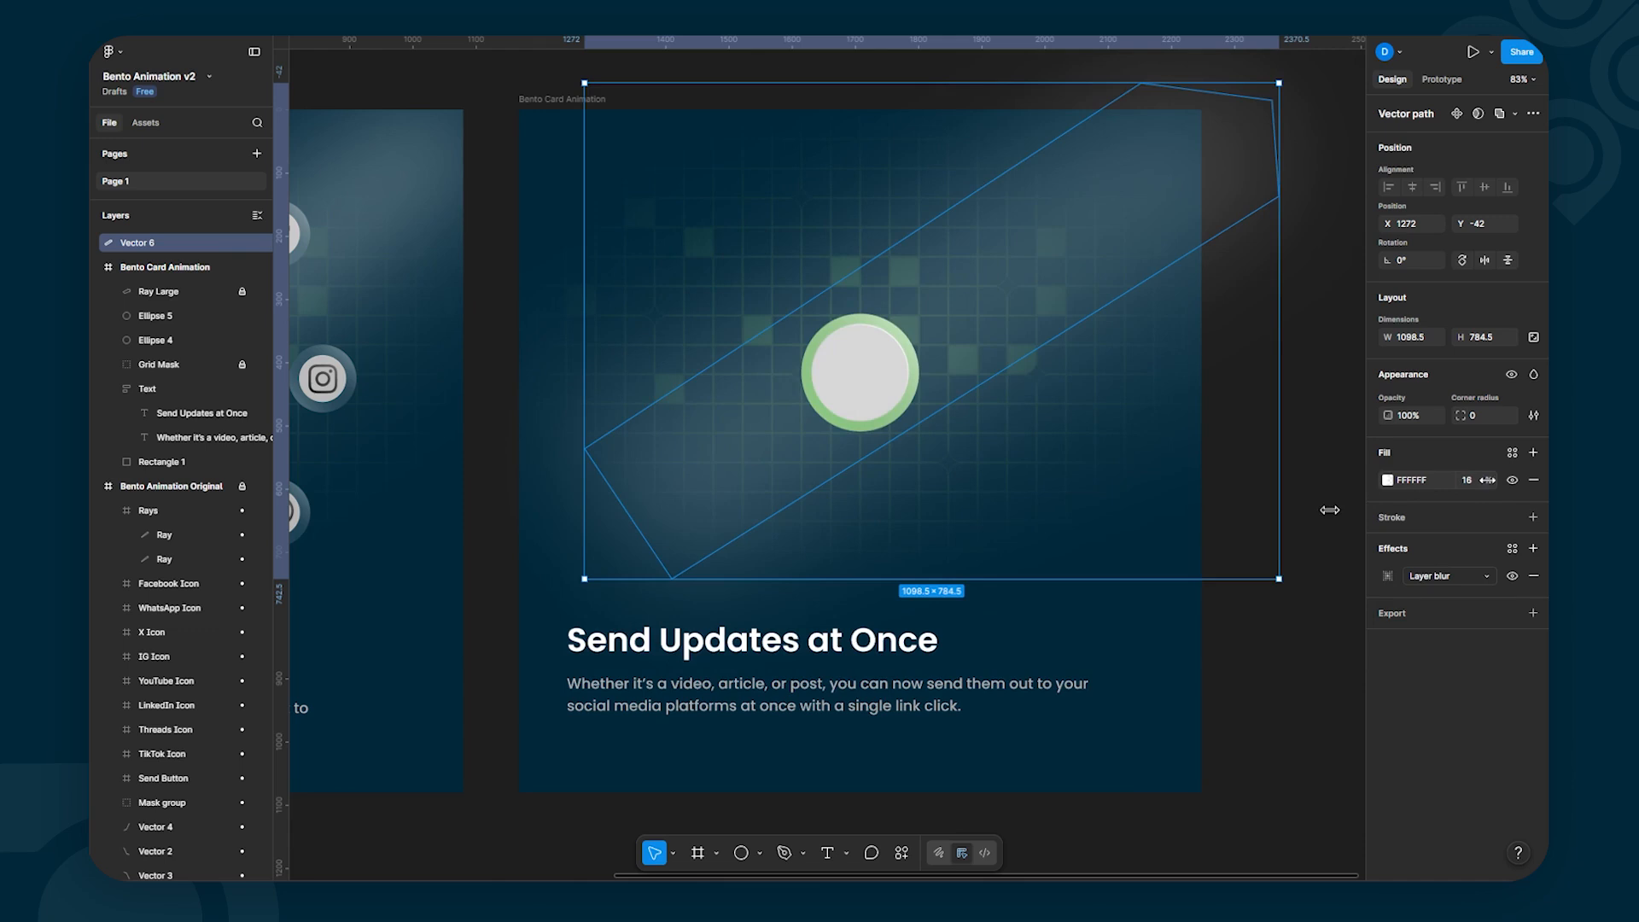
left_click(1268, 658)
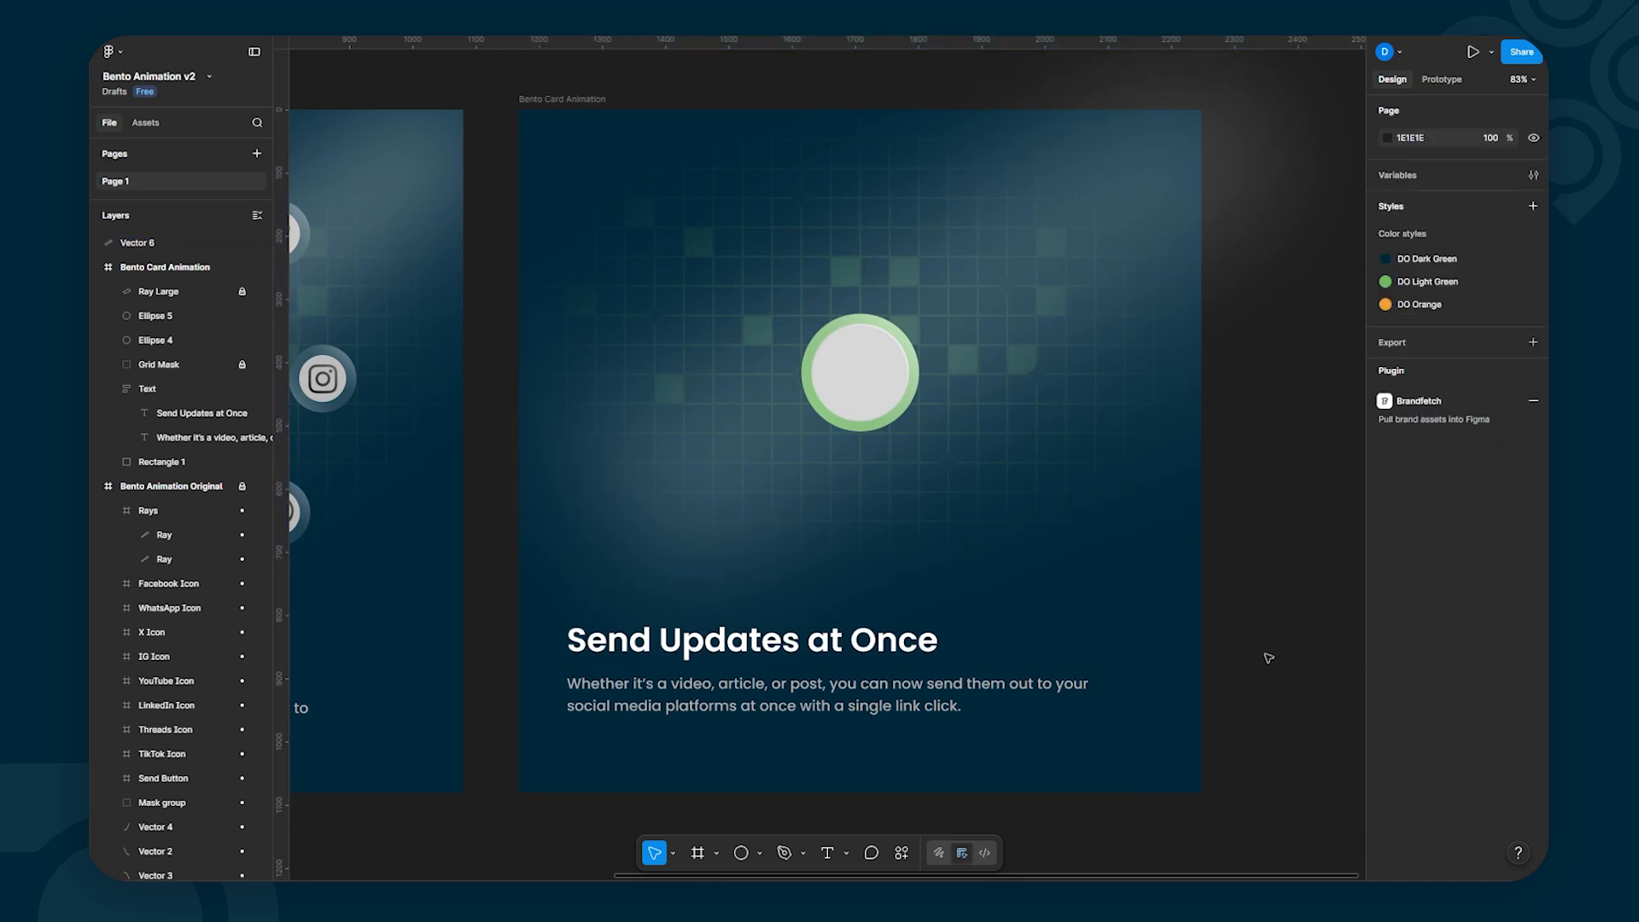
Step: Move the narrow ray layer into the Bento Card Animation frame above Ray Large and rename it Ray Tiny
left_click_drag(141, 239, 150, 273)
double_click(156, 268)
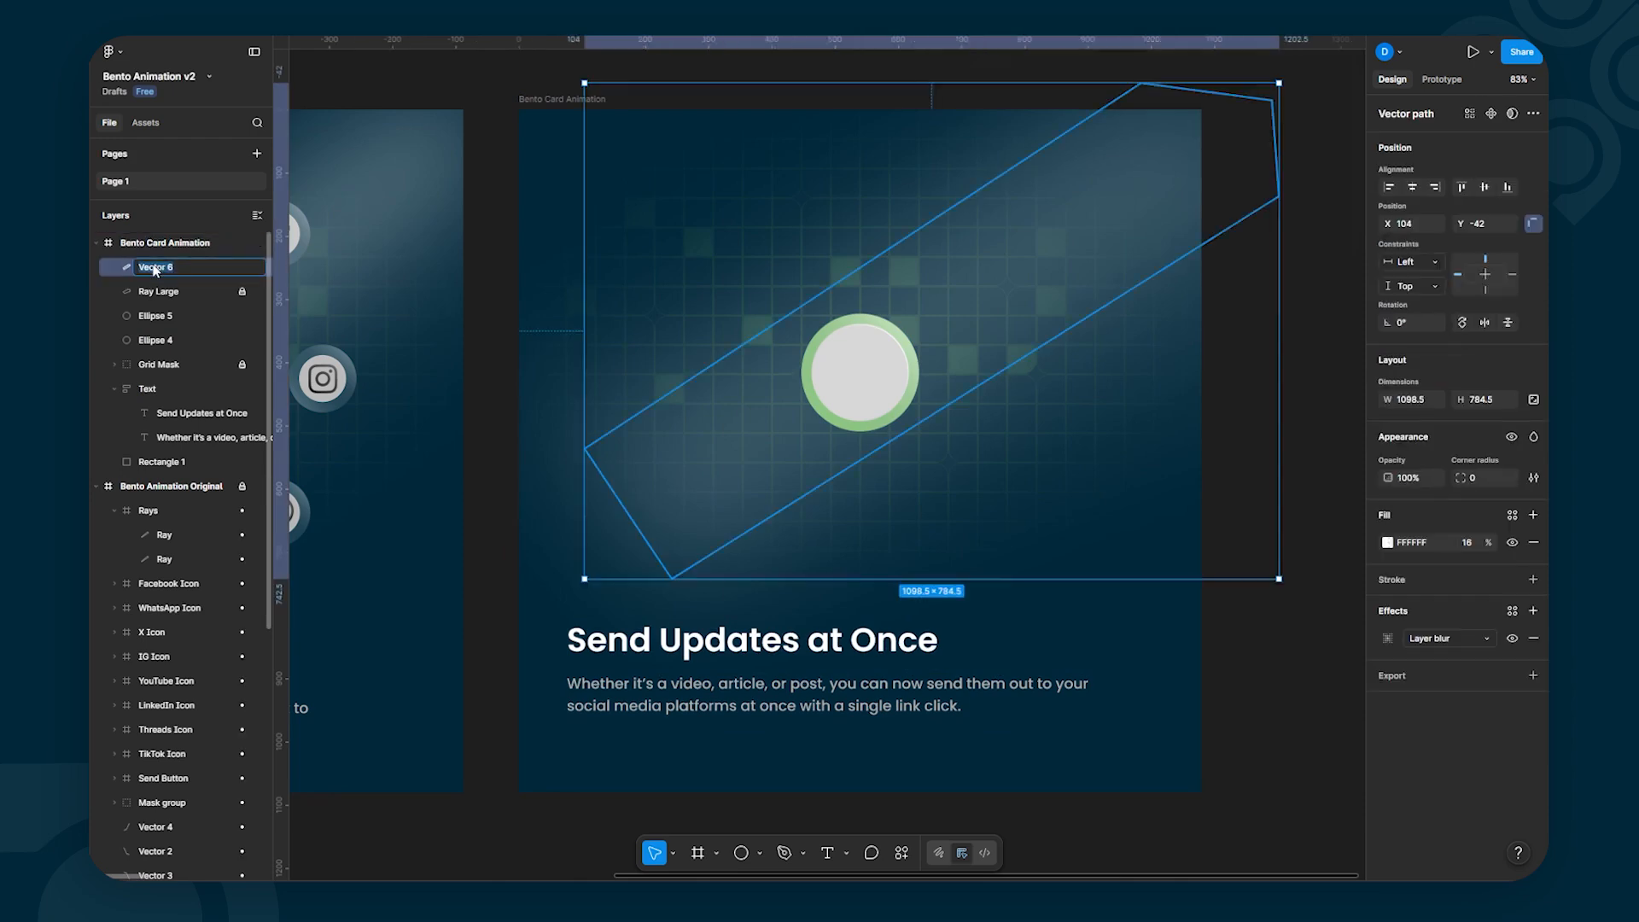
type("Ray Tiny")
key("Return")
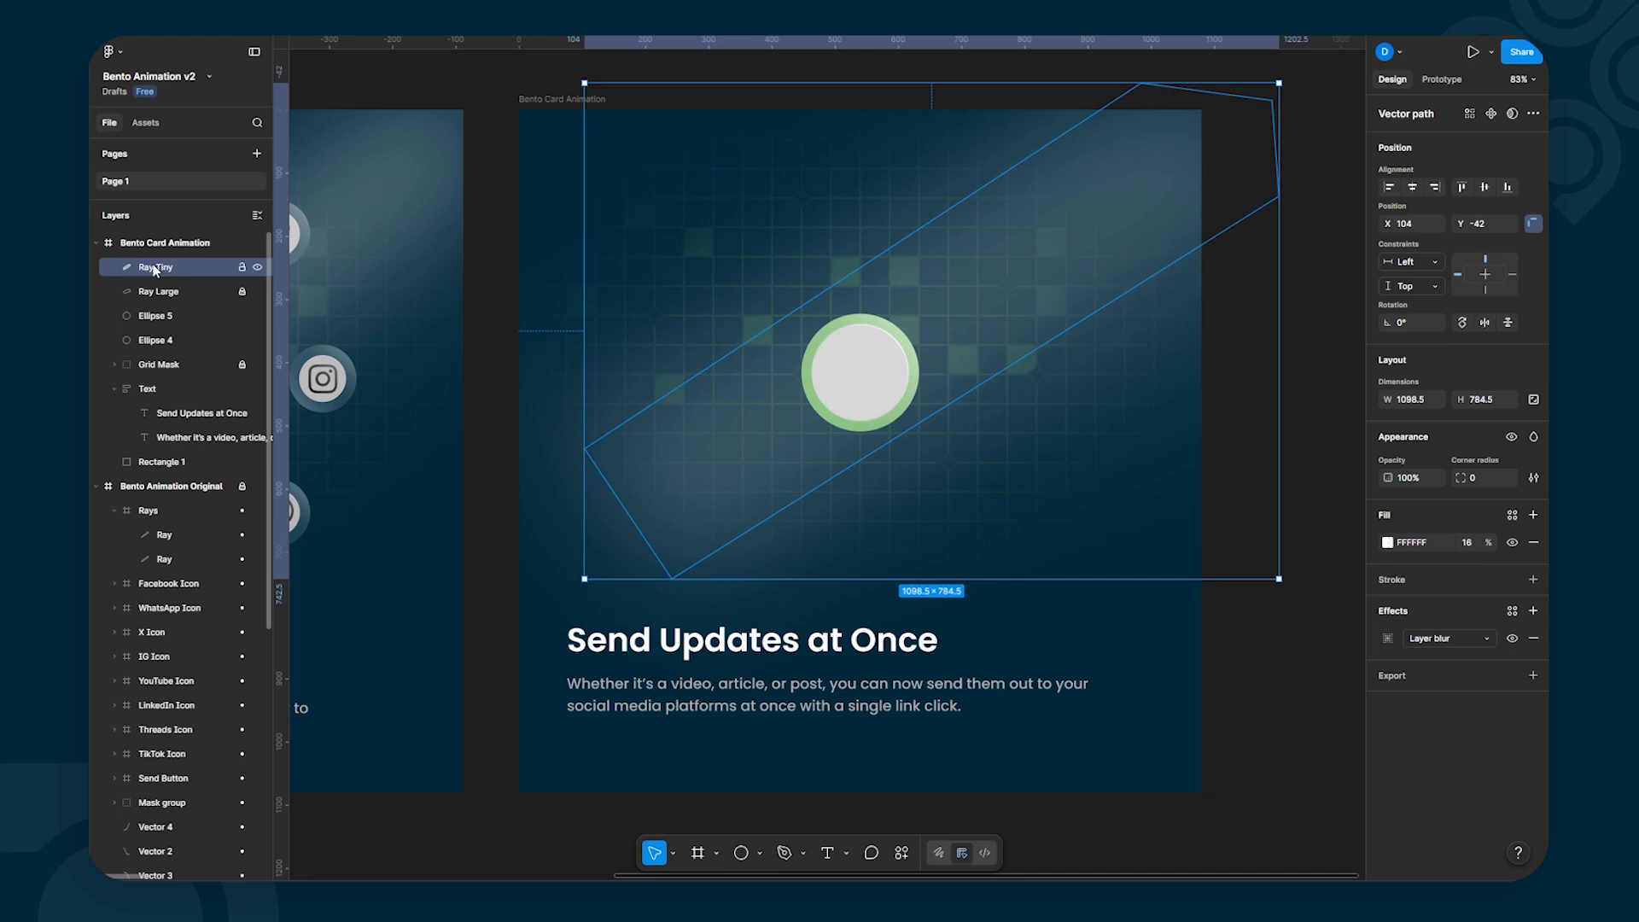
Step: Toggle the visibility of Ray Tiny and Ray Large to compare each ray's effect on the card
left_click(257, 267)
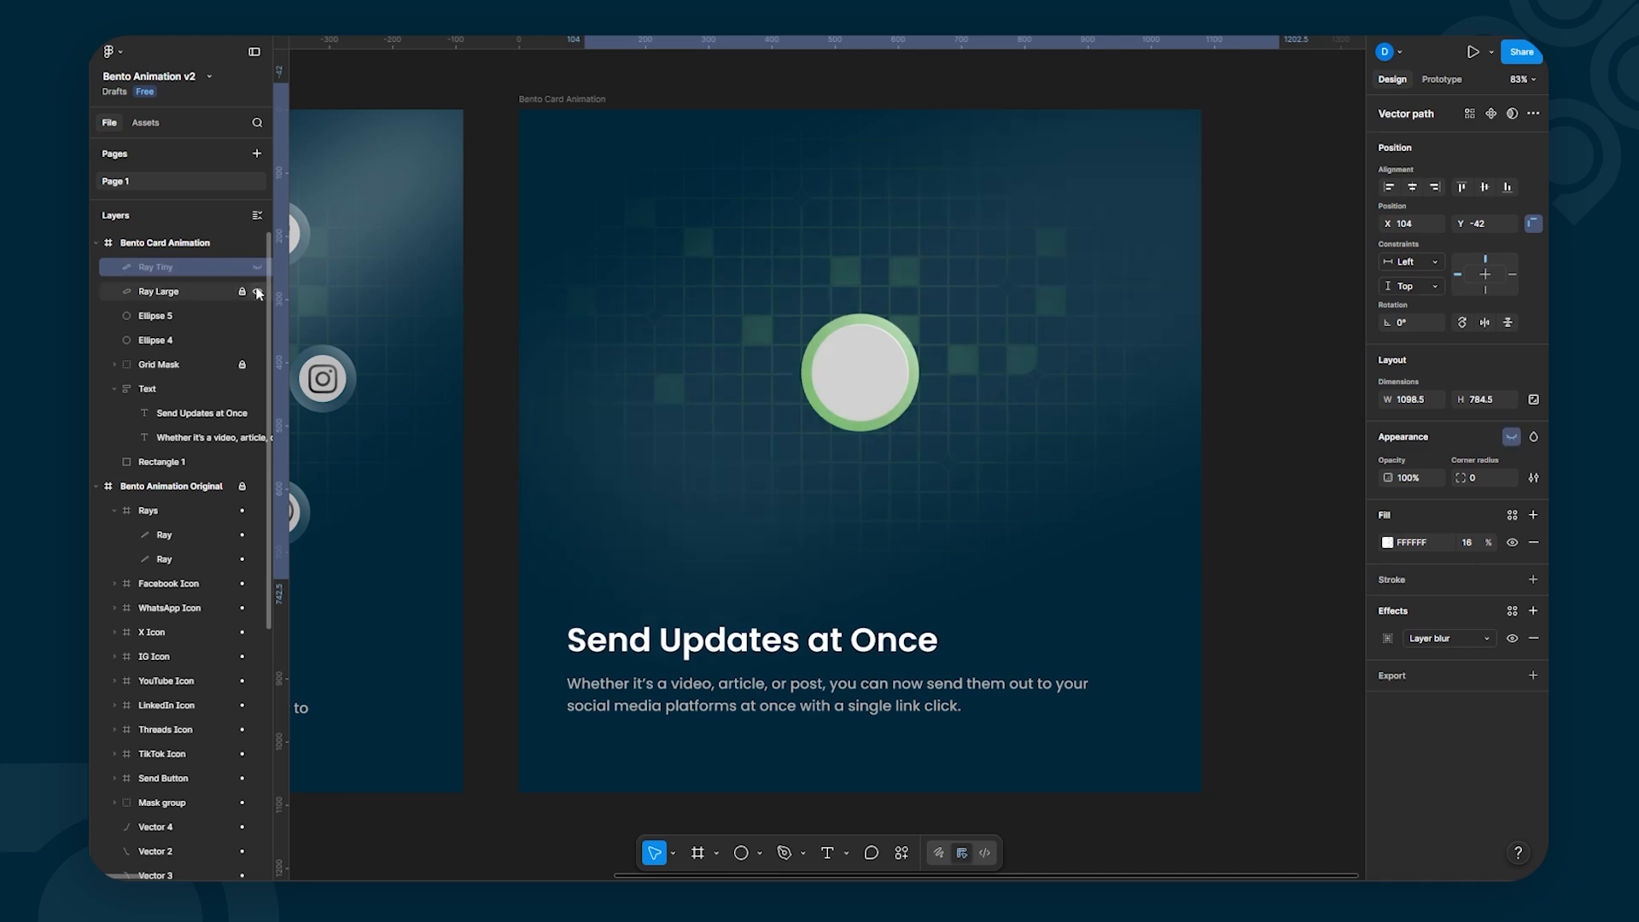
left_click(258, 292)
left_click(257, 292)
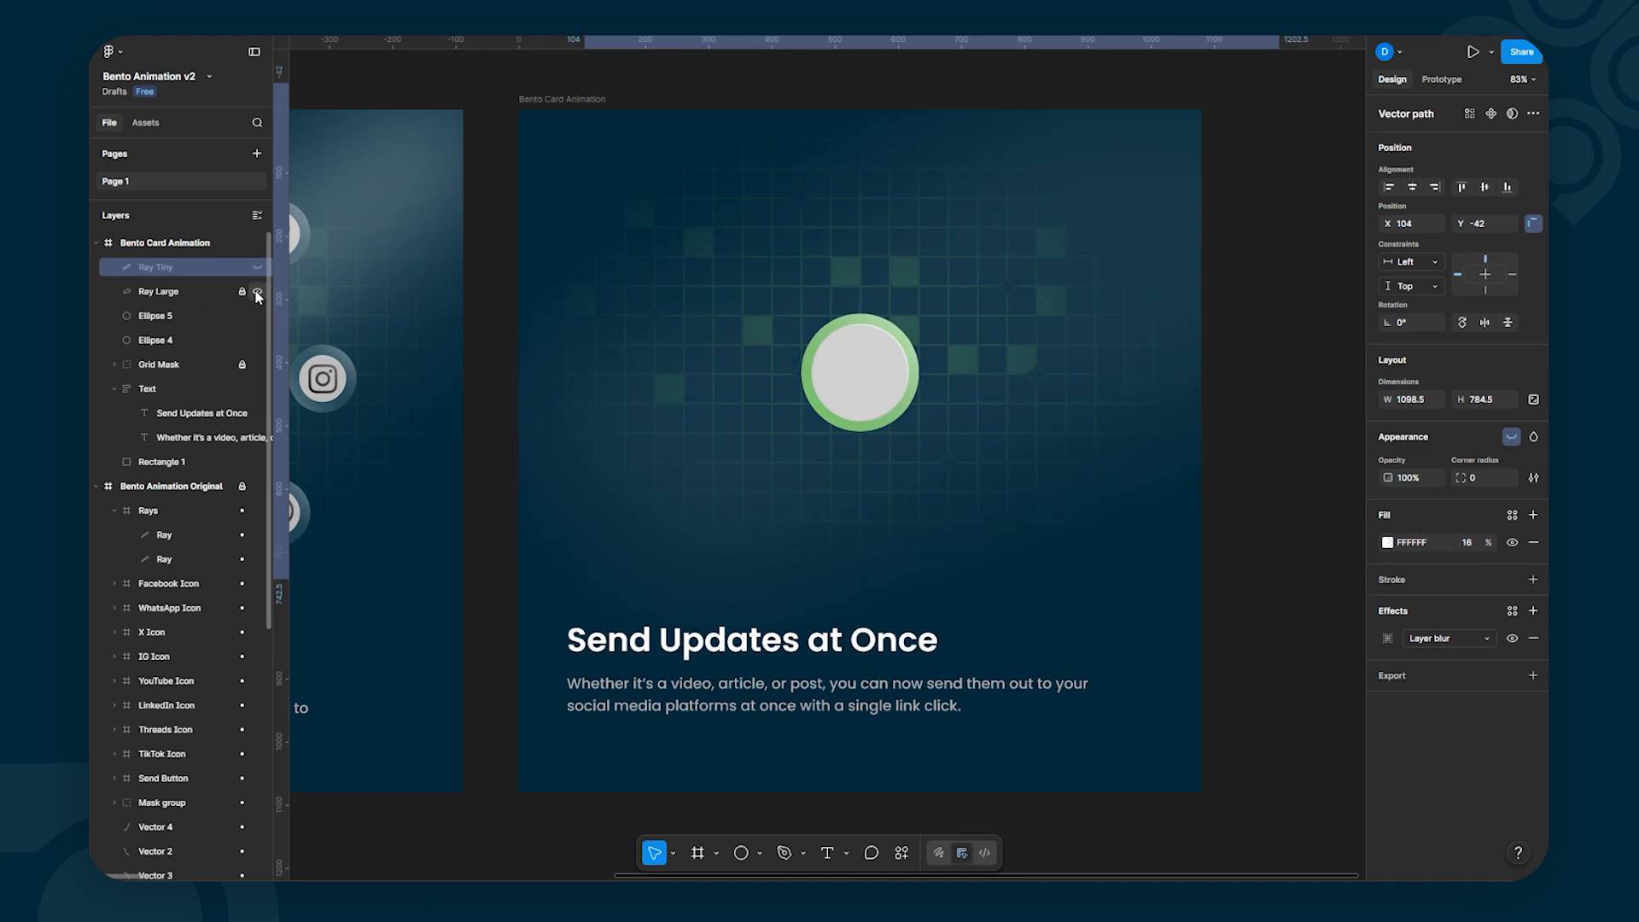
left_click(259, 268)
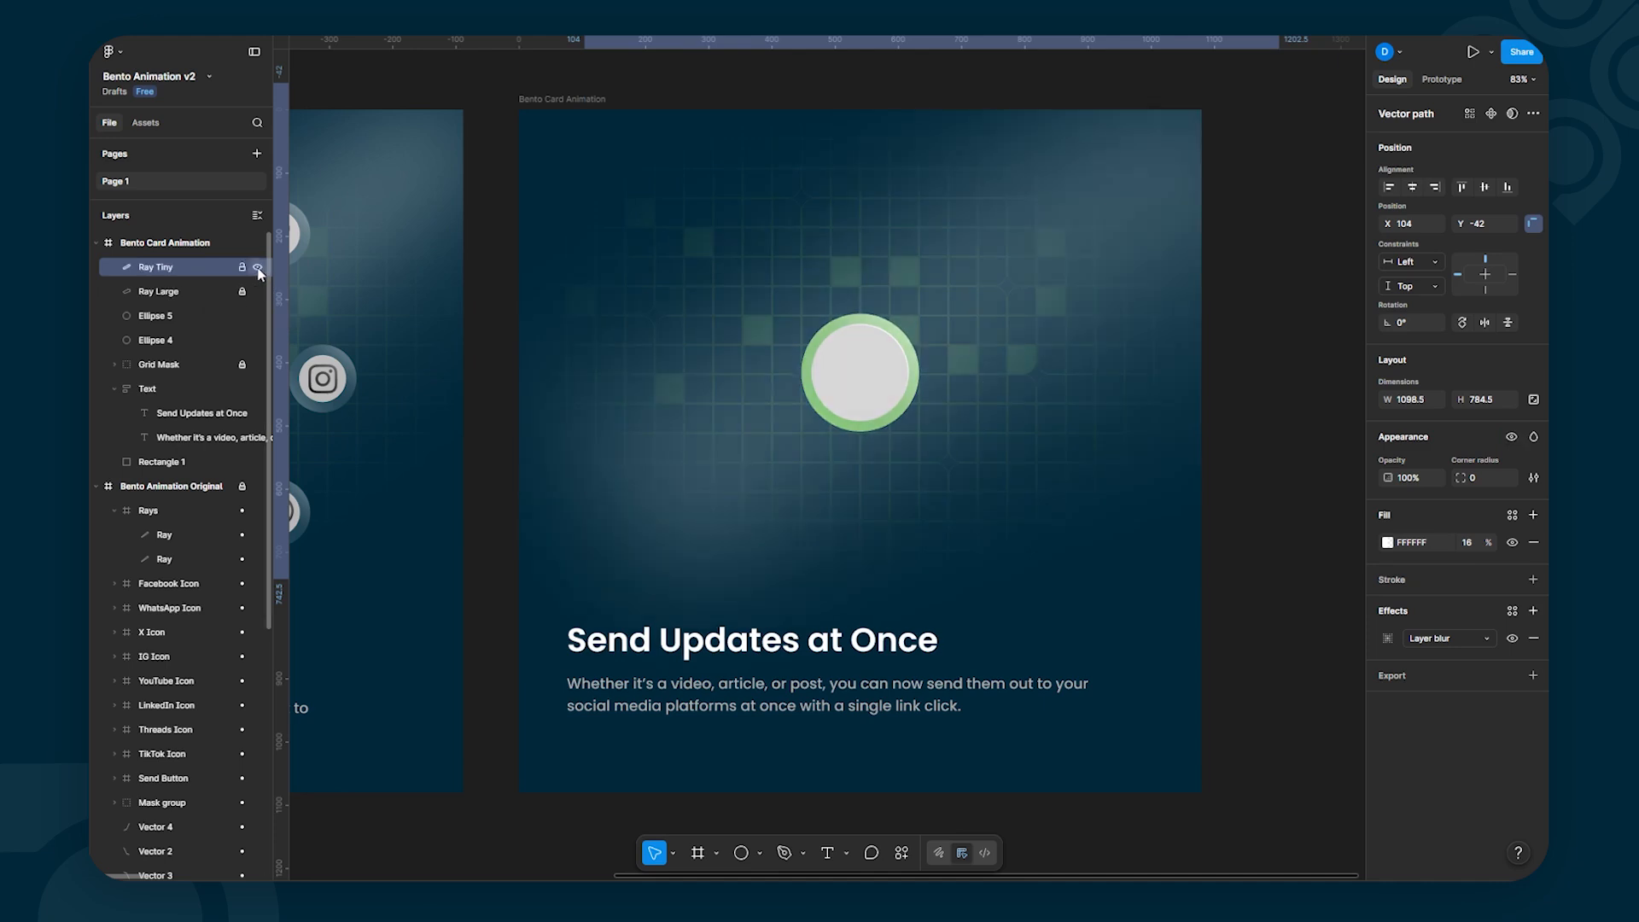
left_click(257, 273)
left_click(258, 270)
left_click(258, 270)
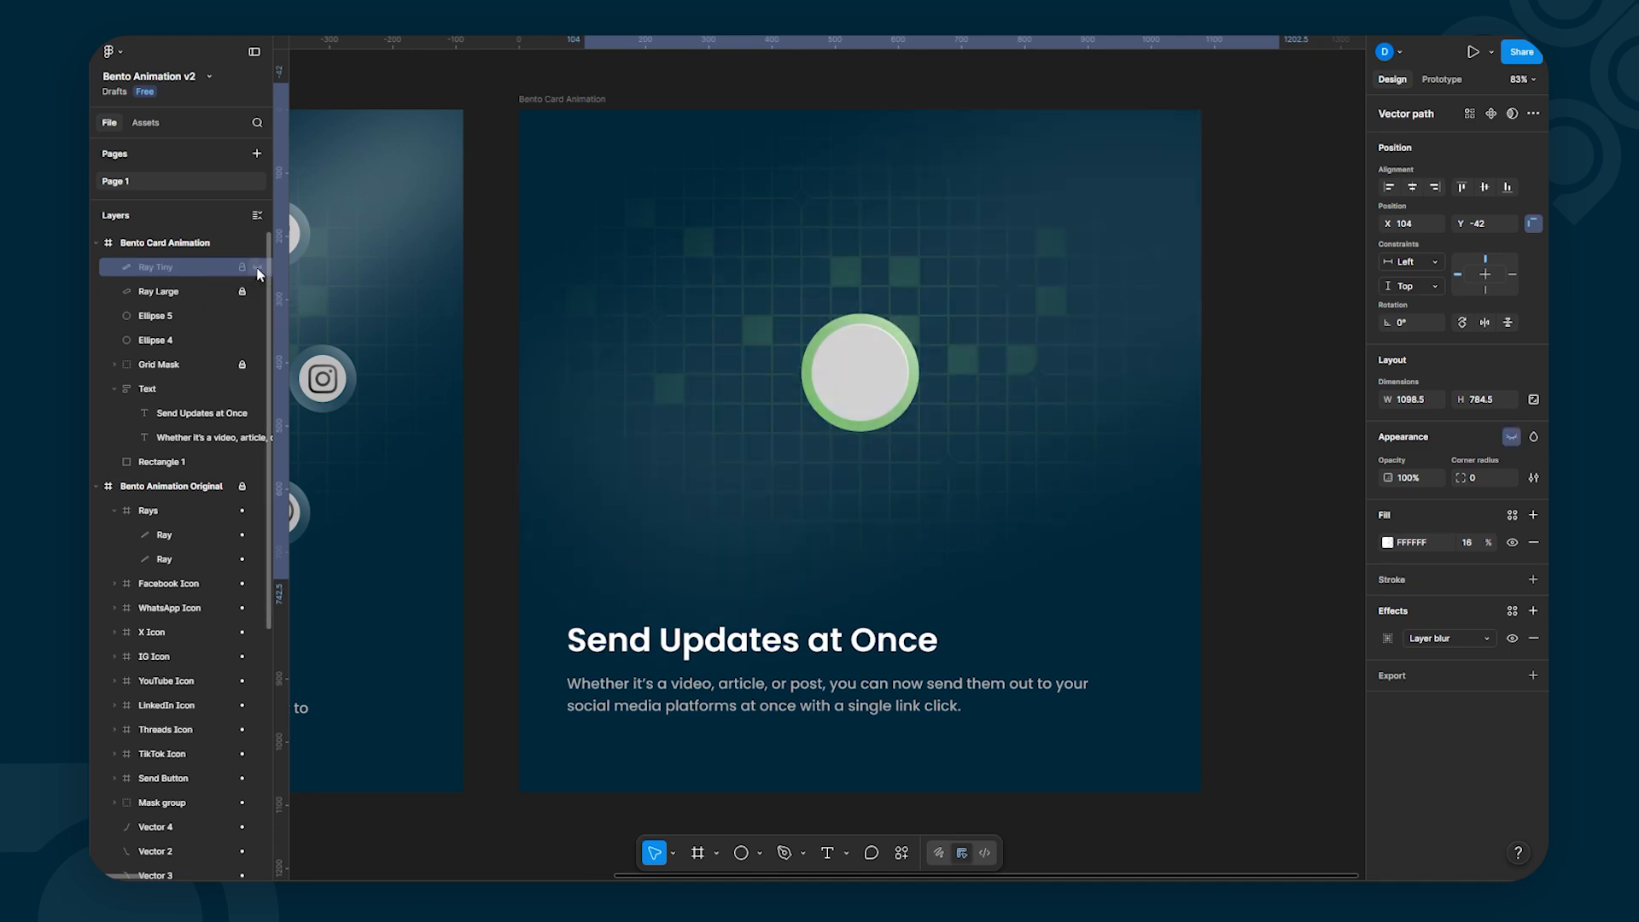
left_click(258, 270)
left_click(258, 270)
left_click(258, 269)
left_click(258, 270)
left_click(258, 269)
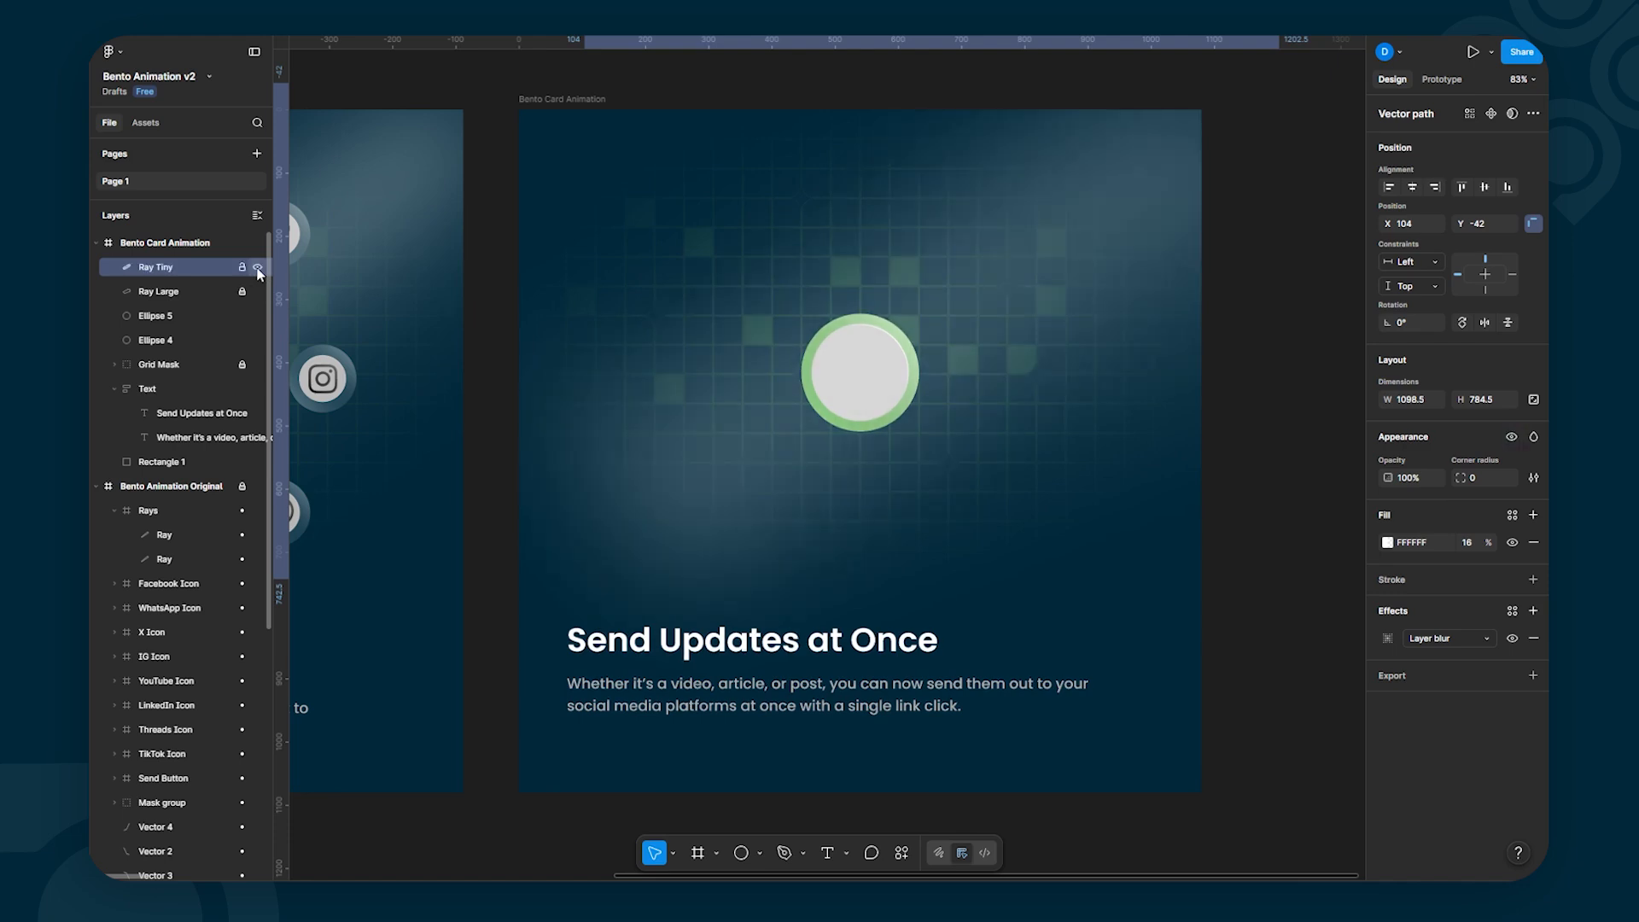
Step: Wrap Ray Tiny and Ray Large in a frame named Rays, lock it and clear the selection
left_click(160, 292, "shift")
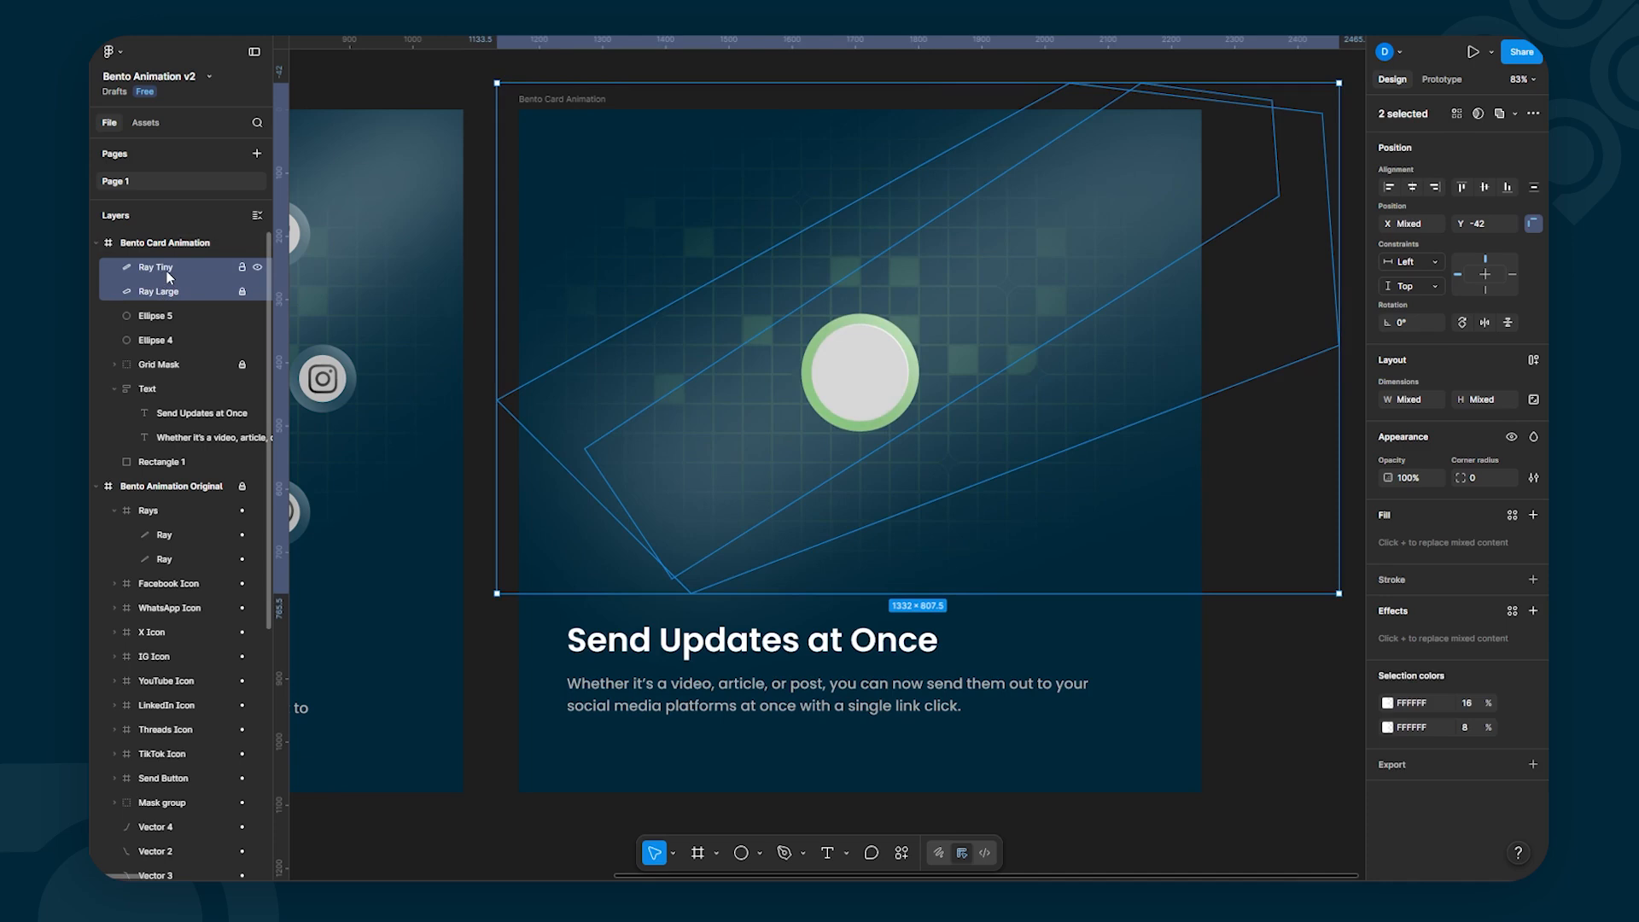
key("ctrl+alt+g")
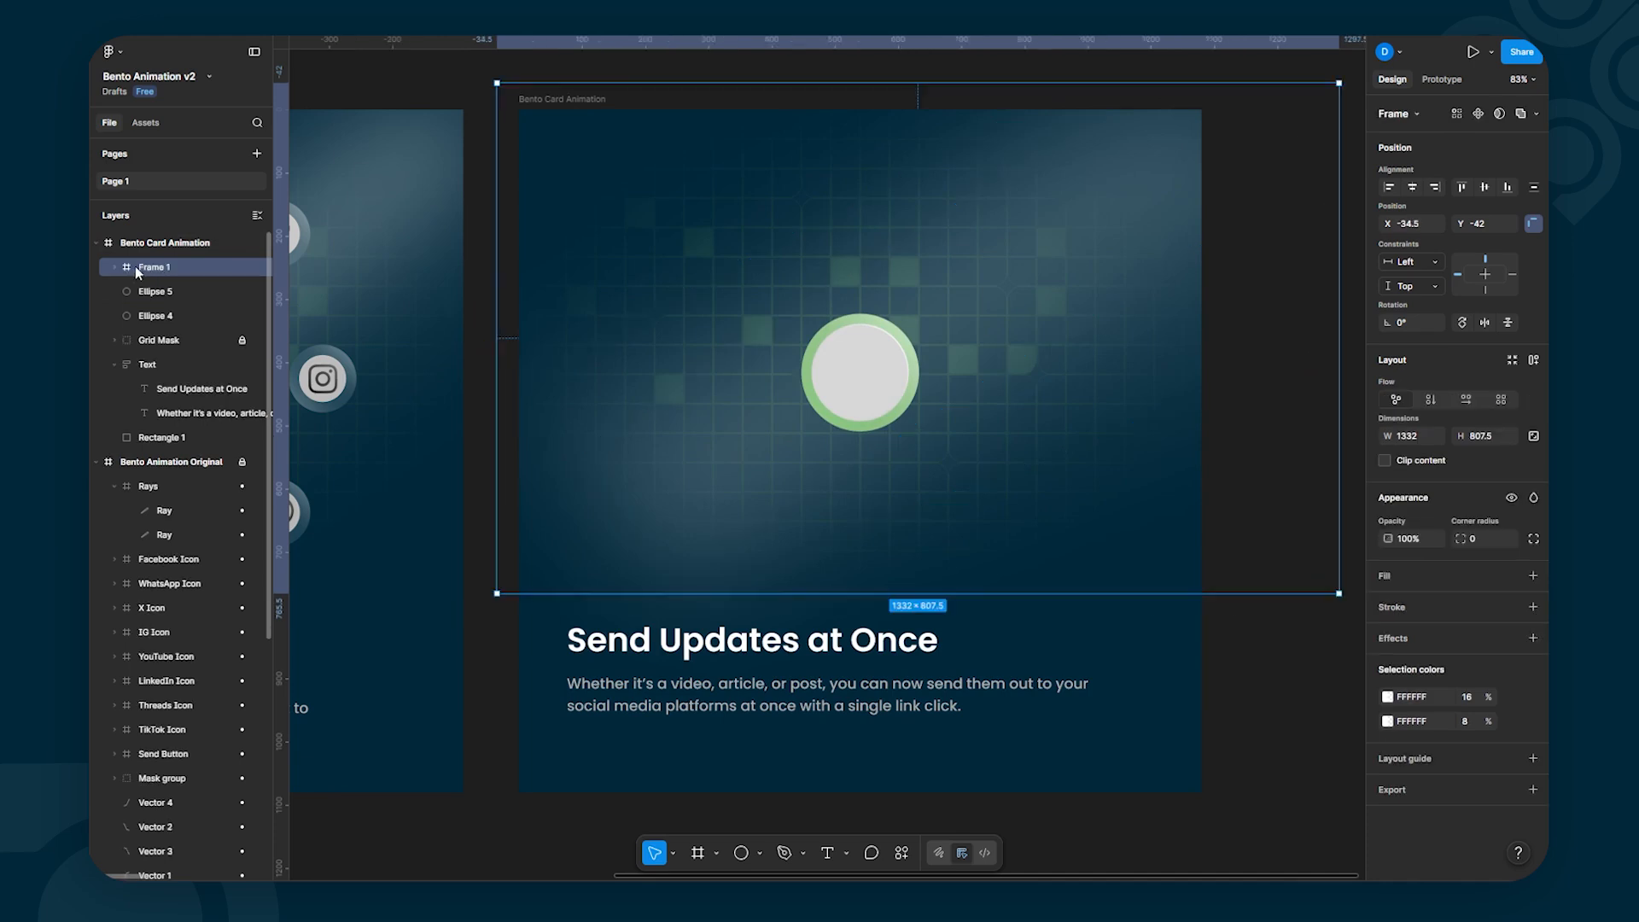
double_click(135, 264)
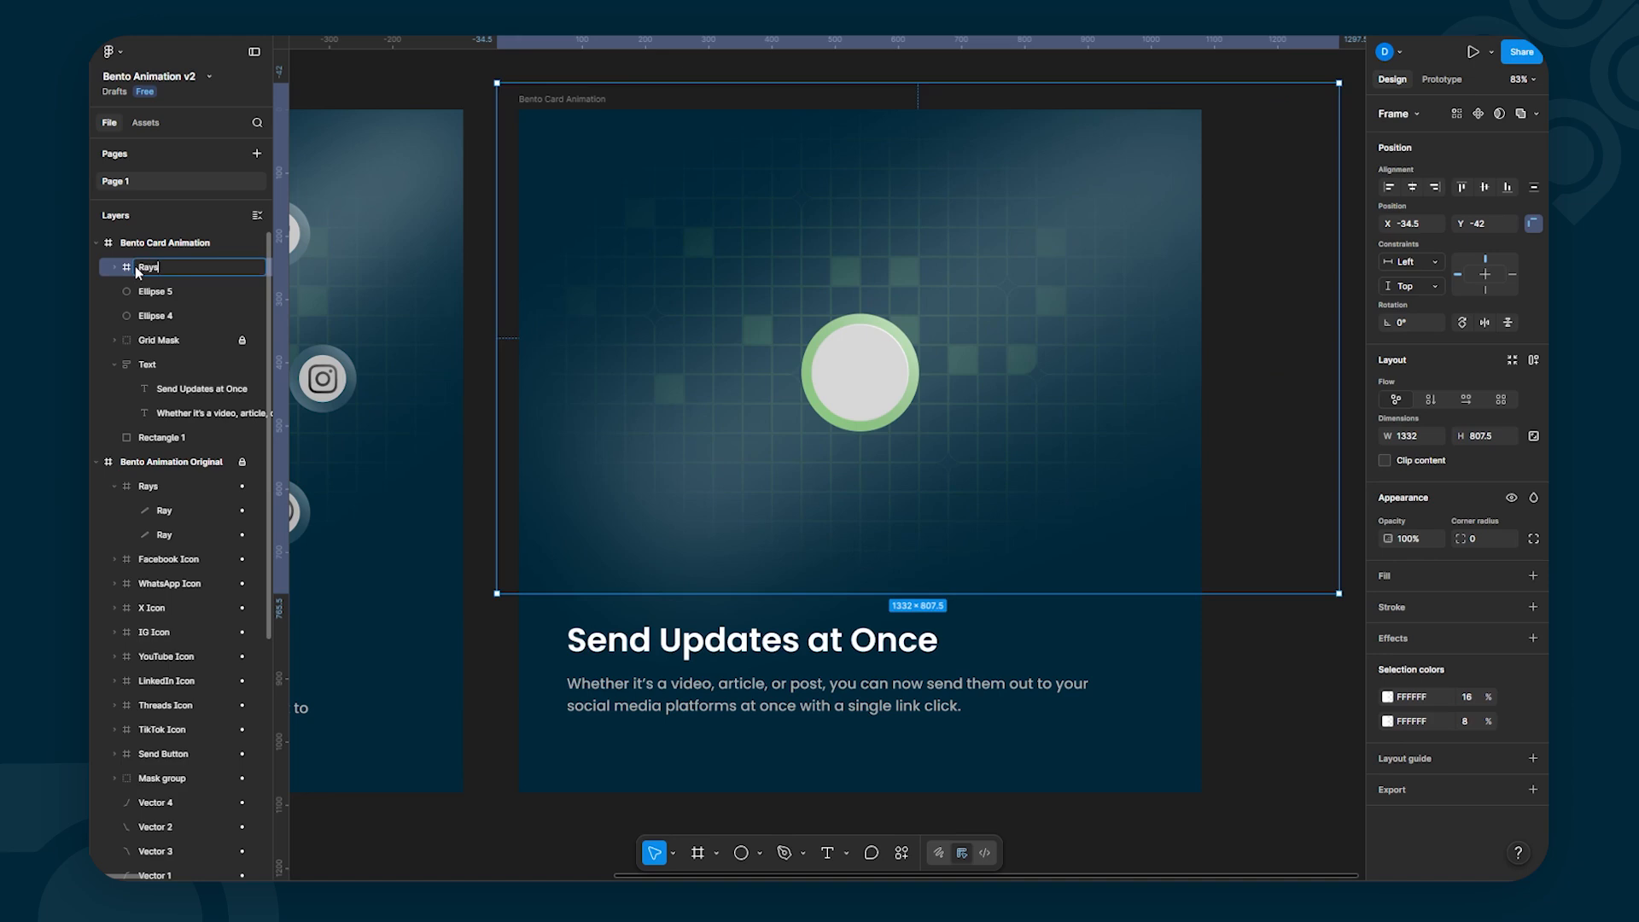
key("Return")
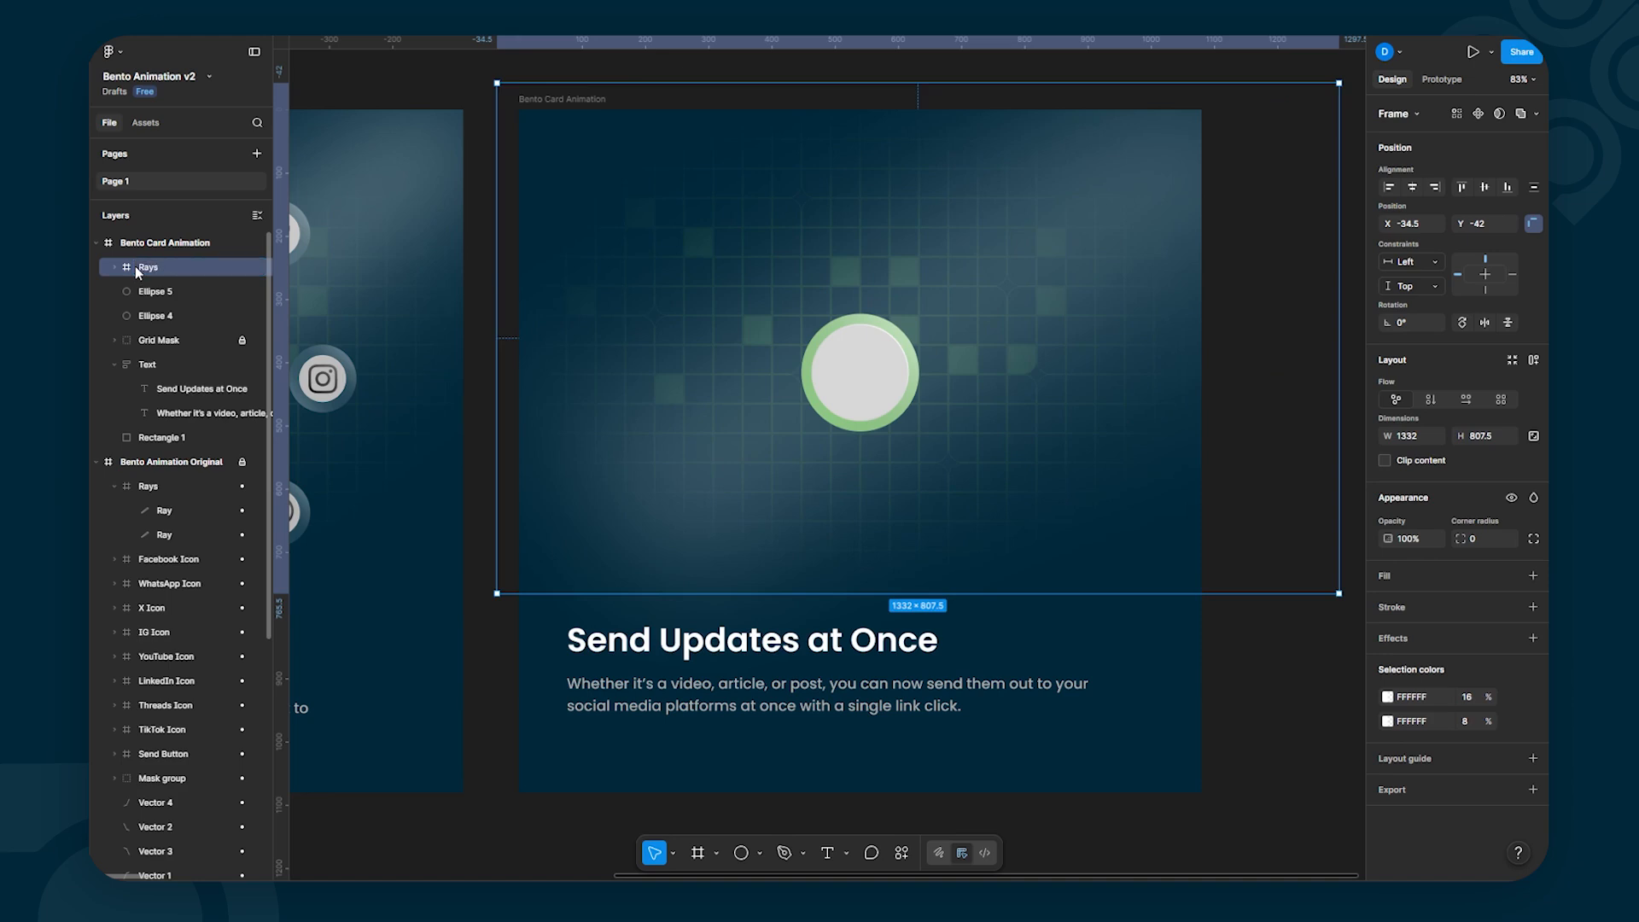
left_click(243, 268)
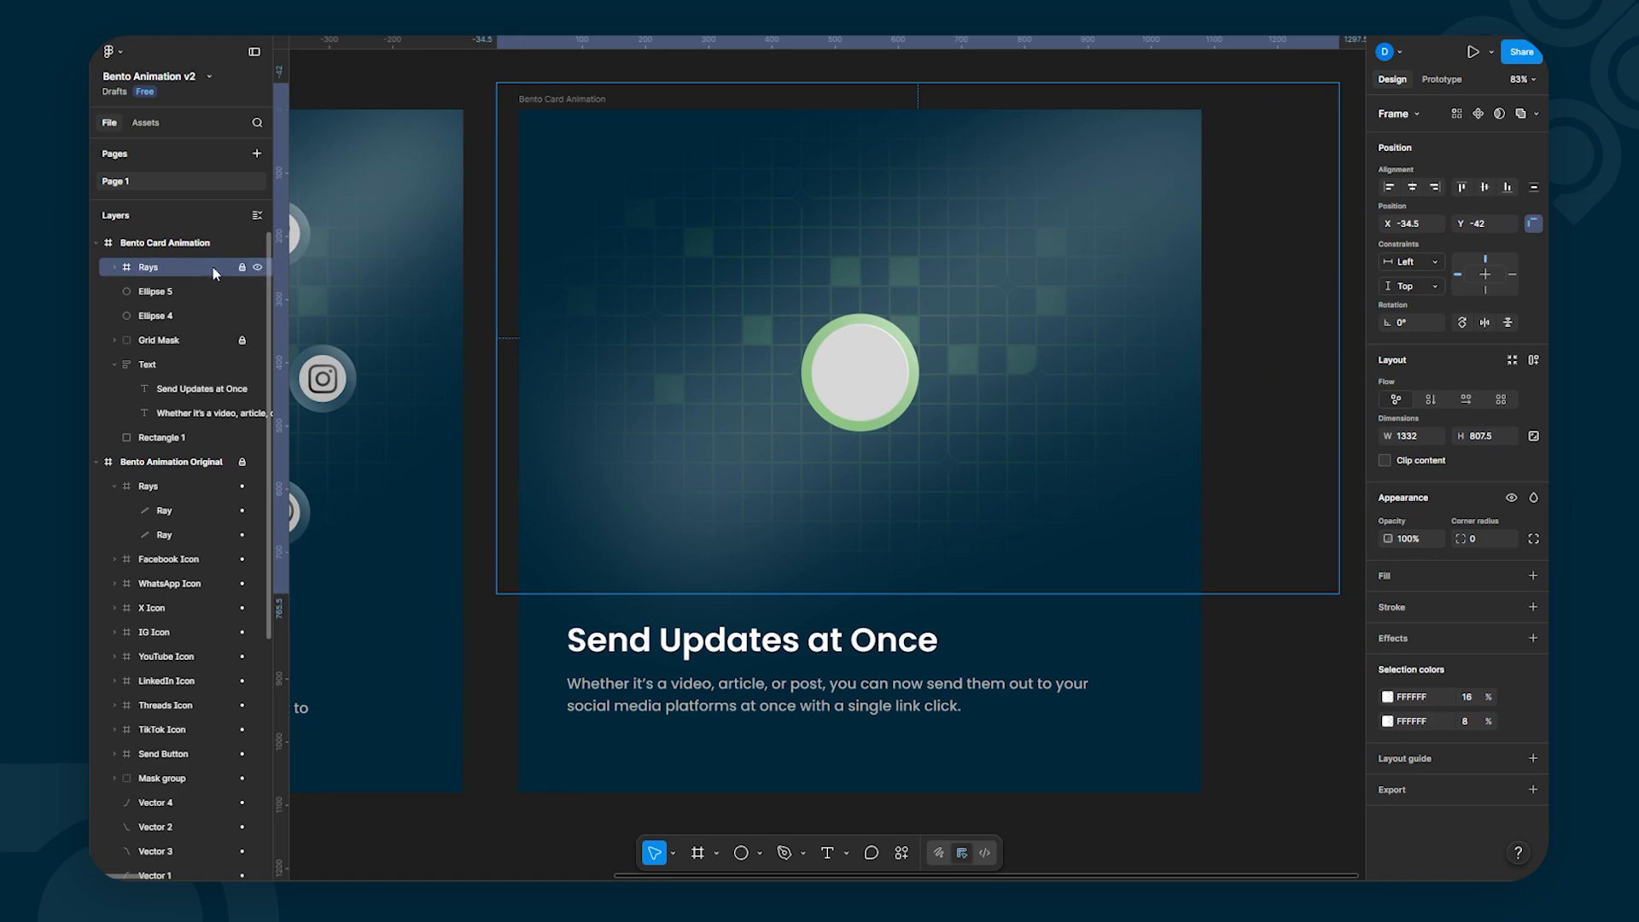
left_click(1132, 241)
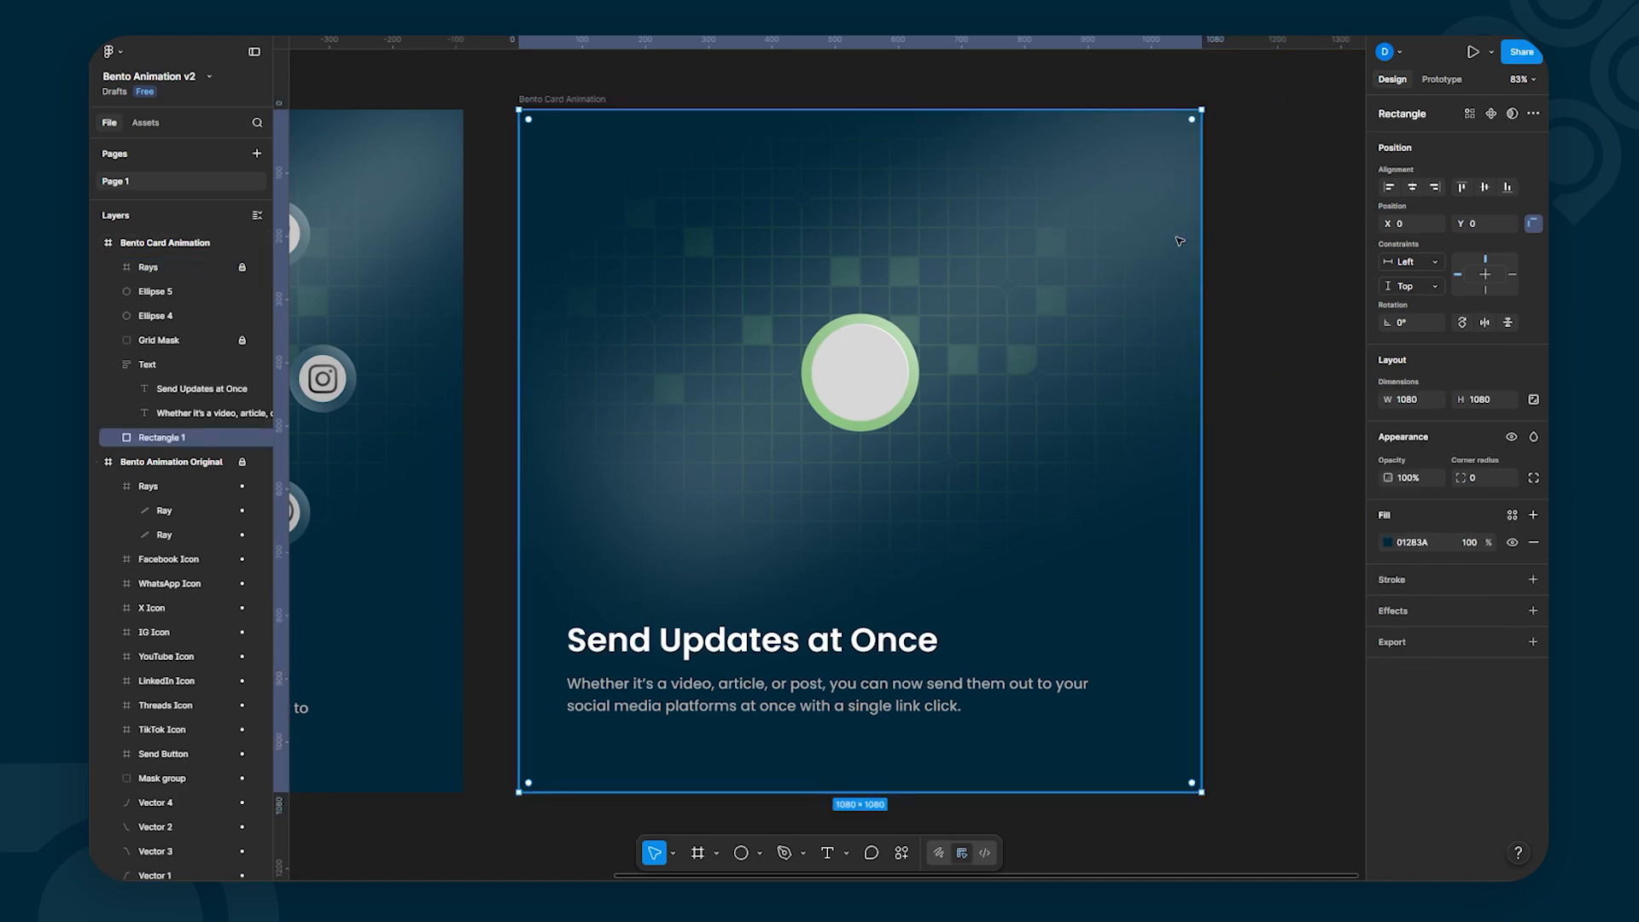
left_click(1255, 252)
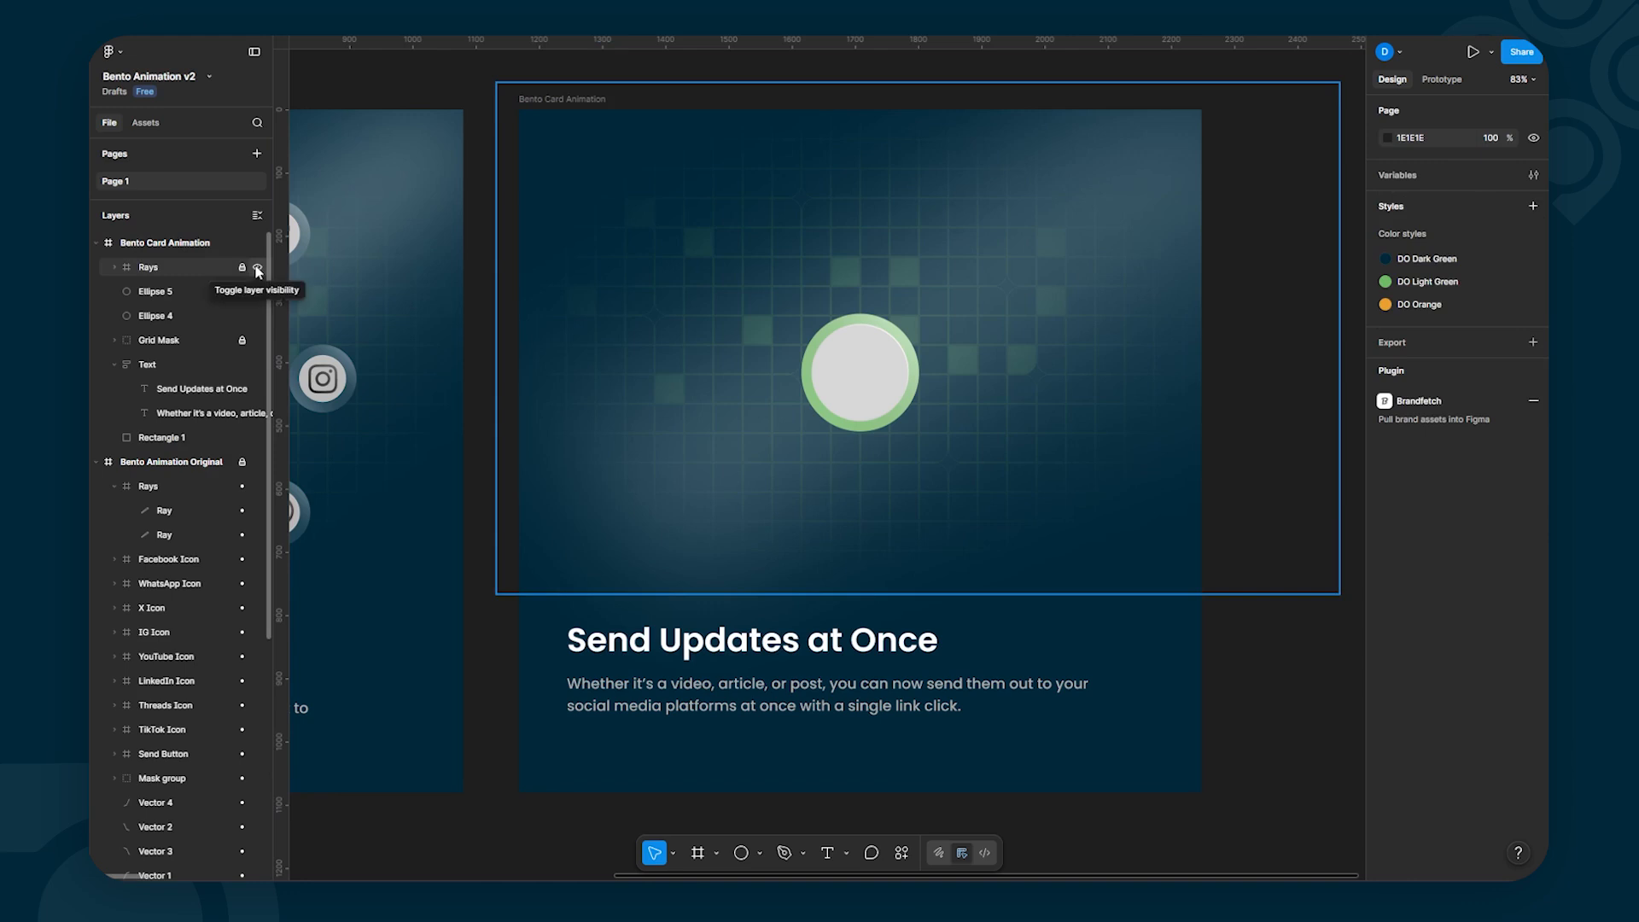
Step: Compare the card with and without the Rays frame, and check it against the original card beside it
left_click(257, 269)
left_click(257, 269)
left_click(257, 269)
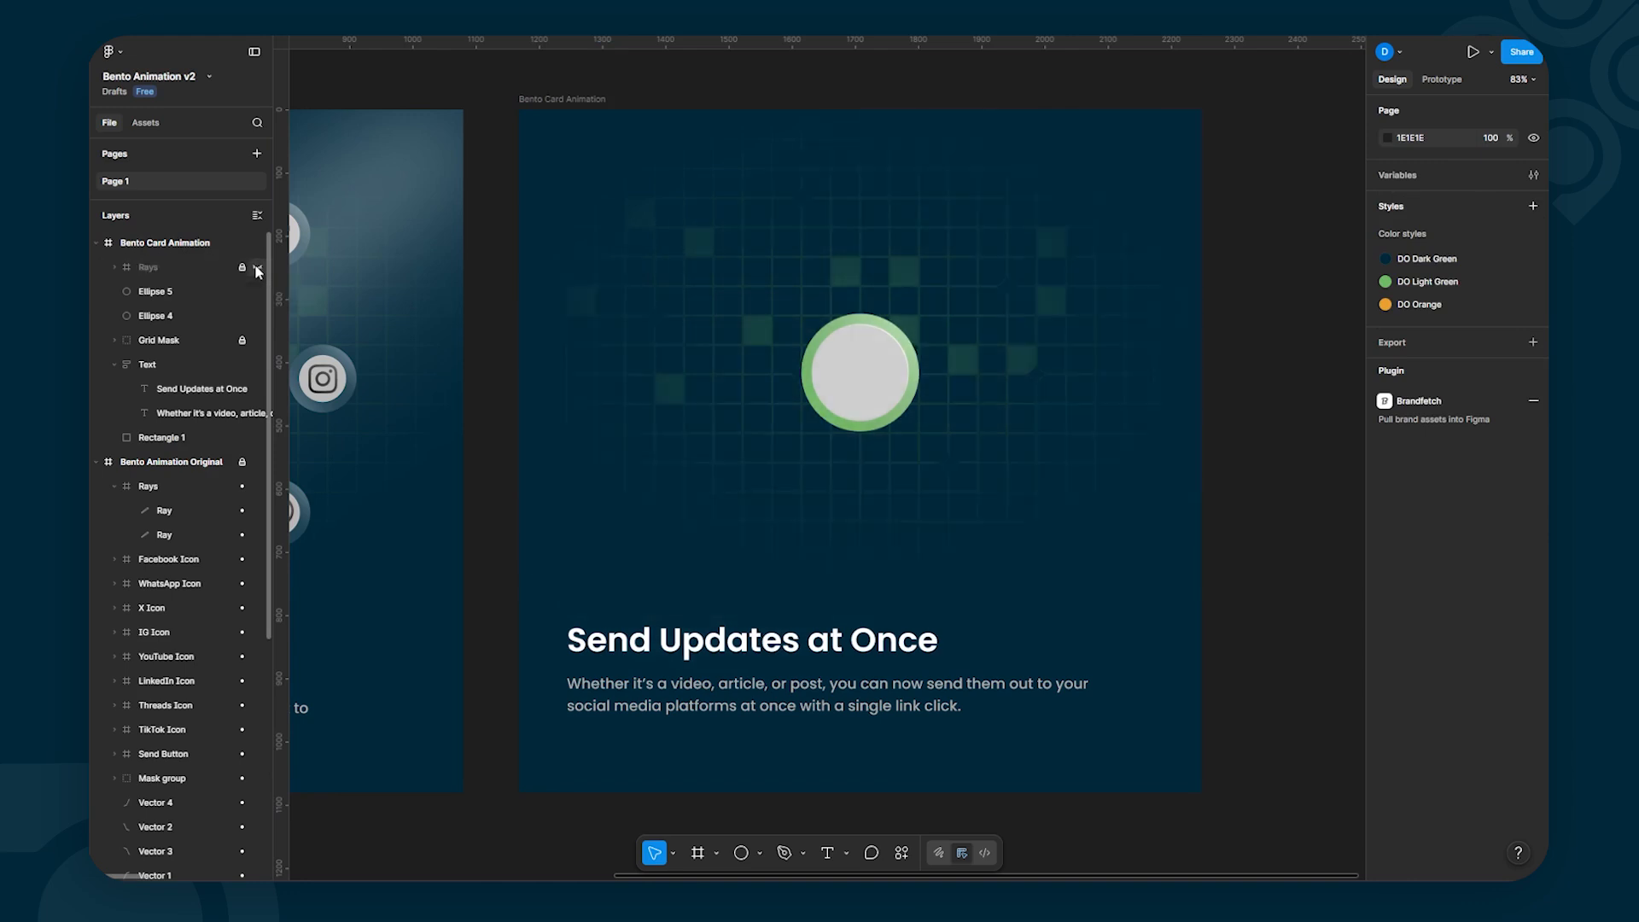
left_click(257, 269)
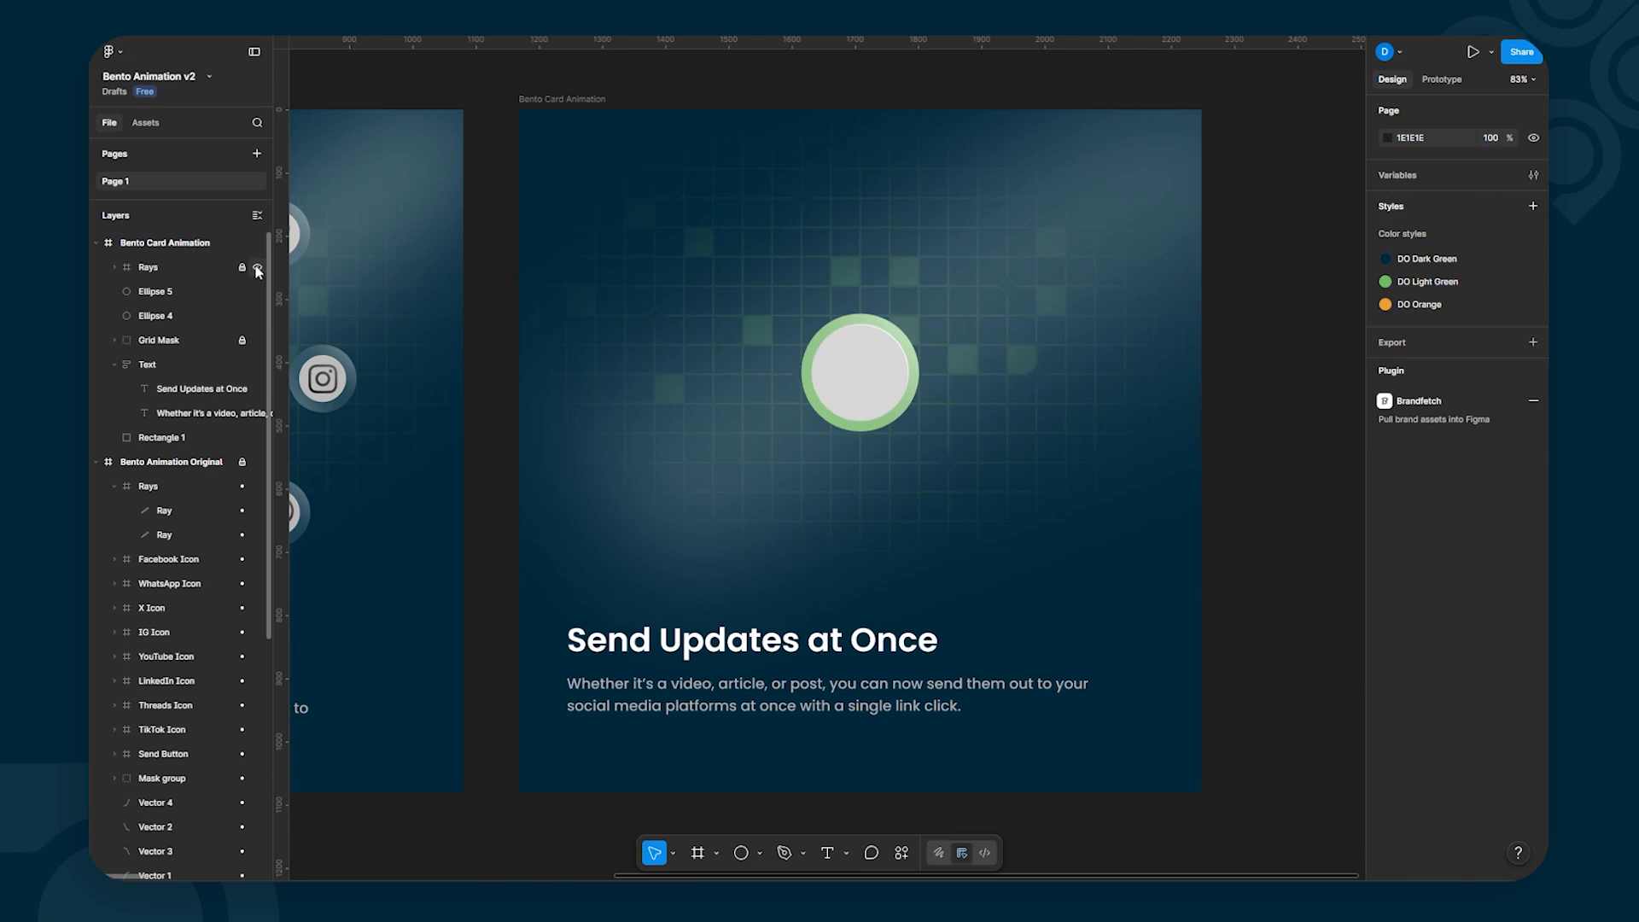
left_click(257, 269)
left_click(257, 269)
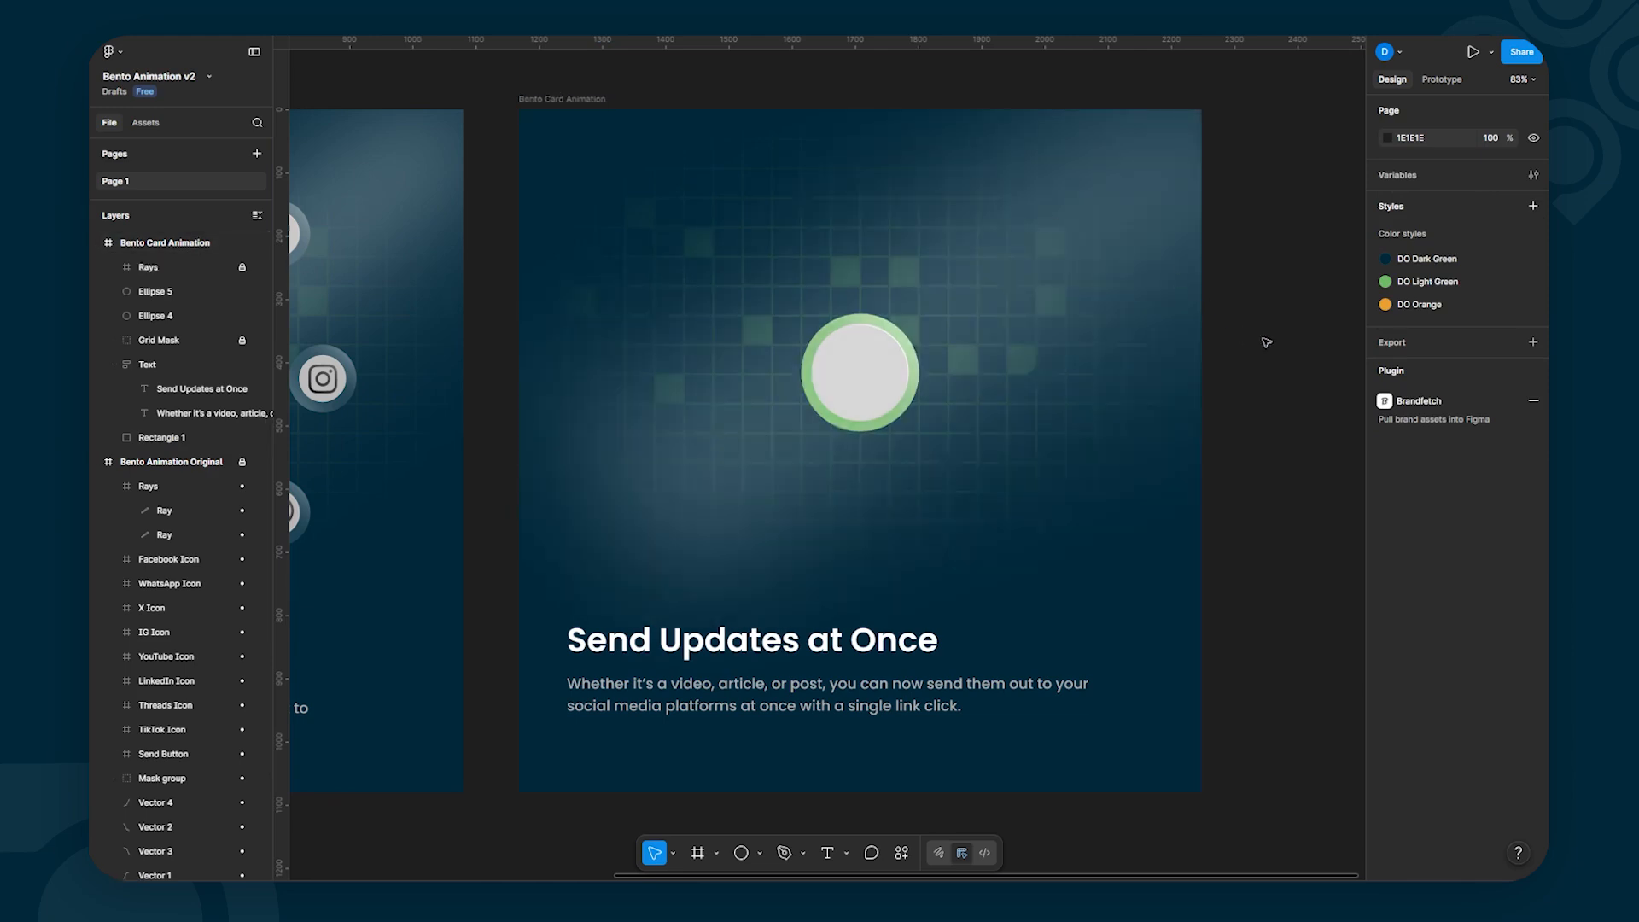
scroll(763, 489, "left", 5)
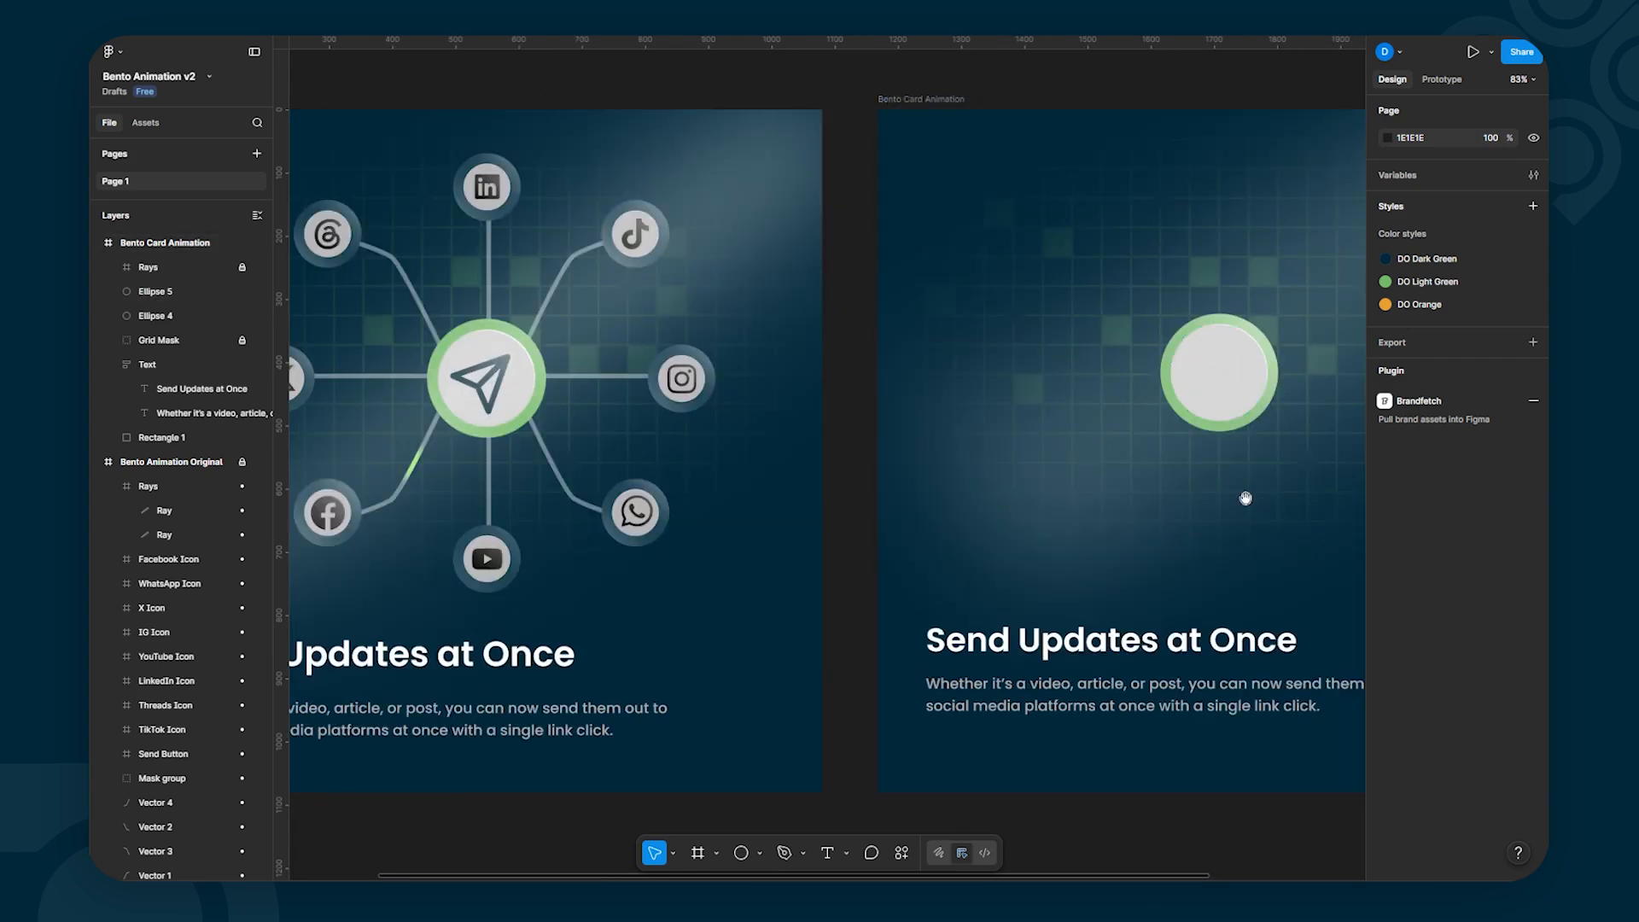
left_click_drag(1243, 494, 852, 487)
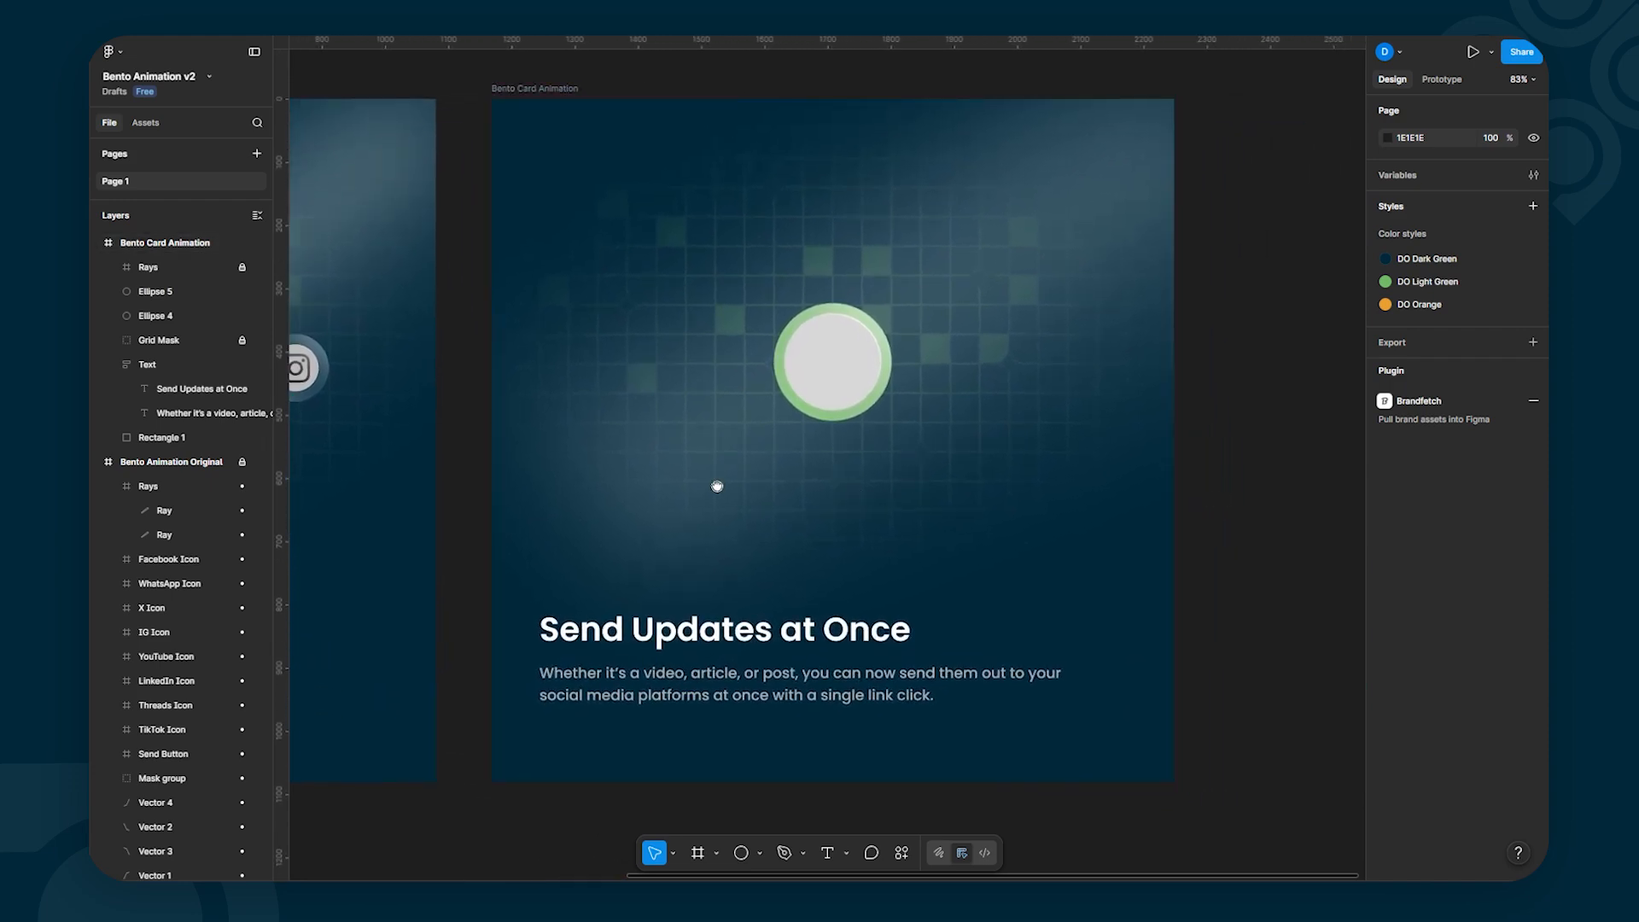
left_click_drag(717, 486, 978, 514)
left_click_drag(1138, 521, 854, 485)
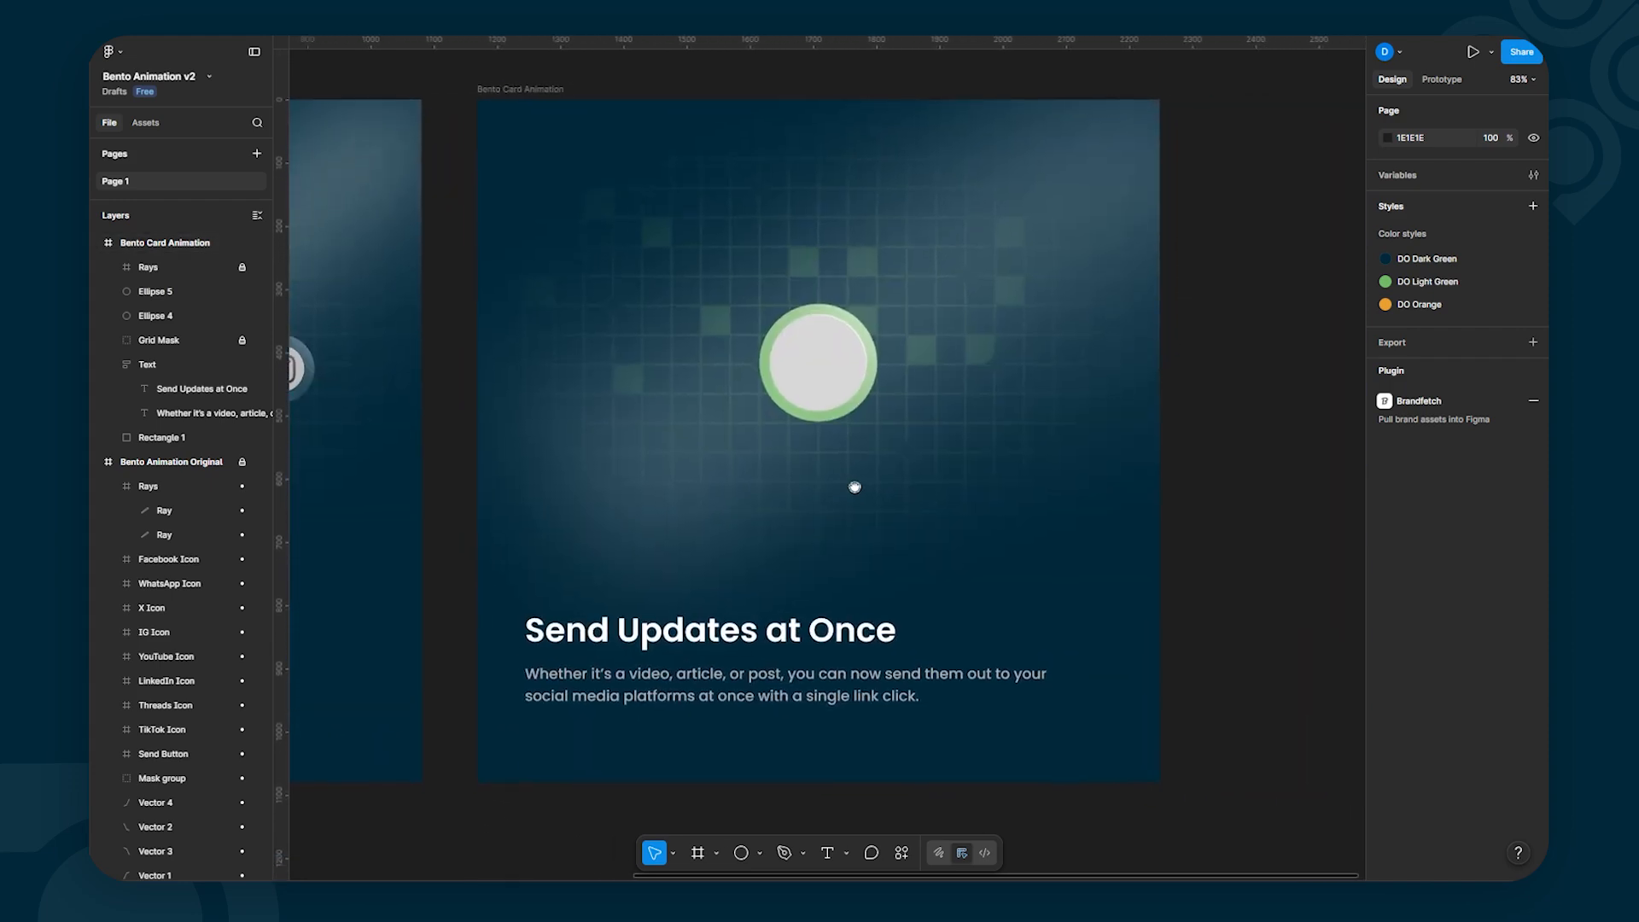
left_click_drag(756, 465, 819, 479)
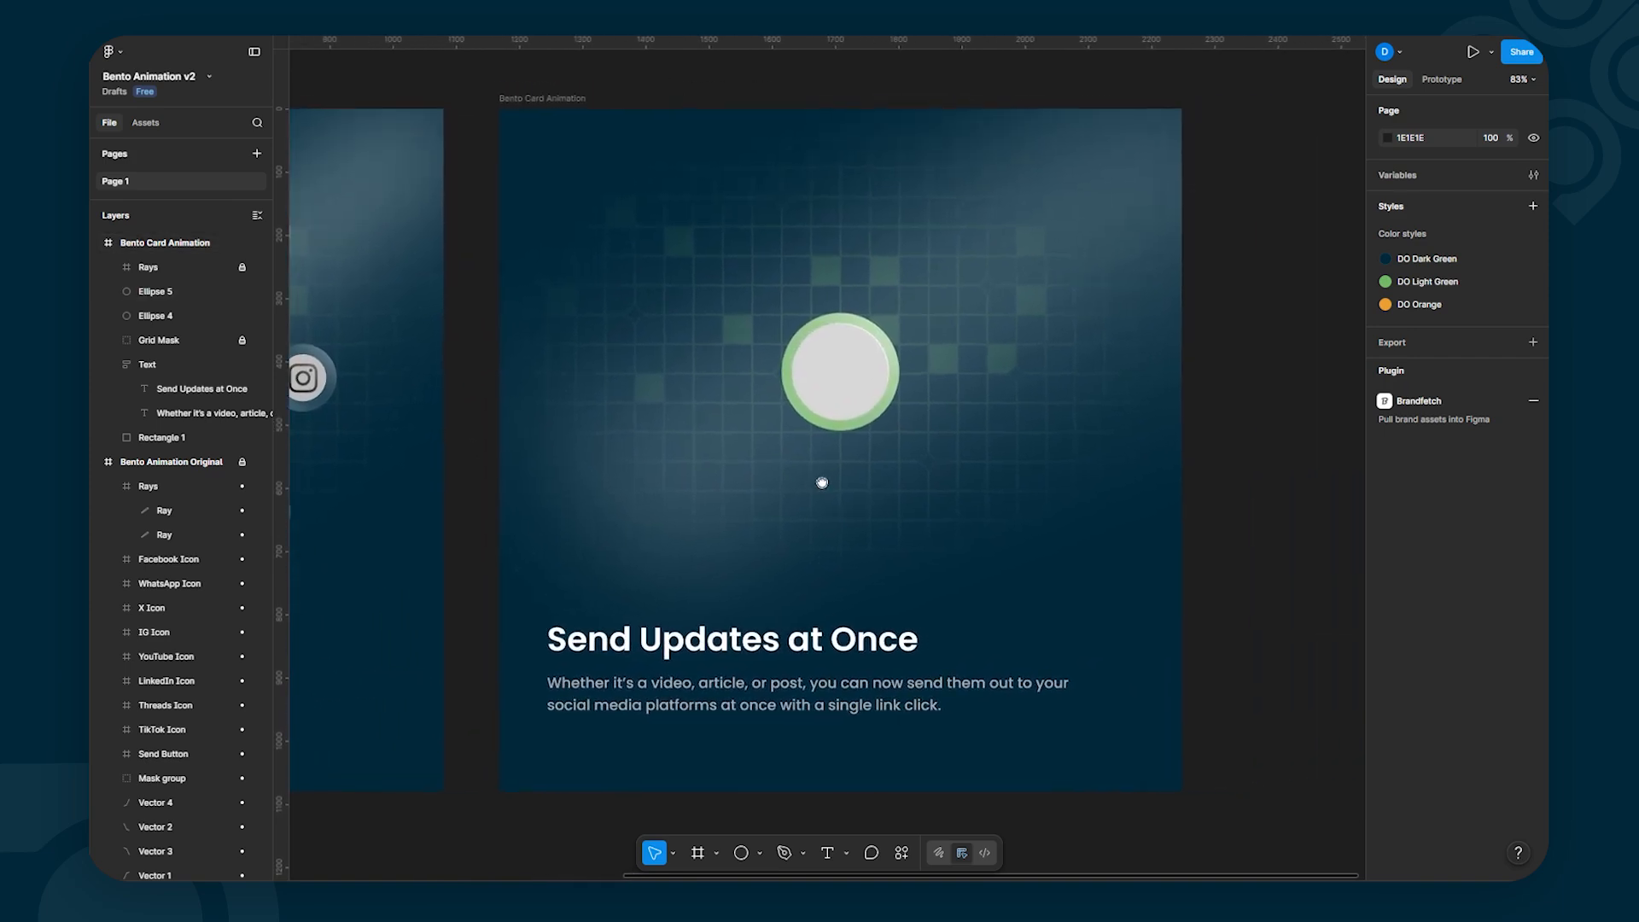
left_click(945, 663)
left_click(894, 777)
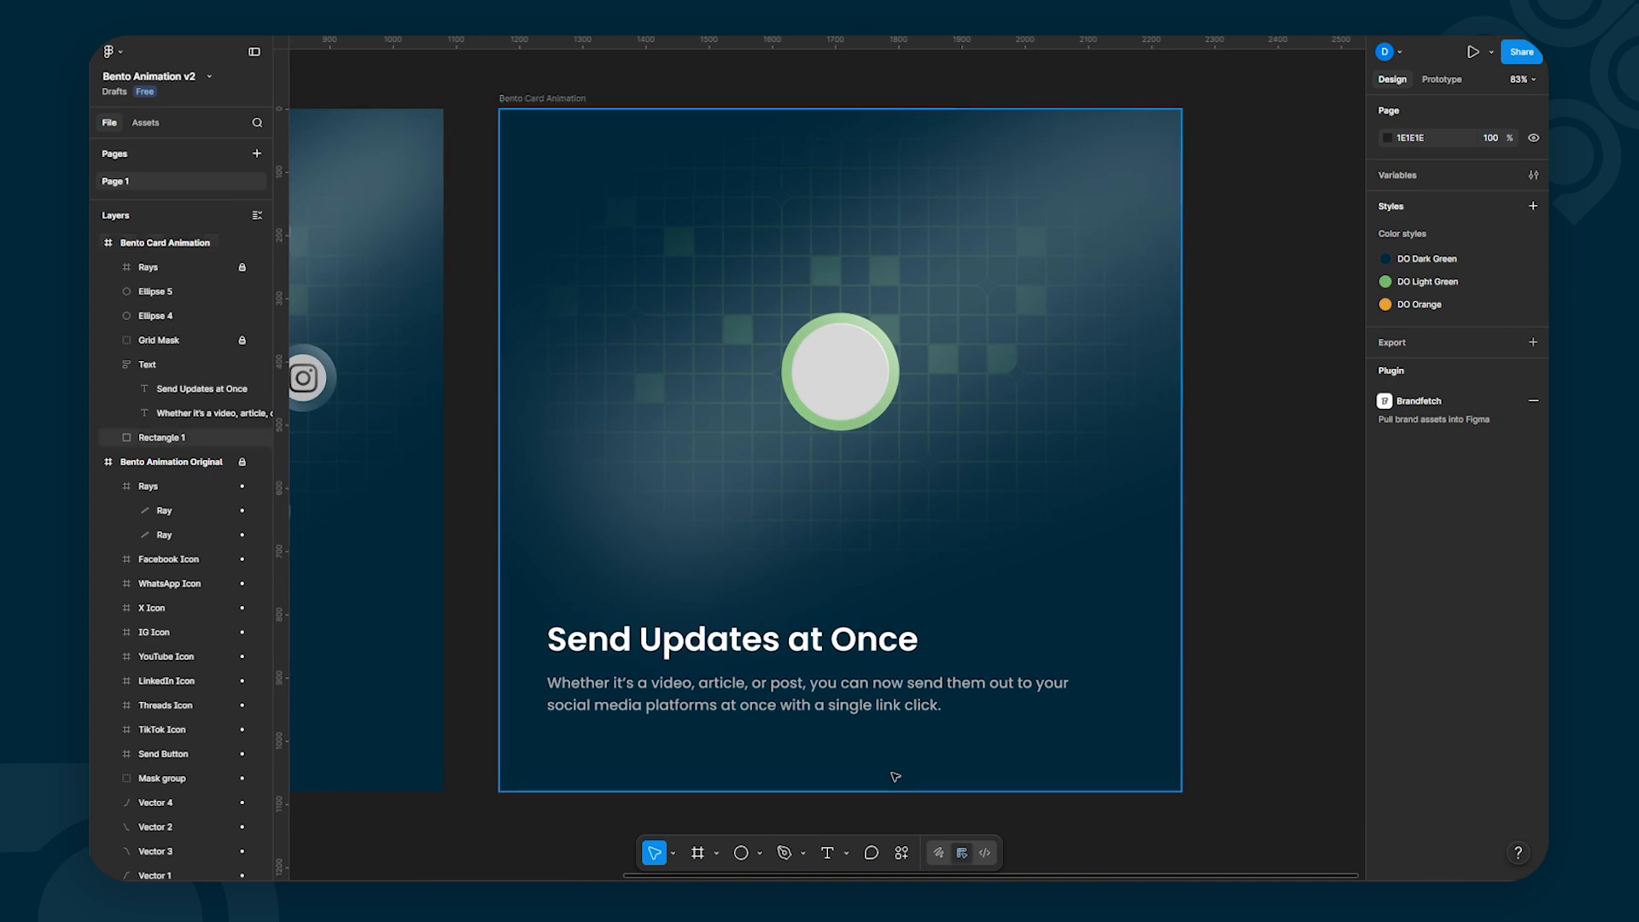
Step: Find the Iconify plugin among the plugins and widgets and run it
key("ctrl+k")
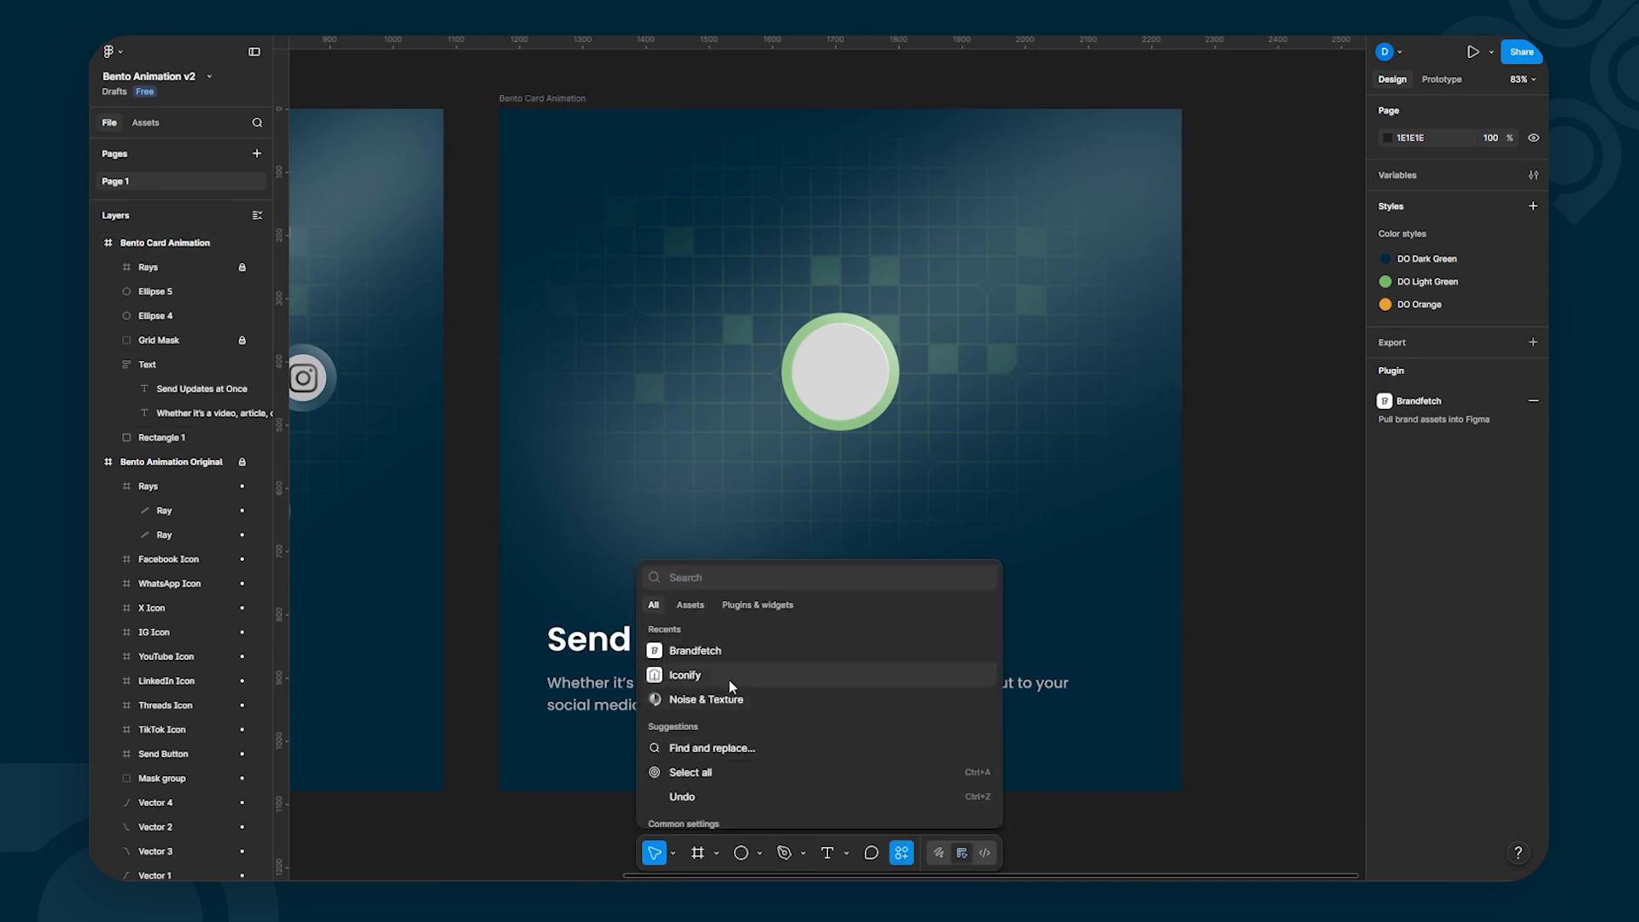
left_click(760, 606)
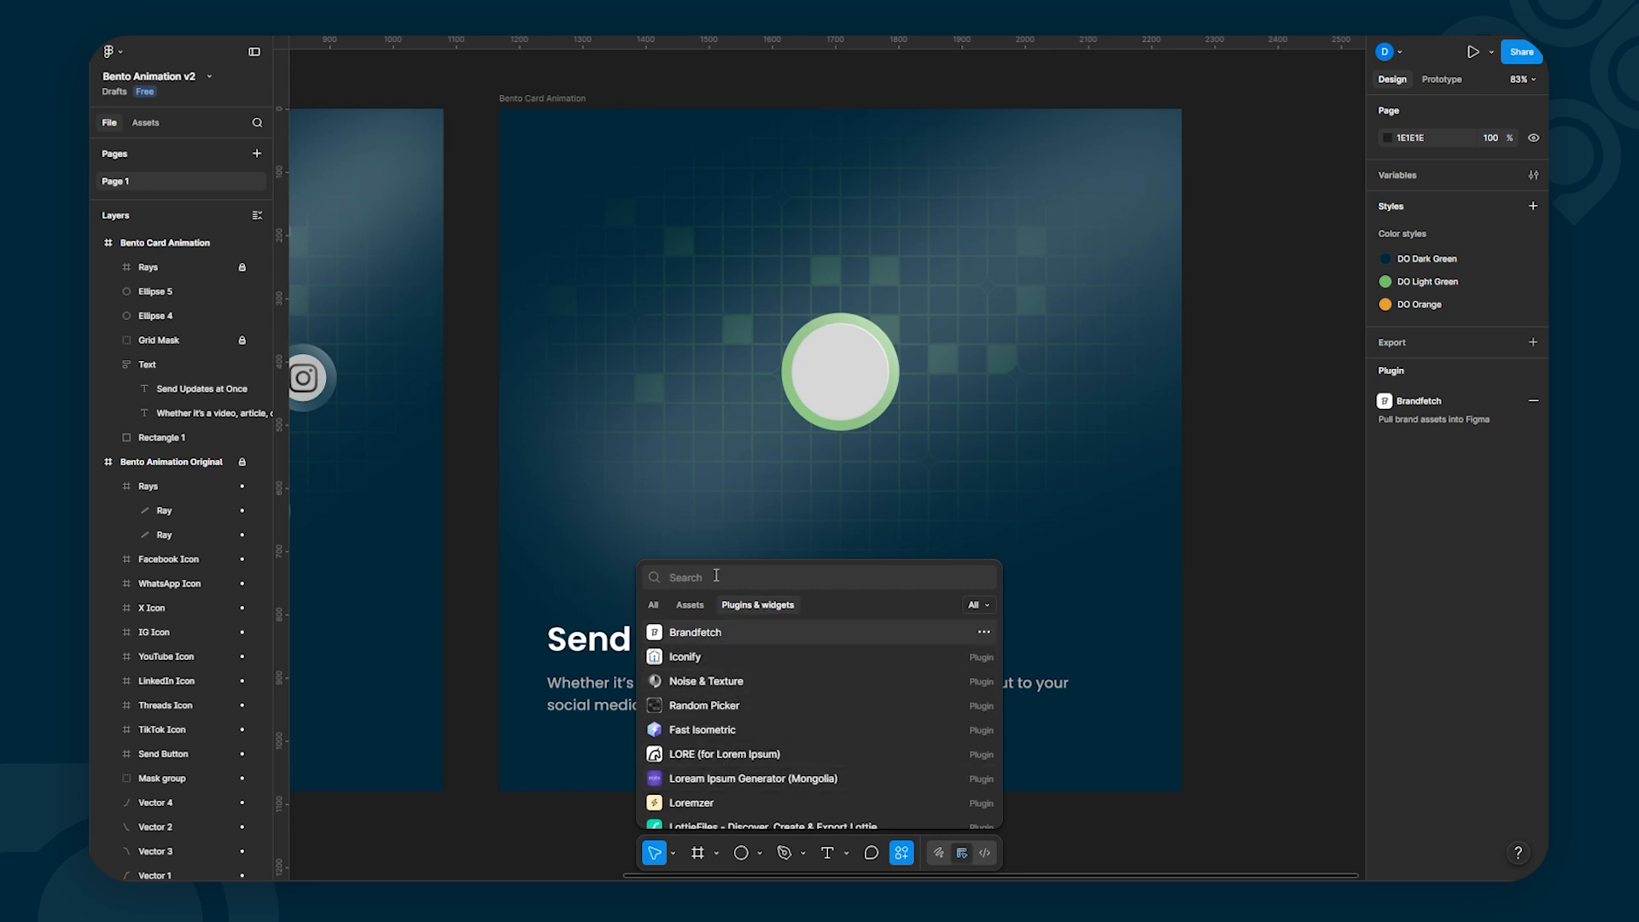
type("Iconify")
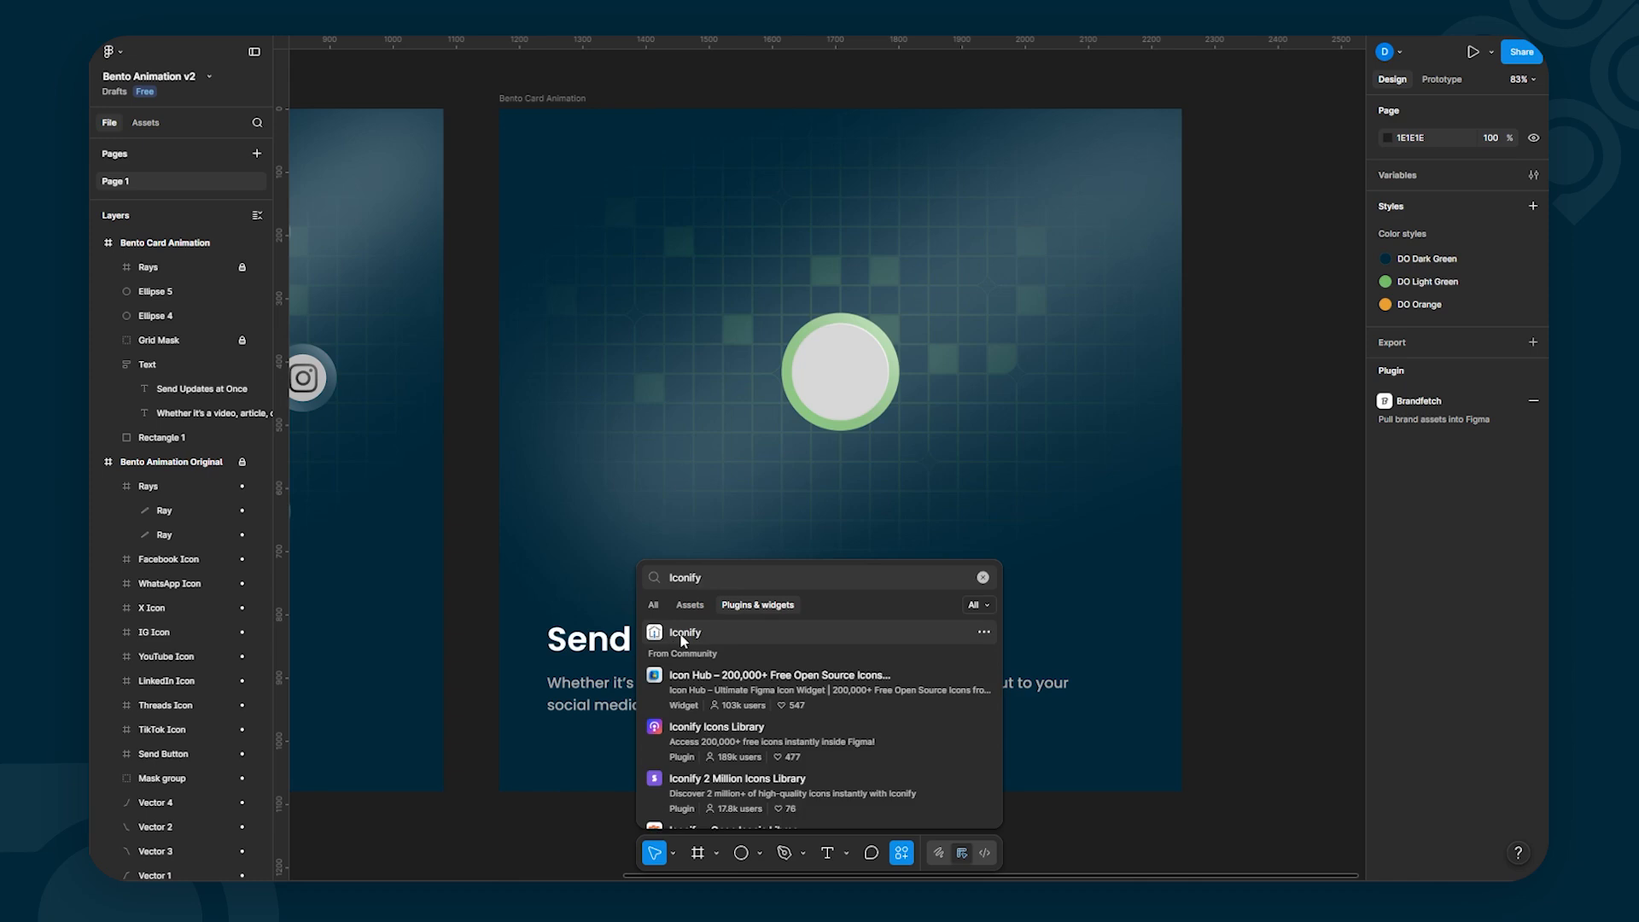
left_click(682, 639)
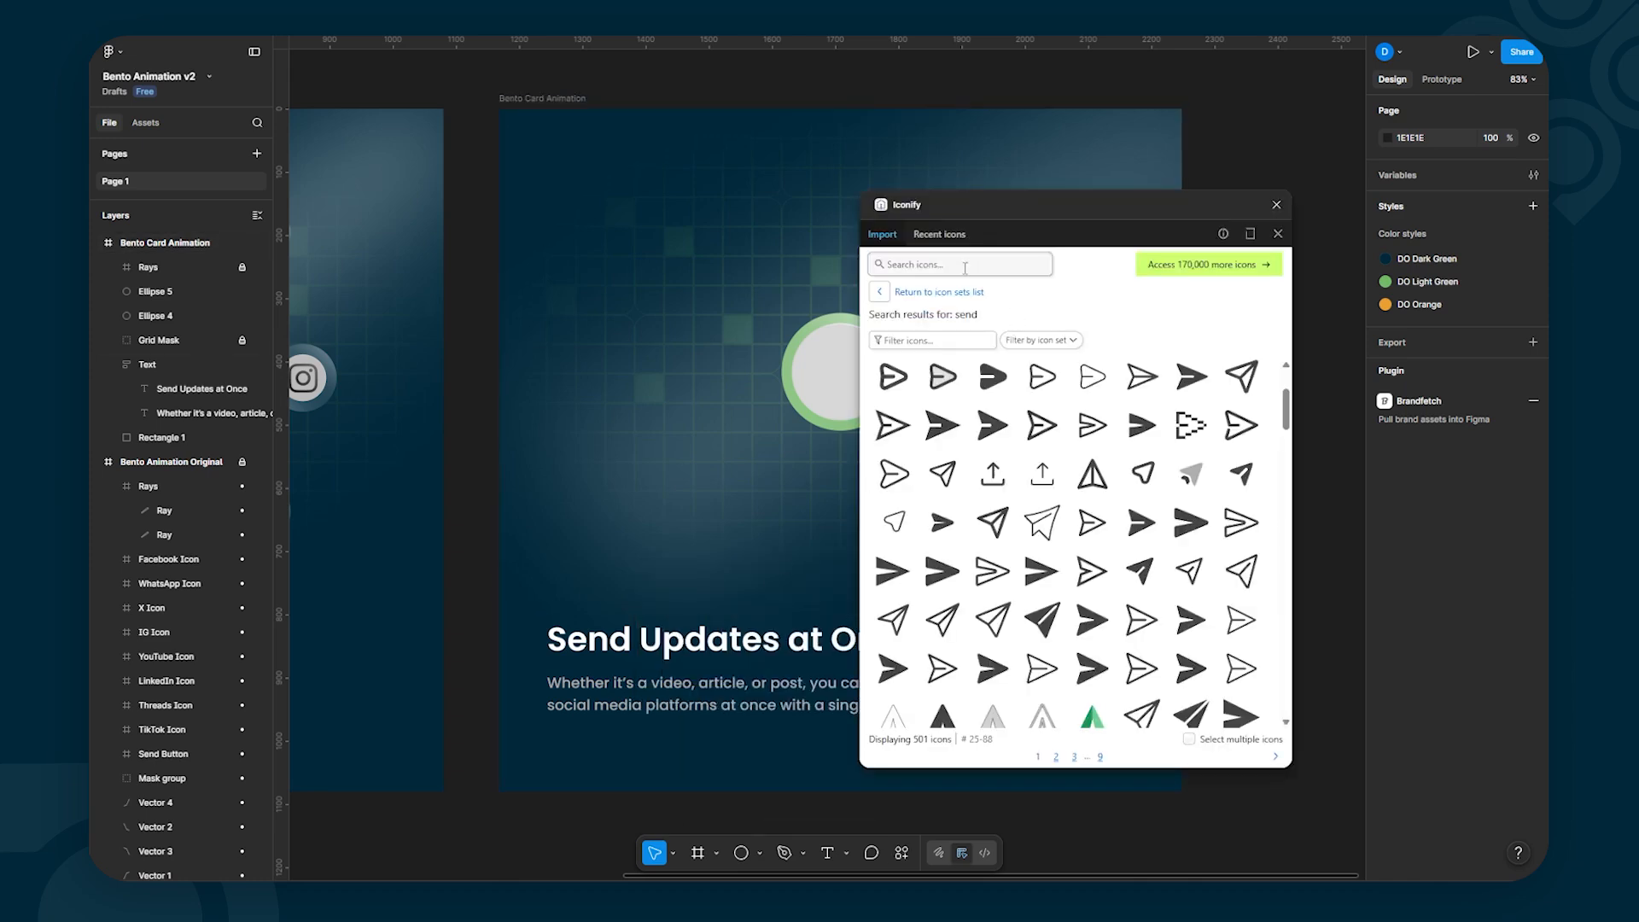
Step: Search Iconify for "send" and import the outlined paper-plane icon mingcute:send-line as a frame
left_click(965, 268)
type("send")
scroll(965, 270, "up", 2)
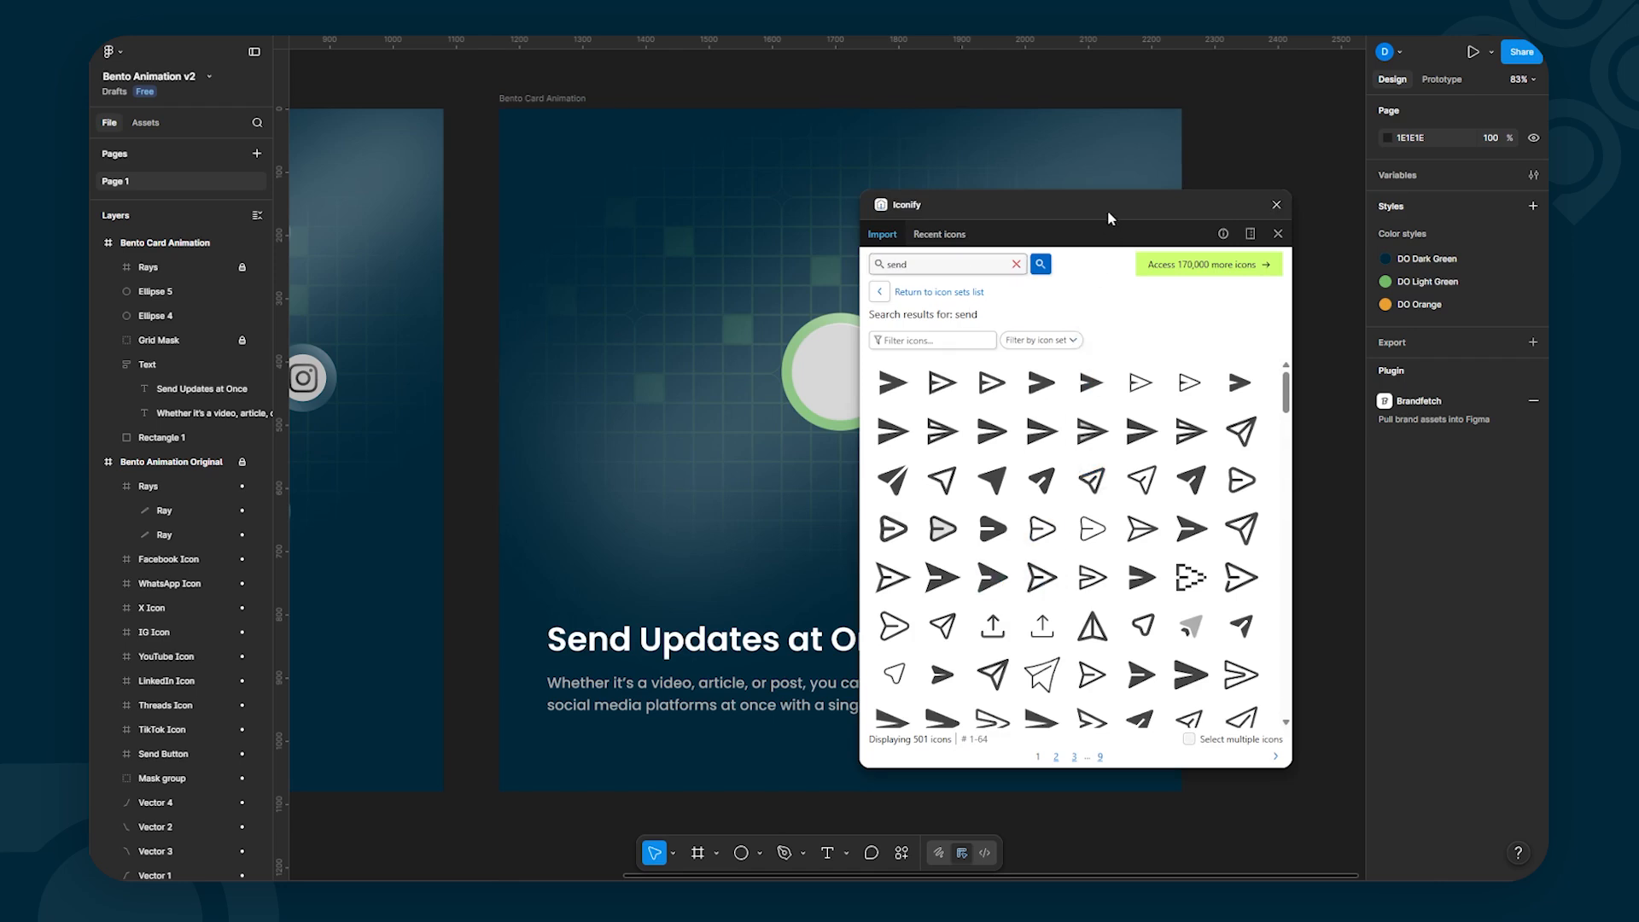
left_click_drag(1108, 210, 1171, 213)
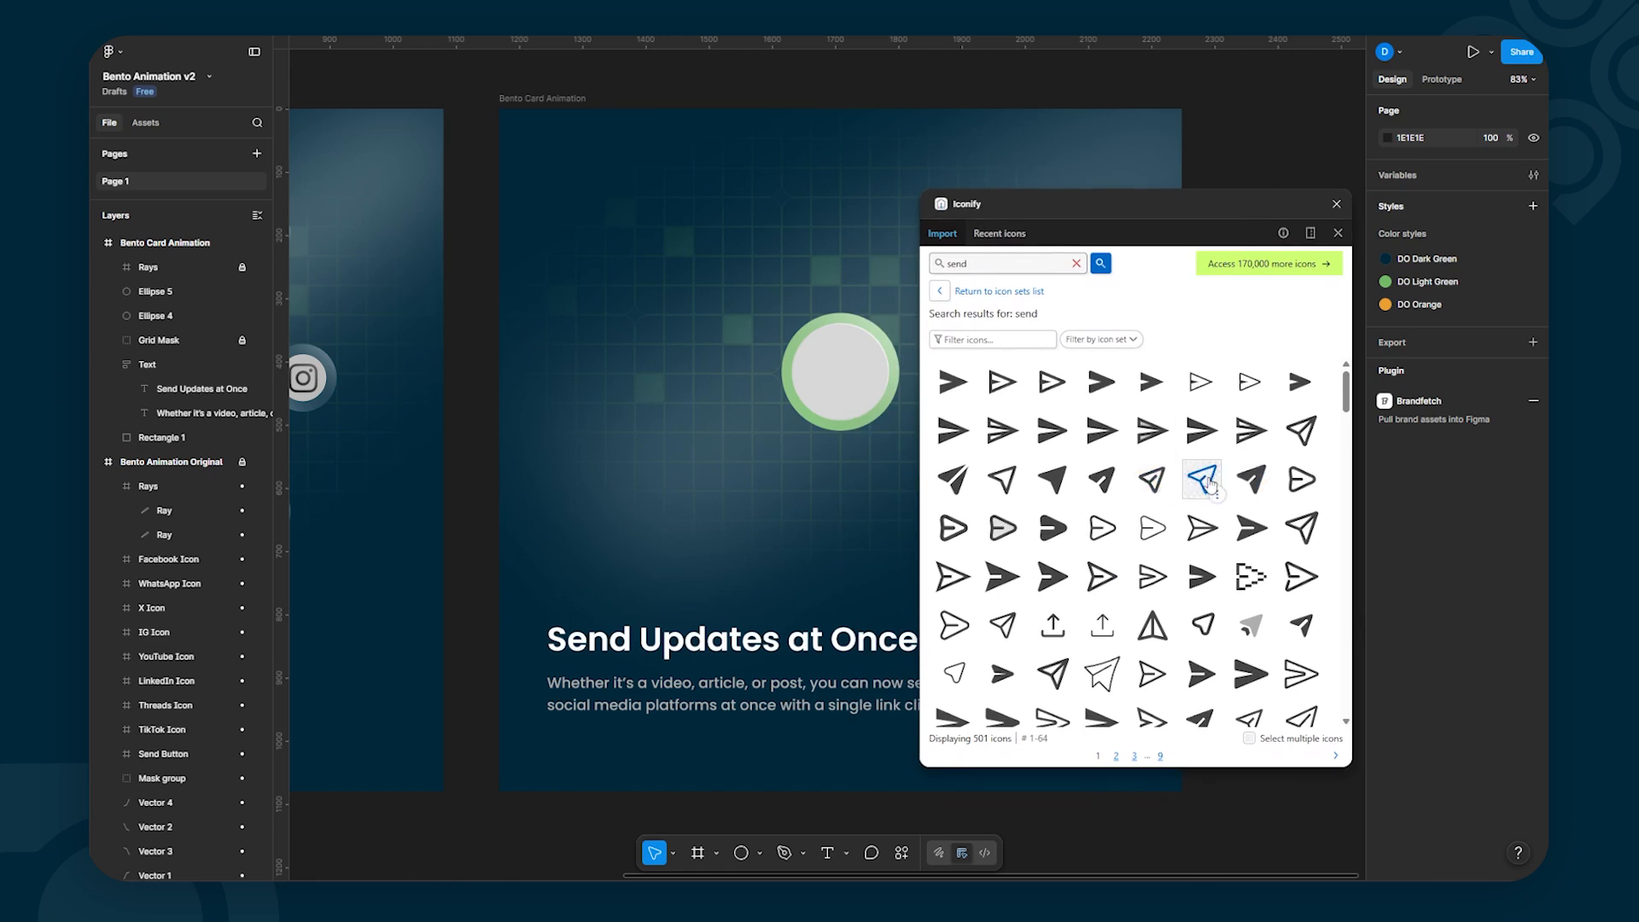
left_click(1154, 482)
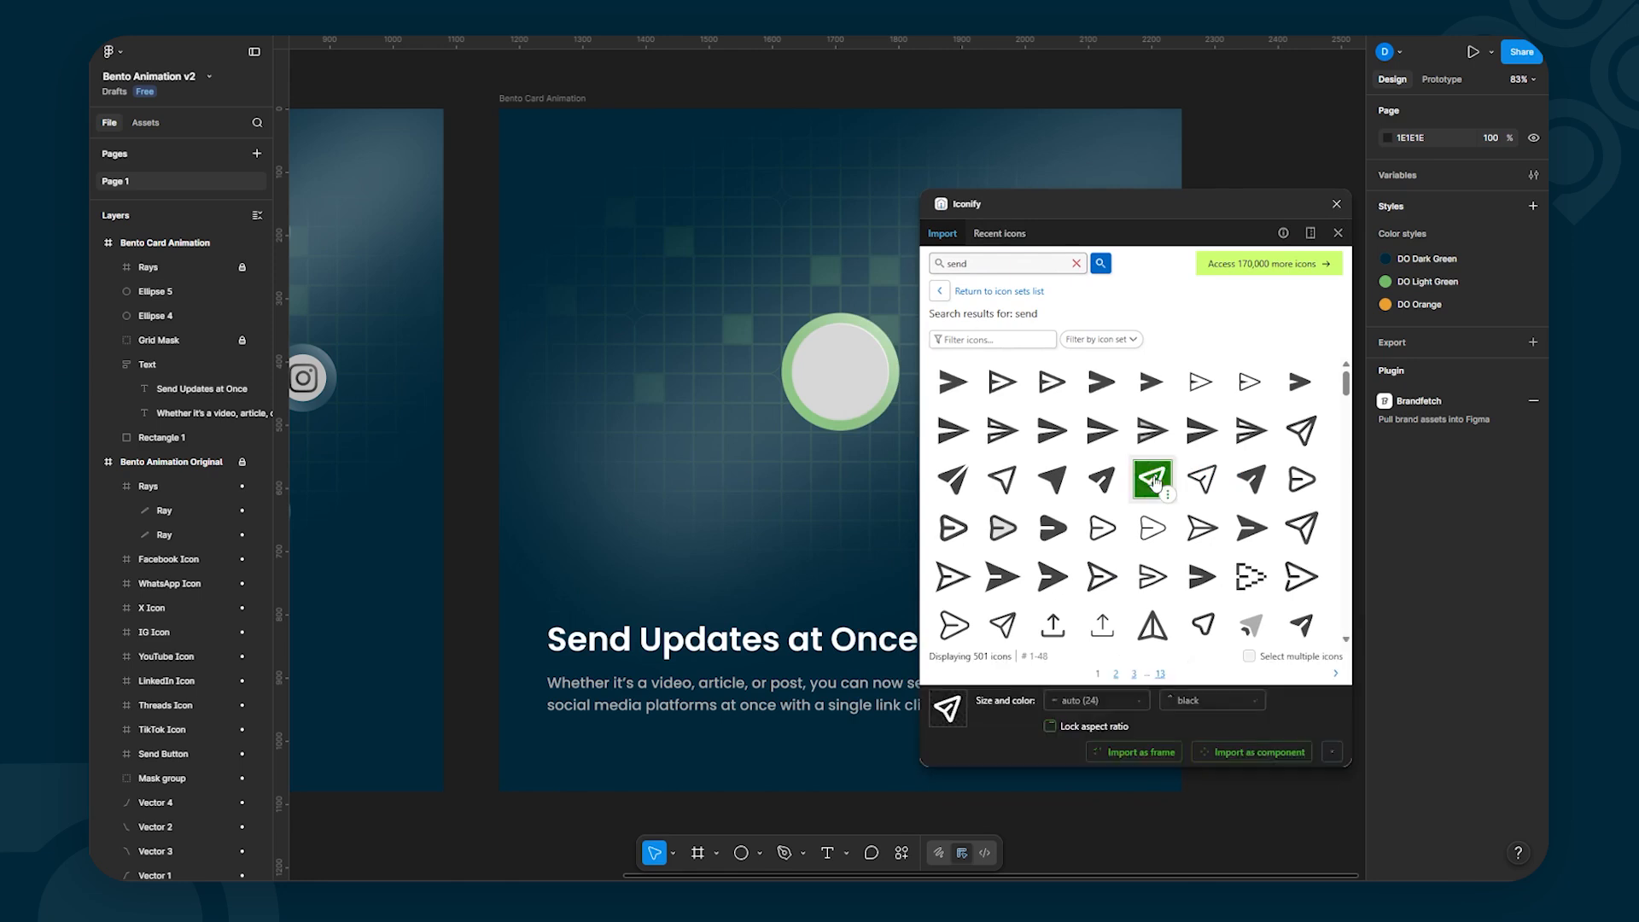
left_click(1132, 752)
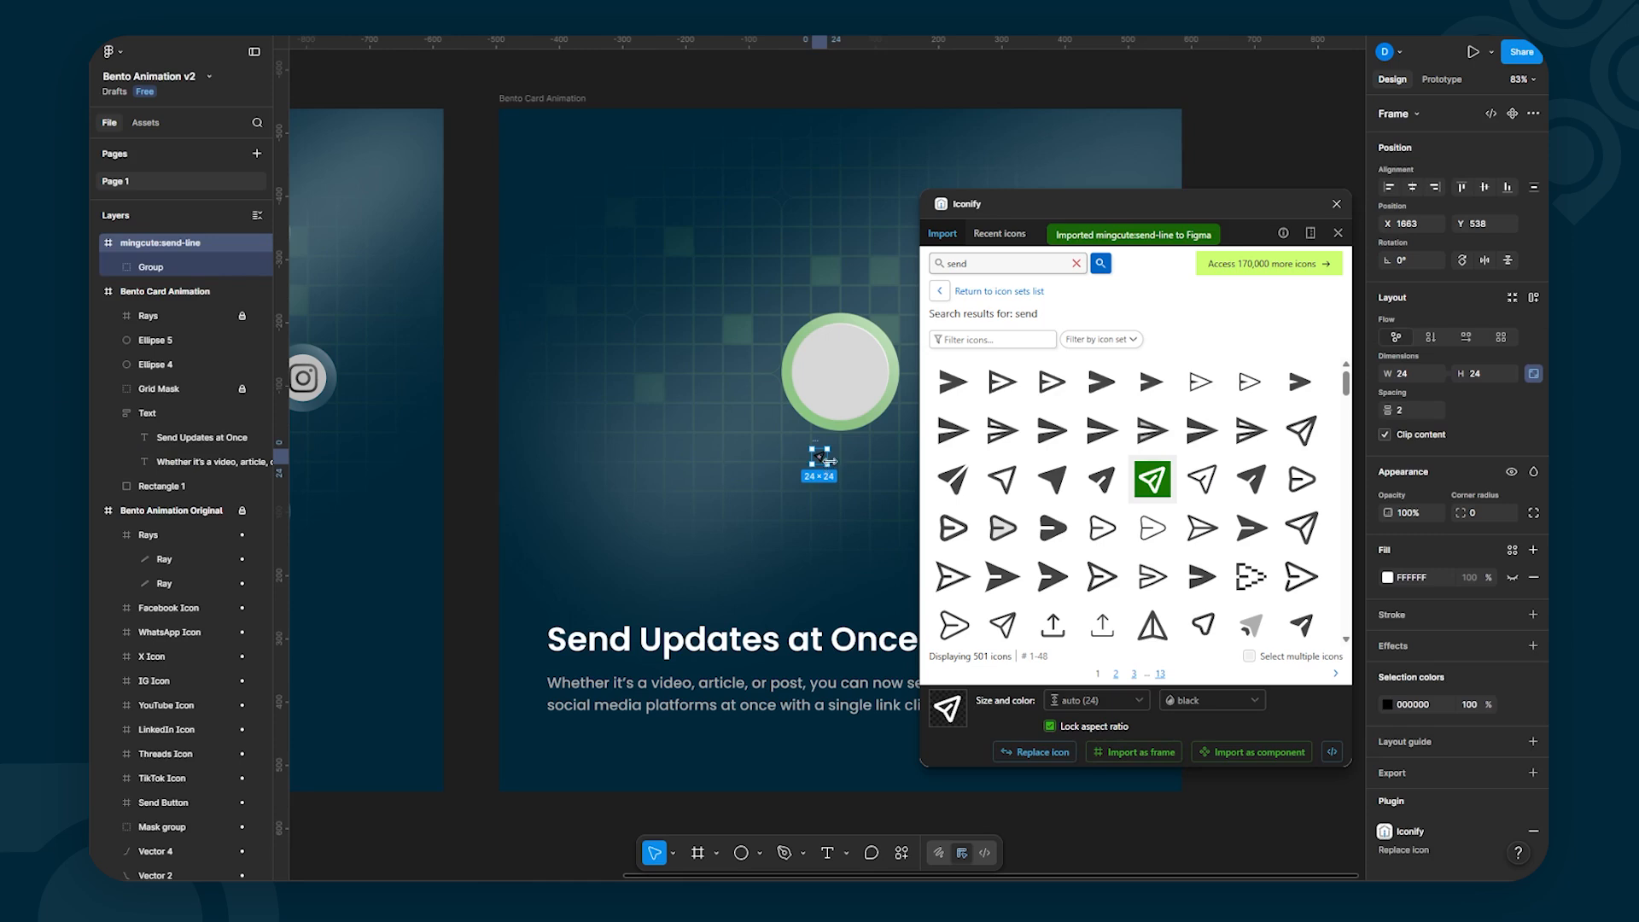
Step: Scale the imported send icon to 136 × 136 and centre it on the card's circular button
left_click_drag(828, 466, 917, 559)
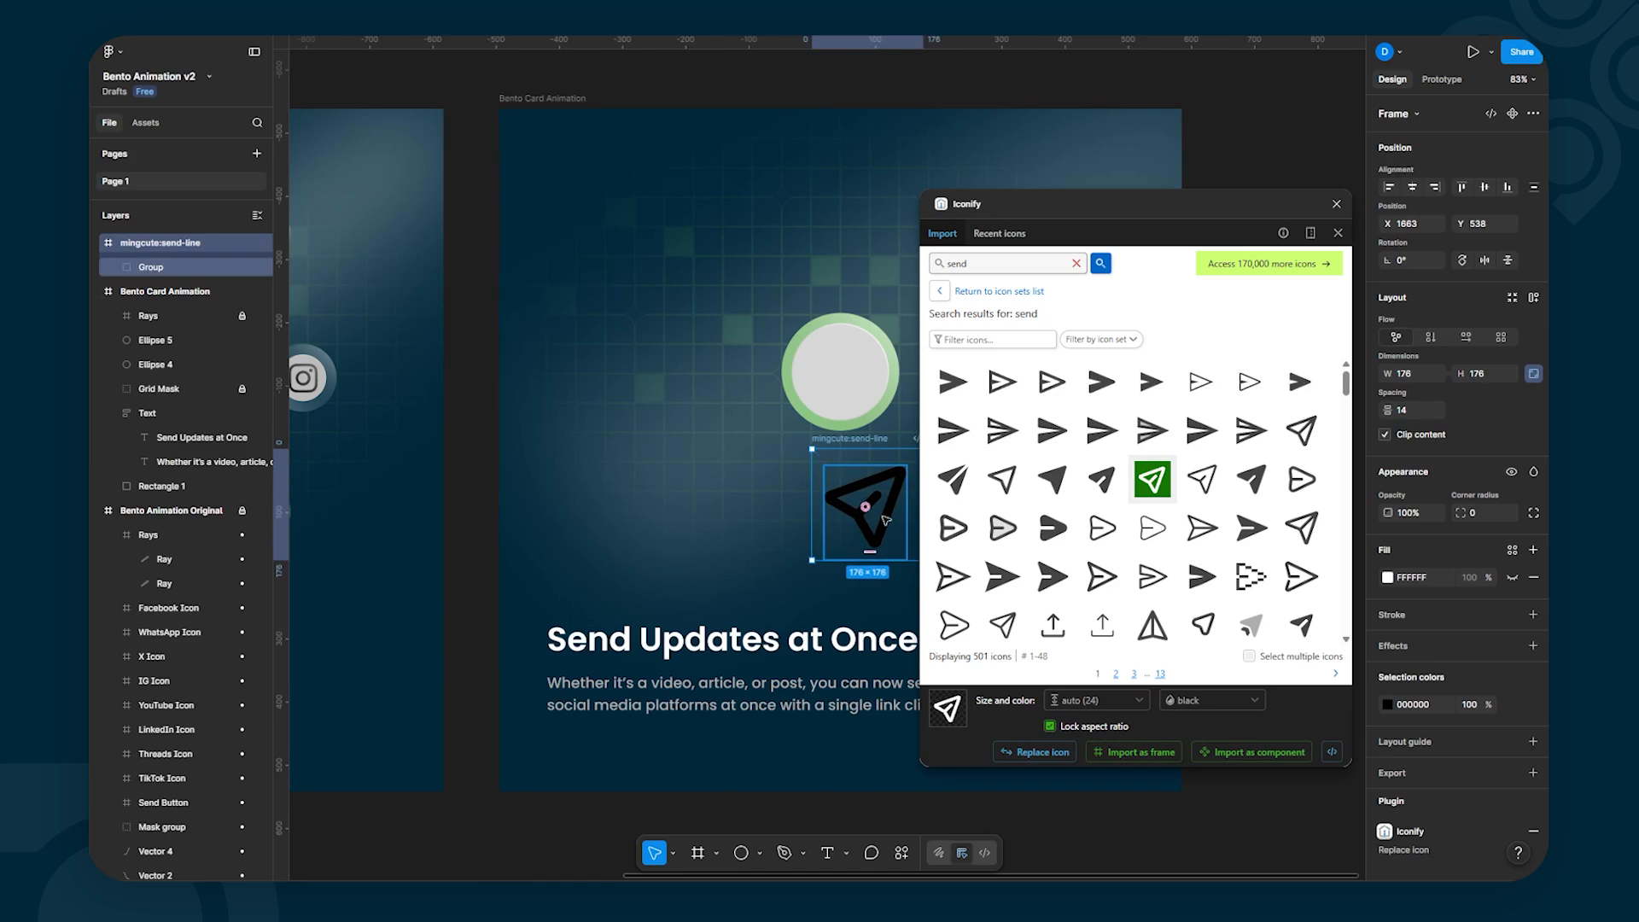
left_click_drag(889, 468, 875, 346)
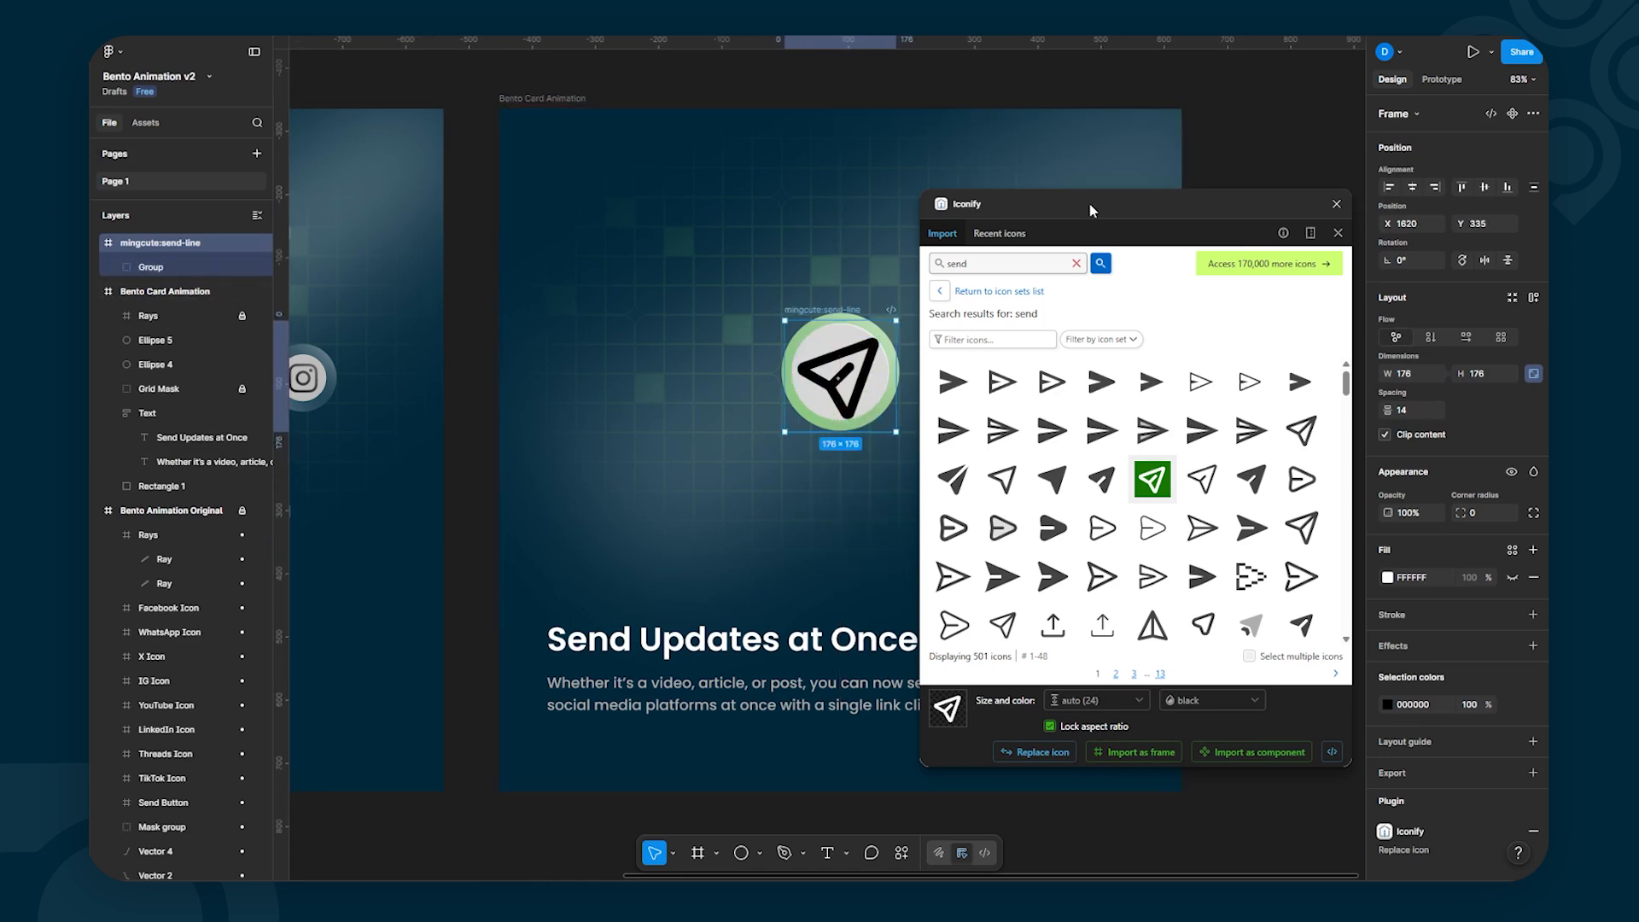
left_click_drag(1087, 205, 1280, 170)
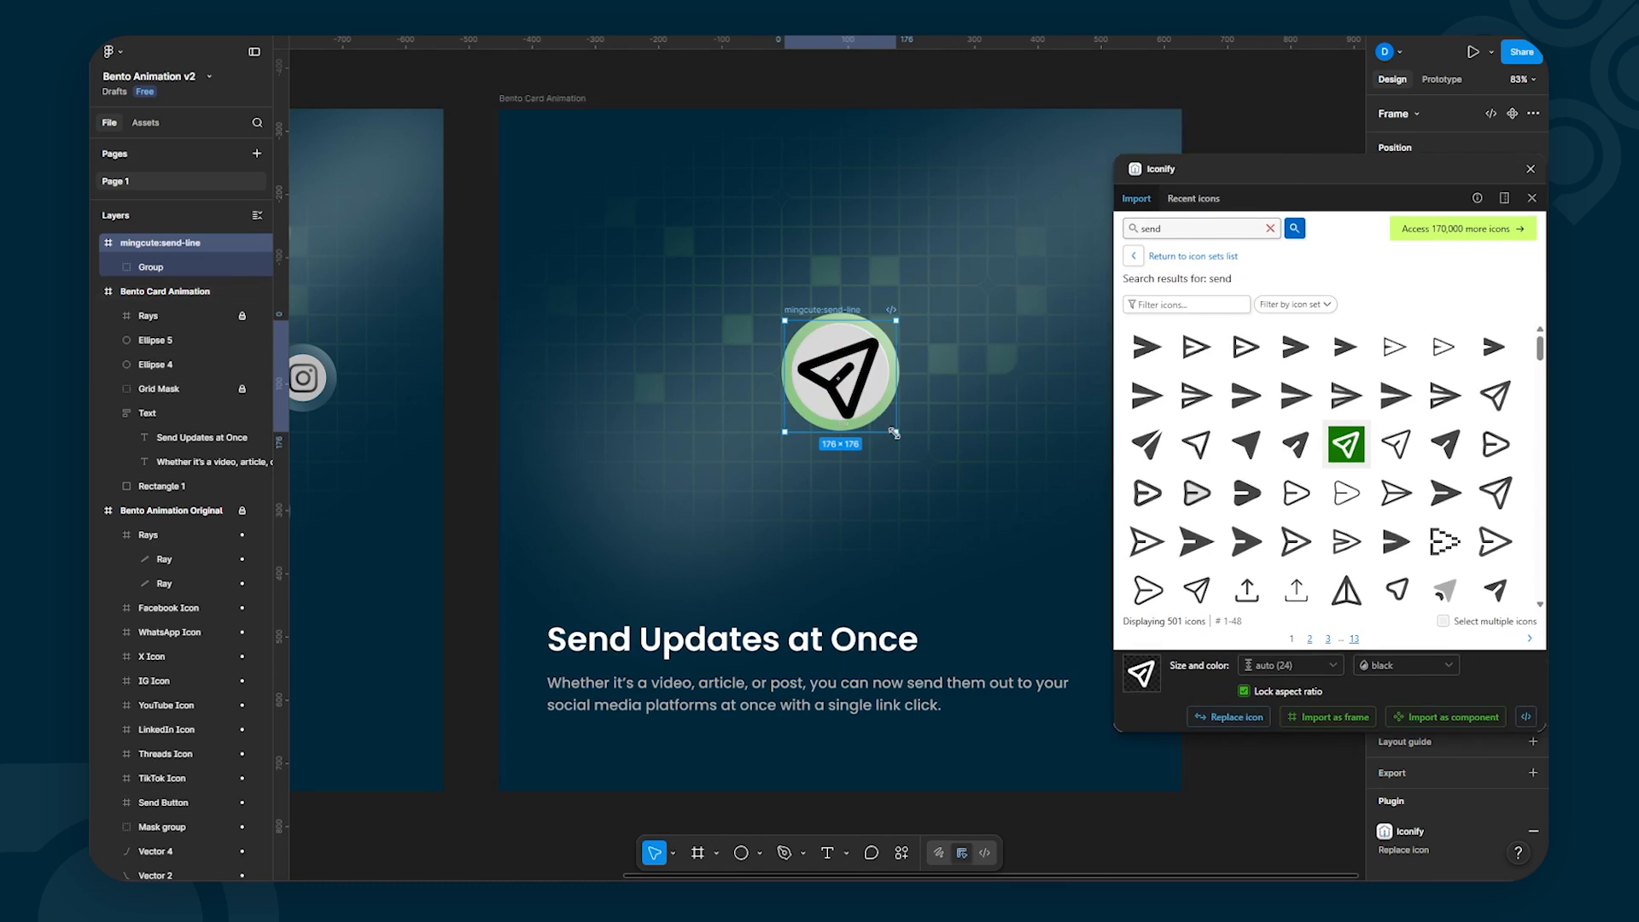
left_click_drag(895, 432, 883, 419)
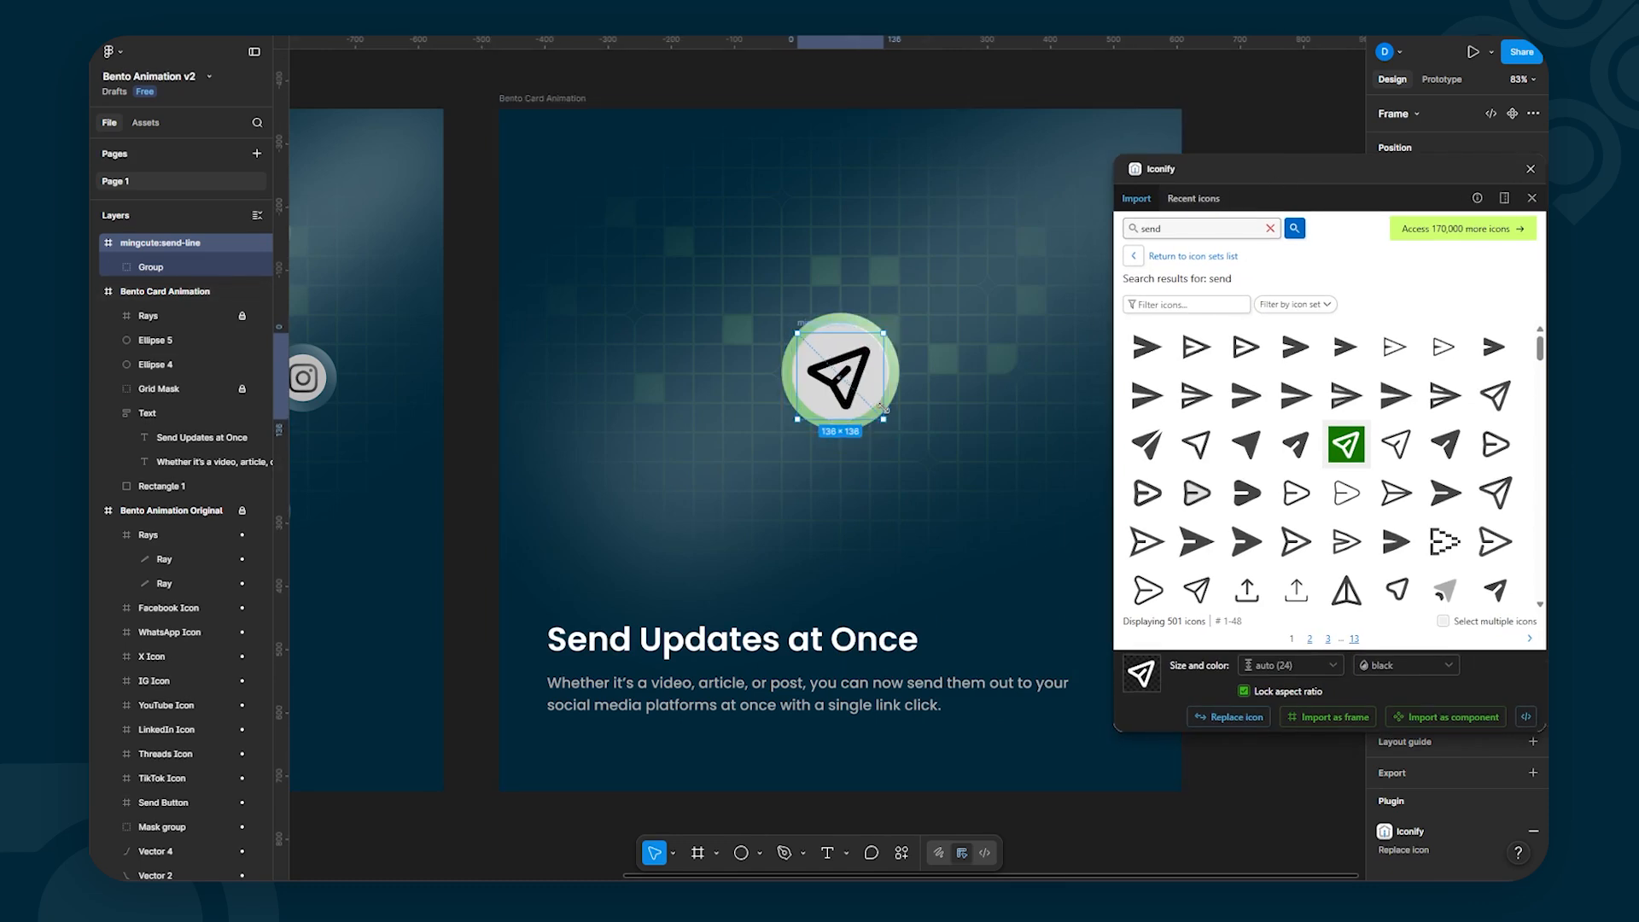
left_click_drag(850, 355, 851, 351)
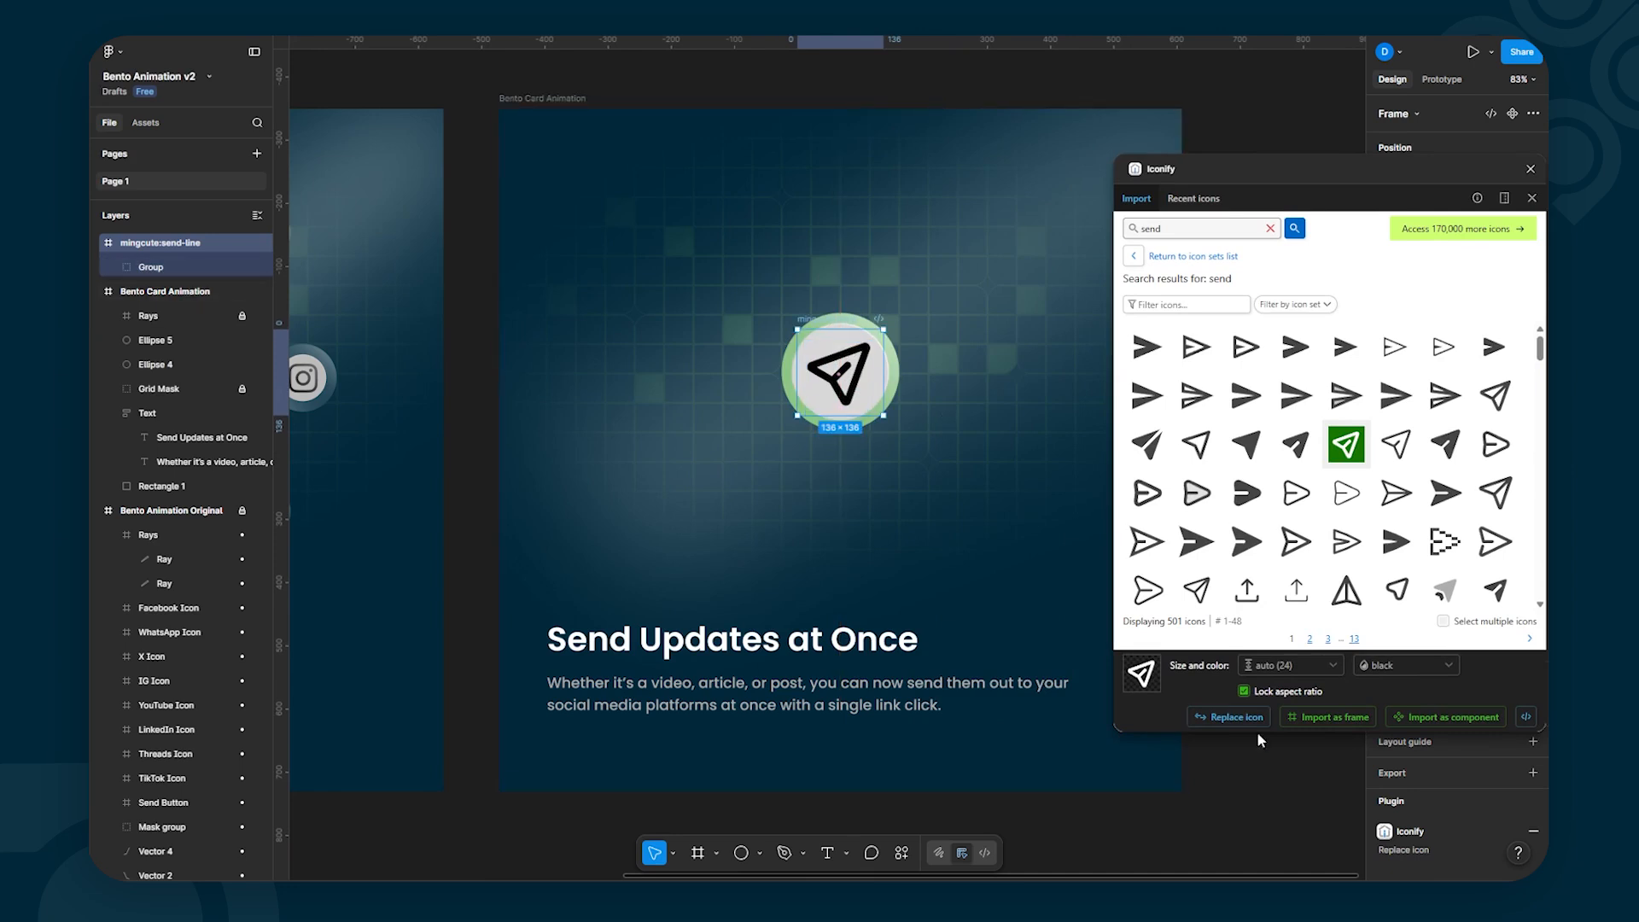
Step: Close Iconify and compare the send icon with the one on the original card
left_click(1529, 170)
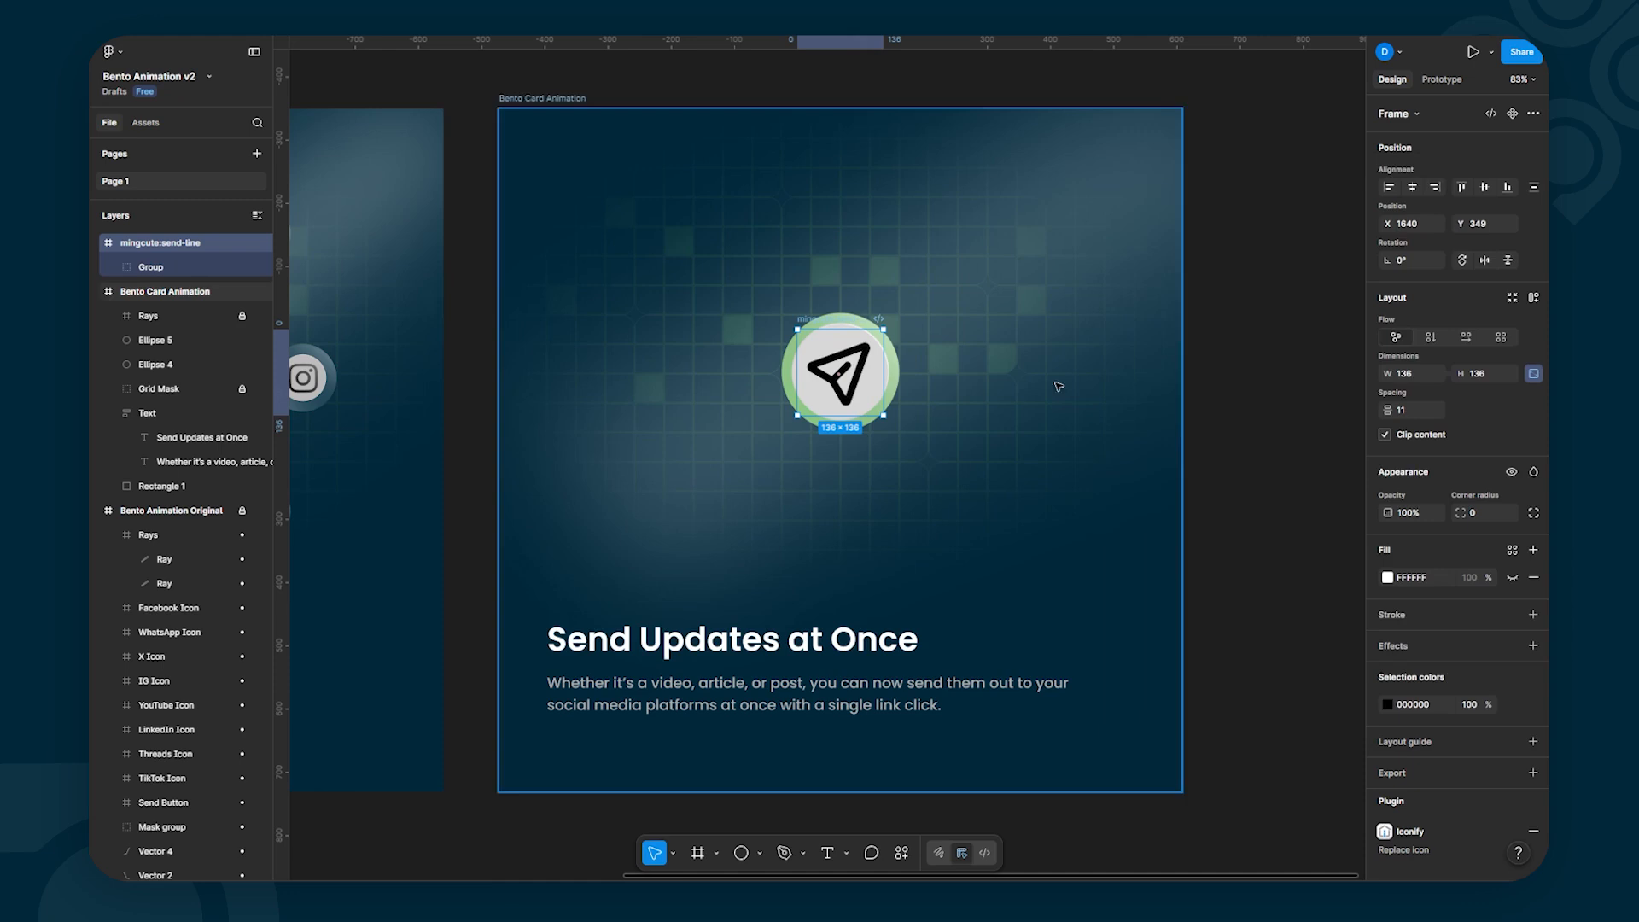
left_click(1387, 705)
left_click(1309, 355)
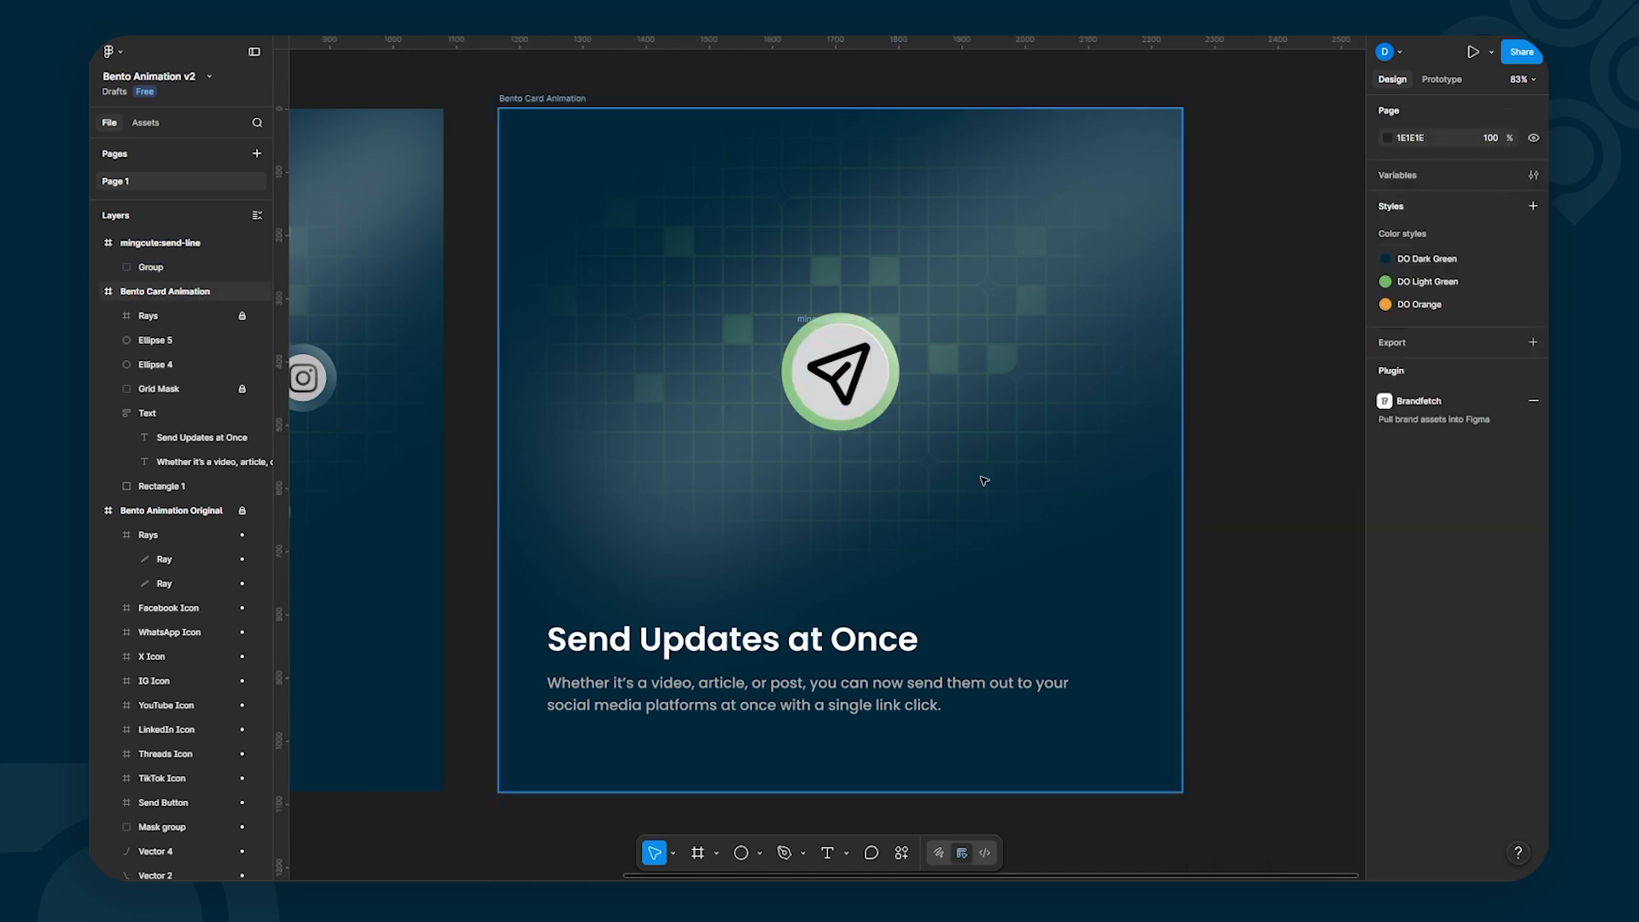
left_click_drag(453, 439, 841, 468)
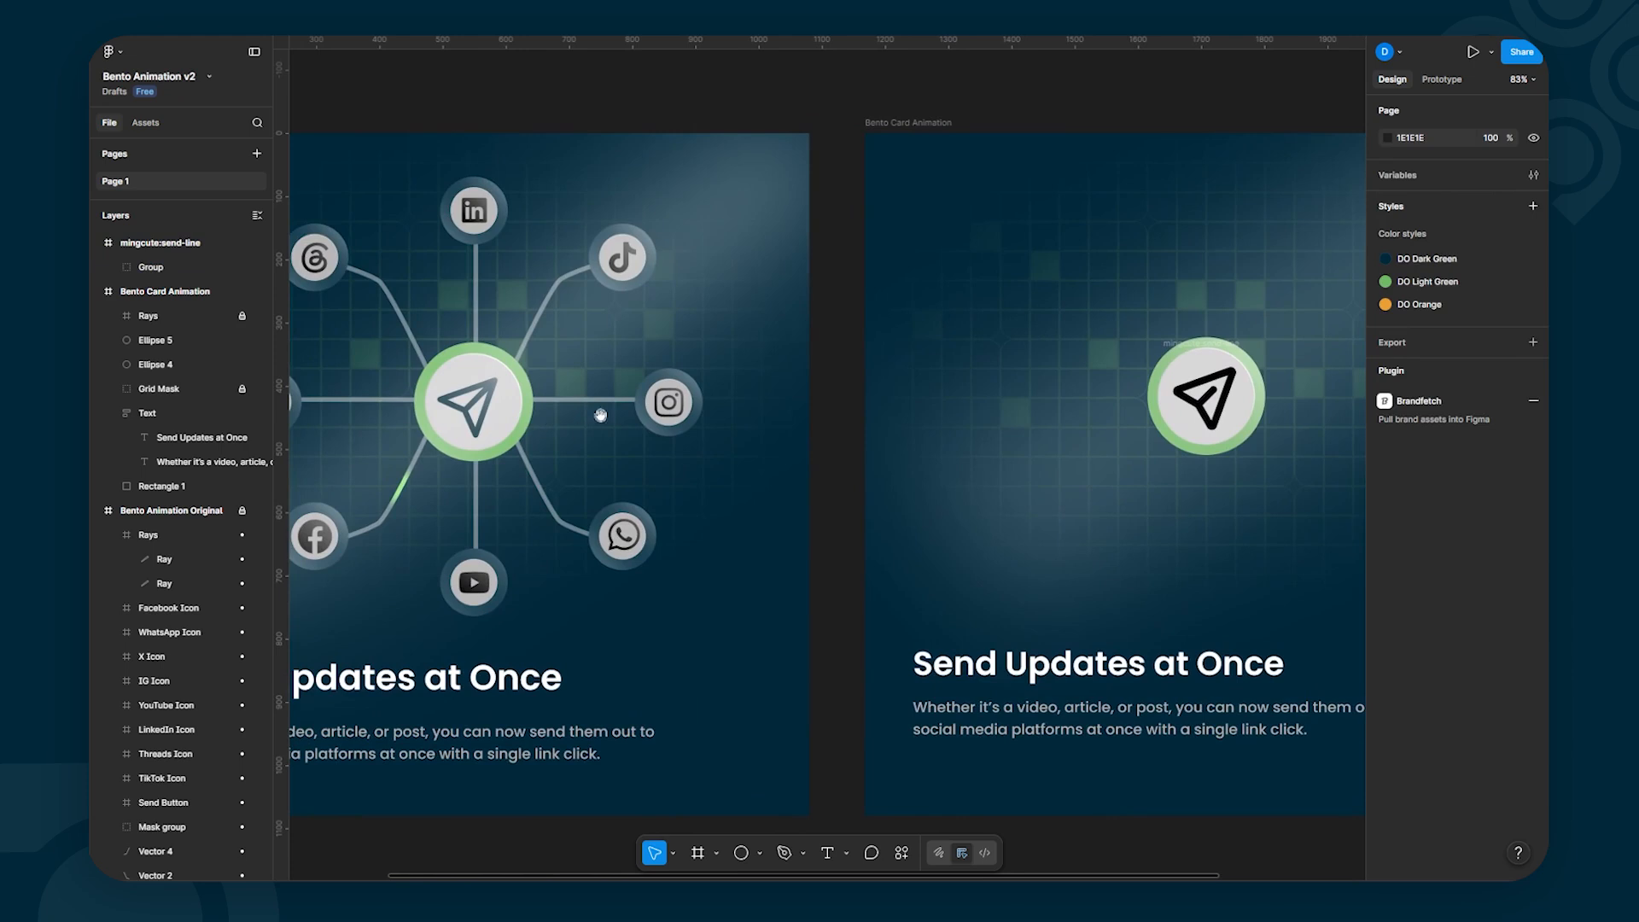
left_click_drag(1022, 494, 667, 476)
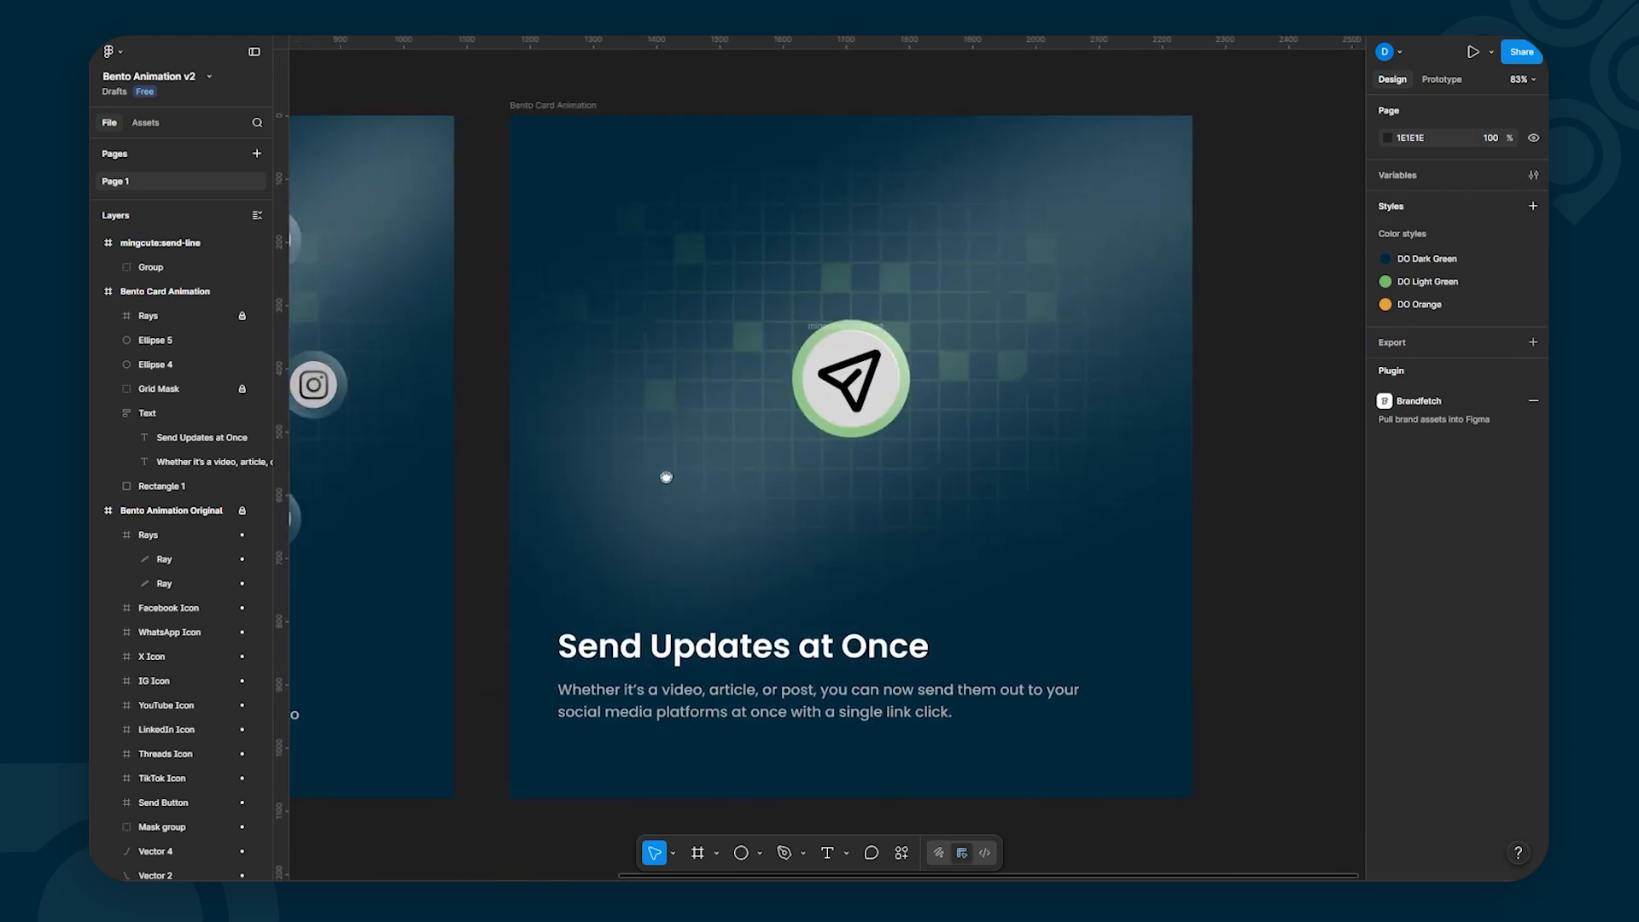
Step: Recolour the send icon on the circular button with the file's dark green, 01283A
left_click(873, 369)
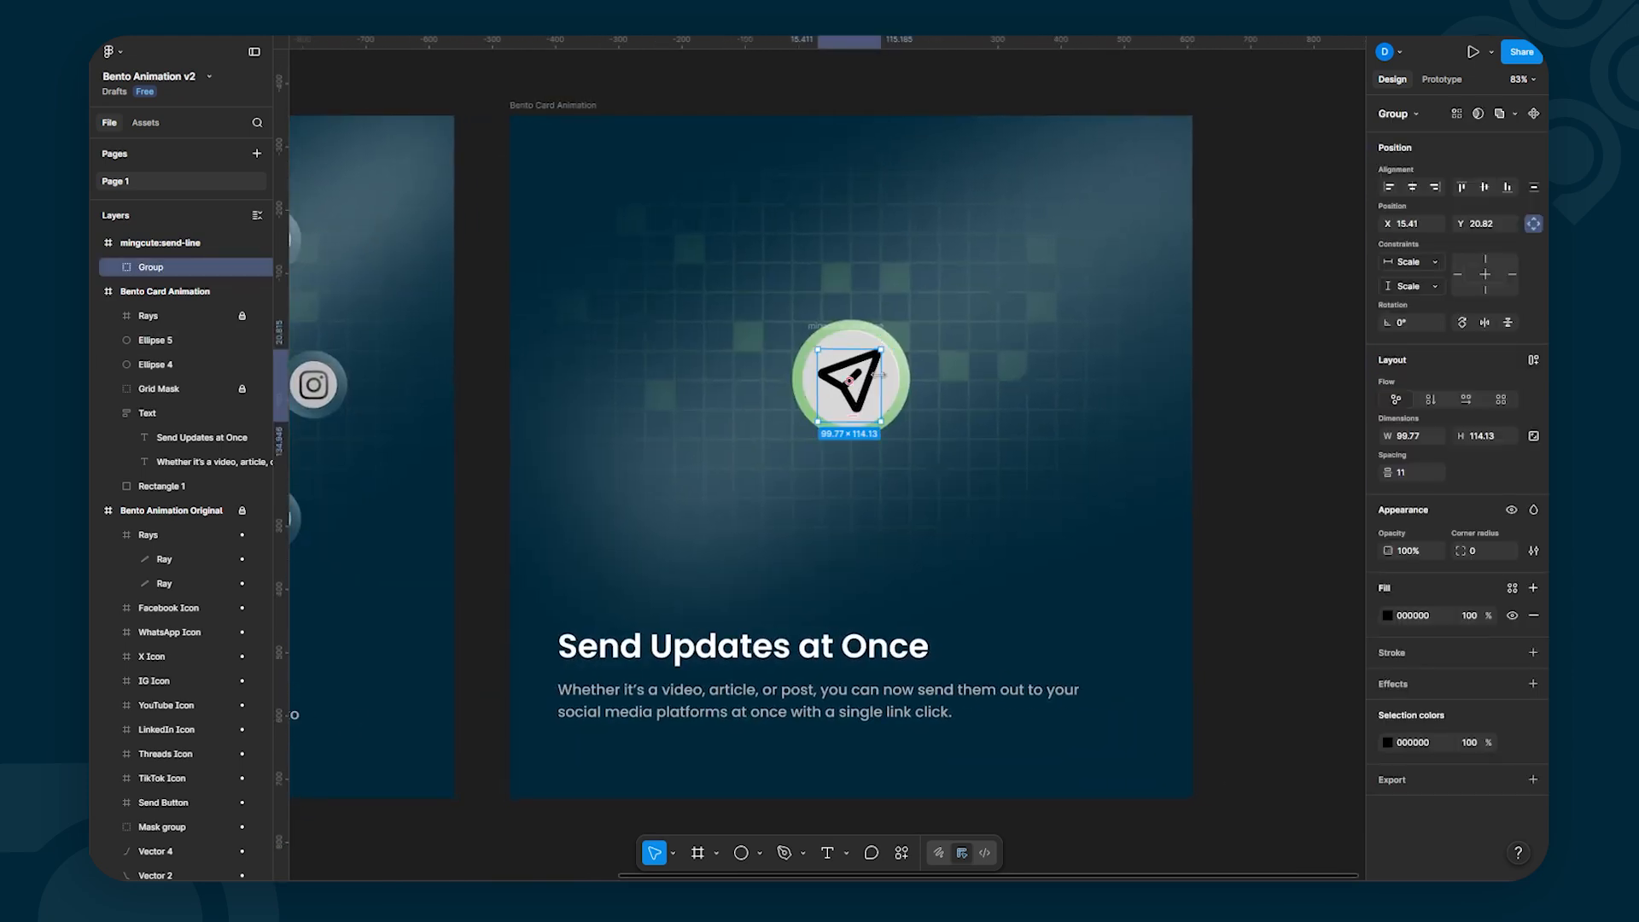
left_click(1387, 741)
left_click(1204, 849)
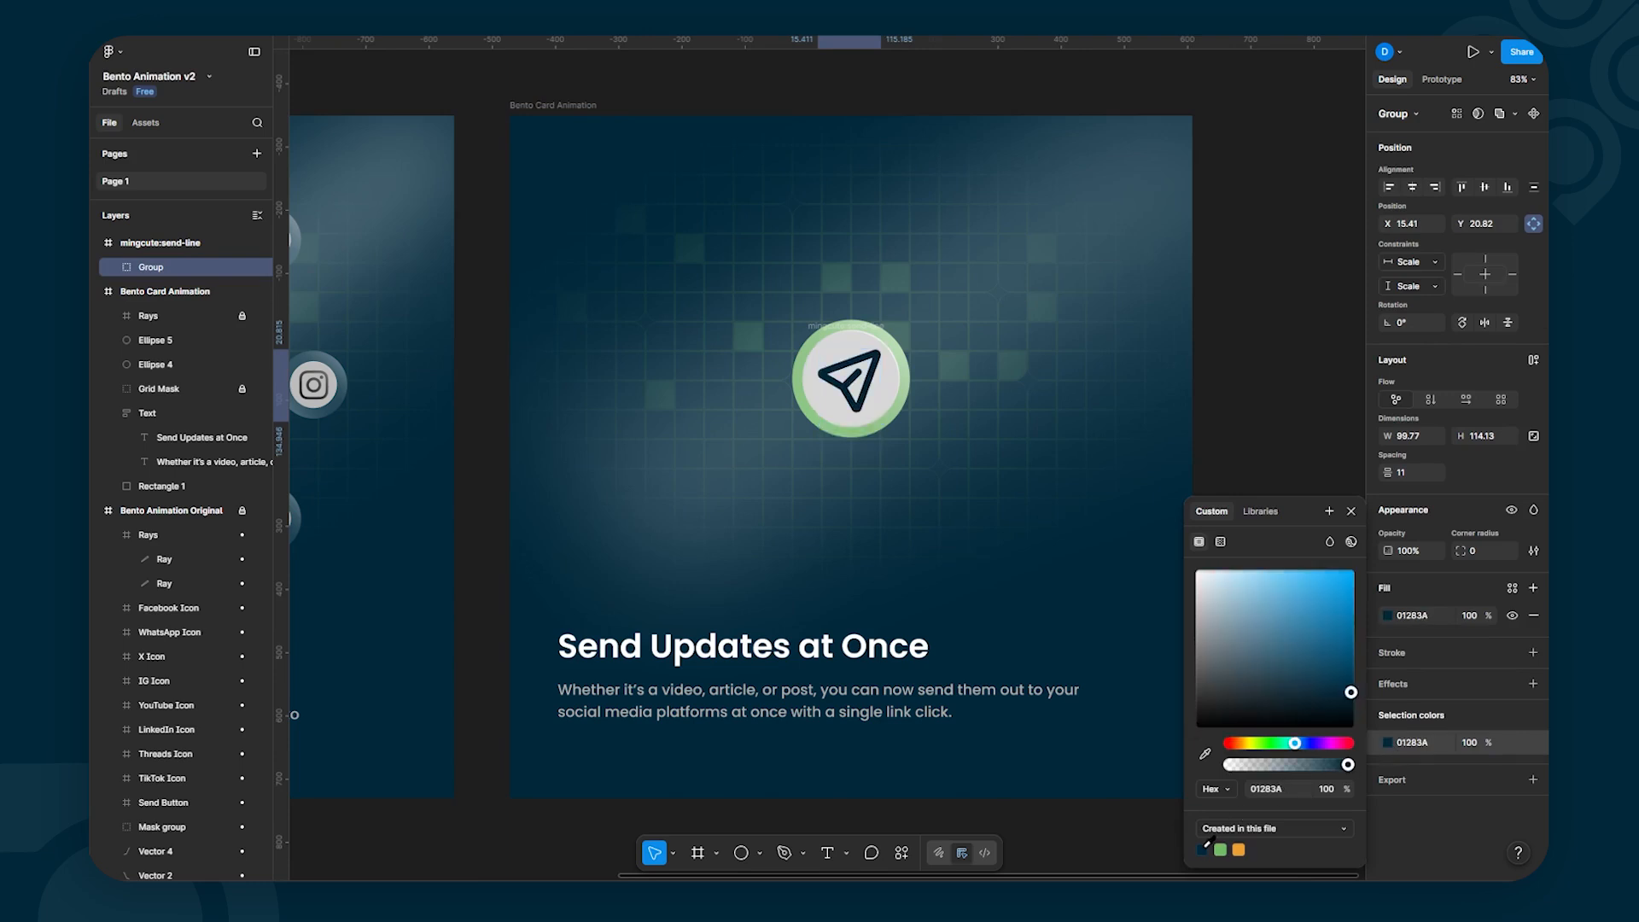
left_click(1086, 553)
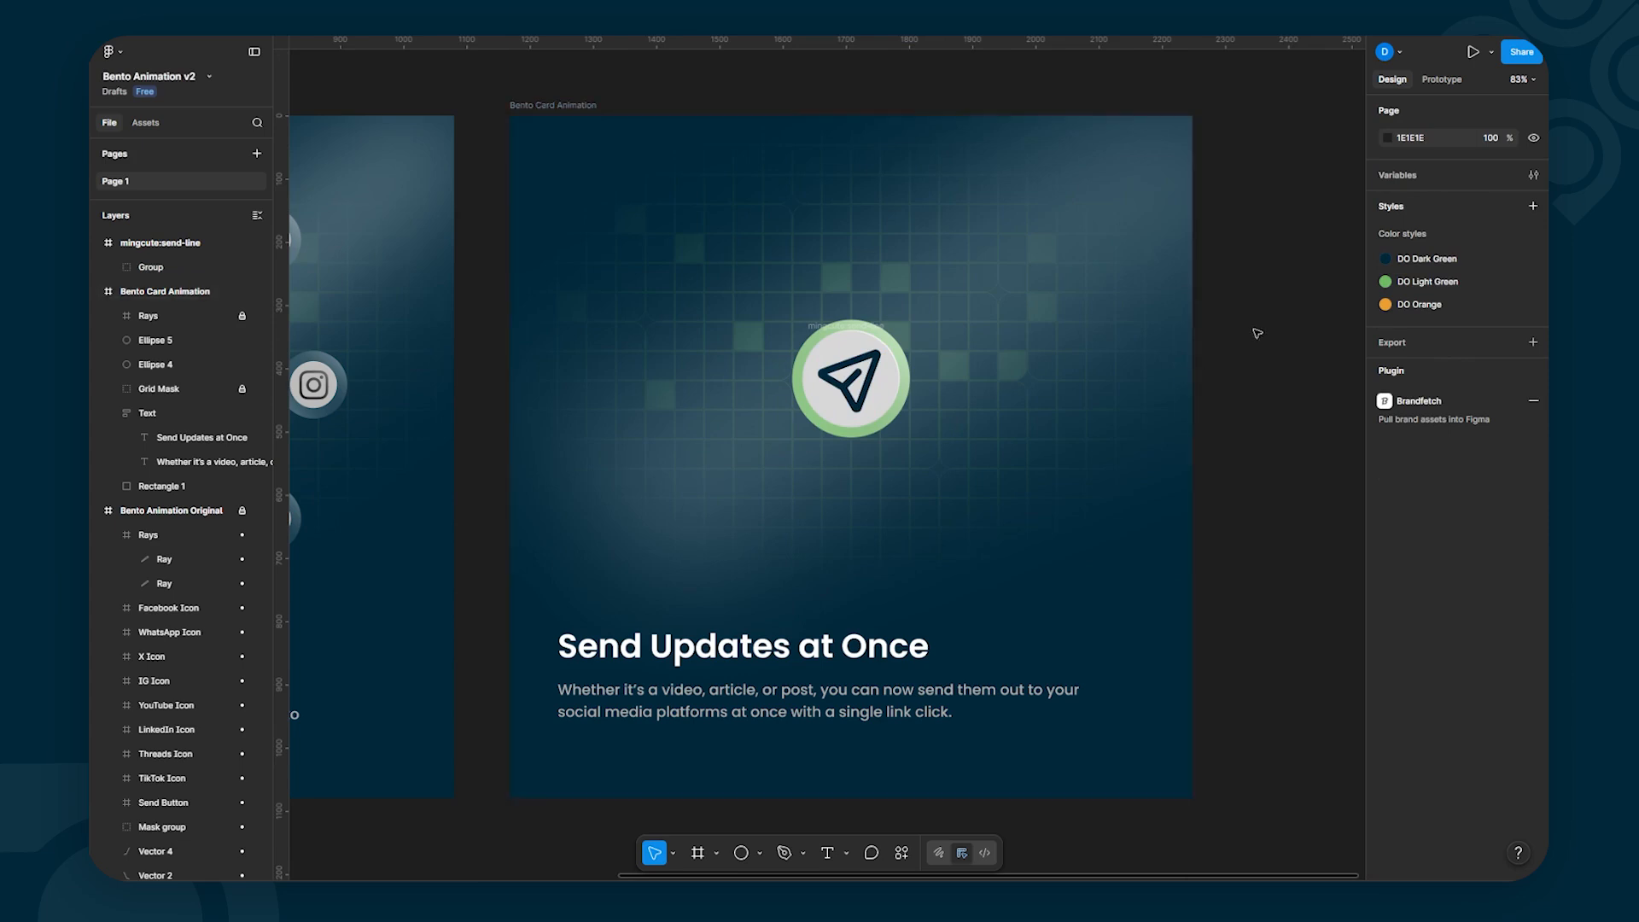
Step: Reopen Iconify with the send icon selected and replace it with the thinner outlined paper plane, prime:send
left_click(865, 377)
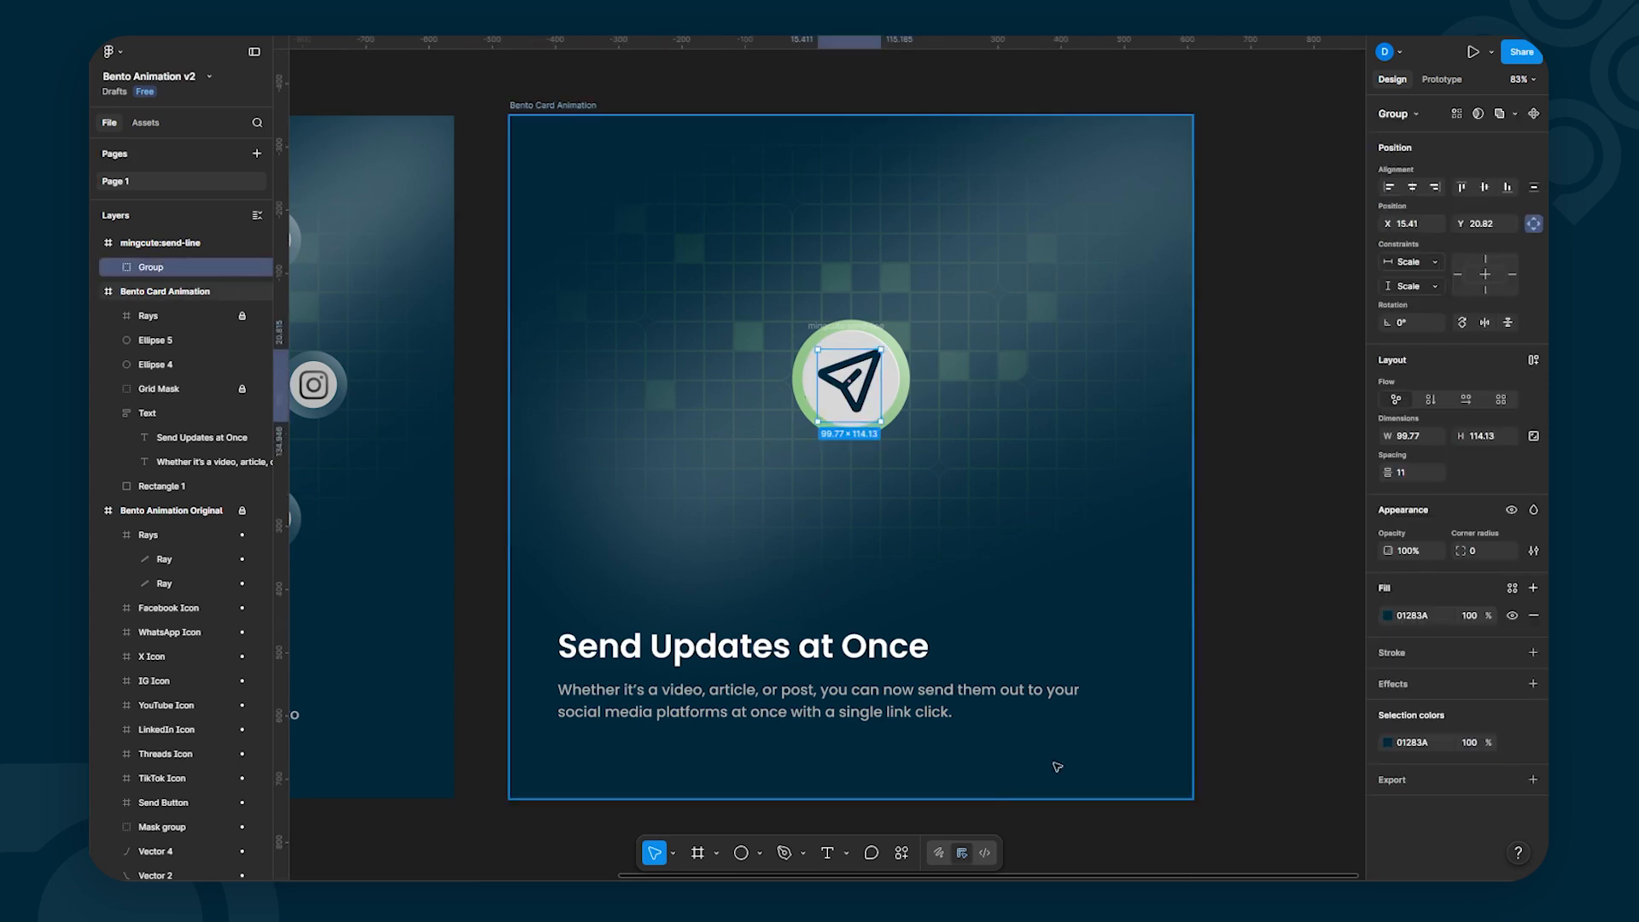
left_click(901, 852)
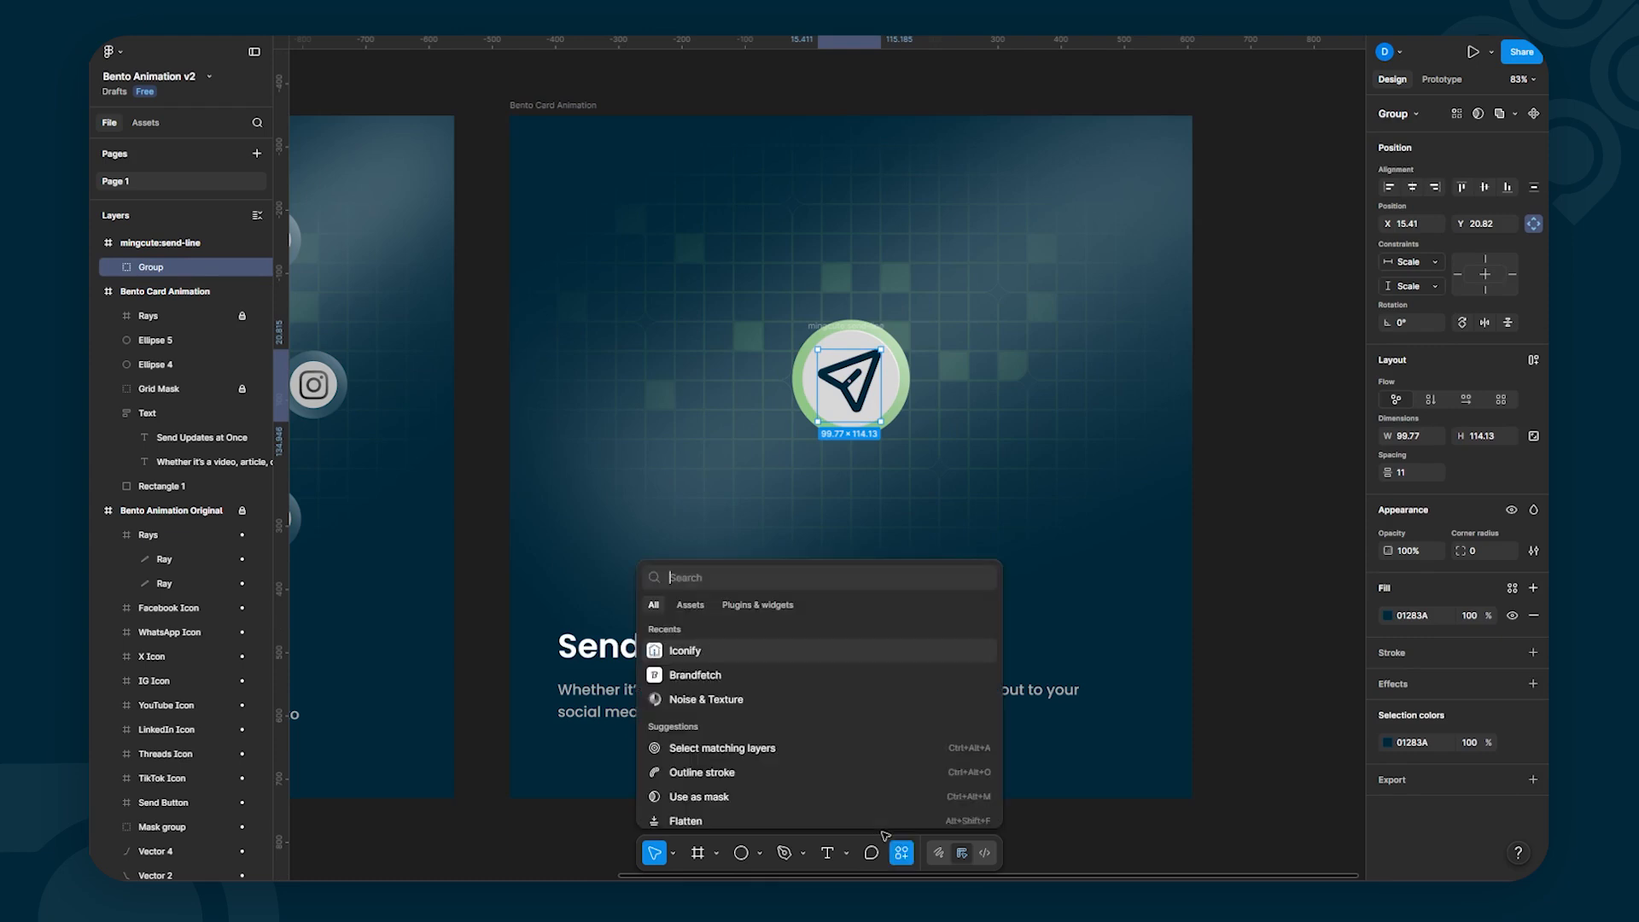
left_click(685, 651)
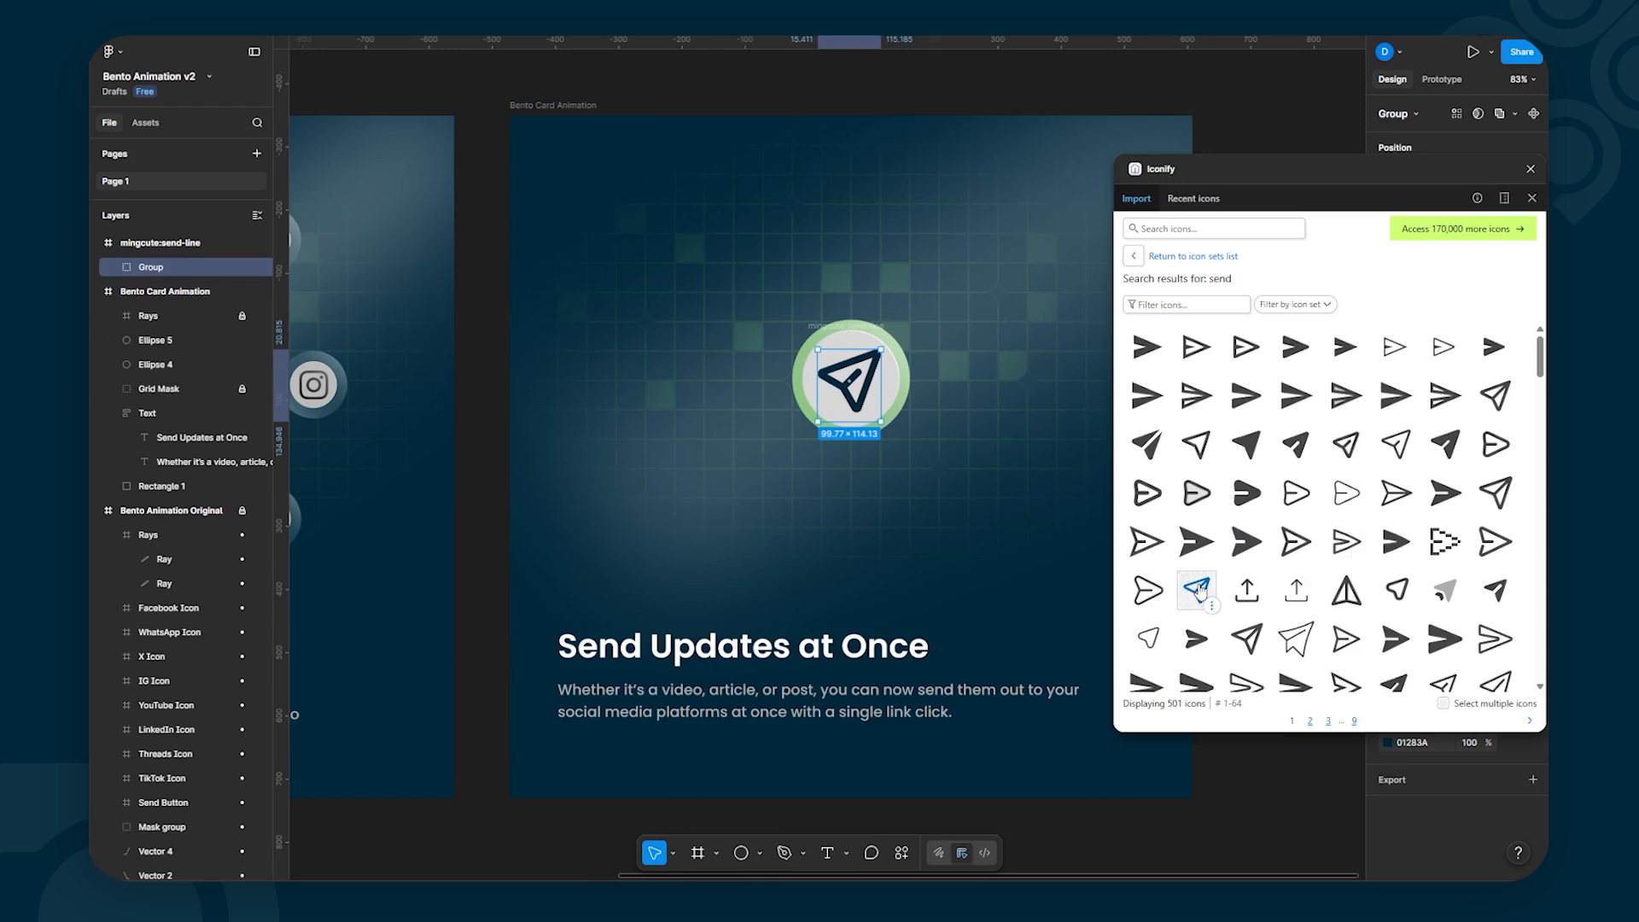
left_click(1198, 589)
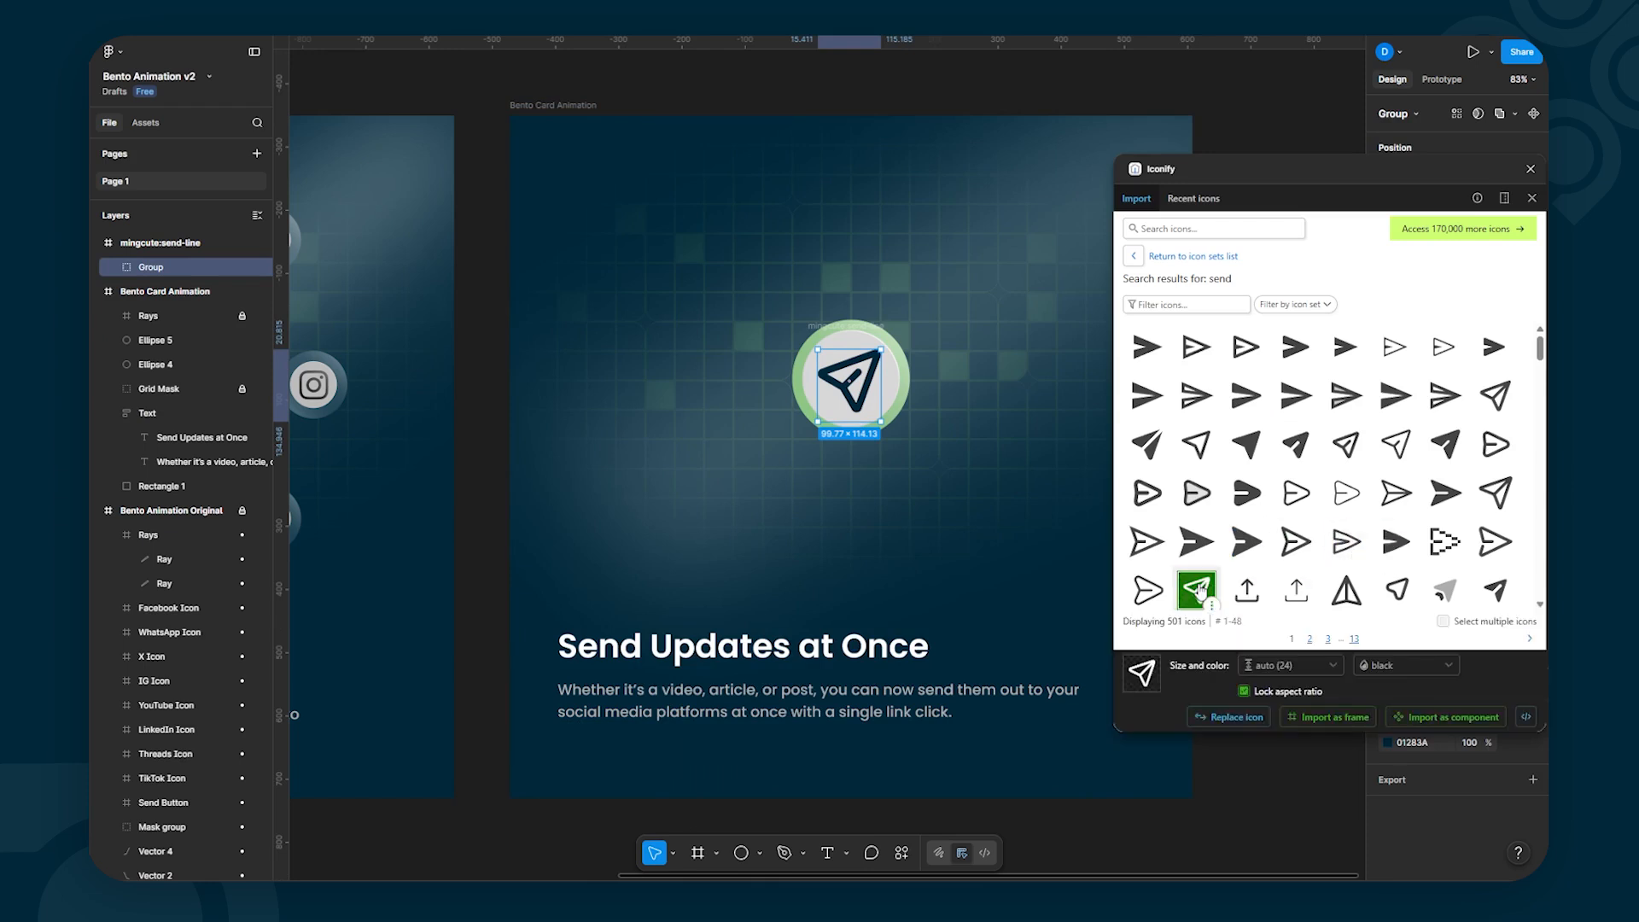
left_click(1222, 719)
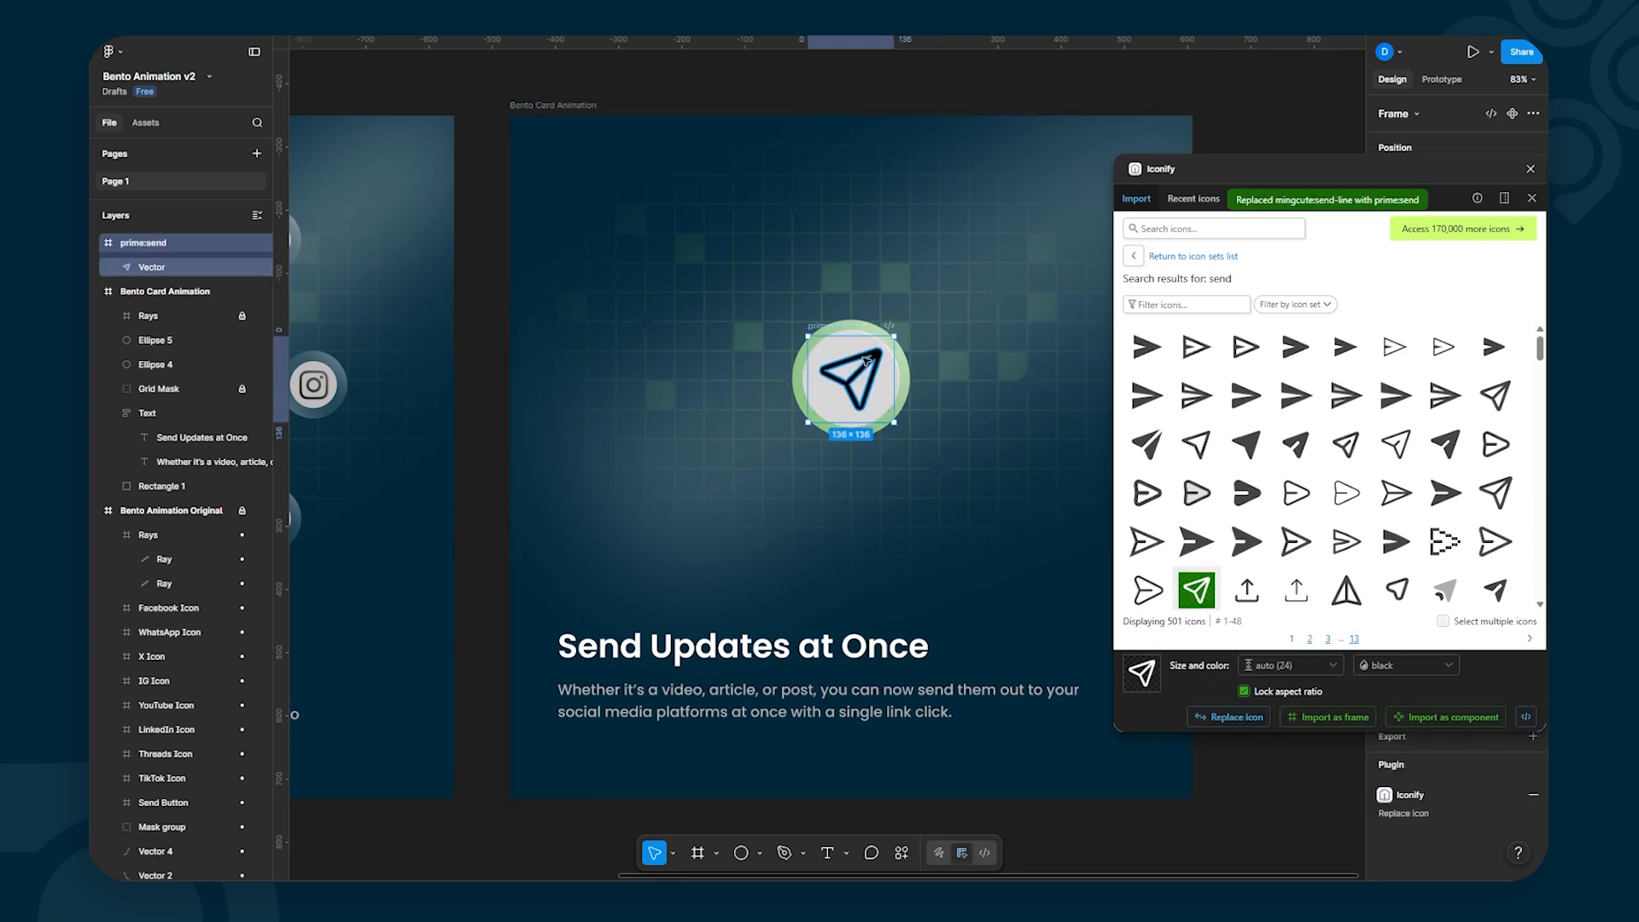
Step: Try iconamoon:send-fill as a replacement for the send icon and swap it back to prime:send
left_click(1246, 493)
left_click(1223, 717)
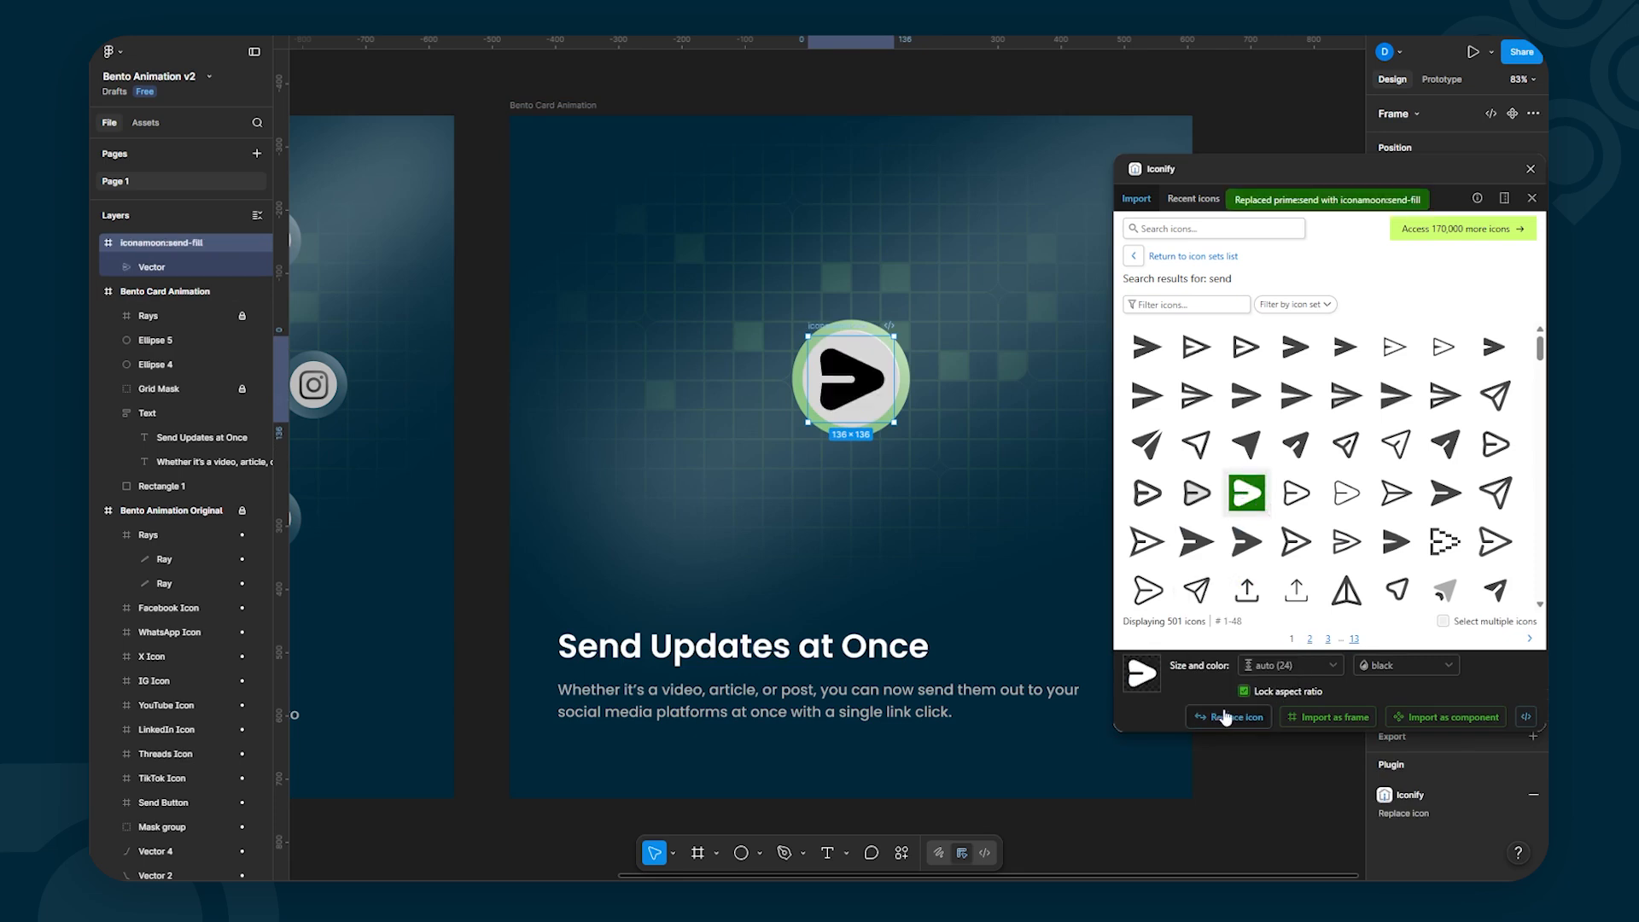
left_click(1195, 591)
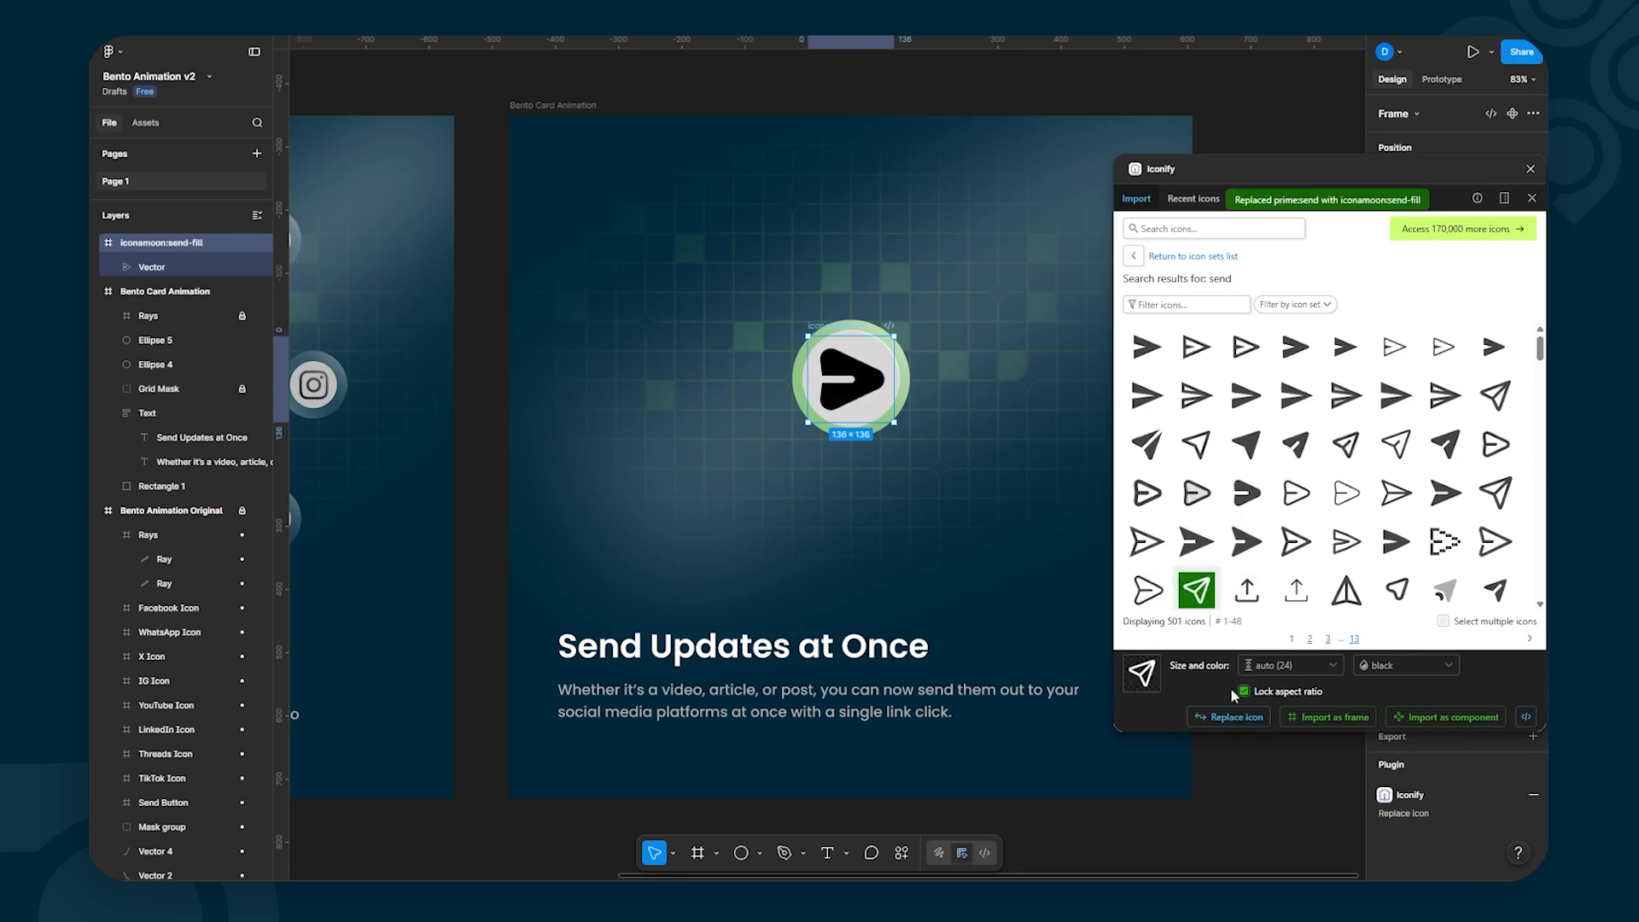
left_click(1222, 717)
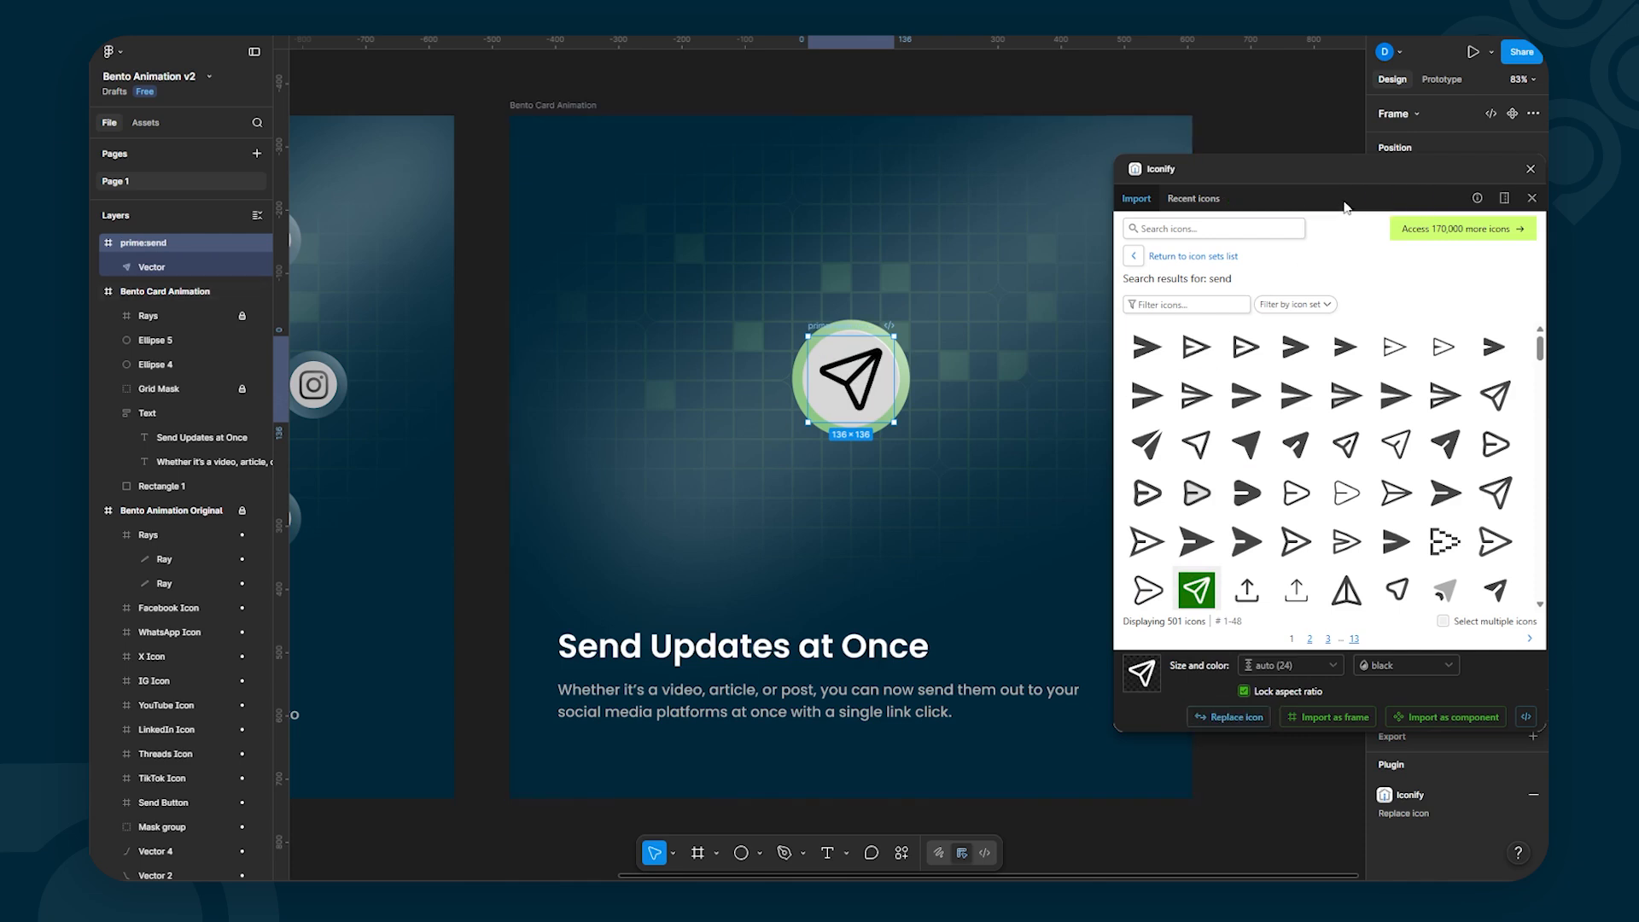
Step: Close Iconify and recolour the prime:send icon with the file's dark green, 01283A
left_click_drag(1355, 171, 1389, 238)
left_click(1467, 247)
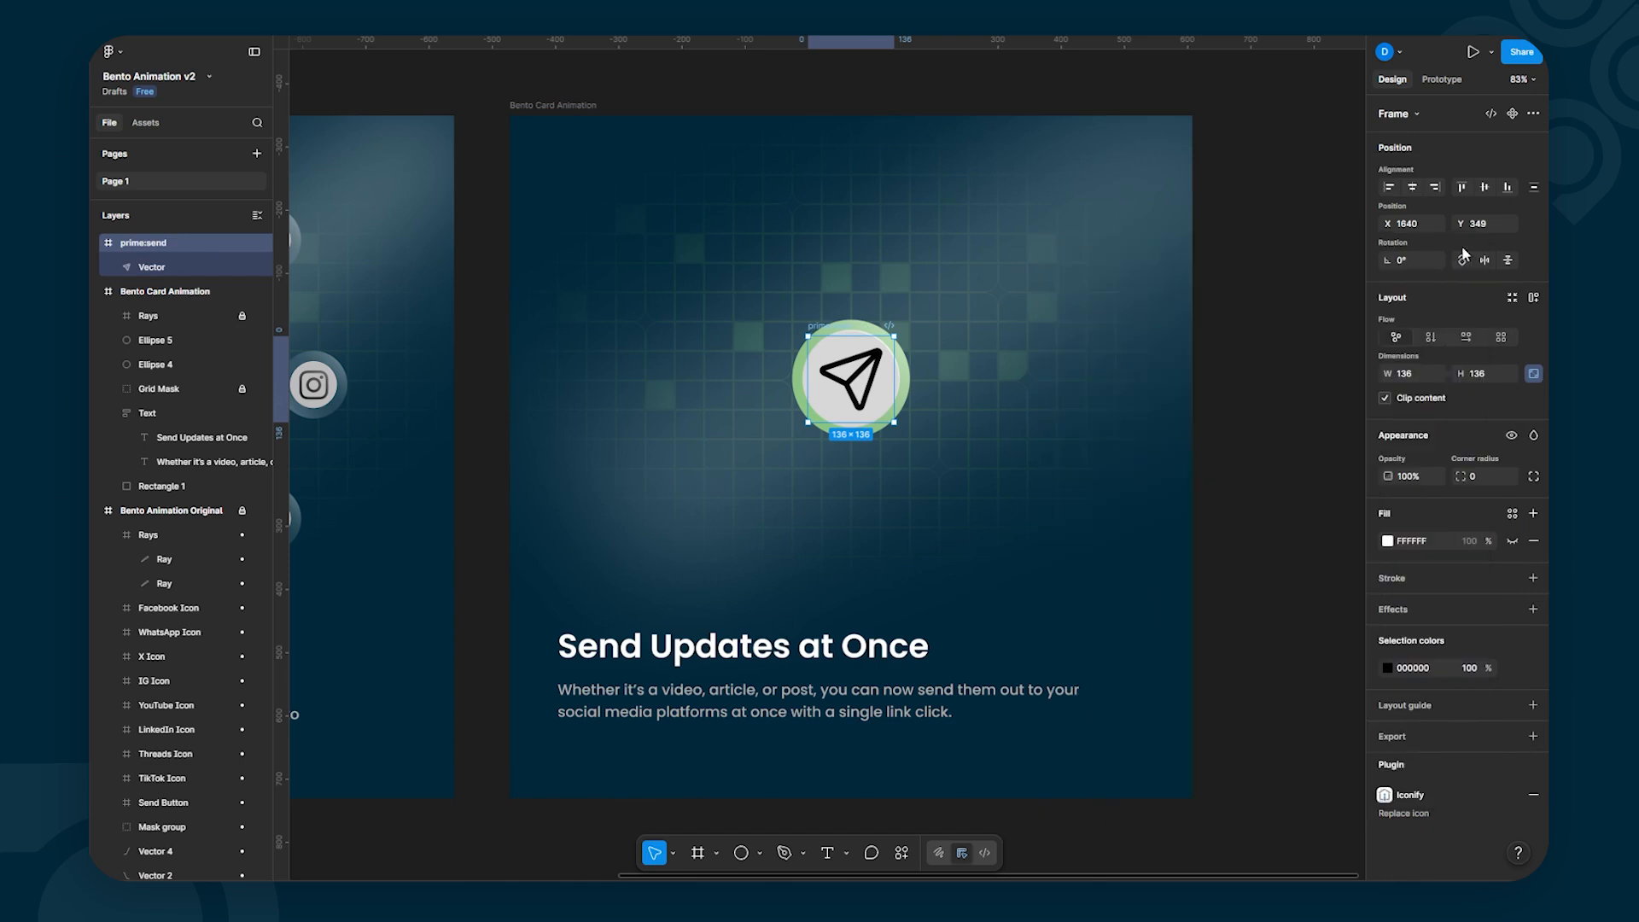
left_click(1387, 668)
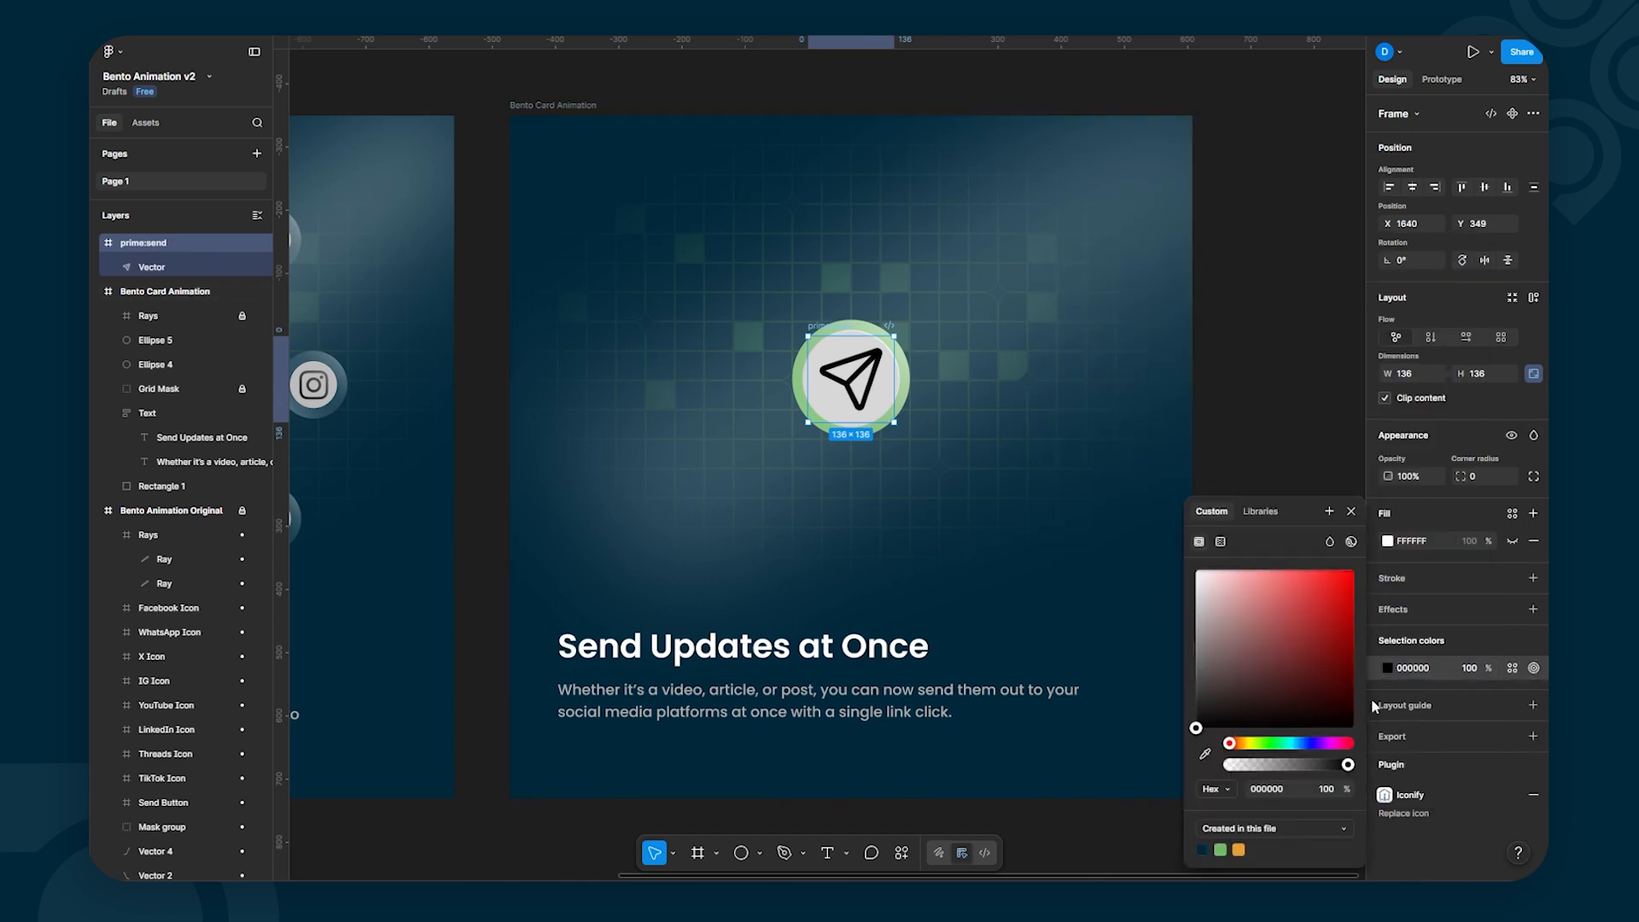
left_click(1207, 845)
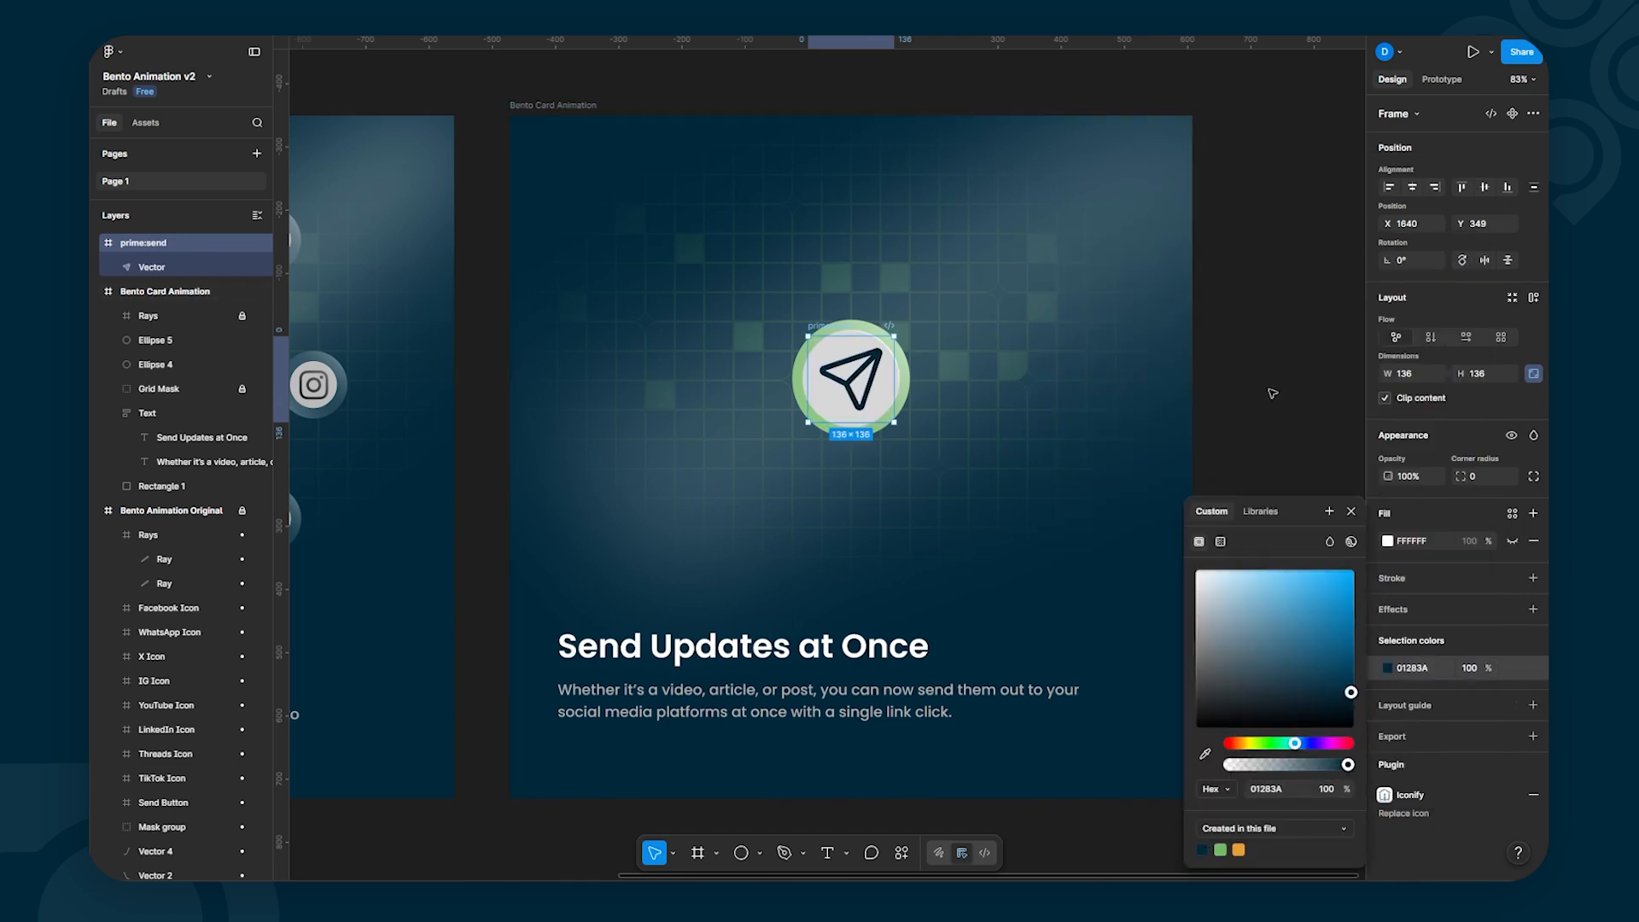
key("Escape")
key("Escape")
Step: Nudge the paper-plane vector to X 10, Y 18 in its frame and move the prime:send layer into Bento Card Animation, directly below Rays
left_click(862, 380)
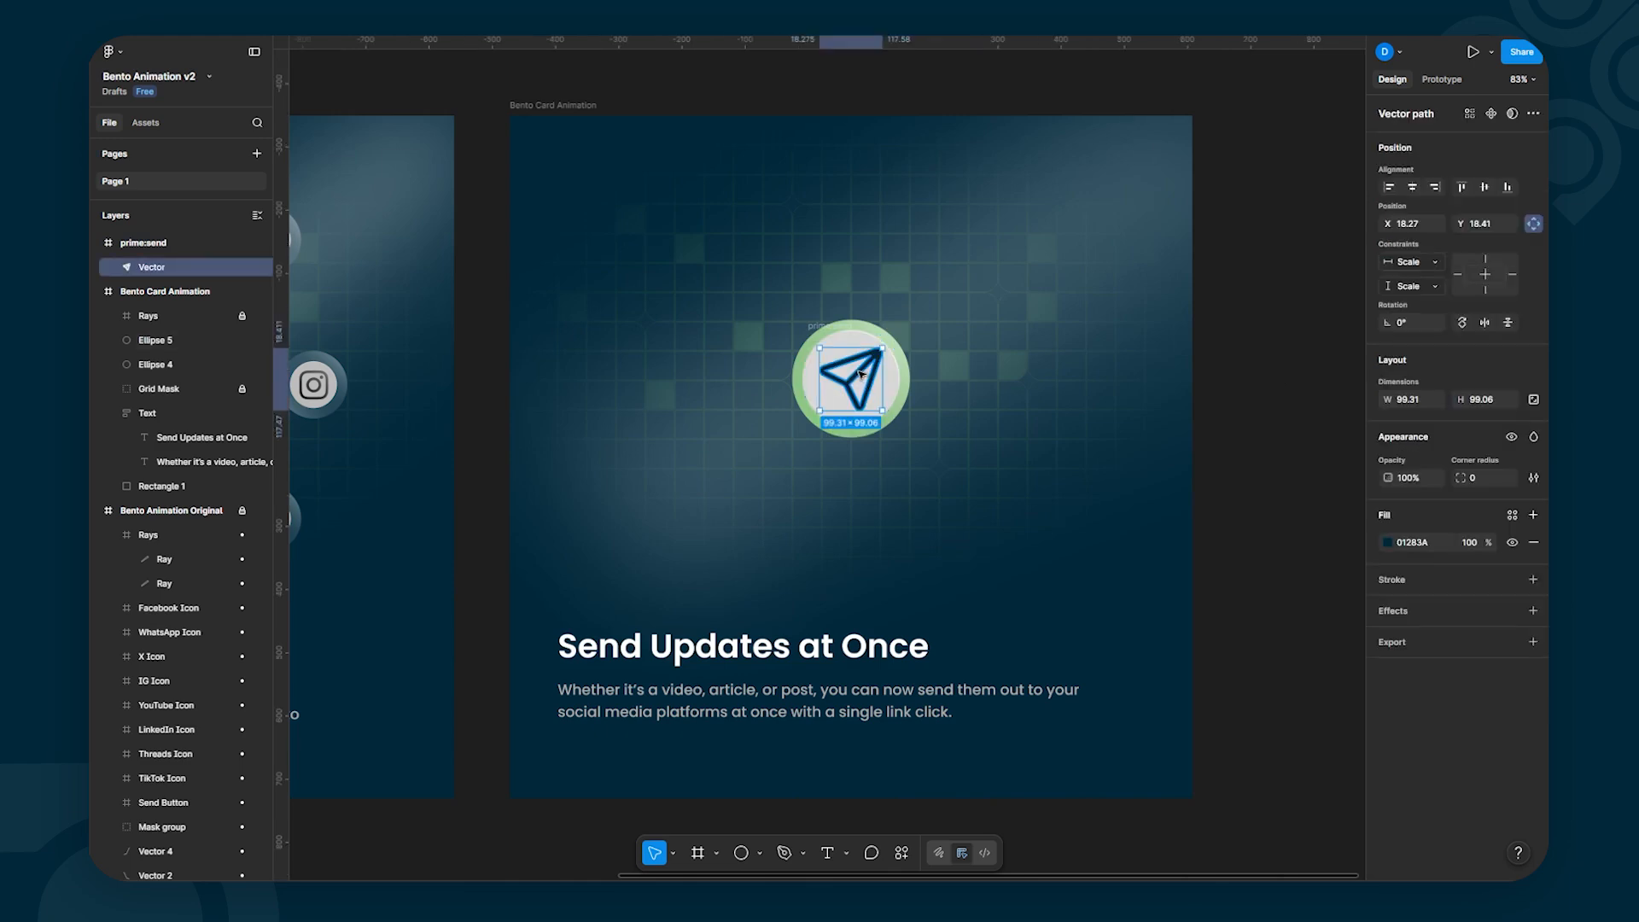
left_click_drag(858, 378, 857, 373)
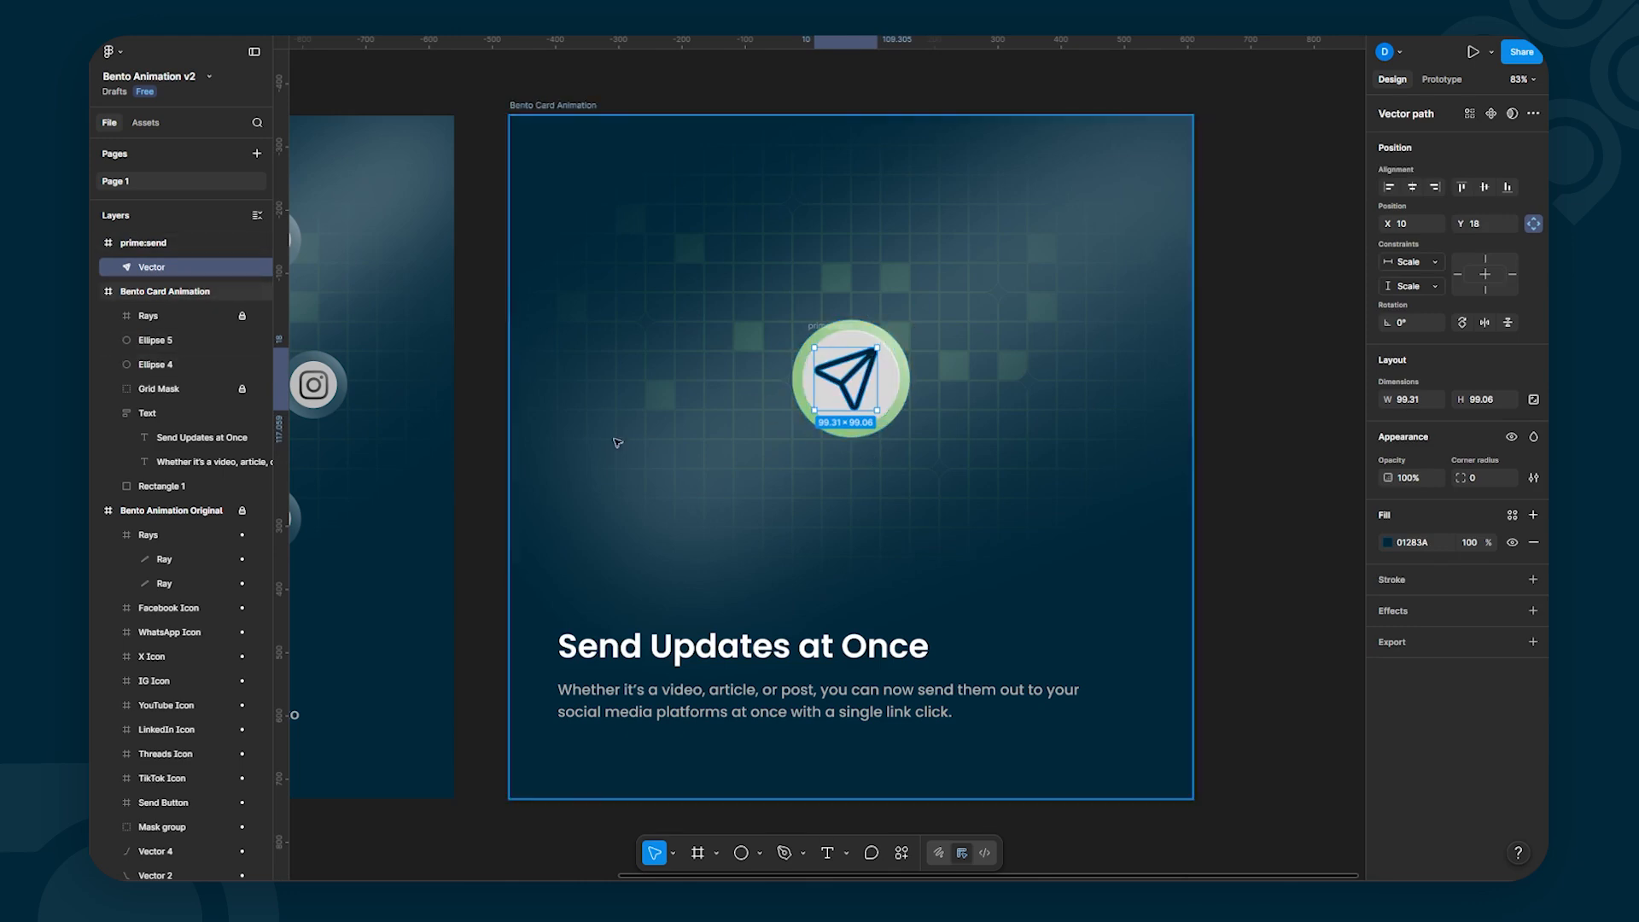
left_click(145, 242)
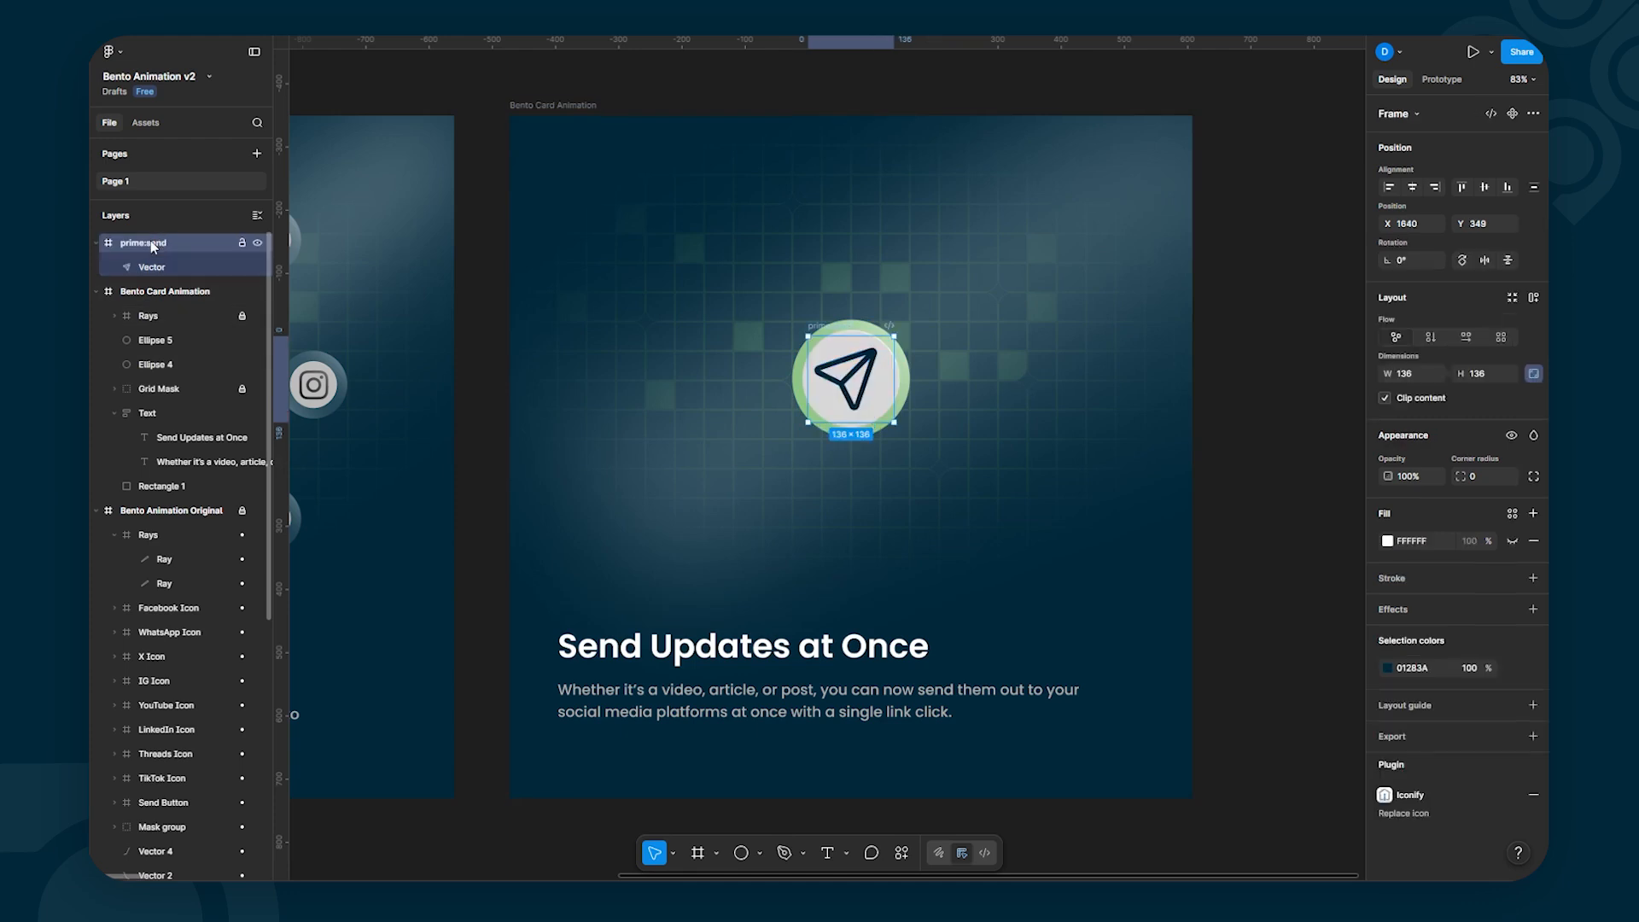
left_click_drag(152, 237, 151, 315)
Step: Frame prime:send together with Ellipse 5 and Ellipse 4, and name the new frame "Send Icon"
left_click(156, 367, "shift")
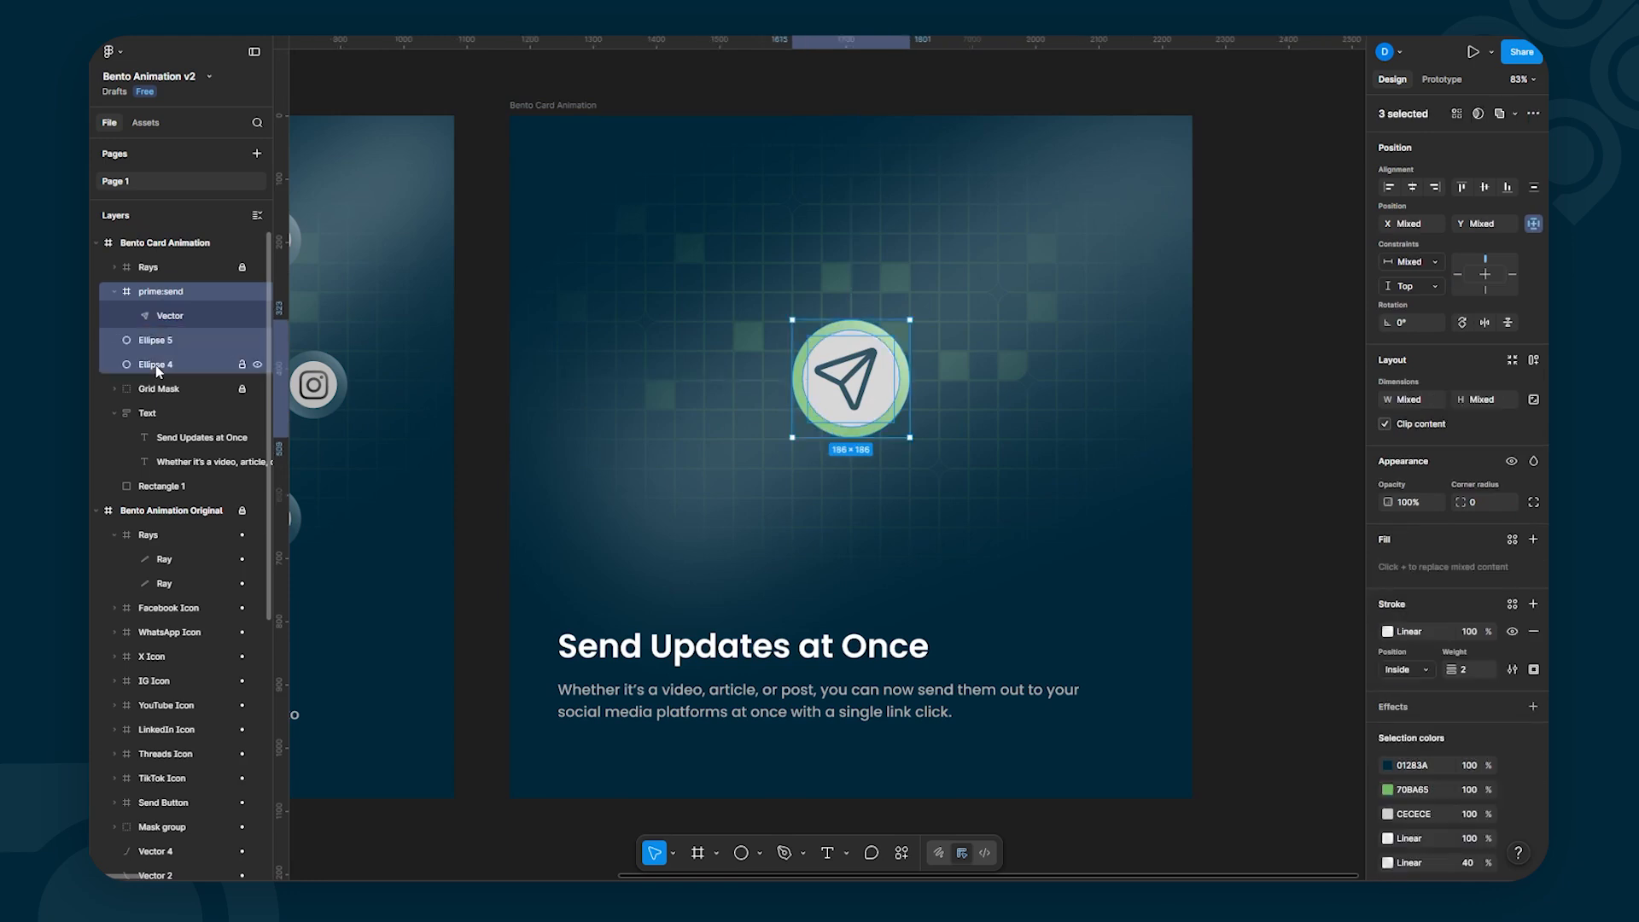
key("alt")
key("ctrl+alt+g")
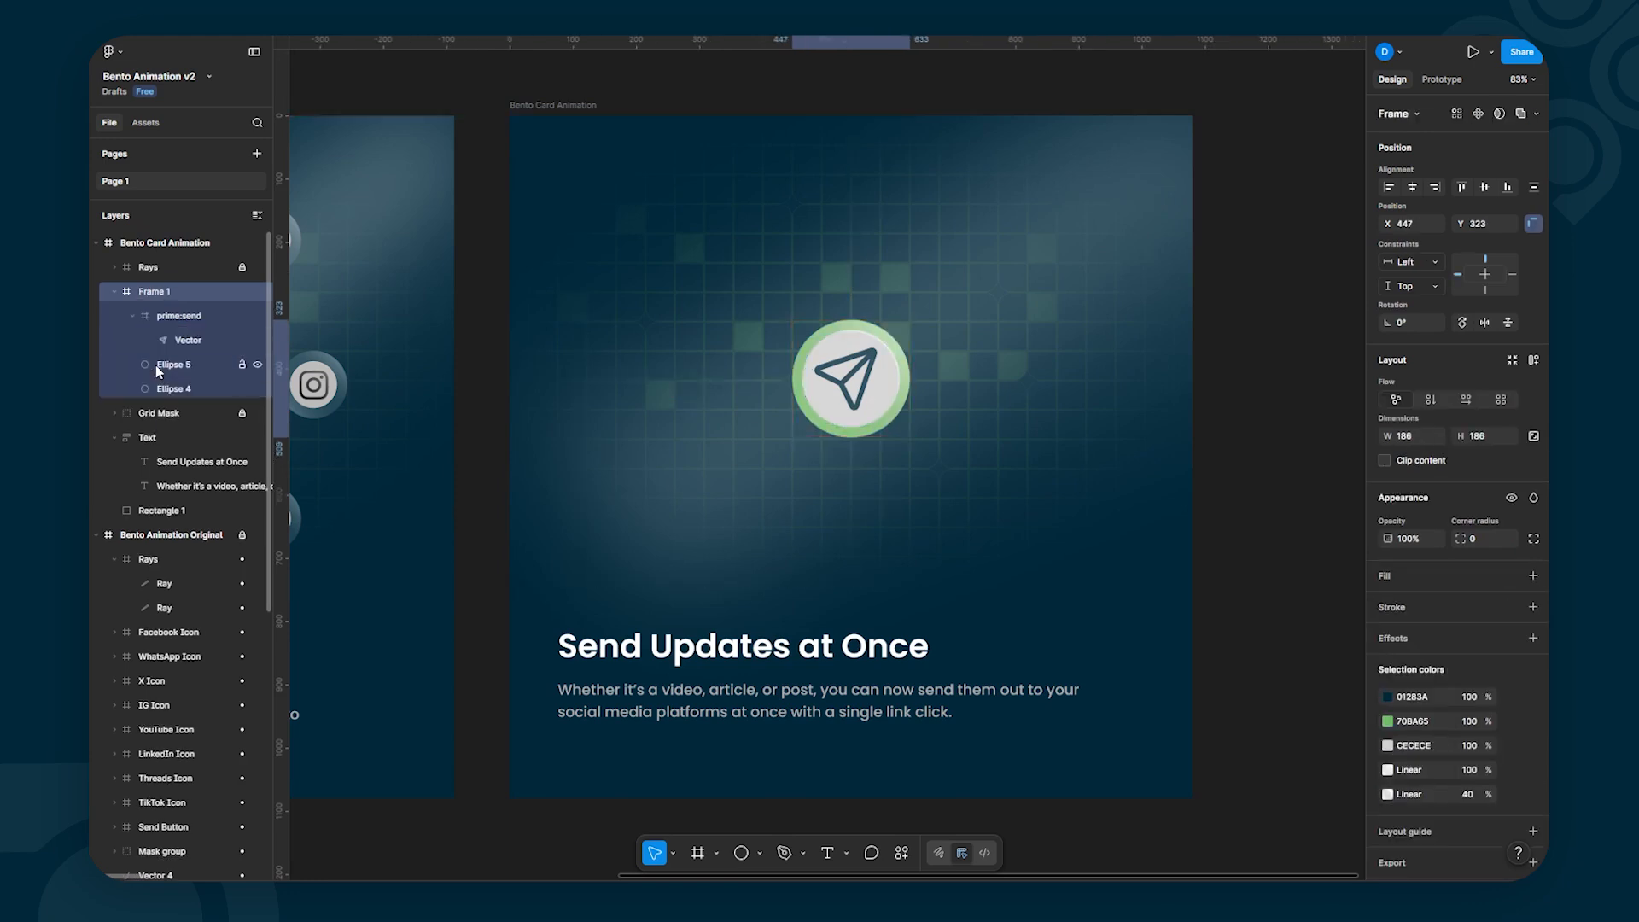
double_click(157, 295)
type("Send Icon")
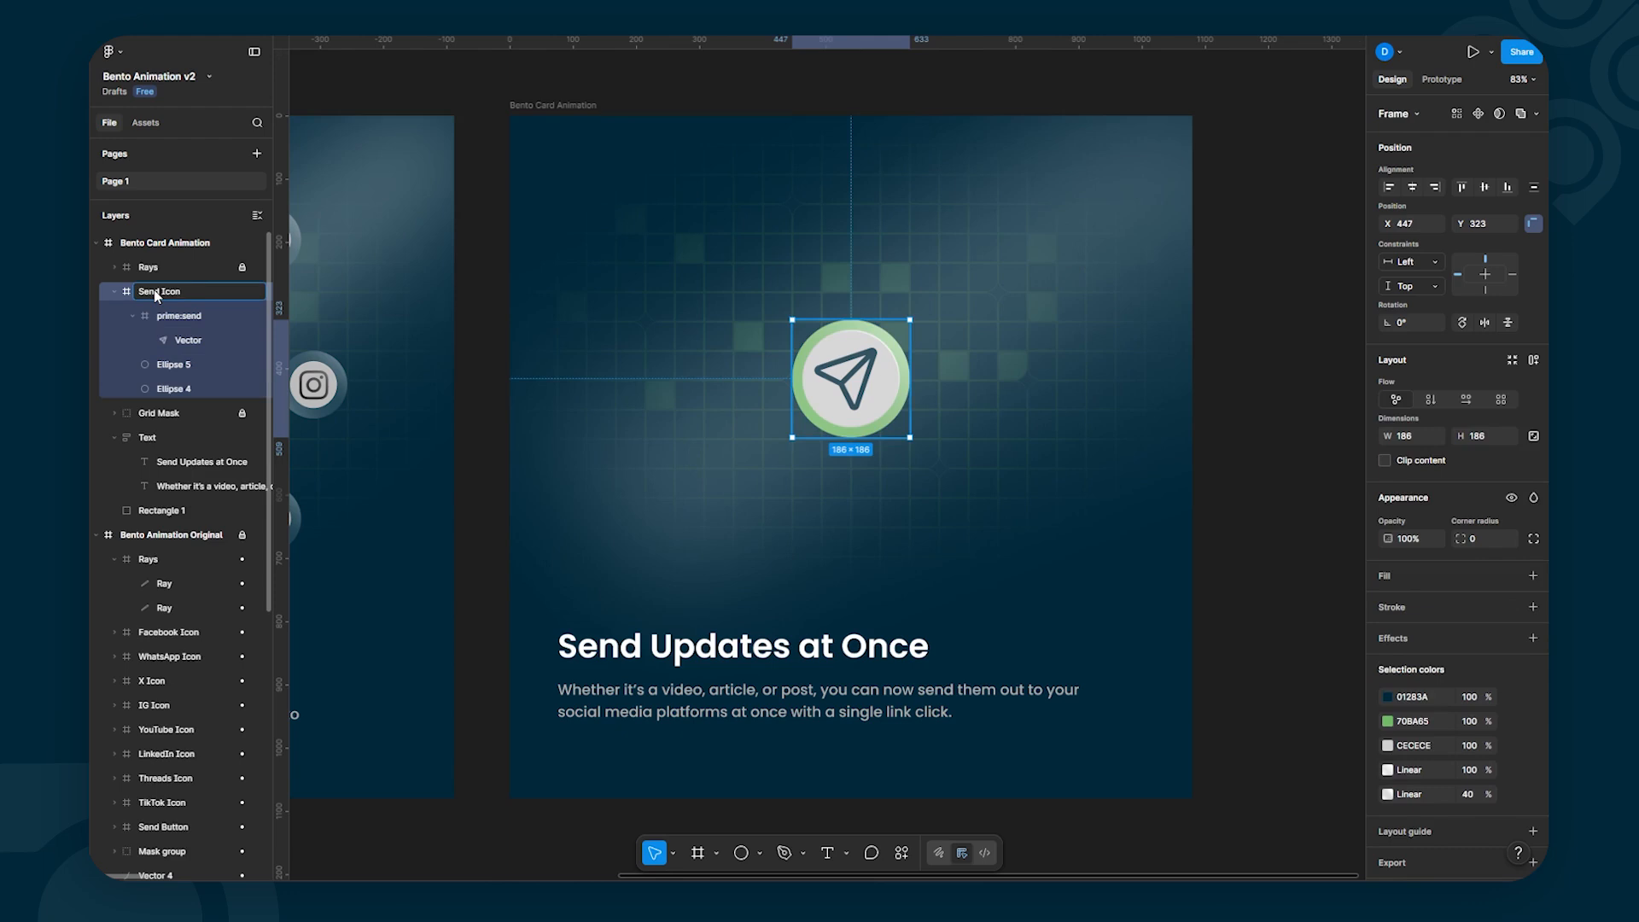
key("Return")
Step: Identify the two ellipses in Send Icon and rename Ellipse 4 "Green Circle" and Ellipse 5 "Grey Circle"
left_click(176, 390)
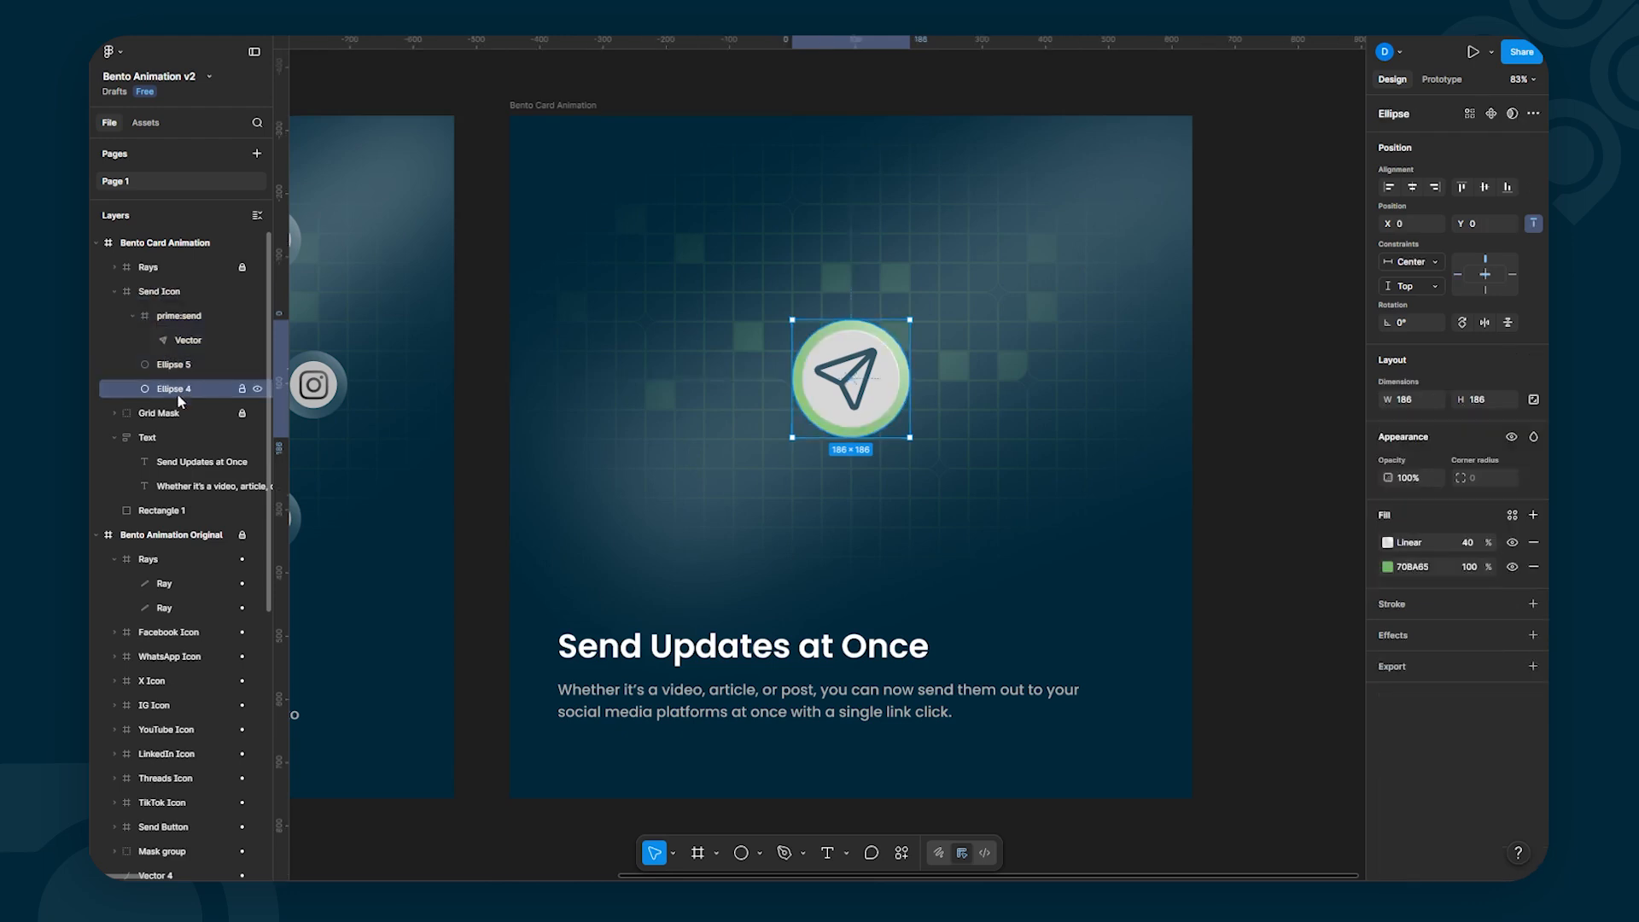
left_click(257, 389)
left_click(257, 390)
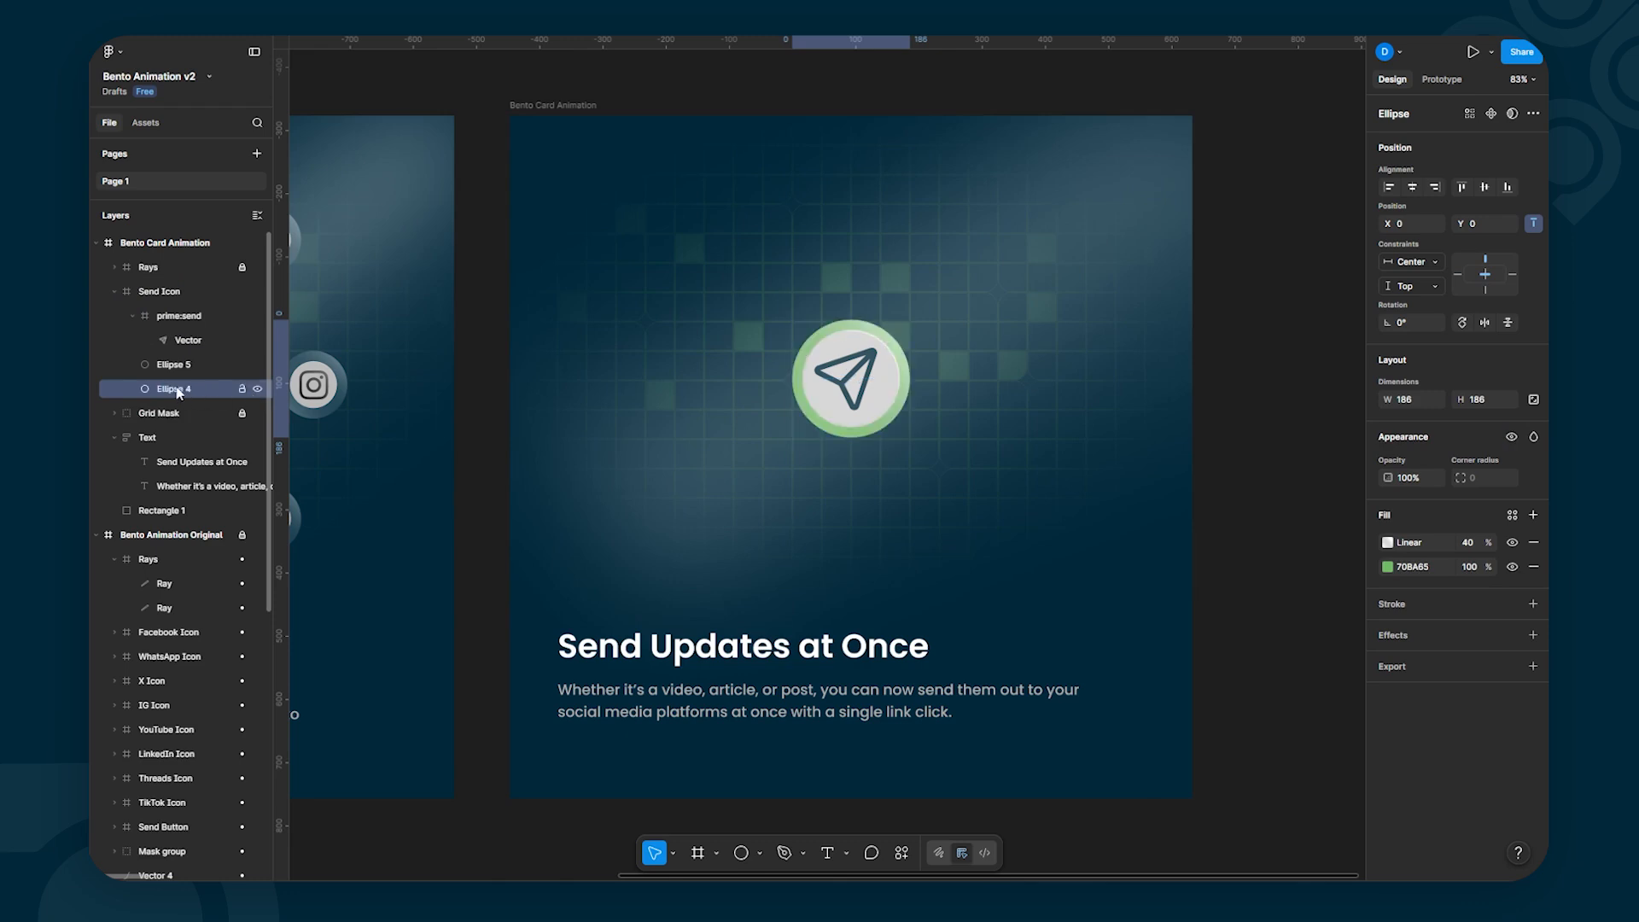
double_click(177, 390)
type("Green Circle")
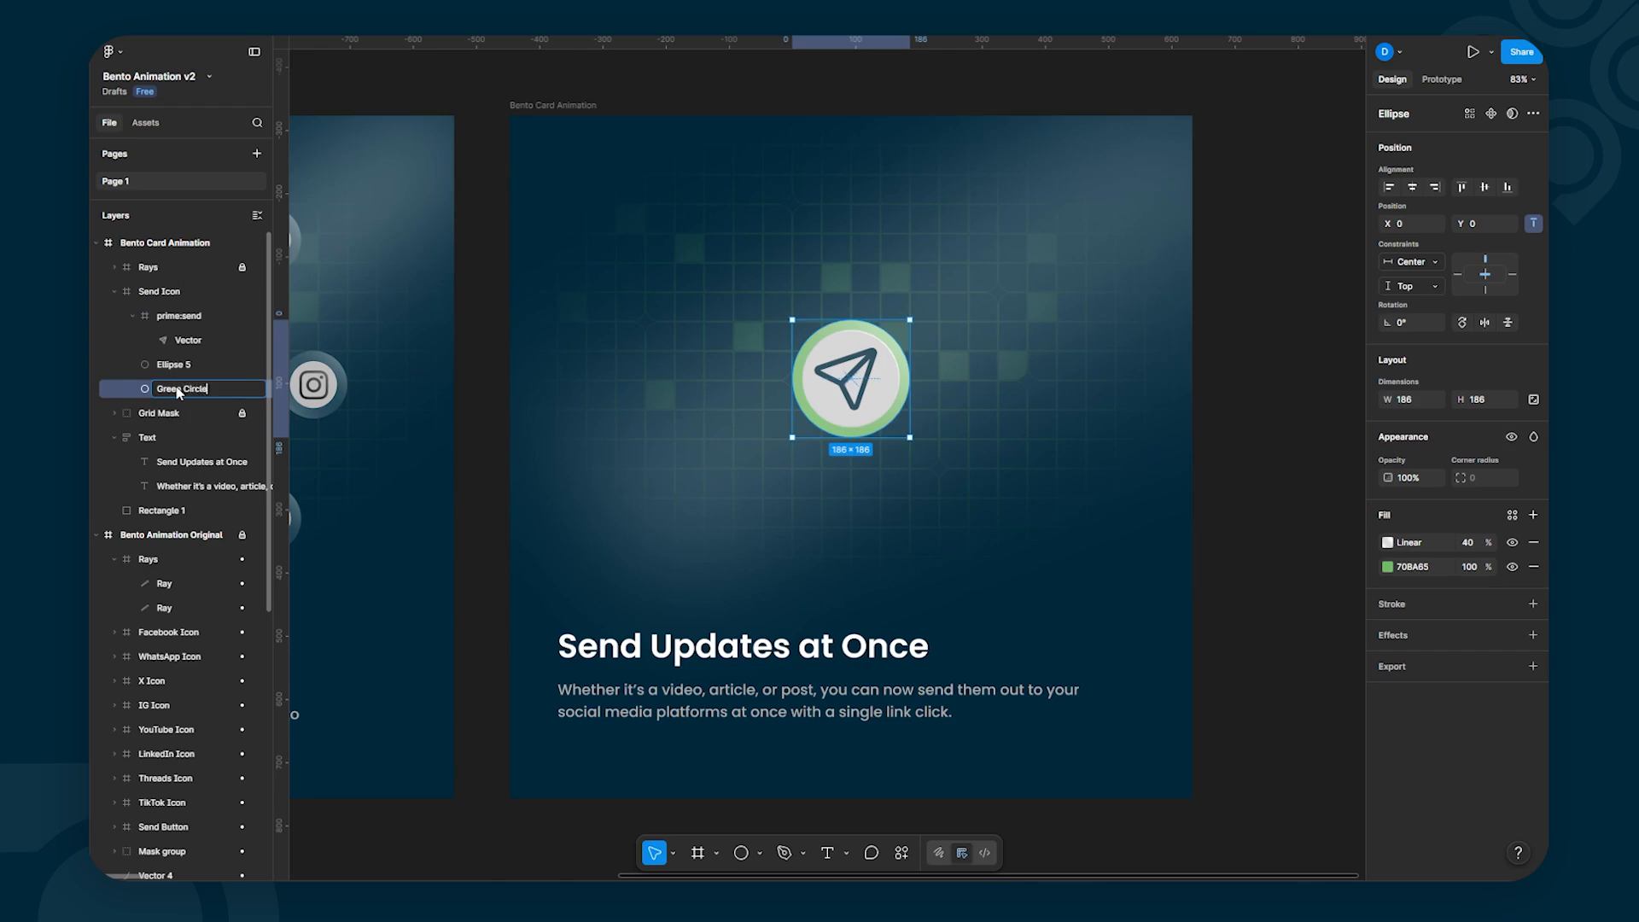
key("Return")
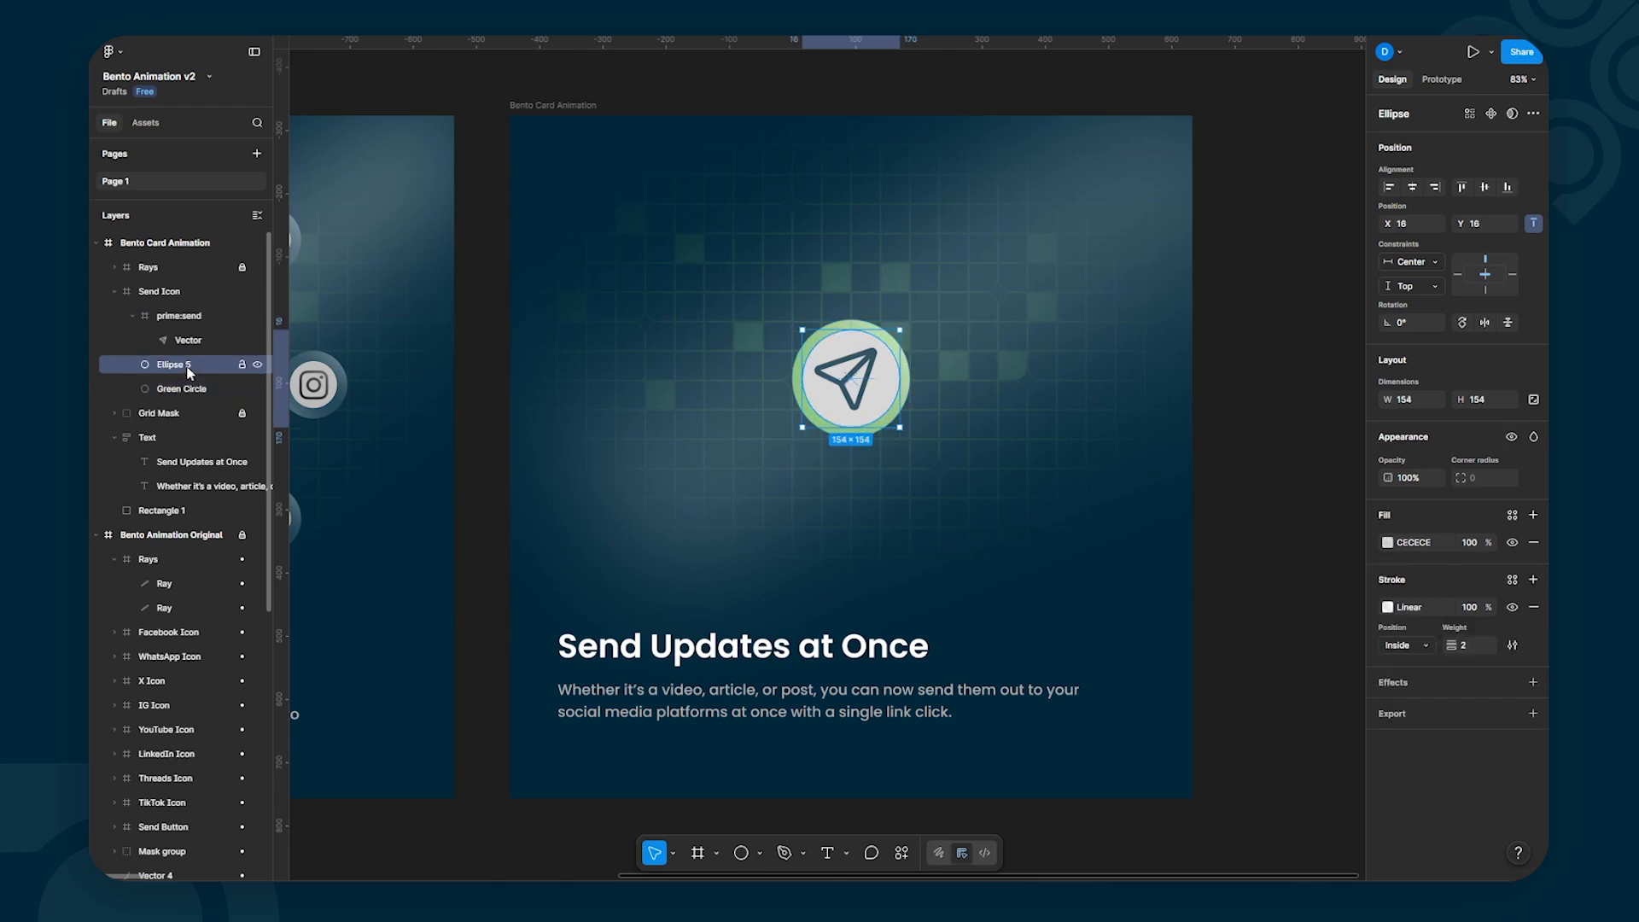
double_click(190, 372)
type("Grey Circle")
key("Return")
Step: Add the prefix "Send" to both circle layers, naming them "Send Green Circle" and "Send Grey Circle"
left_click(175, 389)
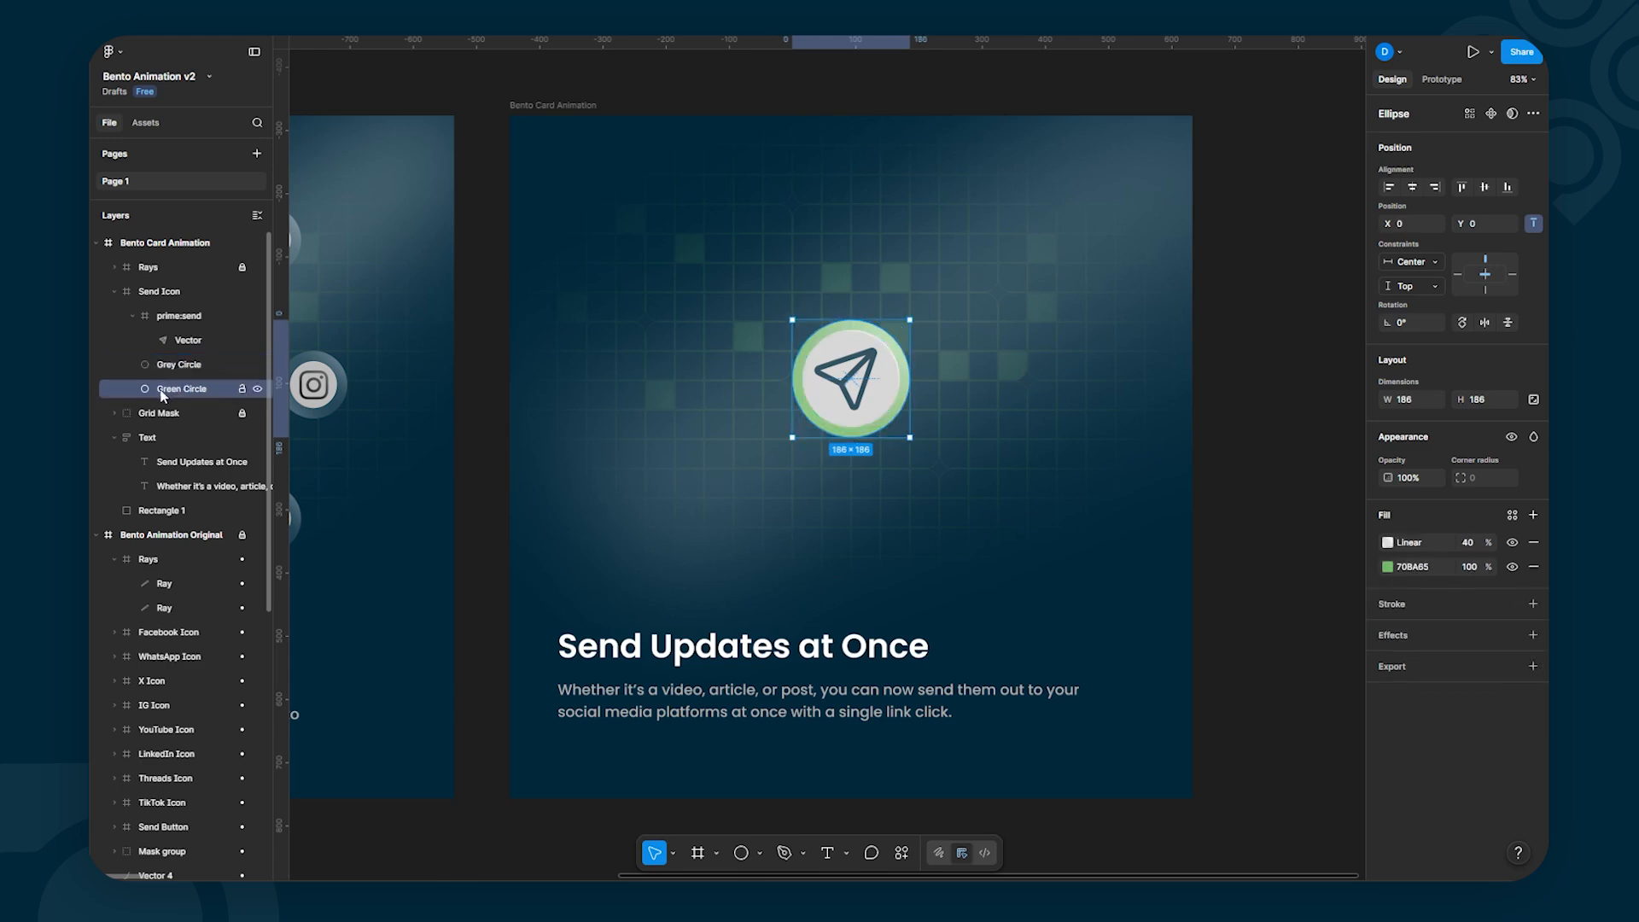
double_click(161, 390)
left_click(160, 389)
type("Send")
key("Return")
left_click(165, 367)
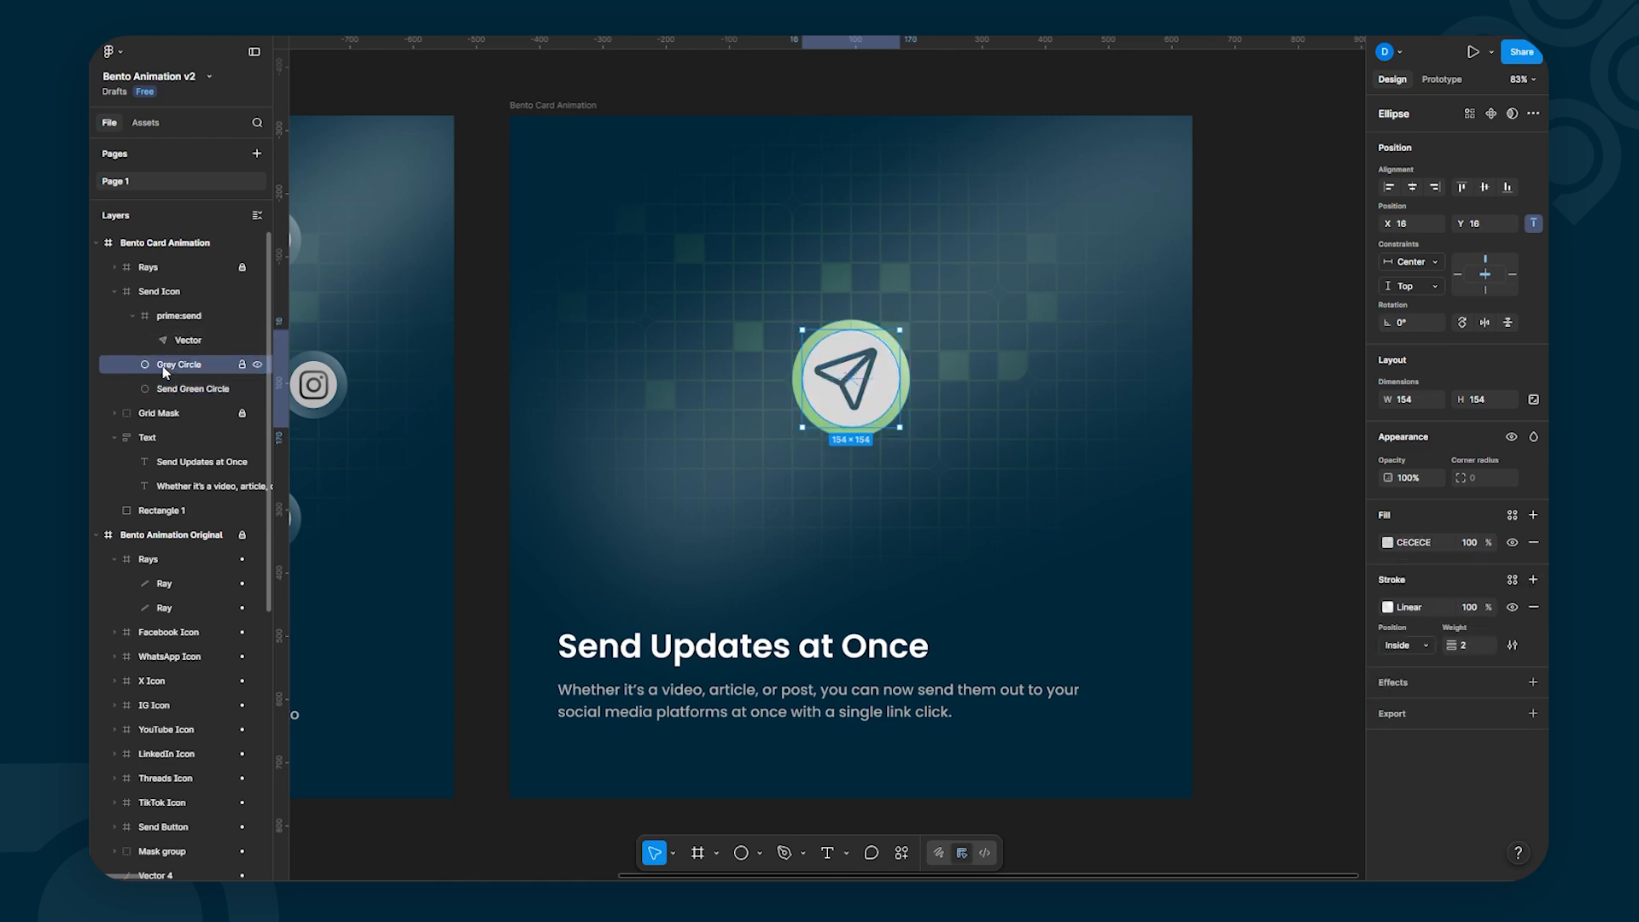
double_click(165, 367)
left_click(160, 365)
type("Send")
key("Return")
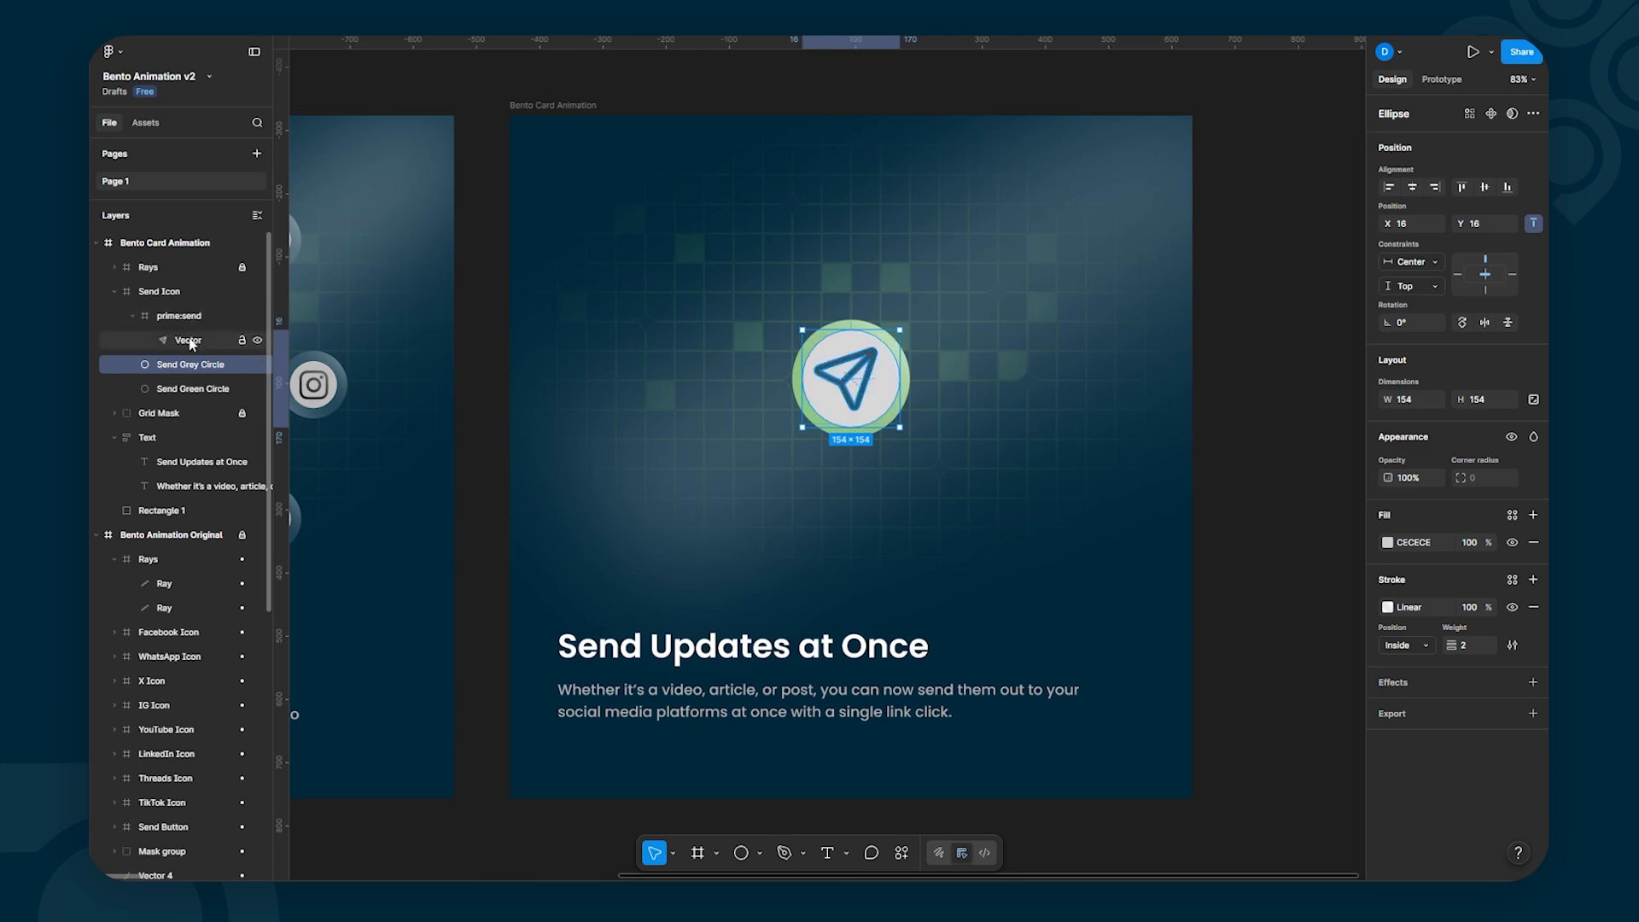
Step: Move the paper-plane Vector out of prime:send directly into the Send Icon frame and delete the emptied prime:send frame
left_click(190, 341)
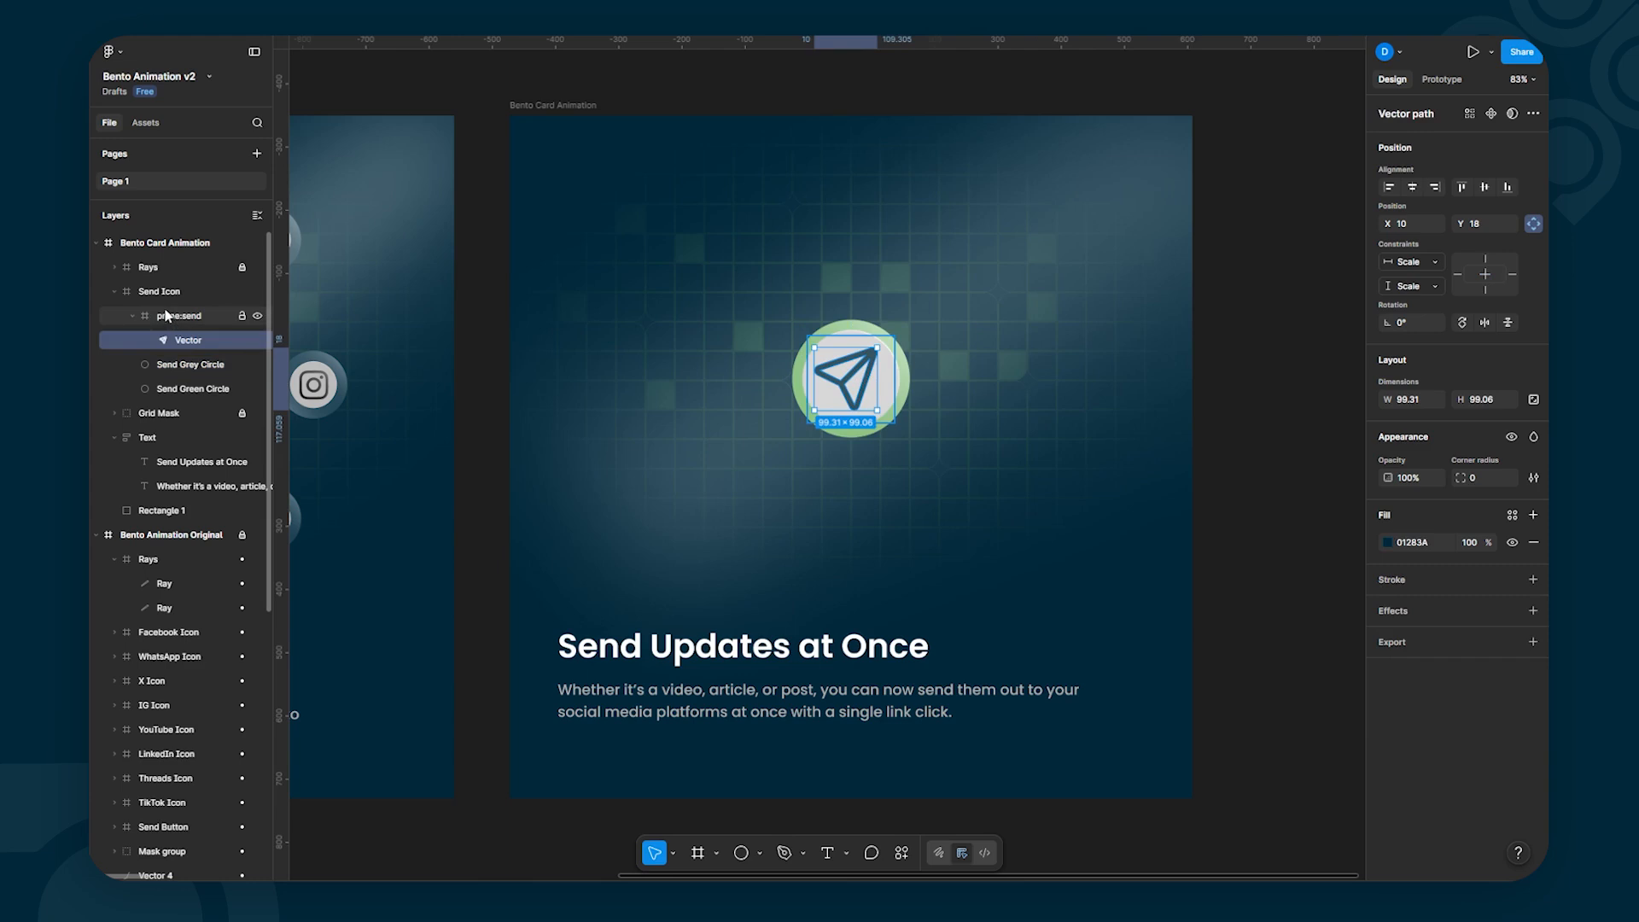
left_click_drag(182, 348, 184, 313)
left_click(187, 341)
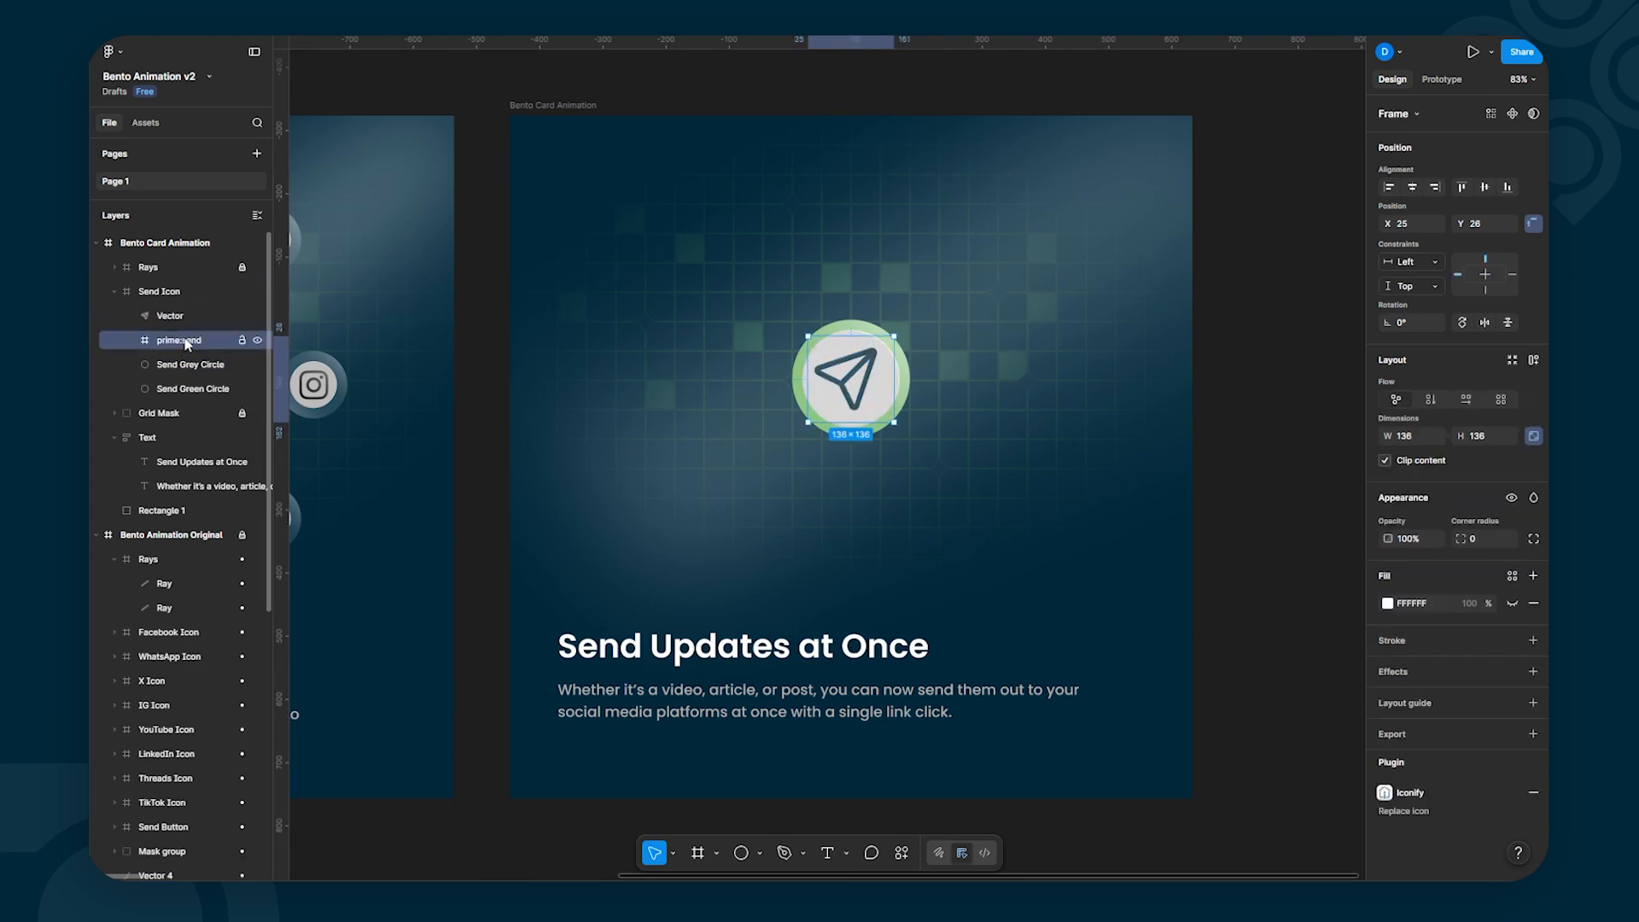
key("Delete")
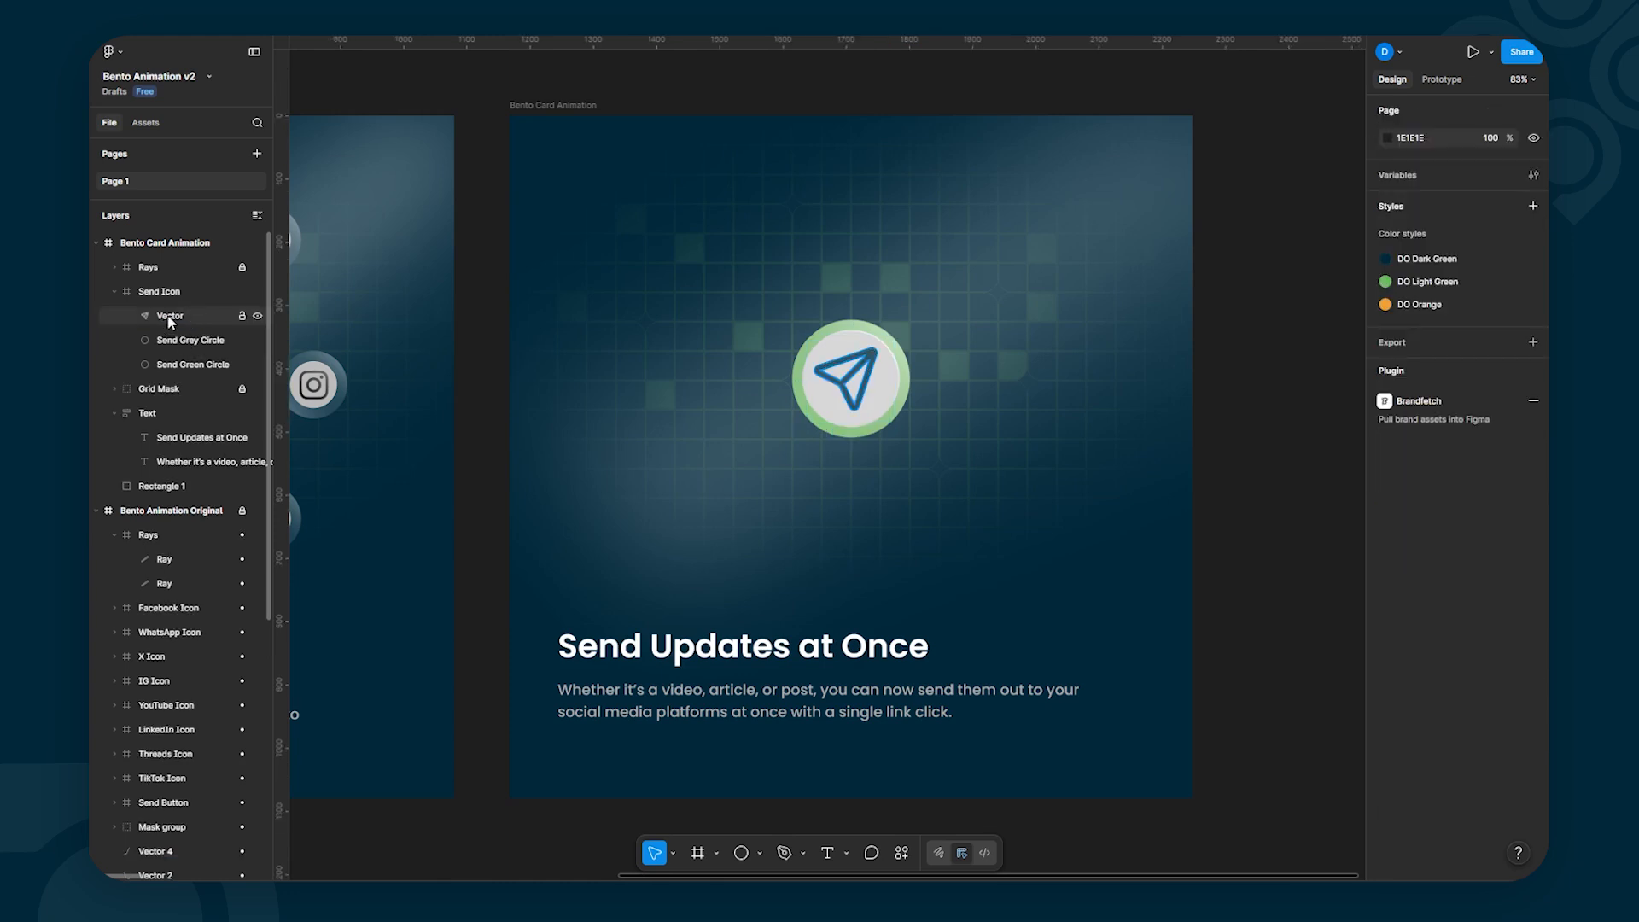
left_click(169, 317)
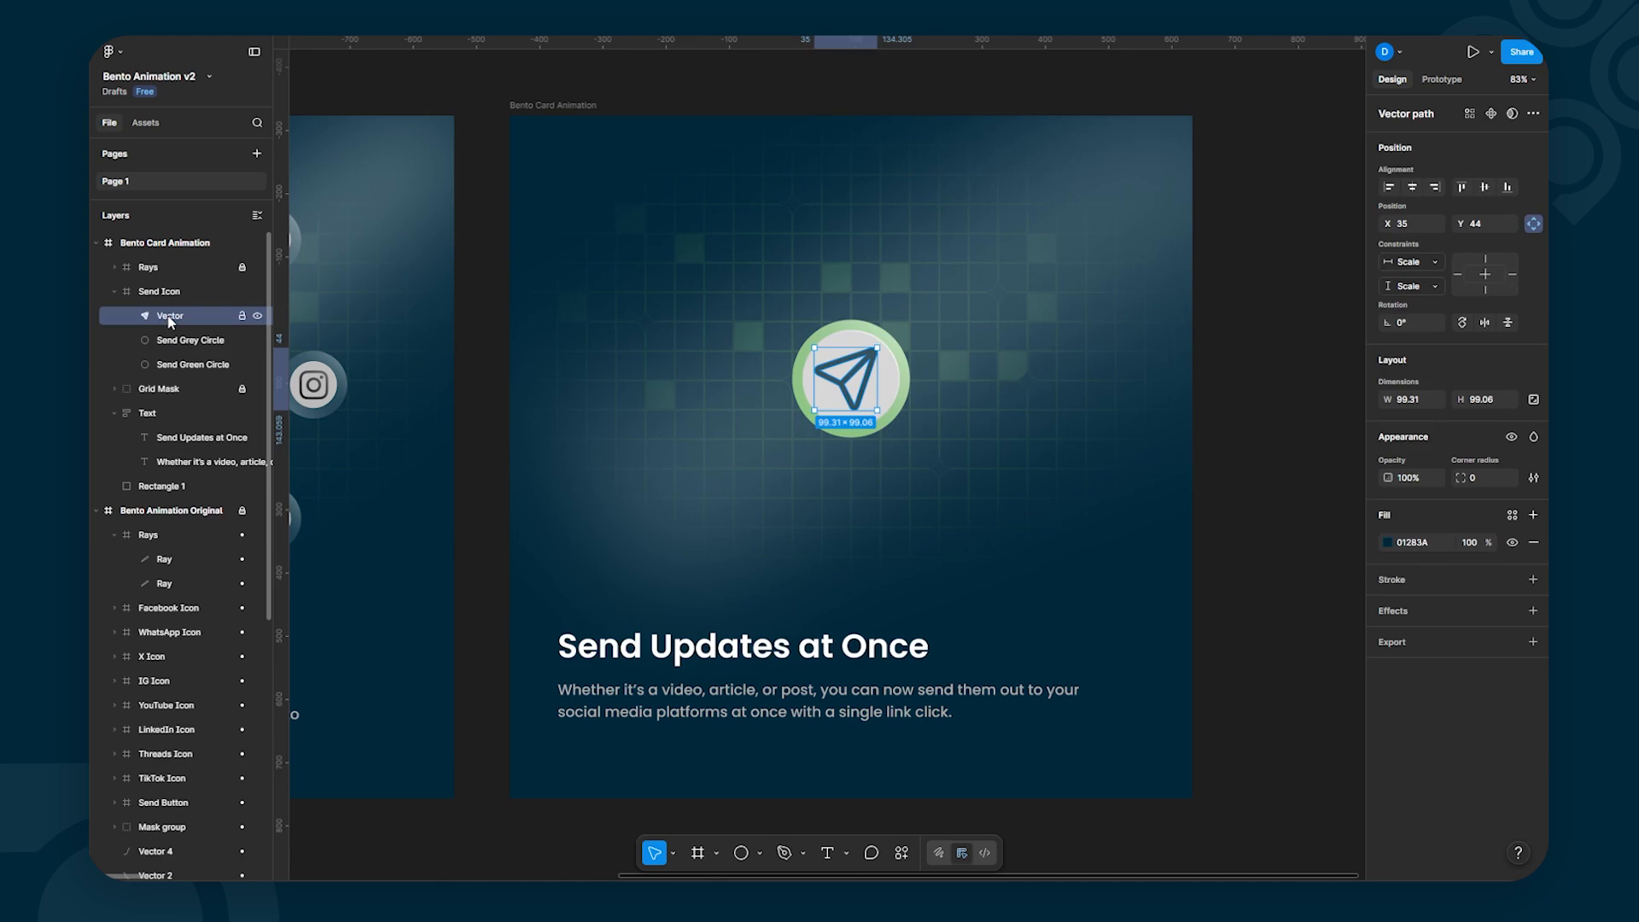
Step: Rename the paper-plane Vector "Send Icon" and position it inside the circles at X 36, Y 51
double_click(170, 317)
key("Return")
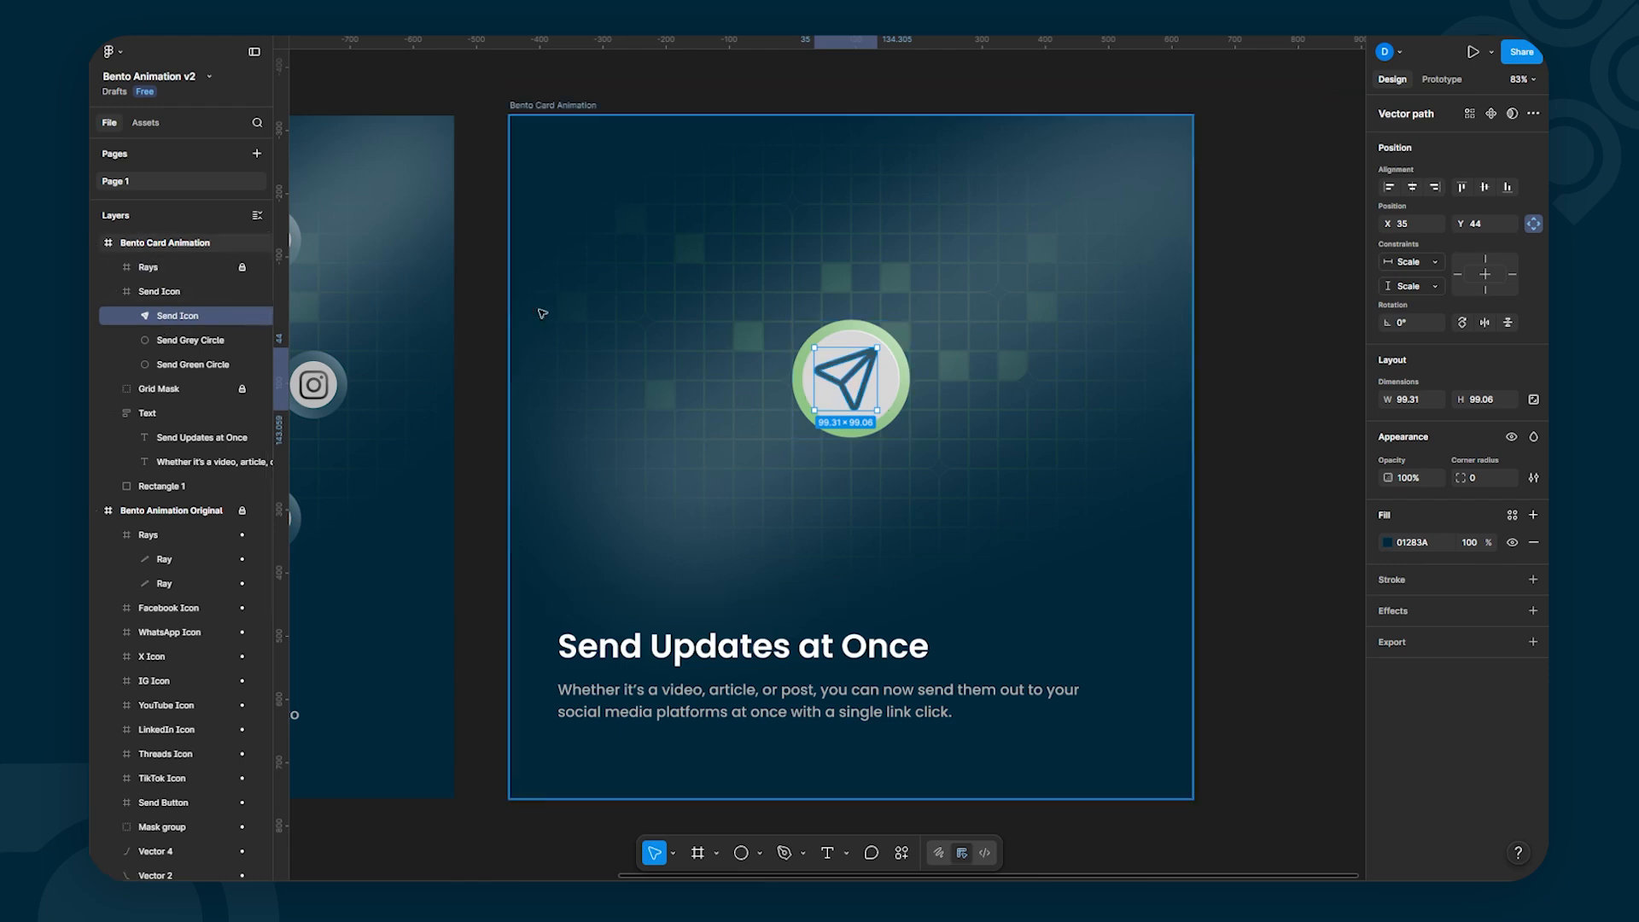
left_click(1415, 188)
left_click(1484, 188)
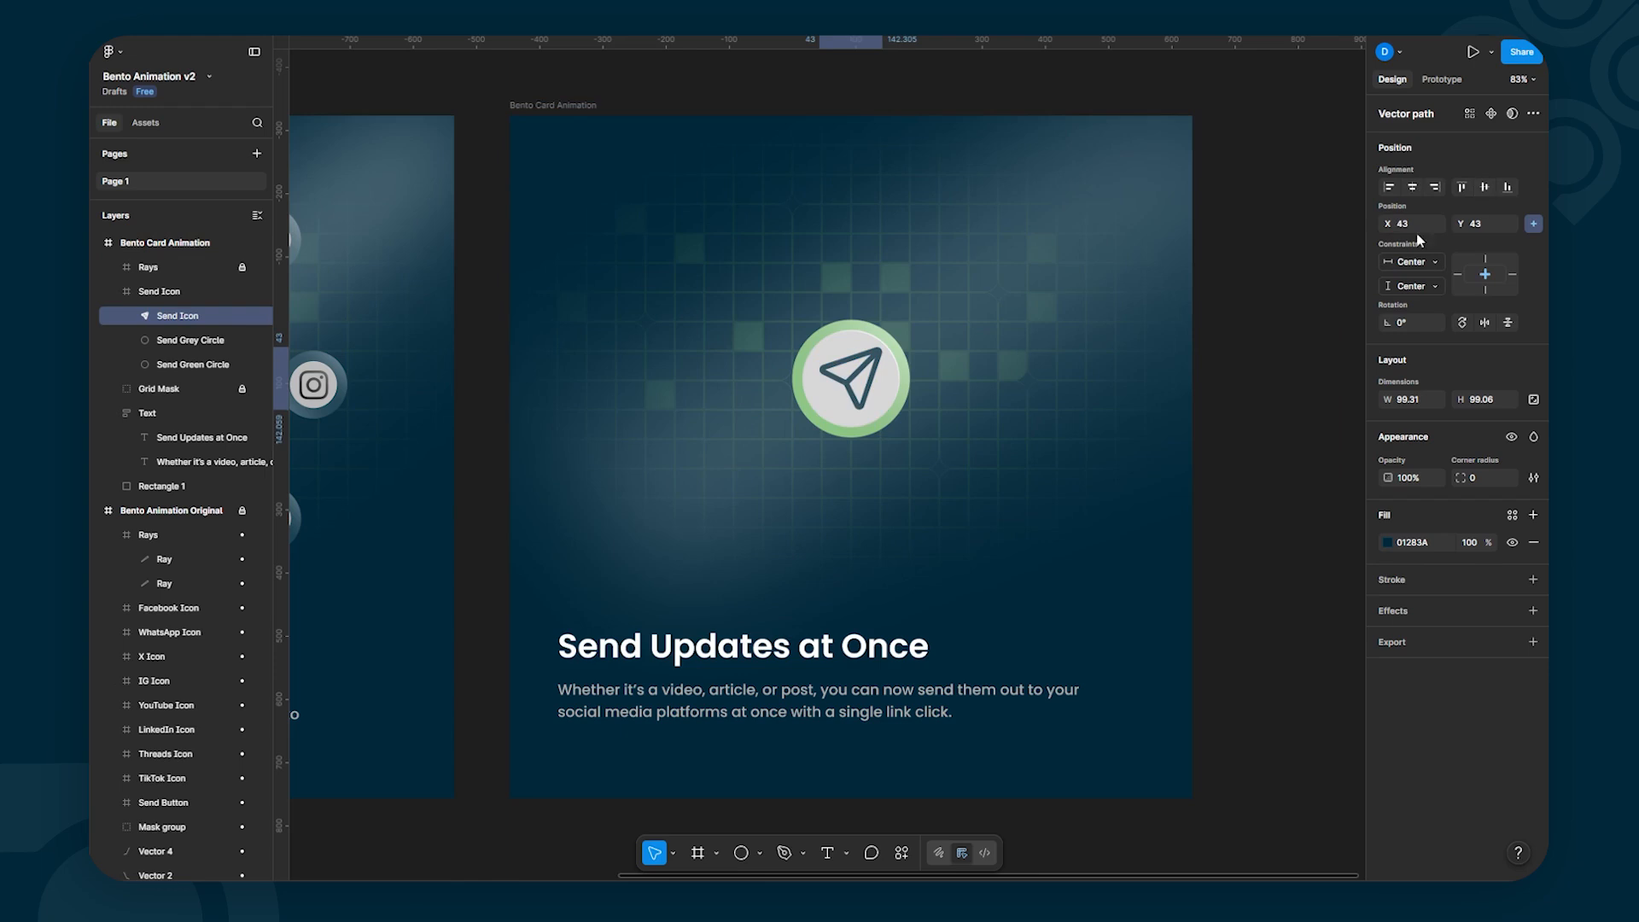
left_click_drag(875, 365, 871, 370)
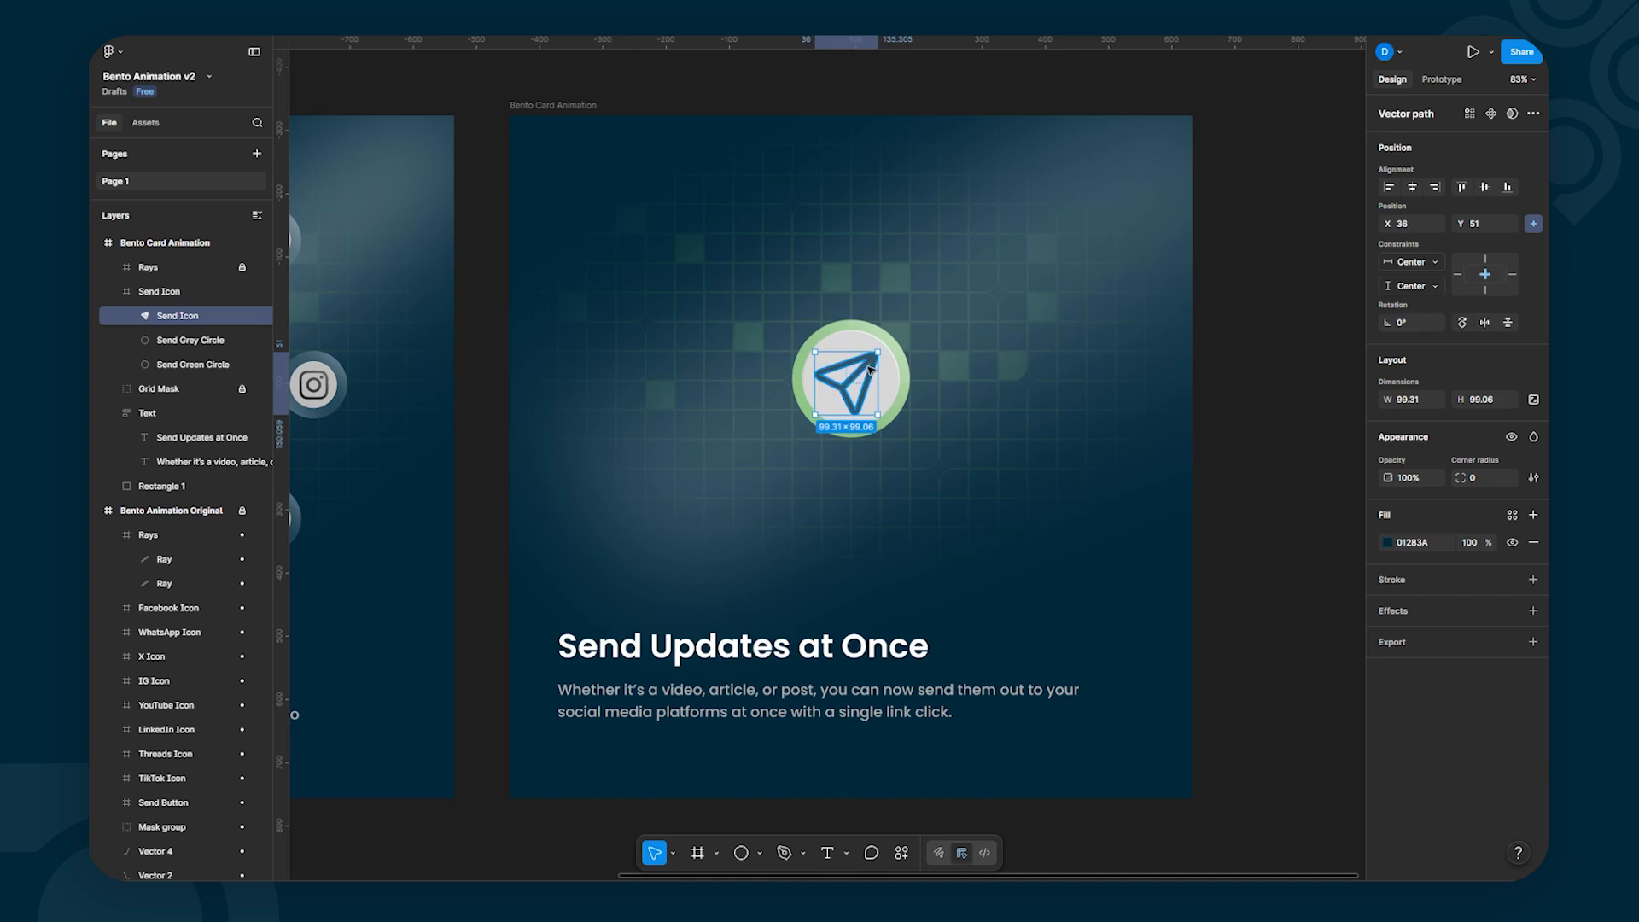
left_click(1296, 393)
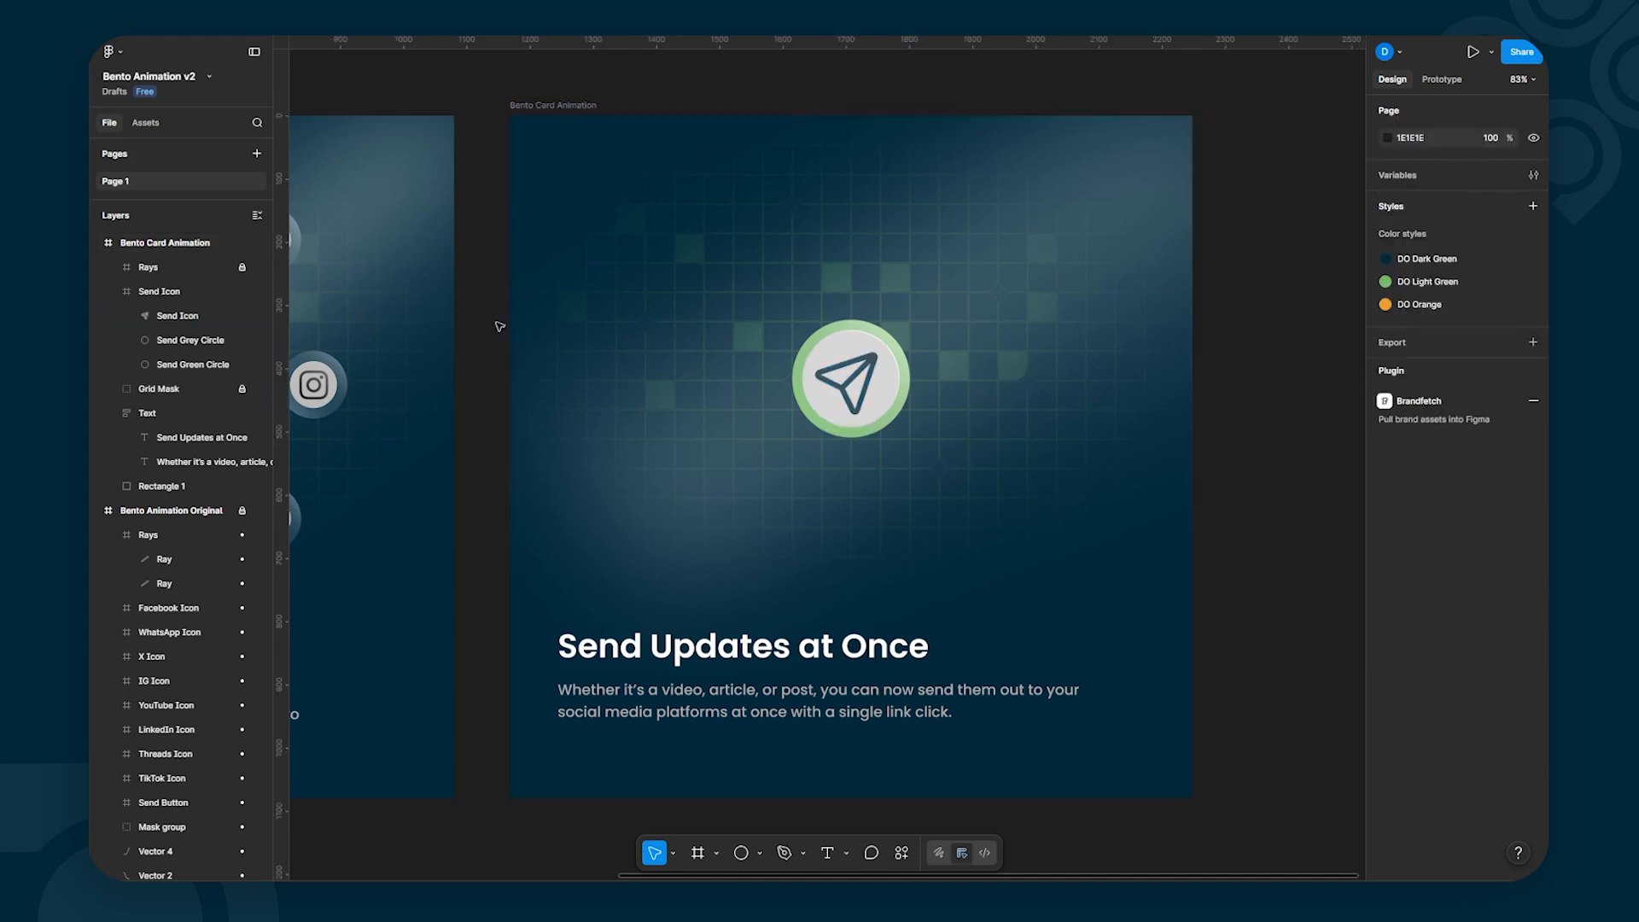
Step: Try moving the whole Send Icon frame up and to the right, and undo the move
left_click(141, 294)
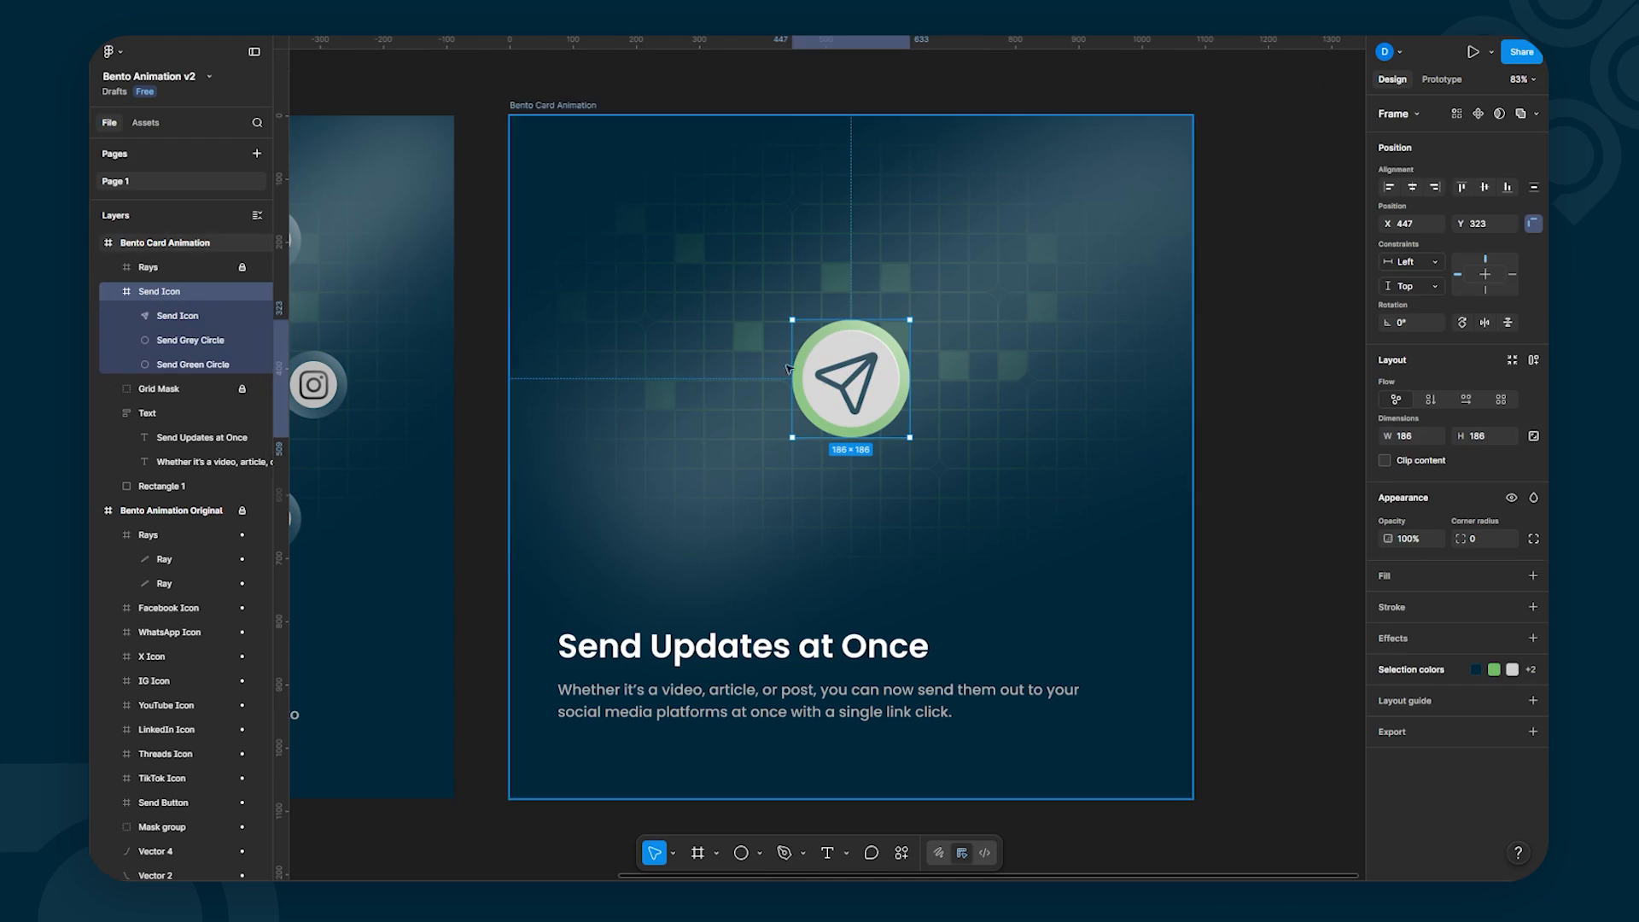
left_click_drag(842, 380, 896, 353)
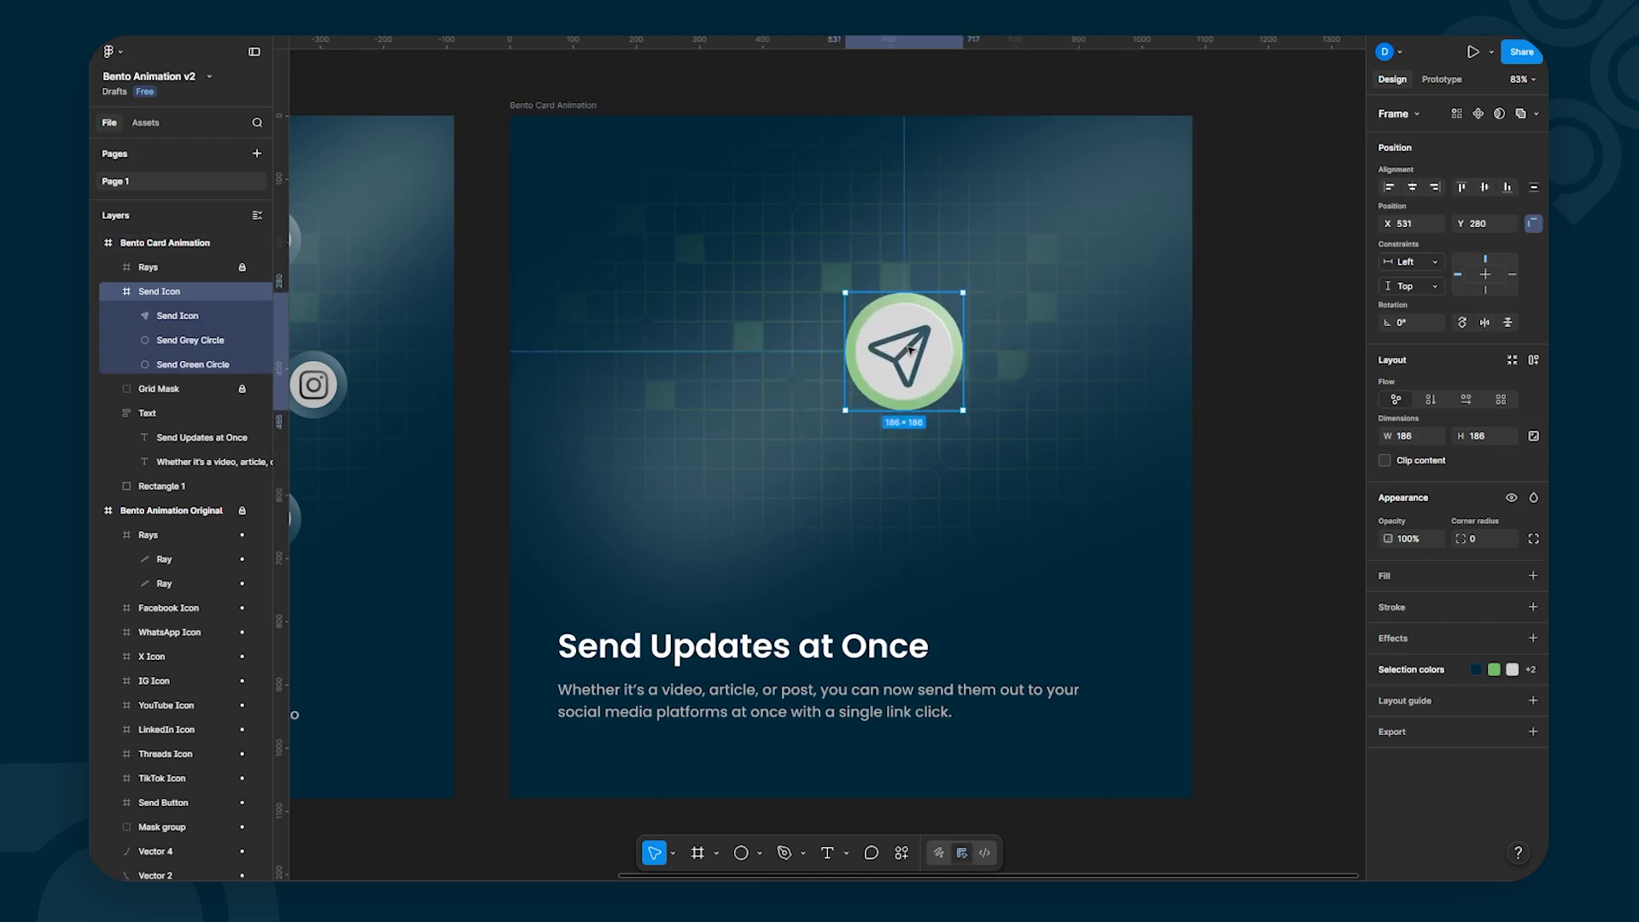
key("ctrl+z")
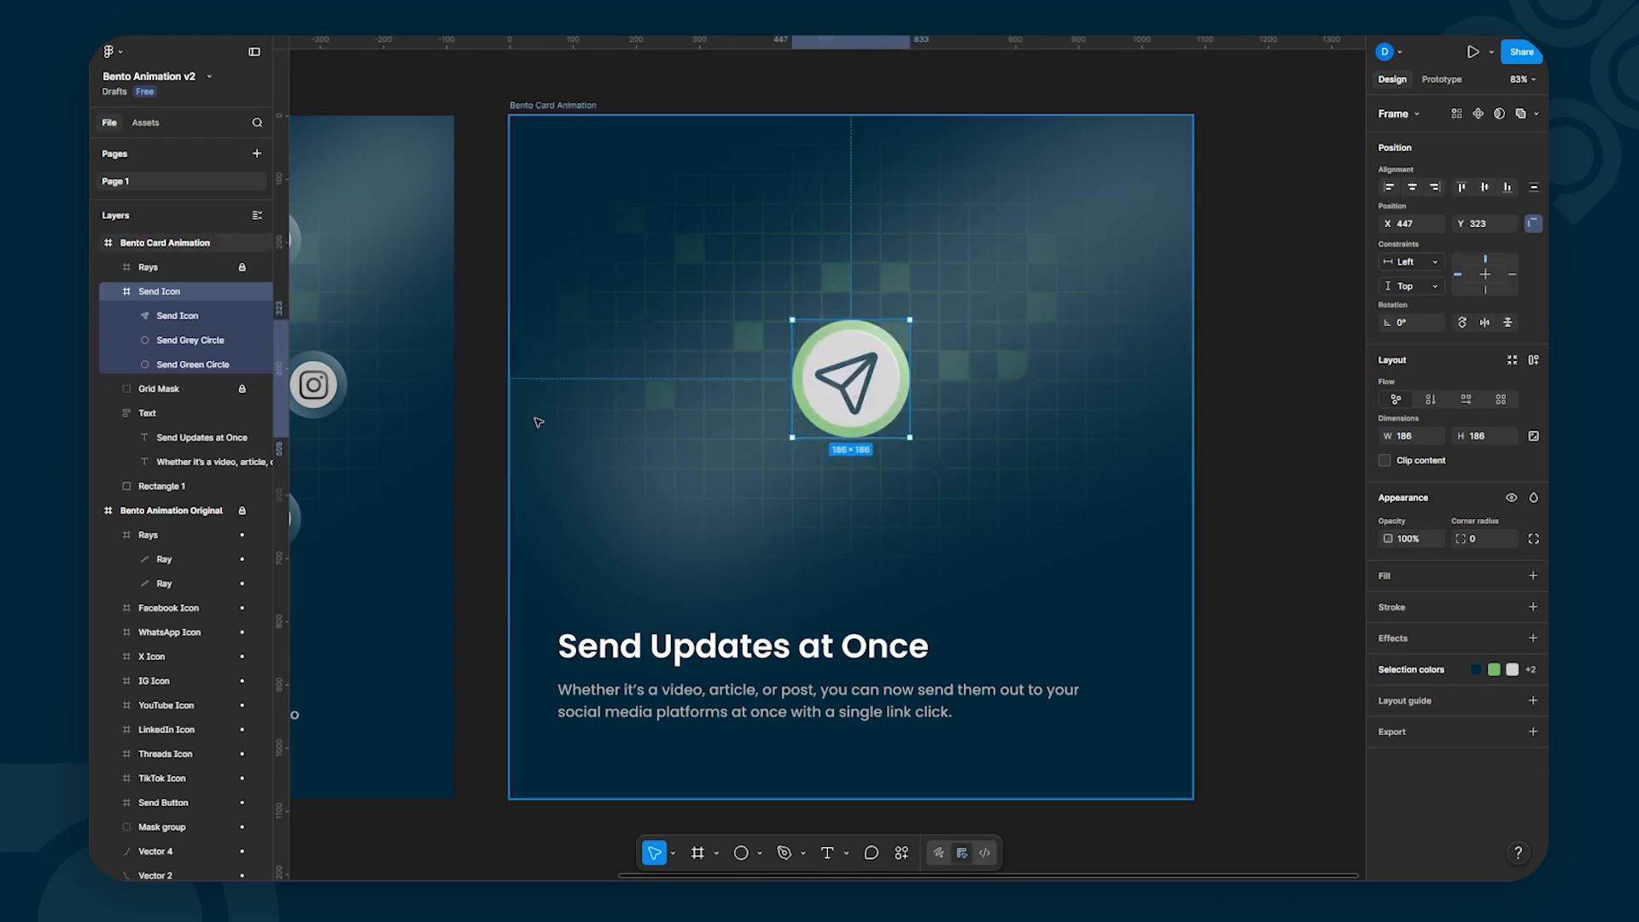
Step: Add a linear gradient fill above the paper plane's solid color and make its first stop white (FFFFFF)
left_click_drag(458, 377, 963, 362)
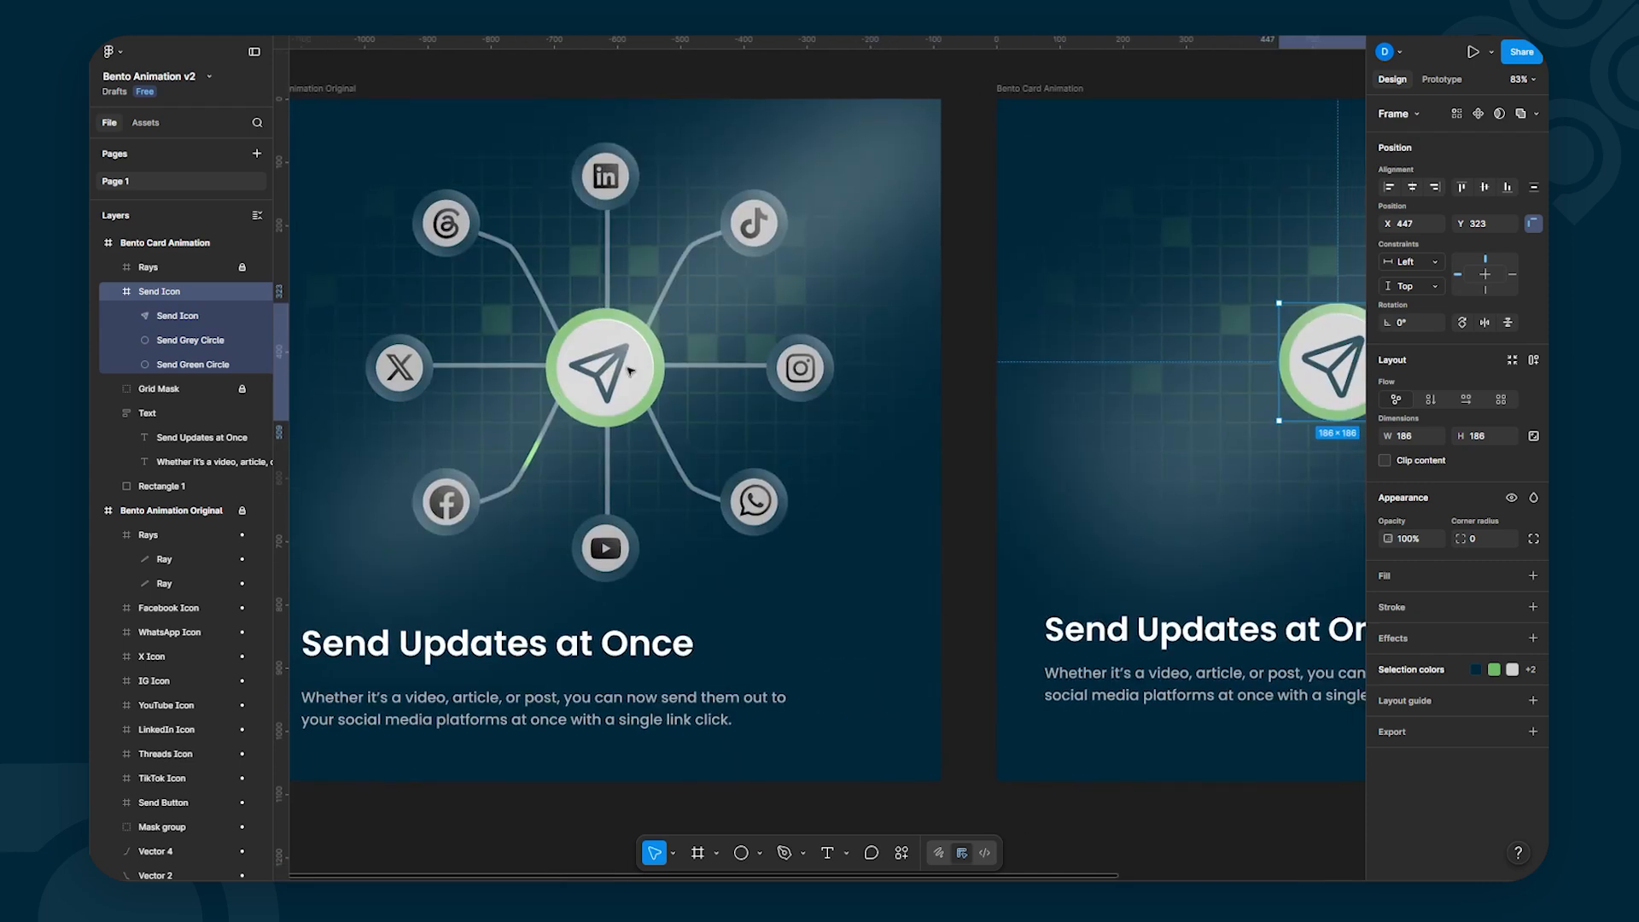
scroll(627, 362, "up", 5)
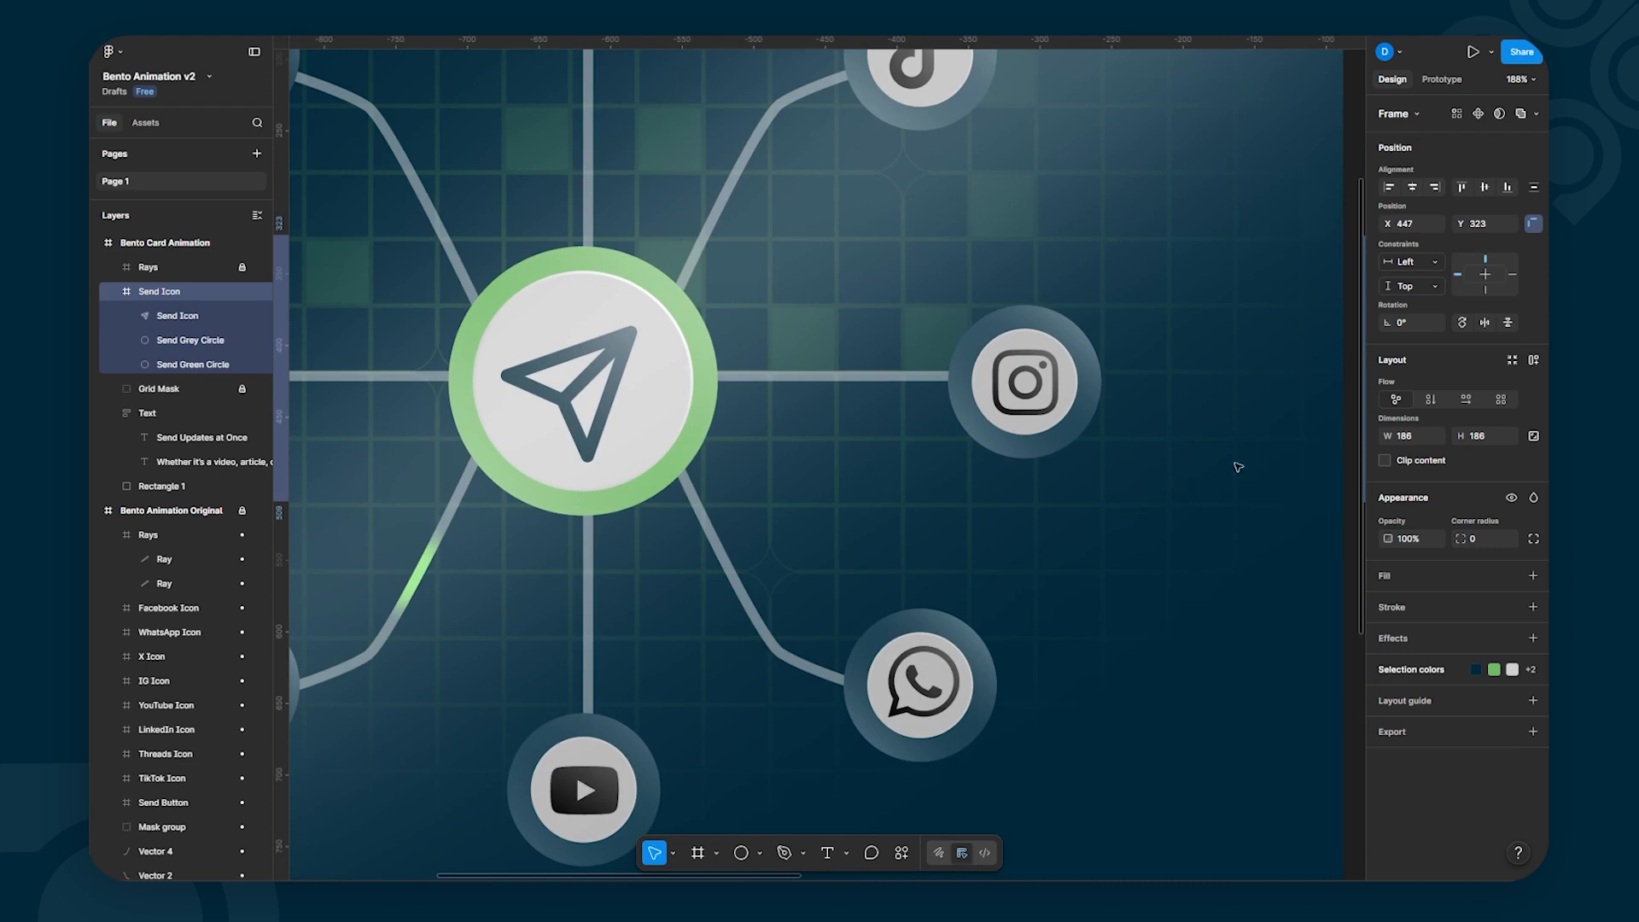
left_click_drag(1227, 454, 543, 453)
left_click_drag(1000, 443, 499, 521)
left_click_drag(1005, 484, 757, 475)
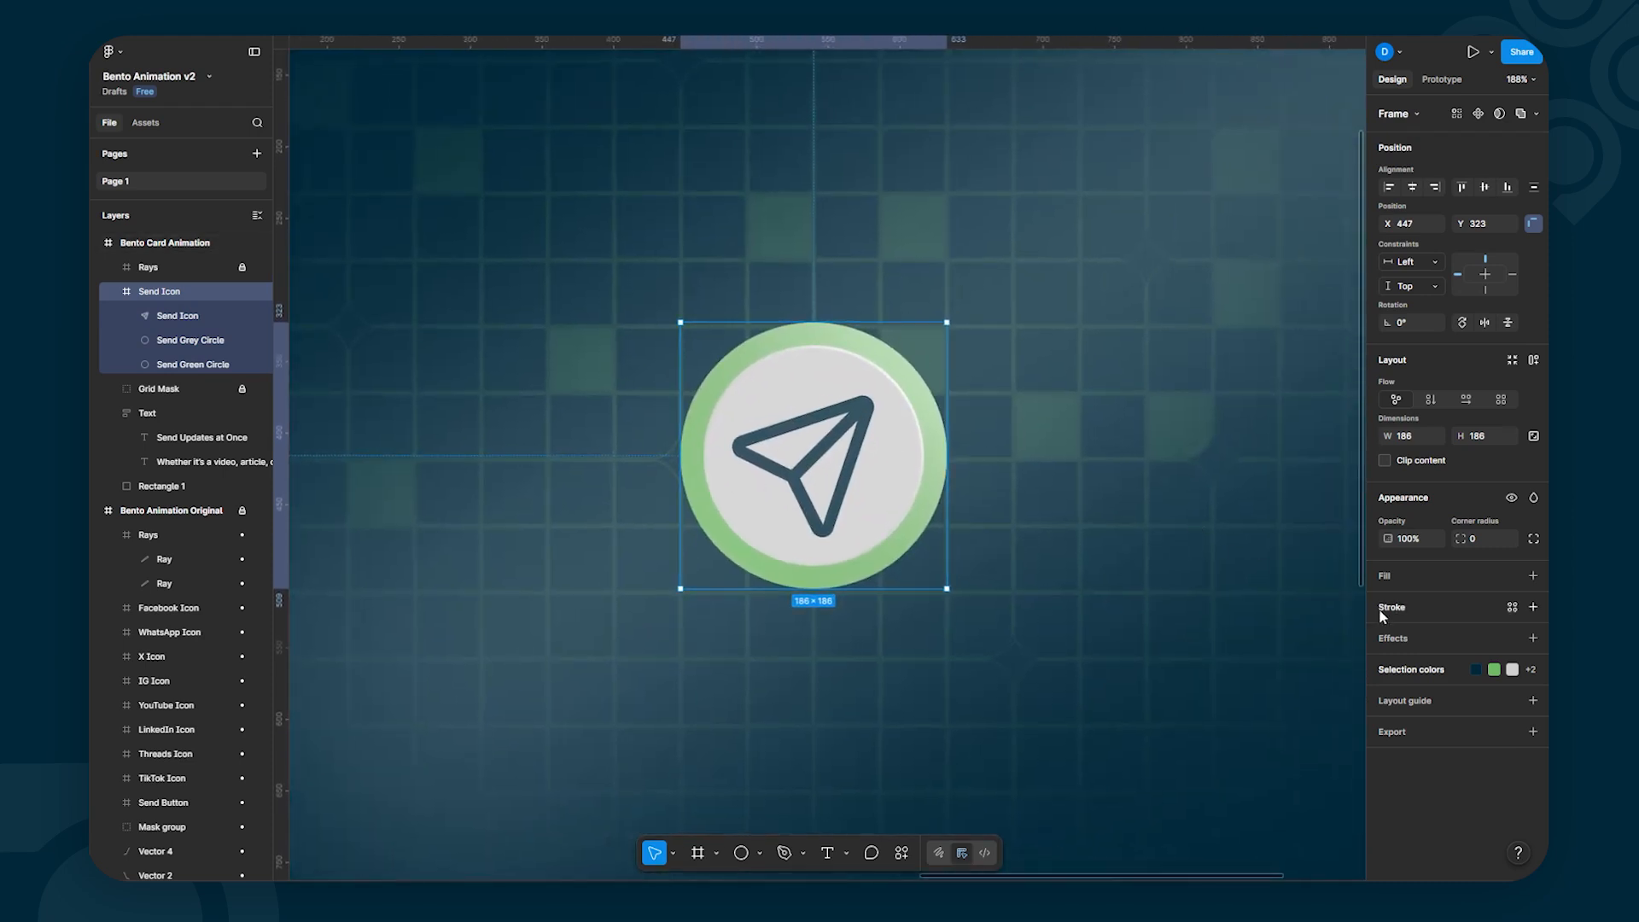
left_click(178, 316)
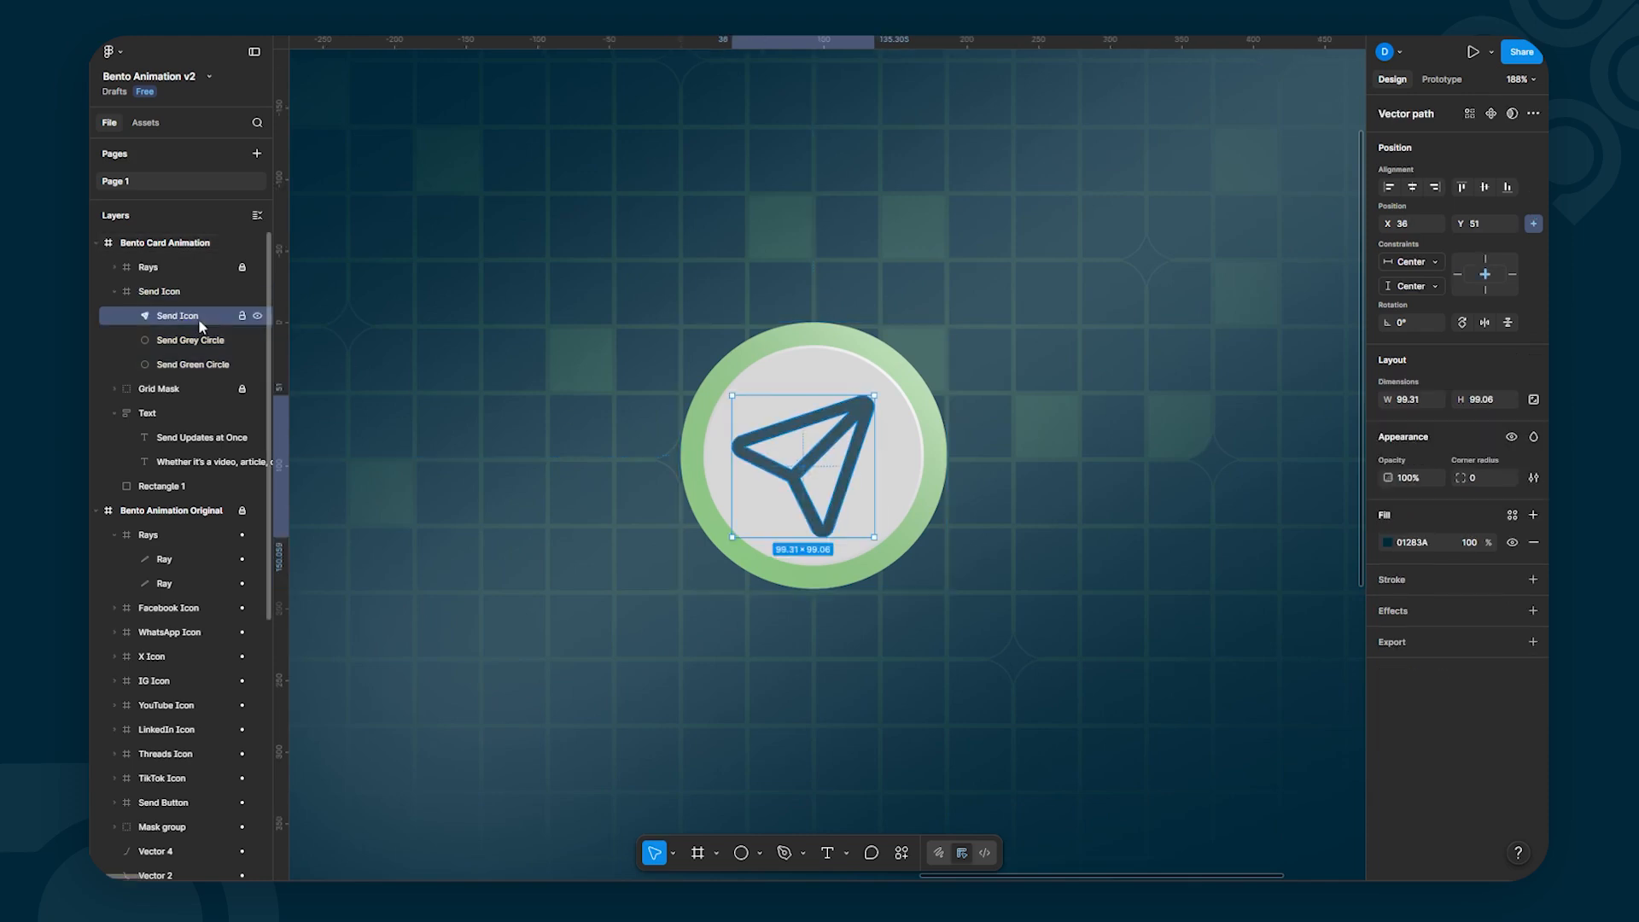
left_click(1533, 515)
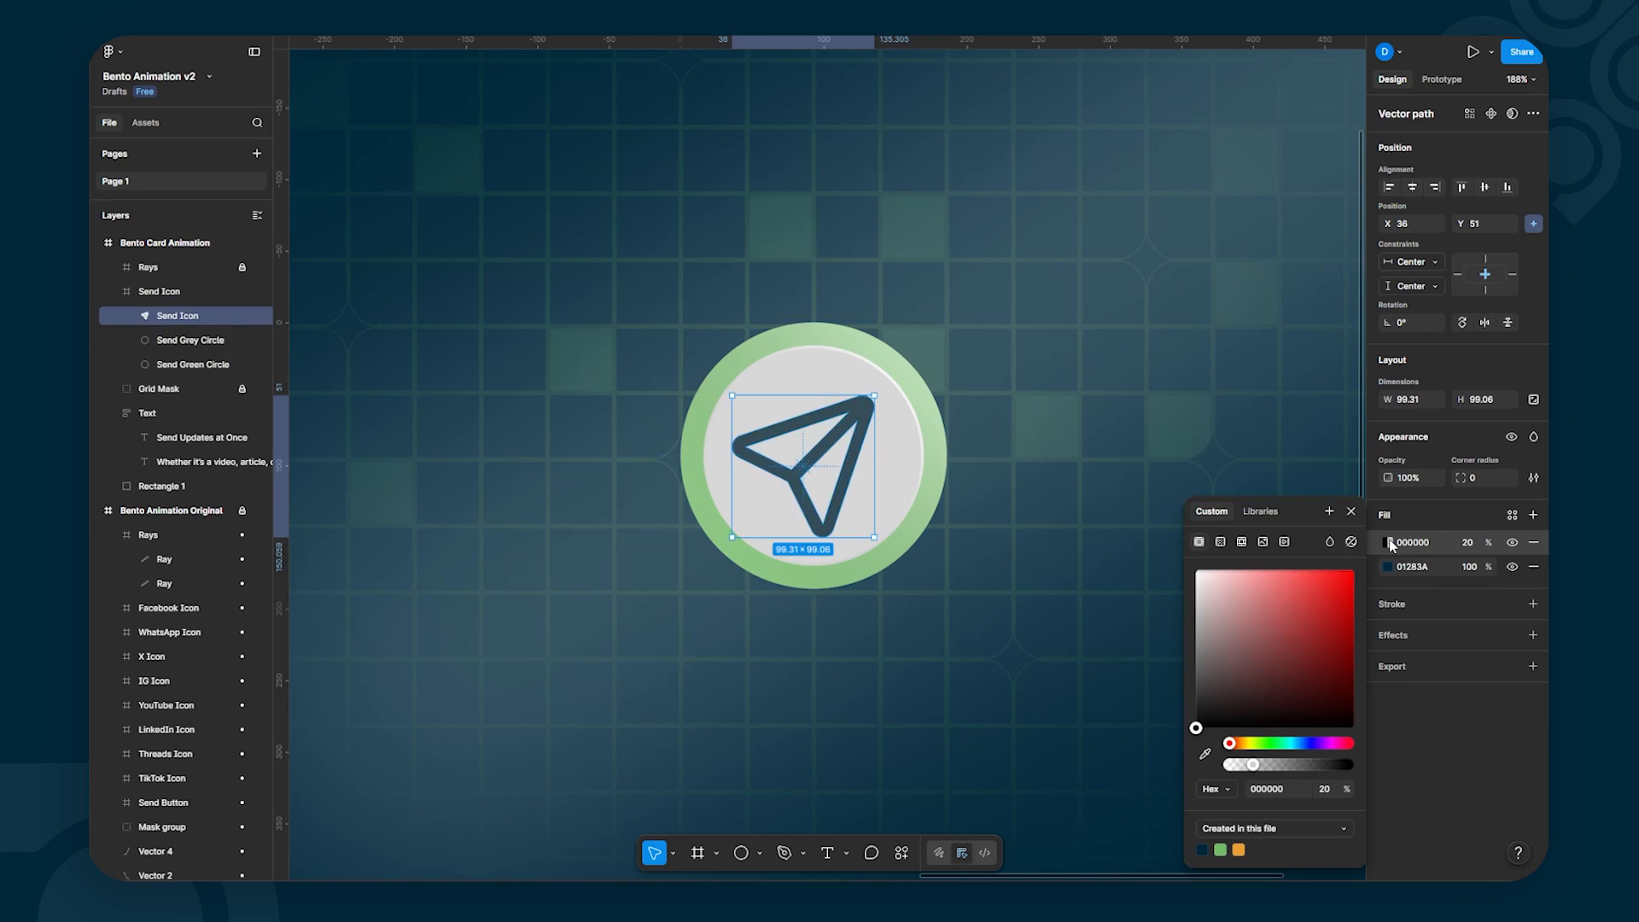
left_click(1220, 541)
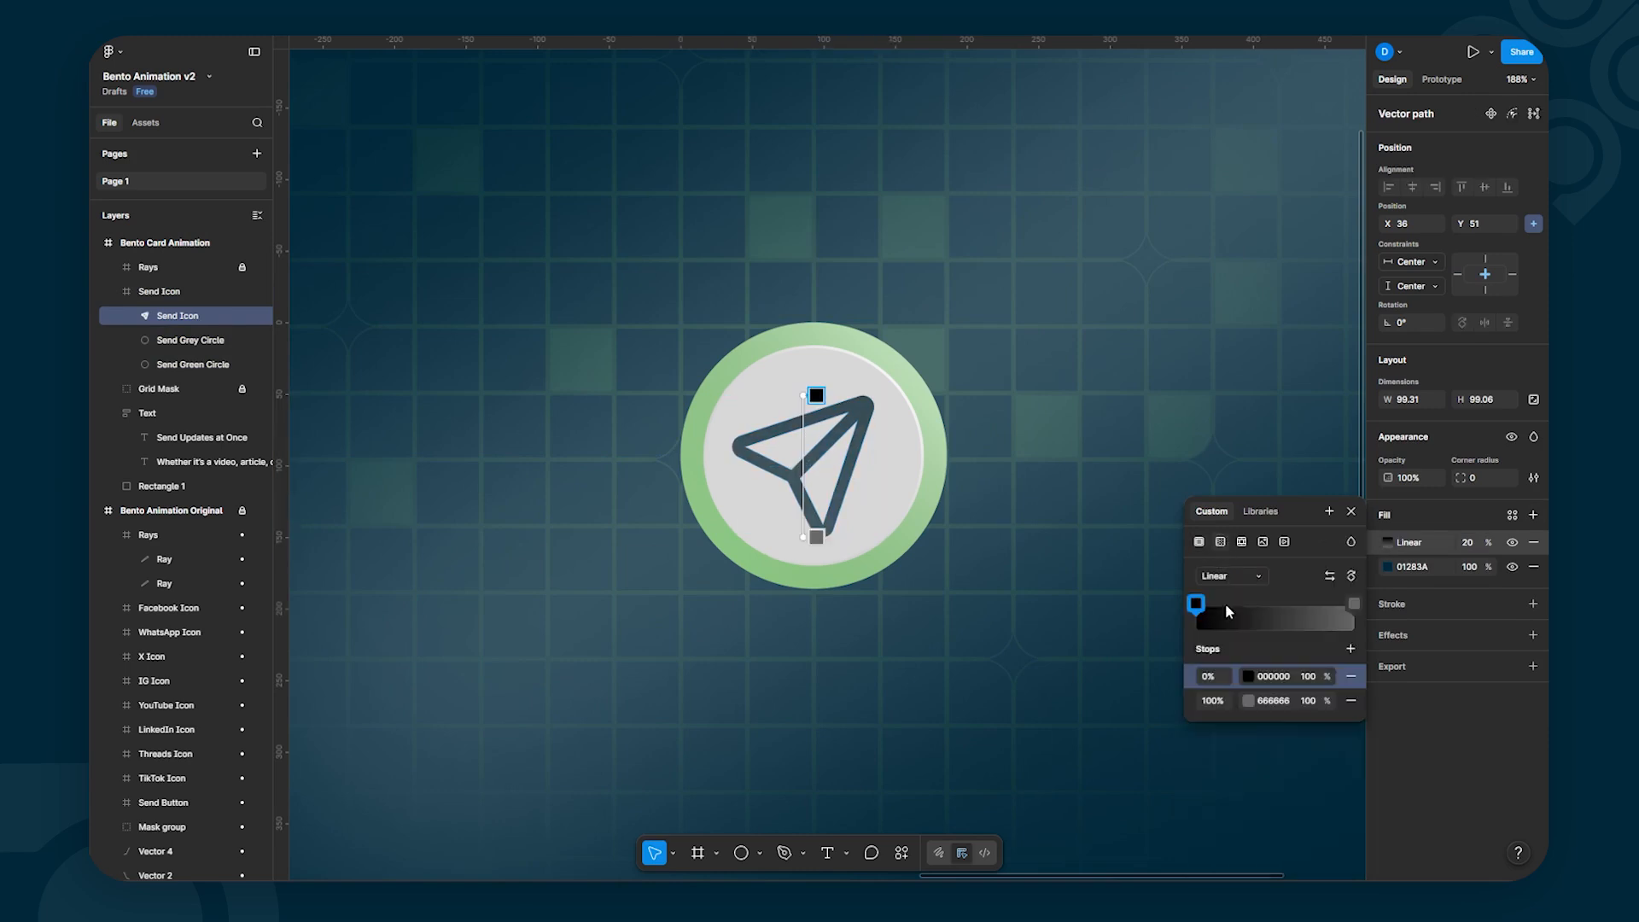
left_click(1244, 678)
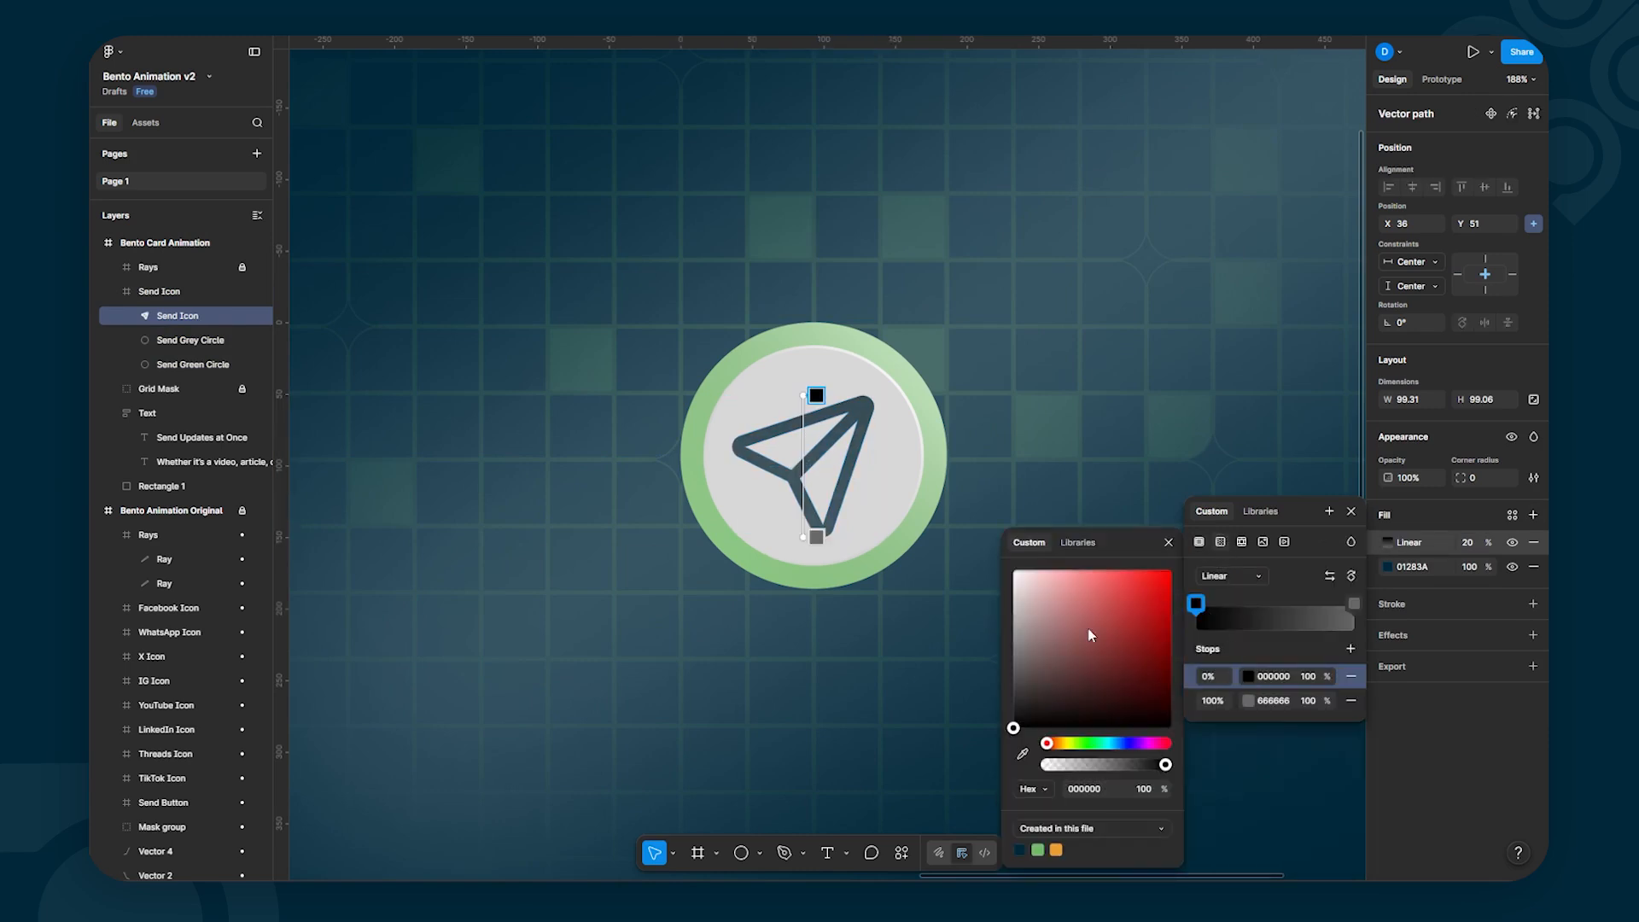
left_click_drag(1016, 724, 995, 561)
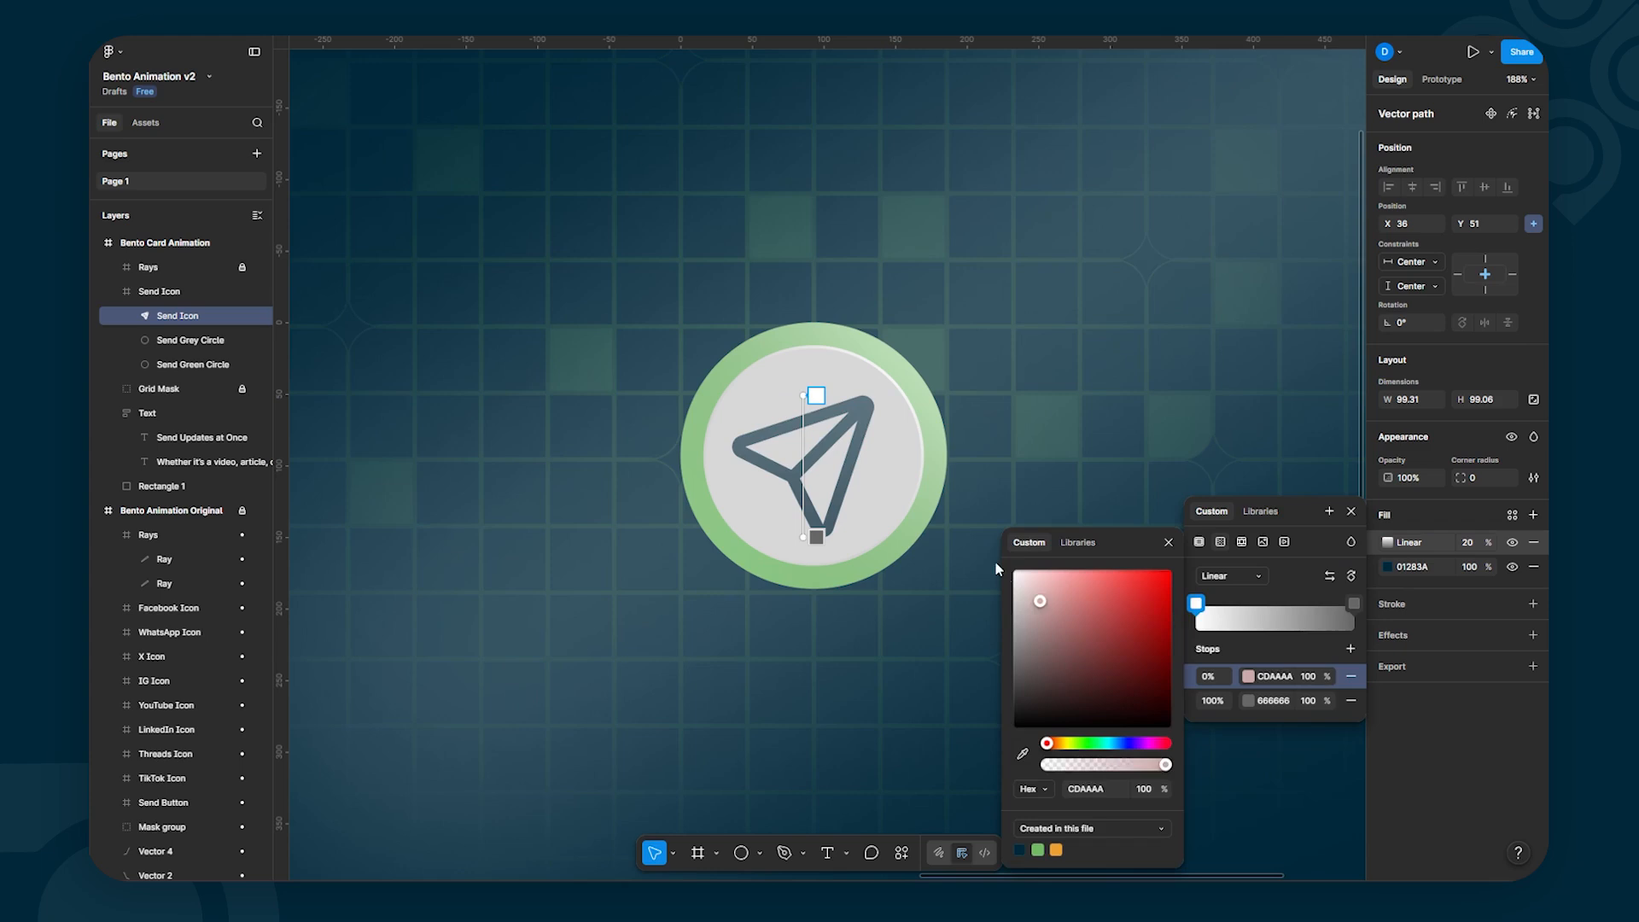
Step: Set the opacity of the gradient's 100% stop to 0% so the paper plane's highlight fades out
left_click(1307, 700)
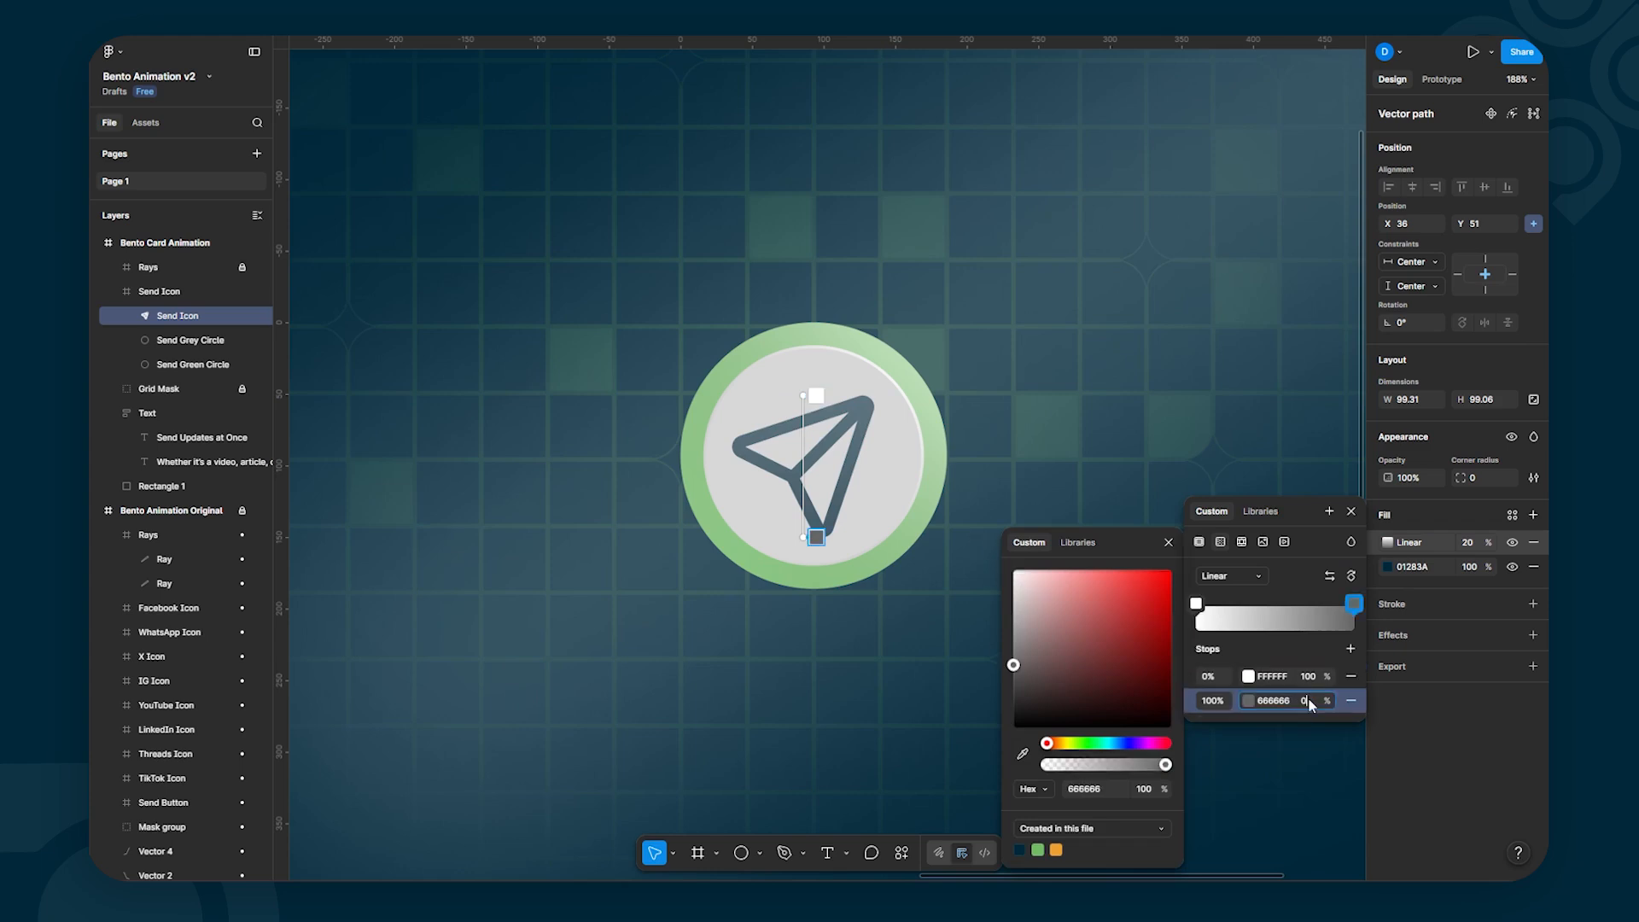
type("0")
key("Return")
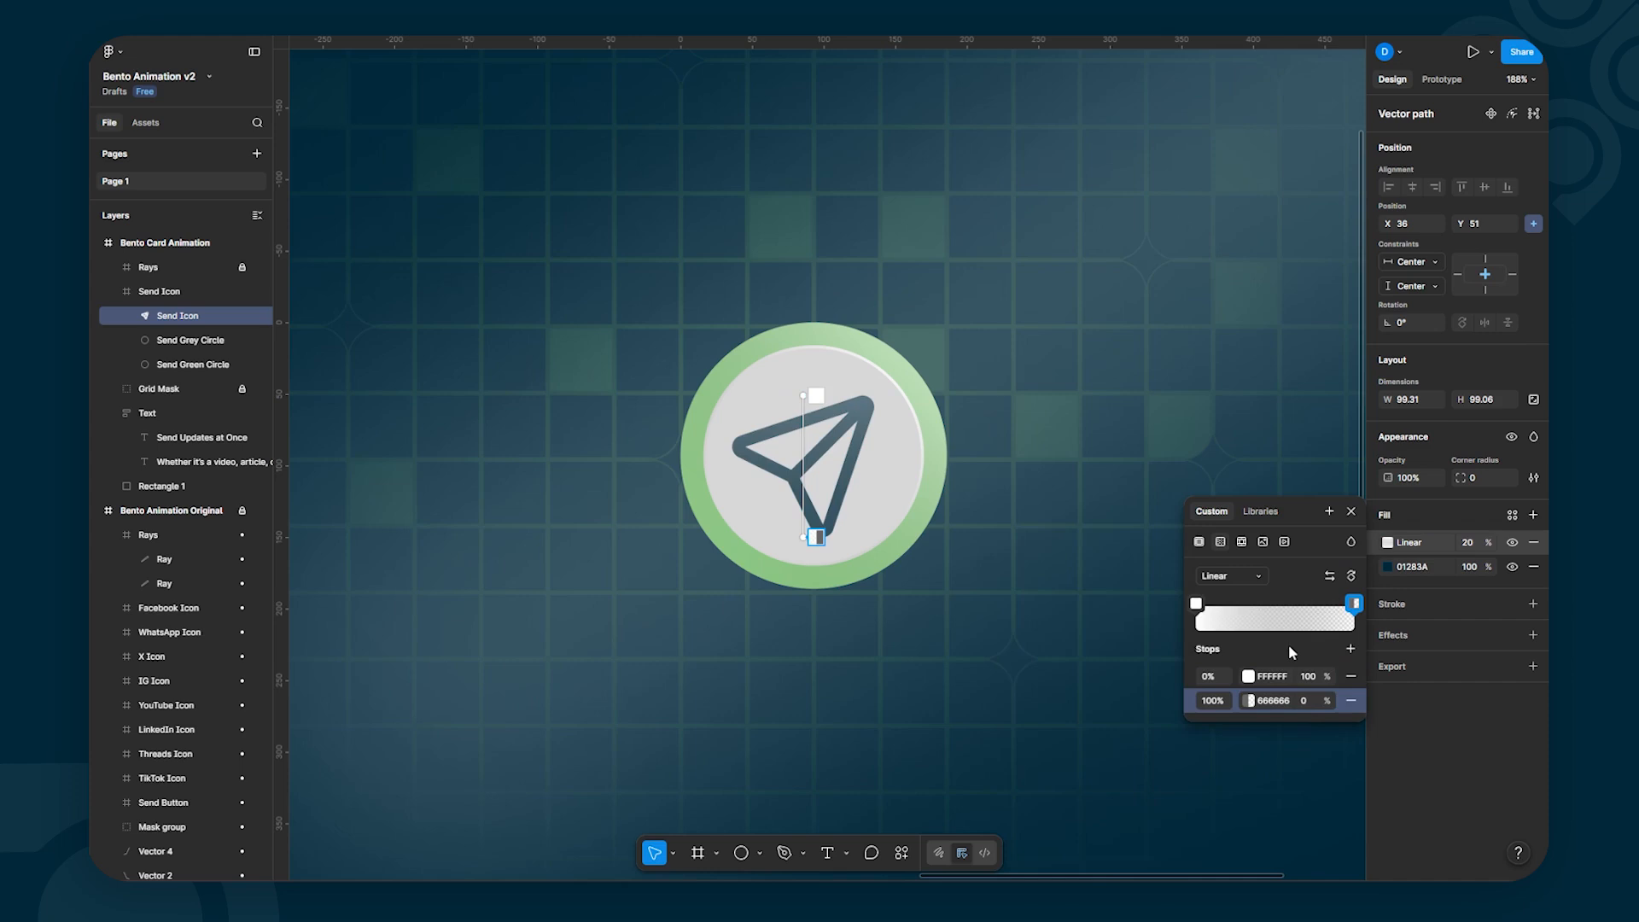
left_click(1352, 512)
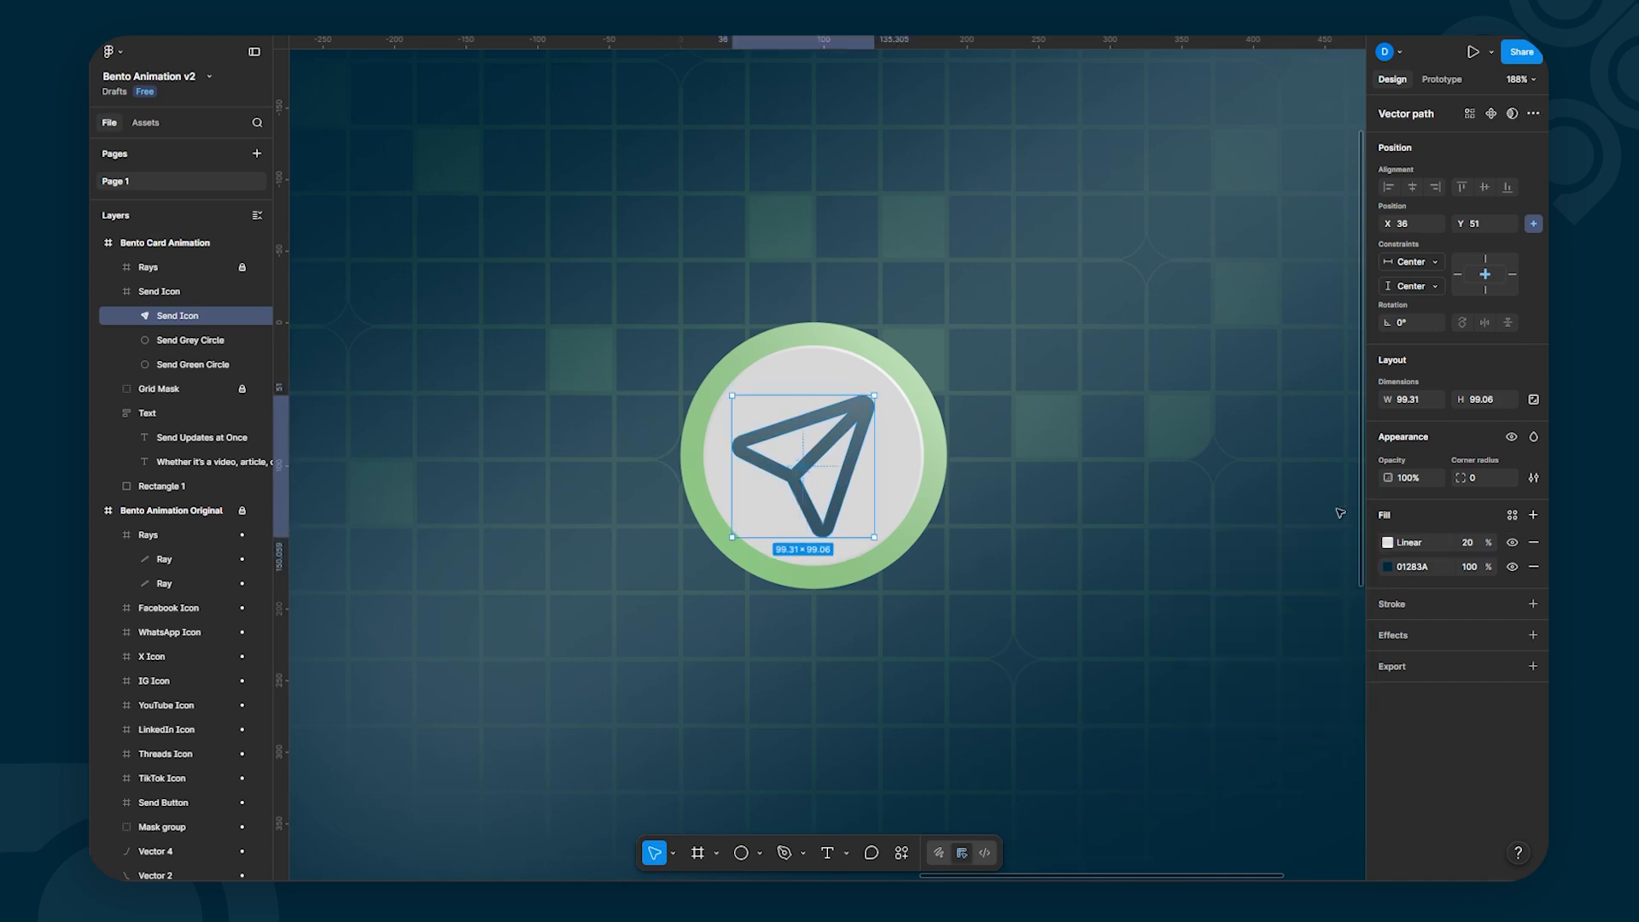
Step: Angle the paper plane's gradient diagonally from its upper-right tip to the lower left and set the gradient fill's opacity to 30%
left_click(1387, 542)
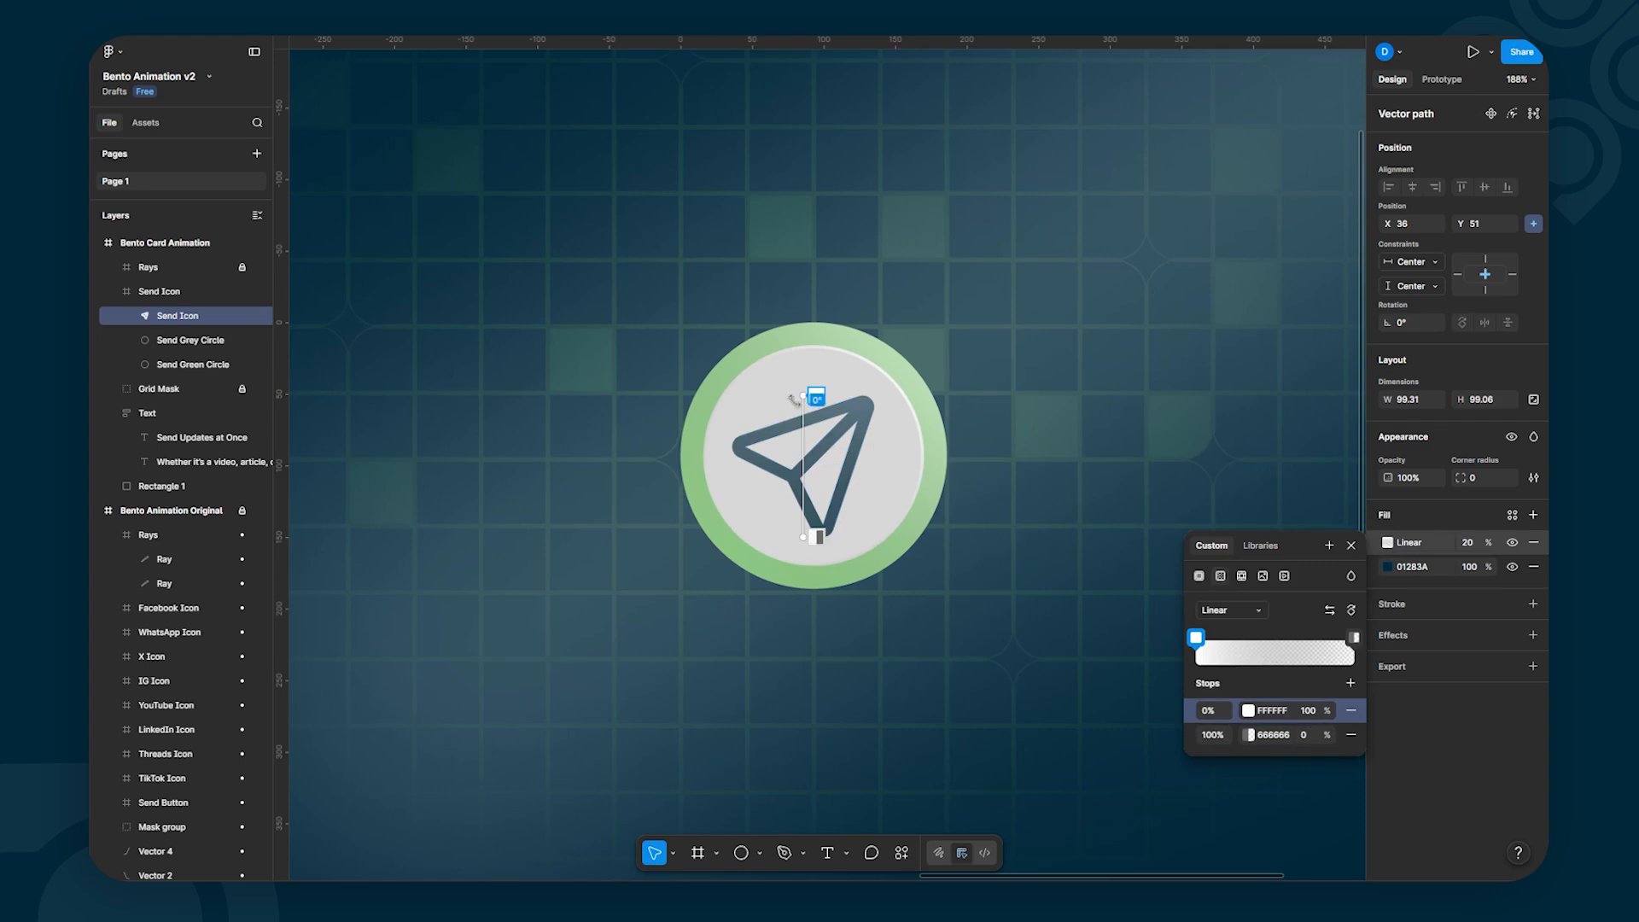
left_click_drag(803, 396, 870, 400)
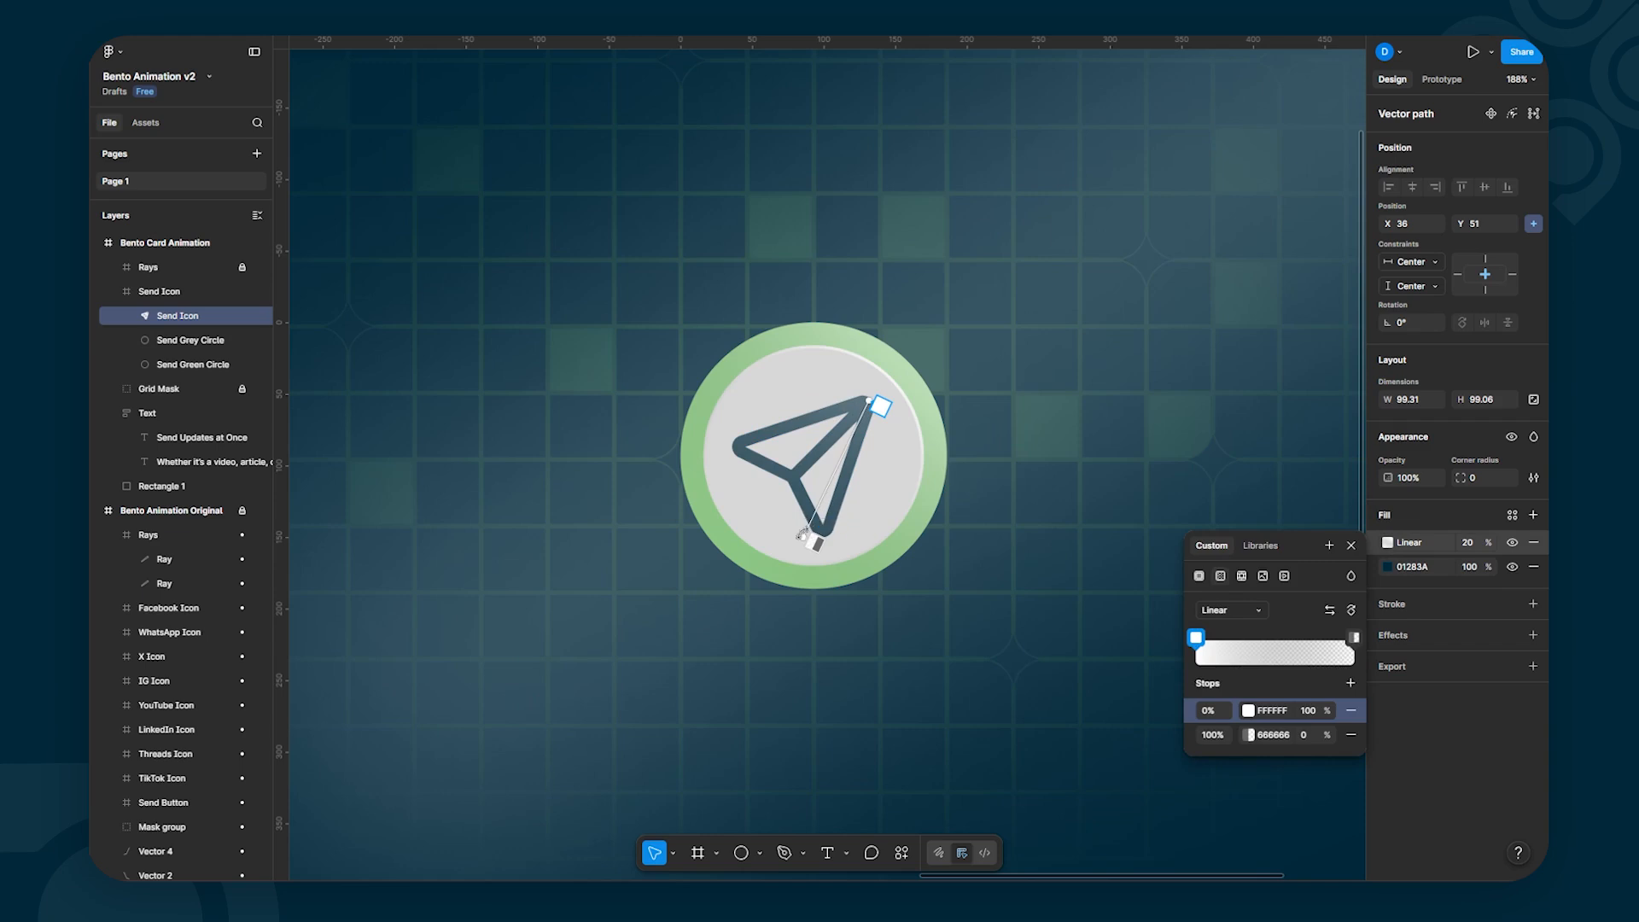
left_click_drag(806, 538, 762, 511)
mouse_move(1494, 542)
left_mouse_down()
mouse_move(307, 530)
mouse_move(718, 530)
mouse_move(276, 581)
mouse_move(1438, 613)
mouse_move(1369, 606)
mouse_move(1534, 592)
mouse_move(1513, 589)
left_mouse_up()
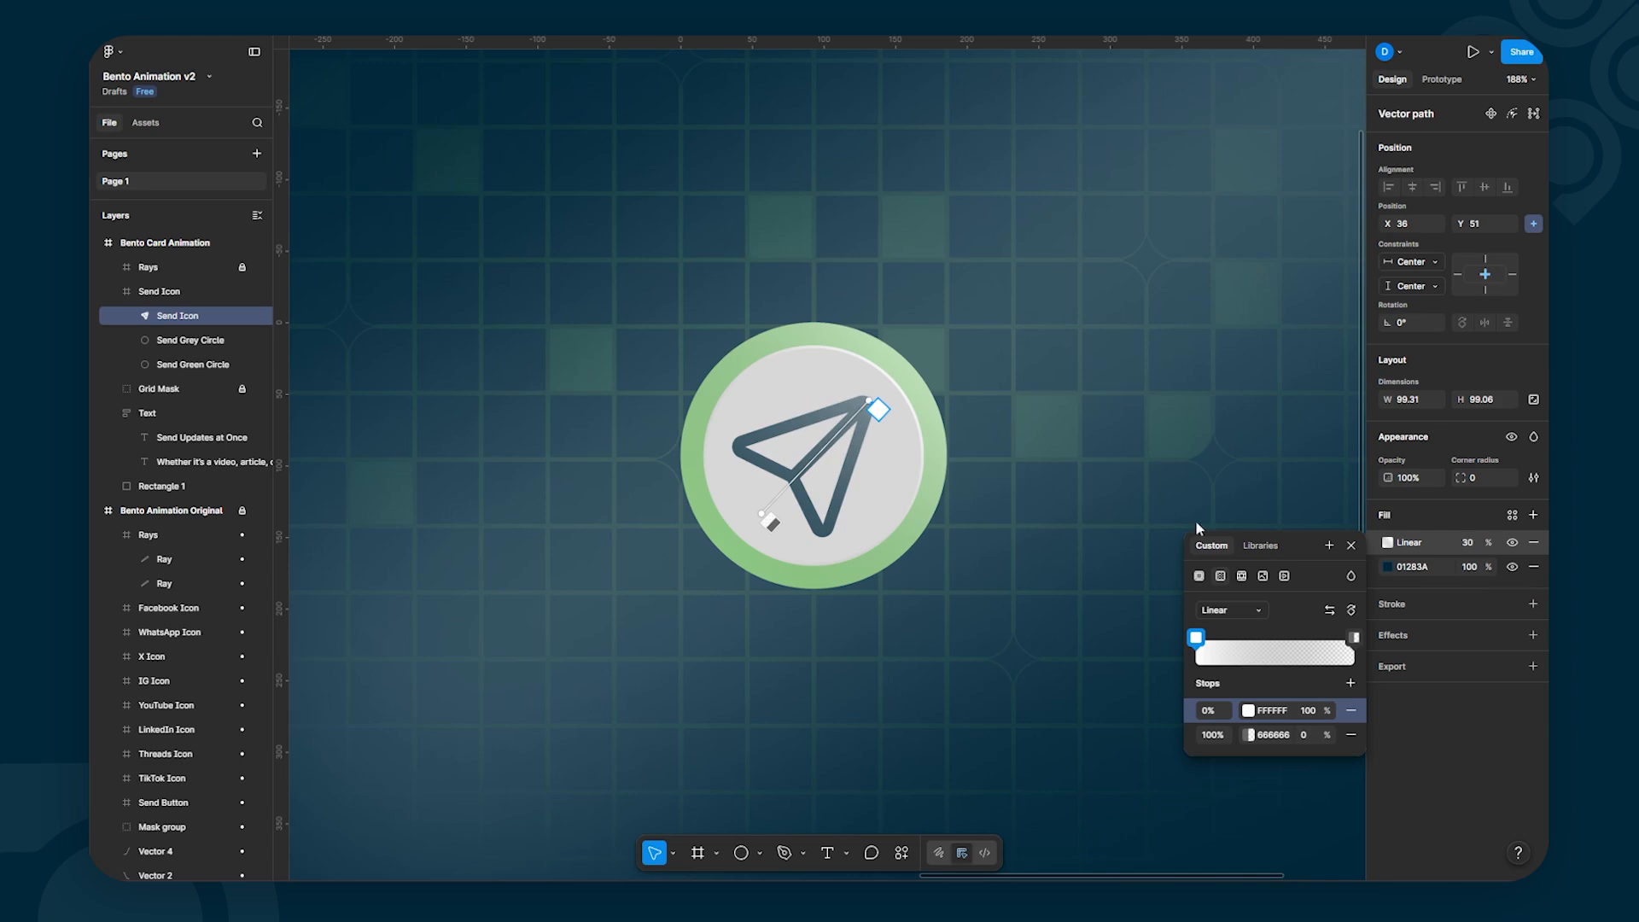
key("Escape")
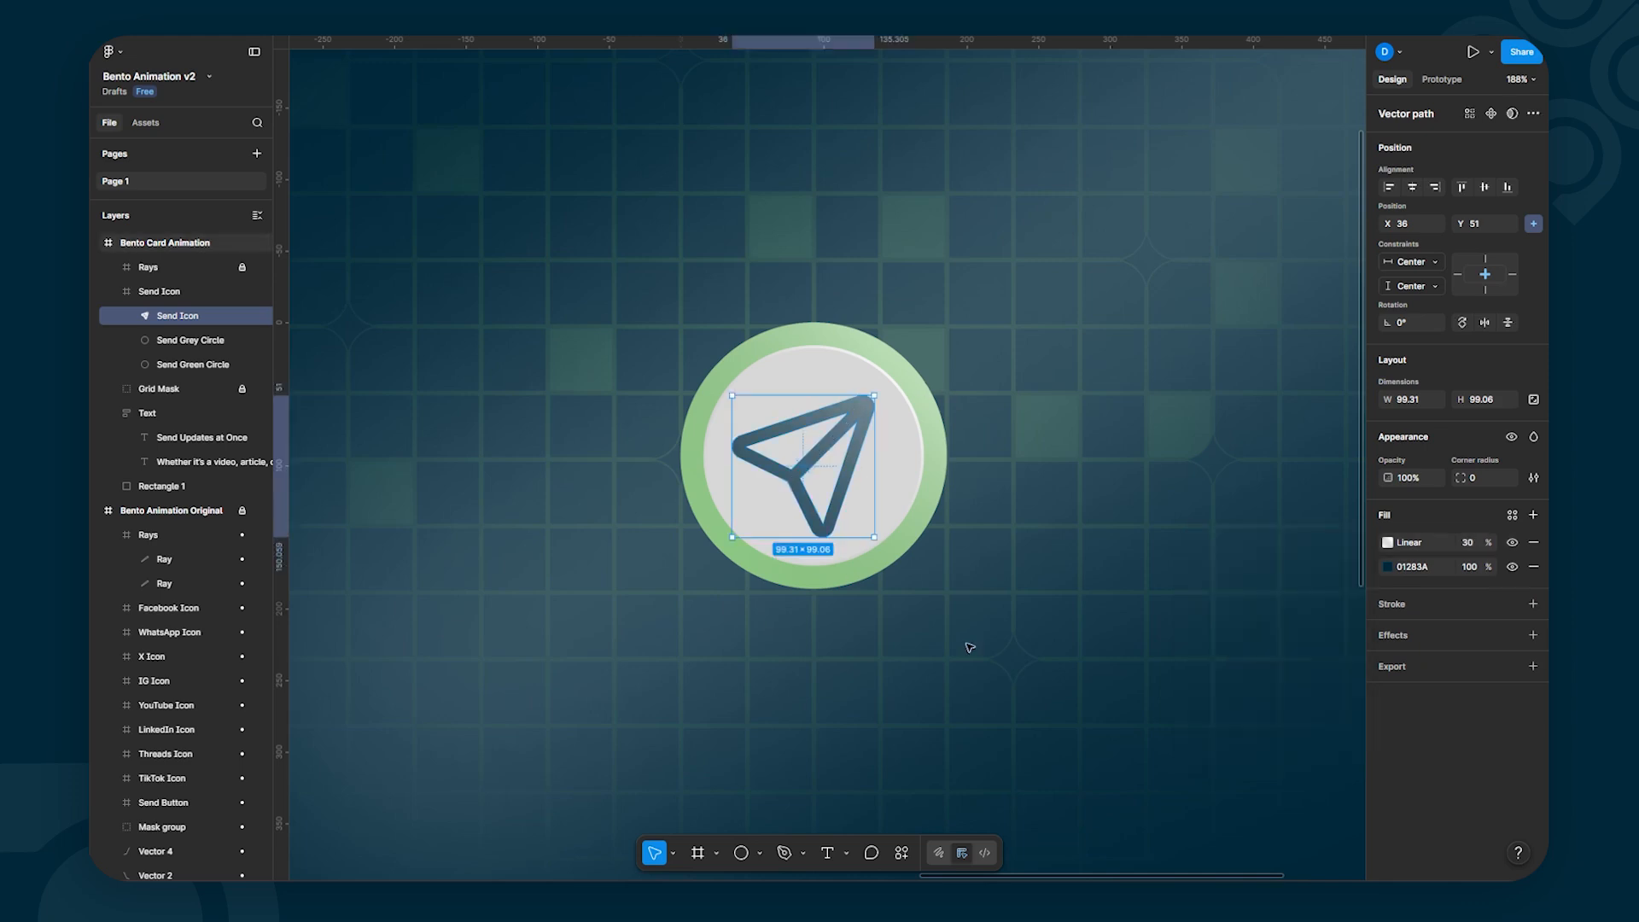
left_click(932, 640)
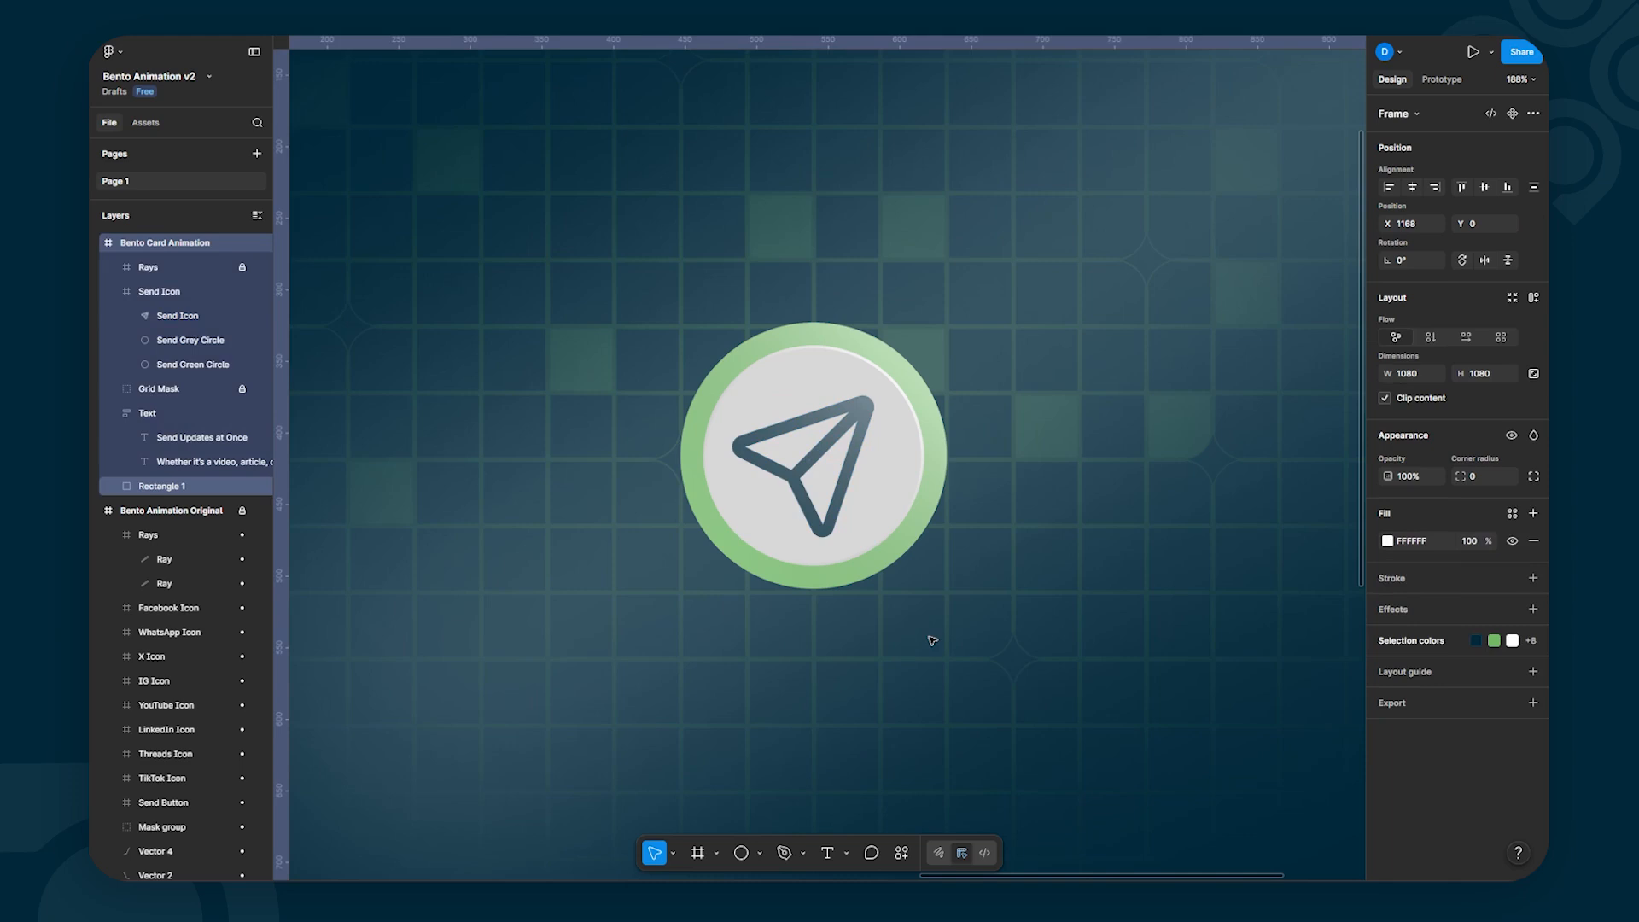
Step: Move the Bento Card Animation frame to the right to widen the gap between it and the original card
key("shift+0")
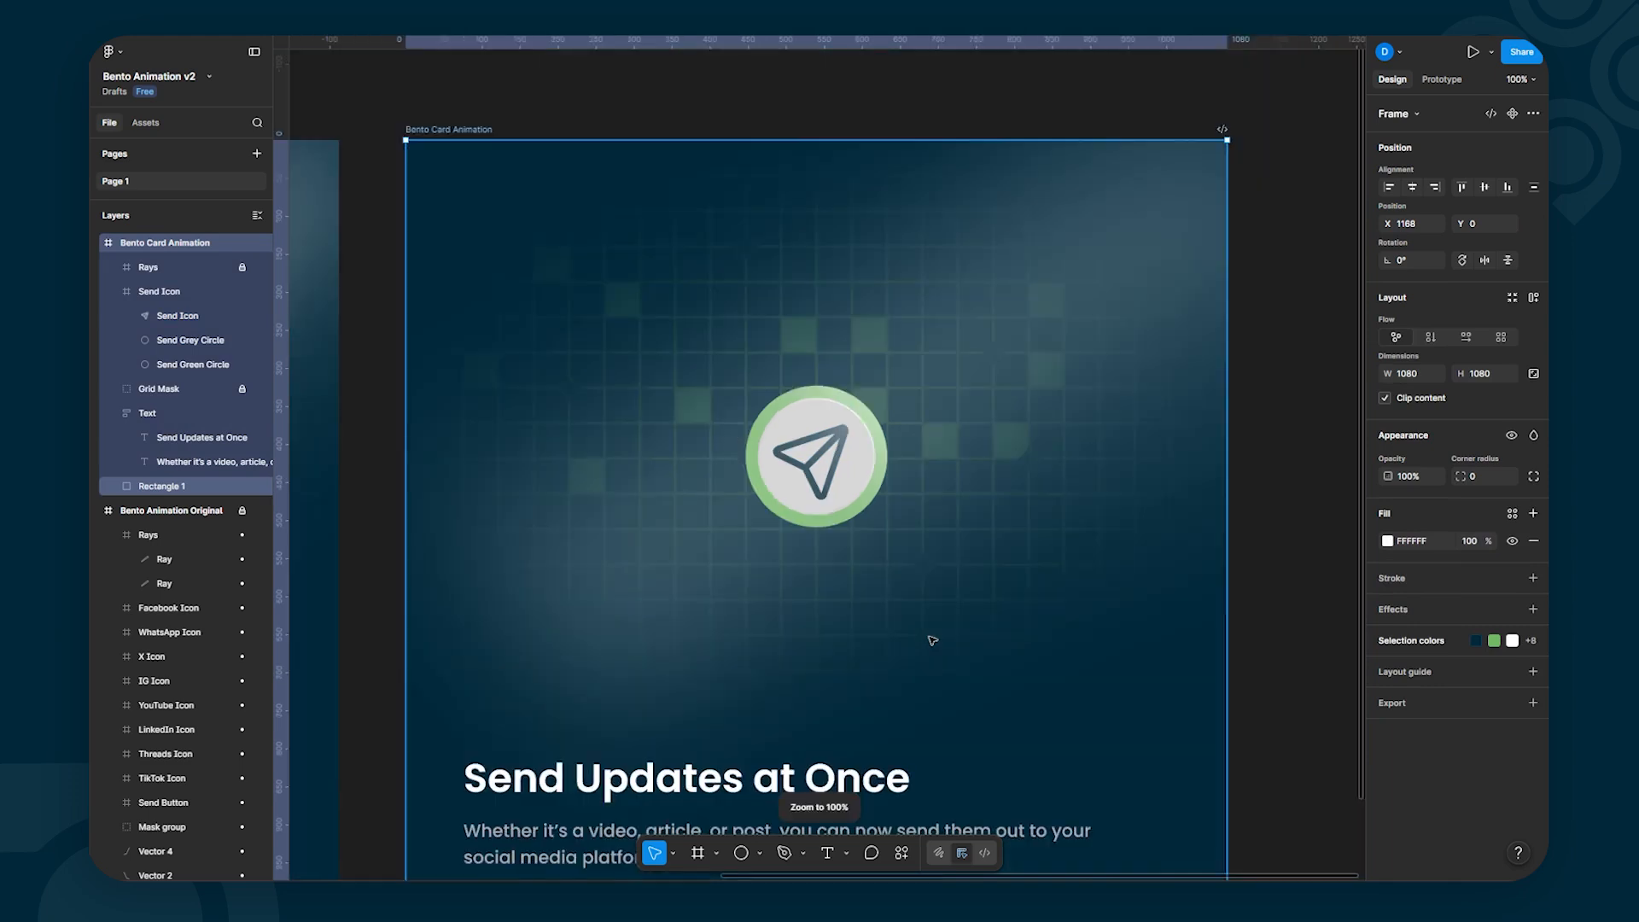
left_click(1269, 465)
scroll(1272, 465, "down", 2)
left_click_drag(894, 593, 859, 514)
scroll(1254, 472, "down", 1)
left_click(900, 573)
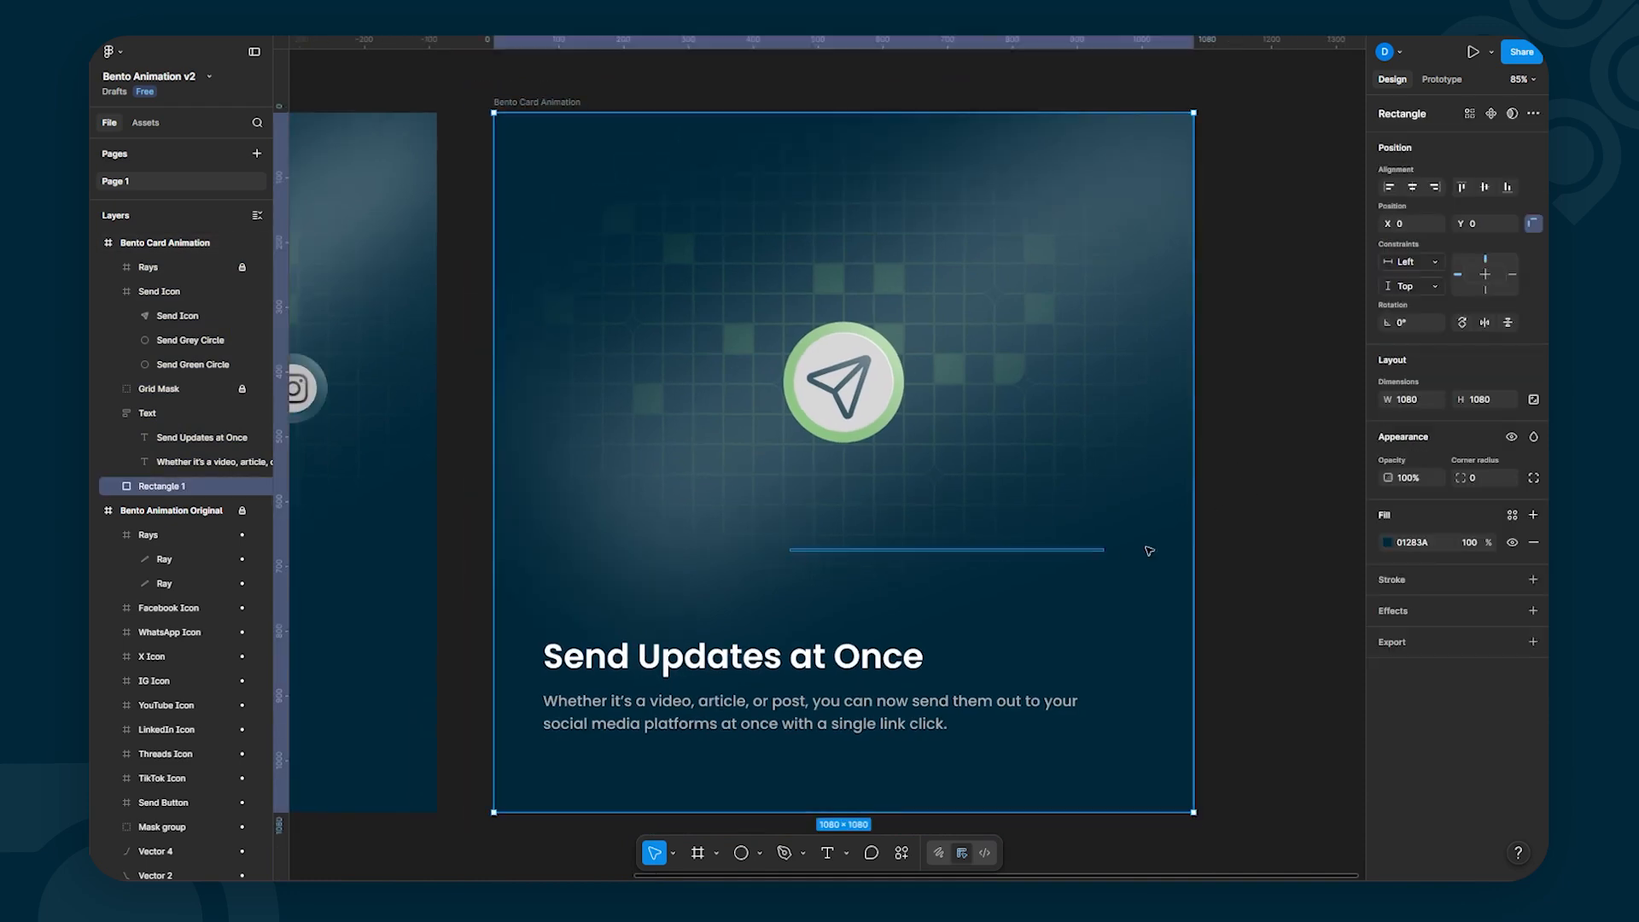
left_click(1260, 539)
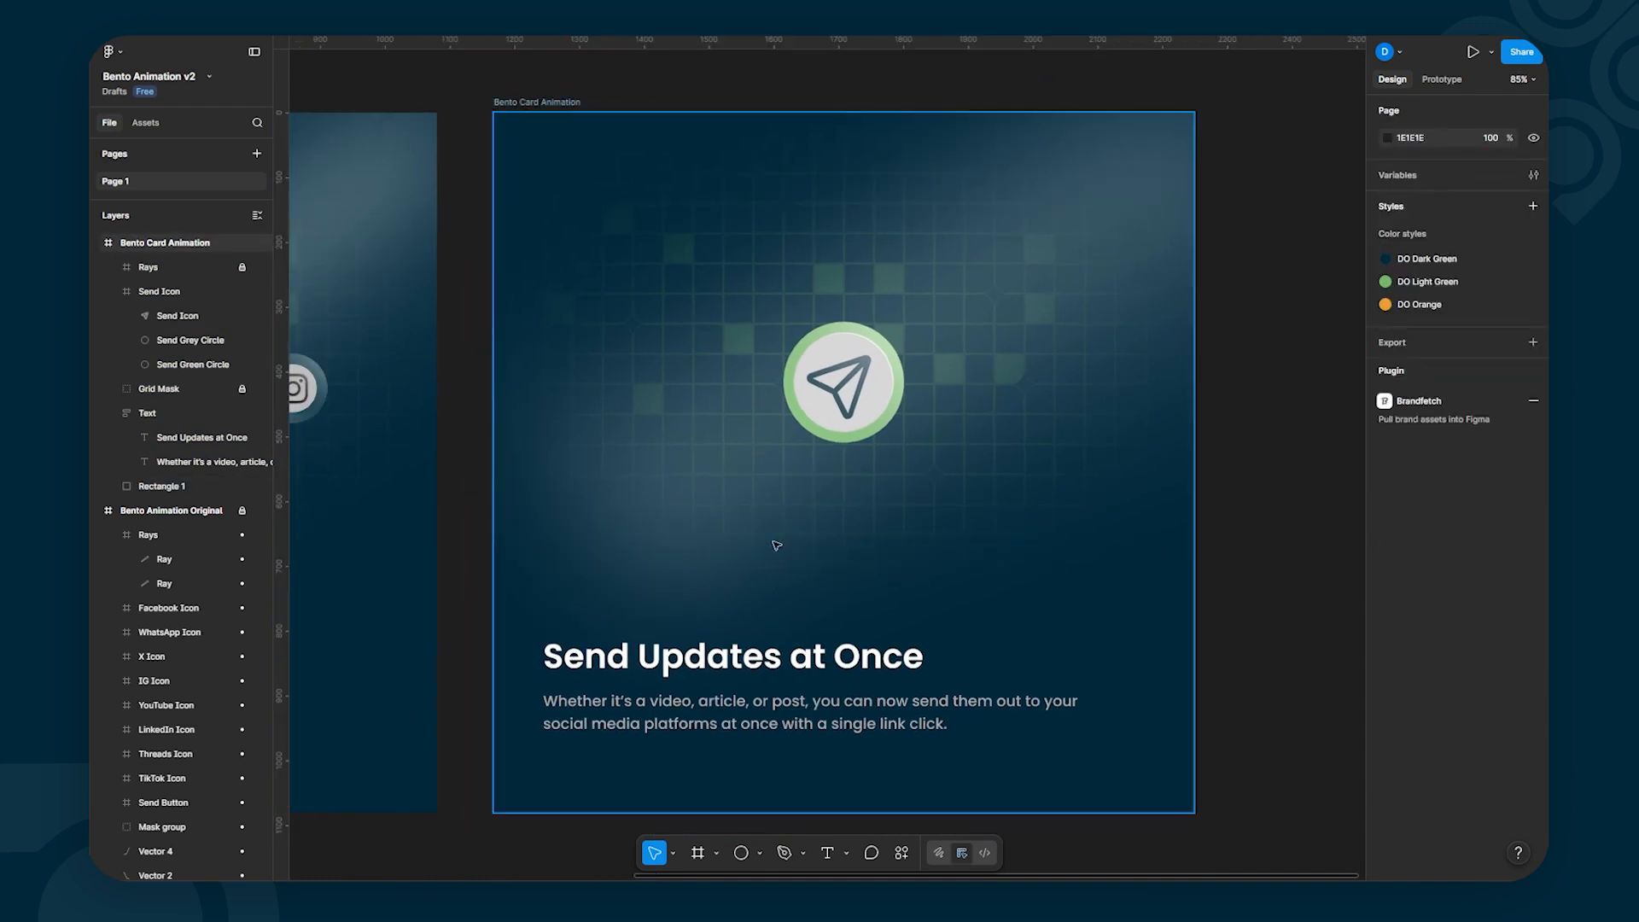
left_click_drag(772, 545, 895, 547)
left_click(584, 552)
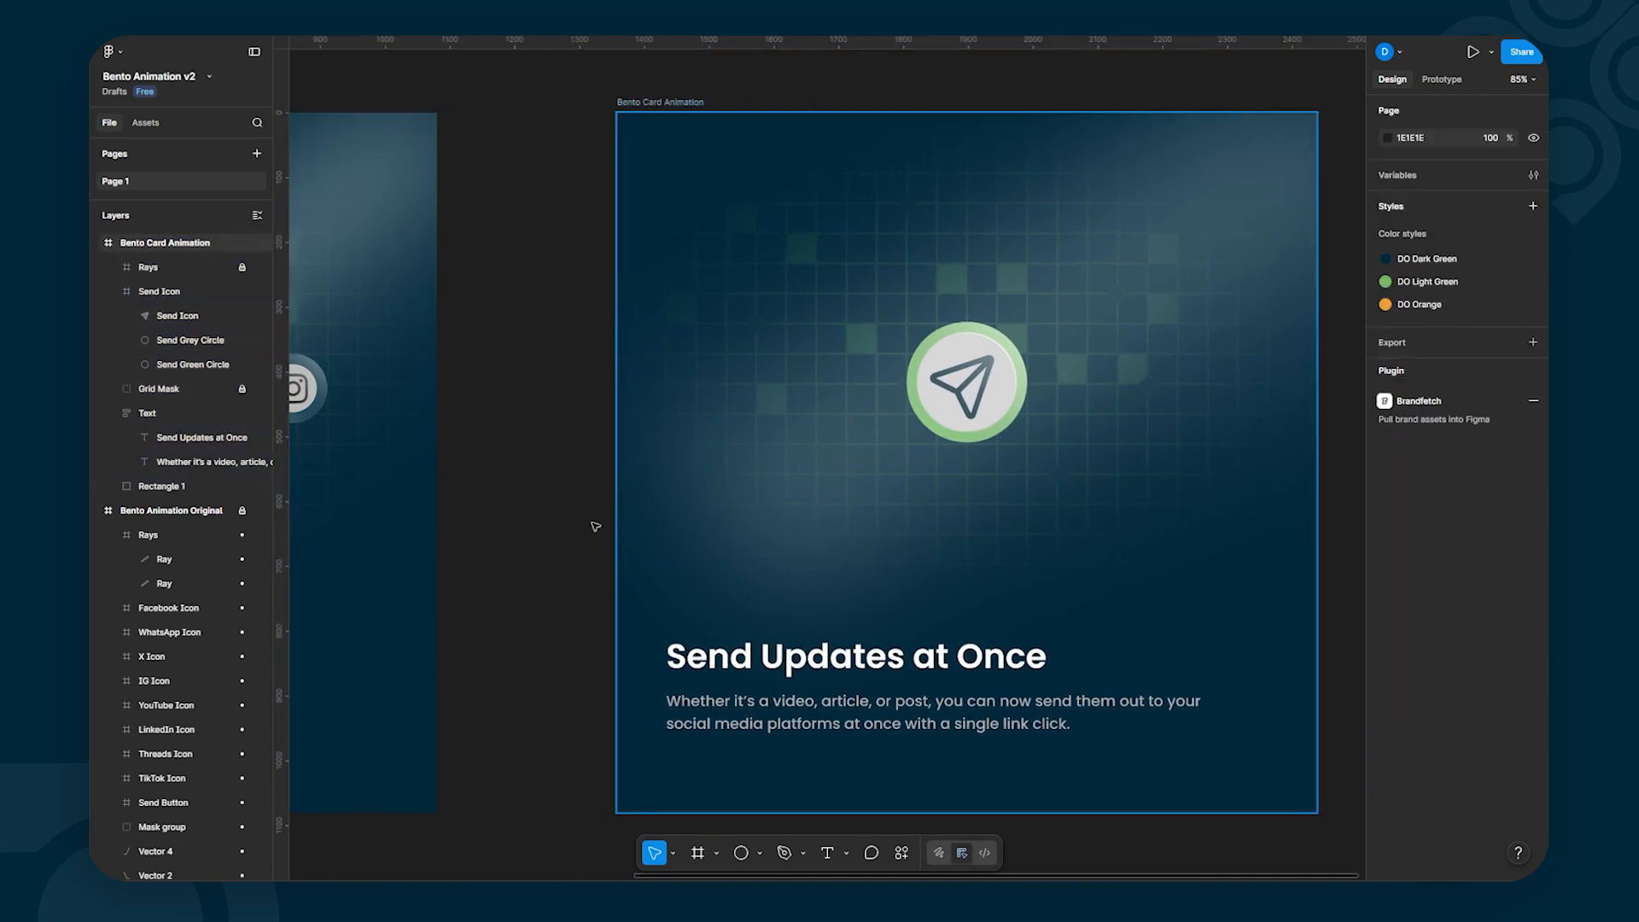
Step: Examine the original card's social icons and connecting lines up close and compare them with the rebuilt card
left_click_drag(528, 523, 1130, 512)
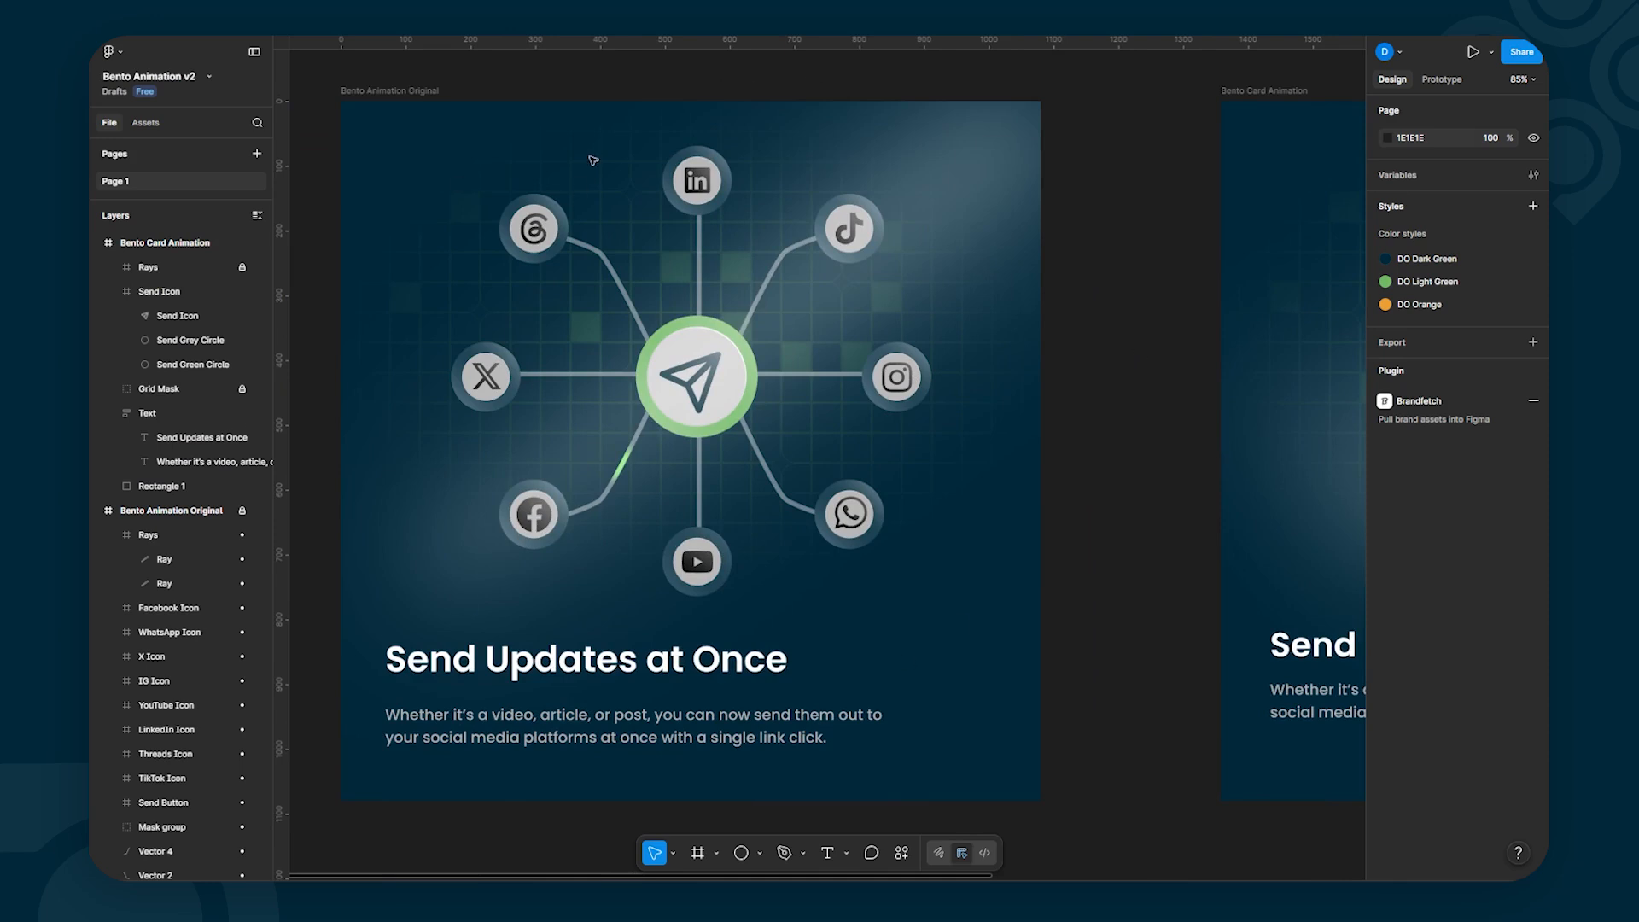
left_click_drag(1174, 476, 535, 486)
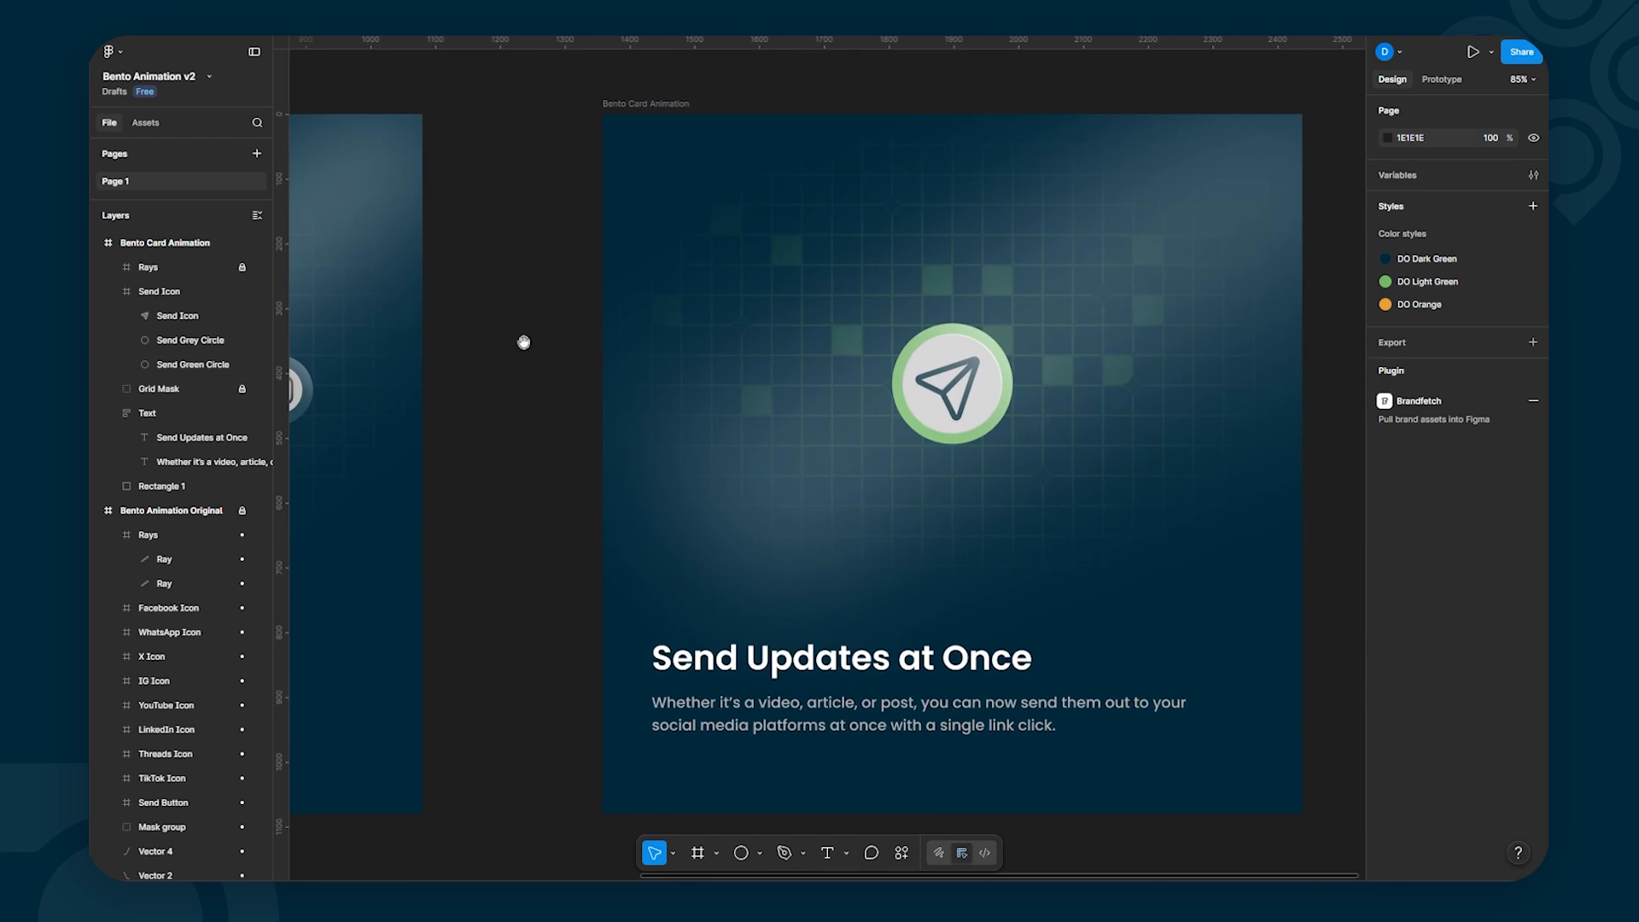
left_click_drag(523, 342, 911, 378)
scroll(492, 251, "up", 3)
scroll(493, 251, "up", 10)
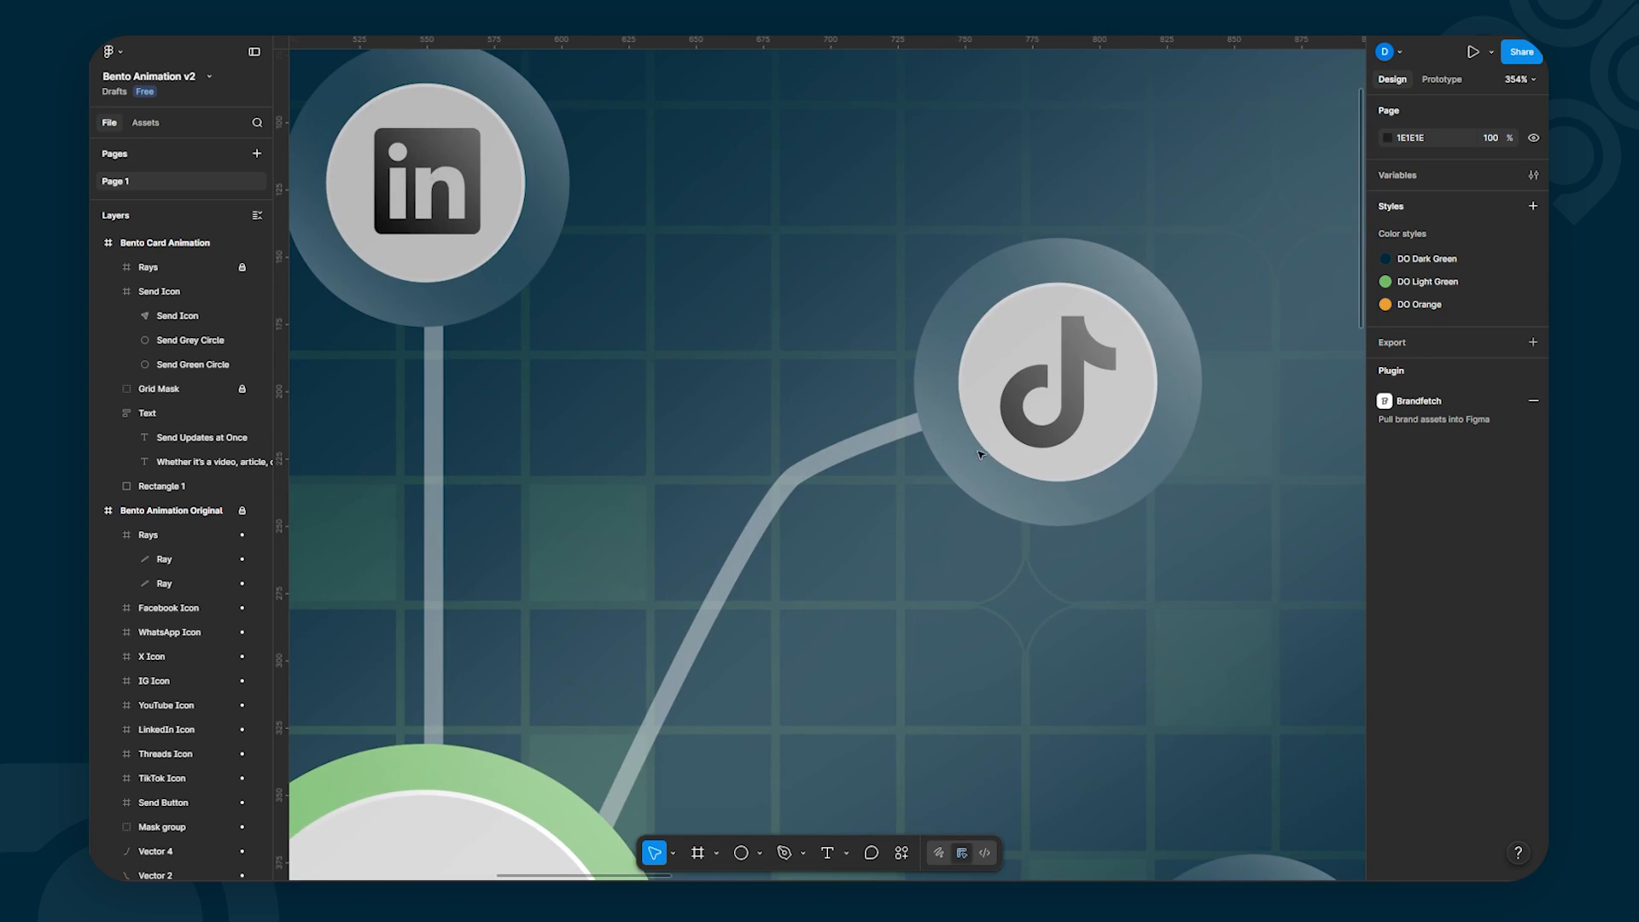
scroll(978, 453, "down", 10)
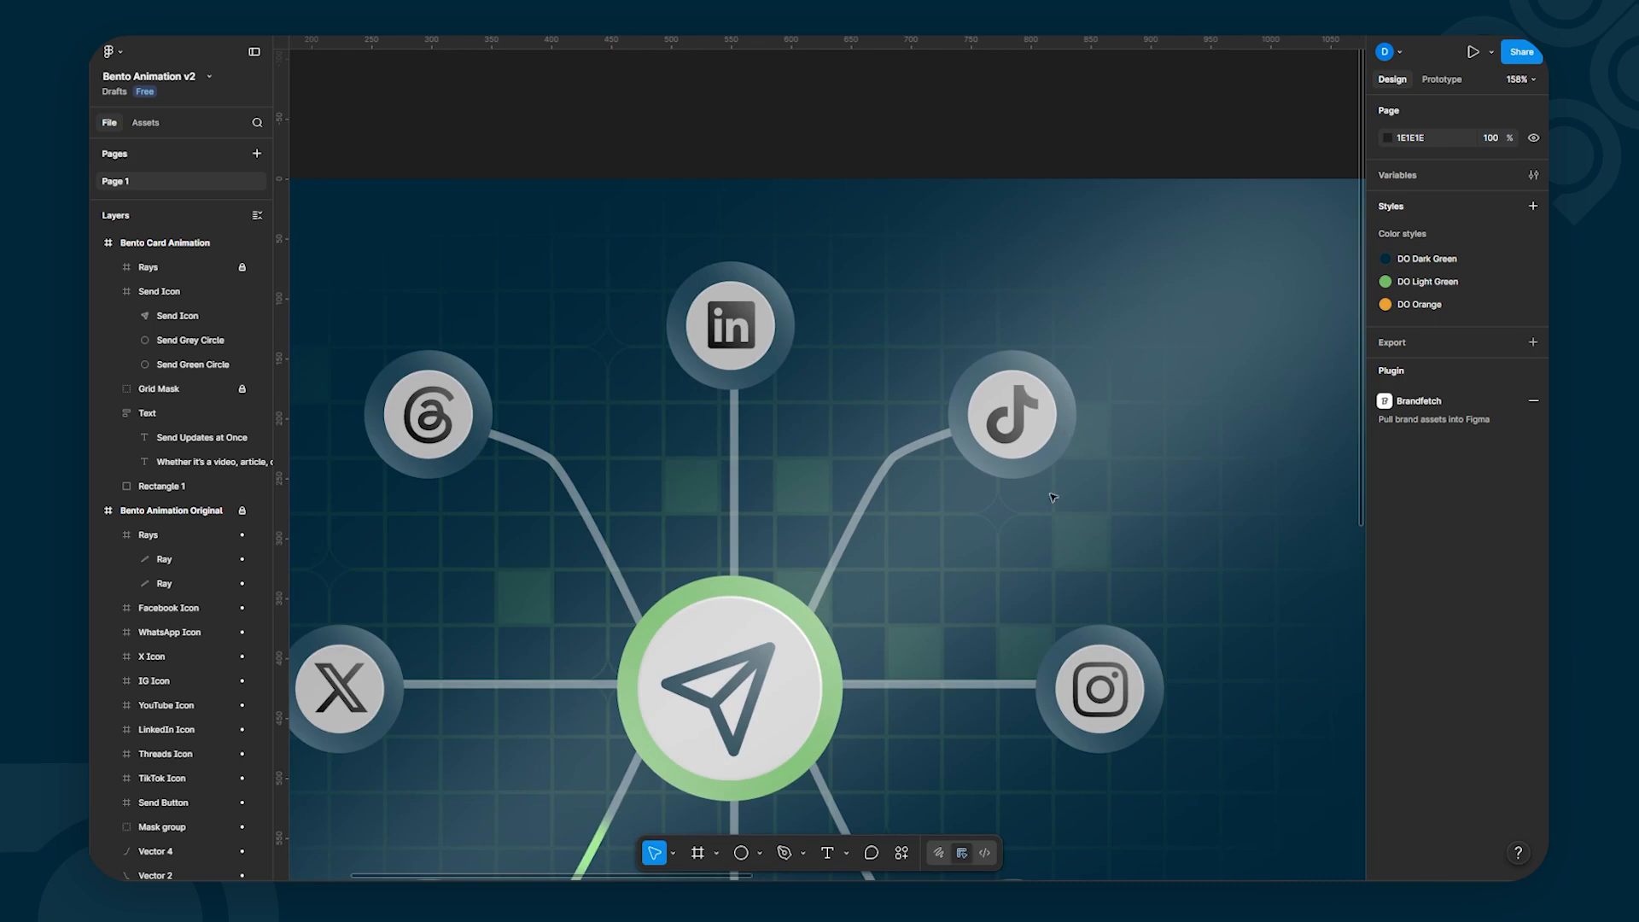
left_click_drag(1222, 534, 541, 465)
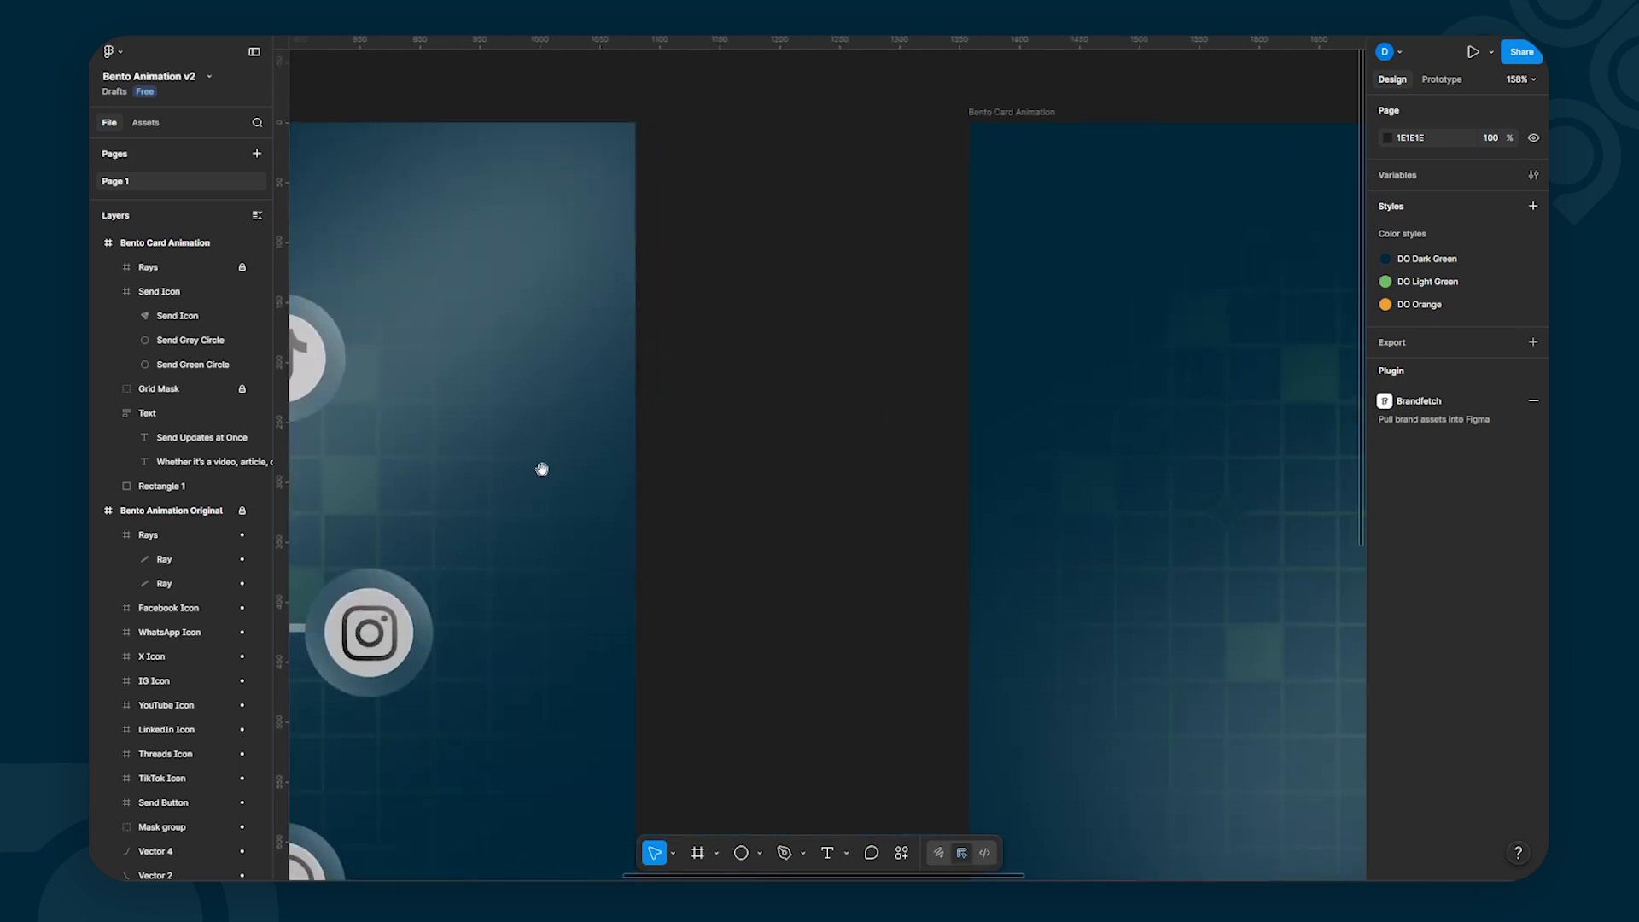
left_click_drag(1059, 459, 629, 463)
scroll(995, 410, "down", 5)
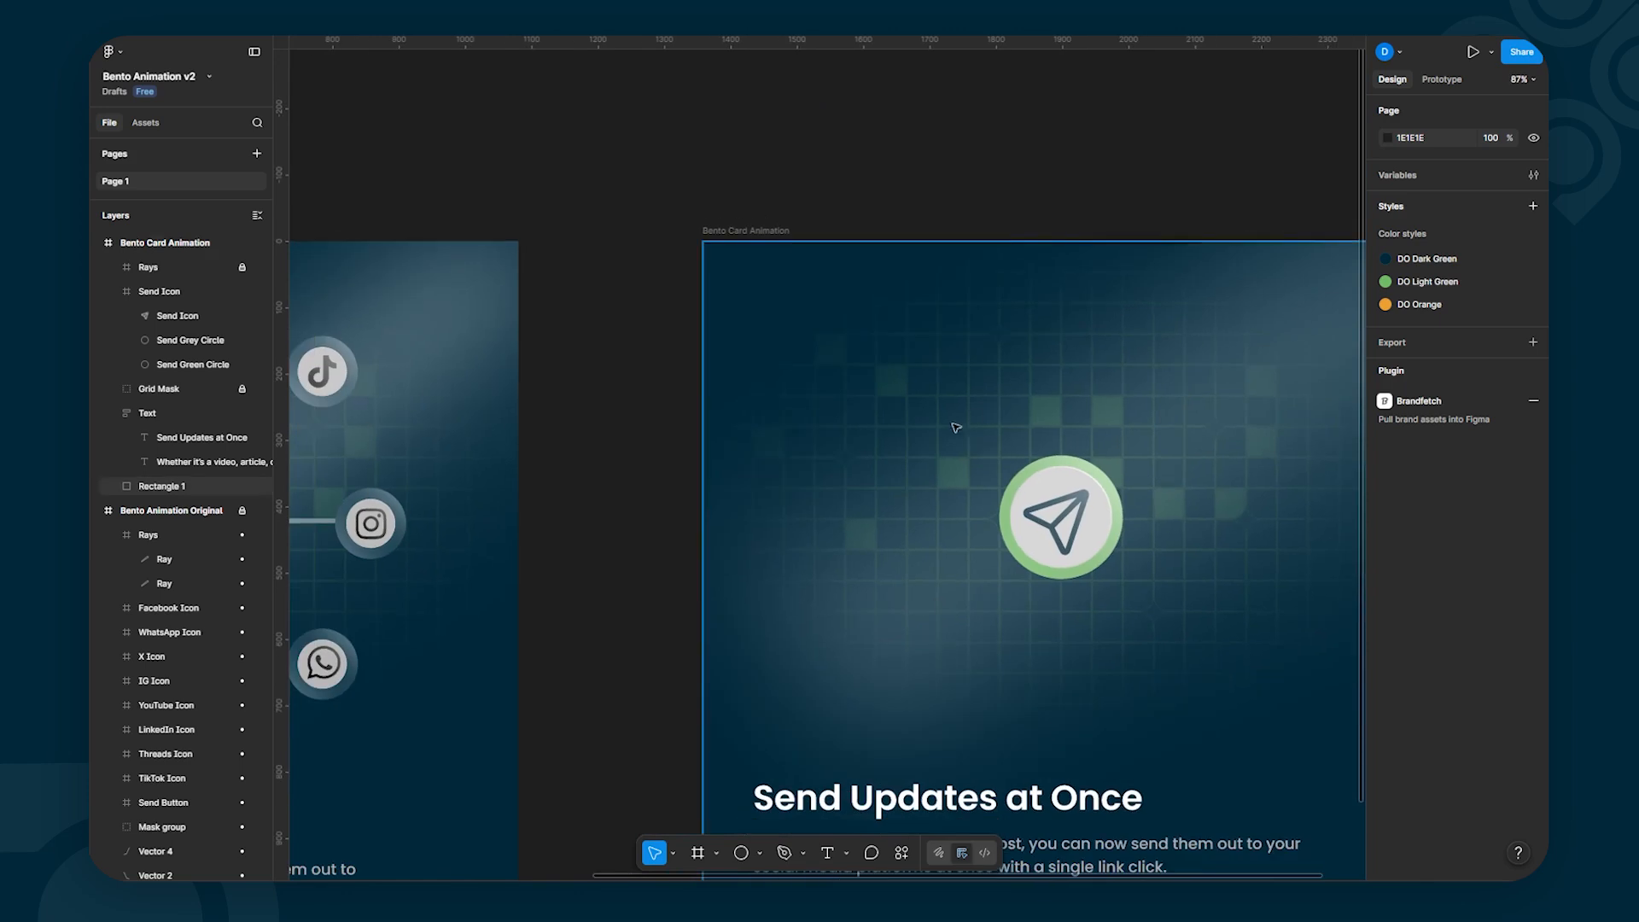
Step: Draw a circle centred above the send button in the Bento Card Animation frame and enlarge it to 96 × 96
left_click_drag(954, 435, 574, 312)
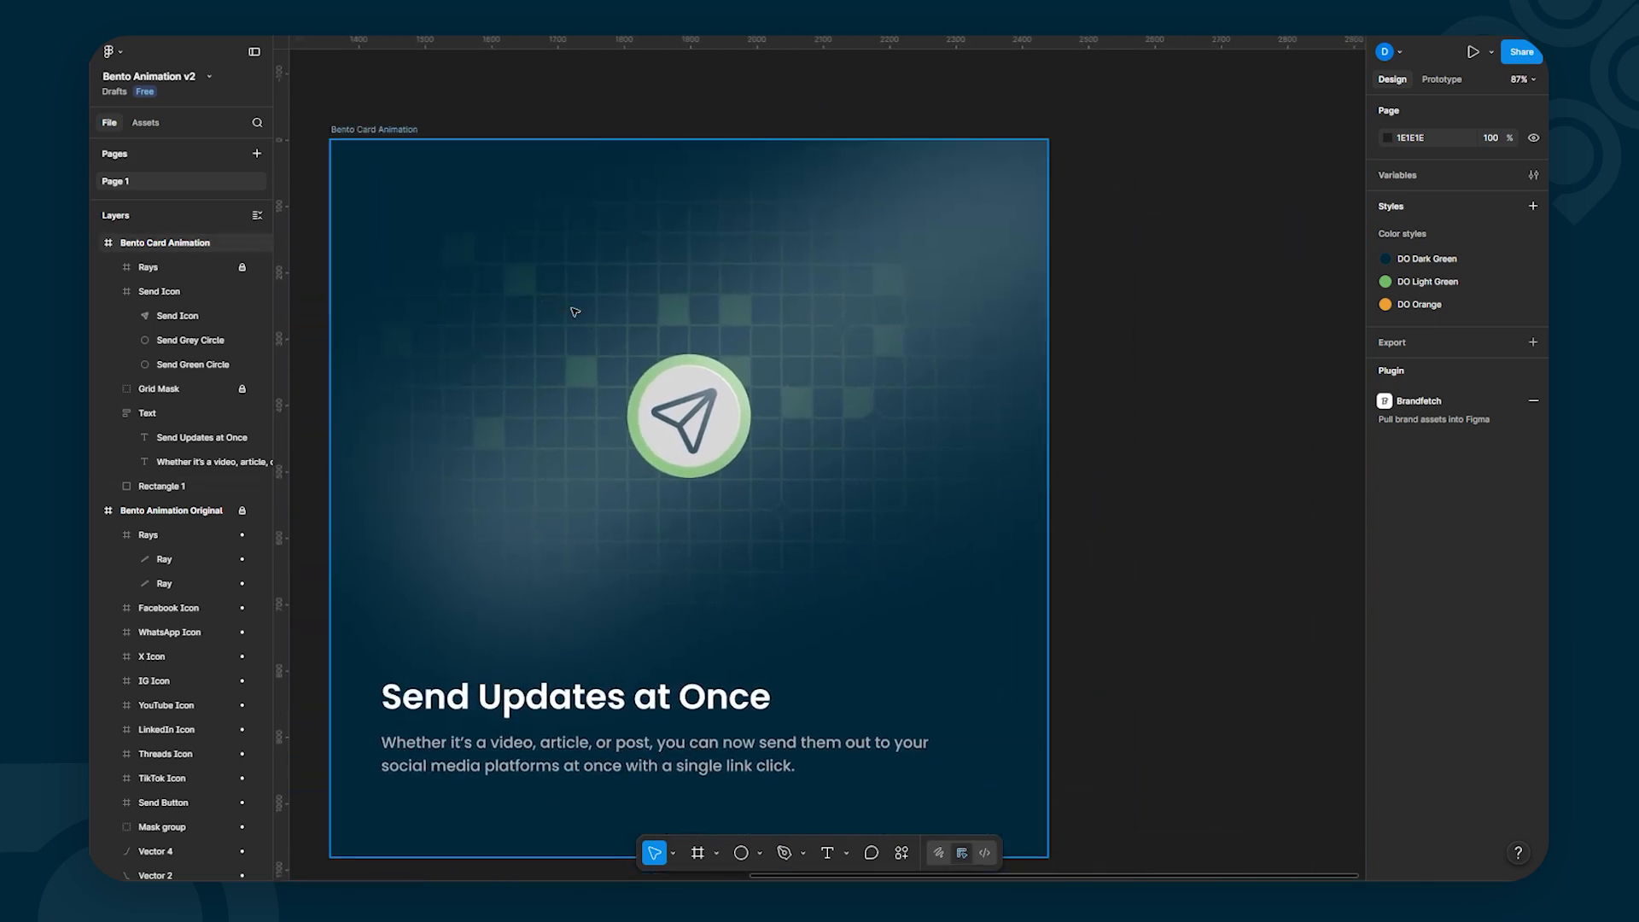
key("o")
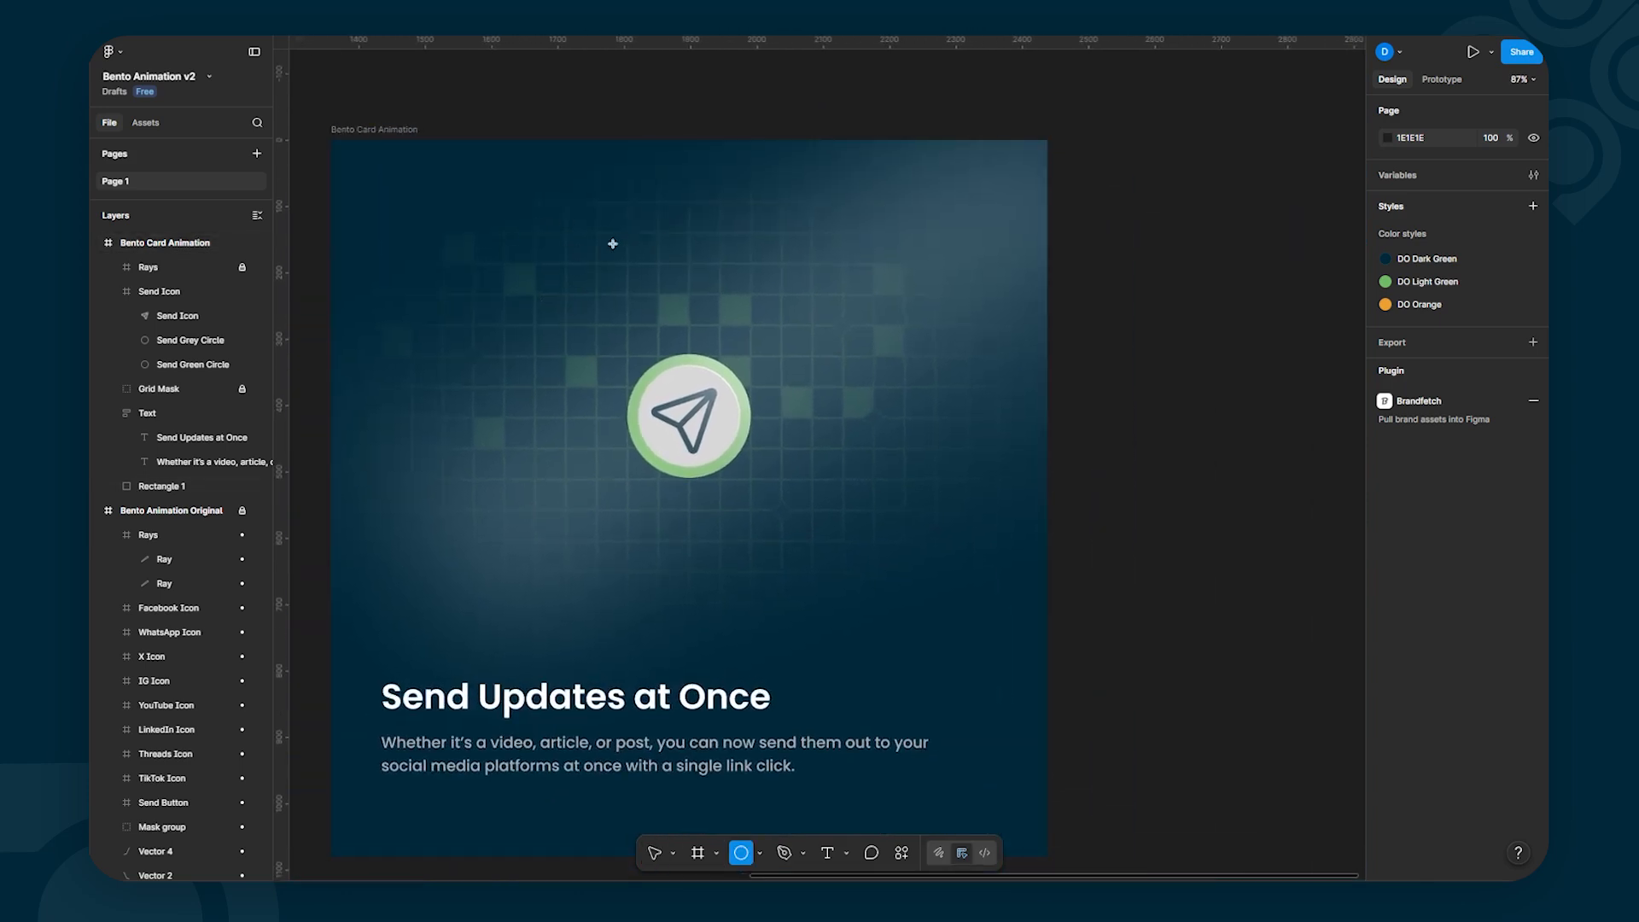
mouse_move(677, 216)
left_mouse_down()
mouse_move(702, 236)
mouse_move(691, 230)
left_mouse_up()
left_click_drag(796, 317, 1339, 337)
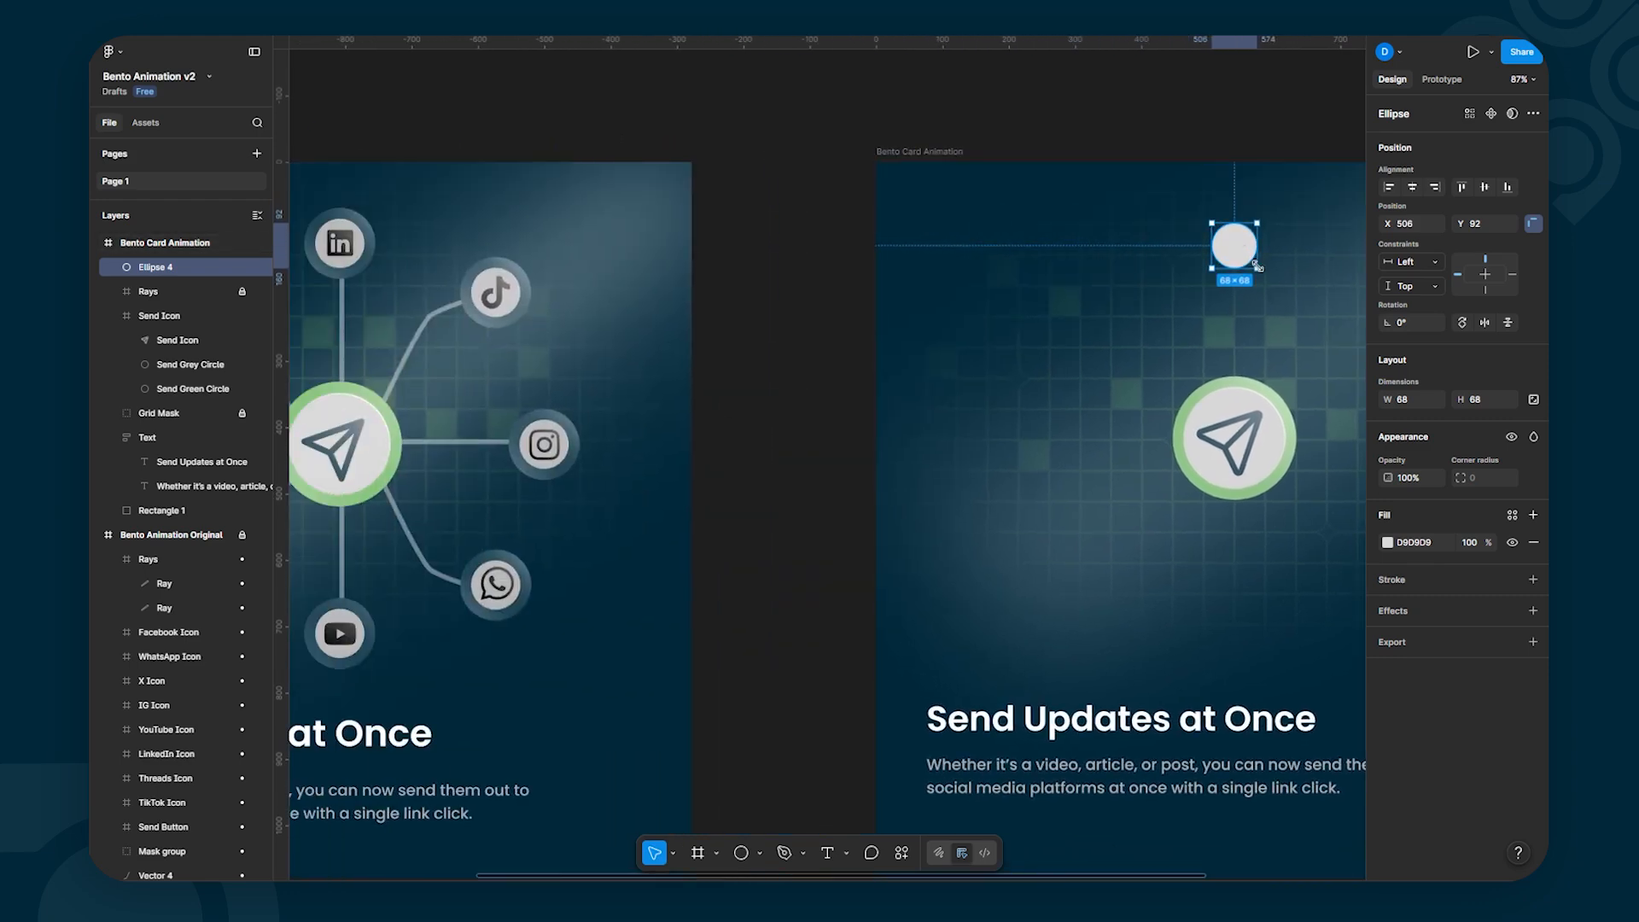
left_click_drag(1257, 267, 1265, 274)
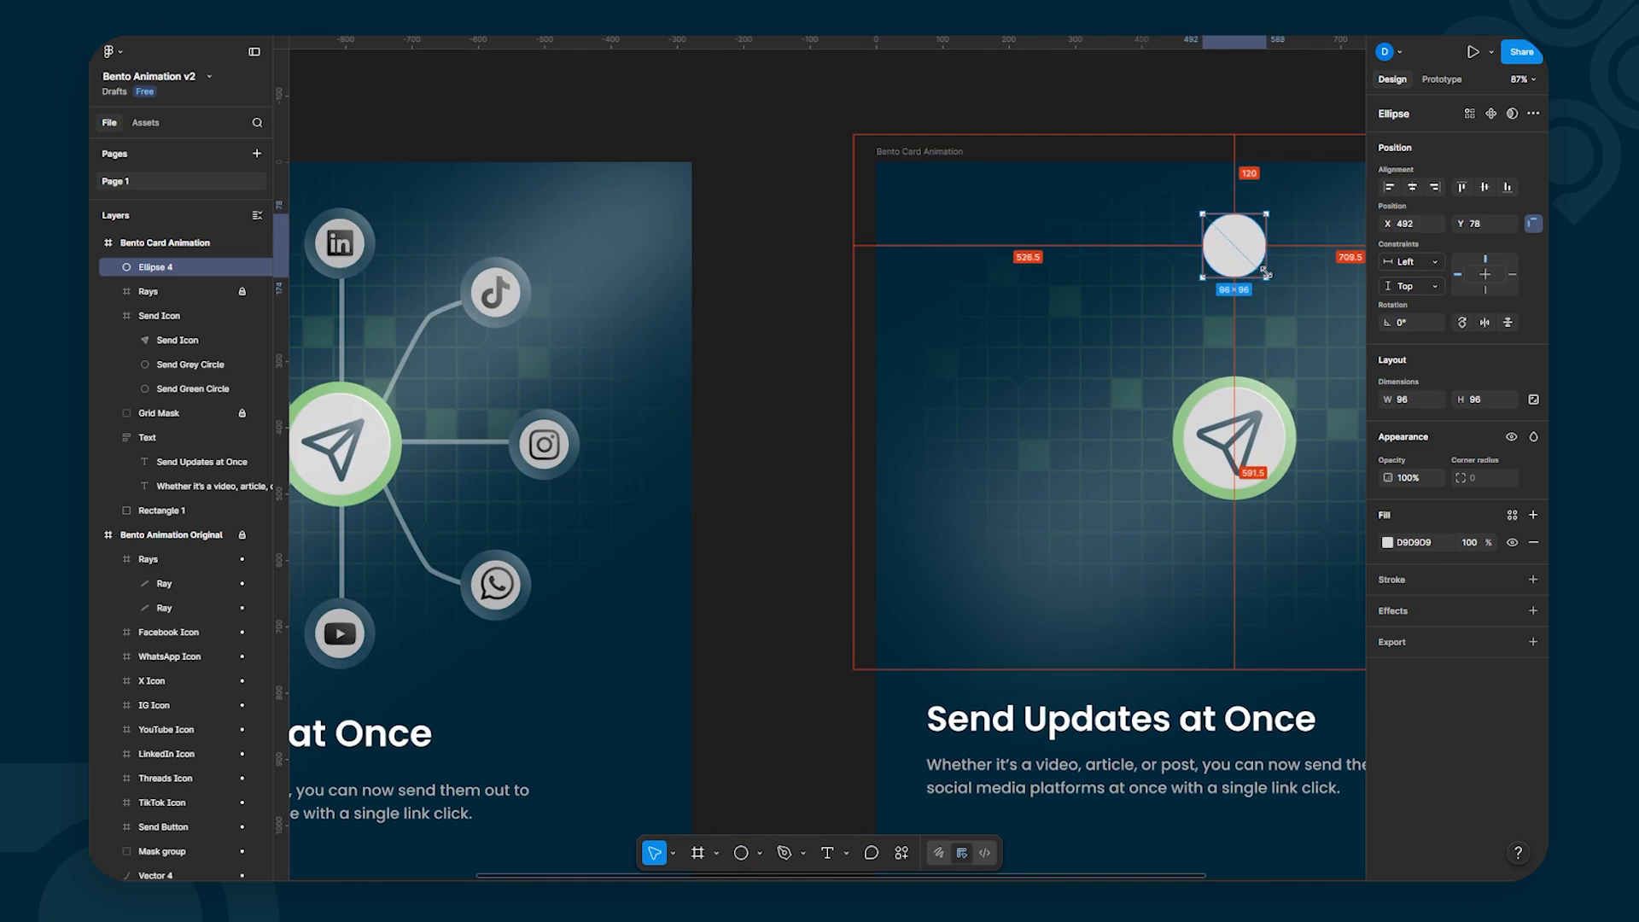
left_click_drag(1265, 274, 1265, 274)
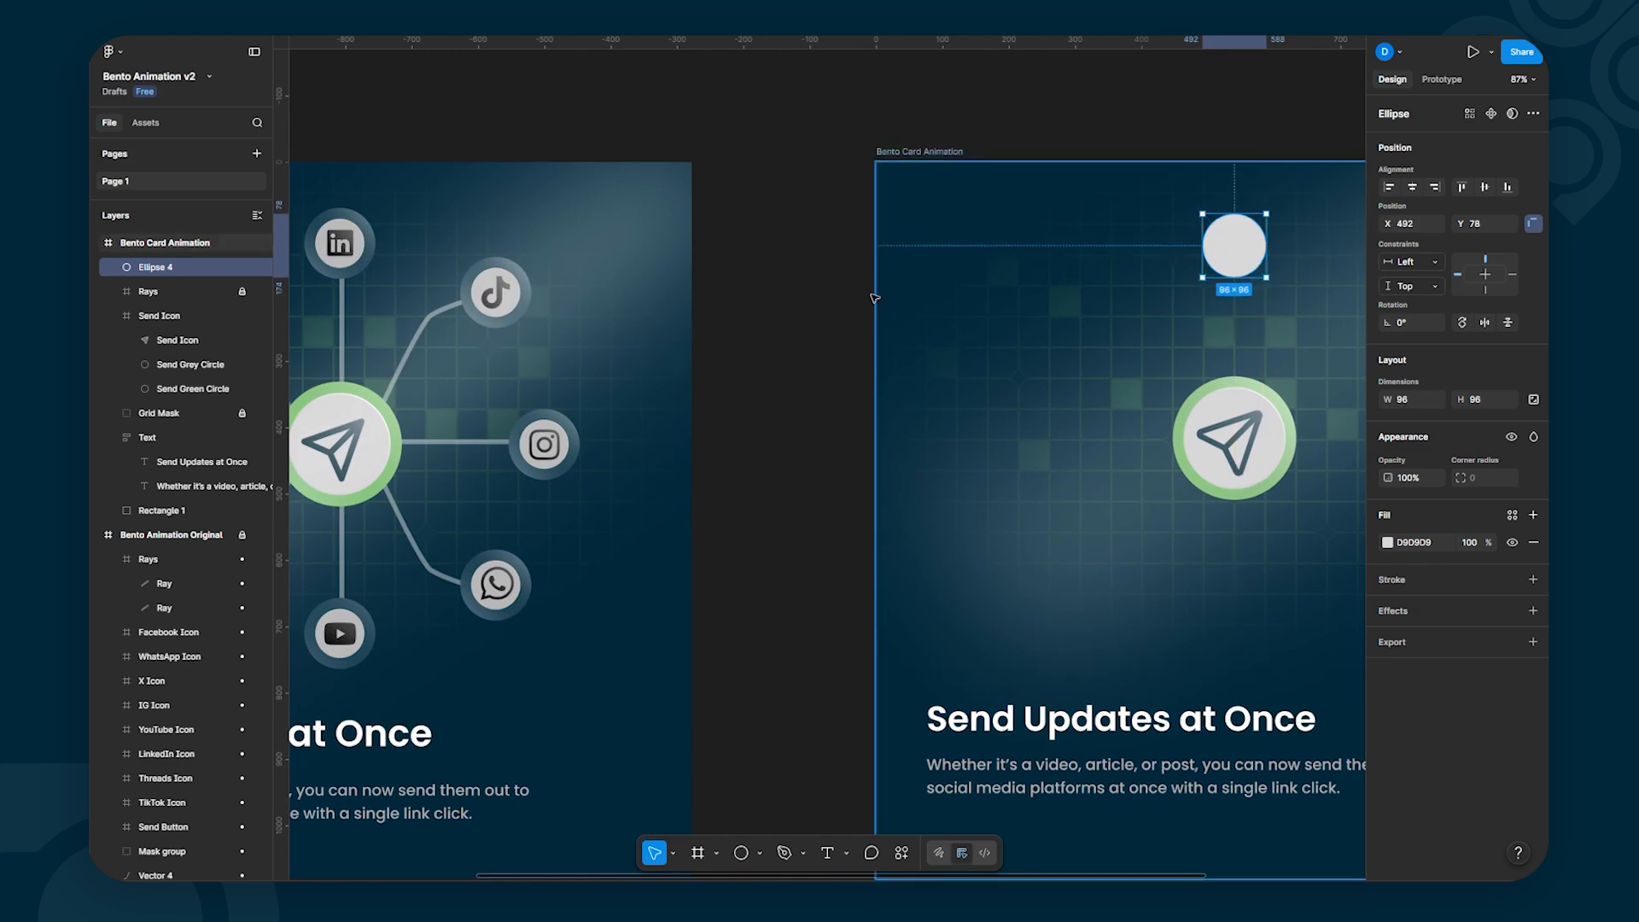
Step: Fill the new circle with the file's dark green colour and lighten the shade to 00364E
left_click(1171, 109)
scroll(1294, 124, "right", 1)
scroll(1294, 124, "right", 10)
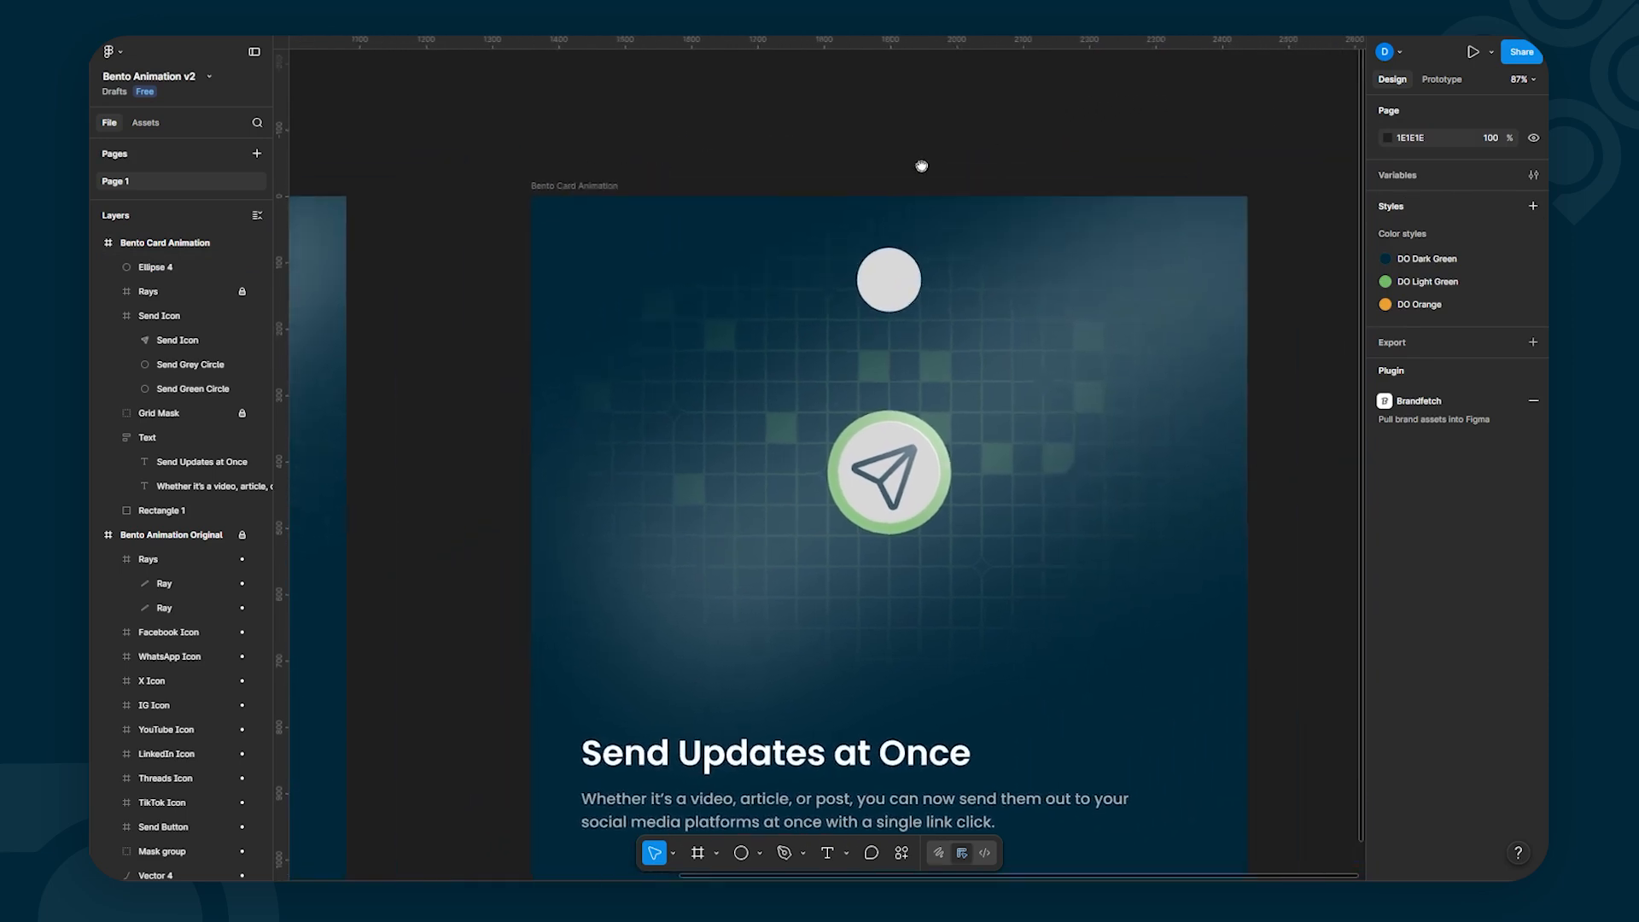
left_click(750, 237)
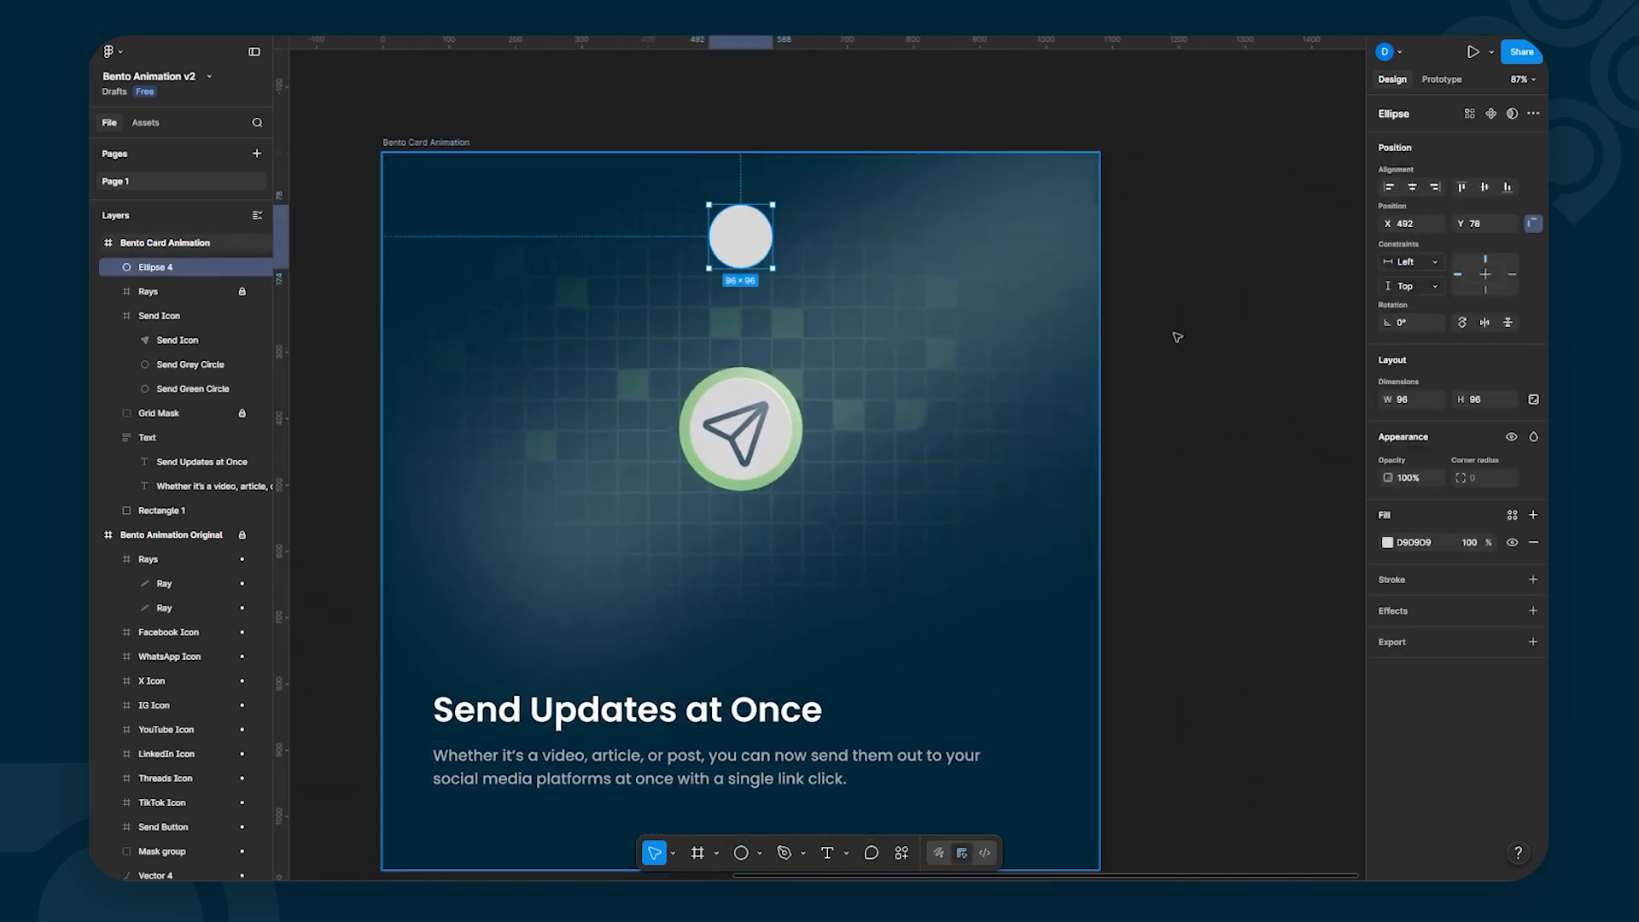
left_click(1388, 543)
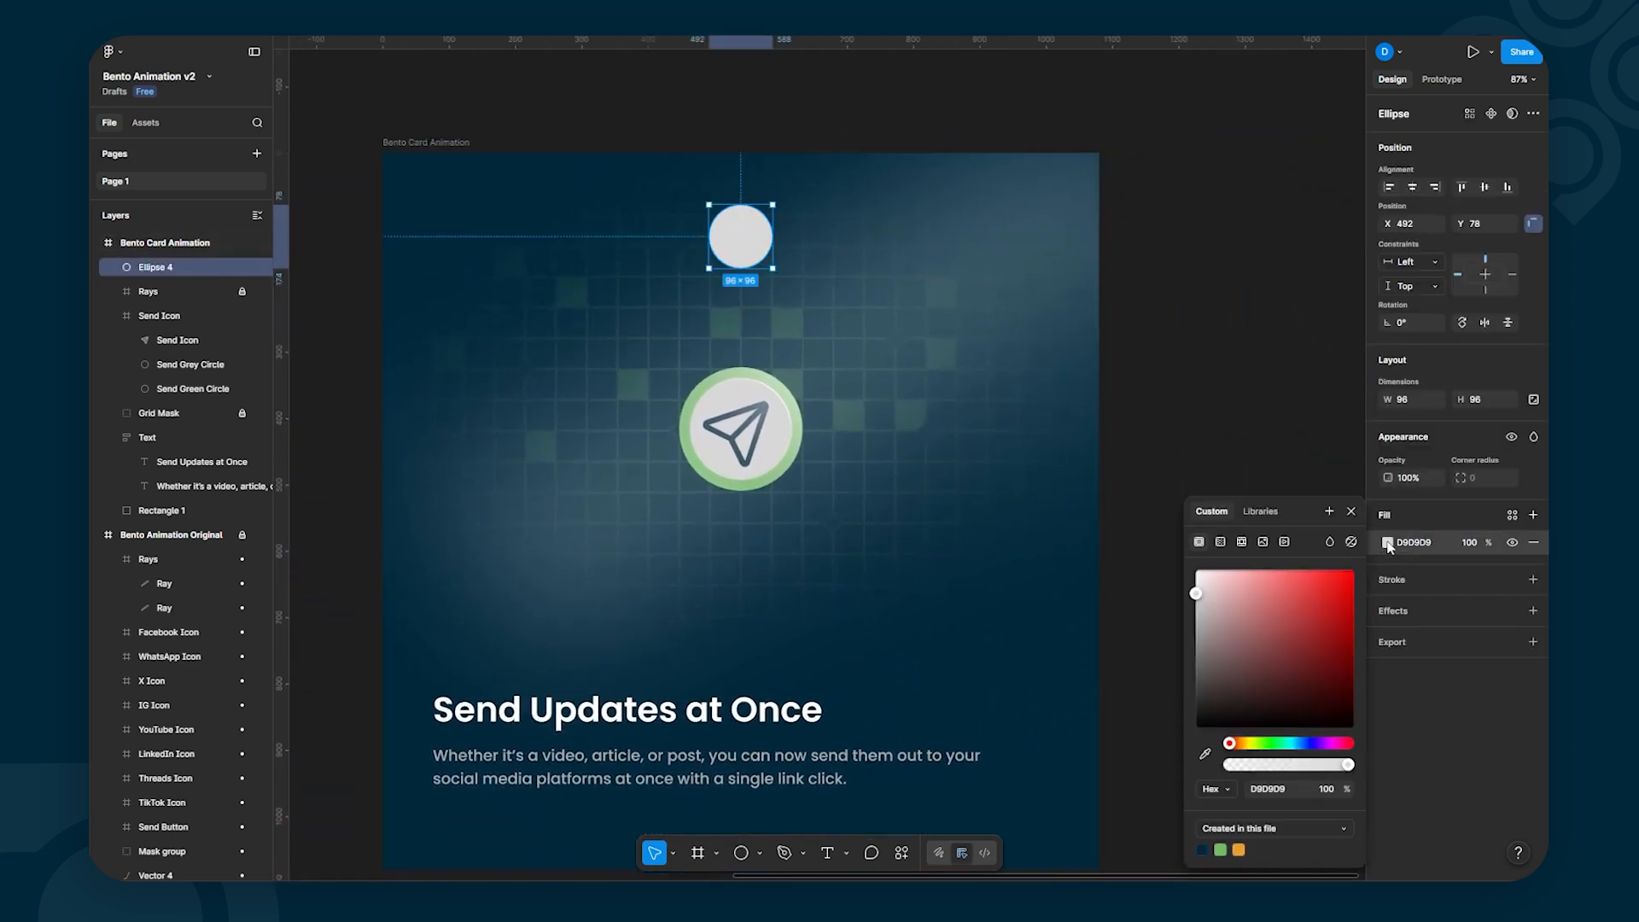
left_click(1203, 849)
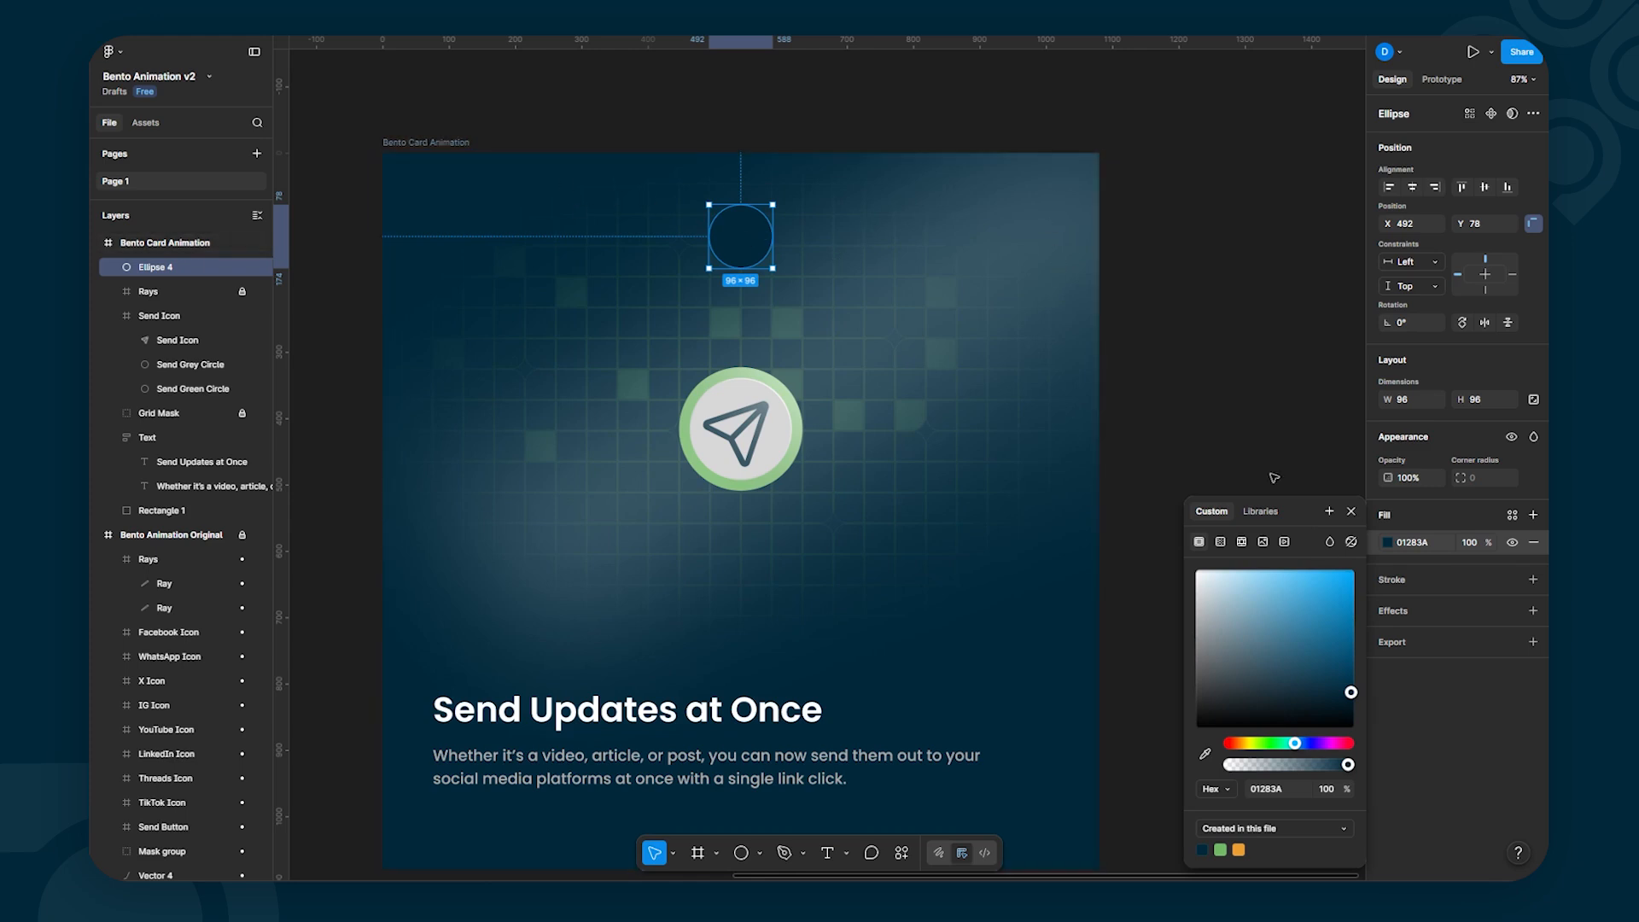
left_click_drag(1349, 691, 1355, 686)
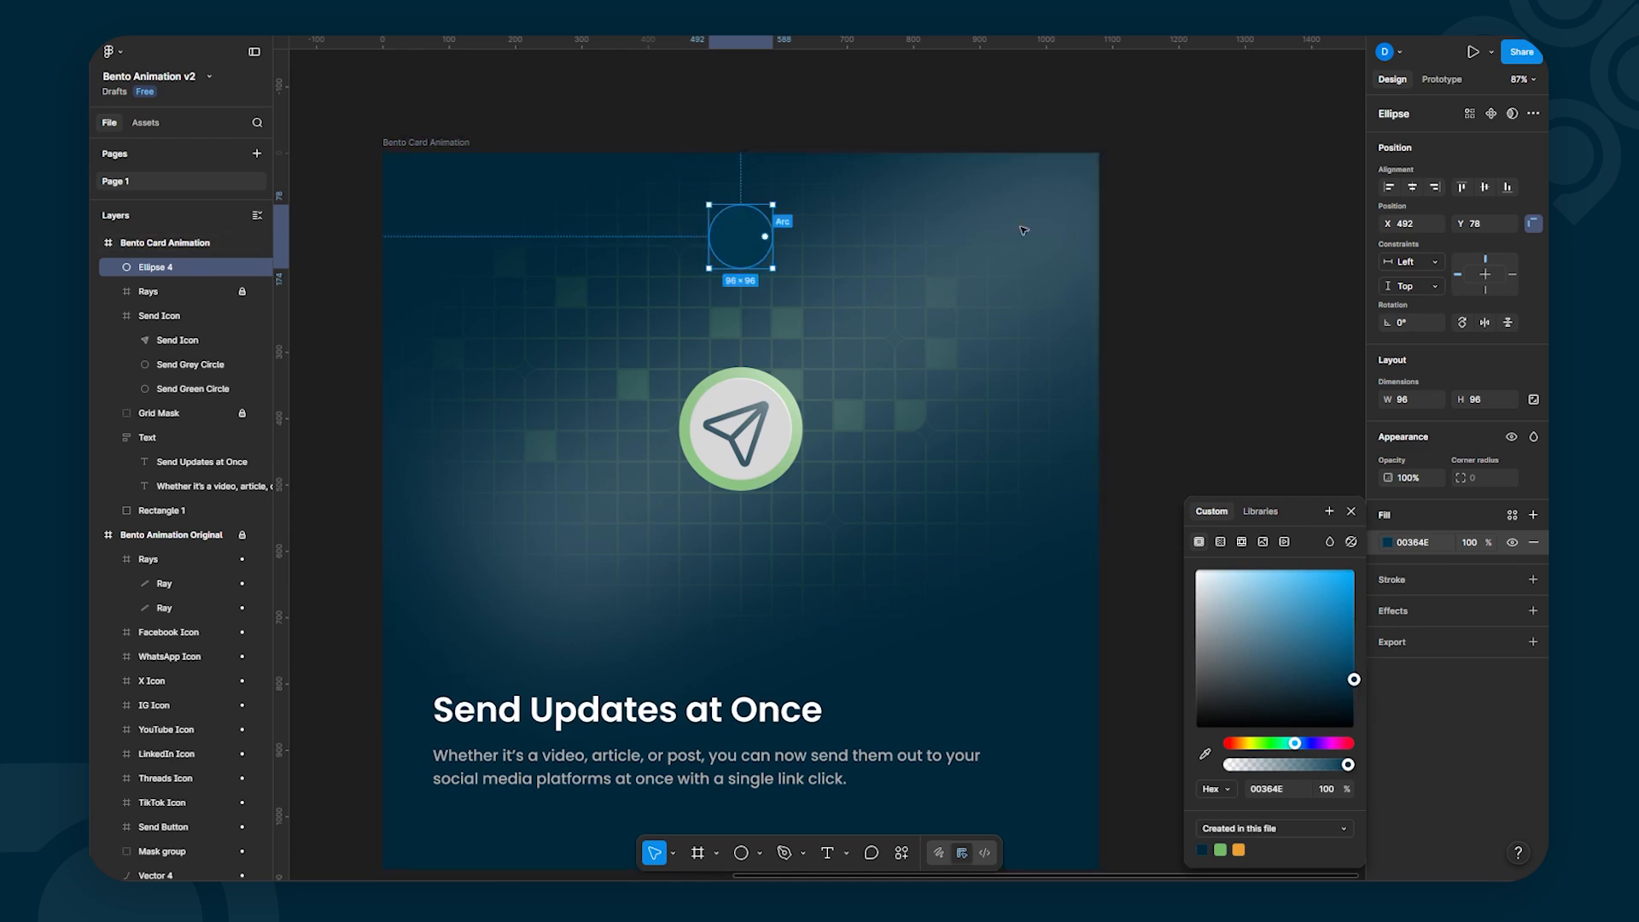
left_click(1253, 321)
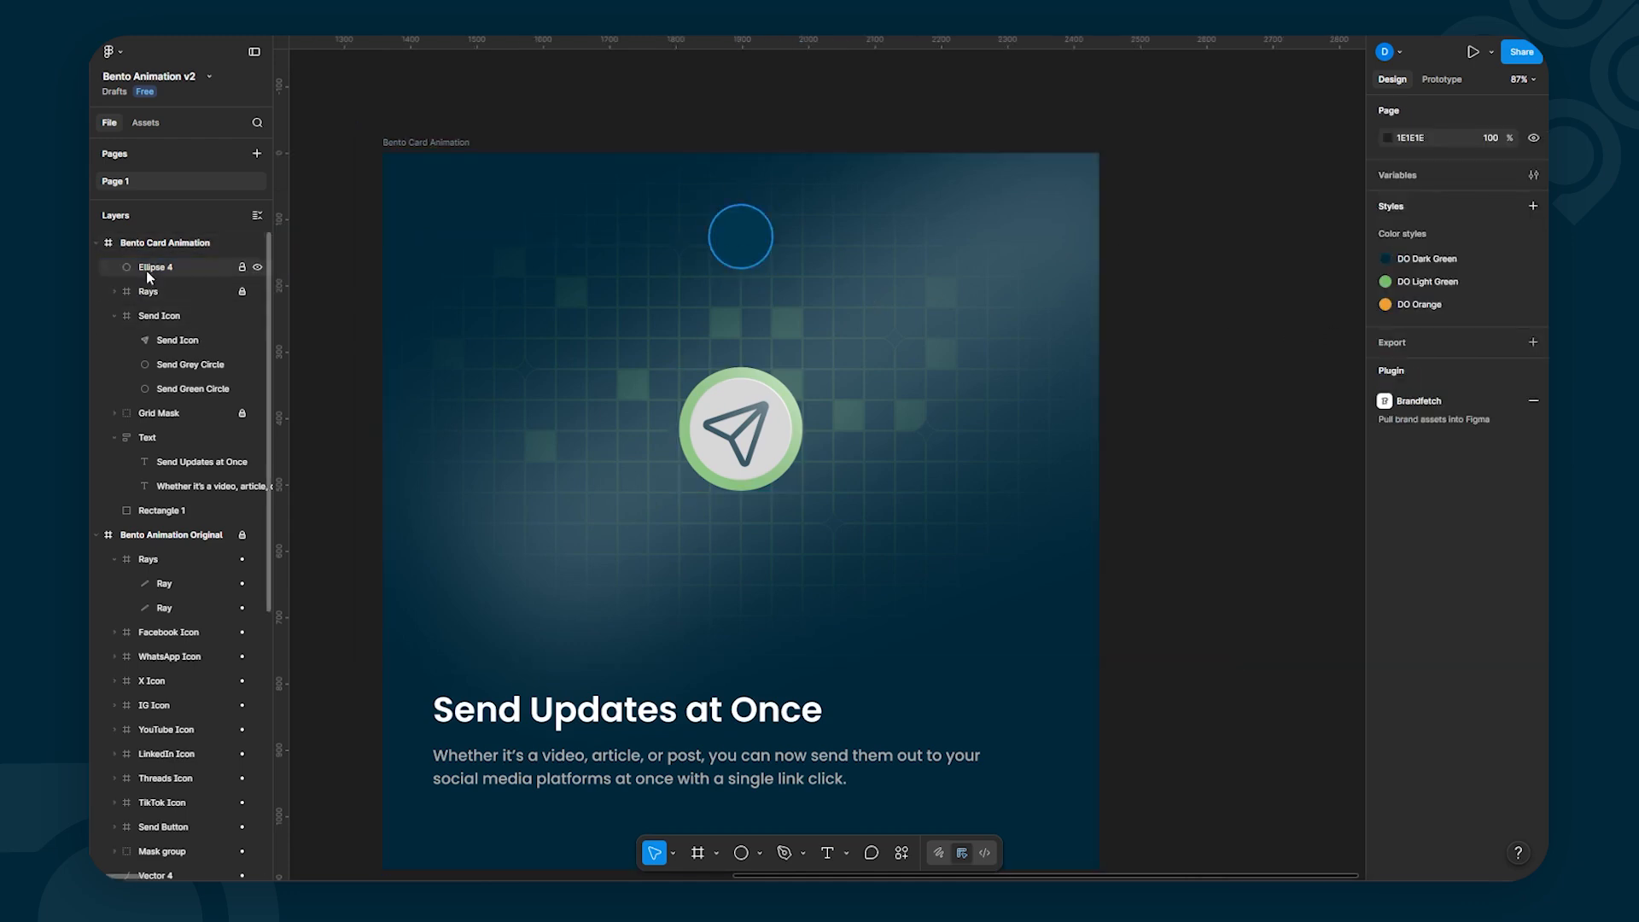
Step: Examine the translucent outer rings of the original card's LinkedIn and TikTok icons up close
left_click(746, 249)
left_click_drag(425, 186, 933, 230)
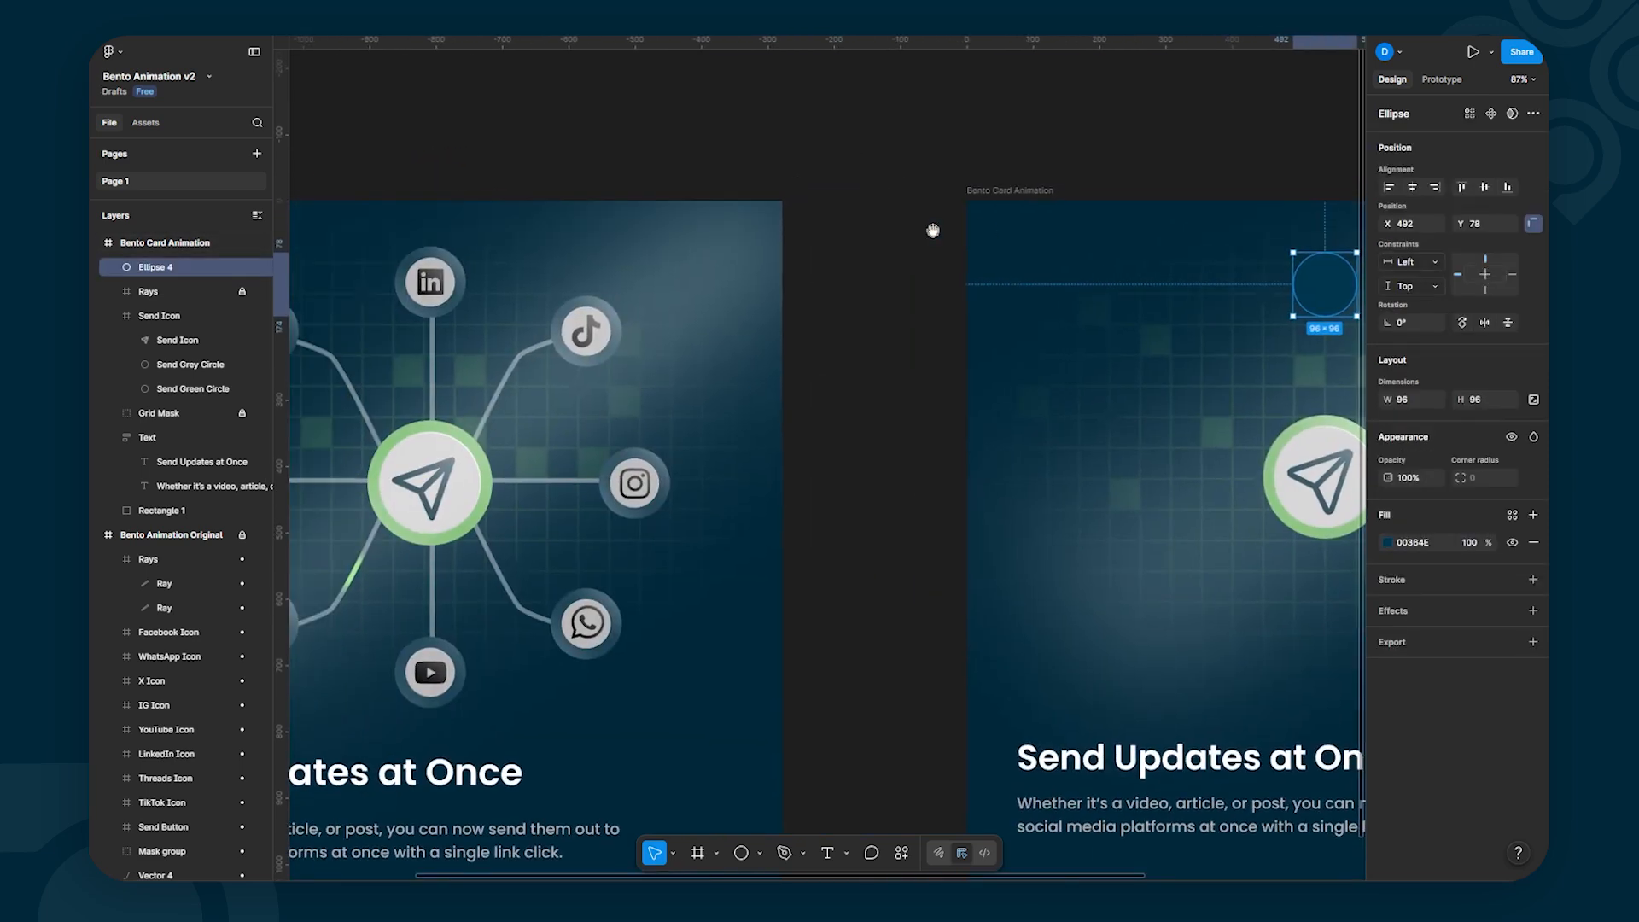
scroll(452, 280, "up", 10)
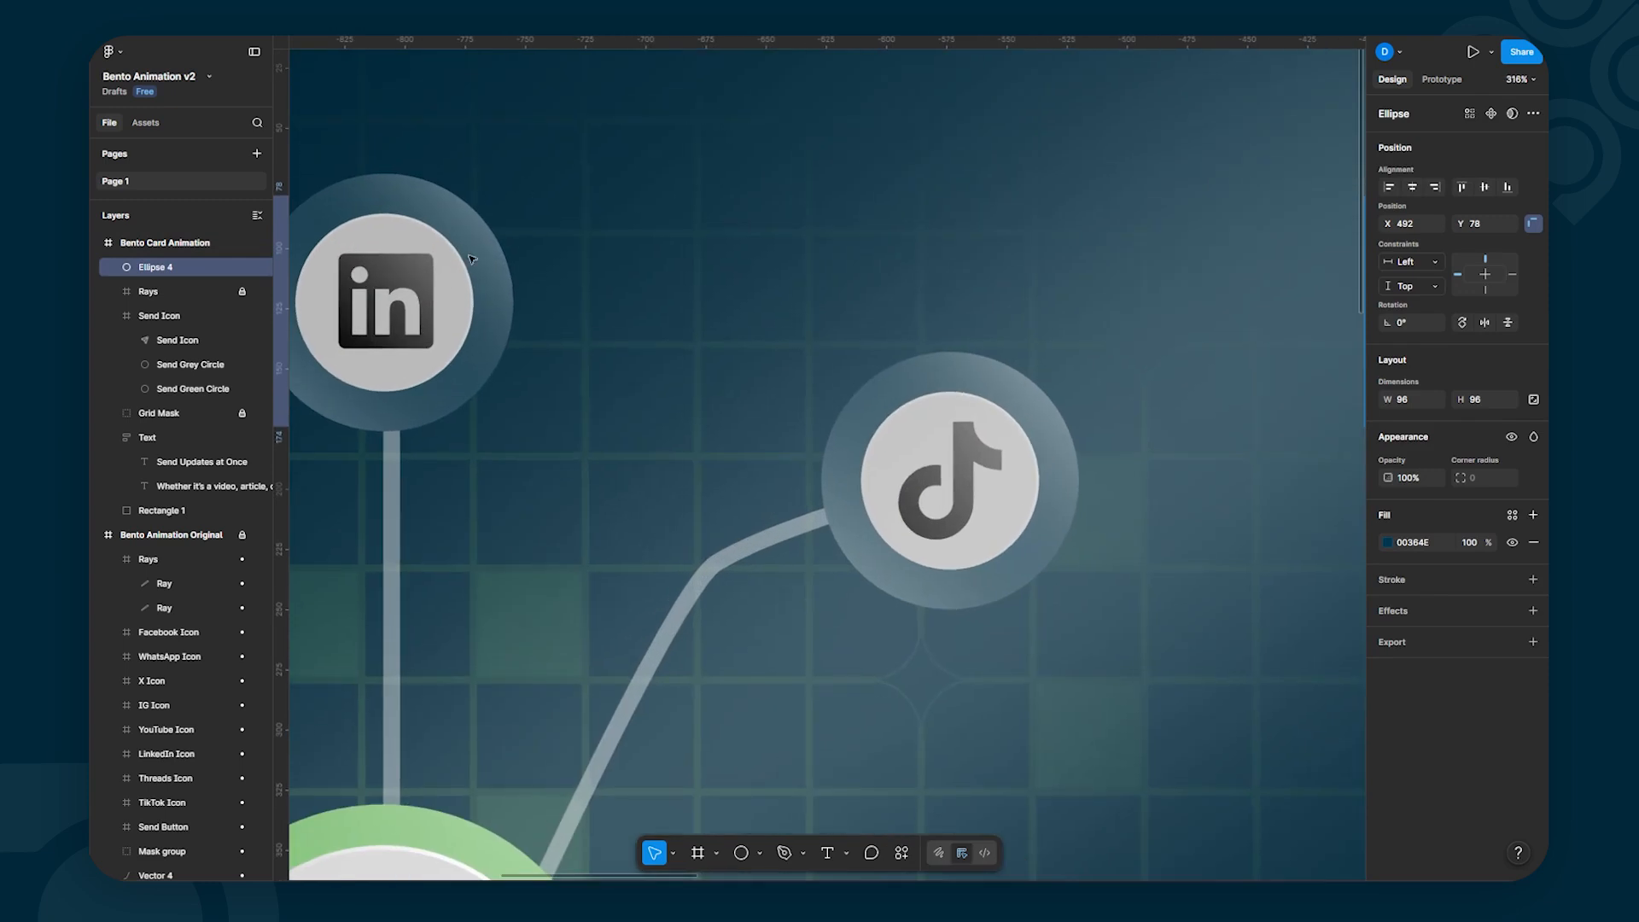
left_click_drag(466, 244, 782, 243)
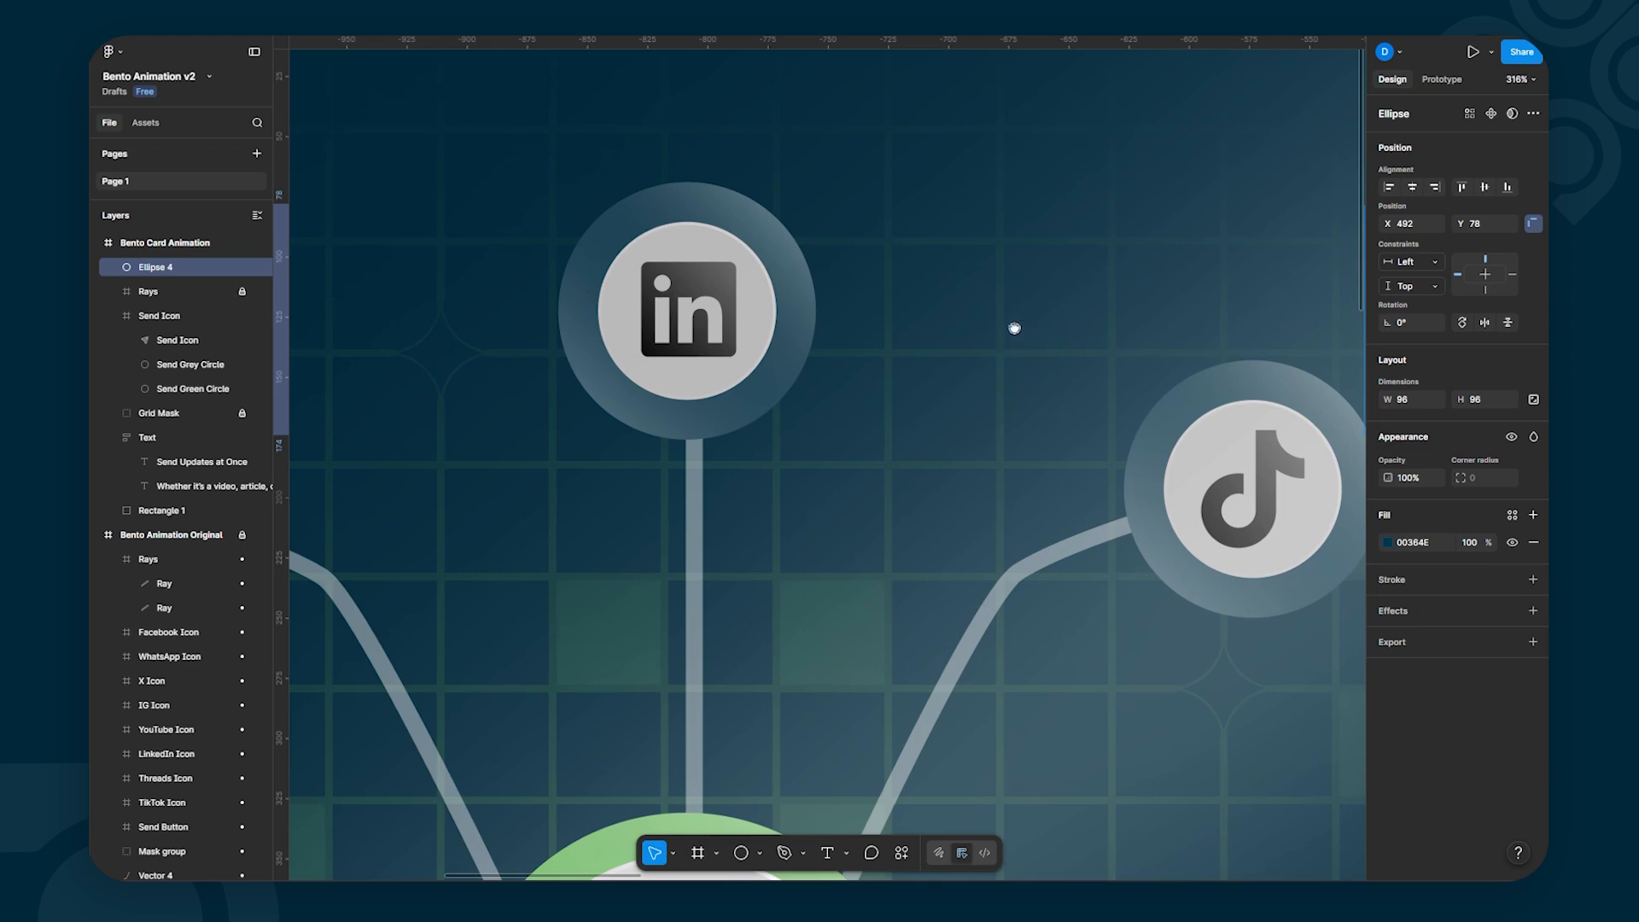
left_click_drag(1013, 330, 721, 282)
scroll(1063, 324, "down", 2)
scroll(1064, 324, "down", 5)
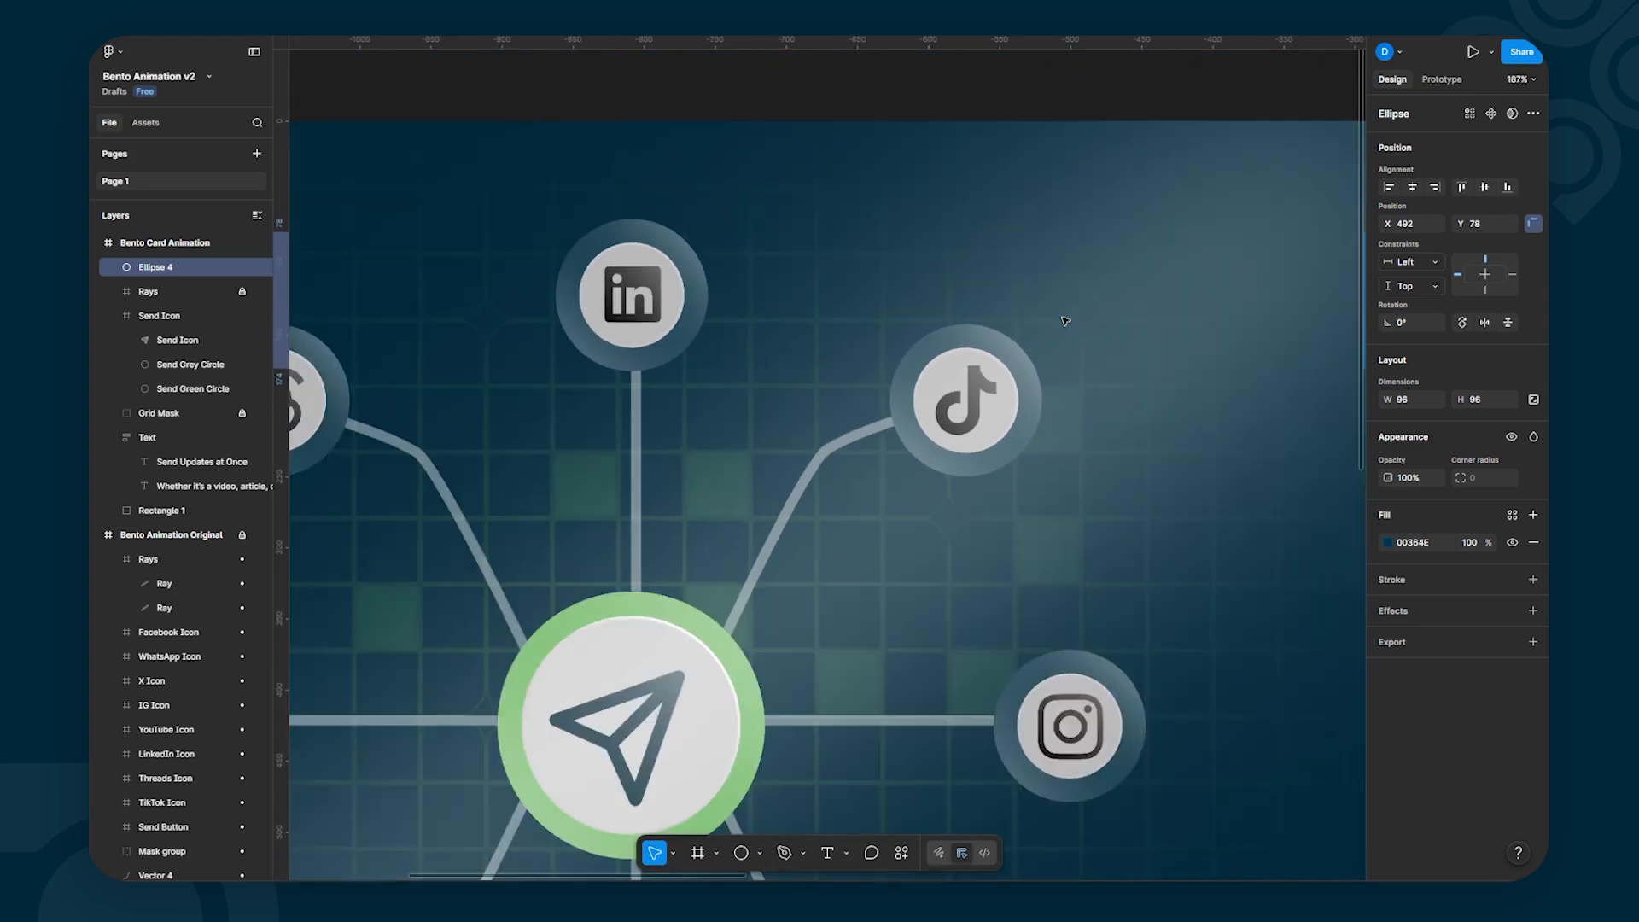
Step: Add a background blur effect to the dark circle above the send button
scroll(1065, 334, "right", 10)
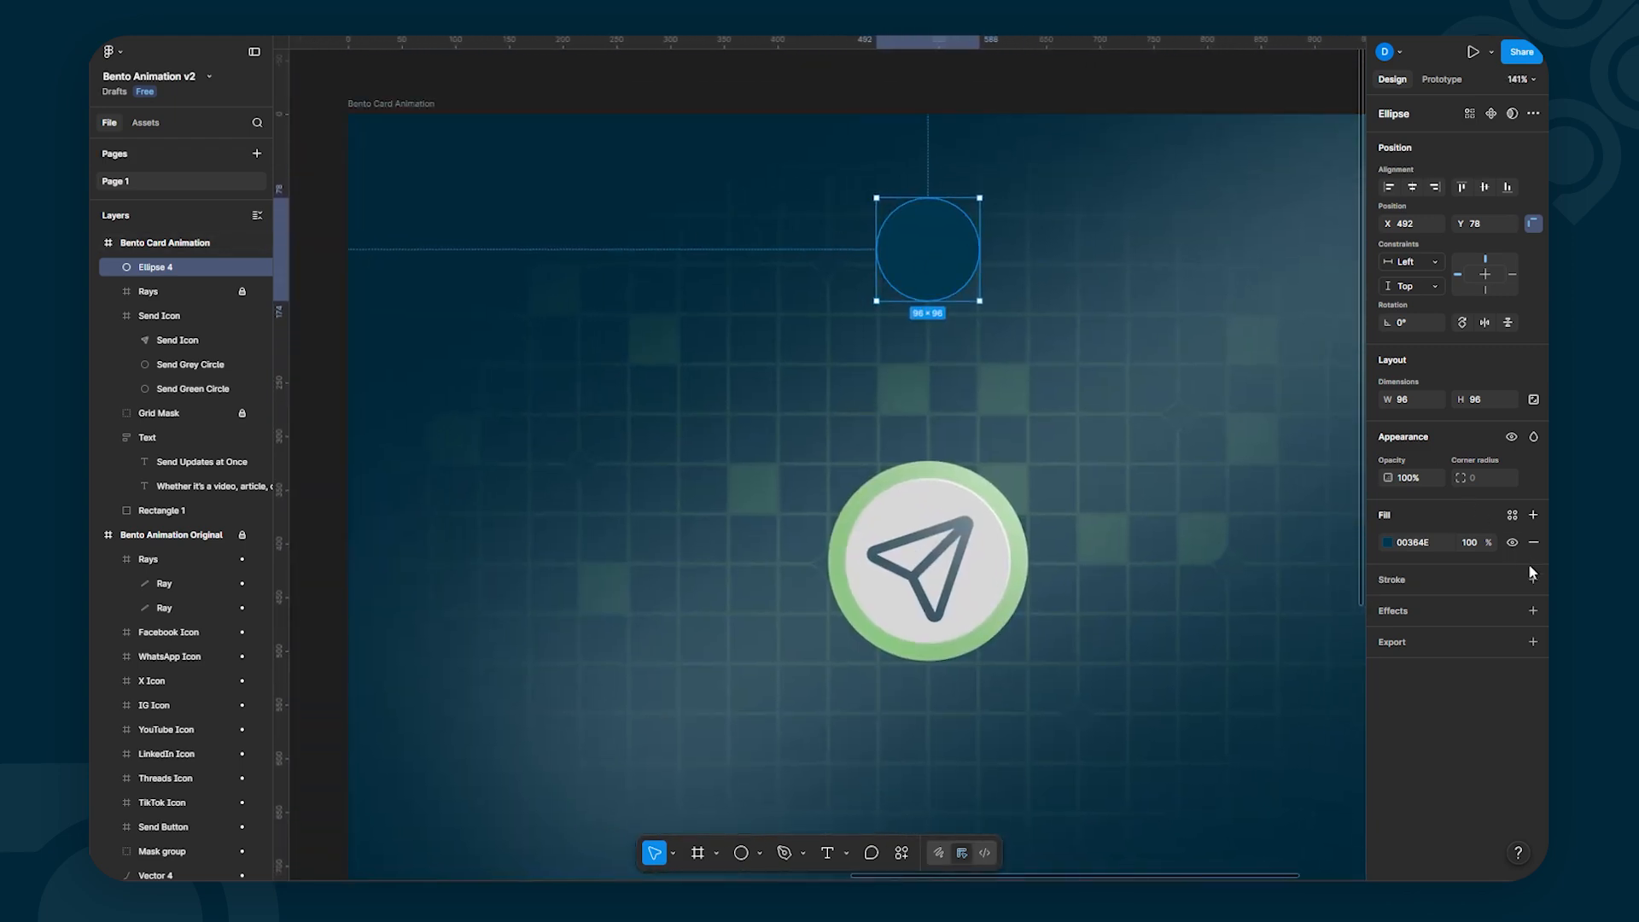
left_click(1533, 610)
left_click(1226, 641)
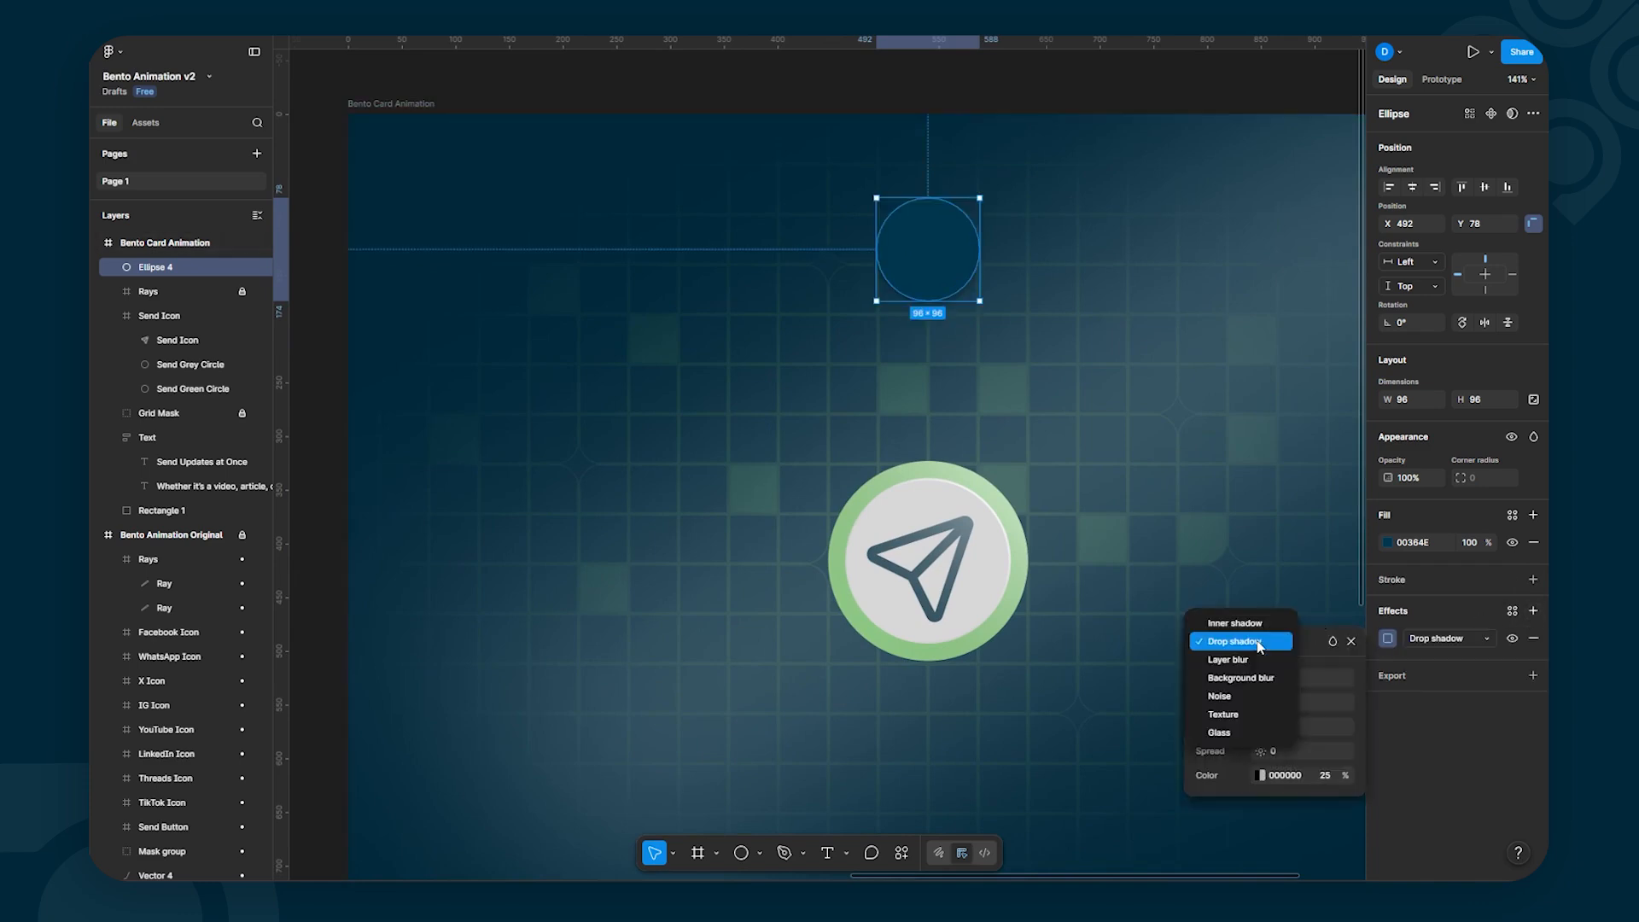
left_click(1247, 676)
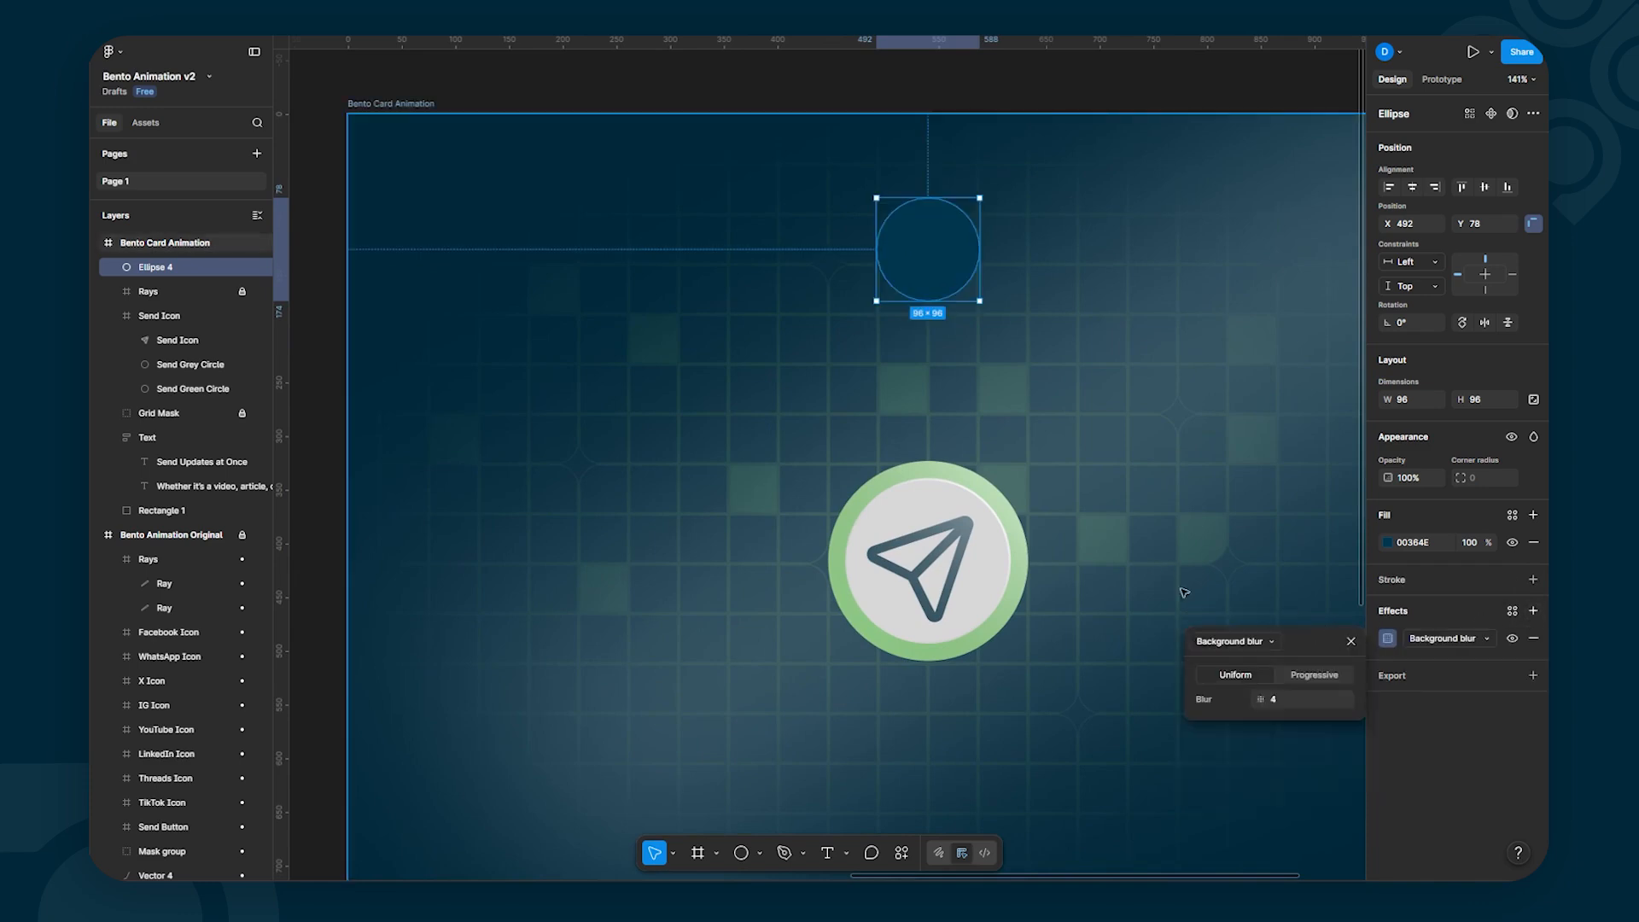
Step: Move the 96 × 96 circle up to Y 53 and set its background blur to 109
left_click_drag(1259, 703, 1212, 724)
mouse_move(944, 242)
left_mouse_down()
mouse_move(978, 479)
mouse_move(943, 422)
mouse_move(911, 272)
mouse_move(939, 210)
mouse_move(937, 235)
left_mouse_up()
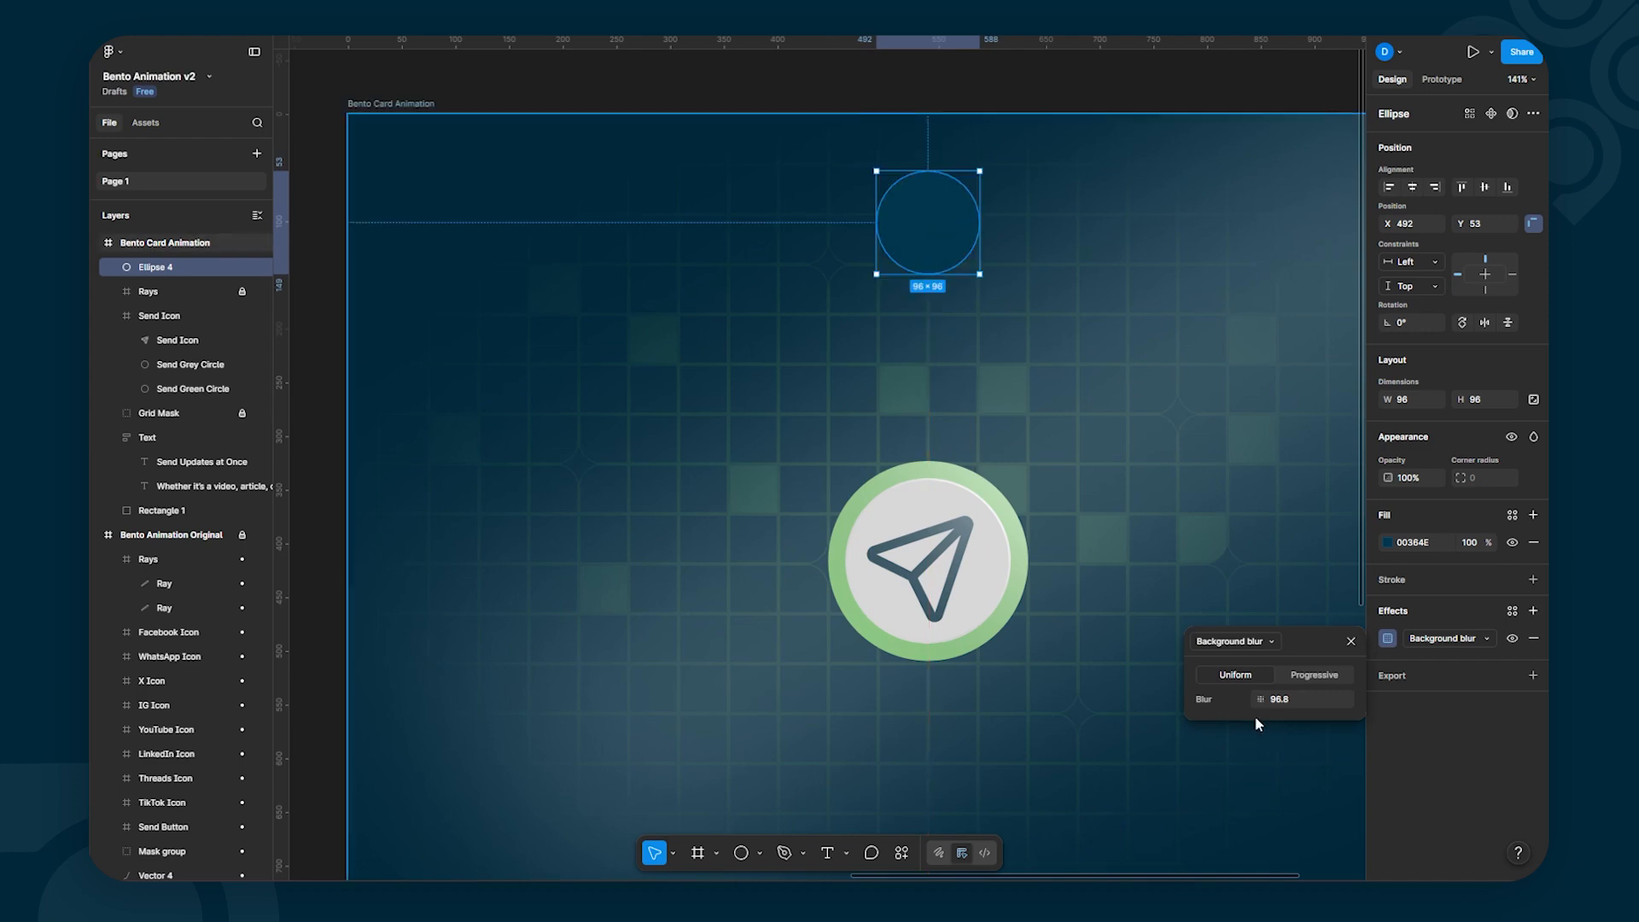
left_click_drag(1276, 698, 1454, 693)
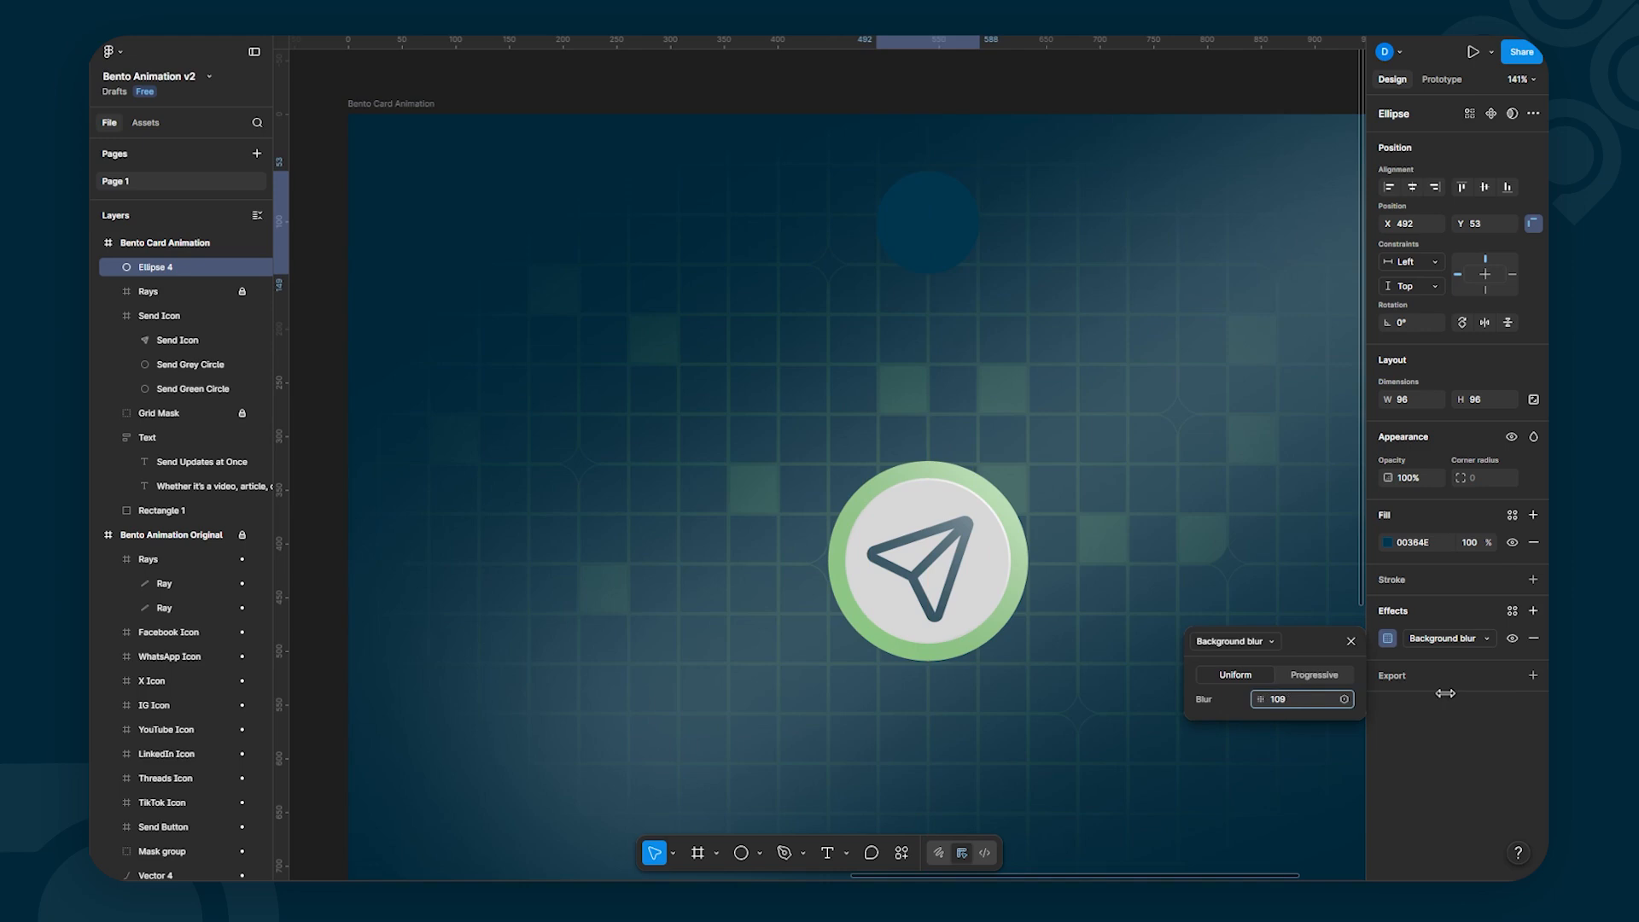
left_click(886, 93)
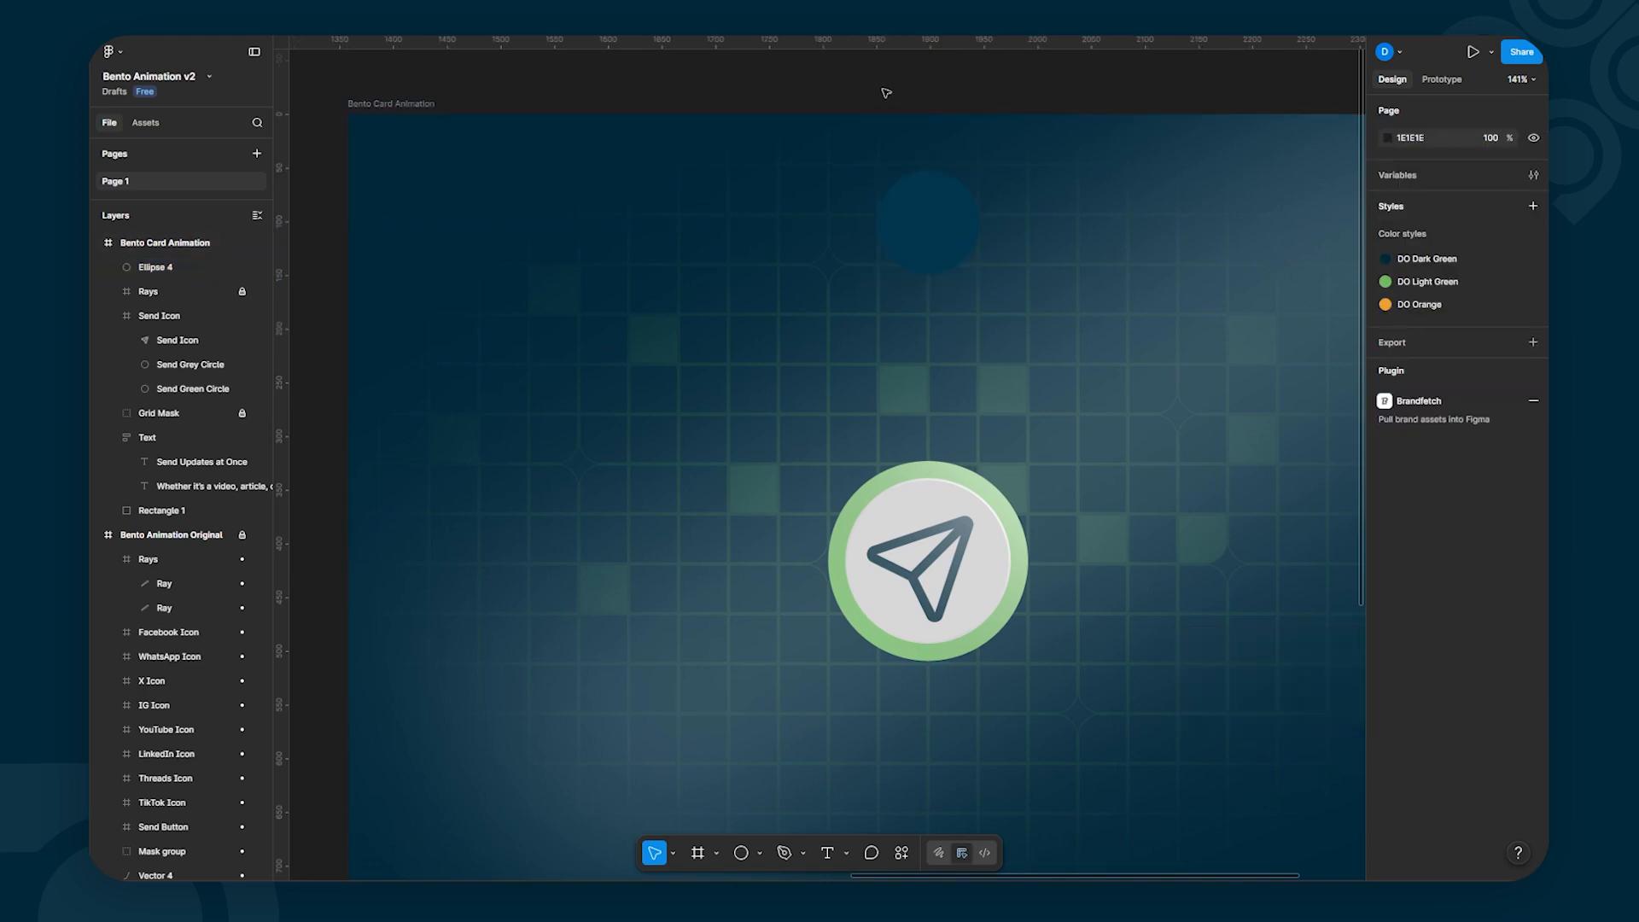
Step: Create a concentric 72 × 72 copy of the circle without the background blur effect
left_click(932, 222)
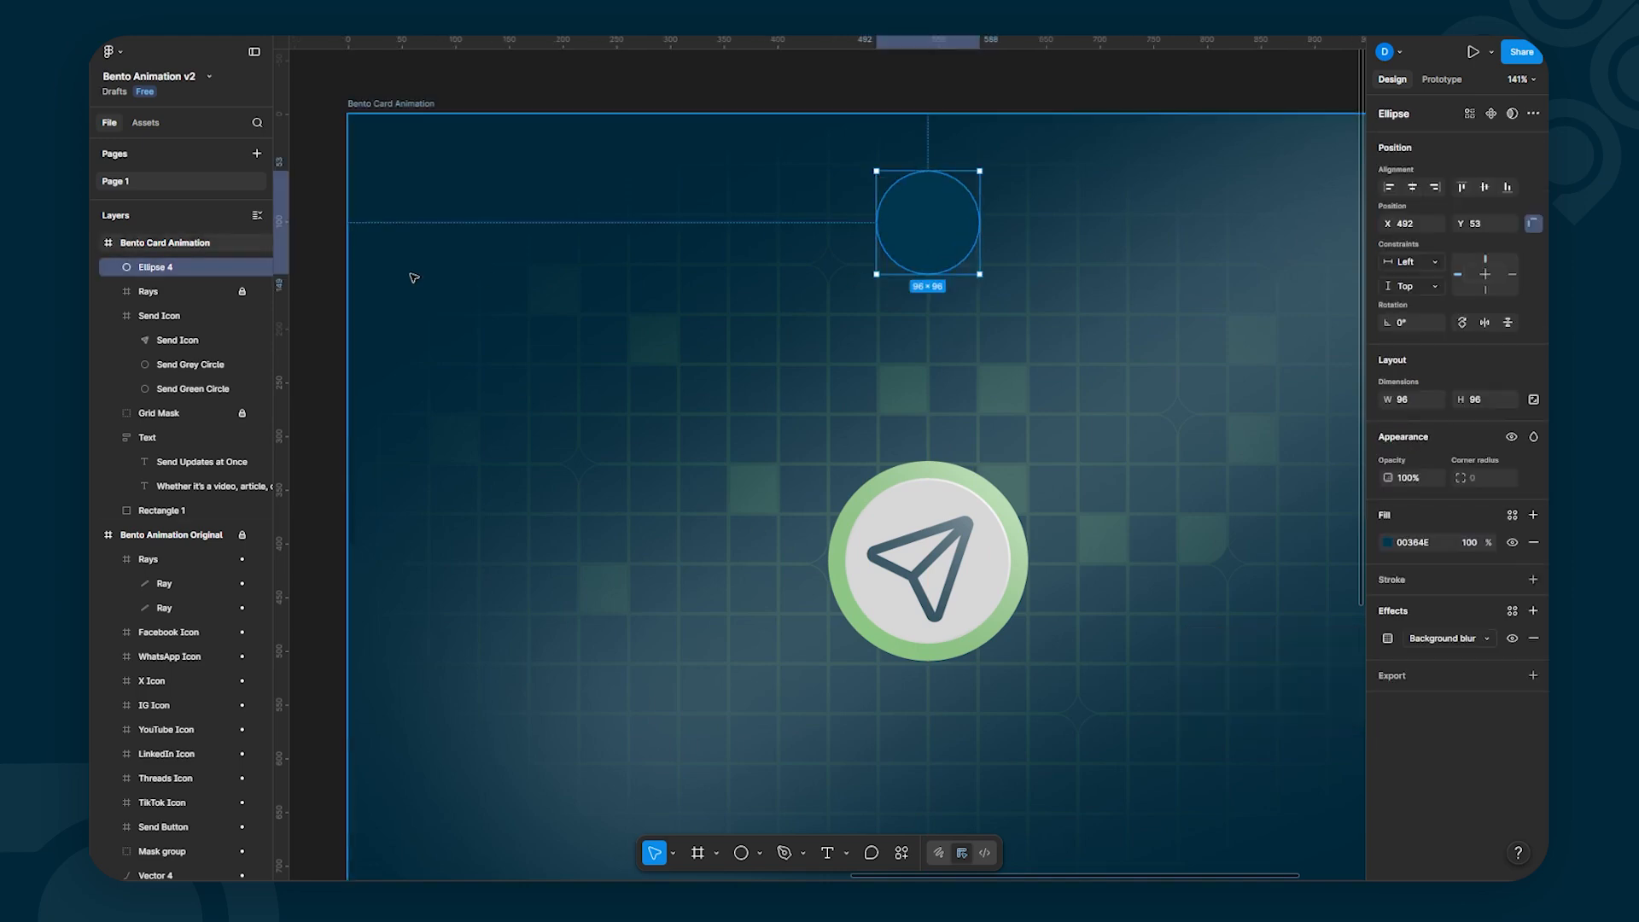
key("ctrl+d")
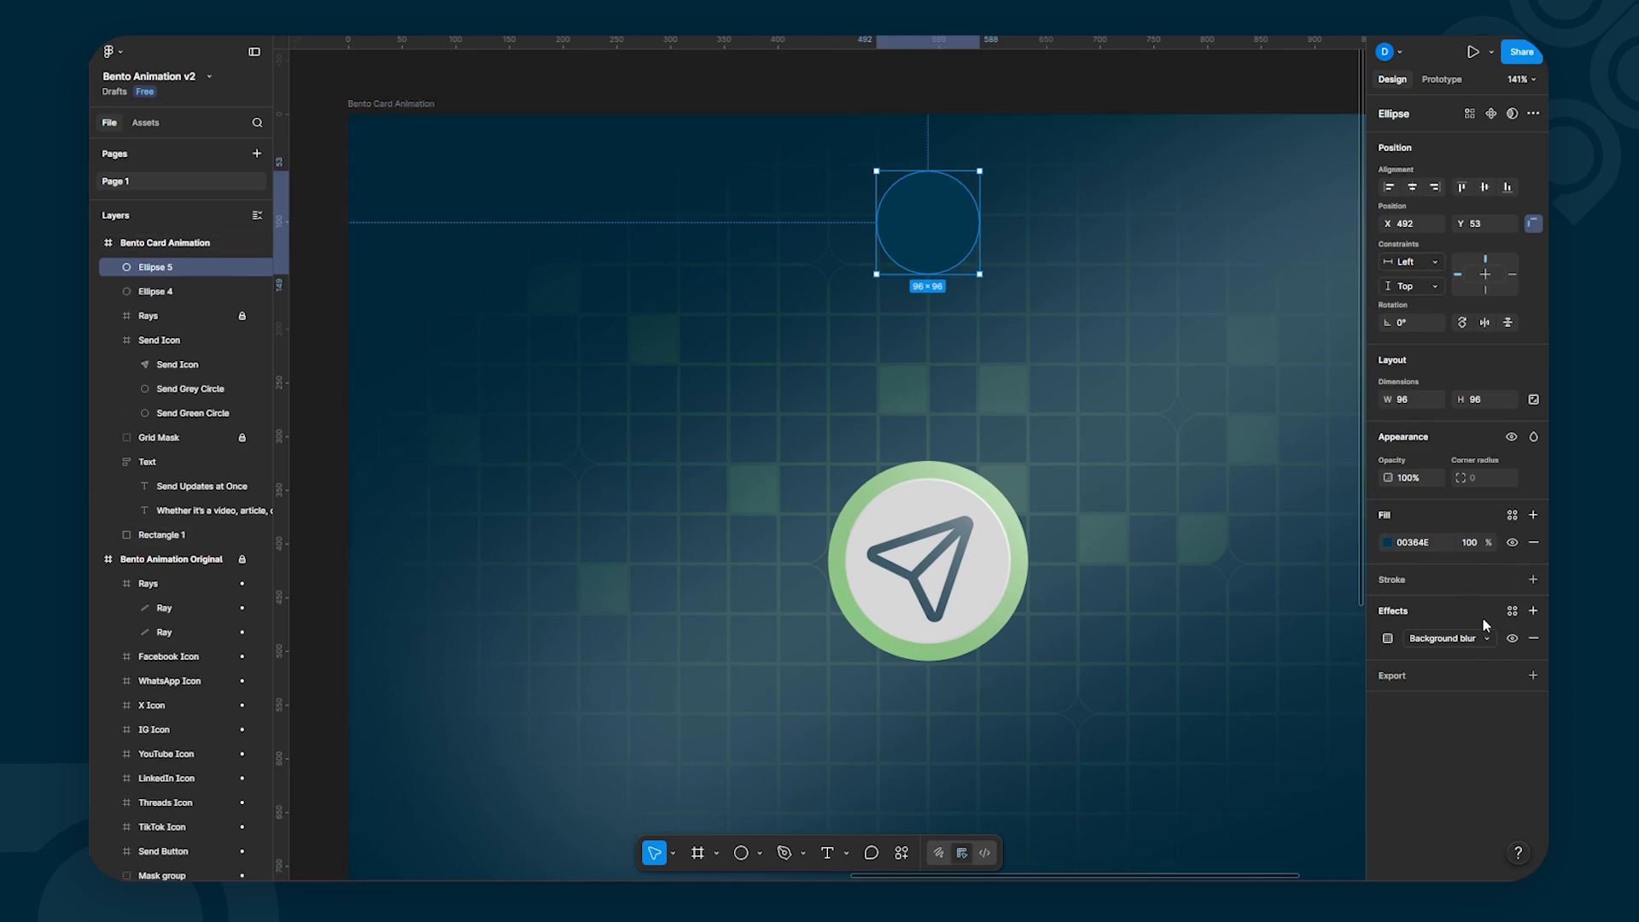
left_click(1534, 637)
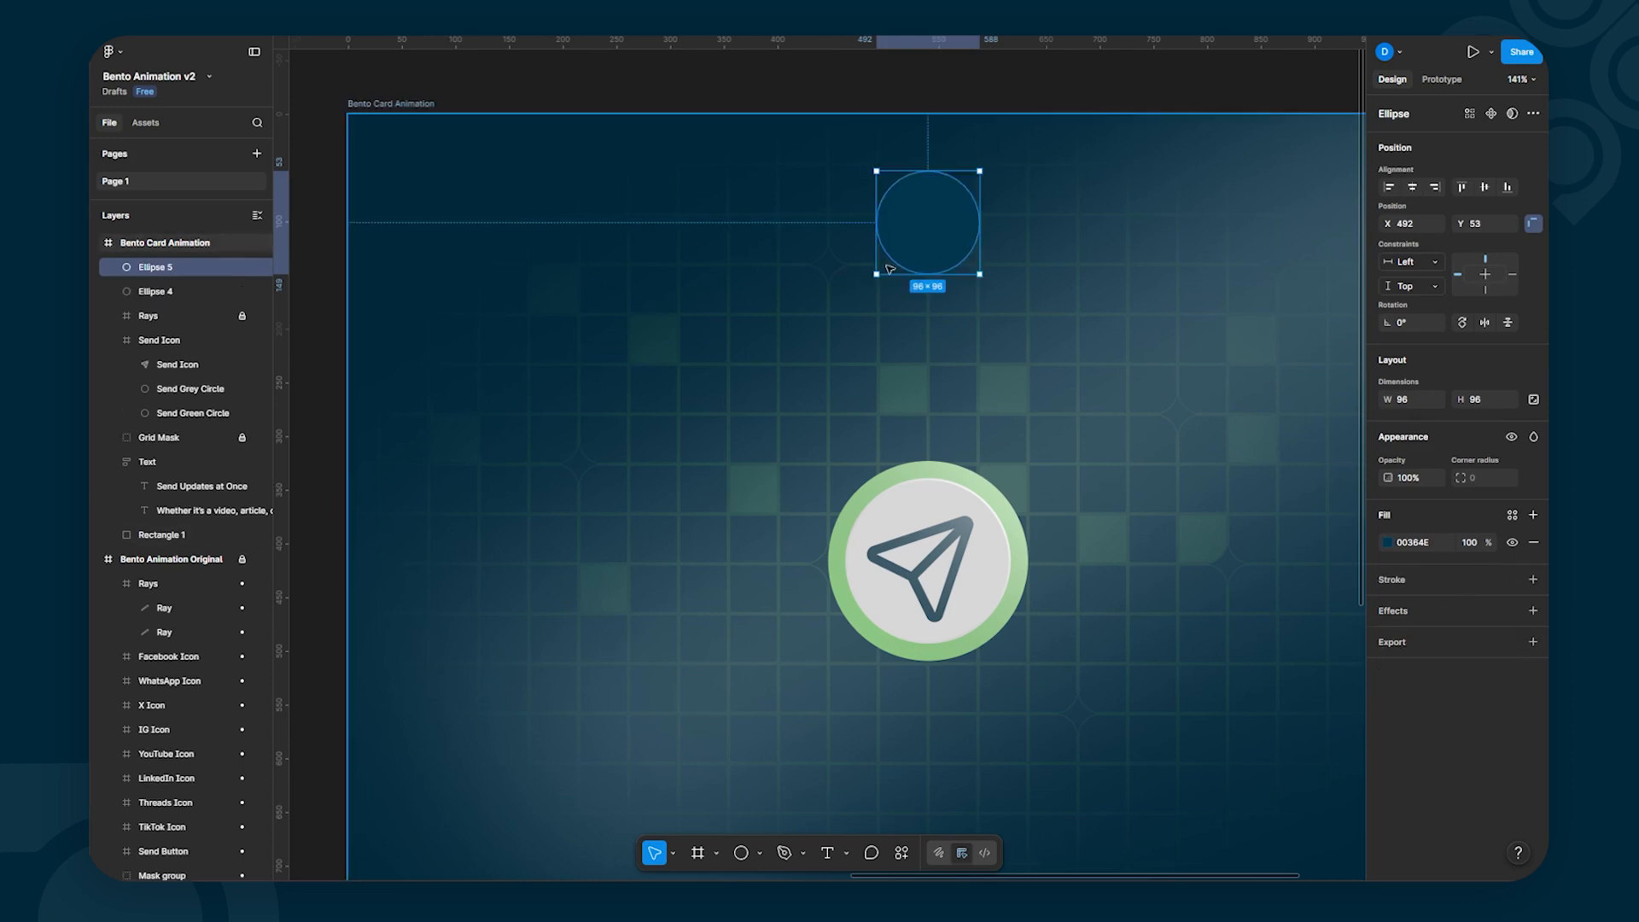
left_click_drag(981, 279, 967, 262)
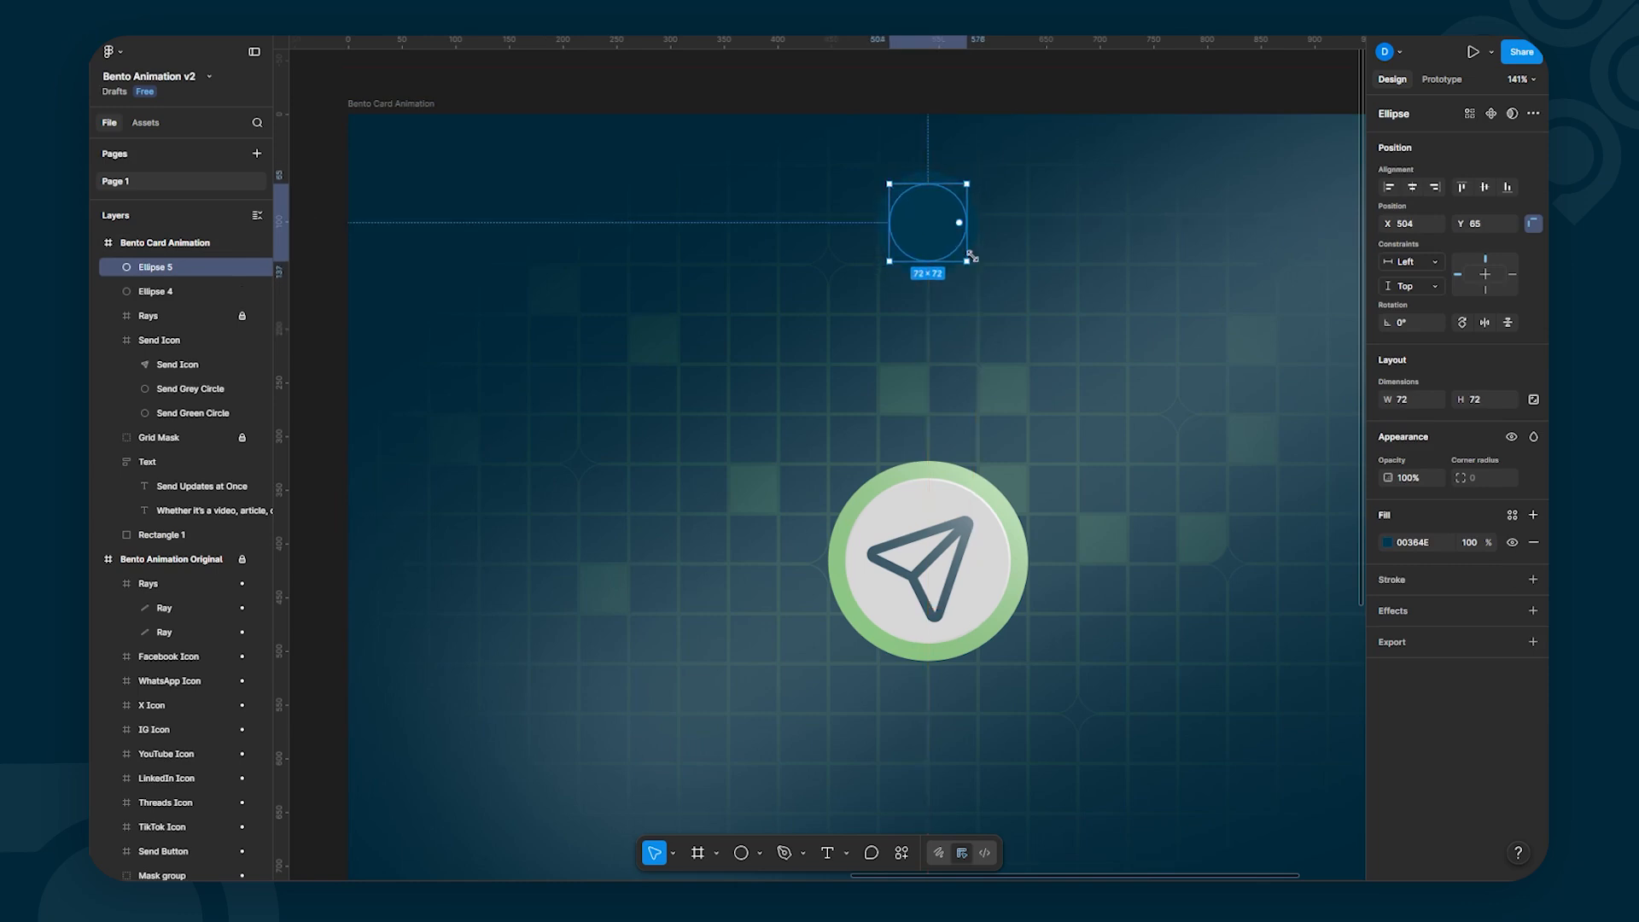
Step: Set the smaller circle's solid fill to grey BDBDBD
left_click(1385, 542)
left_click_drag(1253, 632, 1189, 602)
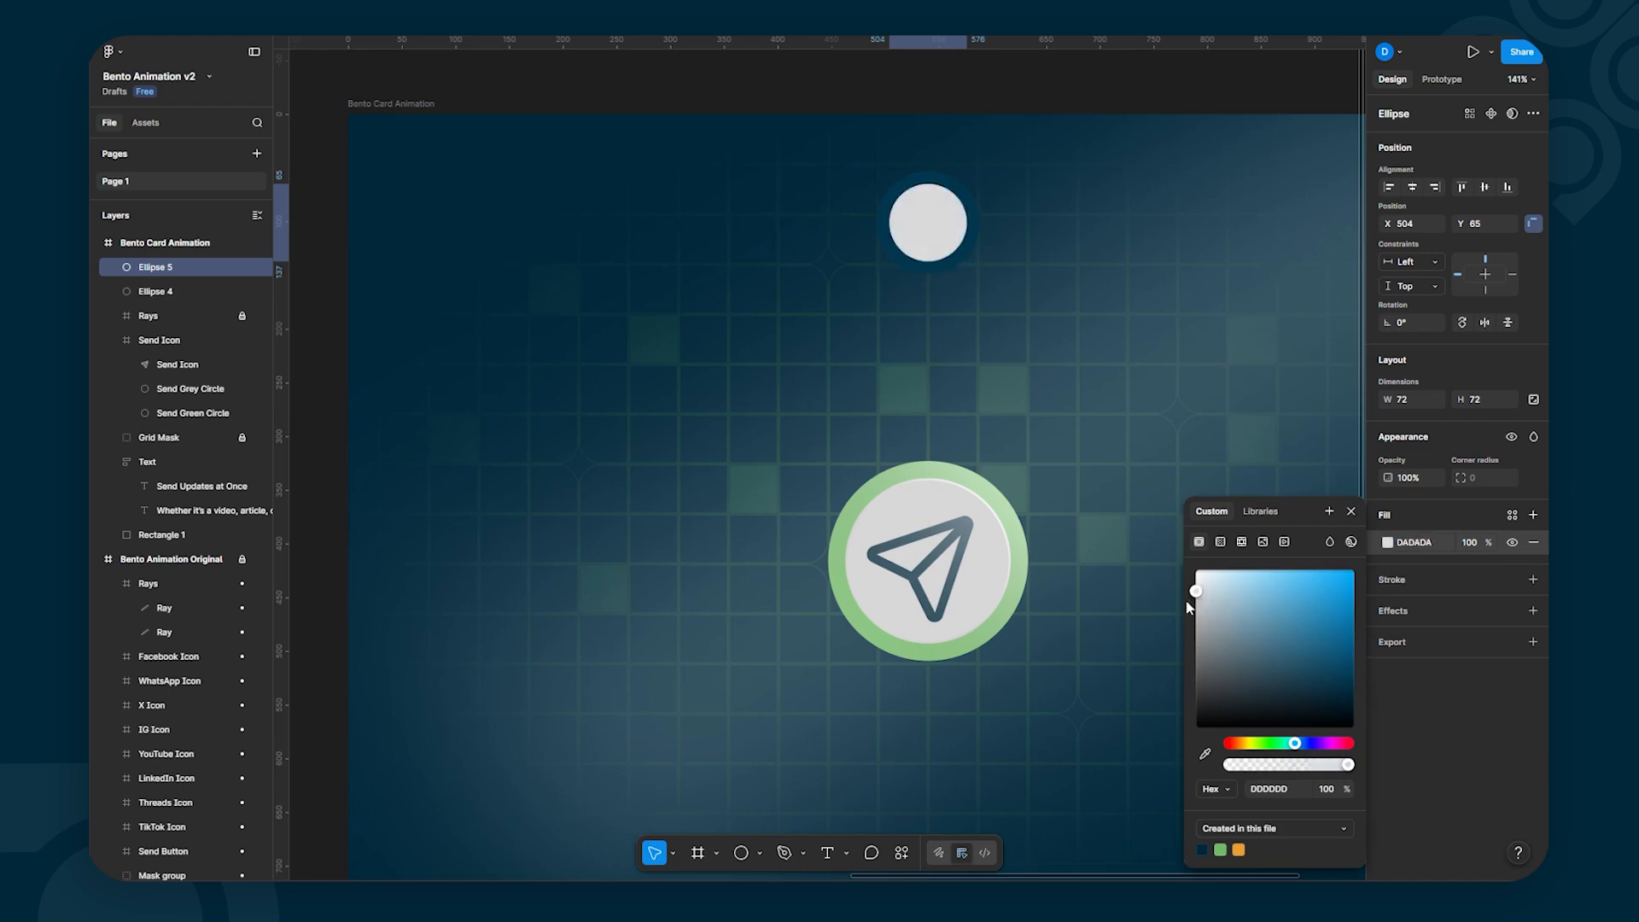
left_click(549, 362)
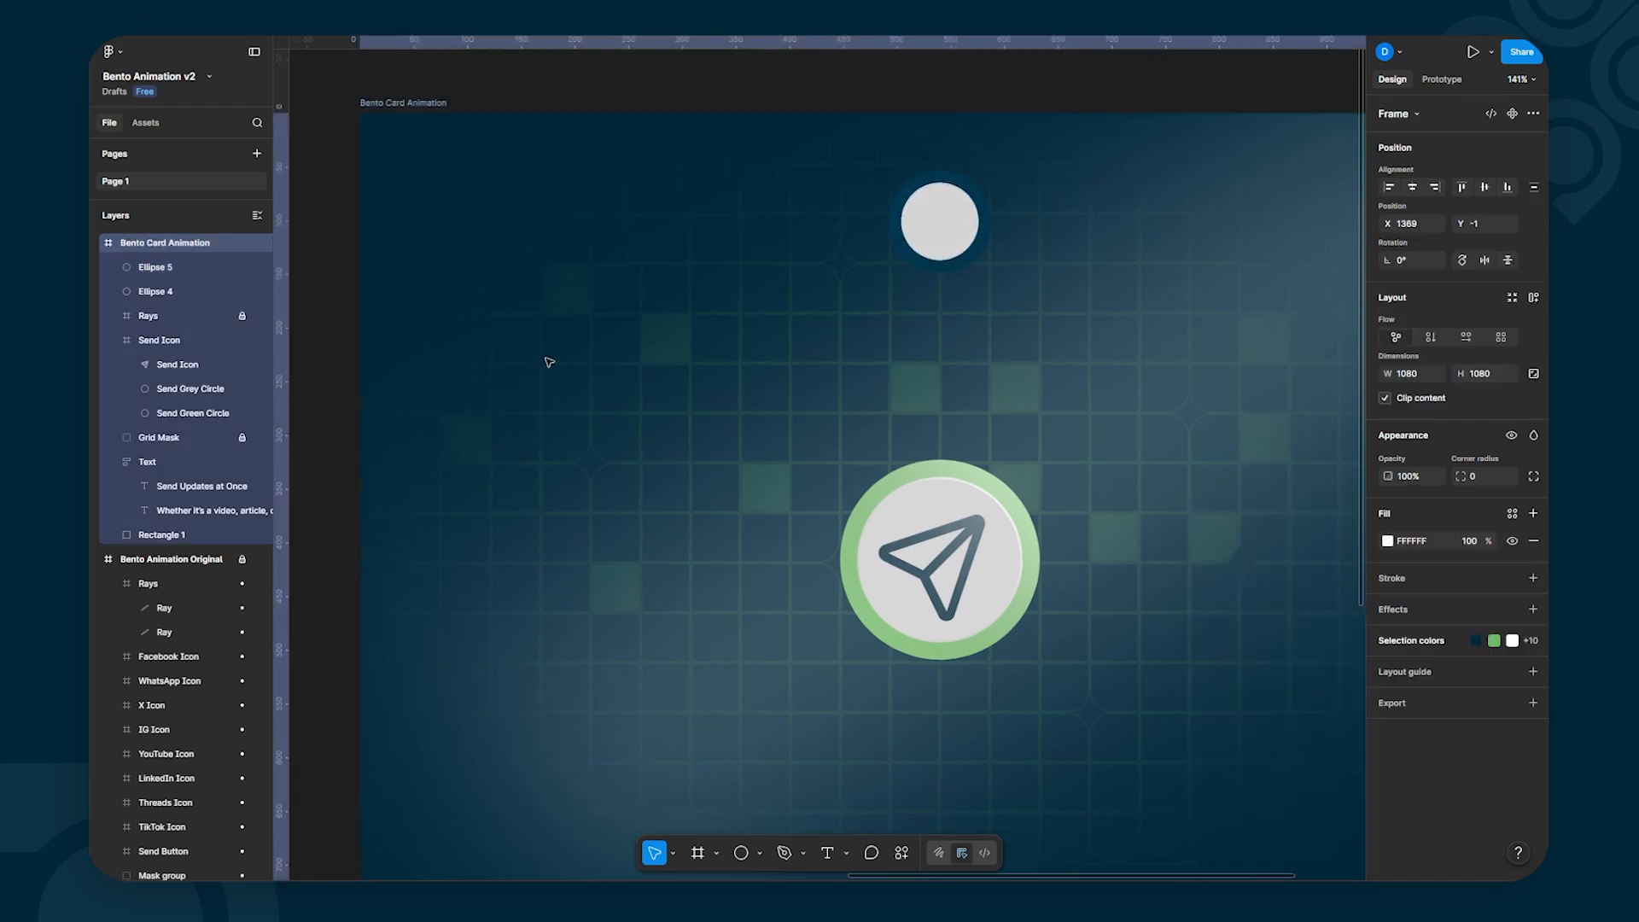
left_click(336, 354)
left_click_drag(314, 340, 453, 361)
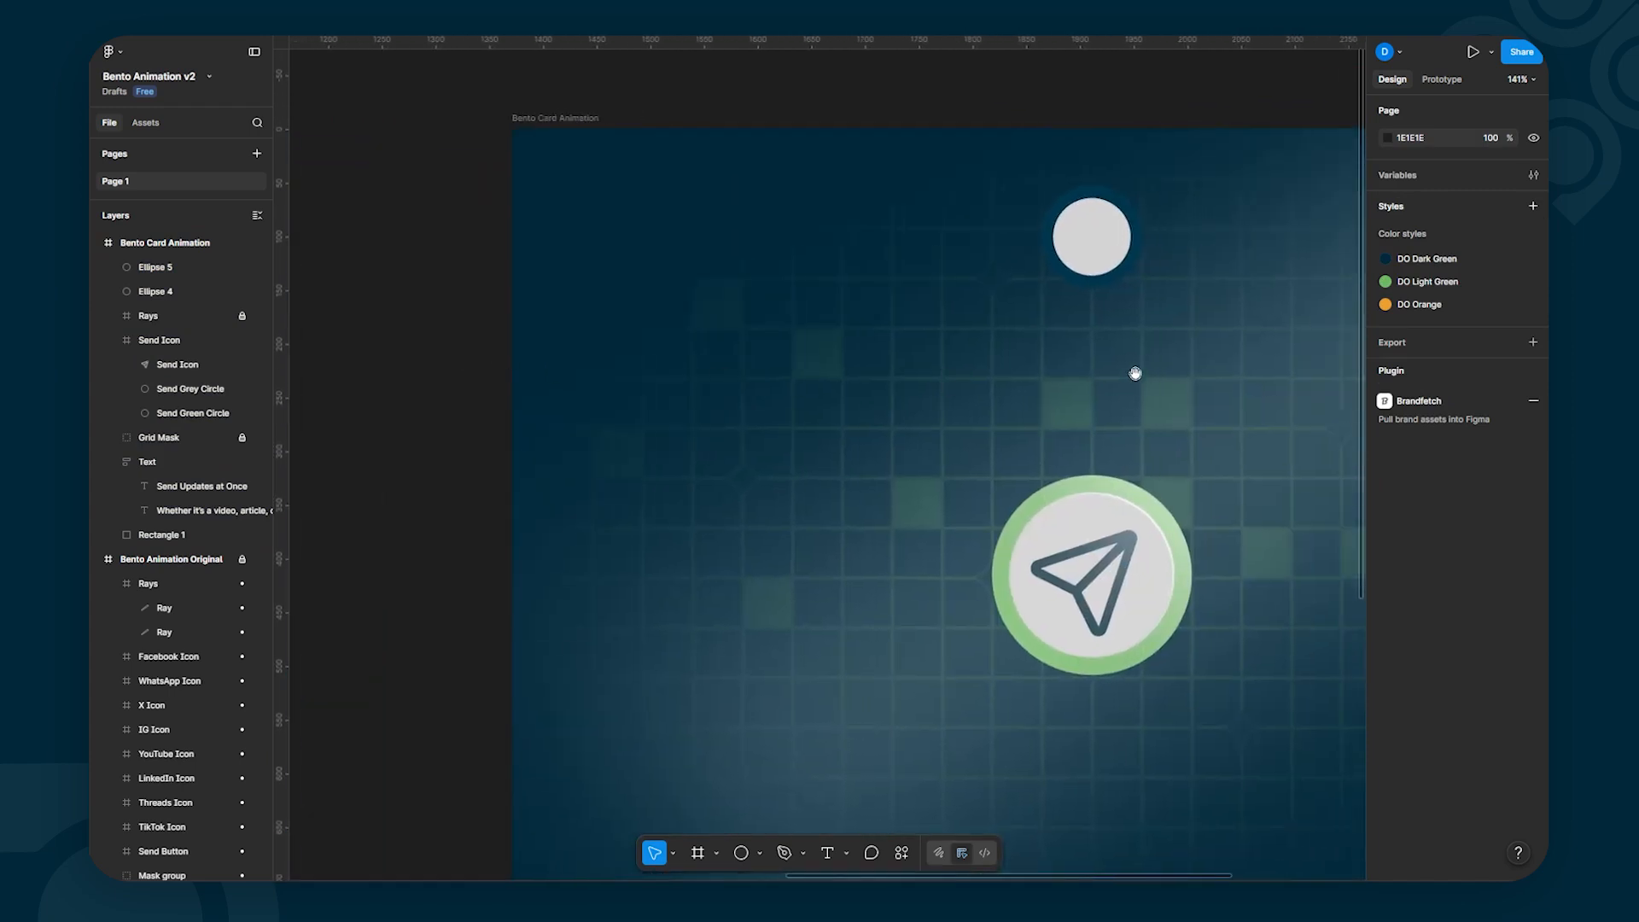
left_click(1080, 234)
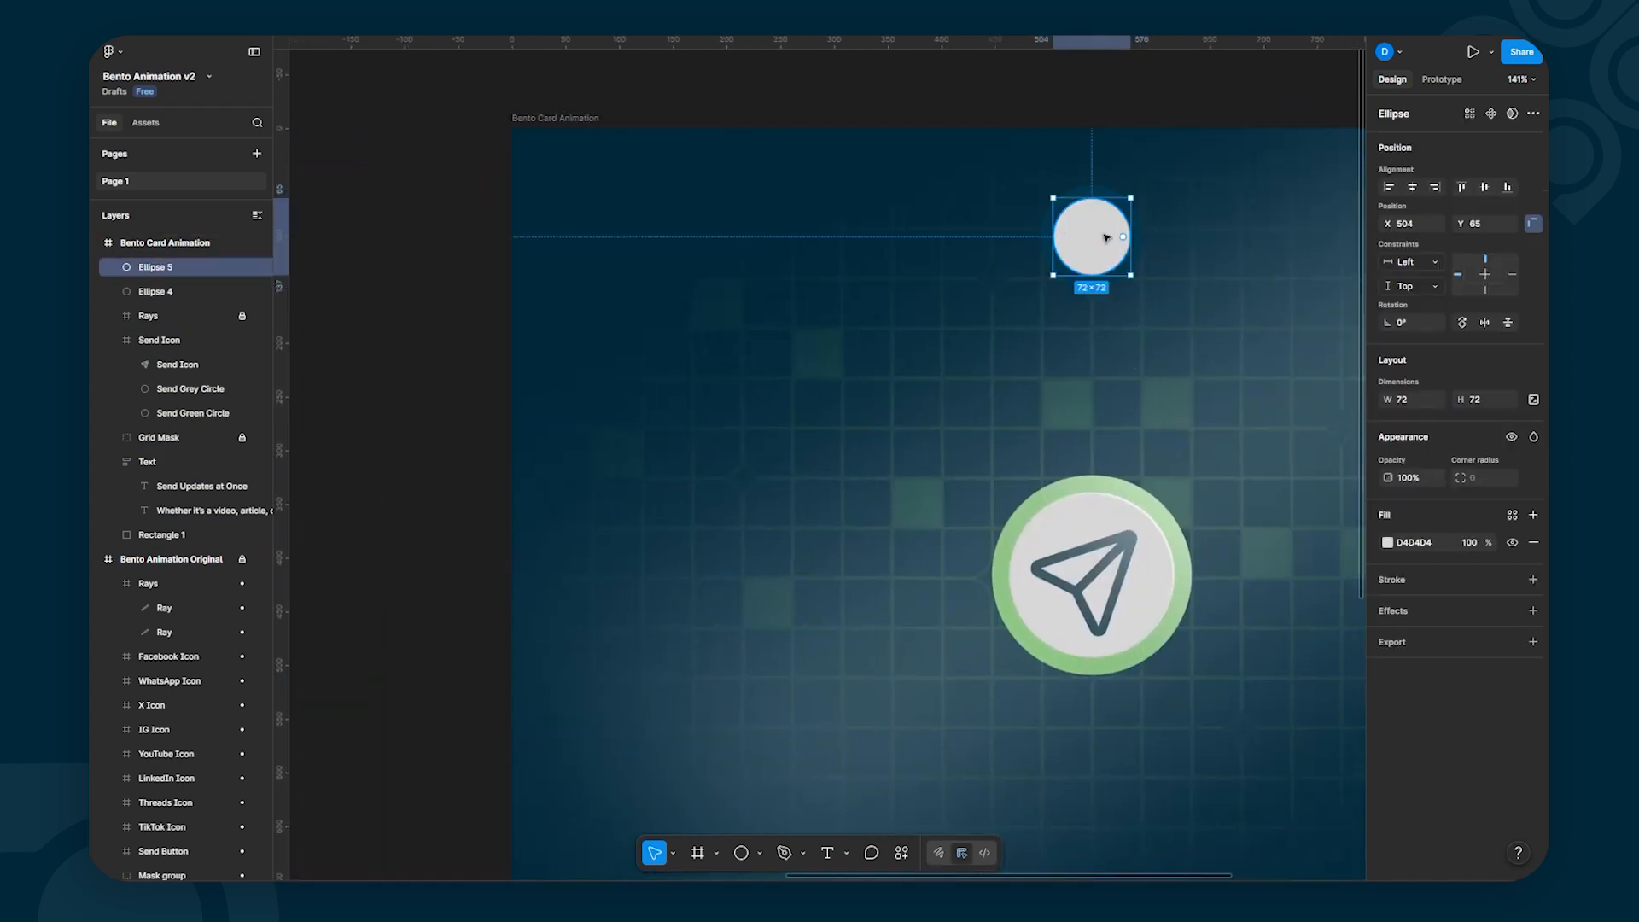
left_click(1387, 543)
left_click_drag(1197, 600, 1192, 621)
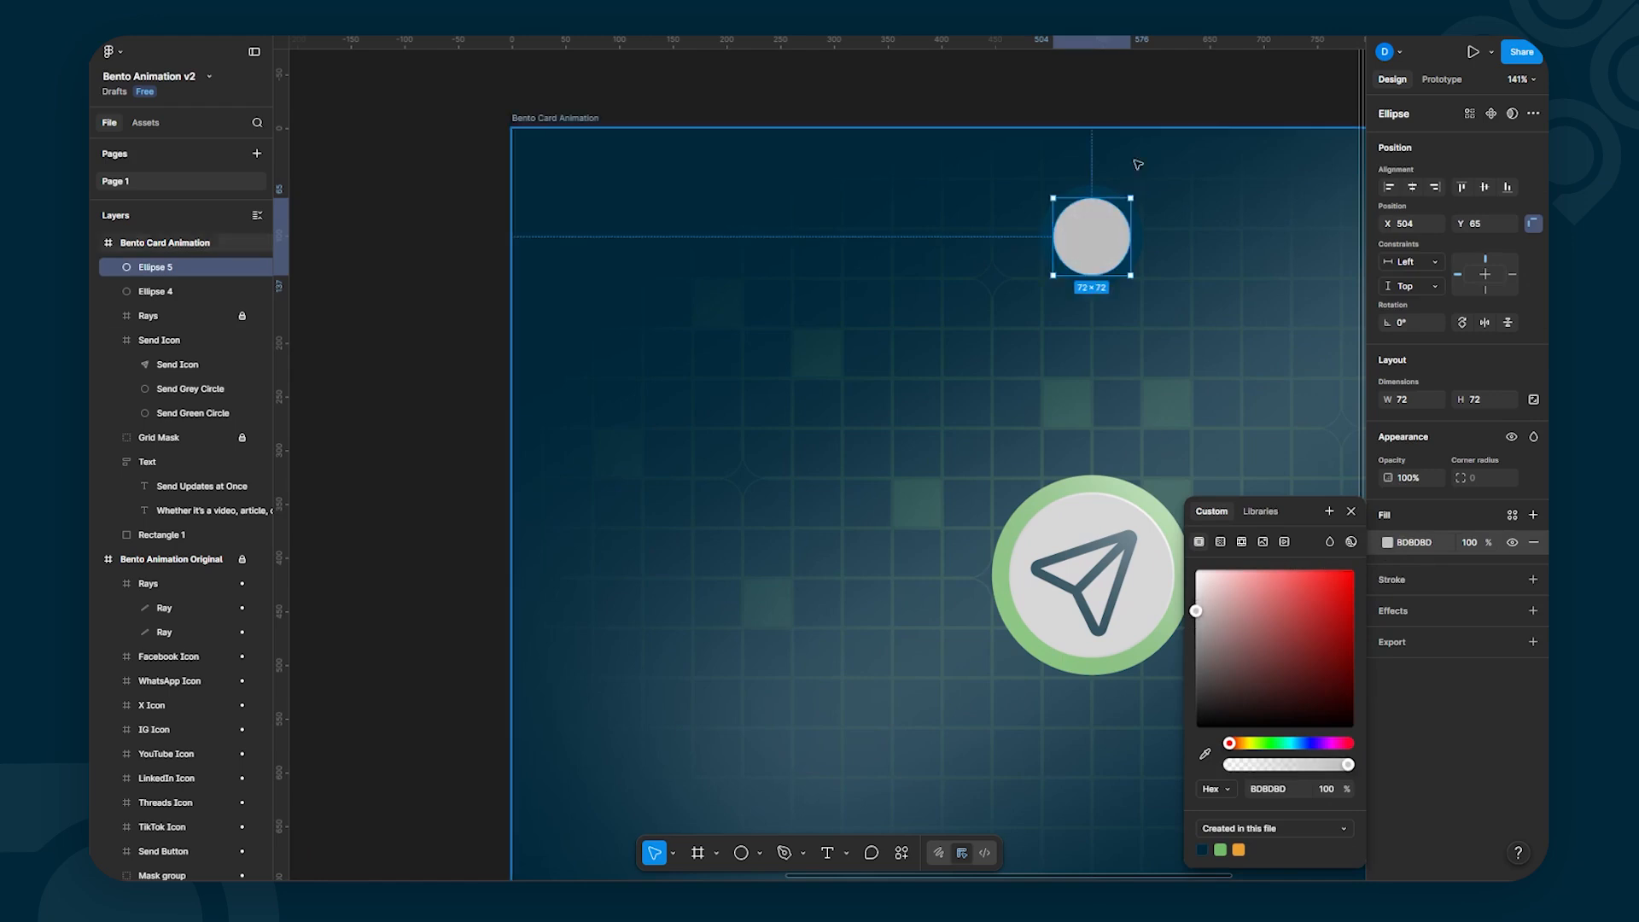
left_click(1134, 95)
Step: Add a linear gradient fill above the solid fill of the larger circle, Ellipse 4
left_click_drag(1117, 98, 772, 149)
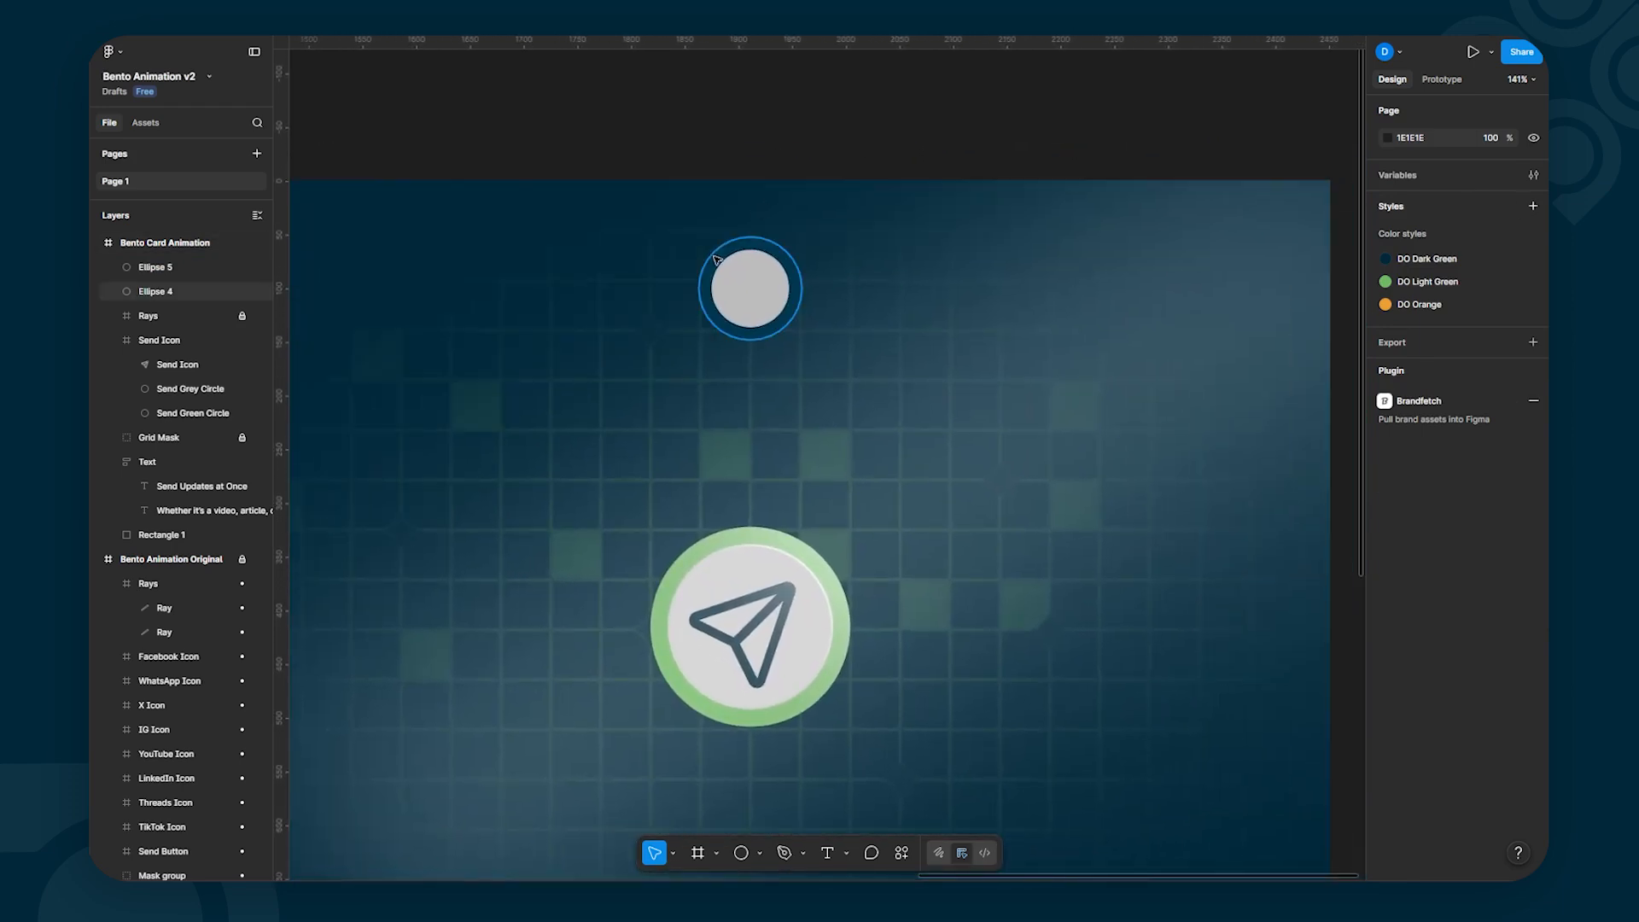
left_click(770, 248)
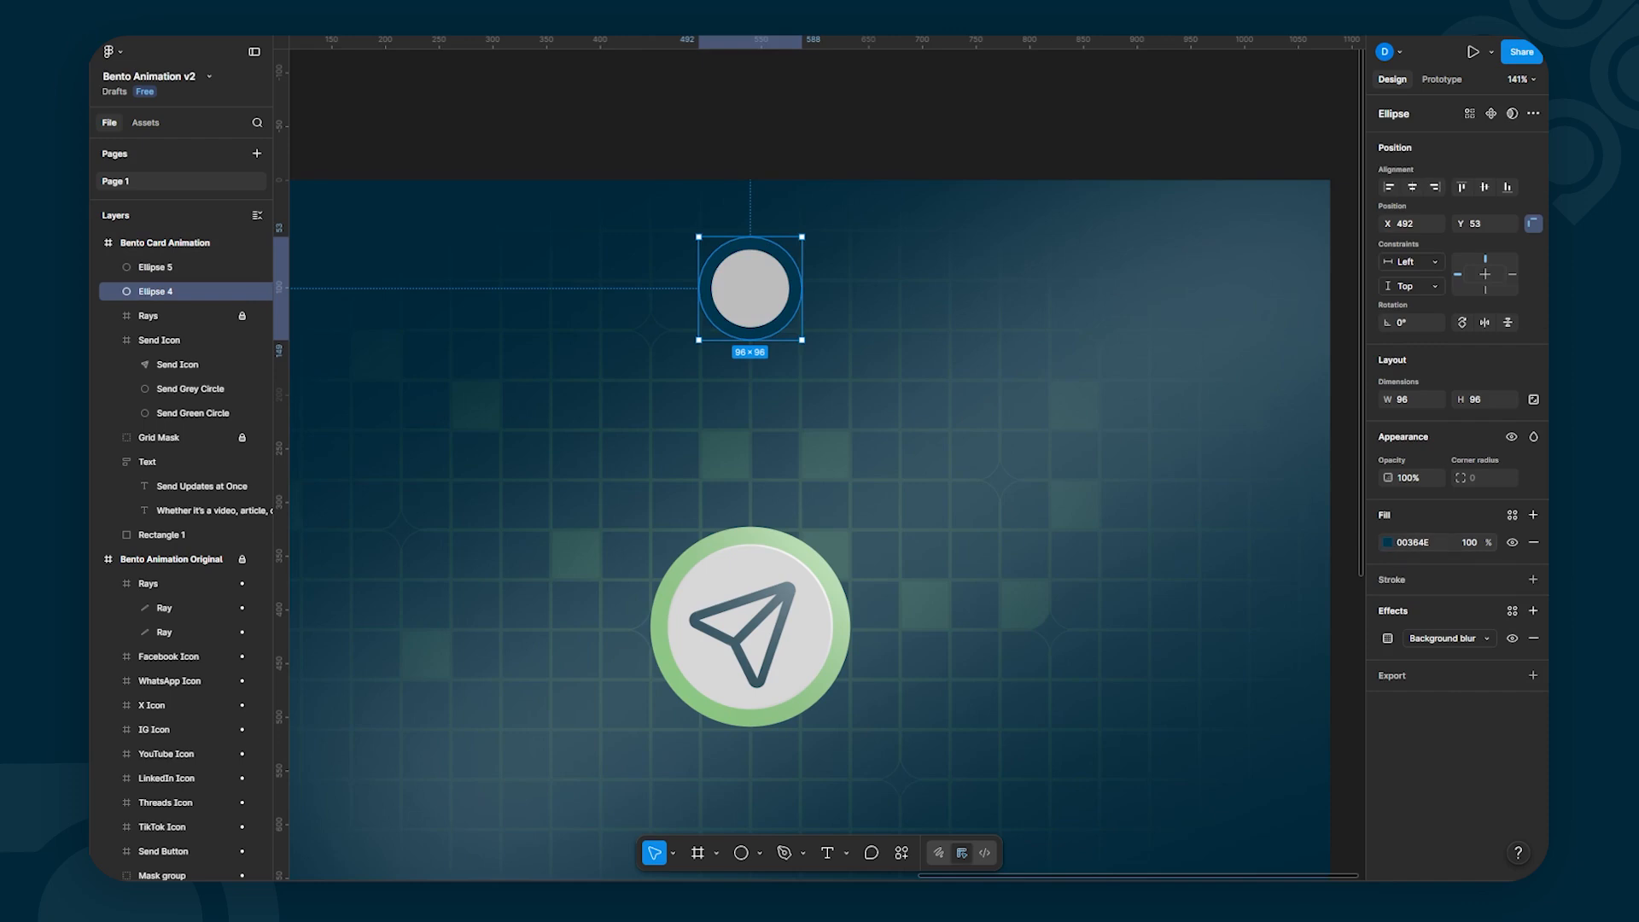
left_click(1533, 515)
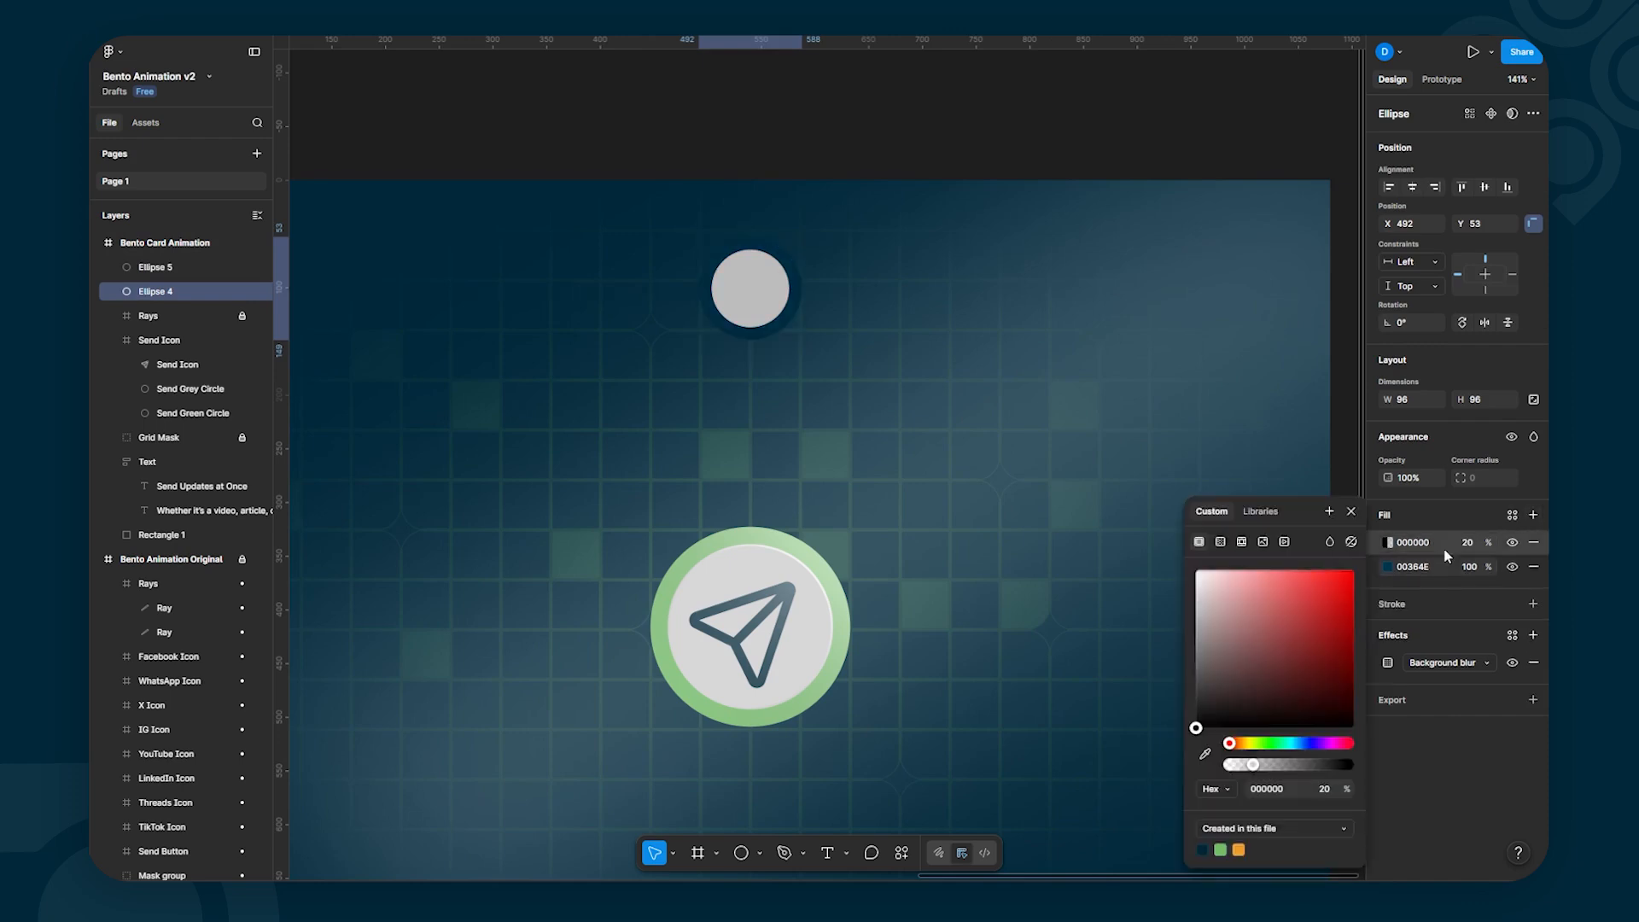
left_click(1389, 544)
left_click(1389, 544)
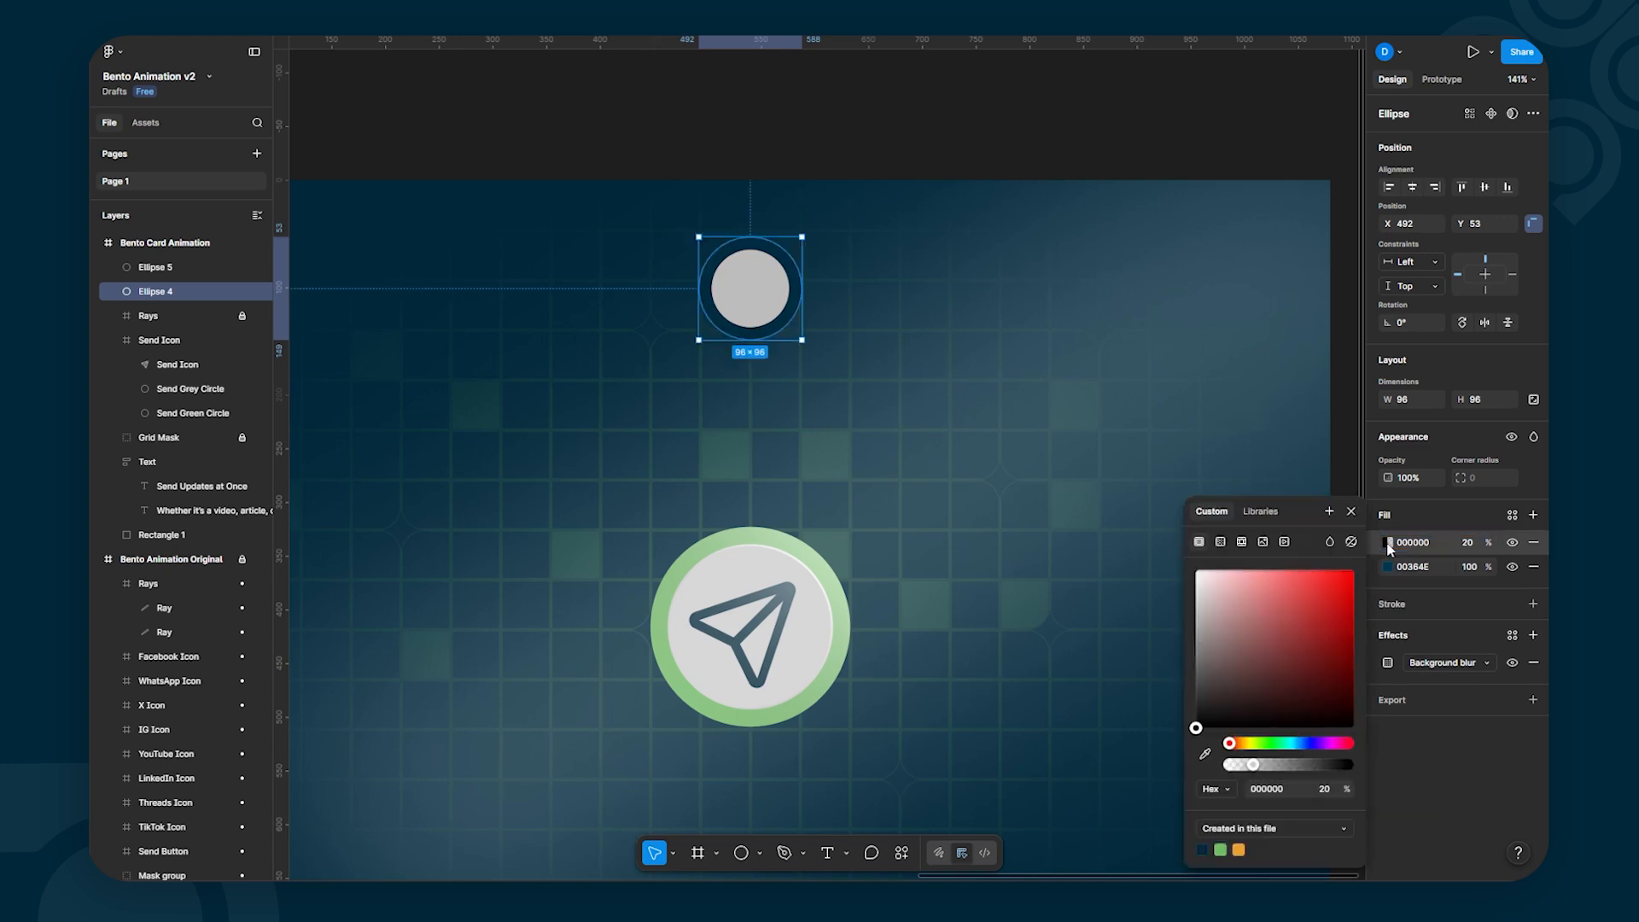
left_click(1220, 541)
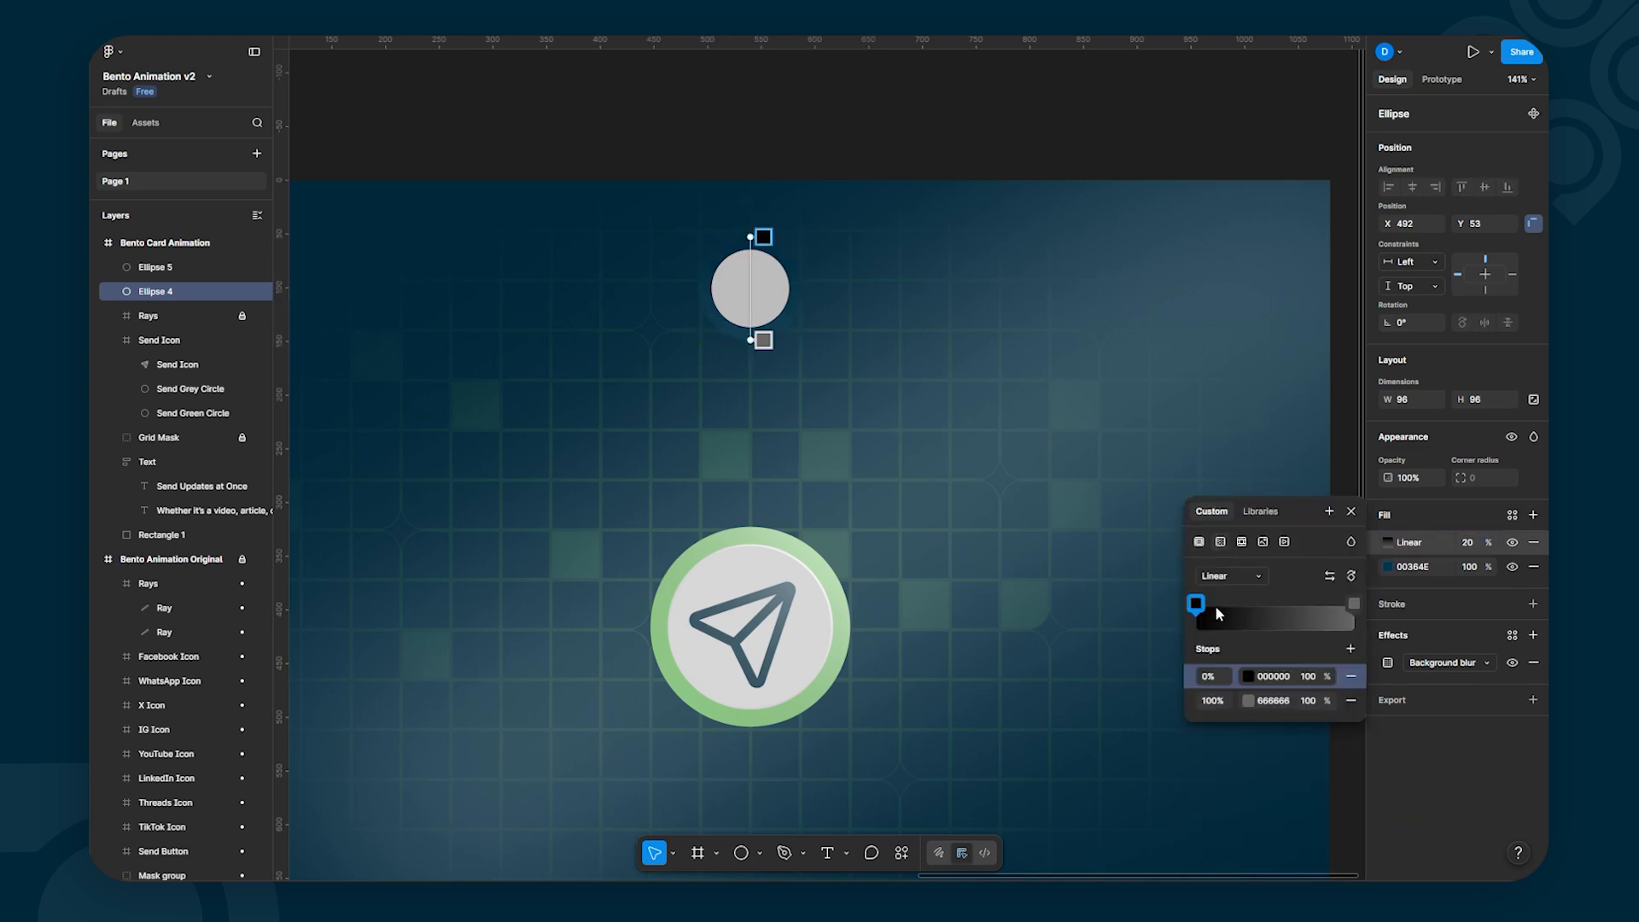
Step: Set the gradient's 0% stop to white FFFFFF and the opacity of its 100% stop to 0%
left_click(1246, 677)
left_click_drag(1038, 596, 987, 545)
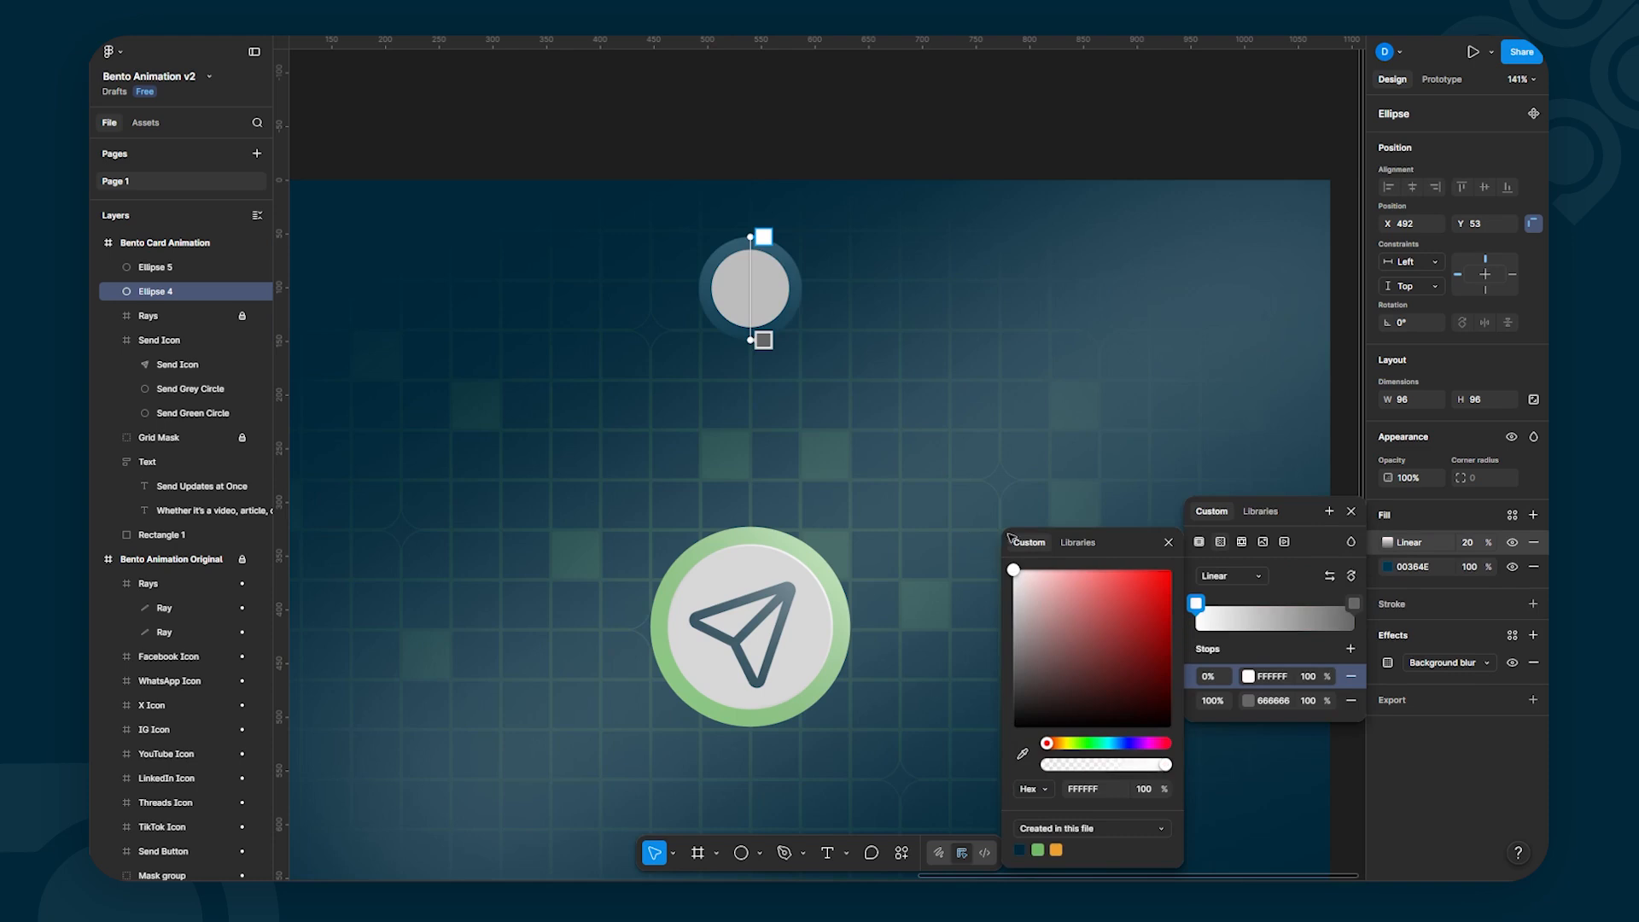
left_click(1309, 700)
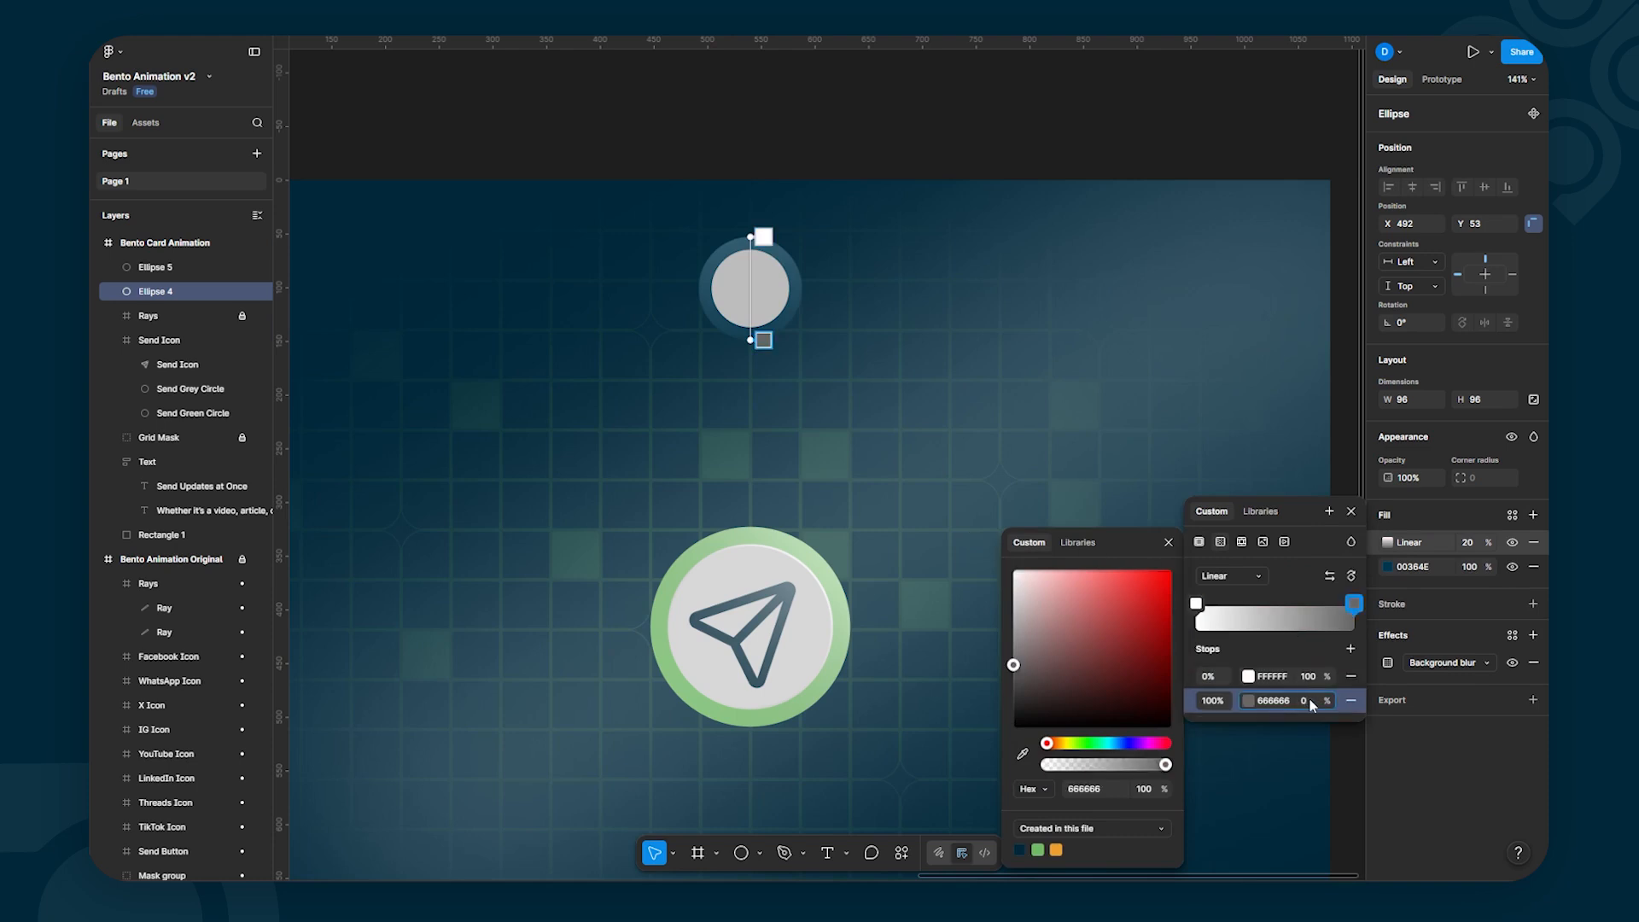
key("Return")
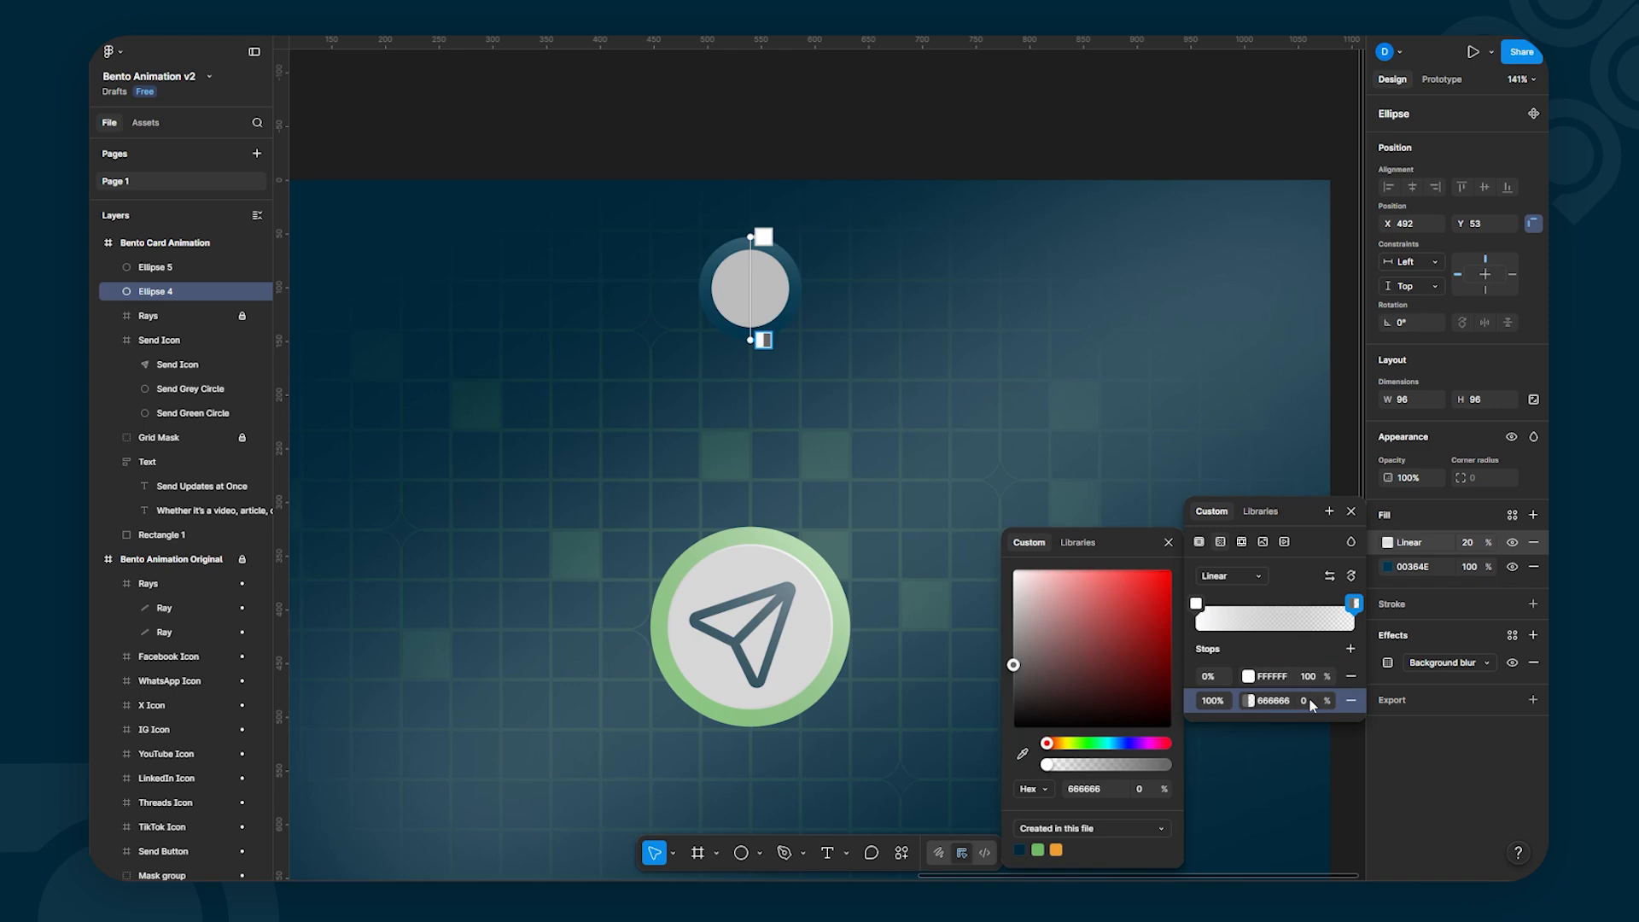
left_click(1353, 512)
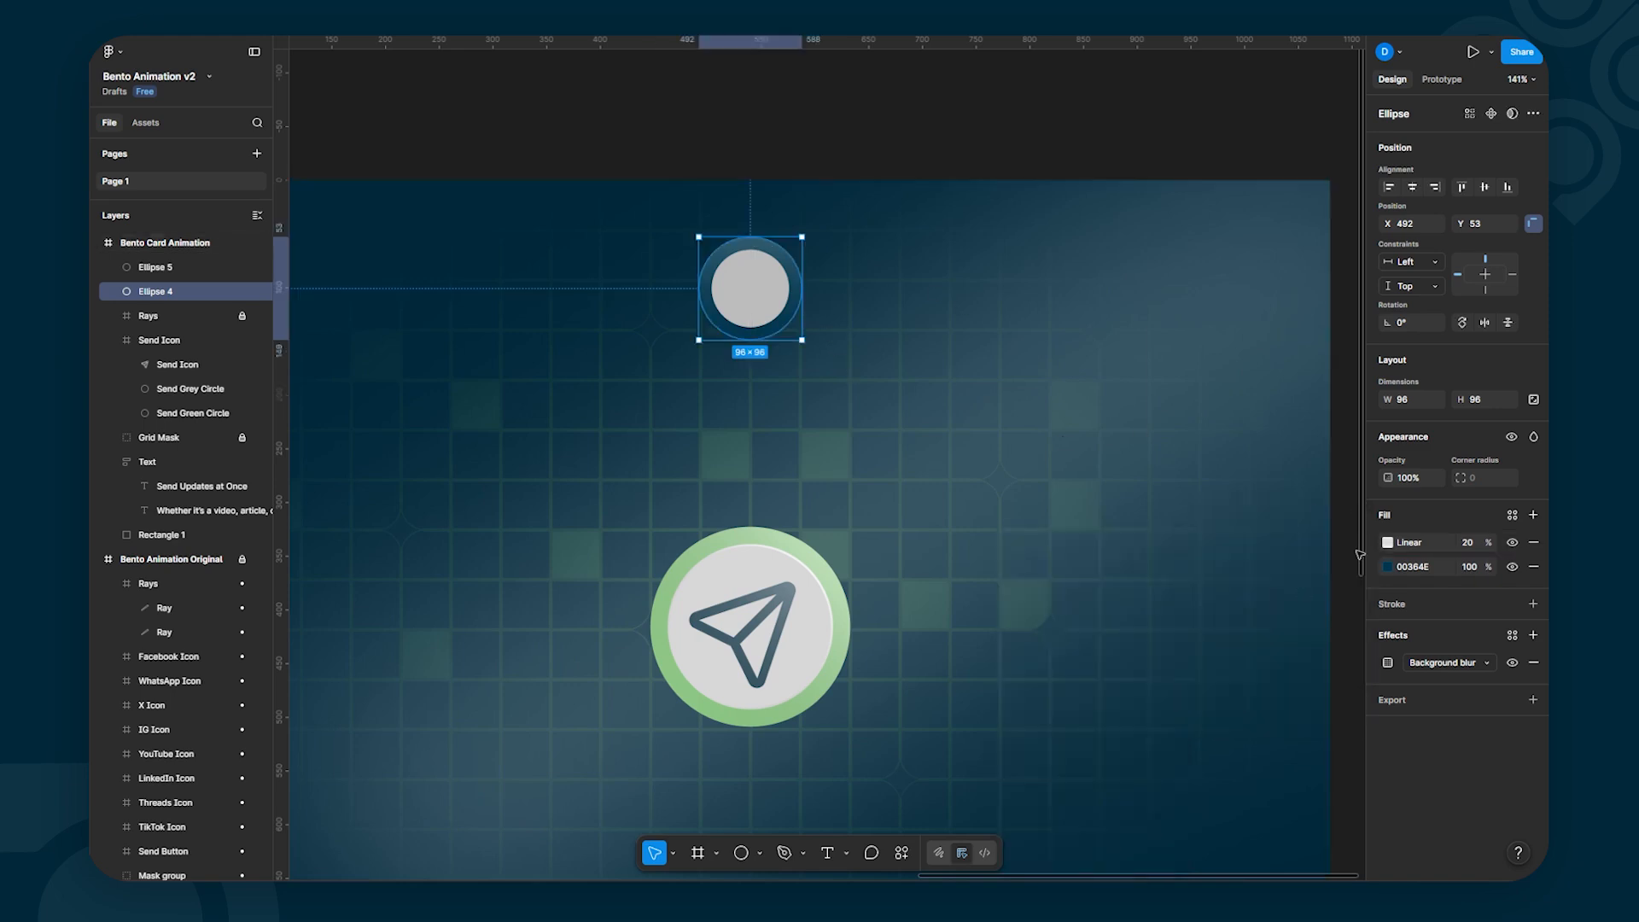
Step: Angle the larger circle's gradient diagonally, running from its upper-right edge to its lower-left edge
left_click(1387, 542)
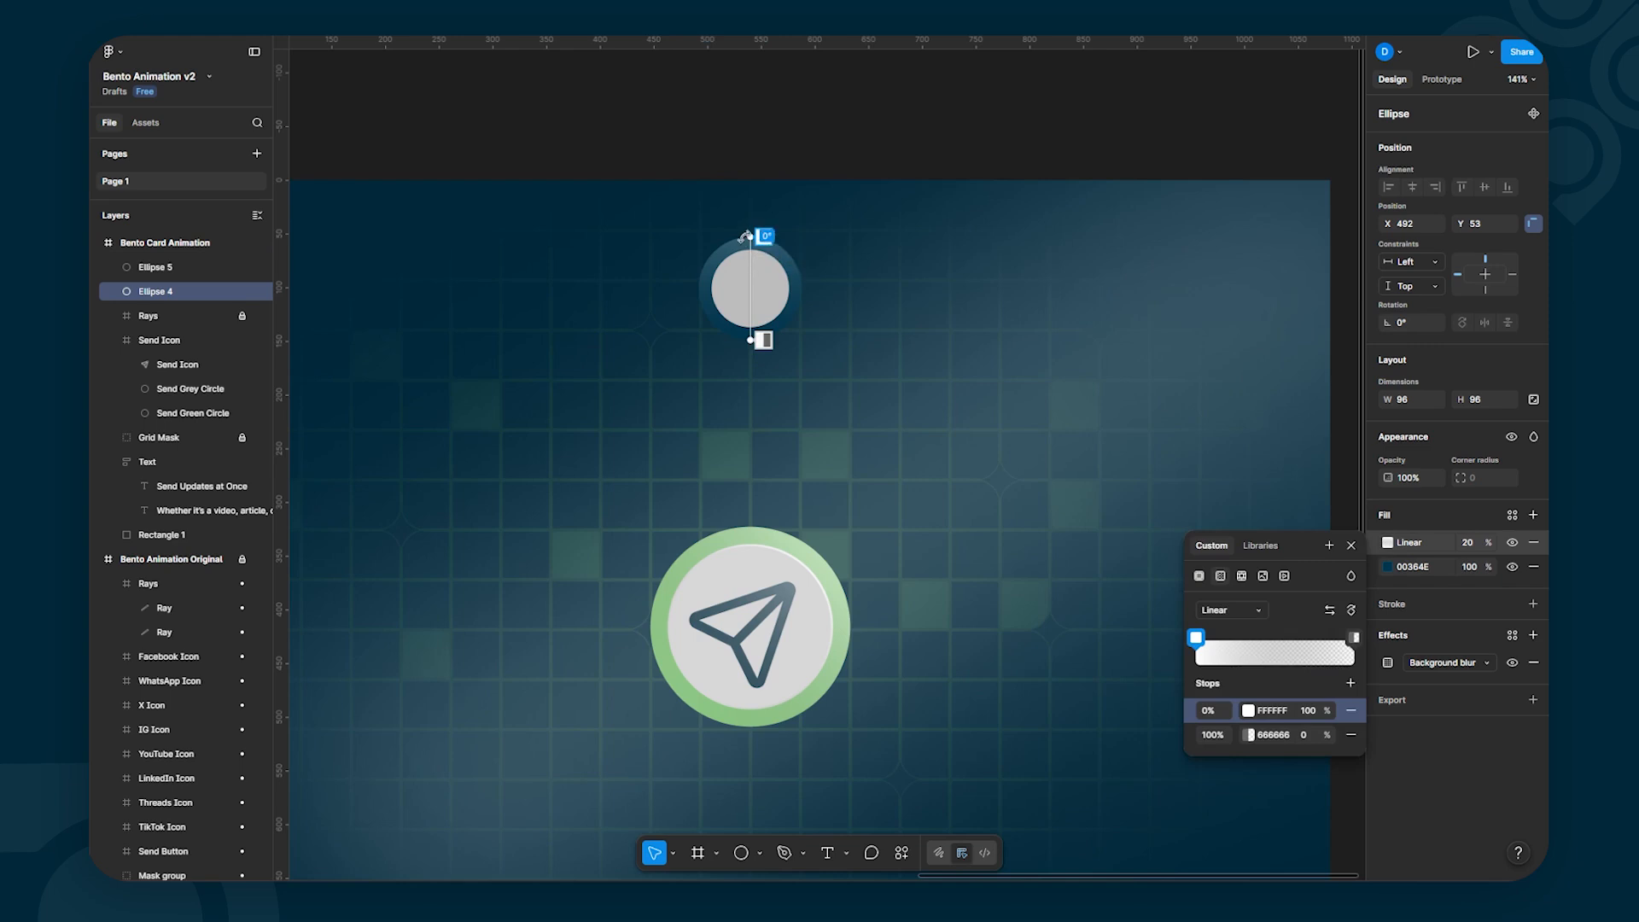
left_click_drag(750, 237, 790, 249)
left_click_drag(750, 341, 708, 324)
key("Escape")
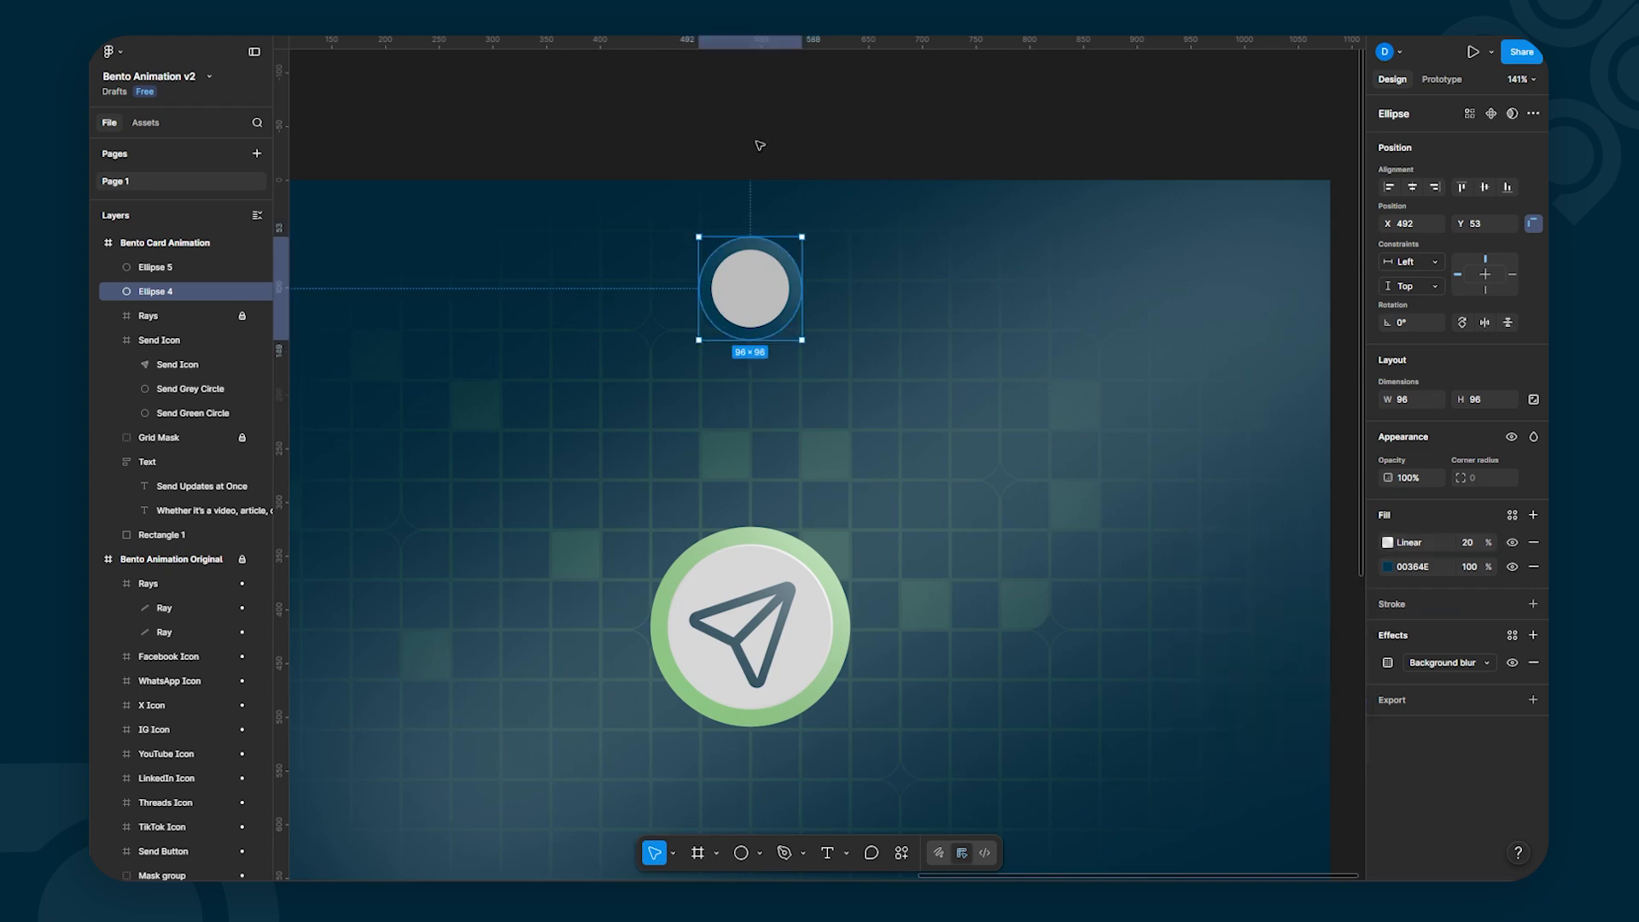
left_click(779, 153)
Step: Compare the larger circle with its gradient fill hidden and shown
left_click(789, 278)
left_click(1512, 543)
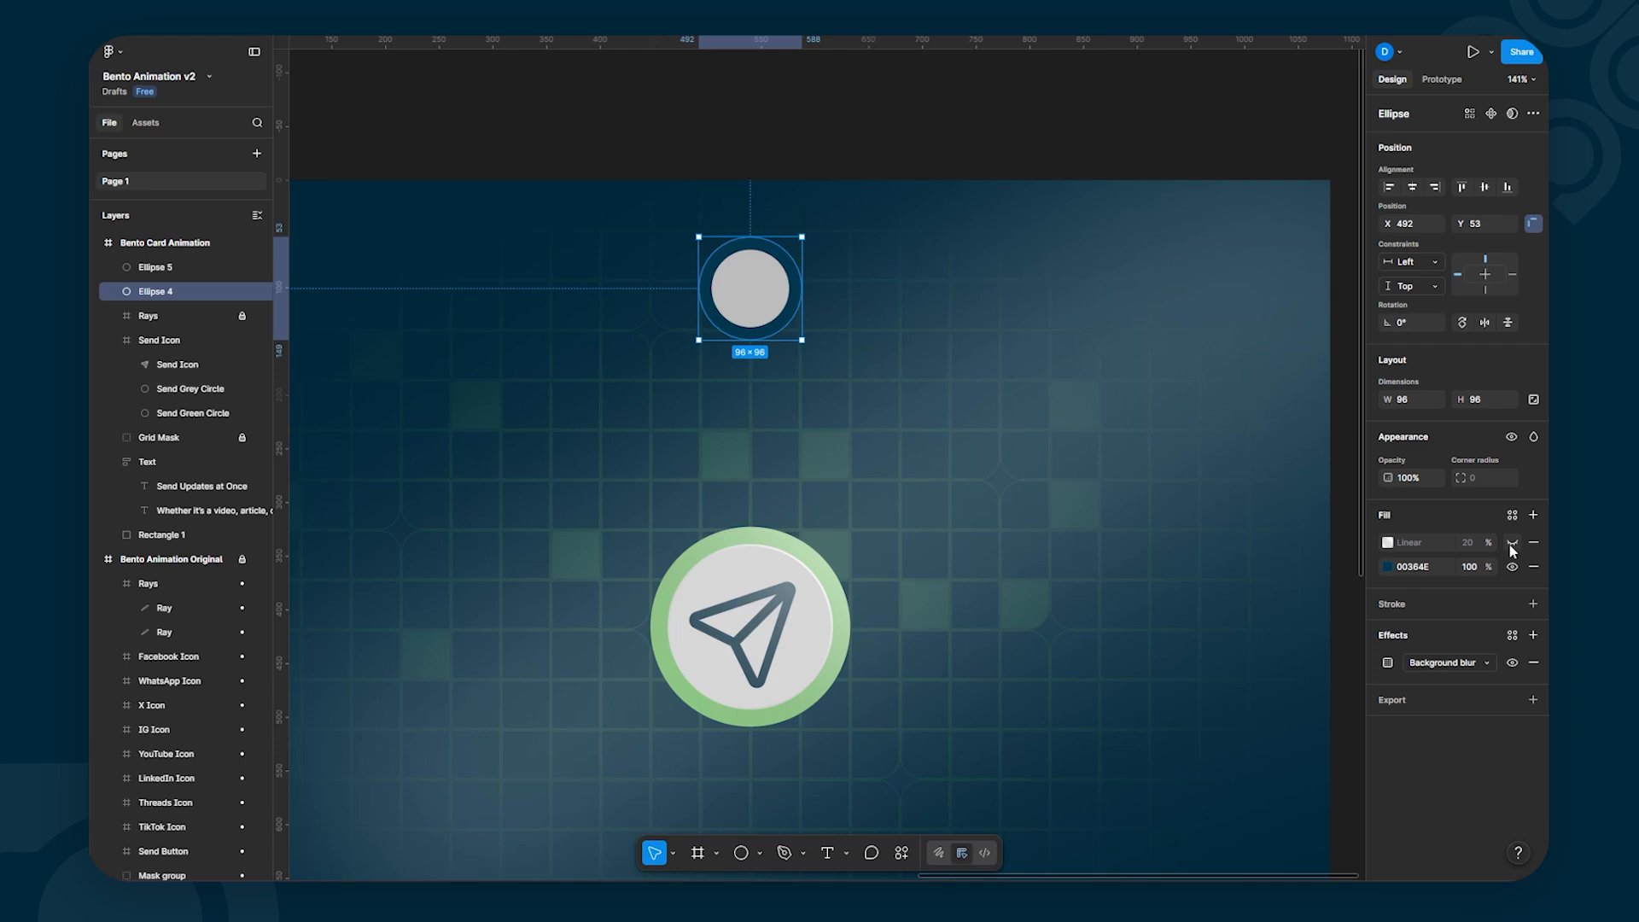
left_click(1510, 544)
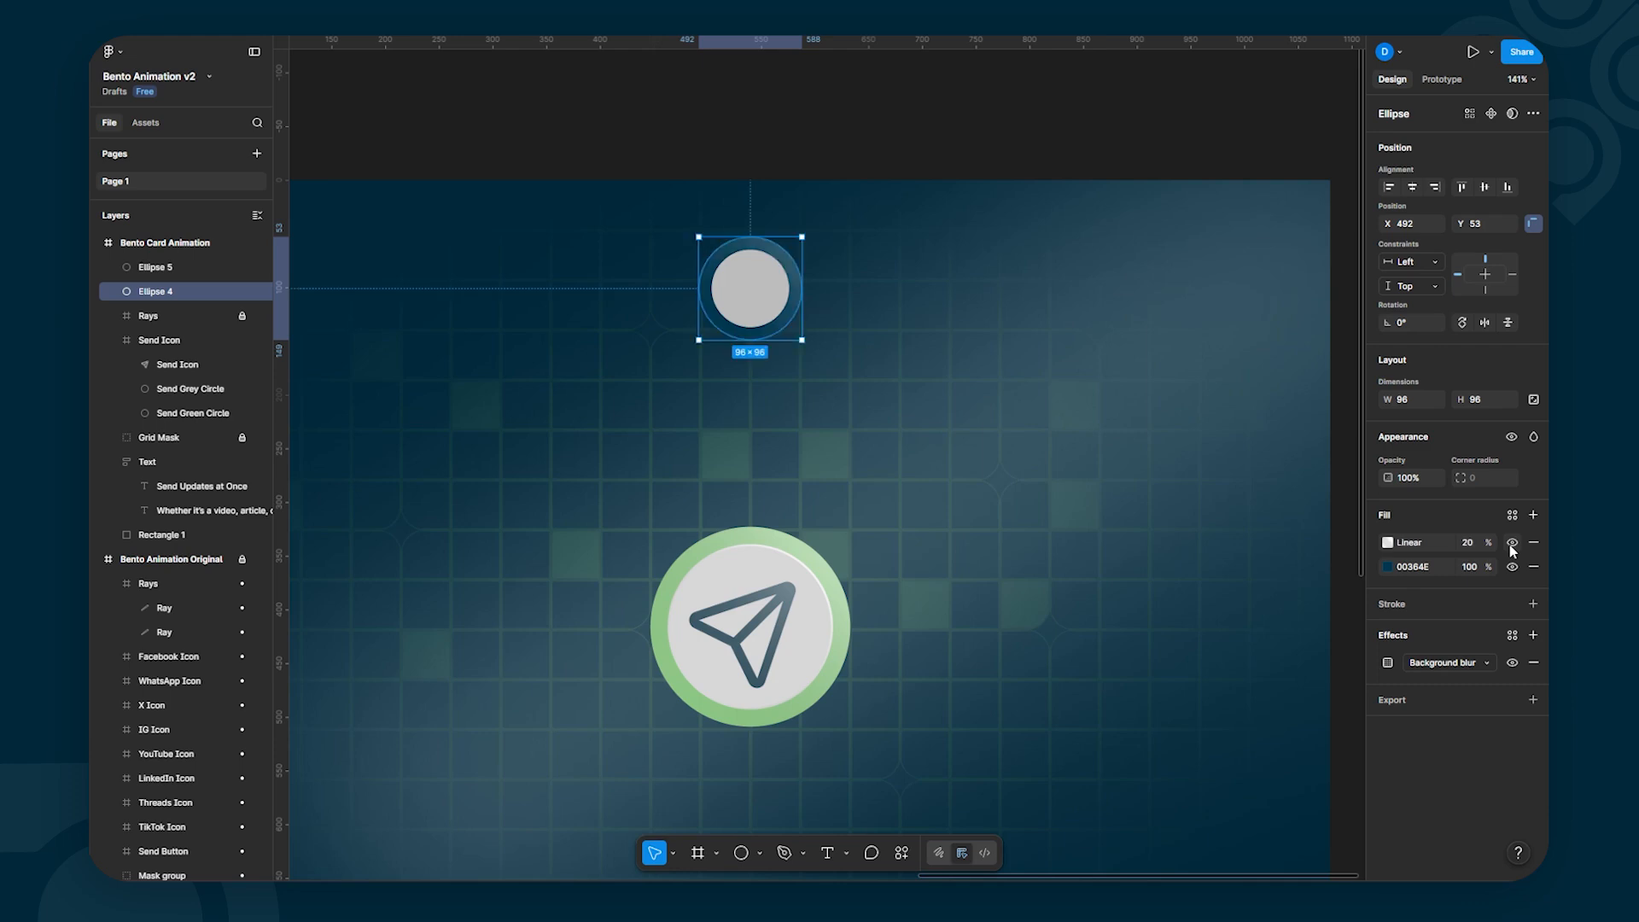
left_click(765, 117)
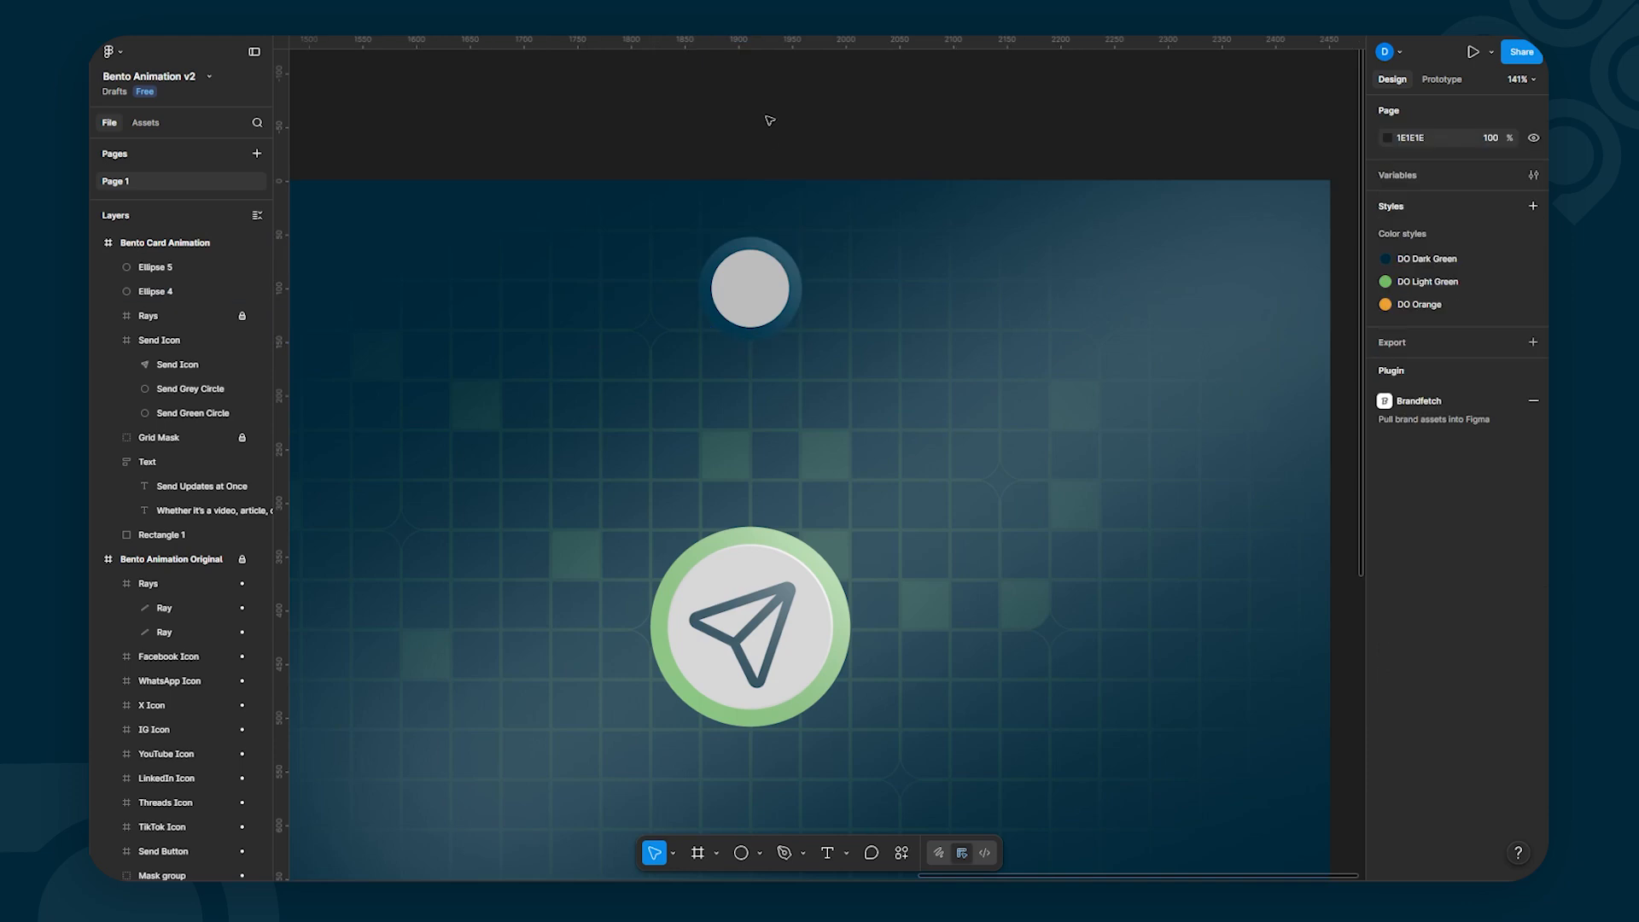
Step: Wrap Ellipse 4 and Ellipse 5 in a frame and rename the frame Icon
left_click(154, 292)
left_click(154, 267, "shift")
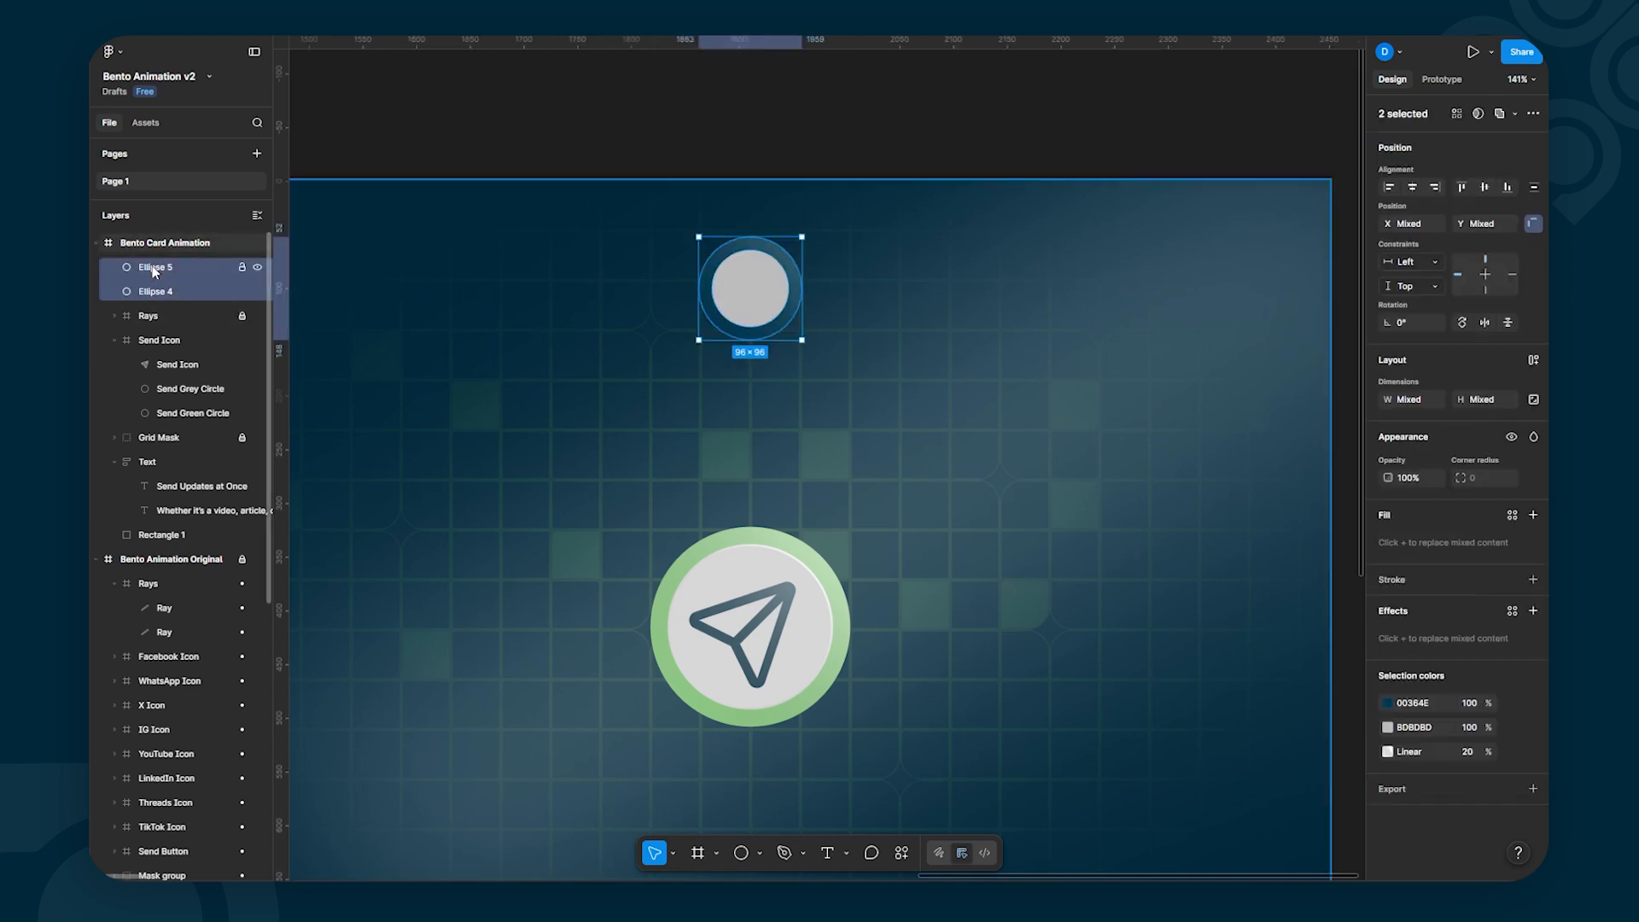
key("ctrl+alt+g")
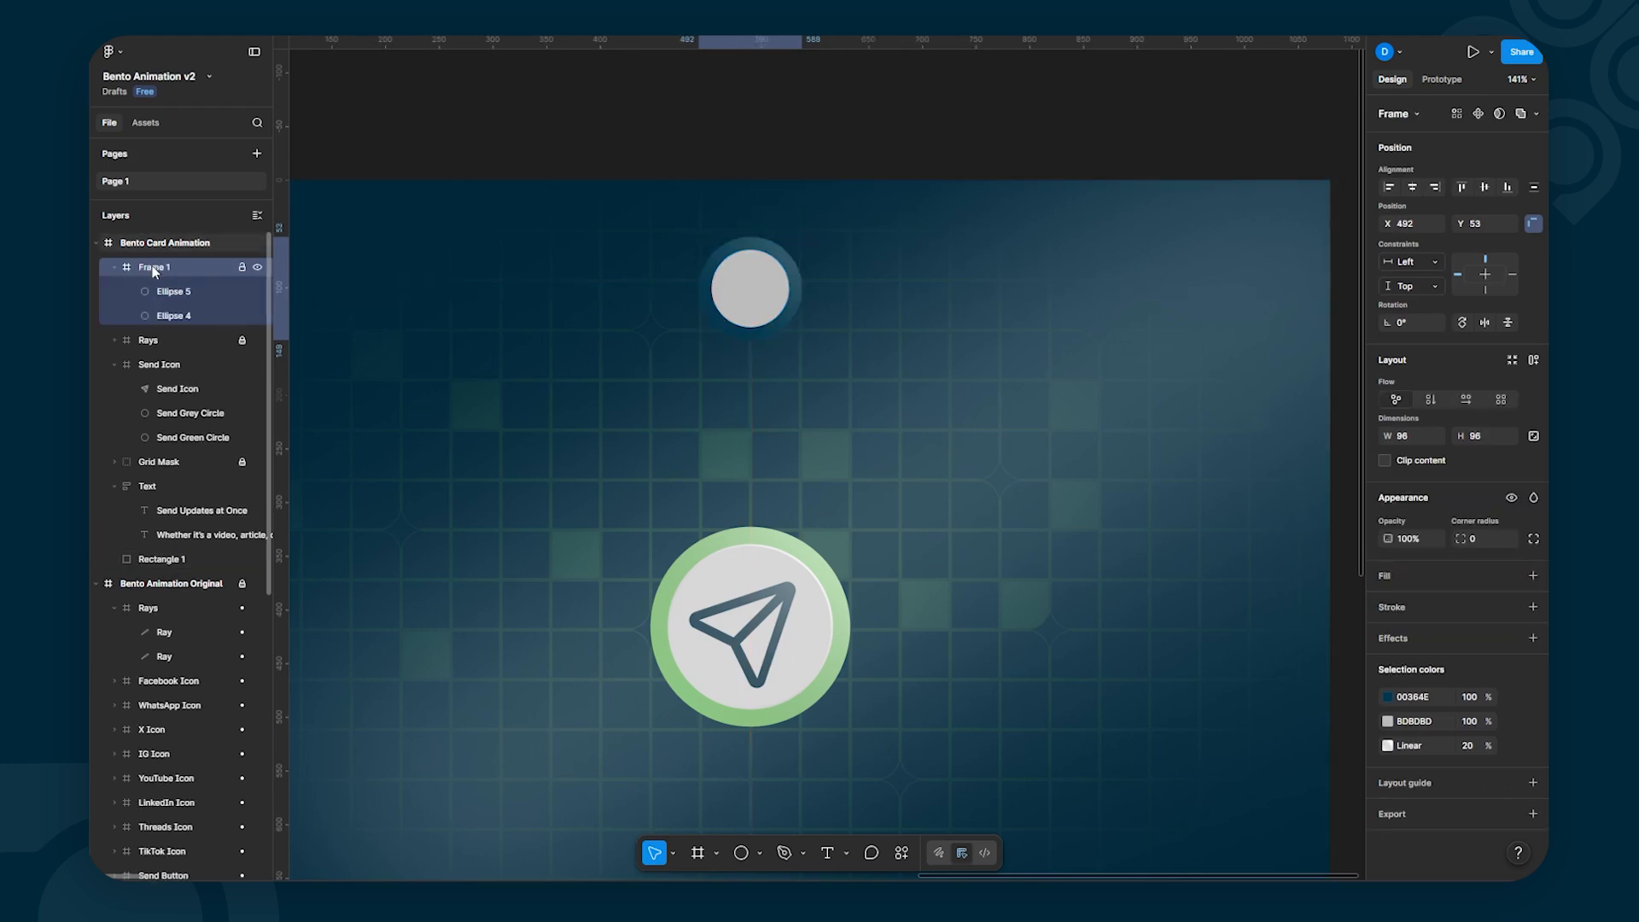
double_click(154, 267)
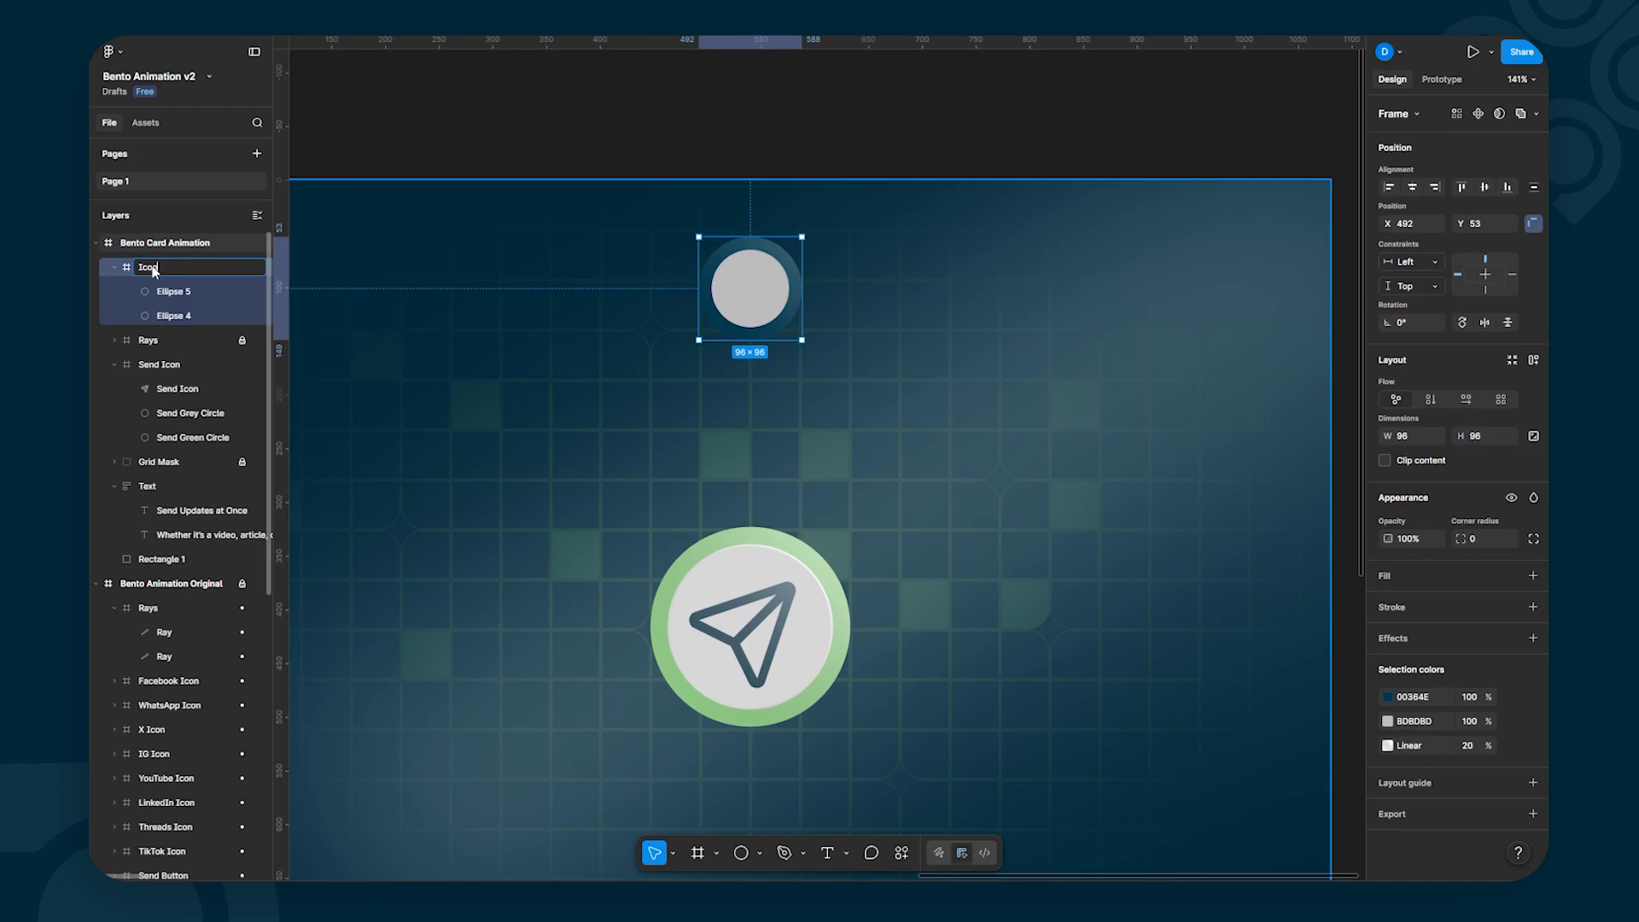
key("Return")
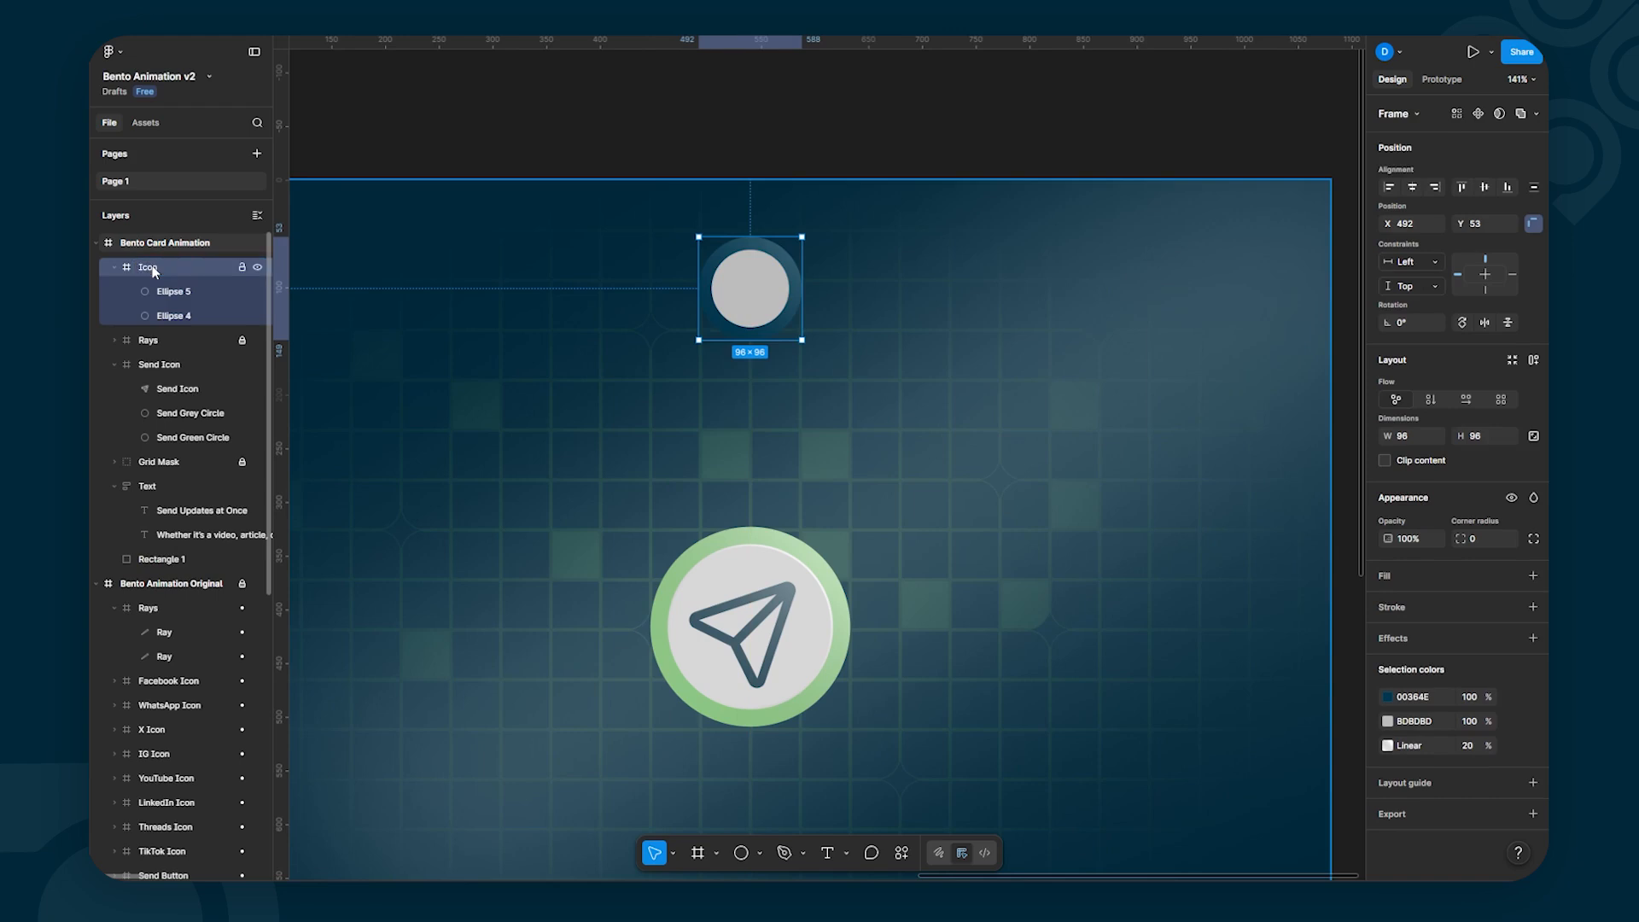
left_click(647, 86)
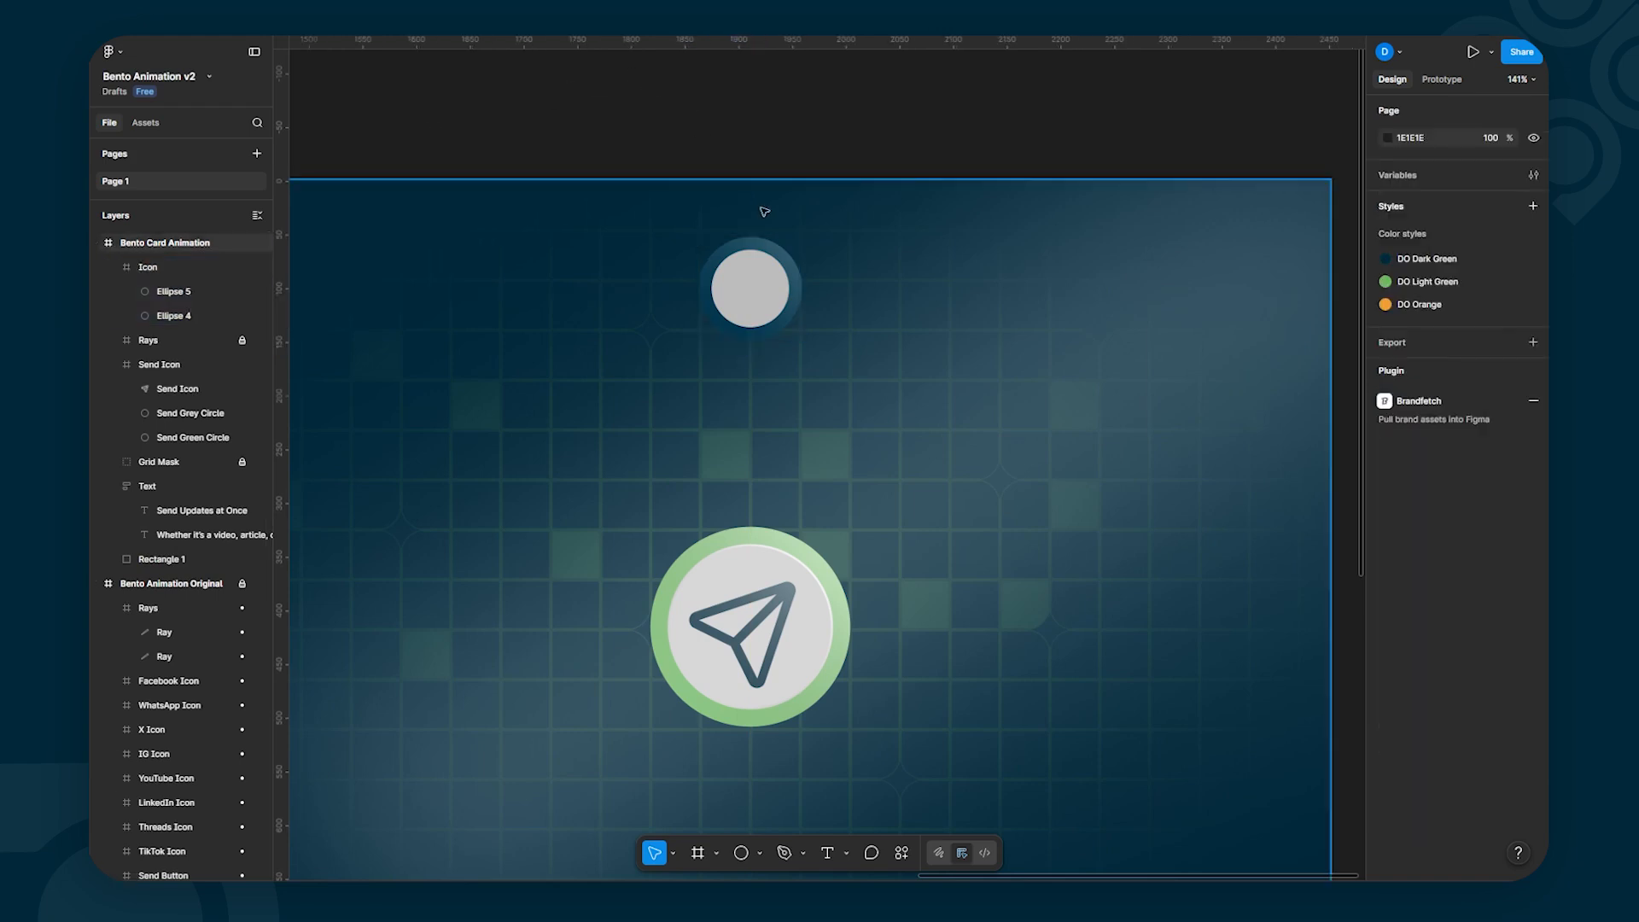
Step: Add an inside stroke in white FFFFFF to the smaller circle, Ellipse 5, in the Icon frame
left_click(749, 280)
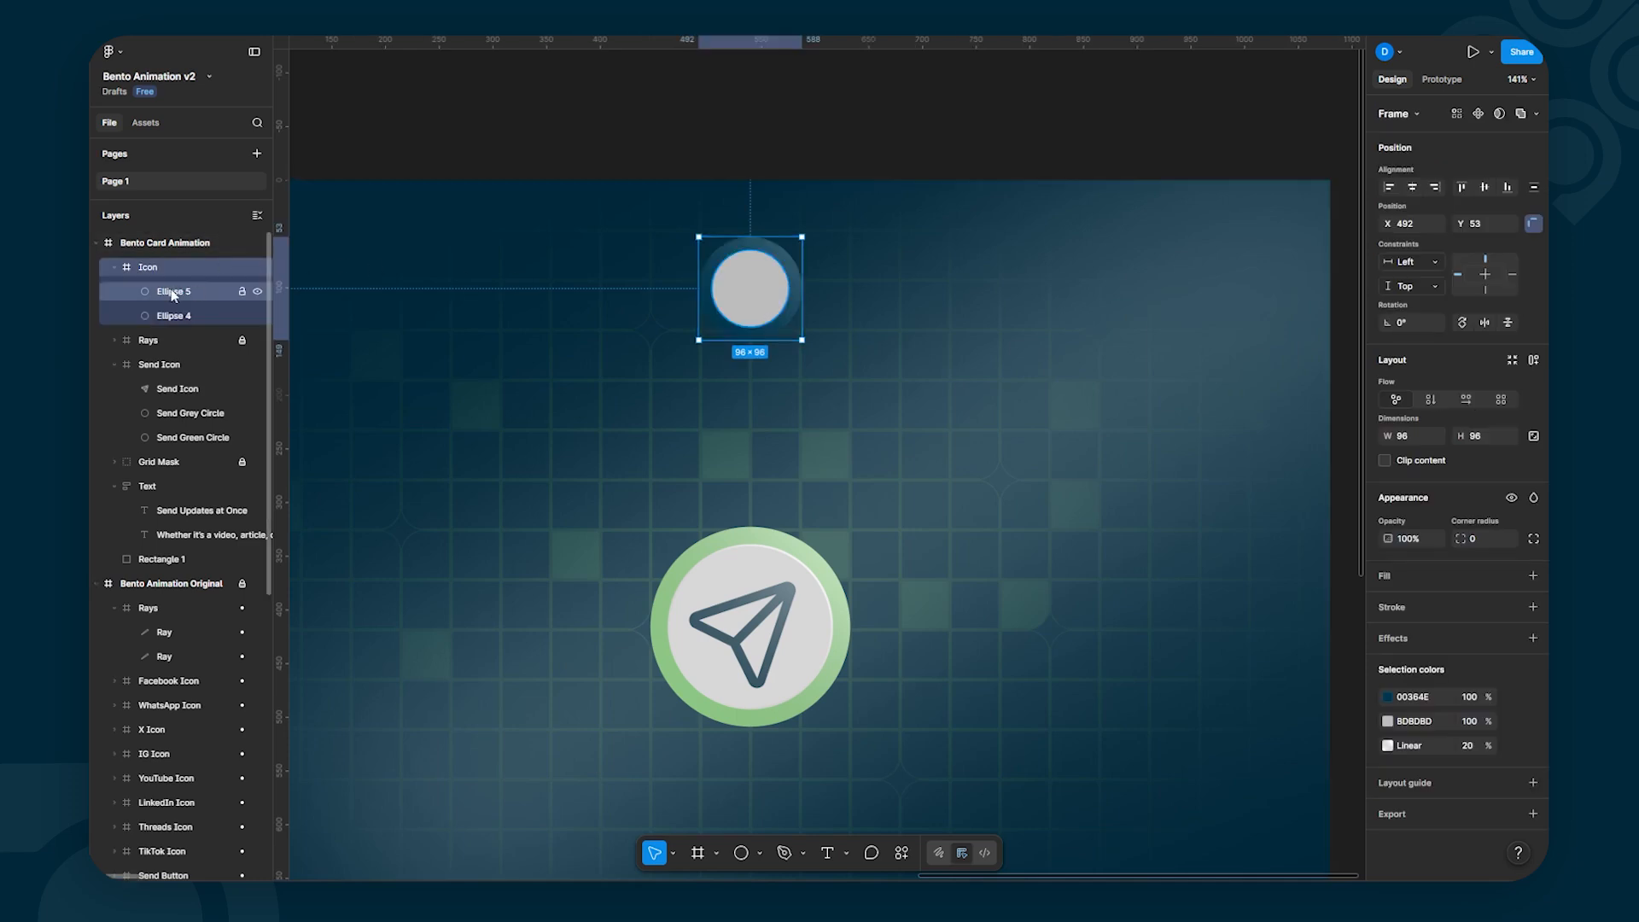
left_click(239, 291)
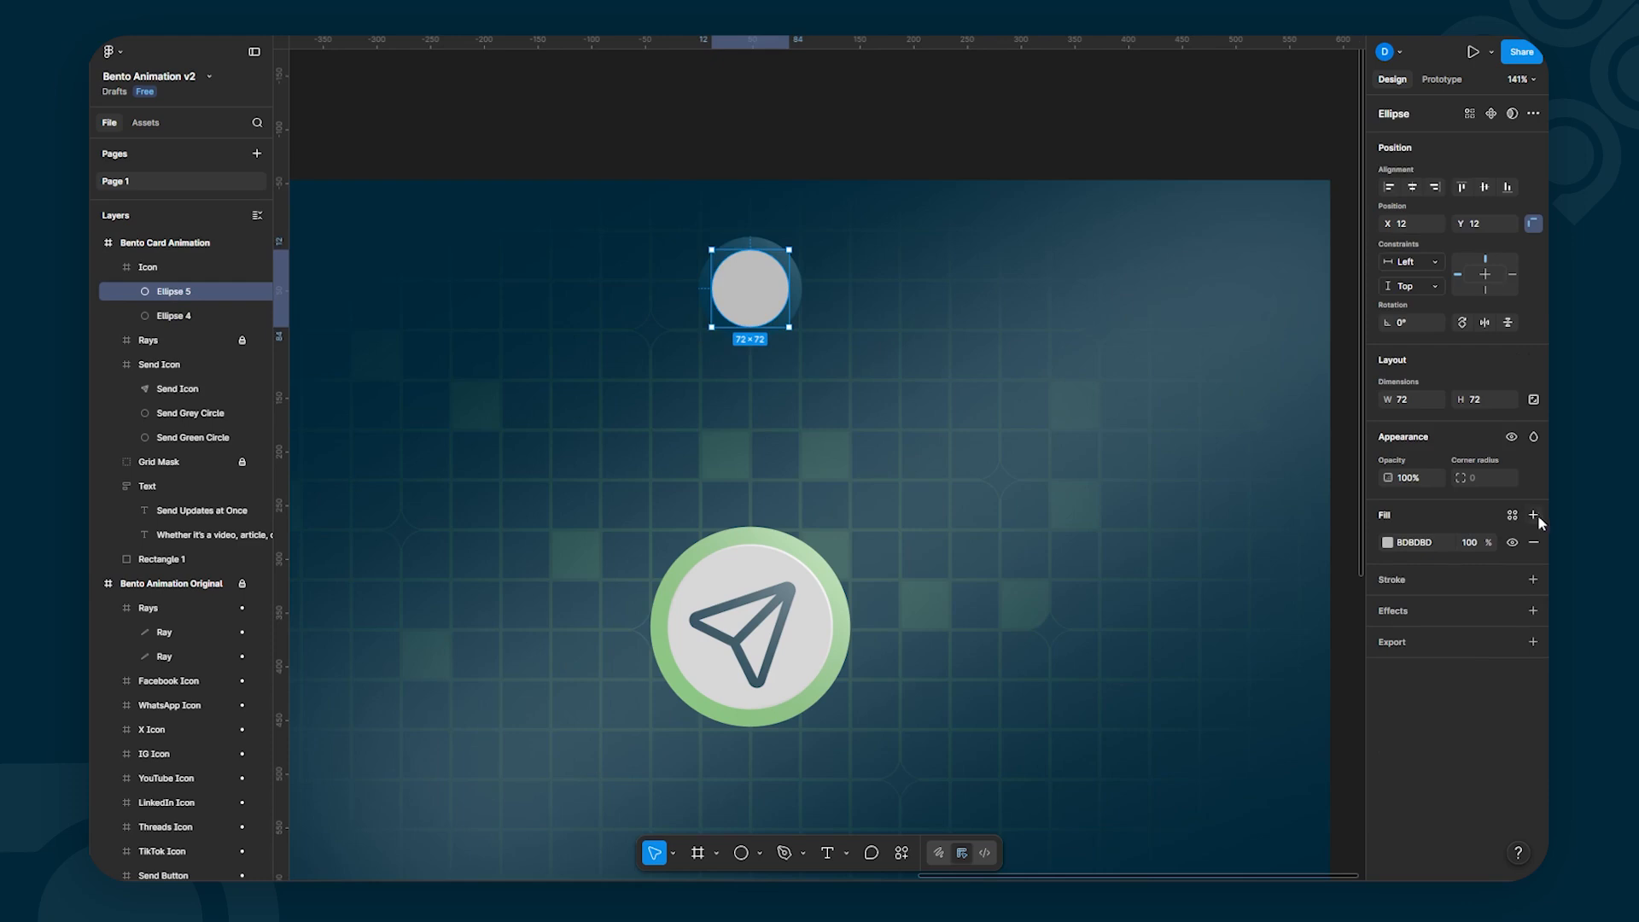
left_click(1533, 581)
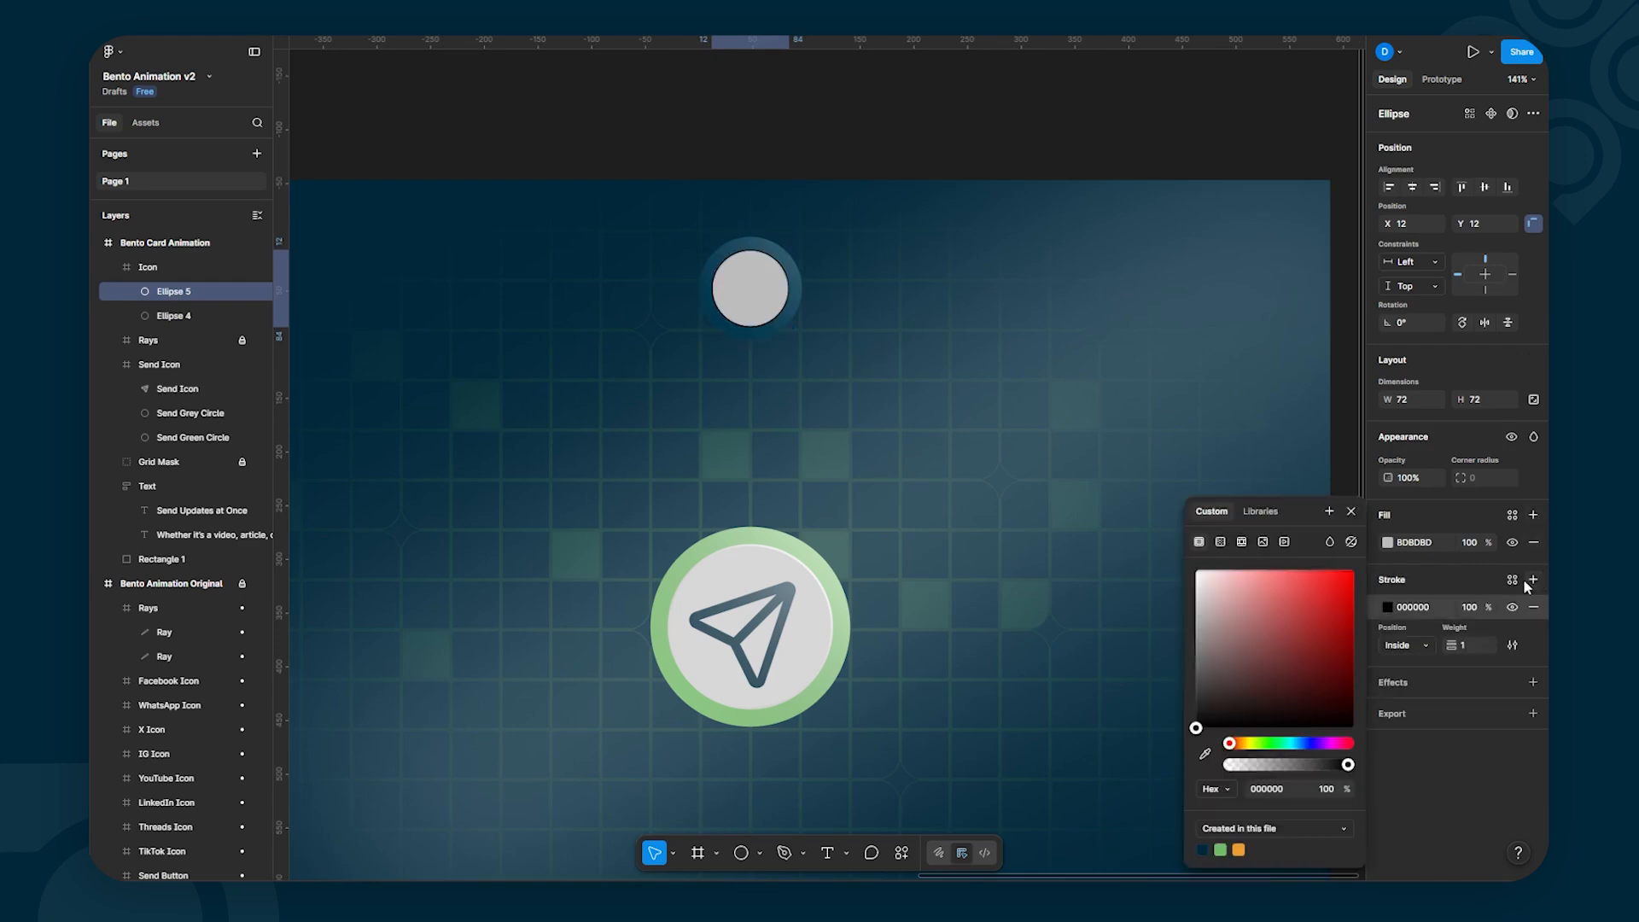
left_click_drag(1203, 595, 1148, 526)
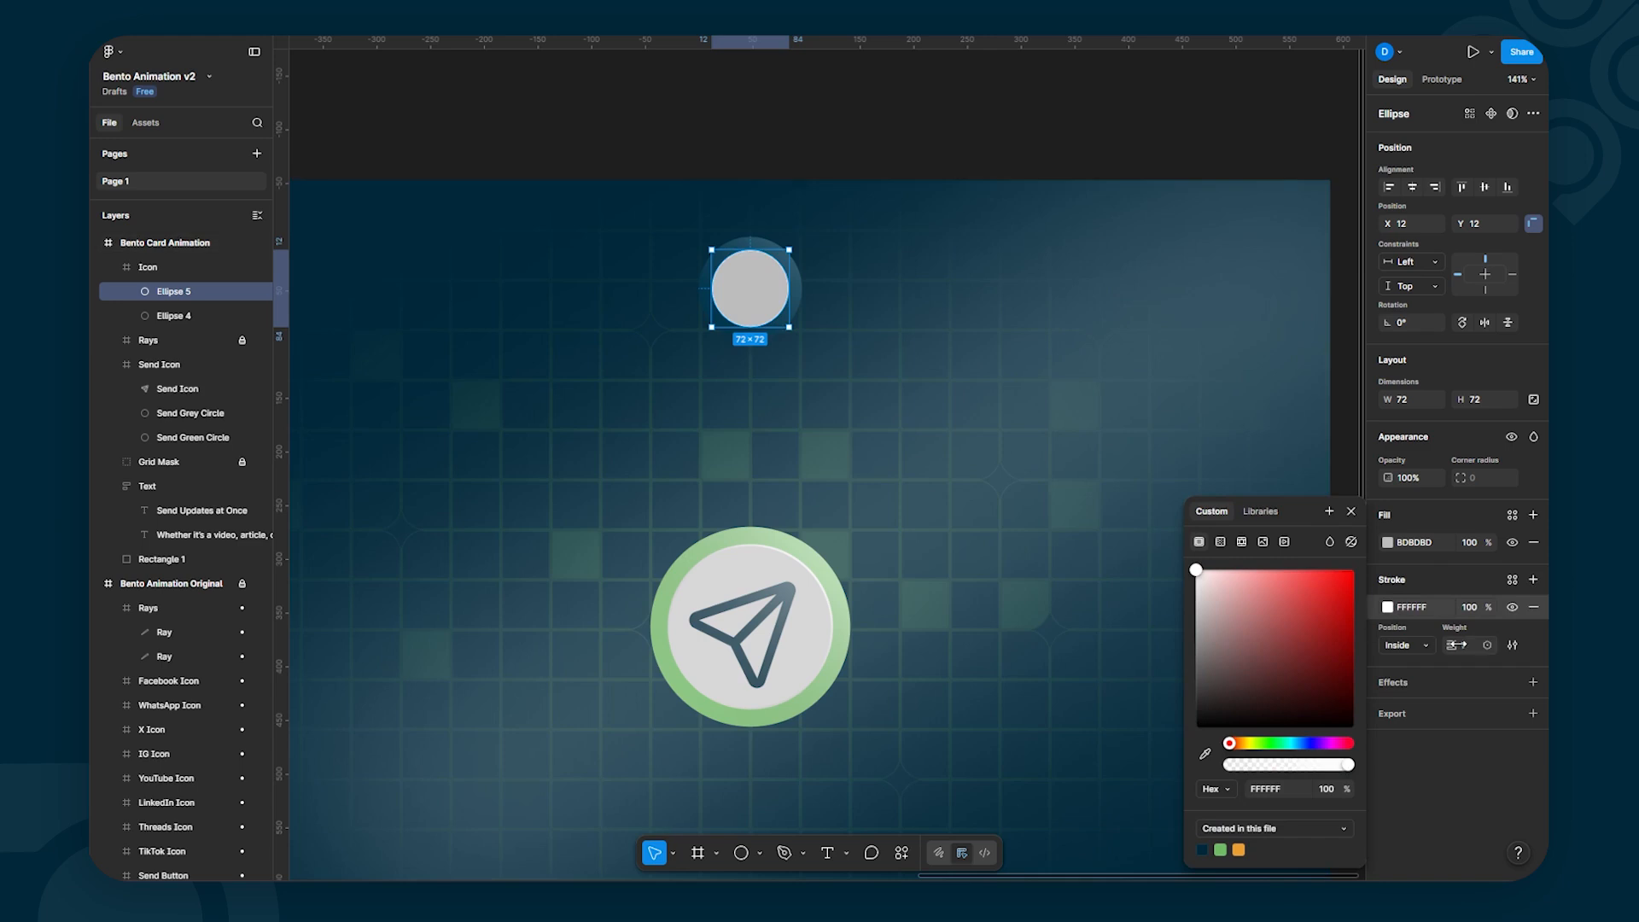
Step: Set the smaller circle's stroke weight to 2 and change it to a linear gradient whose end stop has 0% opacity
left_click(1456, 644)
key("Return")
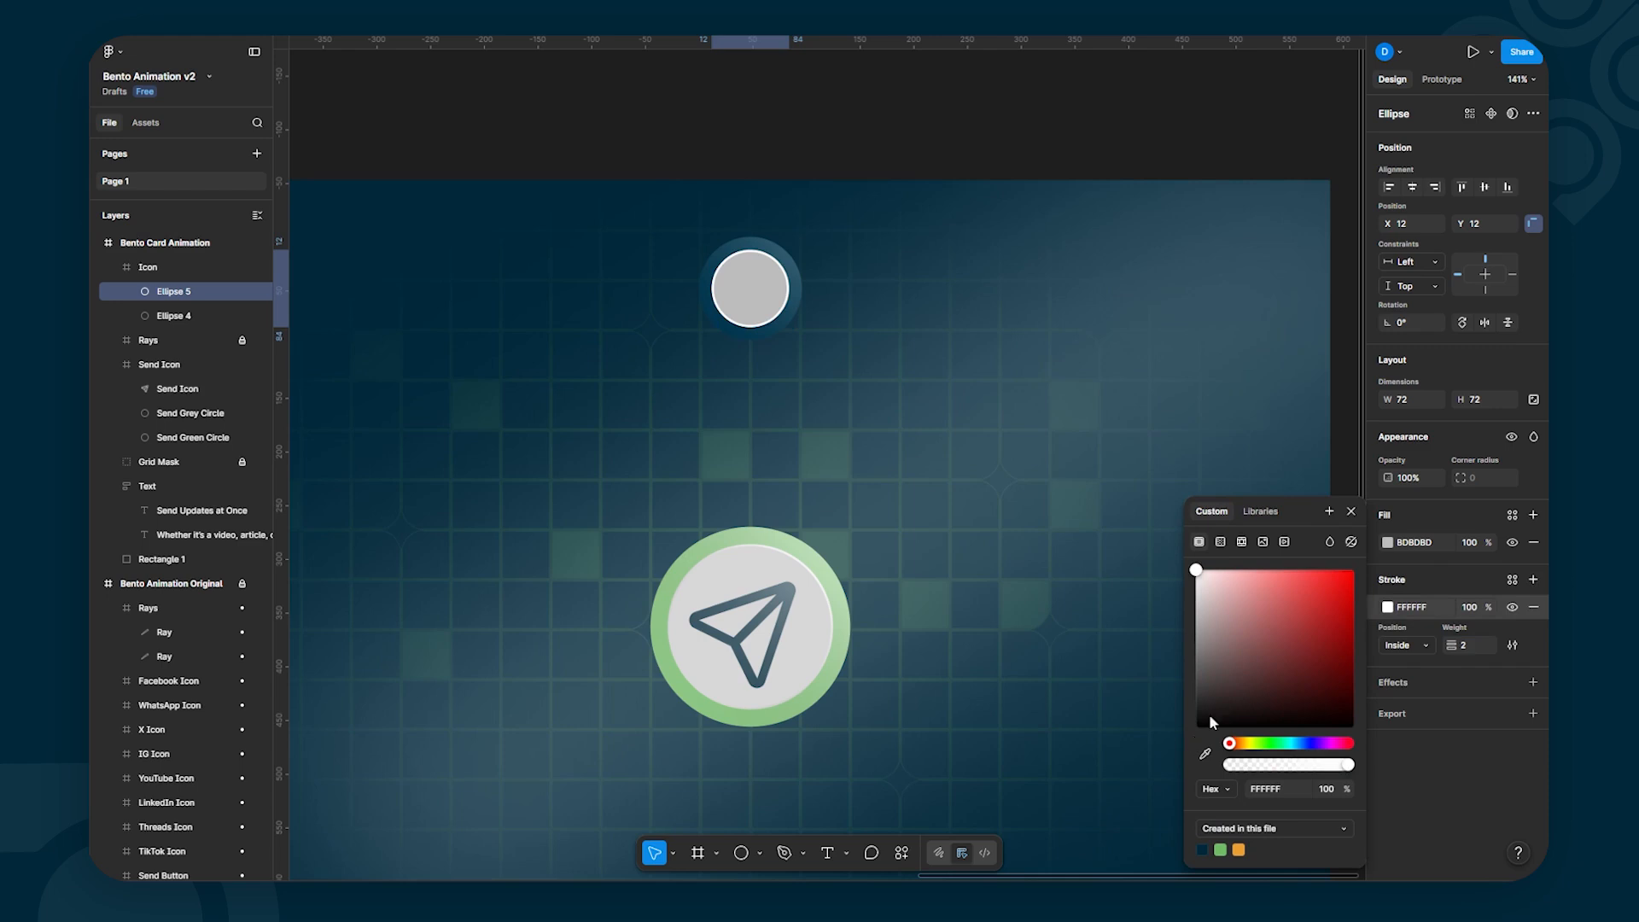
left_click(1219, 542)
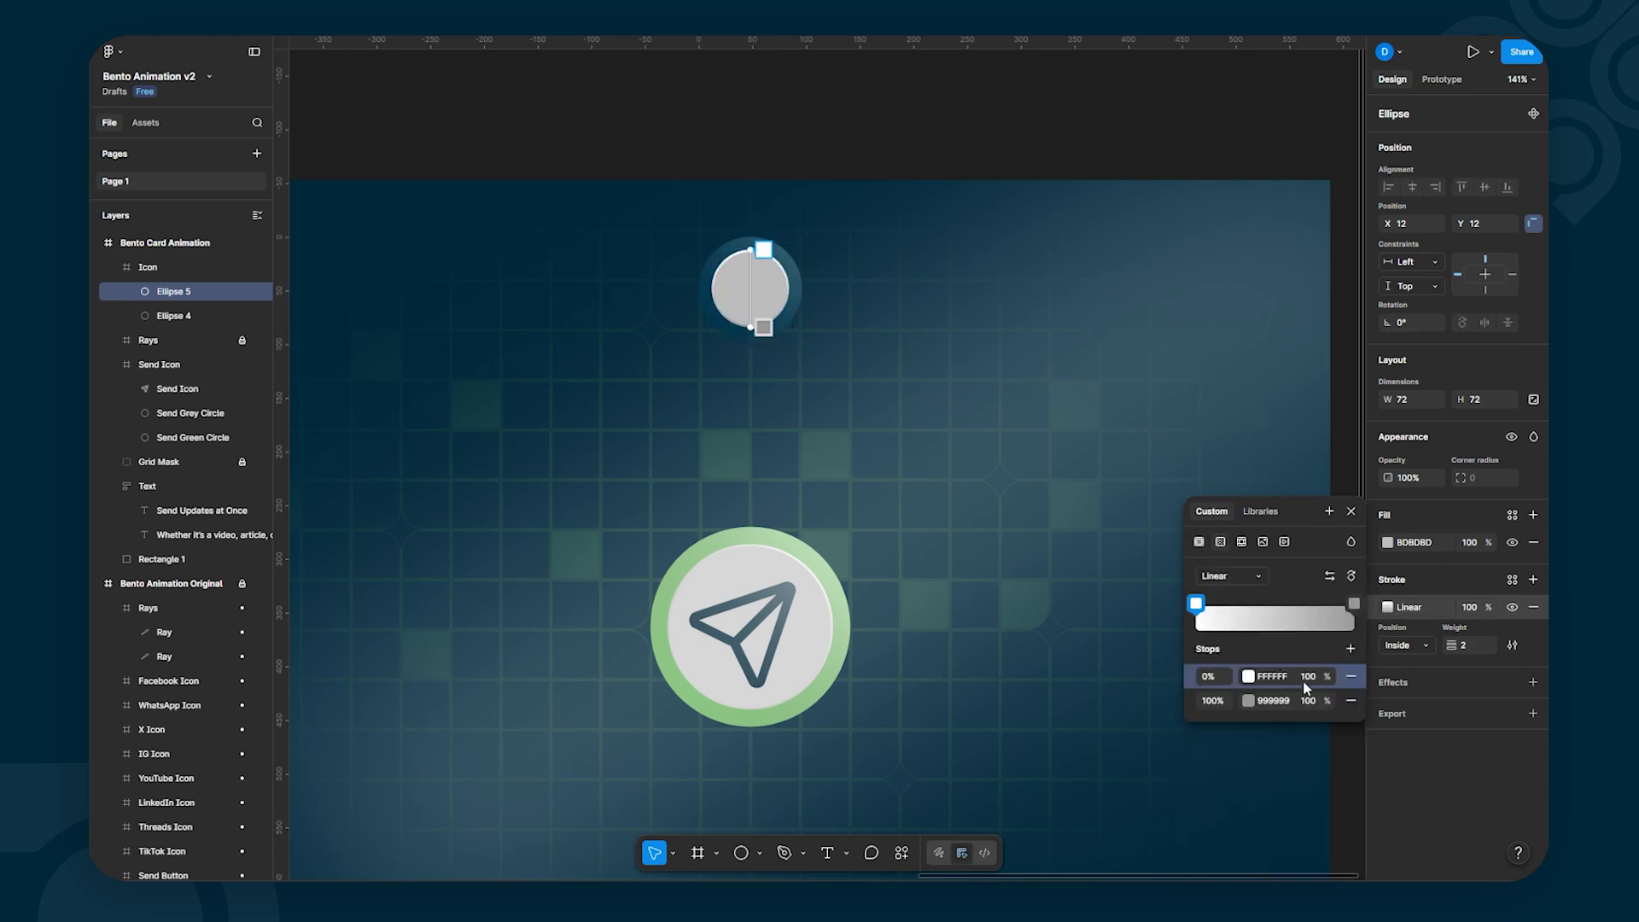
left_click(1309, 703)
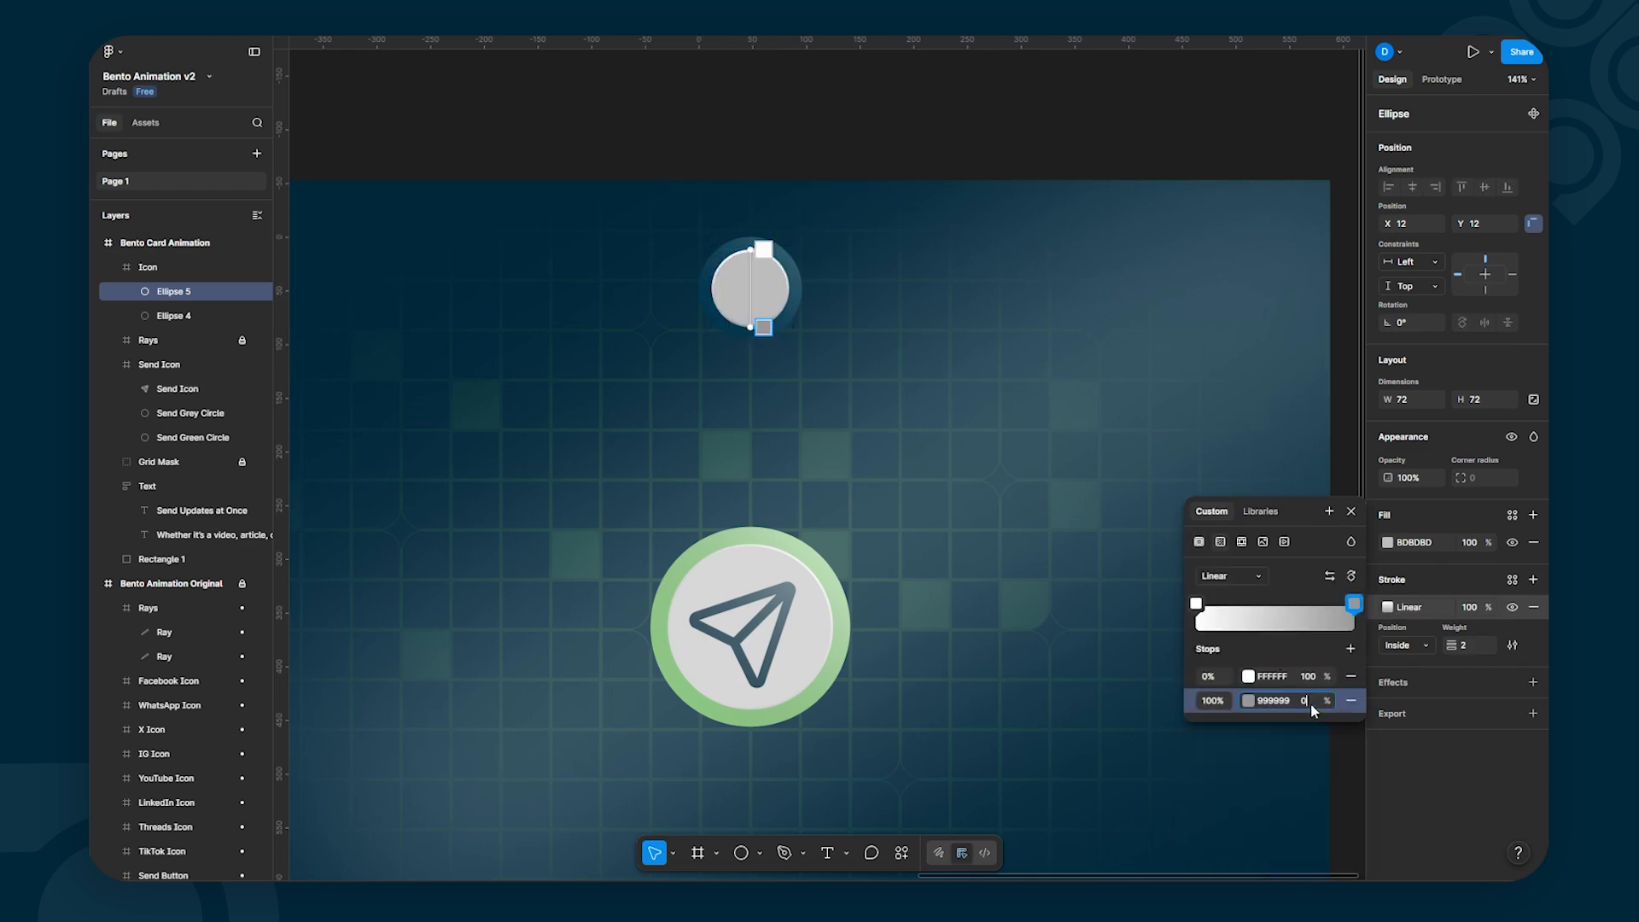
type("0")
key("Return")
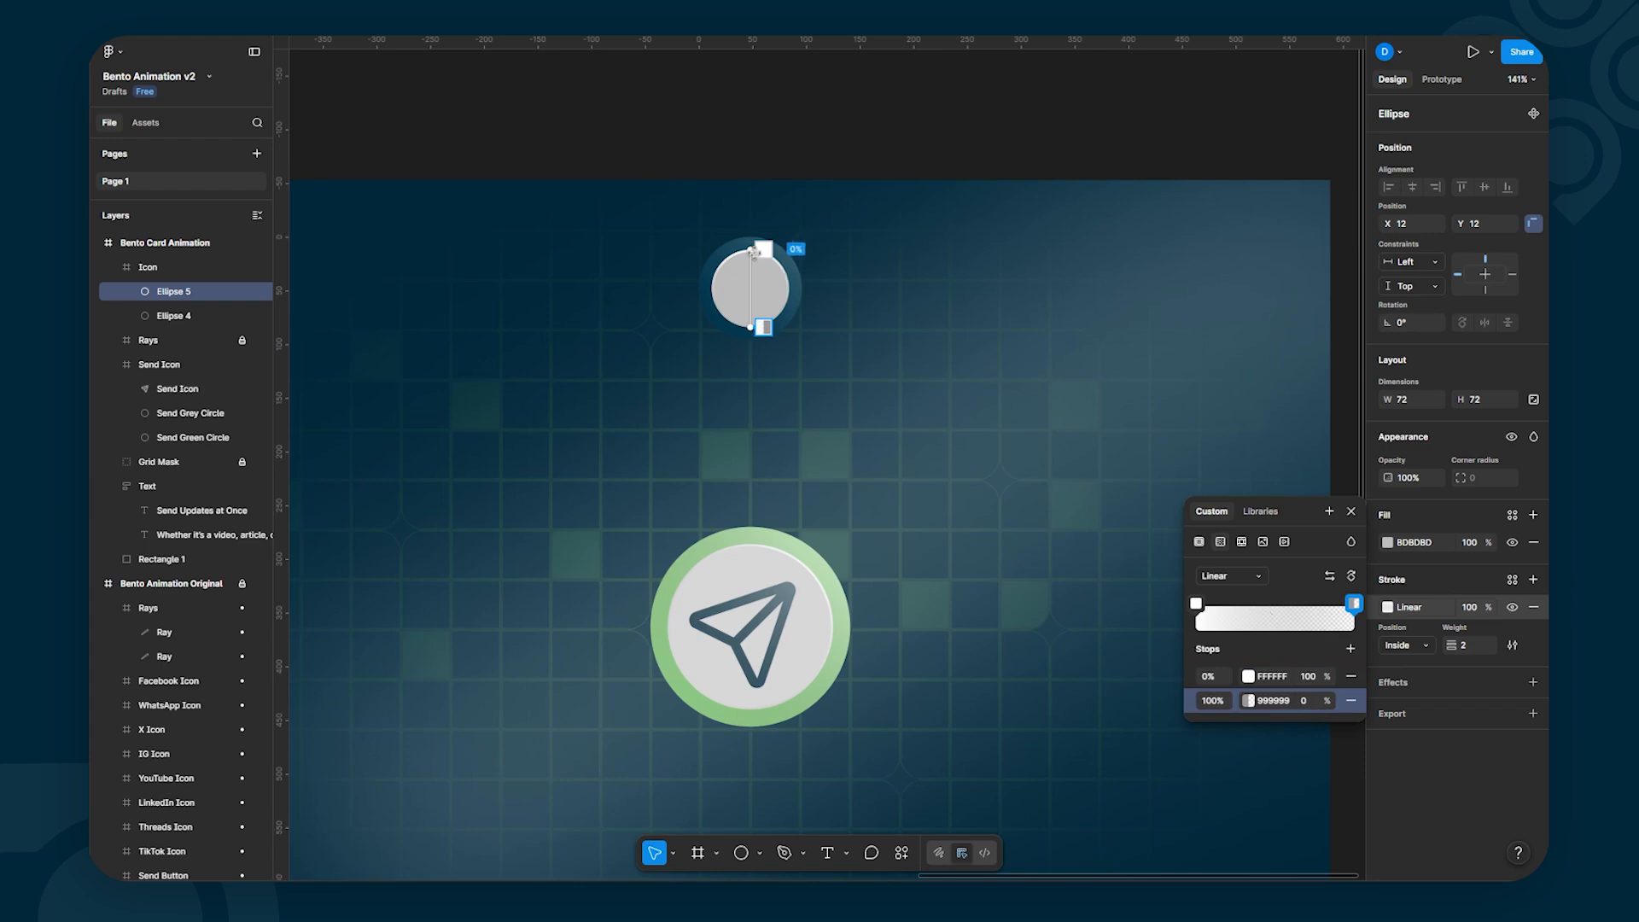
Step: Angle the smaller circle's stroke gradient diagonally, running from its upper-right edge to its lower-left edge
left_click_drag(751, 250, 781, 267)
left_click_drag(761, 332, 721, 310)
left_click_drag(776, 264, 774, 262)
left_click(1349, 512)
left_click(760, 132)
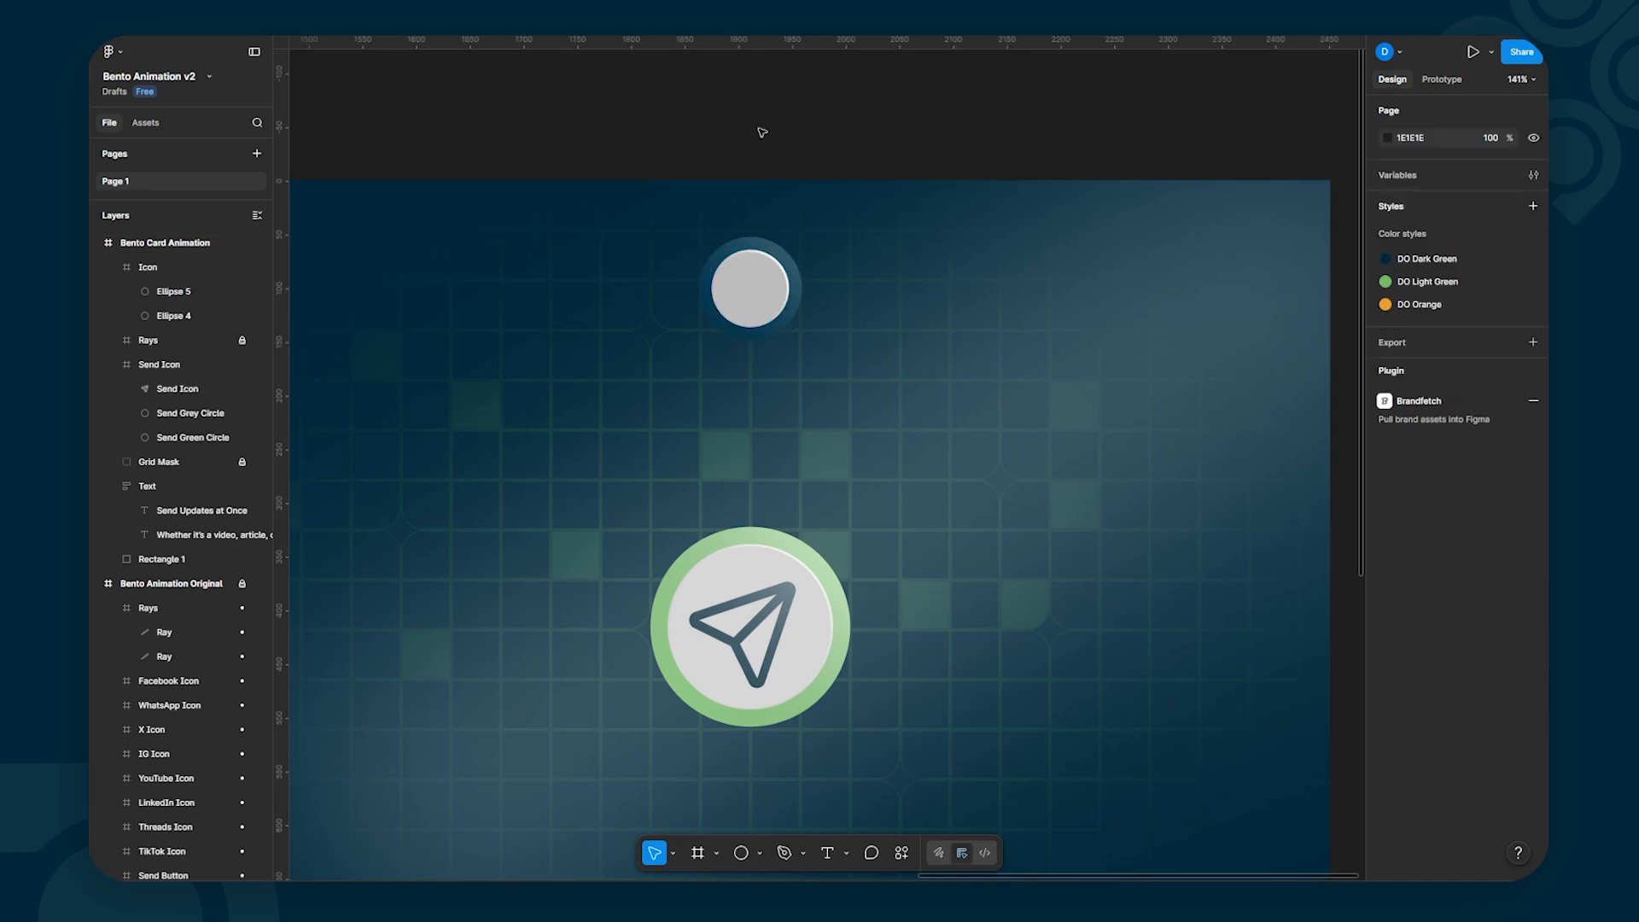
Step: Lighten the solid fill of the larger circle, Ellipse 4, to 003E5B
scroll(792, 321, "down", 3)
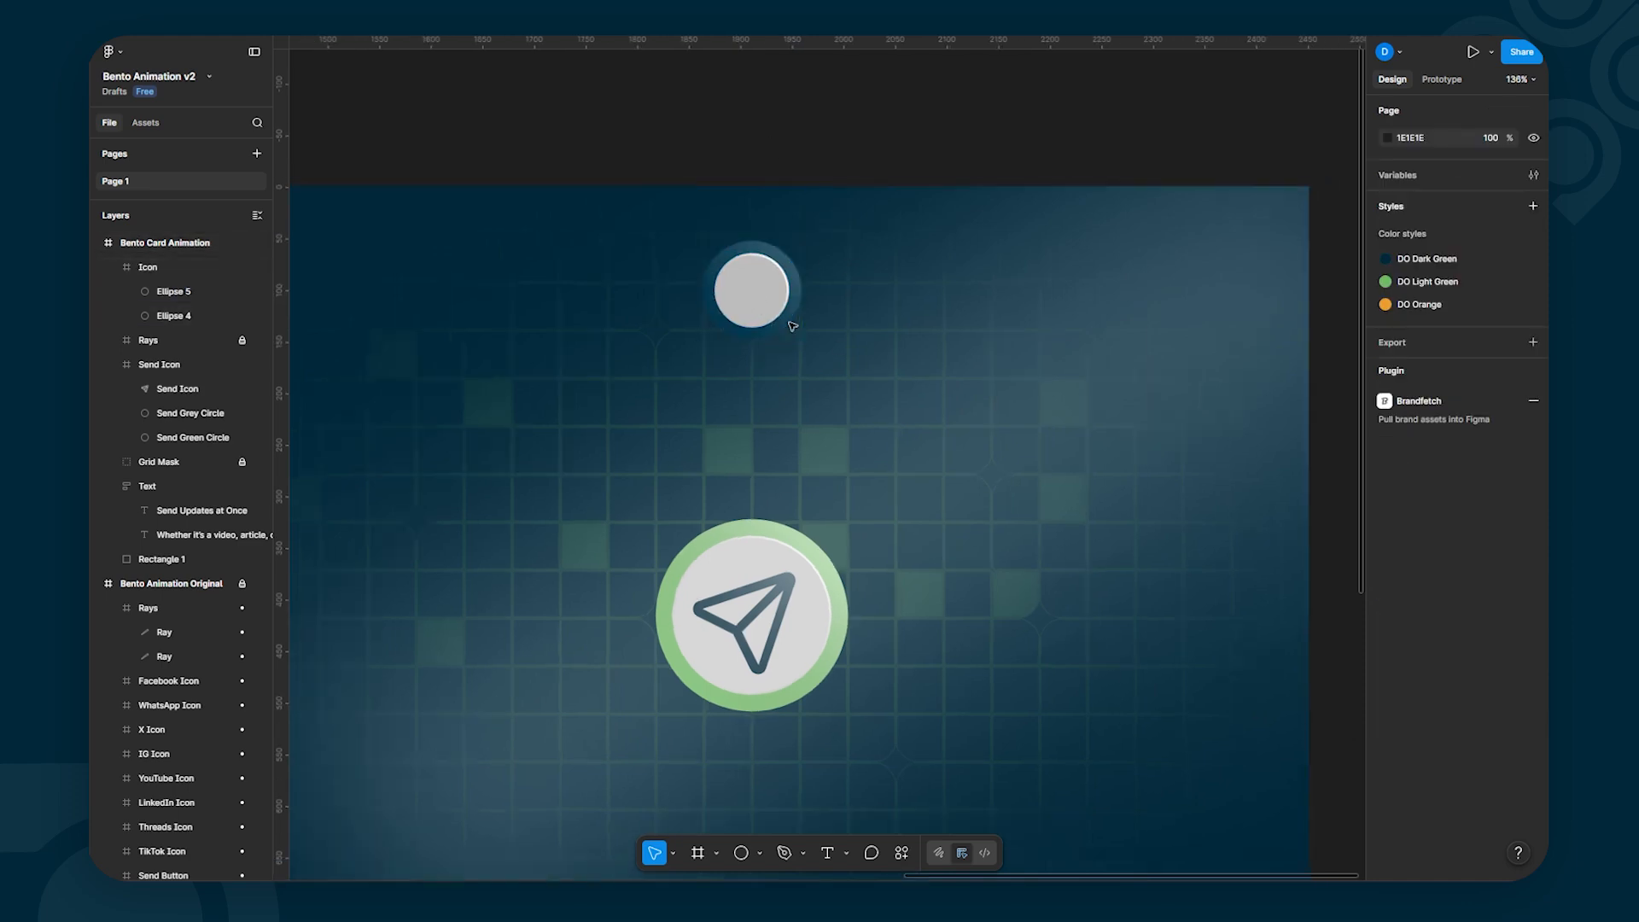
scroll(791, 321, "down", 6)
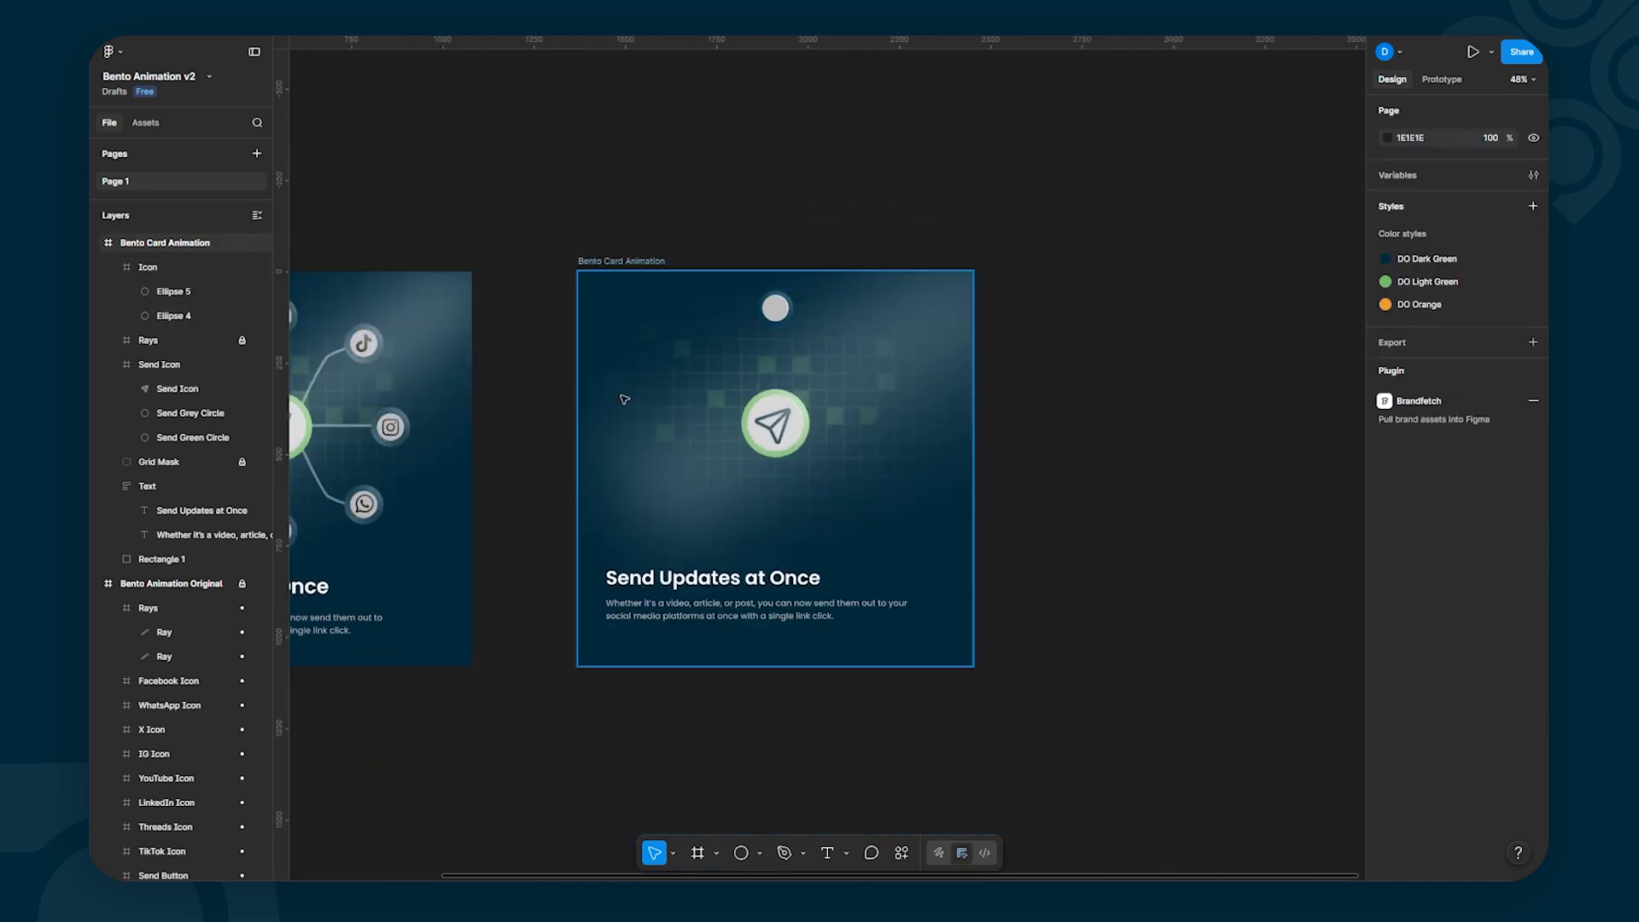
left_click_drag(671, 369, 831, 389)
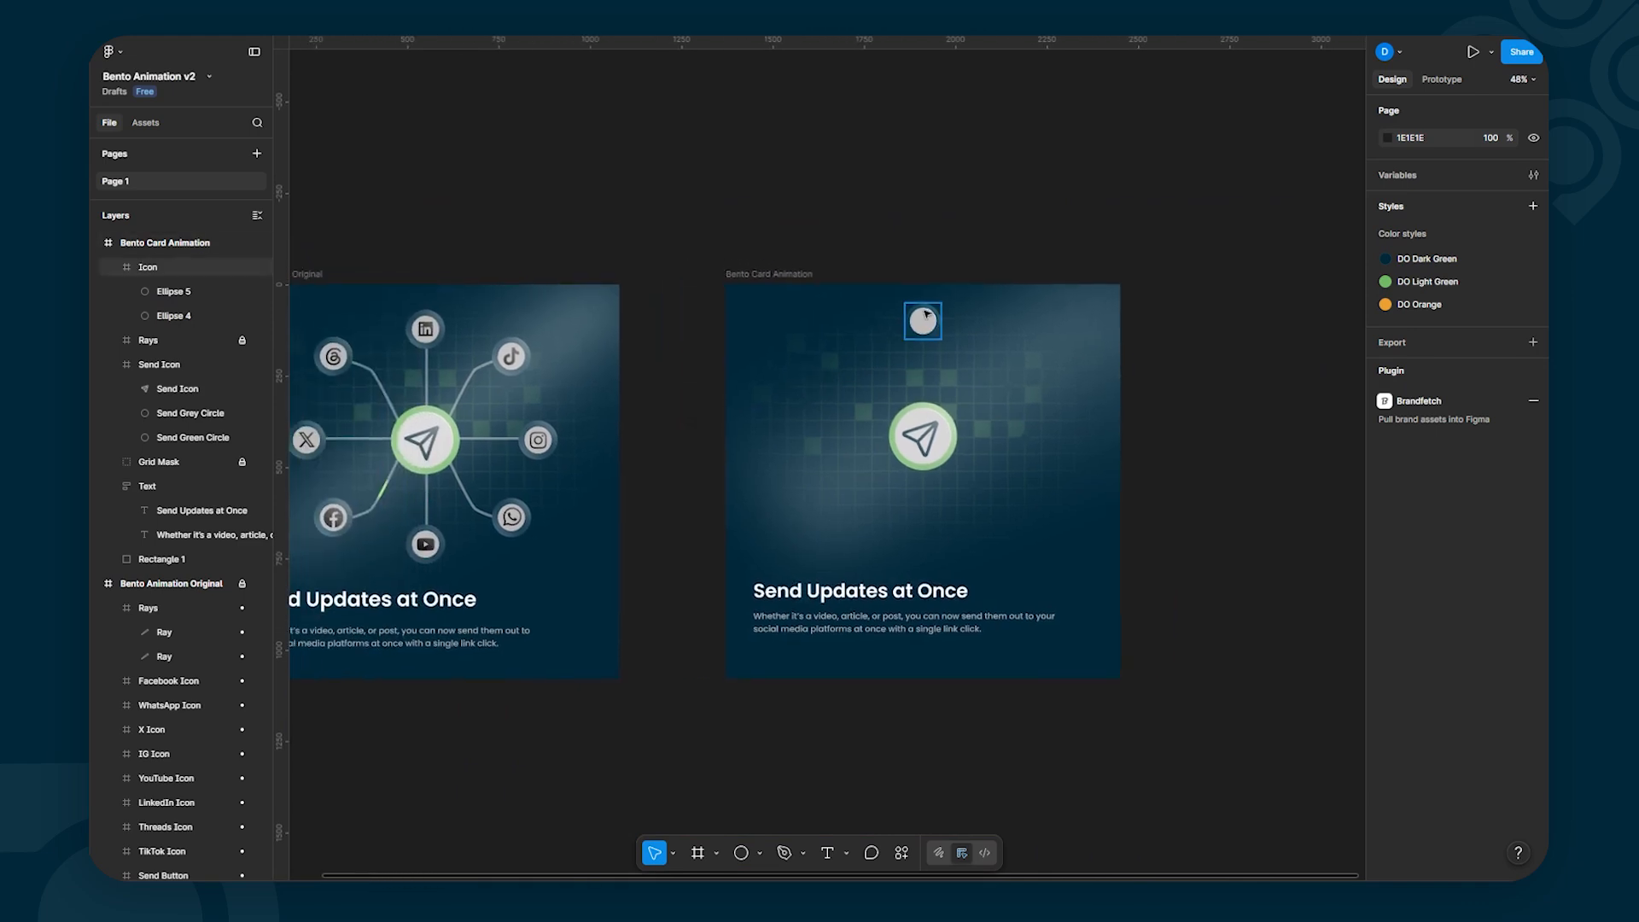
left_click(191, 312)
left_click(1389, 569)
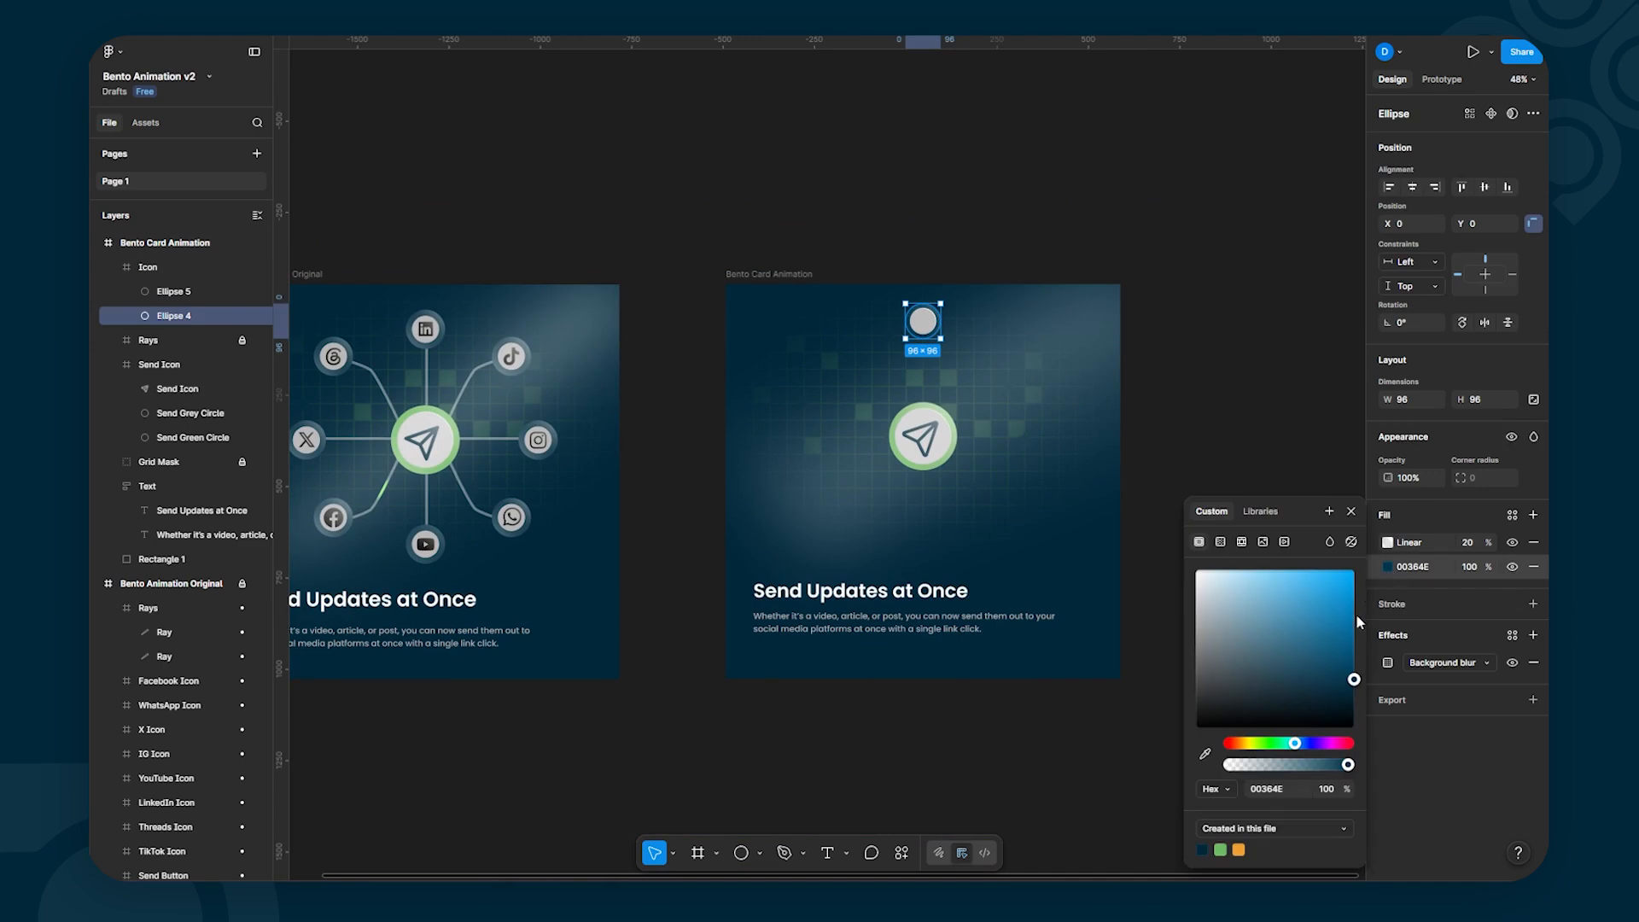
left_click_drag(1355, 652, 1376, 690)
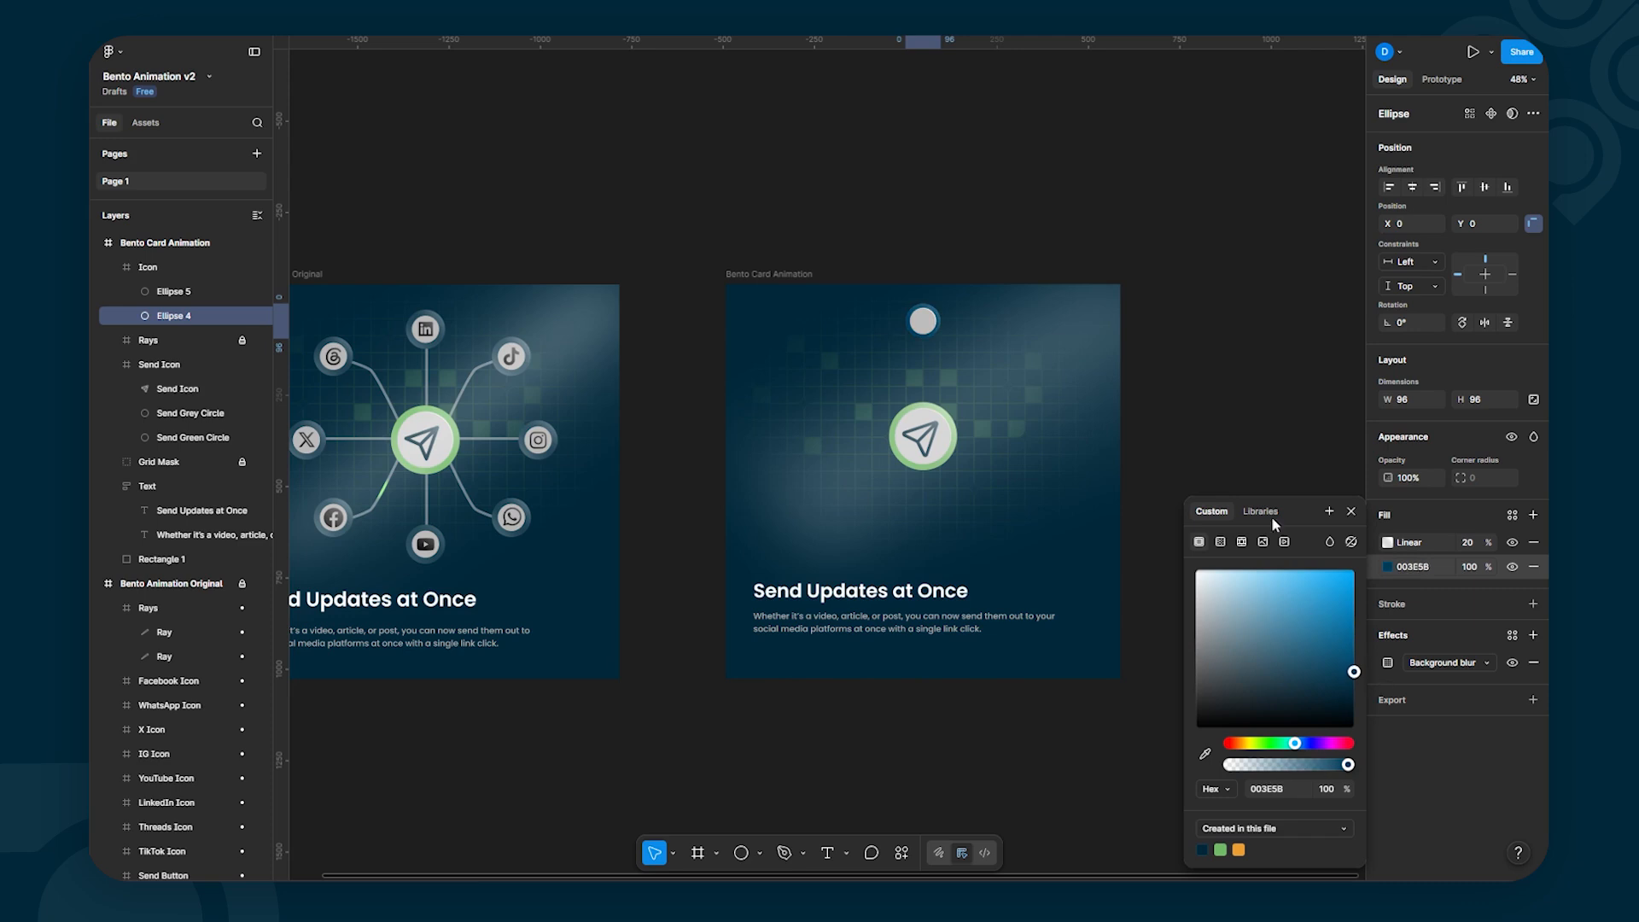
left_click(1178, 303)
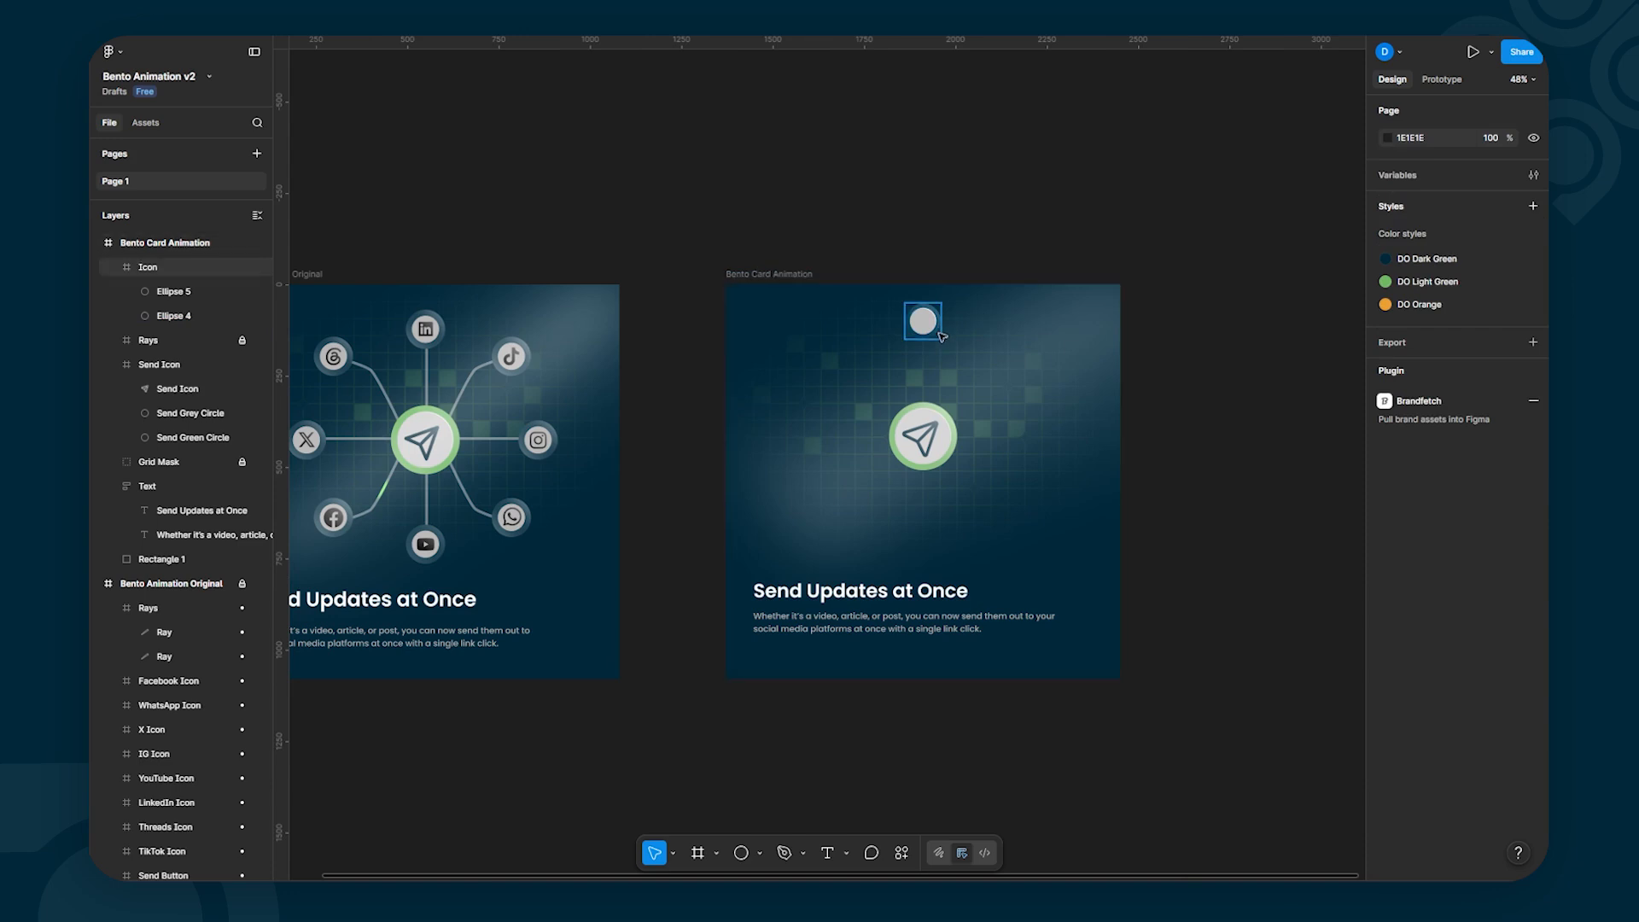
Step: Move the transparent stop of Ellipse 4's linear gradient fill to 49%
scroll(939, 335, "up", 10)
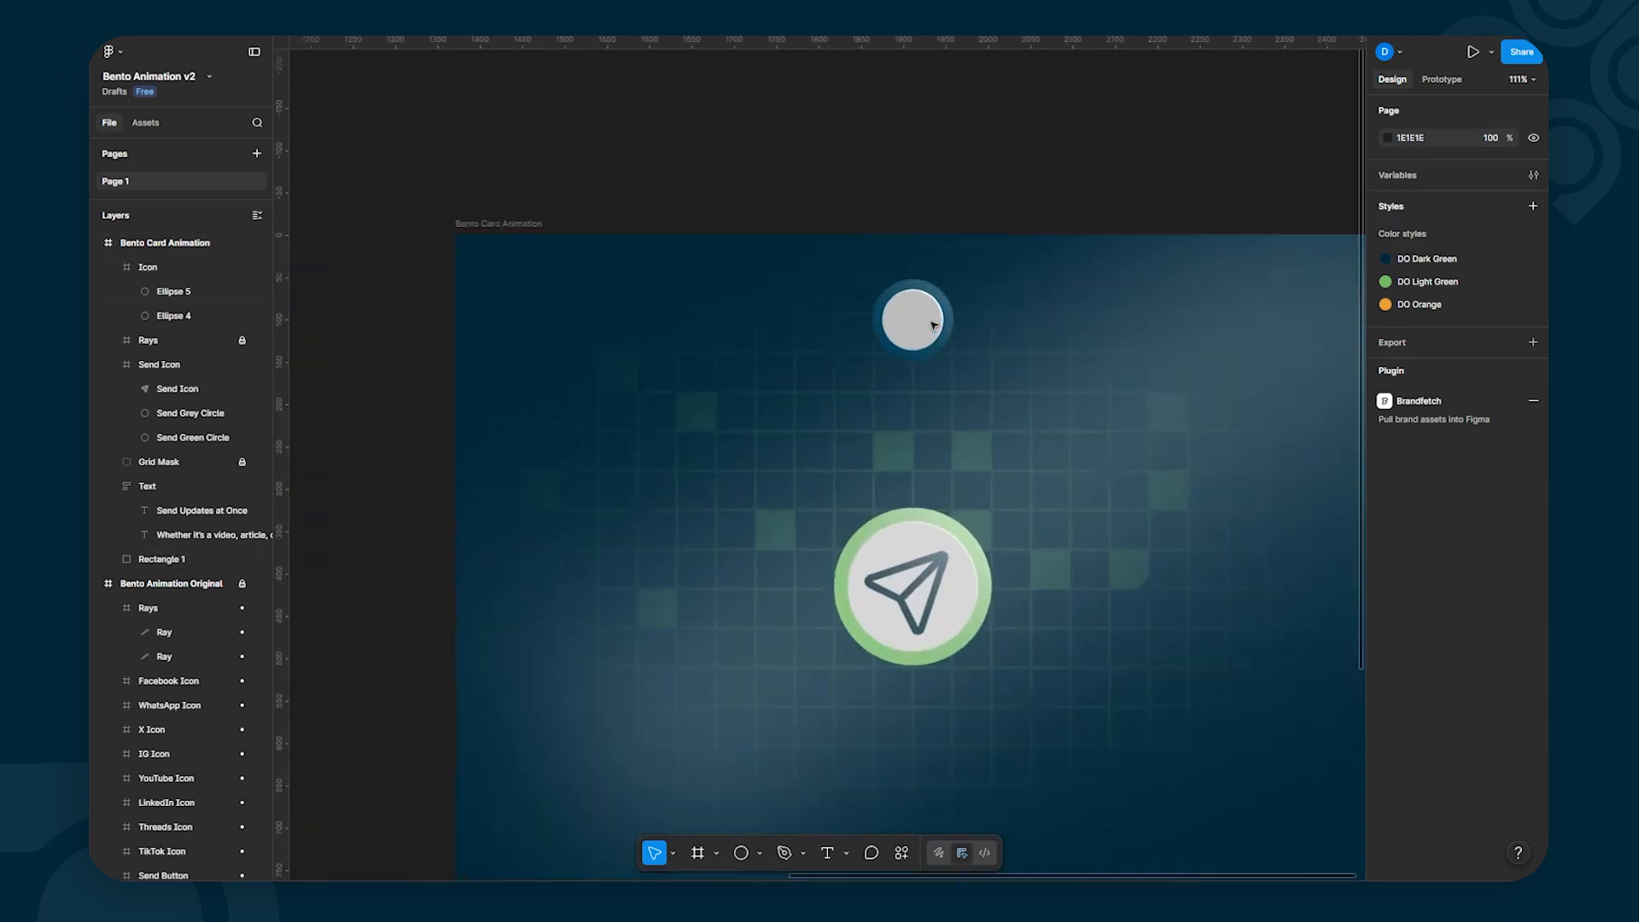
scroll(933, 325, "up", 8)
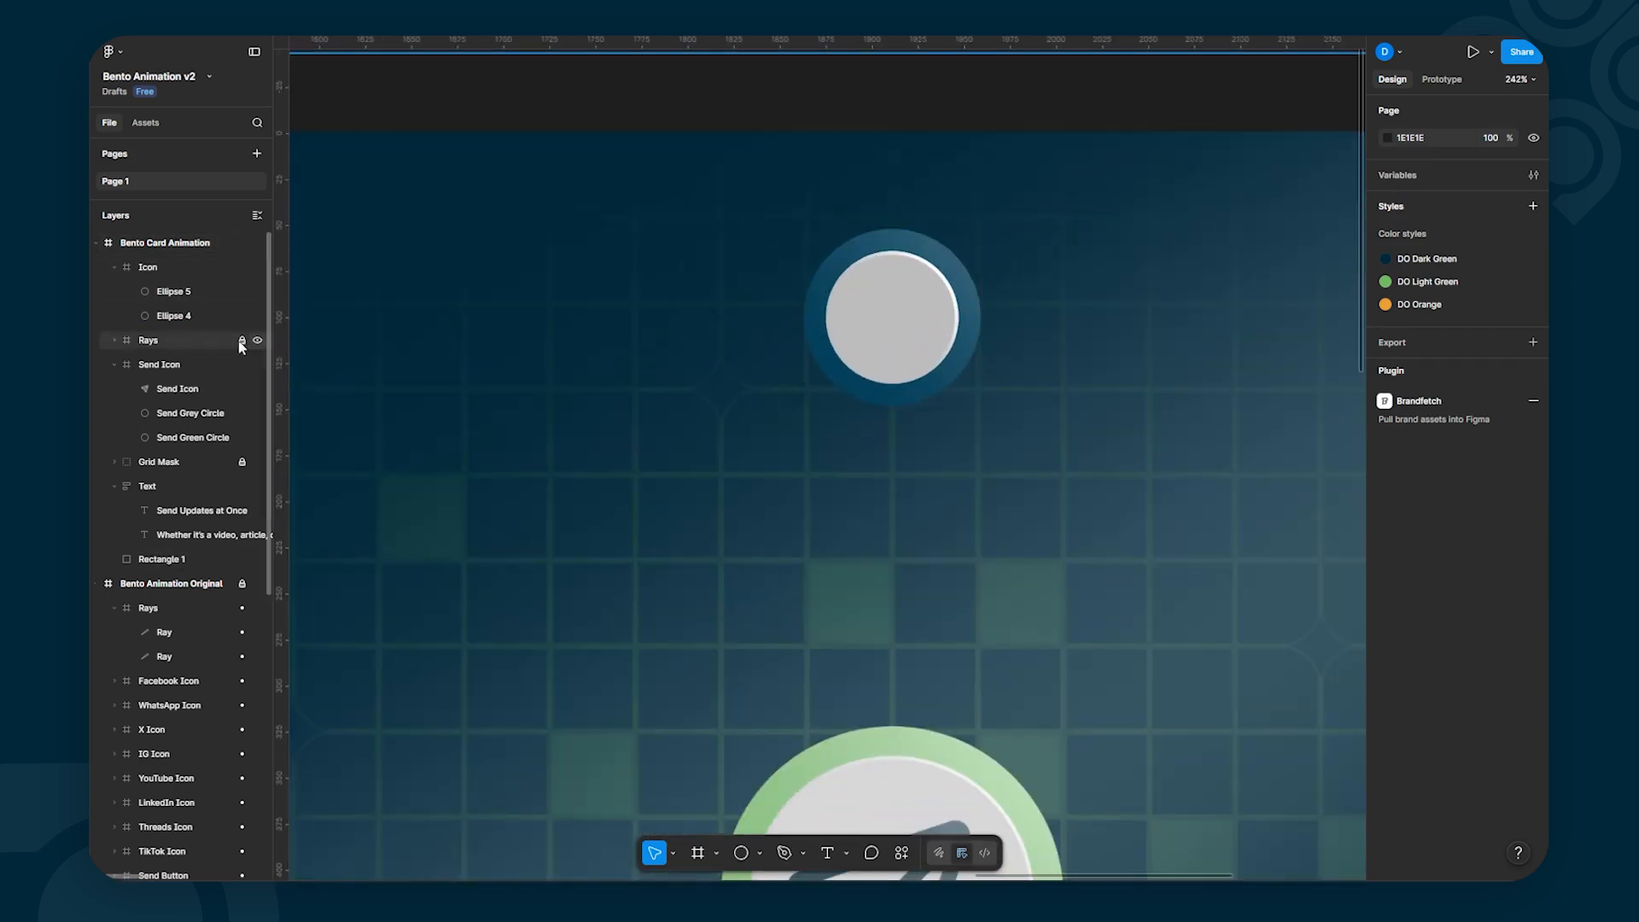
left_click(175, 318)
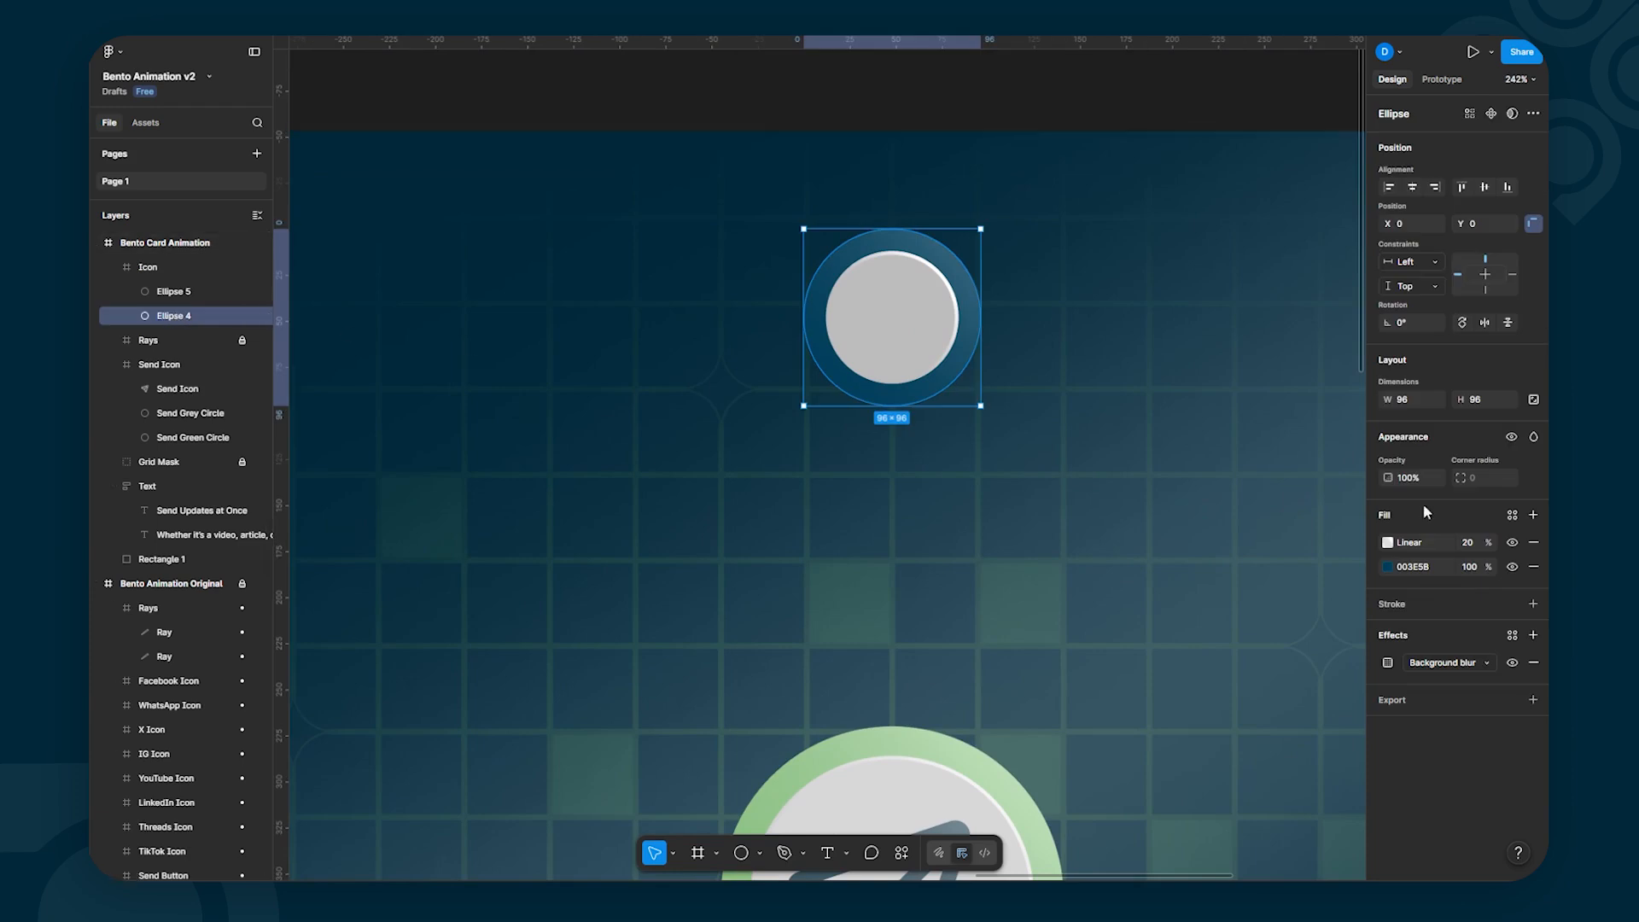
left_click(1387, 544)
left_click(1346, 640)
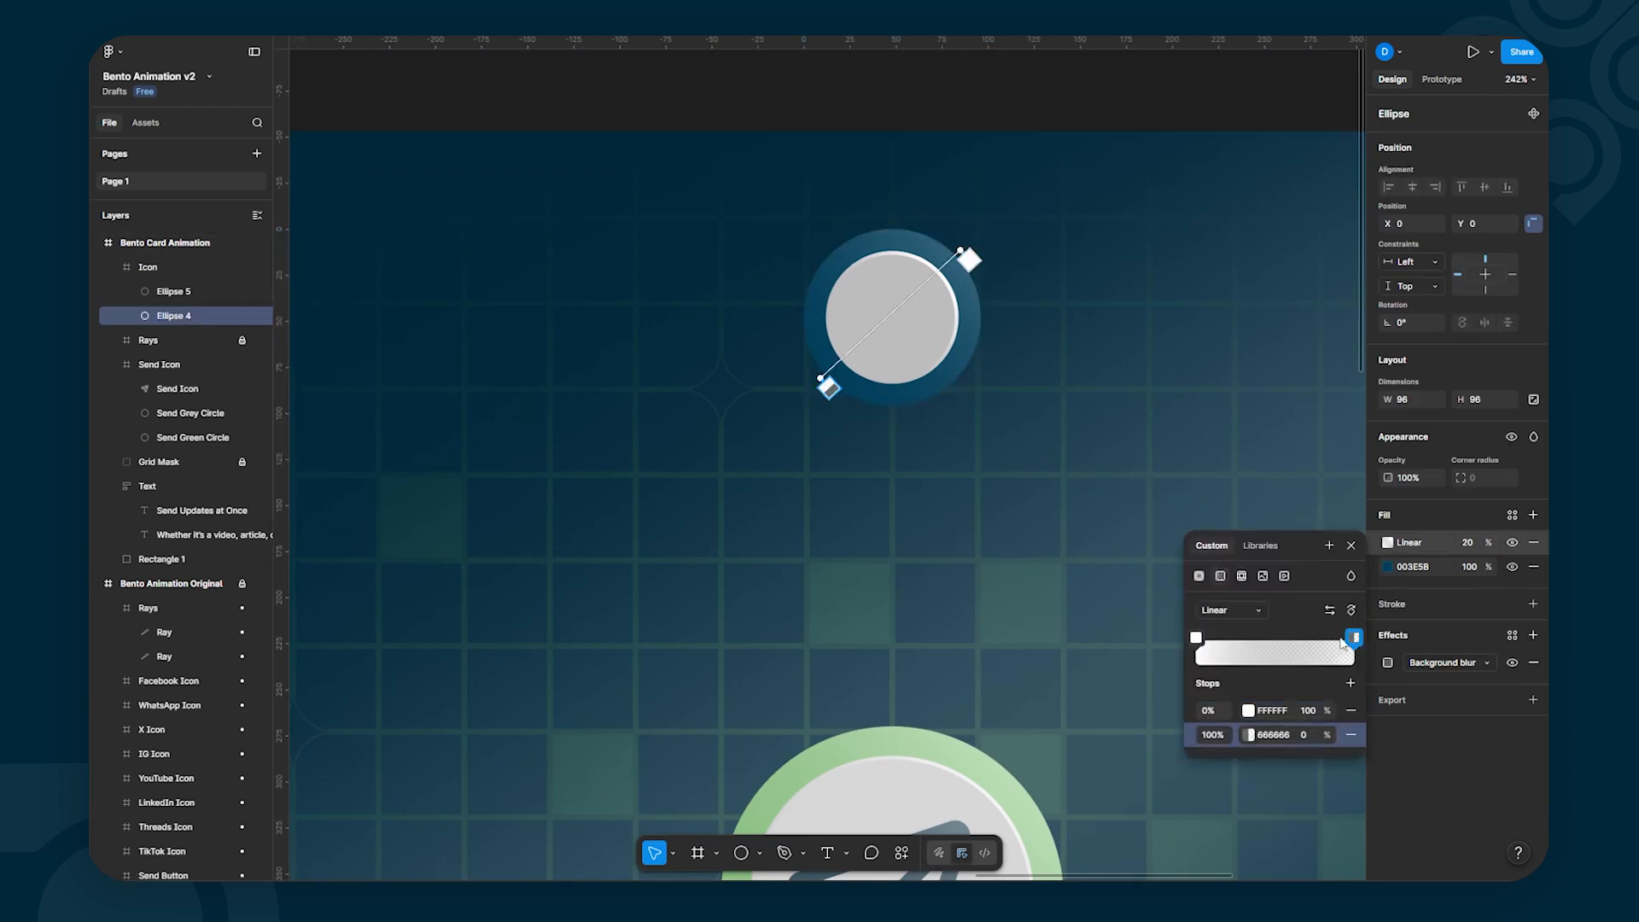
left_click_drag(1344, 643, 1274, 640)
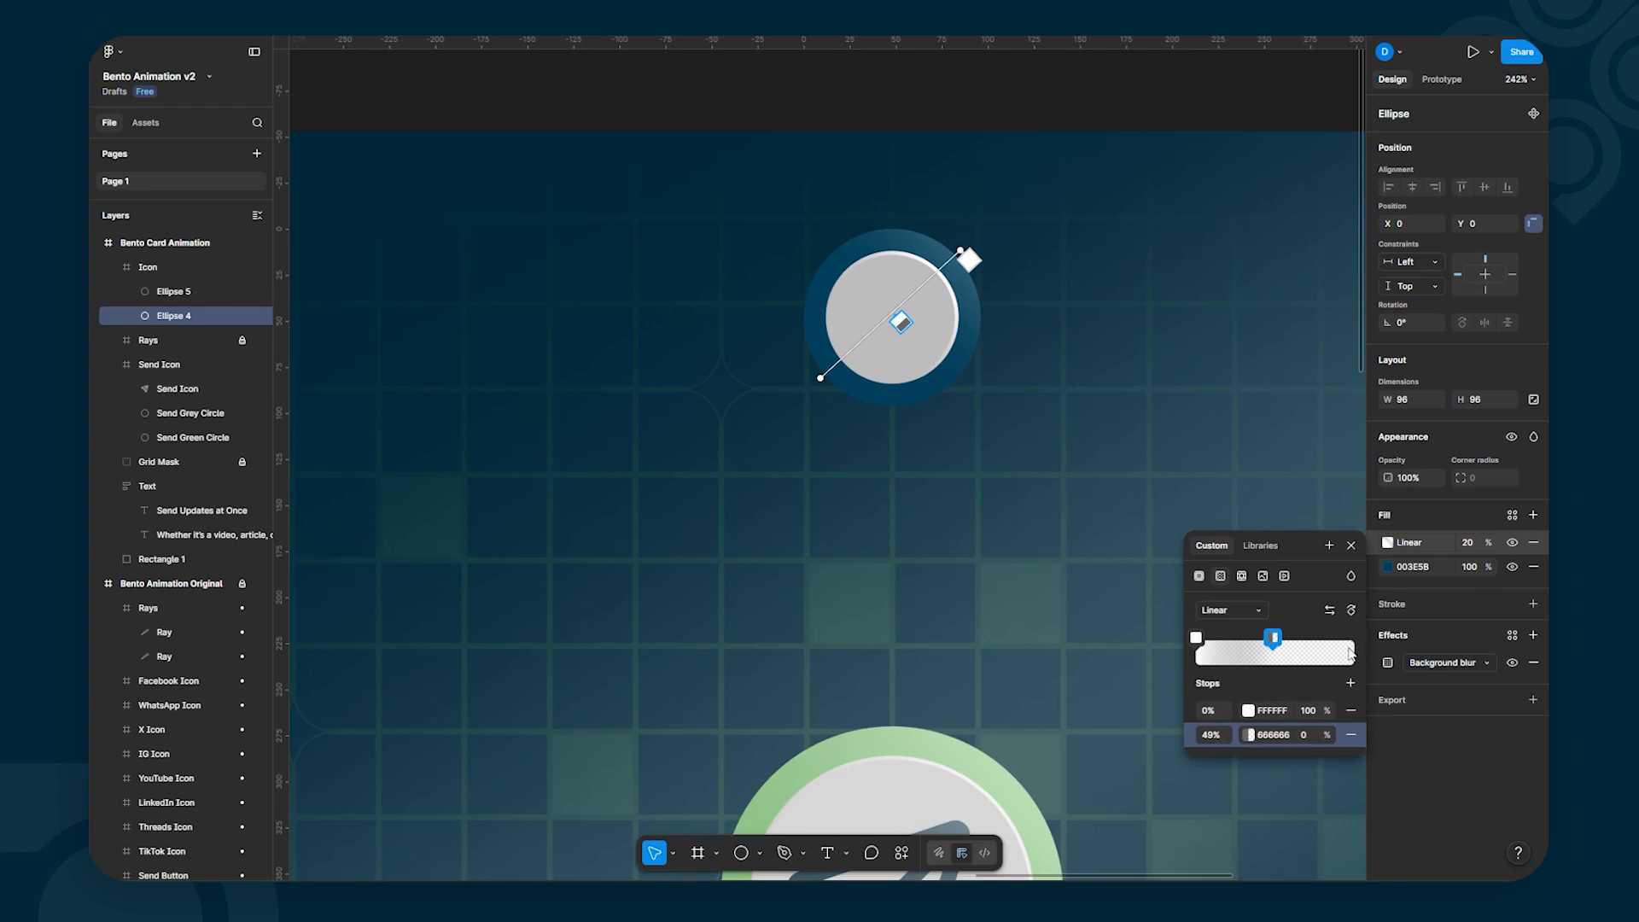
Step: Add a third stop at 100% to Ellipse 4's gradient fill, in white FFFFFF with 100% opacity
left_click(1350, 654)
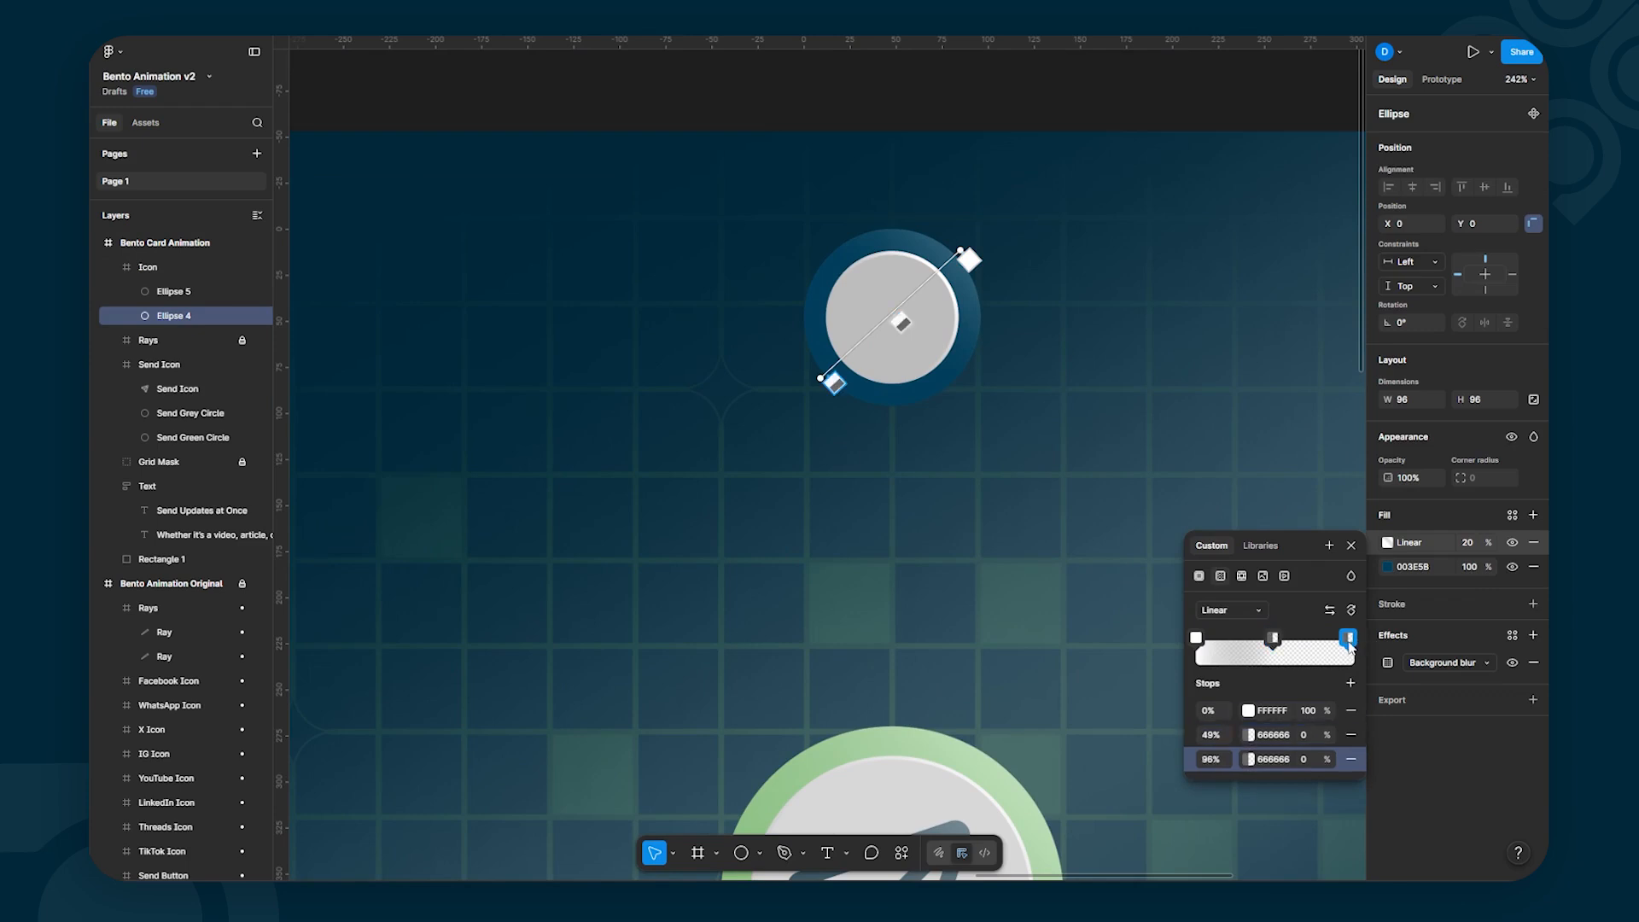
left_click(1251, 760)
left_click_drag(1019, 603, 975, 534)
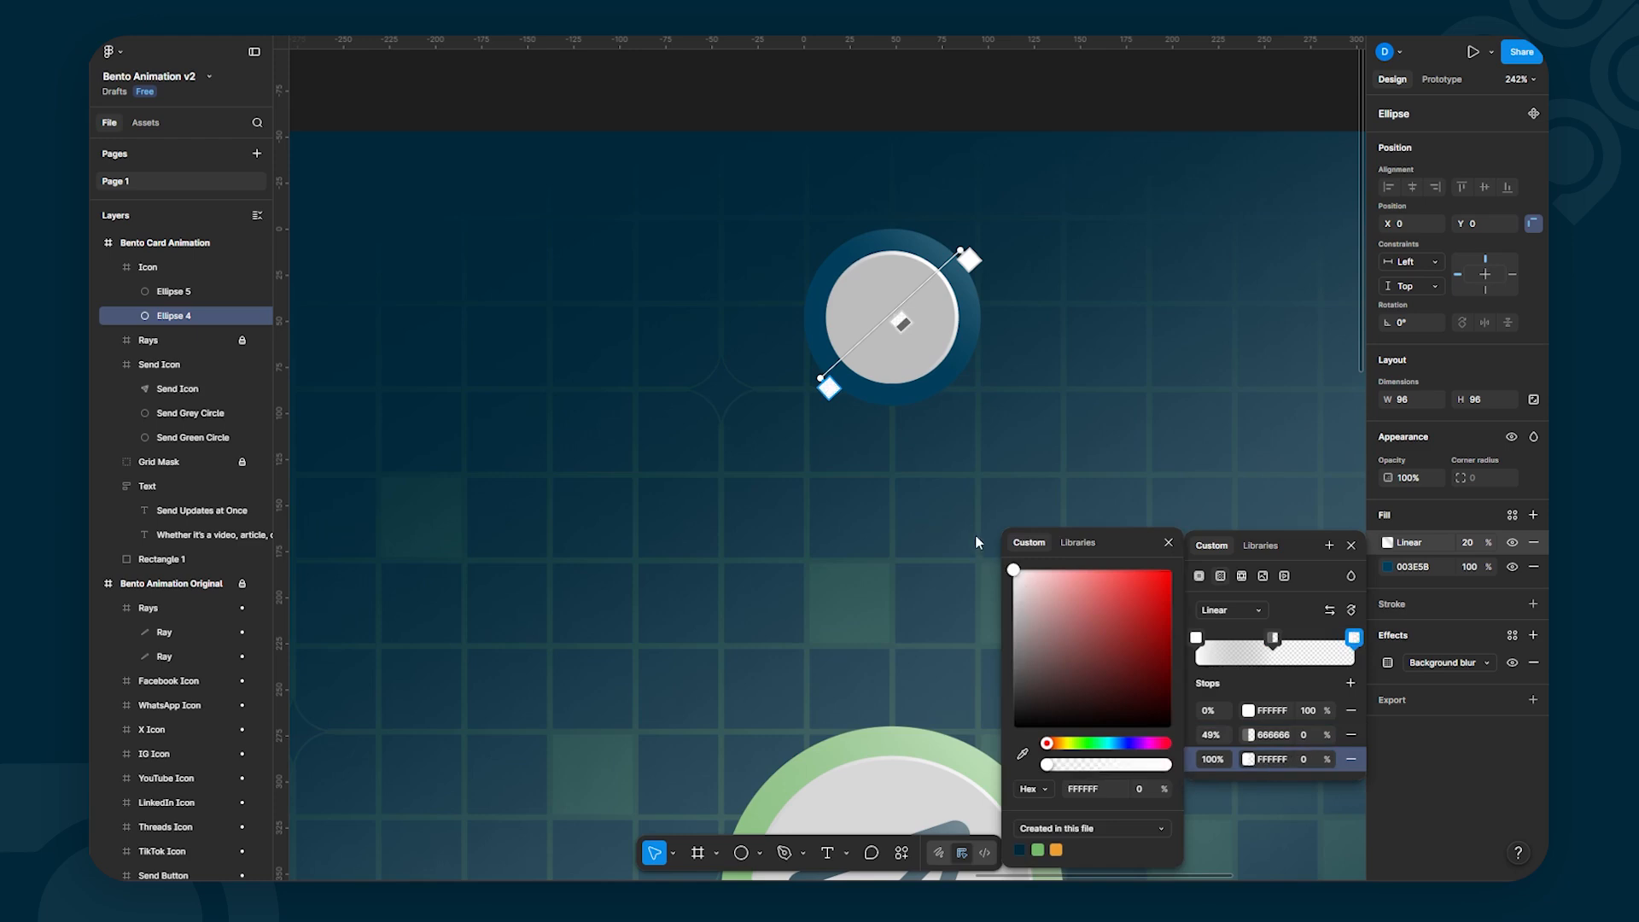
left_click(1306, 756)
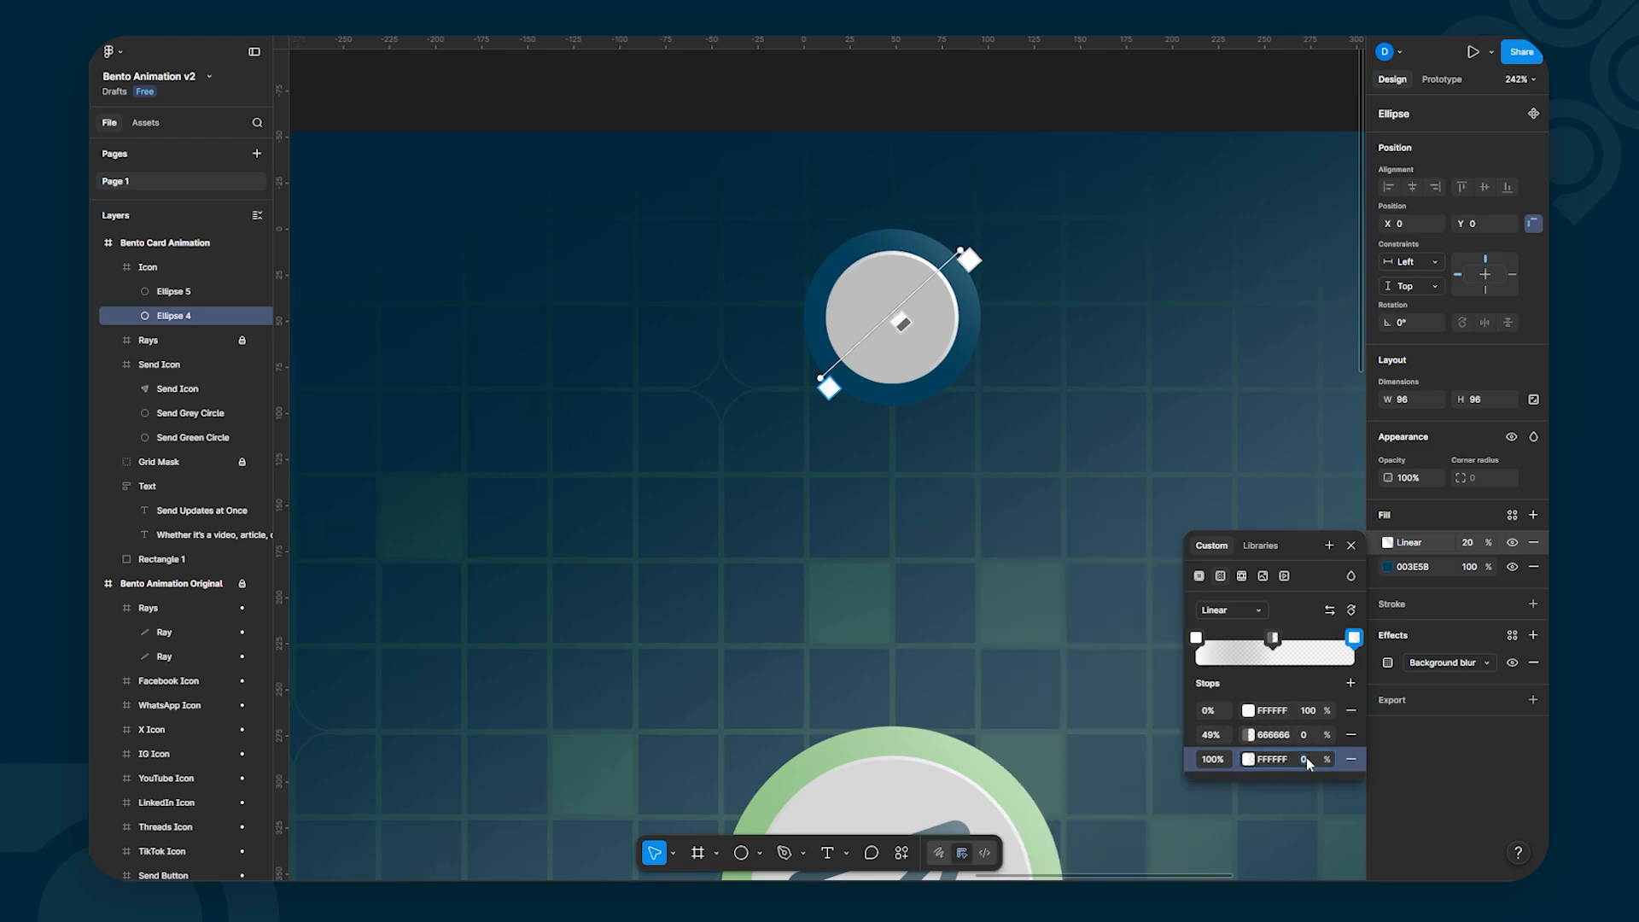
type("100")
key("Return")
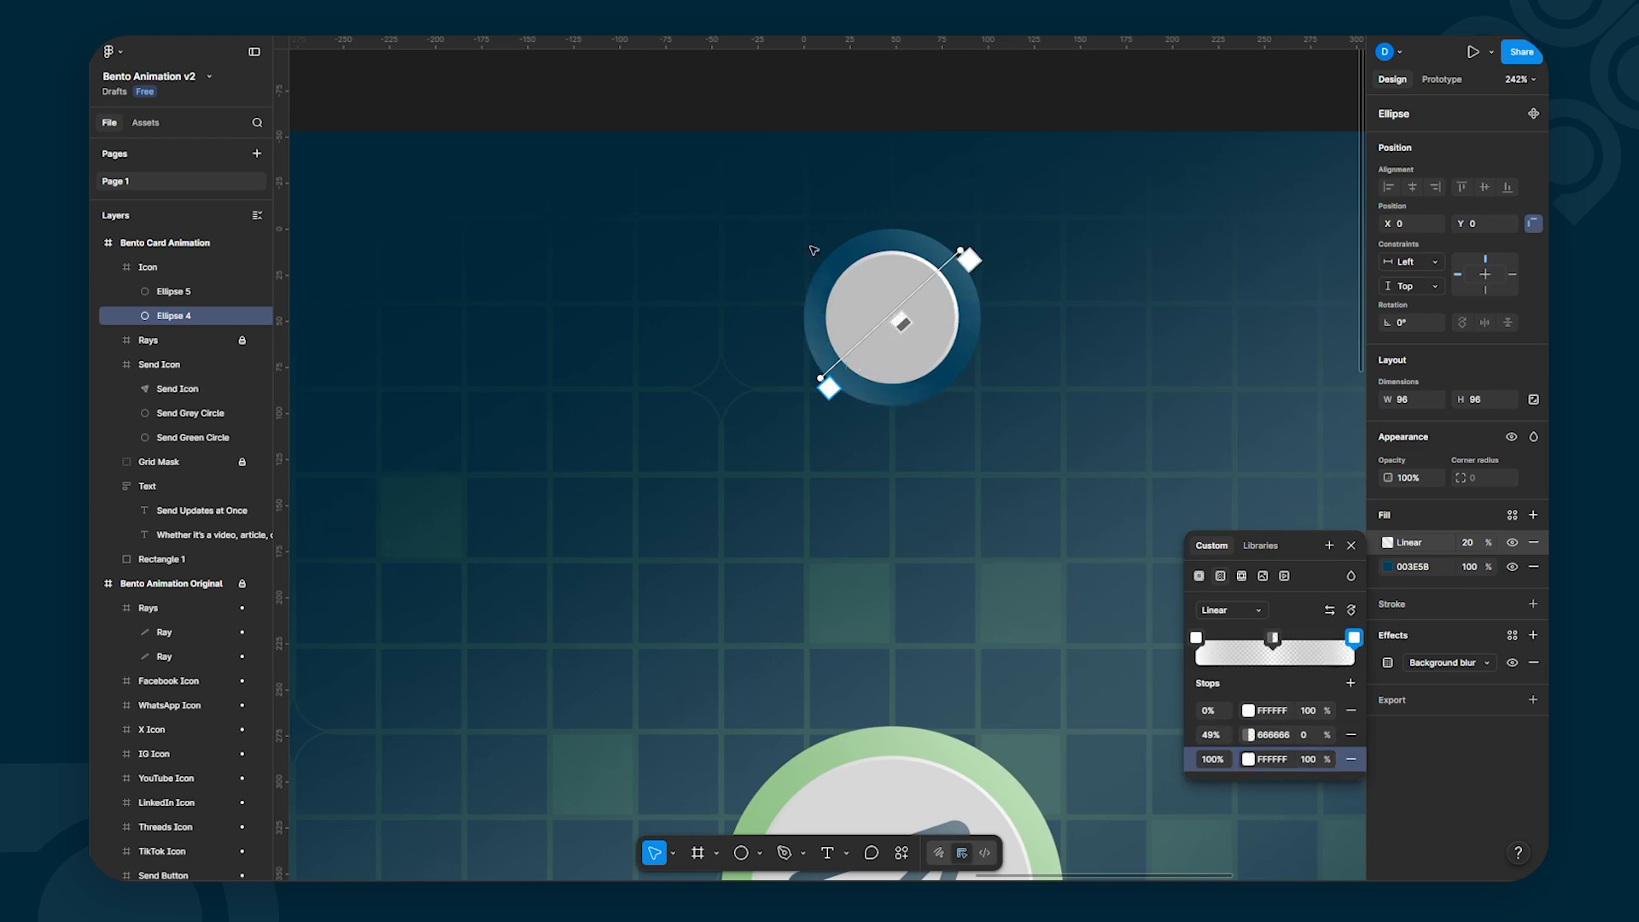
Step: Set the middle stop of Ellipse 4's gradient fill to exactly 50% and deselect the circle
left_click(1212, 736)
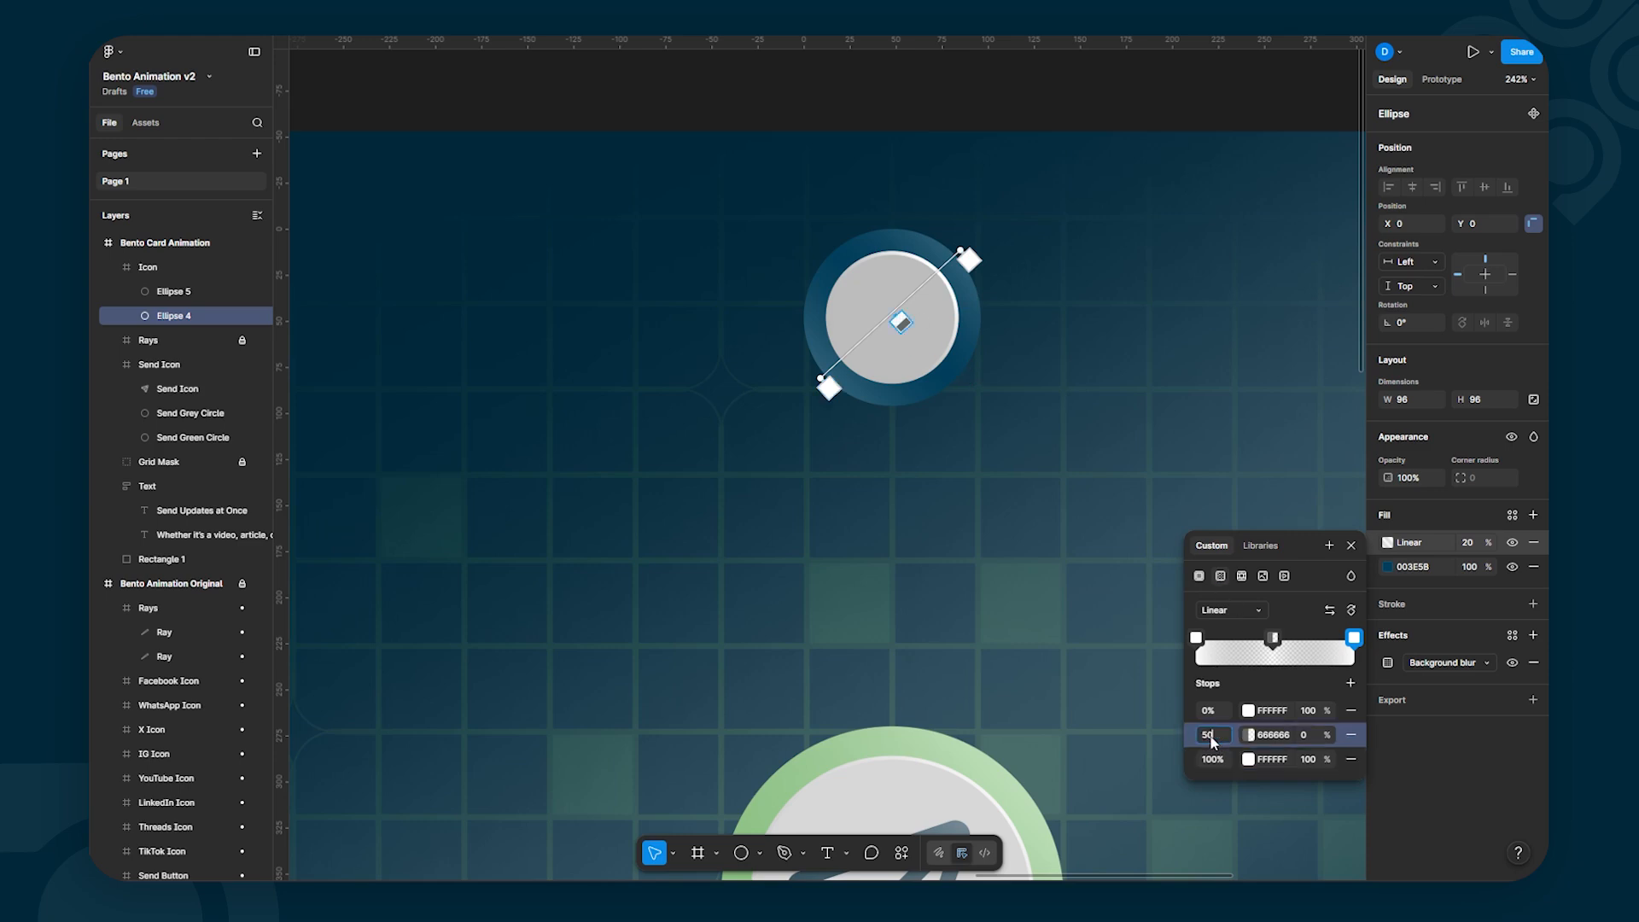
key("Return")
key("Escape")
key("Escape")
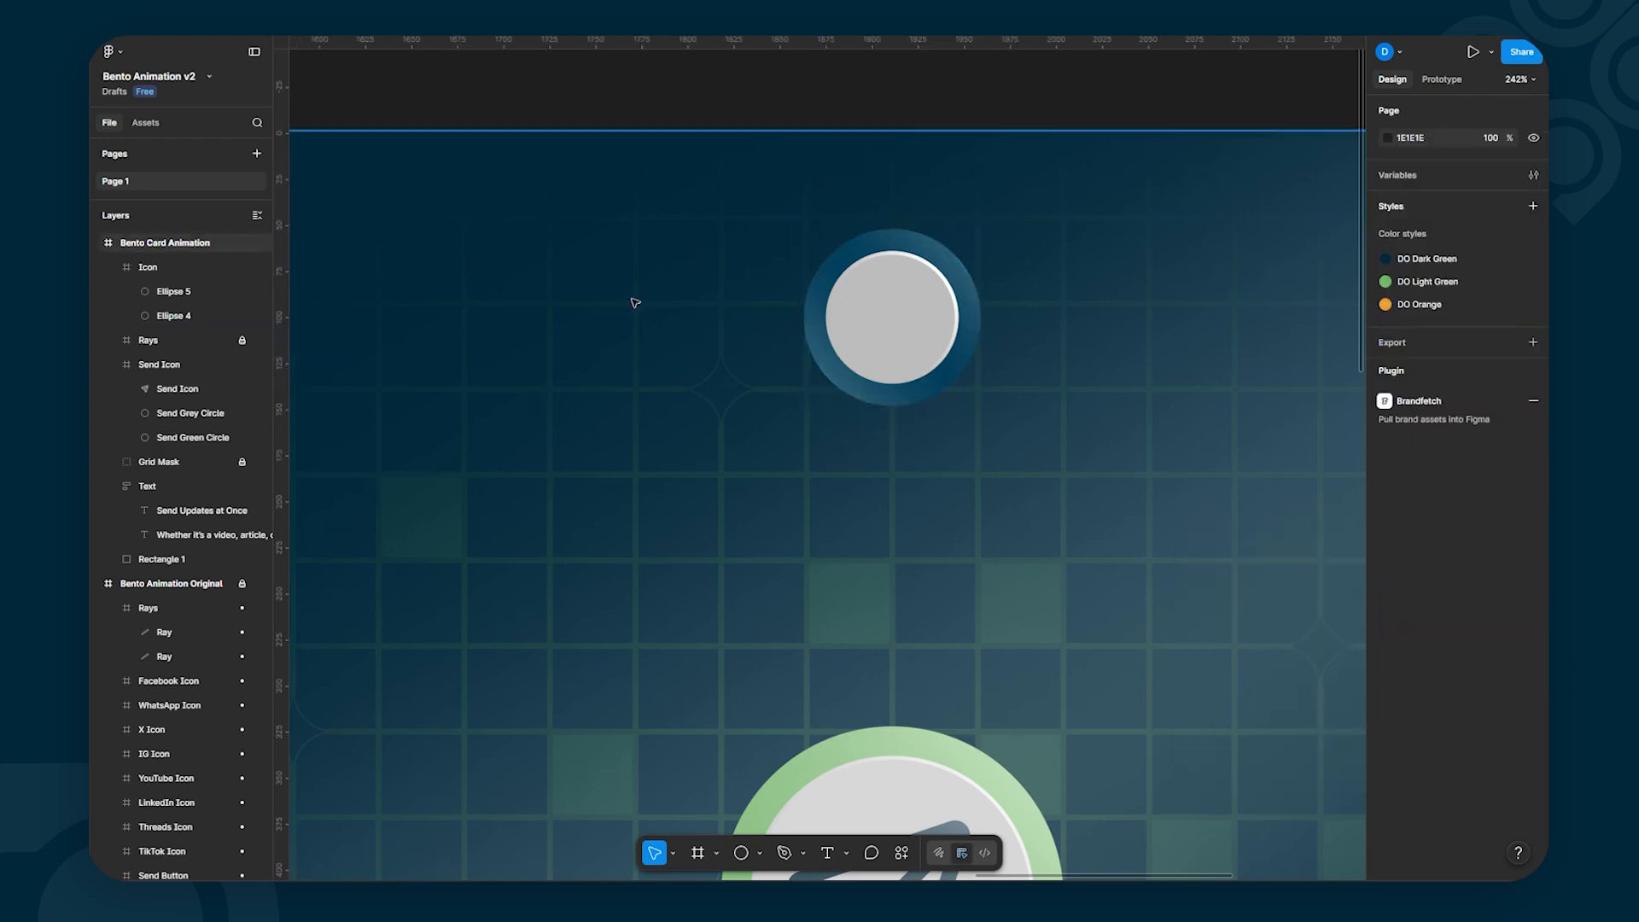
Step: Compare the badge with the original design's icons and change Ellipse 4's solid fill to 1A4153
left_click_drag(640, 298, 1186, 338)
left_click_drag(556, 350, 1262, 249)
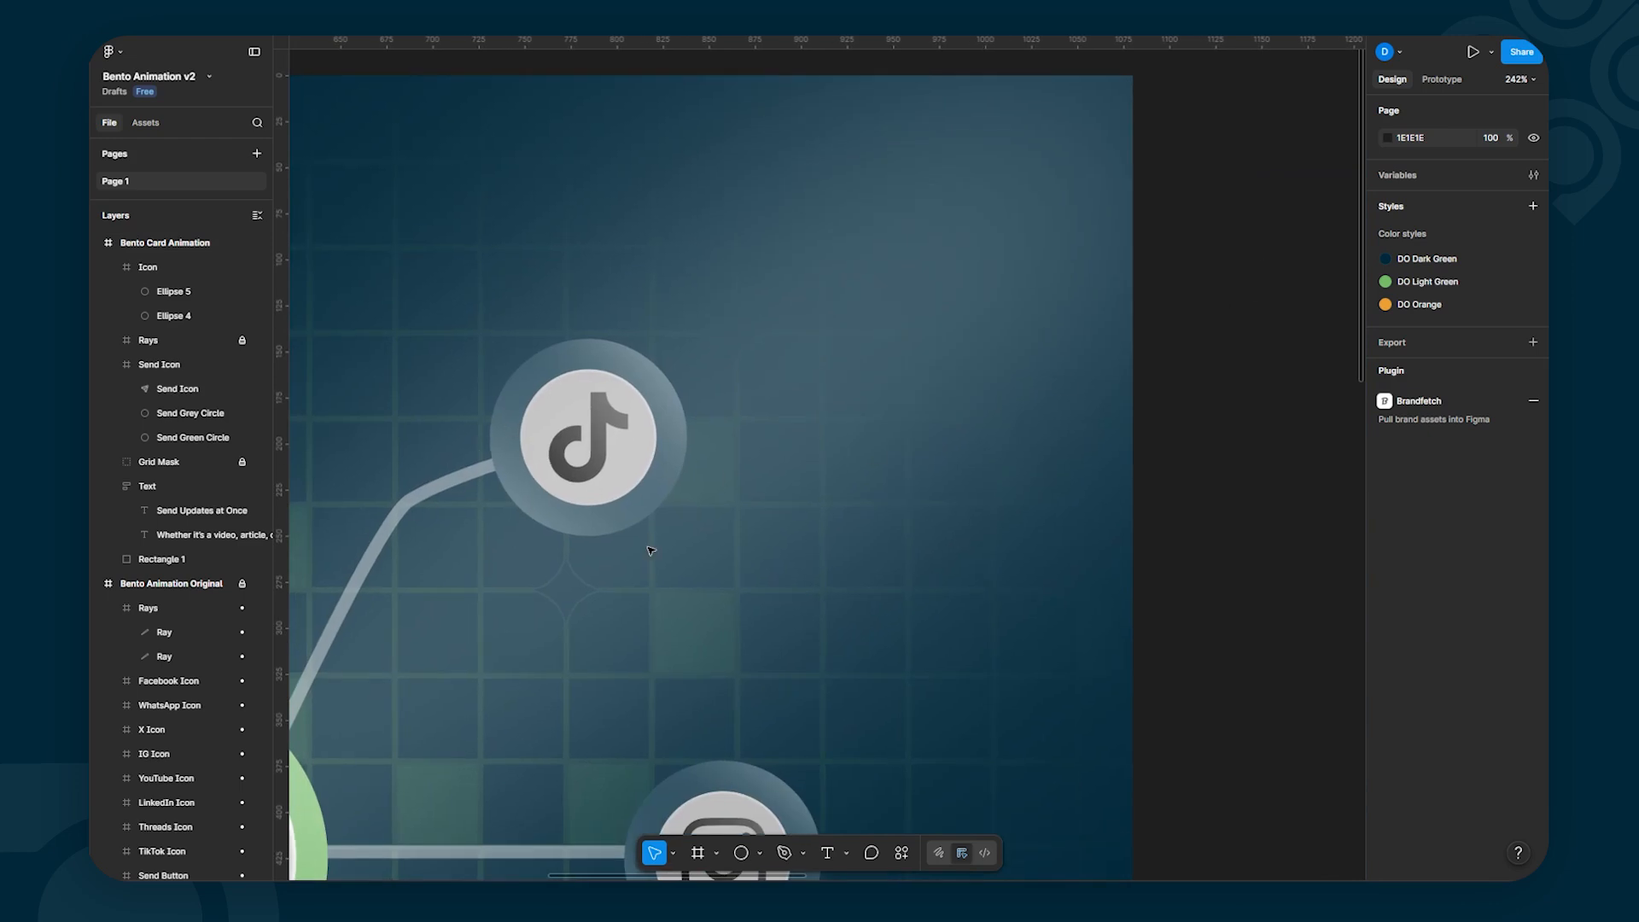
left_click_drag(549, 493, 1140, 513)
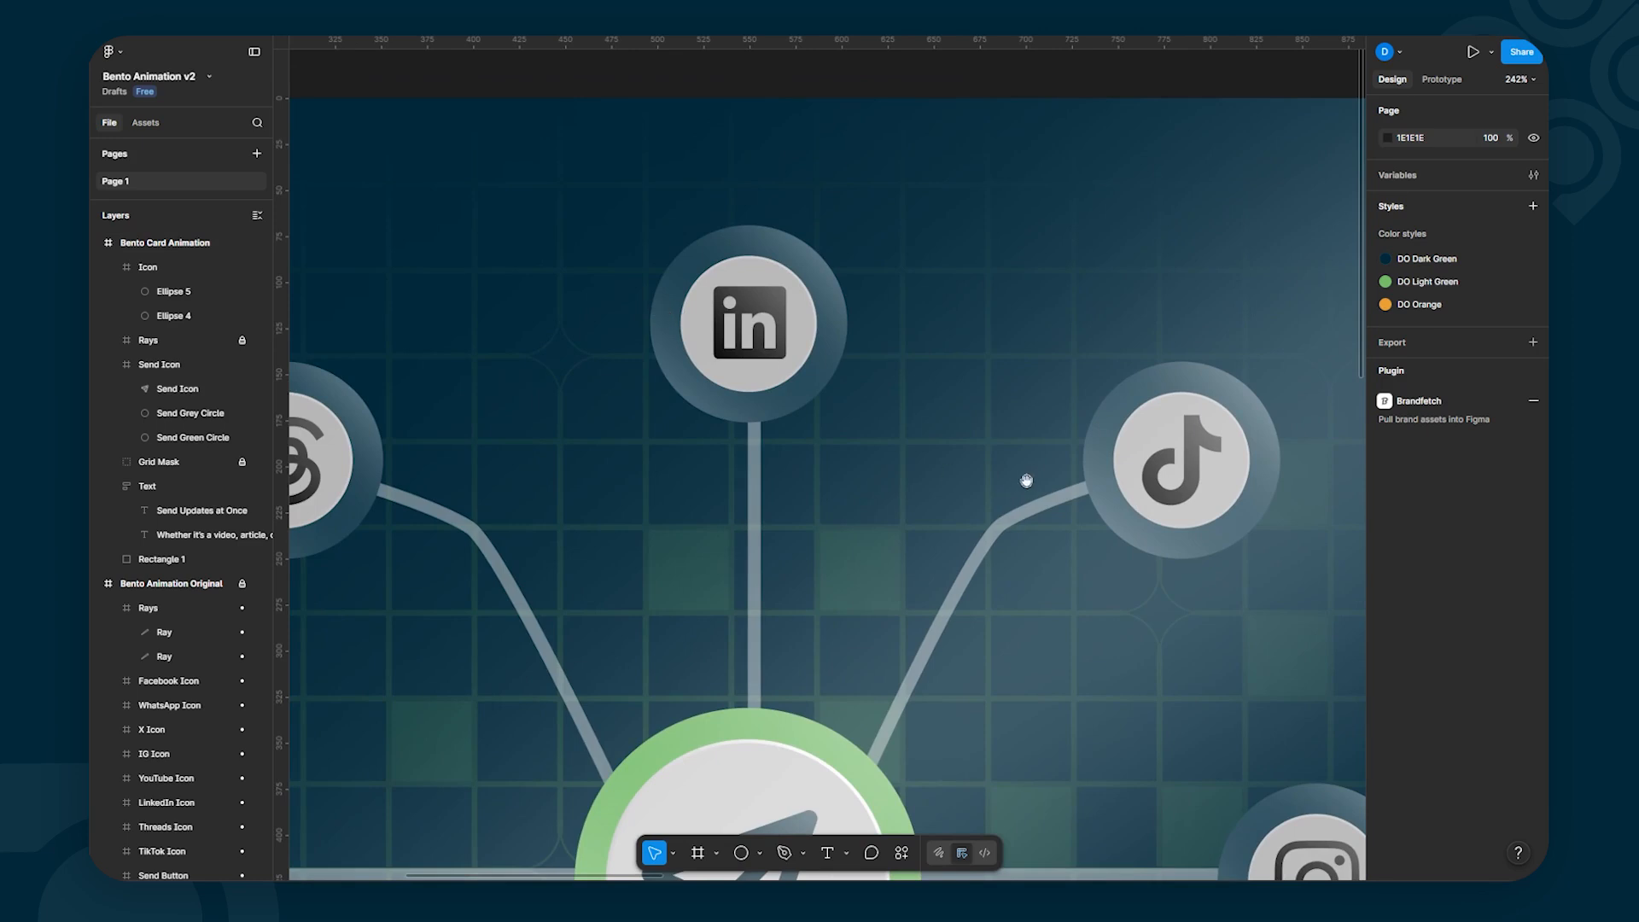
left_click_drag(1027, 482, 231, 504)
left_click_drag(935, 427, 296, 530)
left_click_drag(888, 438, 356, 448)
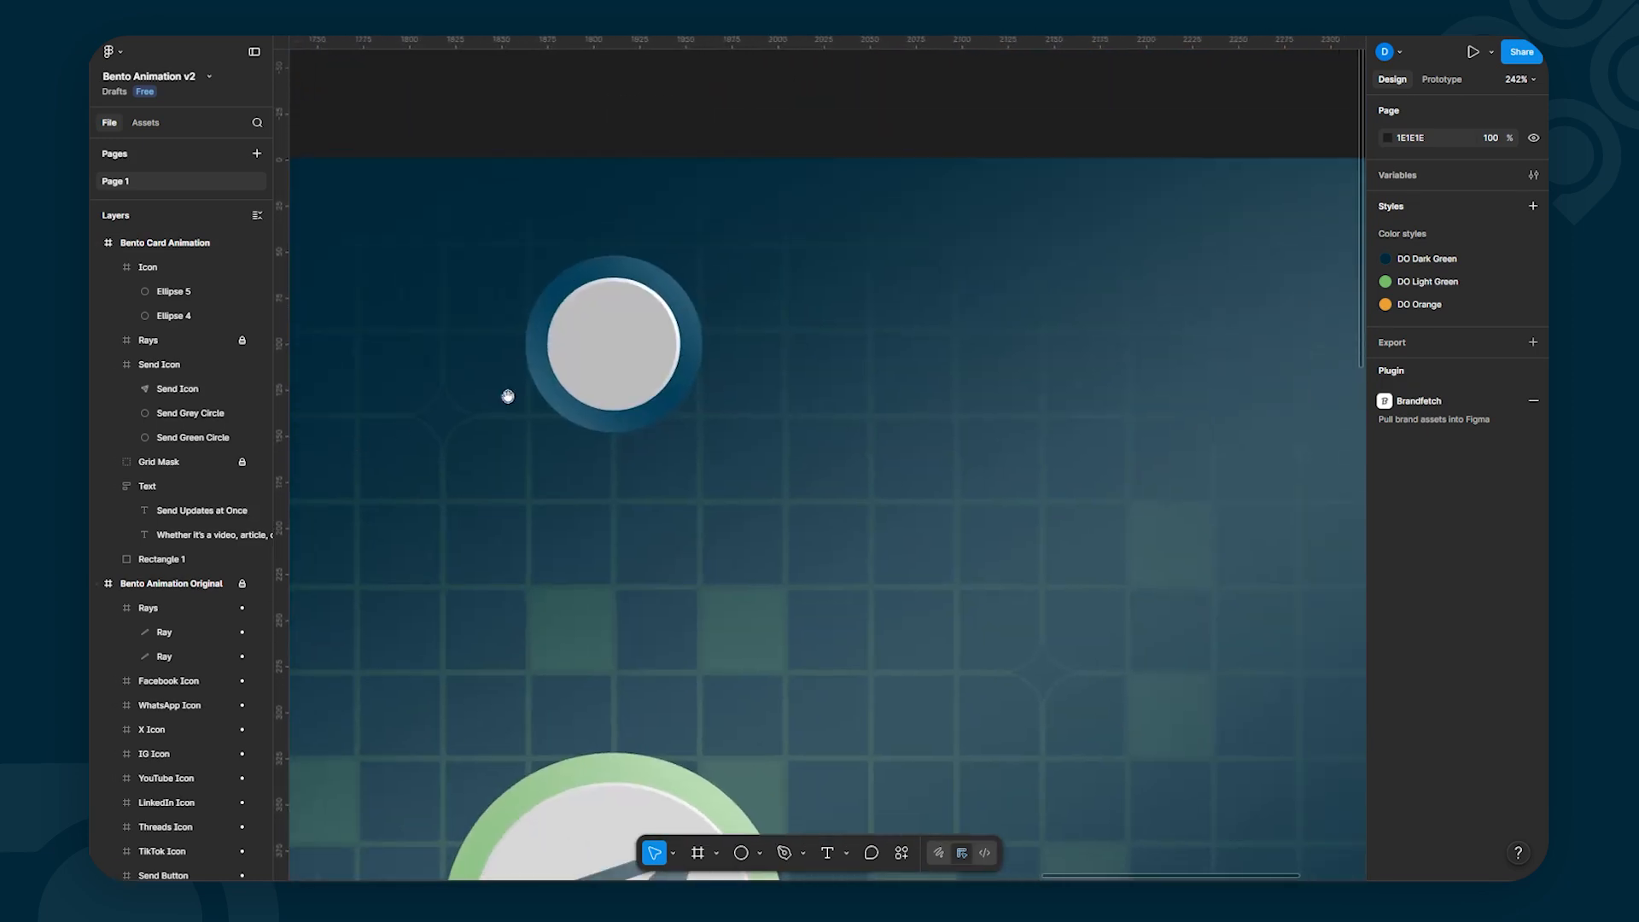
left_click(161, 317)
left_click(1392, 568)
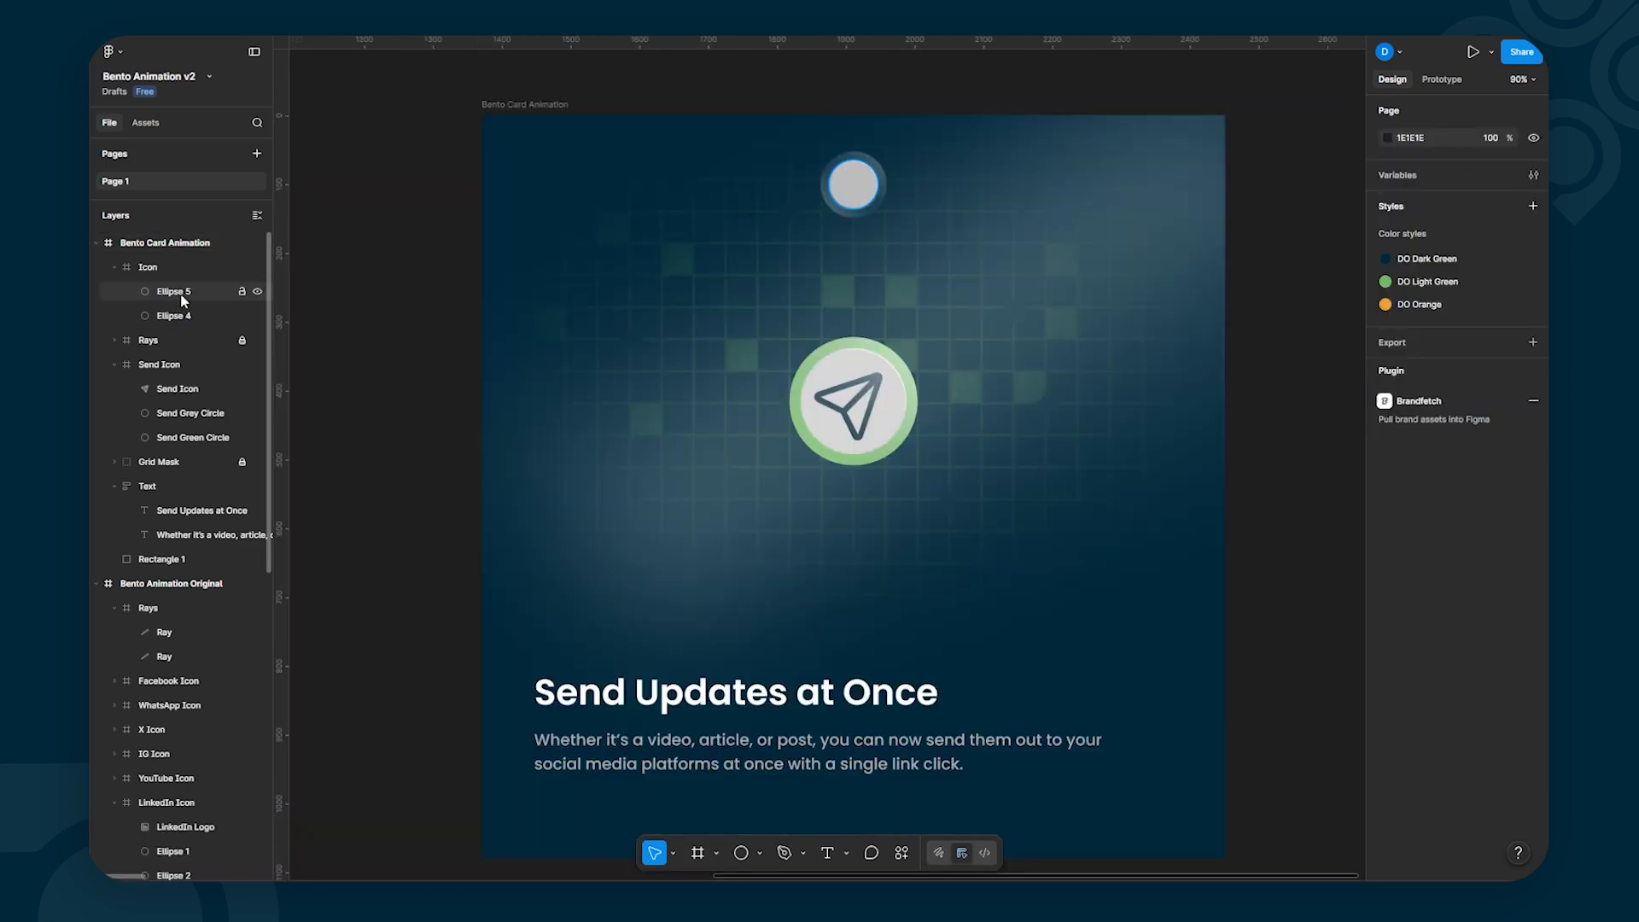
Step: Adjust the opacity of Ellipse 4's linear gradient fill
left_click(171, 315)
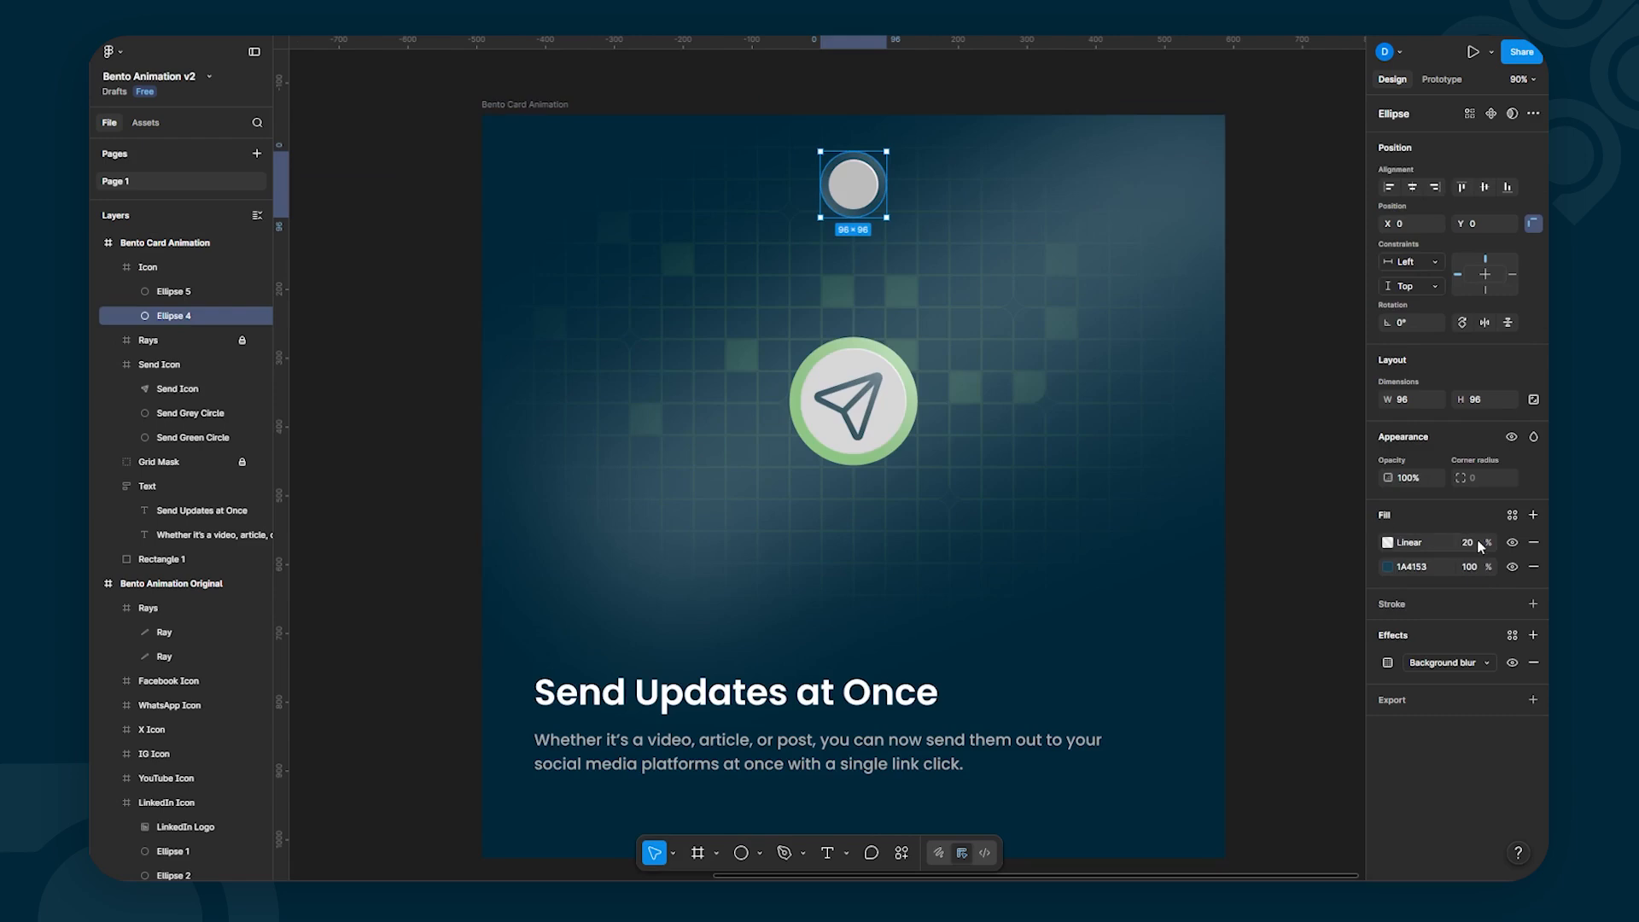
left_click_drag(1491, 542, 1498, 542)
left_click(1242, 416)
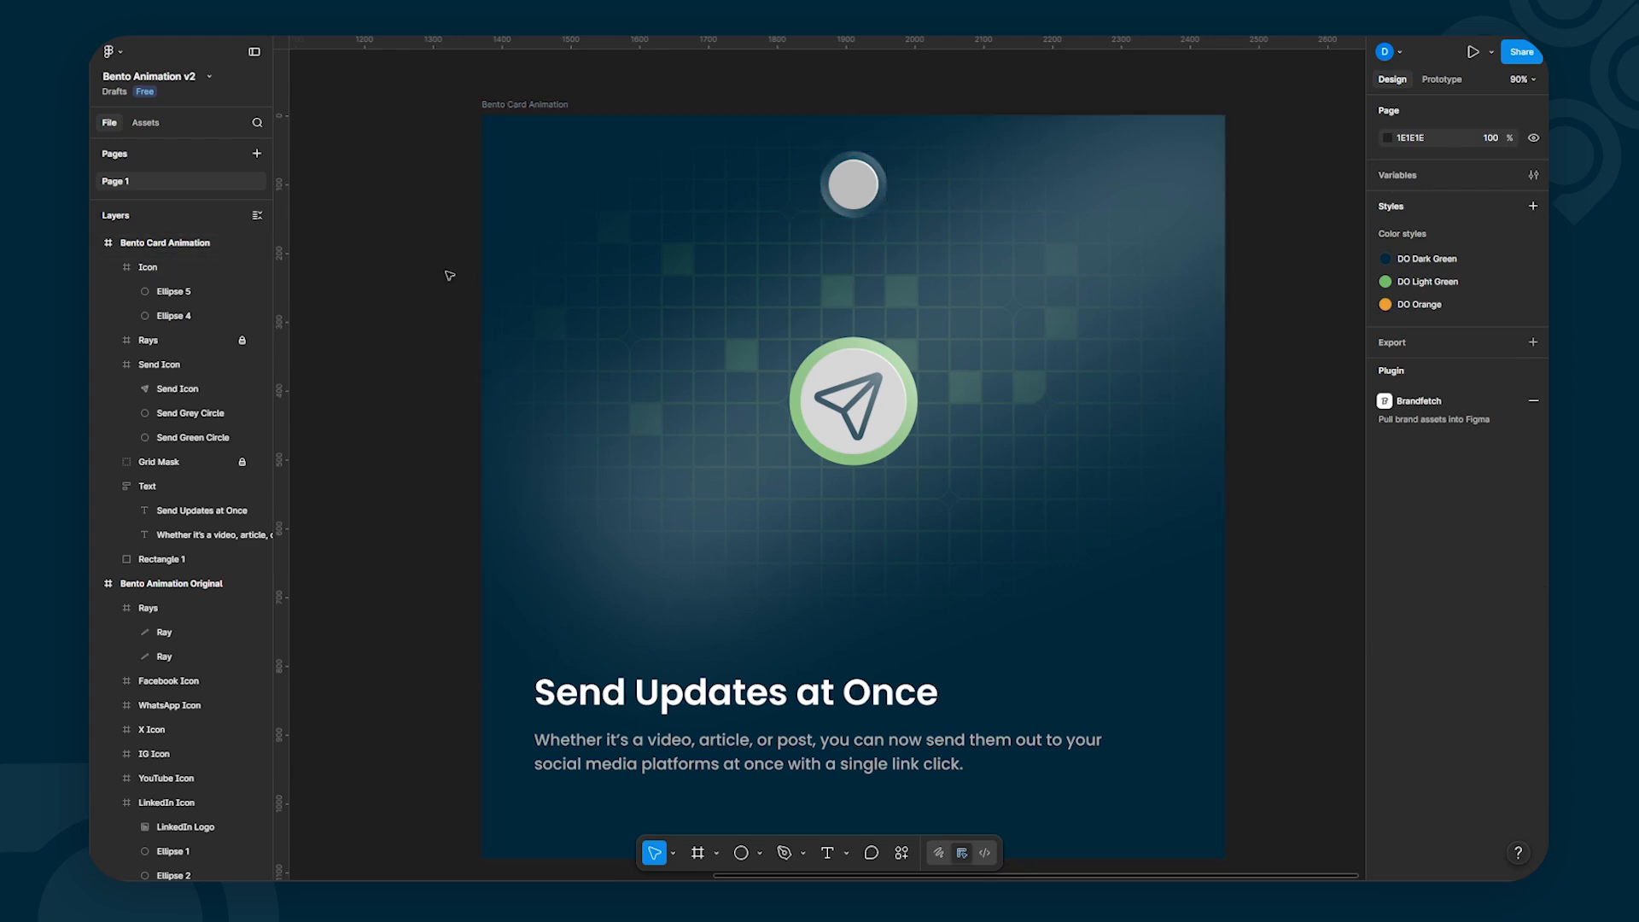
Step: Run the Brandfetch plugin and search its brands for linkedin
left_click_drag(398, 266, 318, 271)
scroll(780, 186, "up", 10)
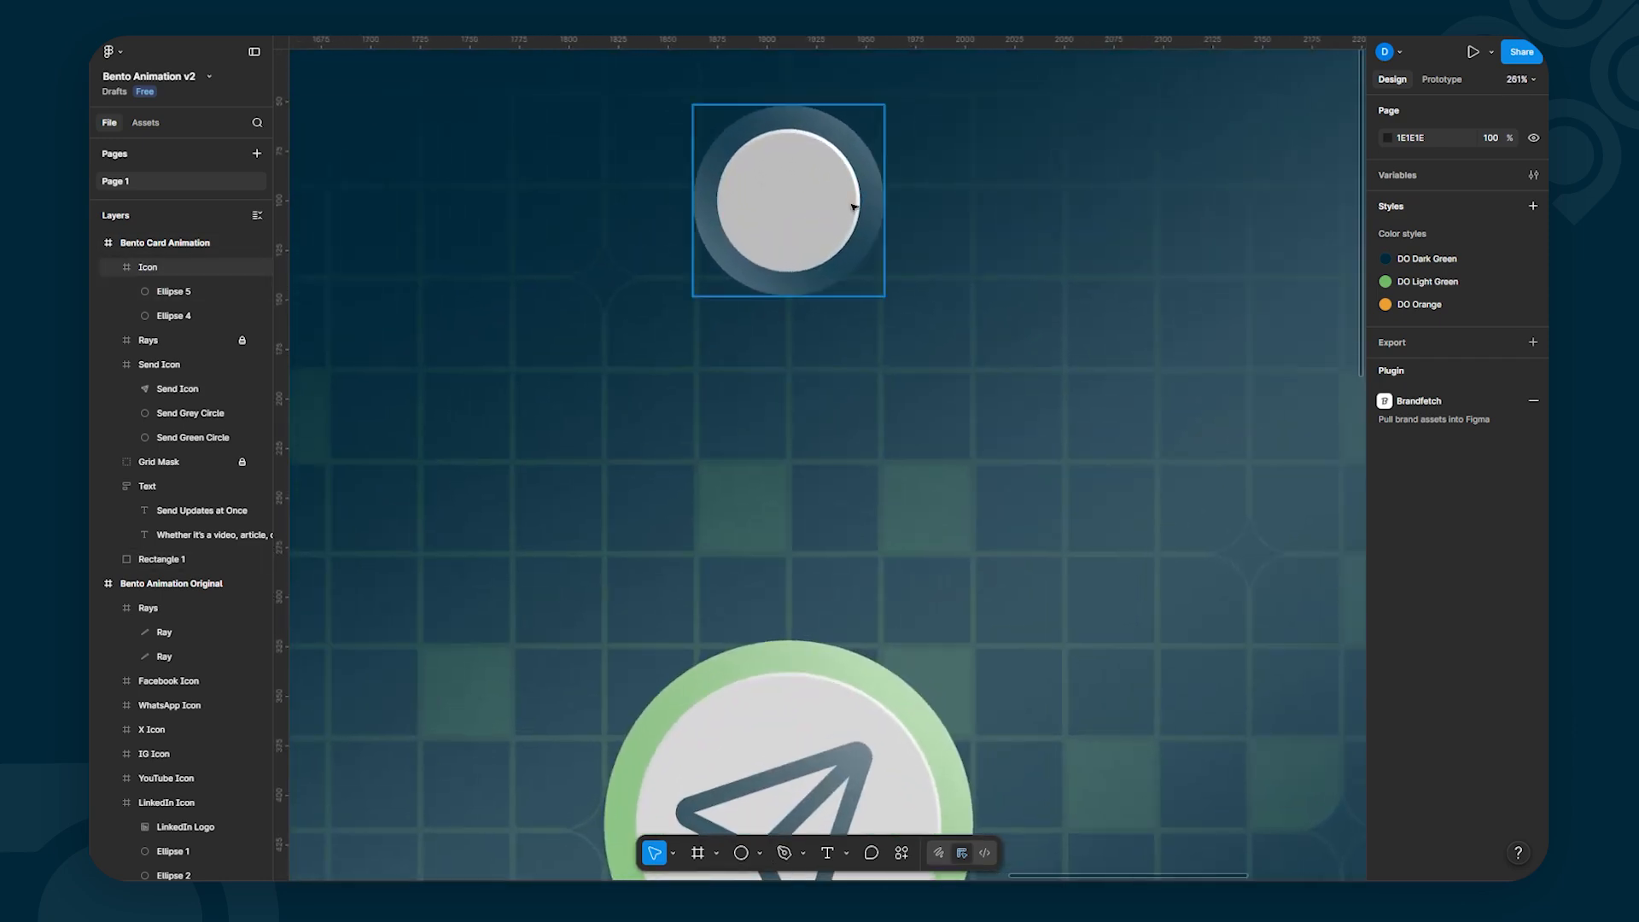
scroll(852, 200, "up", 3)
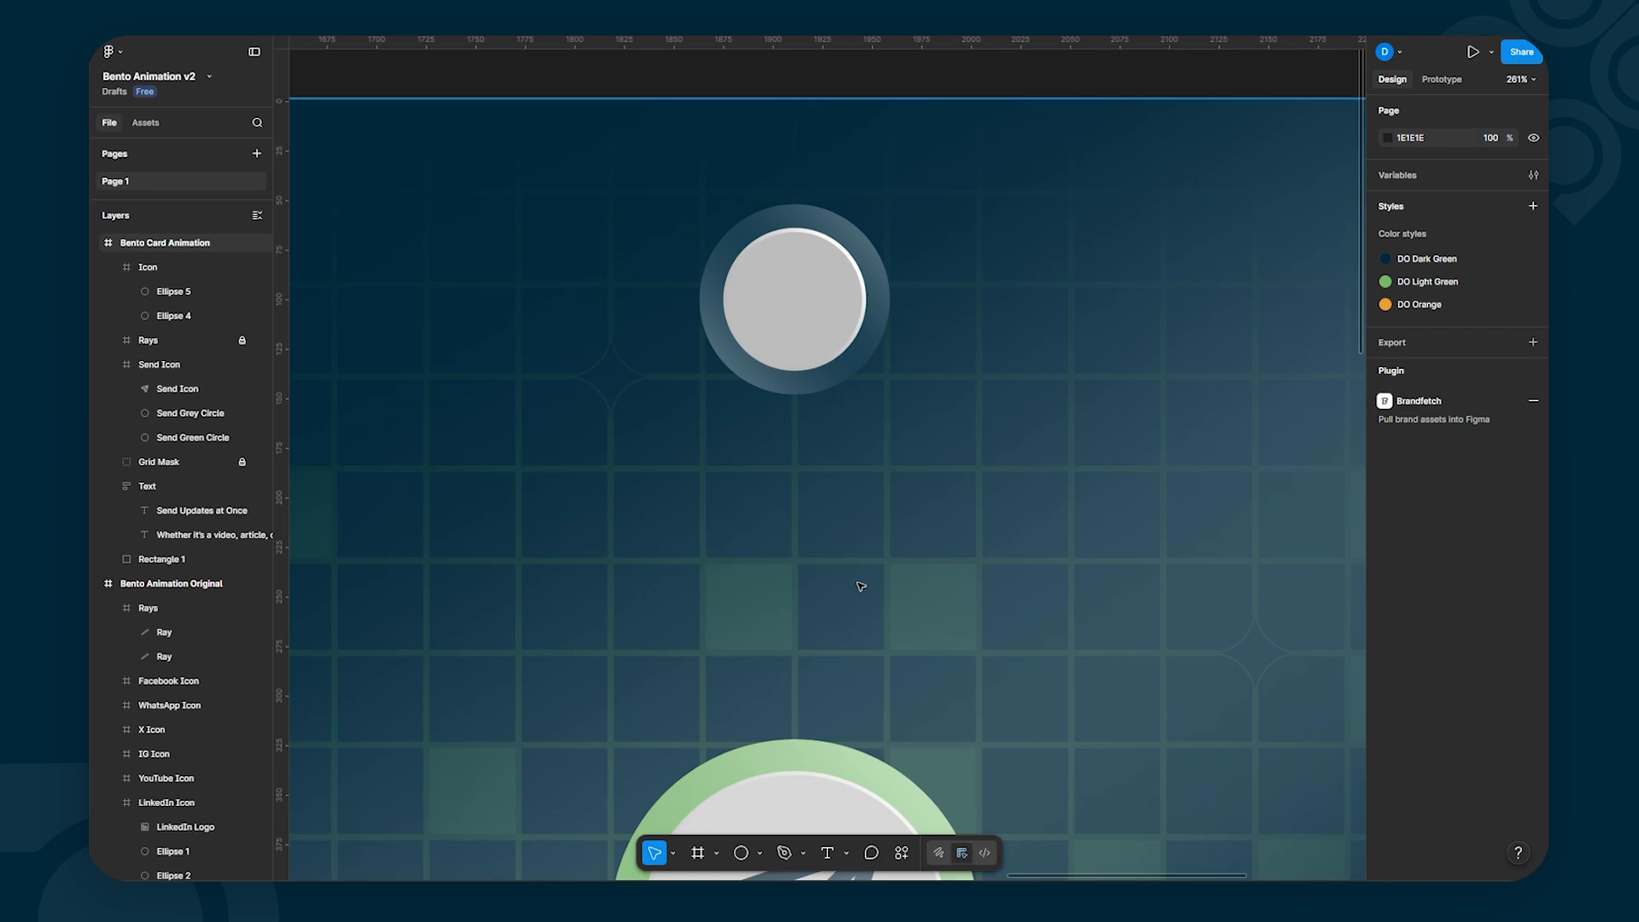
key("ctrl+k")
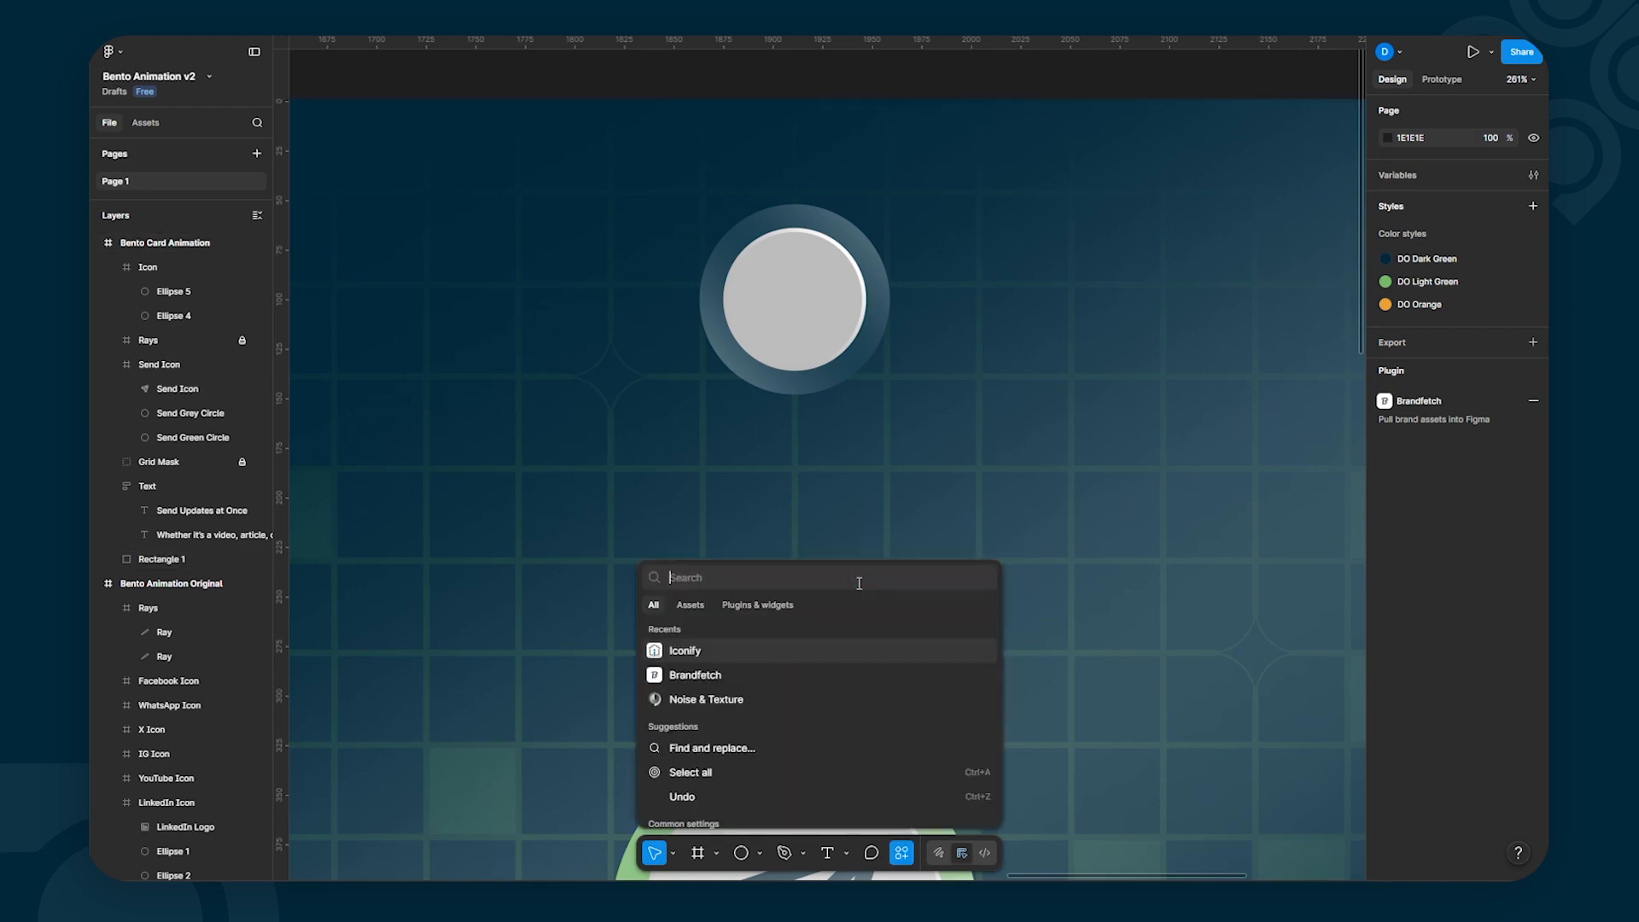
left_click(767, 606)
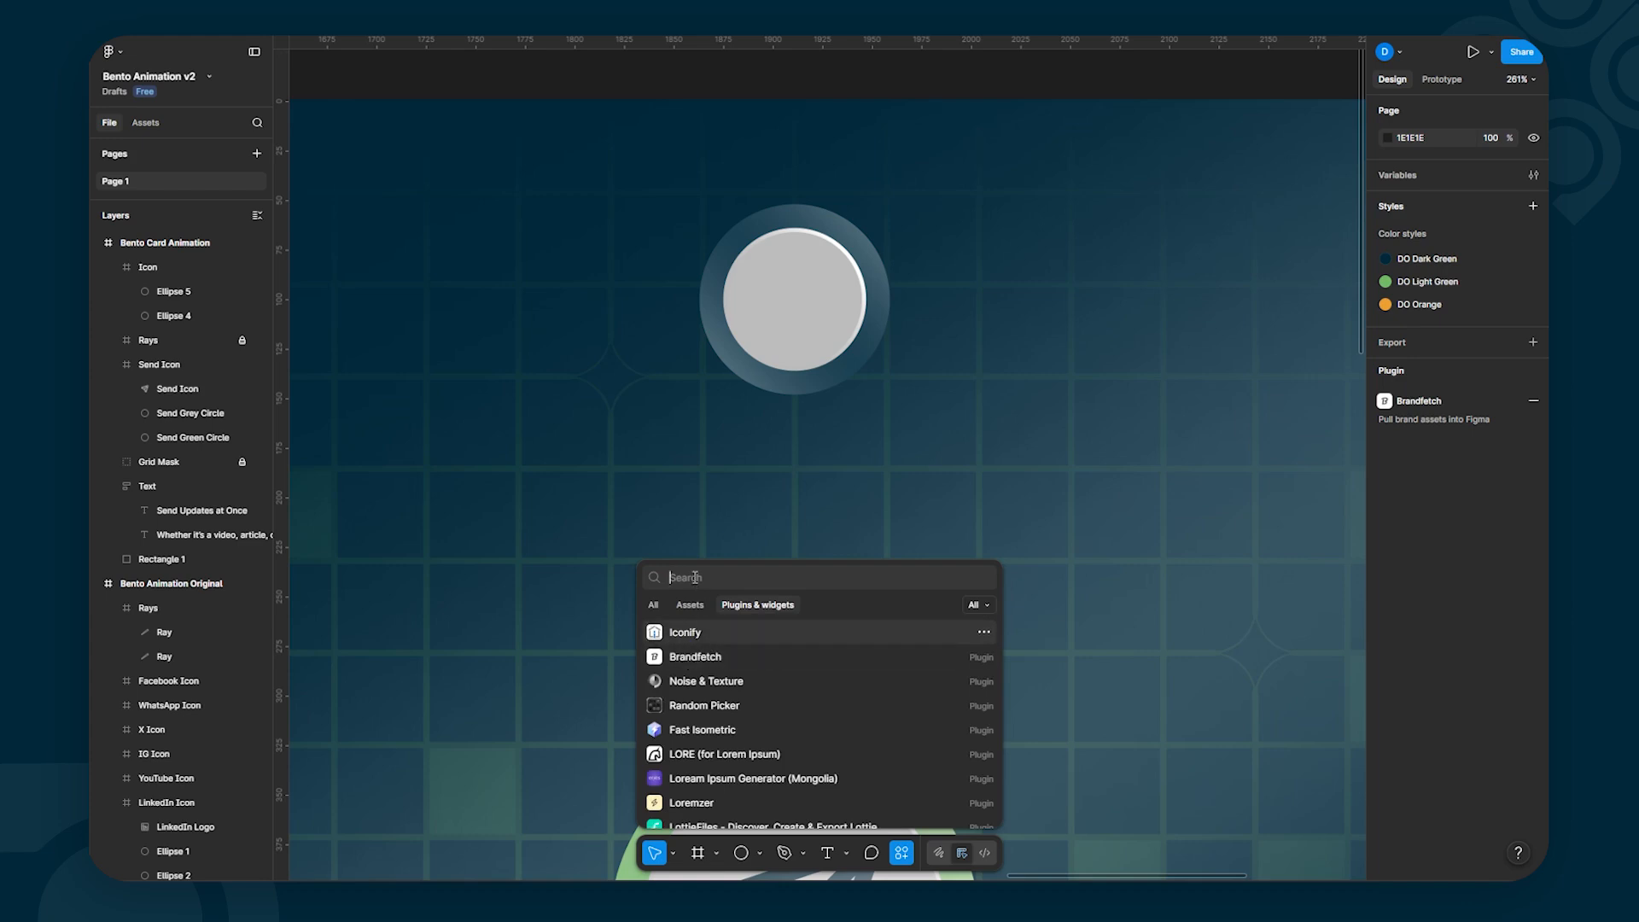
left_click(690, 658)
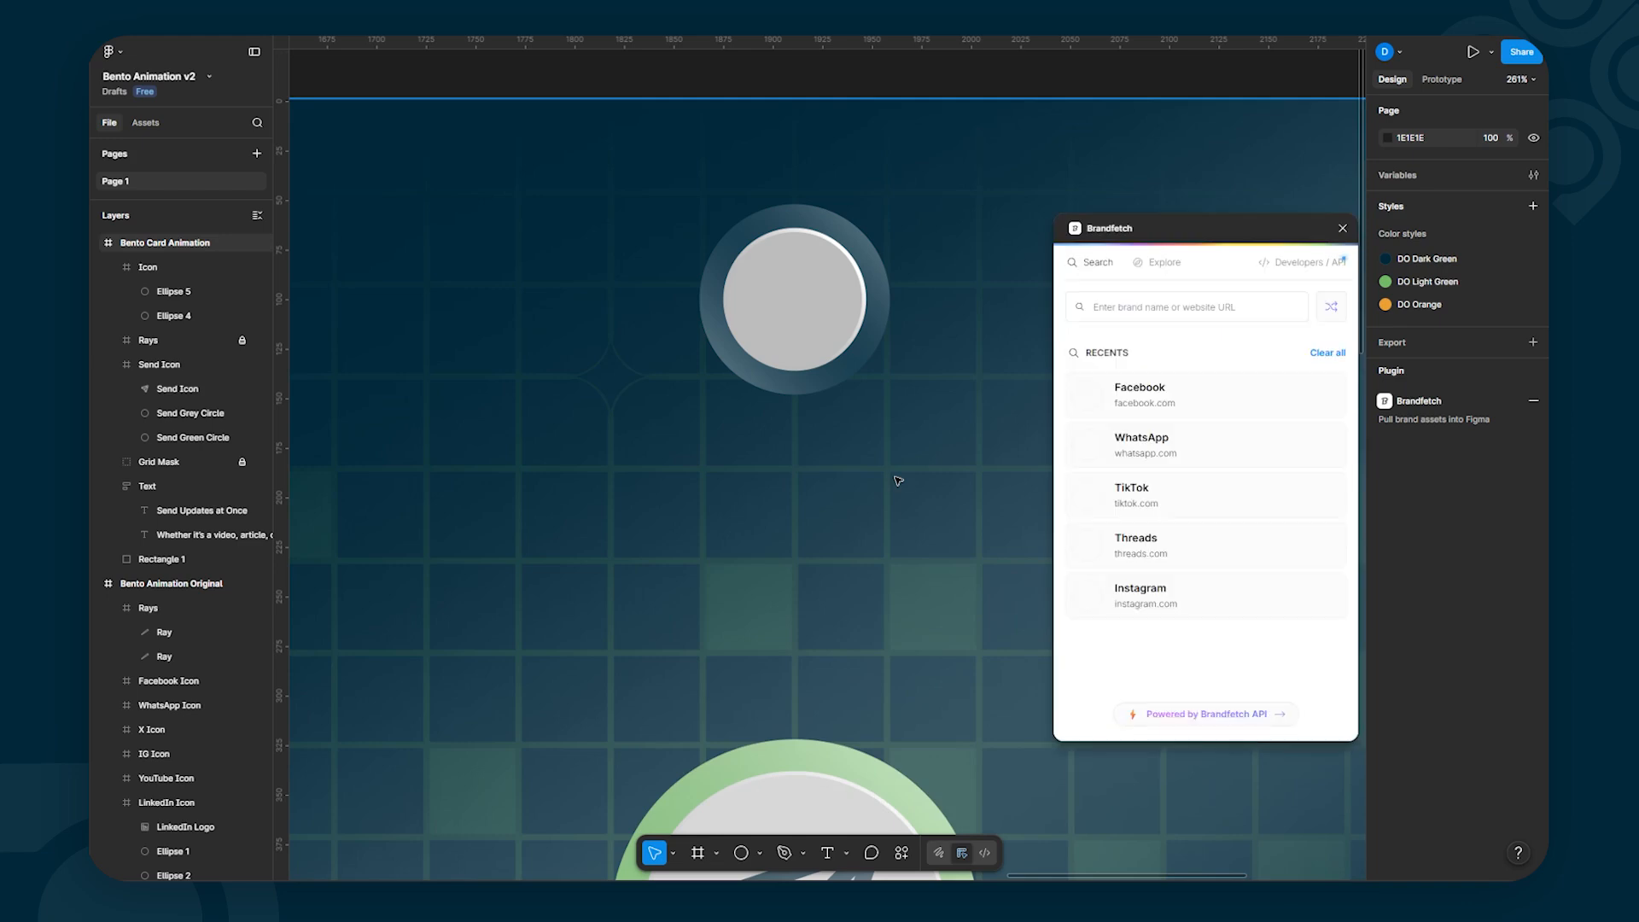
scroll(842, 506, "down", 3)
scroll(842, 505, "down", 2)
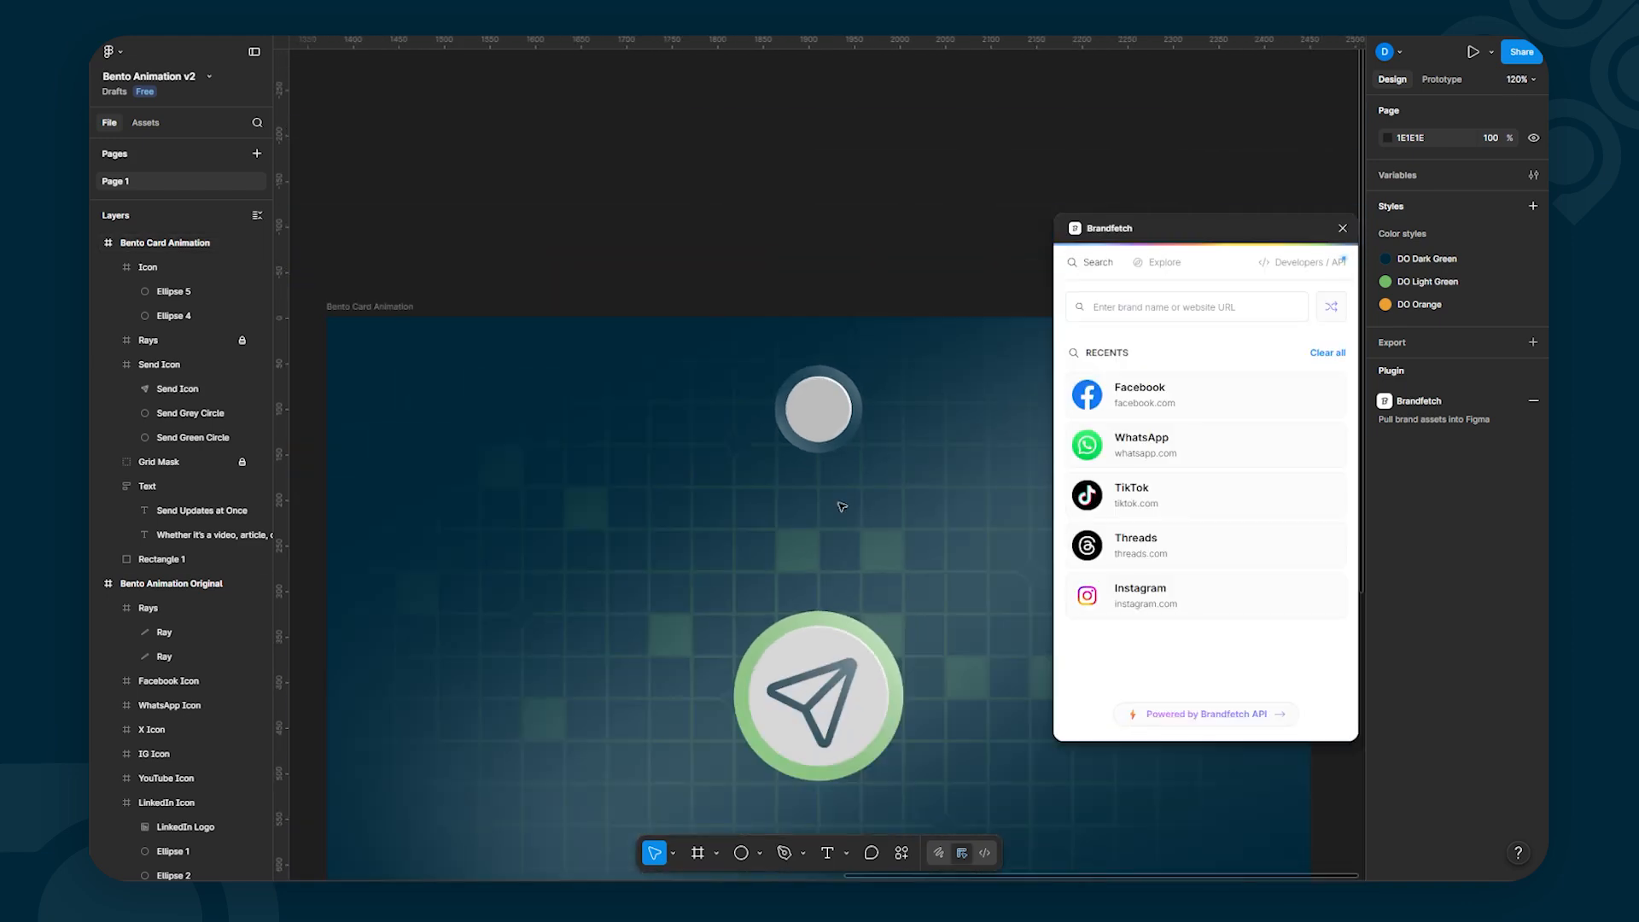
left_click(1187, 306)
type("linkedin")
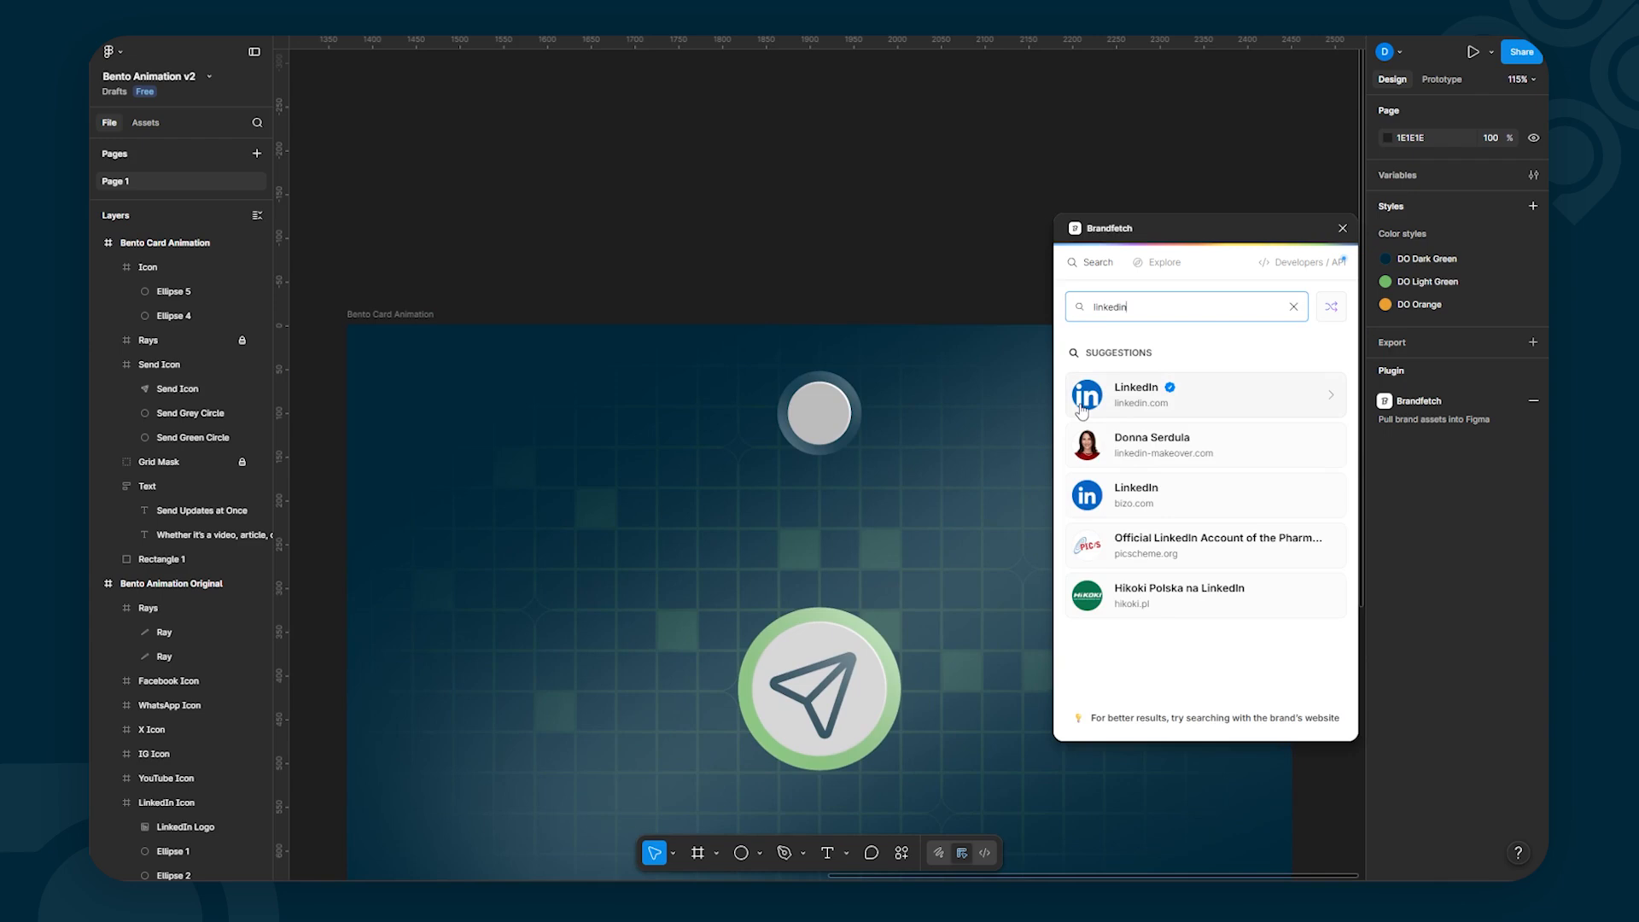
Step: Open the verified LinkedIn brand's logos, add the black Symbol SVG to the canvas above the card, and close Brandfetch
left_click(1178, 410)
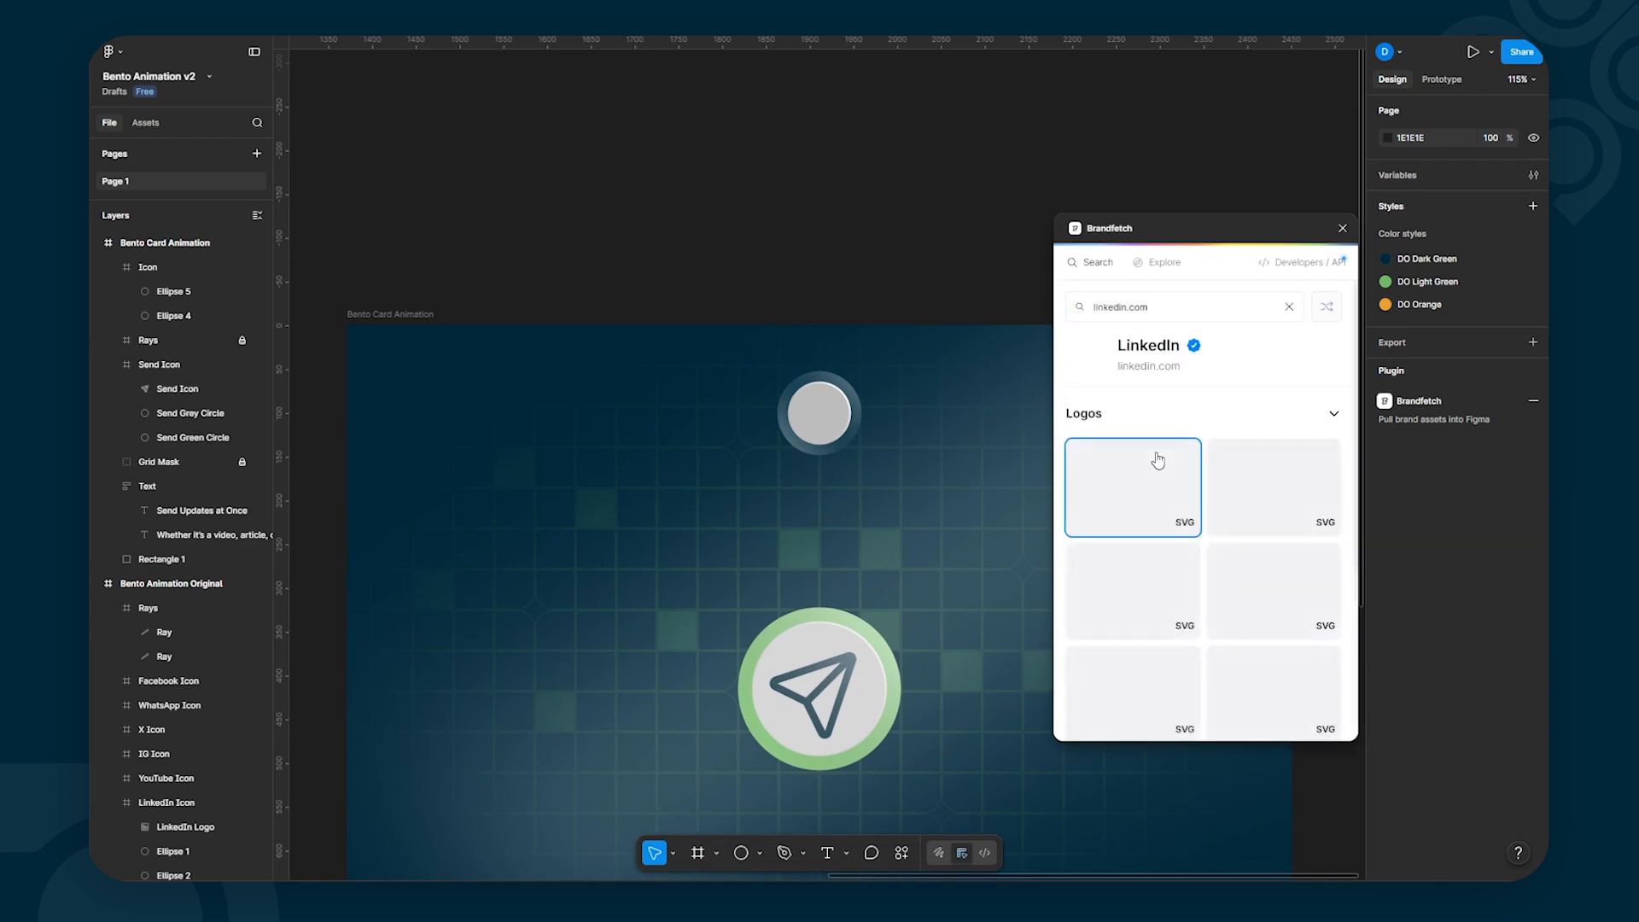
scroll(1158, 459, "down", 1)
scroll(1158, 461, "down", 3)
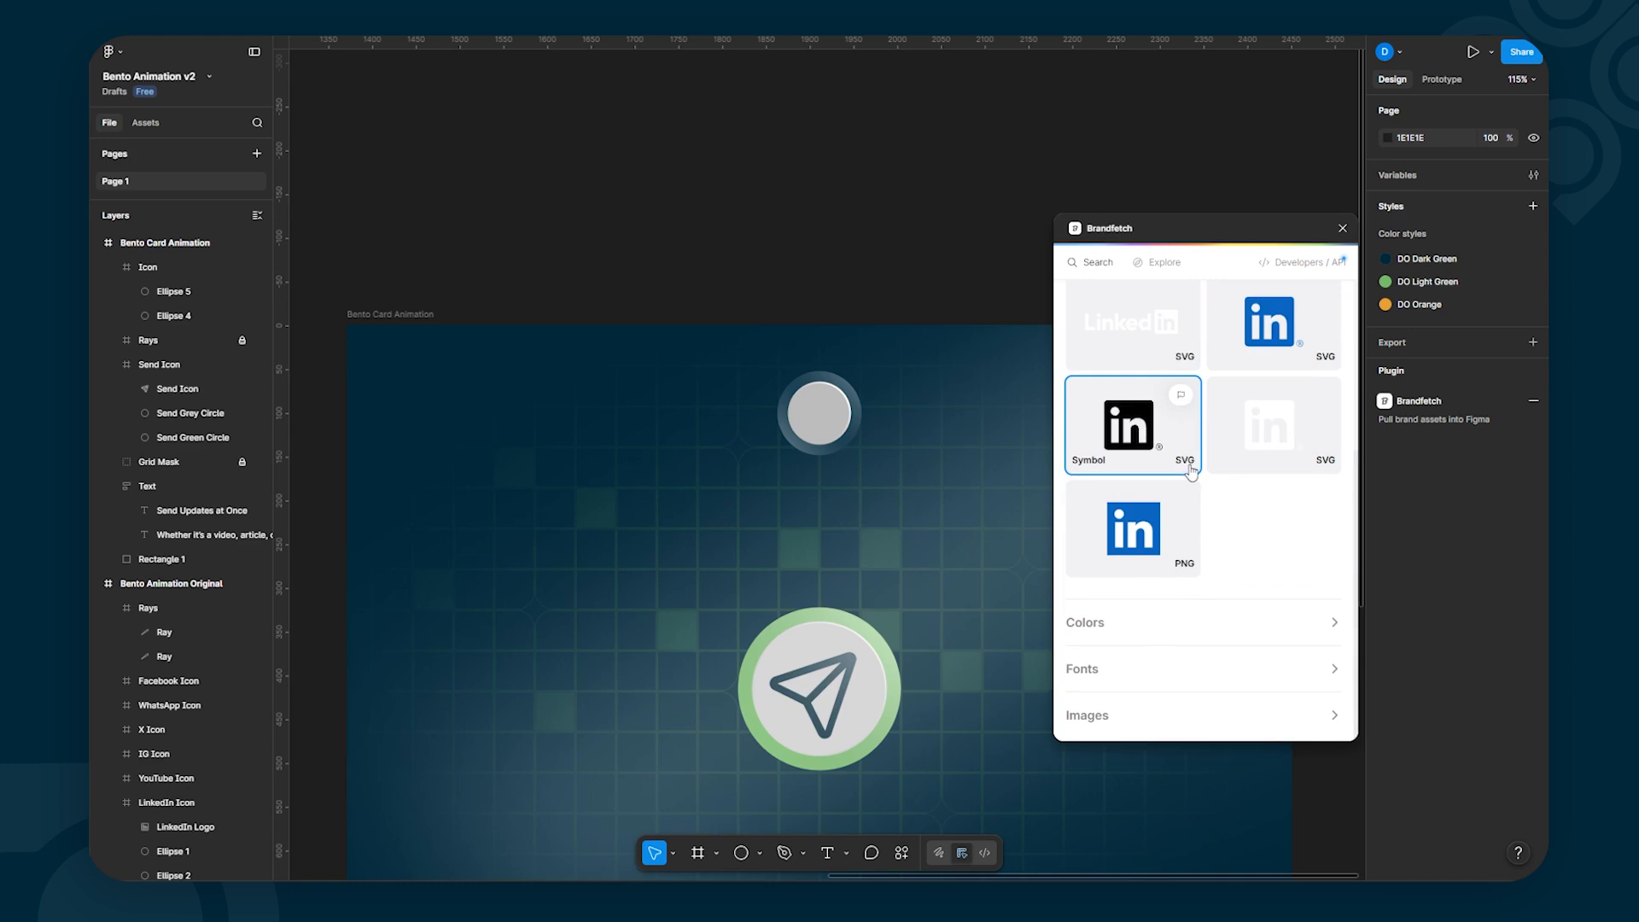
left_click_drag(1120, 408, 799, 284)
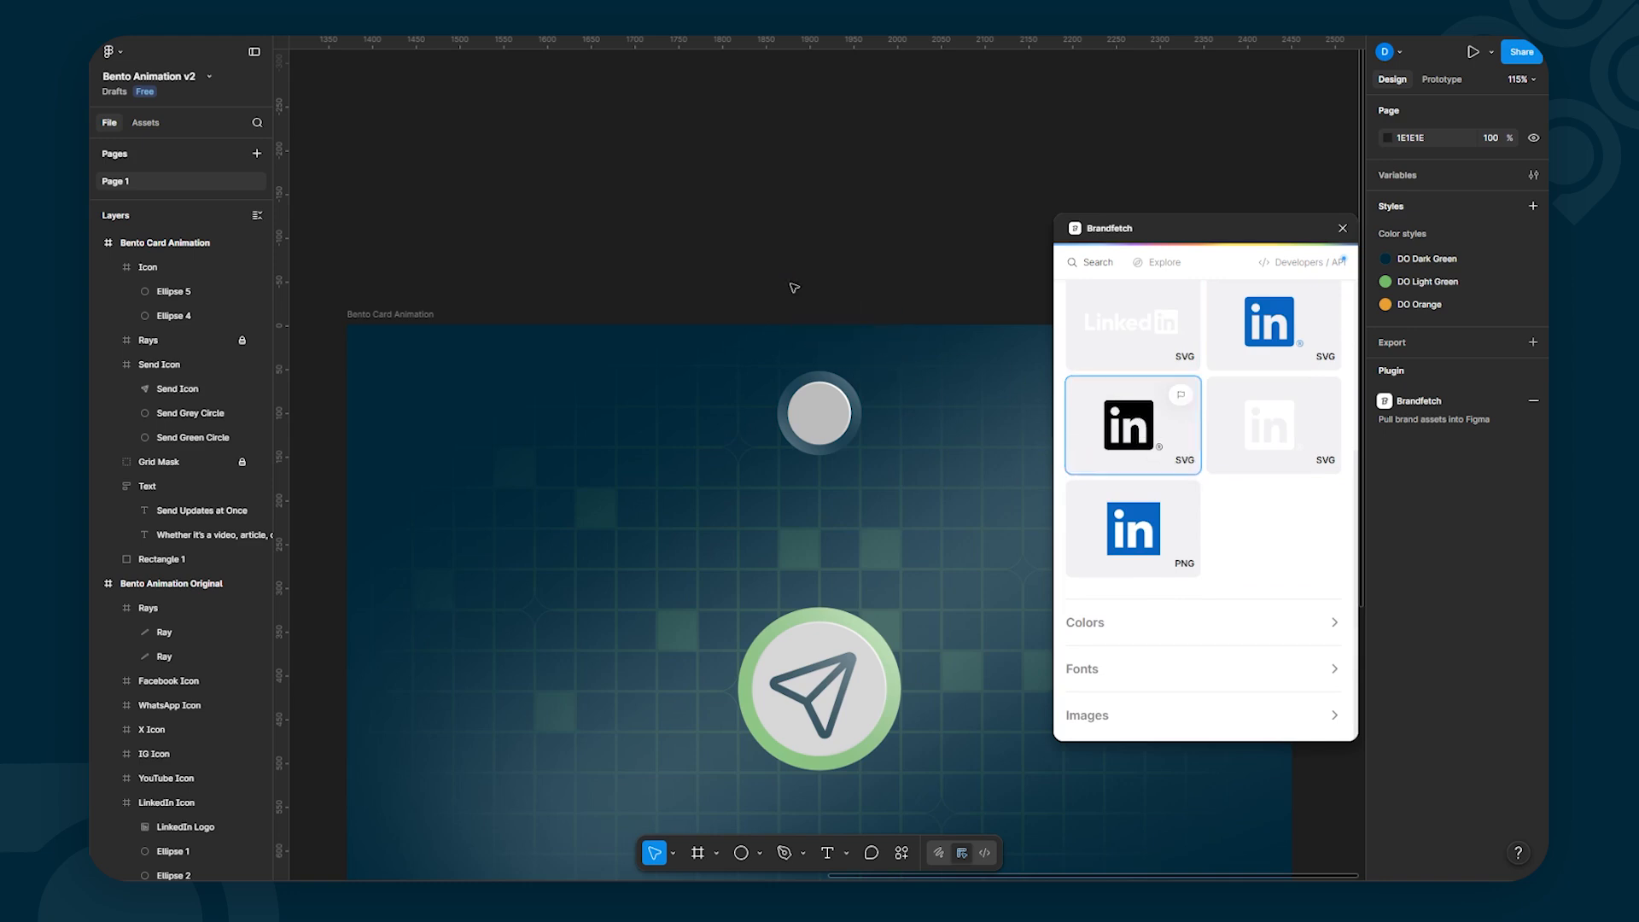
left_click(1341, 230)
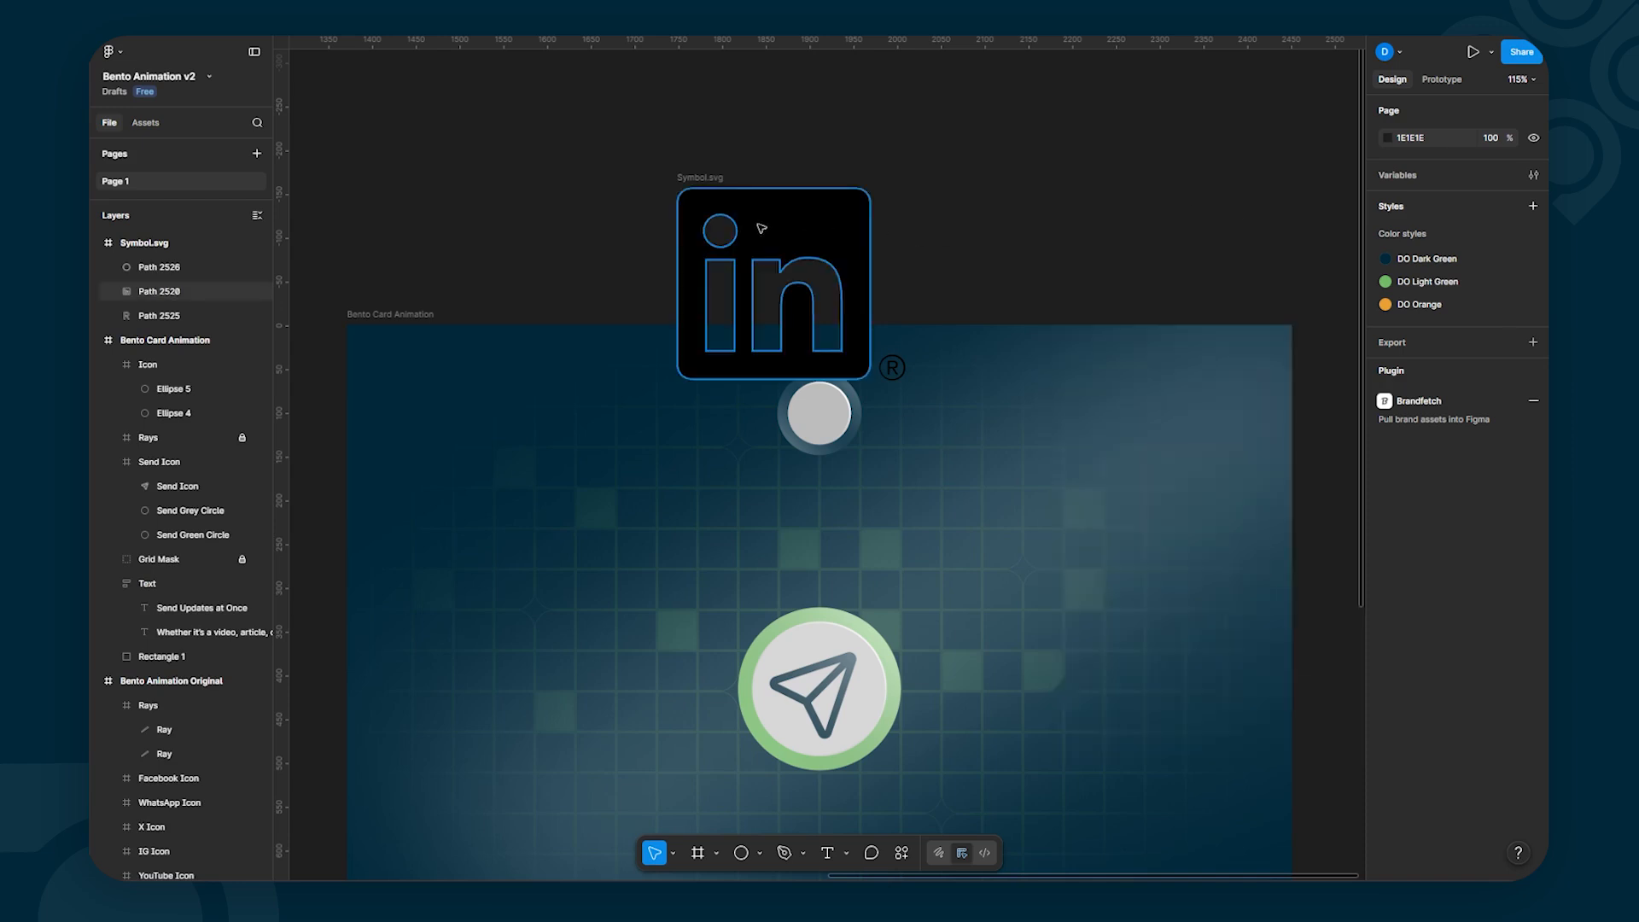
Step: Move the logo's vector path into the Icon frame above Ellipse 5 and scale it to 42 × 41 over the grey circle
left_click_drag(760, 229, 755, 425)
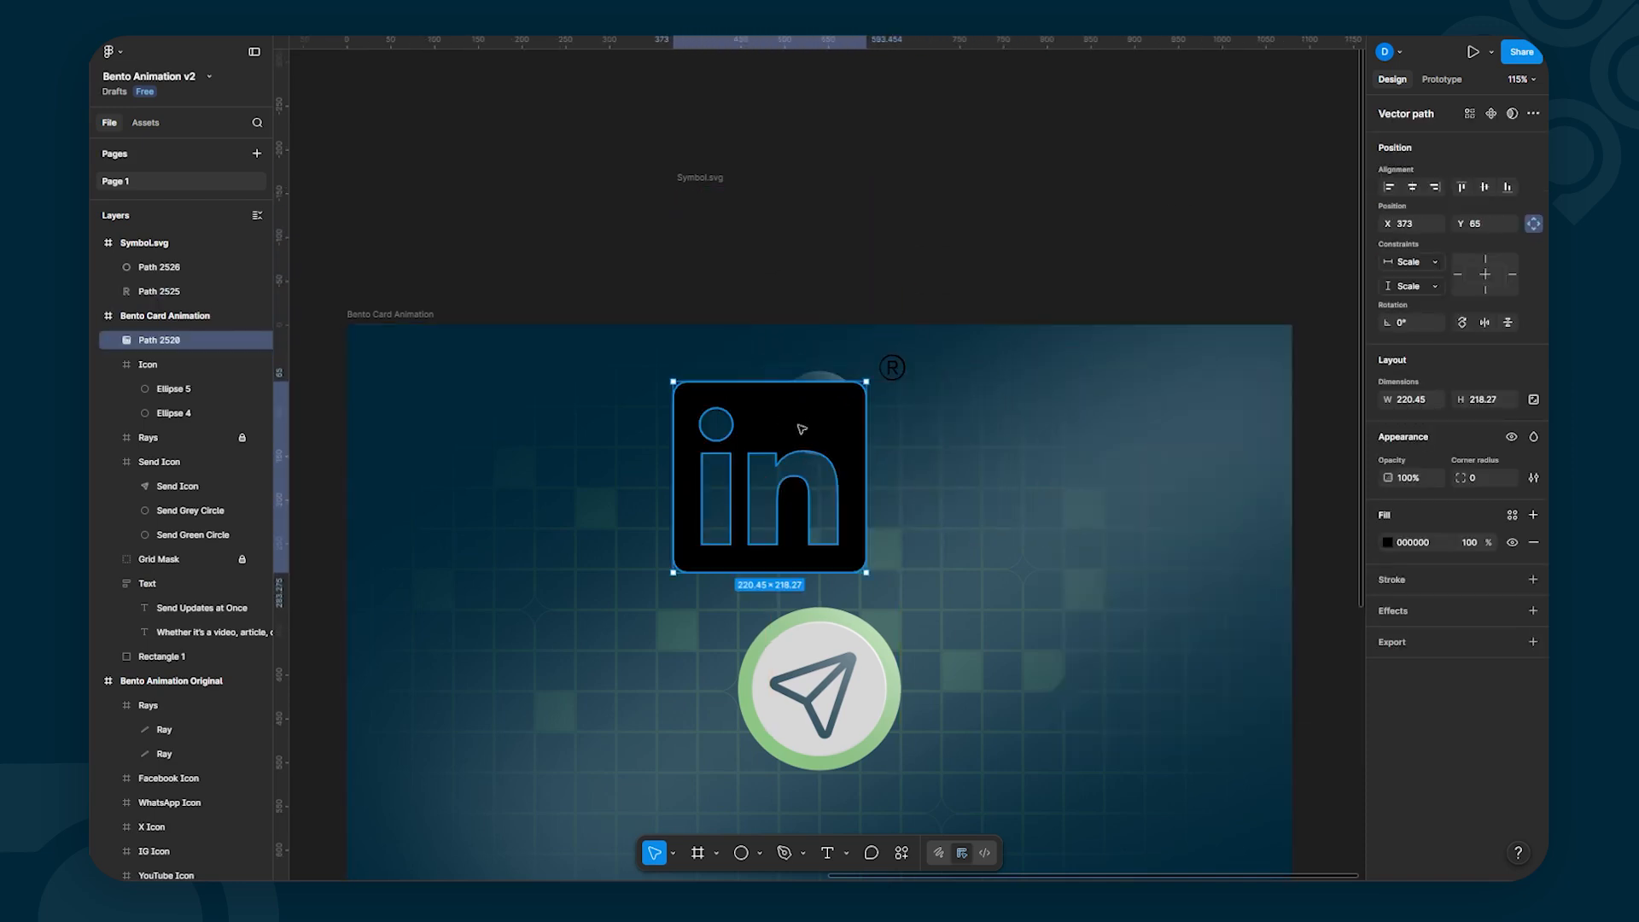
left_click_drag(866, 573, 737, 444)
left_click_drag(177, 341, 174, 381)
left_click_drag(712, 403, 842, 403)
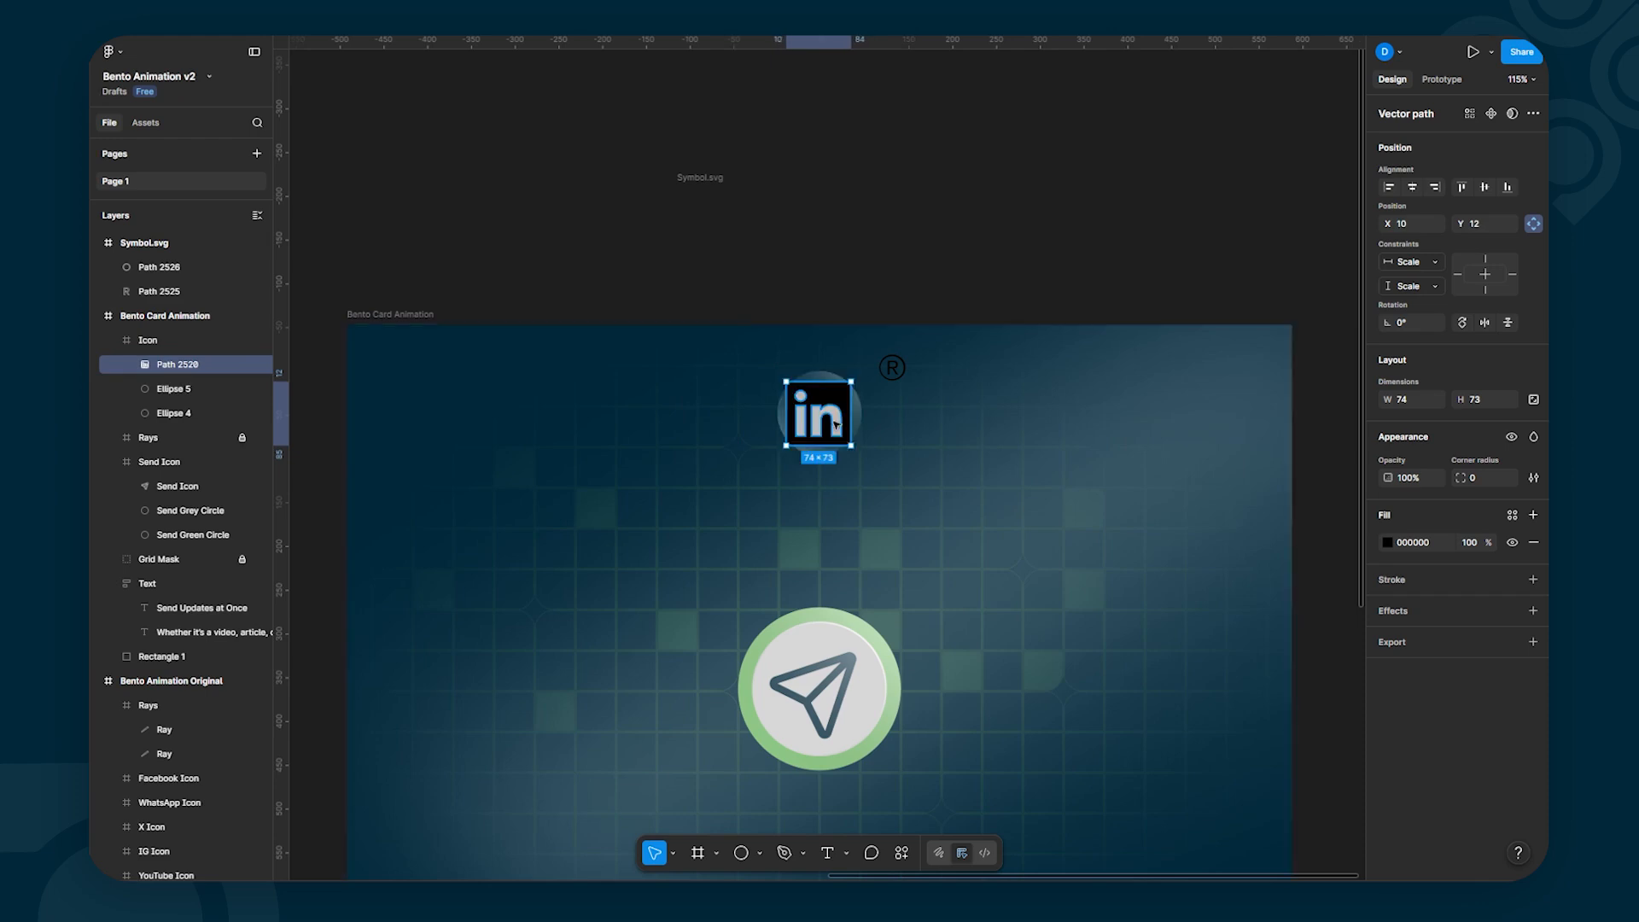
left_click_drag(852, 445, 836, 428)
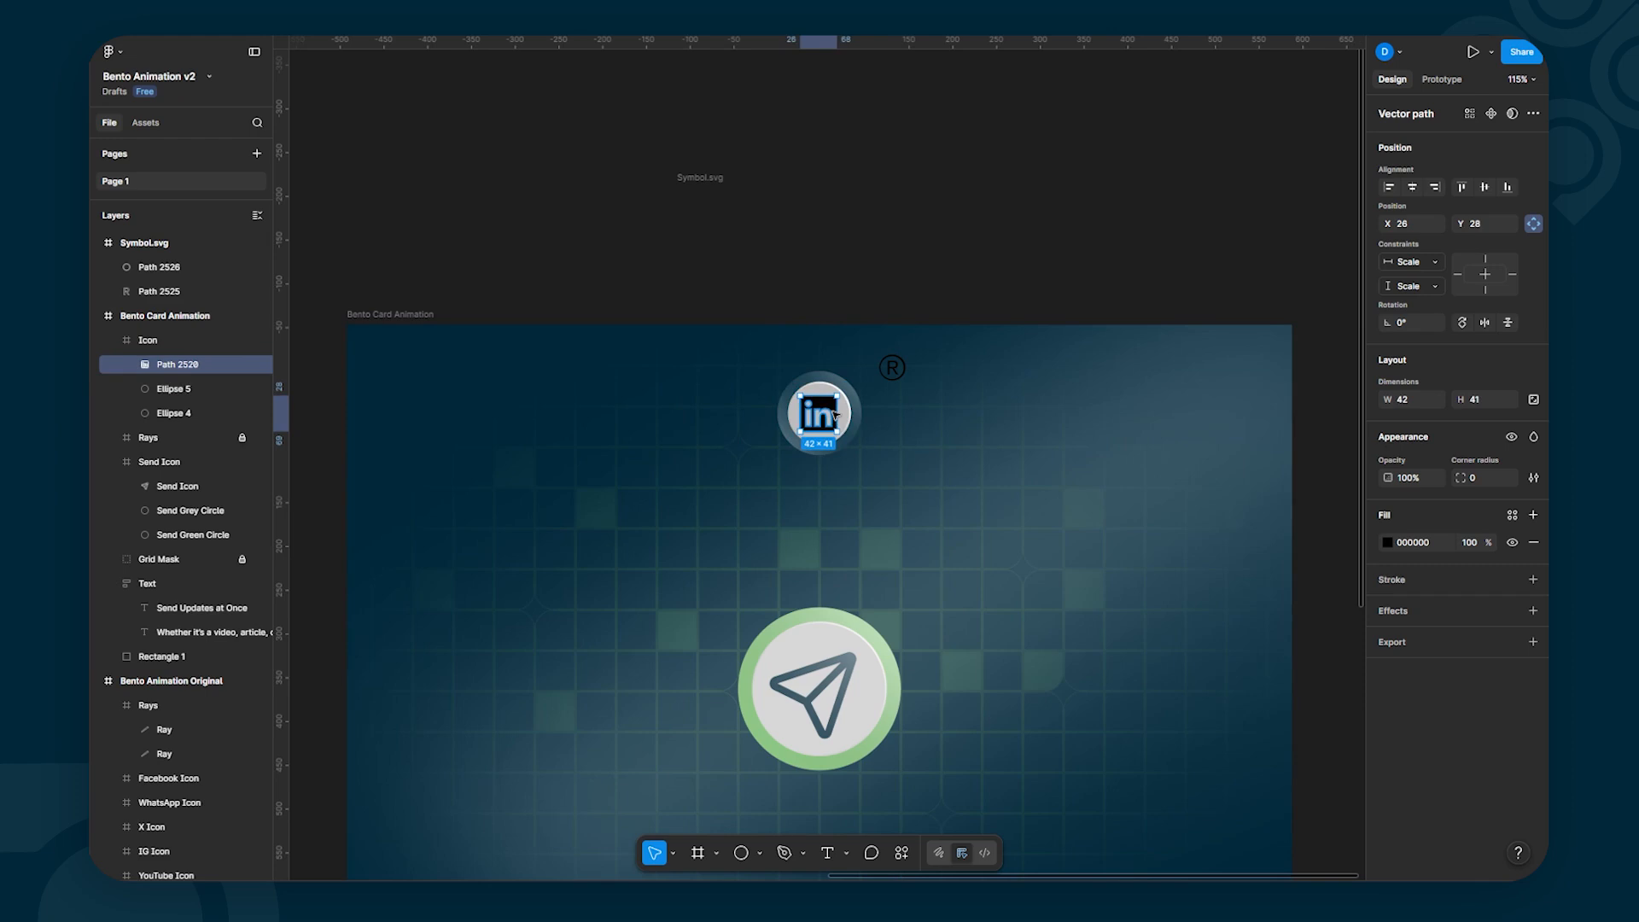
Step: Align the logo path to the Icon frame's horizontal and vertical centre
scroll(835, 416, "up", 5)
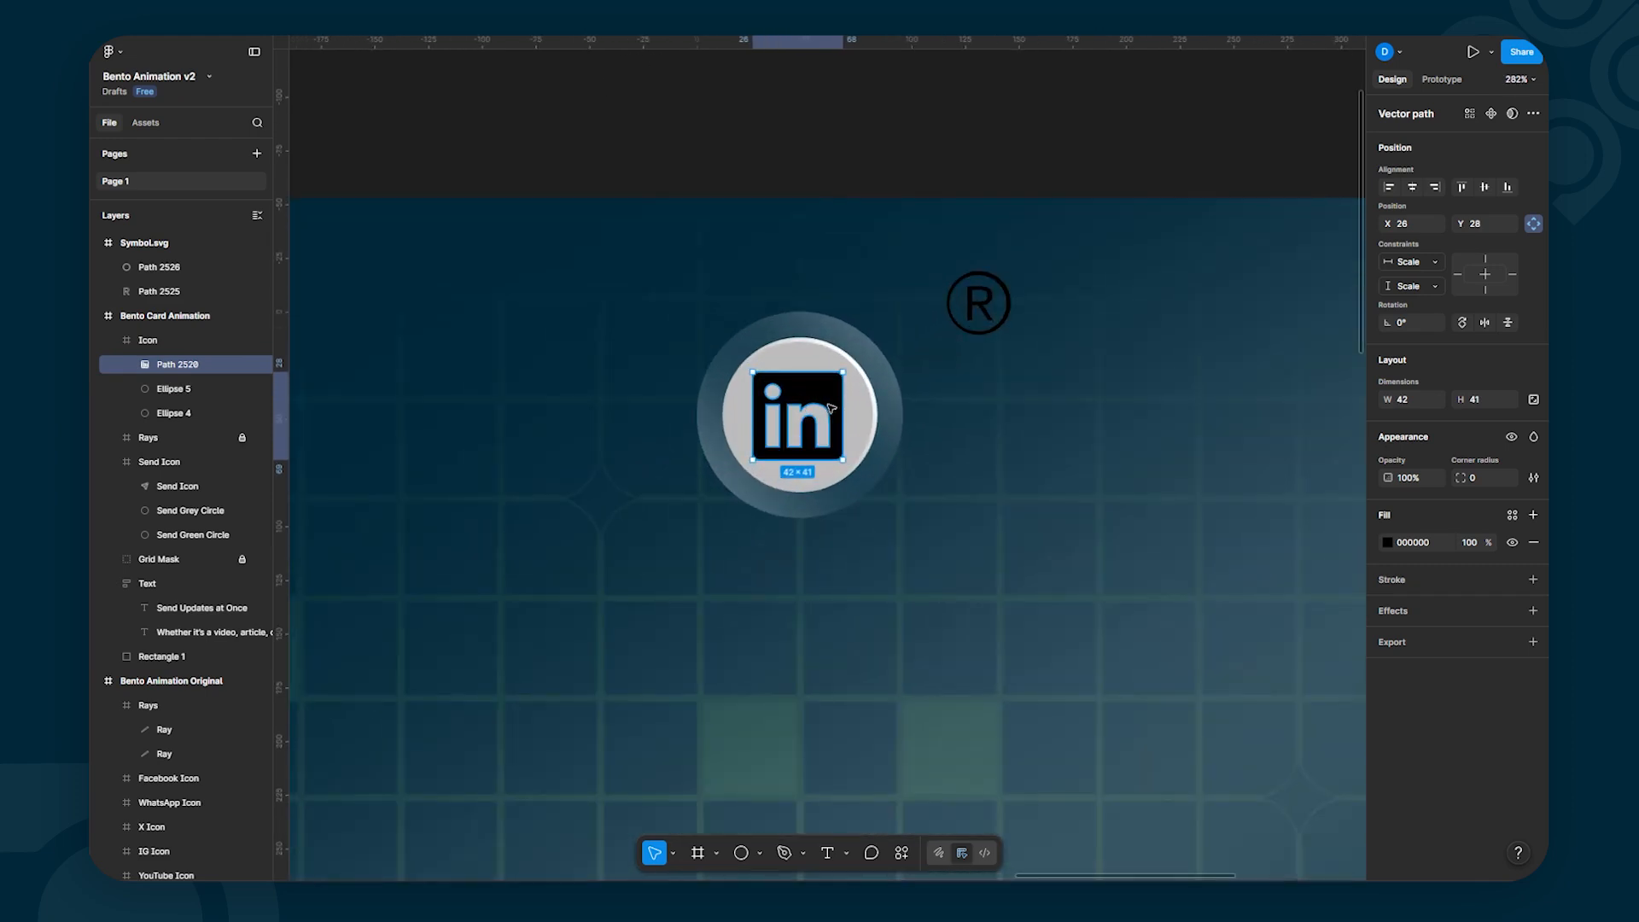
left_click(1414, 187)
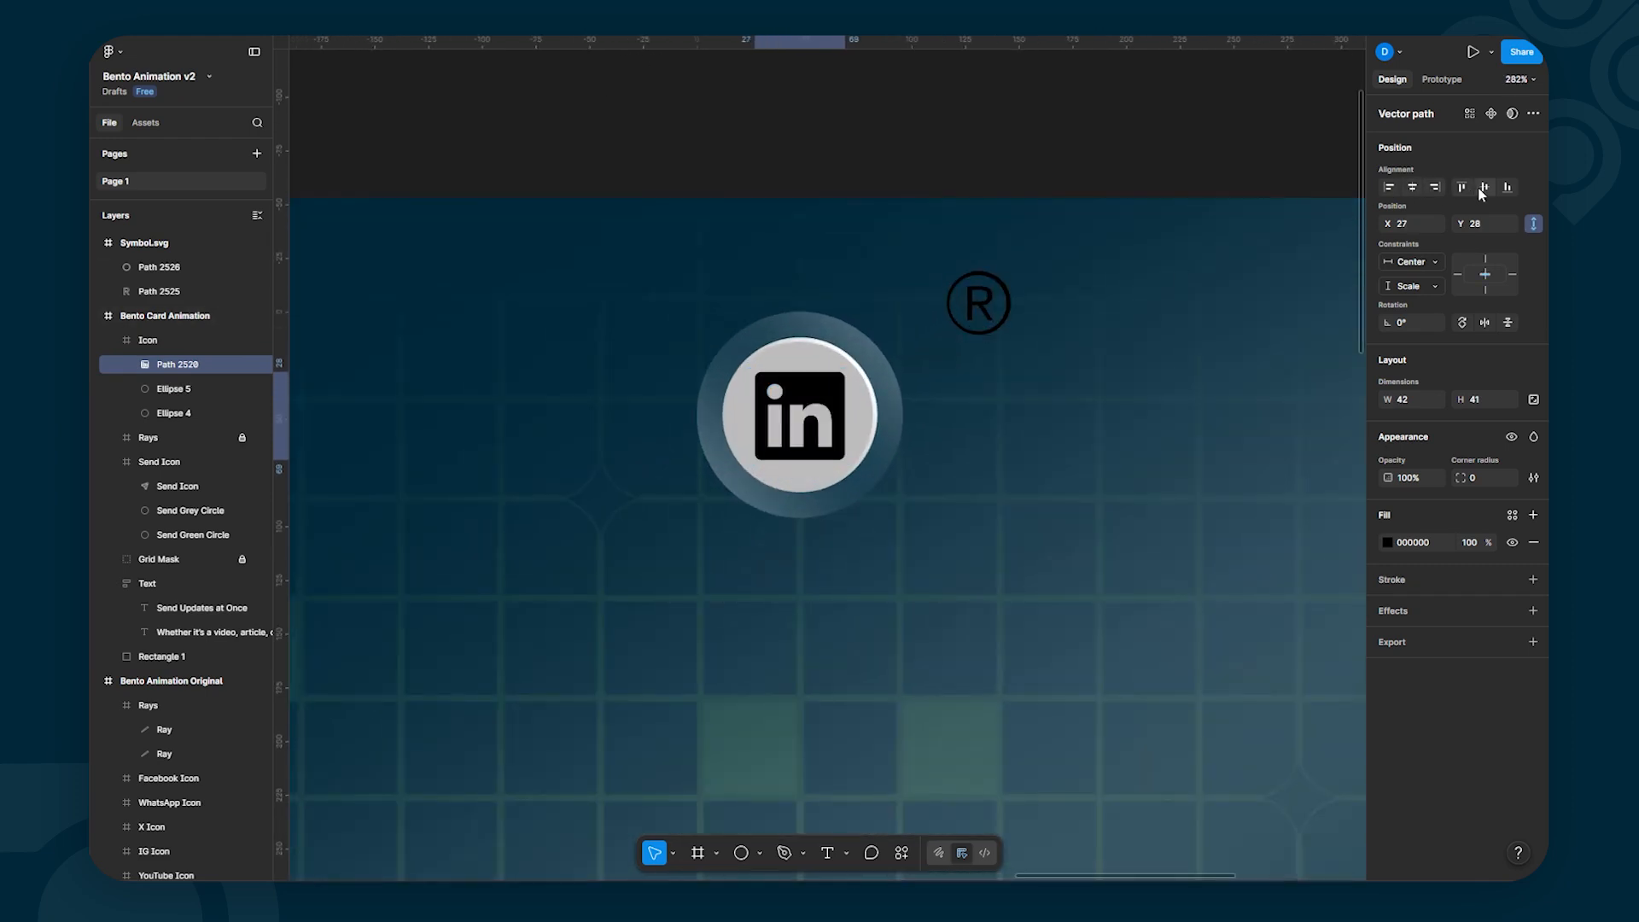
left_click(852, 175)
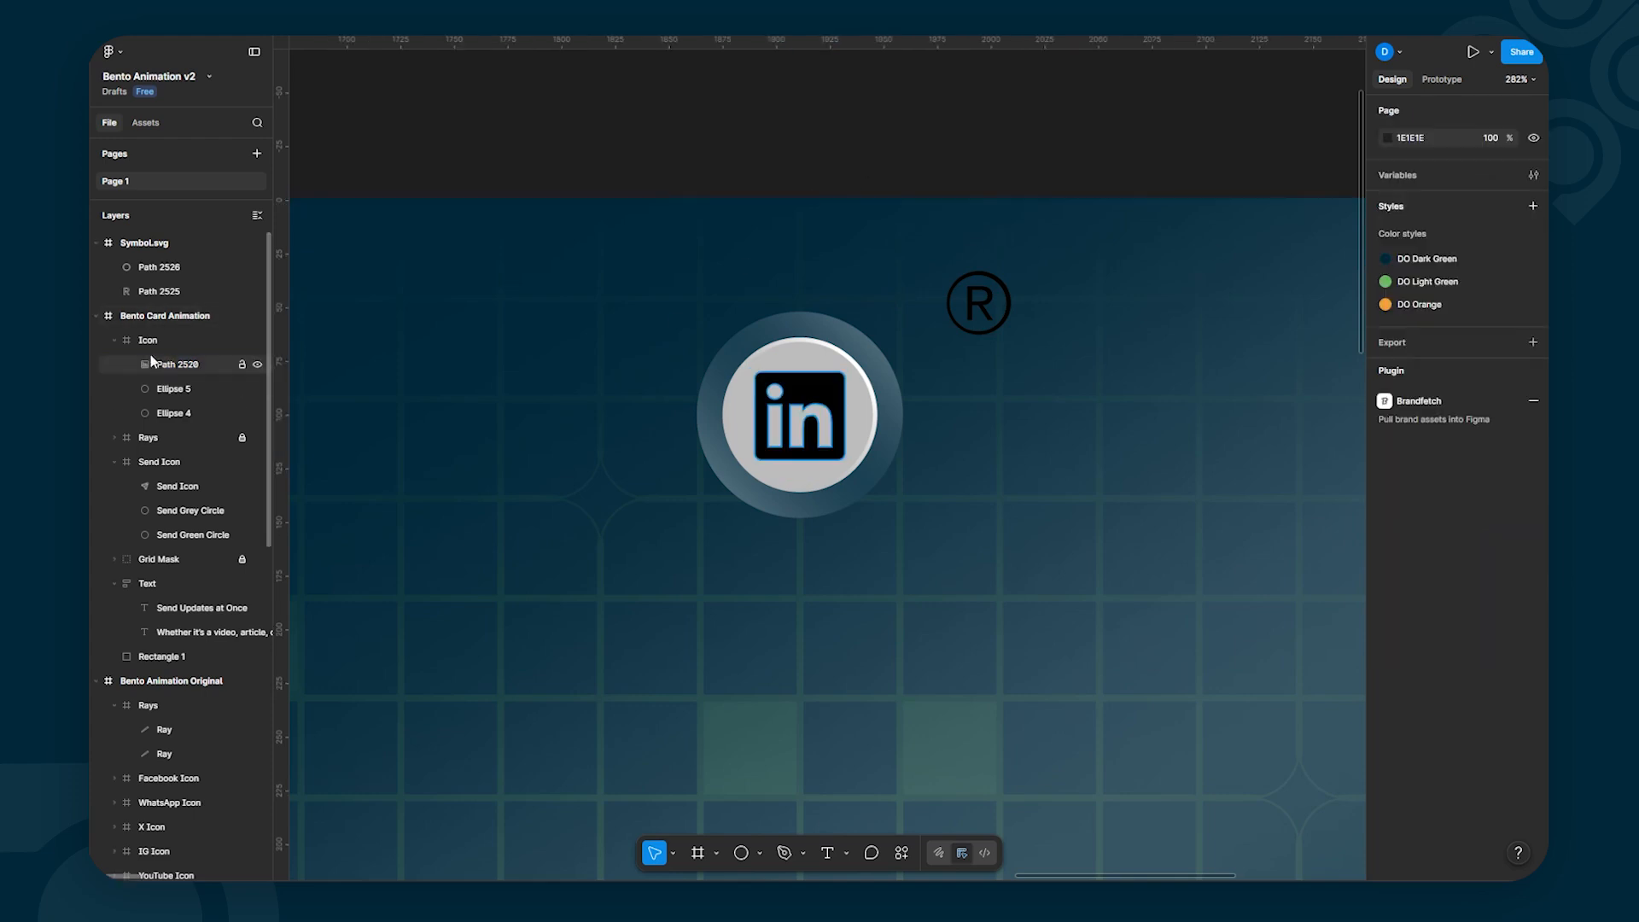
Step: Rename the logo's vector path inside the Icon frame to LinkedIn Logo
left_click(170, 366)
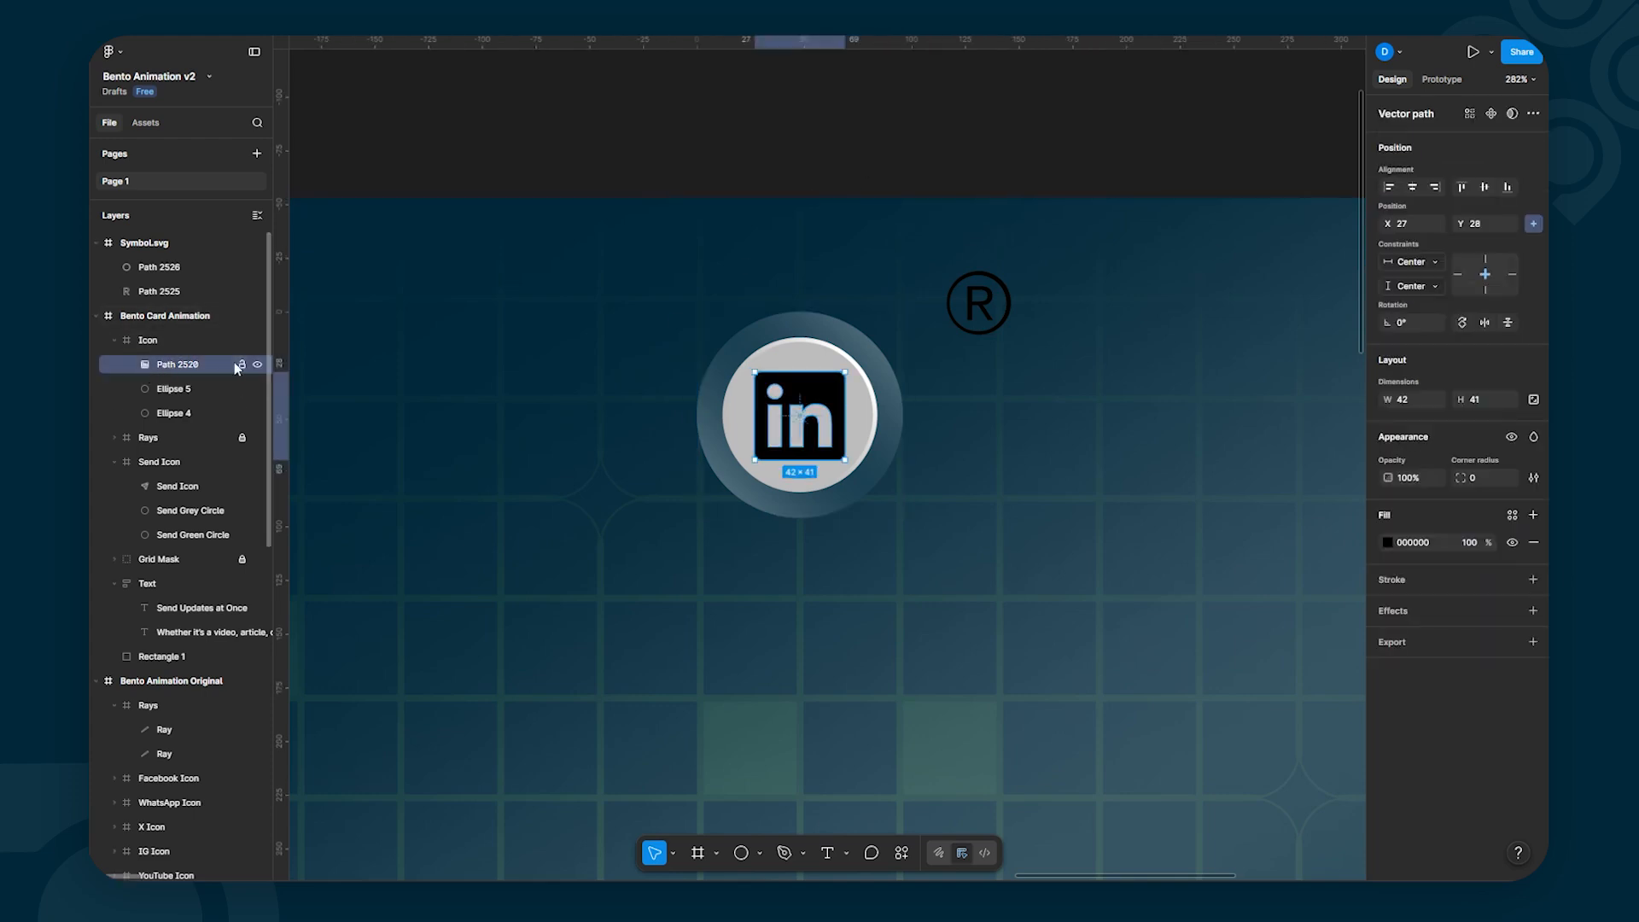
double_click(179, 366)
type("LinkedIn Logo")
key("Return")
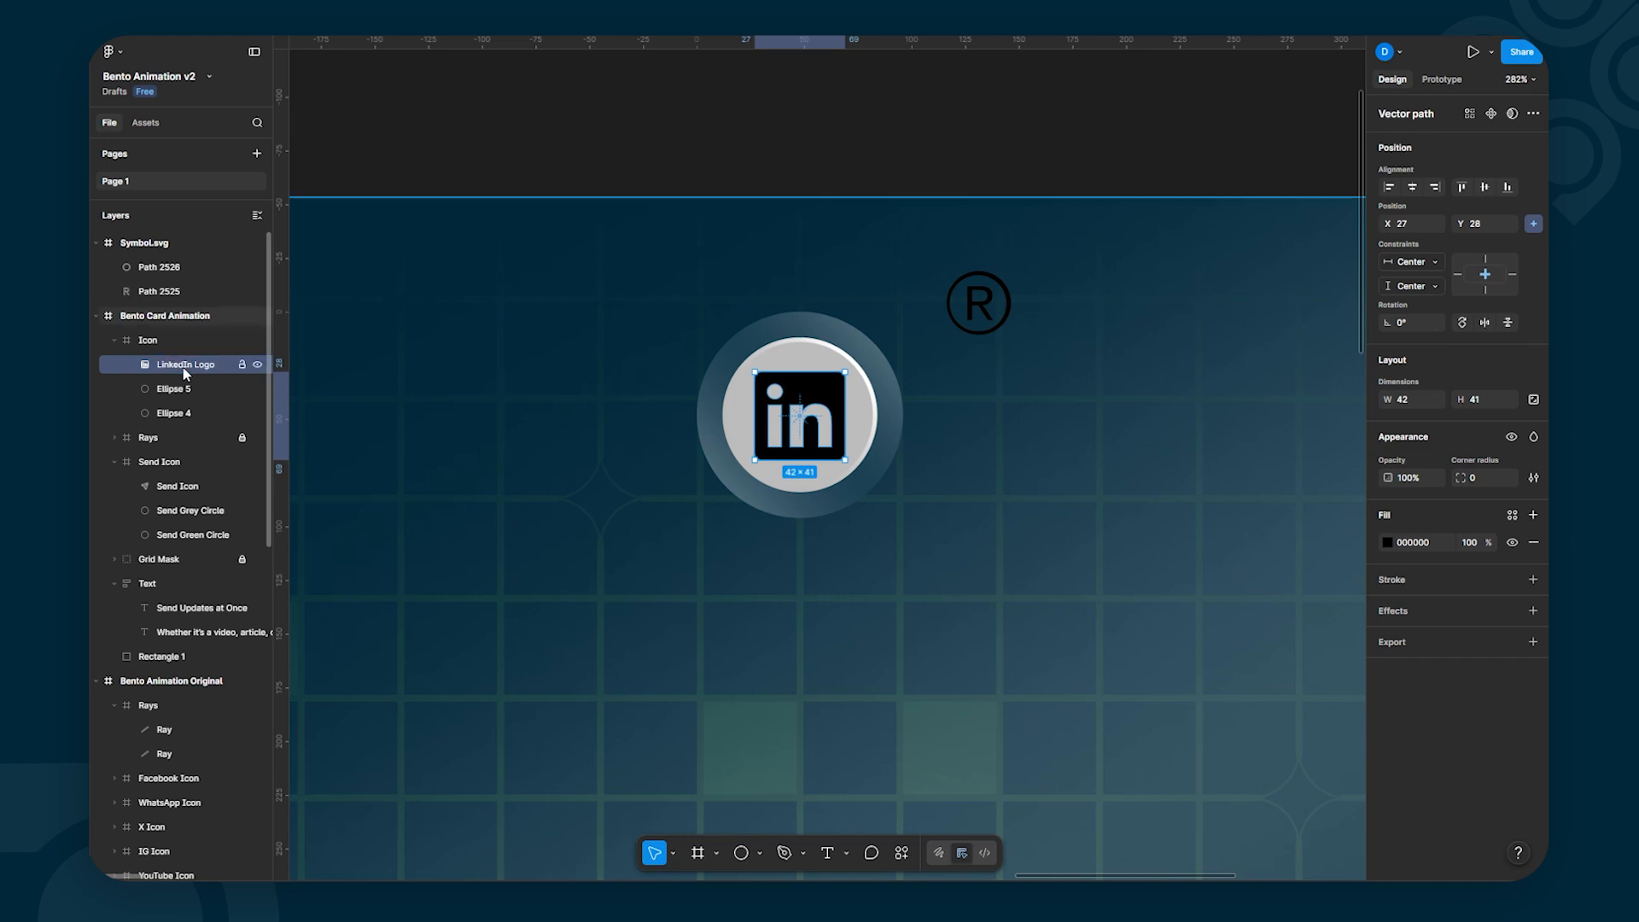
left_click(898, 144)
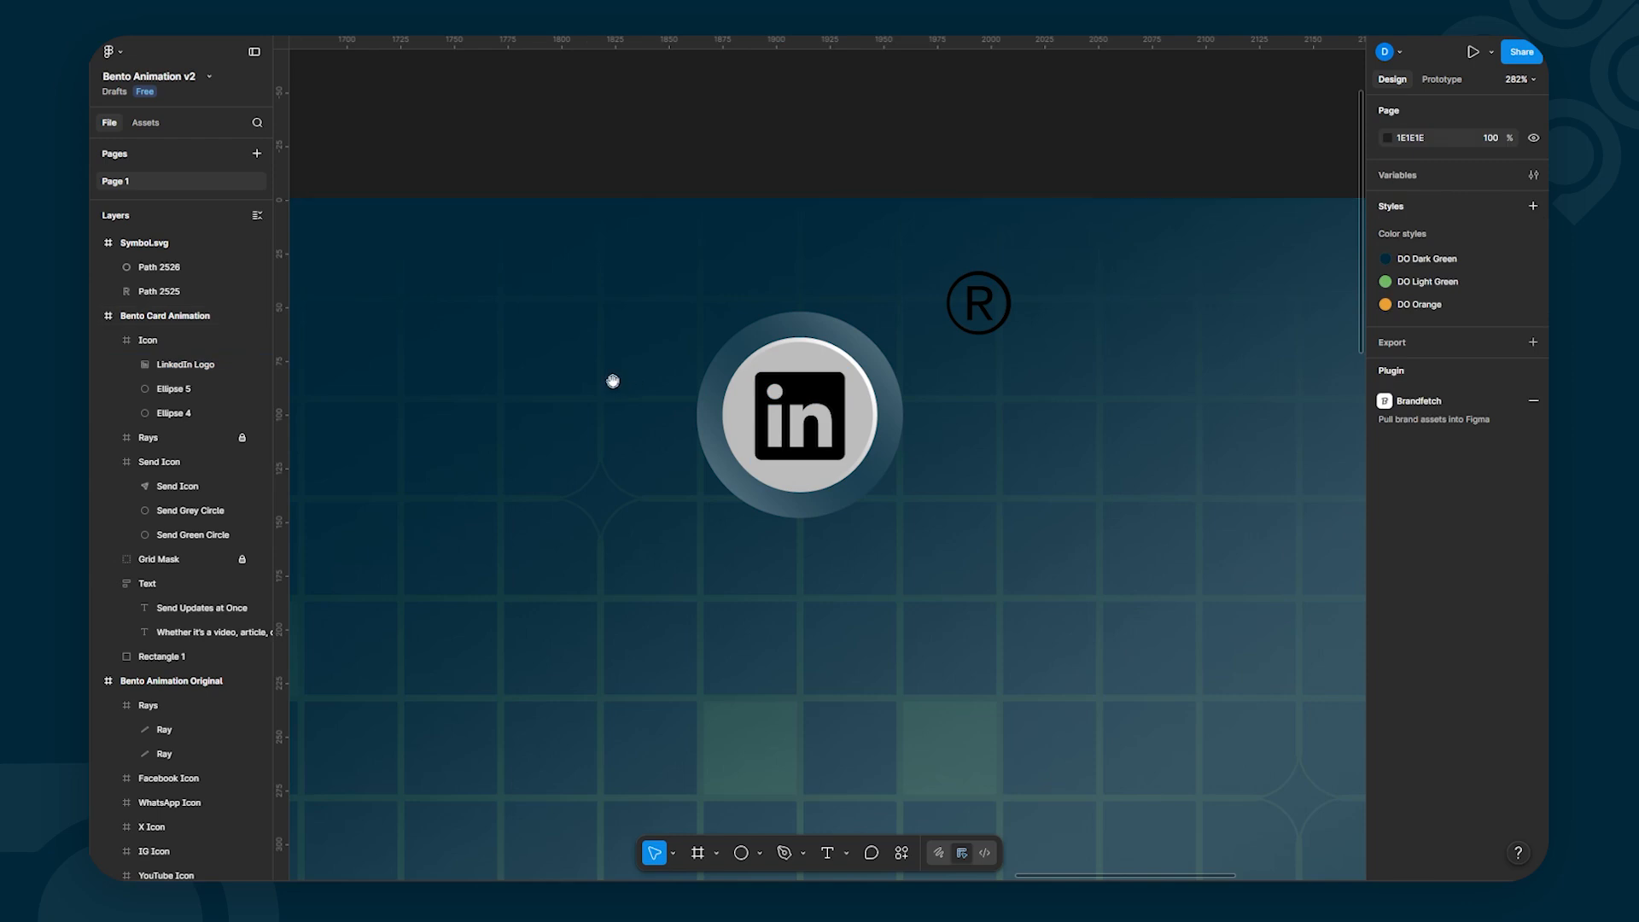
Step: Compare the shading of the original design's LinkedIn icon with the new badge's logo
left_click_drag(612, 381, 1039, 414)
left_click_drag(547, 452, 1181, 449)
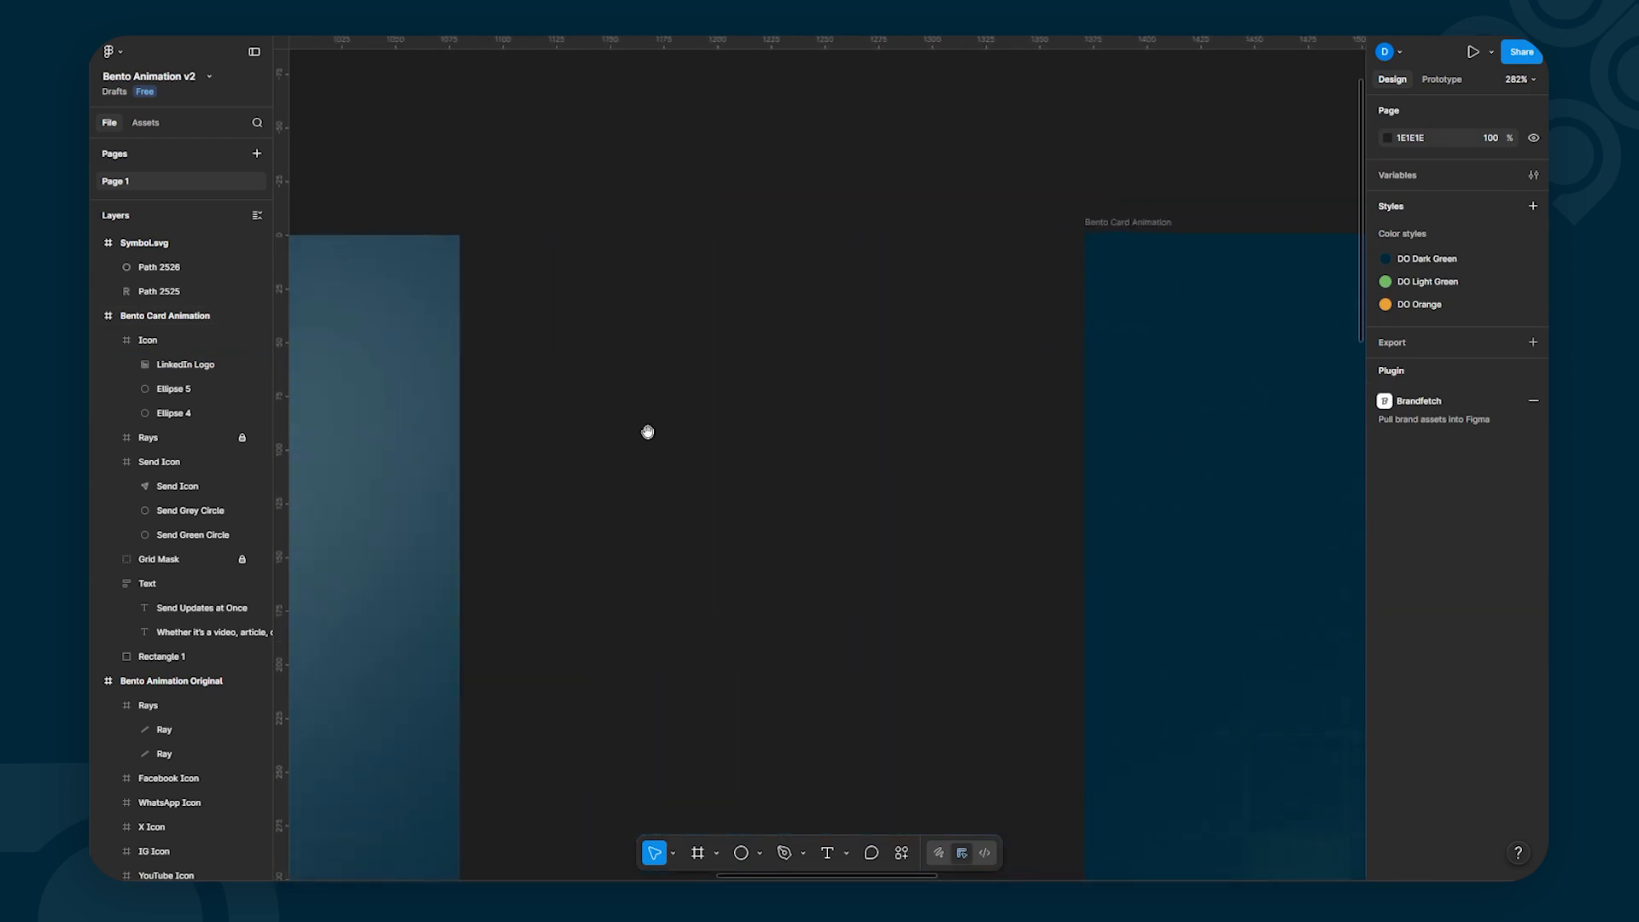
left_click_drag(647, 432, 1328, 439)
left_click_drag(849, 489, 1363, 476)
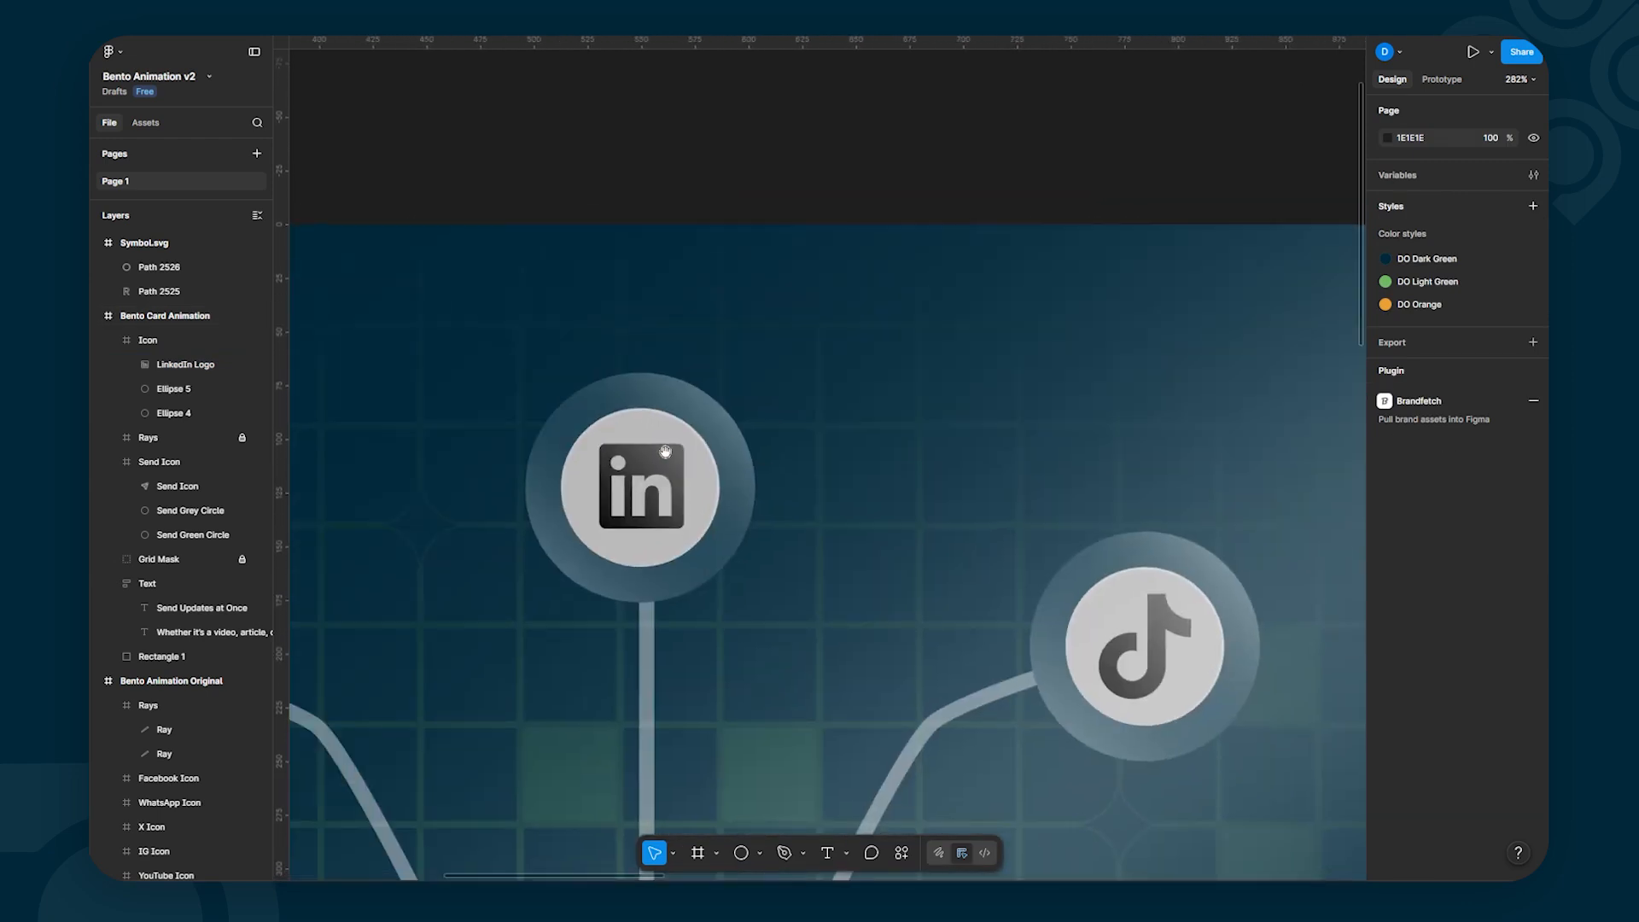
left_click_drag(1173, 453, 417, 454)
left_click_drag(1042, 469, 454, 476)
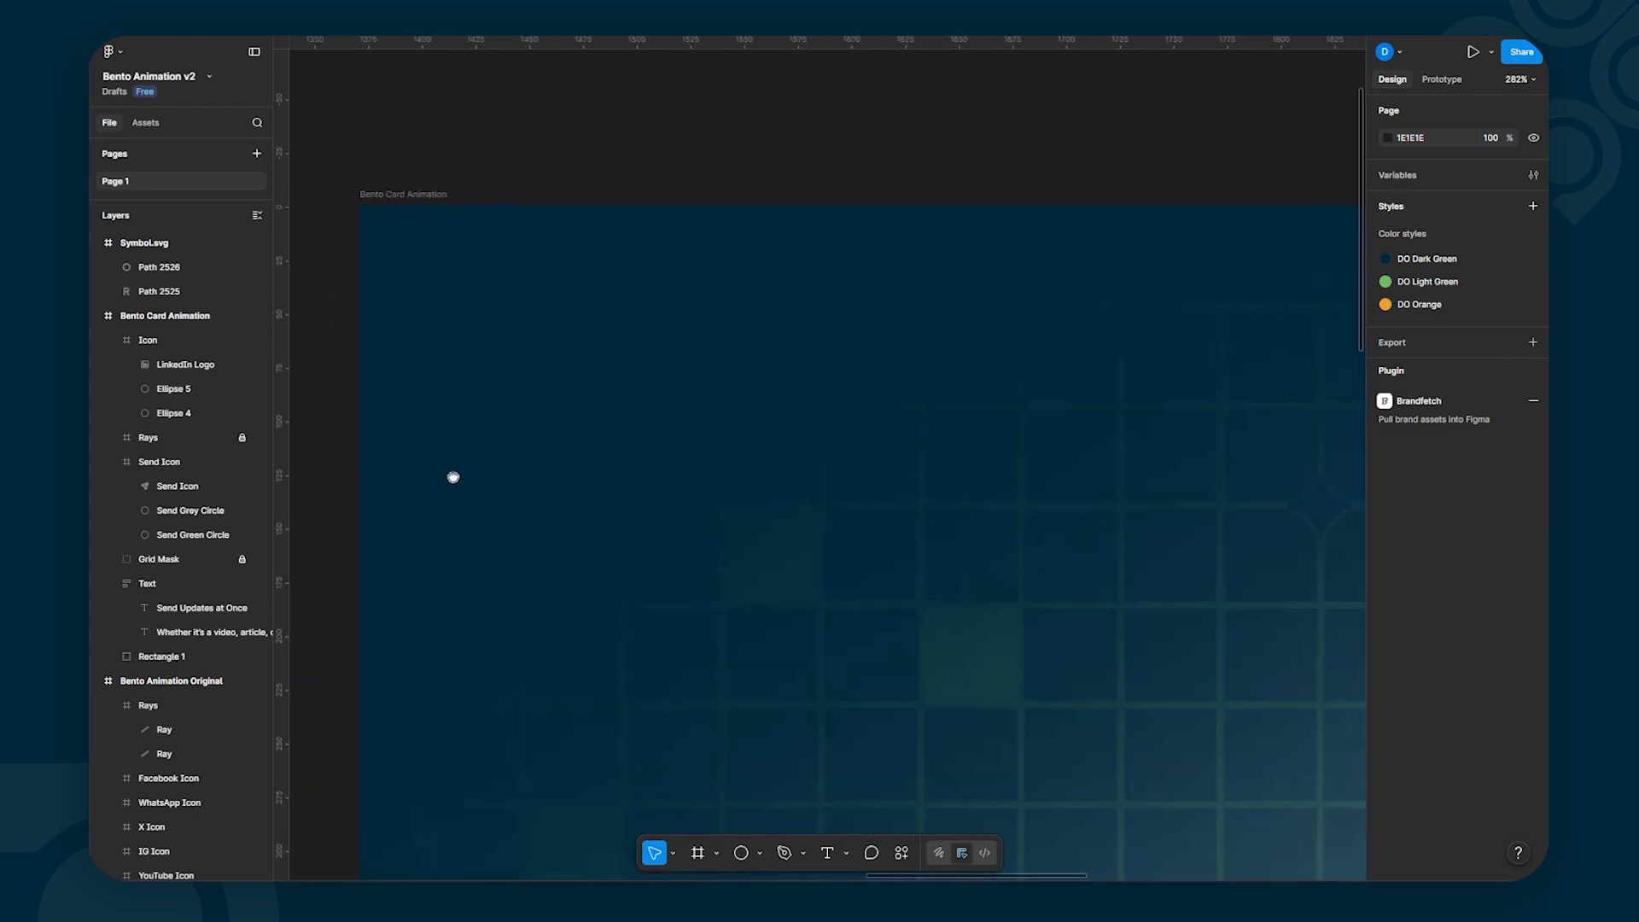
left_click_drag(1092, 500, 723, 487)
left_click(694, 434)
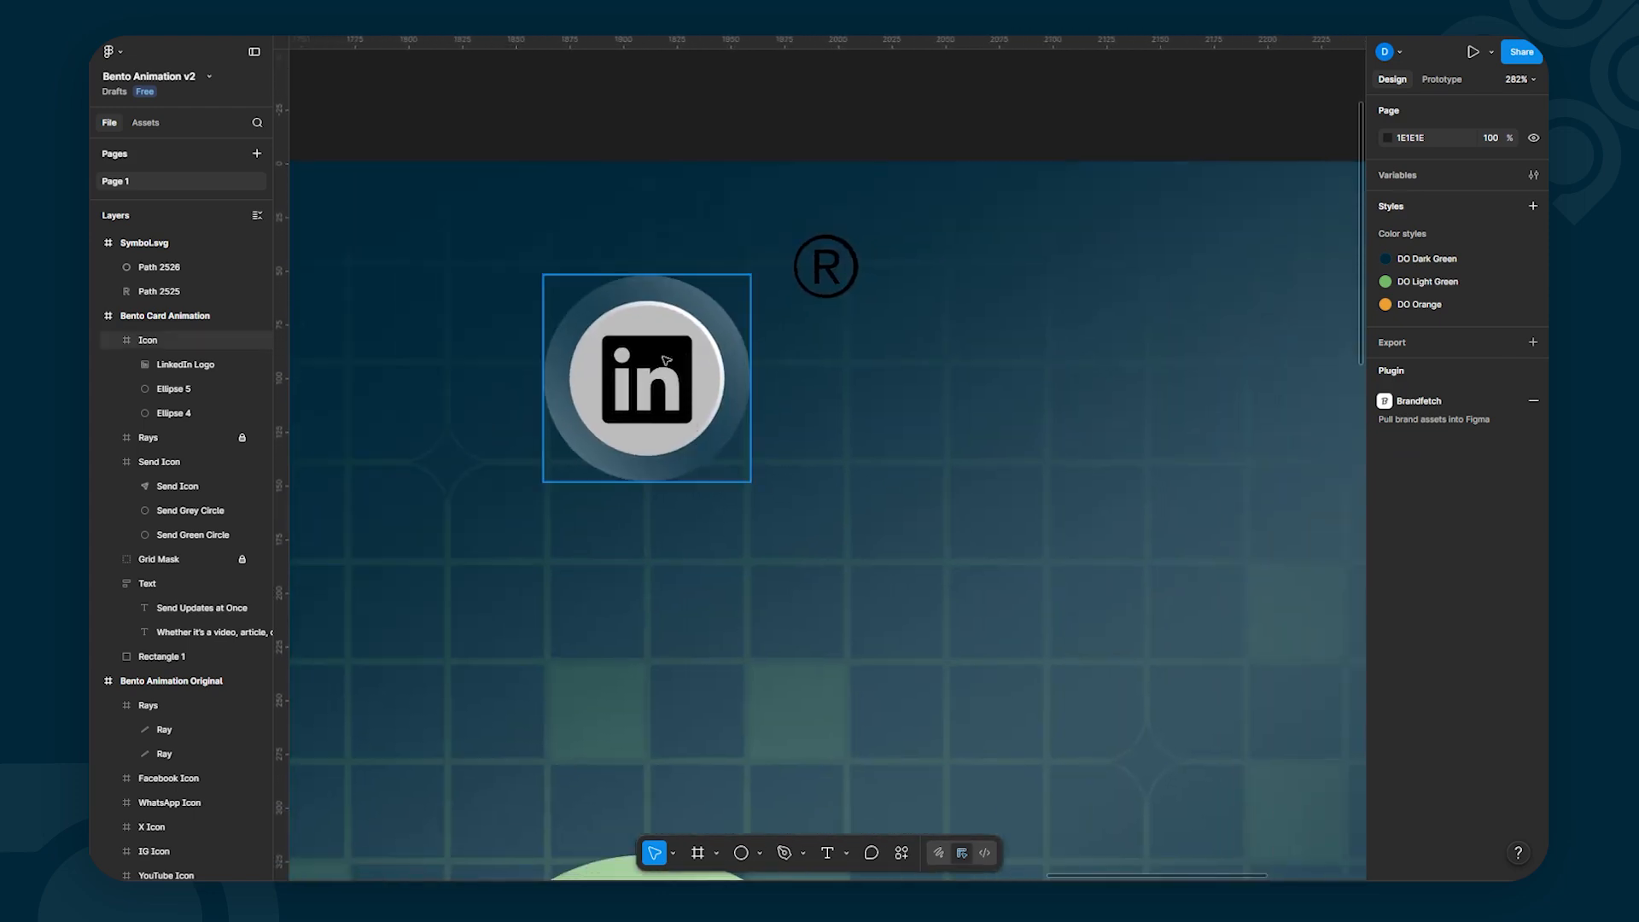
Step: Add a linear gradient fill to LinkedIn Logo, with the first stop FFFFFF and the last stop at 0% opacity
left_click(175, 371)
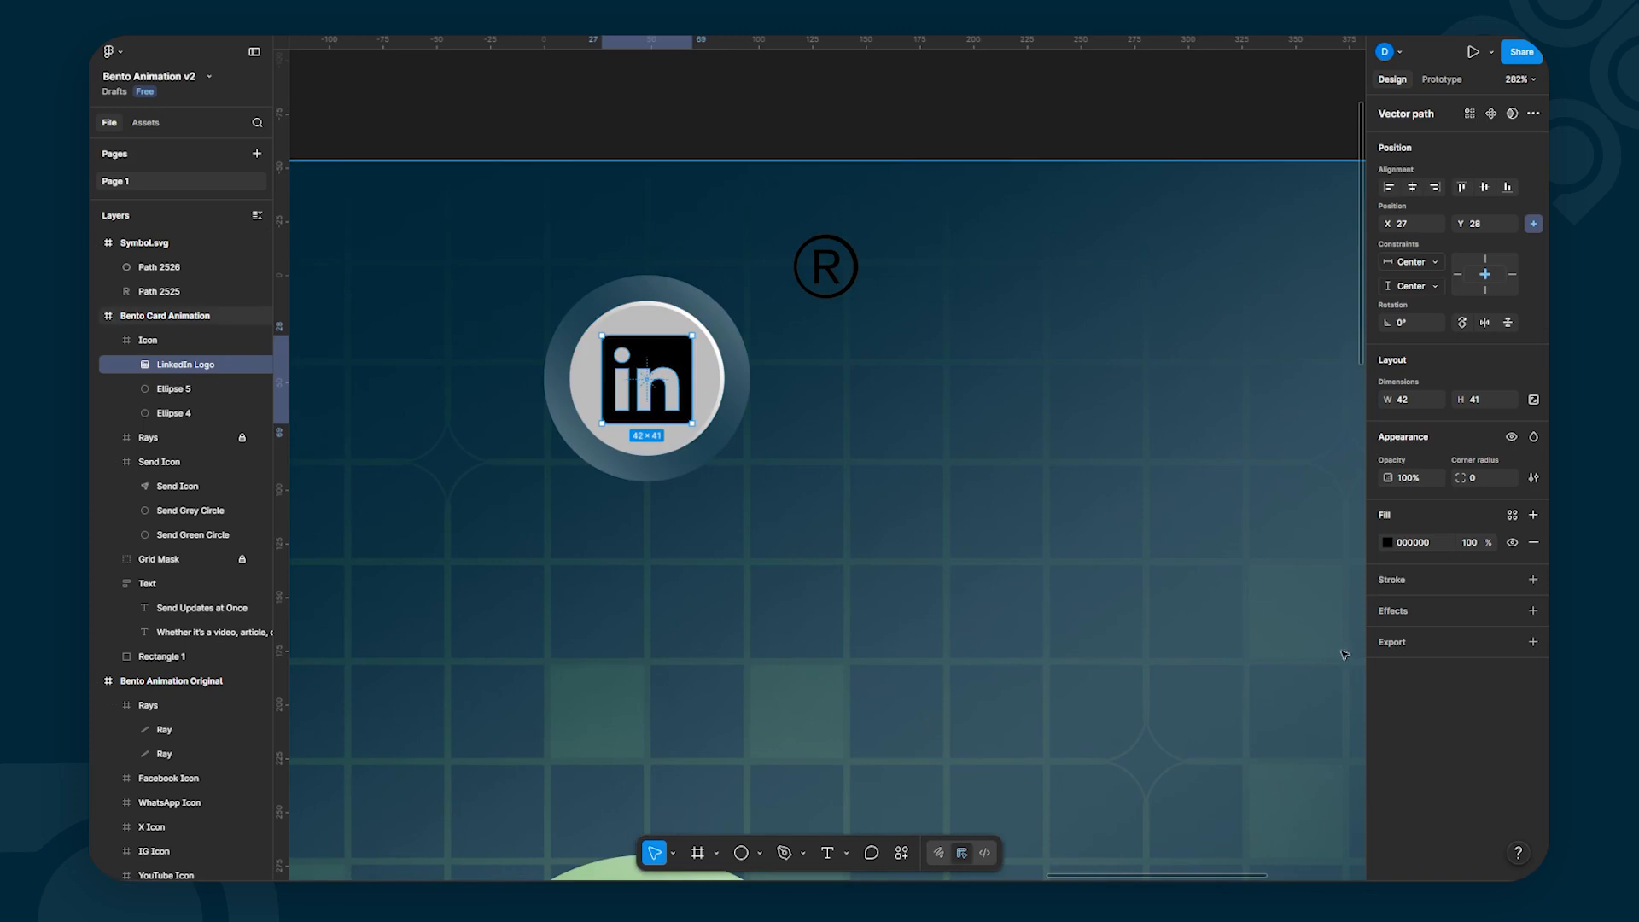
left_click(1534, 516)
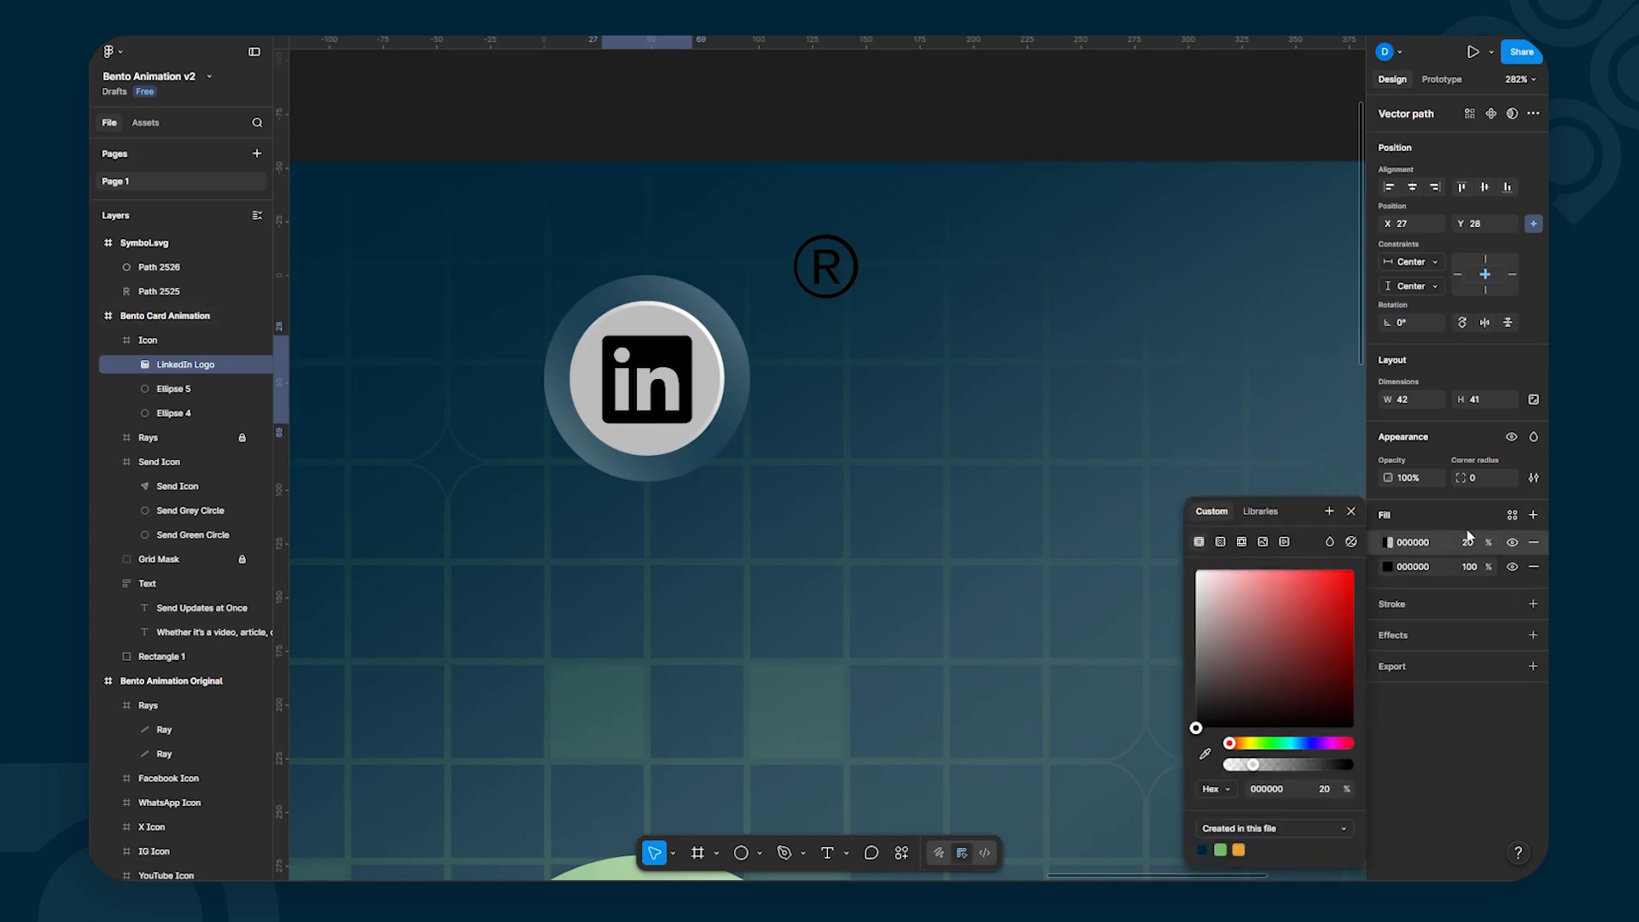
left_click(1220, 543)
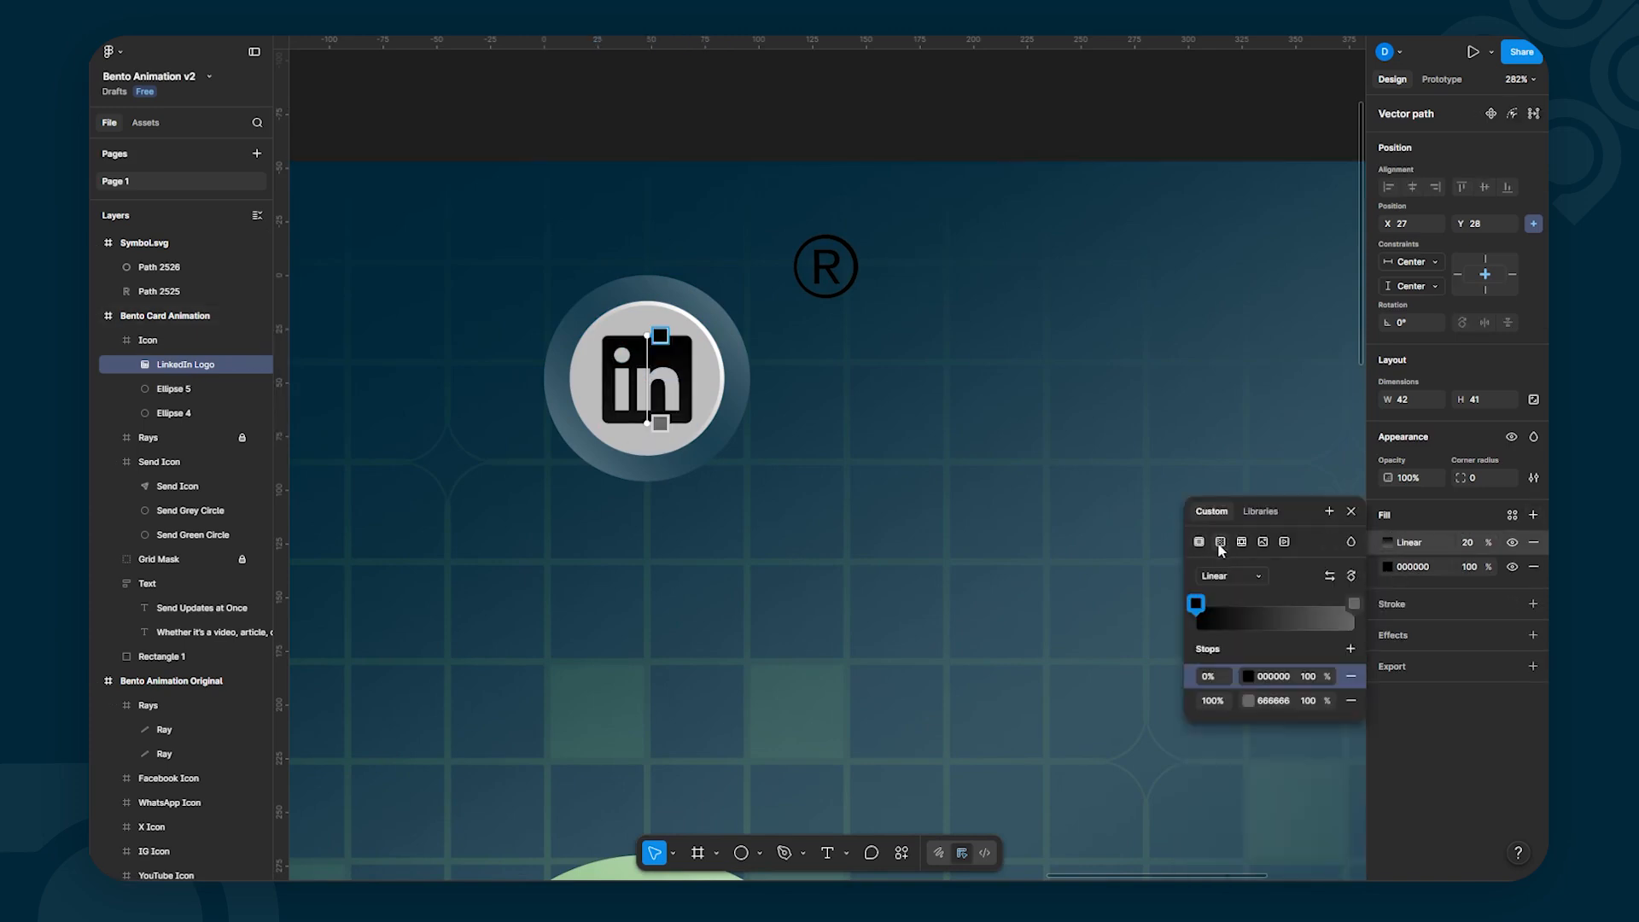
left_click(1248, 677)
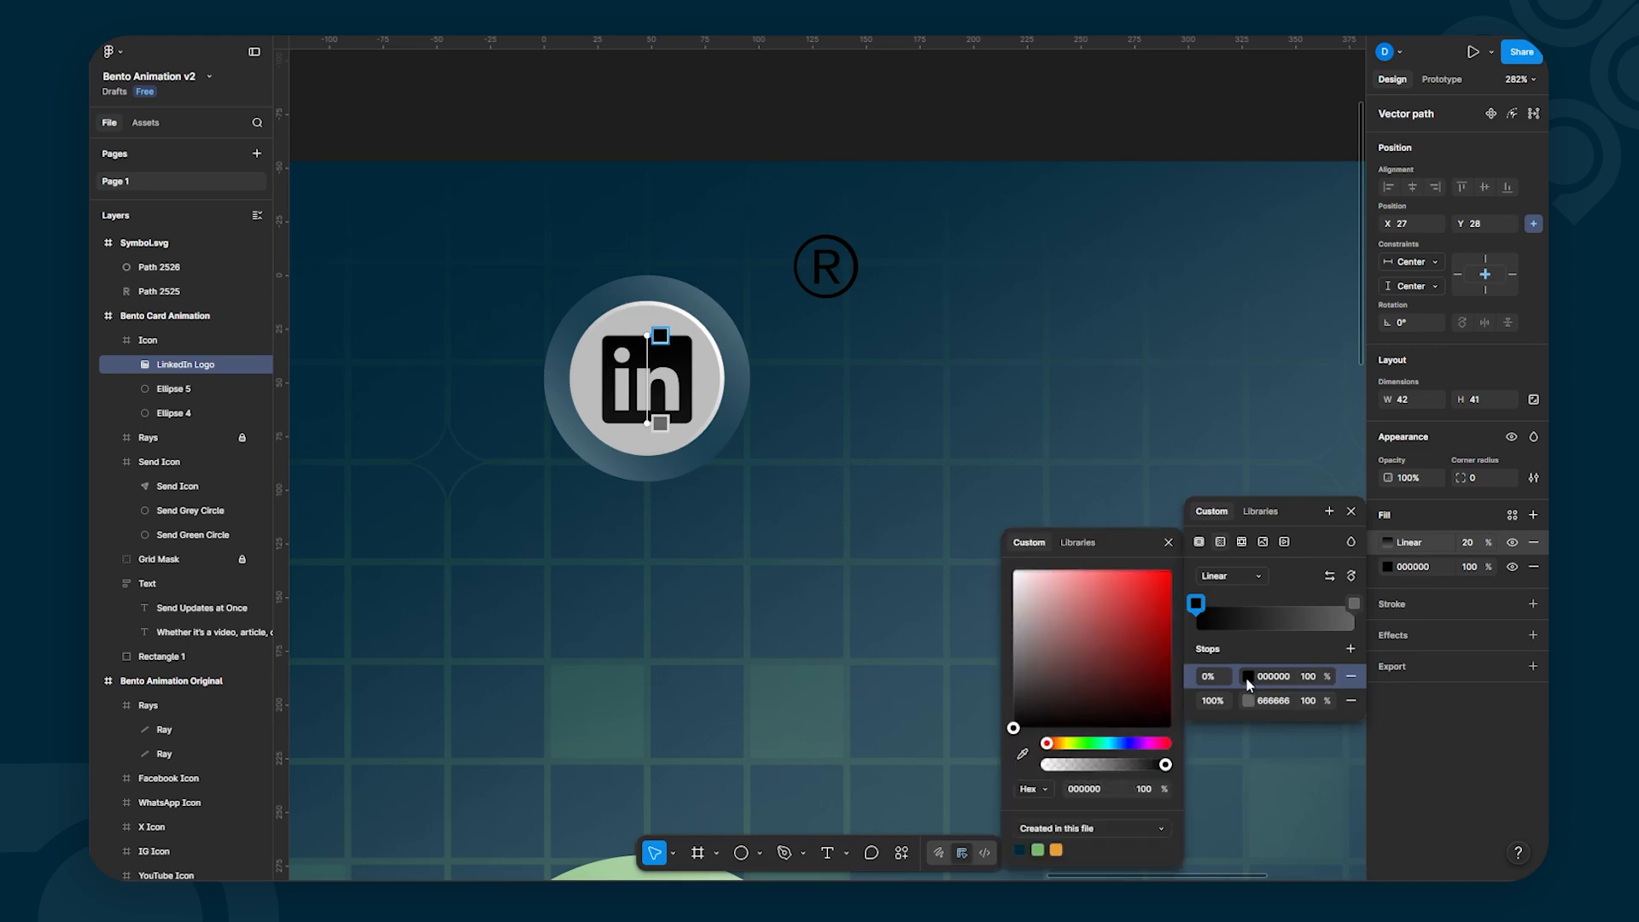
left_click_drag(1048, 642, 991, 538)
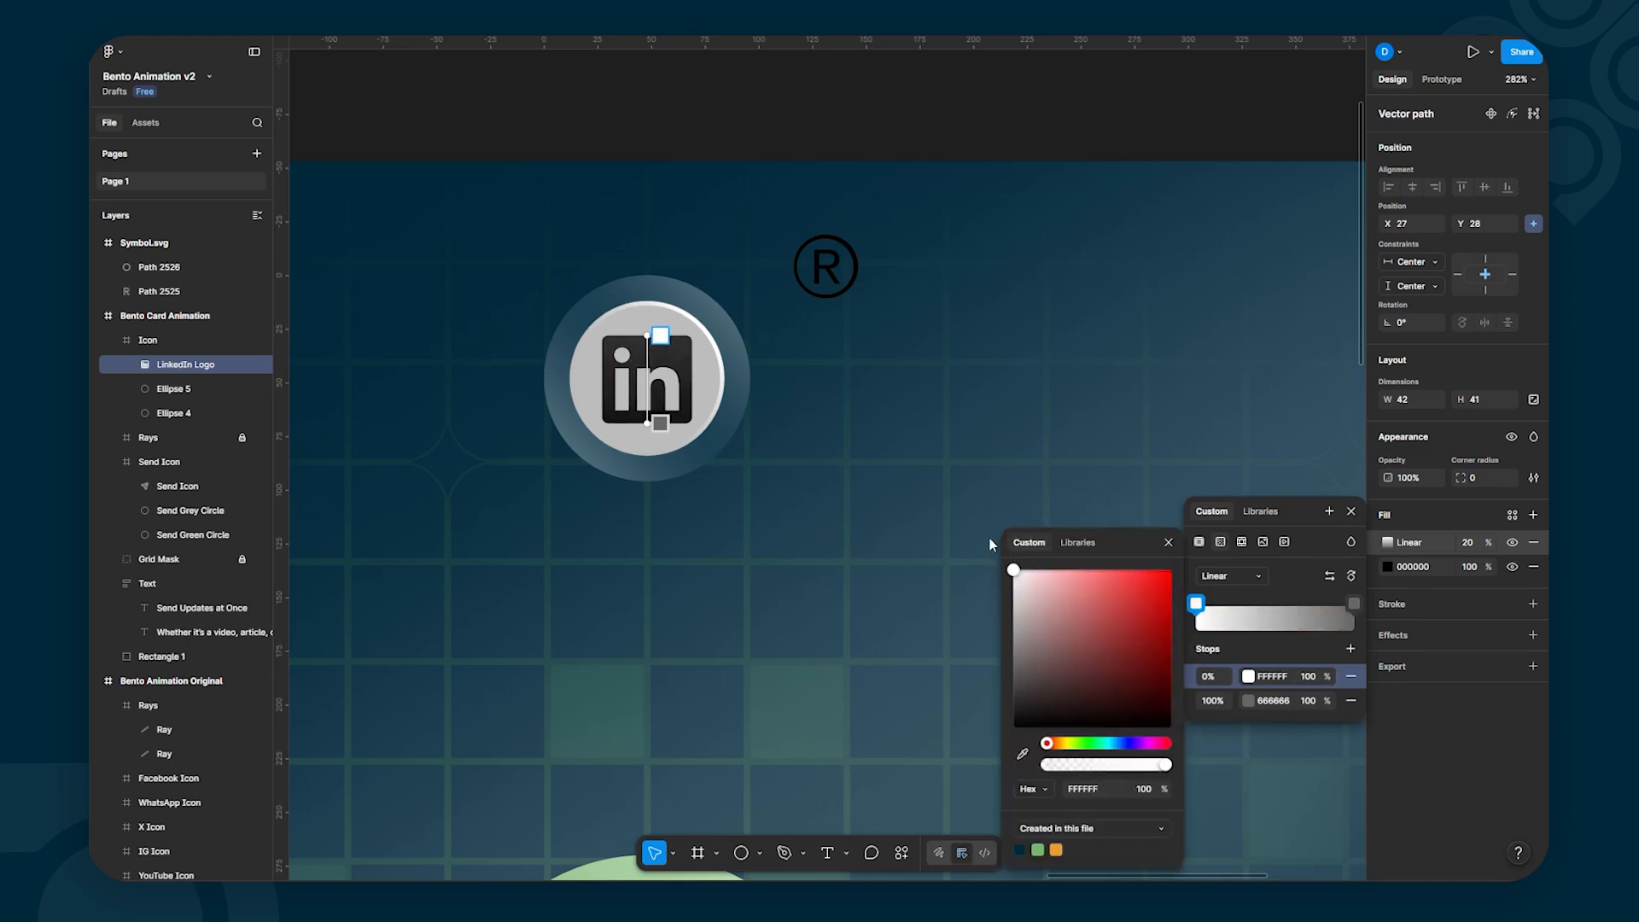
left_click(1310, 701)
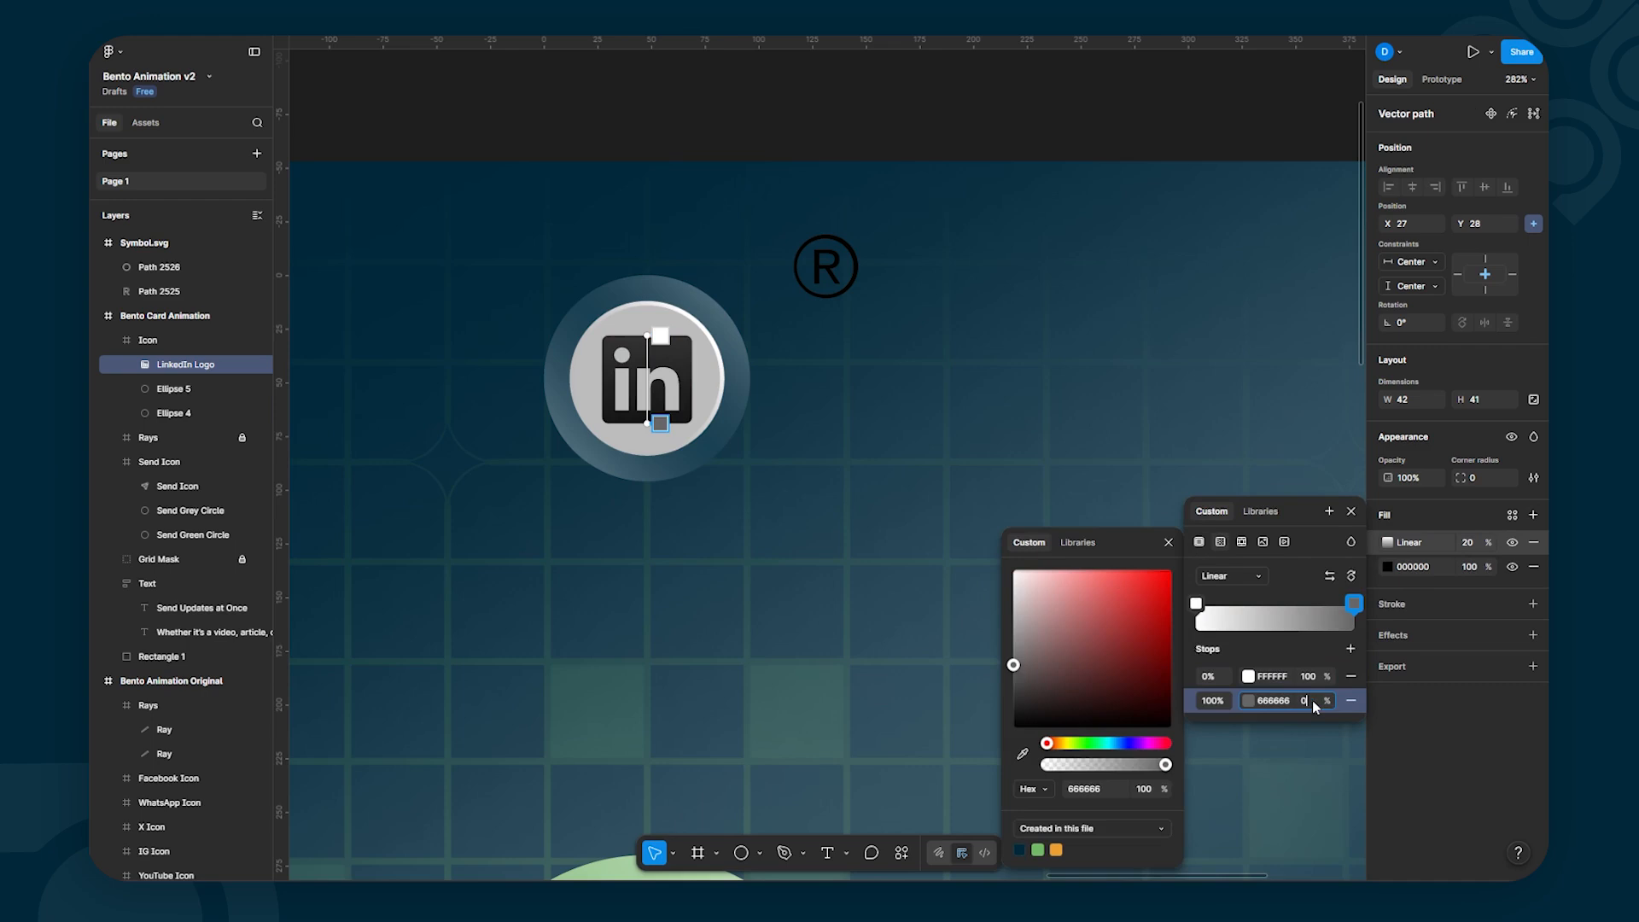
left_click(1299, 640)
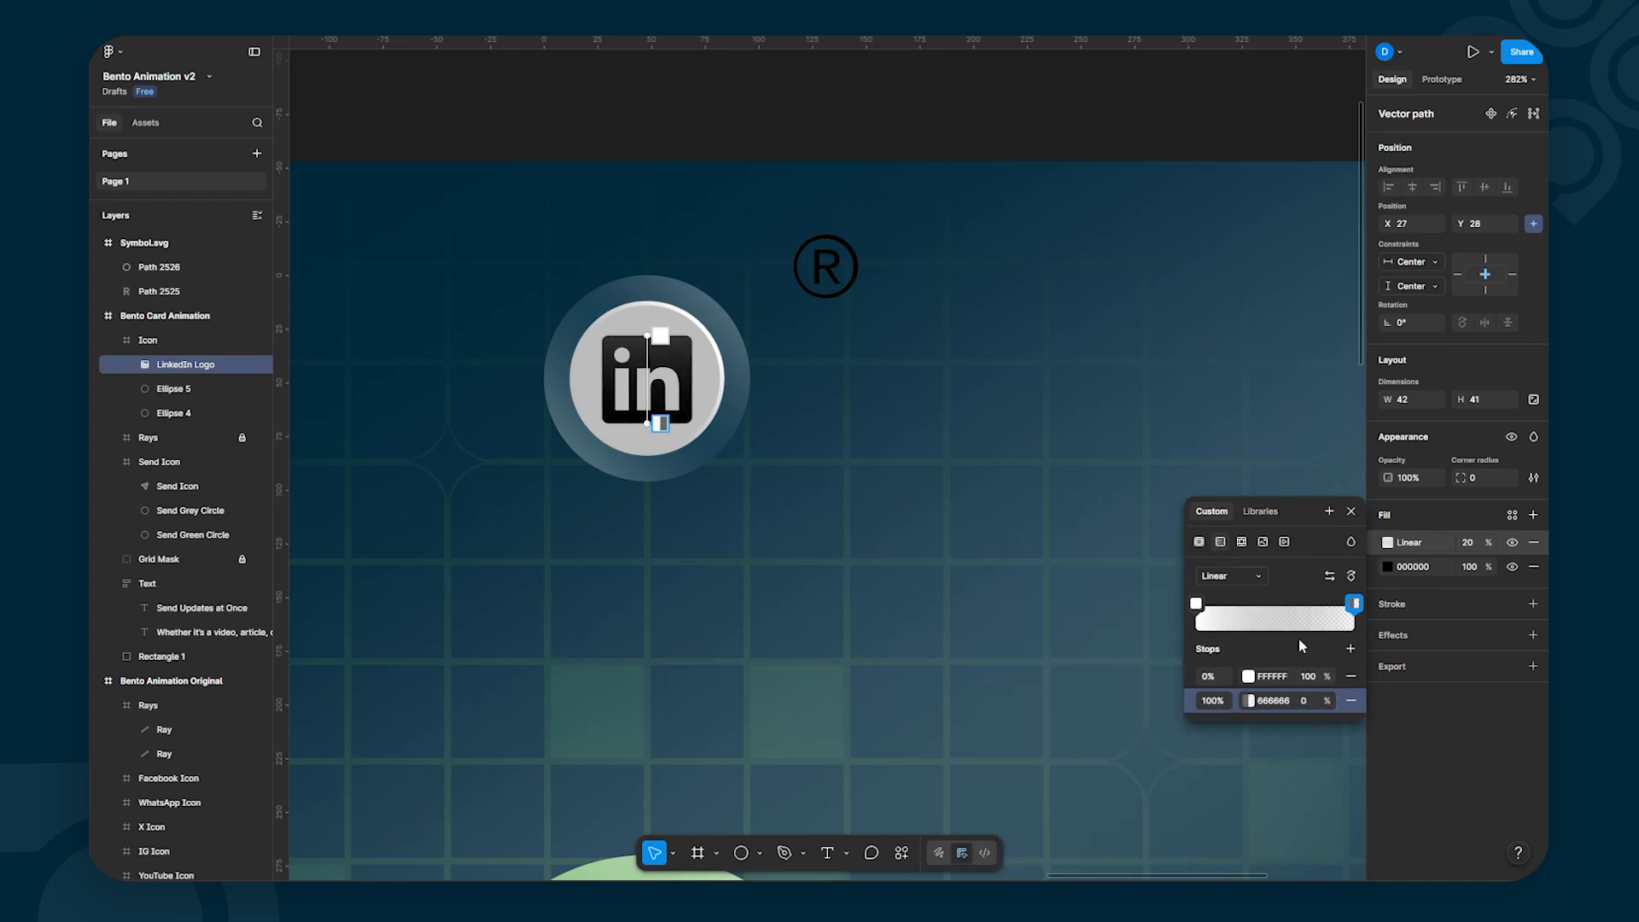
left_click(1351, 511)
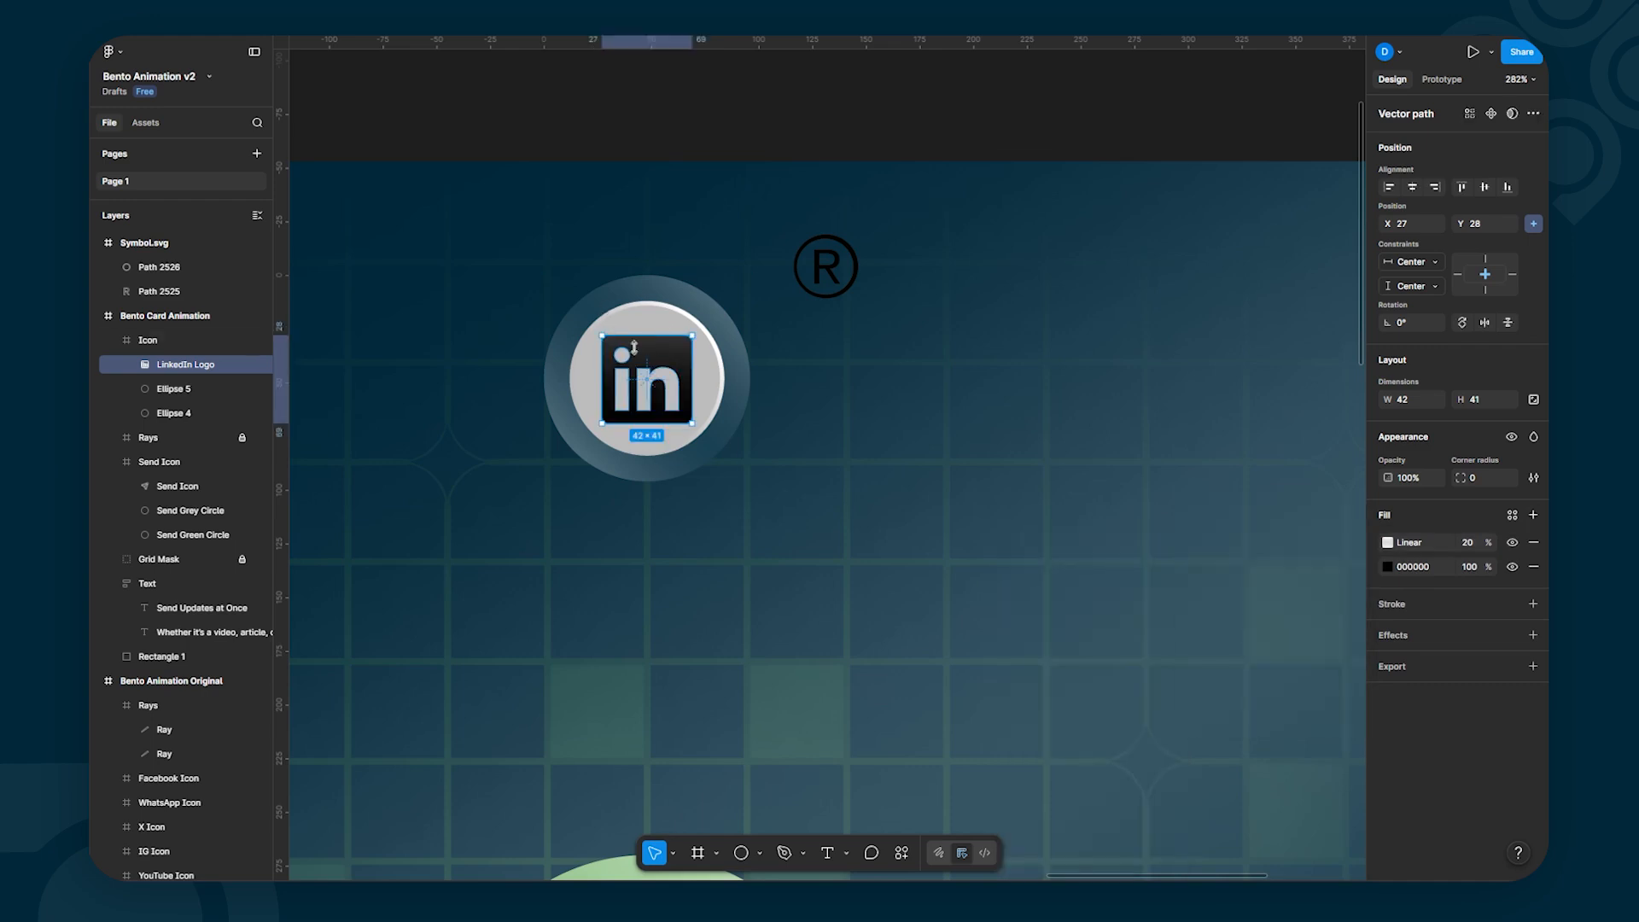
Step: Angle LinkedIn Logo's gradient diagonally from the logo's upper-right corner to its lower-left corner
left_click(1387, 542)
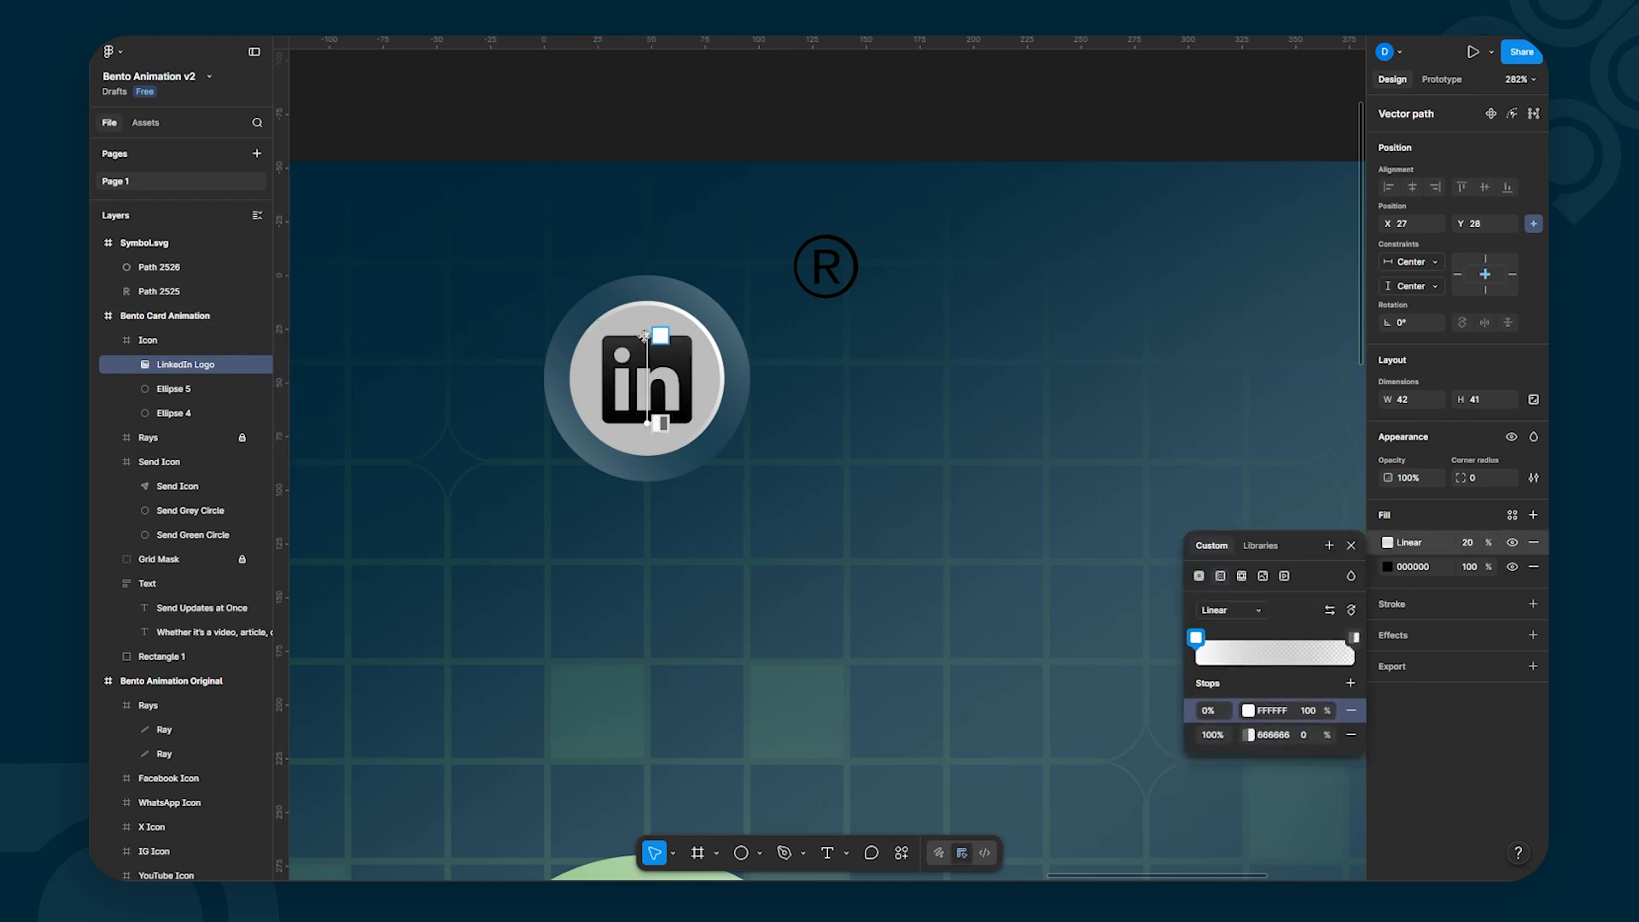
left_click_drag(644, 335, 687, 350)
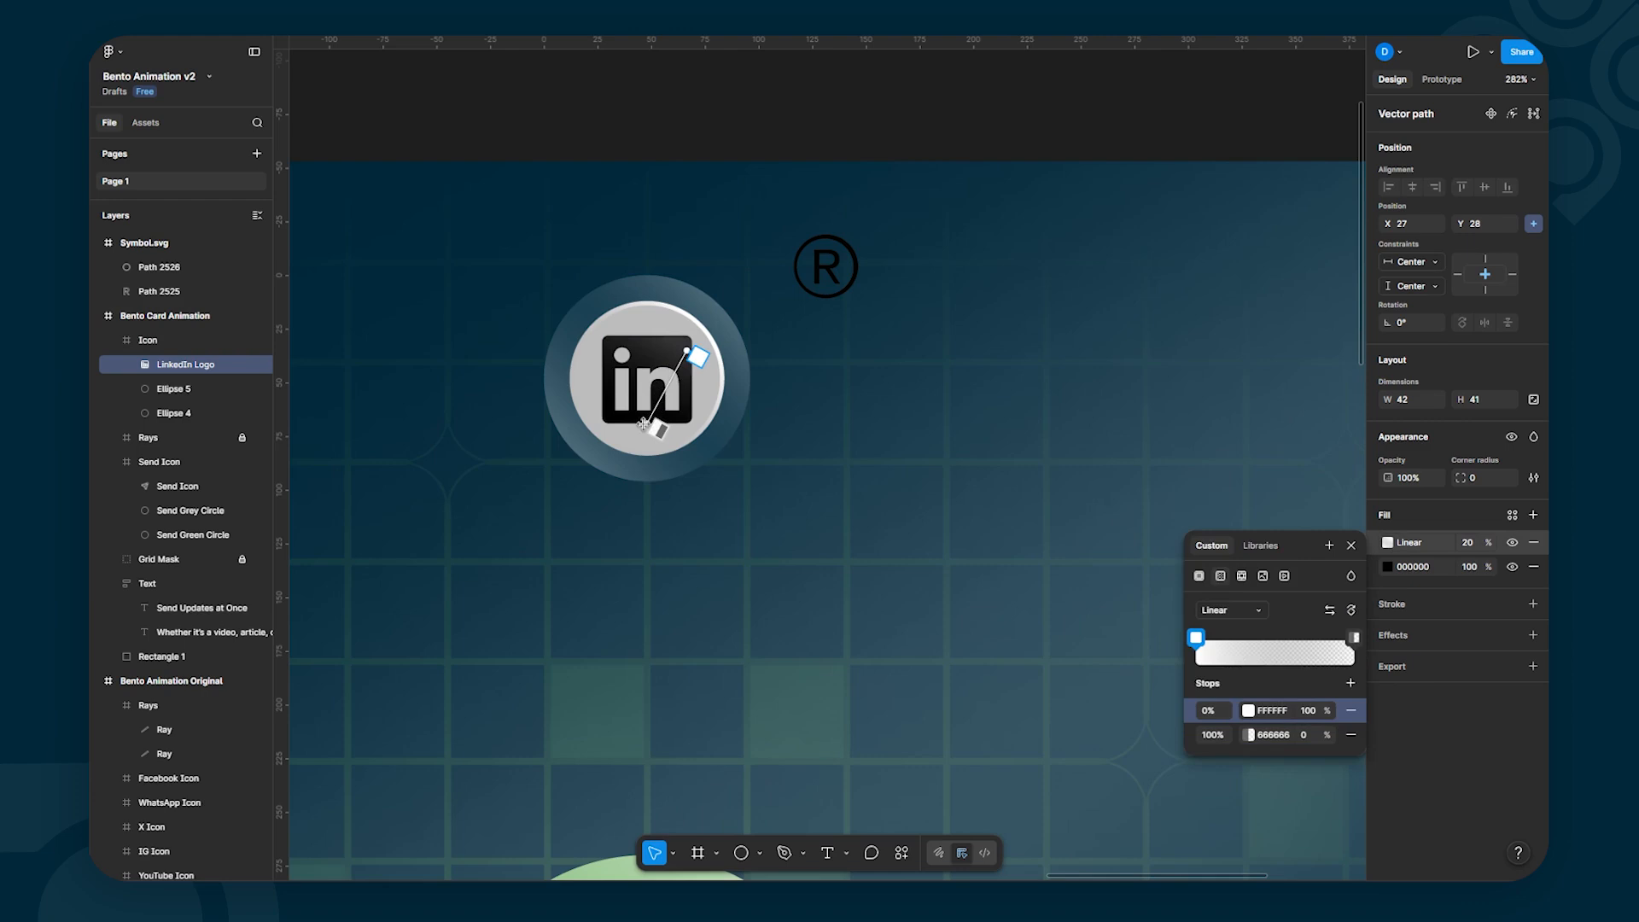
left_click_drag(644, 424, 601, 424)
left_click_drag(685, 349, 687, 346)
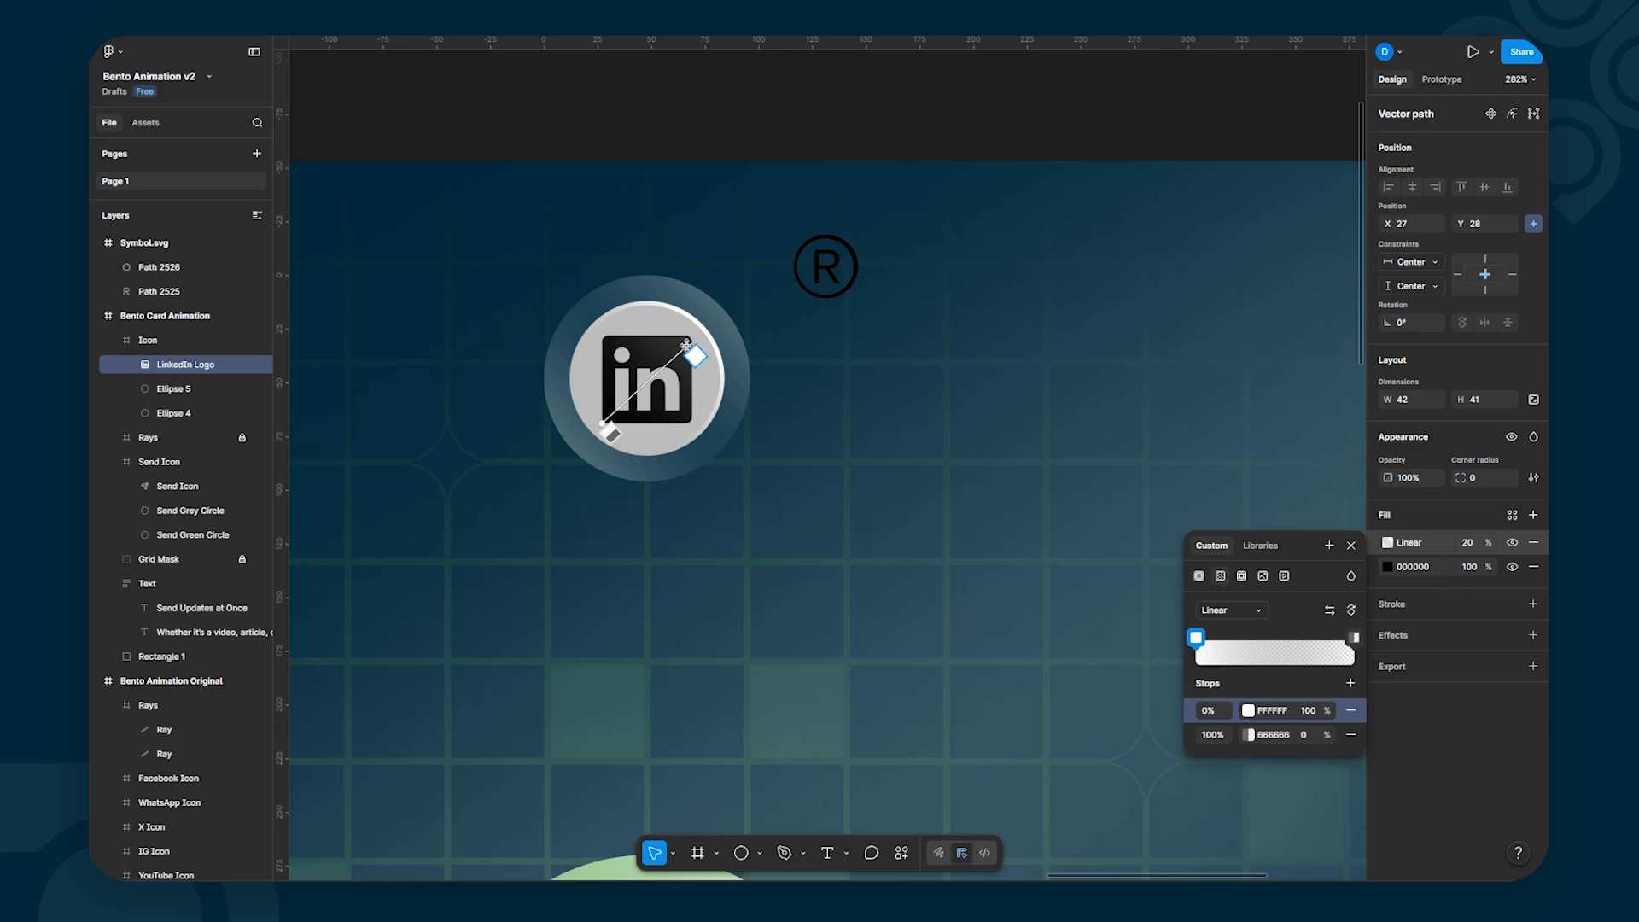
Step: Toggle the visibility of LinkedIn Logo's gradient fill to compare the logo with and without it, leaving it on
left_click(1513, 543)
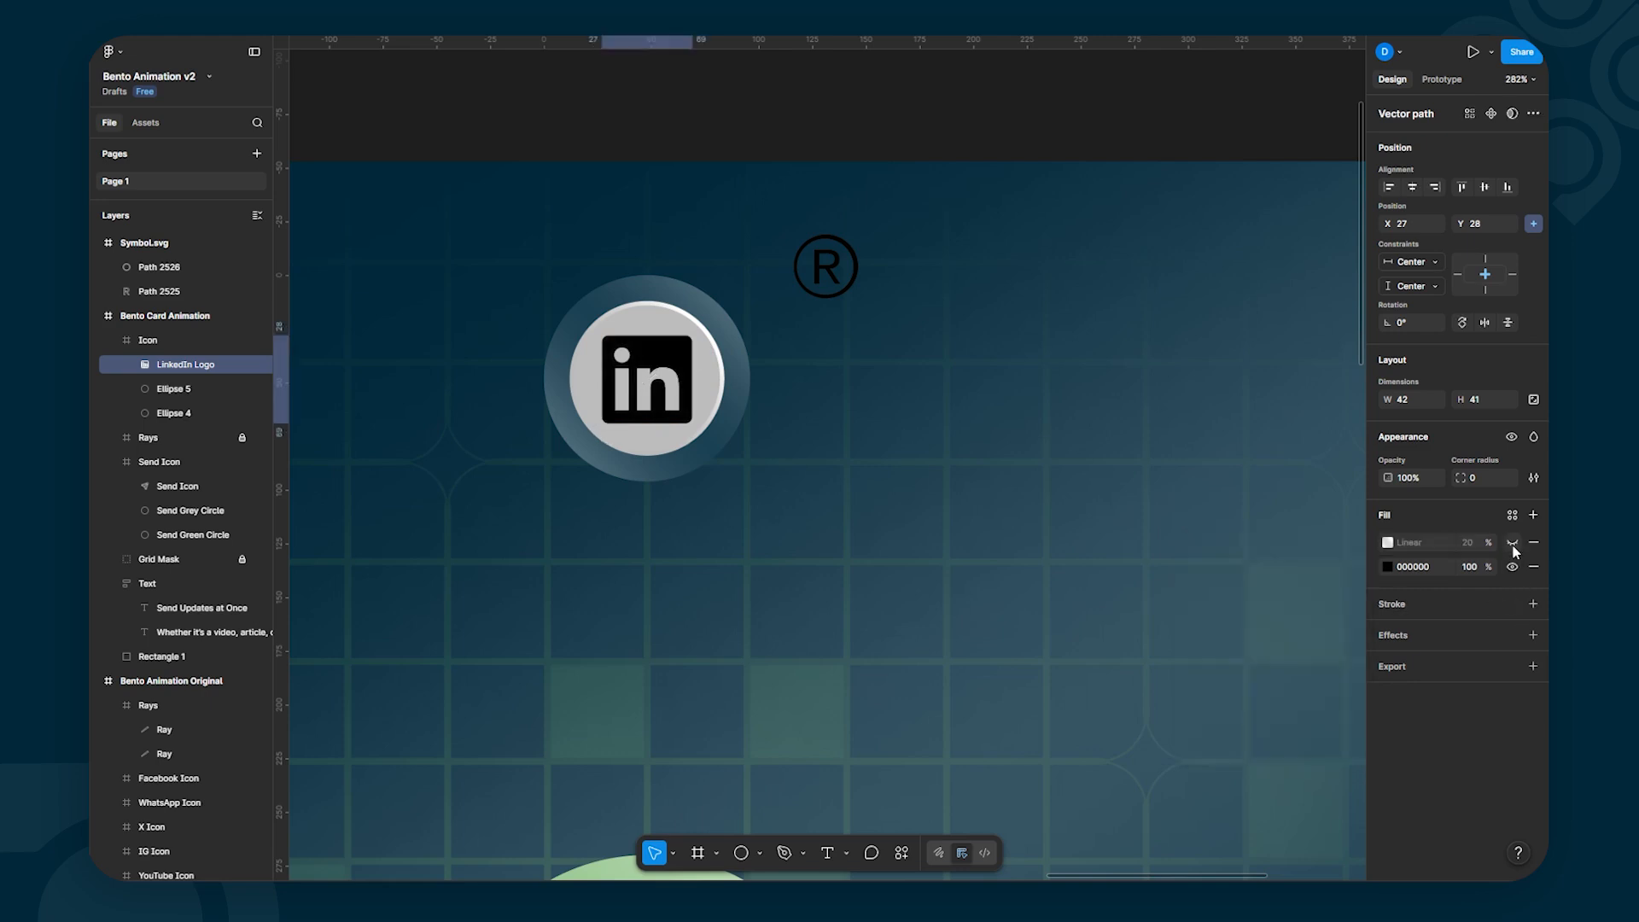
left_click(1513, 543)
left_click(1512, 544)
left_click(1513, 544)
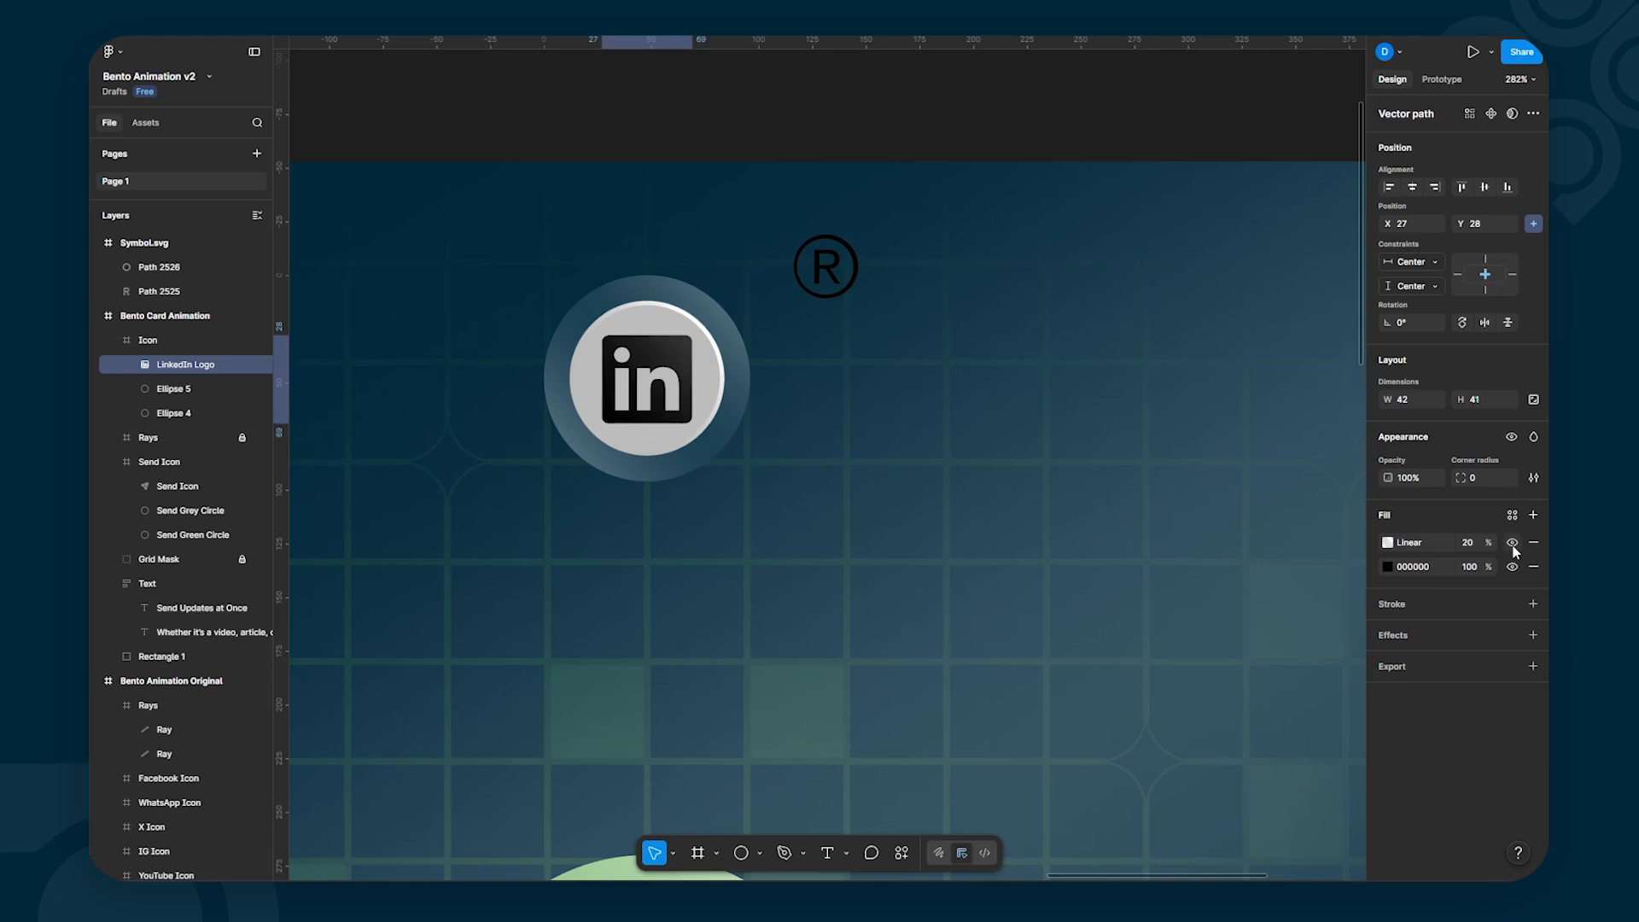
left_click(1512, 544)
left_click(1512, 544)
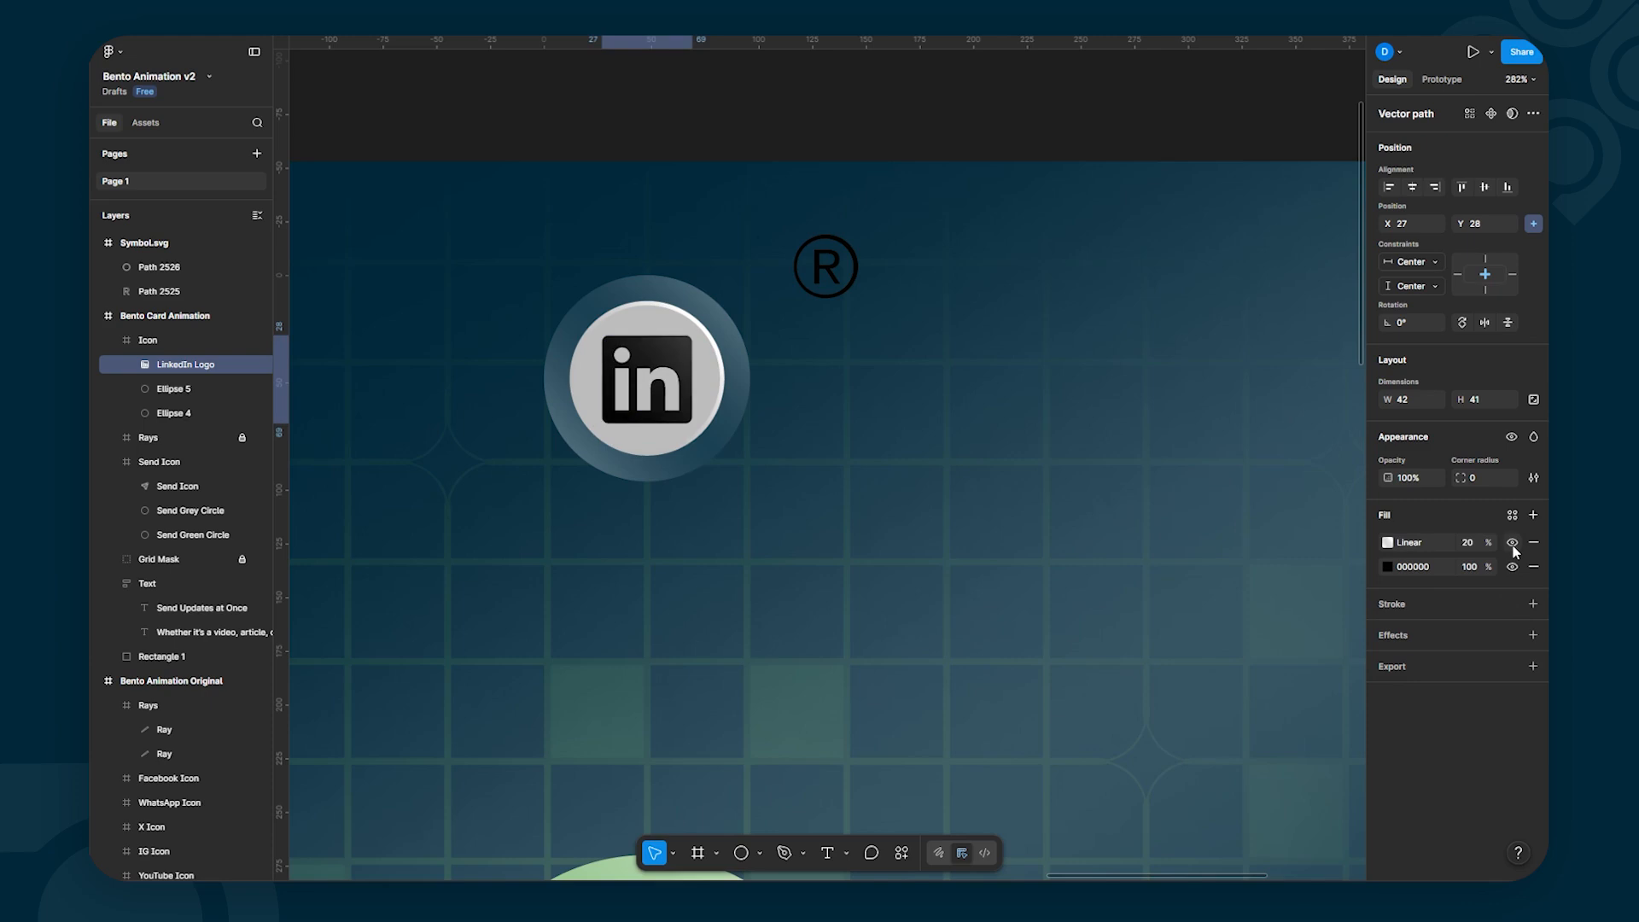
left_click(698, 121)
Step: Delete the leftover registered-trademark letter and the Symbol.svg frame with its remaining circle
key("shift+0")
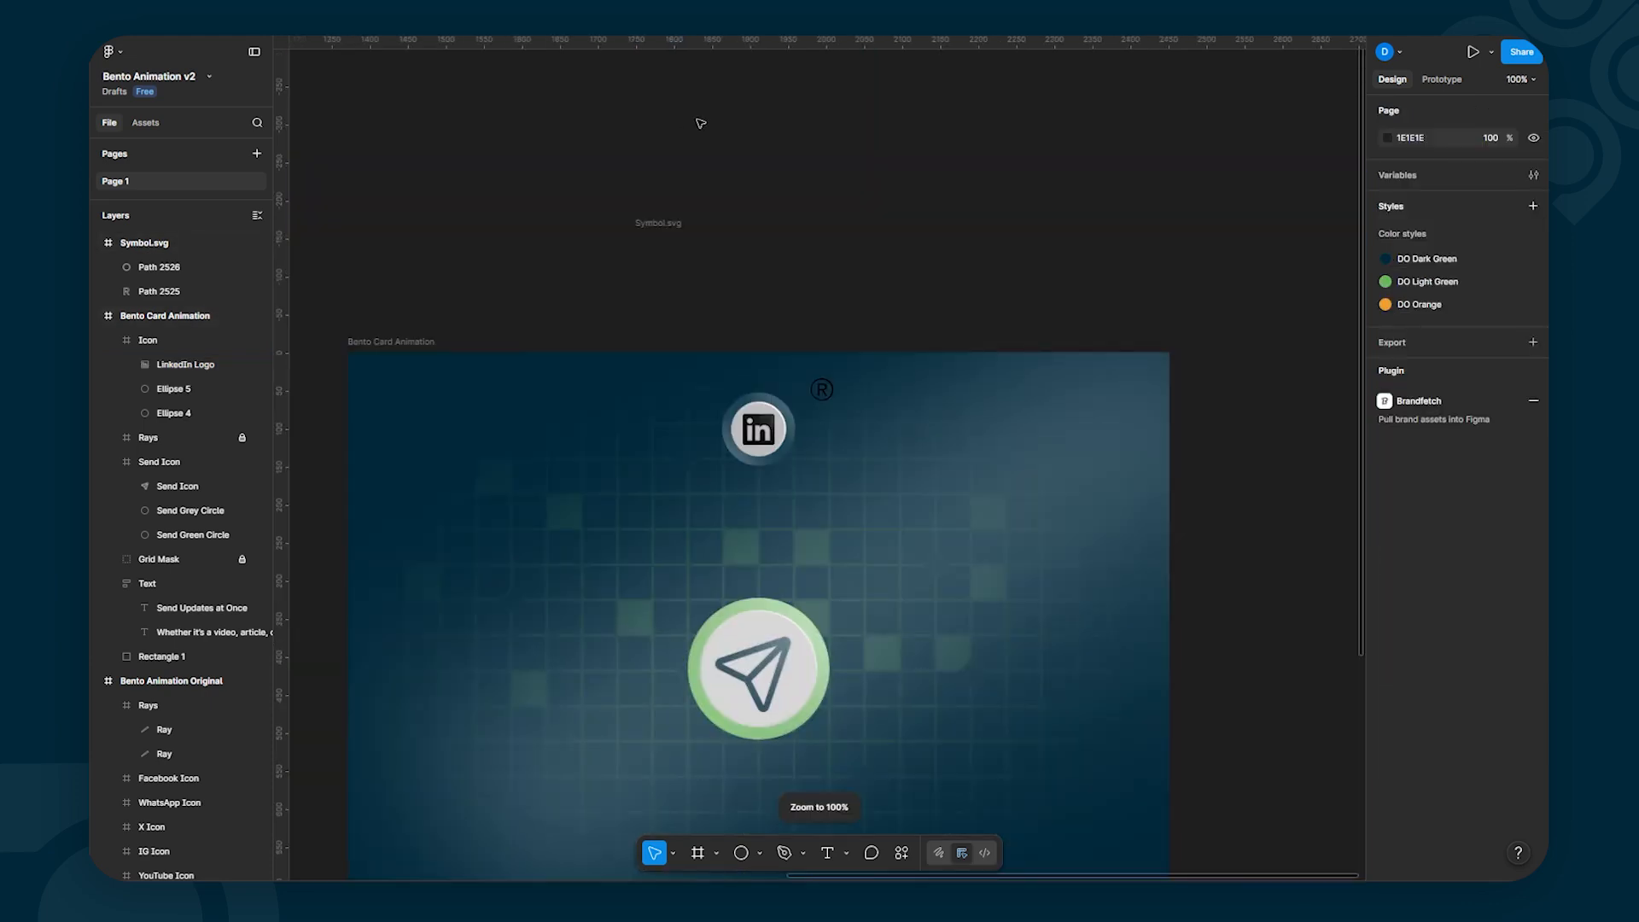
left_click(823, 390)
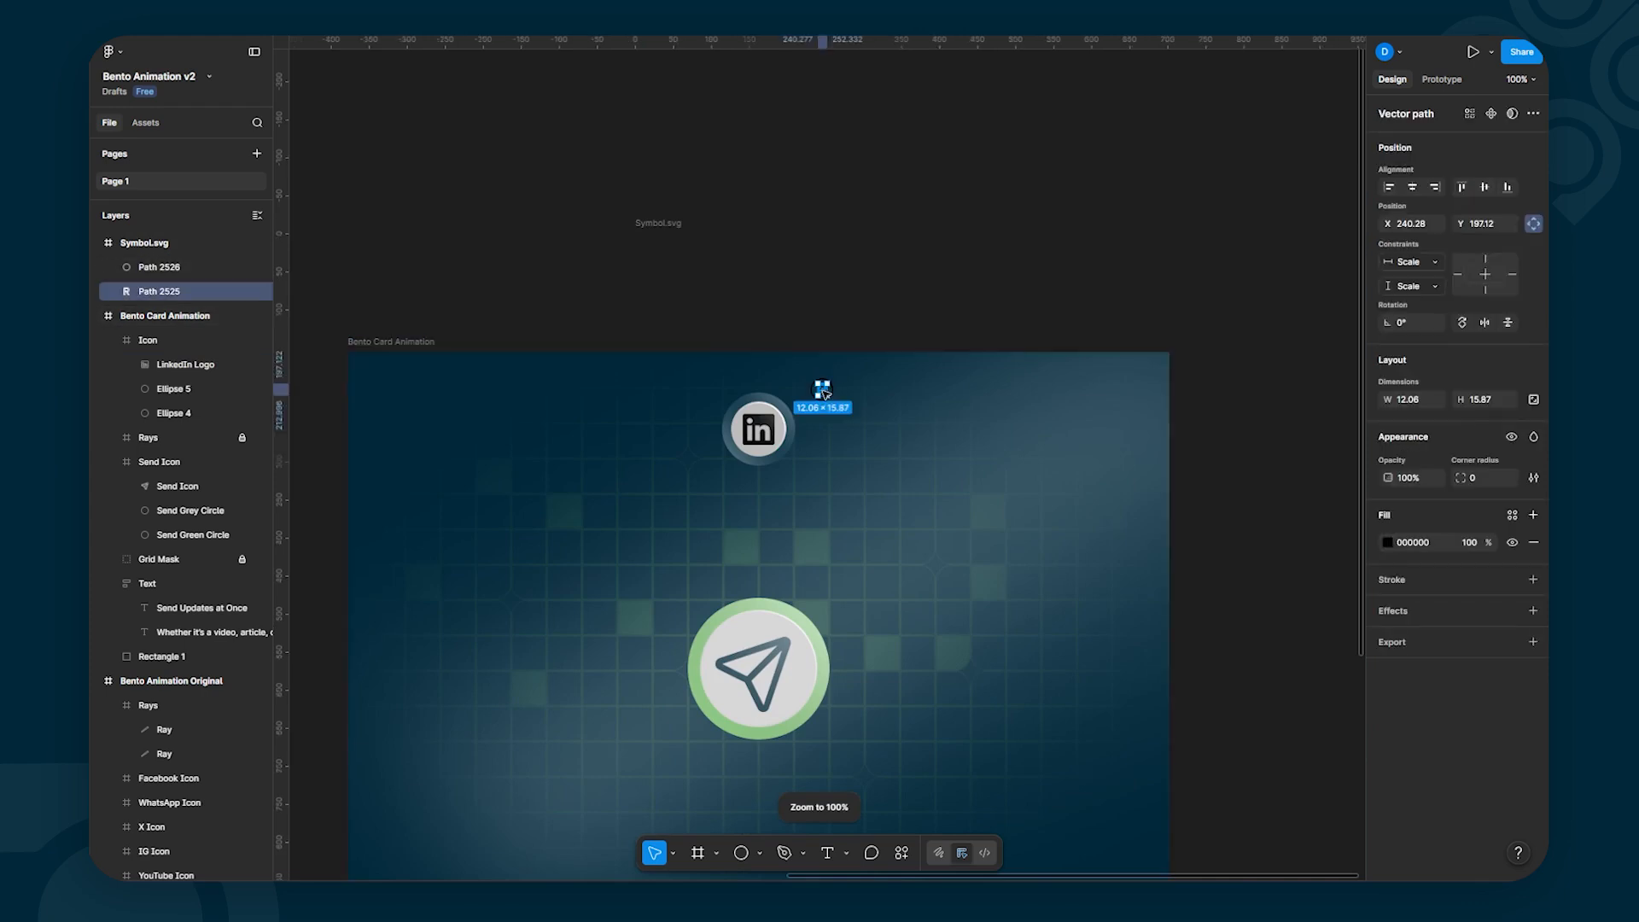
key("Delete")
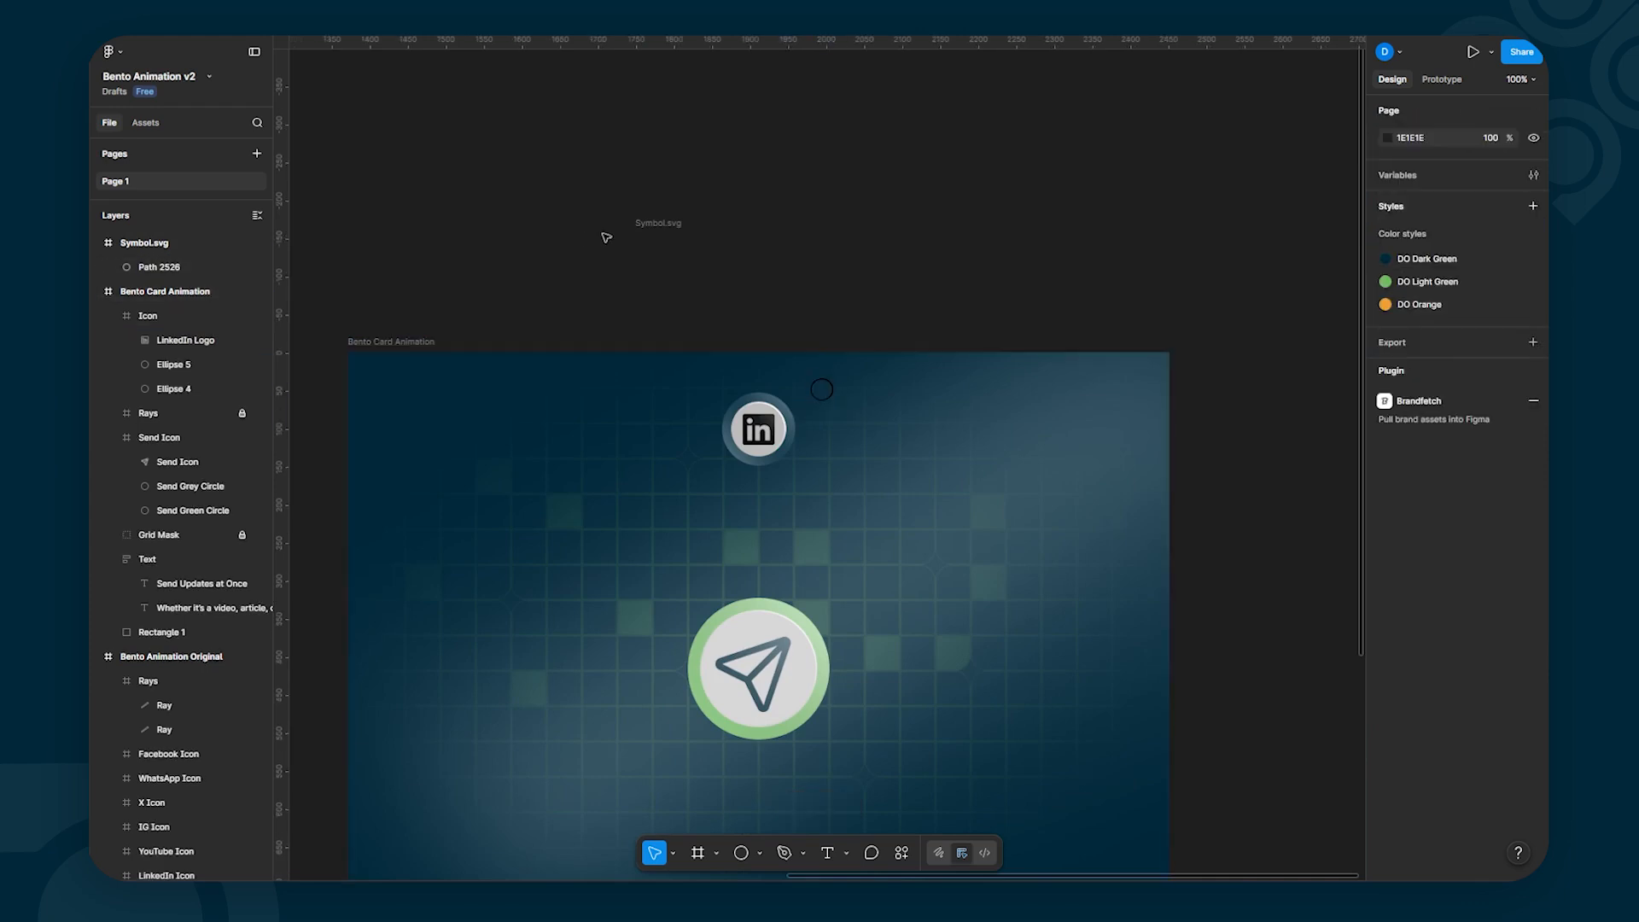
left_click(670, 227)
key("Delete")
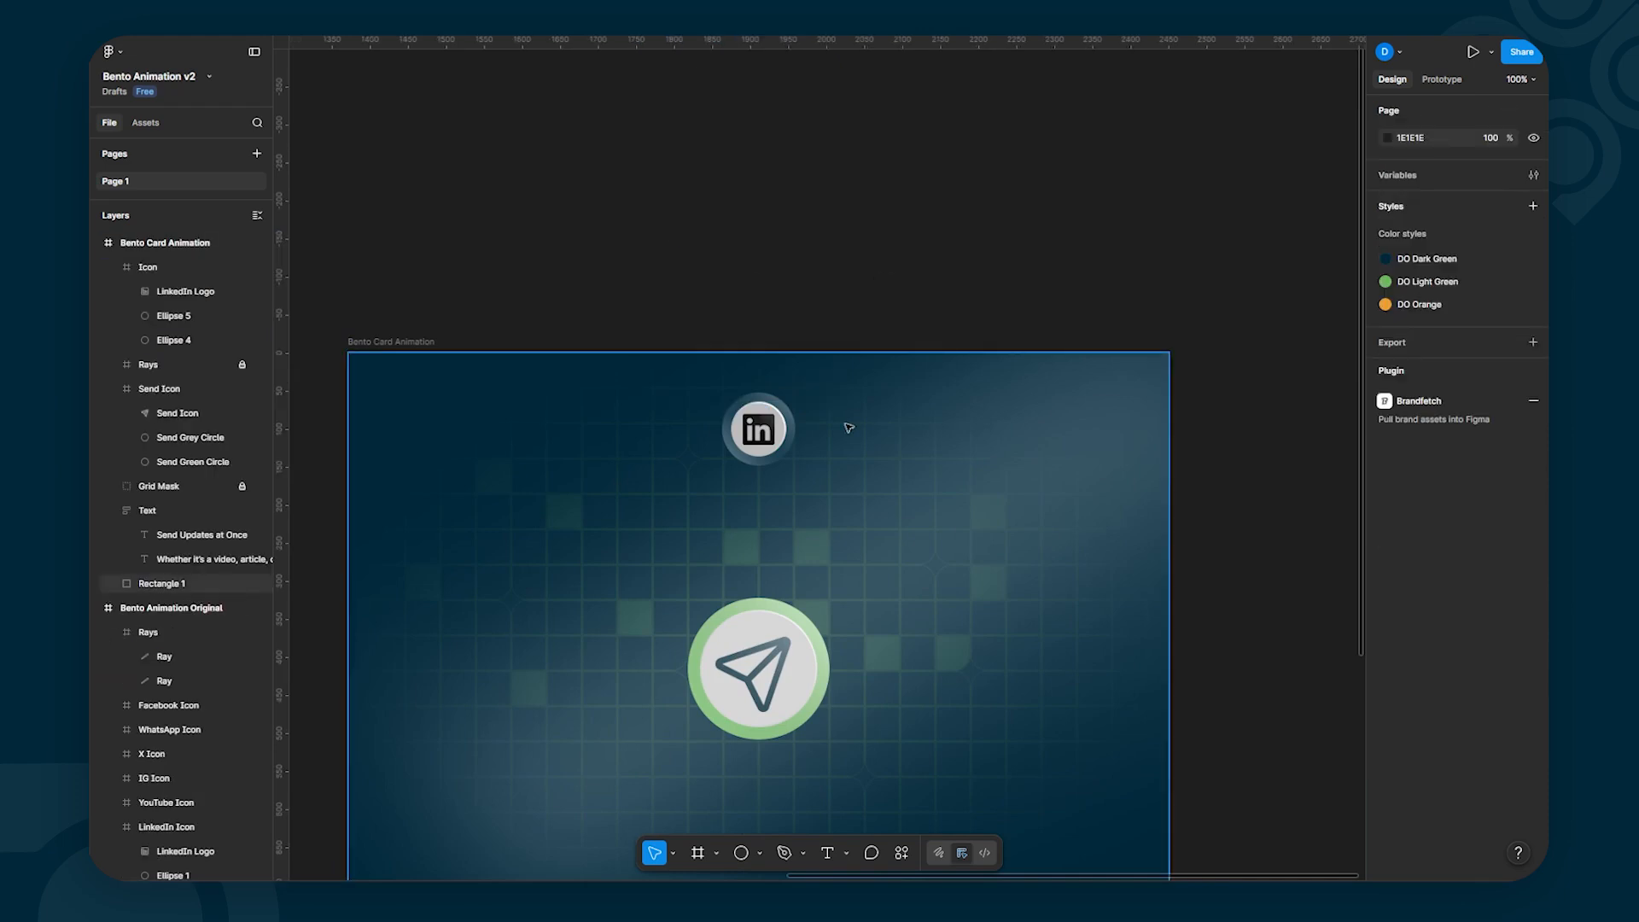
scroll(845, 421, "down", 5)
left_click_drag(789, 676, 773, 549)
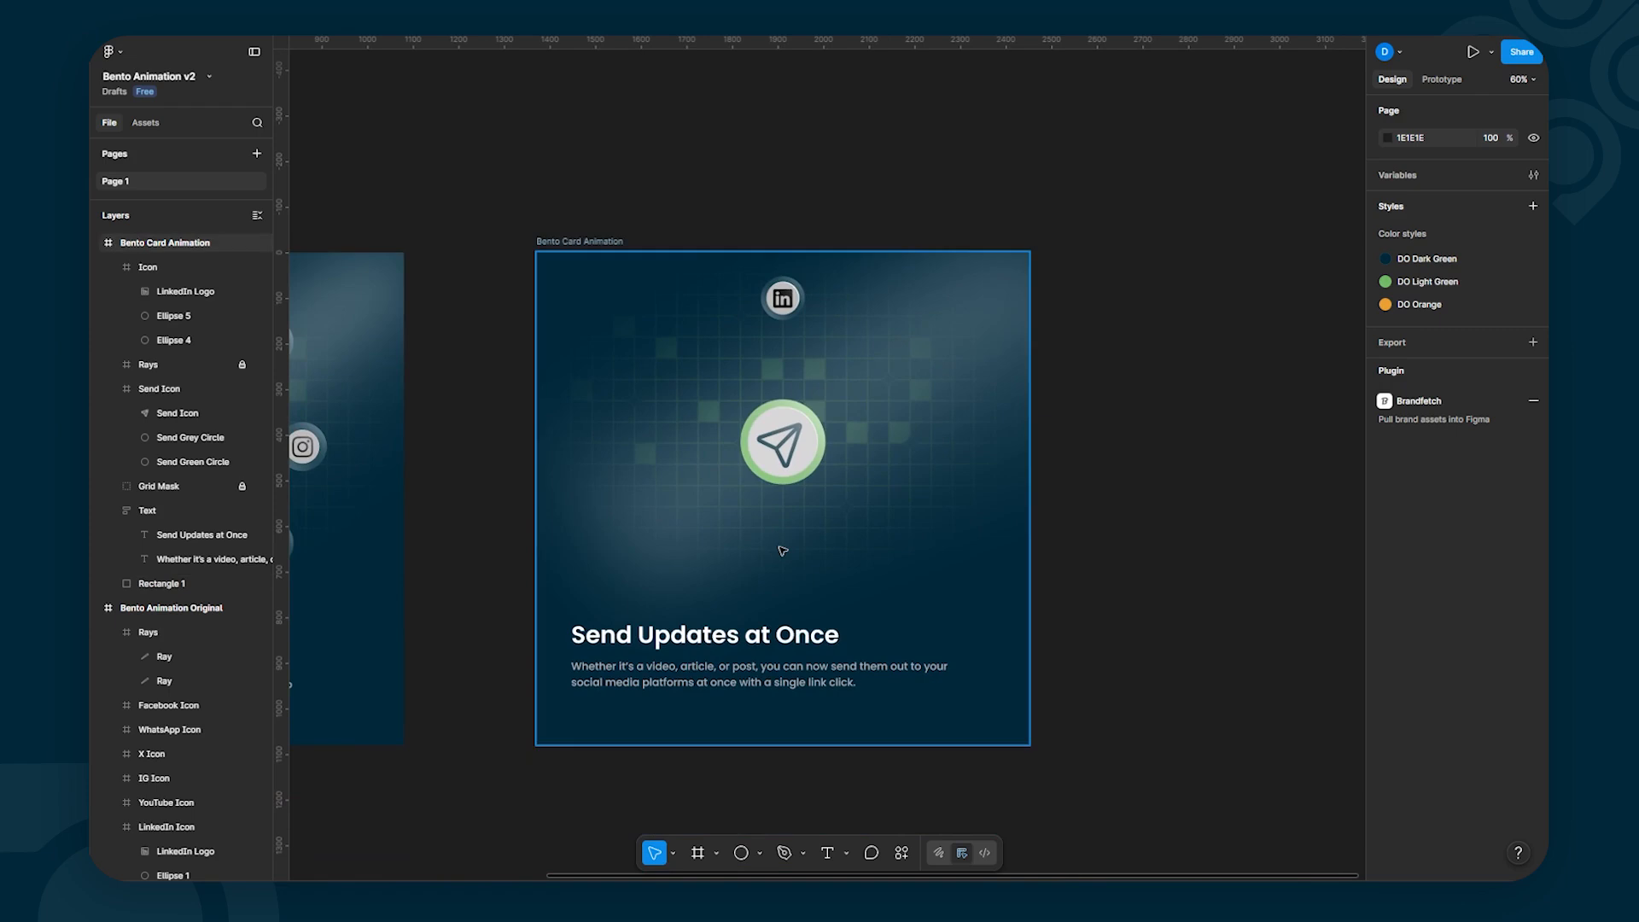
left_click(702, 553)
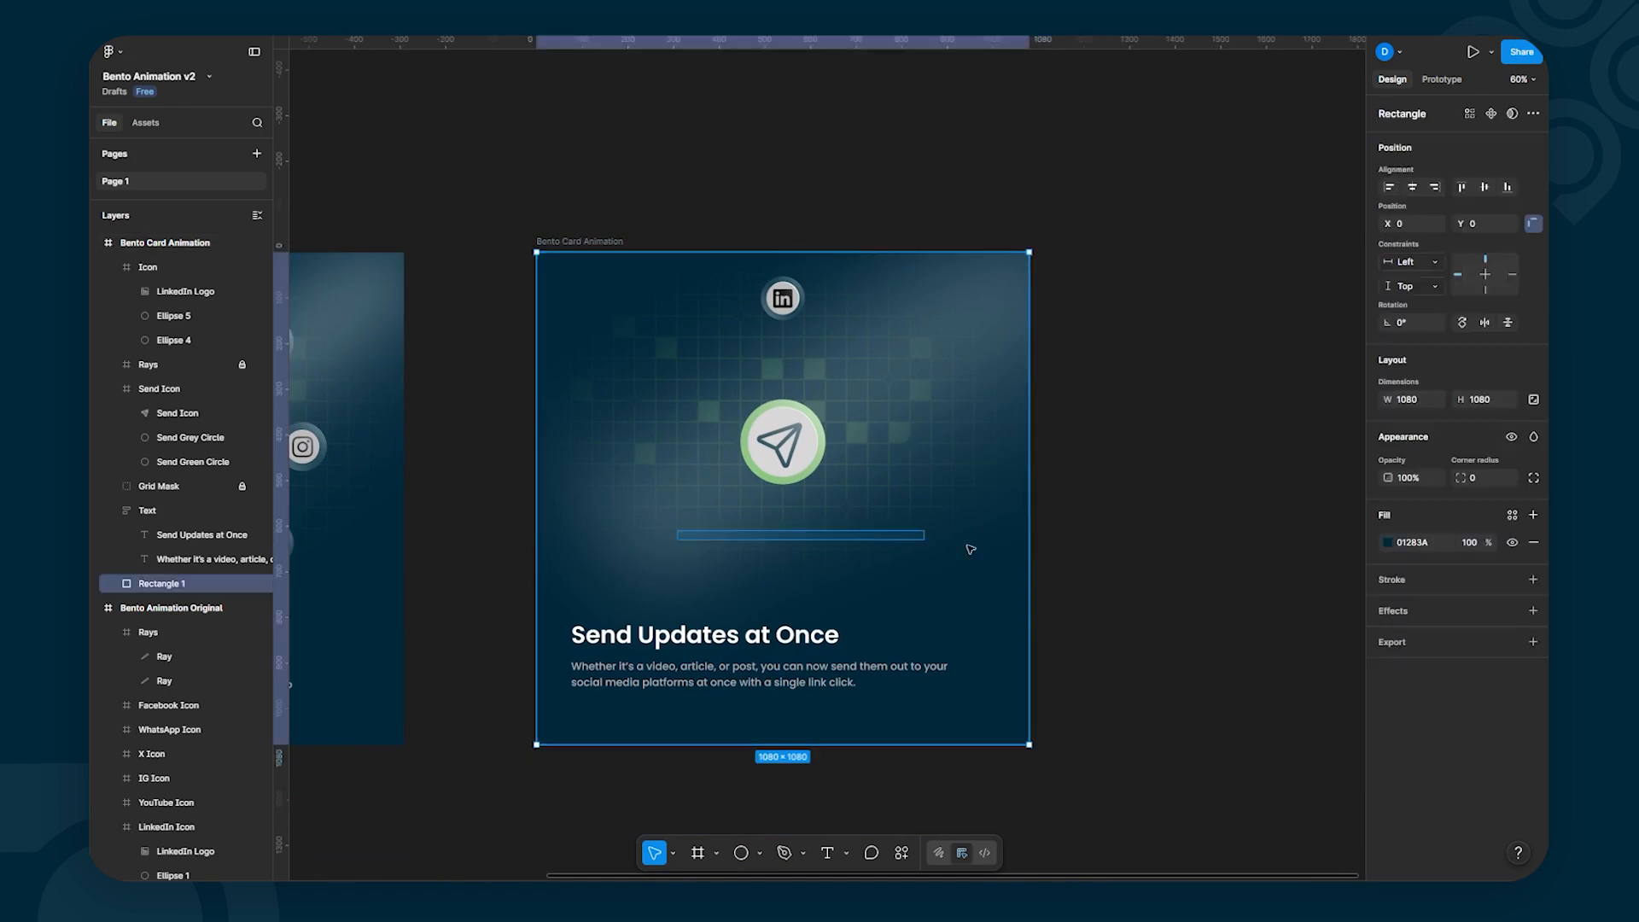
left_click(465, 483)
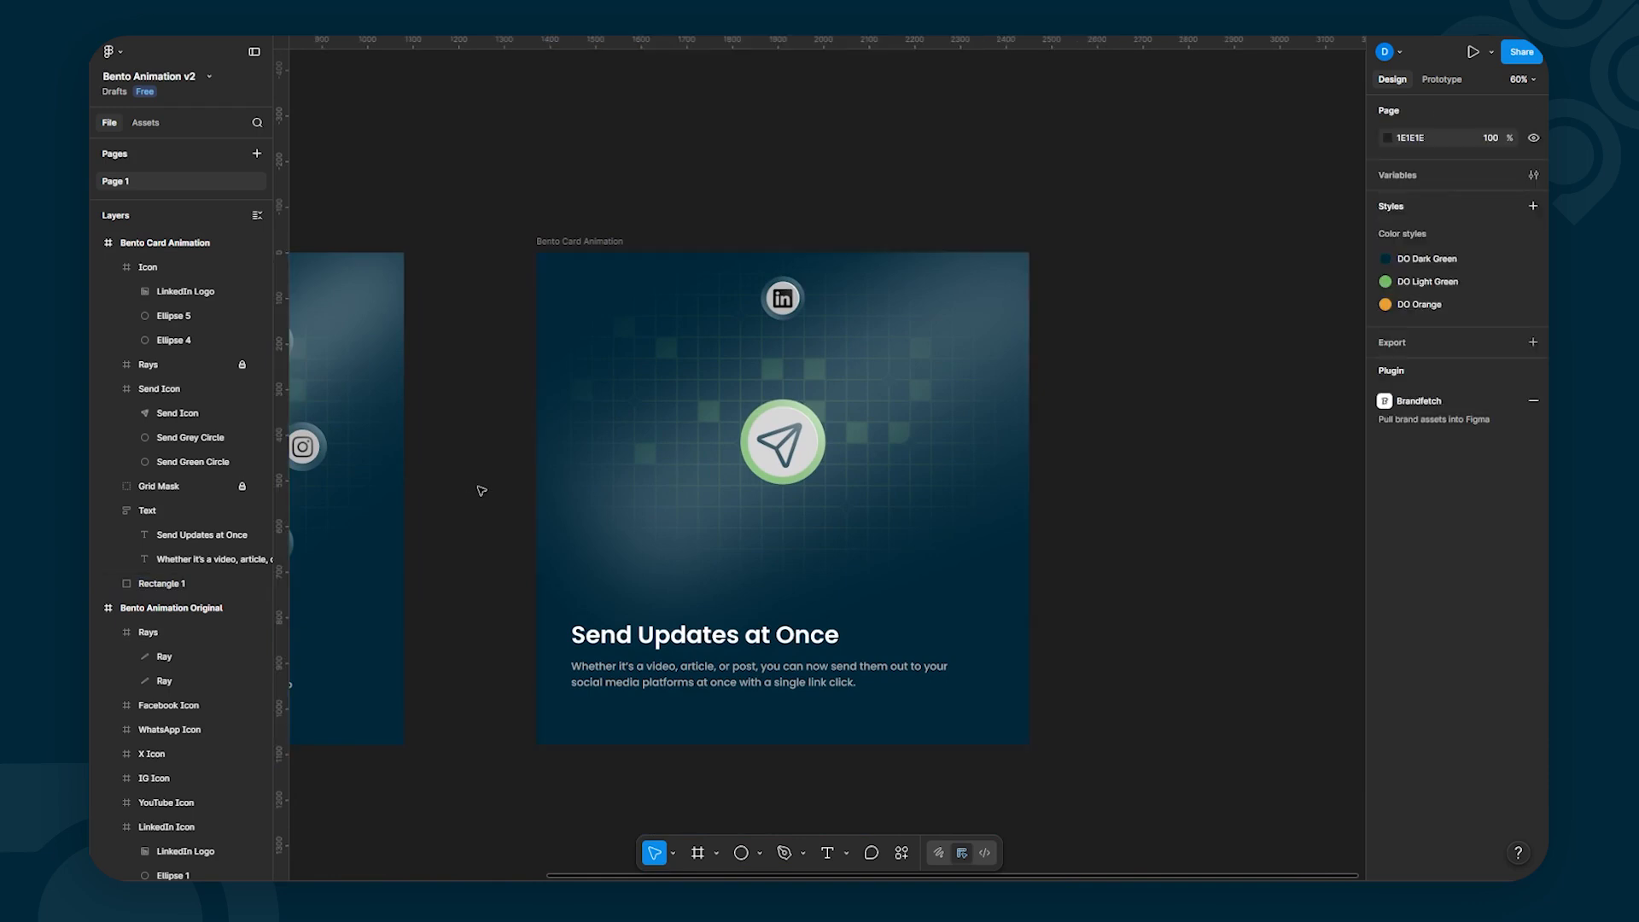
left_click_drag(479, 490, 864, 483)
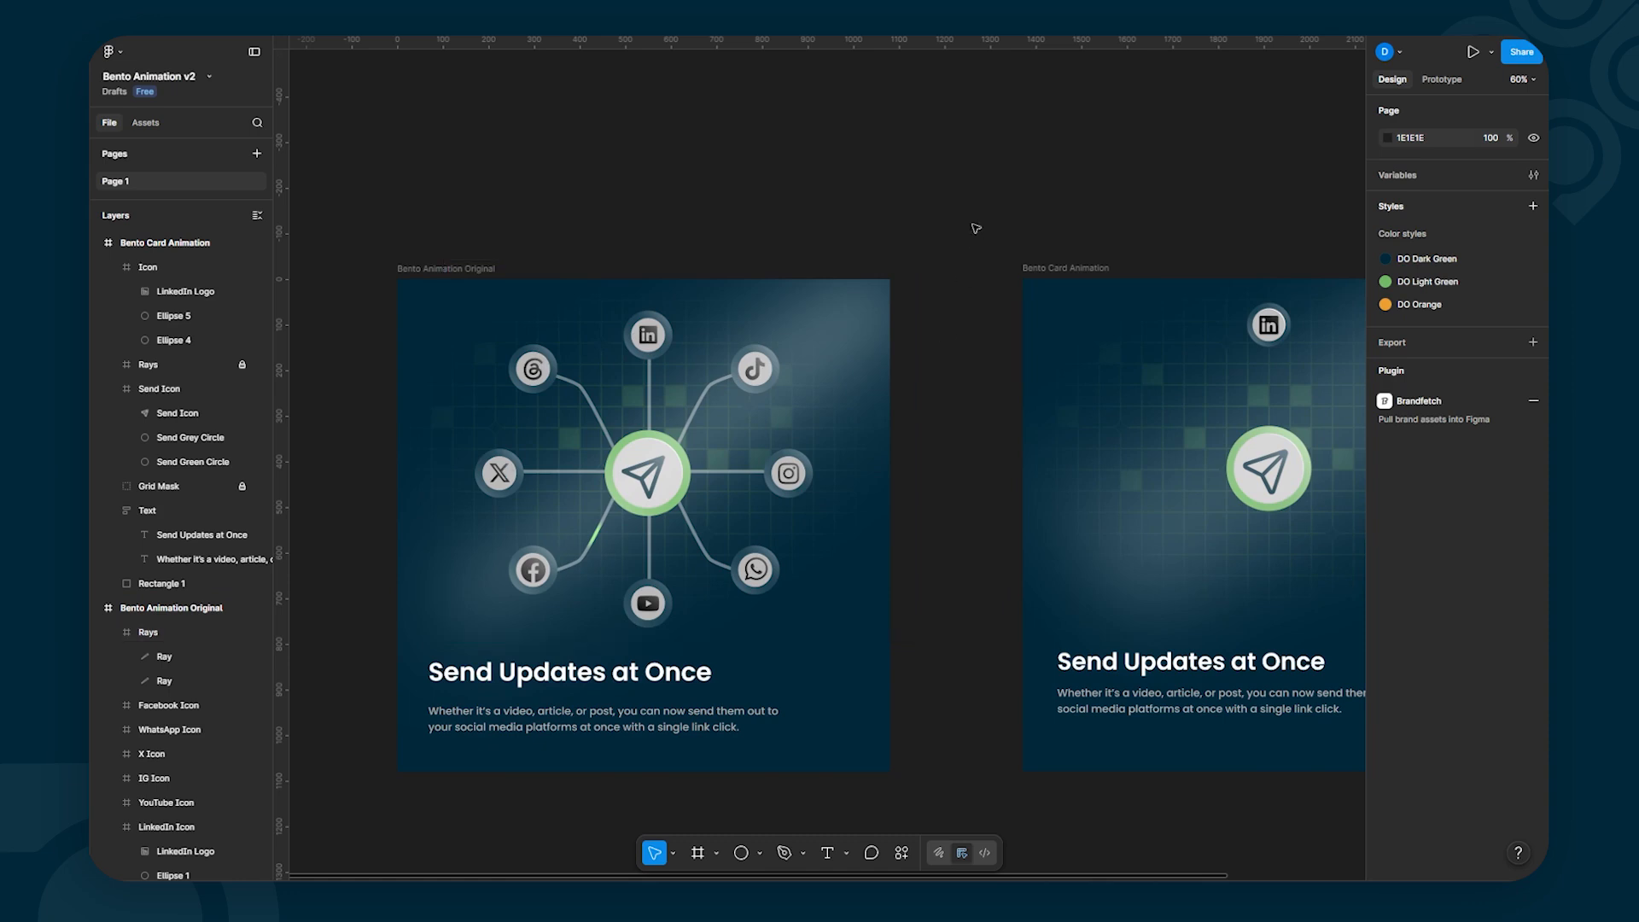
Step: Duplicate the LinkedIn Icon frame in Bento Card Animation in place to get enough badges for a ring
left_click(162, 267)
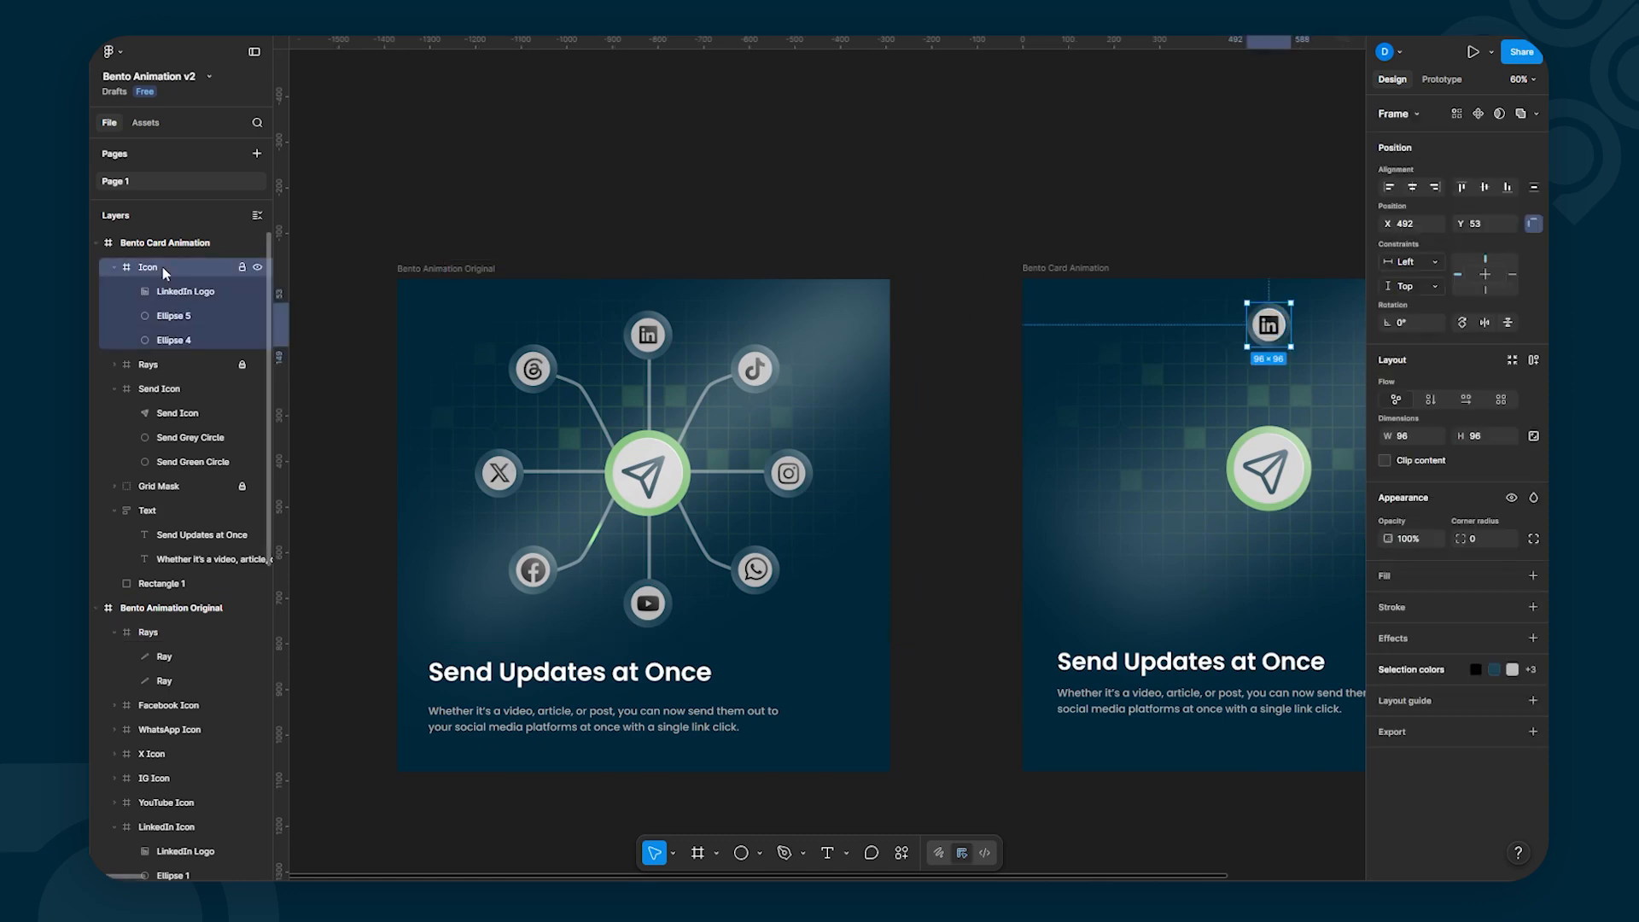
left_click(114, 267)
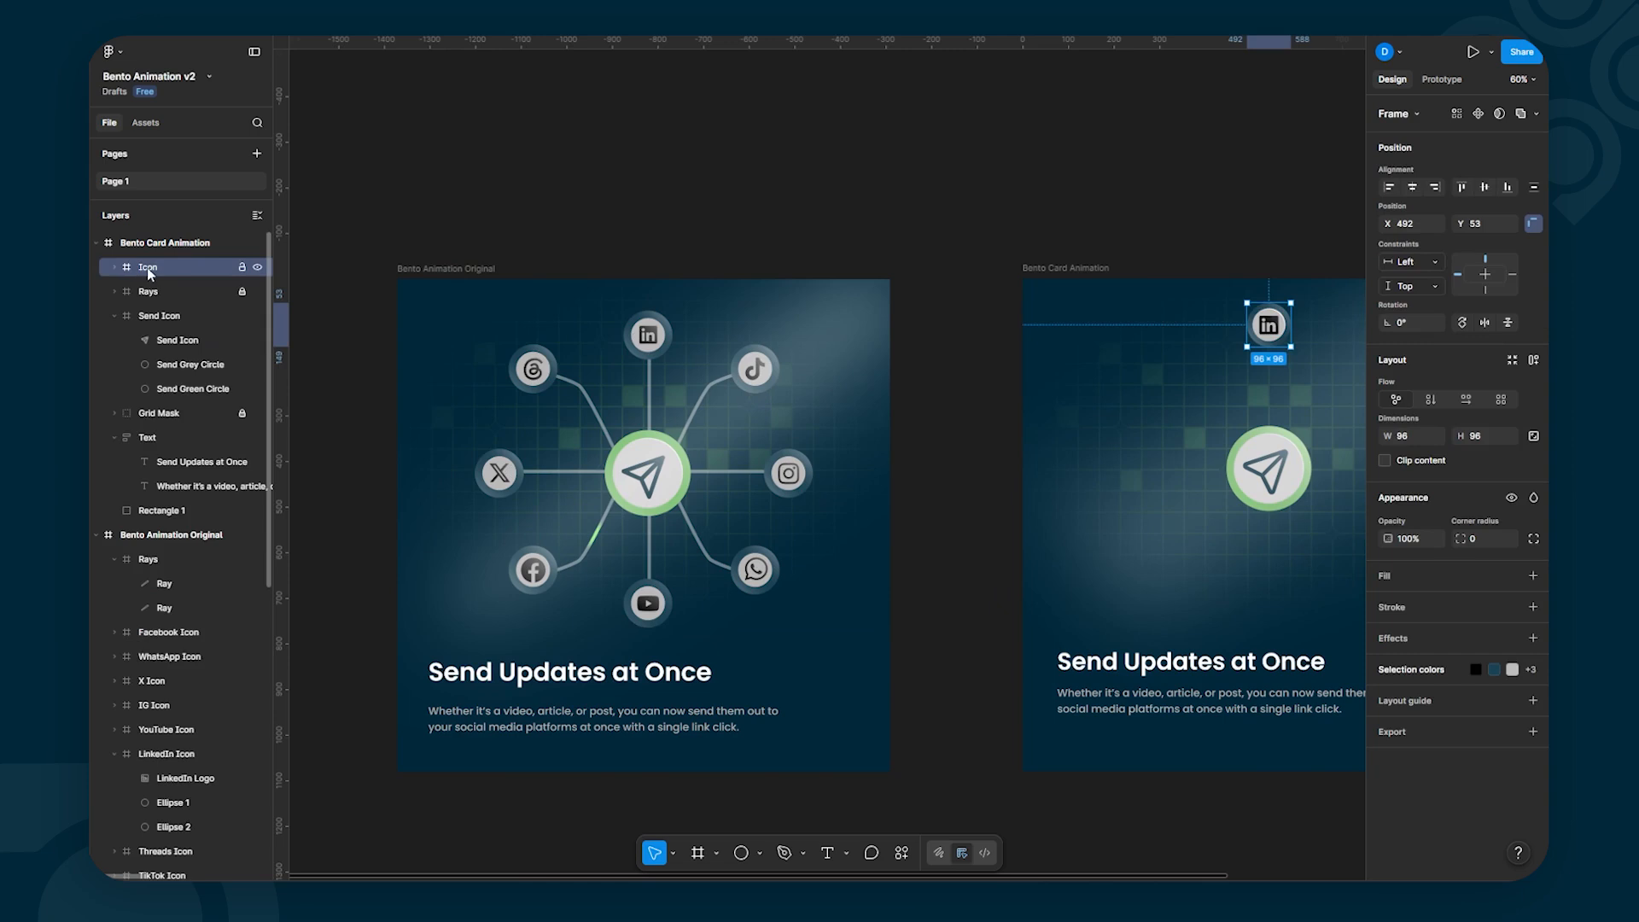
key("ctrl+d")
key("ctrl+d")
key("ctrl+d")
key("ctrl+d")
key("ctrl+d")
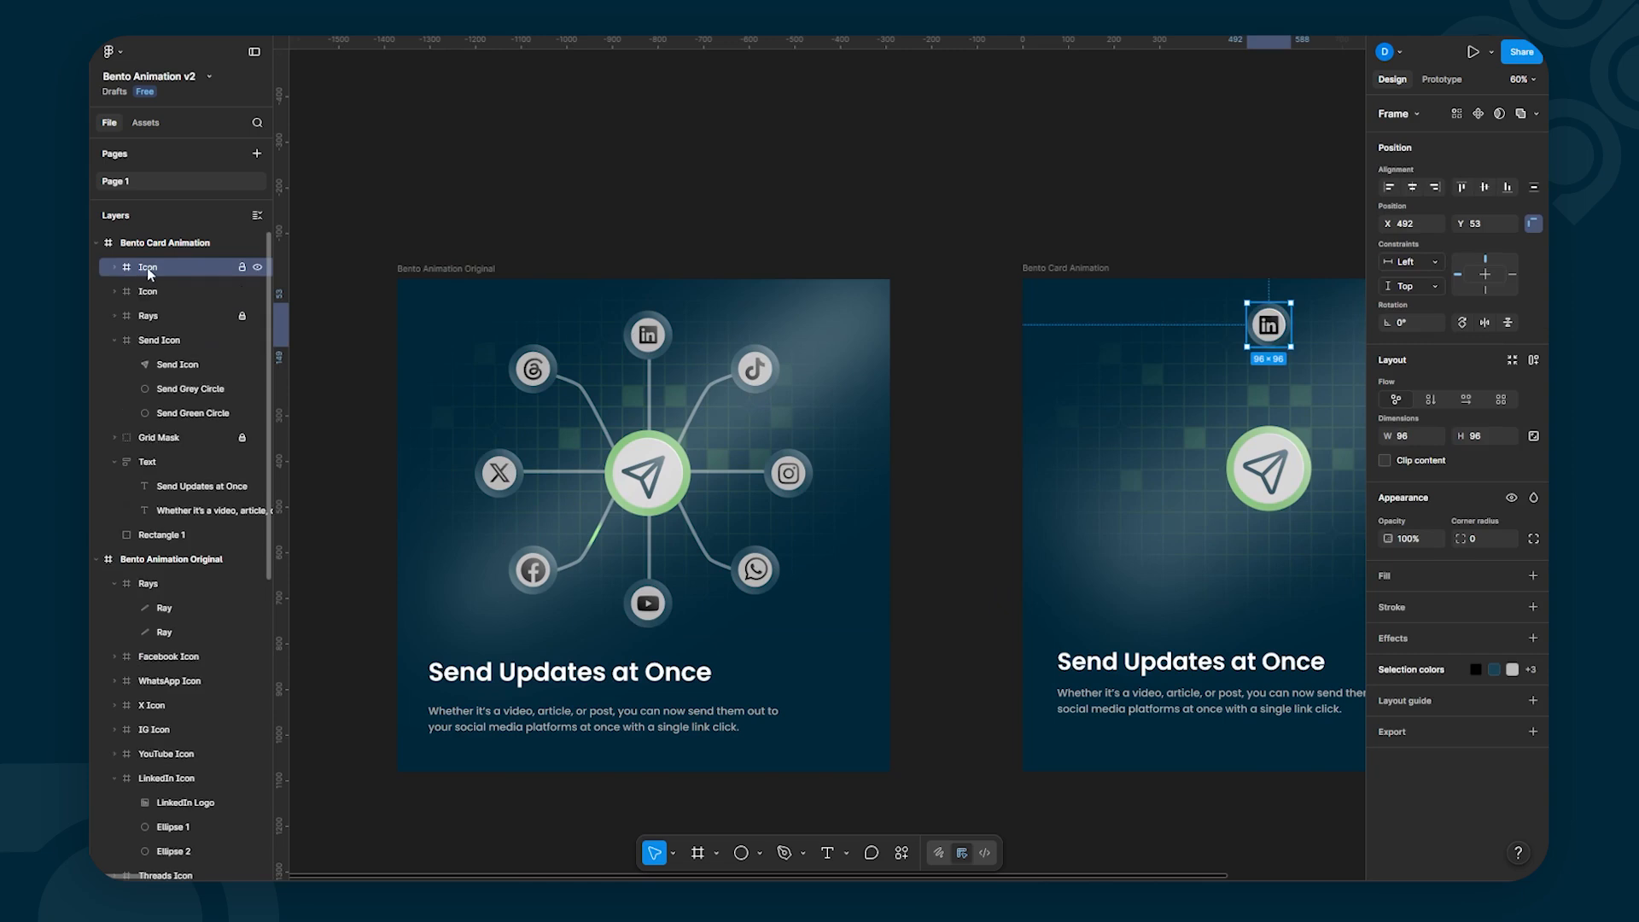
key("ctrl+d")
key("ctrl+d")
key("ctrl+d")
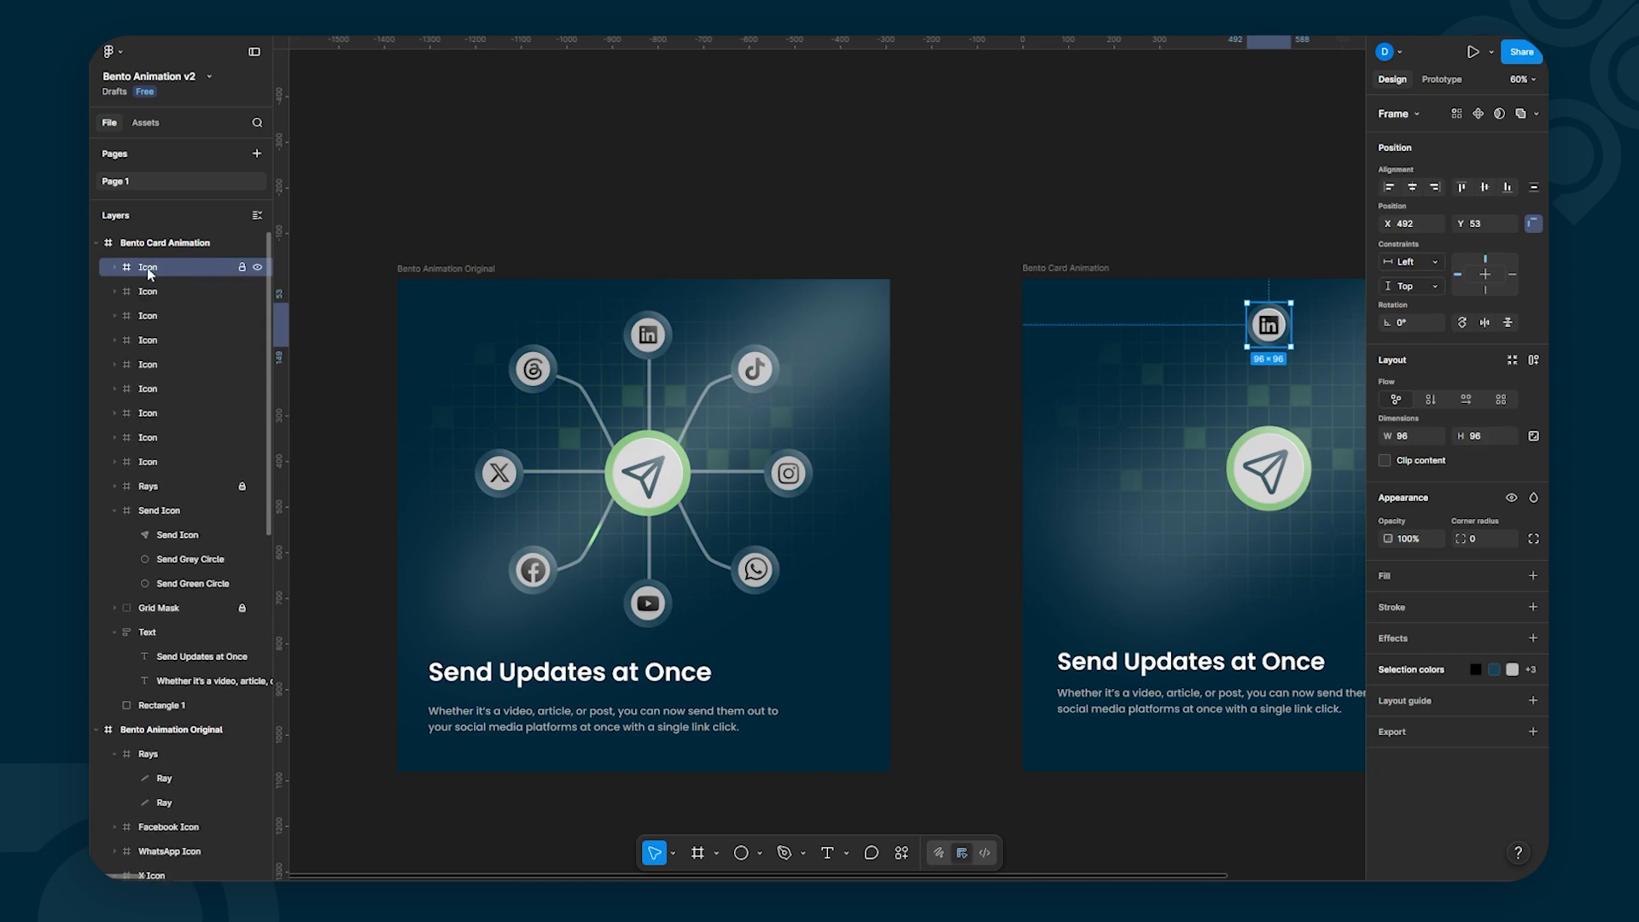
left_click(1076, 161)
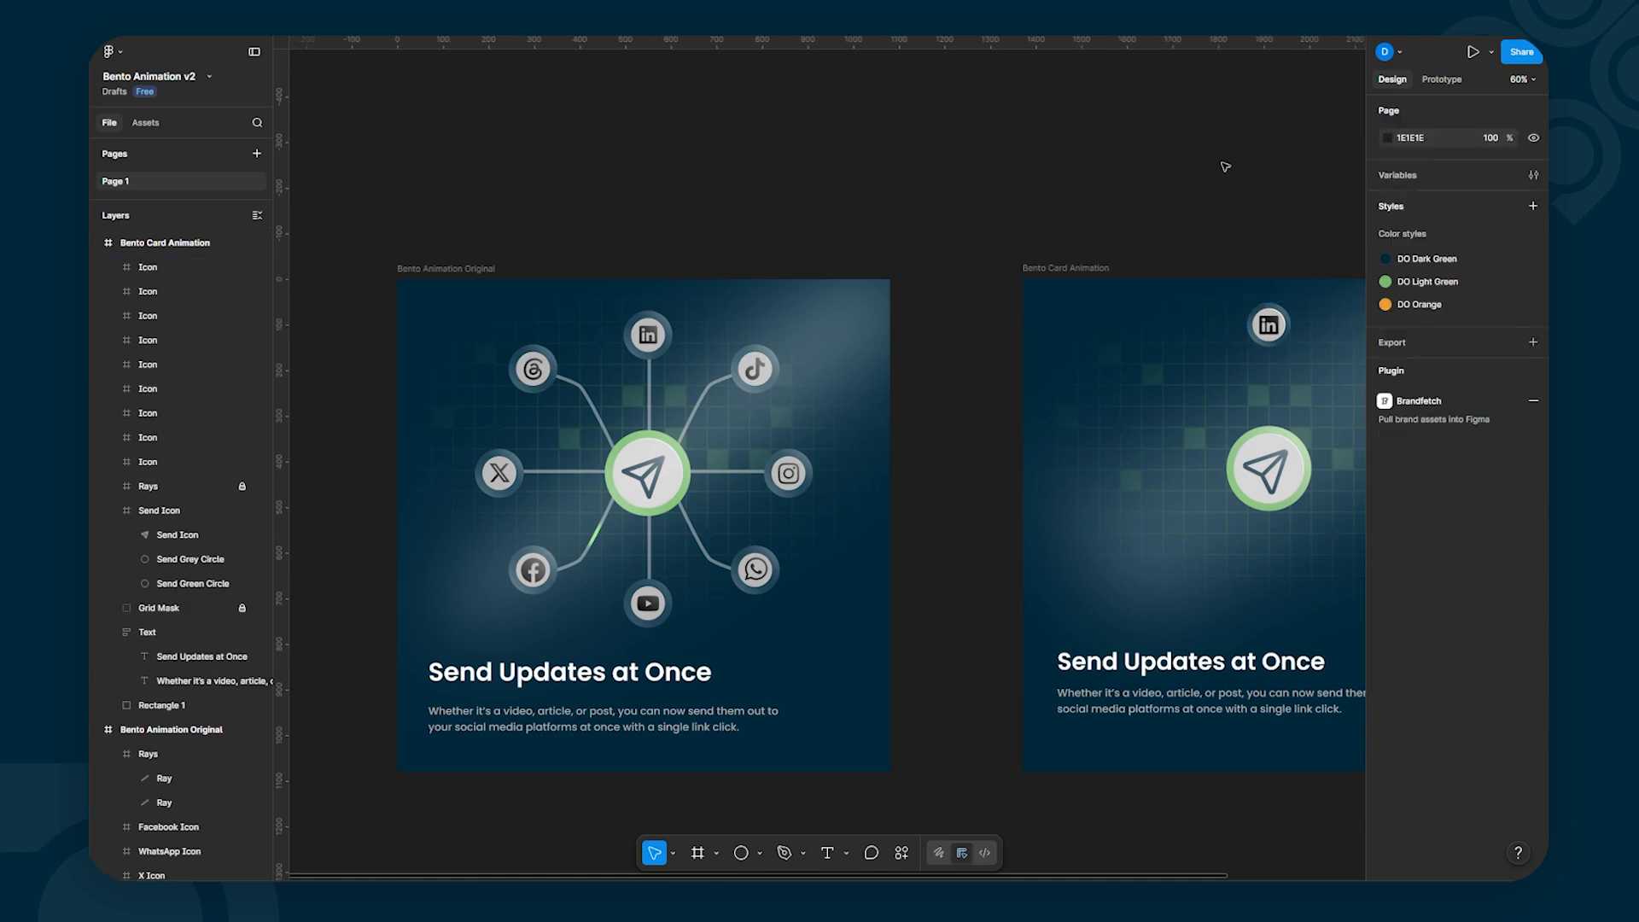
Step: Spread the stacked Icon copies into an eight-badge ring around the central Send Icon, following the original design's layout
scroll(1221, 162, "right", 5)
scroll(900, 128, "down", 1)
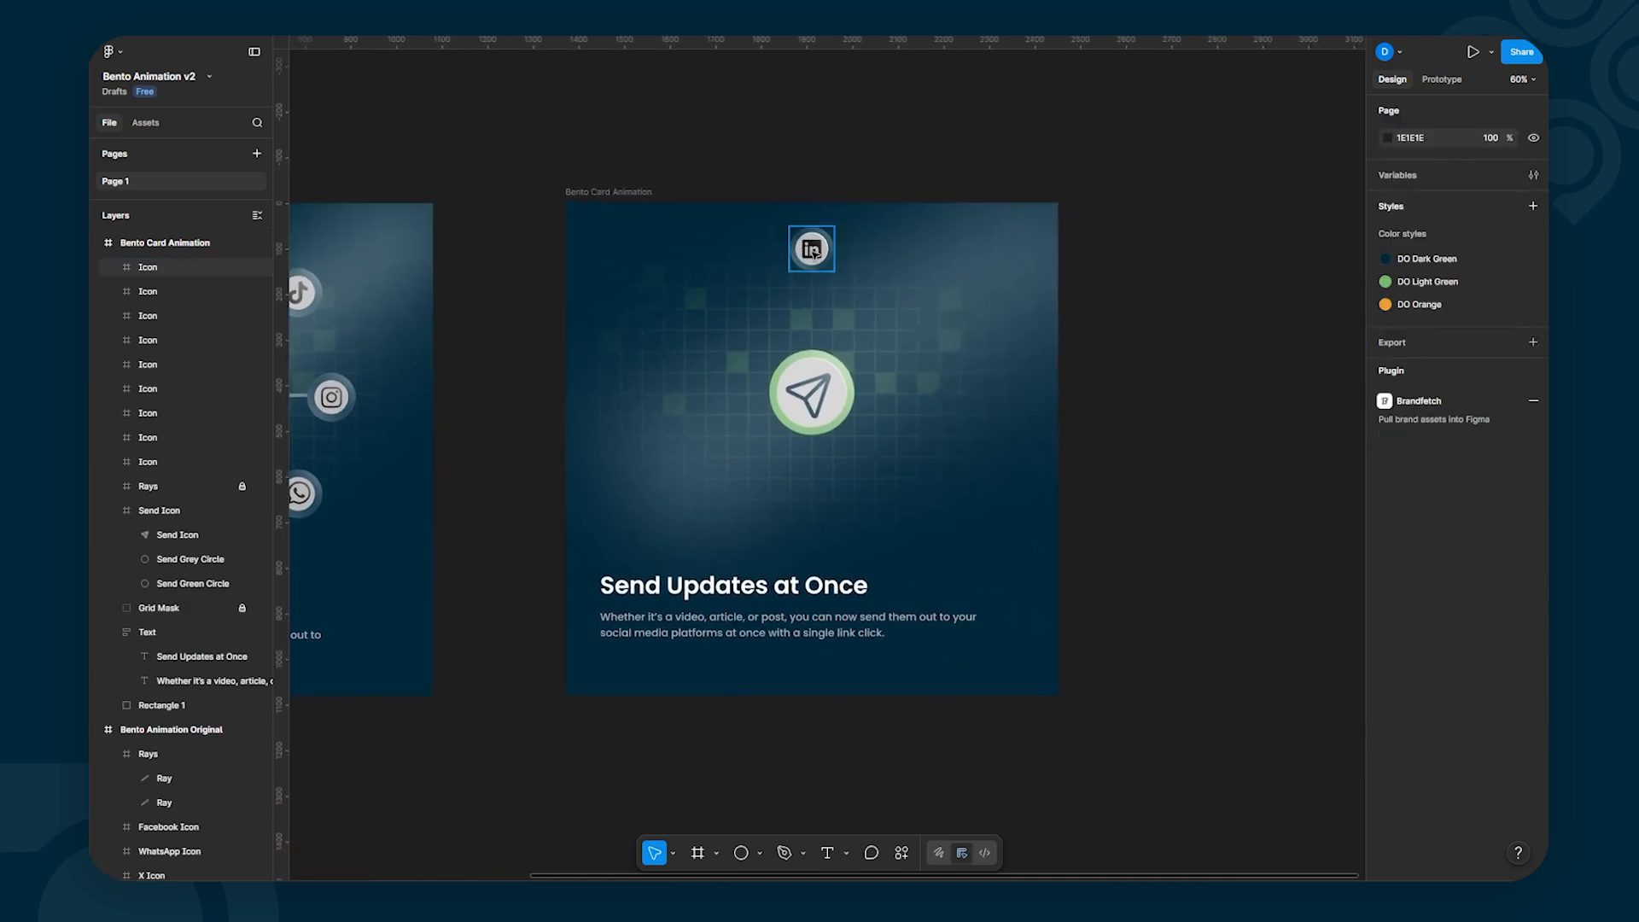
left_click(815, 253)
left_click_drag(815, 253, 818, 534)
left_click(1241, 344)
left_click_drag(811, 249, 696, 284)
left_click_drag(816, 253, 939, 301)
left_click_drag(815, 252, 701, 498)
Step: Pull the surplus copies off the topmost LinkedIn badge and delete them, keeping eight Icon frames in total
left_click_drag(815, 259, 901, 253)
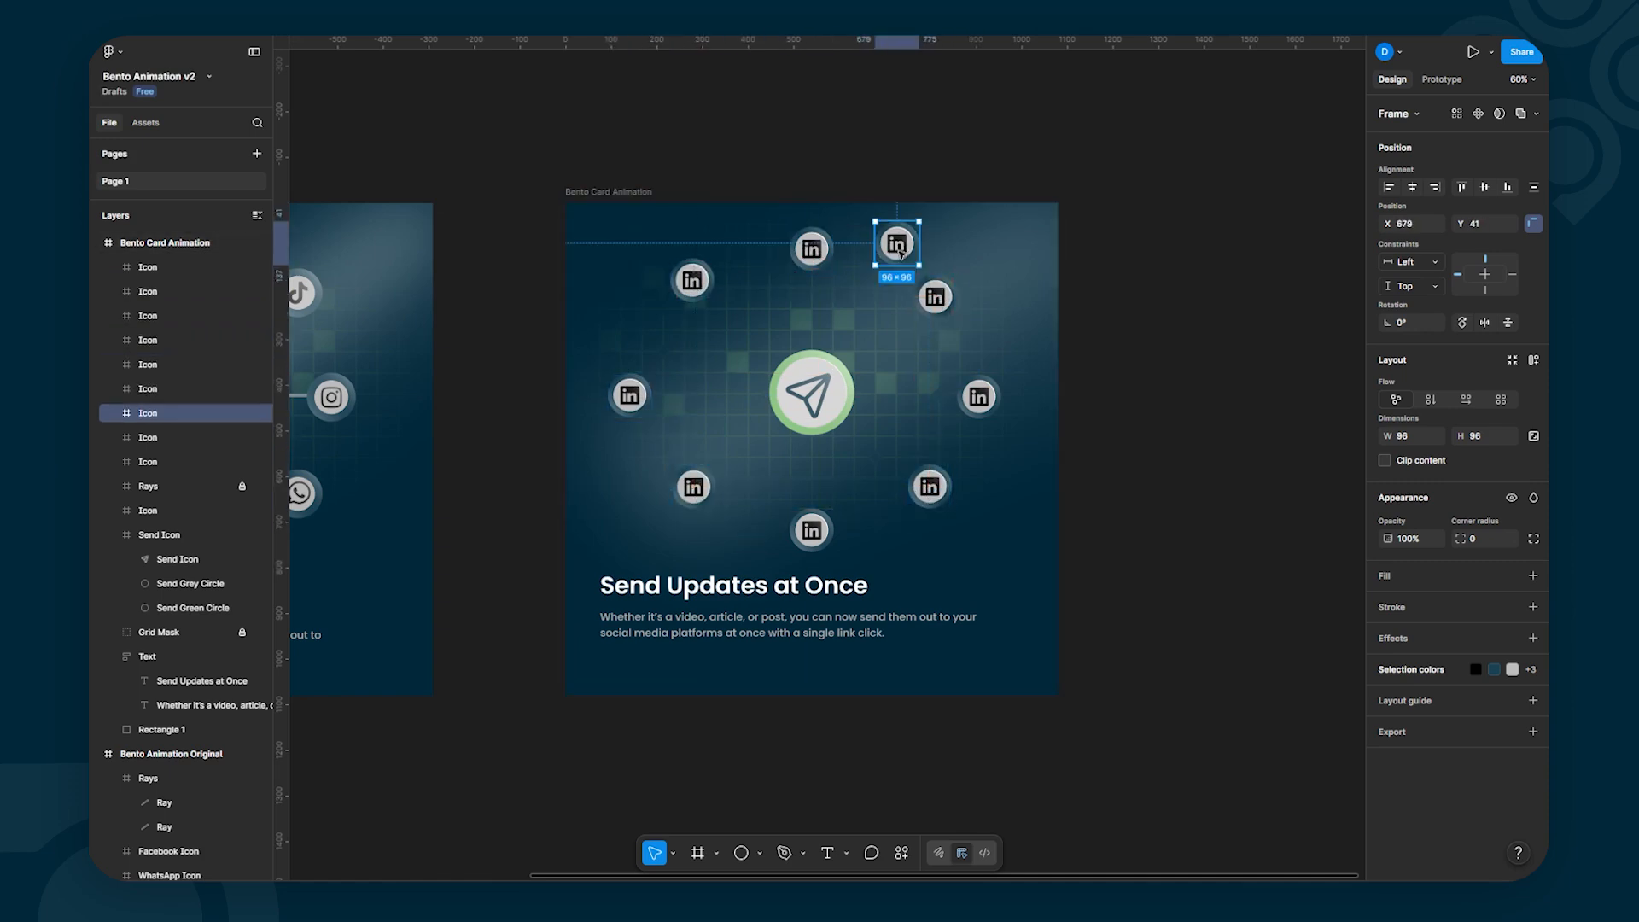
key("Delete")
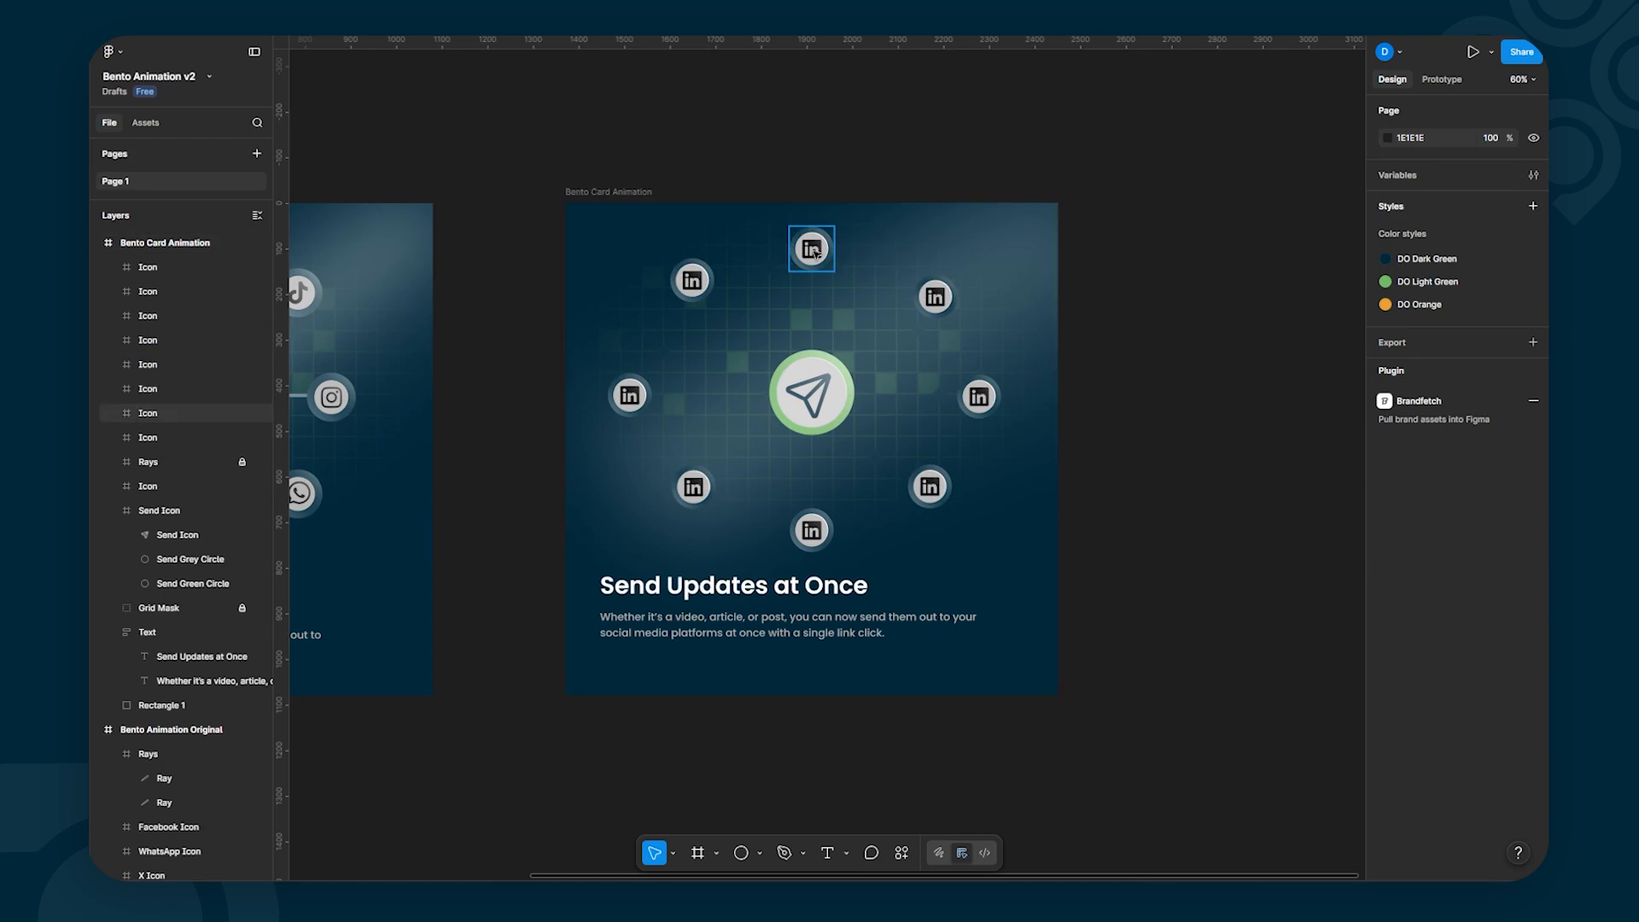
left_click_drag(815, 253, 877, 261)
key("Delete")
key("ctrl+z")
left_click(1207, 331)
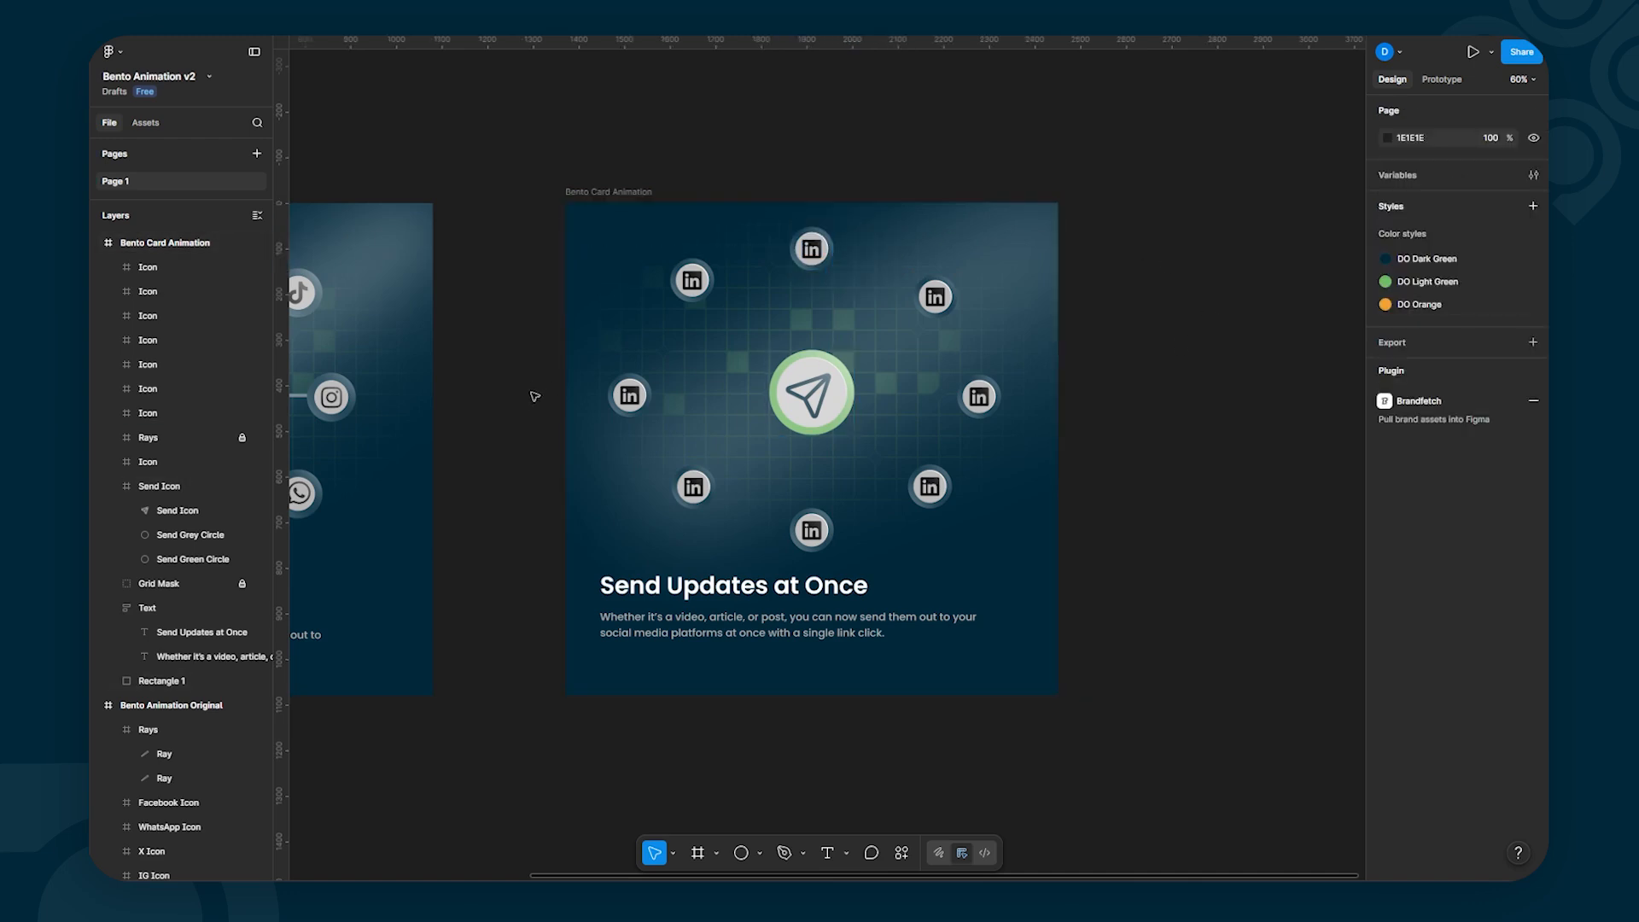
Step: Select the LinkedIn badge at the ring's upper right and open the Brandfetch plugin
left_click_drag(520, 380, 466, 398)
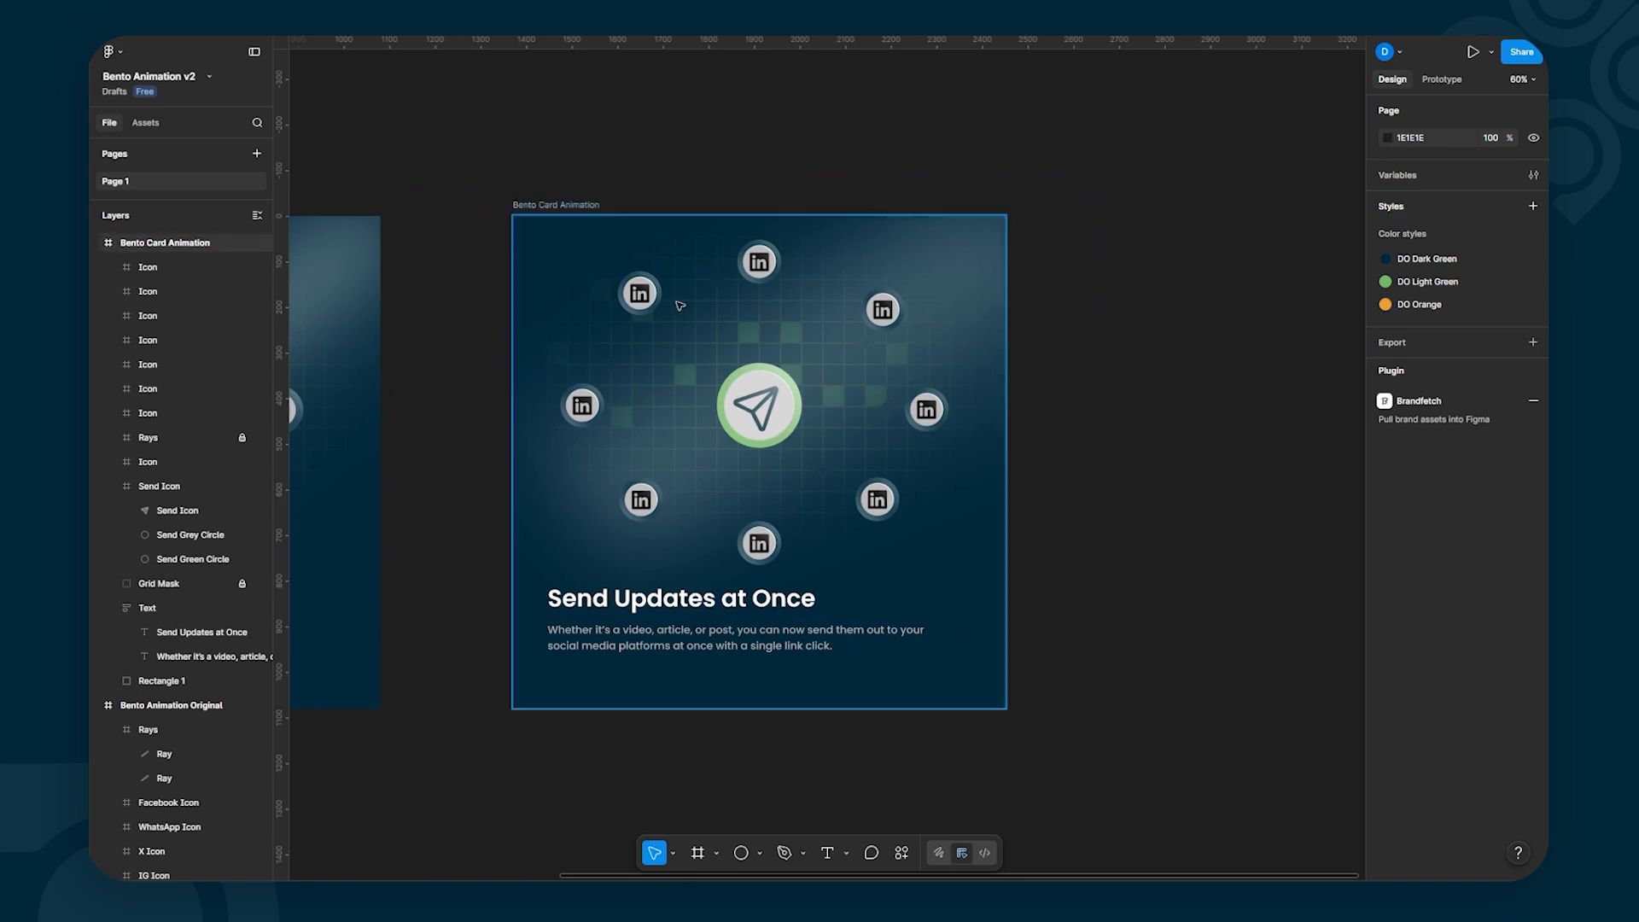
left_click(884, 310)
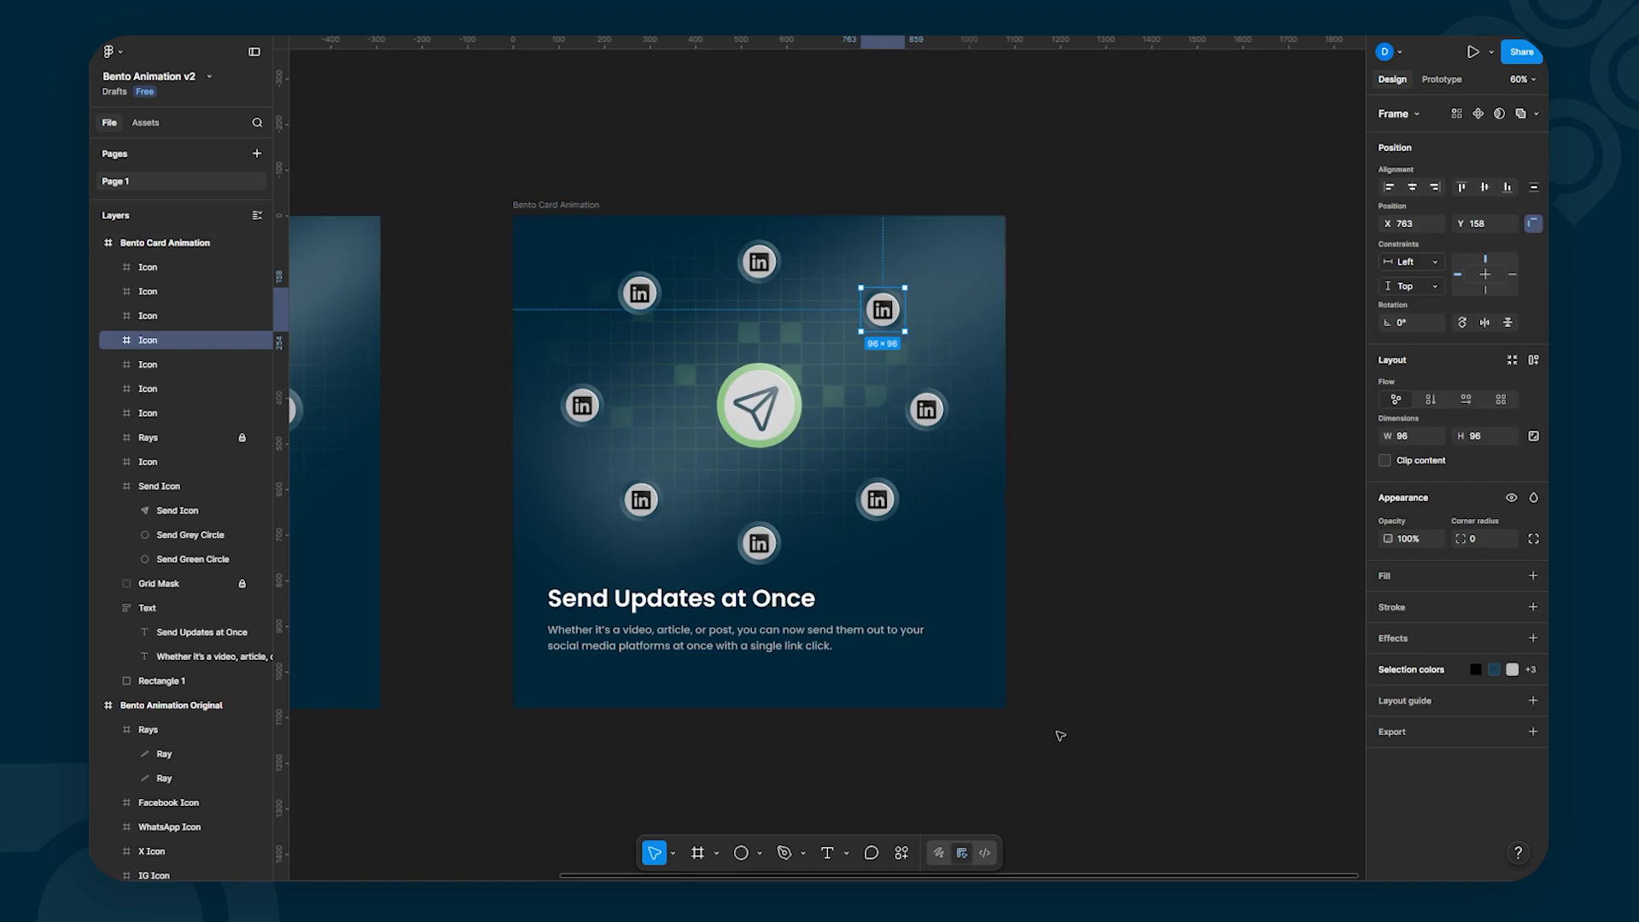
key("ctrl+k")
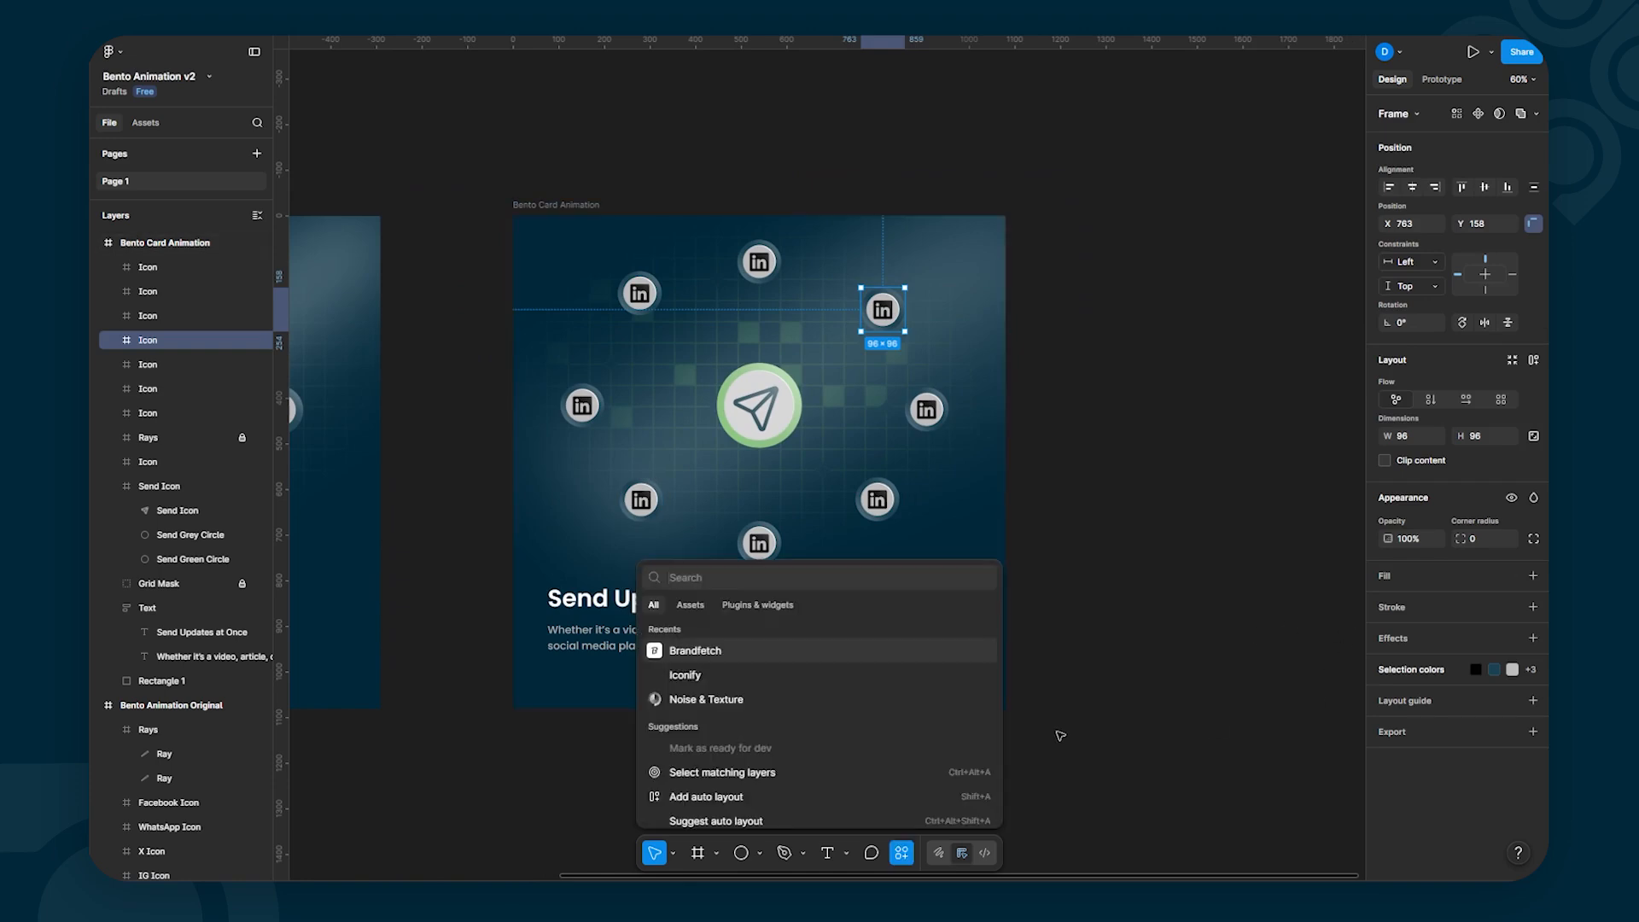
left_click(695, 652)
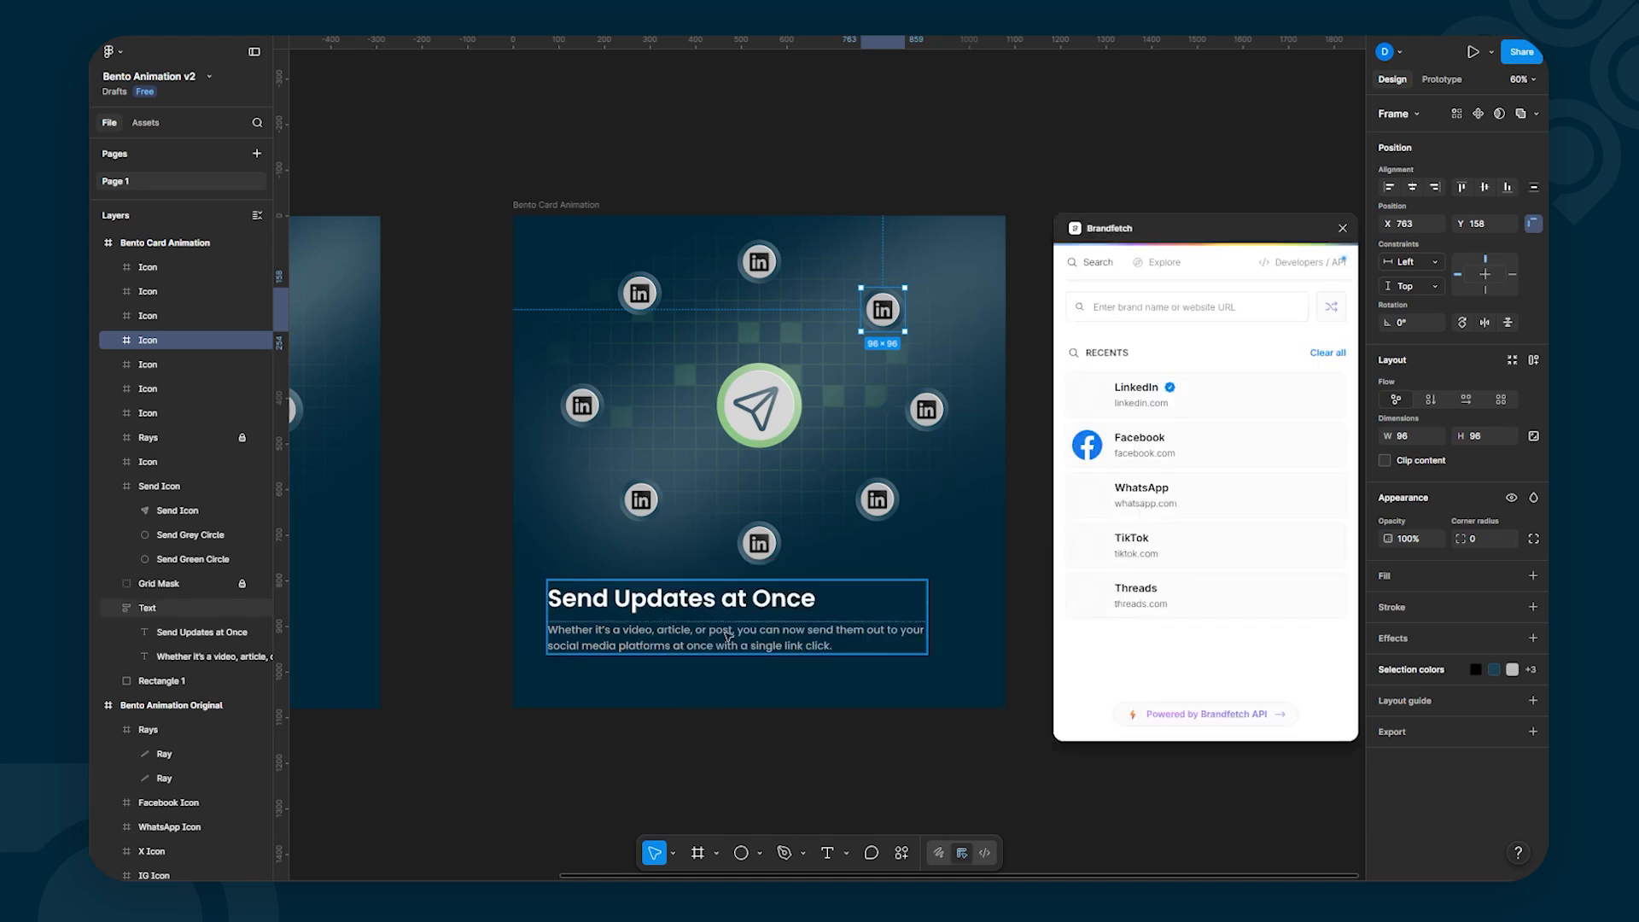
Step: Browse the Facebook and LinkedIn logos offered in Brandfetch, returning to the recent brands list after each
left_click(1171, 437)
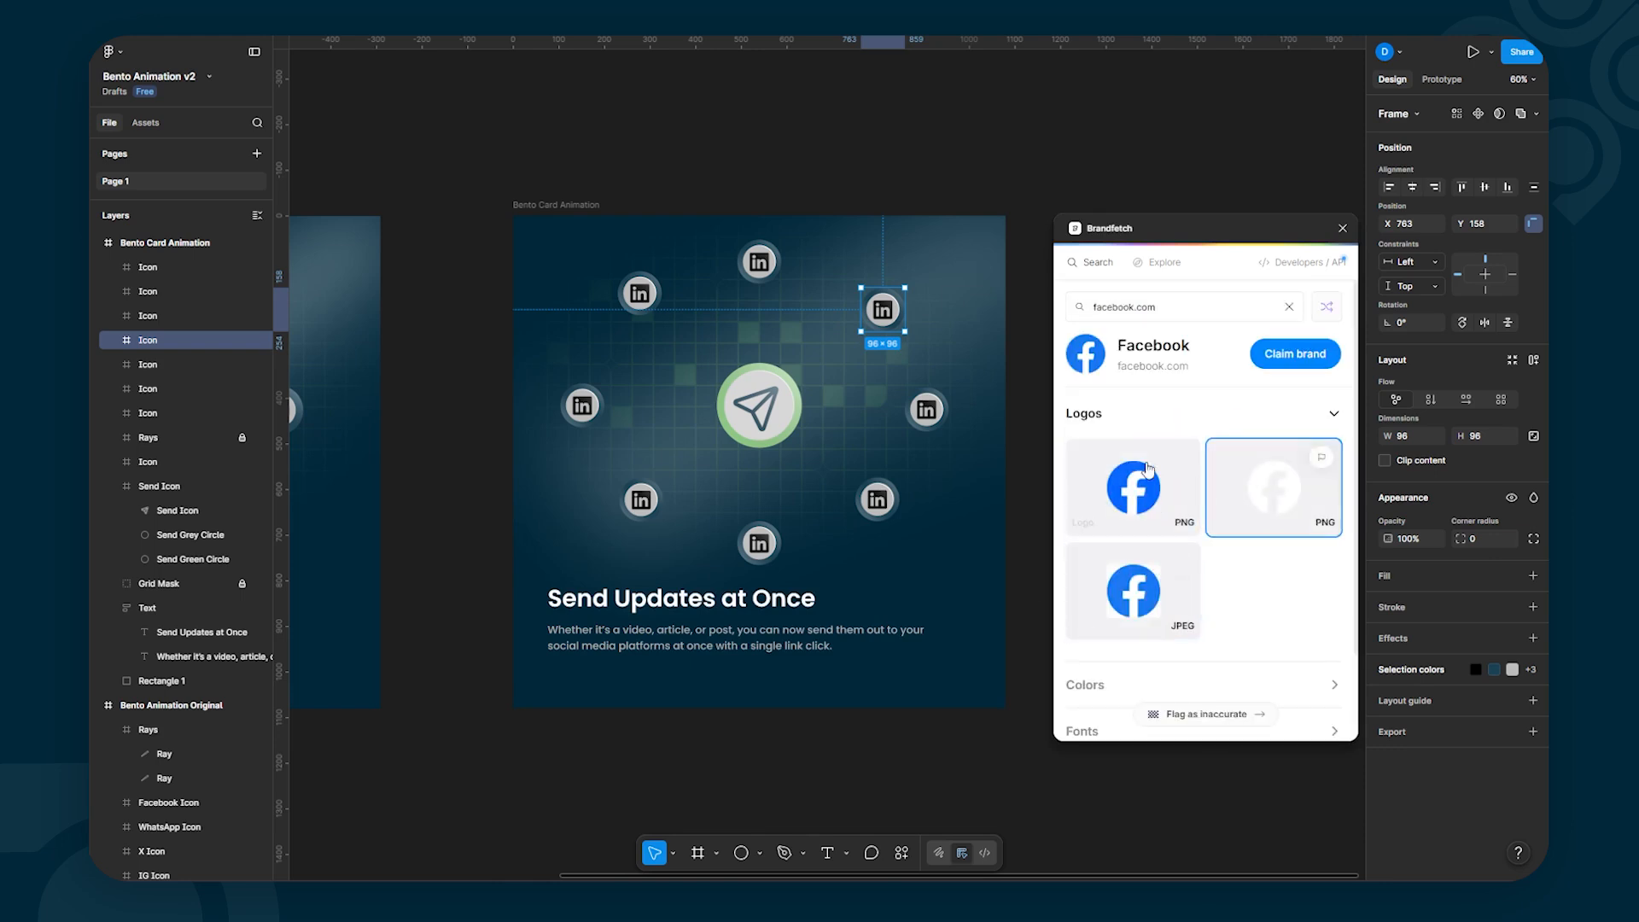
left_click(1289, 307)
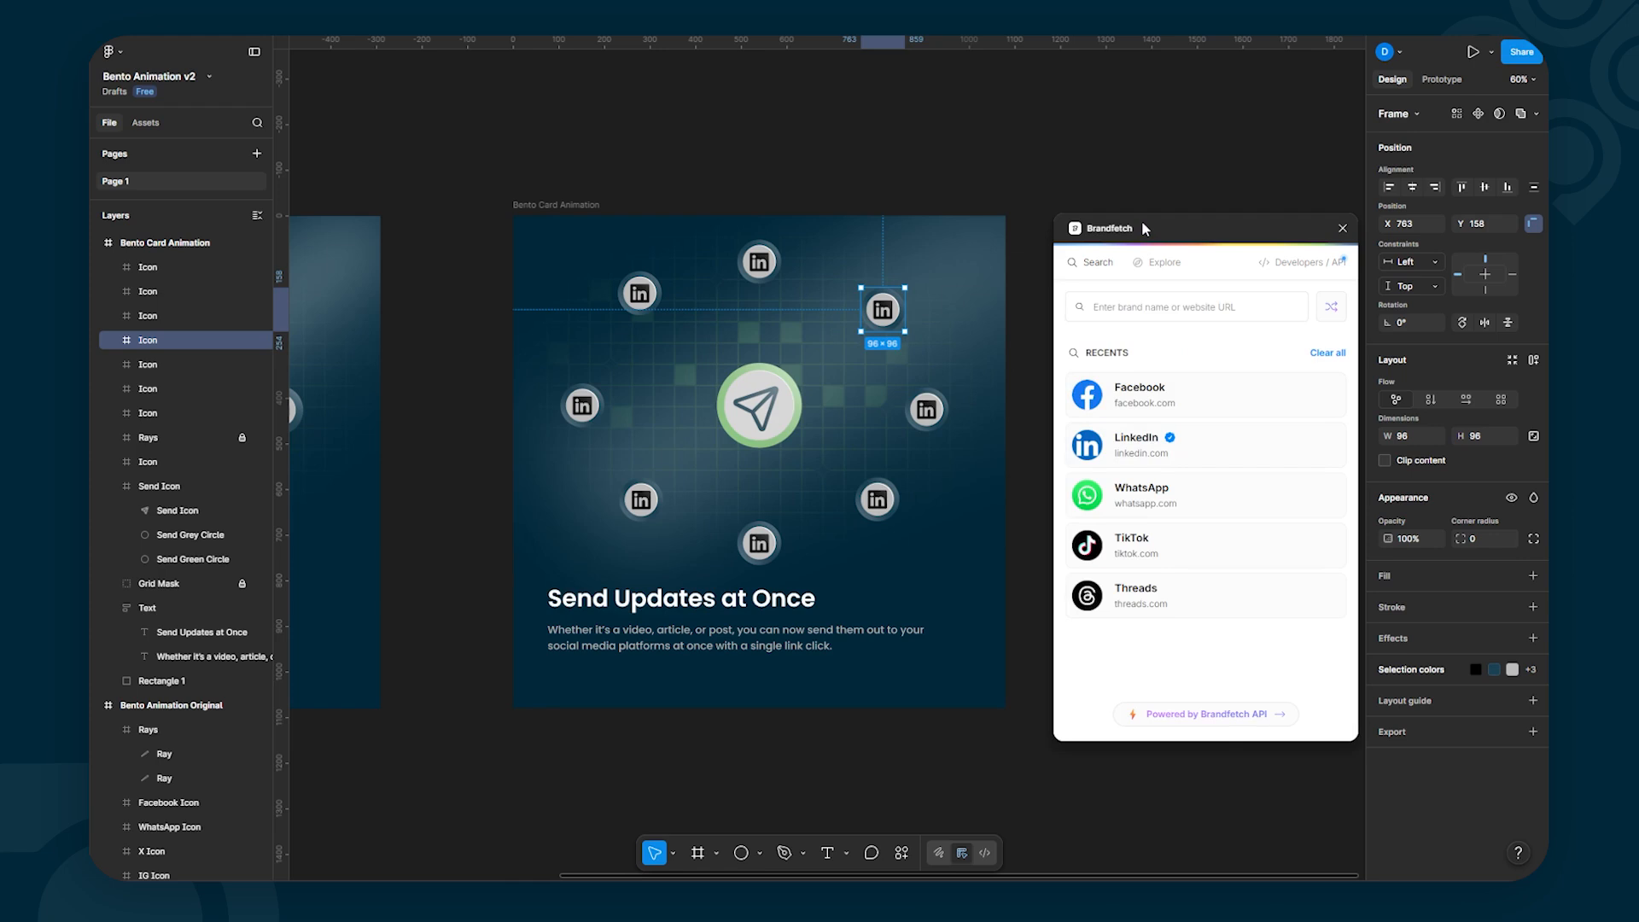
left_click(1135, 443)
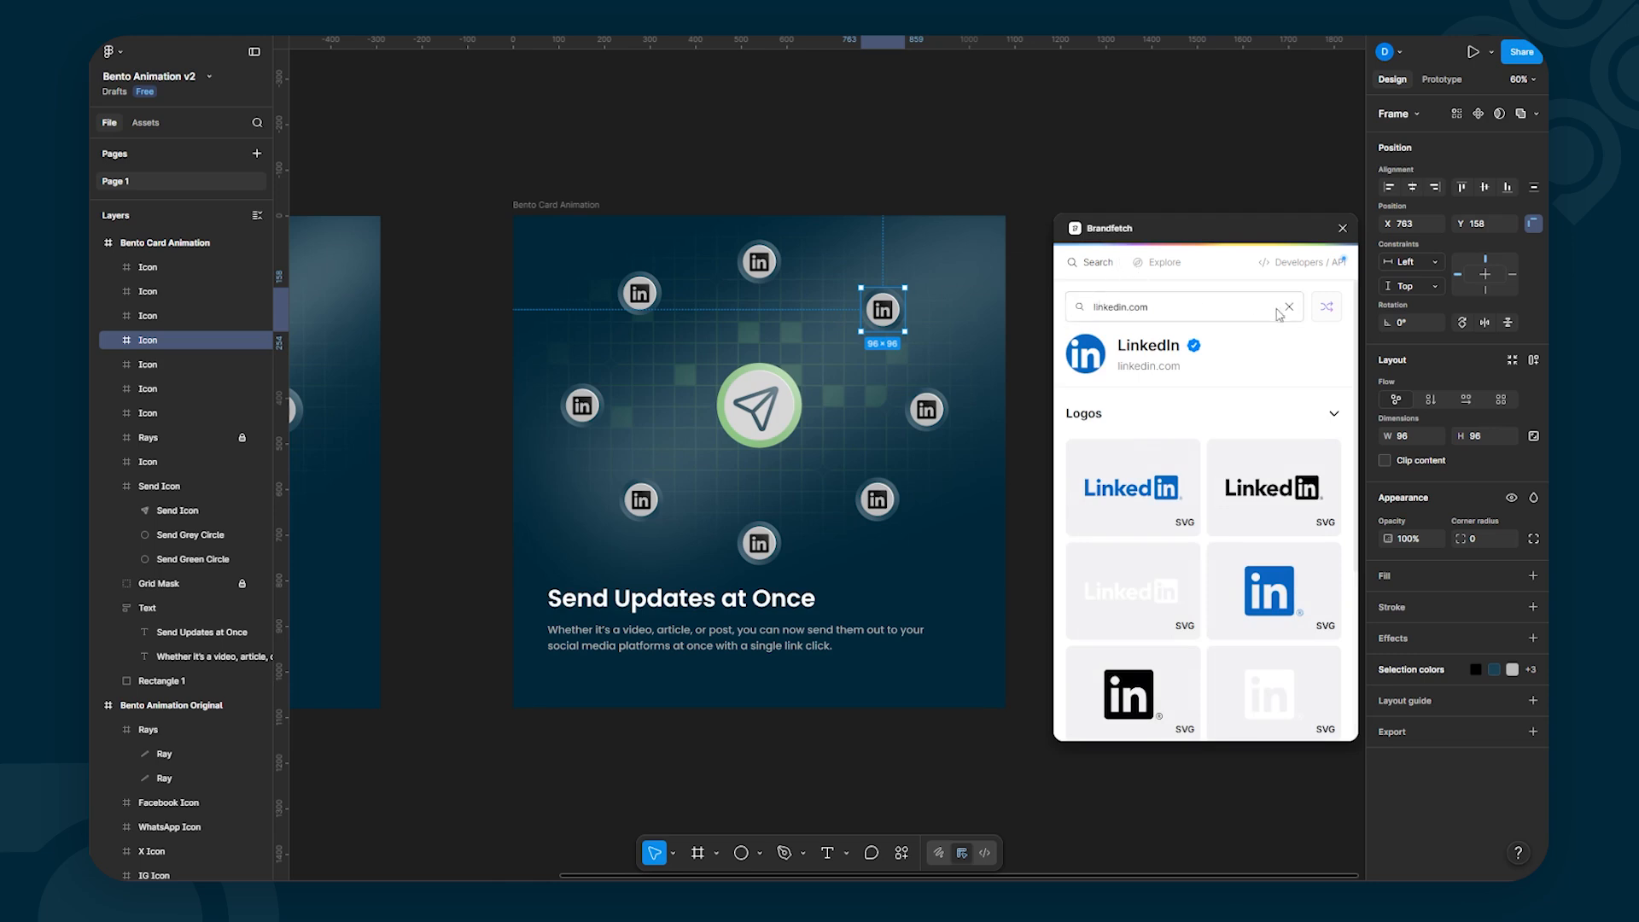
left_click(1283, 308)
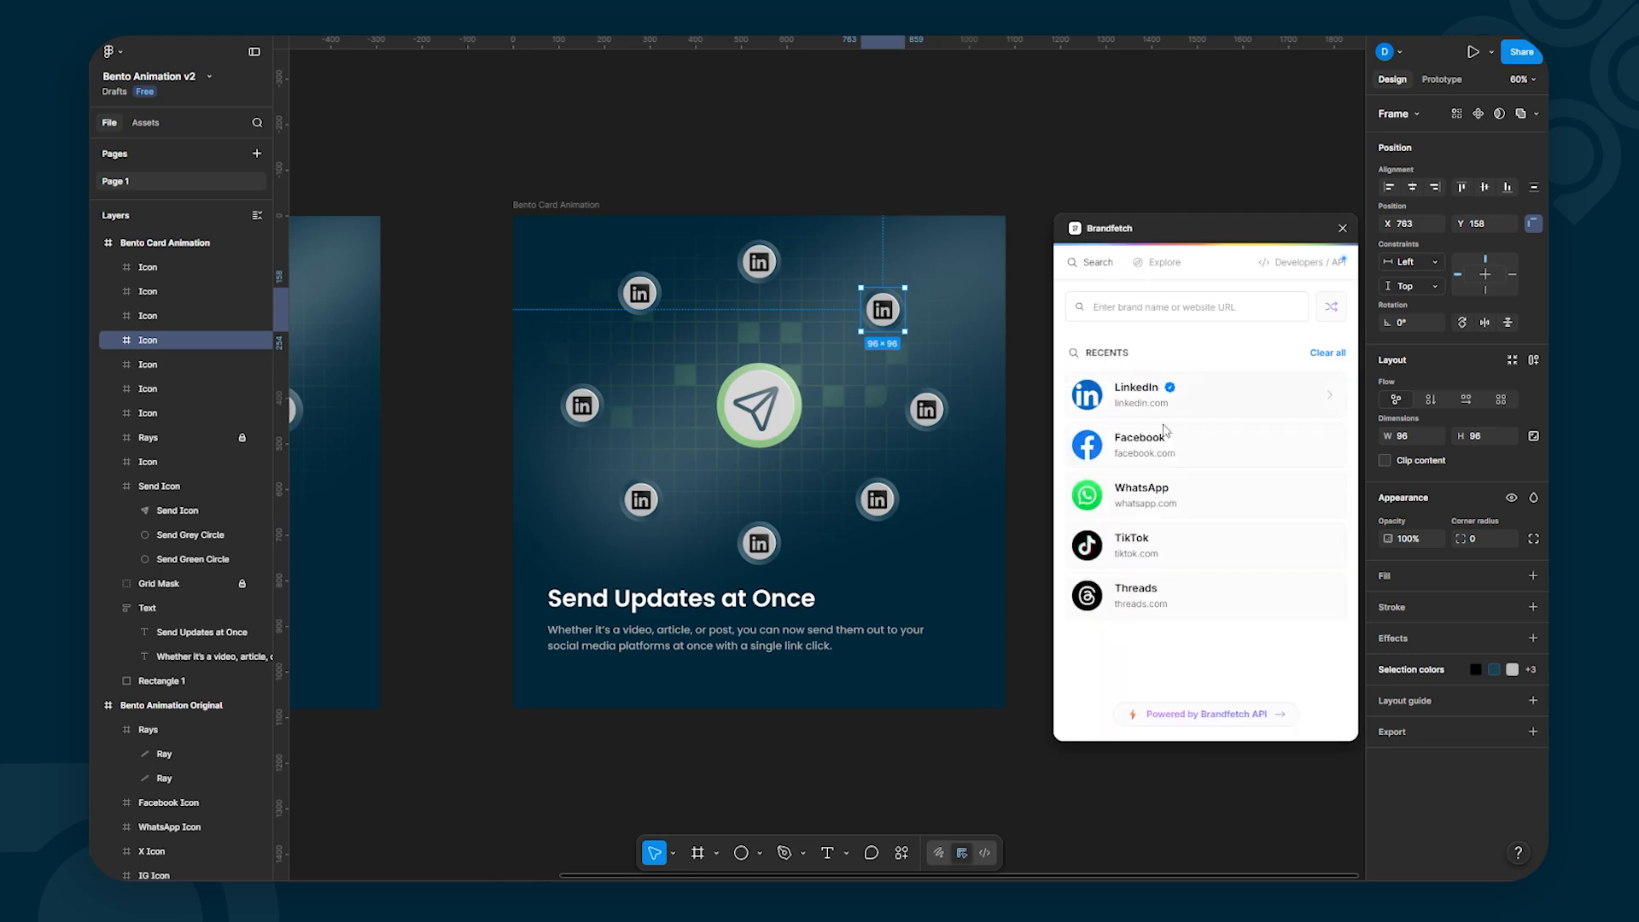
Step: Insert WhatsApp's dark green Symbol SVG from Brandfetch into the Bento Card Animation frame
left_click(1141, 494)
scroll(1148, 496, "down", 3)
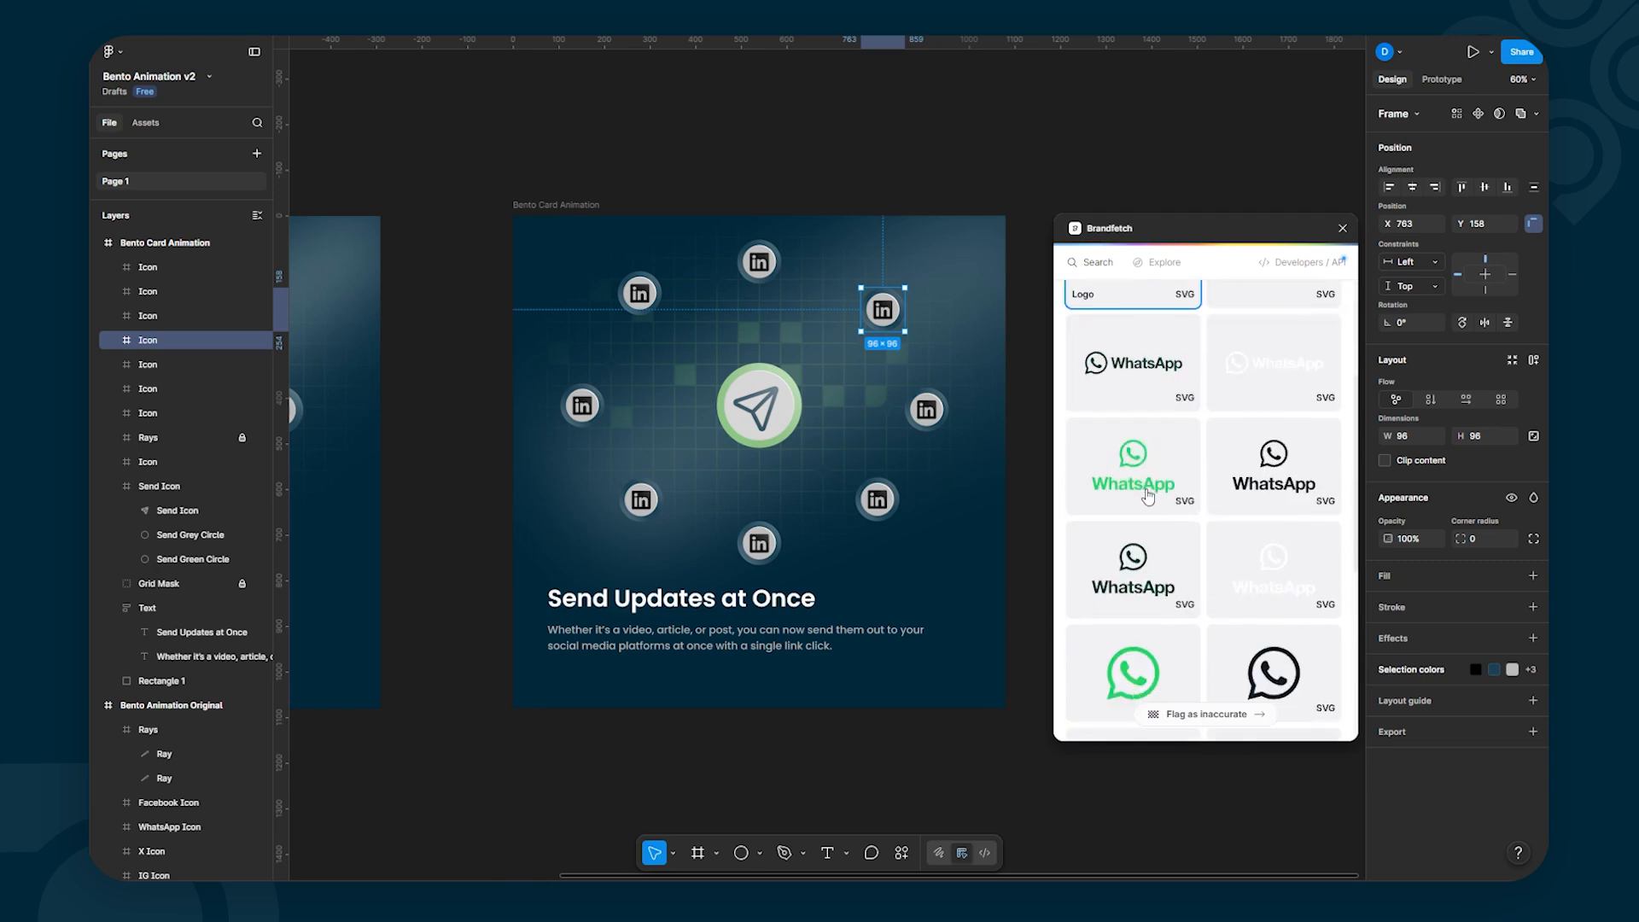
scroll(1148, 495, "down", 5)
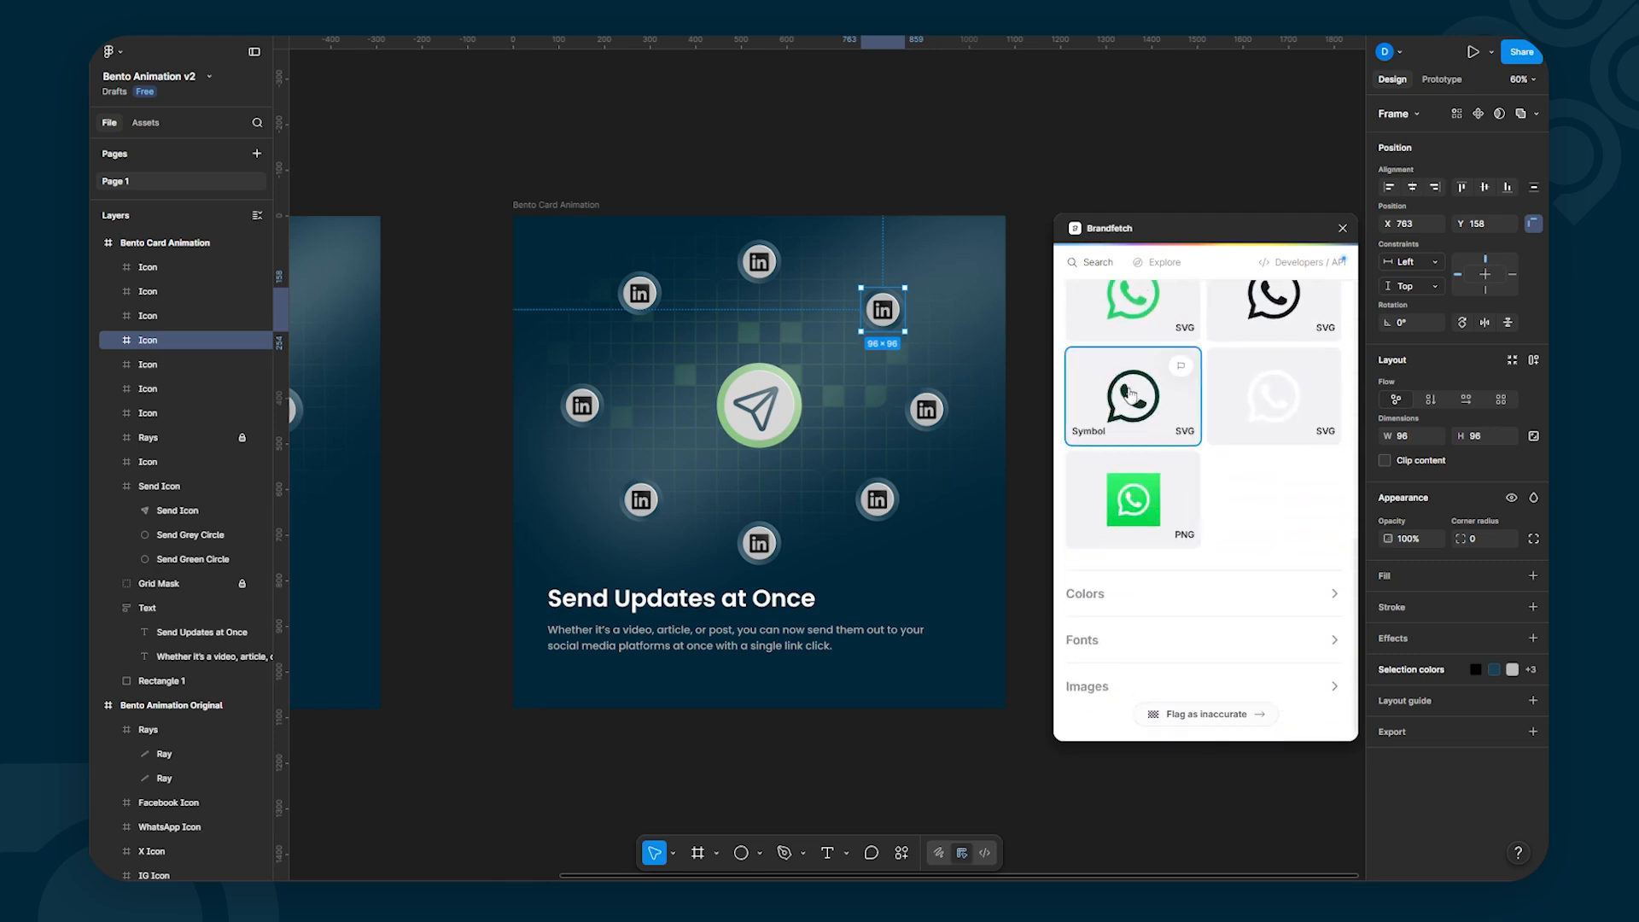
left_click_drag(1130, 394, 1067, 134)
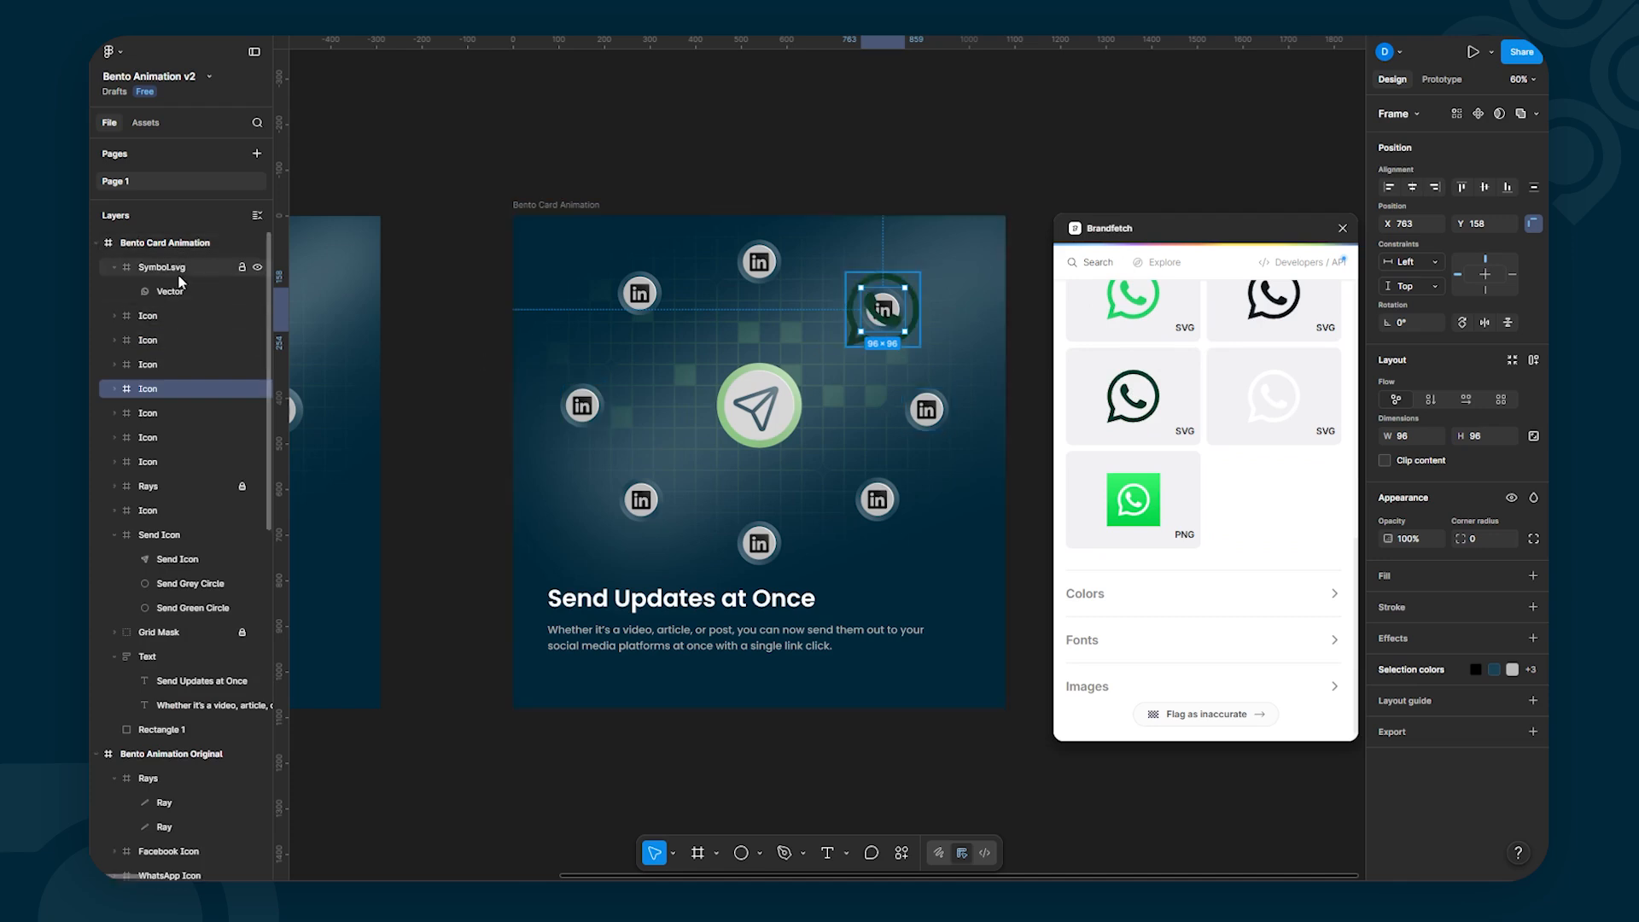
Step: Move the WhatsApp Vector out of Symbol.svg into the topmost Icon frame and delete the emptied Symbol.svg frame
left_click(147, 316)
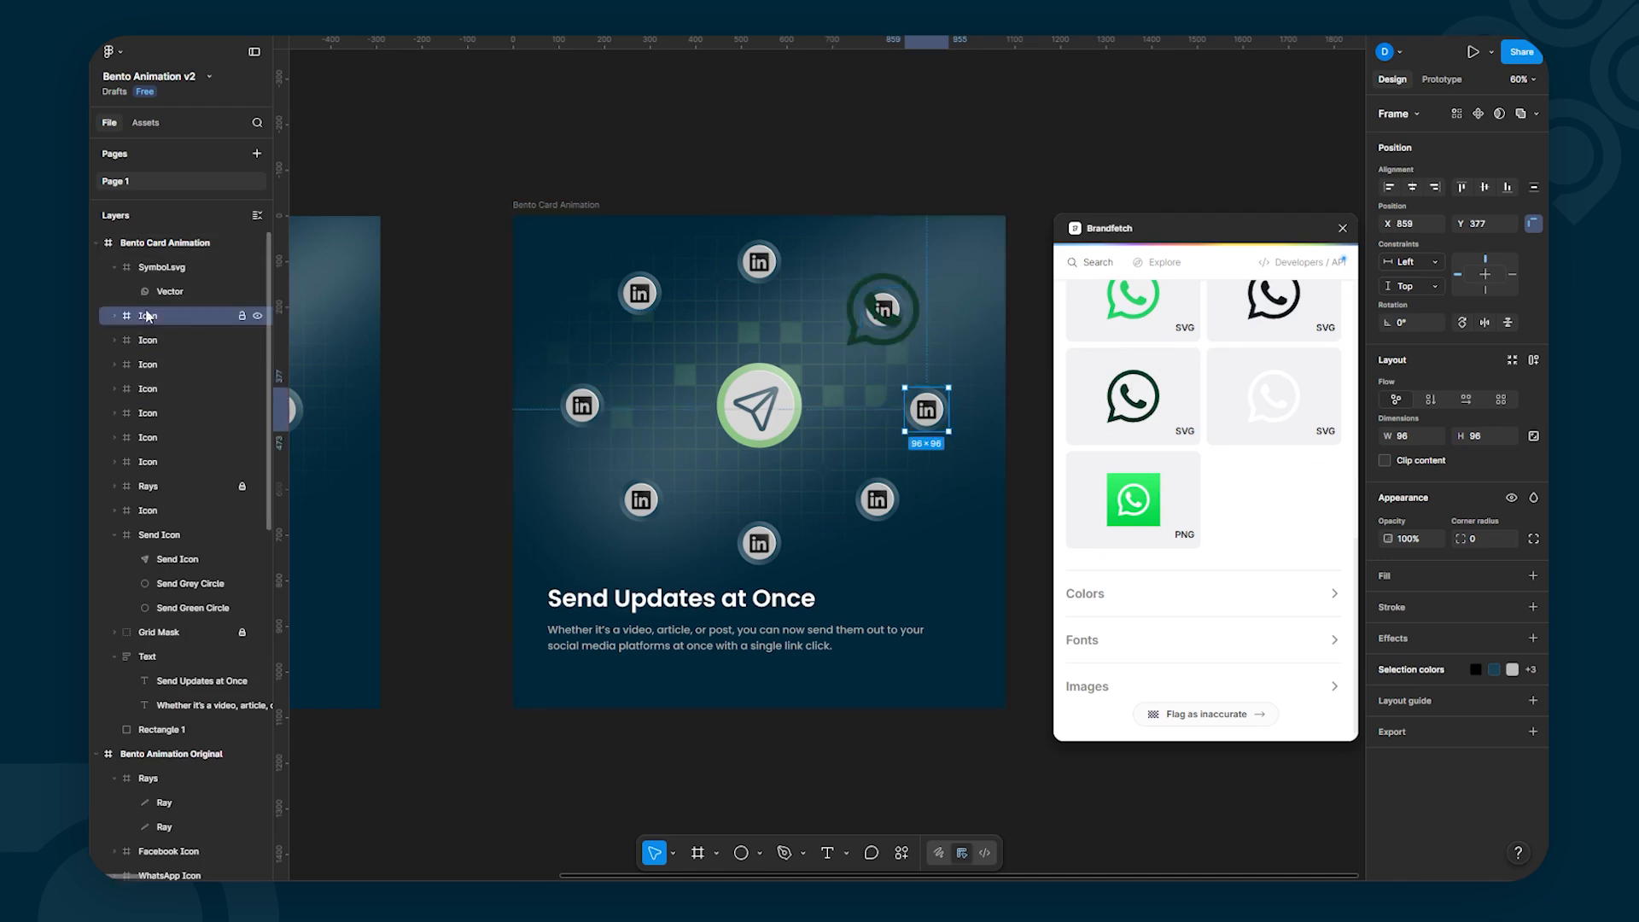
left_click(115, 317)
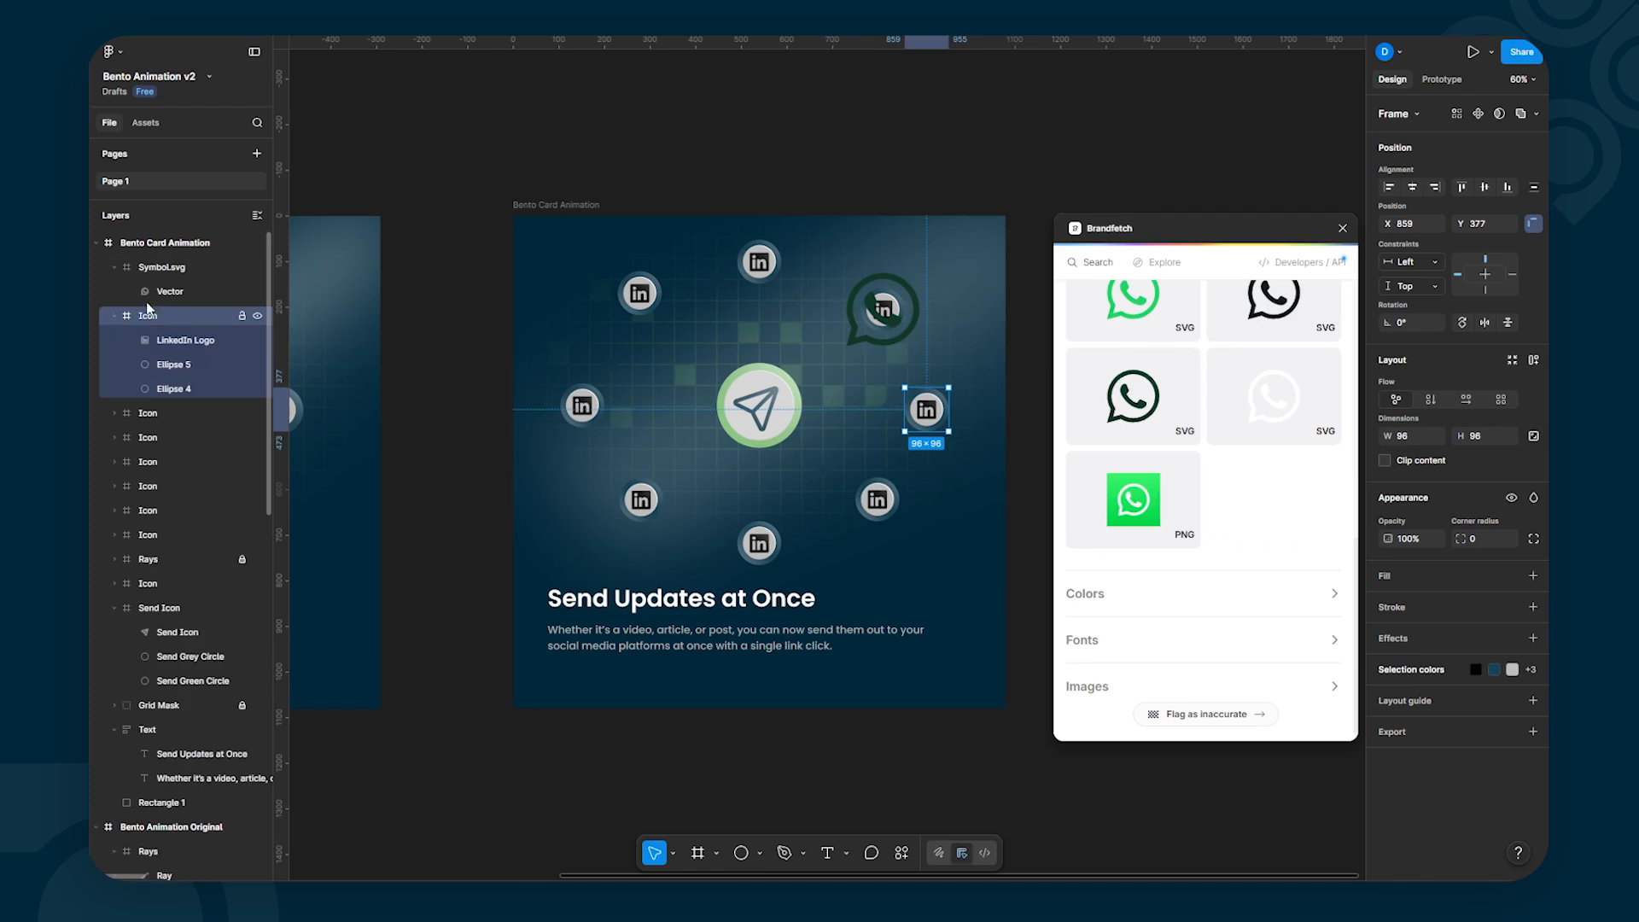
left_click(173, 295)
left_click_drag(170, 295, 171, 326)
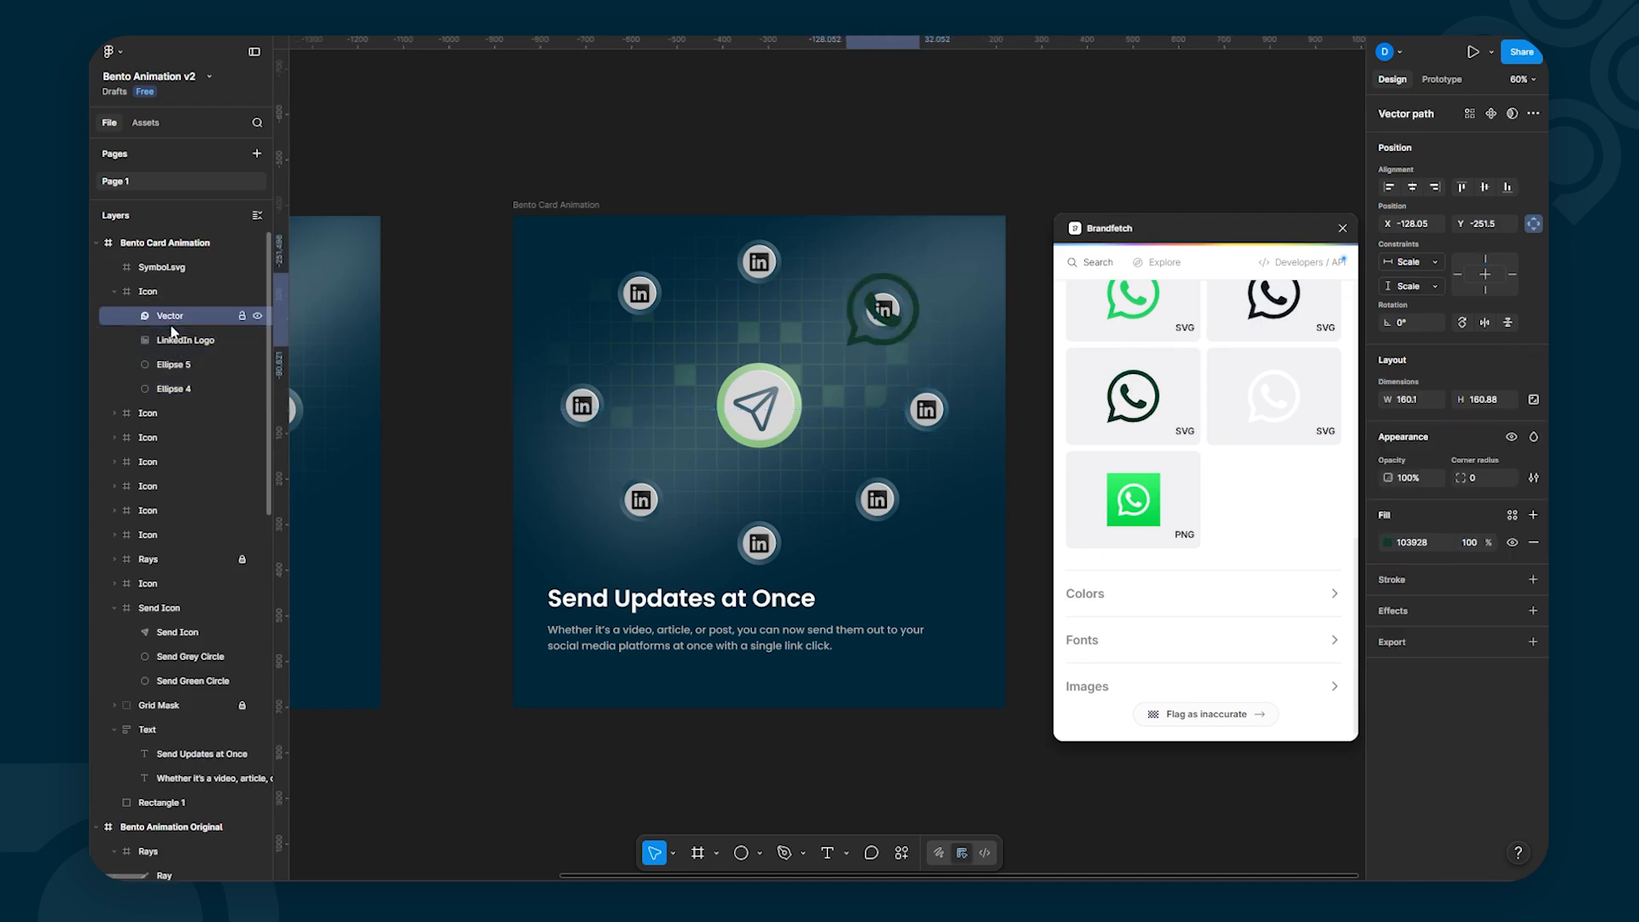
left_click(161, 269)
key("Delete")
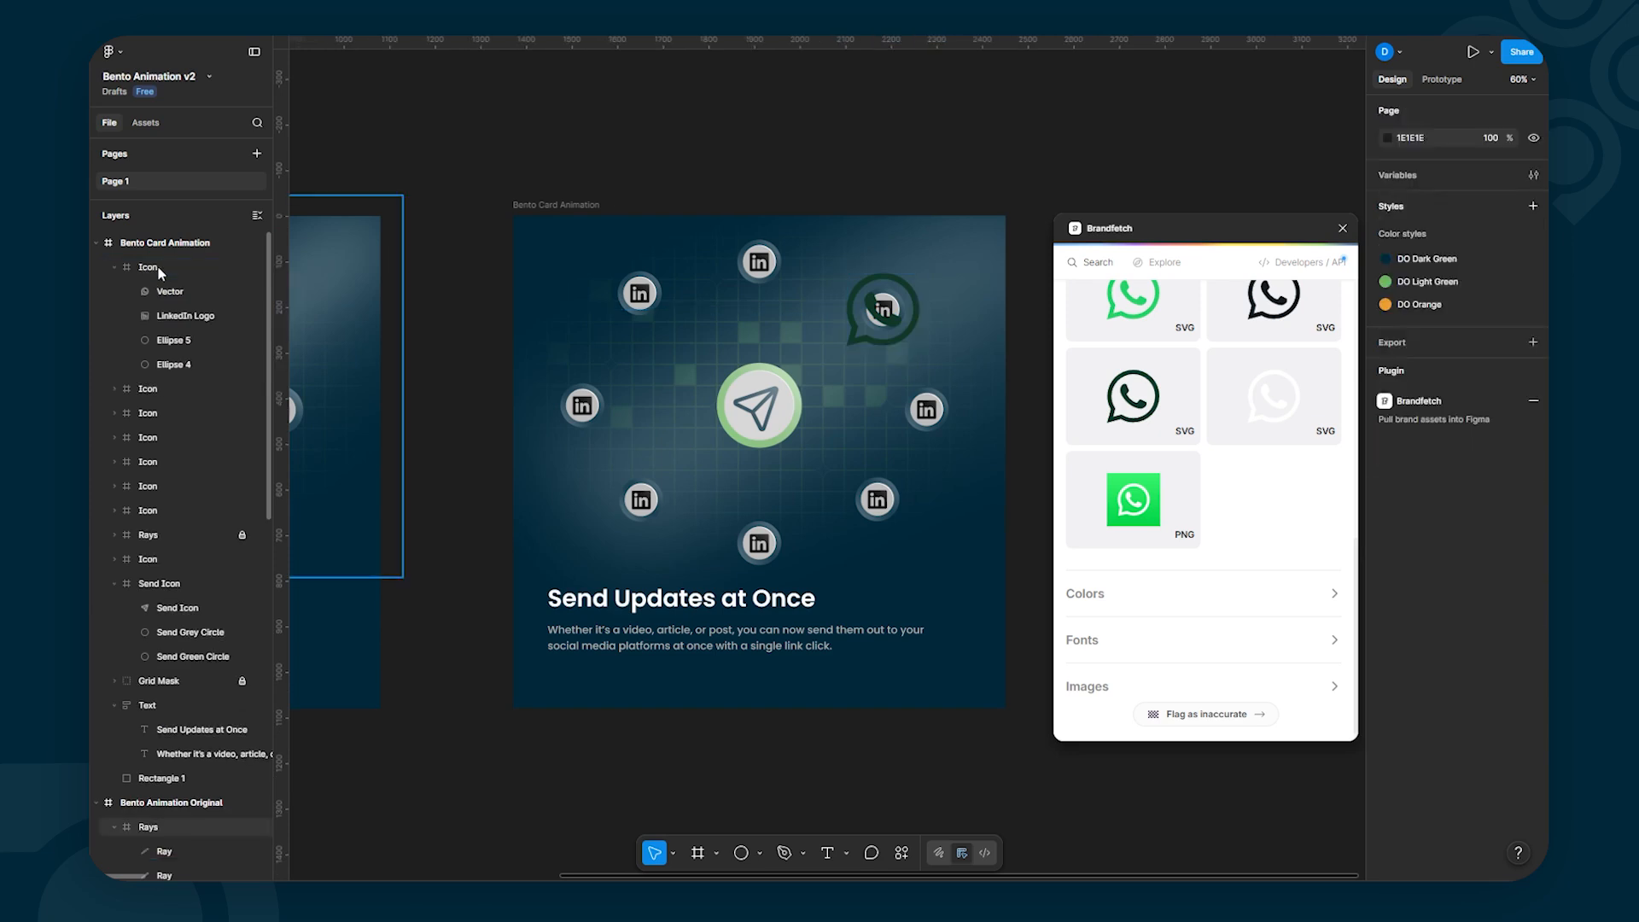
Step: Scale the WhatsApp Vector down to 42 × 43 and place it over the LinkedIn logo in the ring's right-hand badge
left_click(178, 292)
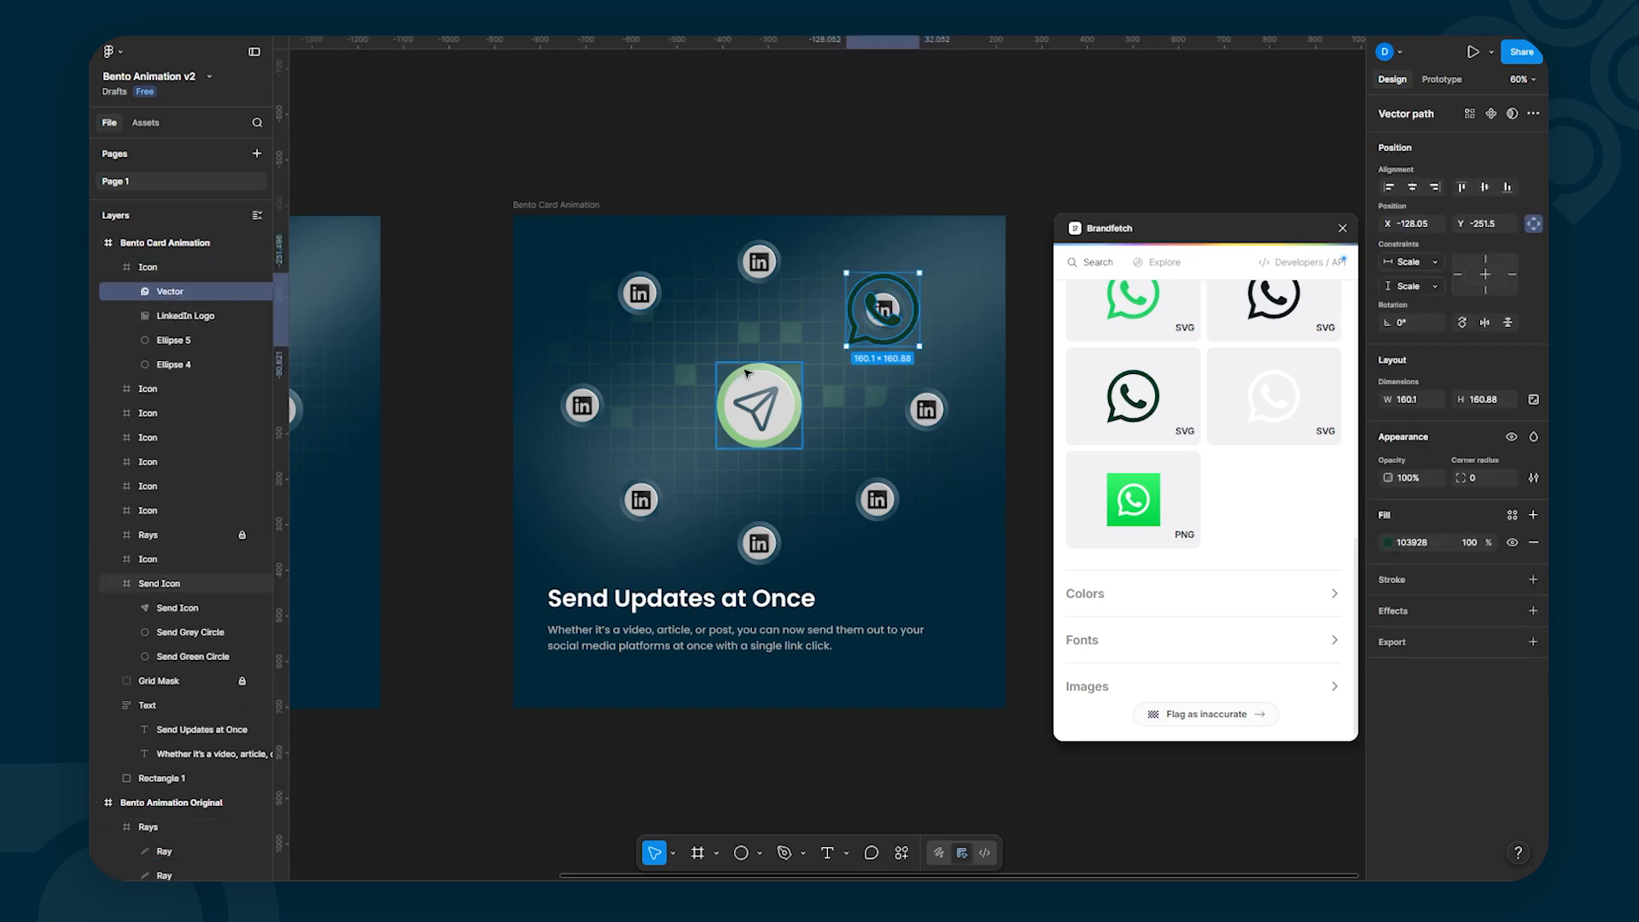
left_click(170, 267)
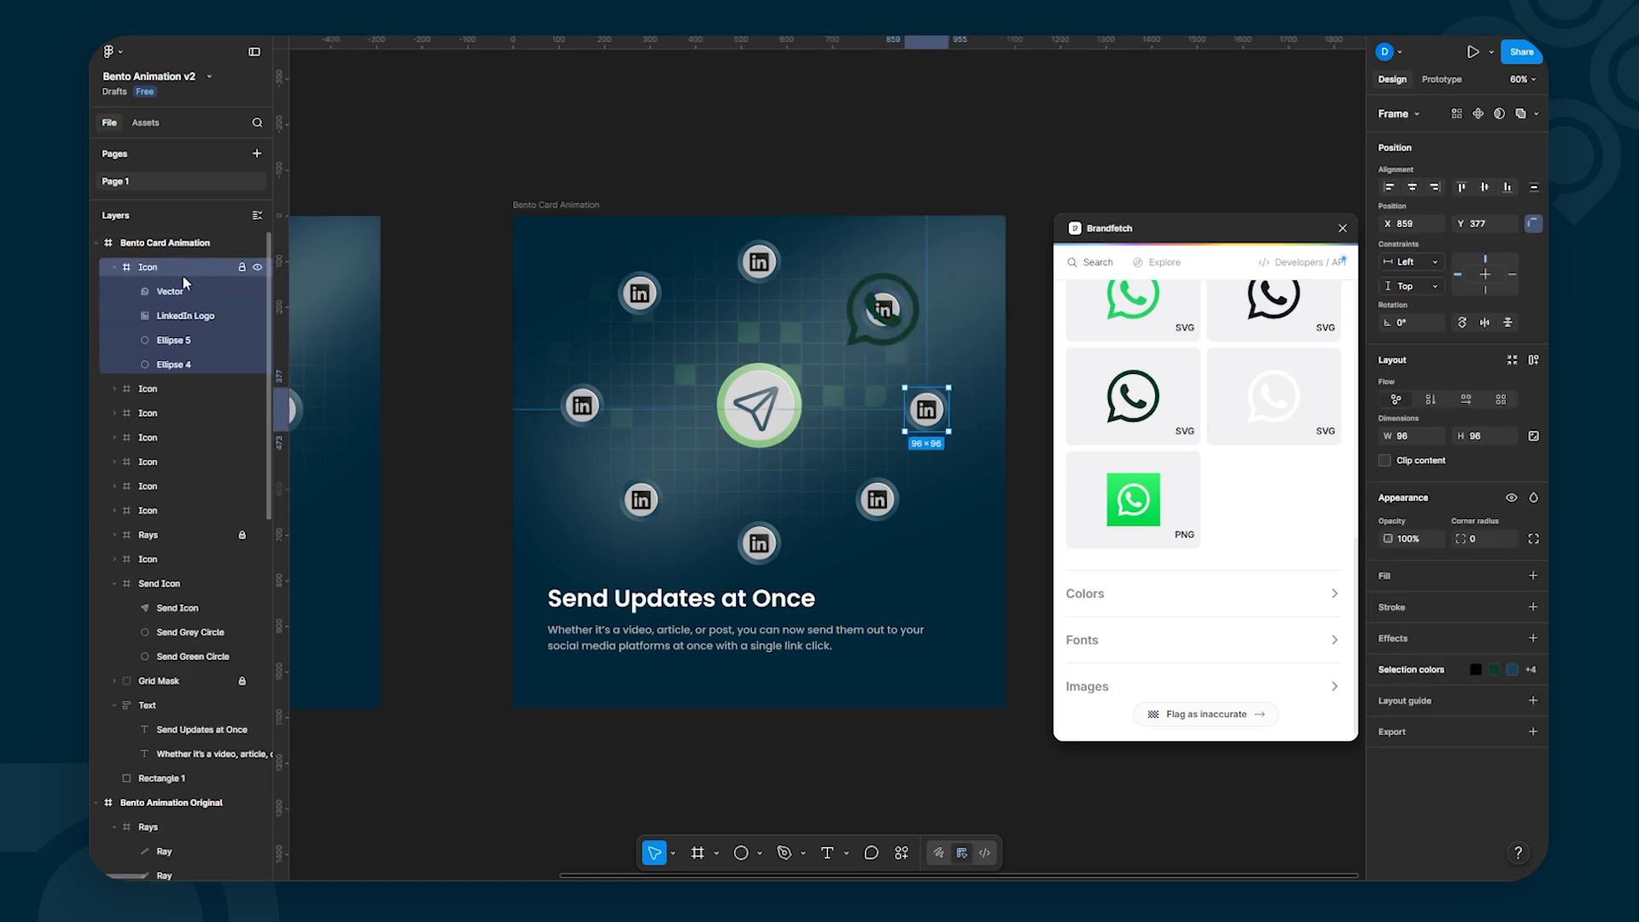
left_click_drag(886, 318, 942, 427)
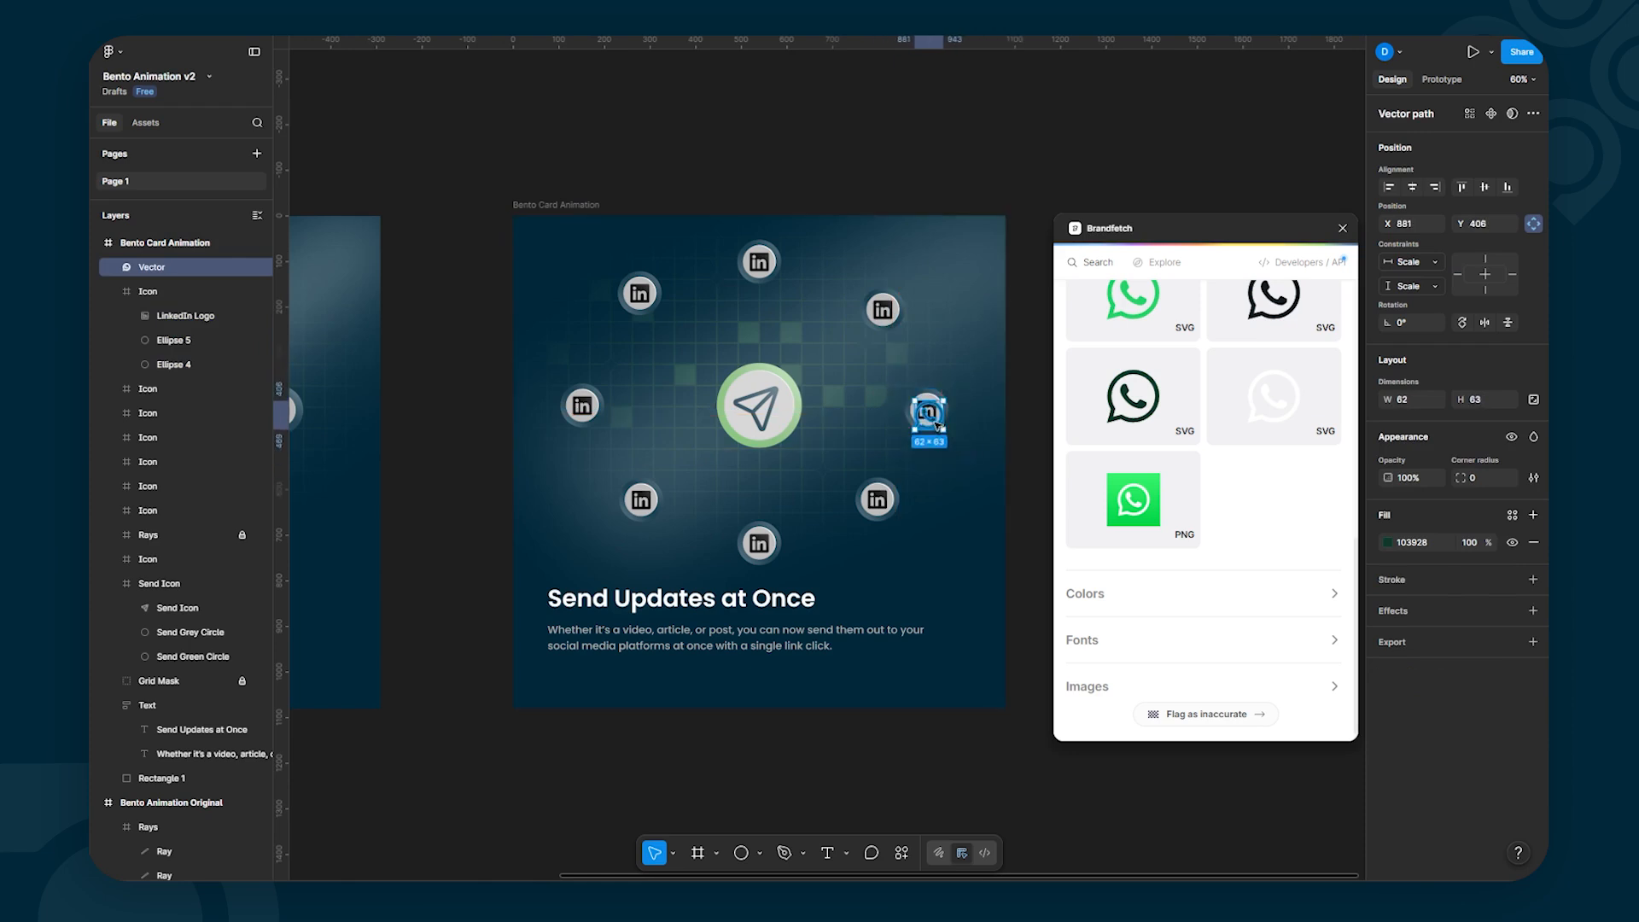
scroll(935, 420, "up", 10, "ctrl")
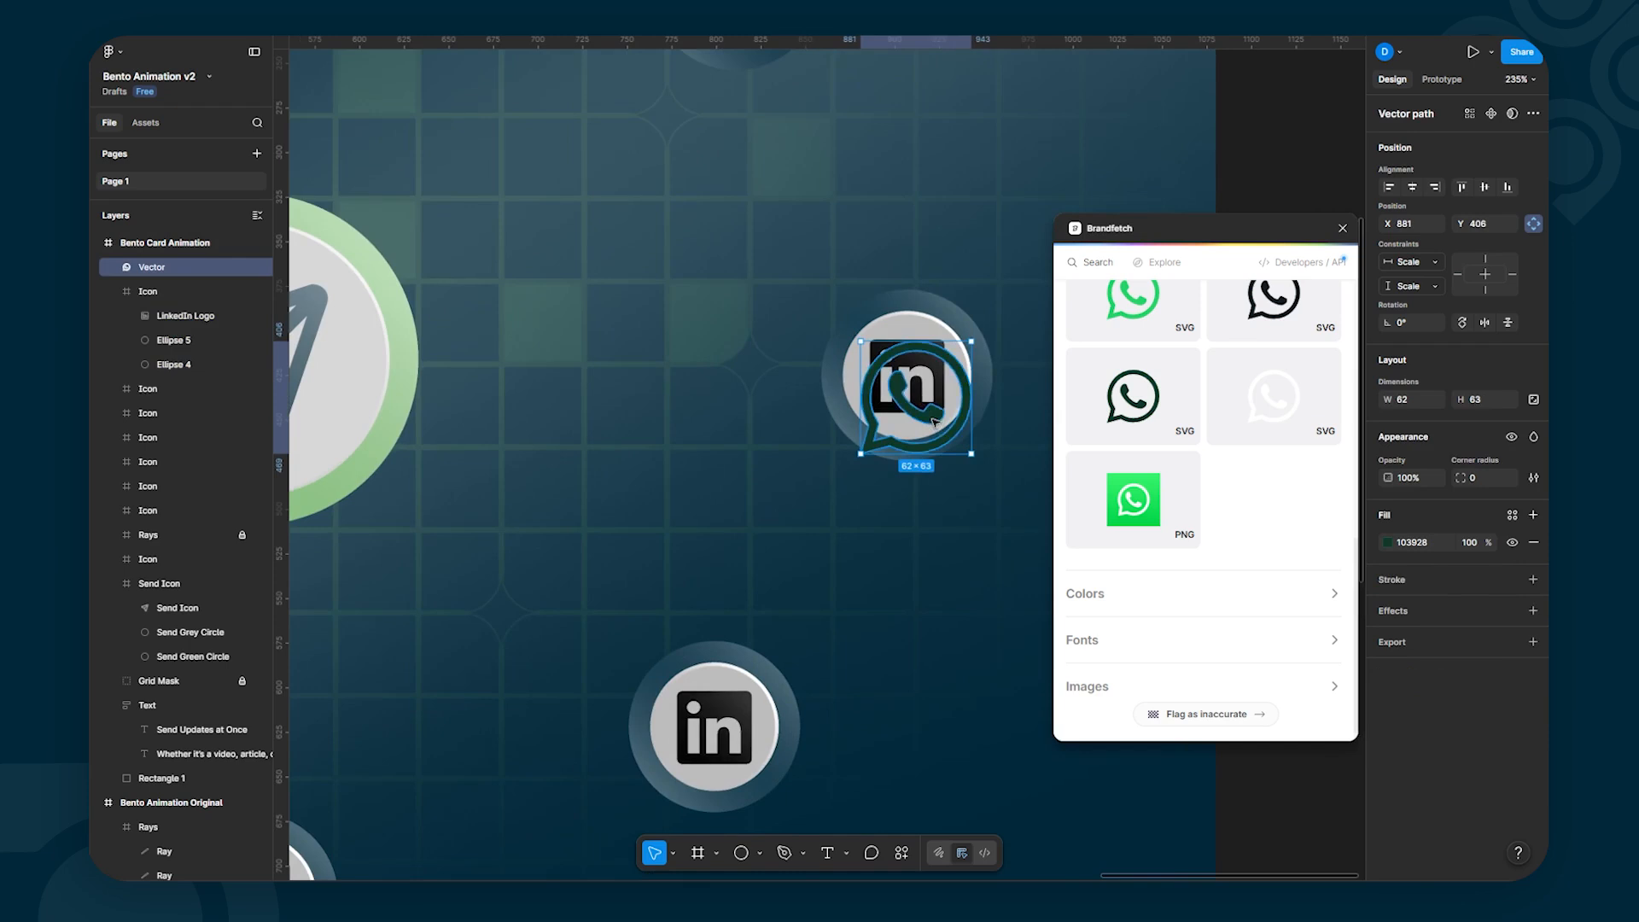
mouse_move(942, 427)
left_mouse_down()
mouse_move(930, 402)
mouse_move(954, 423)
mouse_move(945, 412)
left_mouse_up()
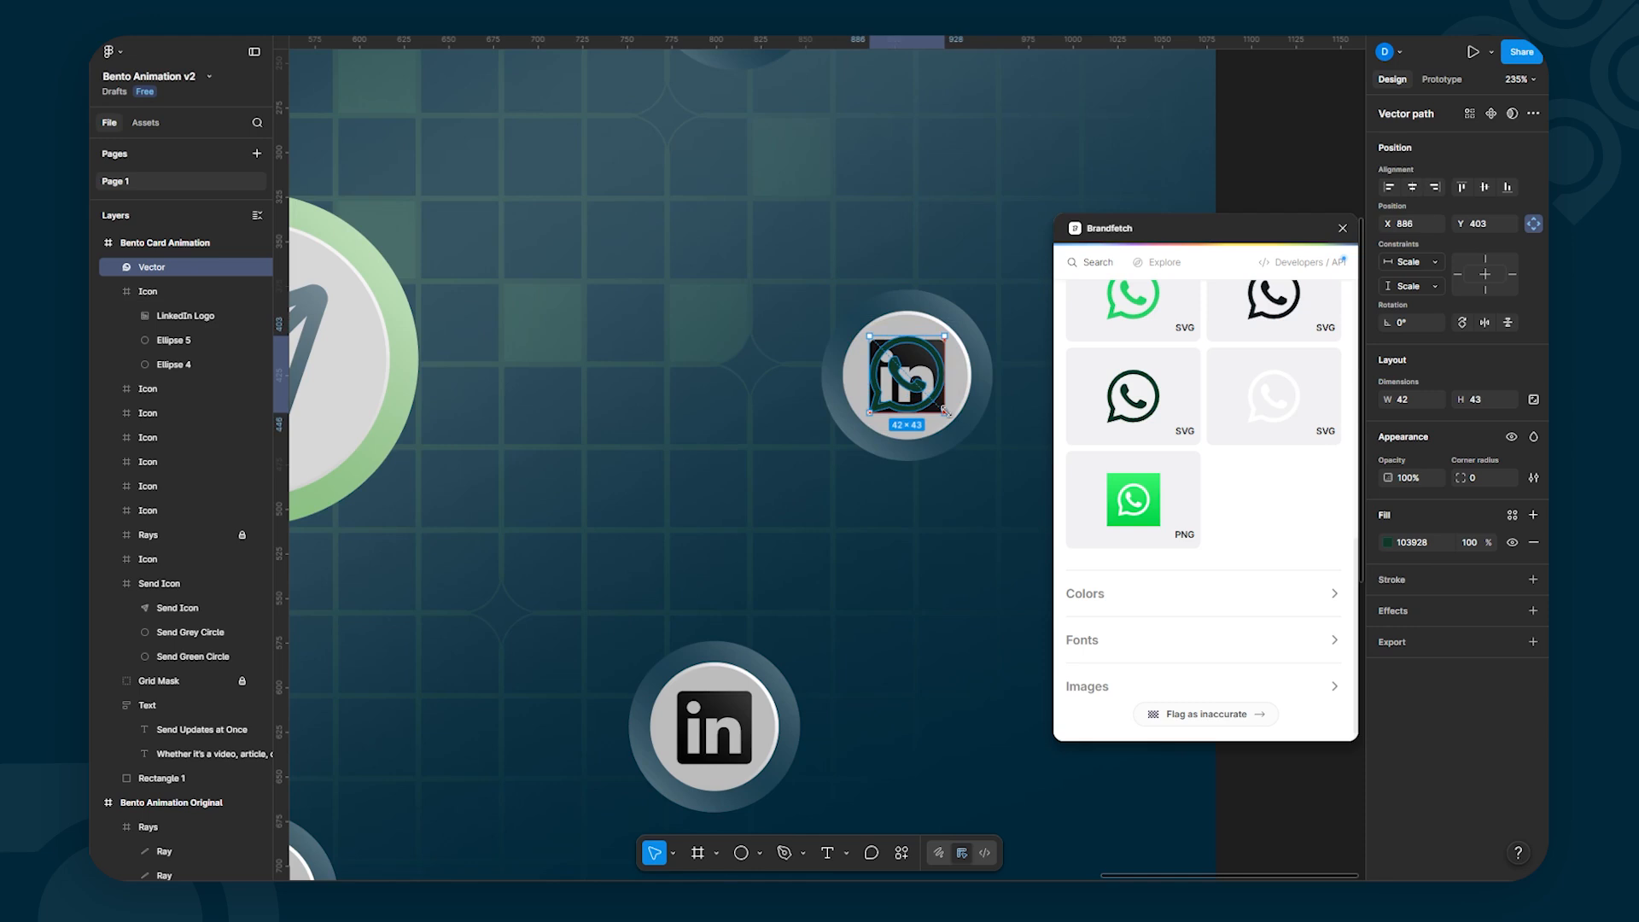
Step: Change the WhatsApp Vector's fill to black, 000000
left_click(1389, 542)
left_click_drag(1199, 628, 1122, 722)
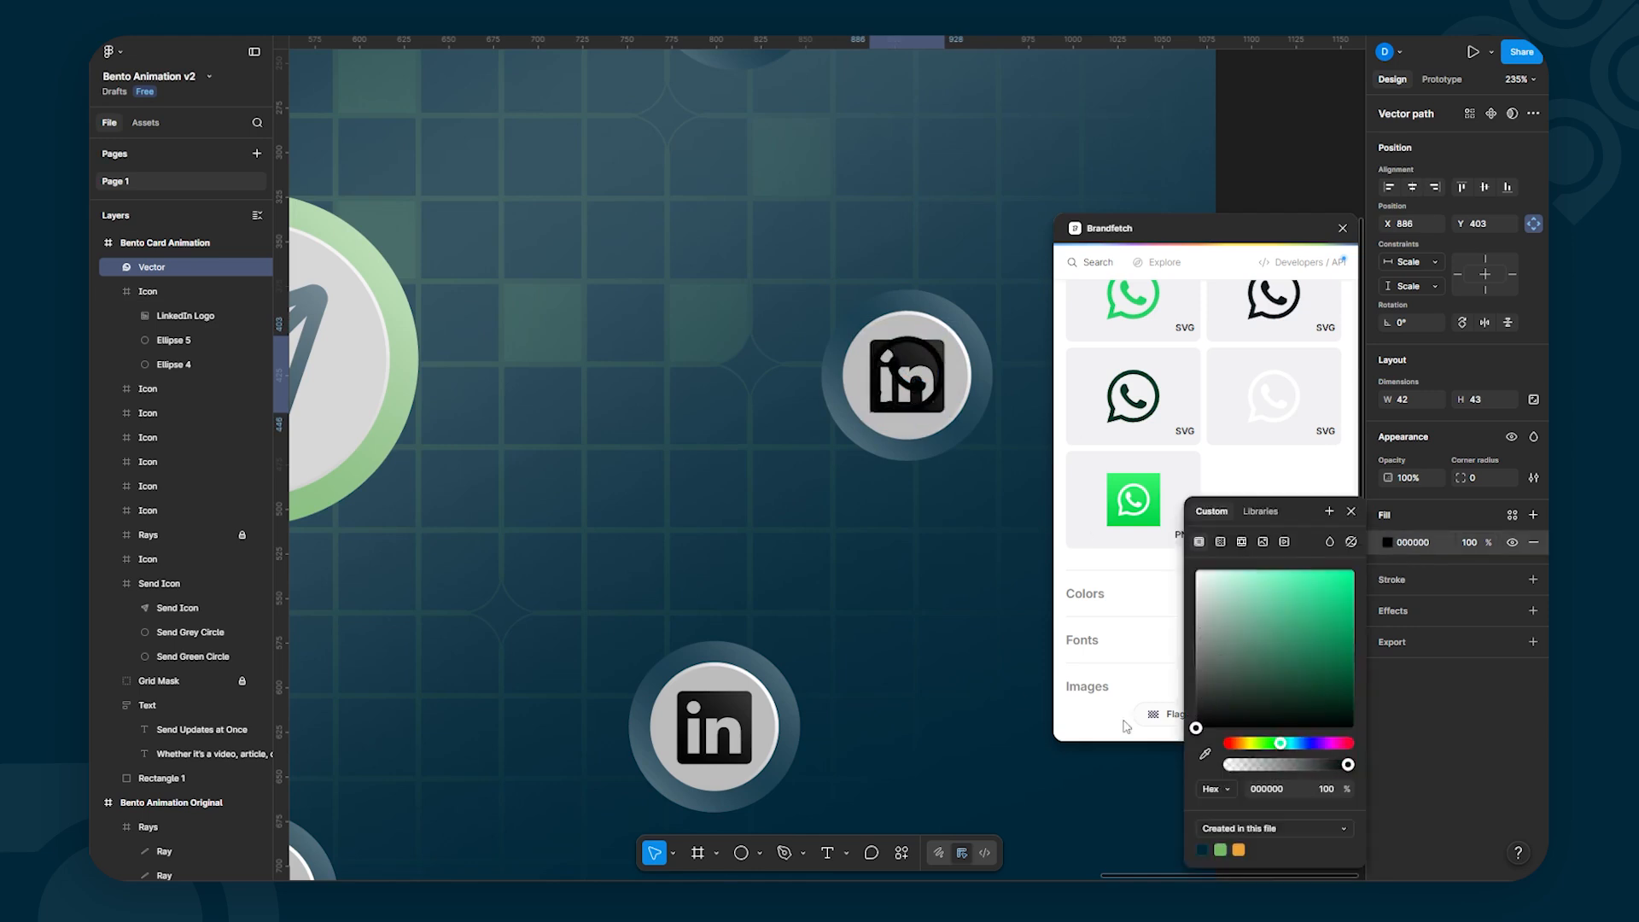
left_click(170, 316)
left_click(154, 268)
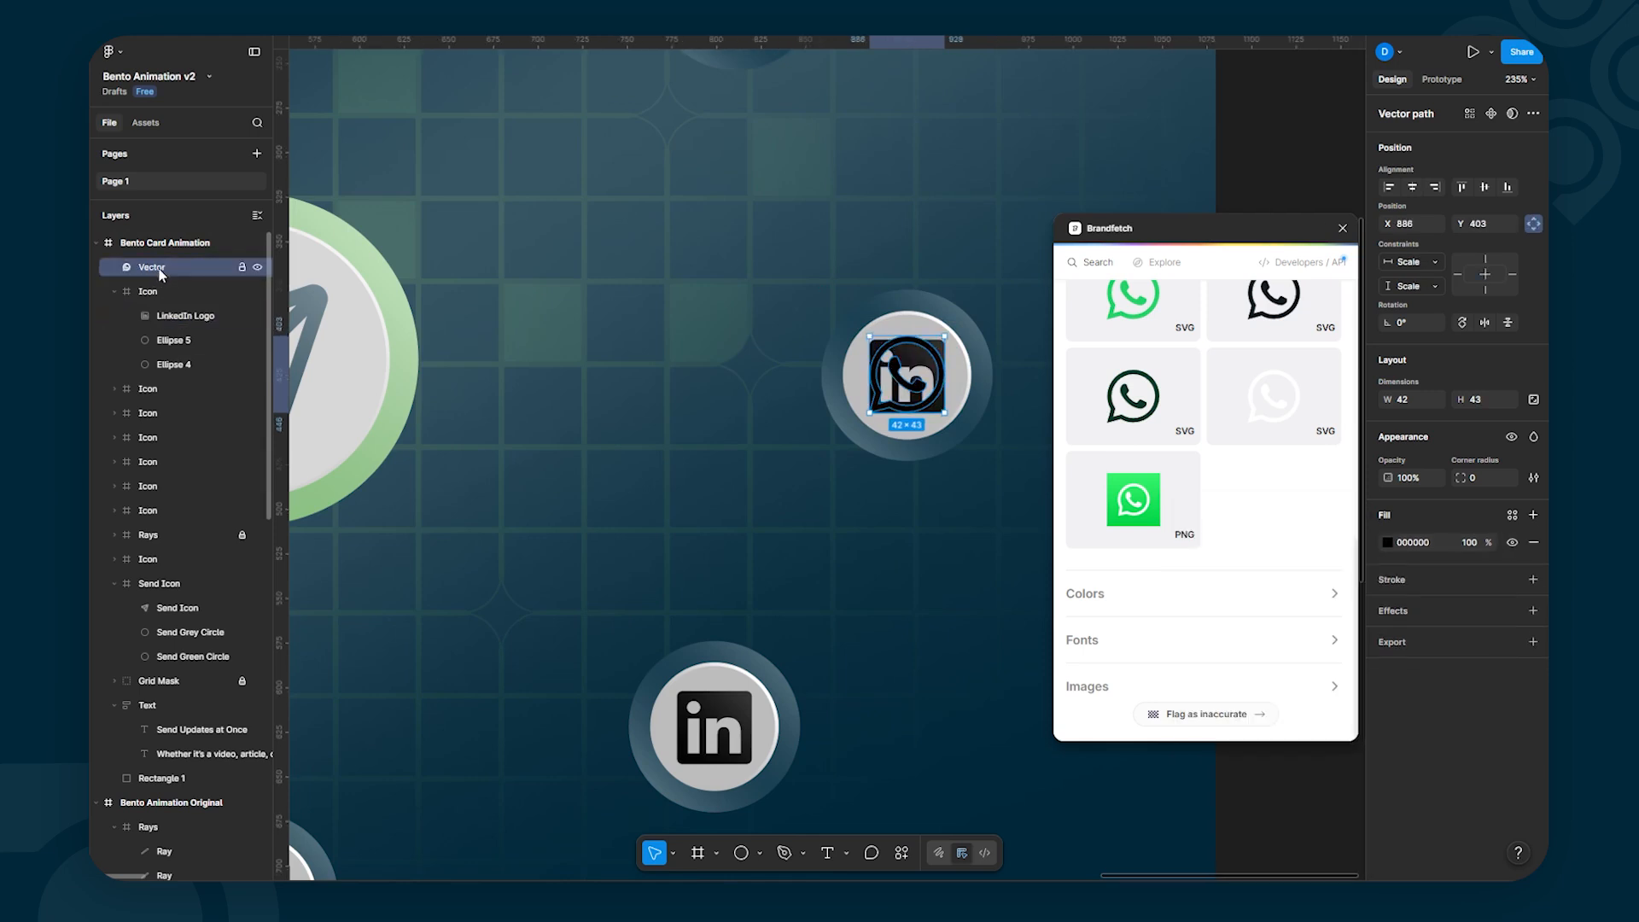
Step: Move the WhatsApp Vector into the topmost Icon frame, directly above its LinkedIn Logo layer
left_click(162, 285)
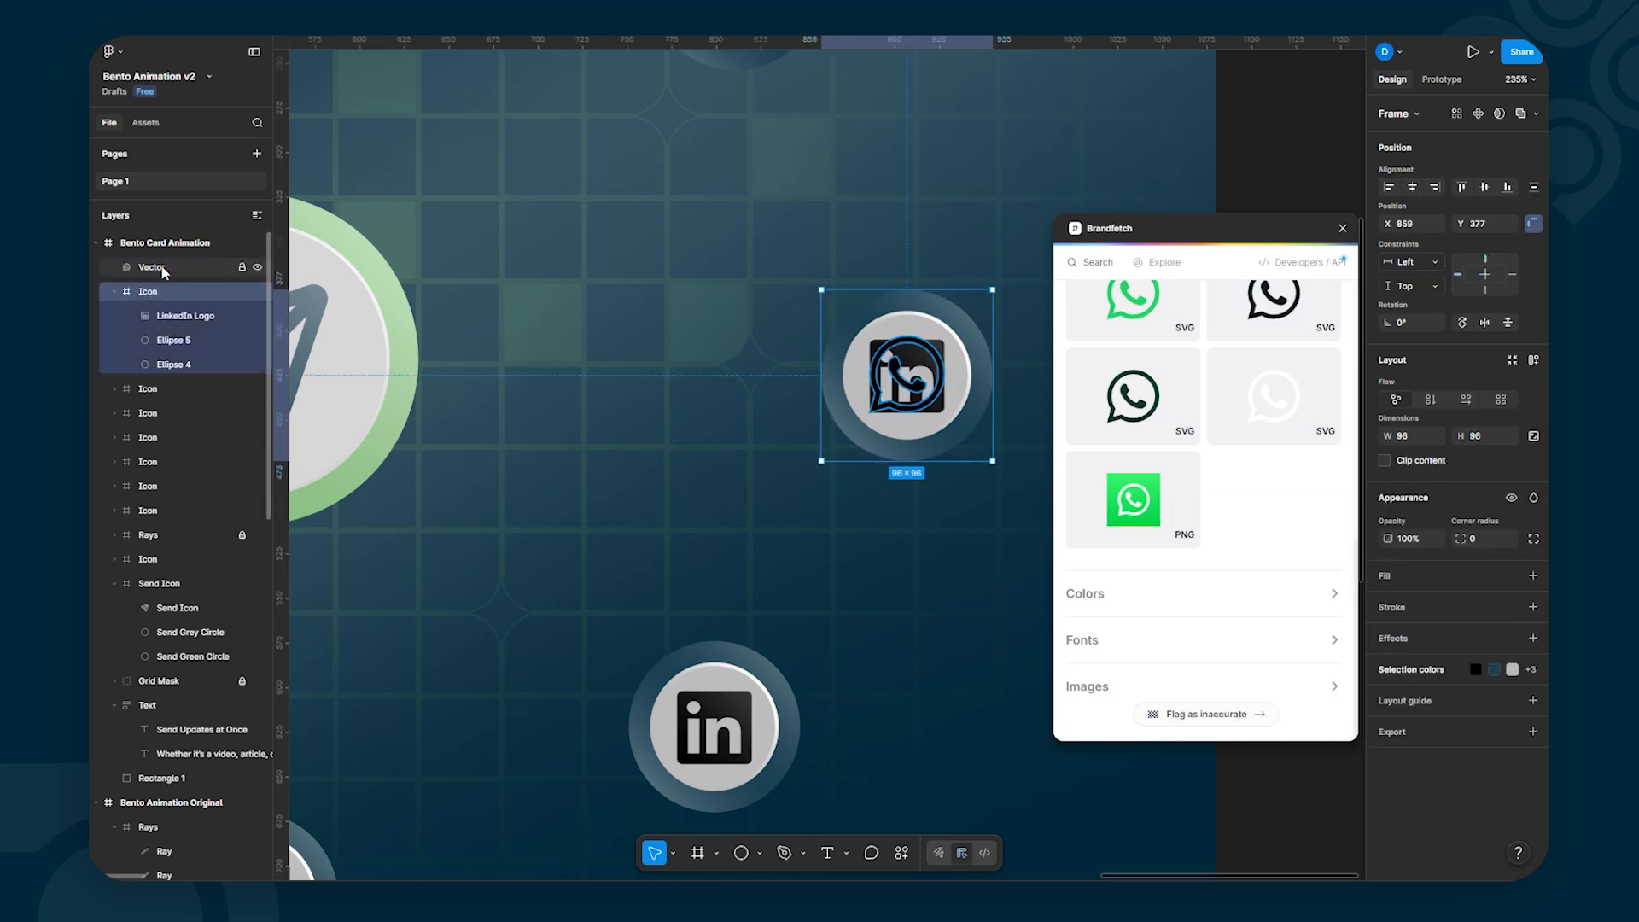
left_click(165, 269)
left_click_drag(165, 272, 169, 304)
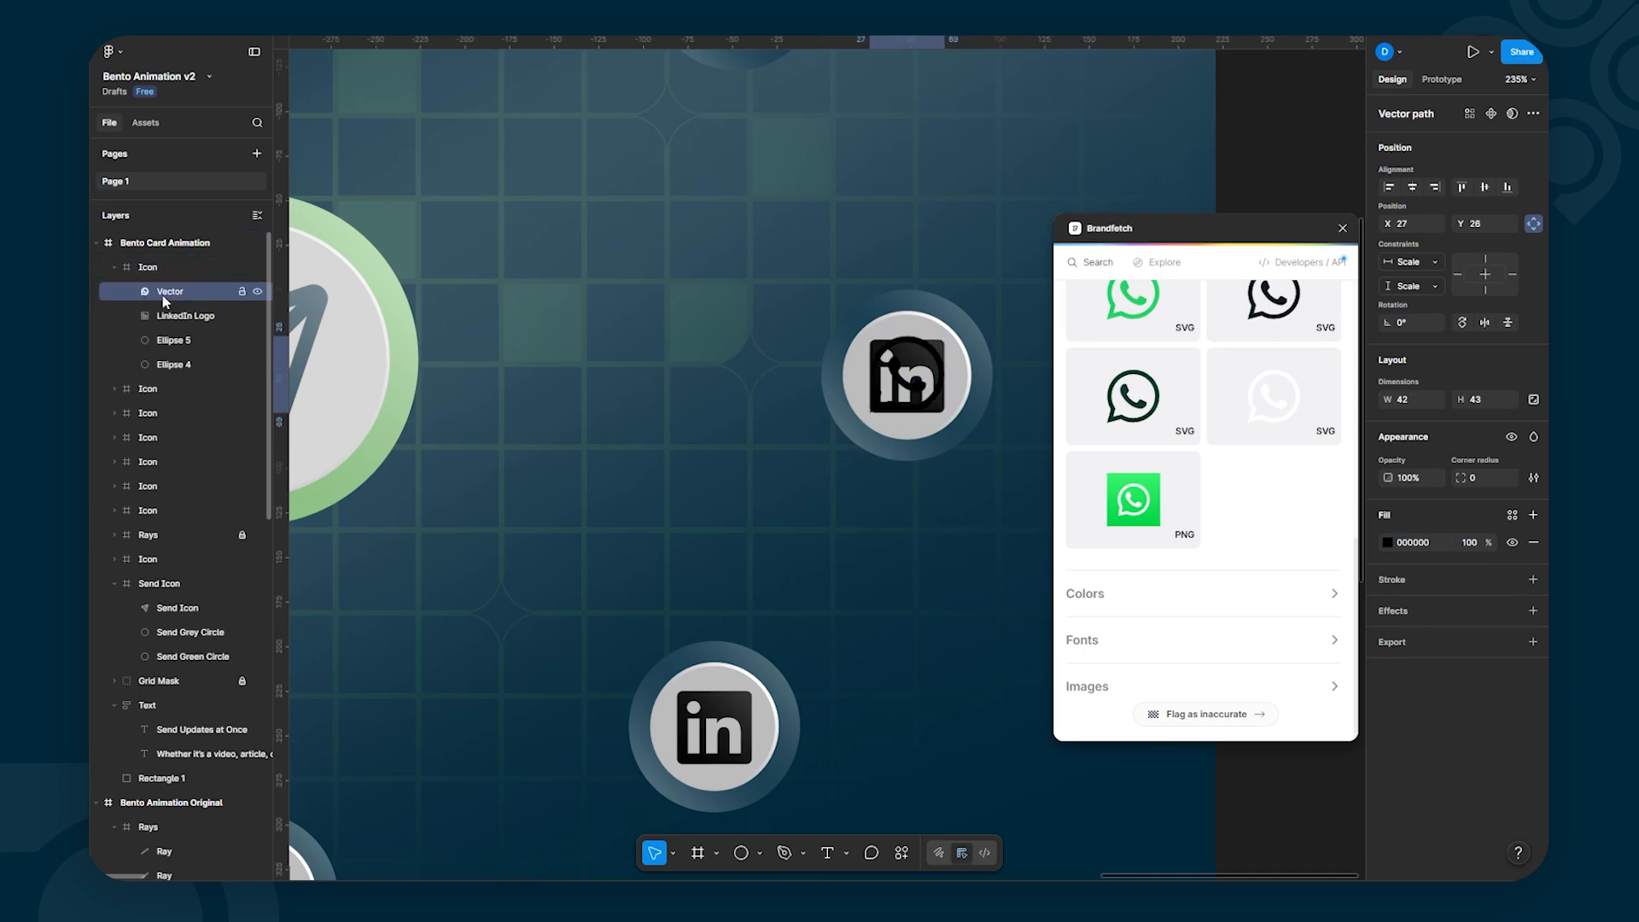
left_click(174, 318)
key("Delete")
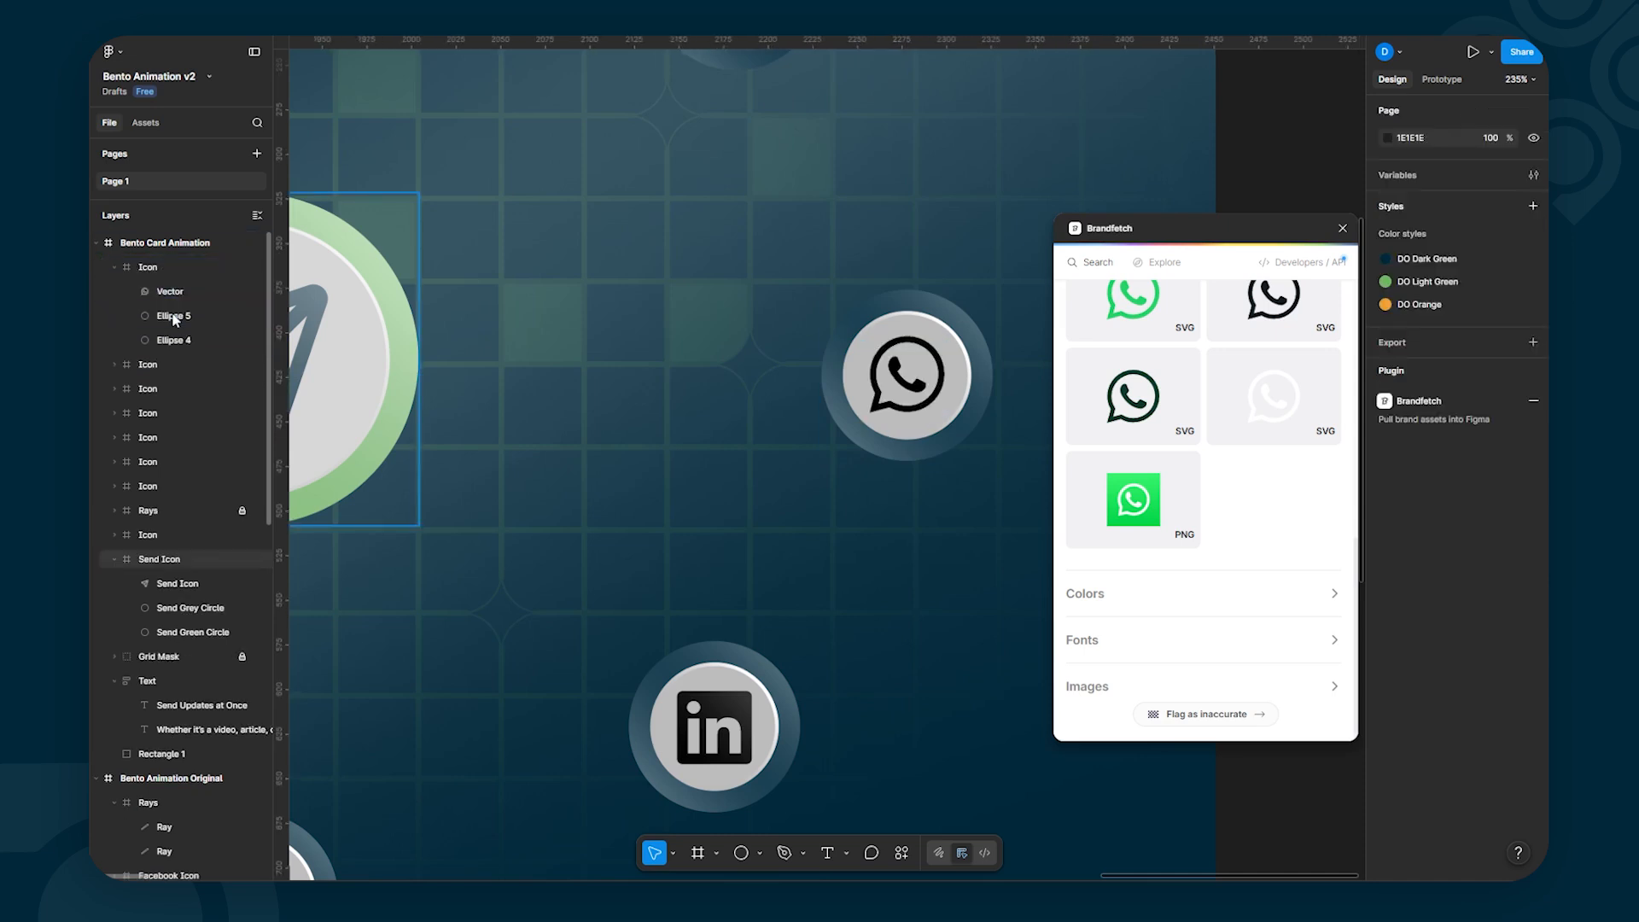
key("ctrl+z")
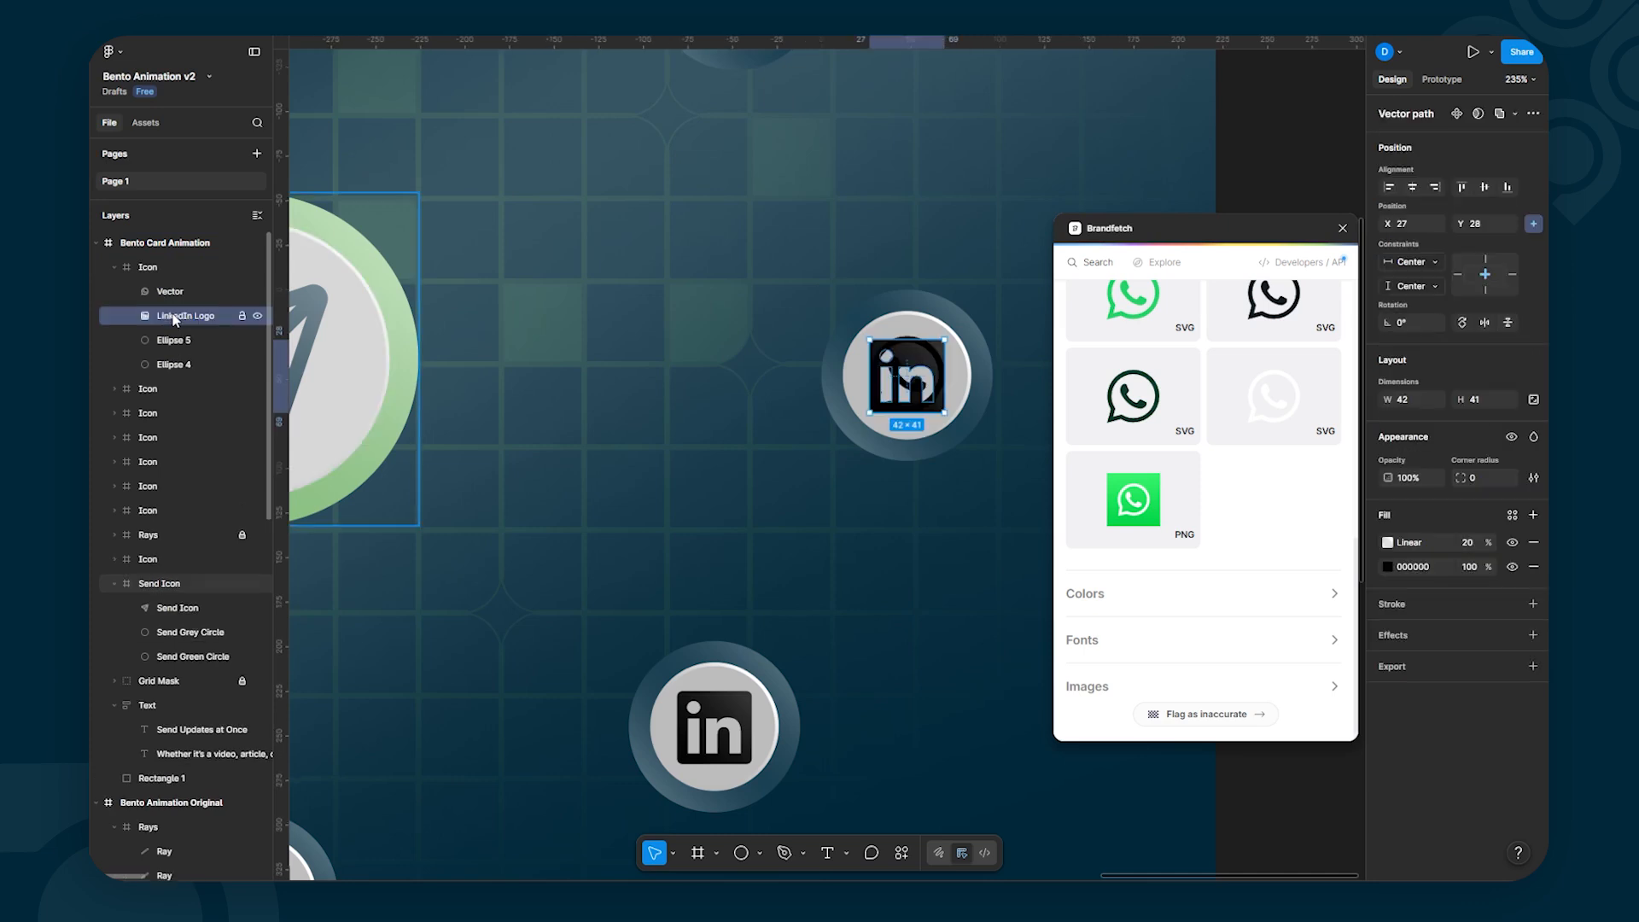
Step: Copy the LinkedIn Logo's properties and paste them onto the WhatsApp Vector, giving it the 20% linear gradient over black
key("ctrl+alt+c")
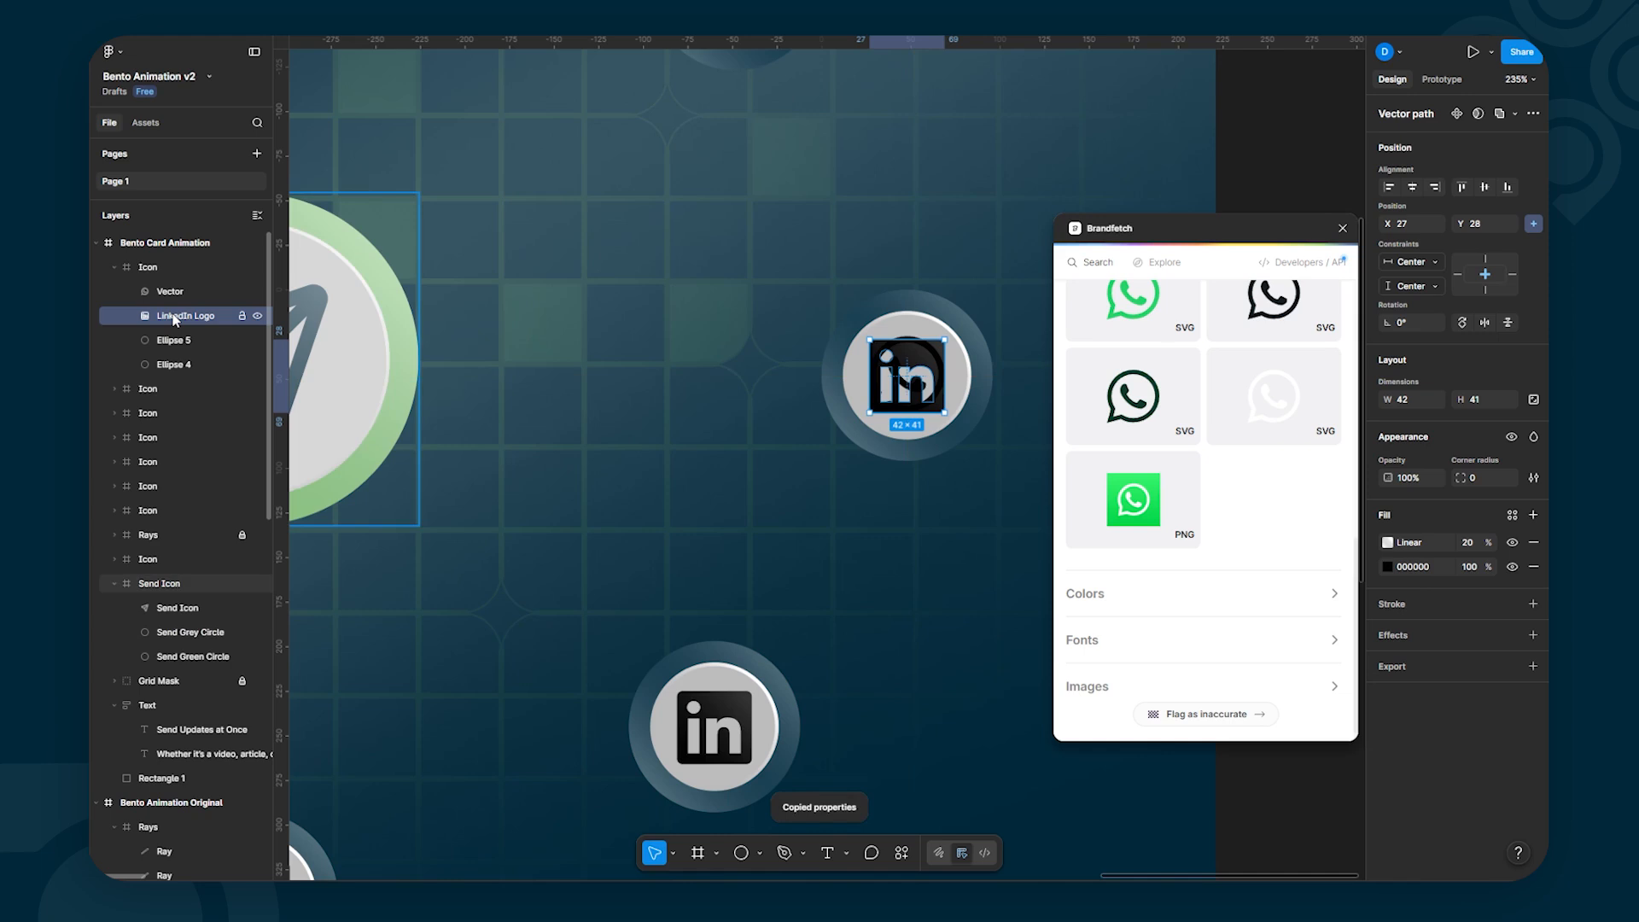
left_click(181, 295)
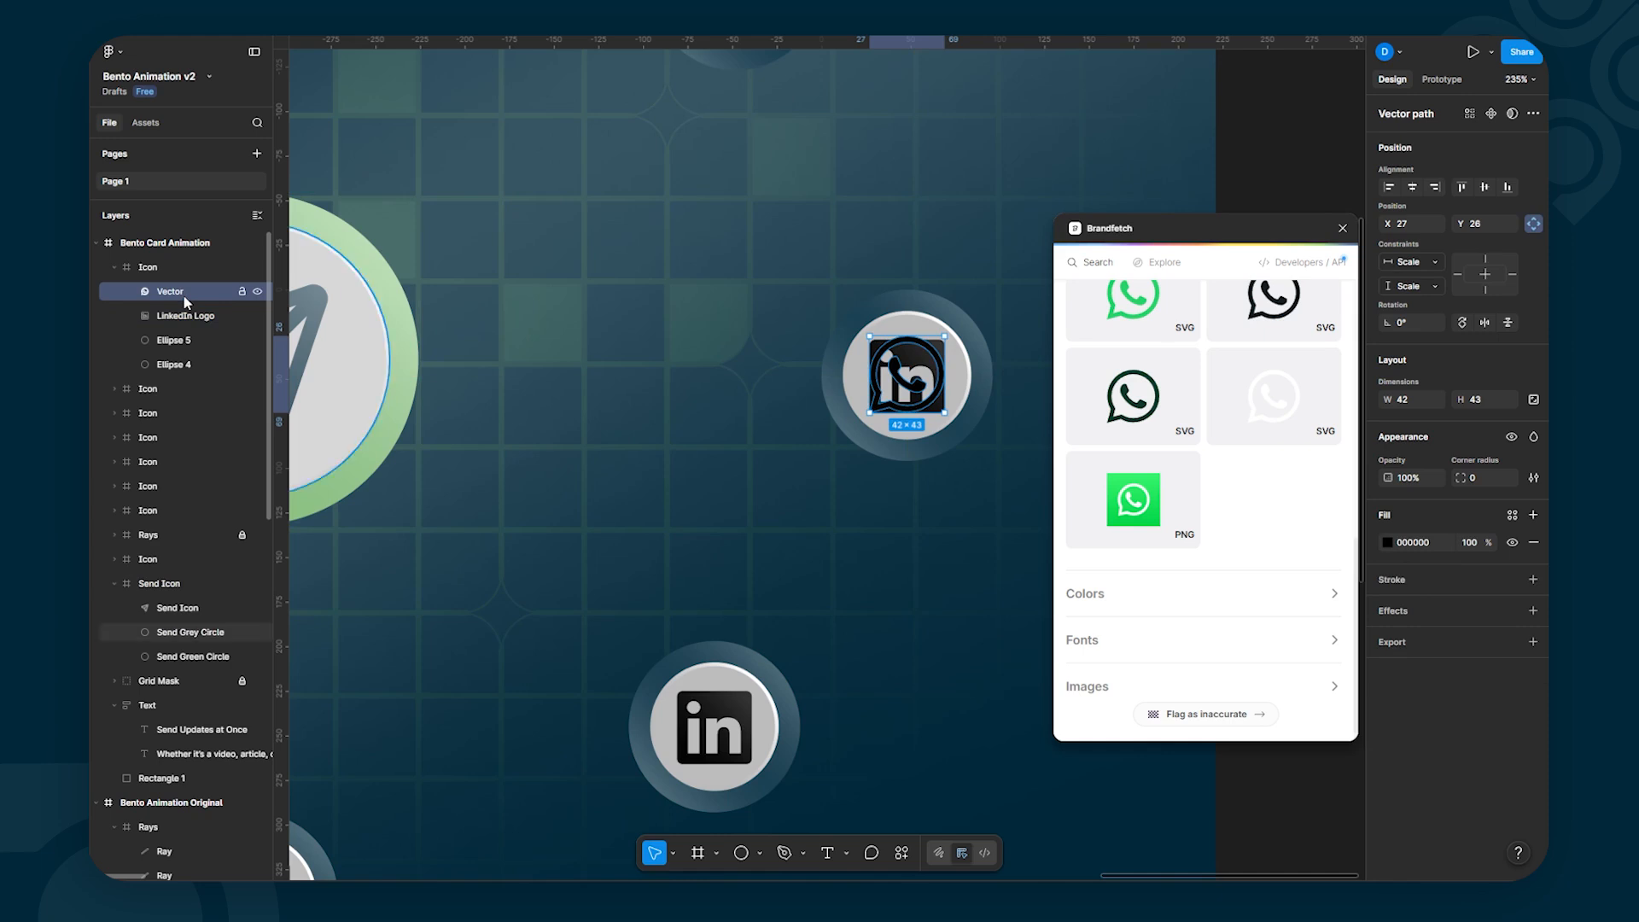
key("ctrl+alt+v")
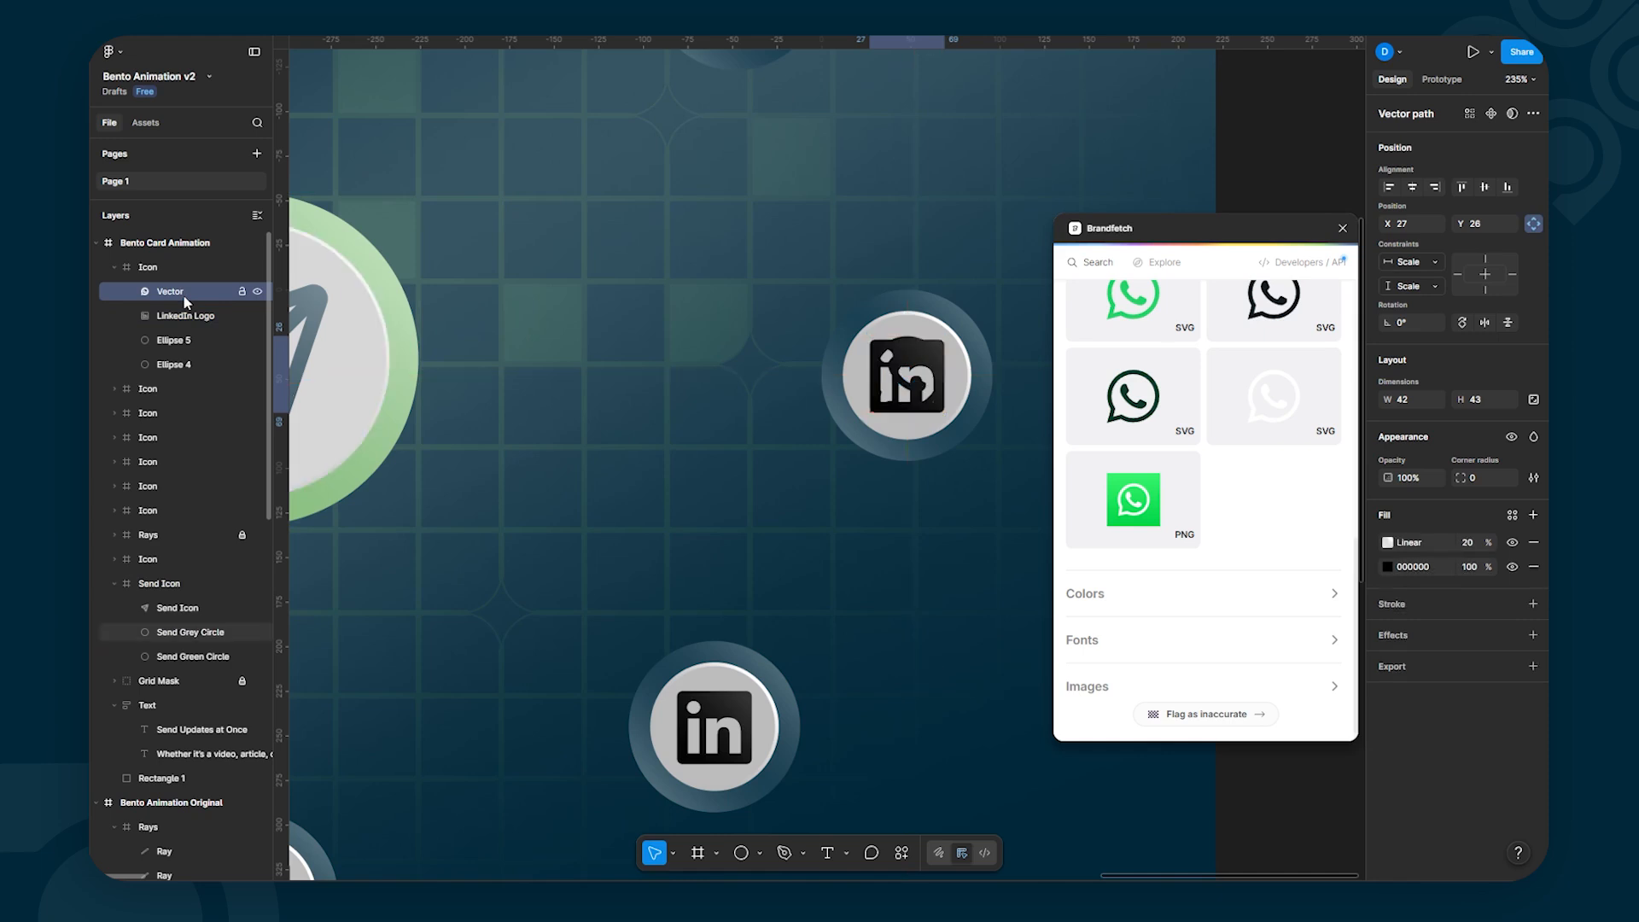
Step: Toggle the visibility of the first badge's LinkedIn Logo to check the shaded WhatsApp logo on its own
left_click(195, 316)
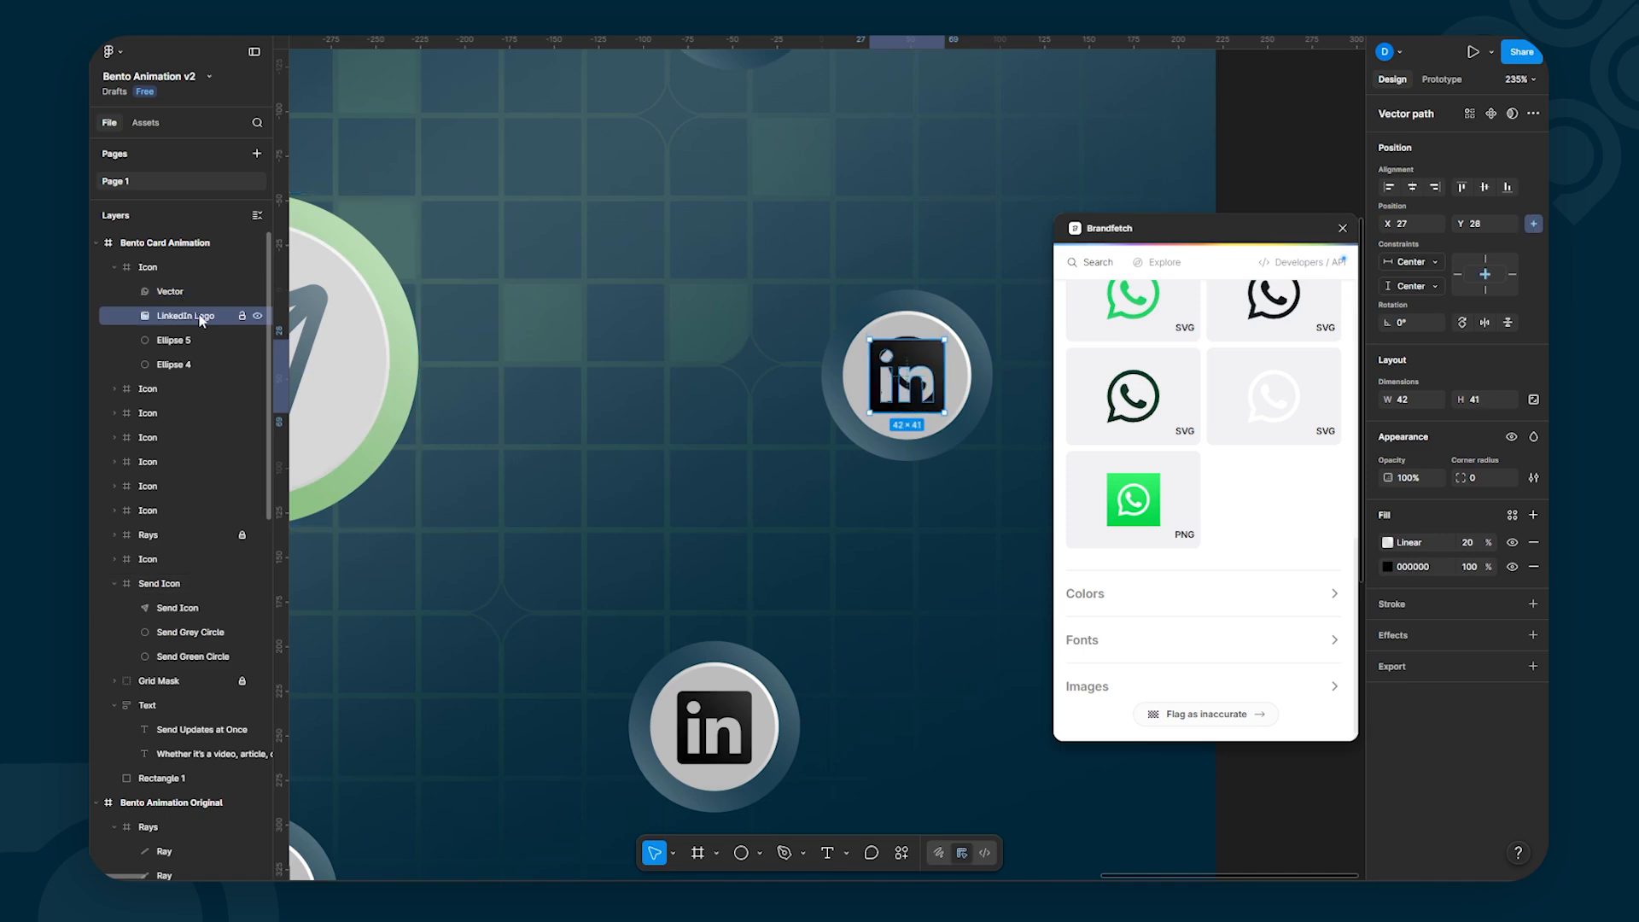
left_click(257, 317)
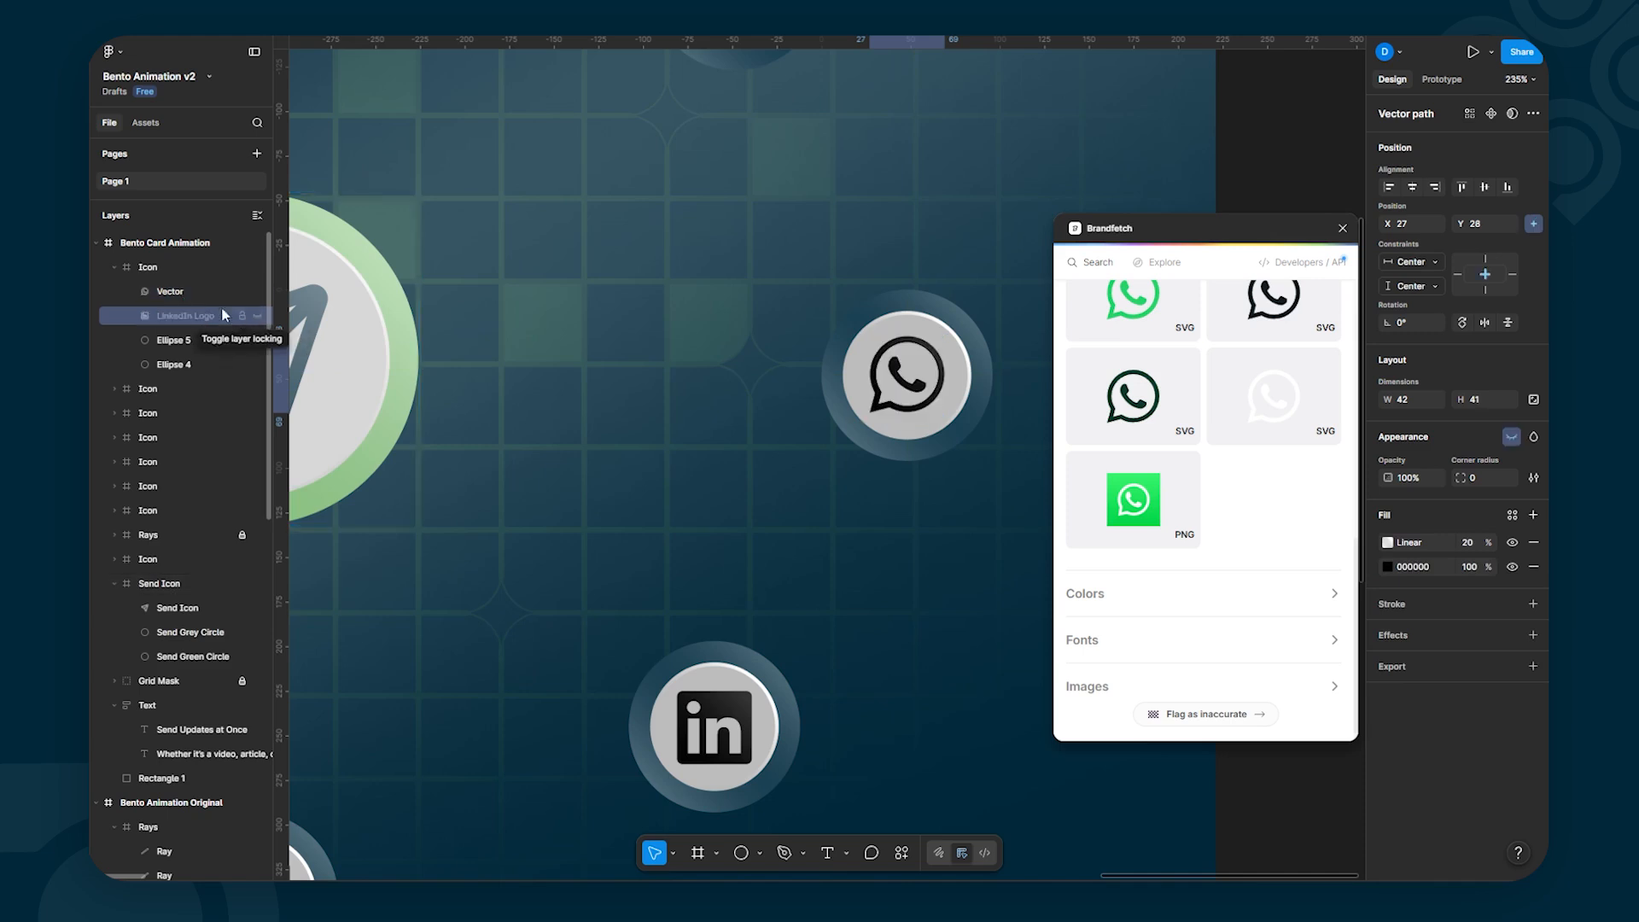
left_click(259, 317)
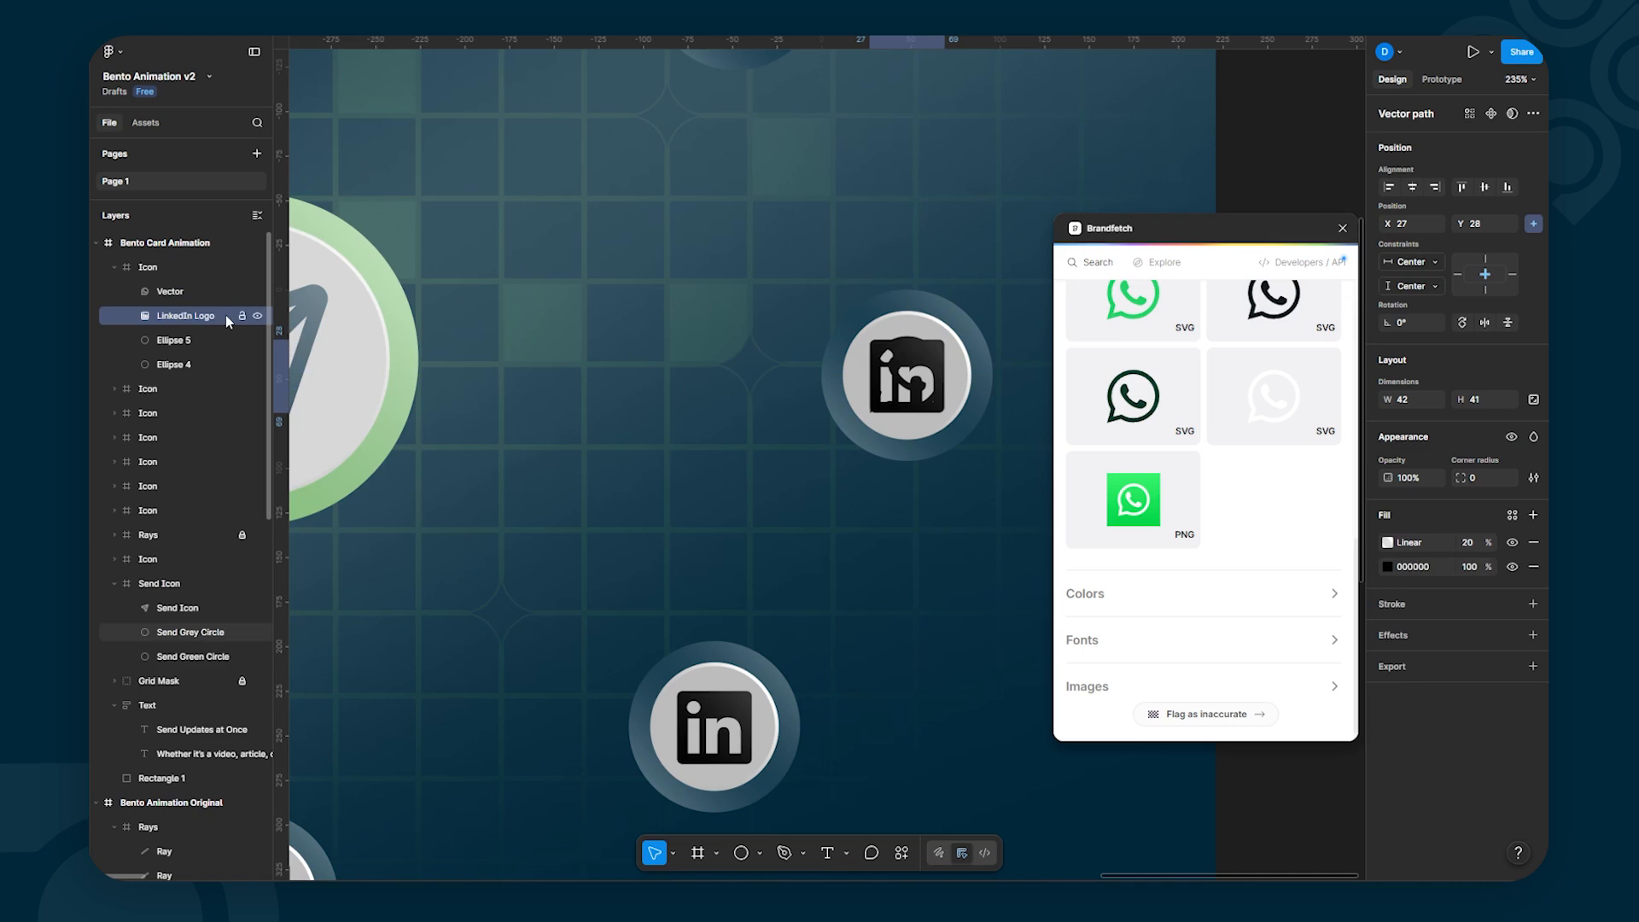
key("ctrl+shift+h")
key("ctrl+shift+h")
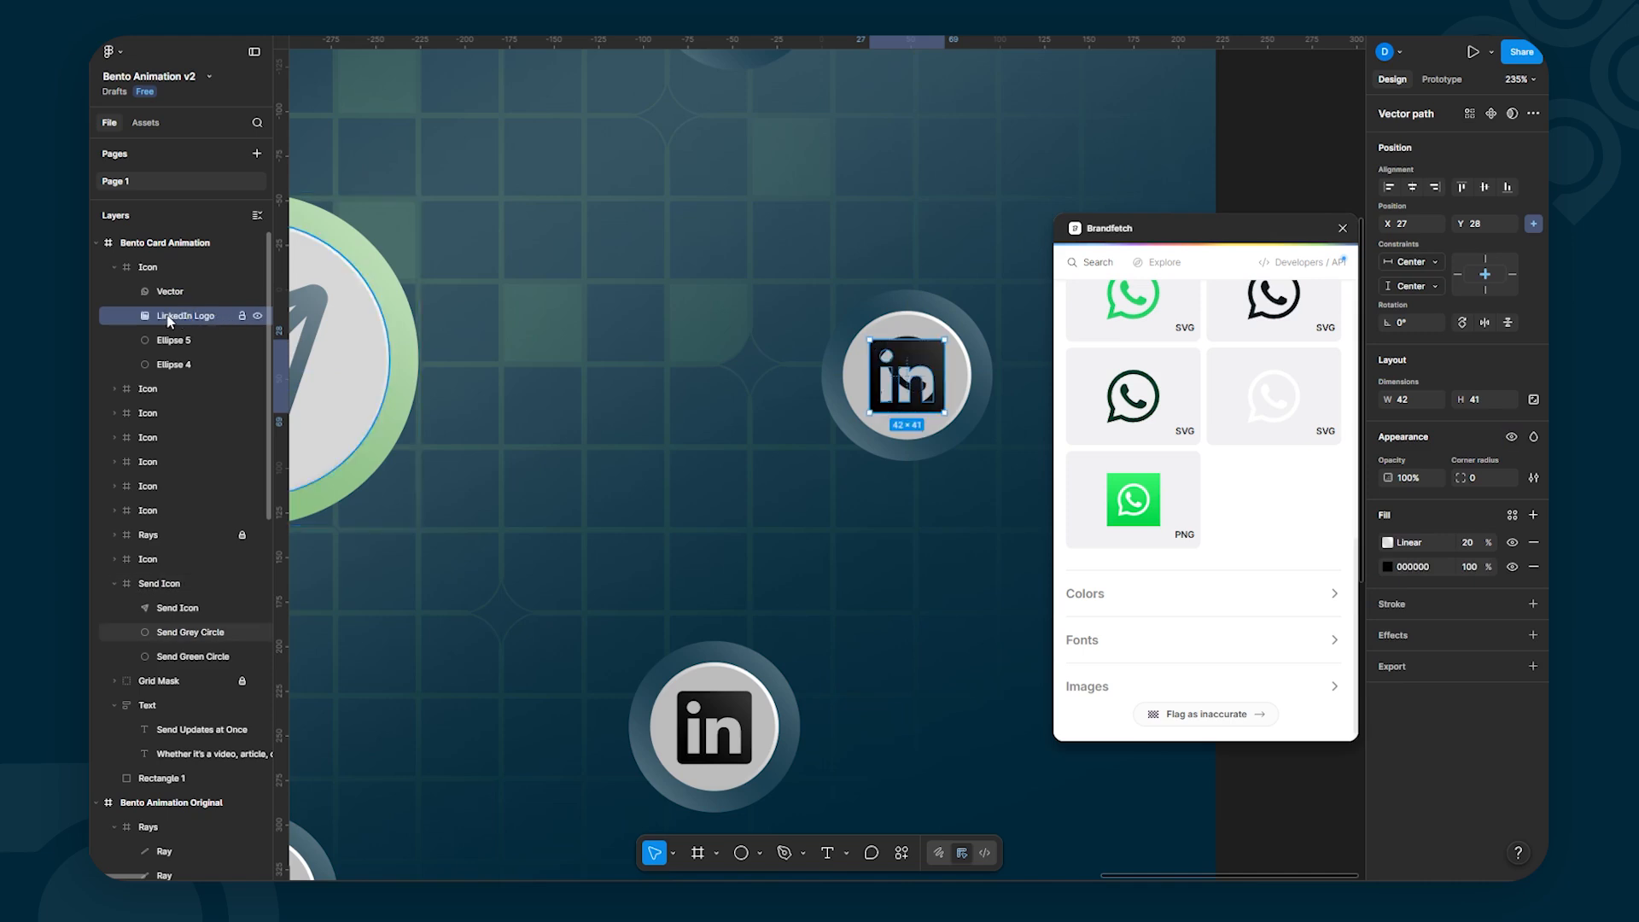
Step: Hide the LinkedIn Logo and compare the WhatsApp Vector's shading by removing and restoring its linear gradient fill
key("ctrl+alt+c")
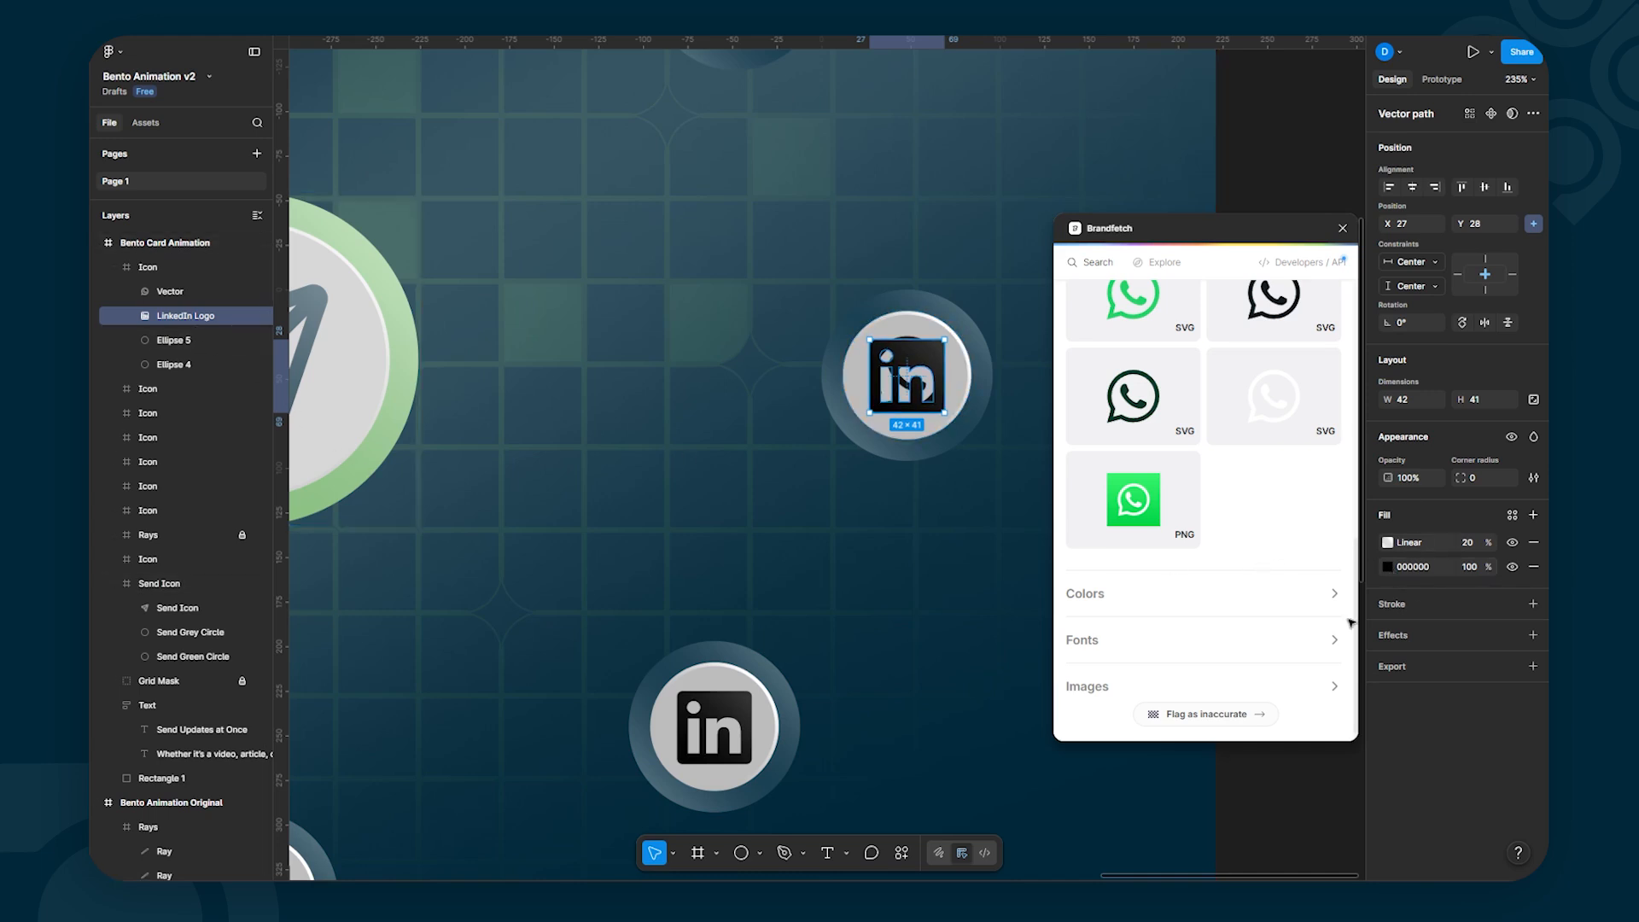
left_click(178, 292)
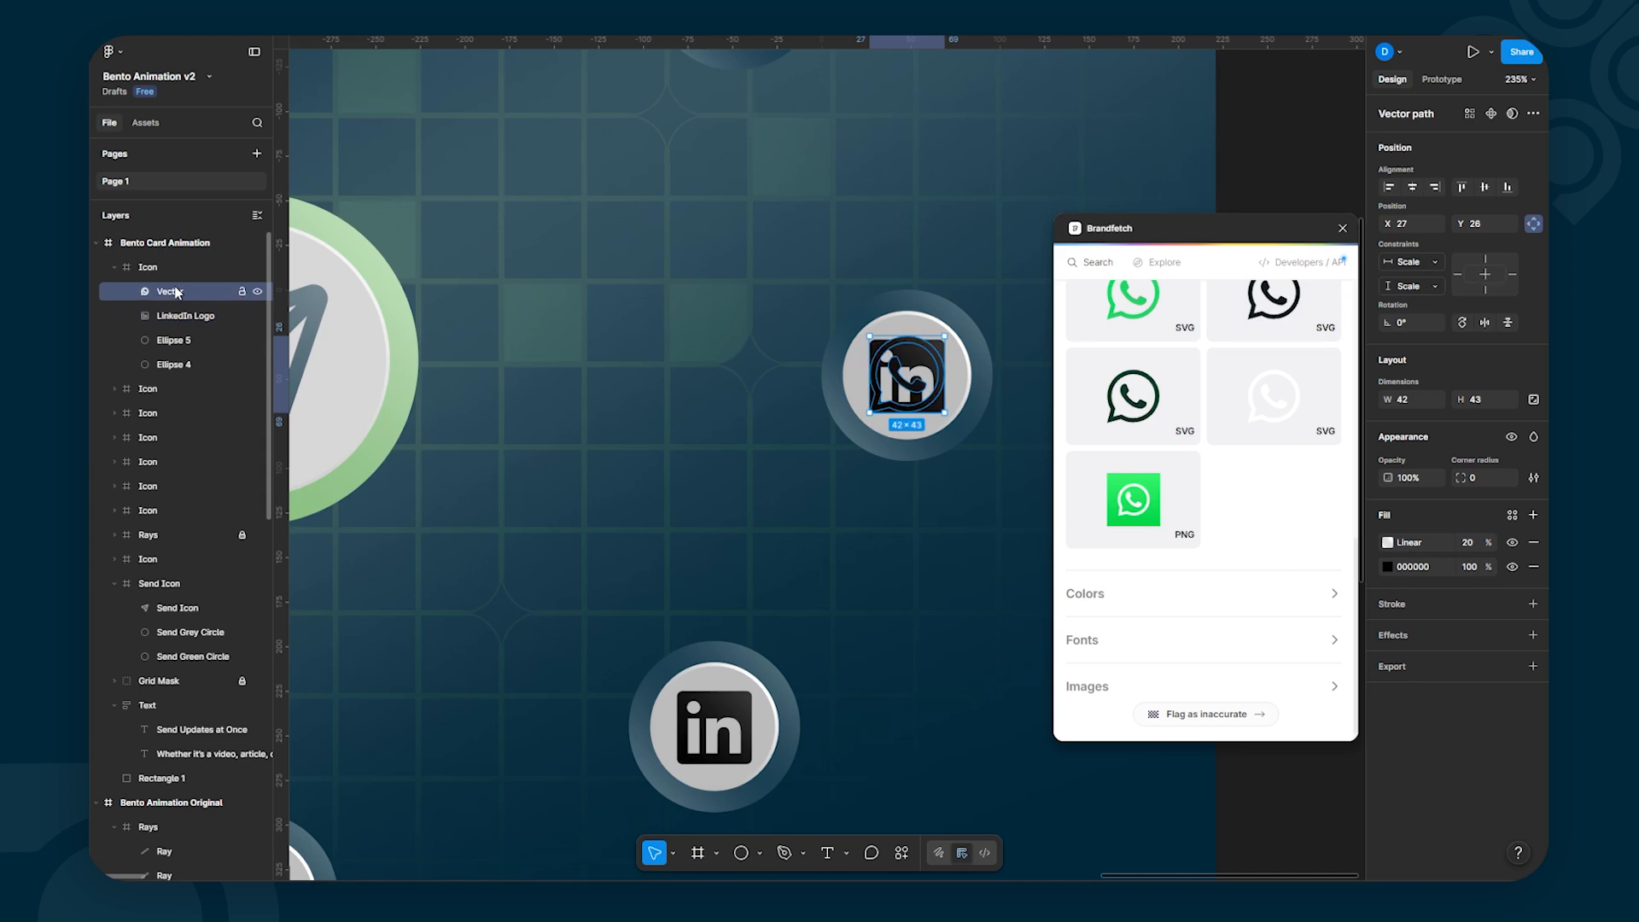
left_click(256, 316)
left_click(171, 292)
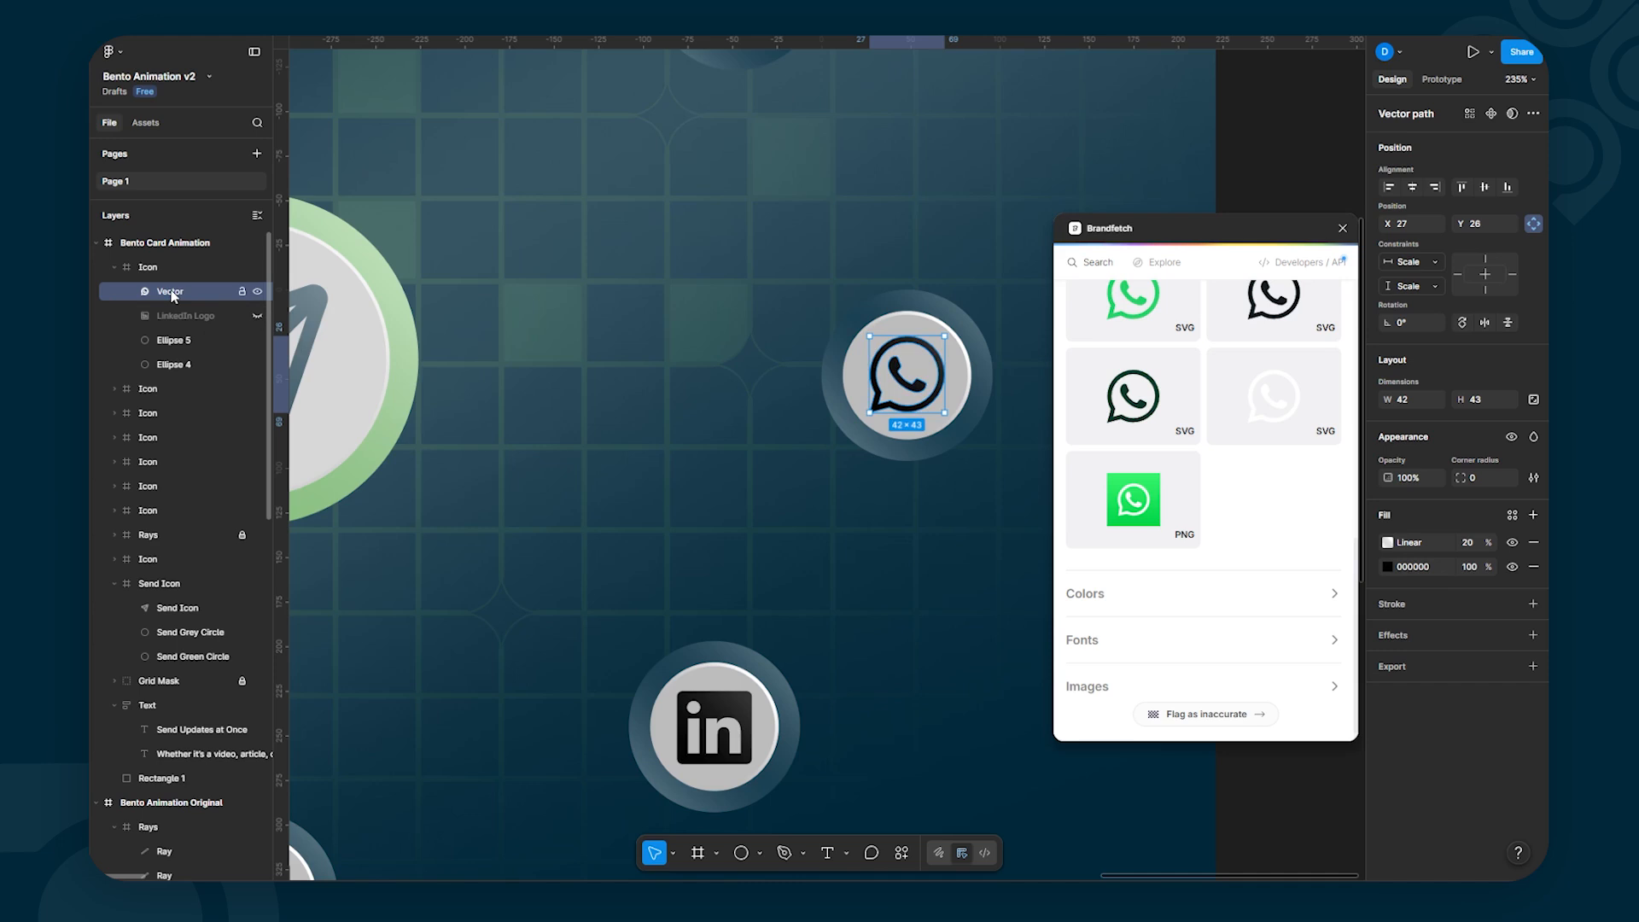
left_click(1535, 544)
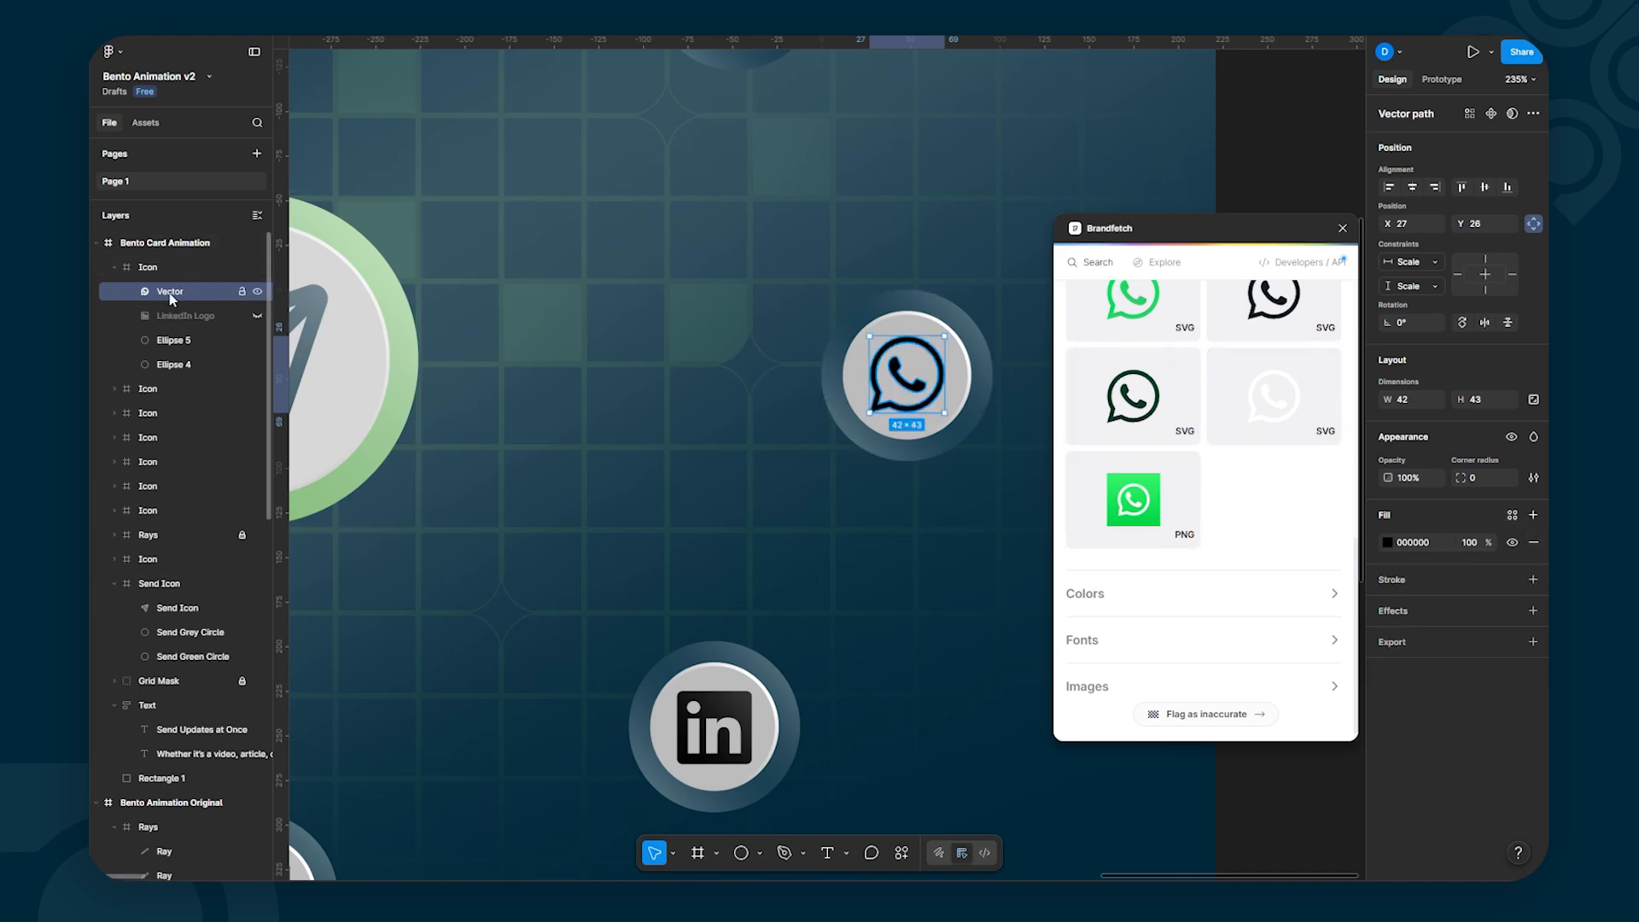
key("ctrl+z")
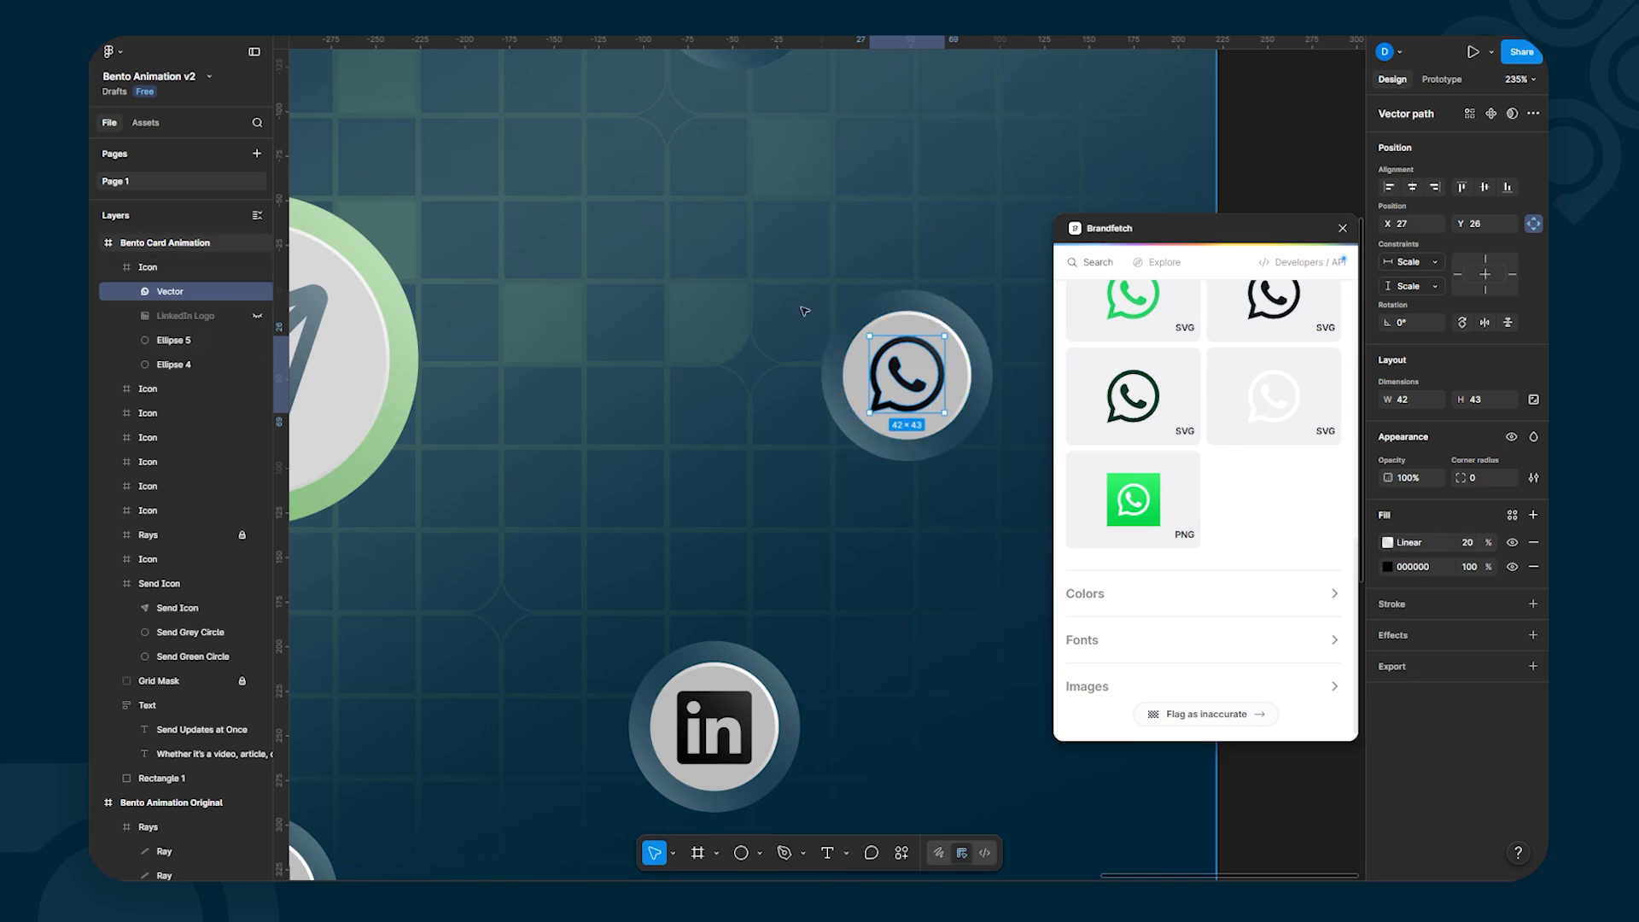
Step: Delete the hidden LinkedIn Logo from the WhatsApp badge and collapse its Icon frame
left_click(186, 314)
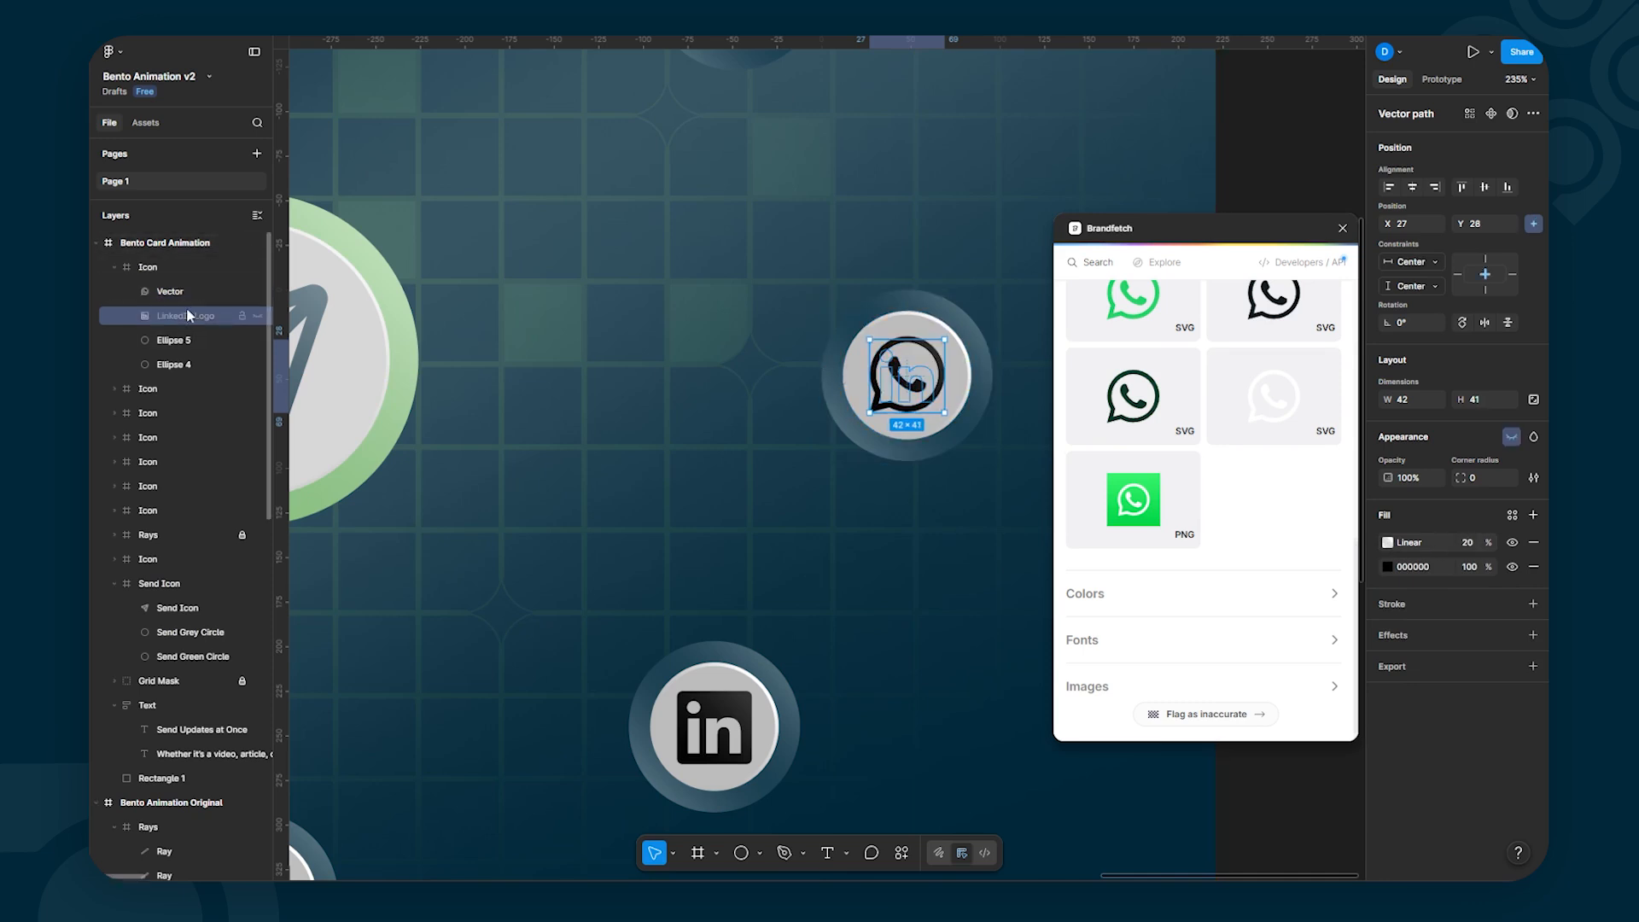
key("Escape")
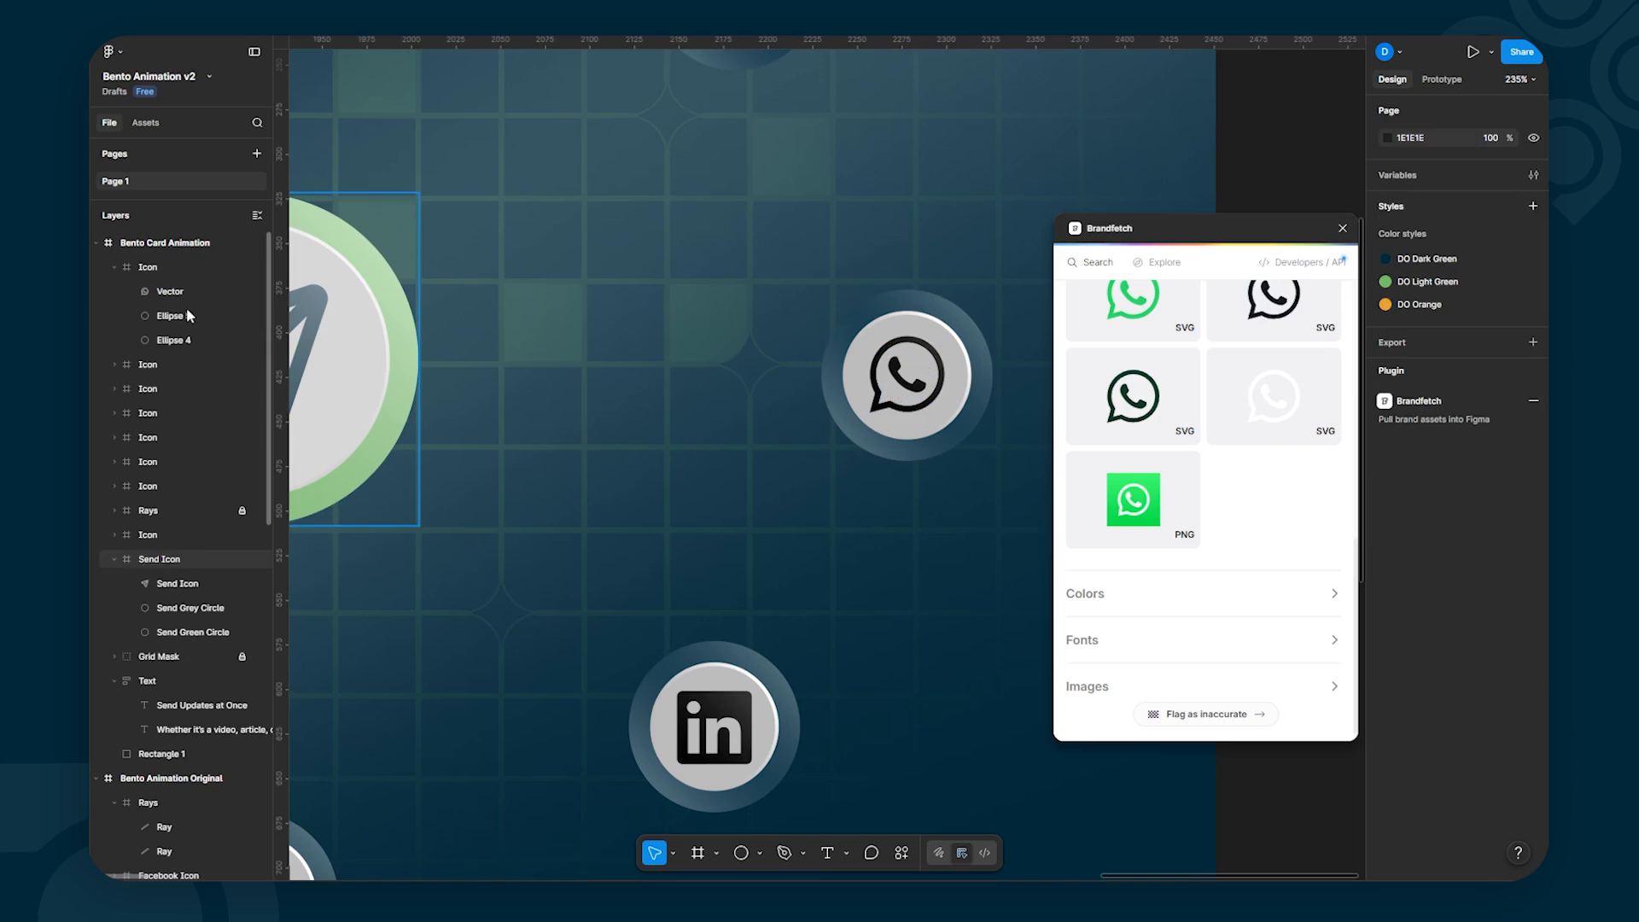
left_click(111, 267)
scroll(736, 446, "down", 5, "ctrl")
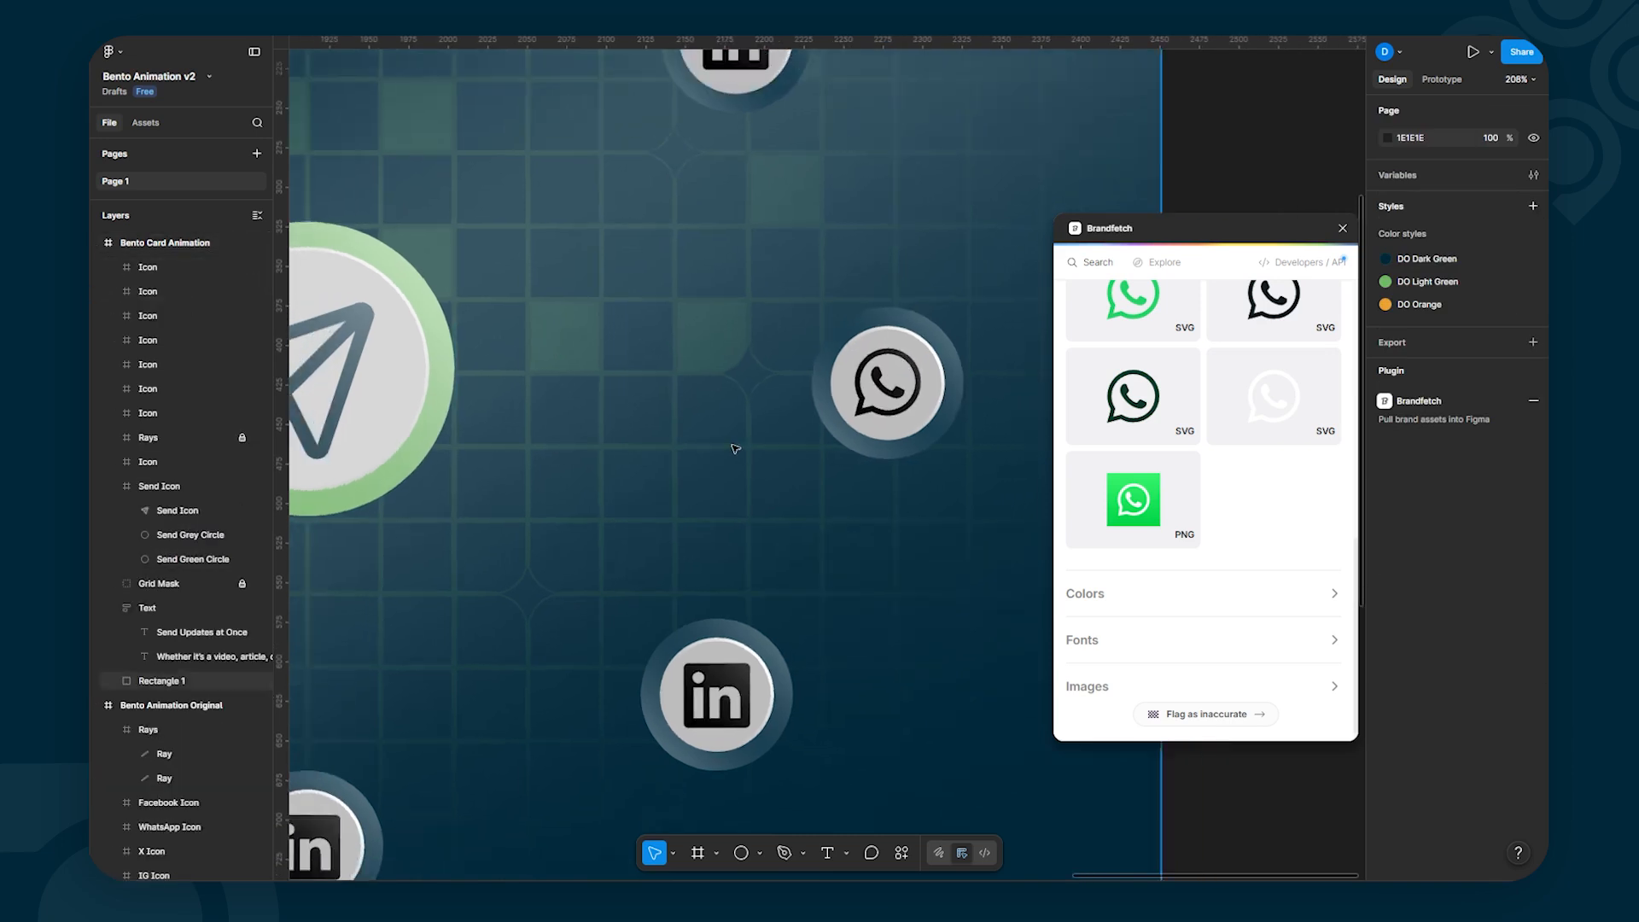
scroll(736, 445, "down", 2, "ctrl")
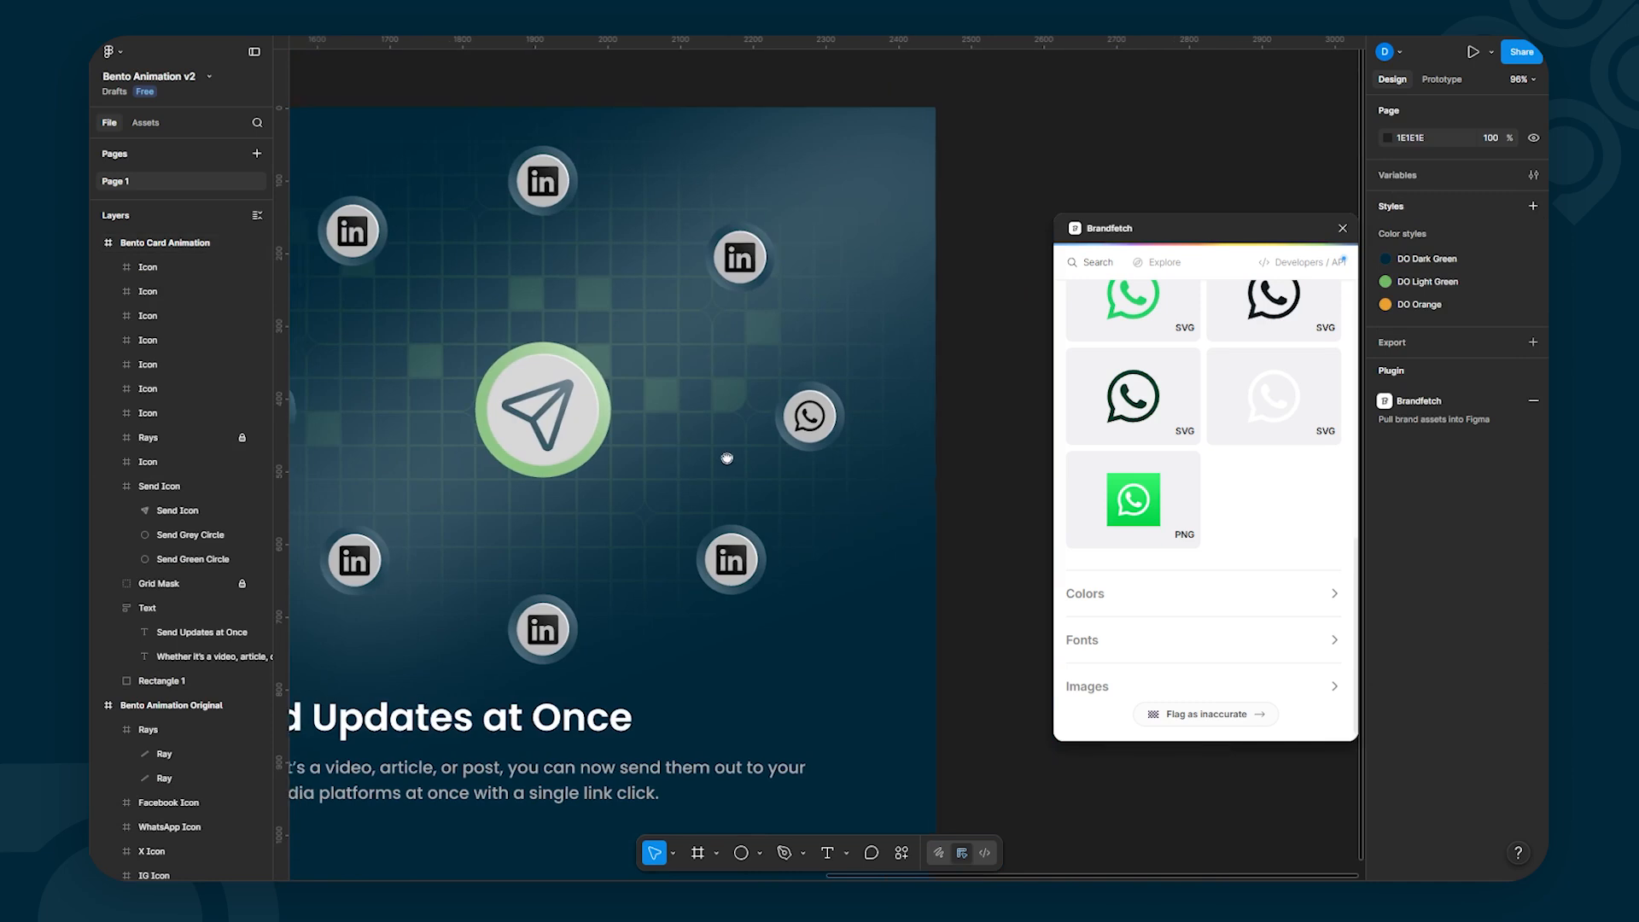
left_click_drag(728, 454, 760, 424)
left_click(778, 234)
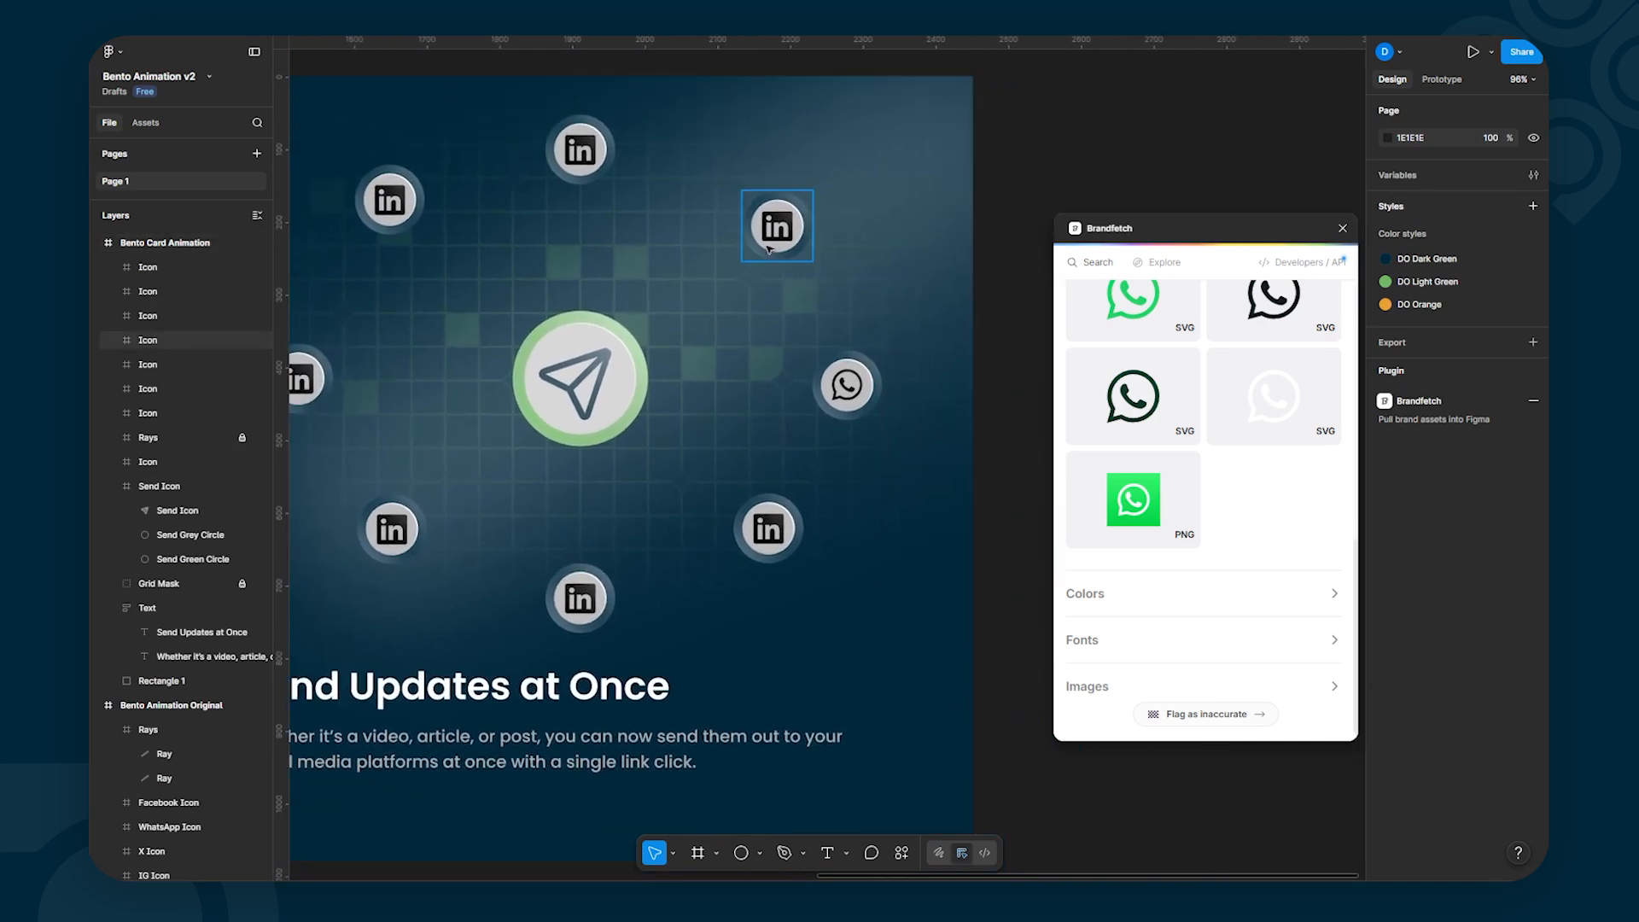
left_click_drag(592, 512, 697, 537)
left_click(892, 261)
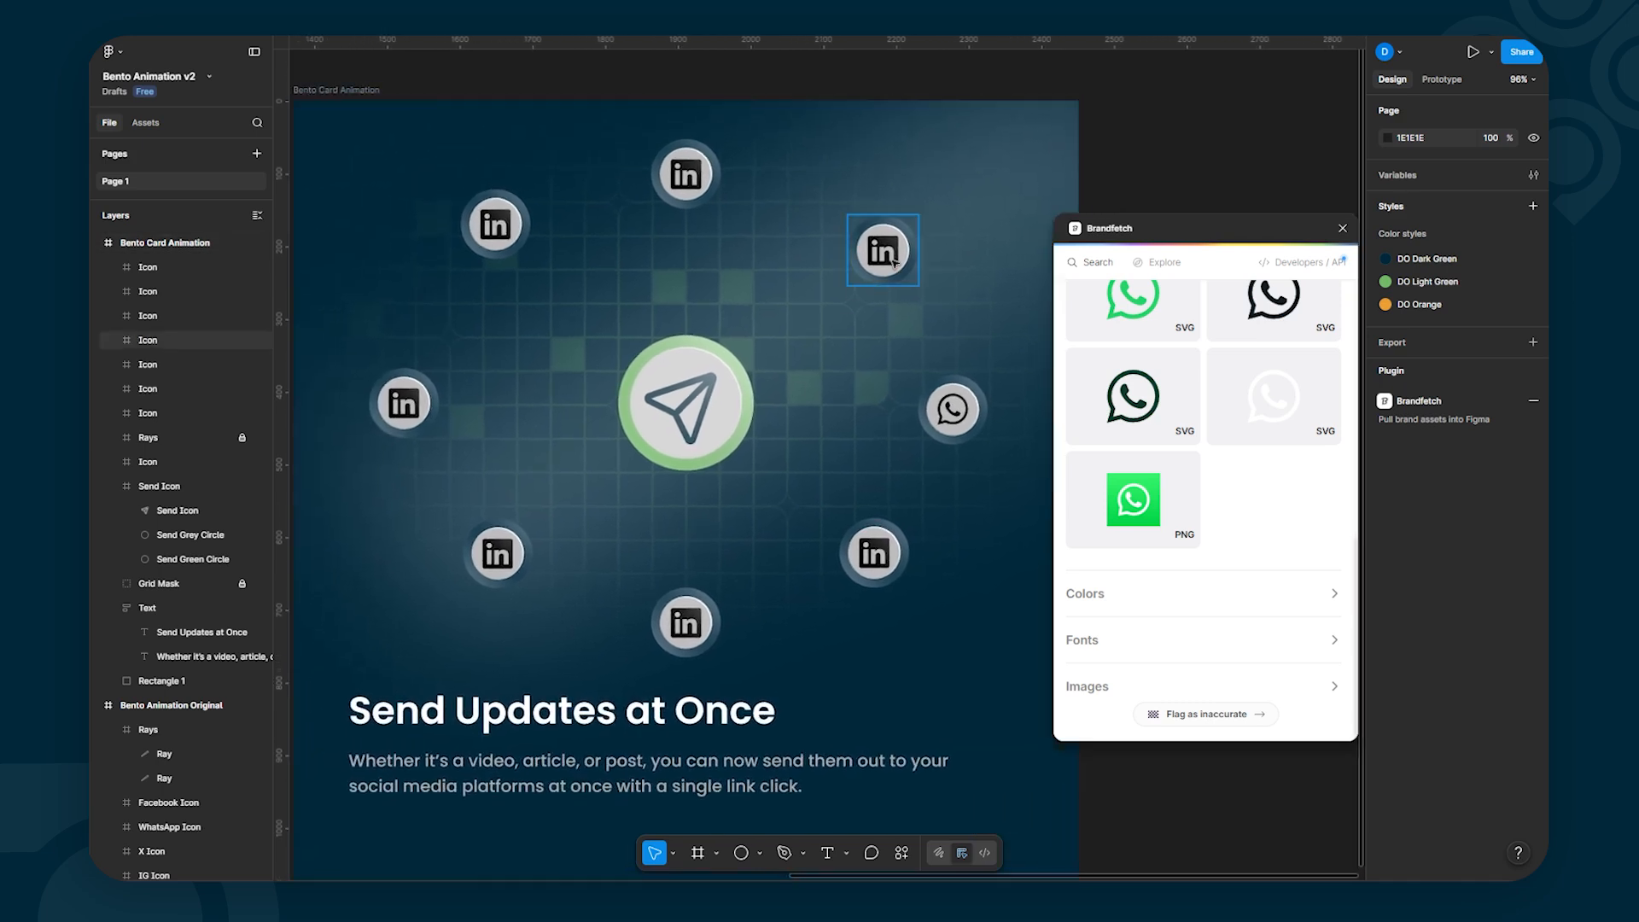
left_click(728, 773)
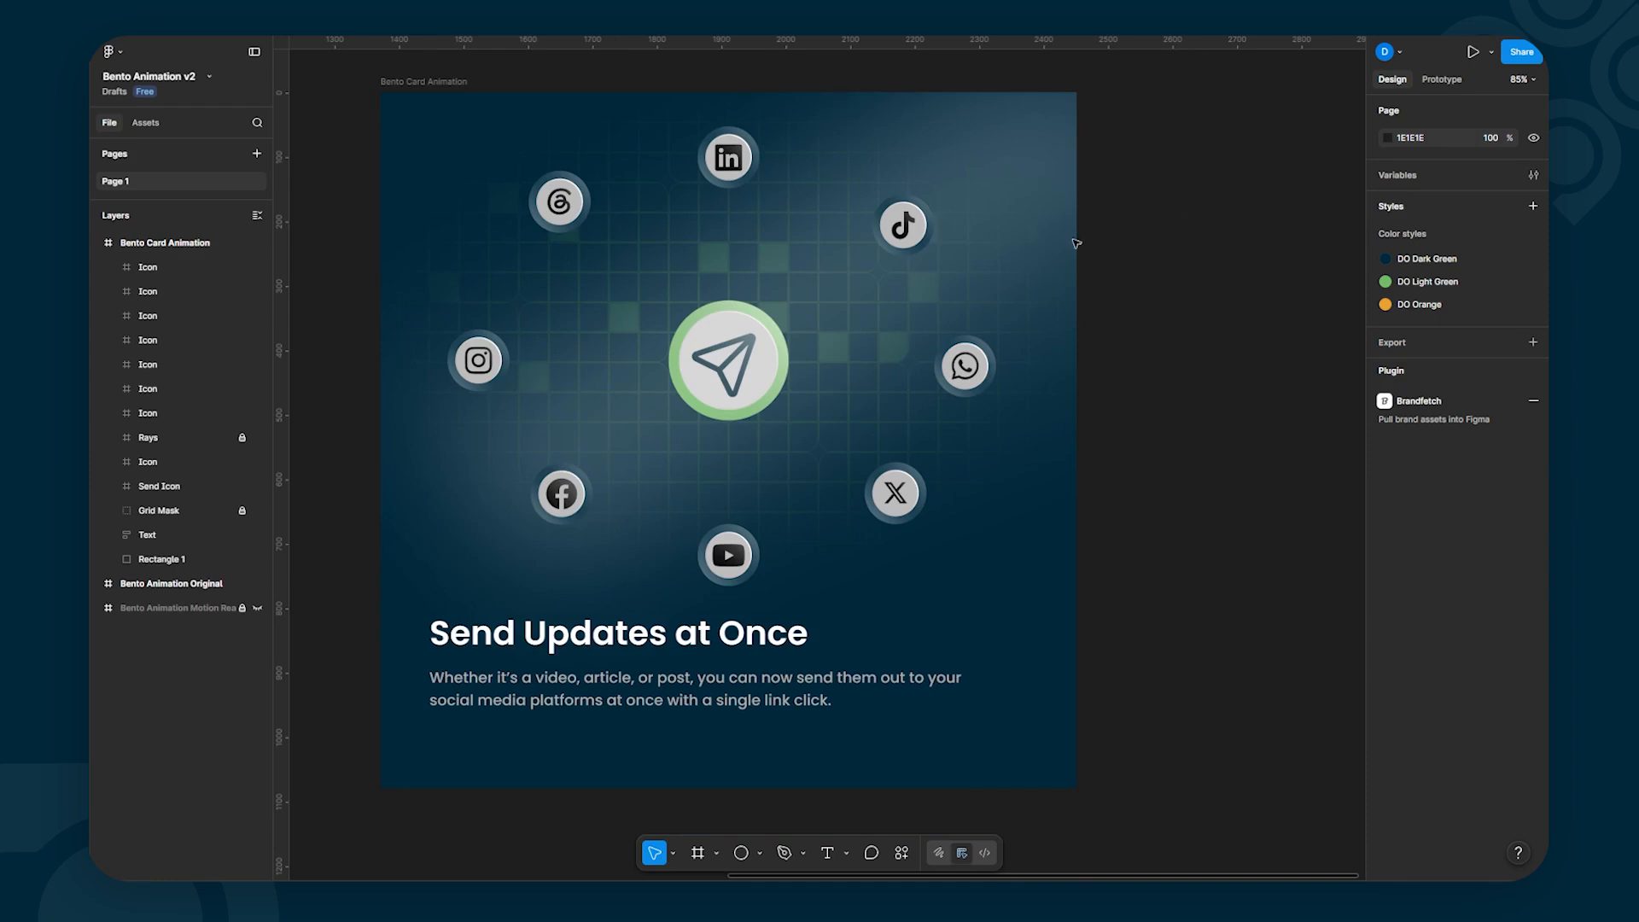
Step: Inspect the fills of the WhatsApp Logo inside the topmost Icon frame
left_click(113, 263)
left_click(188, 291)
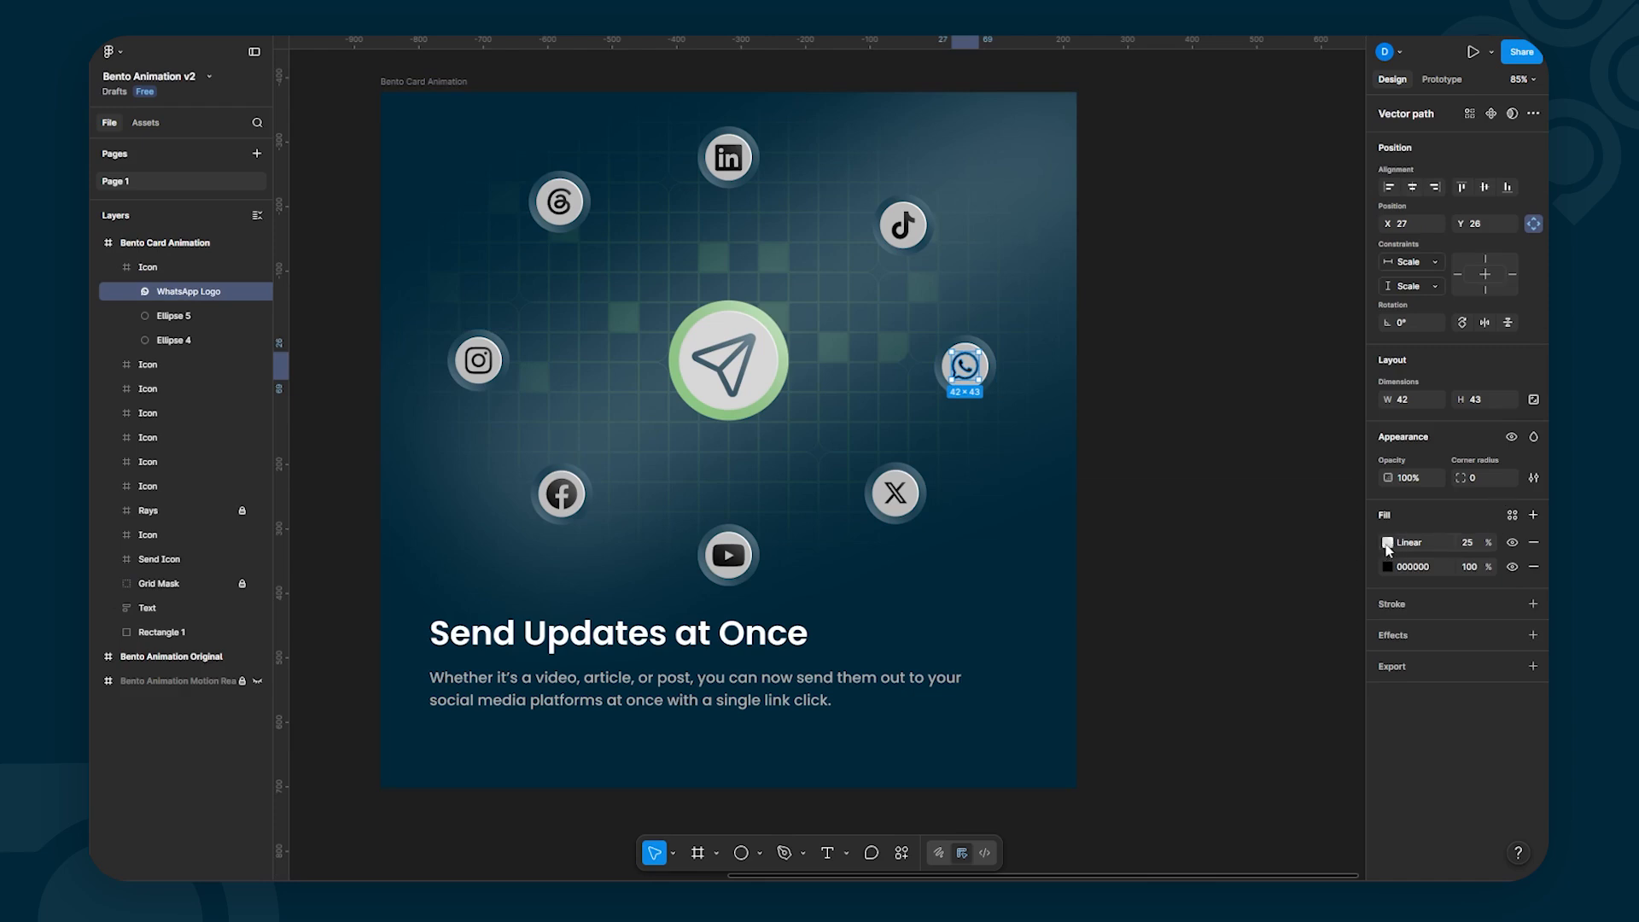
left_click(1161, 386)
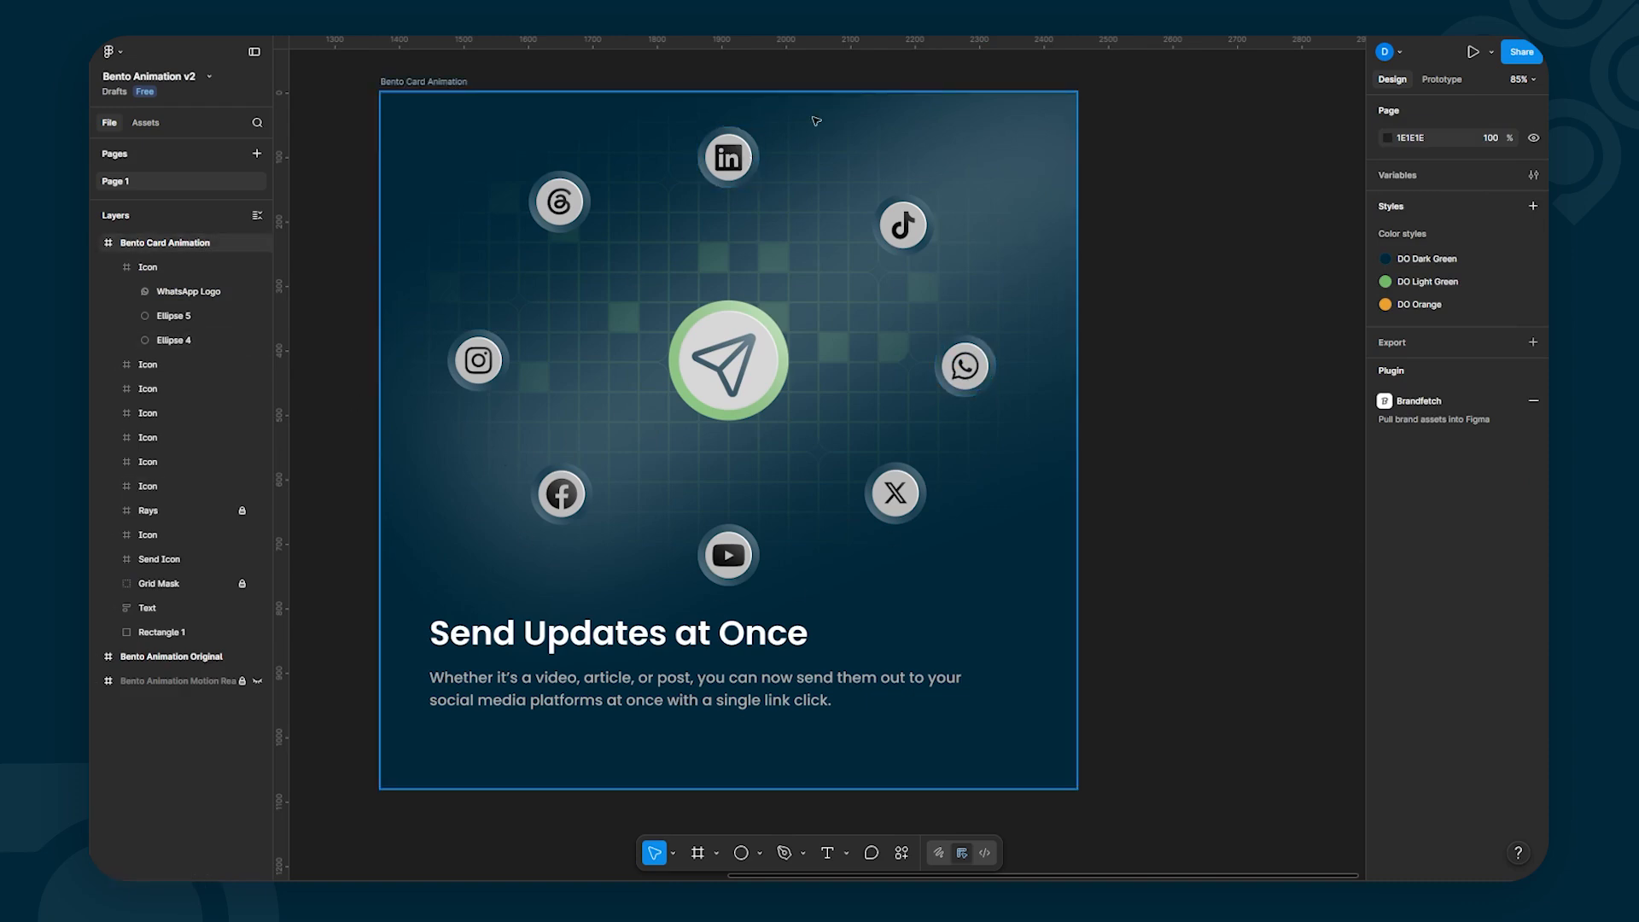
Step: Rename the eight Icon frames after their brands, such as WhatsApp Icon, IG Icon, Threads Icon and YouTube Icon
double_click(148, 268)
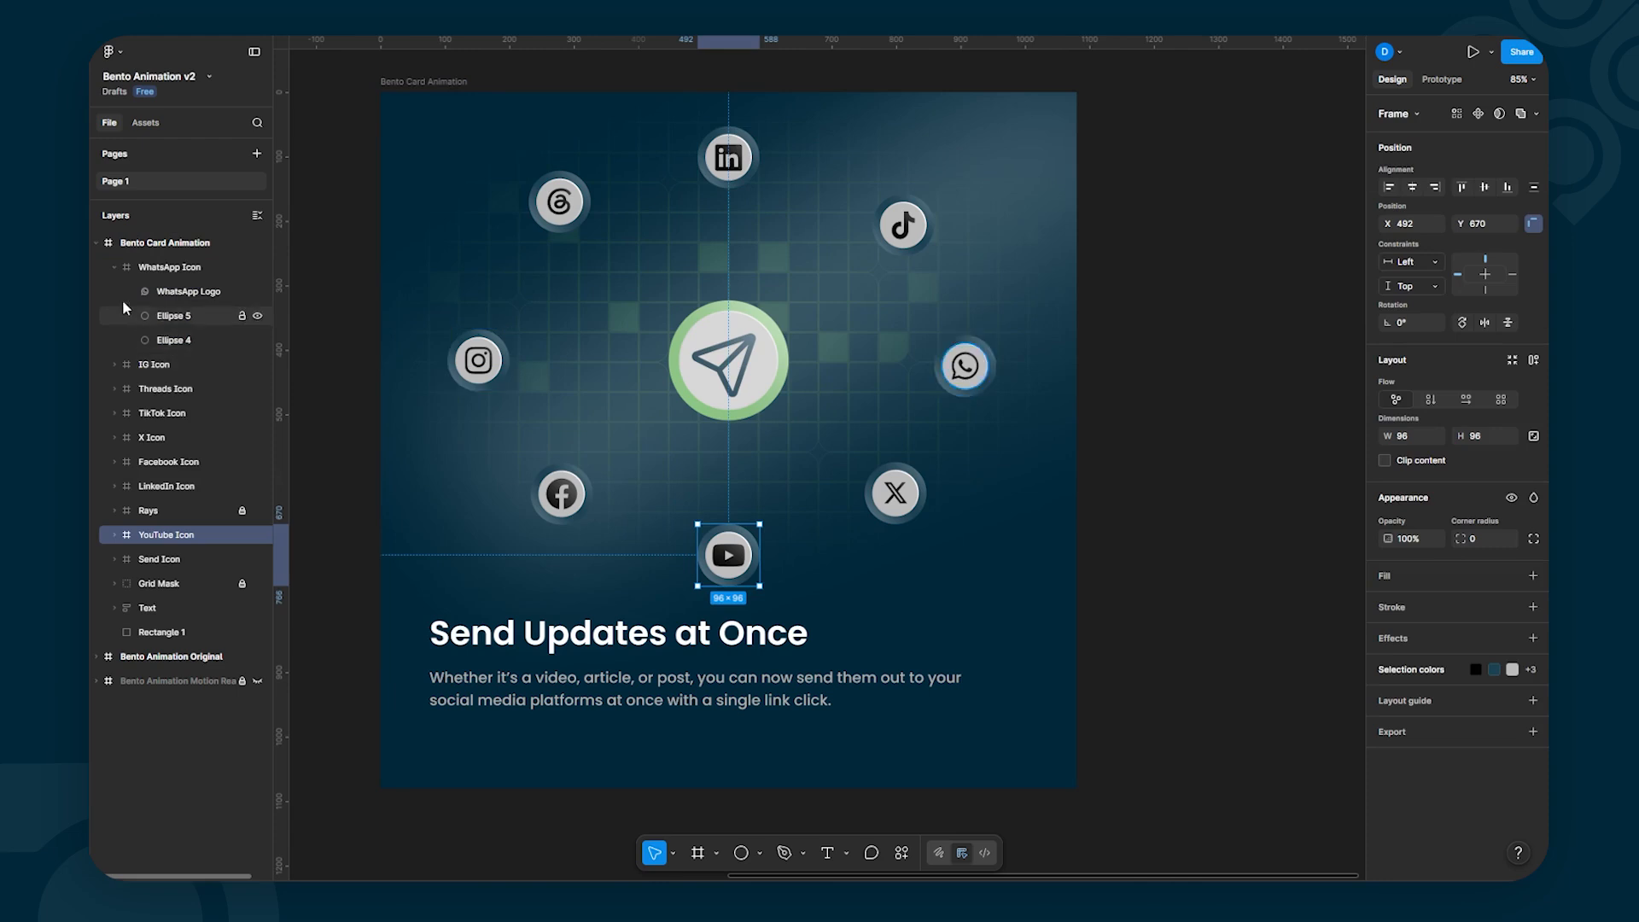
left_click(113, 267)
Step: Move the Rays frame to the front of the layer order in Bento Card Animation, above WhatsApp Icon
left_click(157, 439)
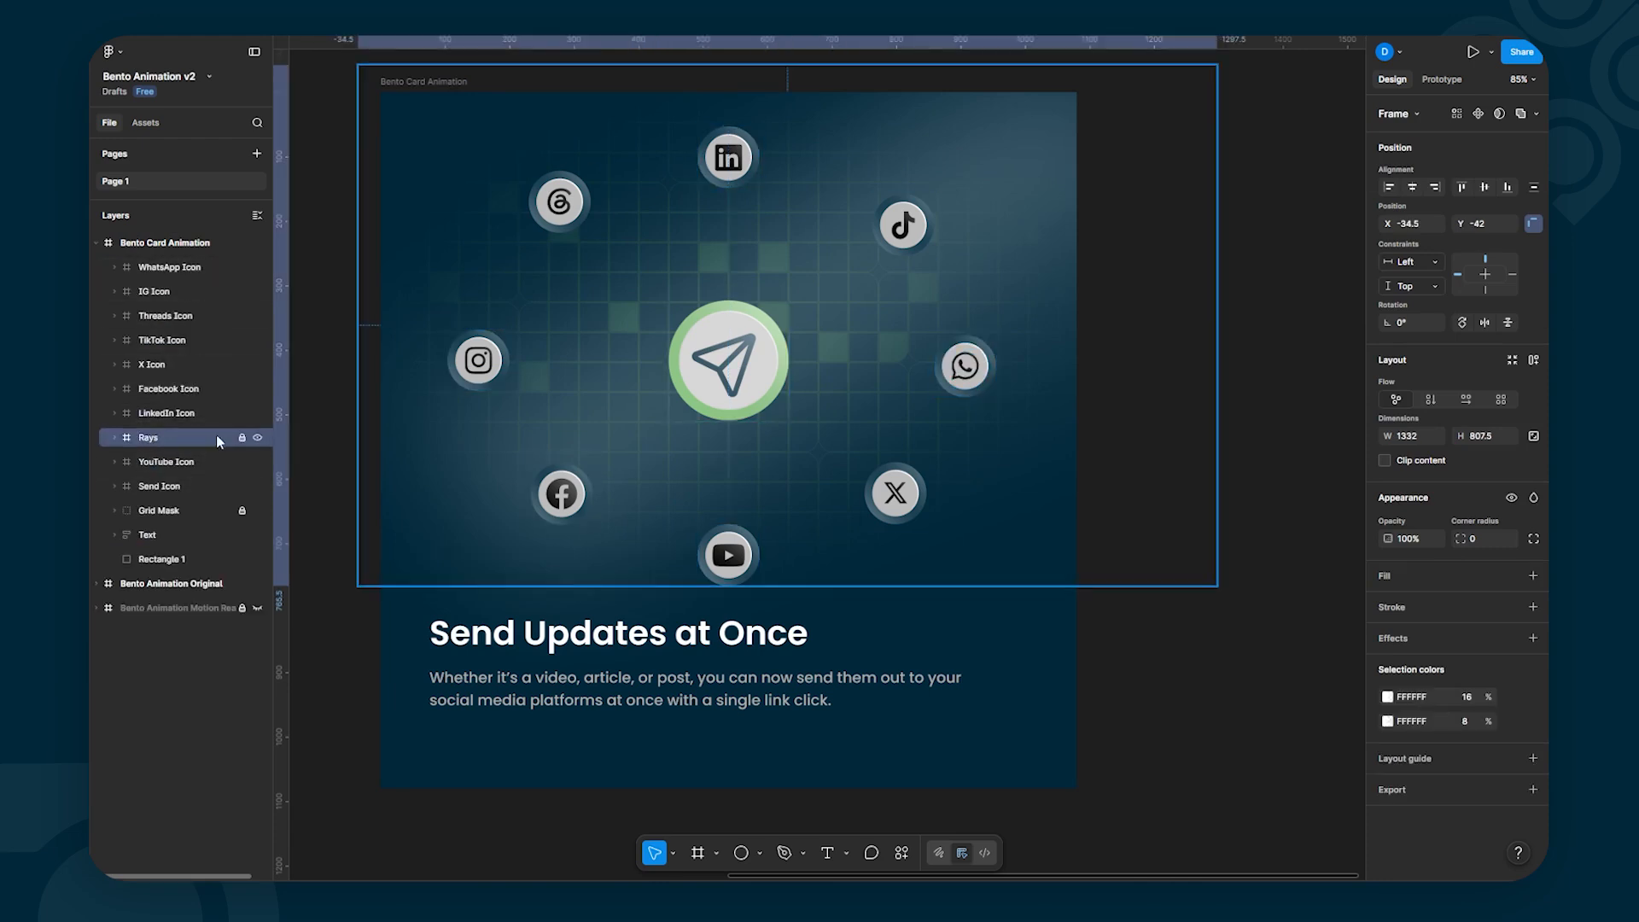
left_click_drag(190, 438, 181, 252)
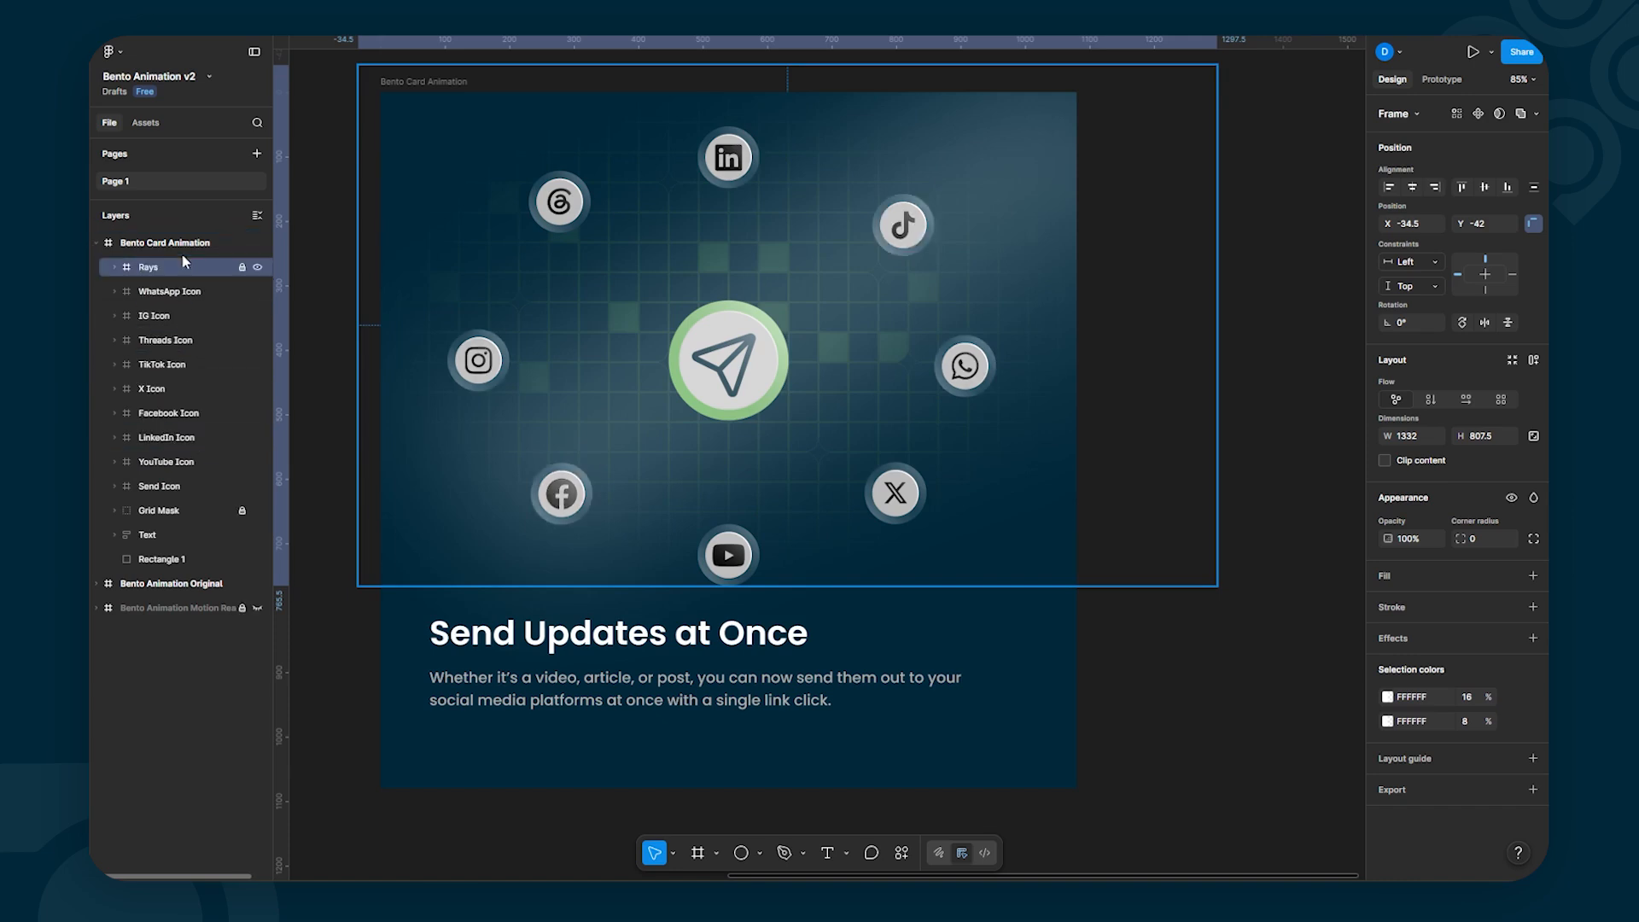
left_click(1227, 629)
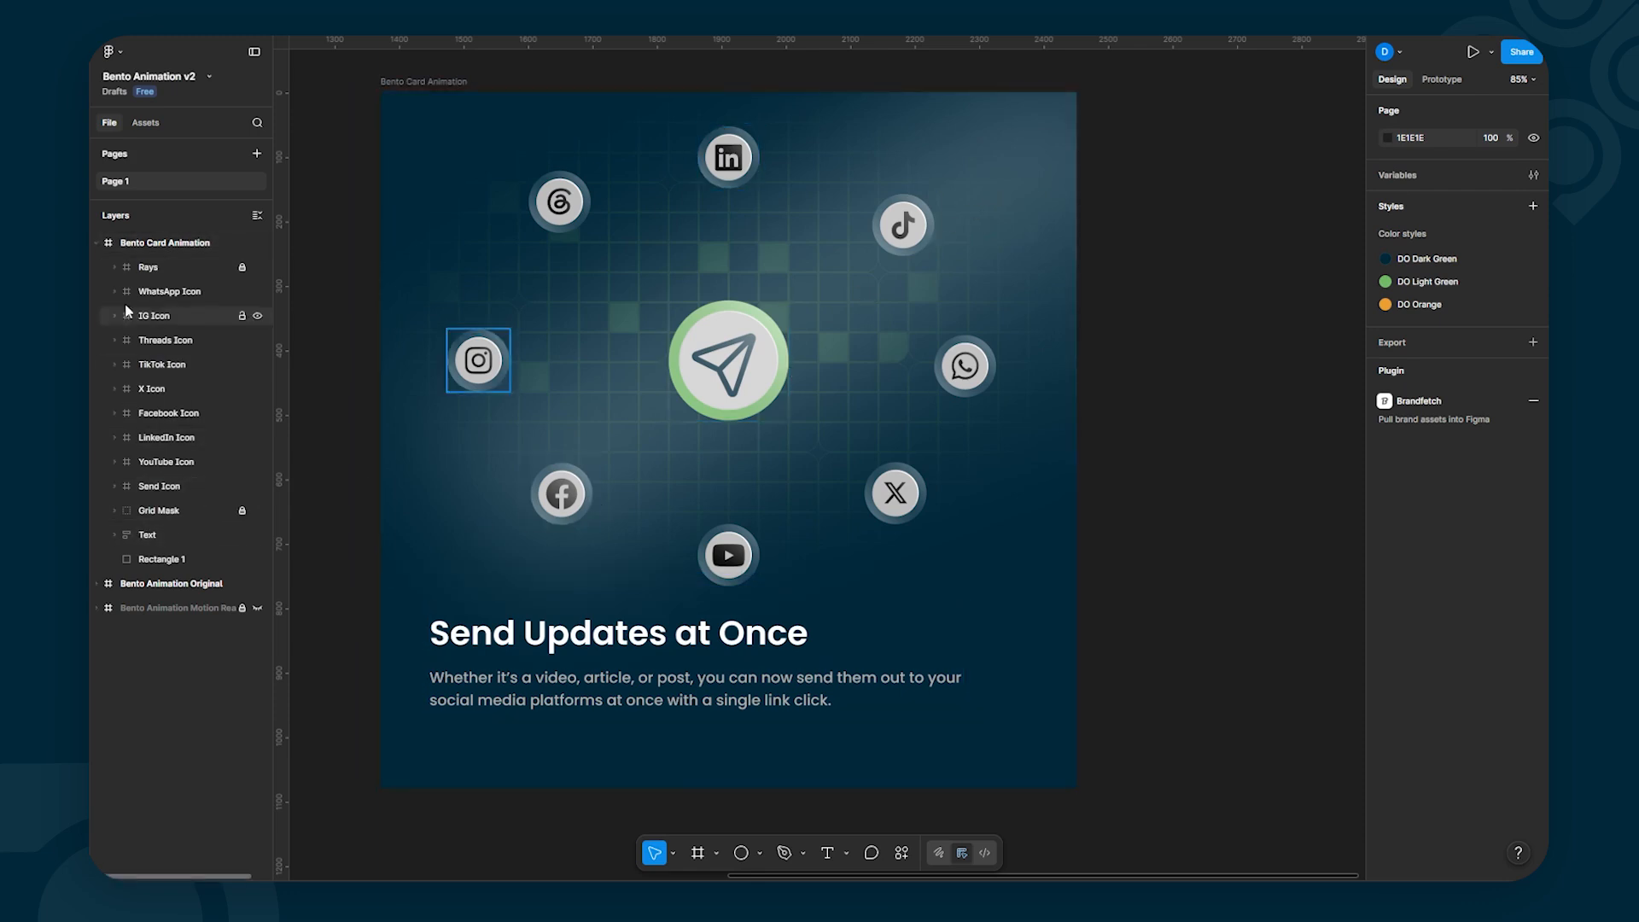
Step: Toggle the Rays frame's visibility repeatedly to compare the card with and without the light rays
left_click(258, 268)
left_click(258, 268)
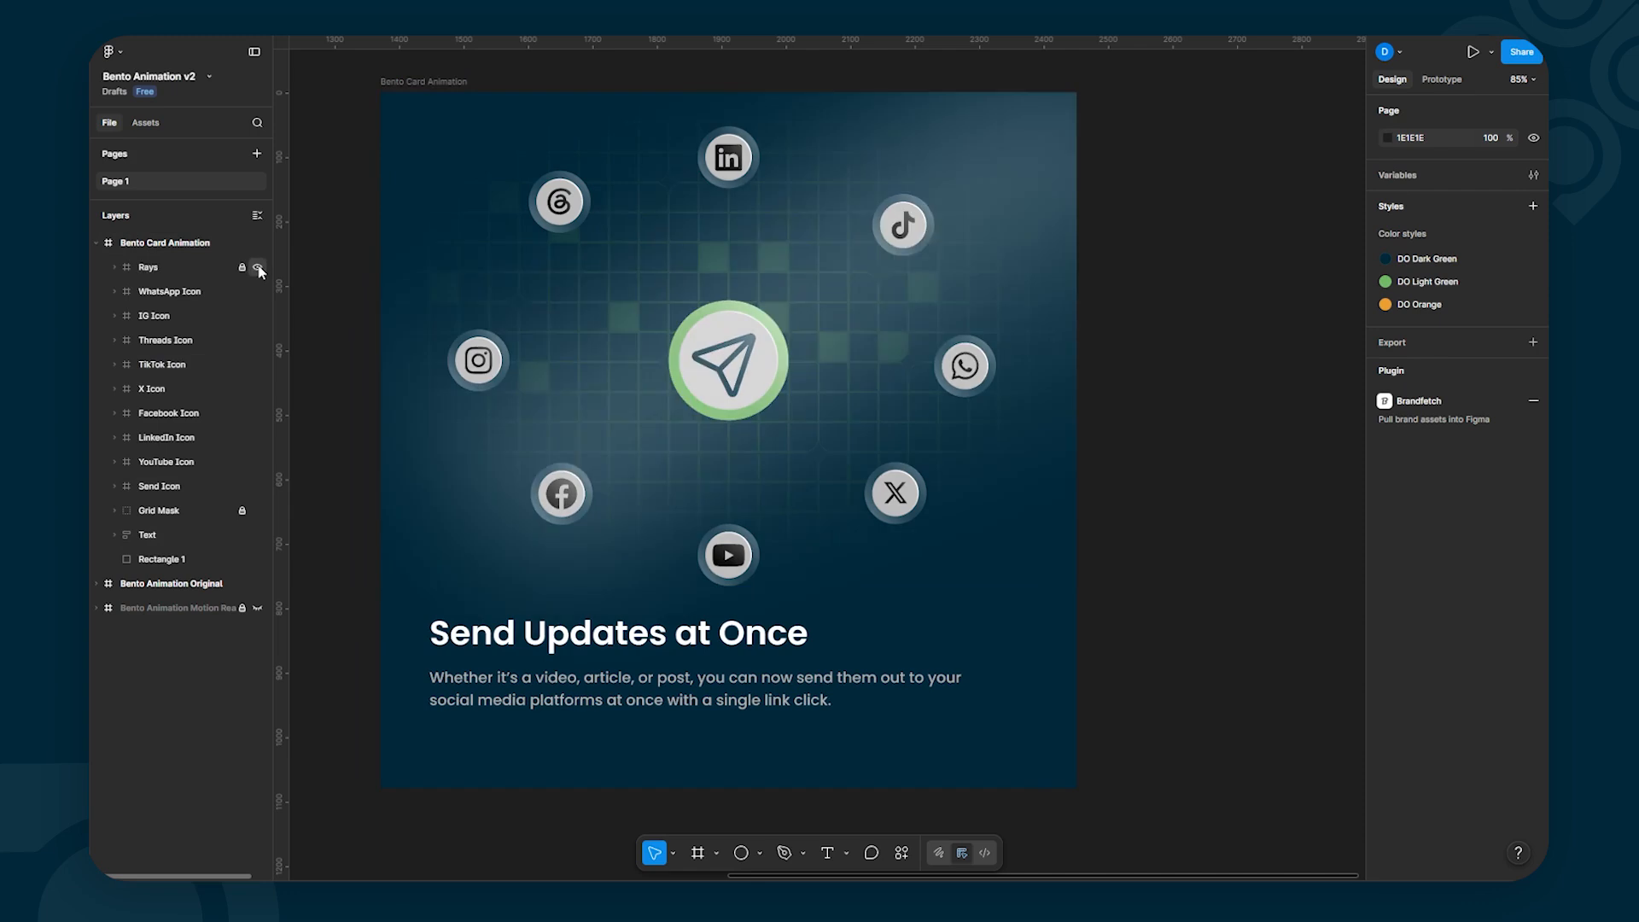
left_click(258, 268)
left_click(258, 268)
left_click(258, 268)
left_click(258, 268)
left_click(258, 268)
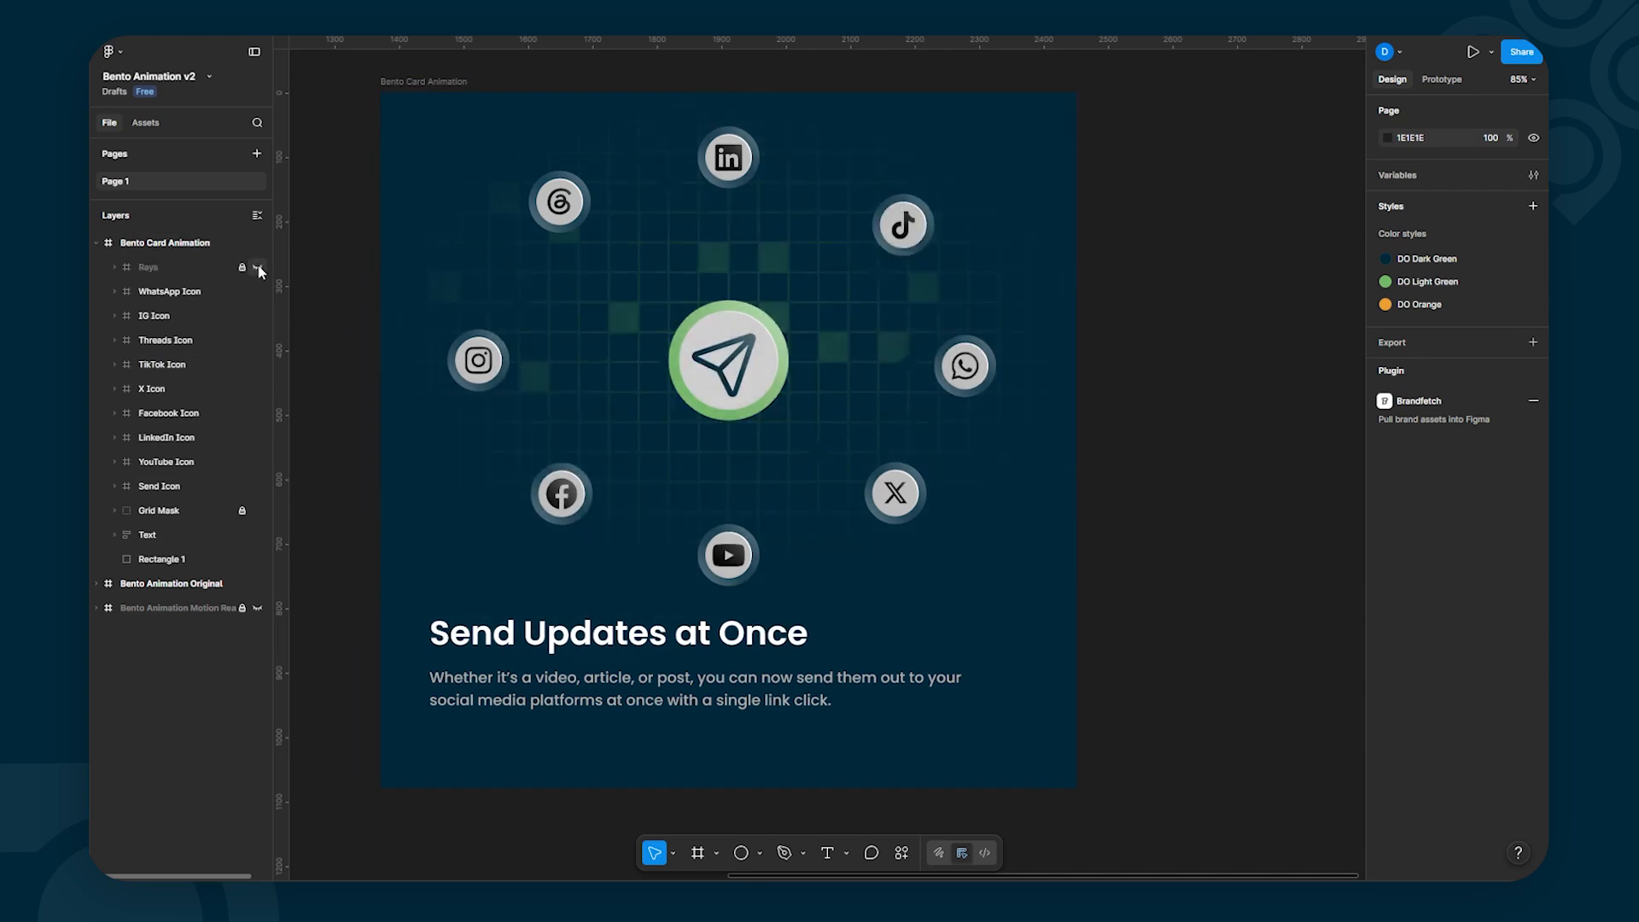
left_click(258, 268)
left_click(258, 268)
left_click(258, 268)
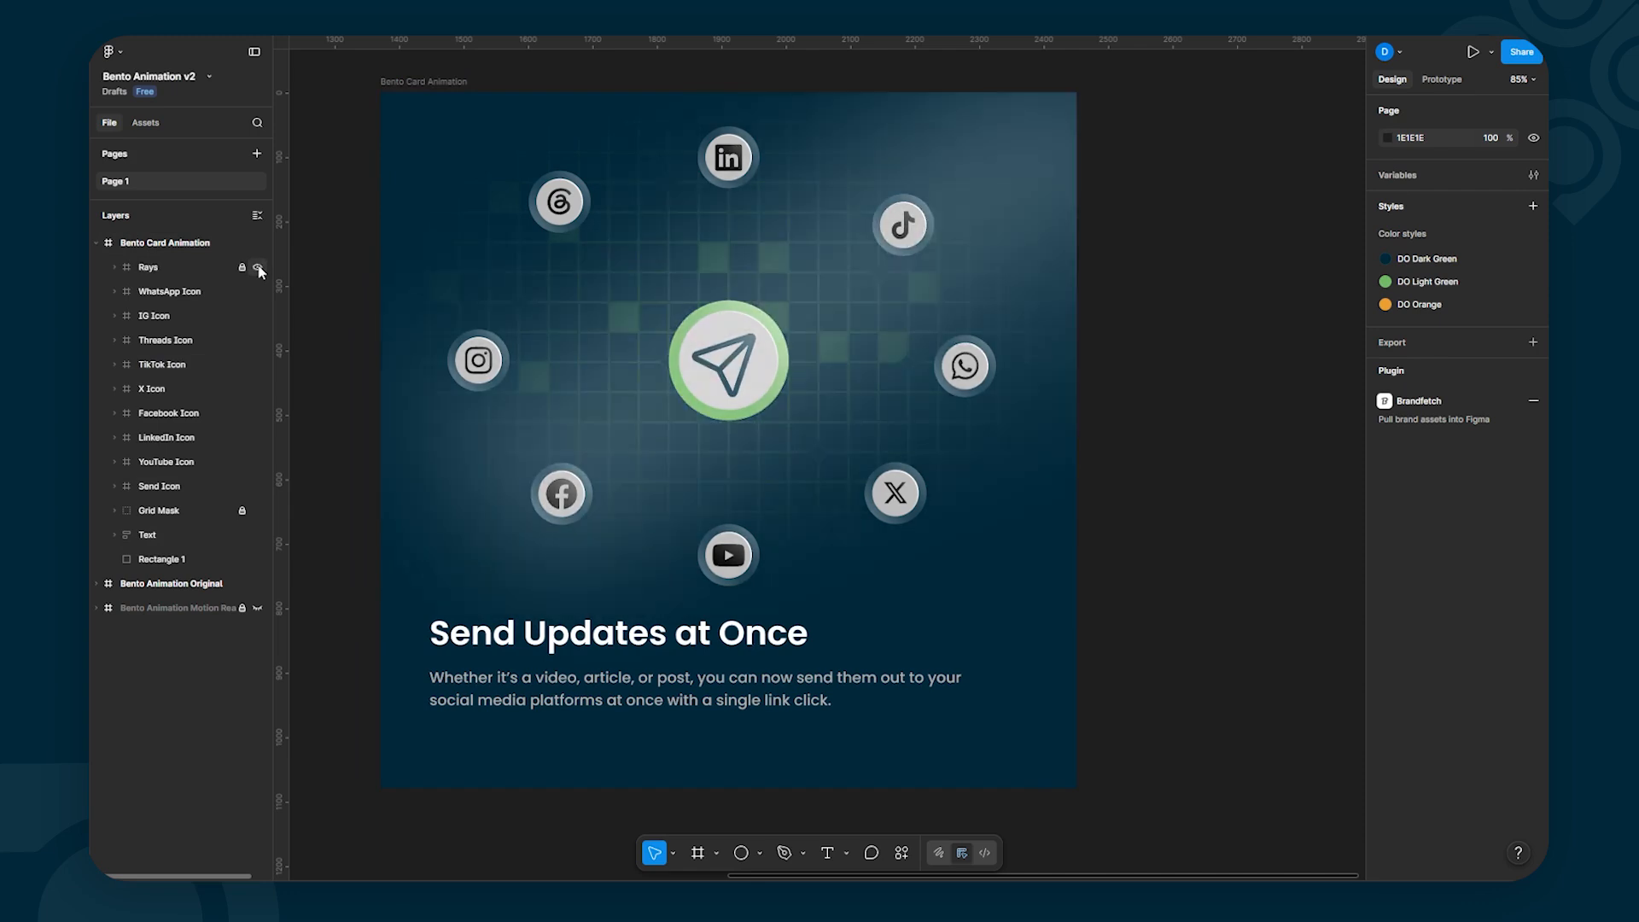
Step: Expand the Rays frame and unlock it together with its Ray Large layer
left_click(117, 265)
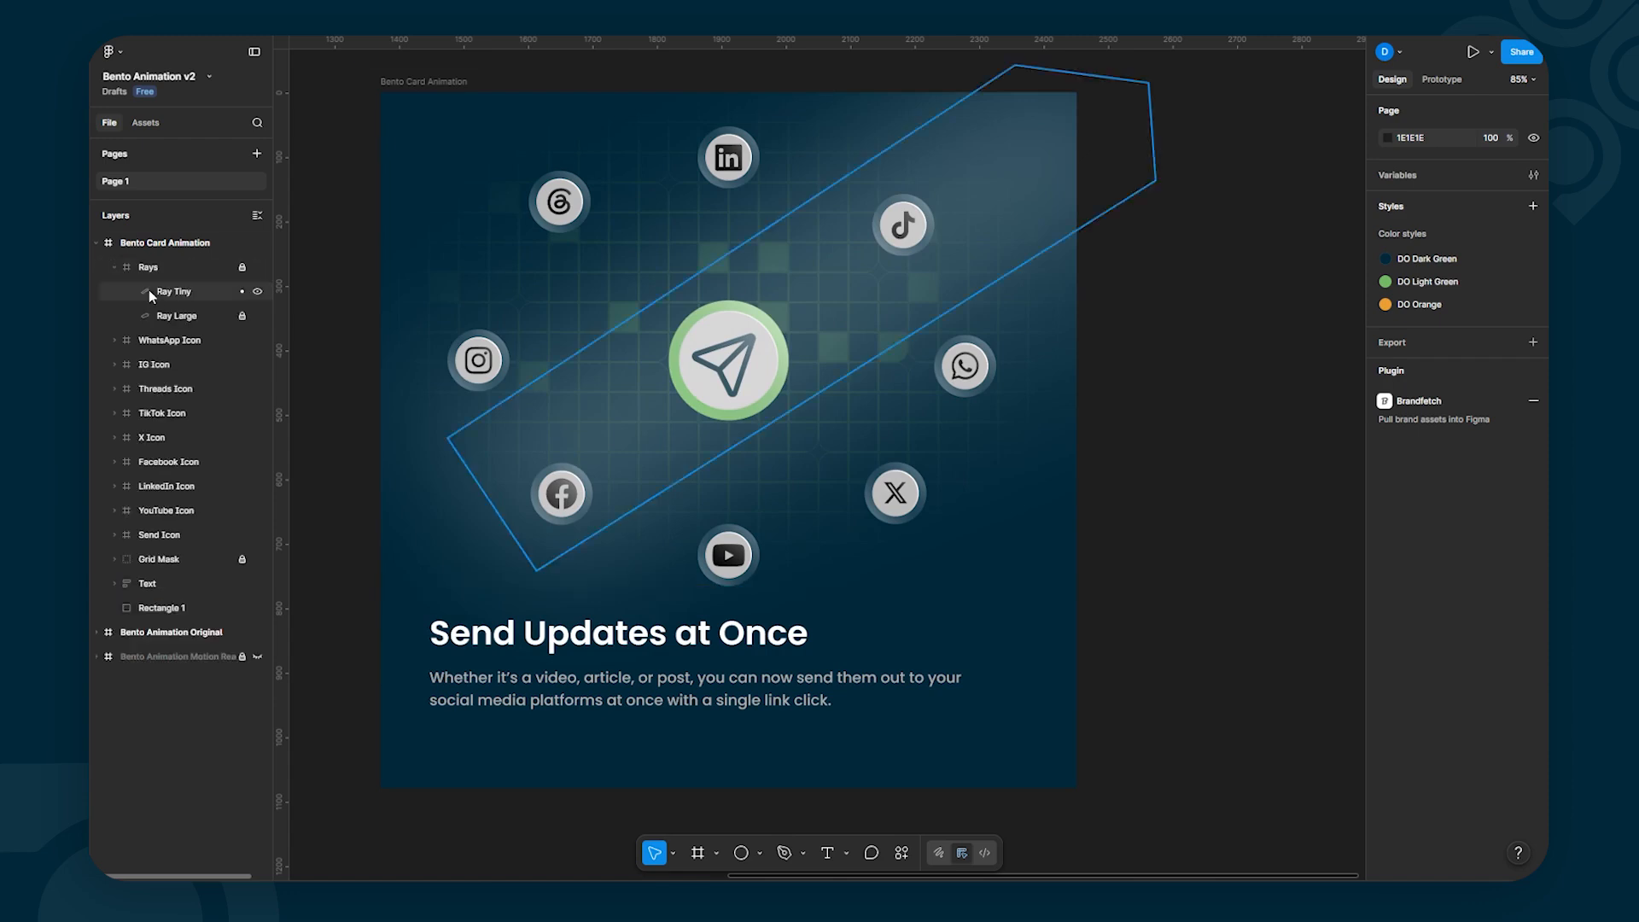
left_click(226, 314)
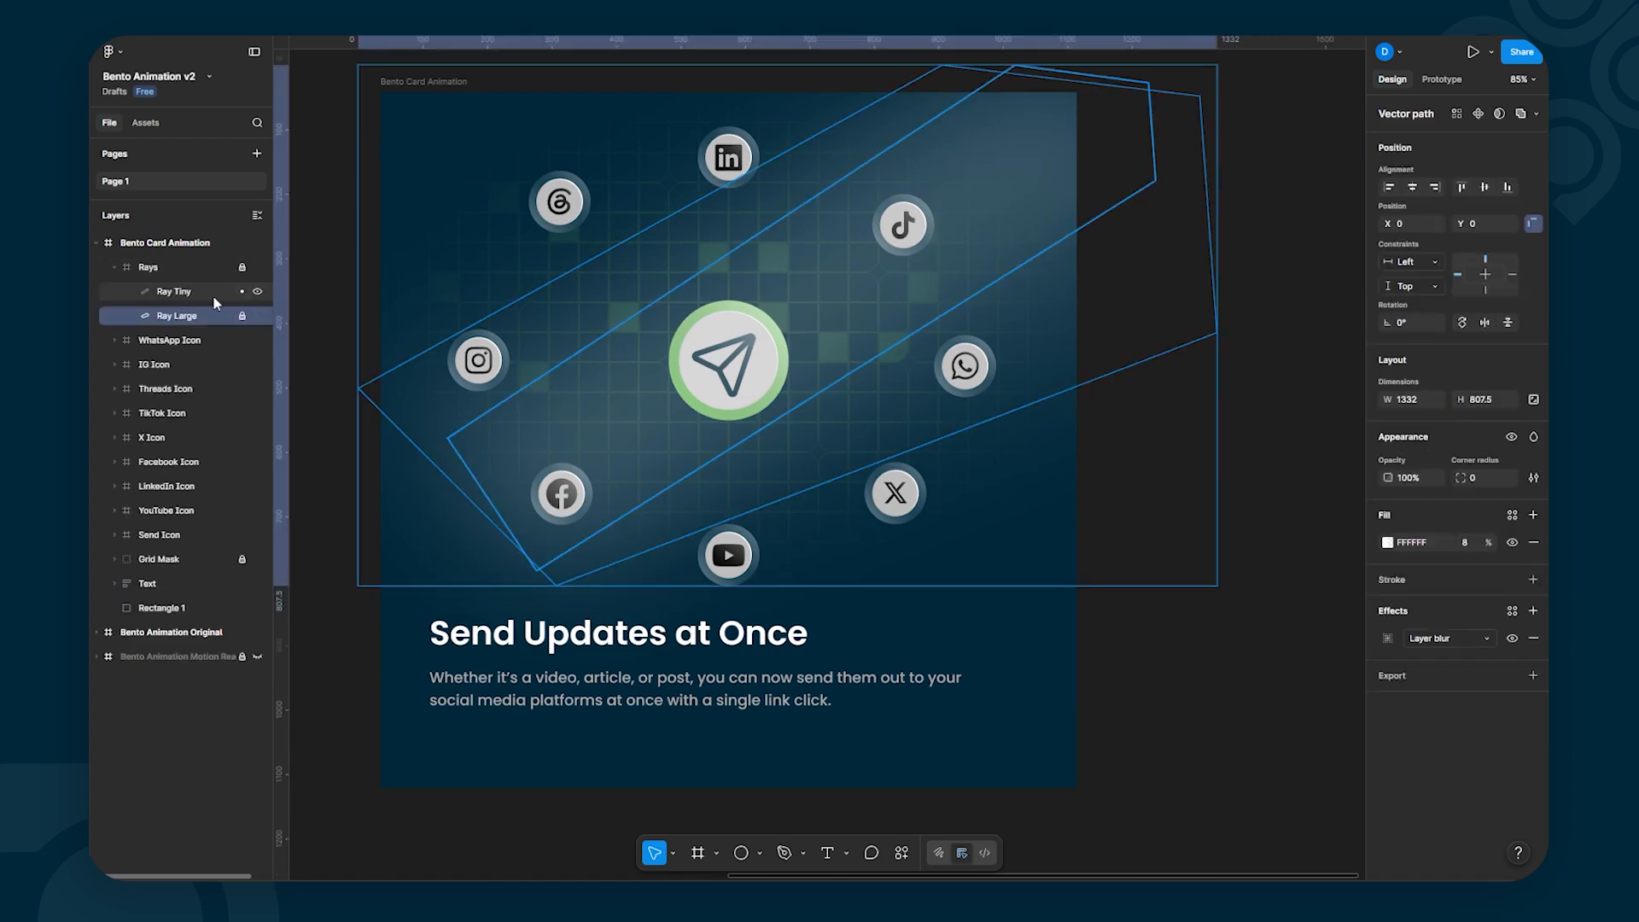
left_click(257, 291)
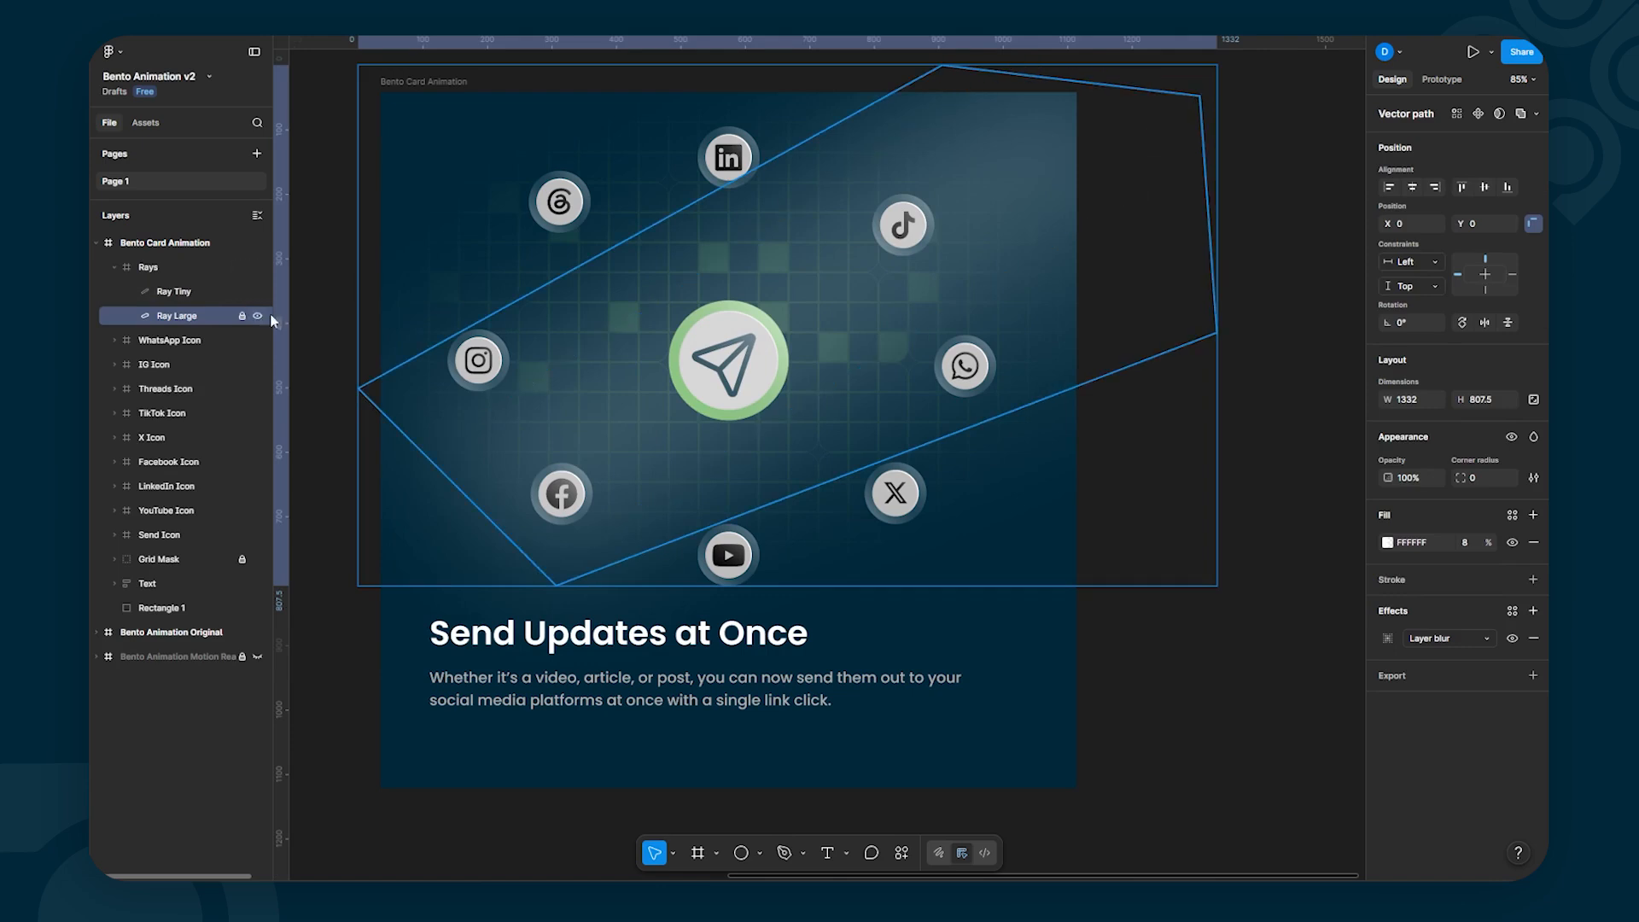
Step: Fine-tune the white fill opacity of the Ray Tiny layer
left_click(191, 289)
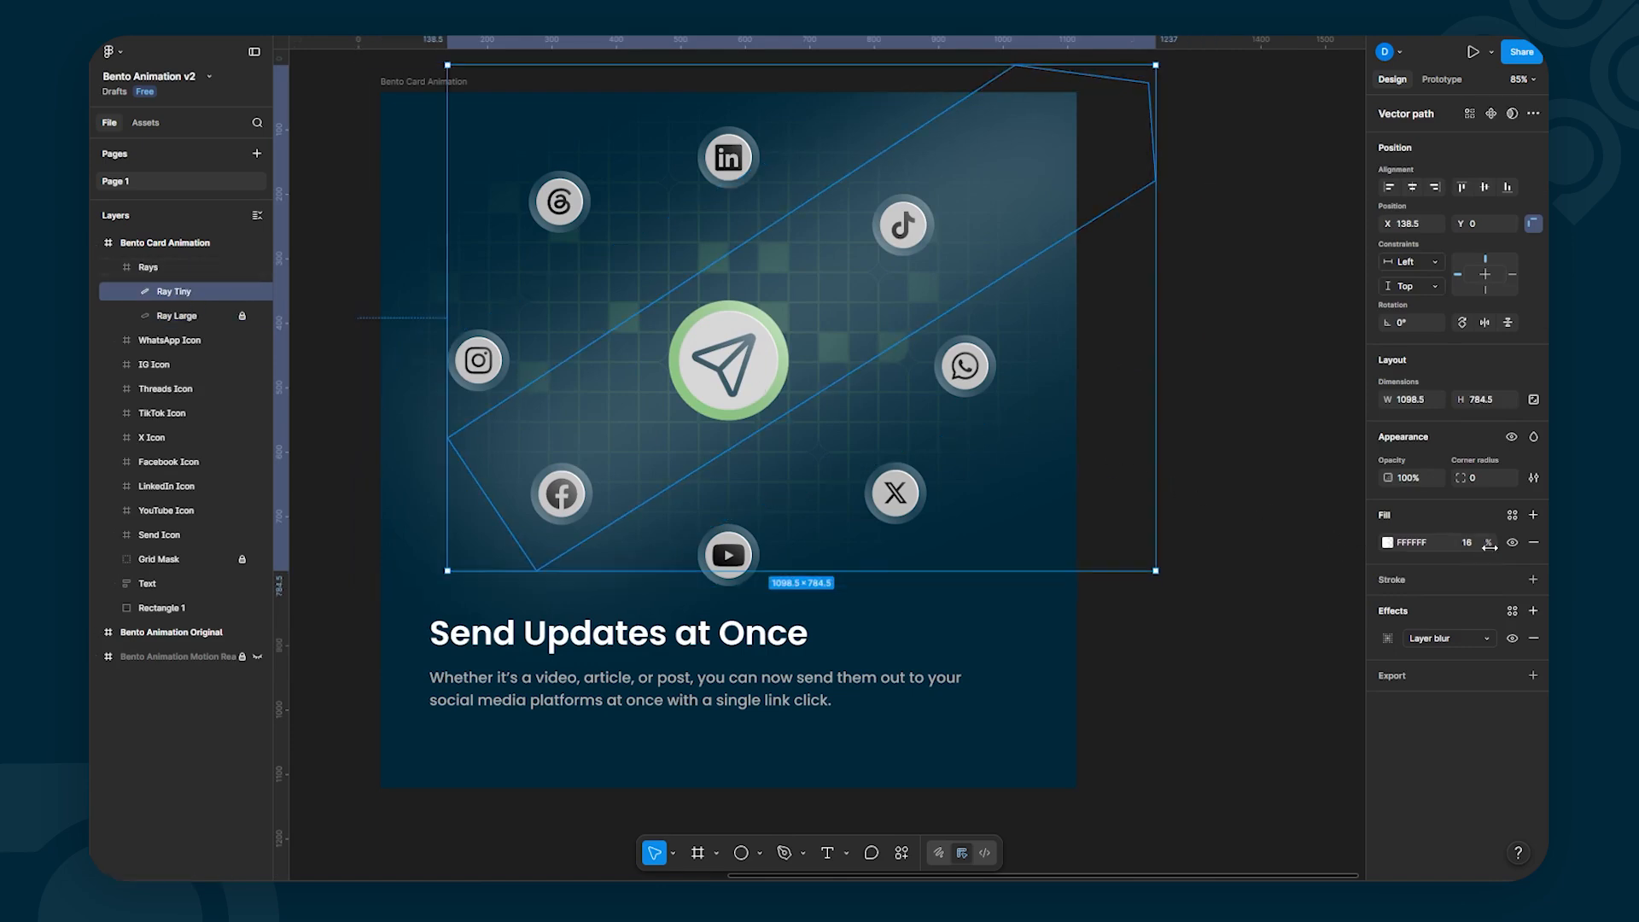
left_click_drag(1490, 546, 1485, 549)
left_click(1255, 464)
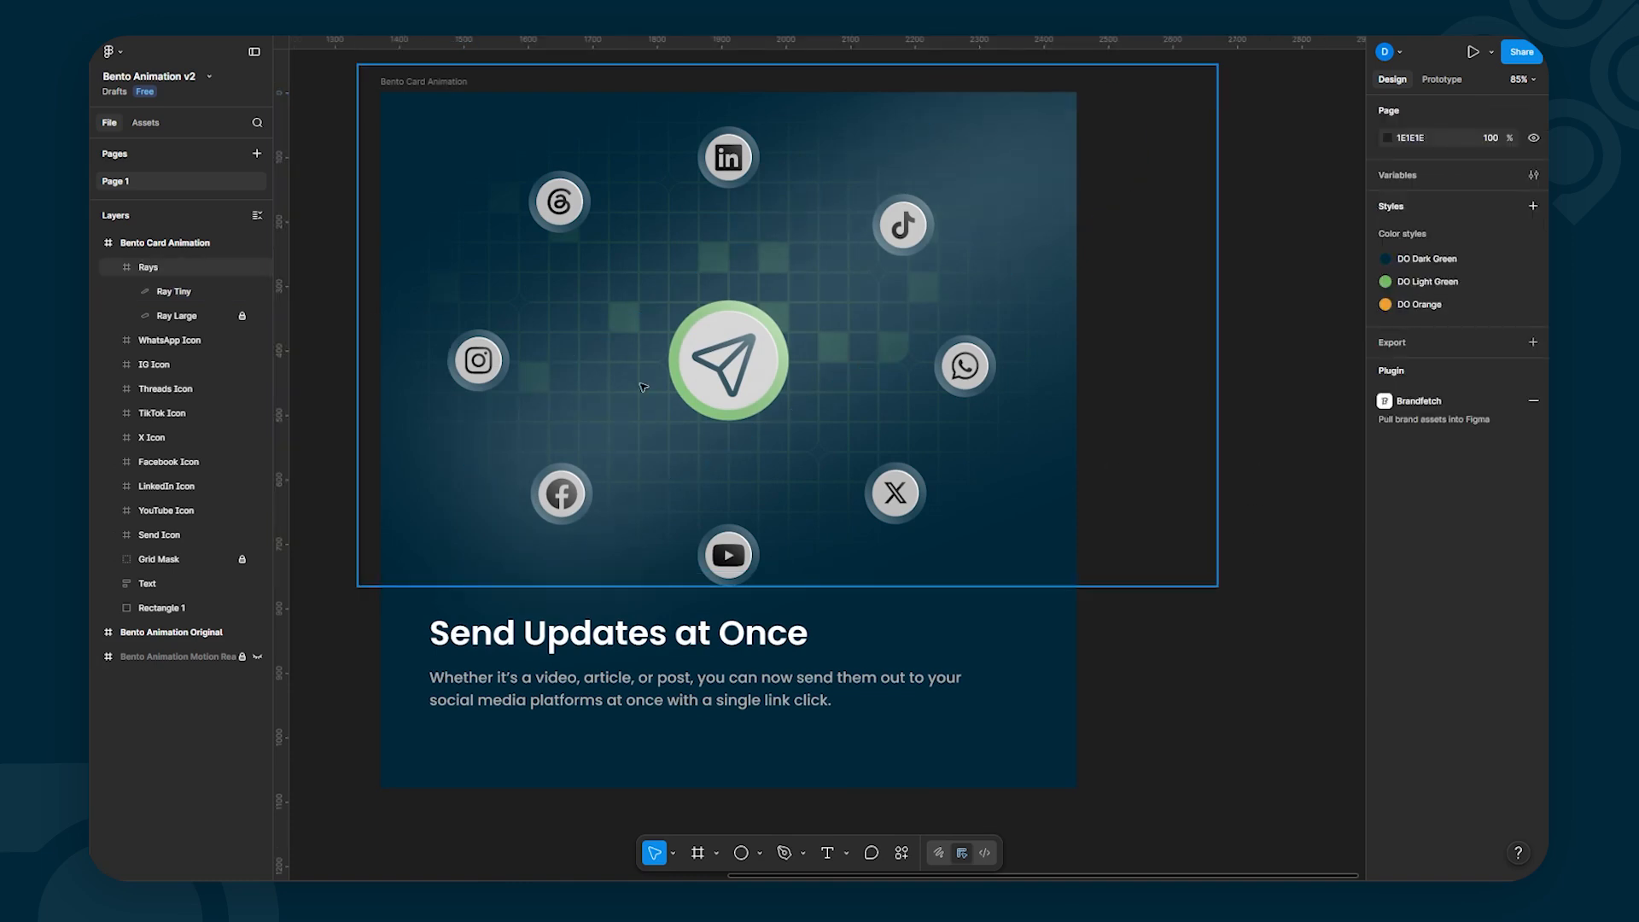
Step: Compare the card with and without the Rays frame, leaving the frame visible, locked and collapsed in the layer list
left_click(258, 268)
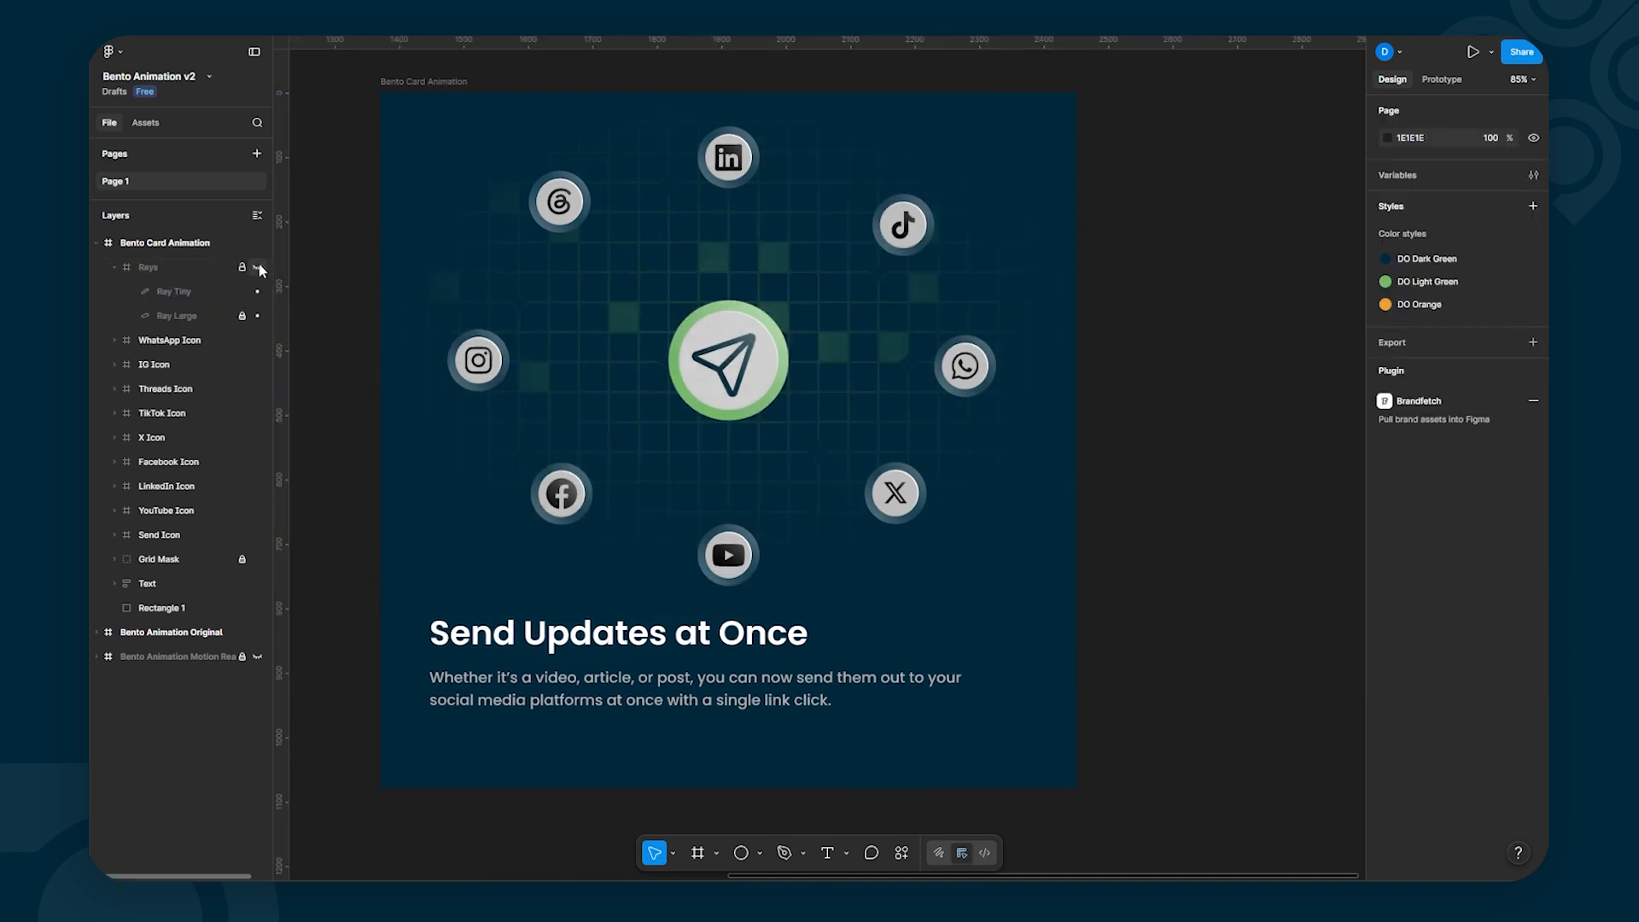
left_click(258, 269)
left_click(258, 269)
left_click(258, 269)
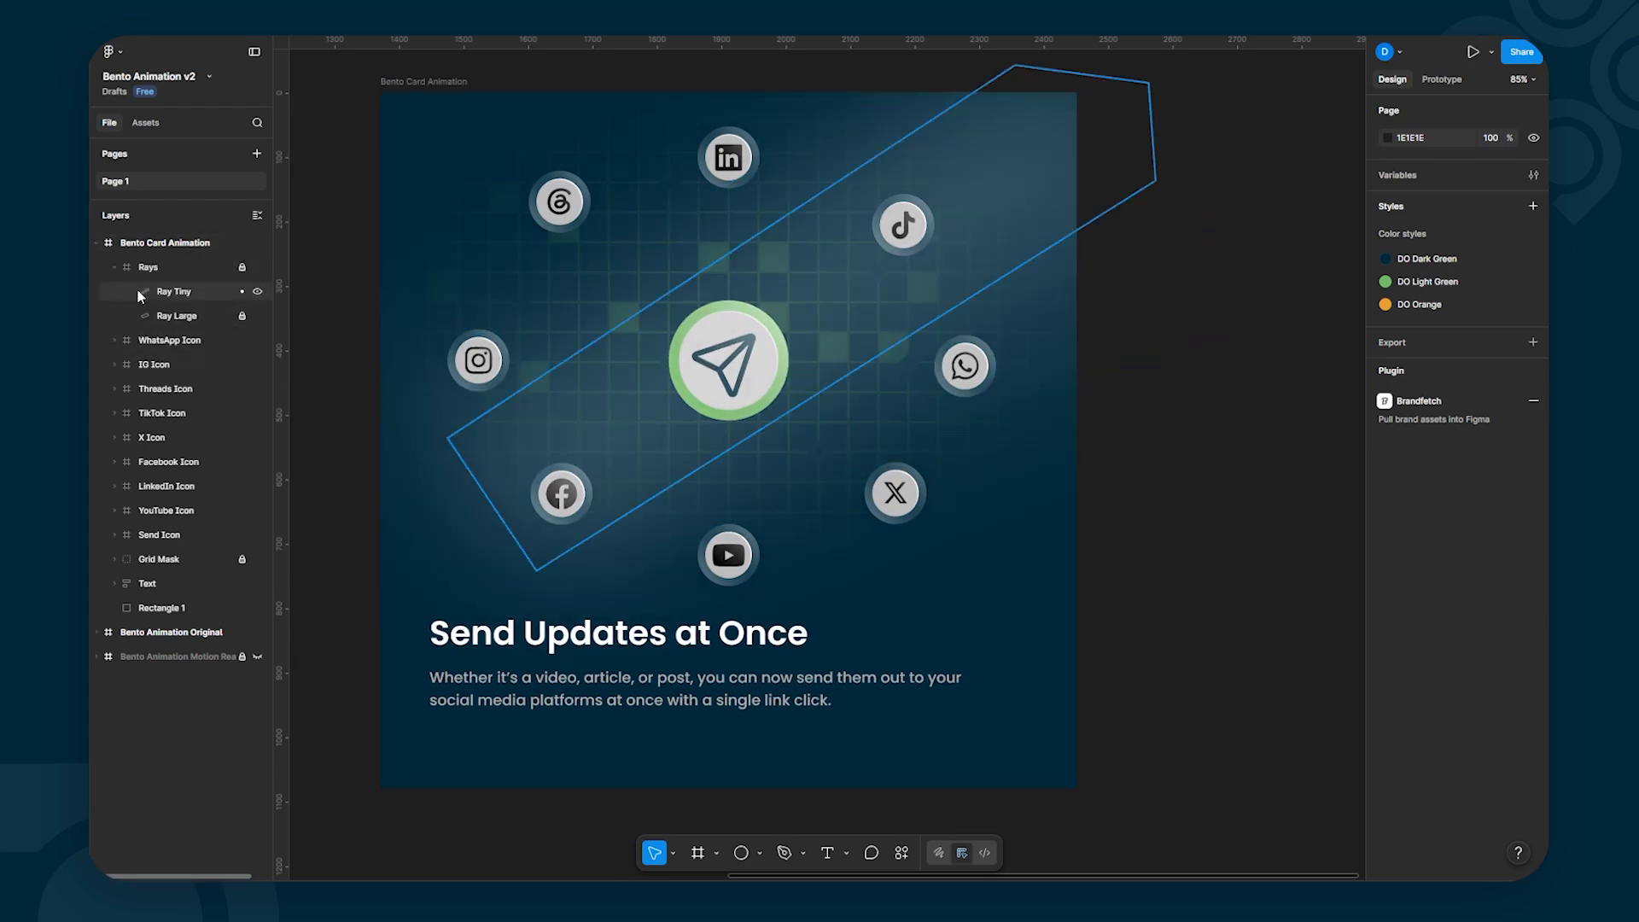
left_click(114, 270)
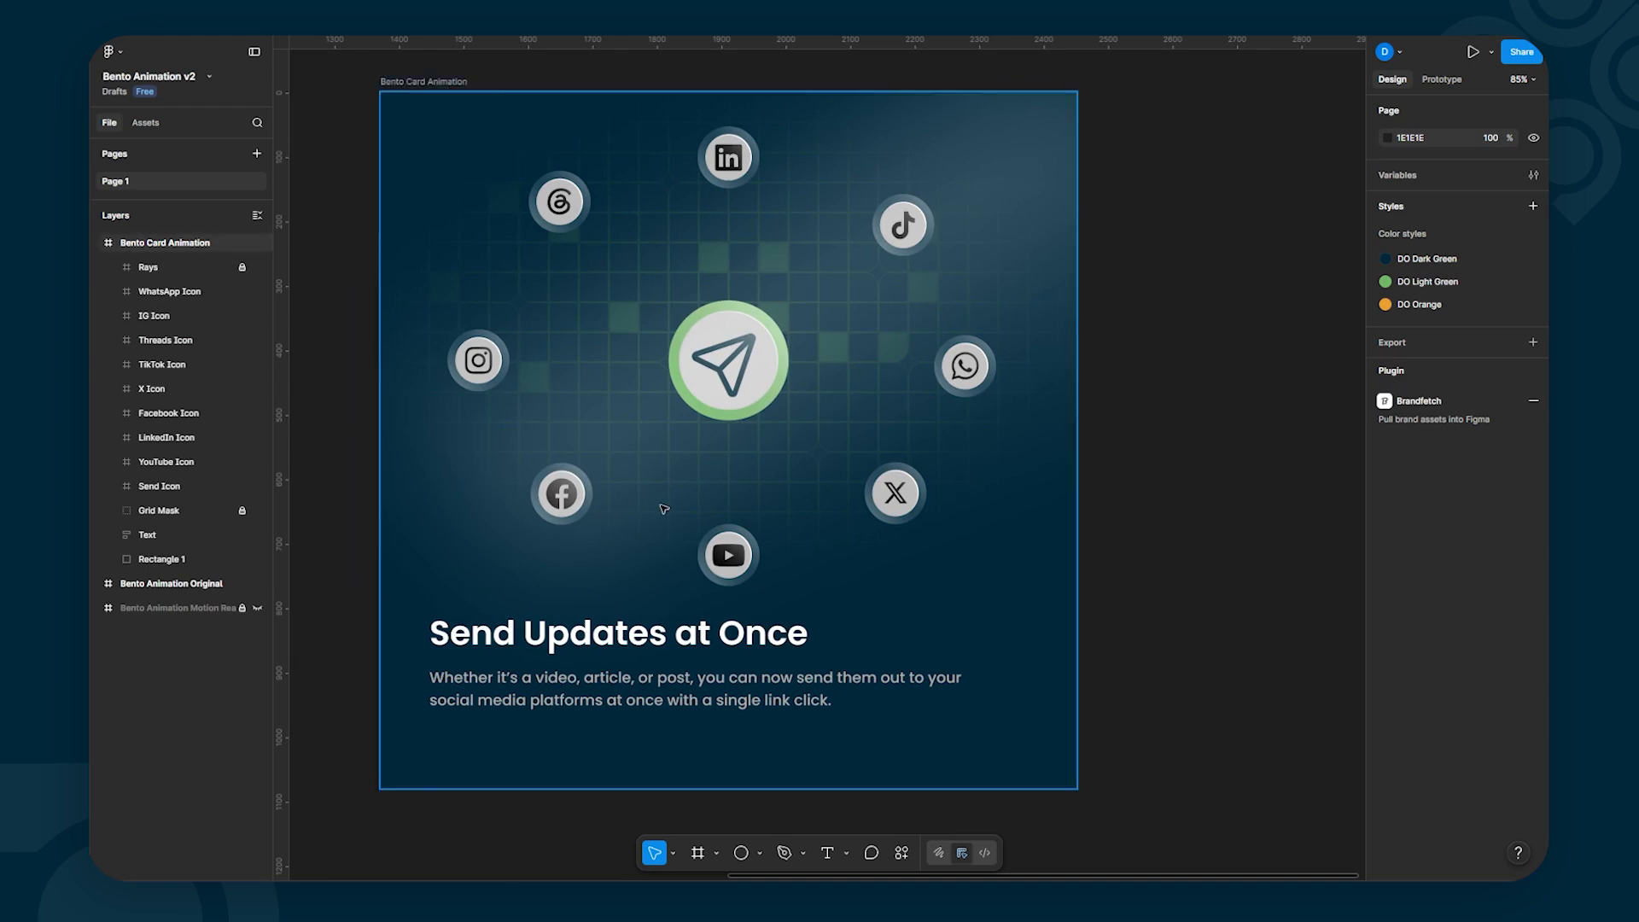
scroll(629, 463, "left", 10)
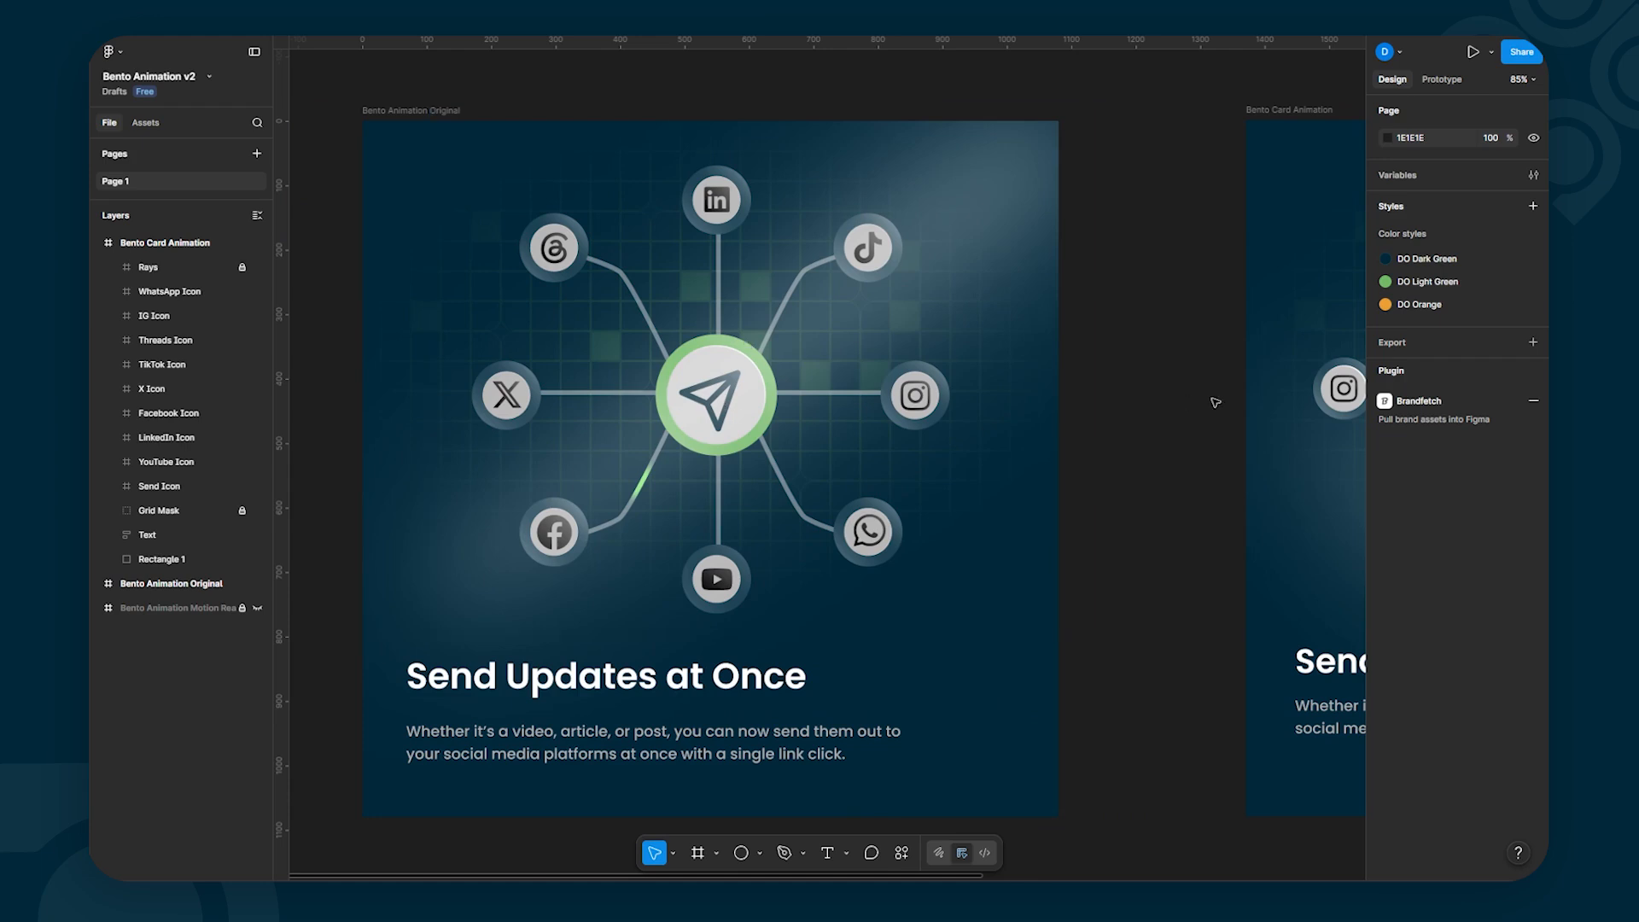
scroll(1182, 420, "right", 10)
mouse_move(739, 459)
left_mouse_down()
mouse_move(725, 433)
mouse_move(751, 434)
left_mouse_up()
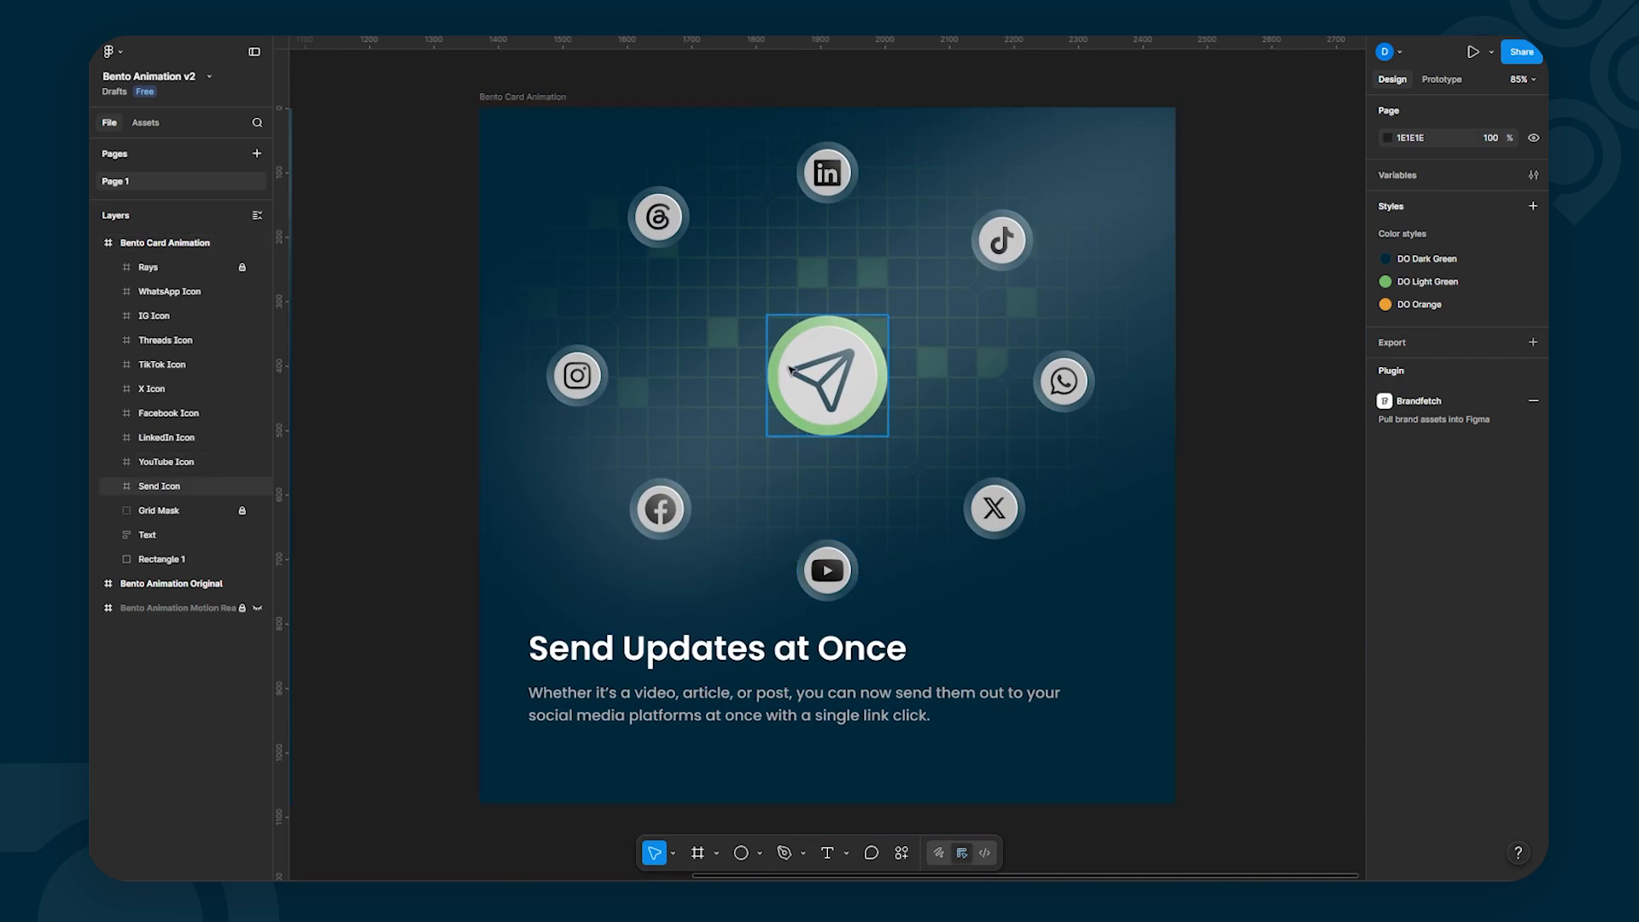
key("l")
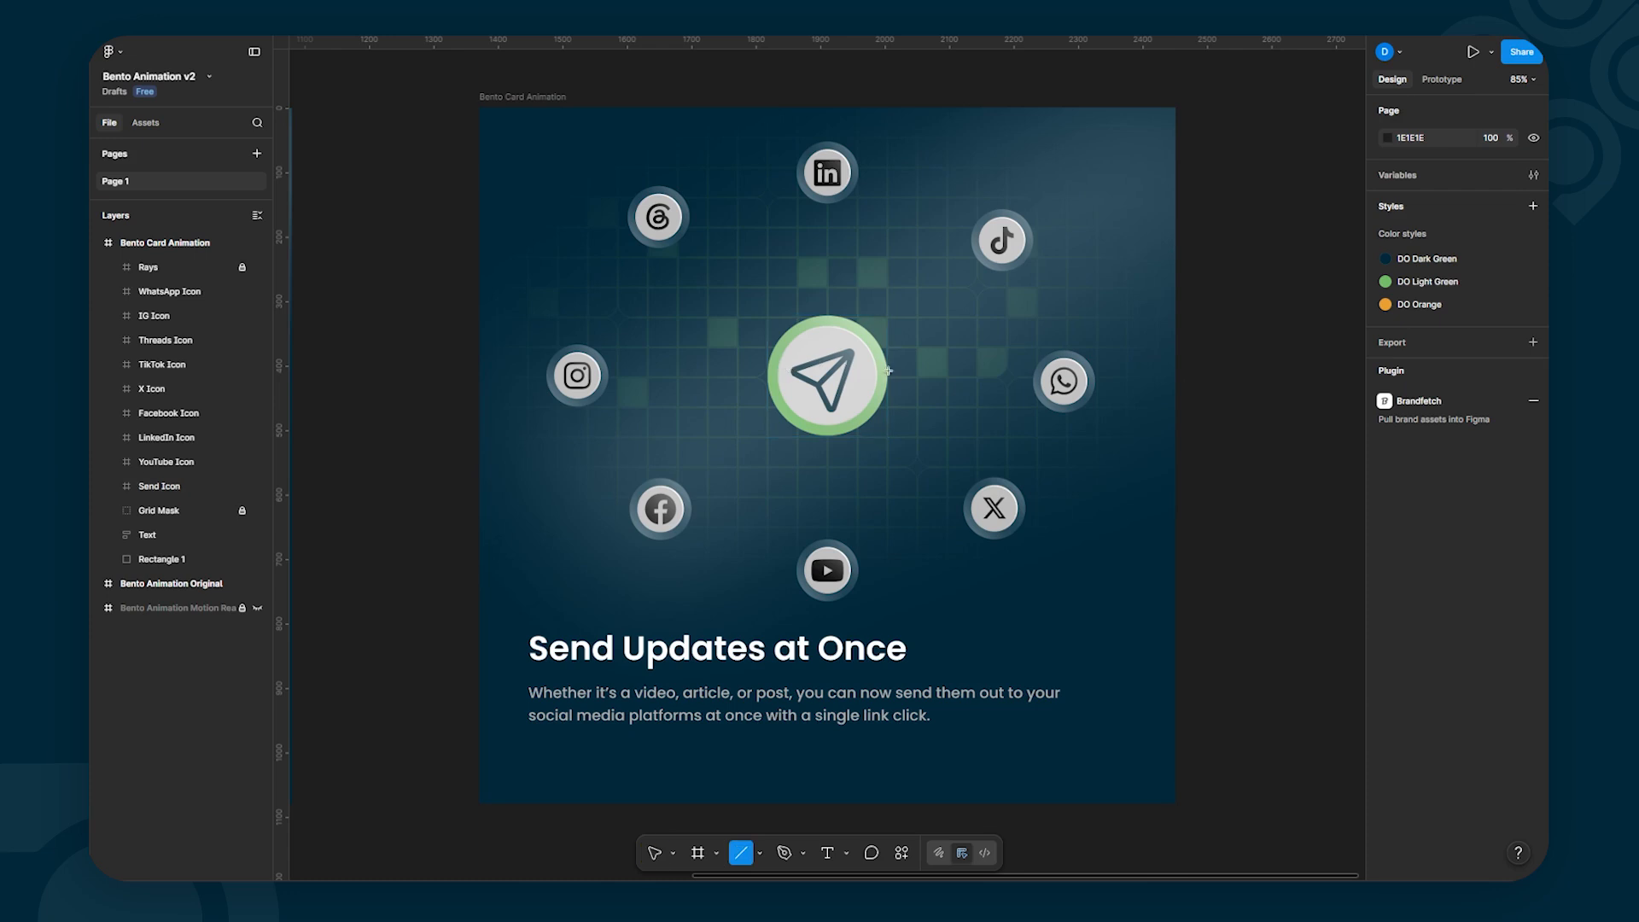
left_click_drag(885, 378, 1037, 400)
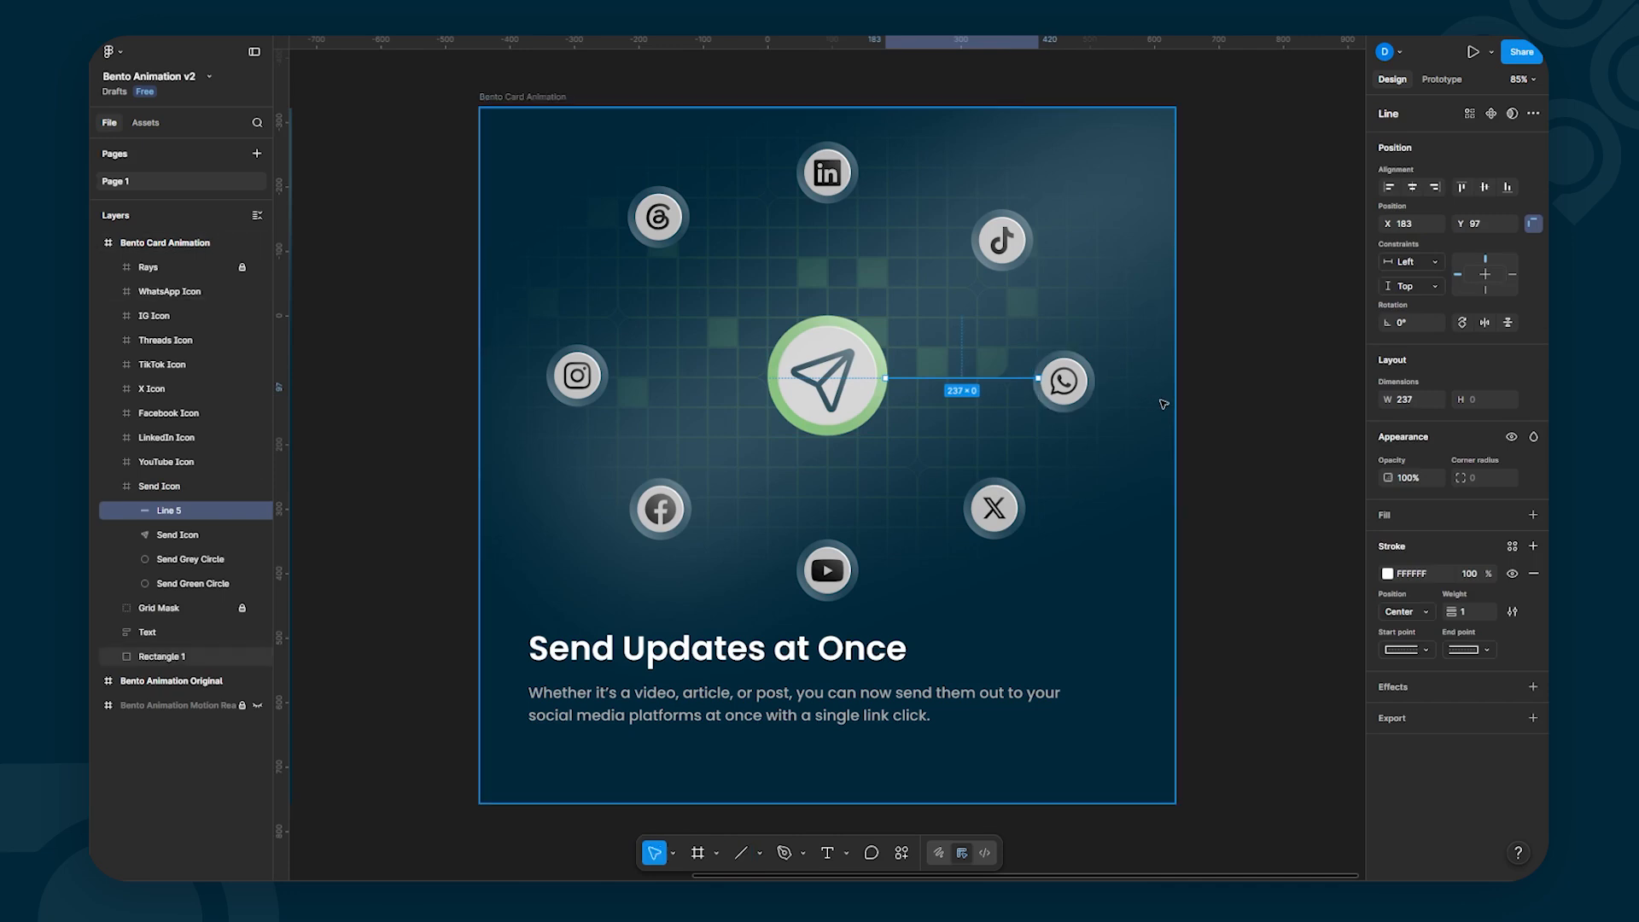
key("Delete")
Step: Align the IG Icon, Send Icon and WhatsApp Icon on their vertical centers so they share one horizontal row
left_click(600, 381)
left_click(804, 389, "shift")
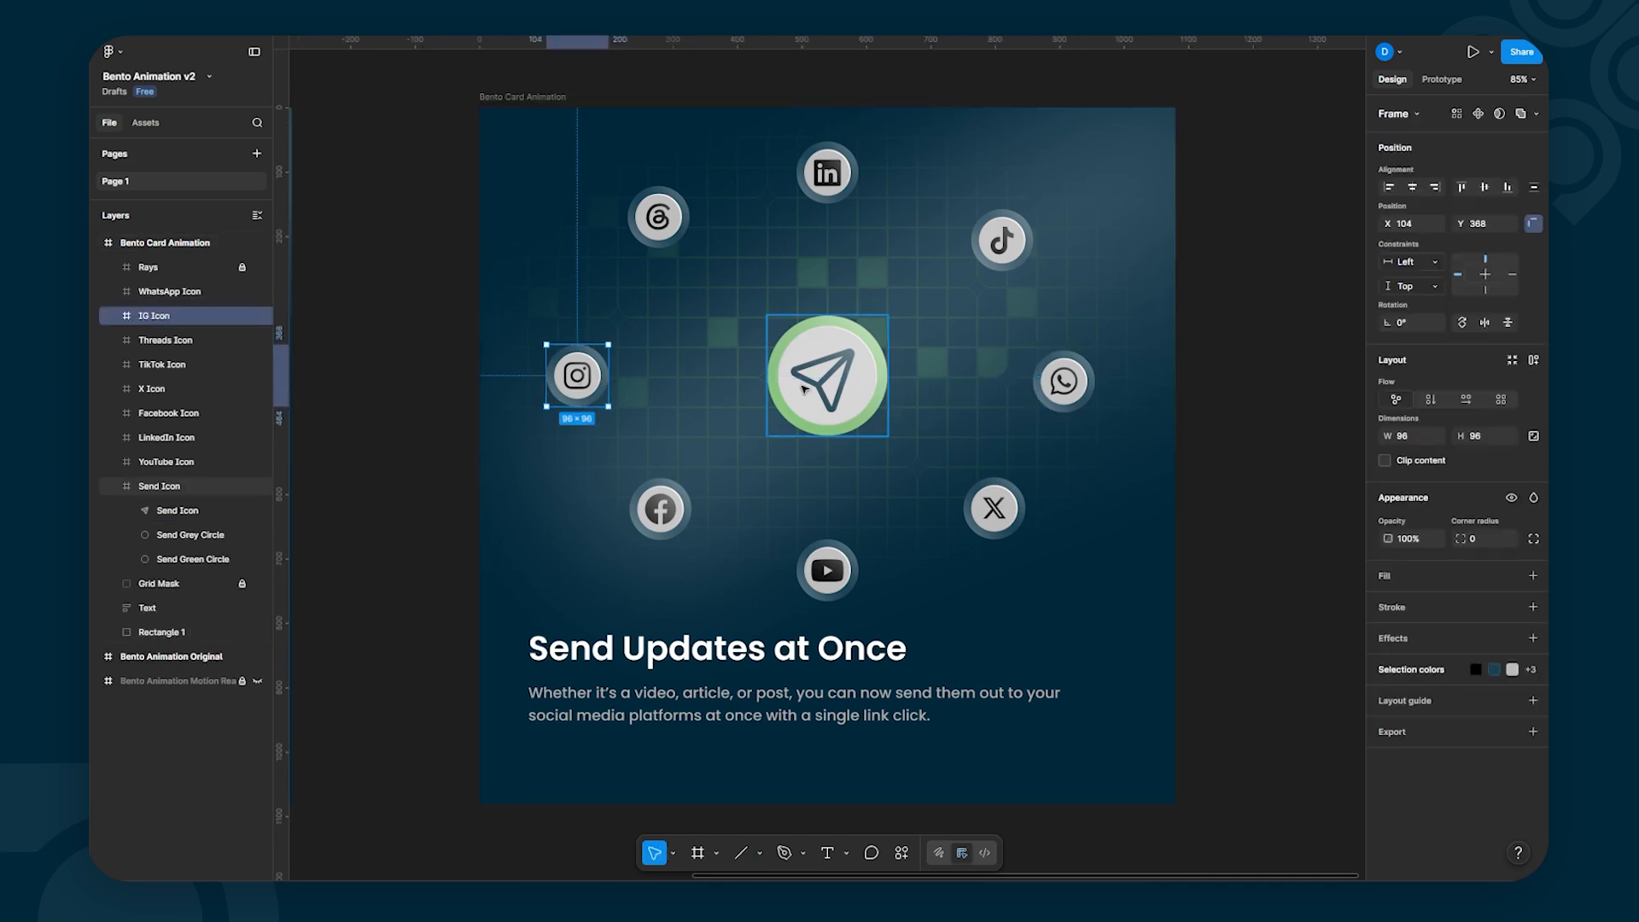
left_click(1089, 399, "shift")
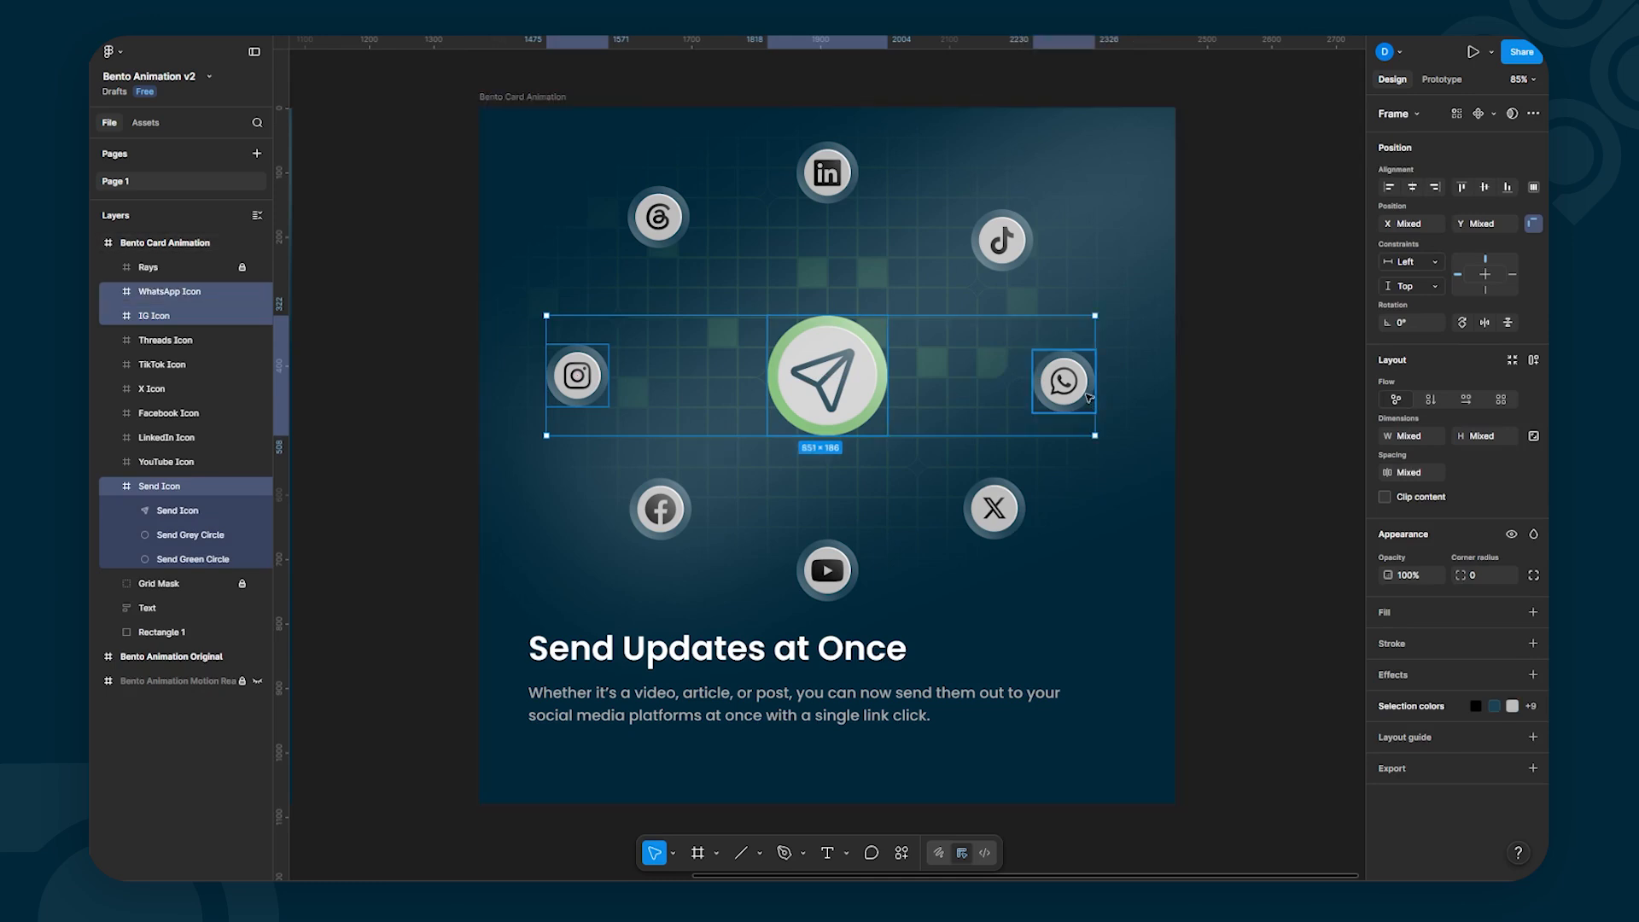
left_click(1410, 188)
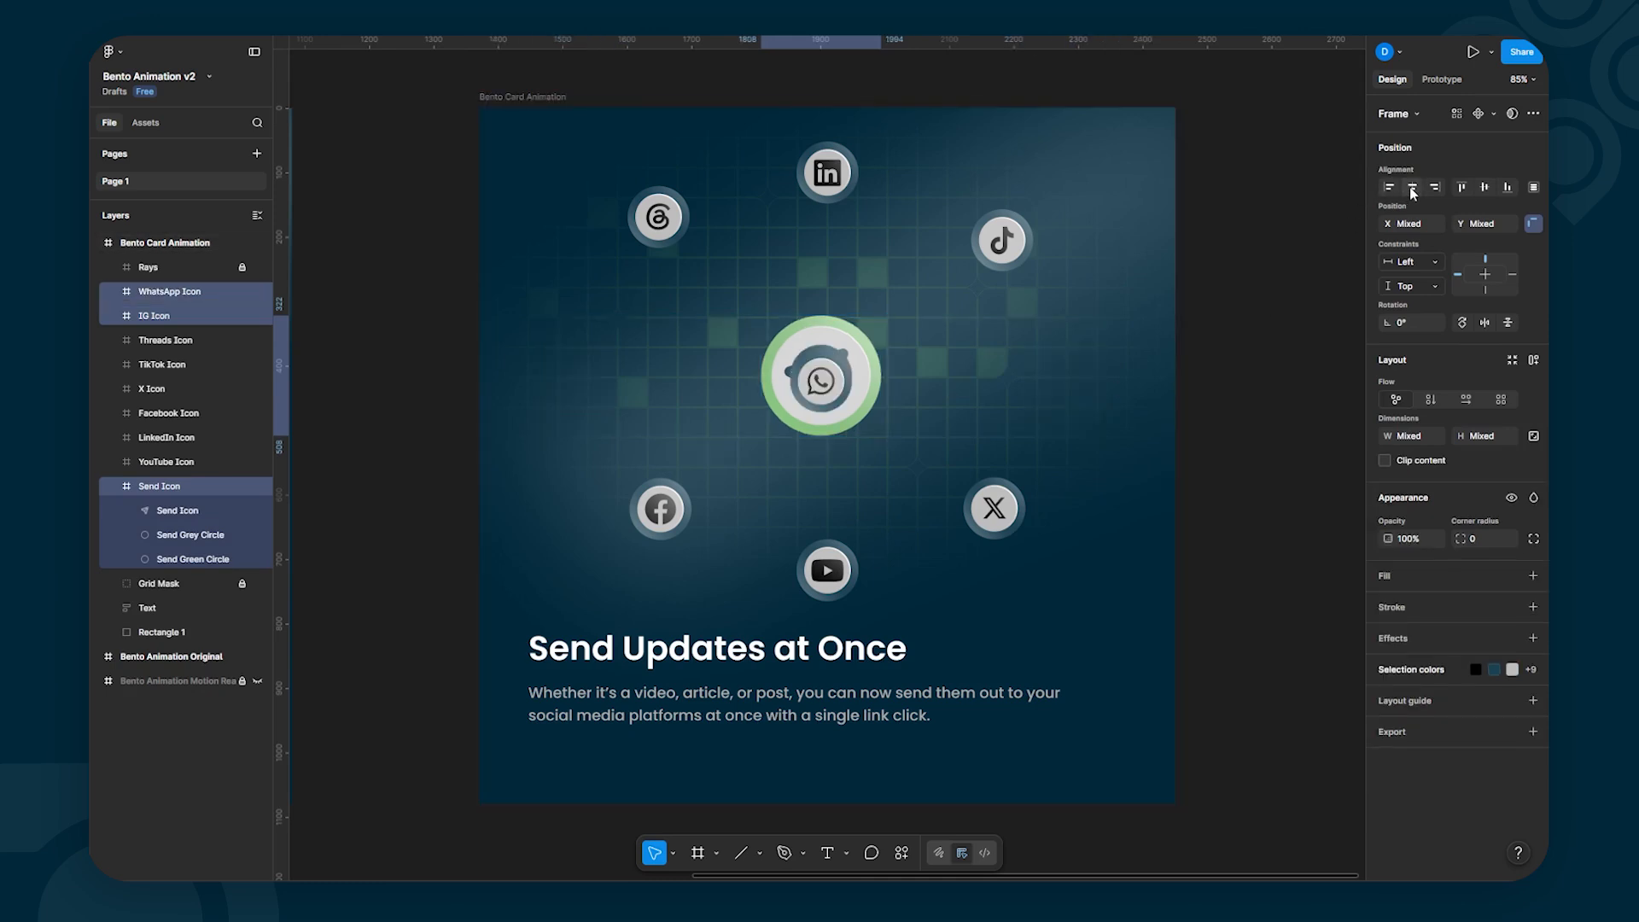
key("ctrl+z")
left_click(1486, 187)
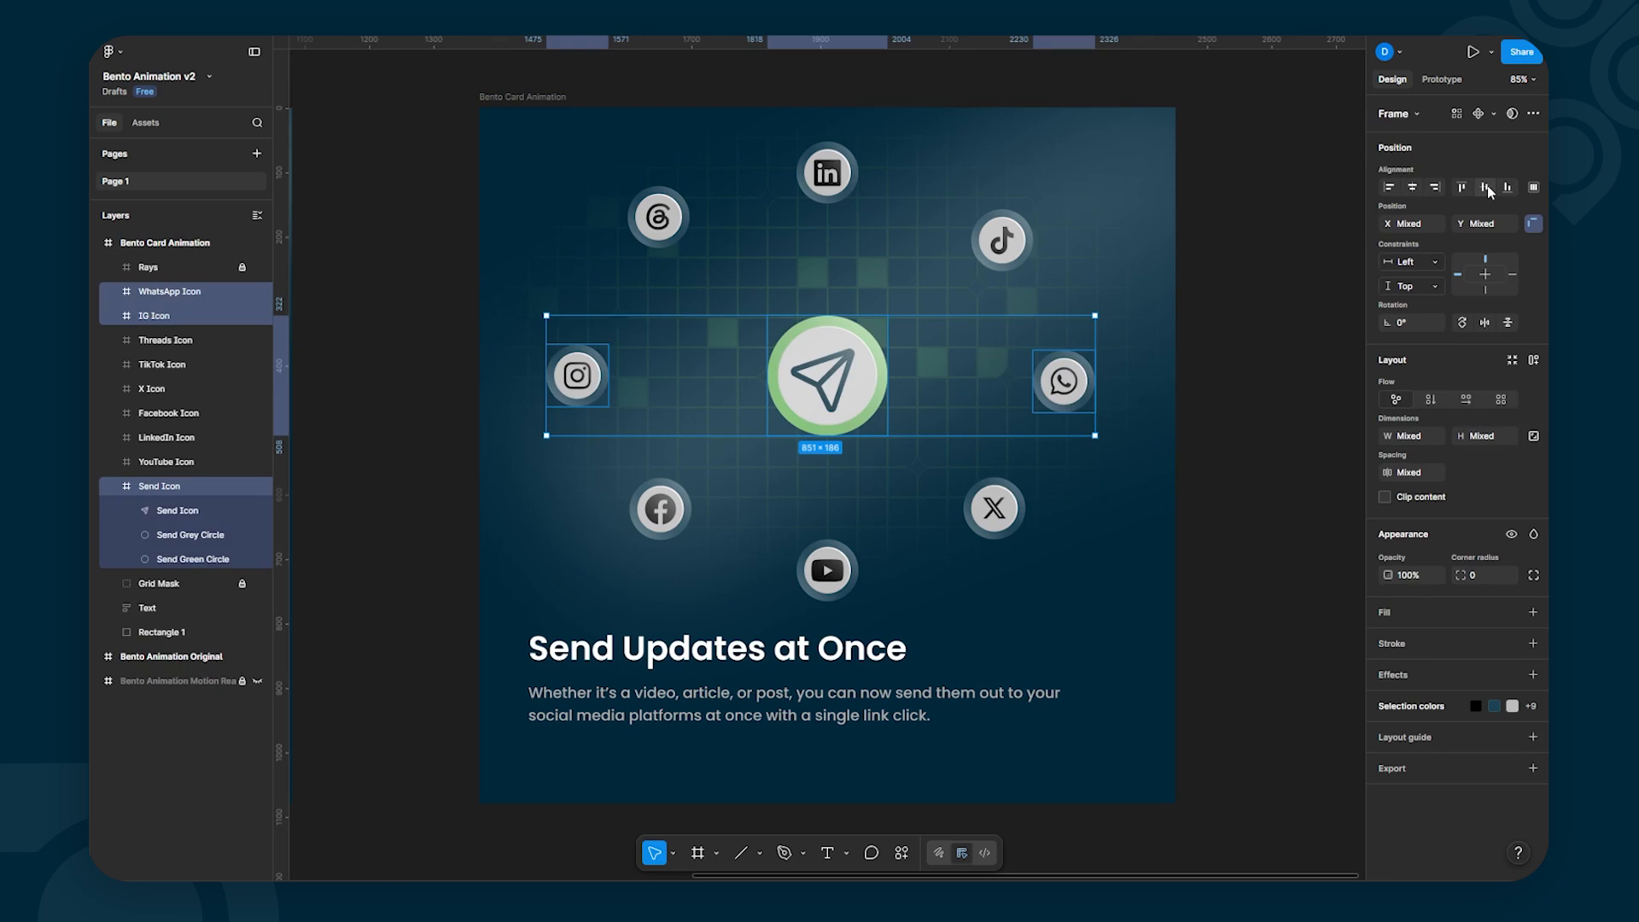
left_click(1487, 186)
left_click(1238, 384)
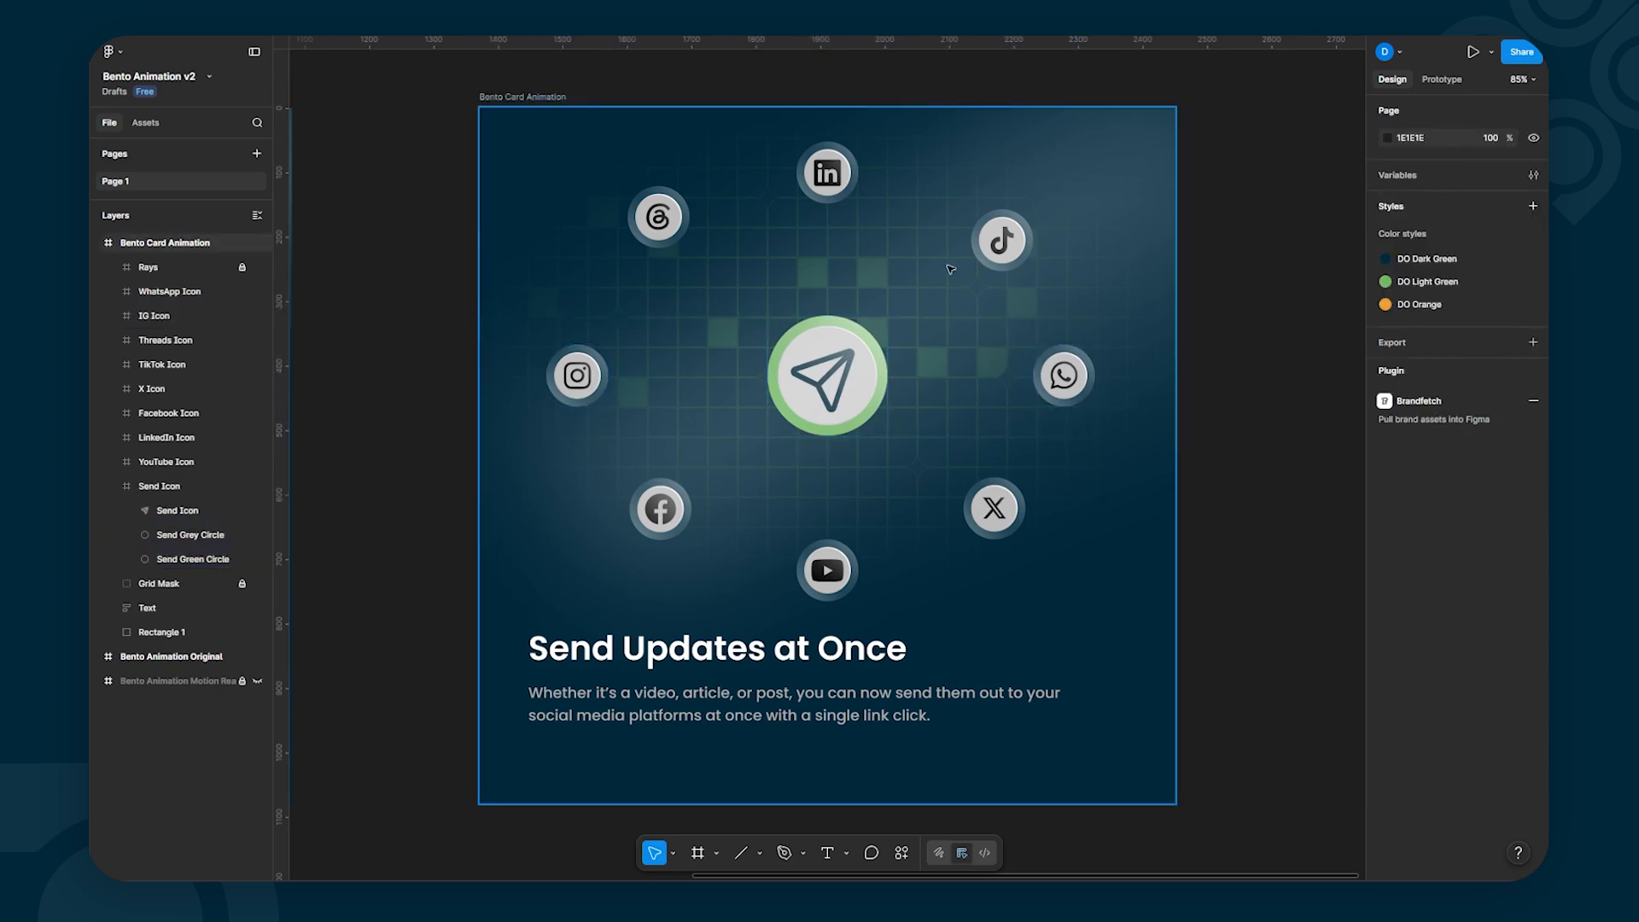
Step: Align the LinkedIn Icon, Send Icon and YouTube Icon on their horizontal centers
left_click(828, 175)
left_click(830, 392, "shift")
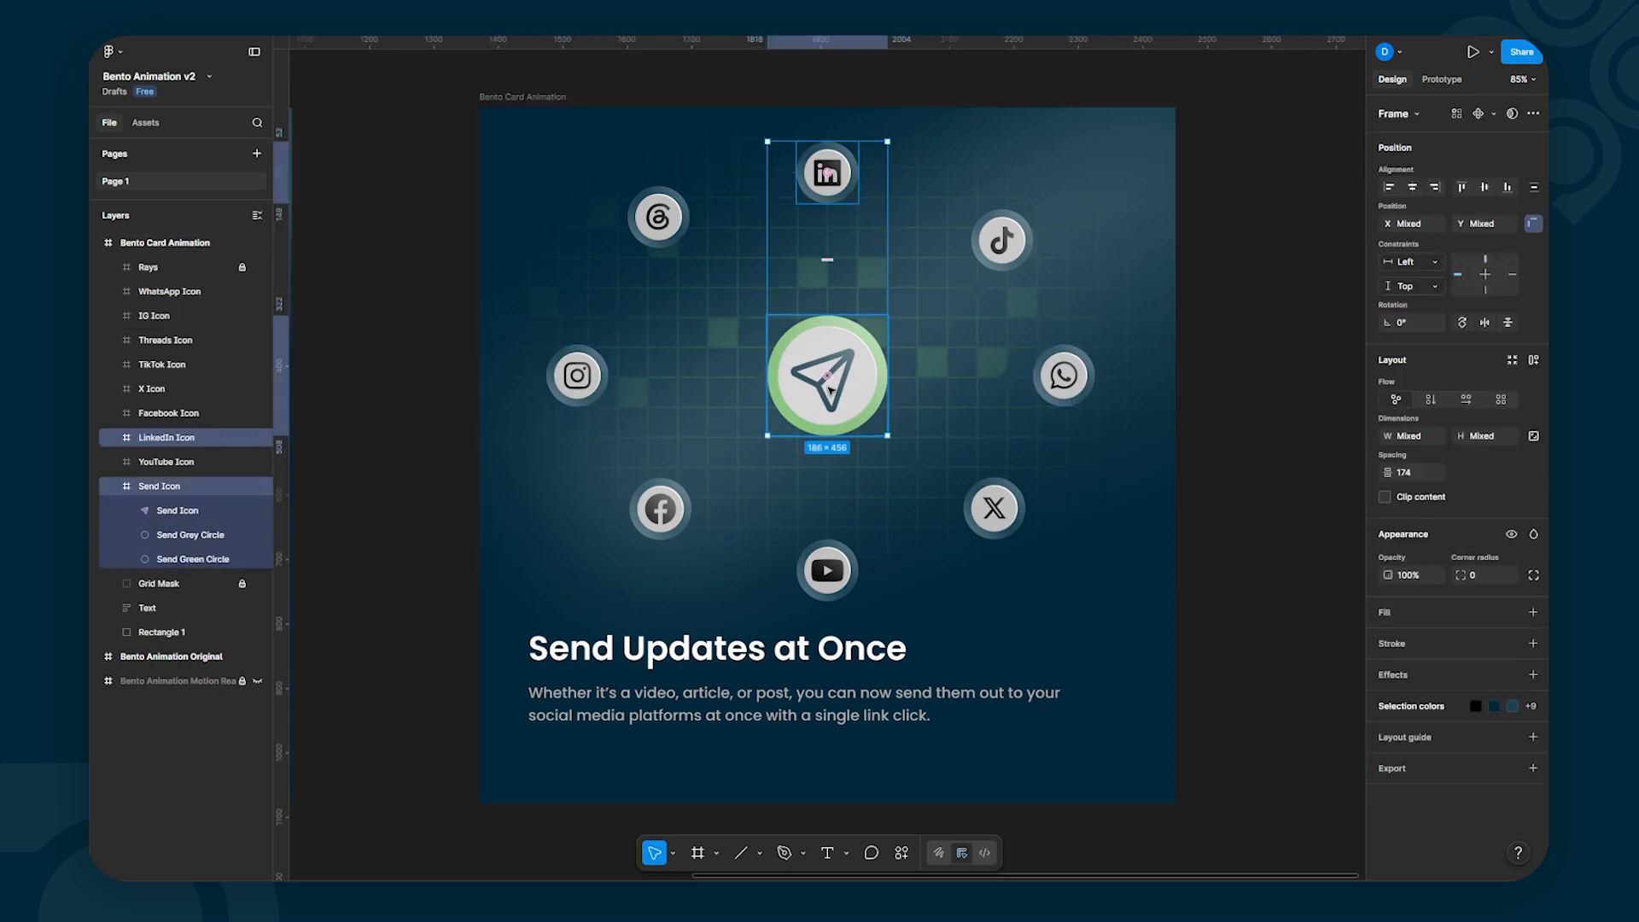
left_click(828, 572, "shift")
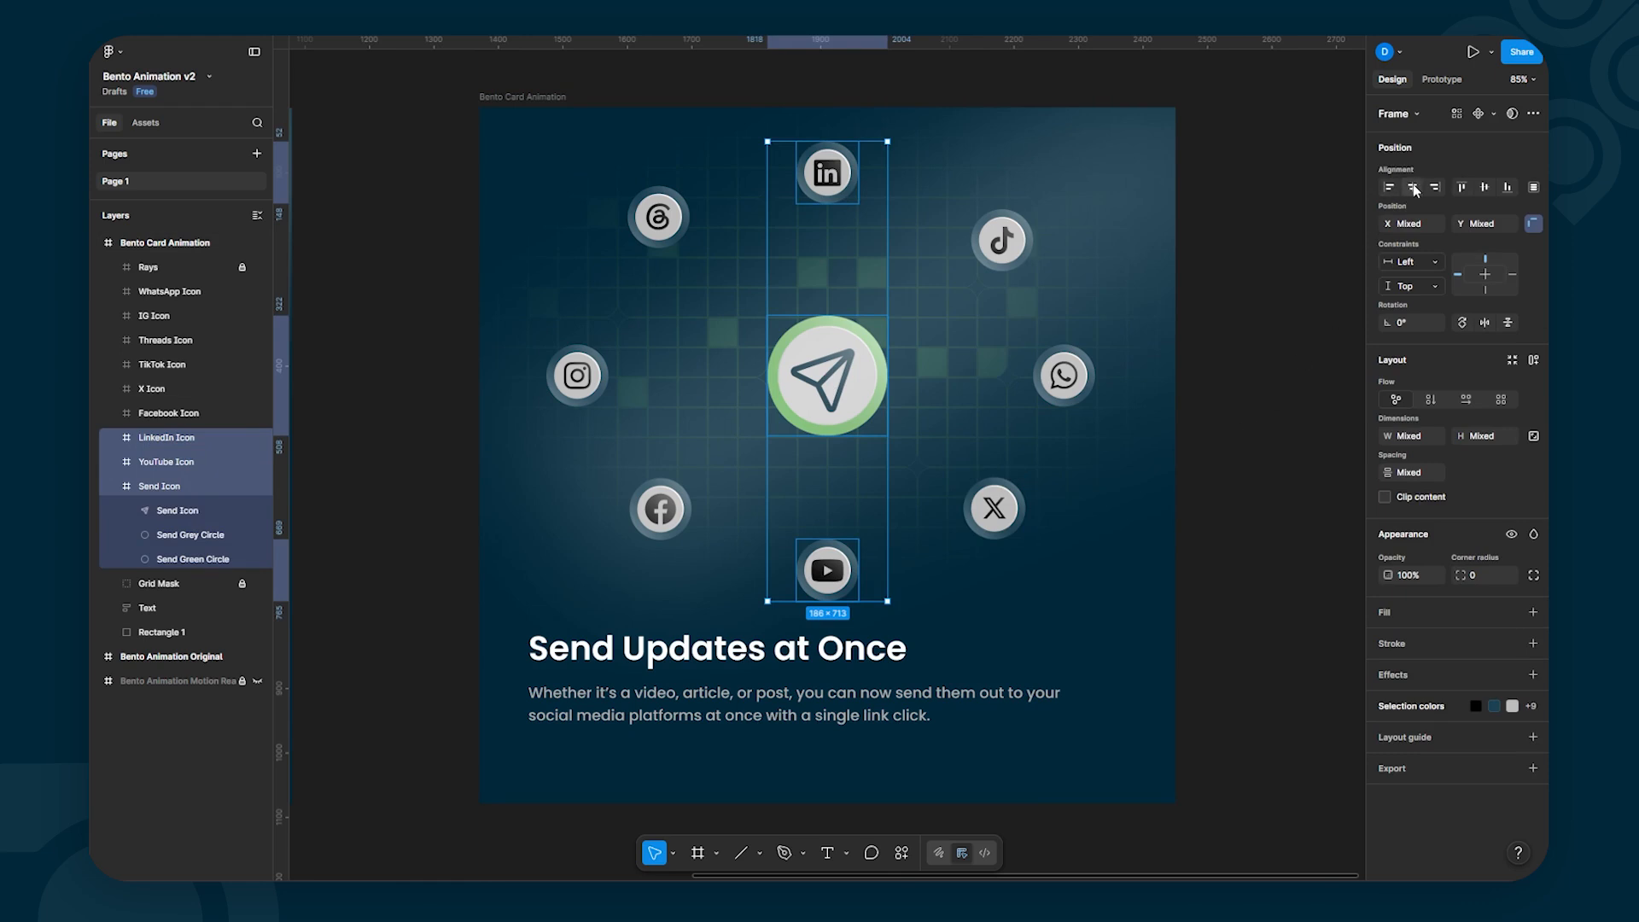
left_click(1236, 385)
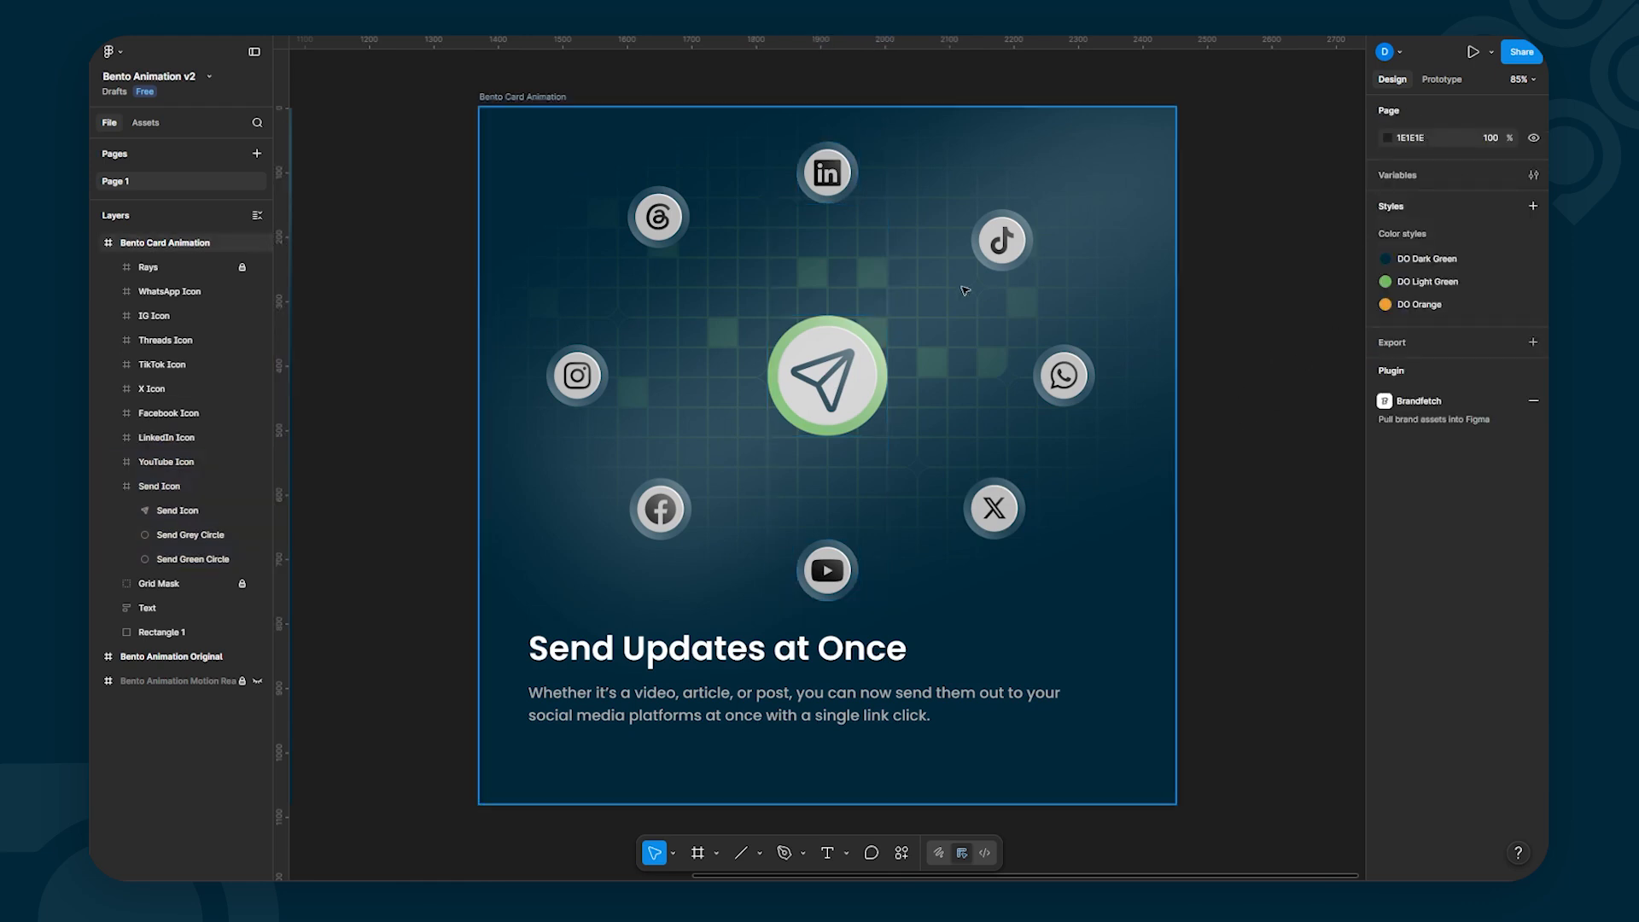
Step: Align the vertical centers of the Threads and TikTok icons, and likewise those of the Facebook and X icons
left_click(658, 218)
left_click(1001, 240, "shift")
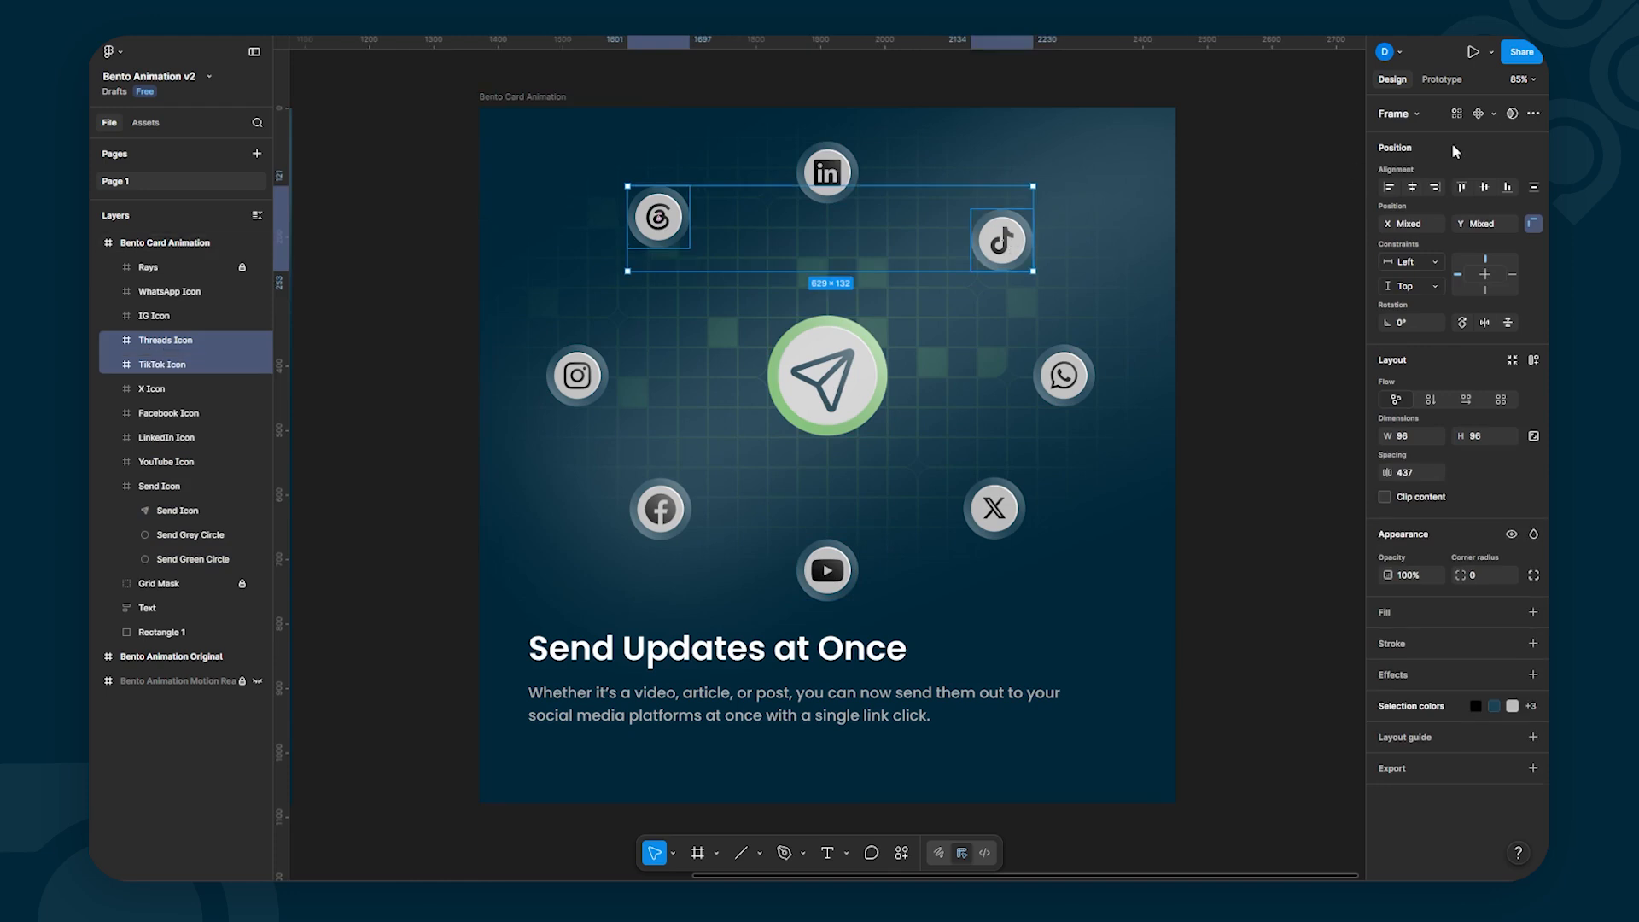
left_click(1486, 187)
left_click(660, 509)
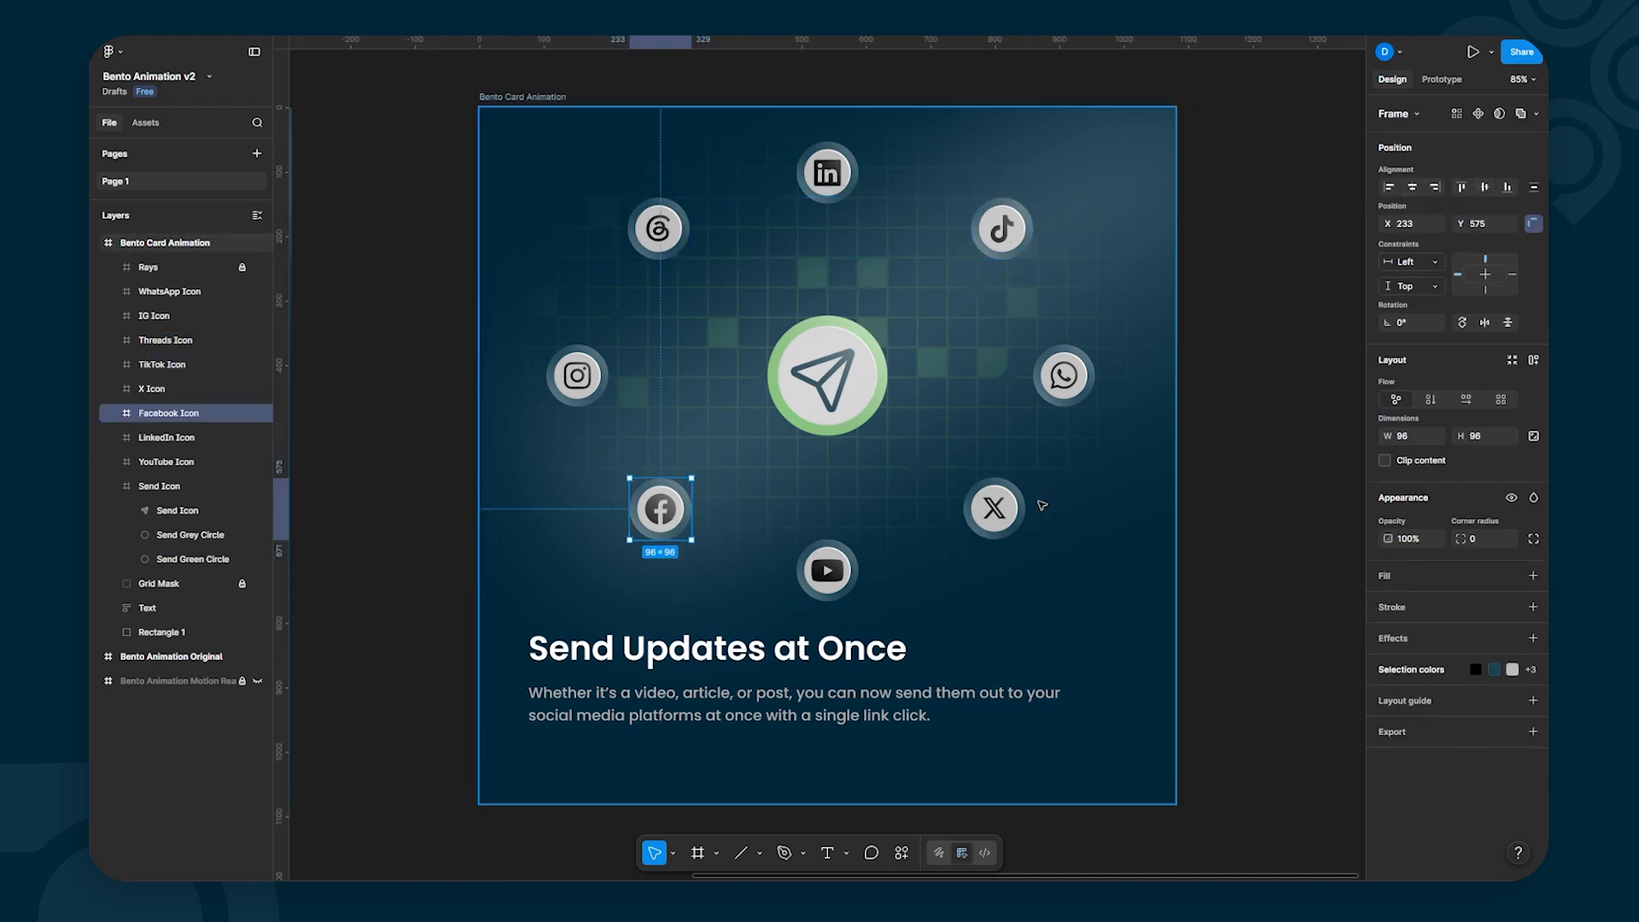
left_click(994, 509, "shift")
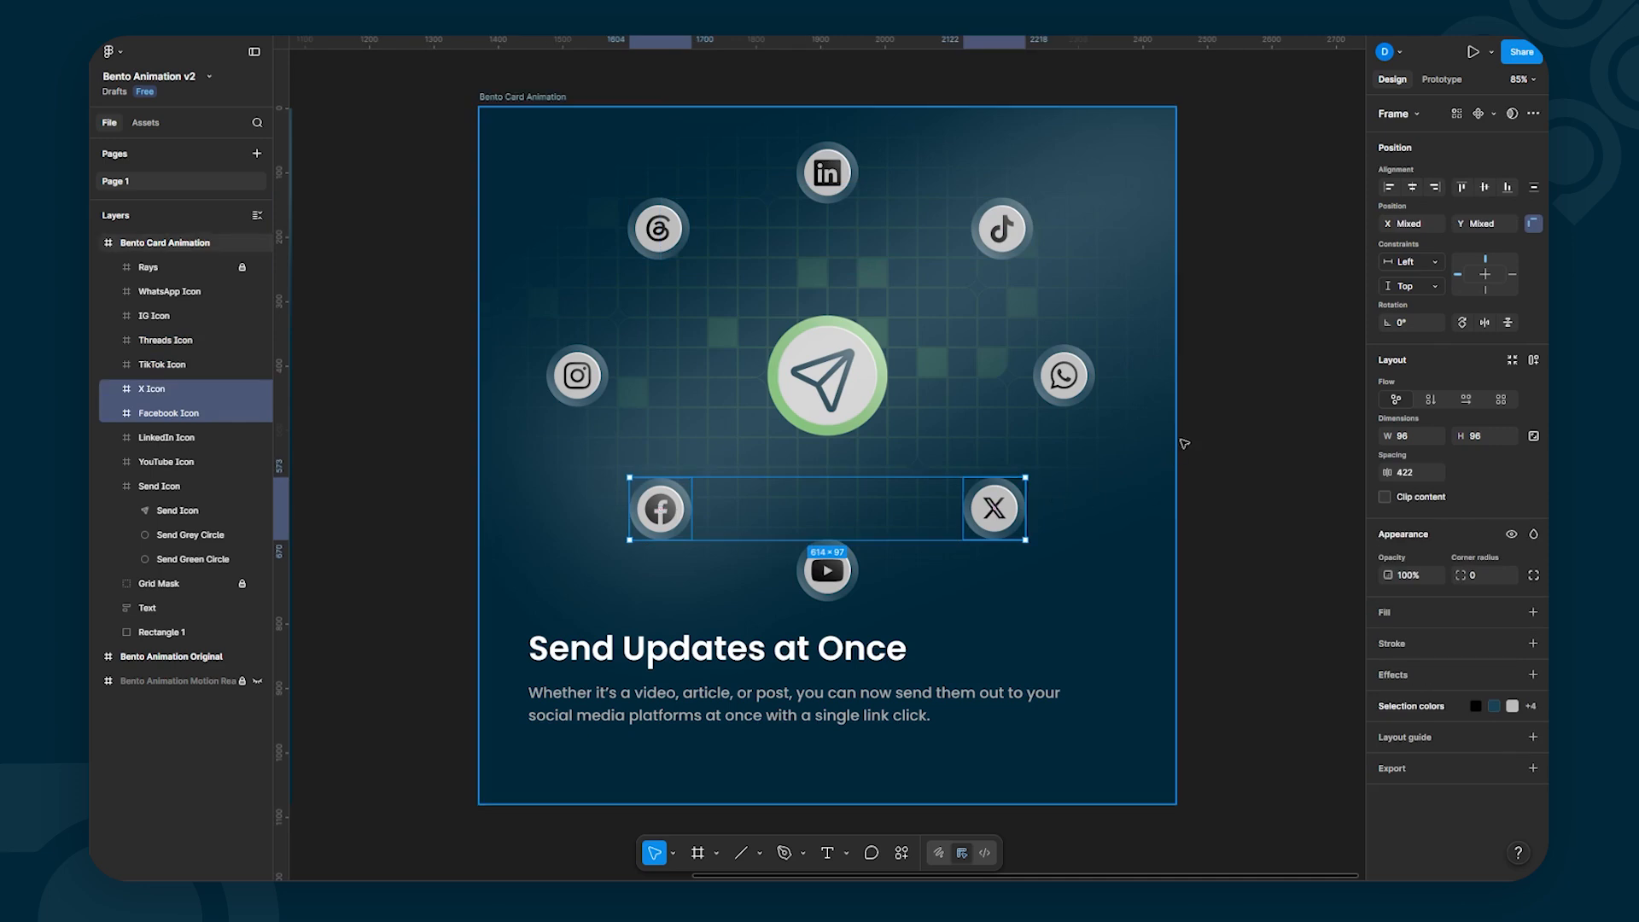
left_click(1480, 189)
Step: Align the horizontal centers of the TikTok and X icons, and likewise those of the Threads and Facebook icons
left_click(1003, 230)
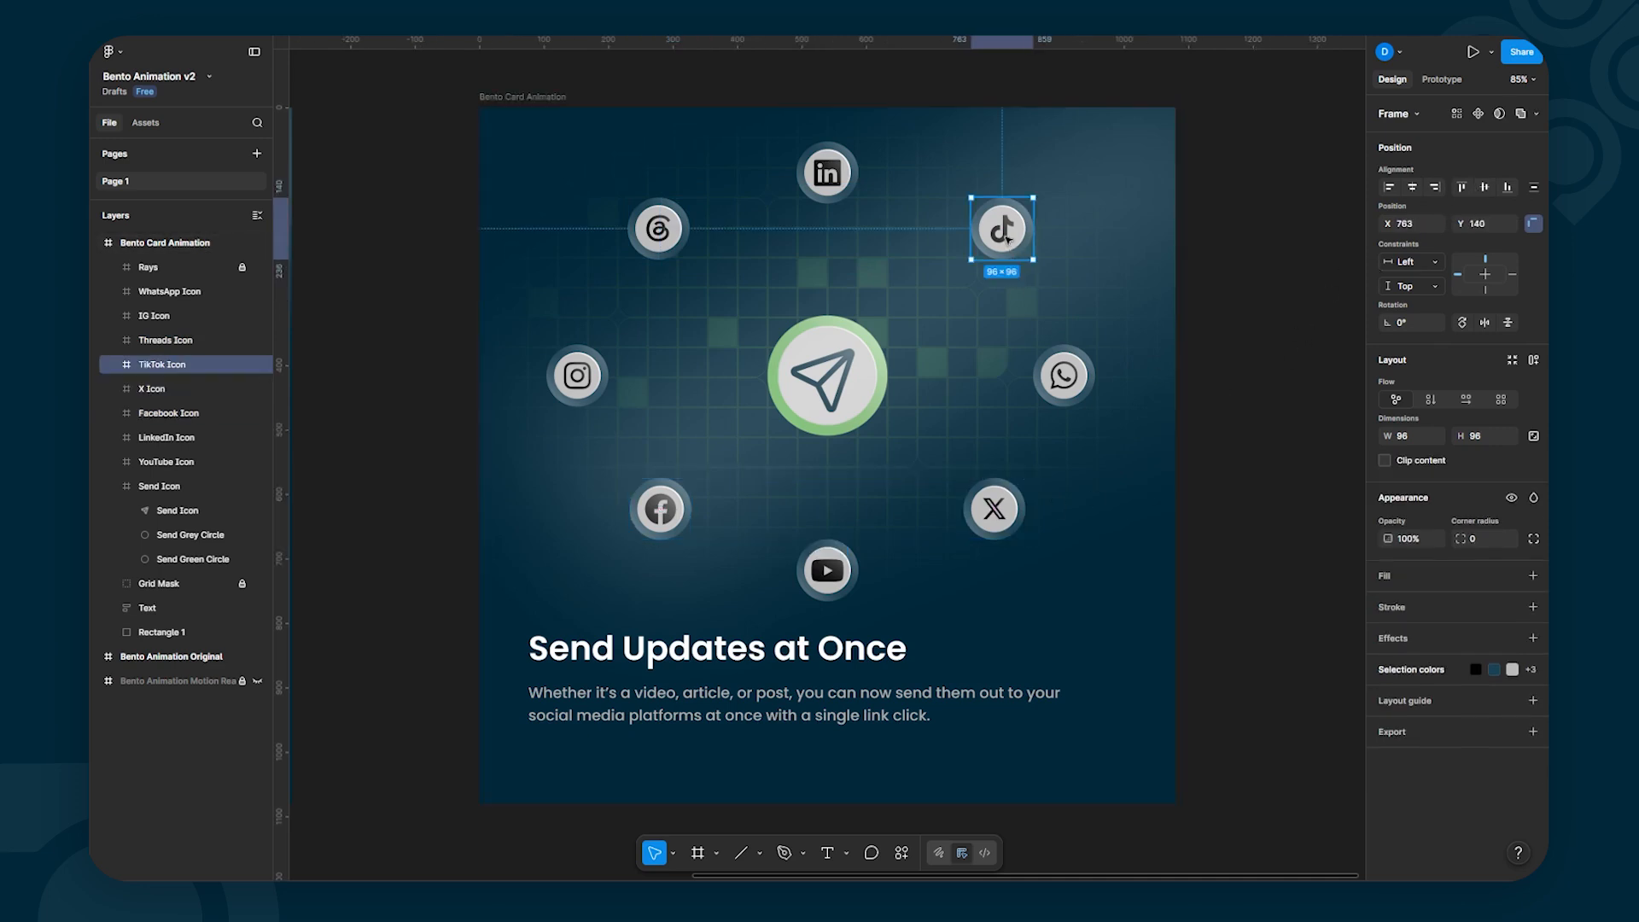
left_click(995, 505, "shift")
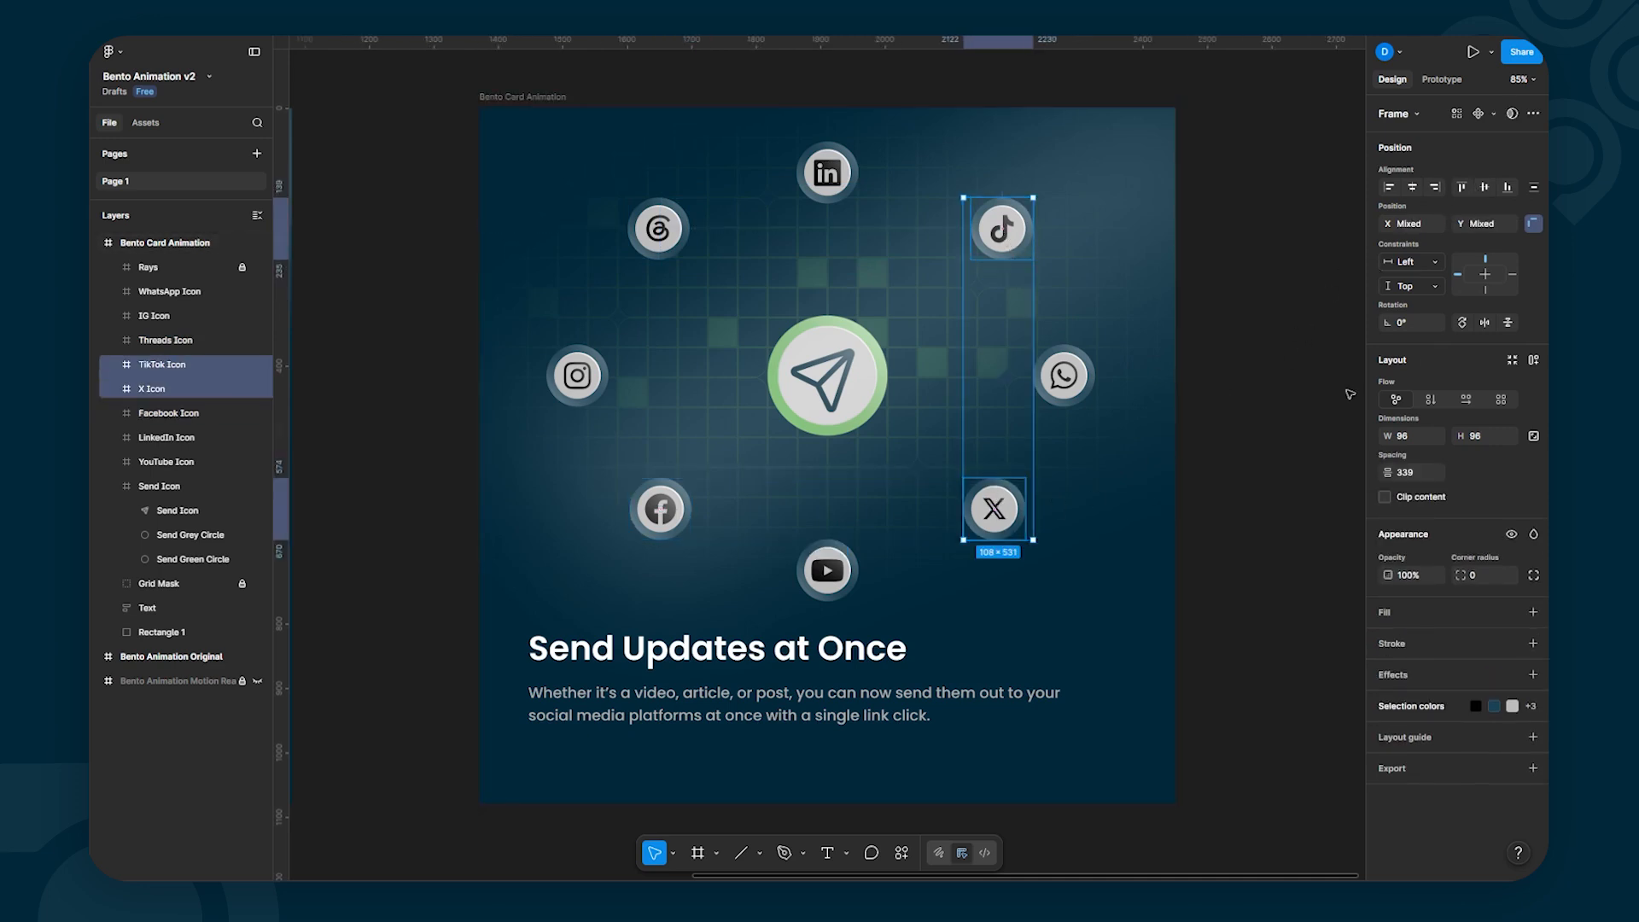
left_click(1487, 187)
key("ctrl+z")
left_click(1412, 187)
left_click(658, 229)
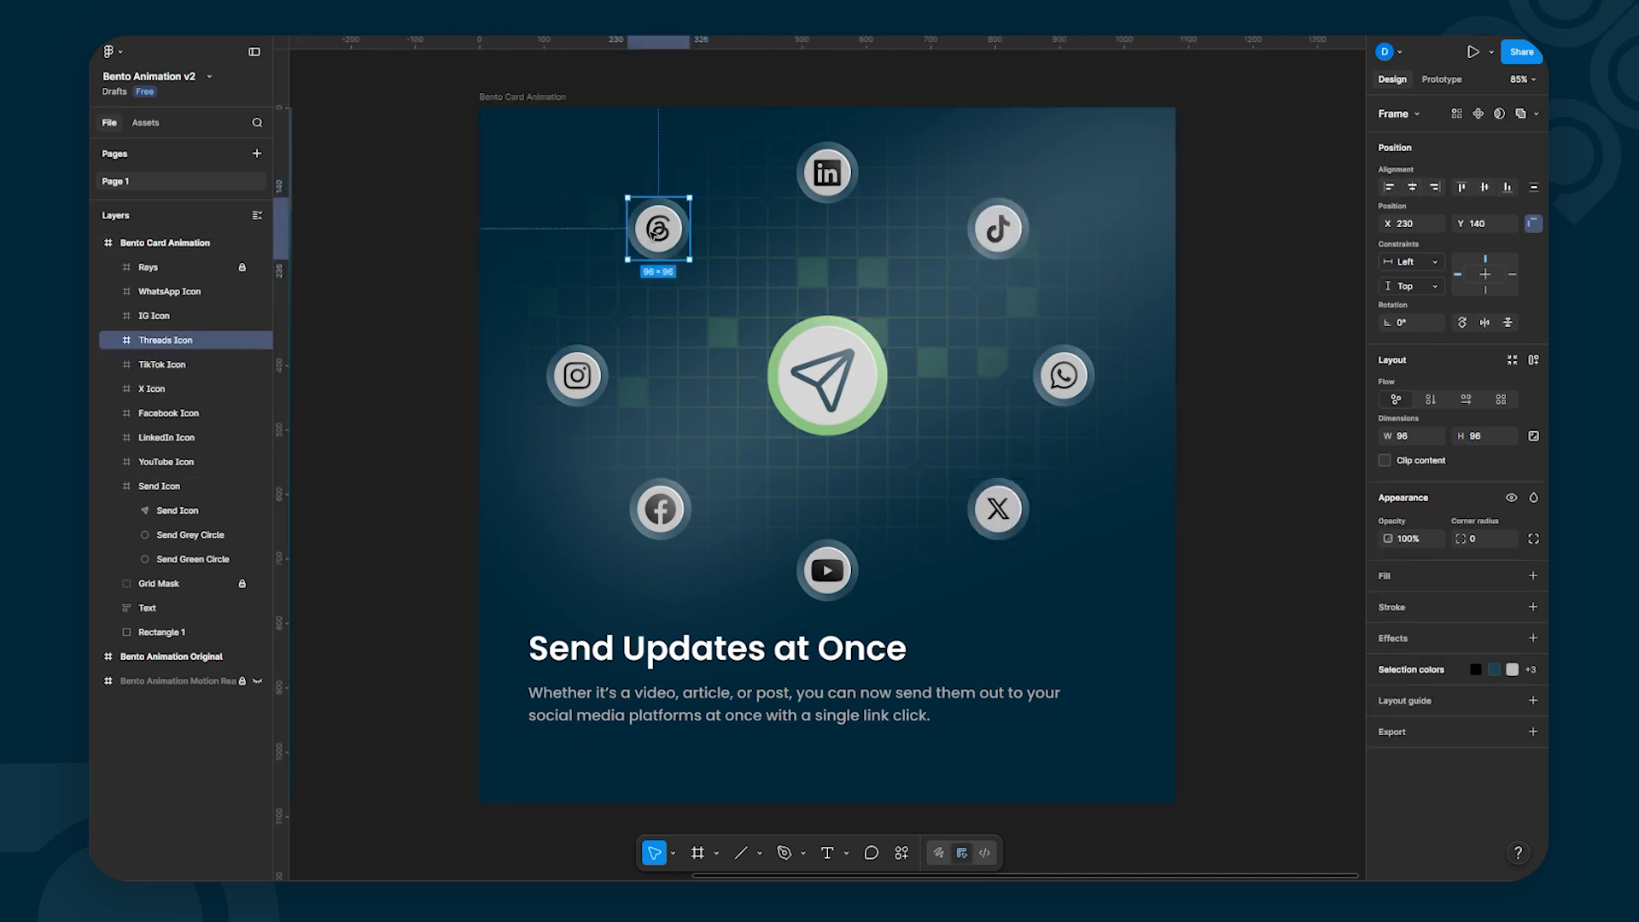
left_click(657, 508, "shift")
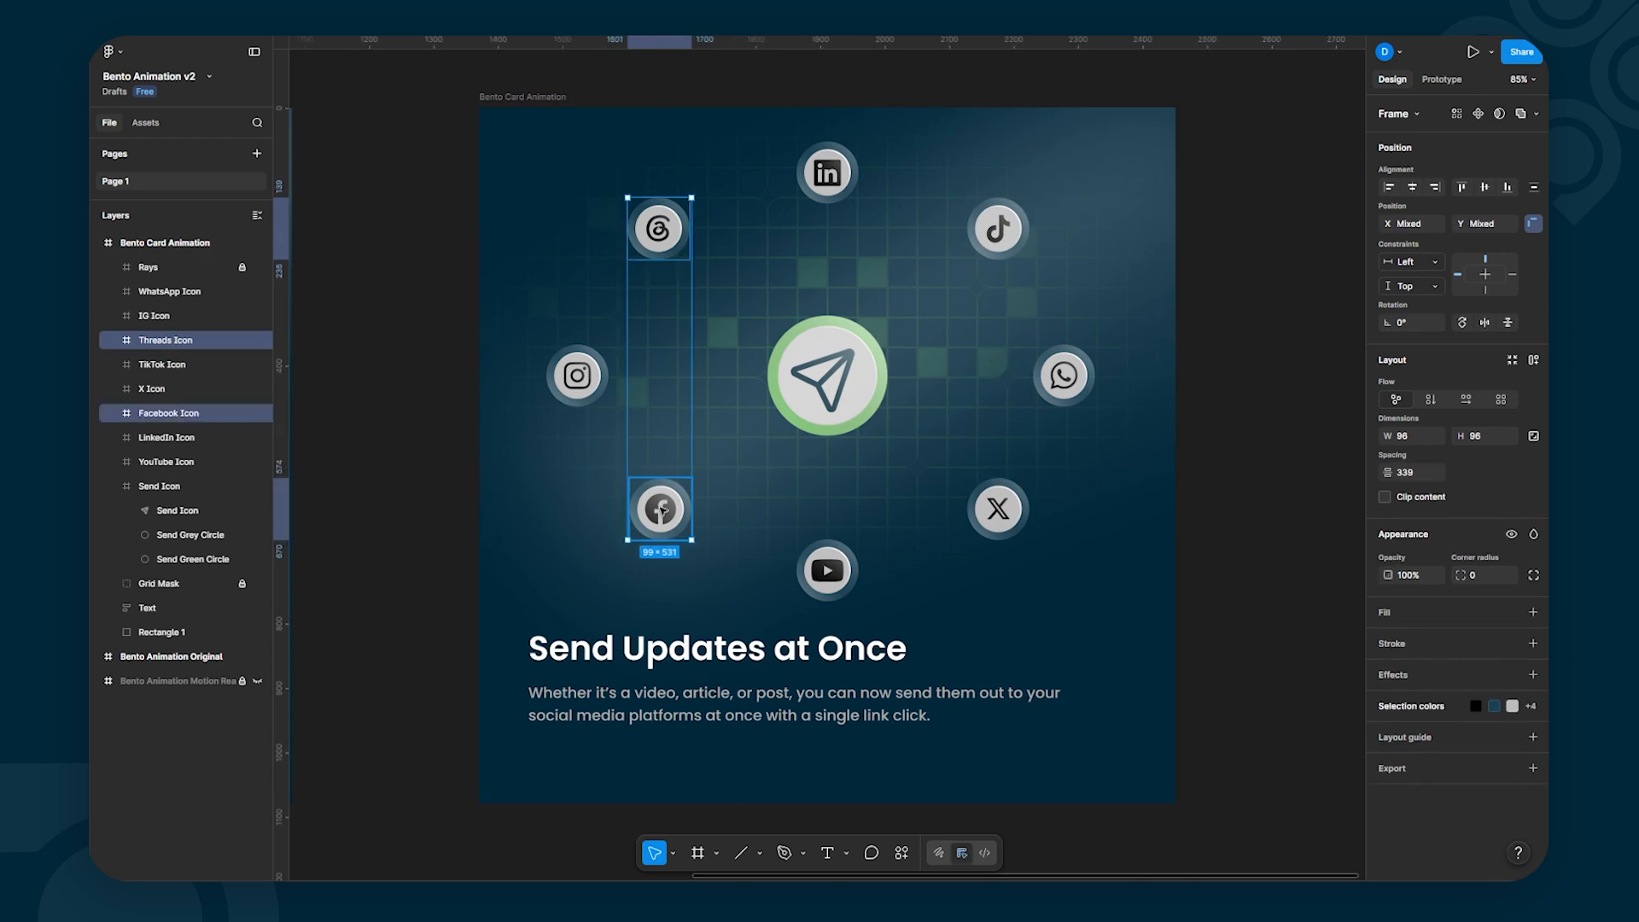
left_click(1412, 188)
left_click(1278, 391)
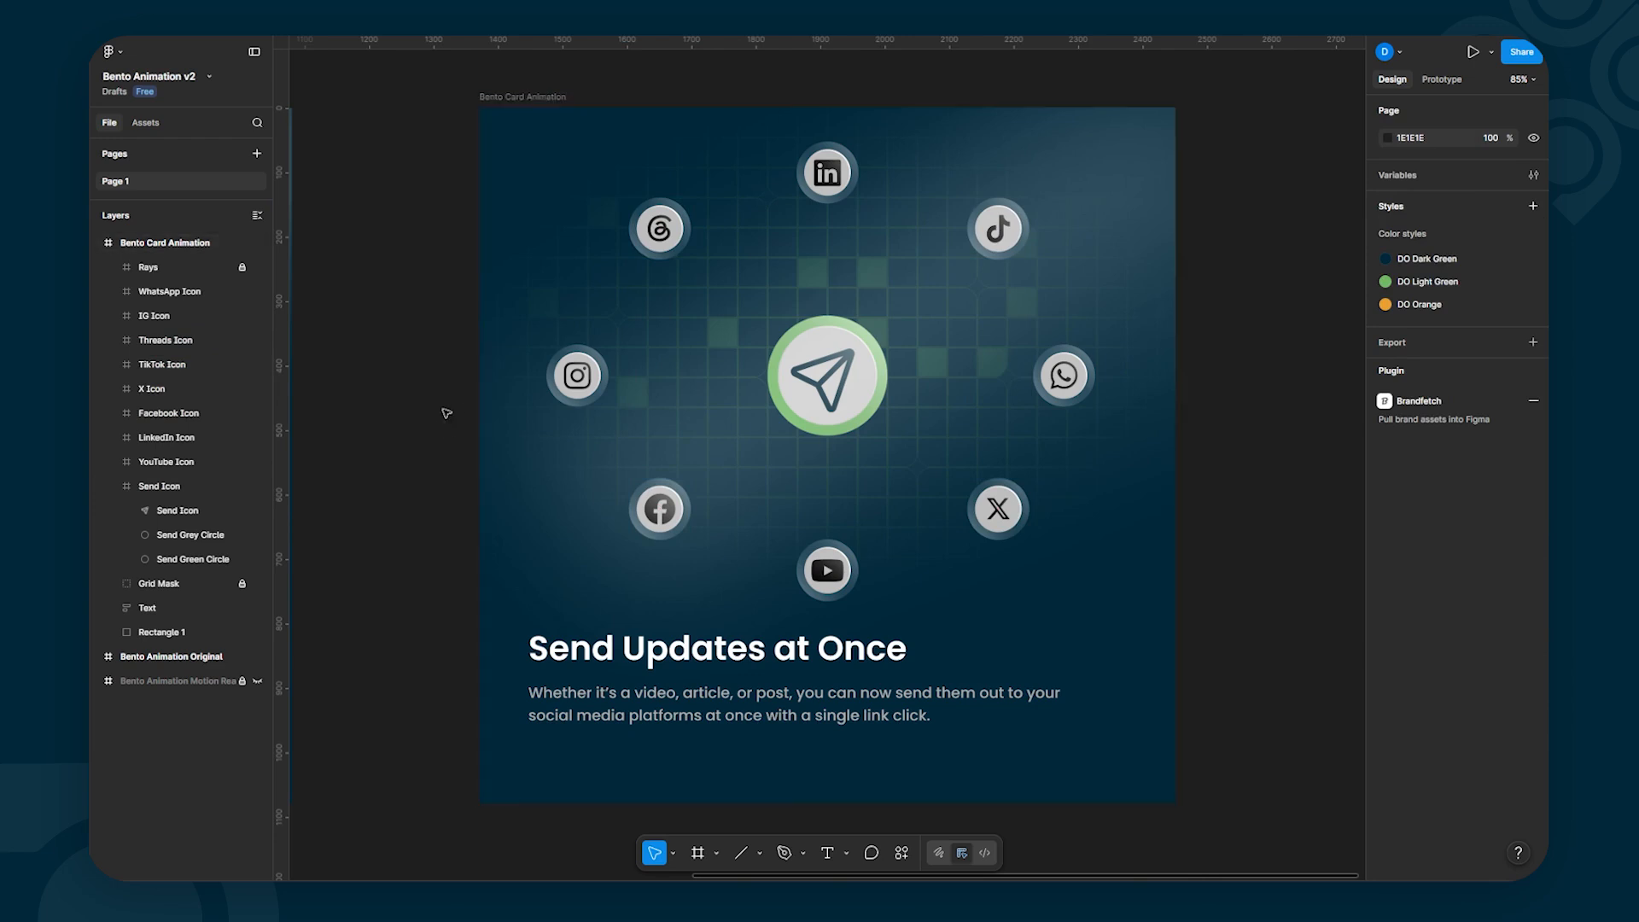
Step: Draw a horizontal line about 236 px long from the edge of the Send Icon to the WhatsApp Icon
left_click_drag(443, 392, 1127, 454)
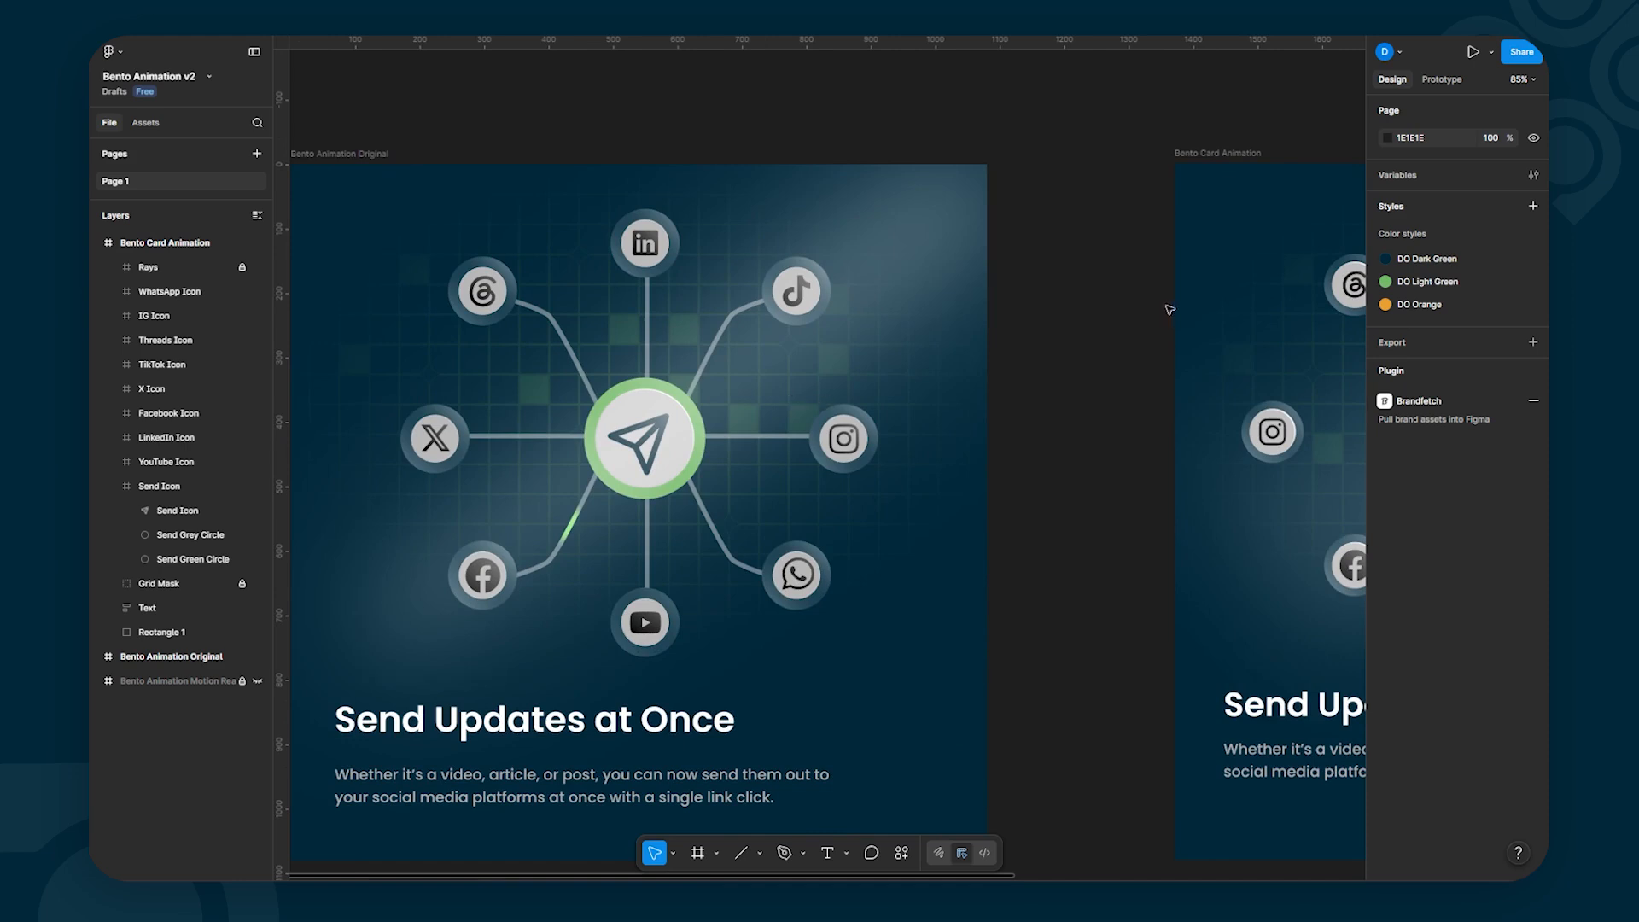
left_click_drag(1064, 392, 467, 290)
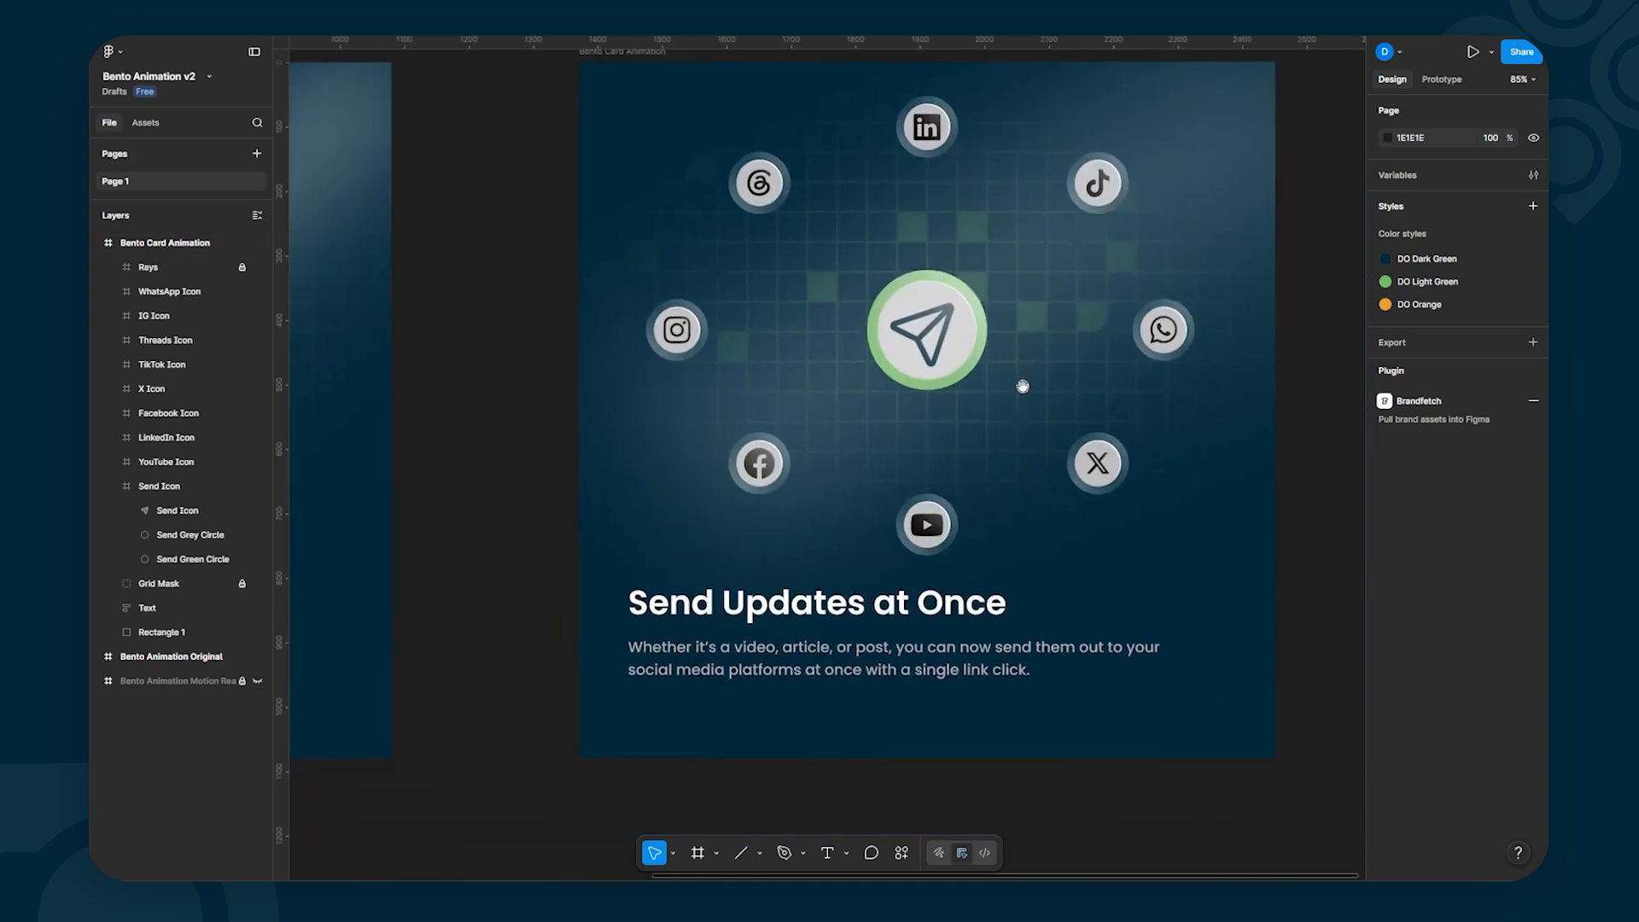
left_click_drag(1020, 386, 845, 349)
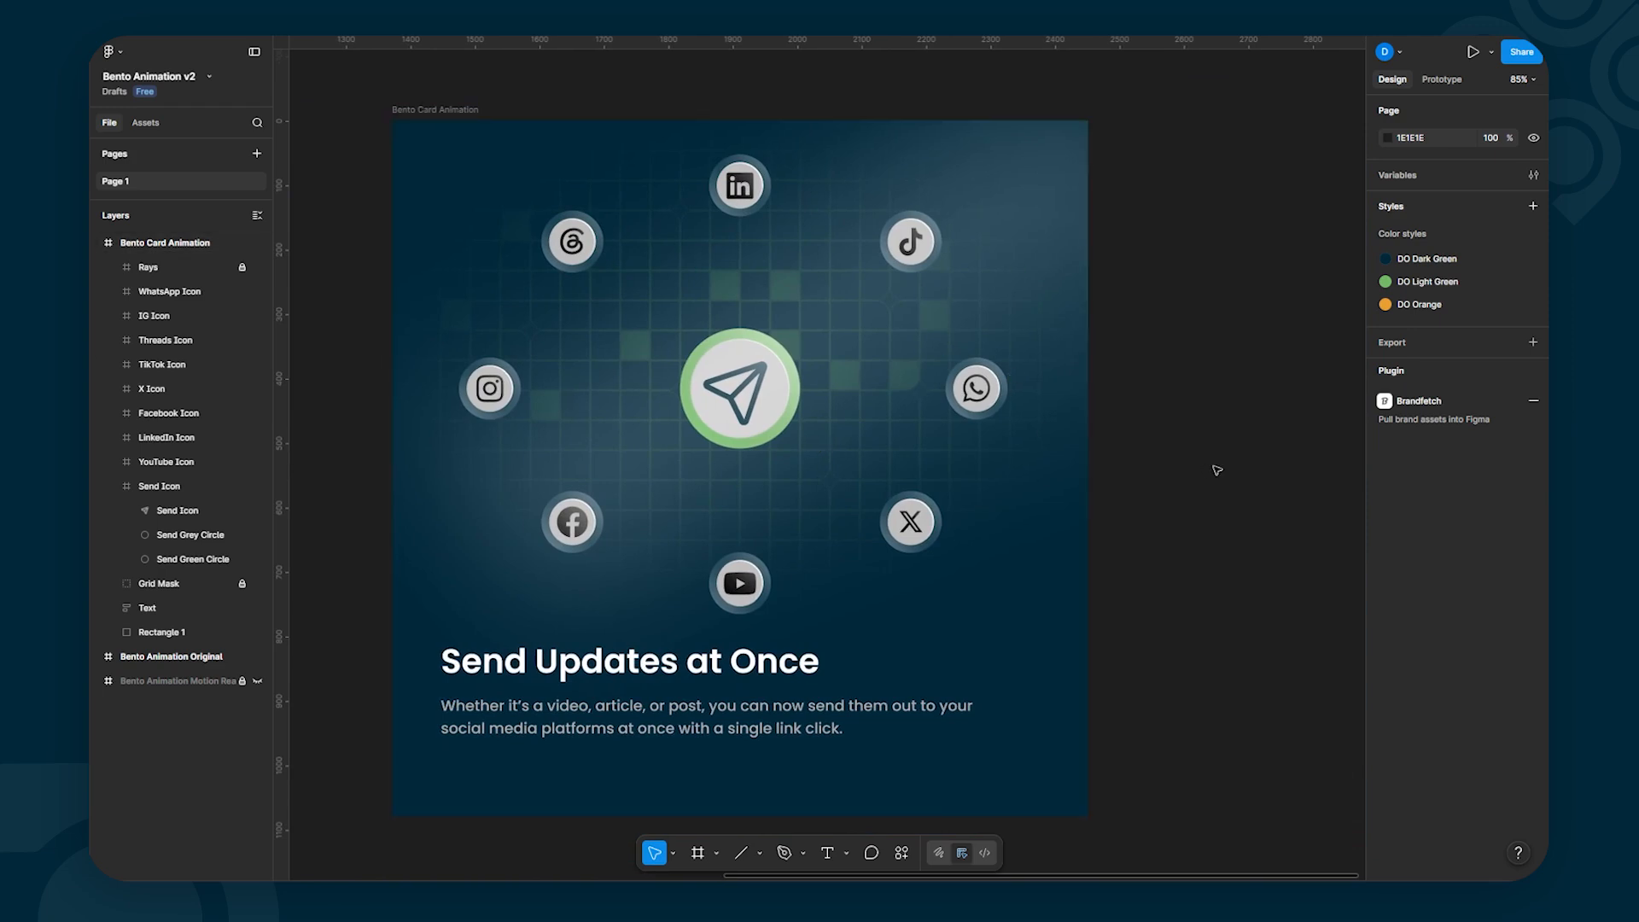
key("l")
left_click_drag(797, 387, 951, 412)
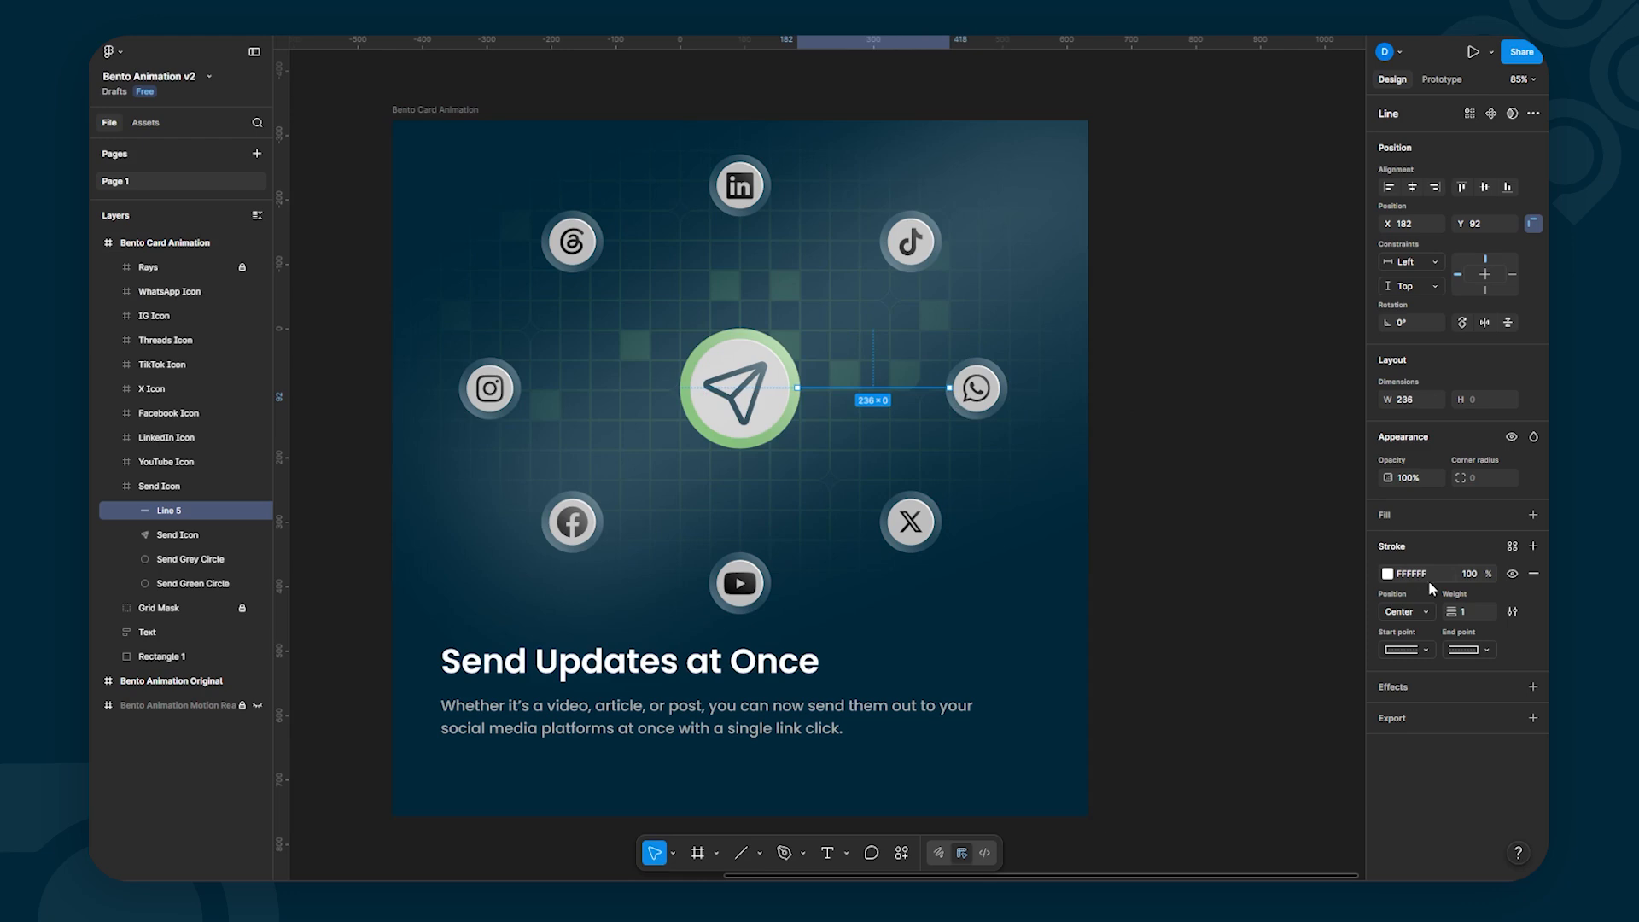
Step: Set the stroke weight of the connecting line to 5
left_click(1463, 615)
type("5")
key("Return")
left_click(1233, 433)
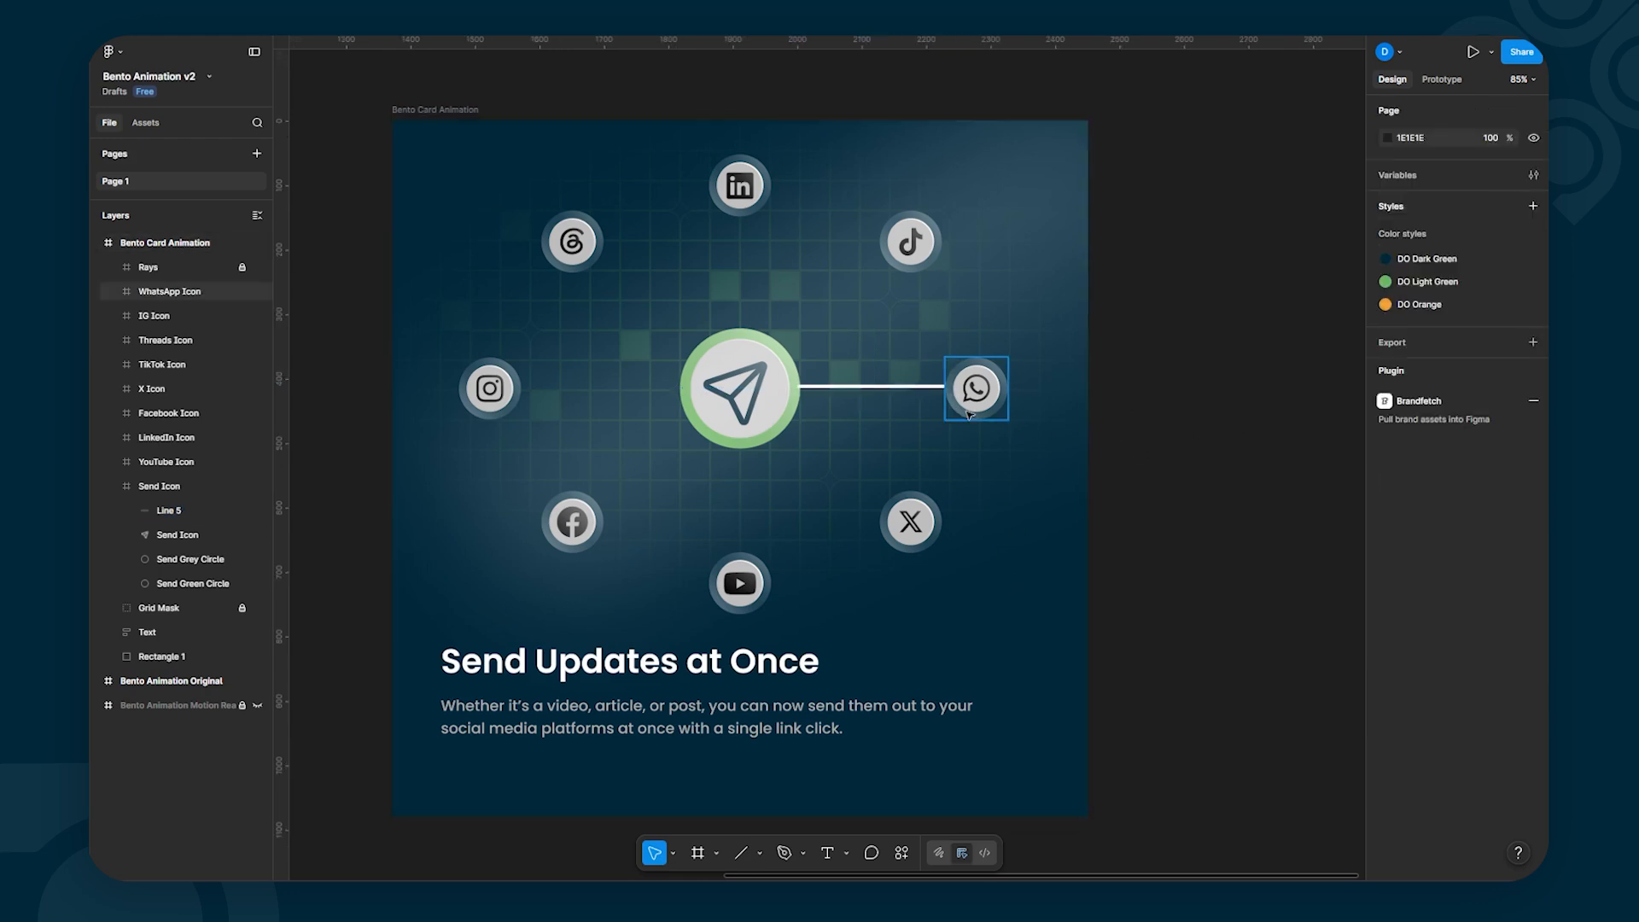
Step: Nudge the connecting line down to Y 93 and lower its white stroke opacity to 30%
left_click(883, 390)
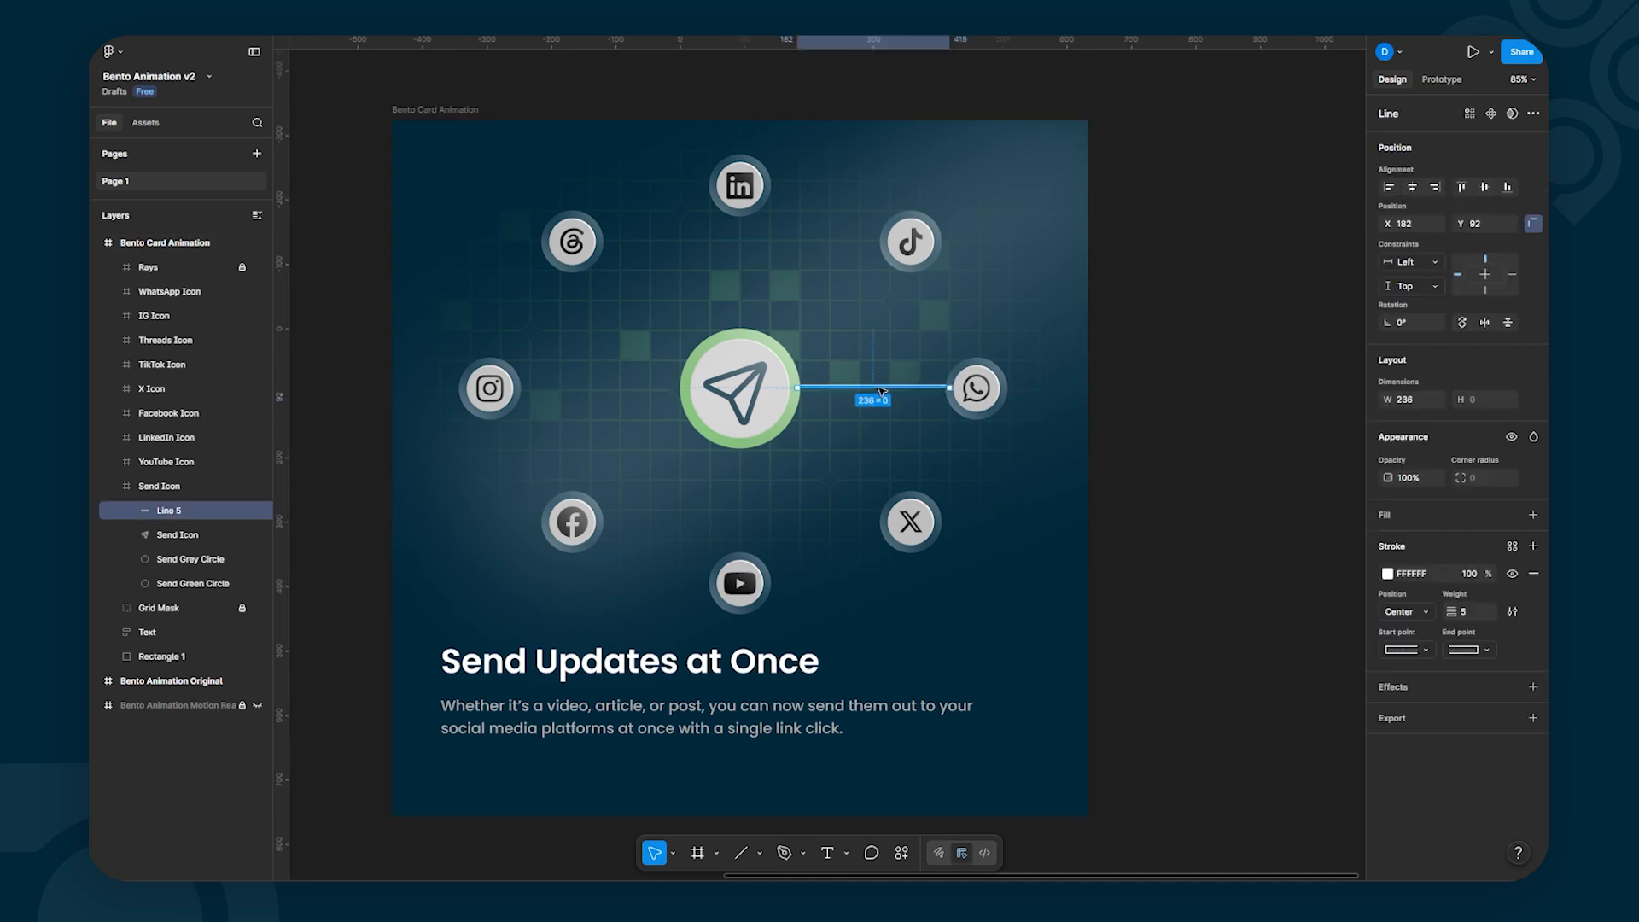
key("Down")
left_click_drag(1490, 573, 1357, 578)
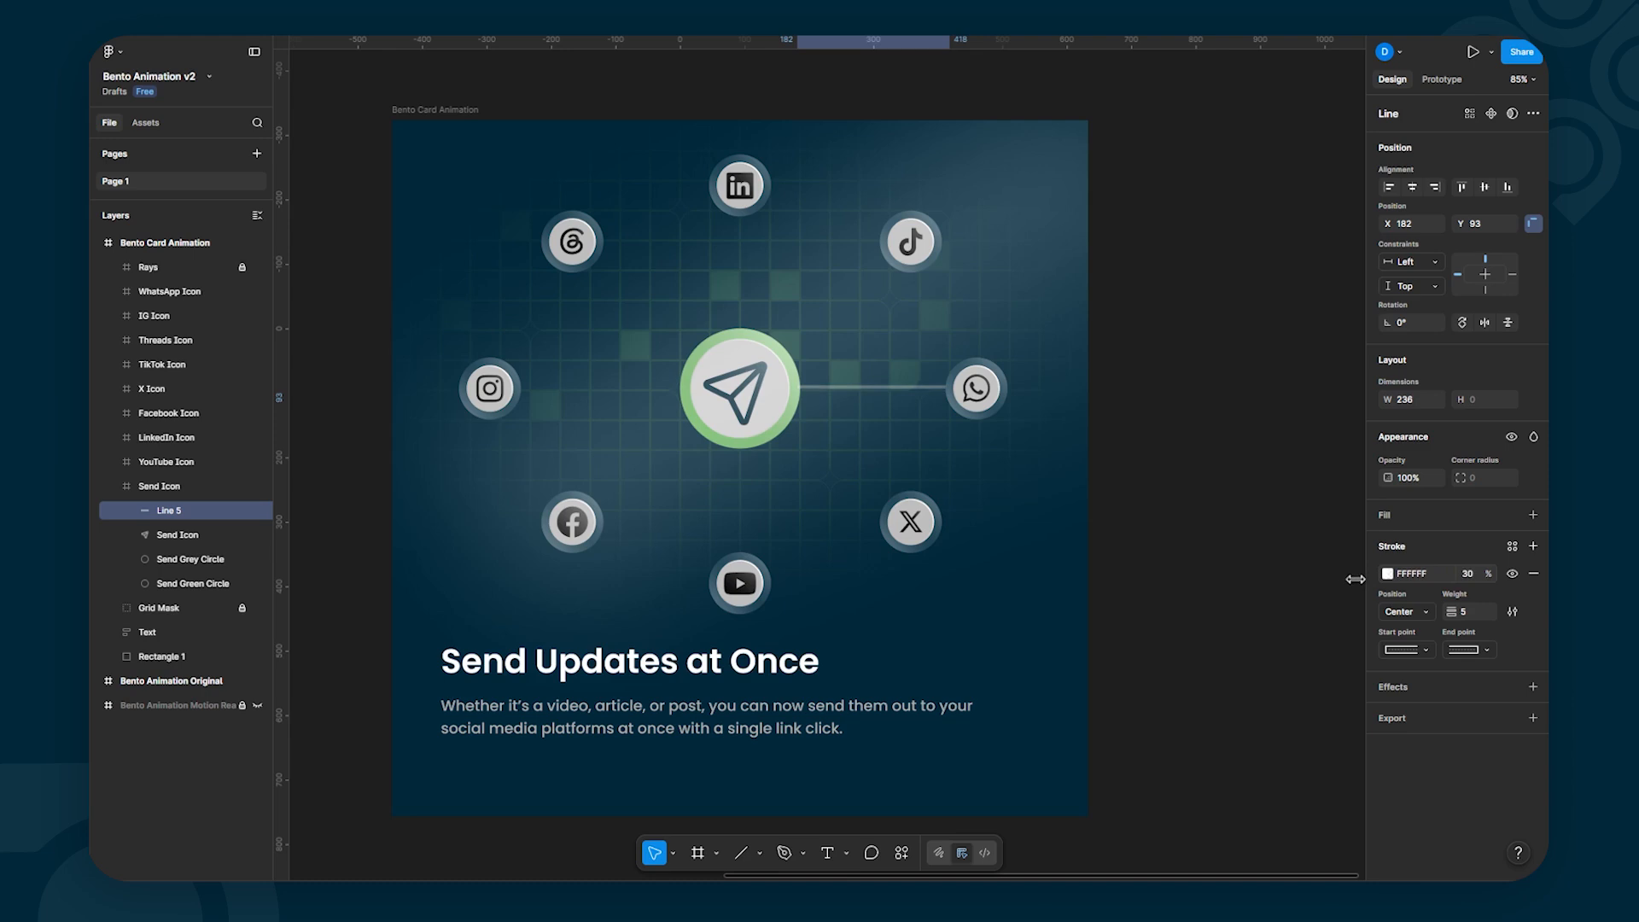
left_click(1263, 461)
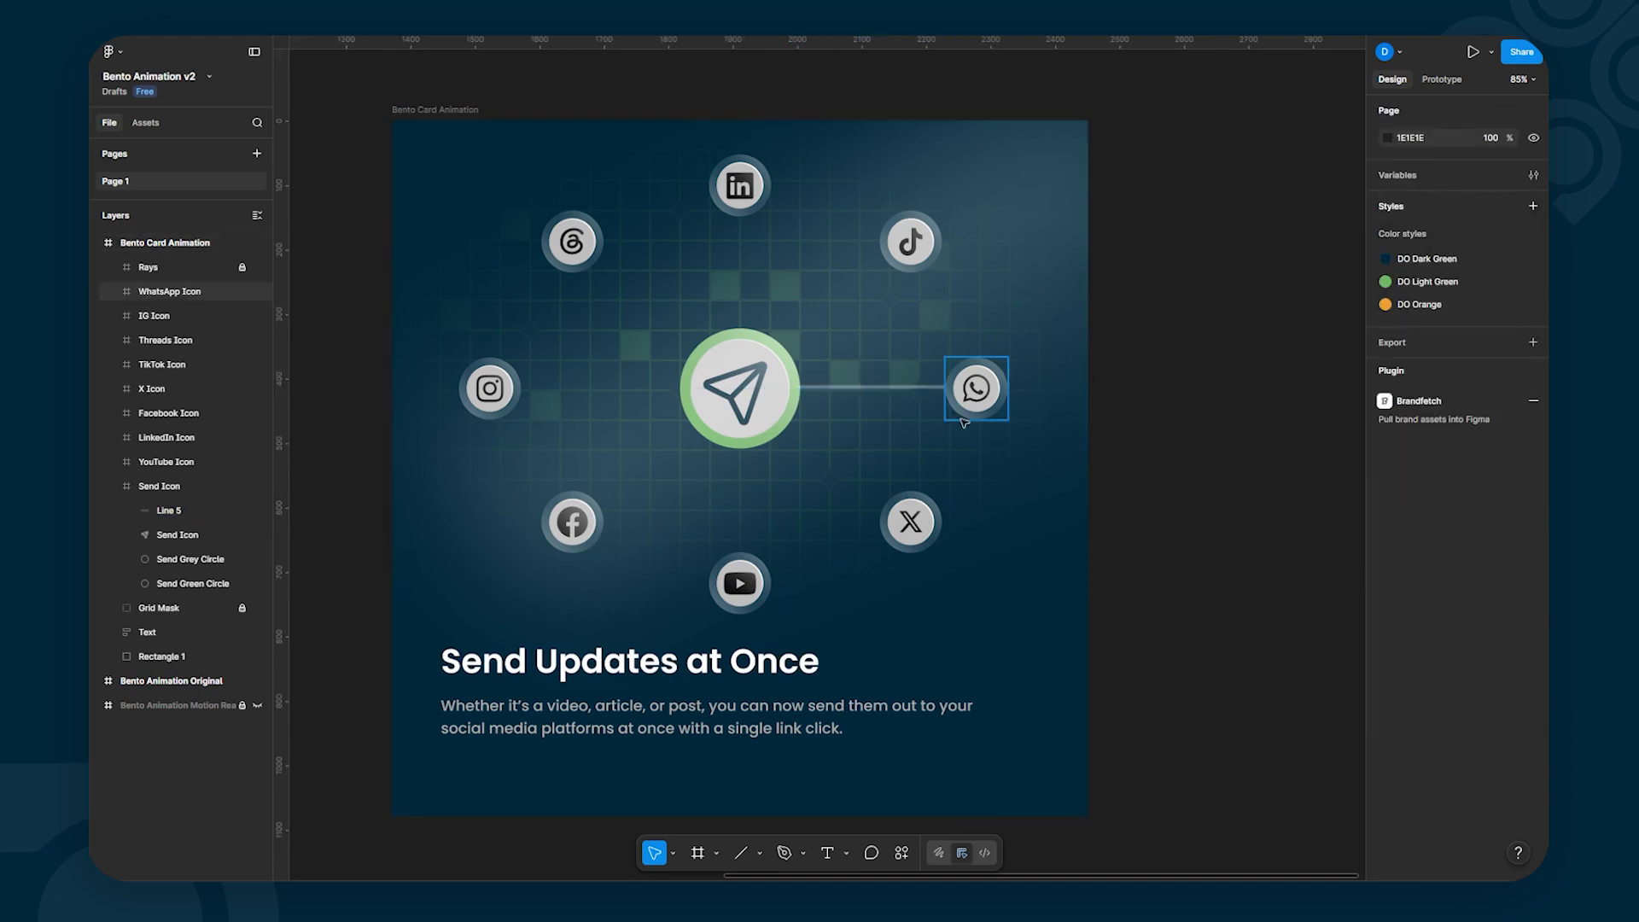
Step: Nudge the line between the Send Icon and WhatsApp Icon down to Y 97
left_click(875, 389)
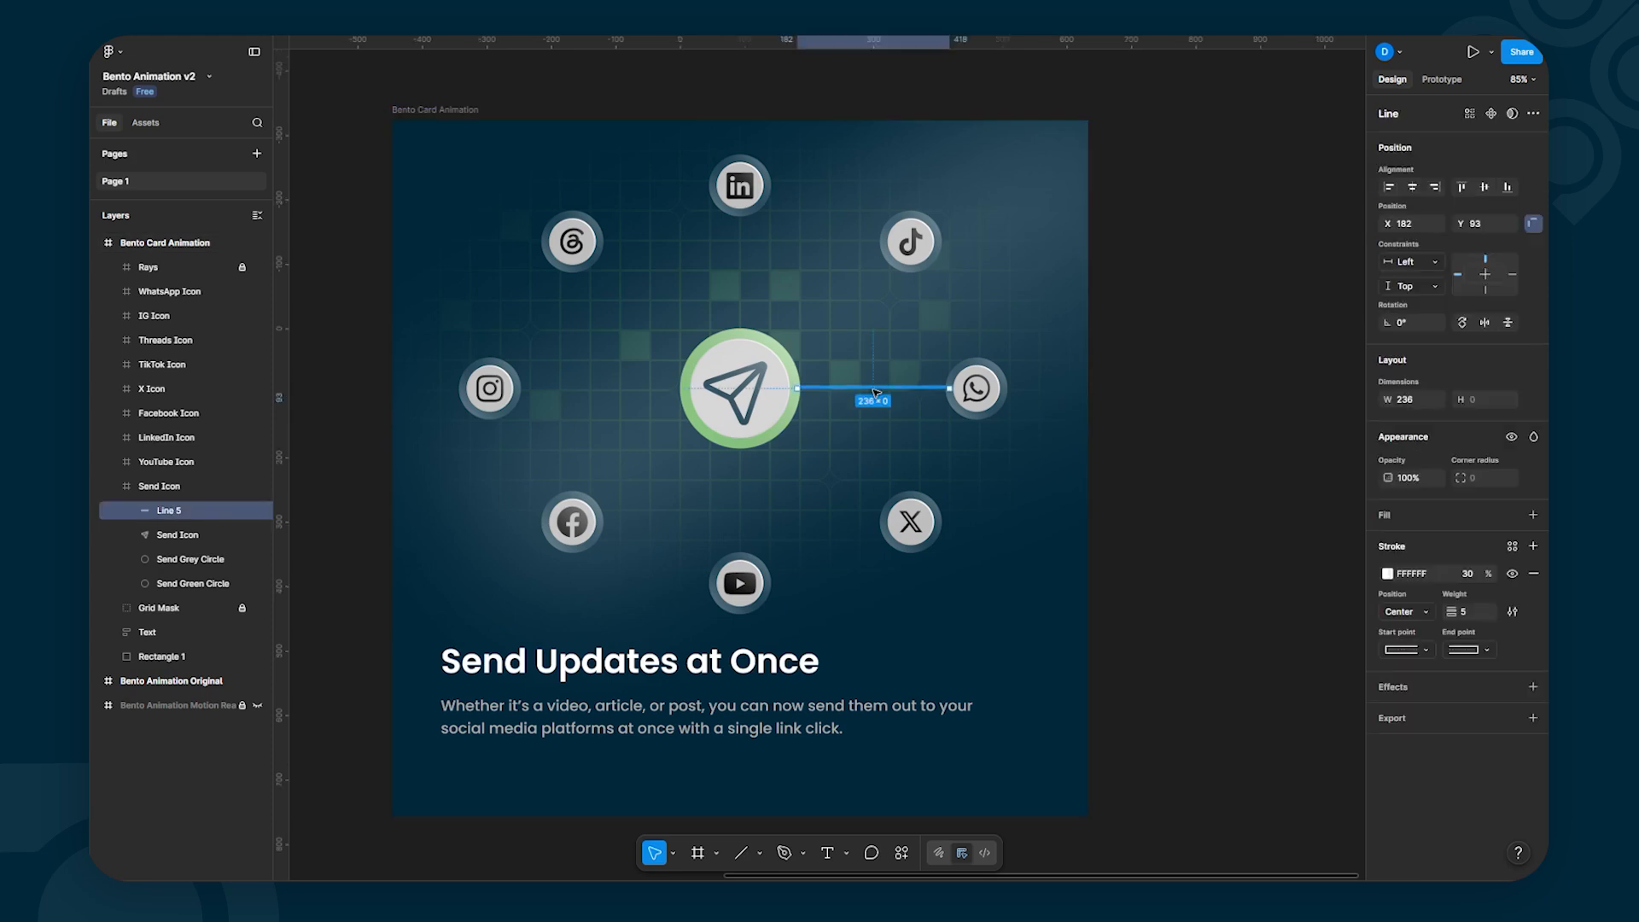
key("Down")
key("Down")
key("Down")
key("Down")
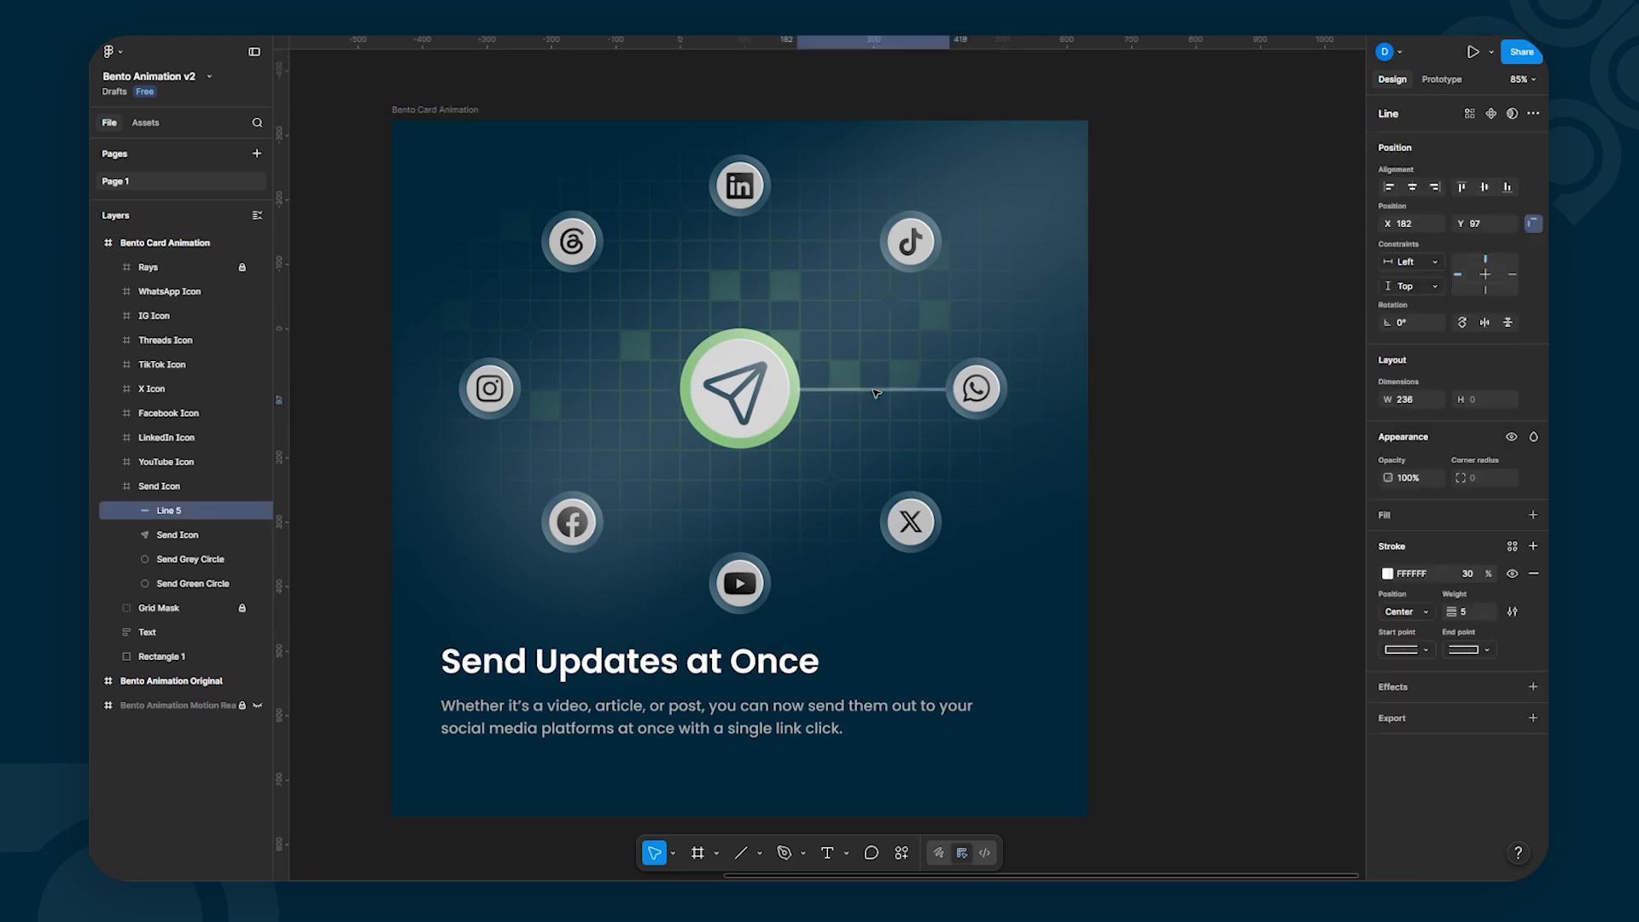
Step: Duplicate the connecting line to the other side of the Send Icon so it runs toward the Instagram badge
left_click(1132, 359)
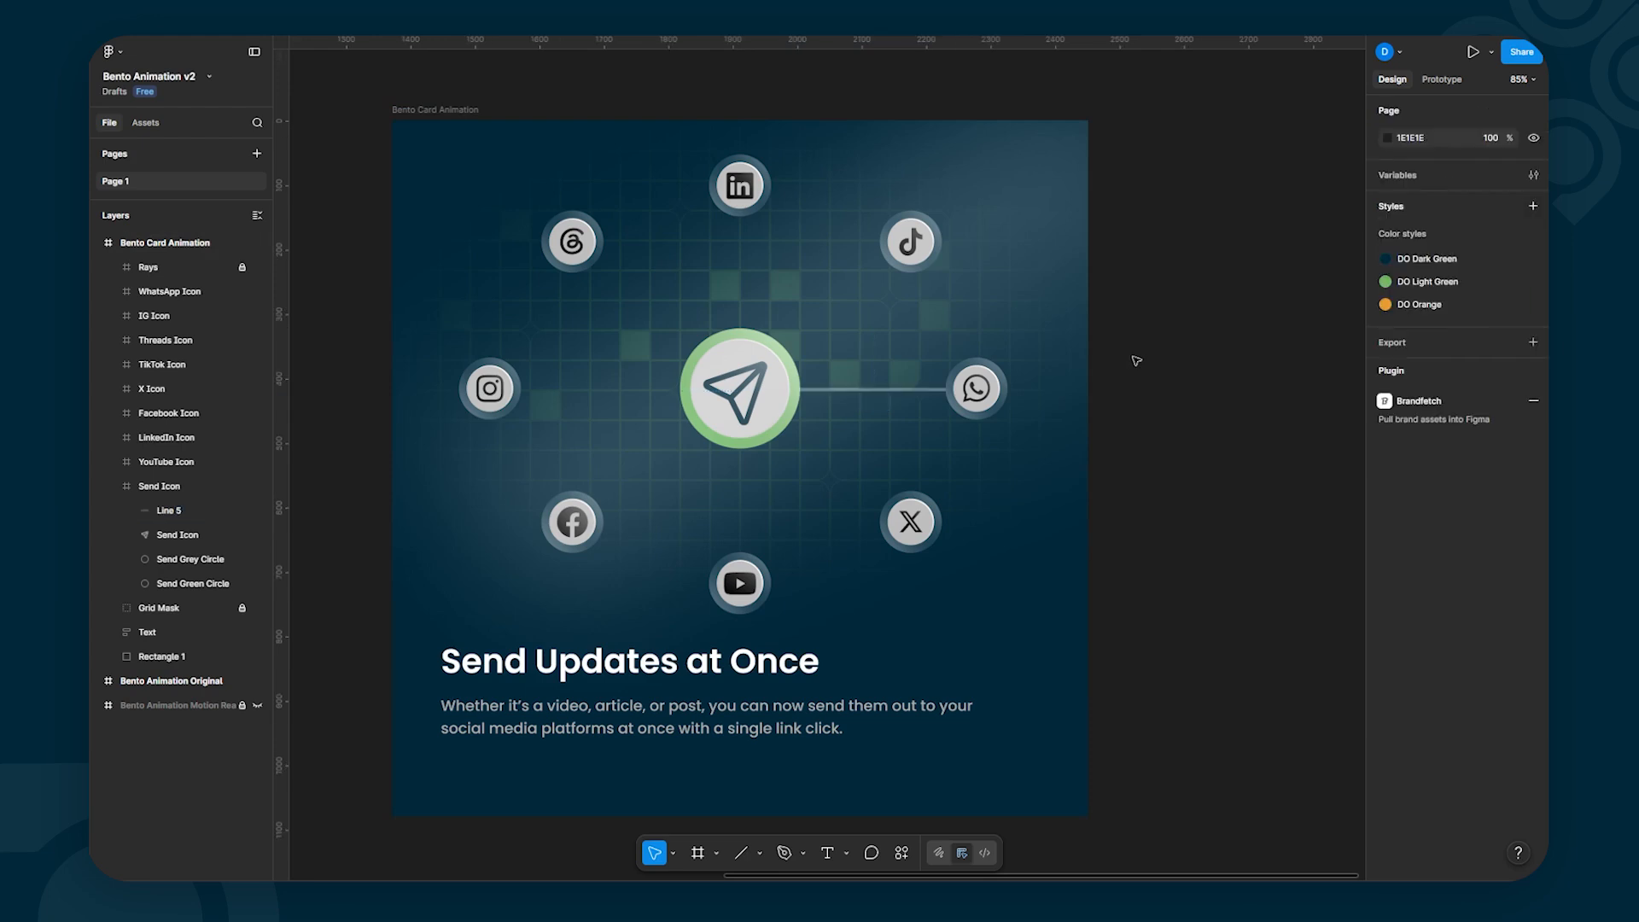
left_click(840, 396)
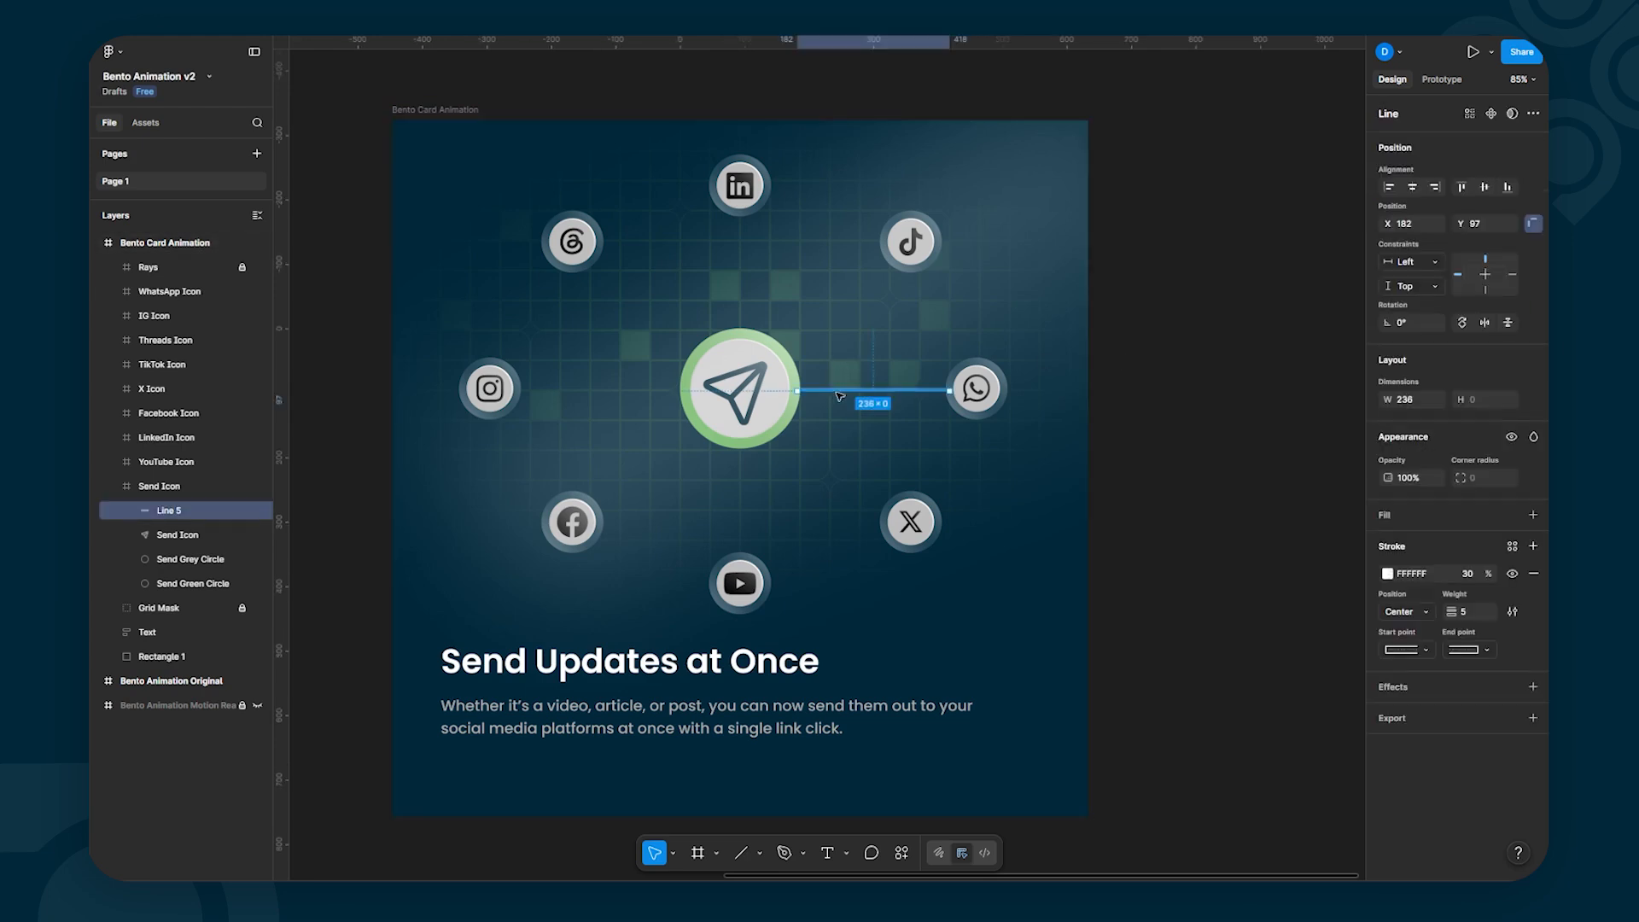
key("alt")
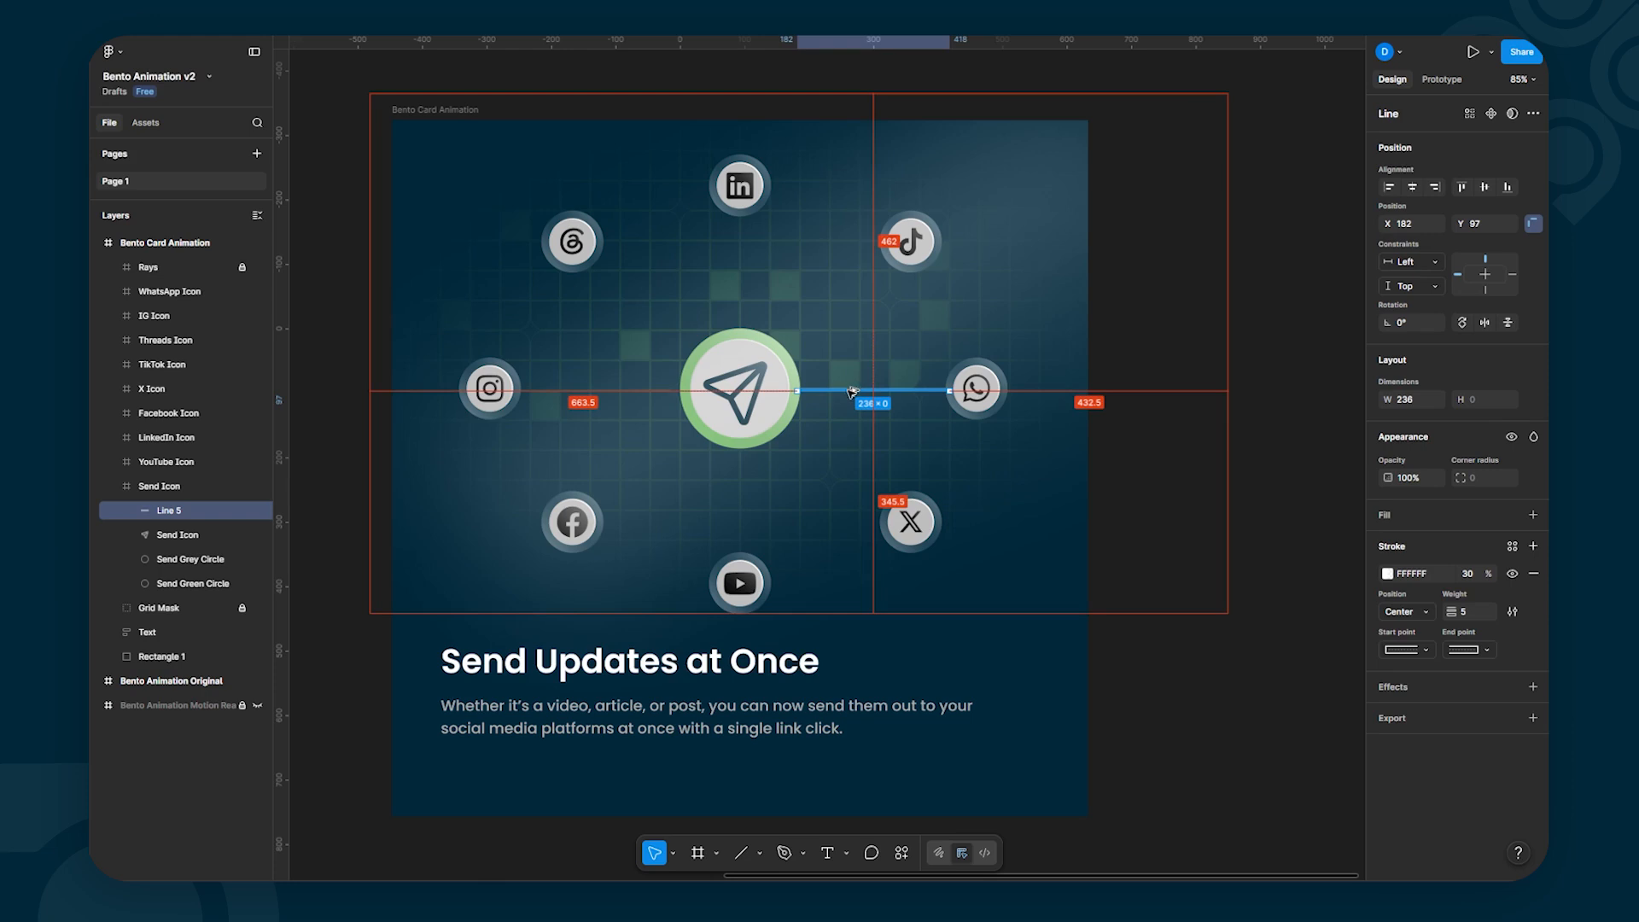
left_click_drag(852, 392, 583, 400)
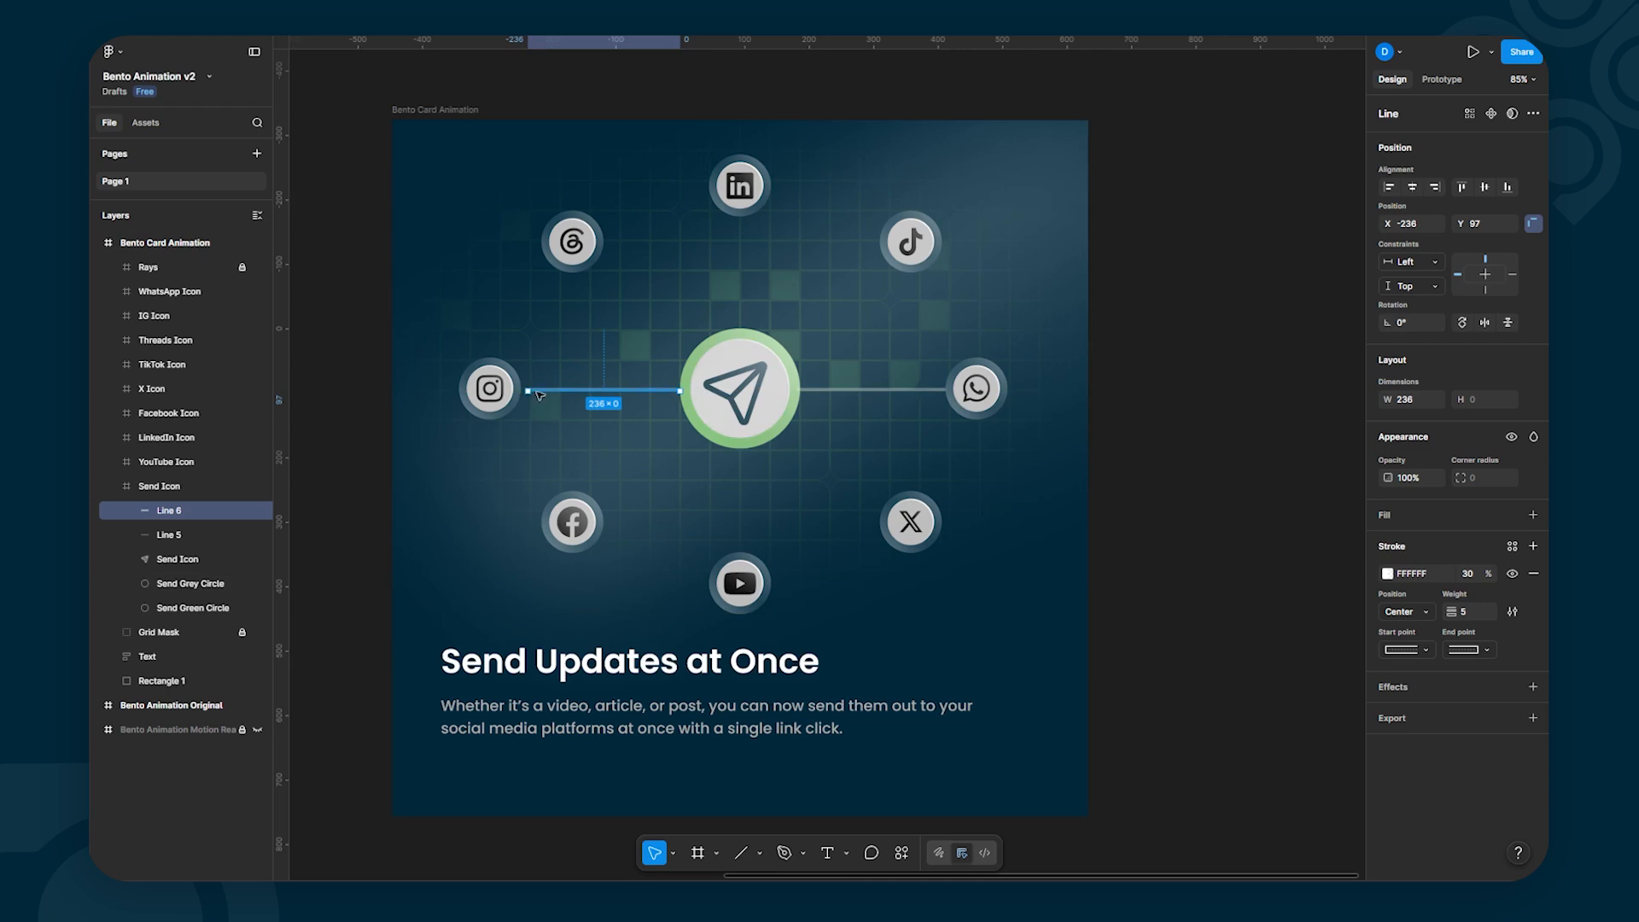
Step: Extend the duplicated line's outer end to the edge of the Instagram badge, making it 252 px long
double_click(539, 396)
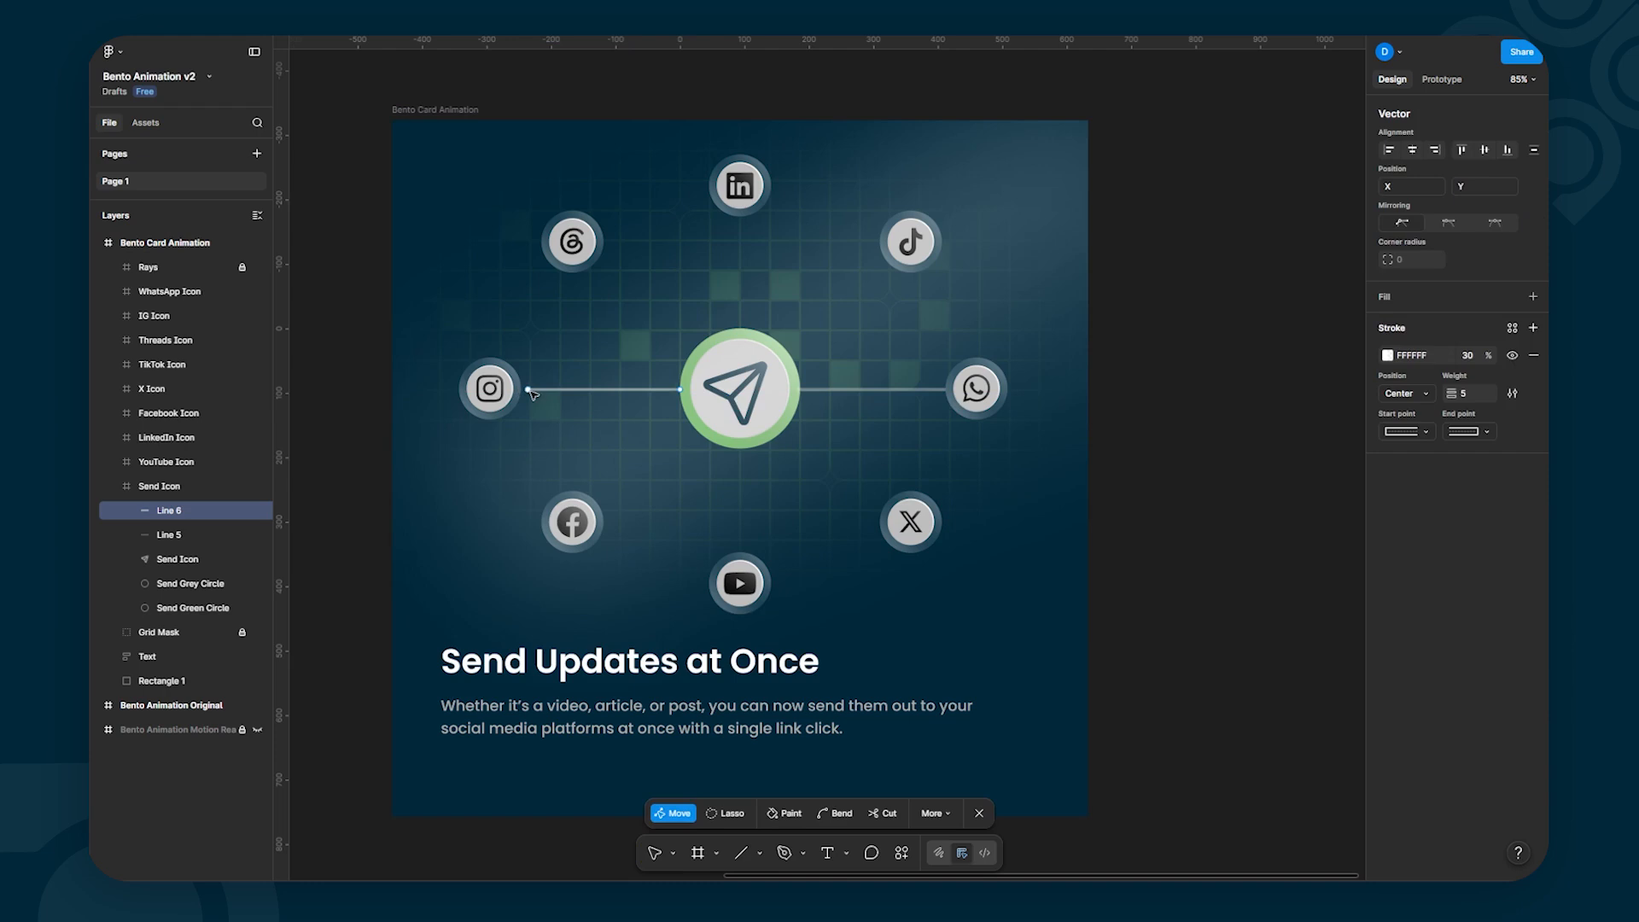
mouse_move(529, 392)
left_mouse_down()
mouse_move(539, 405)
mouse_move(519, 400)
left_mouse_up()
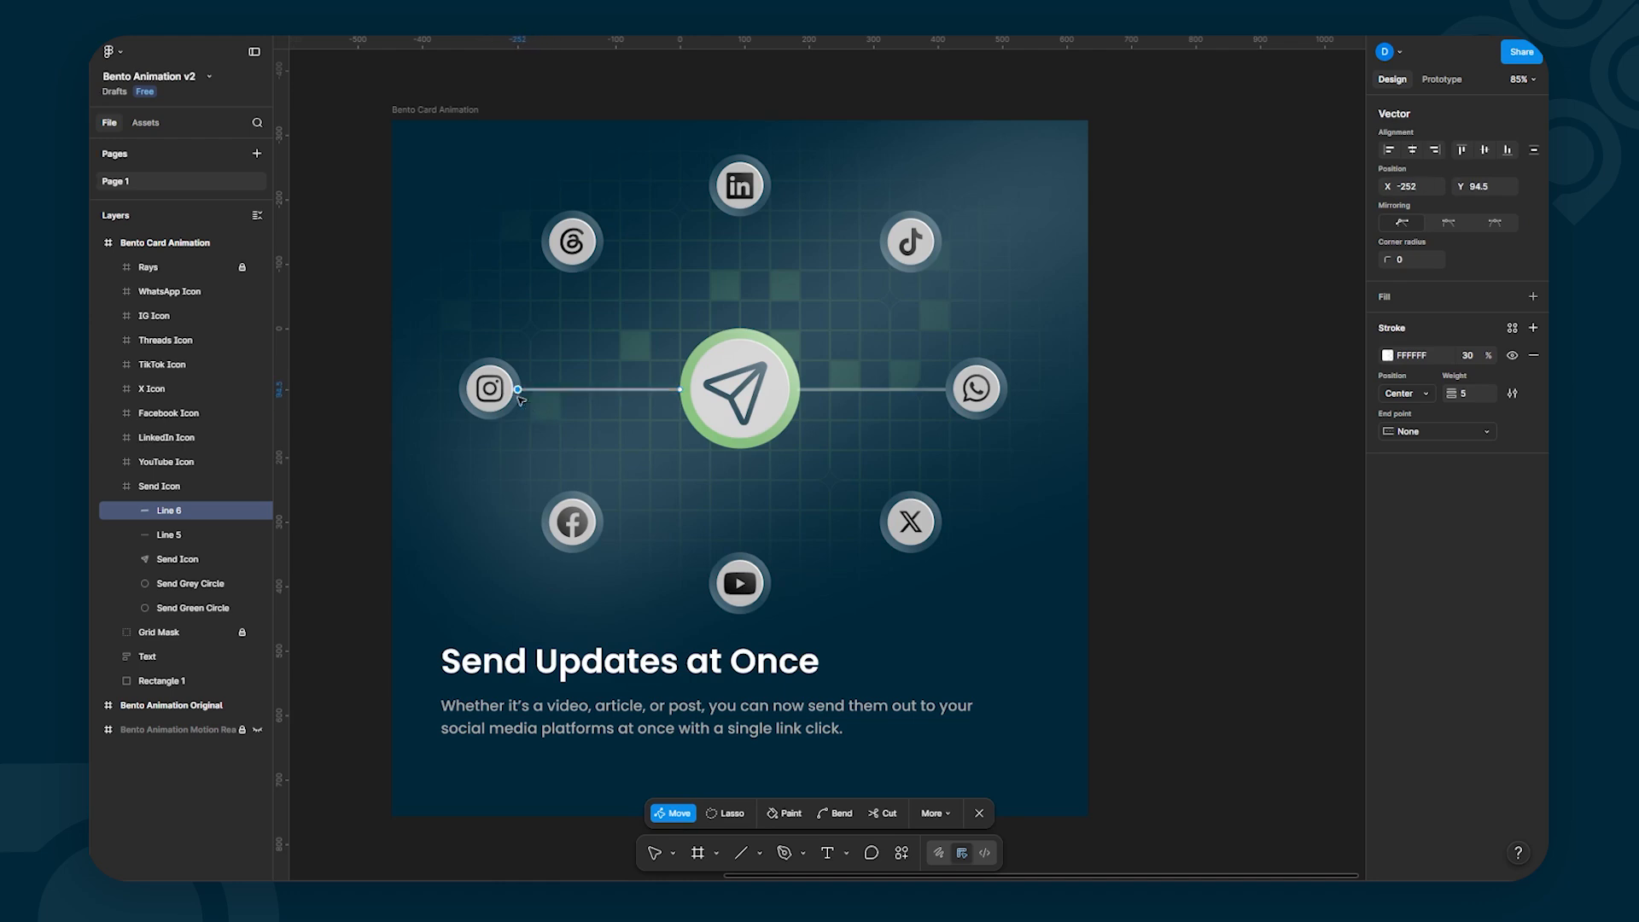
left_click(1308, 507)
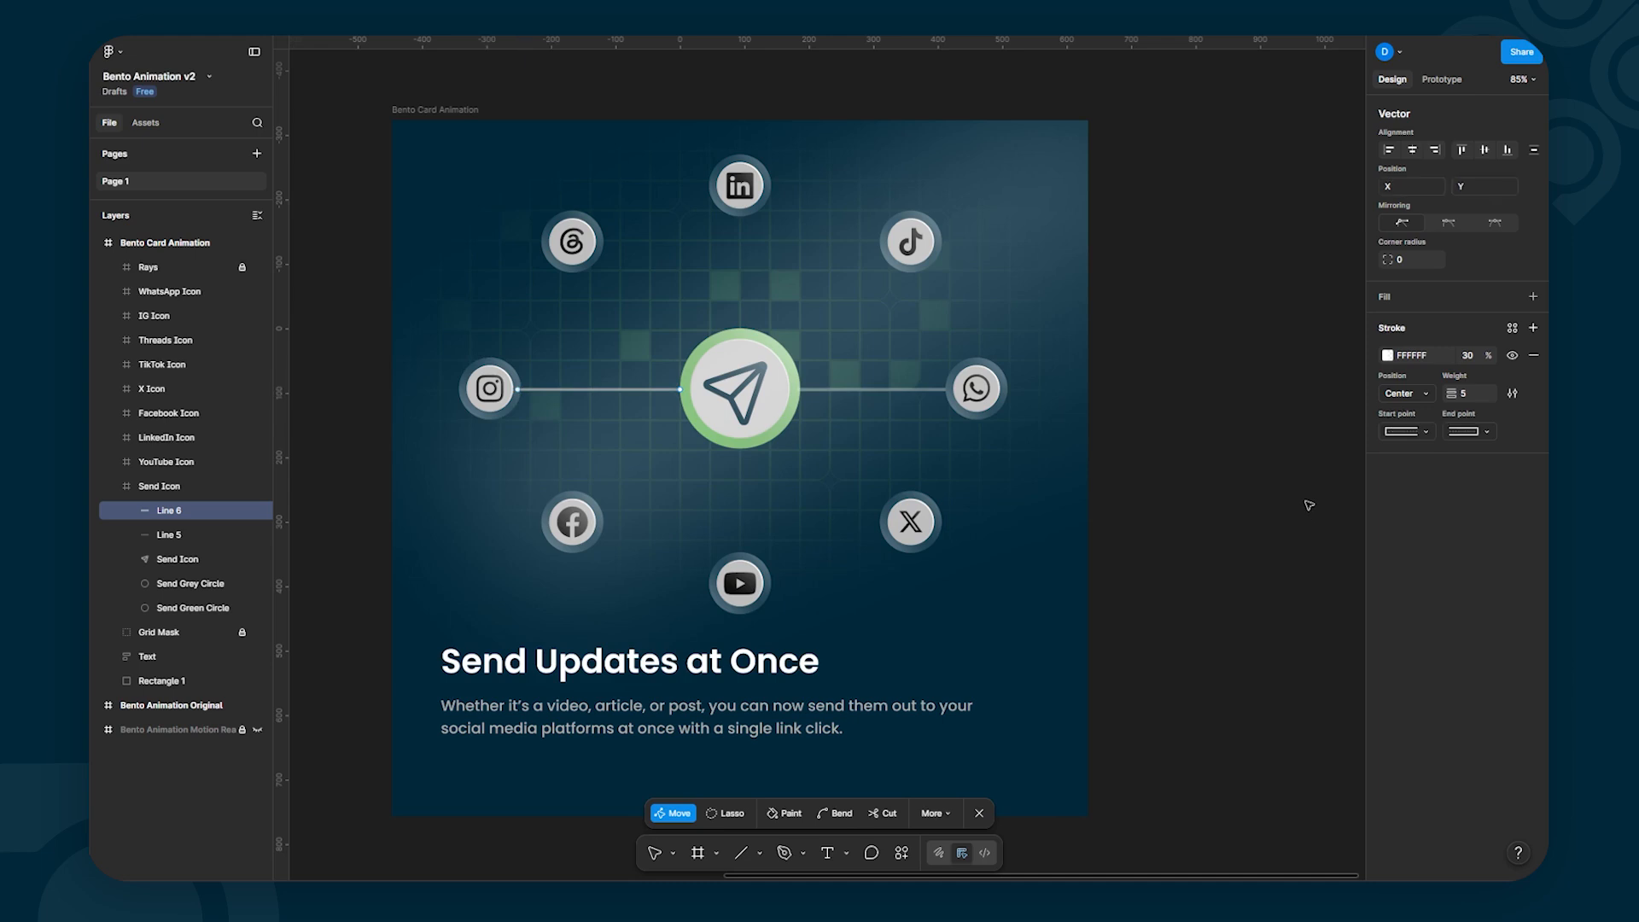
key("Escape")
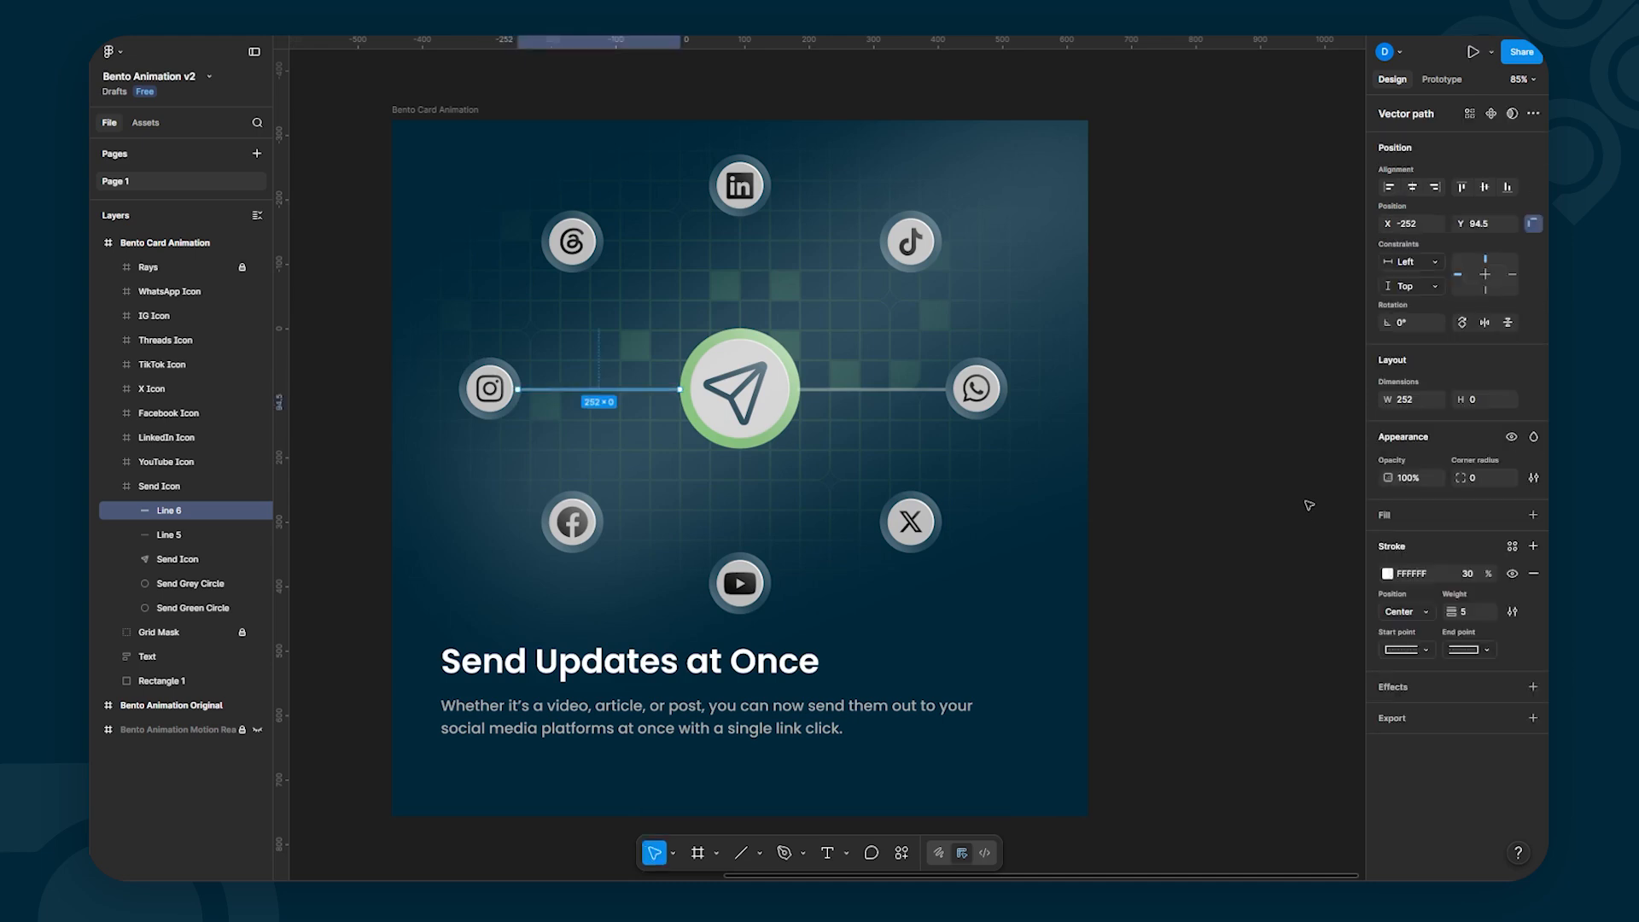
key("Escape")
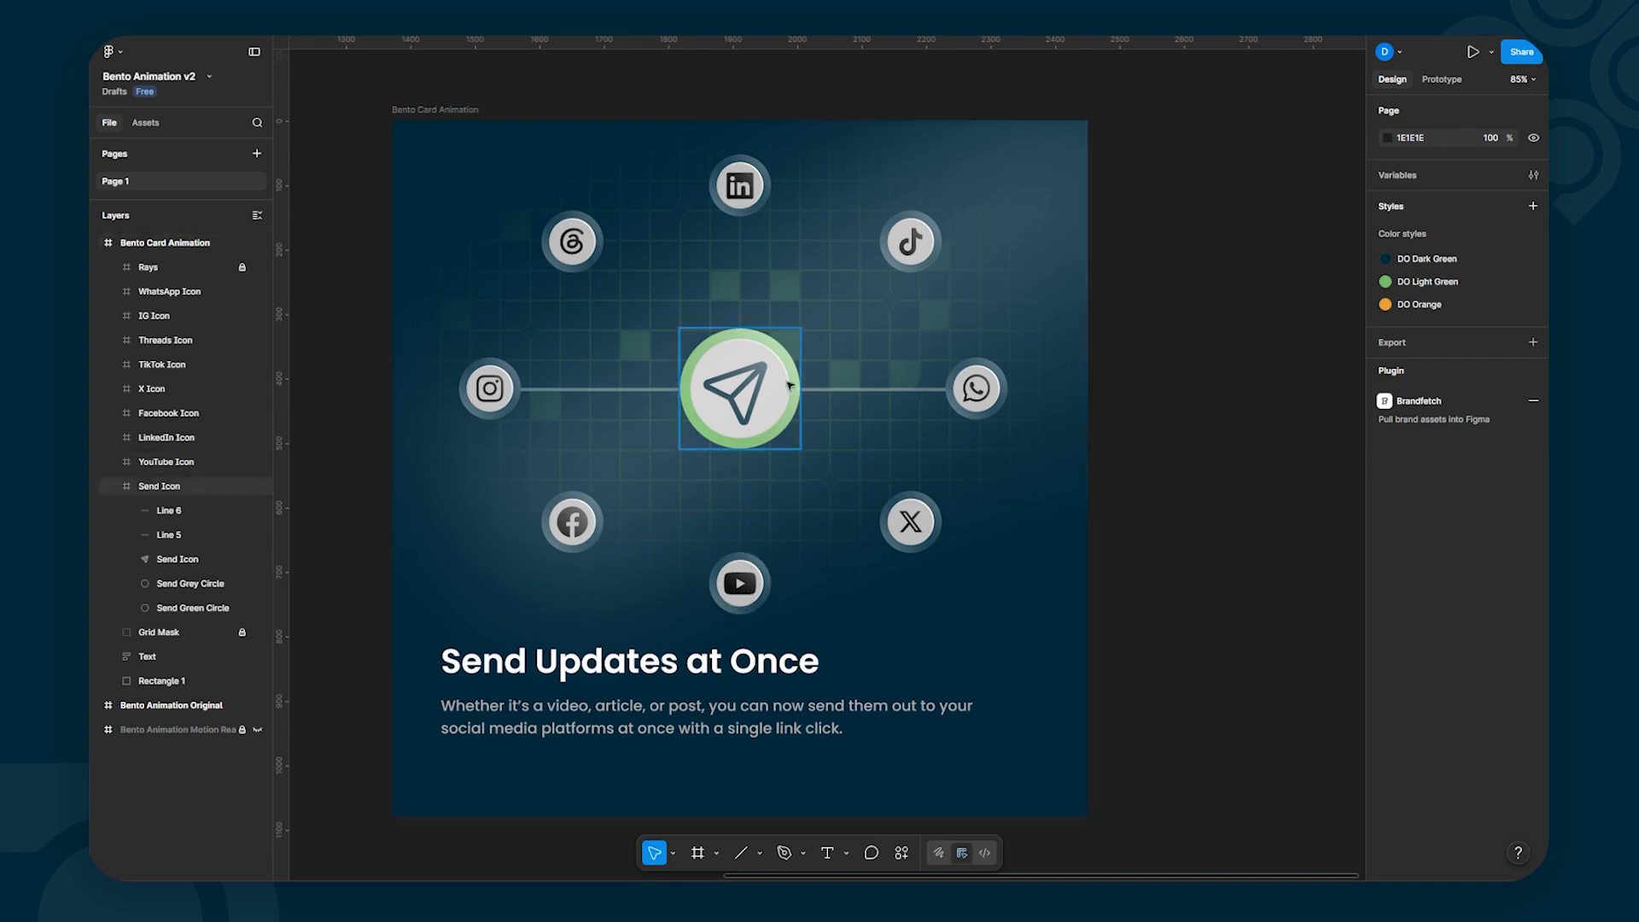
Step: Draw a vertical line about 192 px long from the LinkedIn Icon to the Send Icon with stroke weight 5 and 30% opacity
key("l")
left_click_drag(739, 211, 739, 333)
left_click(1462, 618)
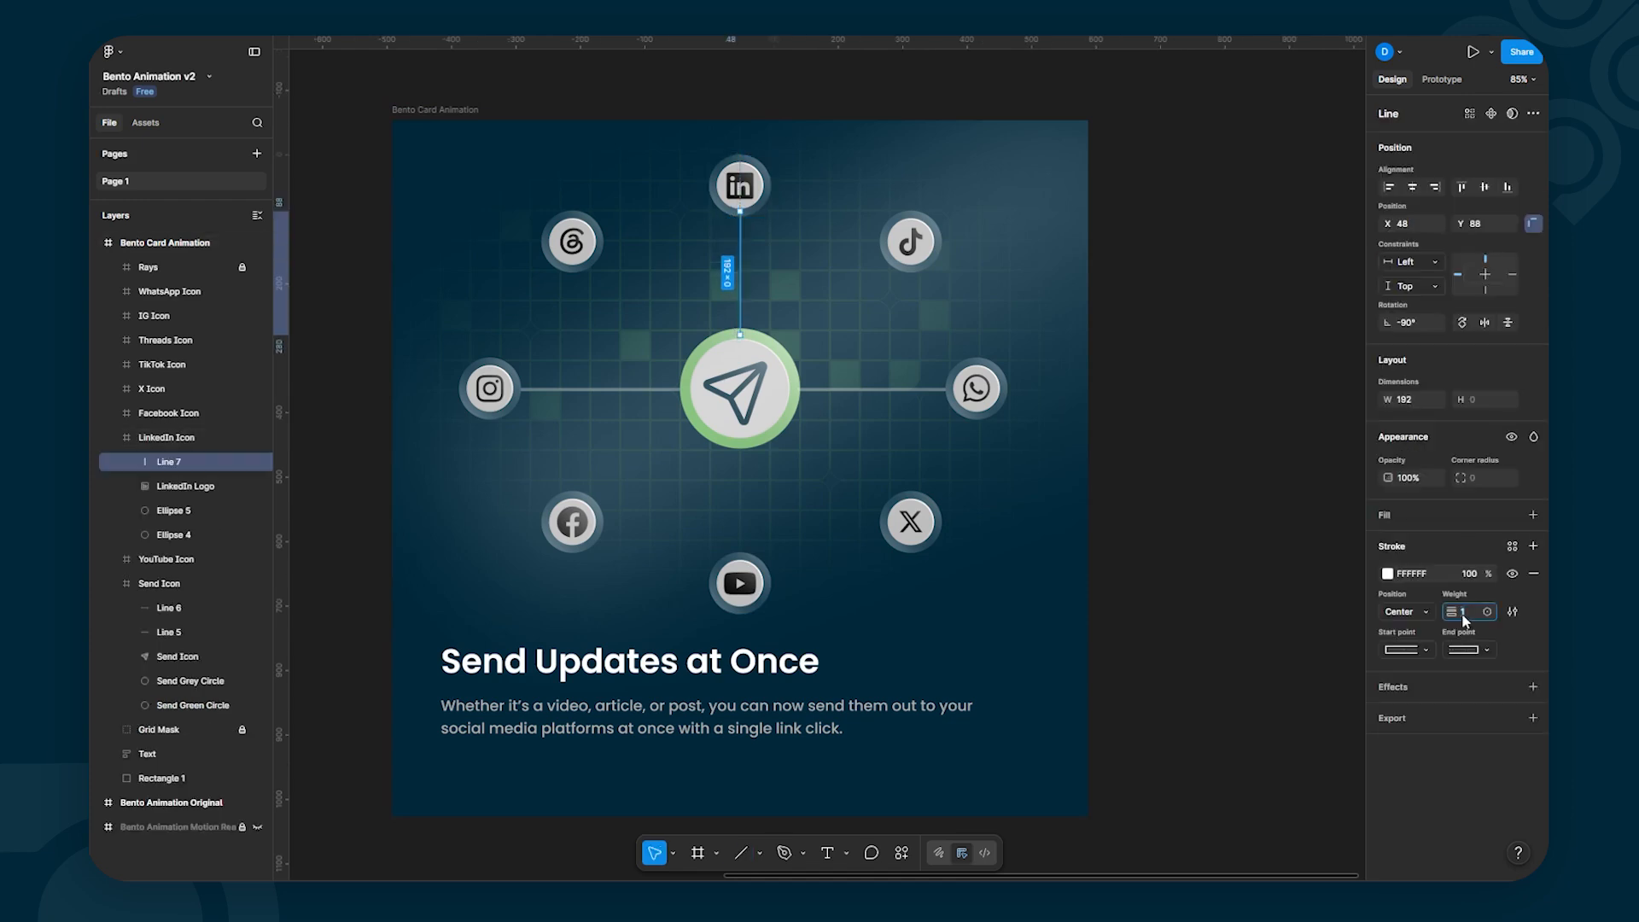
type("5")
key("Return")
left_click(1476, 575)
type("30")
key("Return")
left_click(1188, 367)
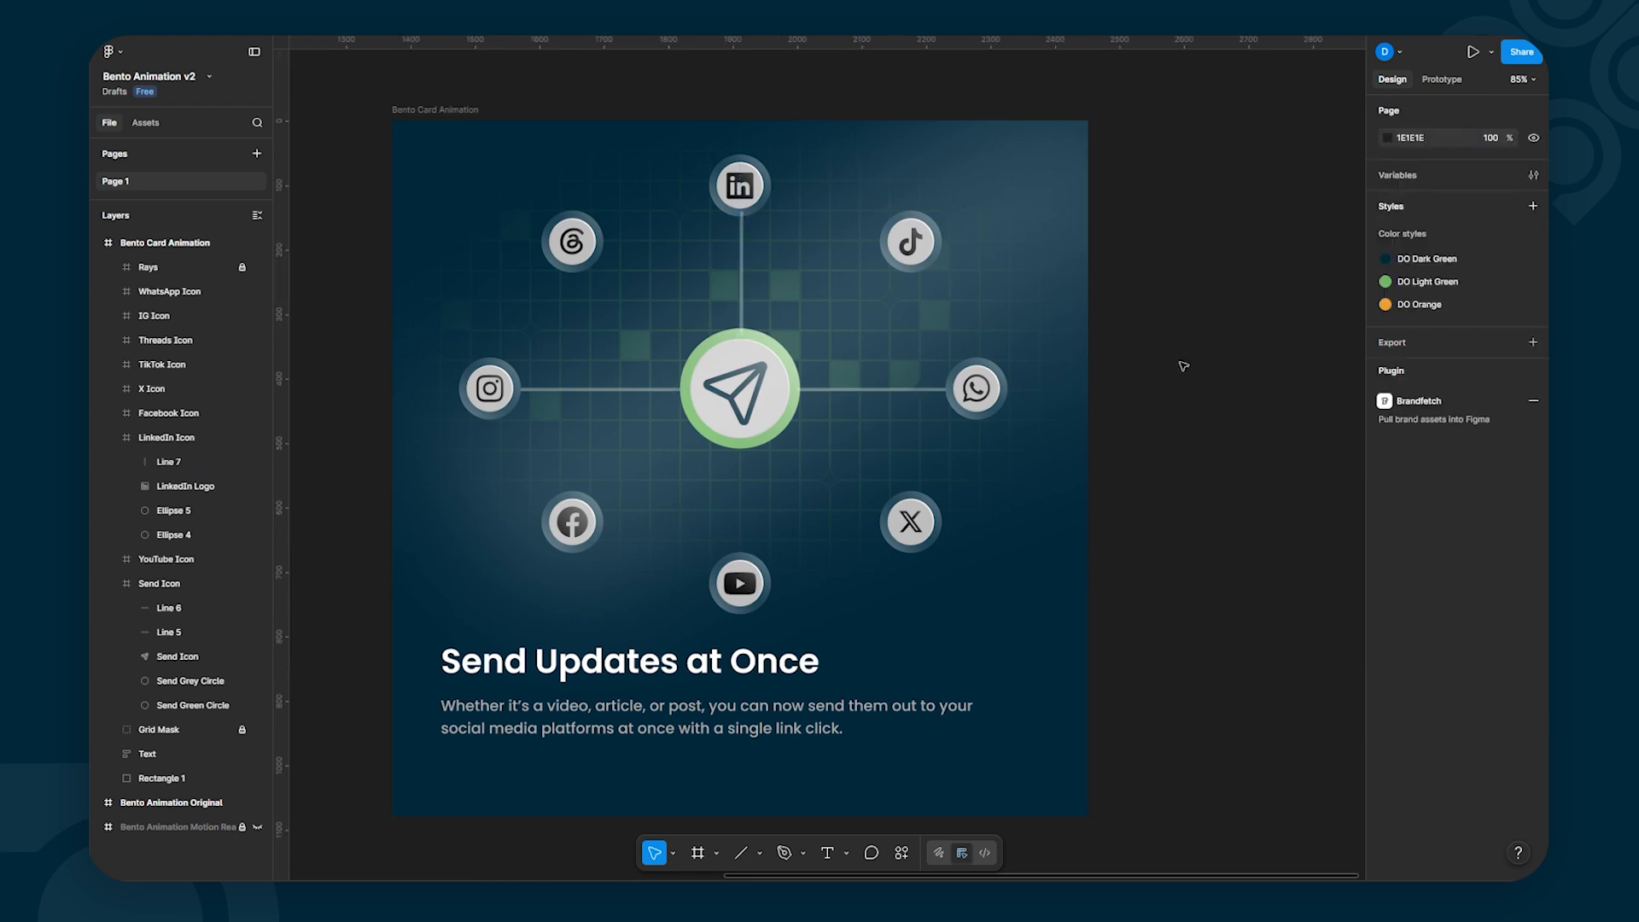
Step: Duplicate the vertical line straight down to connect the Send Icon with the YouTube Icon
left_click(742, 274)
key("alt")
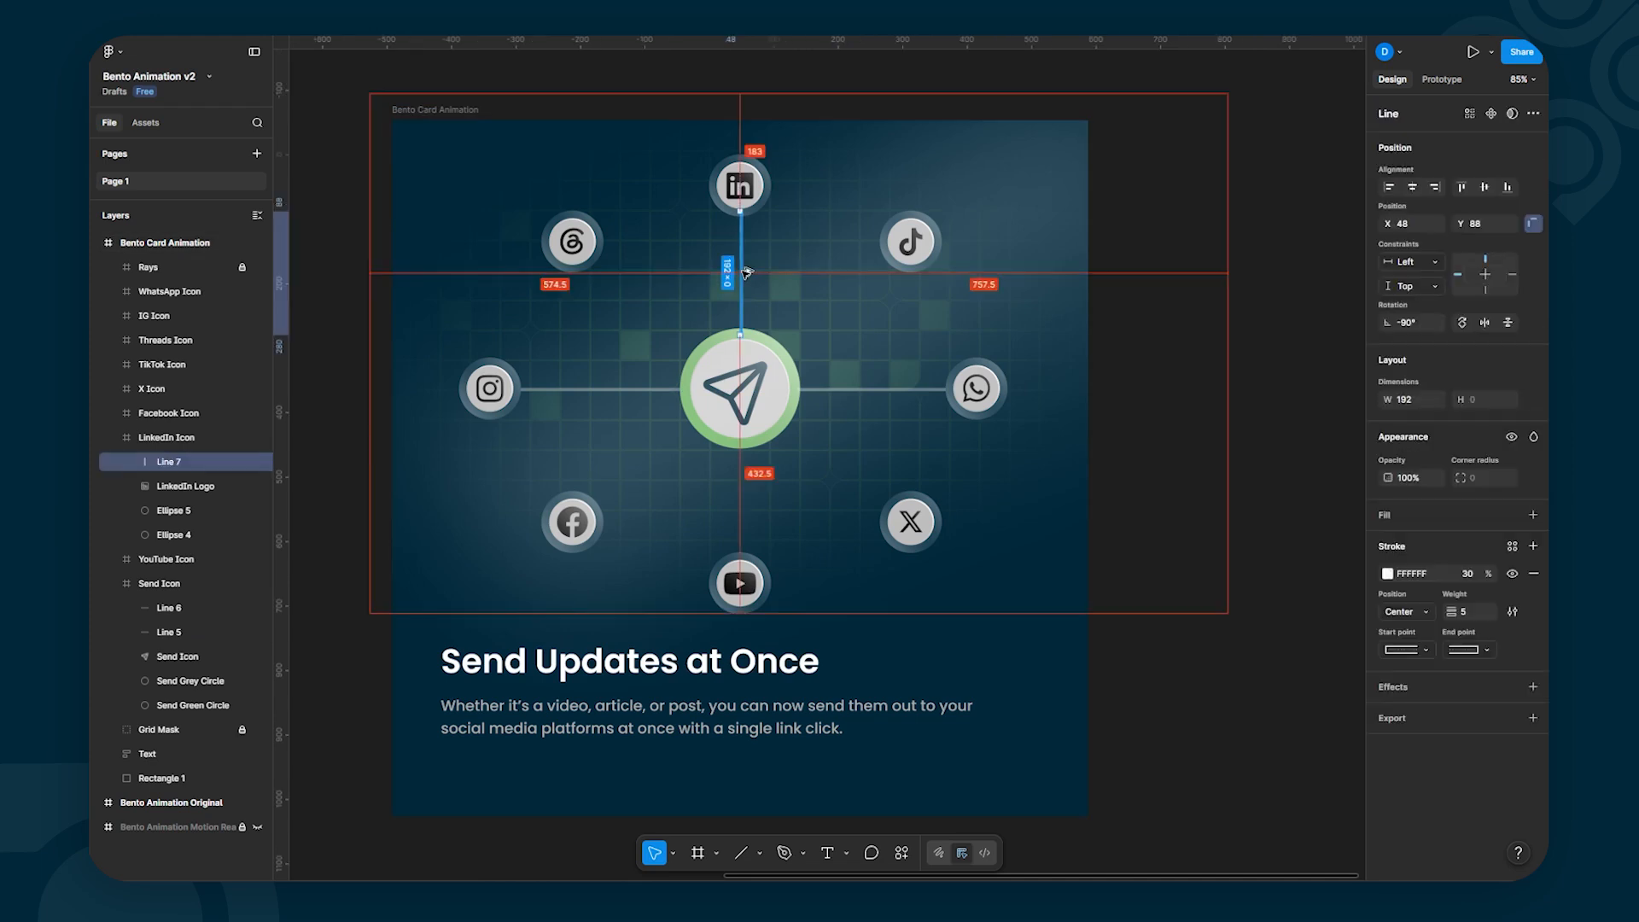
left_click_drag(746, 271, 745, 499)
left_click(1210, 493)
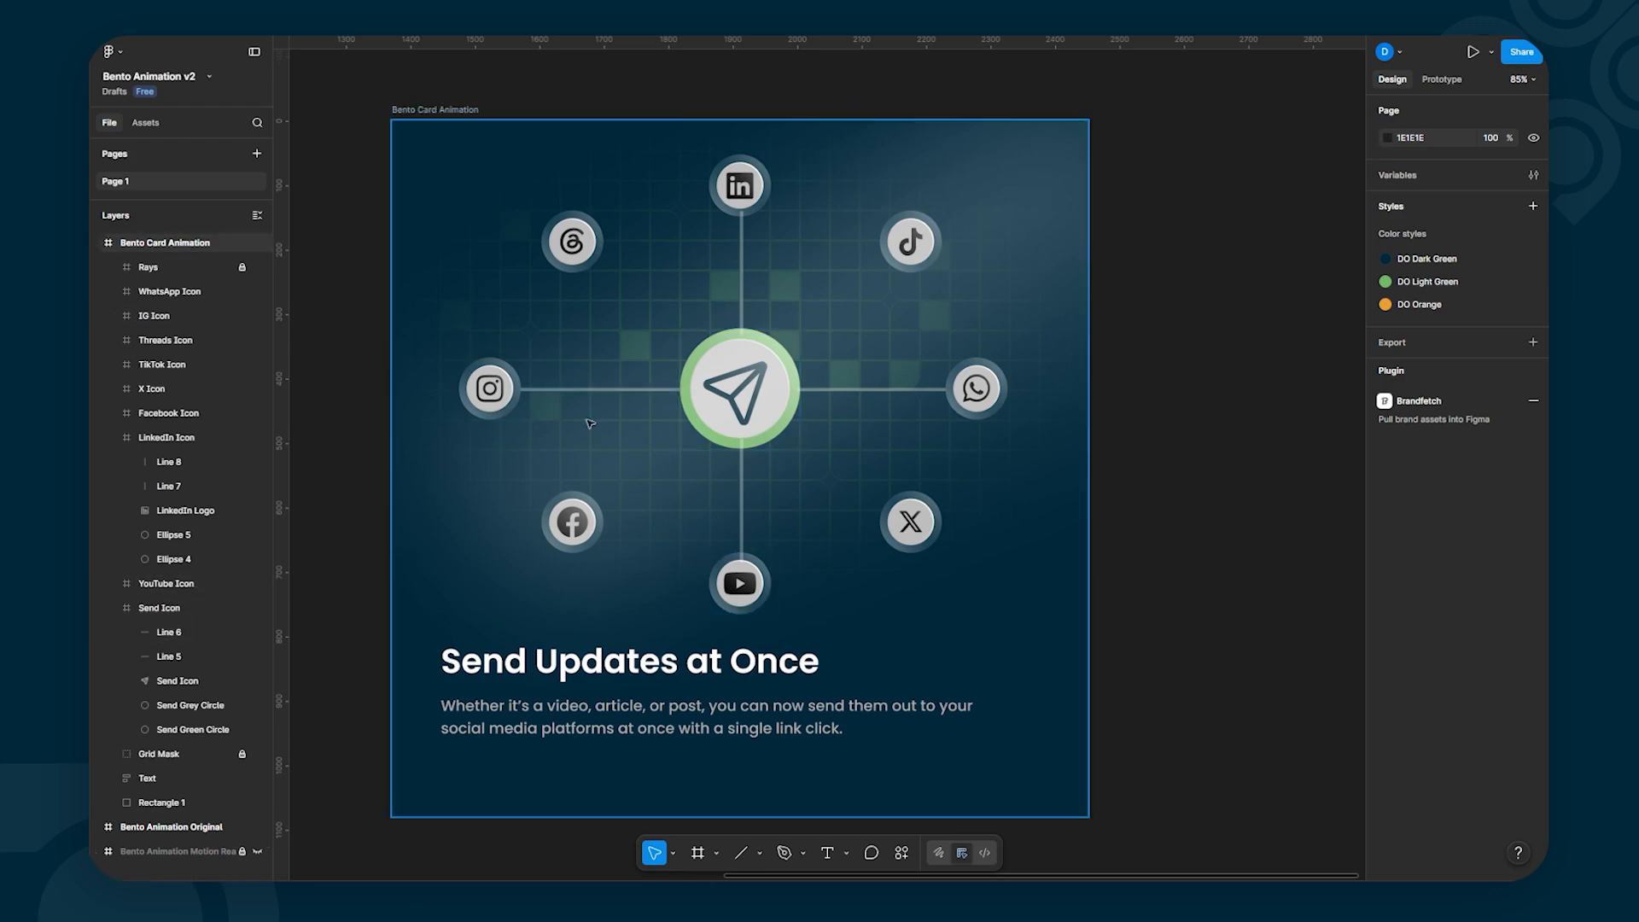
Step: Move all four connecting lines above Rays directly inside the Bento Card Animation frame, and collapse the LinkedIn Icon and Send Icon layers
left_click(741, 290)
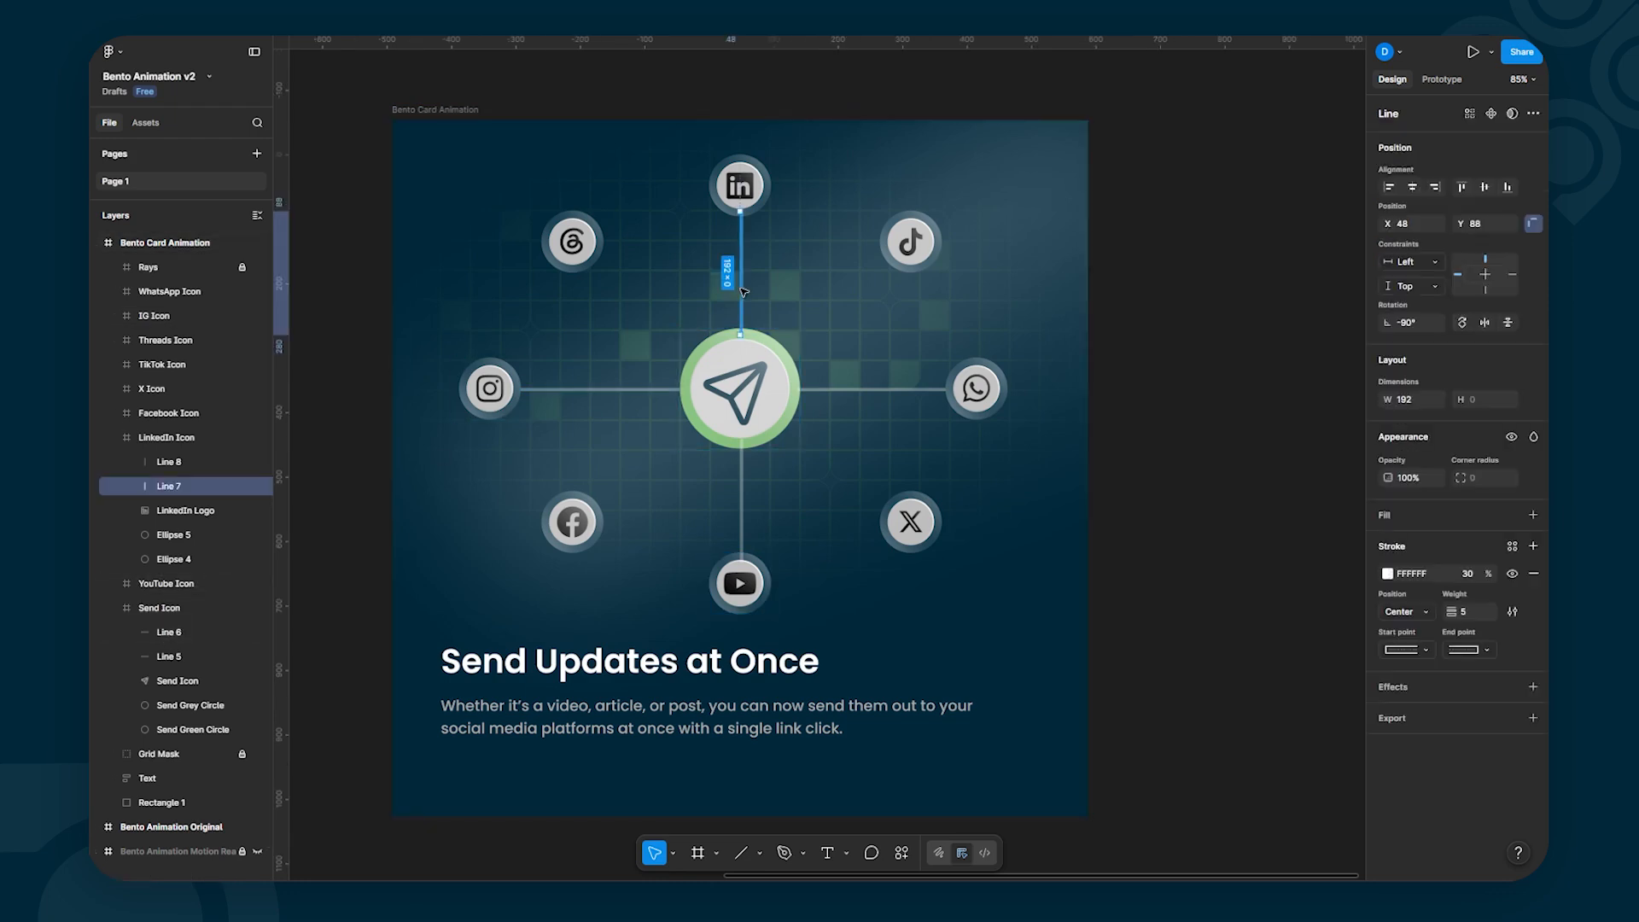
left_click(607, 391, "shift")
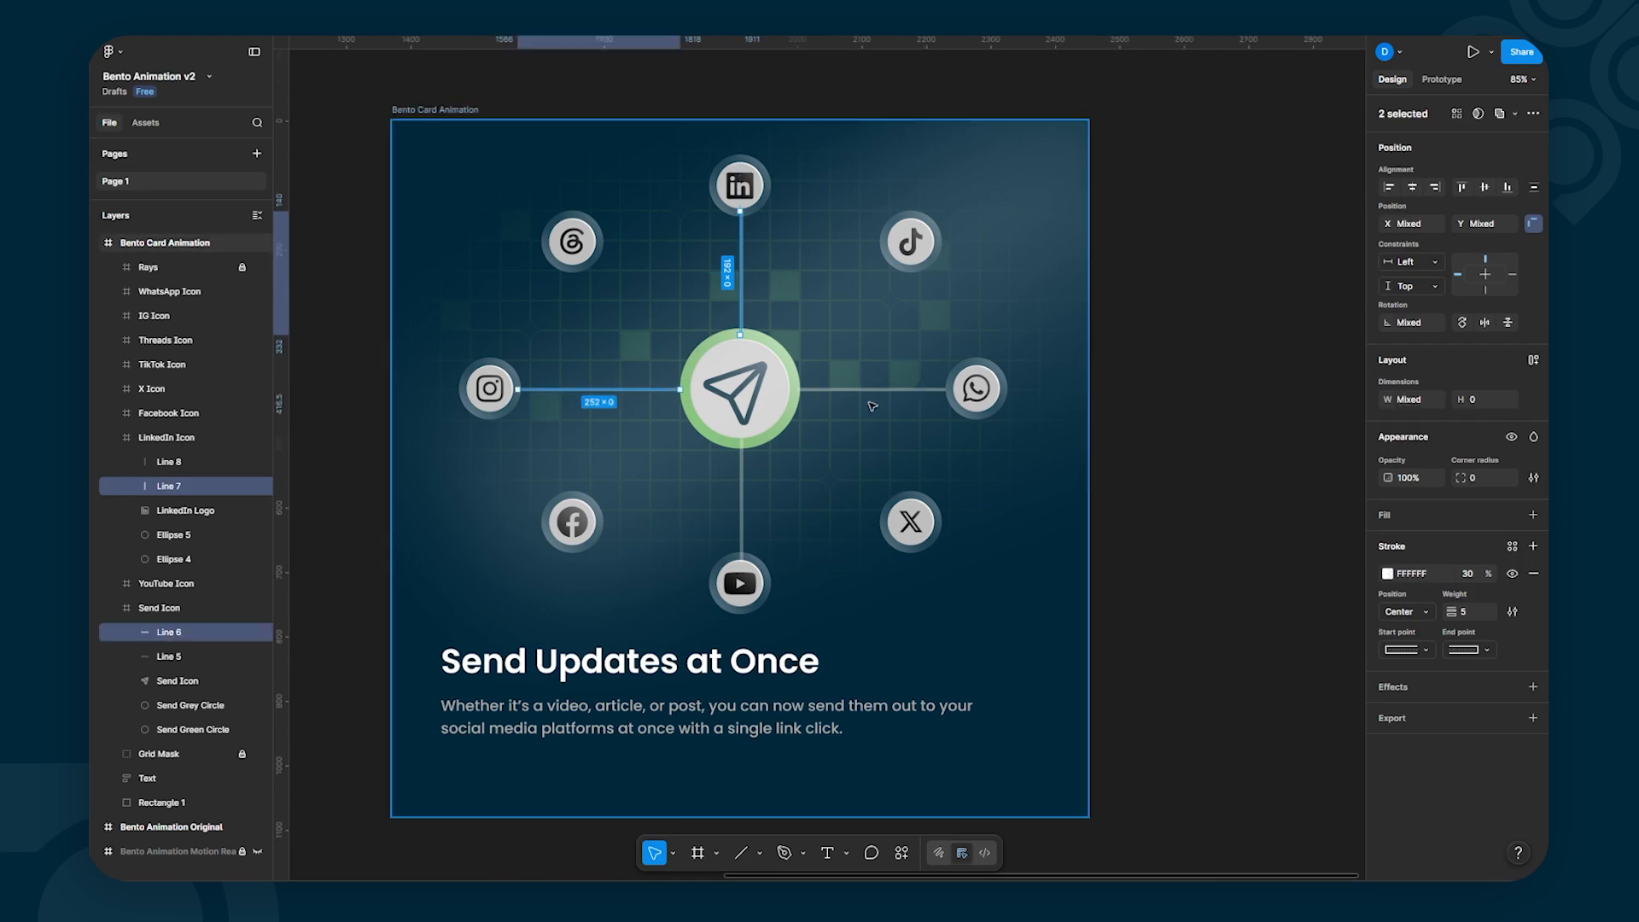
left_click(888, 393, "shift")
left_click(741, 516, "shift")
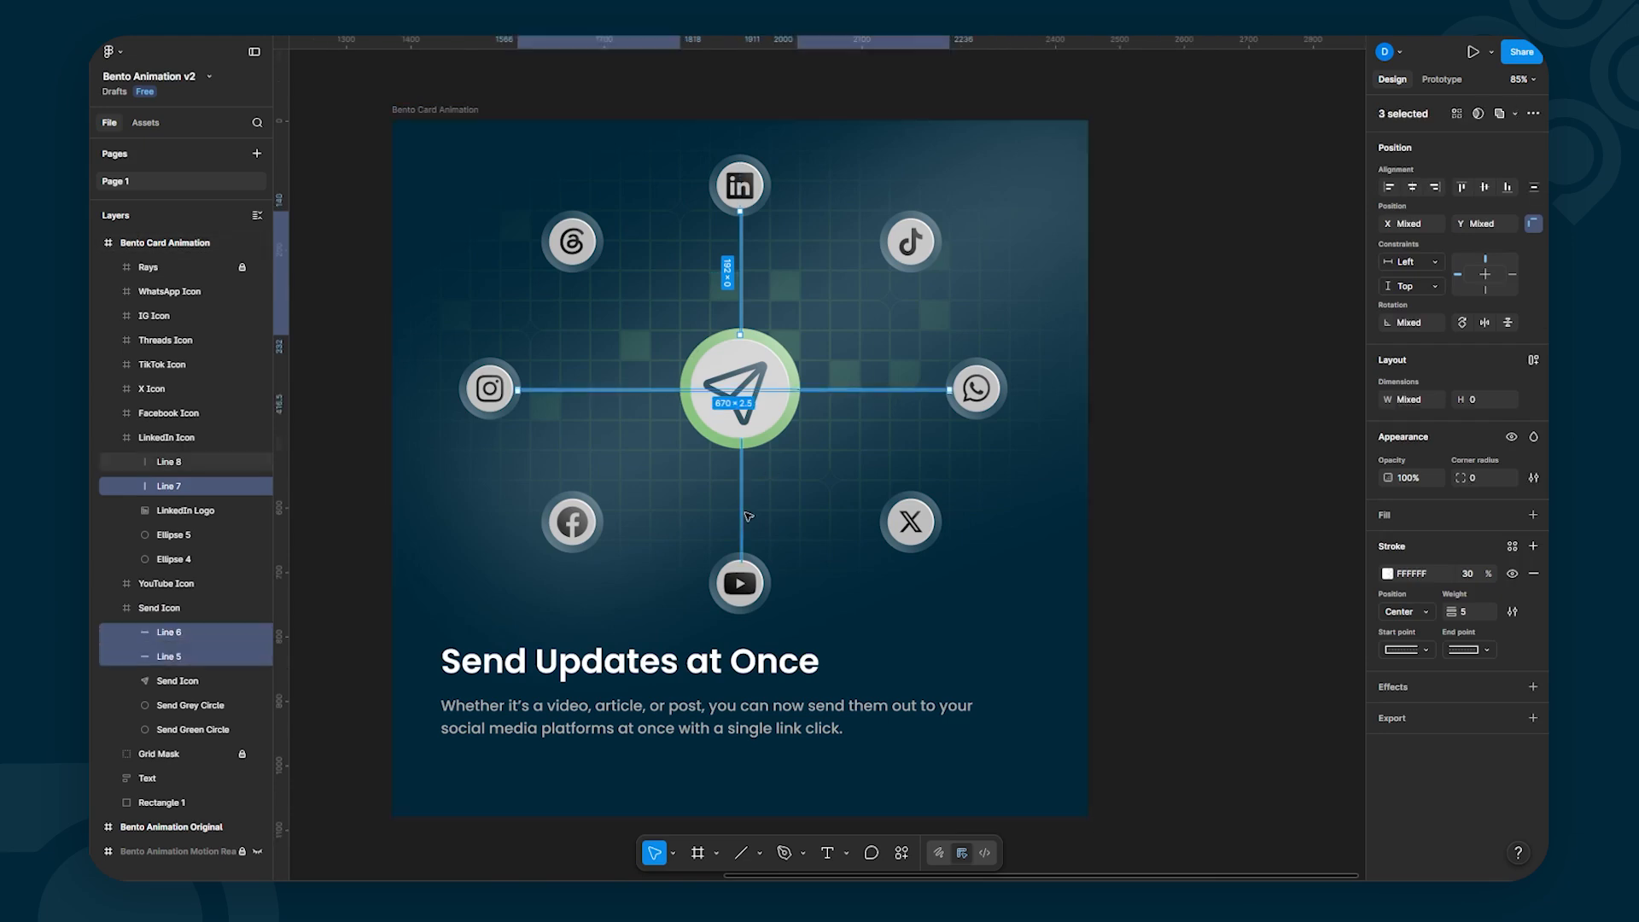
left_click_drag(157, 461, 142, 258)
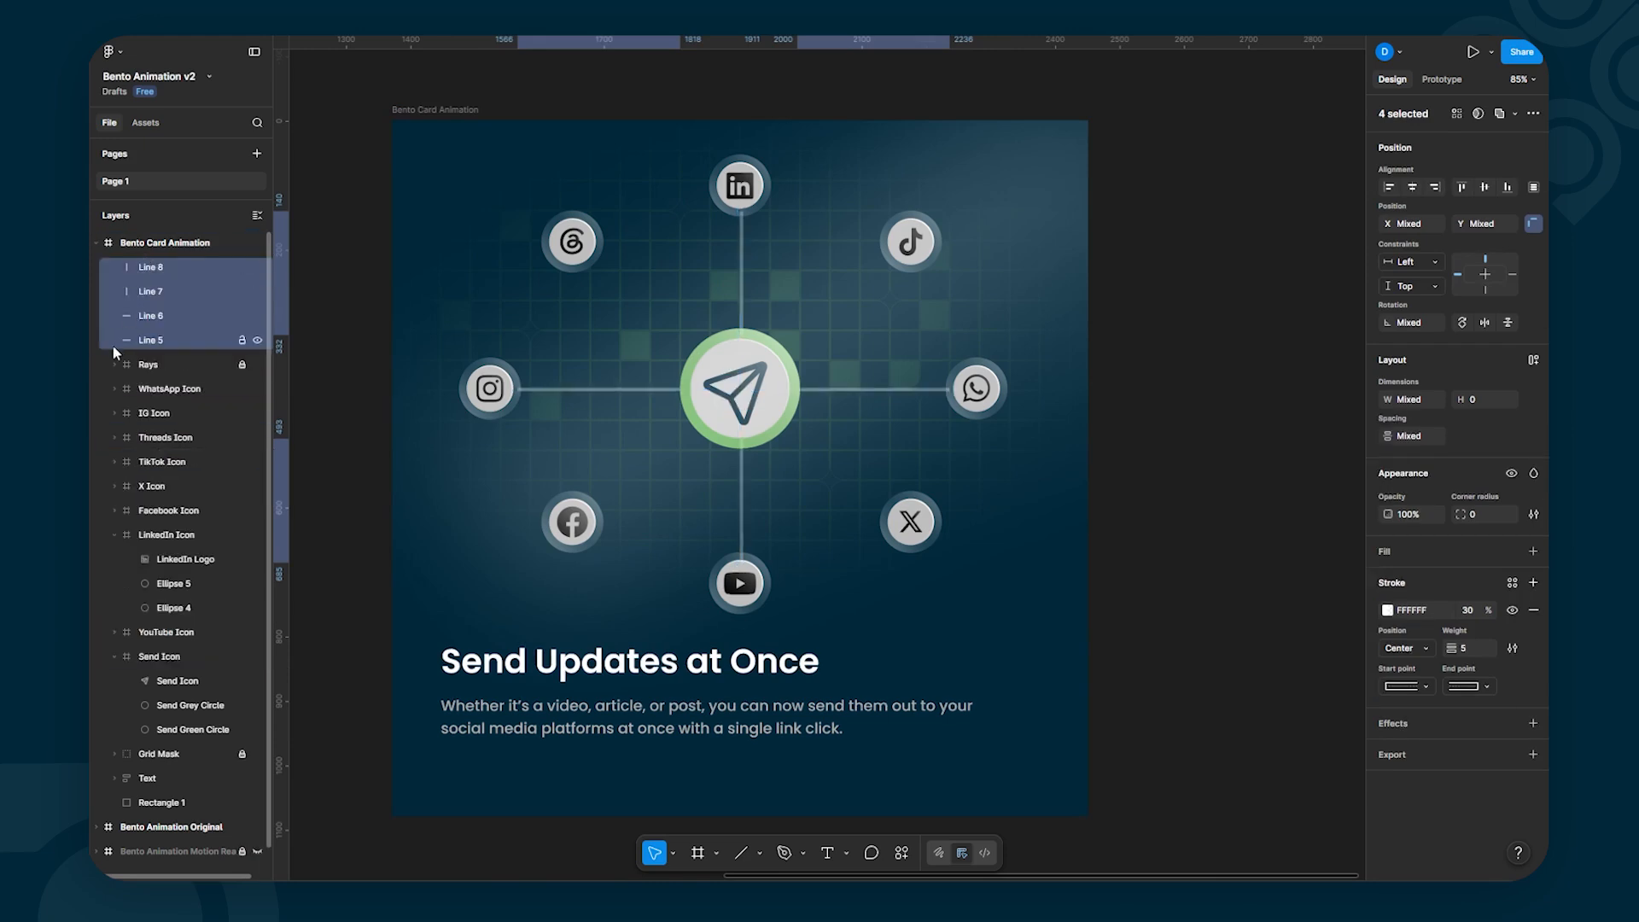
left_click(111, 534)
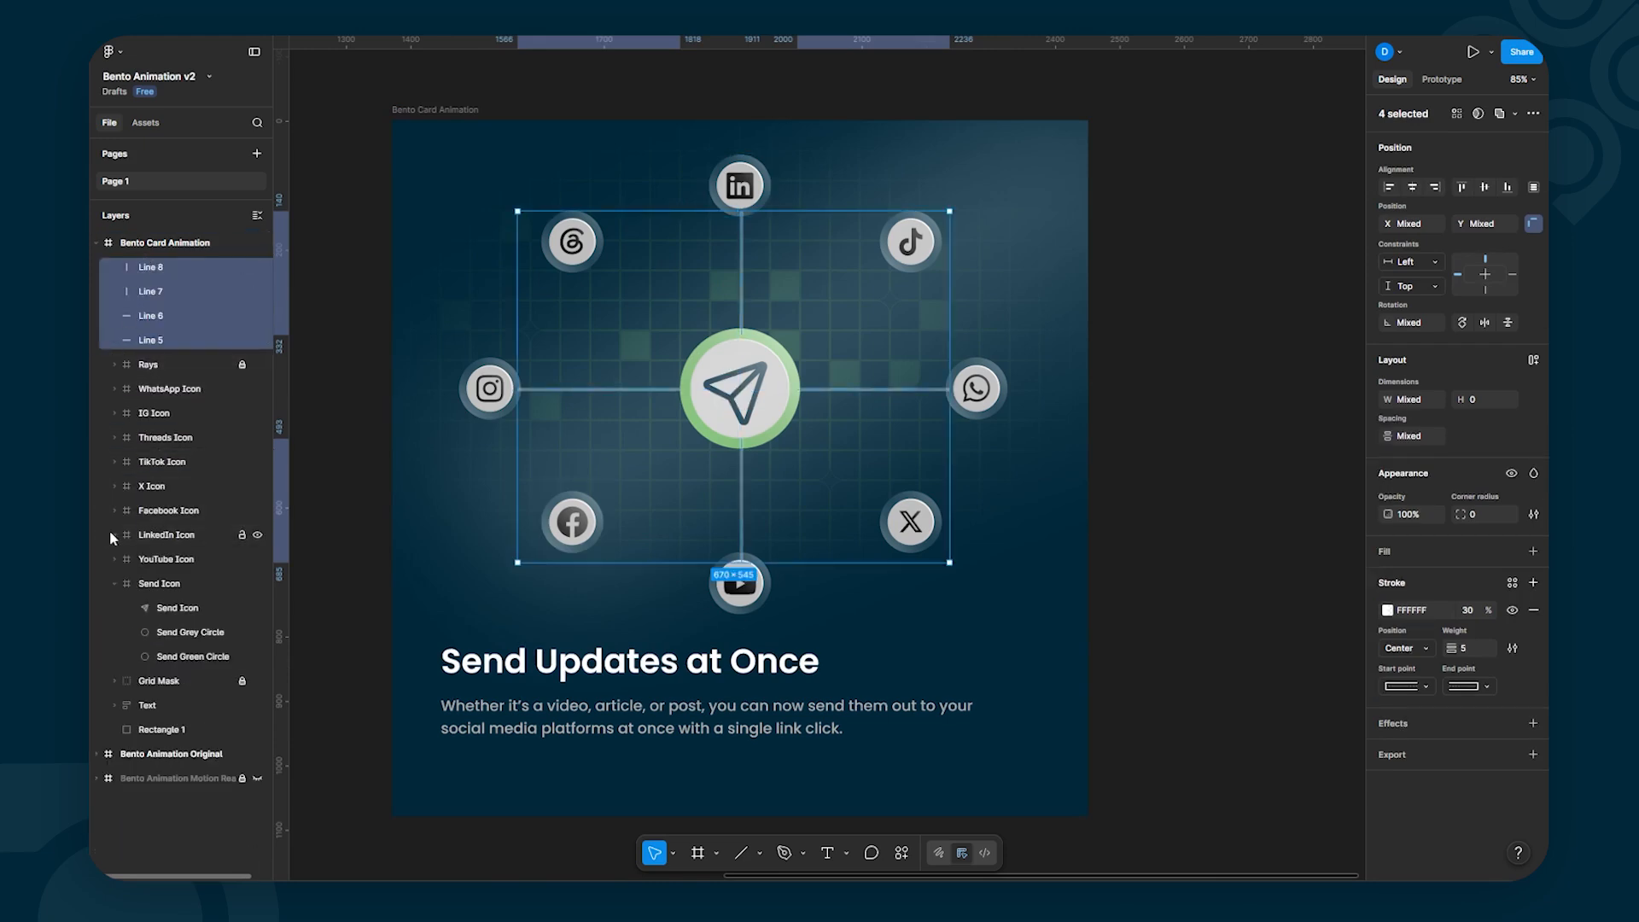
left_click(112, 581)
left_click(364, 388)
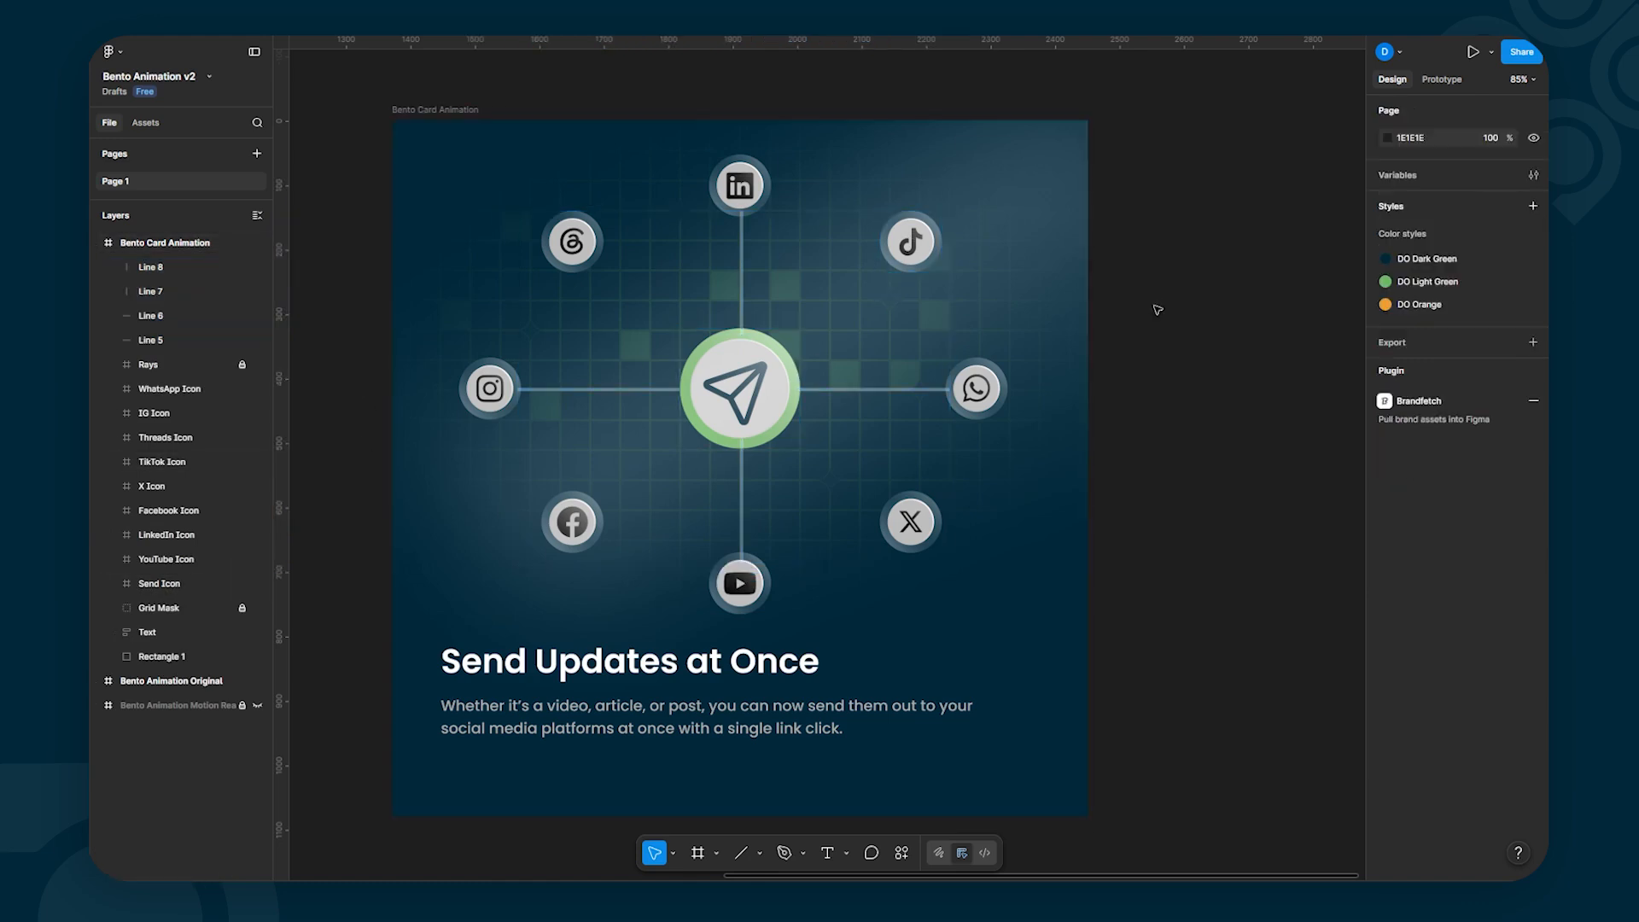
Step: Draw an open three-point Pen path from the Send Icon's upper edge to the TikTok Icon, about 162 by 159 px
key("p")
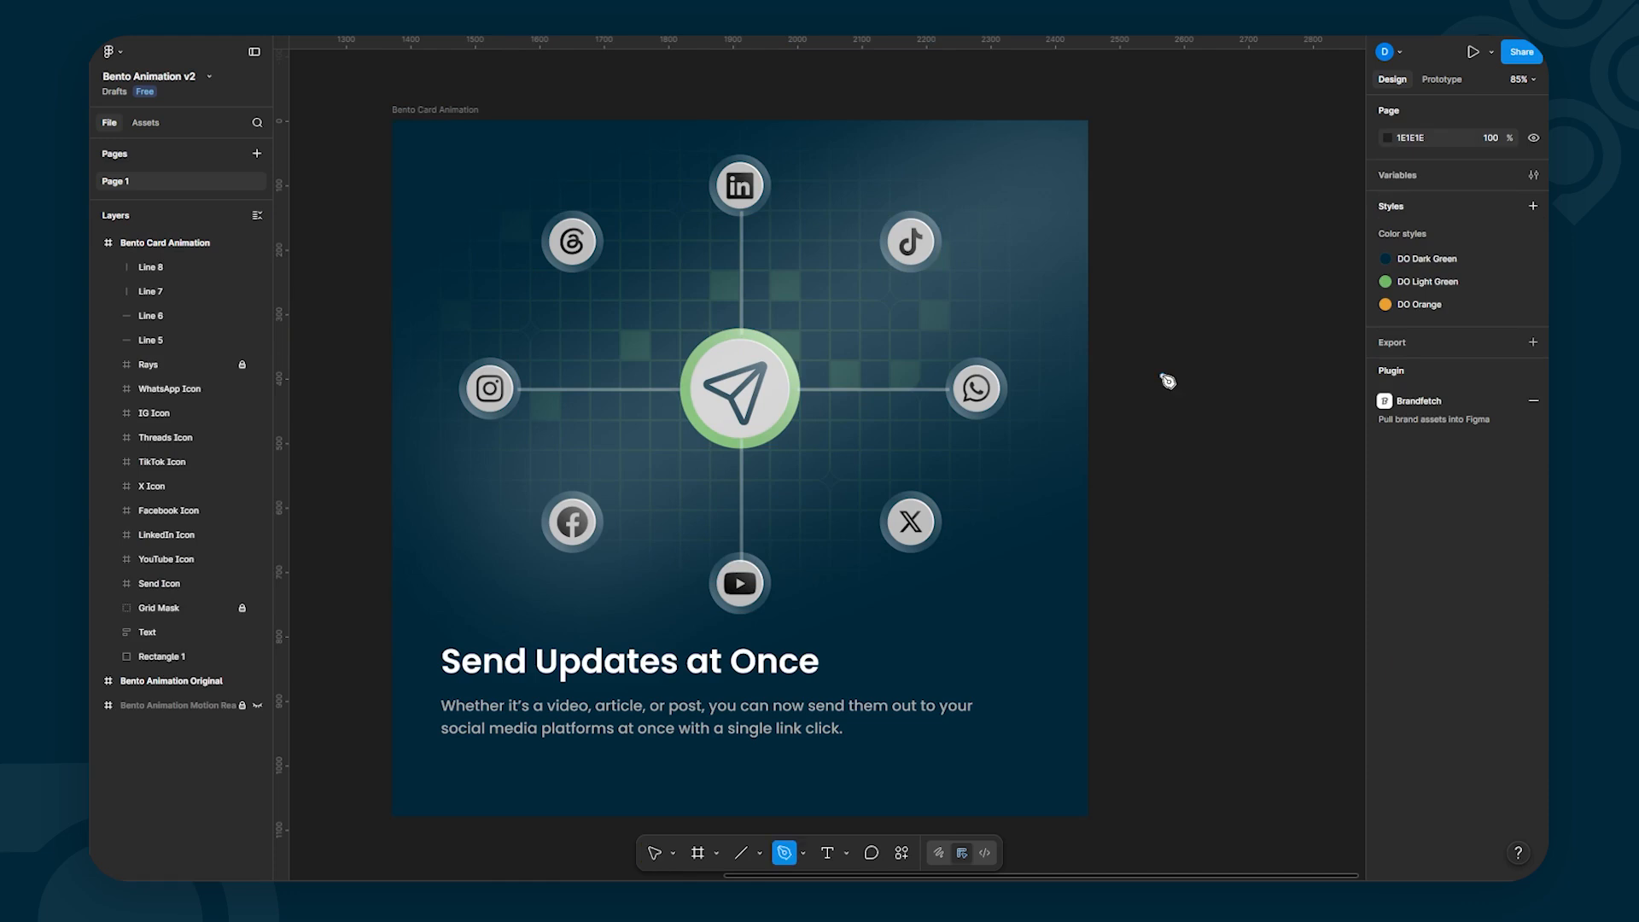
left_click(783, 355)
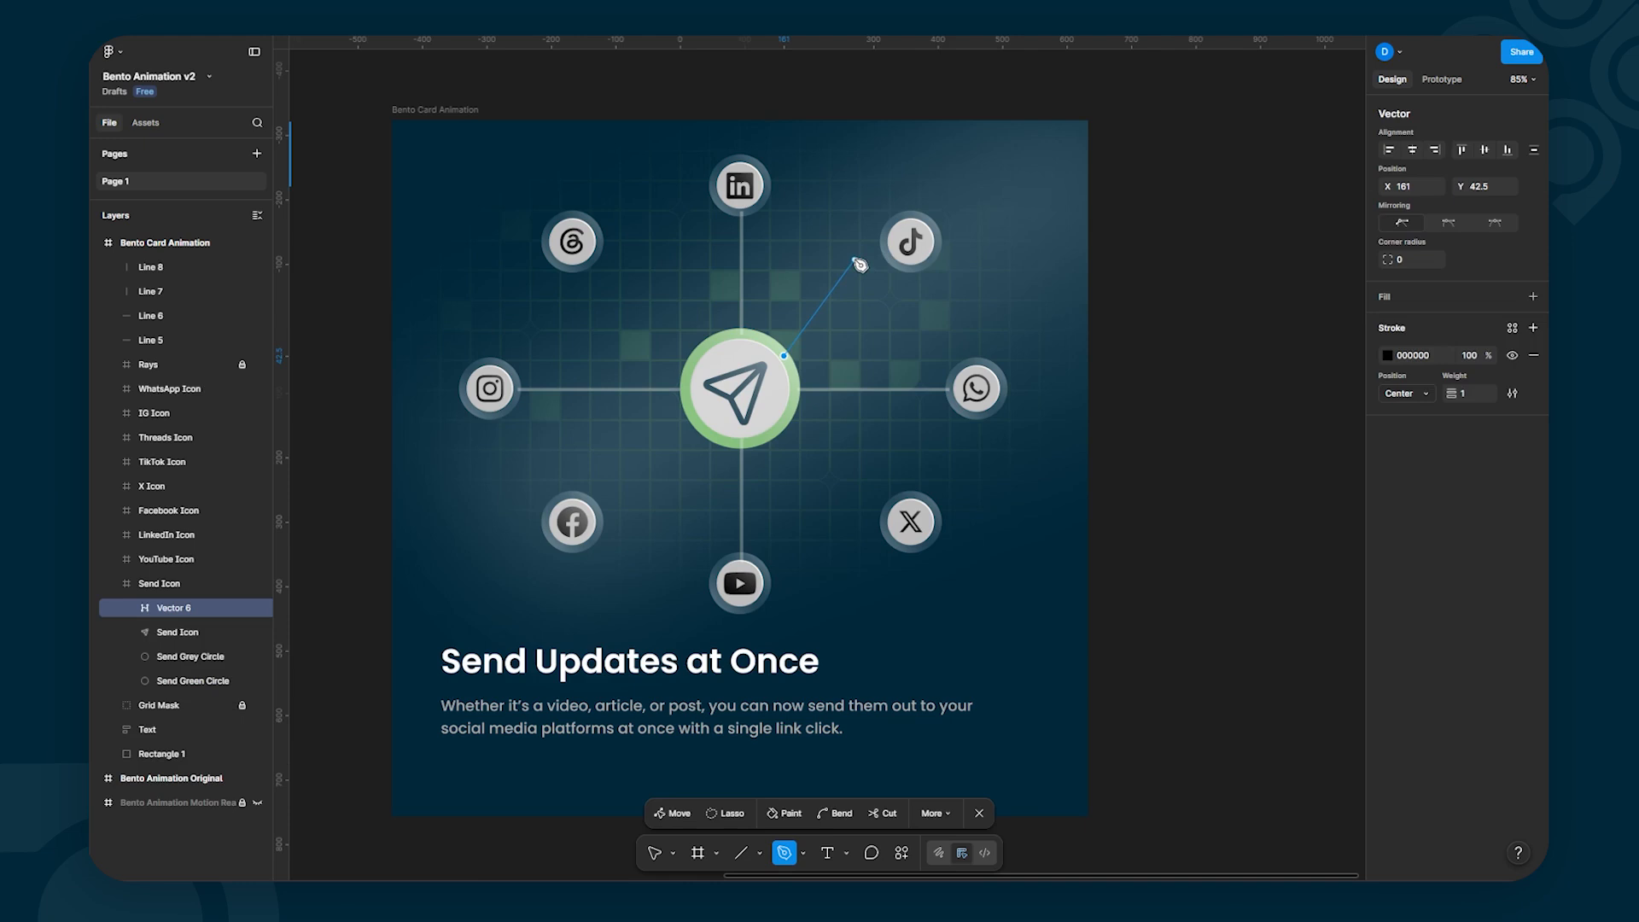
left_click(854, 260)
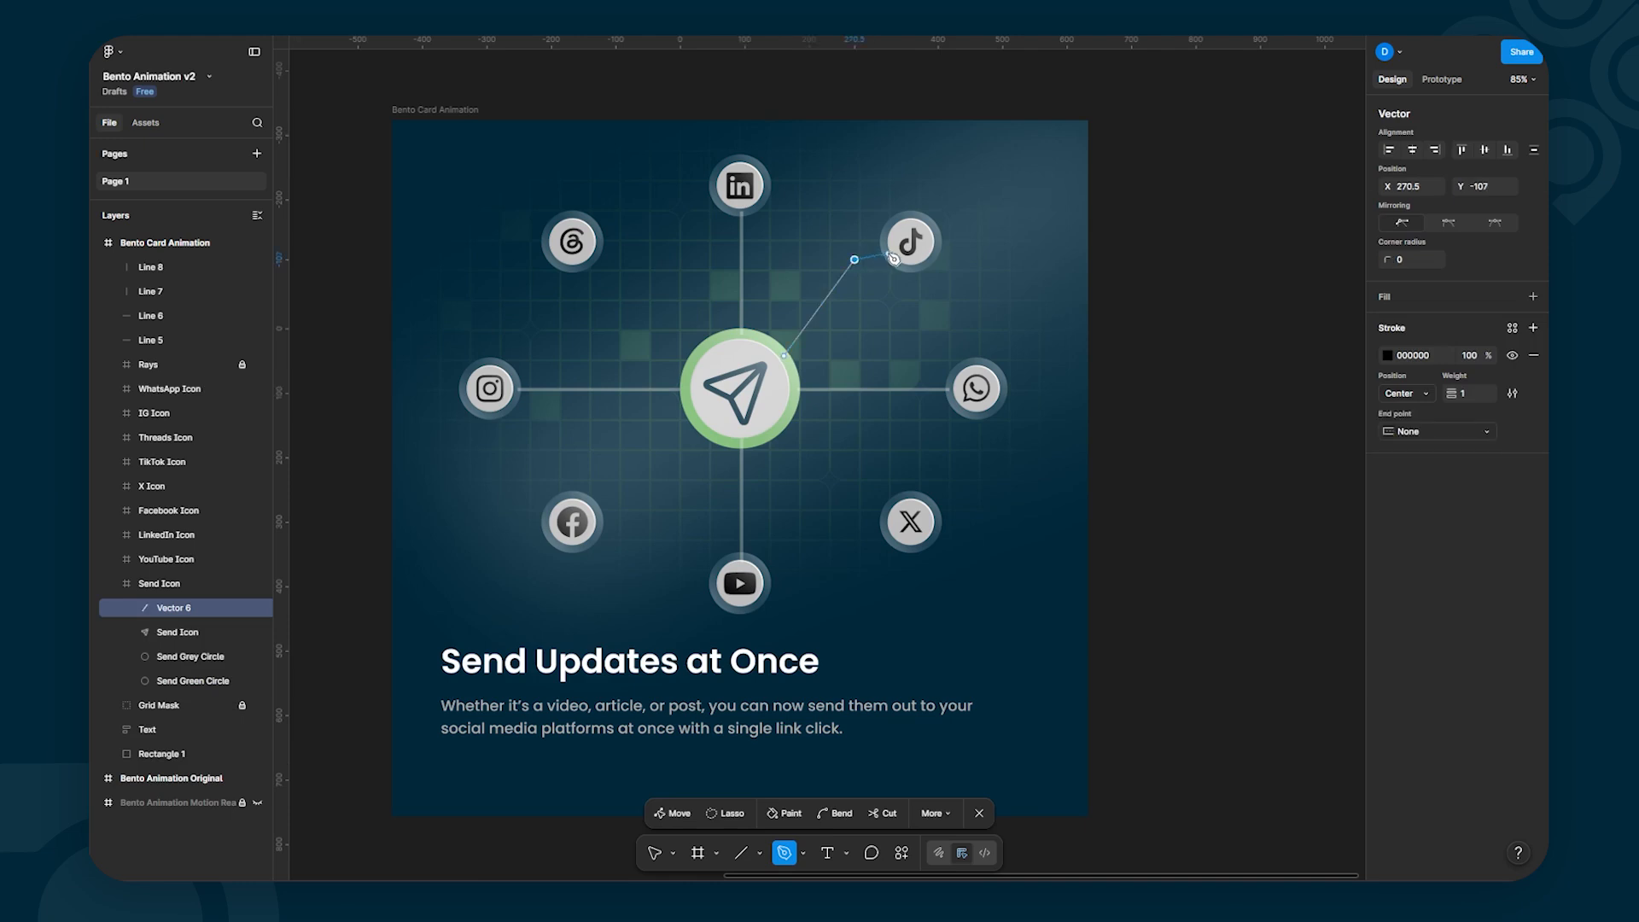
left_click(889, 253)
key("Escape")
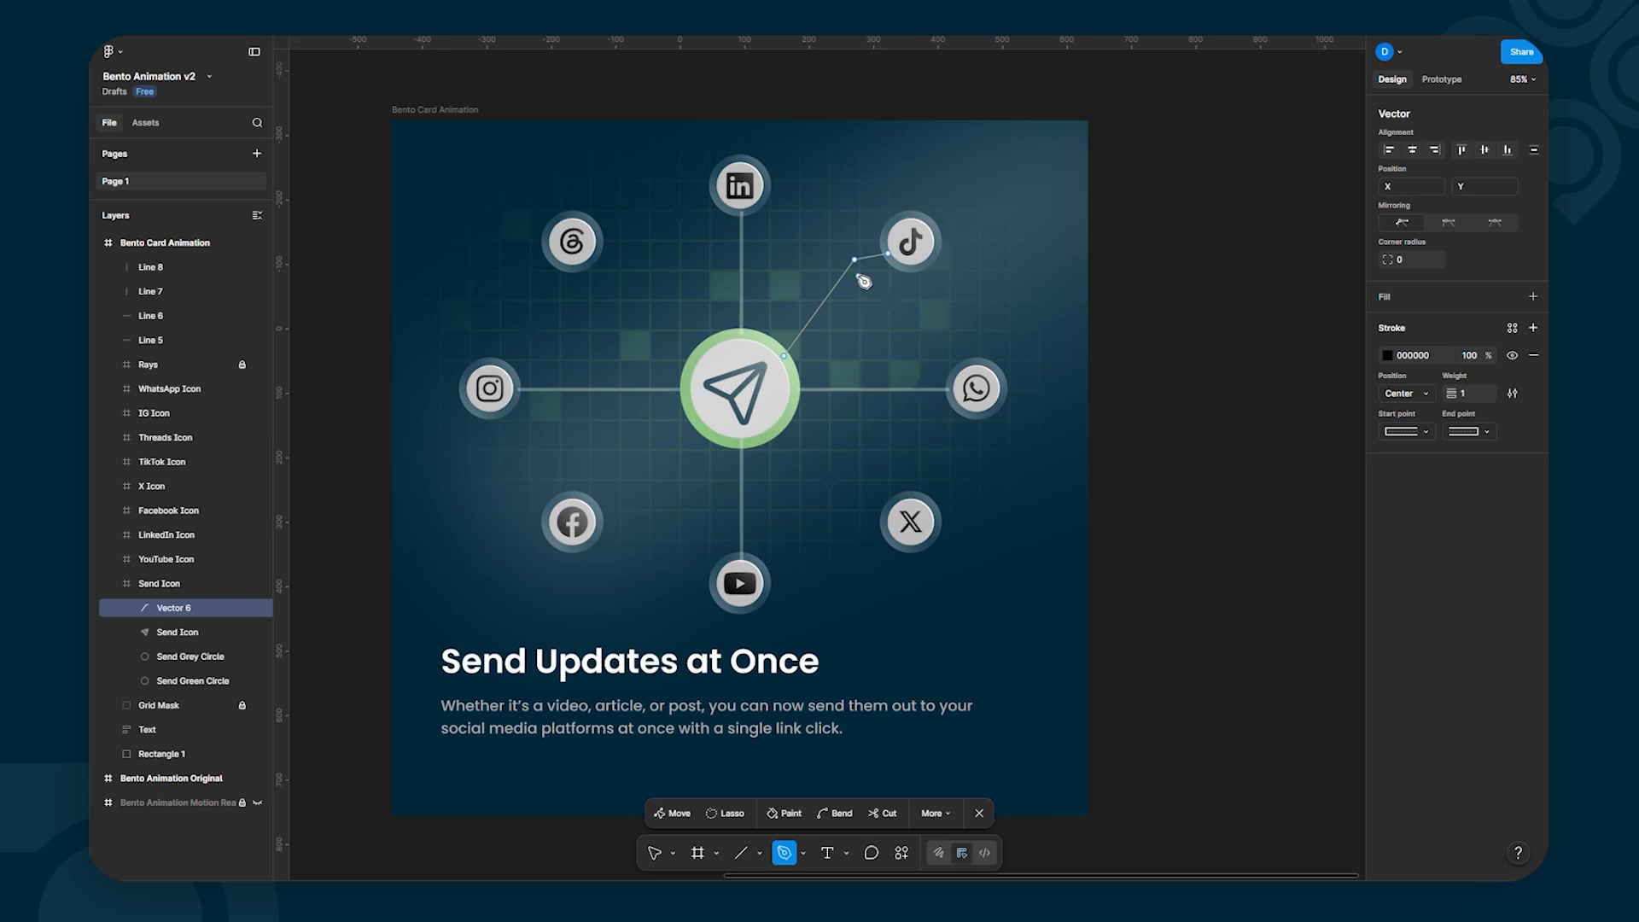
Step: Bend the path's middle point into a smooth curve toward the TikTok Icon
scroll(856, 264, "up", 2)
scroll(858, 277, "up", 5)
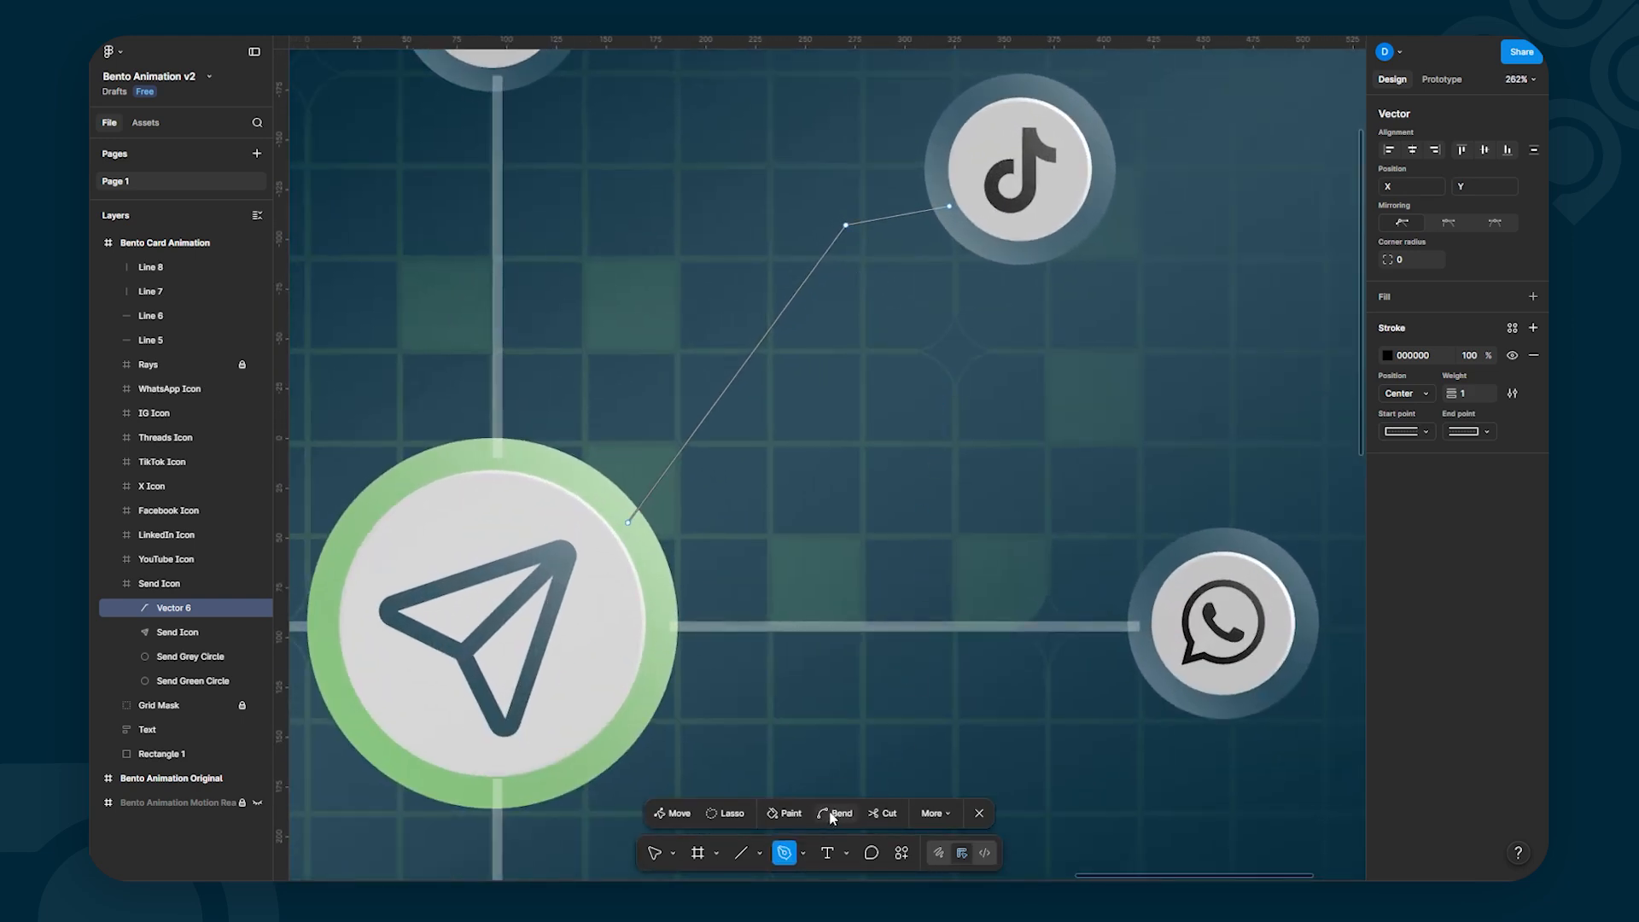
left_click(832, 815)
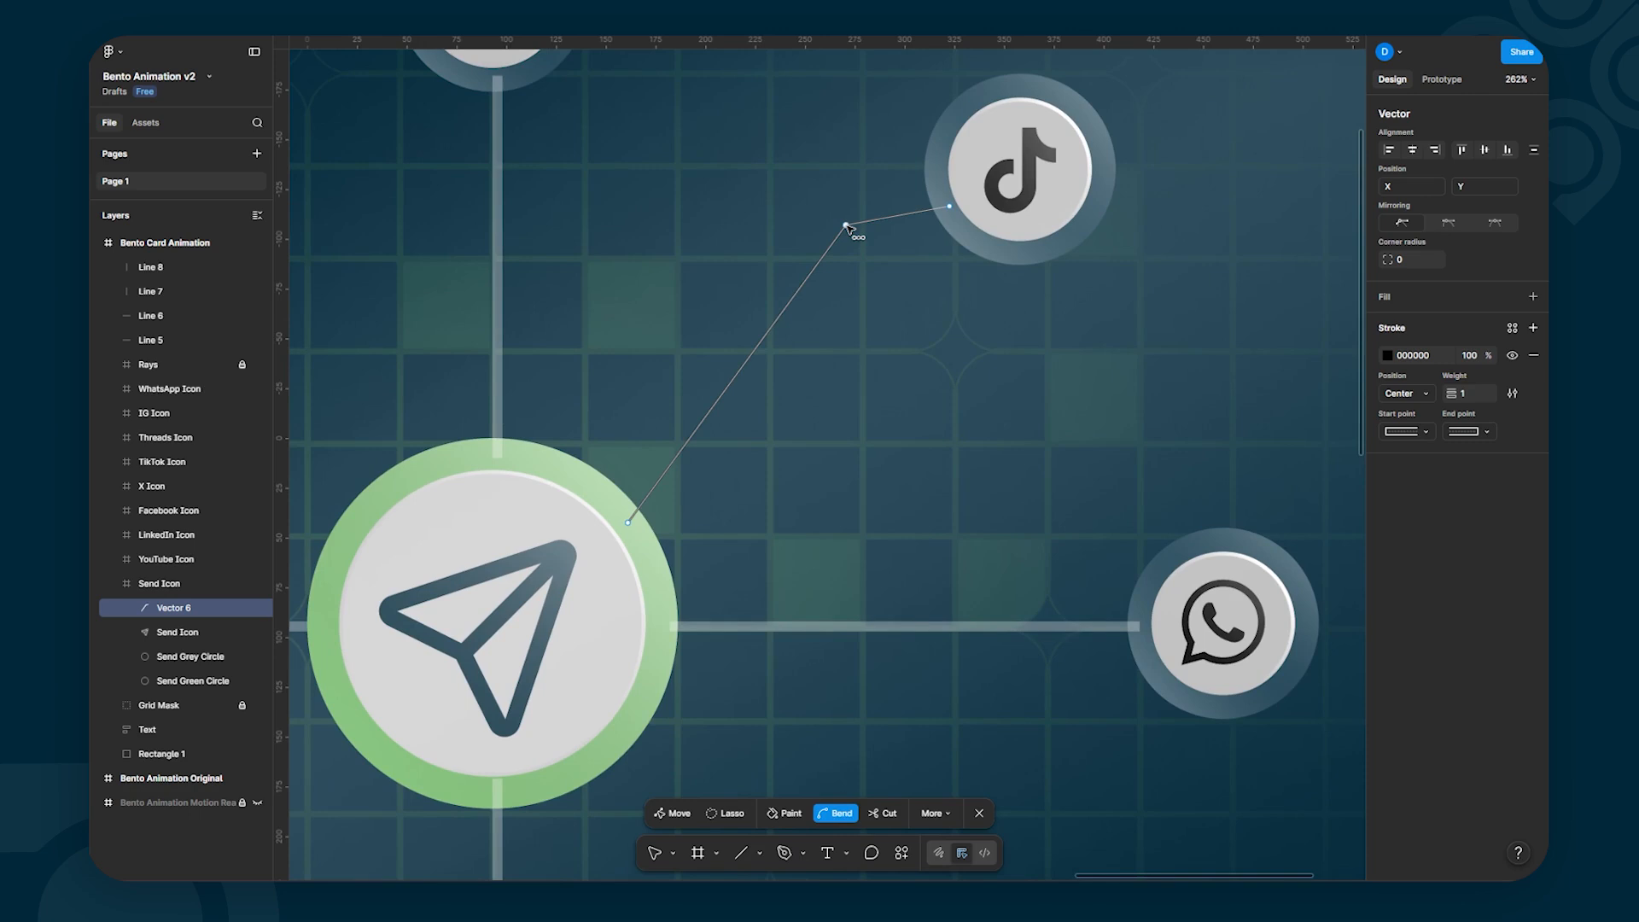
left_click_drag(848, 229, 888, 213)
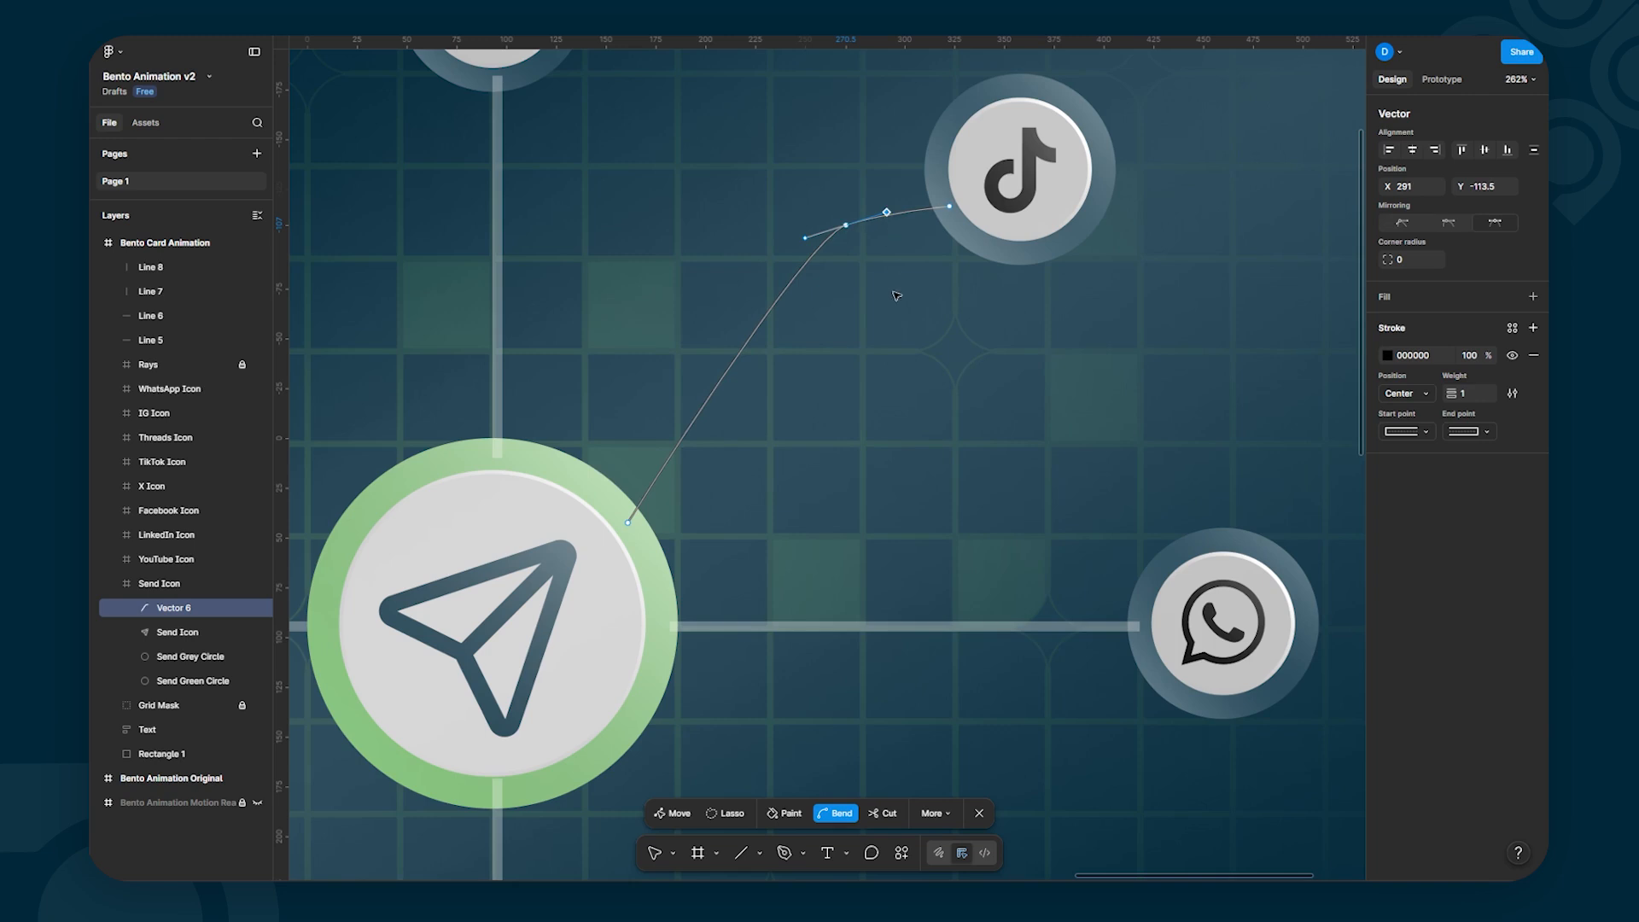
left_click(880, 435)
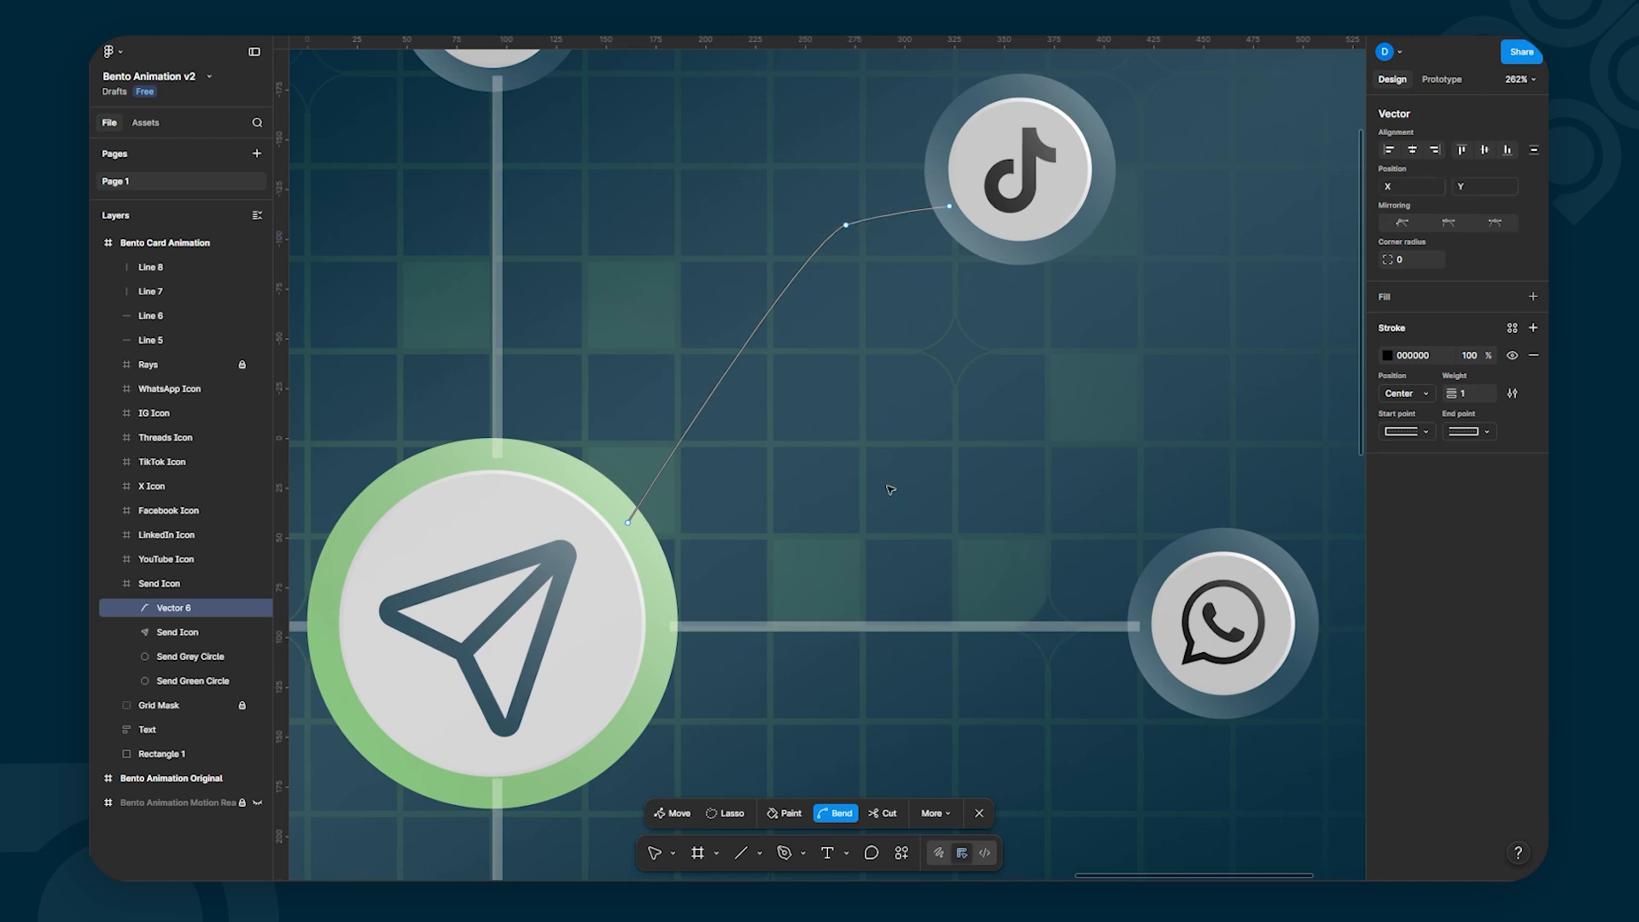
key("Escape")
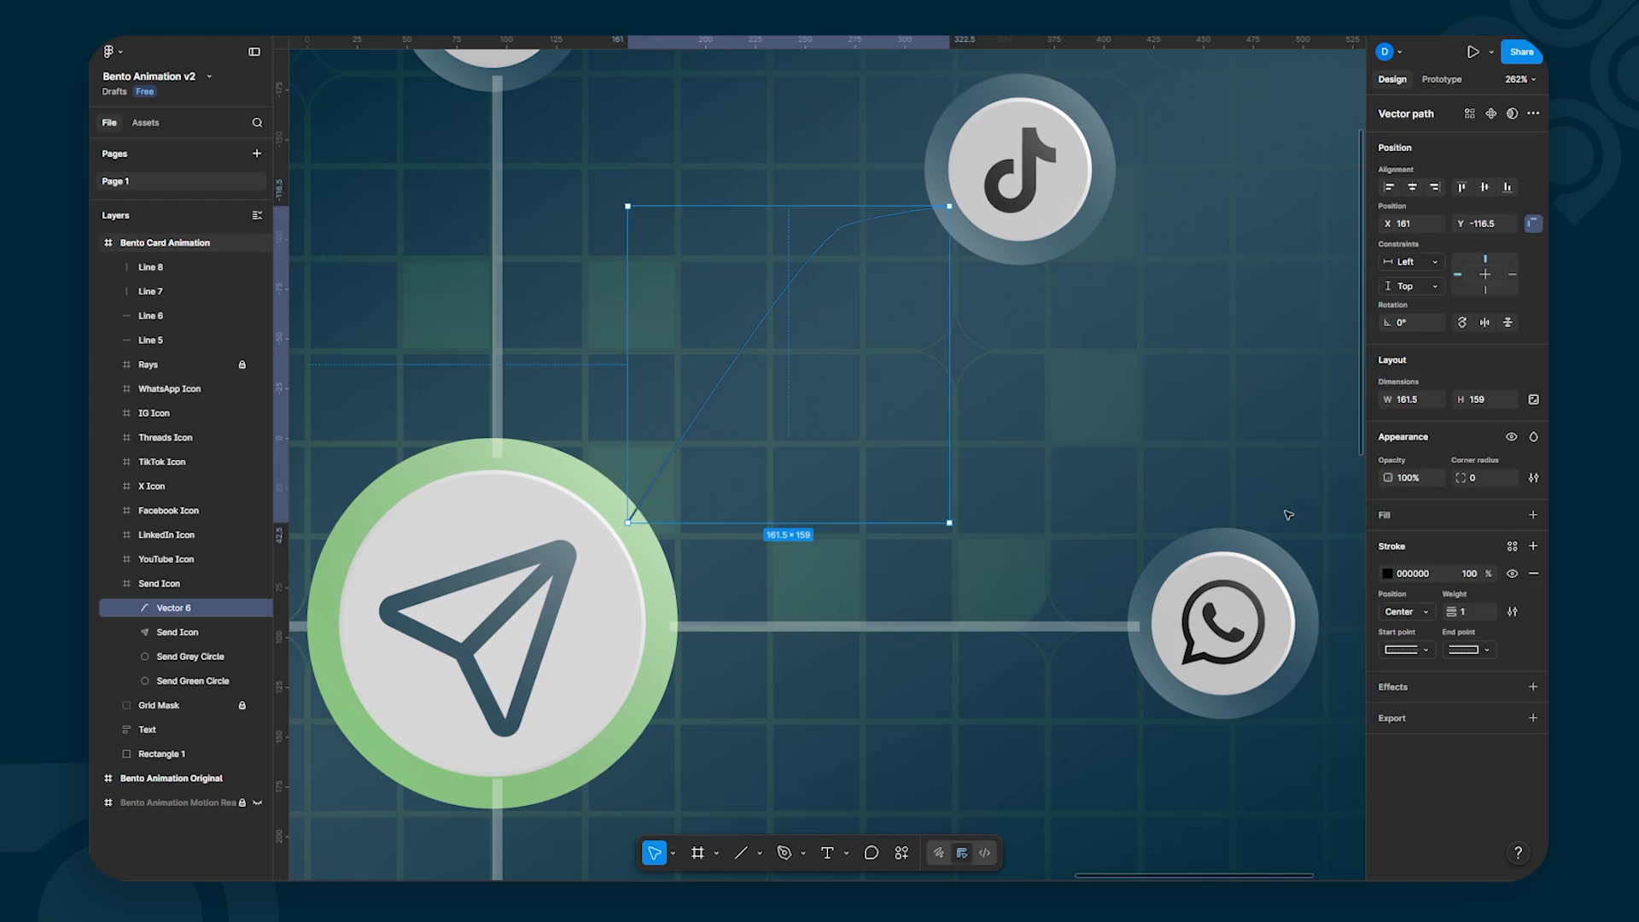
Step: Style the curved path with a white FFFFFF stroke, weight 5 and 30% opacity
left_click(1388, 574)
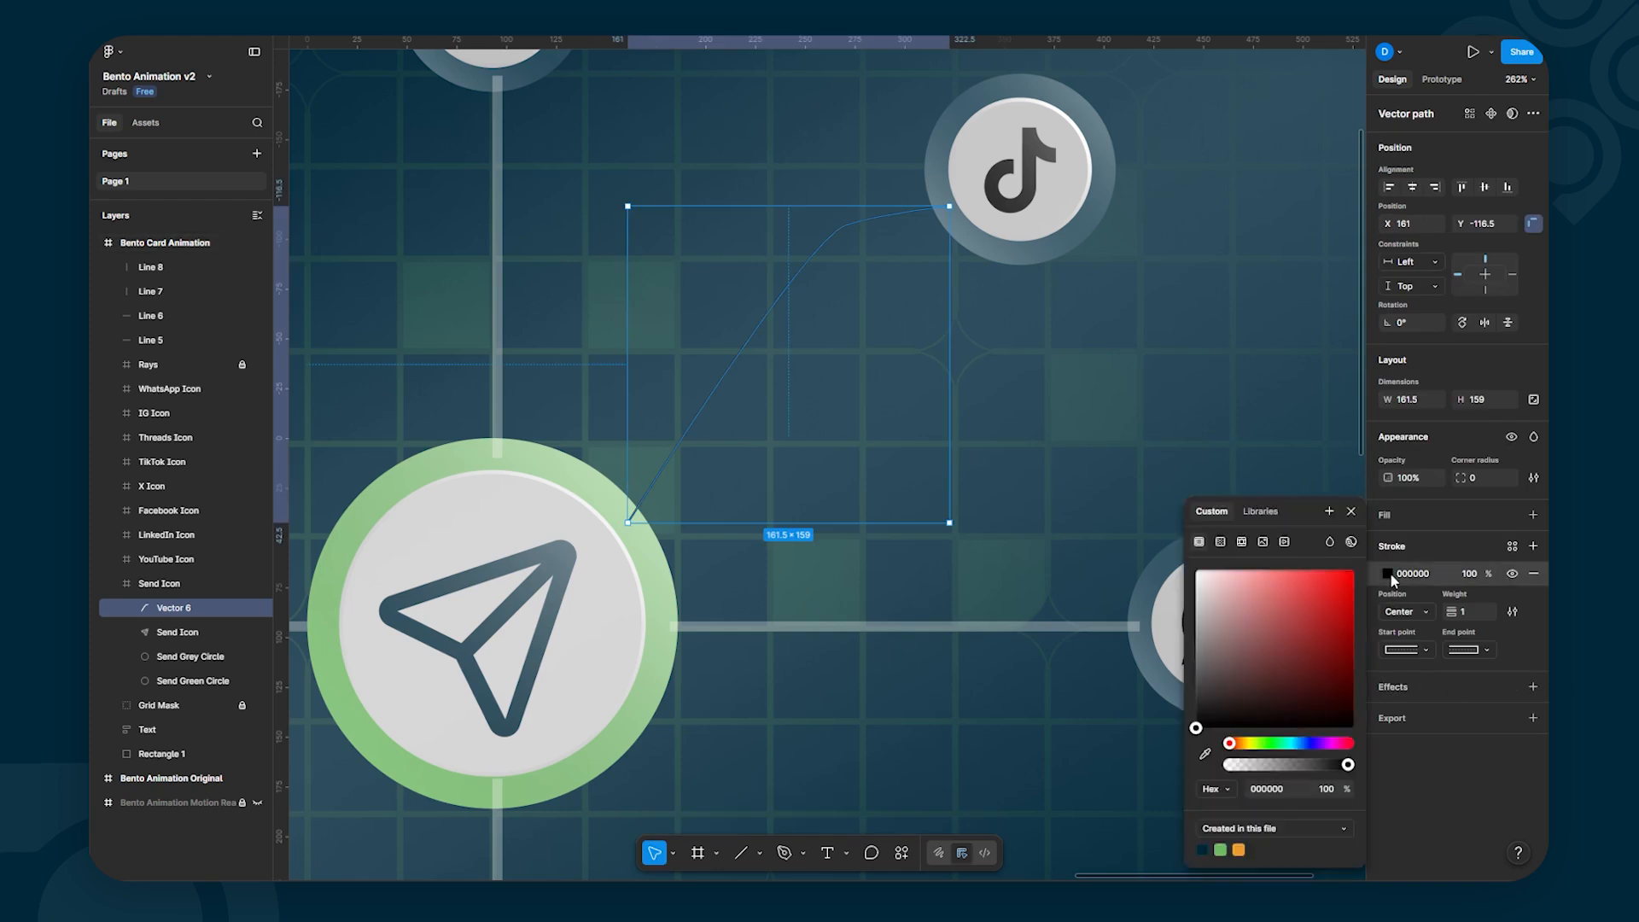
left_click_drag(1248, 606, 1186, 553)
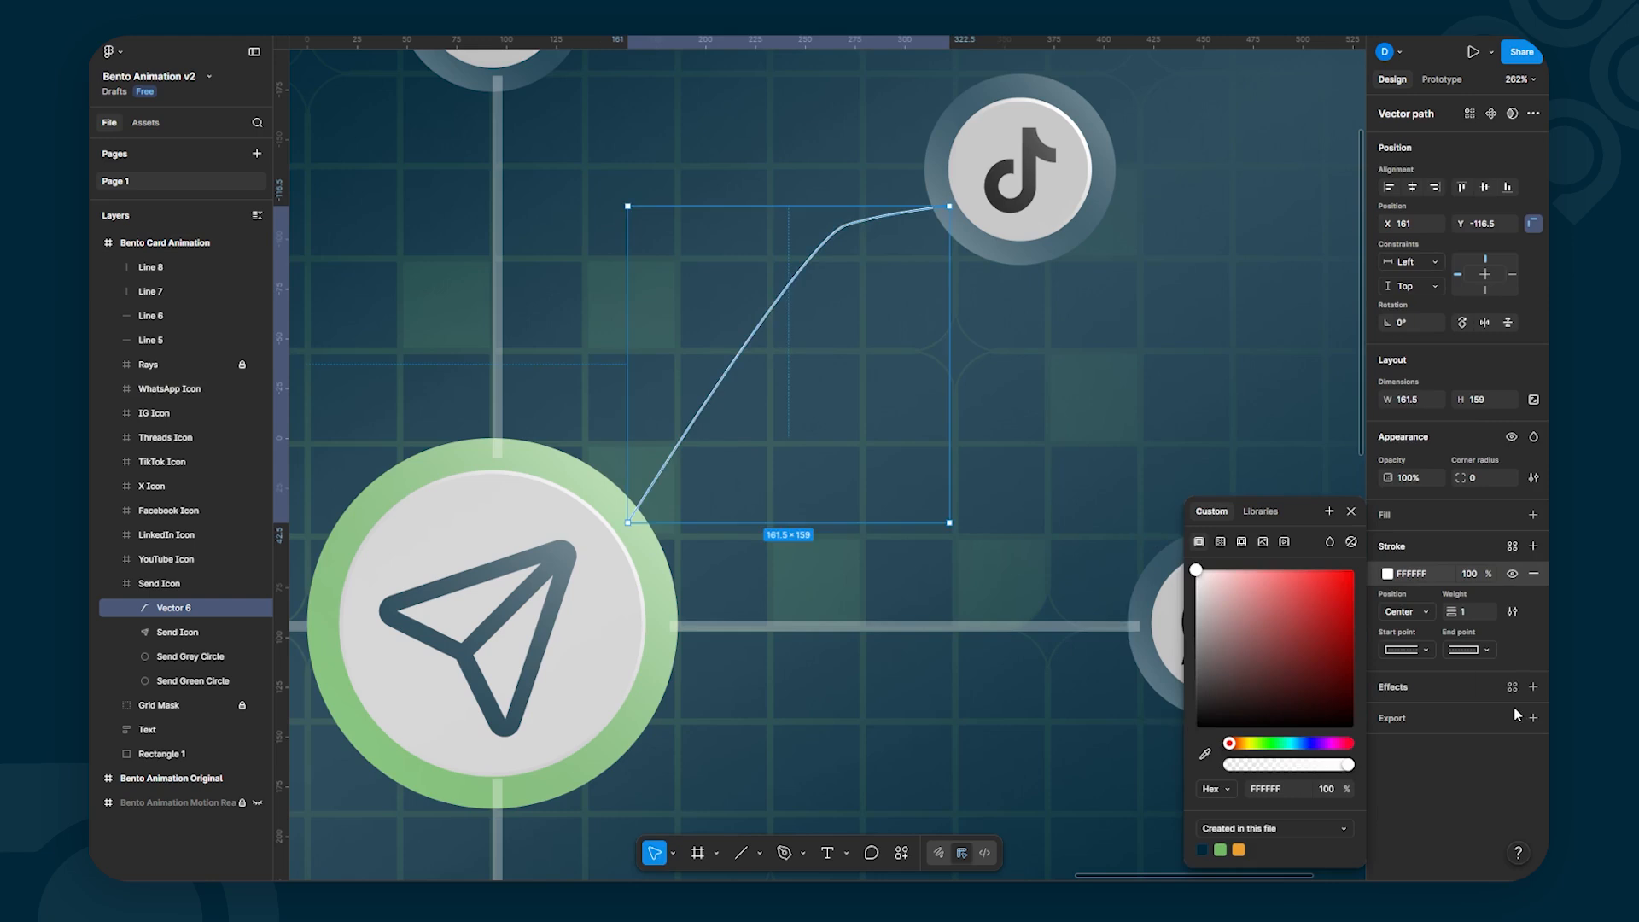
left_click(1465, 616)
type("5")
key("Return")
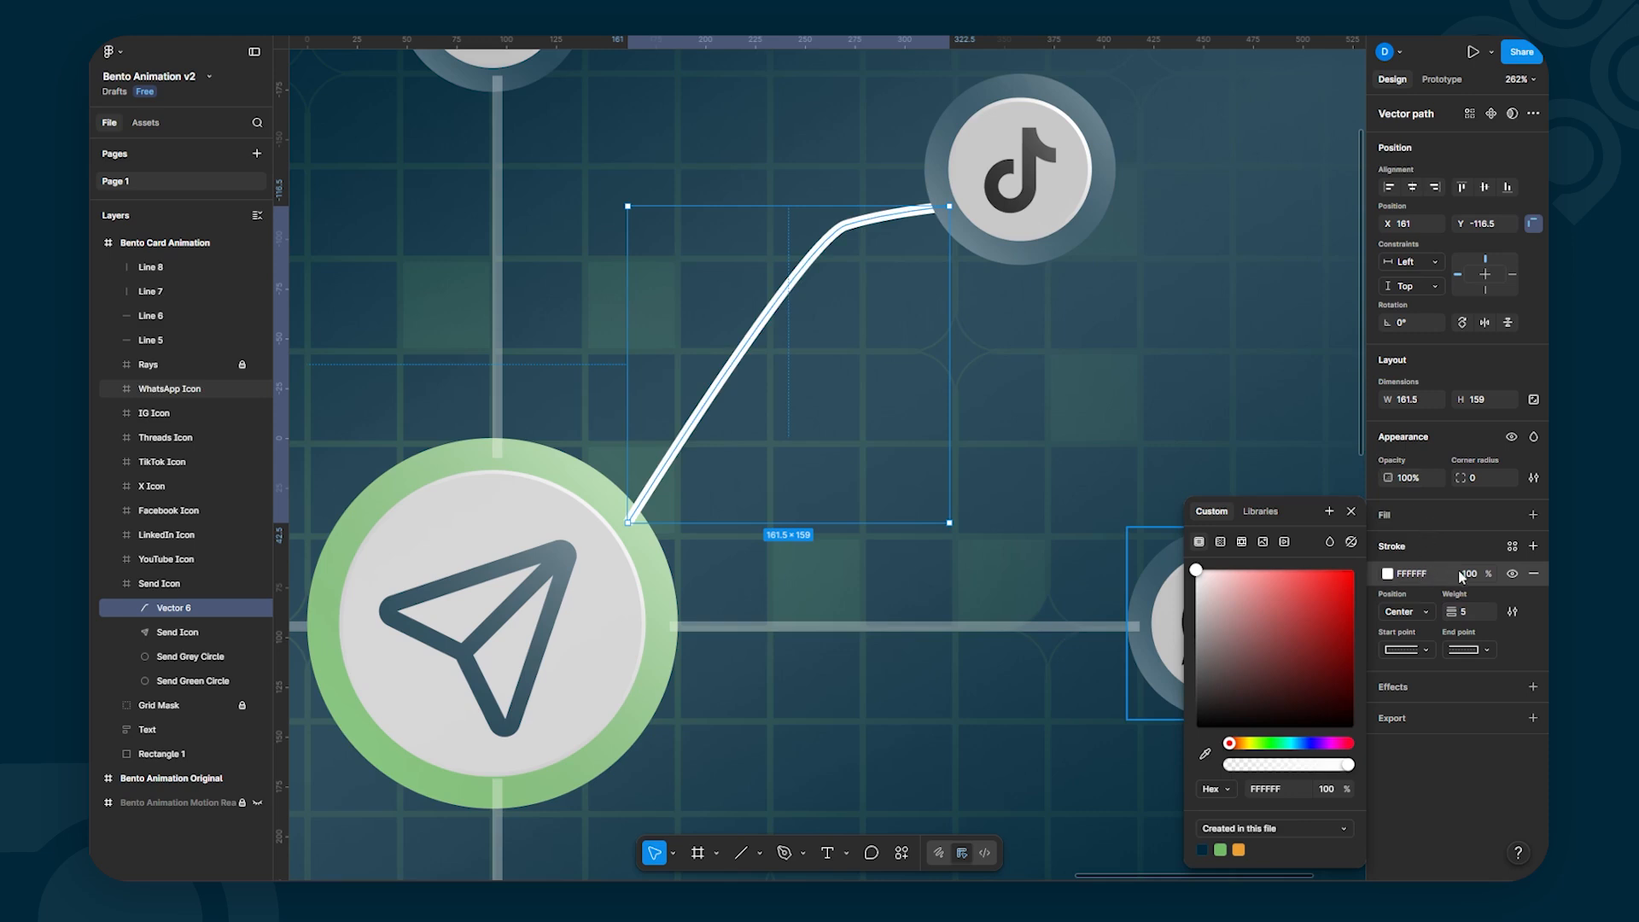
left_click(1469, 574)
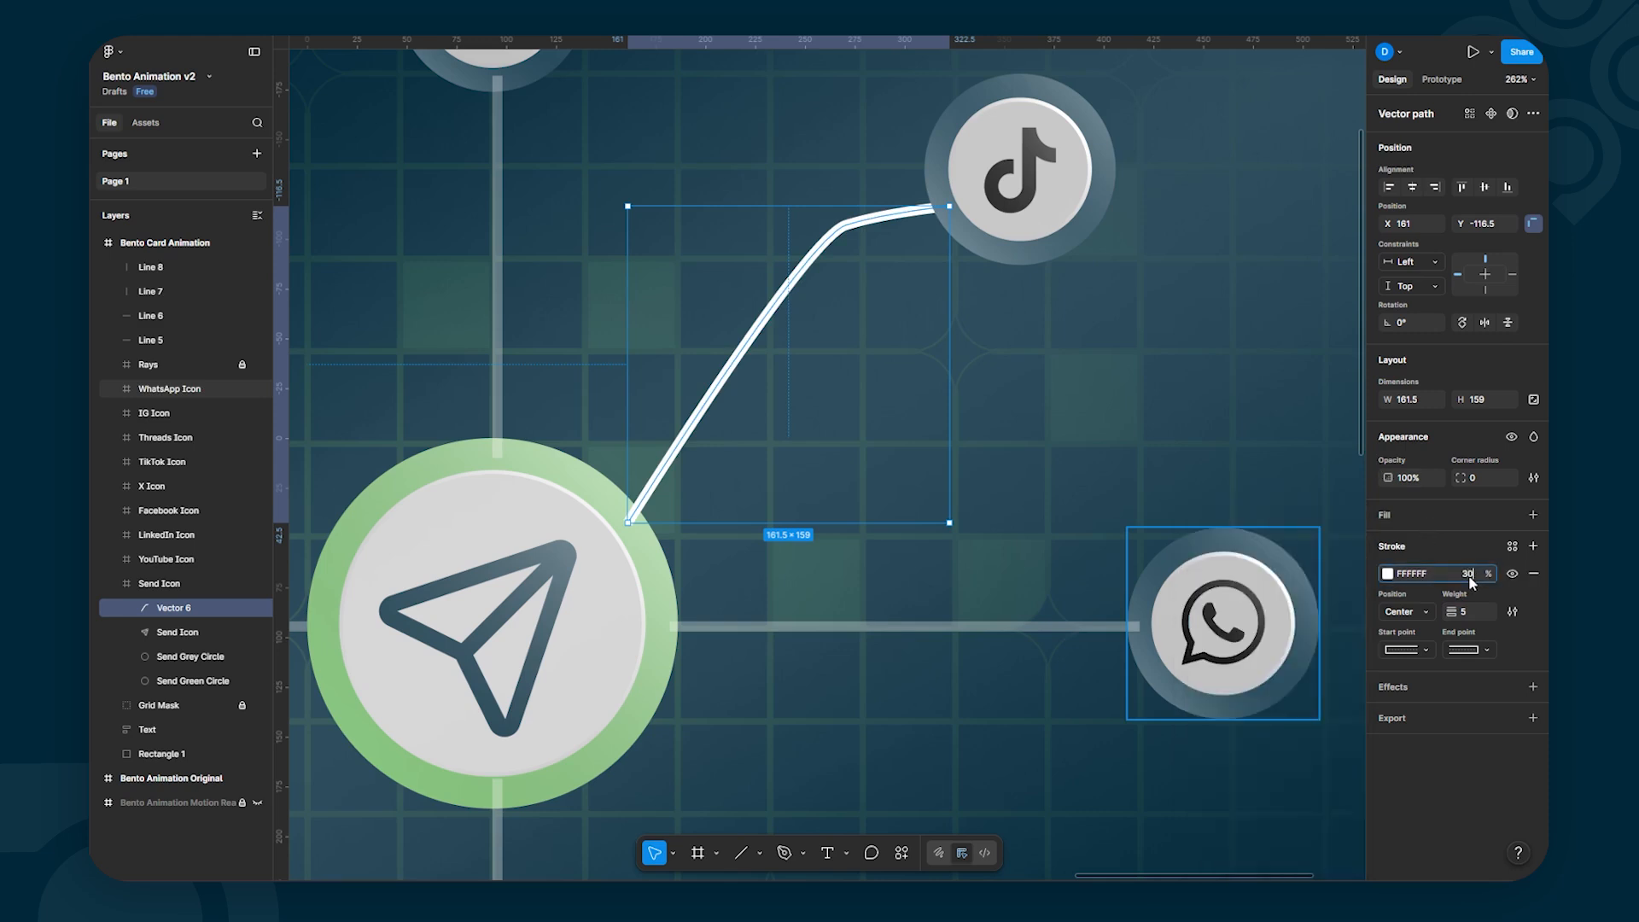
type("30")
key("Return")
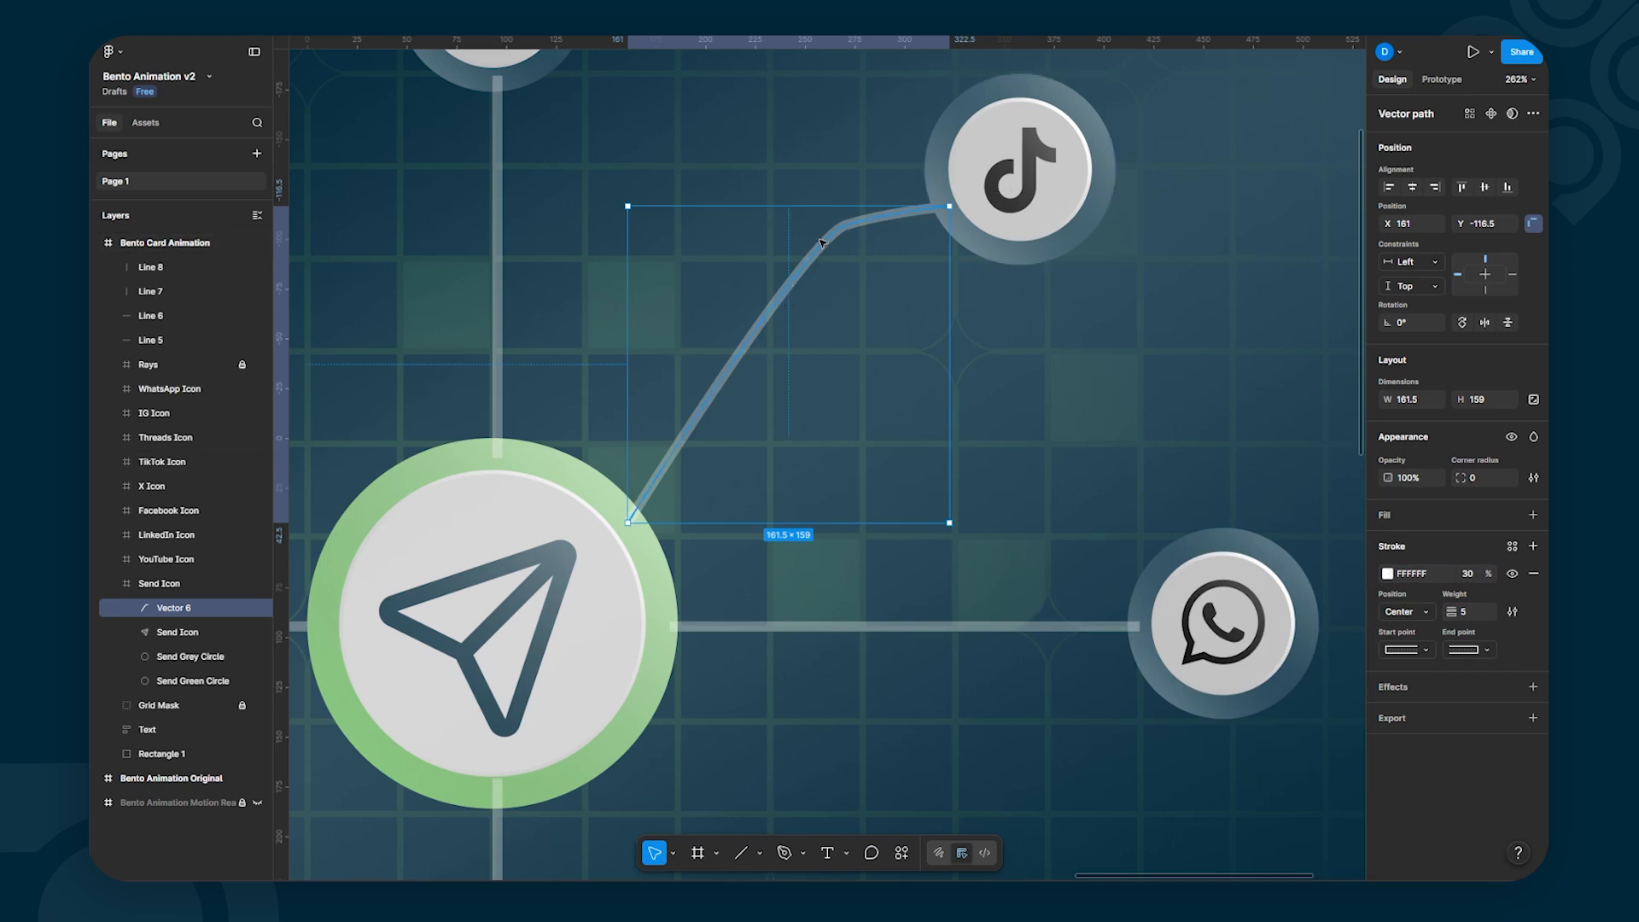
Step: Soften the bend of the curved path near the TikTok Icon by lengthening the middle point's curve handles
scroll(843, 230, "up", 5)
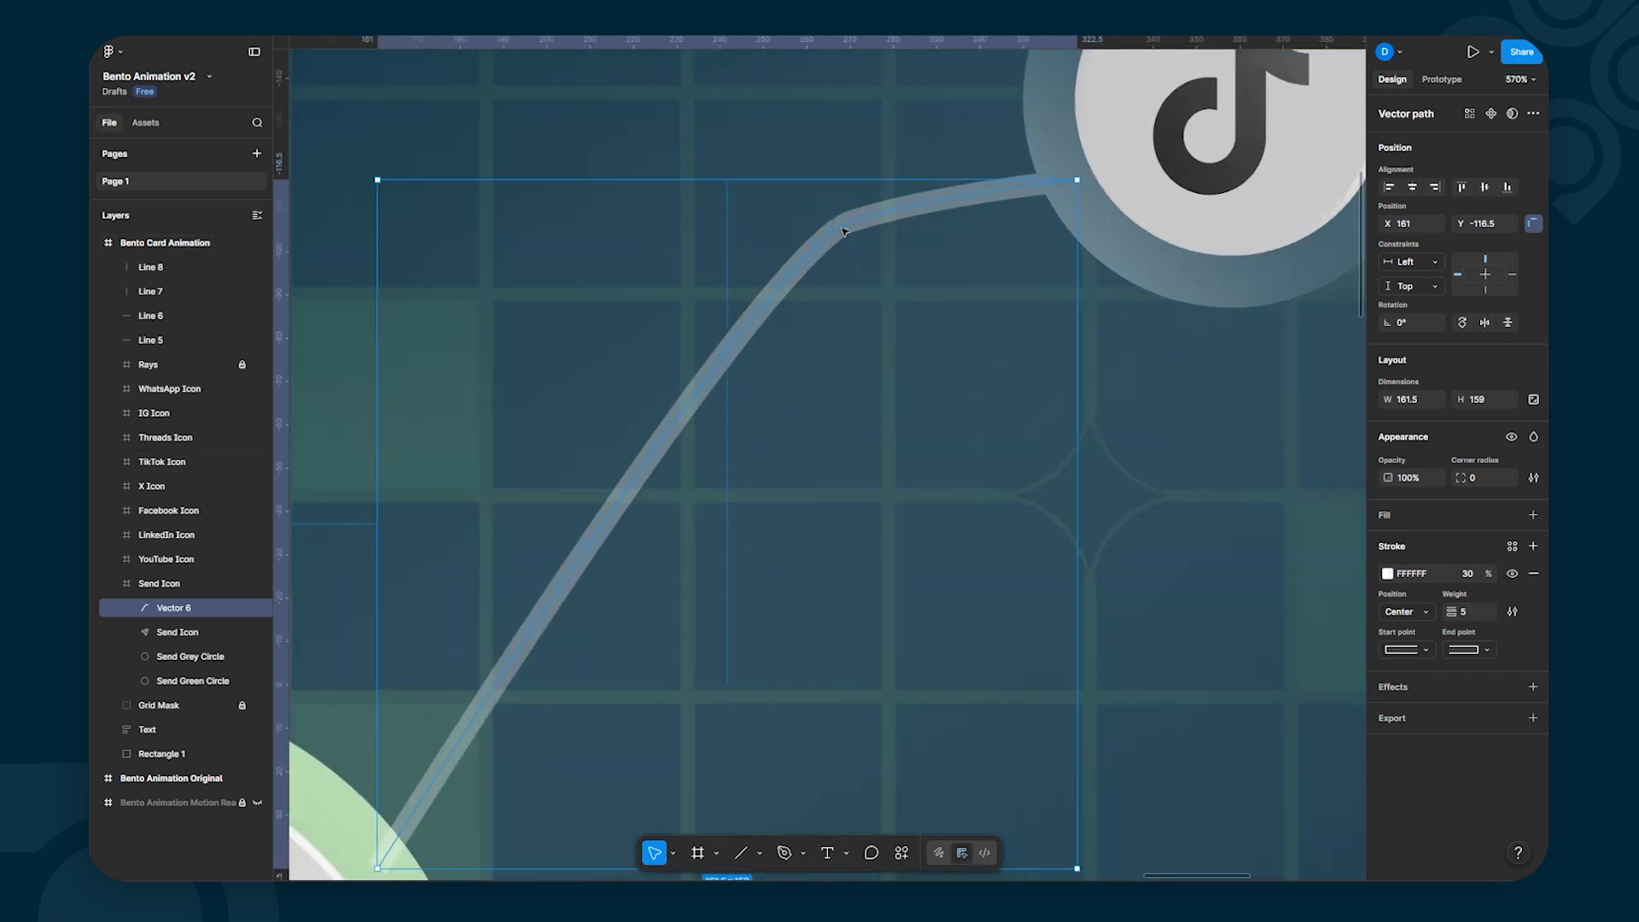
double_click(844, 231)
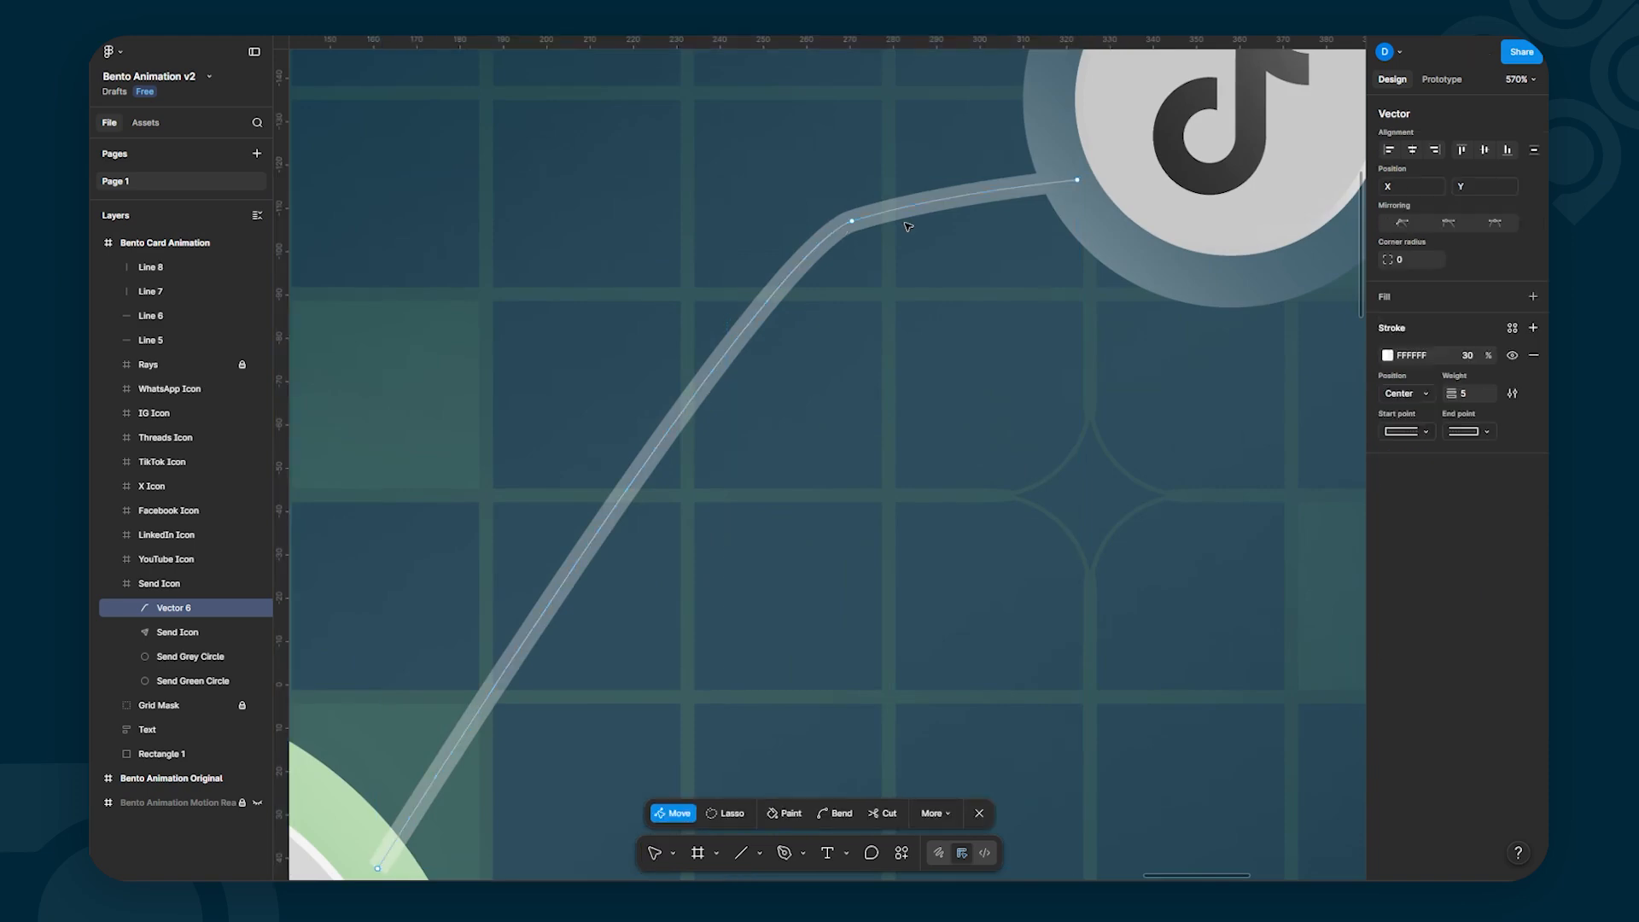
left_click(854, 222)
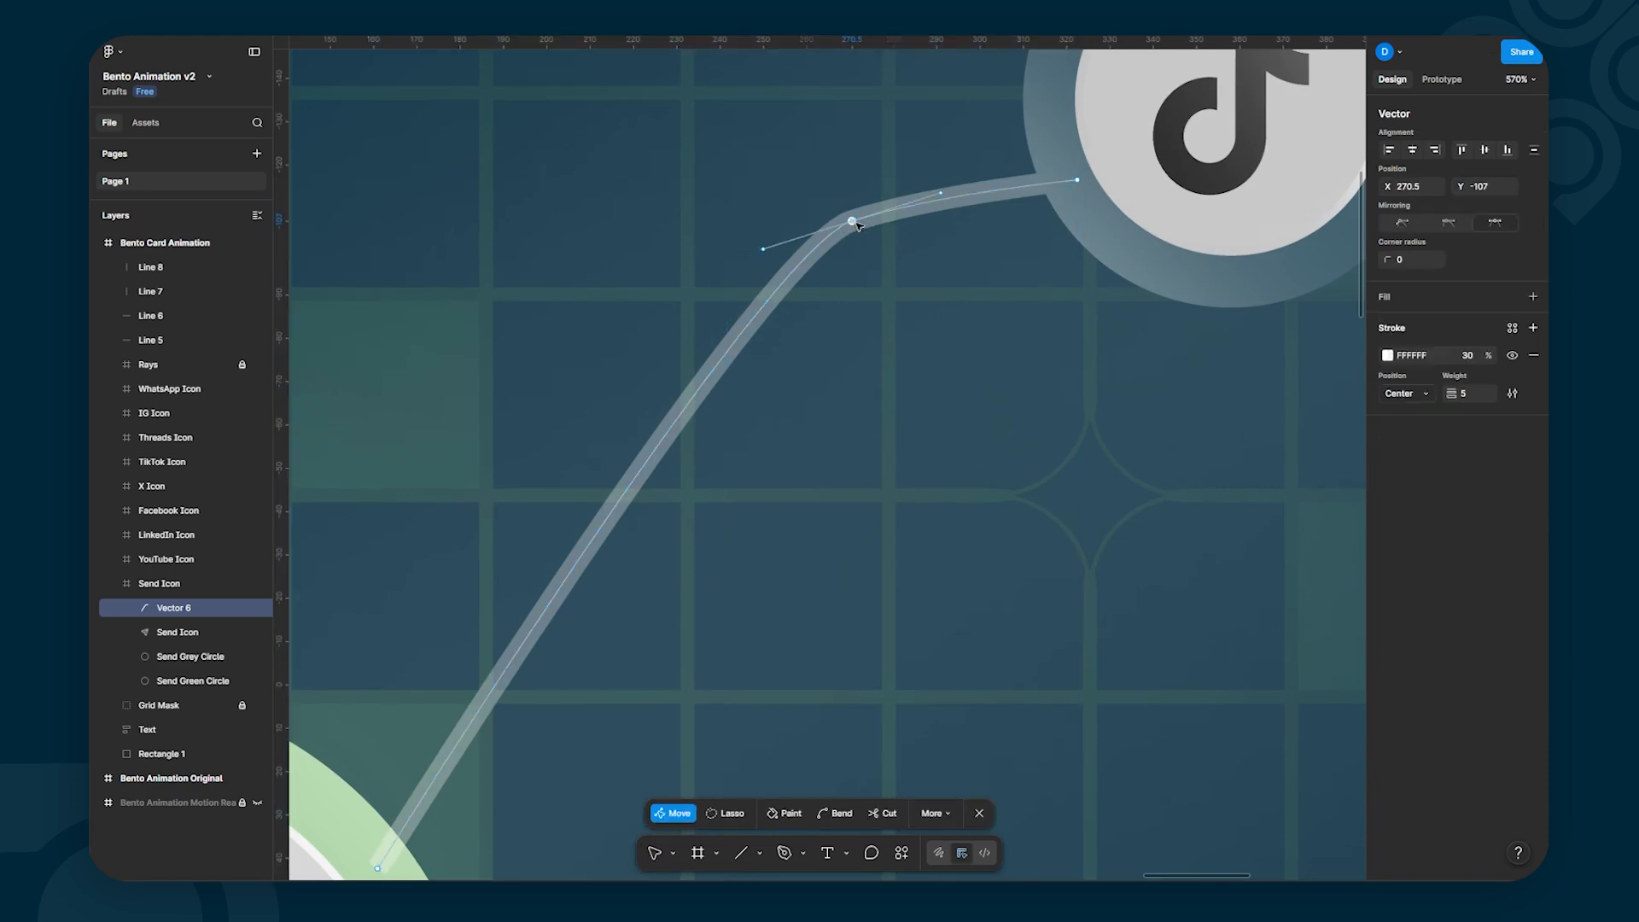
mouse_move(941, 194)
left_mouse_down()
mouse_move(958, 190)
mouse_move(943, 196)
left_mouse_up()
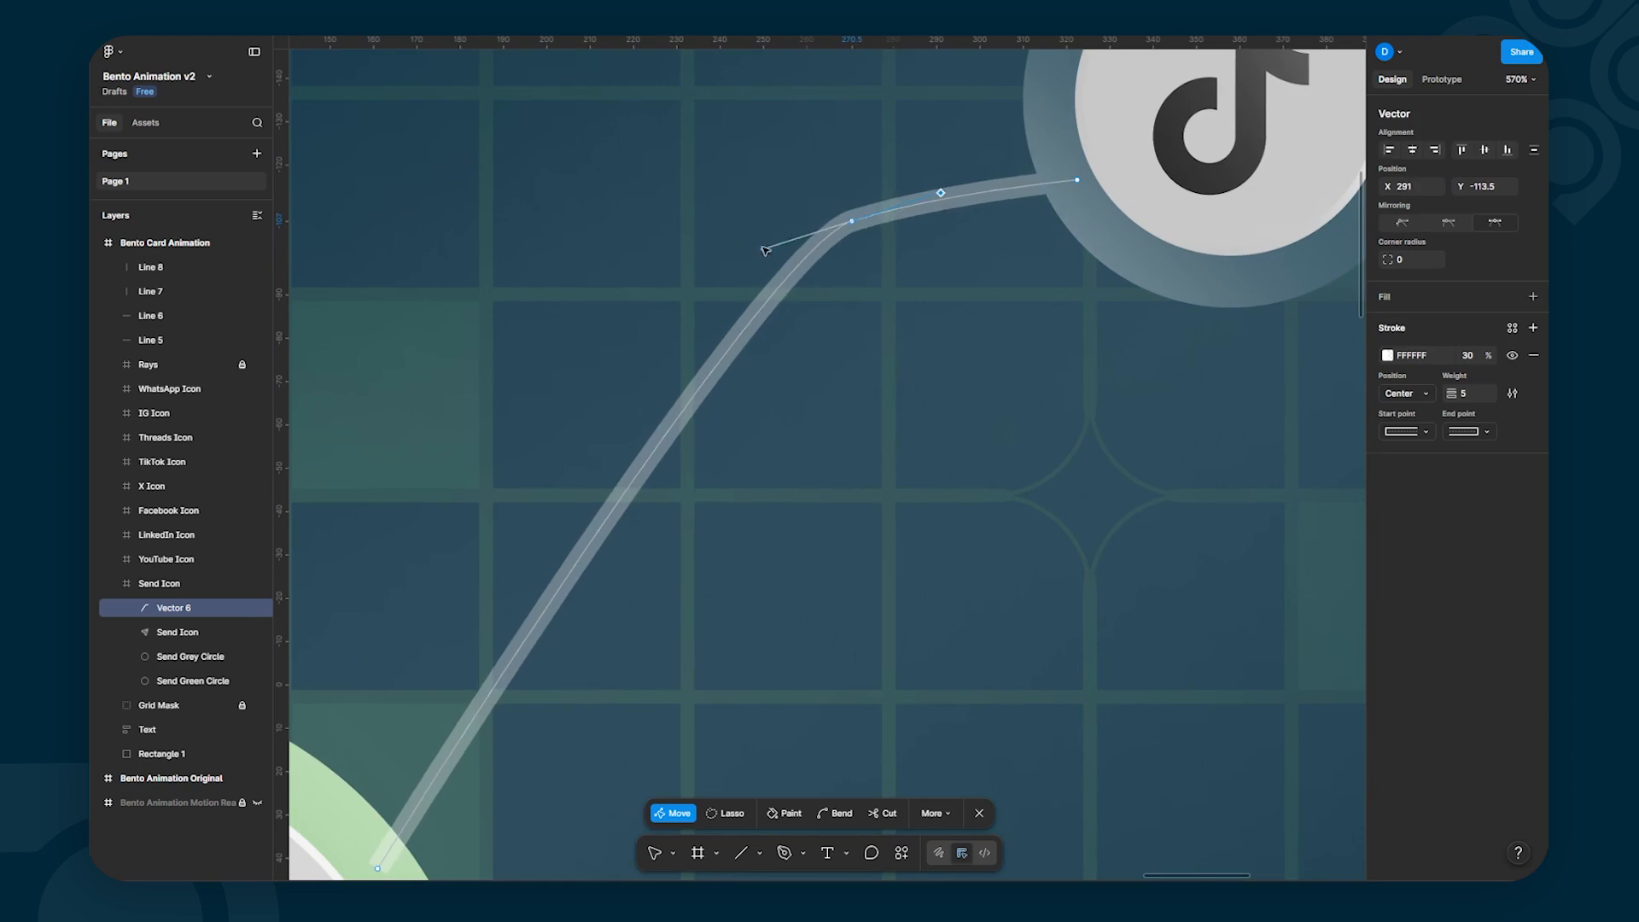
left_click_drag(763, 248, 595, 344)
key("ctrl")
key("ctrl+z")
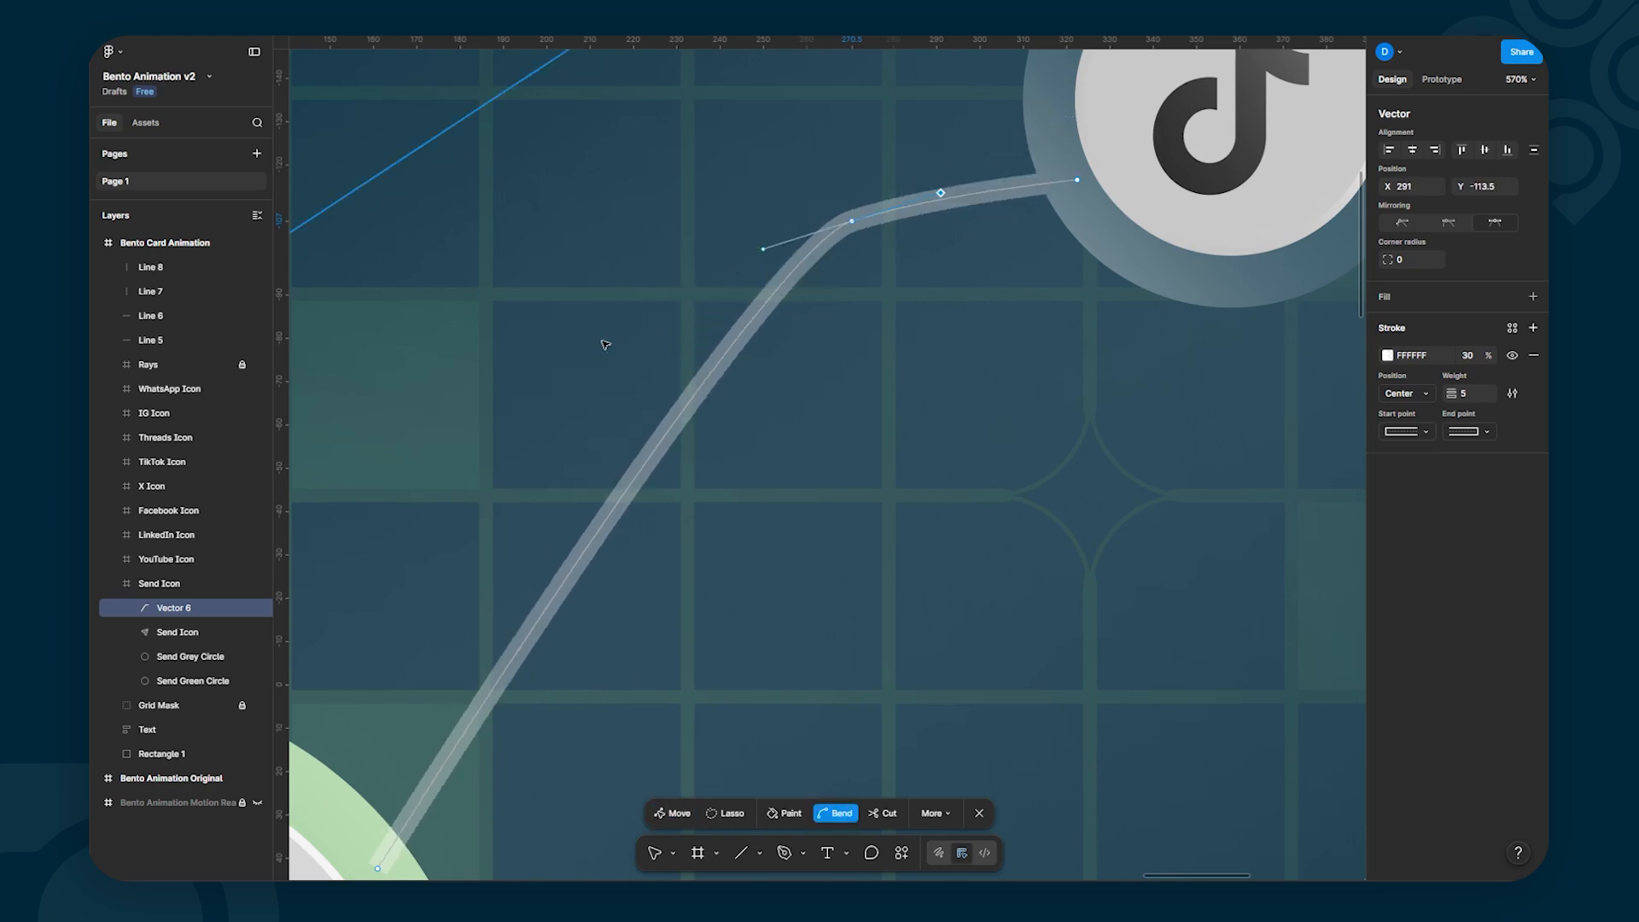
mouse_move(940, 195)
left_mouse_down()
mouse_move(863, 222)
mouse_move(936, 223)
mouse_move(956, 189)
left_mouse_up()
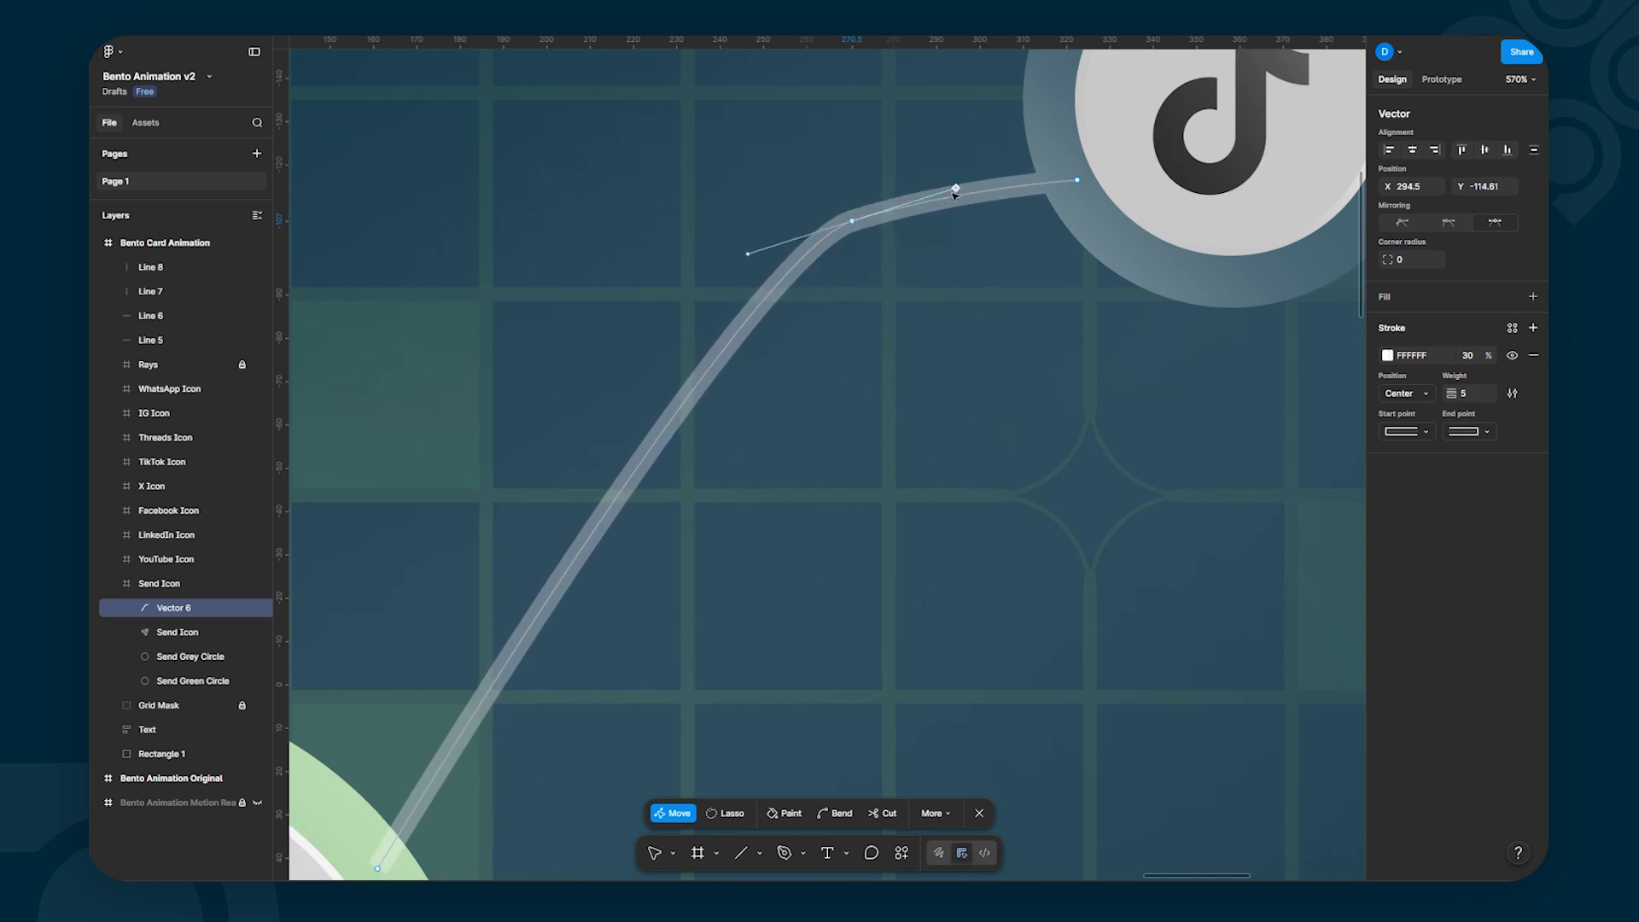
key("Escape")
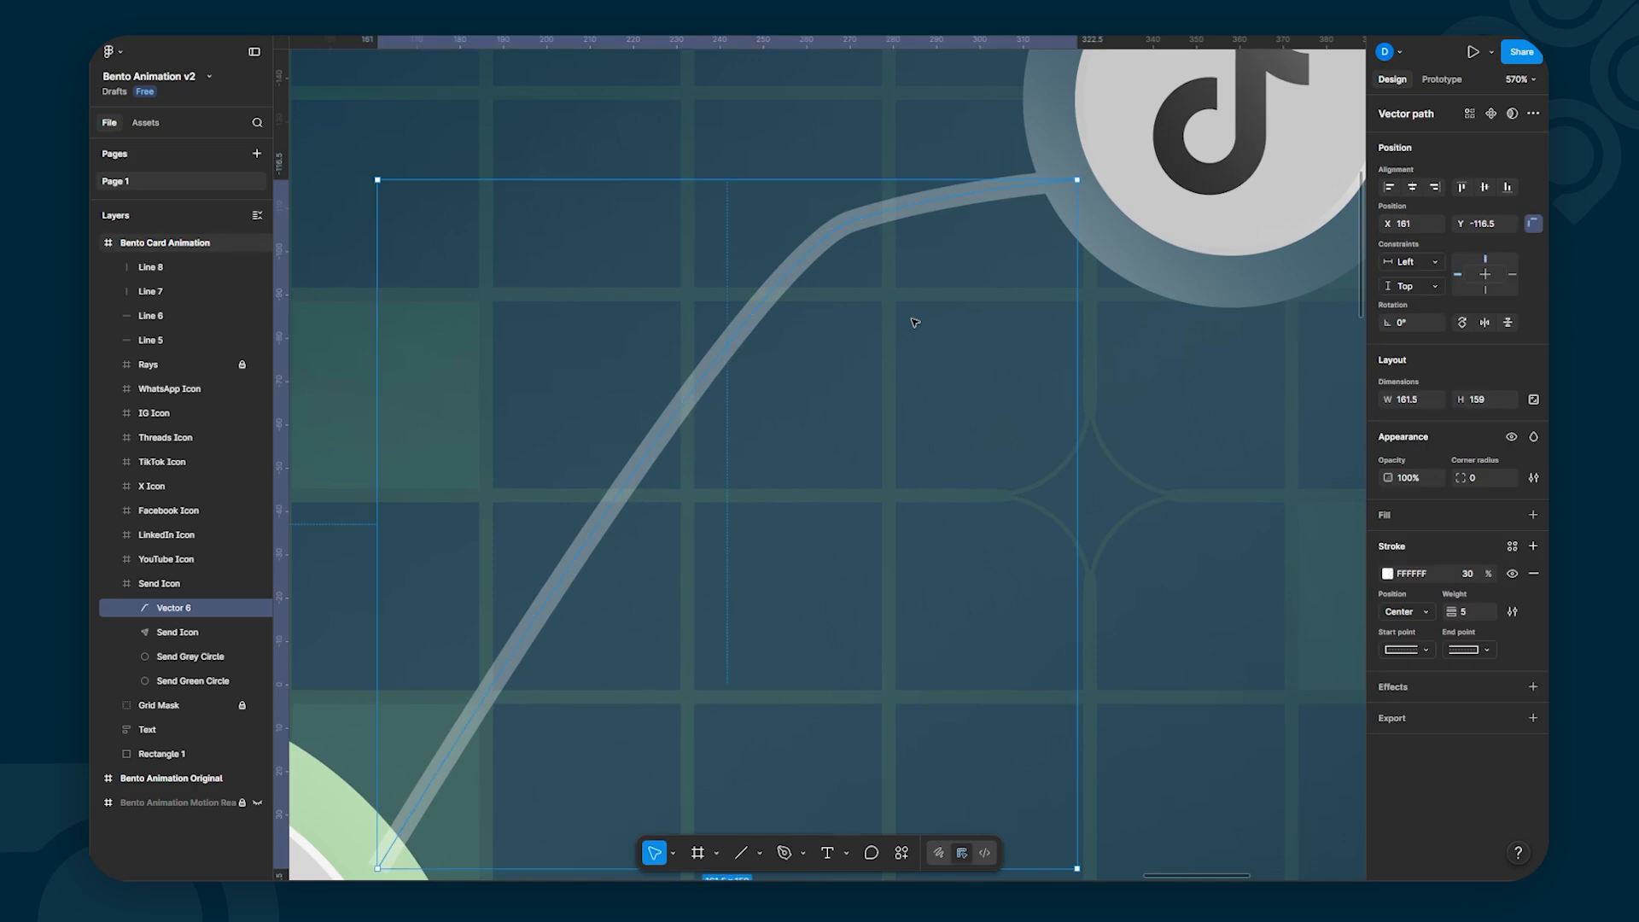
Step: Move the curved path out of the Send Icon to the top of the Bento Card Animation frame and rename it Line
key("shift+0")
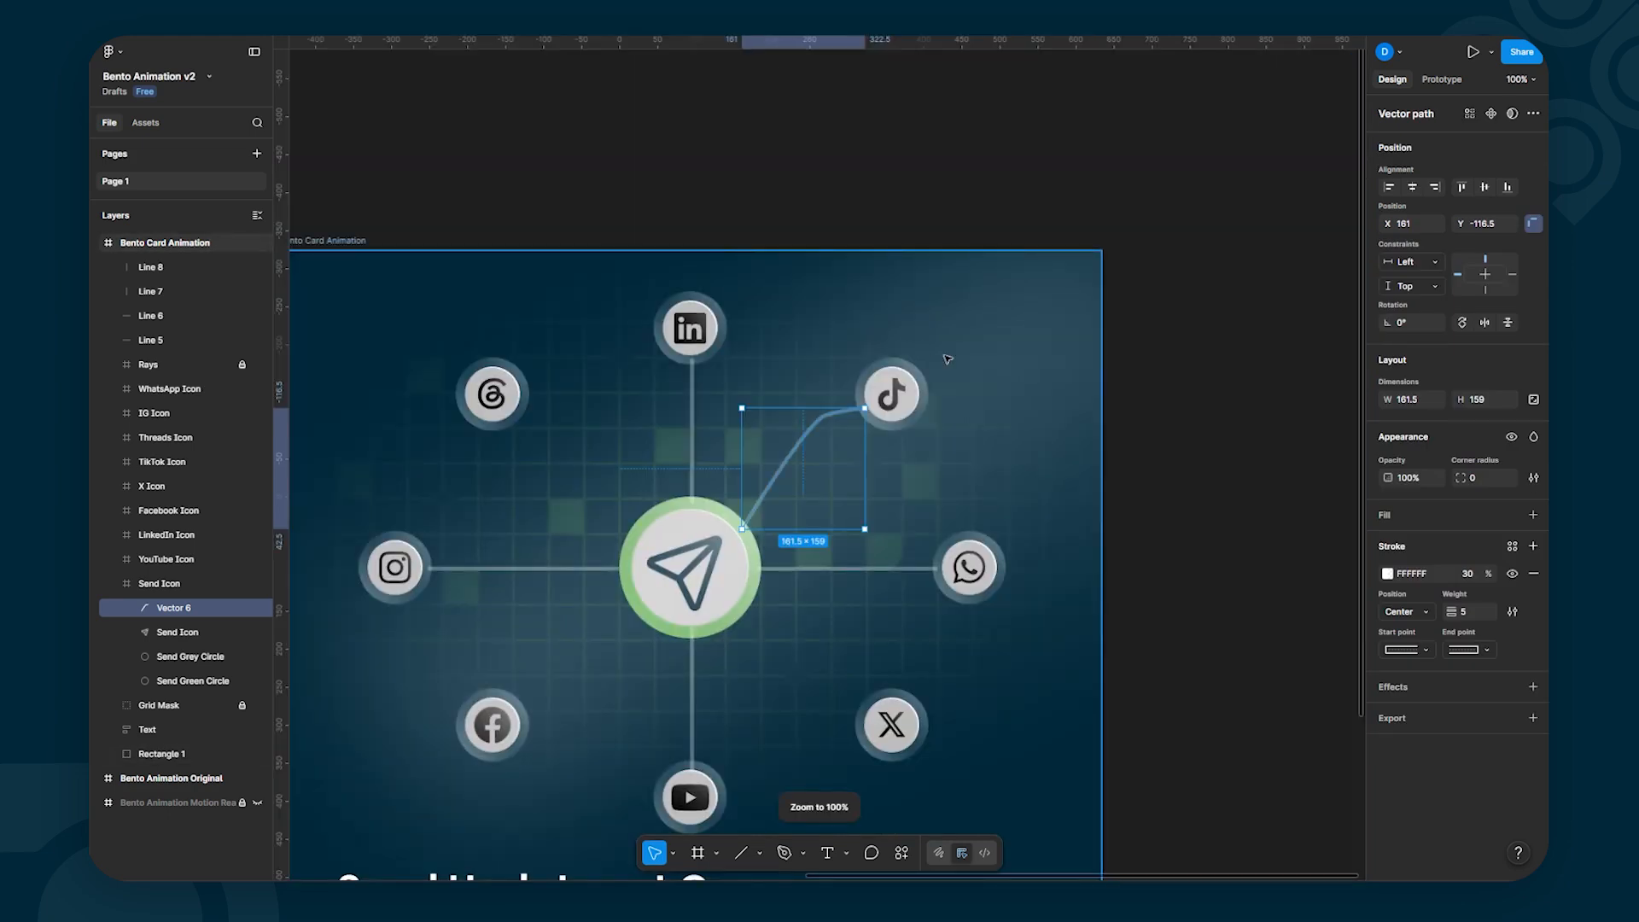
left_click(1155, 453)
left_click_drag(856, 652, 978, 416)
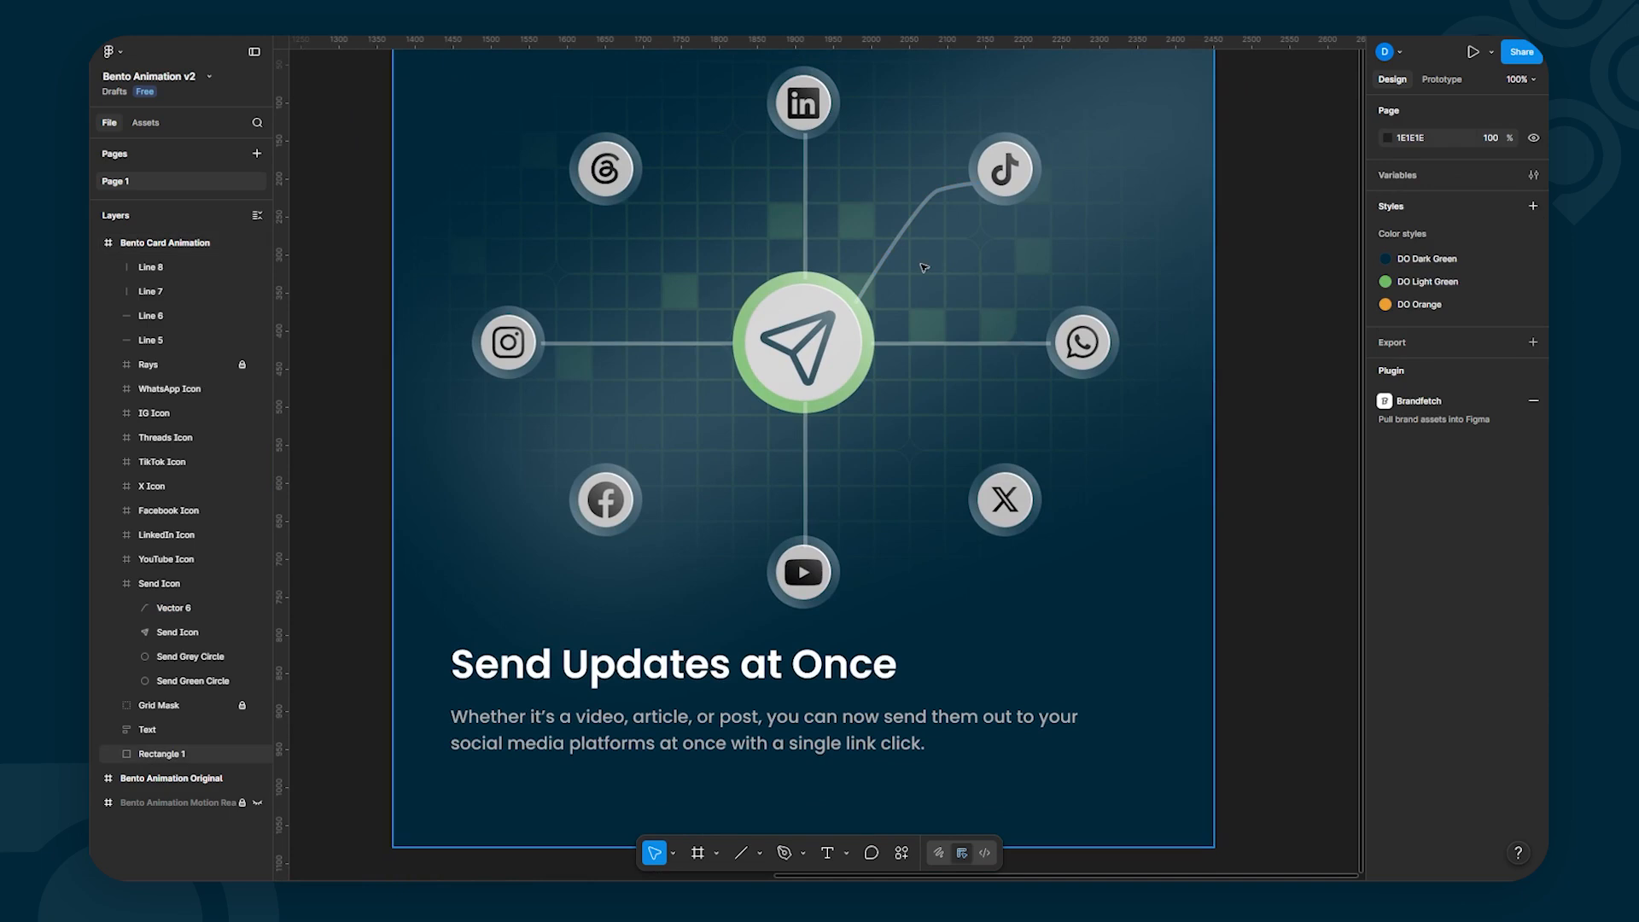
scroll(917, 261, "down", 1)
scroll(923, 267, "down", 1)
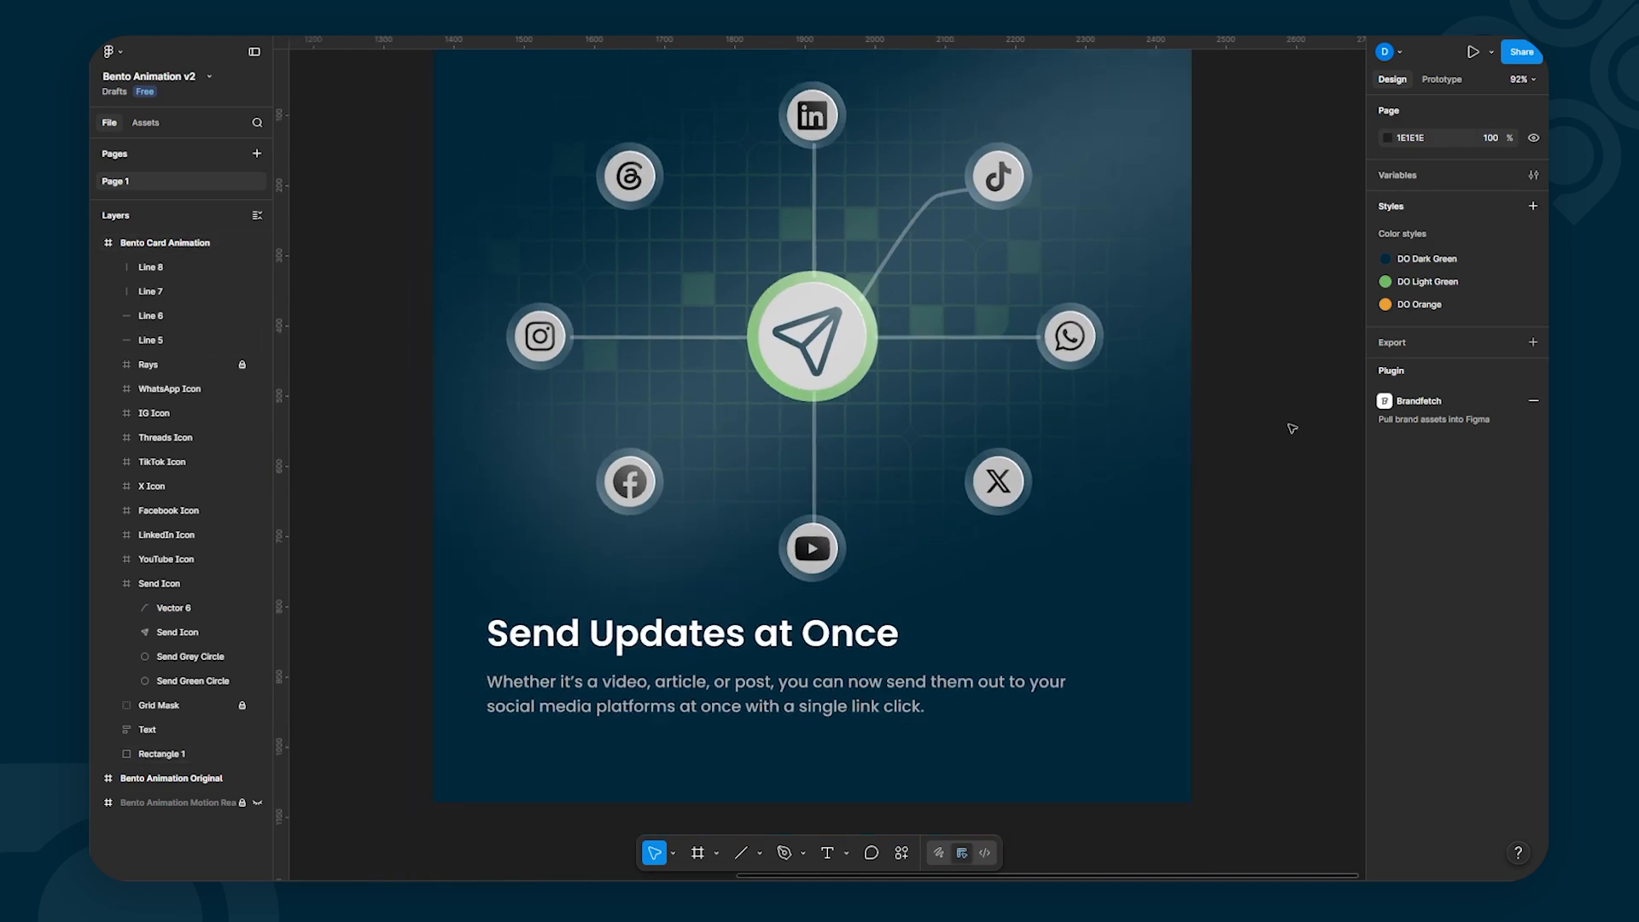
left_click_drag(1255, 413, 1196, 450)
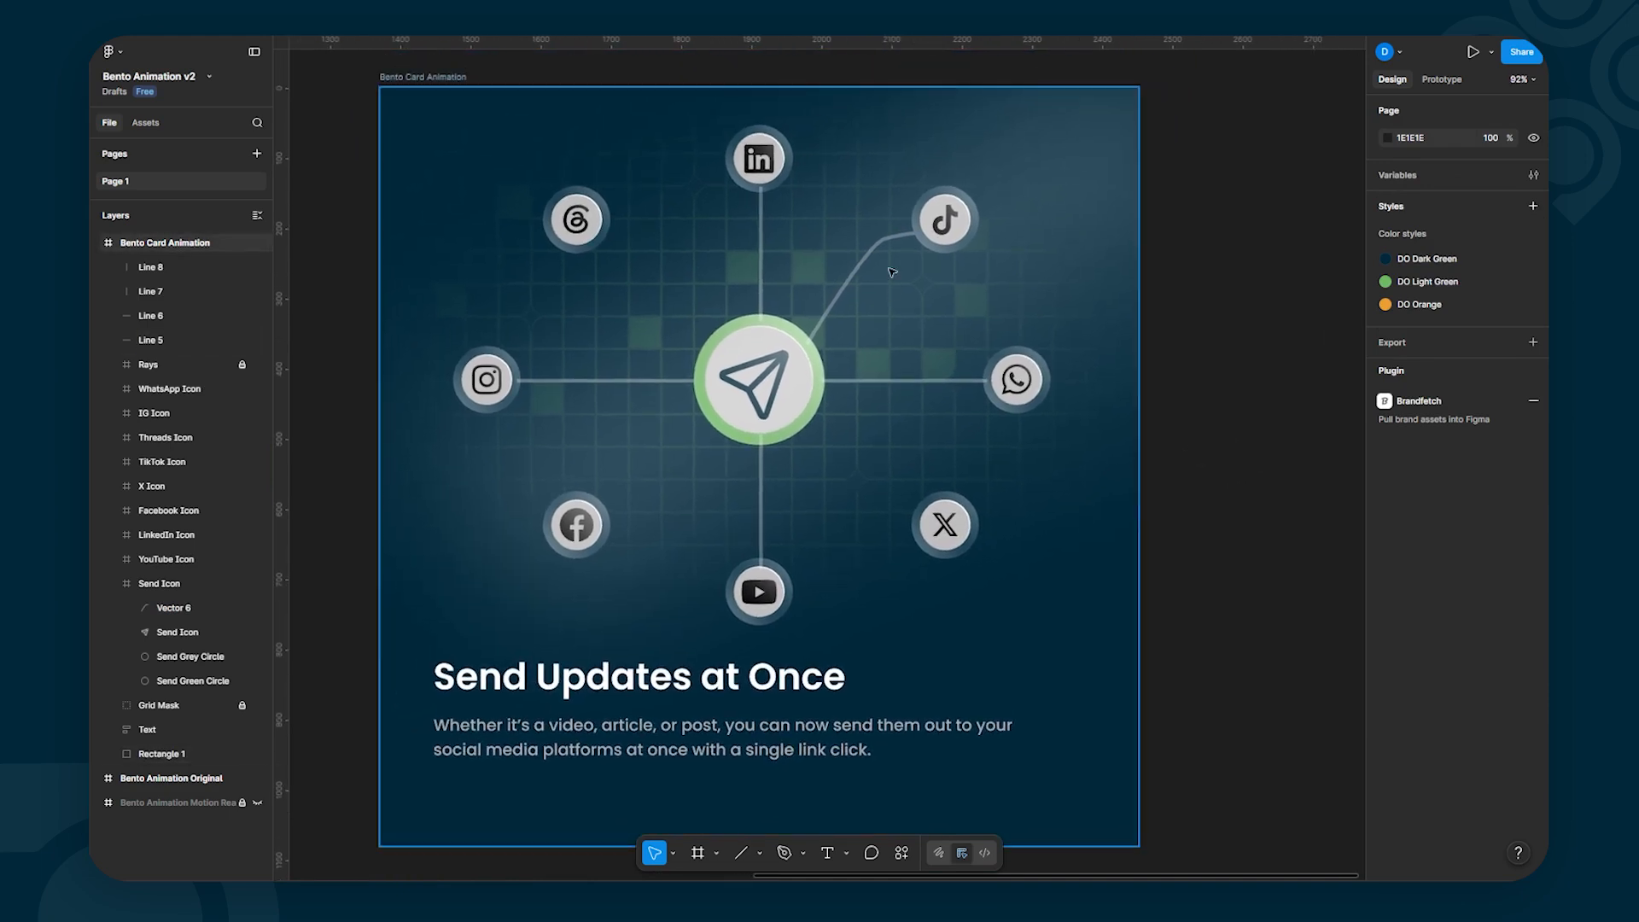
left_click(845, 281)
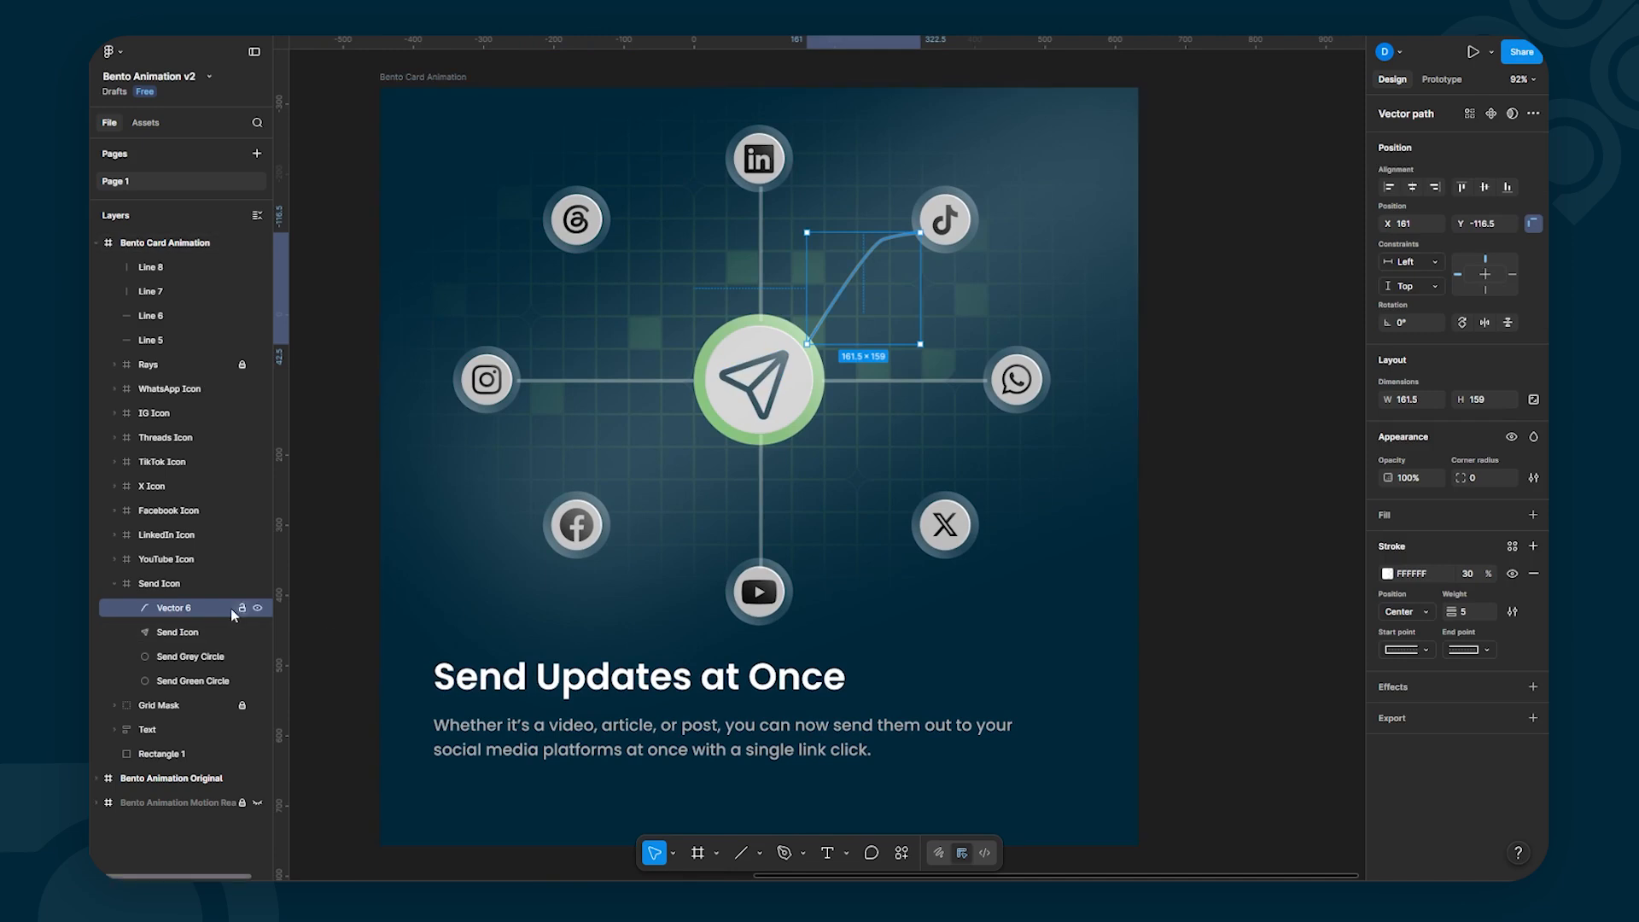
left_click_drag(161, 611, 145, 263)
double_click(145, 266)
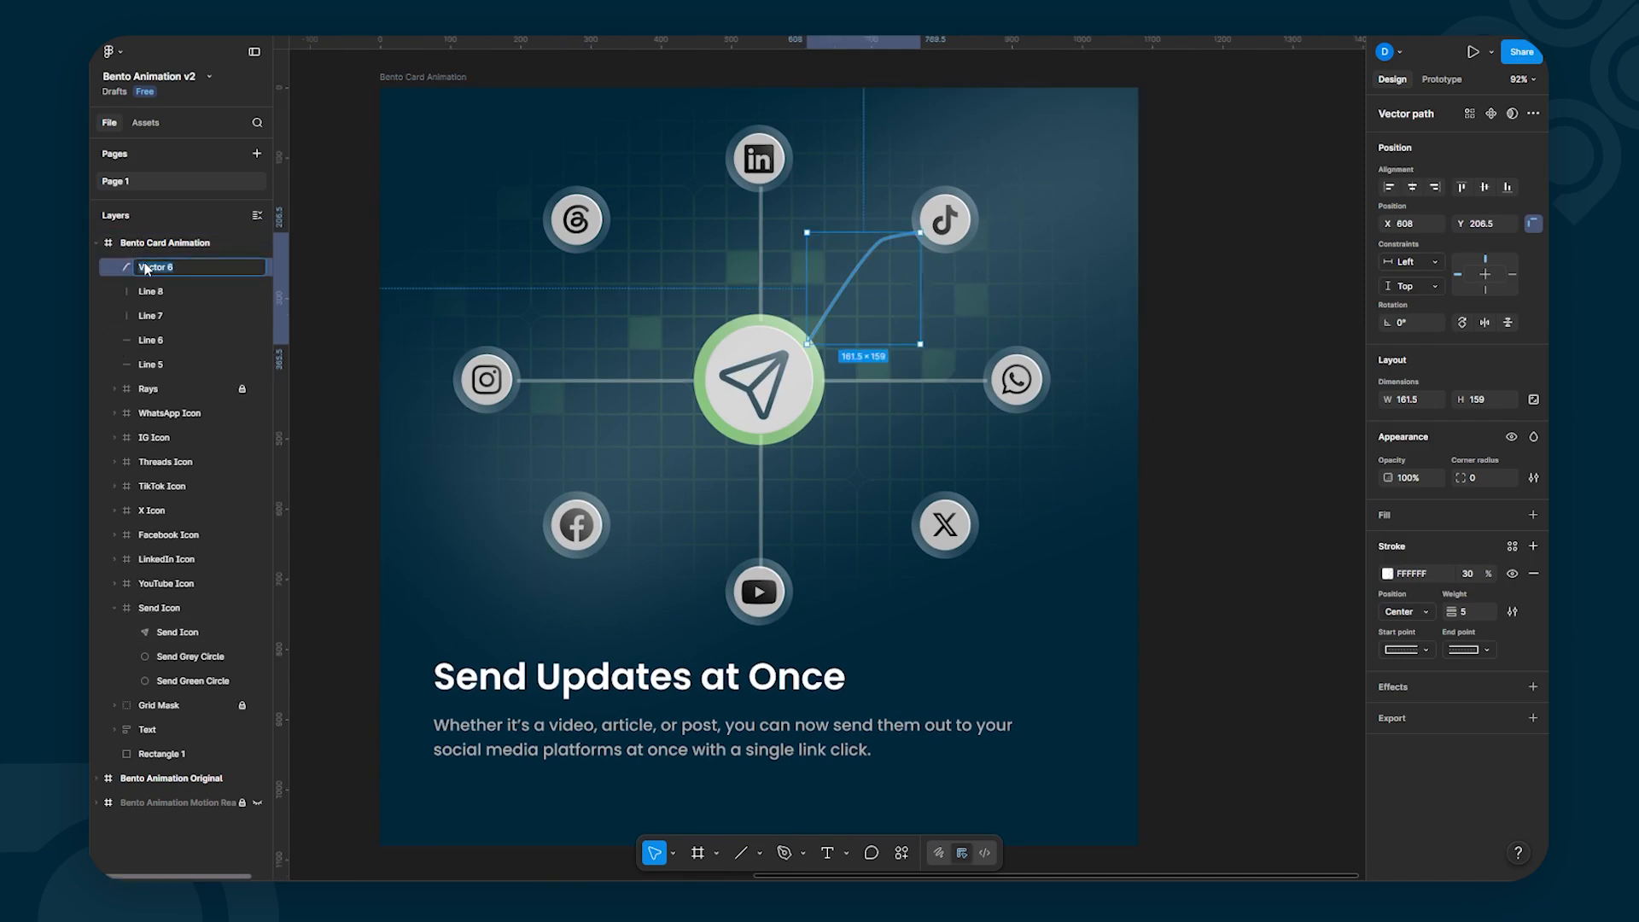
type("Line")
key("Return")
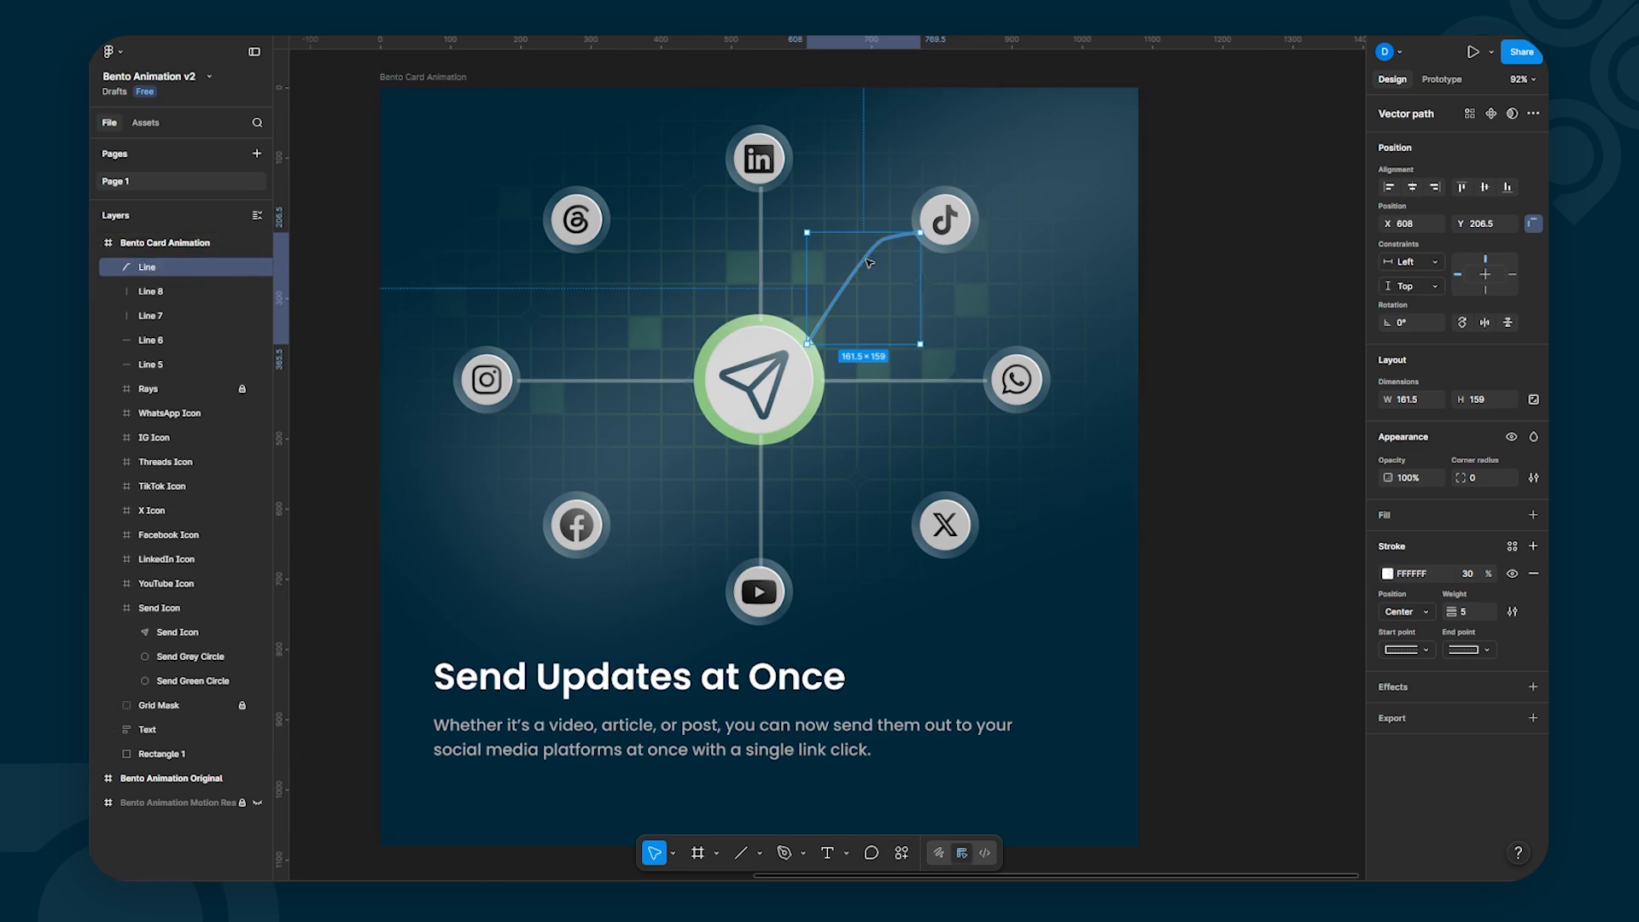
Step: Duplicate the curved line downward, flip the copy vertically and position it between the Send Icon and X Icon at X 603, Y 480
left_click_drag(869, 261, 864, 468)
right_click(864, 476)
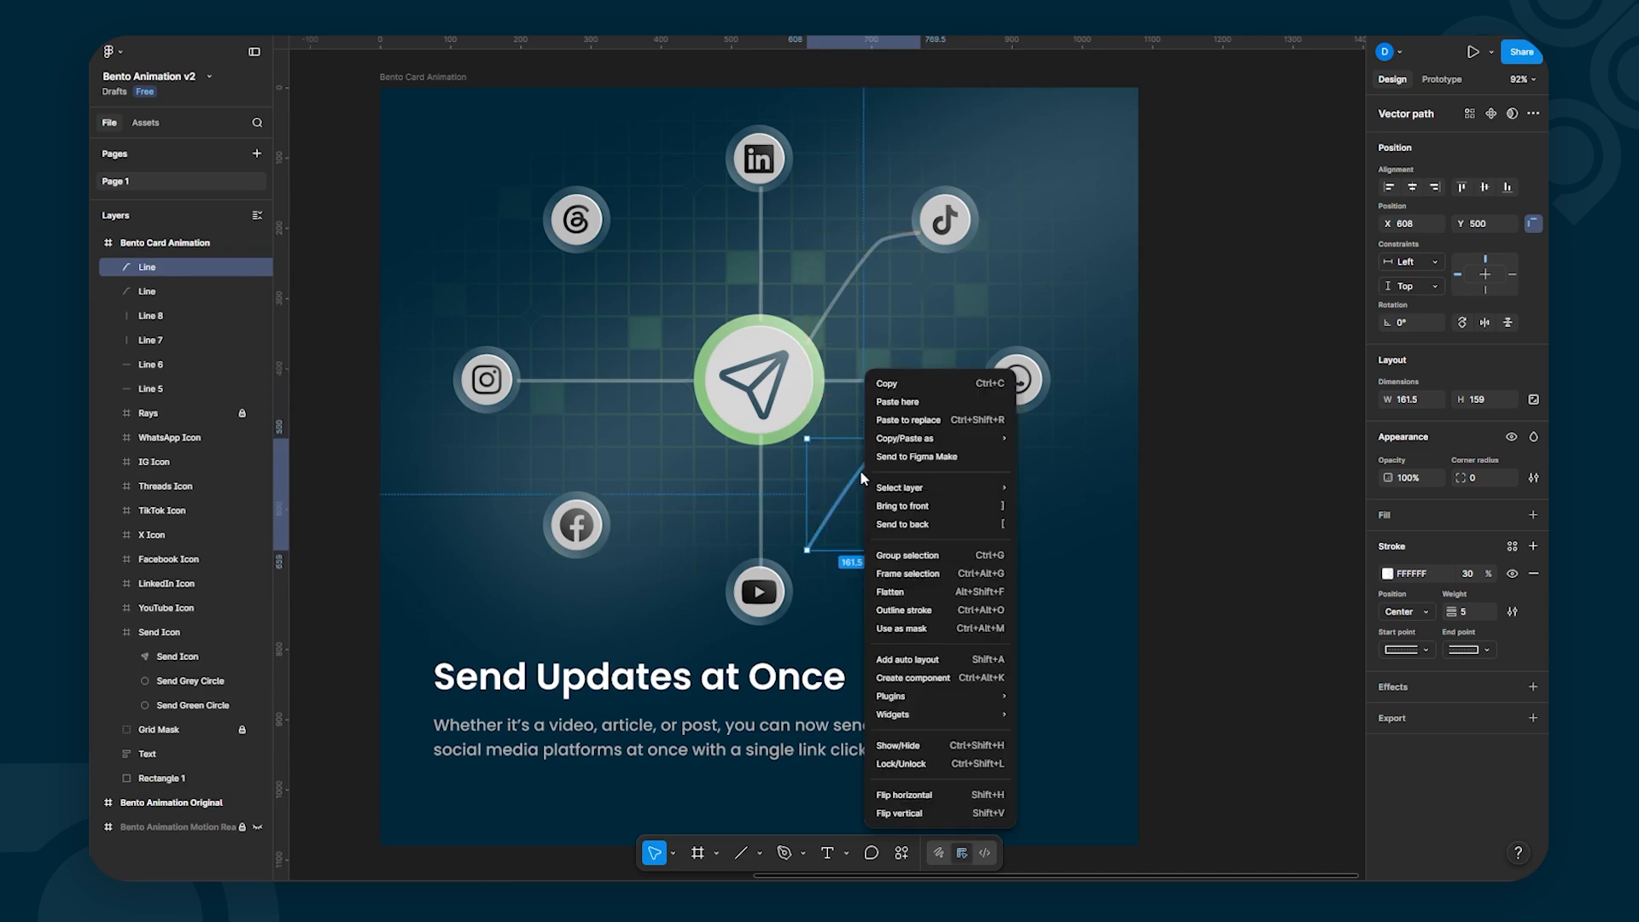
left_click(921, 809)
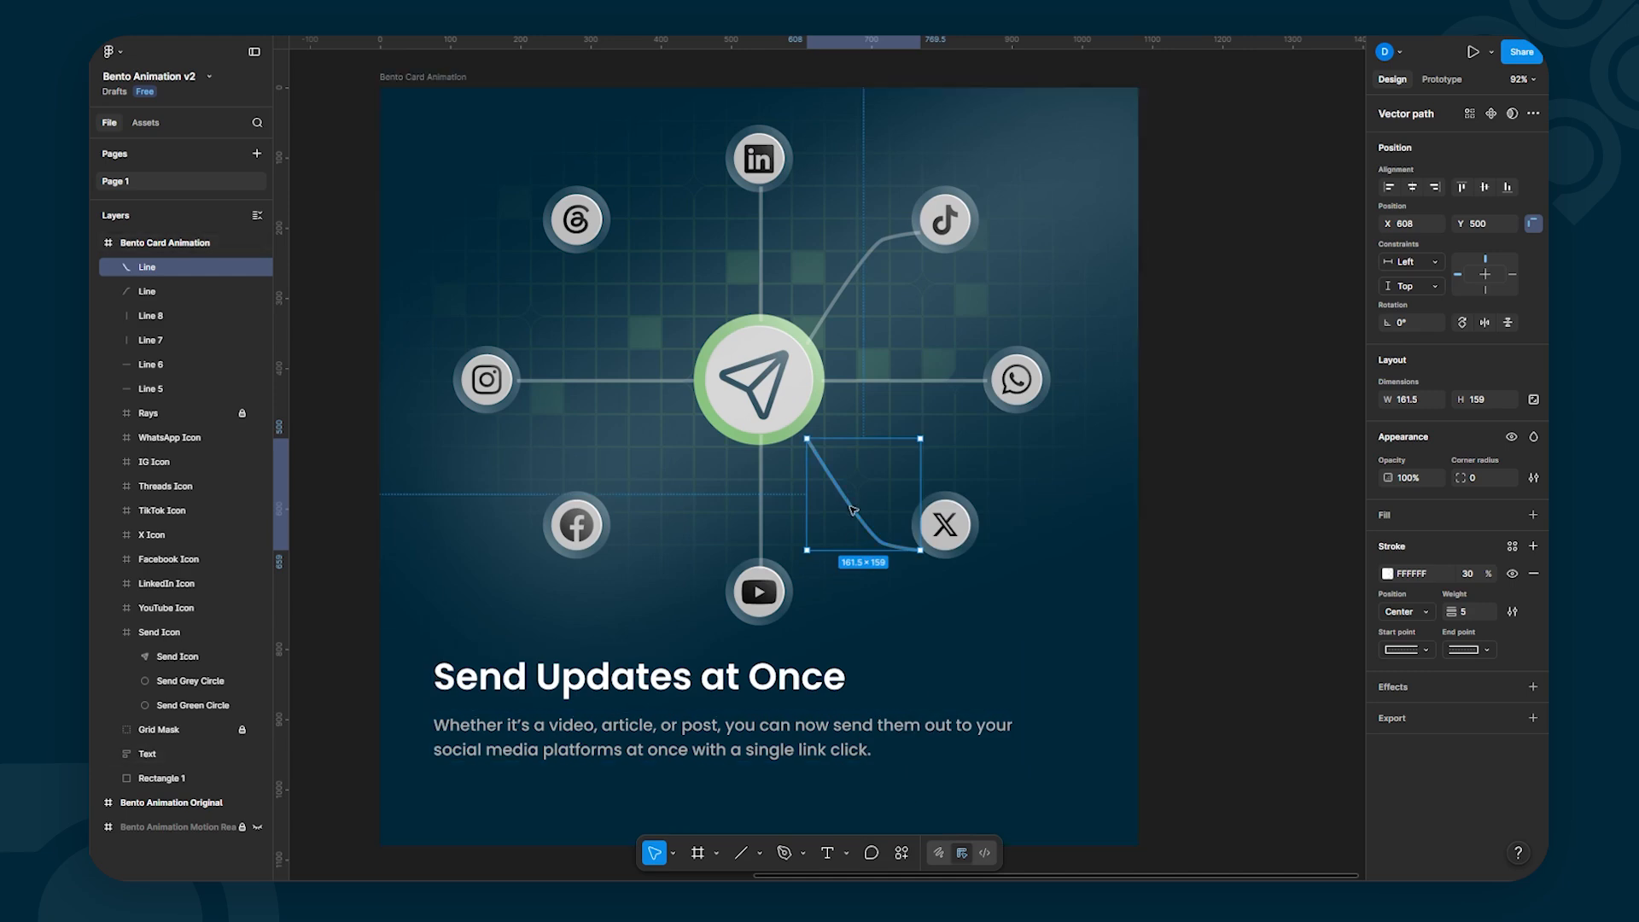
left_click_drag(851, 509, 842, 497)
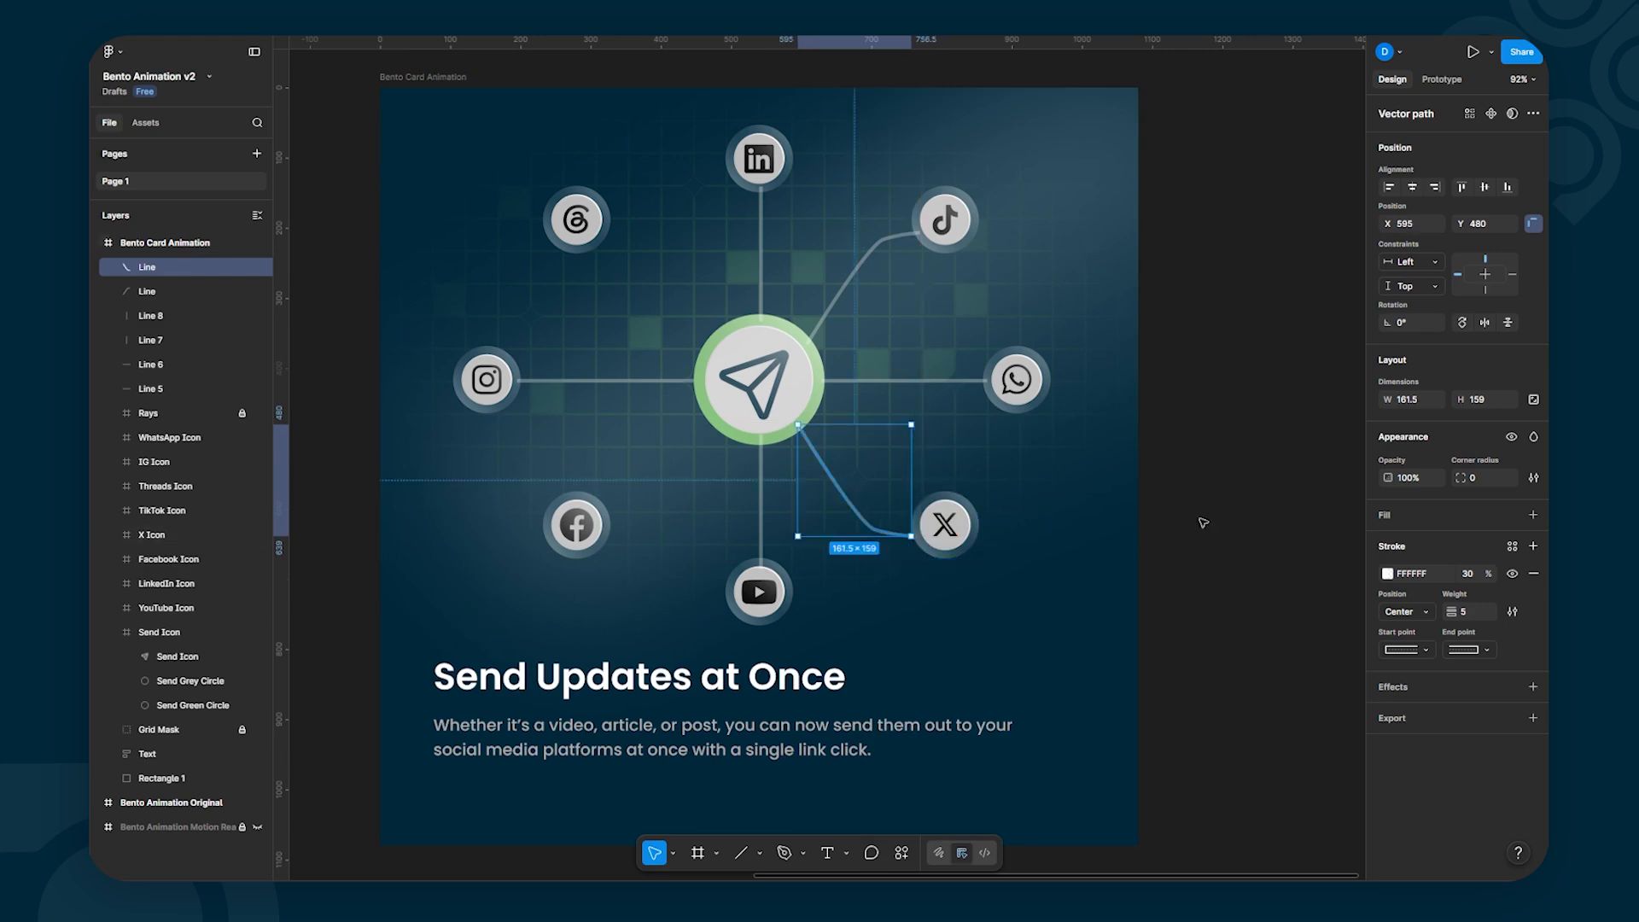
left_click(1202, 522)
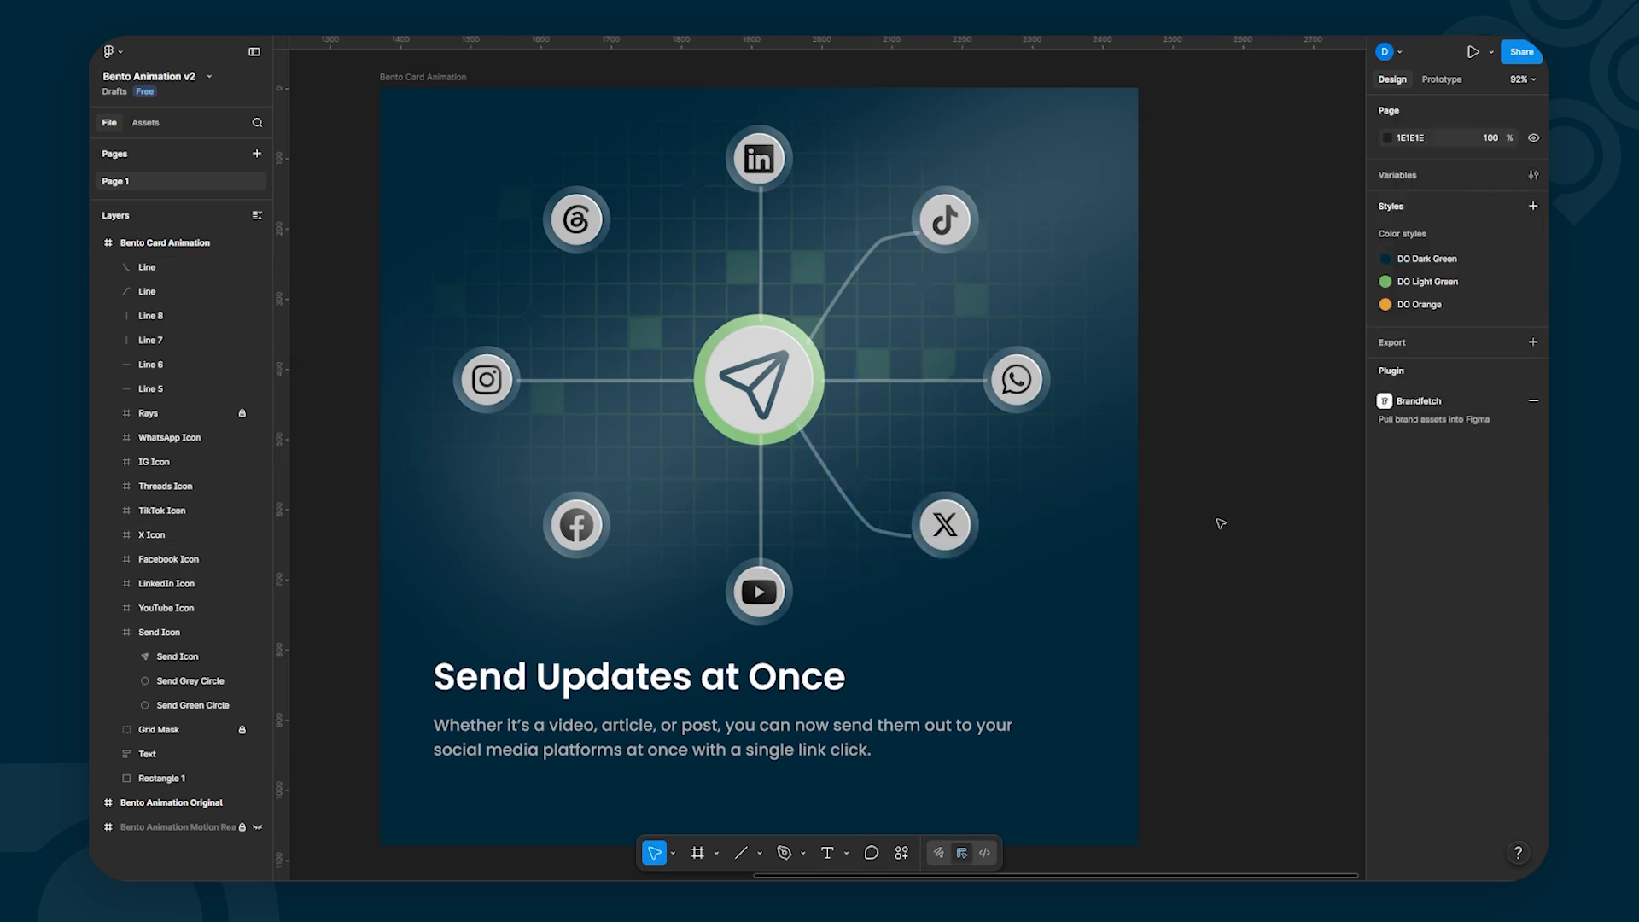
left_click(864, 529)
left_click_drag(868, 530, 870, 530)
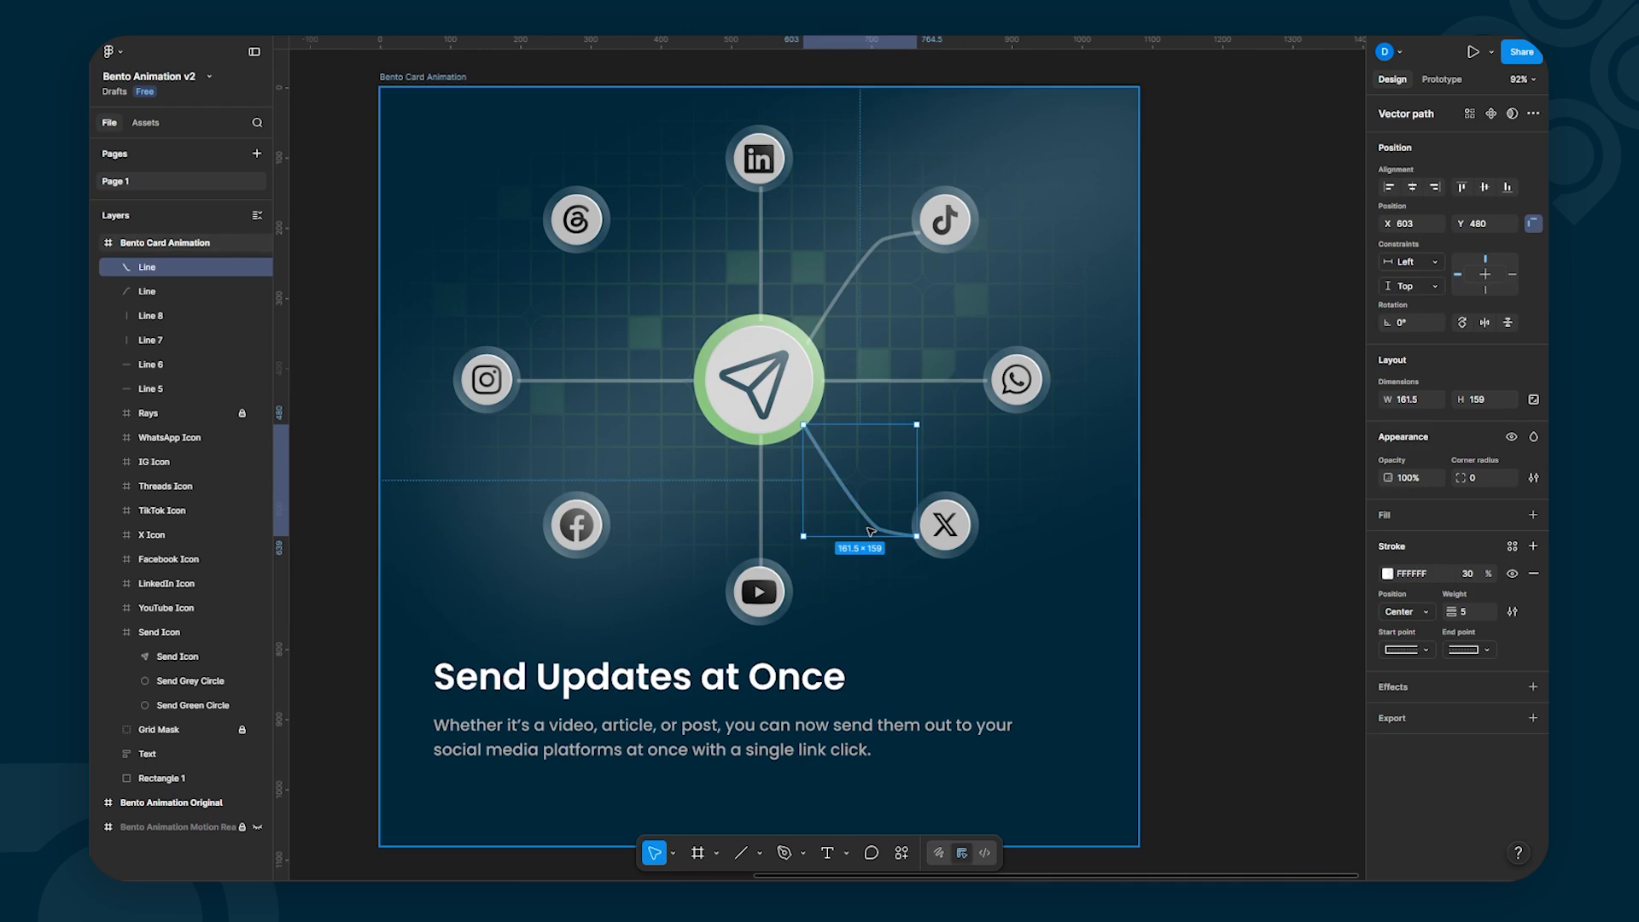
left_click(1222, 486)
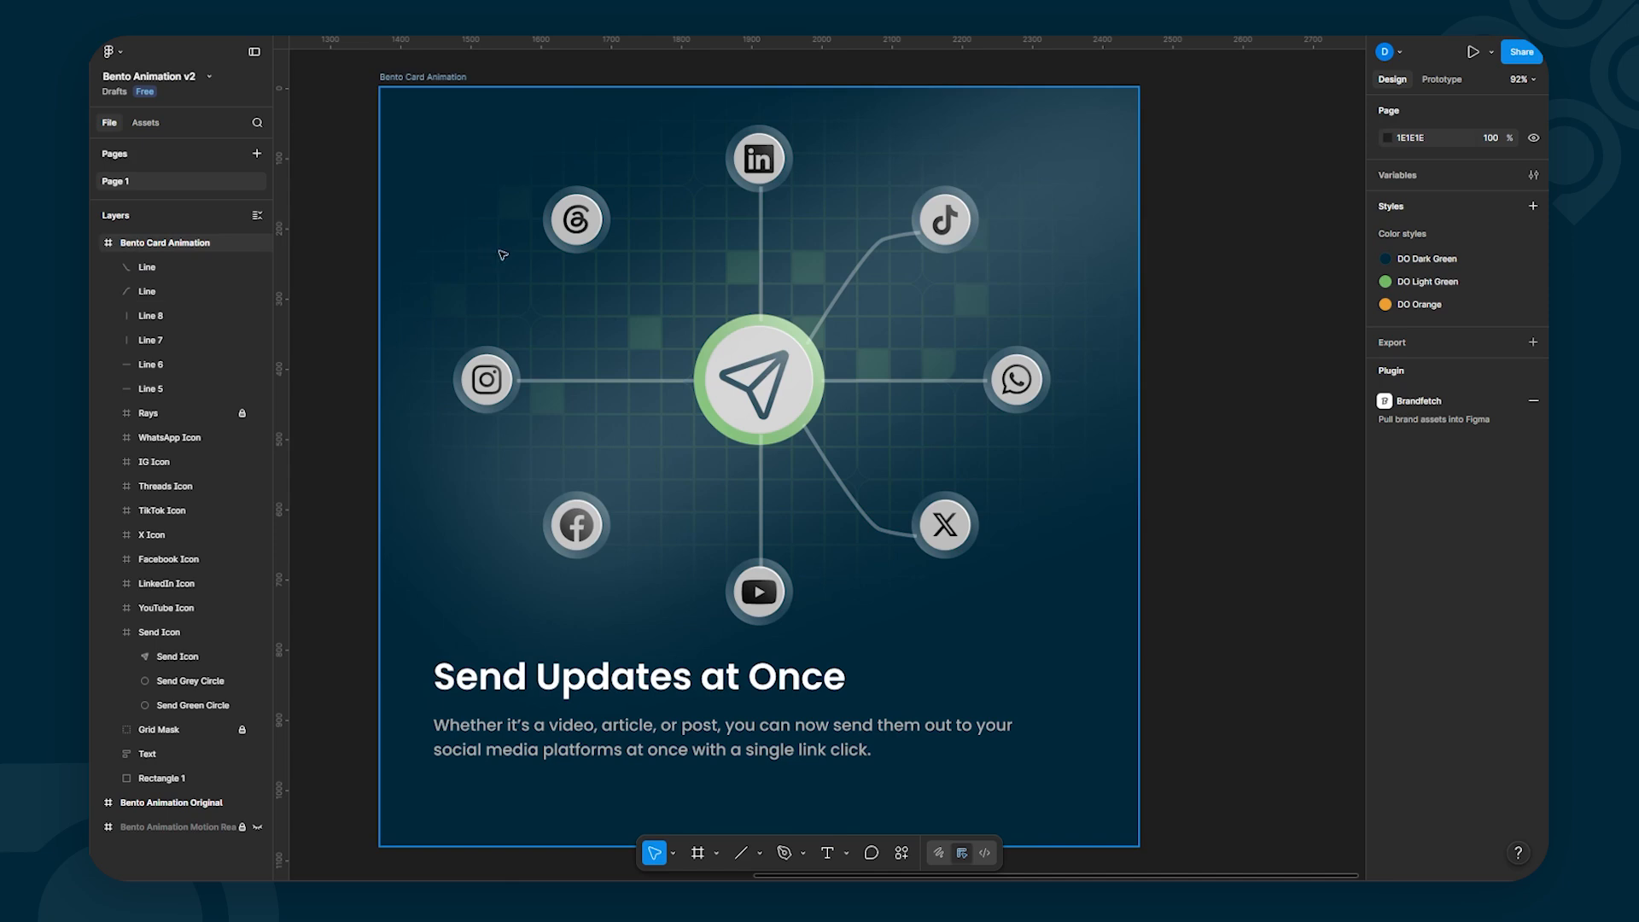
Step: Duplicate the TikTok and X curved lines to the opposite side of the Send Icon and flip the copies horizontally
left_click(886, 258)
left_click(862, 513, "shift")
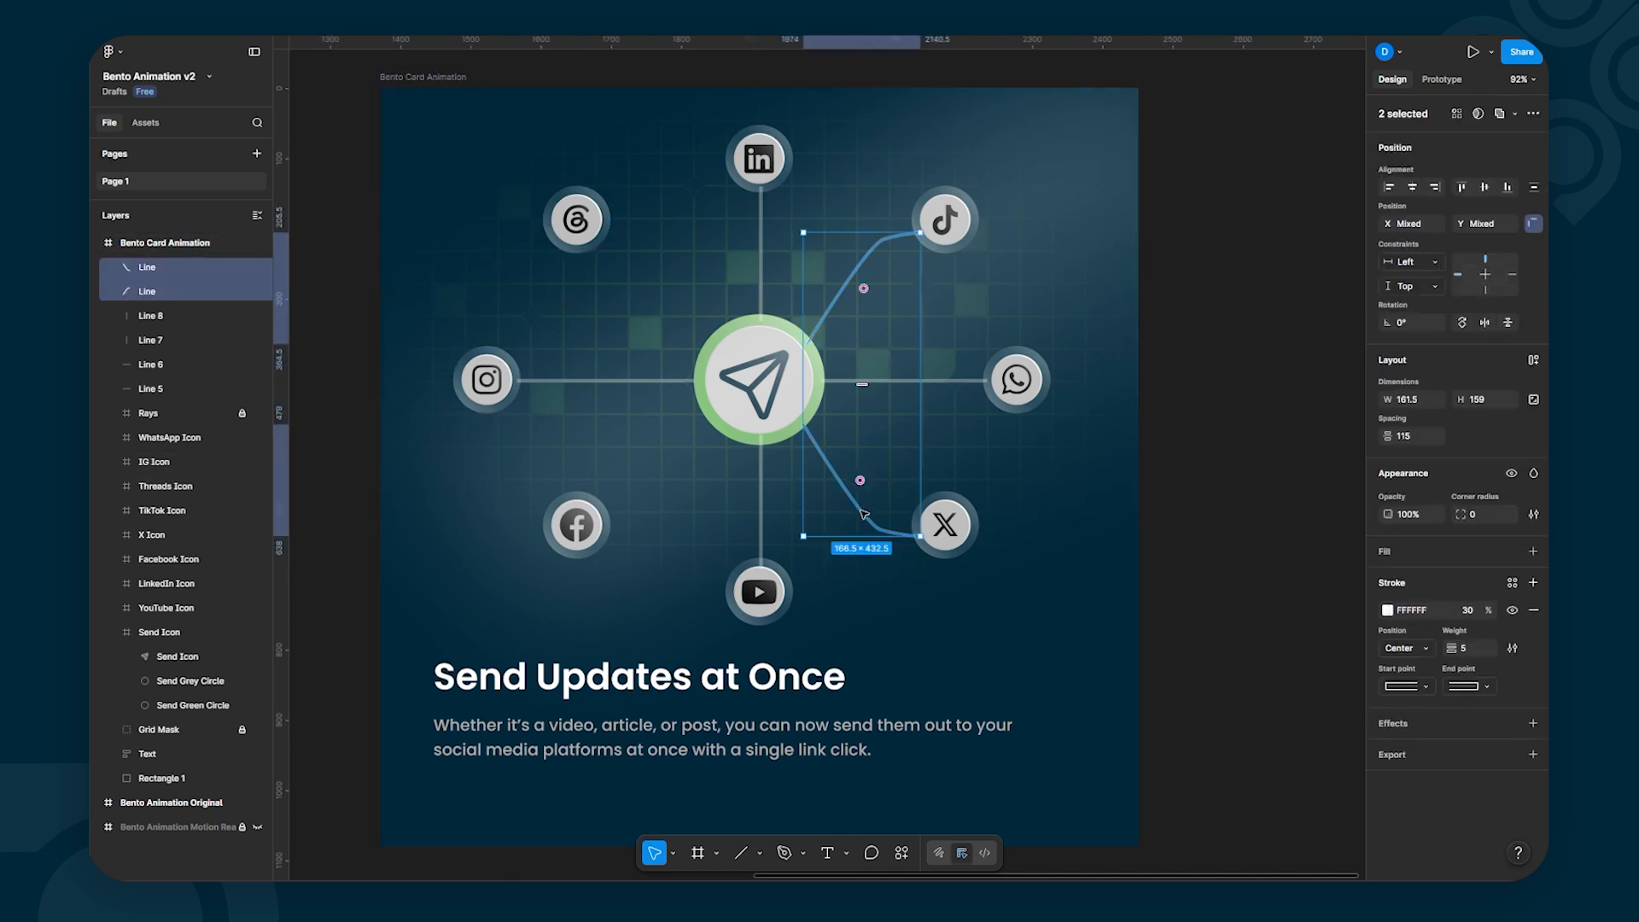
left_click_drag(864, 512, 633, 514)
right_click(633, 514)
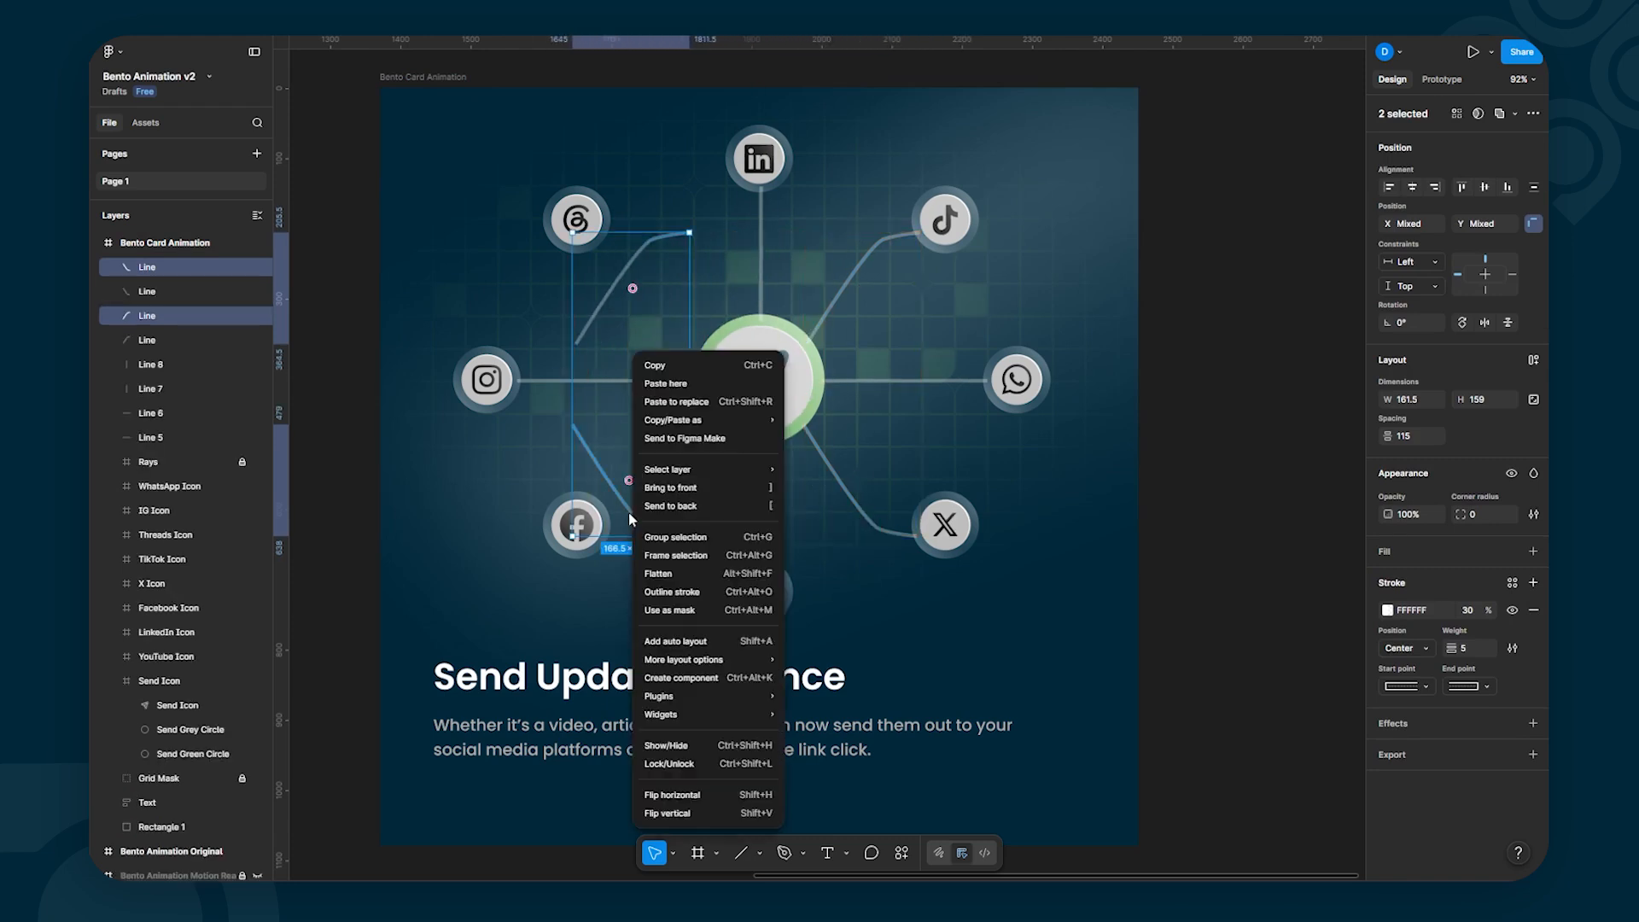
left_click(667, 799)
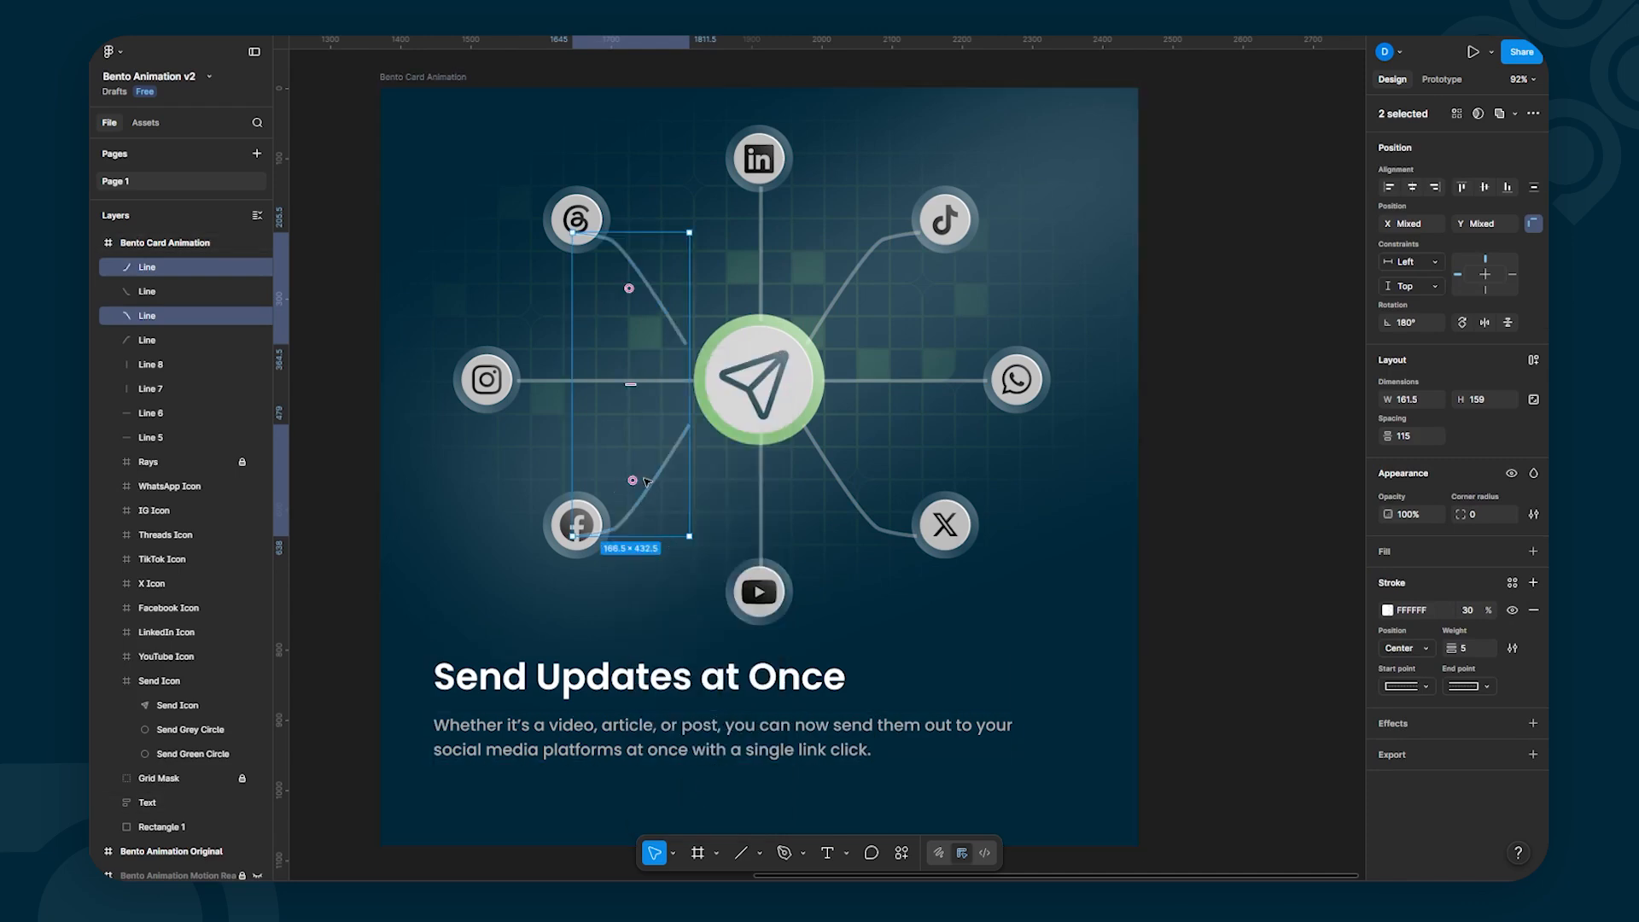
Step: Shift the two mirrored lines 42 px right so they join the Threads and Facebook badges to the Send Icon
key("shift+Right")
key("shift+Right")
key("shift+Right")
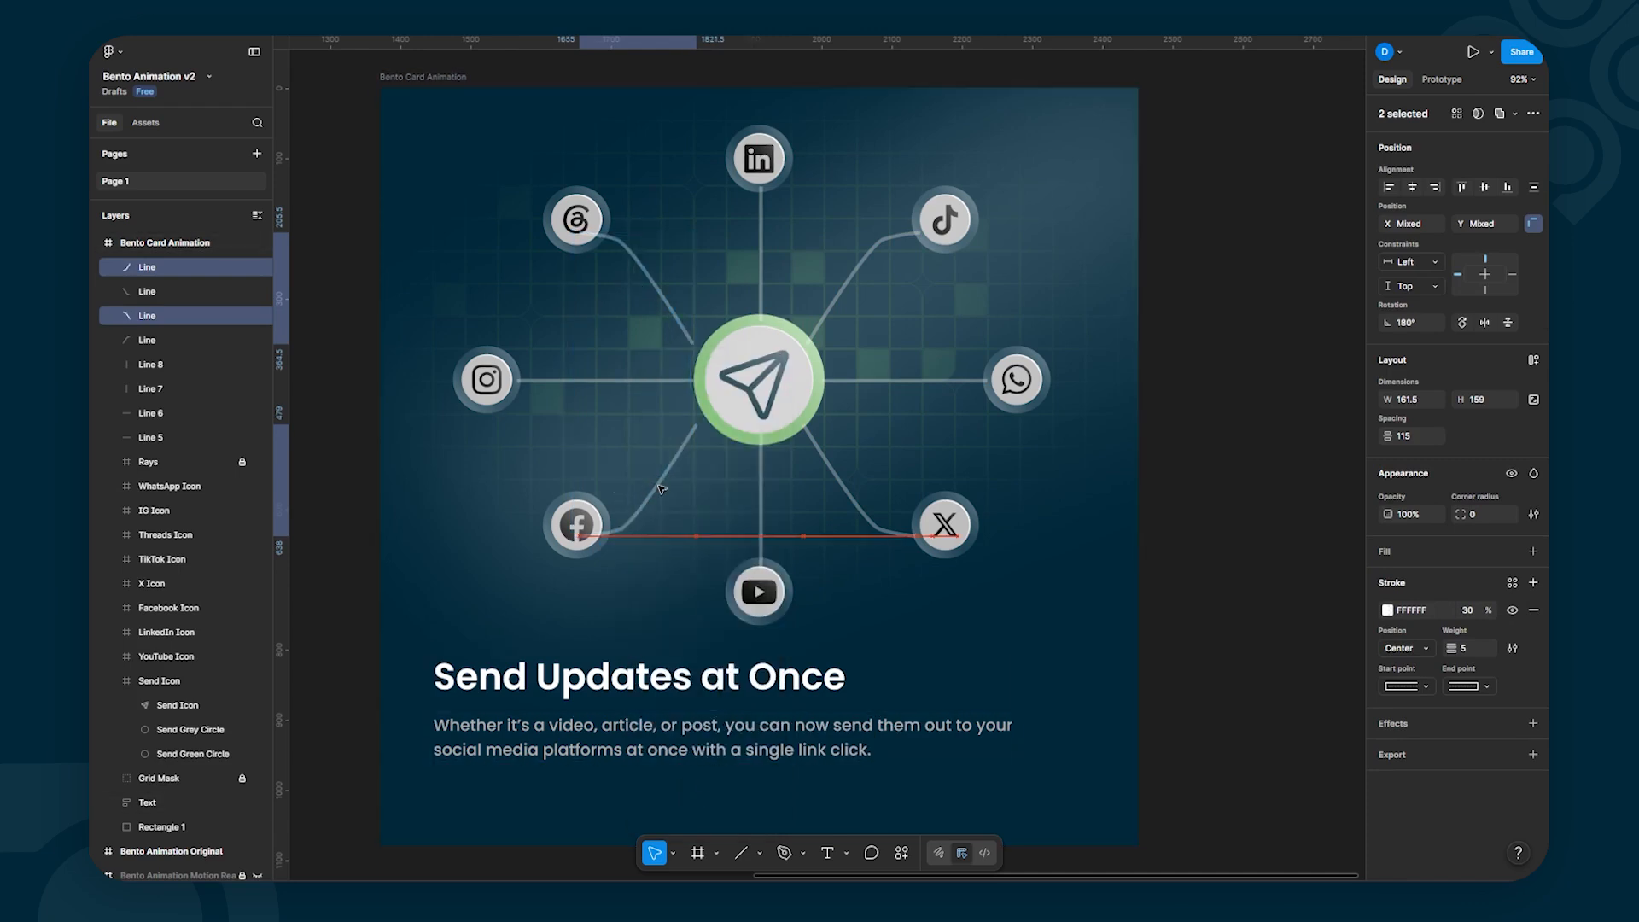
key("shift+Right")
key("Right")
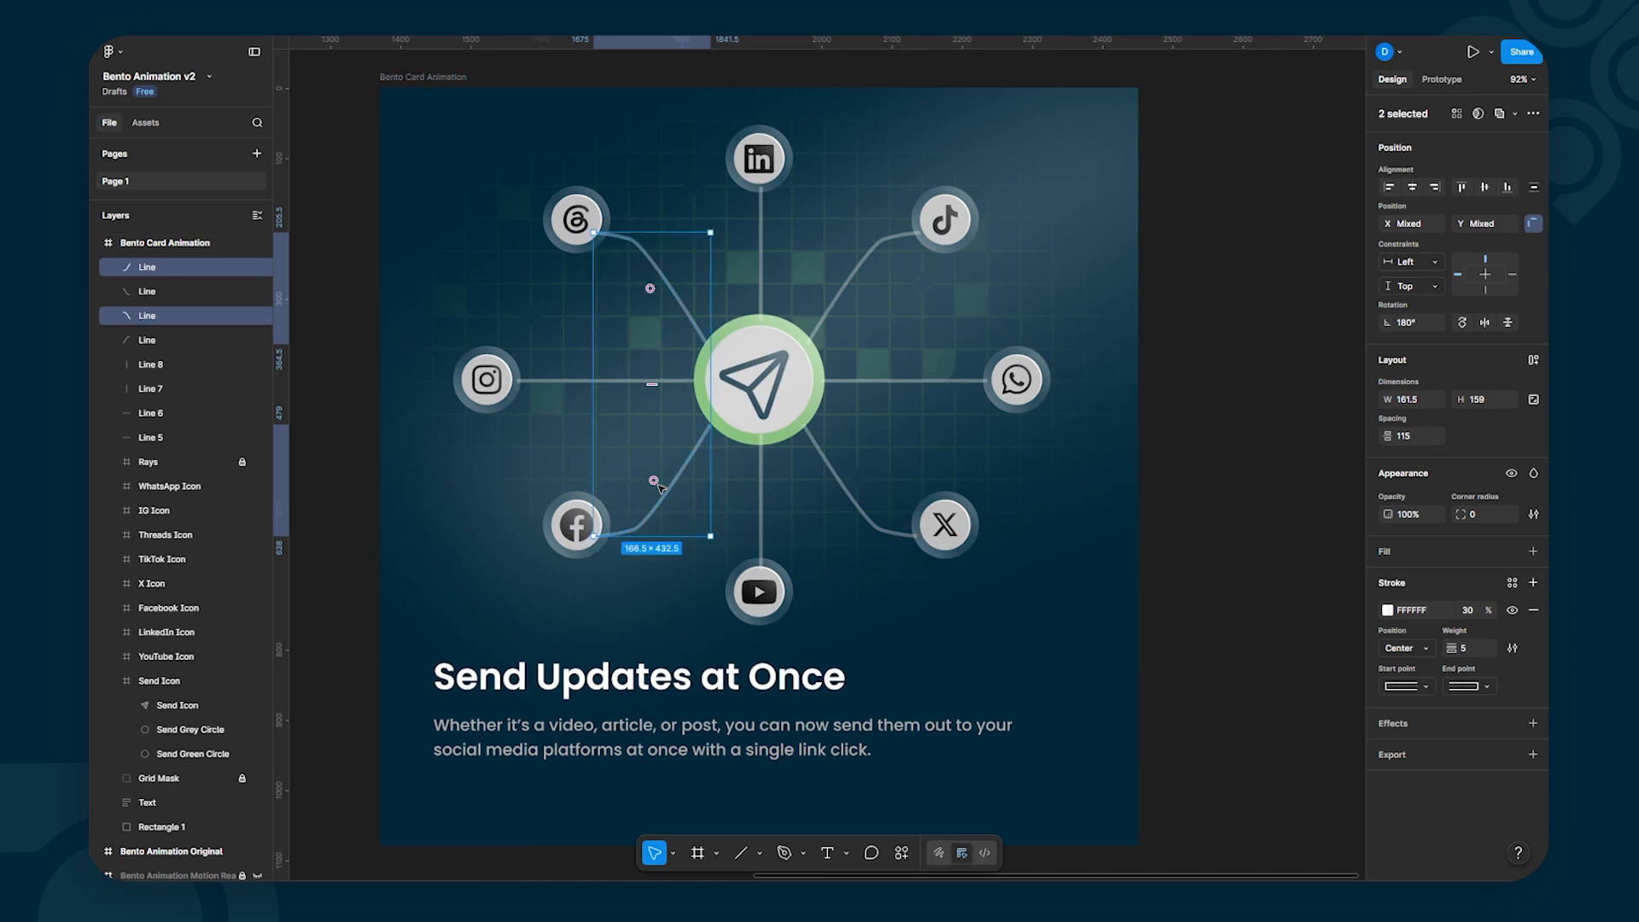
key("Right")
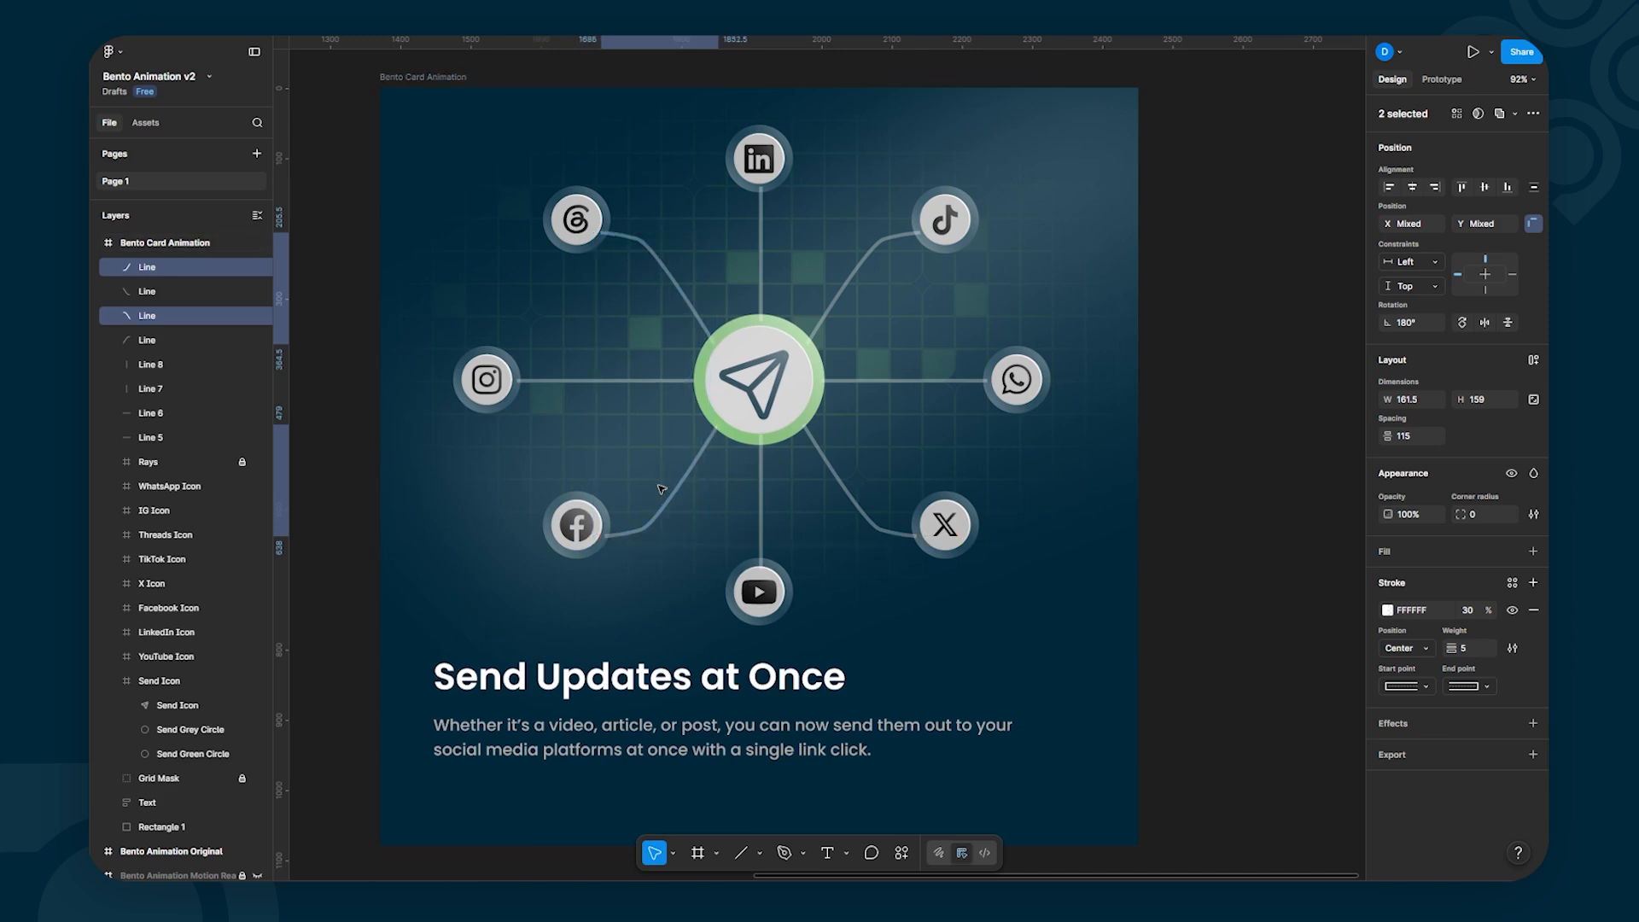
key("Left")
key("Right")
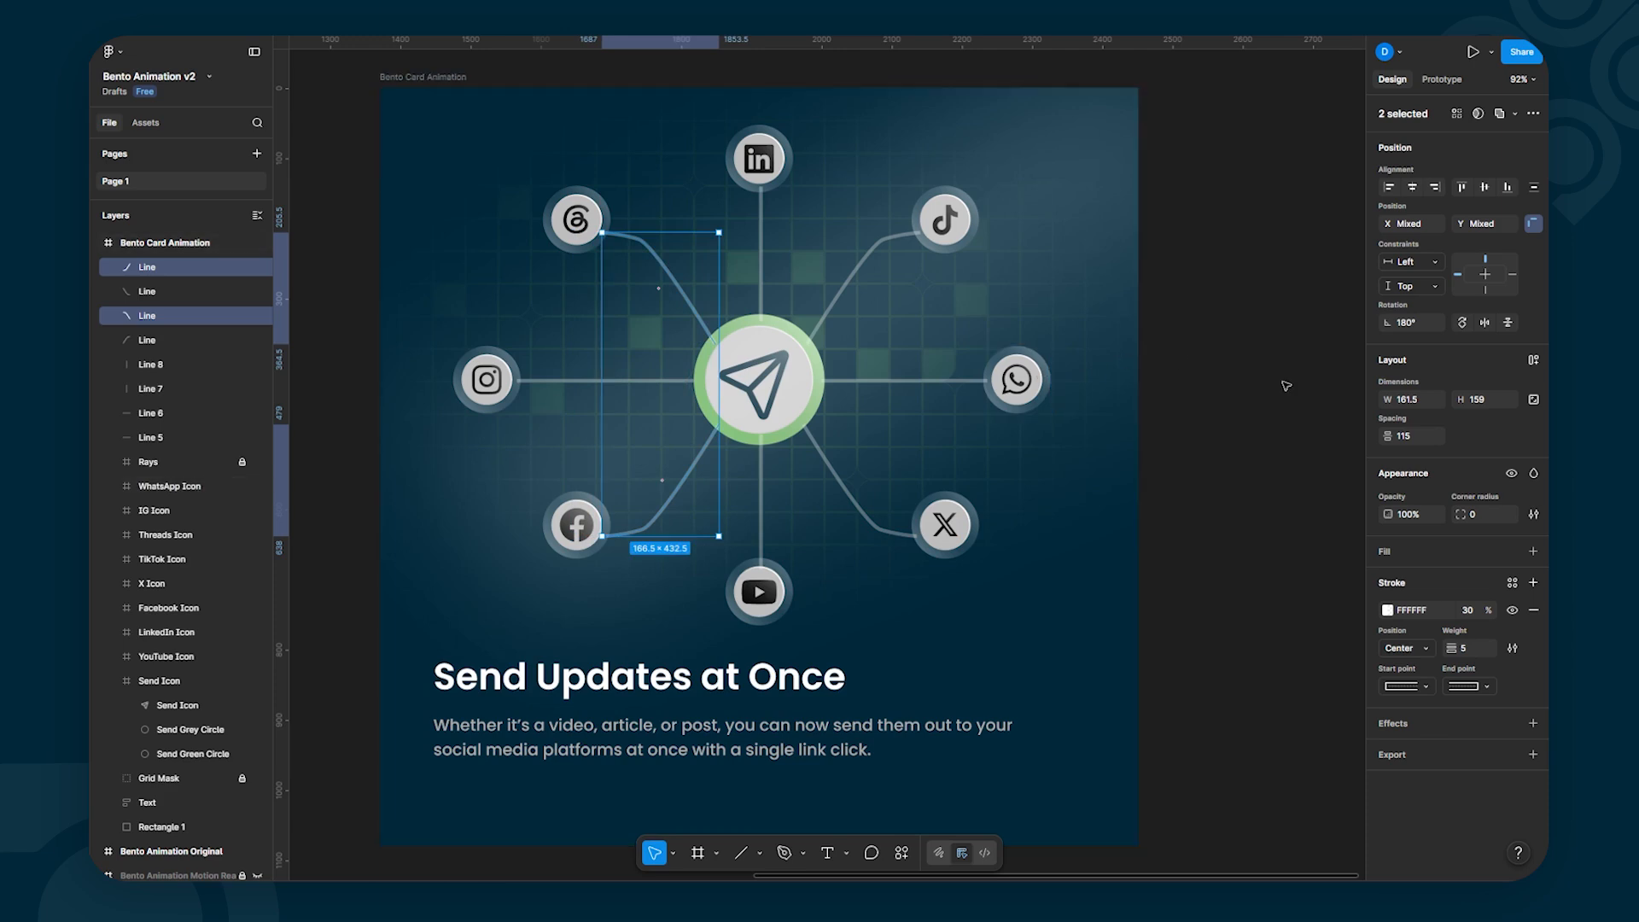
left_click(1286, 386)
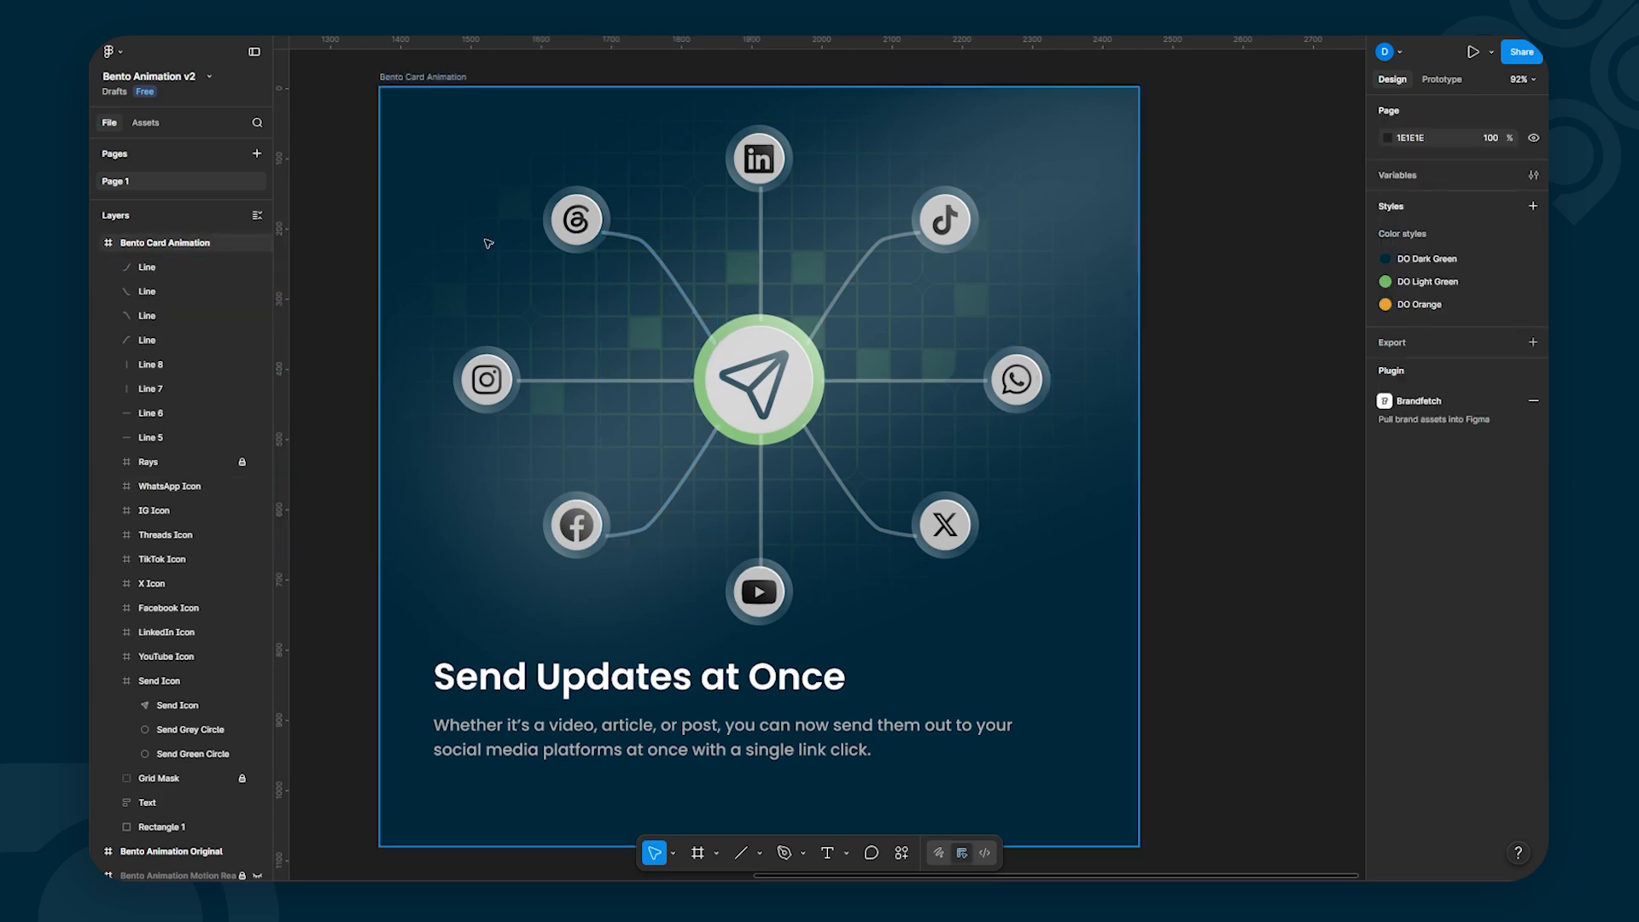
Step: Rename the eight connecting lines Facebook Line, X Line, Threads Line, Tiktok Line, YouTube Line, LinkedIn Line, IG Line and WhatsApp Line
left_click(181, 266)
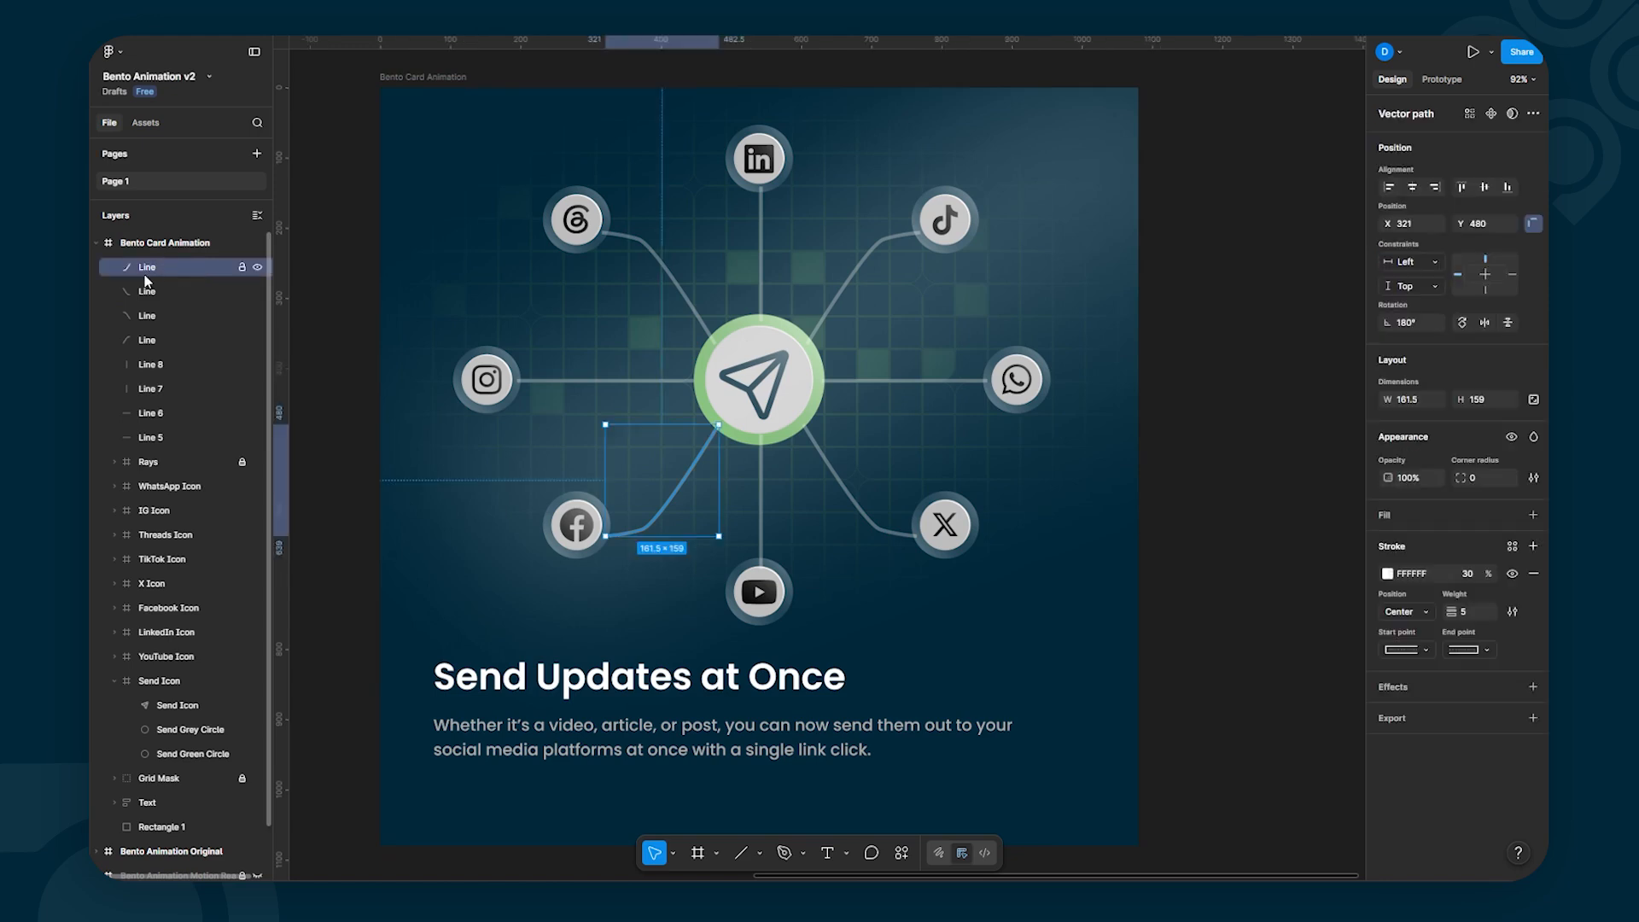
double_click(155, 271)
left_click(142, 269)
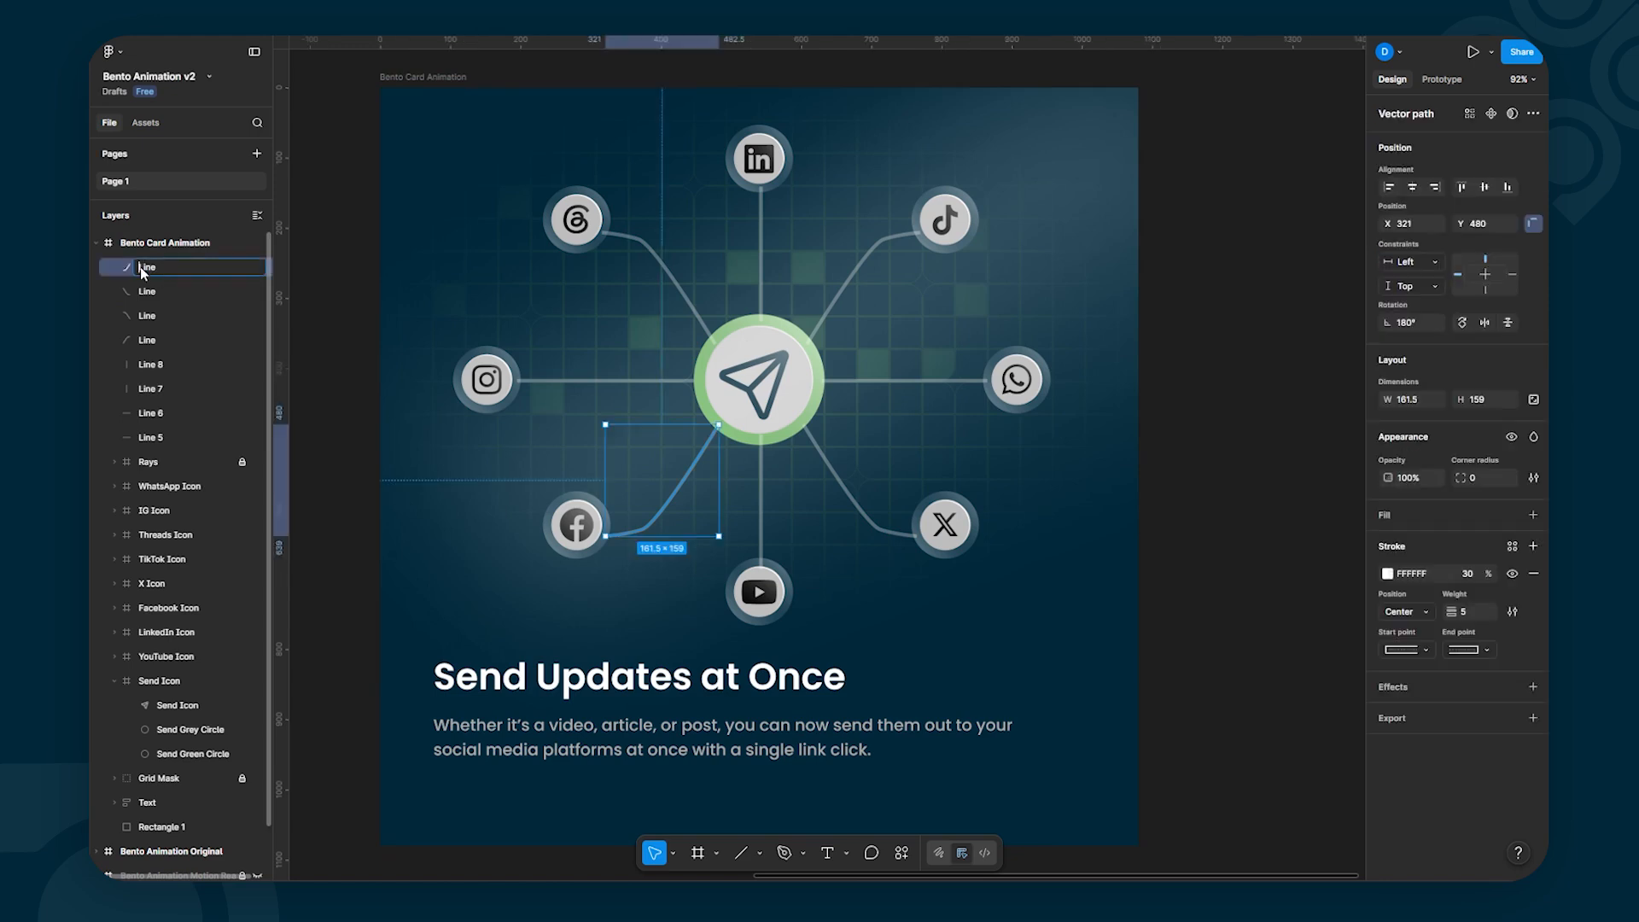
type("Facebook")
key("Return")
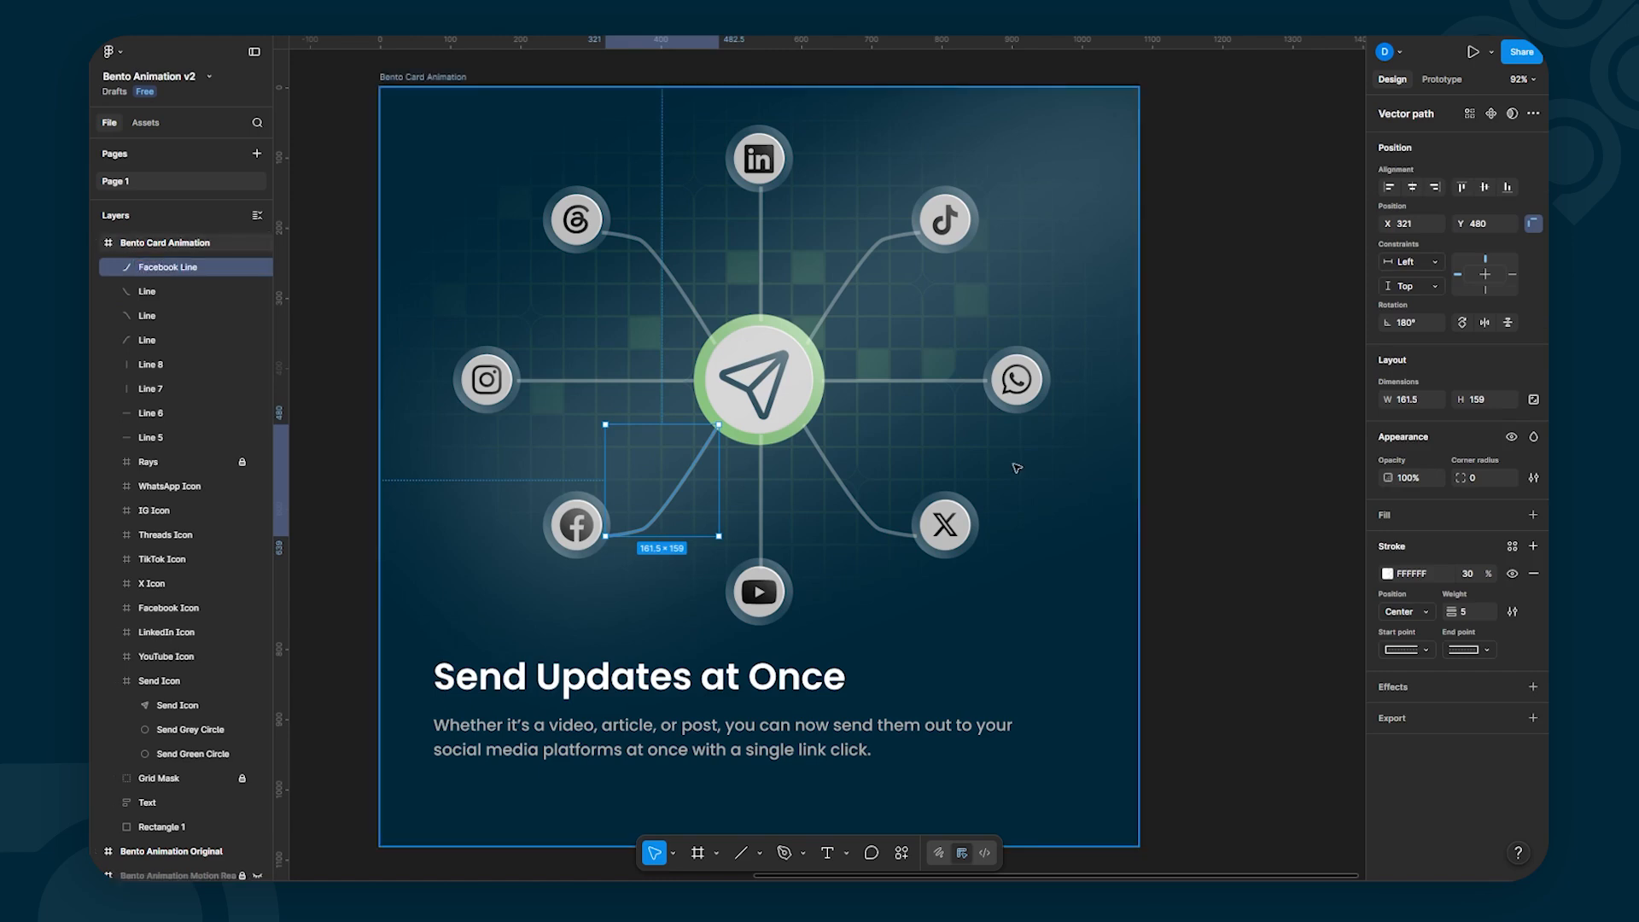
left_click(1208, 437)
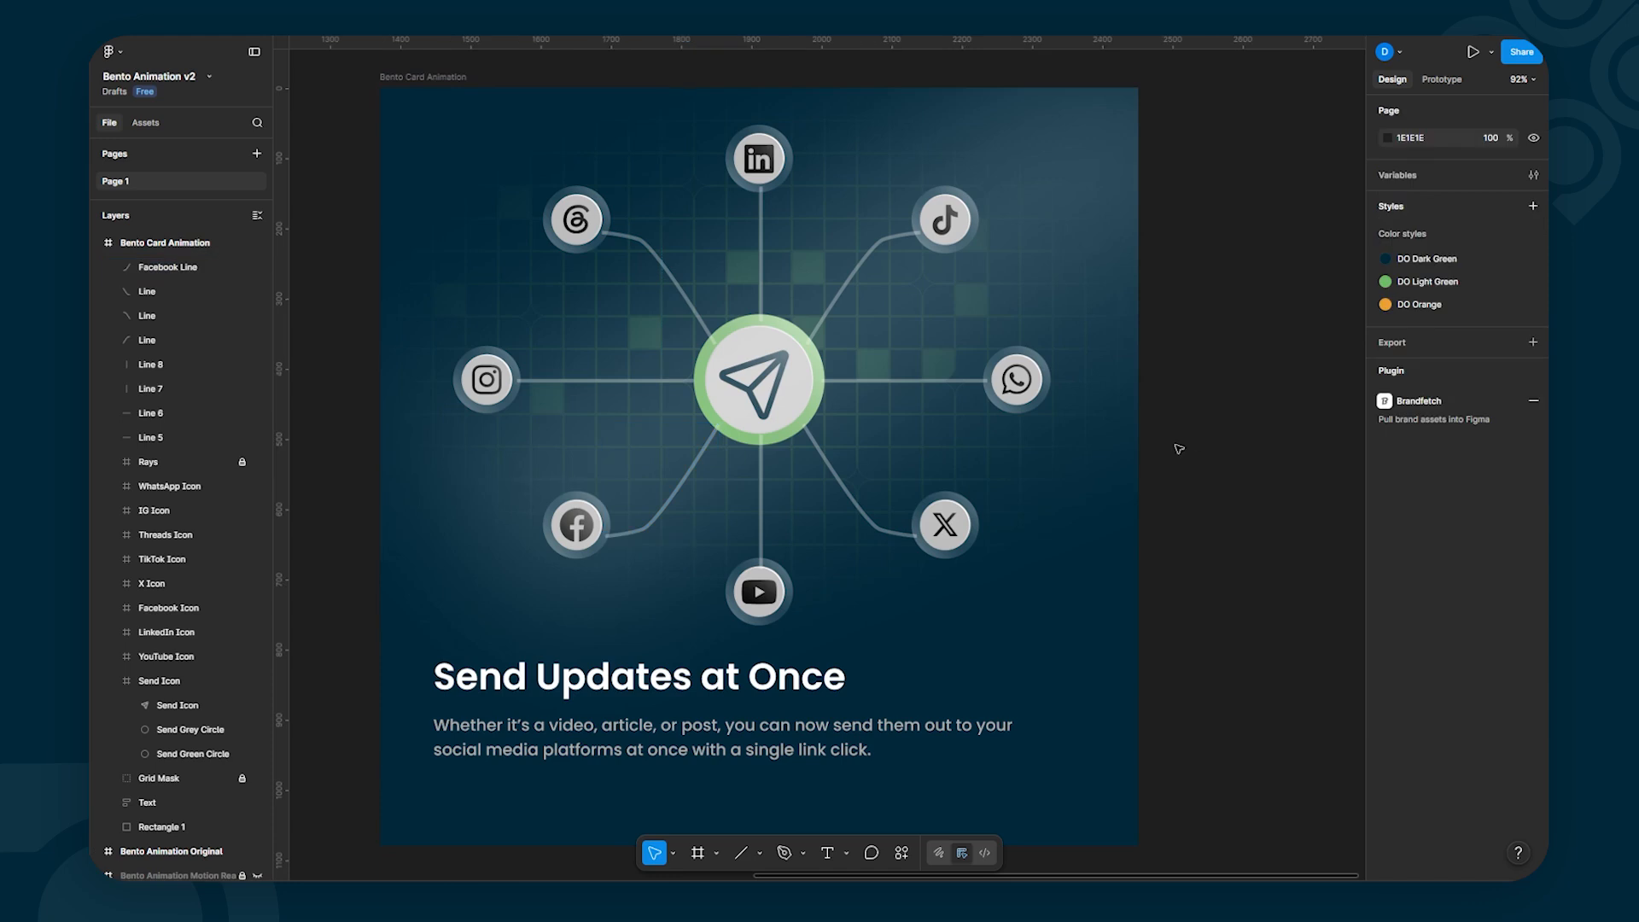
left_click(157, 291)
double_click(157, 291)
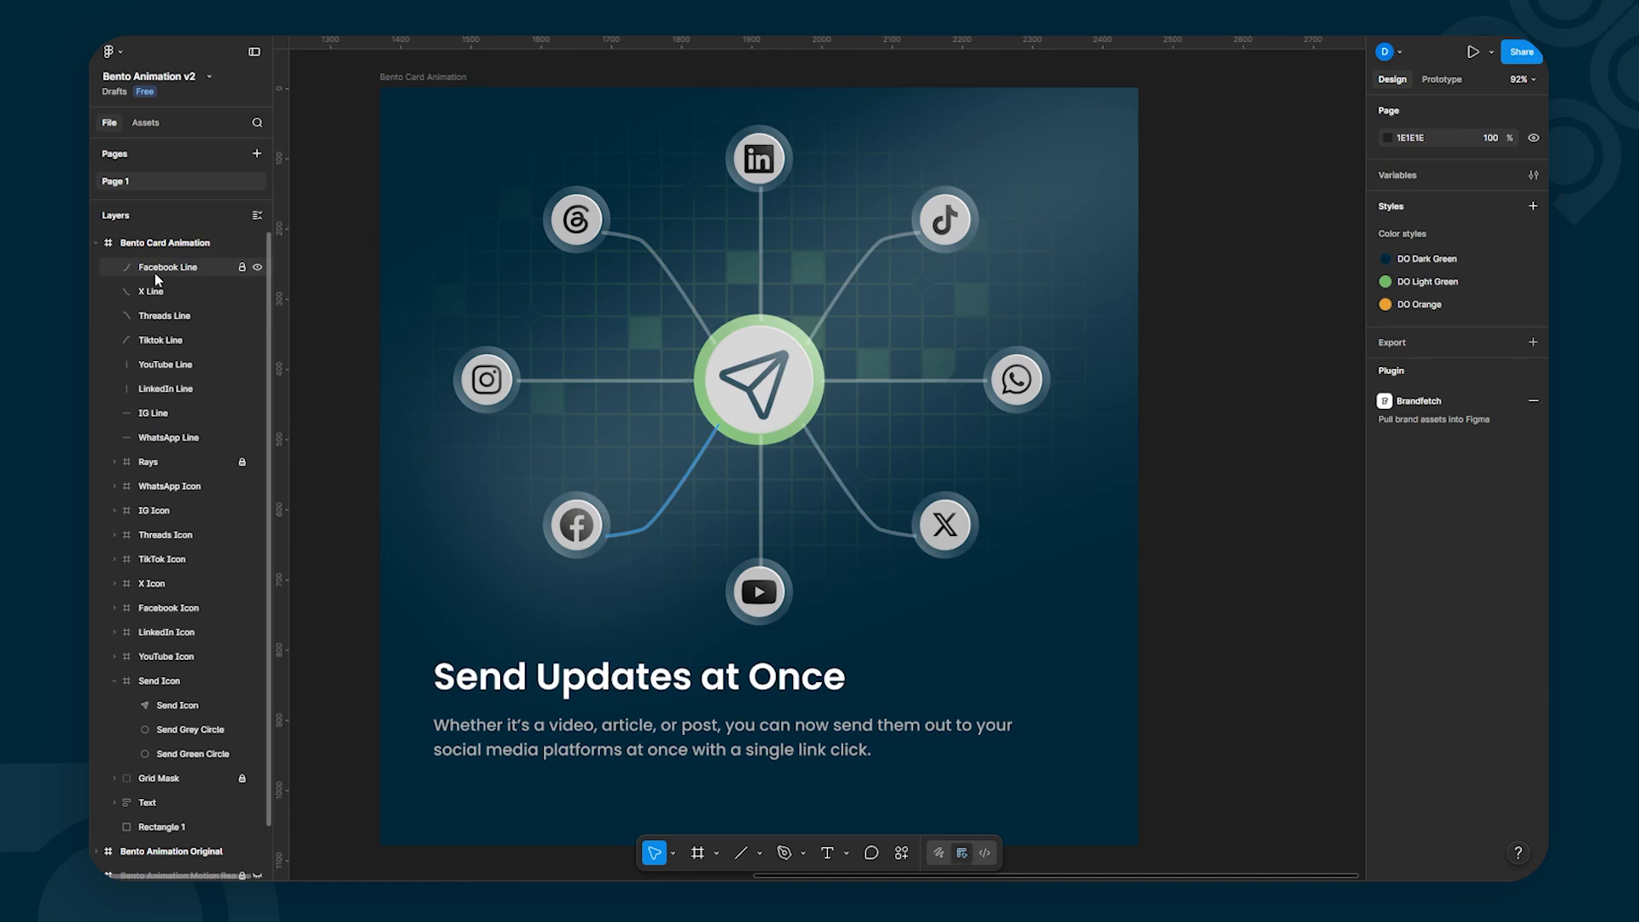
Step: Move all eight connecting line layers below the Send Icon and directly above the Grid Mask in the Bento Card Animation frame
left_click(155, 274)
left_click(154, 439, "shift")
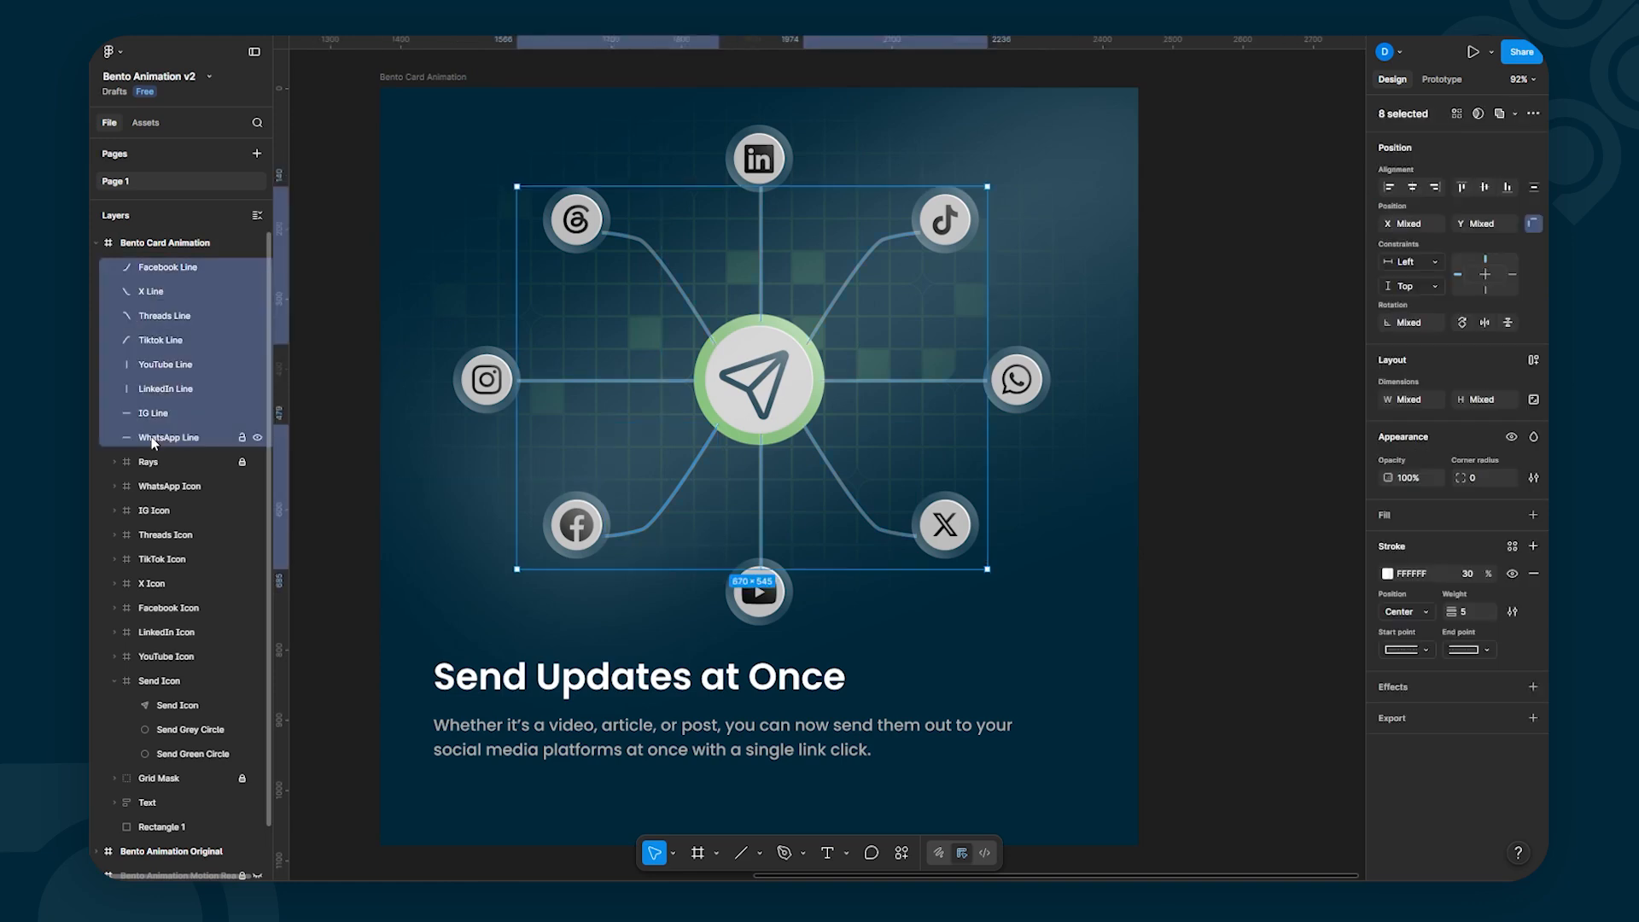
left_click(114, 680)
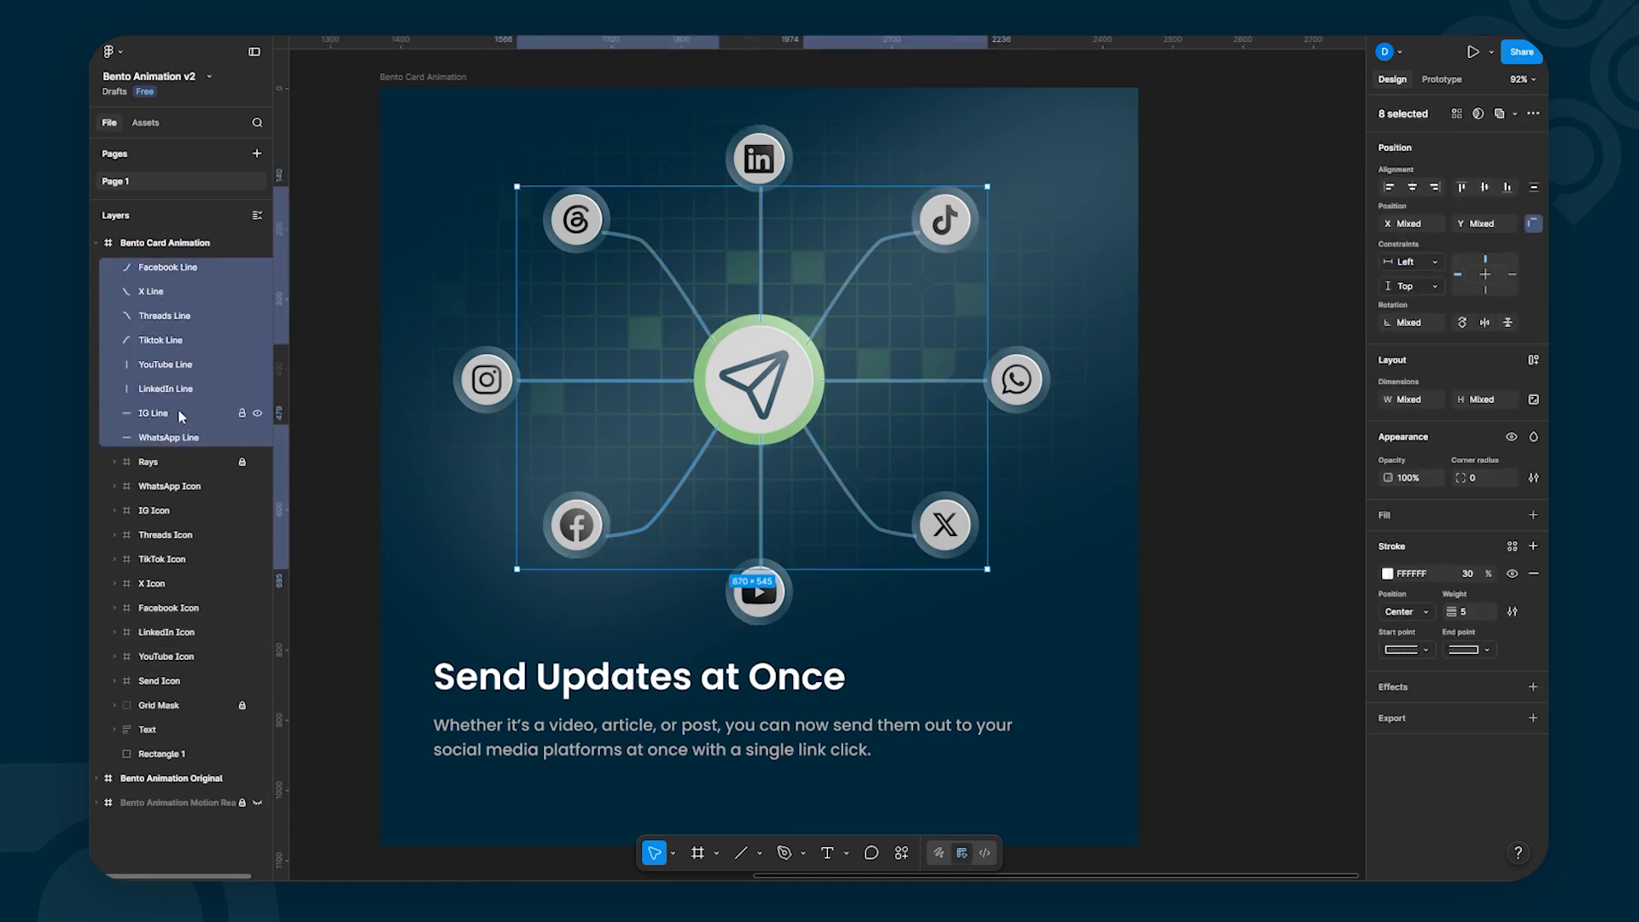
left_click_drag(165, 439, 147, 693)
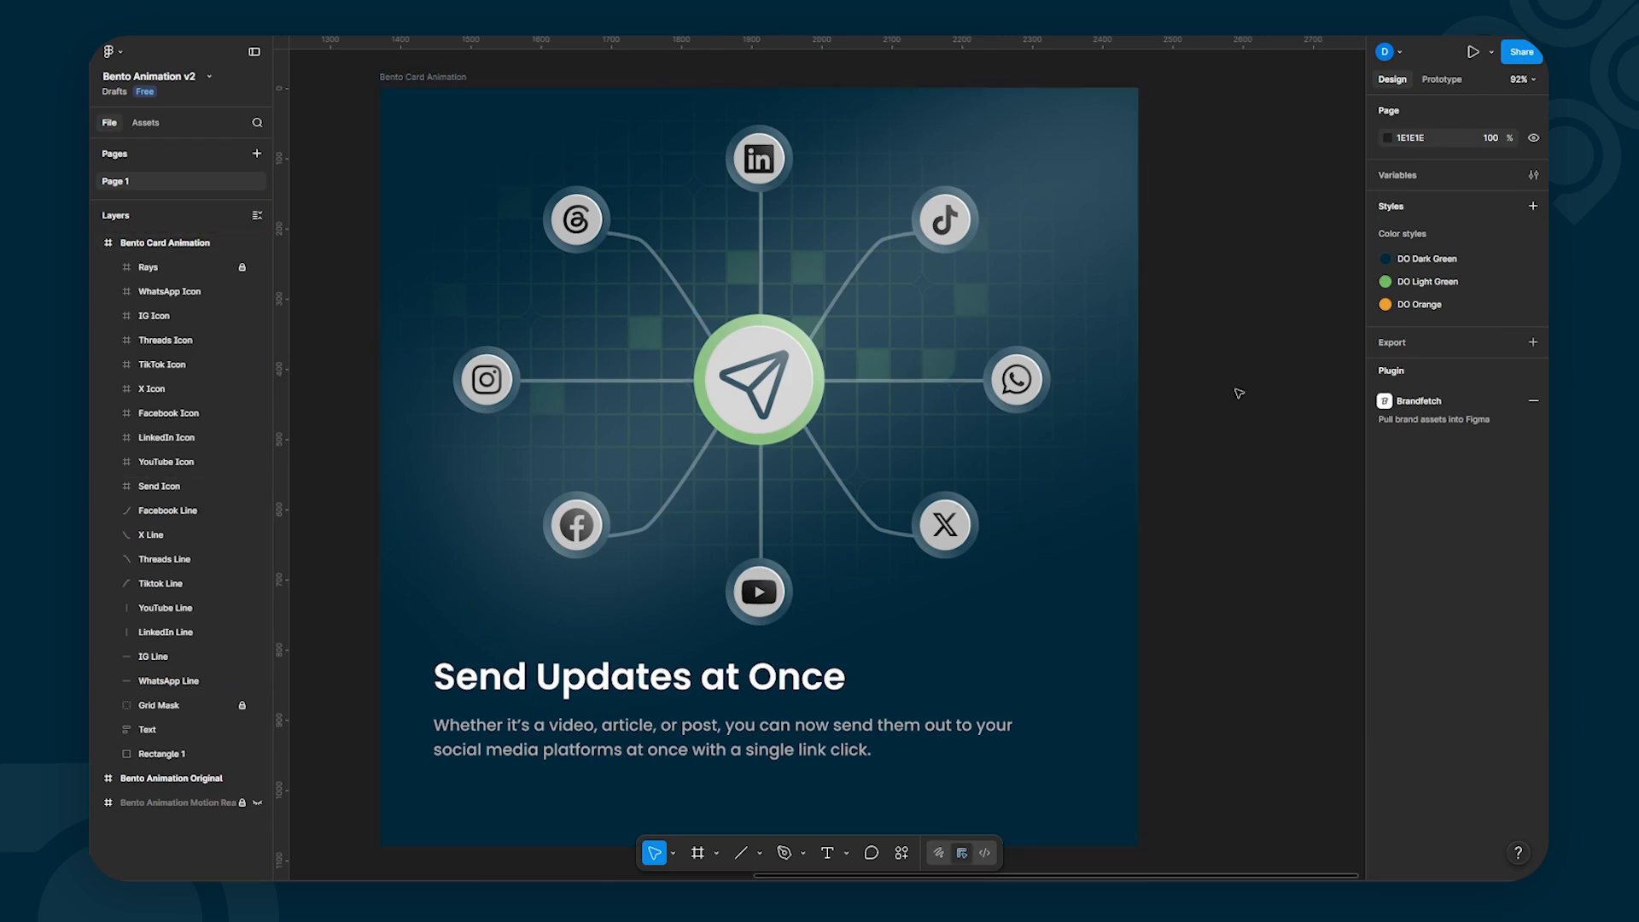
Step: Set the fill opacity of the Ray Tiny shape in the Rays group to 16%
left_click_drag(610, 377, 1096, 365)
left_click_drag(717, 355, 889, 379)
left_click_drag(1136, 348, 798, 365)
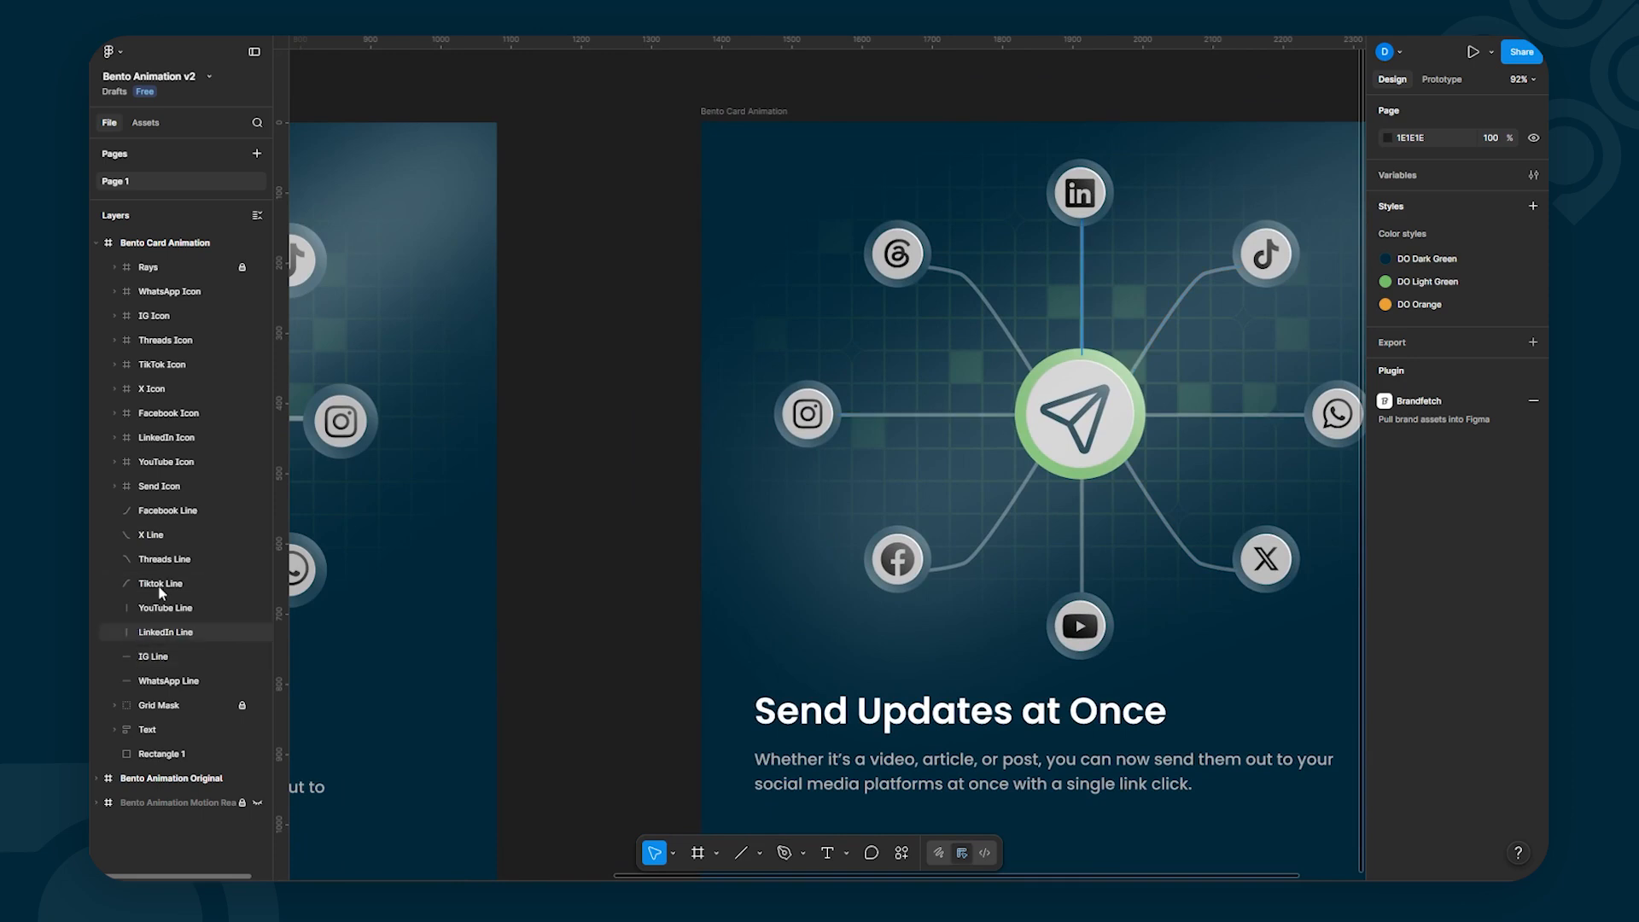
left_click(111, 266)
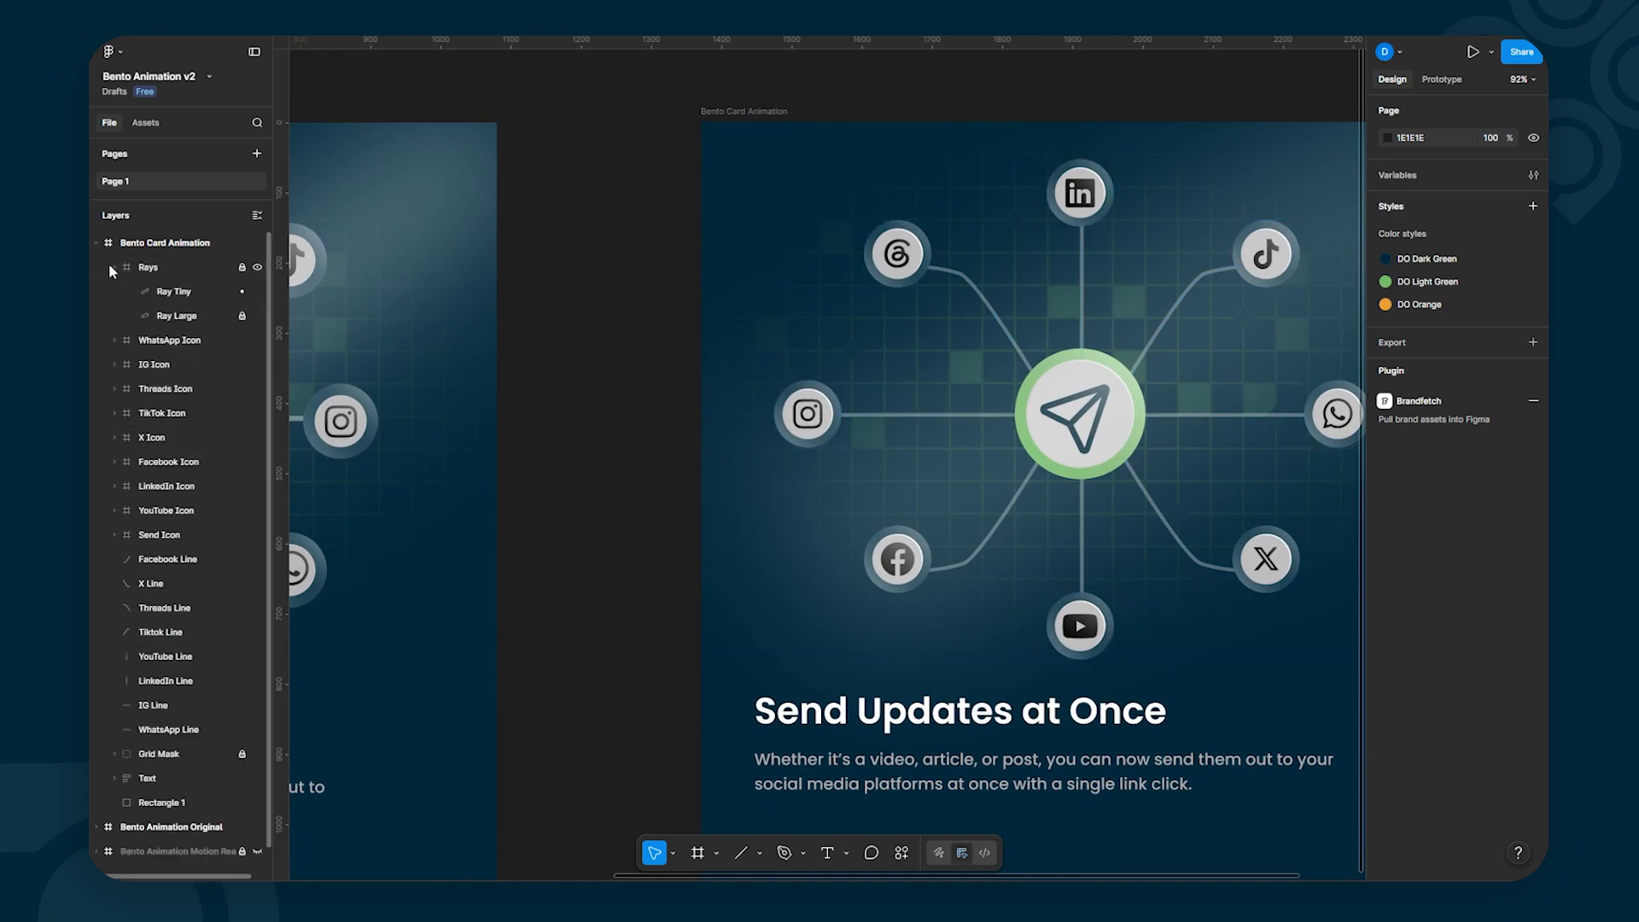
left_click(183, 292)
left_click(242, 267)
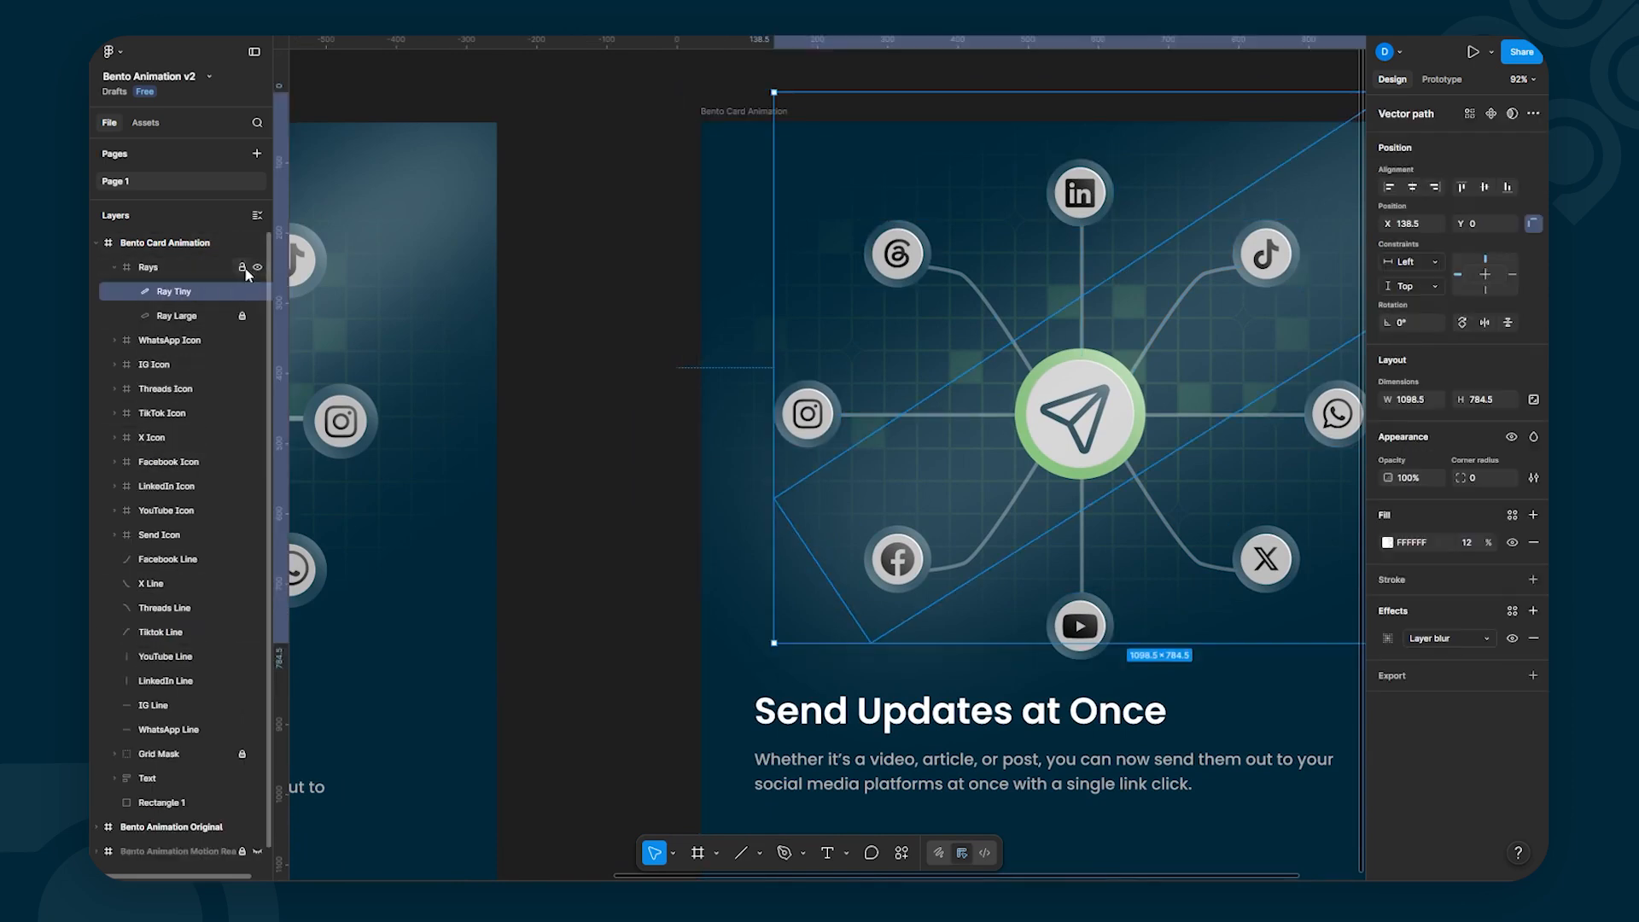
left_click_drag(1487, 541, 1494, 542)
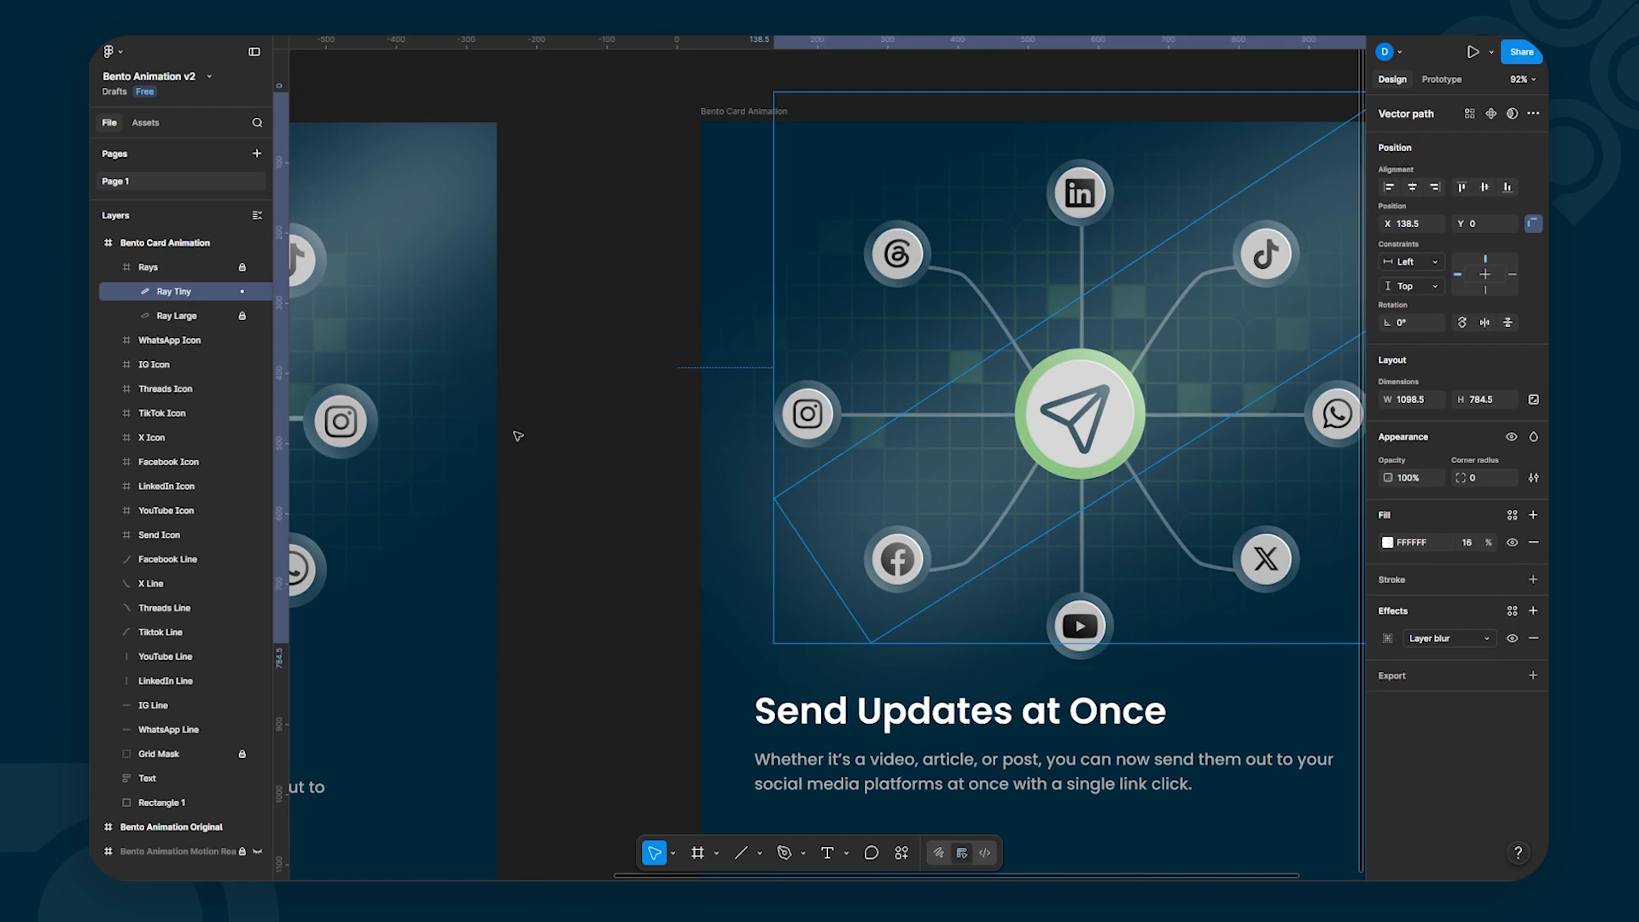
left_click(573, 465)
Step: Examine the connector line's stroke settings in the Bento Animation Original frame for comparison
left_click_drag(600, 453, 476, 401)
left_click_drag(966, 367, 1359, 367)
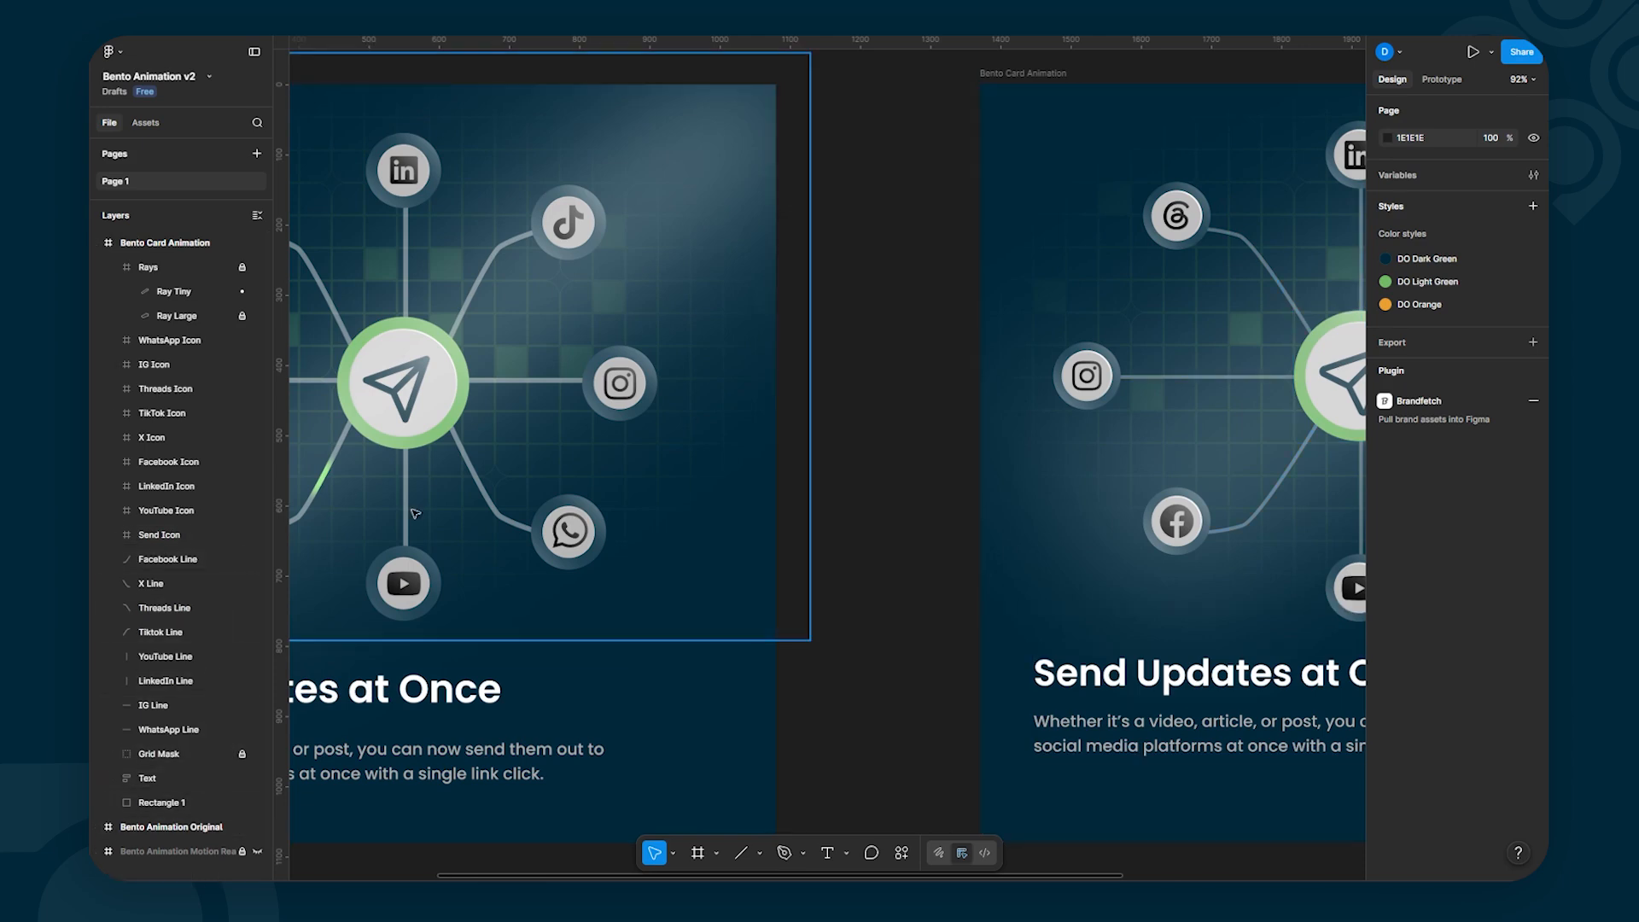
left_click(491, 496)
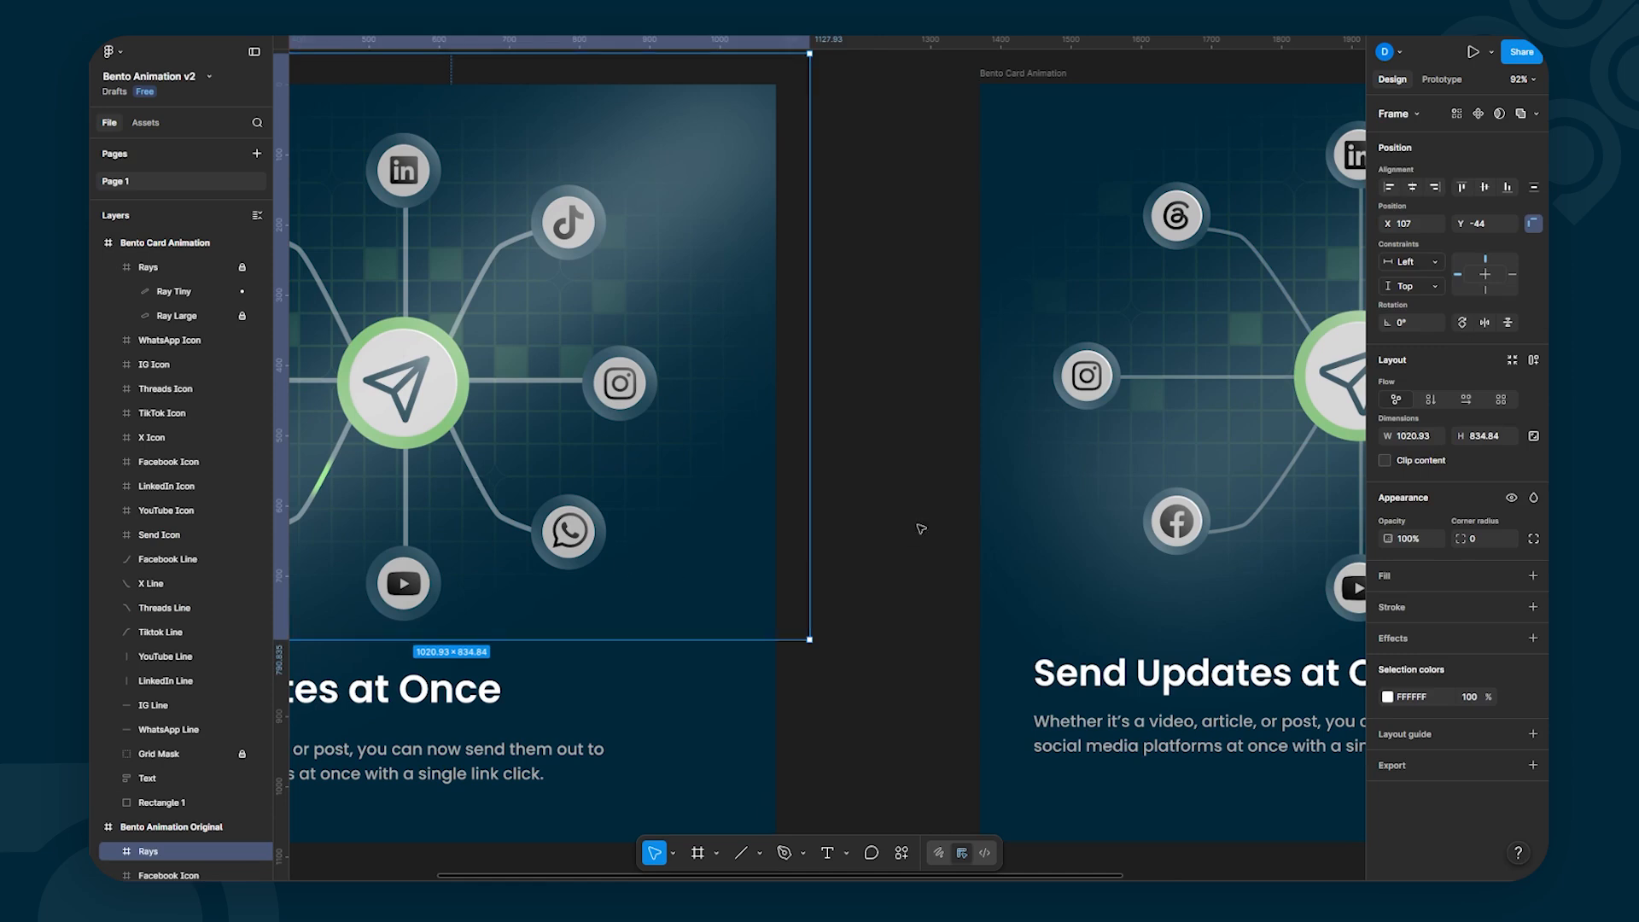
key("Escape")
scroll(175, 749, "down", 3)
scroll(176, 749, "down", 3)
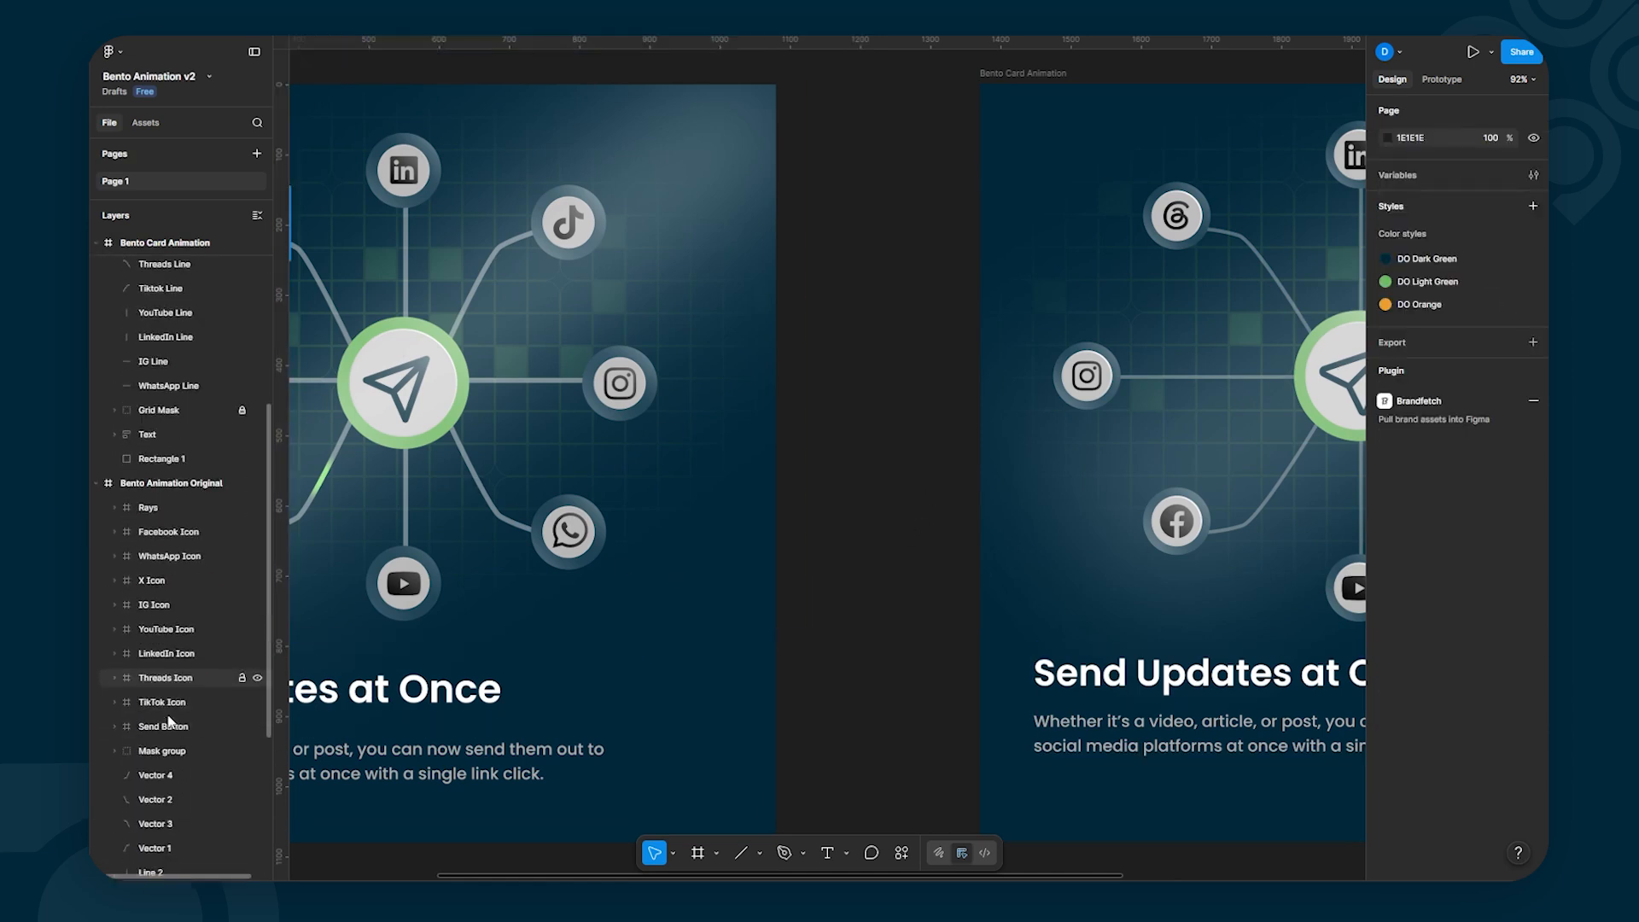
left_click(161, 735)
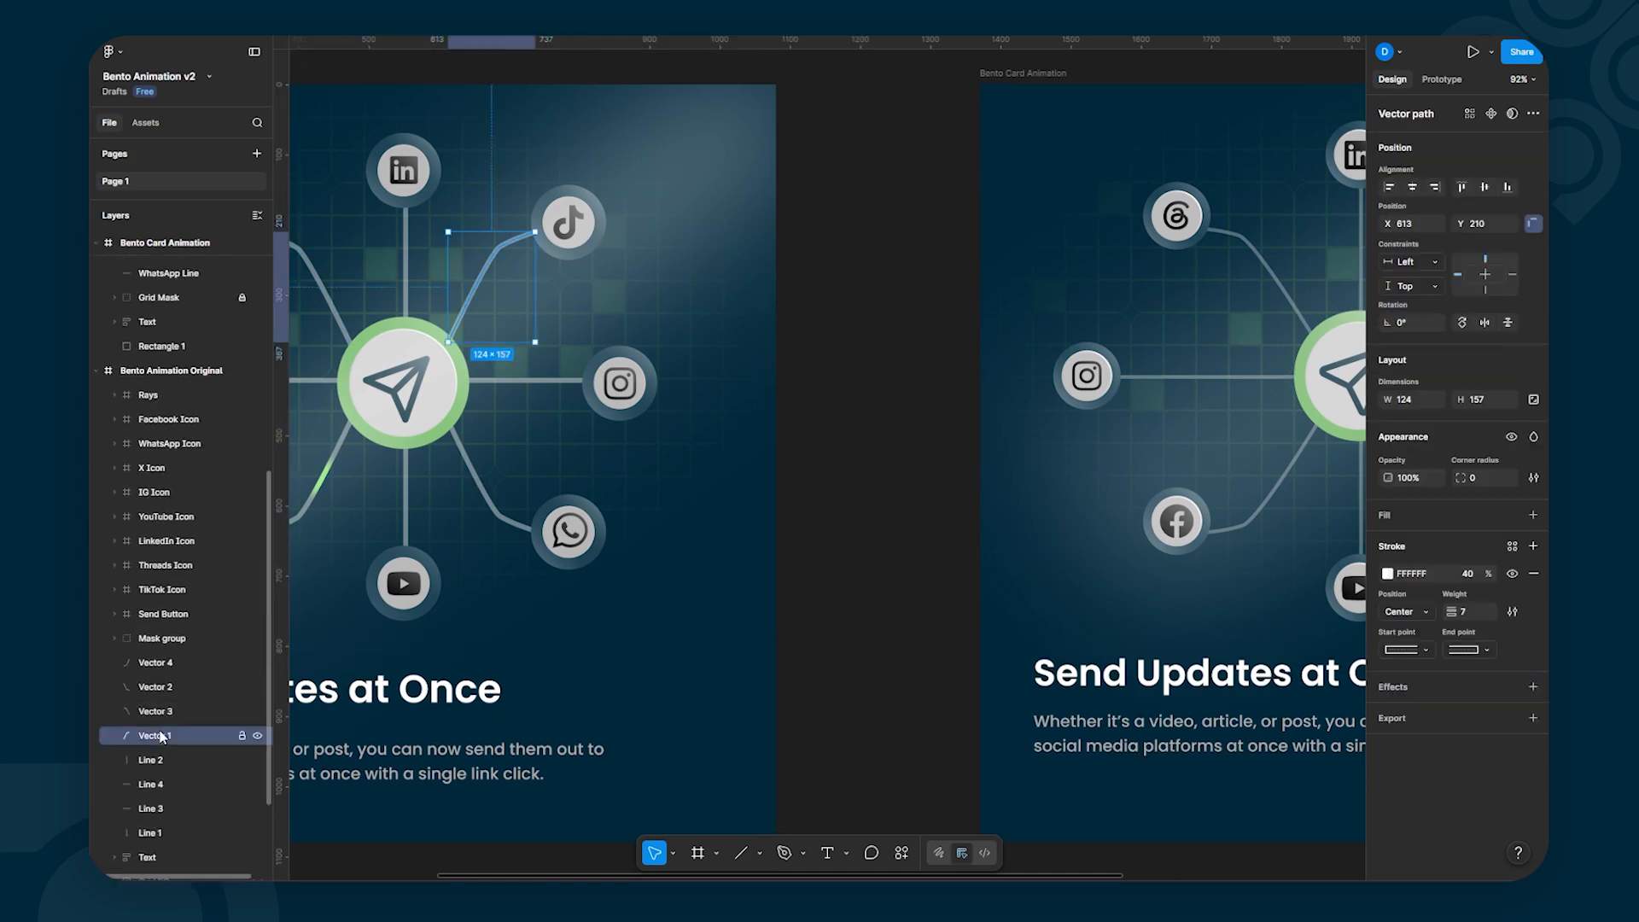
left_click(888, 443)
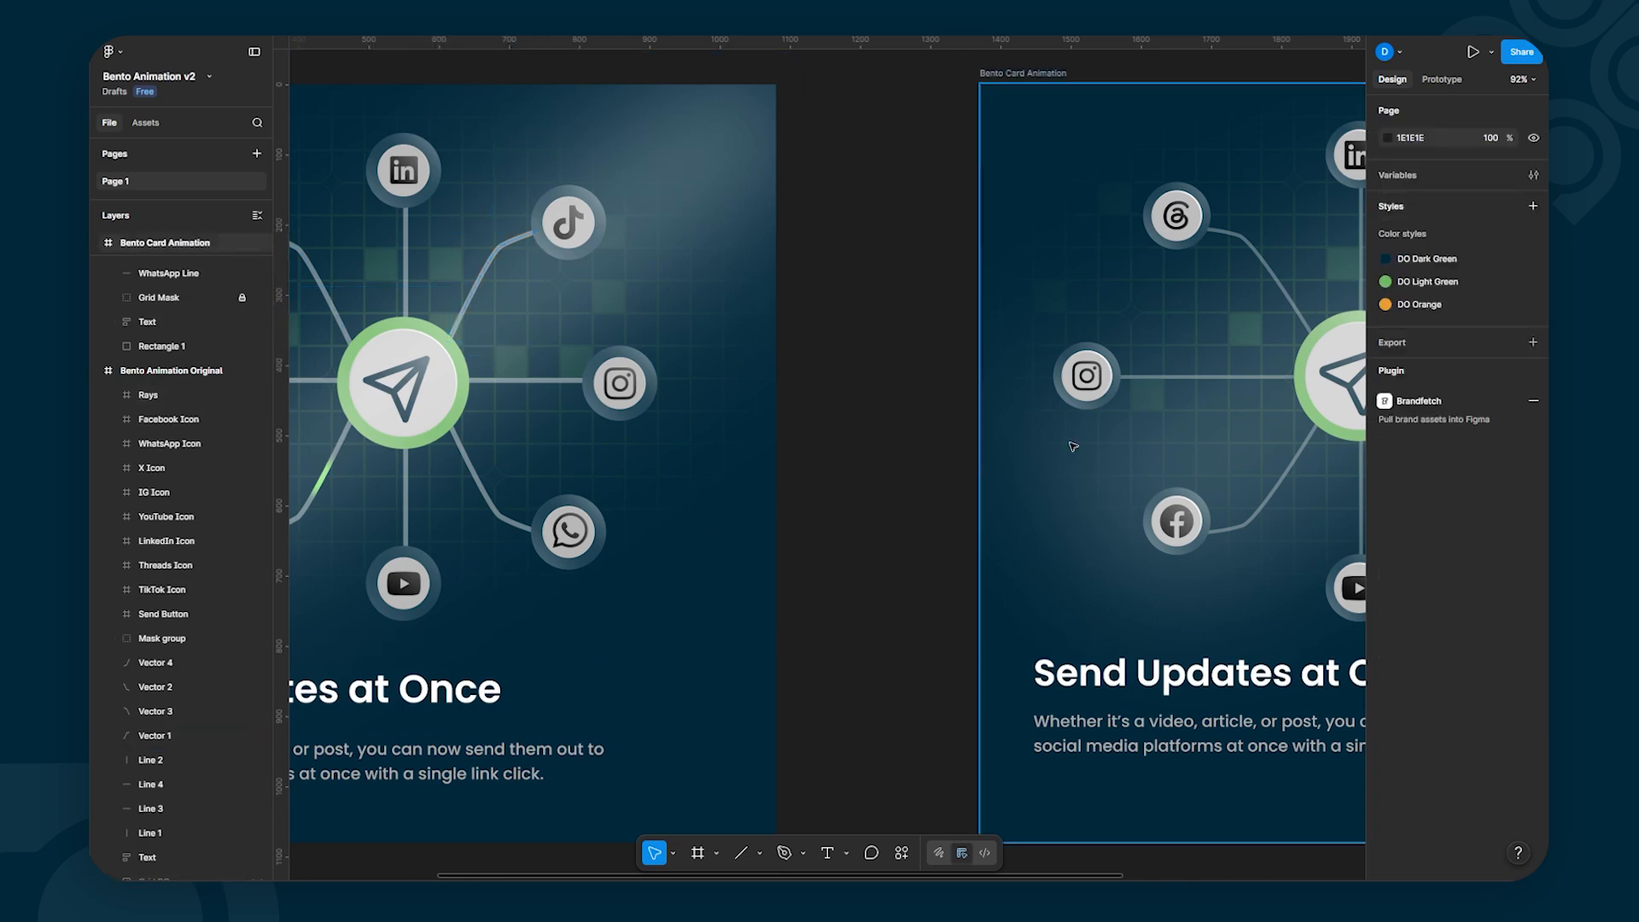
Step: Set the stroke weight of all eight connecting lines in the Bento Card Animation frame to 7
left_click_drag(1114, 448, 484, 447)
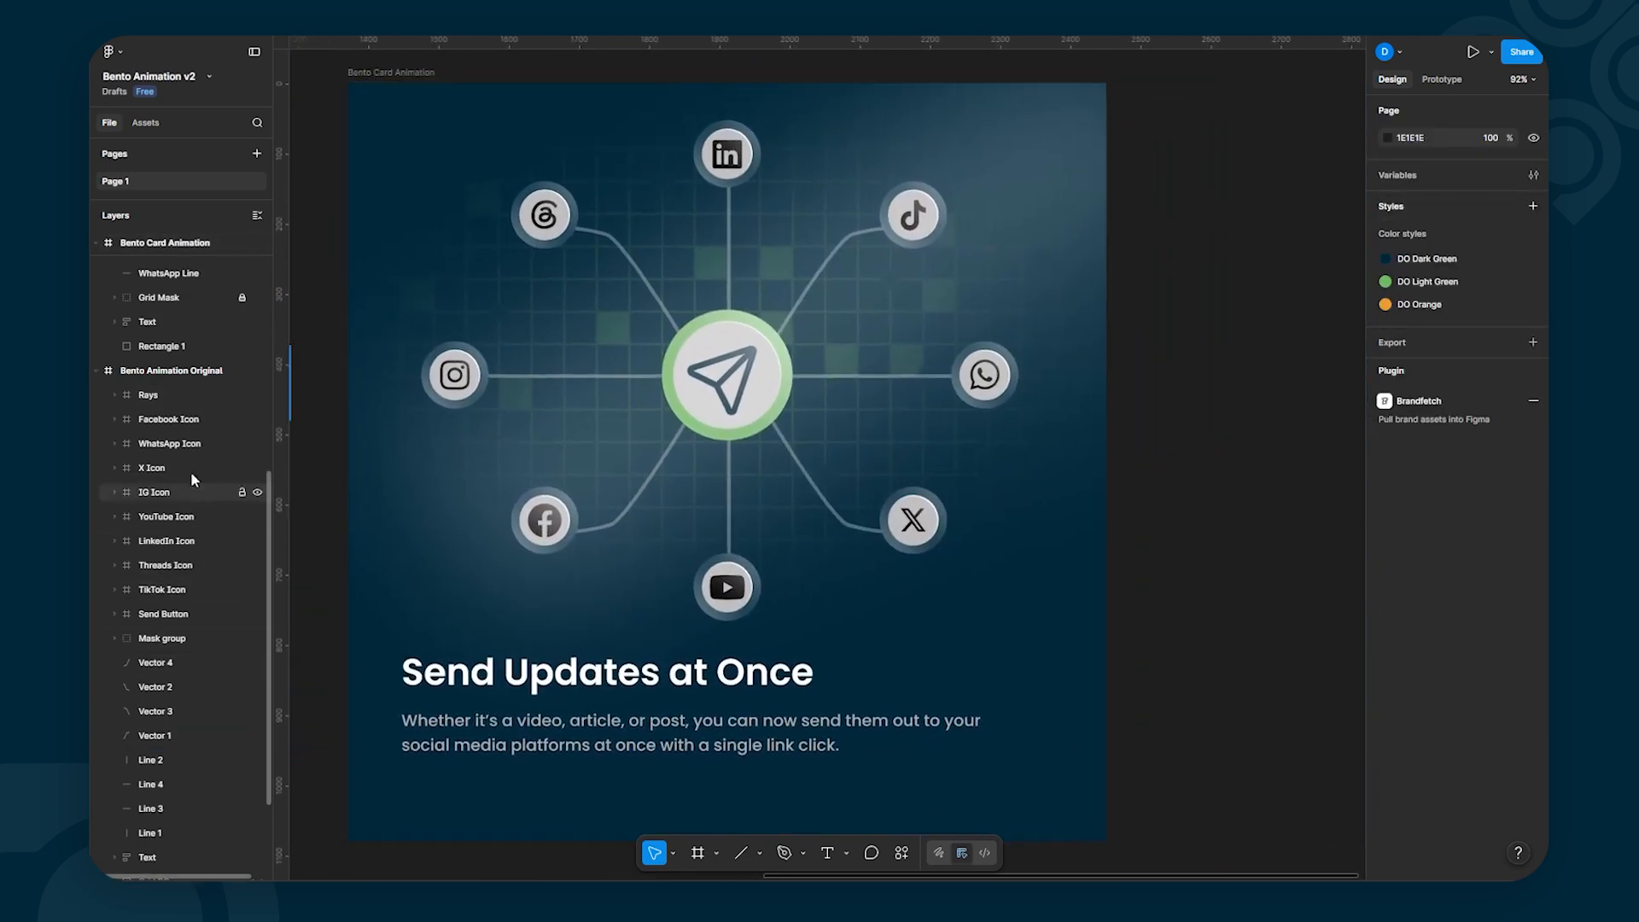
scroll(197, 446, "up", 3)
scroll(196, 449, "up", 3)
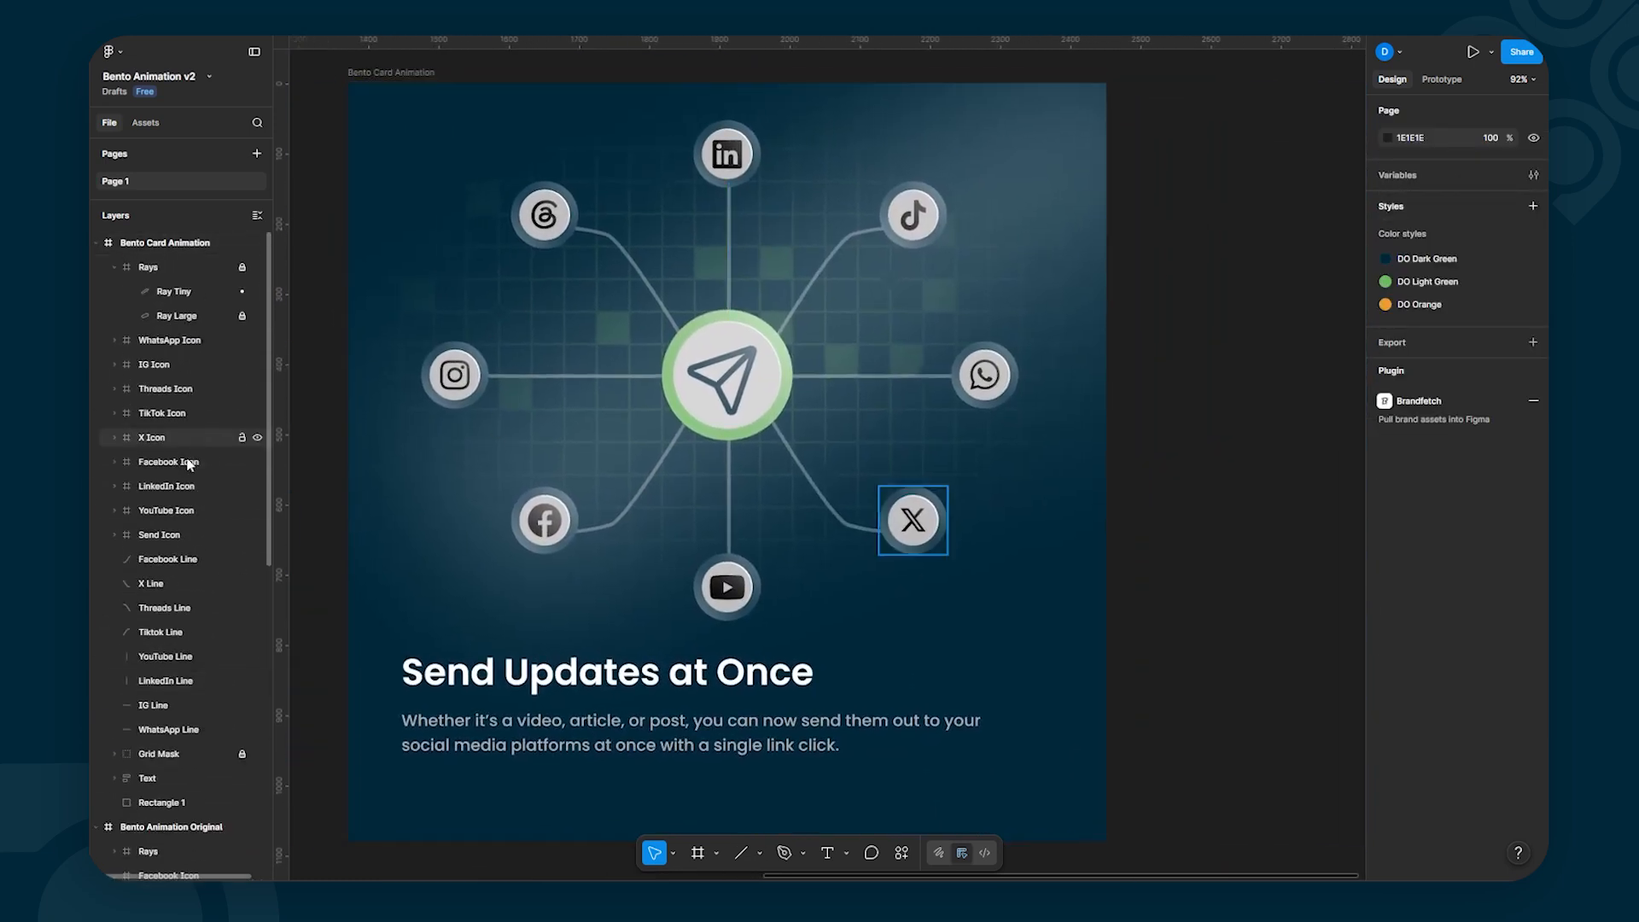
left_click(168, 561)
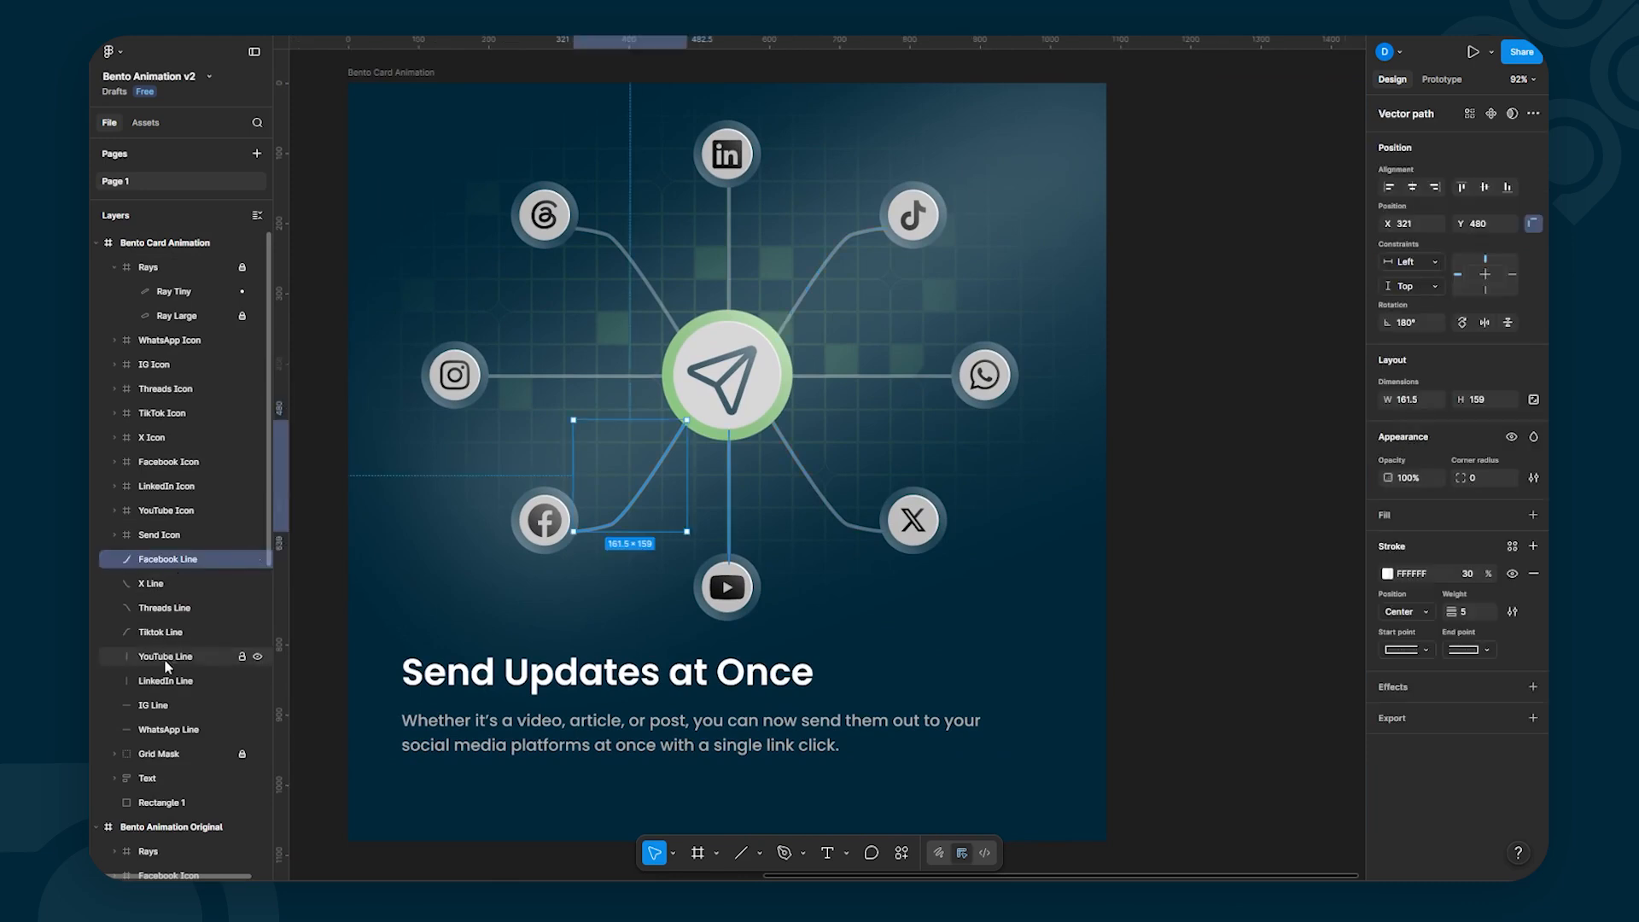
left_click(159, 731, "shift")
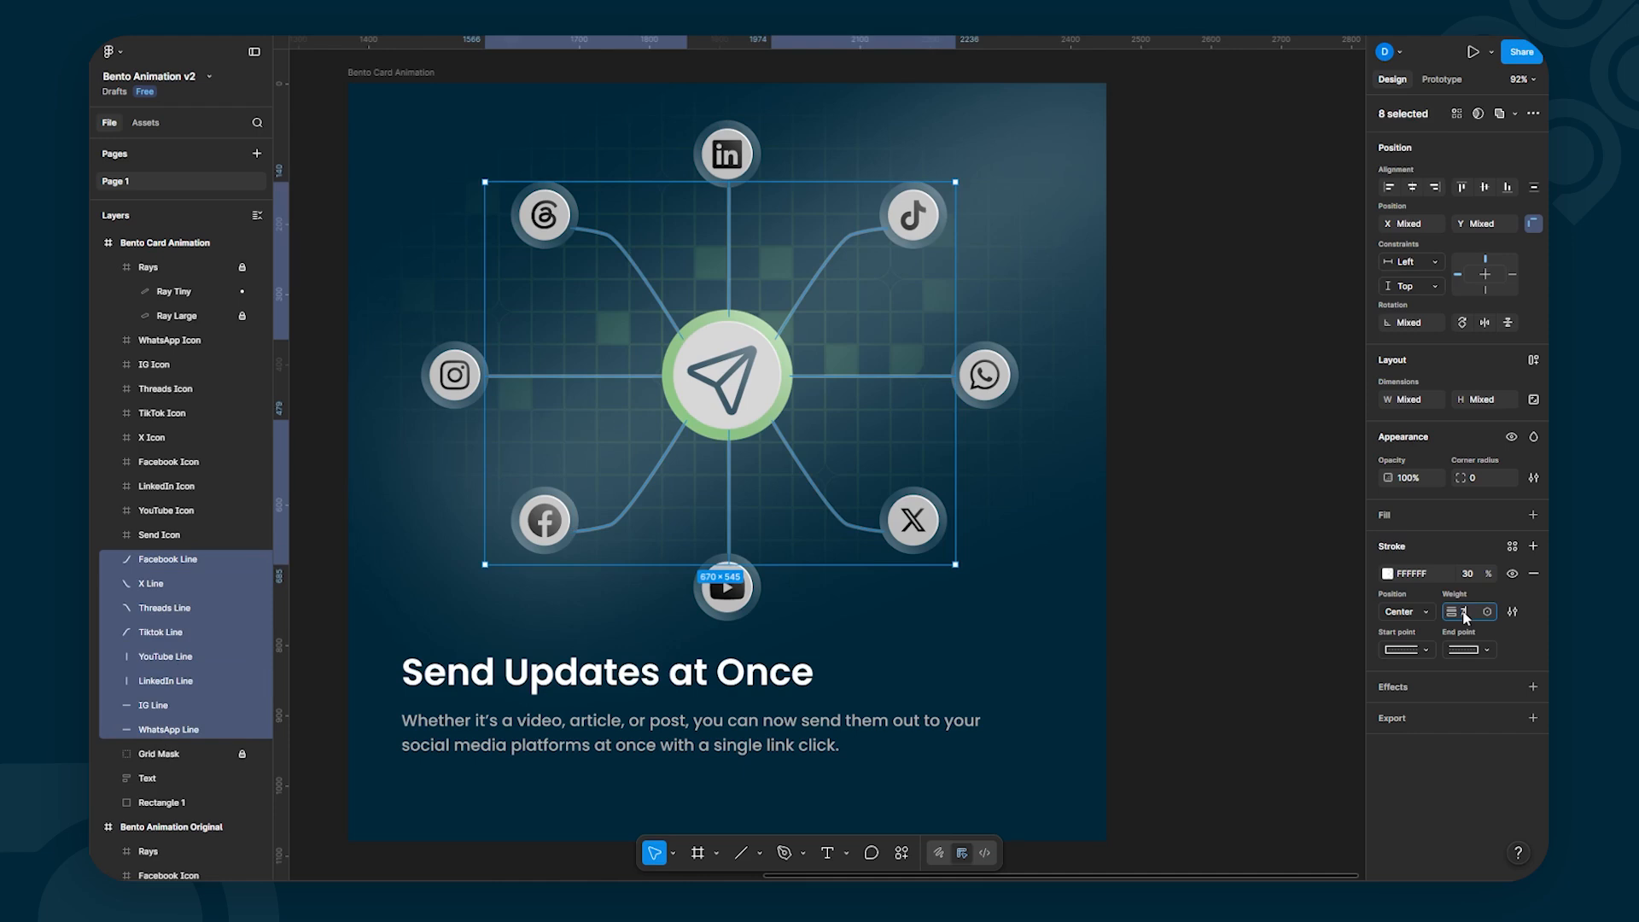
key("Return")
left_click(1188, 400)
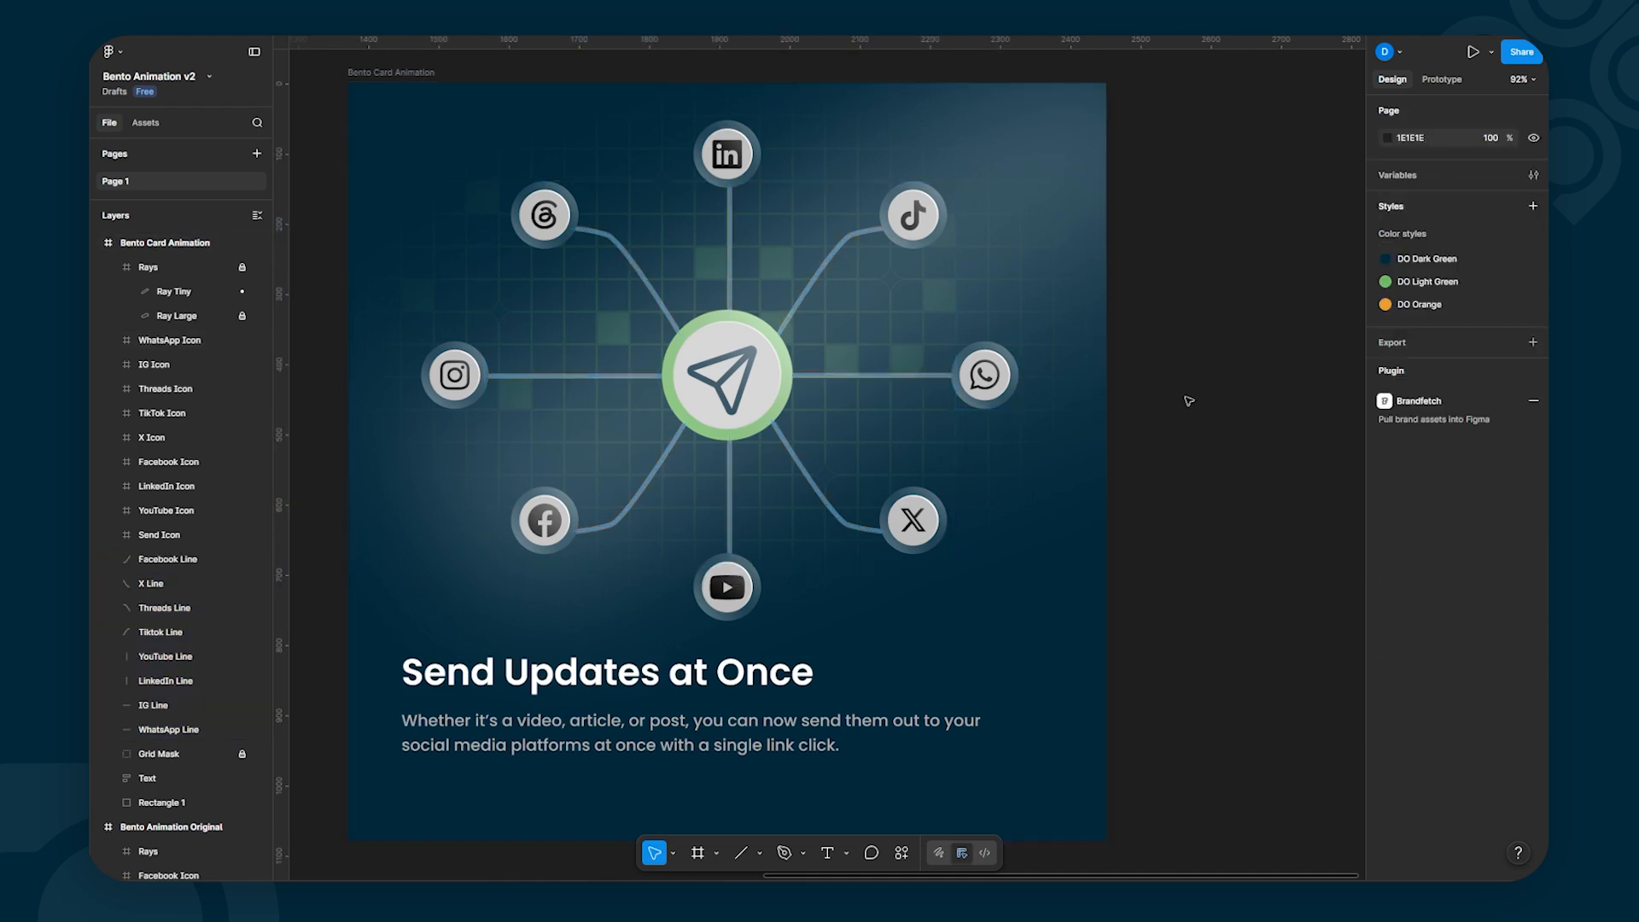
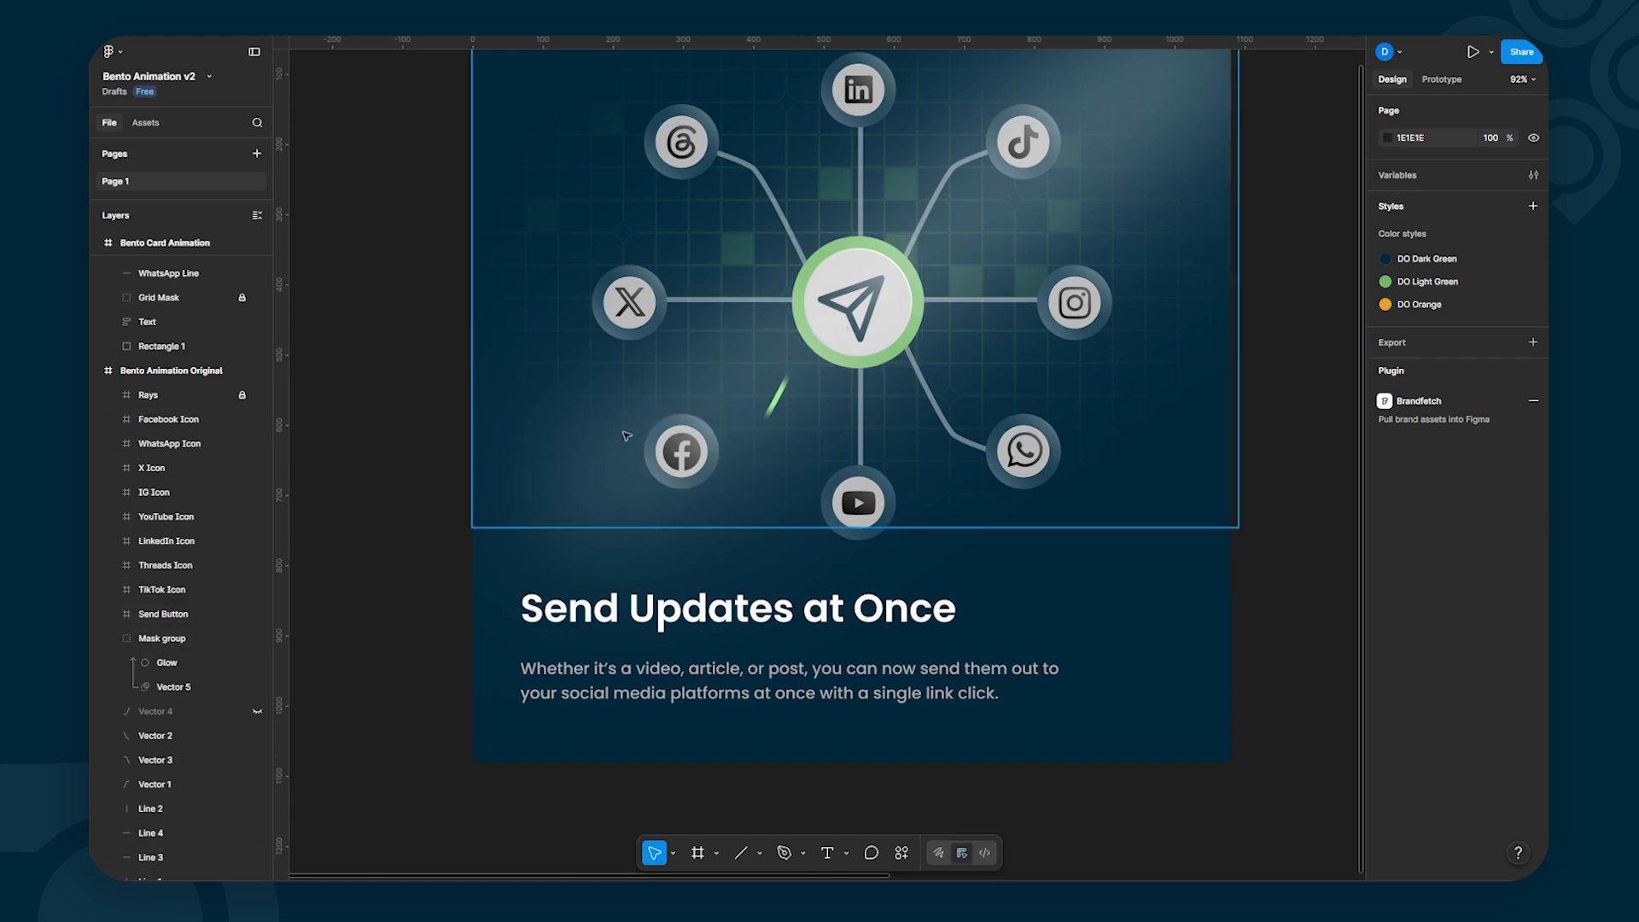
Step: Unhide the Vector 4 line between the Send Button and Facebook badge in the Bento Animation Original frame
left_click(256, 711)
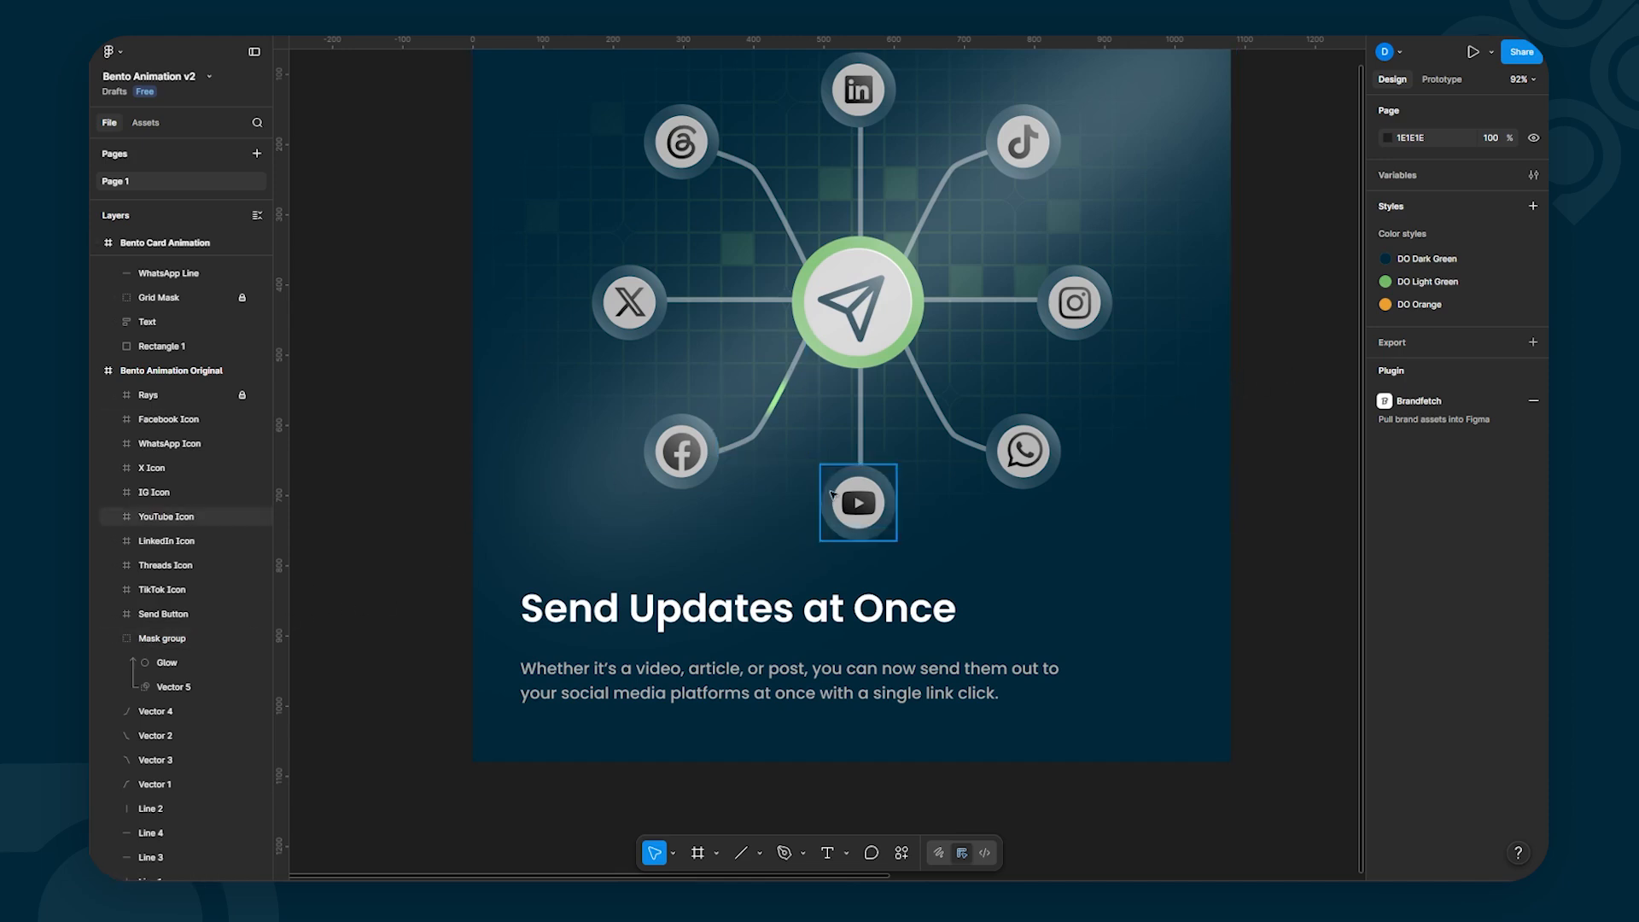
scroll(1028, 353, "right", 8)
left_click_drag(1027, 353, 684, 295)
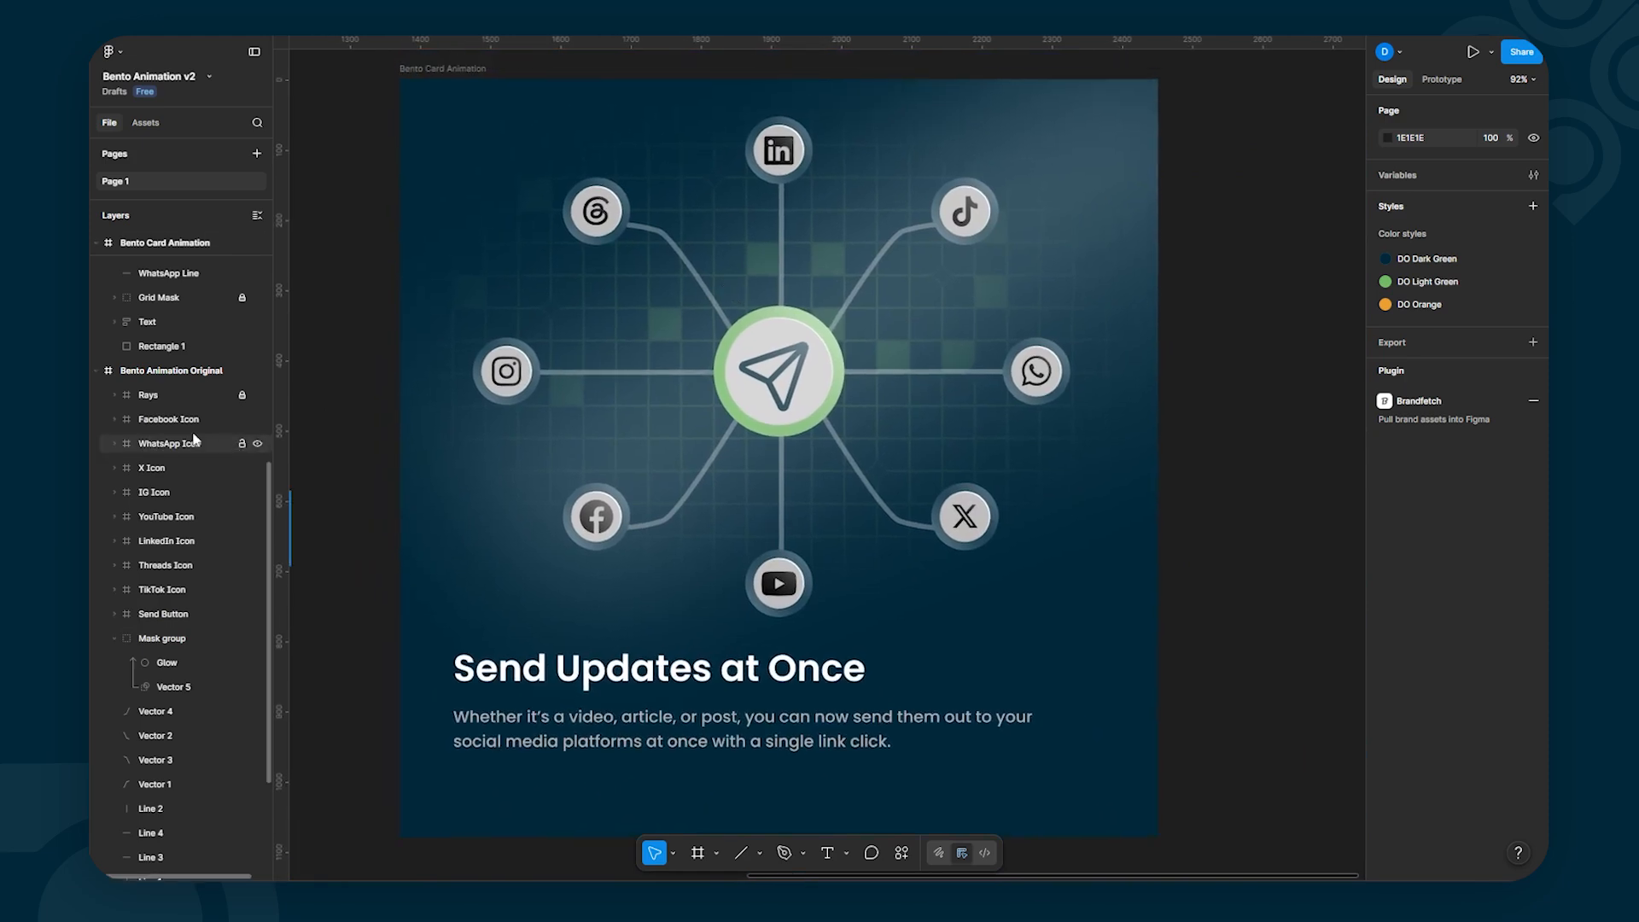
Step: Duplicate all eight connecting lines, from Facebook Line to WhatsApp Line, in place in the Bento Card Animation frame
scroll(192, 432, "up", 6)
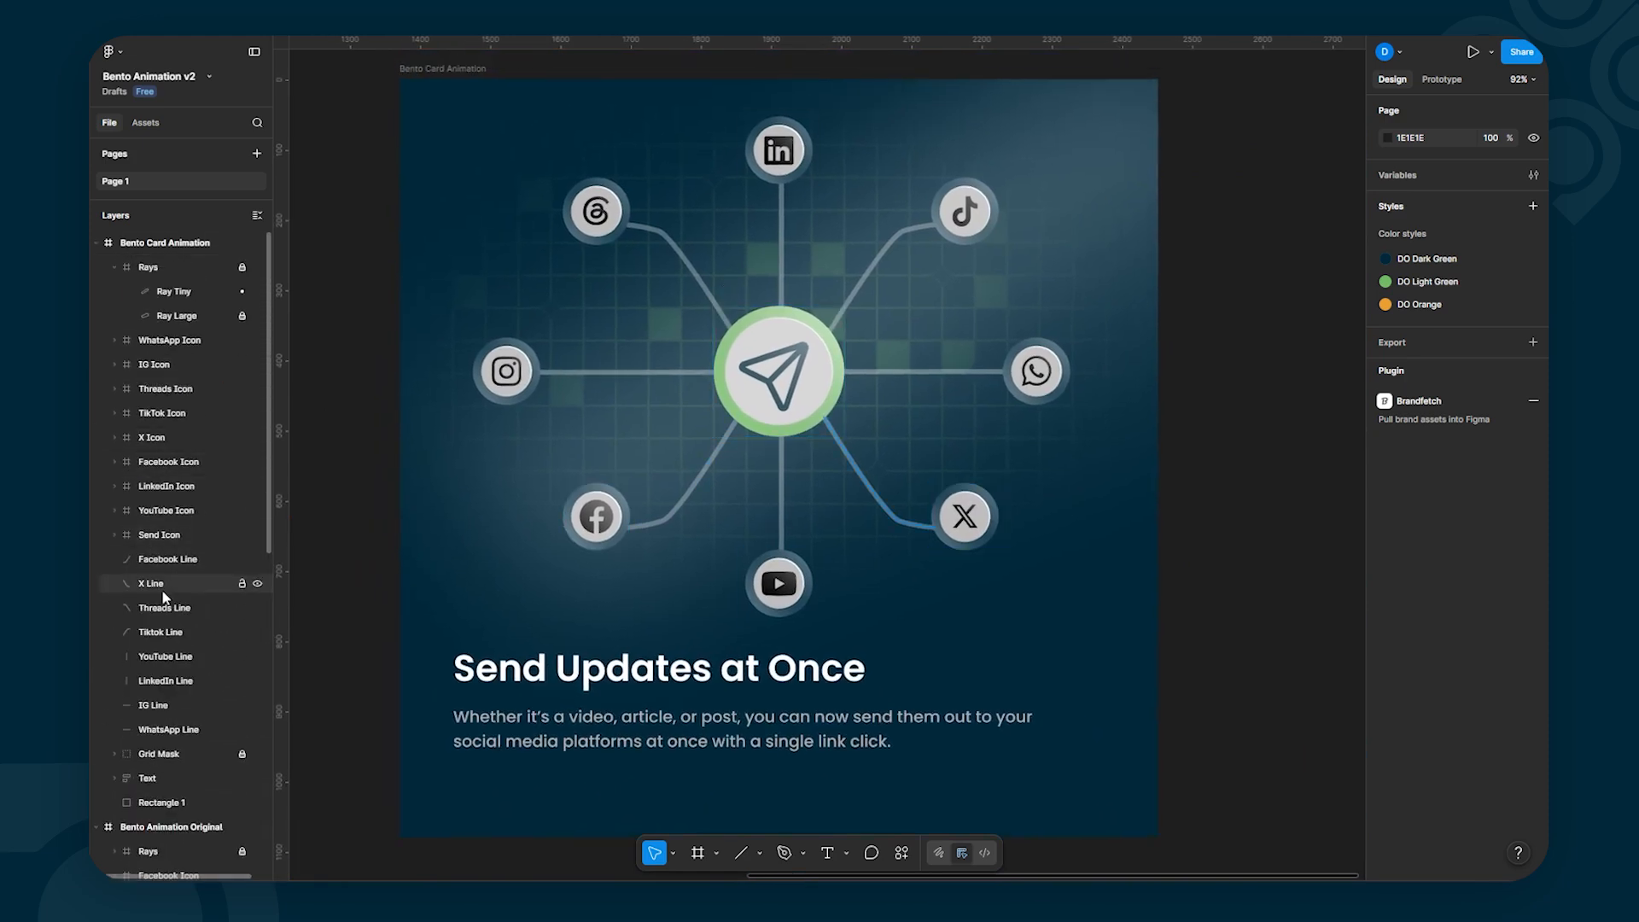
left_click(165, 560)
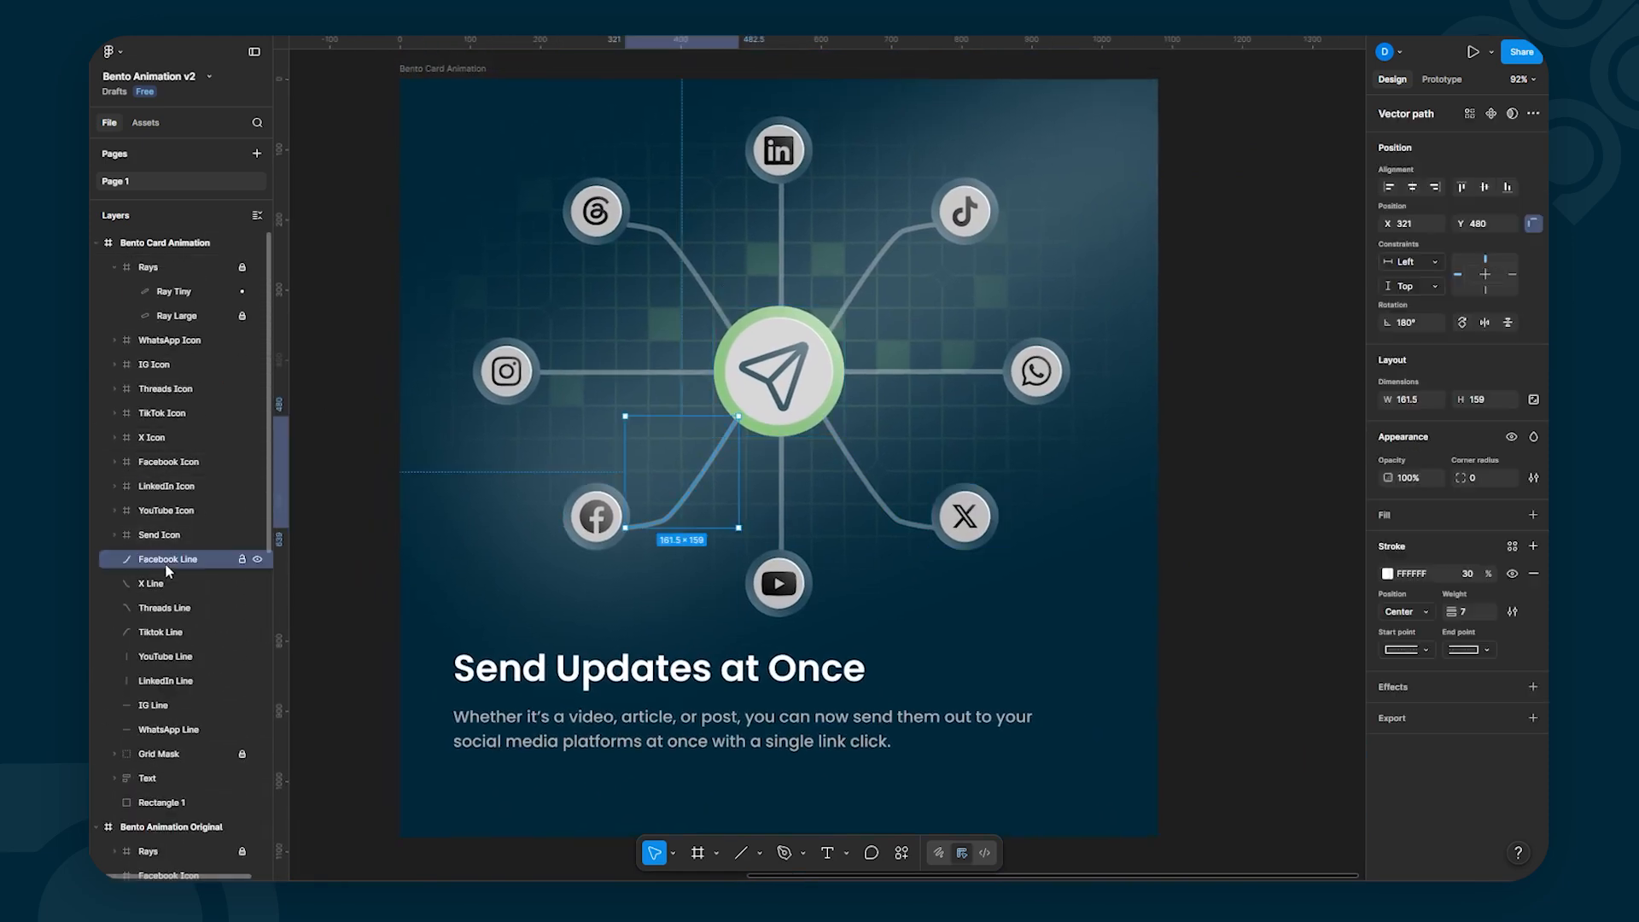
left_click(169, 730, "shift")
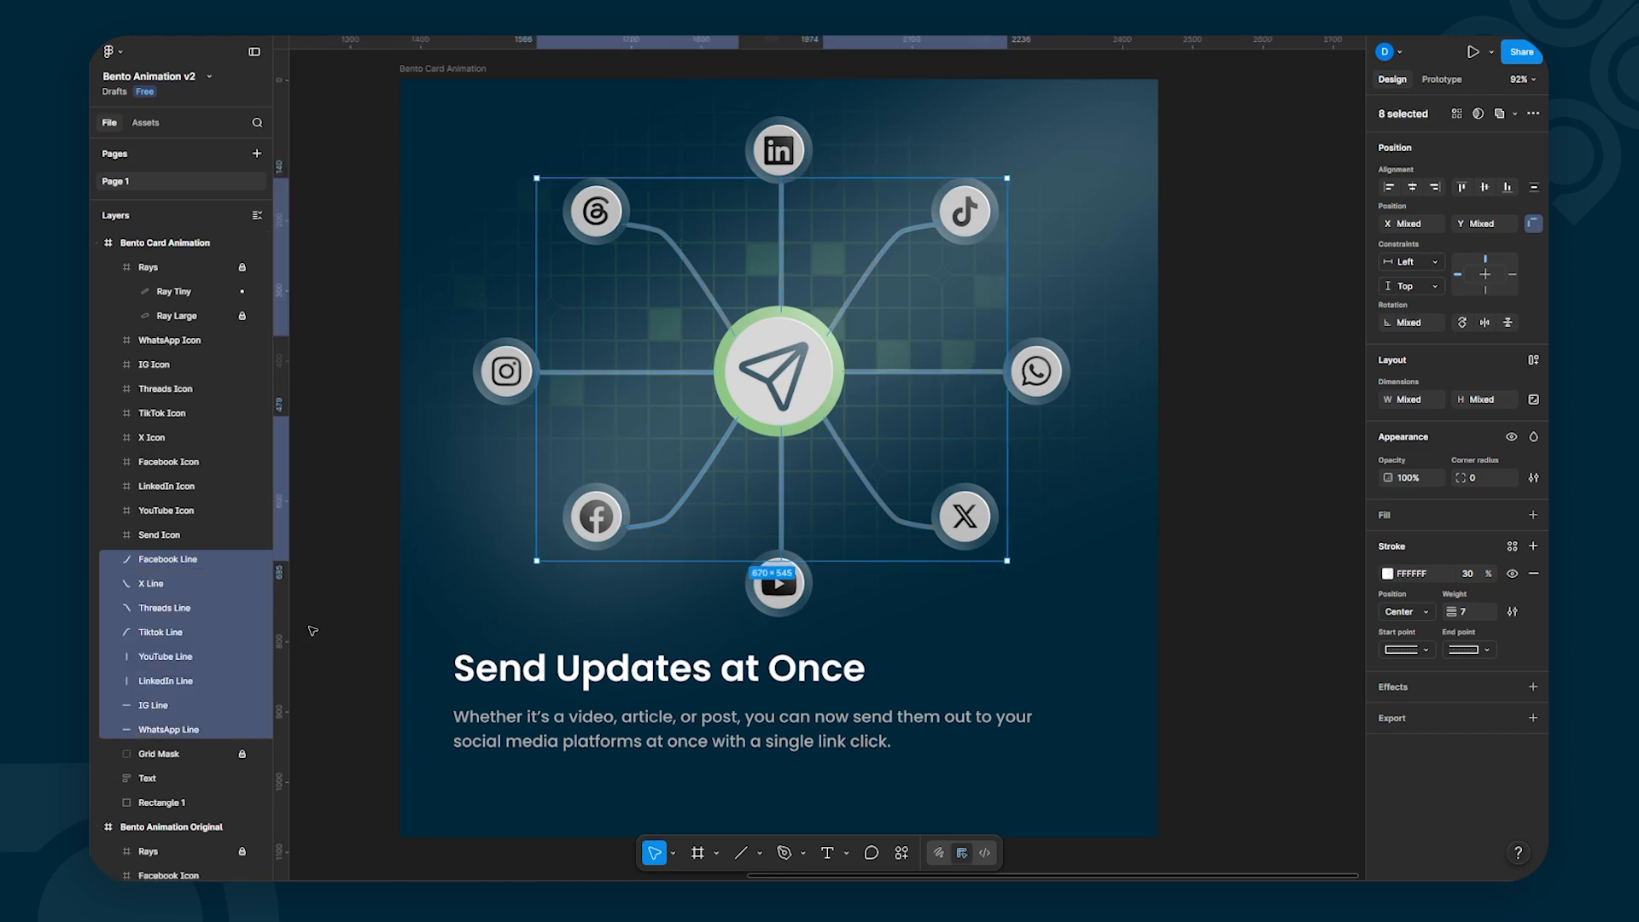
key("ctrl+d")
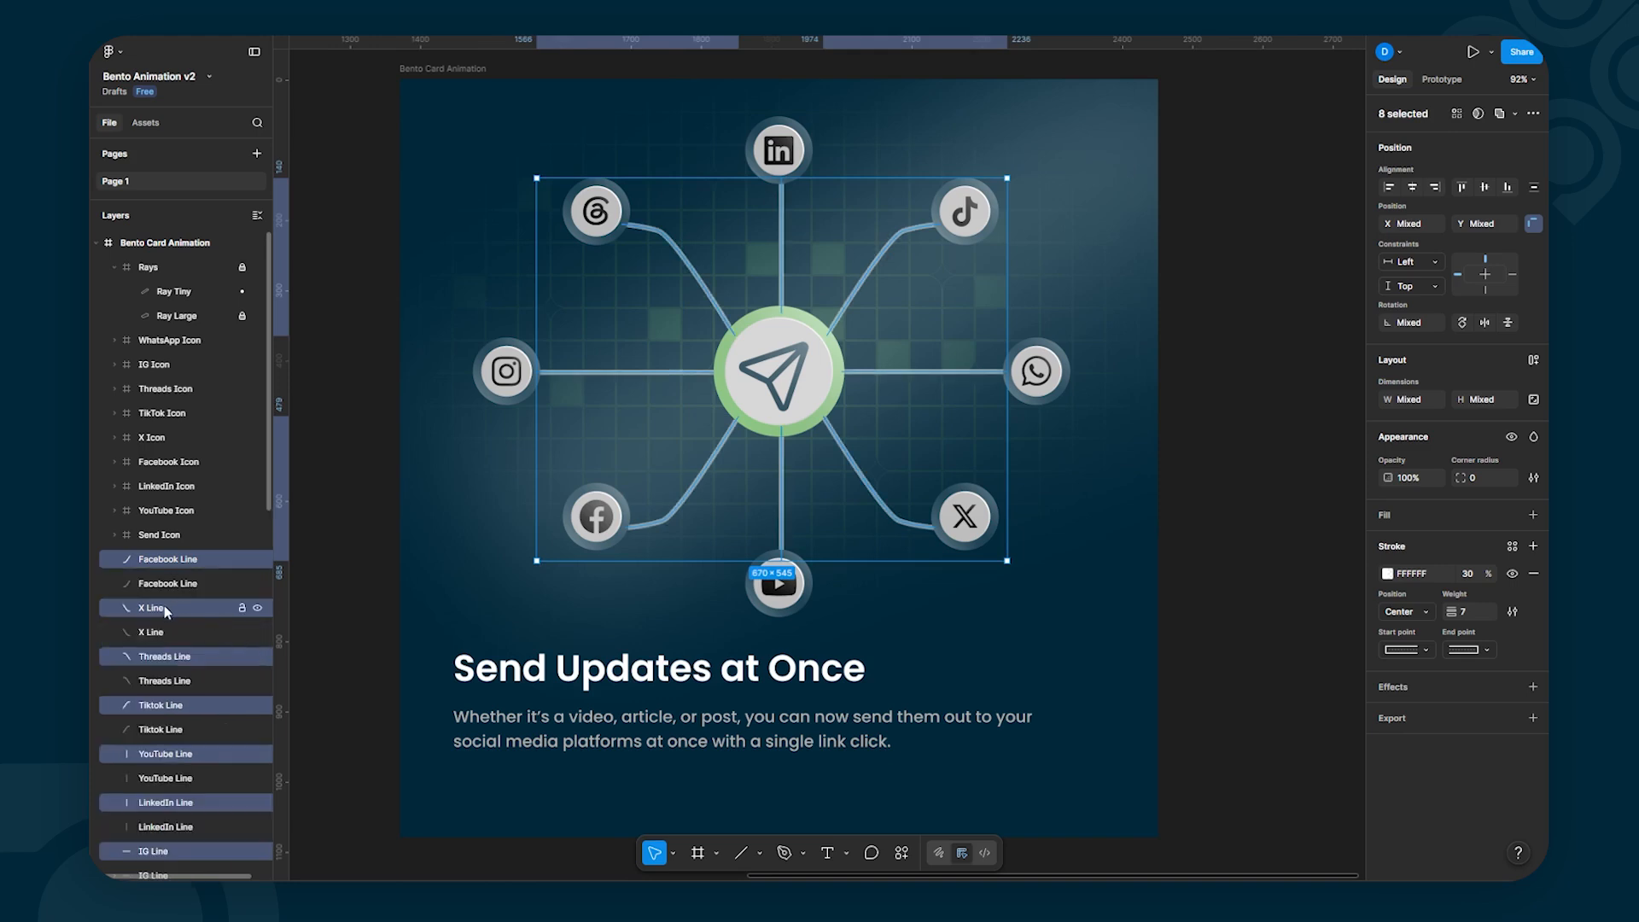
Step: Batch-rename the eight duplicated lines by keeping their current names and adding the suffix Matte
key("ctrl+r")
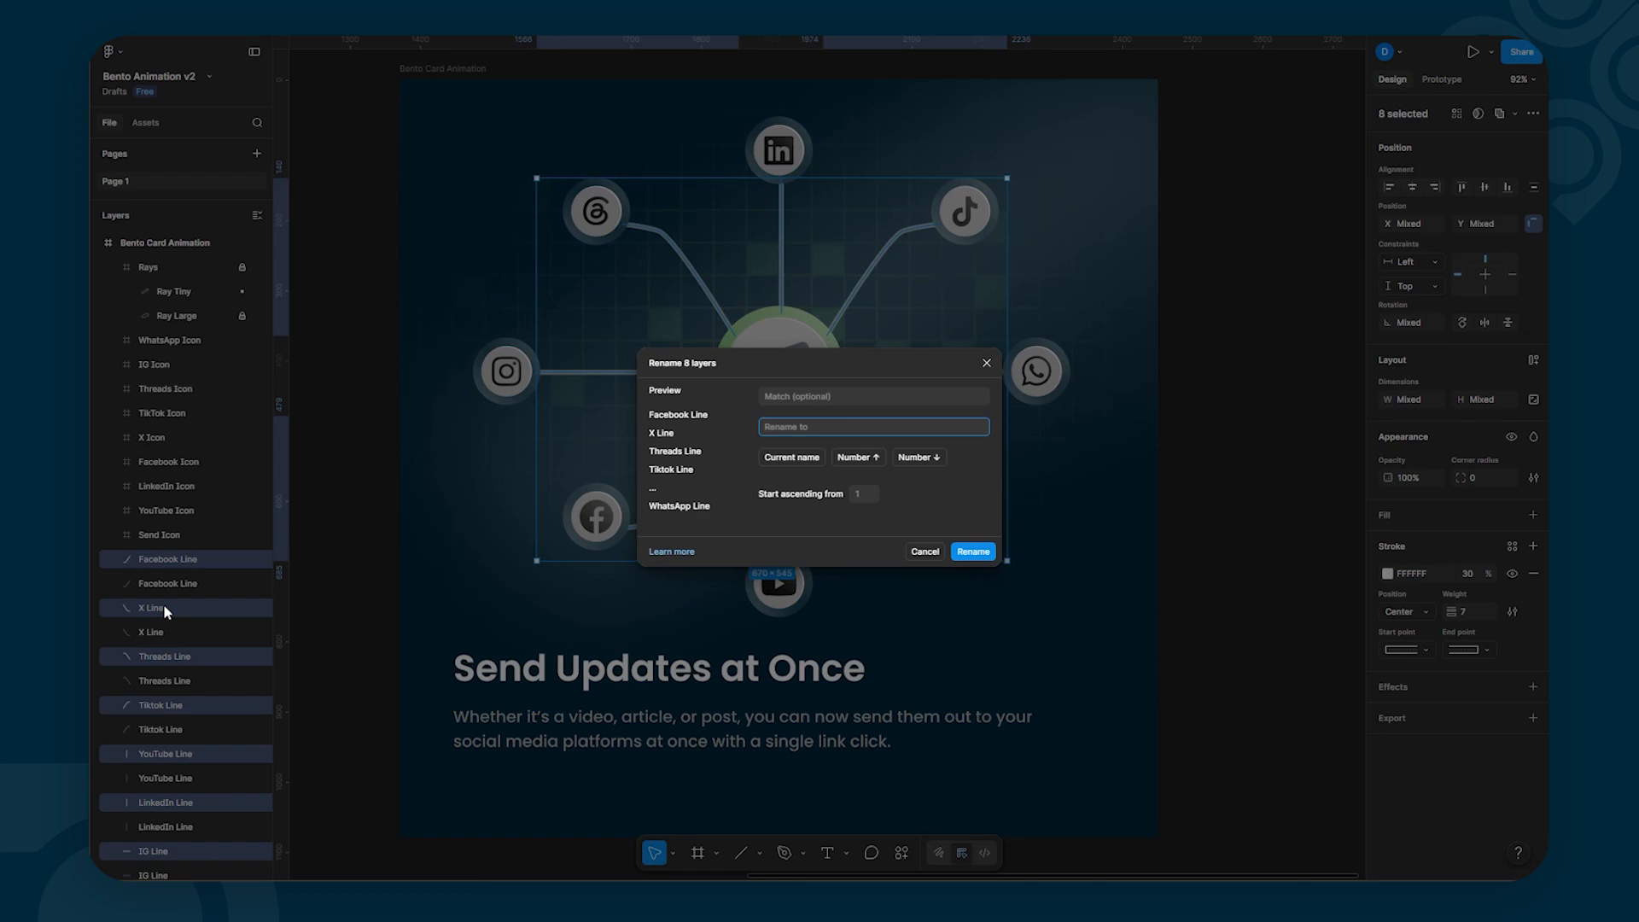
left_click(787, 461)
type("Matte")
left_click(973, 552)
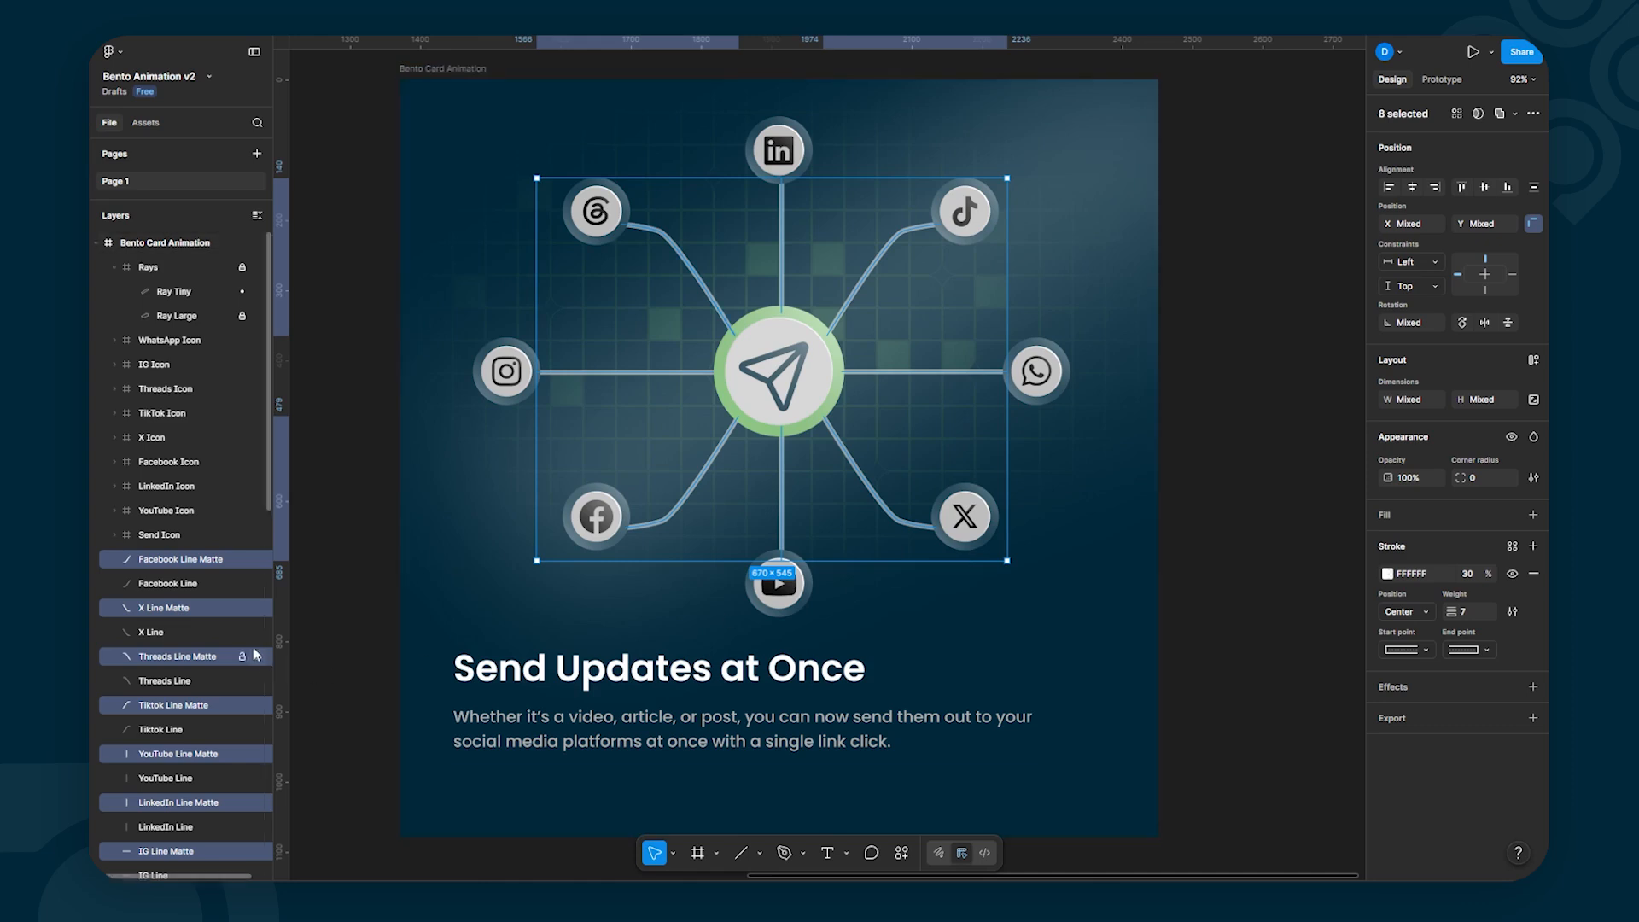
left_click(359, 672)
Step: Set the white stroke opacity of all eight Matte lines to 100%
left_click(197, 584)
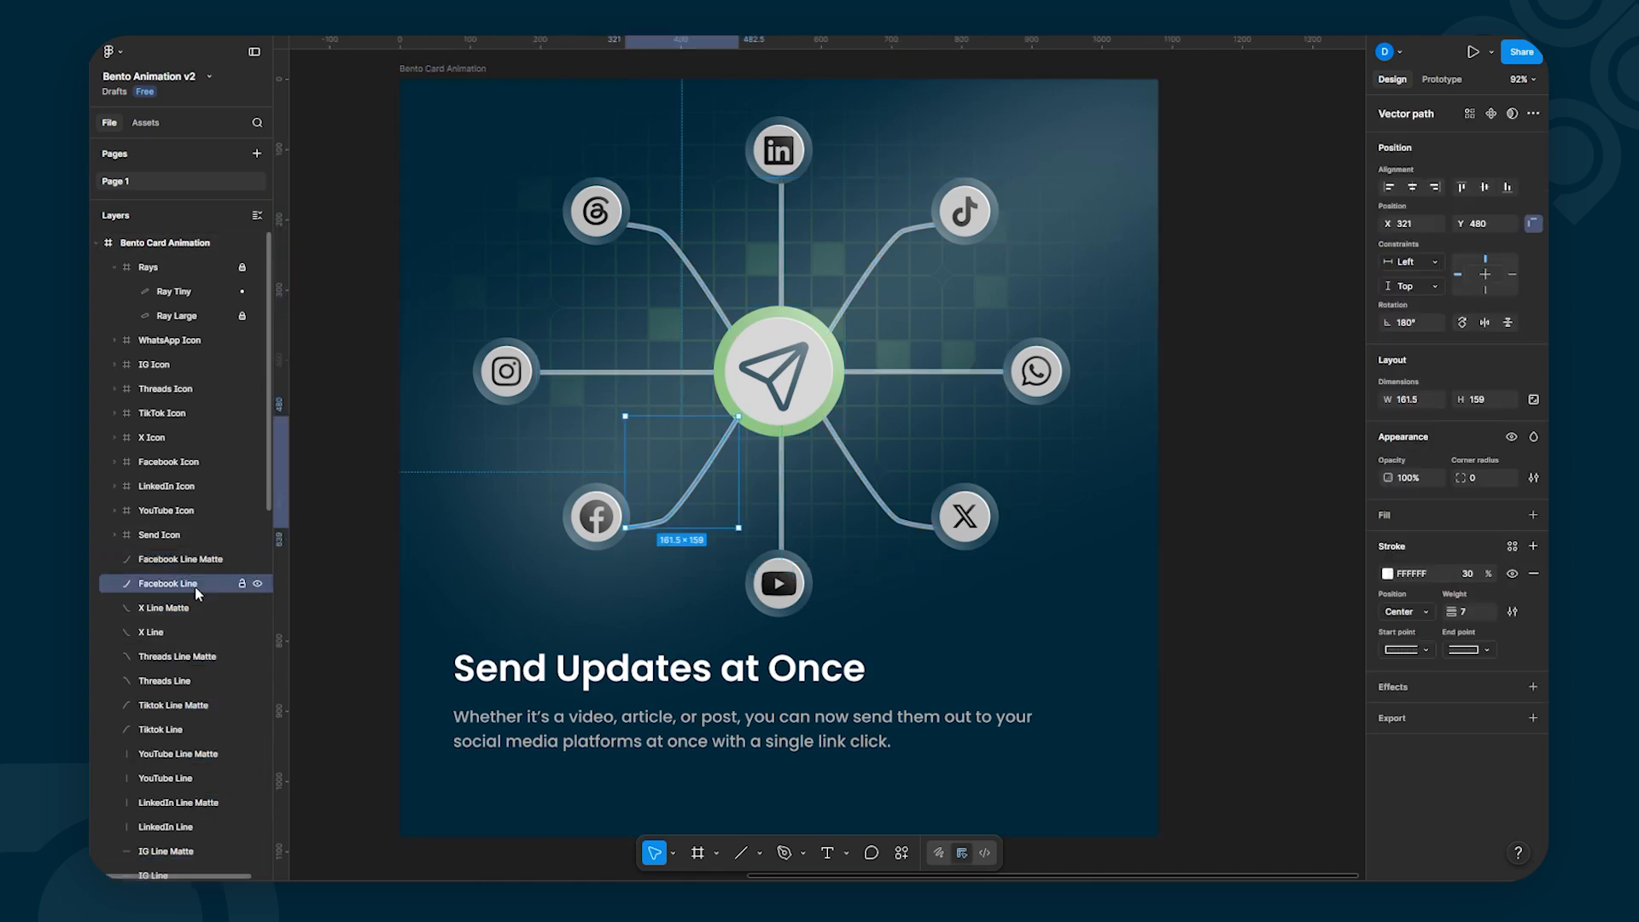
left_click(180, 560)
left_click(173, 582)
left_click(173, 560)
left_click(164, 608, "shift")
left_click(168, 657, "shift")
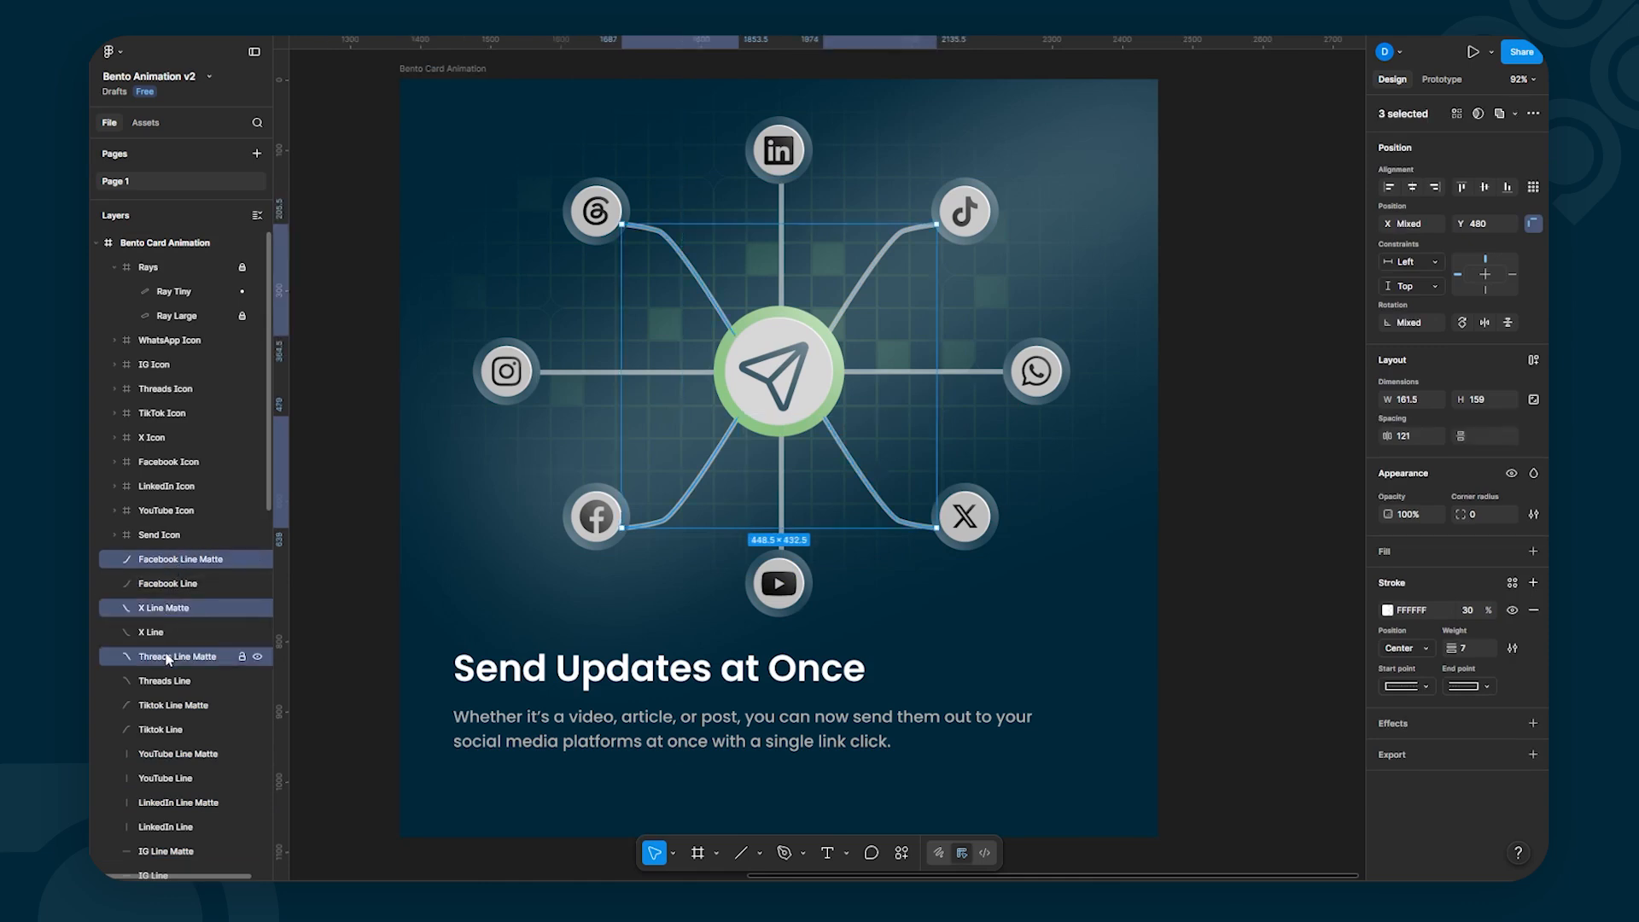
left_click(170, 705, "shift")
left_click(171, 754, "shift")
scroll(168, 751, "down", 1)
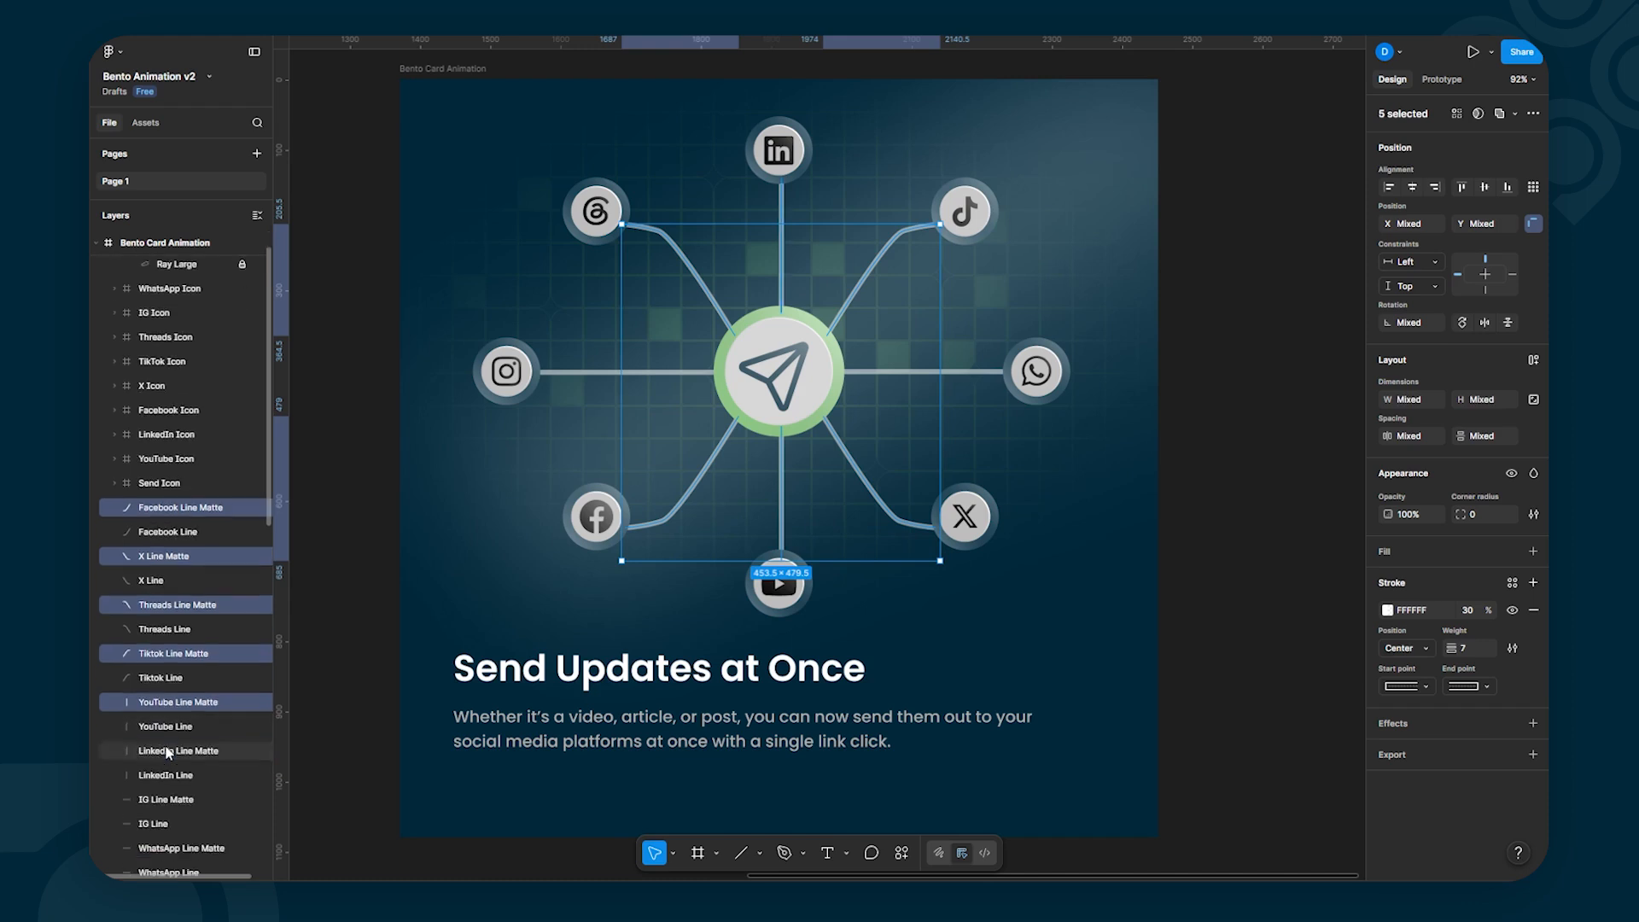
scroll(168, 751, "down", 2)
left_click(171, 650, "shift")
left_click(173, 699, "shift")
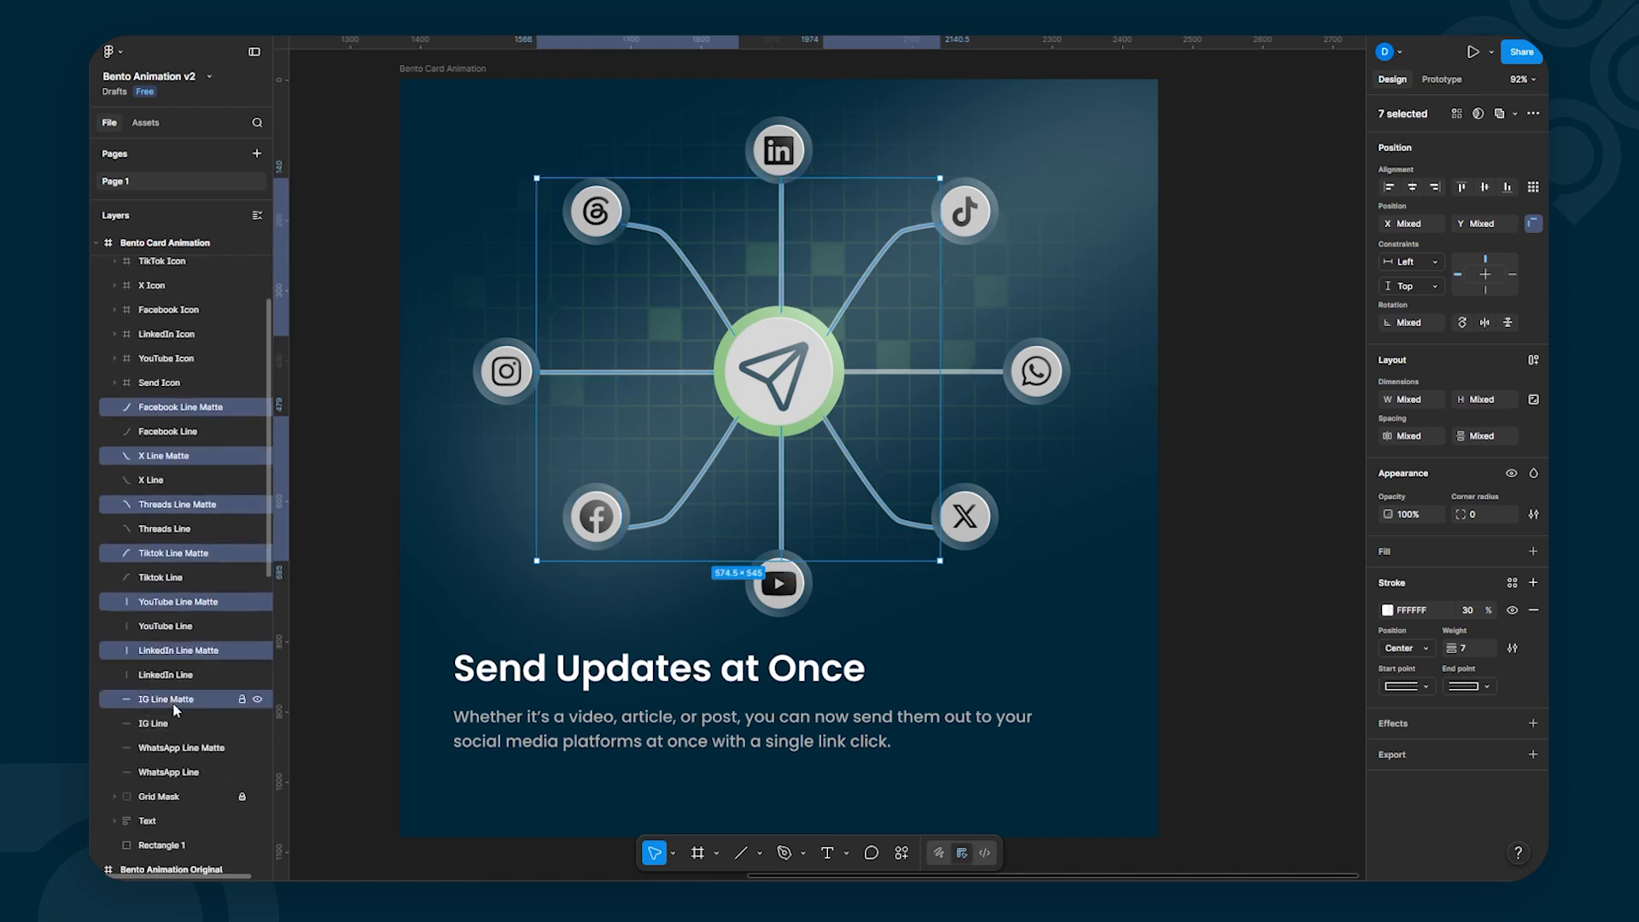
left_click(175, 748, "shift")
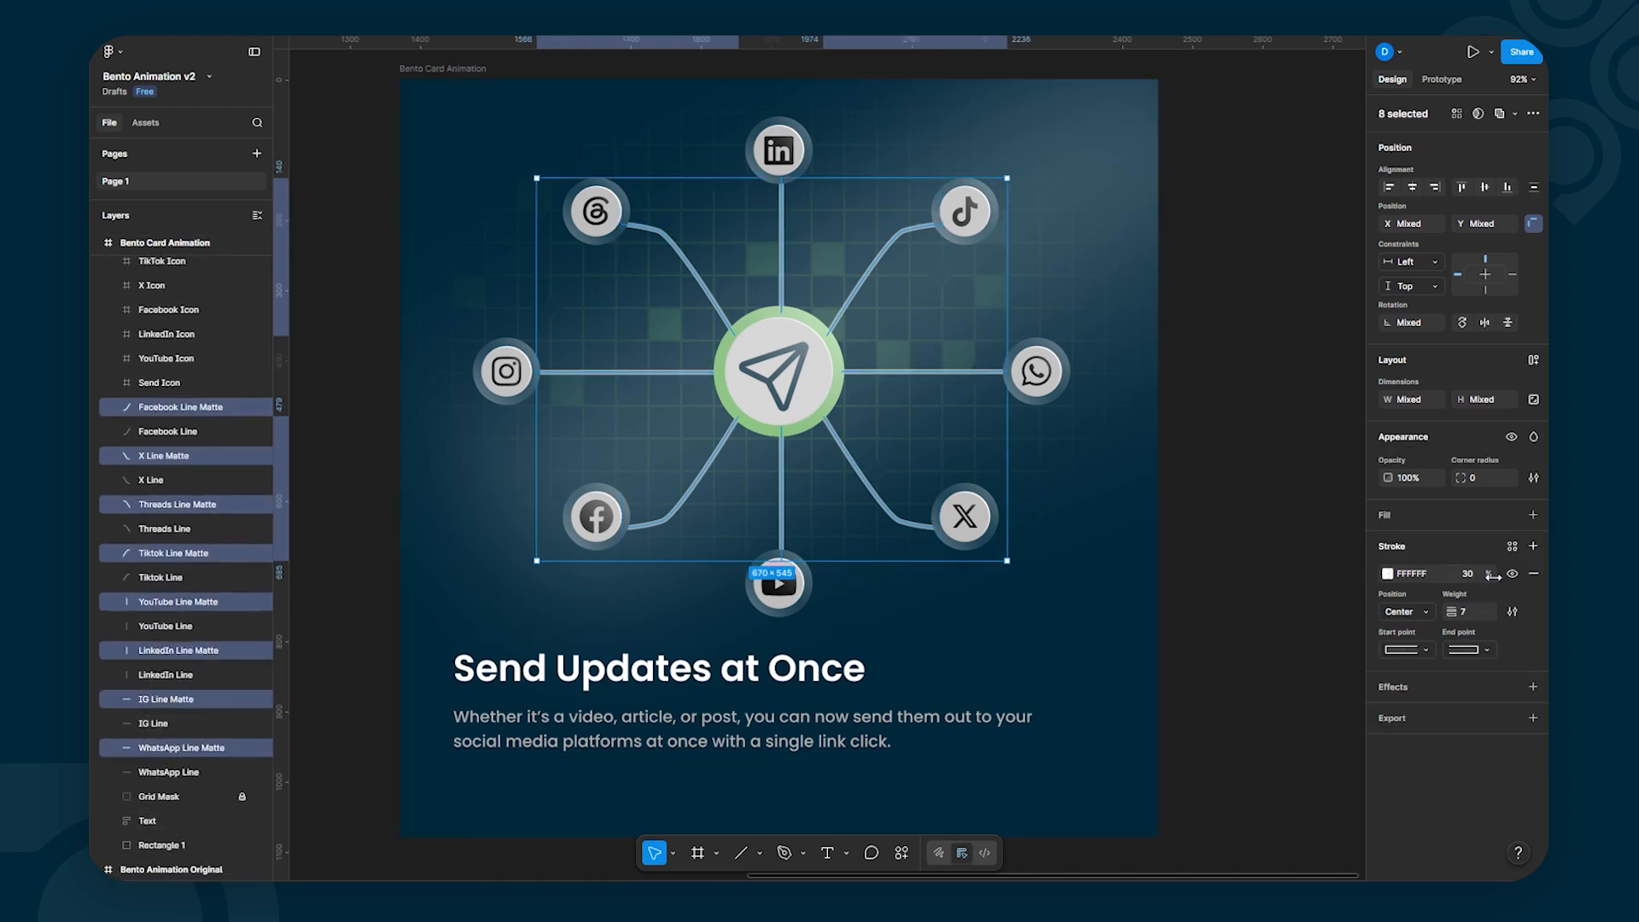
left_click_drag(1489, 574, 1551, 574)
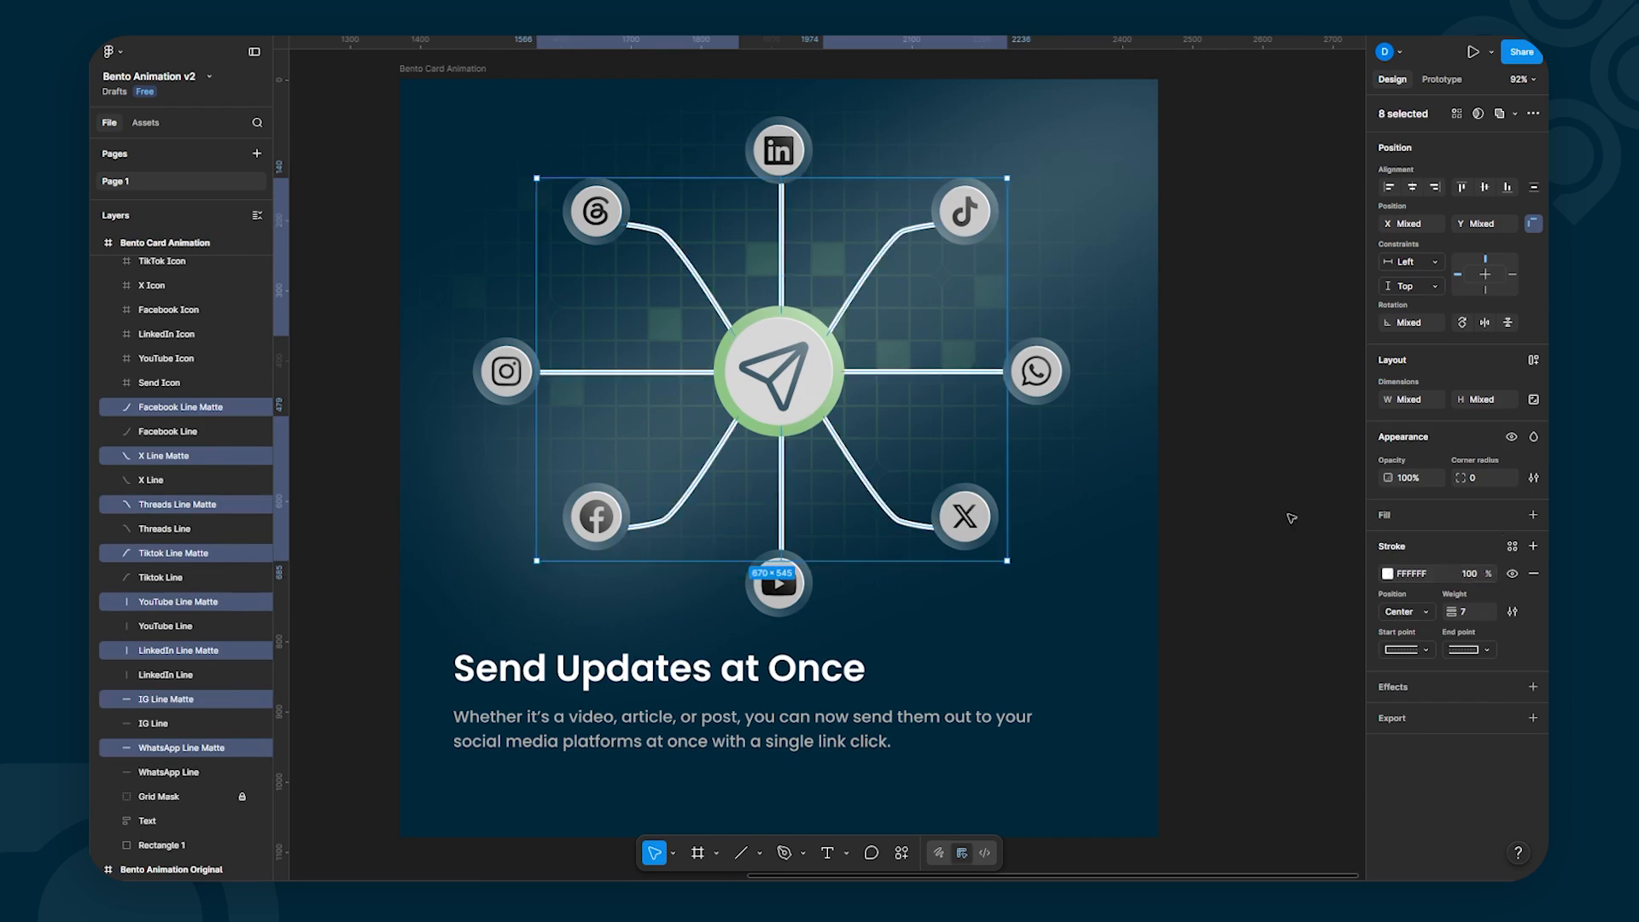
left_click(1290, 518)
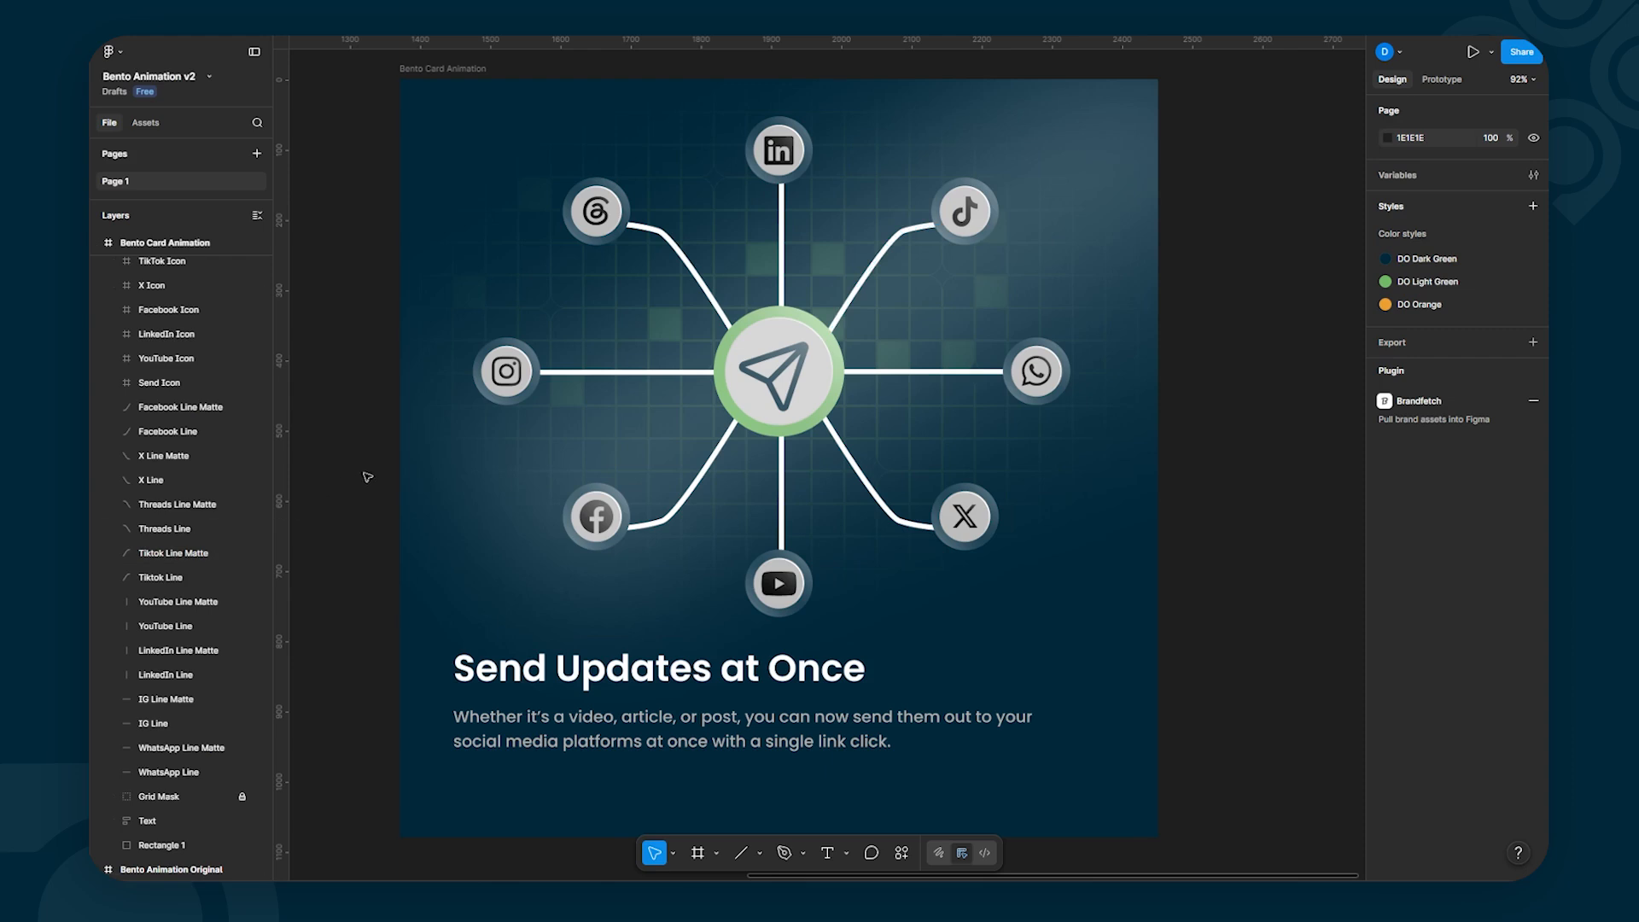
scroll(359, 469, "left", 10)
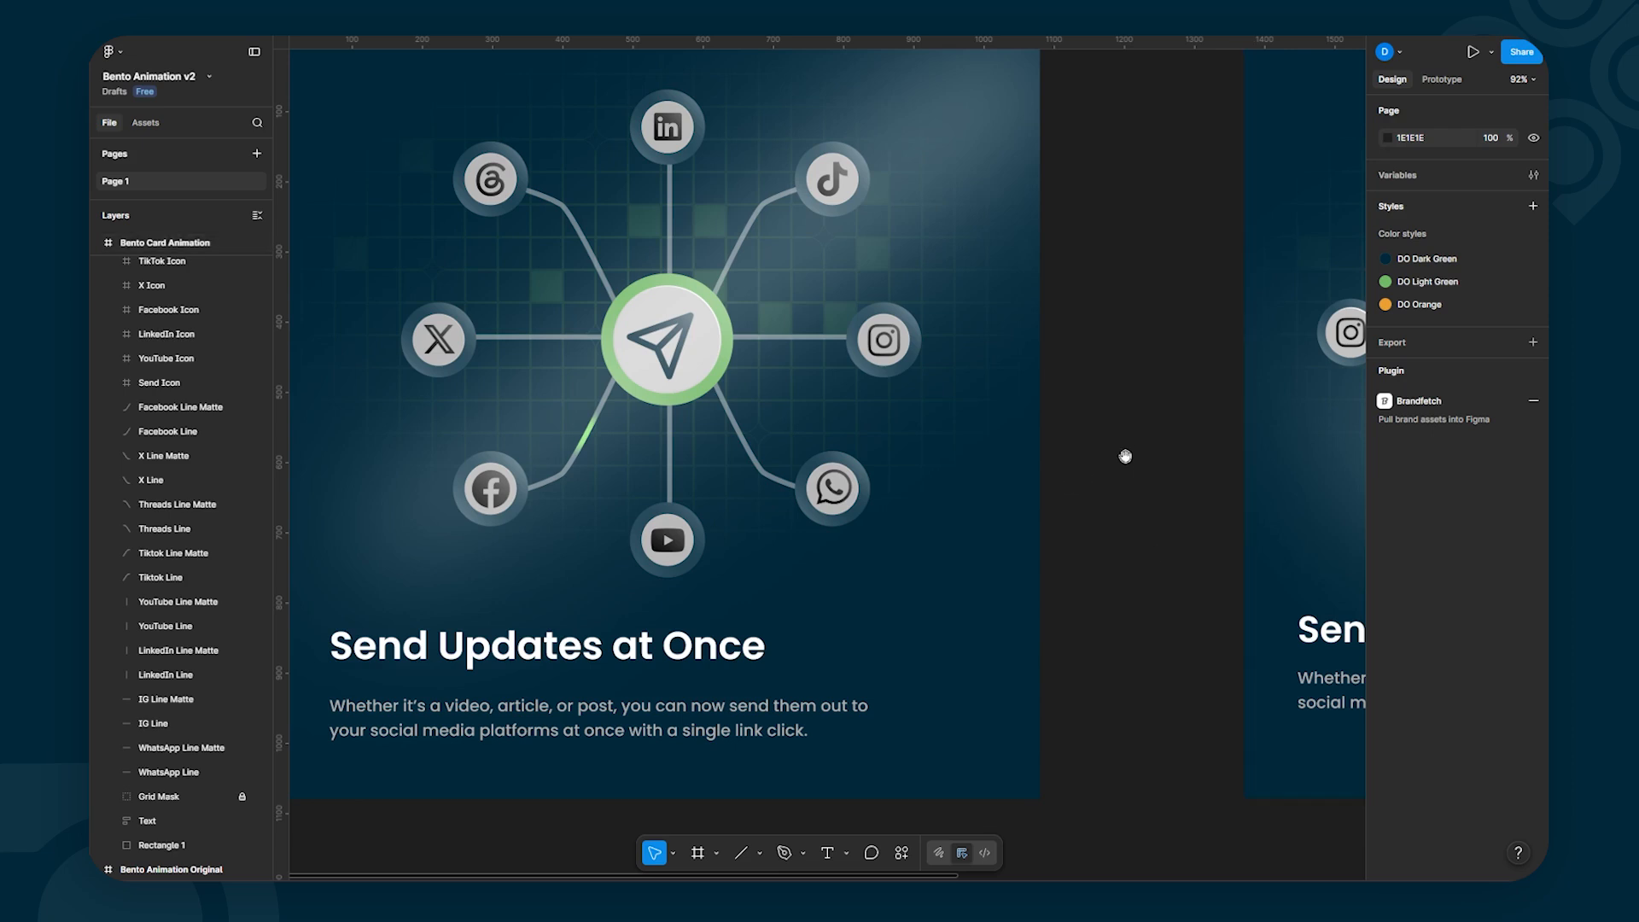
scroll(1124, 453, "right", 10)
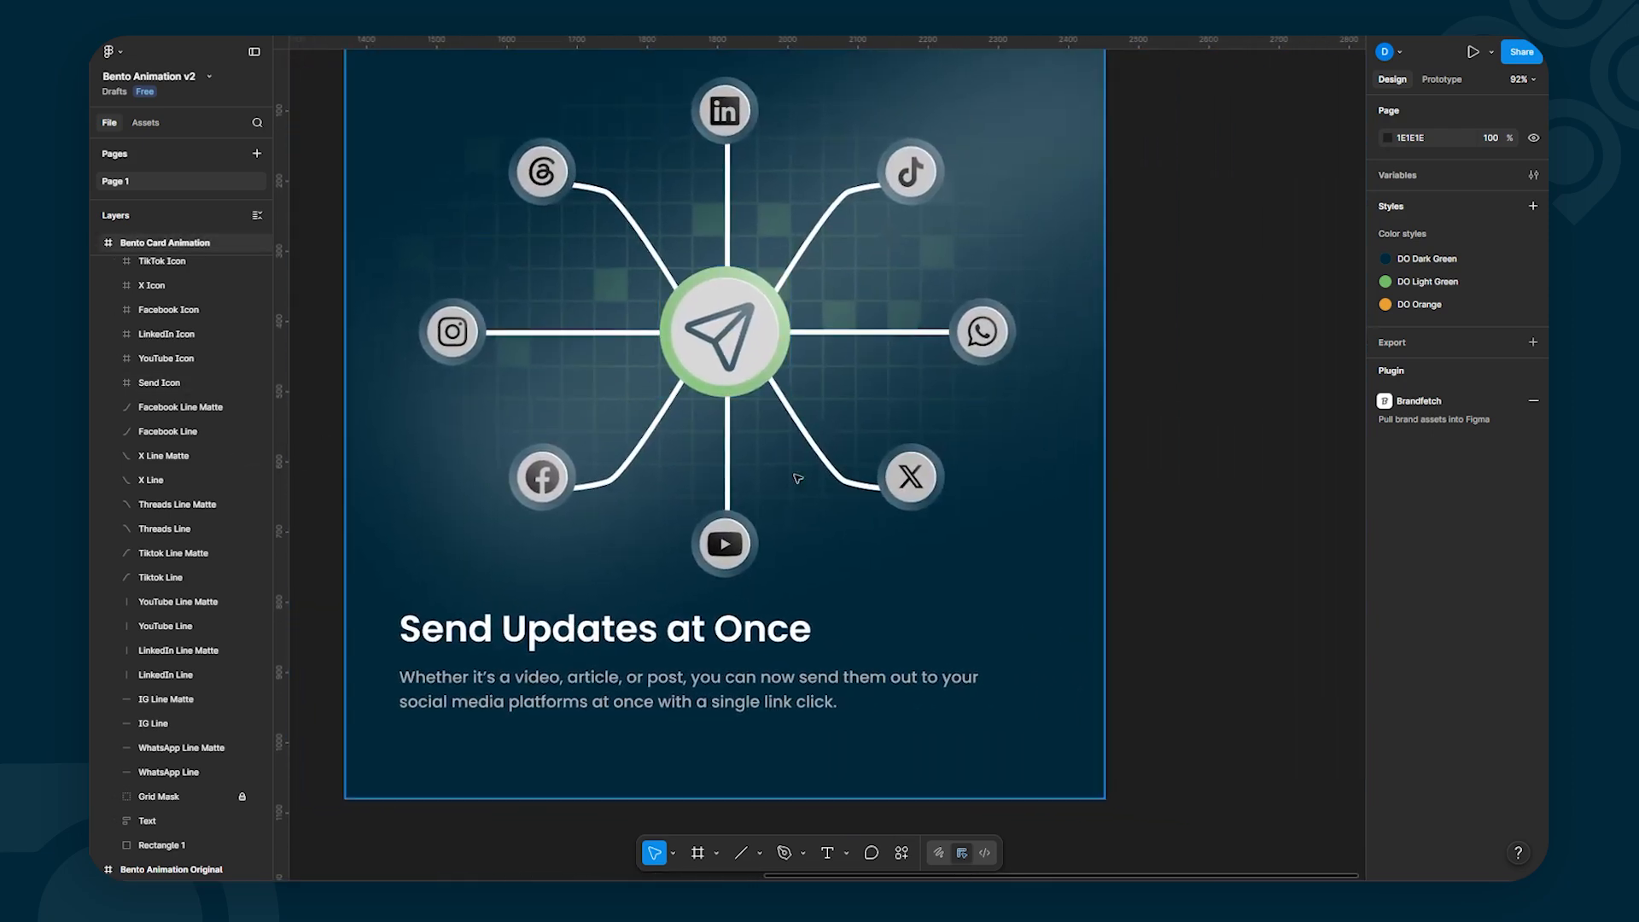
Step: Draw a circle about 36 by 36 between the Facebook and YouTube lines in the Bento Card Animation frame
key("o")
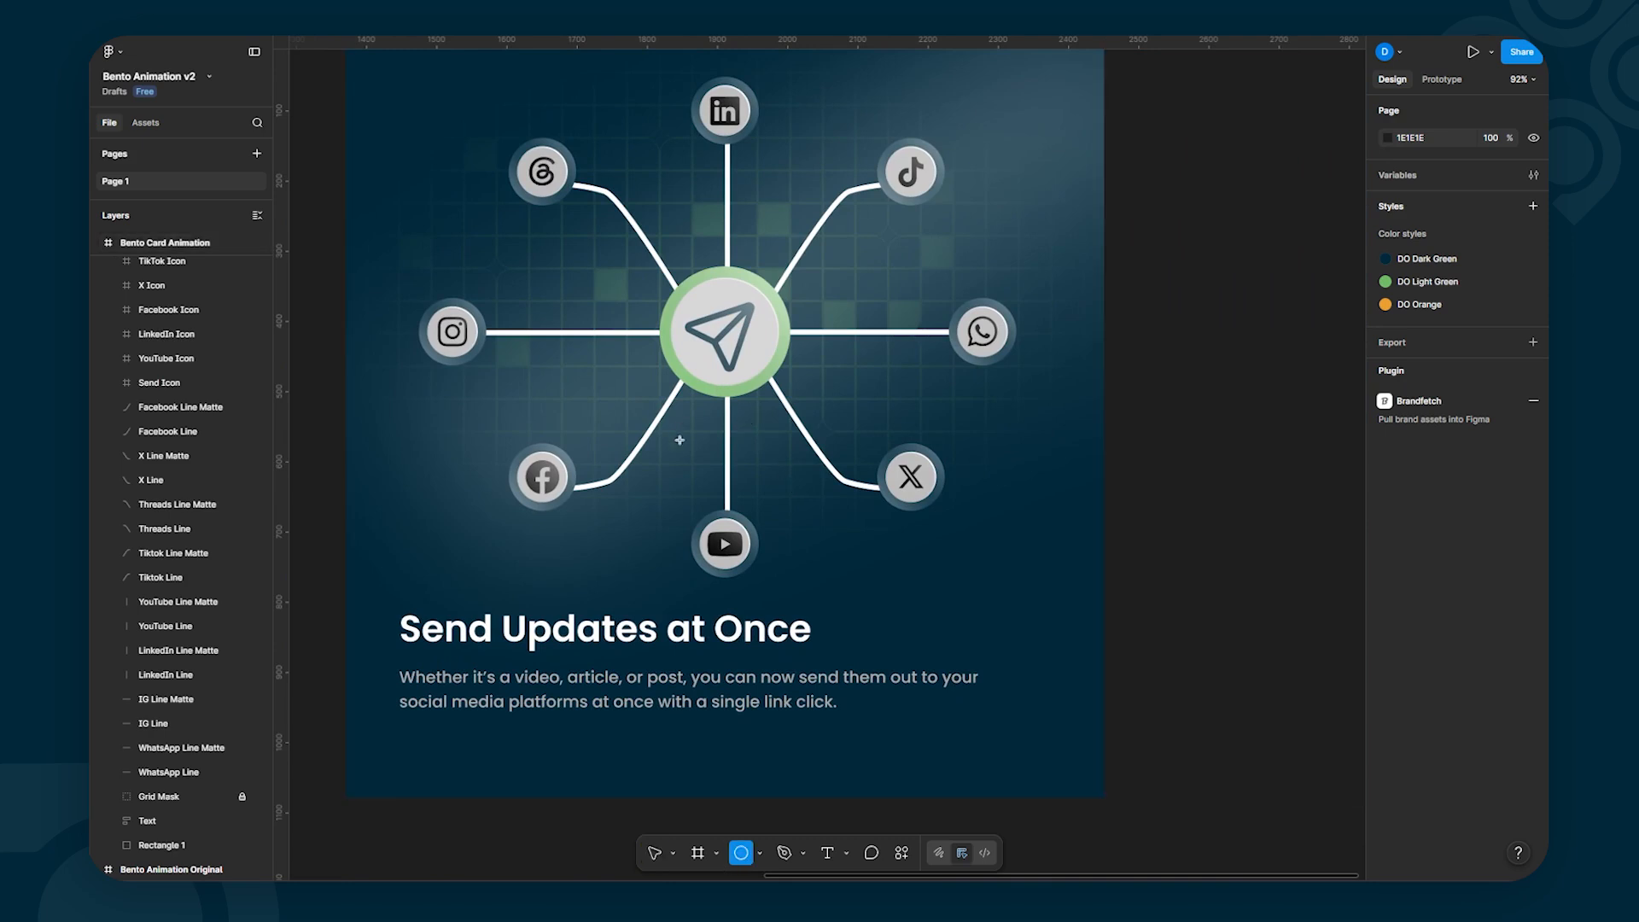
left_click_drag(681, 430, 713, 463)
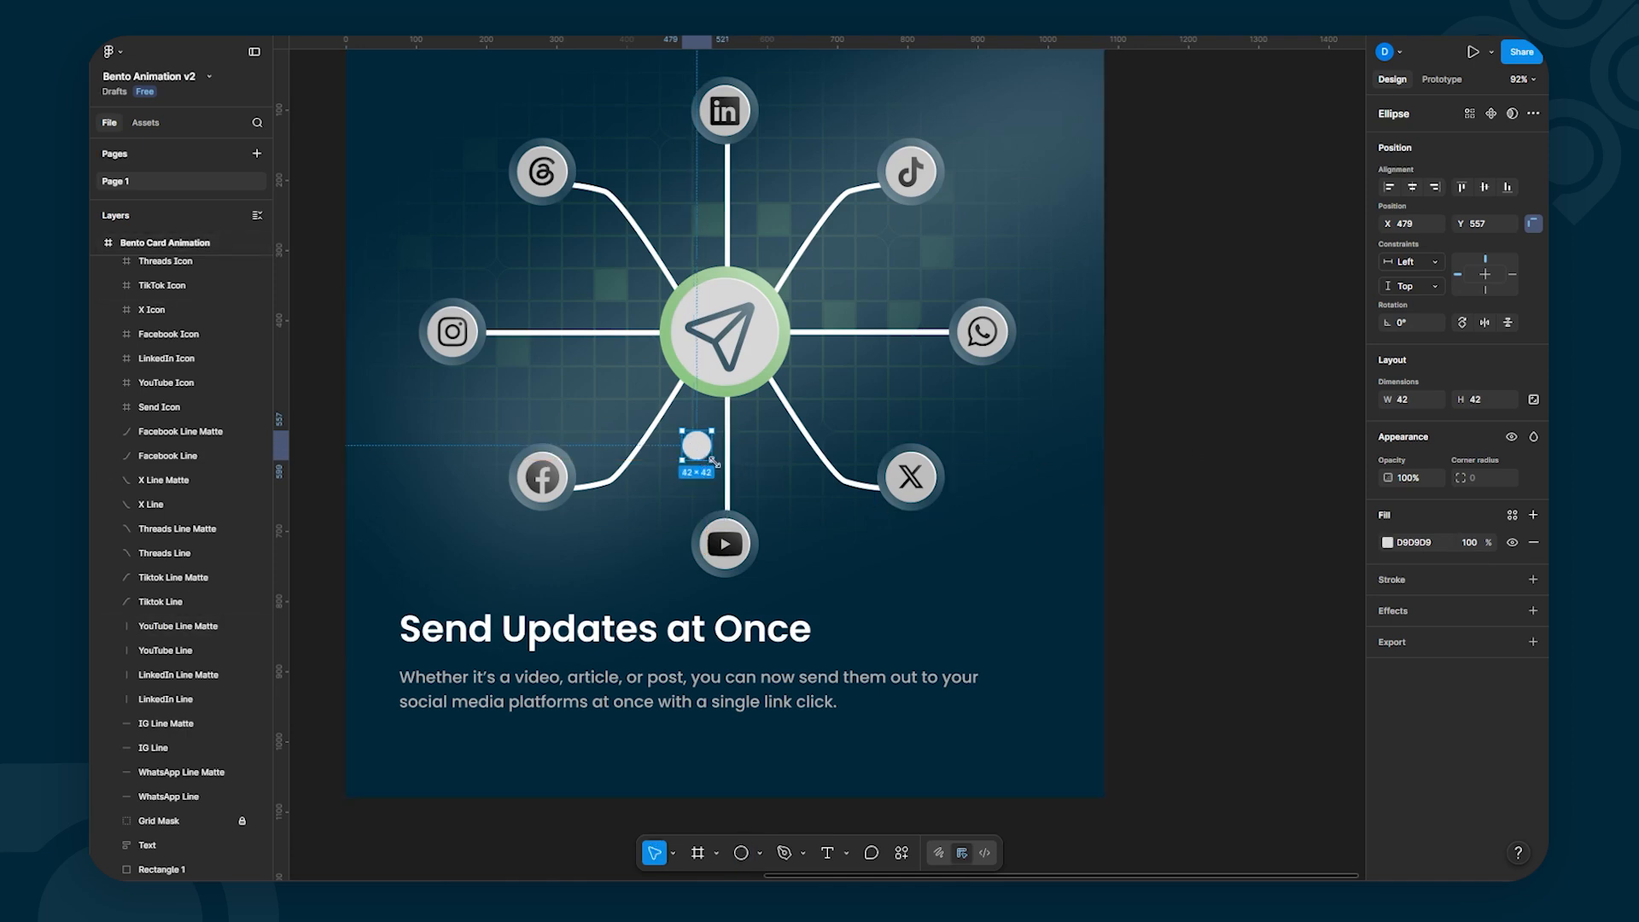
left_click_drag(702, 455, 698, 451)
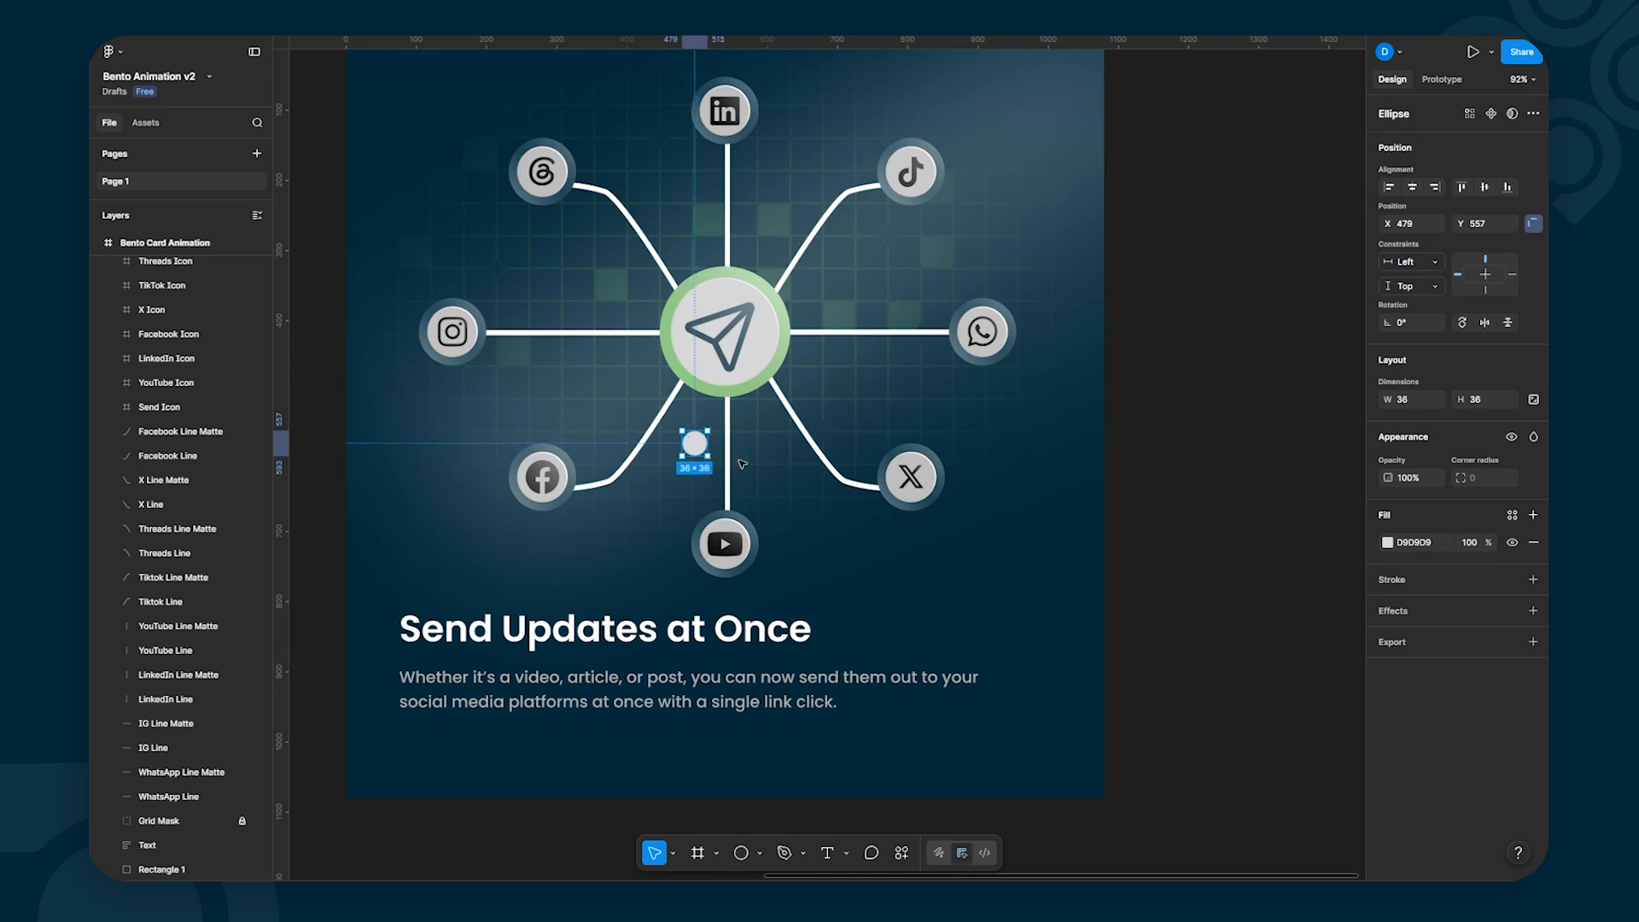
Step: Fill the small circle with a brighter tint of the DO Light Green colour, 8CE87E
left_click(1387, 543)
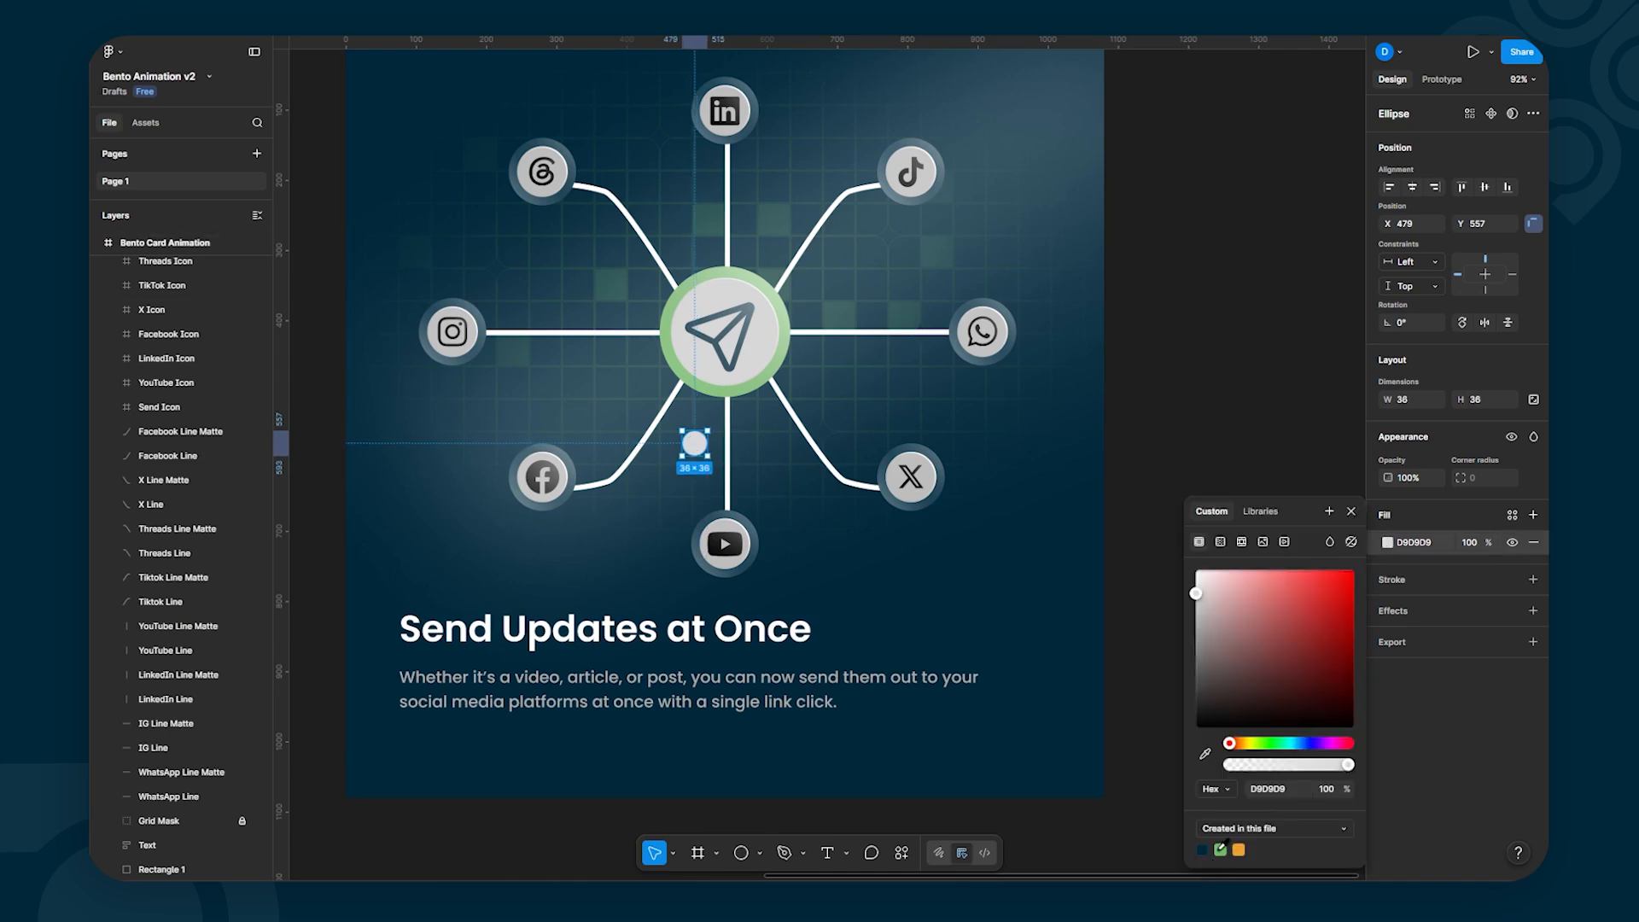
left_click(1221, 849)
left_click_drag(1267, 598, 1268, 591)
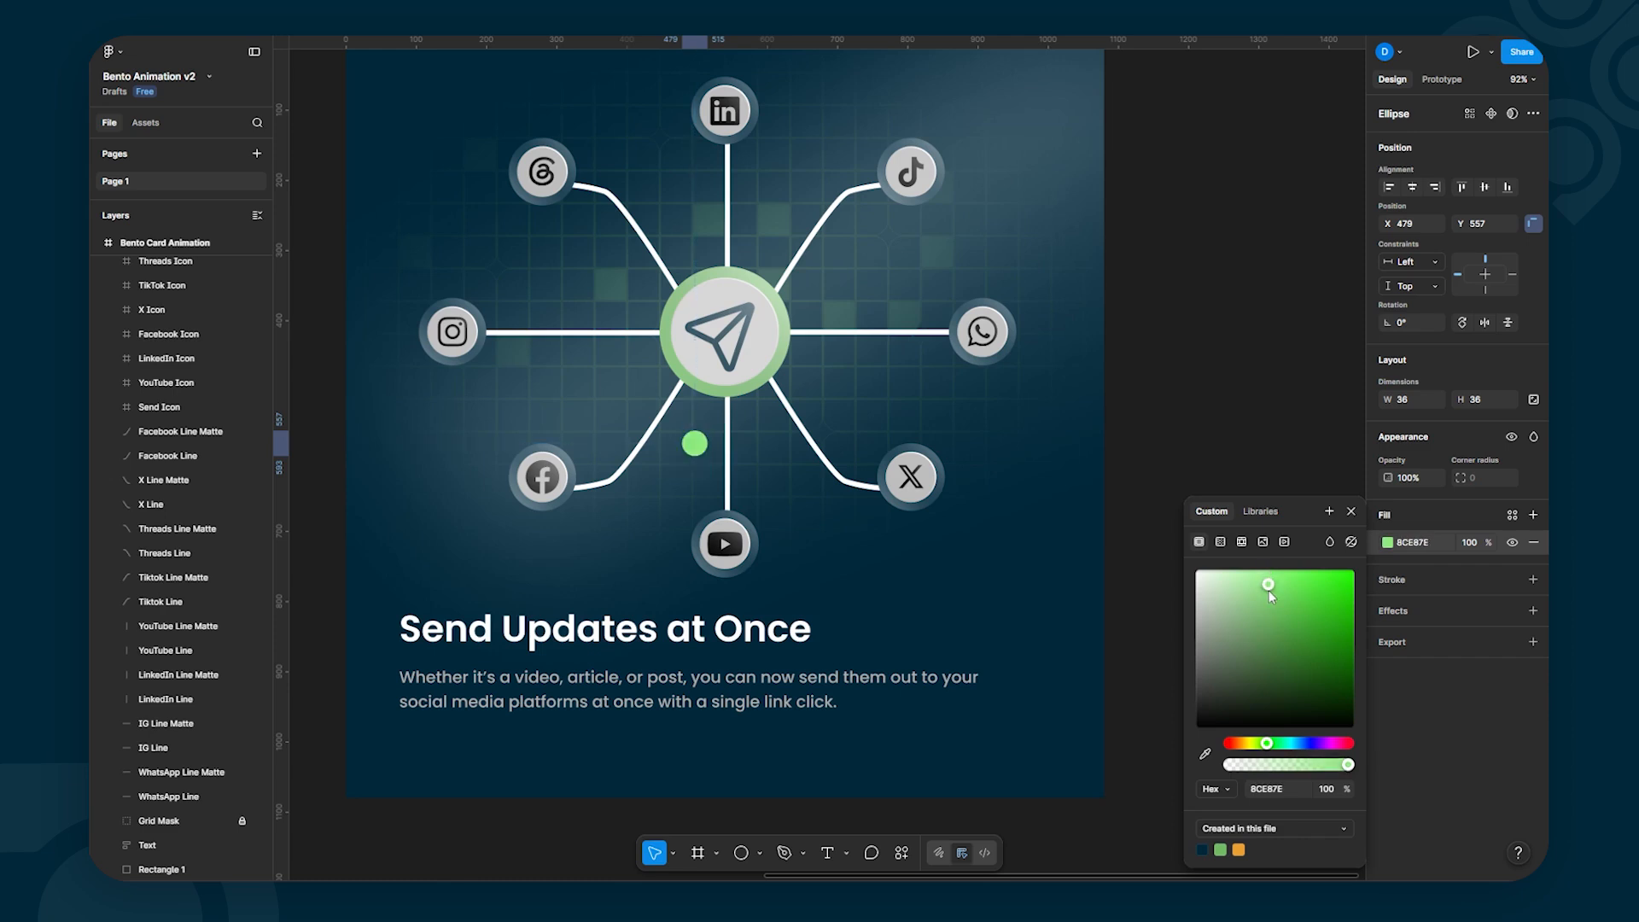
left_click(1350, 511)
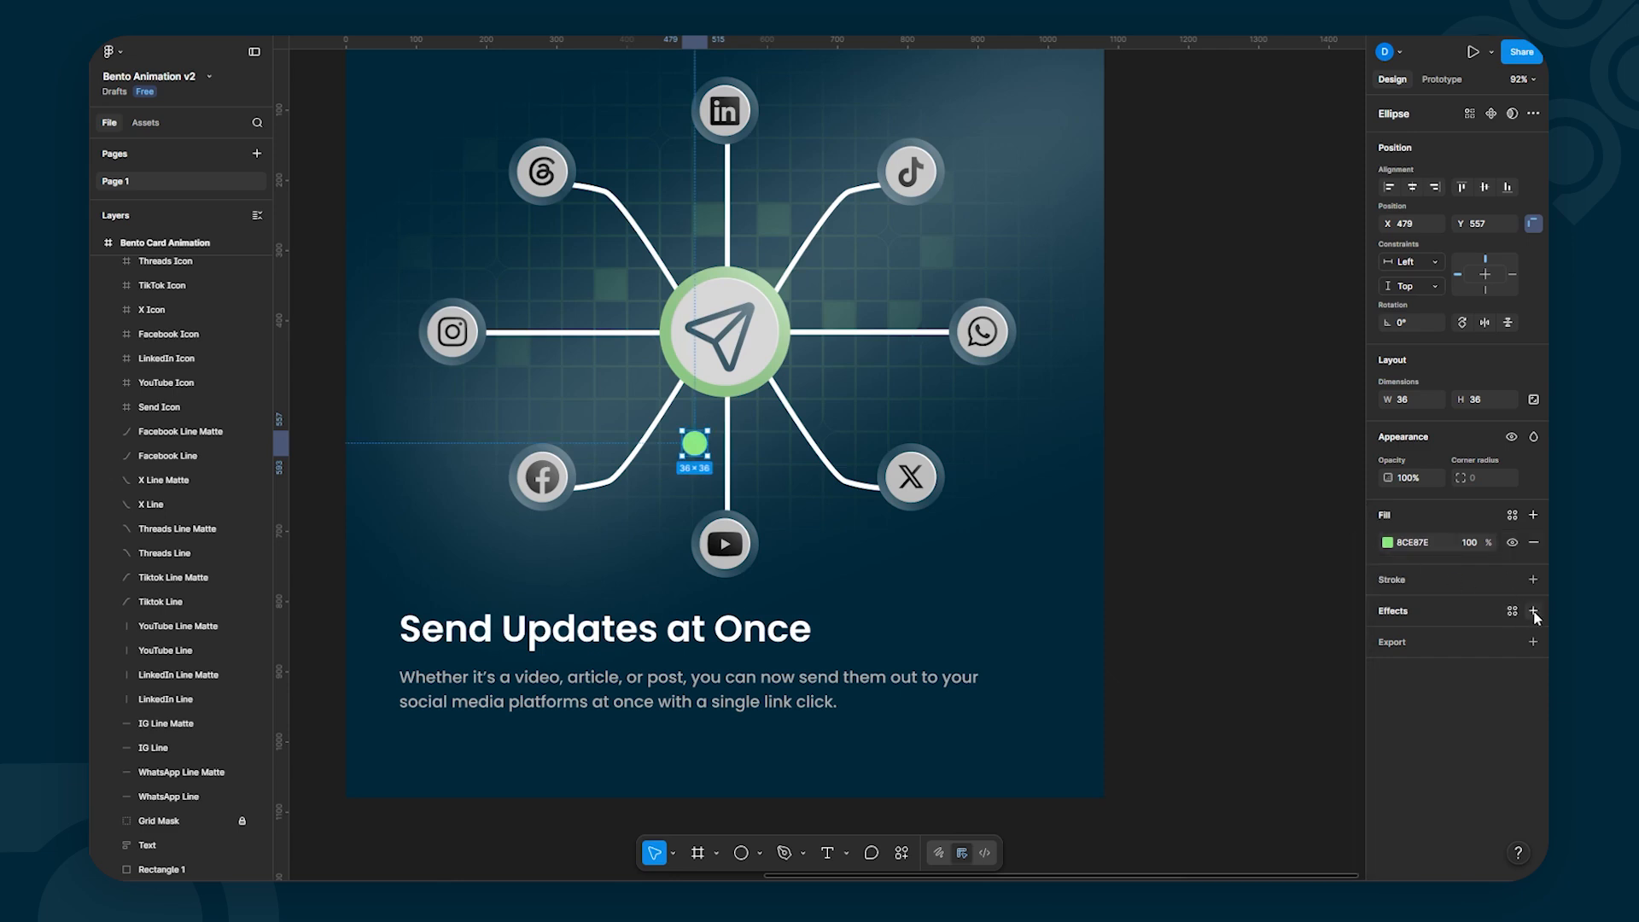
Step: Add a uniform layer blur of 16.8 to the green circle
left_click(1533, 610)
left_click(1247, 644)
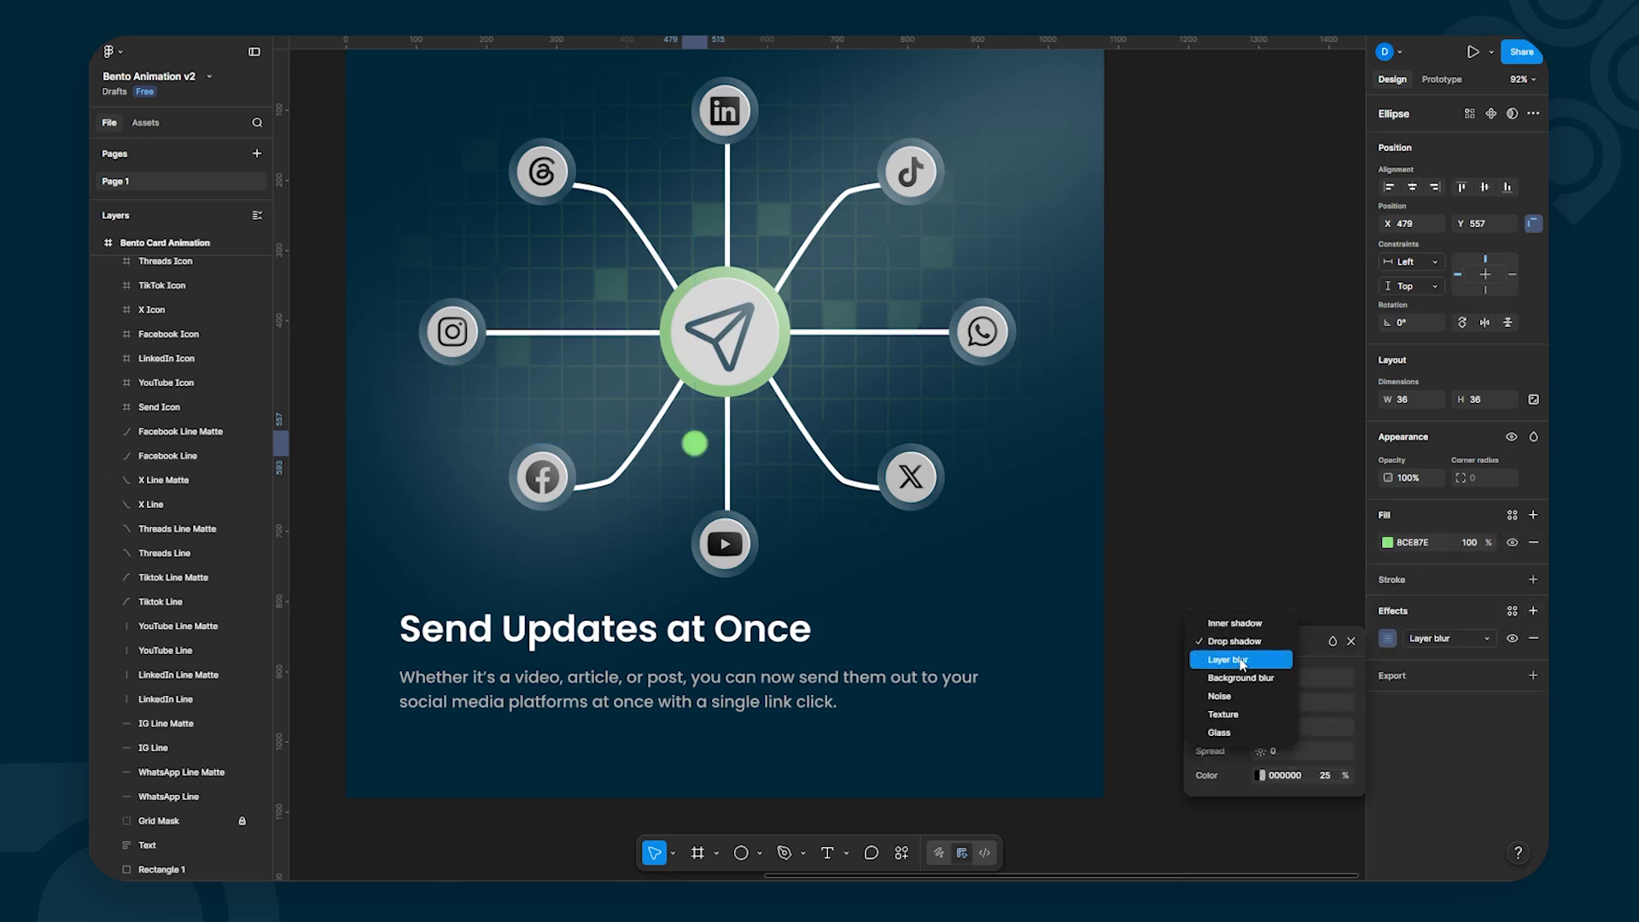
left_click(1238, 666)
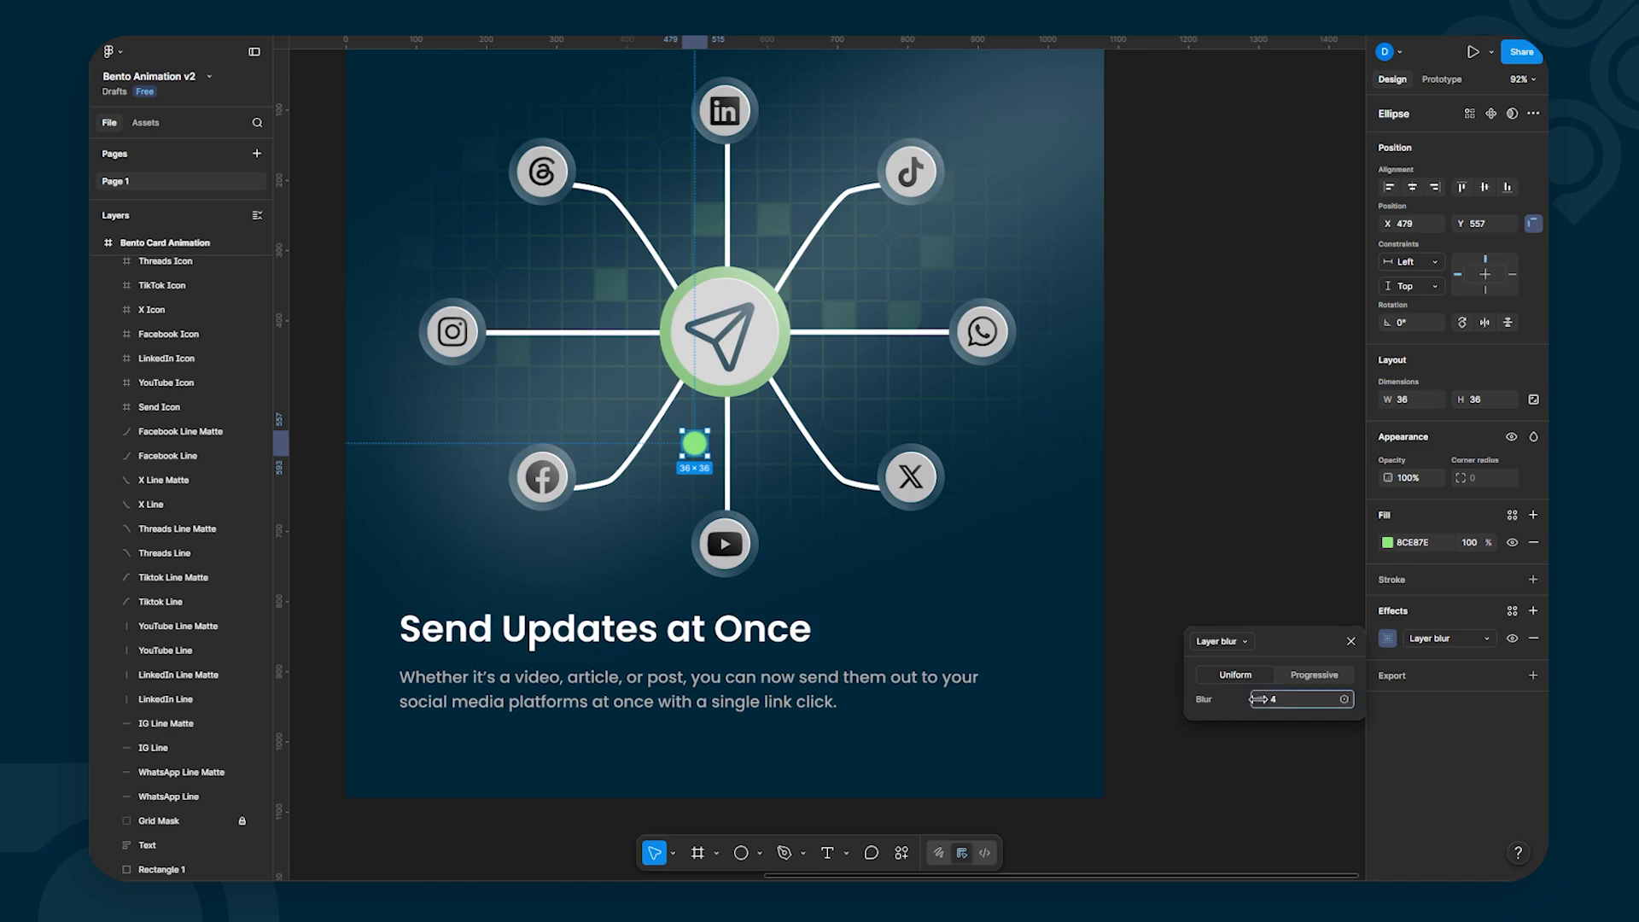
left_click_drag(1260, 699, 1451, 702)
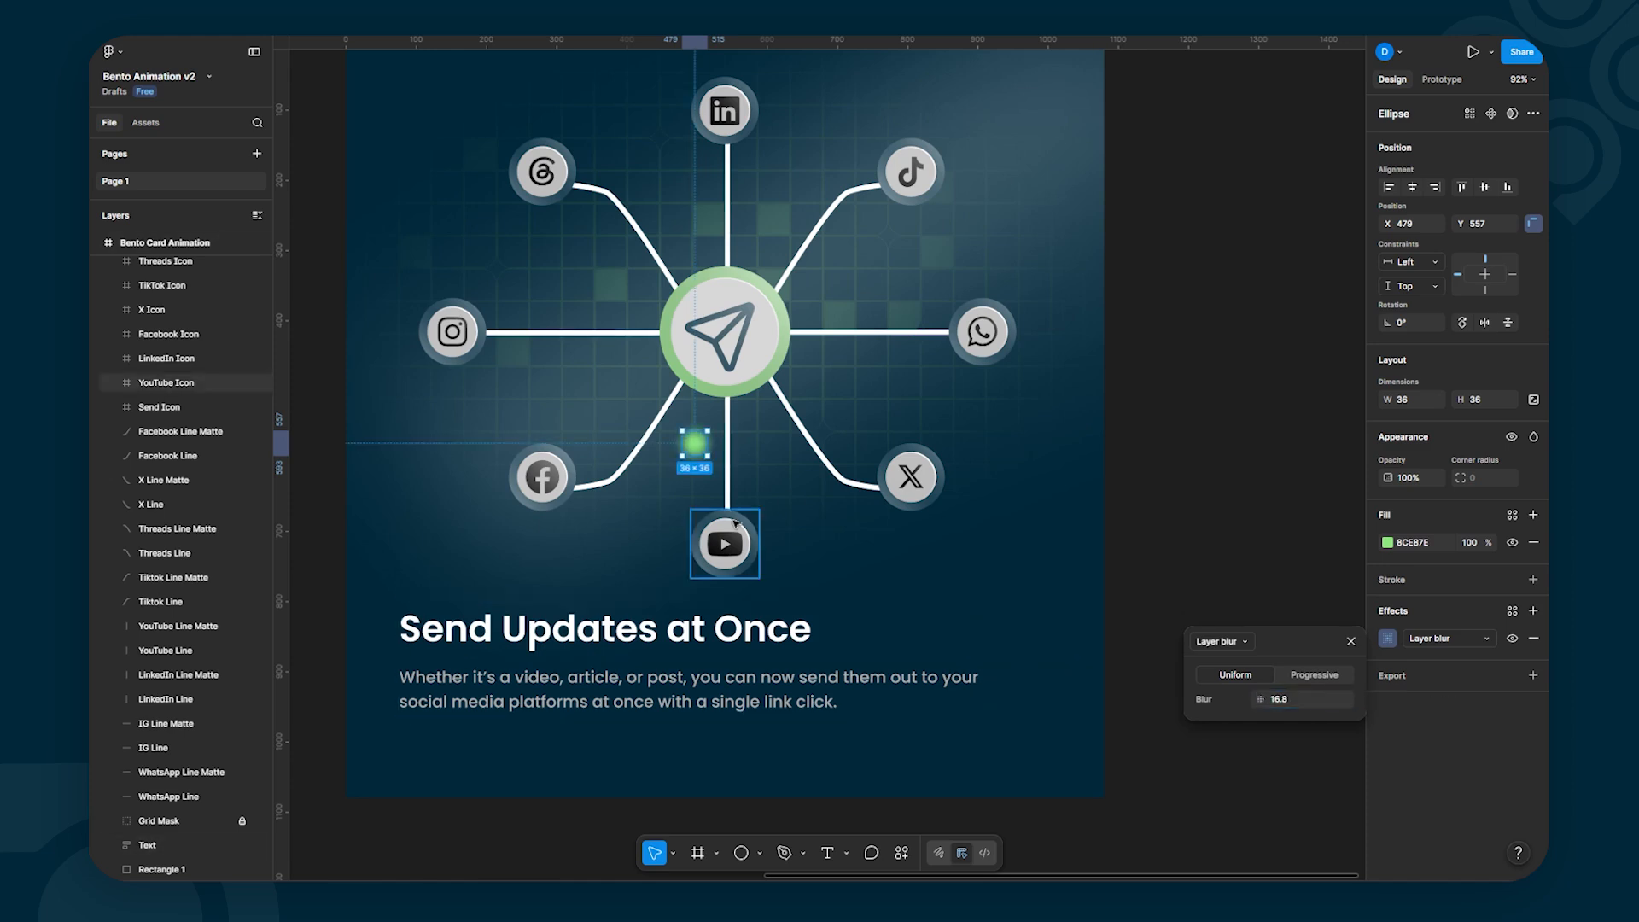
left_click(1220, 452)
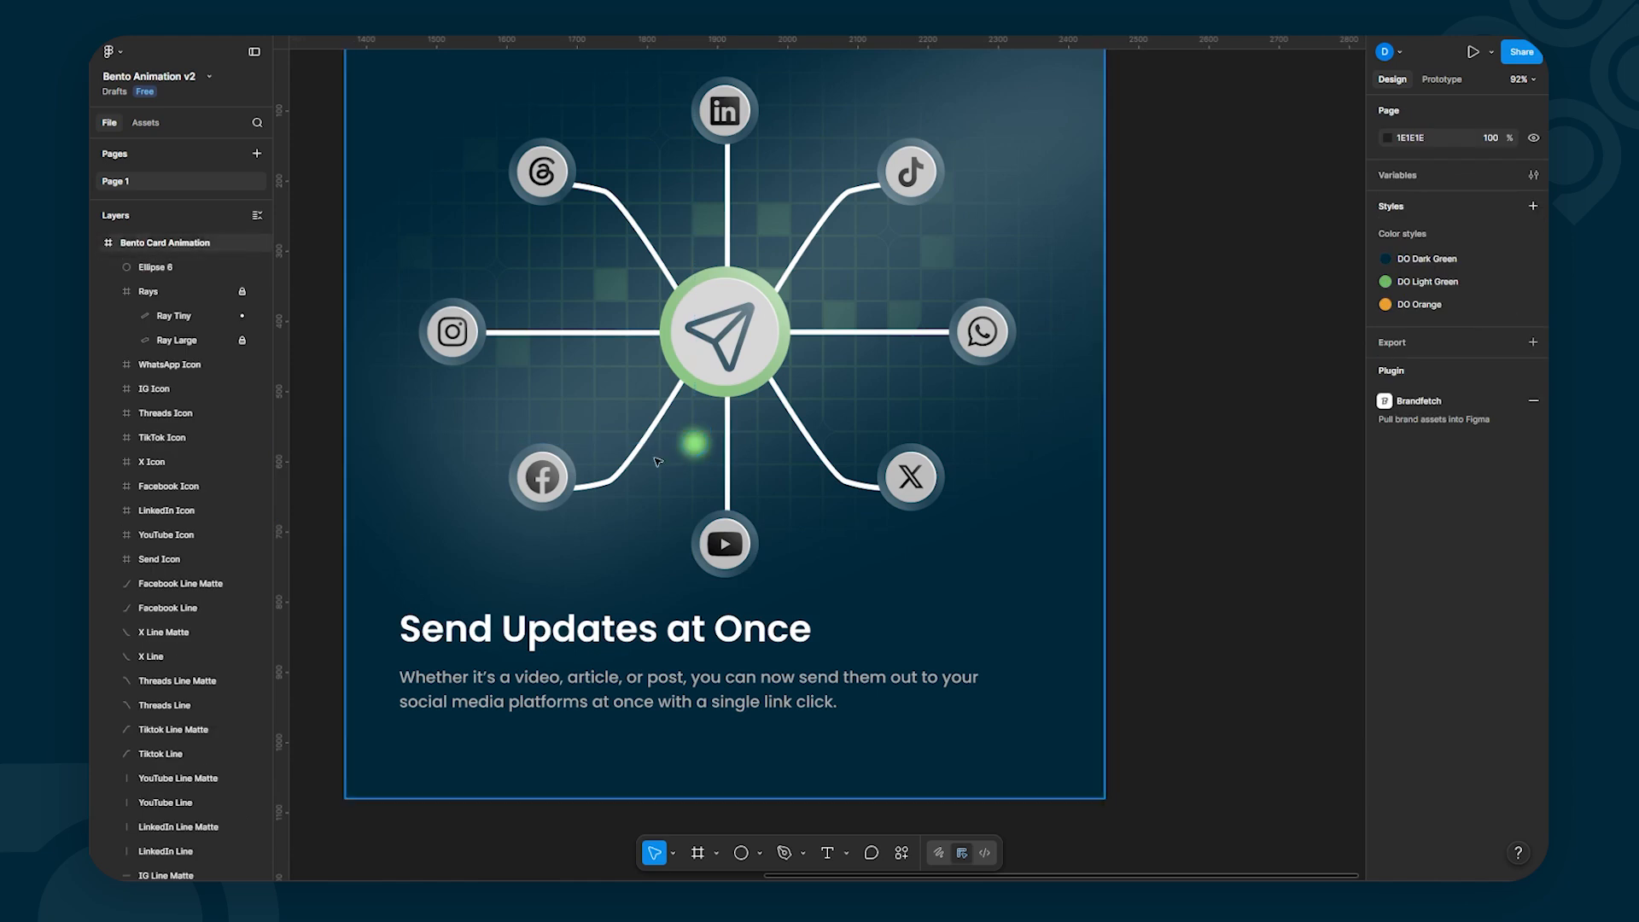
Step: Enlarge the blurred green circle from its centre to 48 by 48
left_click(707, 454)
left_click_drag(708, 459, 712, 462)
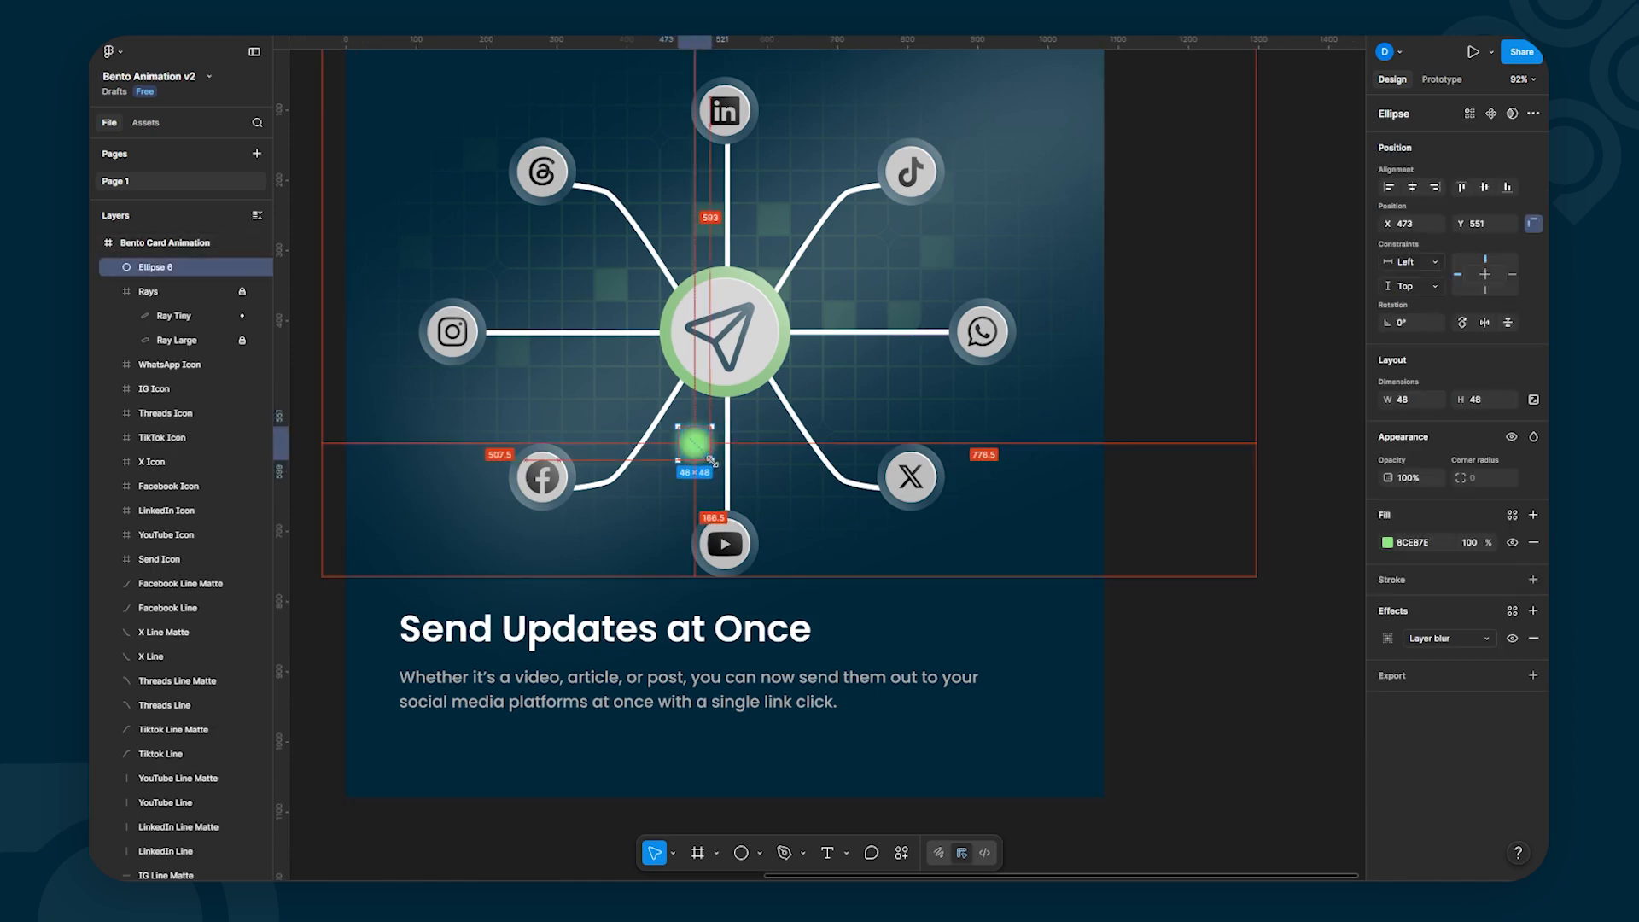
left_click(1280, 439)
left_click(701, 448)
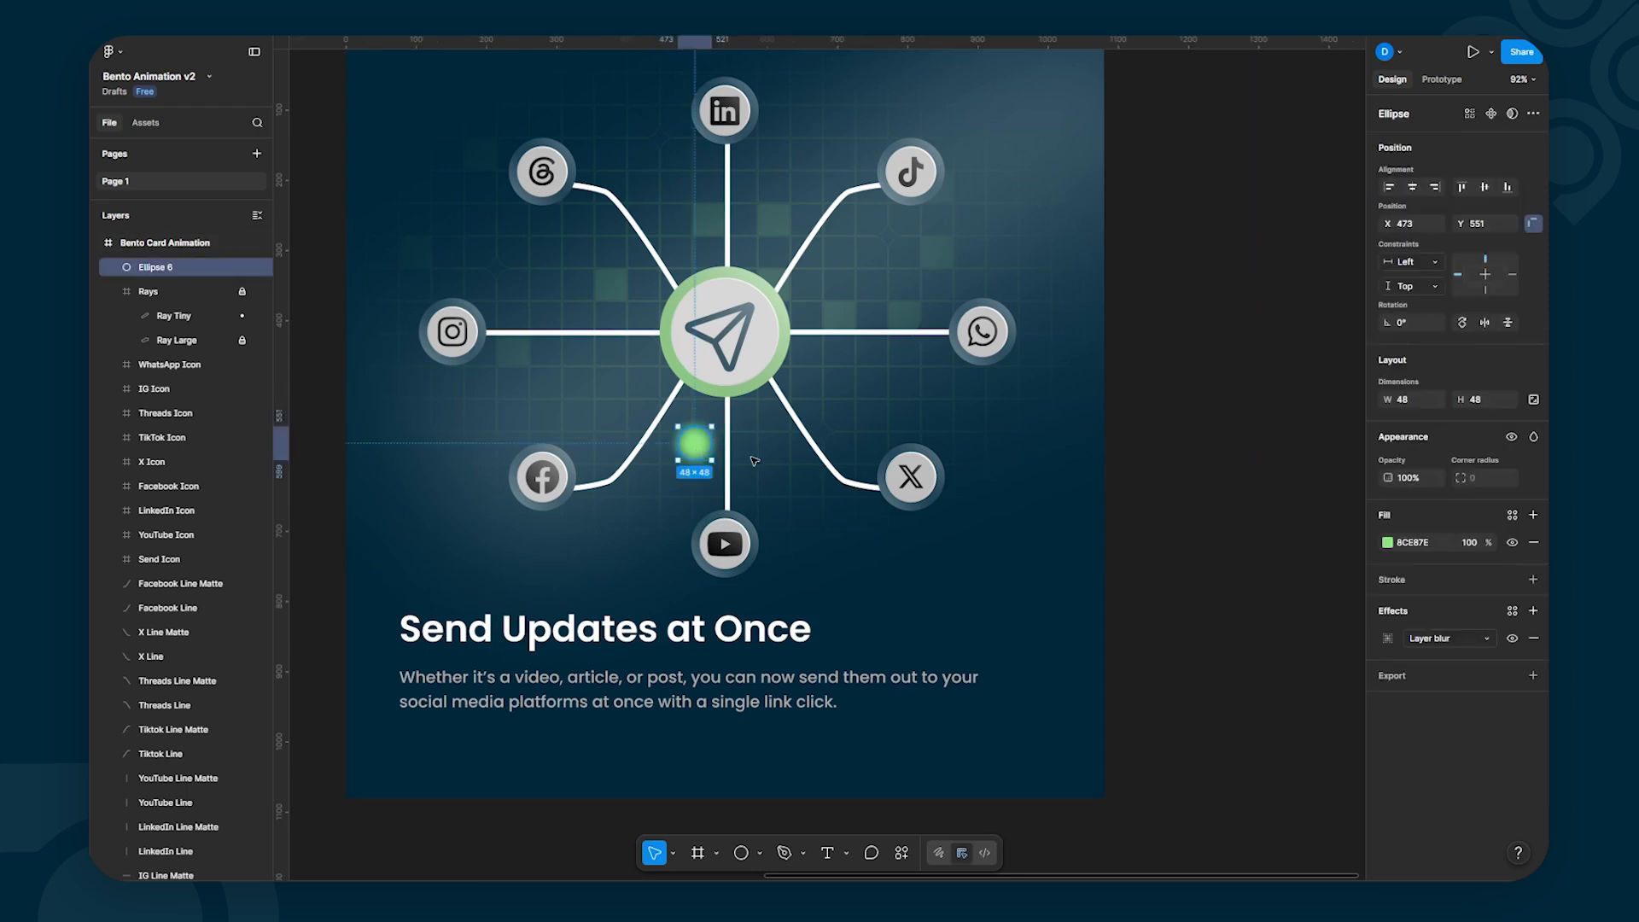
Step: Brighten the blurred circle's fill to 96FD87
left_click(1387, 542)
left_click_drag(1269, 581, 1271, 578)
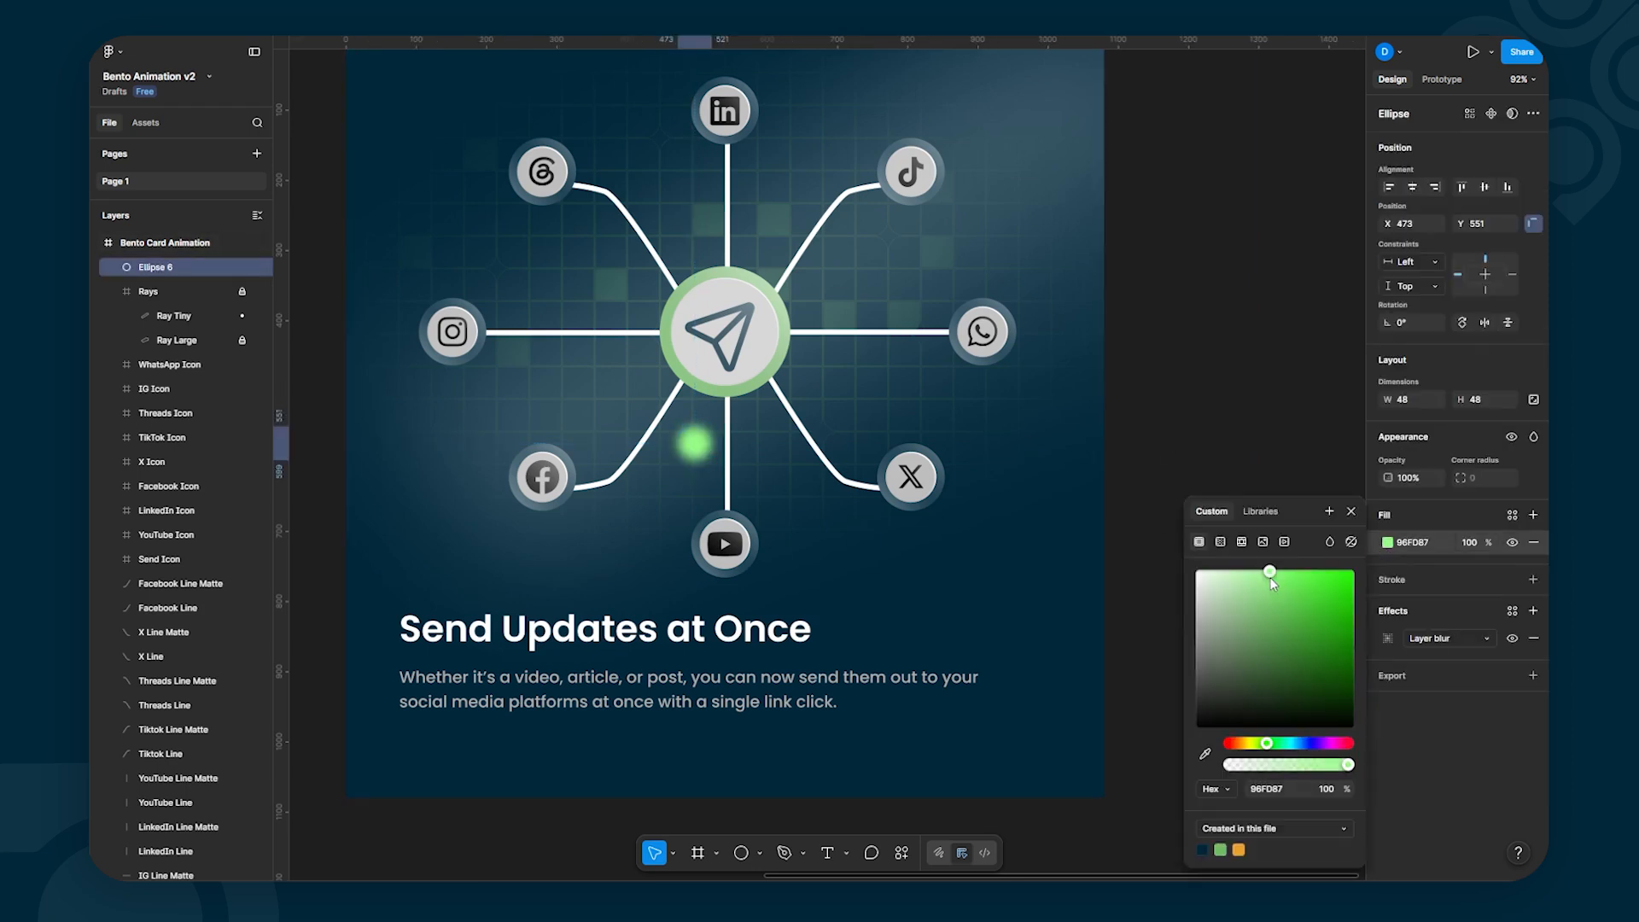
left_click(1043, 560)
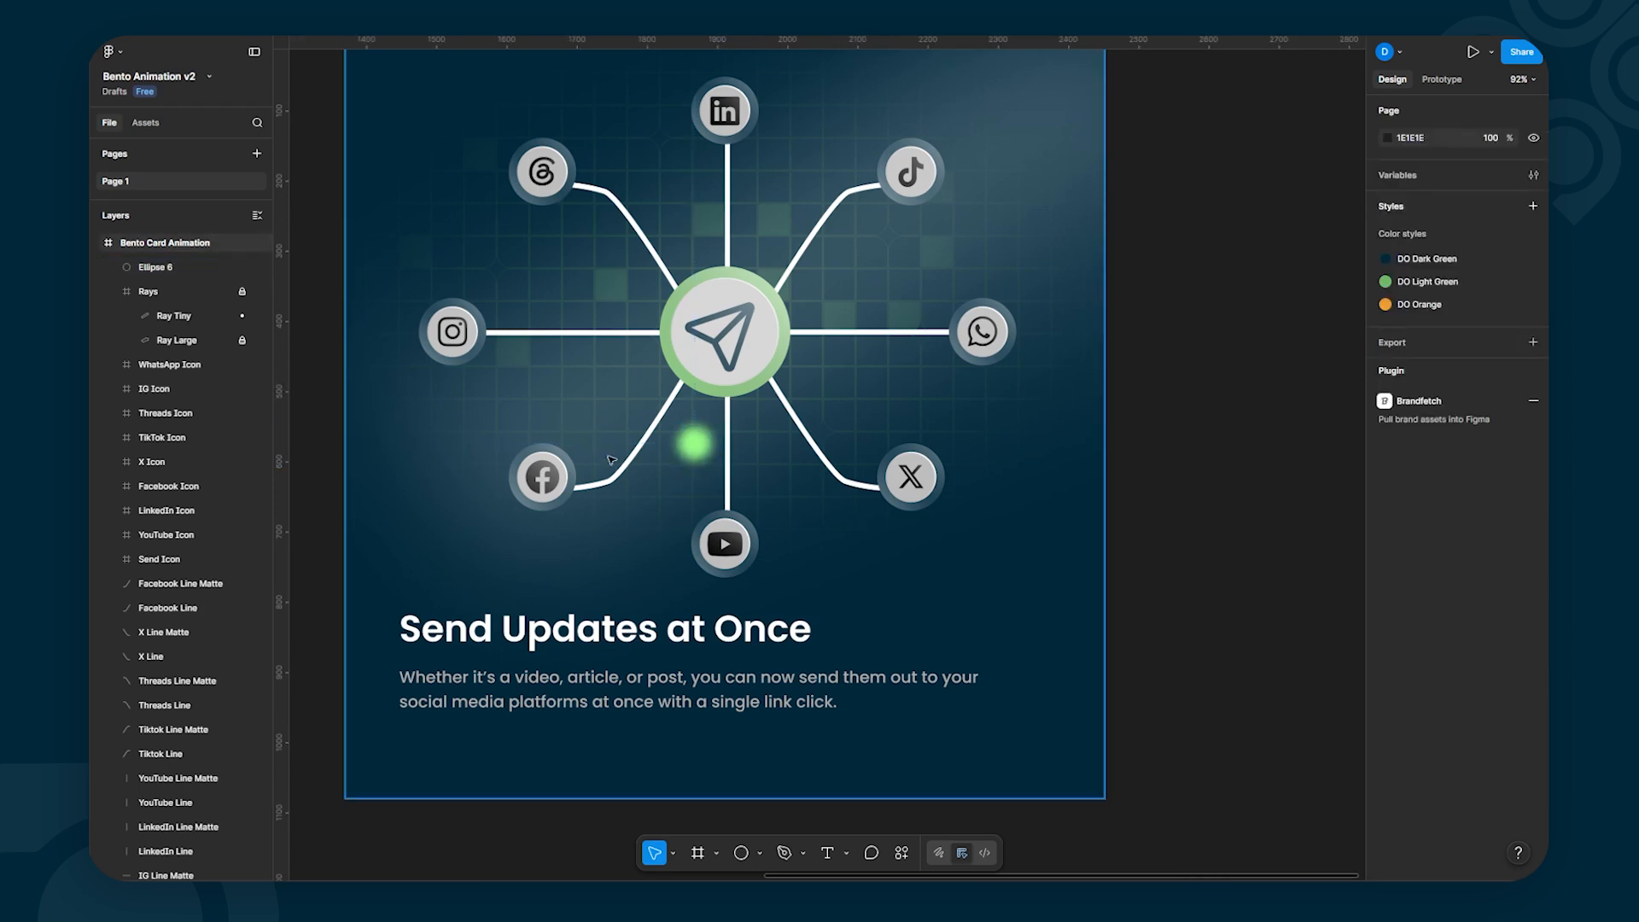
Step: Centre the glow circle on the YouTube line and place its layer directly above YouTube Line Matte
left_click(702, 442)
mouse_move(706, 440)
left_mouse_down()
mouse_move(730, 376)
mouse_move(732, 491)
mouse_move(728, 299)
mouse_move(733, 459)
mouse_move(733, 415)
mouse_move(1082, 459)
mouse_move(768, 479)
mouse_move(749, 413)
mouse_move(735, 465)
mouse_move(739, 397)
mouse_move(727, 435)
mouse_move(730, 325)
mouse_move(739, 555)
mouse_move(732, 376)
mouse_move(731, 472)
mouse_move(745, 389)
mouse_move(731, 431)
left_mouse_up()
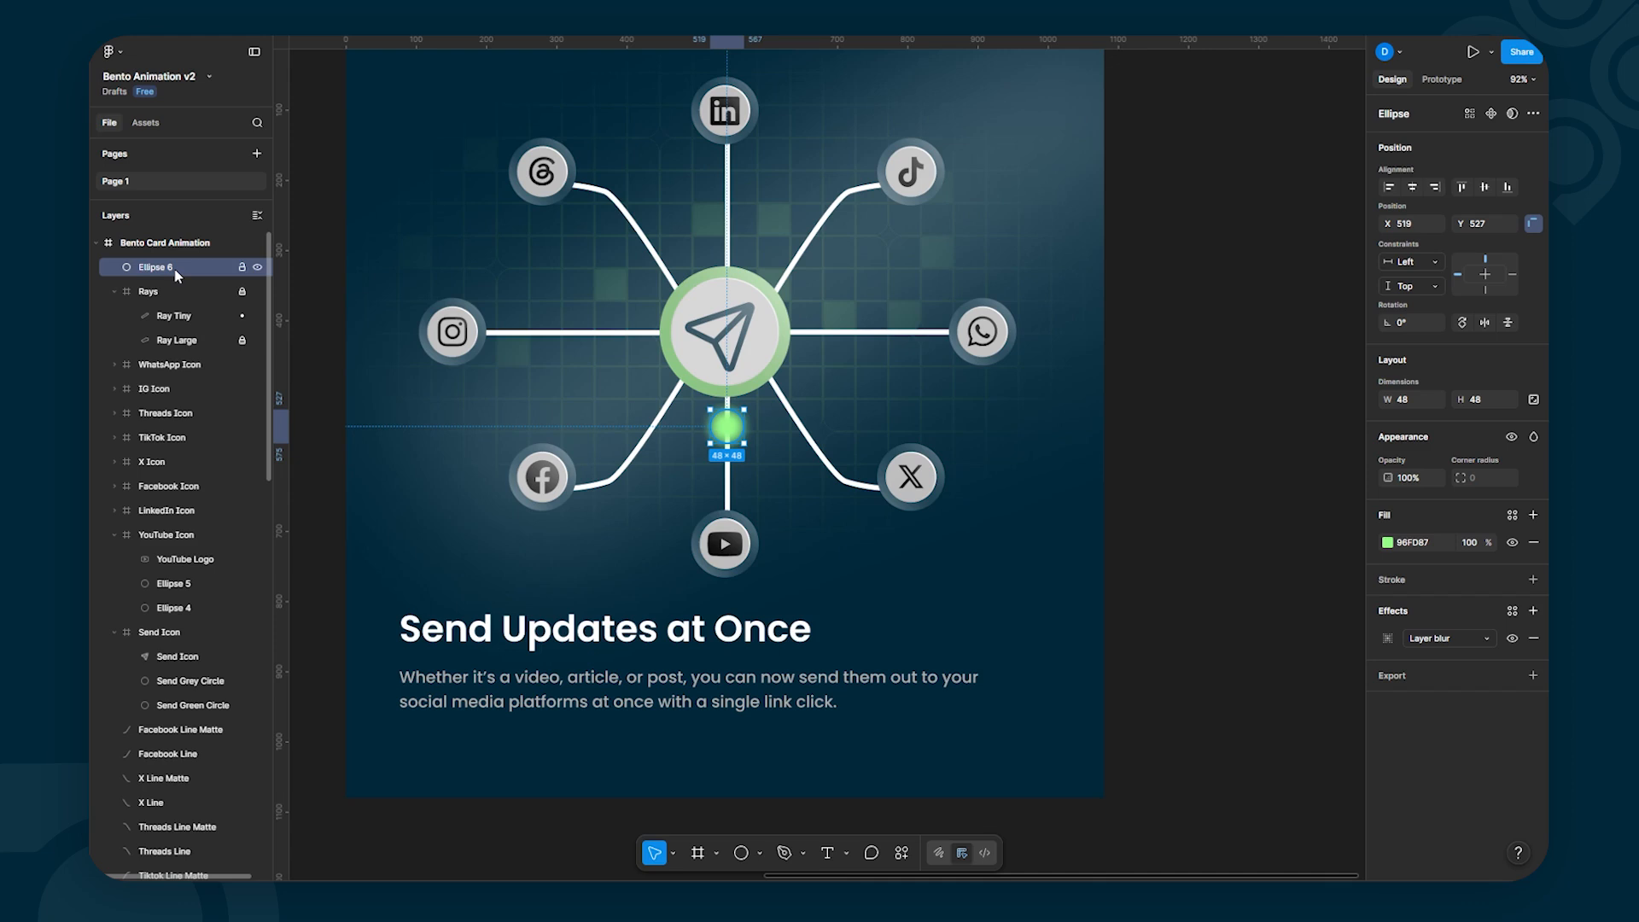
left_click_drag(173, 268, 187, 698)
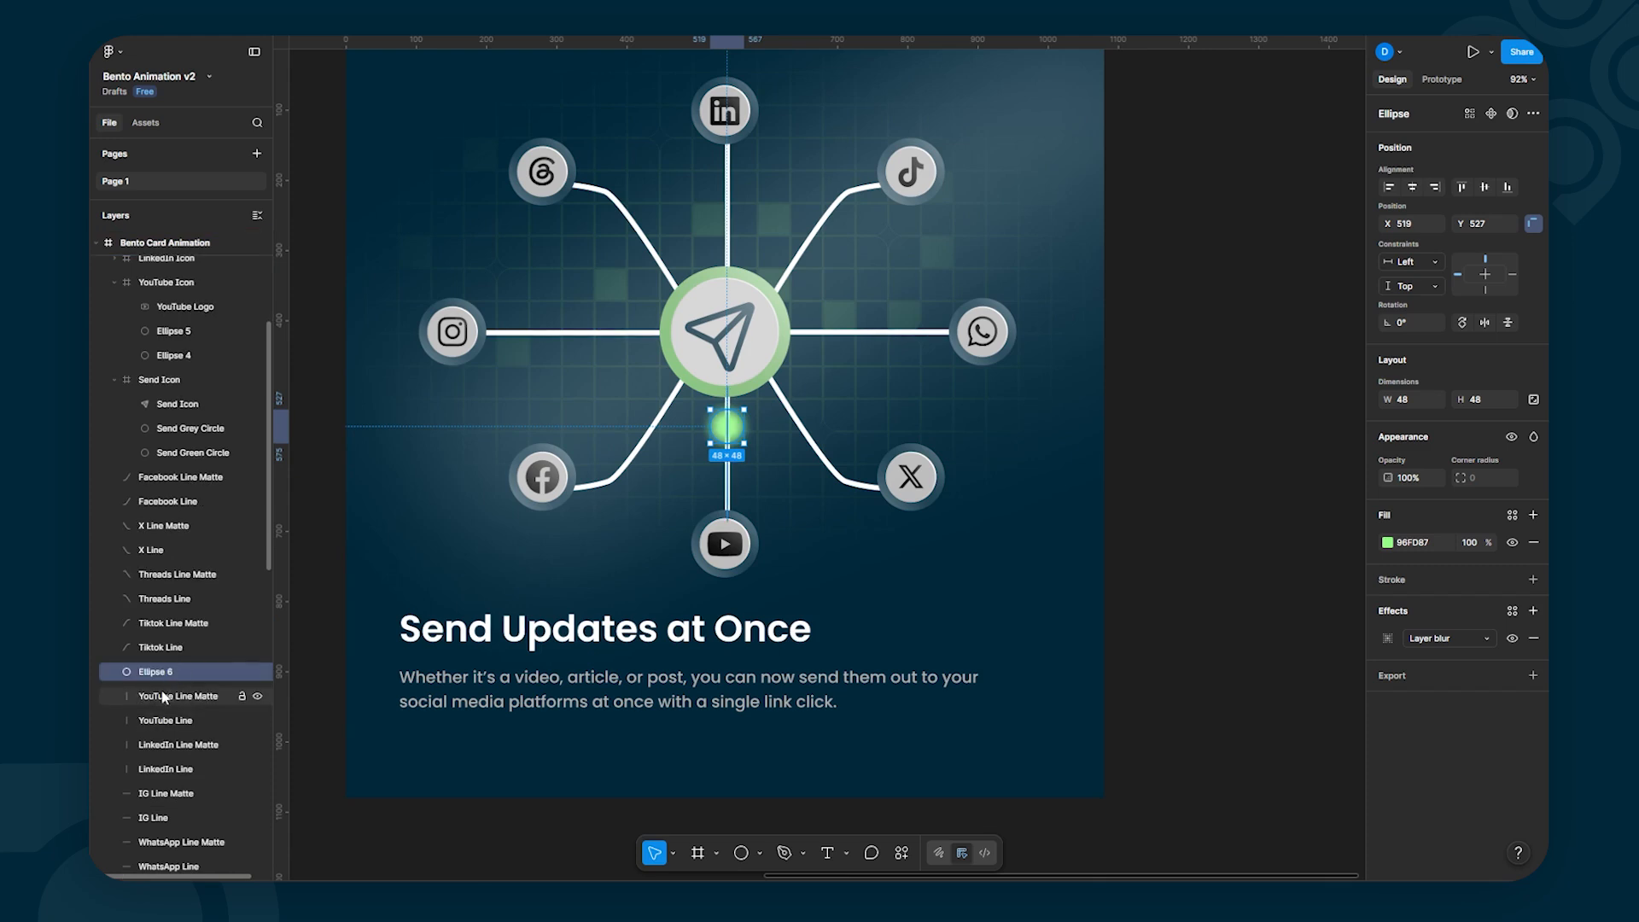
Step: Try placing Ellipse 6 below YouTube Line Matte in the layer order, and restore it above the line
left_click(164, 696)
left_click(162, 674, "shift")
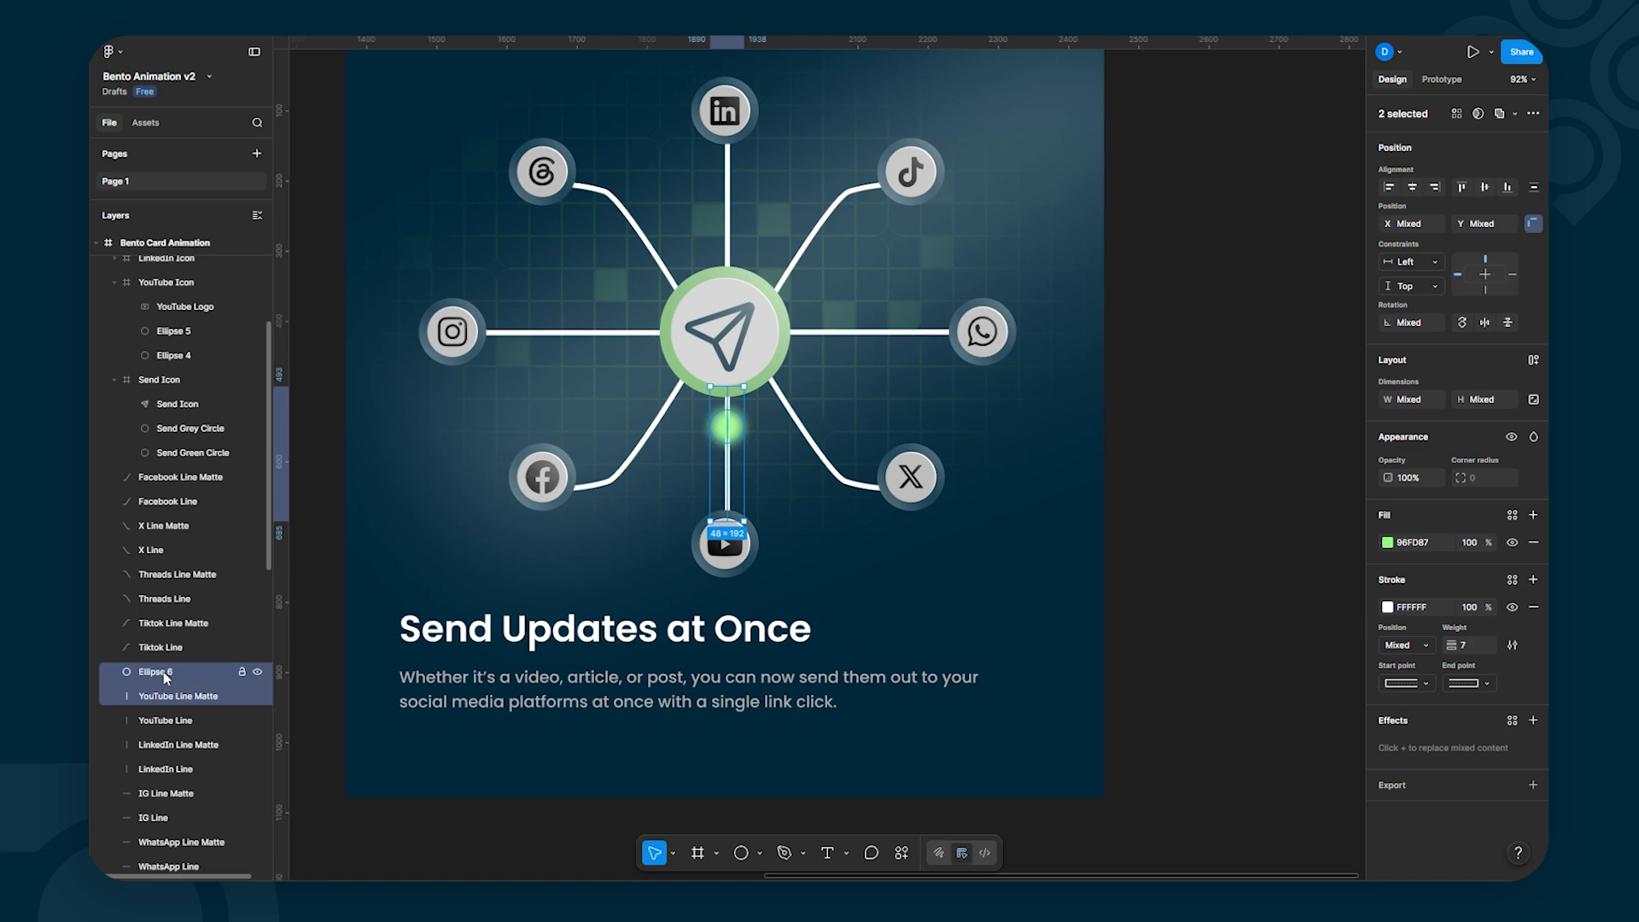
left_click(162, 671)
left_click_drag(164, 673, 170, 709)
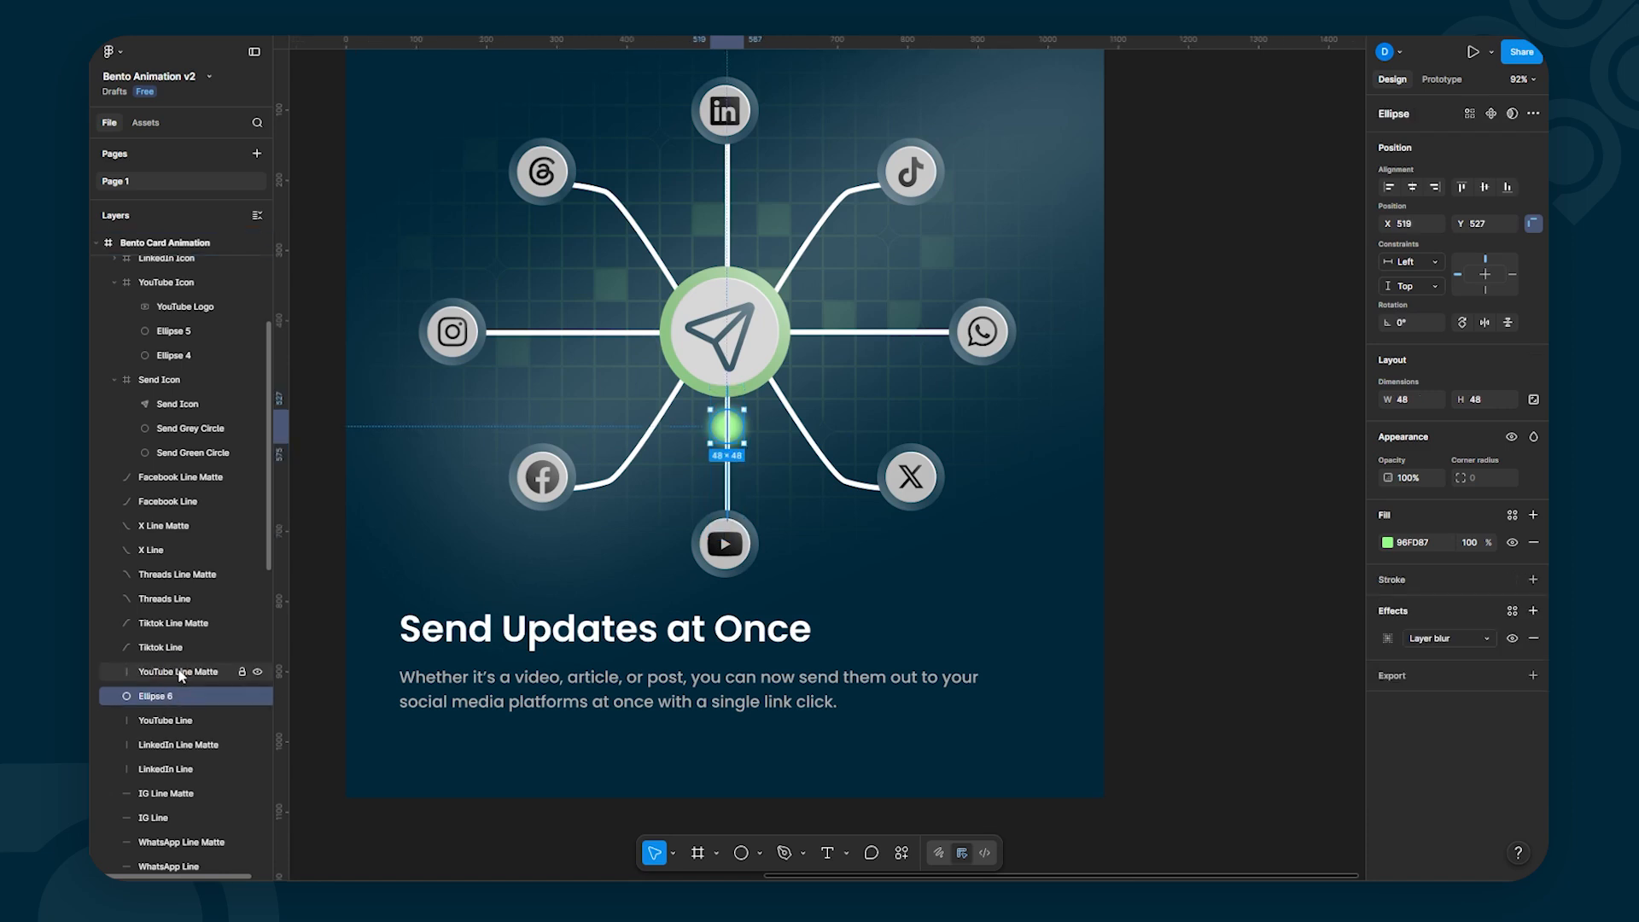
left_click_drag(180, 676, 174, 700)
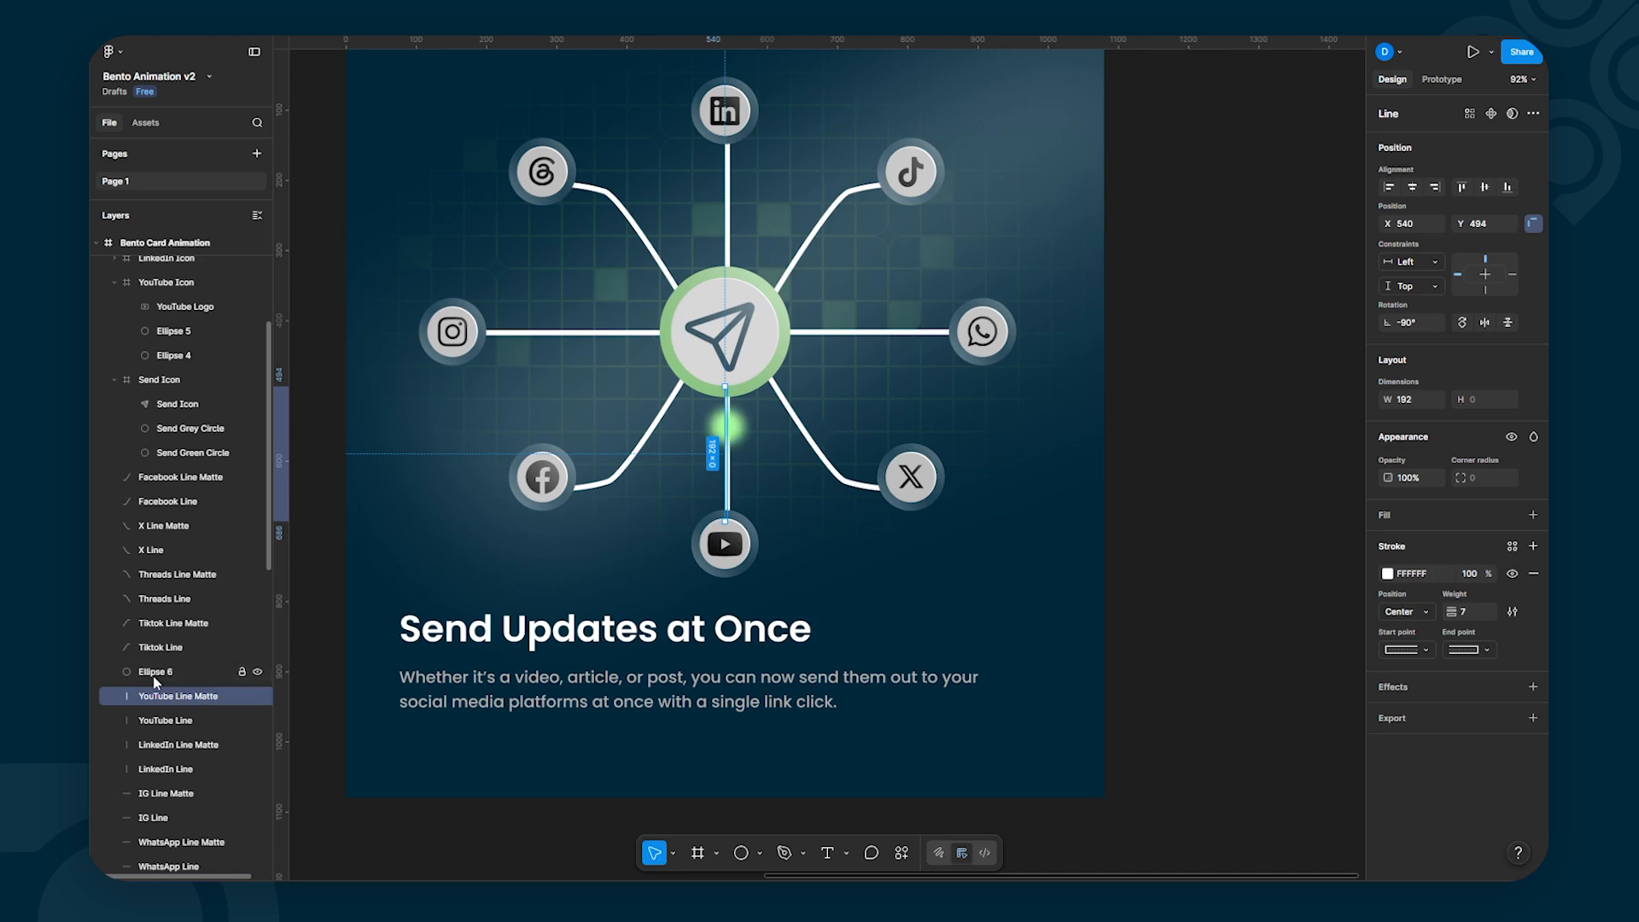
Step: Mask Ellipse 6 with YouTube Line Matte by using the two layers as a mask group
left_click(156, 672, "shift")
right_click(170, 703)
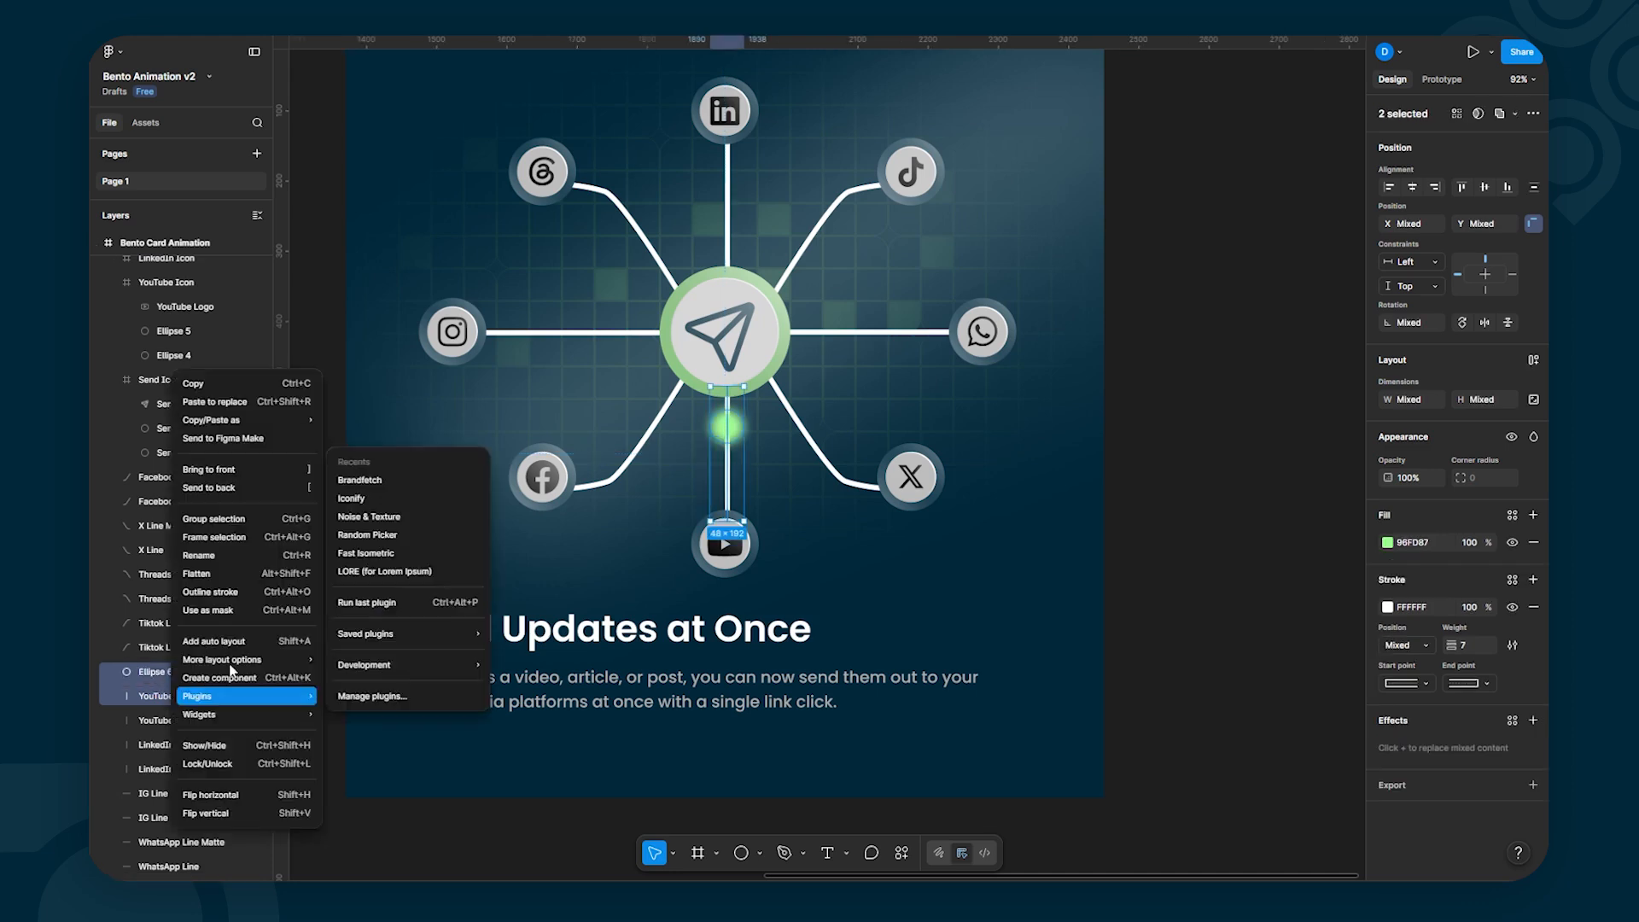
left_click(261, 609)
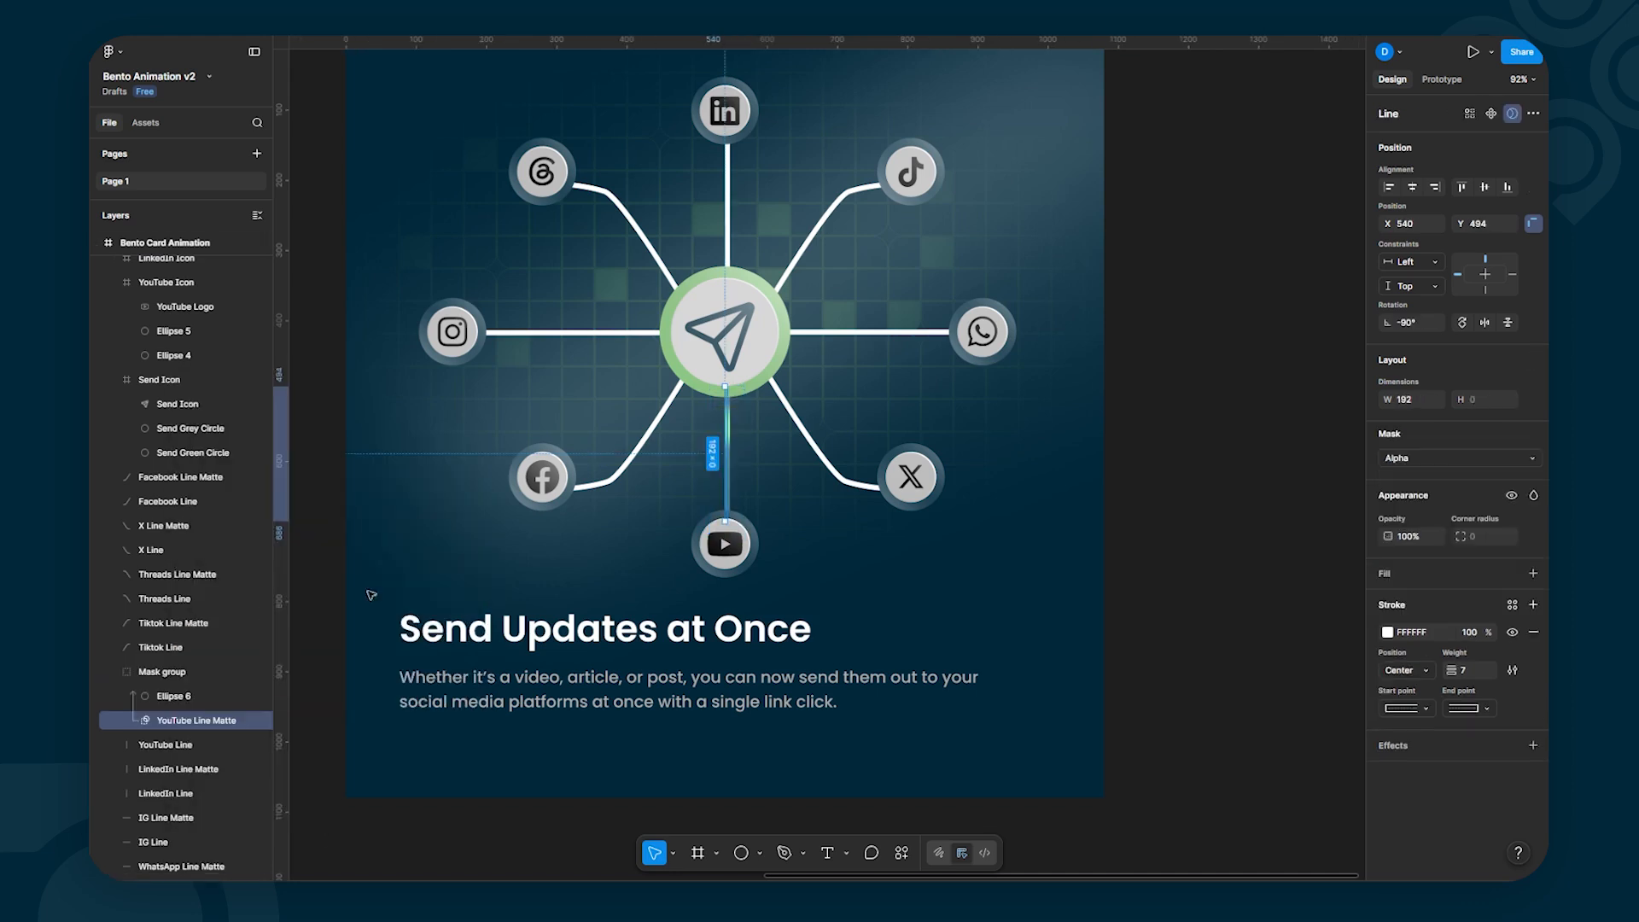
left_click(1166, 431)
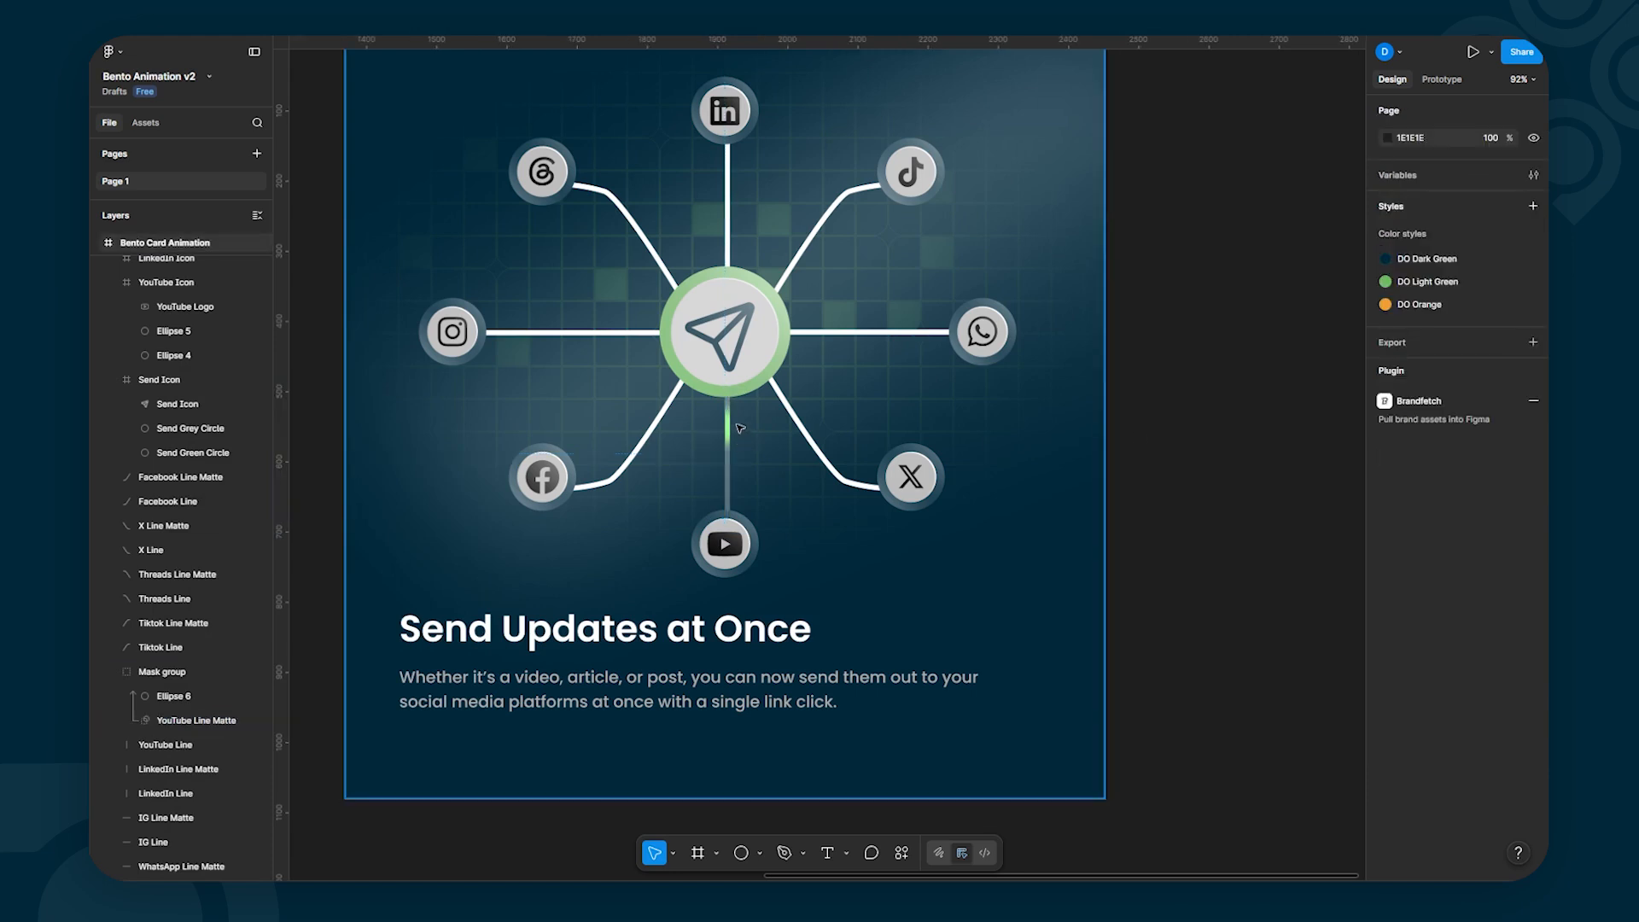
Step: Nudge Ellipse 6 back and forth along the YouTube line to preview the masked glow, ending at Y 479
left_click(175, 721)
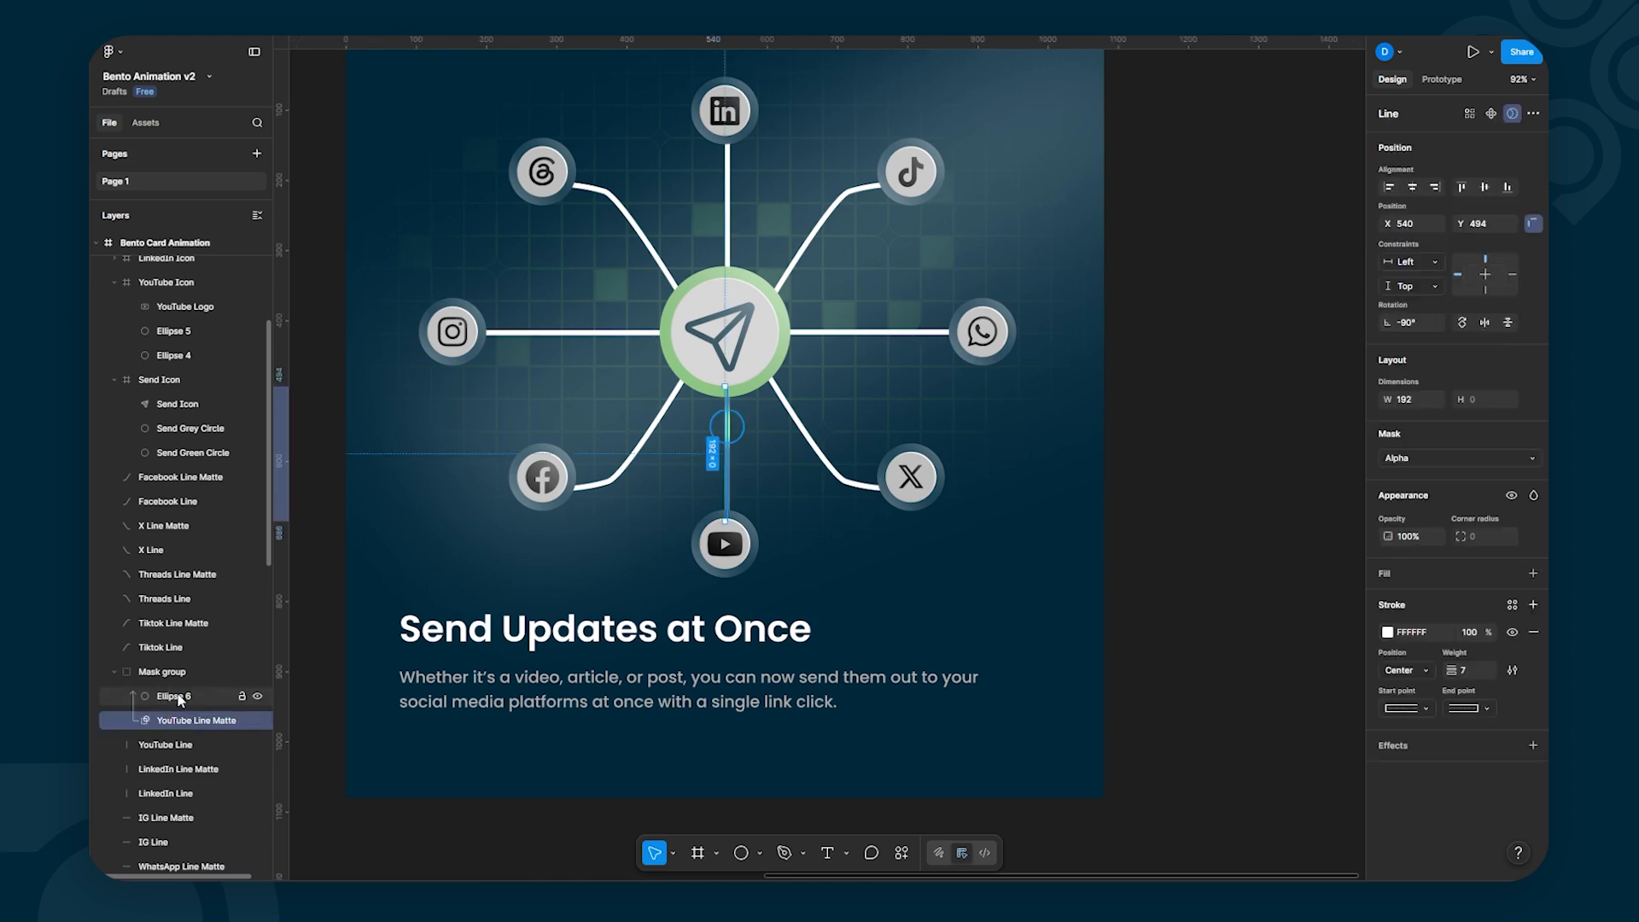
left_click(180, 699)
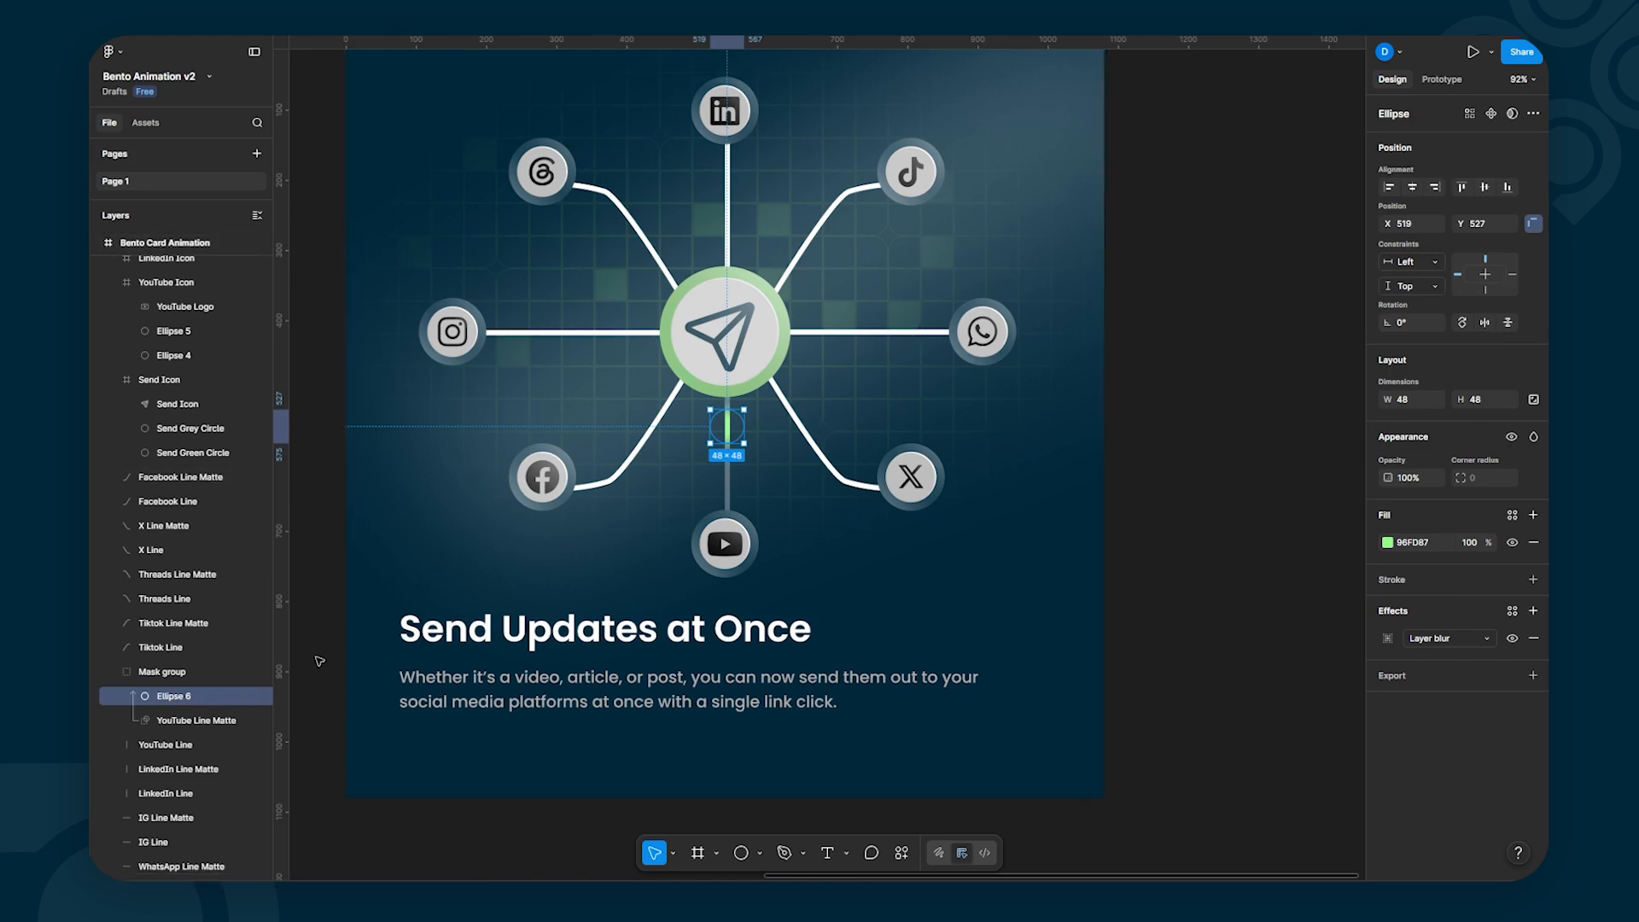
key("shift+Down")
key("shift+Down")
key("shift+Down")
key("shift+Down")
key("shift+Down")
key("shift+Down")
key("shift+Down")
key("shift+Down")
key("shift+Down")
key("shift+Down")
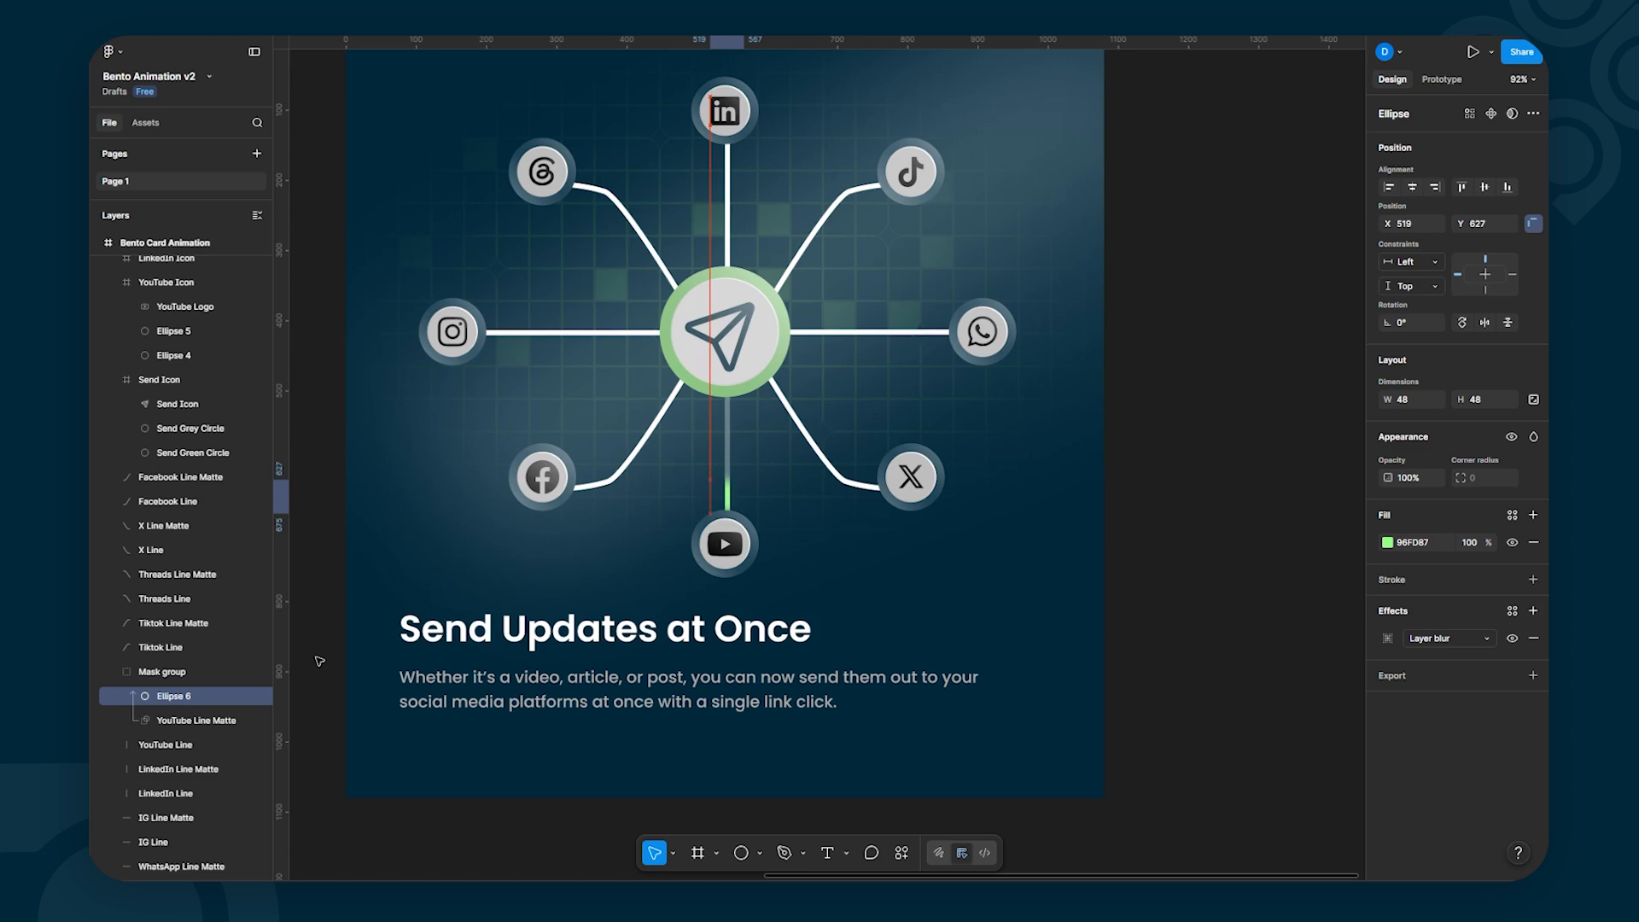
key("shift+Up")
key("shift+Up")
key("shift+Up")
key("shift+Up")
key("shift+Up")
key("shift+Up")
key("shift+Up")
key("shift+Up")
key("shift+Up")
key("shift+Up")
key("shift+Up")
key("shift+Up")
key("shift+Up")
key("shift+Up")
key("shift+Up")
key("shift+Up")
key("shift+Up")
key("shift+Up")
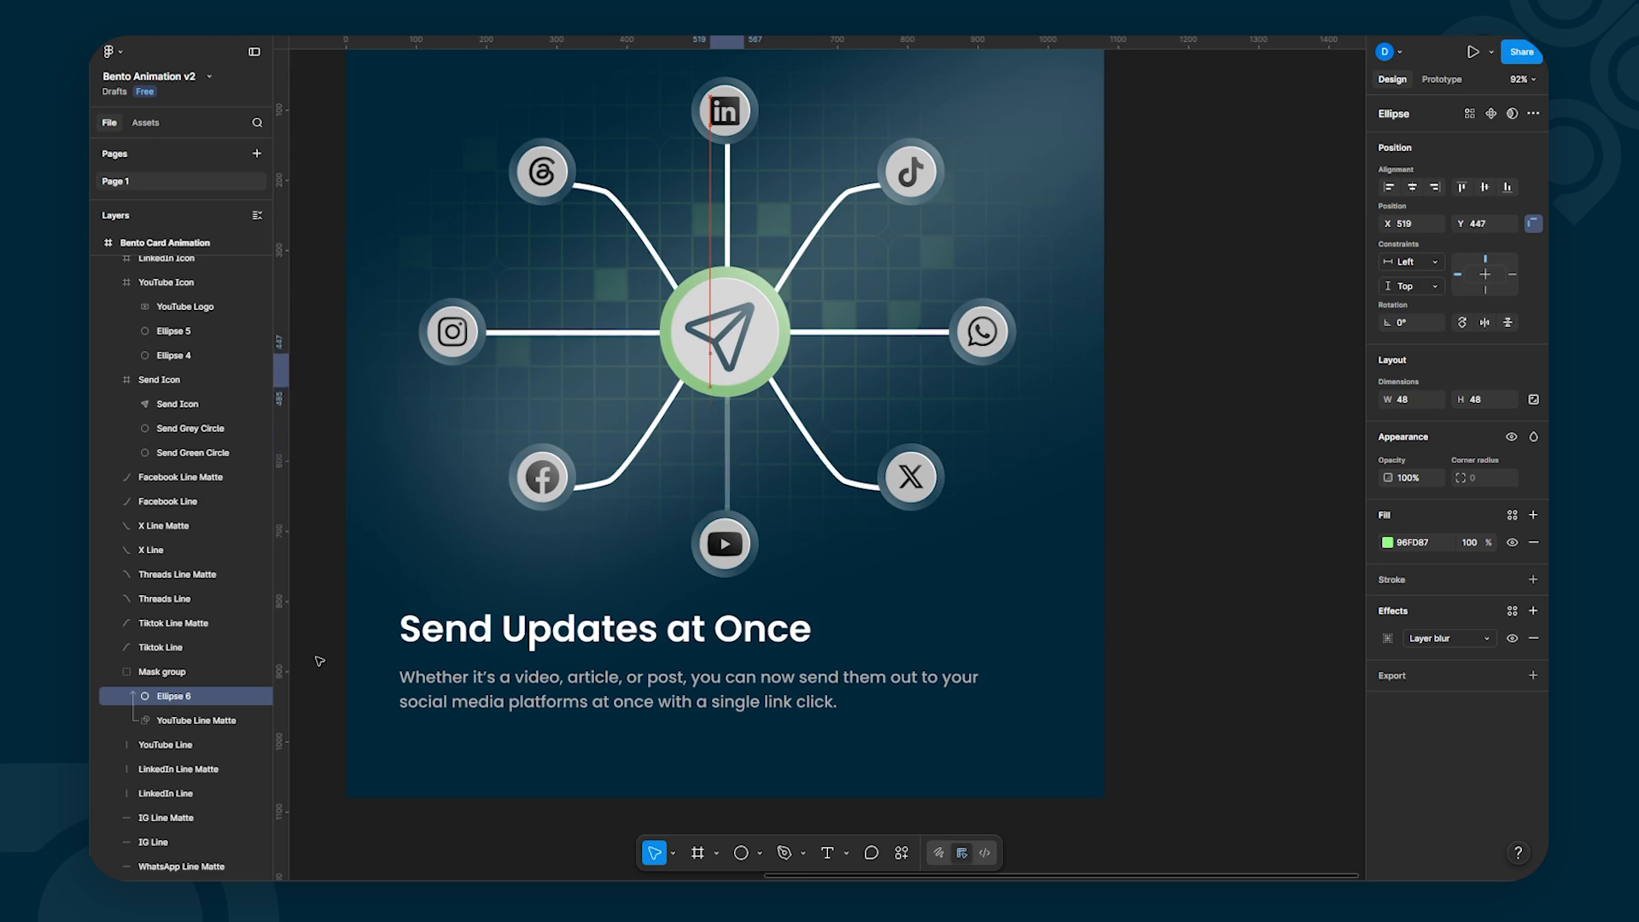
key("shift+Down")
key("shift+Down")
key("shift+Down")
key("shift+Down")
key("shift+Down")
key("shift+Down")
key("shift+Down")
key("shift+Down")
key("shift+Down")
key("shift+Down")
key("shift+Down")
key("shift+Down")
key("shift+Down")
key("shift+Down")
key("shift+Down")
key("shift+Down")
key("shift+Down")
key("shift+Down")
key("shift+Down")
key("shift+Down")
key("shift+Up")
key("shift+Up")
key("shift+Up")
key("shift+Up")
key("shift+Up")
key("shift+Up")
key("shift+Up")
key("shift+Up")
key("shift+Up")
key("shift+Up")
key("shift+Up")
key("shift+Up")
key("shift+Up")
key("shift+Up")
key("shift+Up")
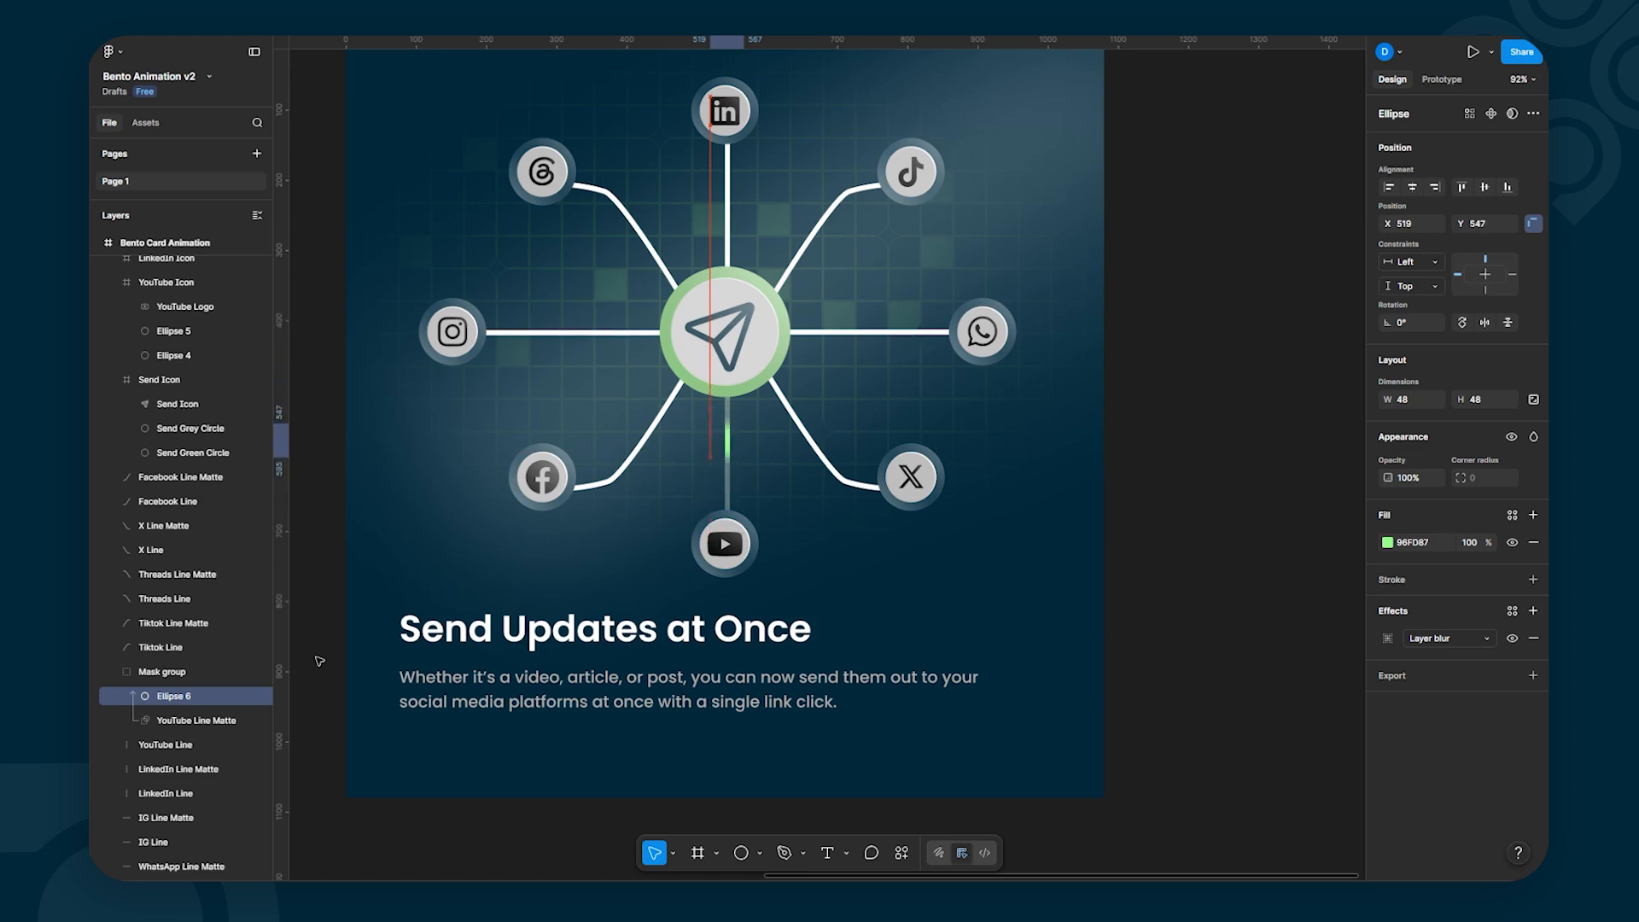
key("shift+Up")
key("shift+Up")
key("shift+Up")
key("shift+Up")
key("shift+Up")
key("shift+Up")
key("shift+Down")
key("shift+Down")
key("shift+Down")
key("shift+Down")
key("shift+Down")
key("Down")
key("Down")
key("Down")
key("Down")
key("Down")
key("Down")
key("Down")
key("Down")
key("Down")
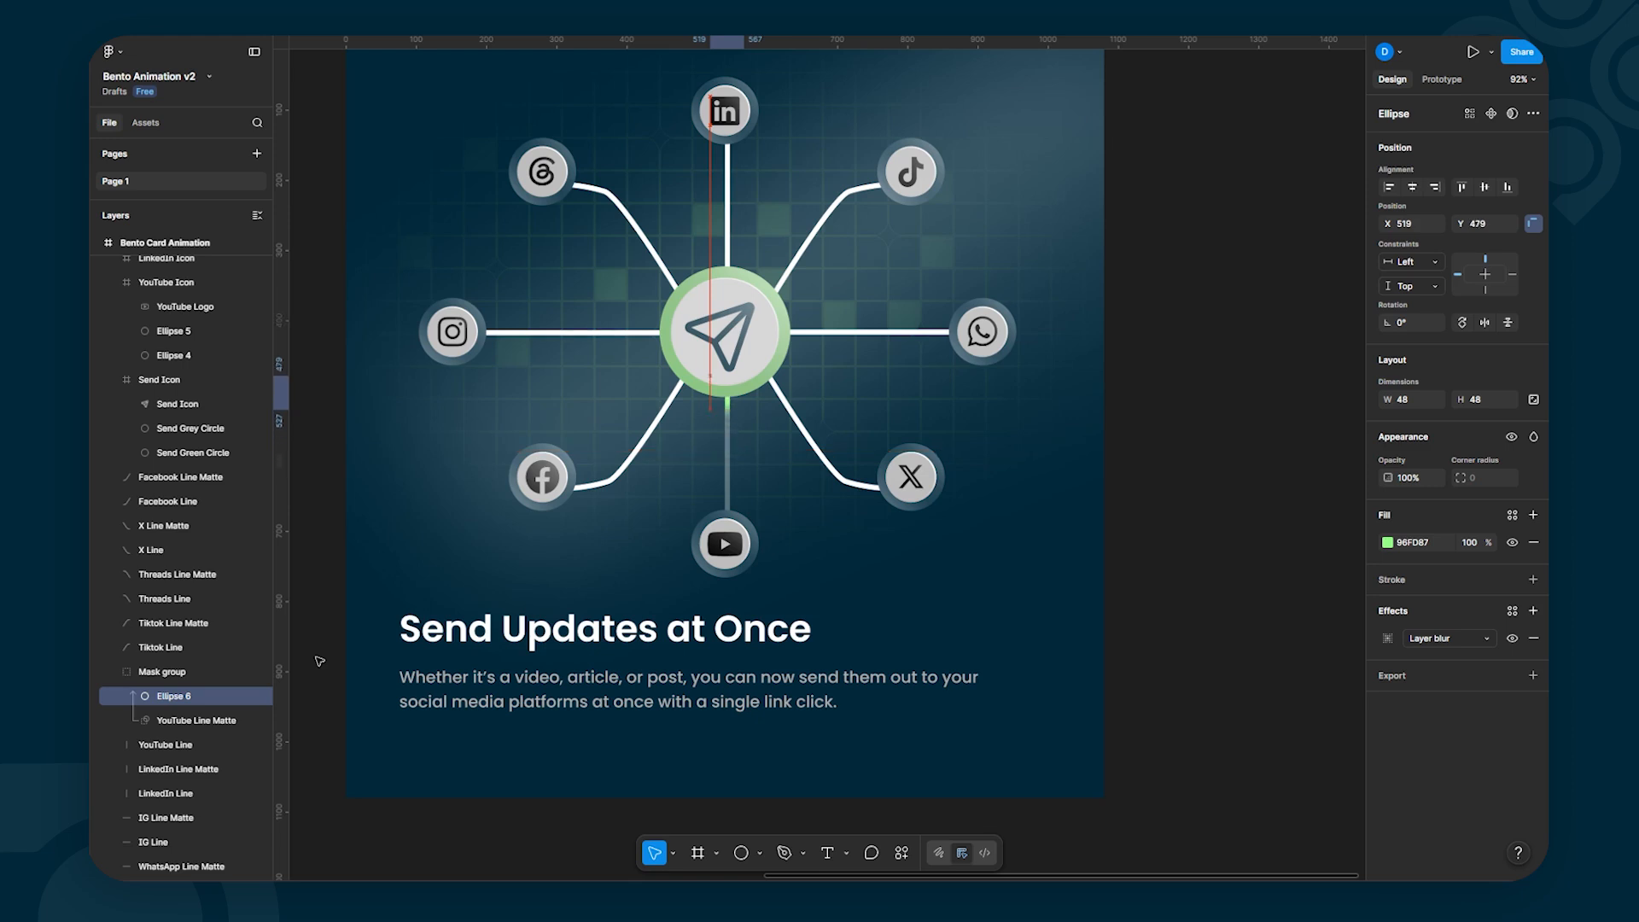
Step: Nudge Ellipse 6 repeatedly up and down between the Send and YouTube icons to preview the masked glow travelling along the line
key("shift+Down")
key("shift+Down")
key("shift+Down")
key("shift+Down")
key("shift+Down")
key("shift+Down")
key("shift+Down")
key("shift+Down")
key("shift+Down")
key("shift+Down")
key("shift+Down")
key("shift+Down")
key("shift+Down")
key("shift+Down")
key("shift+Up")
key("shift+Up")
key("shift+Up")
key("shift+Up")
key("shift+Up")
key("shift+Up")
key("shift+Up")
key("shift+Up")
key("shift+Up")
key("shift+Up")
key("shift+Up")
key("shift+Up")
key("shift+Up")
key("shift+Up")
key("shift+Up")
key("shift+Up")
key("shift+Up")
key("shift+Up")
key("shift+Up")
key("shift+Up")
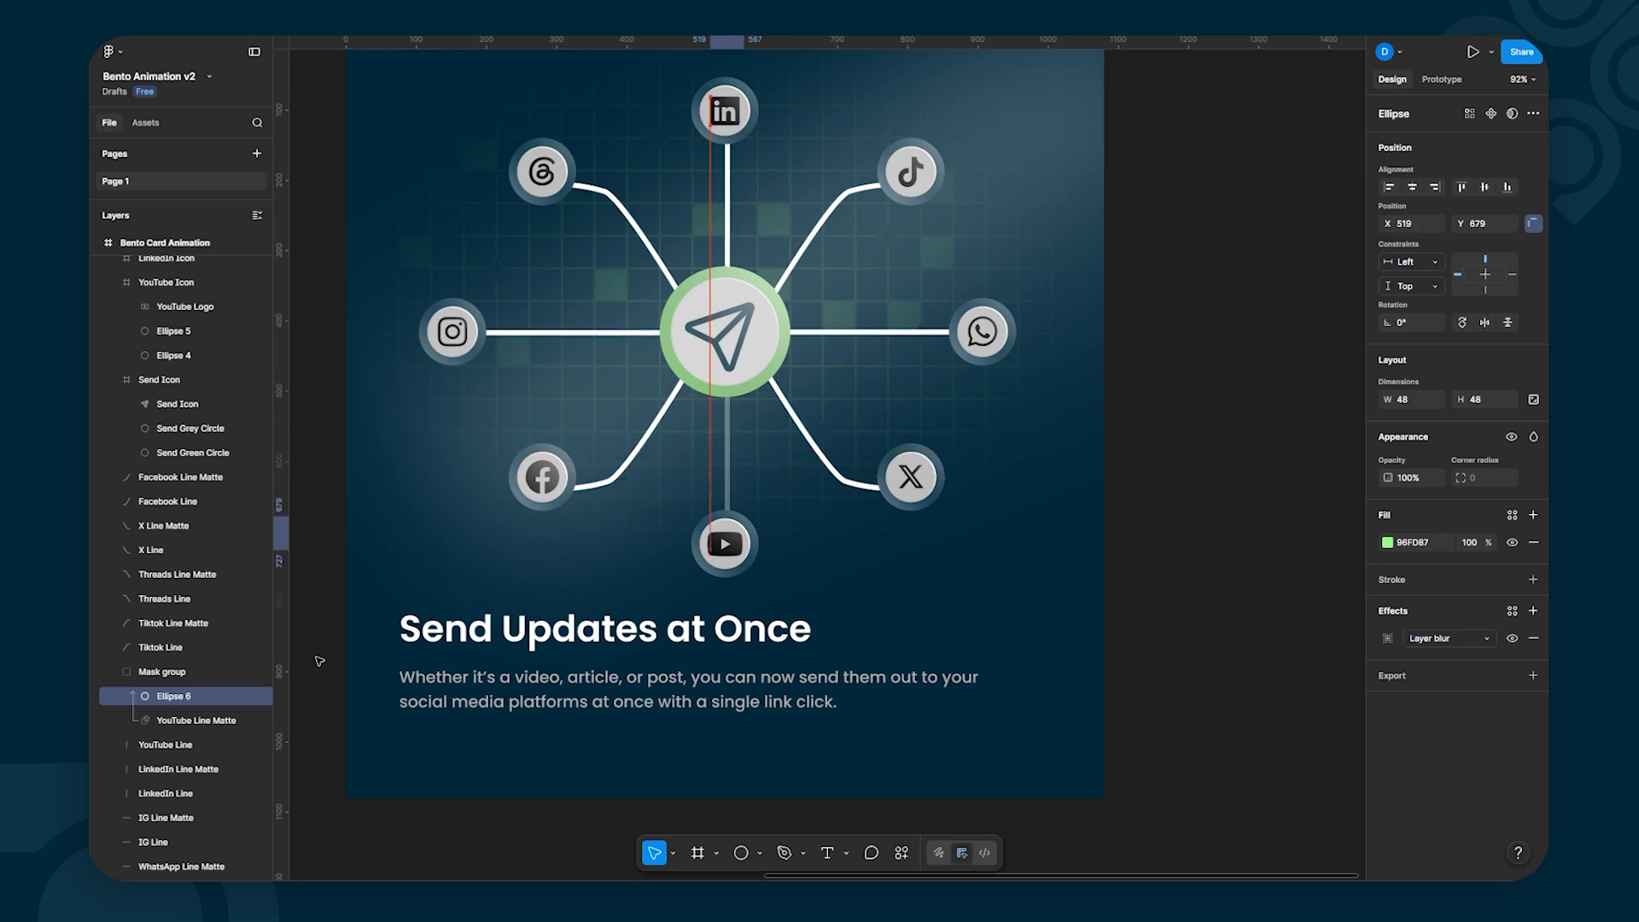
key("shift+Down")
key("shift+Down")
key("shift+Down")
key("shift+Down")
key("shift+Down")
key("shift+Down")
key("shift+Down")
key("shift+Down")
key("shift+Down")
key("shift+Down")
key("shift+Down")
key("shift+Down")
key("shift+Down")
key("shift+Down")
key("shift+Down")
key("shift+Down")
key("shift+Down")
key("shift+Down")
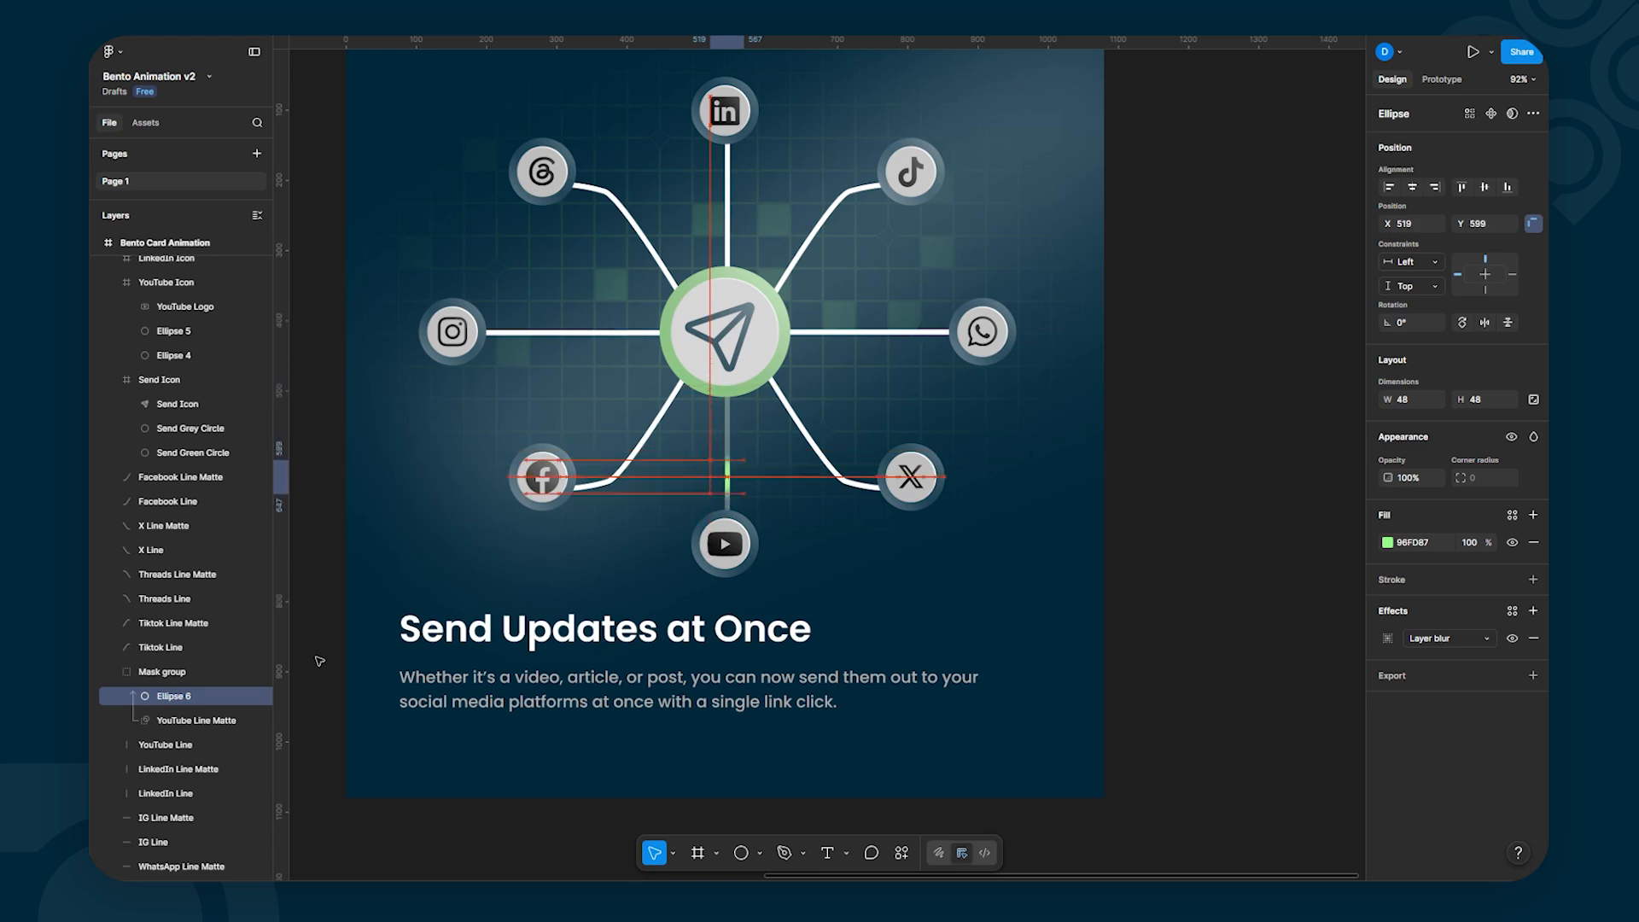
key("shift+Up")
key("shift+Up")
key("shift+Up")
key("shift+Up")
key("shift+Up")
key("shift+Up")
key("shift+Up")
key("shift+Up")
key("shift+Up")
key("shift+Up")
key("shift+Up")
key("shift+Up")
key("shift+Up")
key("shift+Up")
key("shift+Up")
key("shift+Up")
key("shift+Up")
key("shift+Up")
key("shift+Up")
key("shift+Up")
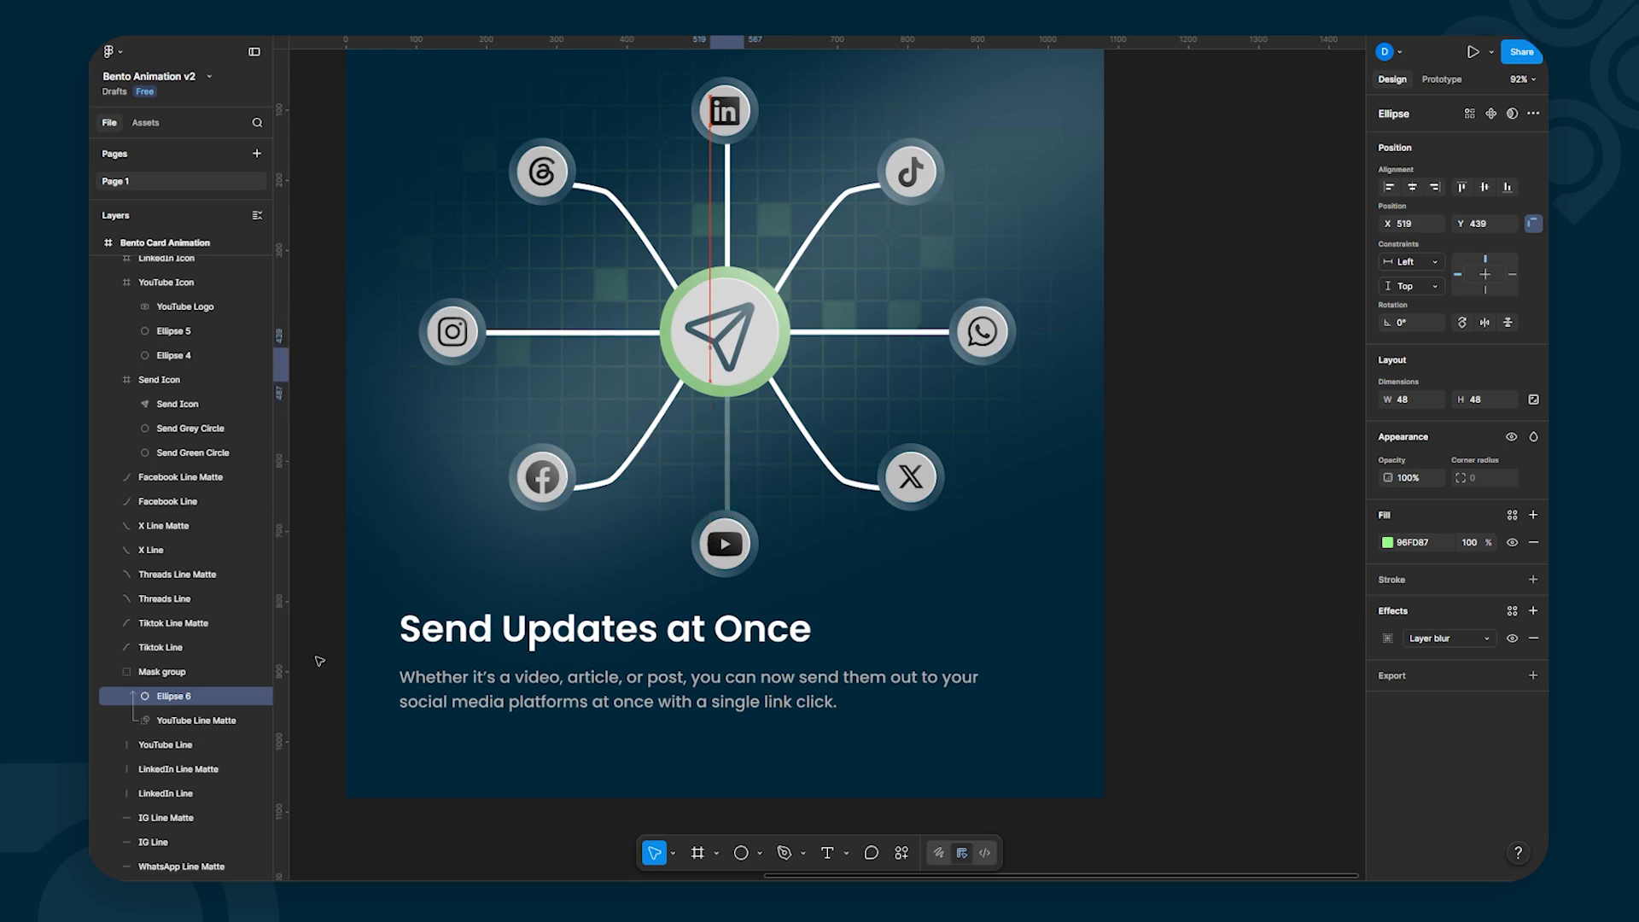
key("shift+Down")
key("shift+Down")
key("shift+Down")
key("shift+Down")
key("shift+Down")
key("shift+Down")
key("shift+Down")
key("shift+Down")
key("shift+Down")
key("shift+Down")
key("shift+Down")
key("shift+Down")
key("shift+Down")
key("shift+Down")
key("shift+Down")
key("shift+Down")
key("shift+Down")
key("shift+Down")
key("shift+Down")
key("shift+Down")
key("shift+Up")
key("shift+Up")
key("shift+Up")
key("shift+Up")
key("shift+Up")
key("shift+Up")
key("shift+Up")
key("shift+Up")
key("shift+Up")
key("shift+Up")
key("shift+Up")
key("shift+Up")
key("shift+Up")
key("shift+Up")
key("shift+Up")
key("shift+Up")
key("shift+Up")
key("shift+Up")
key("shift+Up")
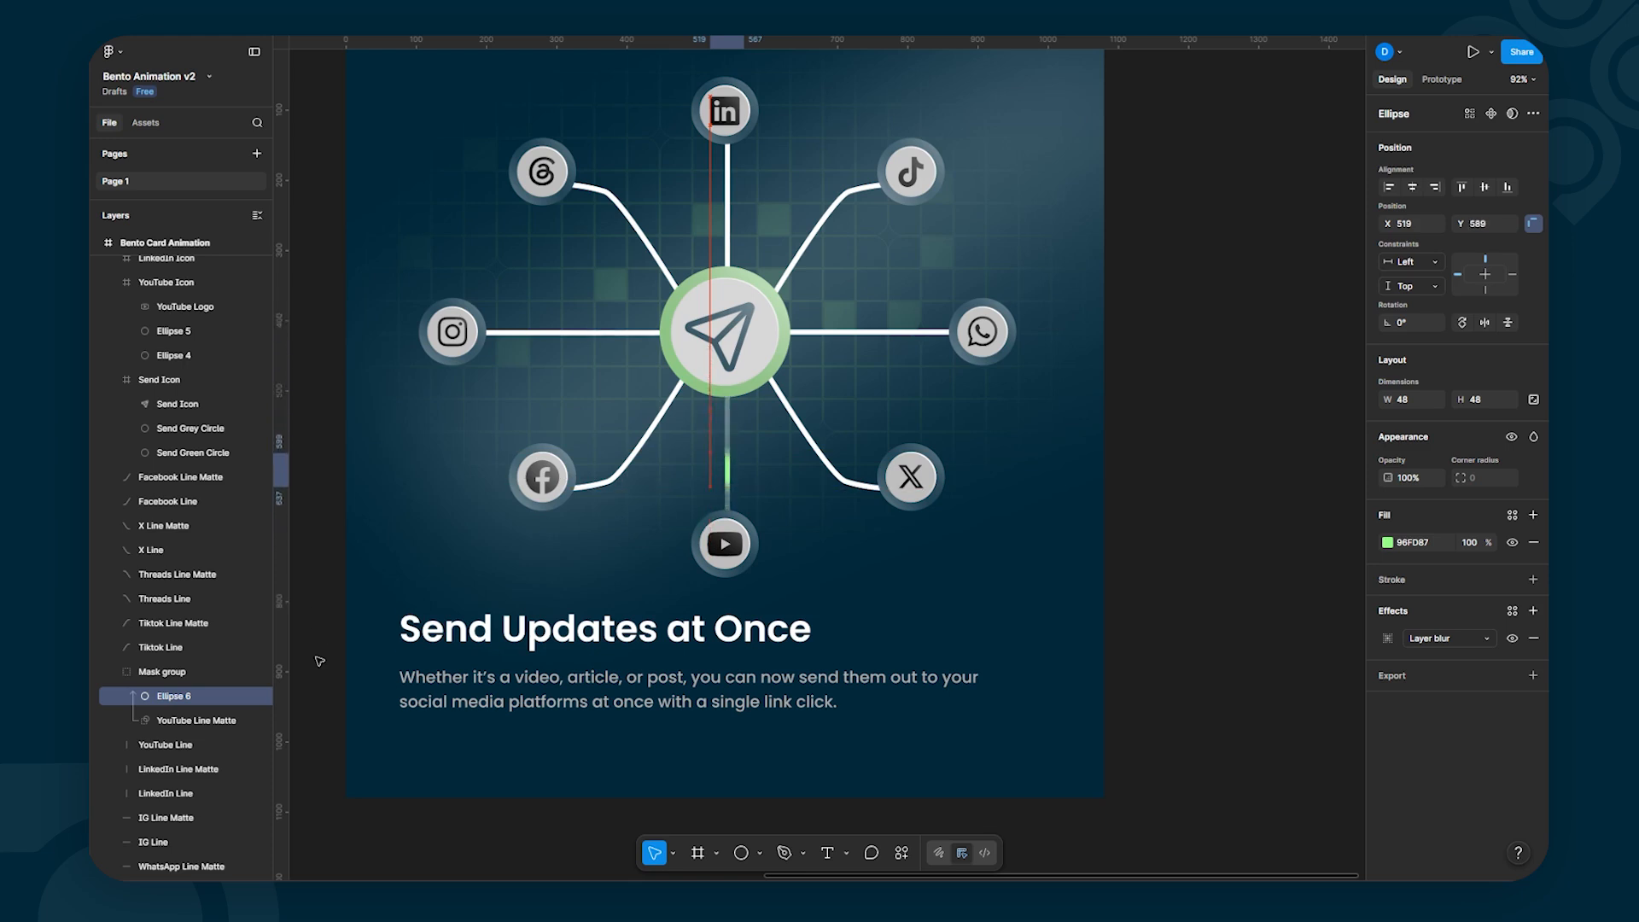
key("shift+Down")
key("shift+Down")
key("shift+Down")
key("shift+Down")
key("shift+Down")
key("shift+Down")
key("shift+Down")
key("shift+Down")
key("shift+Down")
key("shift+Down")
key("shift+Down")
key("shift+Down")
key("shift+Down")
key("shift+Down")
key("shift+Down")
key("shift+Down")
key("shift+Down")
key("shift+Down")
key("shift+Down")
key("shift+Down")
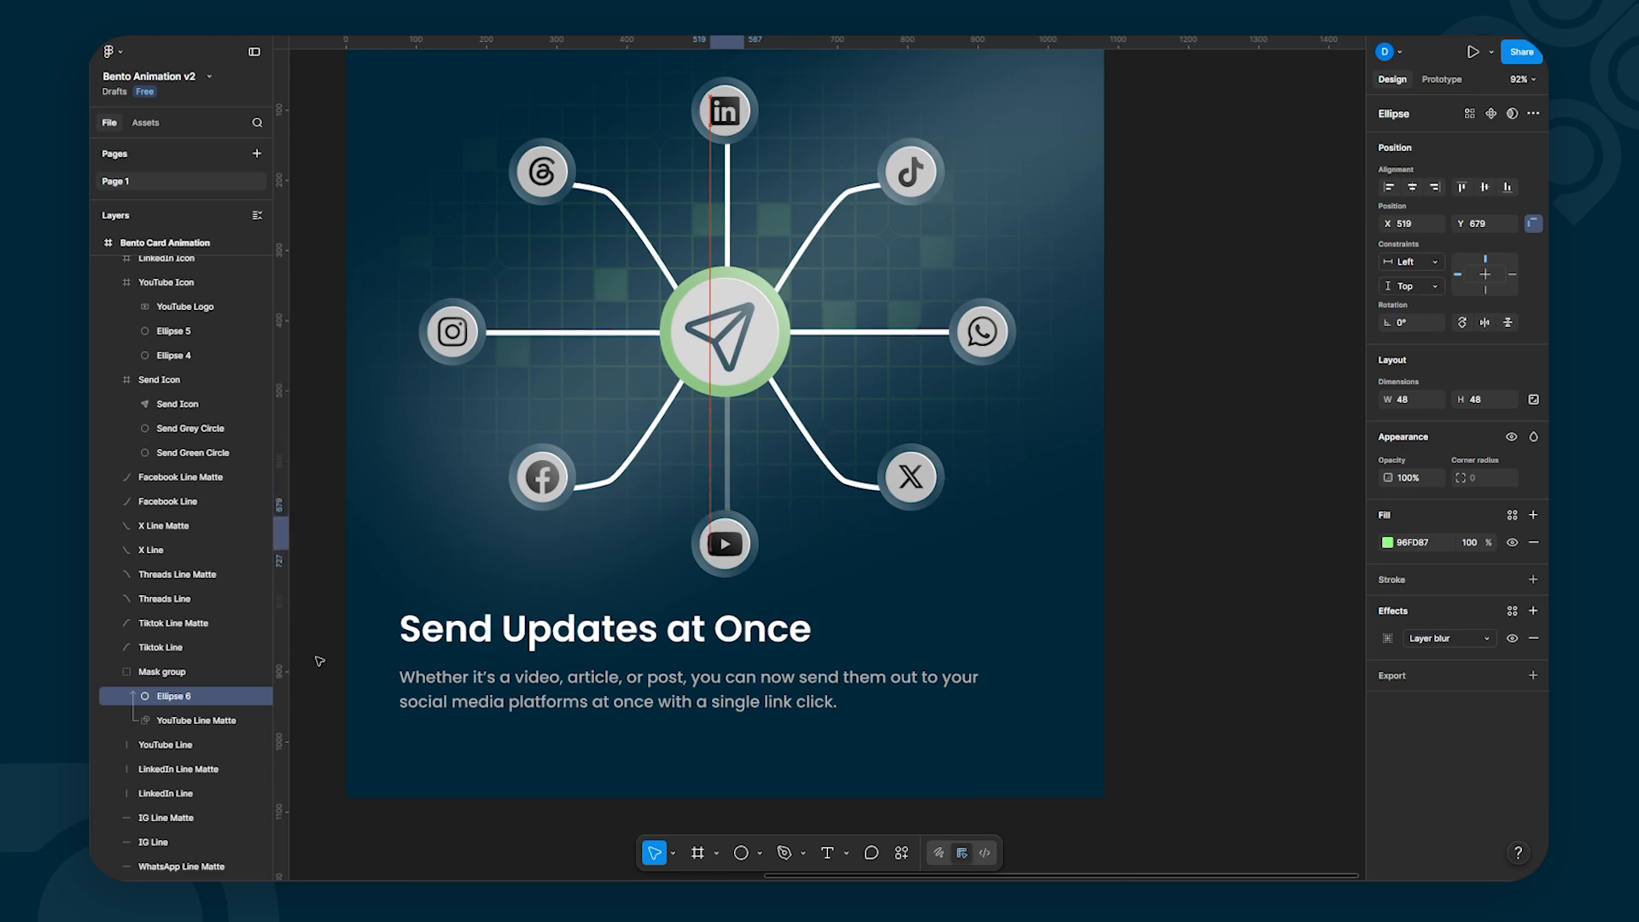
Step: Move Ellipse 6 back up the YouTube line to Y 419, behind the central Send icon
key("shift+Up")
key("shift+Up")
key("shift+Up")
key("shift+Up")
key("shift+Up")
key("shift+Up")
key("shift+Up")
key("shift+Up")
key("shift+Up")
key("shift+Up")
key("shift+Up")
key("shift+Up")
key("shift+Up")
key("shift+Up")
key("shift+Up")
key("shift+Up")
key("shift+Up")
key("shift+Up")
key("shift+Up")
key("shift+Up")
key("shift+Up")
key("shift+Up")
key("shift+Up")
key("shift+Up")
key("shift+Up")
key("shift+Up")
key("shift+Up")
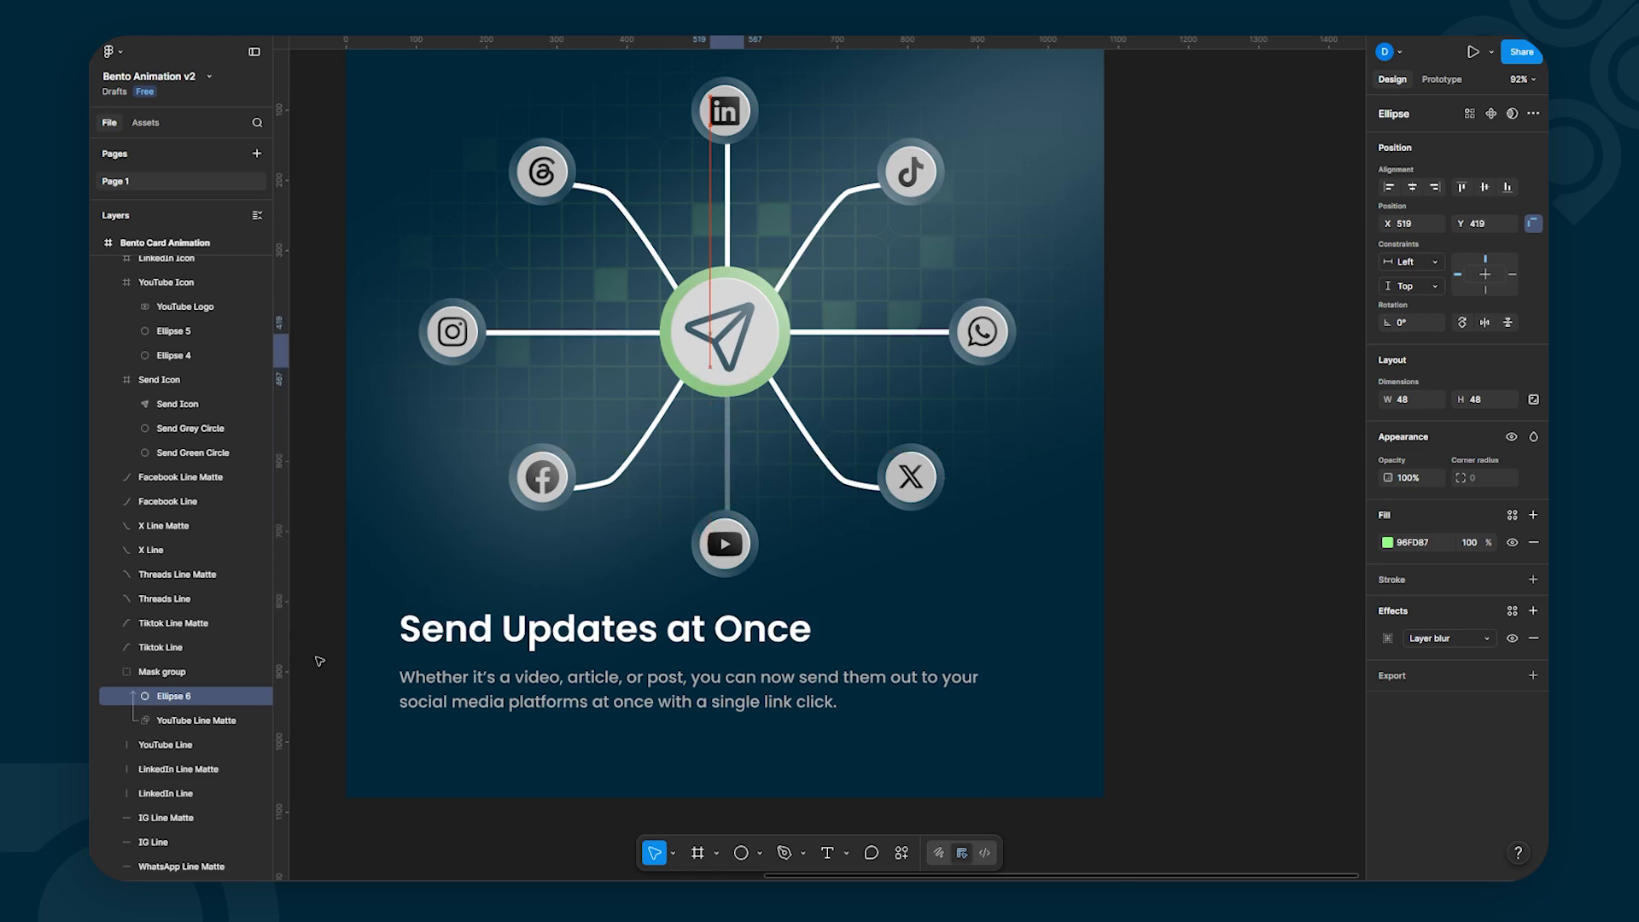
Step: Move Ellipse 6 down the YouTube line to Y 609, just above the YouTube icon, to preview the masked glow
key("shift+Down")
key("shift+Down")
key("shift+Down")
key("shift+Down")
key("shift+Down")
key("shift+Down")
key("shift+Down")
key("shift+Down")
key("shift+Down")
key("shift+Down")
key("shift+Down")
key("shift+Down")
key("shift+Down")
key("shift+Down")
key("shift+Down")
key("shift+Down")
key("shift+Down")
key("shift+Down")
key("shift+Down")
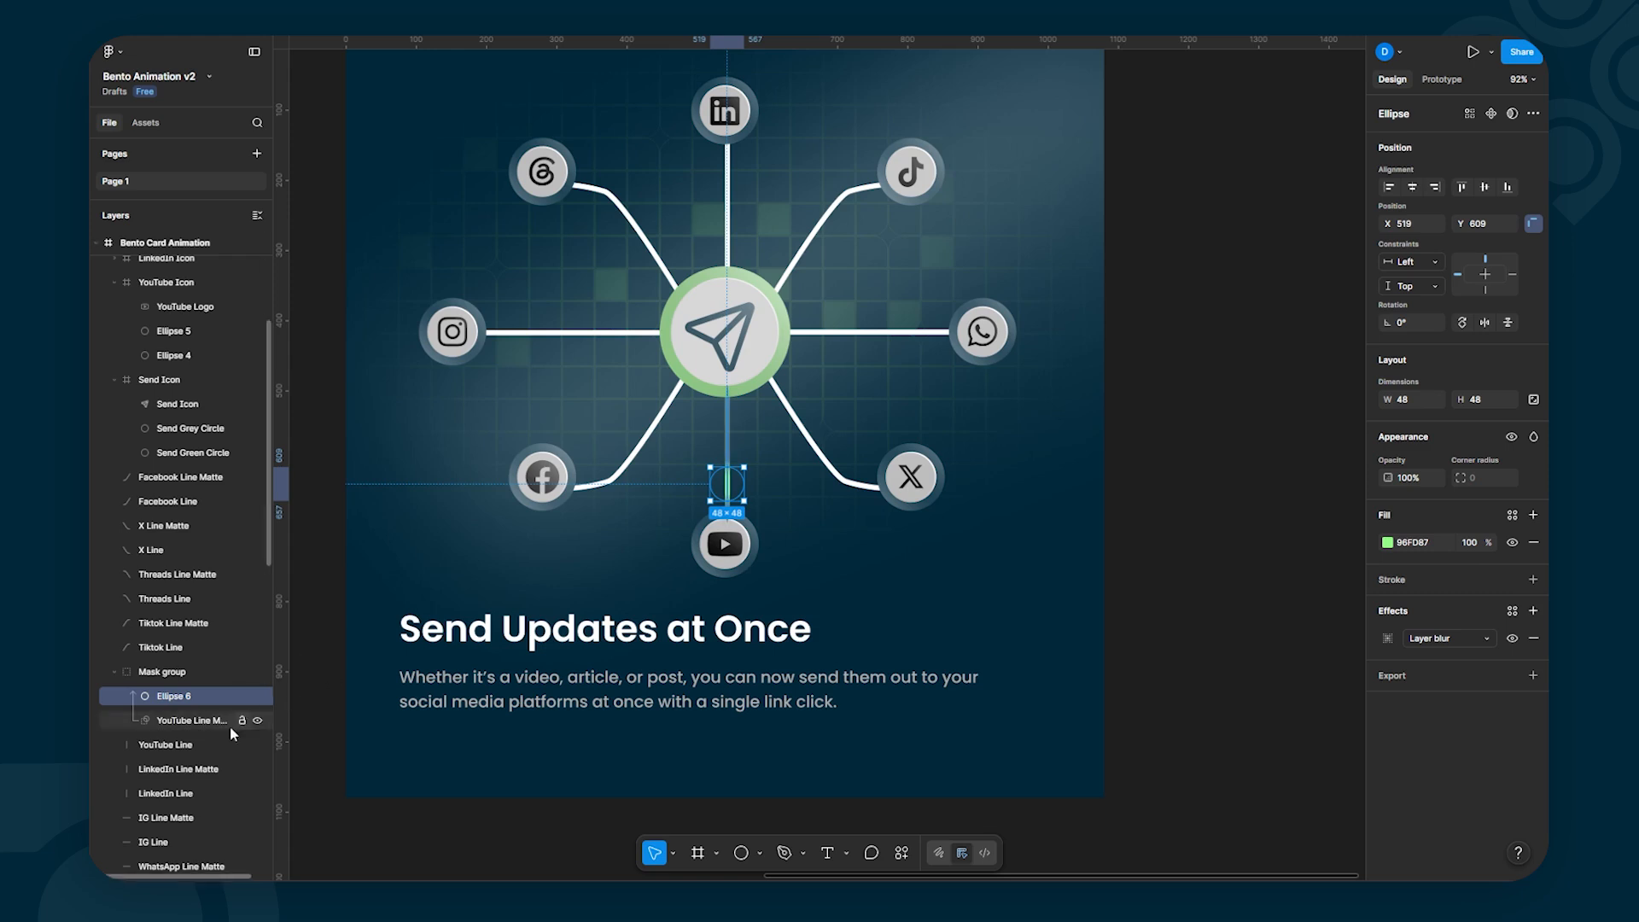
Step: Hide the YouTube Line layer and move it up to Y 304
left_click(183, 748)
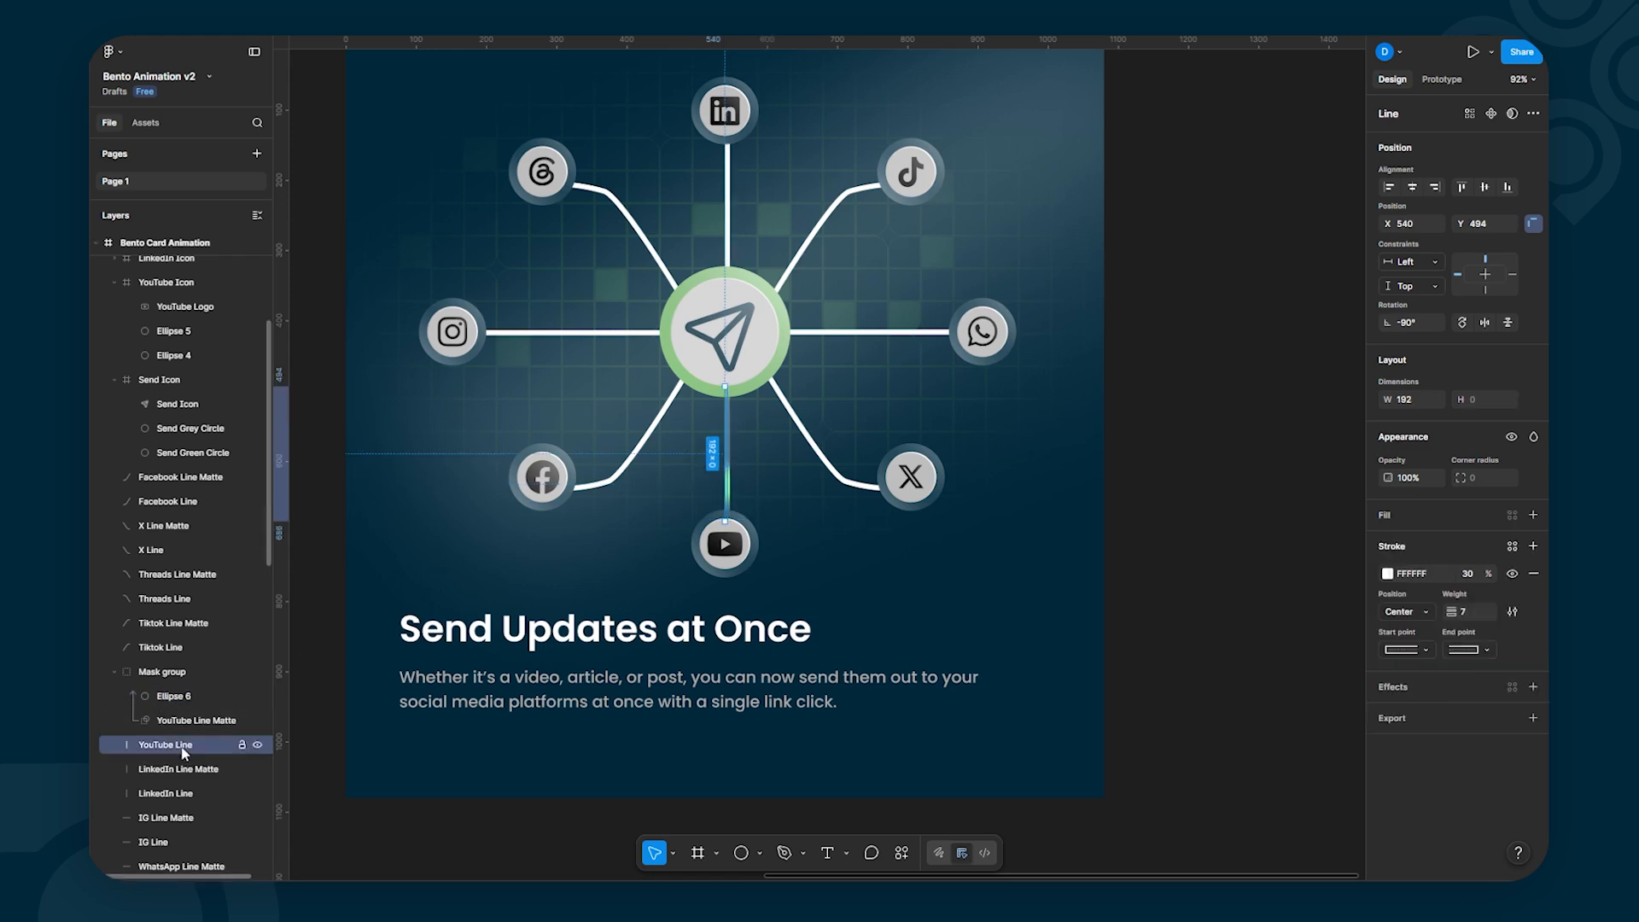
left_click(258, 745)
key("shift+Up")
key("shift+Up")
key("shift+Up")
key("shift+Up")
key("shift+Up")
key("shift+Up")
key("shift+Up")
key("shift+Up")
key("shift+Up")
key("shift+Up")
key("shift+Up")
key("shift+Up")
key("shift+Up")
key("shift+Up")
key("shift+Up")
key("shift+Up")
key("shift+Up")
key("shift+Up")
key("shift+Up")
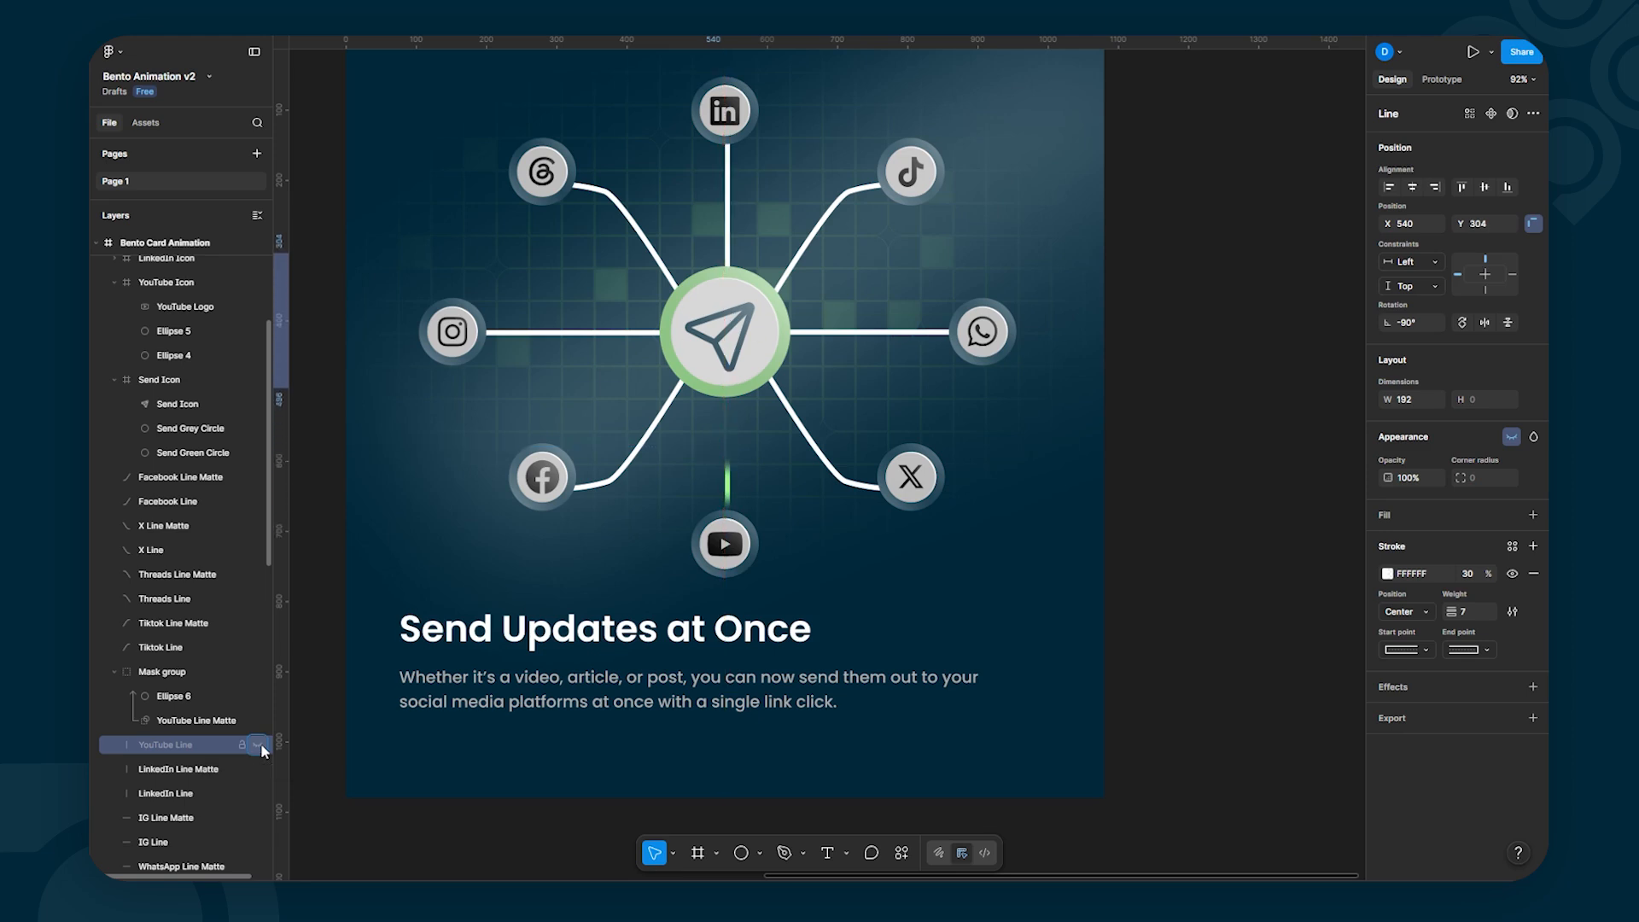
Step: Move the hidden YouTube Line back down to Y 484
key("shift+Down")
key("shift+Down")
key("shift+Down")
key("shift+Down")
key("shift+Down")
key("shift+Down")
key("shift+Down")
key("shift+Down")
key("shift+Down")
key("shift+Down")
key("shift+Down")
key("shift+Down")
key("shift+Down")
key("shift+Down")
key("shift+Down")
key("shift+Down")
key("shift+Down")
key("shift+Down")
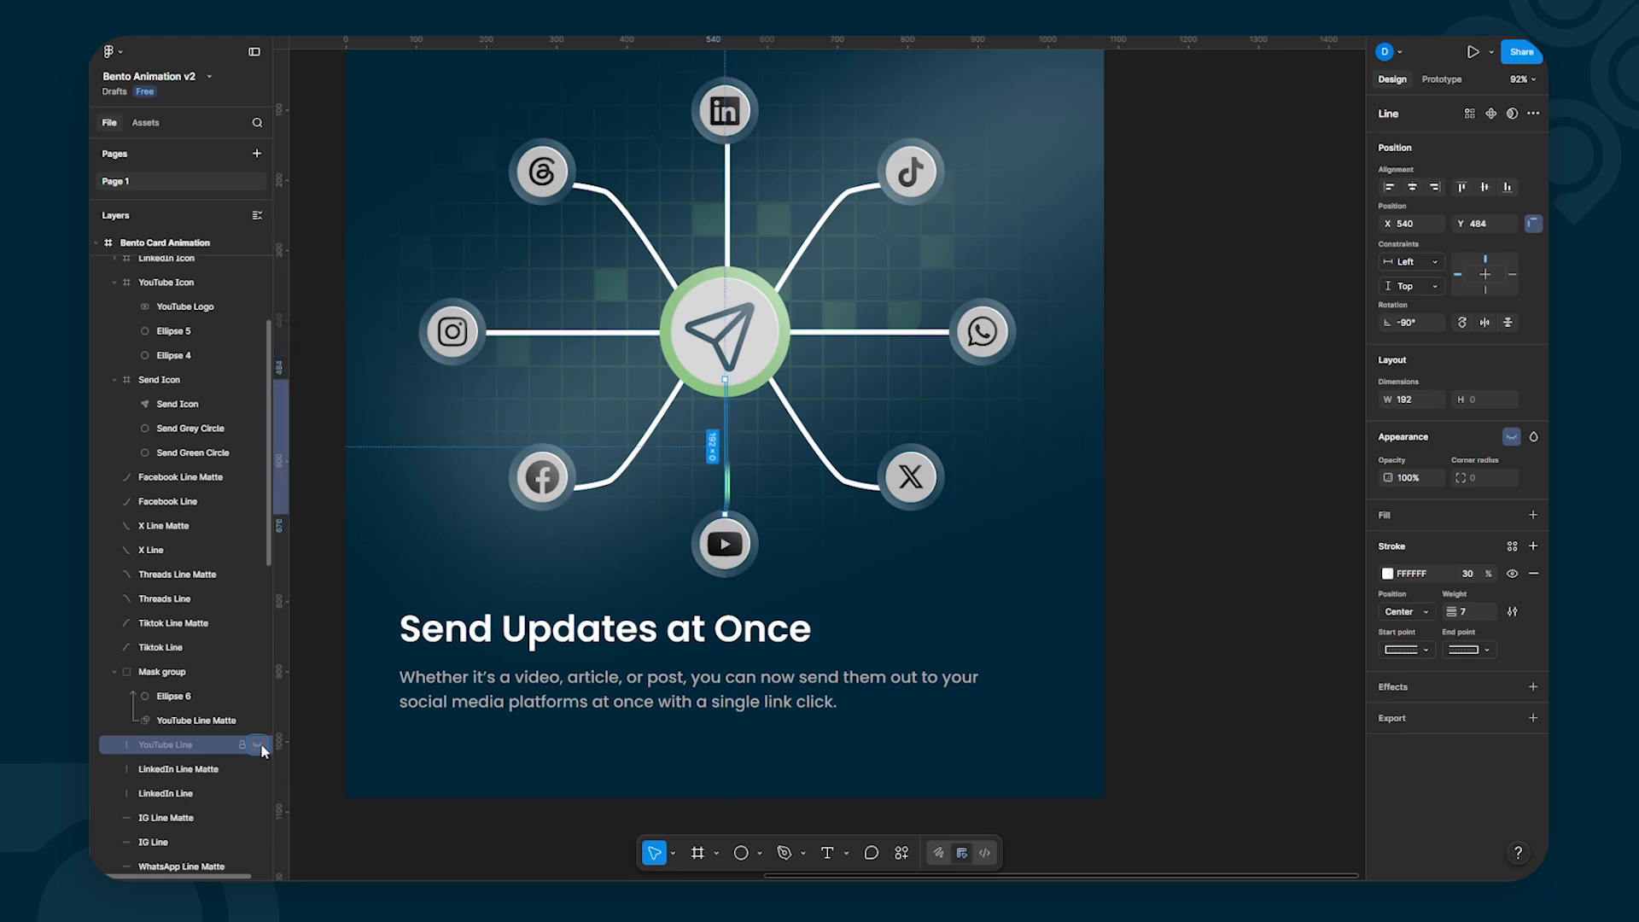
Step: Nudge Ellipse 6 up and down with the YouTube Line hidden to preview the glow alone, ending at Y 449
left_click(171, 696)
key("shift+Up")
key("shift+Up")
key("shift+Up")
key("shift+Up")
key("shift+Up")
key("shift+Up")
key("shift+Up")
key("shift+Up")
key("shift+Up")
key("shift+Up")
key("shift+Up")
key("shift+Up")
key("shift+Up")
key("shift+Up")
key("shift+Up")
key("shift+Up")
key("shift+Up")
key("shift+Up")
key("shift+Up")
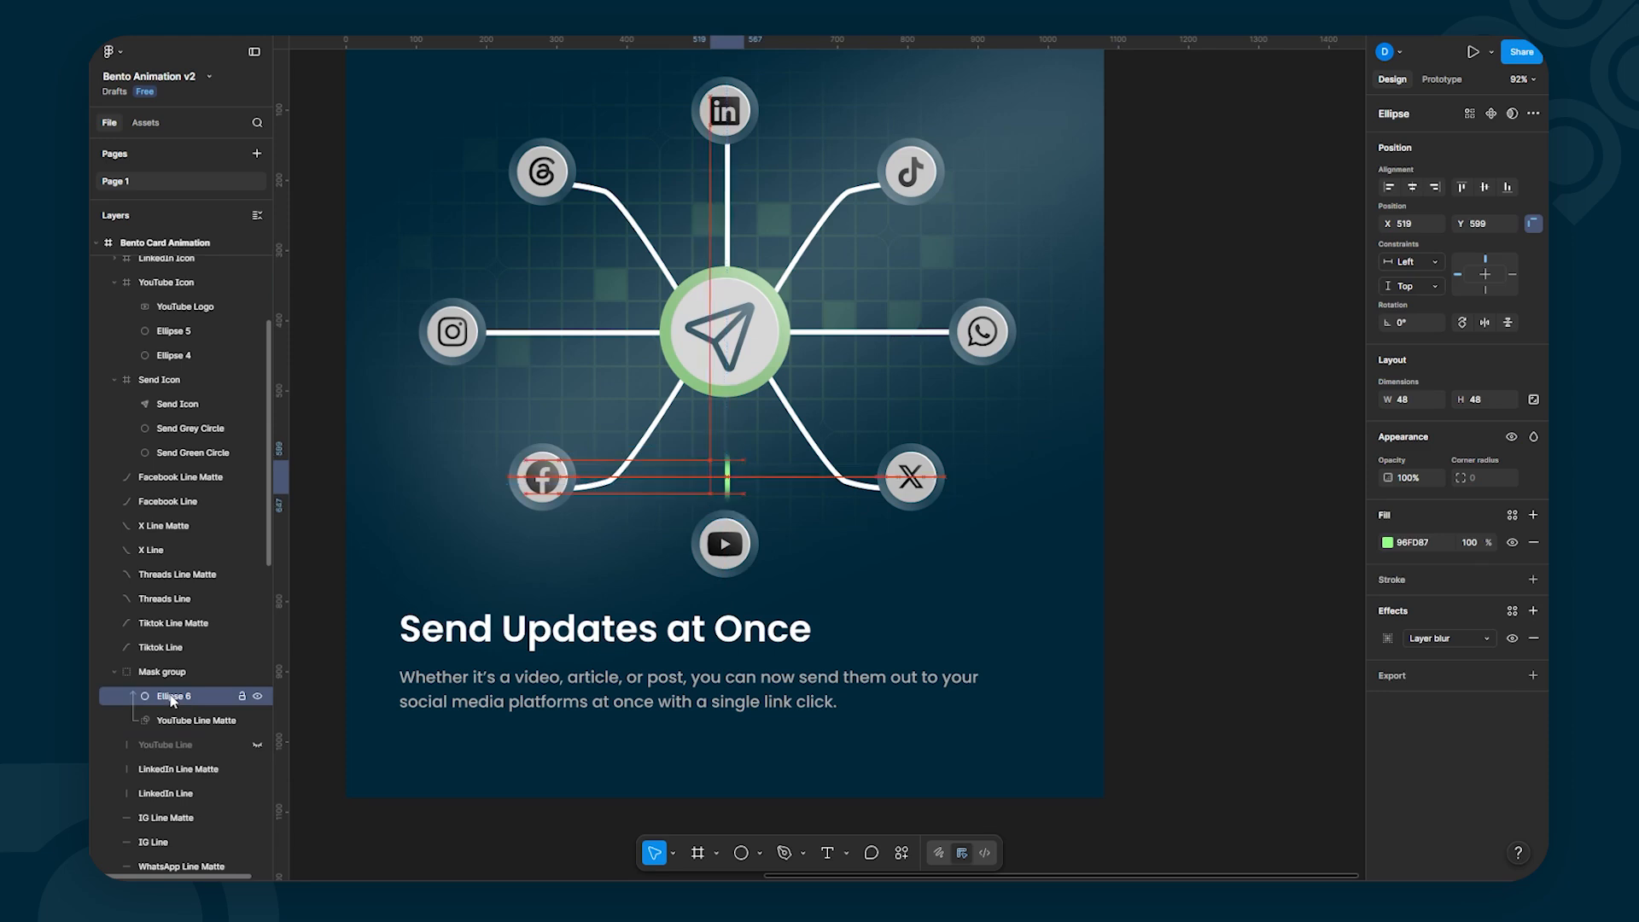
key("shift+Down")
key("shift+Down")
key("shift+Down")
key("shift+Down")
key("shift+Down")
key("shift+Down")
key("shift+Down")
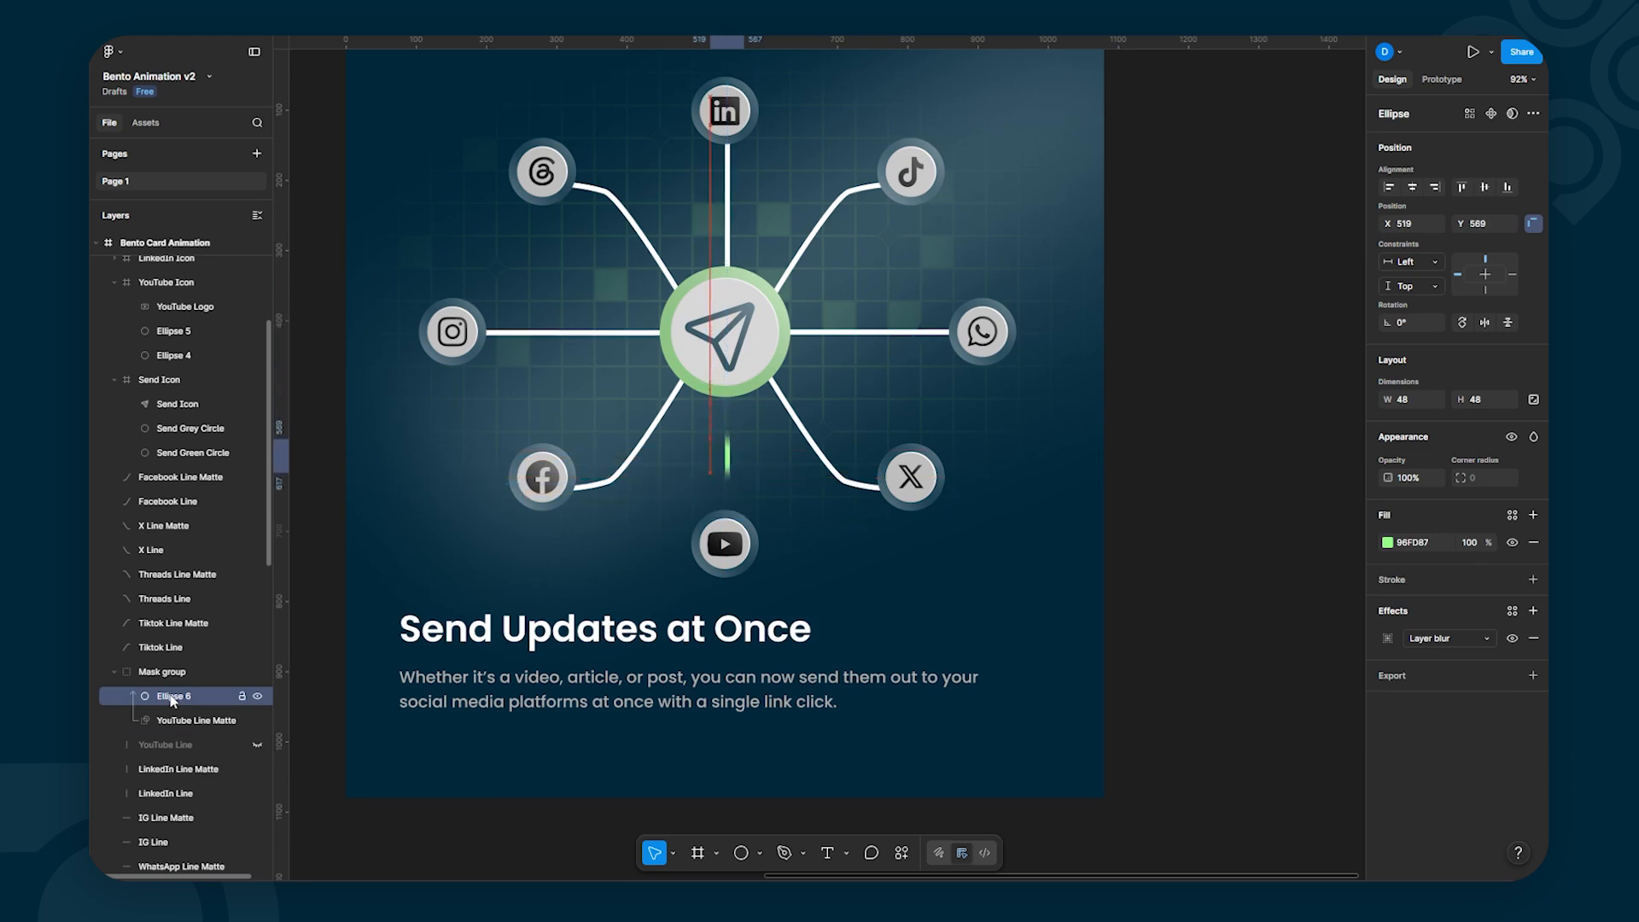
key("shift+Up")
key("shift+Up")
key("shift+Up")
key("shift+Up")
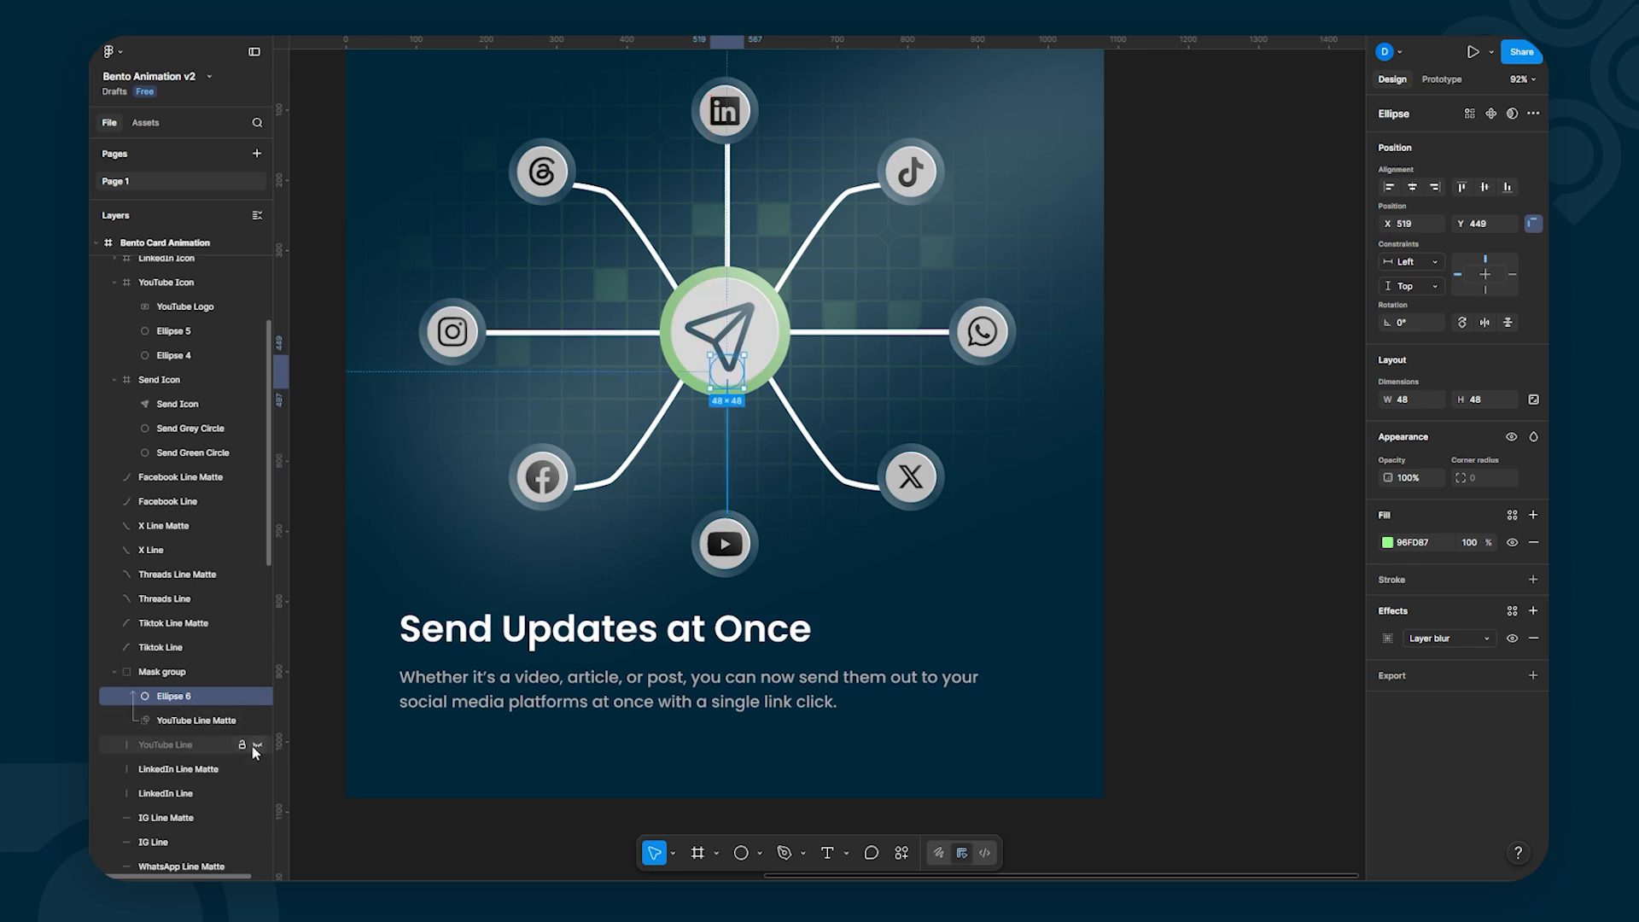
Step: Show the YouTube Line layer again and move Ellipse 6 down along it to Y 729, past the YouTube icon
left_click(257, 745)
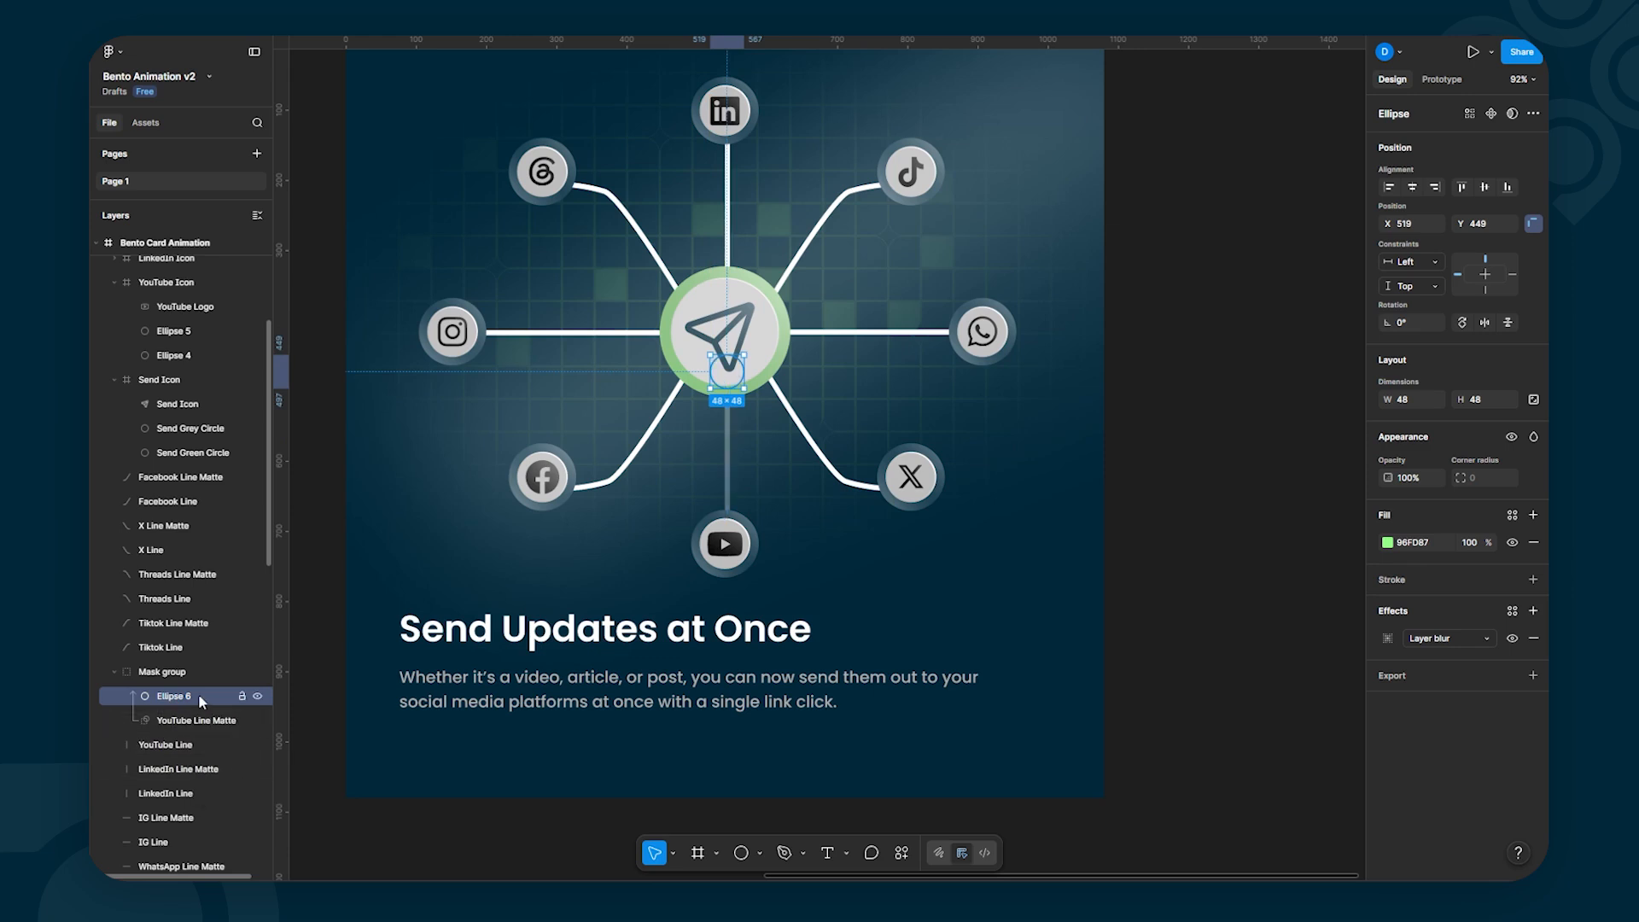
key("shift+Down")
key("shift+Down")
key("shift+Down")
key("shift+Down")
key("shift+Down")
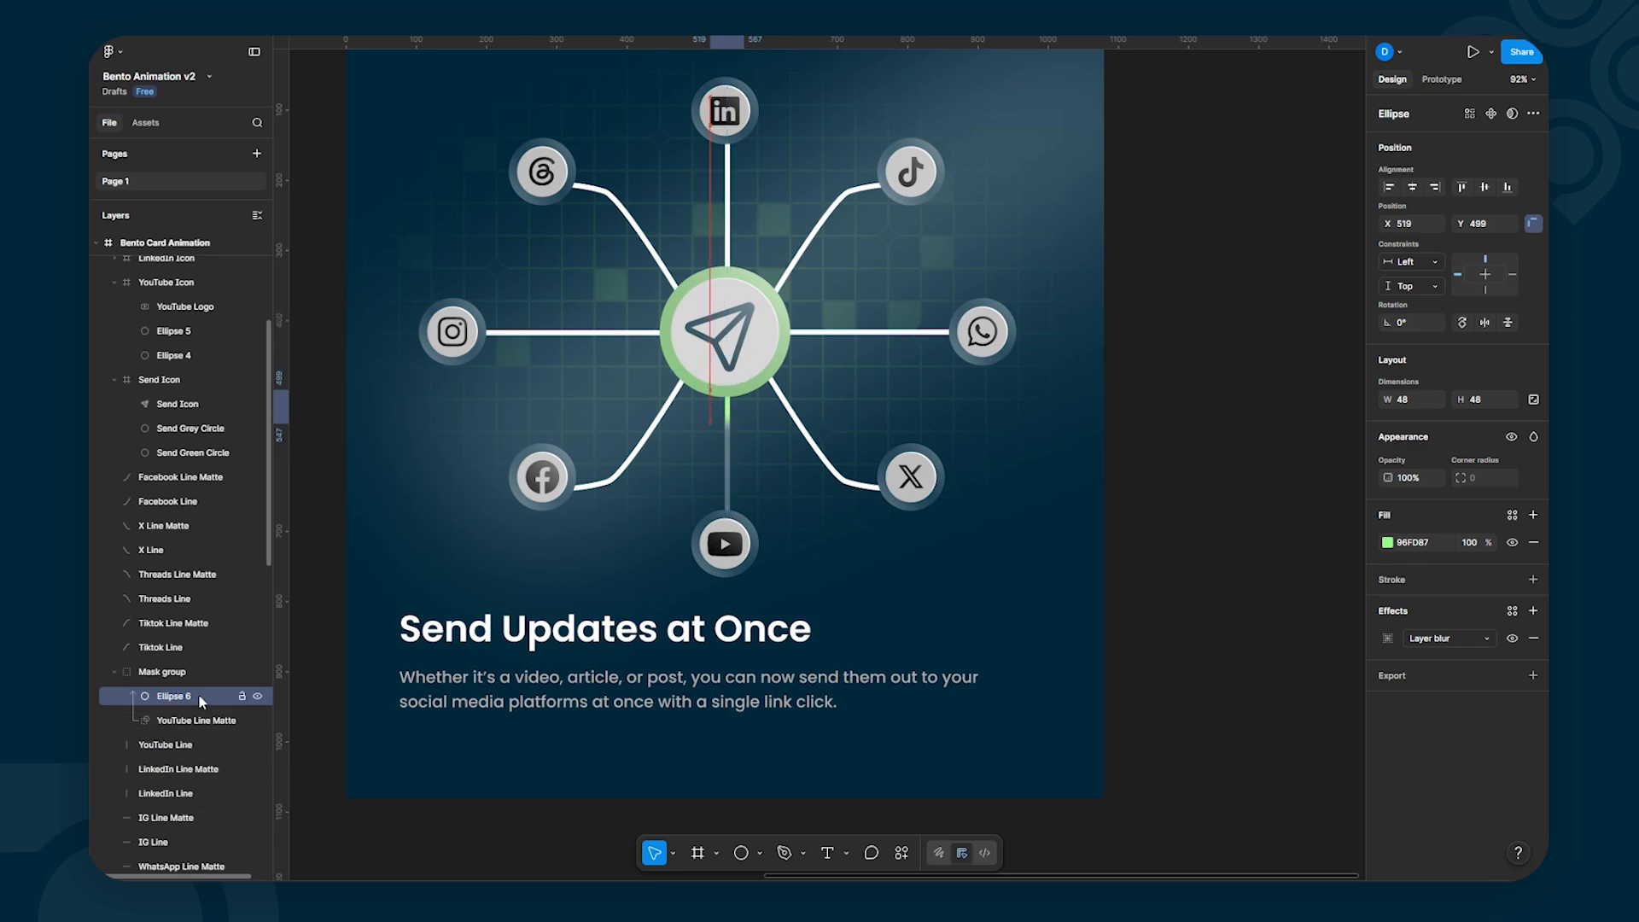
key("shift+Down")
key("shift+Down")
key("shift+Down")
key("shift+Down")
key("shift+Down")
key("shift+Down")
key("shift+Down")
key("shift+Down")
key("shift+Down")
key("shift+Down")
key("shift+Down")
key("shift+Down")
key("shift+Down")
key("shift+Down")
key("shift+Down")
key("shift+Down")
key("shift+Down")
key("shift+Down")
key("shift+Down")
key("shift+Down")
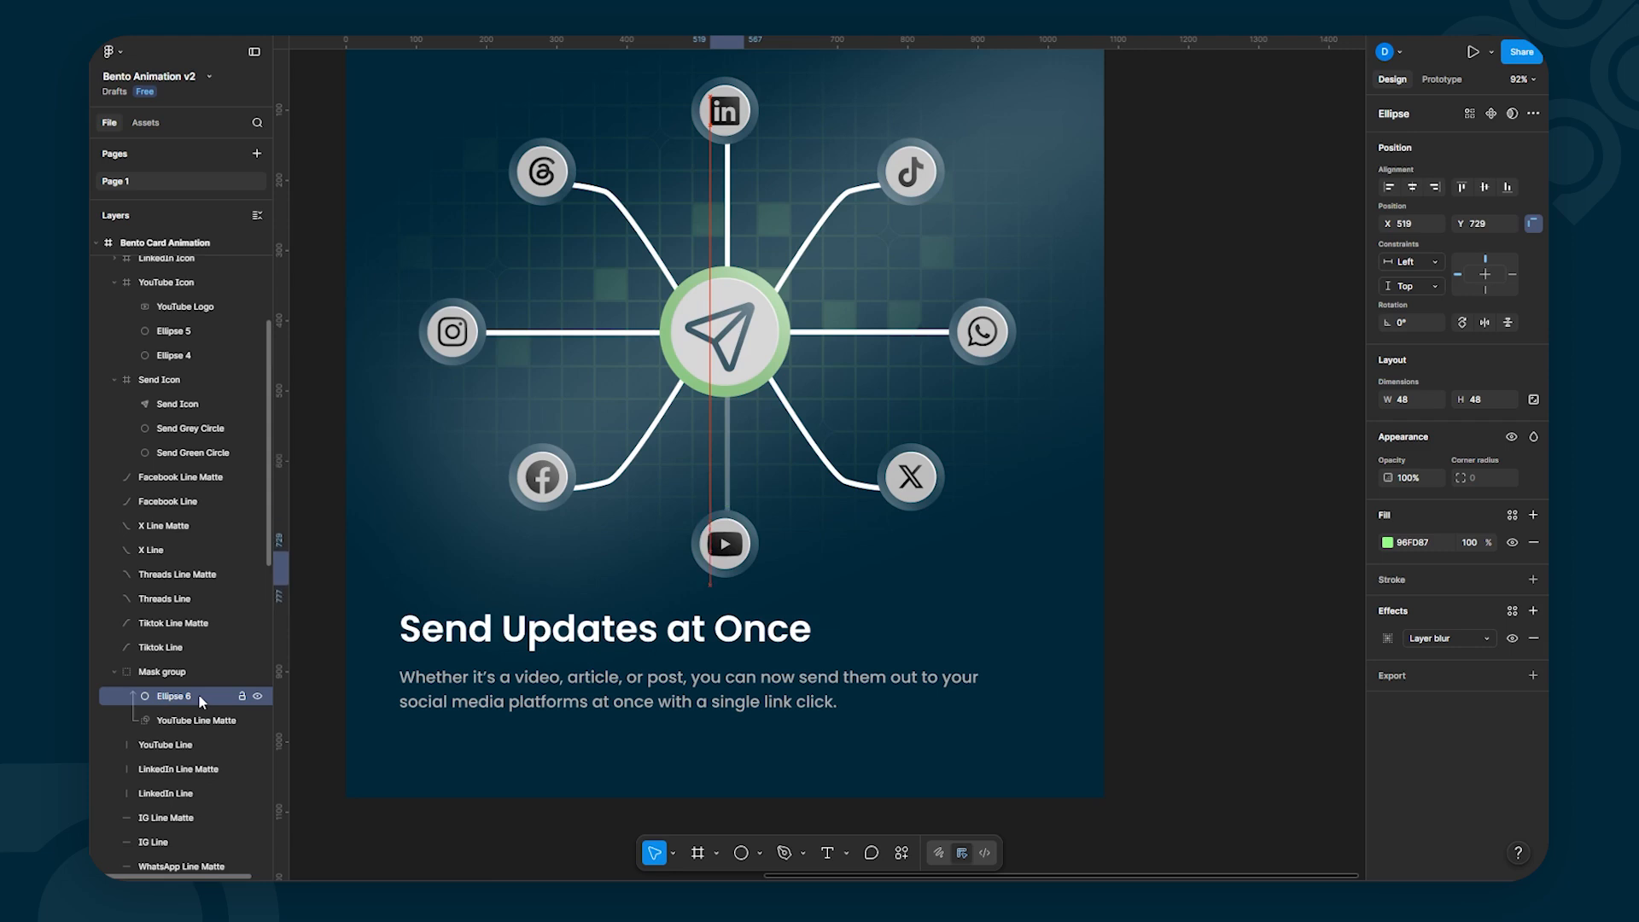
Step: Move Ellipse 6 back up the YouTube line to Y 439, behind the central Send icon
key("shift+Up")
key("shift+Up")
key("shift+Up")
key("shift+Up")
key("shift+Up")
key("shift+Up")
key("shift+Up")
key("shift+Up")
key("shift+Up")
key("shift+Up")
key("shift+Up")
key("shift+Up")
key("shift+Up")
key("shift+Up")
key("shift+Up")
key("shift+Up")
key("shift+Up")
key("shift+Up")
key("shift+Up")
key("shift+Up")
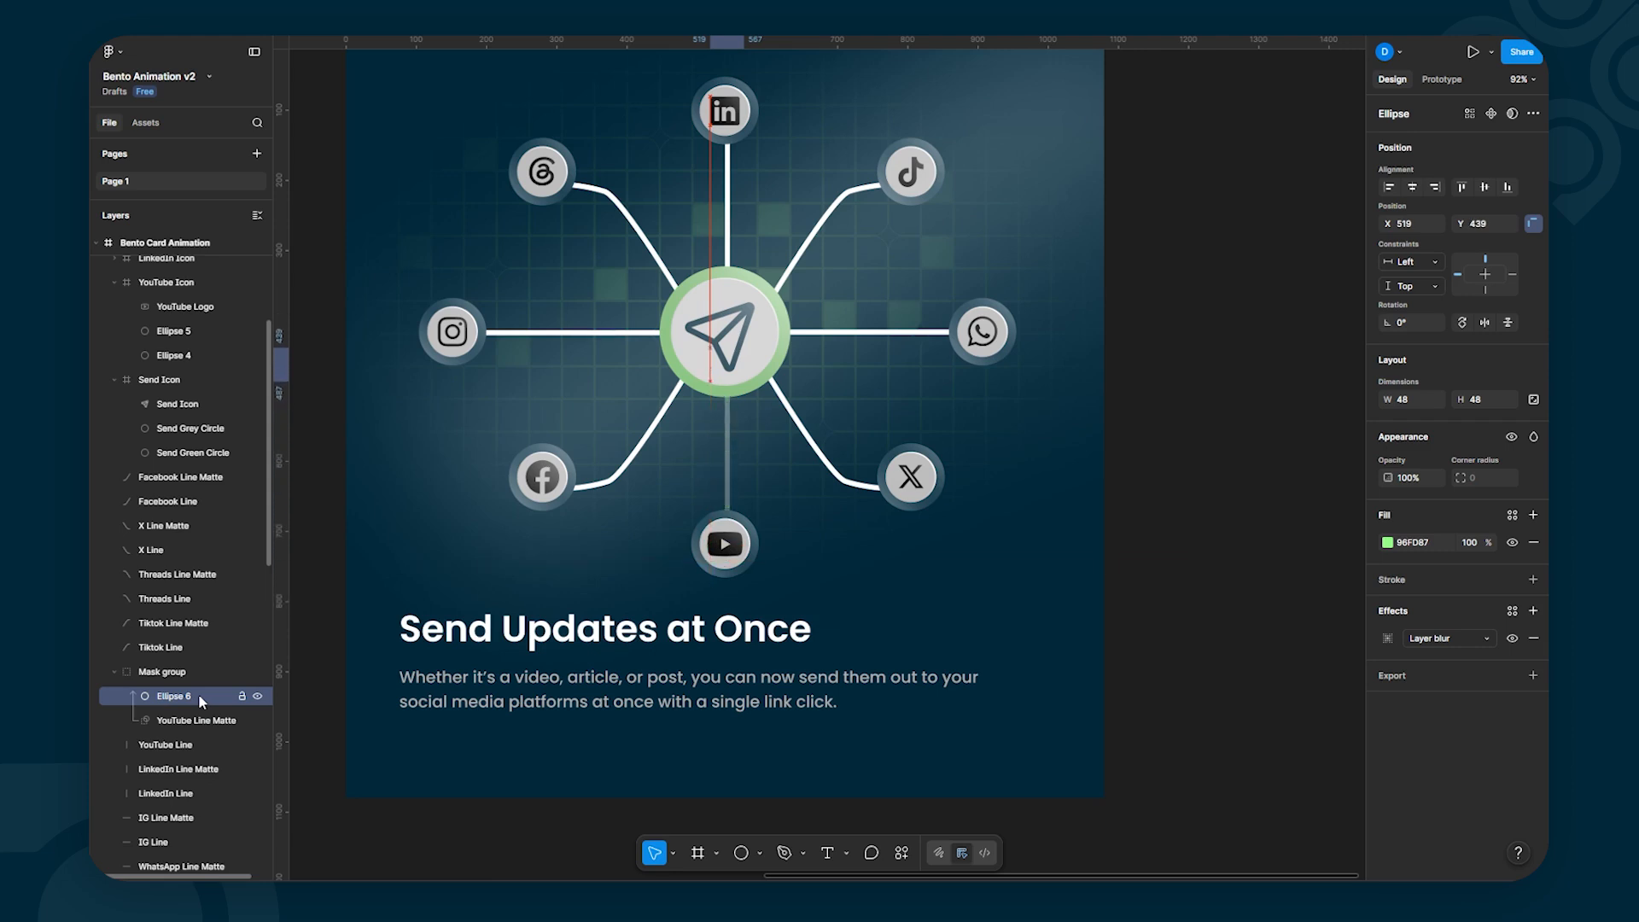
Step: Move Ellipse 6 down to Y 629 so the masked glow sits at the YouTube icon end of the line
key("shift+Down")
key("shift+Down")
key("shift+Down")
key("shift+Down")
key("shift+Down")
key("shift+Down")
key("shift+Down")
key("shift+Down")
key("shift+Down")
key("shift+Down")
key("shift+Down")
key("shift+Down")
key("shift+Down")
key("shift+Down")
key("shift+Down")
key("shift+Down")
key("shift+Down")
key("shift+Down")
key("shift+Down")
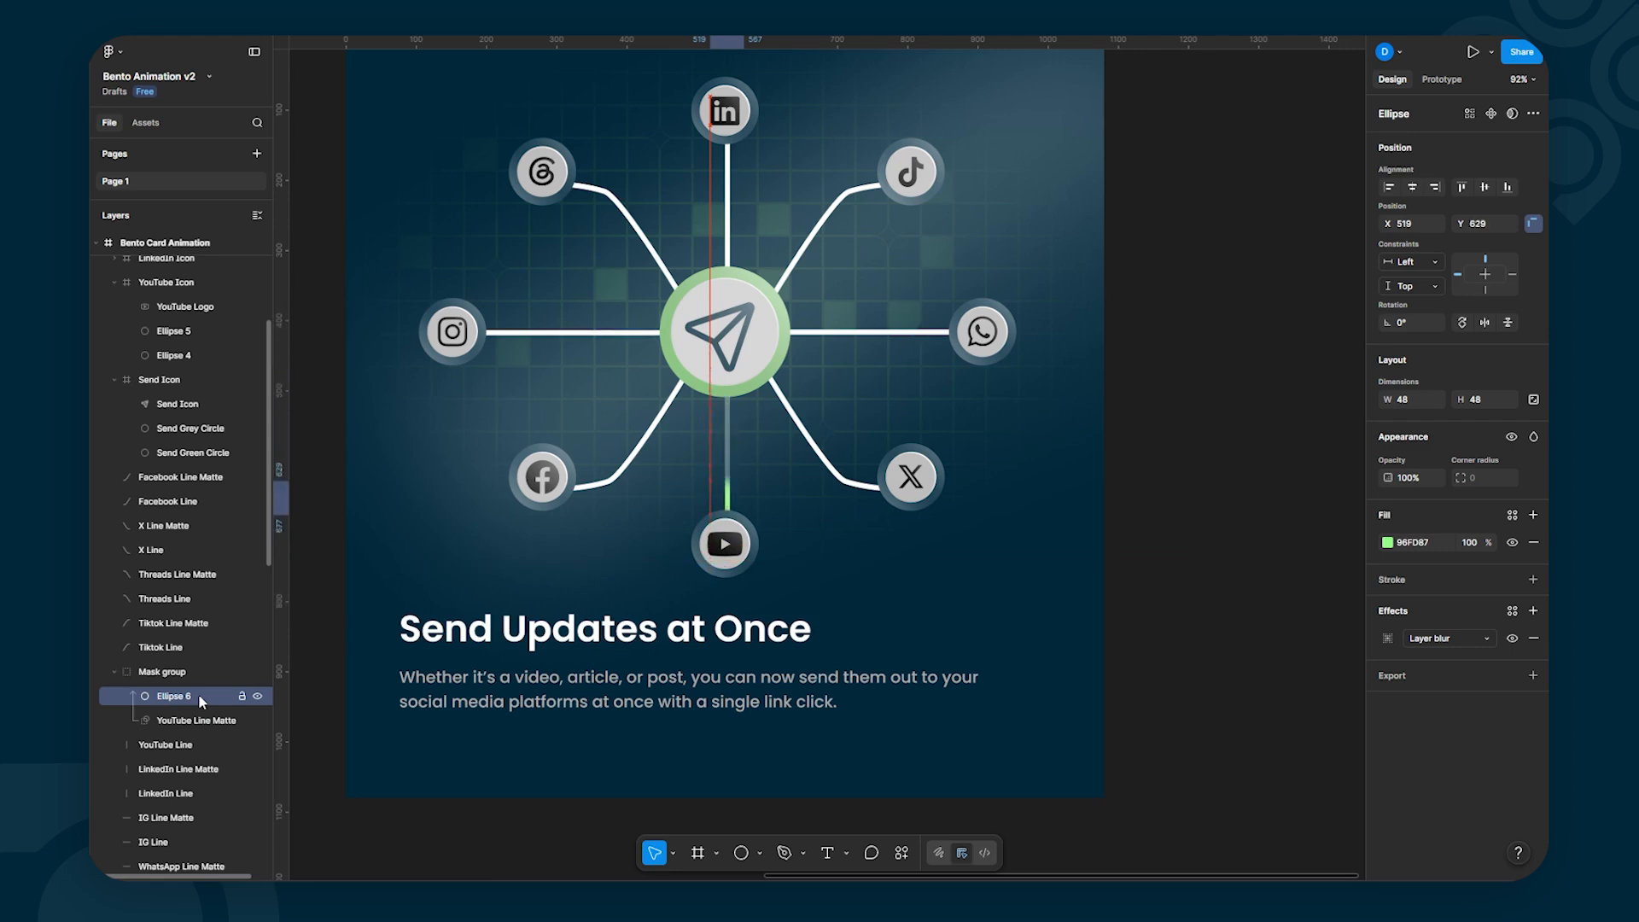
Step: Move Ellipse 6 up along the YouTube line to Y 539, midway between the Send and YouTube icons
key("shift+Up")
key("shift+Up")
key("shift+Up")
key("shift+Up")
key("shift+Up")
key("shift+Up")
key("shift+Up")
key("shift+Up")
key("shift+Up")
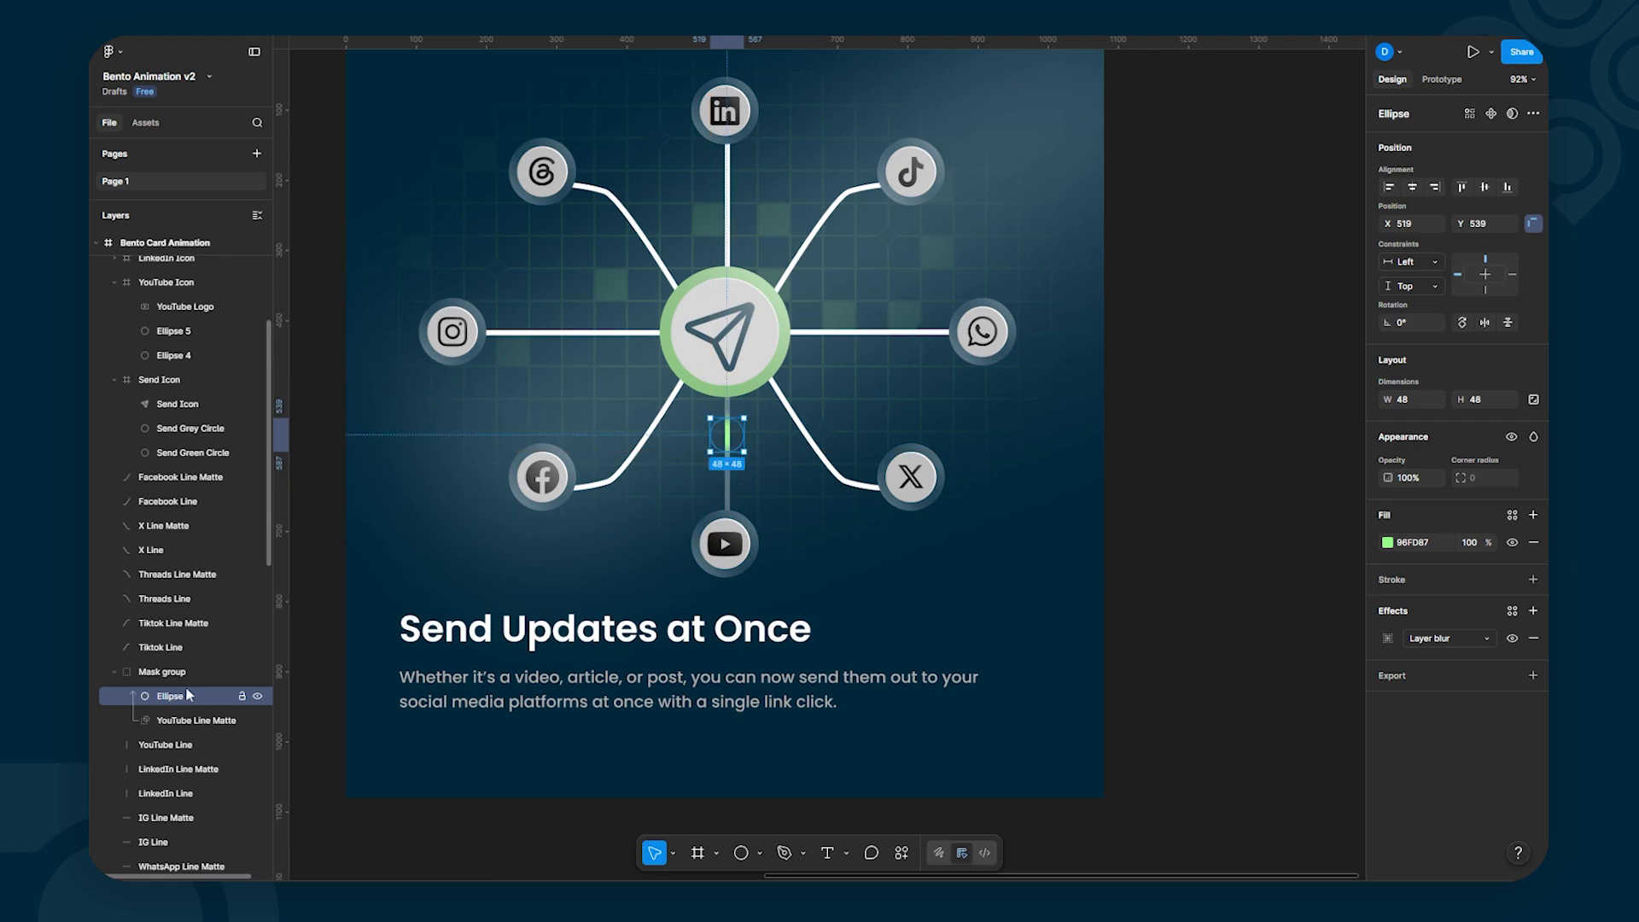
Step: Remove the mask from the YouTube Line Matte layer in the Mask group
left_click(174, 721)
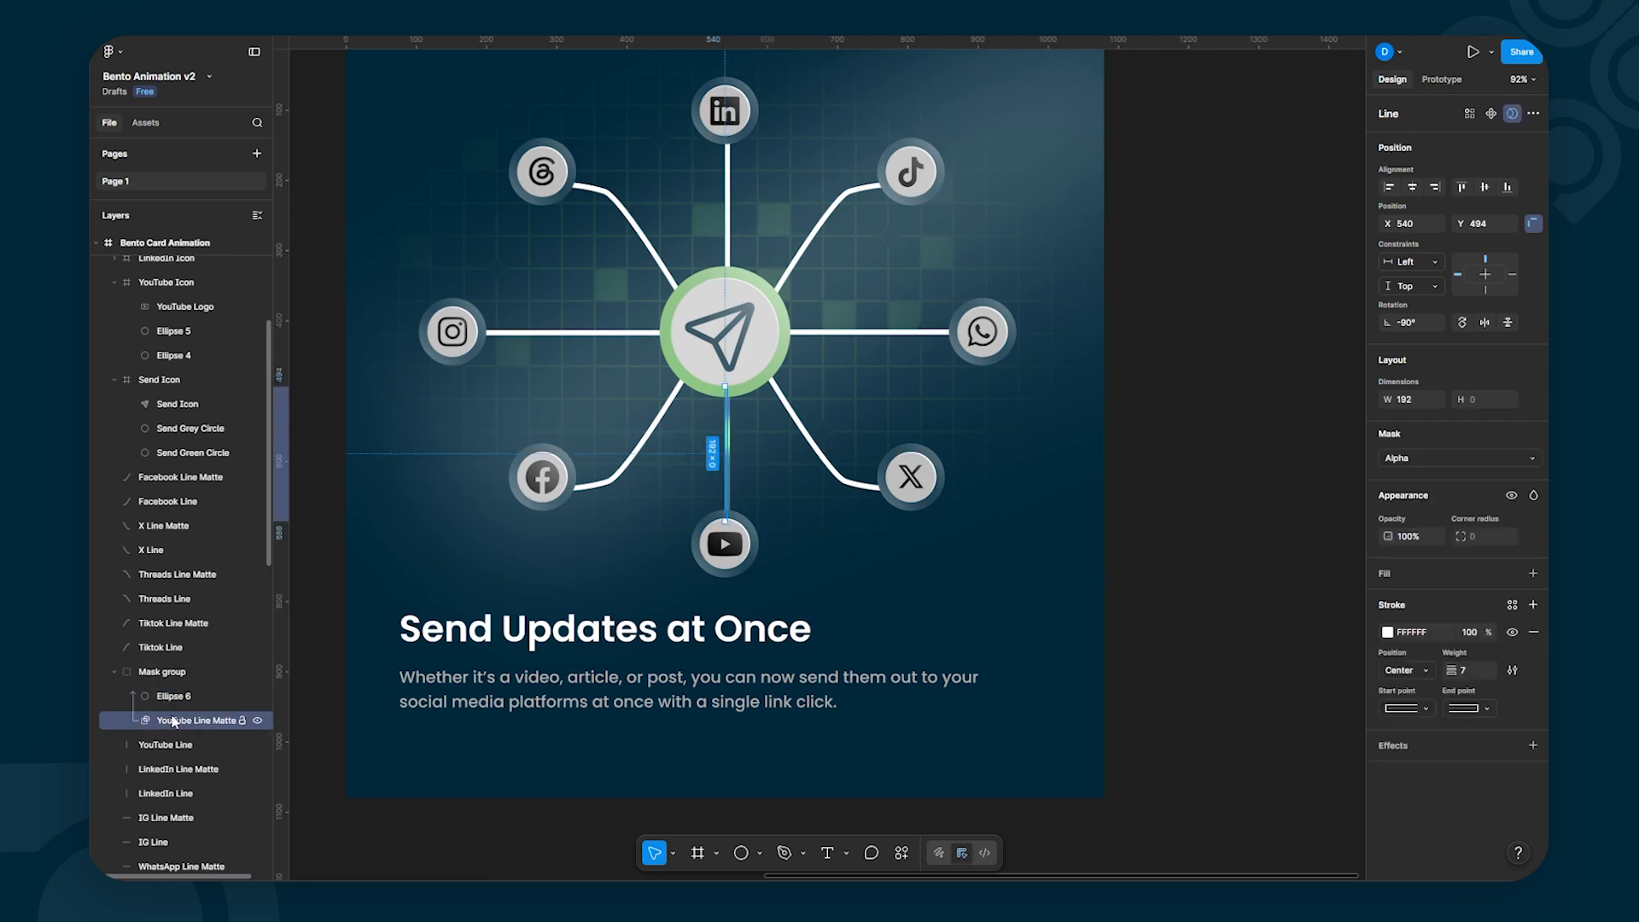
right_click(173, 722)
left_click(231, 633)
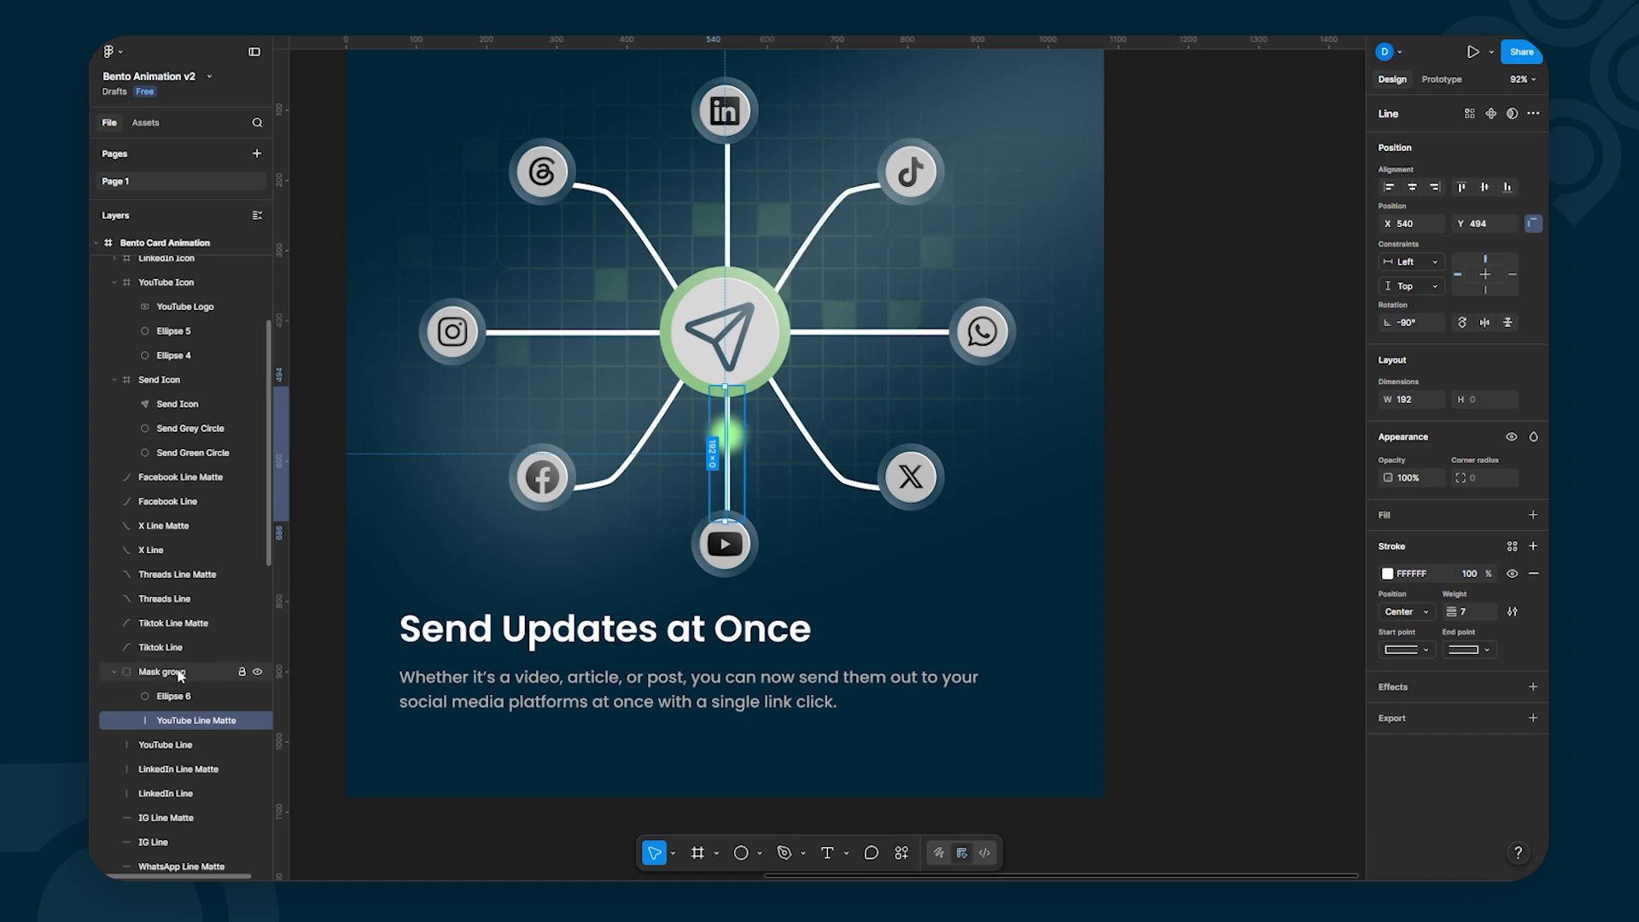
Step: Move Ellipse 6 and YouTube Line Matte together out of the Mask group, placing them directly above YouTube Line, and clear the selection
left_click(180, 697)
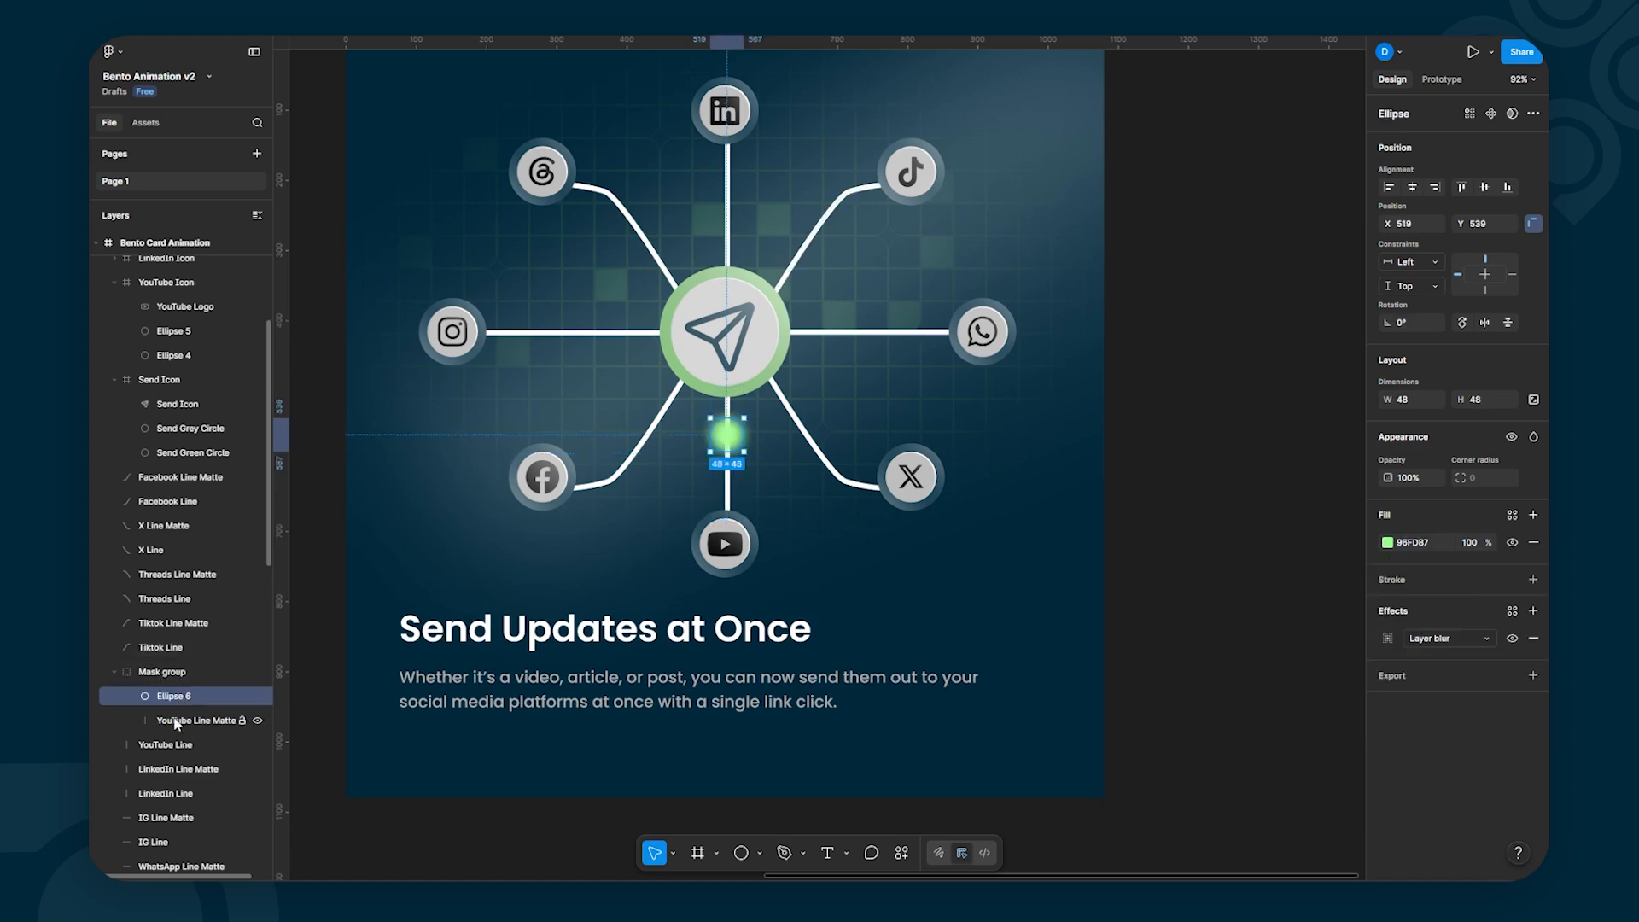
left_click(175, 723, "shift")
left_click_drag(175, 722, 165, 668)
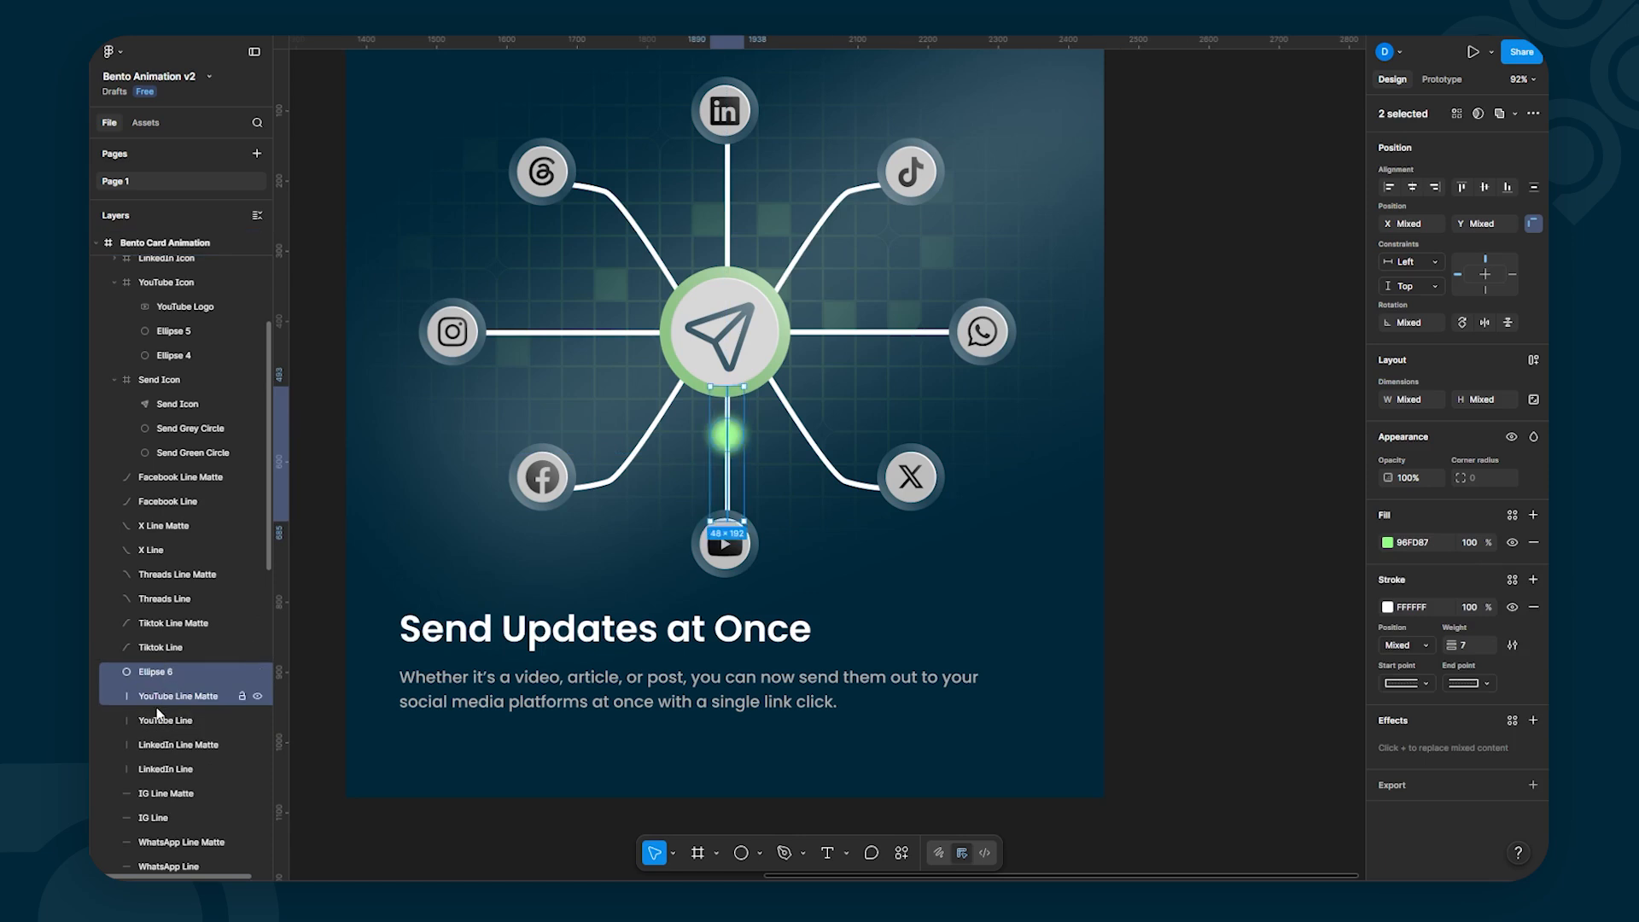
left_click(154, 728)
left_click(341, 733)
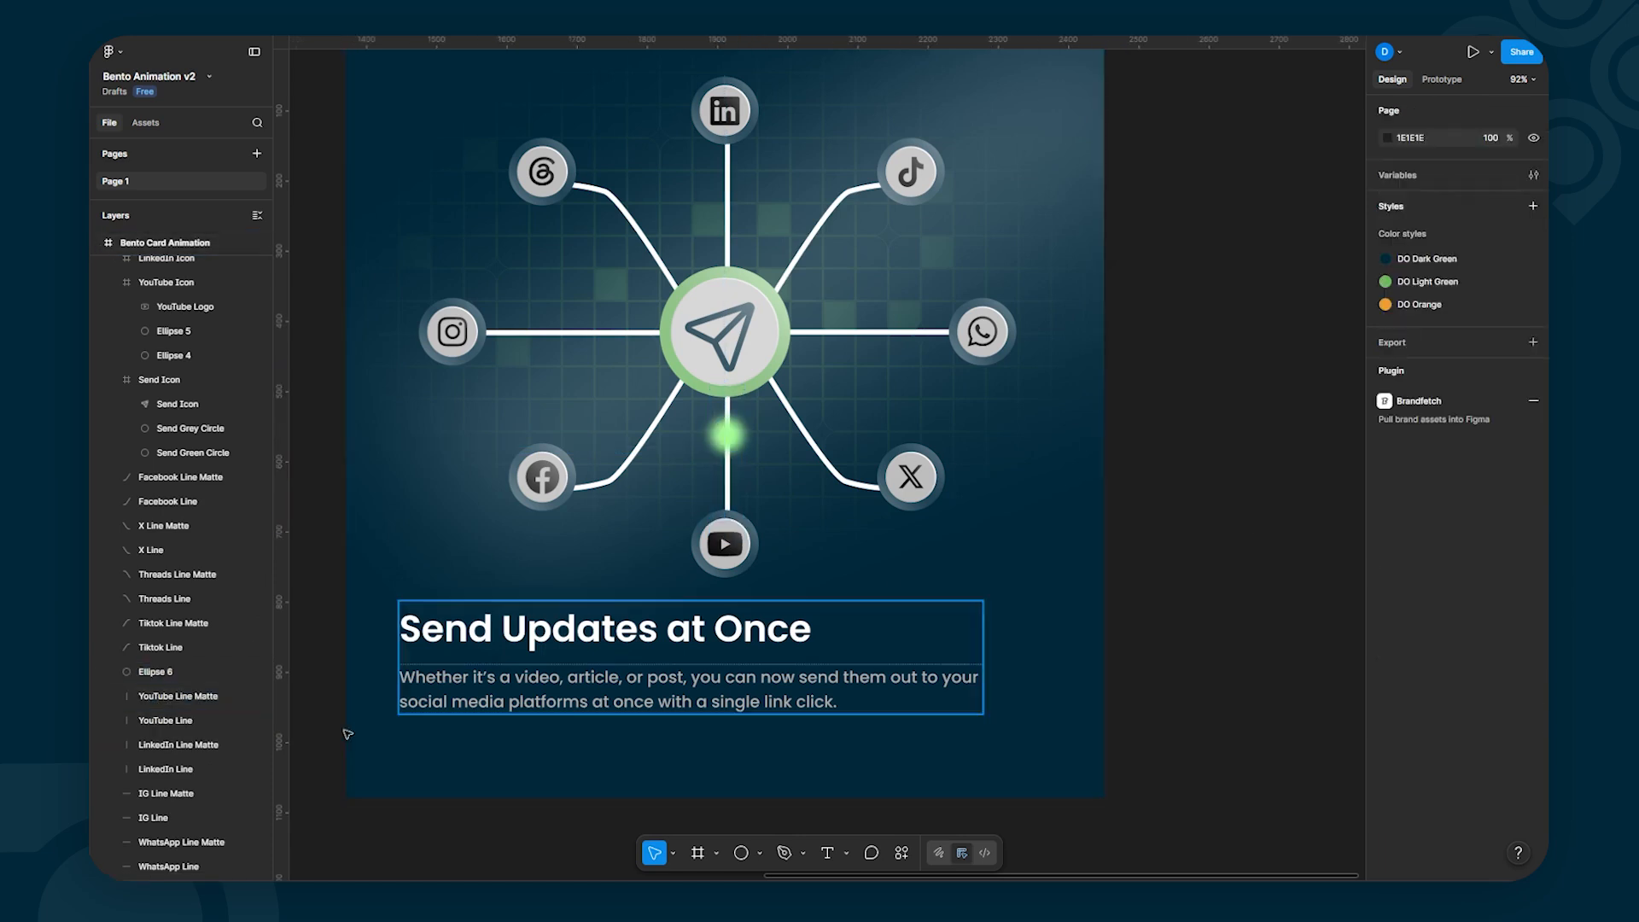
Step: Open the Ellipse 6 layer name for editing
double_click(160, 670)
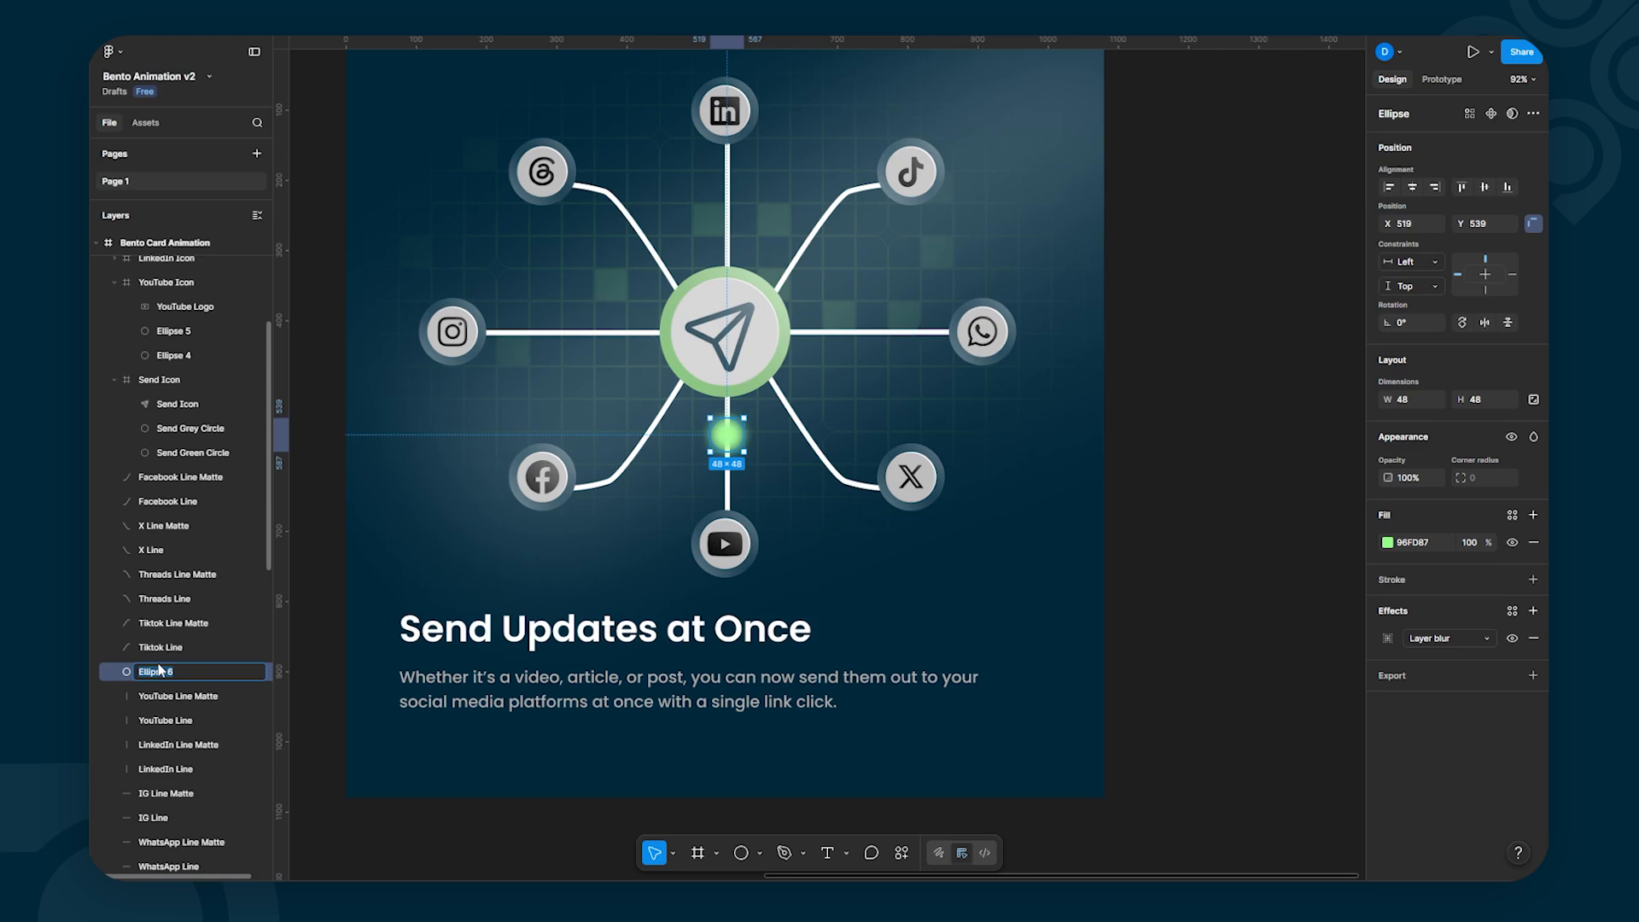
Step: Rename the blurred green ellipse Glow and tuck it behind the Send Icon frame at the send circle's lower edge
type("Glow")
key("Return")
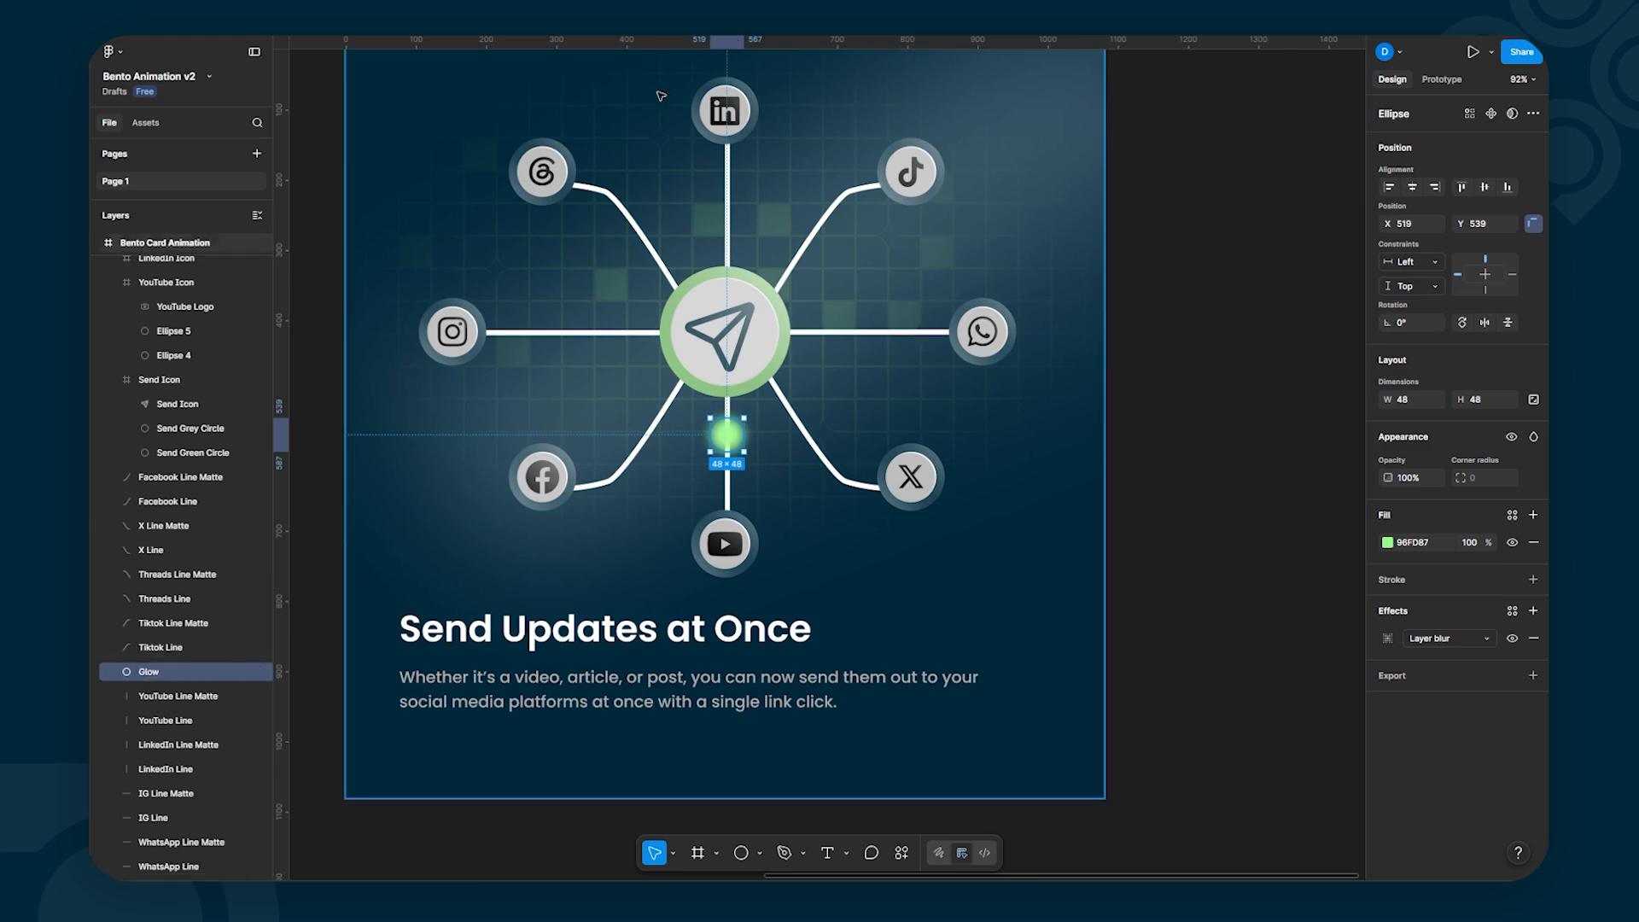
left_click_drag(739, 440, 738, 378)
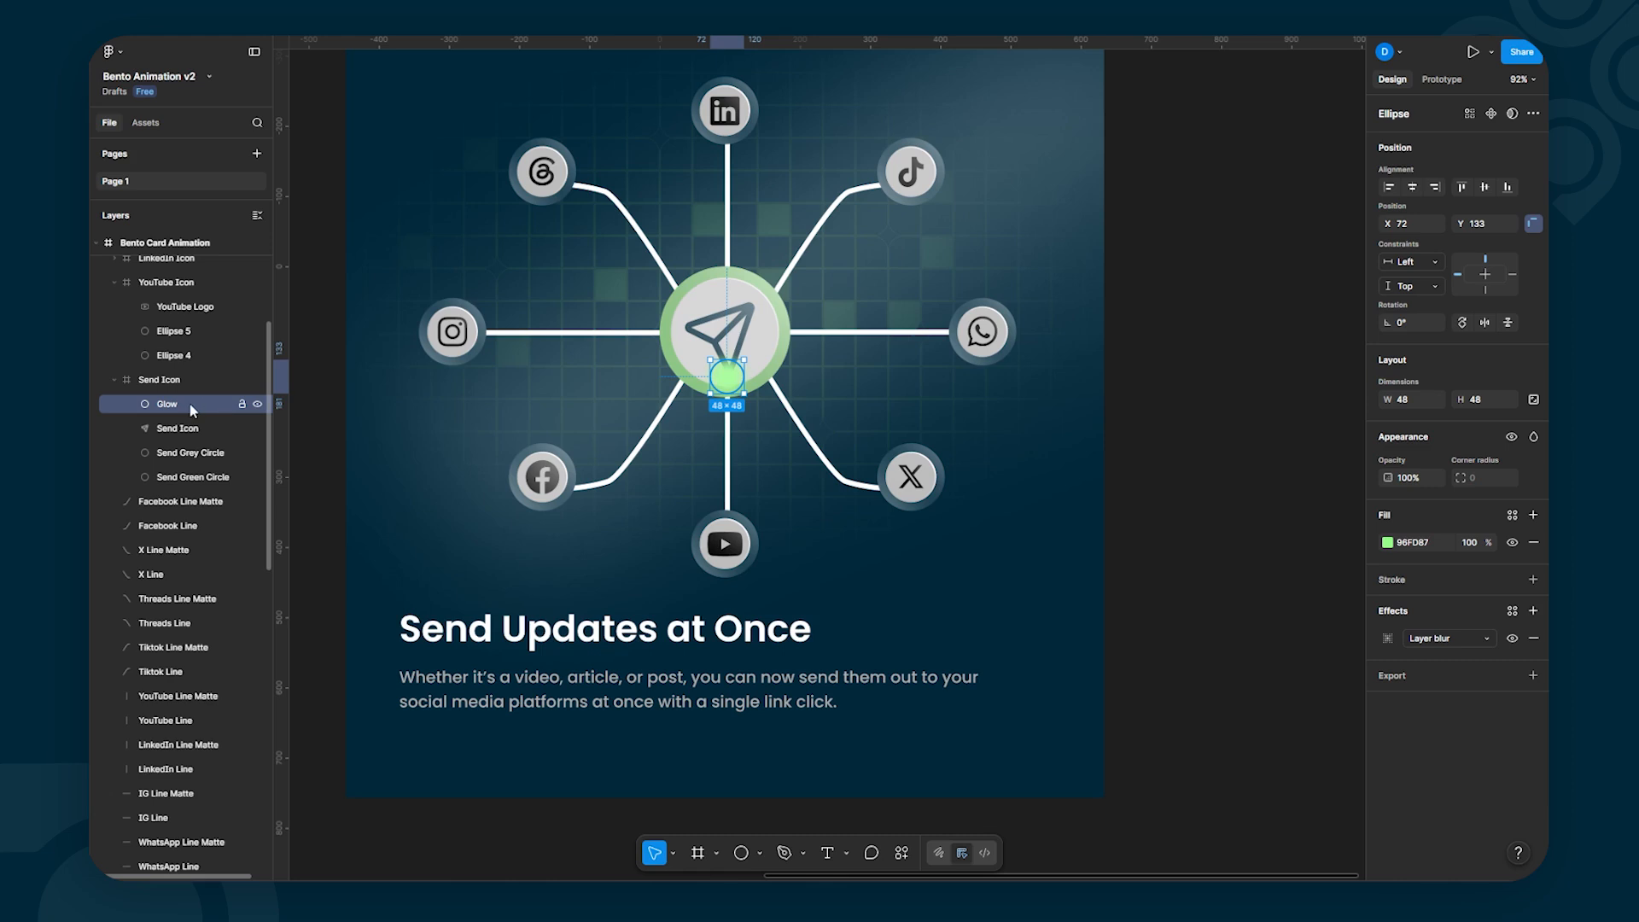
left_click_drag(189, 410, 150, 480)
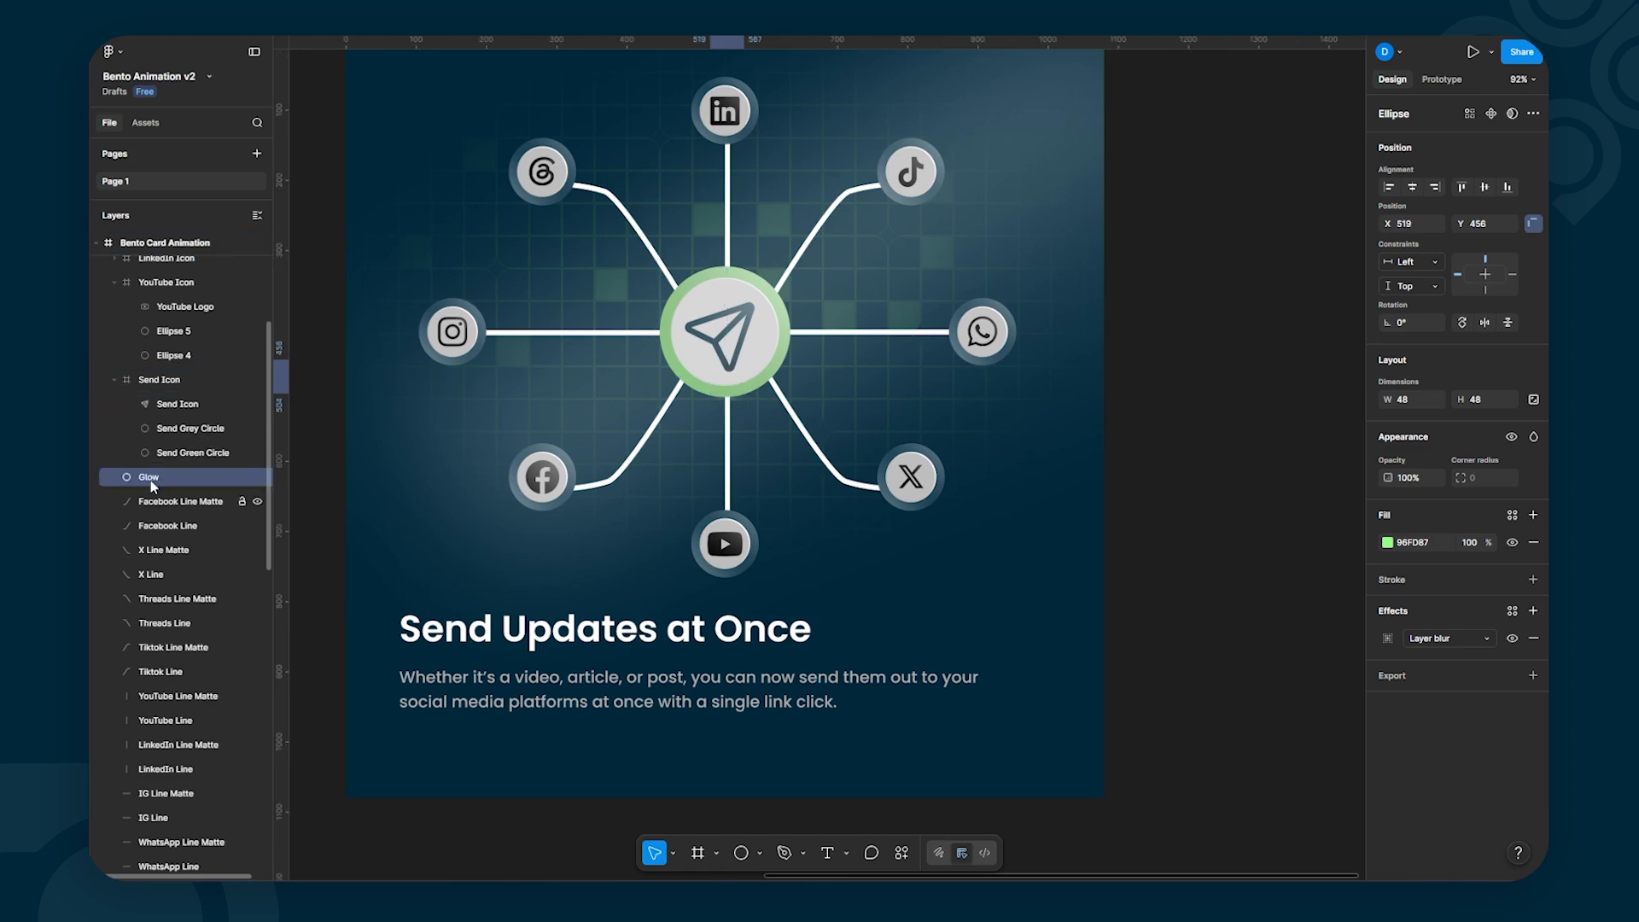
Step: Collapse the expanded Send Icon, YouTube Icon and Rays frames in the layer list
left_click(114, 380)
left_click(115, 283)
scroll(114, 296, "up", 3)
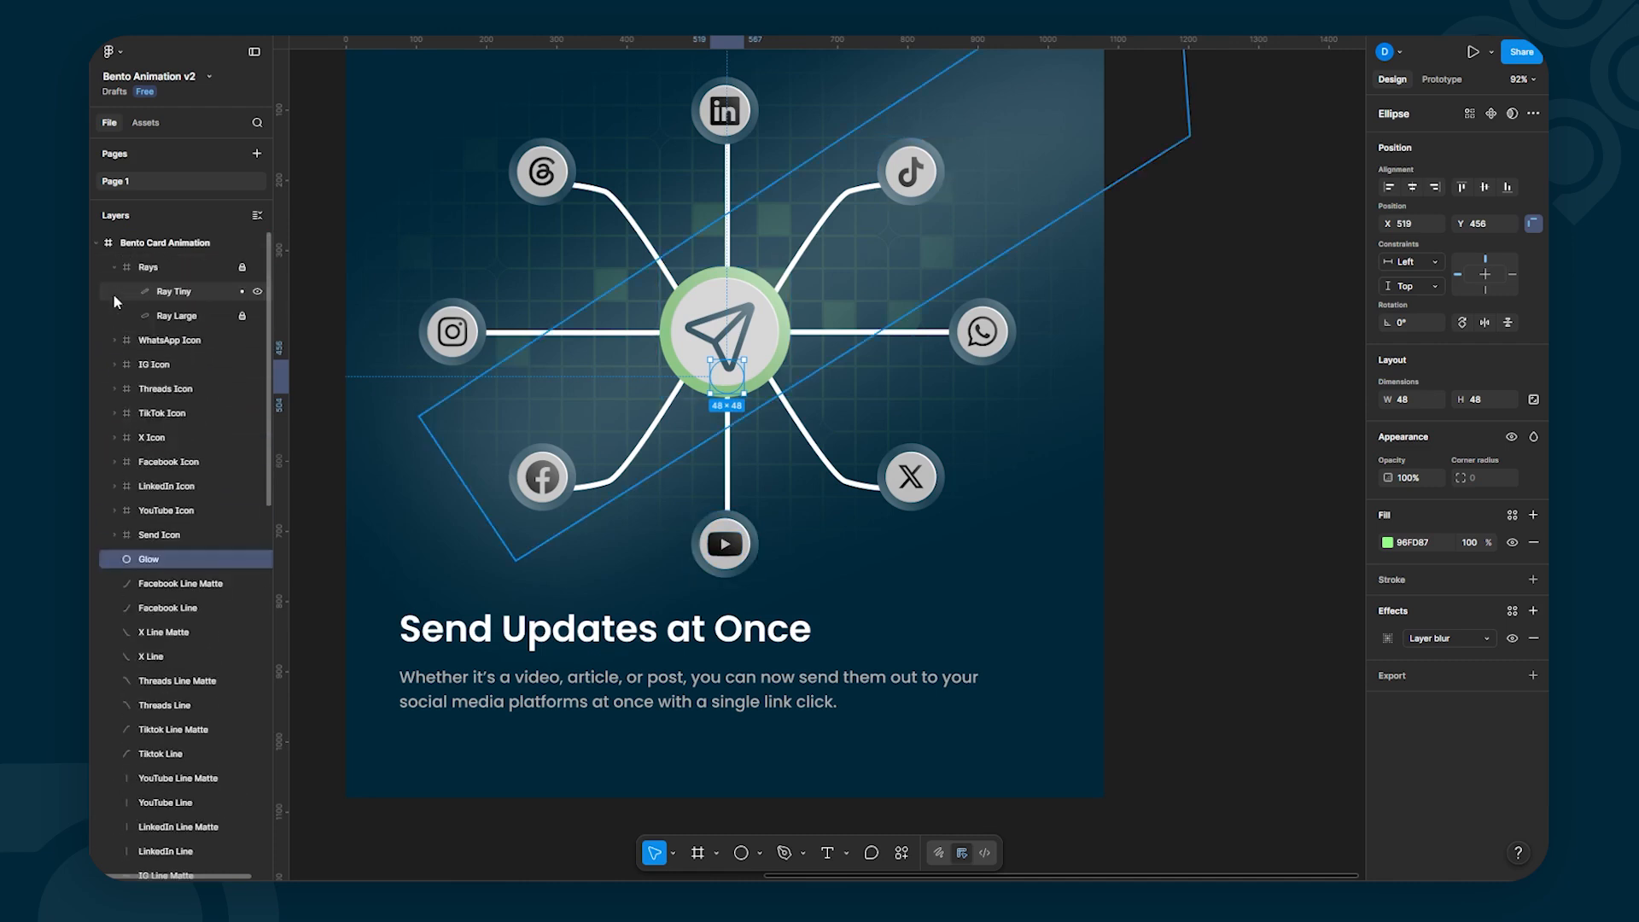
left_click(115, 268)
Step: Lock all the icon frames from WhatsApp Icon through Send Icon
left_click(149, 293)
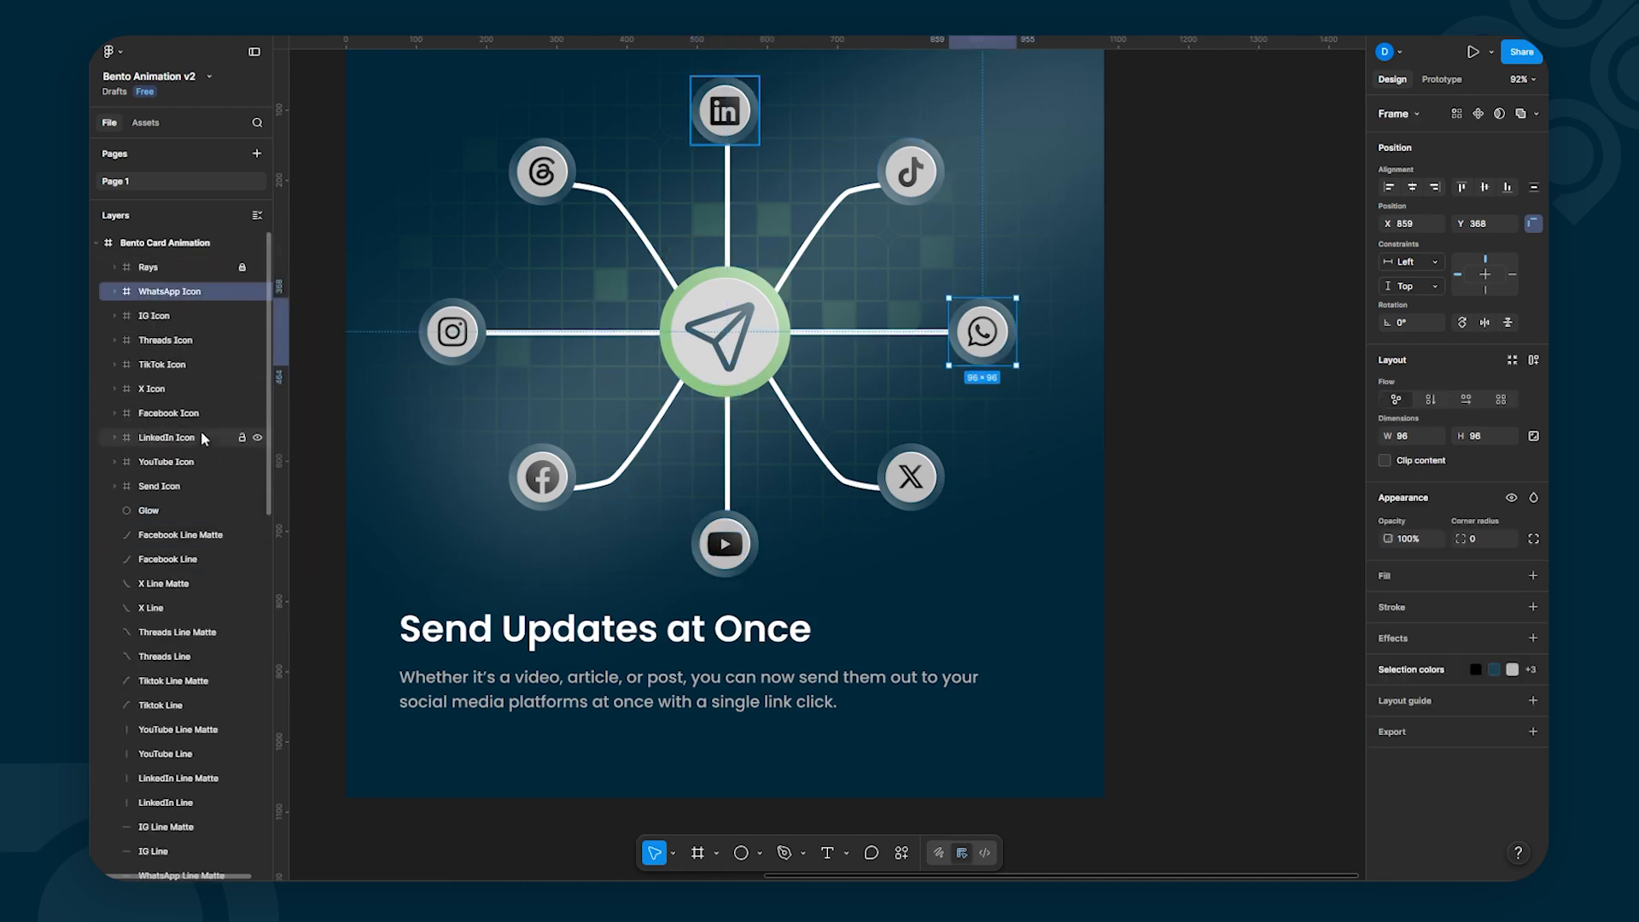
left_click(183, 477, "shift")
left_click(242, 486)
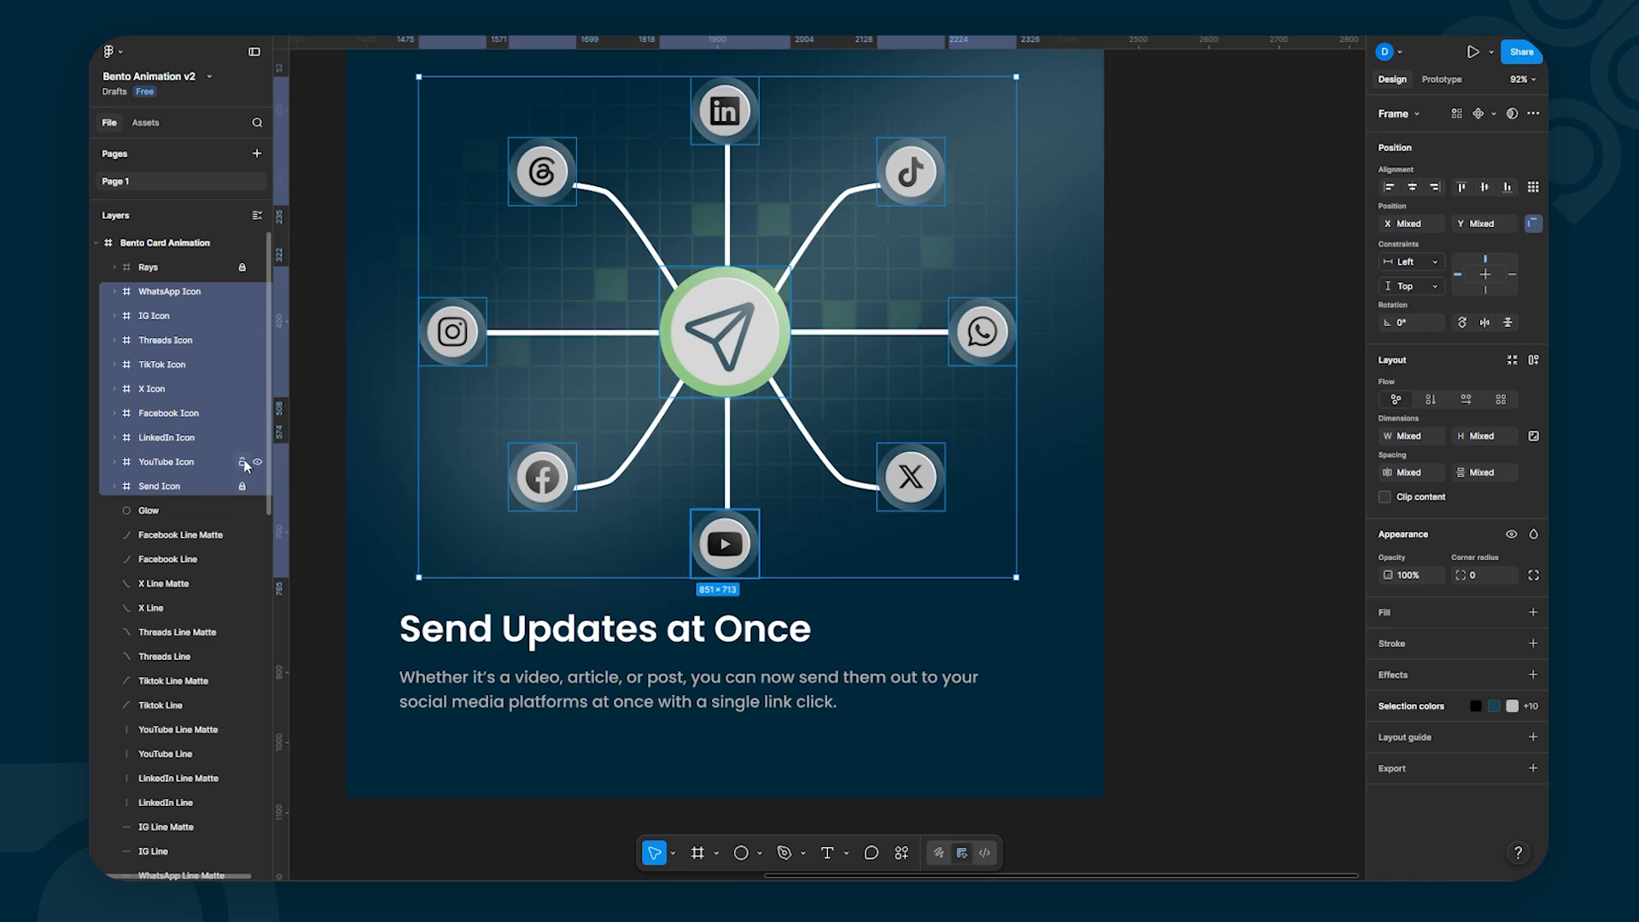
left_click(243, 462)
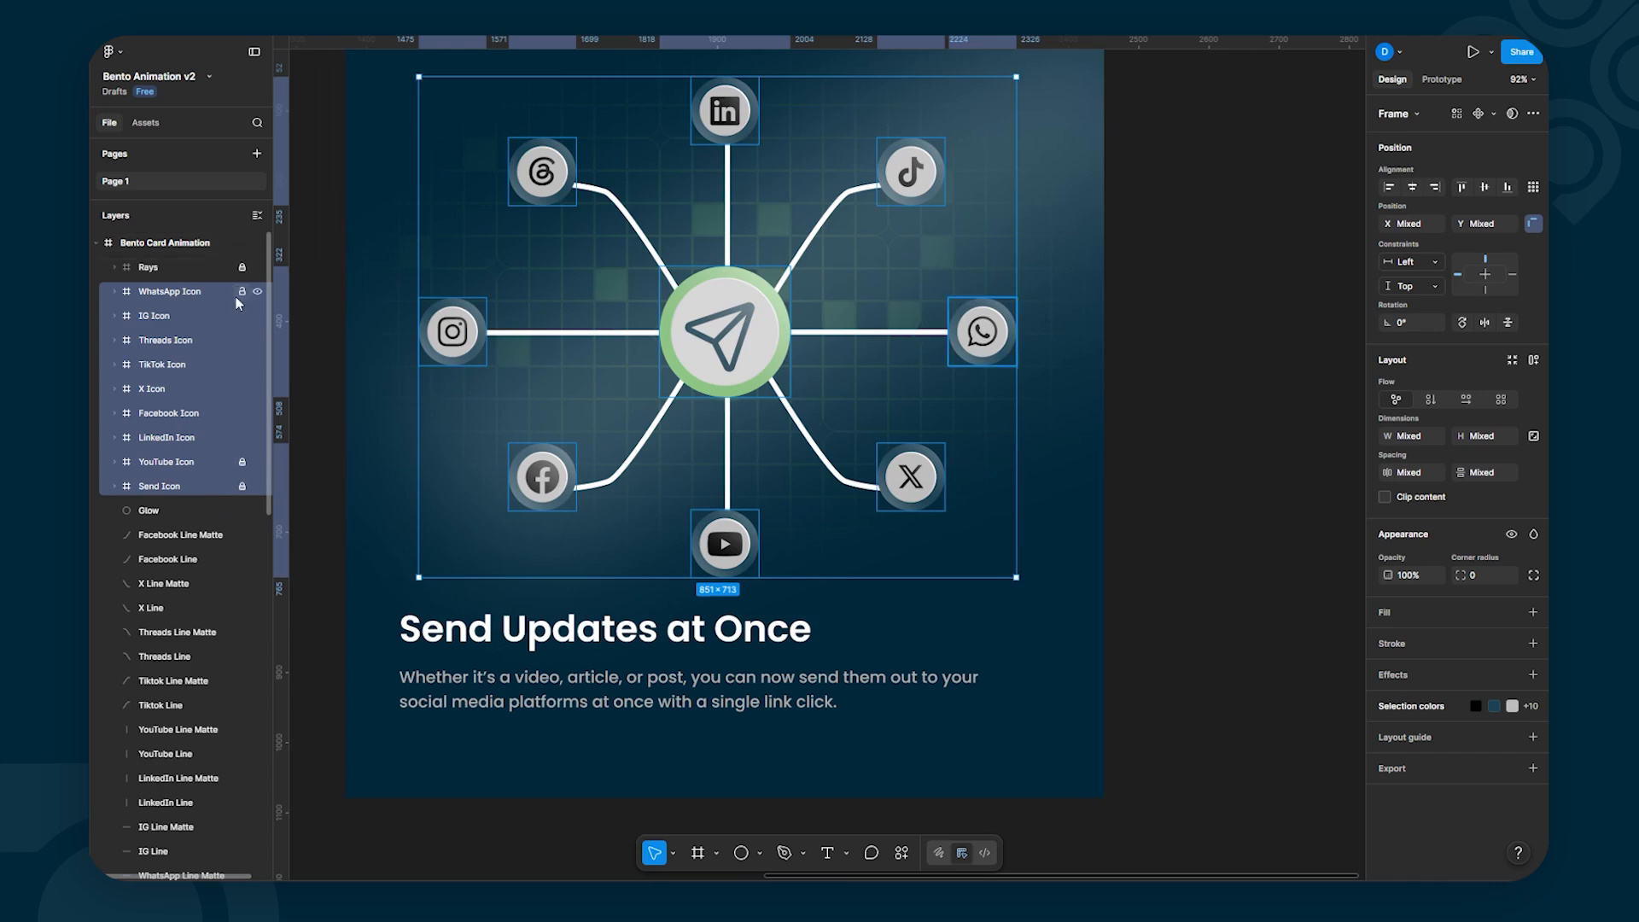
left_click_drag(242, 296, 242, 443)
left_click(1237, 494)
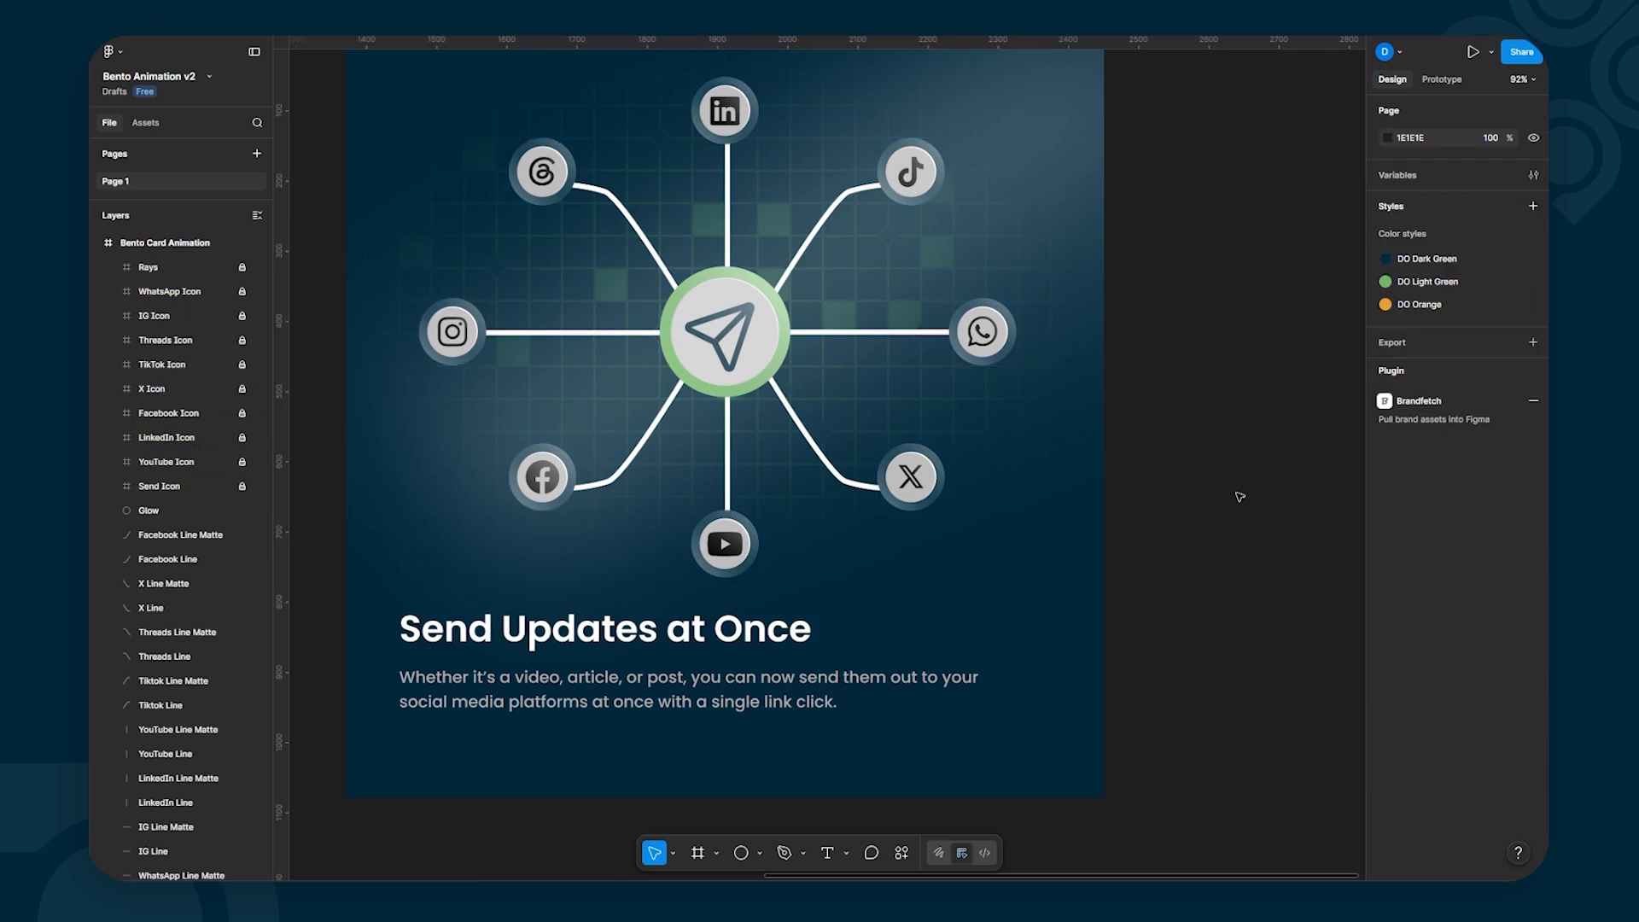
Step: Hide the Send Icon frame and nudge the Glow ellipse up to Y 446 on the YouTube line's inner end
left_click(177, 511)
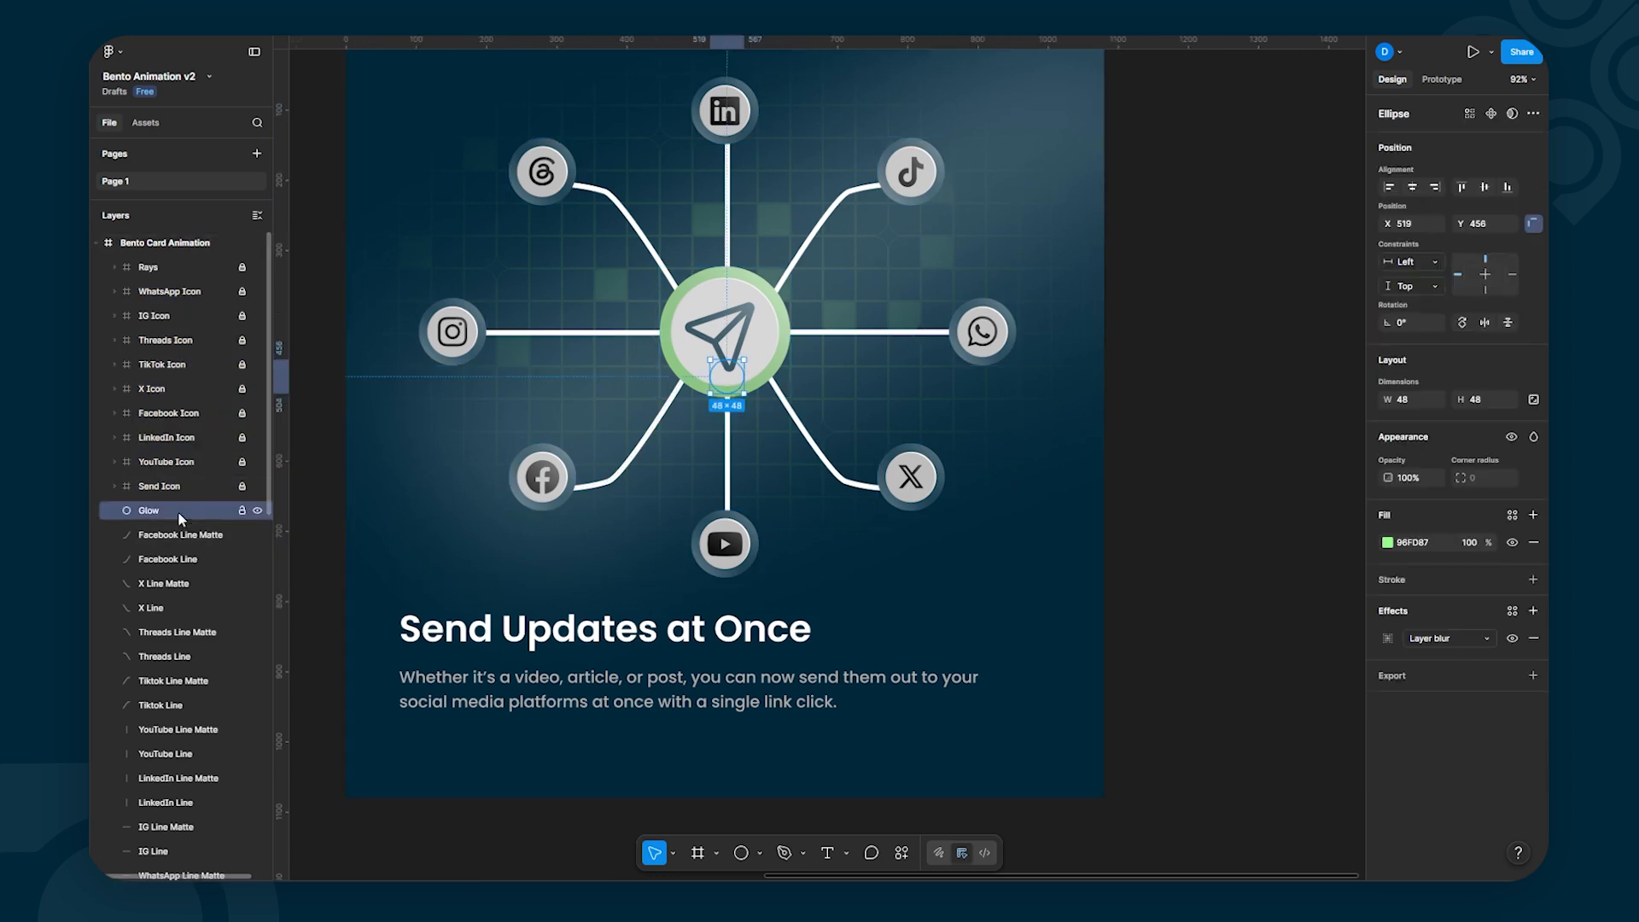
left_click(257, 485)
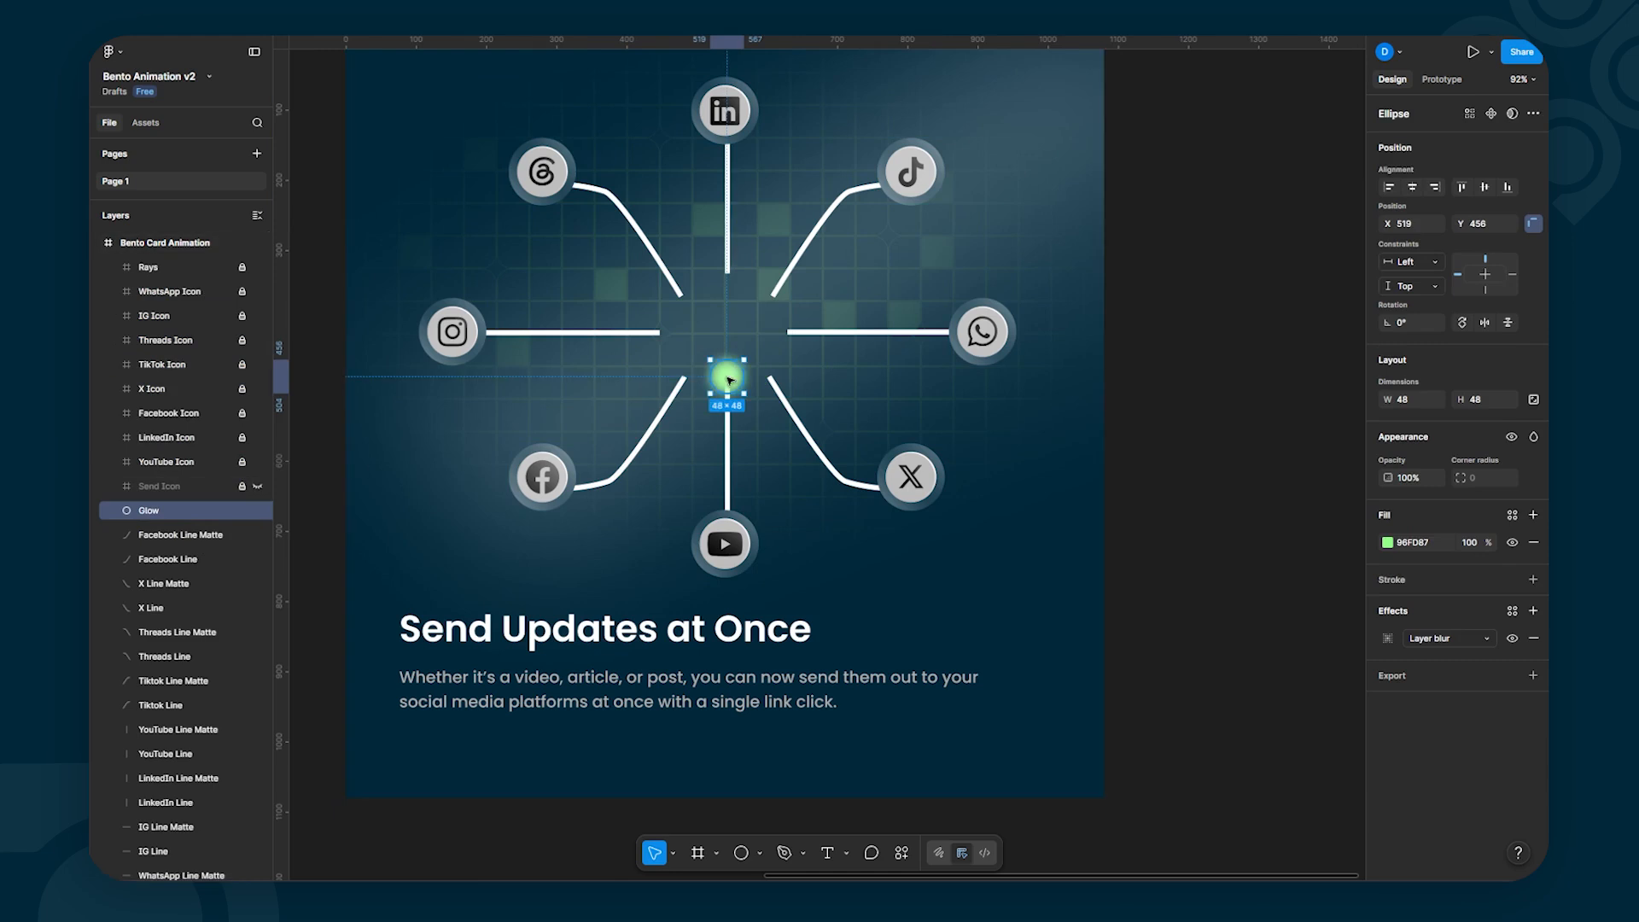
key("shift+Up")
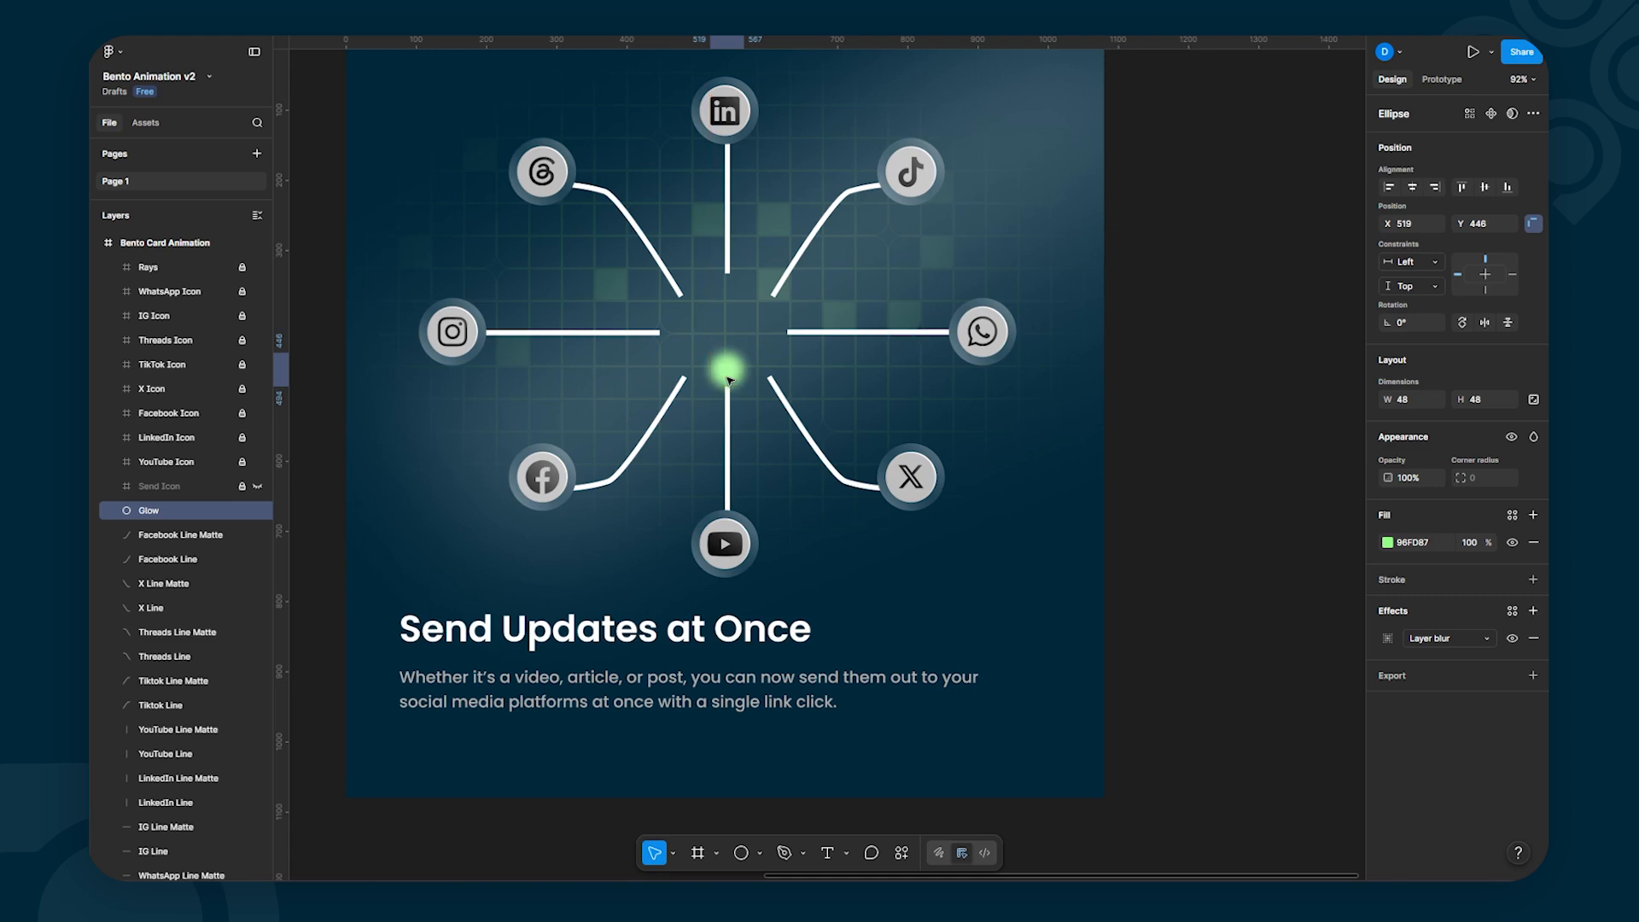
key("shift+Up")
key("shift+Down")
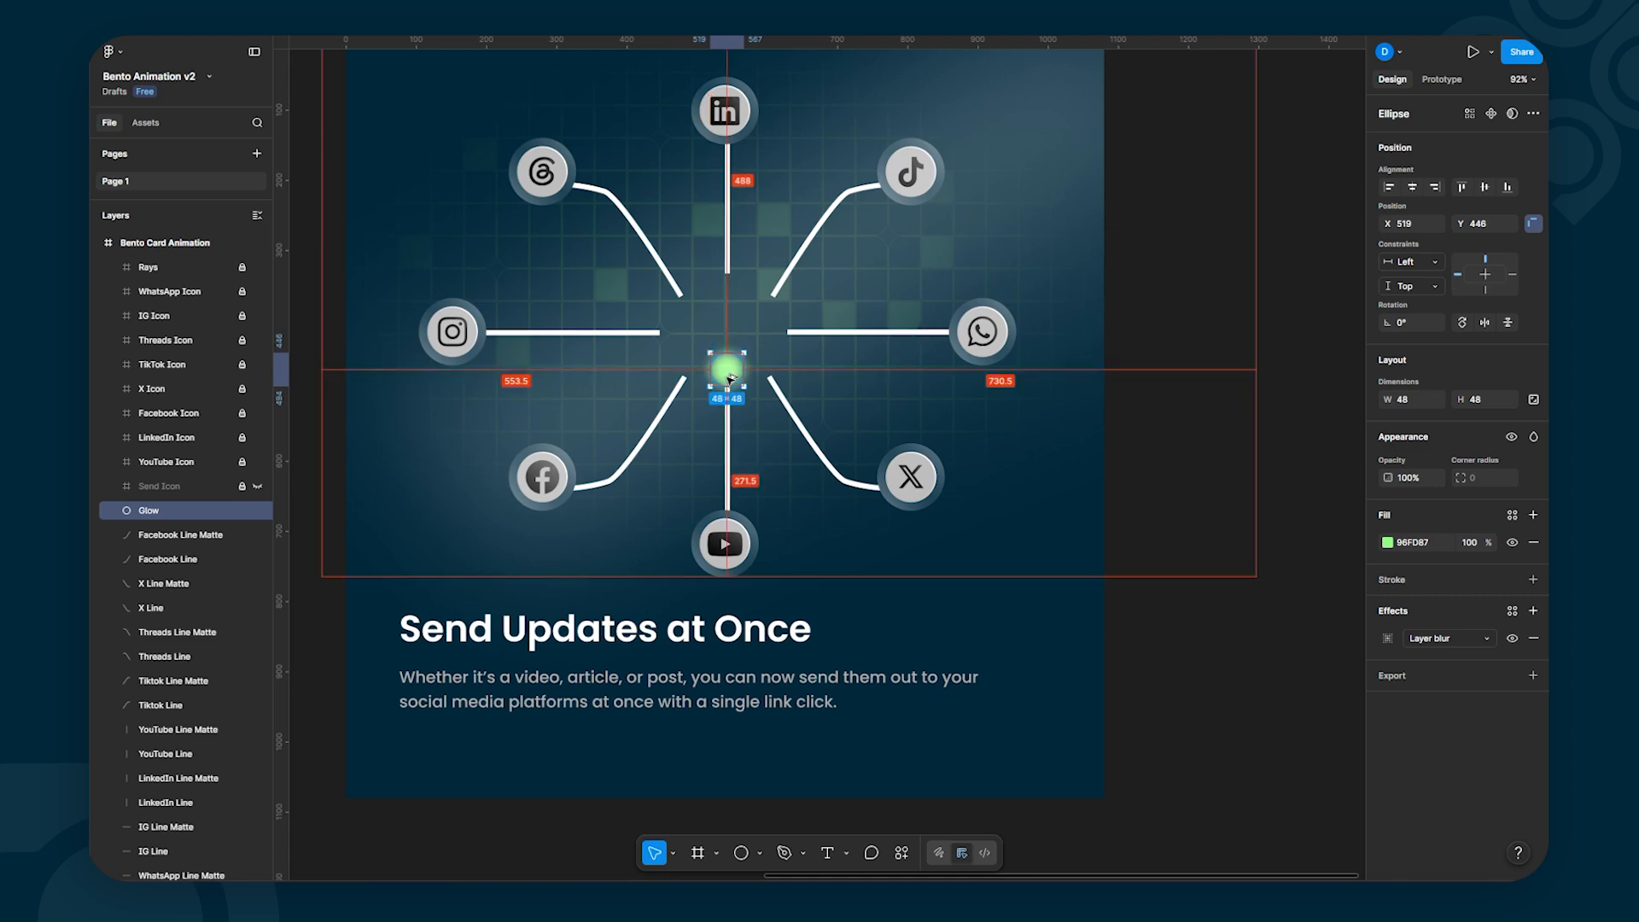
Step: Duplicate the Glow ellipse around the centre so each of the eight connector lines has one at its inner end
left_click_drag(729, 380, 694, 365)
left_click(1173, 467)
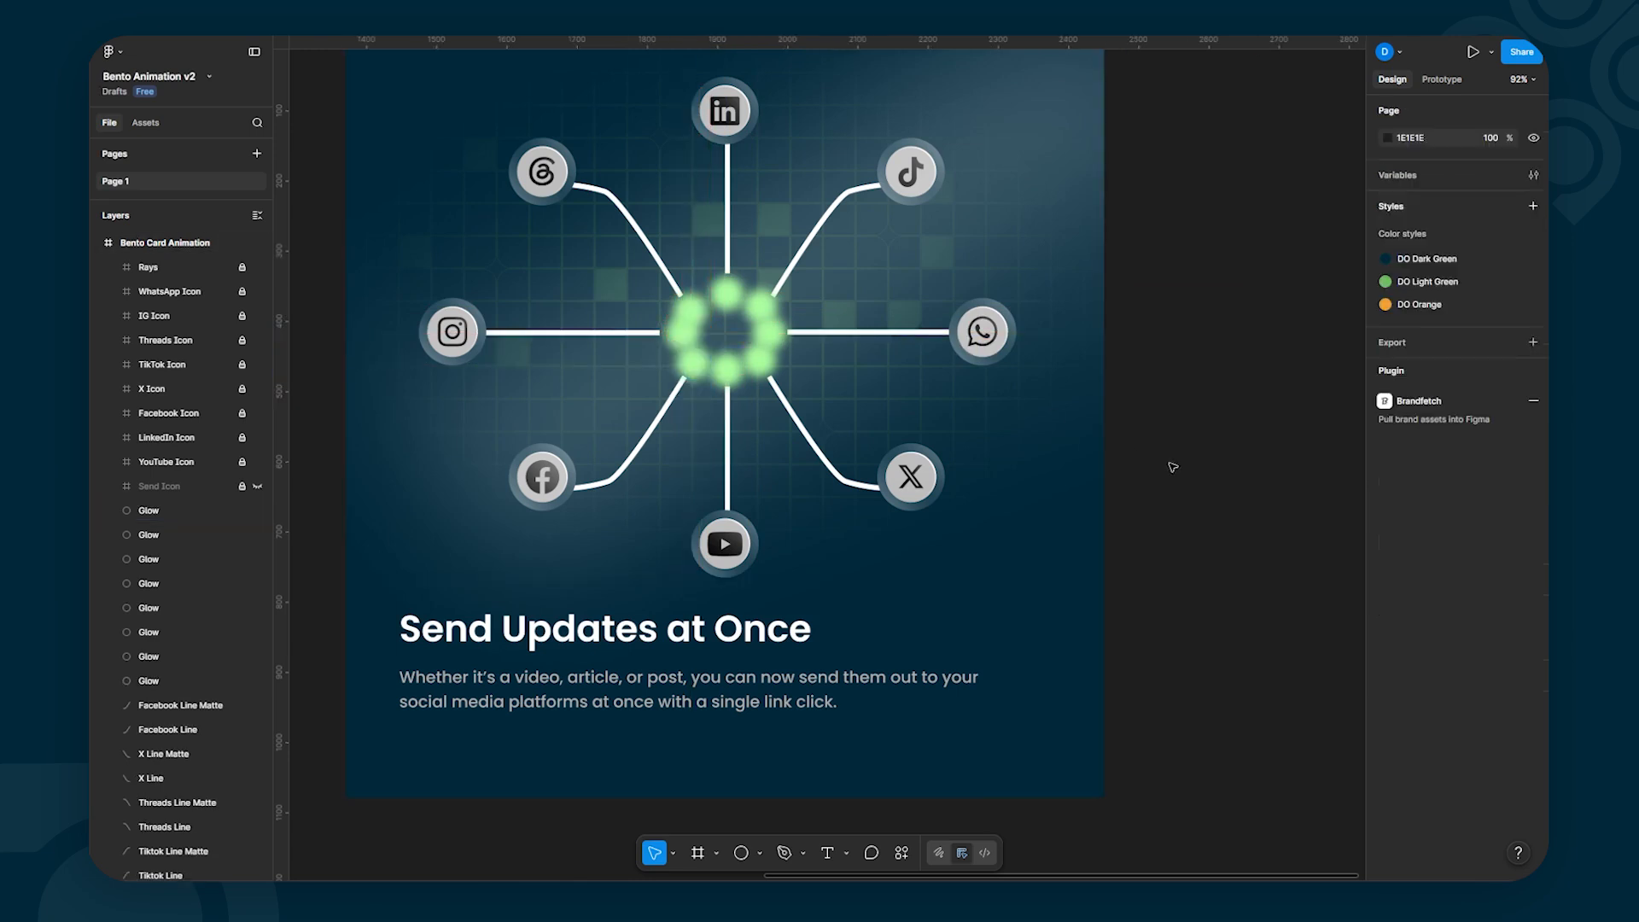
left_click(258, 486)
left_click(258, 486)
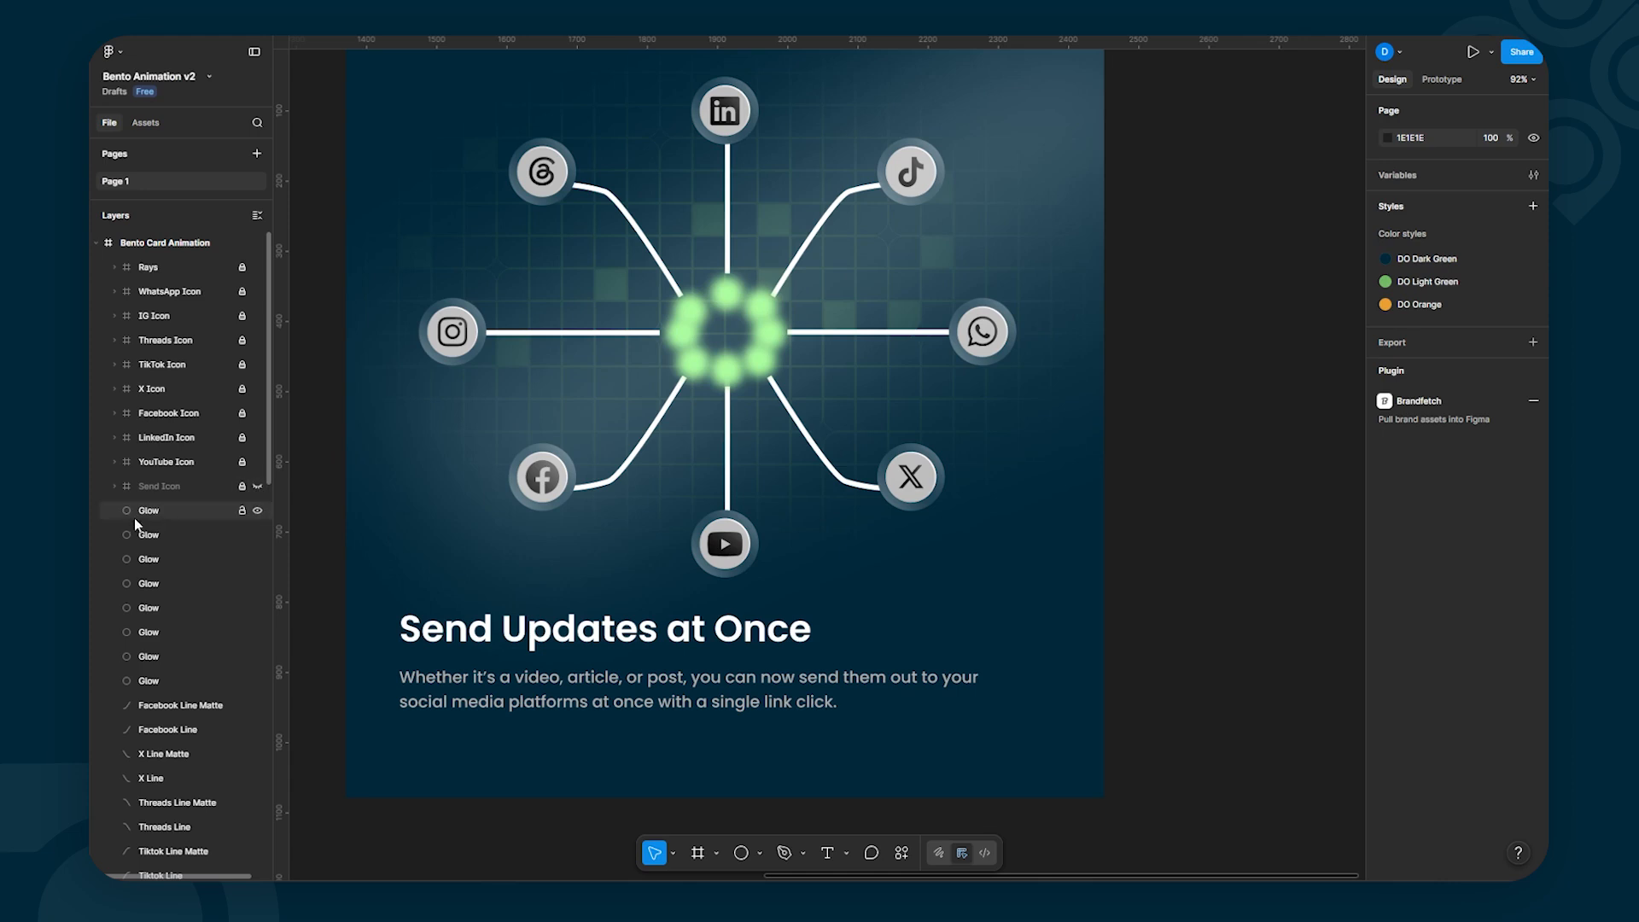
Step: Rename the glow ellipses Facebook, IG, Threads, LinkedIn, TikTok, WhatsApp, X and YouTube Glow, and show the Send Icon frame again
left_click(157, 513)
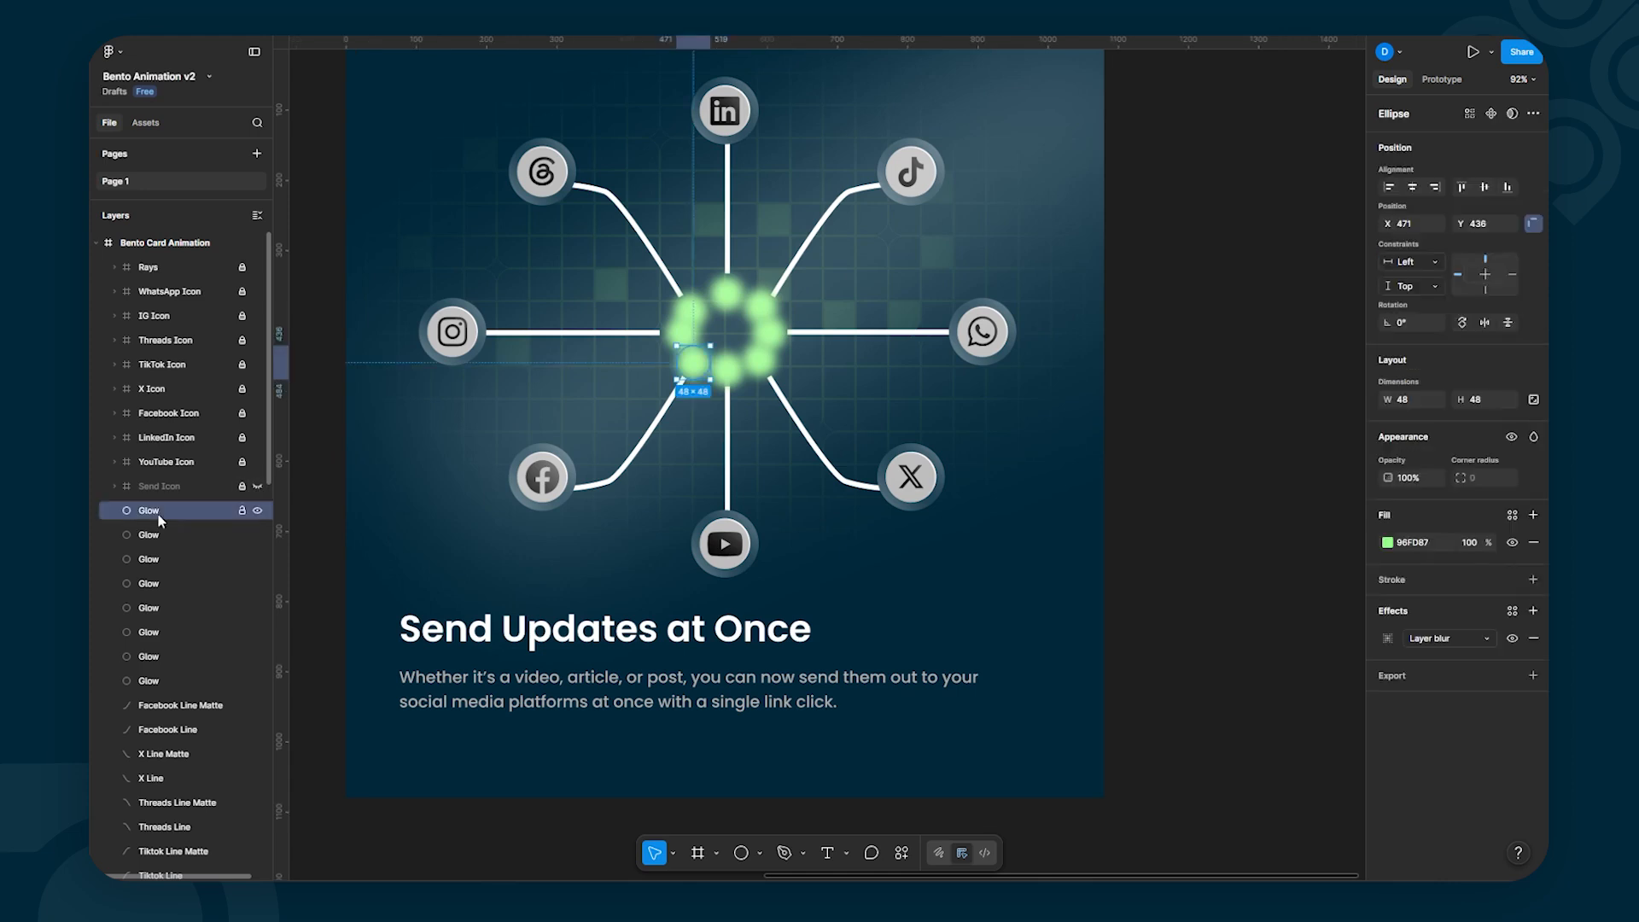
double_click(157, 514)
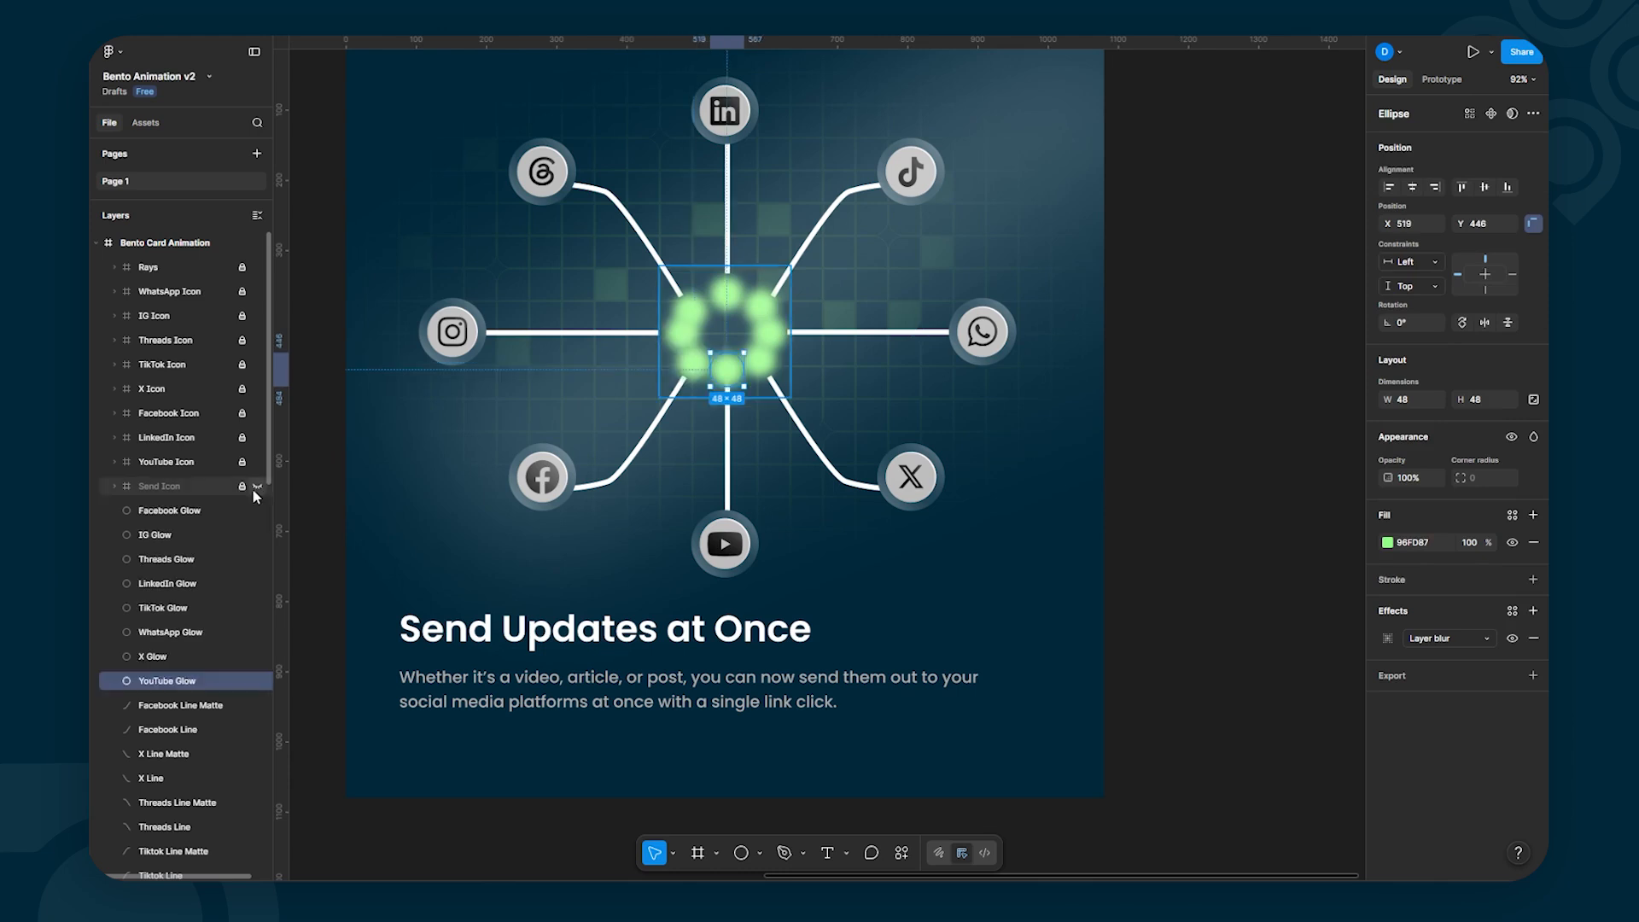
left_click(254, 485)
left_click(1227, 492)
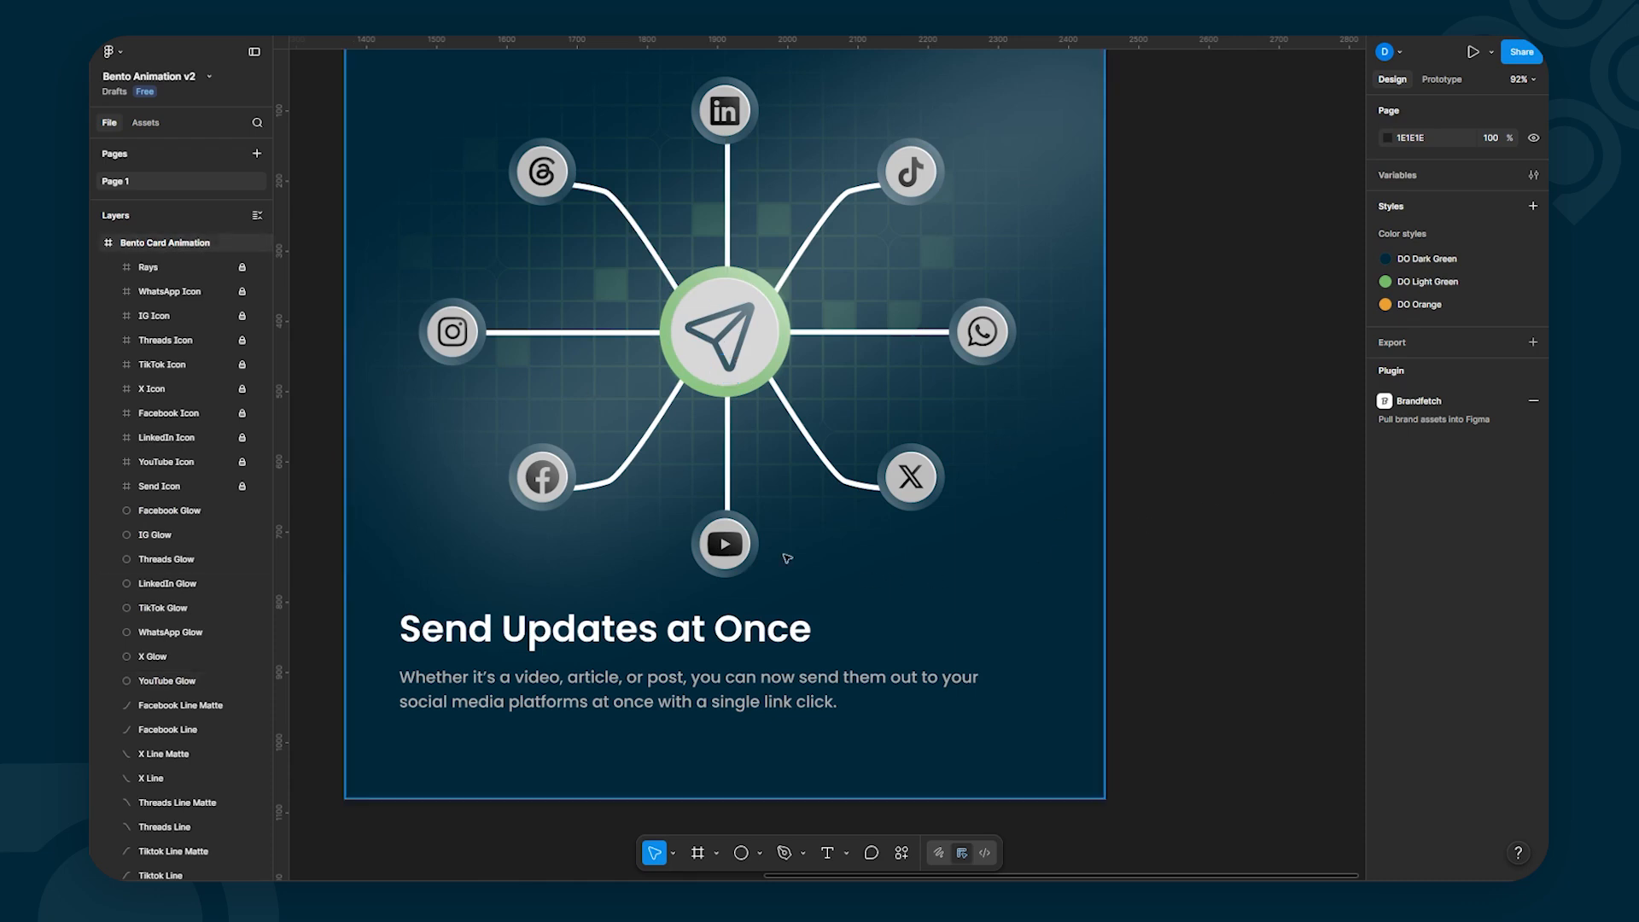
Step: Collapse the Bento Animation Original frame and expand the Grid Mask group in the card's layers
scroll(1226, 369, "down", 1)
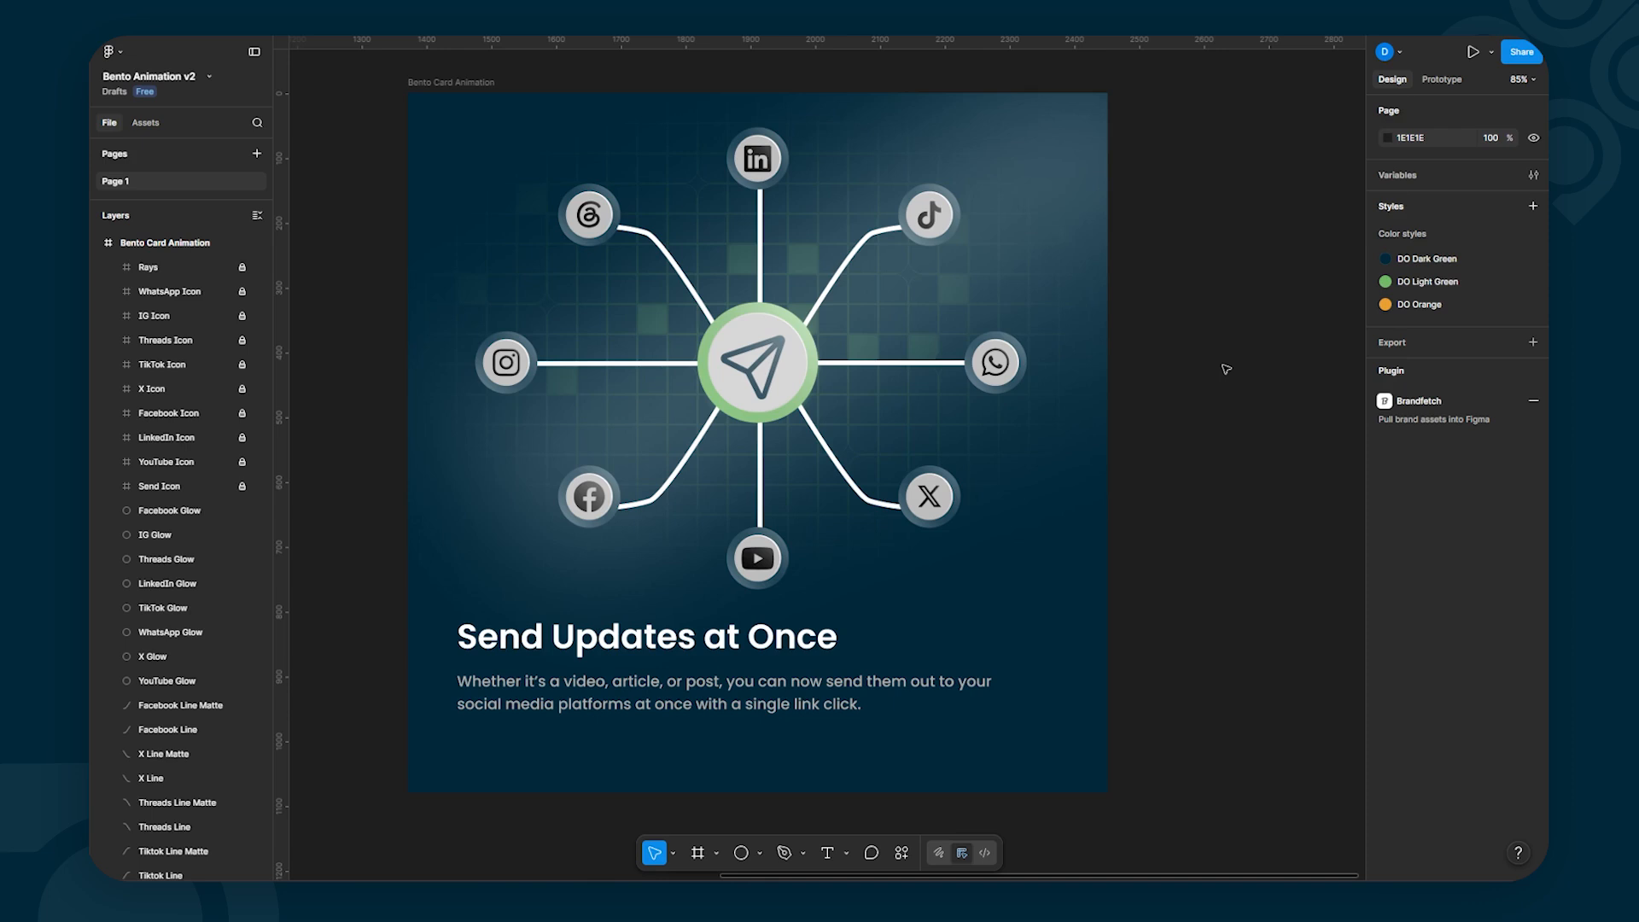
scroll(229, 576, "down", 10)
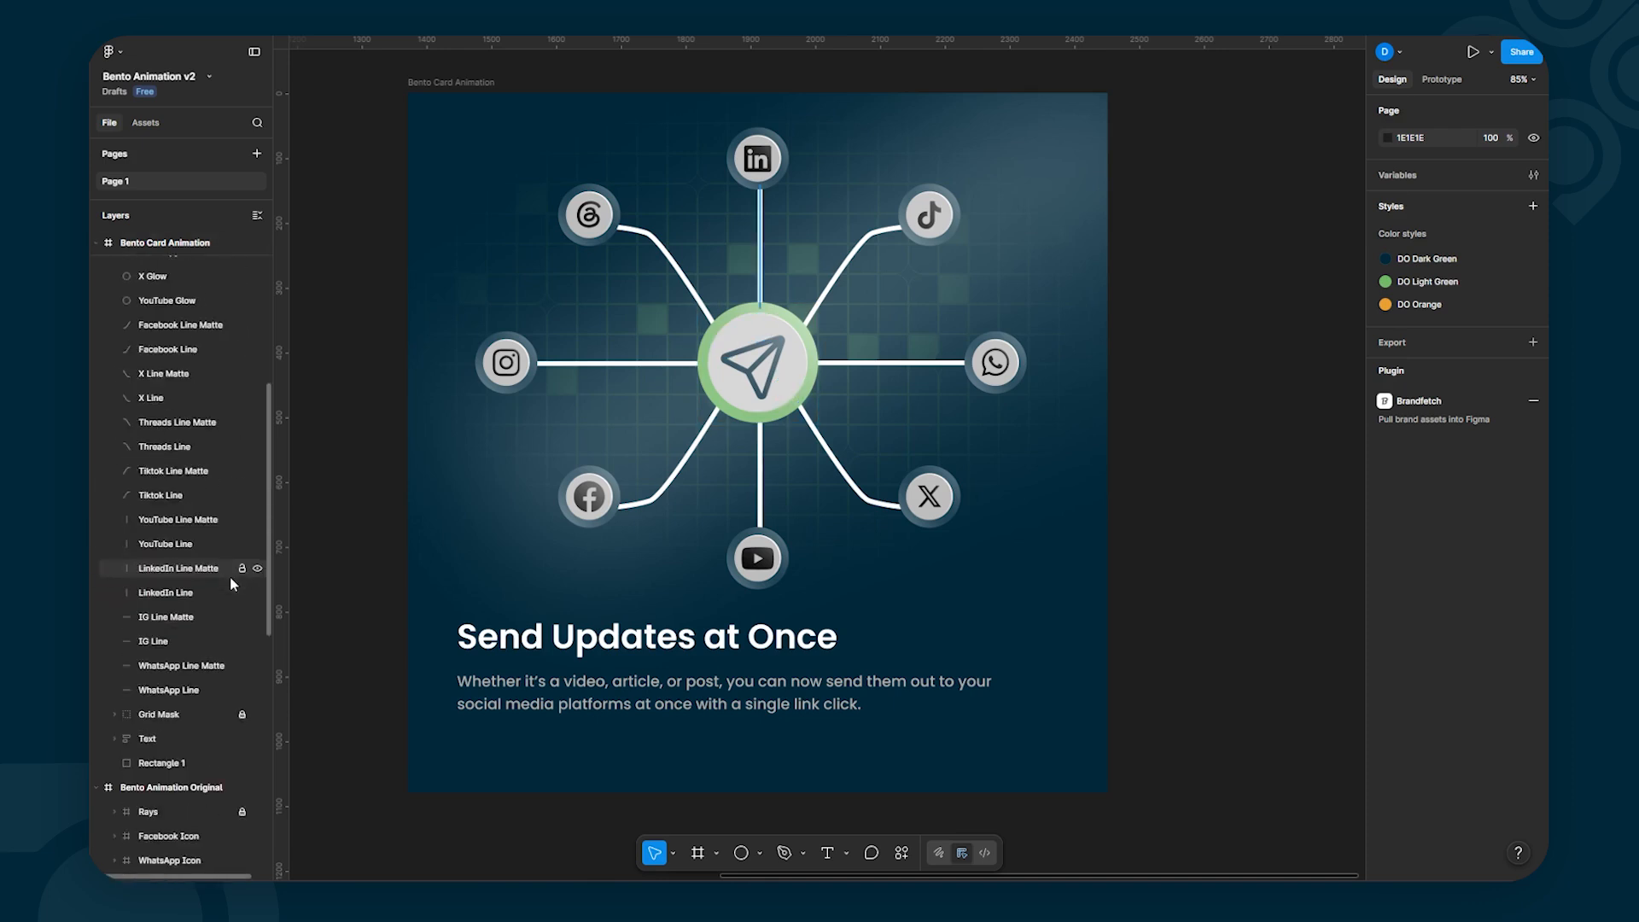
scroll(225, 583, "up", 3)
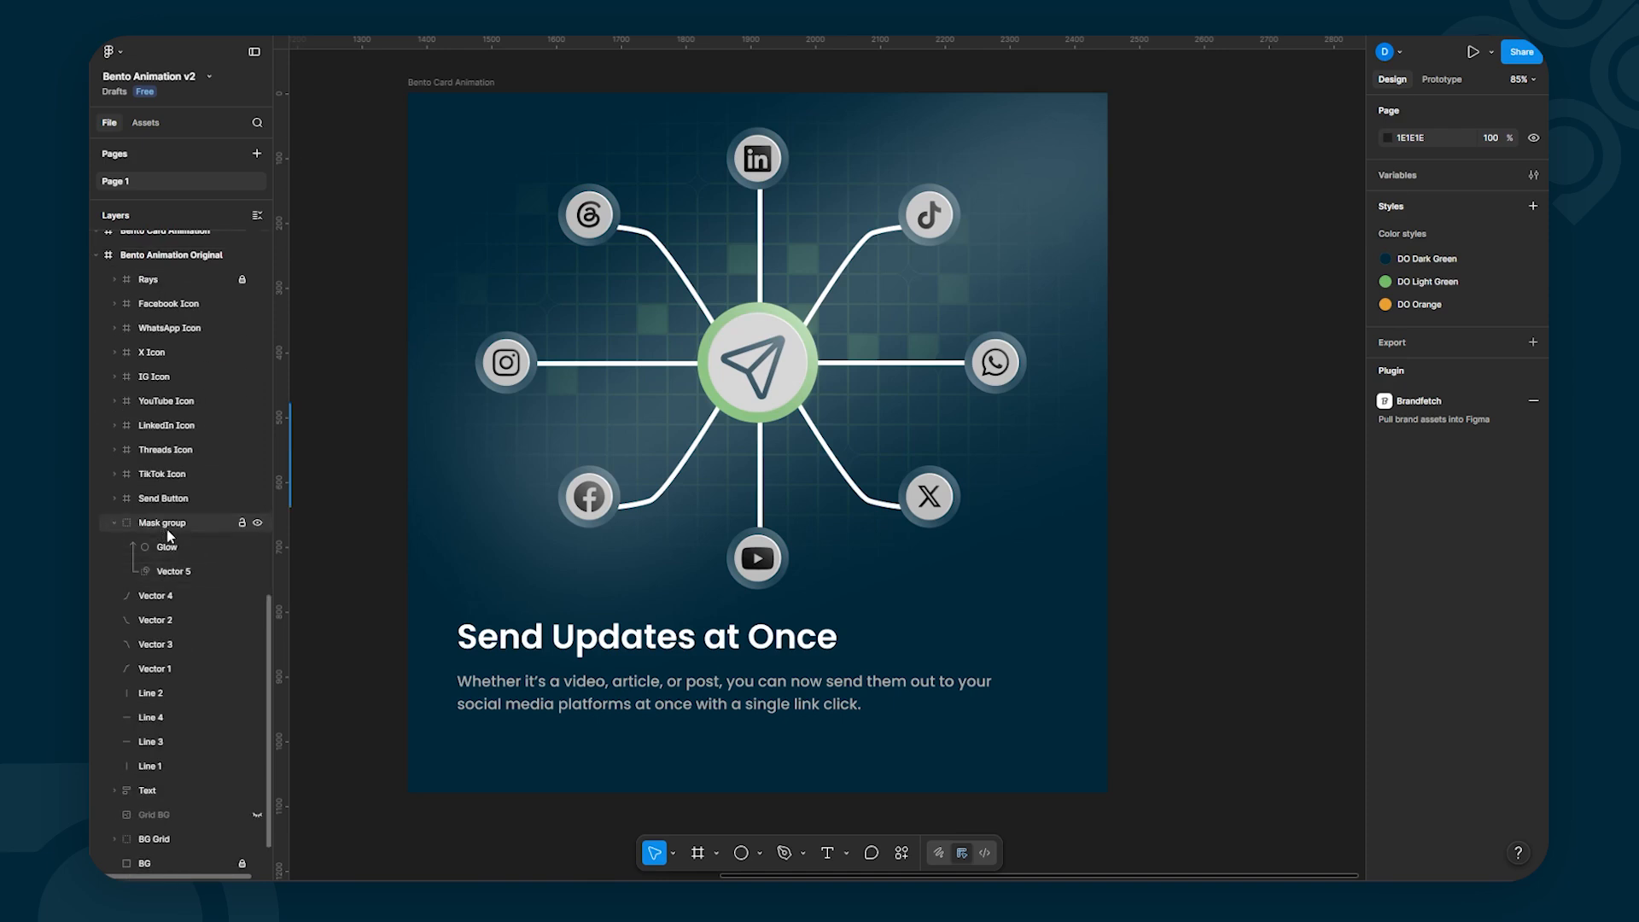
left_click(151, 512)
left_click(94, 558)
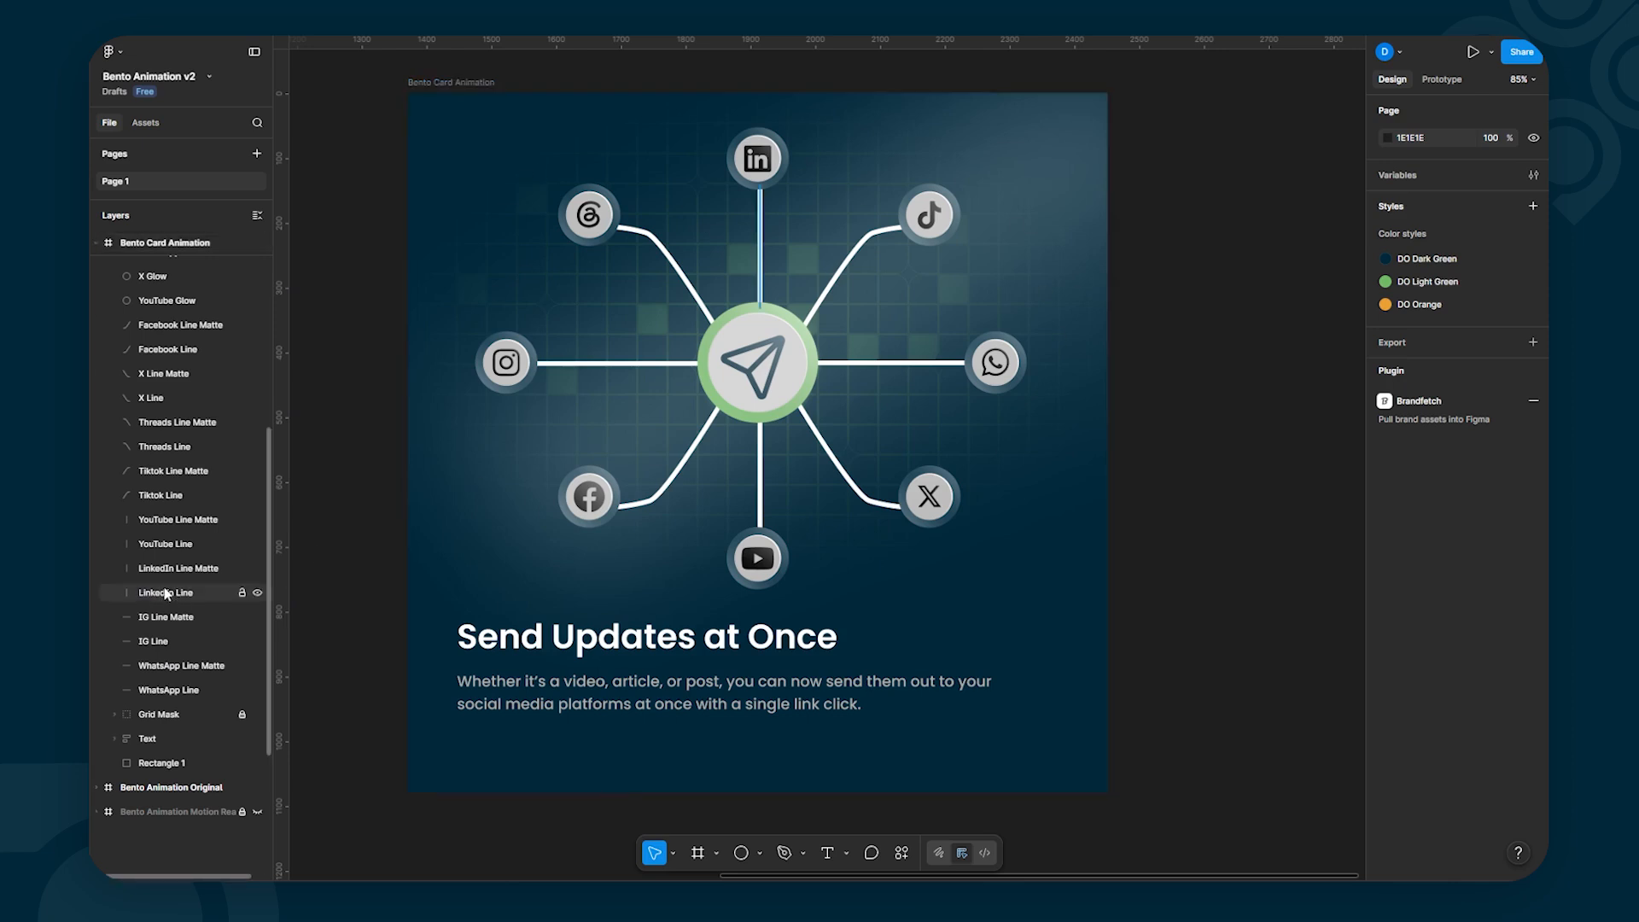
left_click(173, 715)
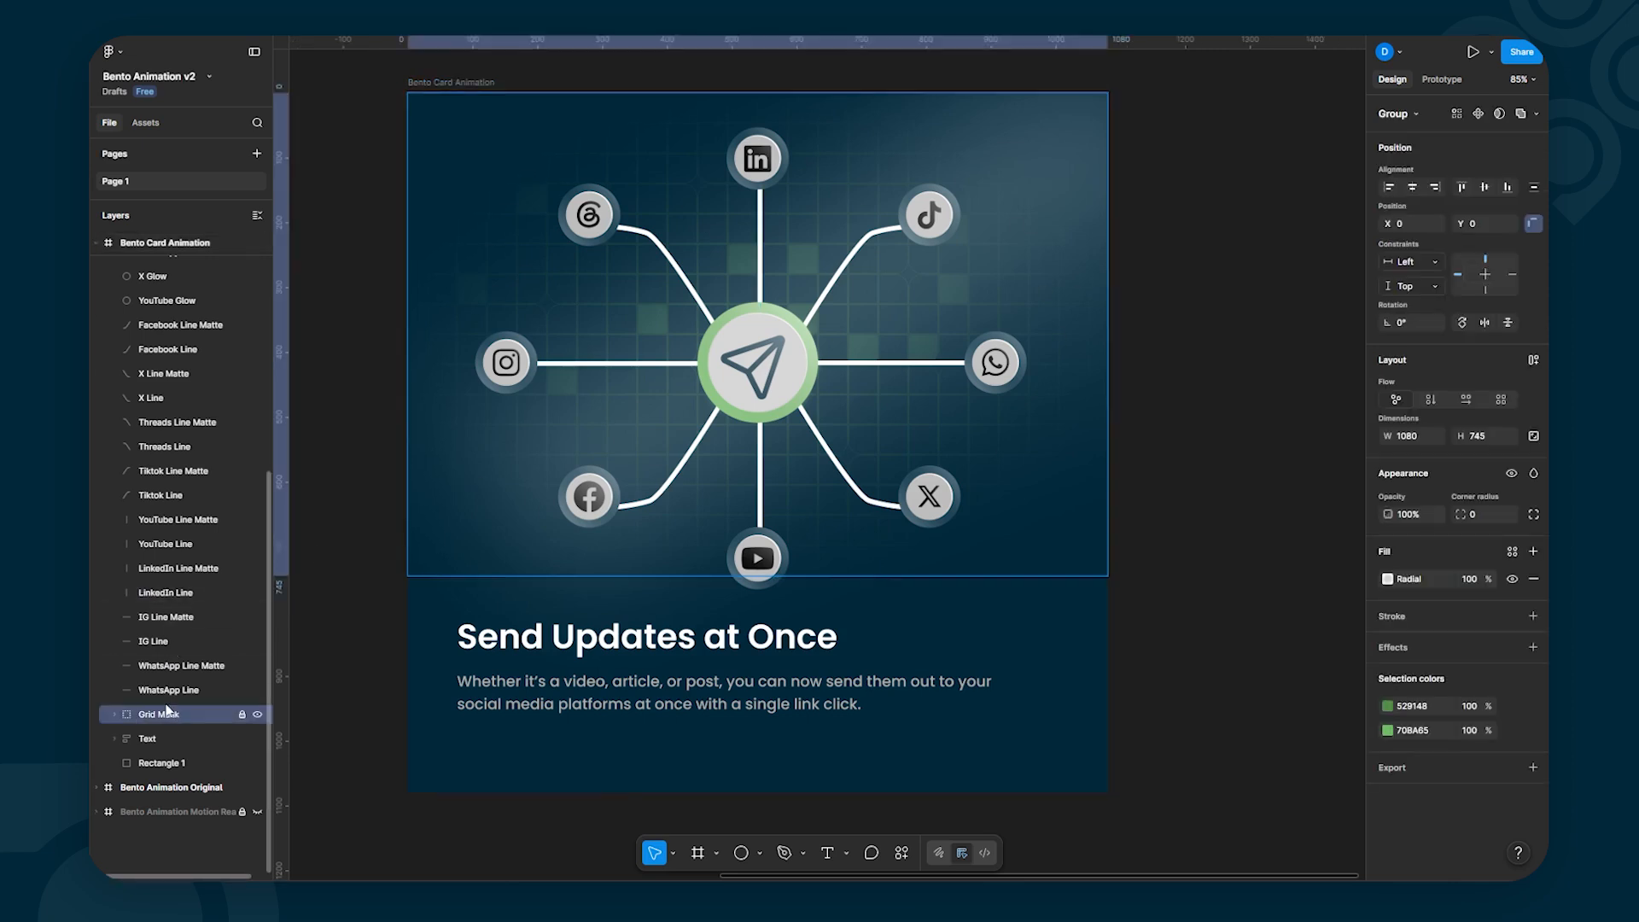
left_click(115, 714)
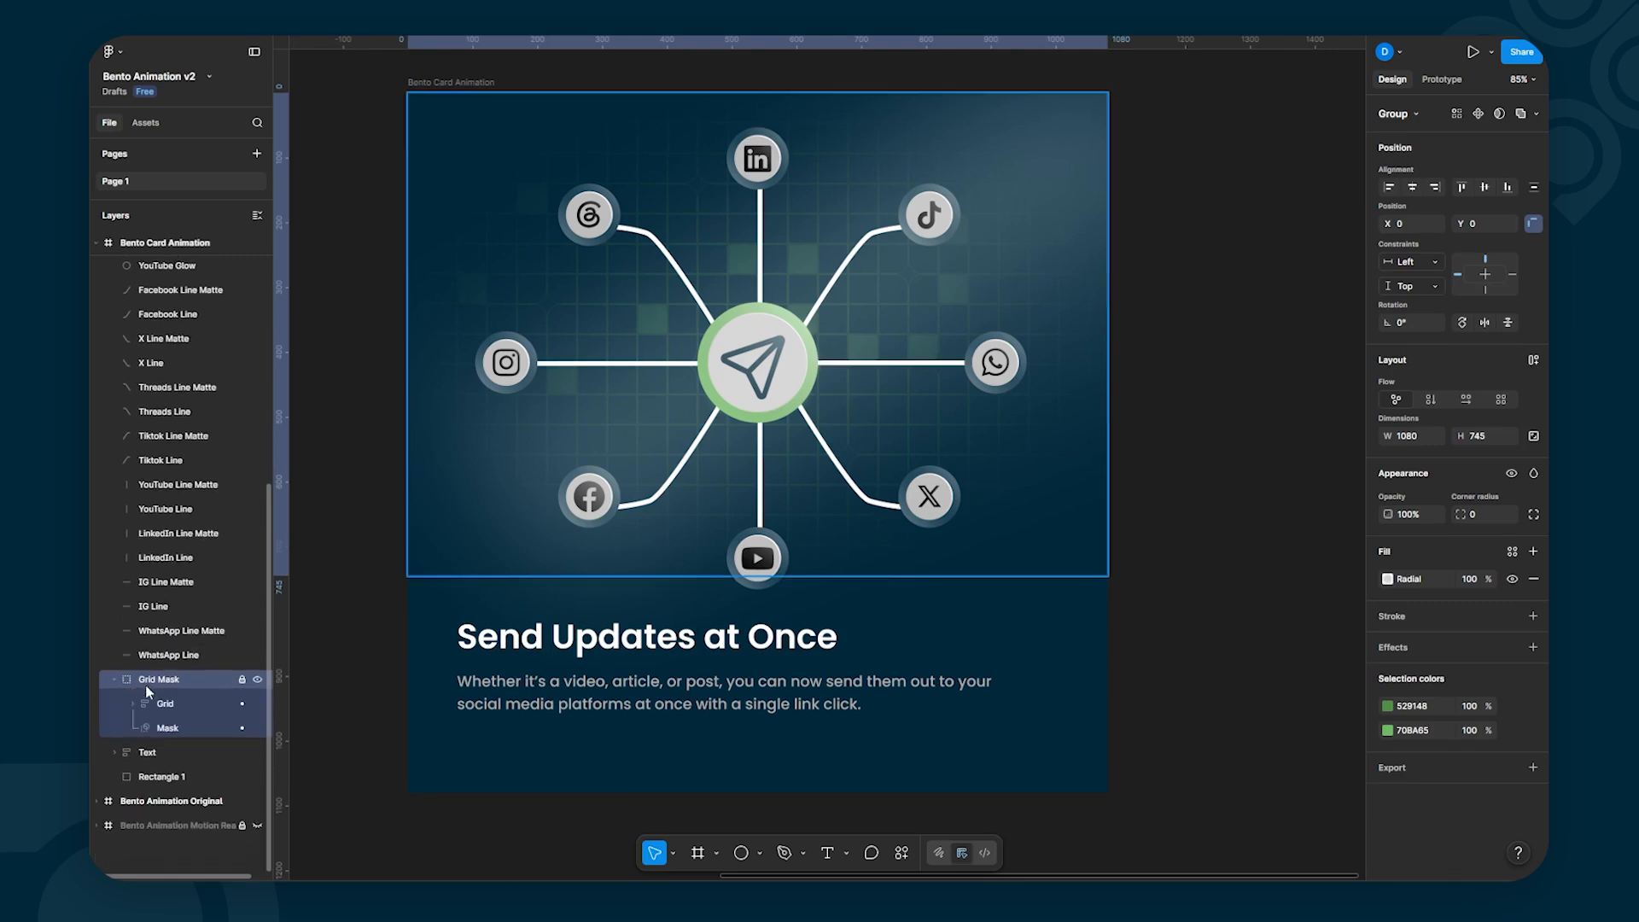
scroll(145, 683, "down", 1)
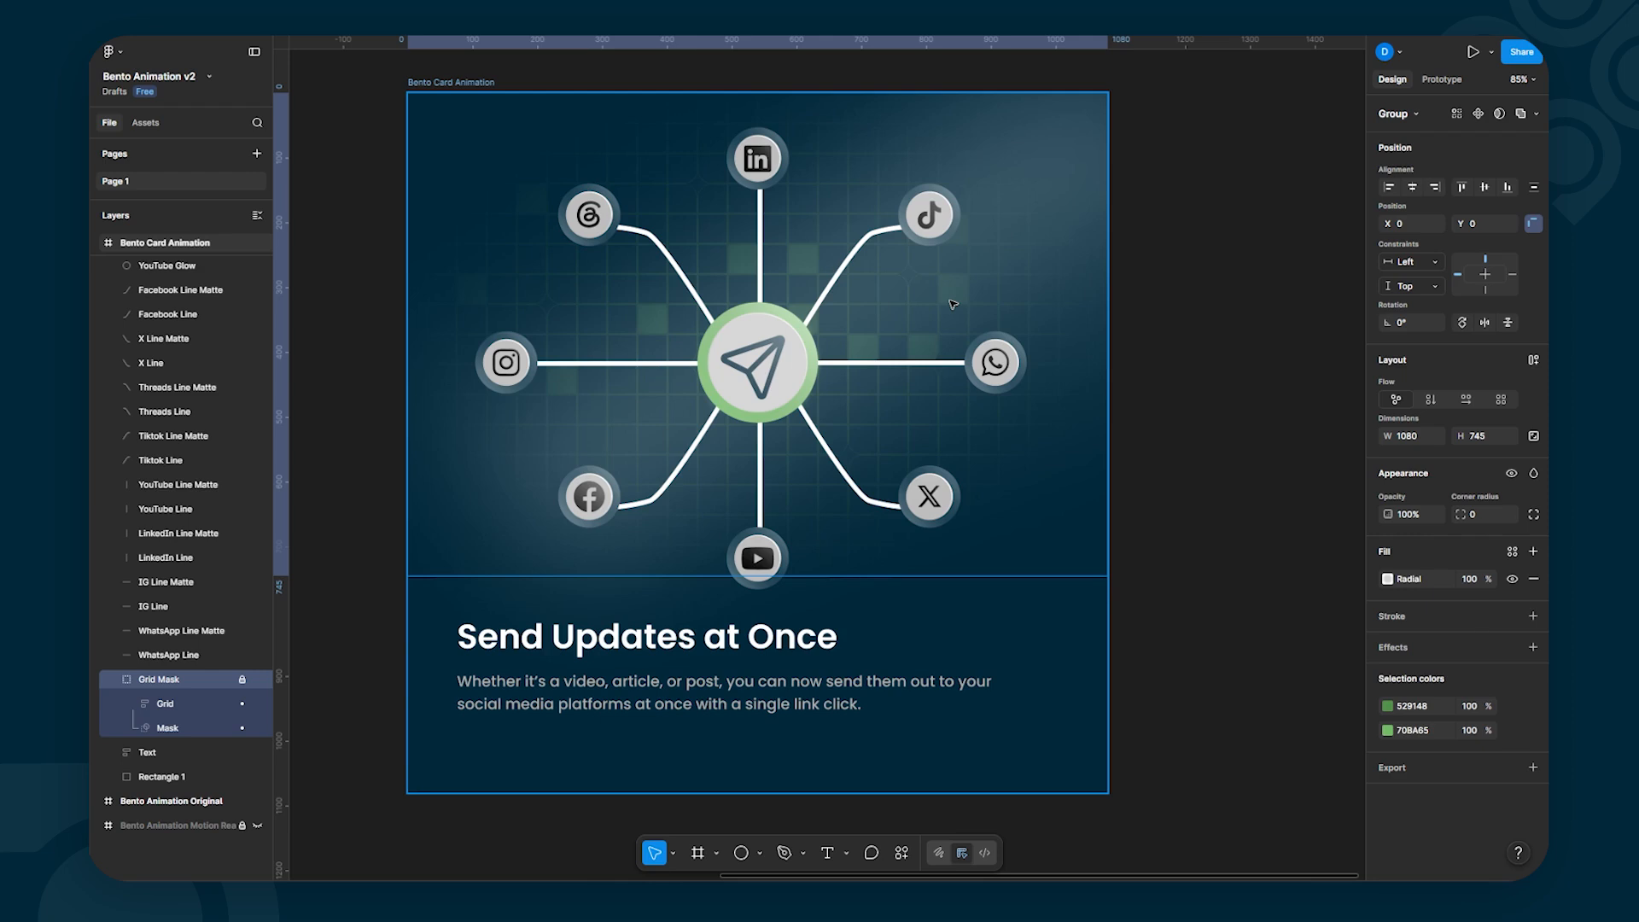
Step: Copy the Grid frame inside the Grid Mask group as a PNG
left_click(190, 705)
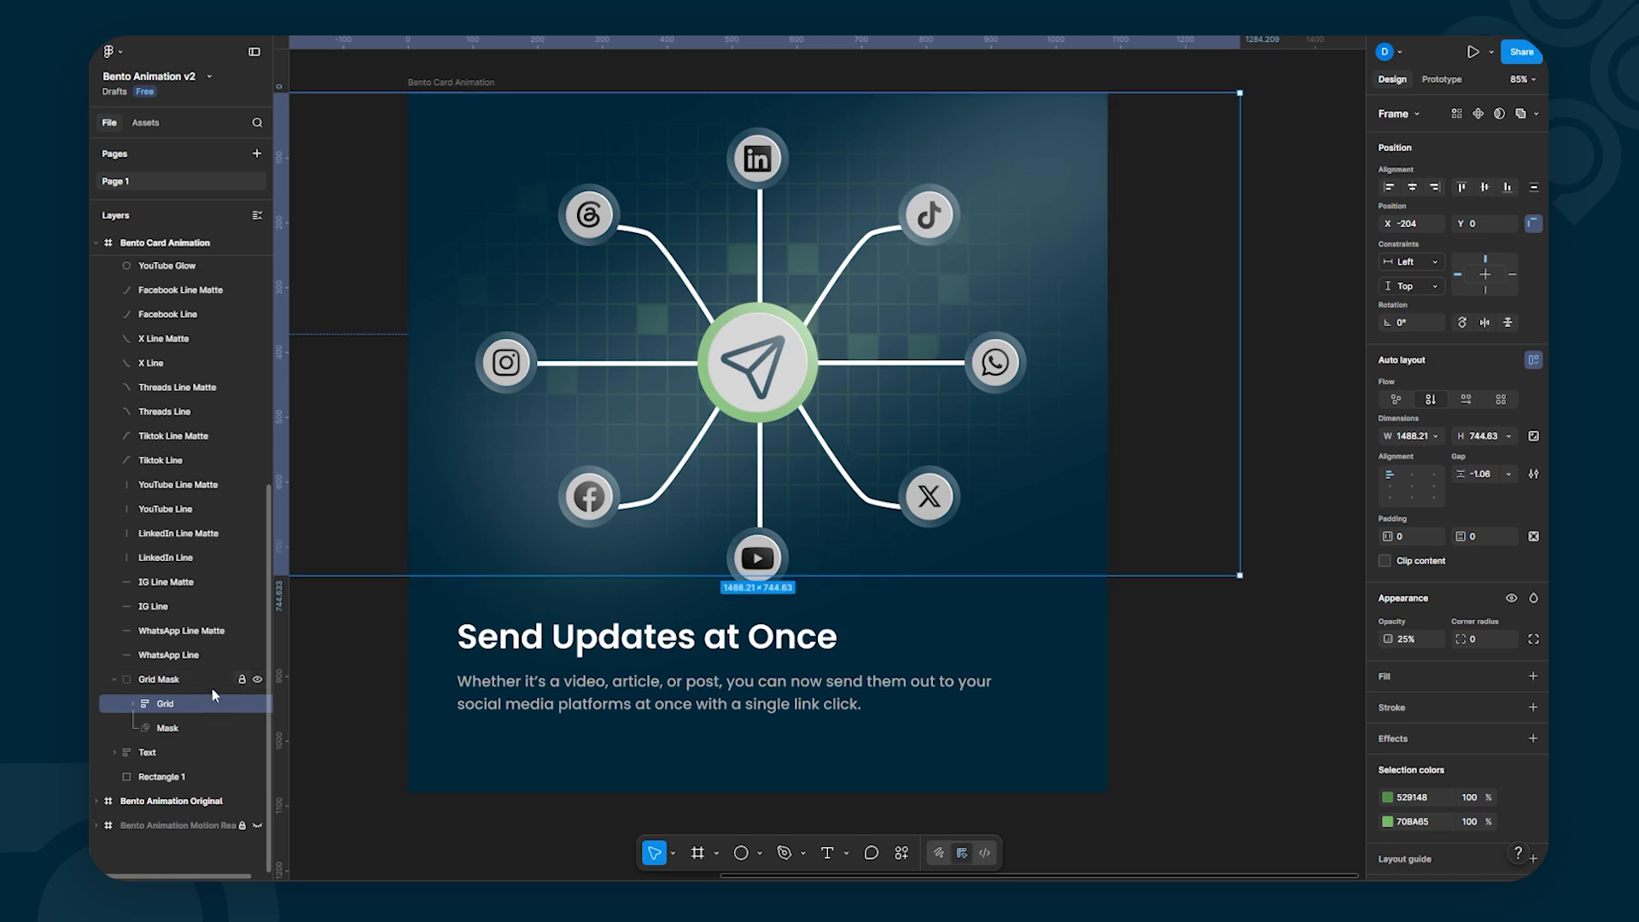
right_click(155, 703)
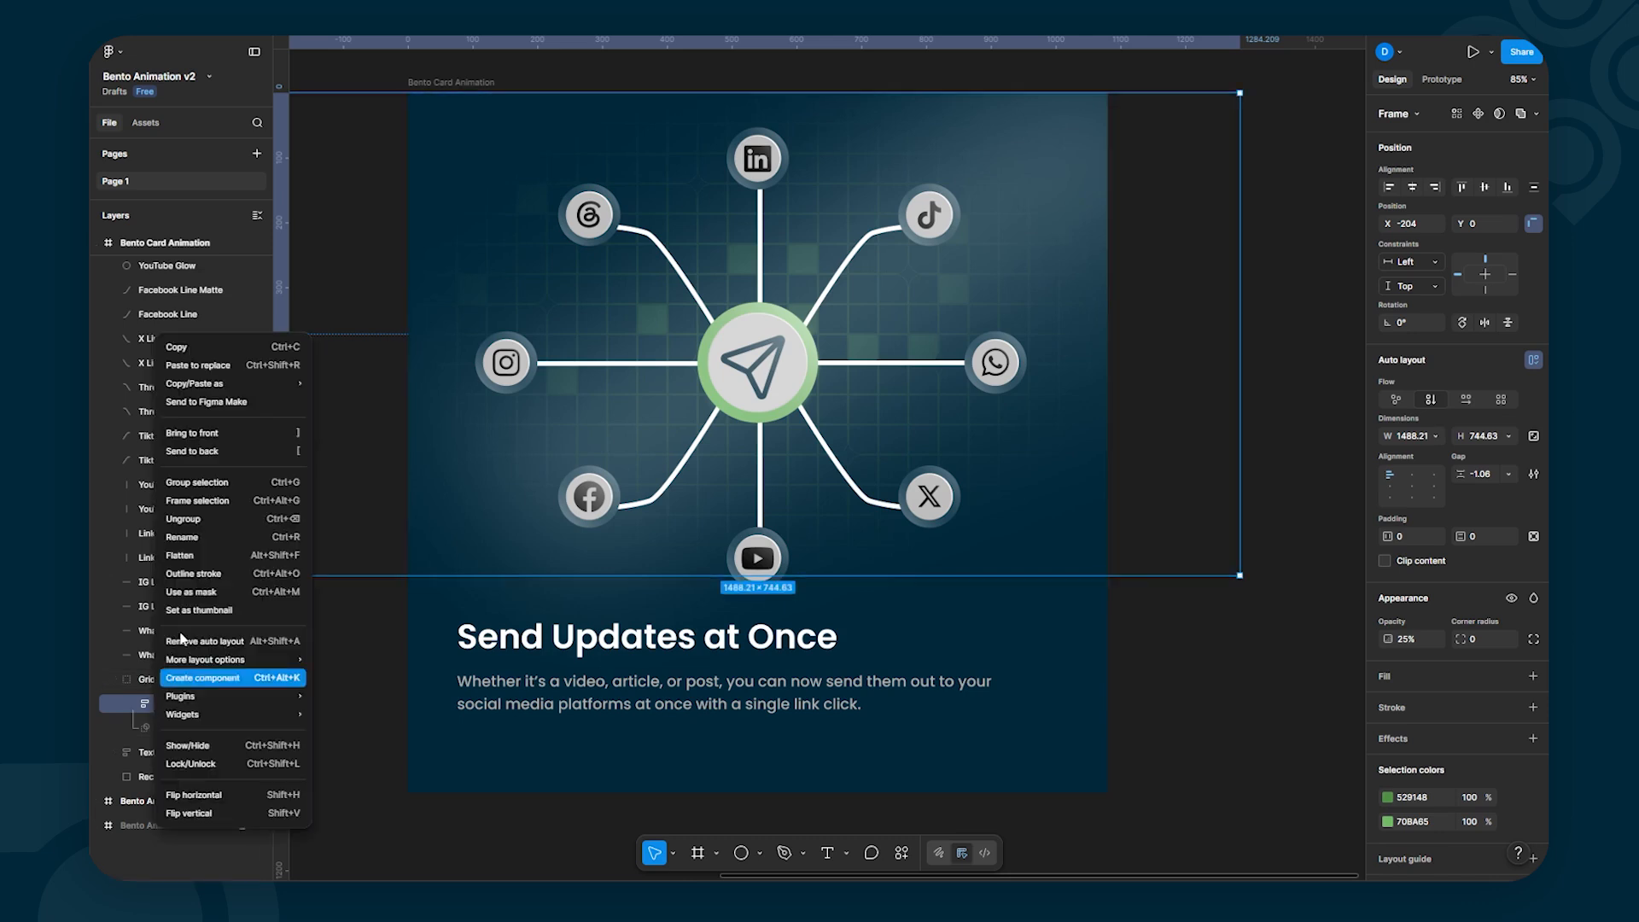
mouse_move(250, 390)
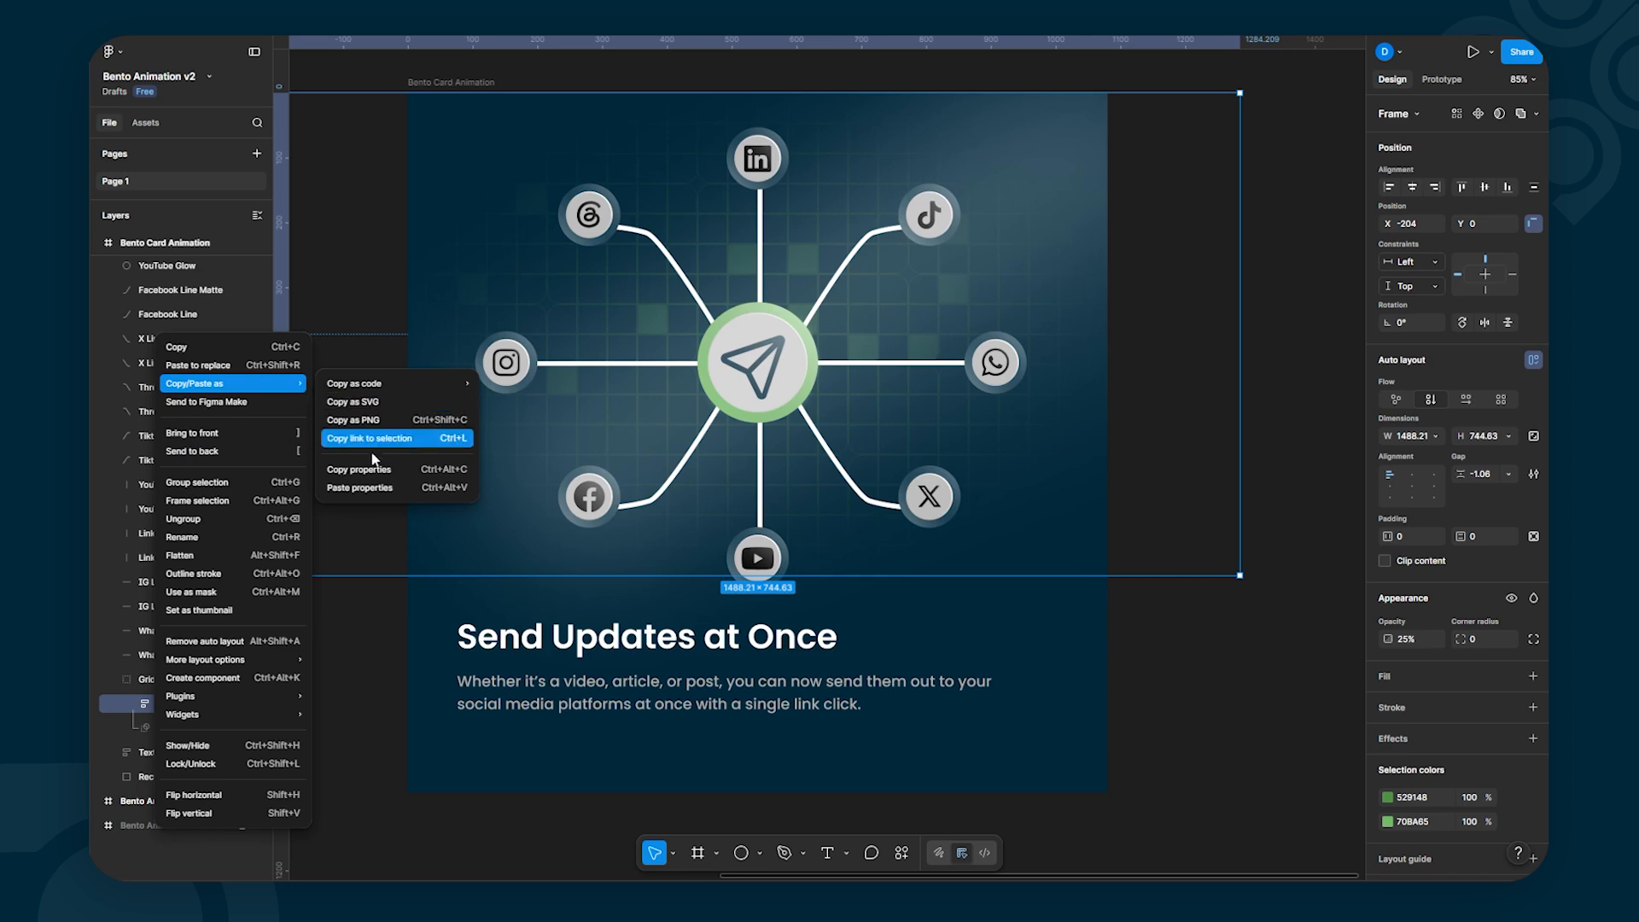
left_click(390, 421)
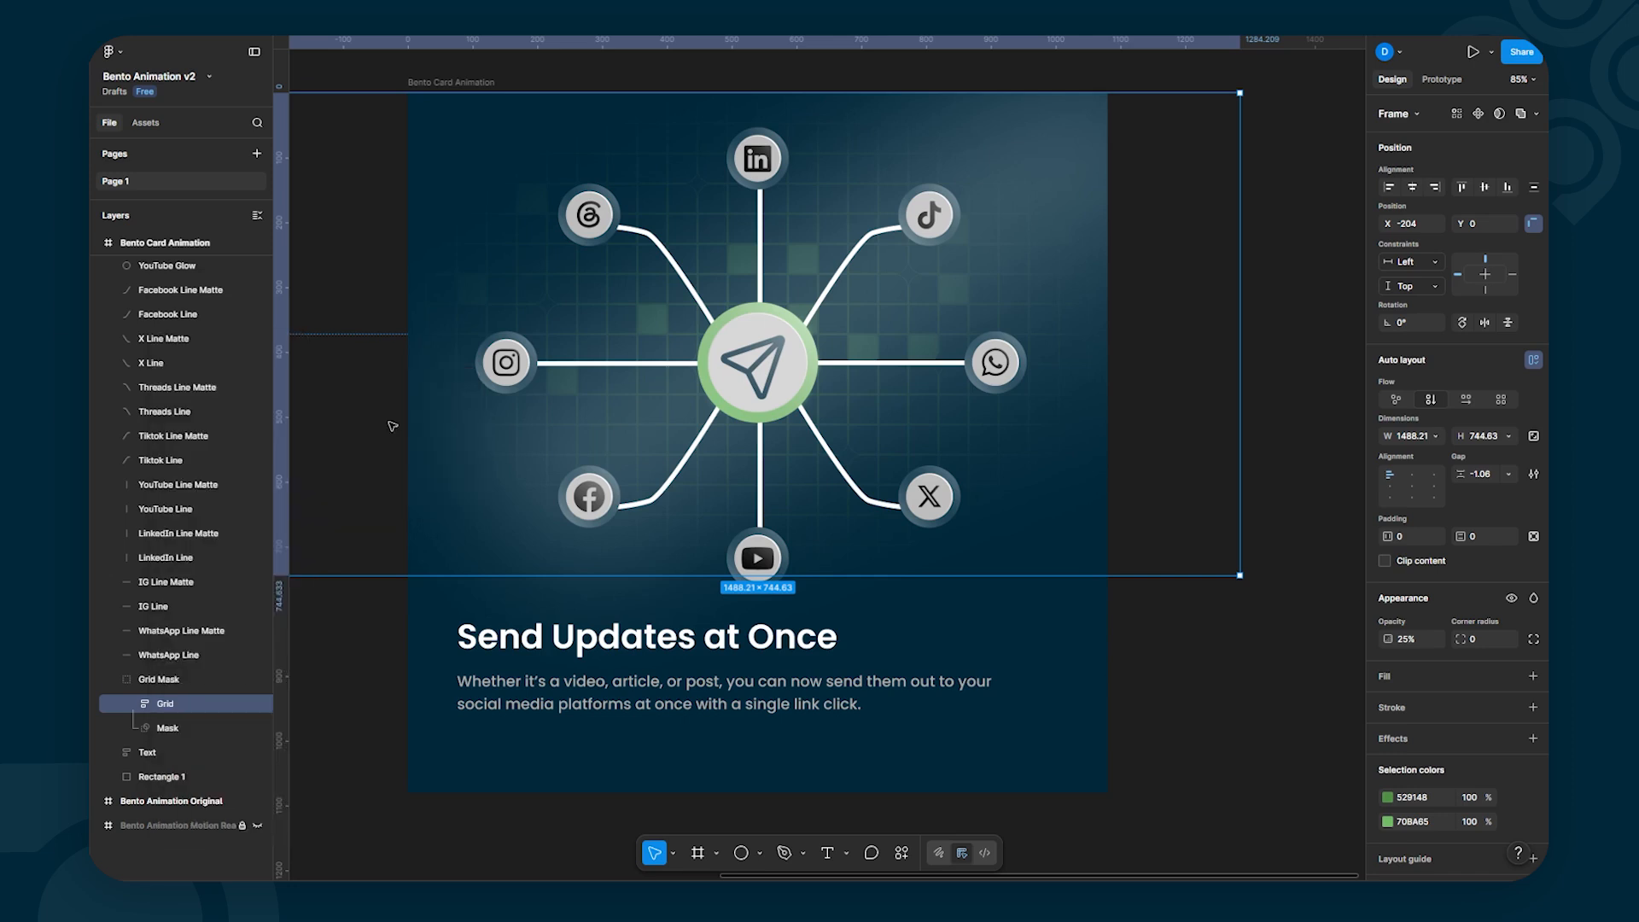
Step: Paste the grid PNG into the Bento Card Animation frame and place its layer directly above the Grid Mask group
left_click(186, 676)
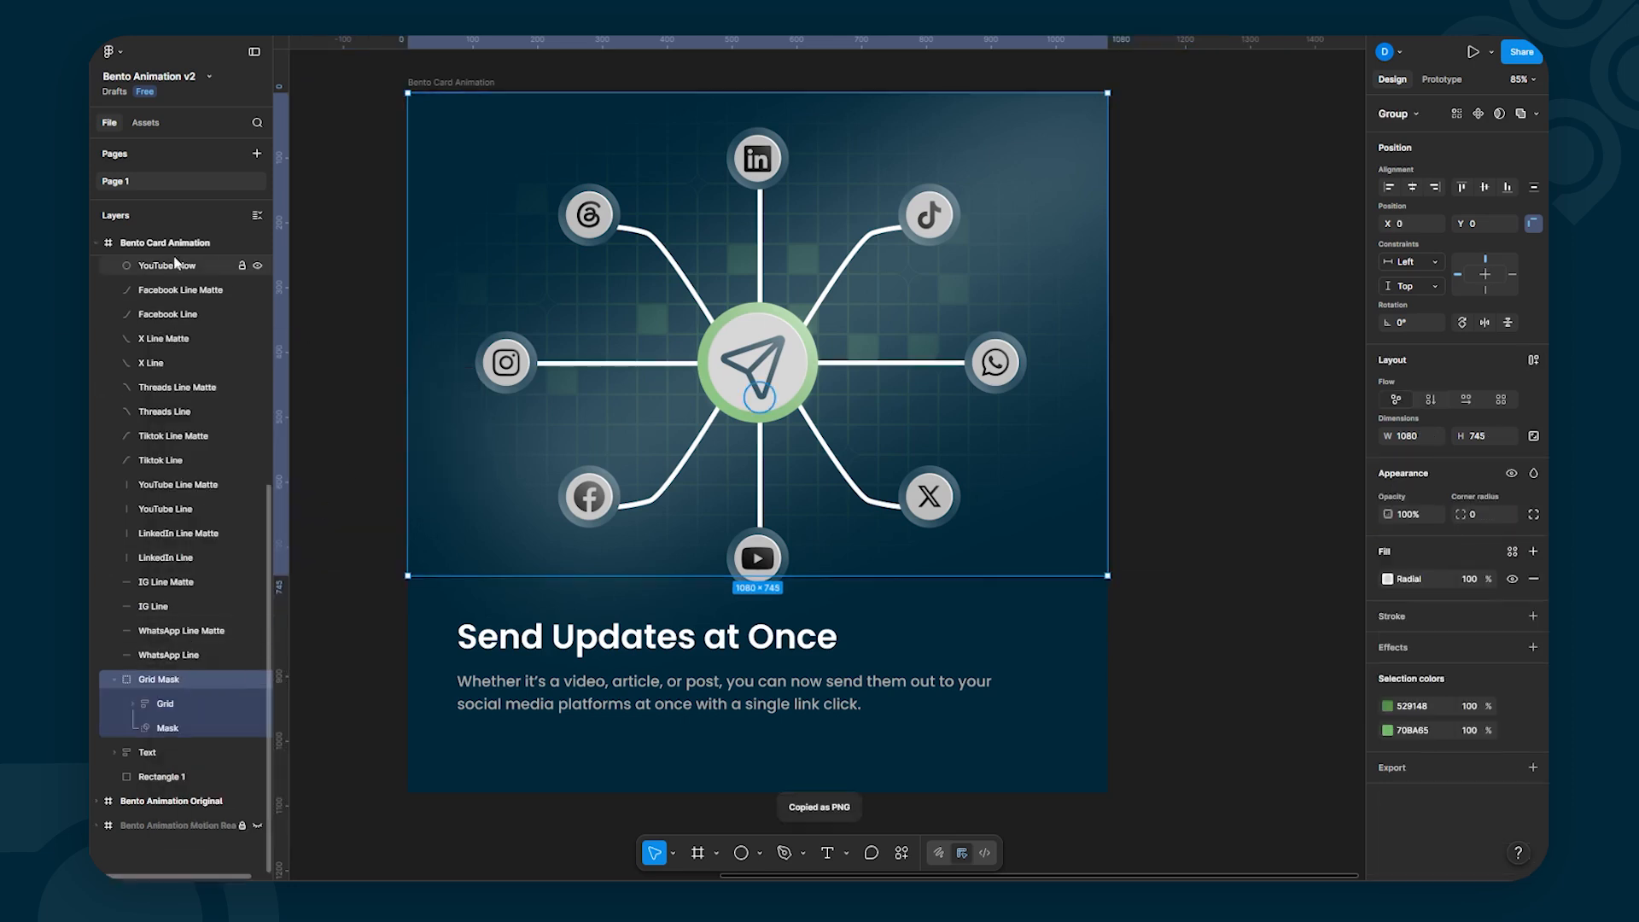
scroll(162, 333, "up", 5)
scroll(167, 308, "up", 2)
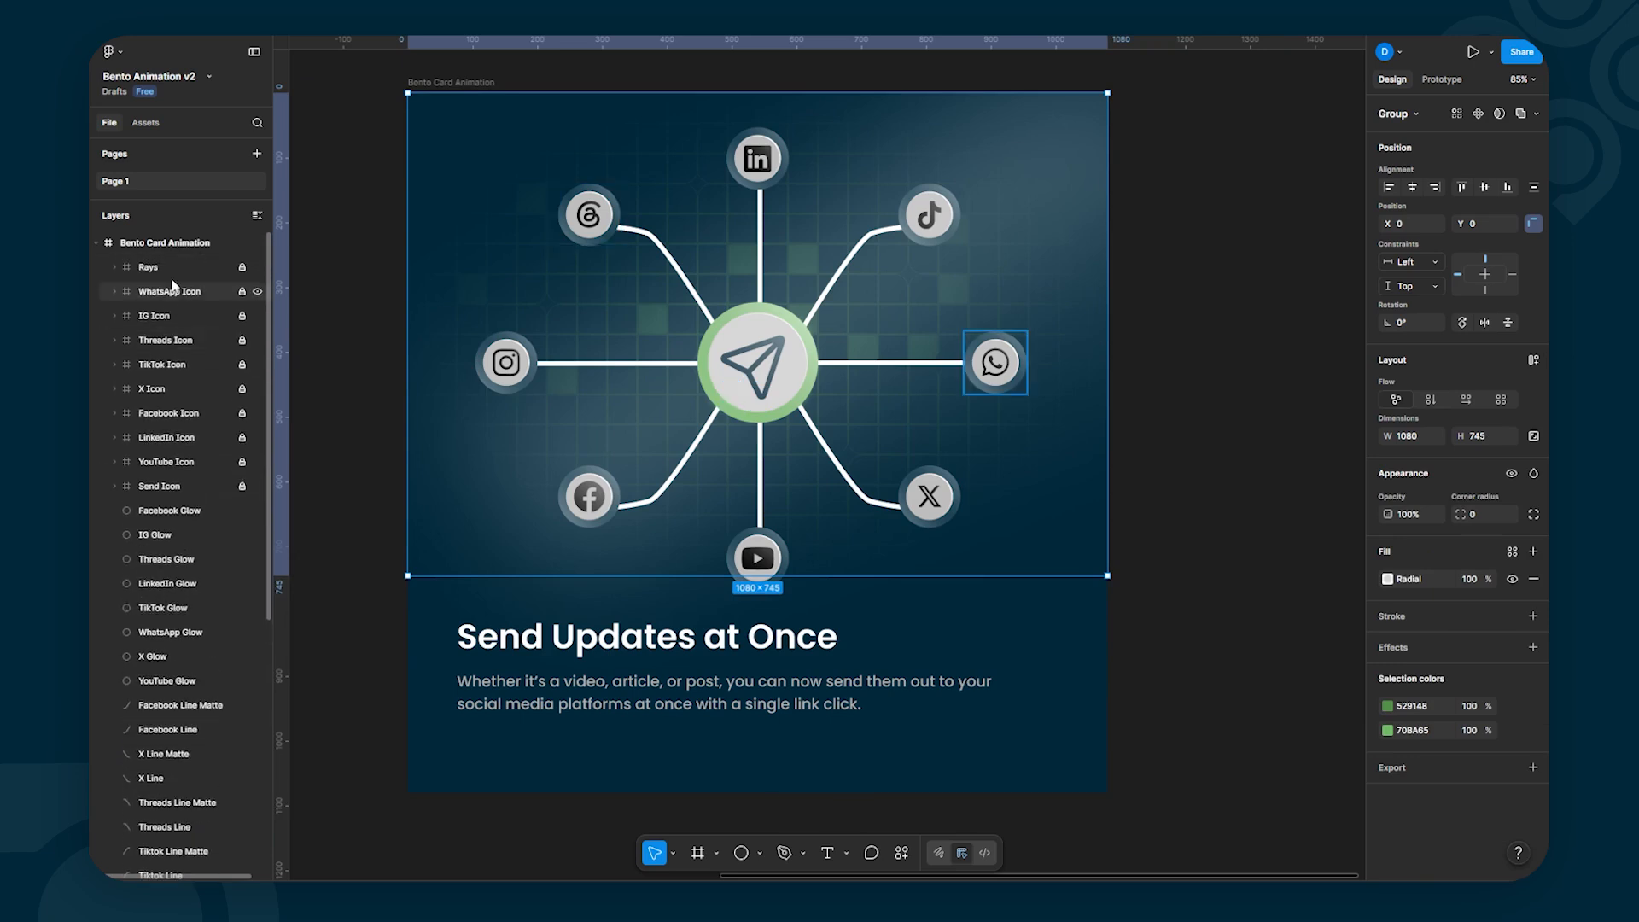
left_click(176, 246)
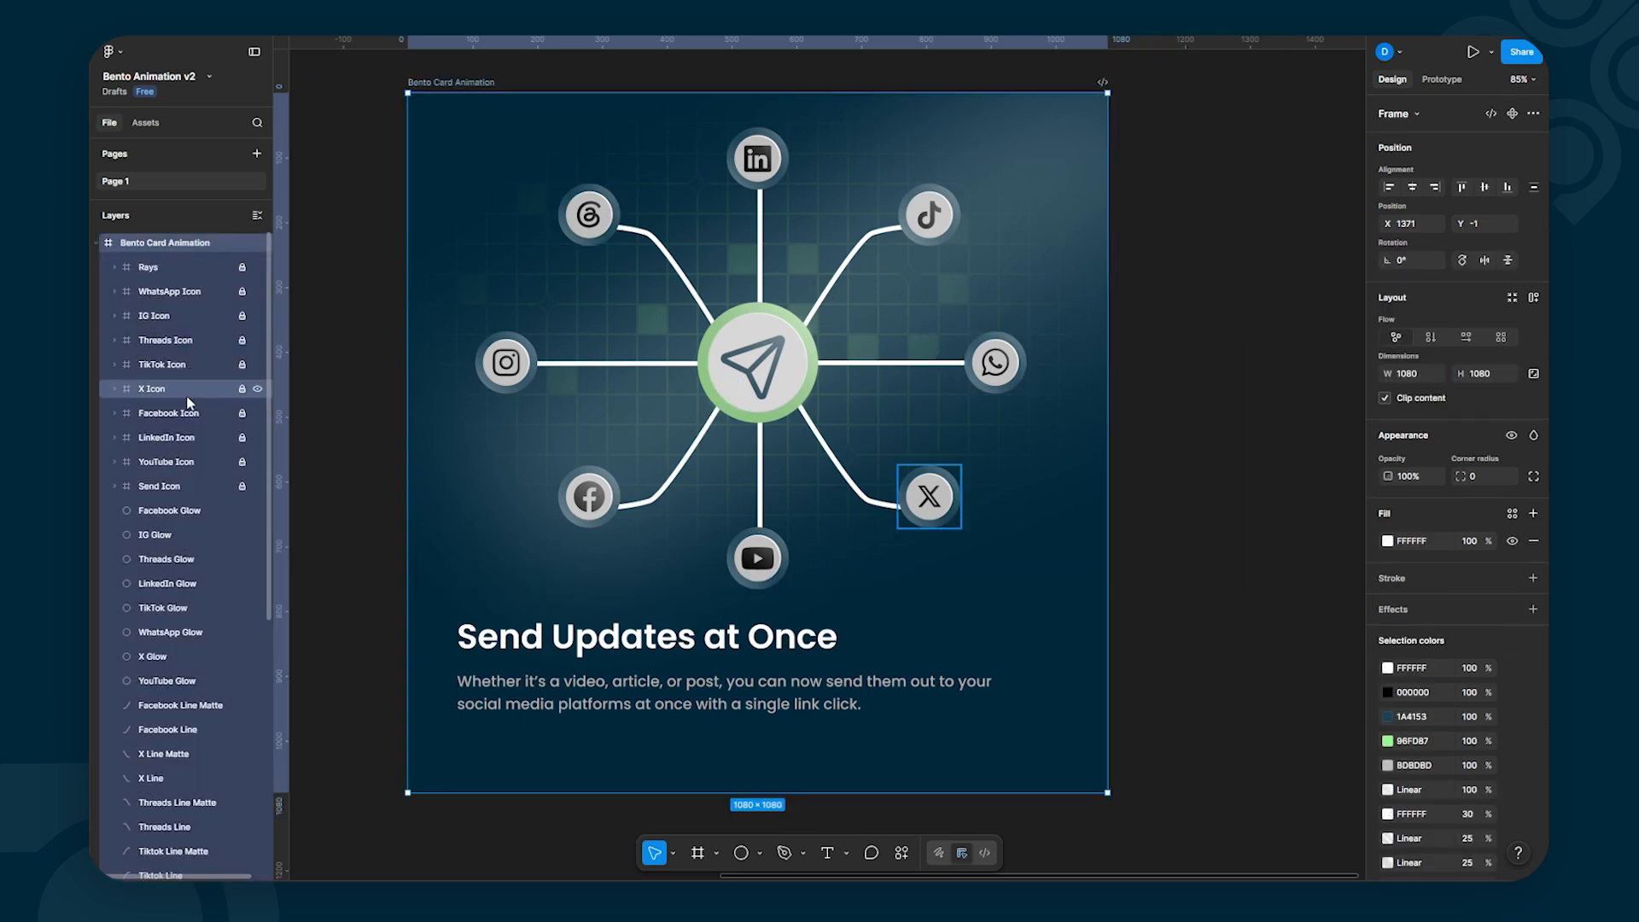
key("ctrl+v")
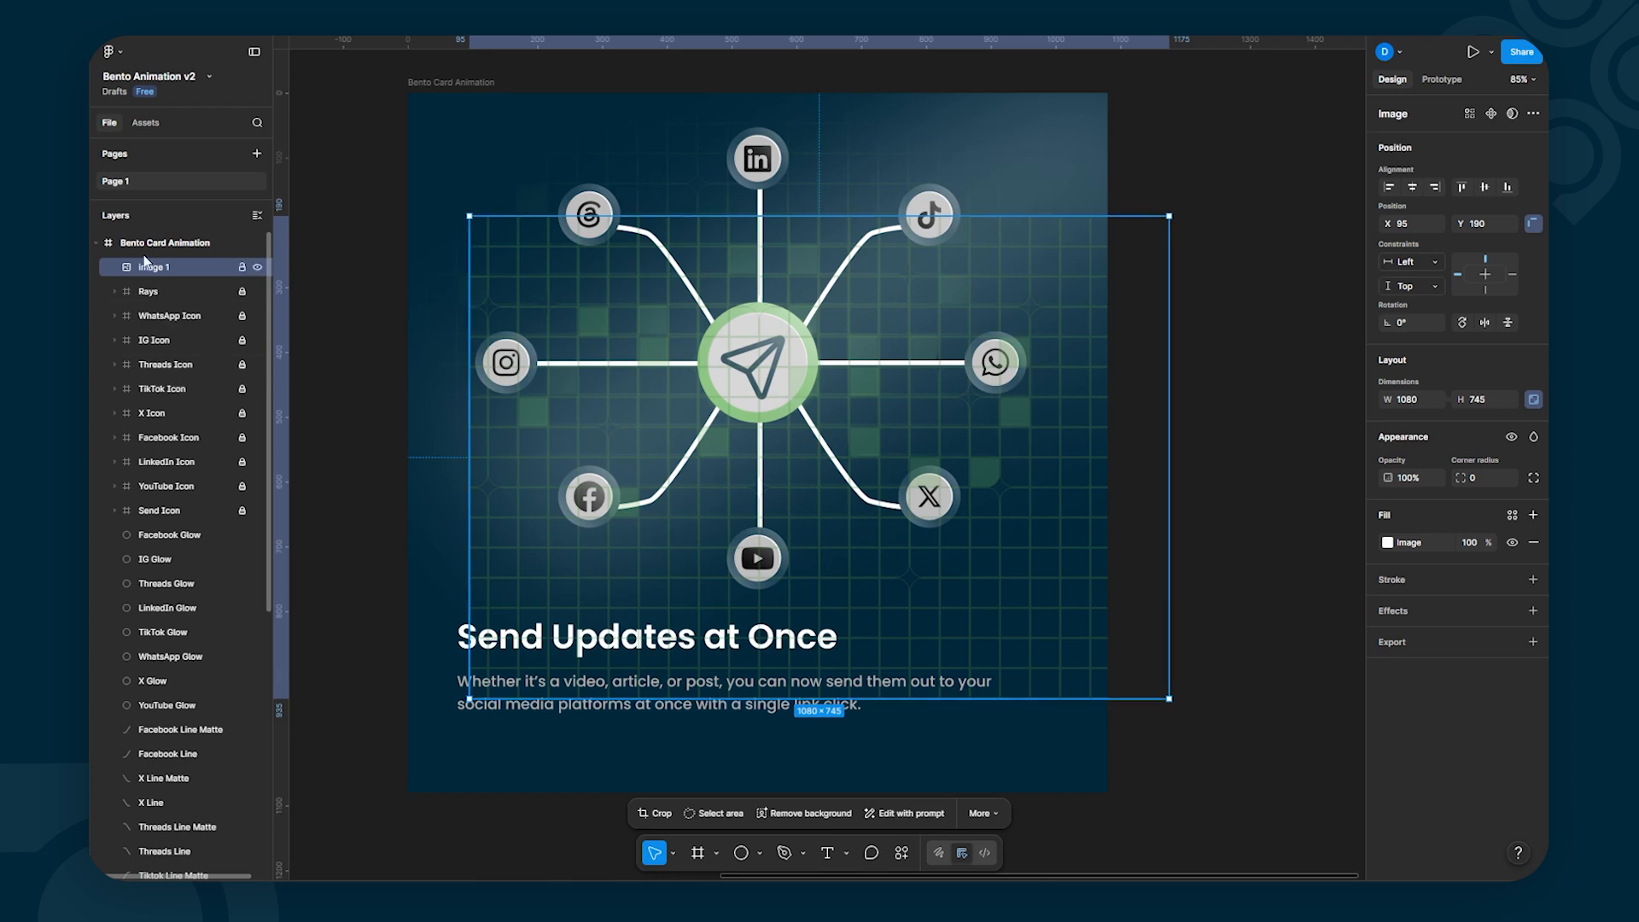
left_click_drag(143, 262, 164, 682)
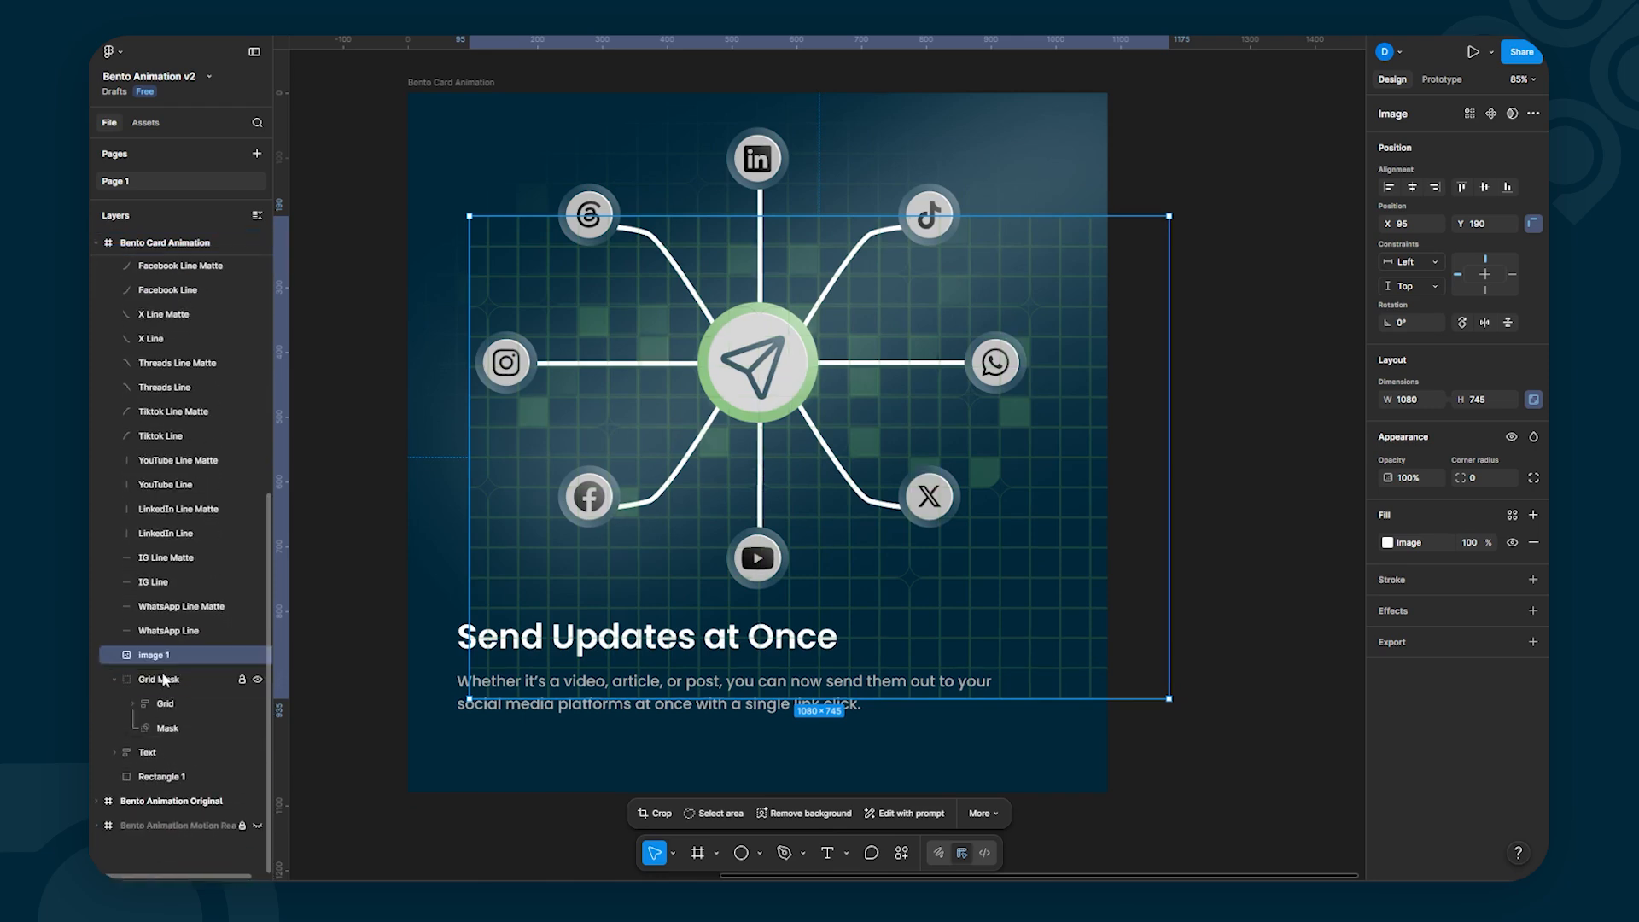
Step: Rename the background layer Rectangle 1 as BG
left_click(164, 778)
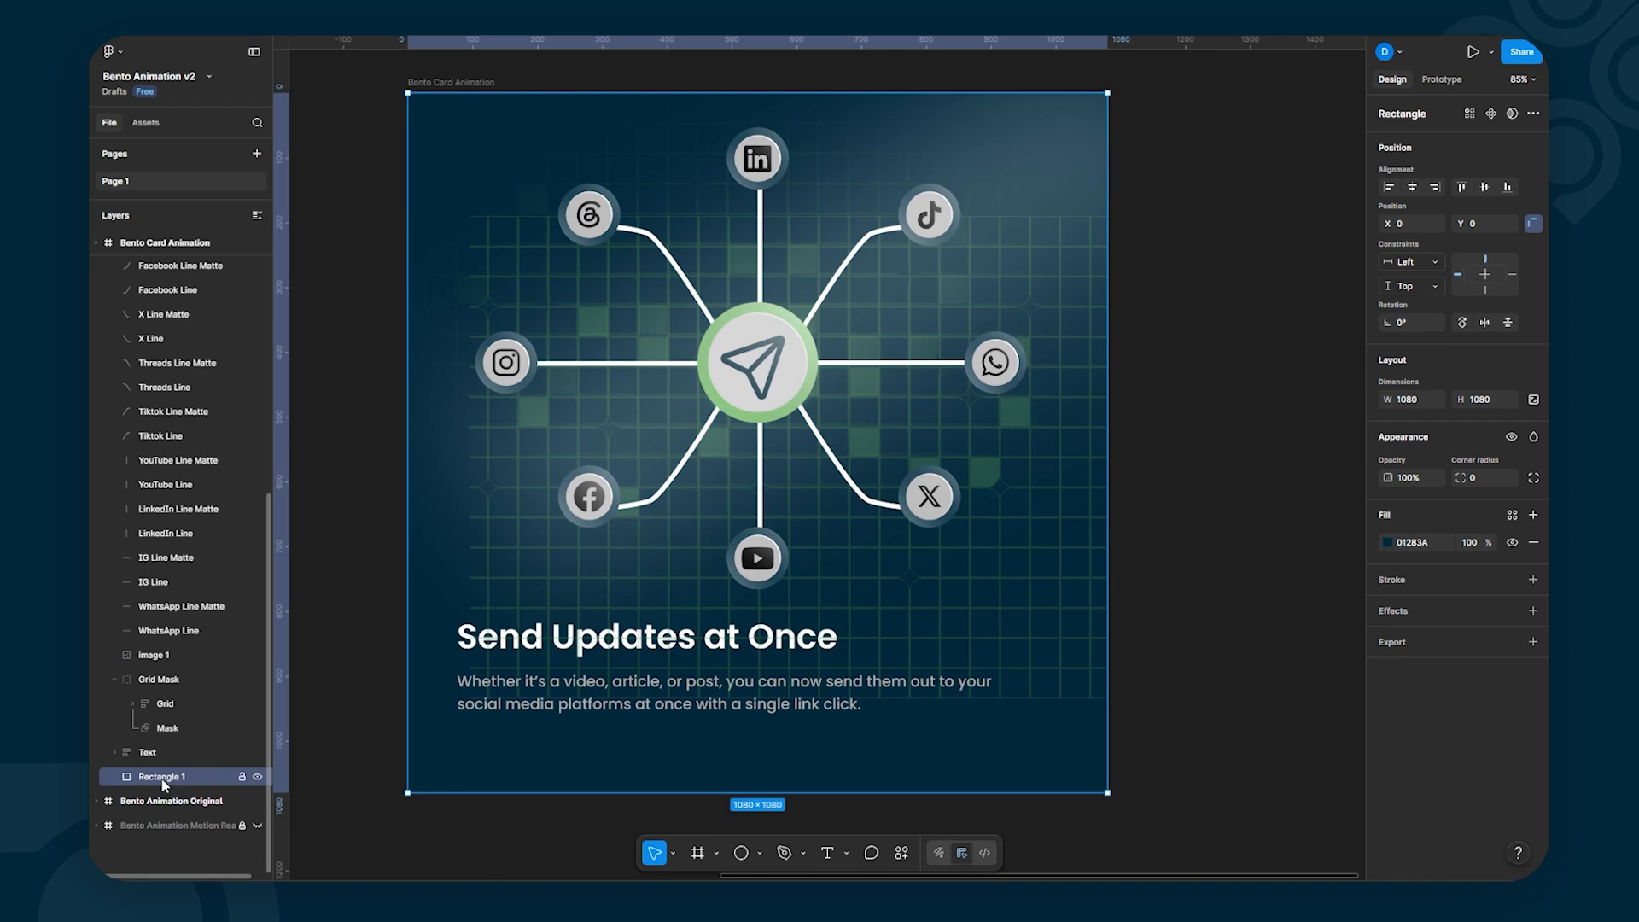
double_click(164, 777)
key("Return")
Step: Rename the image 1 layer as Grid
left_click(162, 657)
double_click(155, 656)
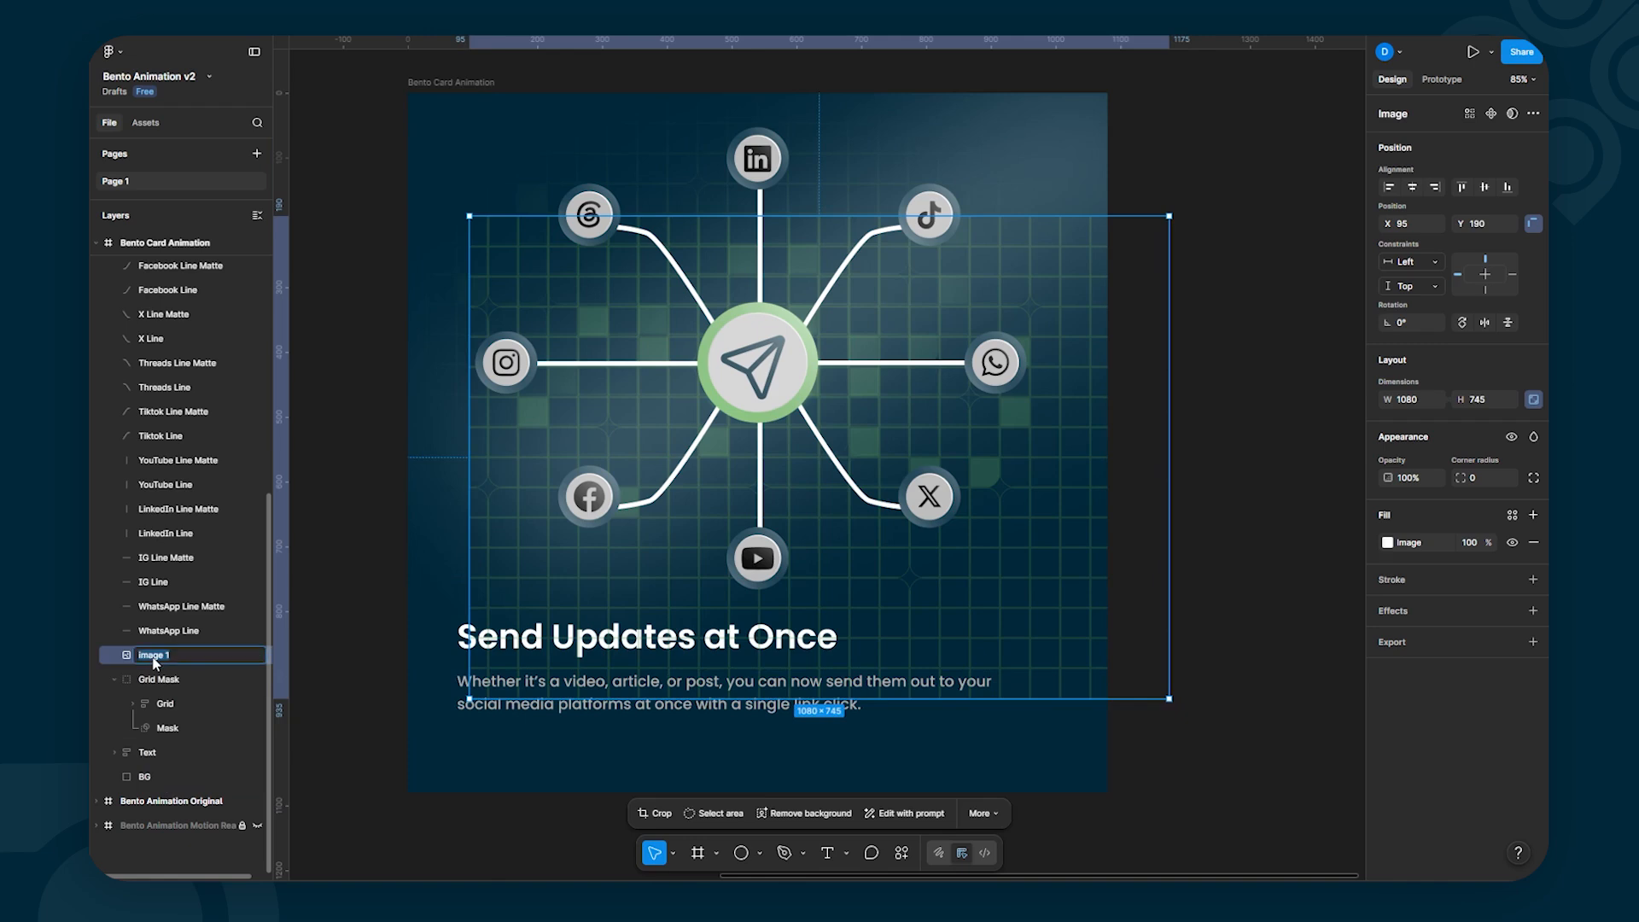
type("Grid")
key("Return")
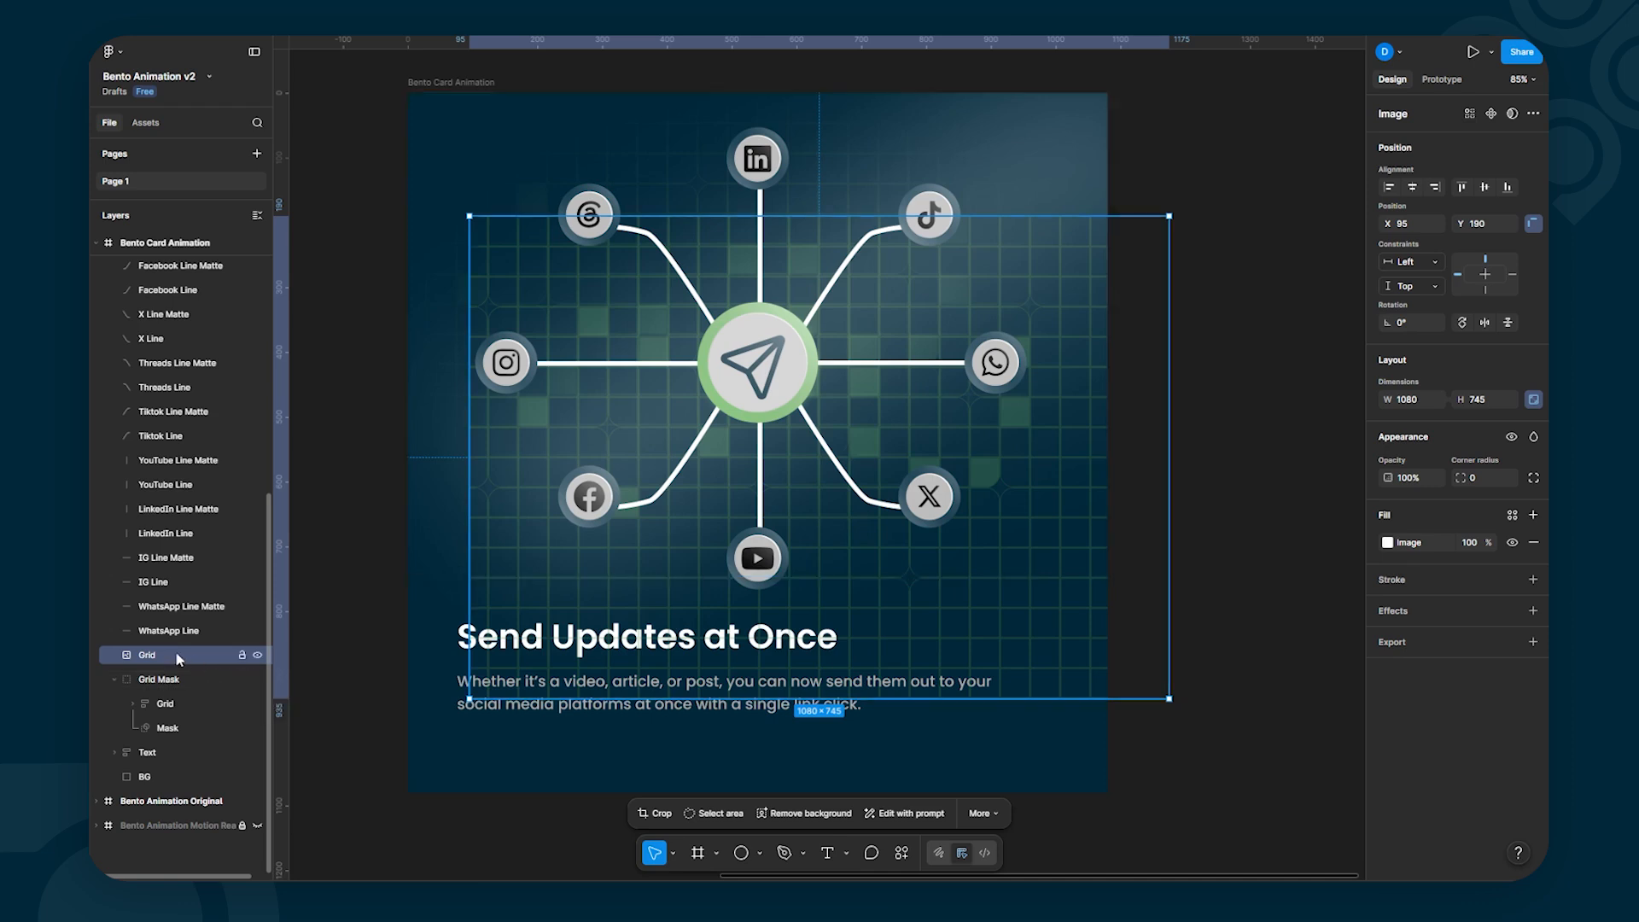
Step: Centre the Grid image horizontally in the Bento Card Animation frame and move it up to the frame's top edge at Y 0
left_click(1413, 188)
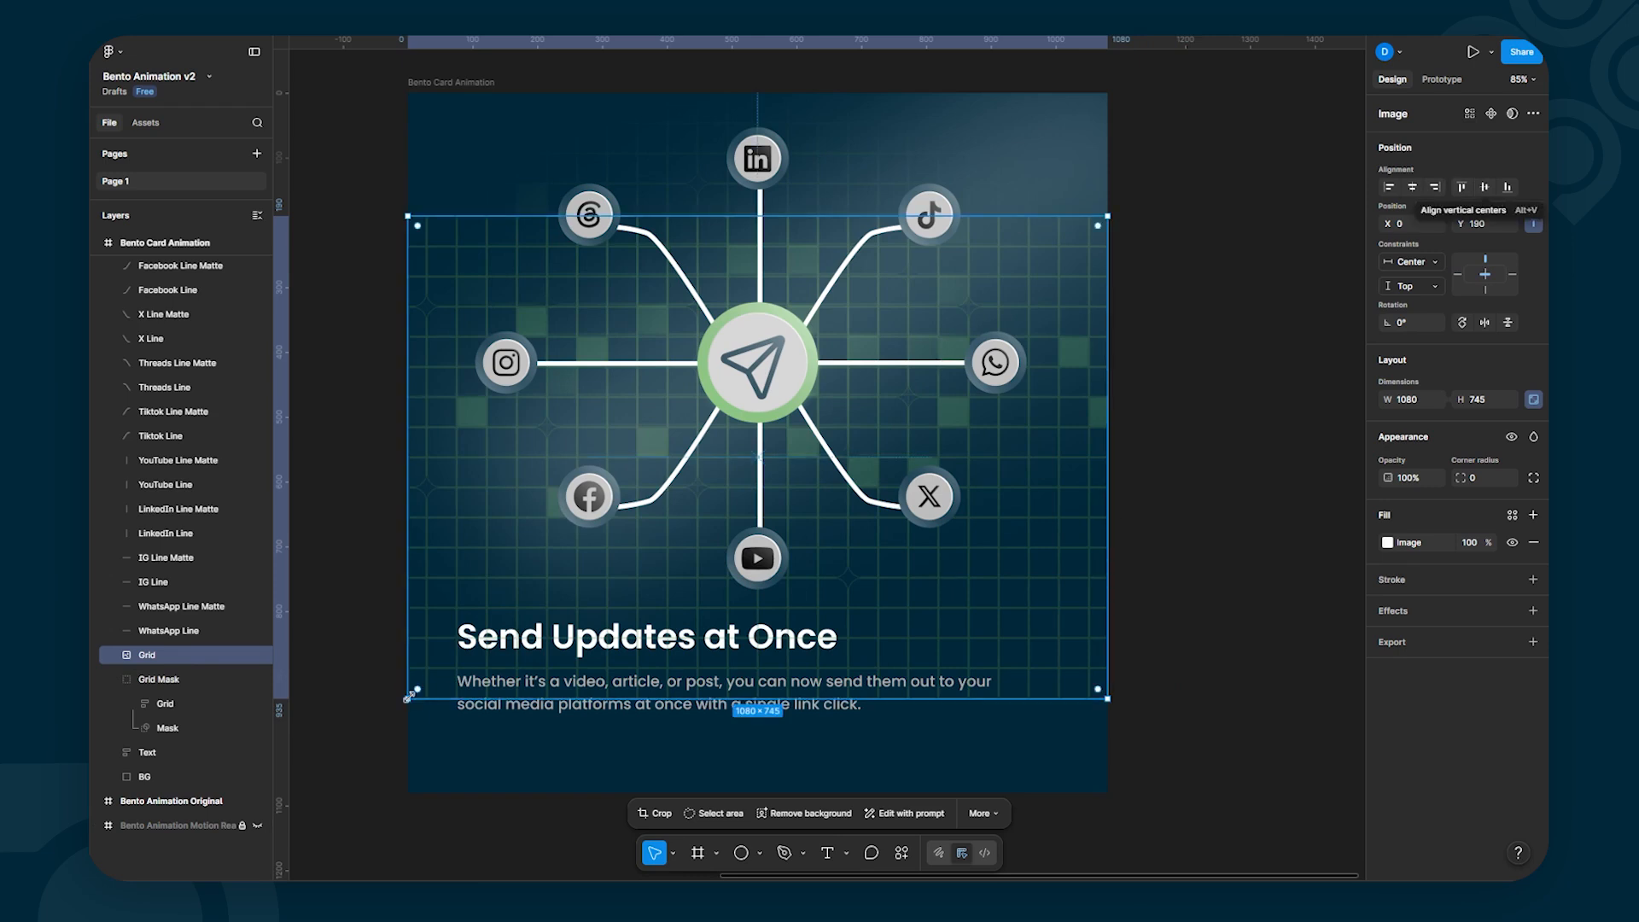
key("shift+Up")
key("shift+Up")
key("shift+Up")
key("shift+Up")
key("shift+Up")
key("shift+Up")
key("shift+Up")
key("shift+Up")
key("shift+Up")
key("shift+Up")
key("shift+Up")
key("shift+Up")
key("shift+Up")
key("shift+Up")
key("shift+Up")
key("shift+Up")
key("shift+Up")
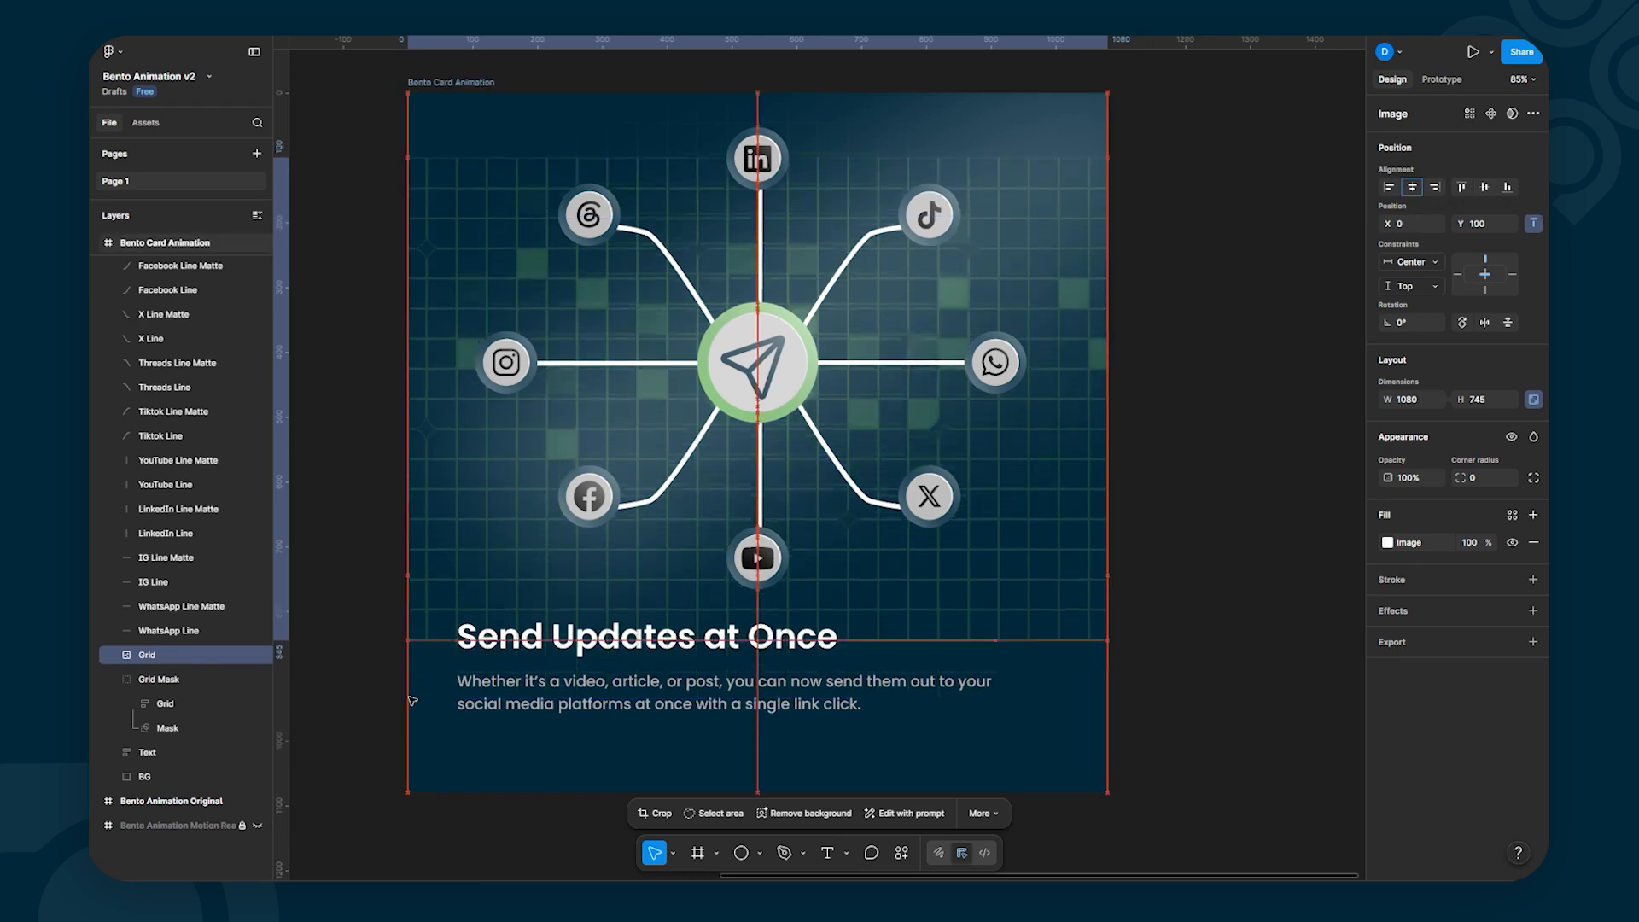
key("shift+Up")
key("shift+Up")
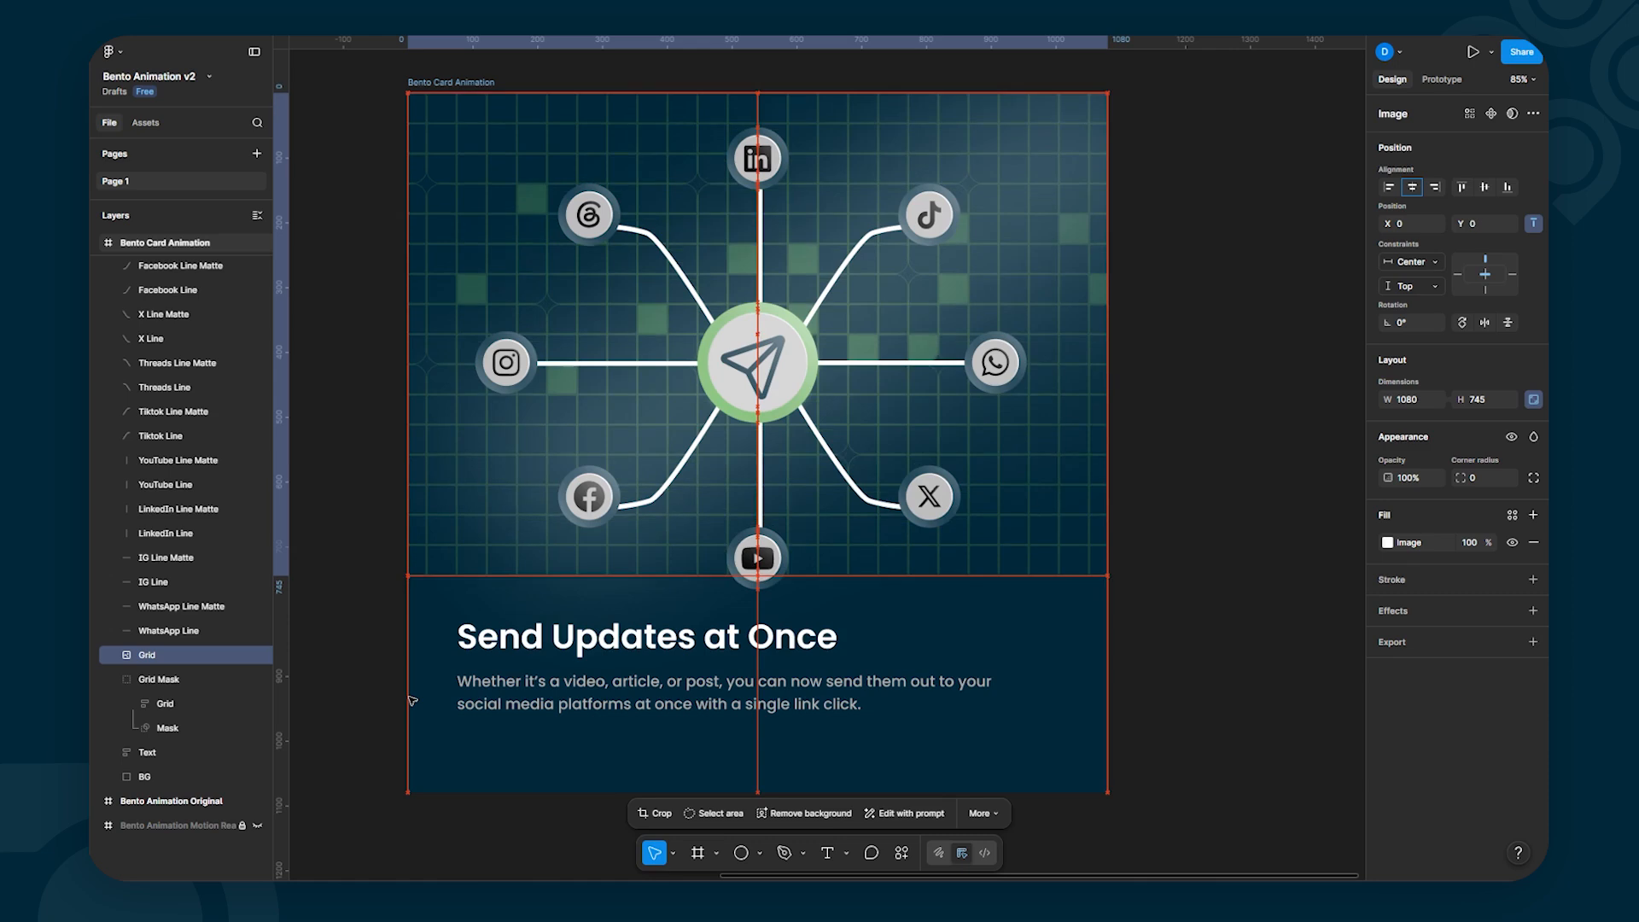
Step: Hide the Grid Mask group and collapse it in the layers
left_click(176, 705)
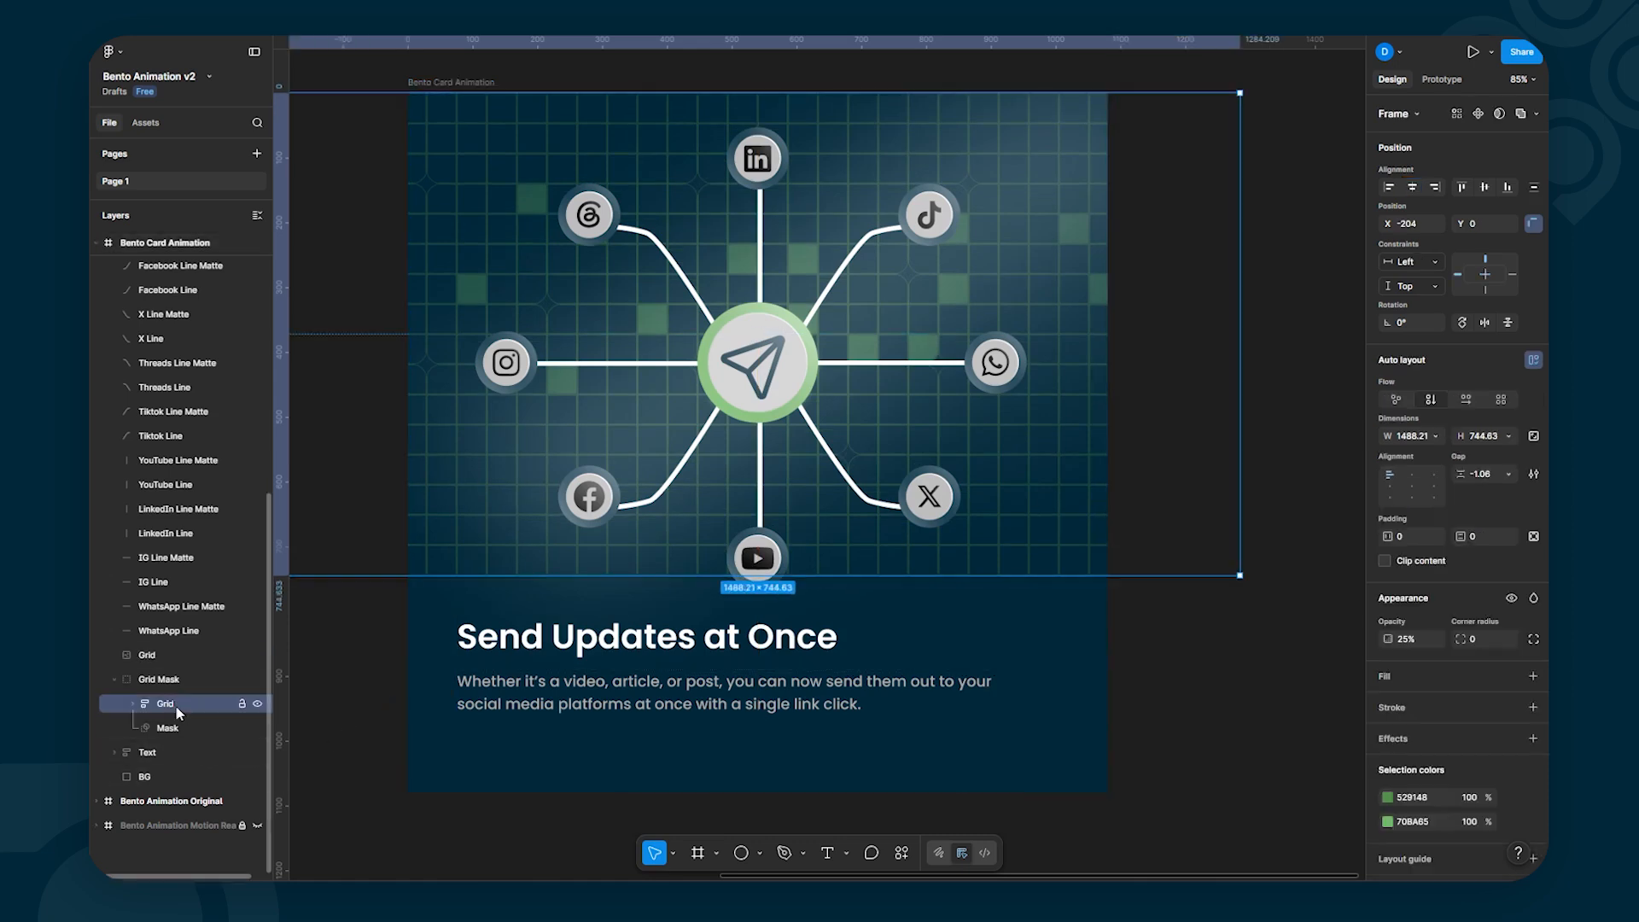
left_click(150, 655)
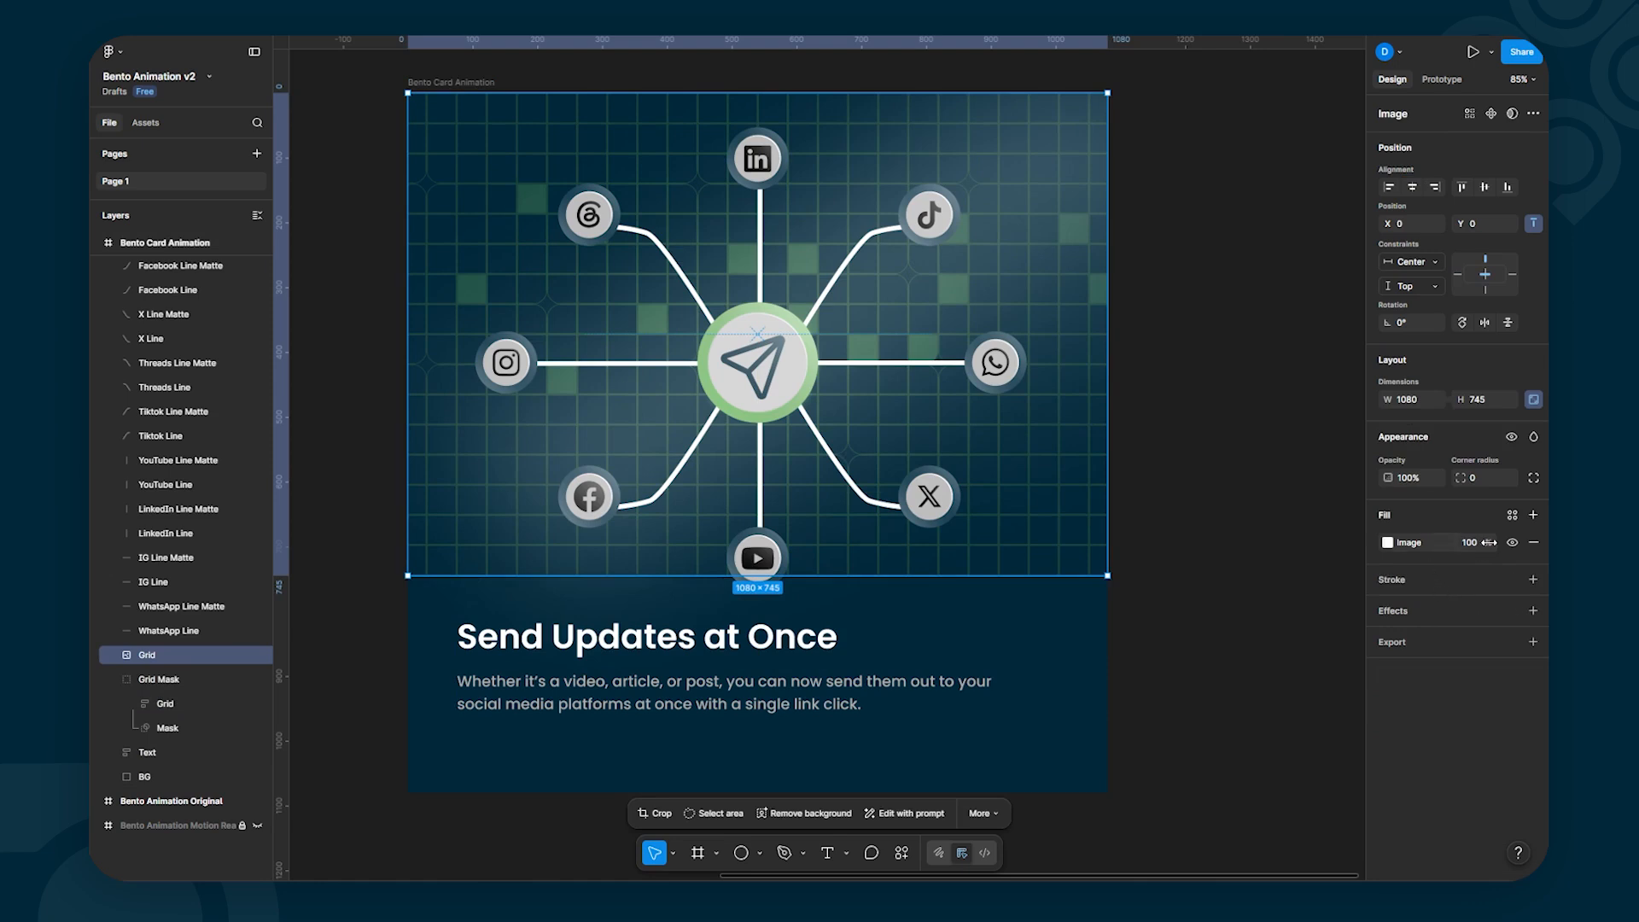
left_click(1207, 561)
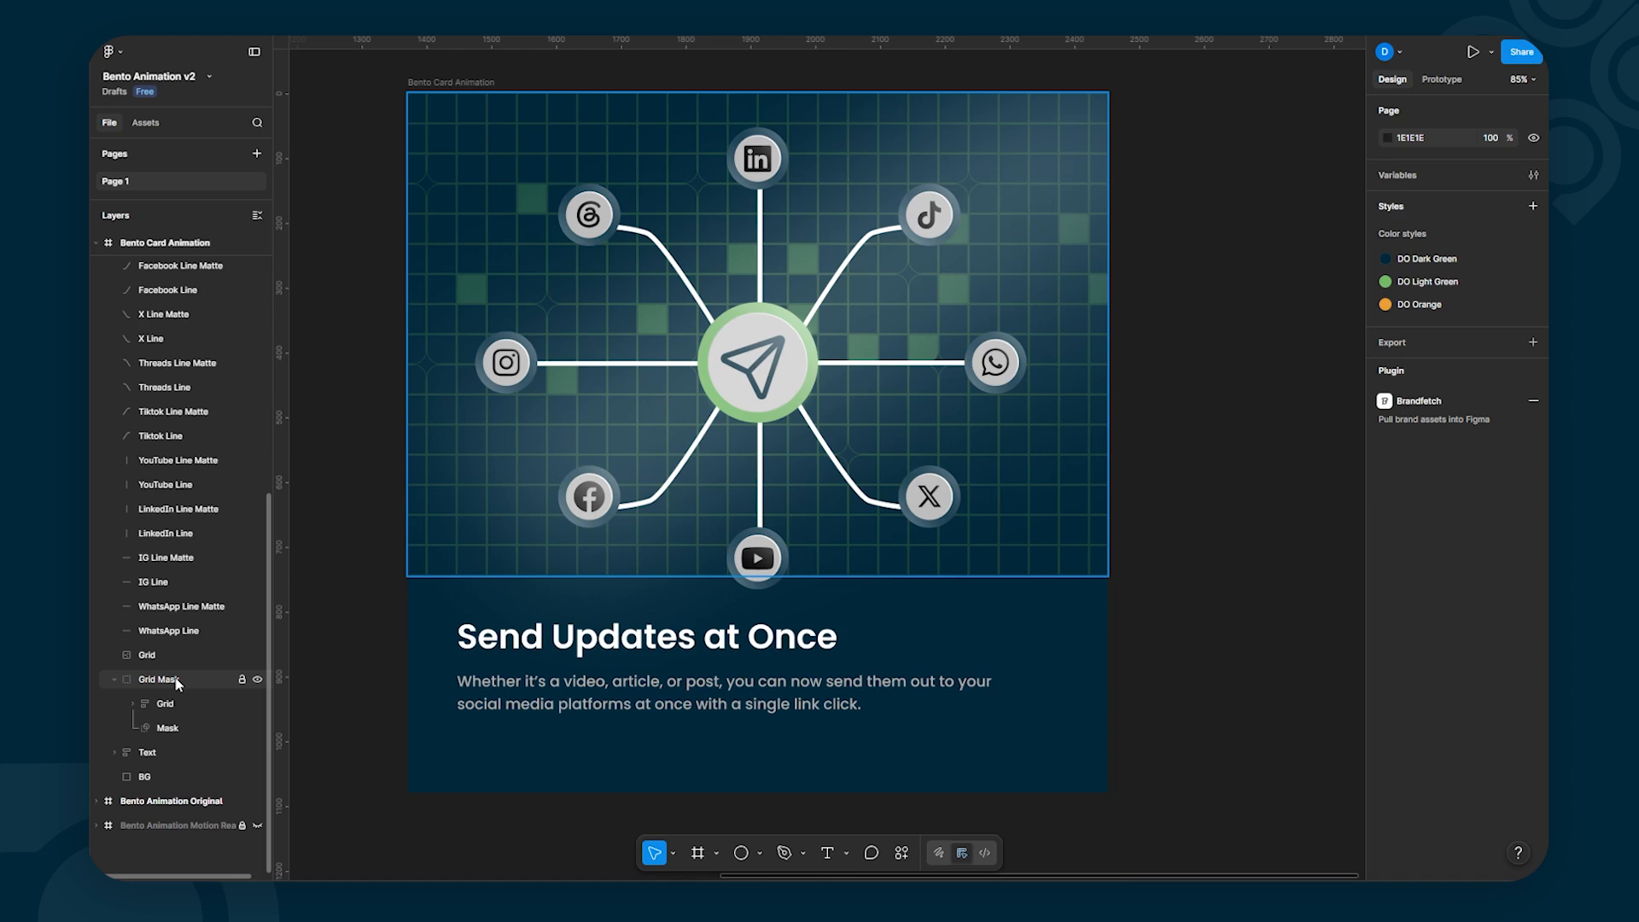
left_click(257, 679)
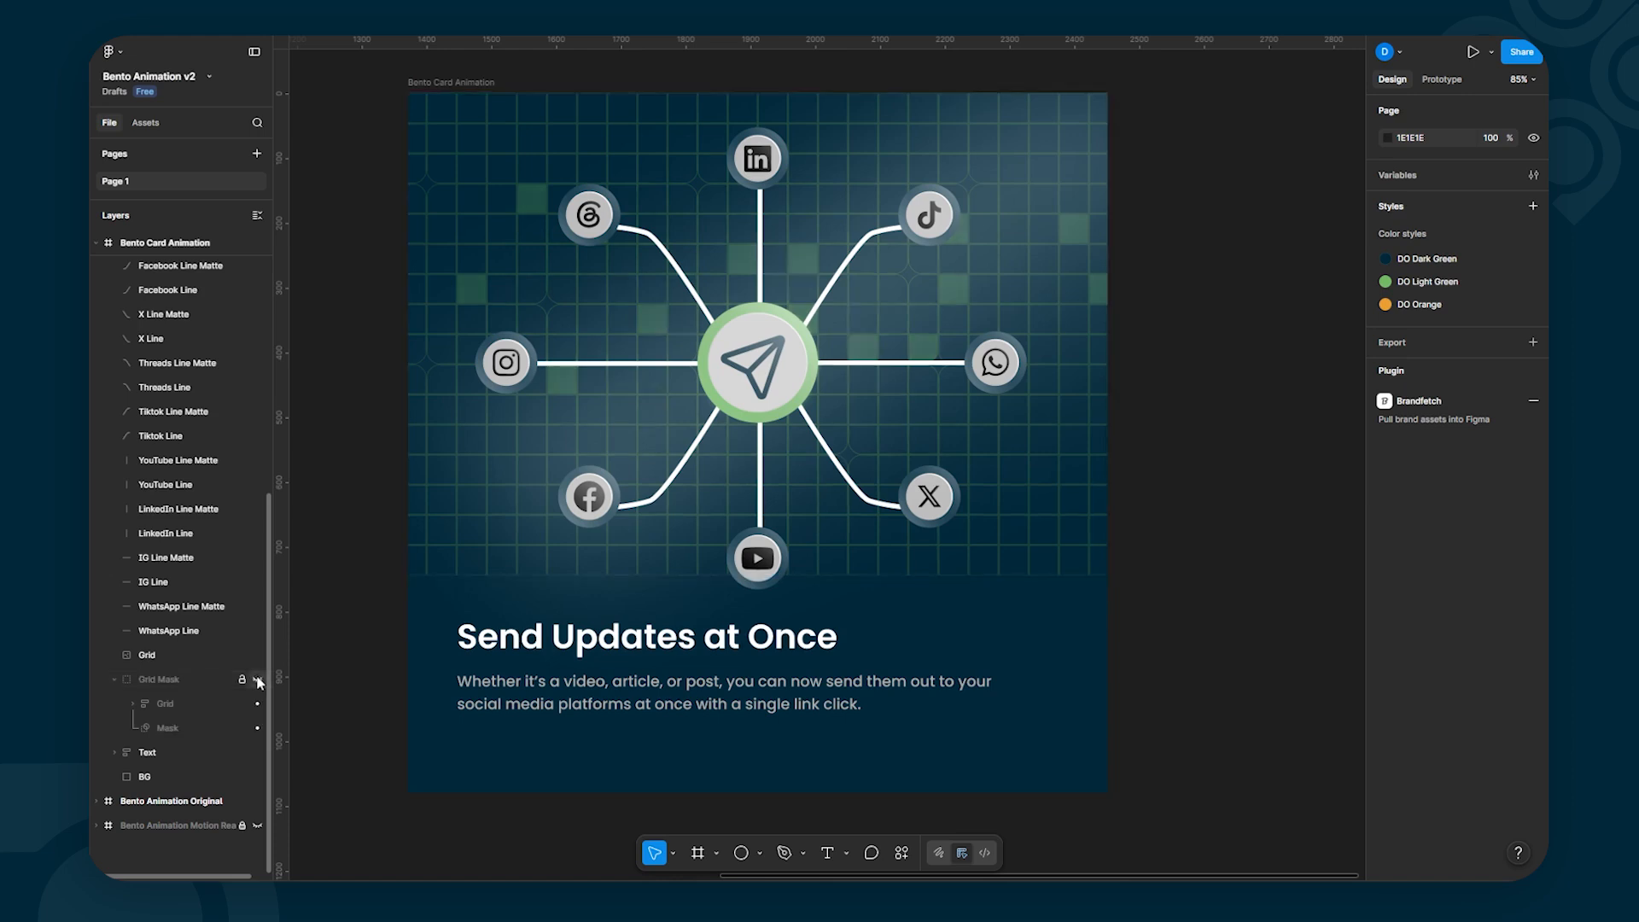
left_click(112, 676)
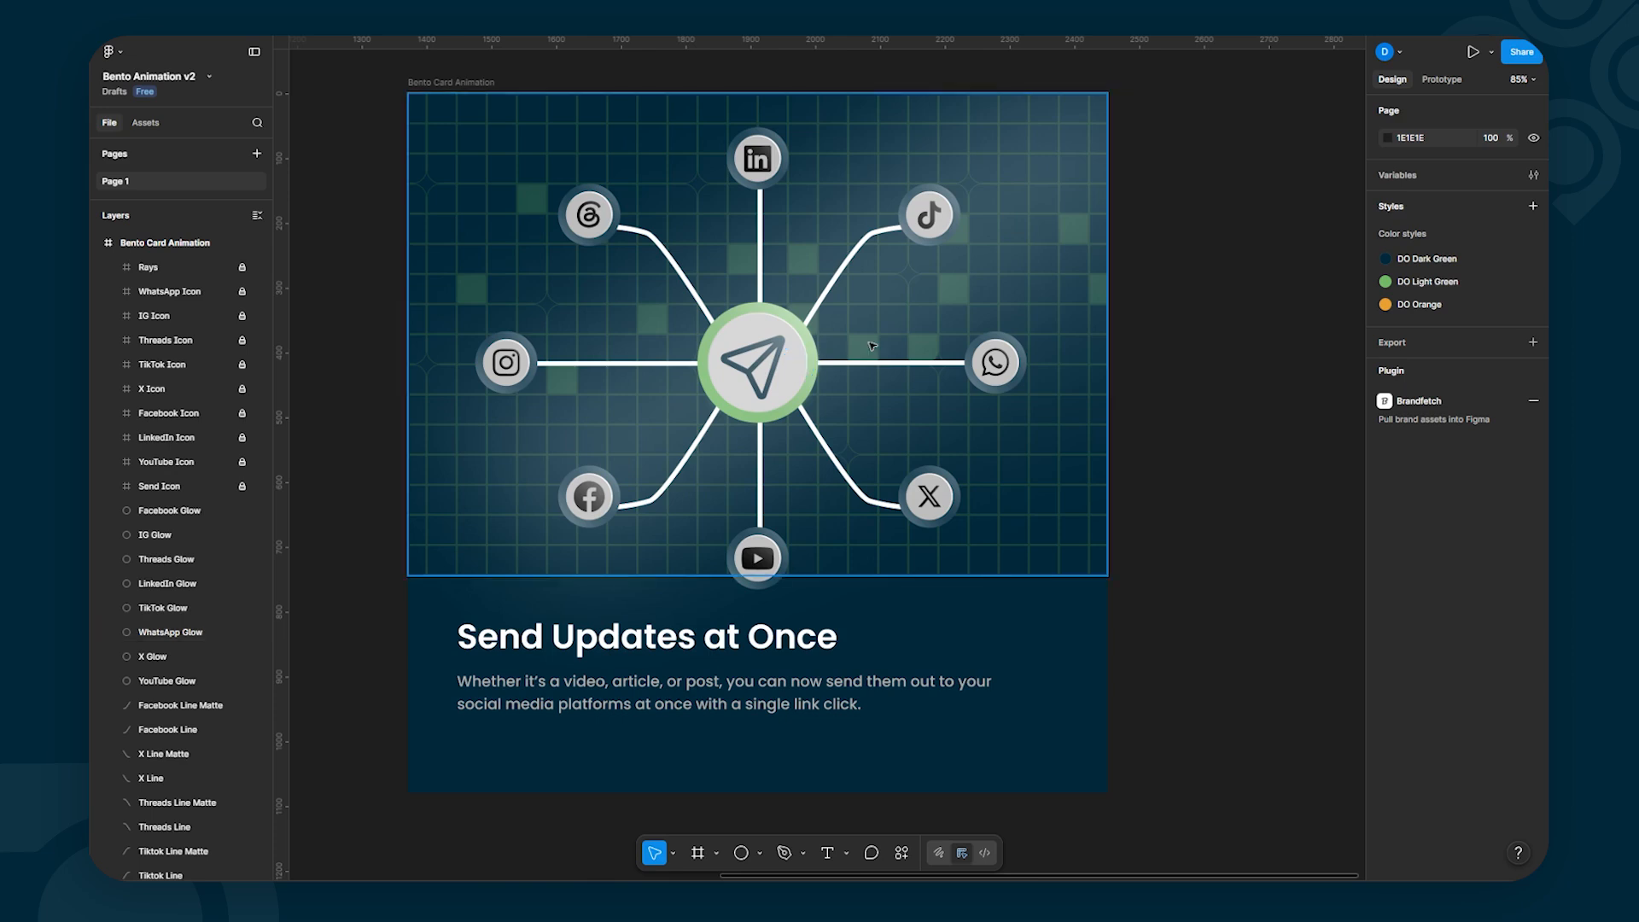
Step: Add an SVG export setting to the Bento Card Animation frame, including the "id" attribute and turning off Outline Text
left_click(444, 83)
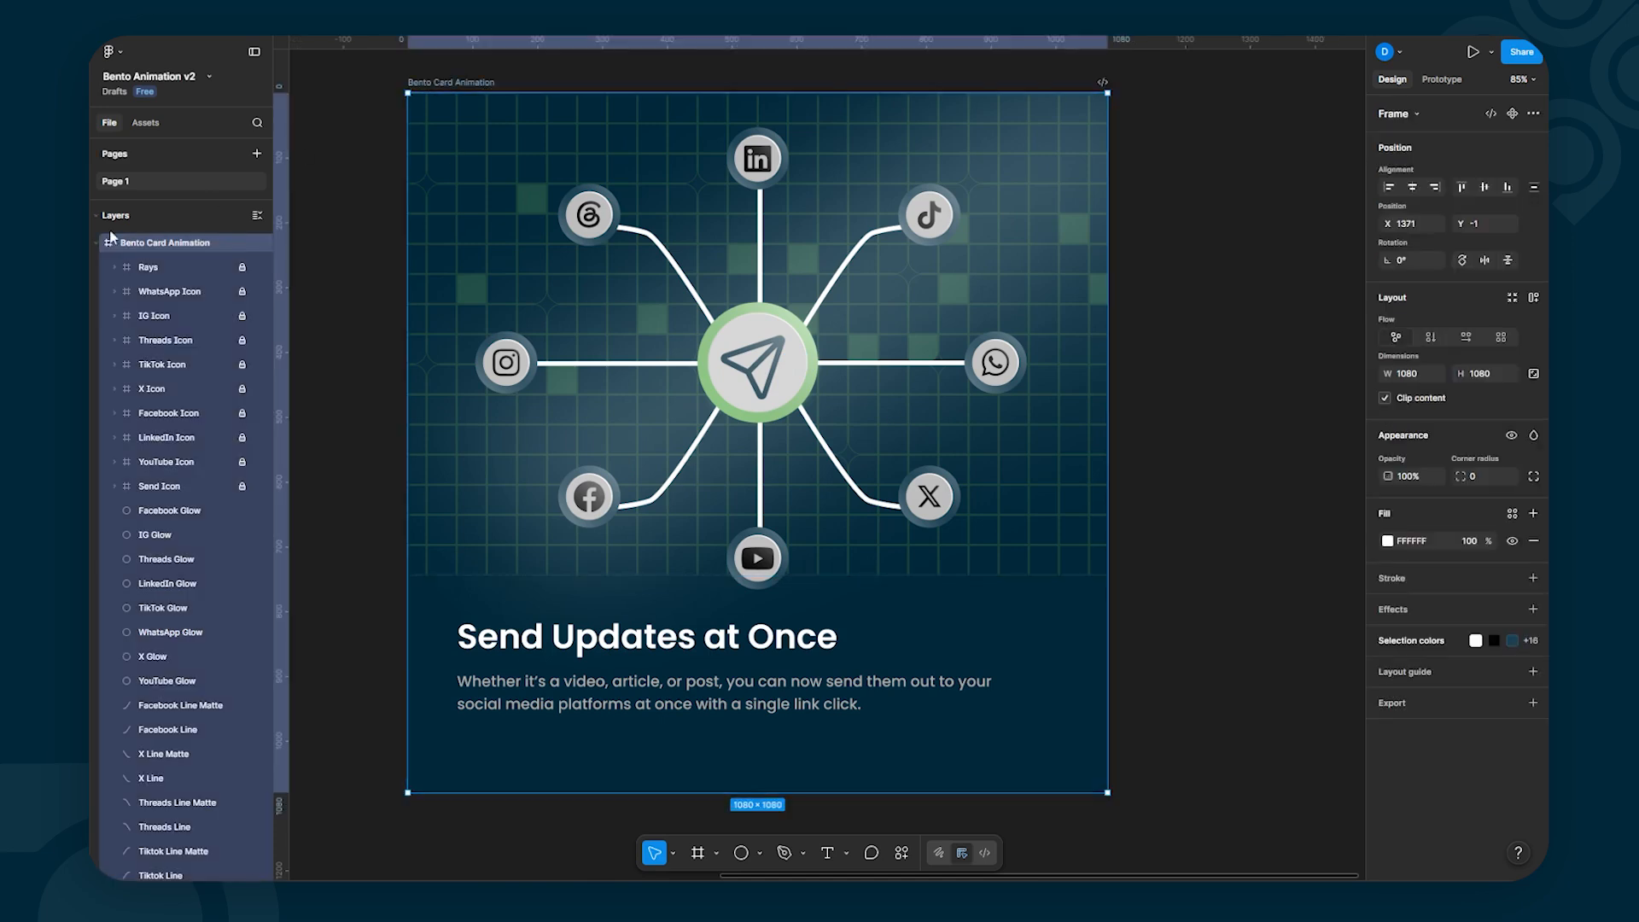
left_click(1533, 704)
left_click(1467, 755)
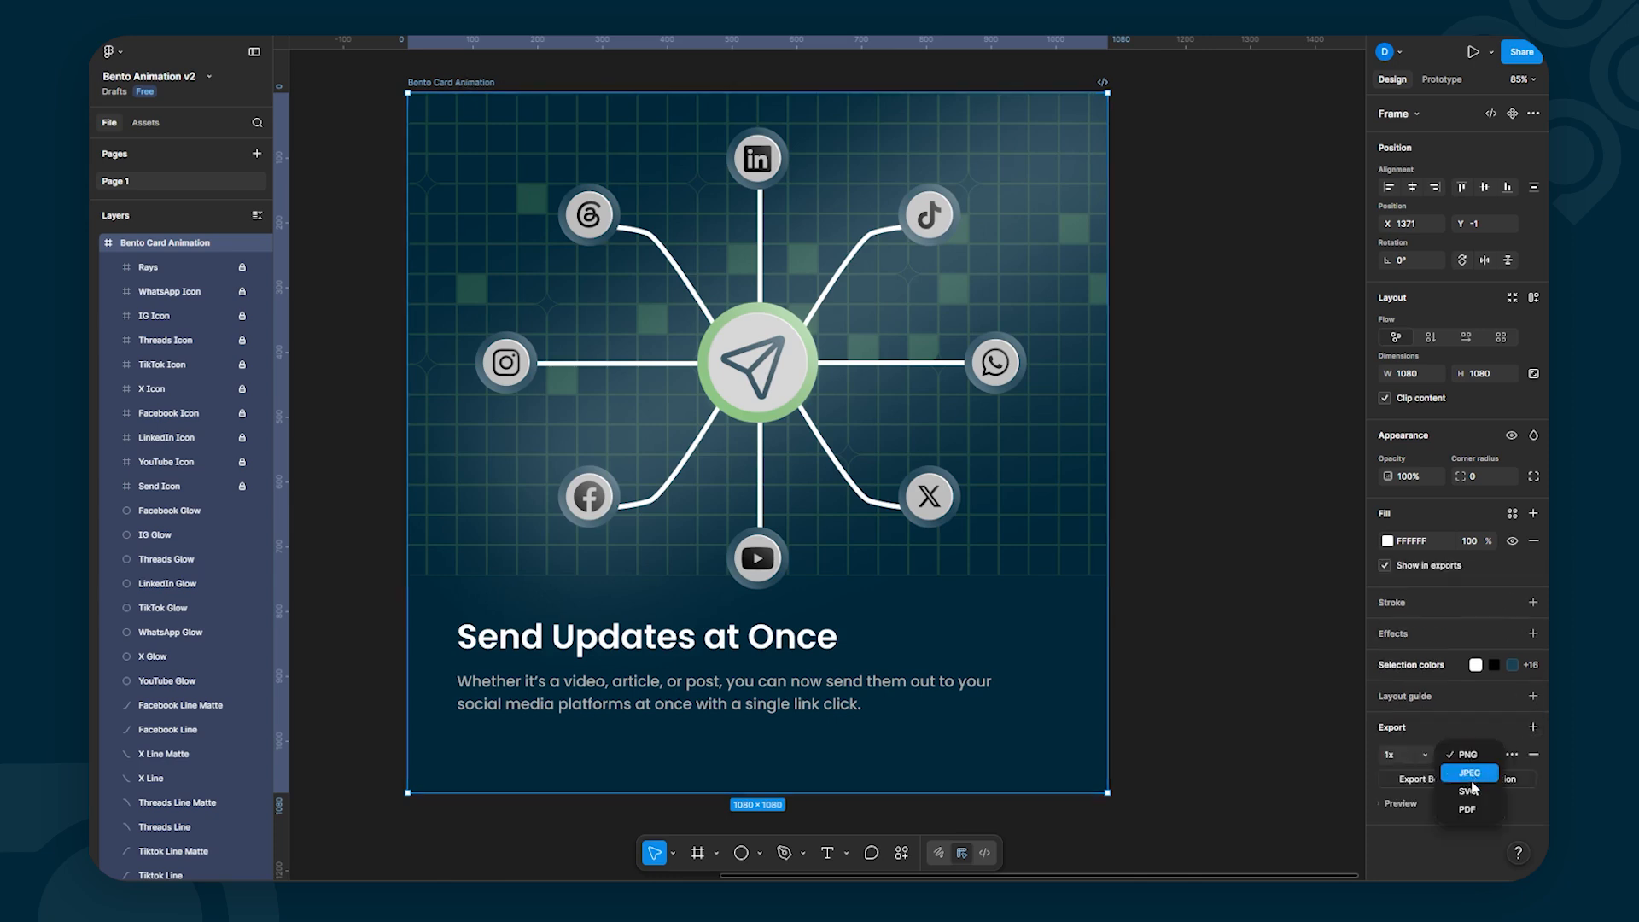
left_click(1468, 783)
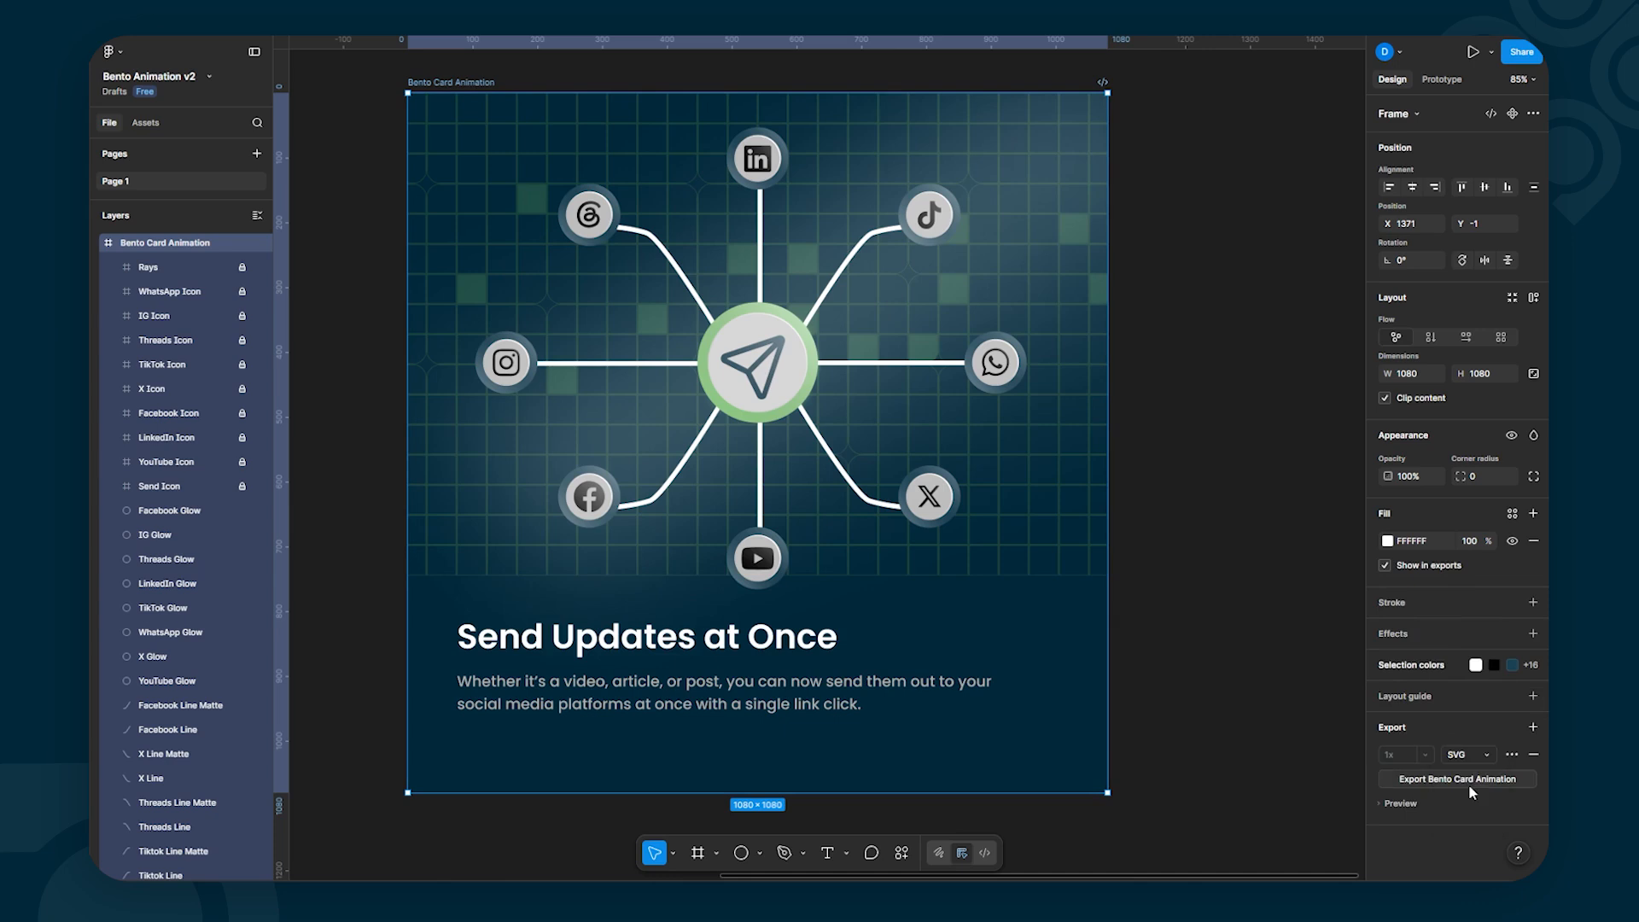
left_click(1512, 755)
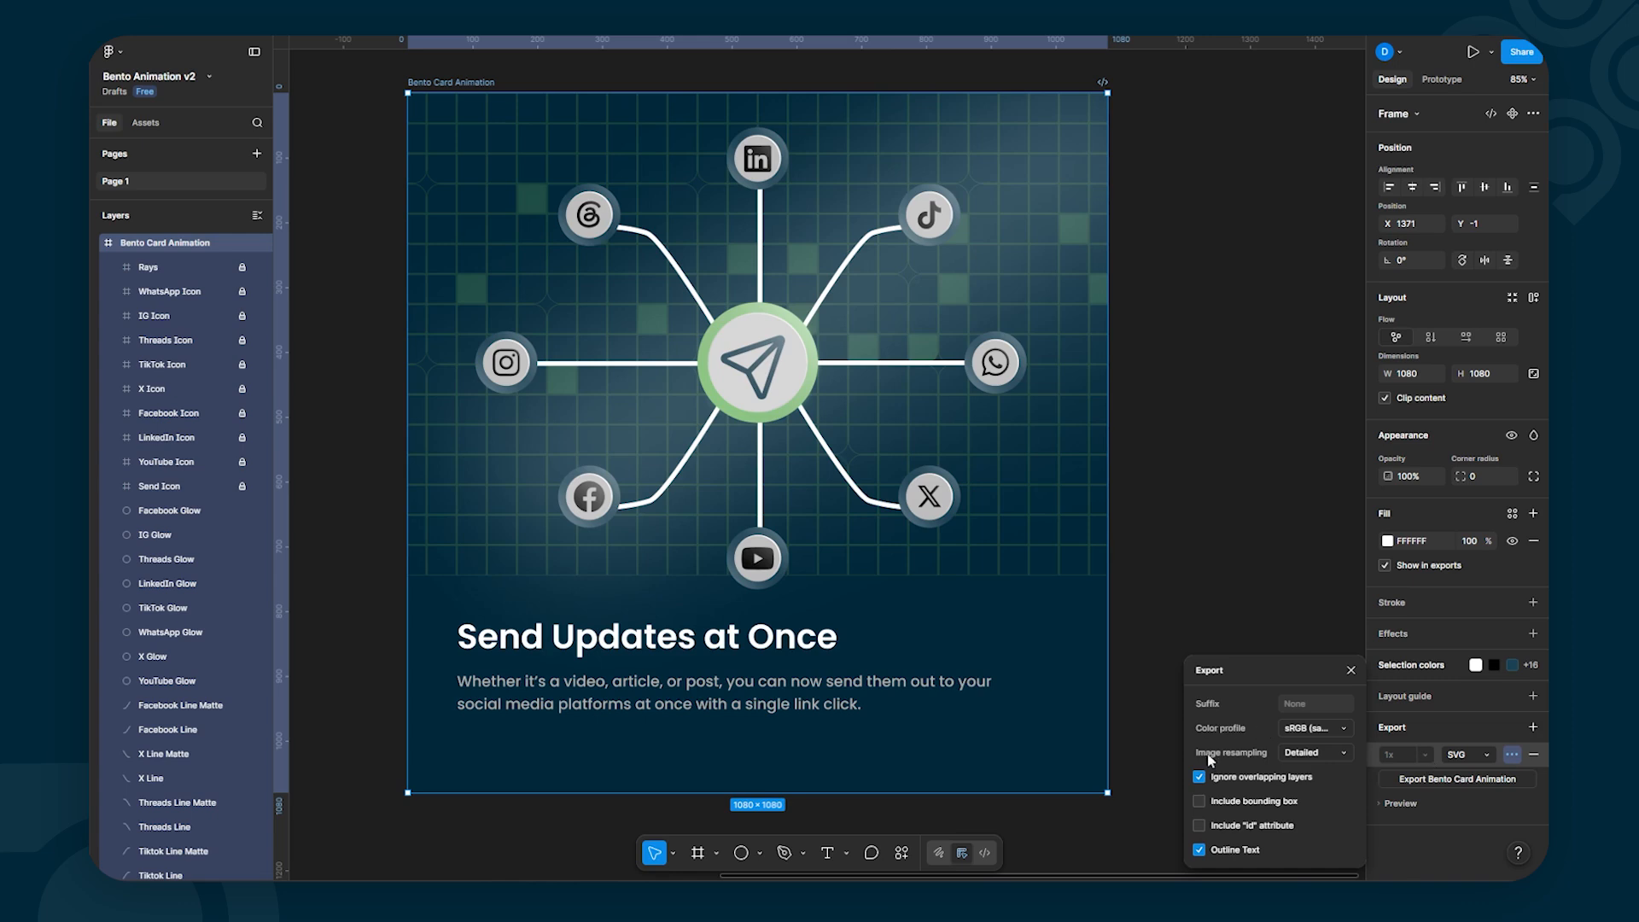
left_click(1195, 824)
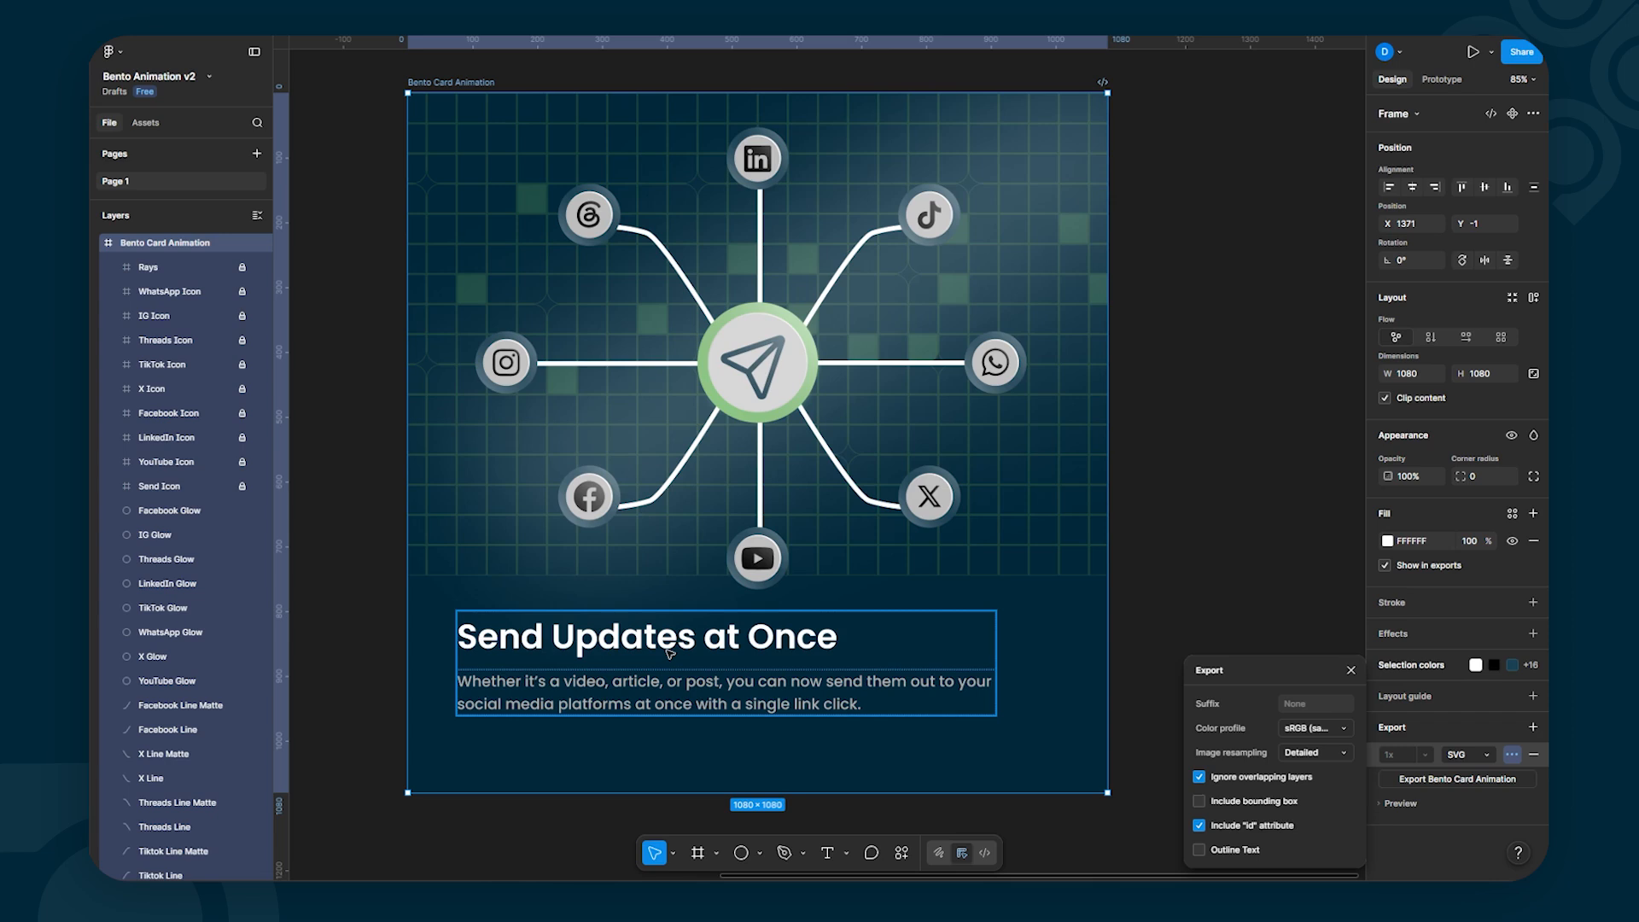
Step: Switch to the LottieFiles animation page and set the Bento_Title motion token to "Post Across Multiple Platforms"
key("Escape")
key("Escape")
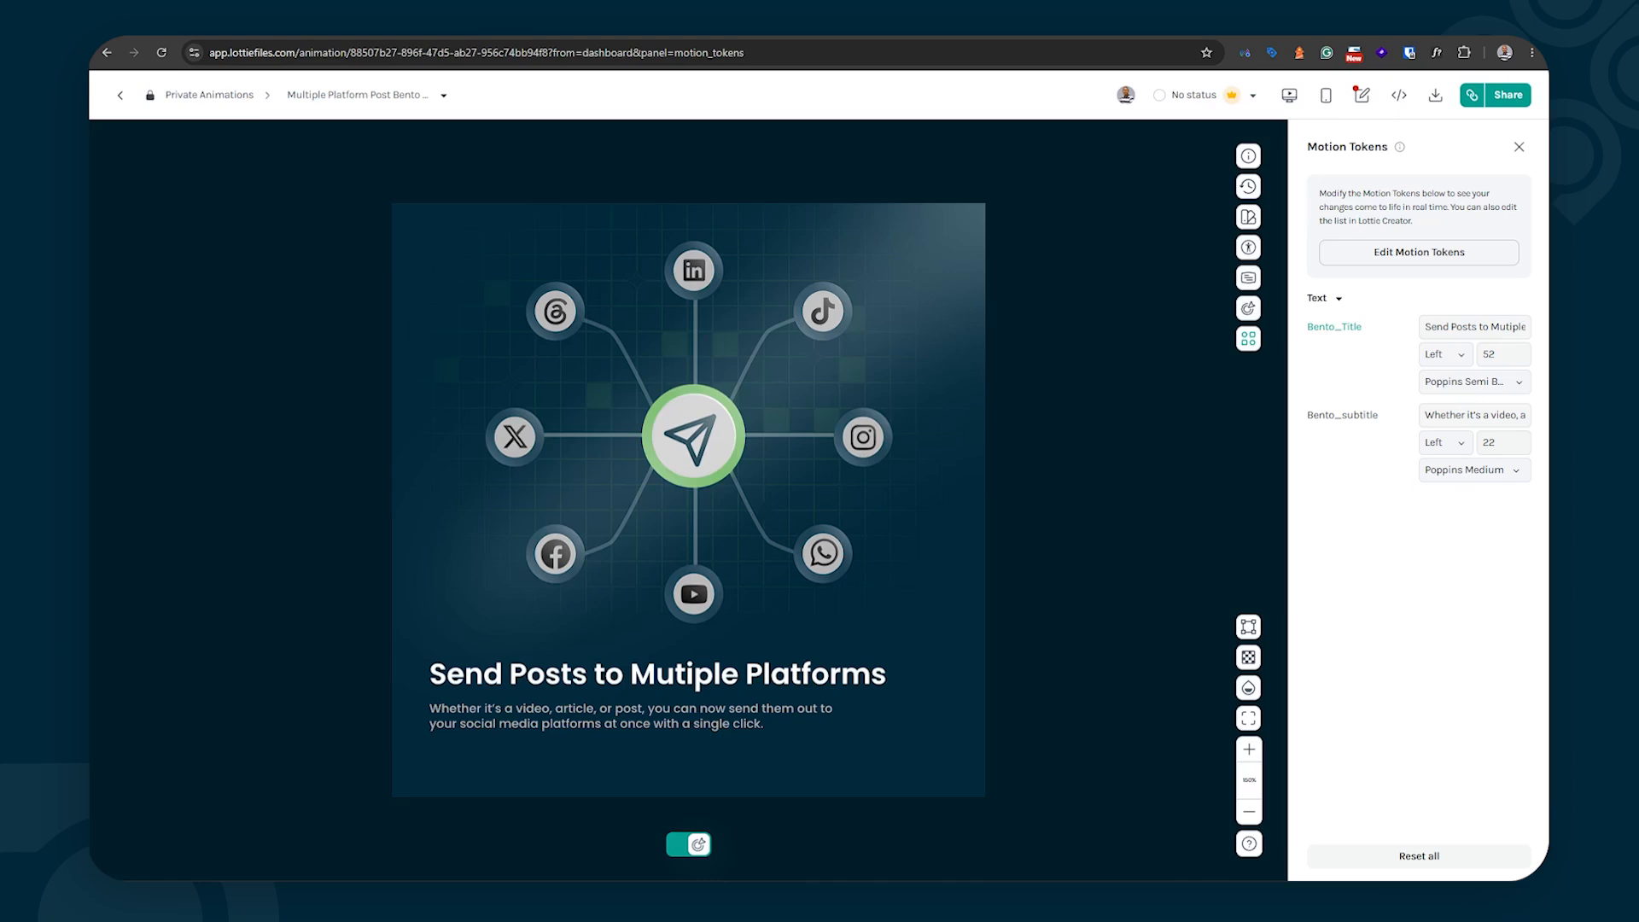
left_click(1469, 331)
key("ctrl+a")
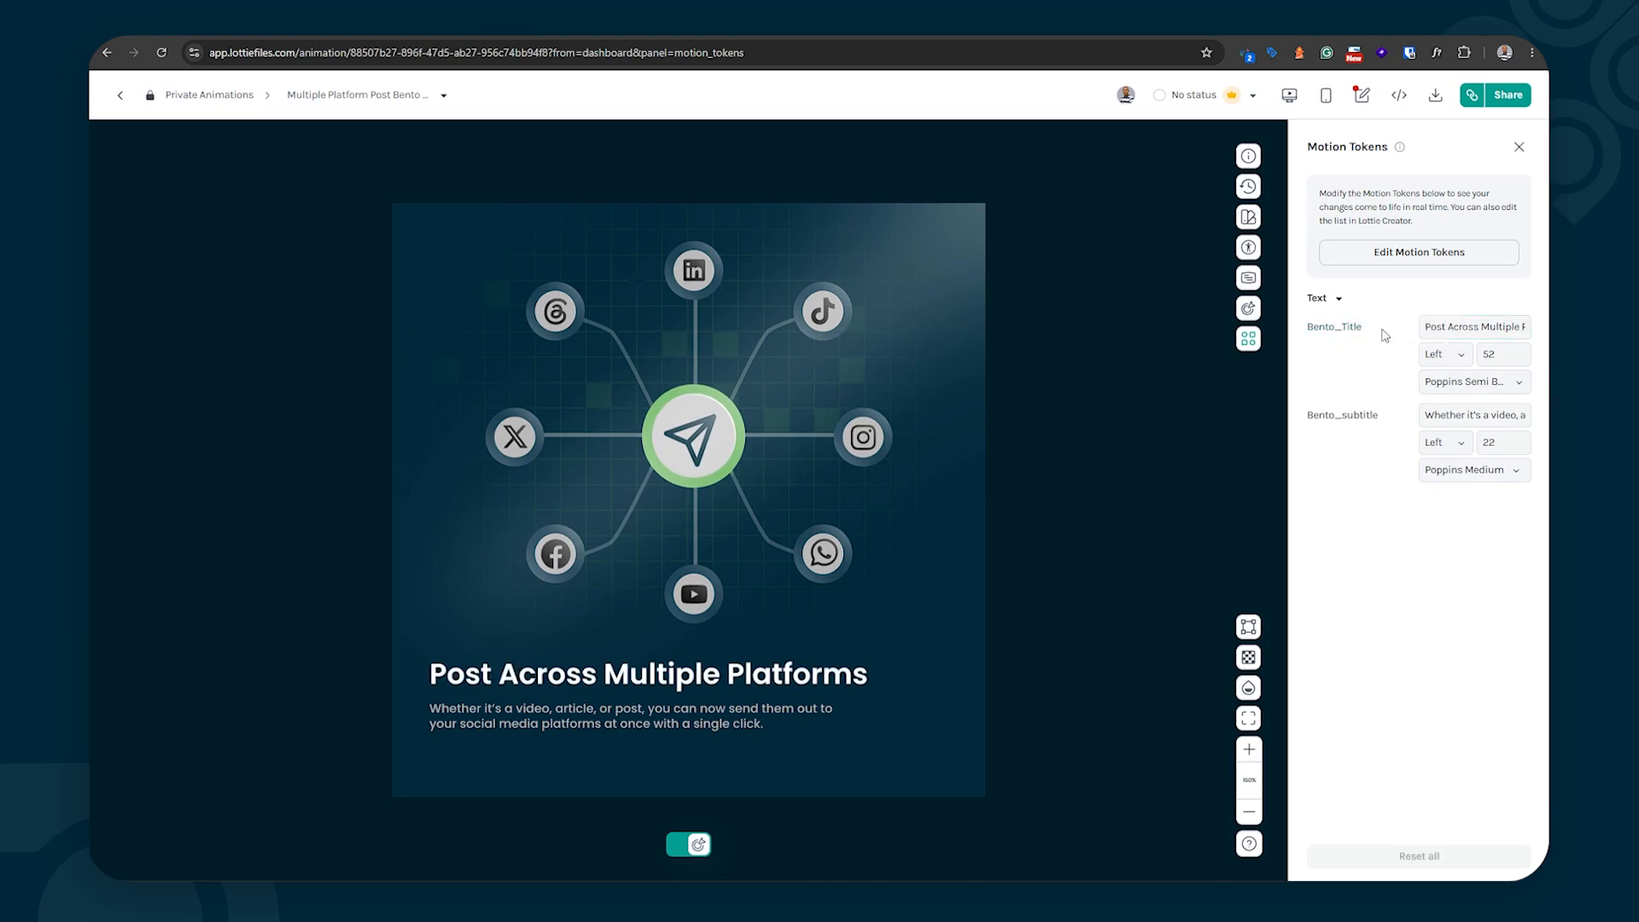
type("Post Across Multiple Platforms")
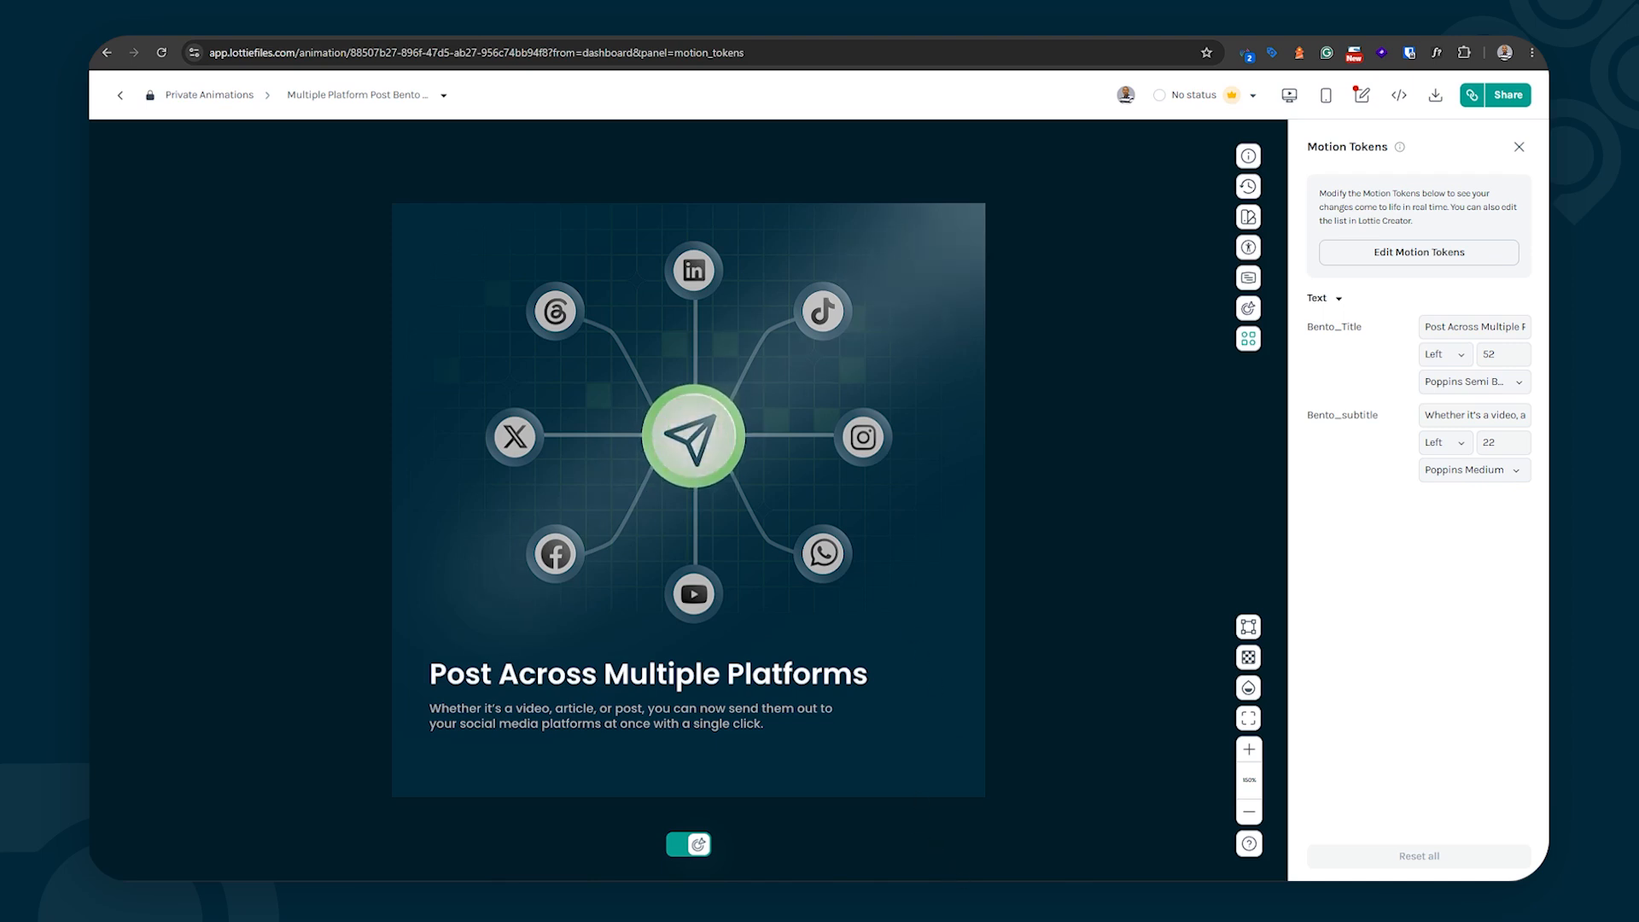
Step: Return to Figma and export the frame as Bento Card Animation.svg into the Bento Layout folder
left_click(1005, 919)
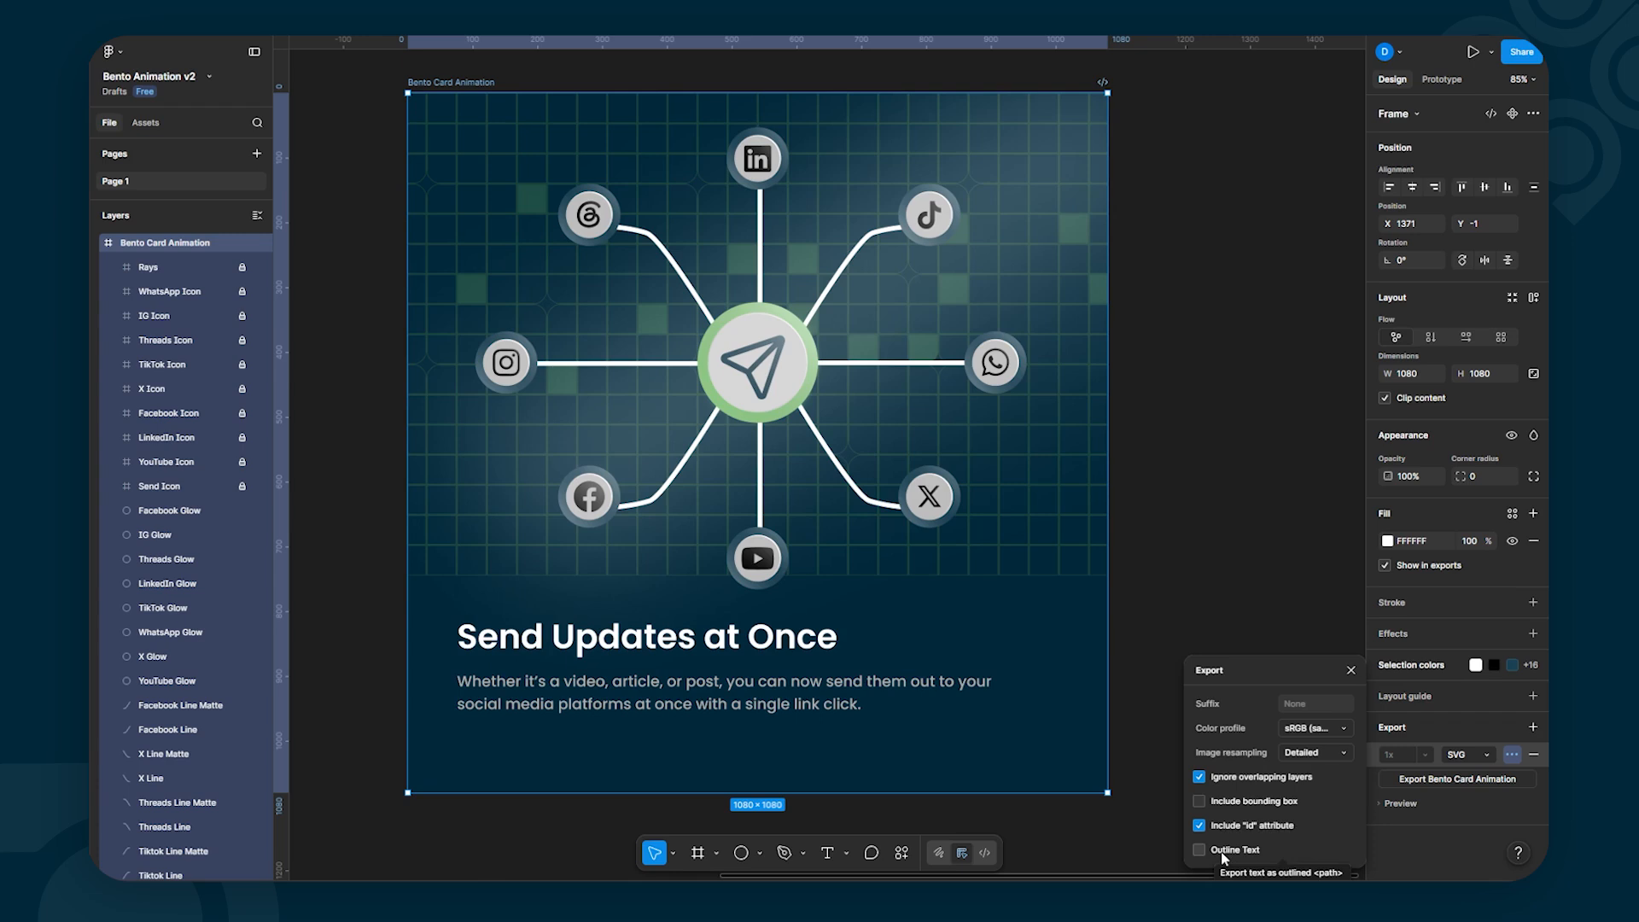
left_click(1350, 670)
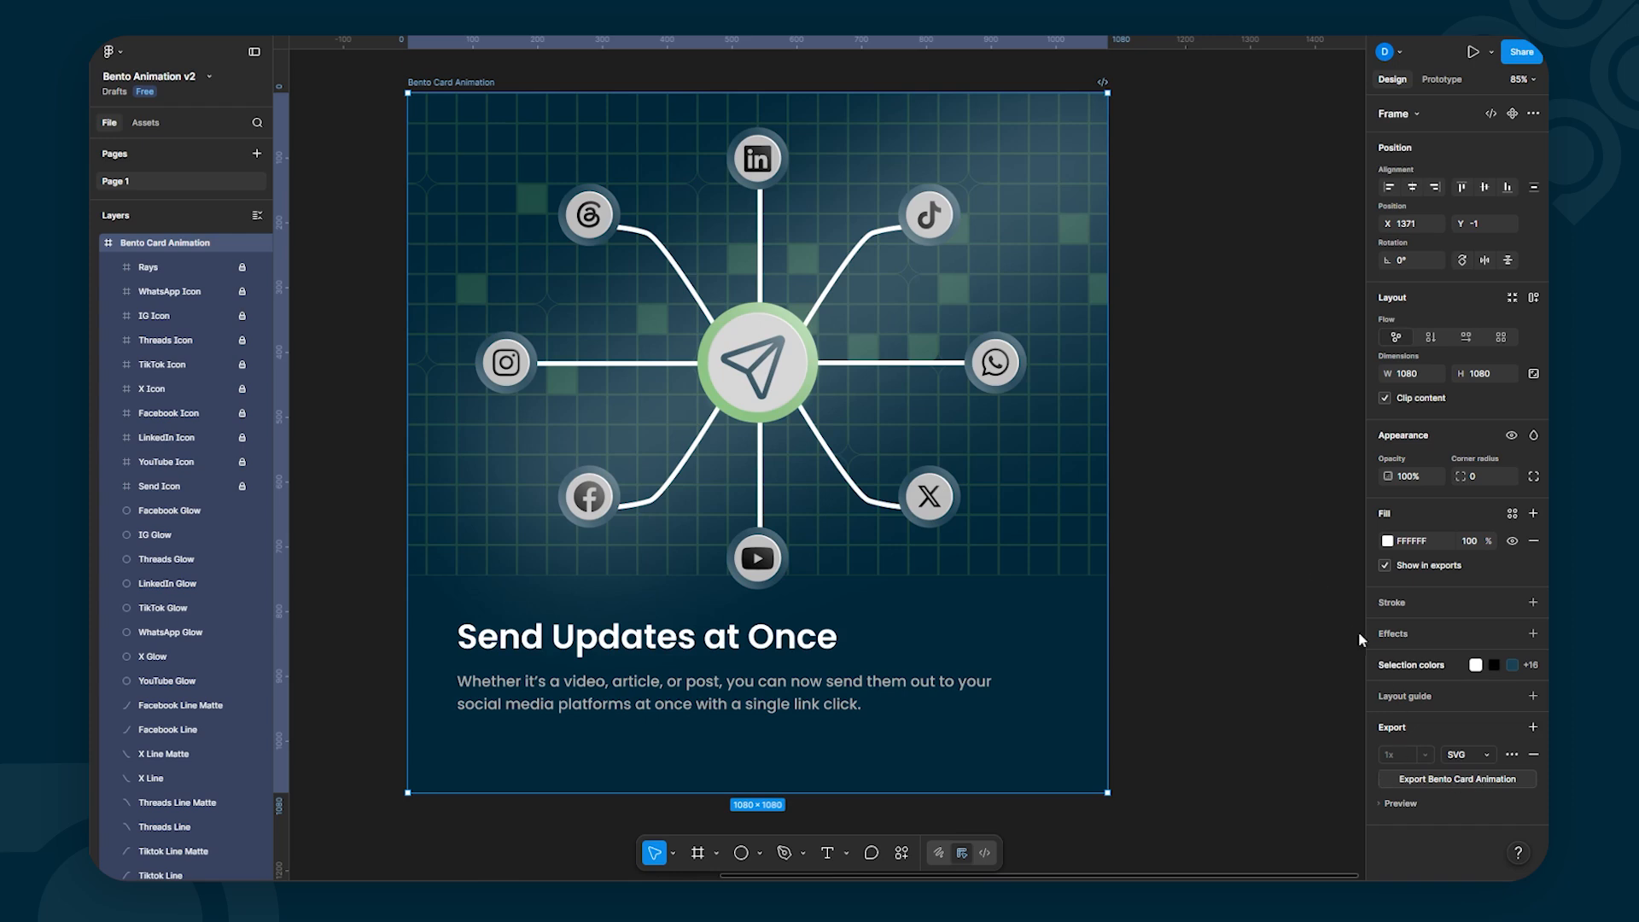
left_click(1448, 779)
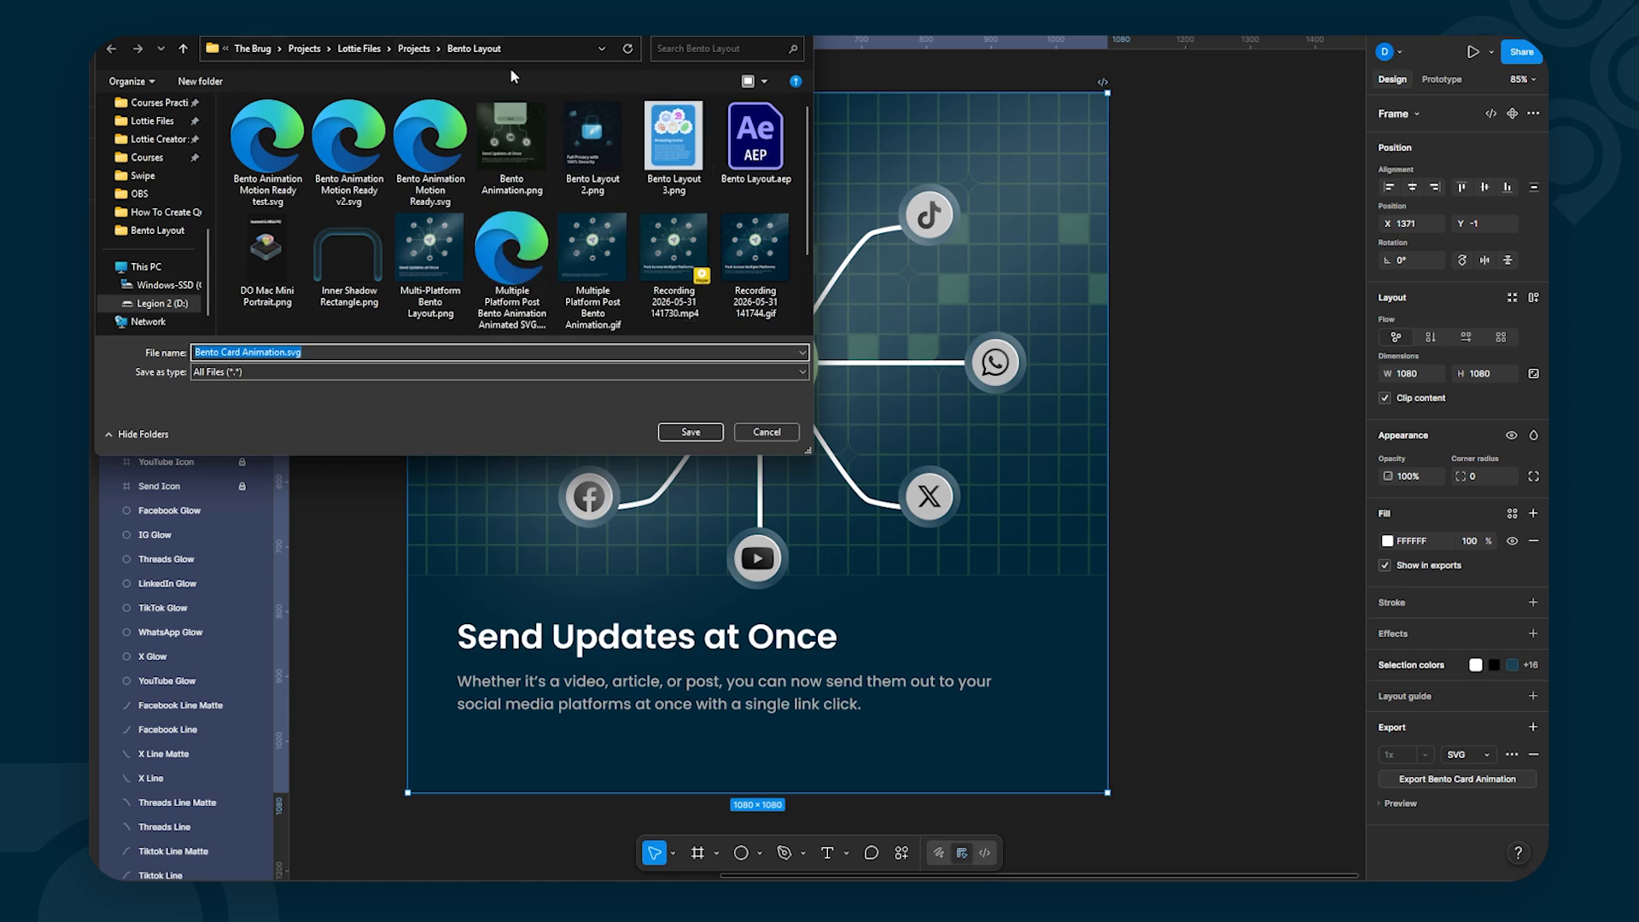
left_click(701, 433)
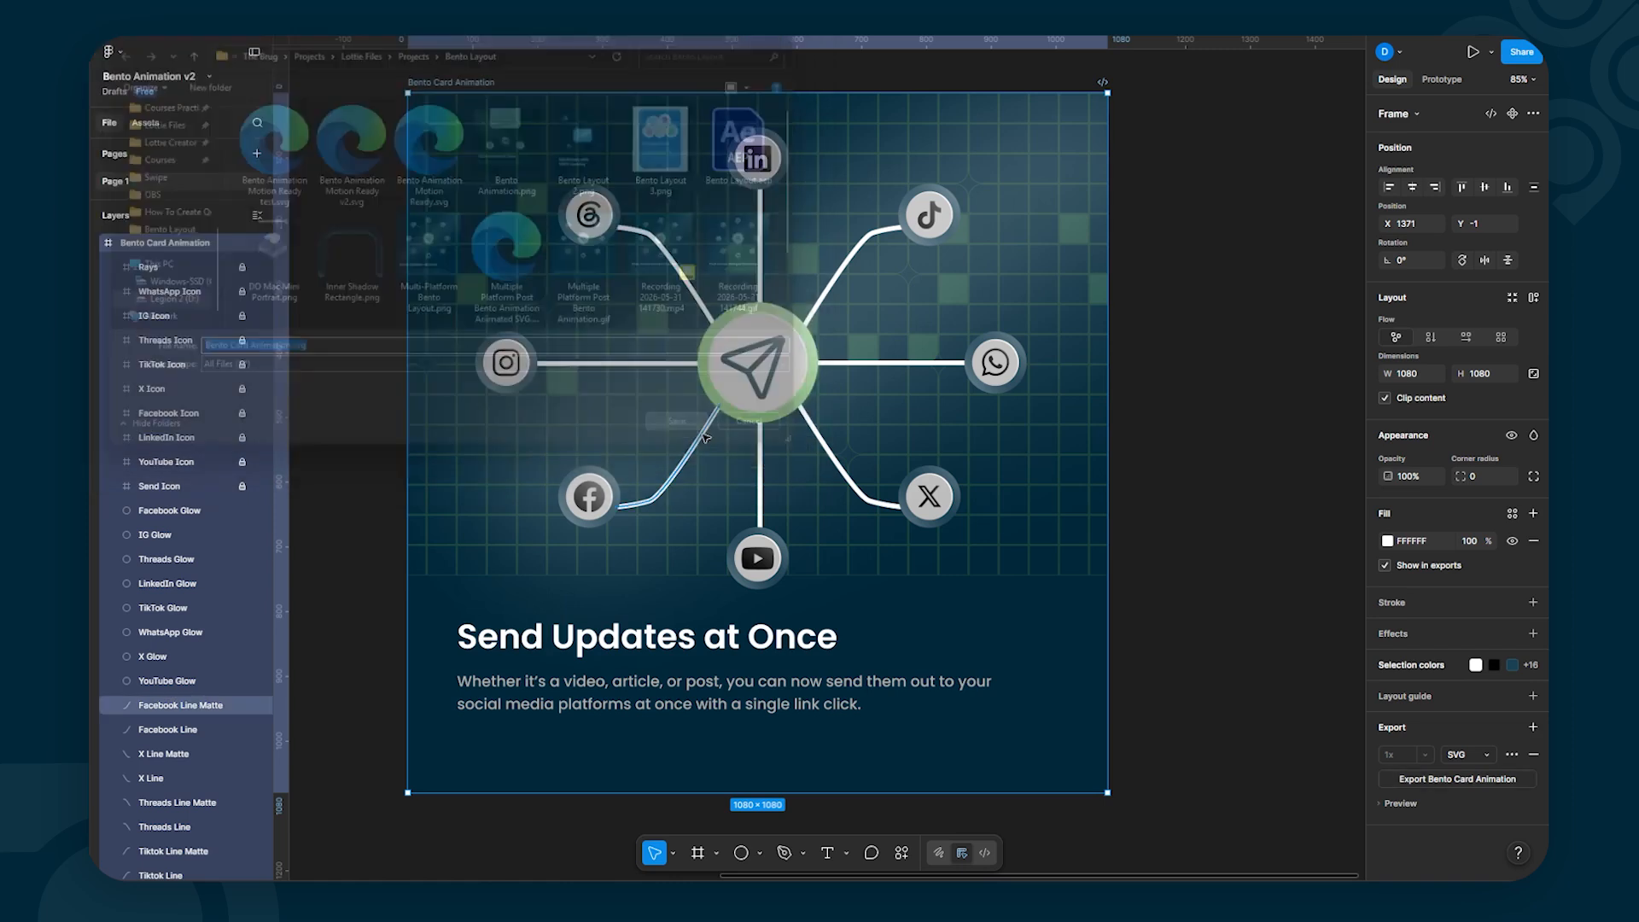
Step: Switch to the browser and open Lottie Creator at creator.lottiefiles.com in a new tab
left_click(1264, 454)
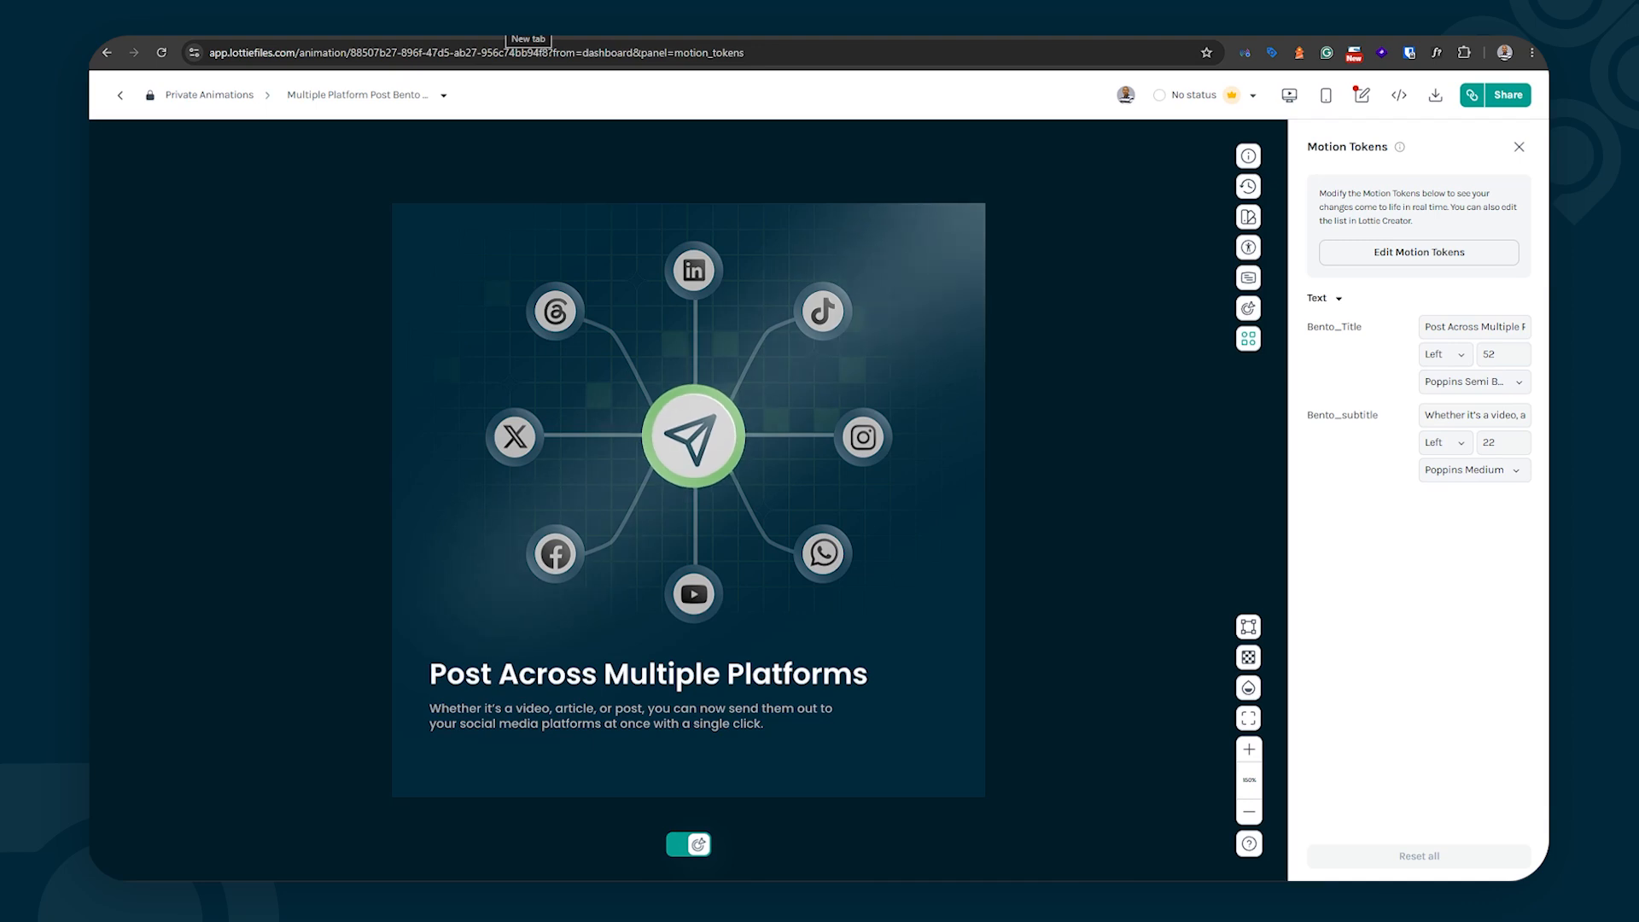
key("ctrl+t")
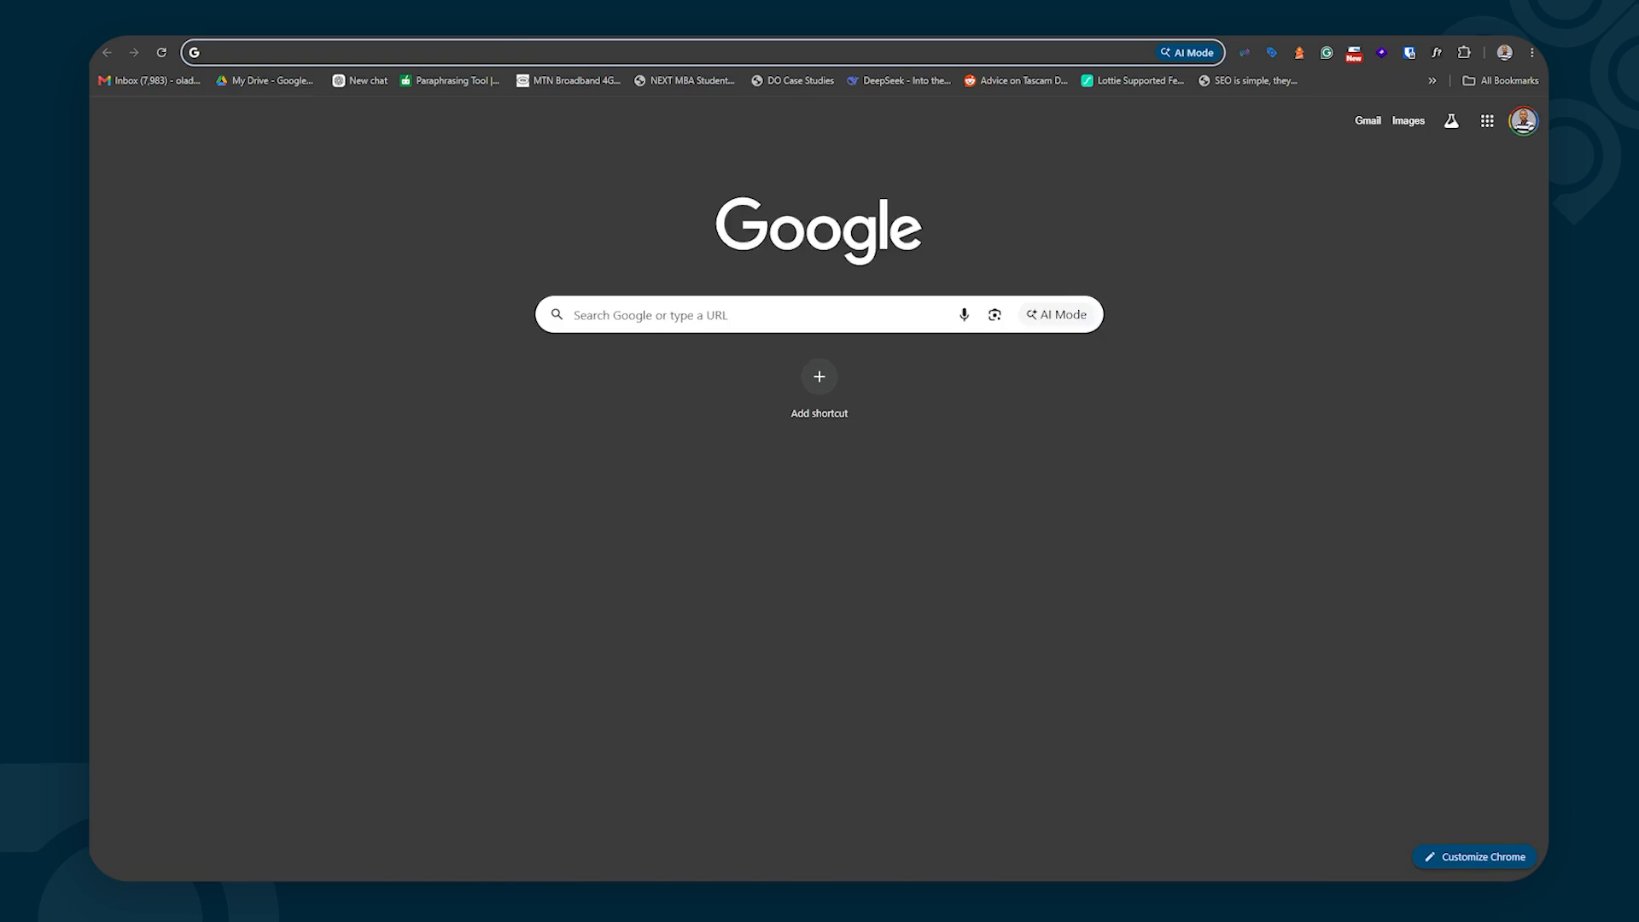
type("creat")
key("Return")
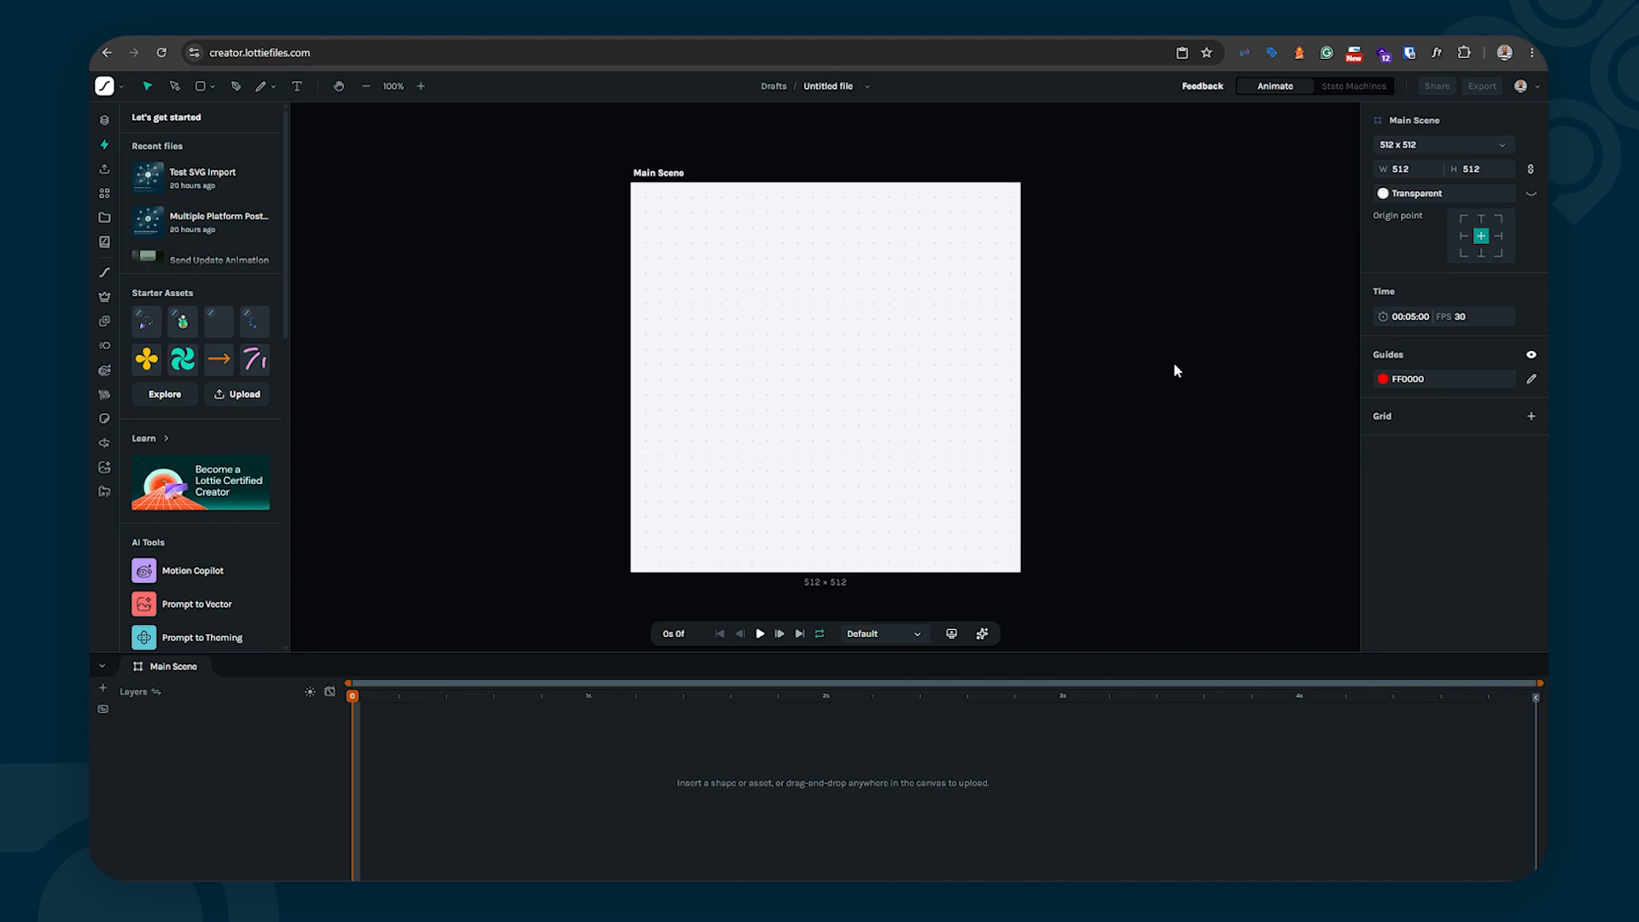
Step: Rename the untitled Lottie Creator file as Bento Card Animation
left_click(829, 85)
type("Download Animation")
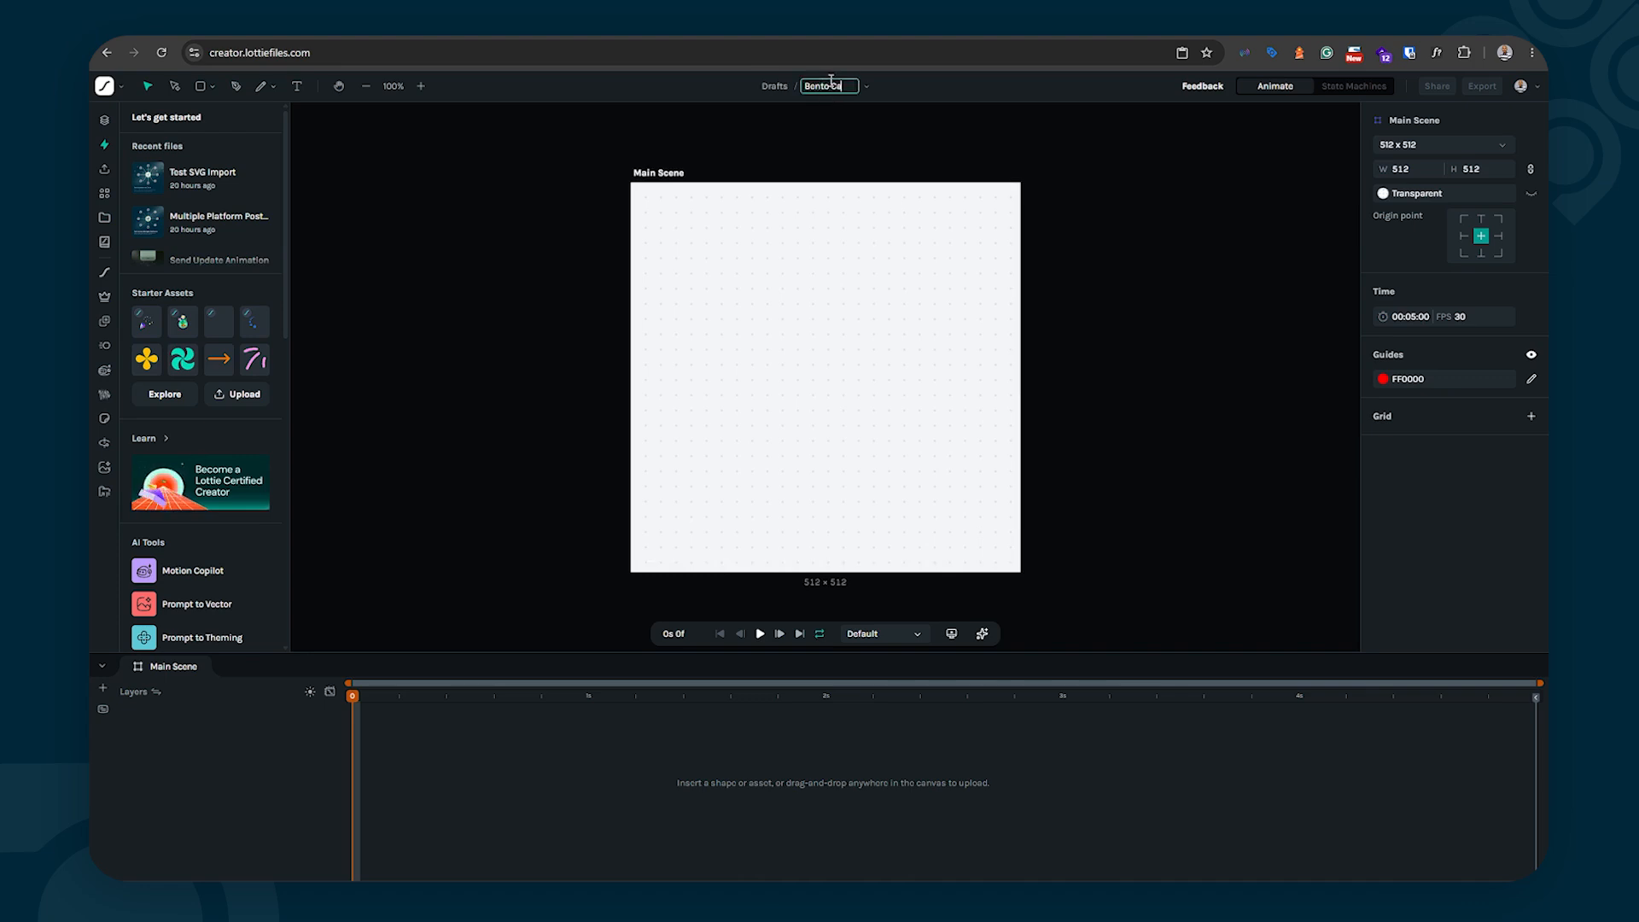
key("Return")
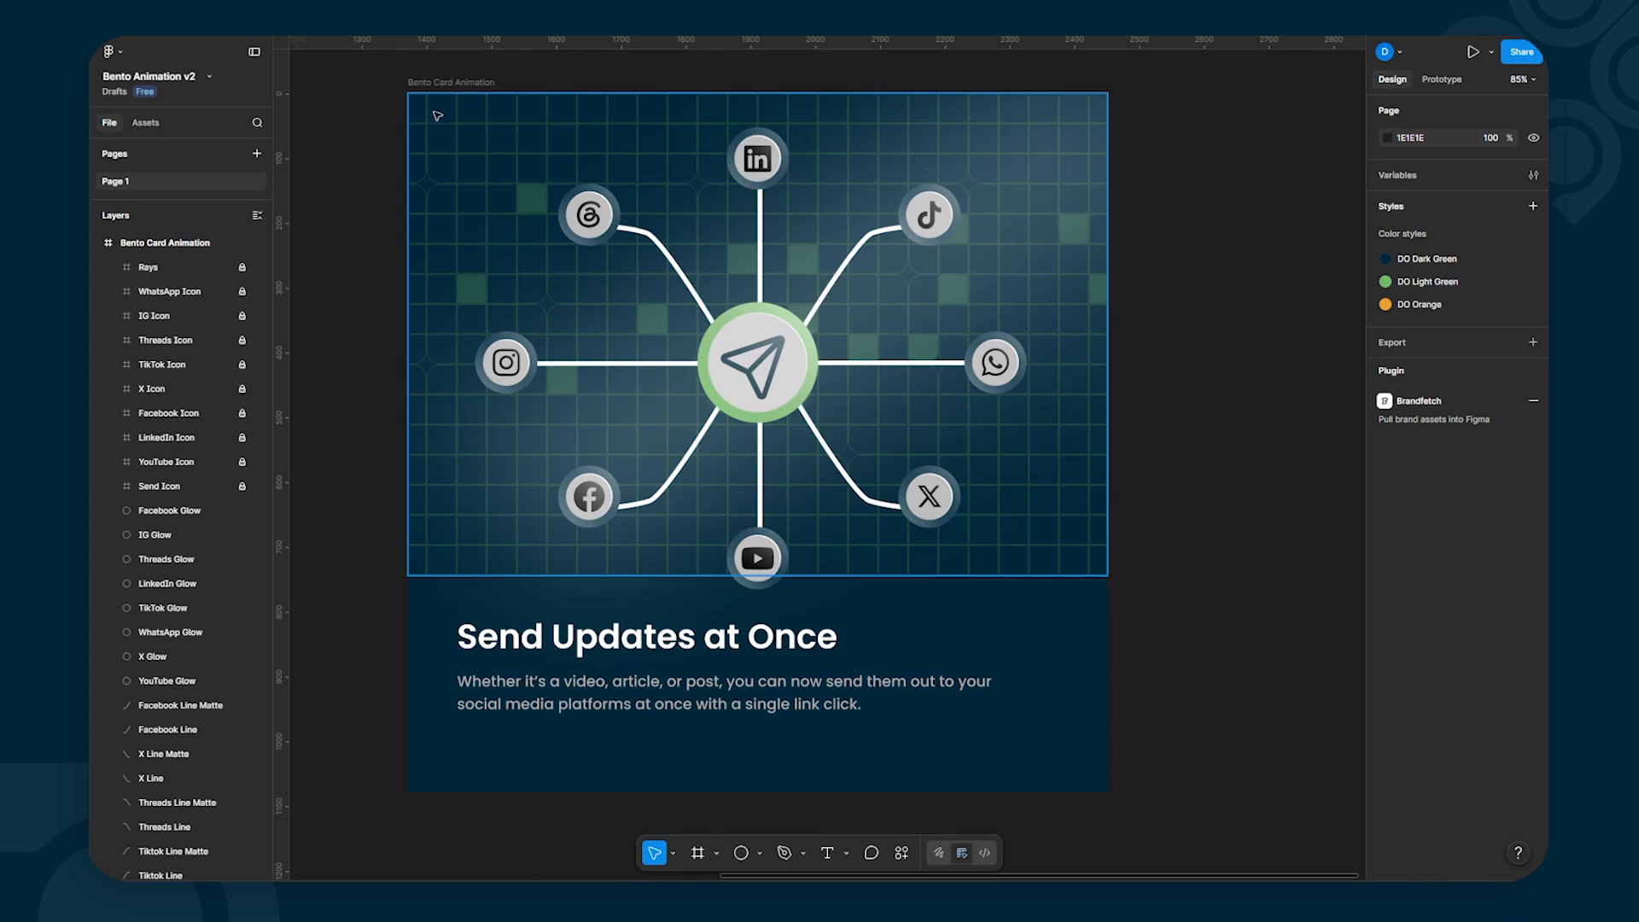
Step: Match the Main Scene to the Figma frame at 1080 x 1080 and set the scene's duration to 00:10:00
left_click(450, 84)
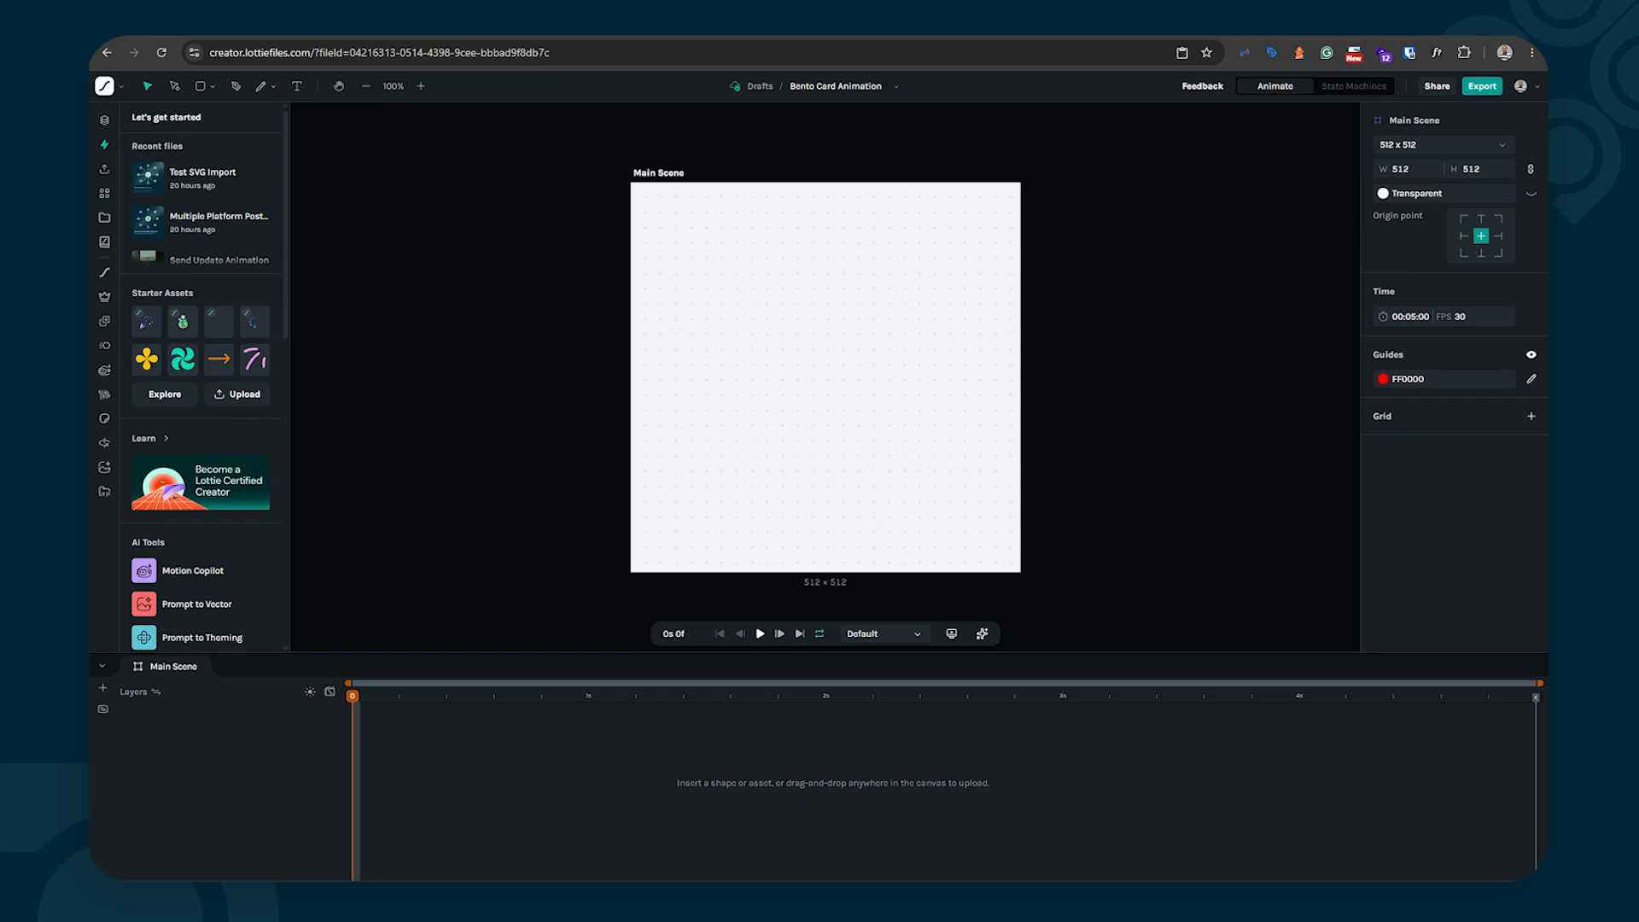
left_click(1437, 142)
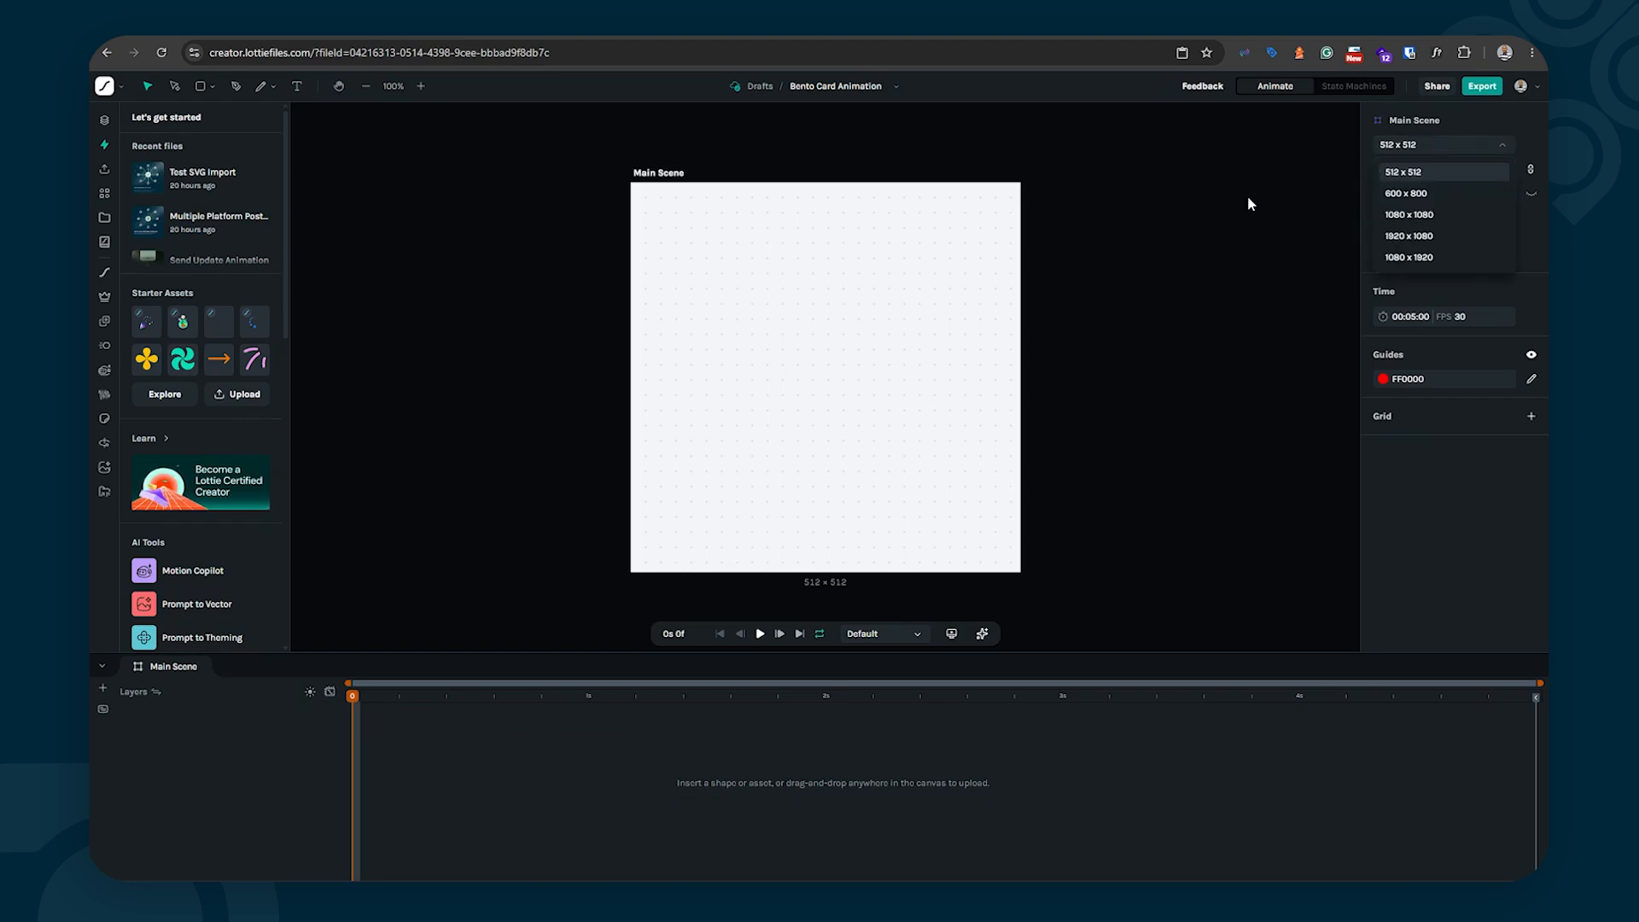
left_click(1280, 183)
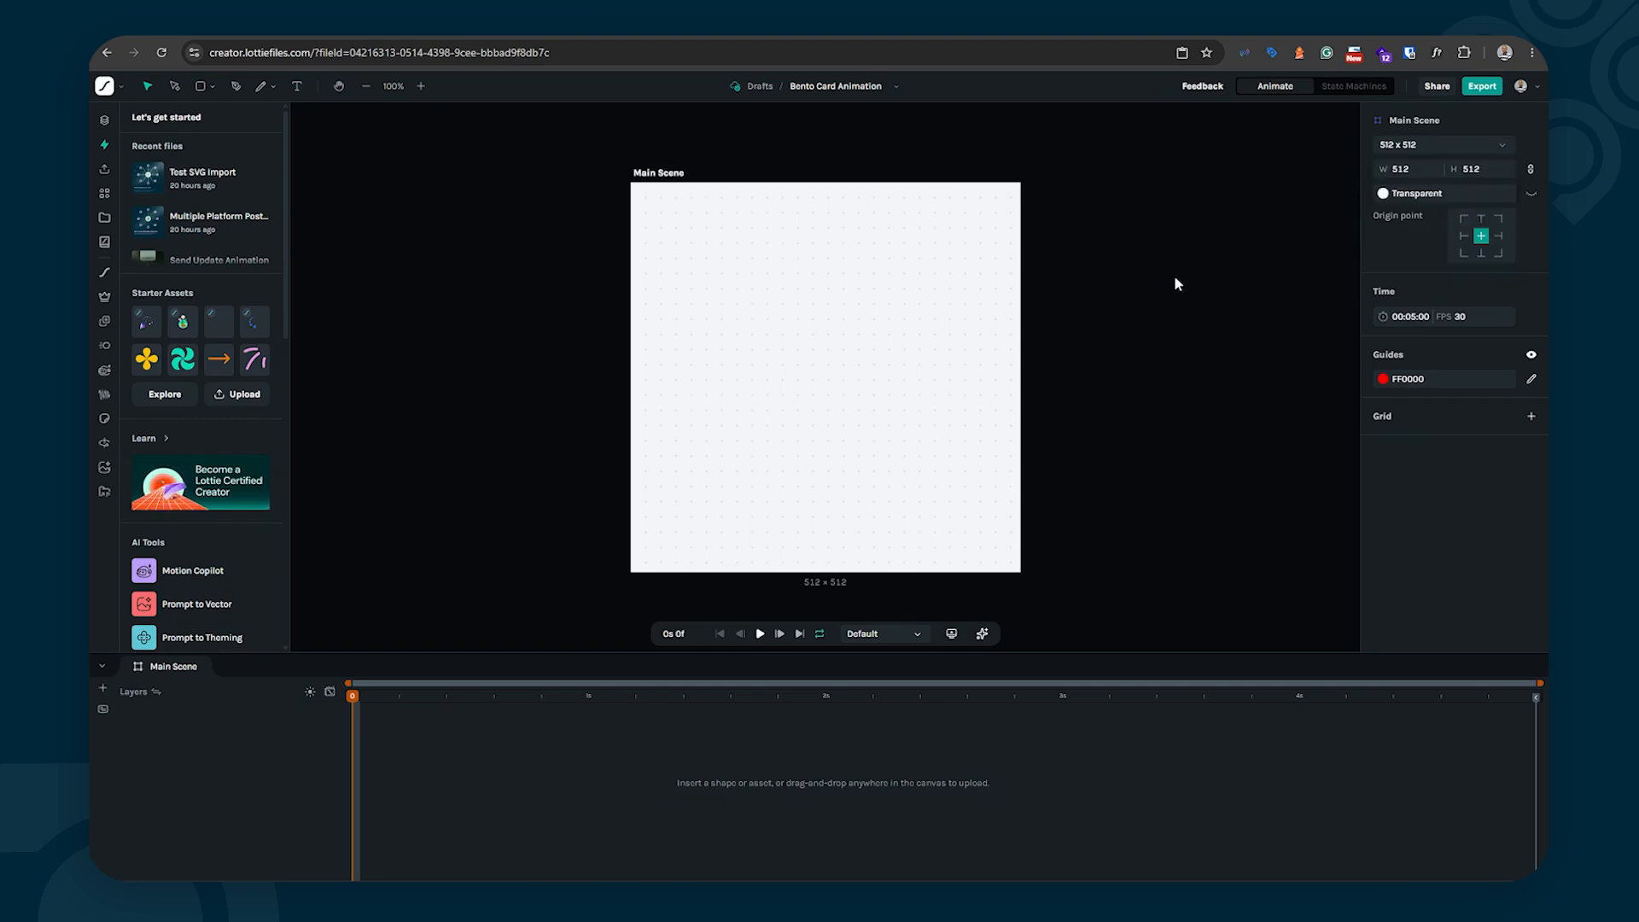
left_click(1432, 146)
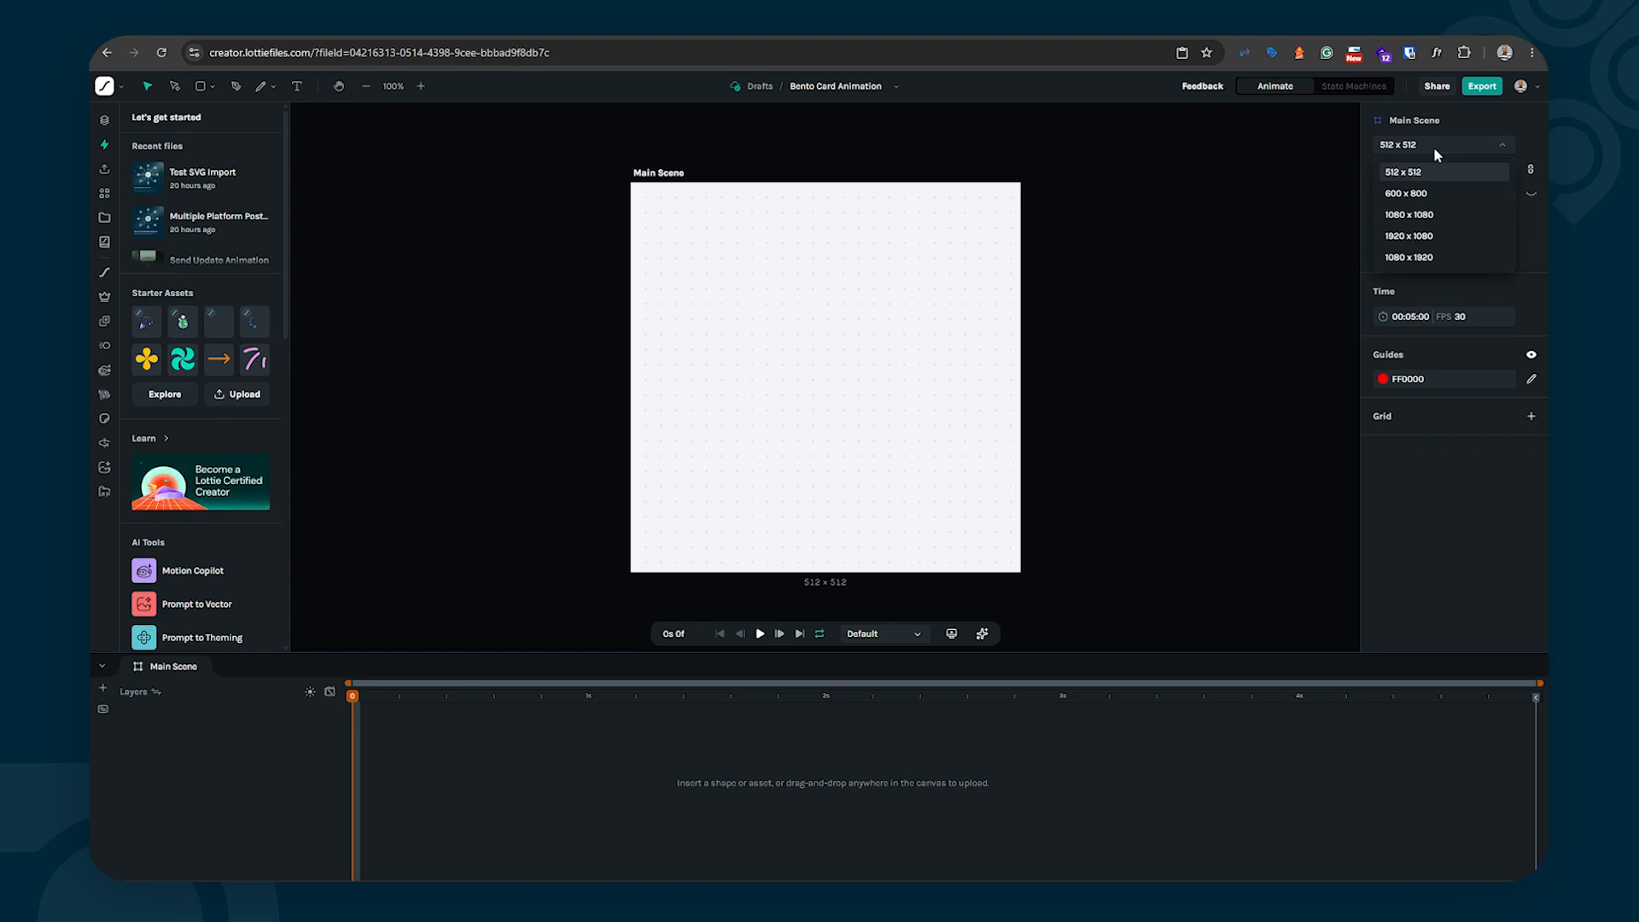
left_click(1410, 215)
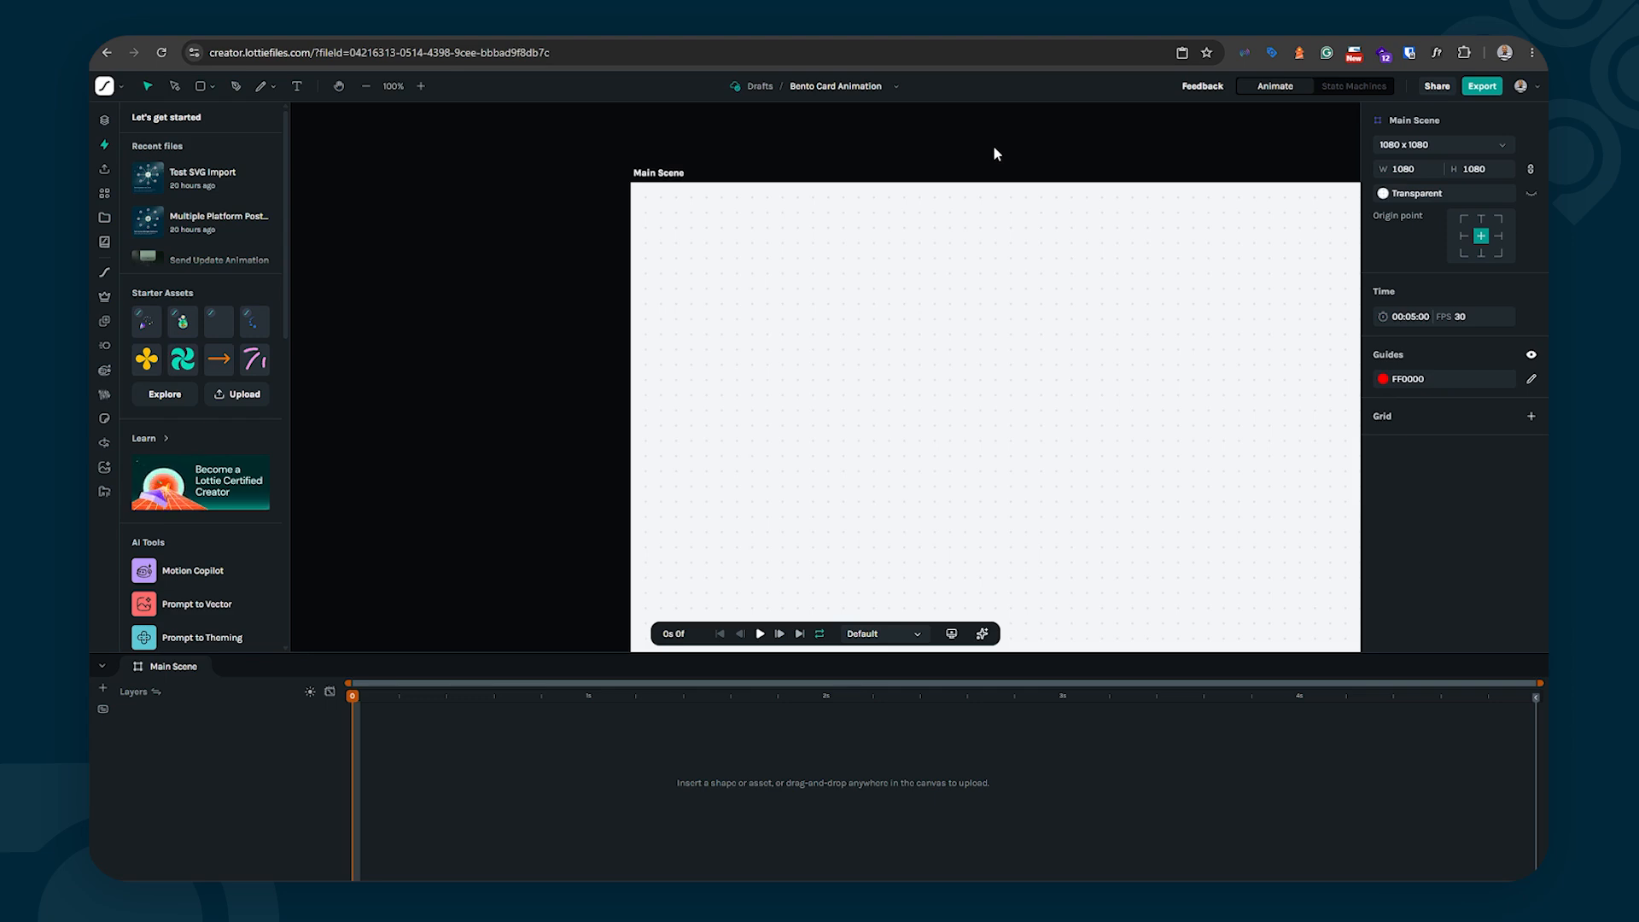
key("shift+1")
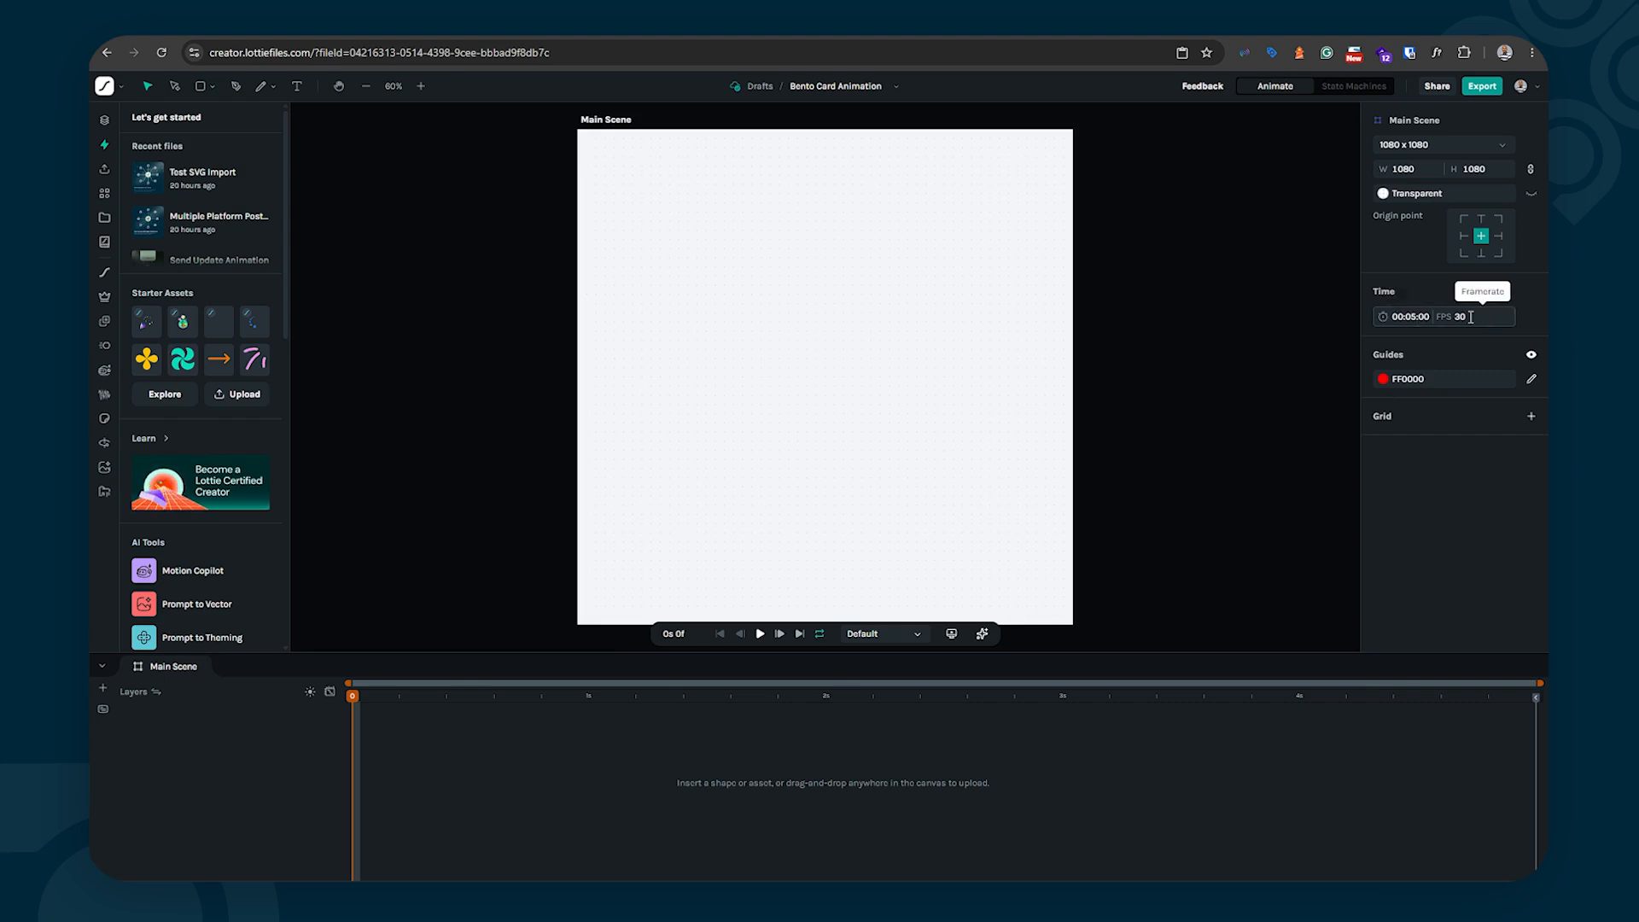
left_click(1415, 317)
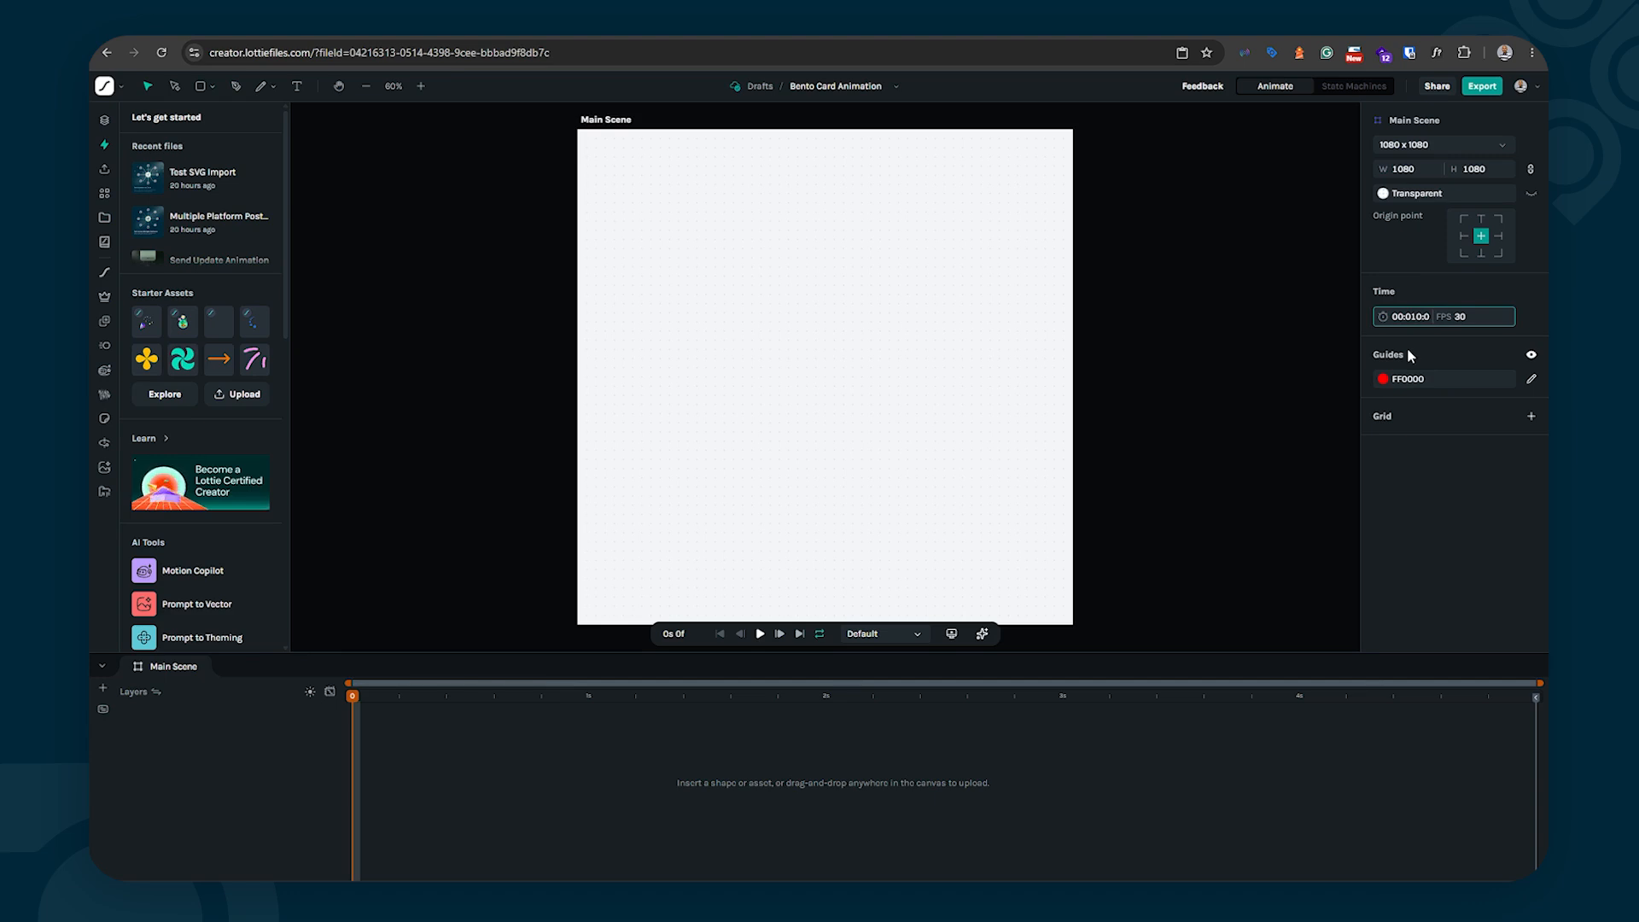
key("Return")
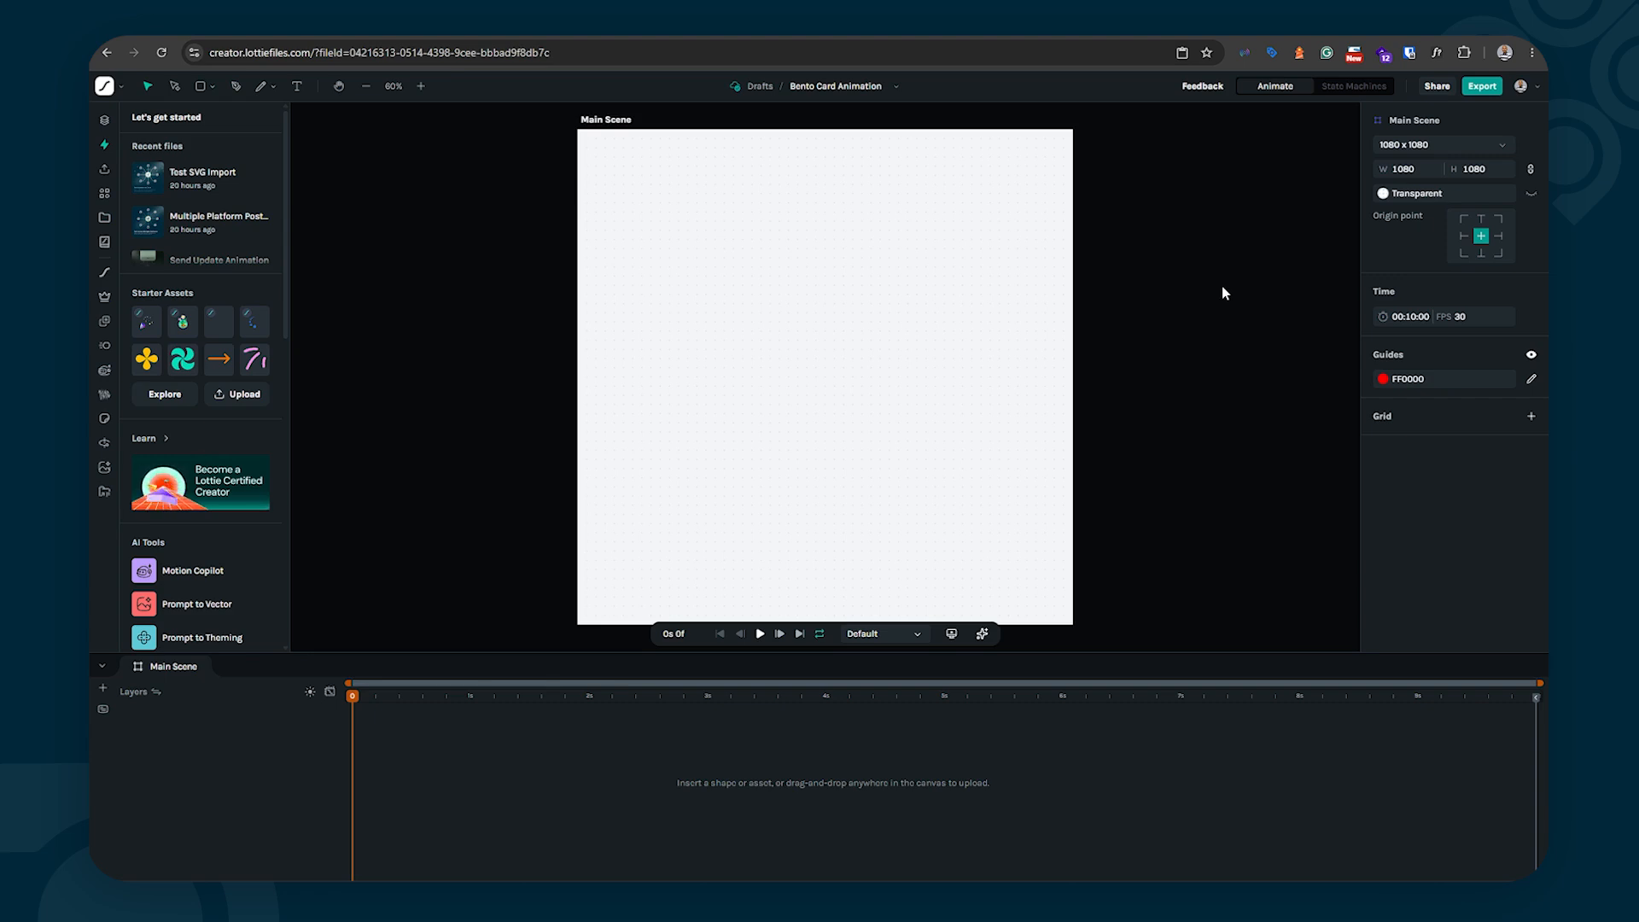
Step: Import the exported Bento Card Animation SVG file onto the Main Scene canvas
left_click(105, 169)
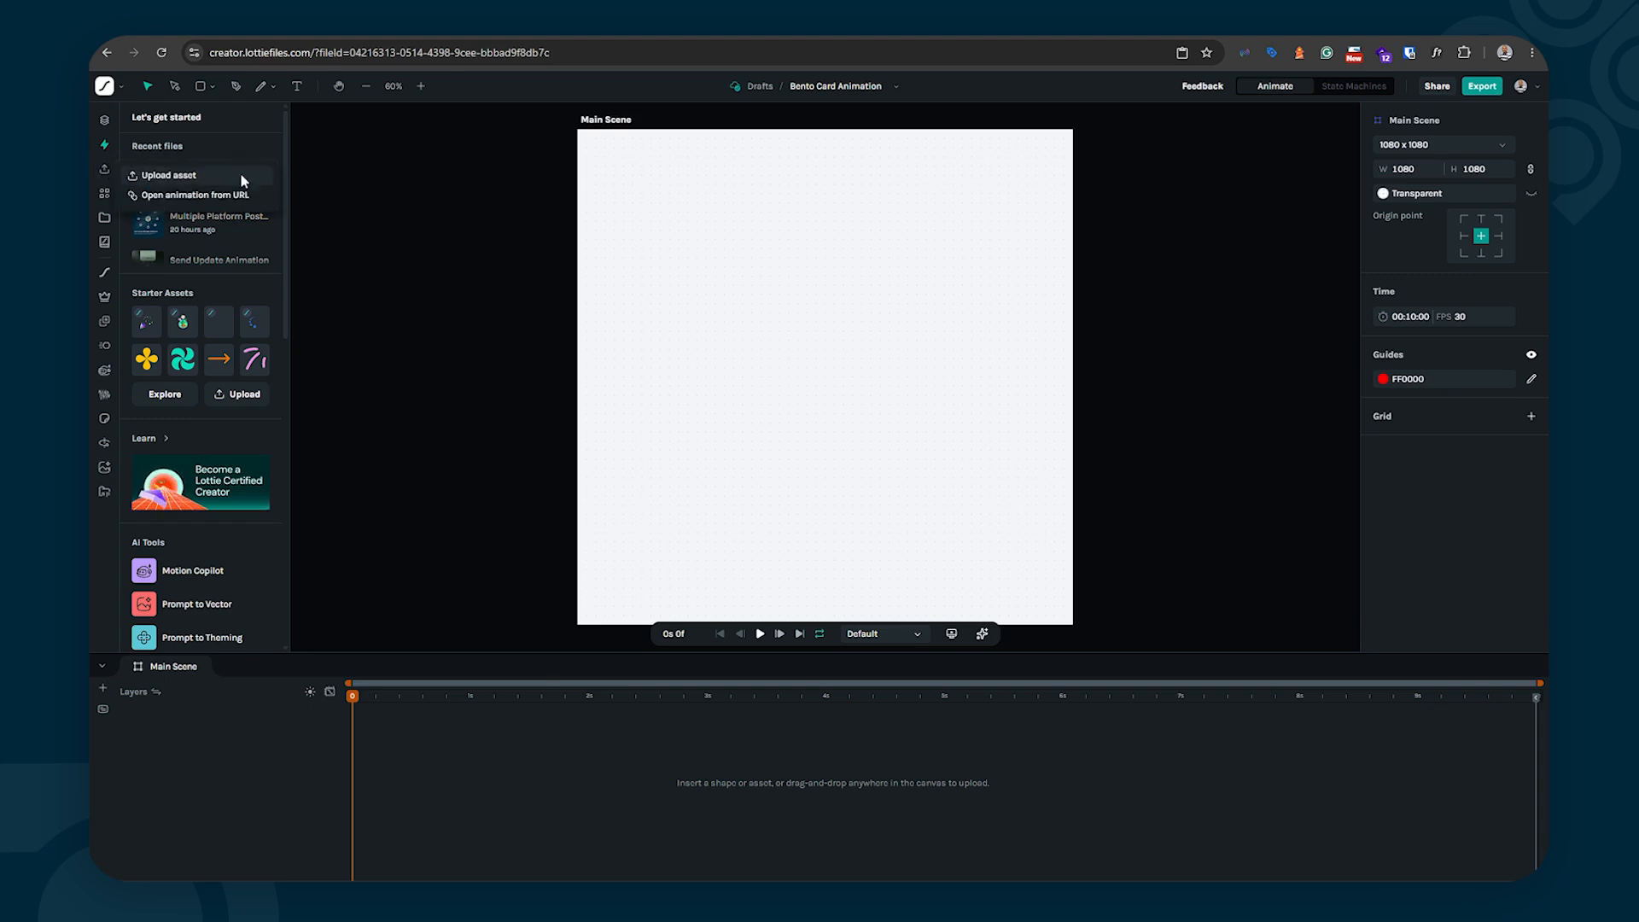
left_click(337, 182)
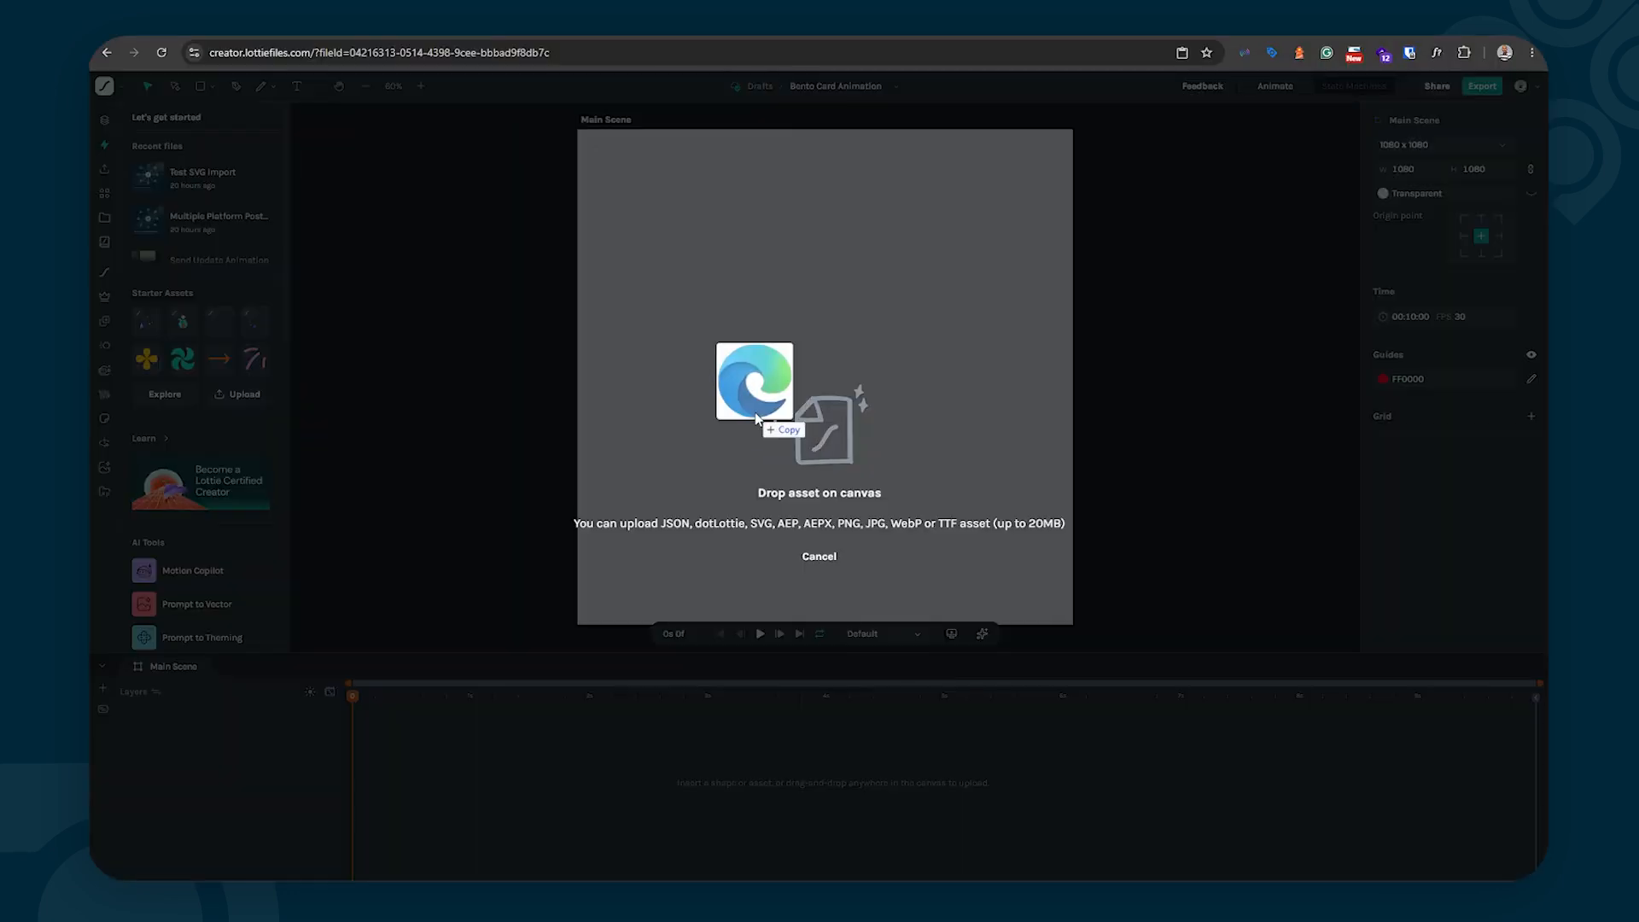
left_click_drag(811, 395, 1107, 330)
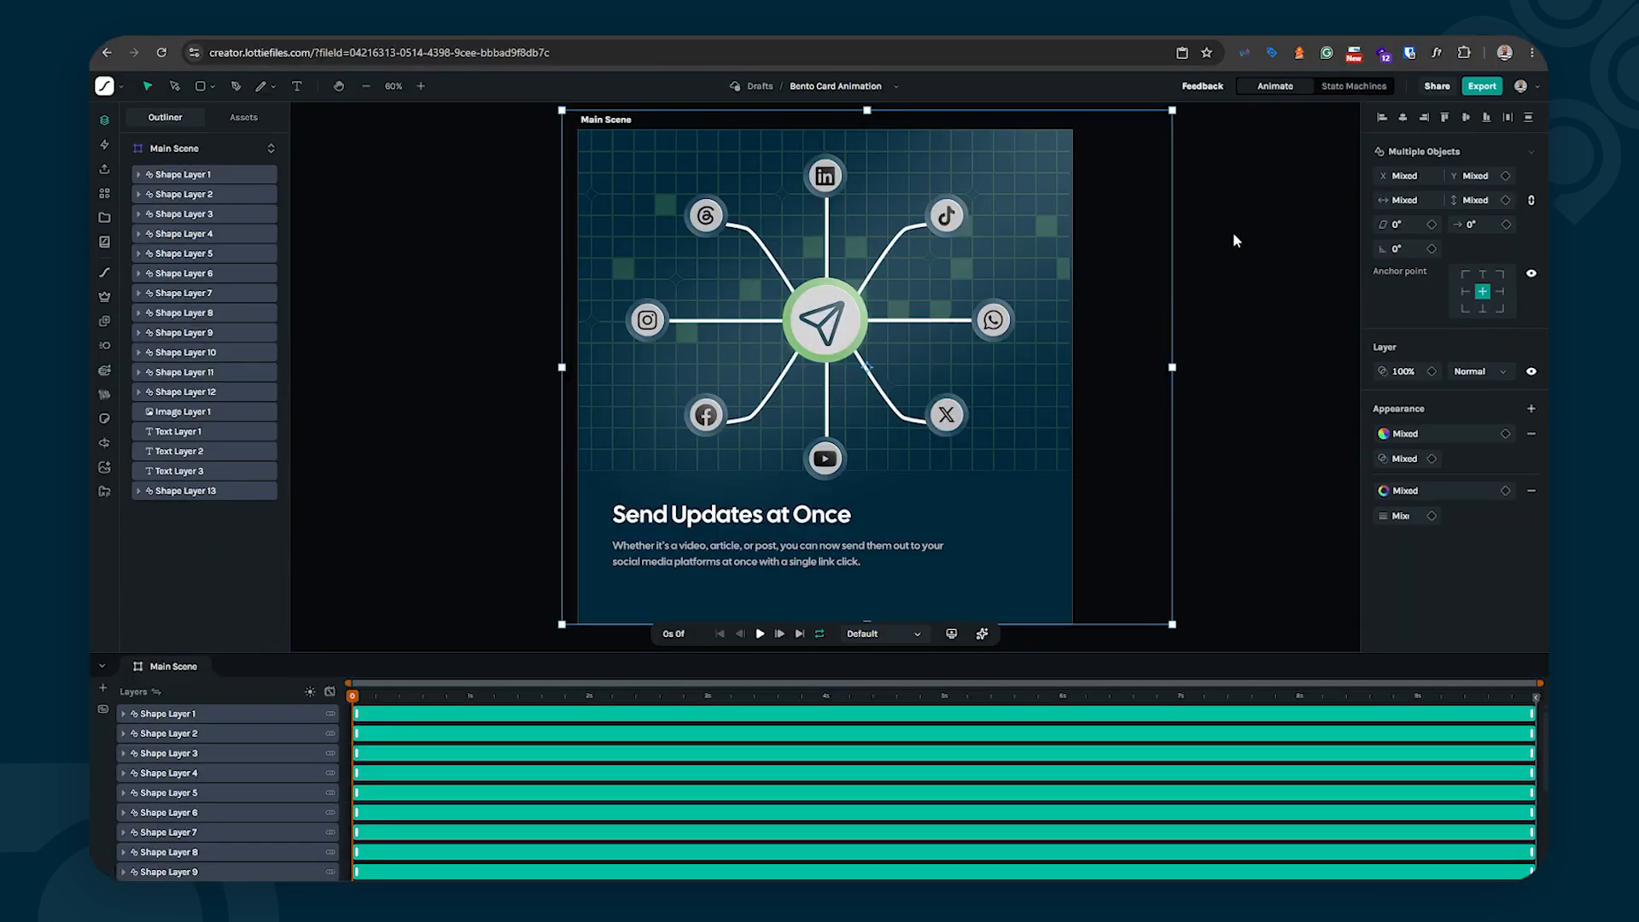
left_click(379, 300)
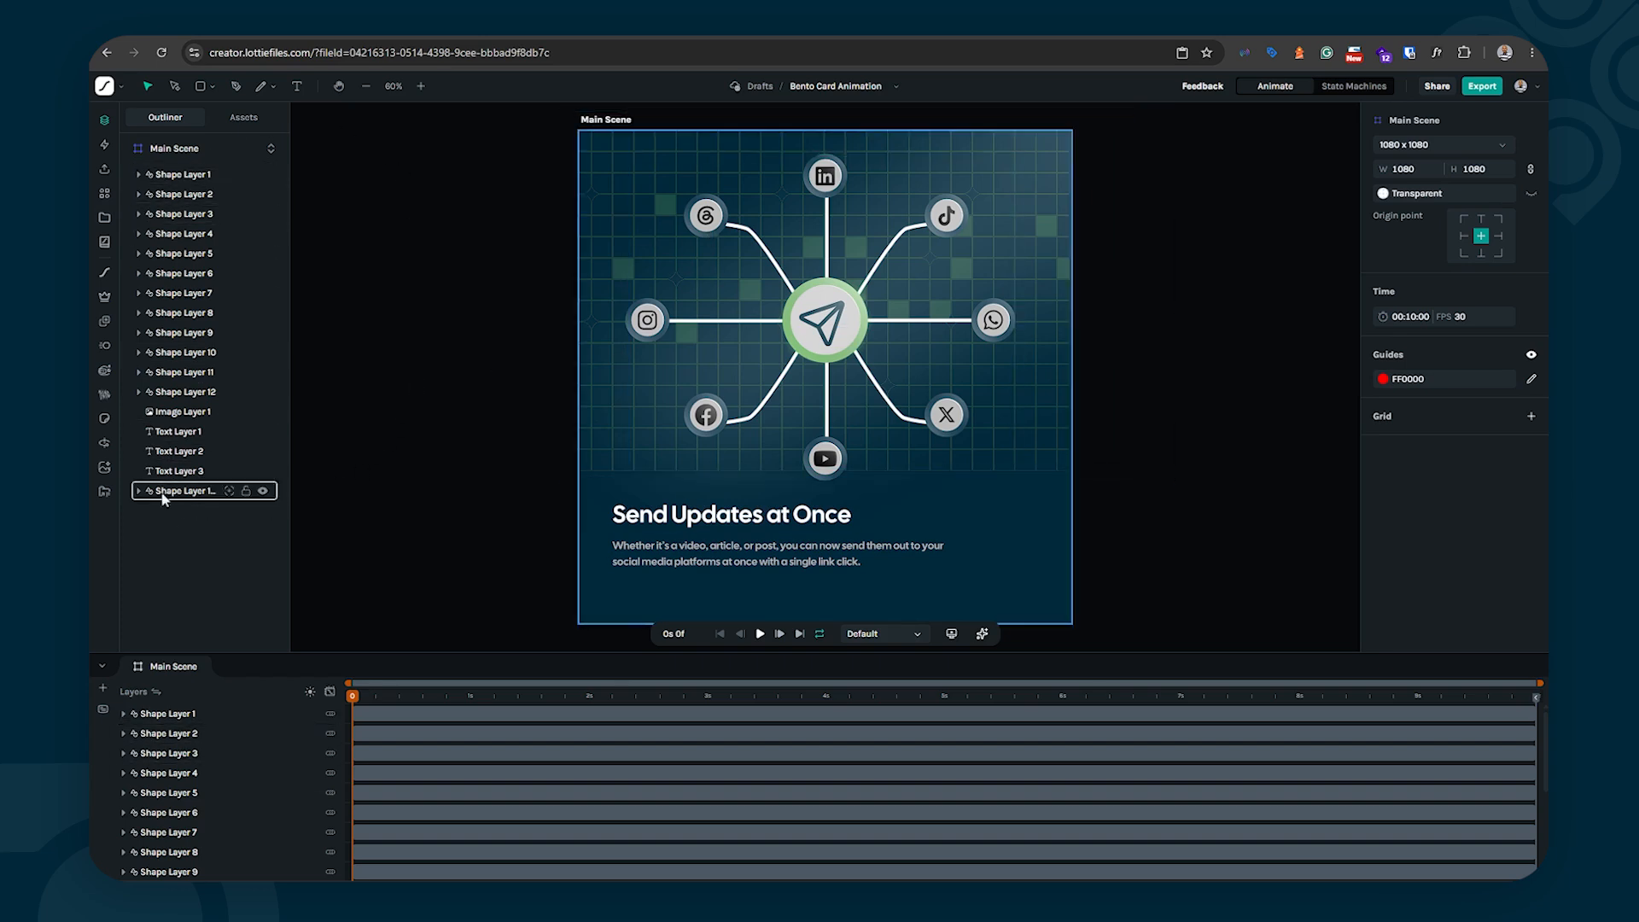
Step: Identify the background layer by toggling Shape Layer 13's visibility, rename it BG and lock it
left_click(262, 491)
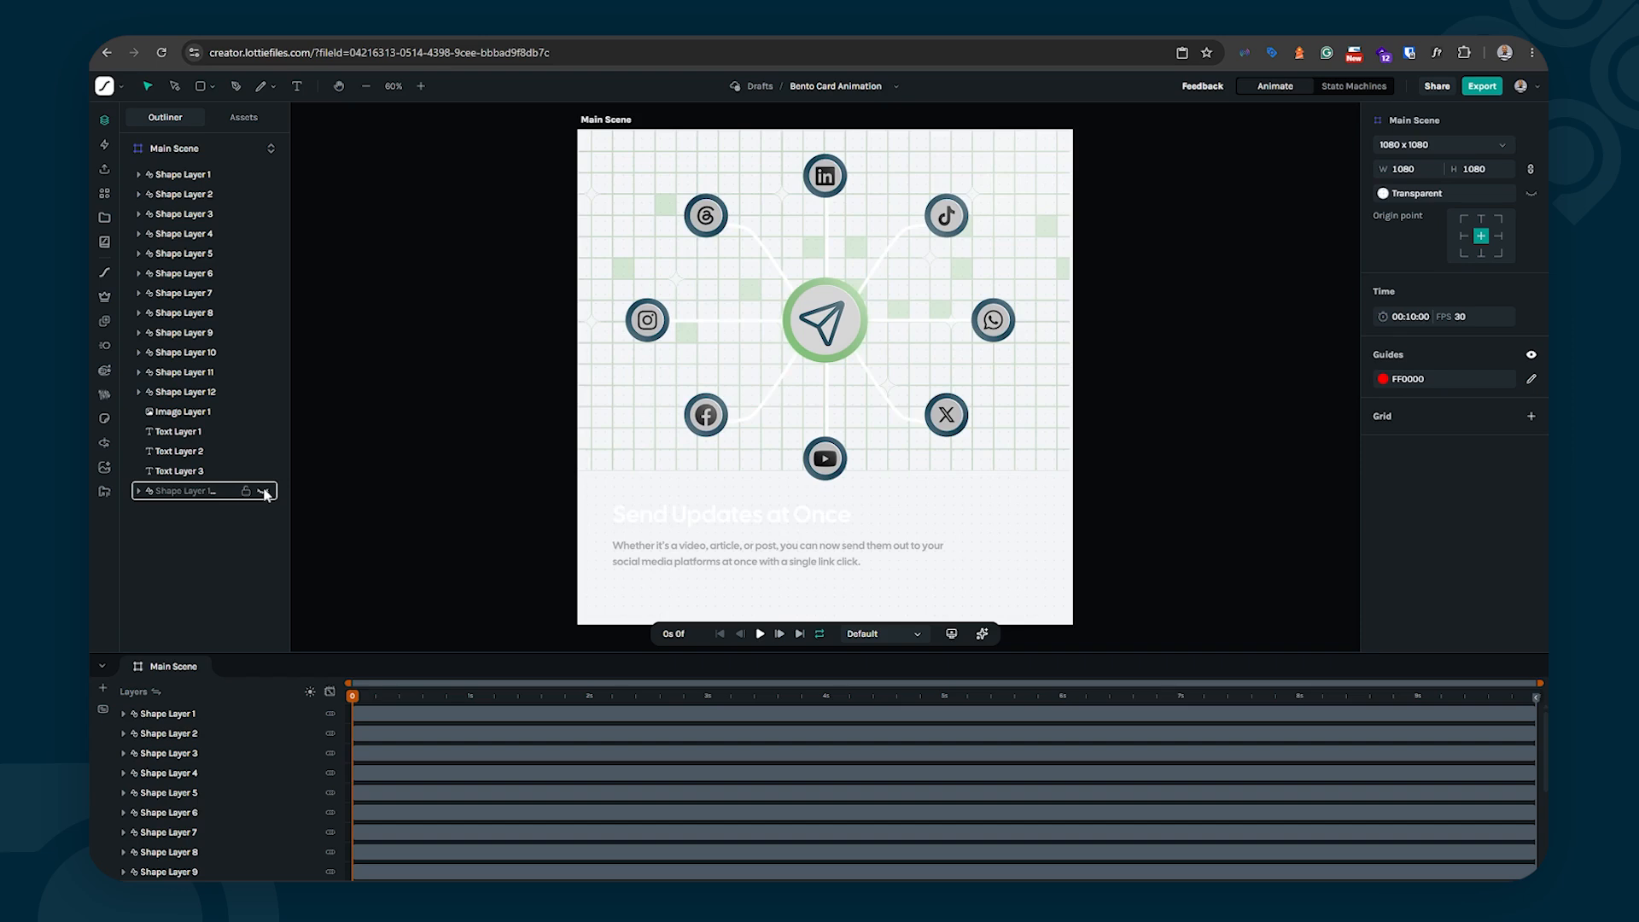
left_click(262, 492)
left_click(179, 494)
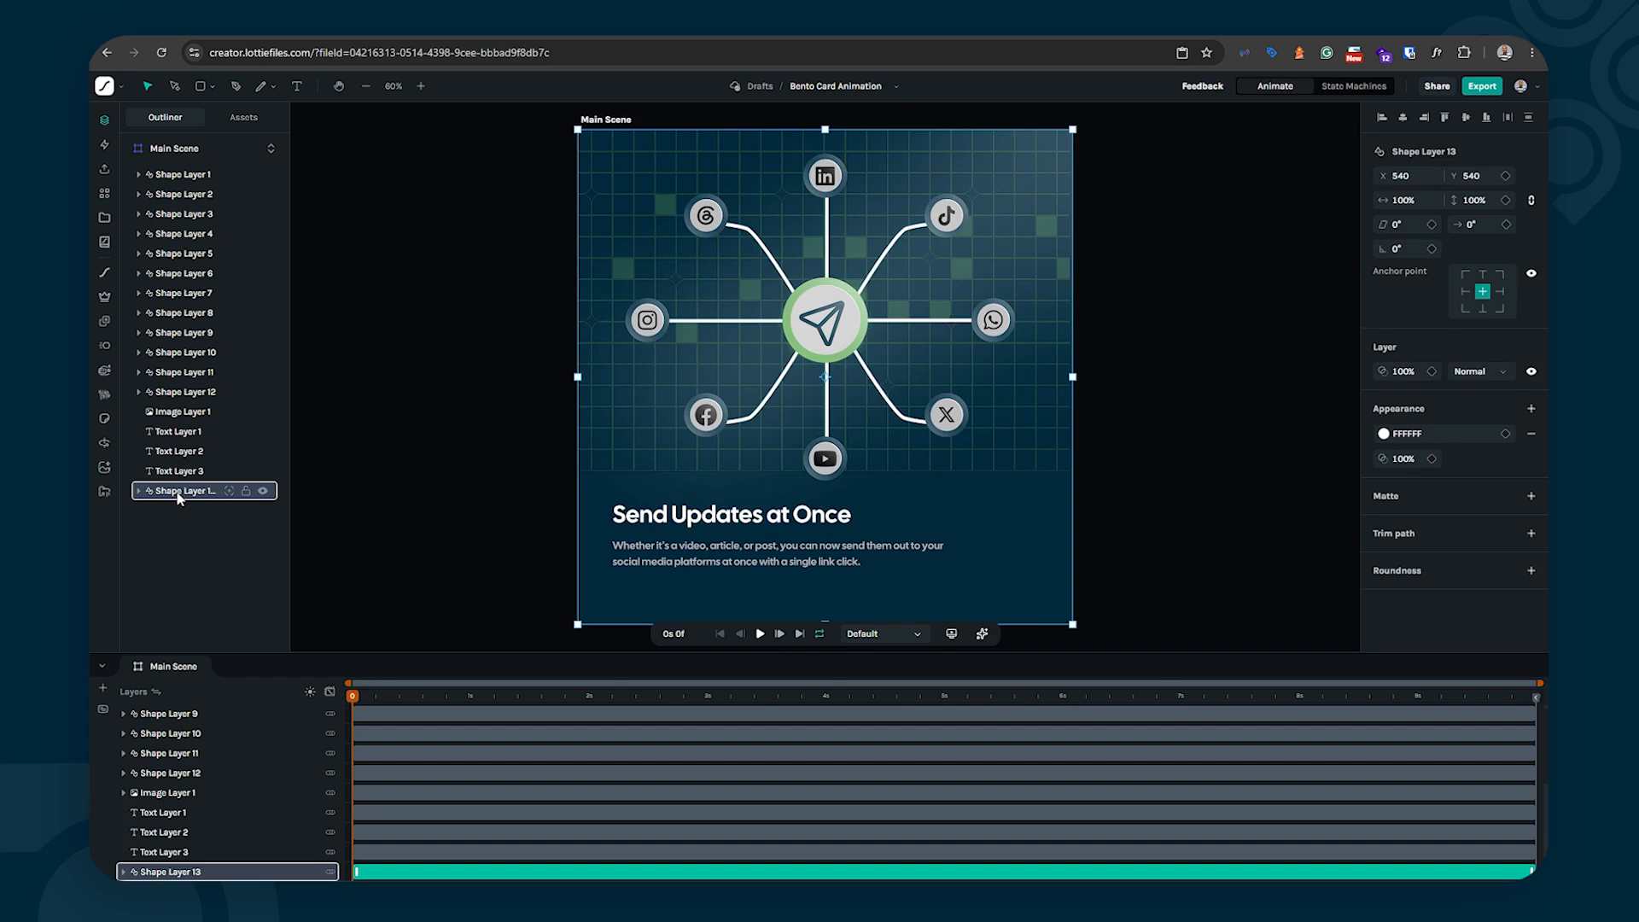
double_click(178, 492)
type("BG")
key("Return")
left_click(246, 491)
left_click(249, 445)
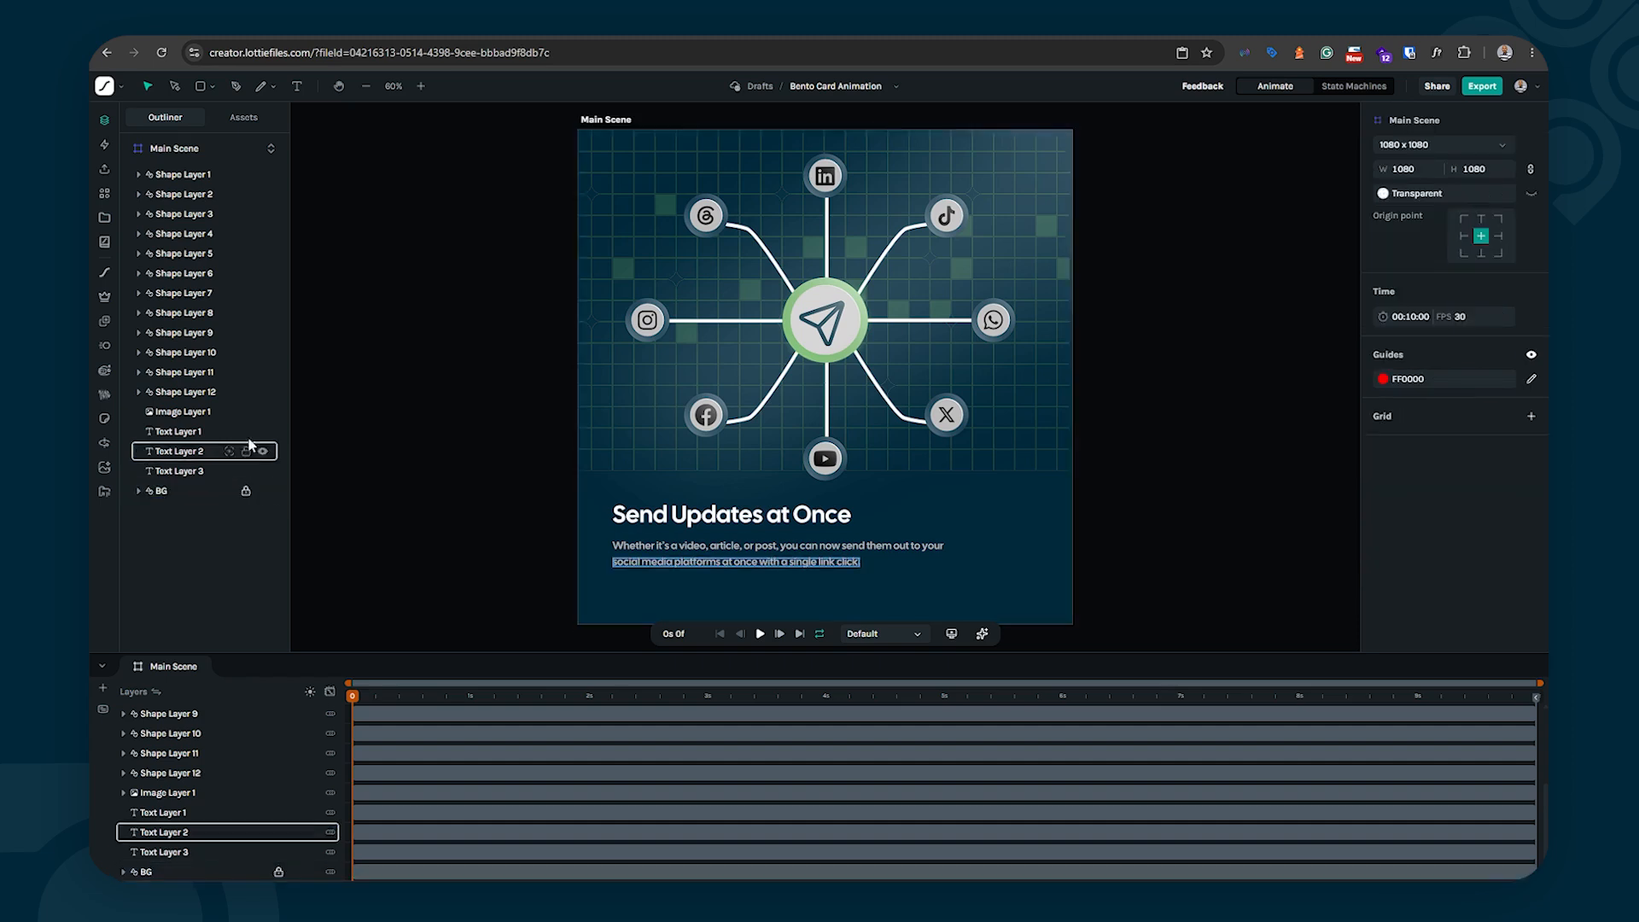
Step: Check which light ray Shape Layer 1 holds by toggling its visibility, and rename the layer Tiny Ray
left_click(208, 175)
left_click(196, 175)
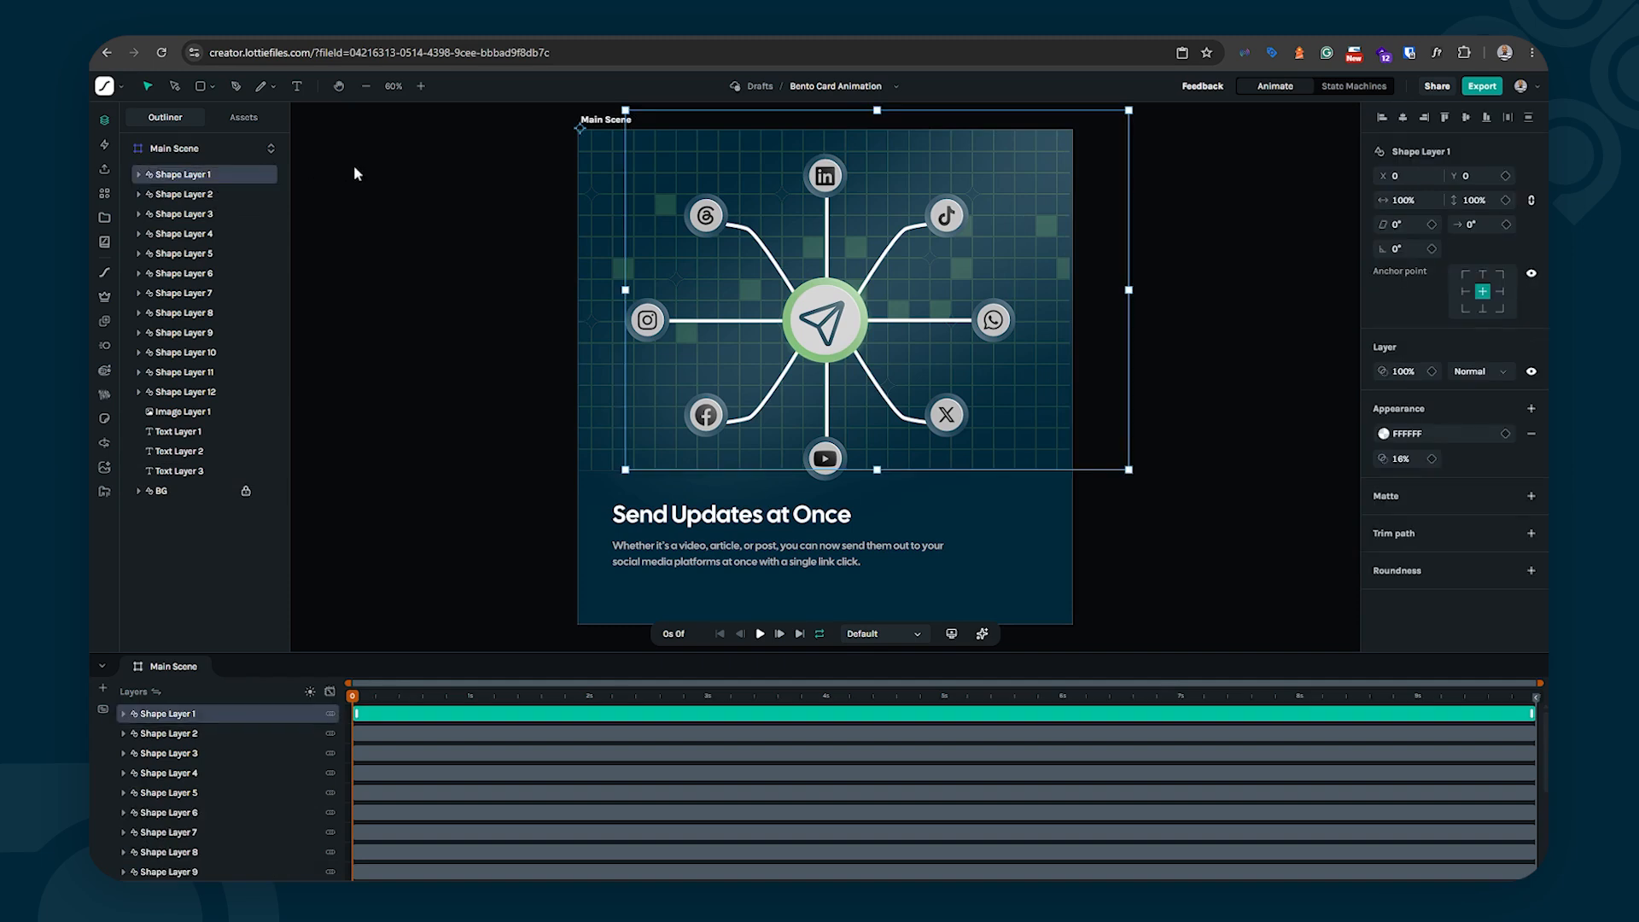
left_click(264, 175)
left_click(264, 175)
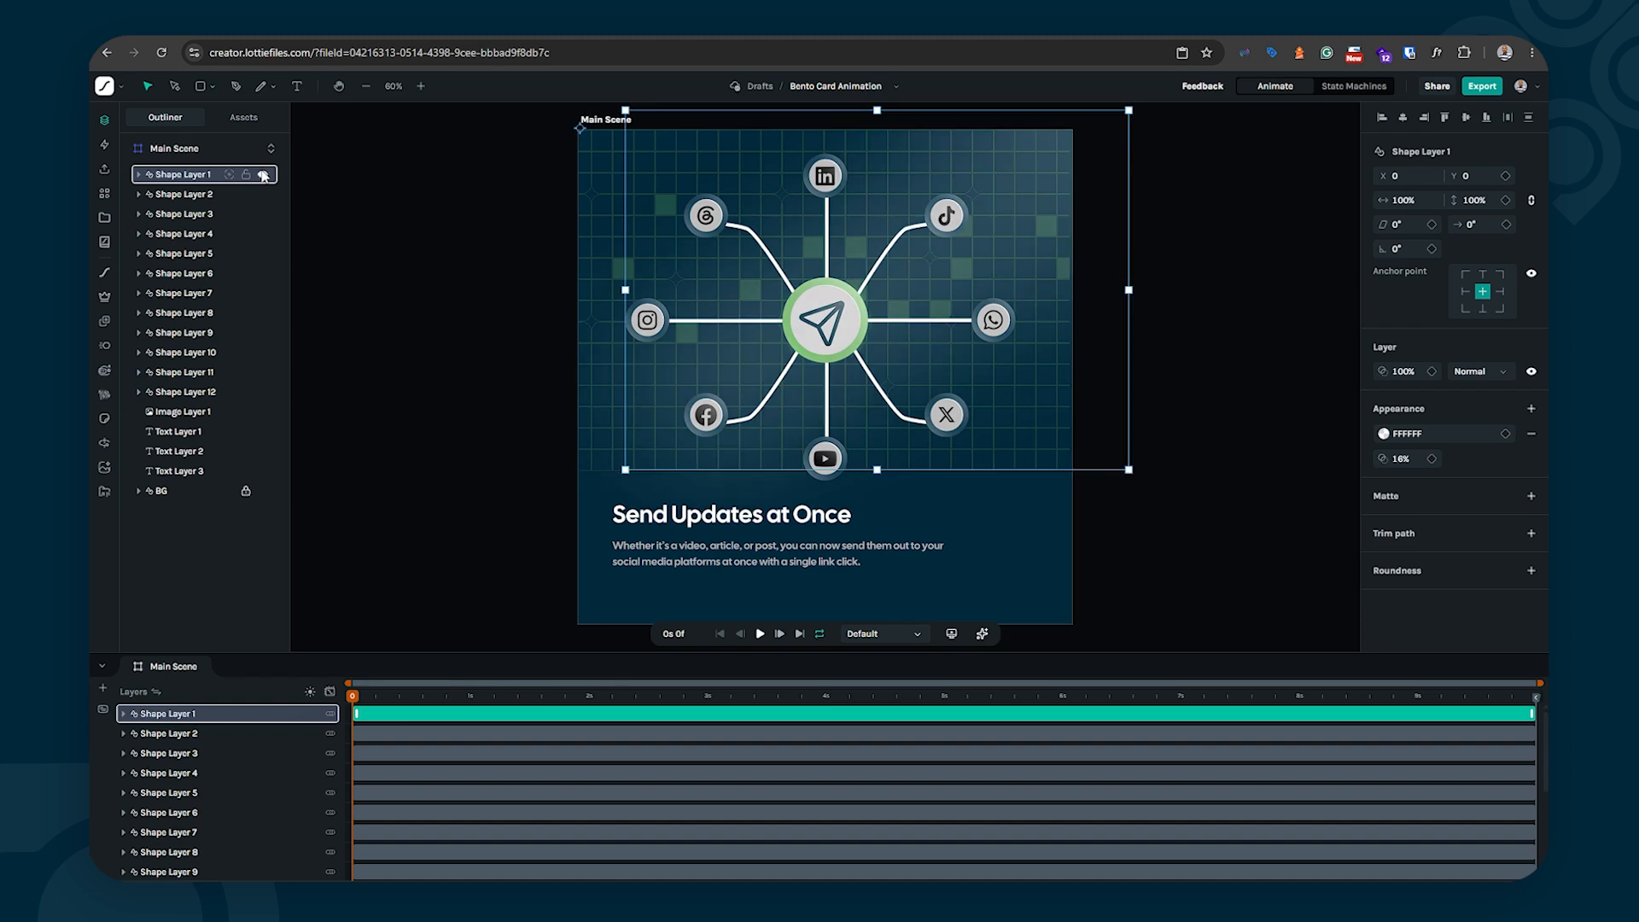
left_click(263, 175)
left_click(263, 175)
double_click(201, 175)
type("Tiny Ray")
key("Return")
Step: Check which light ray Shape Layer 2 holds by toggling its visibility, and rename the layer Large Ray
left_click(195, 194)
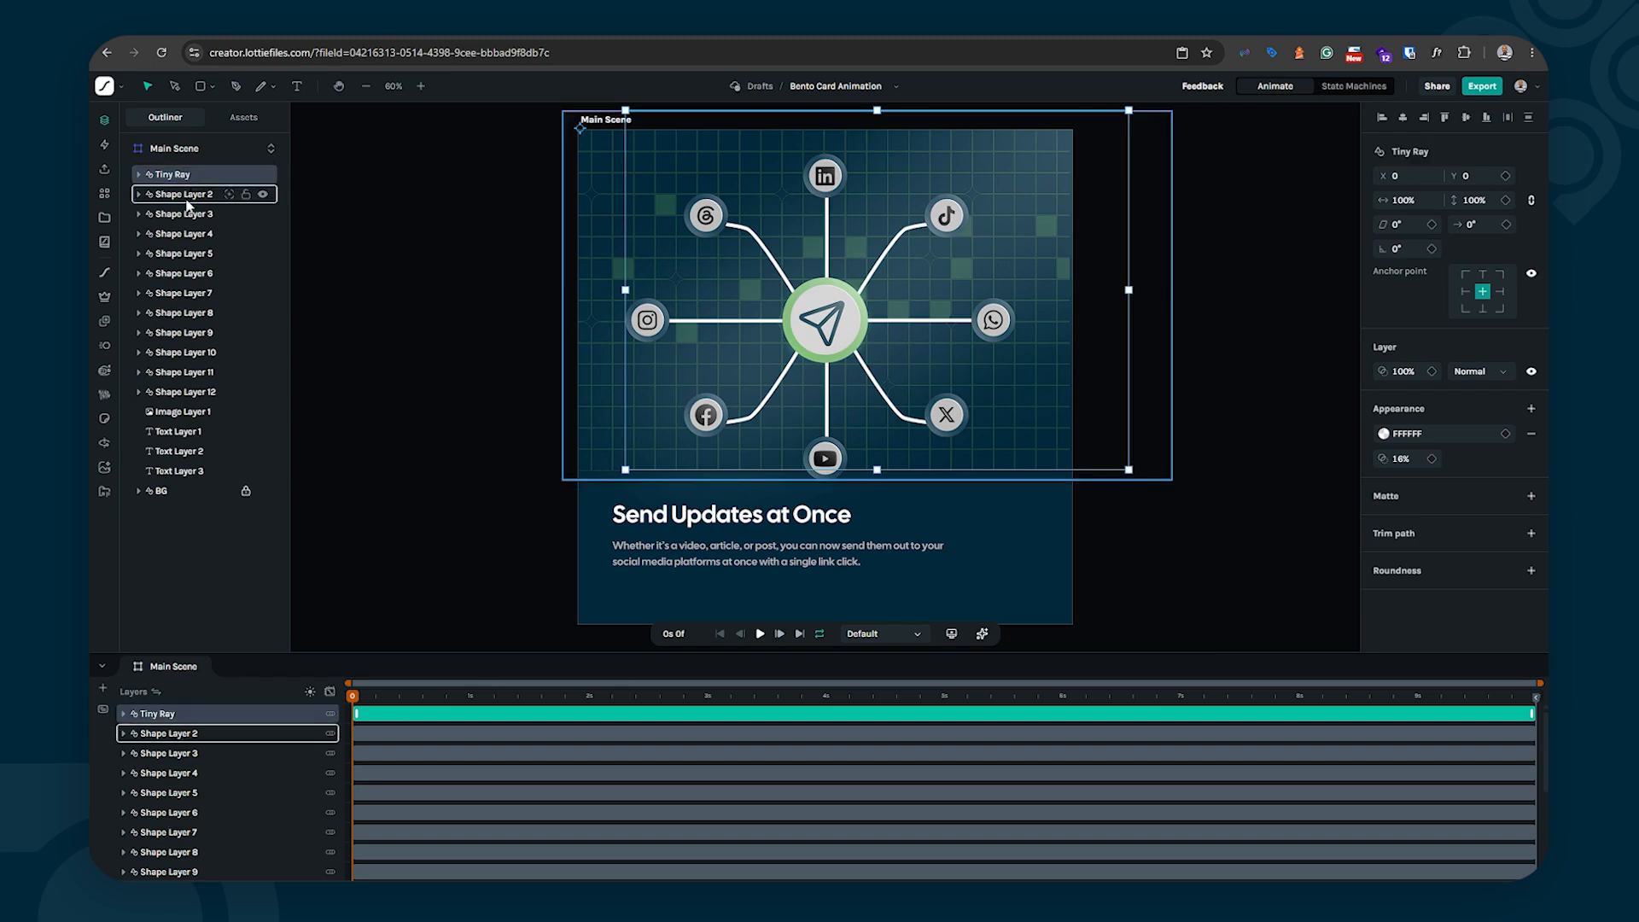
left_click(264, 195)
left_click(264, 195)
left_click(264, 195)
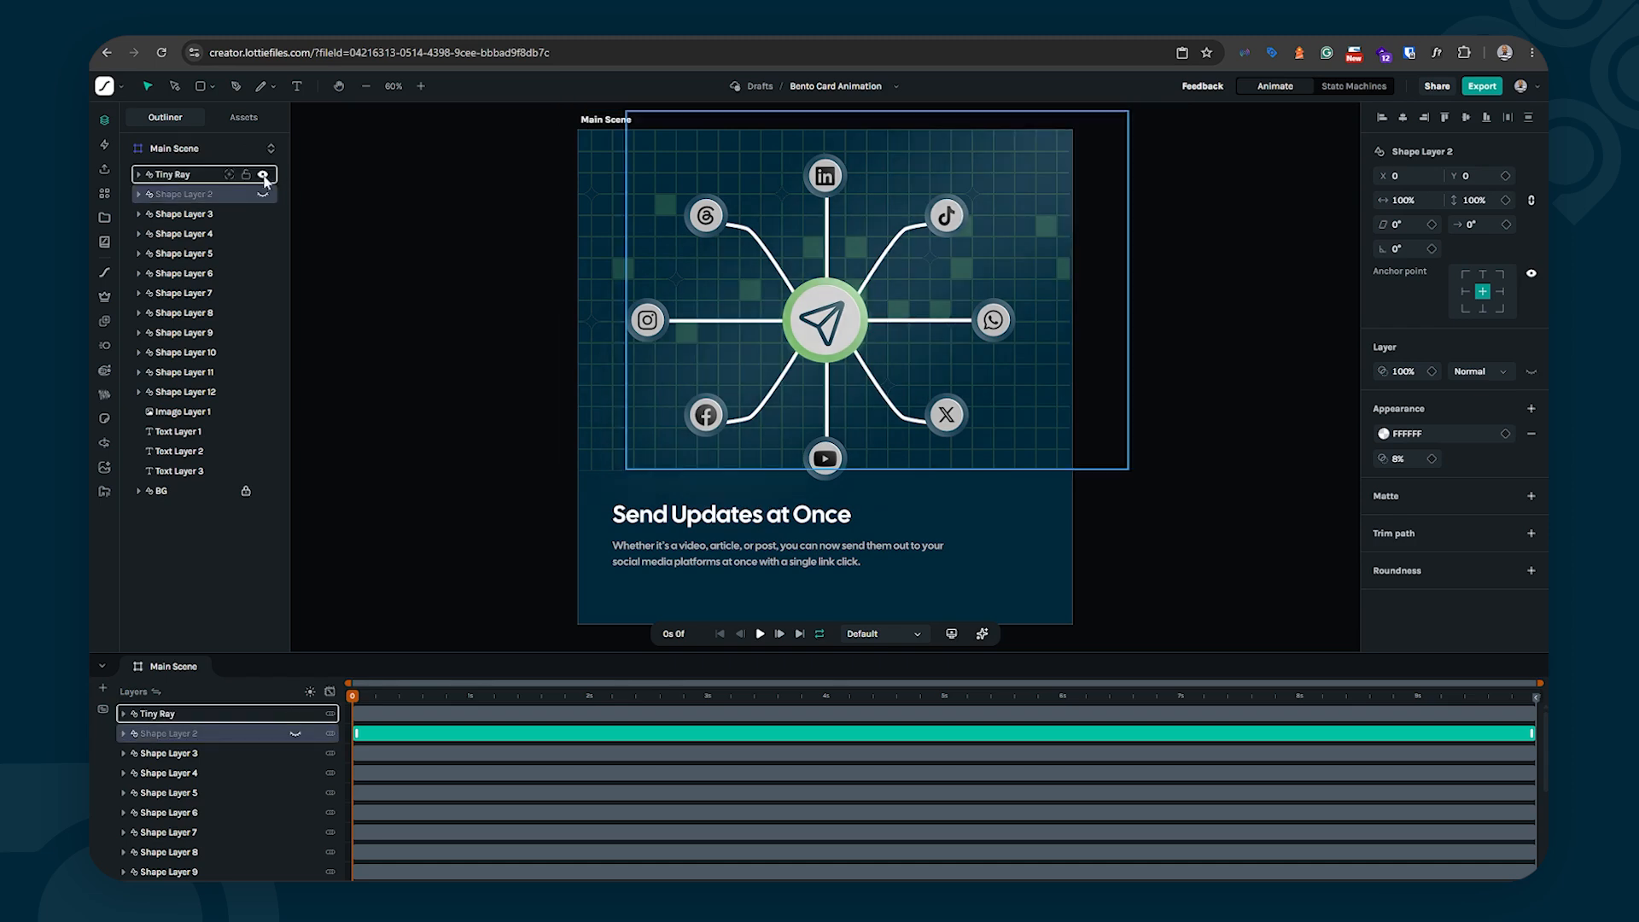
left_click(263, 194)
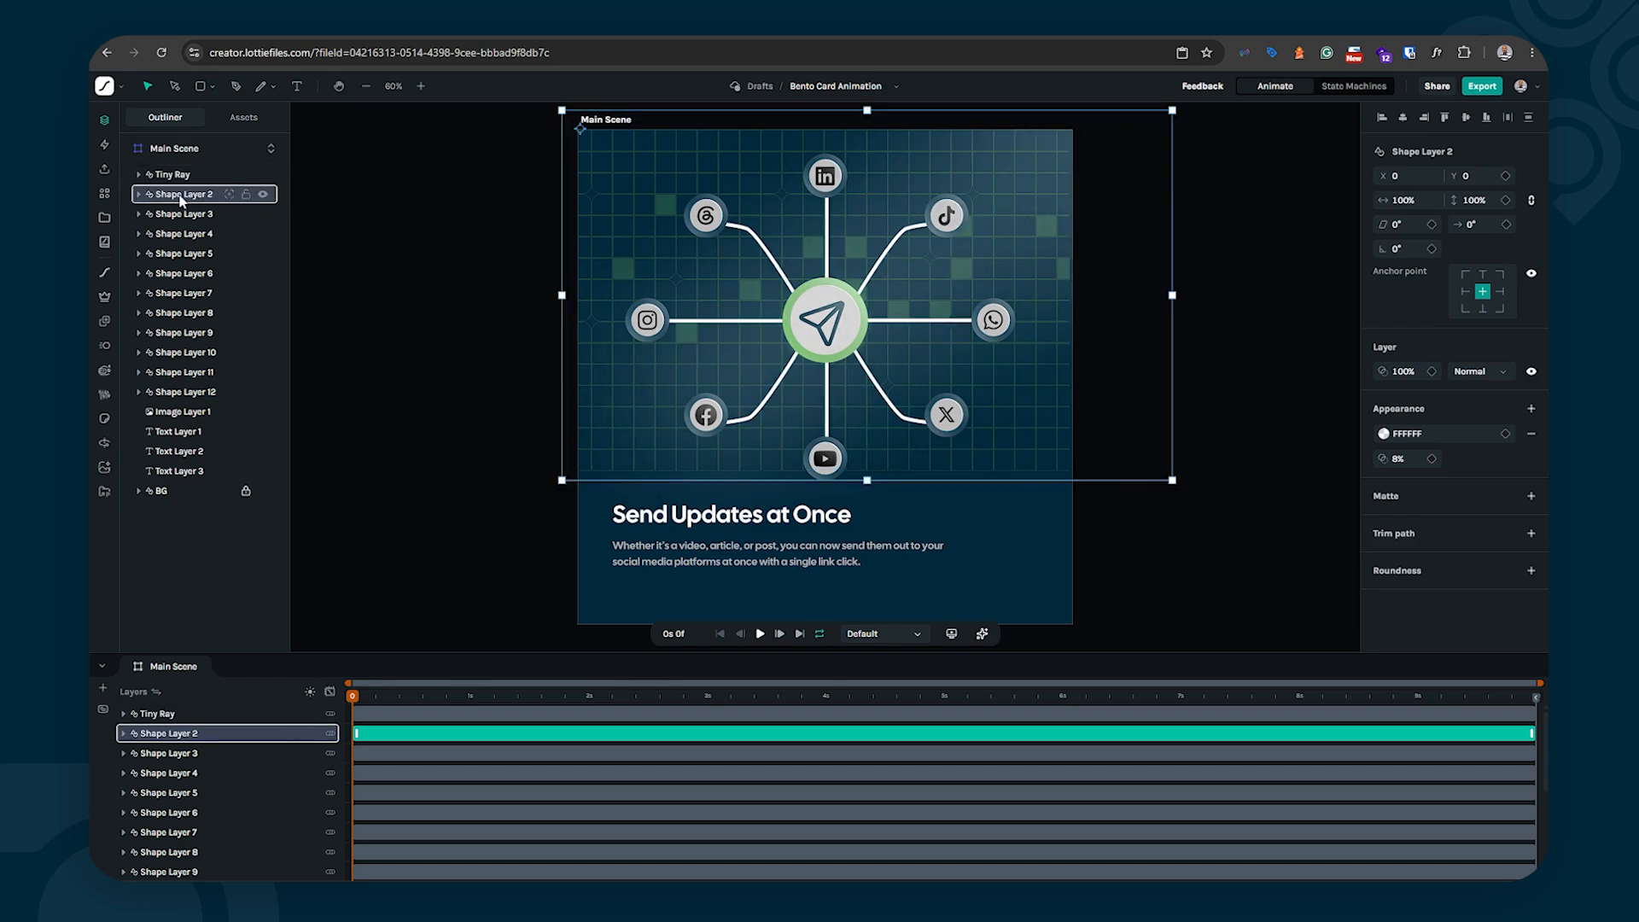
double_click(176, 196)
type("Large Ray")
key("Return")
Step: Toggle Shape Layer 3's visibility to examine which parts of the card artwork it holds
left_click(209, 215)
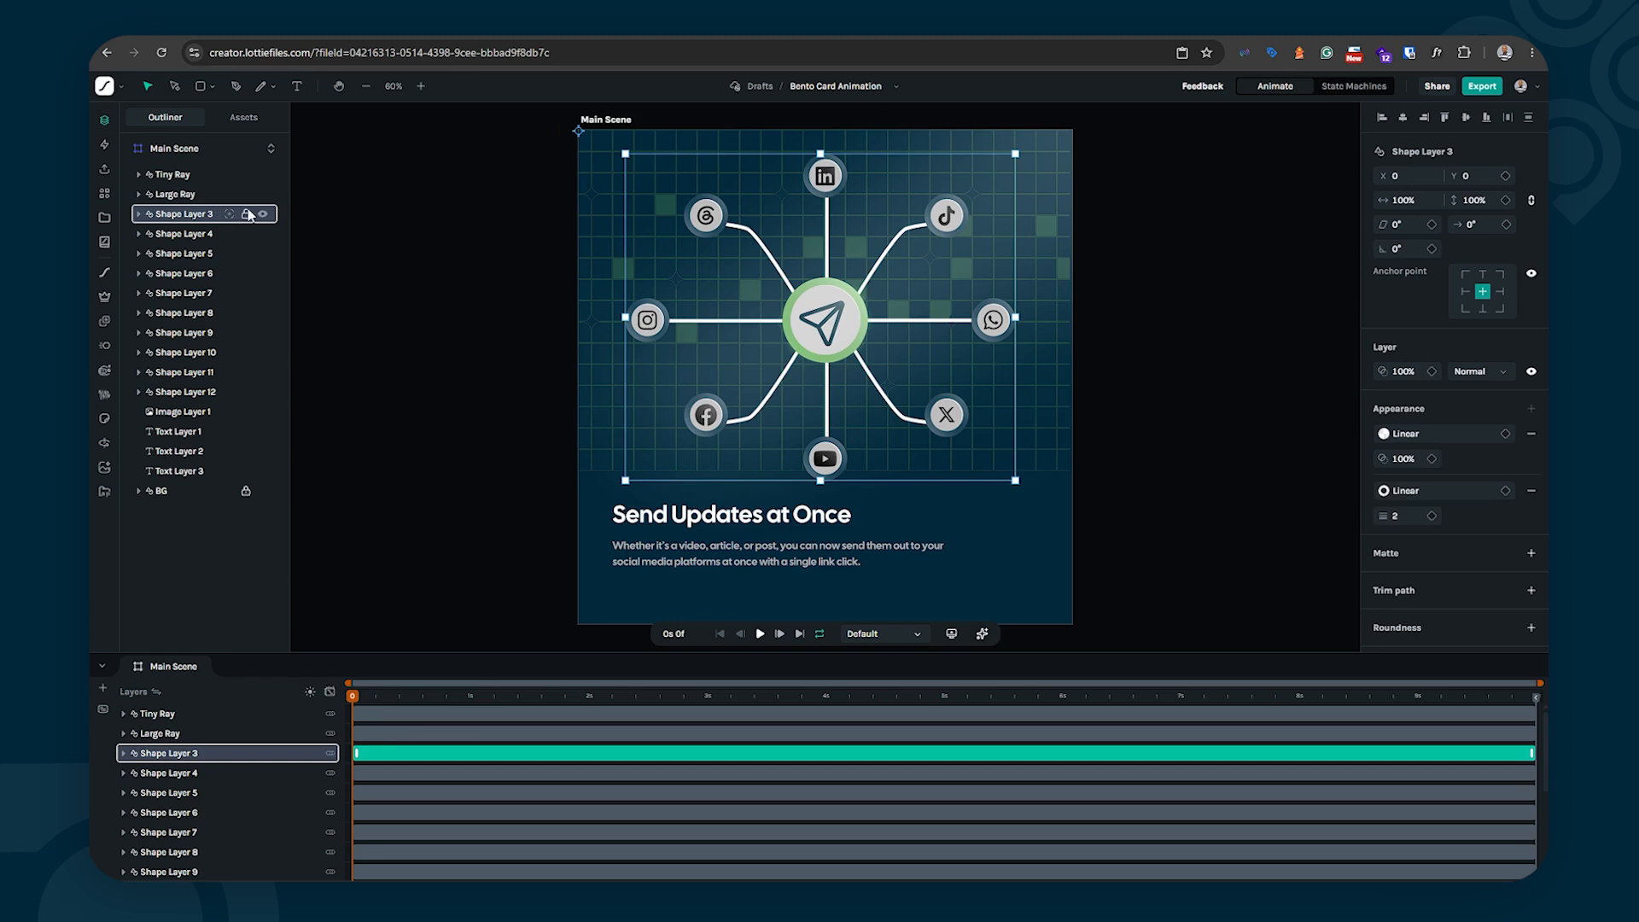
left_click(263, 215)
left_click(263, 214)
left_click(263, 214)
left_click(263, 214)
left_click(263, 214)
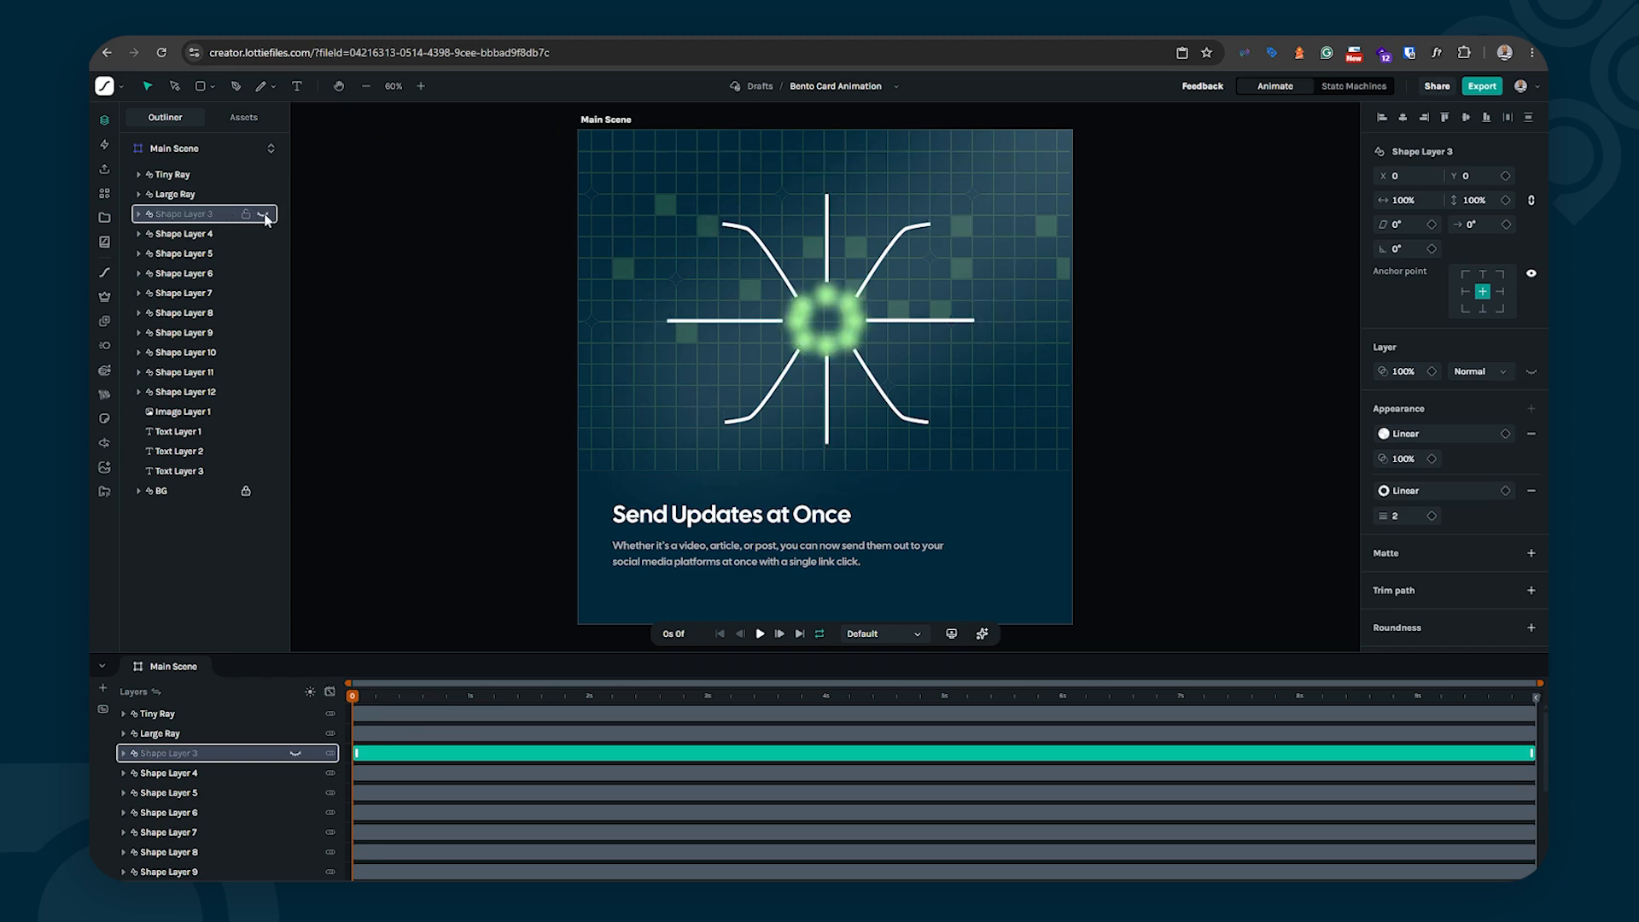
left_click(263, 215)
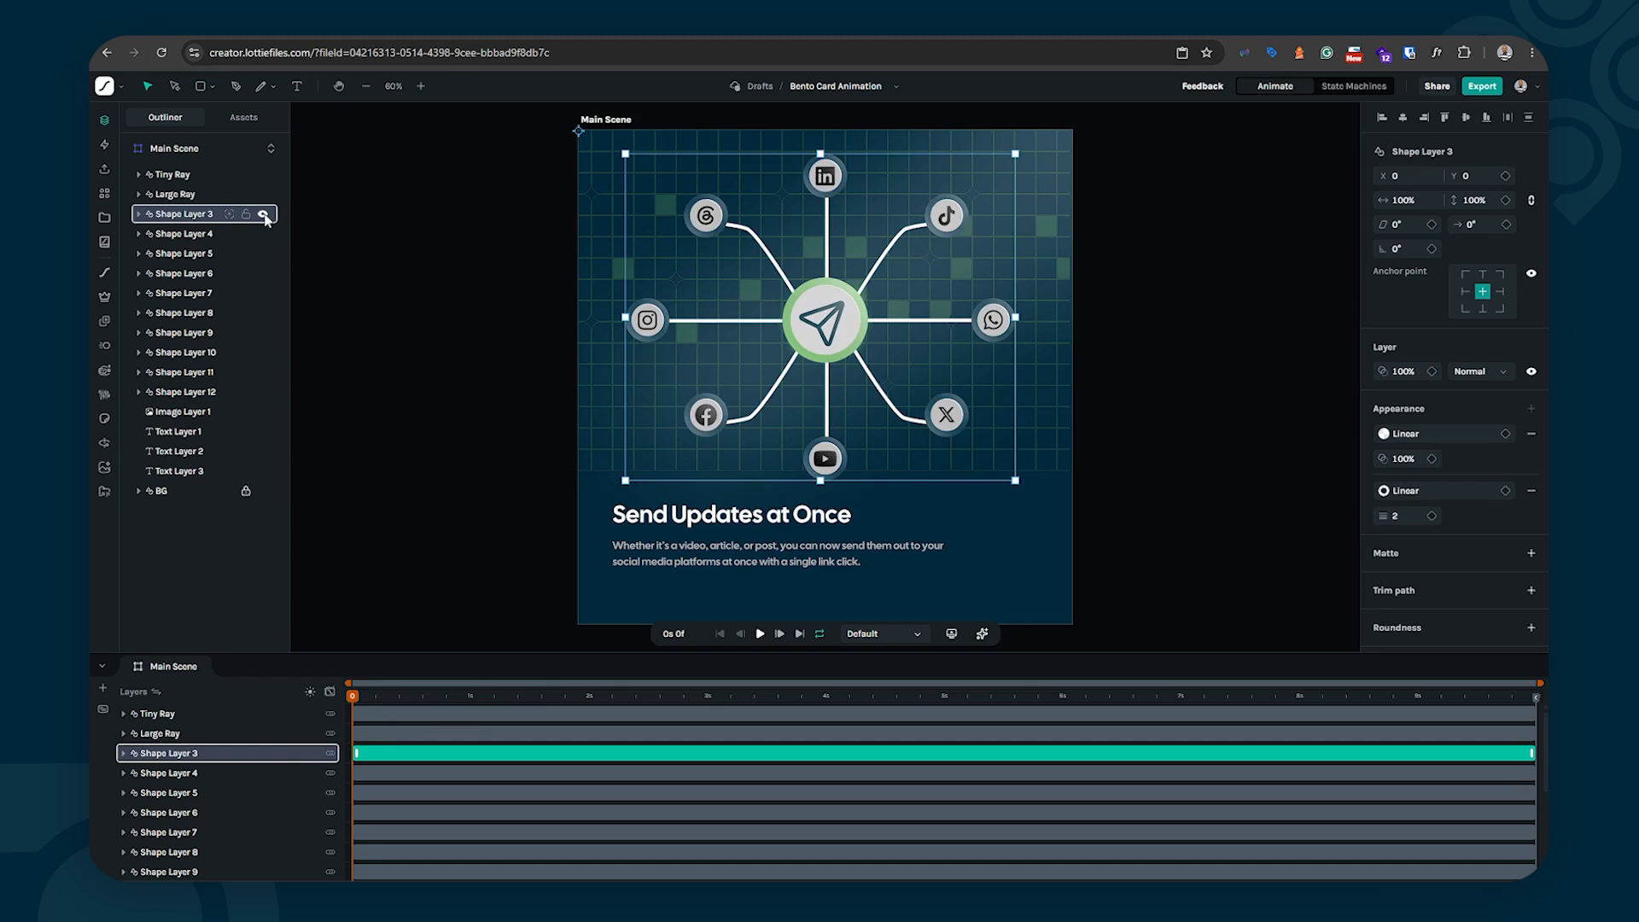
Step: Expand Shape Layer 3 and ungroup the Bento Card Animation group nested inside it
left_click(137, 214)
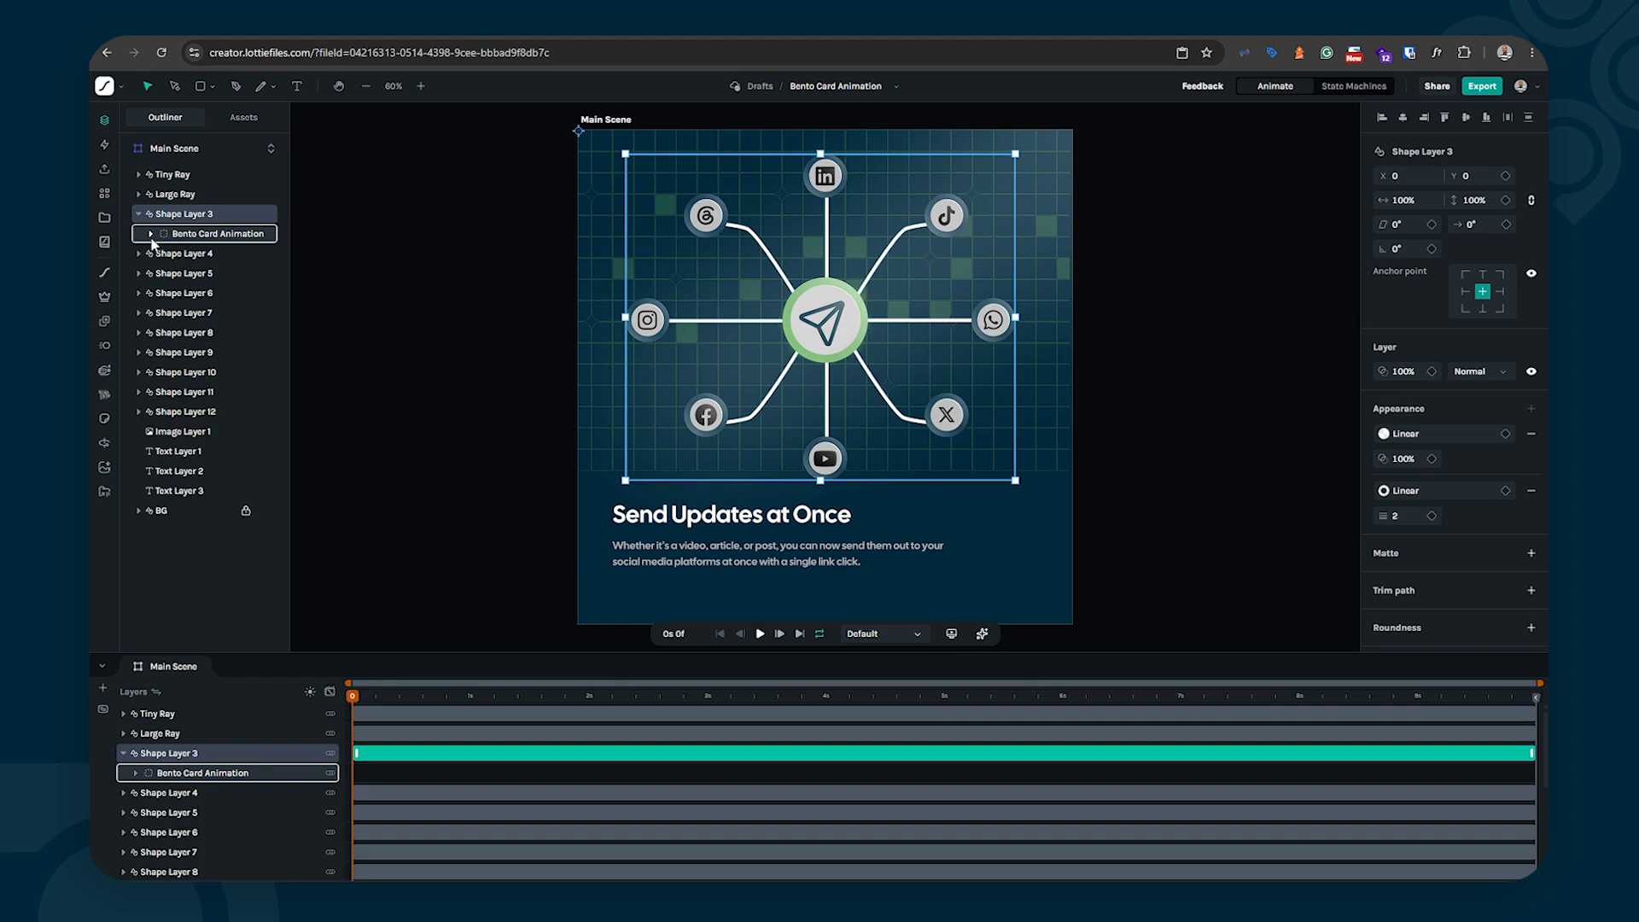
left_click(151, 235)
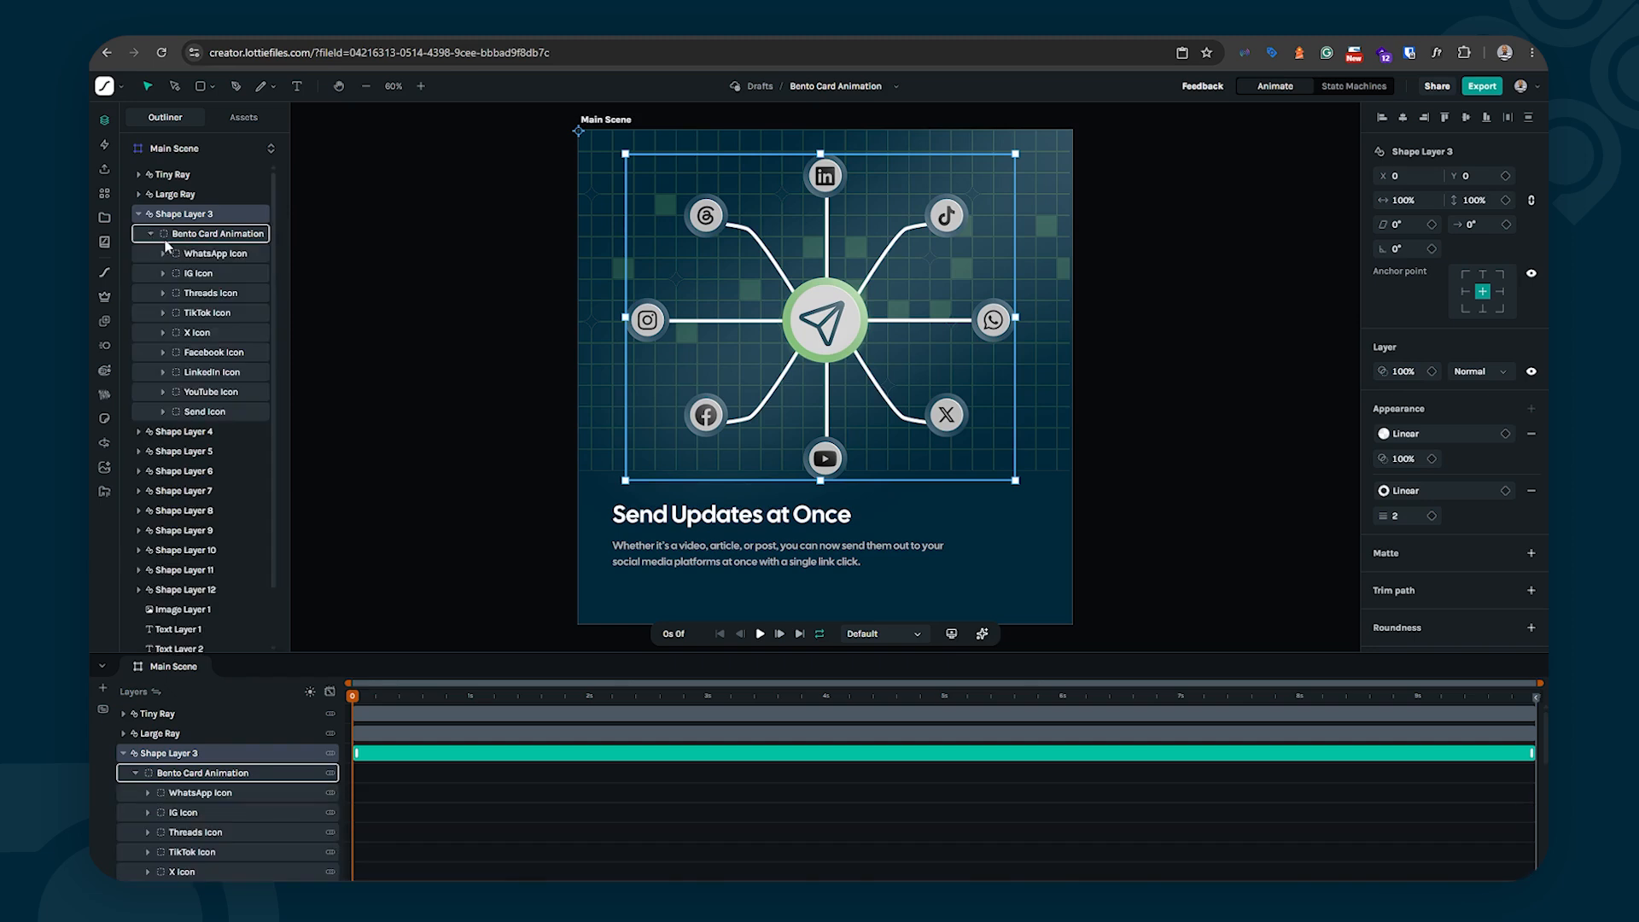
right_click(189, 223)
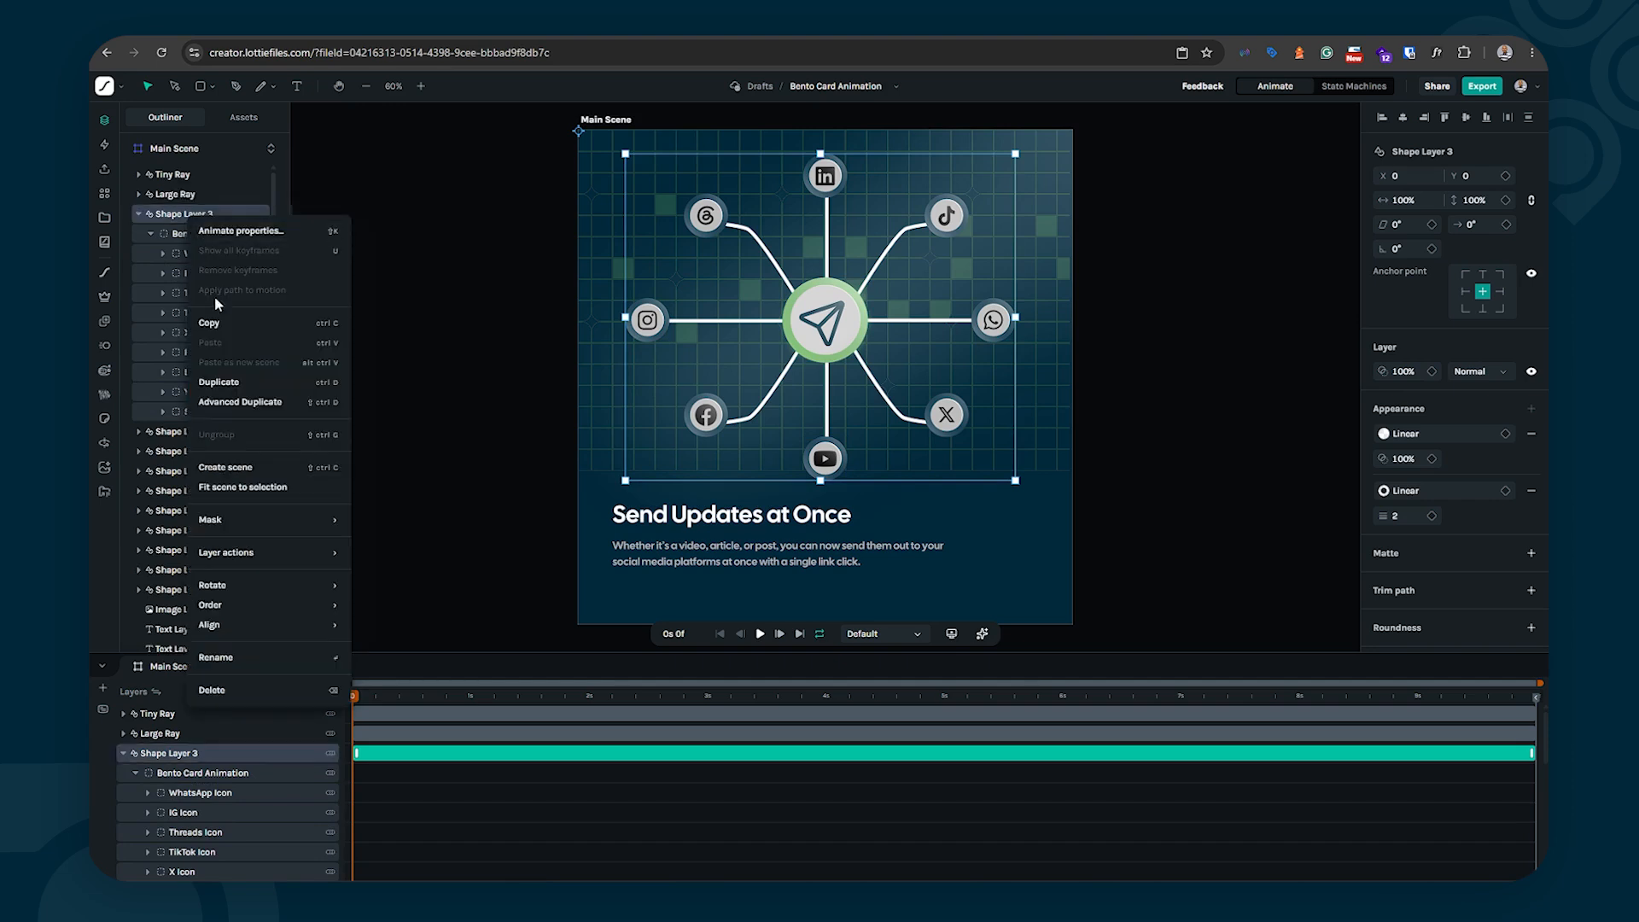
left_click(209, 234)
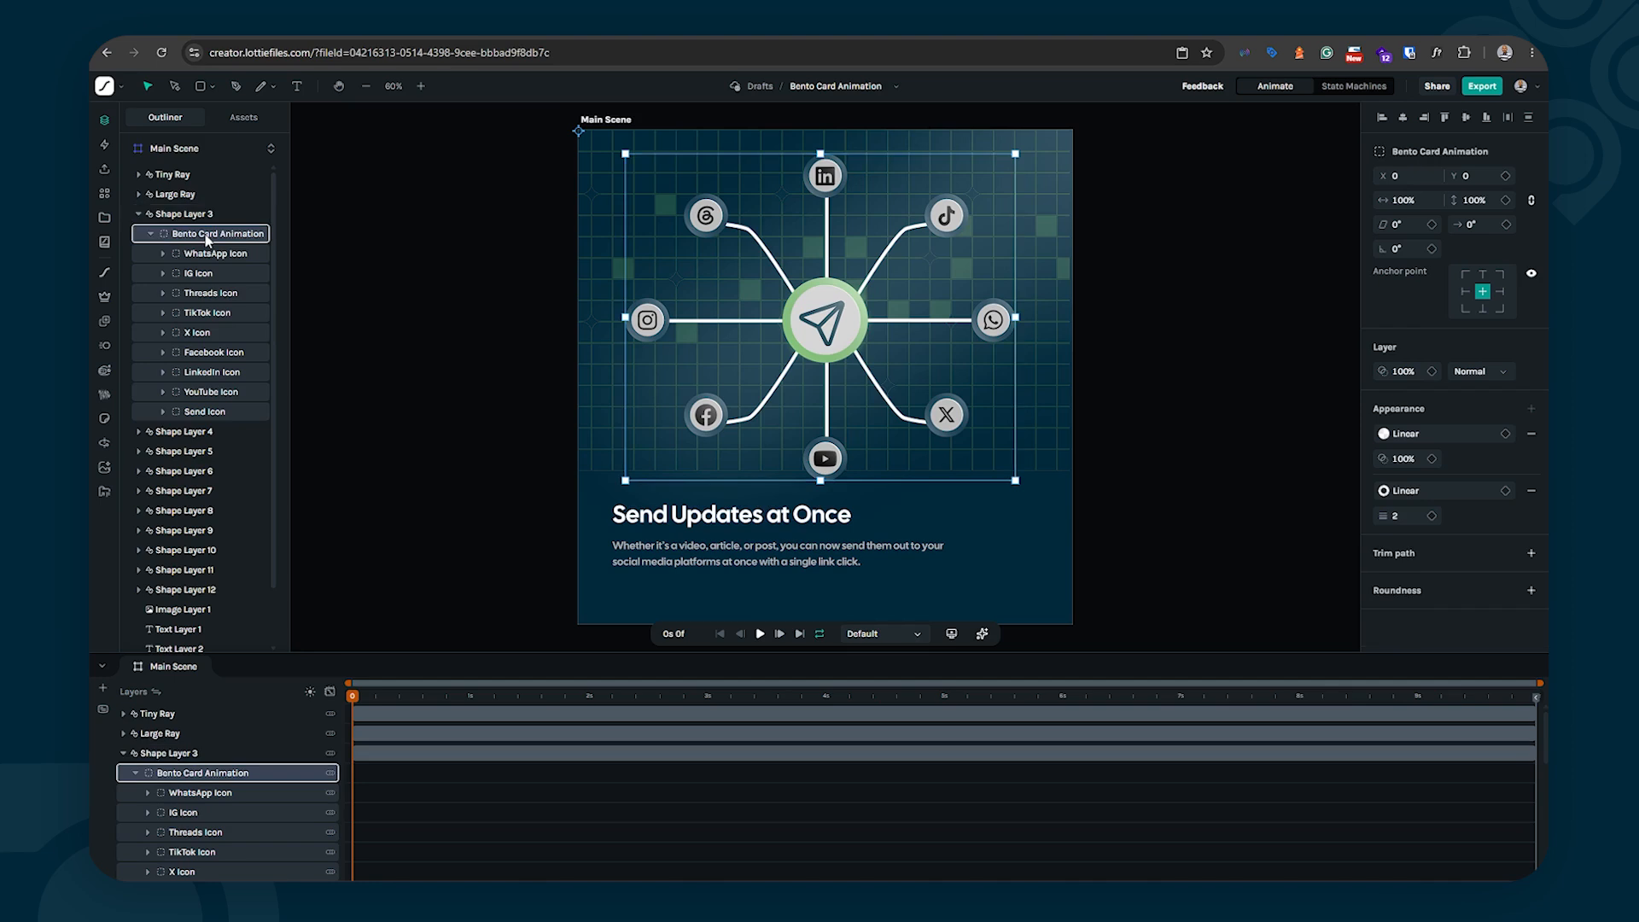
right_click(207, 241)
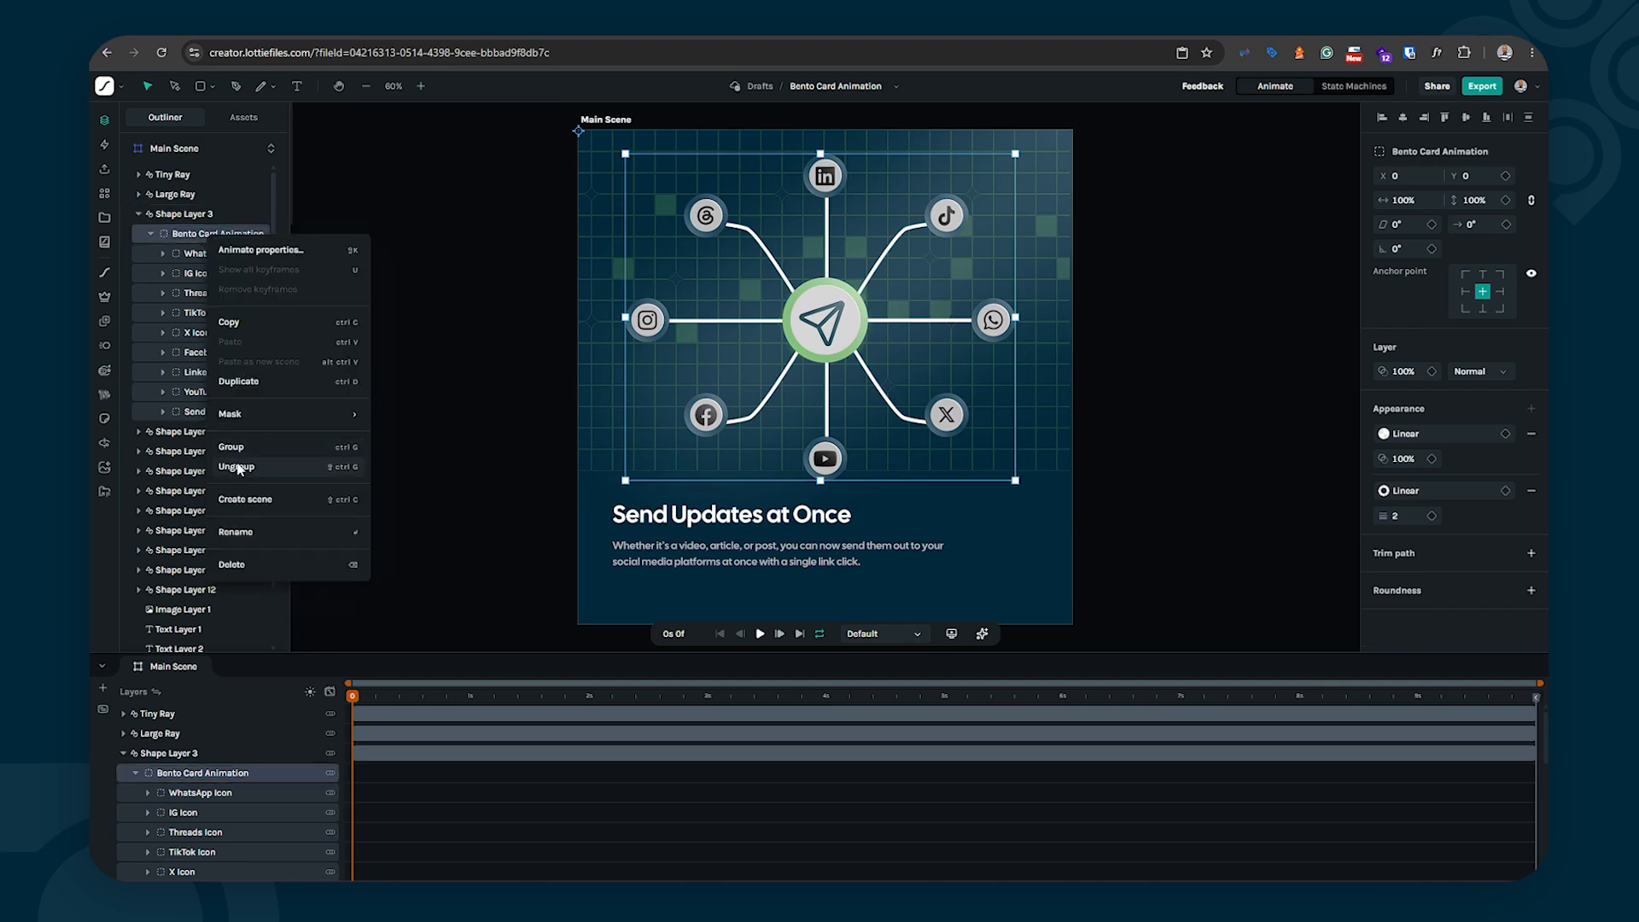
key("ctrl+shift+g")
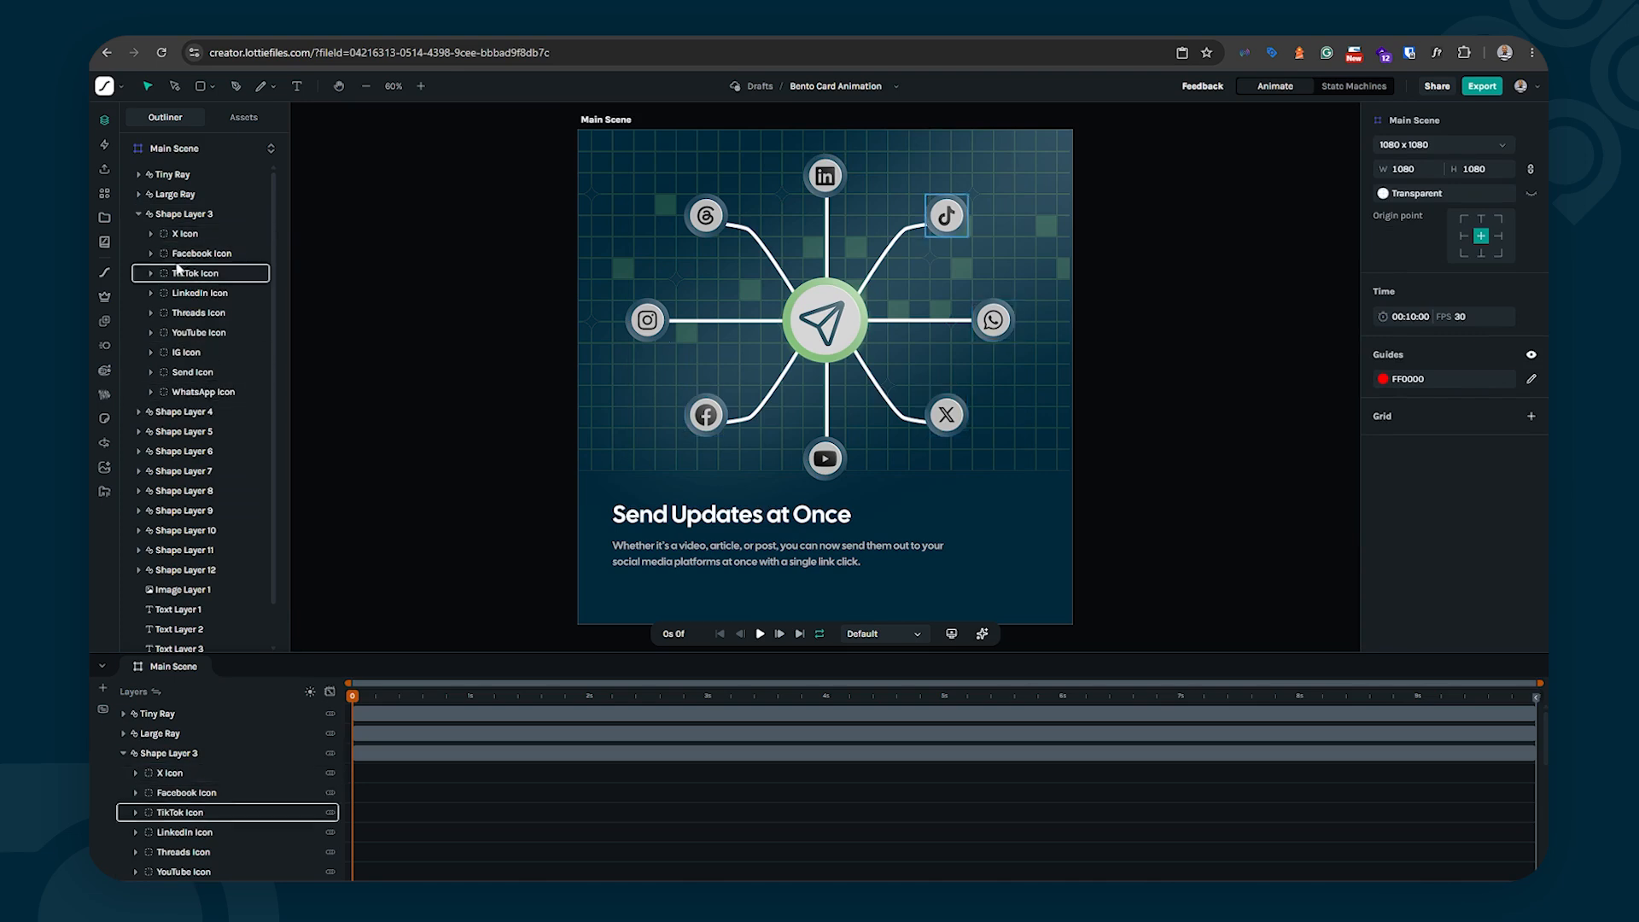
Step: Ungroup Shape Layer 3 so each social media icon and the send icon gets its own layer
left_click(175, 216)
right_click(172, 220)
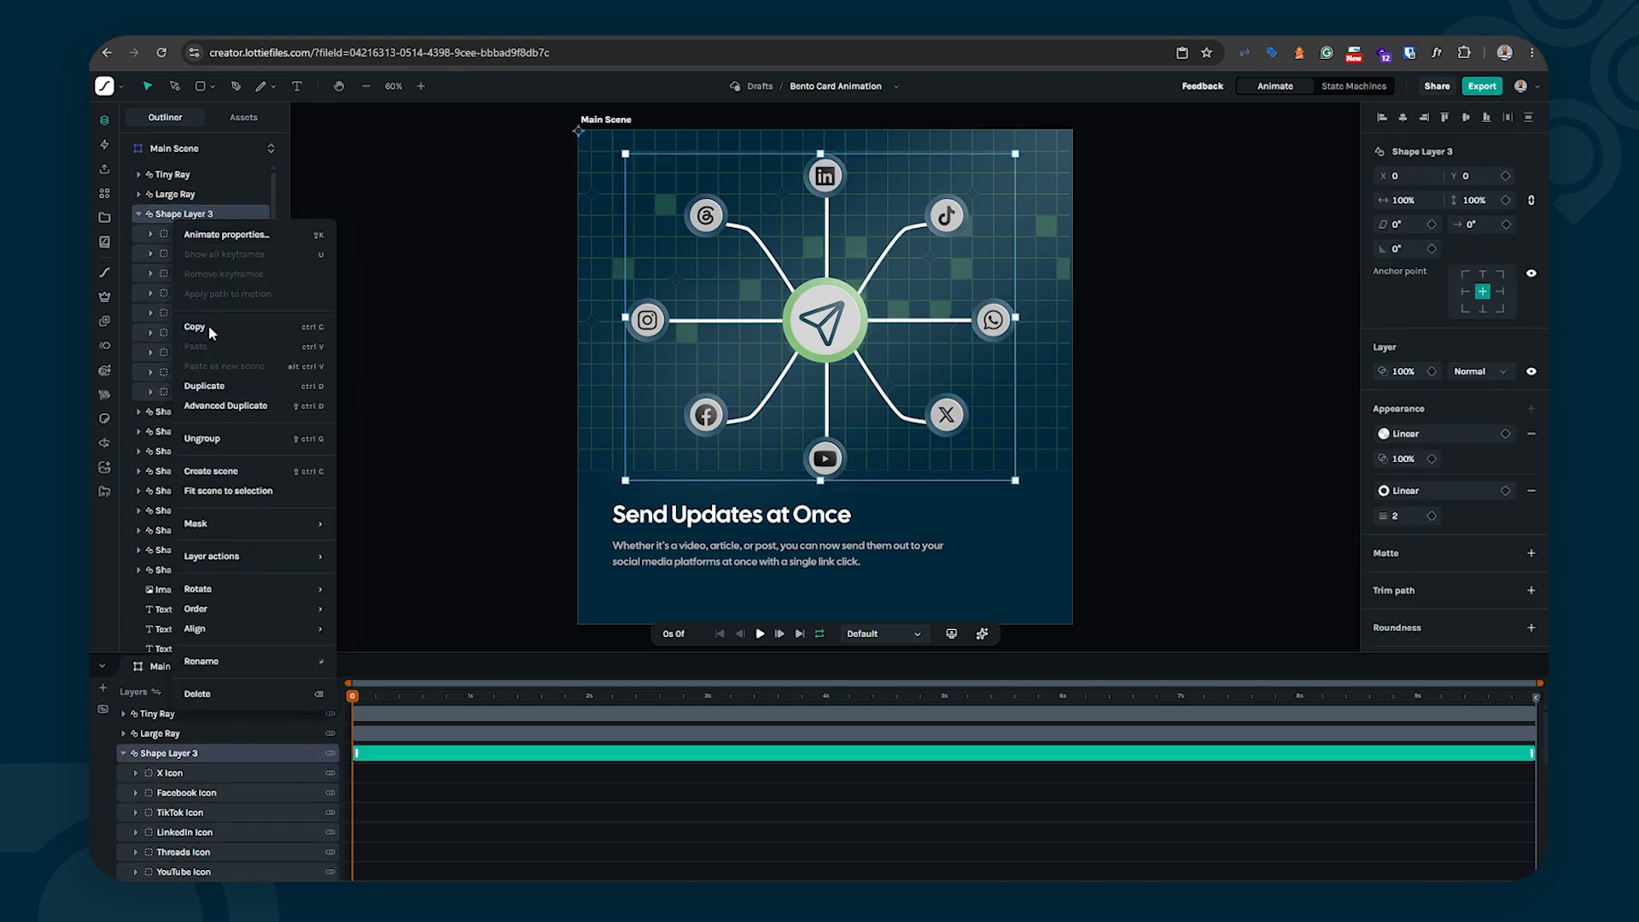
left_click(217, 439)
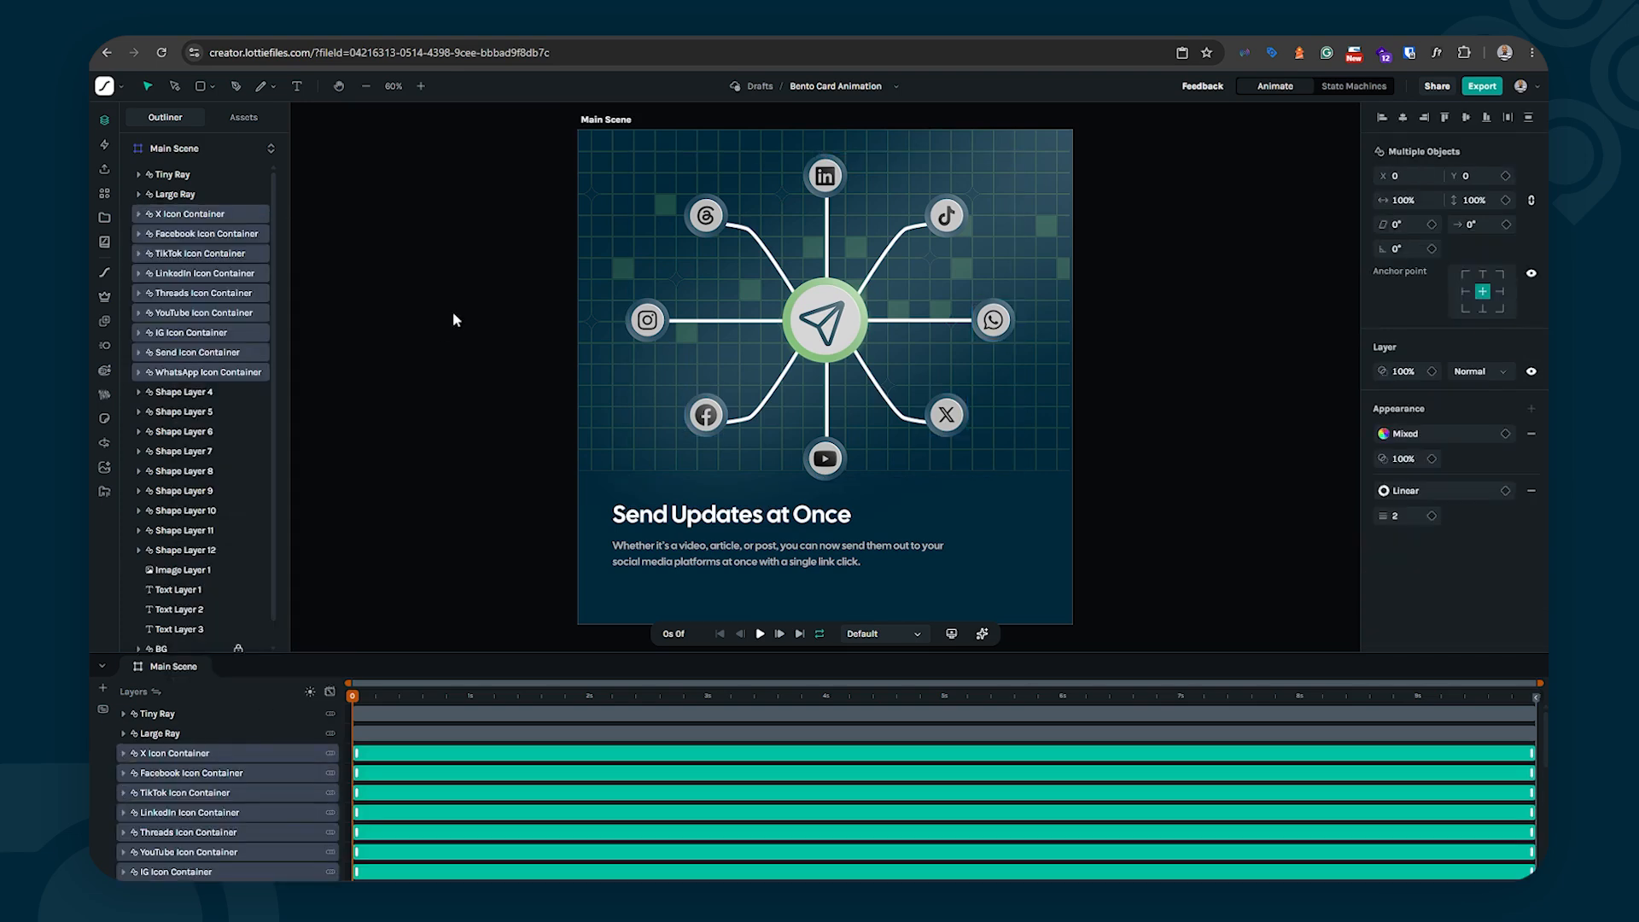
left_click(460, 228)
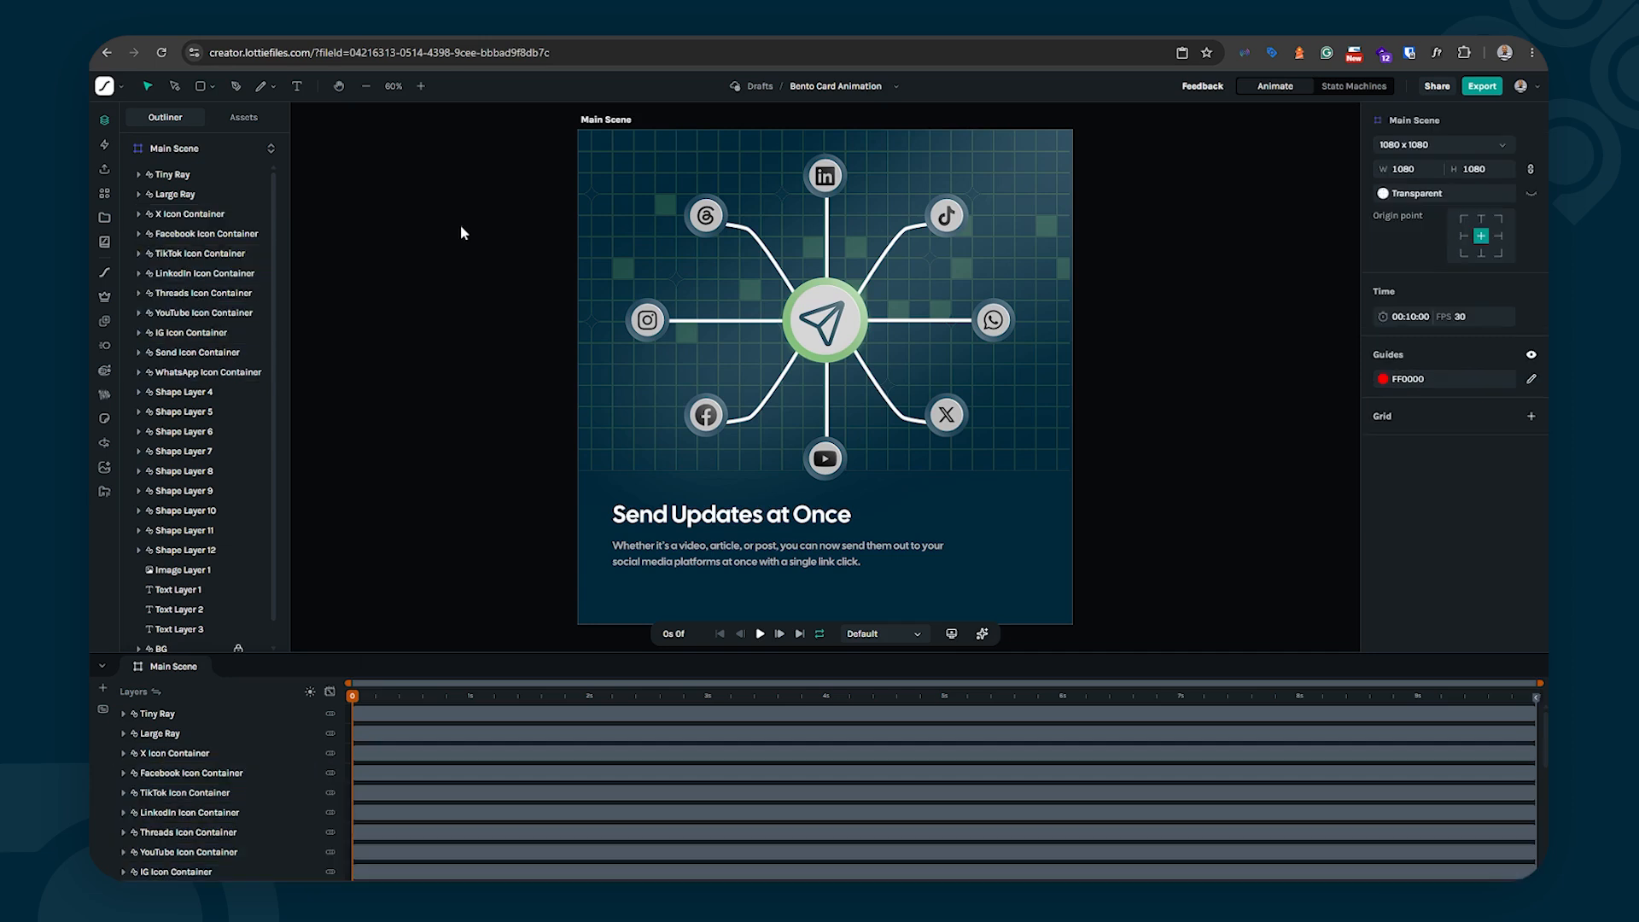
Step: Select the icon container layers one after another, from X to WhatsApp, to check which canvas icon each one holds
left_click(181, 214)
left_click(175, 234)
left_click(175, 254)
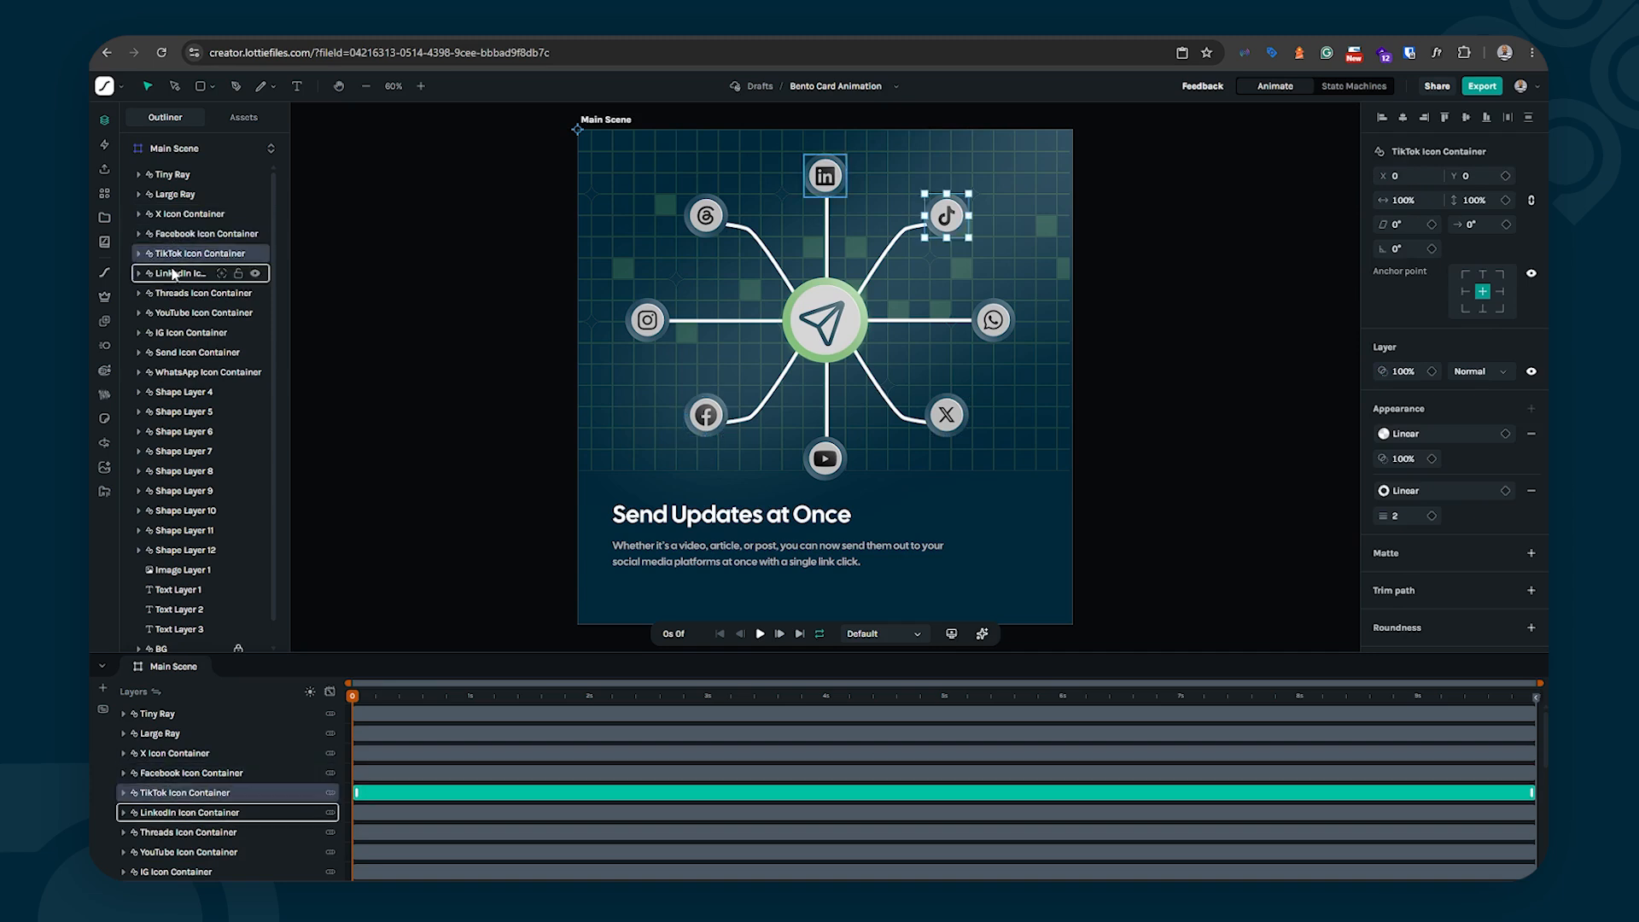
left_click(175, 273)
left_click(177, 292)
left_click(184, 313)
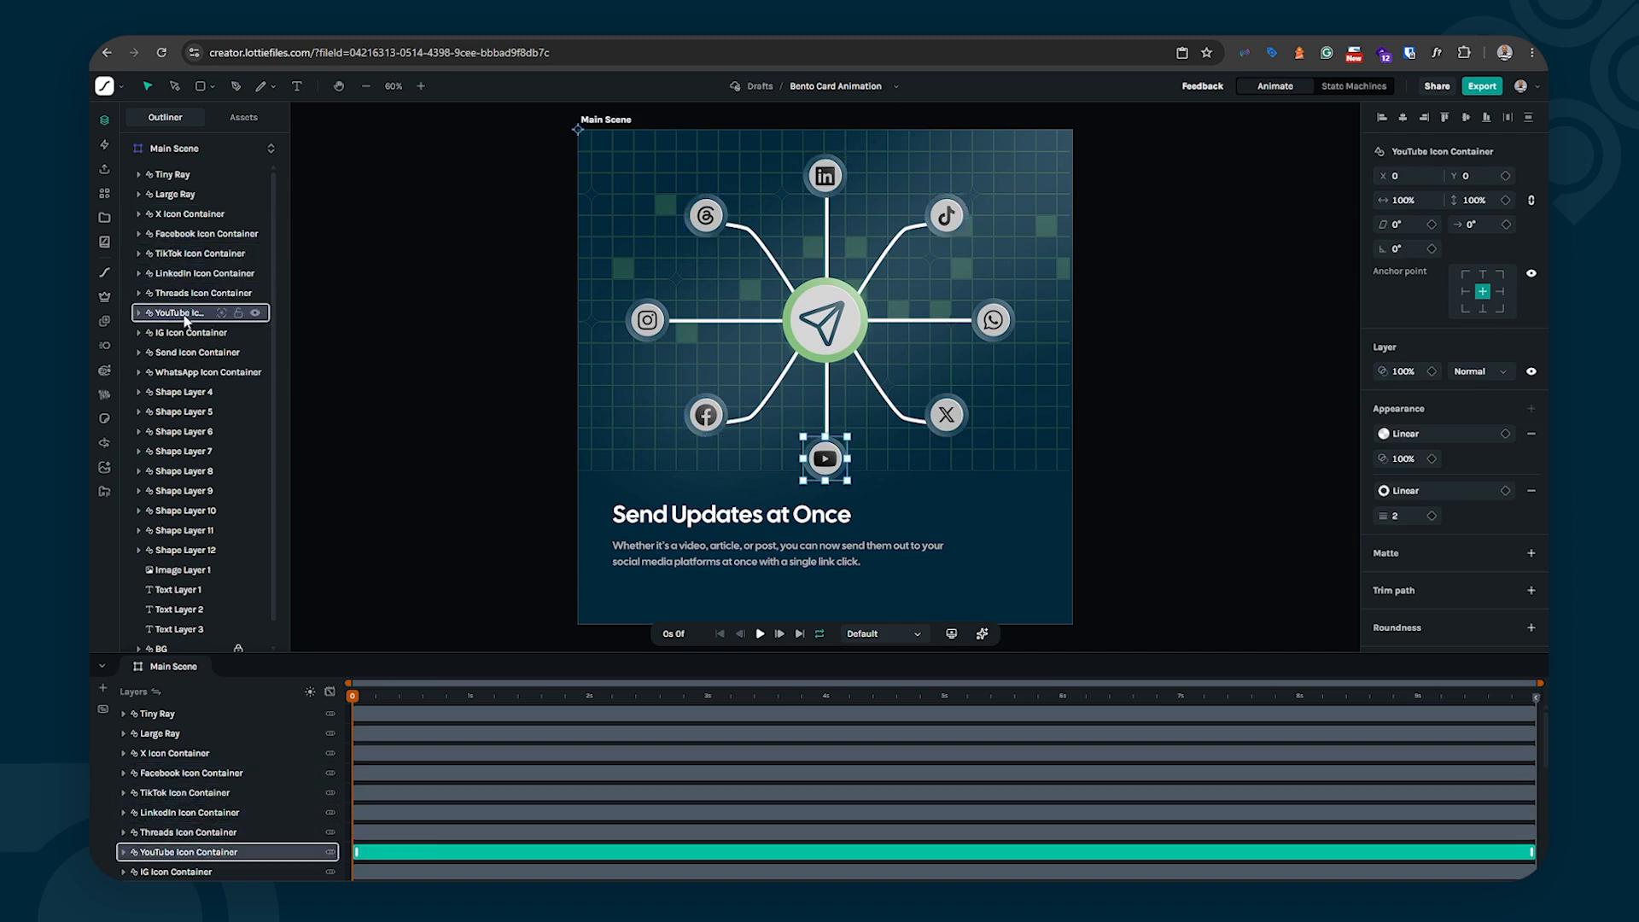
left_click(182, 333)
left_click(180, 353)
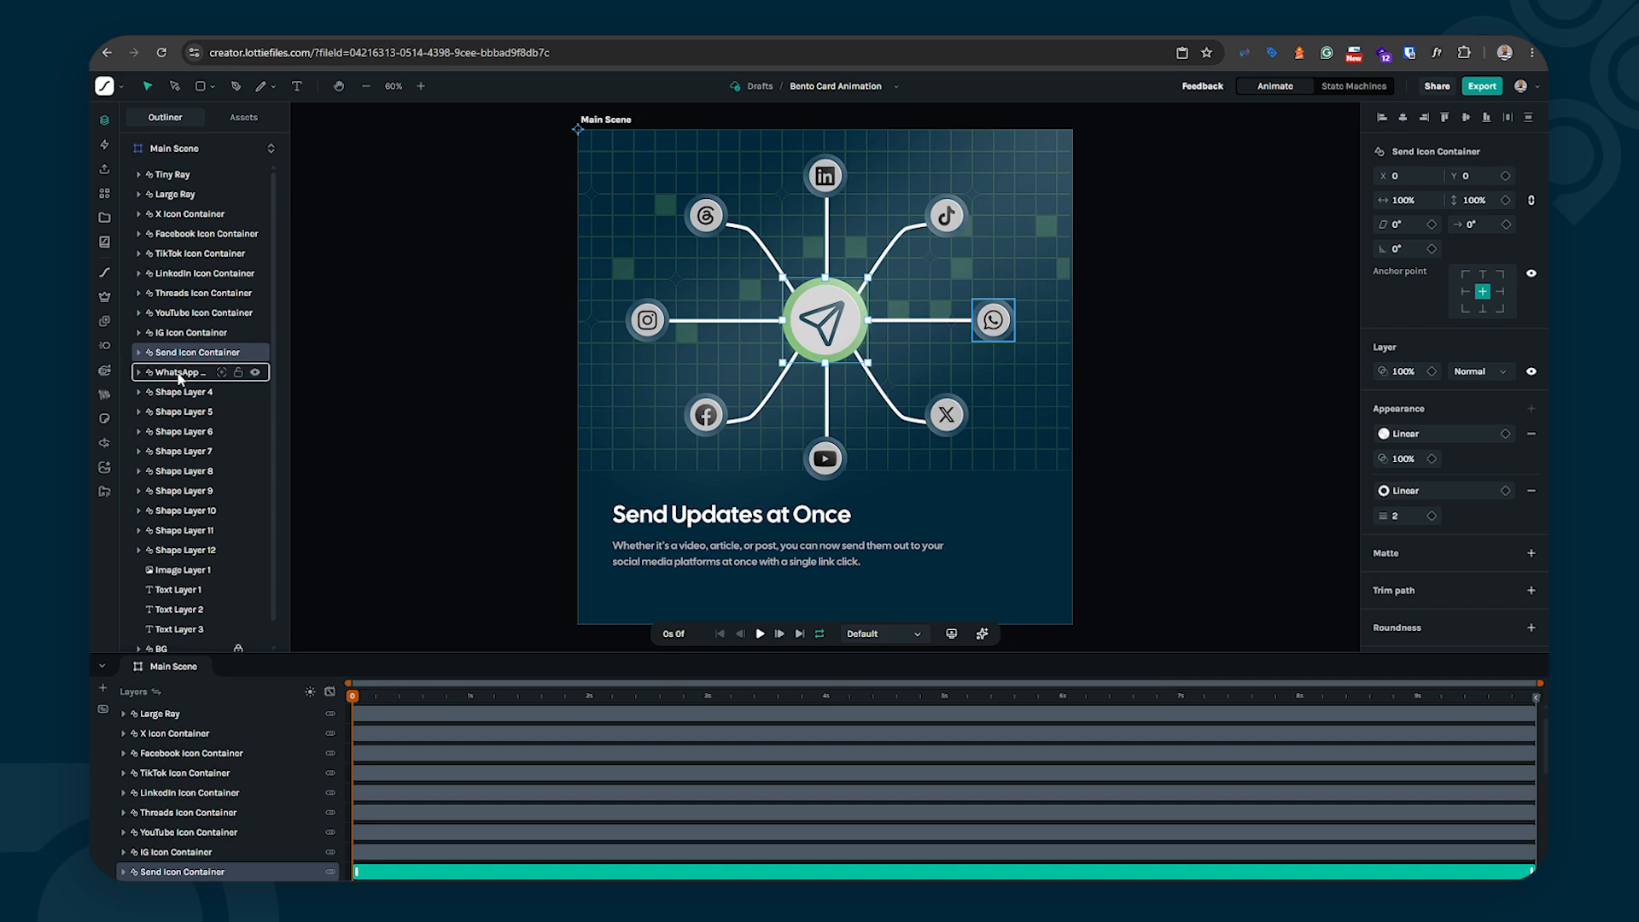
left_click(179, 376)
Step: Expand the Send Icon Container layer and ungroup the Send Icon group nested inside it
left_click(138, 353)
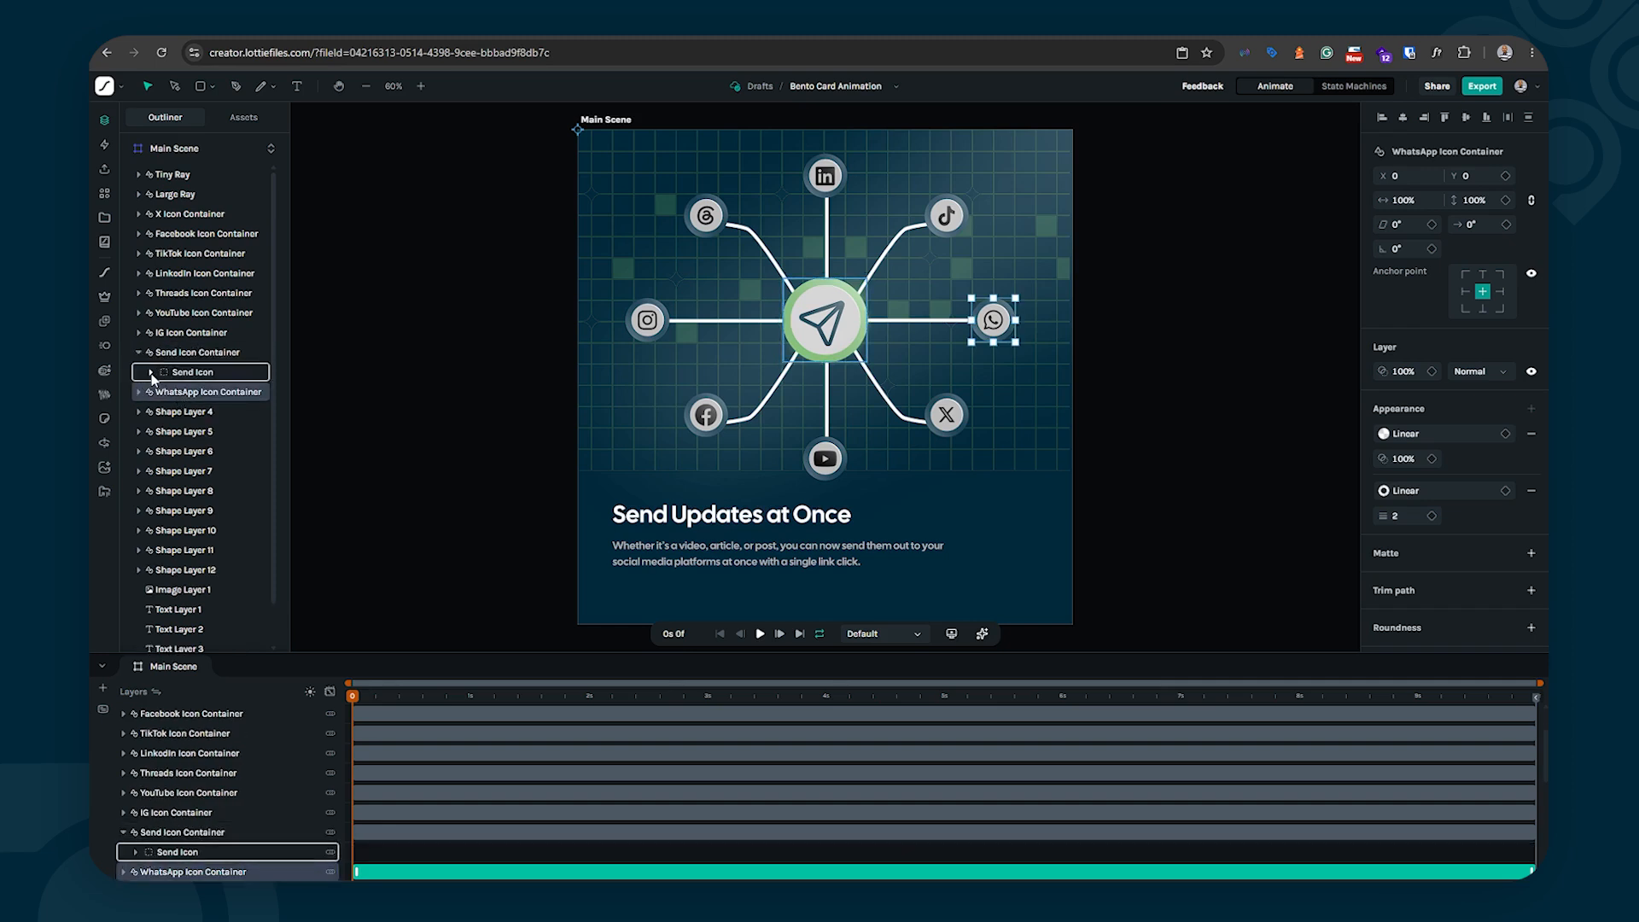
left_click(152, 373)
left_click(191, 374)
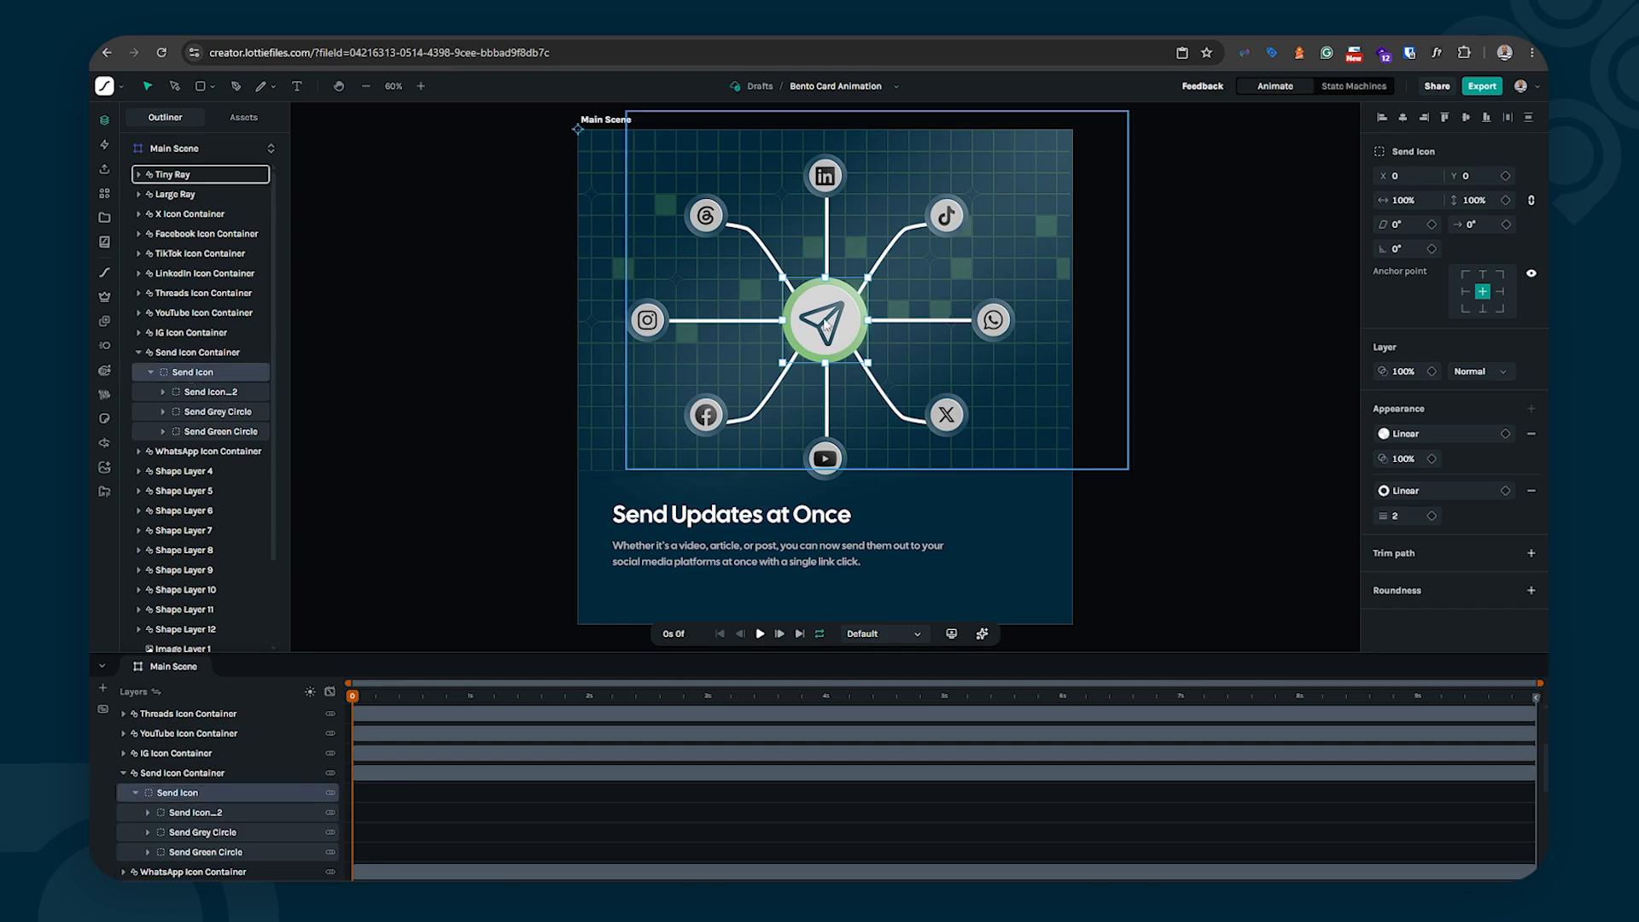
right_click(186, 375)
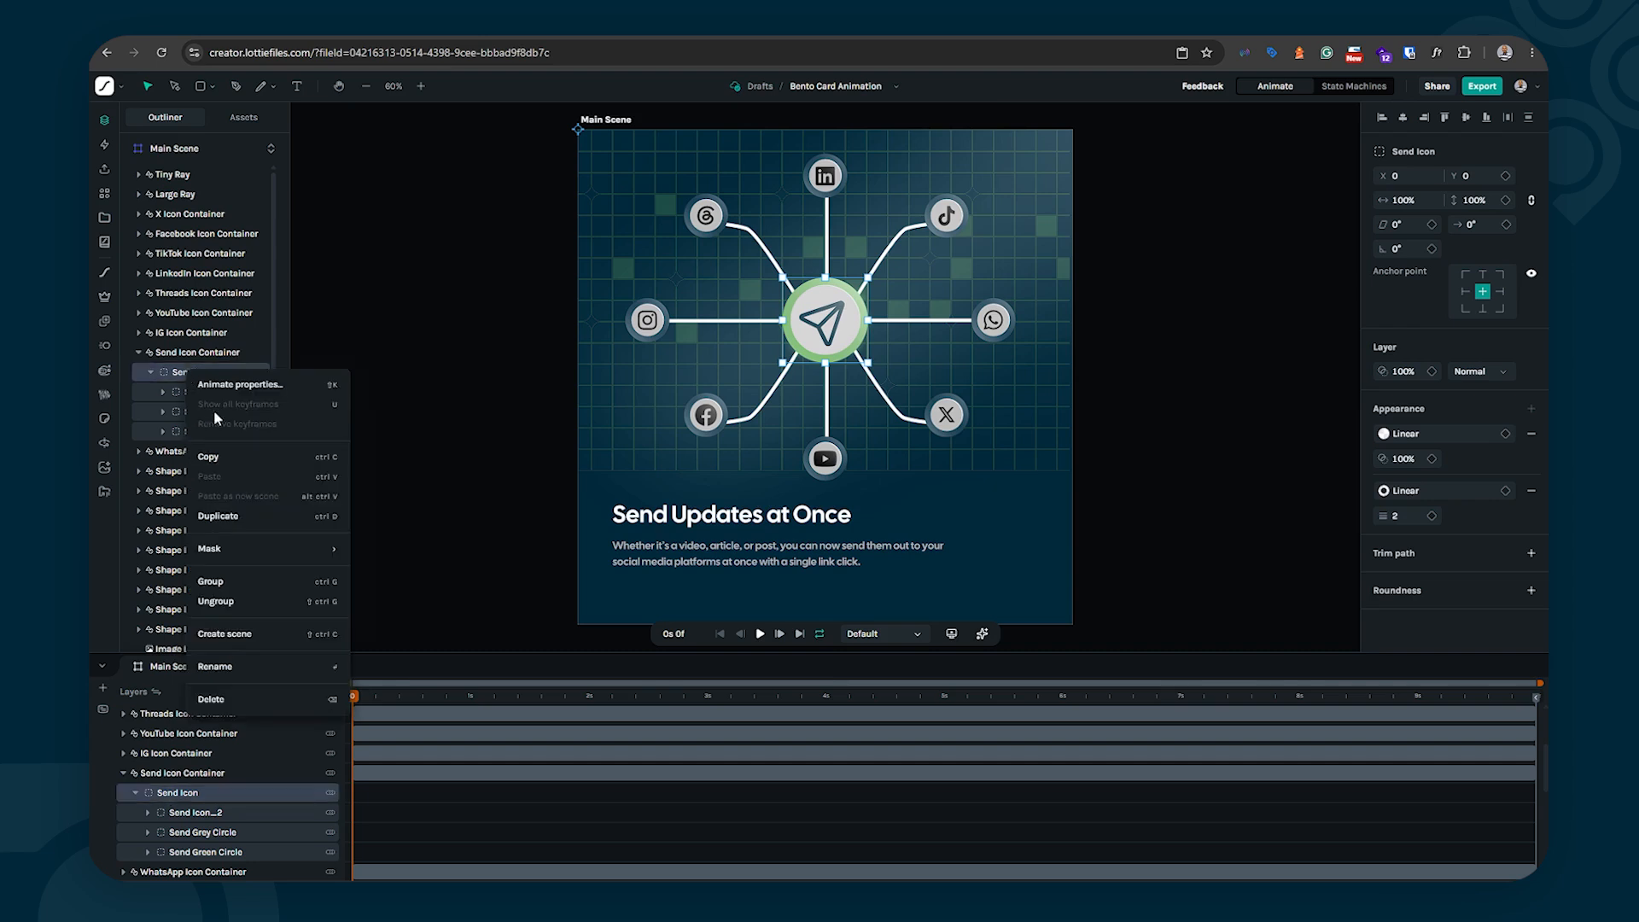
left_click(275, 603)
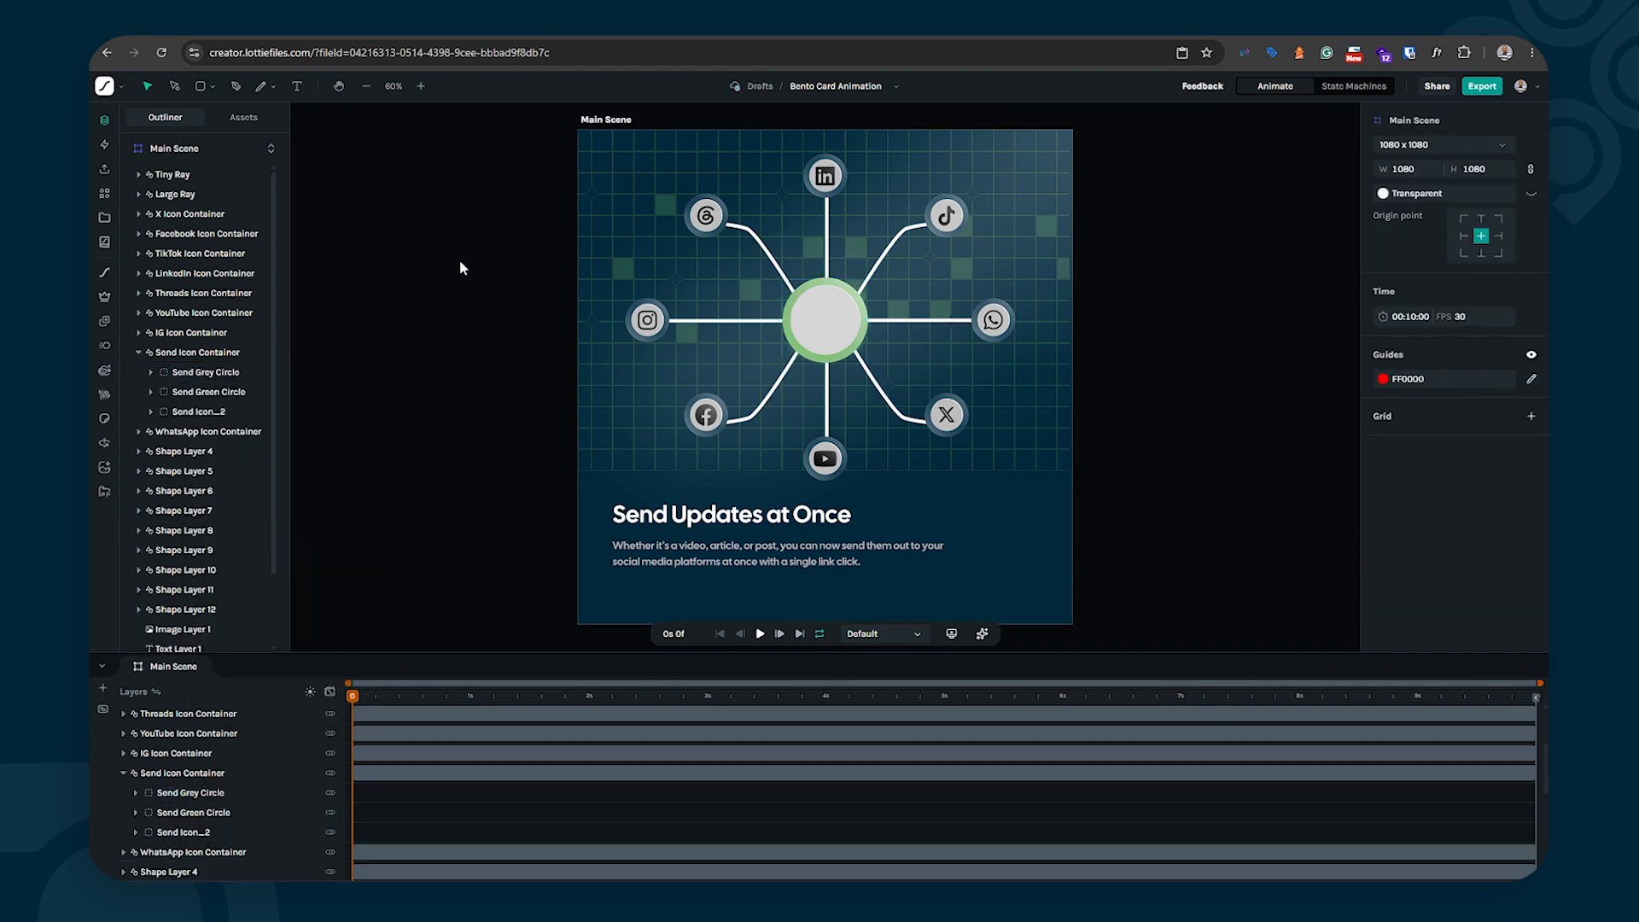
Step: Ungroup the Send Icon Container layer to separate the grey circle, green circle and plane icon into their own layers
left_click(167, 351)
right_click(169, 352)
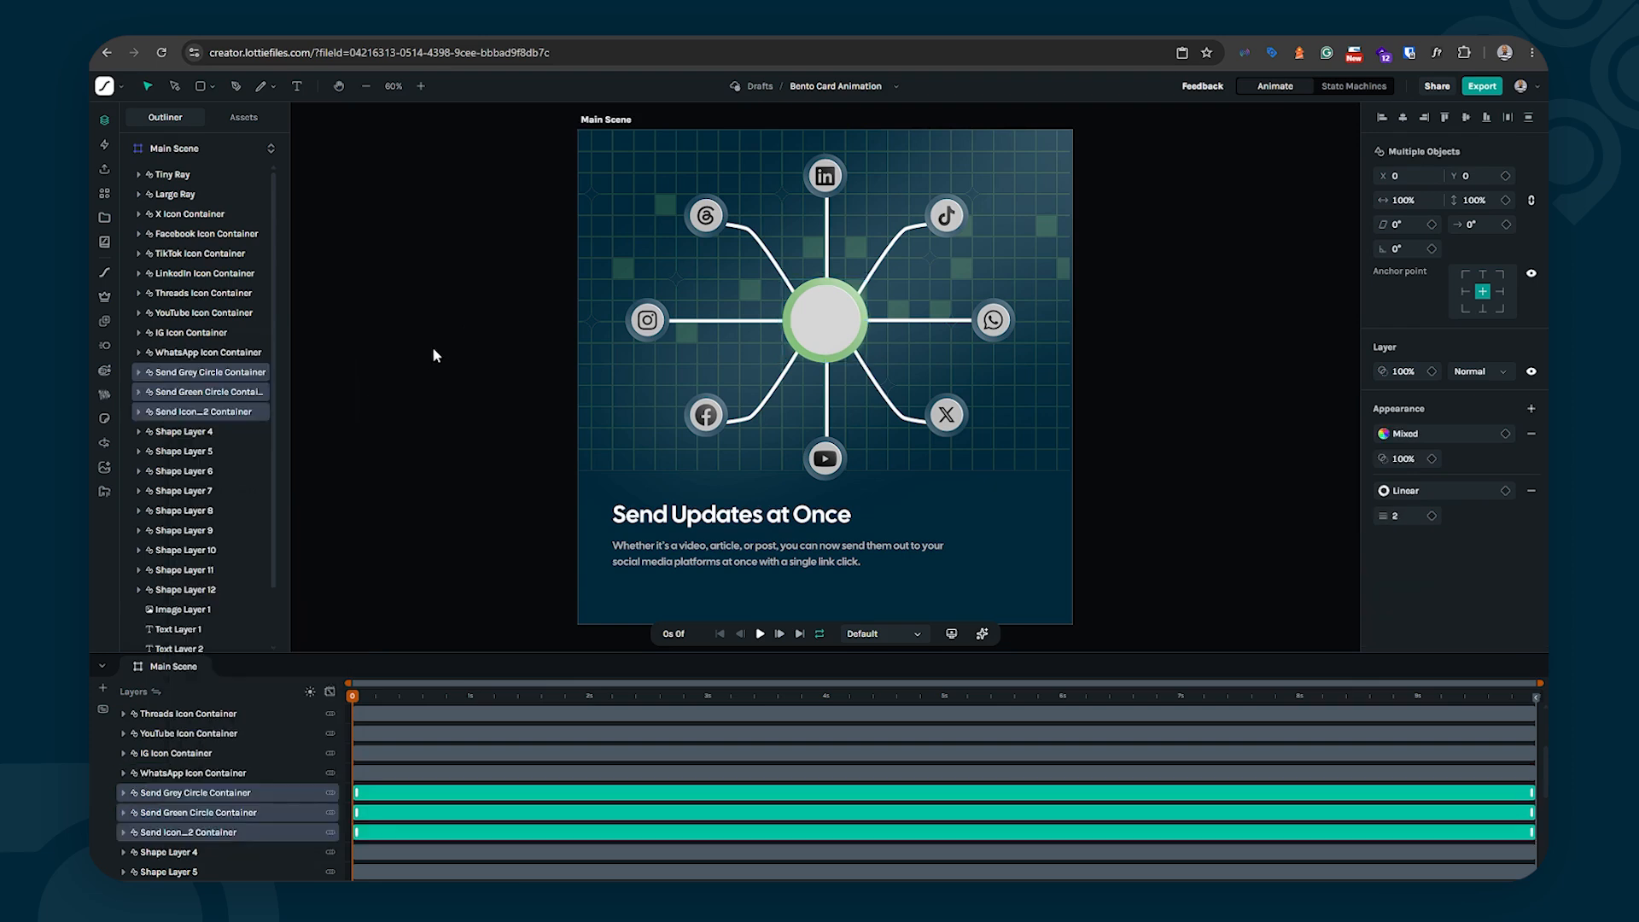
left_click(433, 349)
Step: Move the second Send Icon container layer above the Send Grey Circle and Send Green Circle container layers
left_click(189, 415)
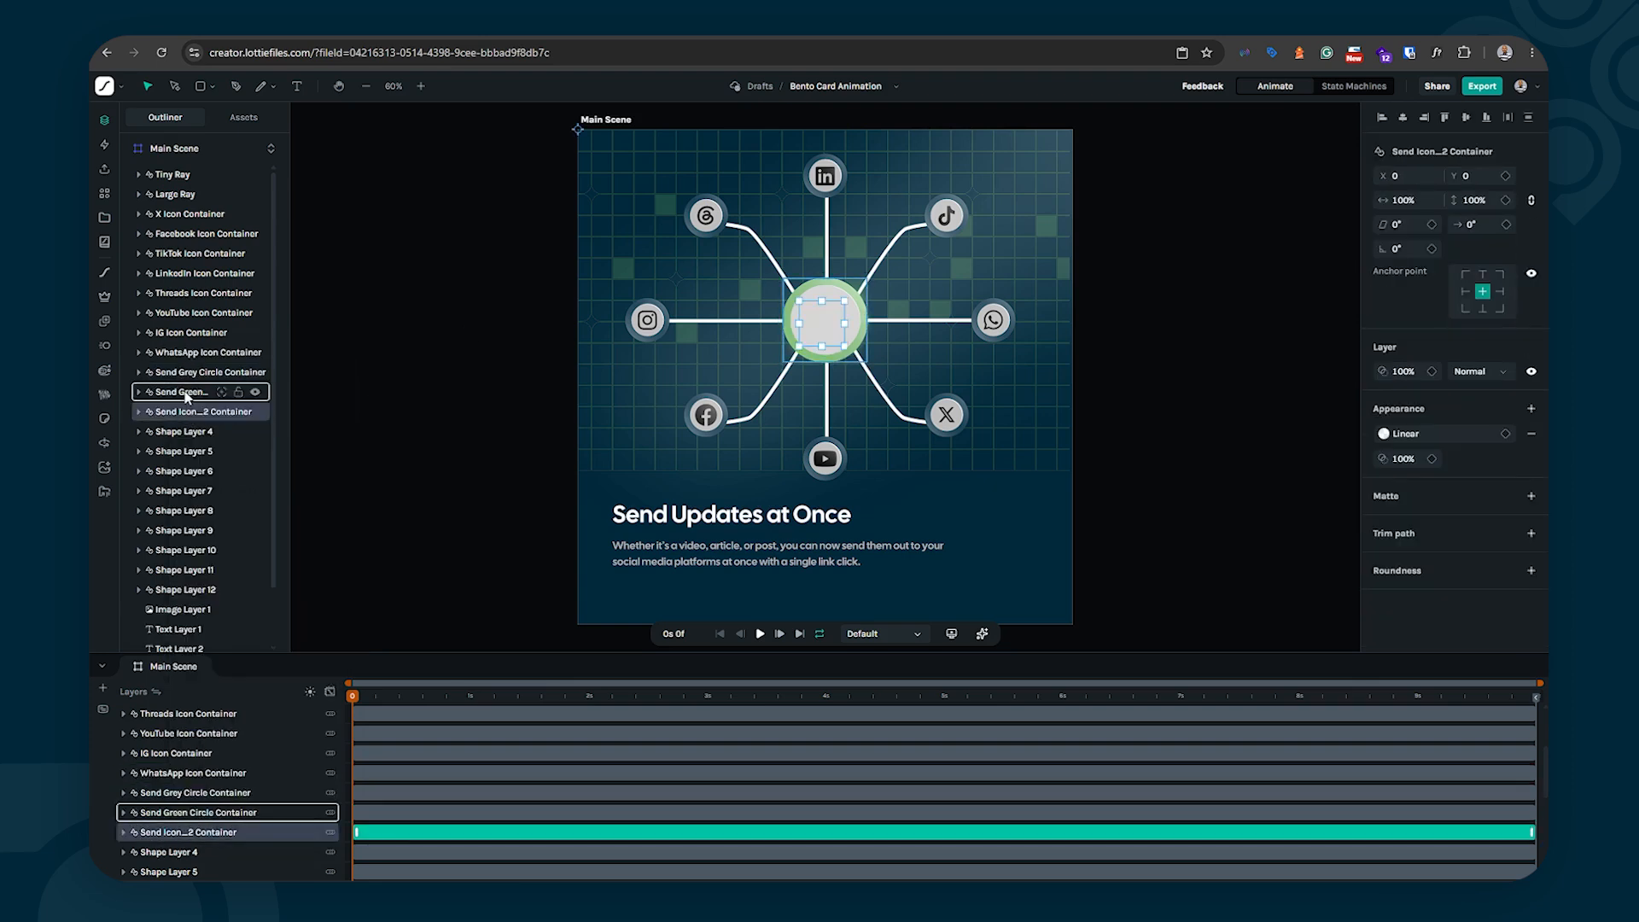
left_click(186, 392)
left_click(184, 372)
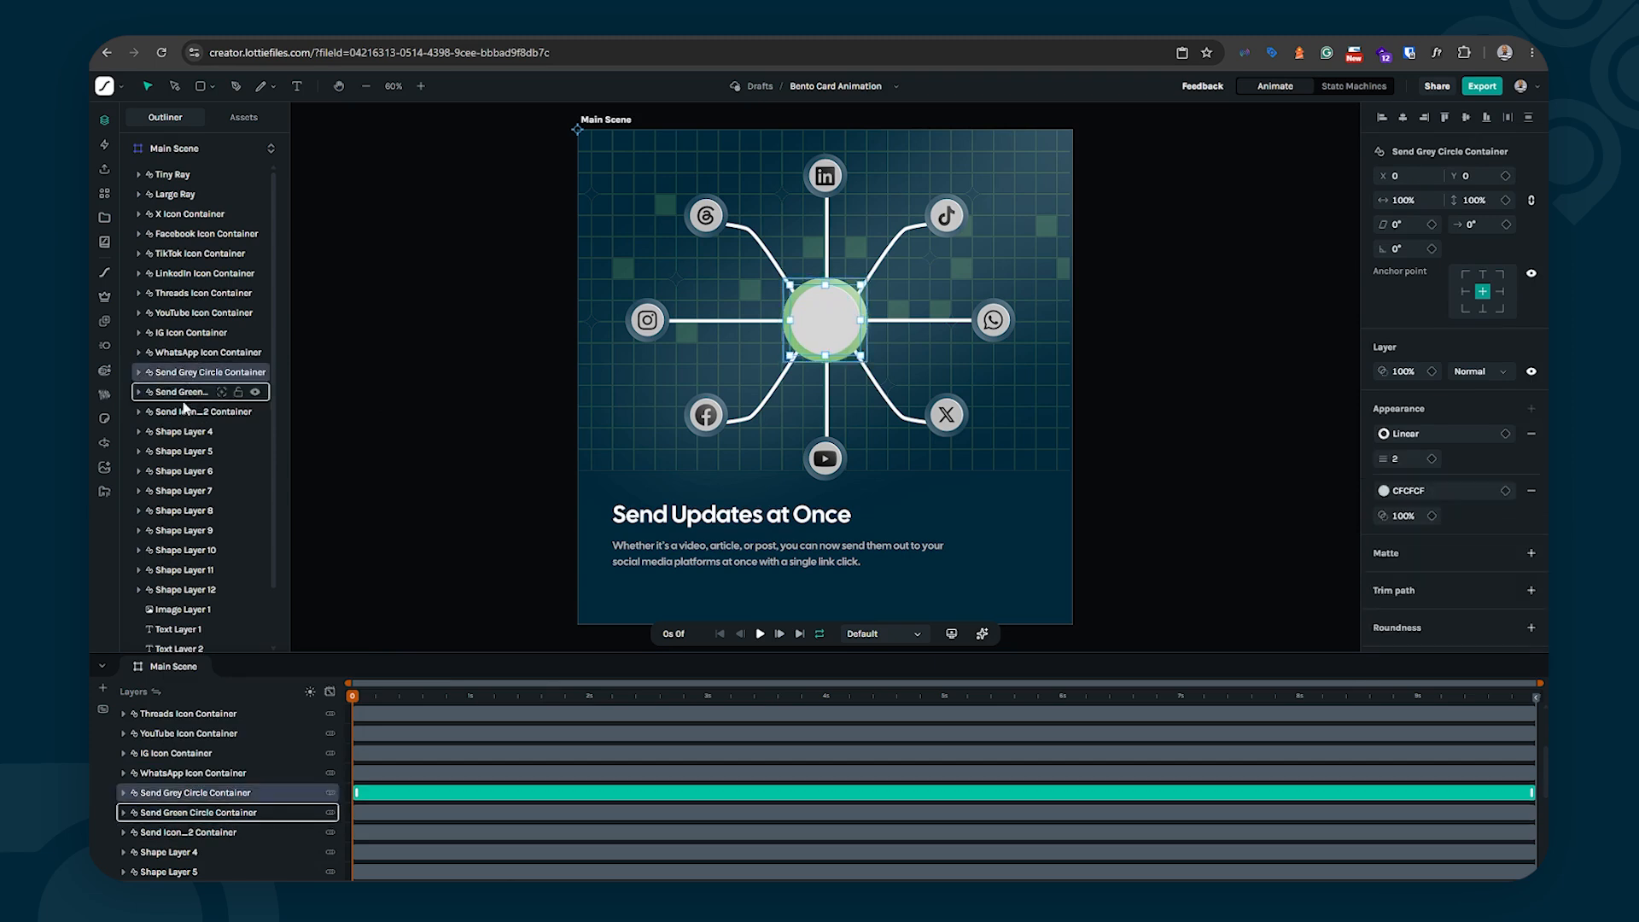
left_click(184, 413)
left_click_drag(184, 413, 169, 372)
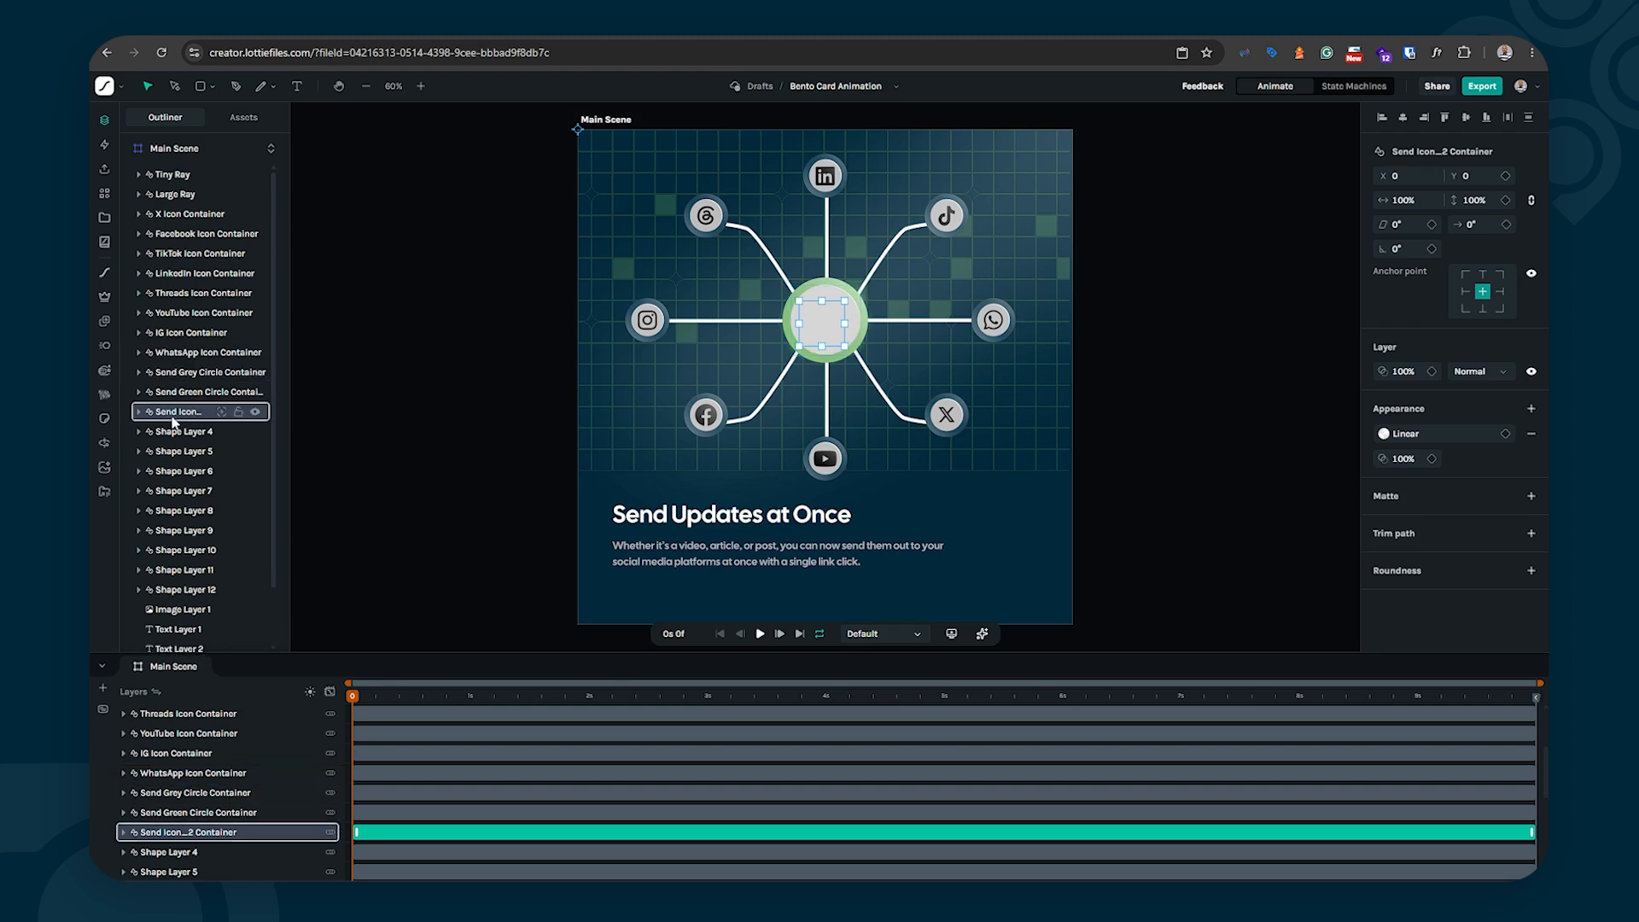
left_click_drag(159, 390, 165, 384)
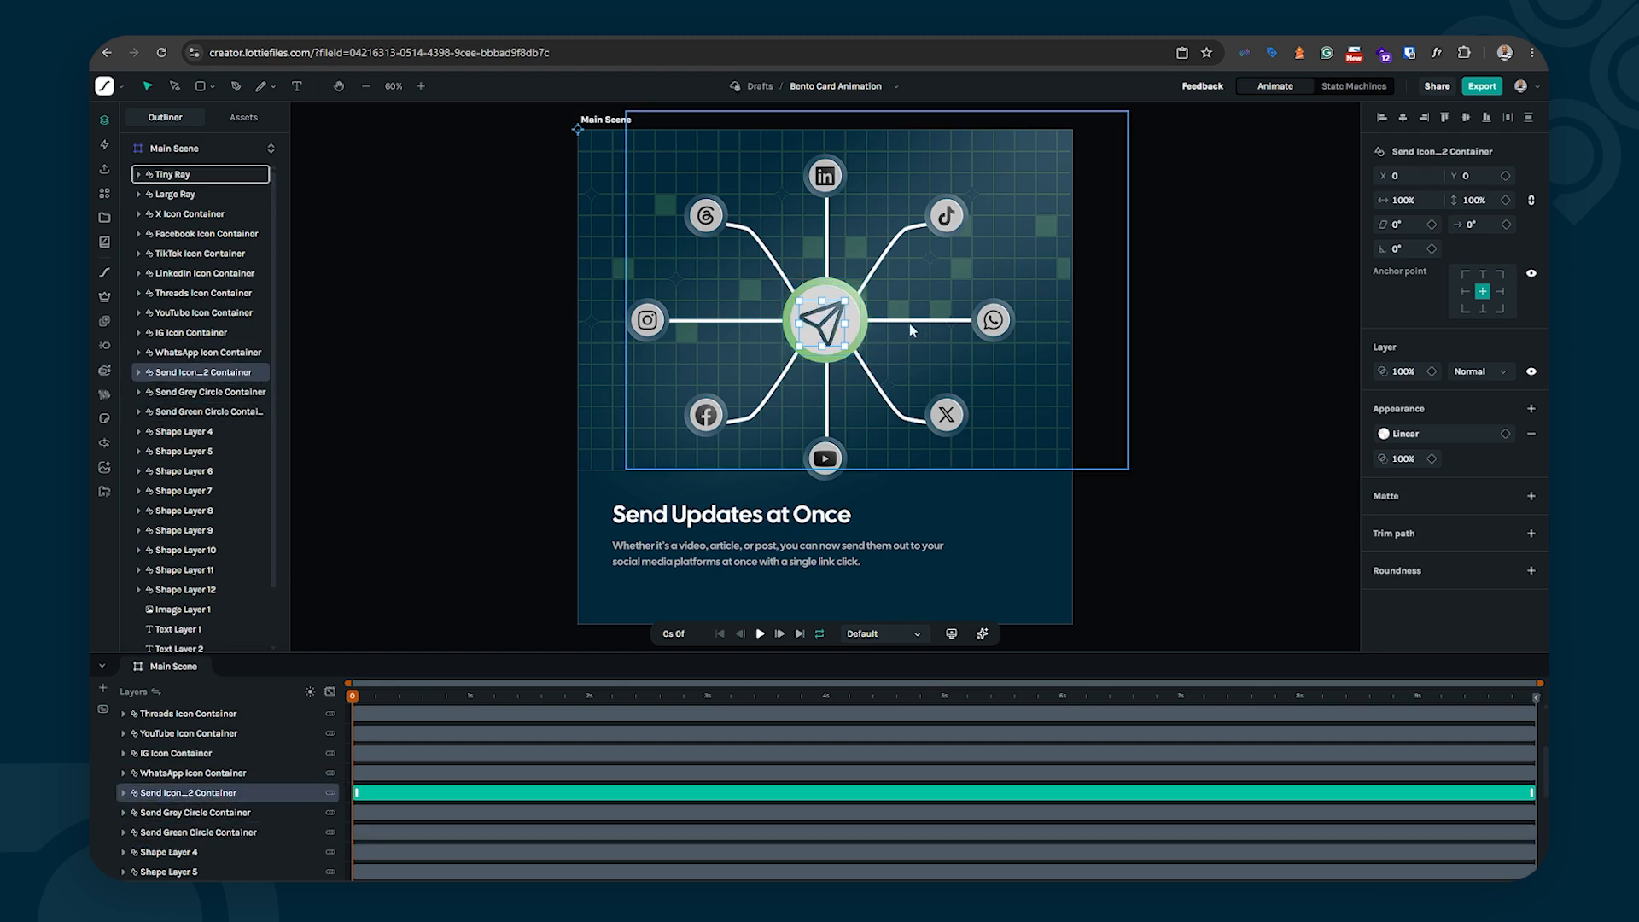
left_click(442, 415)
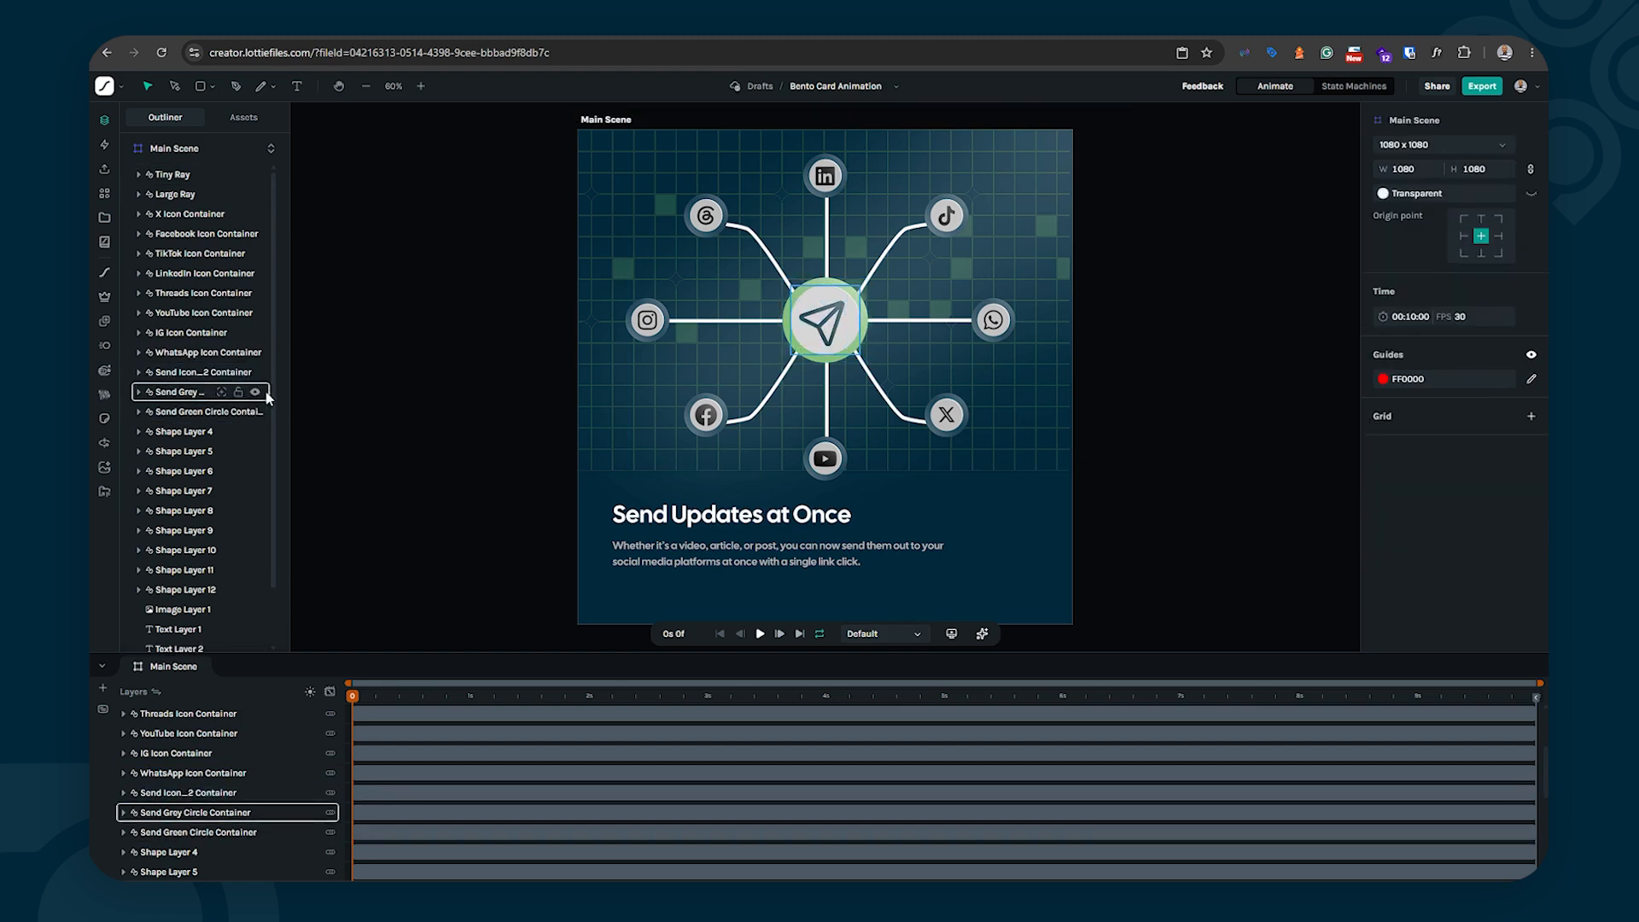
Step: Create a nested scene from the send icon, grey circle and green circle container layers
left_click(189, 374)
left_click(190, 393)
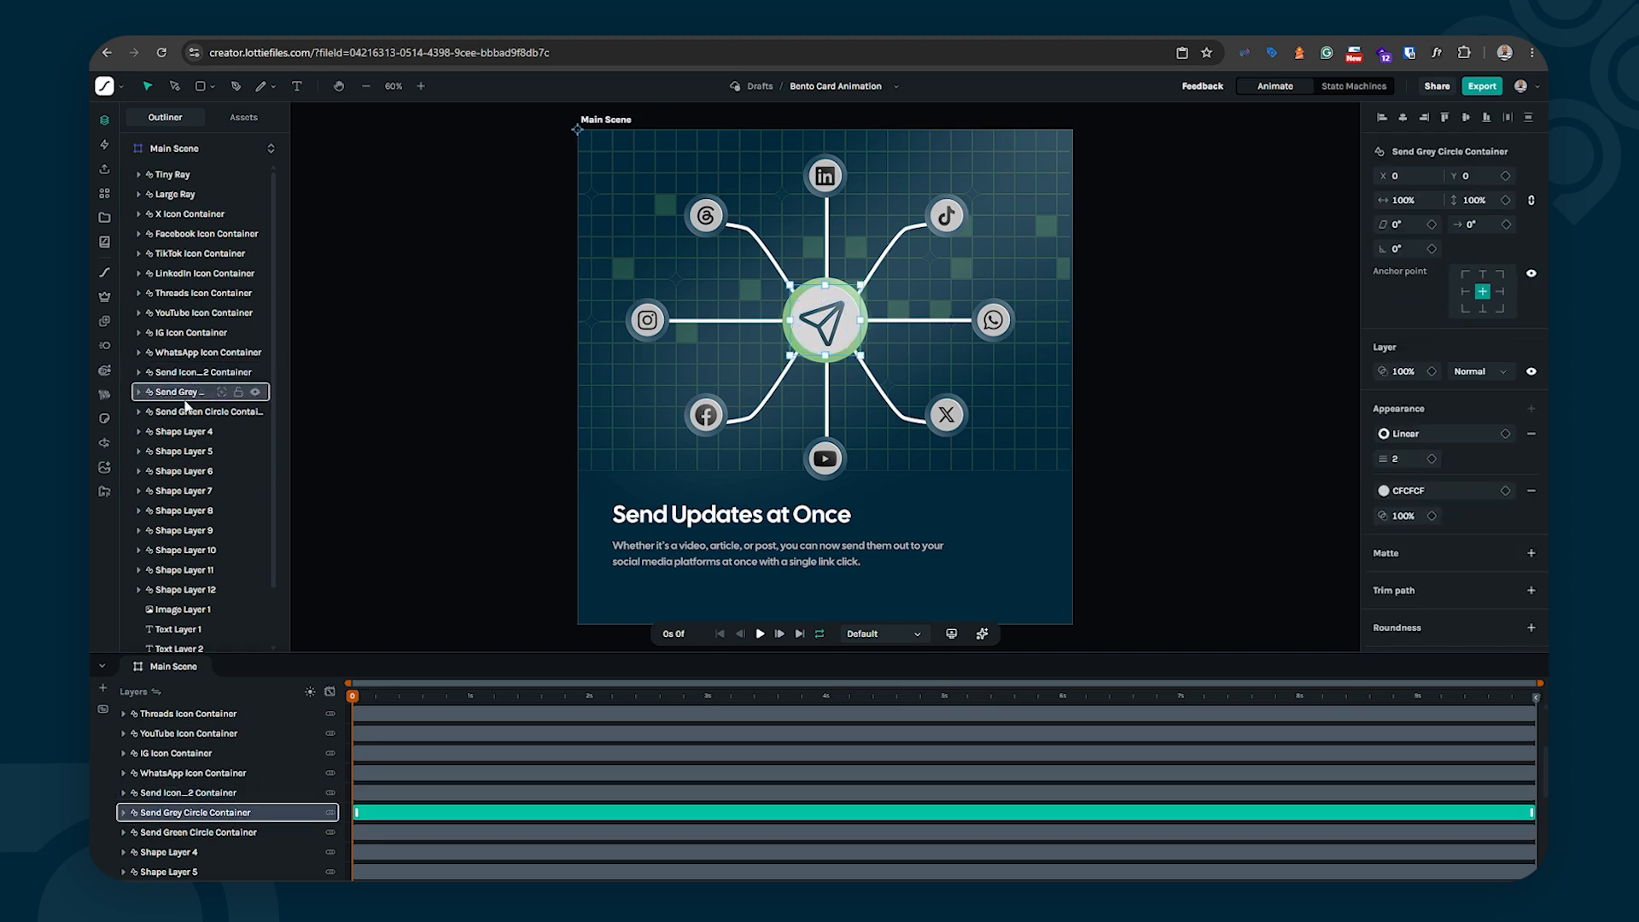
left_click(178, 414)
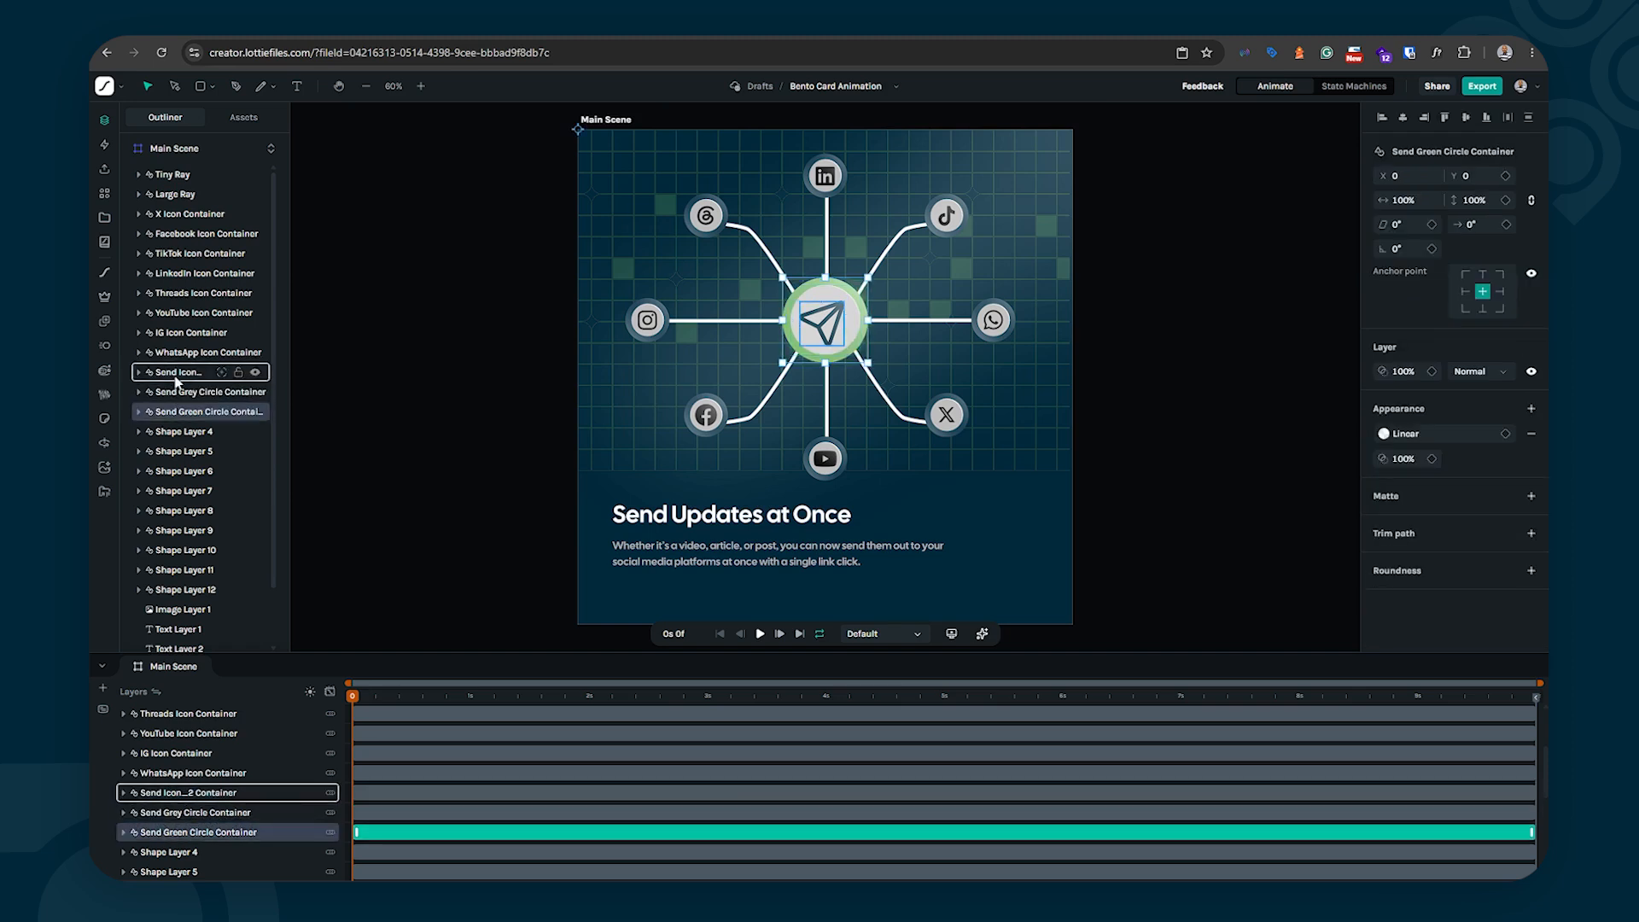
left_click(176, 376, "shift")
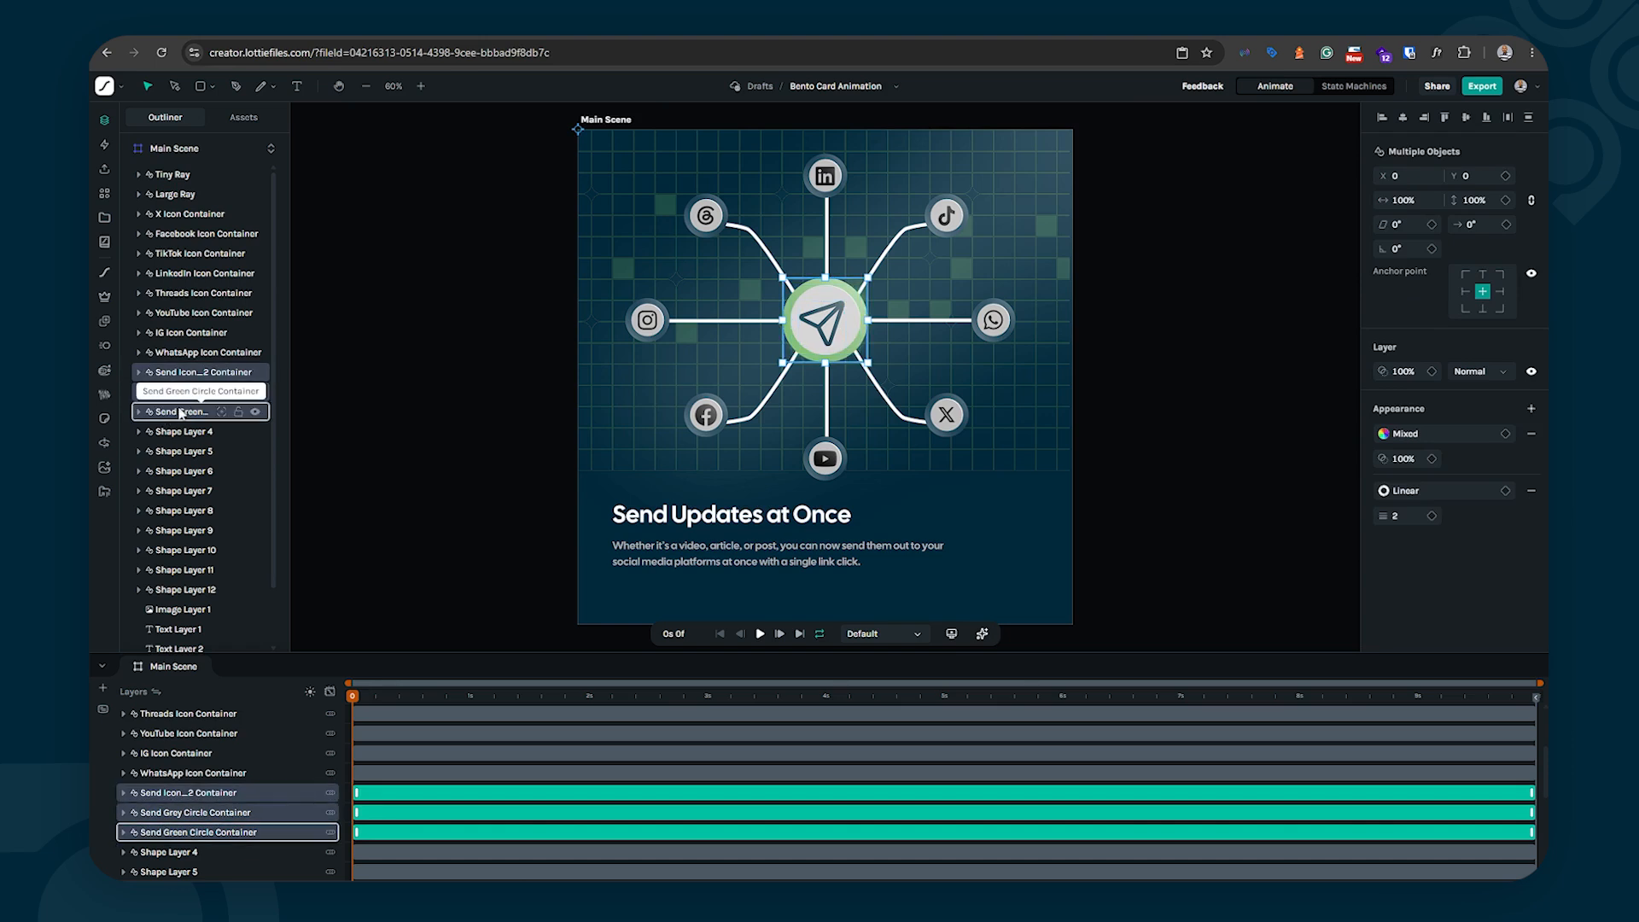
right_click(180, 413)
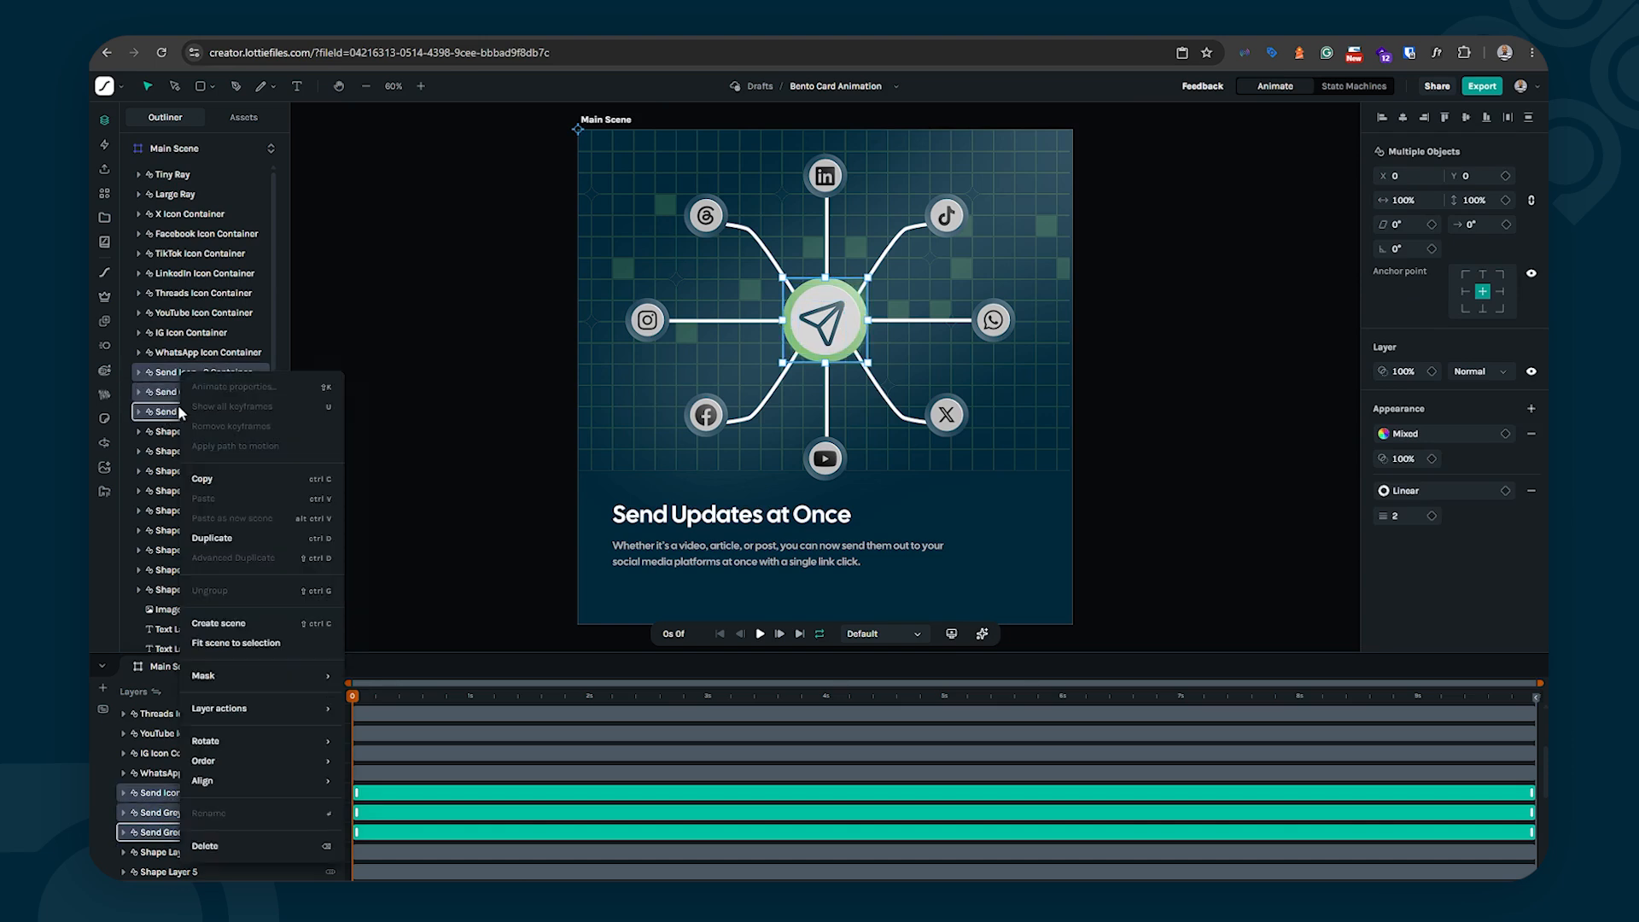
left_click(219, 622)
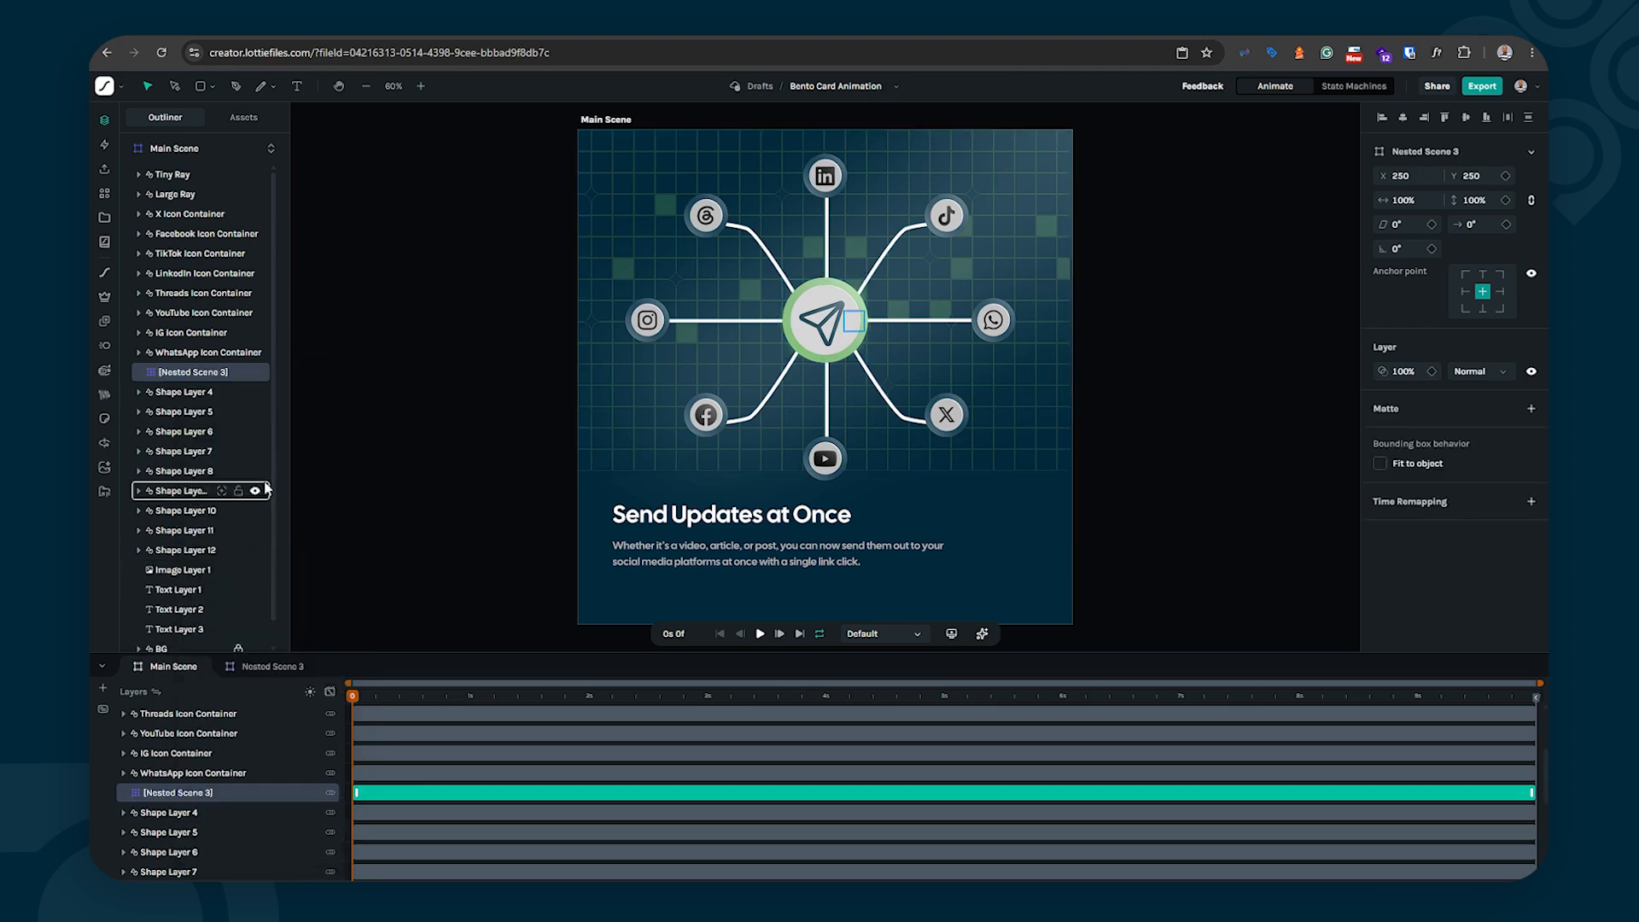
Step: Rename the new nested scene as Send Button
double_click(179, 374)
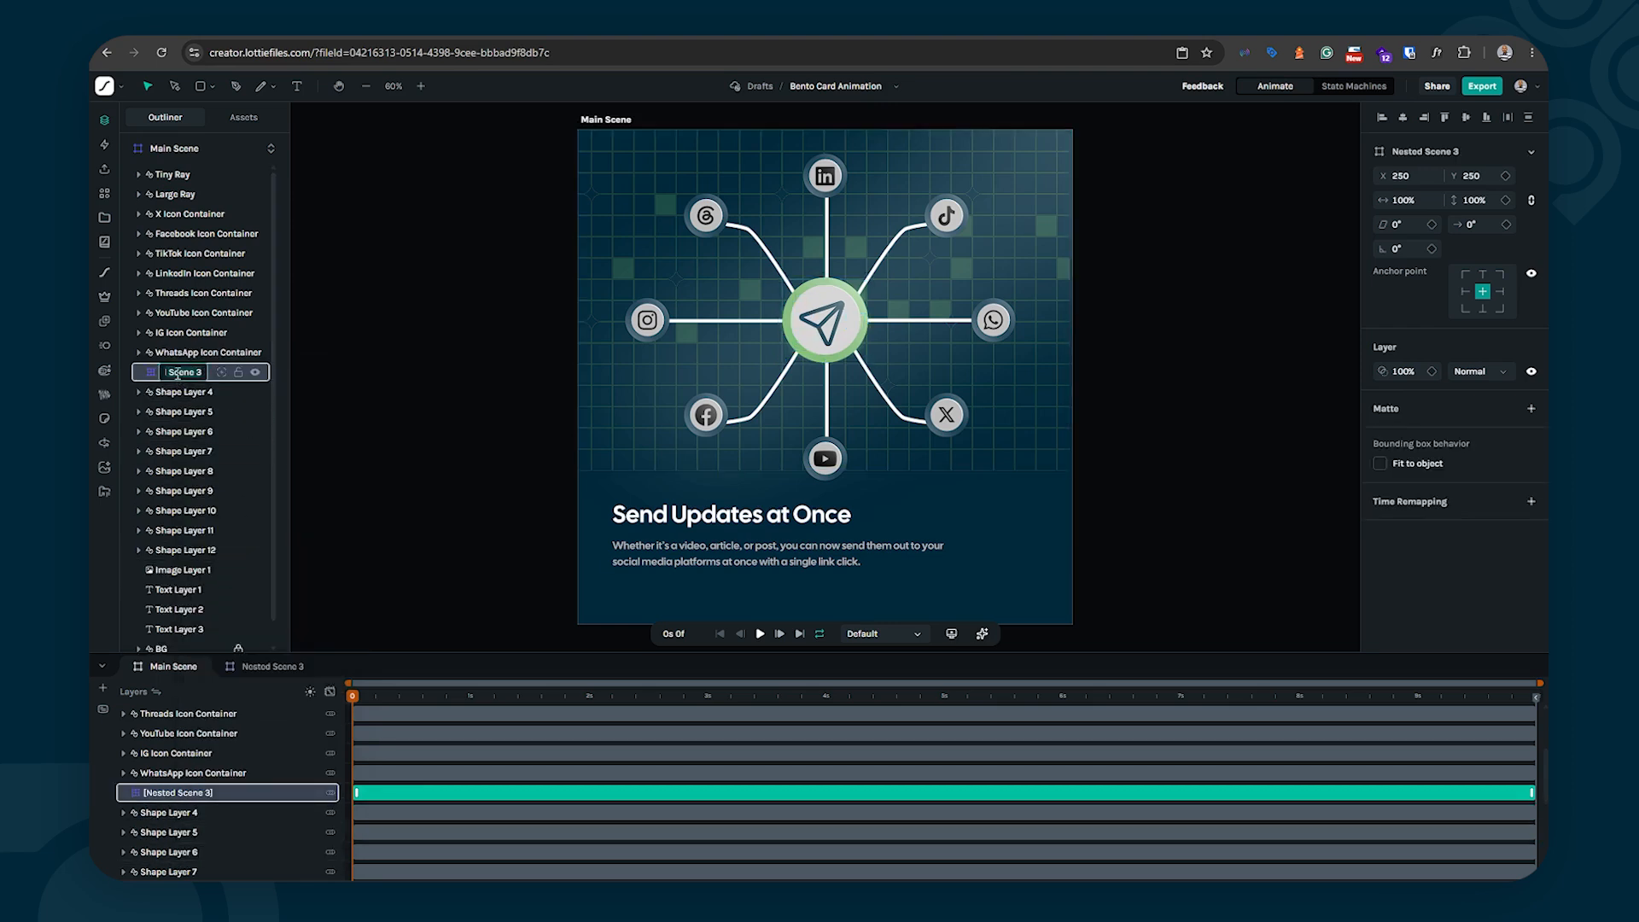
type("Send")
type(" Button")
key("Return")
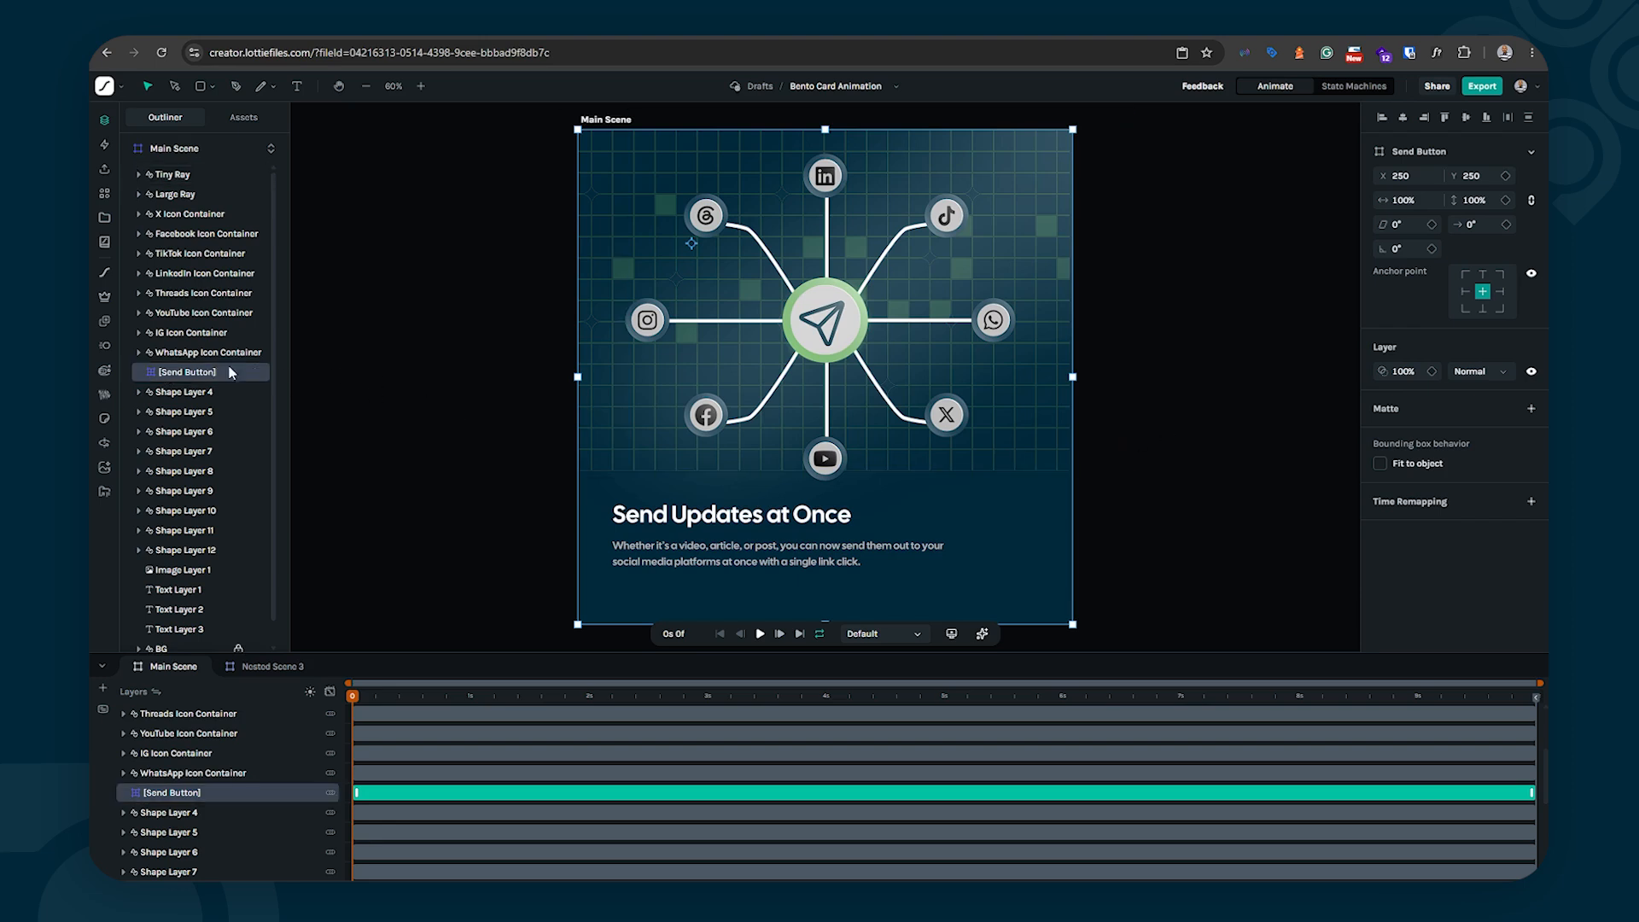
Step: Fit the Send Button scene's bounding box to its object
left_click(182, 373)
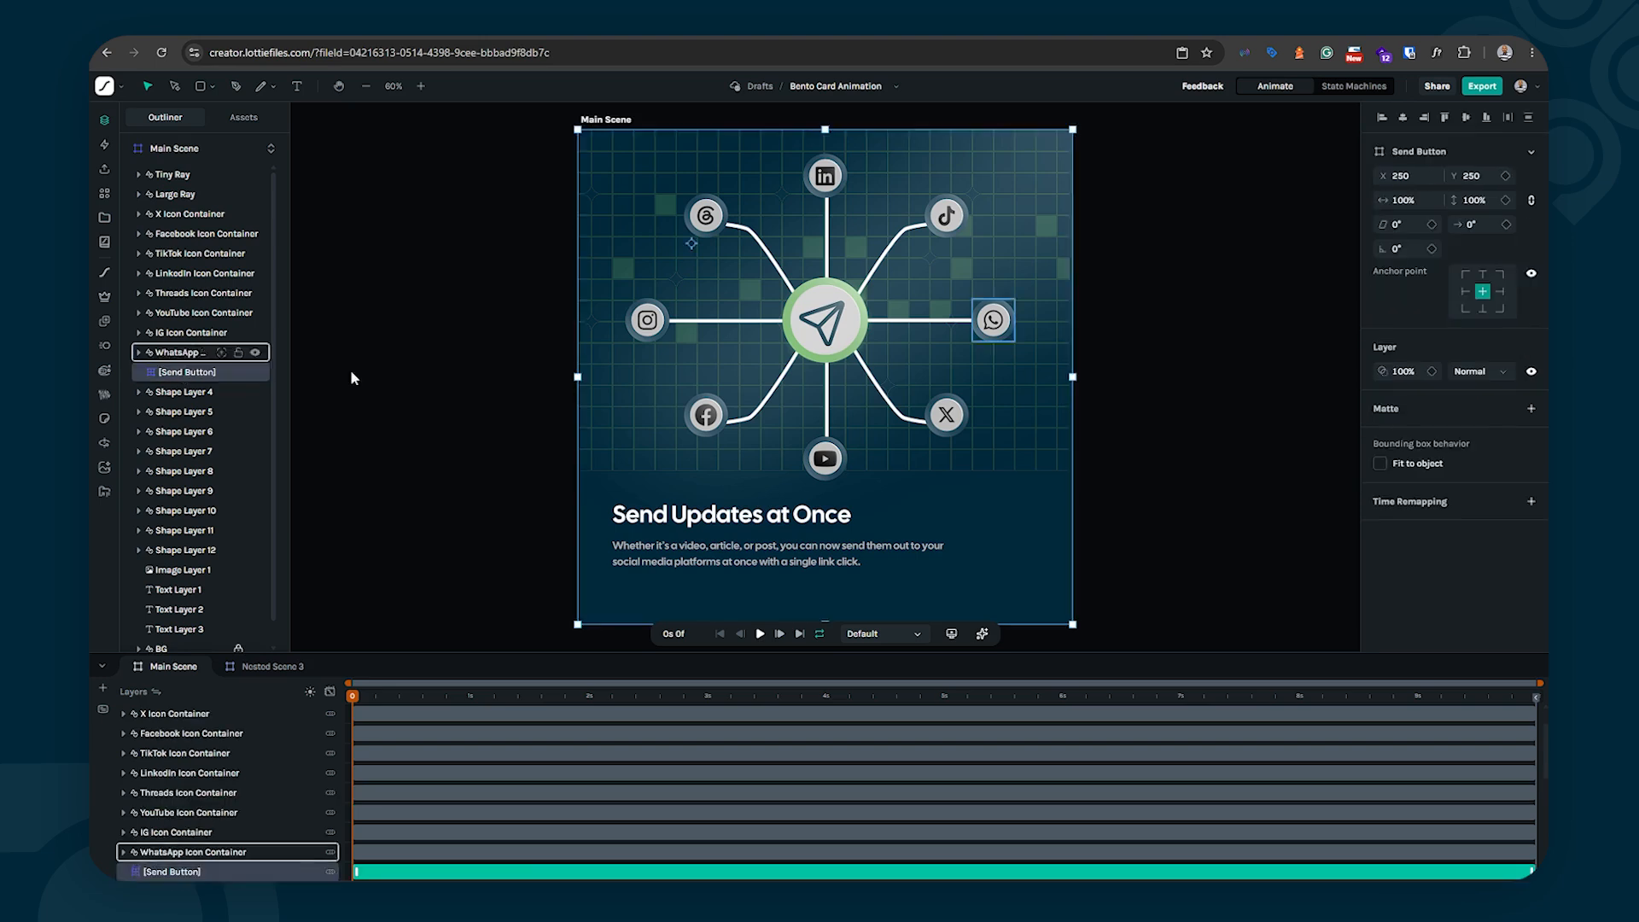
left_click(1380, 462)
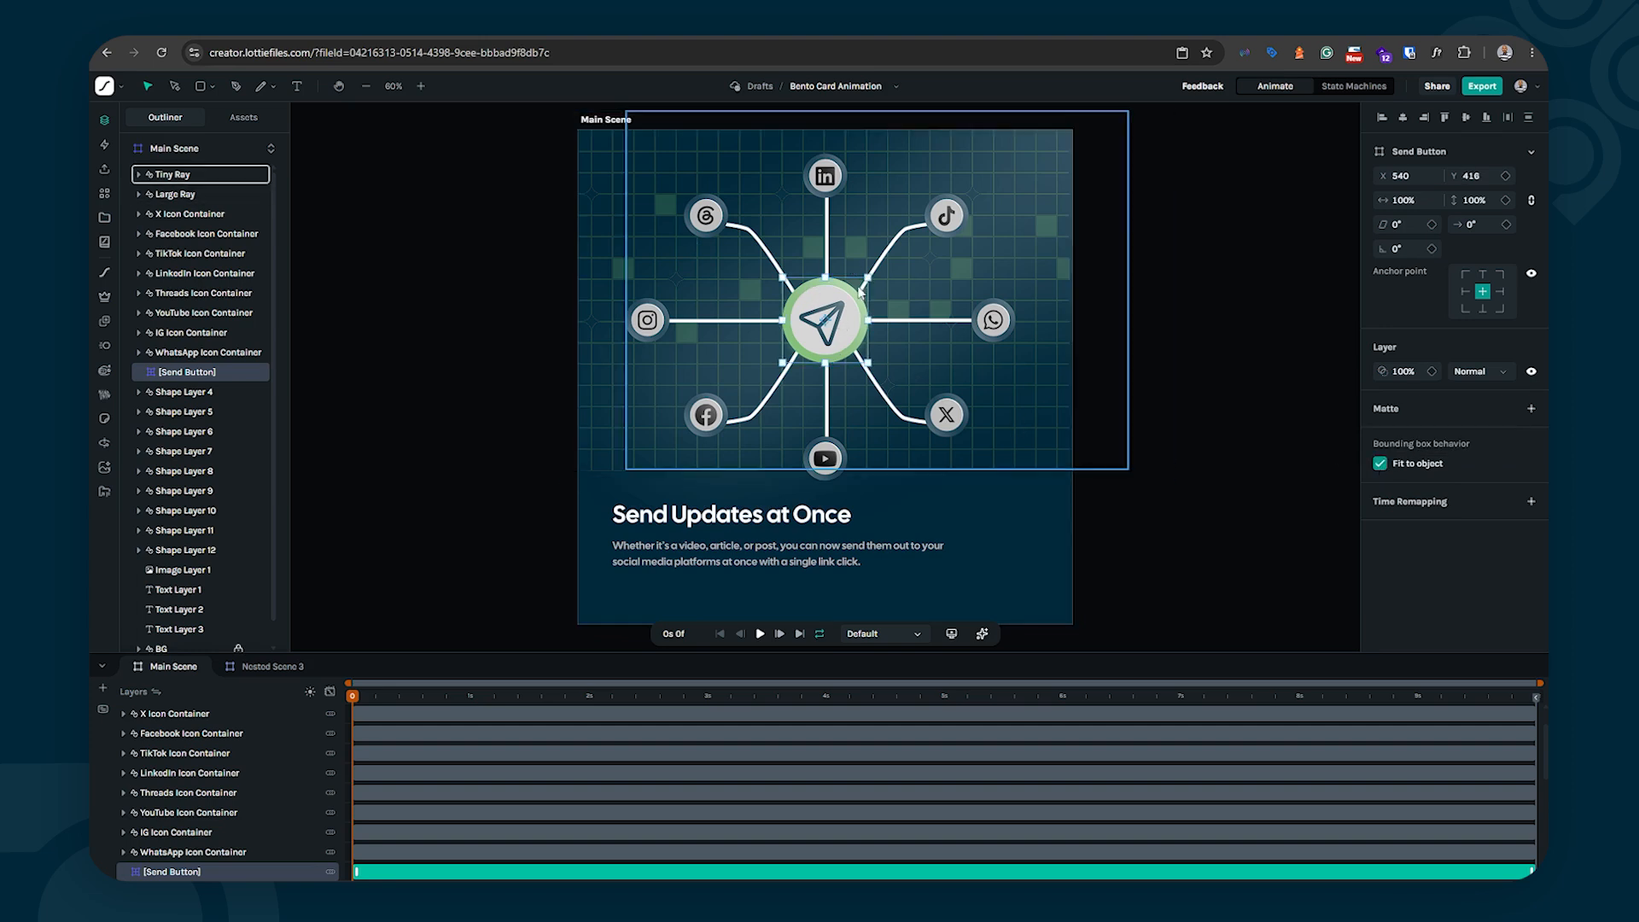
left_click(1380, 465)
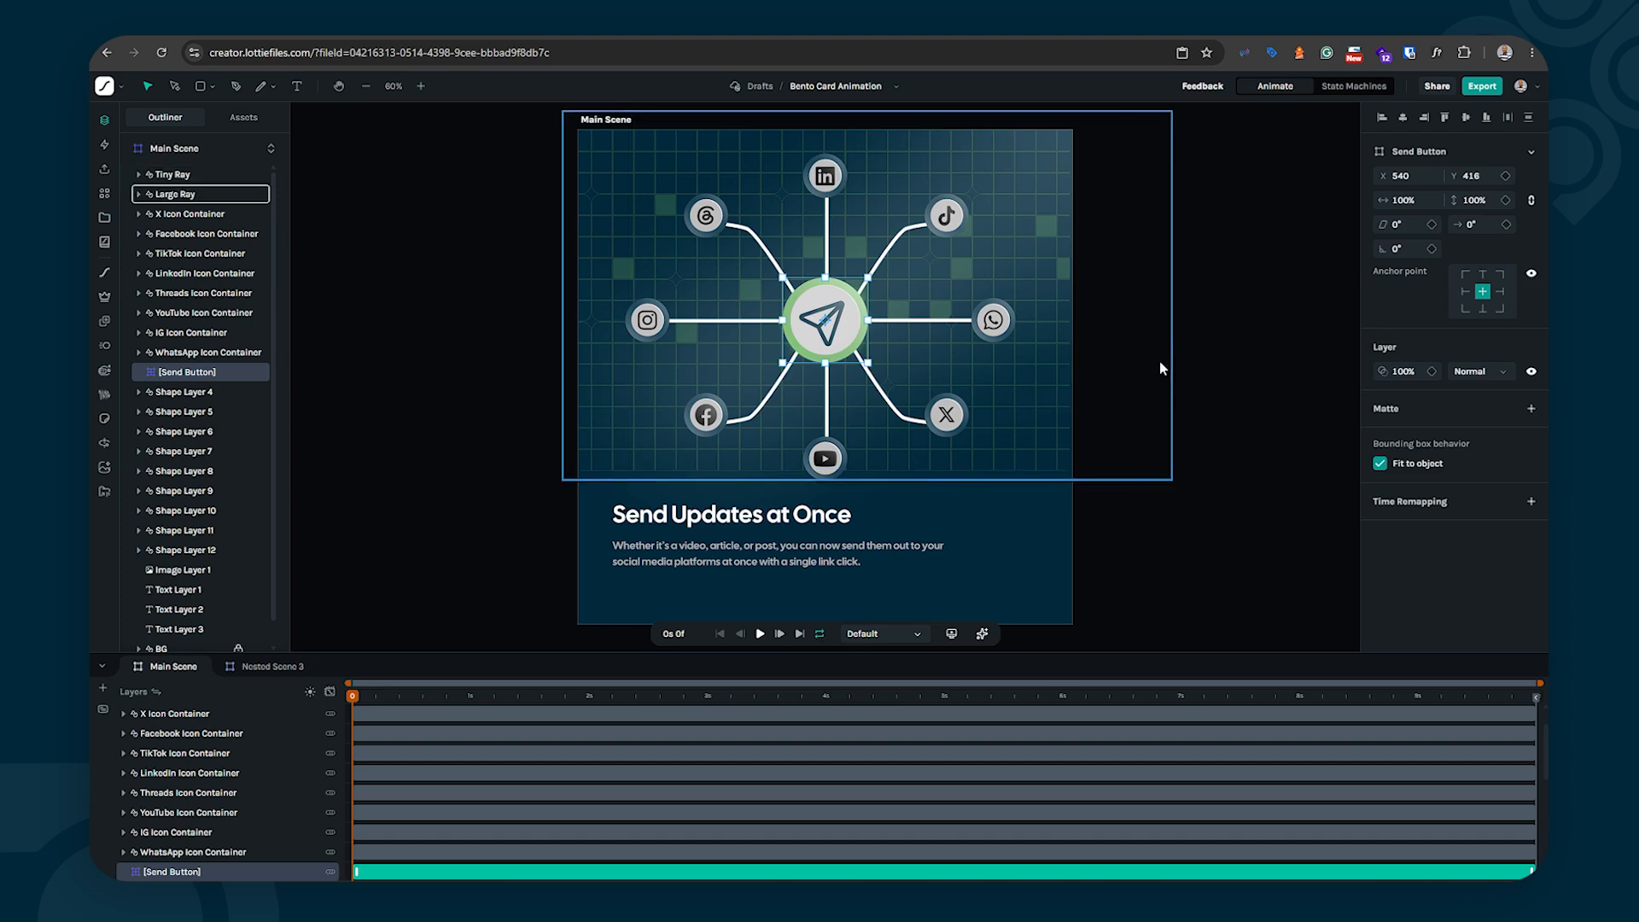
left_click(1229, 319)
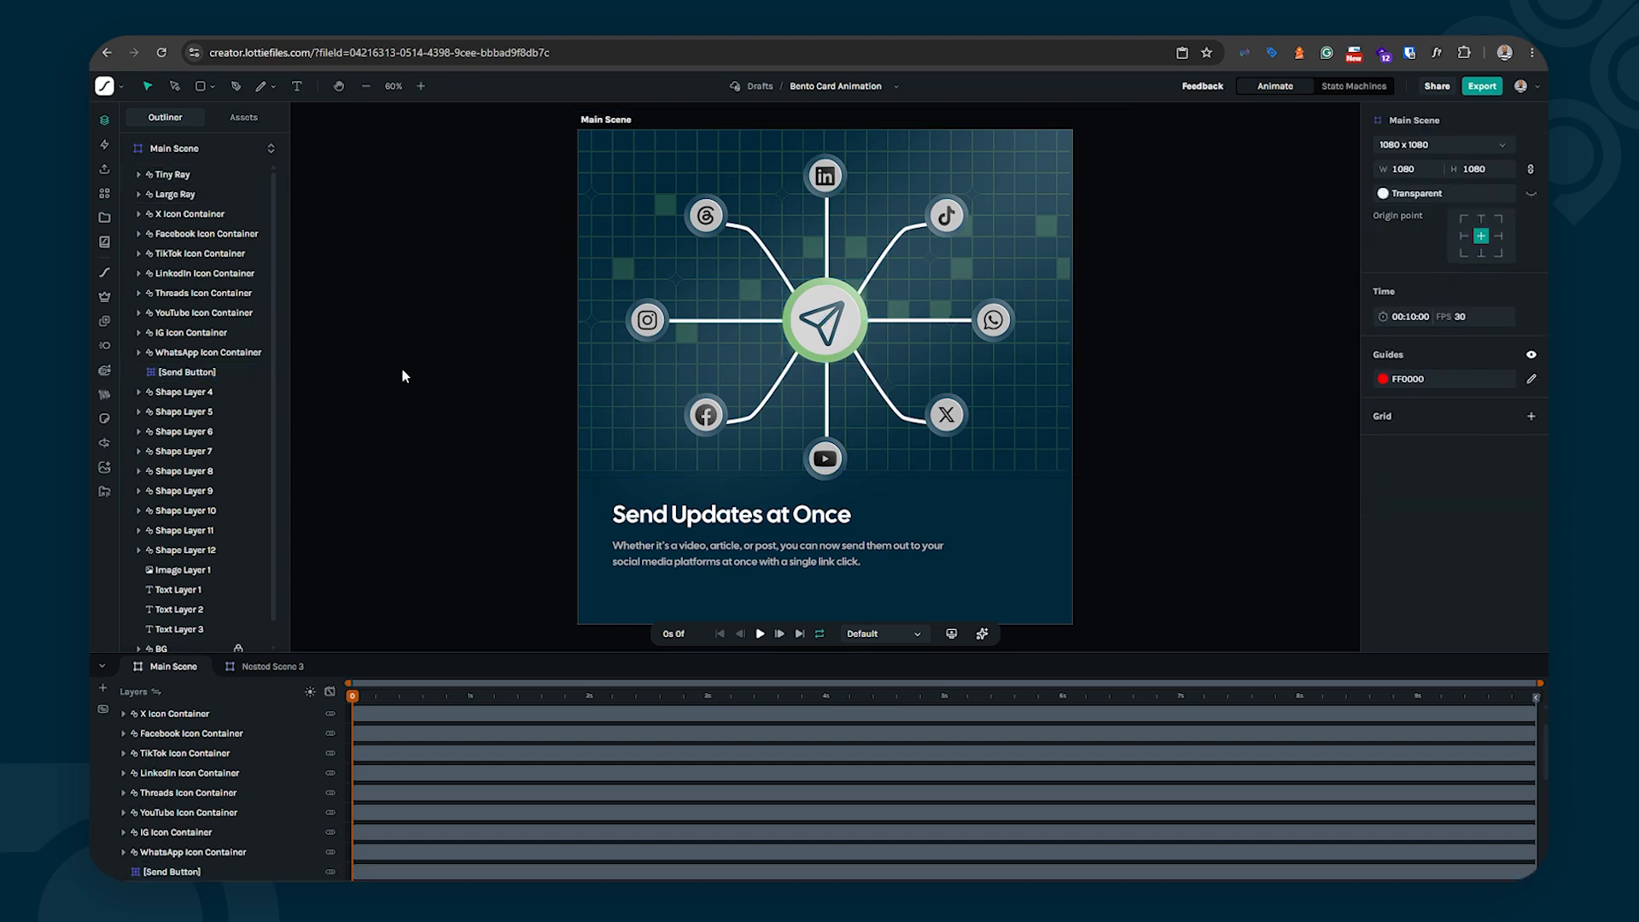
Step: Hide the Send Button scene and inspect Shape Layers 4 to 6 to identify the glow each one holds
left_click(205, 394)
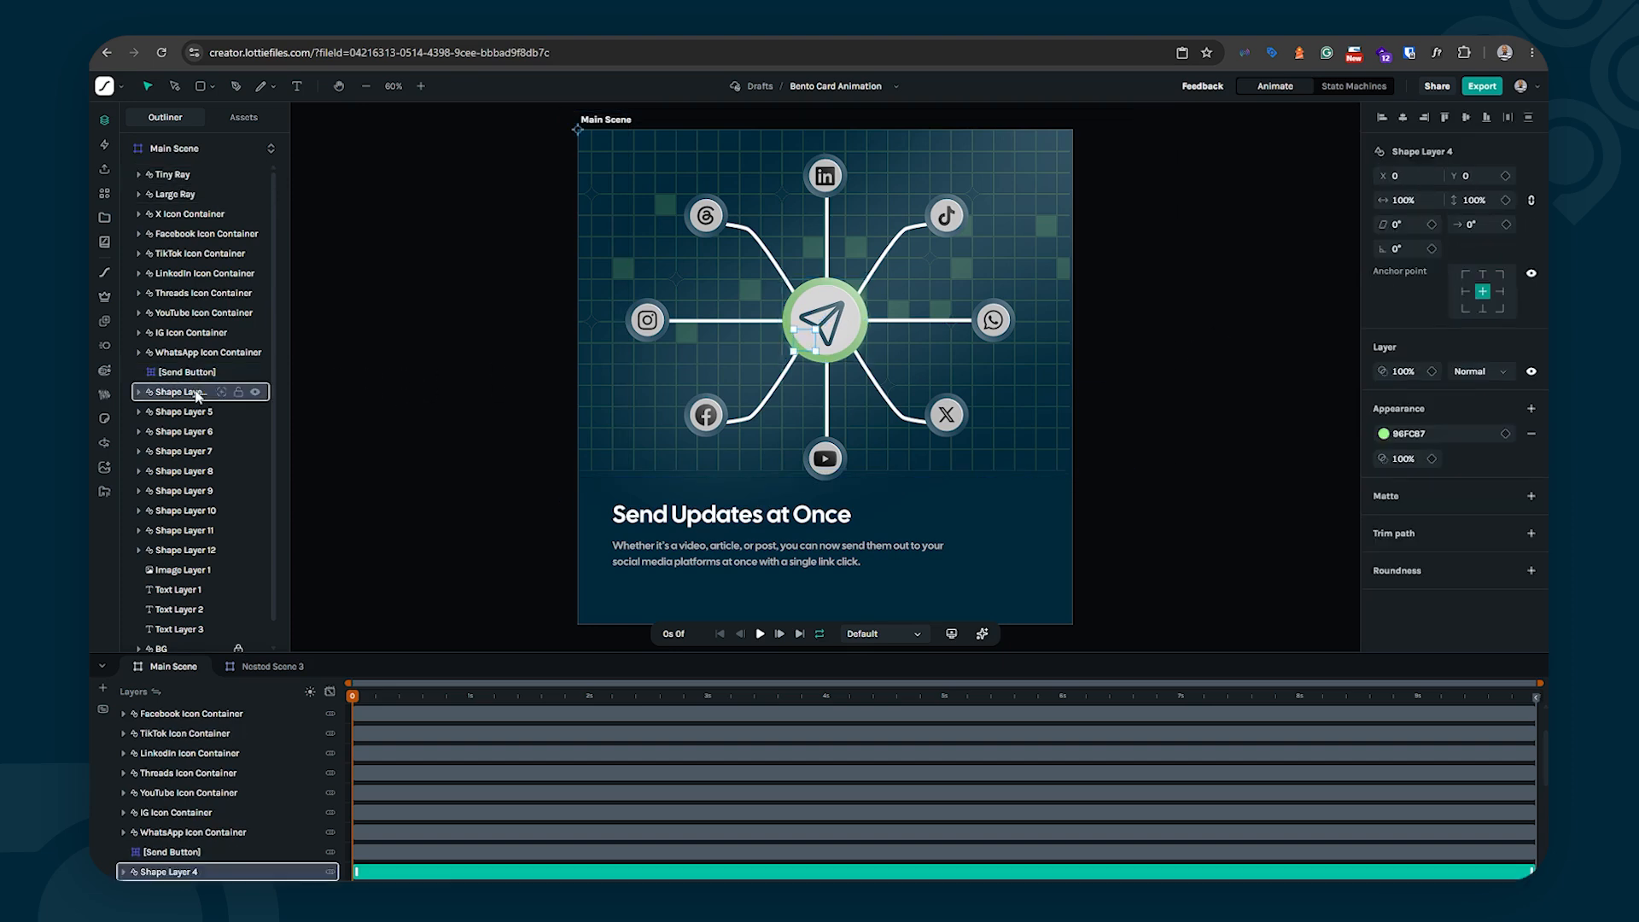
left_click(256, 372)
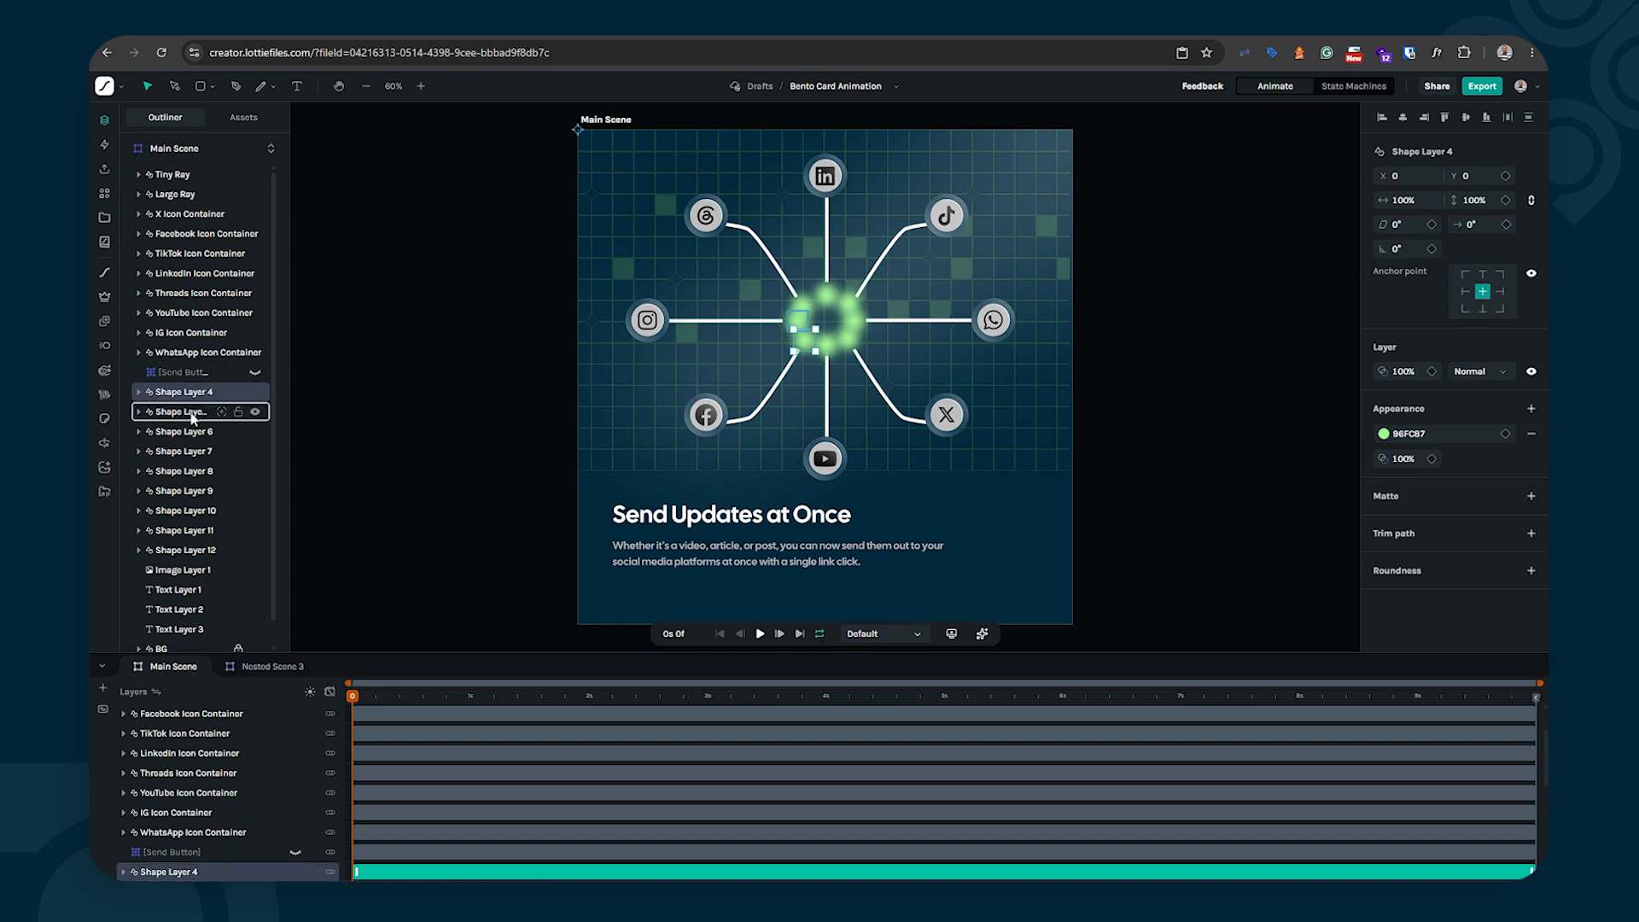
left_click(196, 413)
left_click(189, 431)
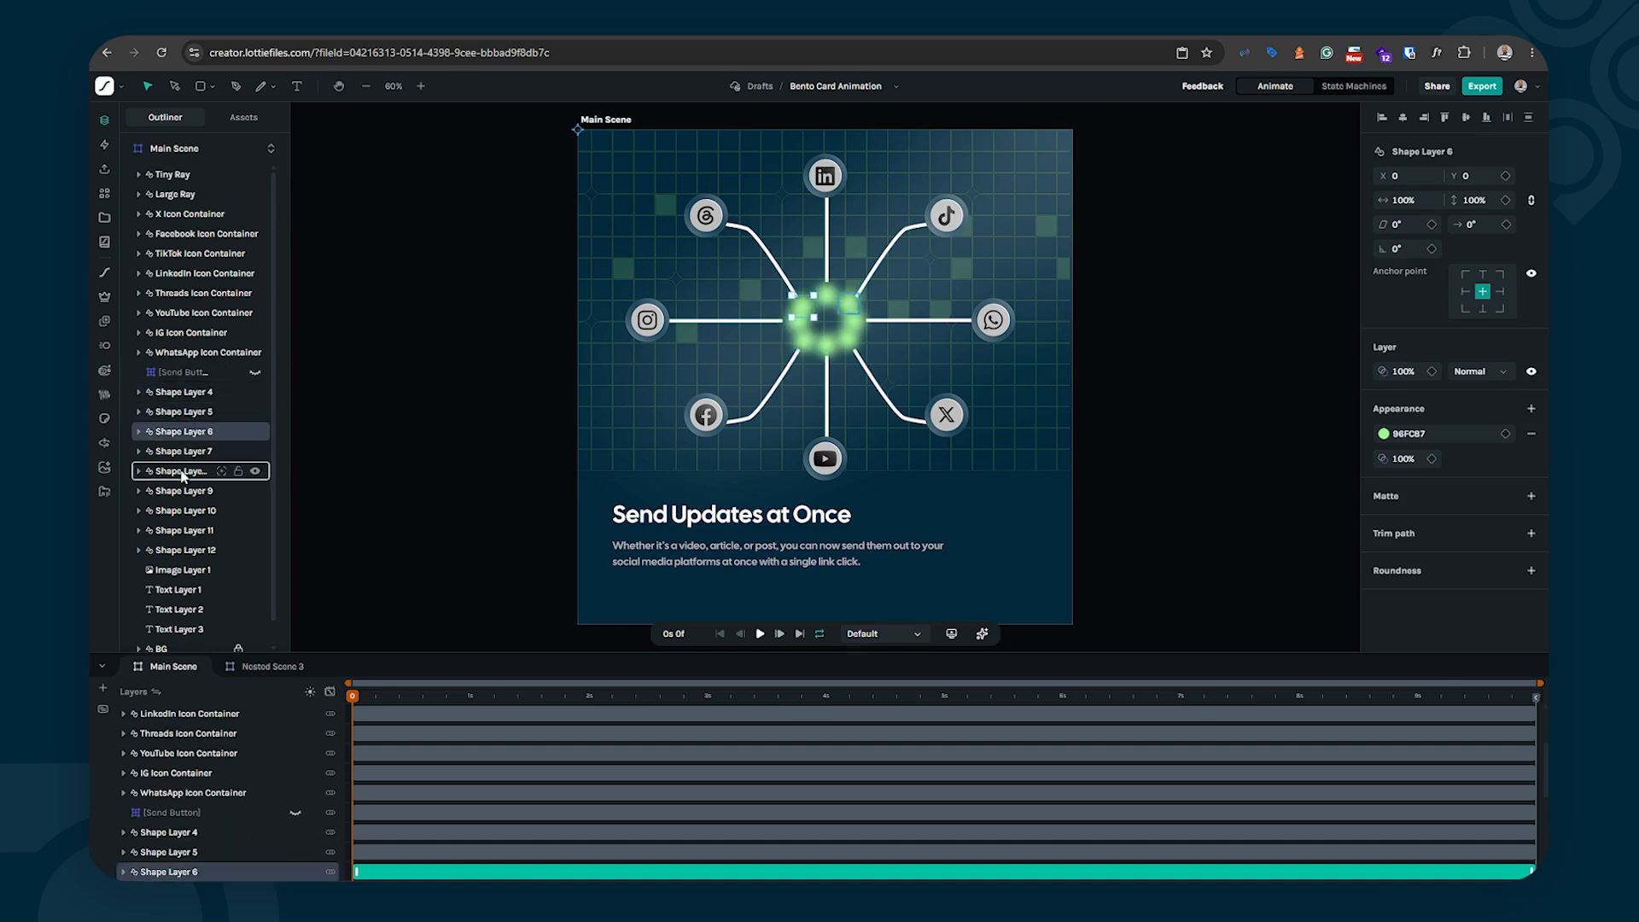
left_click(181, 393)
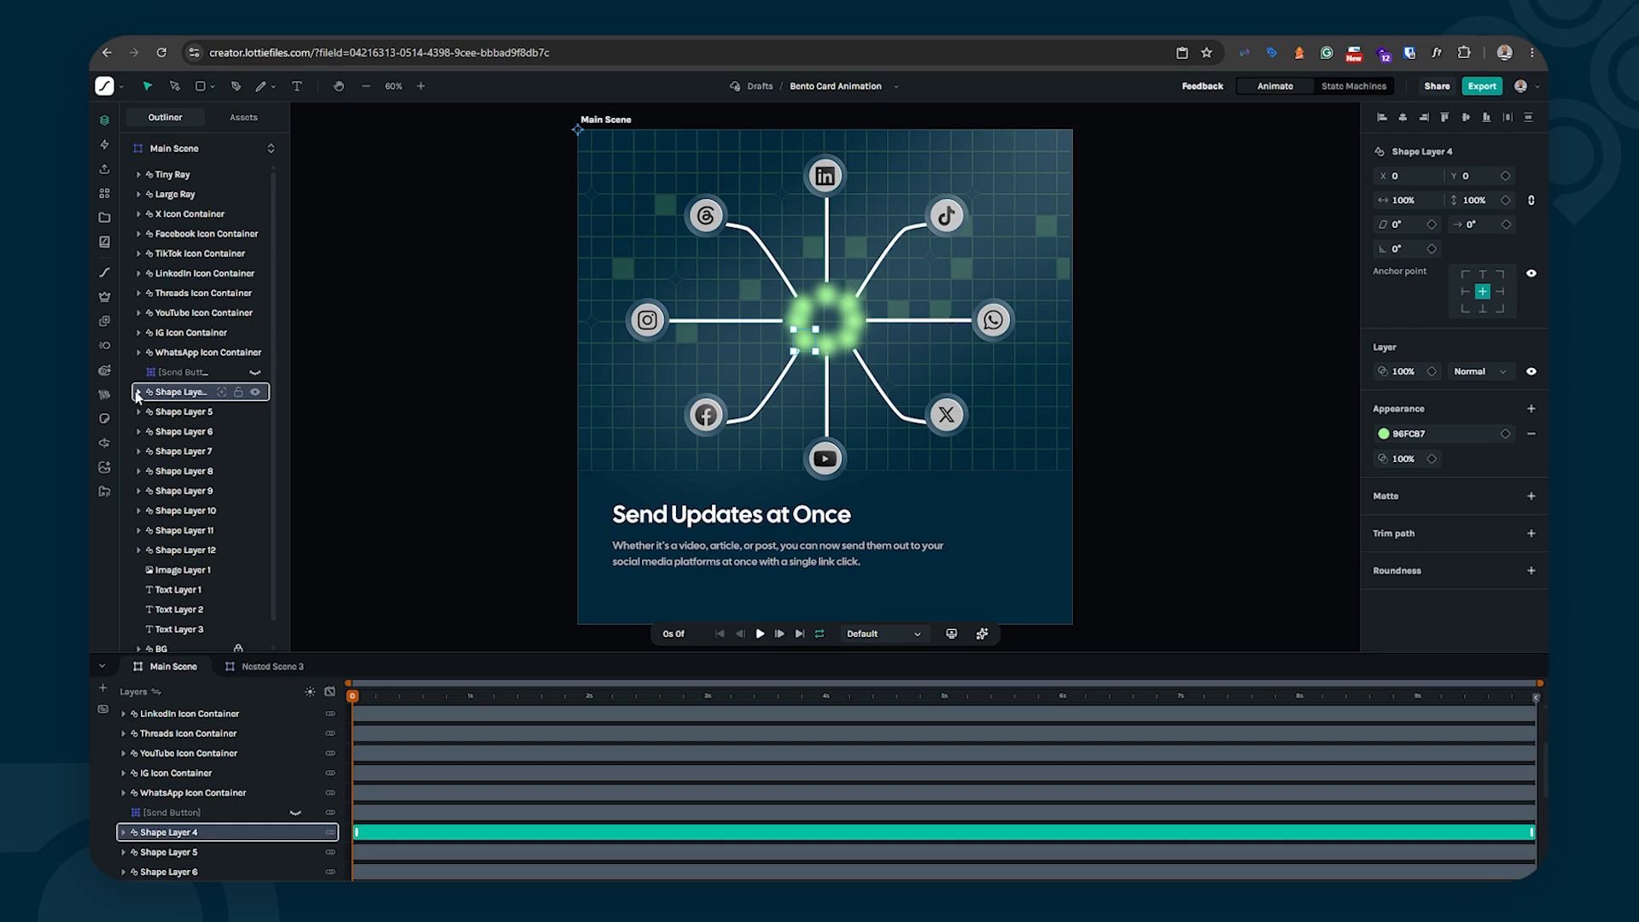
left_click(137, 392)
left_click(150, 413)
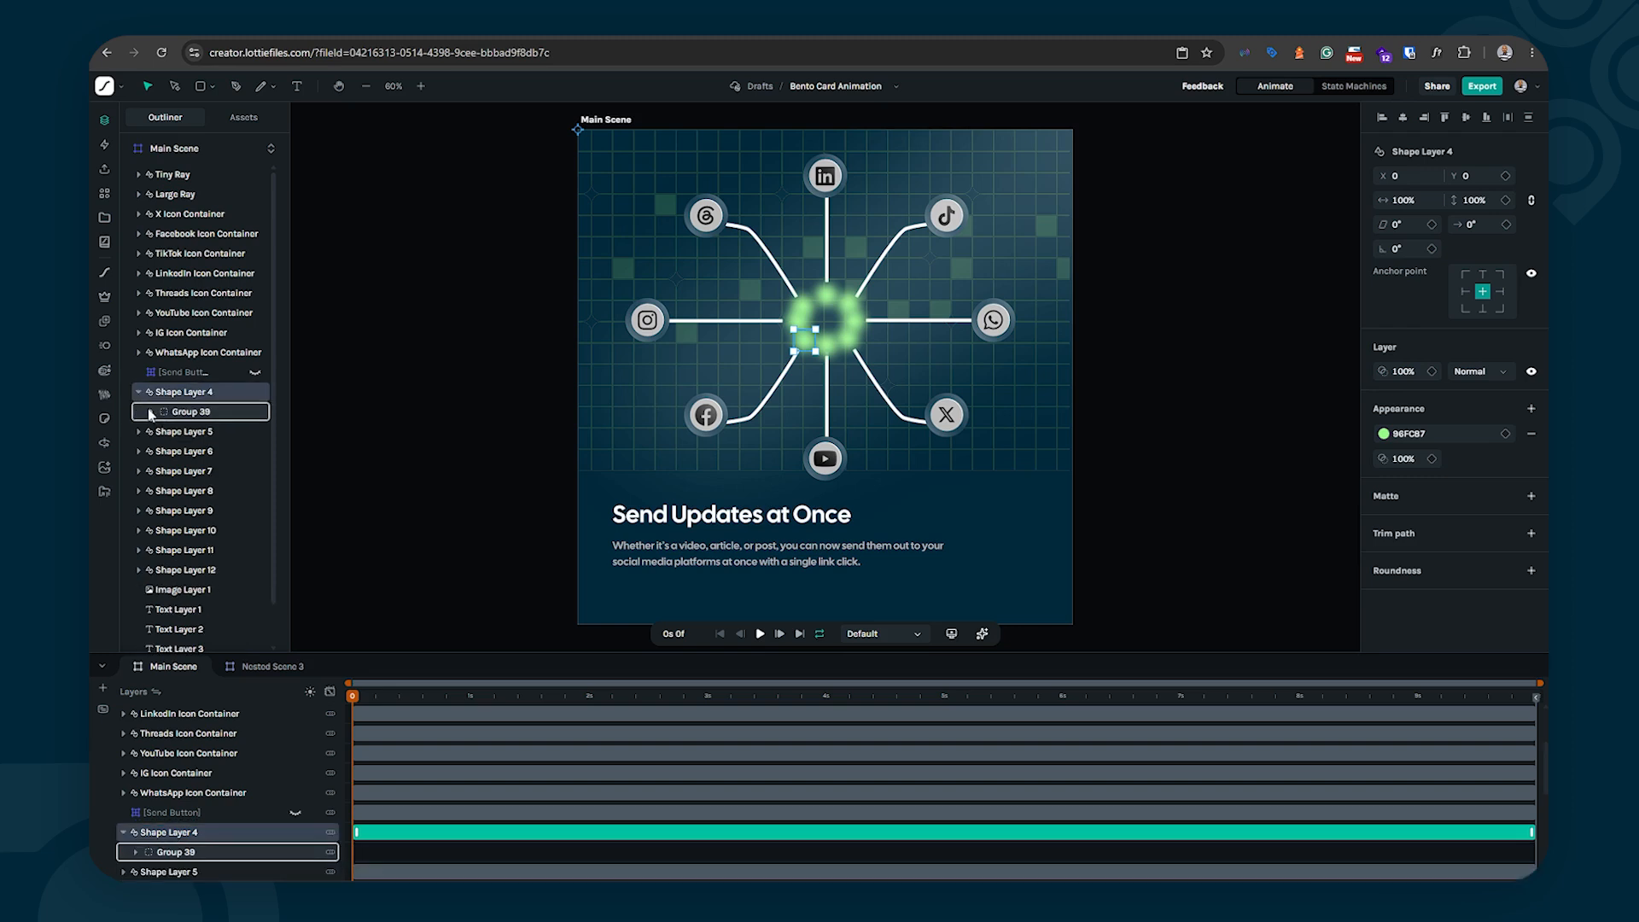
left_click(140, 393)
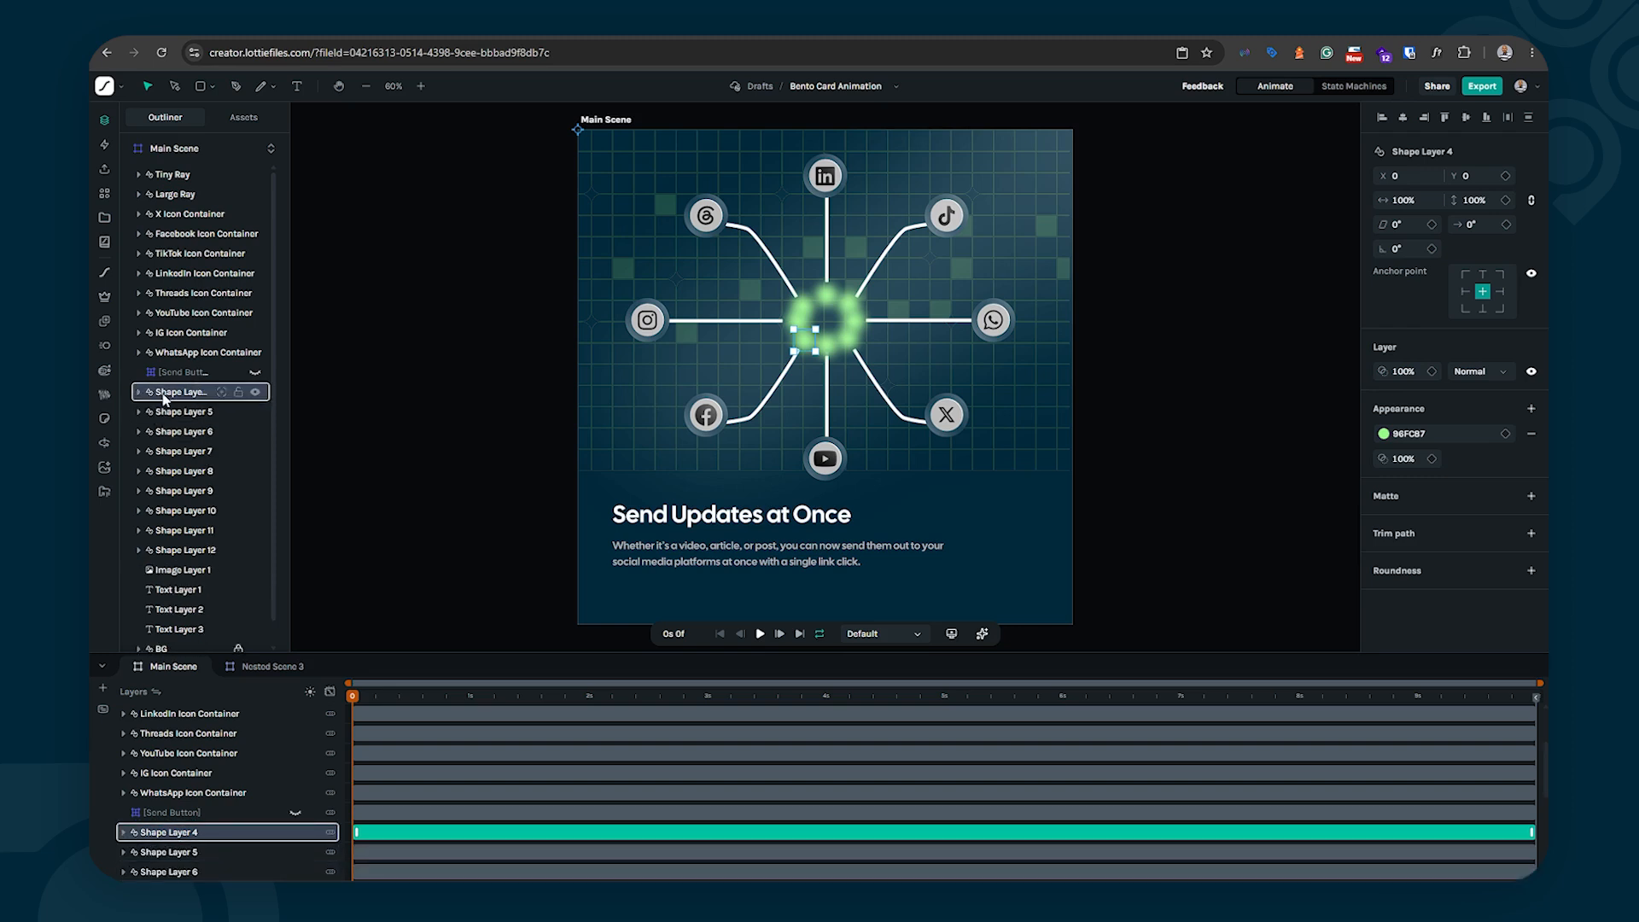
Step: Rename Shape Layer 4 as Facebook Glow
double_click(165, 394)
type("Face")
type("book Glow")
key("Return")
Step: Rename Shape Layers 5 to 11 in order as IG, Threads, LinkedIn, TikTok, WhatsApp, X and YouTube Glow
left_click(176, 413)
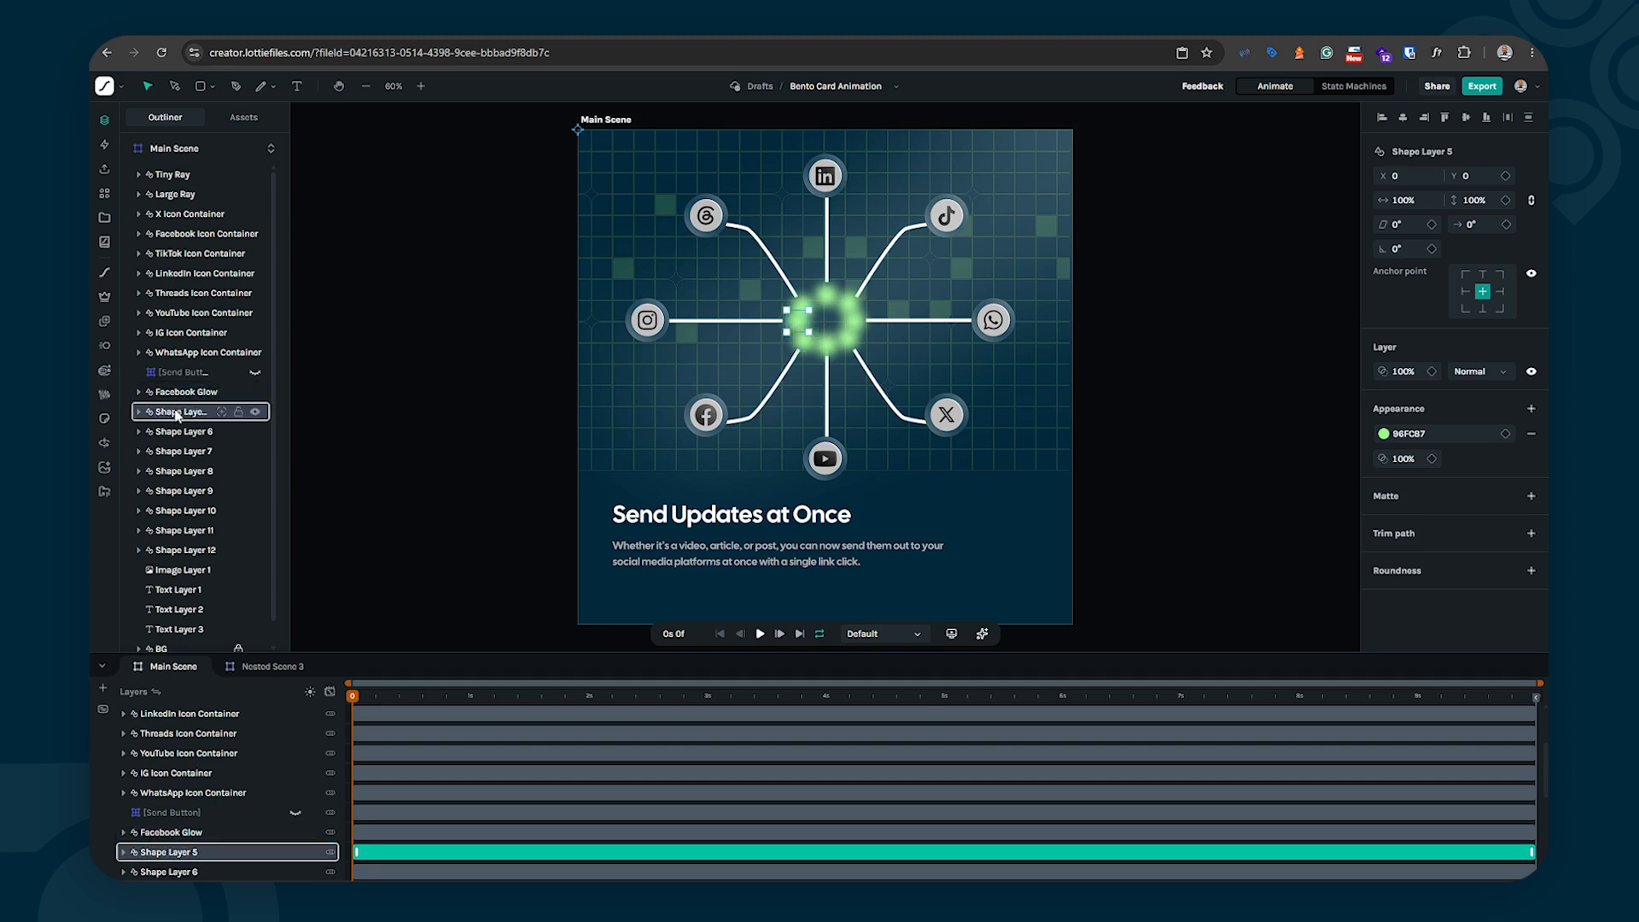
double_click(176, 414)
type("IG Glow")
key("Return")
left_click(175, 433)
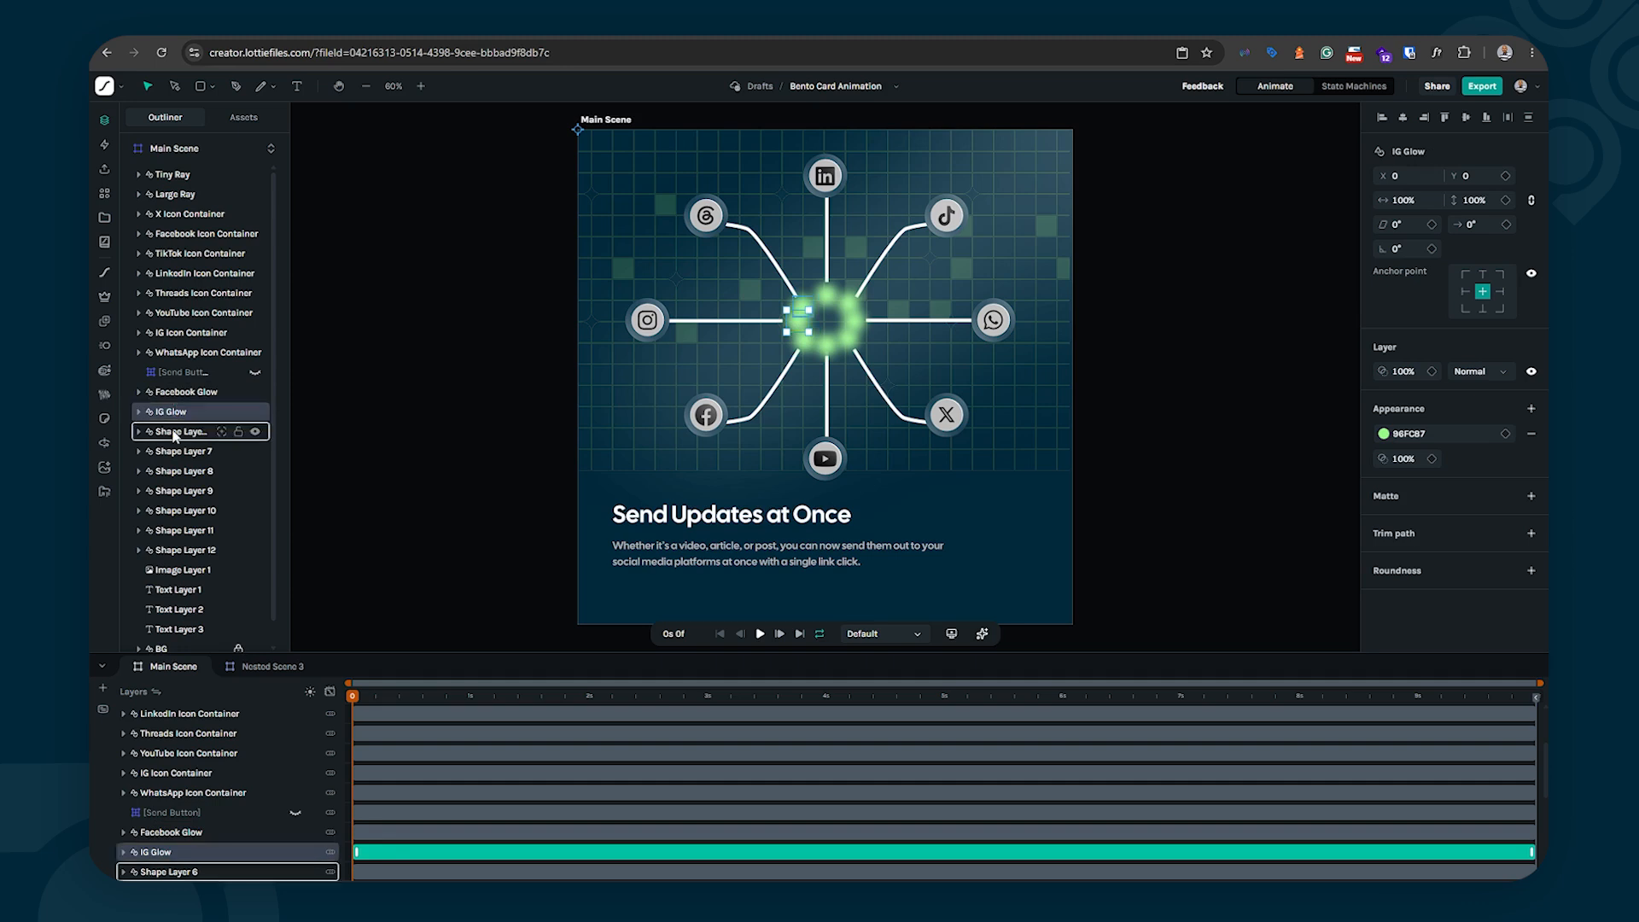
double_click(174, 432)
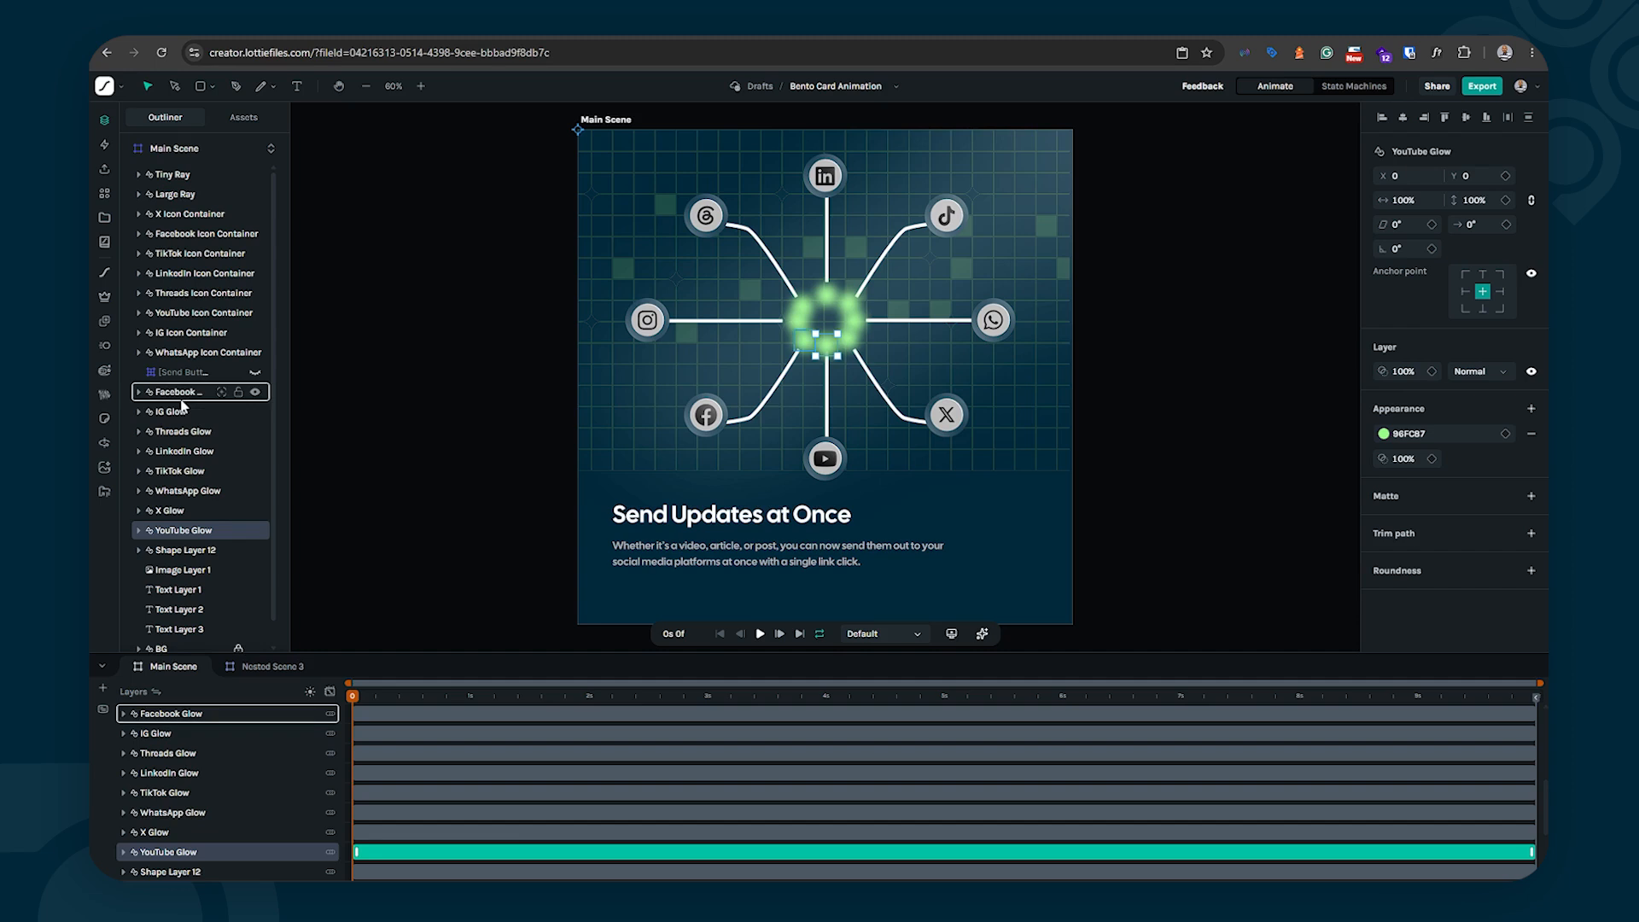
Step: Move the Facebook Glow layer's anchor point to the centre of its glow shape
left_click(178, 391)
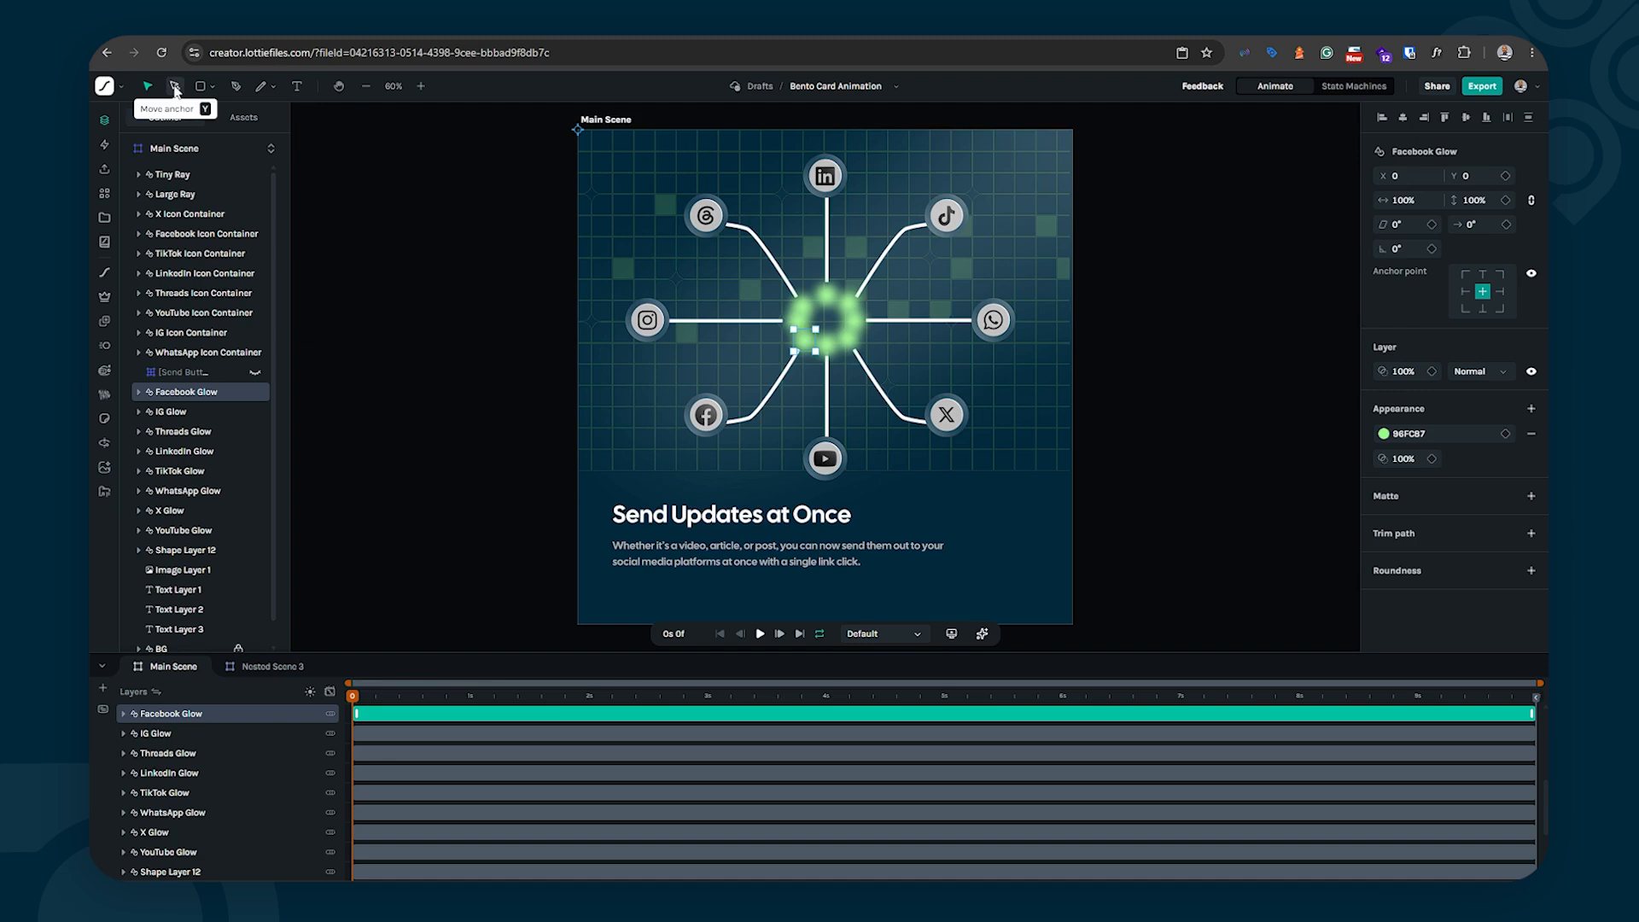
left_click(175, 88)
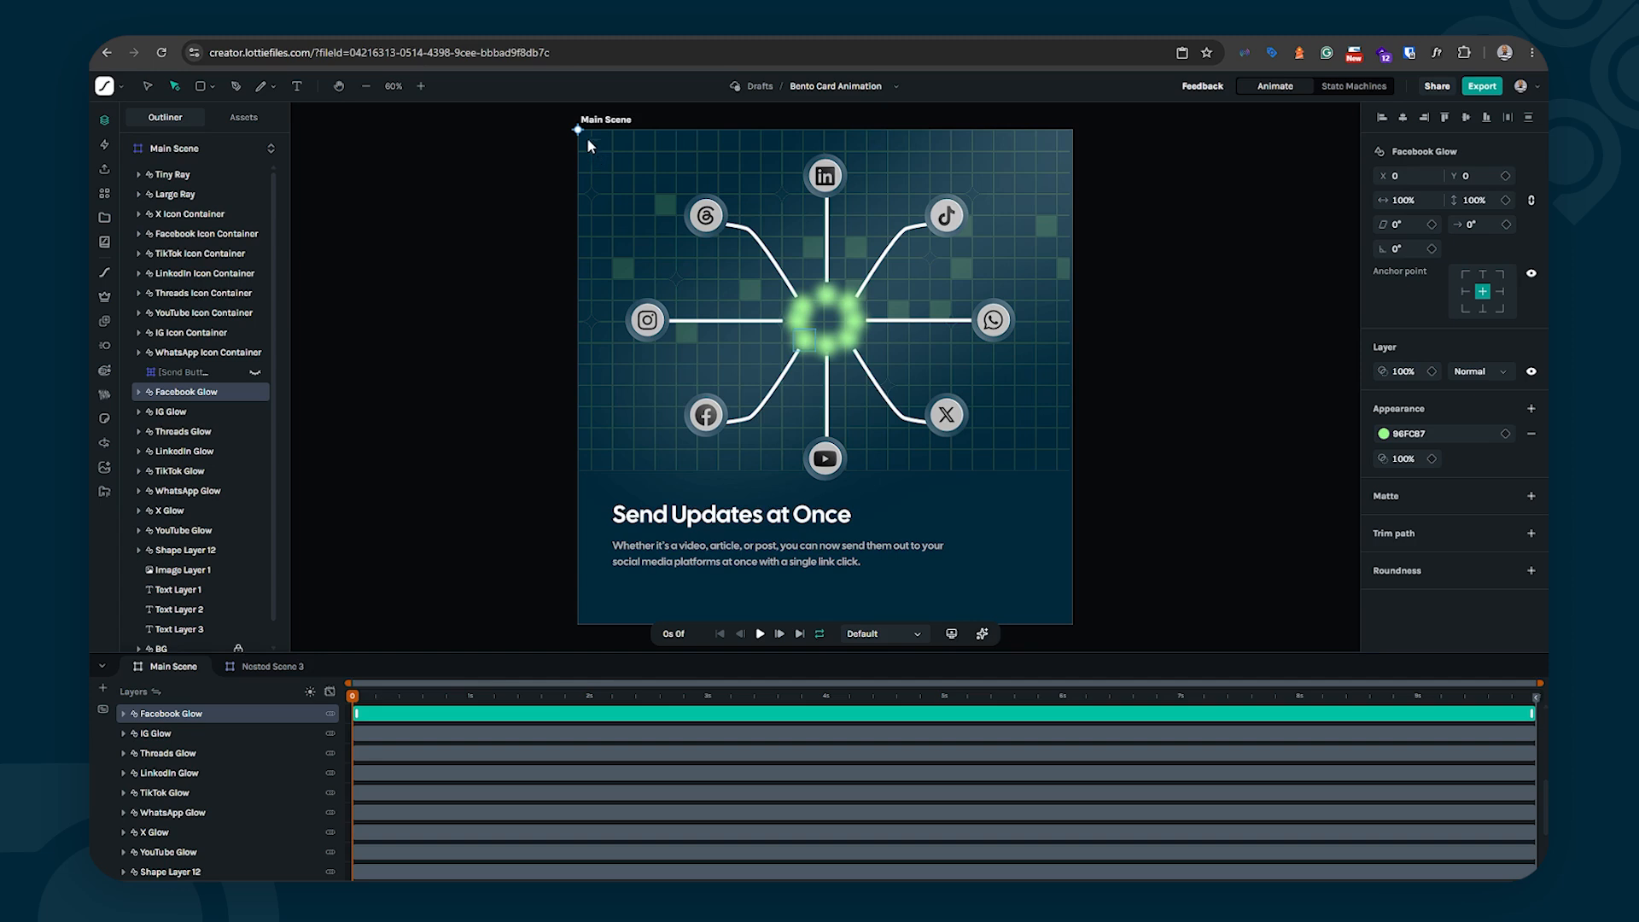
left_click_drag(579, 130, 645, 226)
left_click(1483, 293)
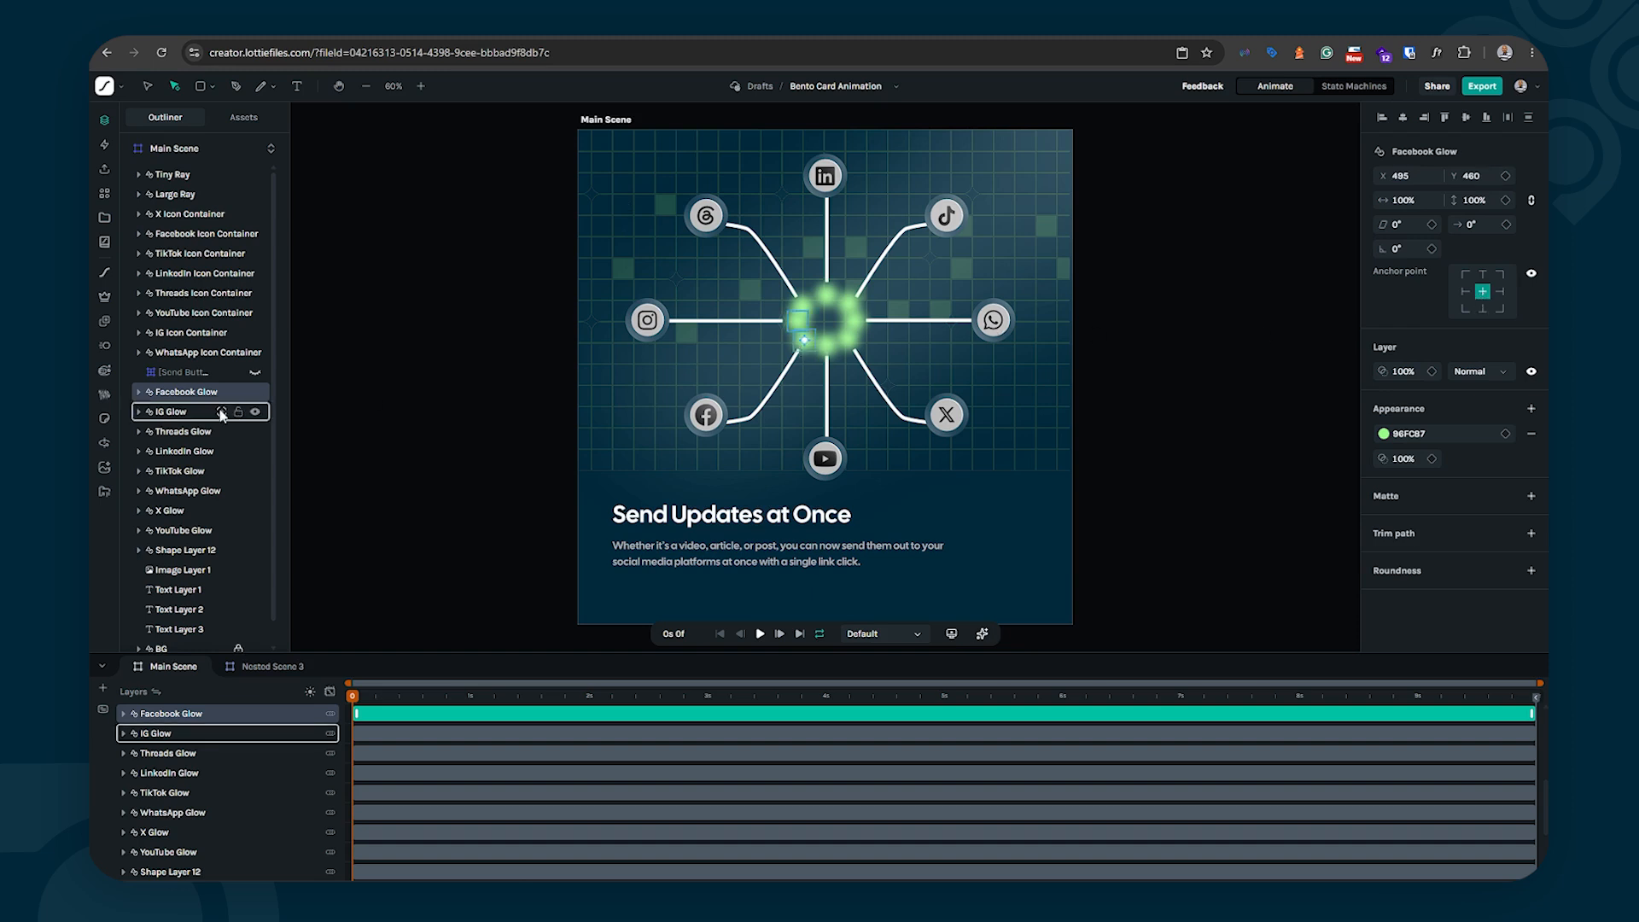
Step: Centre the anchor points of the remaining glow layers, from IG Glow to YouTube Glow, on their own shapes
left_click(171, 413)
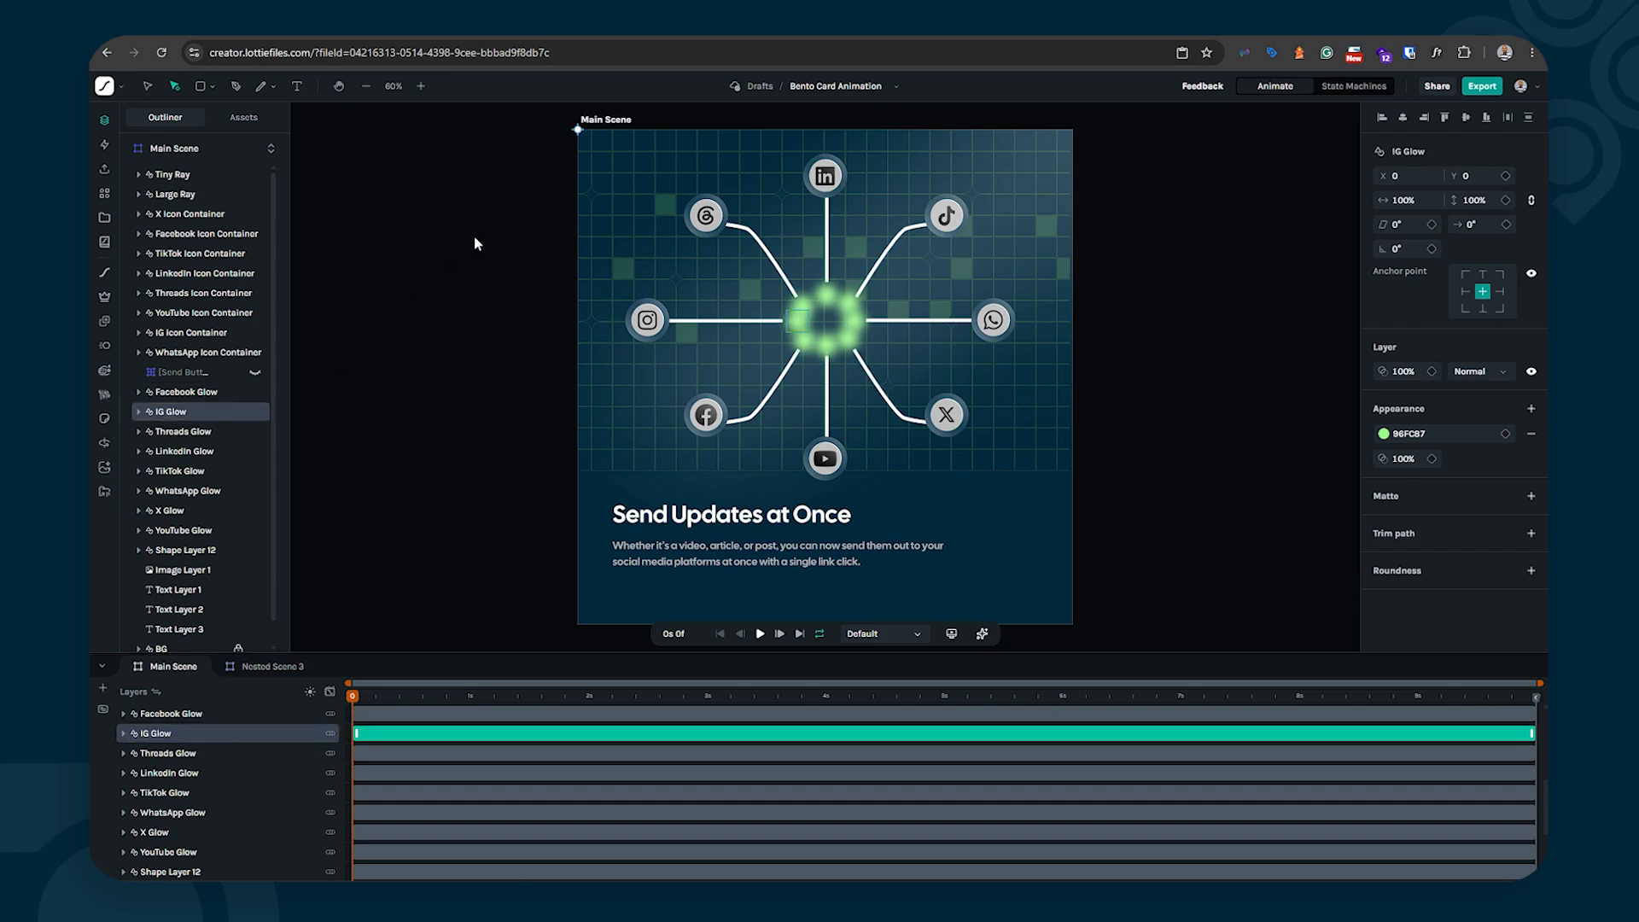
left_click_drag(579, 132, 597, 145)
left_click(1482, 293)
left_click(176, 438)
left_click(183, 531)
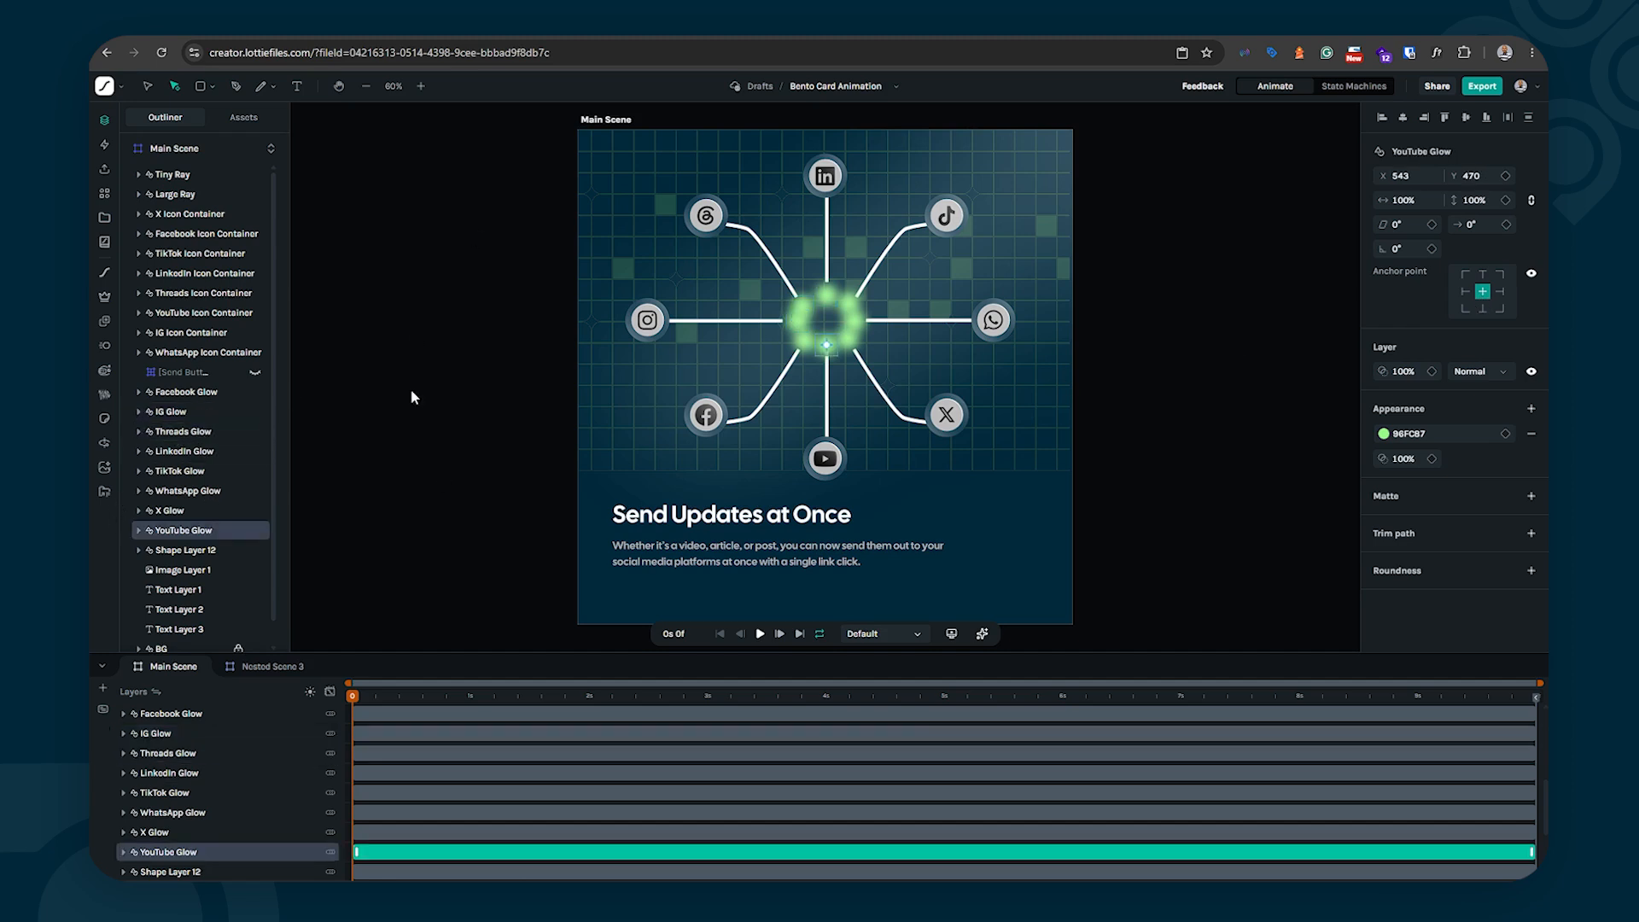
key("v")
left_click(453, 345)
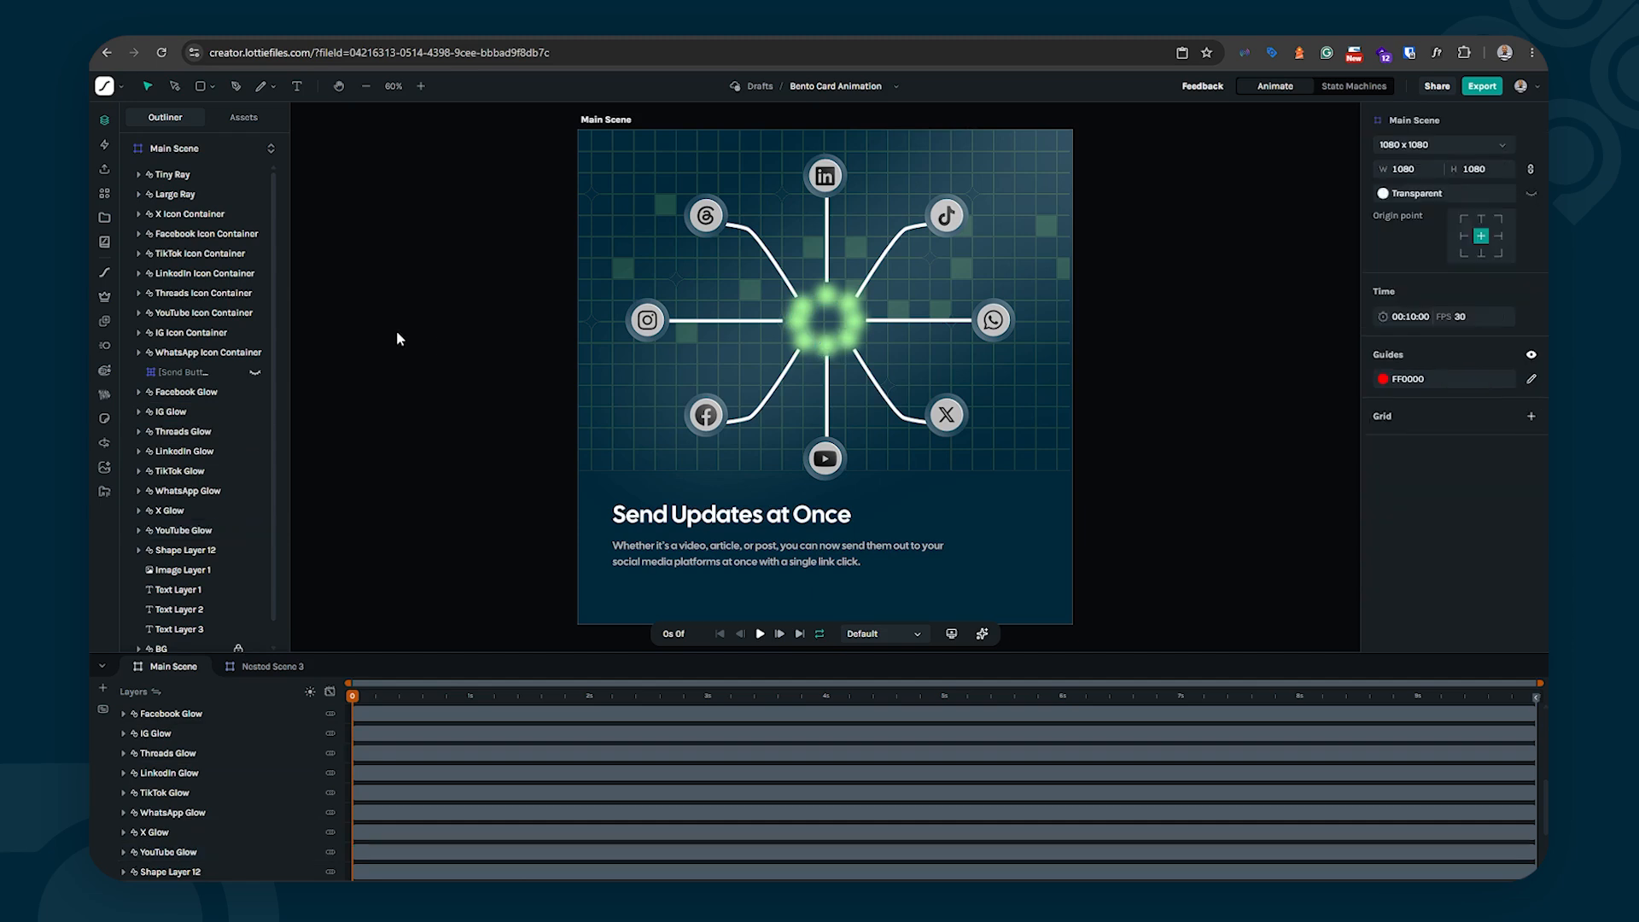
Step: Toggle the visibility of Shape Layer 12, expand it and its Group 47, and examine the nested line and matte groups
left_click(174, 551)
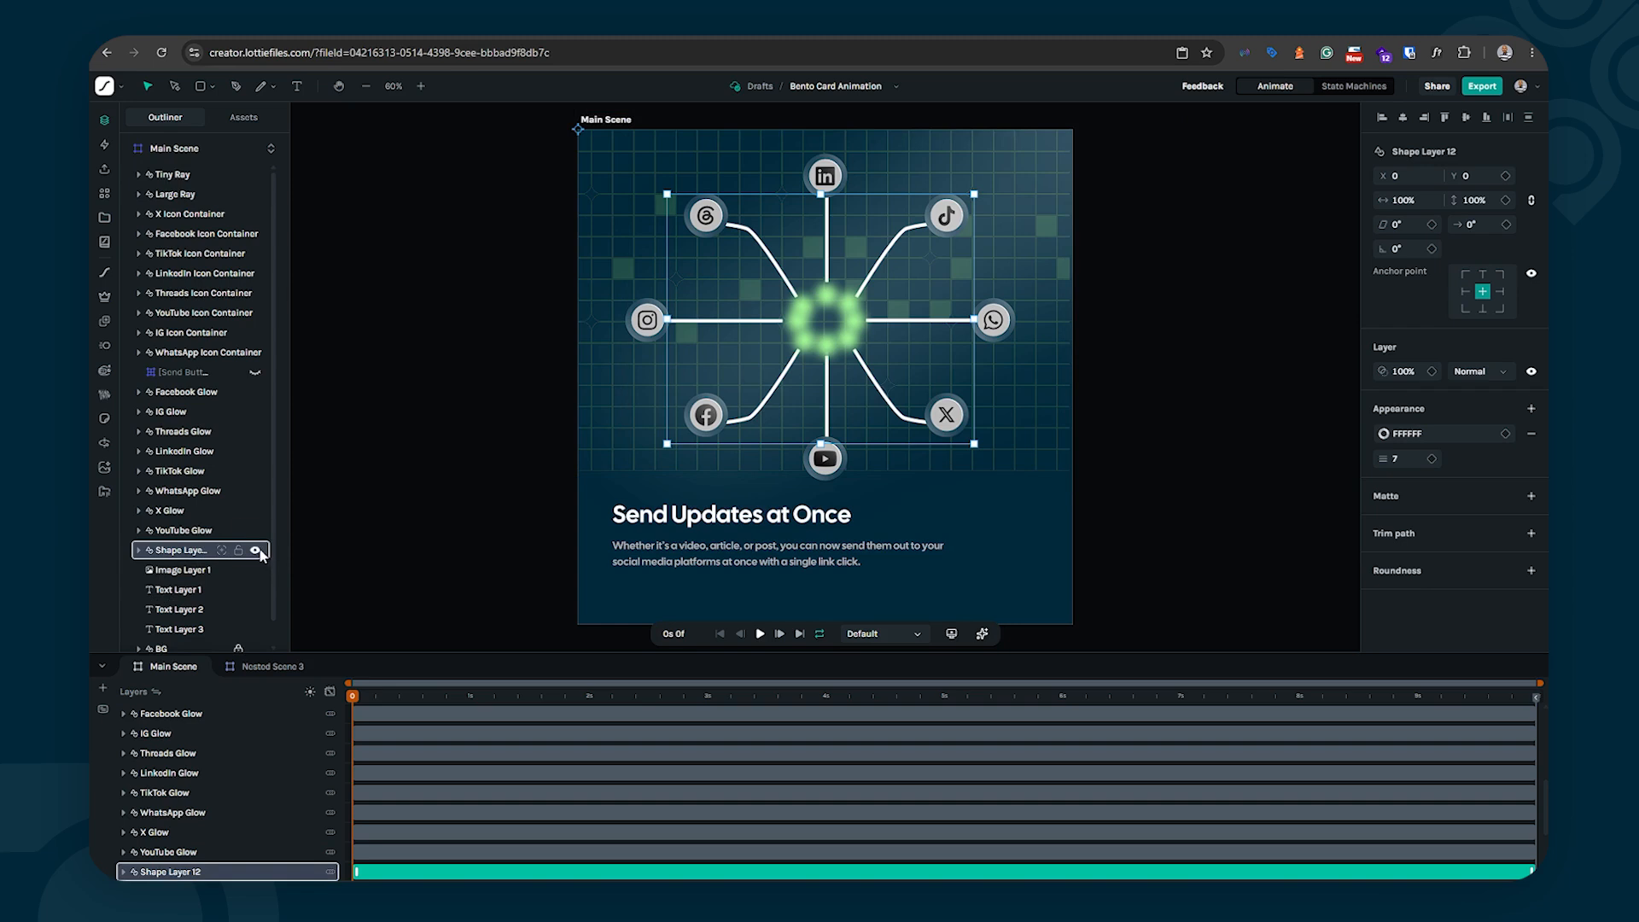
left_click(256, 550)
left_click(256, 550)
left_click(139, 550)
scroll(187, 498, "down", 1)
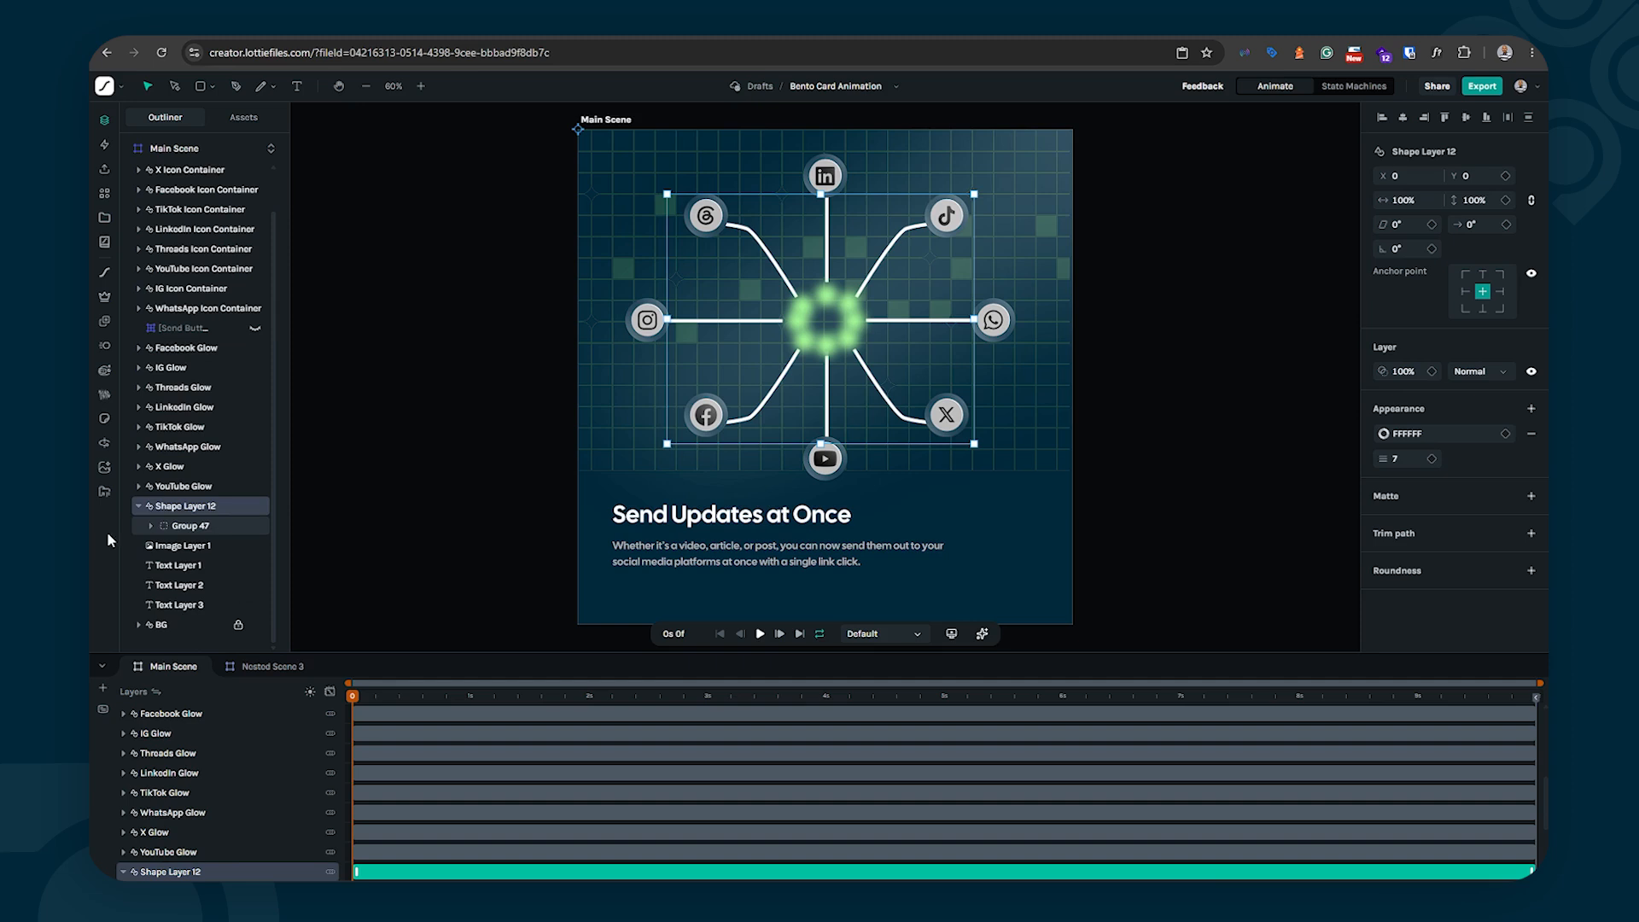
left_click(151, 528)
scroll(189, 499, "down", 4)
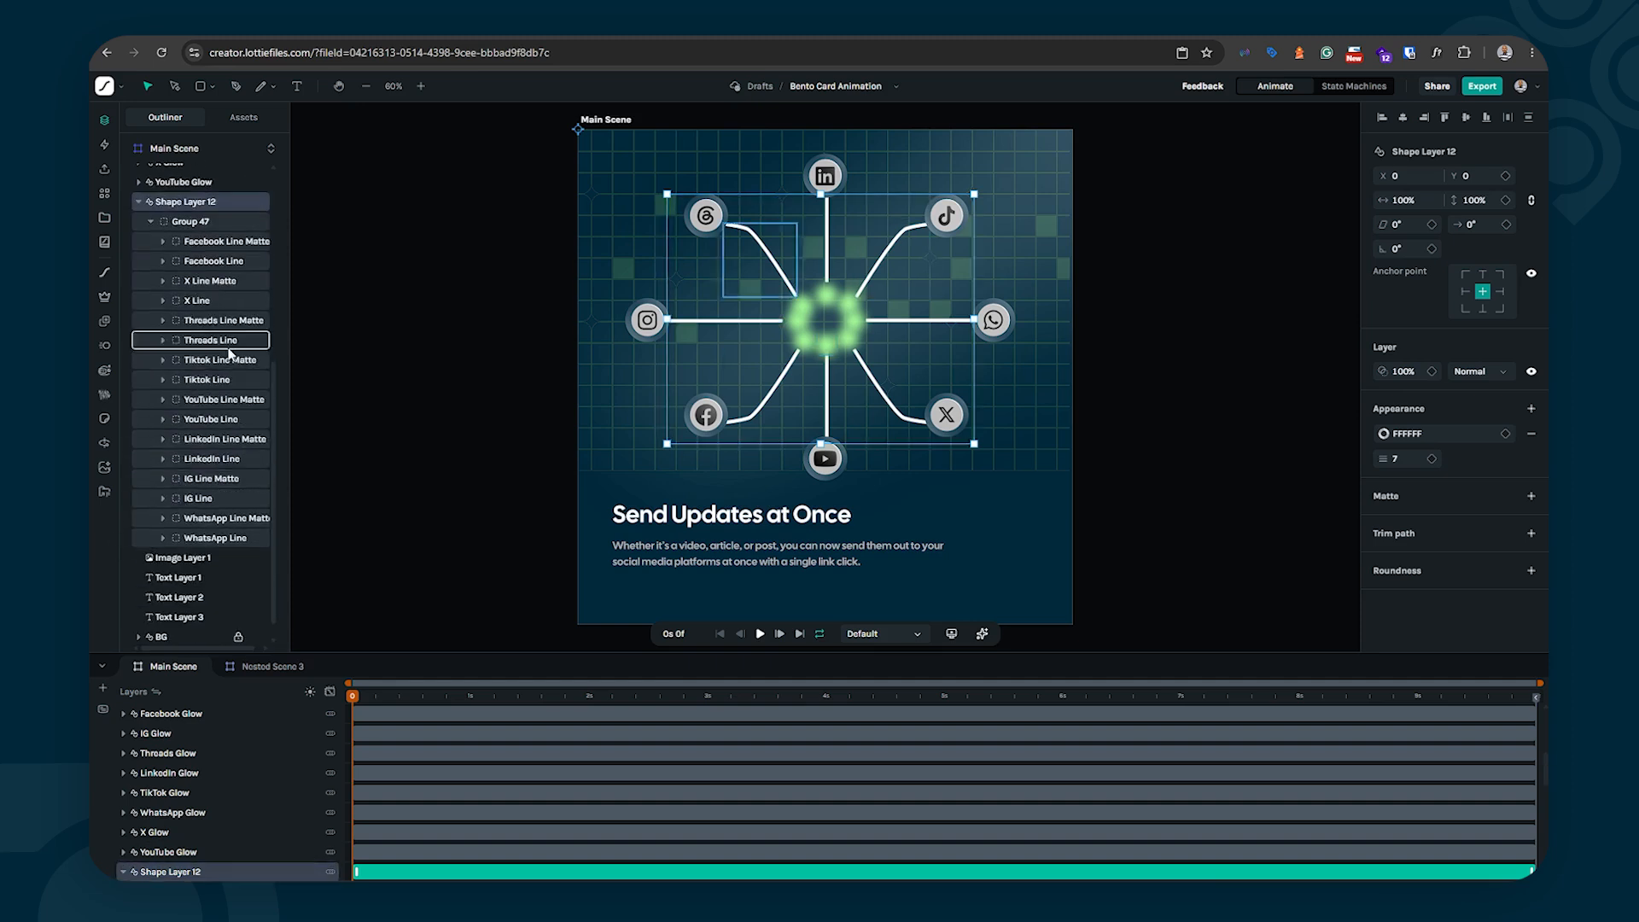
left_click(195, 222)
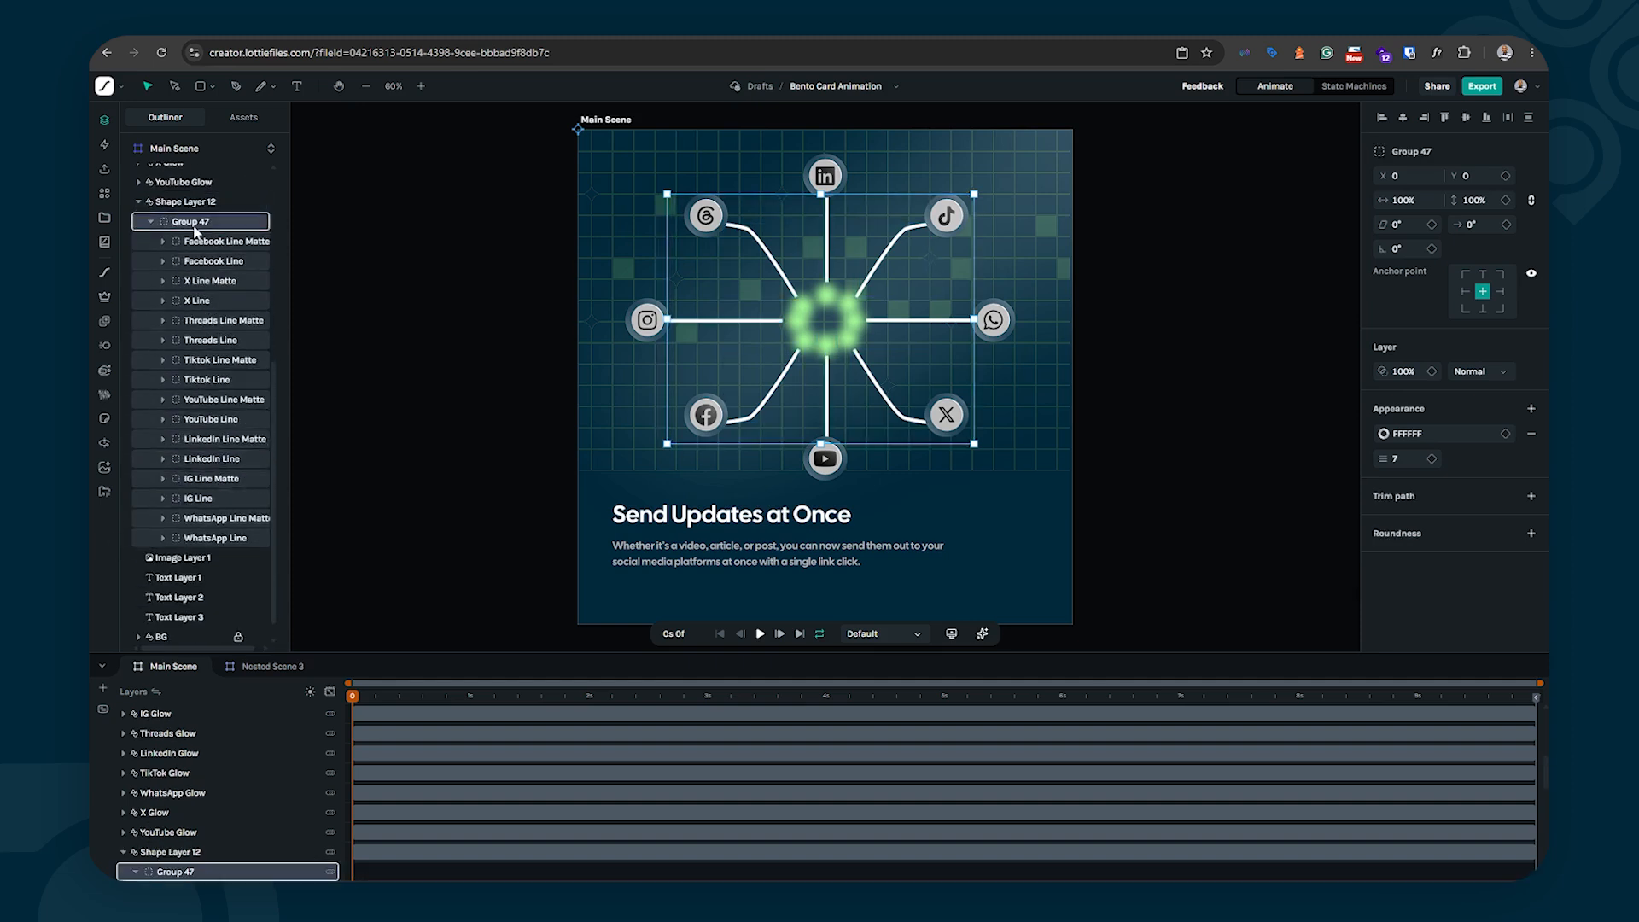
Step: Ungroup Group 47 and its parent Shape Layer 12 so each social line and line matte becomes its own layer
right_click(195, 230)
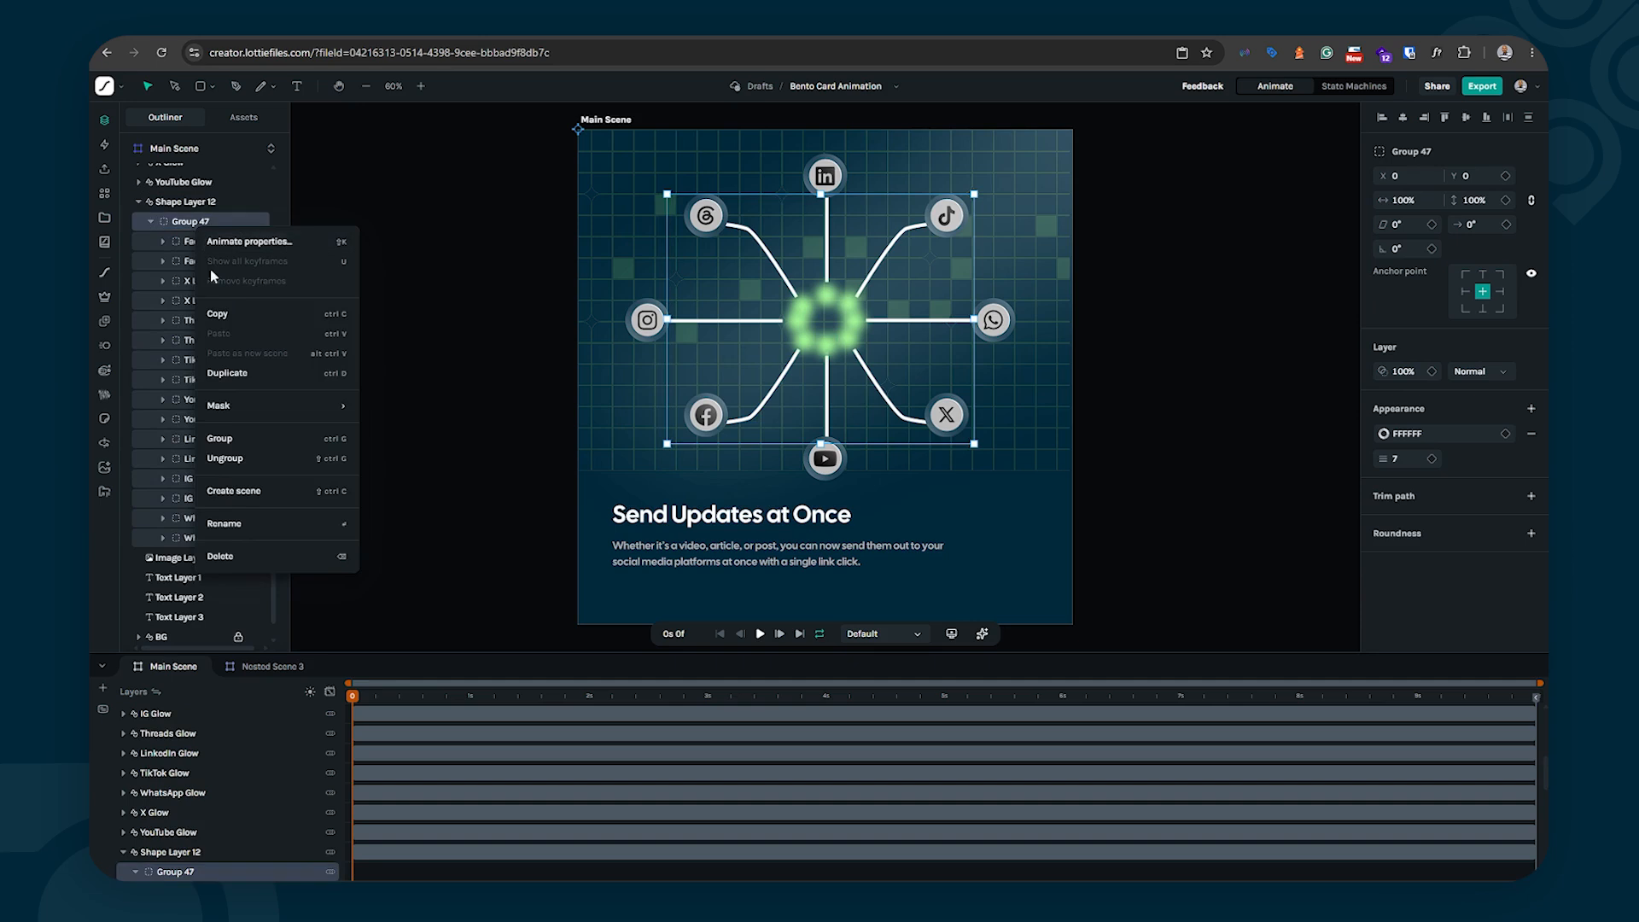
left_click(224, 459)
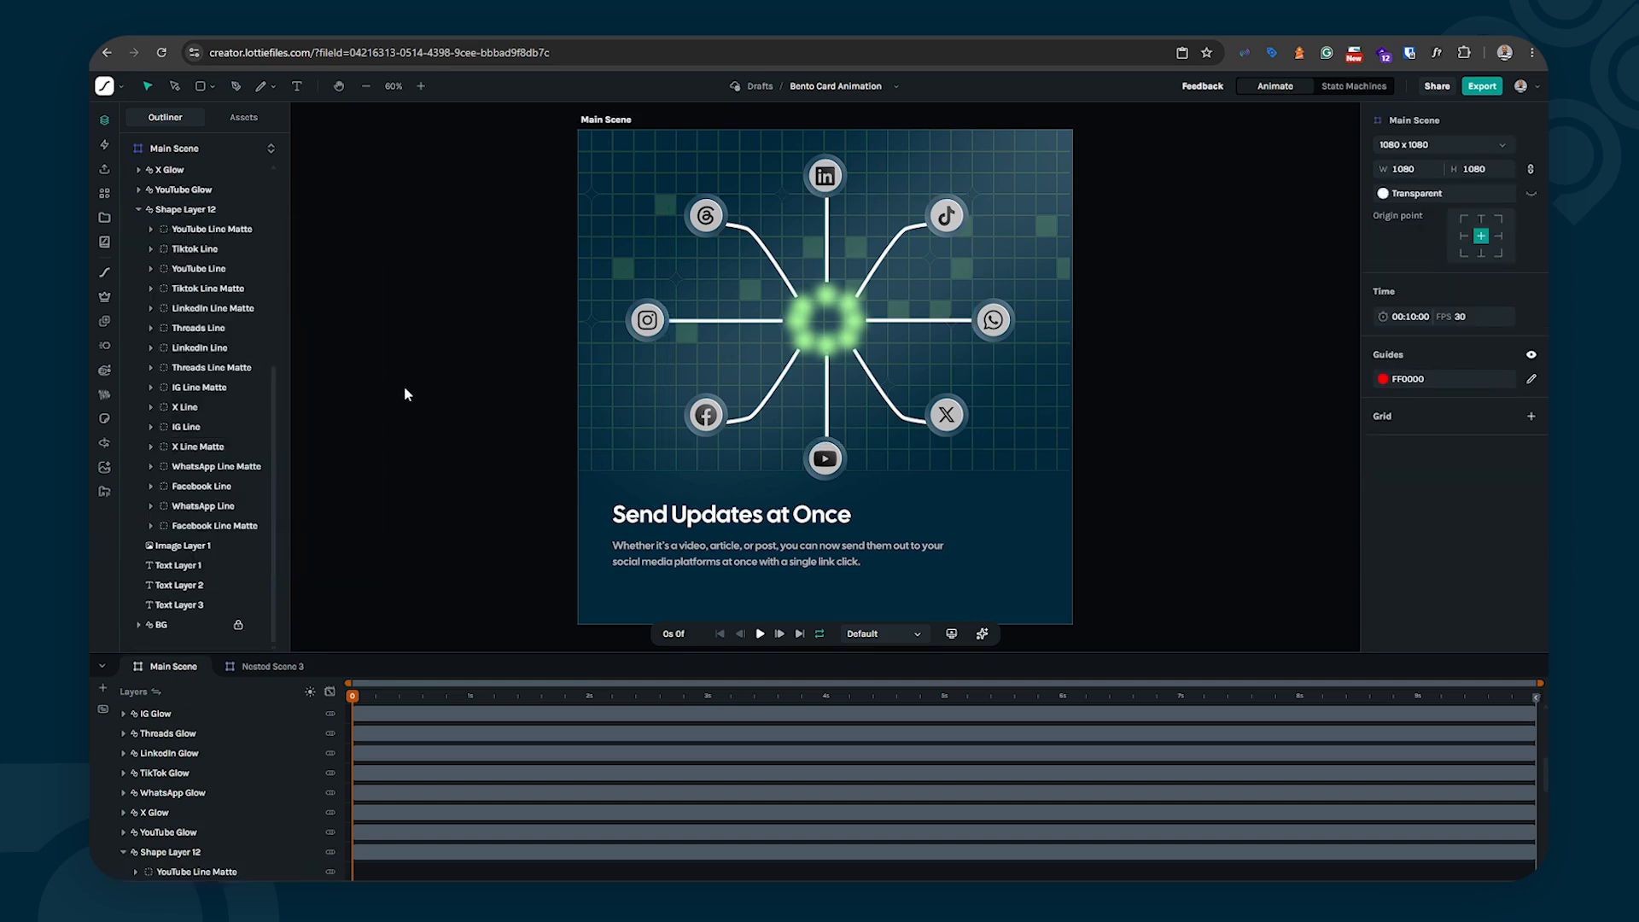
left_click(178, 210)
right_click(179, 210)
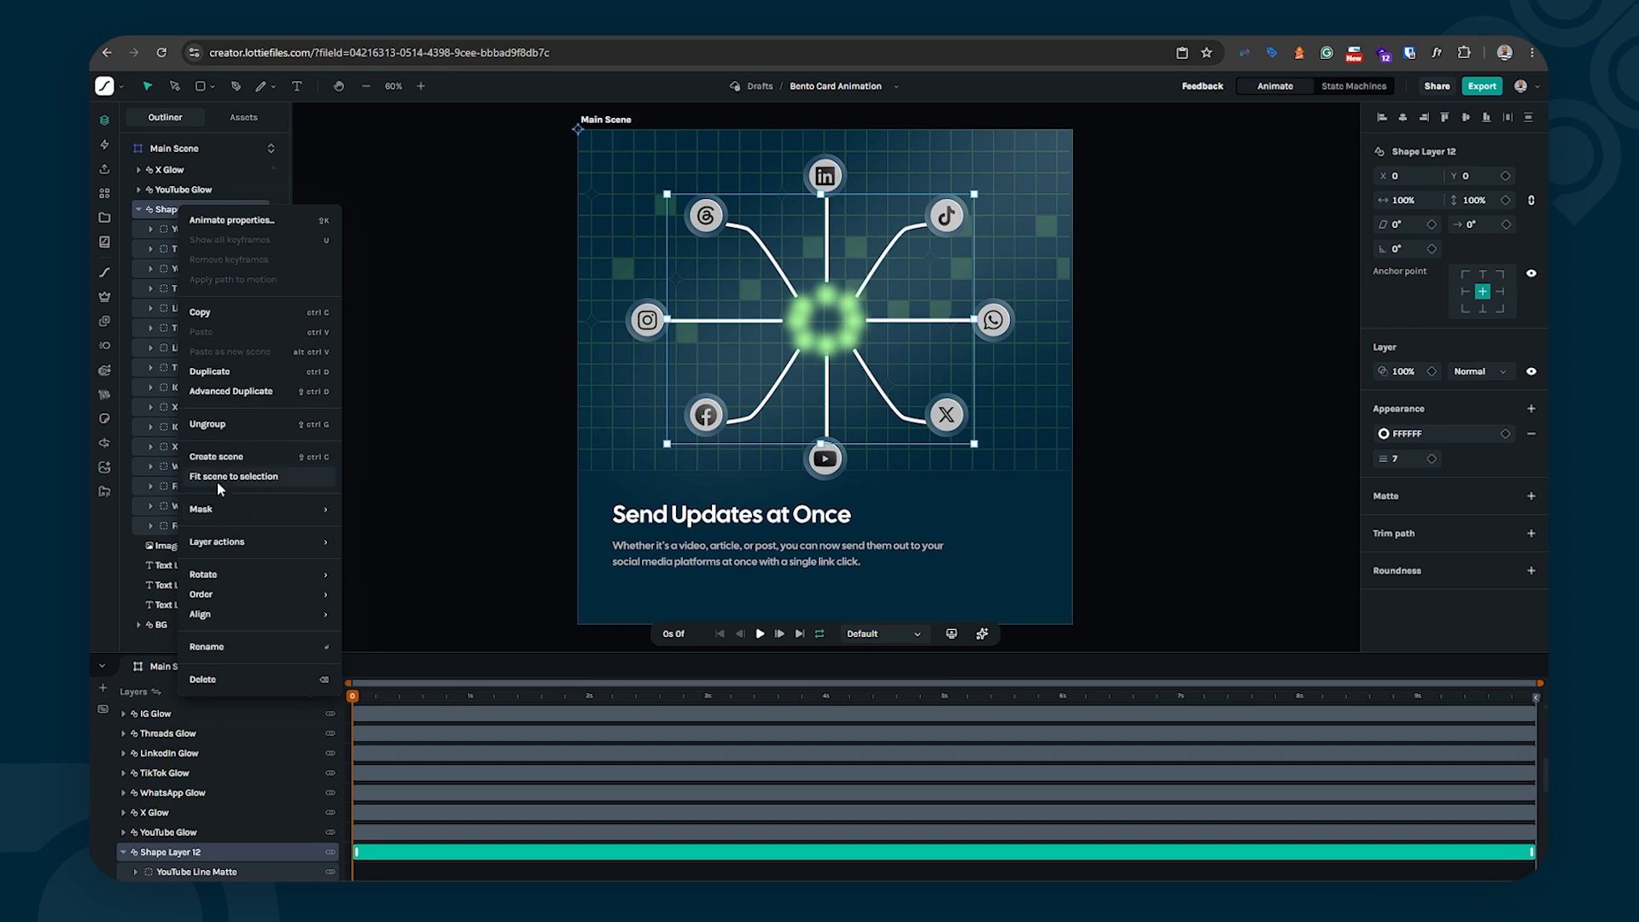
left_click(249, 418)
left_click(351, 425)
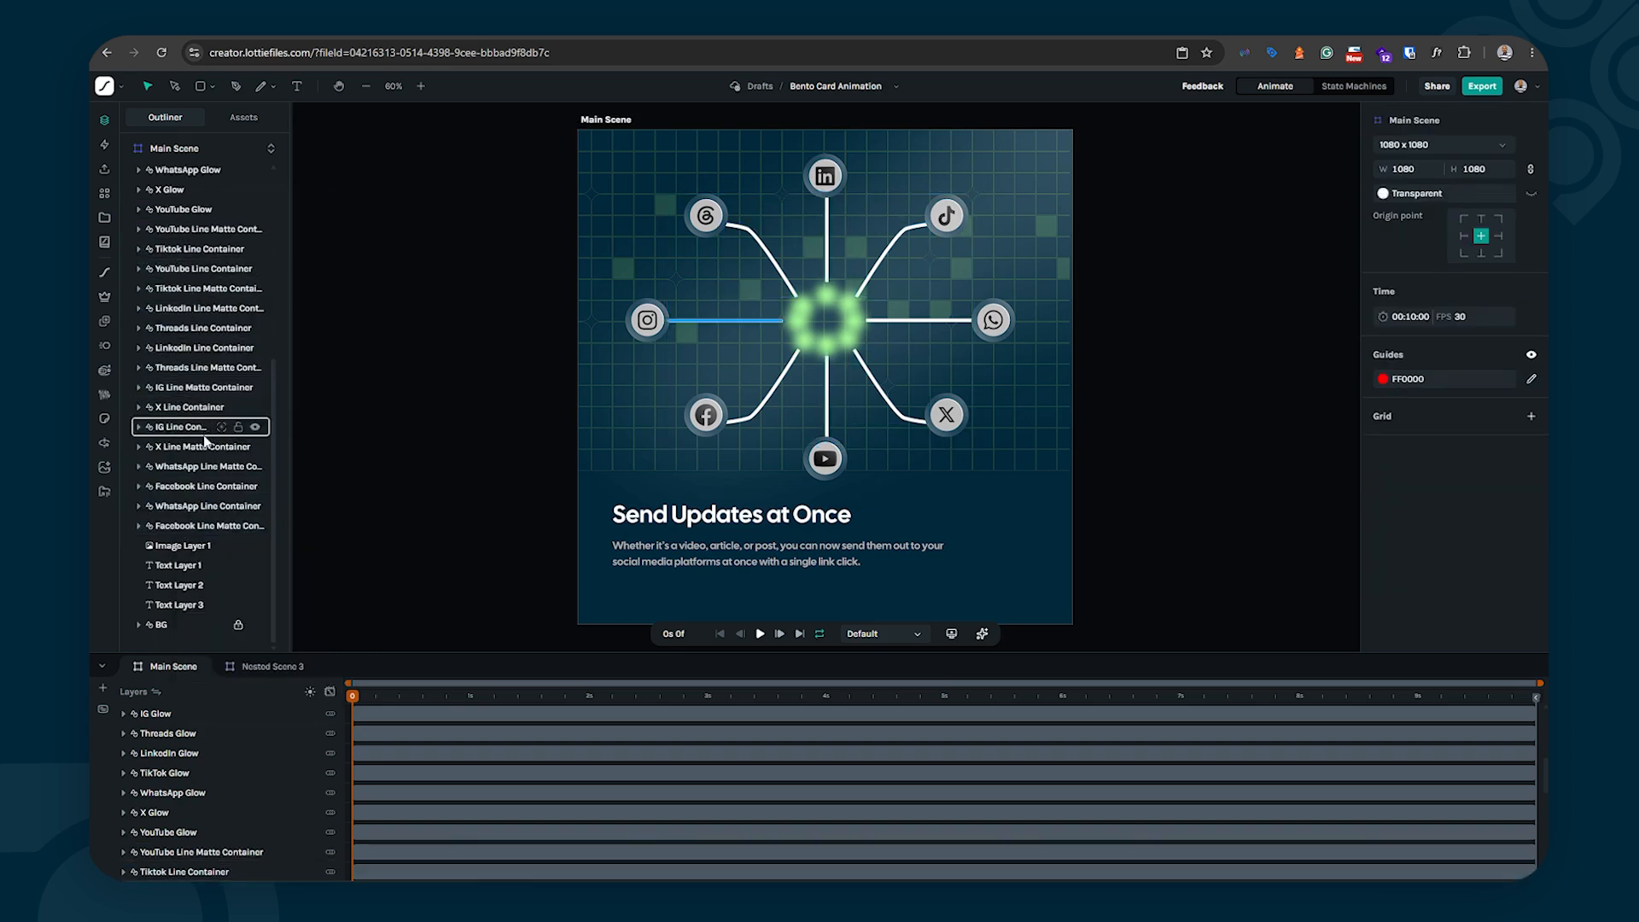
Step: Rename Image Layer 1, the background grid image, as Grid
left_click(184, 547)
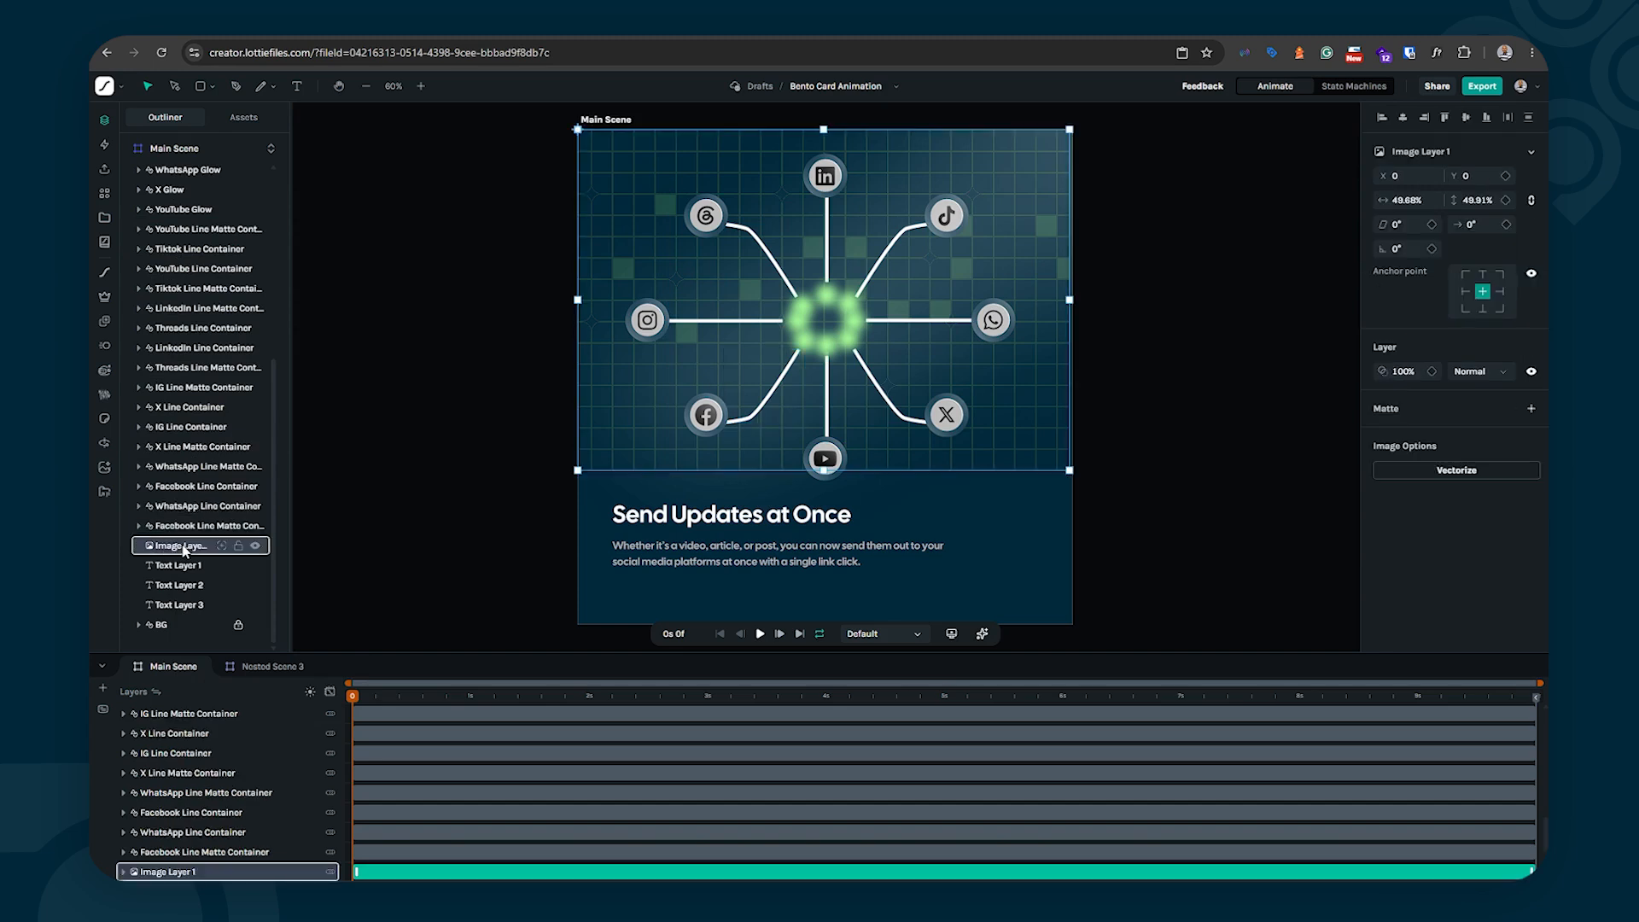
double_click(184, 547)
type("Grid")
key("Return")
Step: Check which text each text layer holds and rename the "Send Updates at Once" layer, Text Layer 3, as Title
left_click(178, 567)
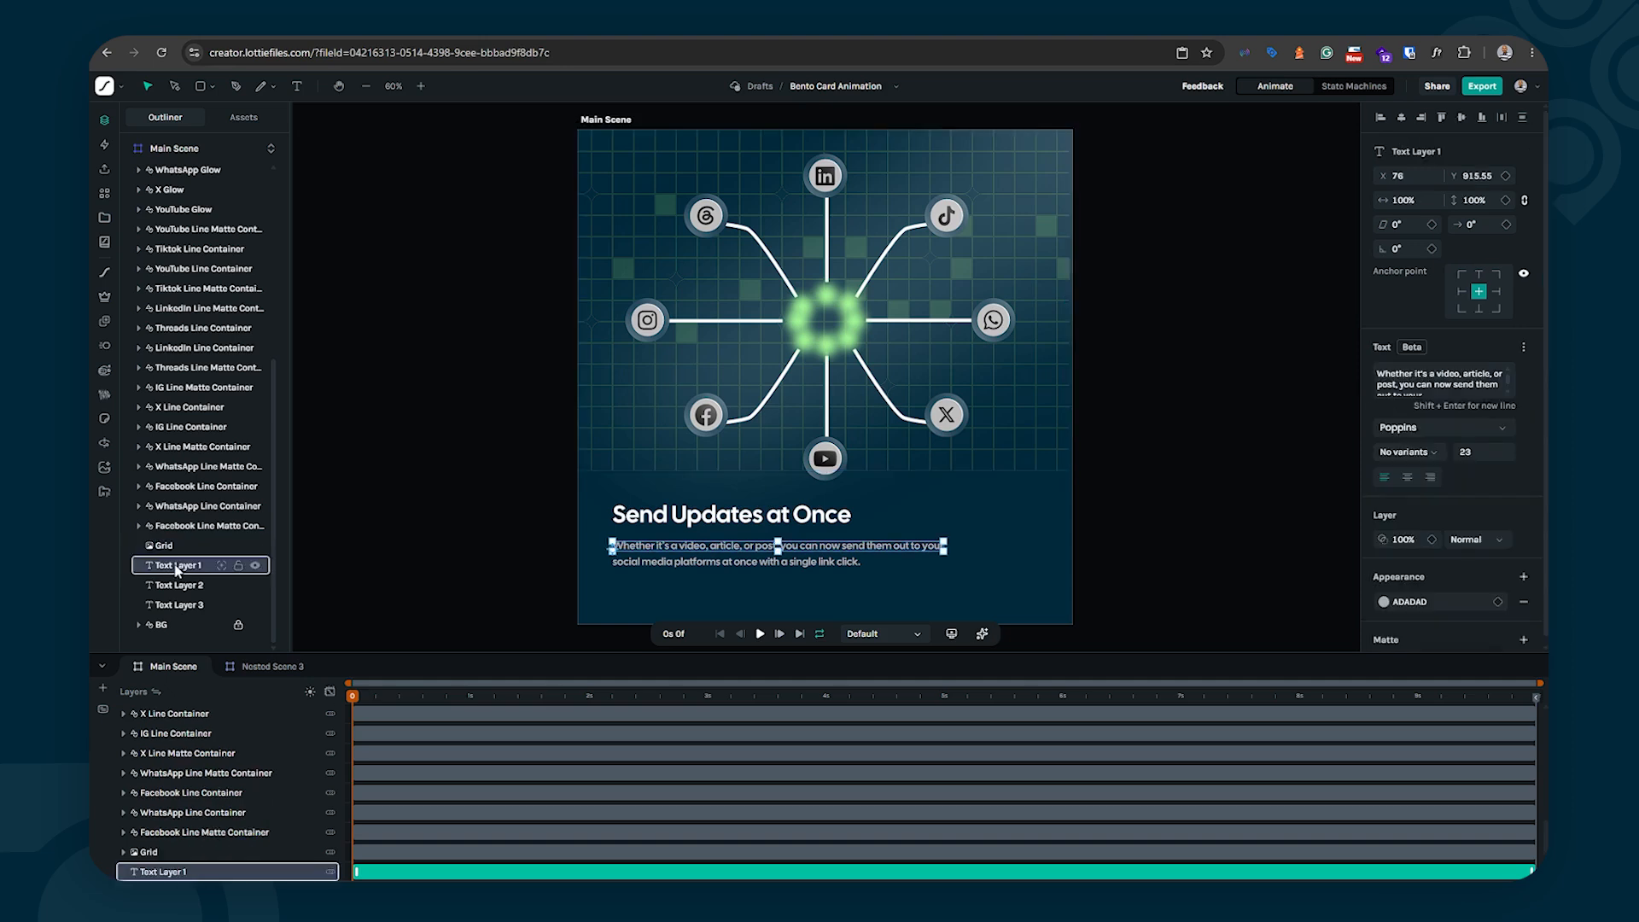
left_click(178, 586)
left_click(178, 606)
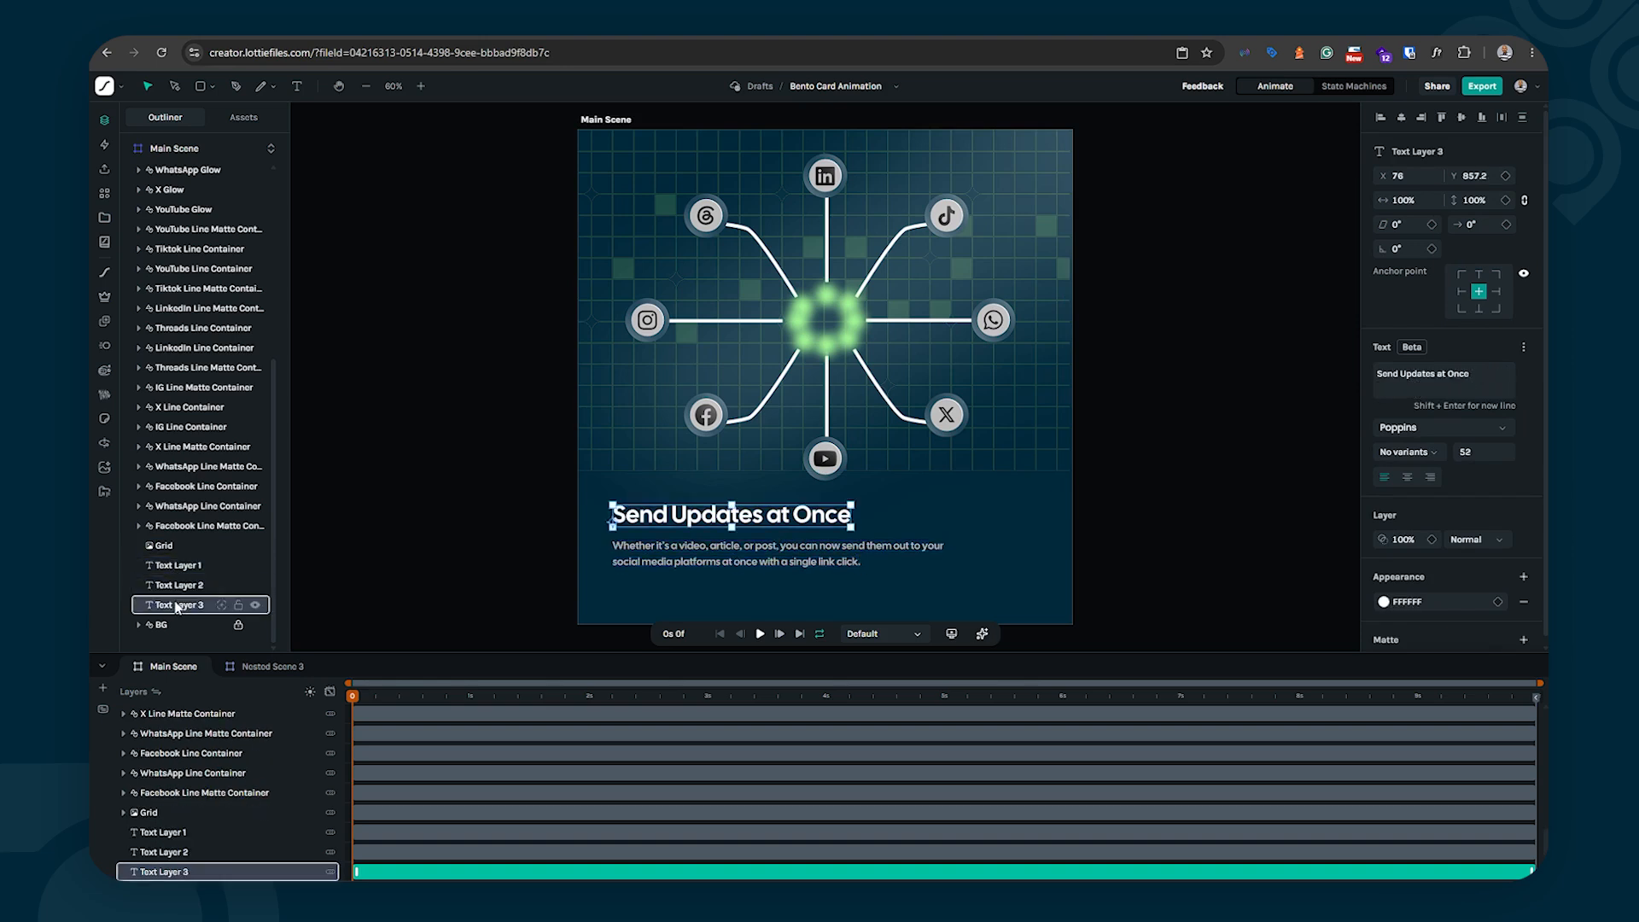
double_click(177, 607)
type("Title")
key("Return")
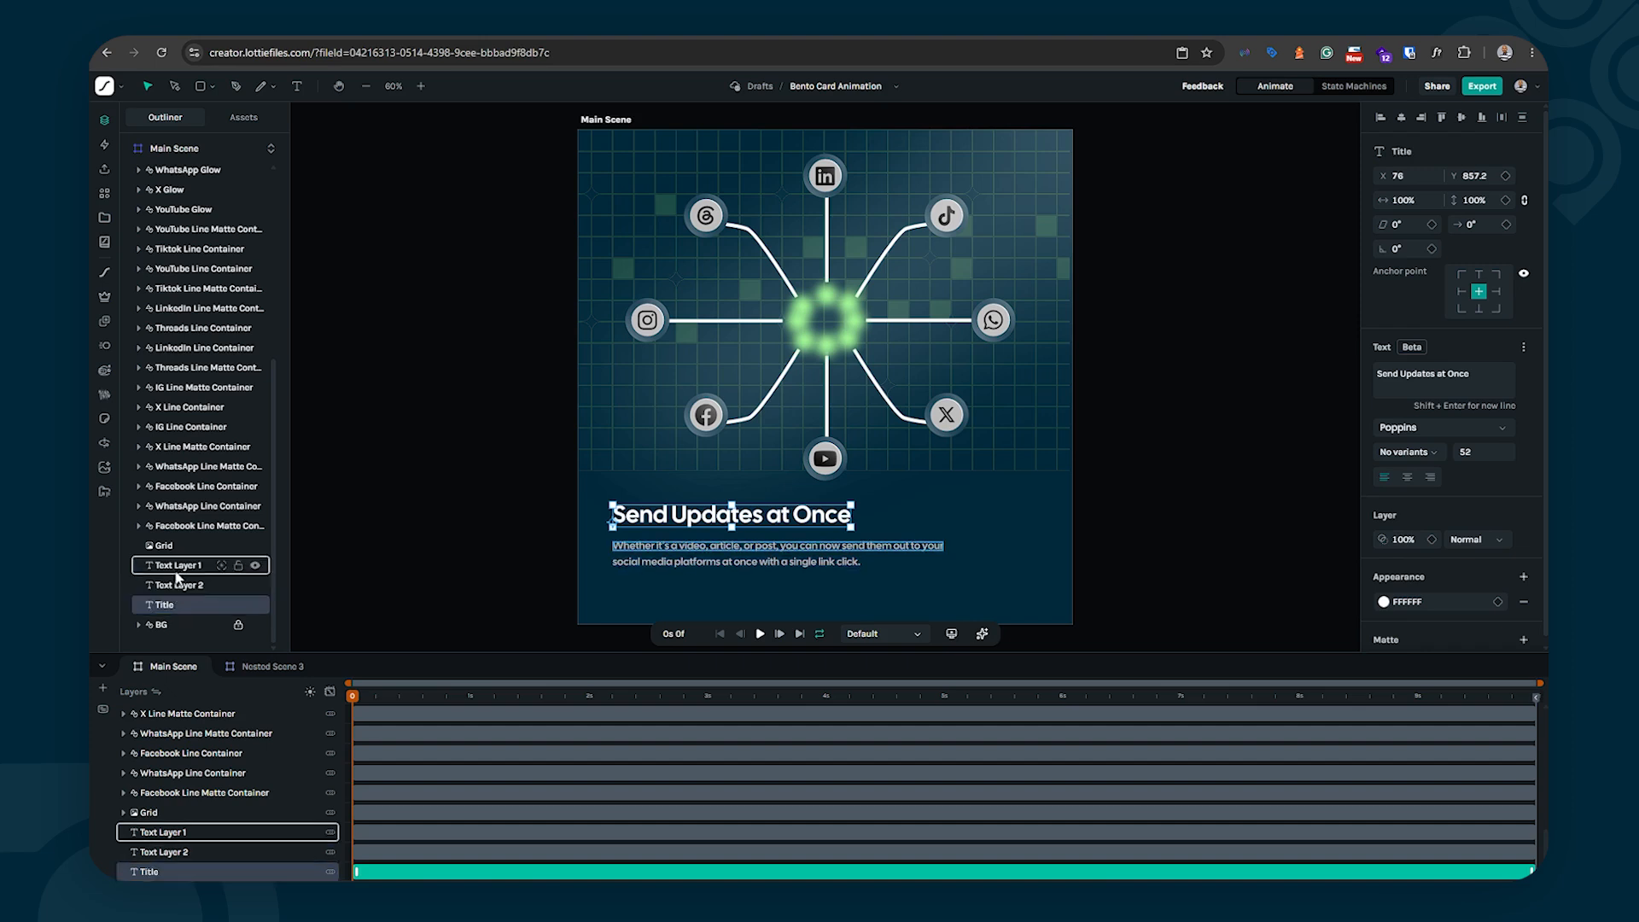
Step: Rename Text Layer 1, the first line of the description, as Subtitle
left_click(179, 572)
double_click(180, 571)
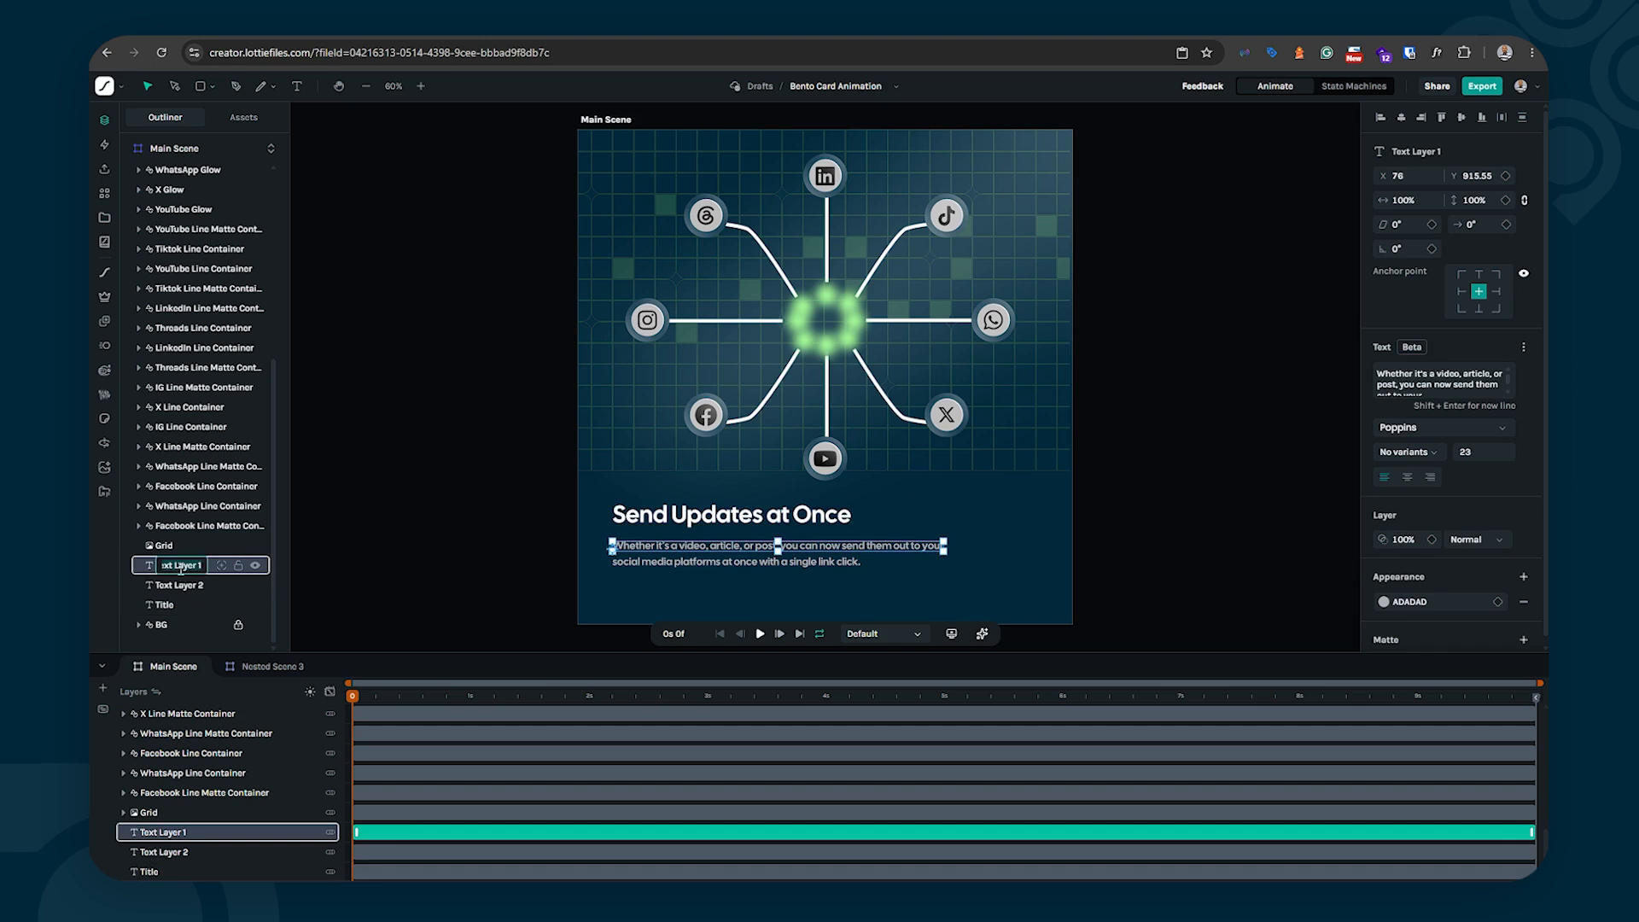
type("Subtitle")
key("Return")
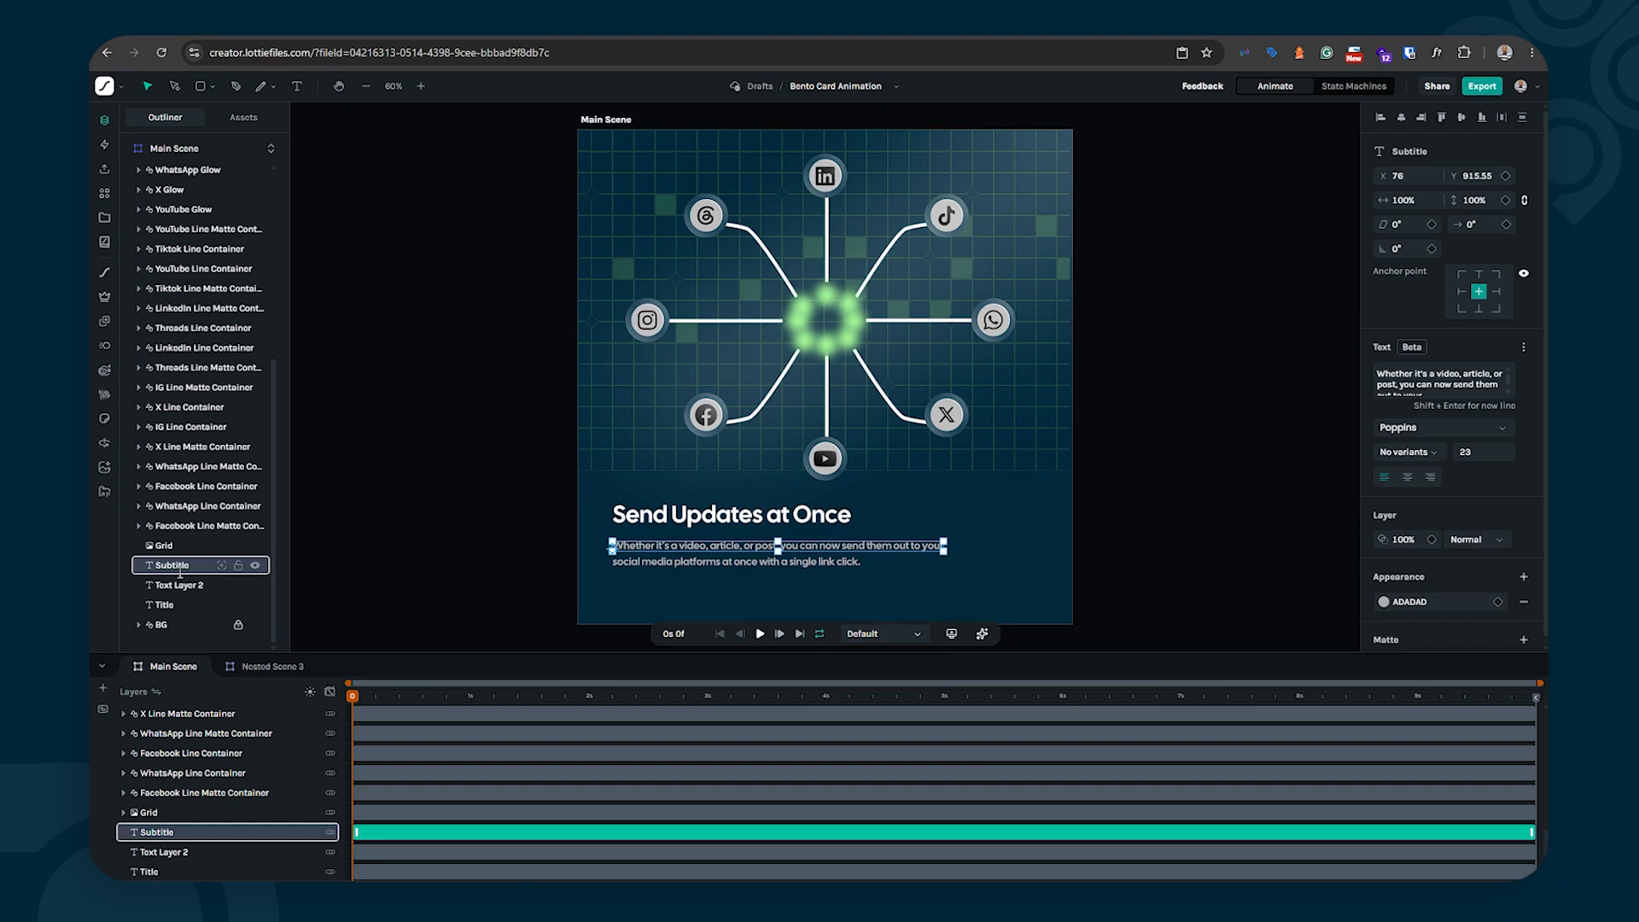
Step: Copy Text Layer 2's text to the end of the Subtitle text as a second line, and delete Text Layer 2
left_click(178, 585)
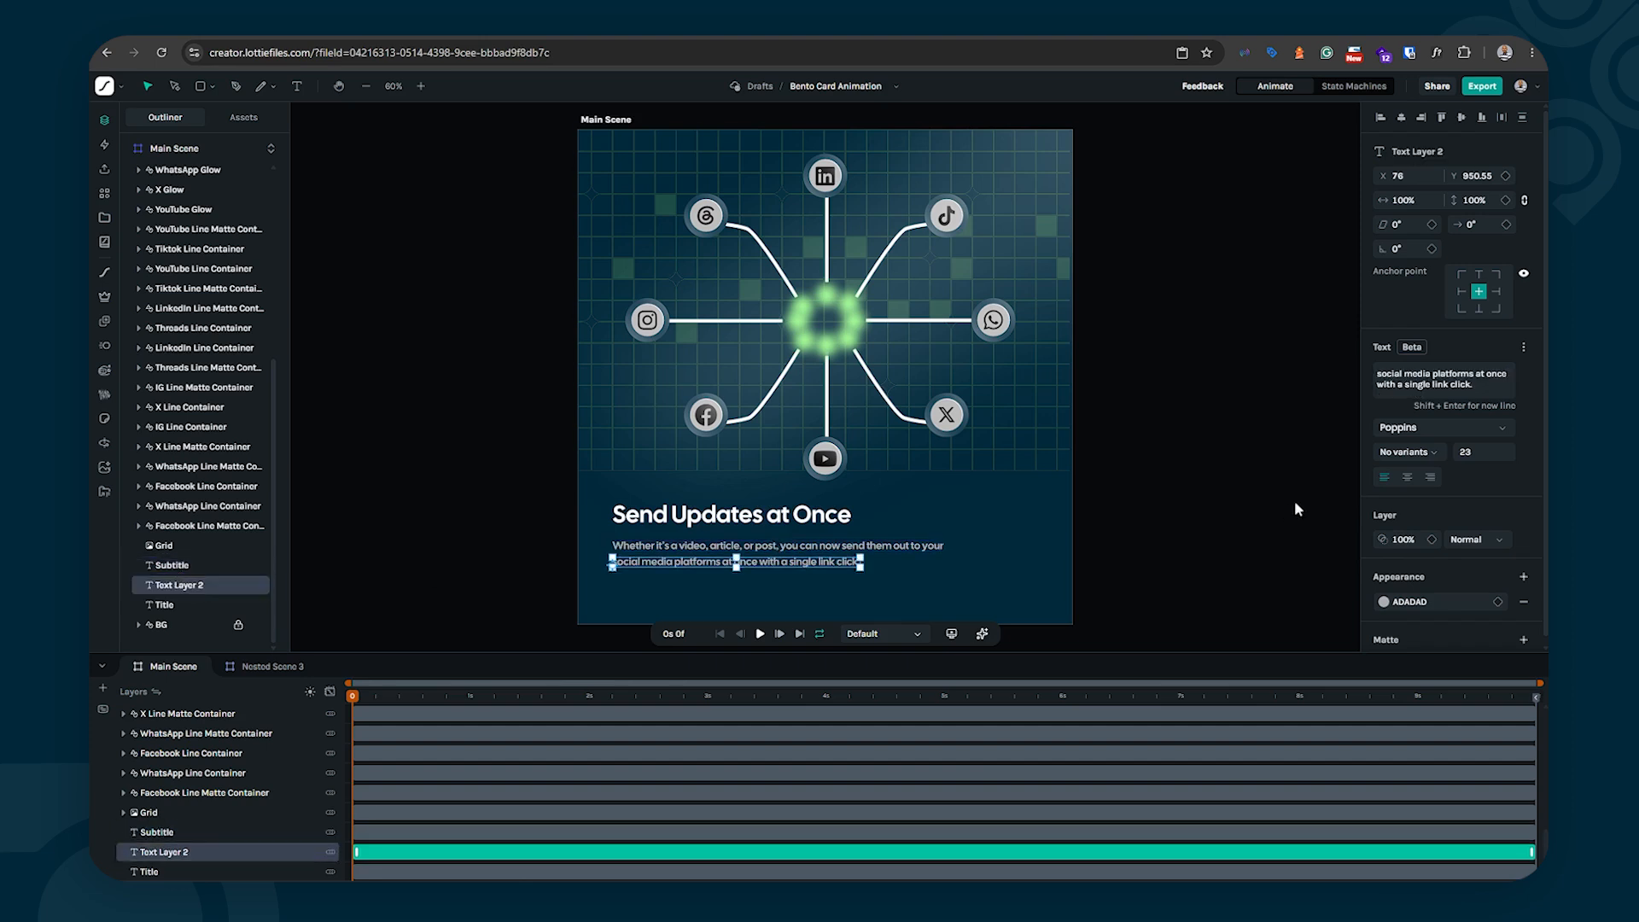
left_click(1462, 389)
key("ctrl+a")
key("ctrl+c")
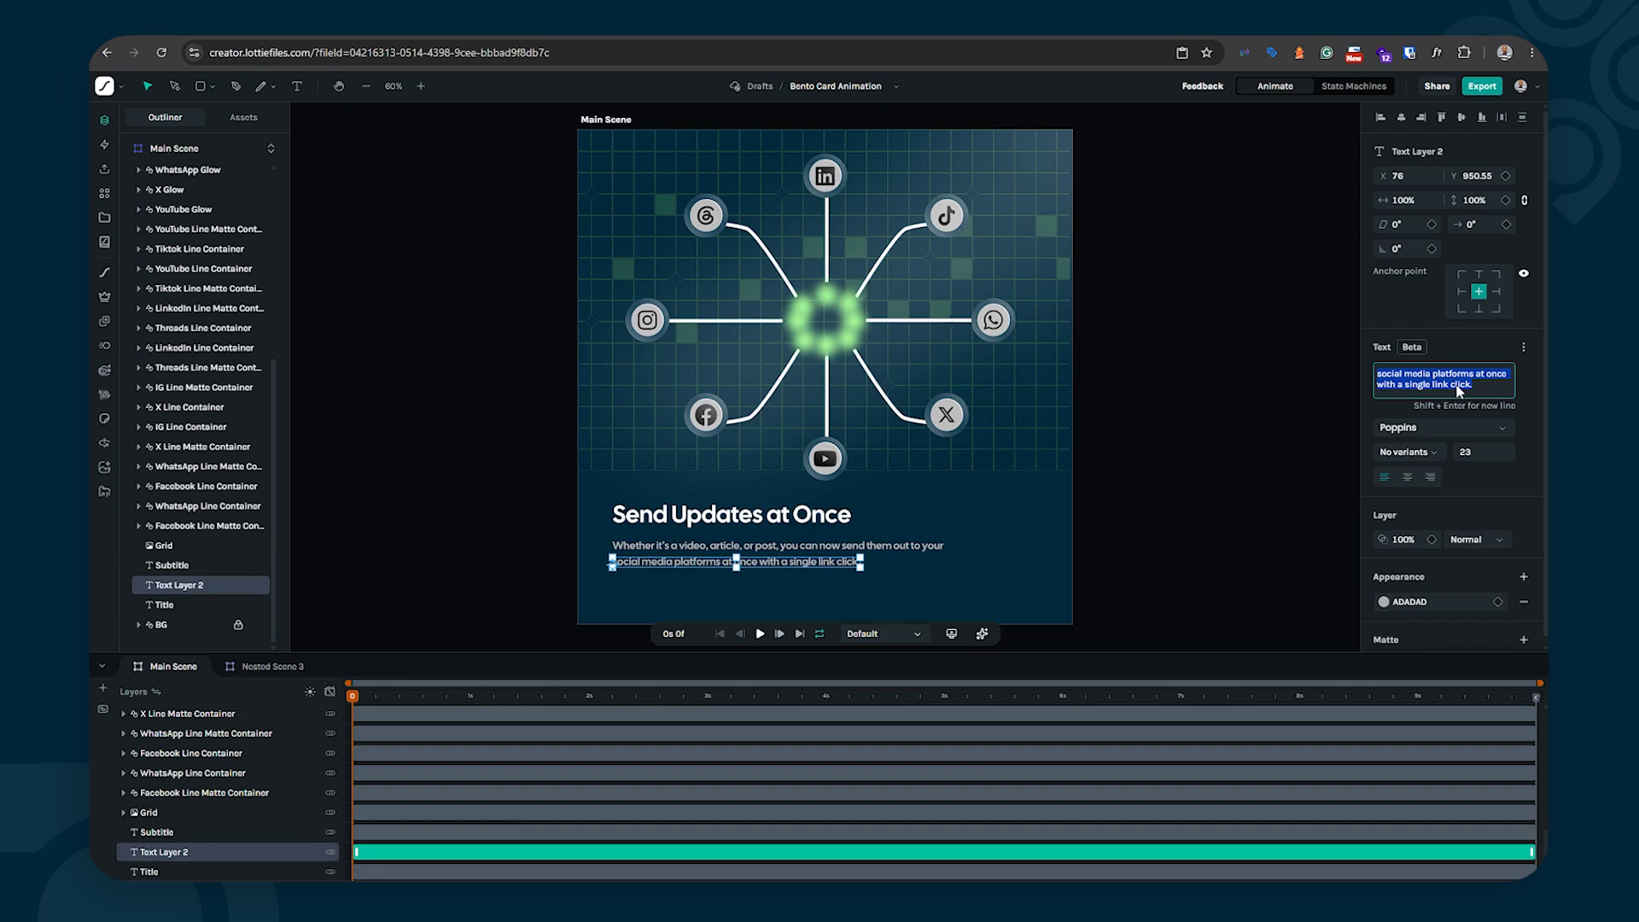
left_click(171, 565)
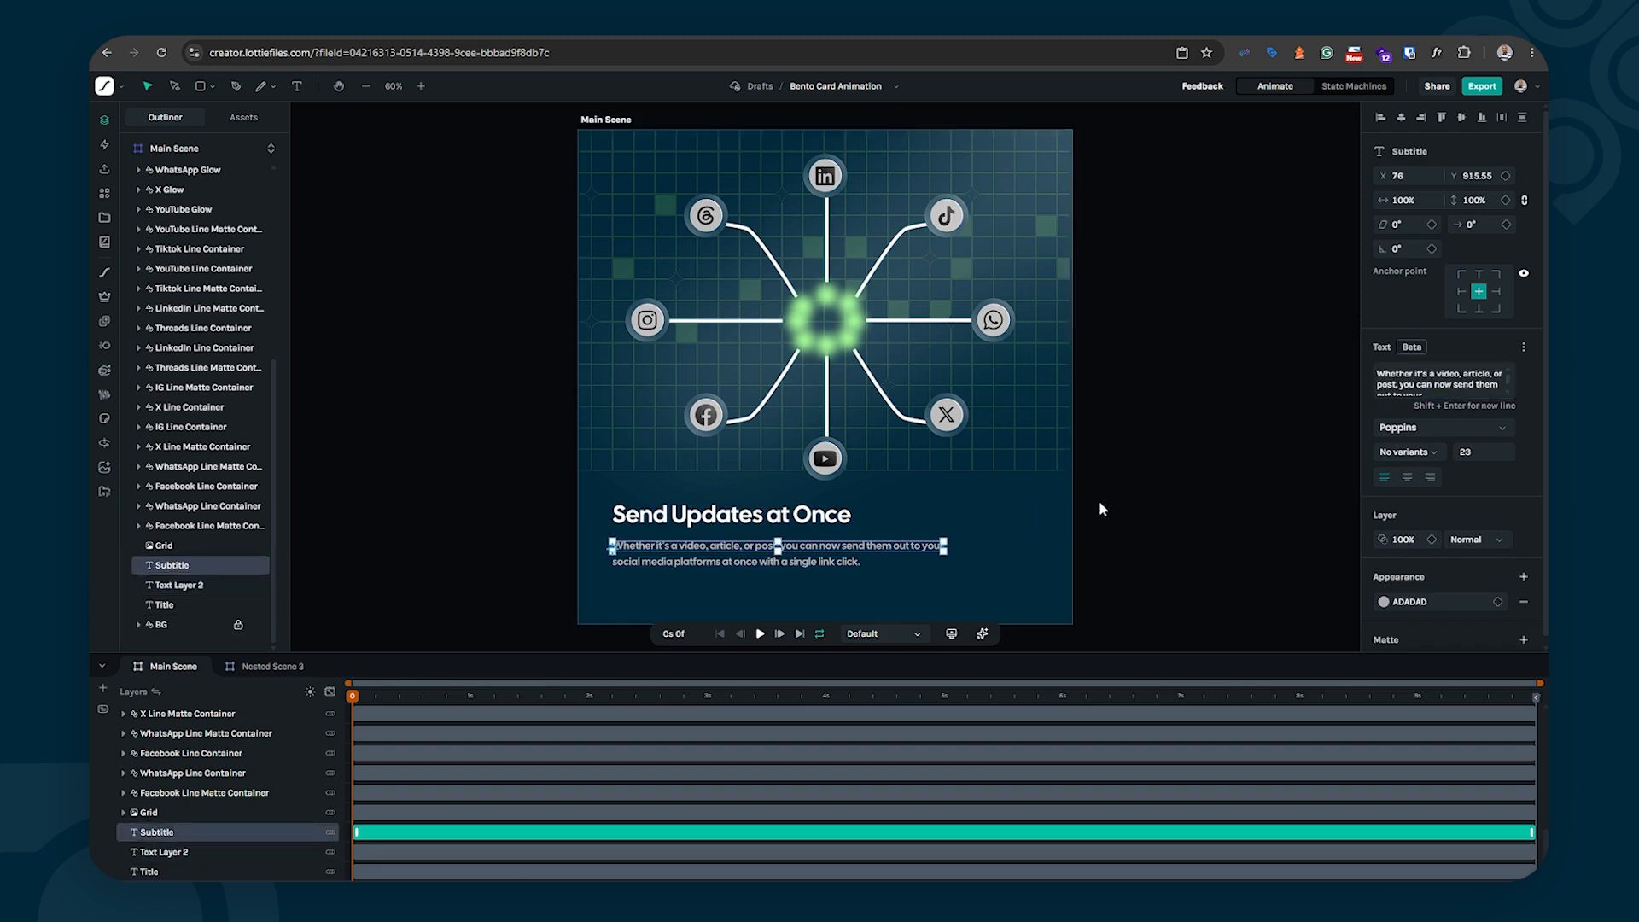
left_click(1434, 386)
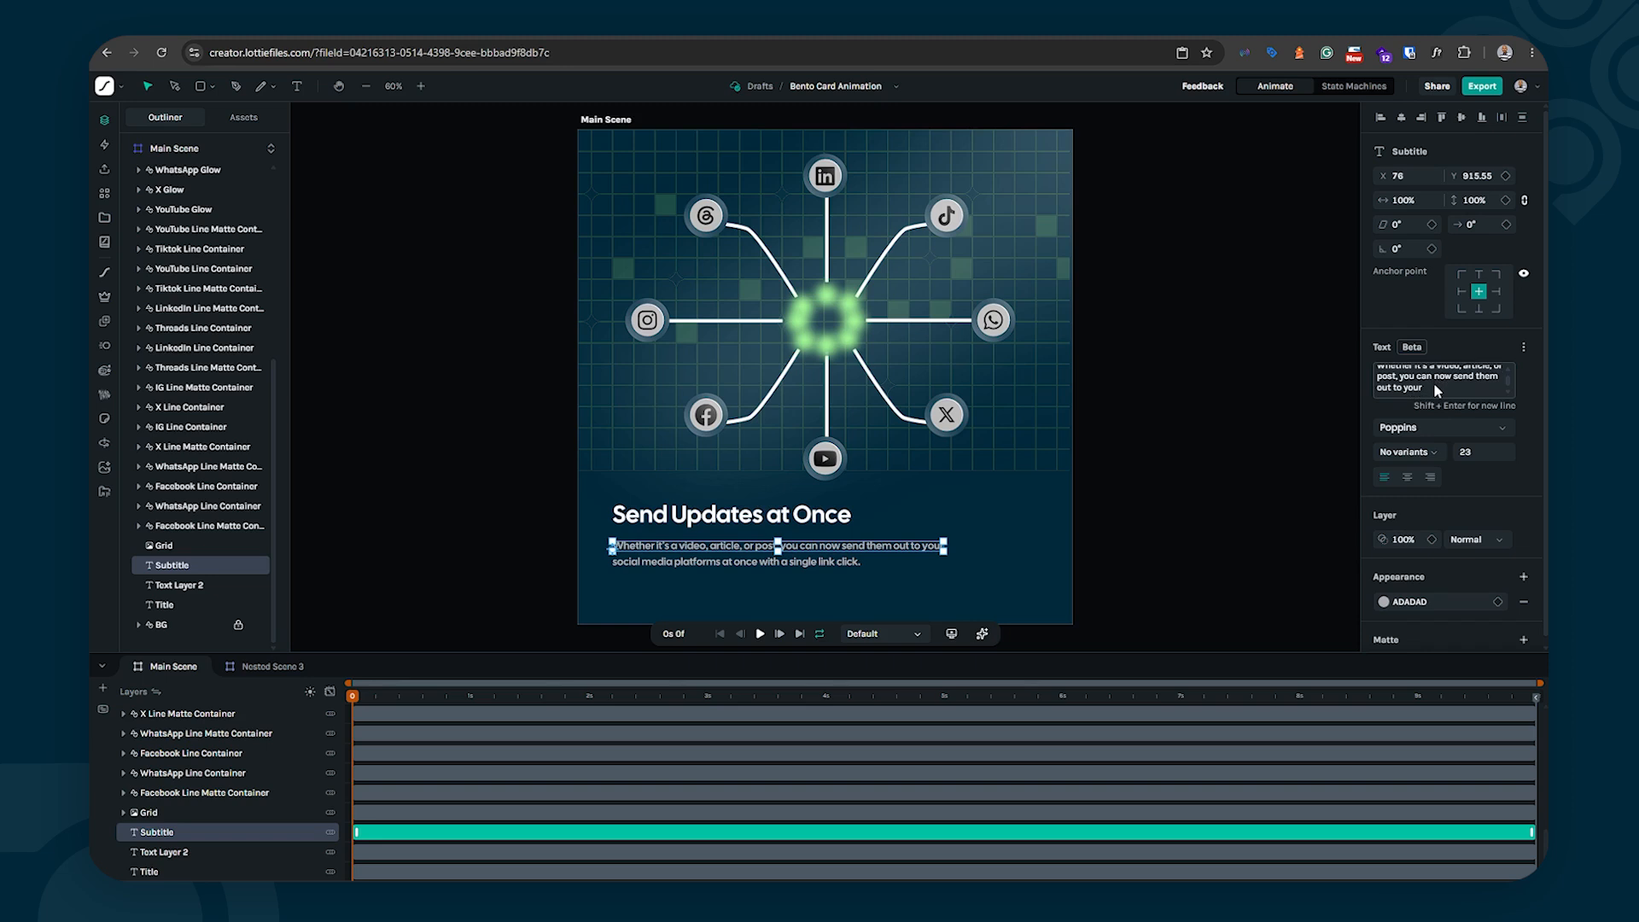
left_click(1435, 385)
left_click(1425, 387)
key("ctrl+v")
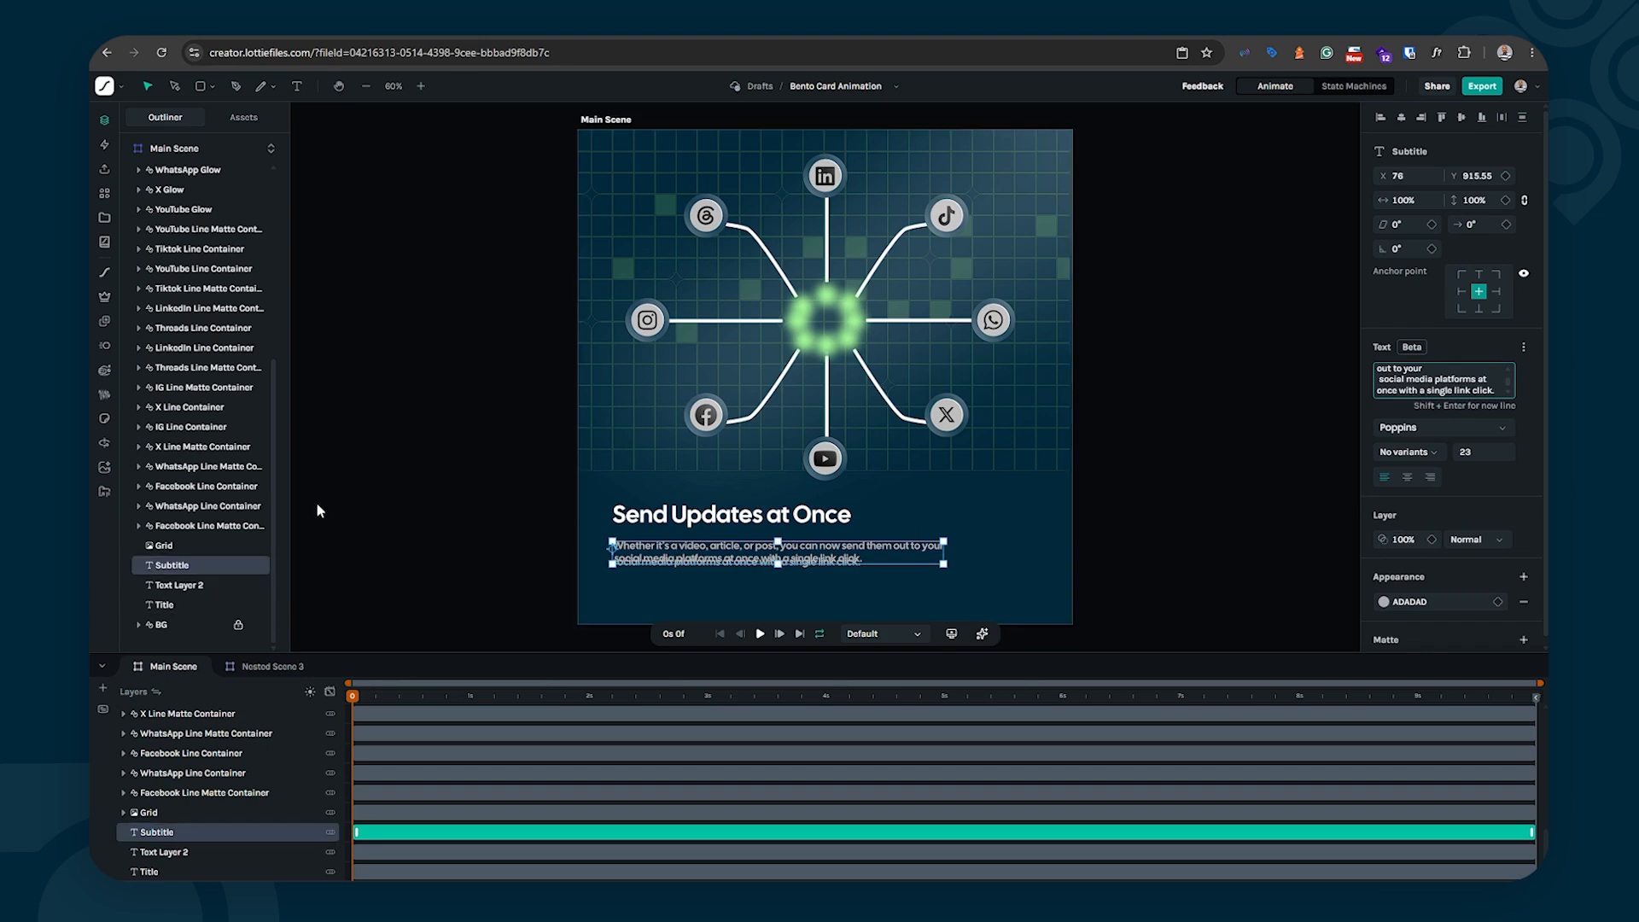
left_click(173, 586)
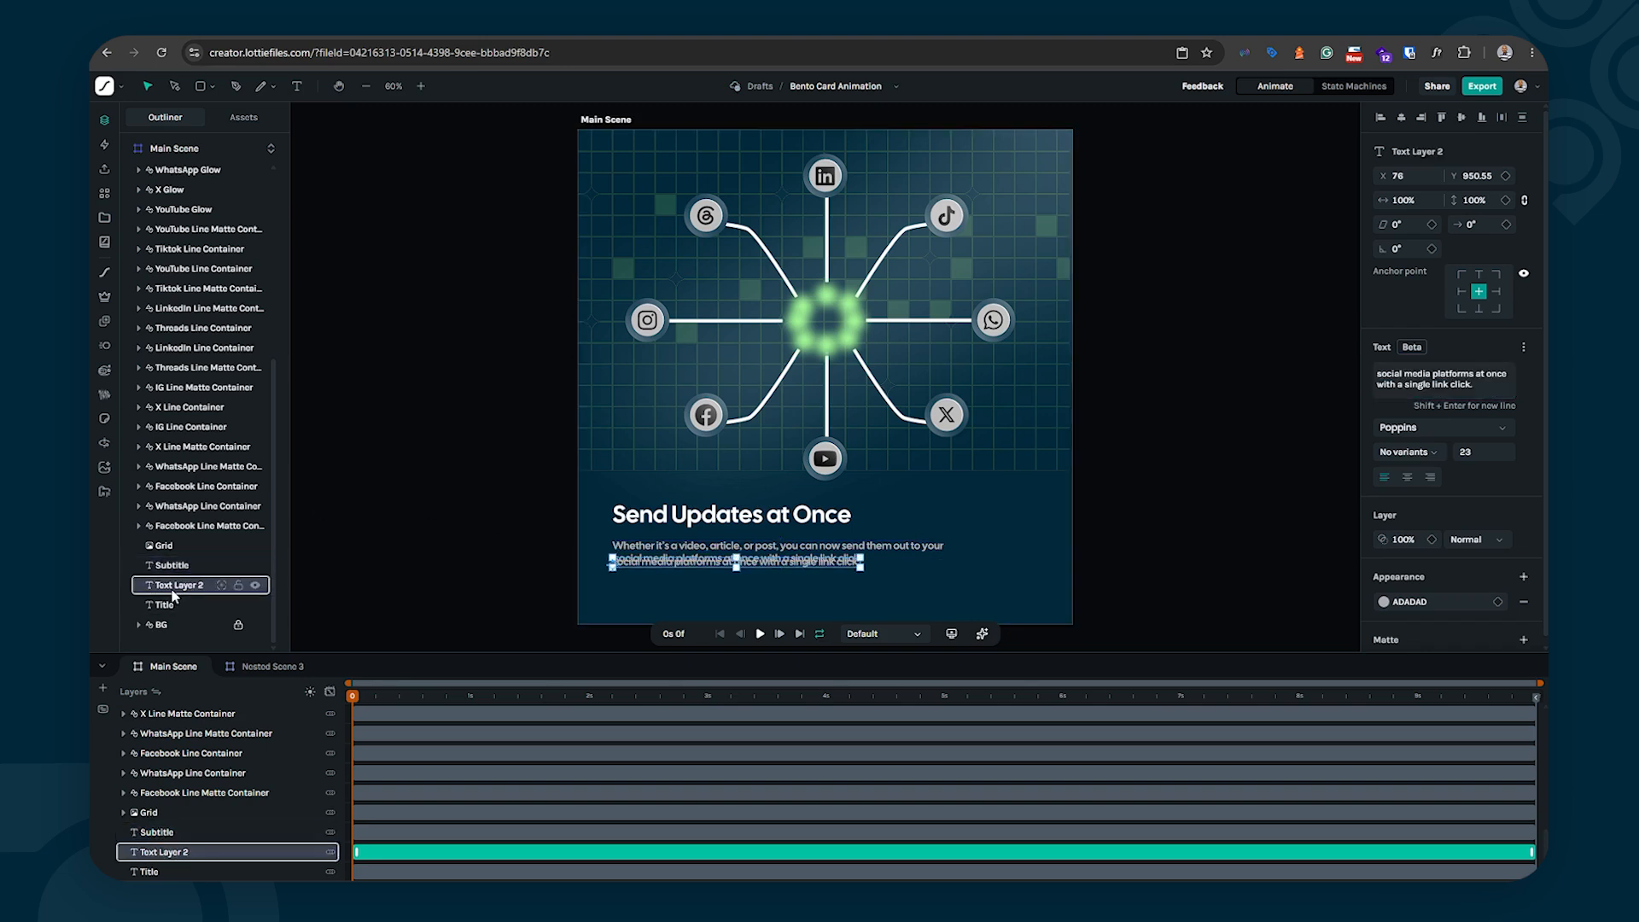
key("Delete")
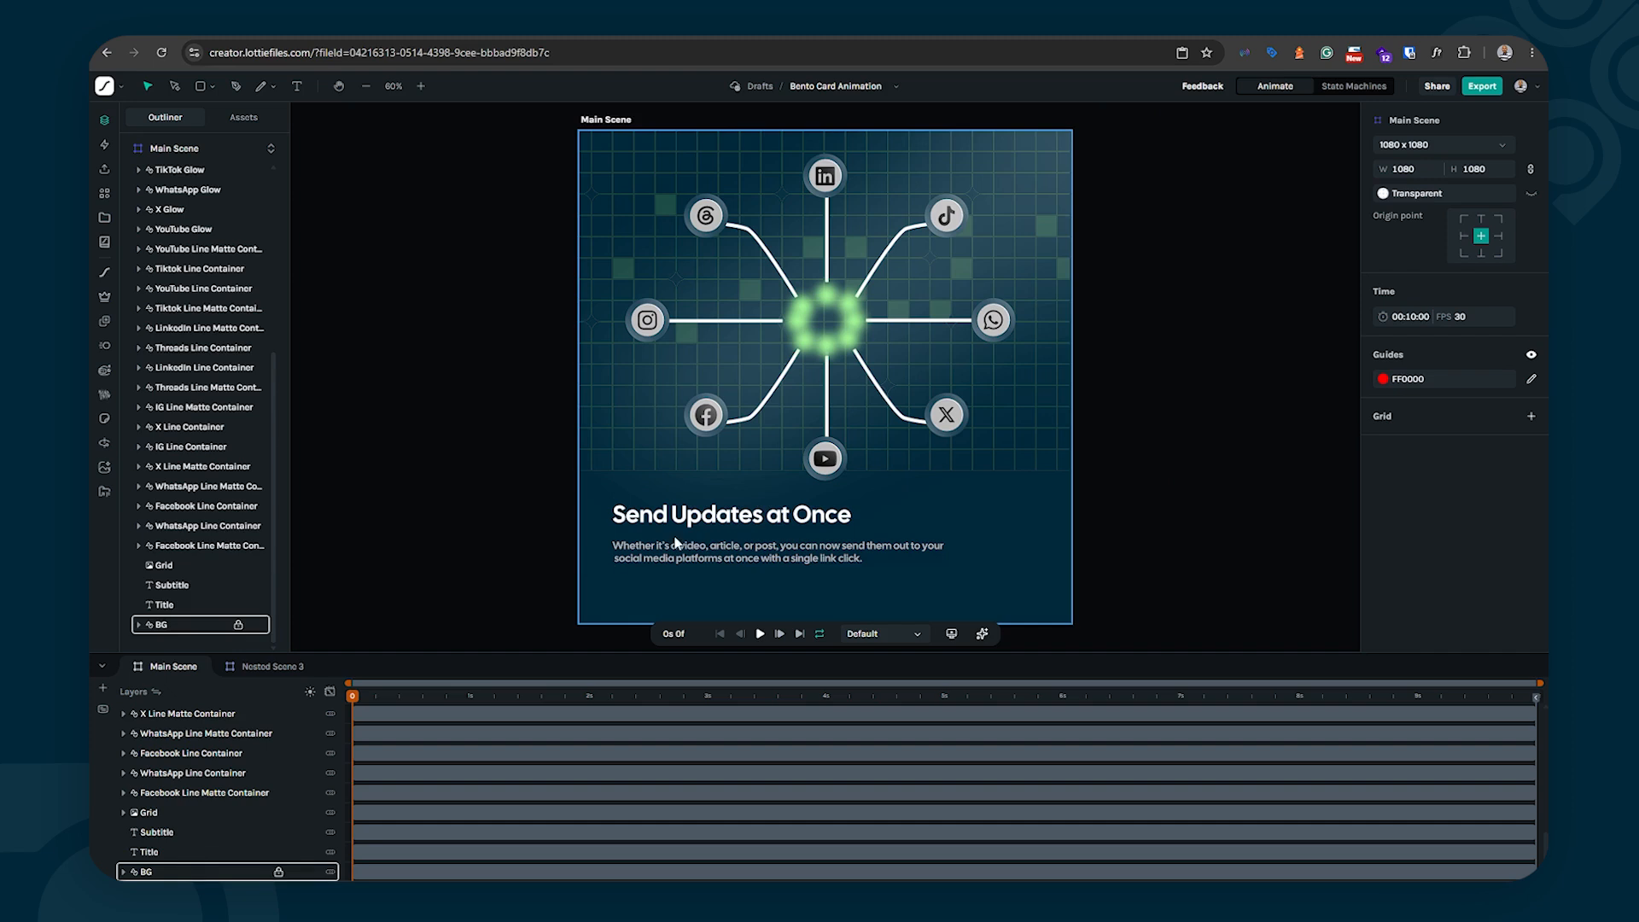
Step: Remove the extra leading space before "social media platforms" in the Subtitle text
left_click(693, 560)
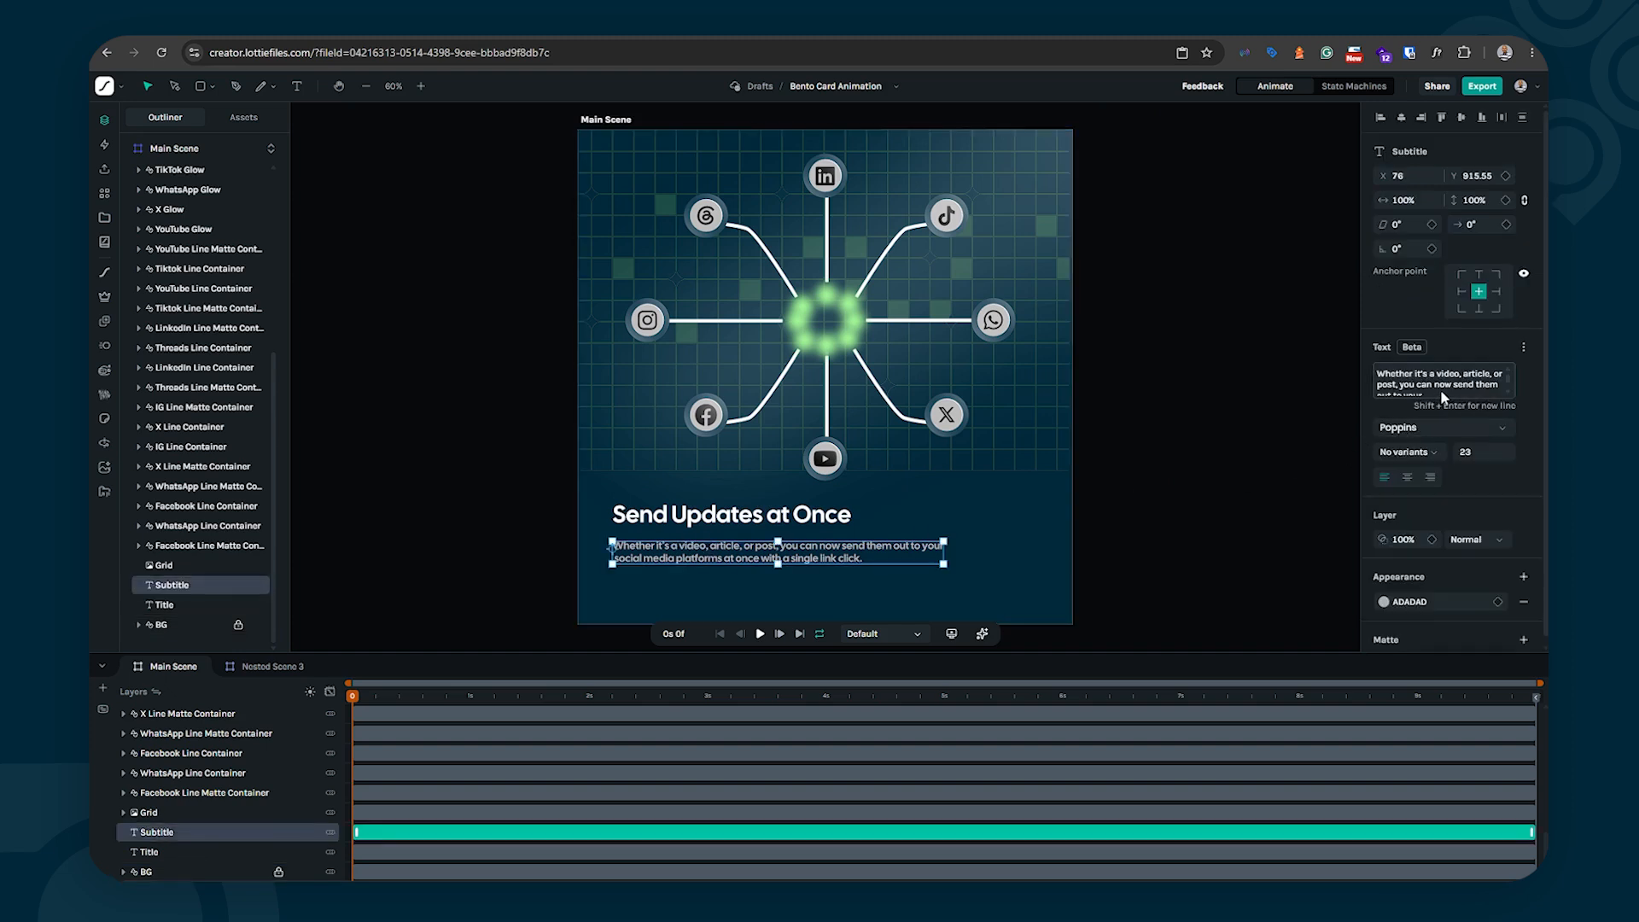
scroll(1442, 393, "down", 2)
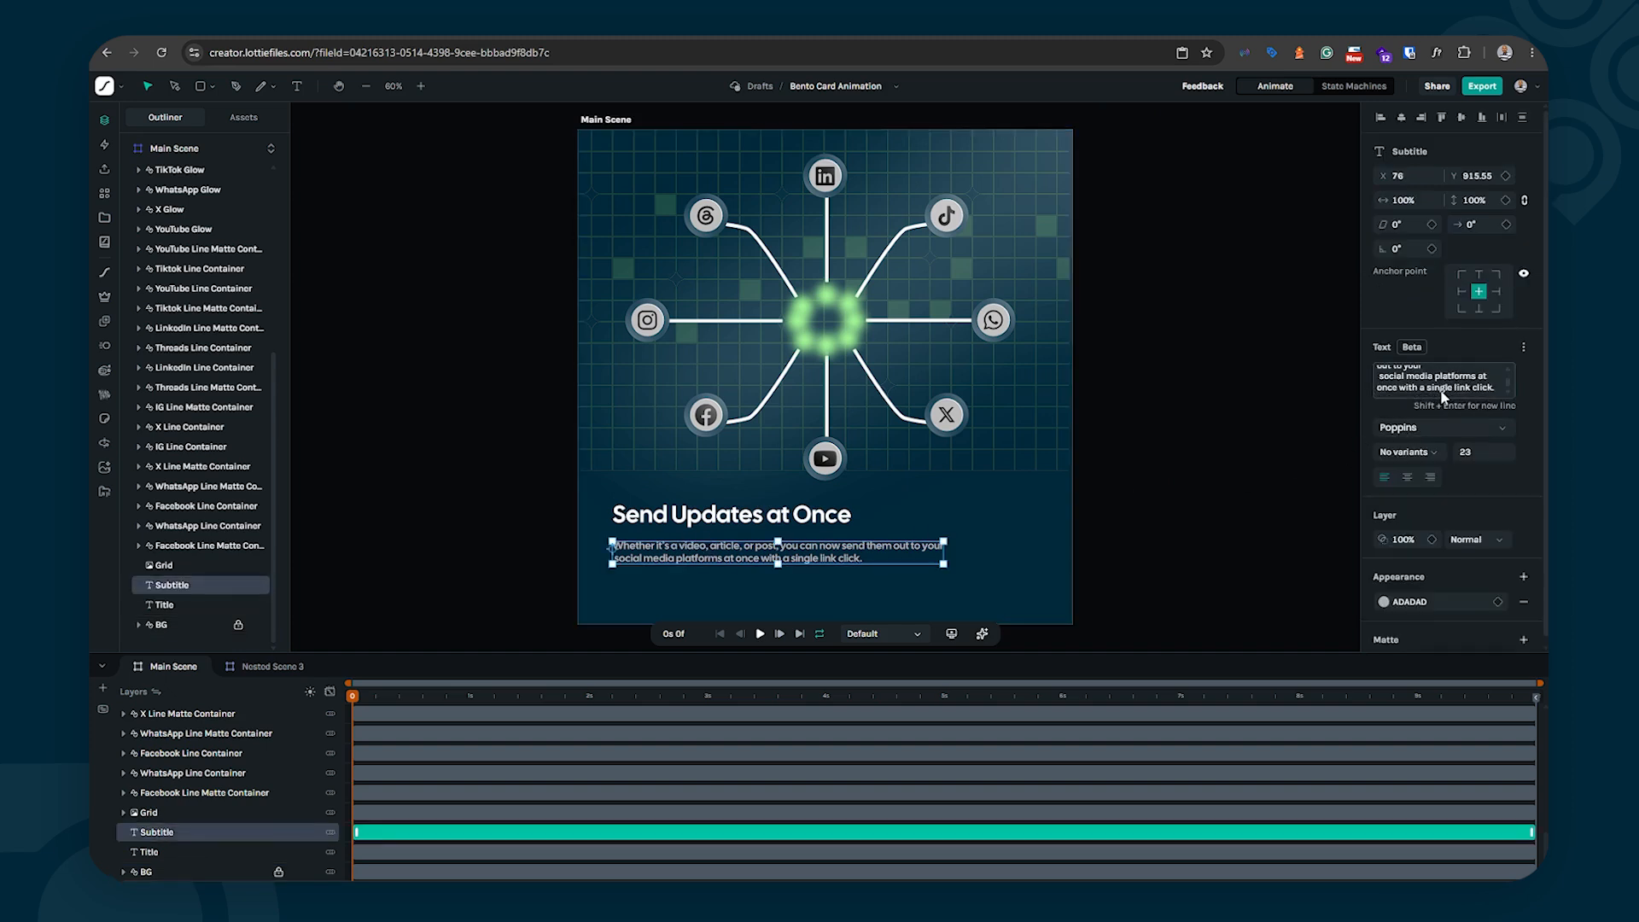
left_click(1381, 378)
left_click(1381, 378)
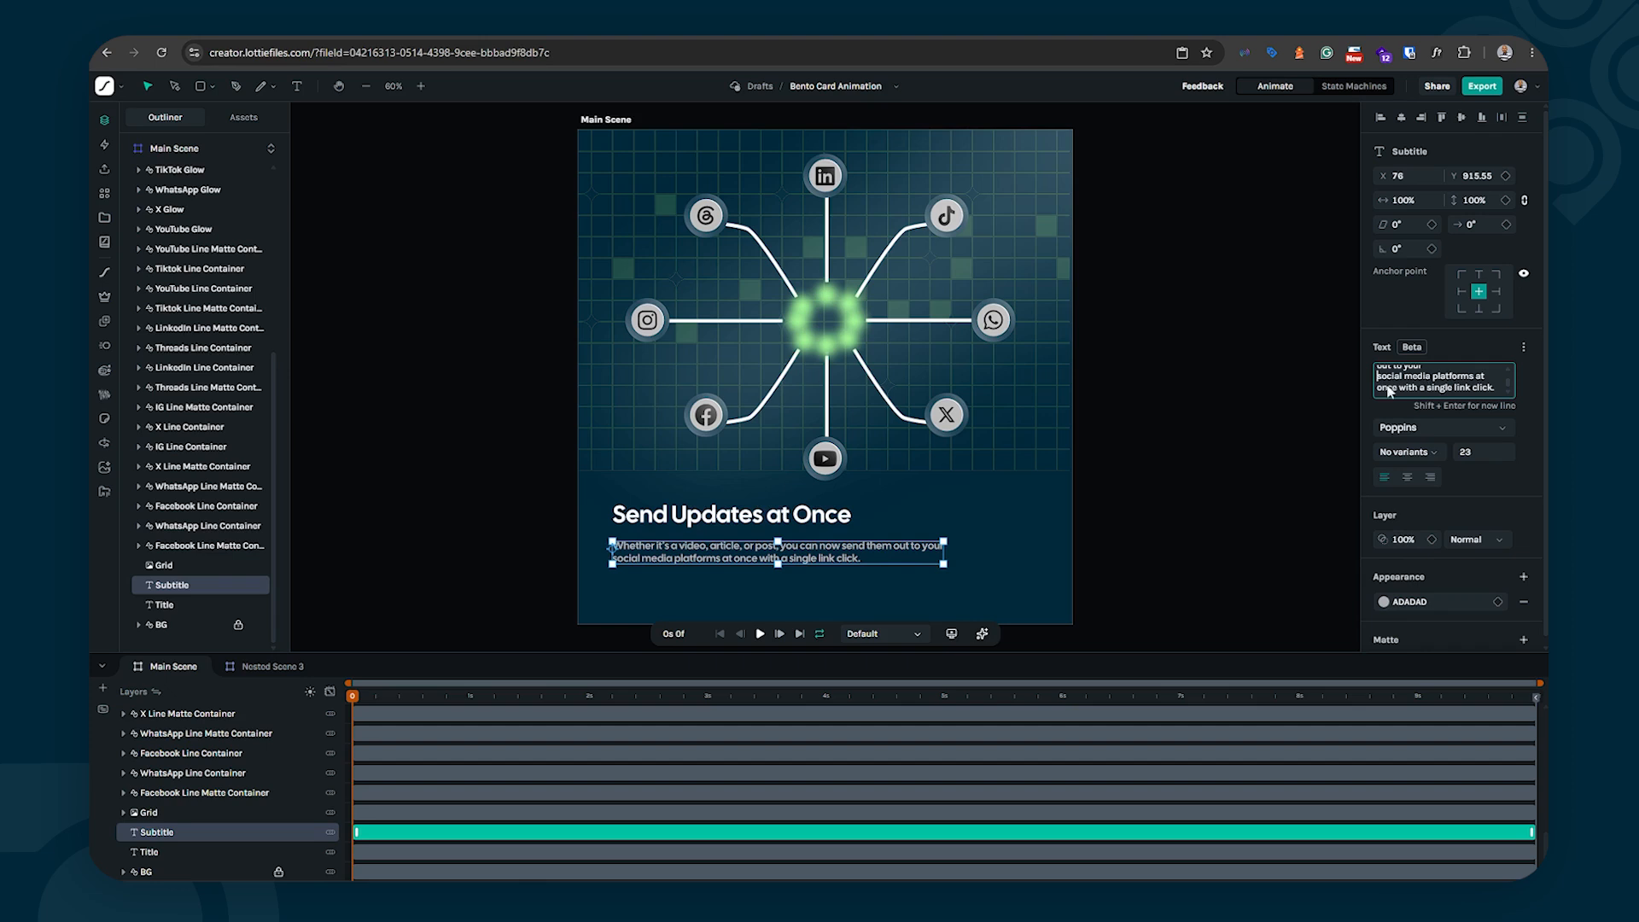
Step: Set the Poppins font variant to Medium for the Subtitle and Semi Bold for the Title
left_click(1420, 456)
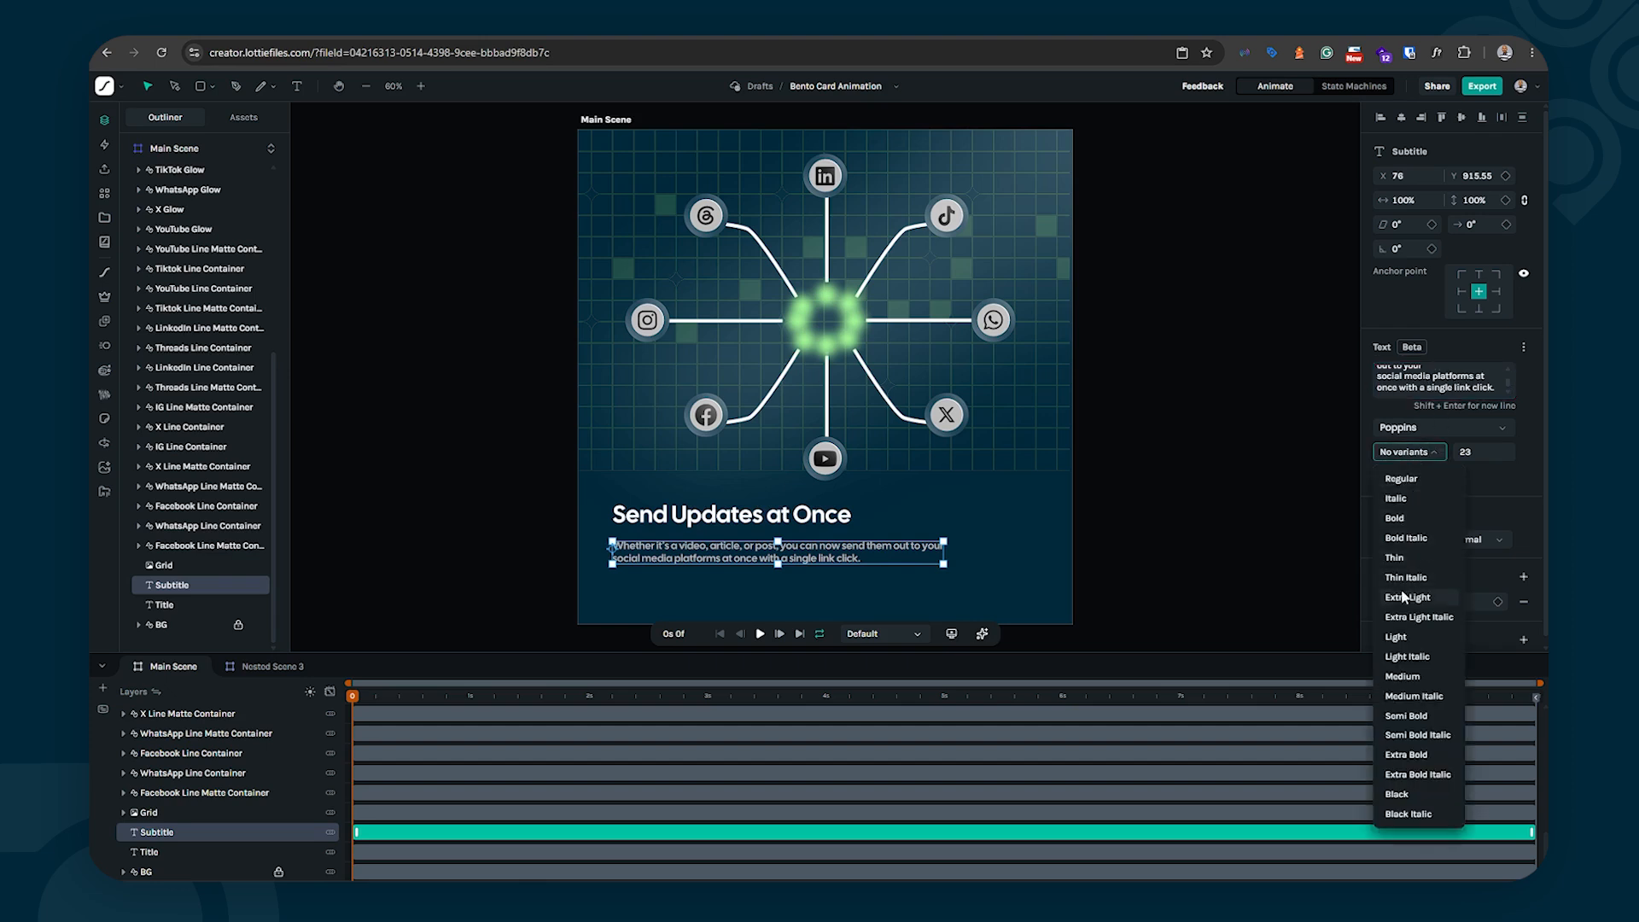
left_click(1402, 677)
left_click(683, 521)
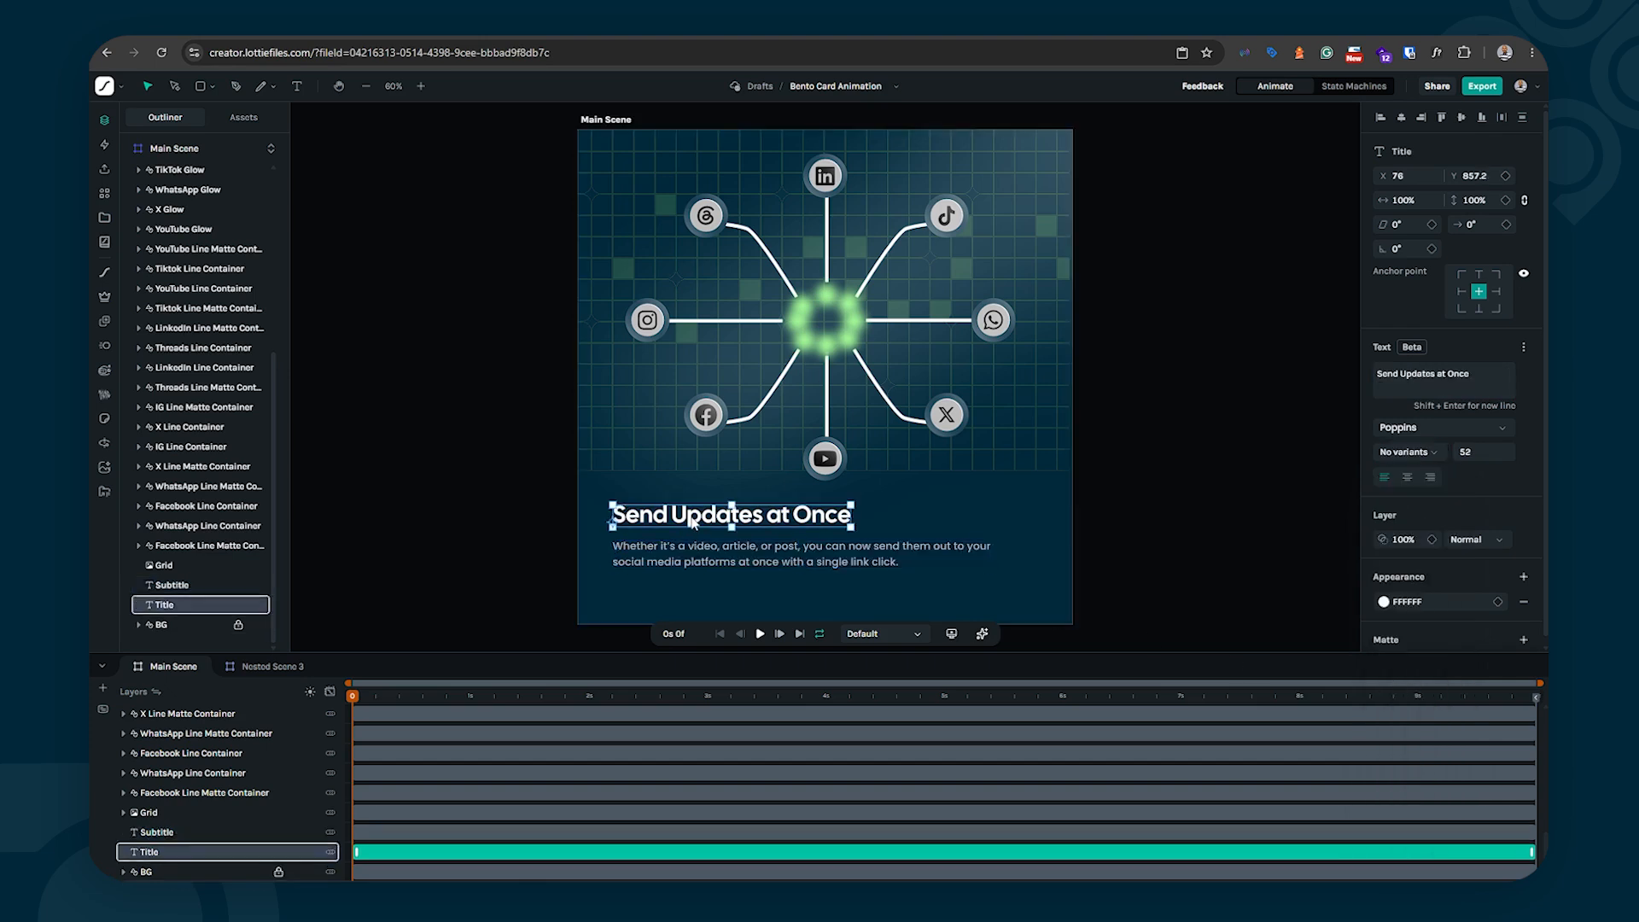
left_click(1431, 478)
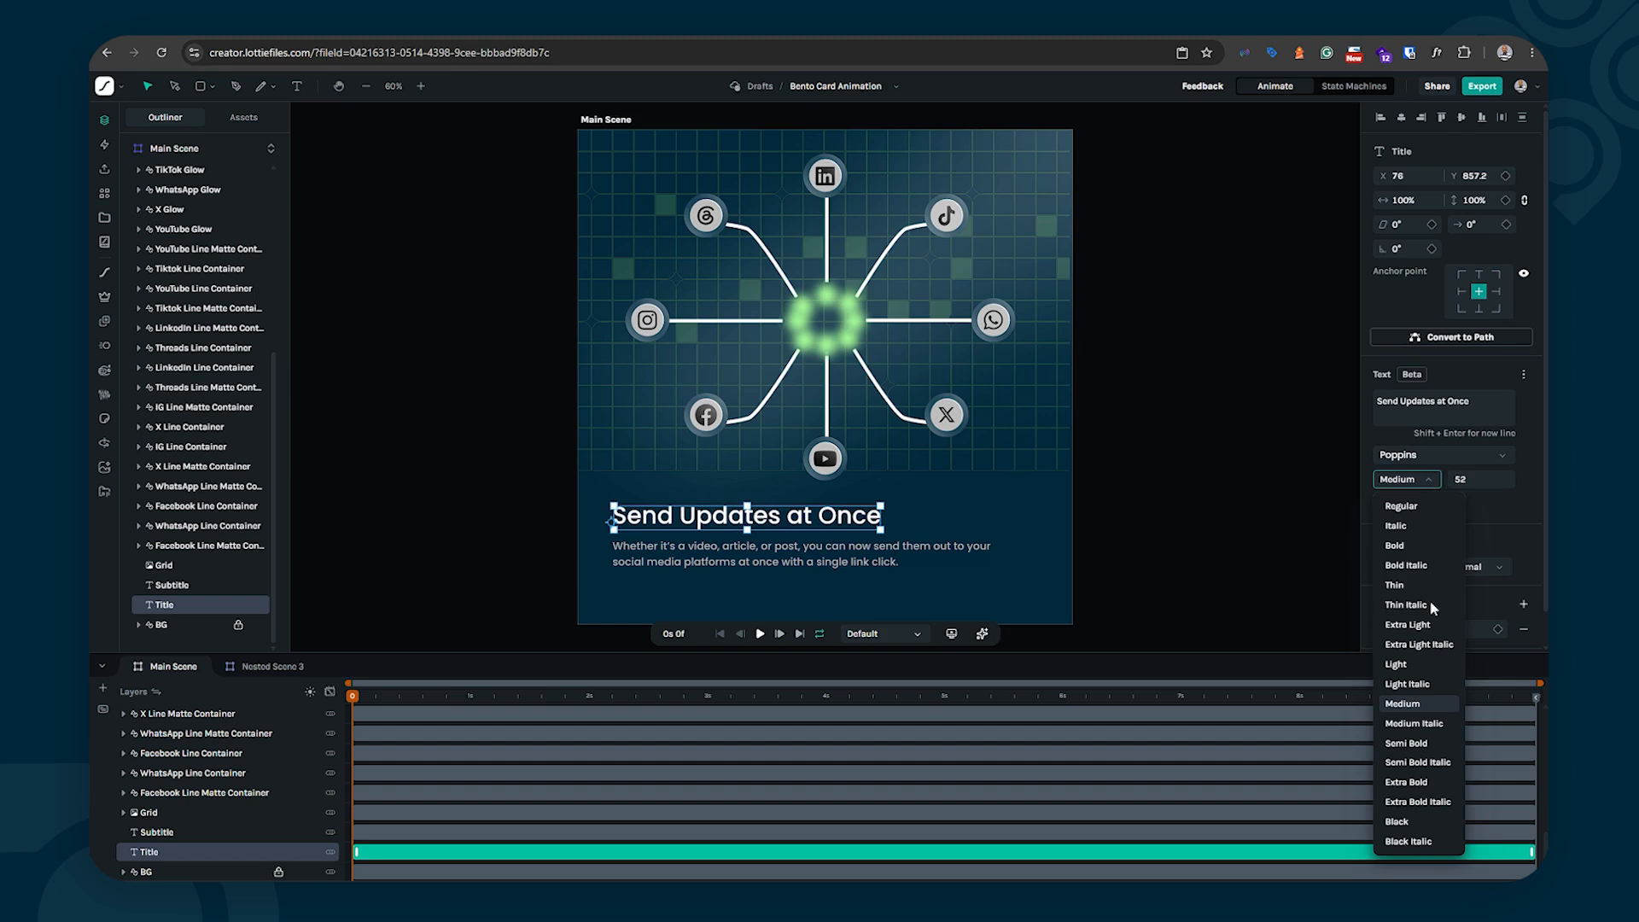
left_click(1405, 742)
Step: Replace the Title text with "Post to All Social Platforms"
triple_click(1434, 405)
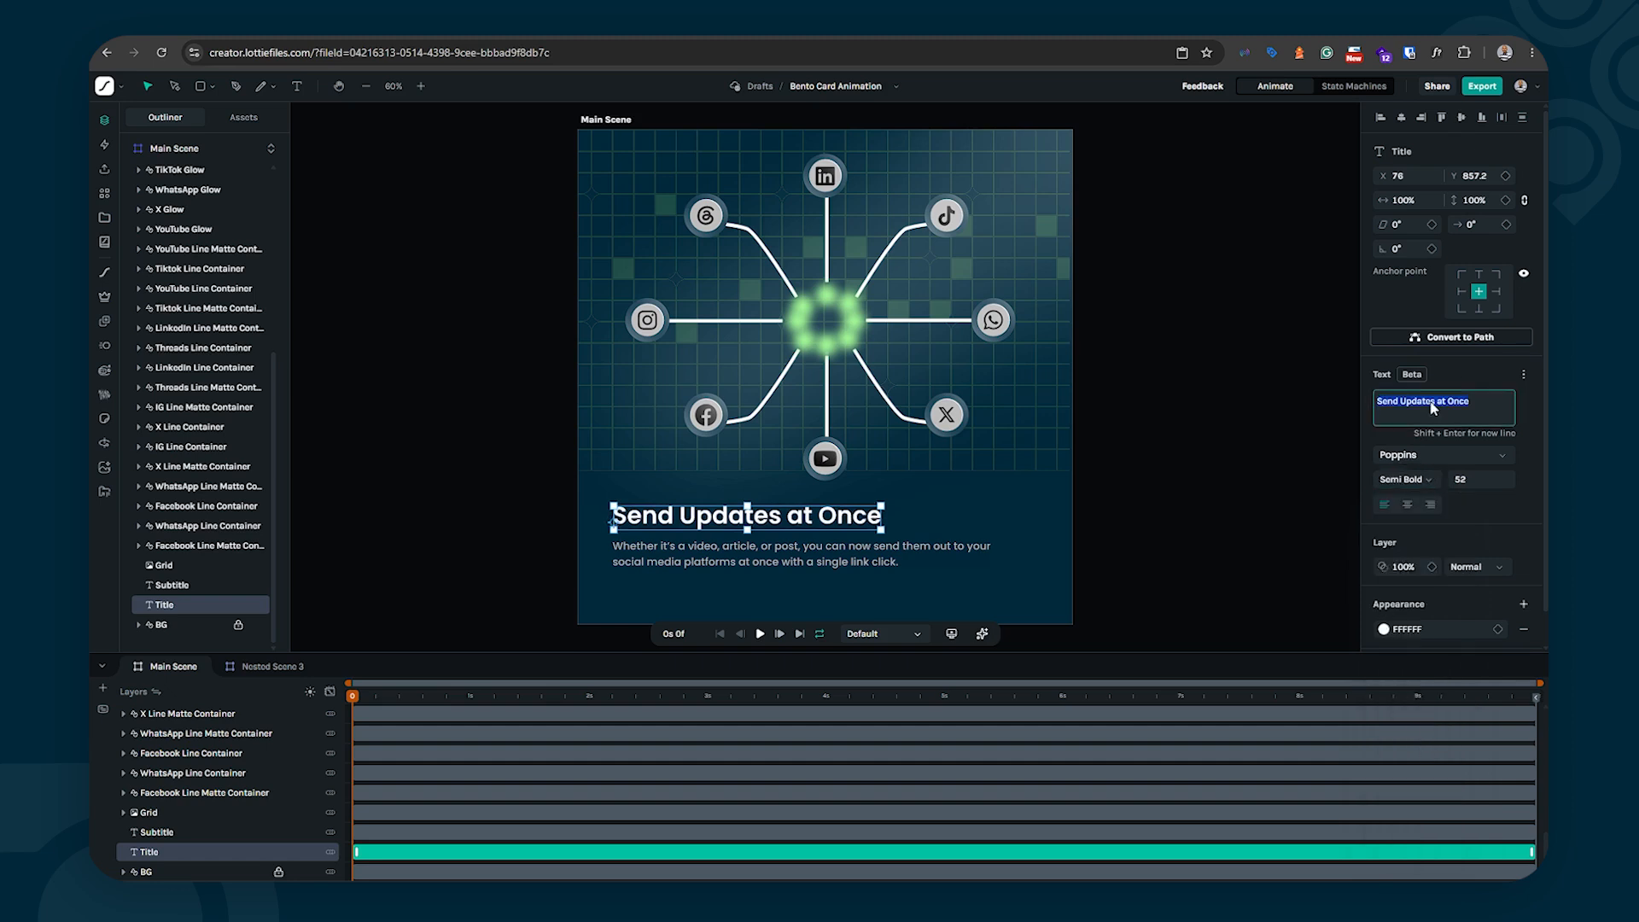
type("Post")
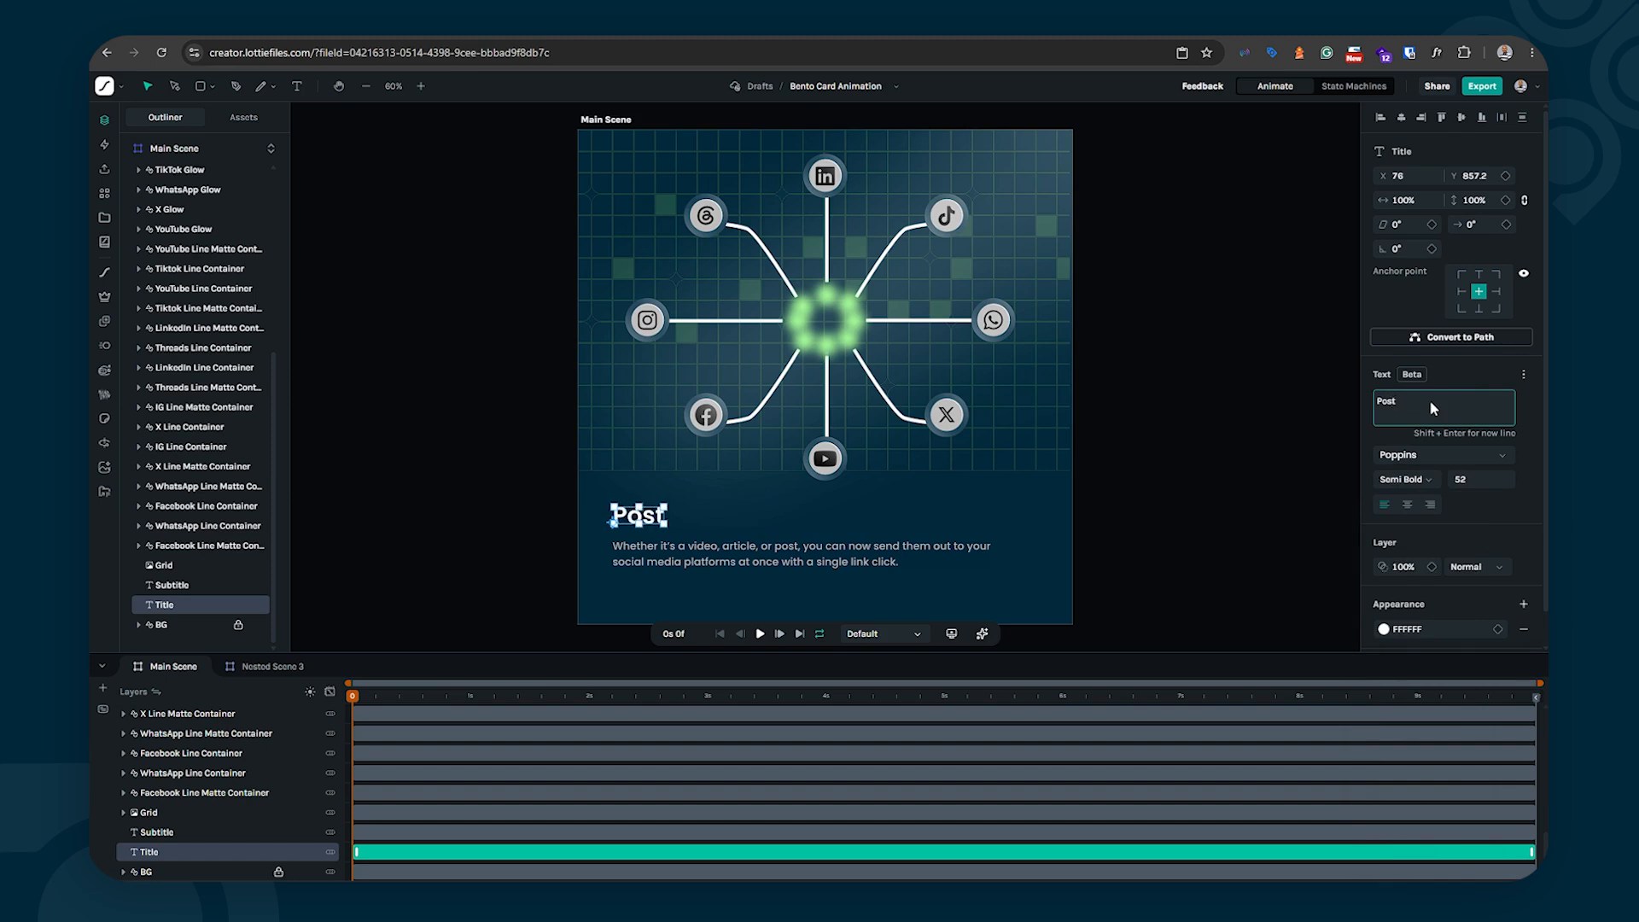
type(" to All")
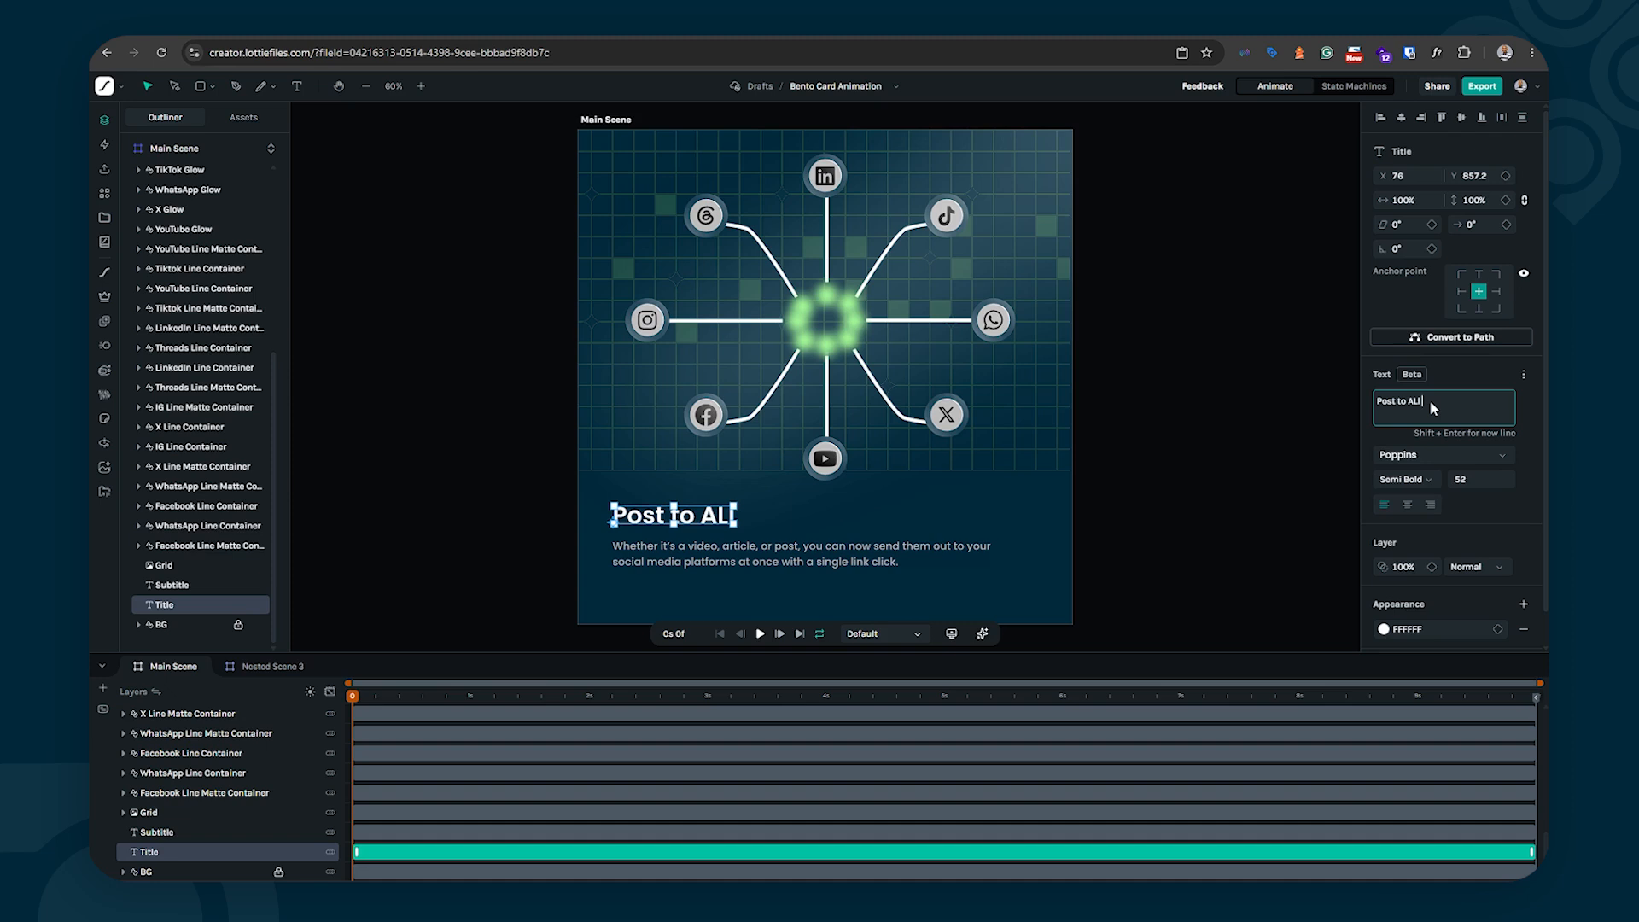
key("BackSpace")
key("BackSpace")
type("ll Social")
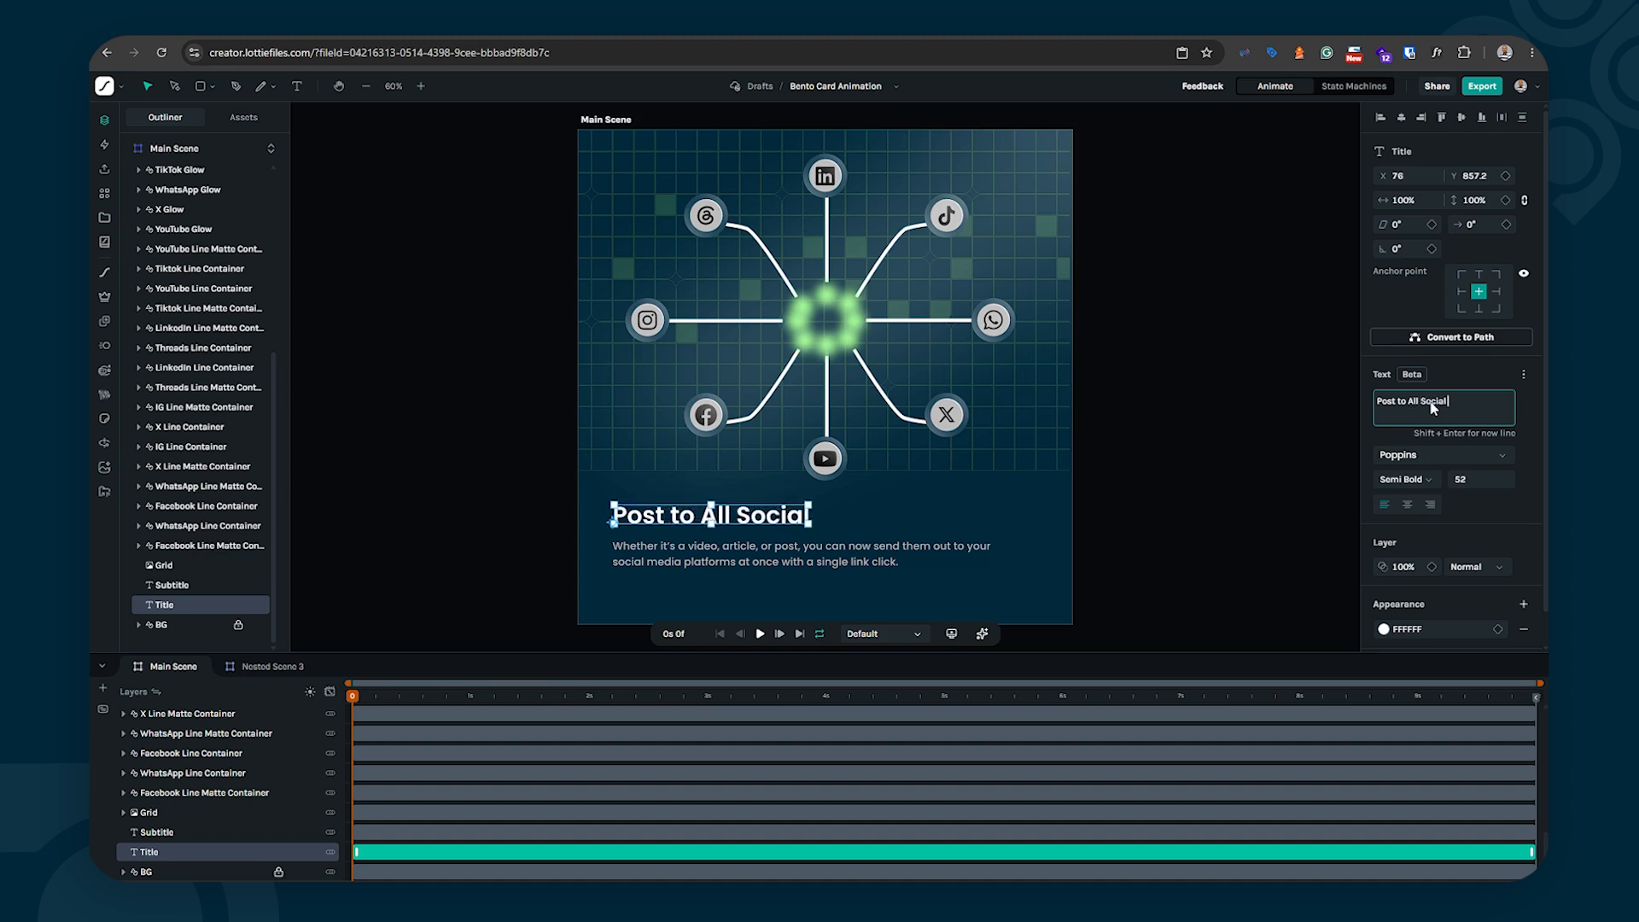
type(" Platfor")
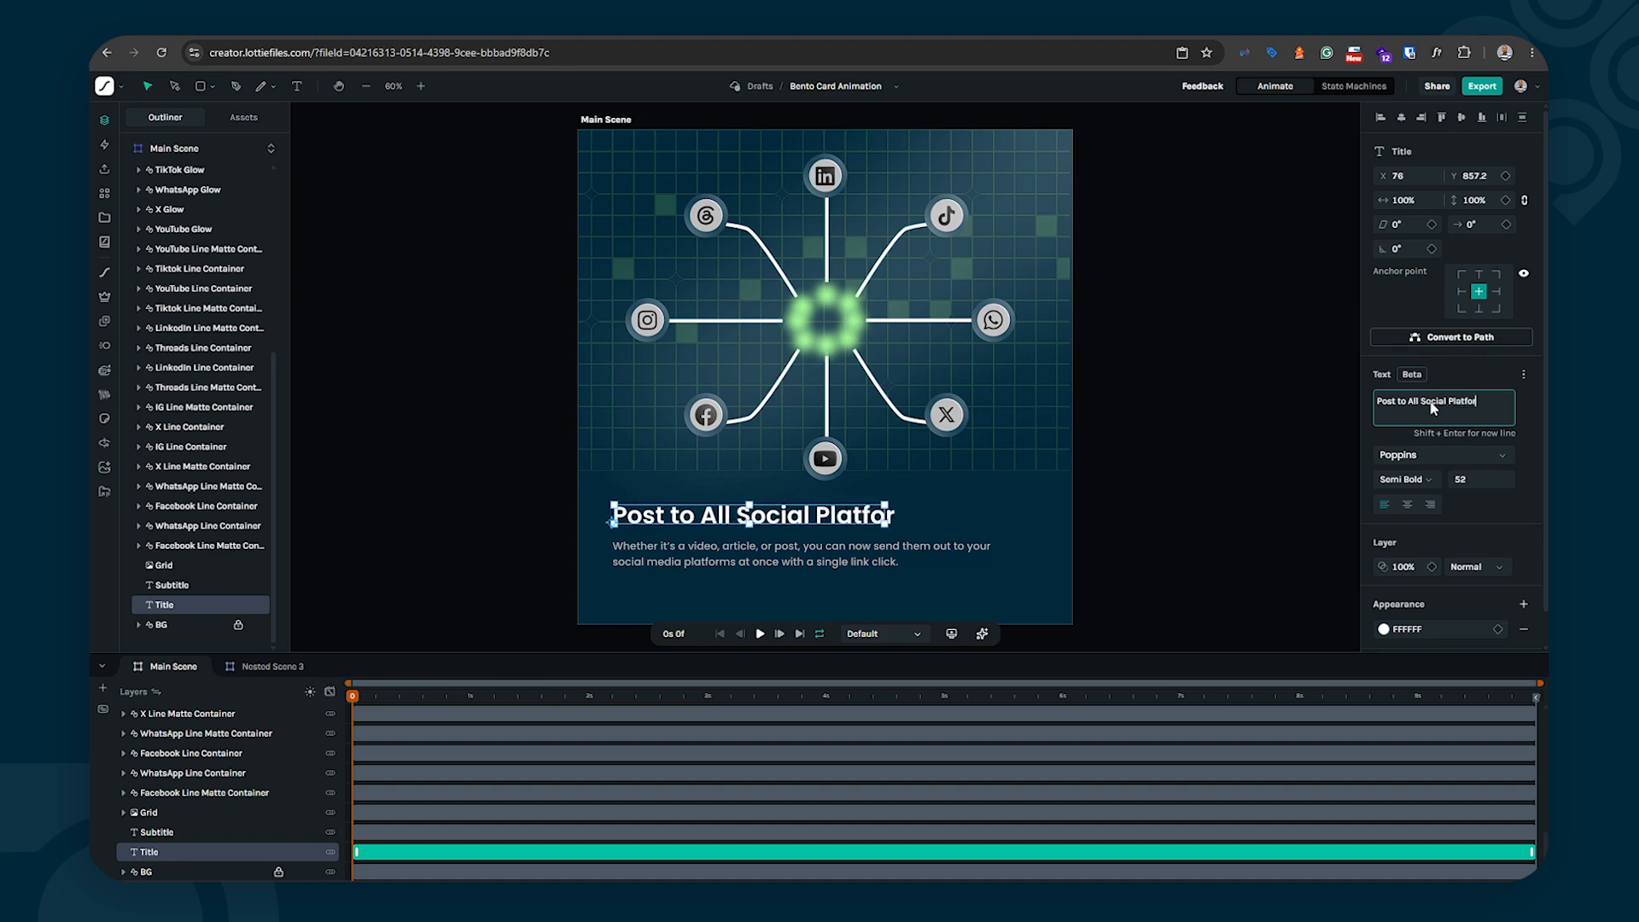
type("ms")
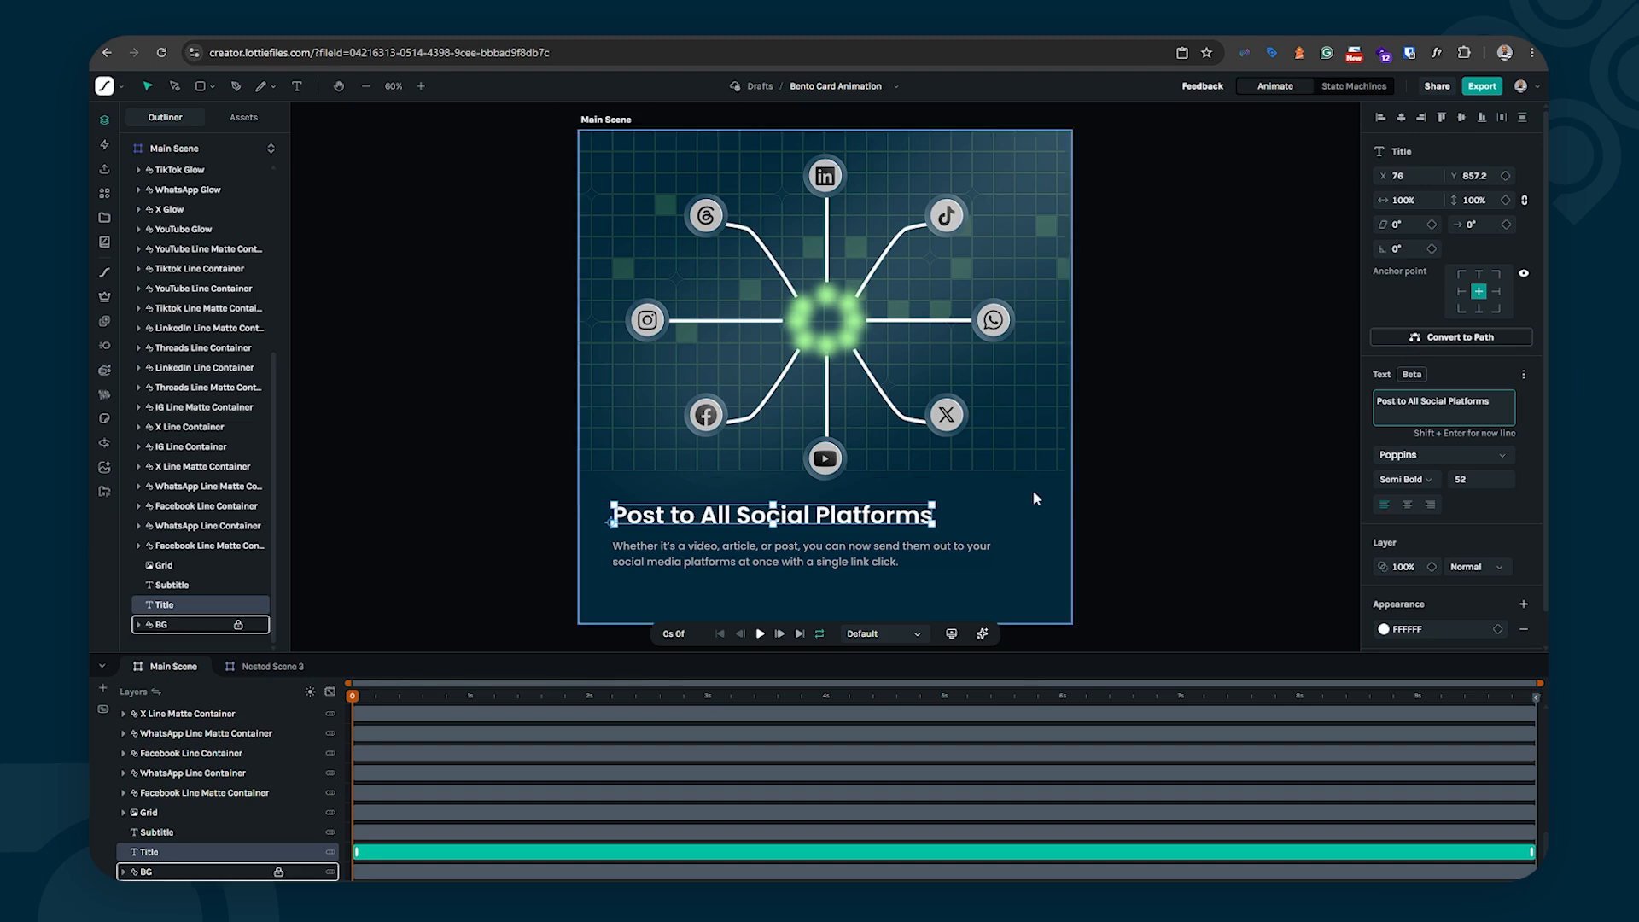
Step: Insert "Media" before "Platforms" in the Title so it reads "Post to All Social Media Platforms"
left_click(1444, 406)
triple_click(1445, 405)
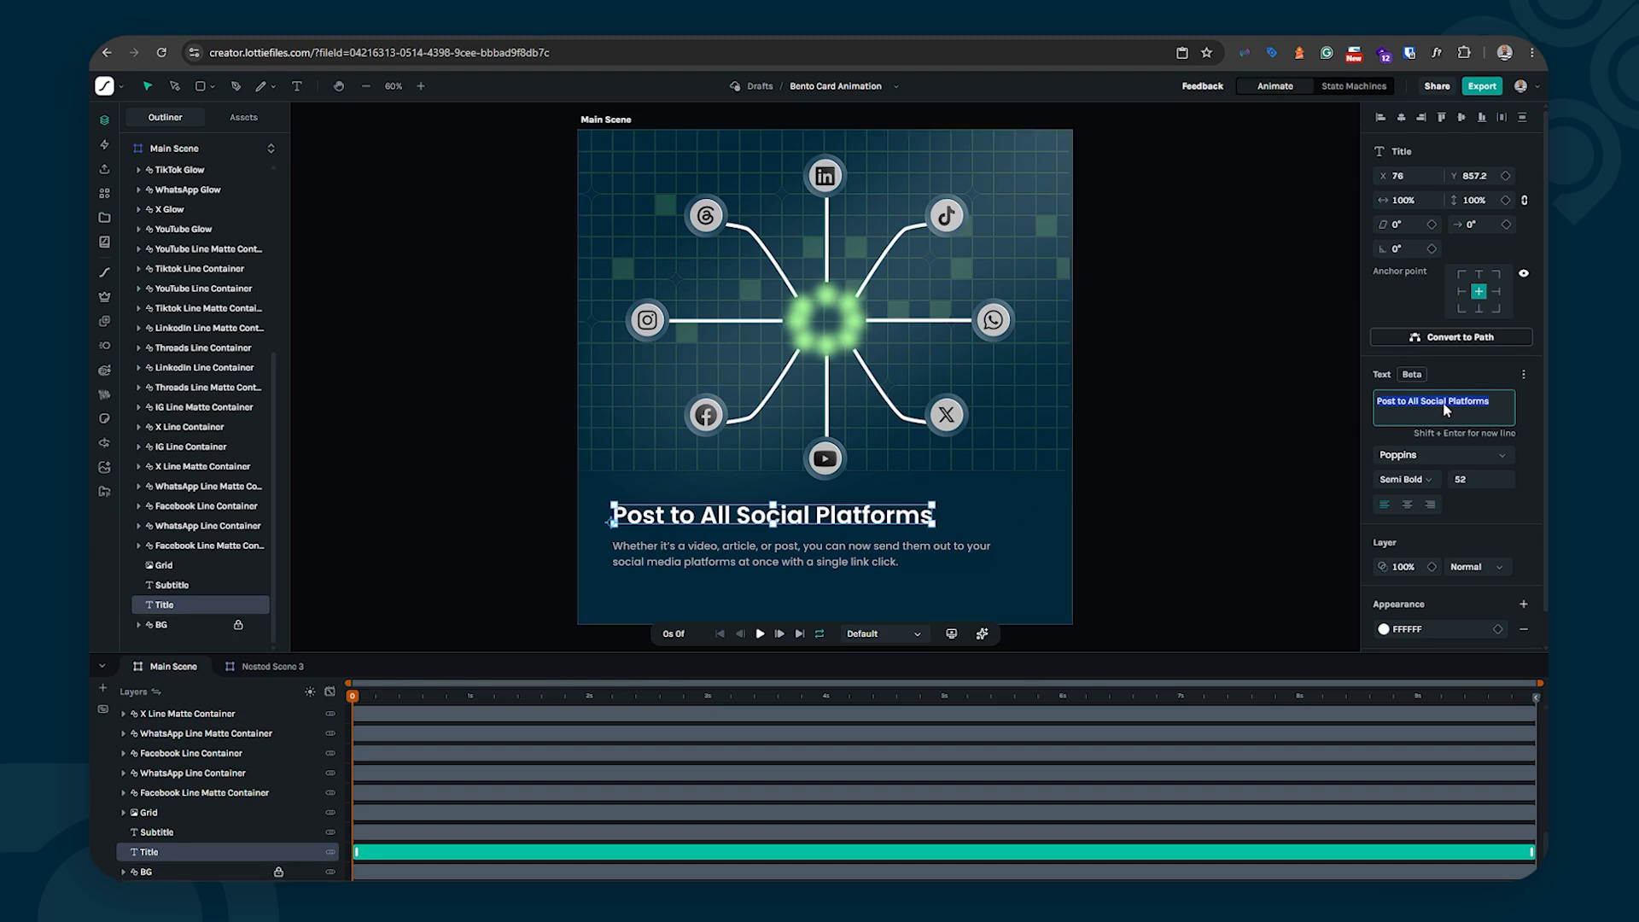
left_click(1446, 404)
type("Media")
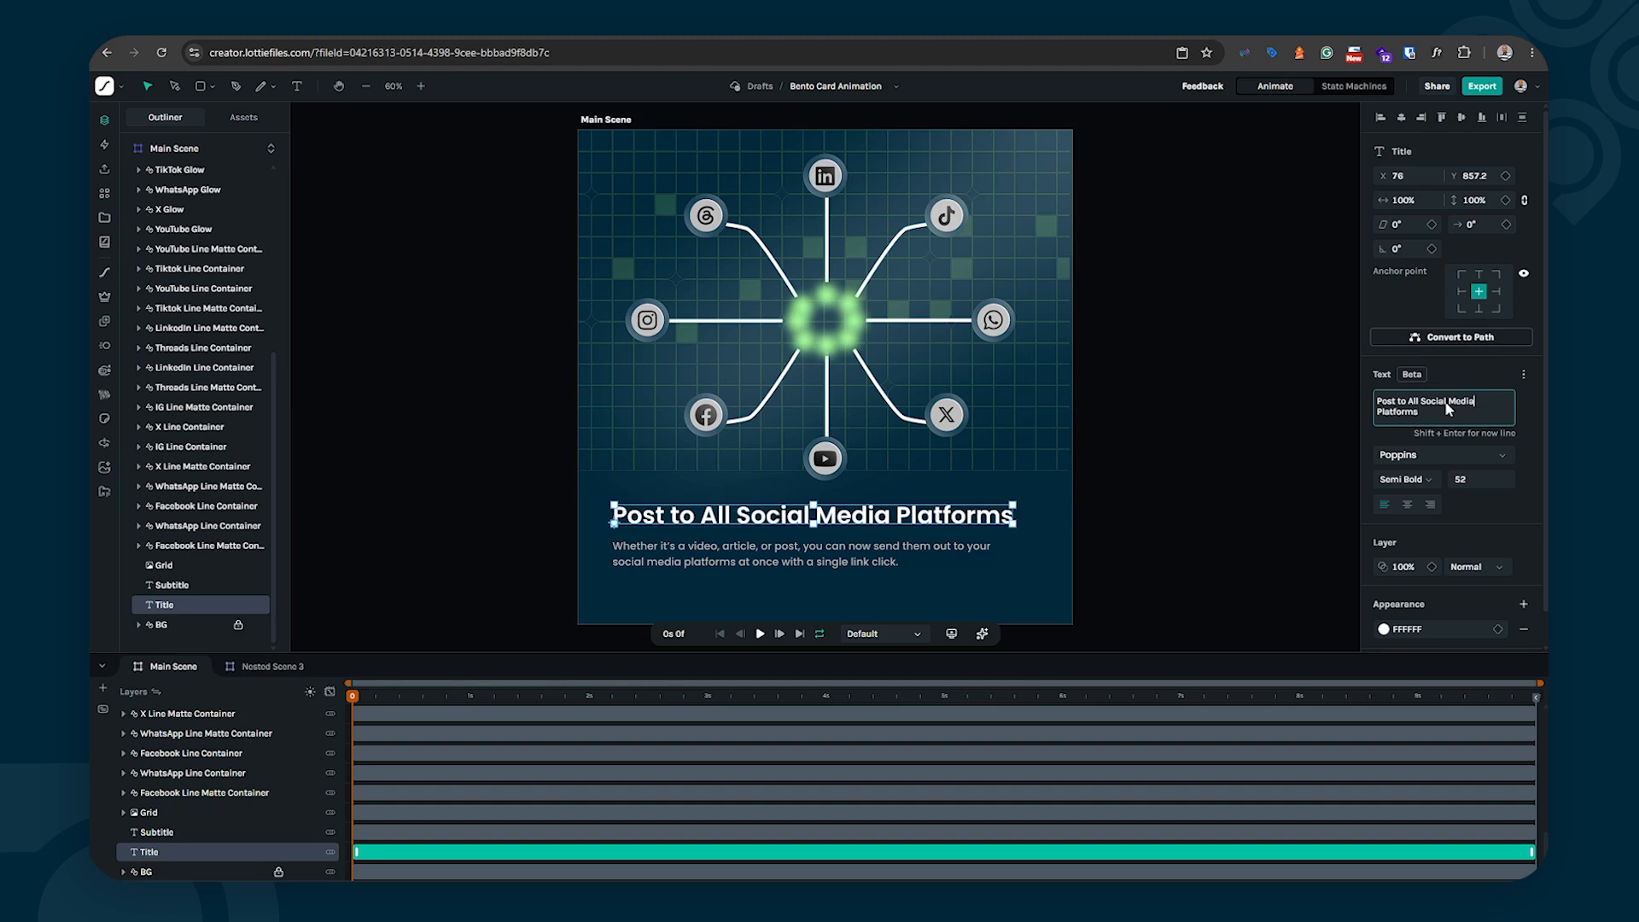
left_click(1218, 508)
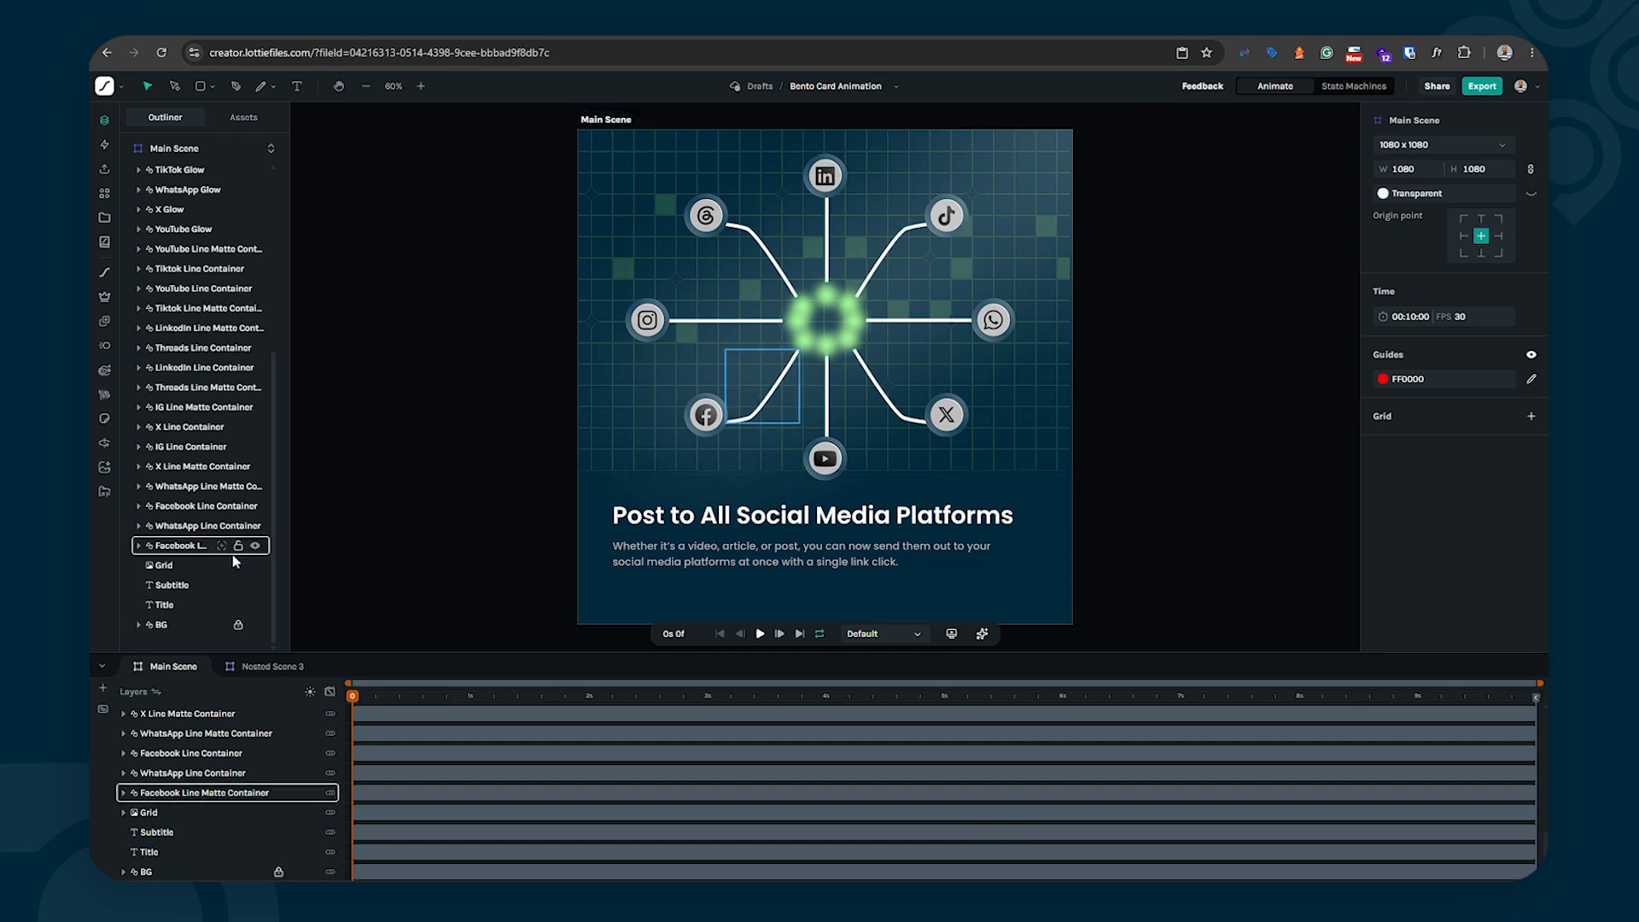
Step: Set the Grid layer's opacity to 25% and deselect it
left_click(169, 566)
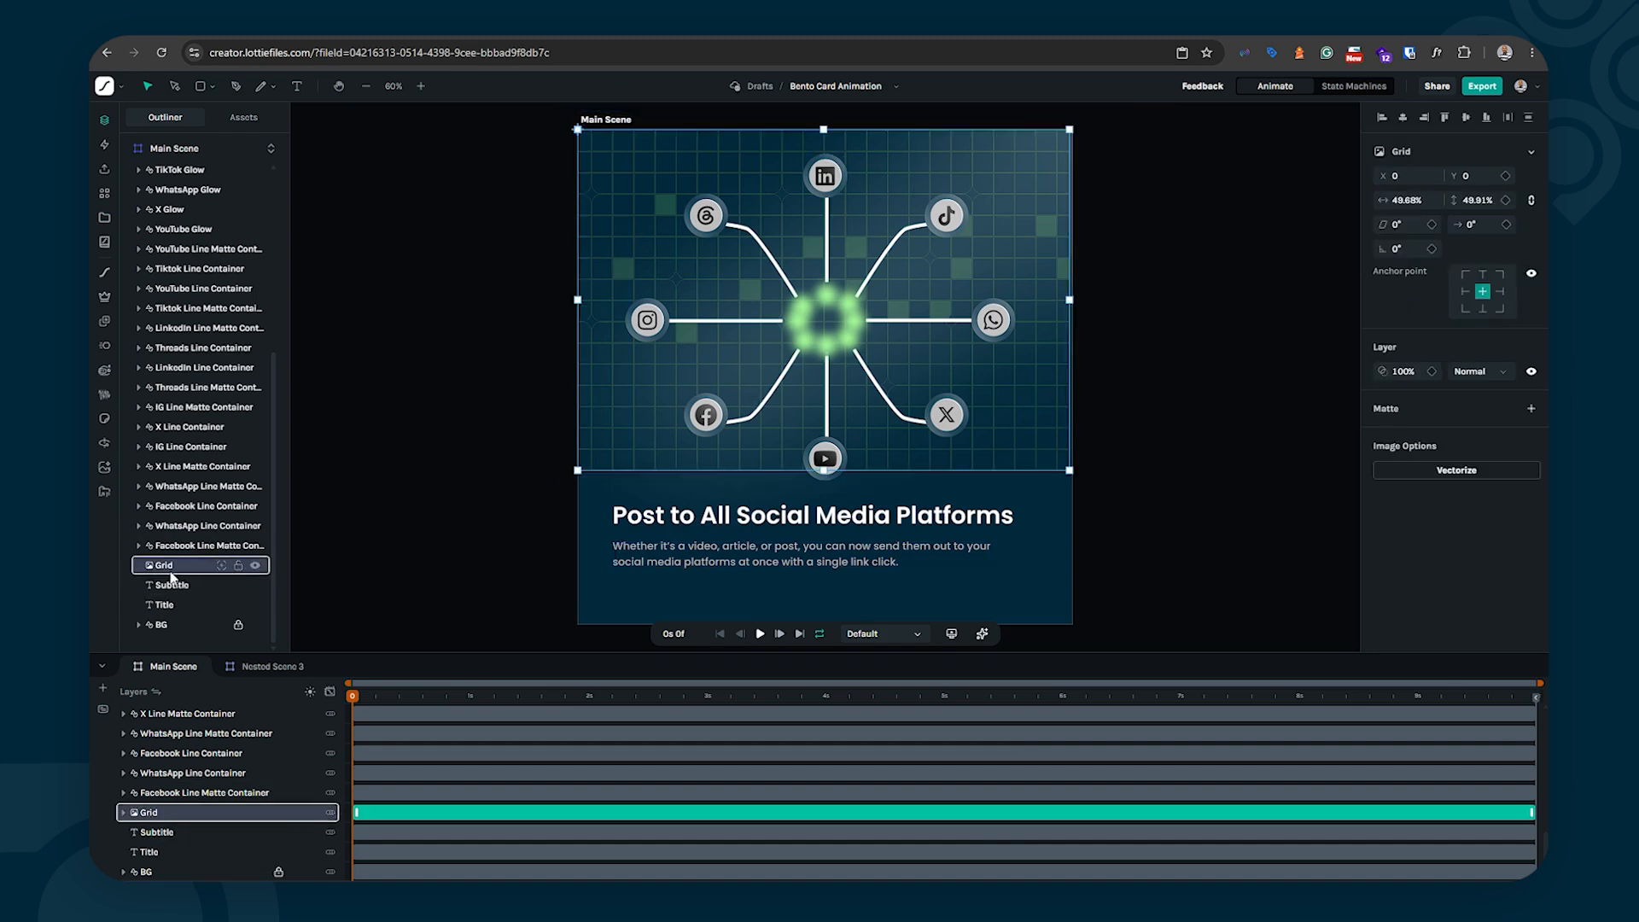
left_click(1396, 373)
type("25")
key("Return")
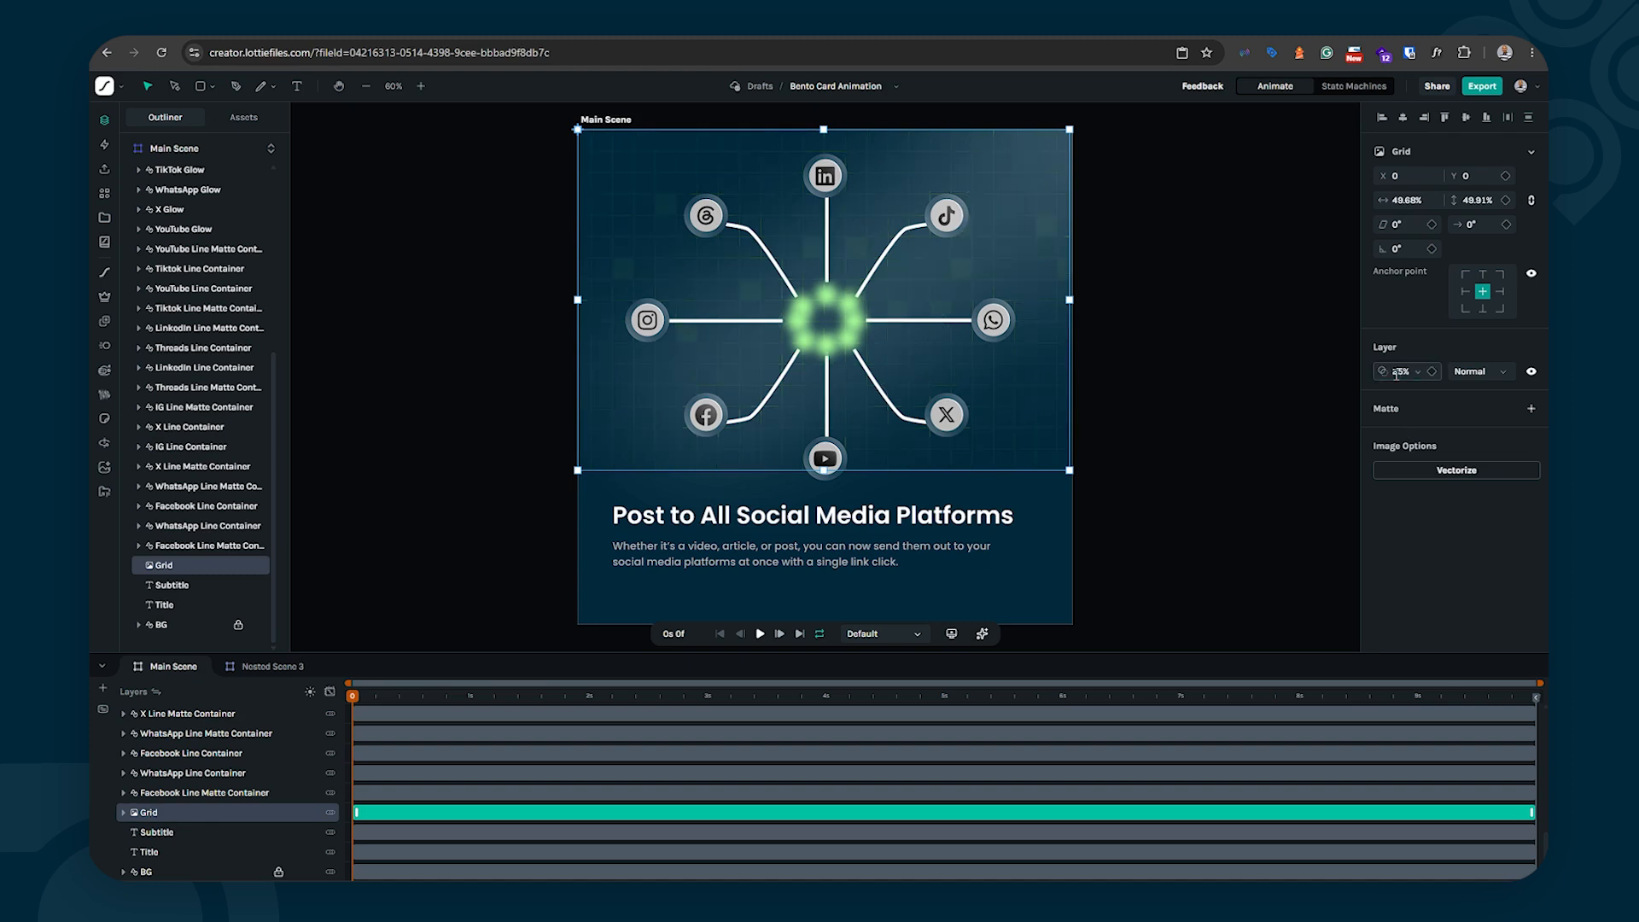
left_click(1174, 398)
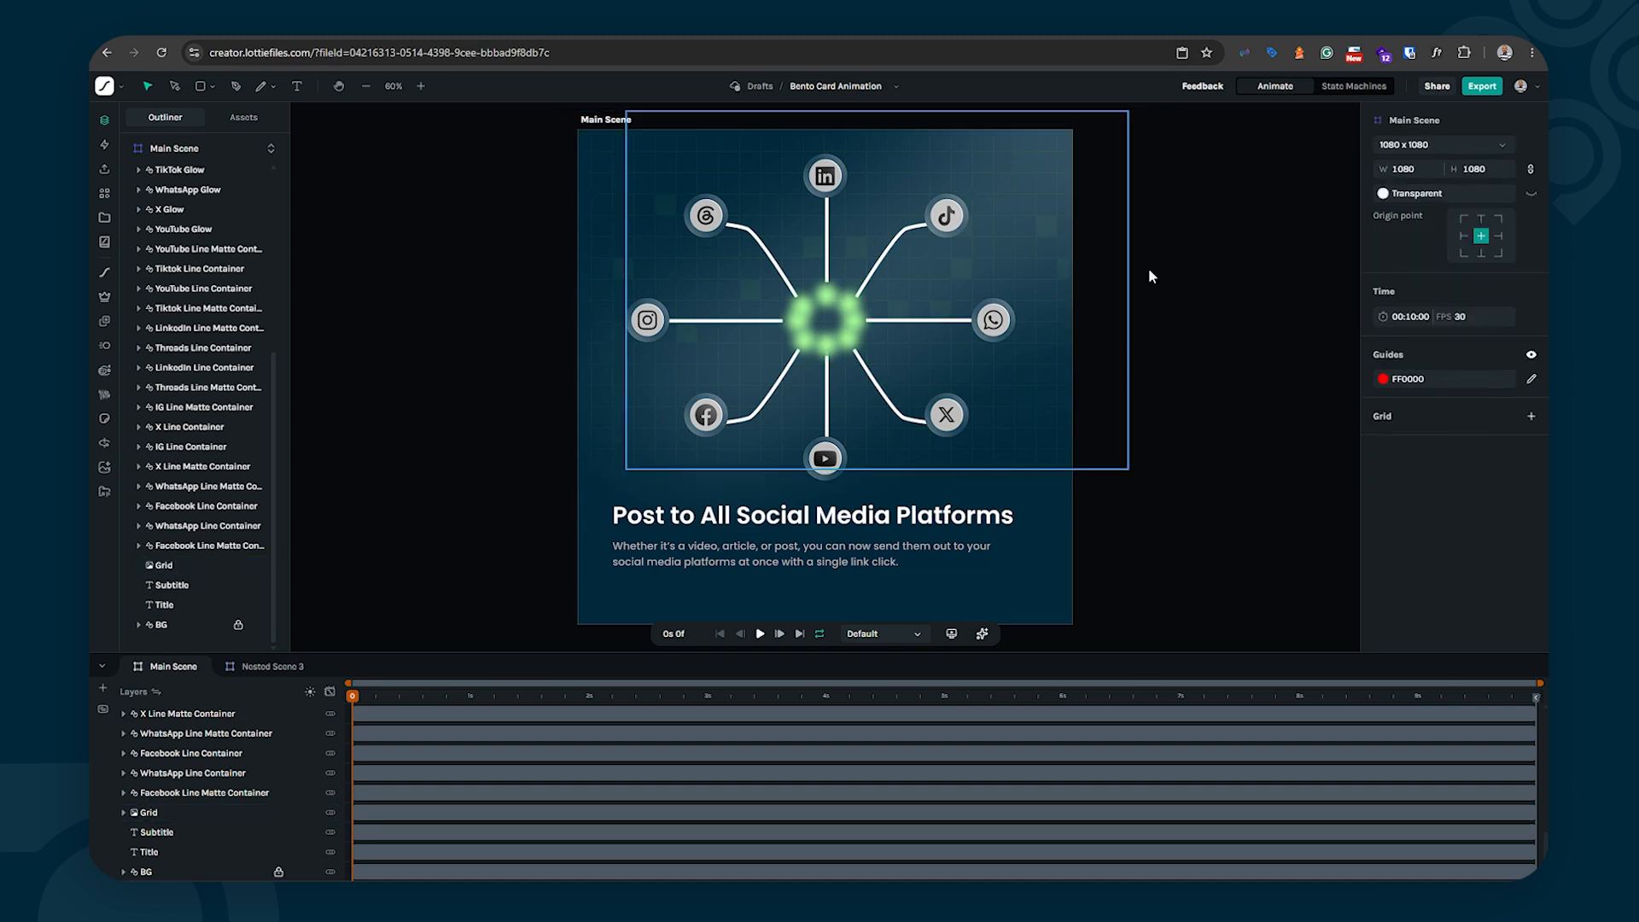
Step: Fine-tune the Grid layer's opacity and deselect the layer
left_click(162, 565)
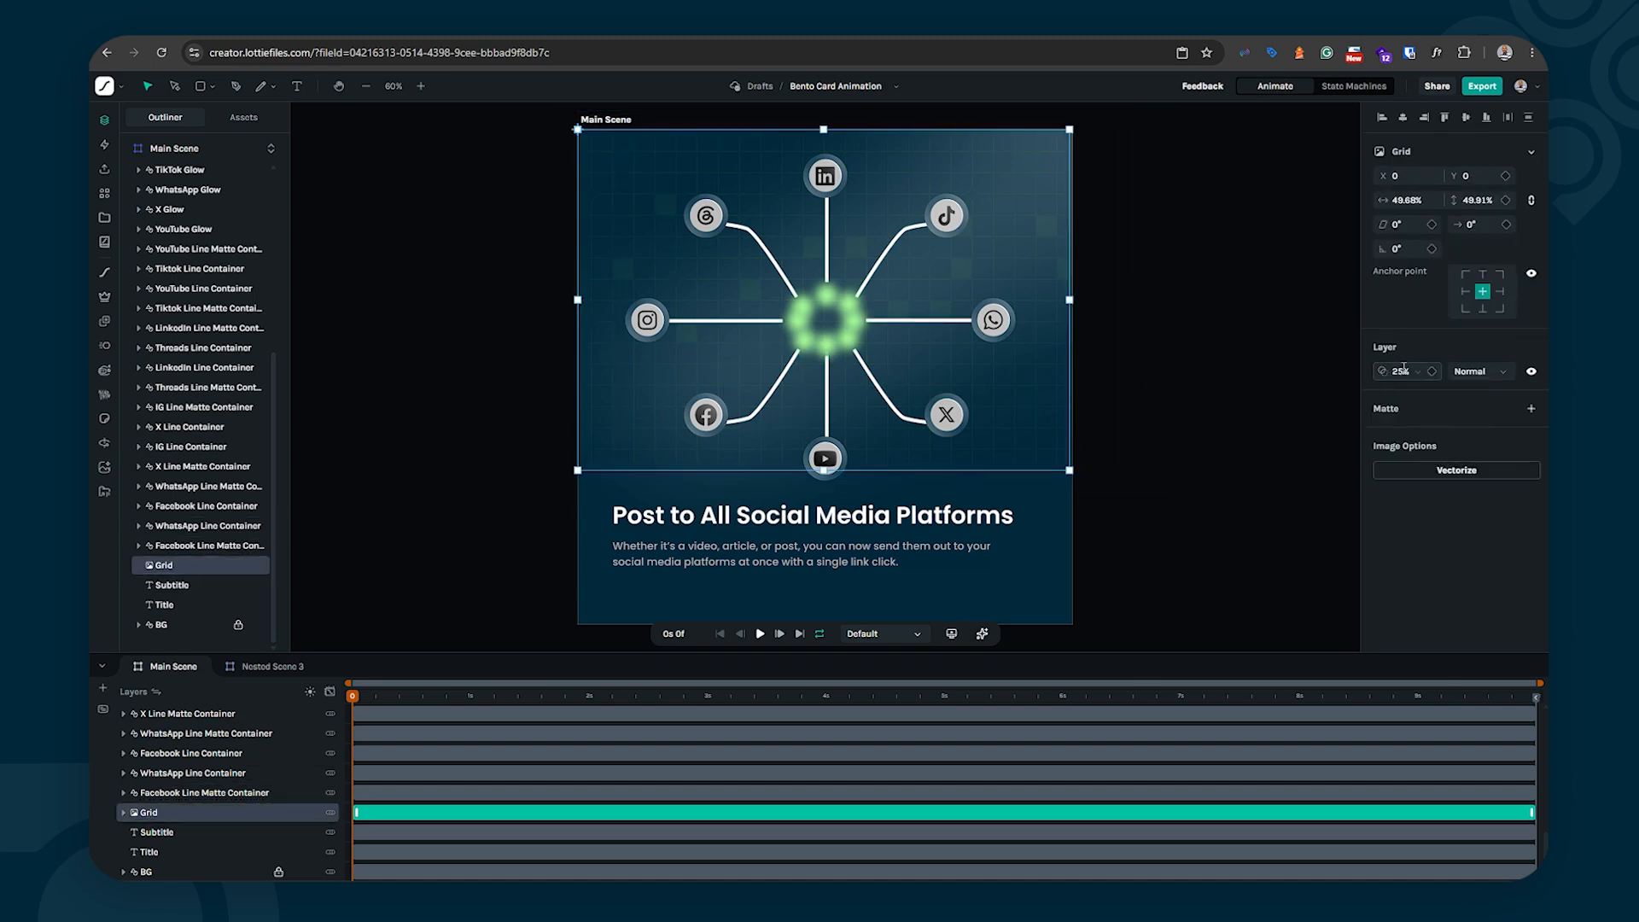
left_click_drag(1382, 372, 1389, 376)
left_click(1284, 423)
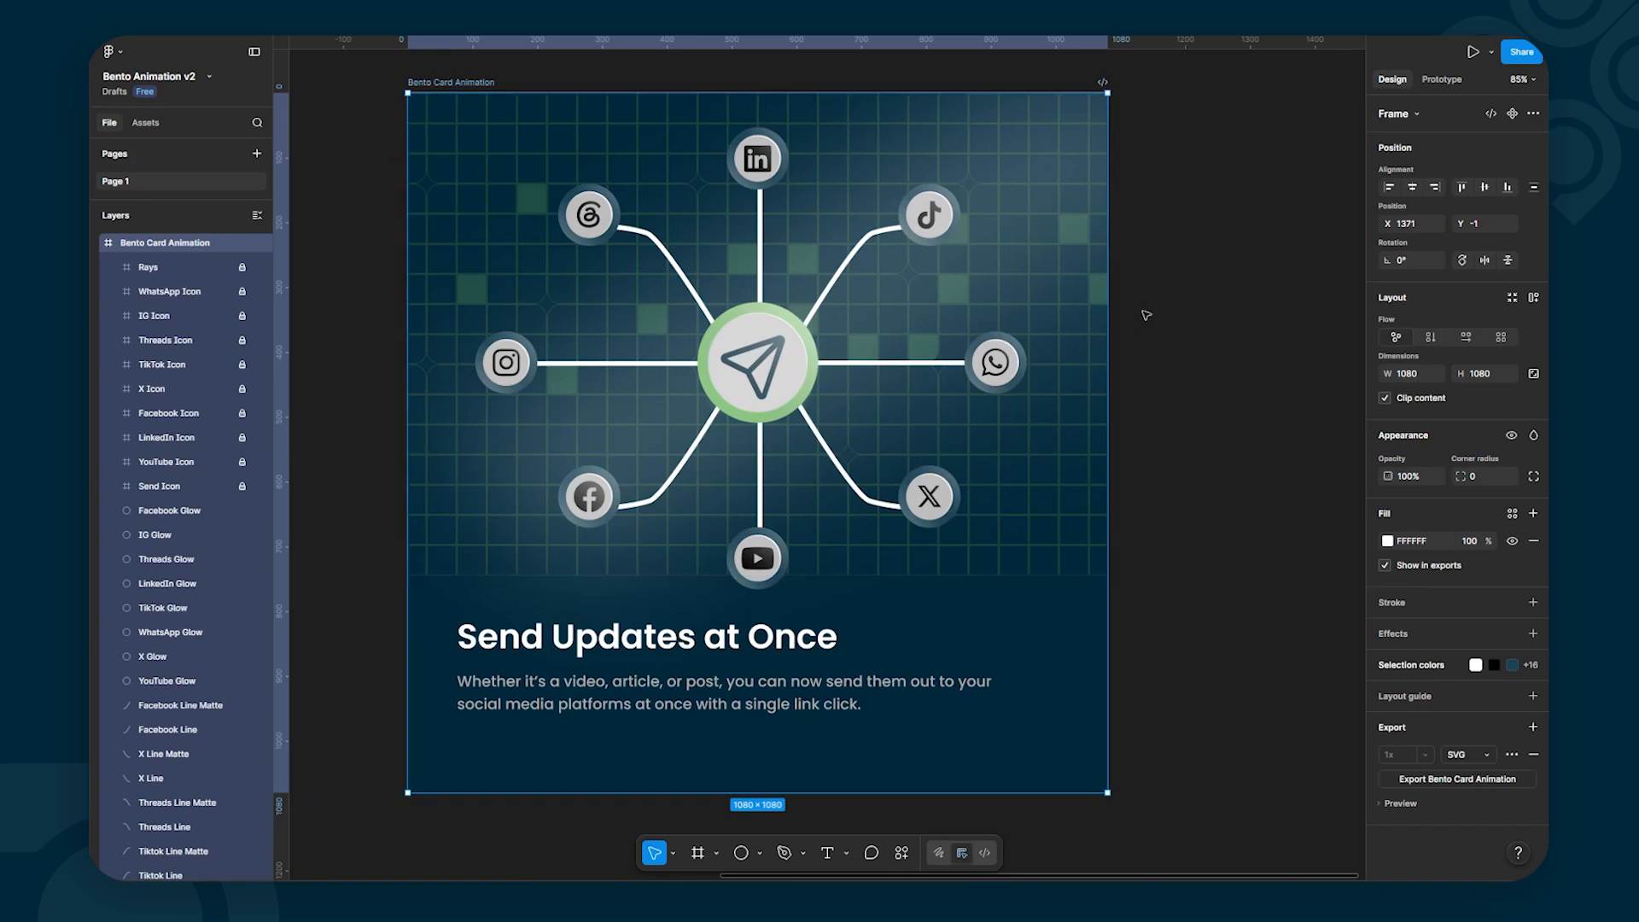
Step: Check the original Bento Card design in Figma, and ready the Rectangle tool in Lottie Creator for the main scene
key("Escape")
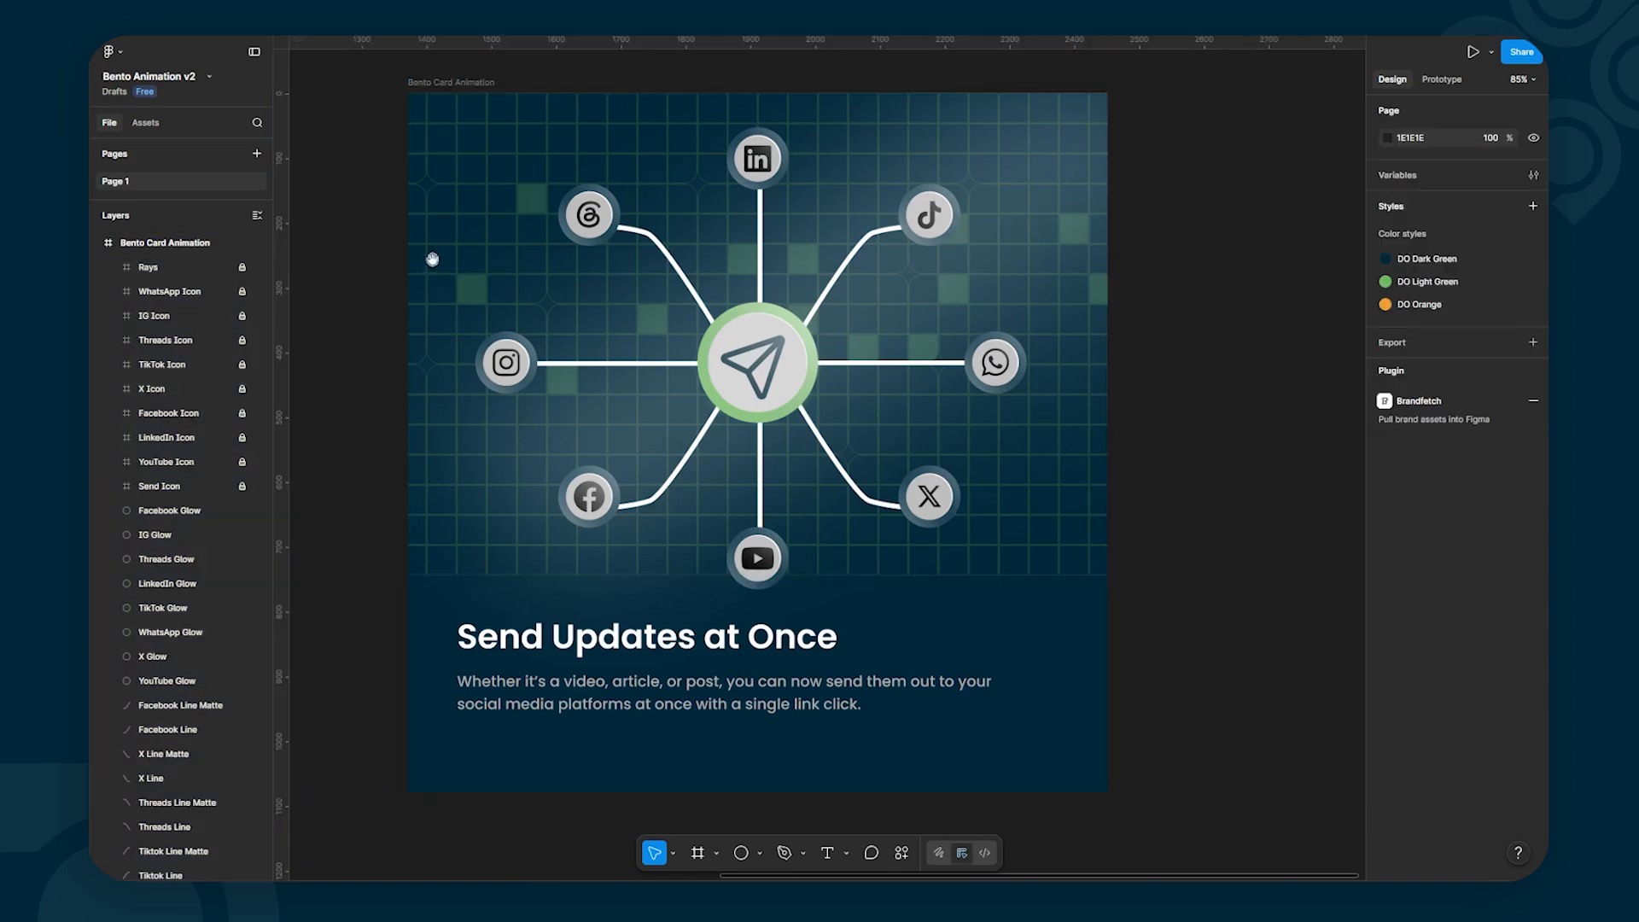
left_click_drag(433, 259, 1153, 315)
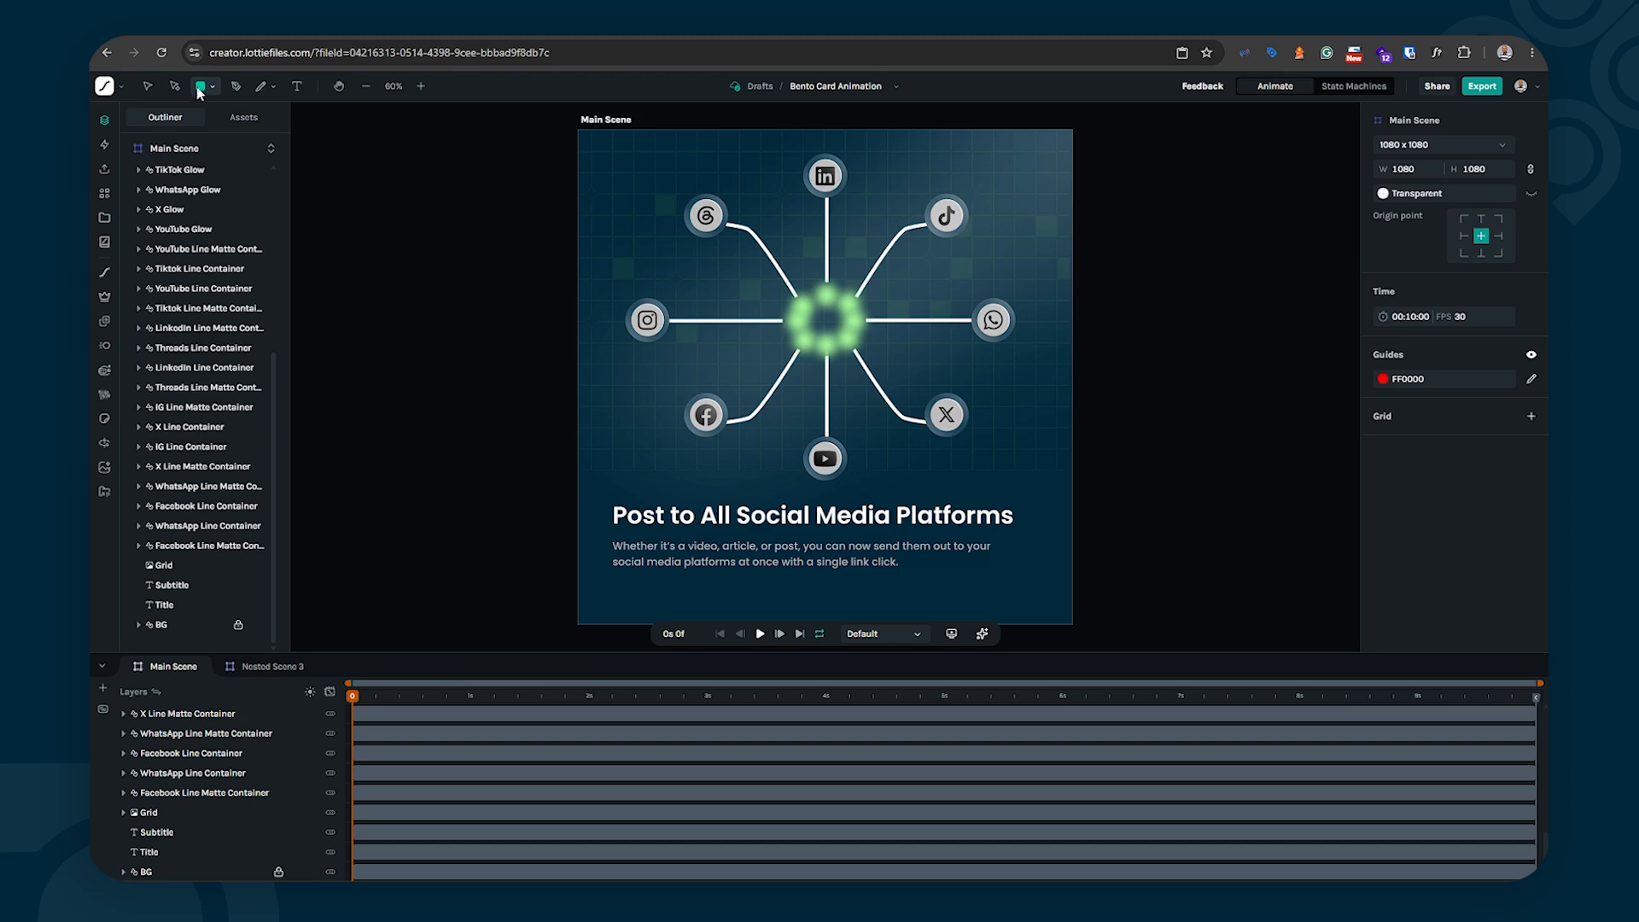
left_click(210, 87)
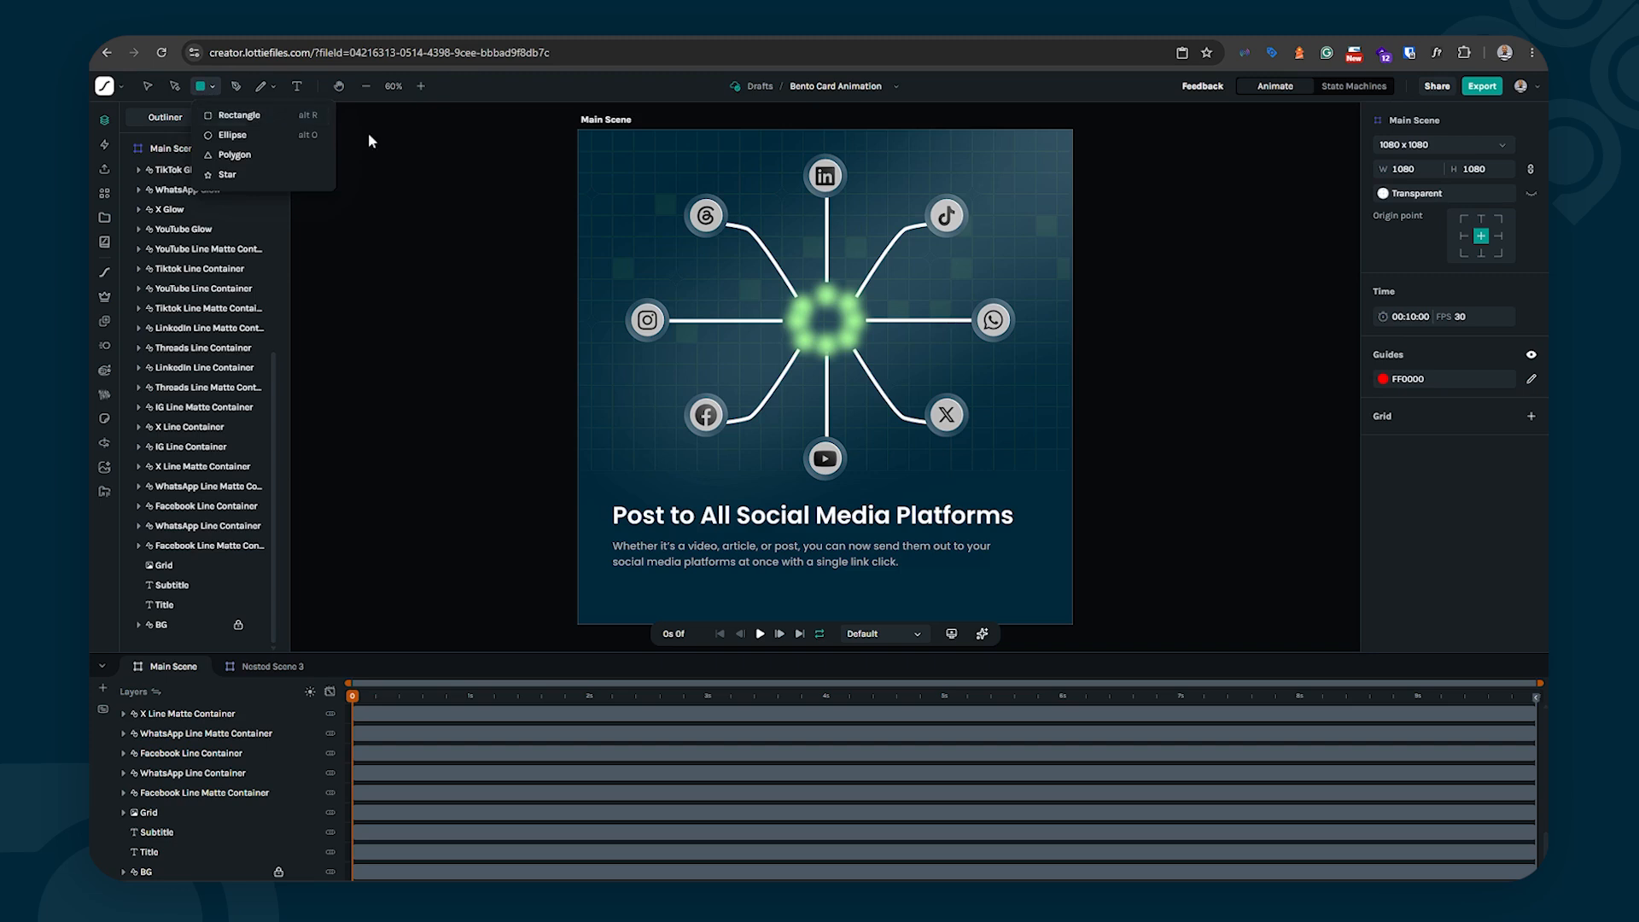
left_click(205, 86)
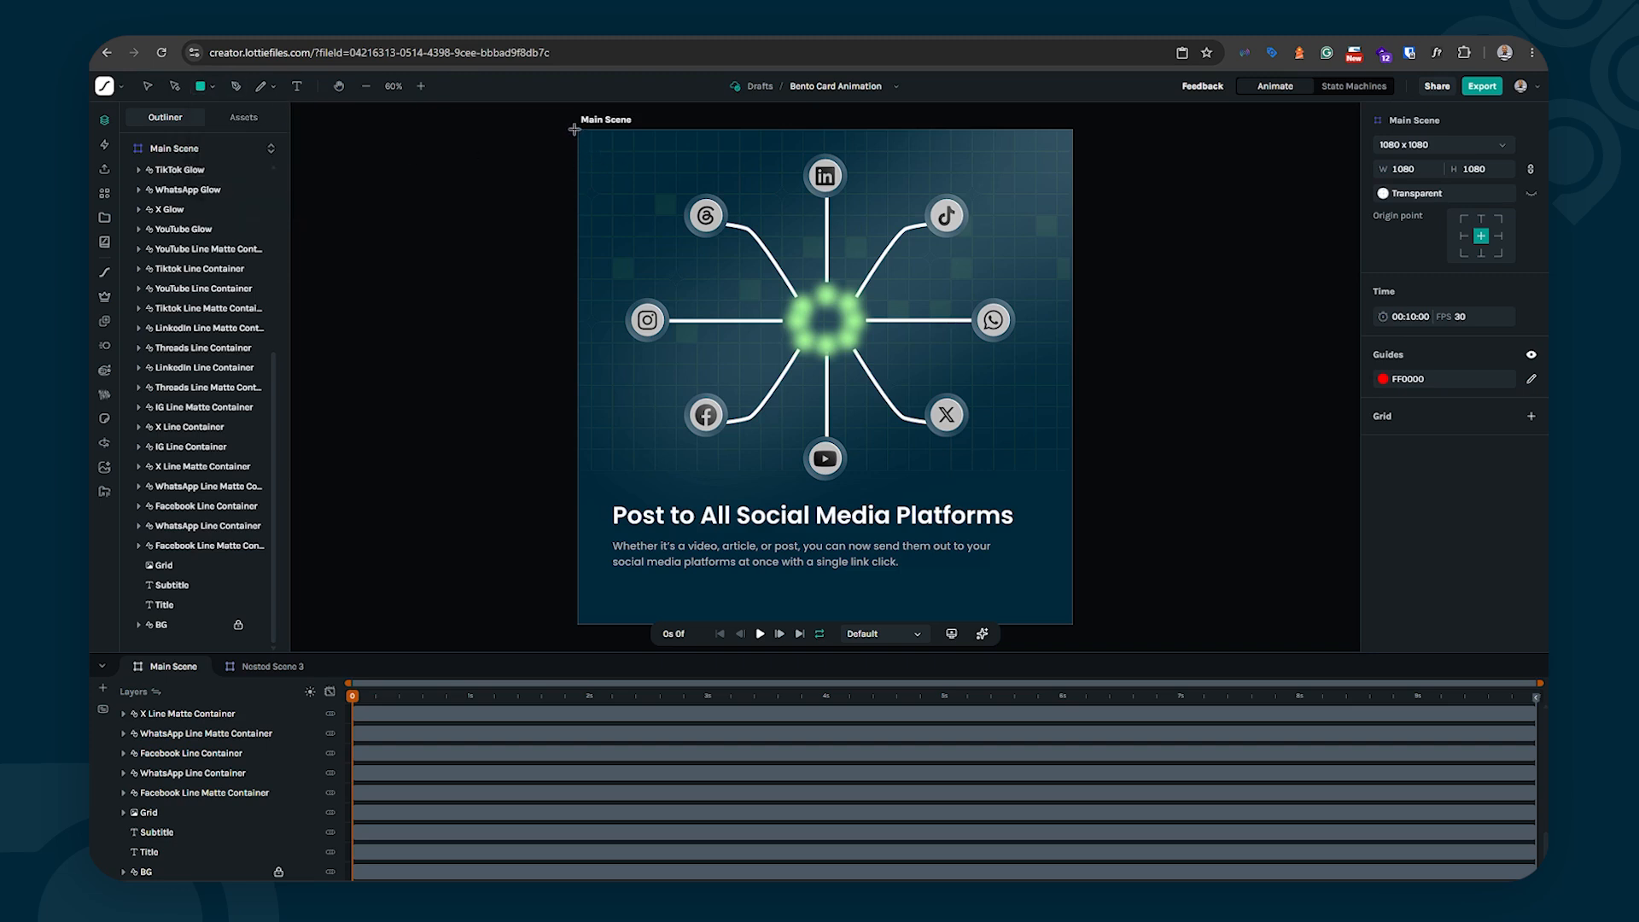
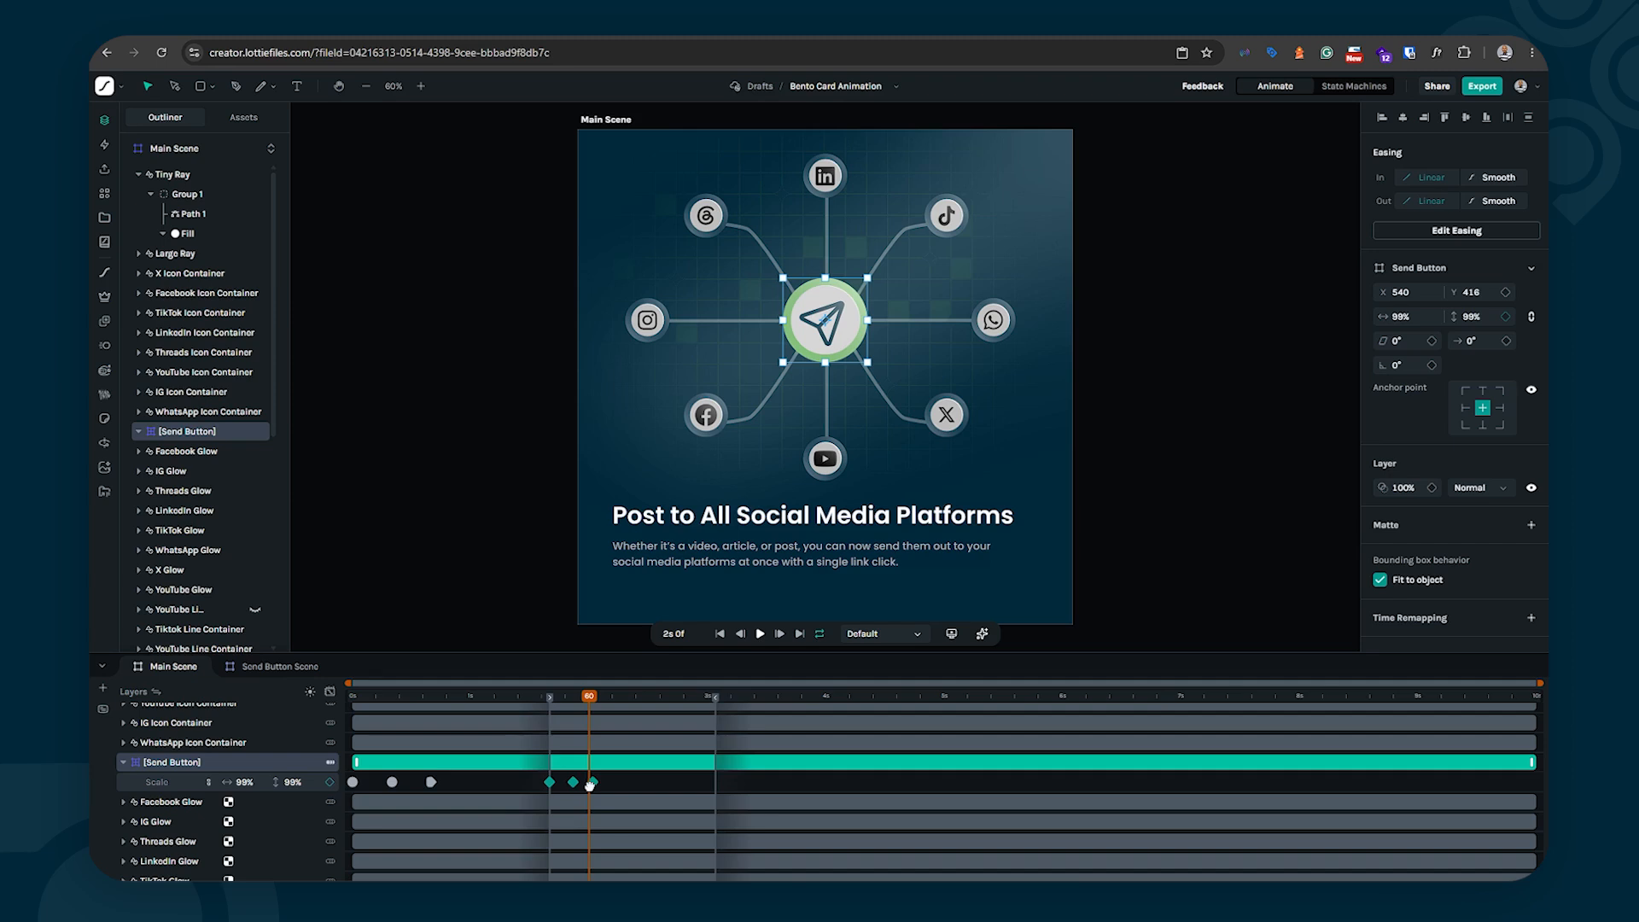
Step: Apply Easy Ease to the Send Button's last three Scale keyframes, using the speed graph in the Graph Editor
left_click_drag(589, 784, 594, 782)
key("ctrl+z")
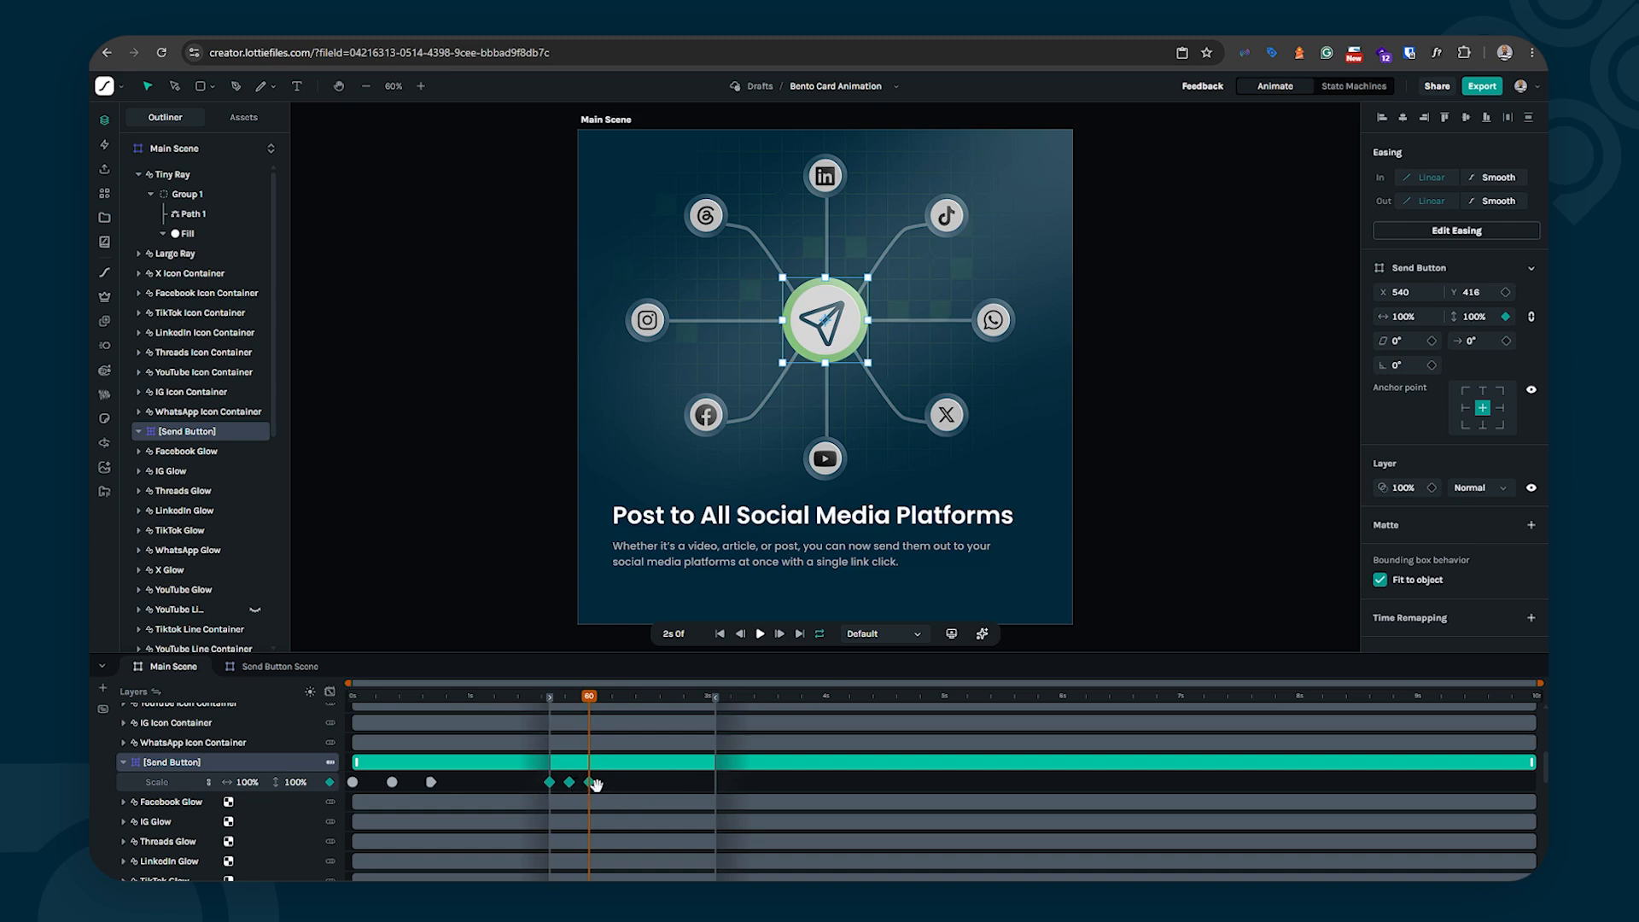
left_click(330, 693)
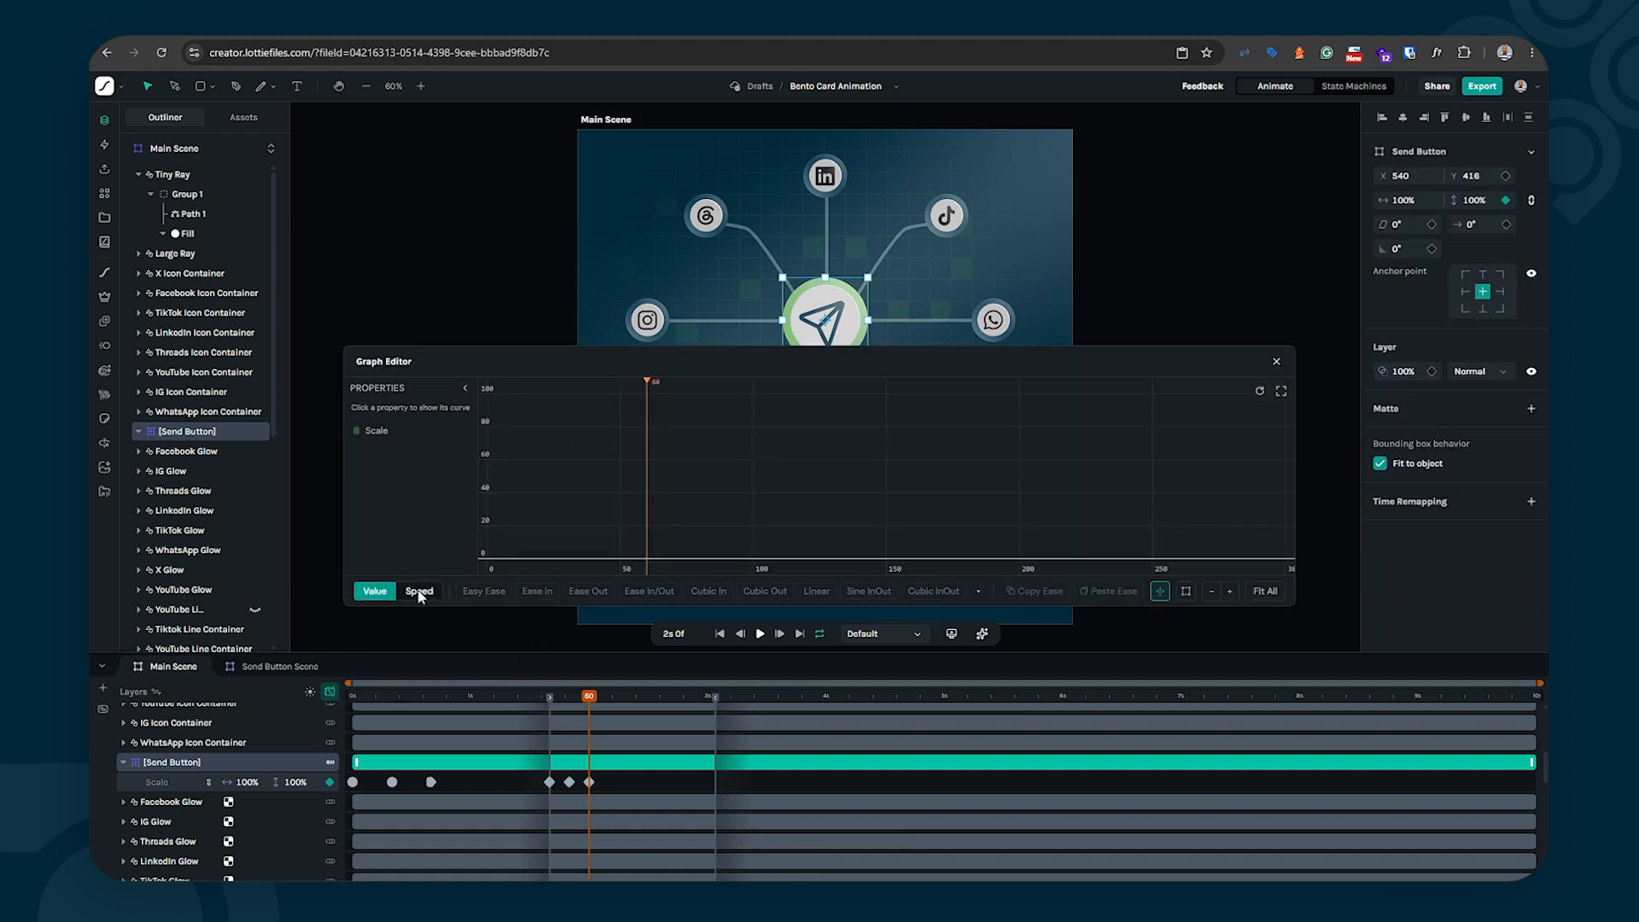
left_click(419, 592)
left_click(152, 783)
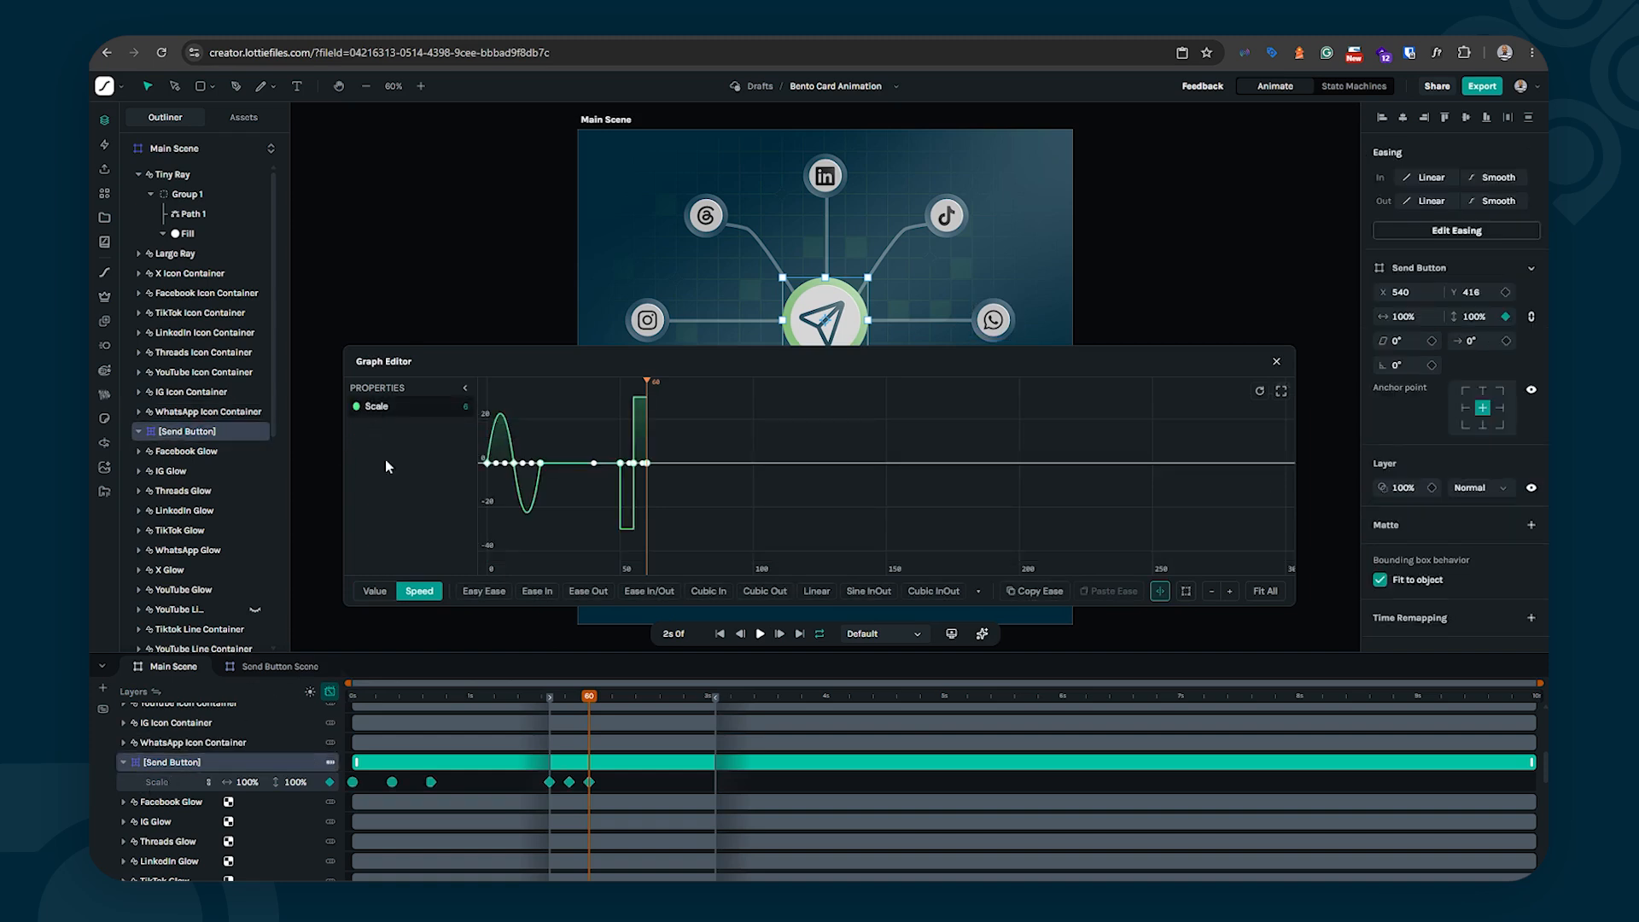
left_click_drag(616, 792, 541, 791)
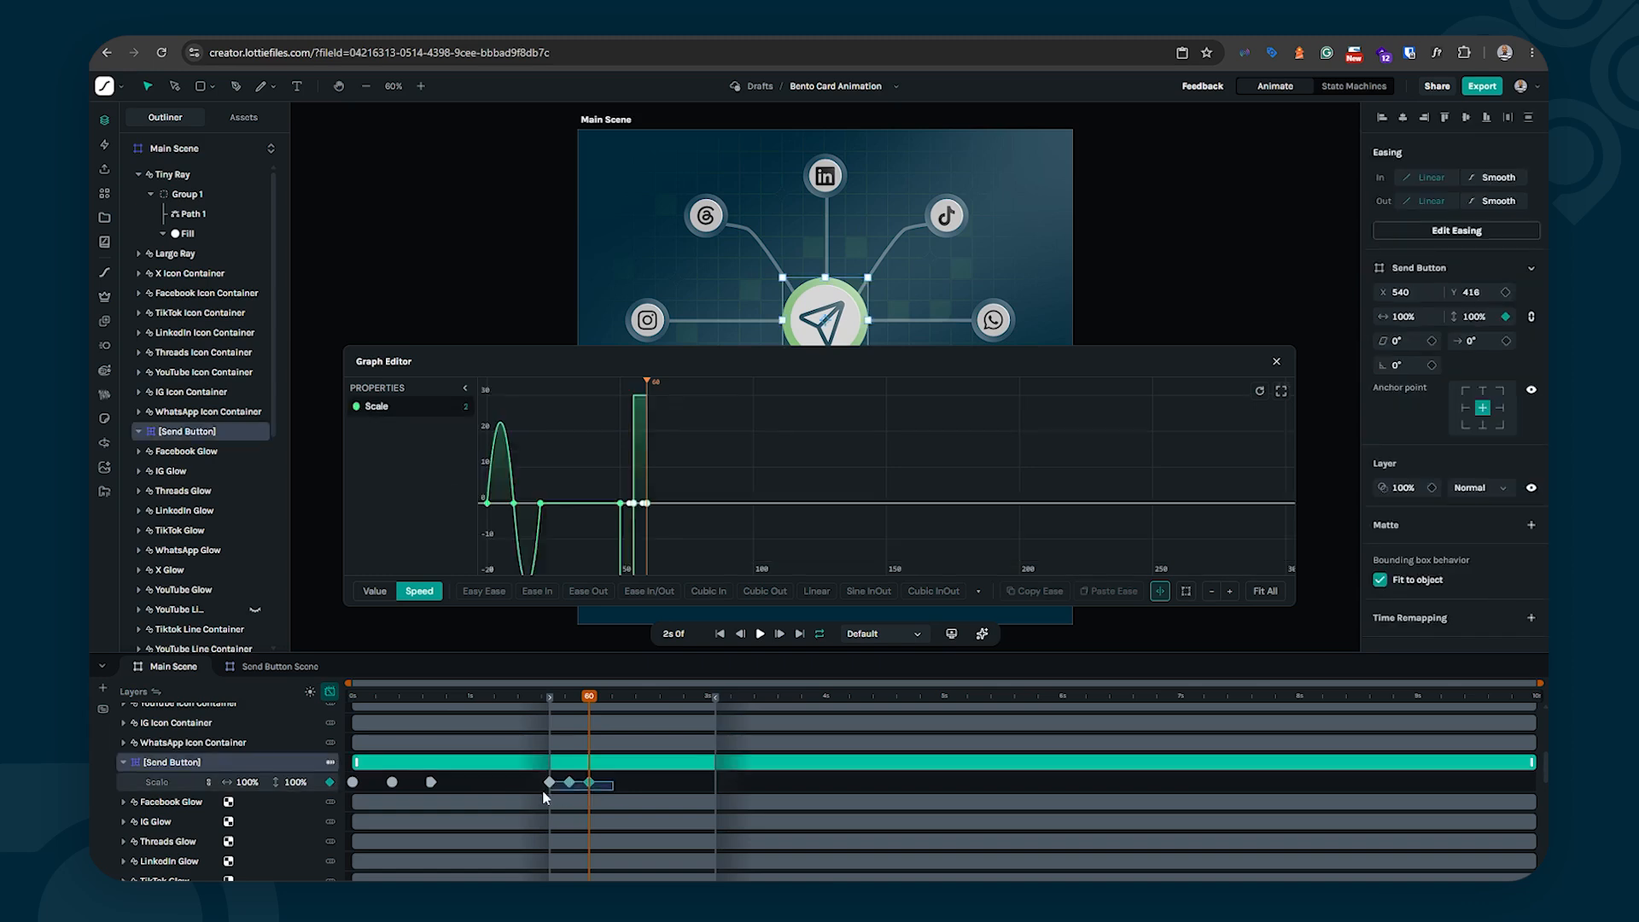
left_click(484, 590)
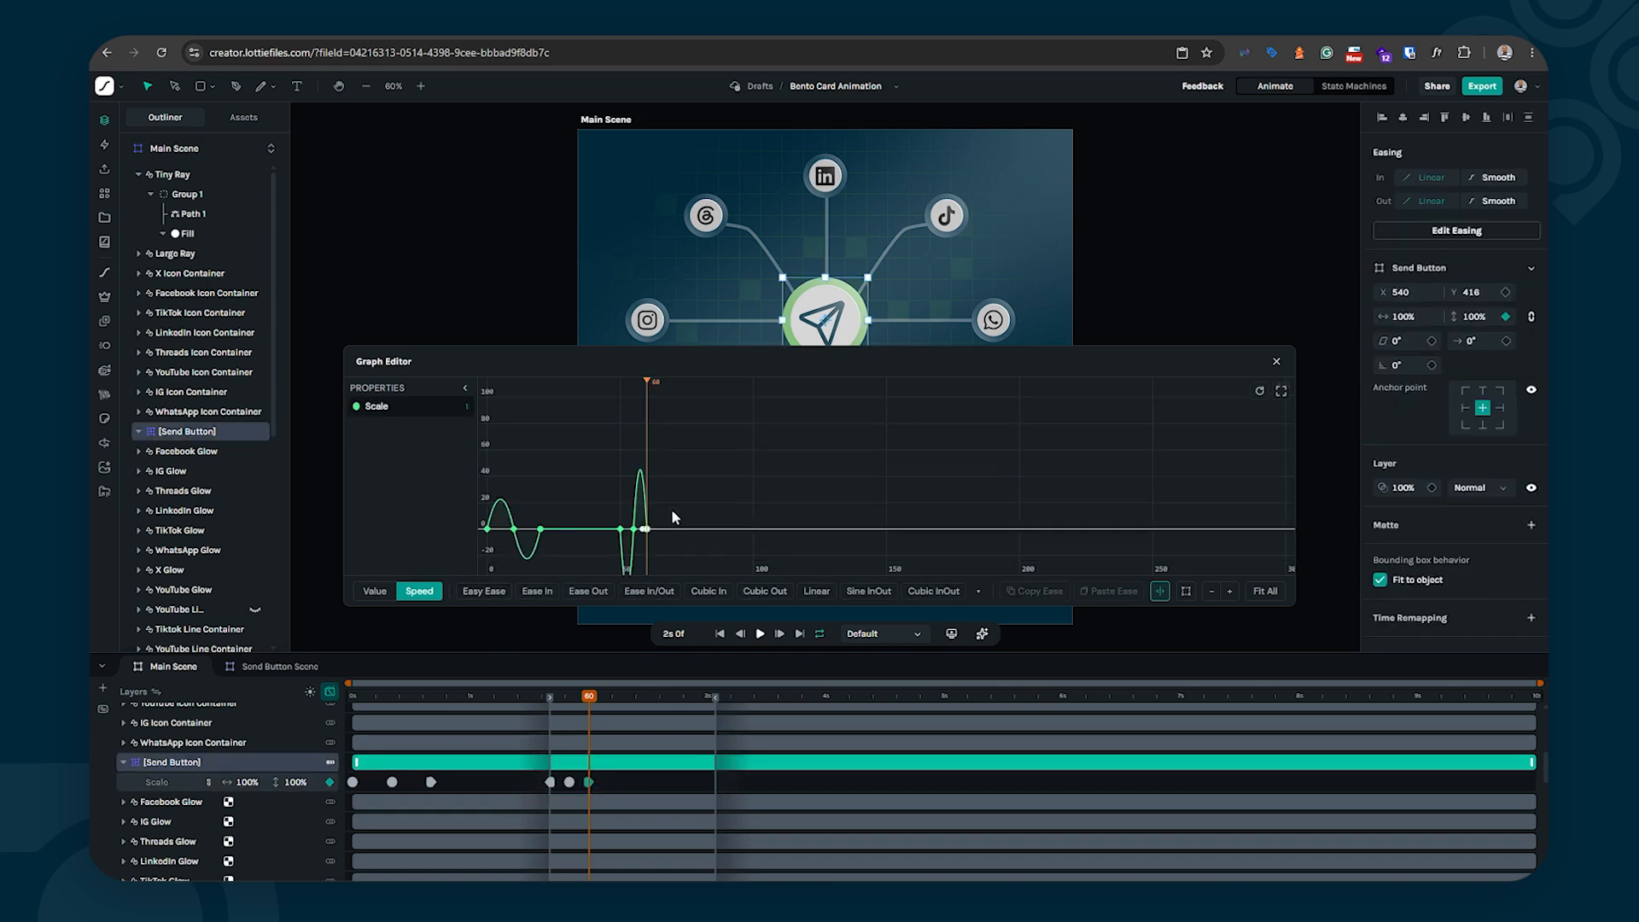
left_click(1276, 364)
Step: Preview the Send Button's scale animation and return the playhead to frame 60
left_click(629, 794)
key("space")
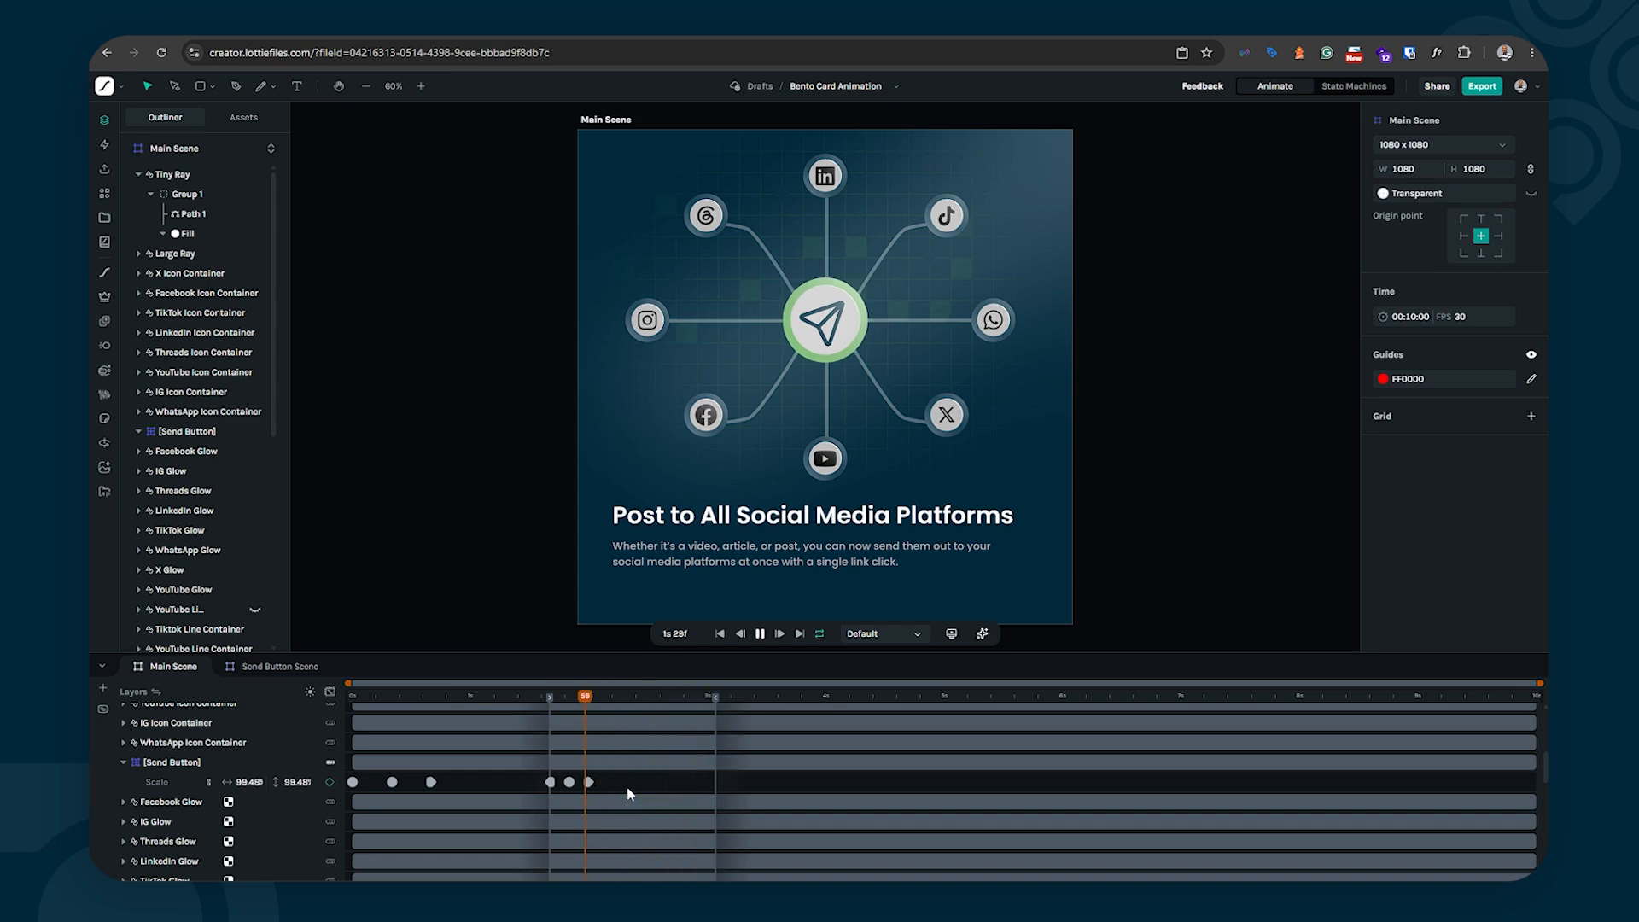
key("space")
left_click_drag(623, 696, 591, 696)
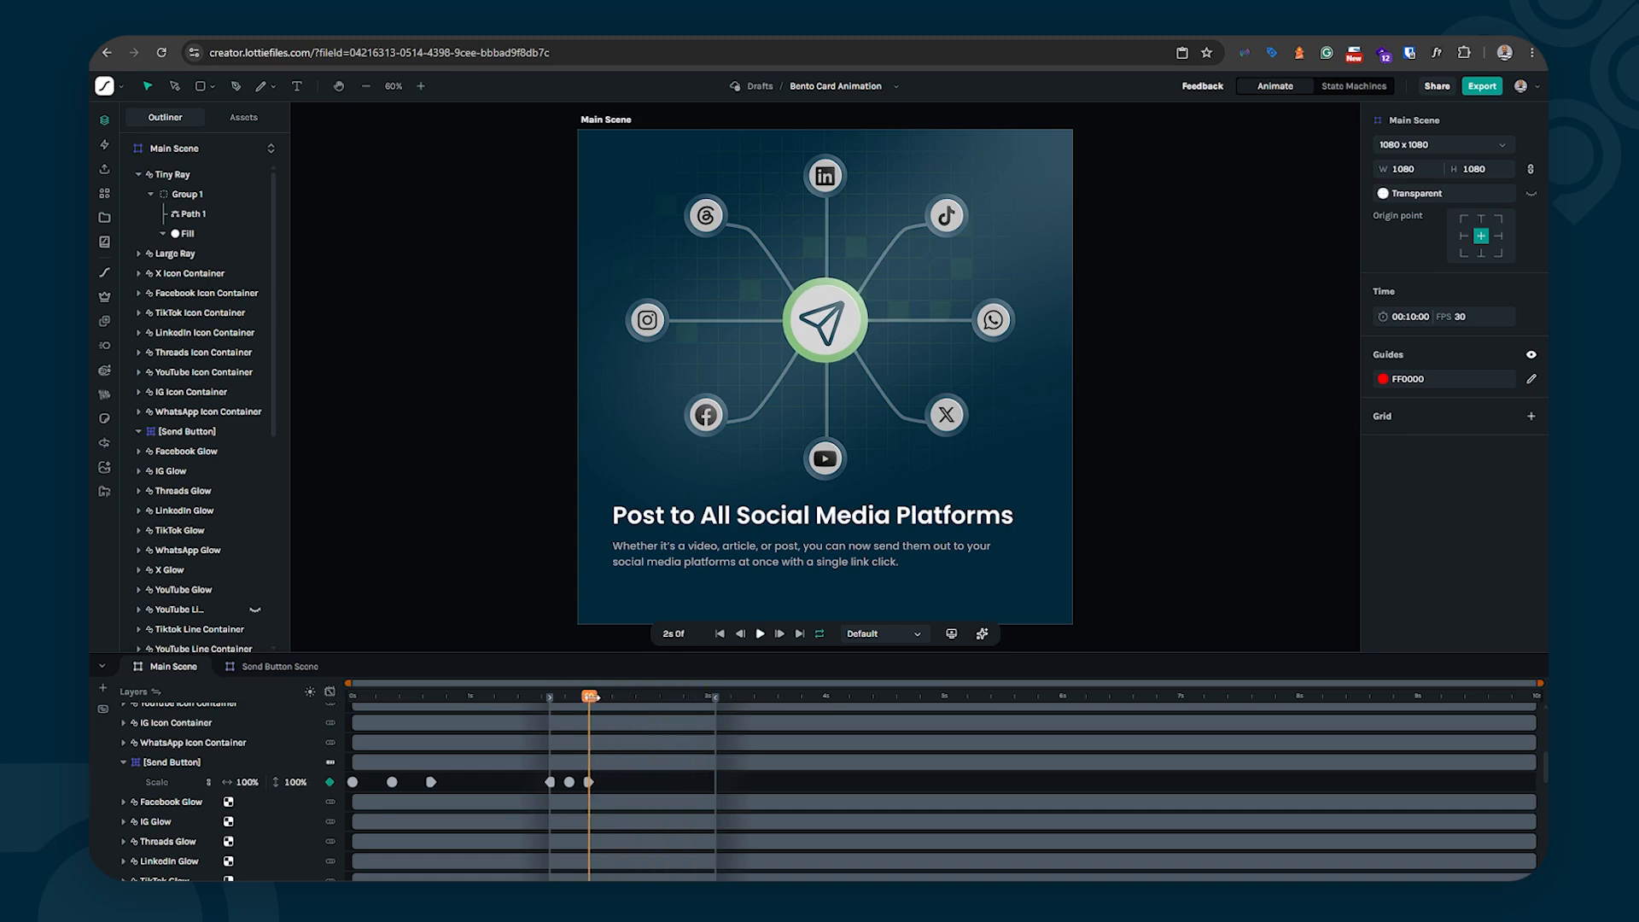
left_click(711, 224)
left_click(794, 323)
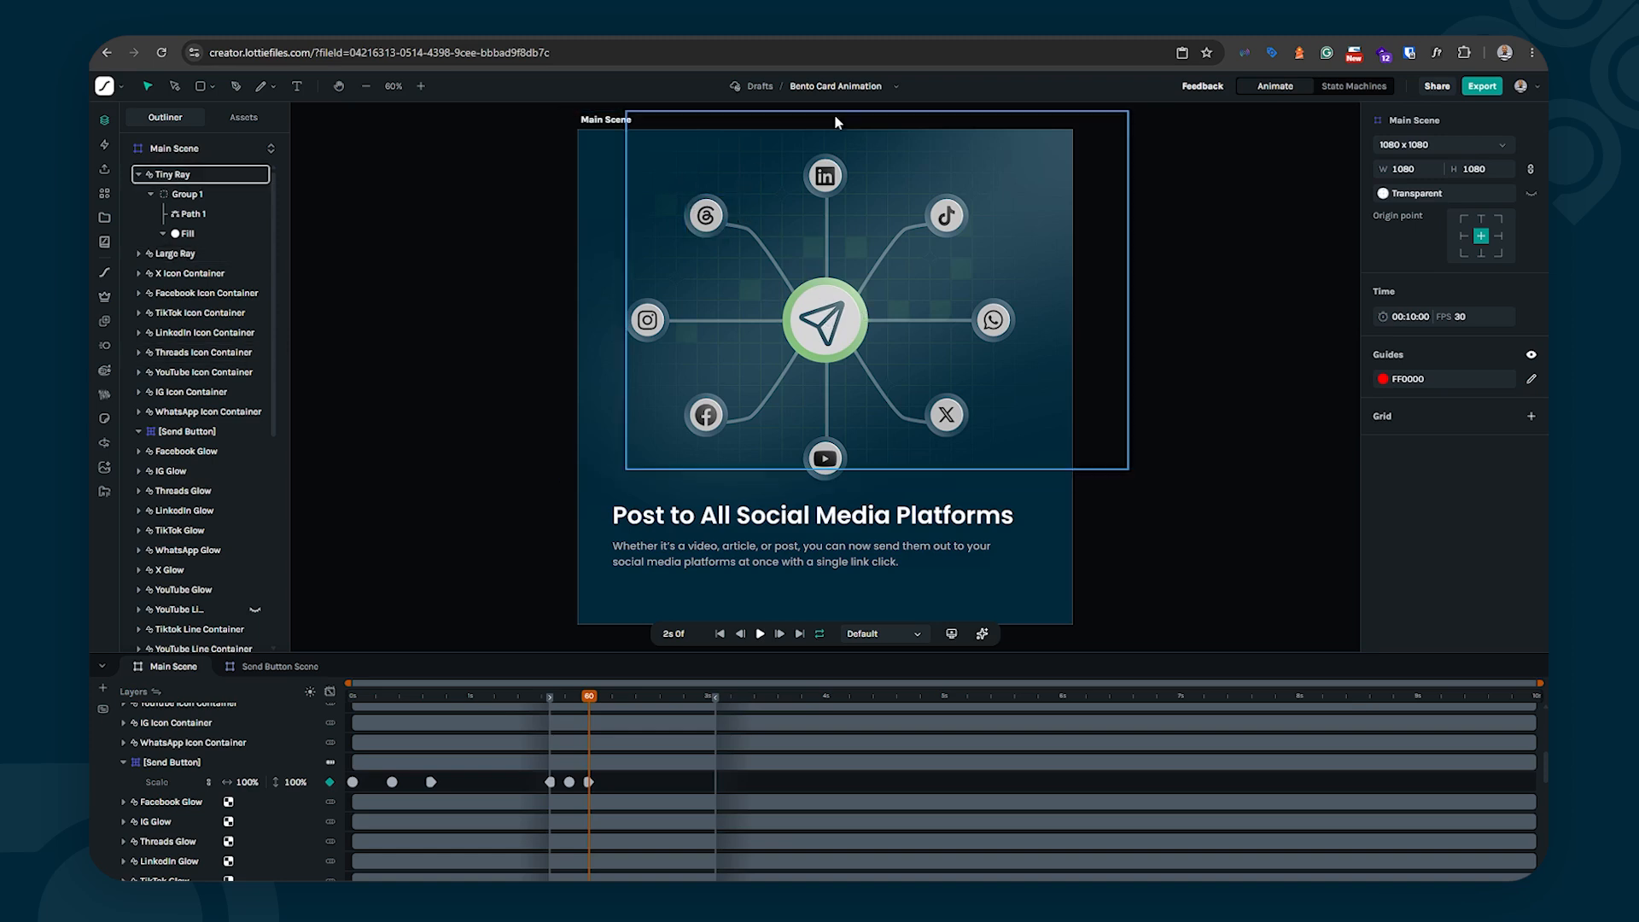
mouse_move(589, 696)
left_mouse_down()
mouse_move(550, 700)
mouse_move(589, 721)
left_mouse_up()
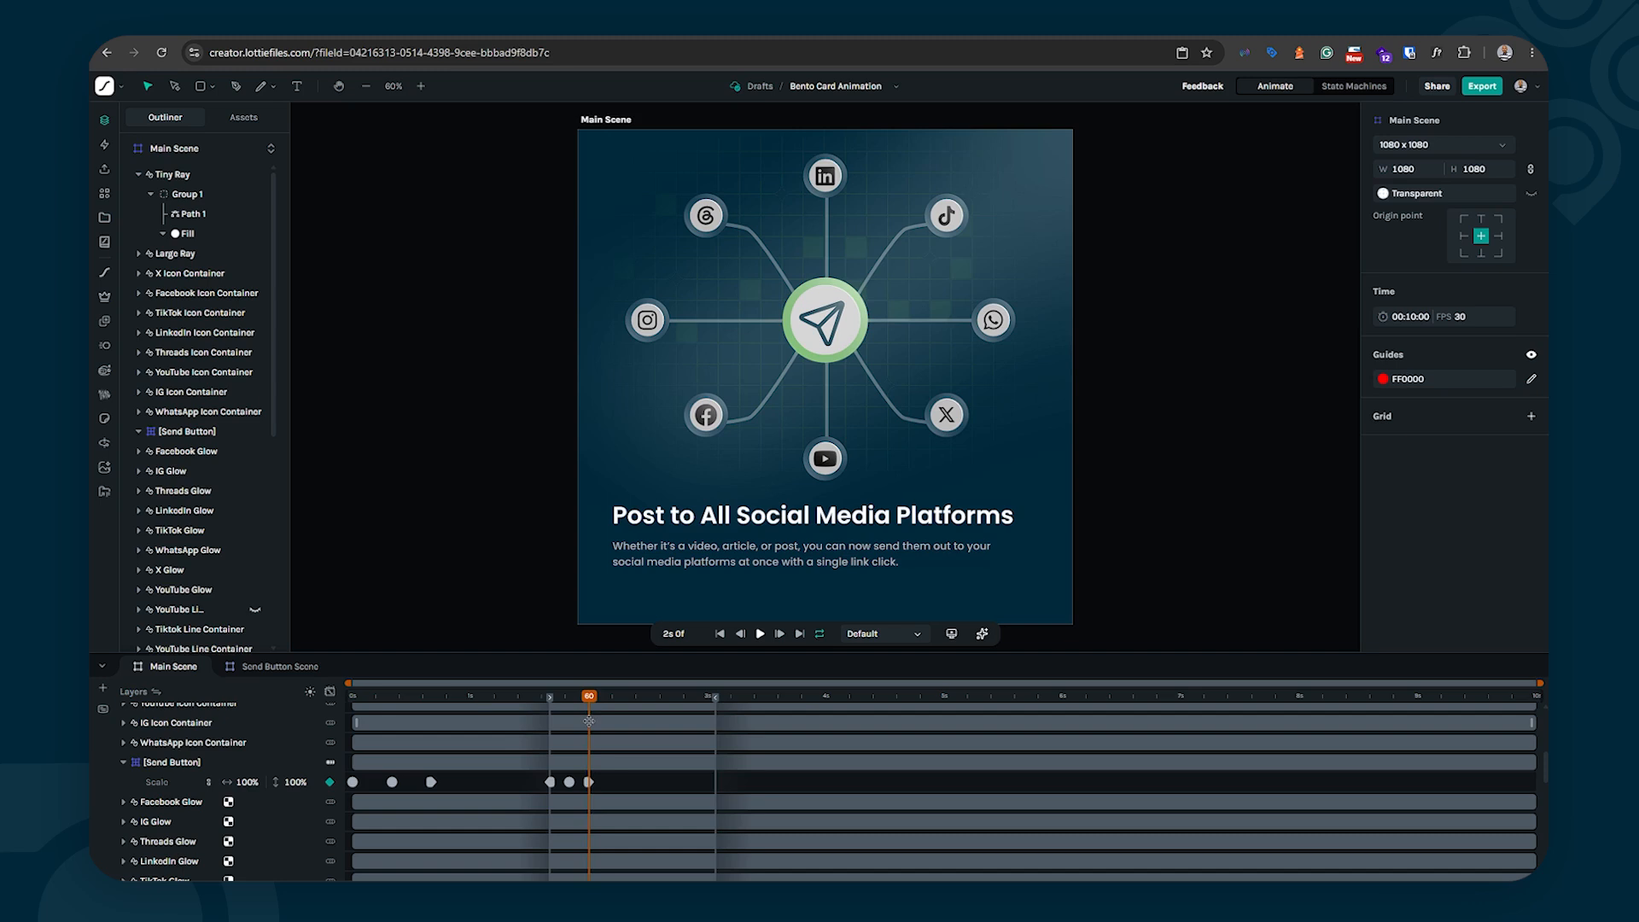
Step: Enlarge the timeline to show all eight glow layers from Facebook Glow to YouTube Glow, and fit the scene to the canvas
left_click(171, 802)
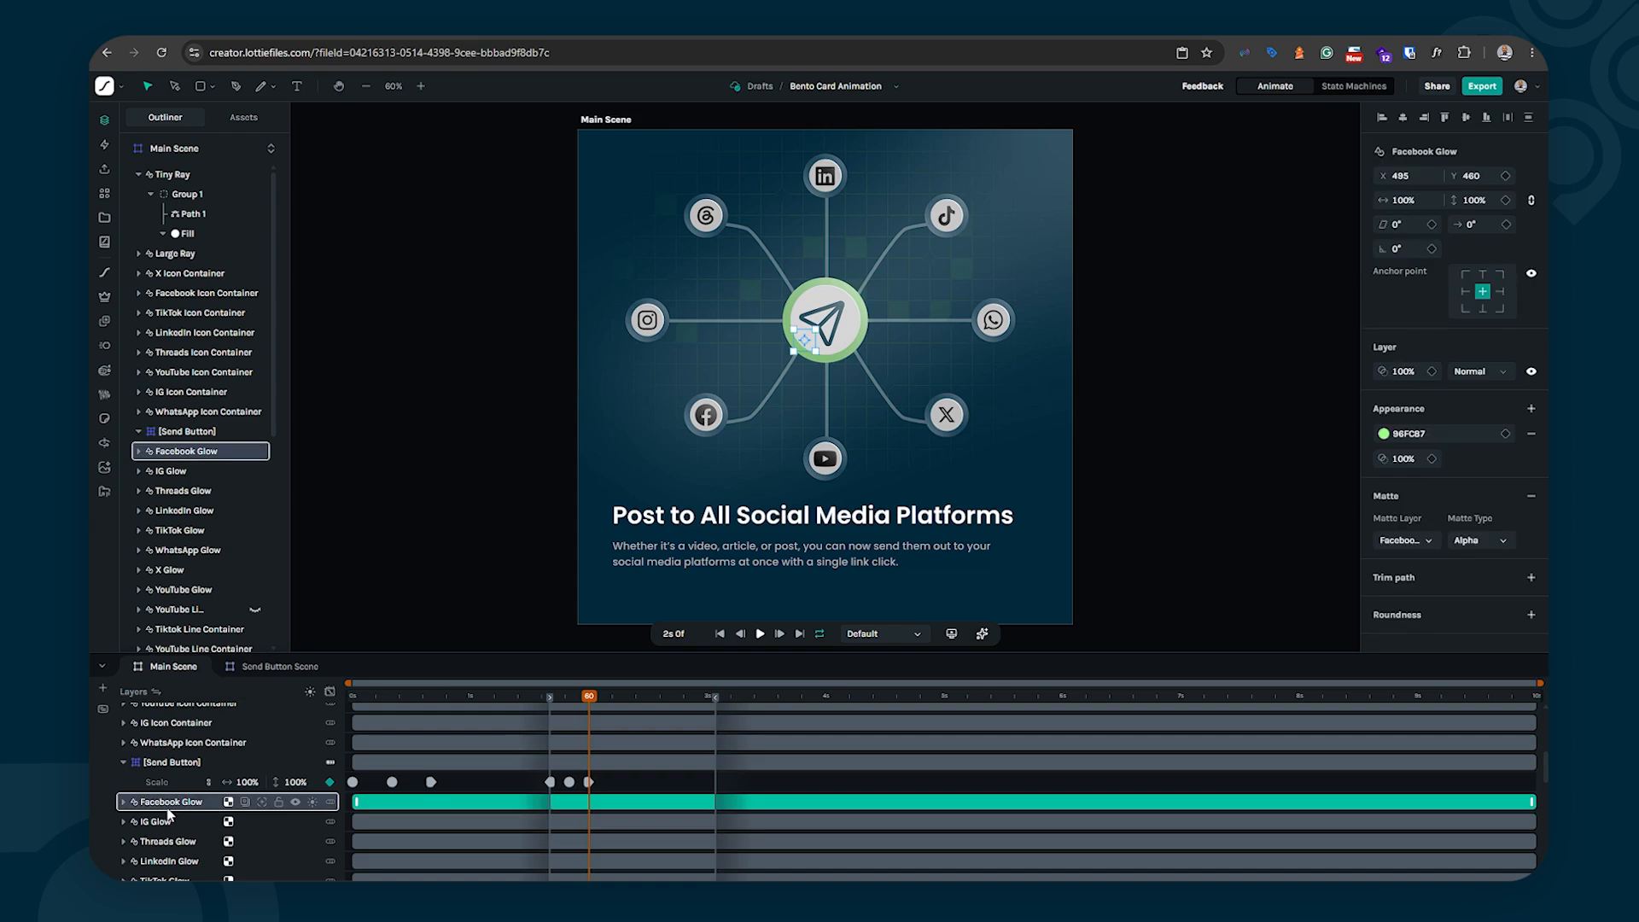
scroll(168, 811, "down", 2)
scroll(168, 811, "down", 2)
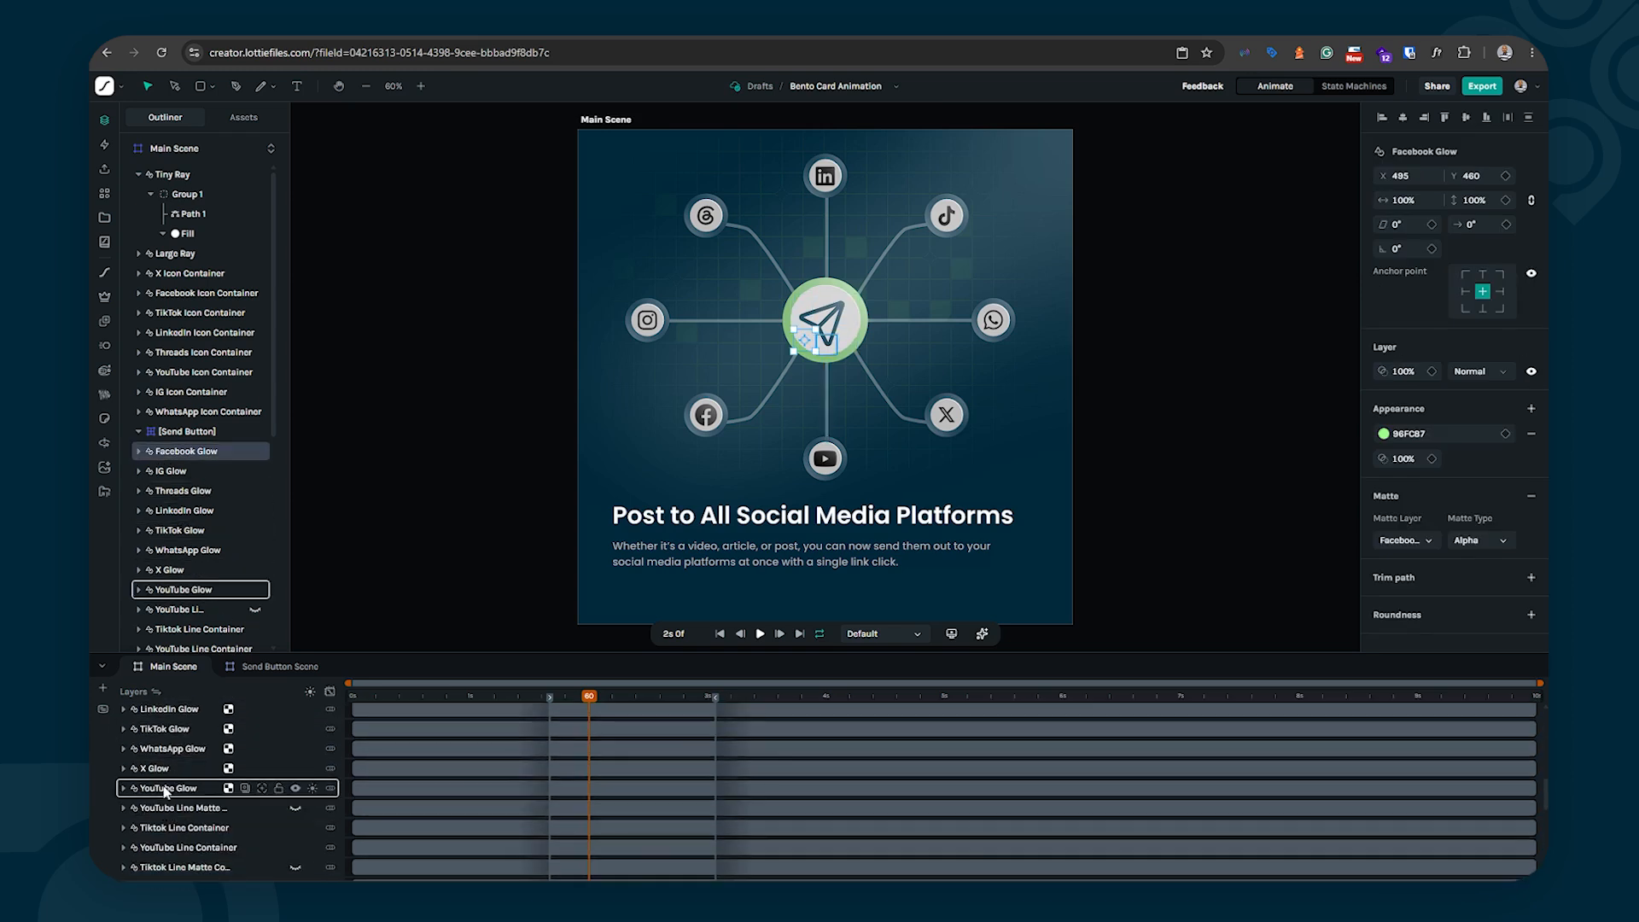
left_click(167, 791, "shift")
scroll(611, 751, "up", 3)
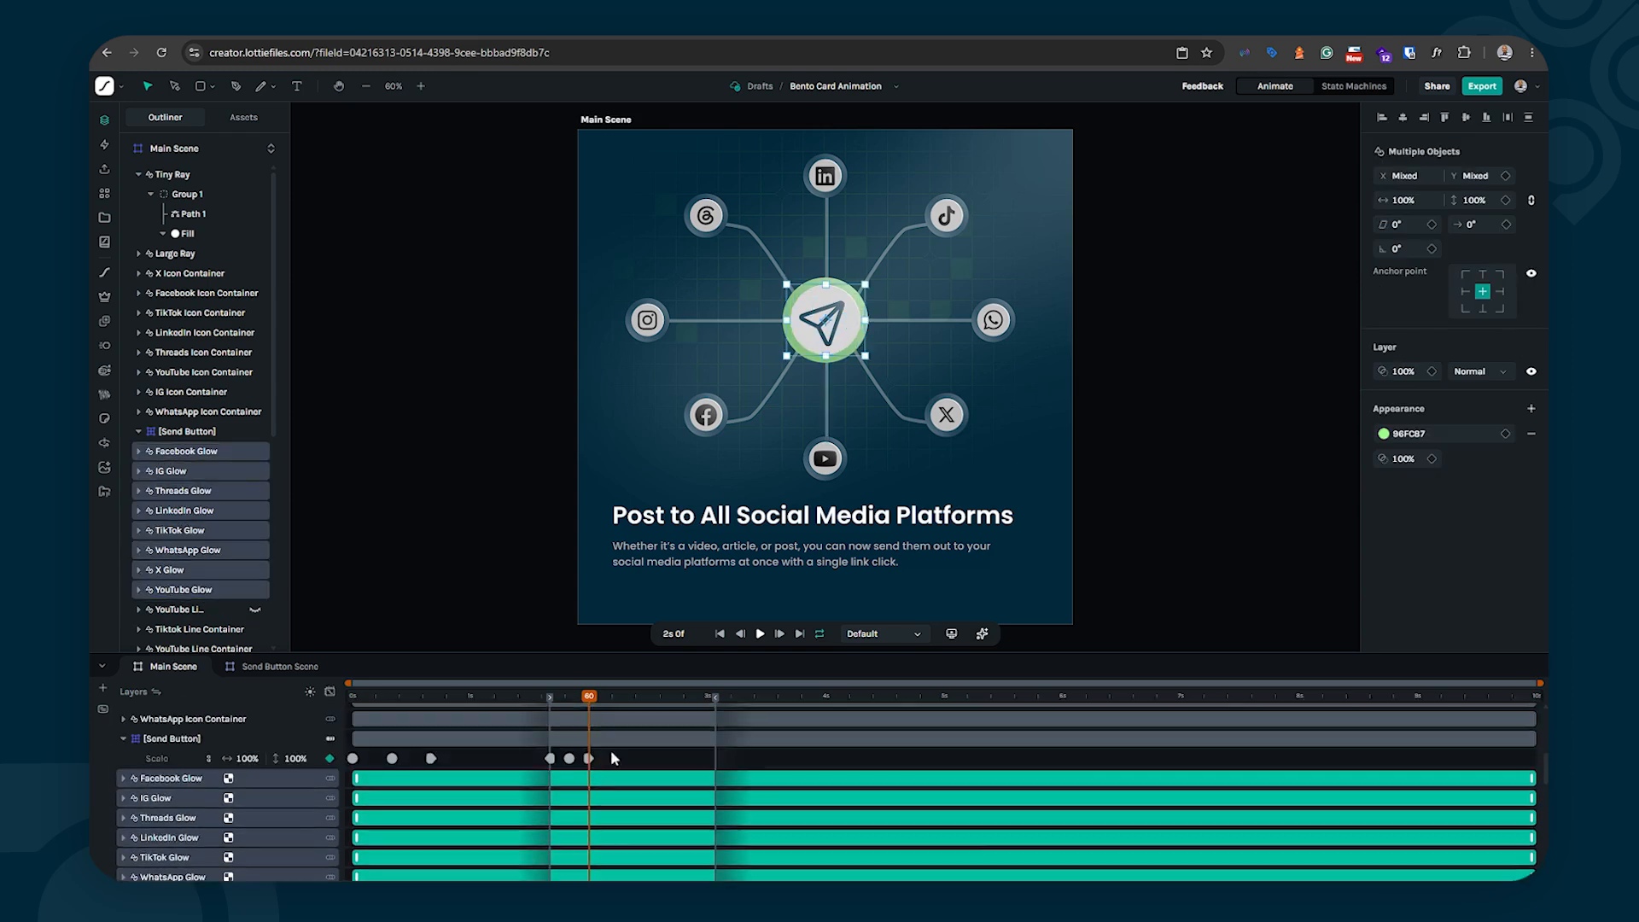
left_click_drag(549, 650, 539, 592)
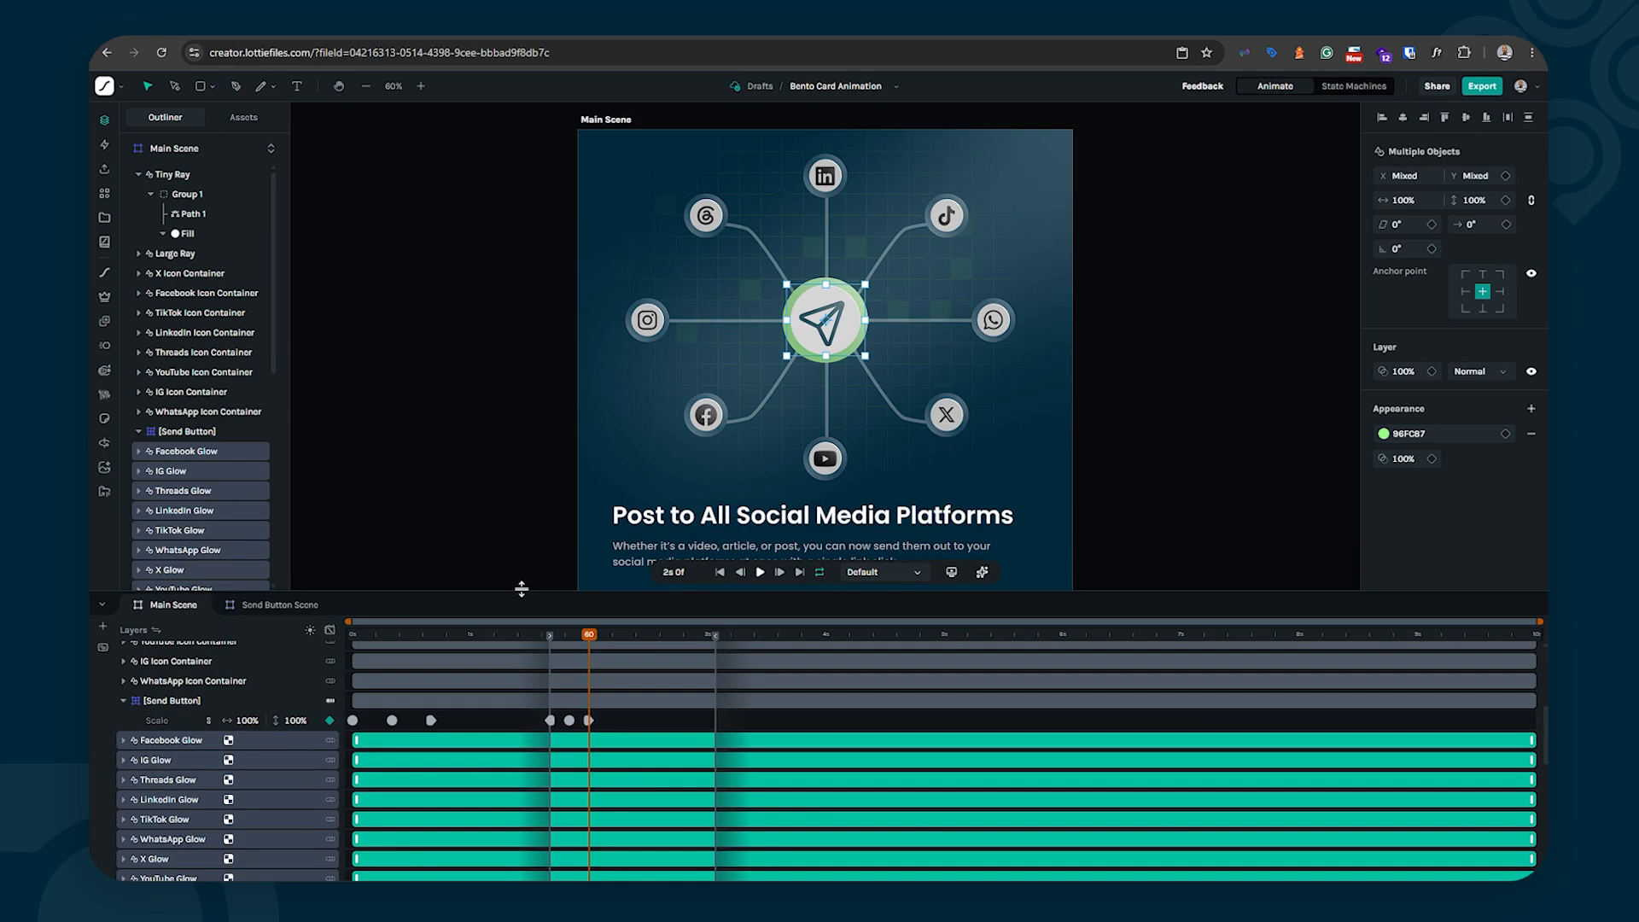
mouse_move(521, 589)
left_mouse_down()
mouse_move(523, 546)
mouse_move(521, 570)
left_mouse_up()
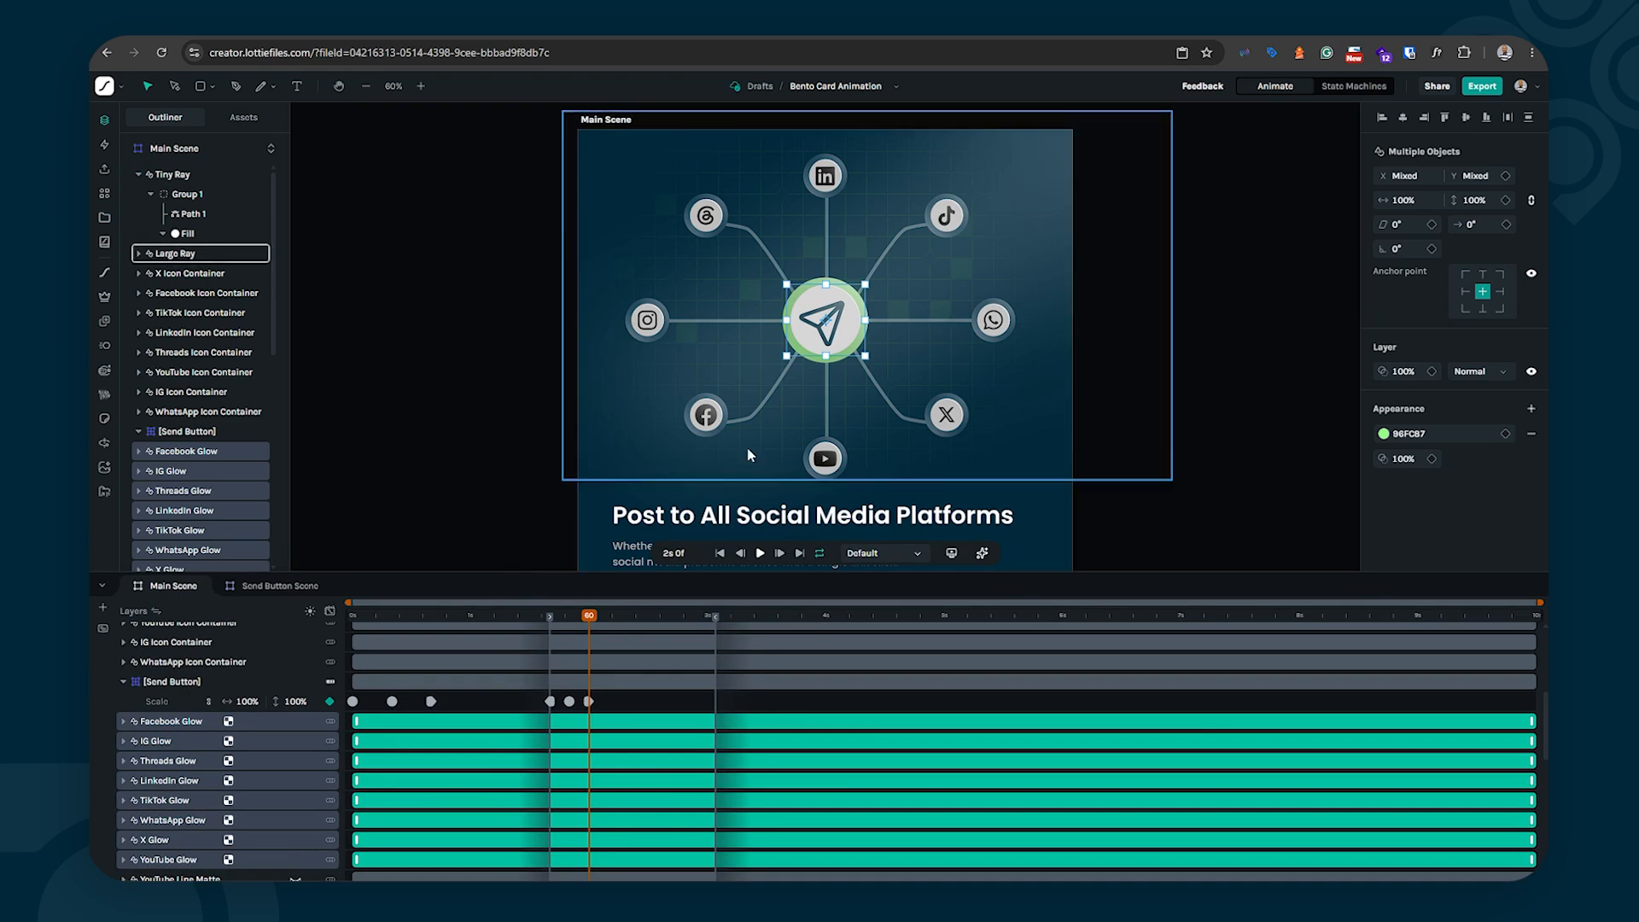
left_click(425, 409)
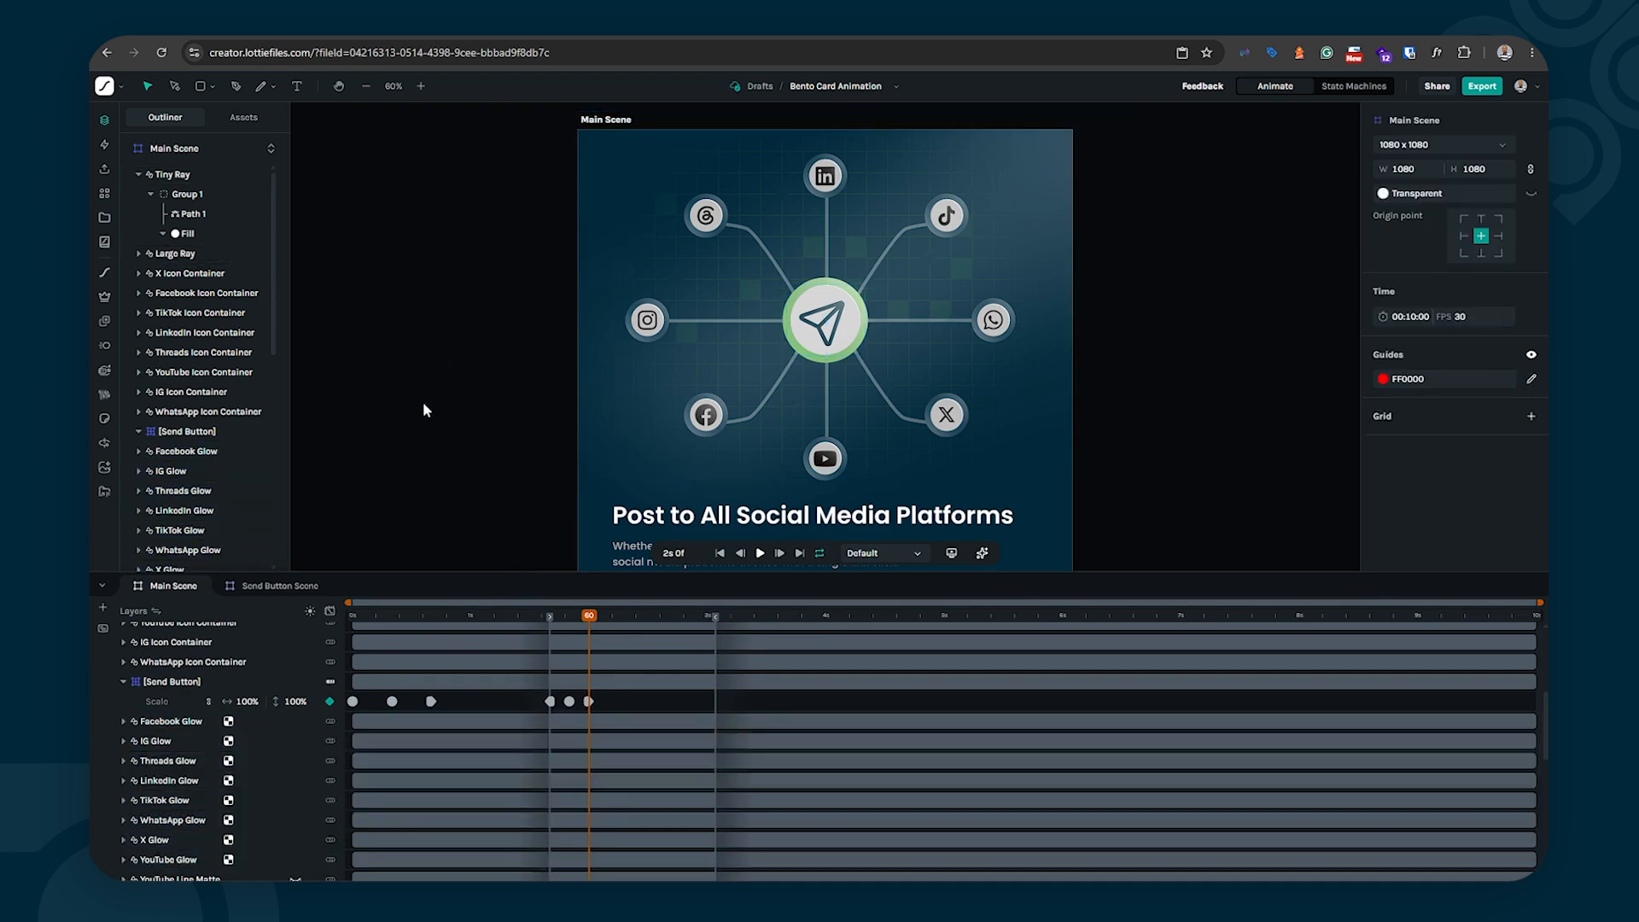
key("shift+1")
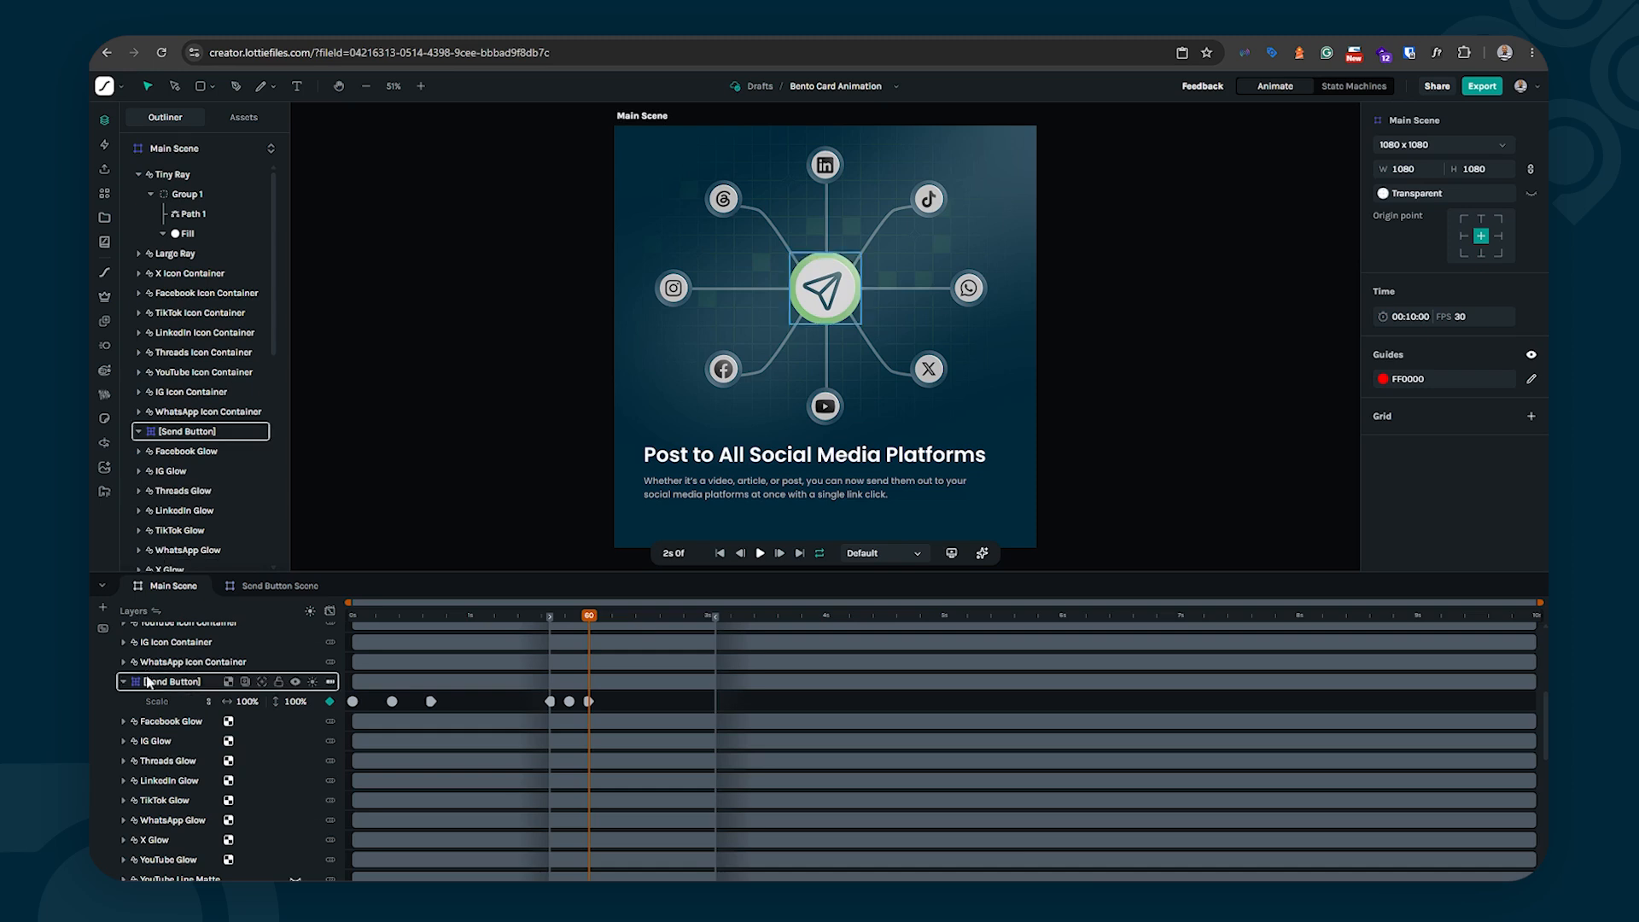
scroll(166, 724, "down", 2)
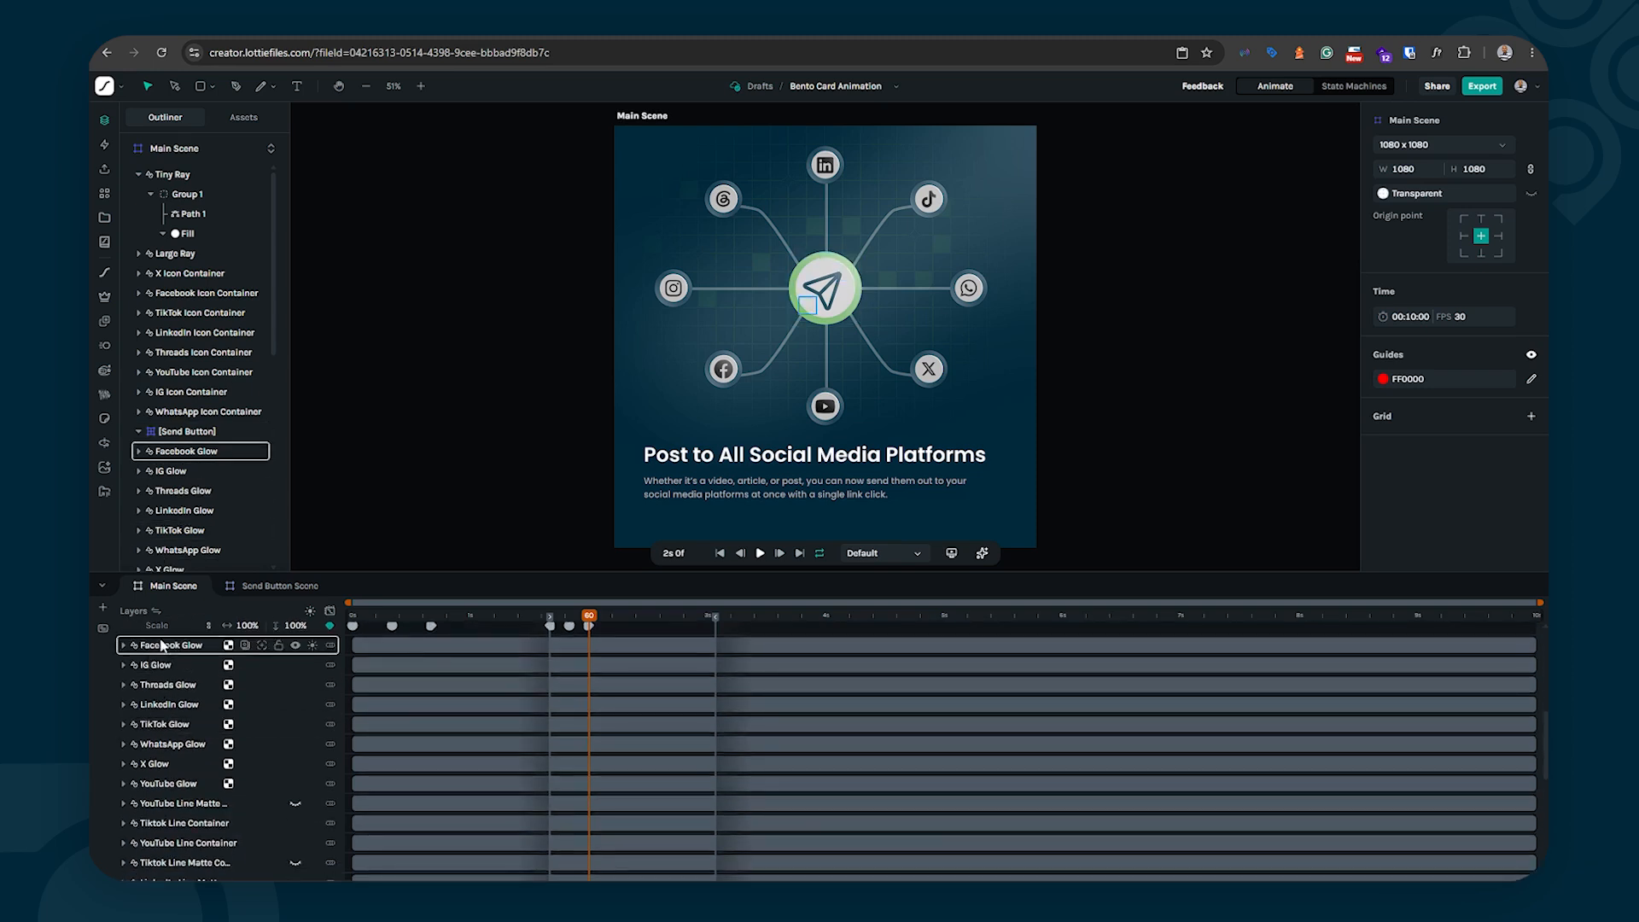
left_click(162, 645)
left_click(157, 764, "shift")
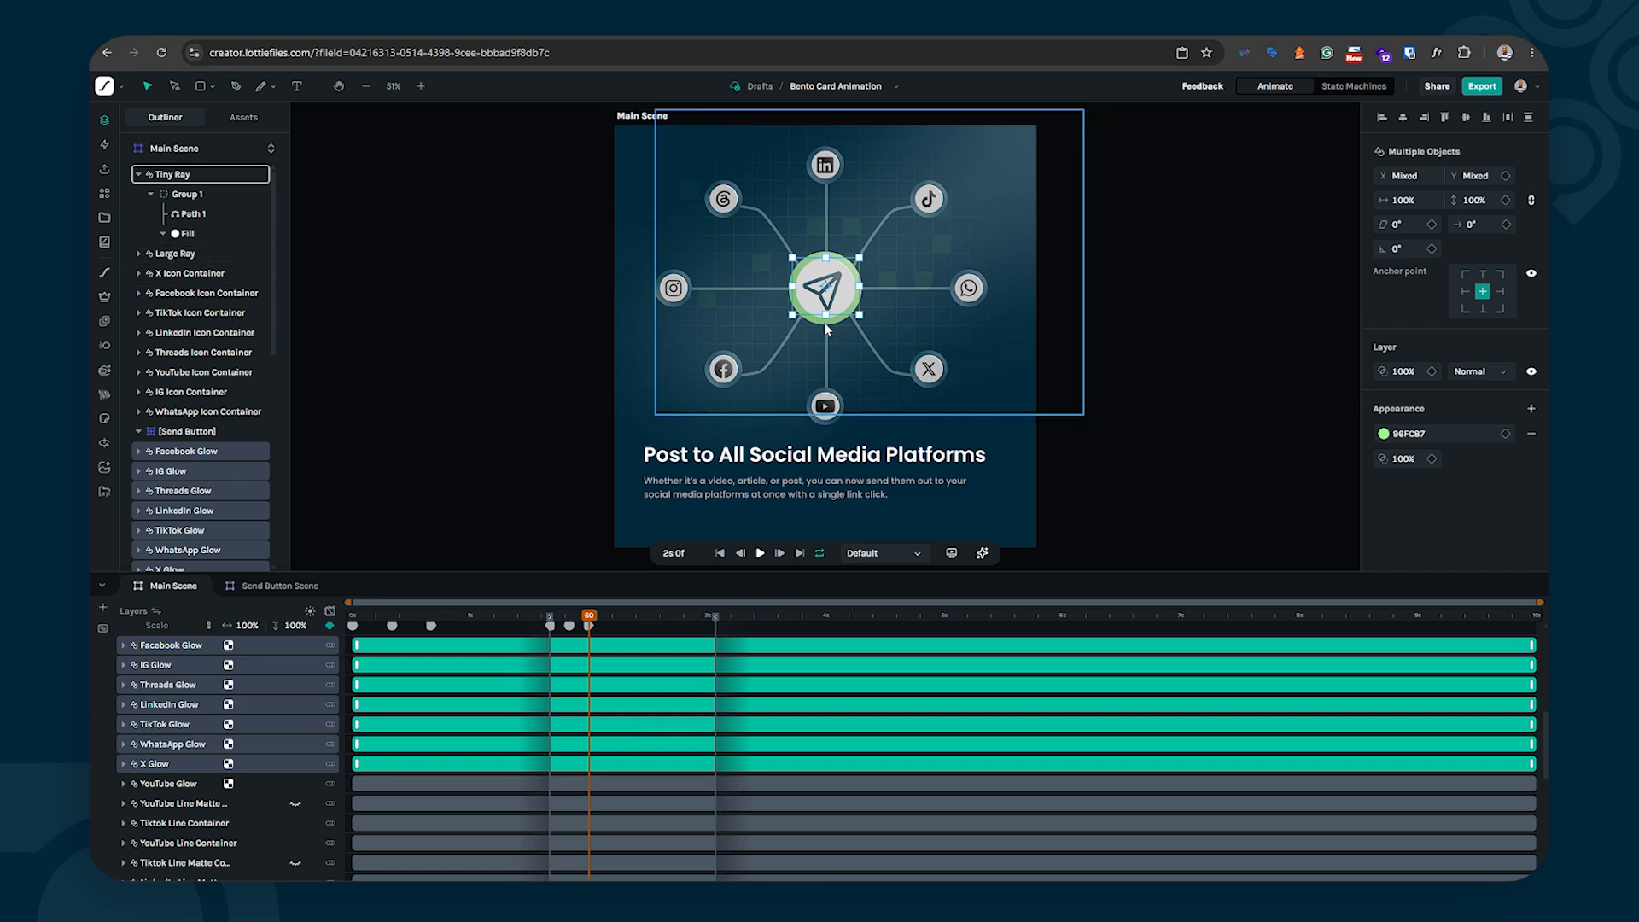
left_click(1176, 316)
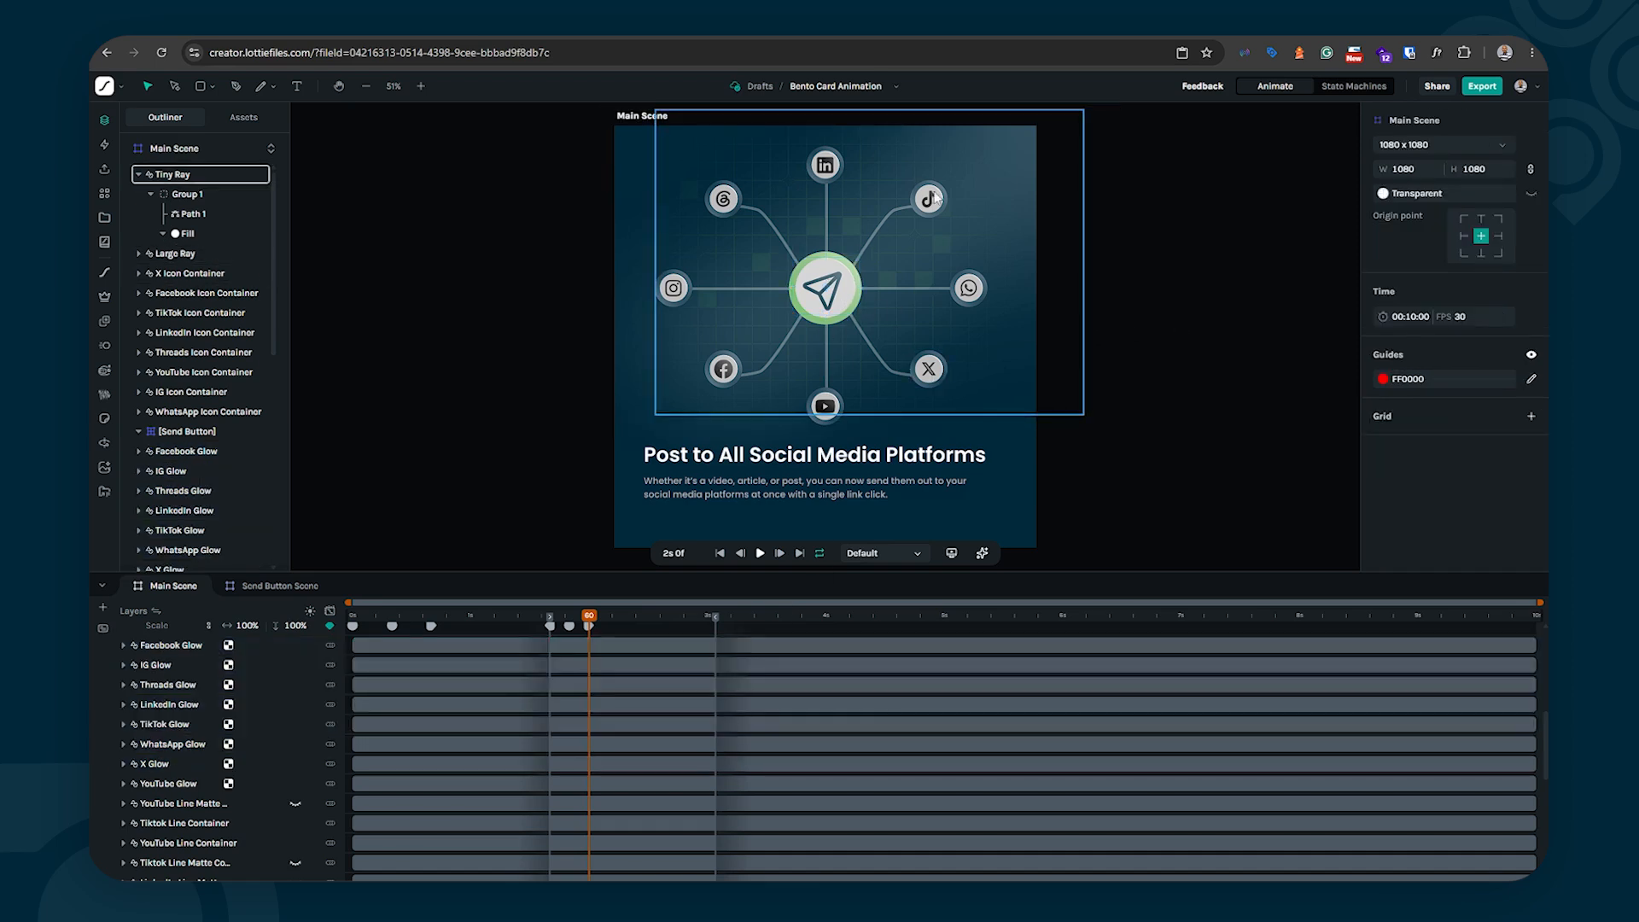
Step: Try moving the Facebook Glow from the Send Button out to the Facebook icon, and undo the move
left_click(174, 647)
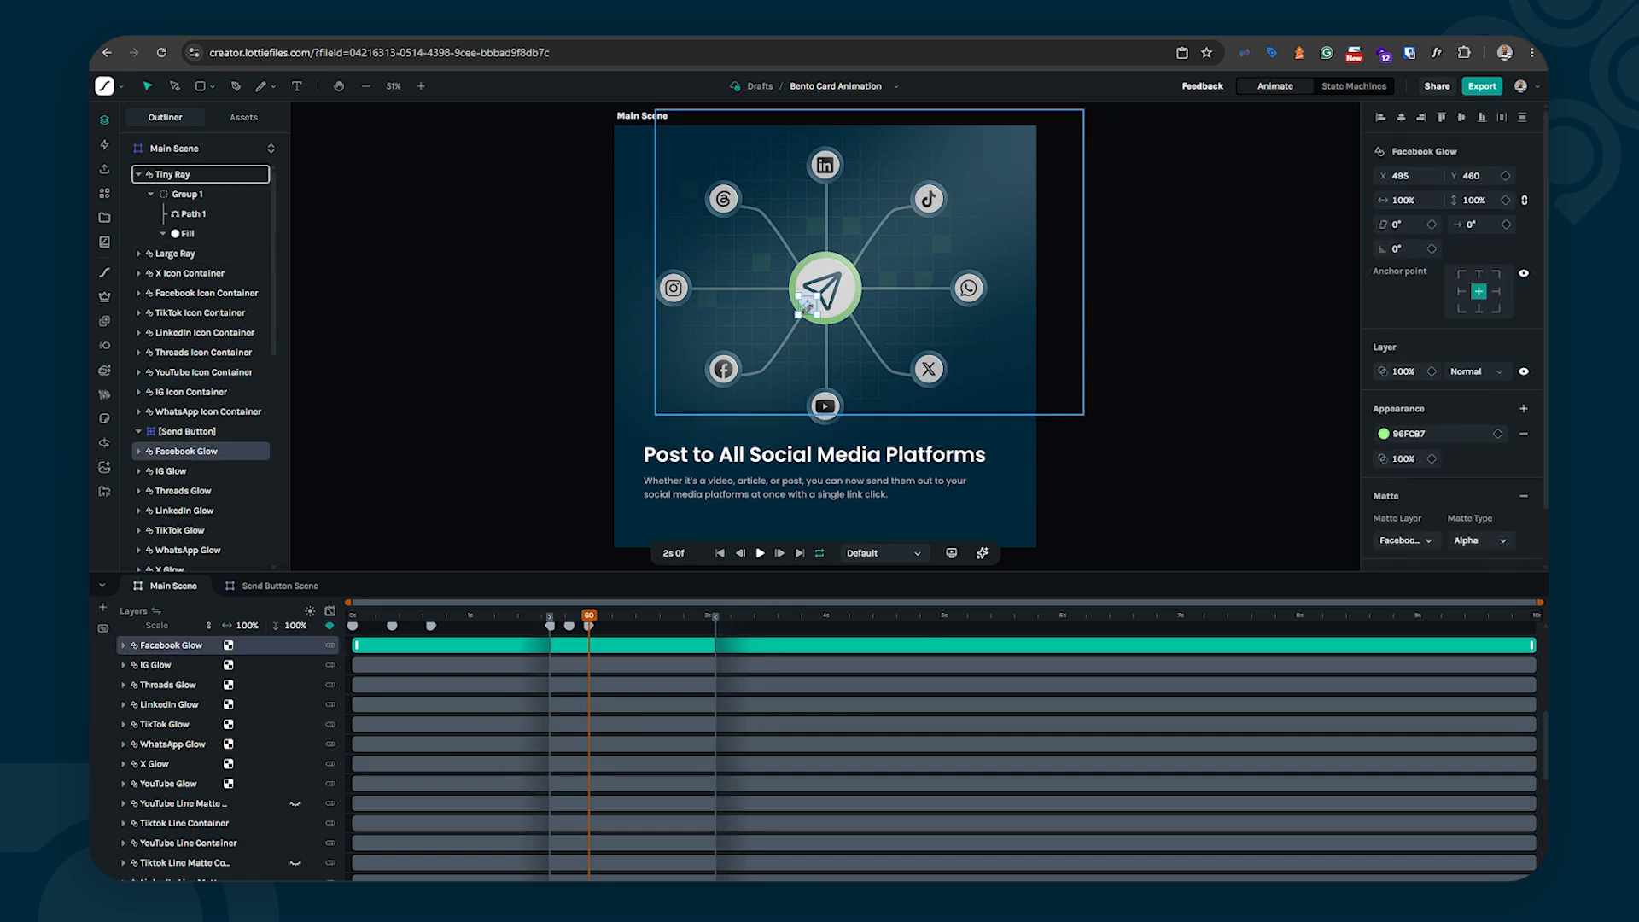
left_click_drag(811, 310, 736, 380)
key("ctrl+z")
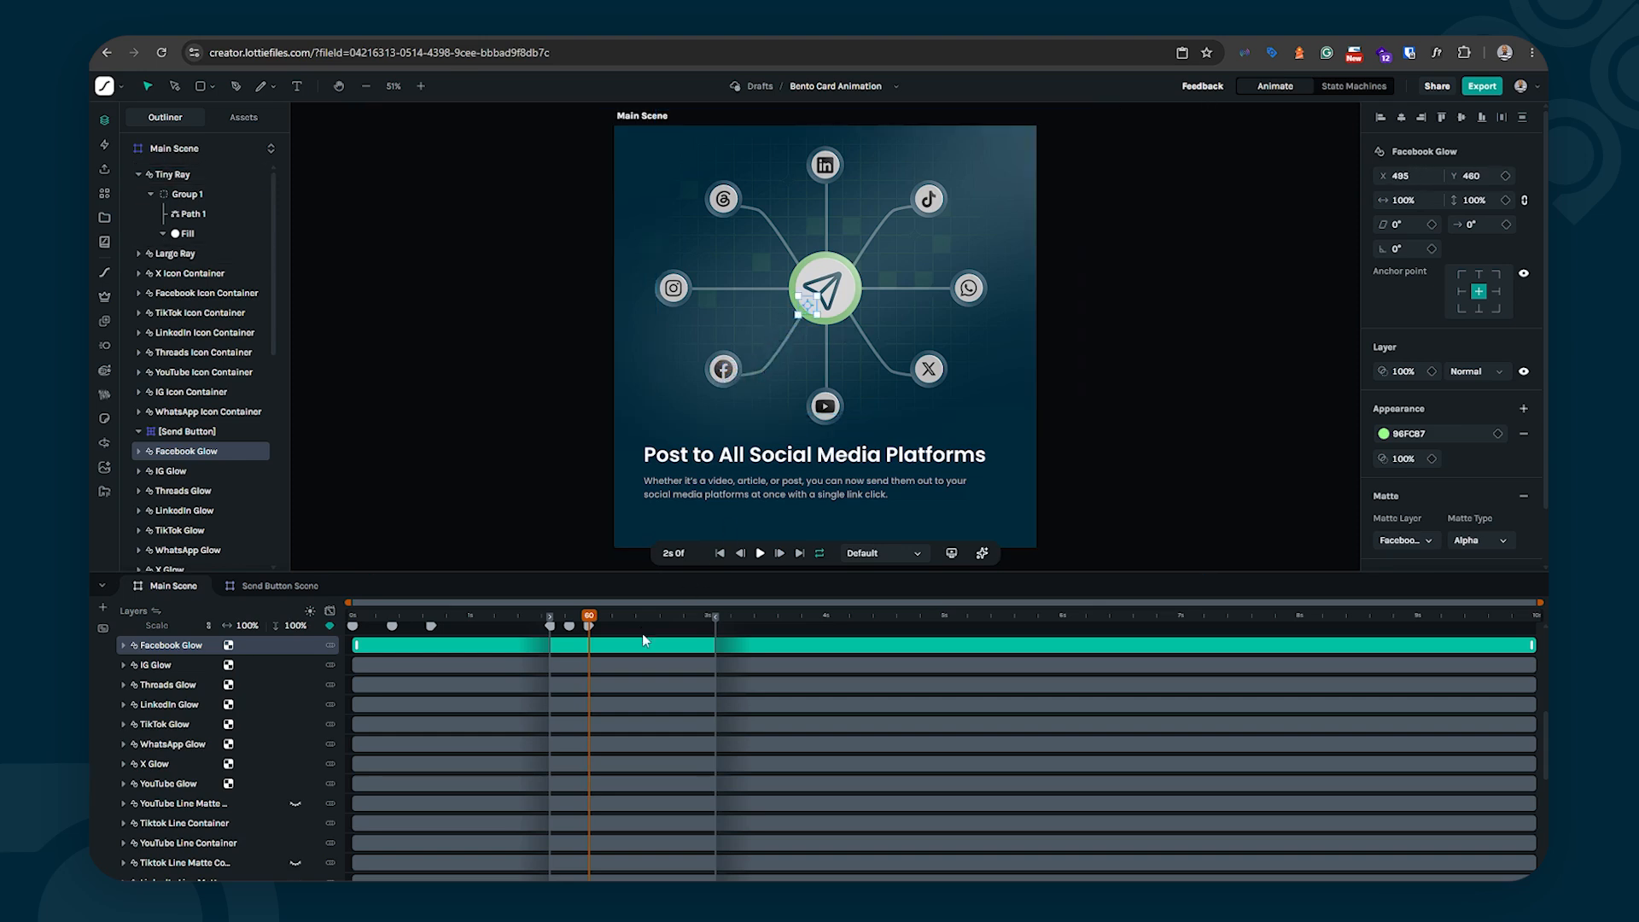
Step: Add a Position keyframe at frame 60 to all eight glow layers, Facebook Glow through YouTube Glow
left_click(158, 764, "shift")
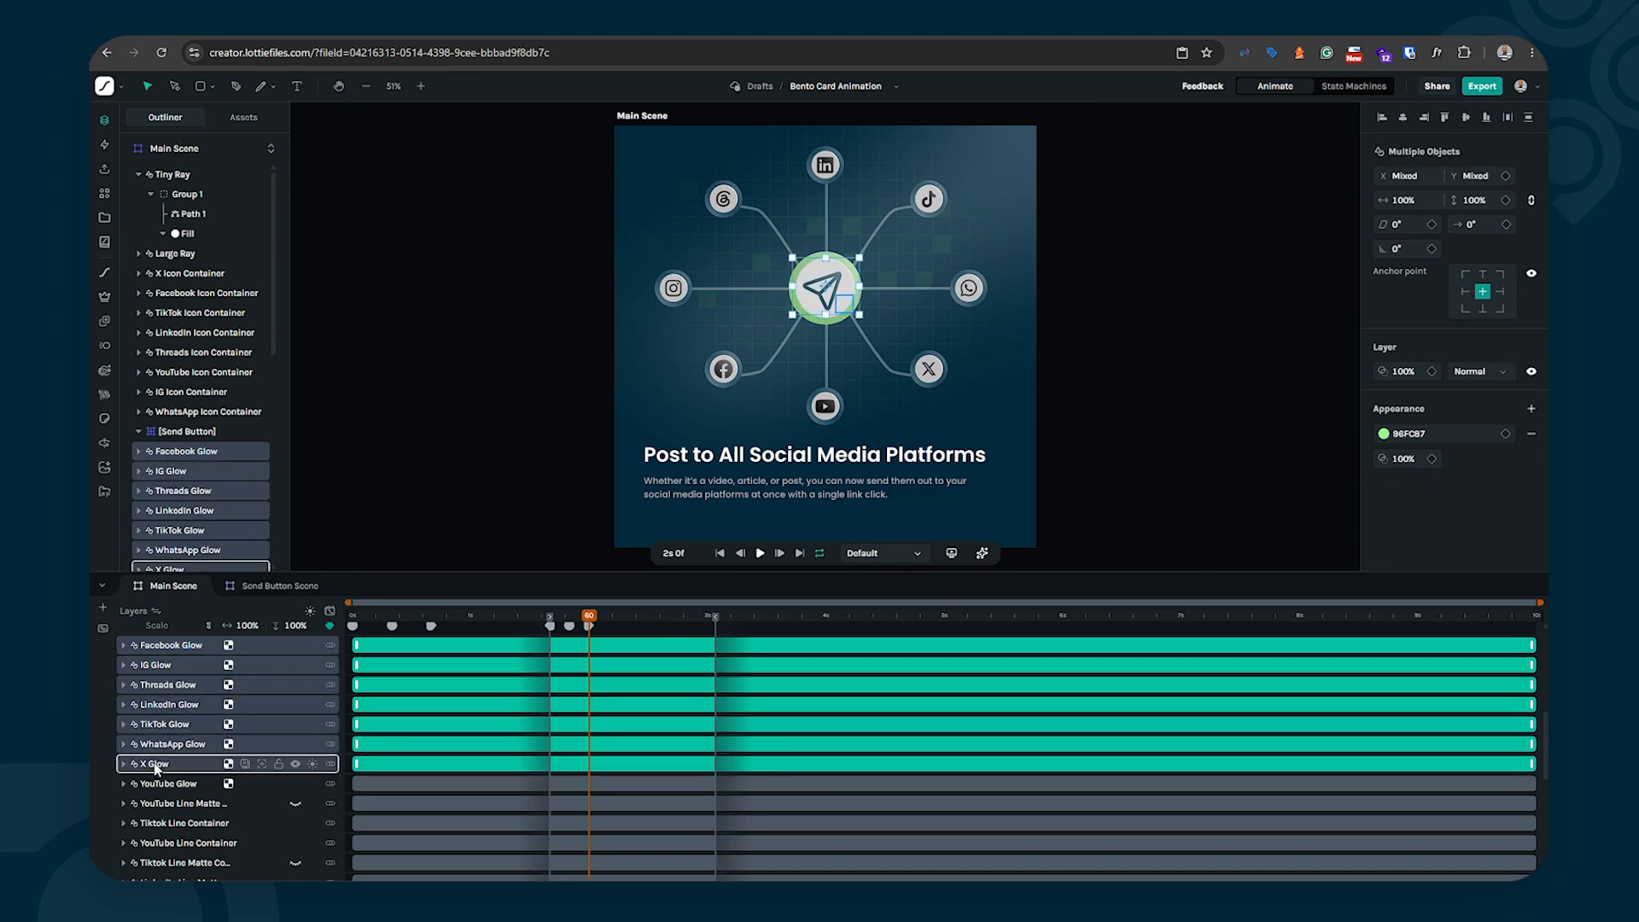
left_click(157, 784, "shift")
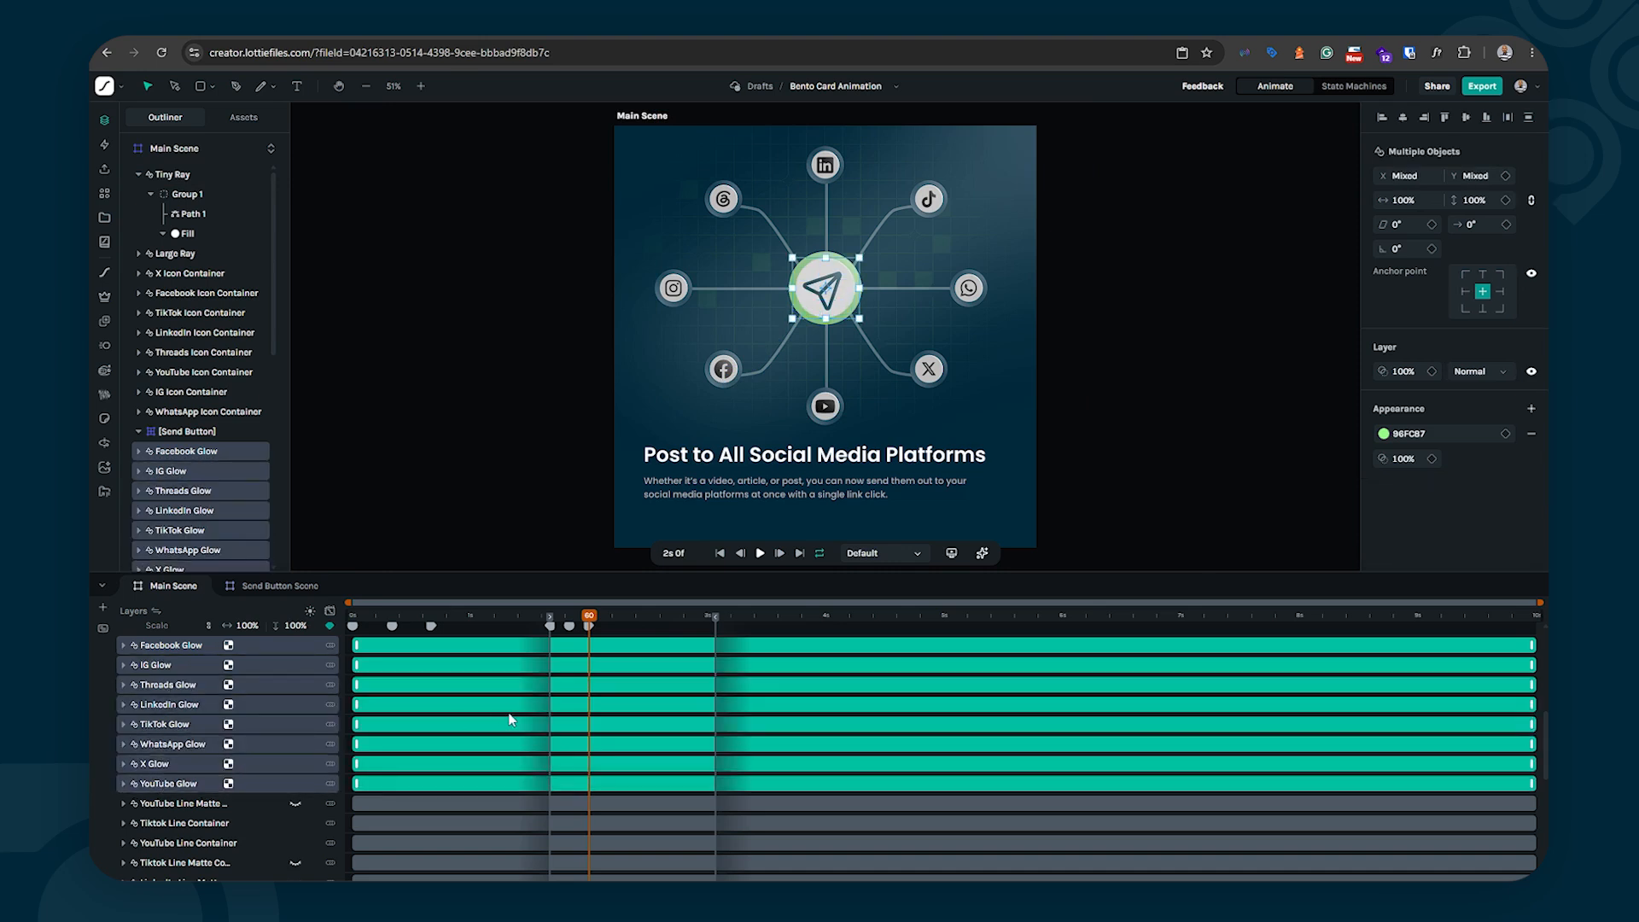
key("shift+p")
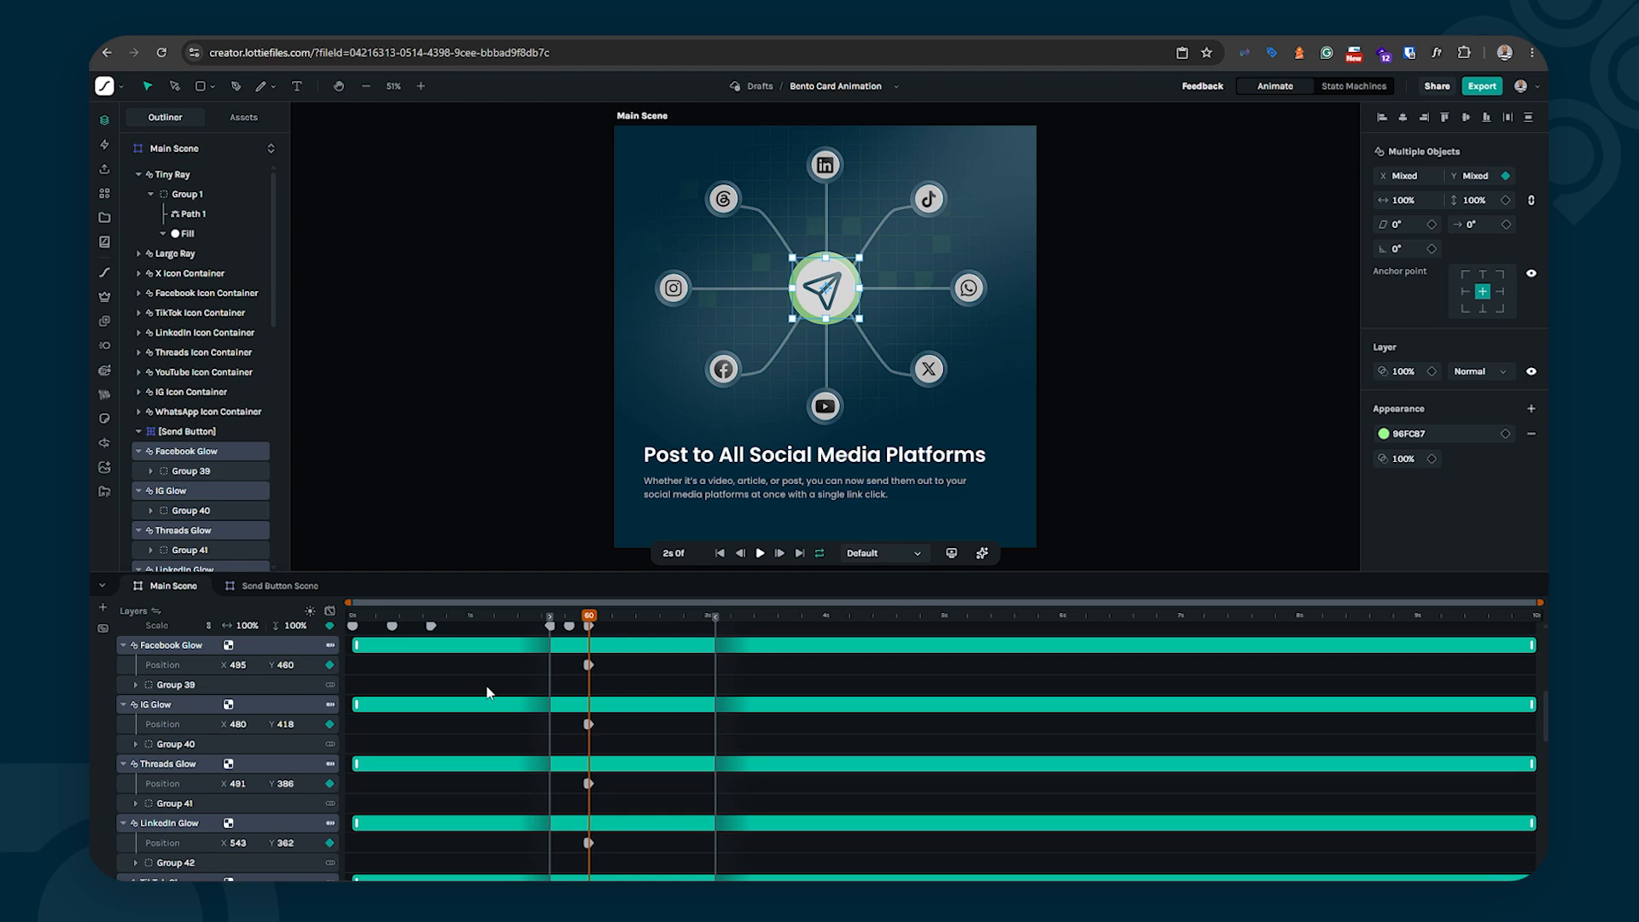
left_click(626, 664)
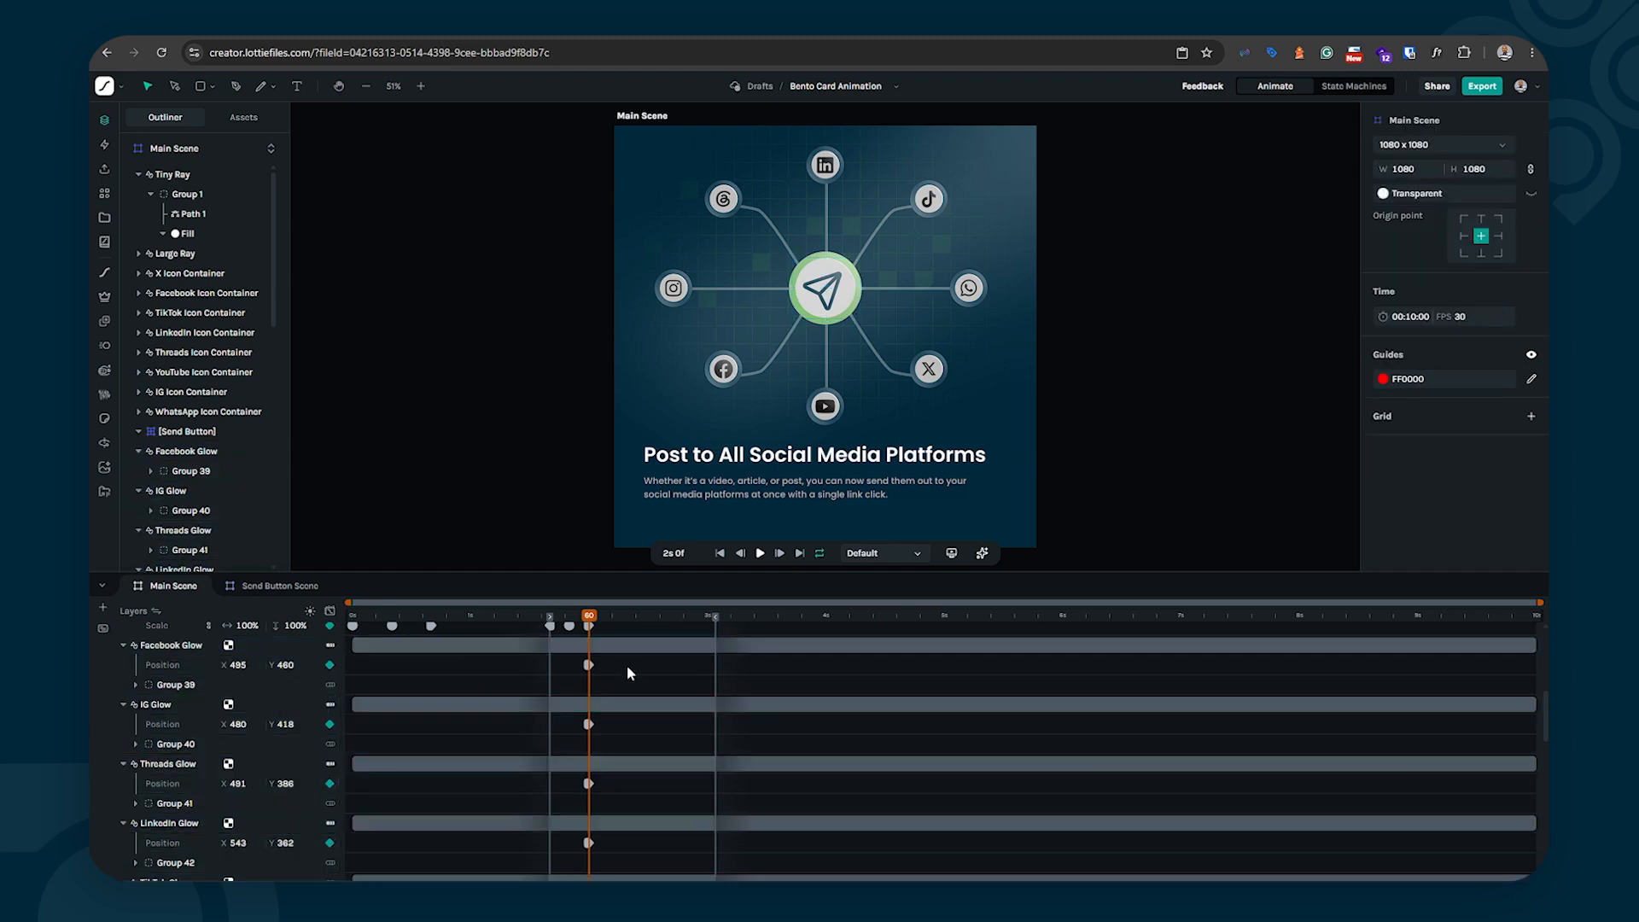
Step: At frame 80, place the Facebook Glow on the Facebook icon at about X 285, Y 635, keyframing its Position
scroll(627, 664, "up", 2)
left_click(468, 719)
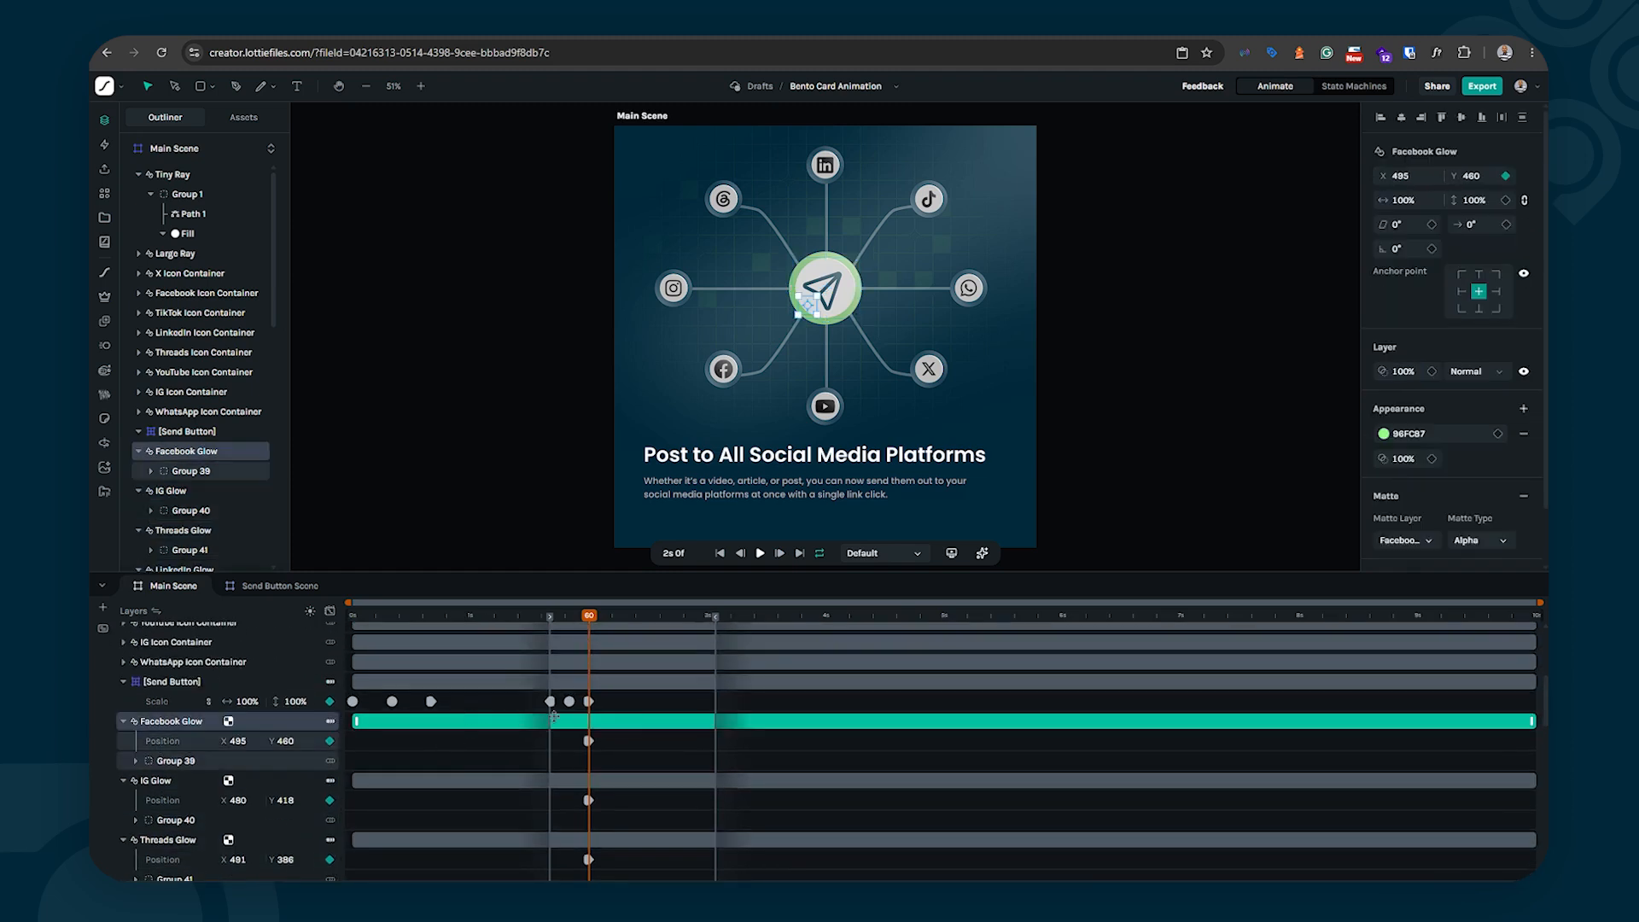
key("shift+Left")
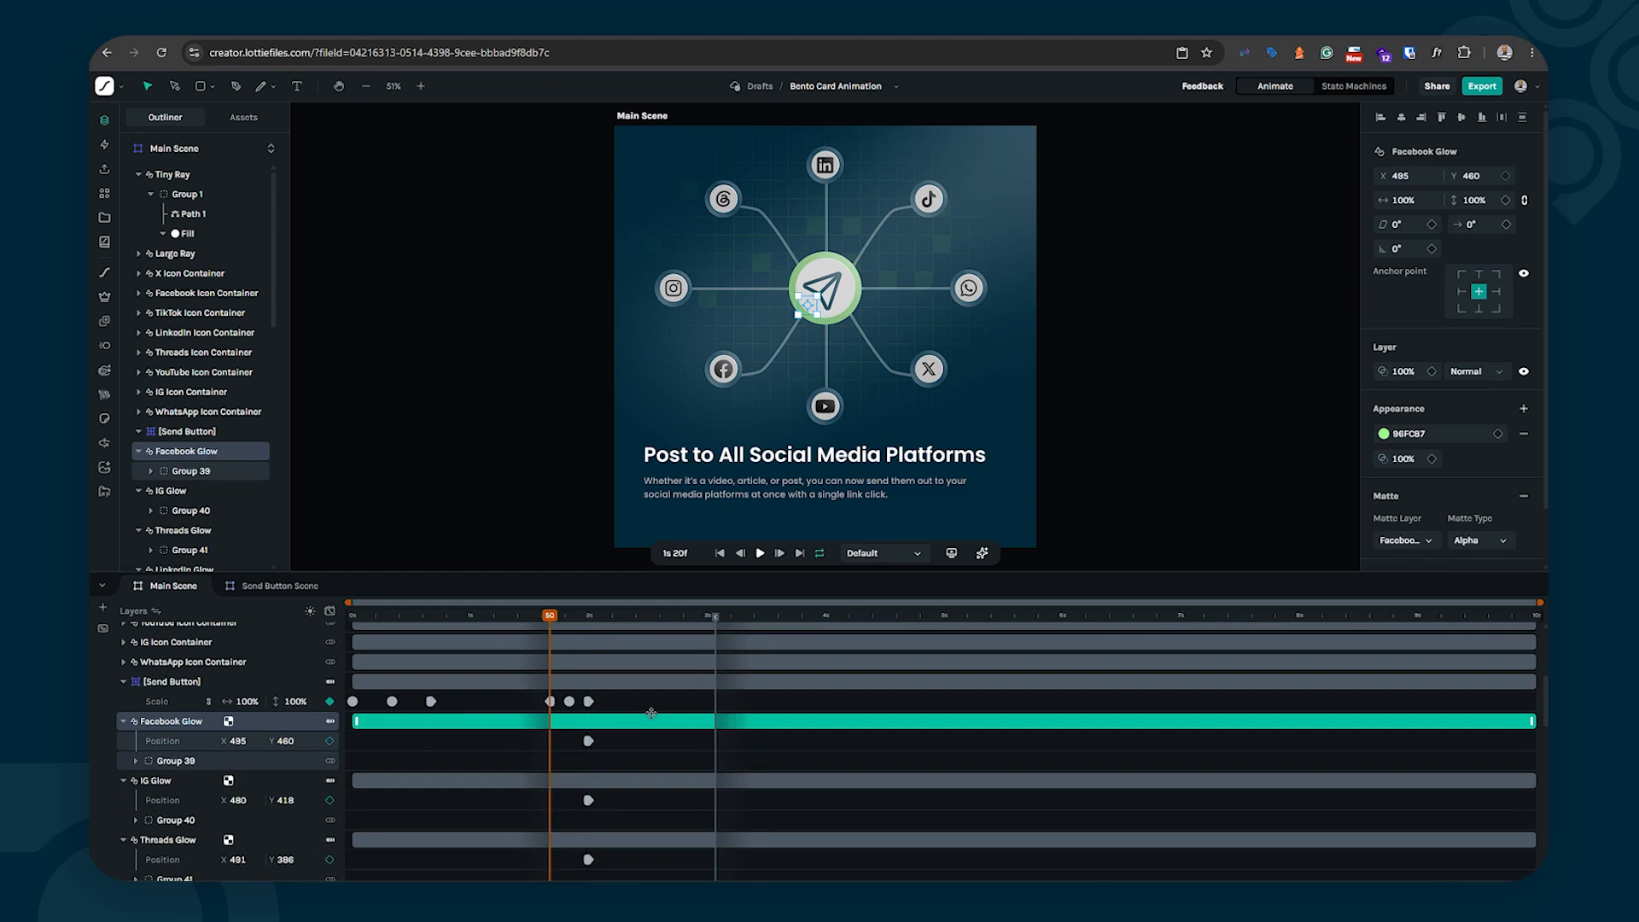
key("space")
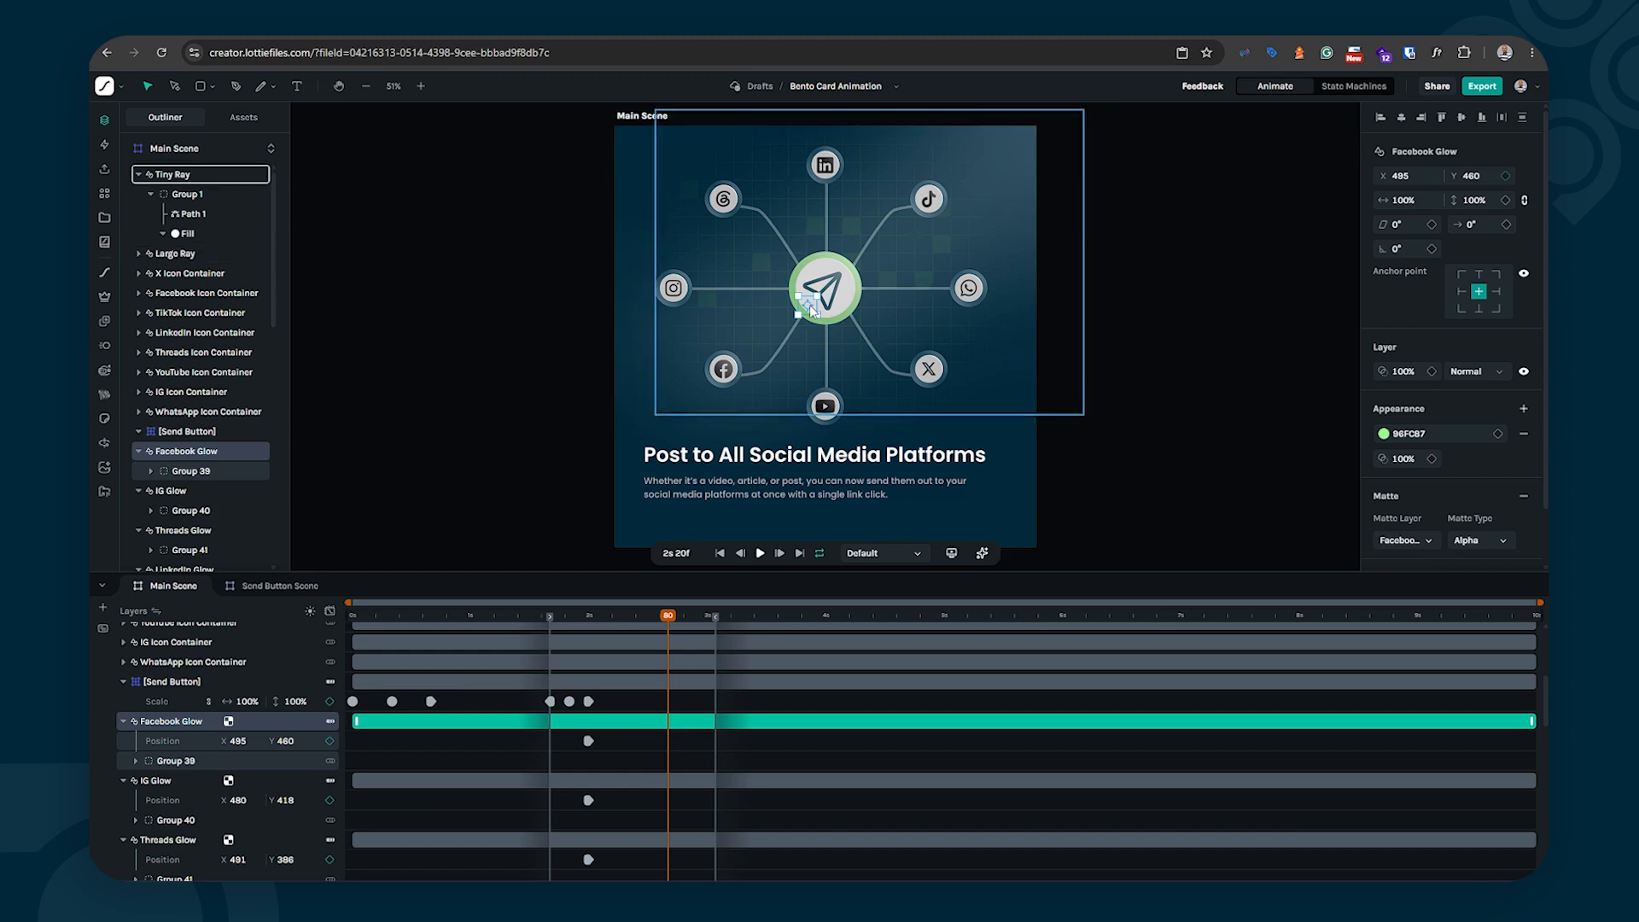
left_click_drag(809, 314, 731, 380)
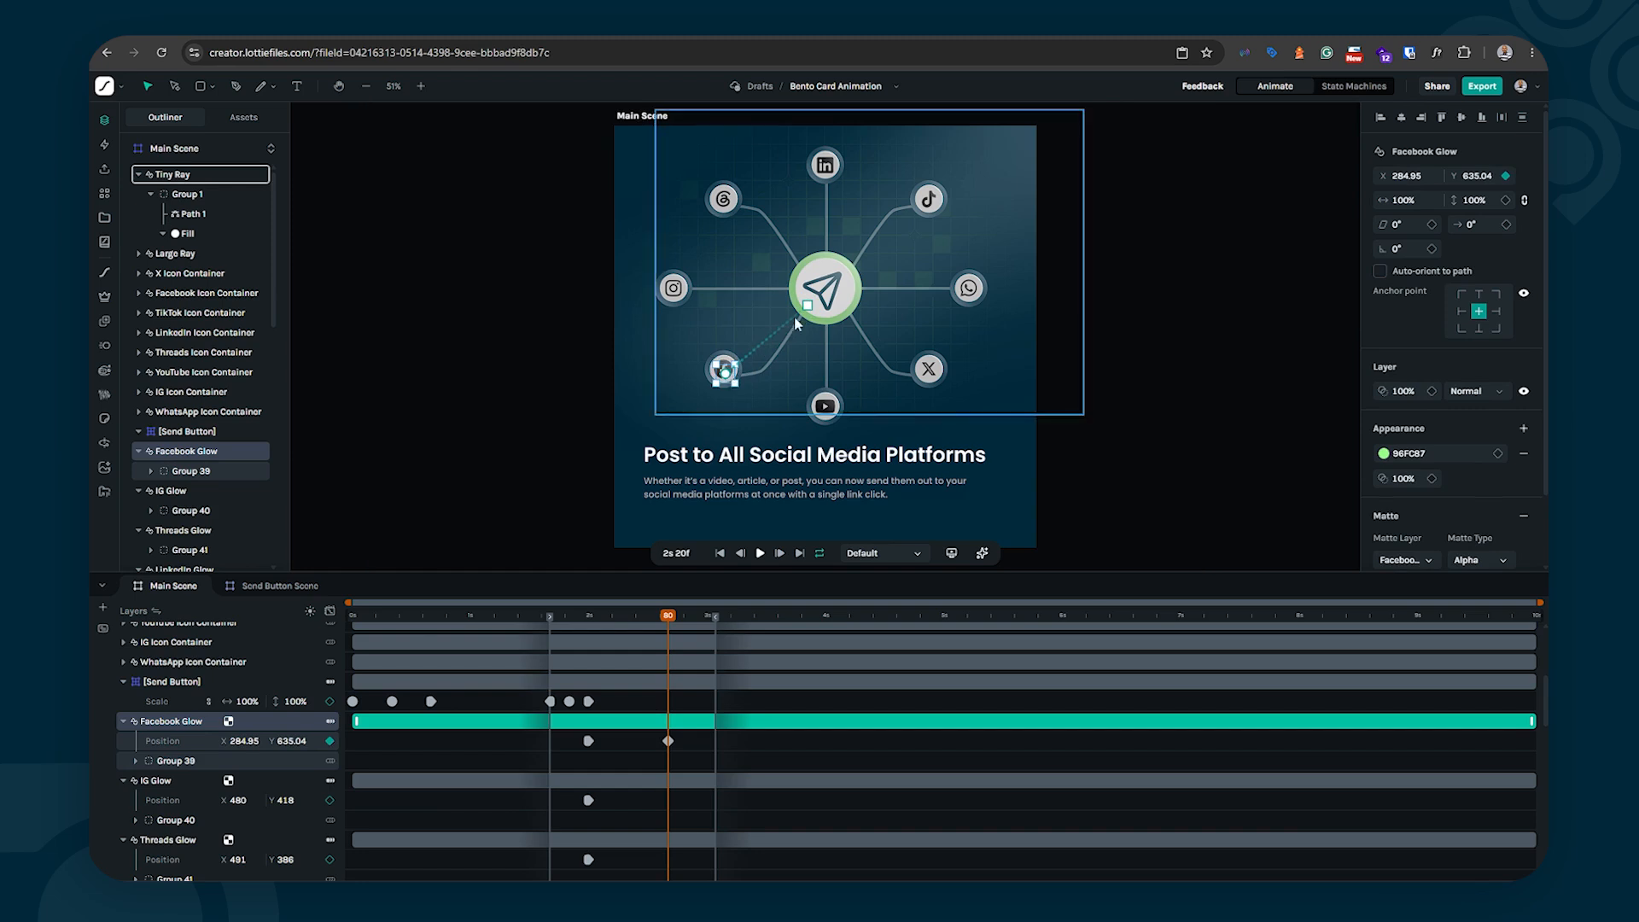
scroll(784, 328, "up", 5, "ctrl")
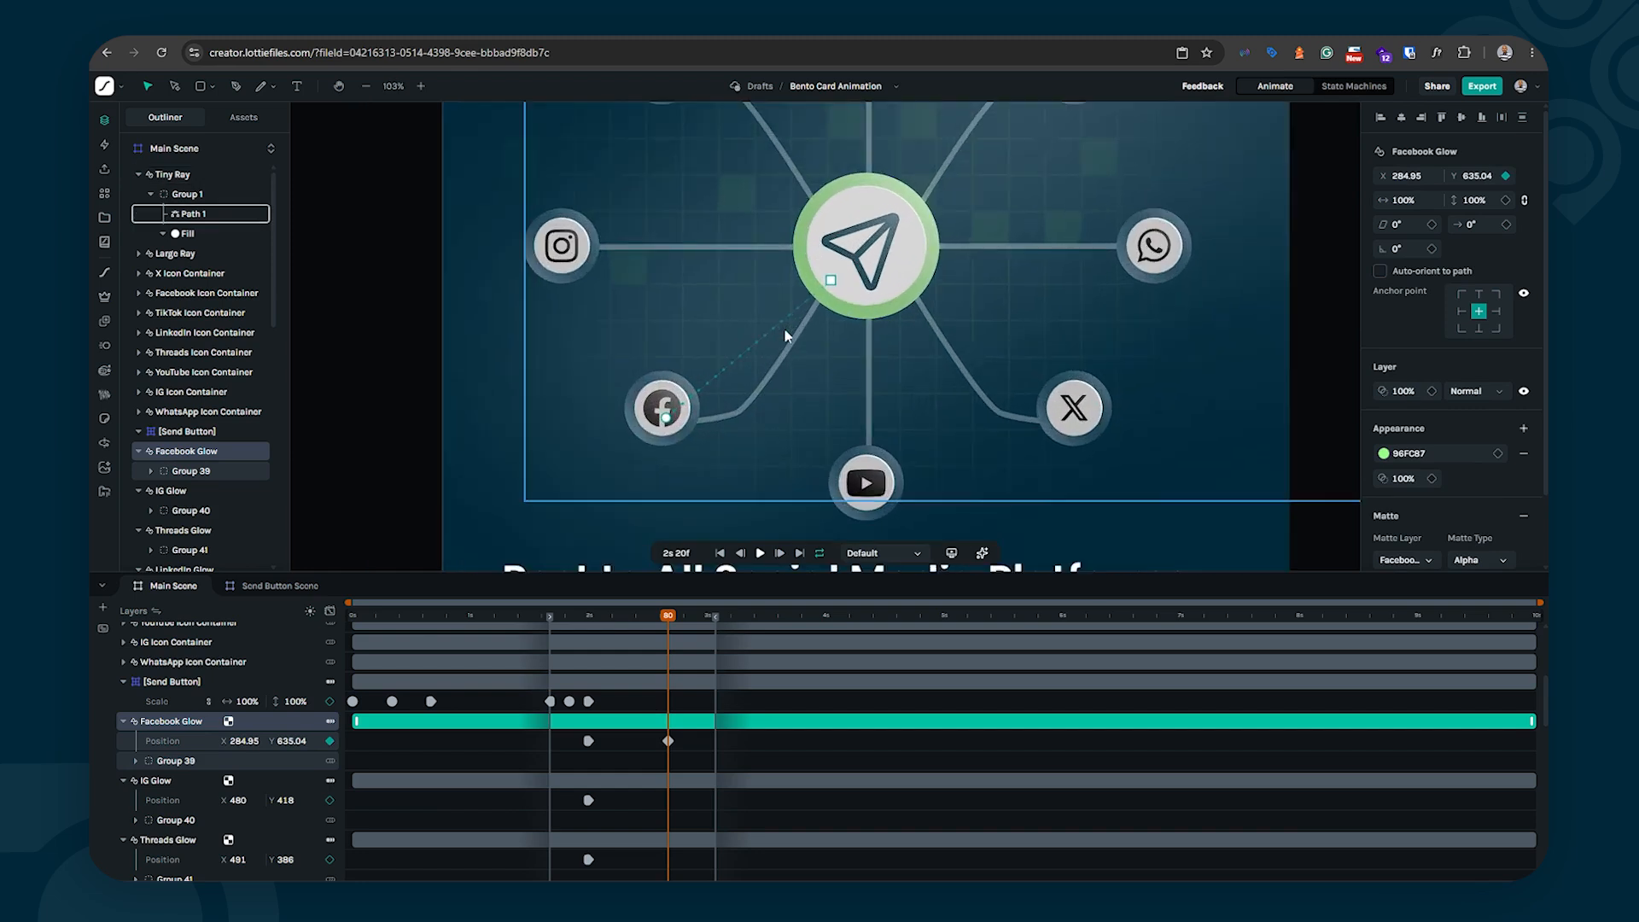
scroll(786, 335, "up", 1, "ctrl")
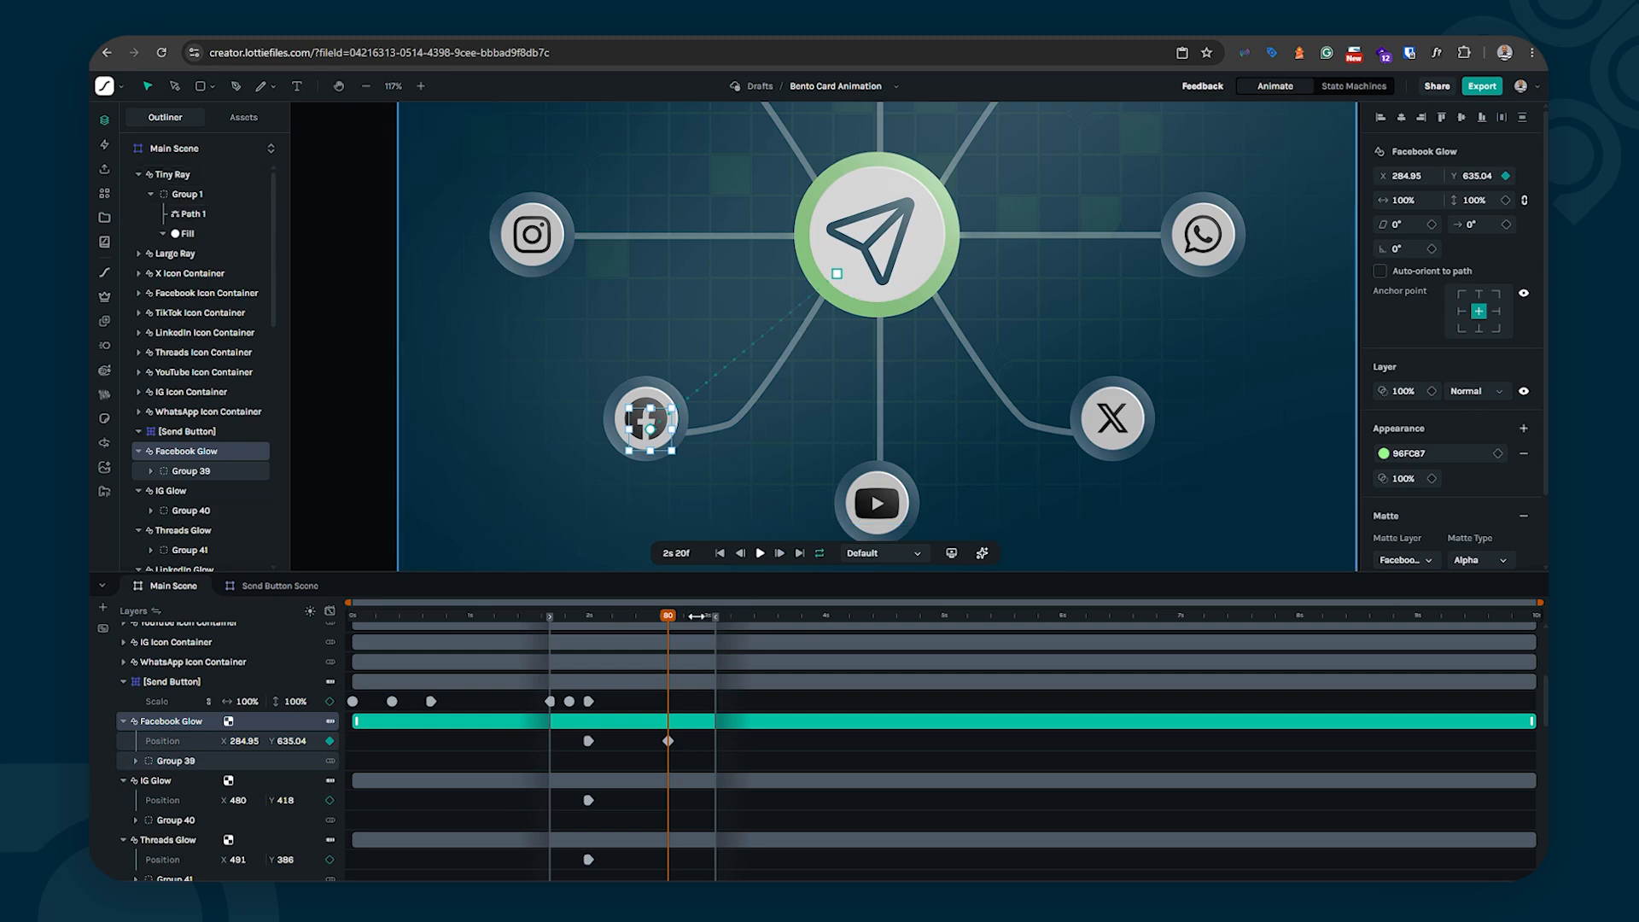
Step: Switch the vertex type of both Facebook Glow Position keyframes from a straight corner to curve handles on the motion path
left_click_drag(671, 628, 589, 633)
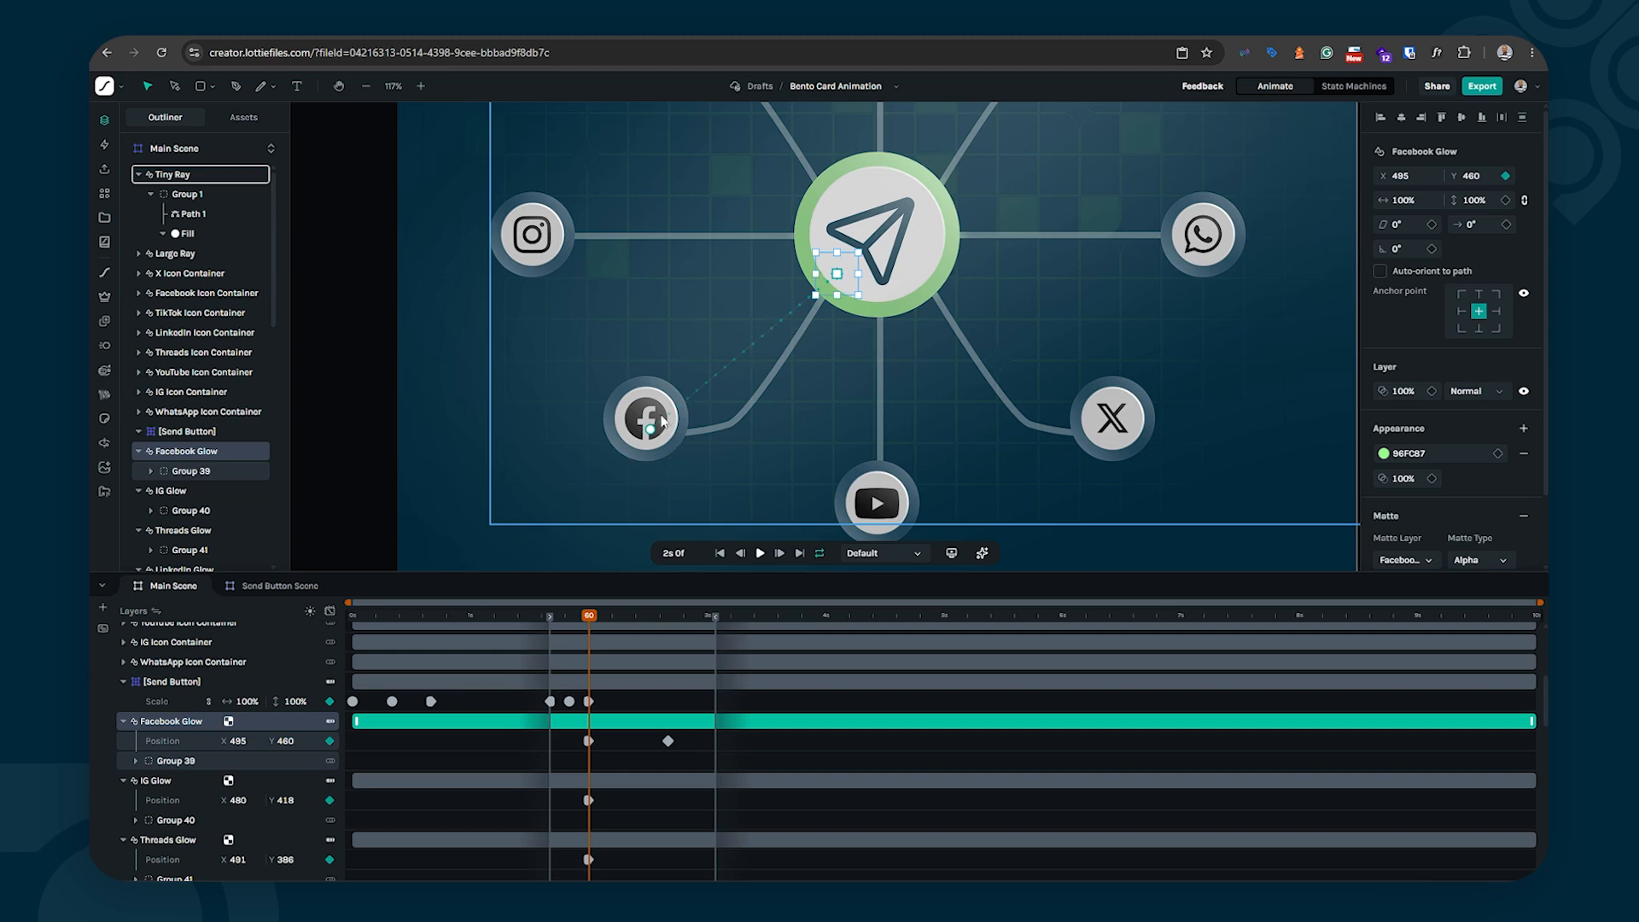
left_click(588, 741)
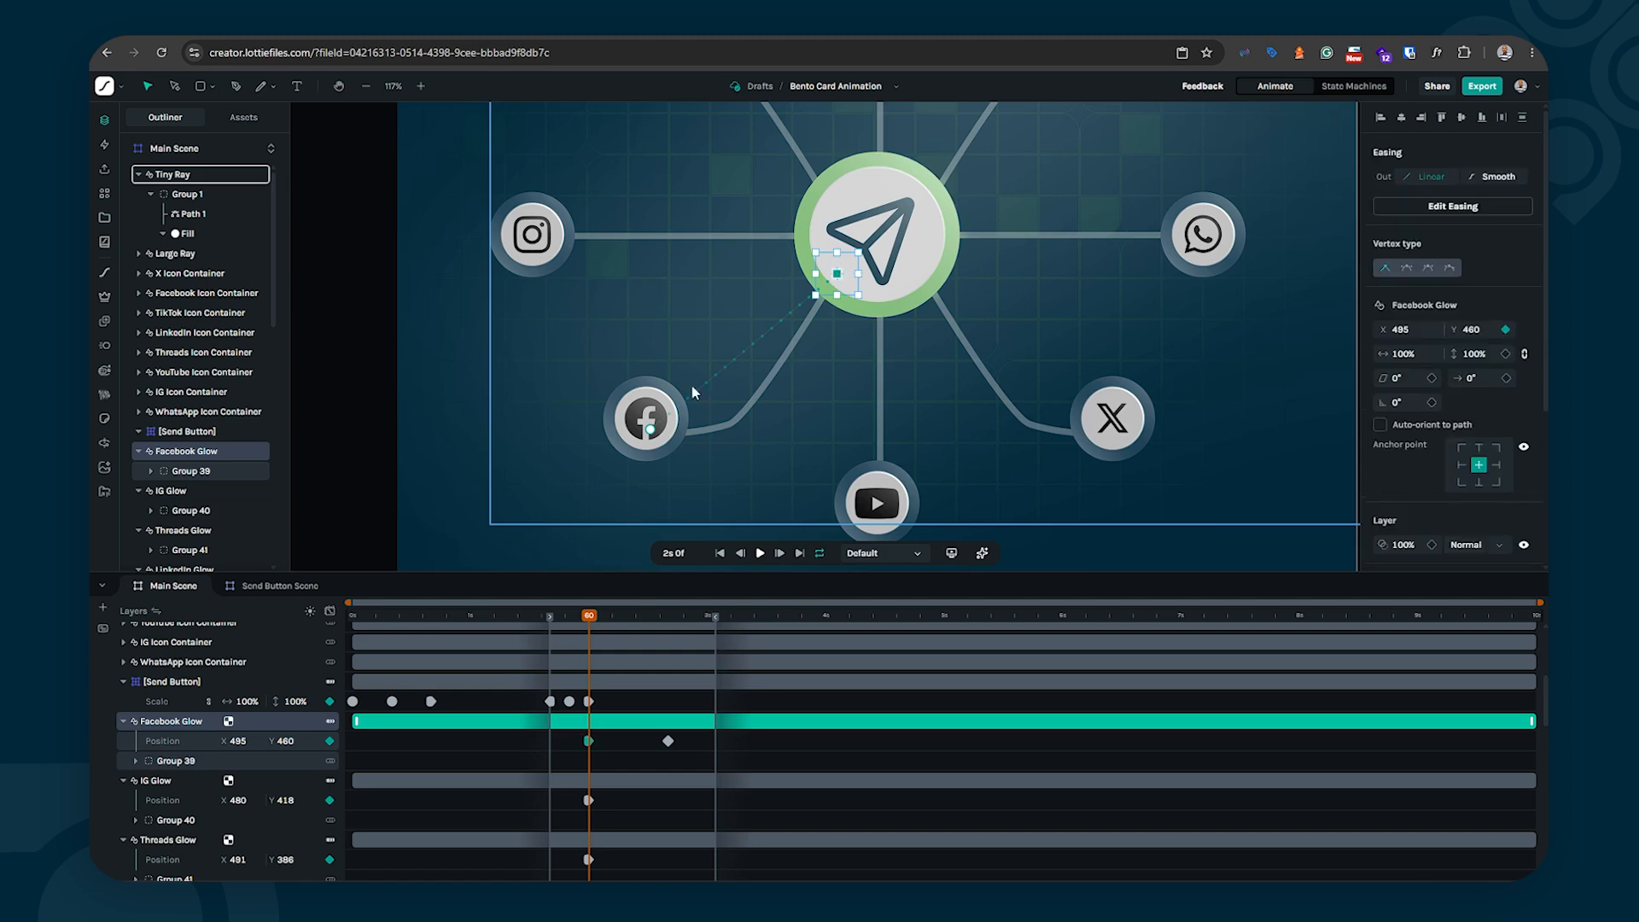
left_click(650, 430)
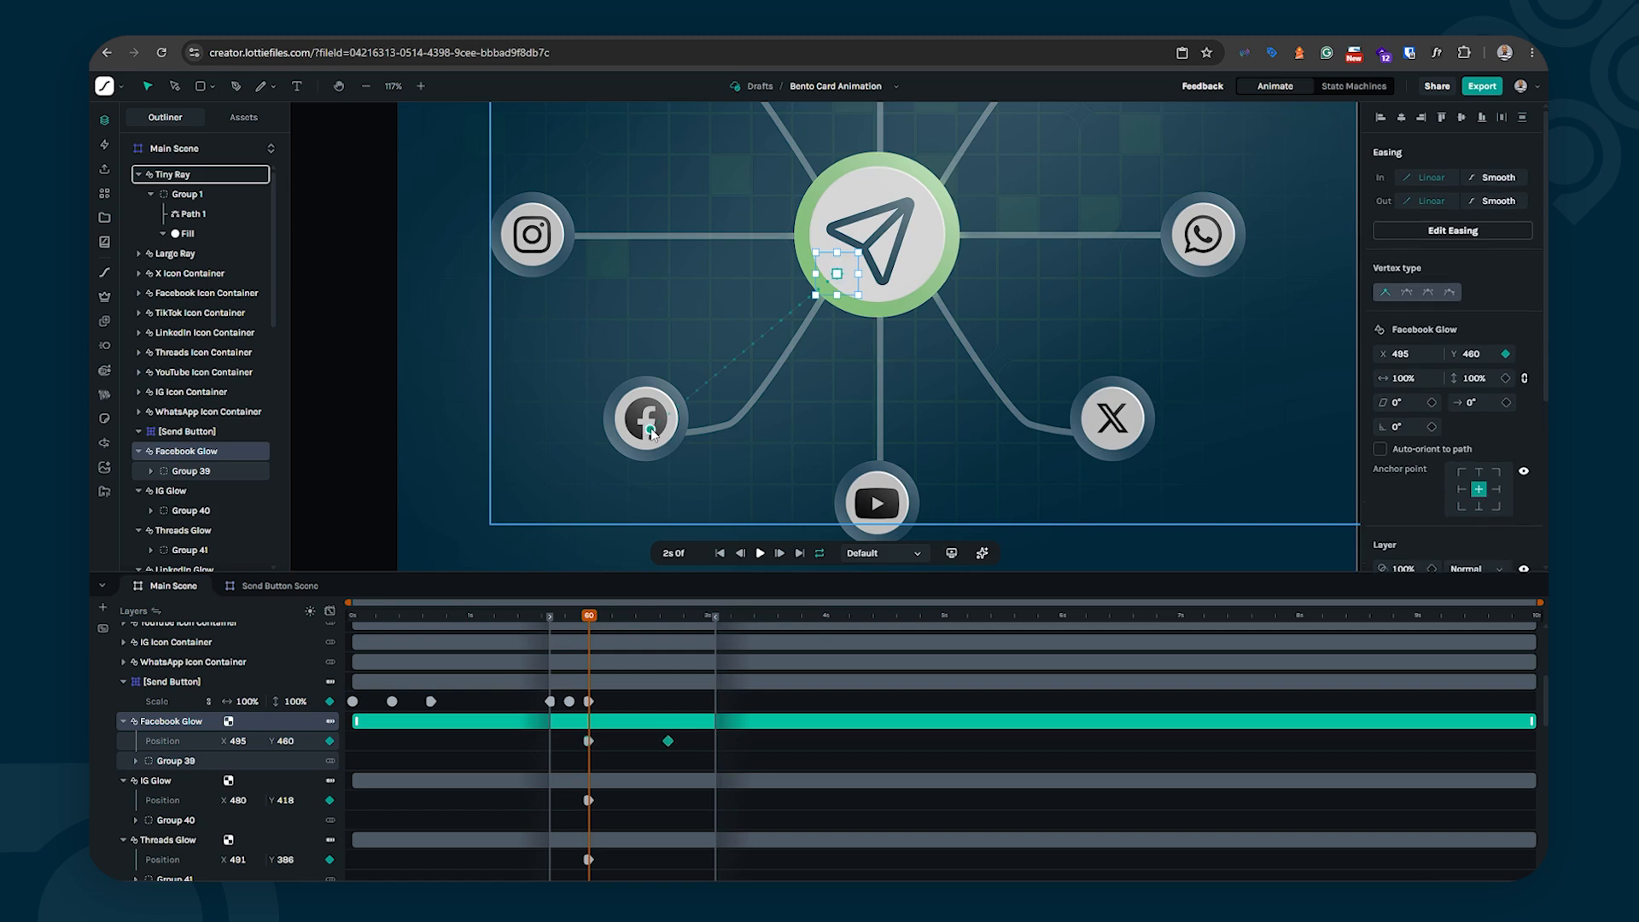
left_click(838, 275)
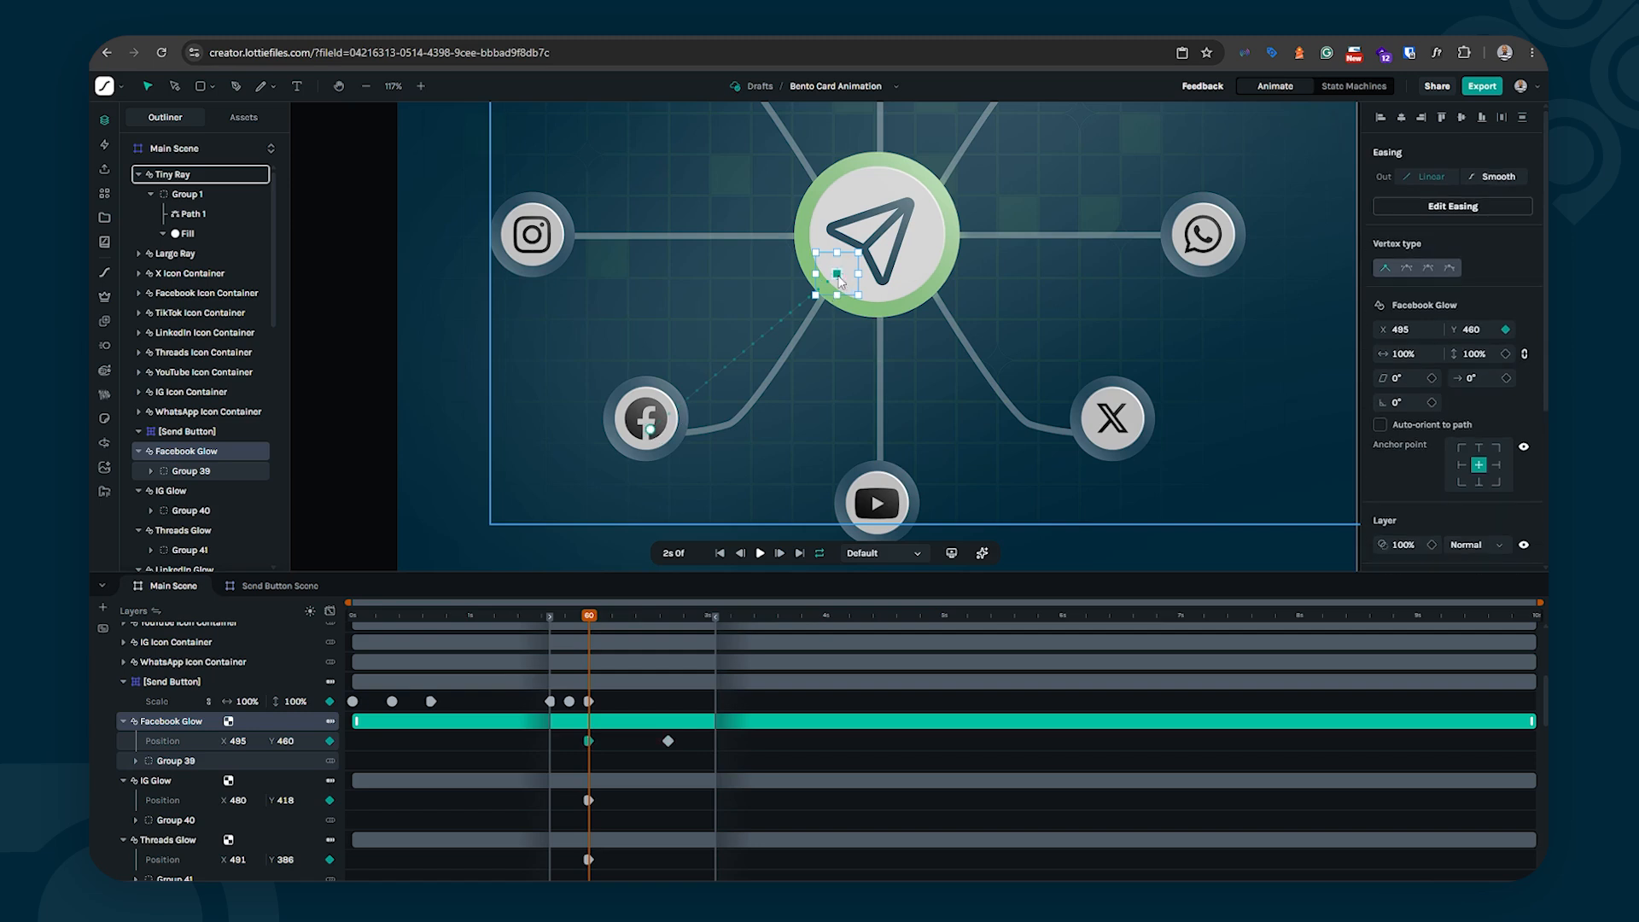
left_click(1405, 268)
left_click(649, 428)
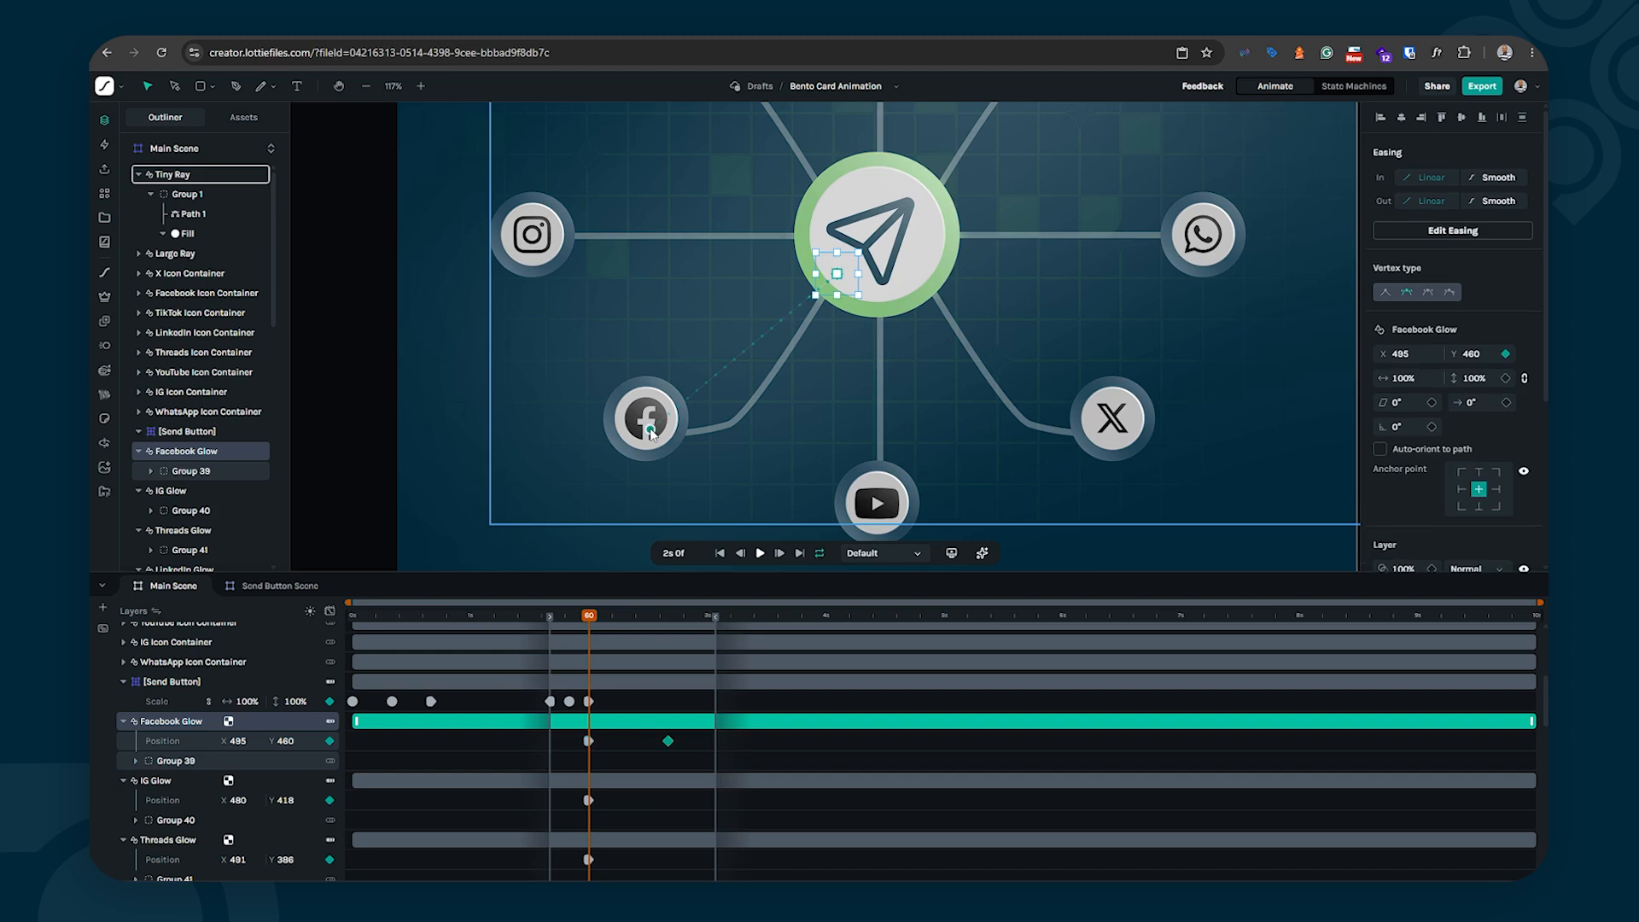
left_click(1386, 294)
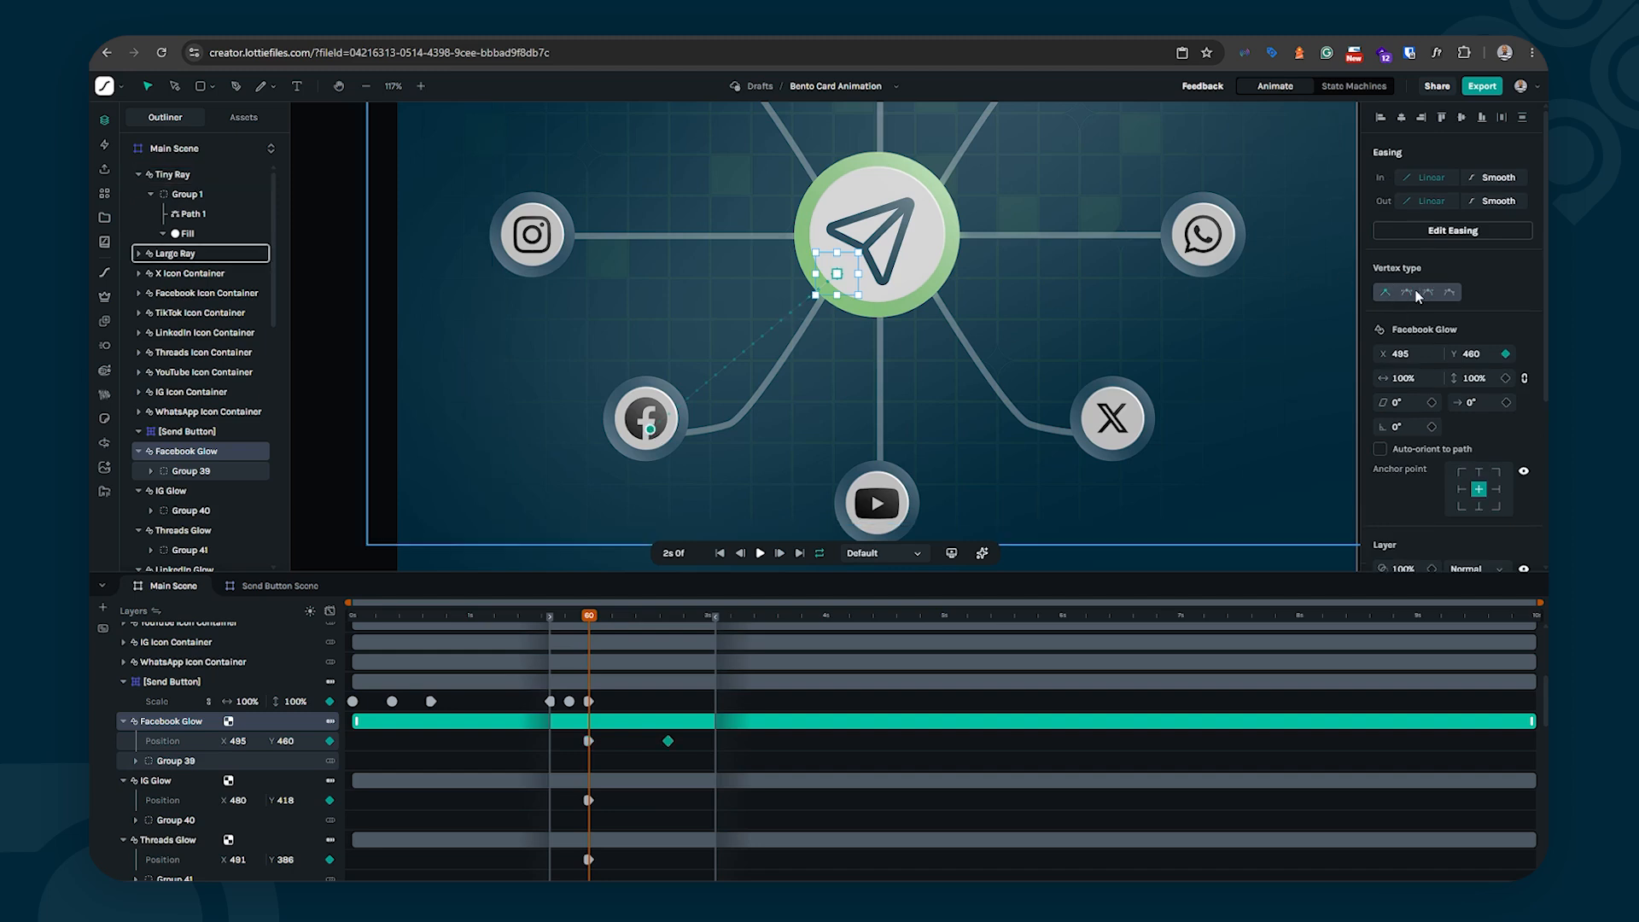
left_click(1406, 293)
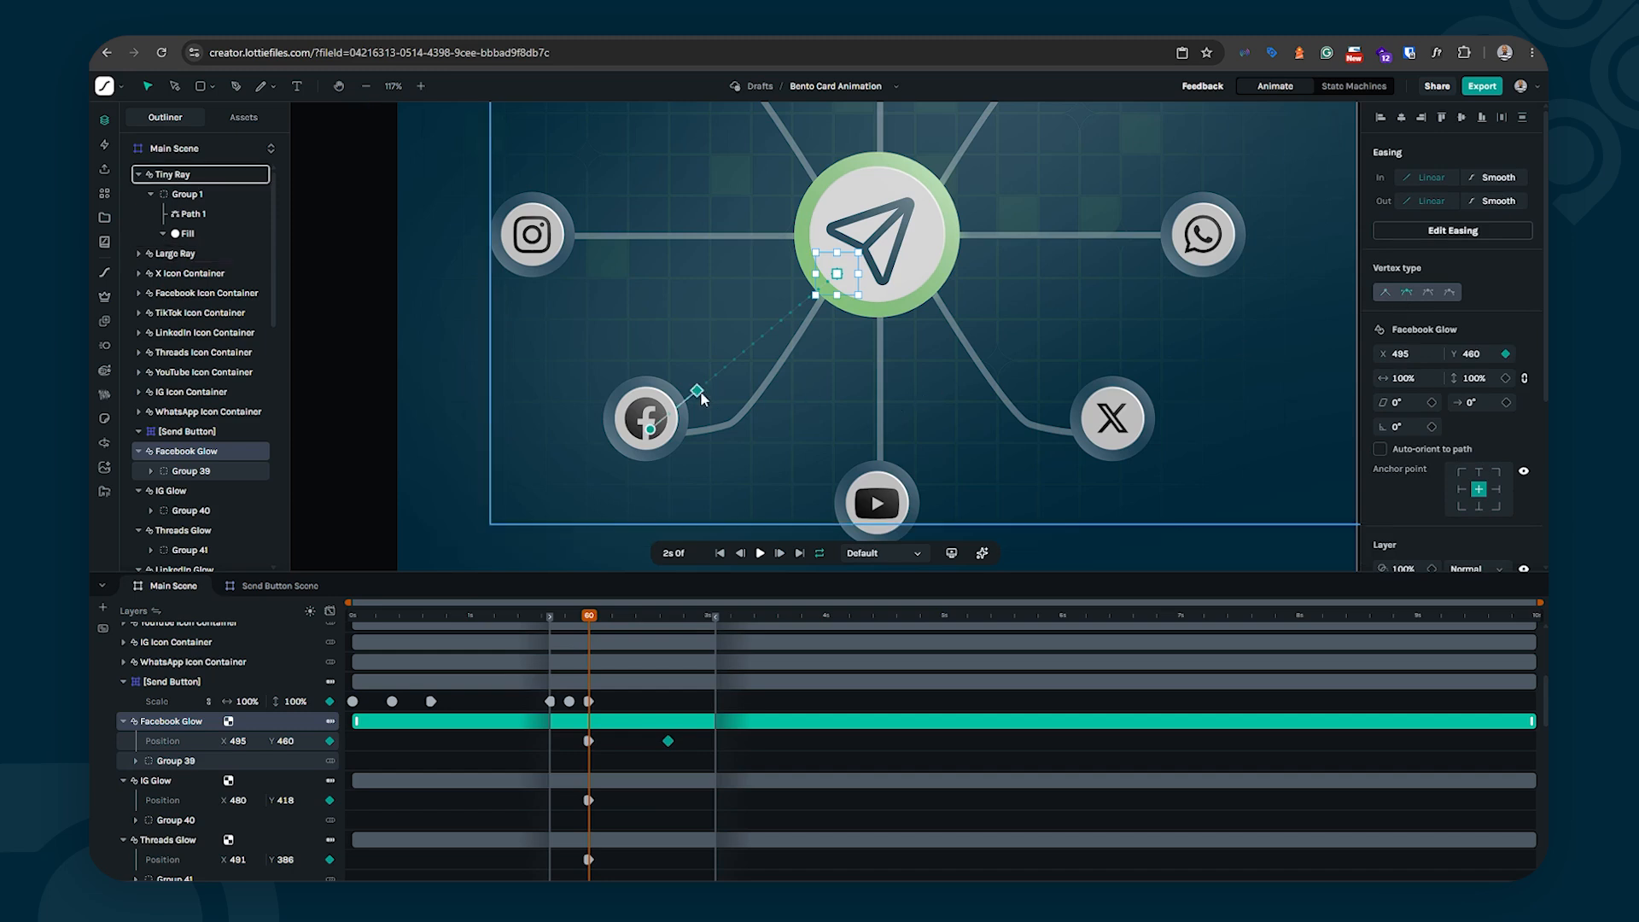
Step: Bend the Facebook Glow's motion path with its start and end handles so it follows the curved connector line
left_click_drag(697, 392, 772, 458)
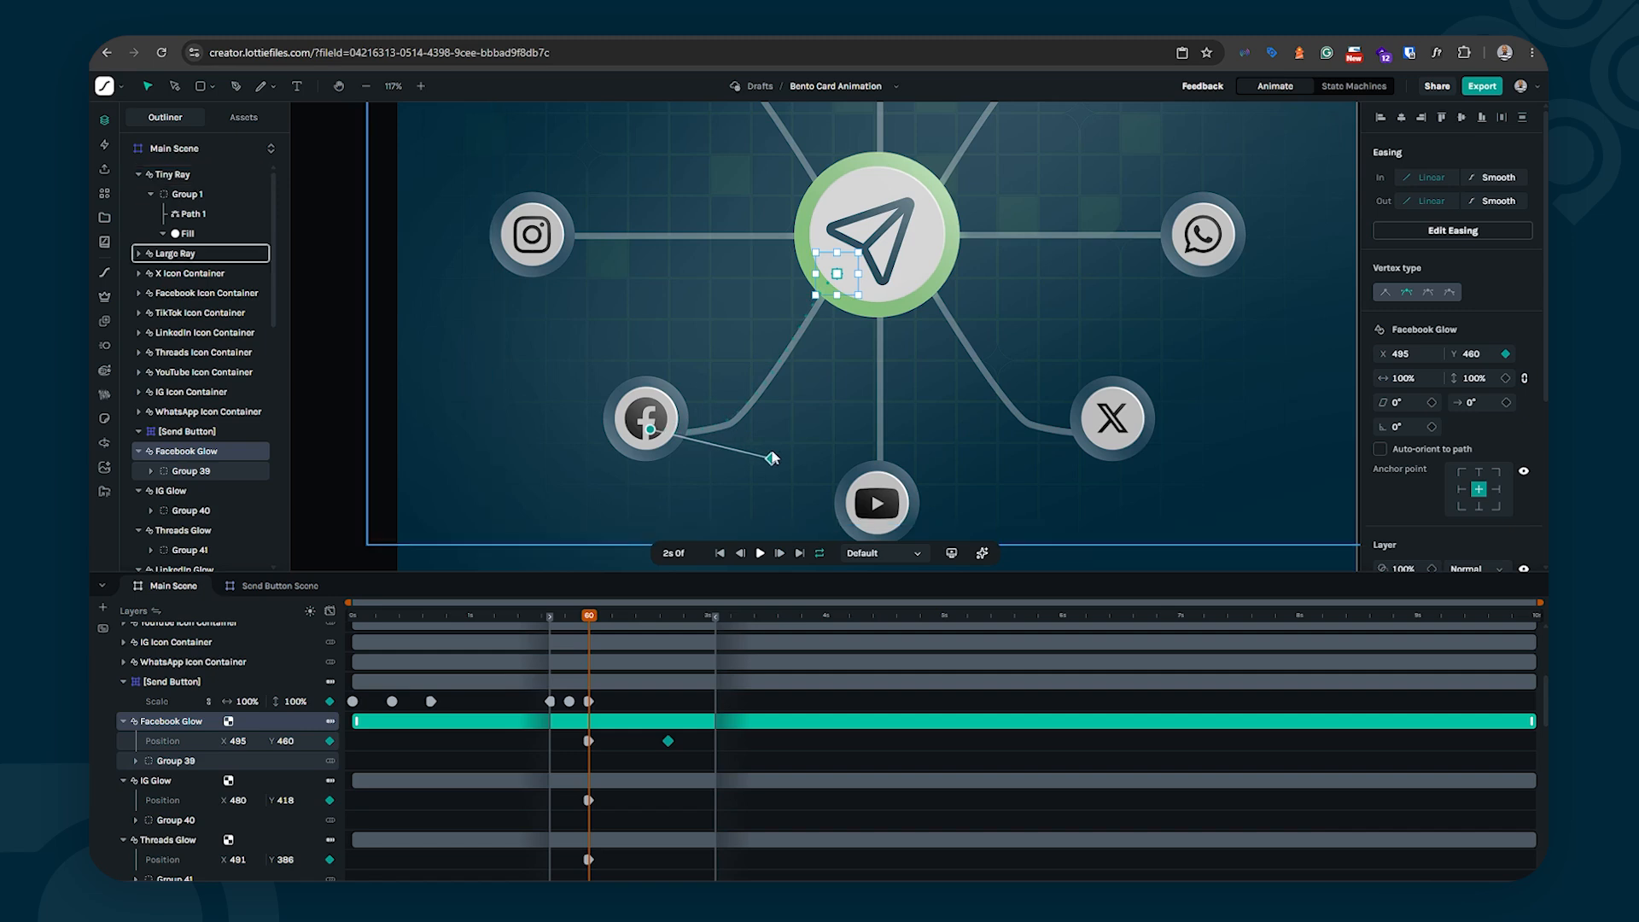
left_click(838, 274)
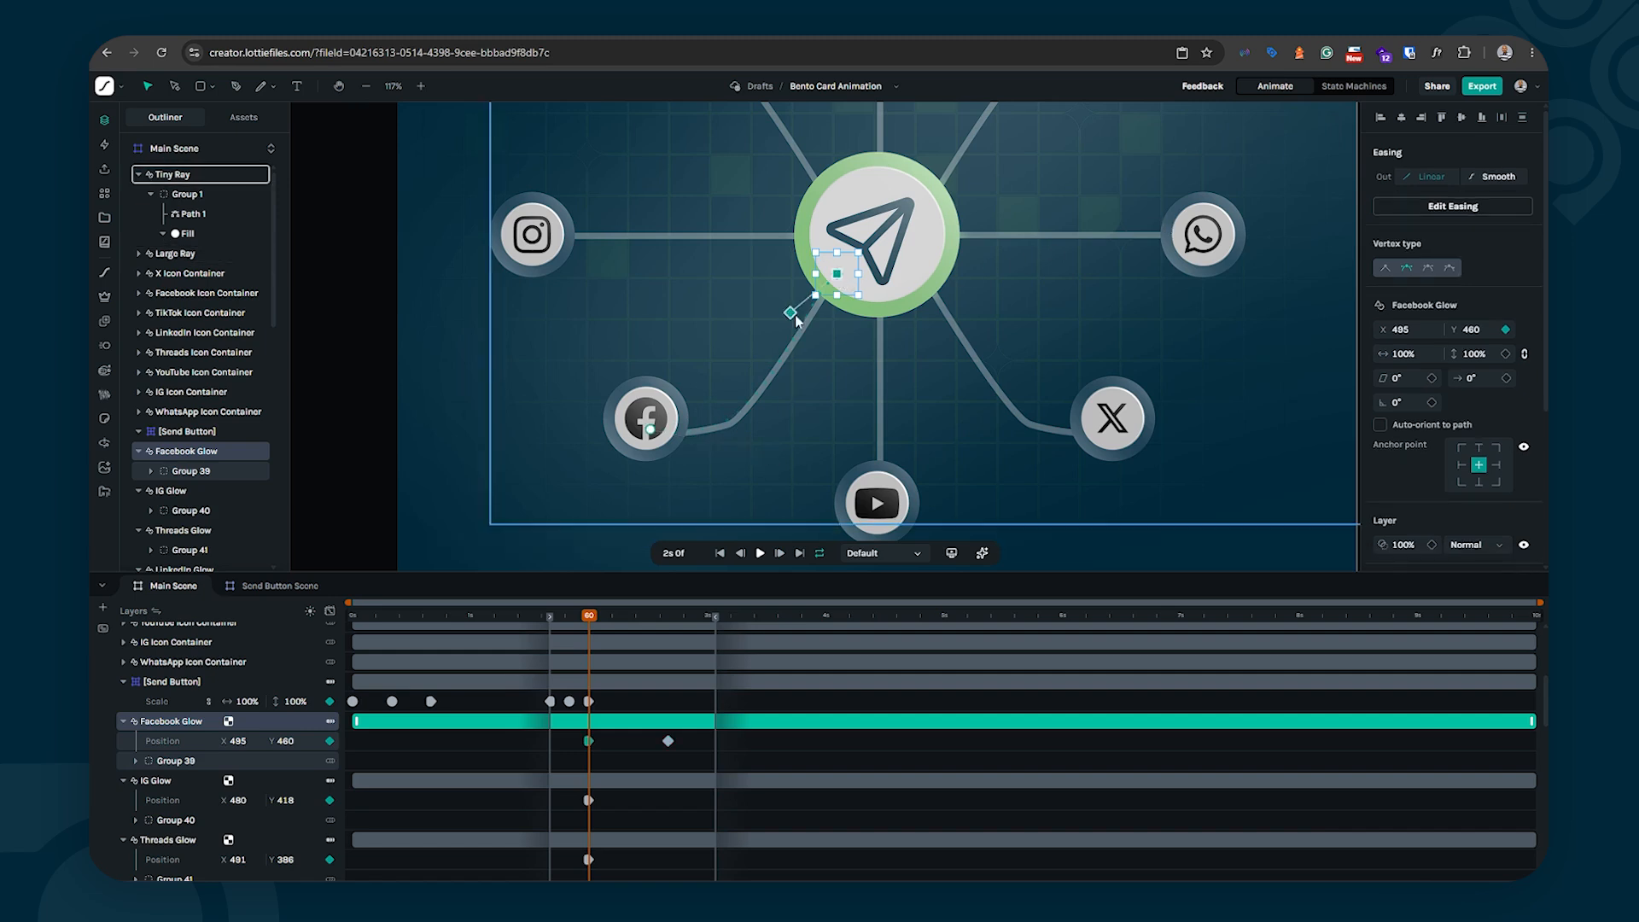
left_click_drag(792, 313, 802, 321)
left_click(651, 429)
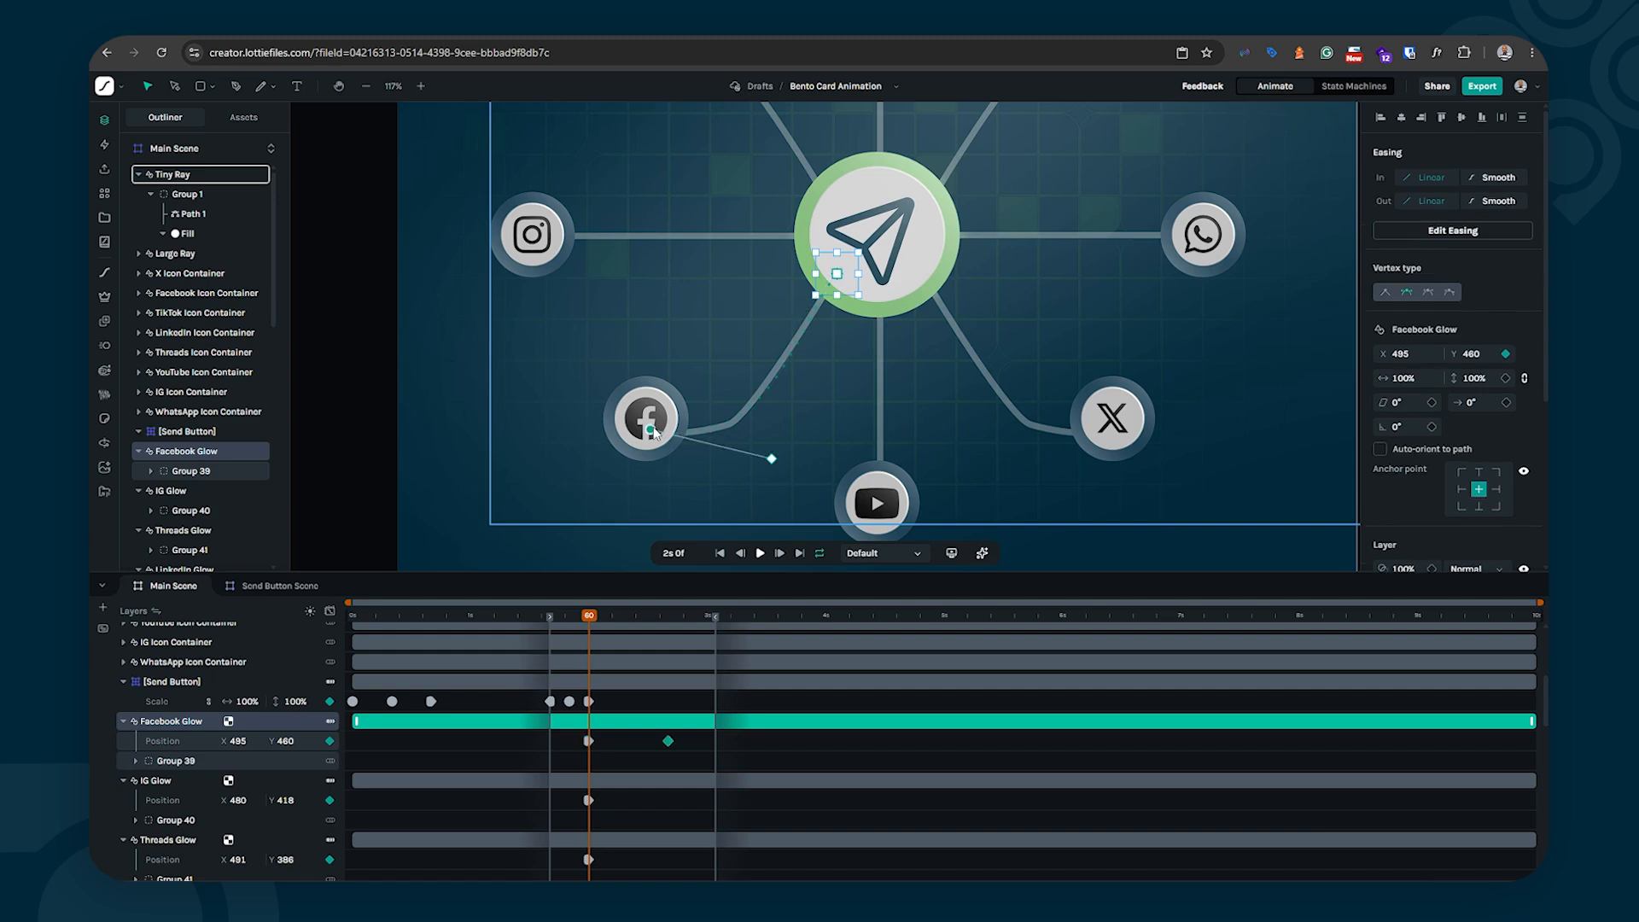
mouse_move(772, 463)
left_mouse_down()
mouse_move(747, 449)
mouse_move(750, 471)
left_mouse_up()
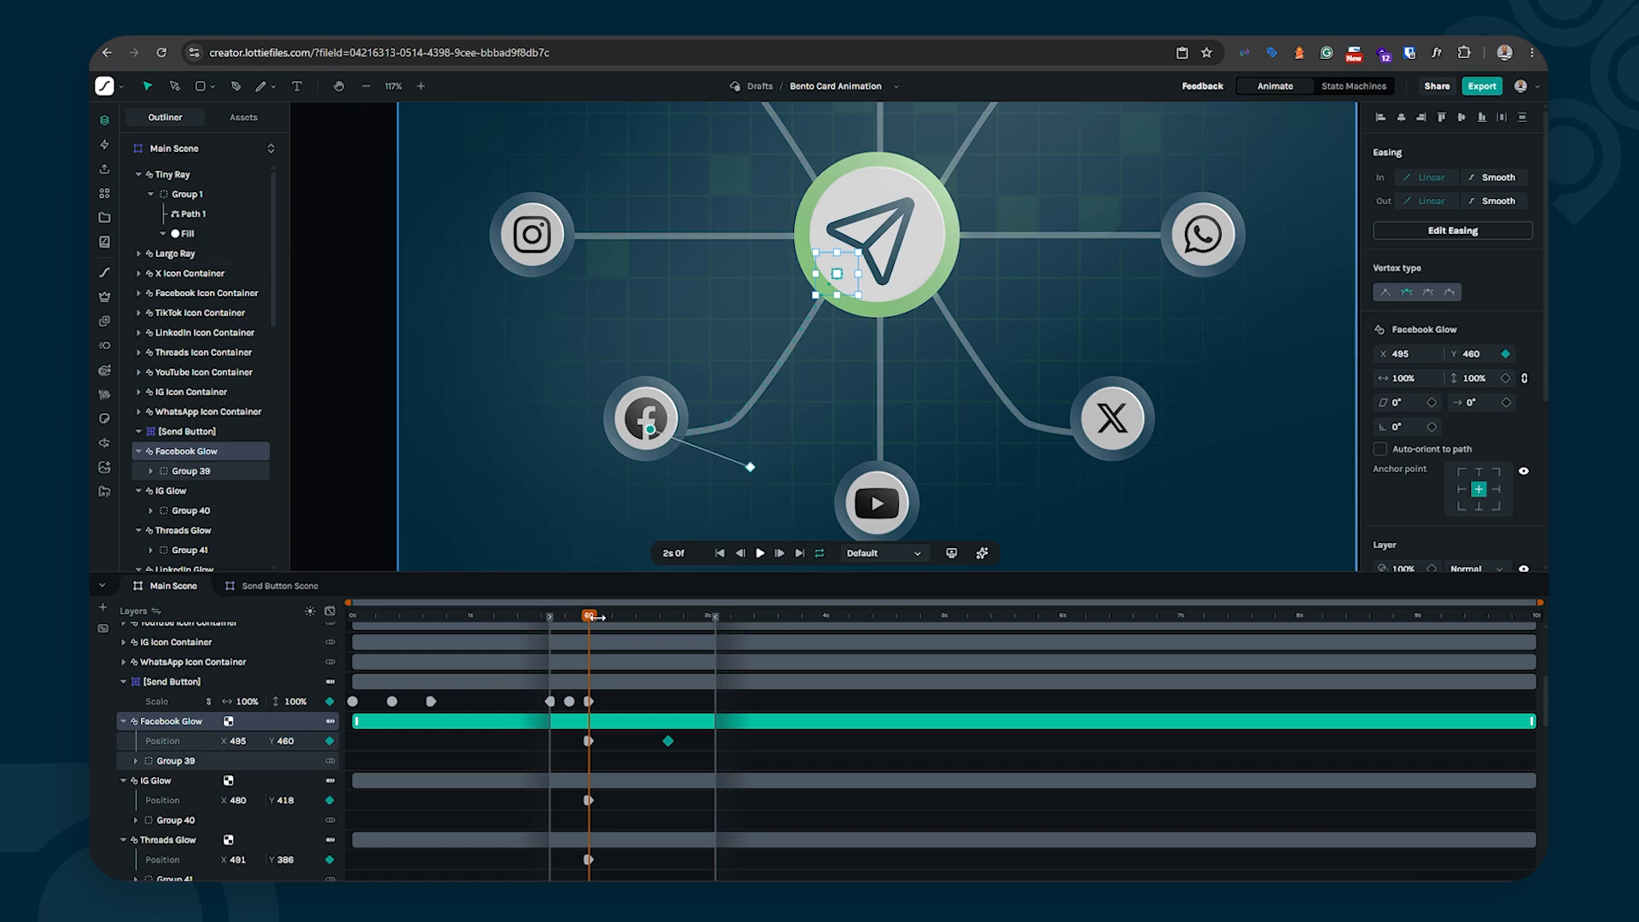
Step: Preview the Facebook Glow travelling along its curved path in the full scene, playing from frame 50
mouse_move(591, 616)
left_mouse_down()
mouse_move(683, 625)
mouse_move(584, 630)
mouse_move(685, 634)
mouse_move(595, 648)
left_mouse_up()
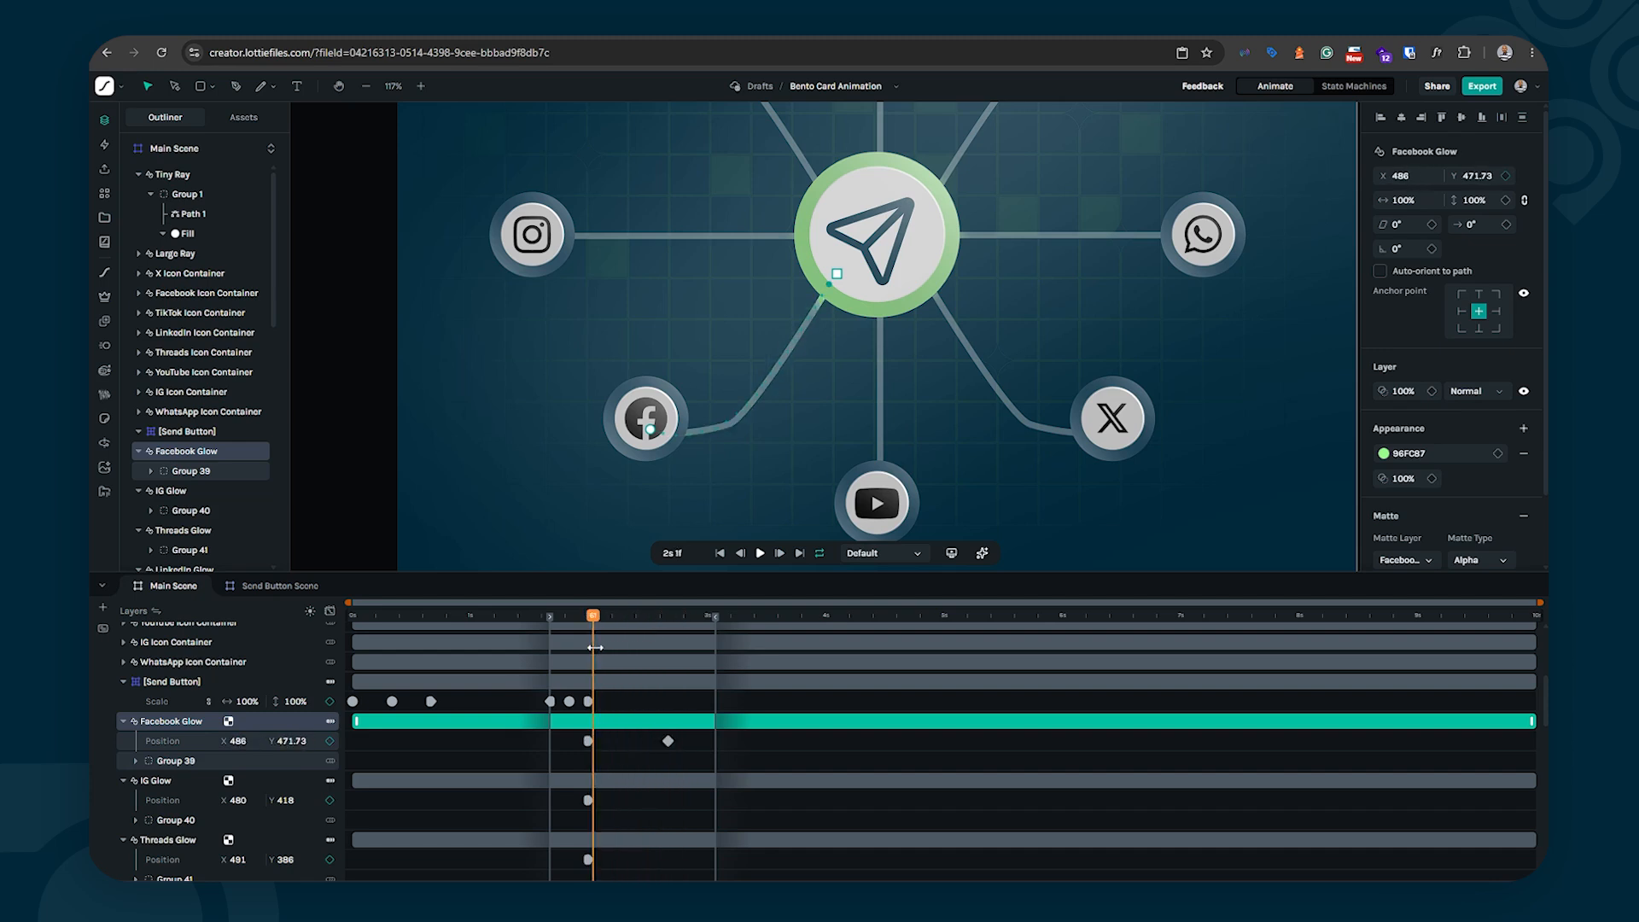
left_click(330, 412)
left_click_drag(597, 620, 561, 621)
key("shift+1")
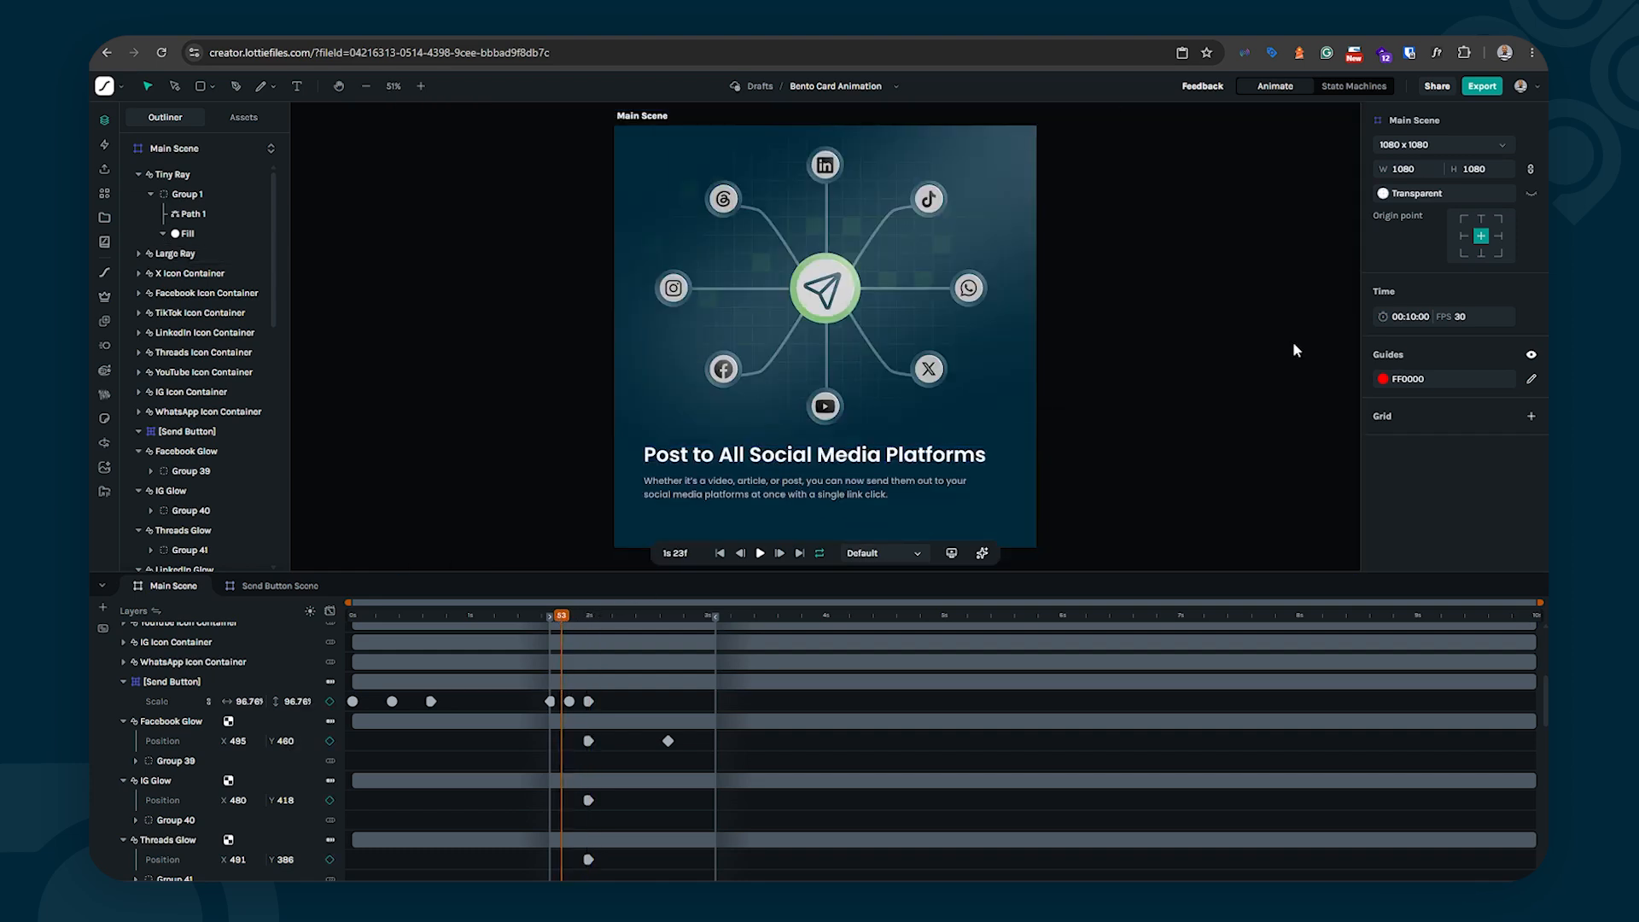
key("space")
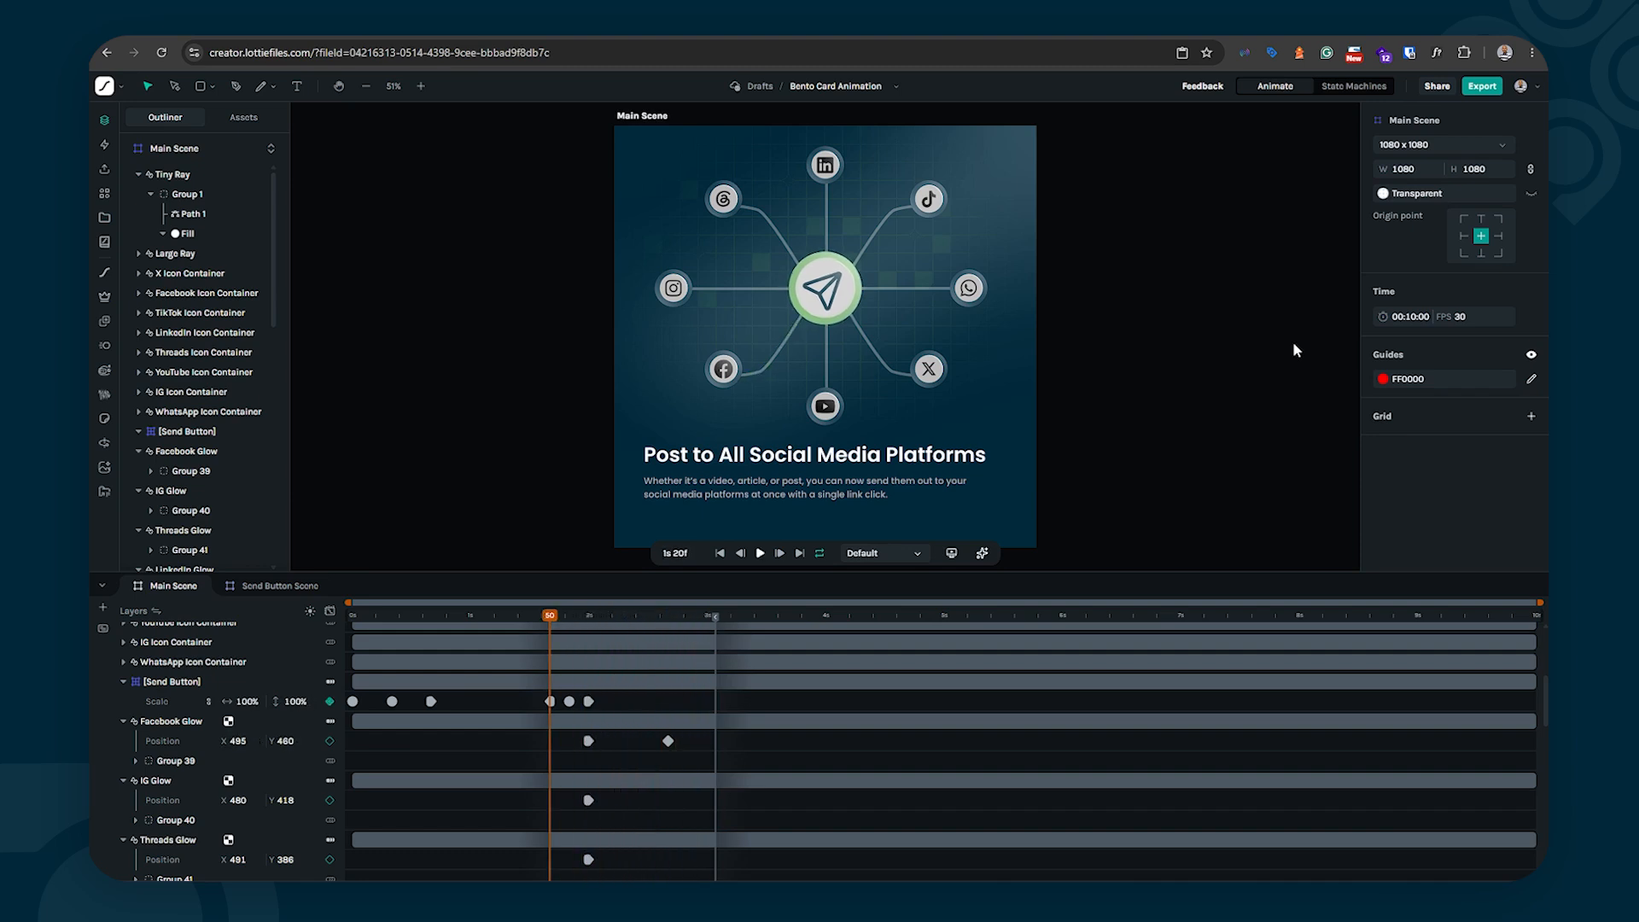
left_click(589, 615)
key("shift+Left")
key("space")
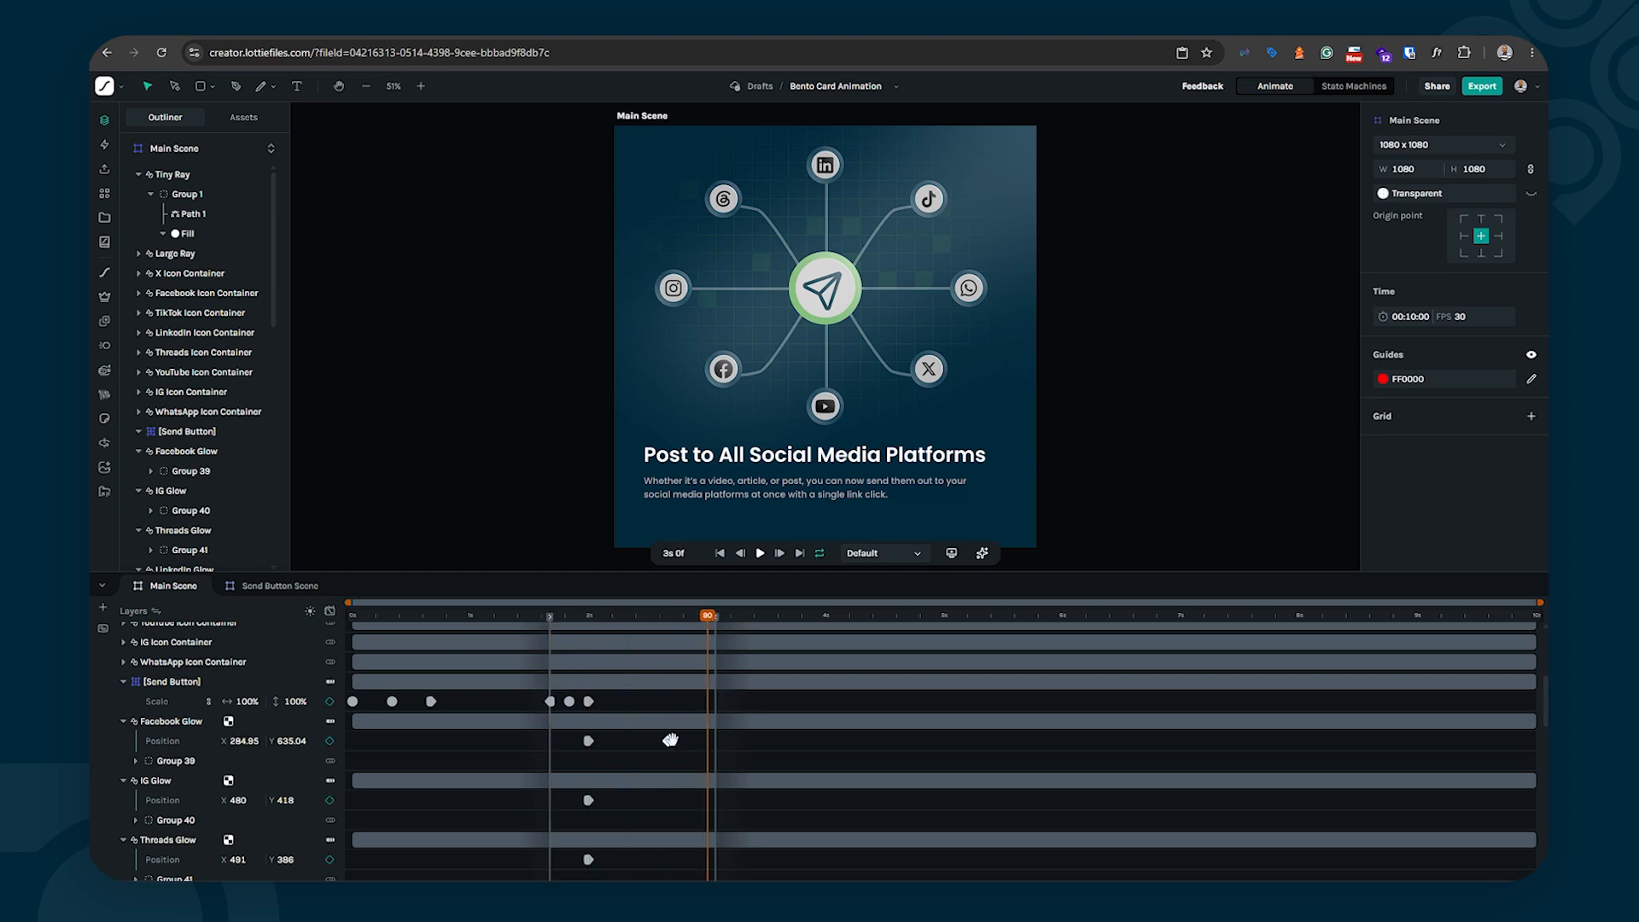
Step: Move the Facebook Glow's ending Position keyframe to frame 90 and replay the motion from frame 60
left_click_drag(668, 741, 705, 750)
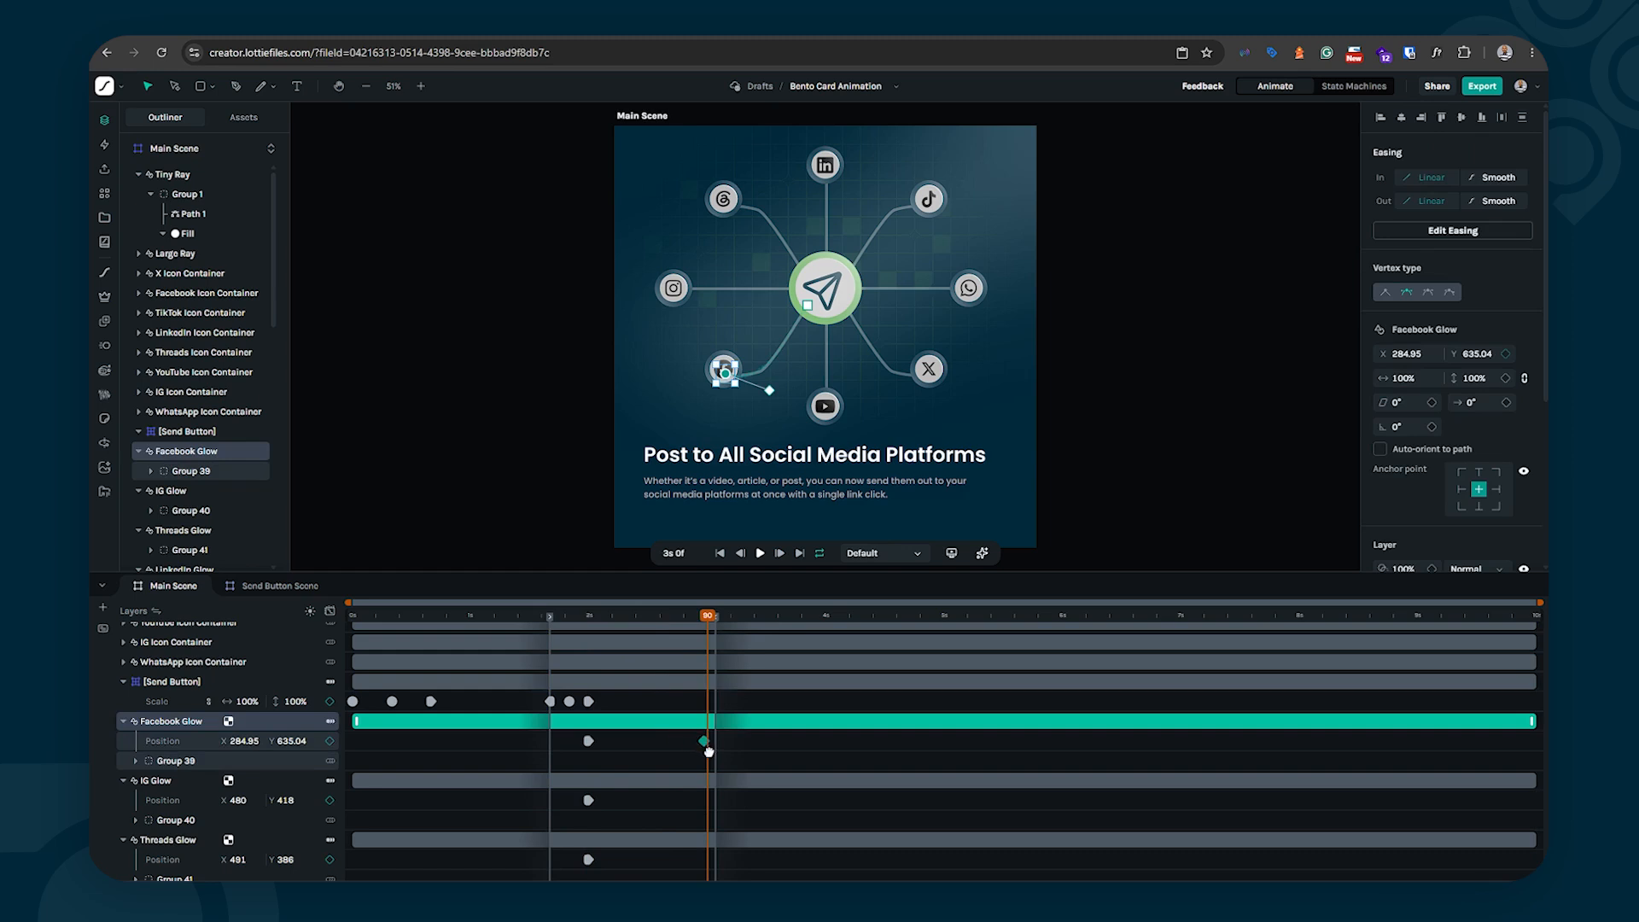
left_click(1229, 366)
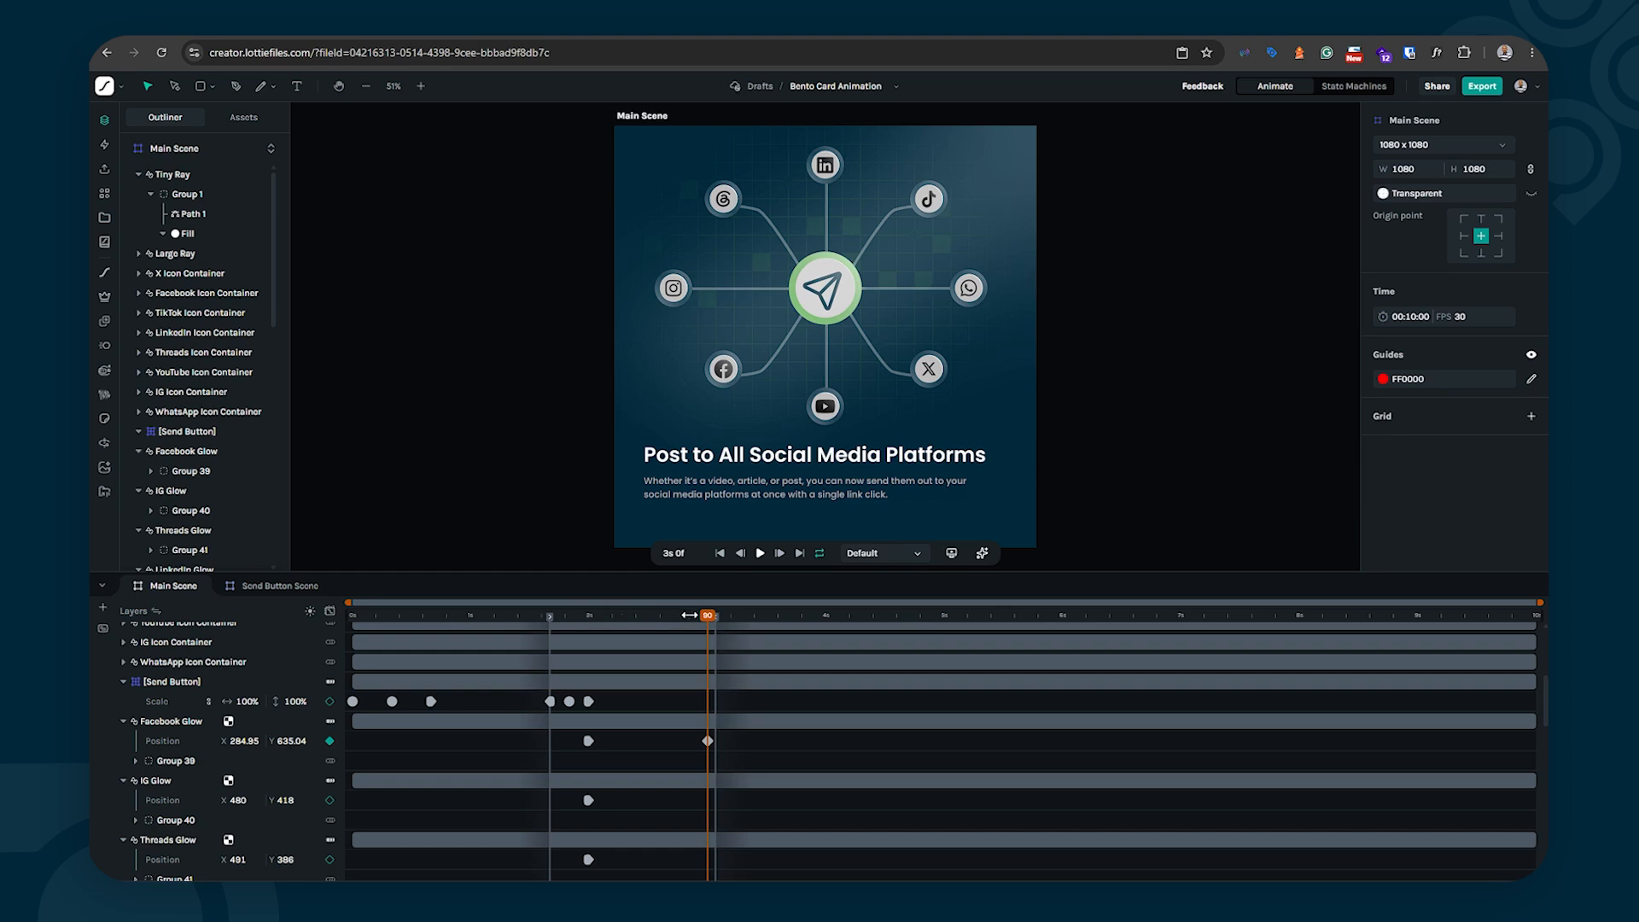
left_click_drag(703, 616, 606, 631)
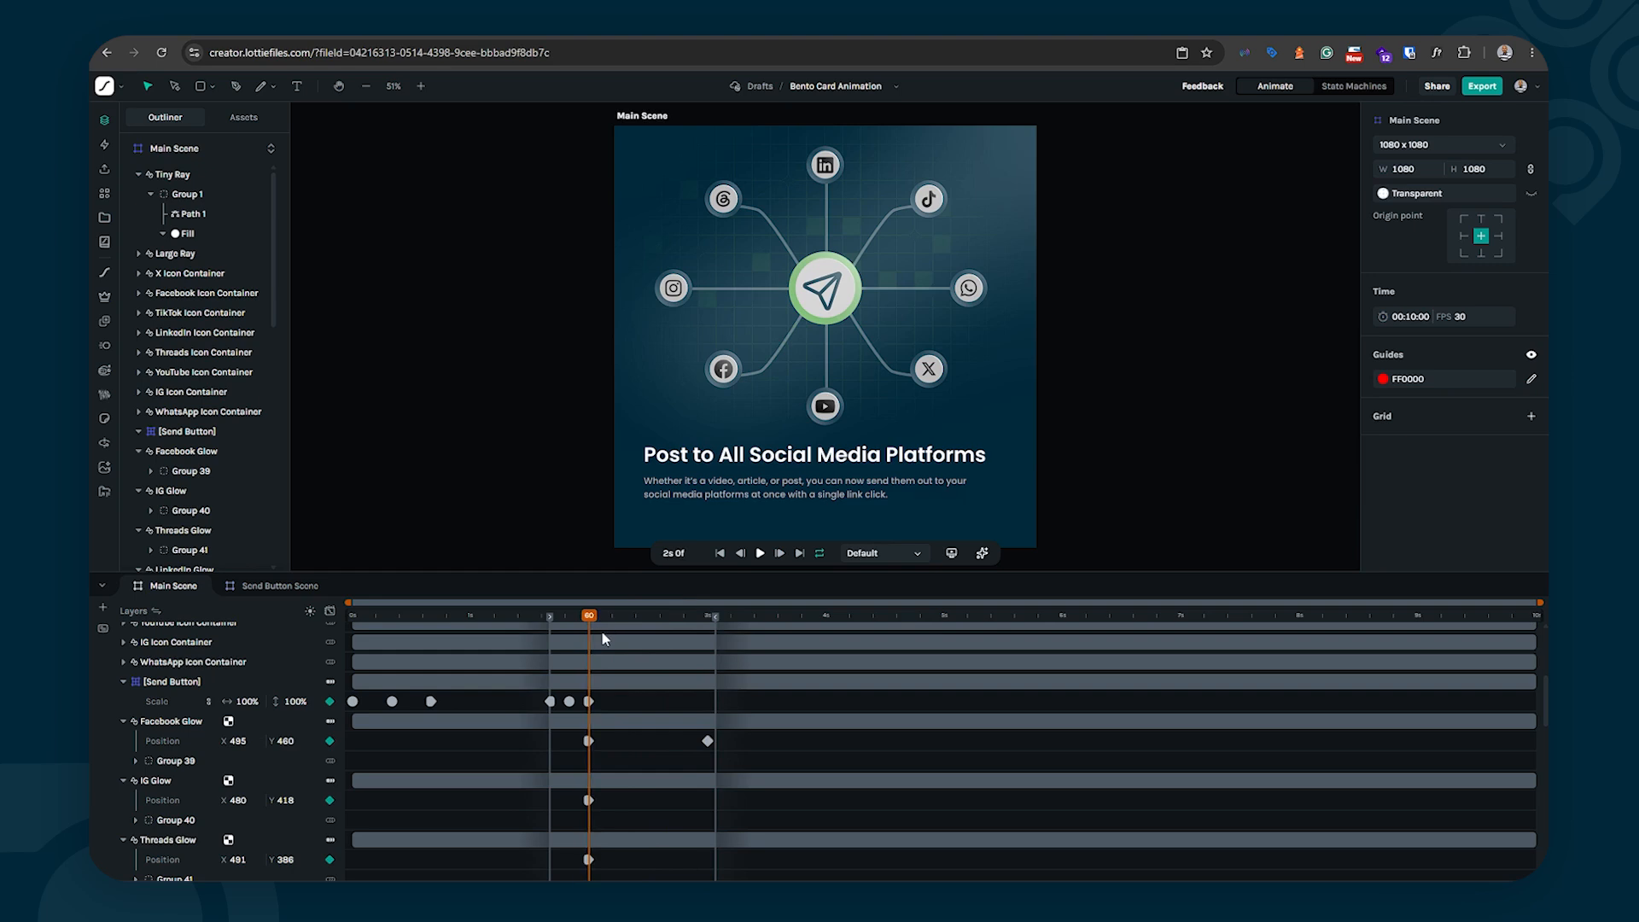
key("space")
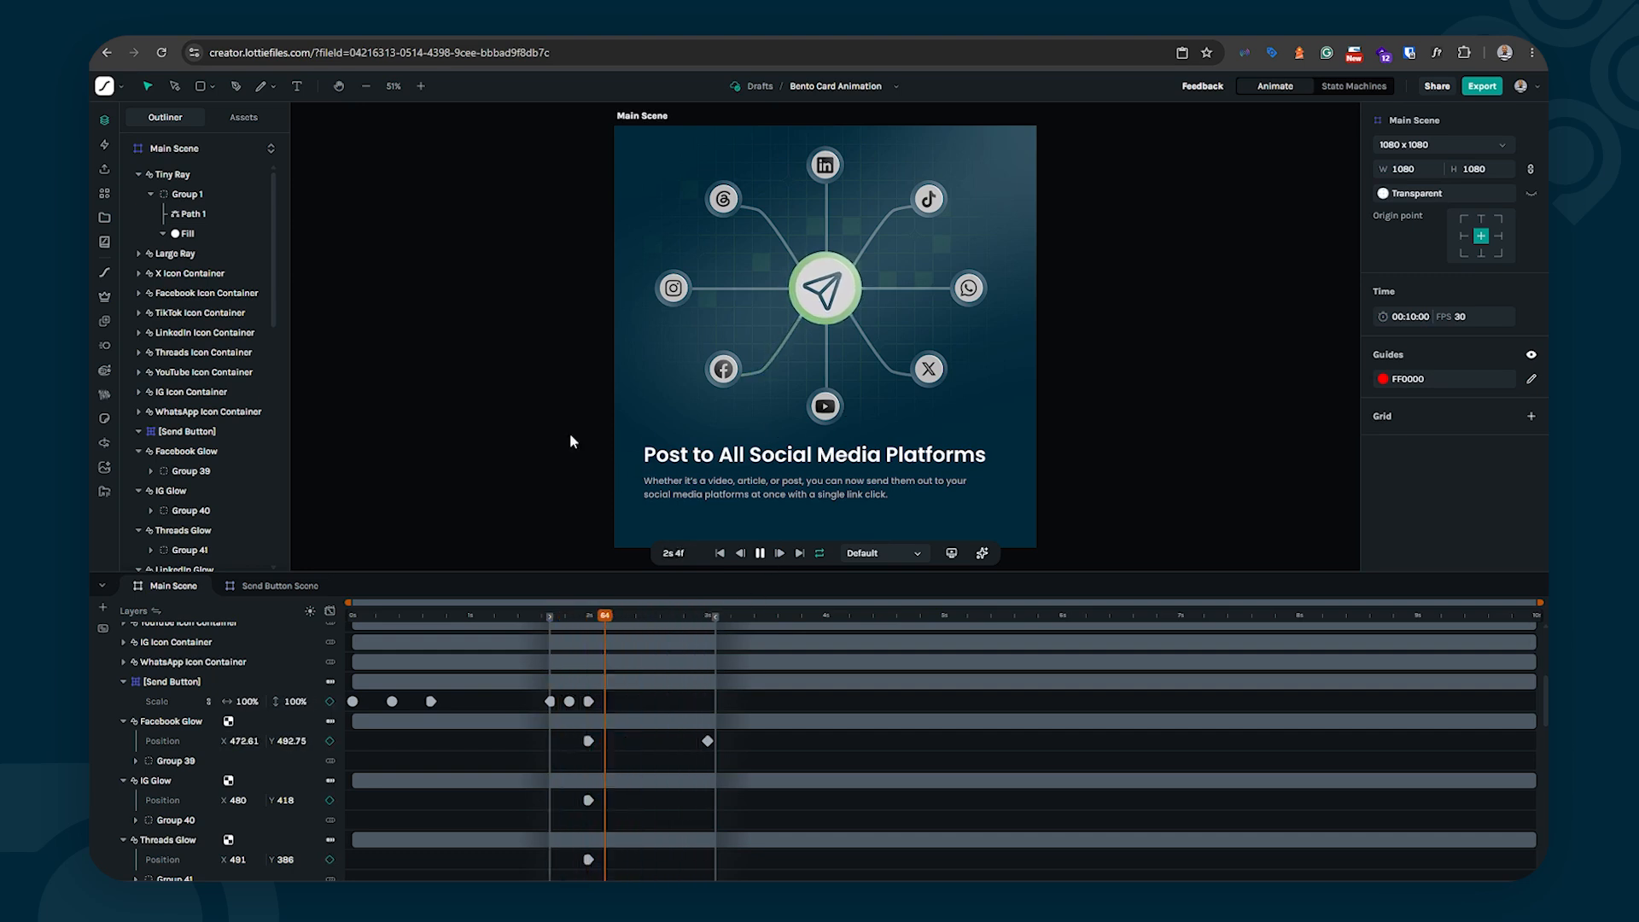
key("space")
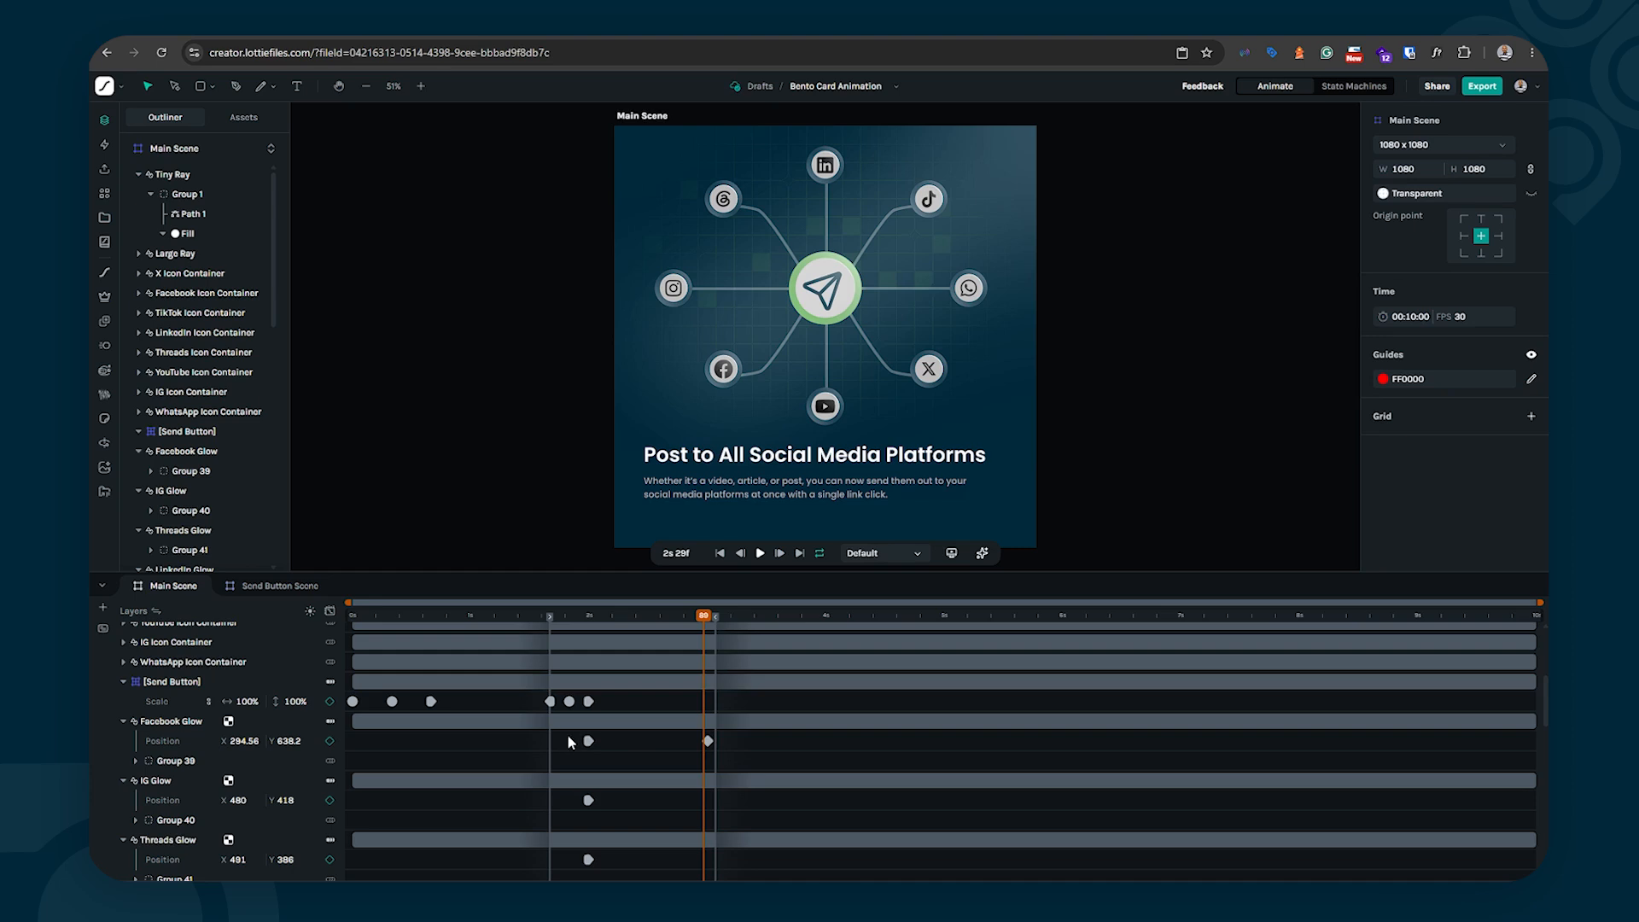
Step: Open the Graph Editor for the Facebook Glow and show the speed graph of its Position
left_click_drag(567, 734, 711, 752)
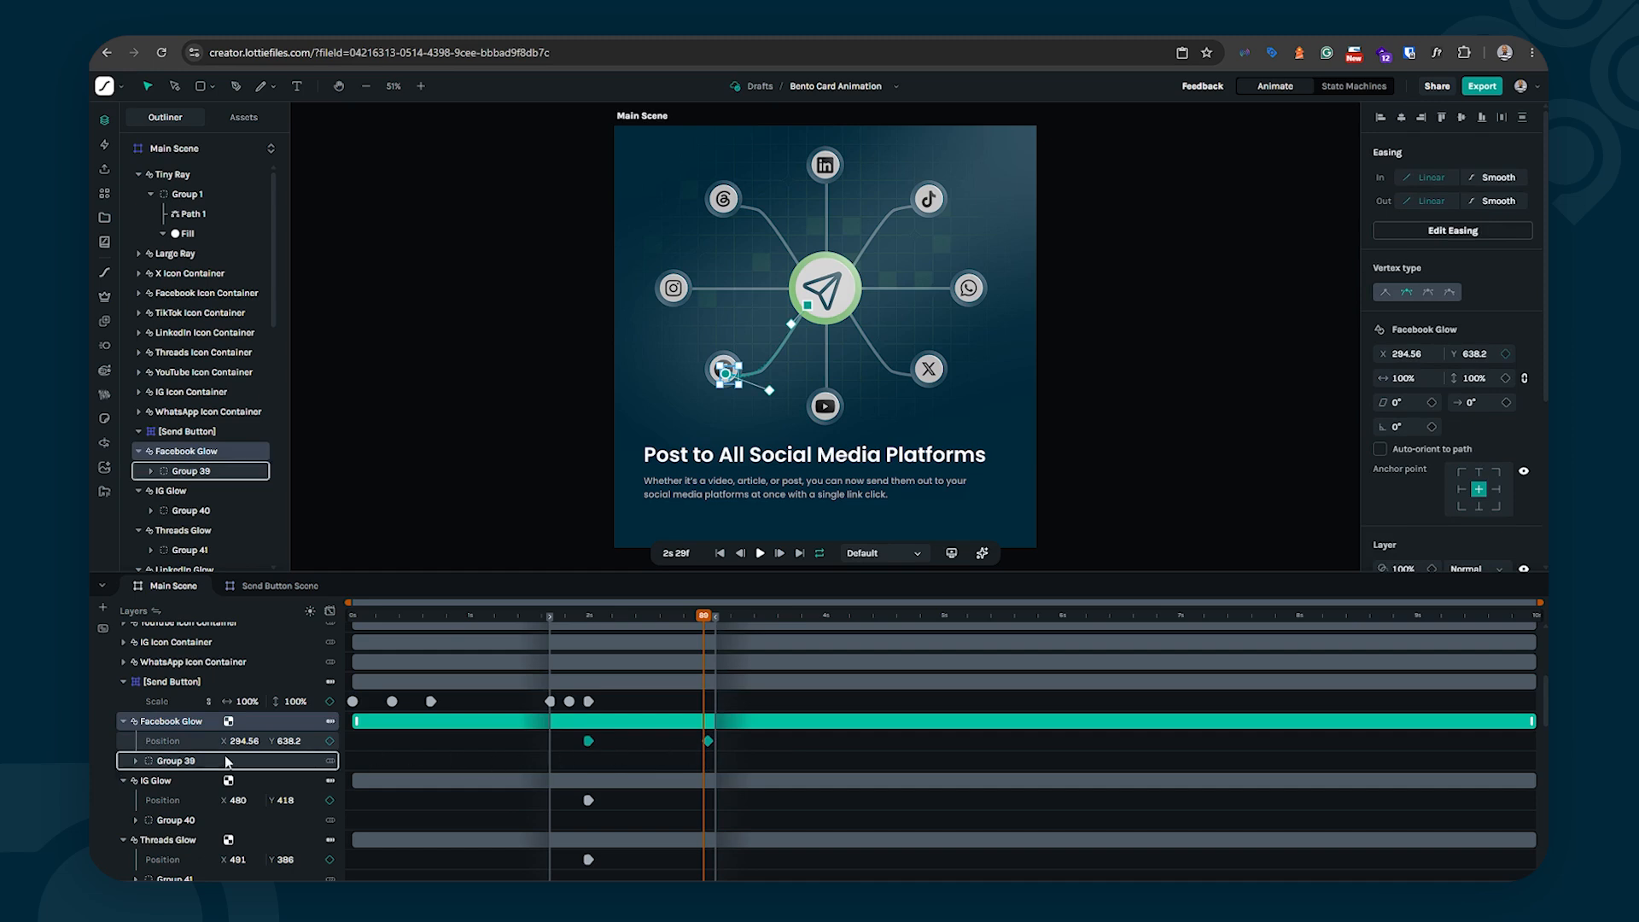
left_click(325, 613)
left_click(325, 612)
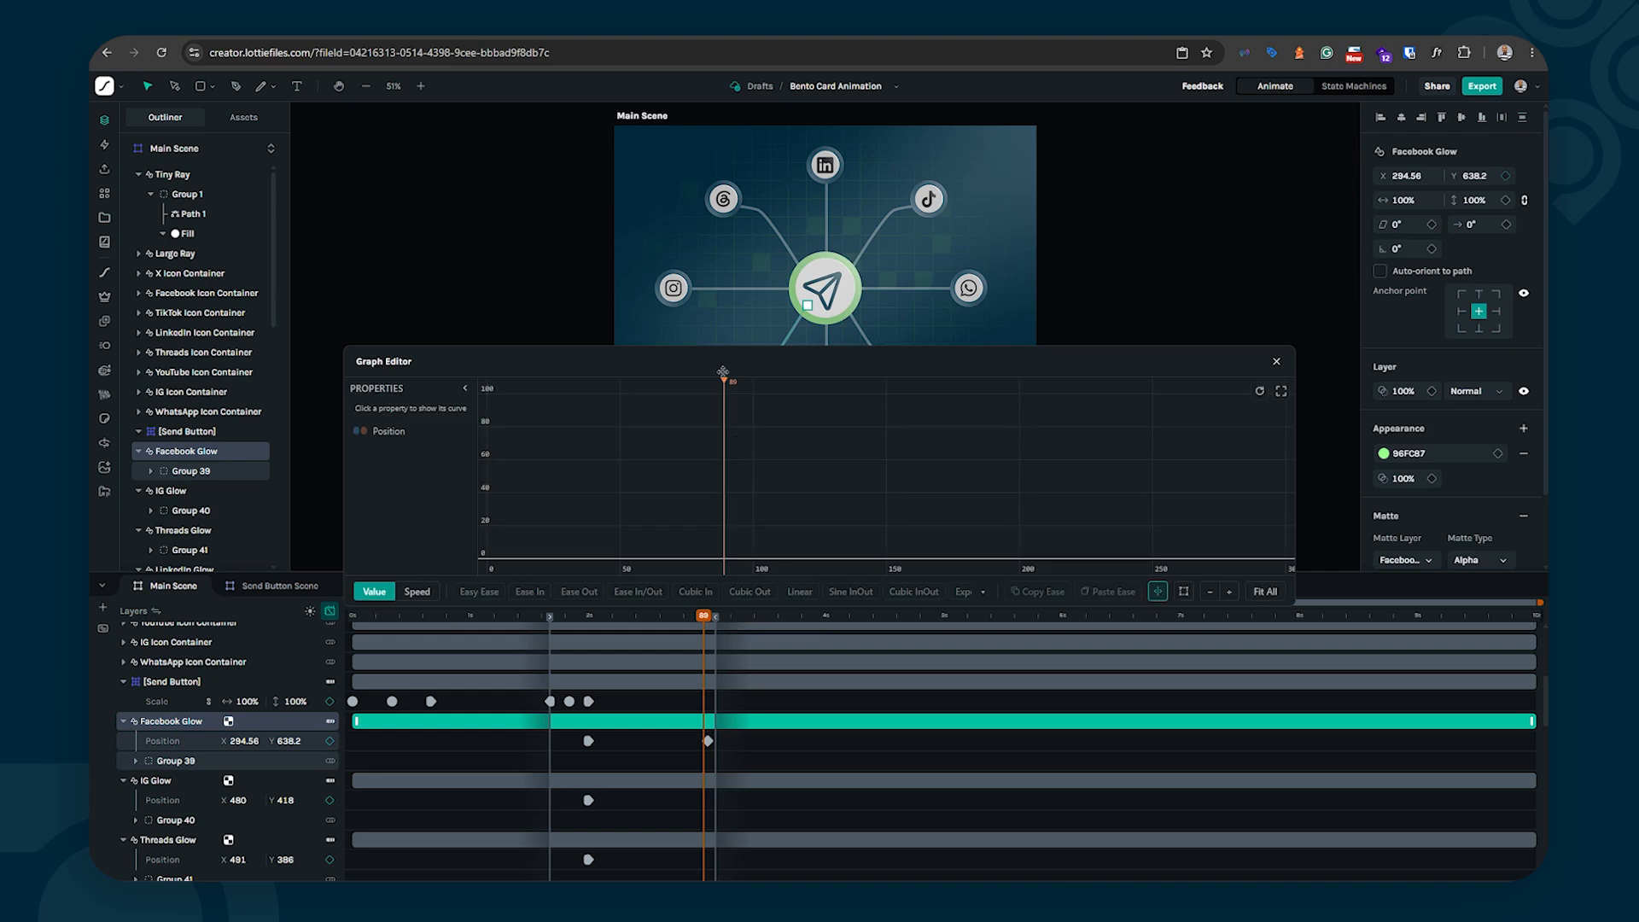
left_click(420, 593)
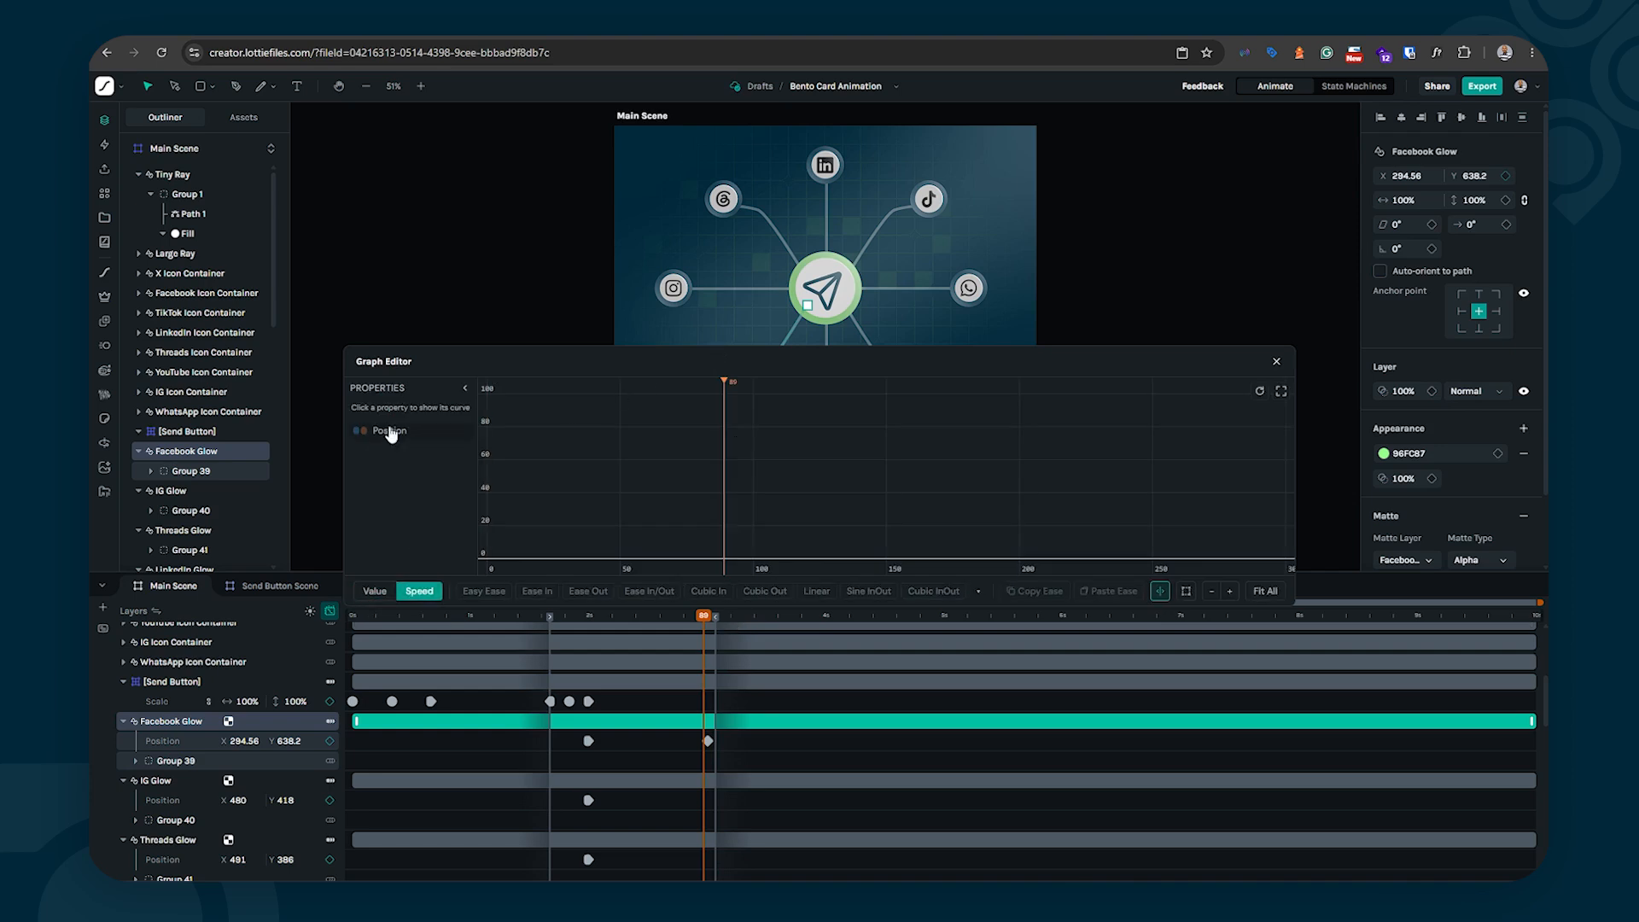
left_click(388, 430)
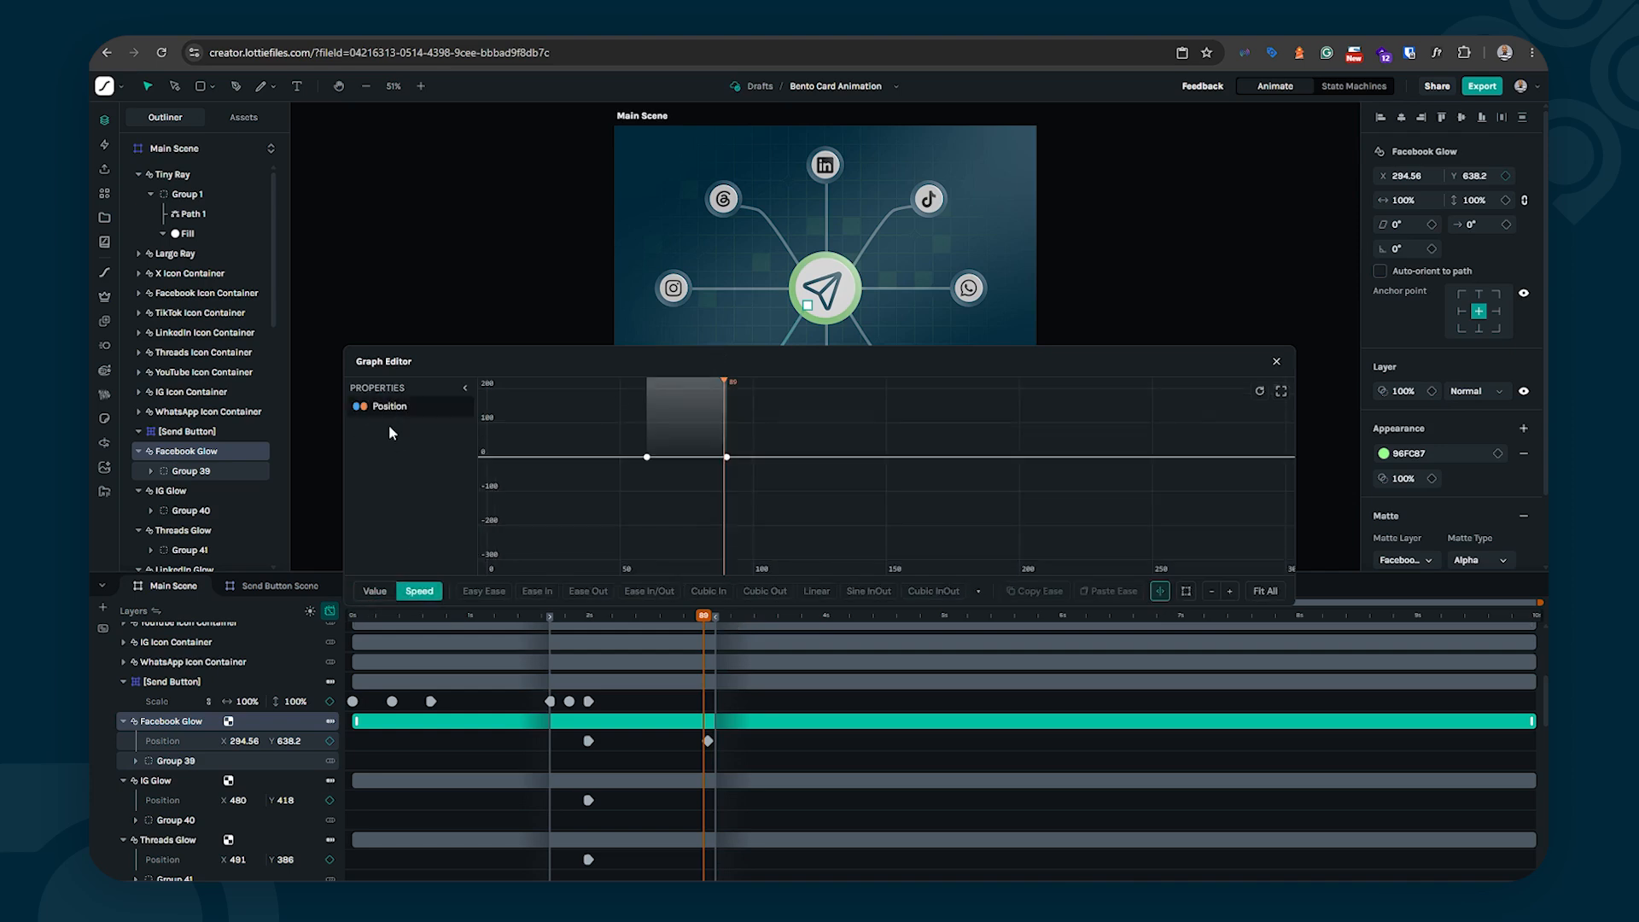
Step: Ease the Facebook Glow's movement at both its starting and ending Position keyframes
left_click(171, 744)
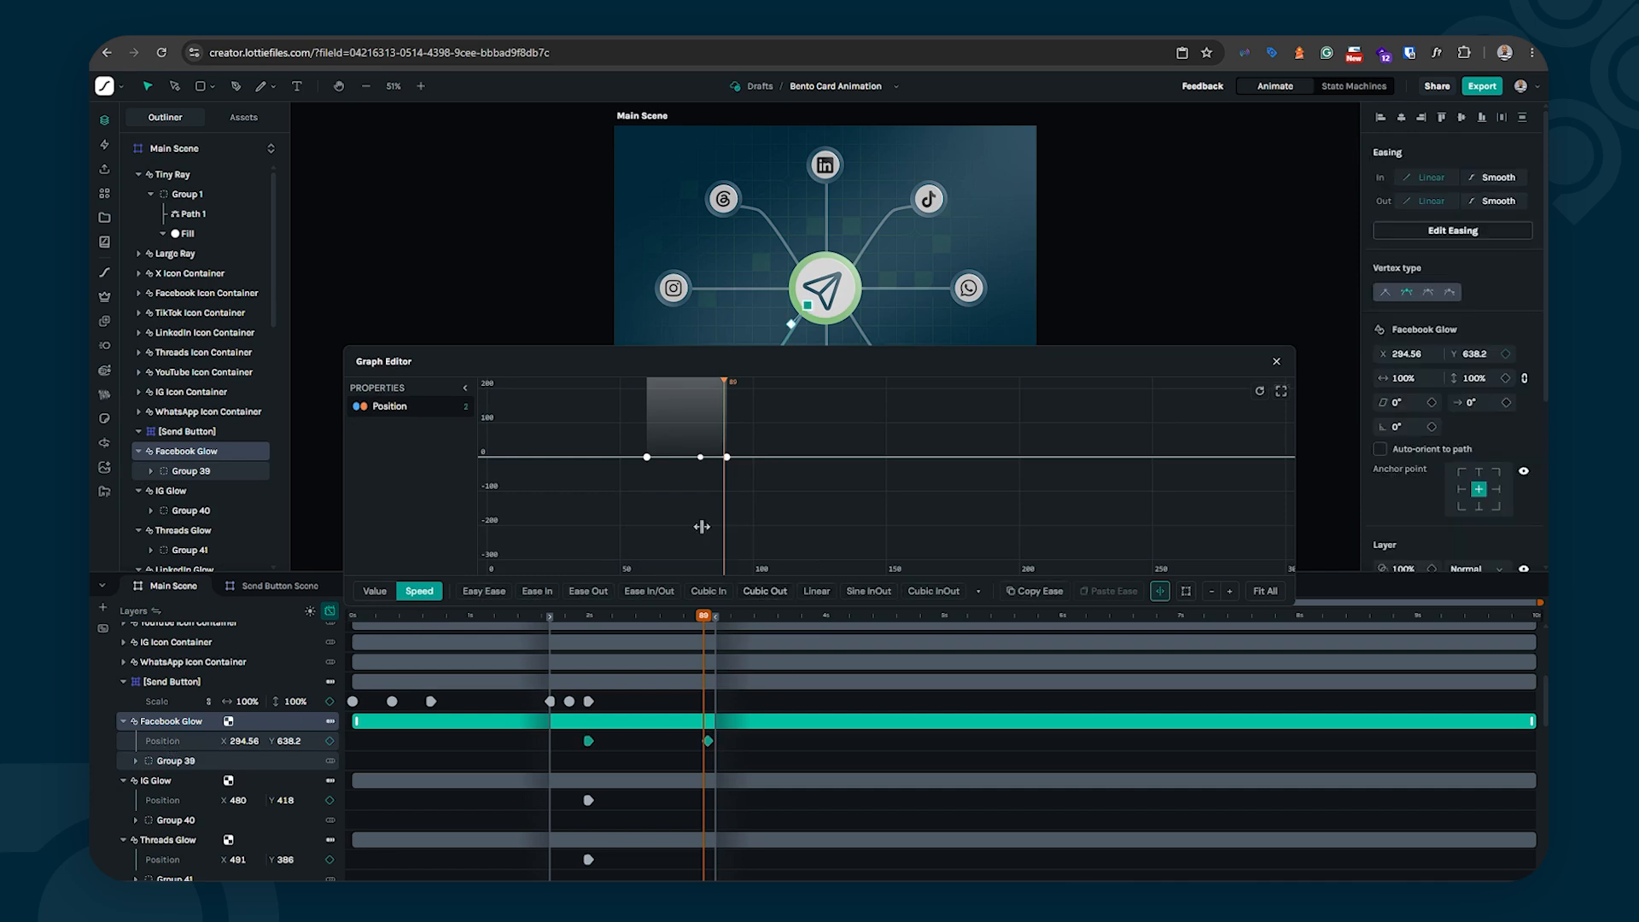
left_click(538, 592)
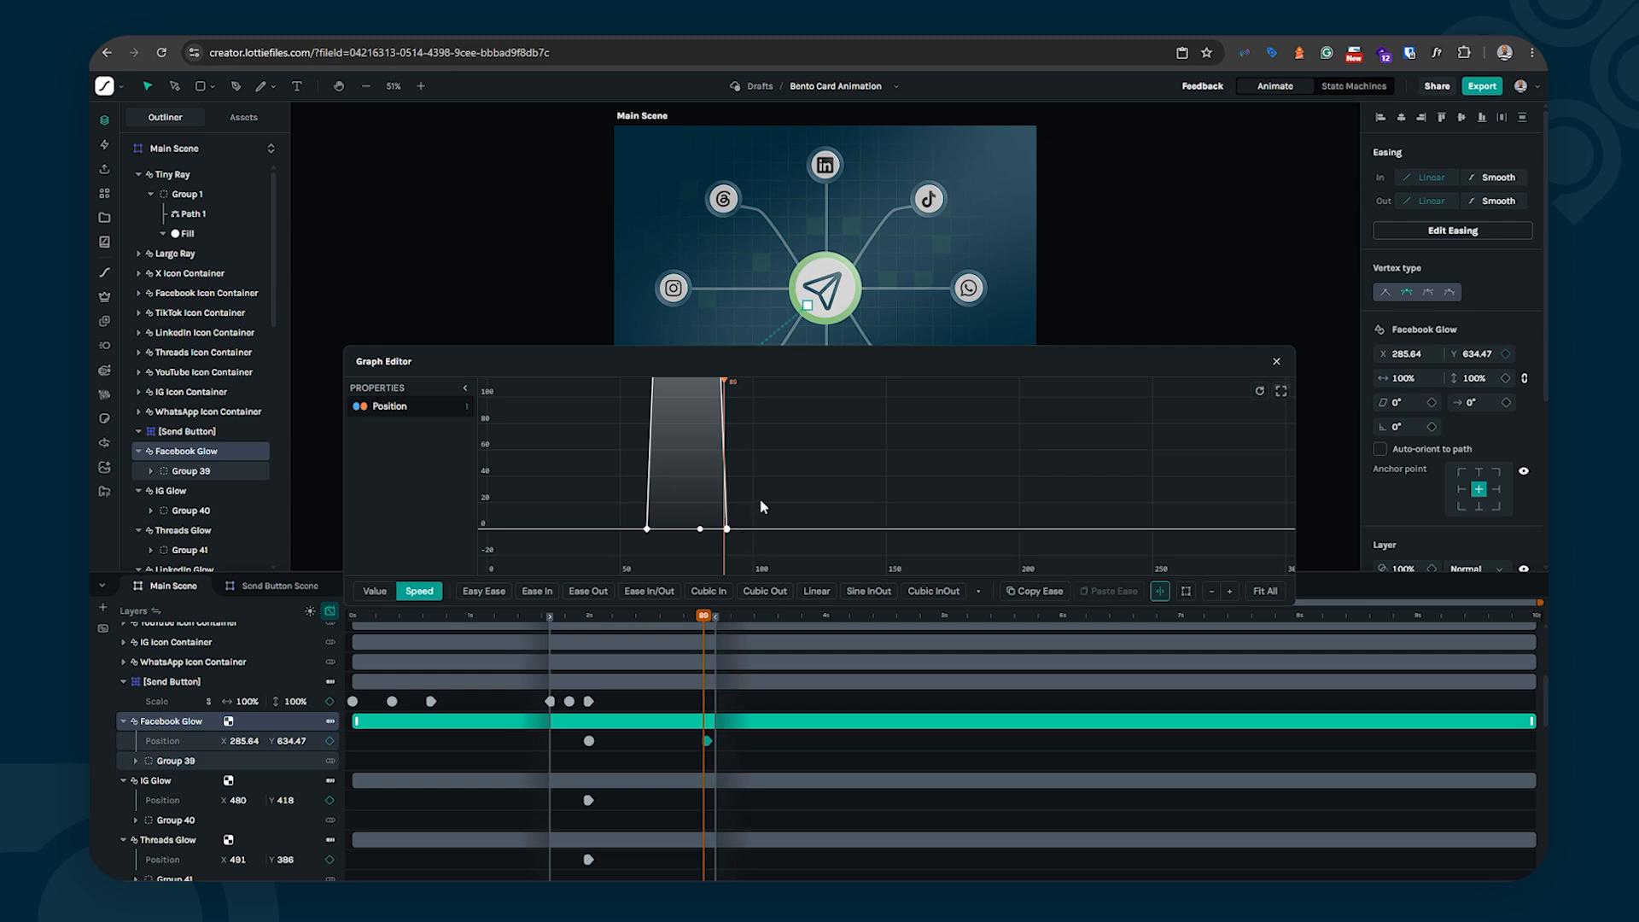
scroll(760, 488, "up", 2)
scroll(761, 488, "down", 1)
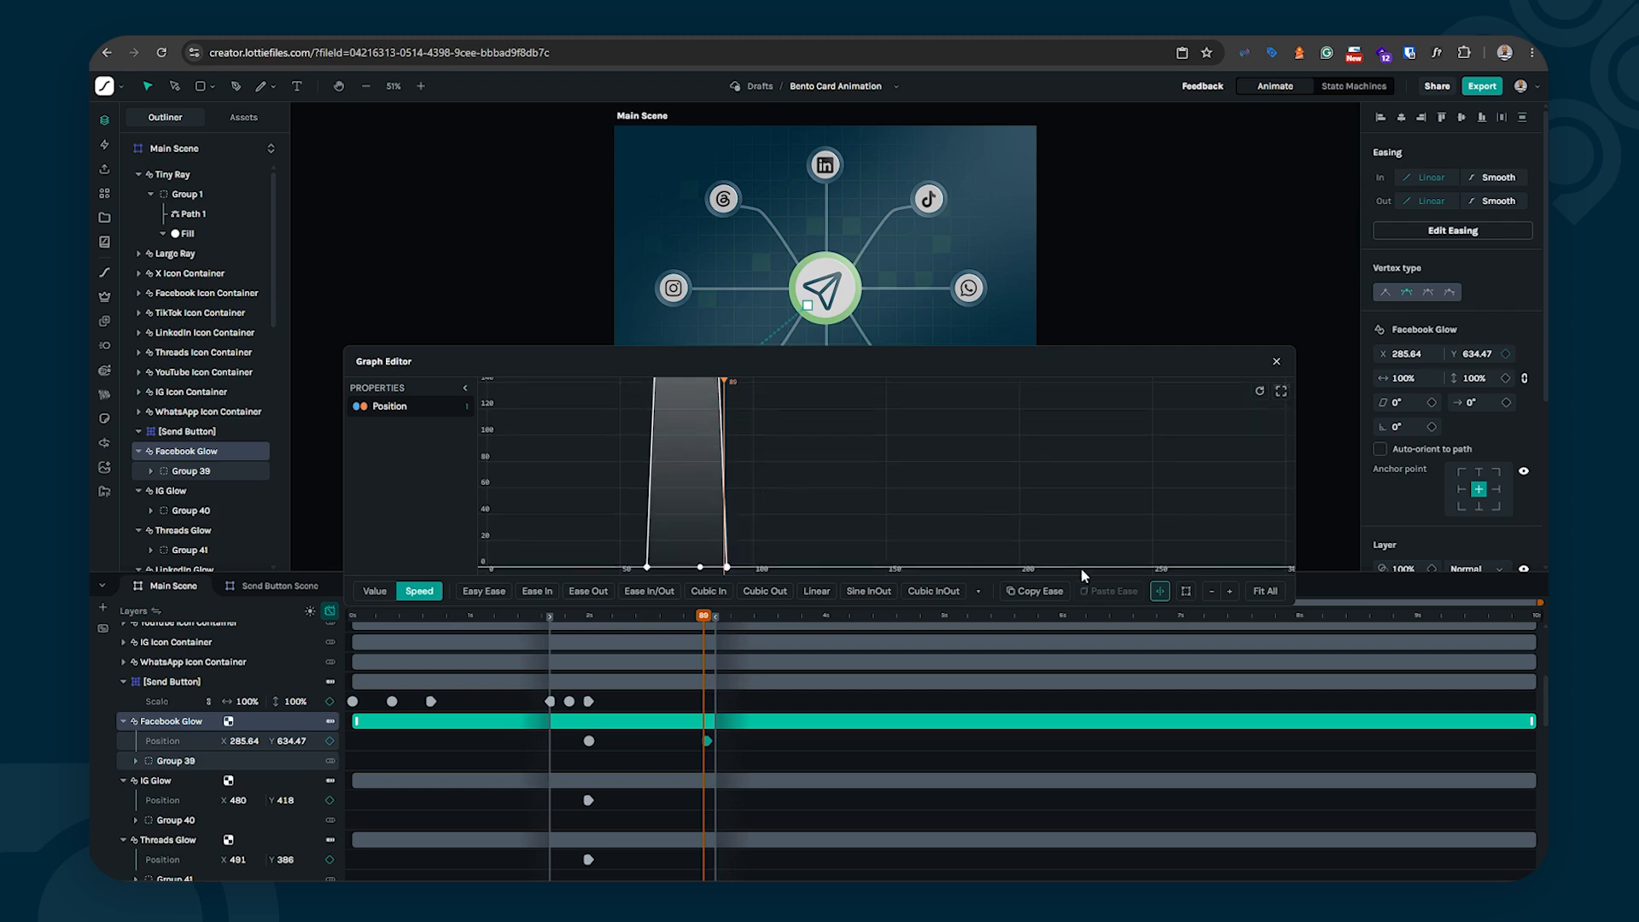
left_click(1265, 591)
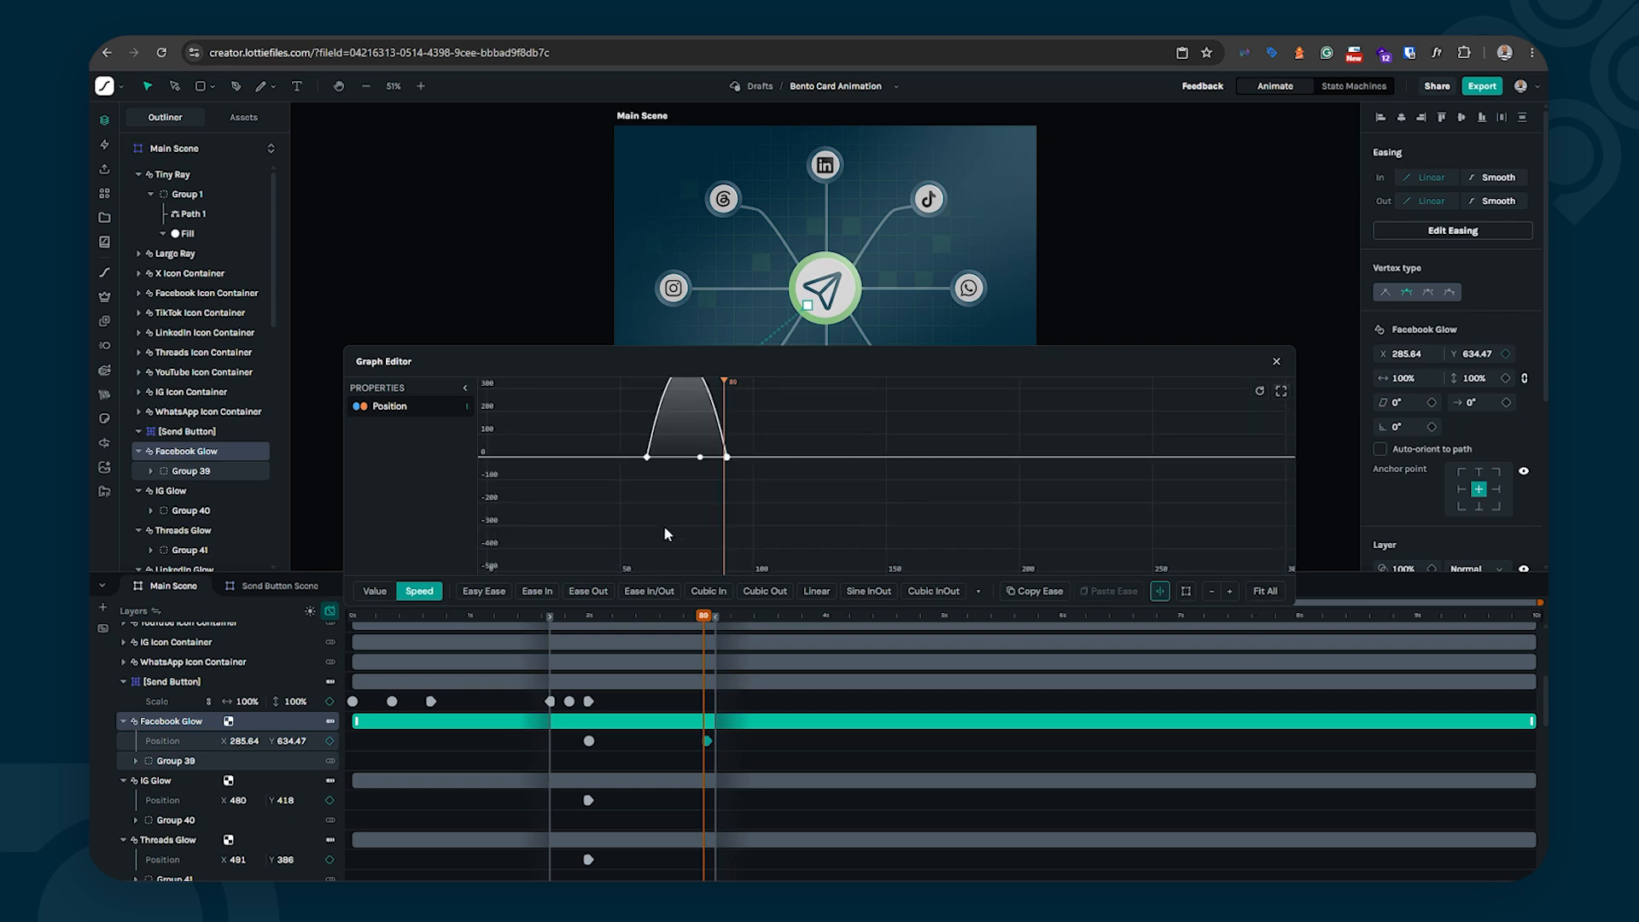
scroll(666, 533, "up", 1)
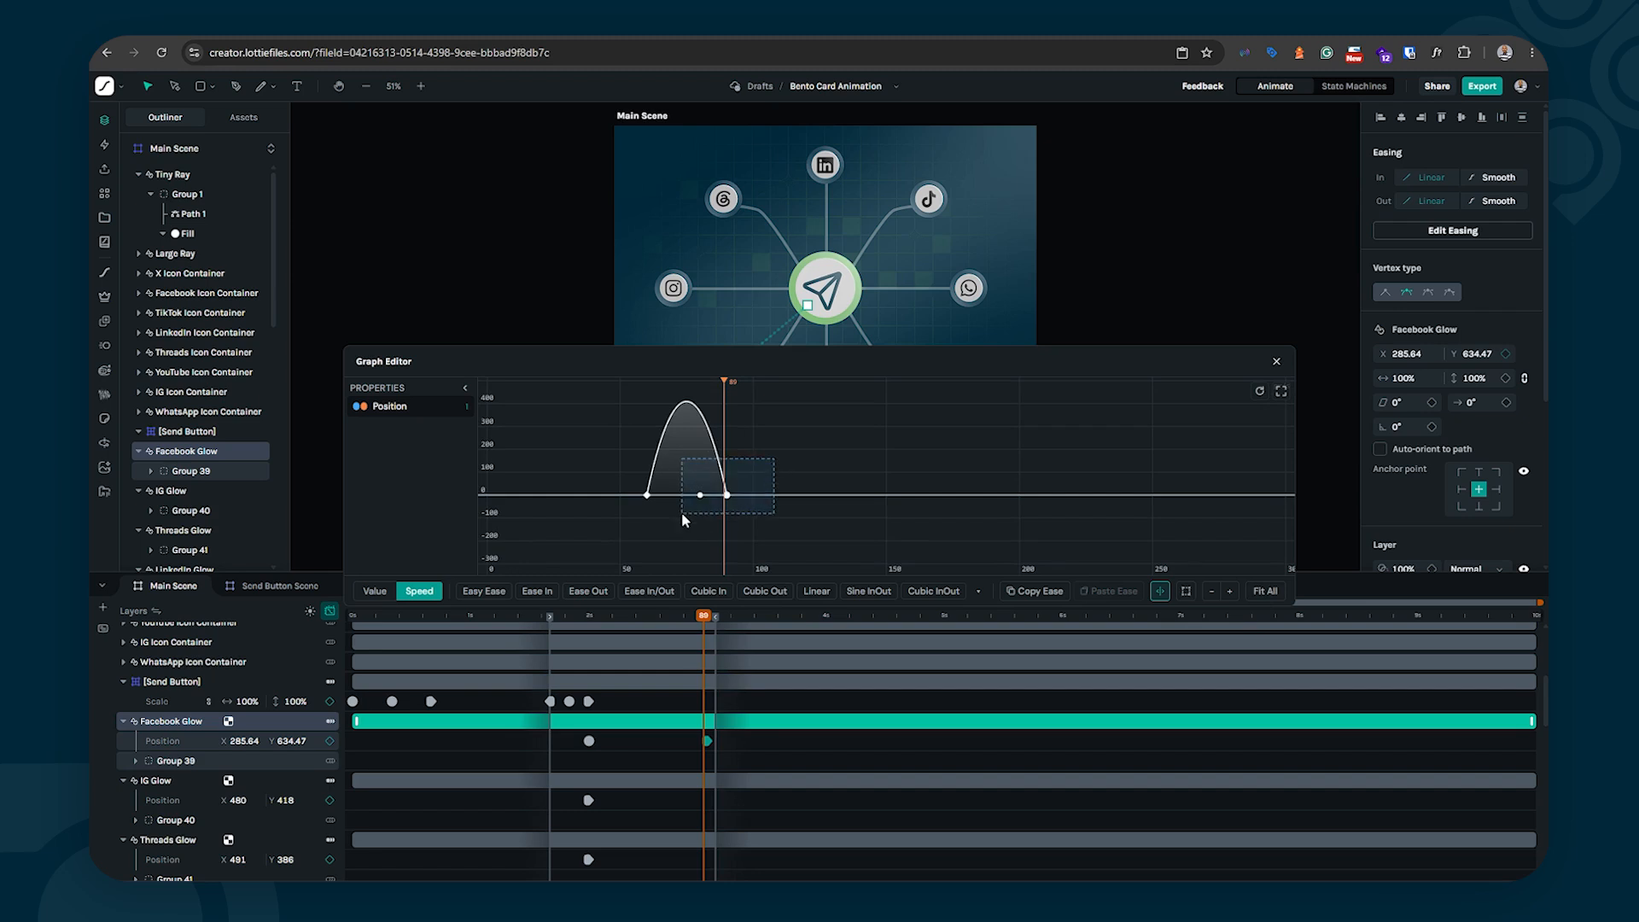
Step: Pull the ending keyframe's handle on the speed graph toward the start so the Facebook Glow starts fast and slows down gradually
left_click_drag(699, 493, 658, 530)
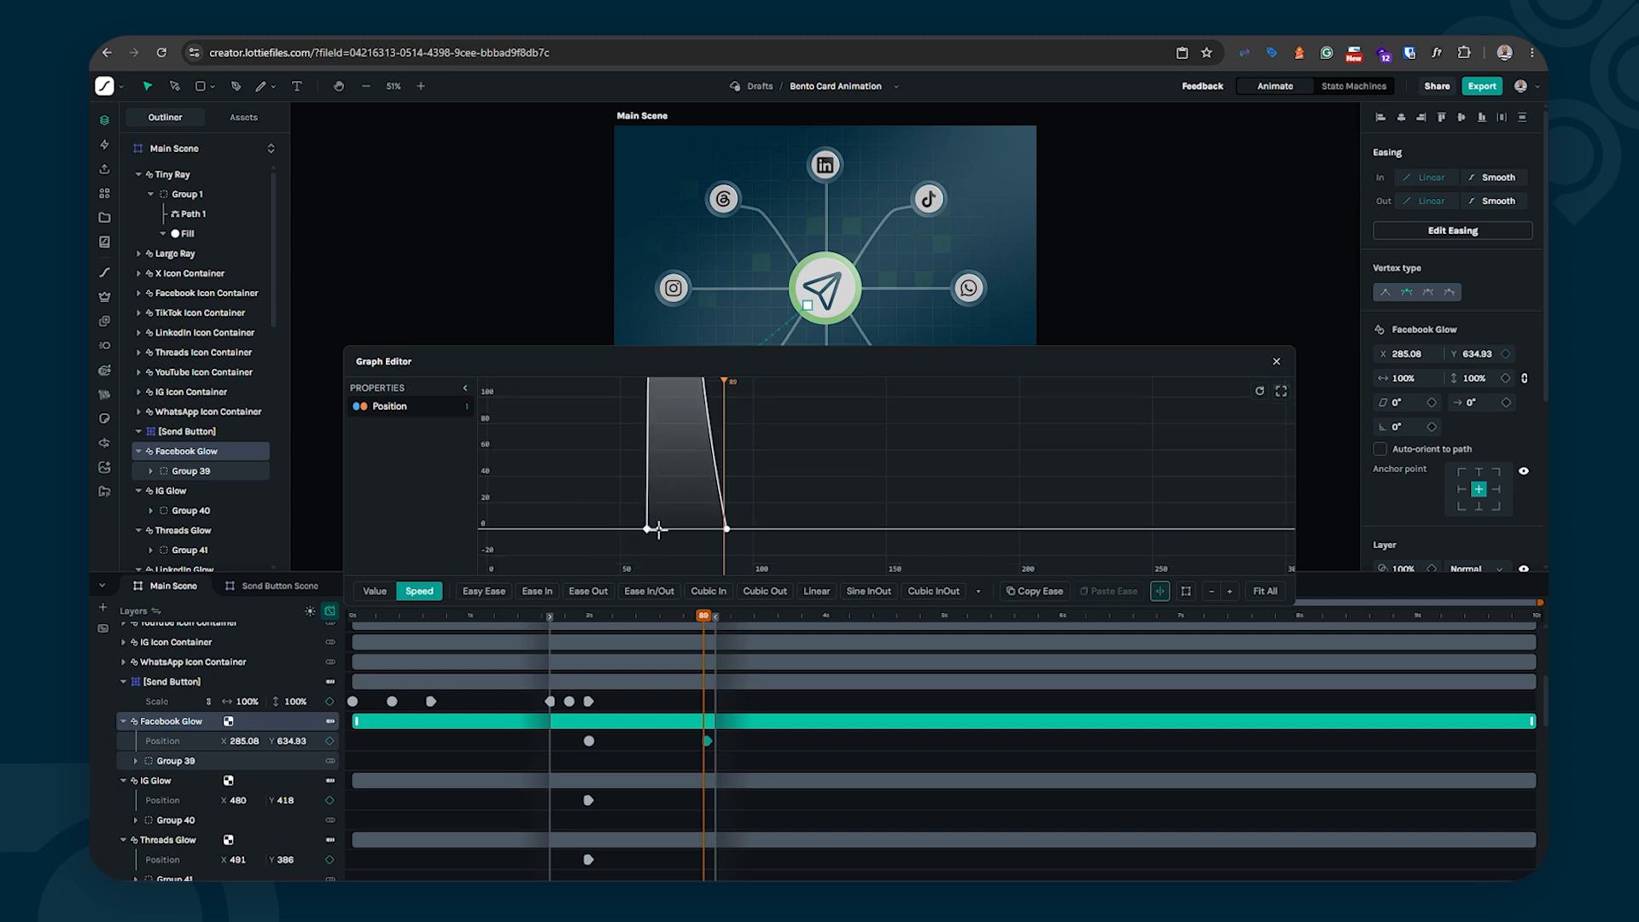
left_click(1265, 591)
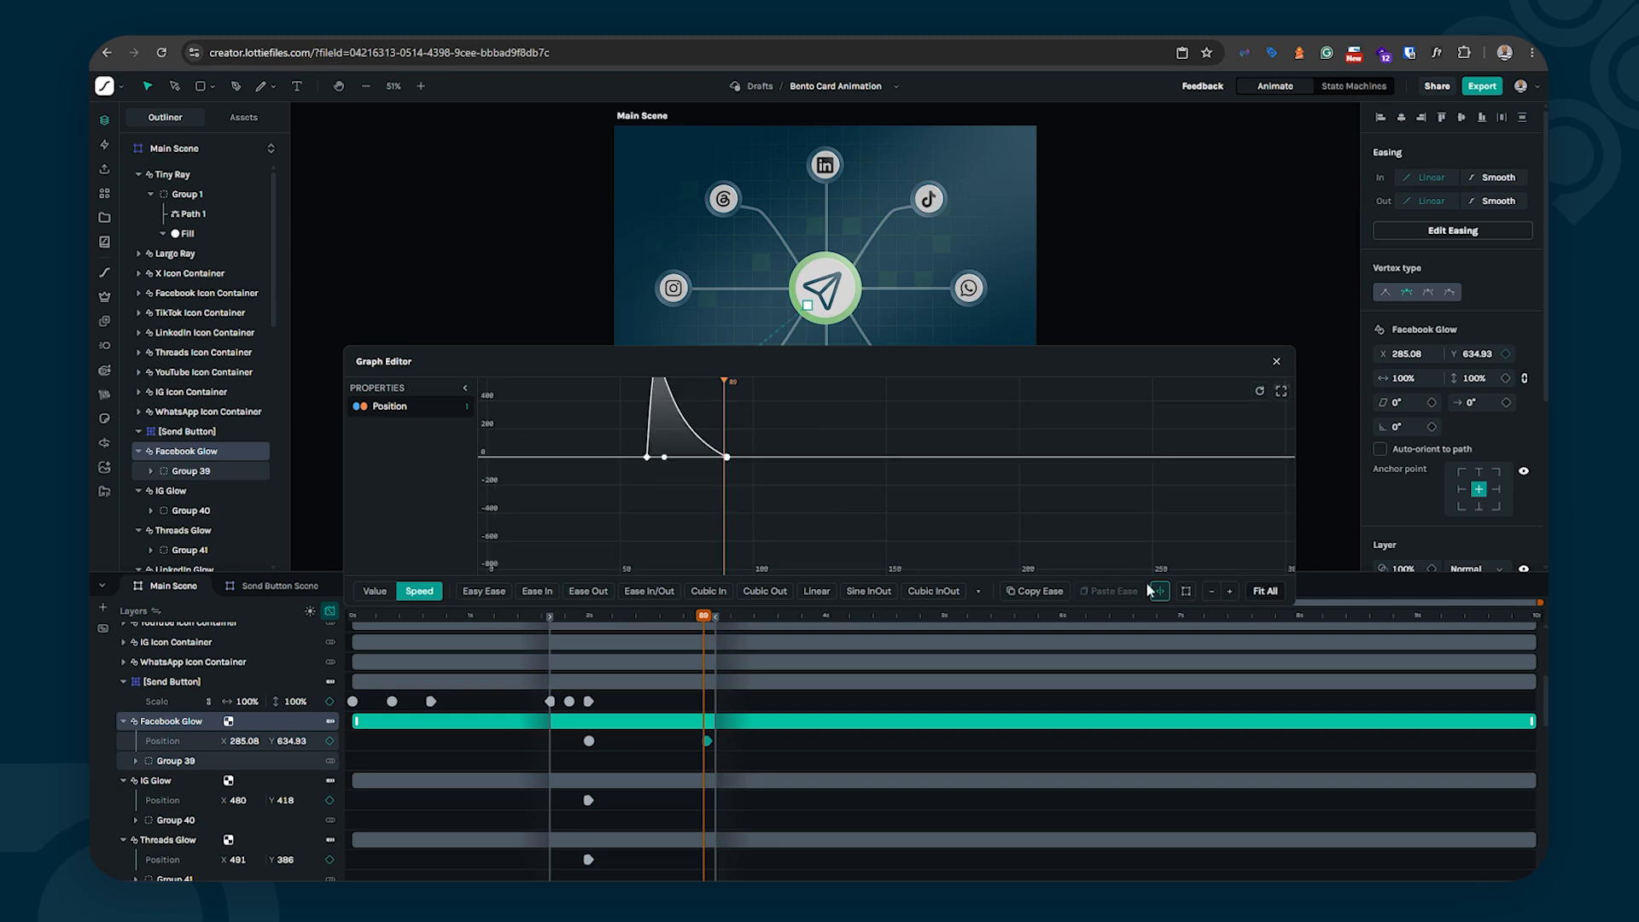
scroll(701, 506, "up", 1)
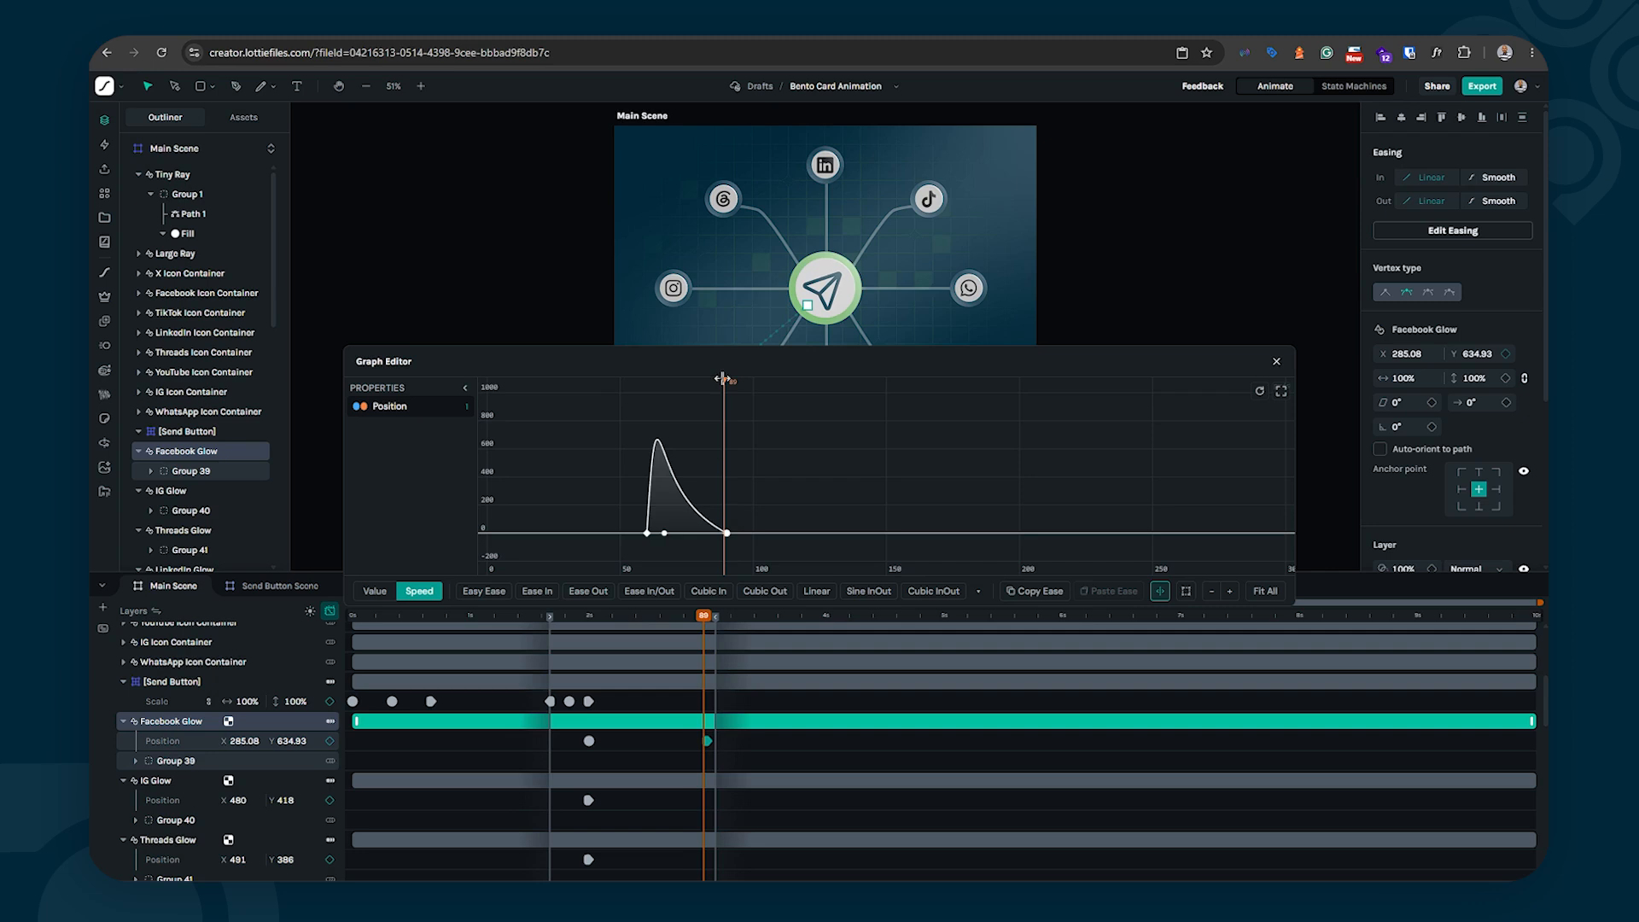
Step: Scrub through the Facebook Glow's motion with the speed curve fitted to view, and close the Graph Editor
left_click_drag(723, 378, 1255, 595)
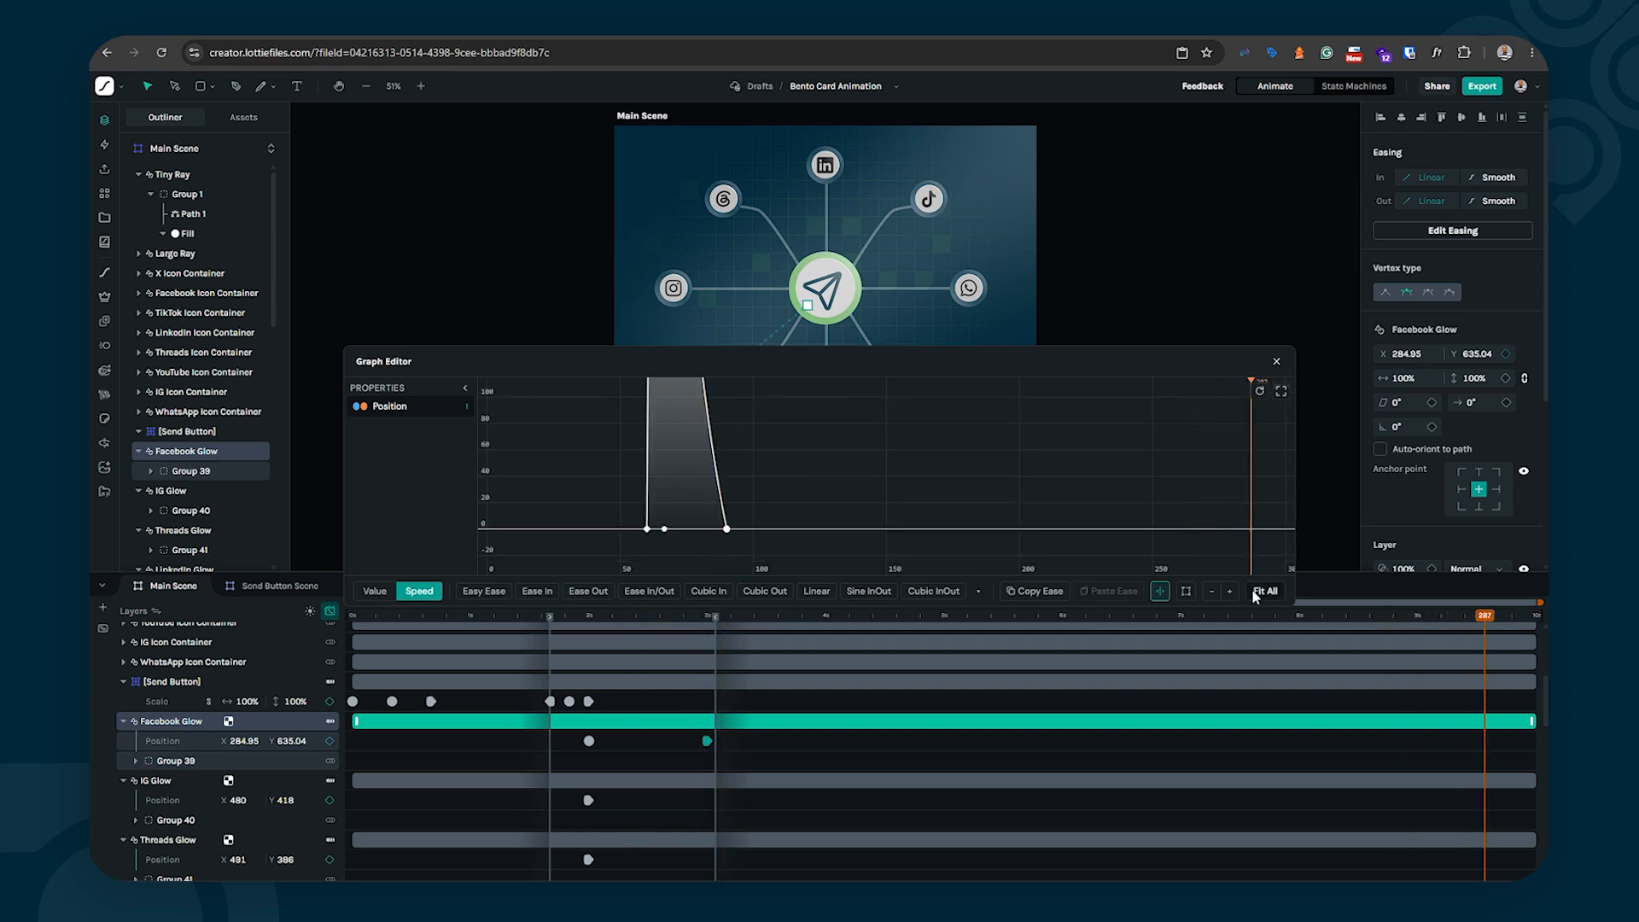
left_click(1262, 591)
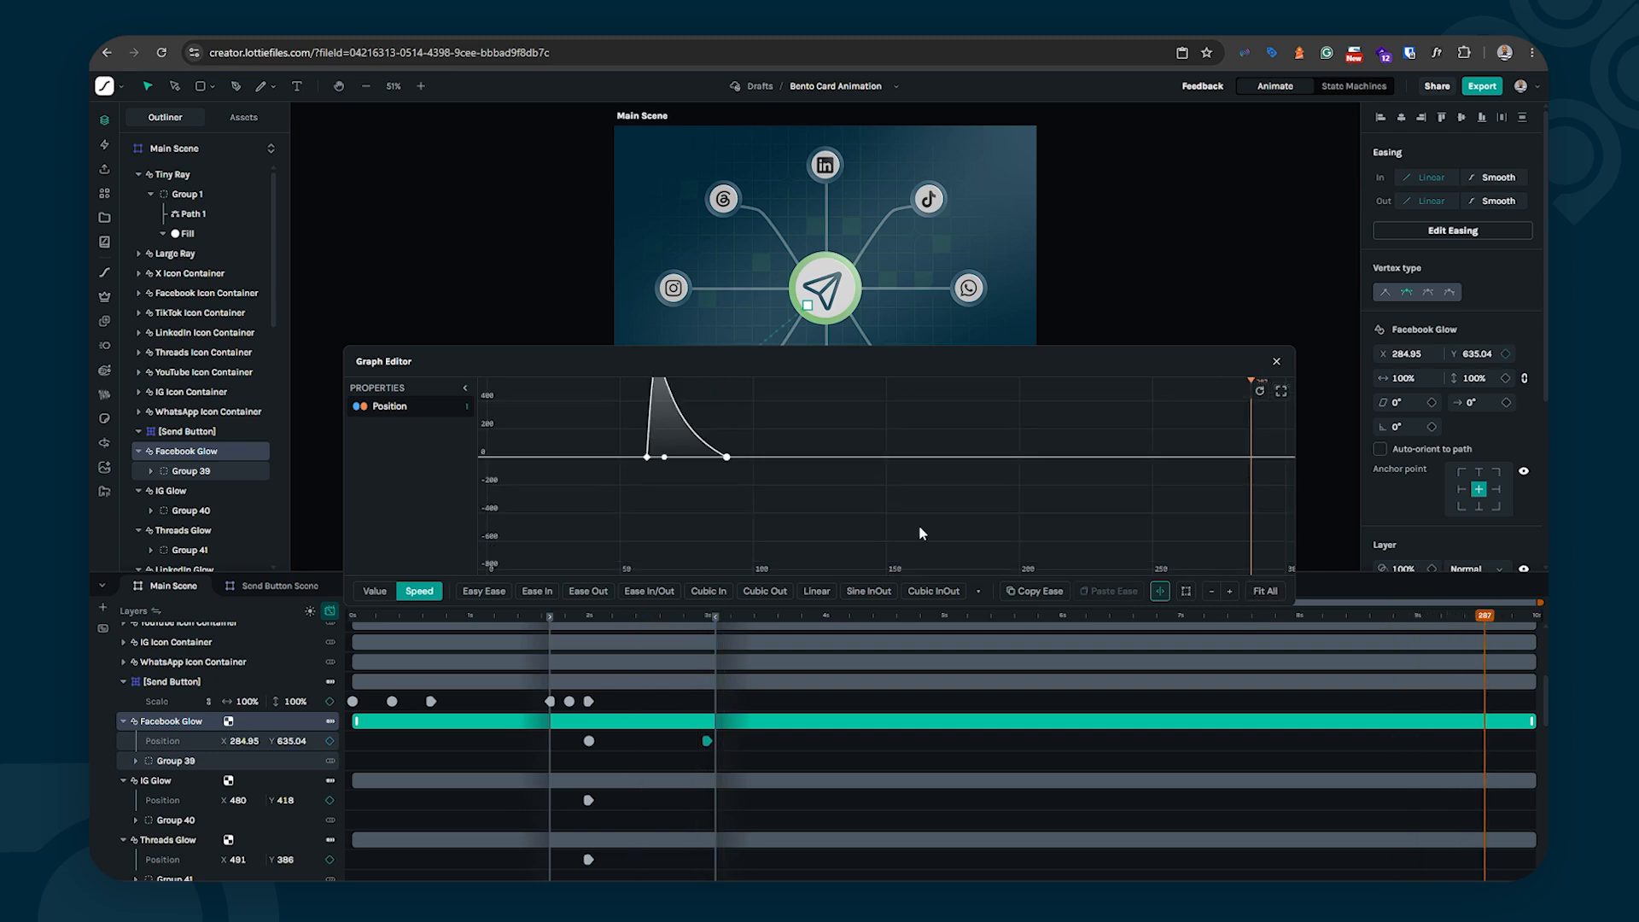
scroll(725, 525, "up", 2)
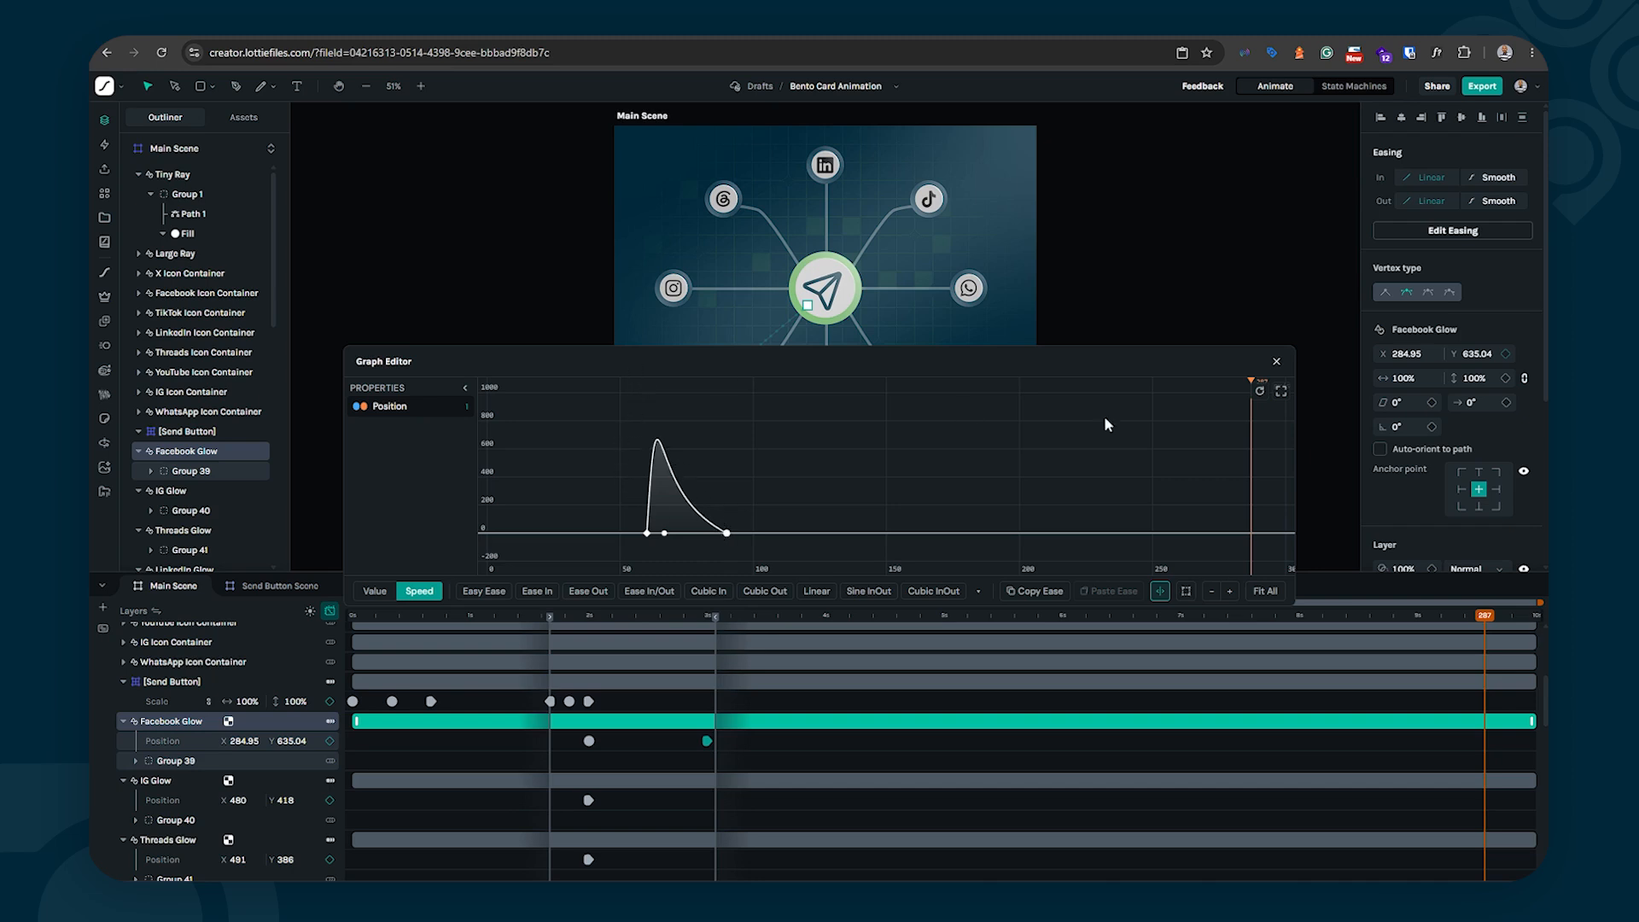
left_click_drag(1250, 381, 620, 382)
left_click(1265, 591)
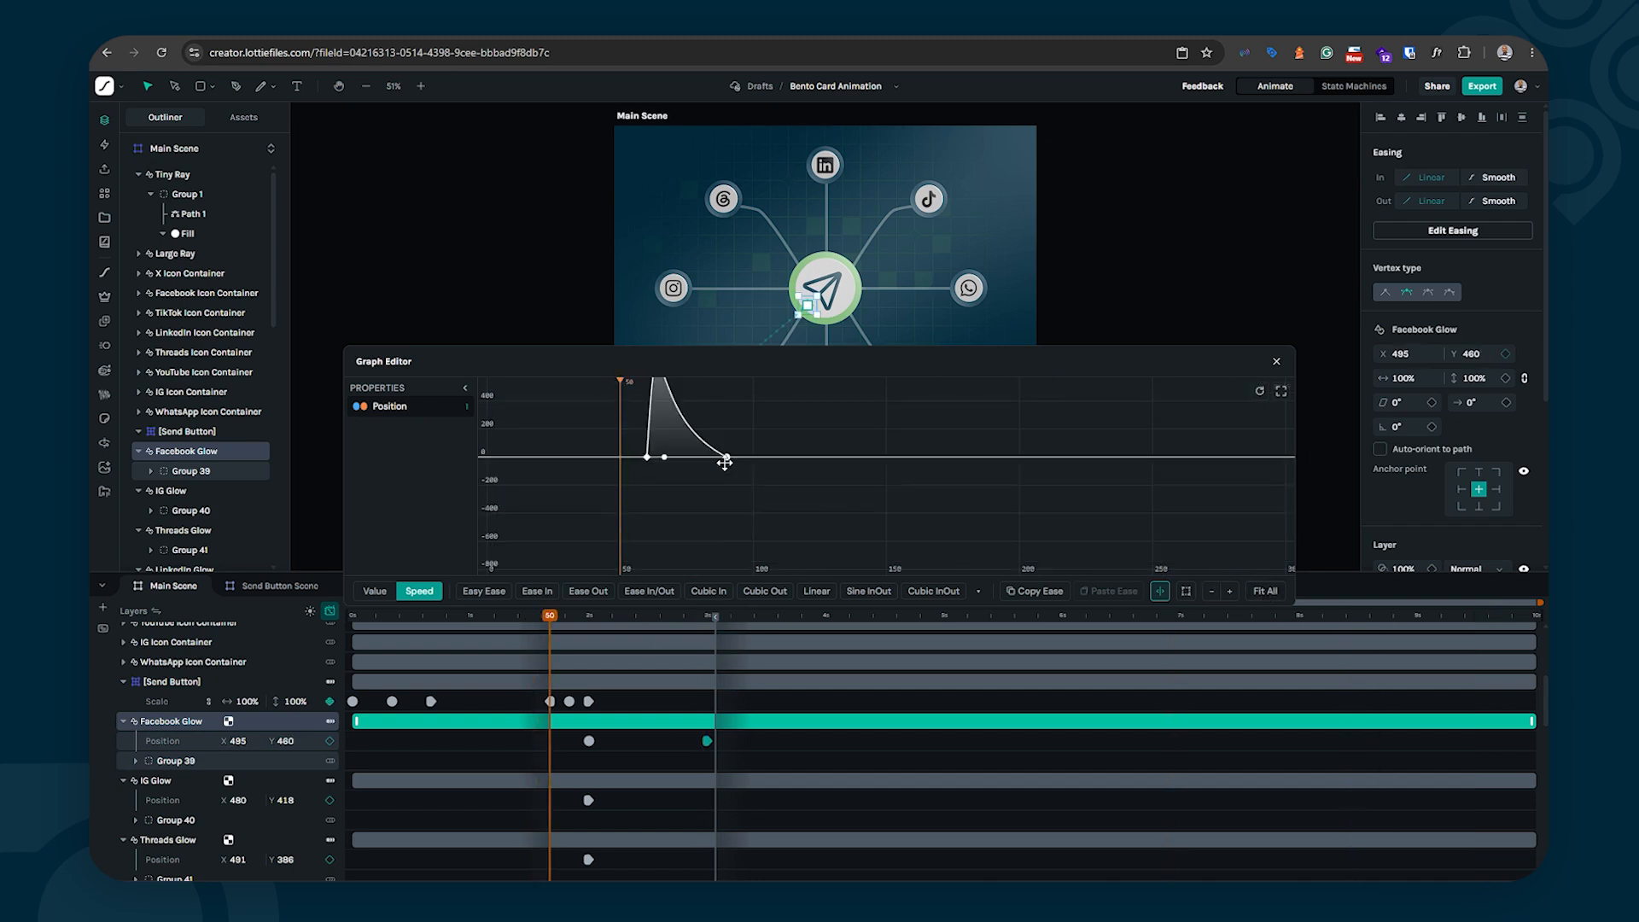
left_click_drag(623, 381, 691, 391)
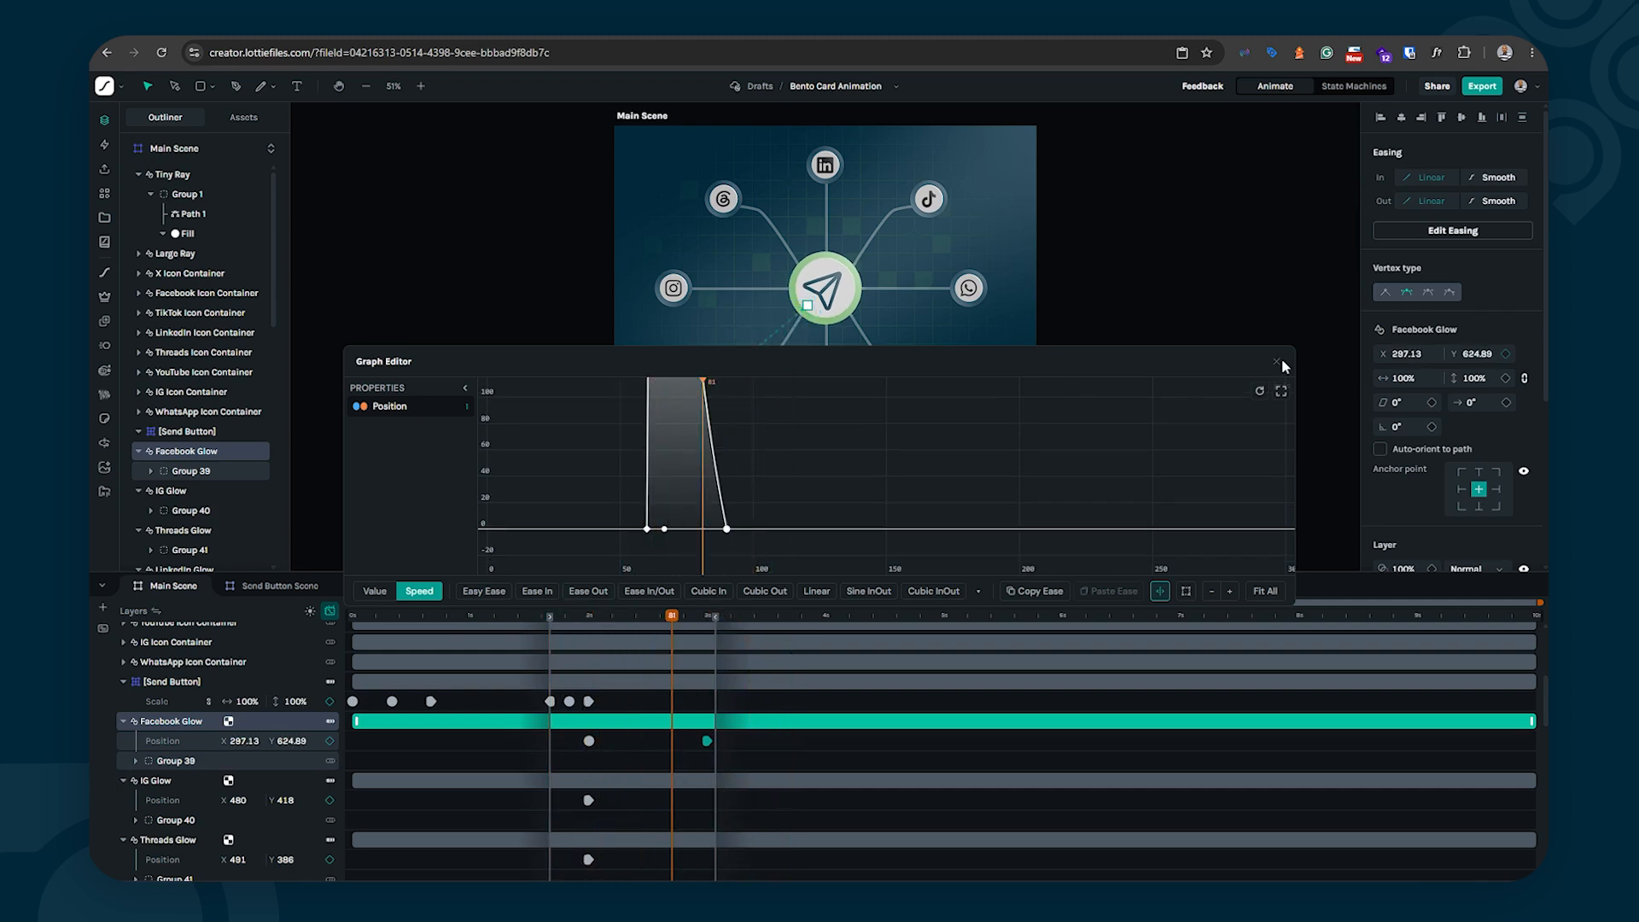
left_click(1276, 361)
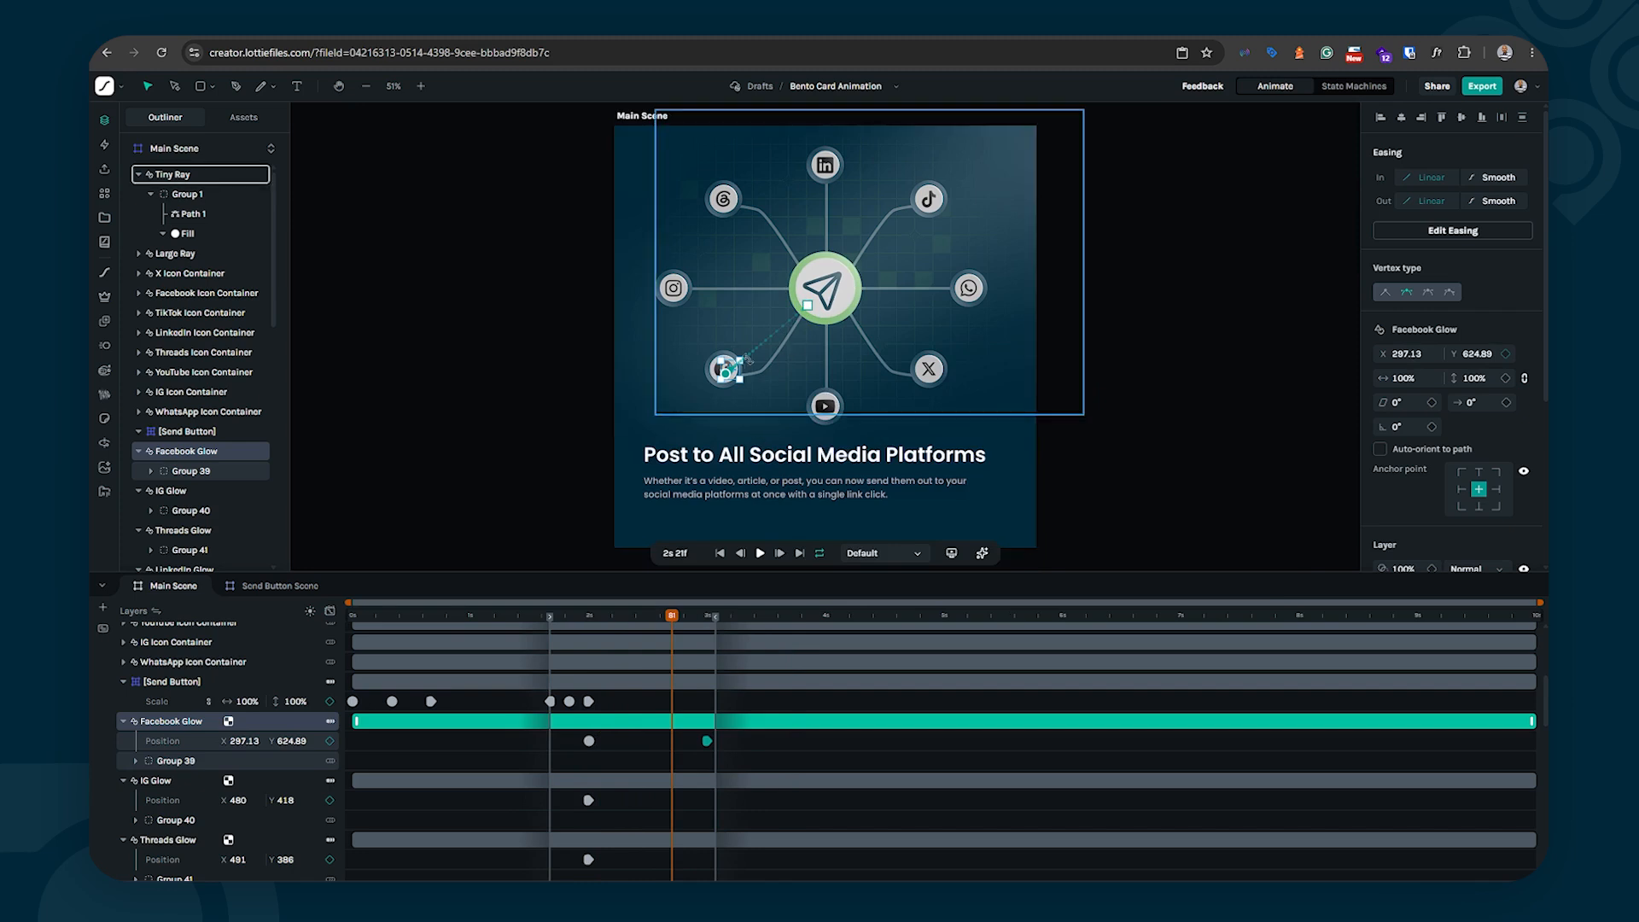
Step: Reshape the curve handles at both ends of the Facebook Glow's motion path to follow the line to the Facebook icon
scroll(787, 335, "up", 5)
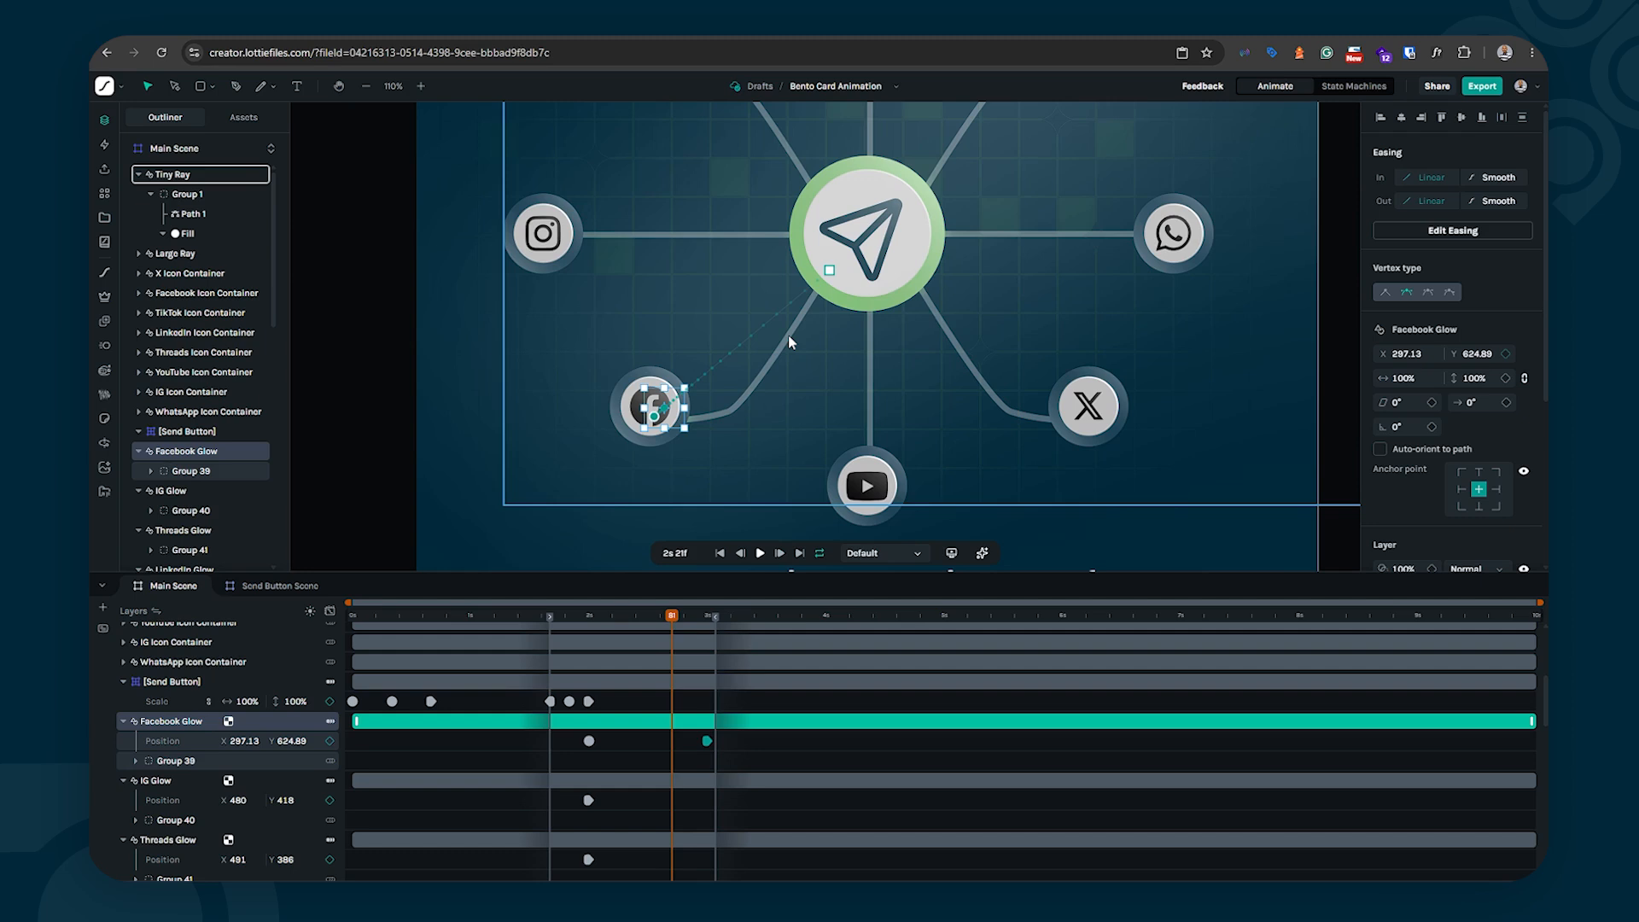
left_click(828, 272)
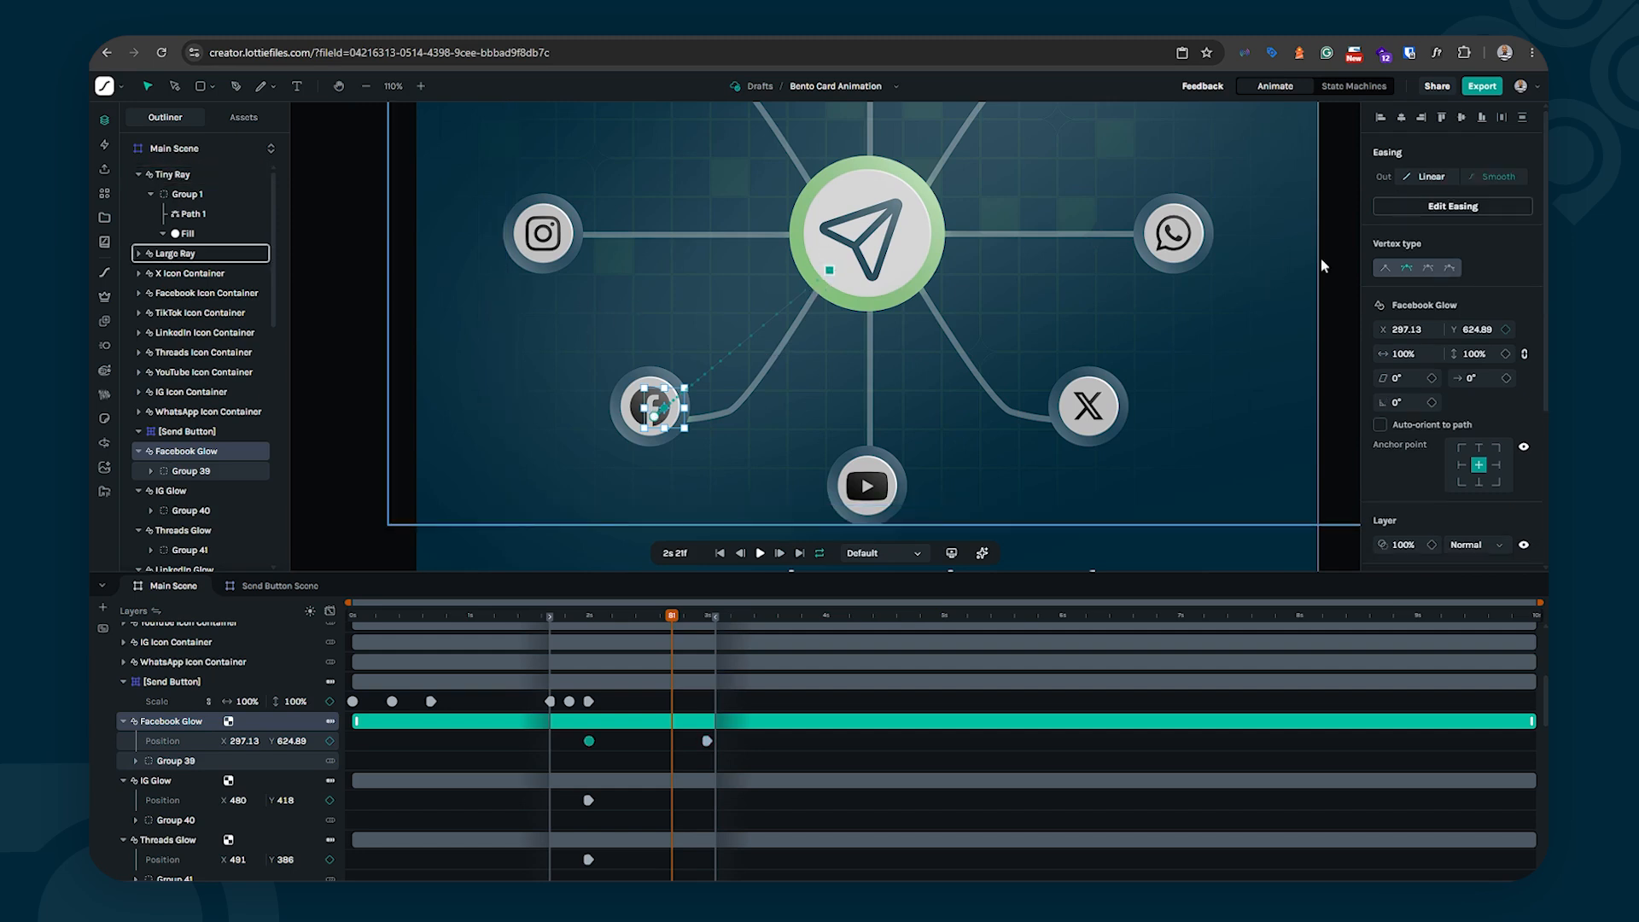
left_click(1407, 268)
left_click_drag(788, 310, 802, 337)
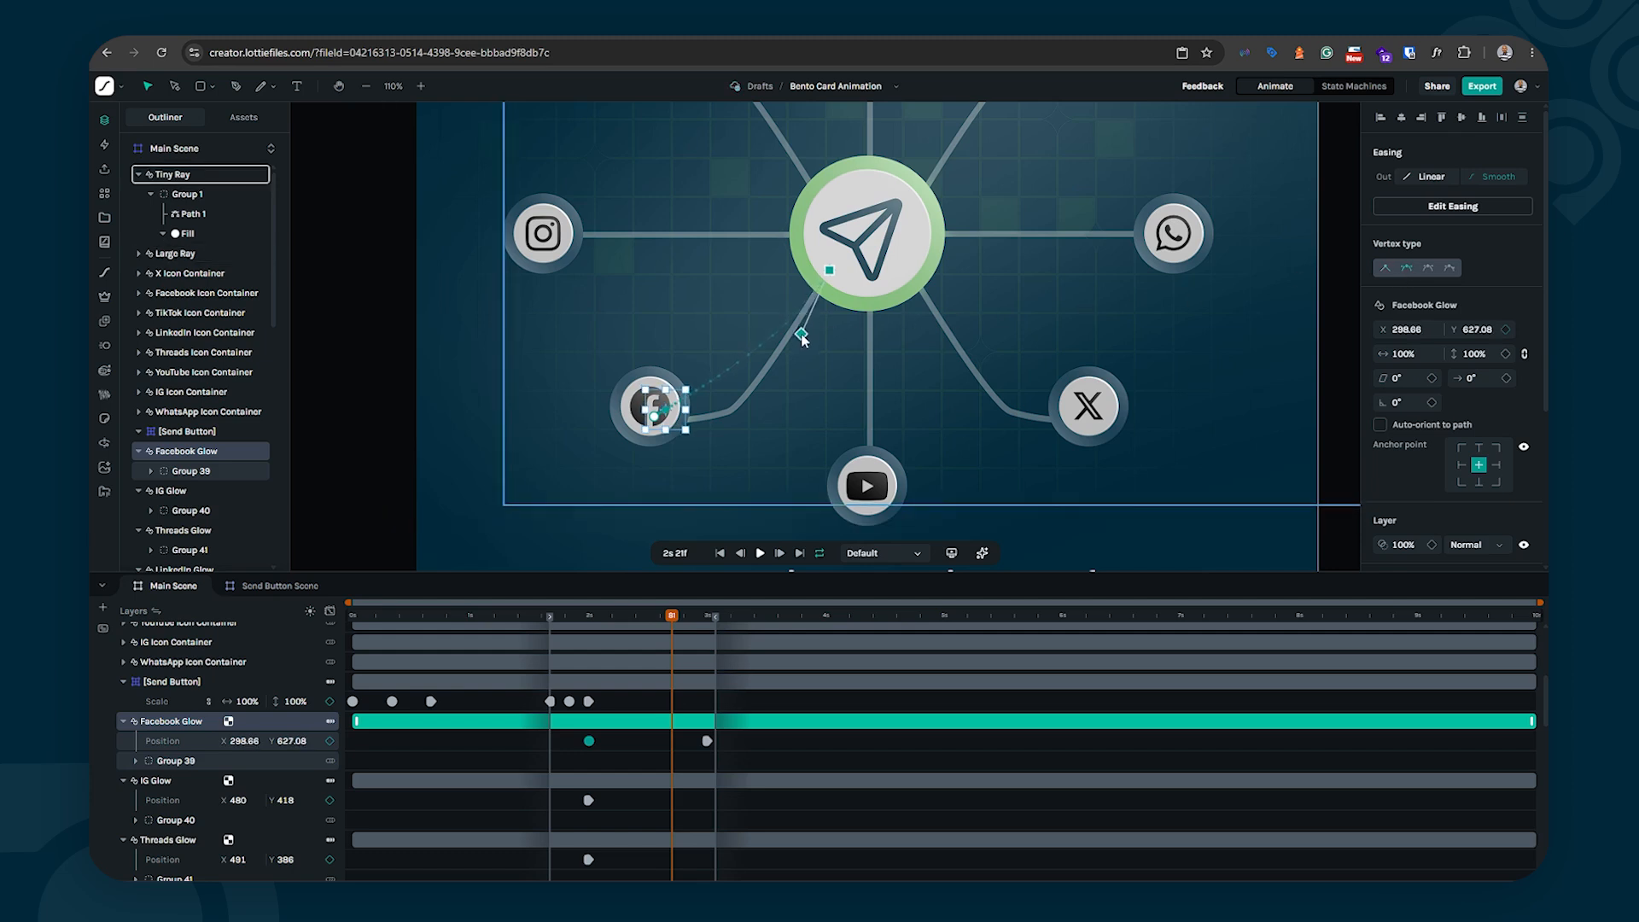
left_click(658, 420)
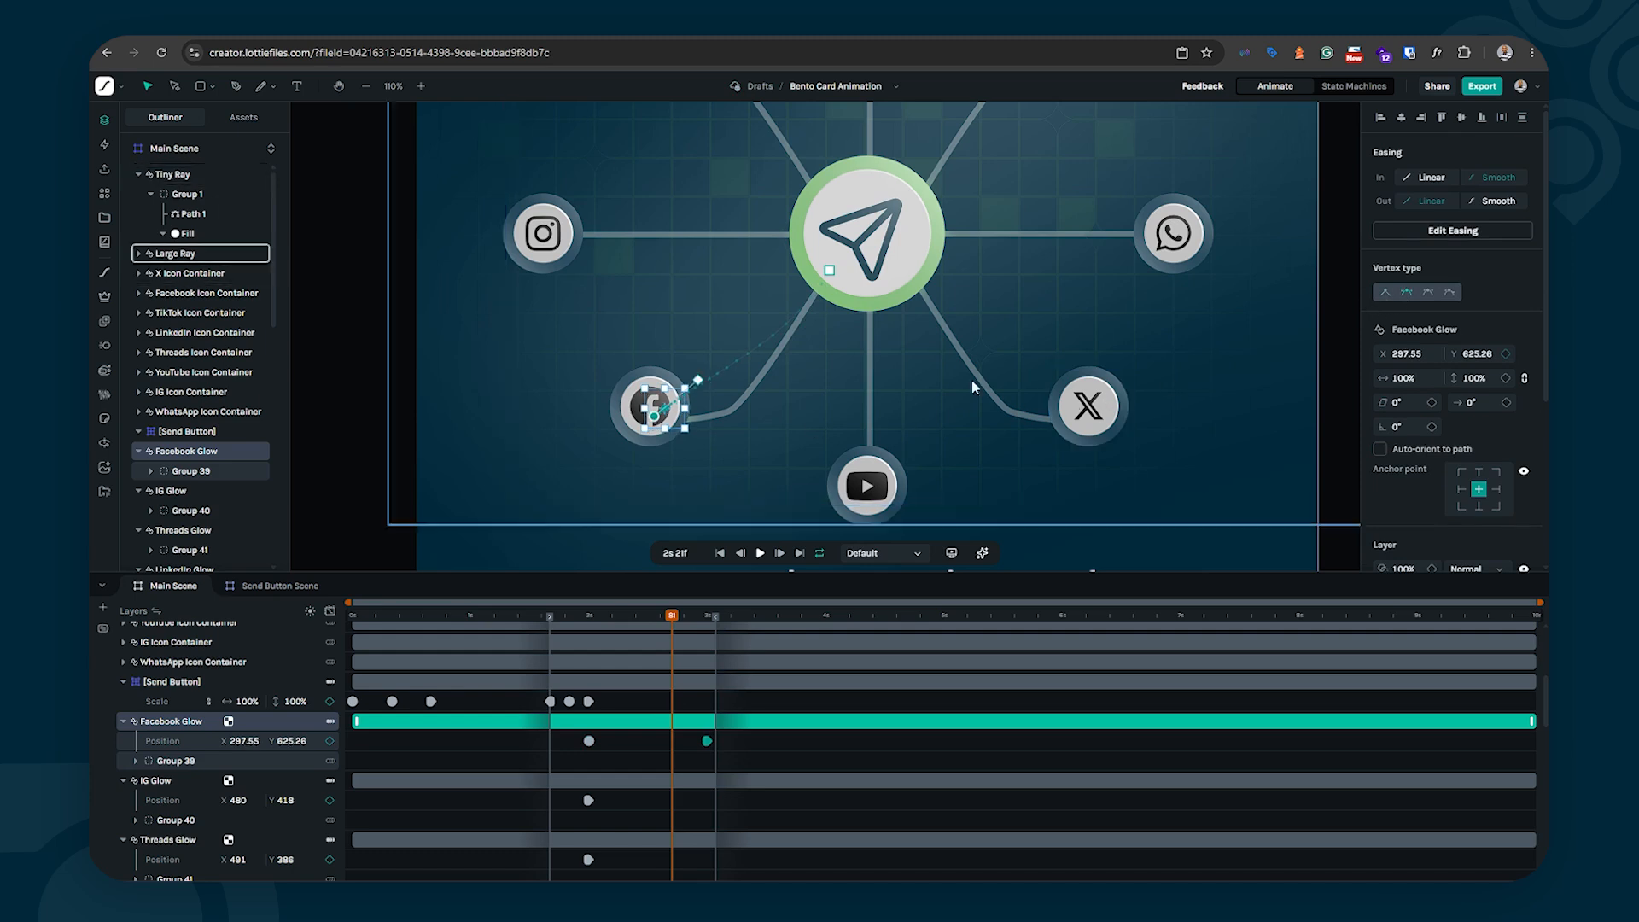
left_click_drag(697, 379, 749, 439)
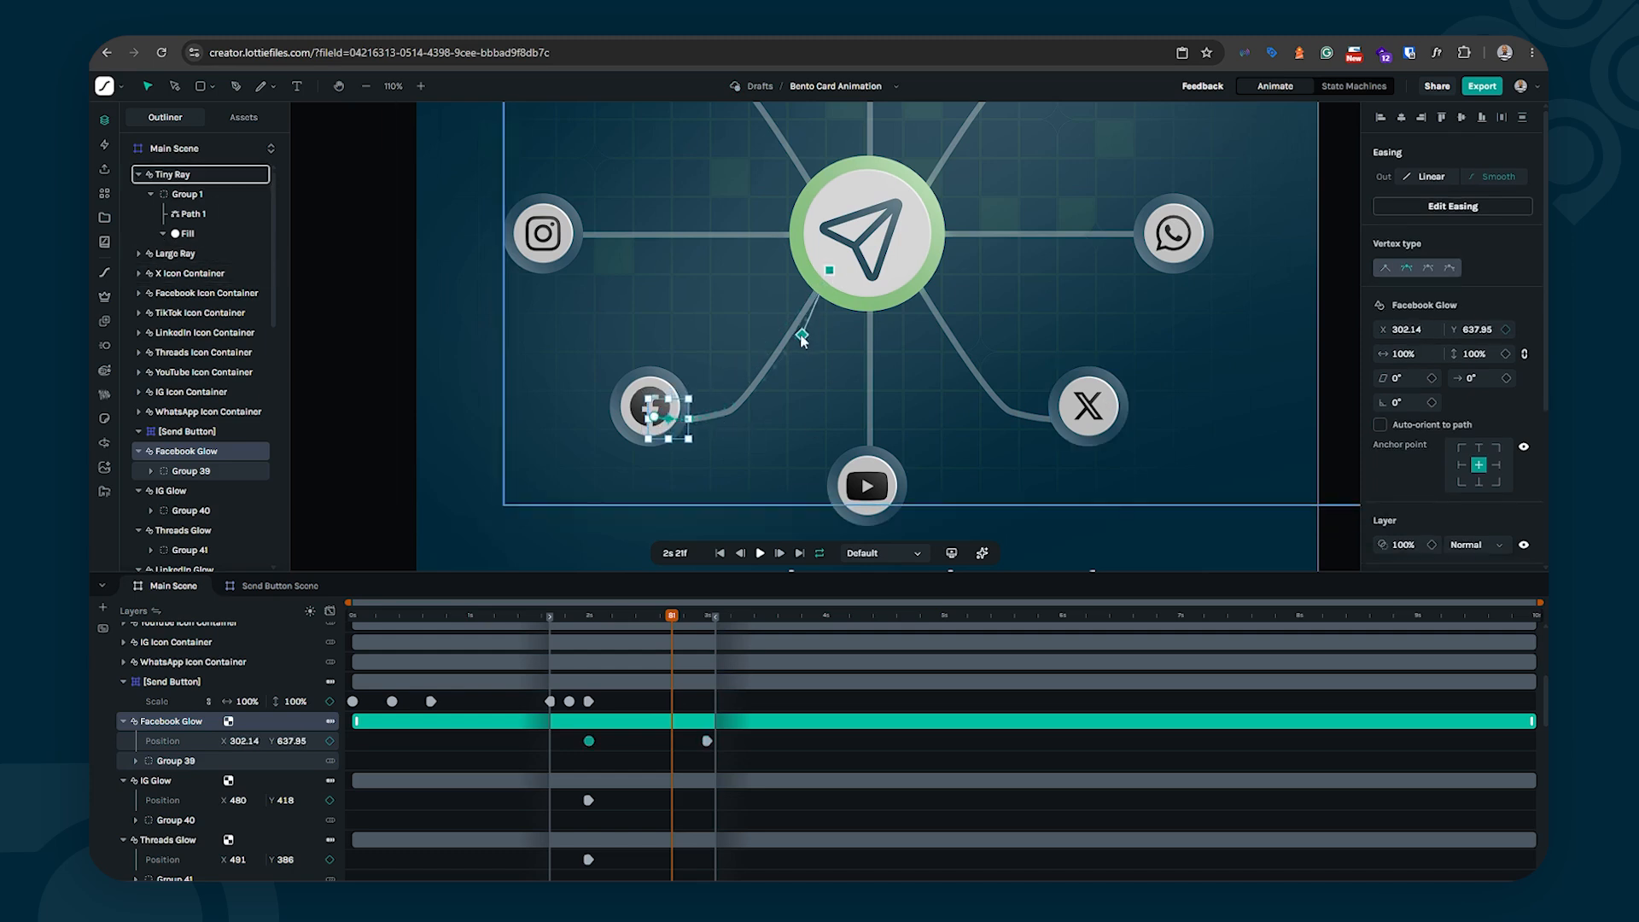
Step: Preview the Facebook Glow's reshaped path and easing with the whole scene in view
left_click(371, 414)
key("shift+1")
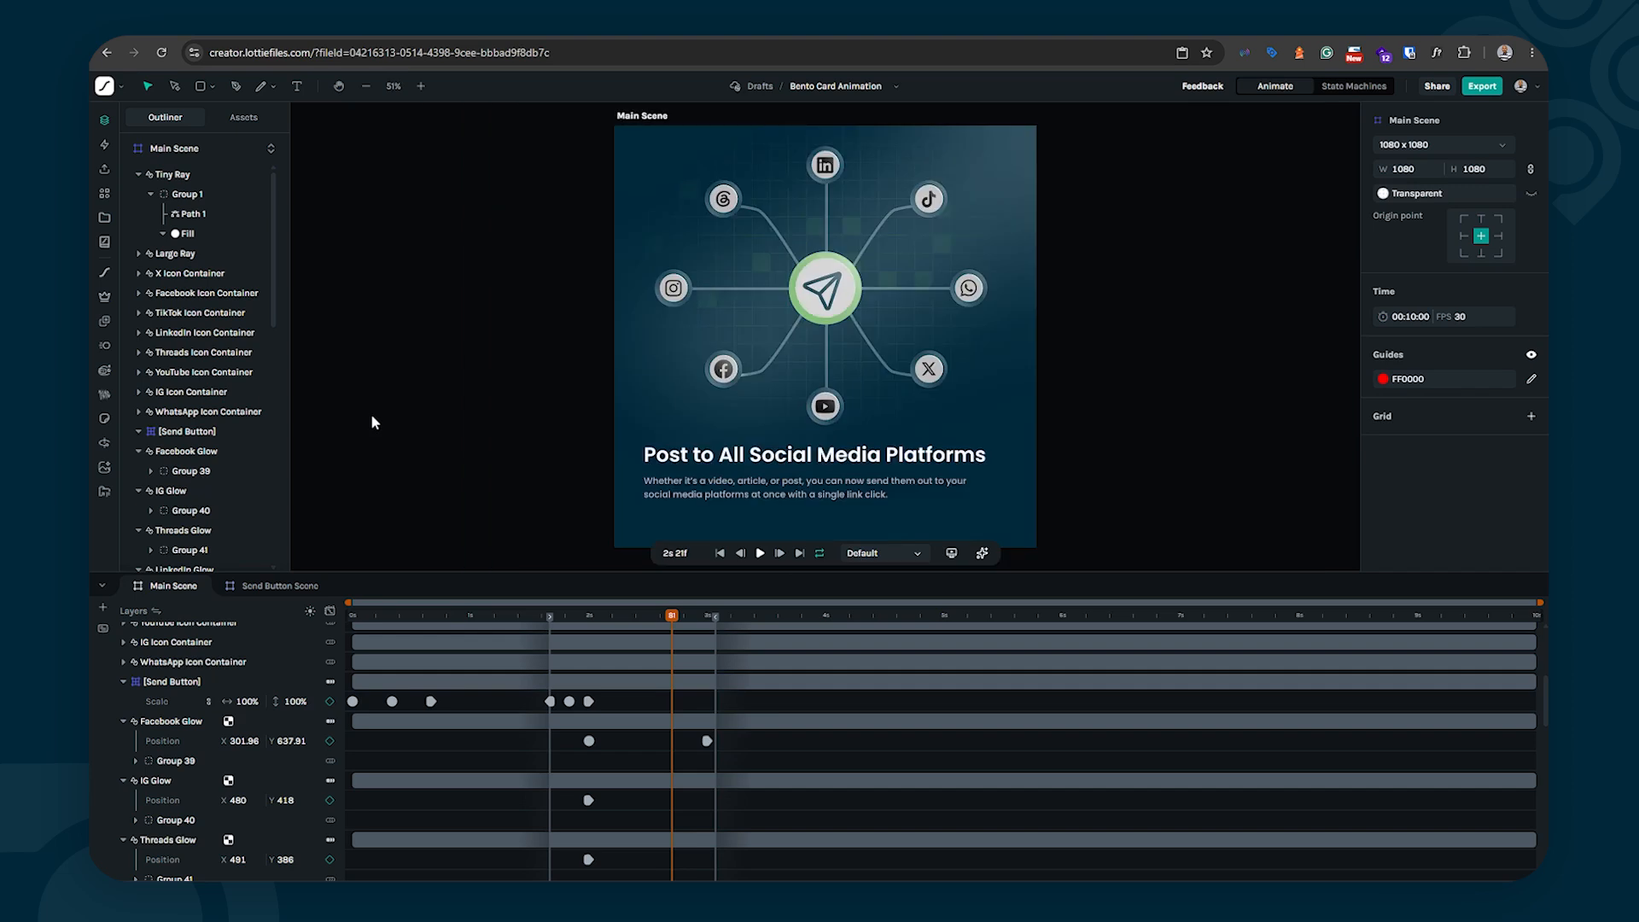
key("space")
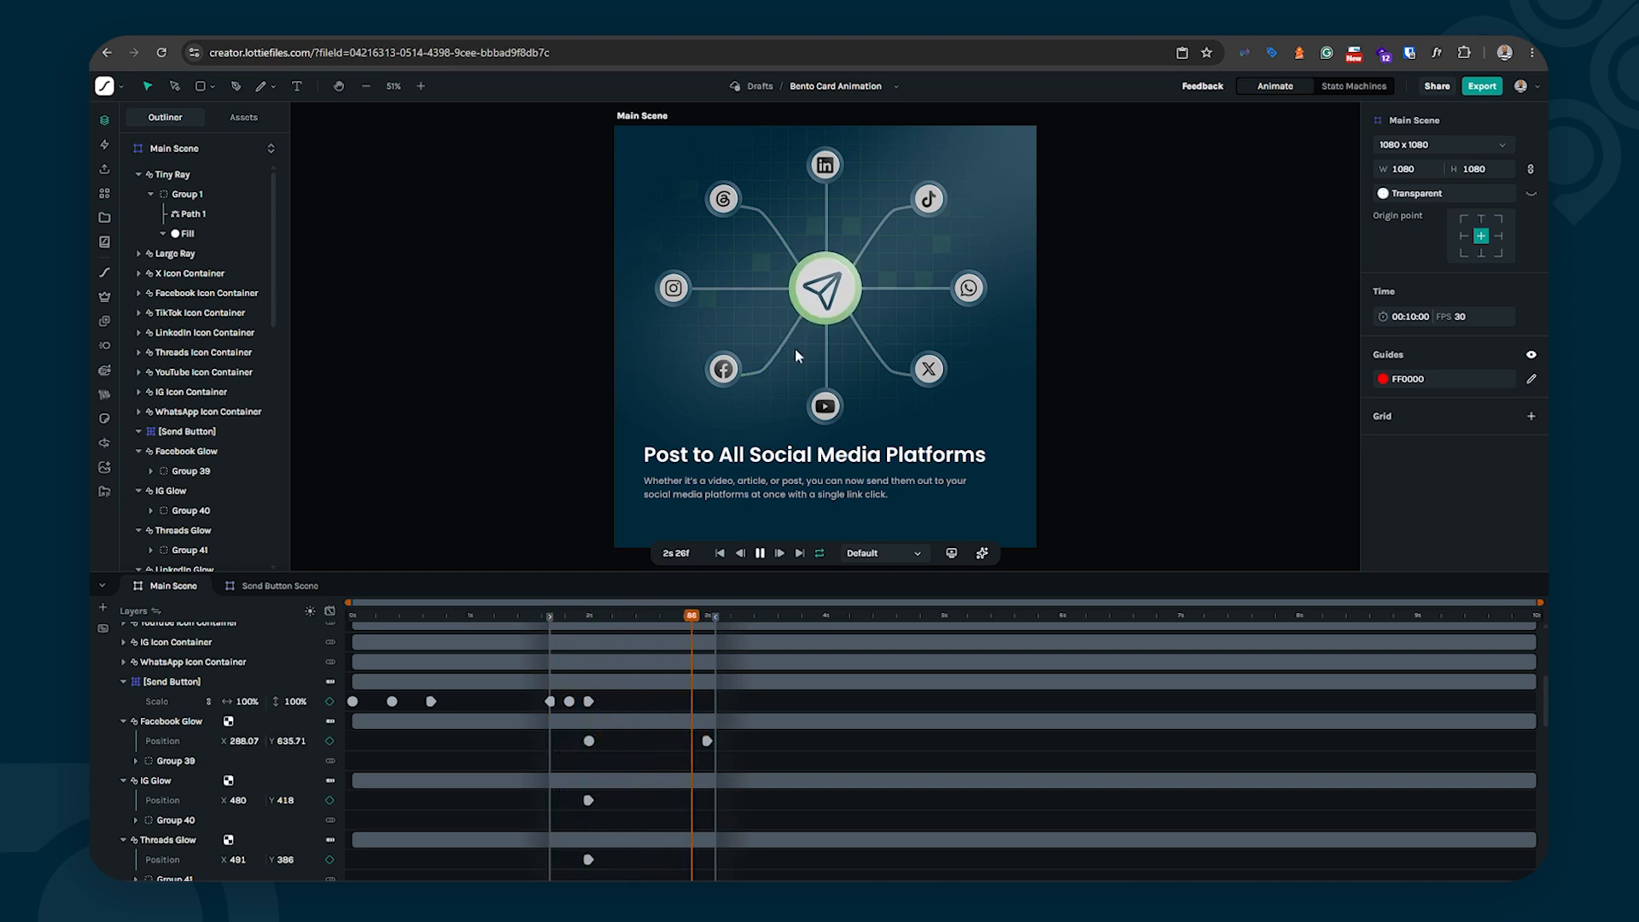
key("space")
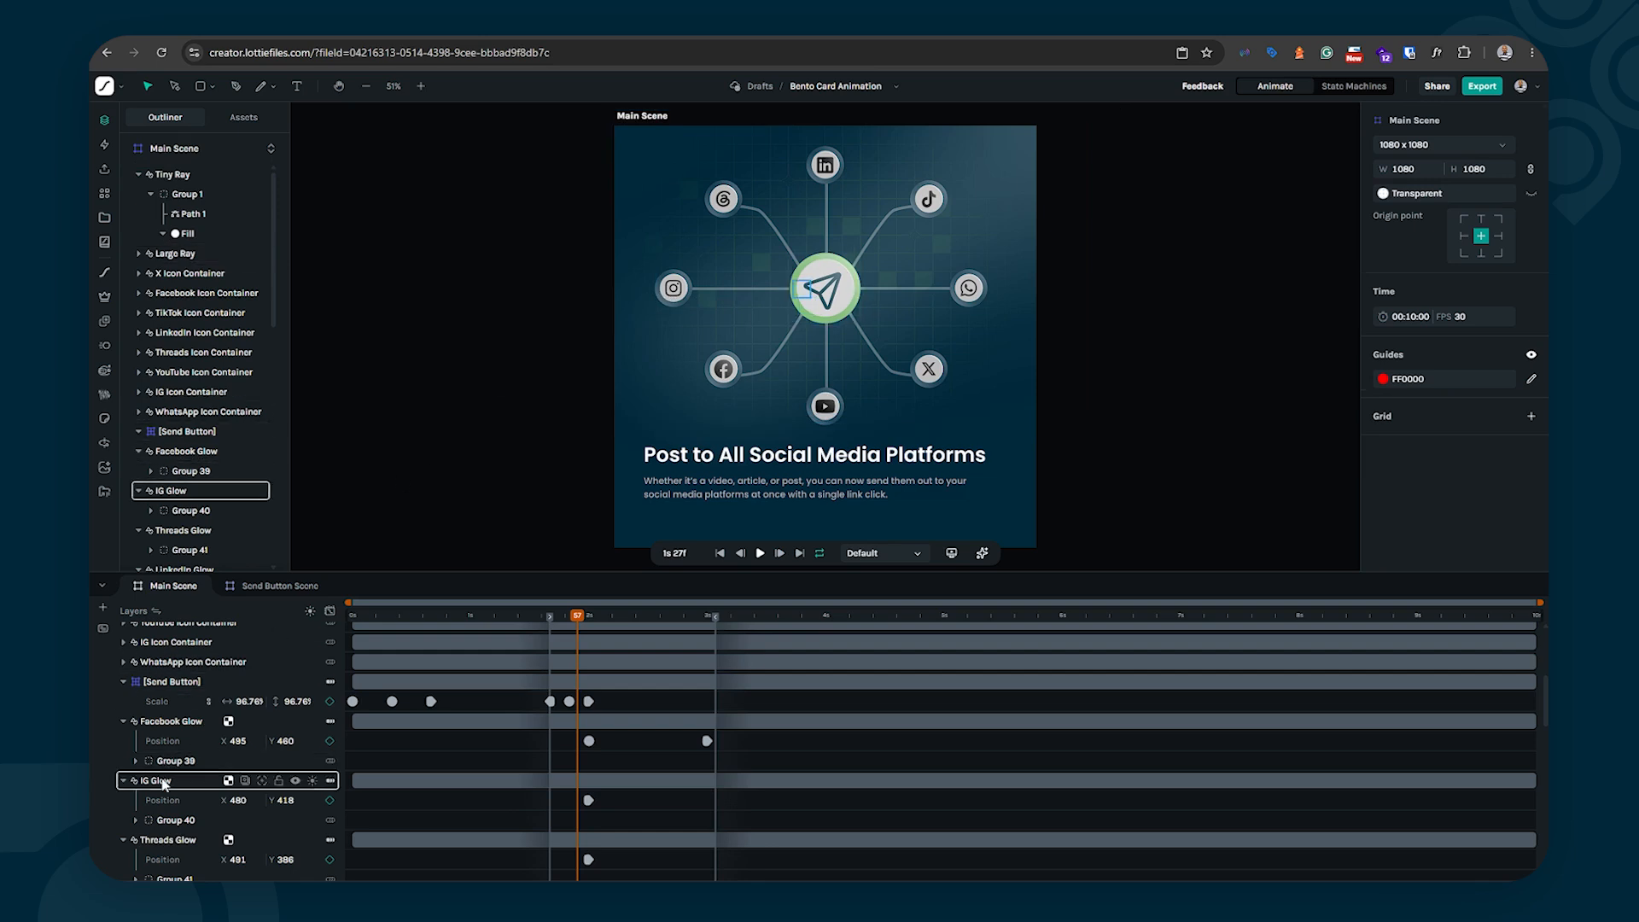
Step: Keyframe the IG Glow at frame 90 on the Instagram icon, at X 153.26 and Y 418
left_click(514, 784)
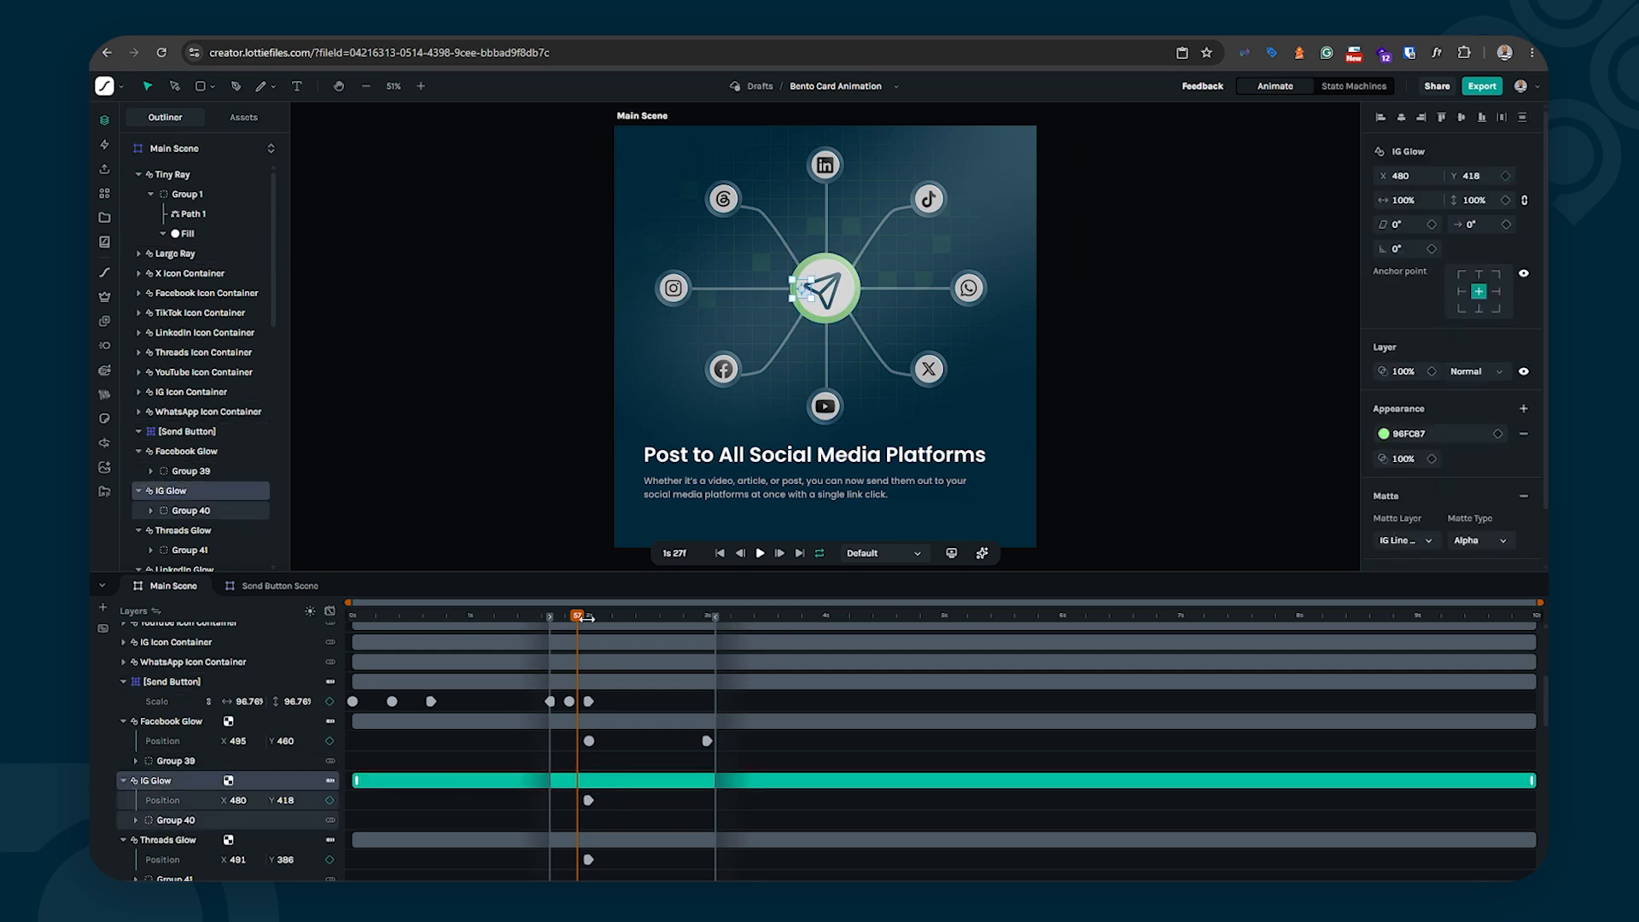
left_click_drag(586, 616, 596, 618)
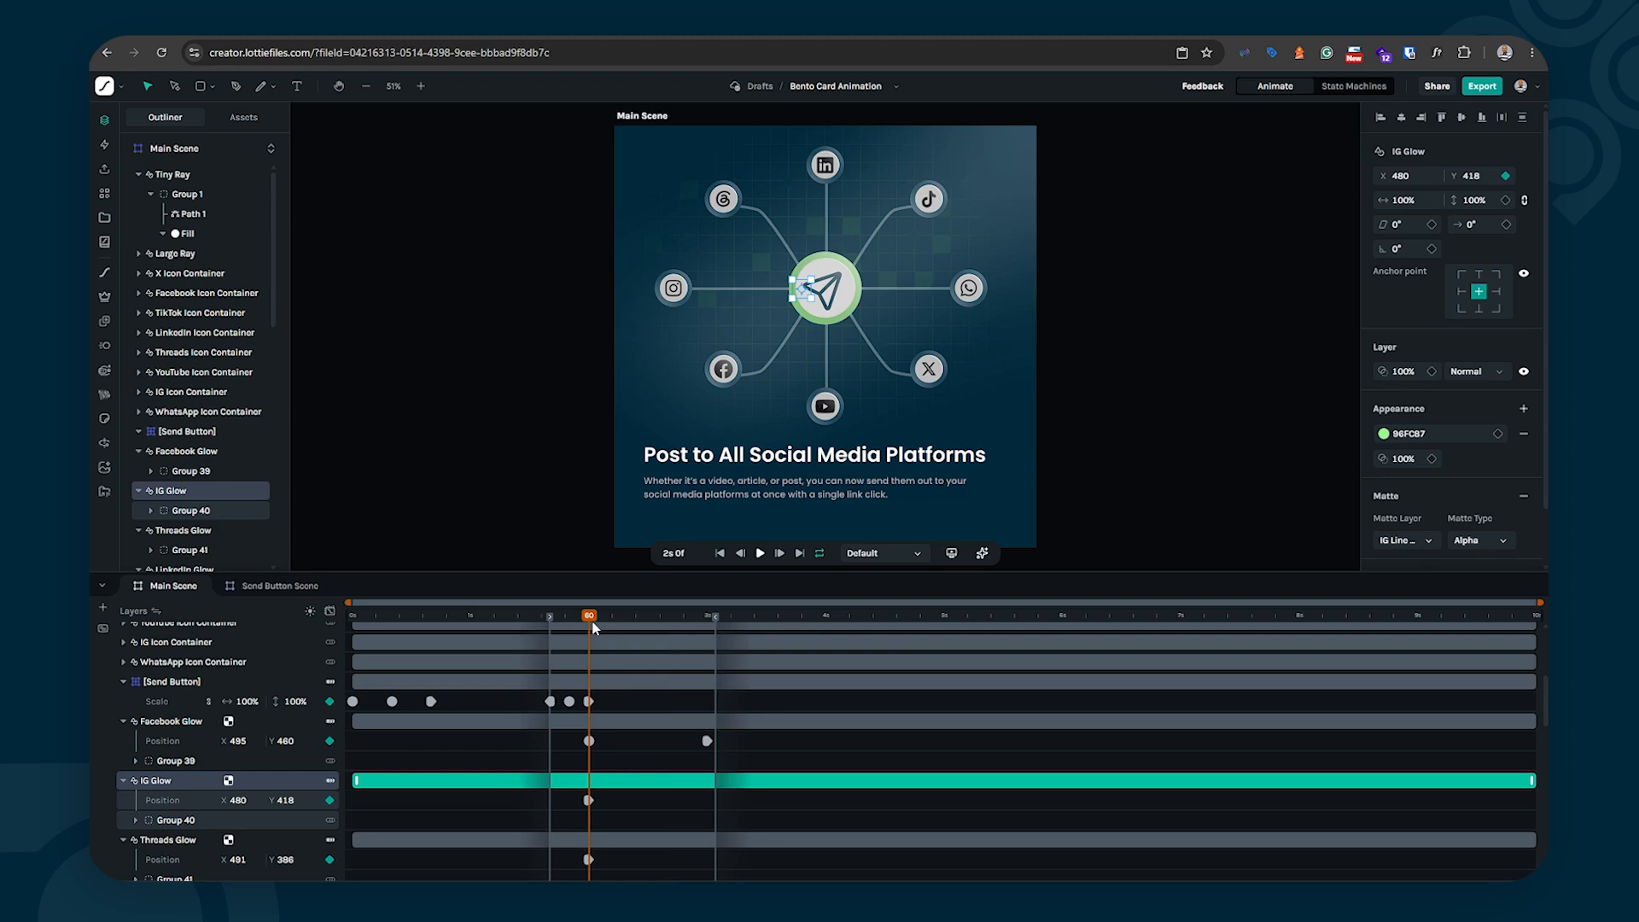
key("space")
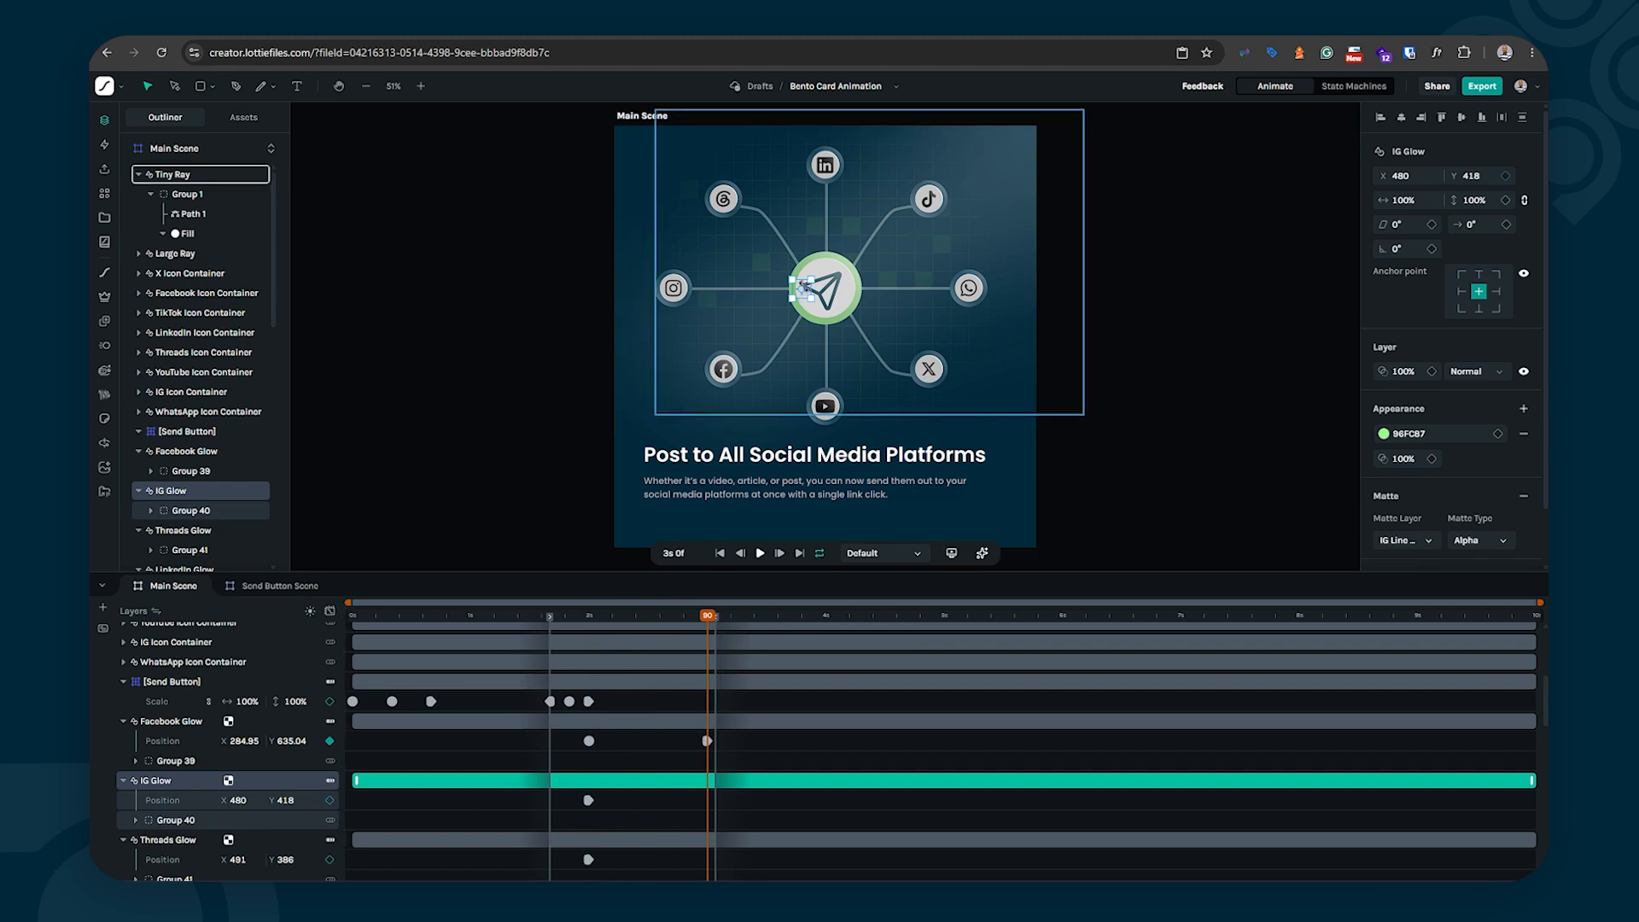
left_click_drag(803, 293, 675, 291)
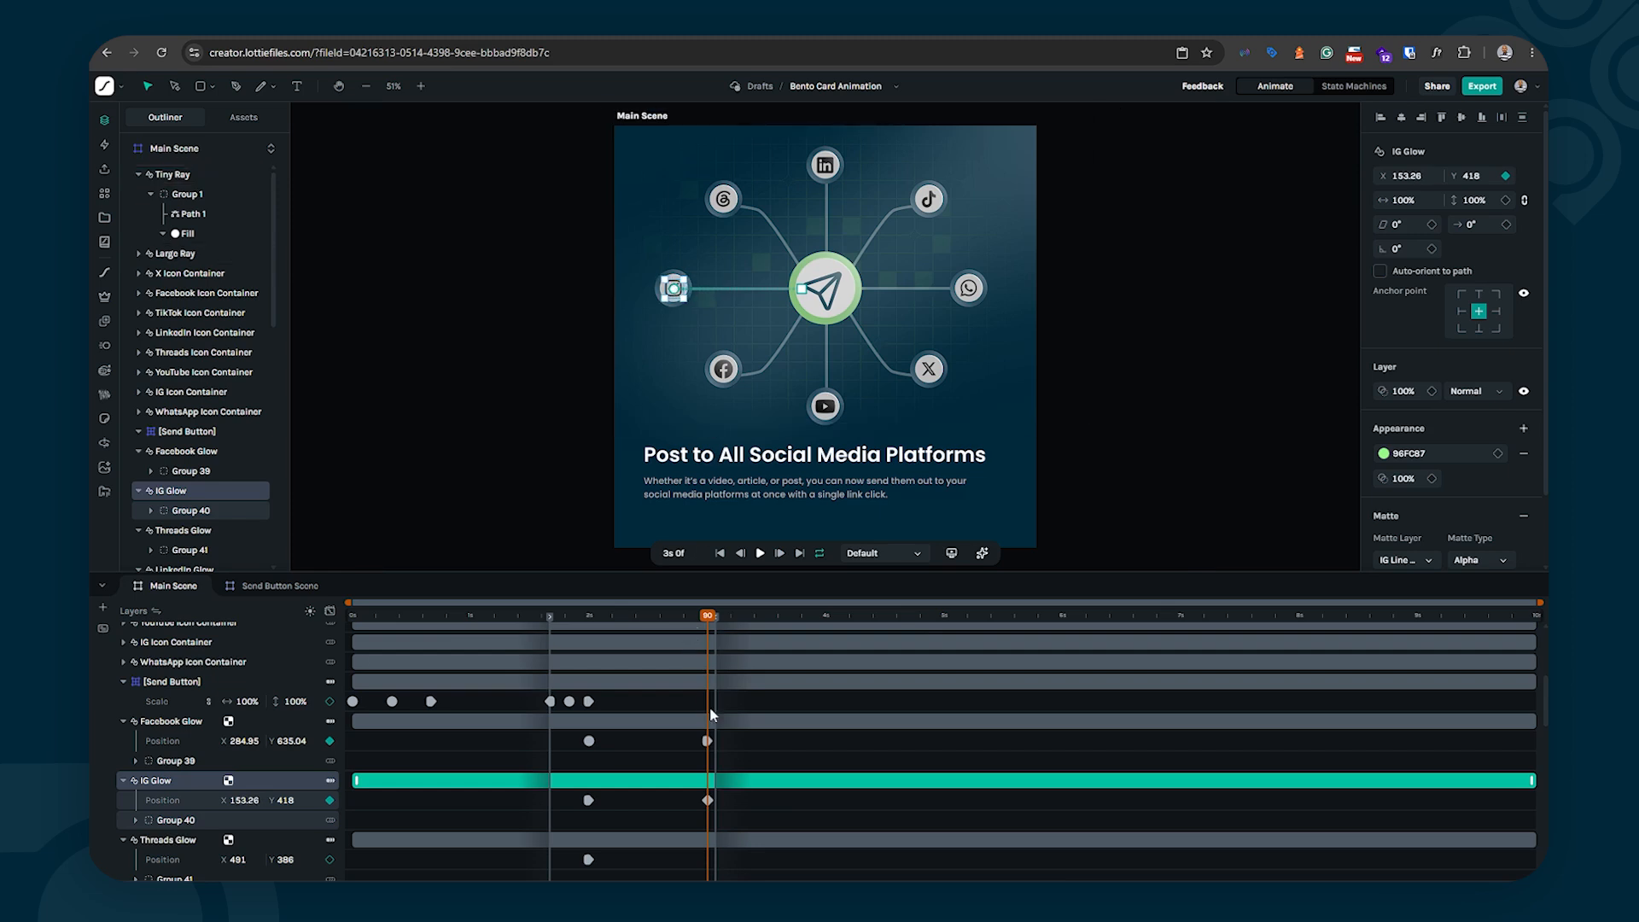
left_click(731, 809)
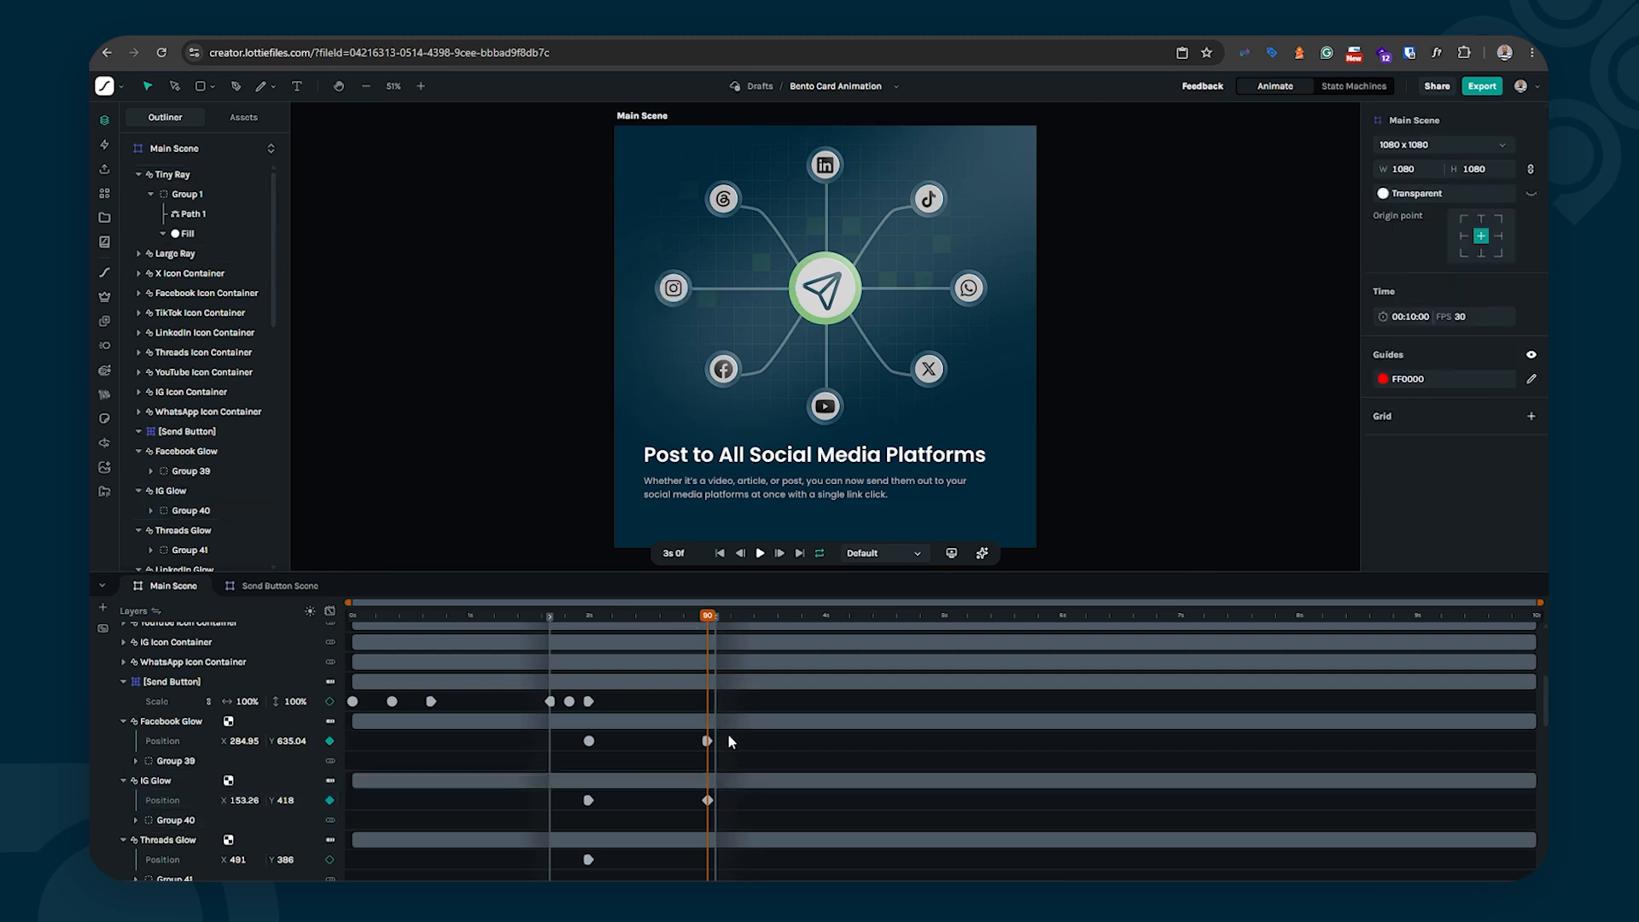
Step: Copy the ease from the Facebook Glow's two Position keyframes in the Graph Editor
left_click_drag(727, 733, 562, 749)
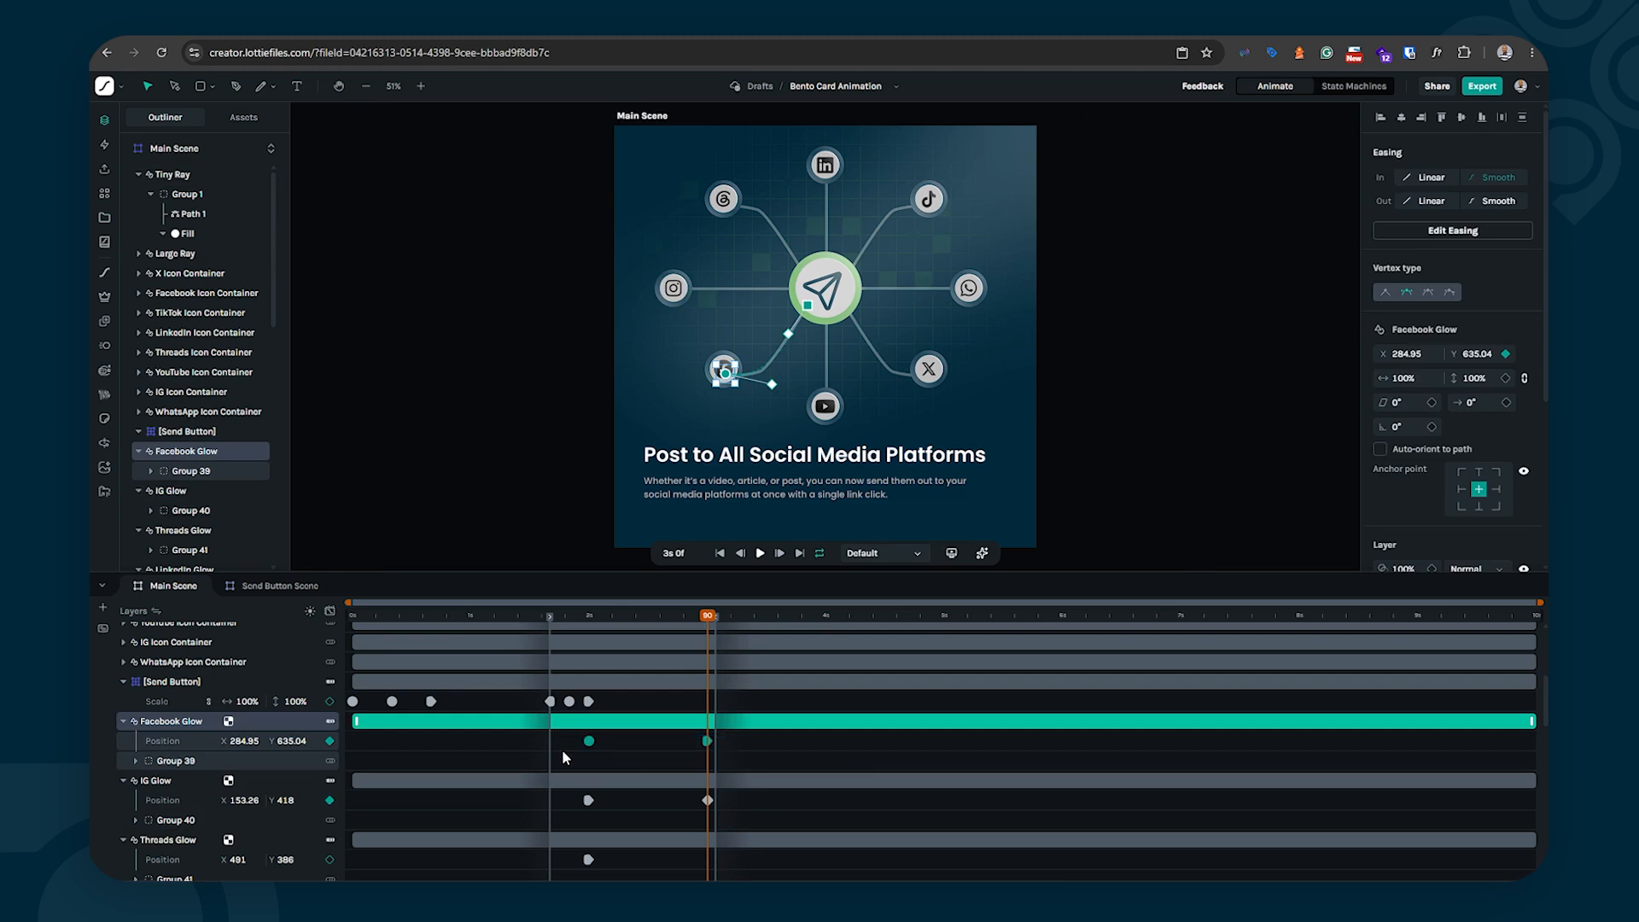
left_click(330, 611)
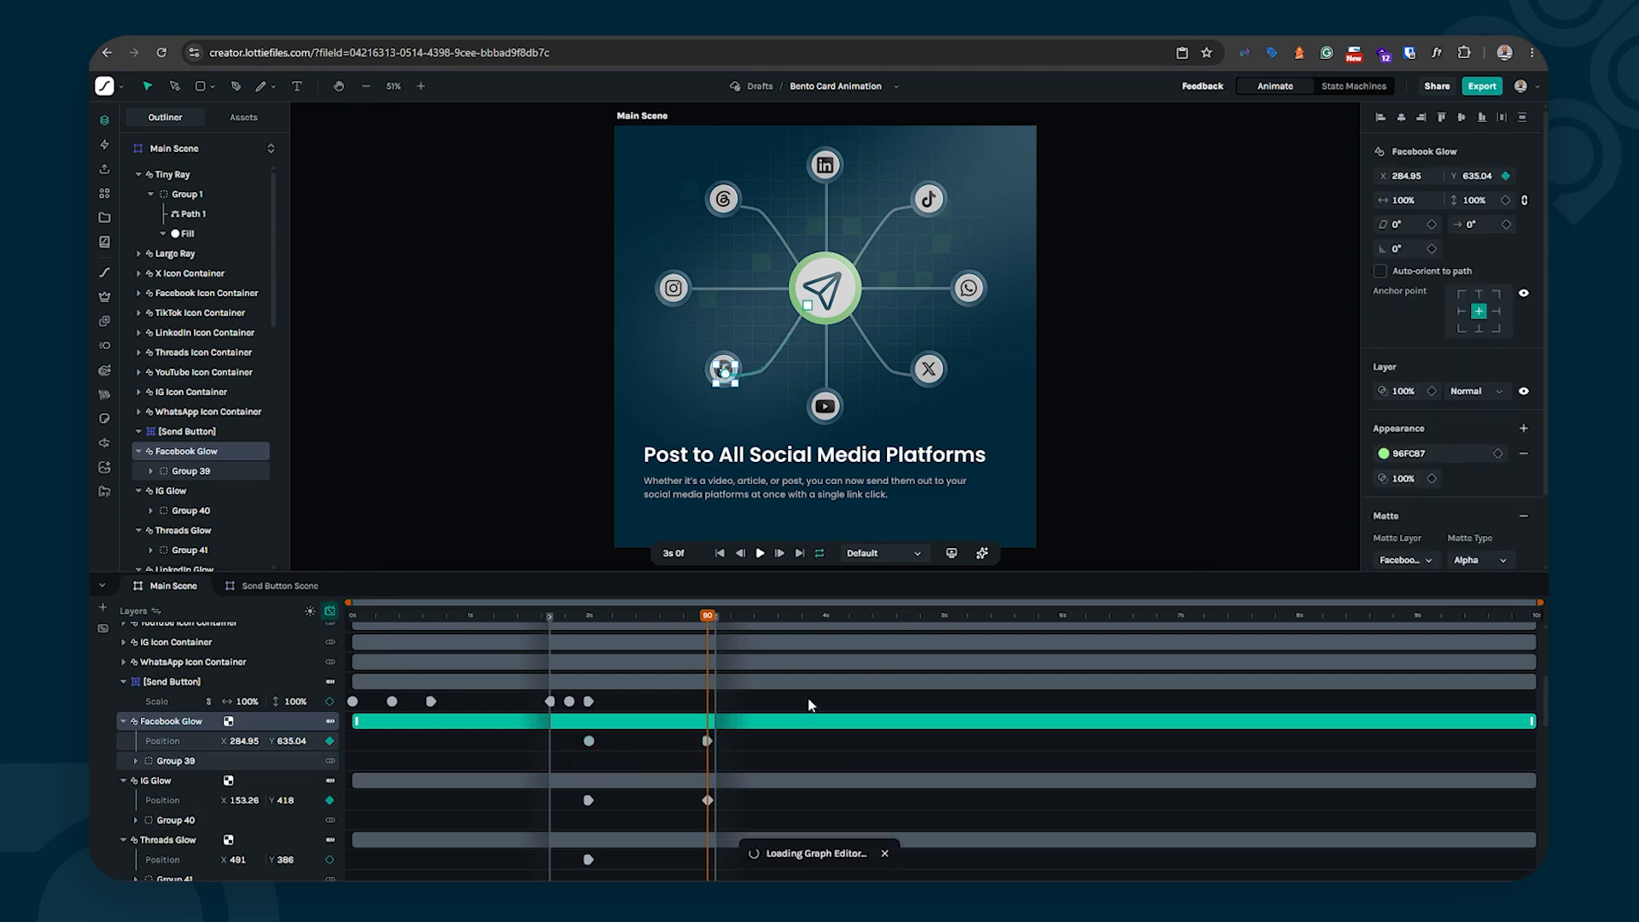
left_click(731, 740)
left_click_drag(730, 739, 623, 770)
left_click_drag(736, 740, 561, 758)
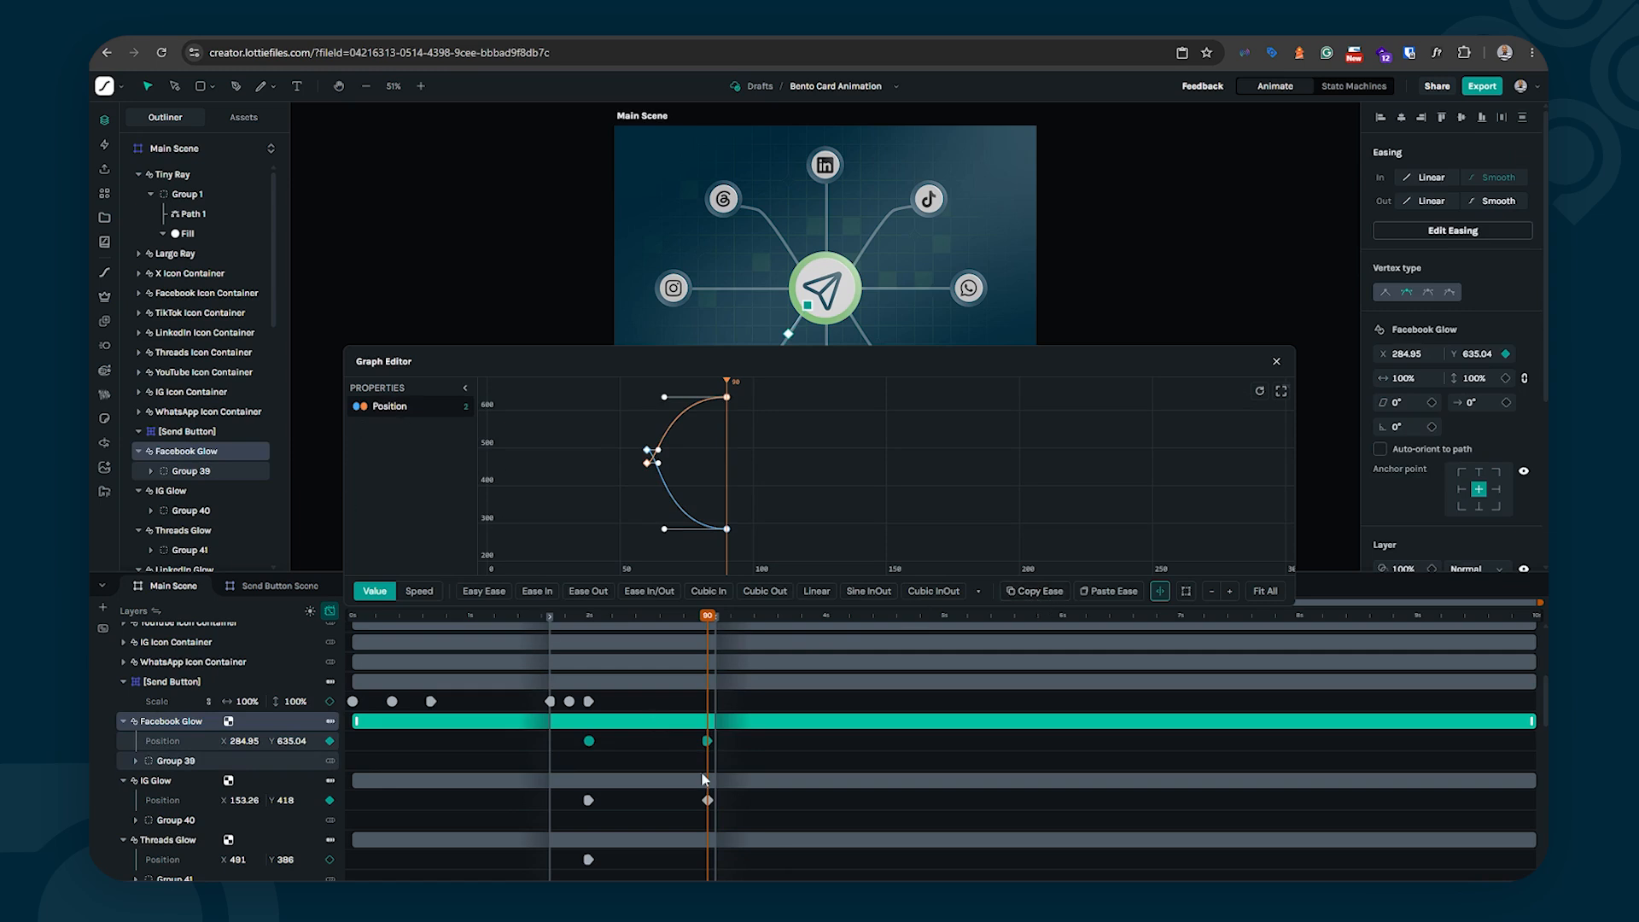
Step: Paste the copied ease onto the IG Glow's two Position keyframes and check it on the speed graph
left_click_drag(736, 794, 525, 813)
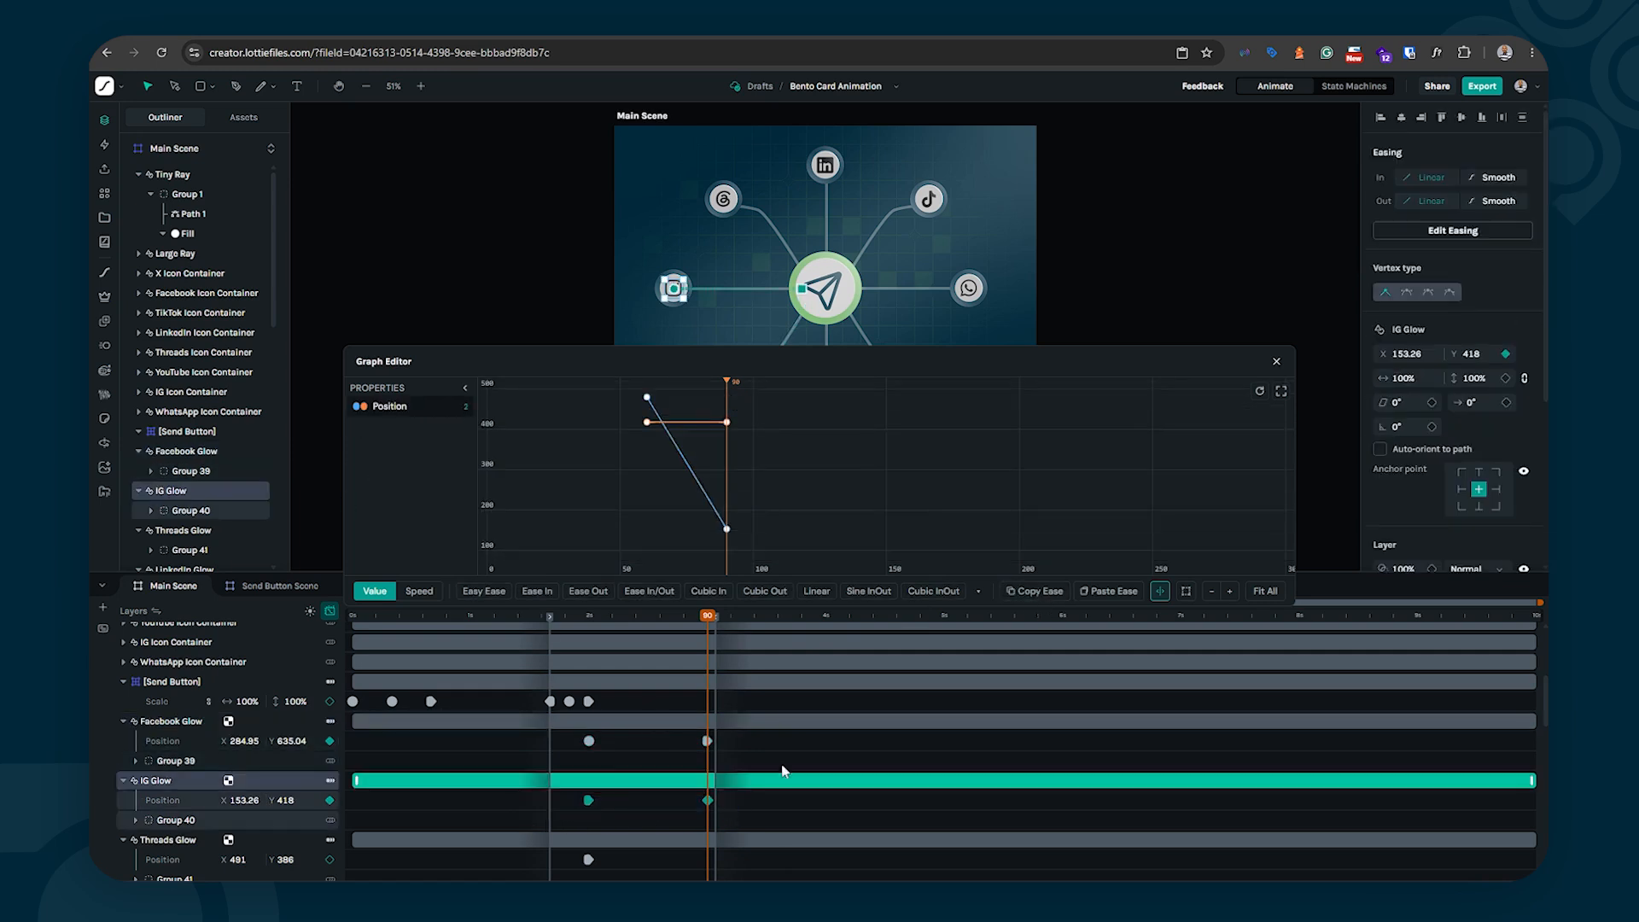
left_click(1120, 591)
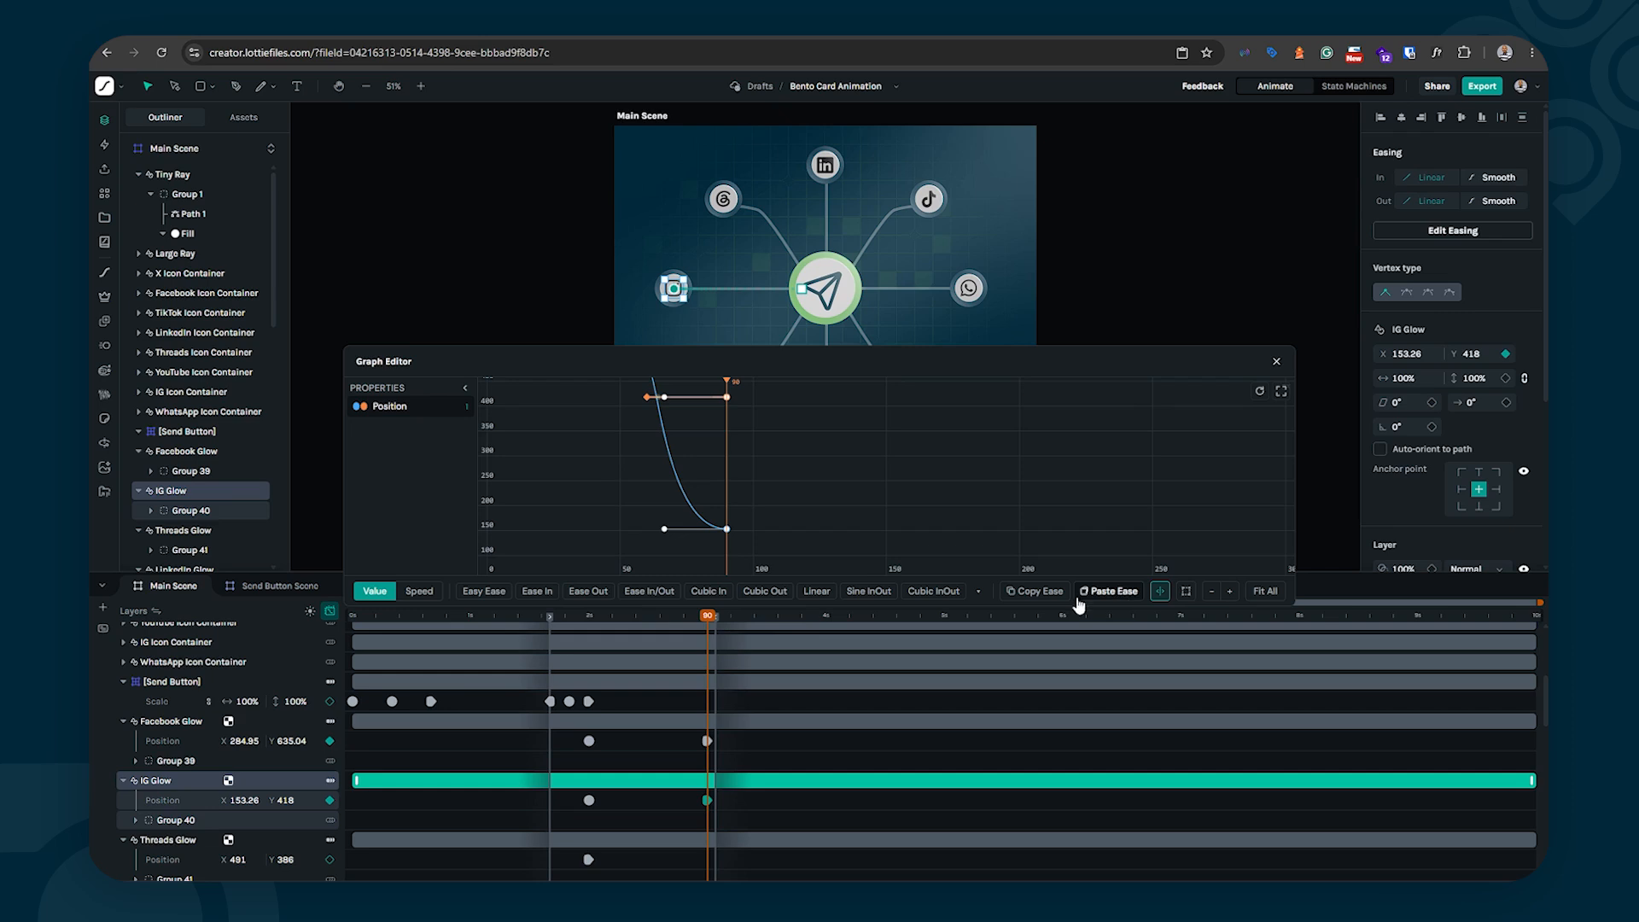
left_click(409, 595)
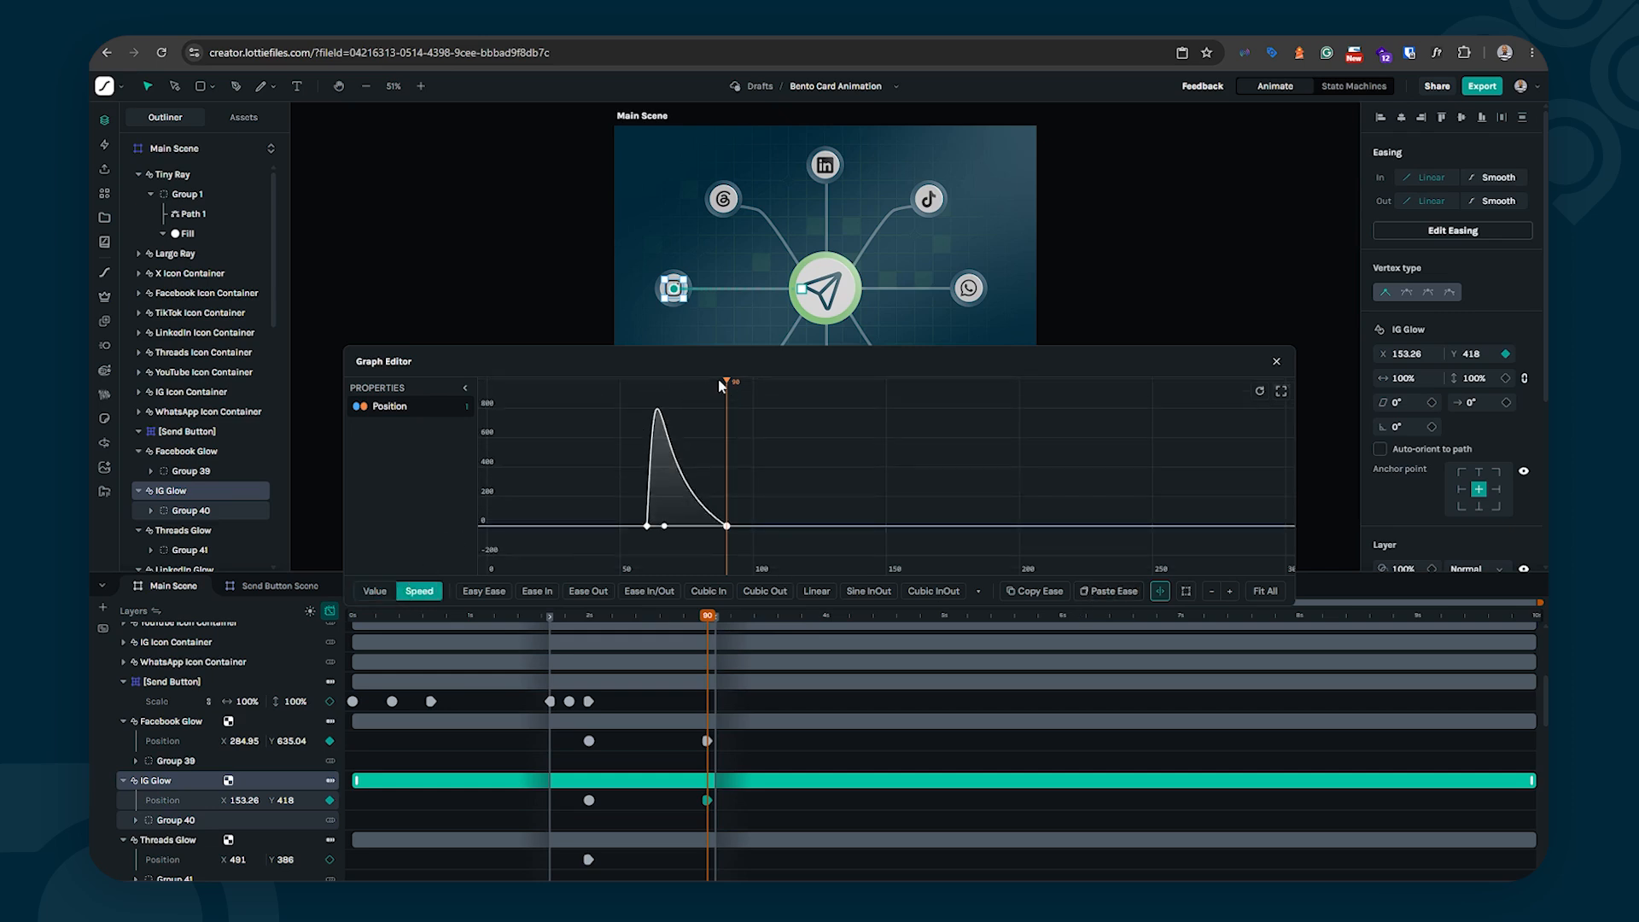
left_click_drag(726, 378, 632, 382)
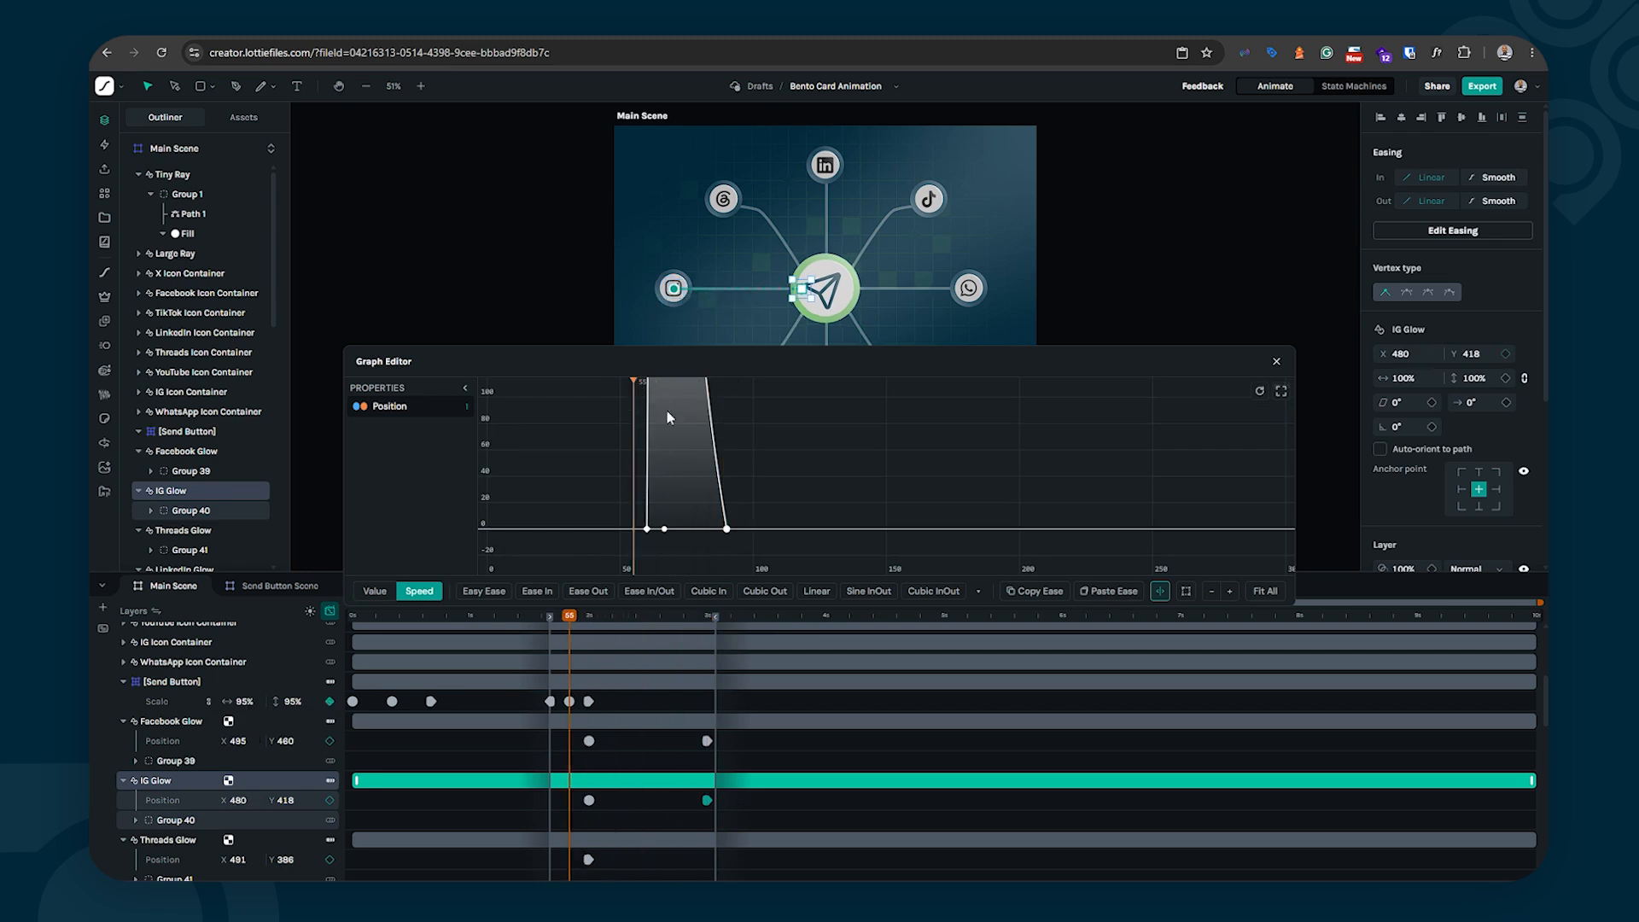
left_click(1261, 592)
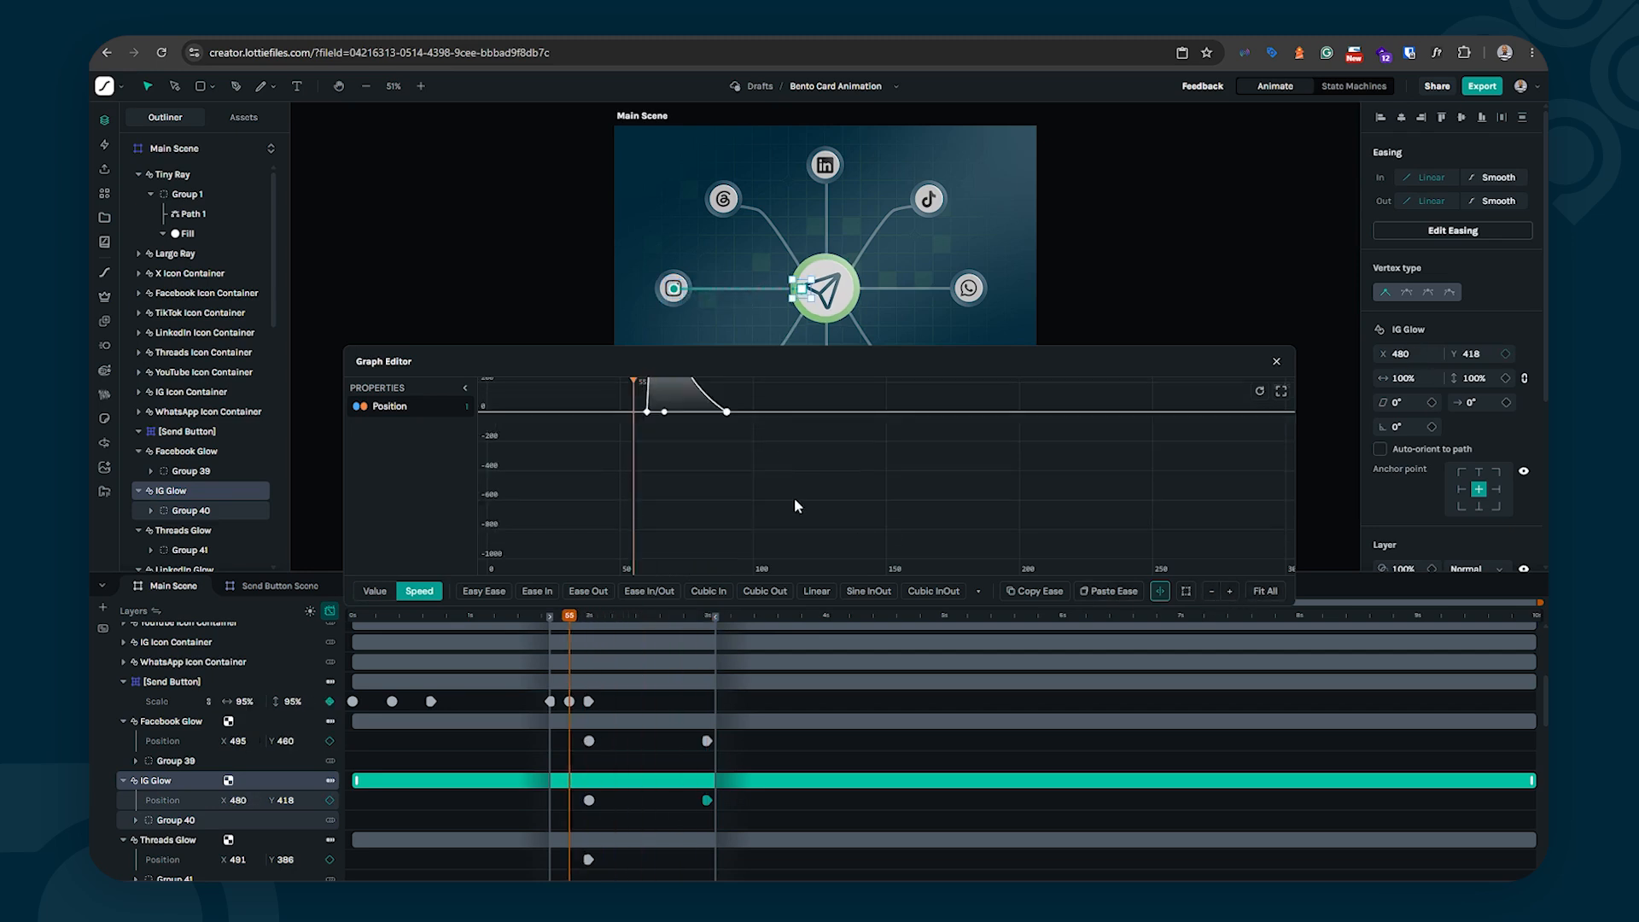
left_click(1276, 362)
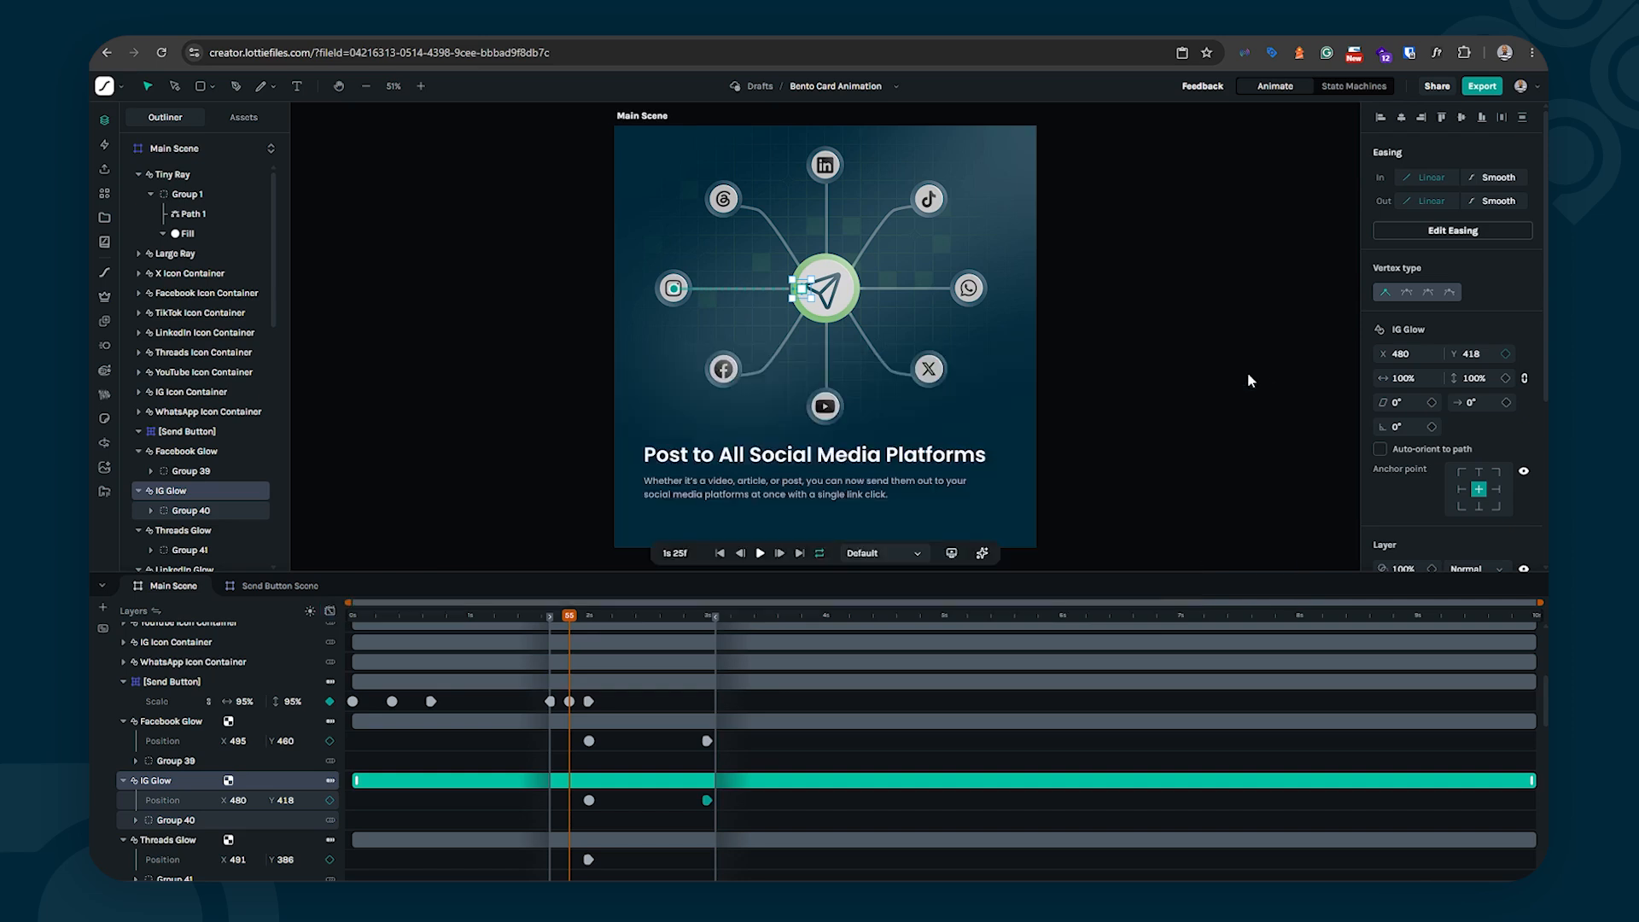
Step: Play the scene to preview the Facebook and IG Glows moving together
left_click(657, 754)
key("space")
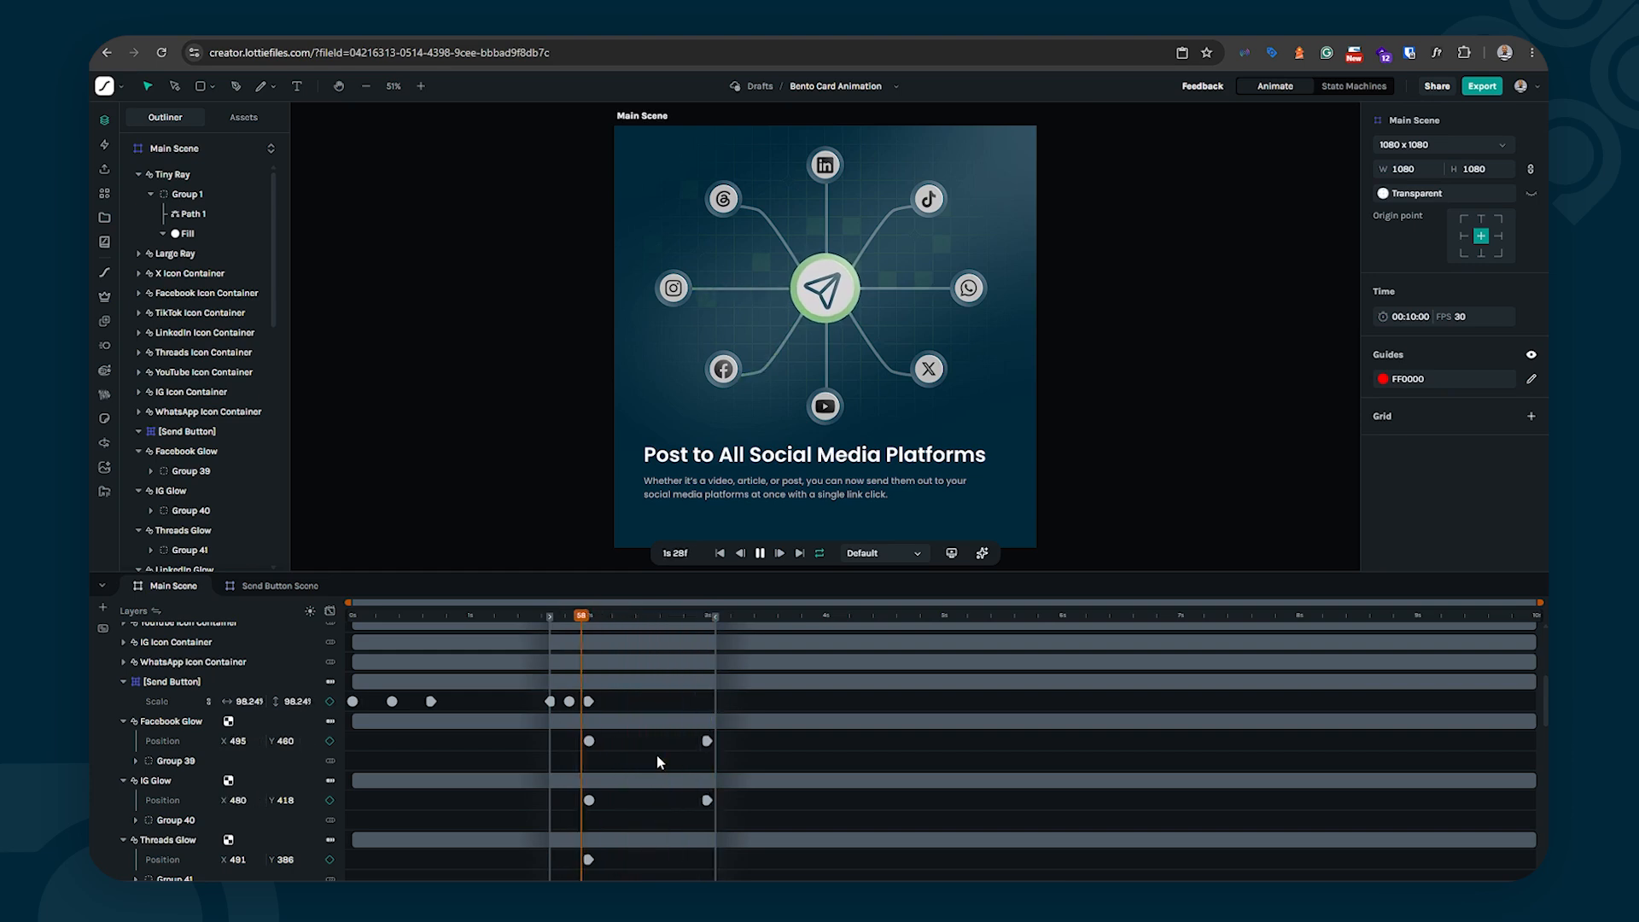
key("space")
Step: Review the Position keyframes of the remaining glows and play back all the glows travelling to their icons
scroll(653, 740, "down", 3)
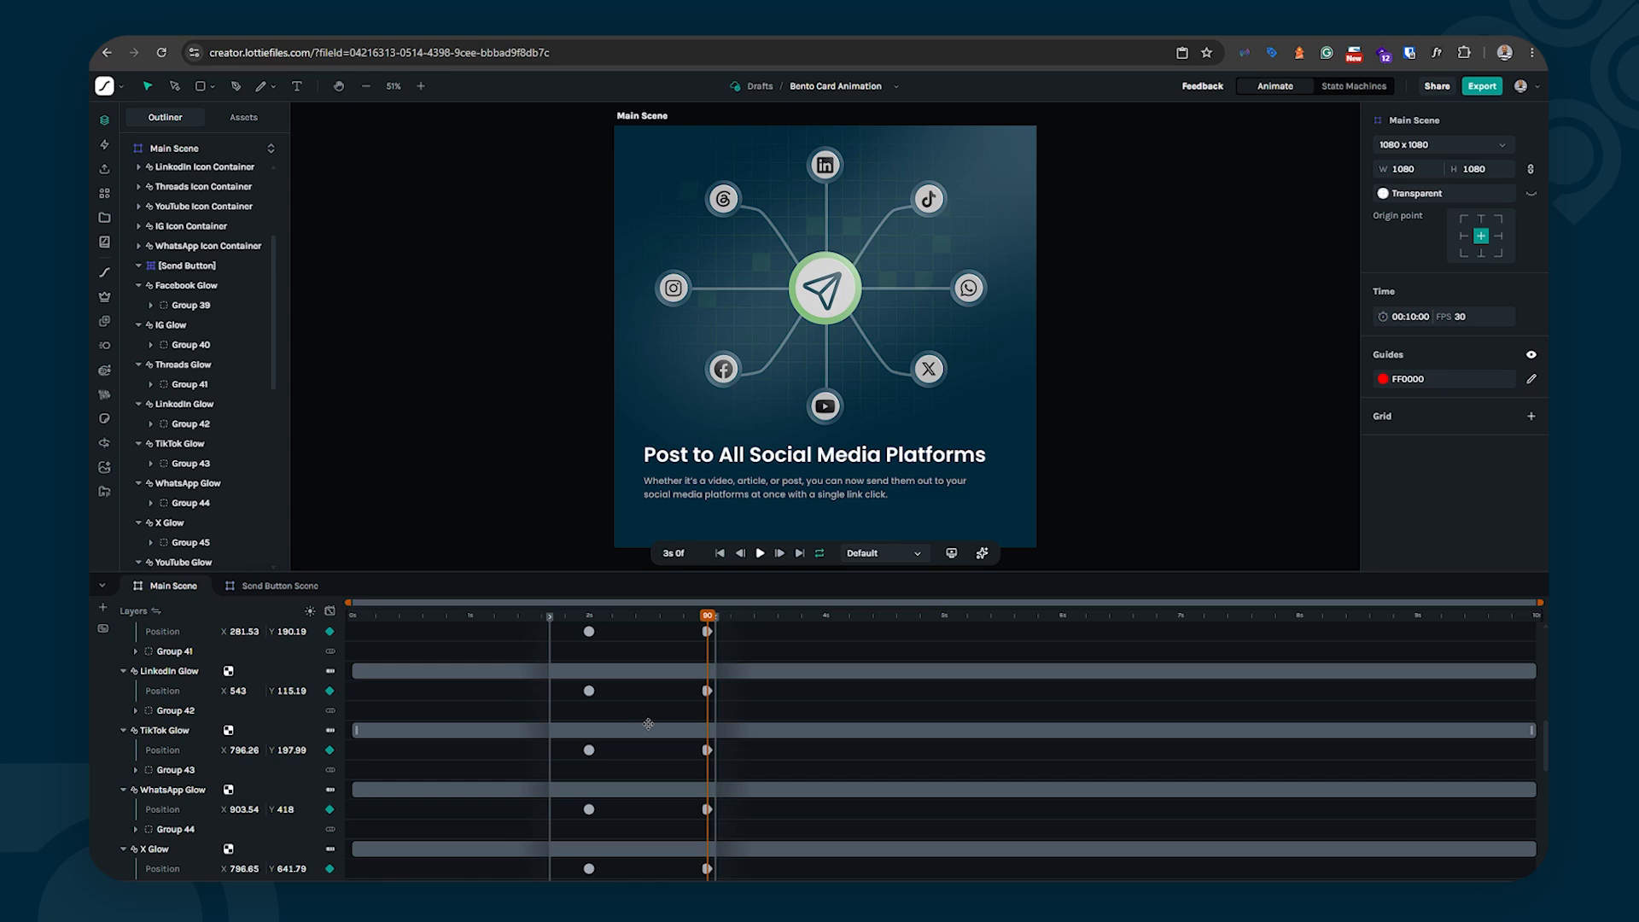
key("space")
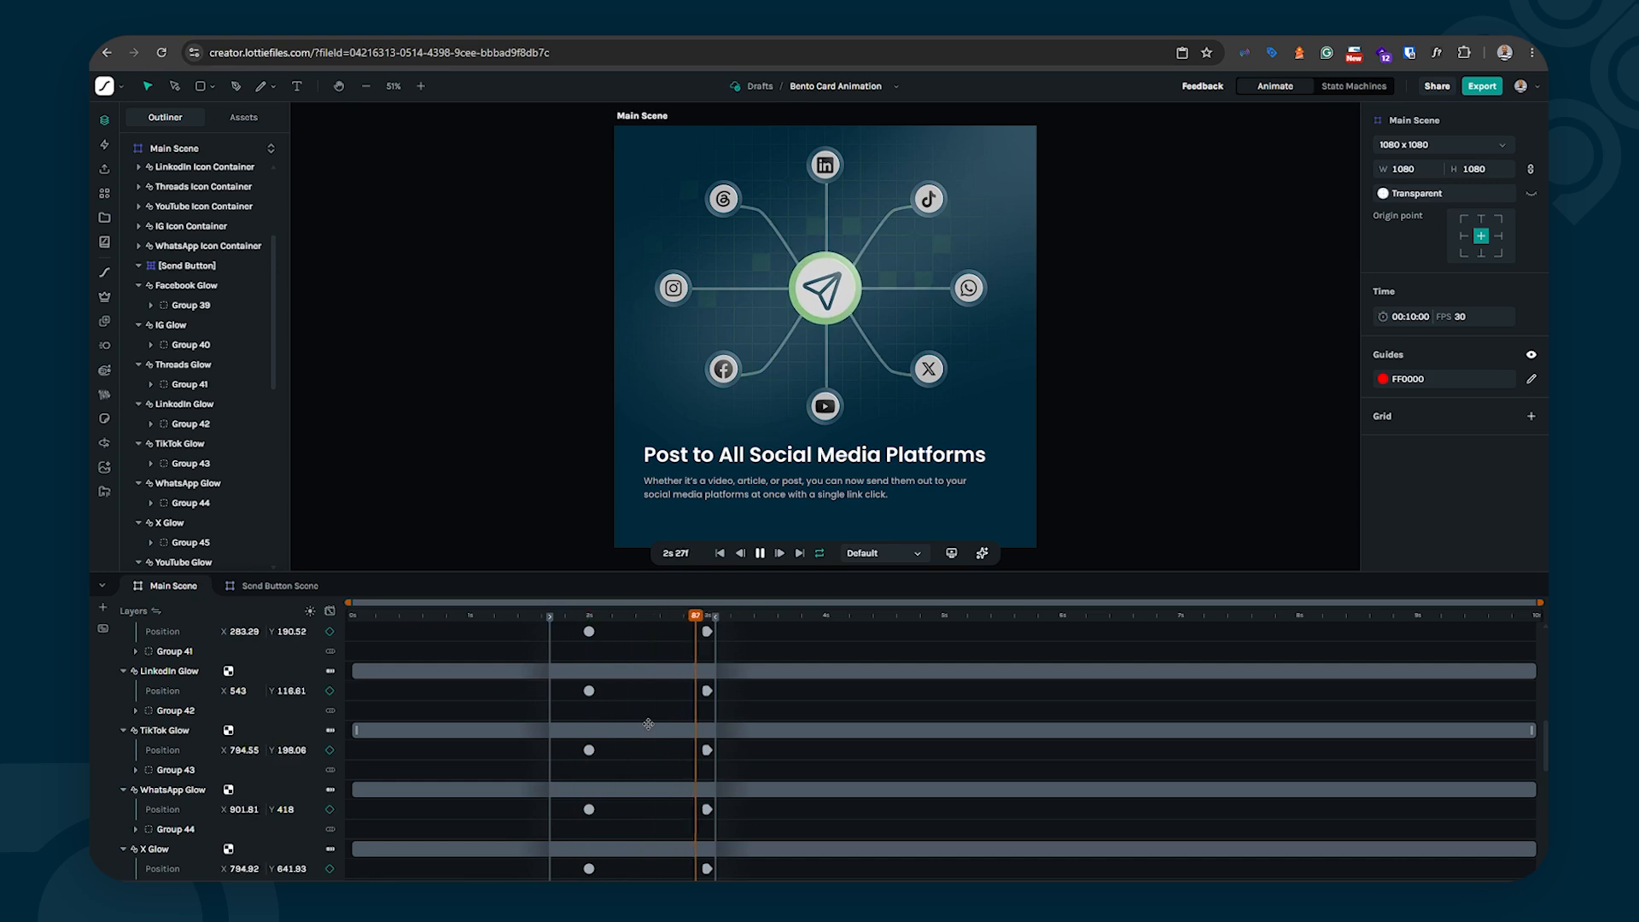
key("space")
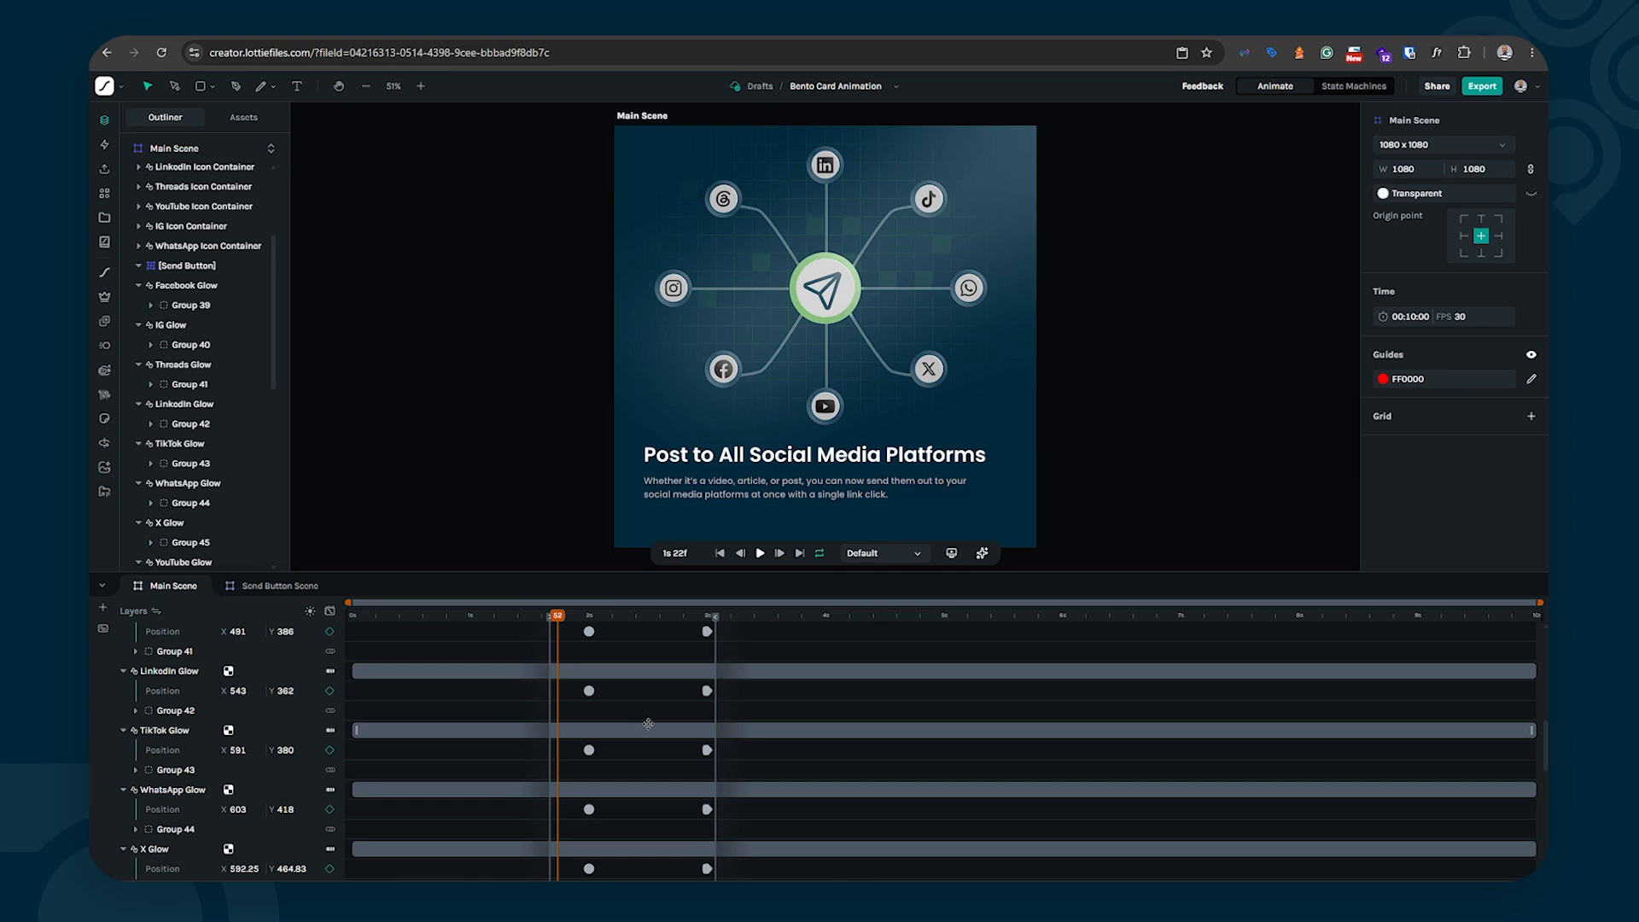
Step: Preview the Main Scene animation in the web player test window and play it back on the canvas
key("ctrl+Return")
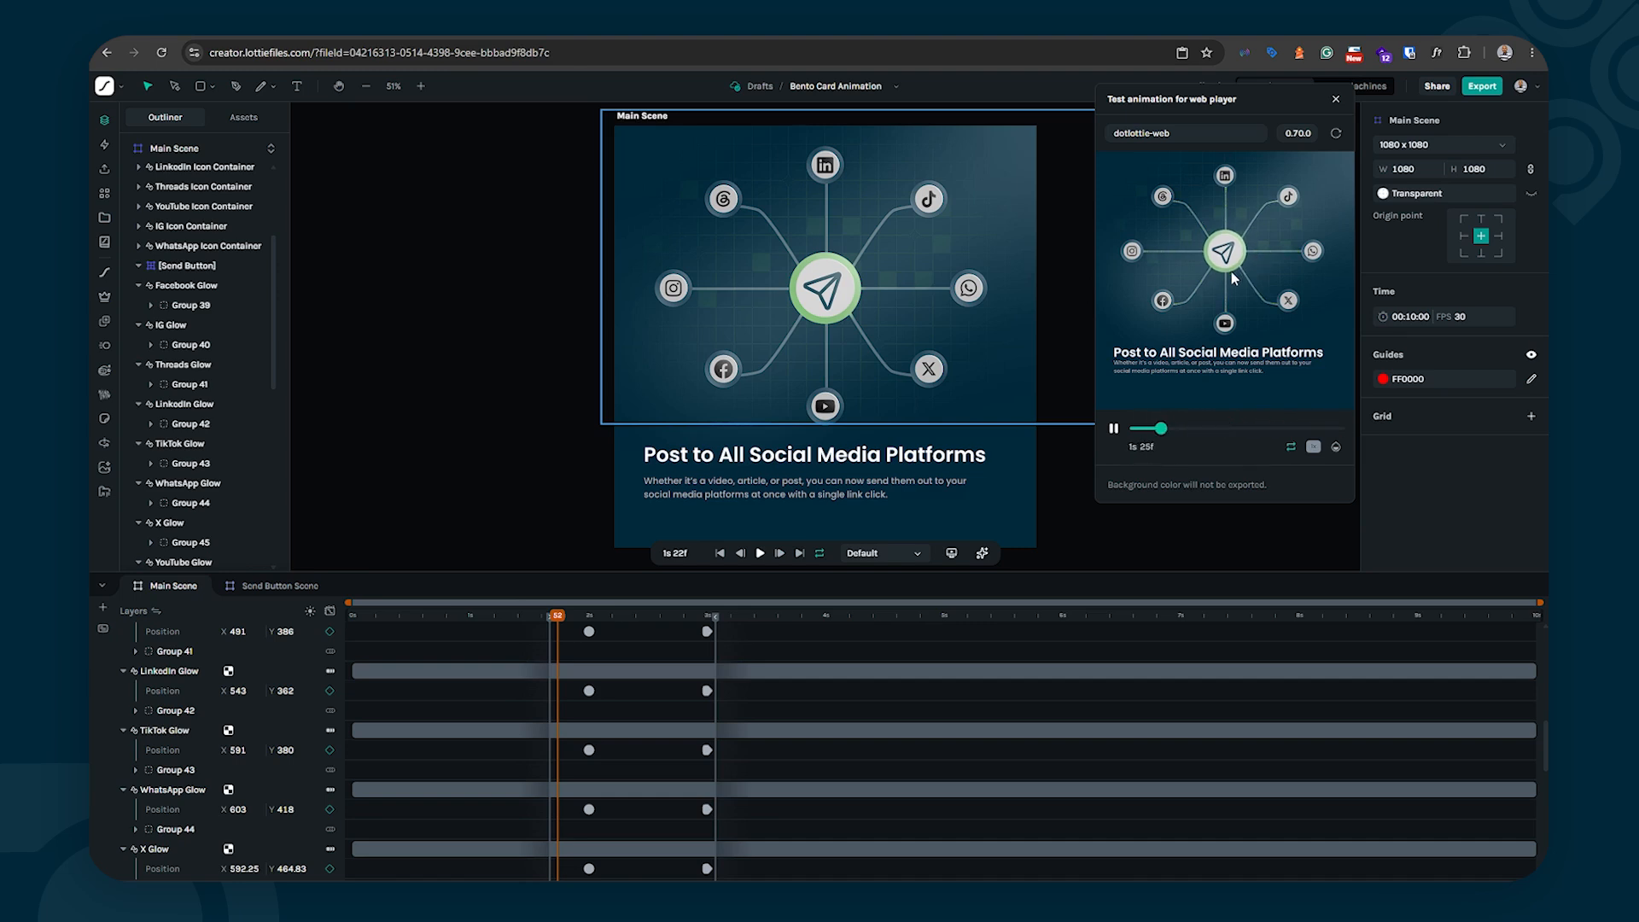
left_click(1336, 99)
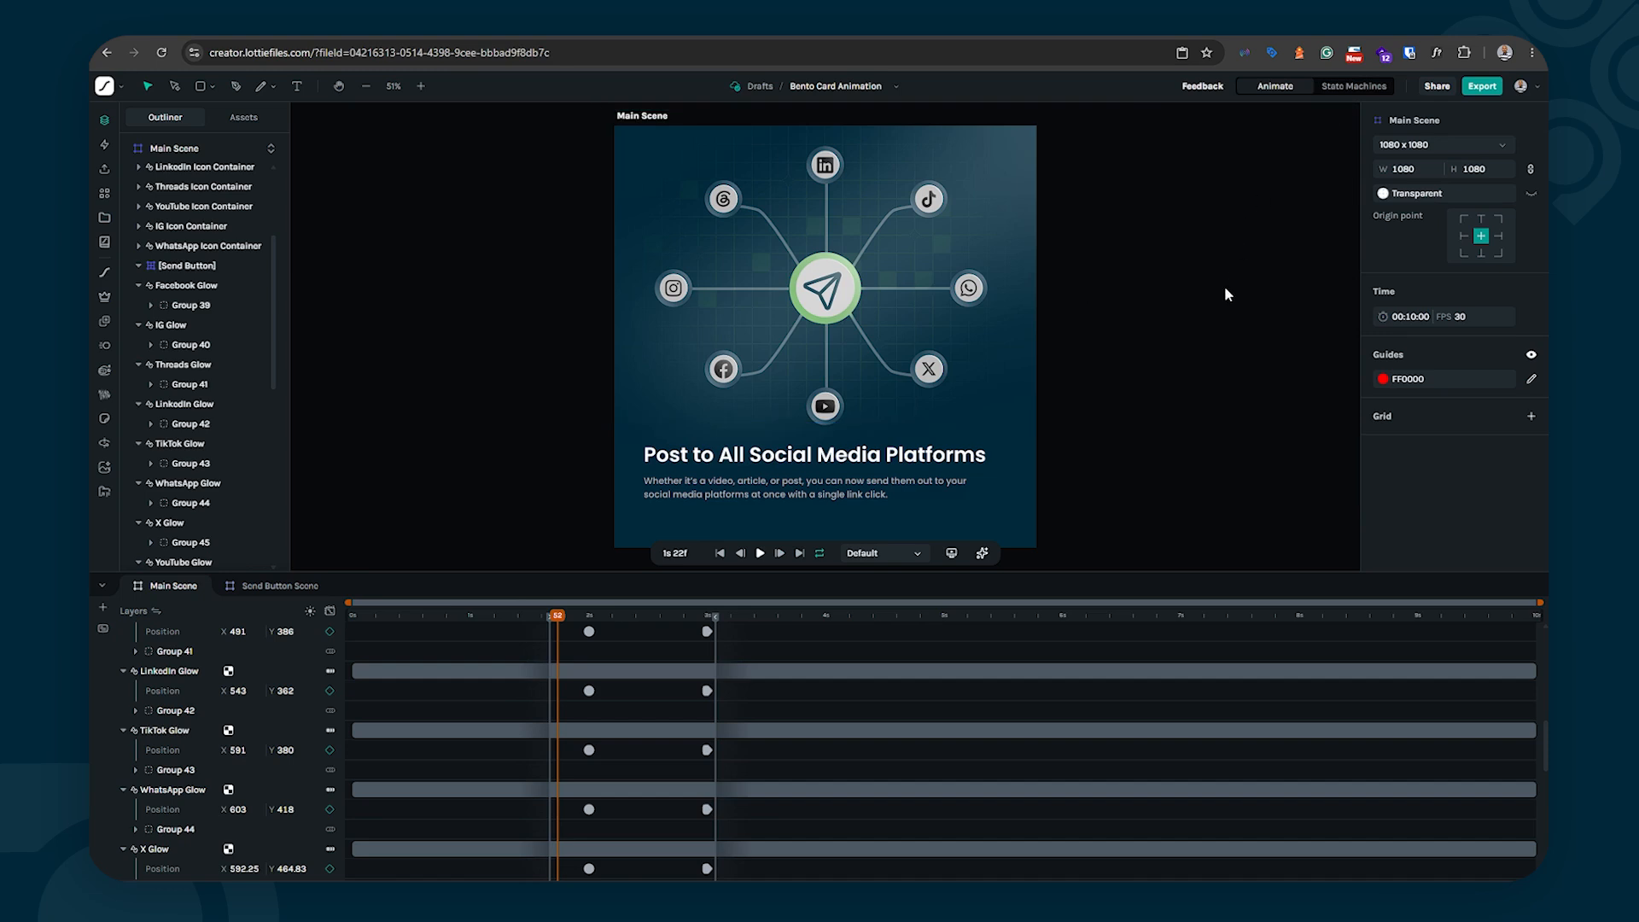
key("space")
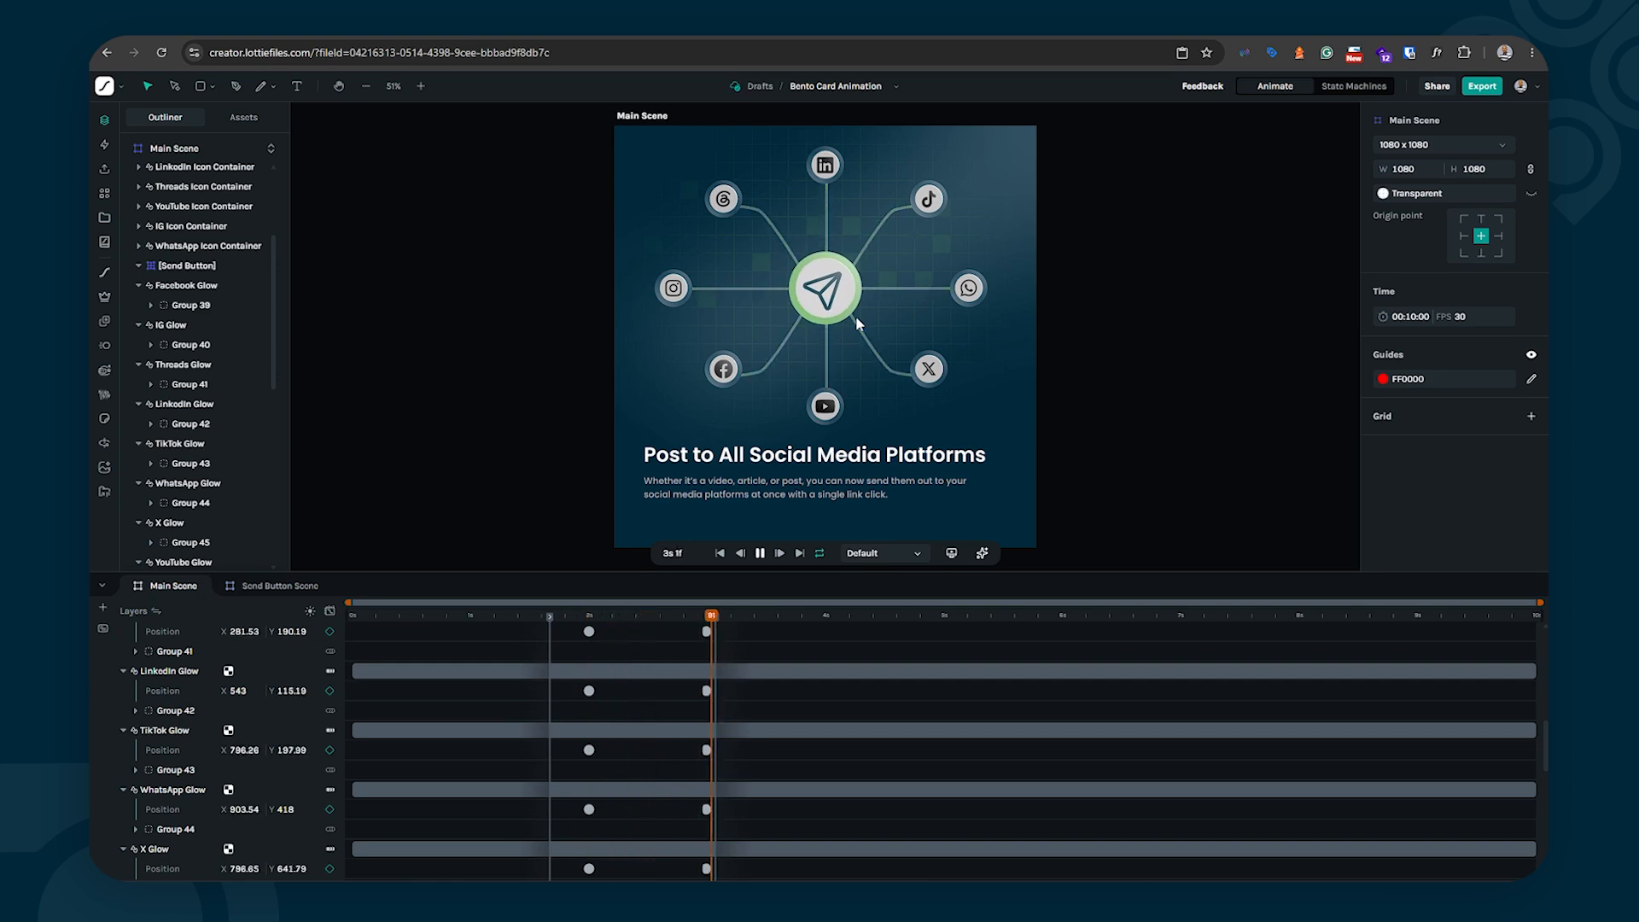
key("space")
key("ctrl+Return")
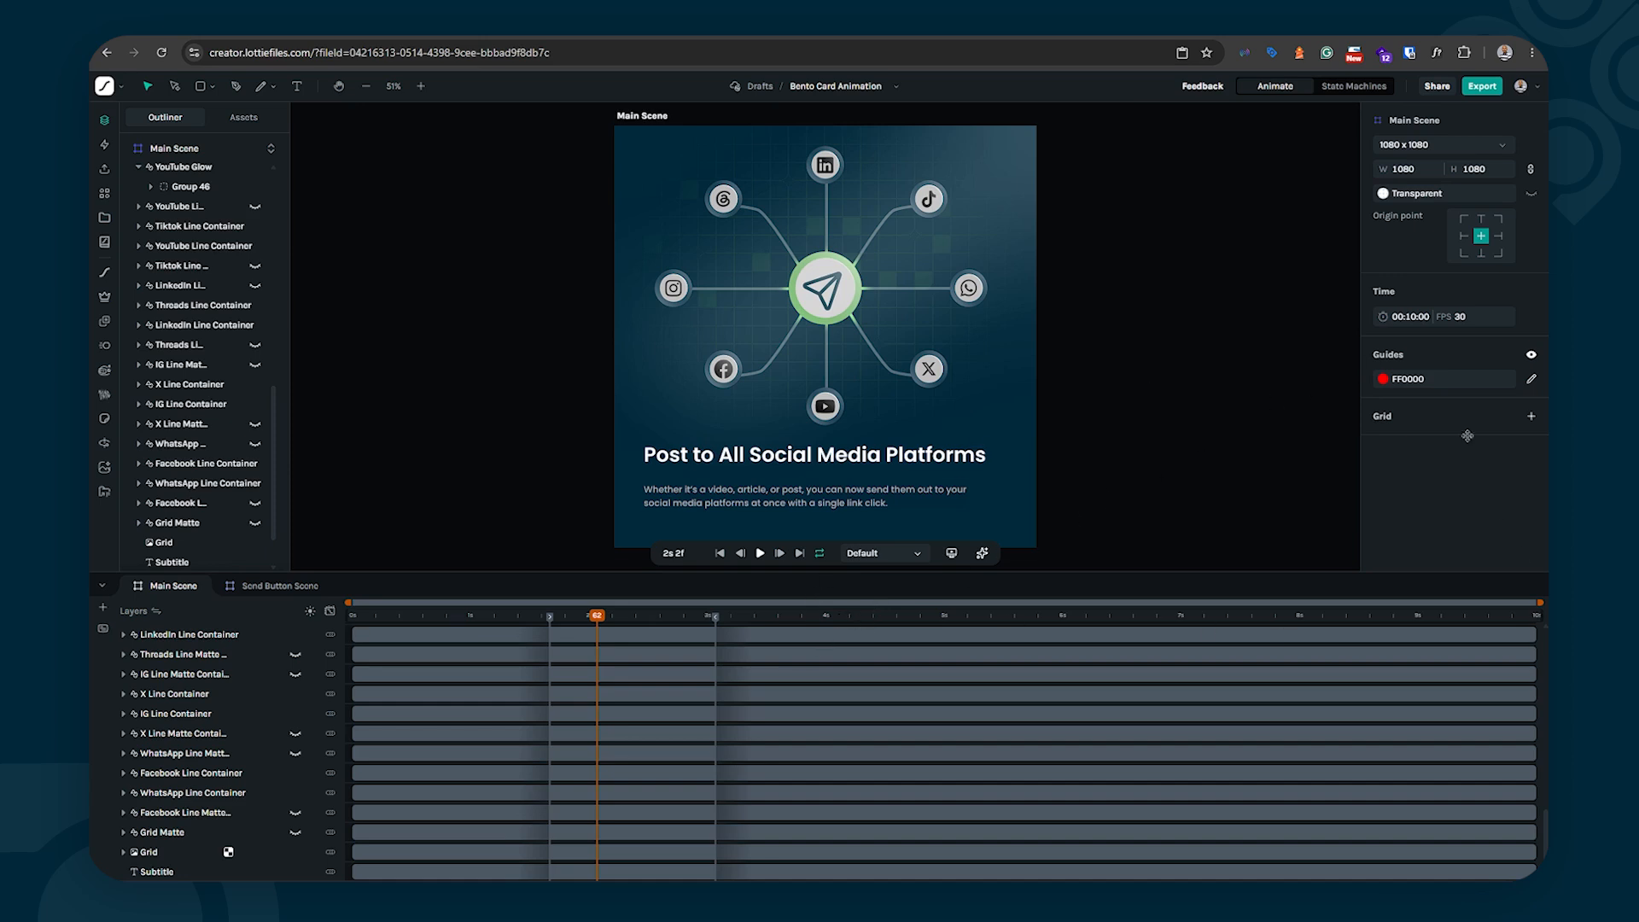
Step: Set the Main Scene's duration to 4 seconds
left_click(1411, 315)
key("Return")
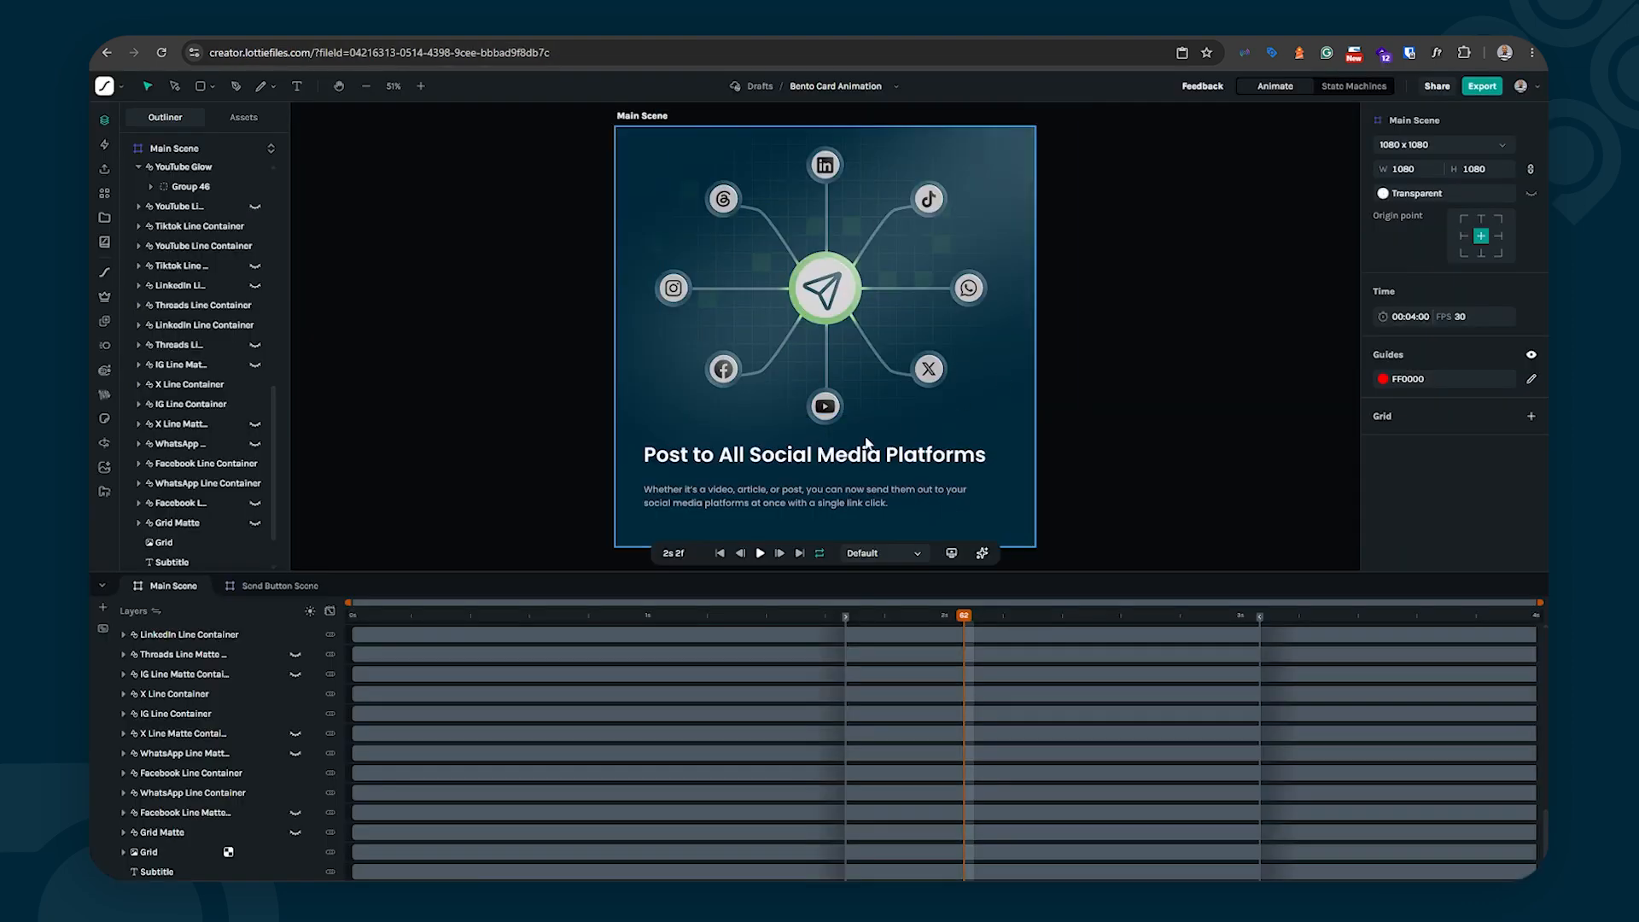
Step: Create a text motion token named Bento_tilte and apply it to the Title layer's text
left_click(672, 459)
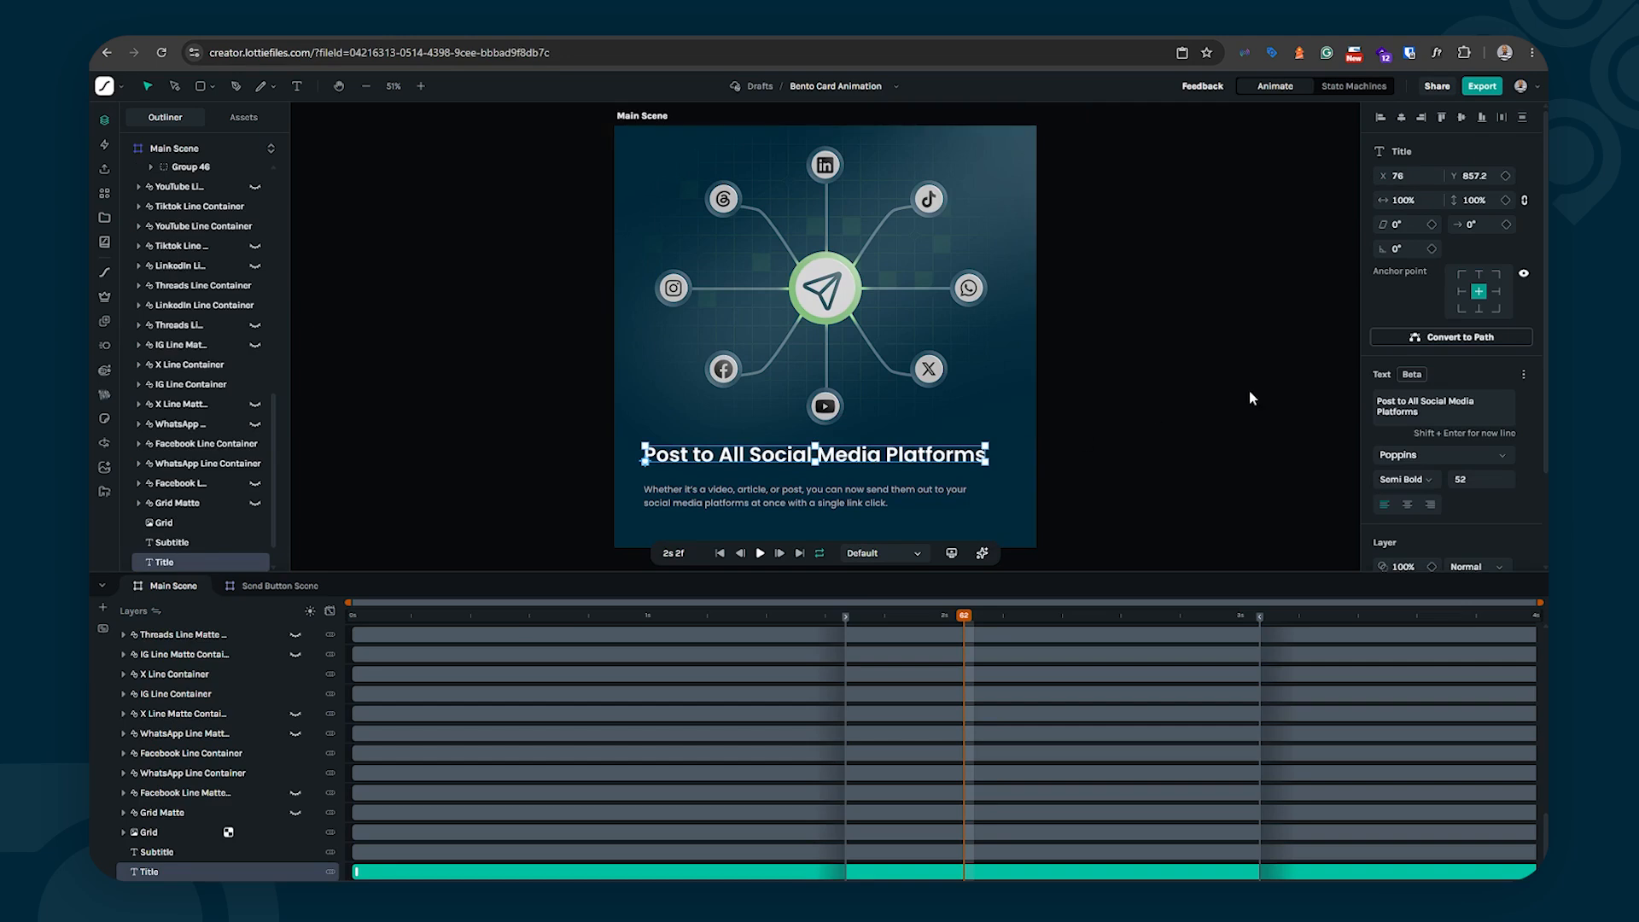
left_click(1525, 376)
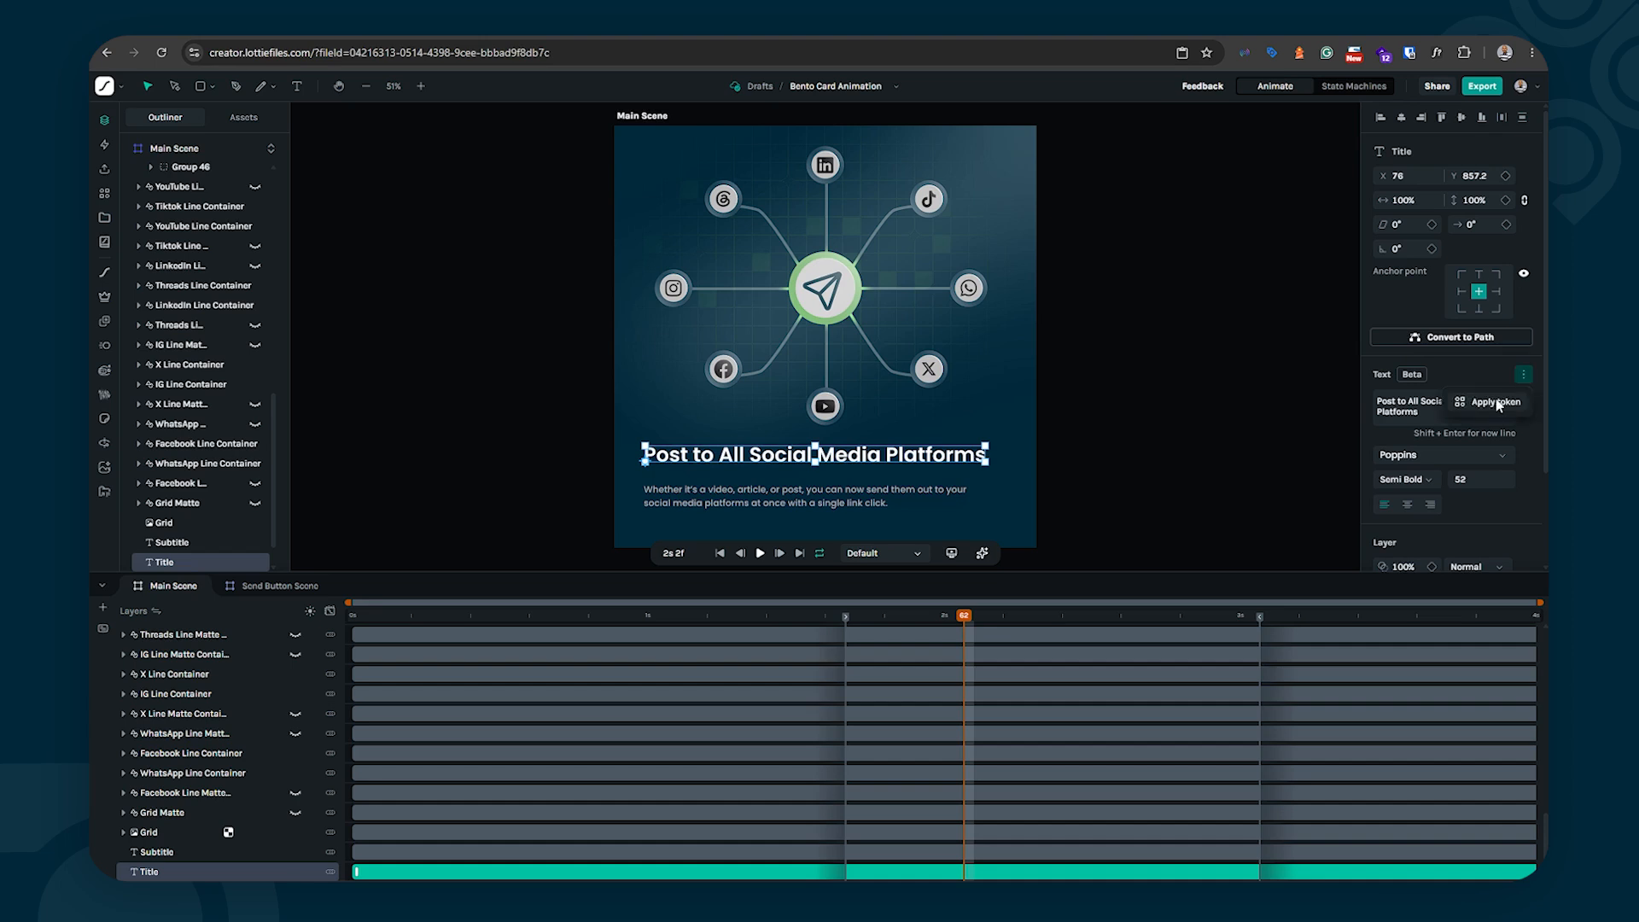
left_click(1498, 403)
left_click(1212, 510)
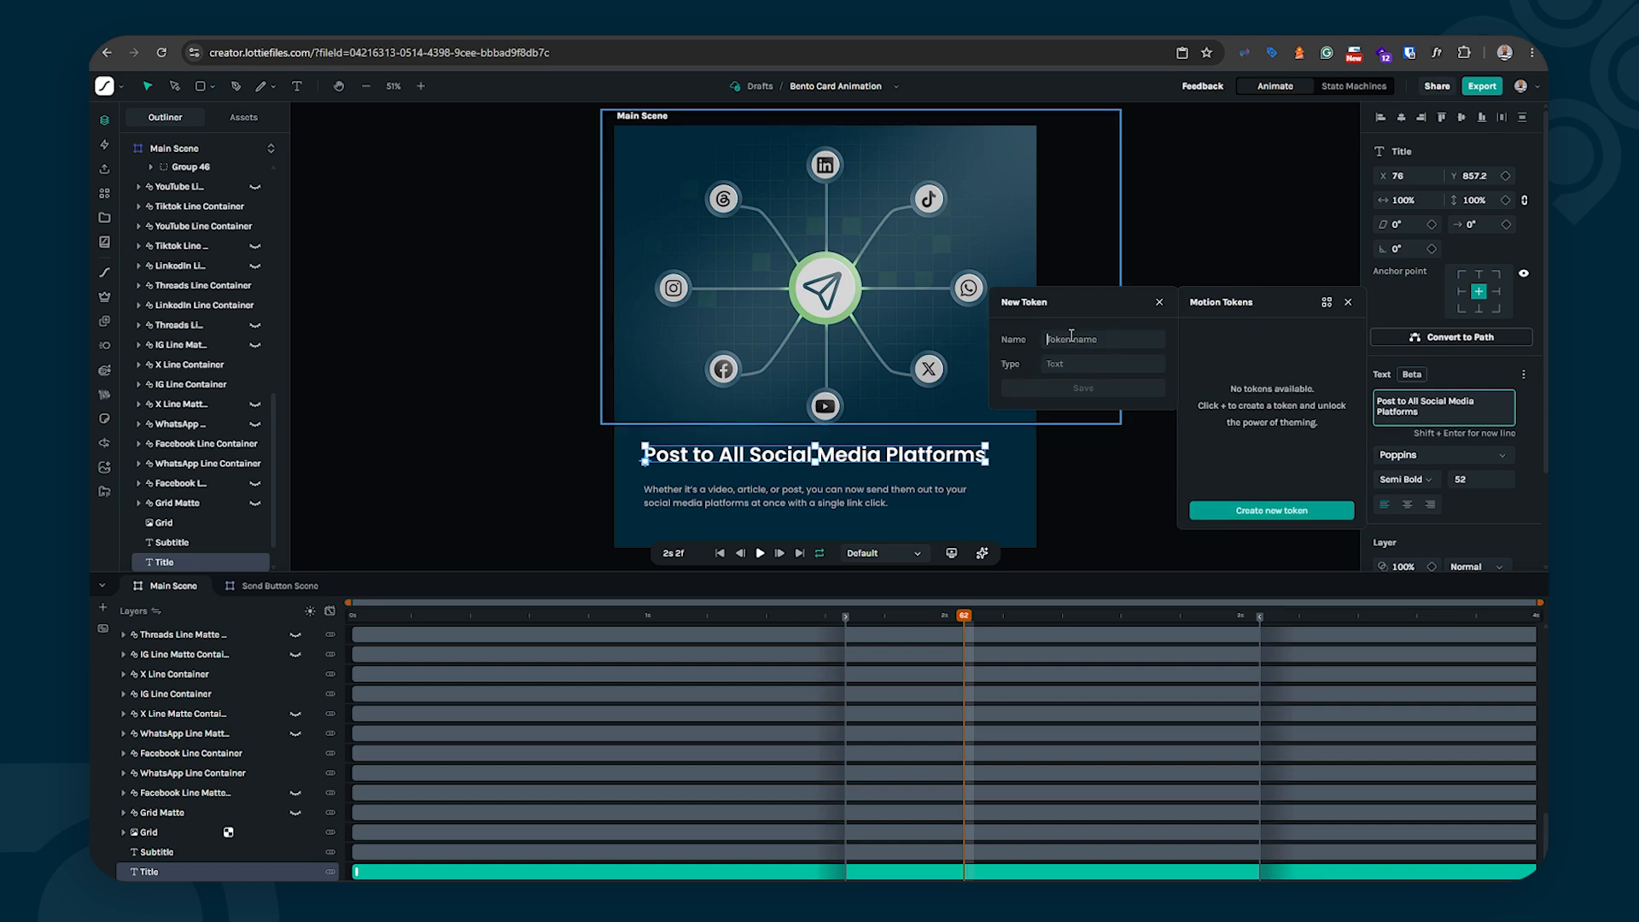
type("Bento_")
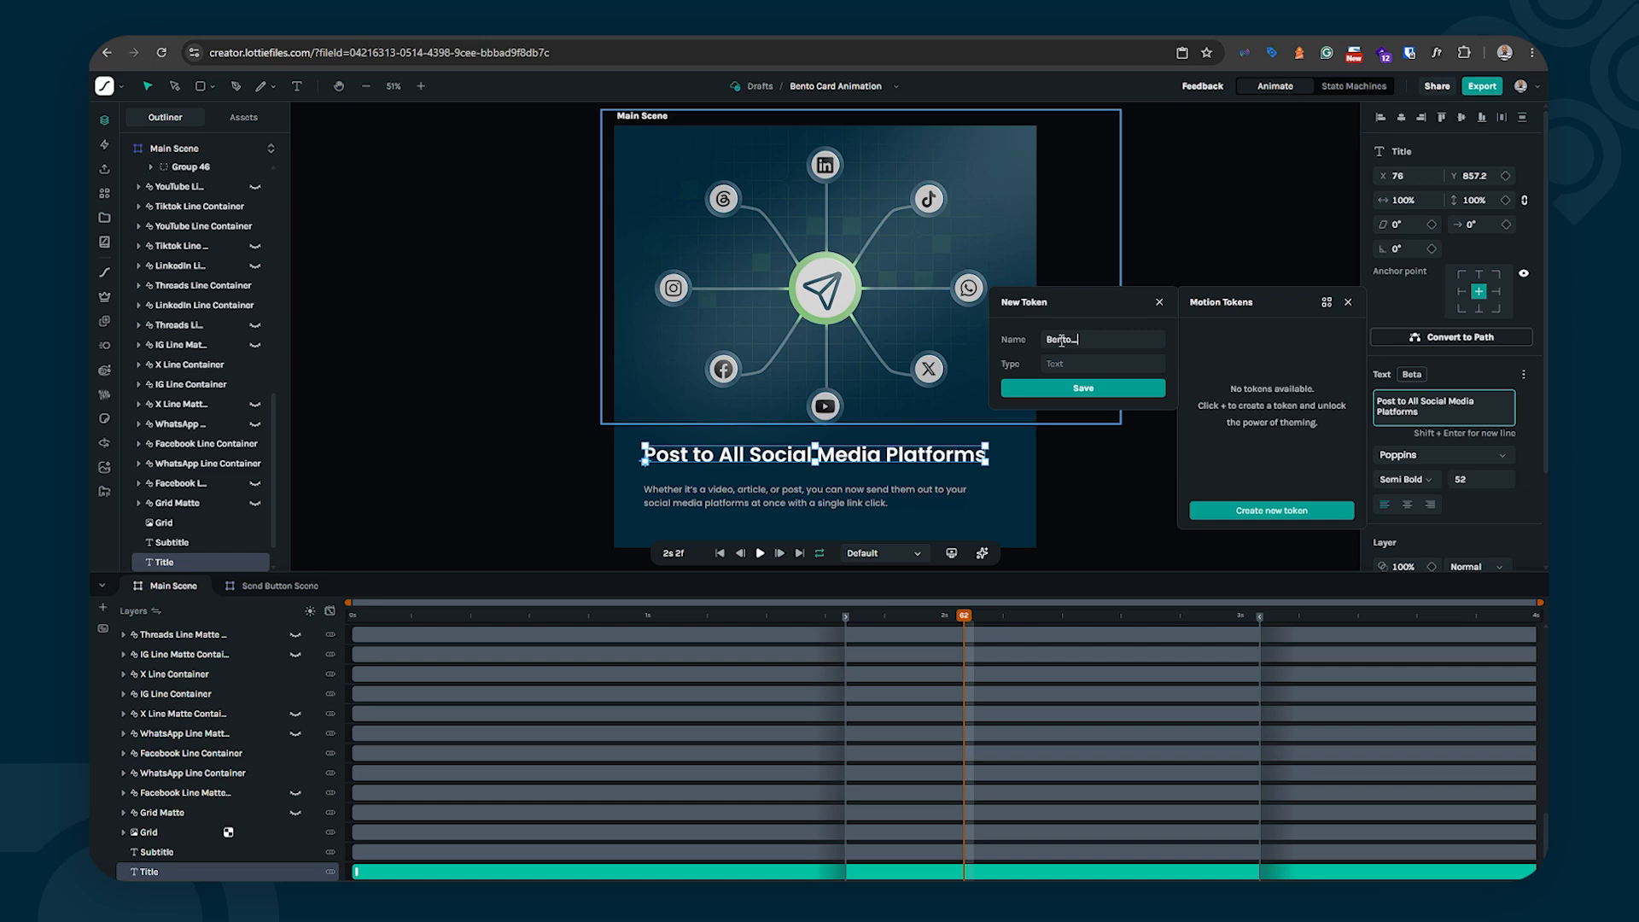
type("tilte")
left_click(1092, 391)
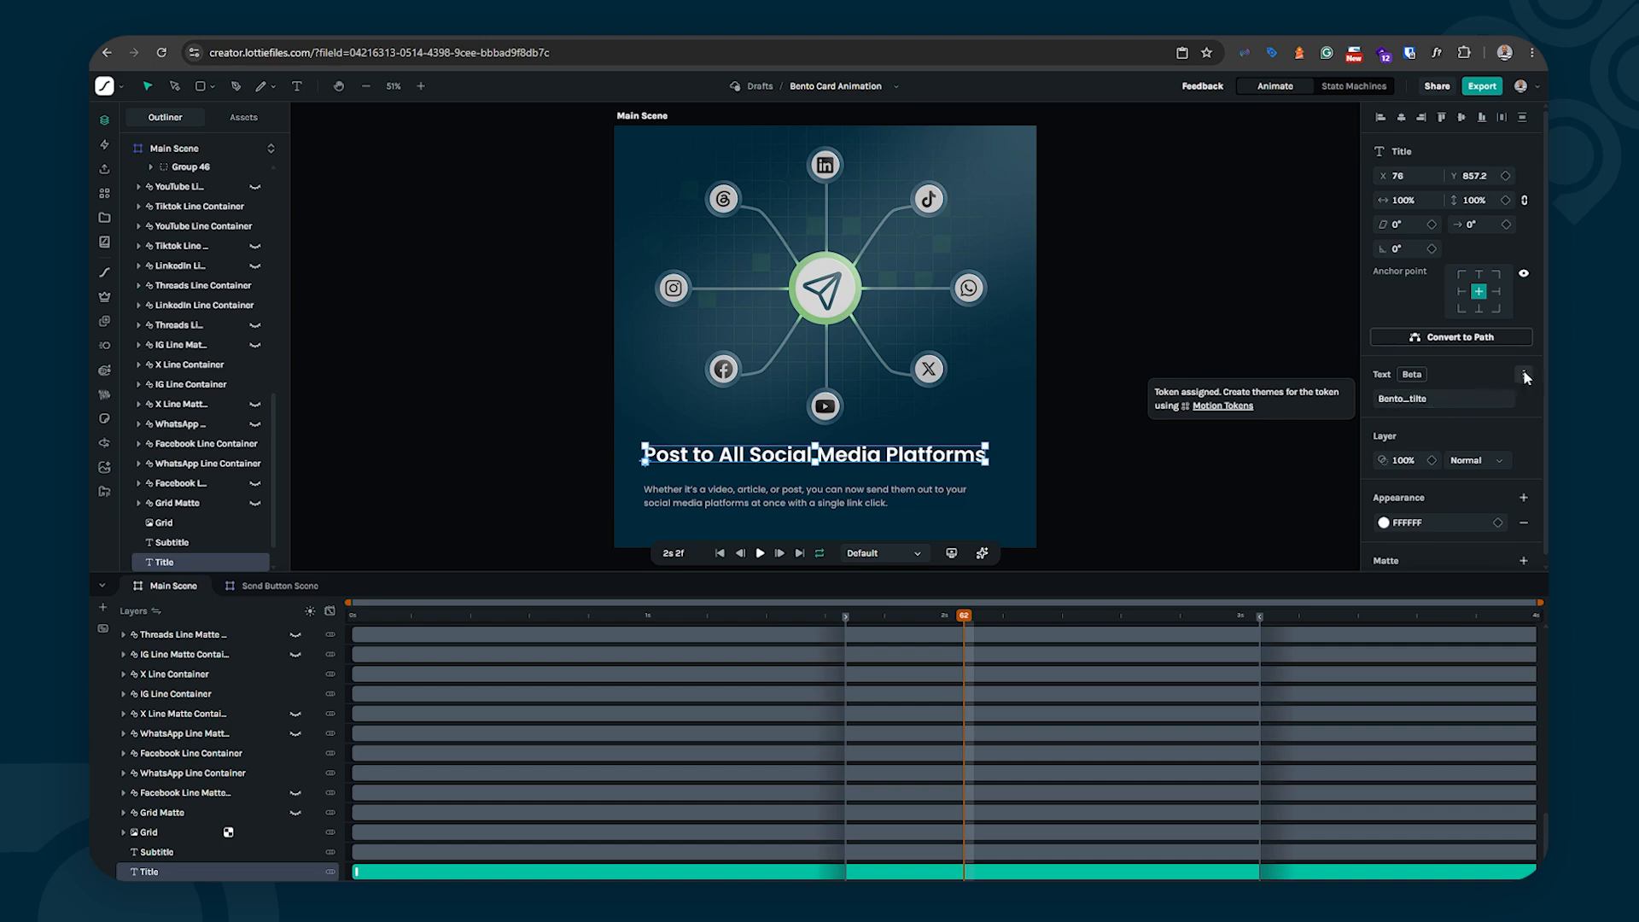
Step: Create a text motion token named Bento_subtitle for the Subtitle layer's text and deselect the layer
left_click(812, 490)
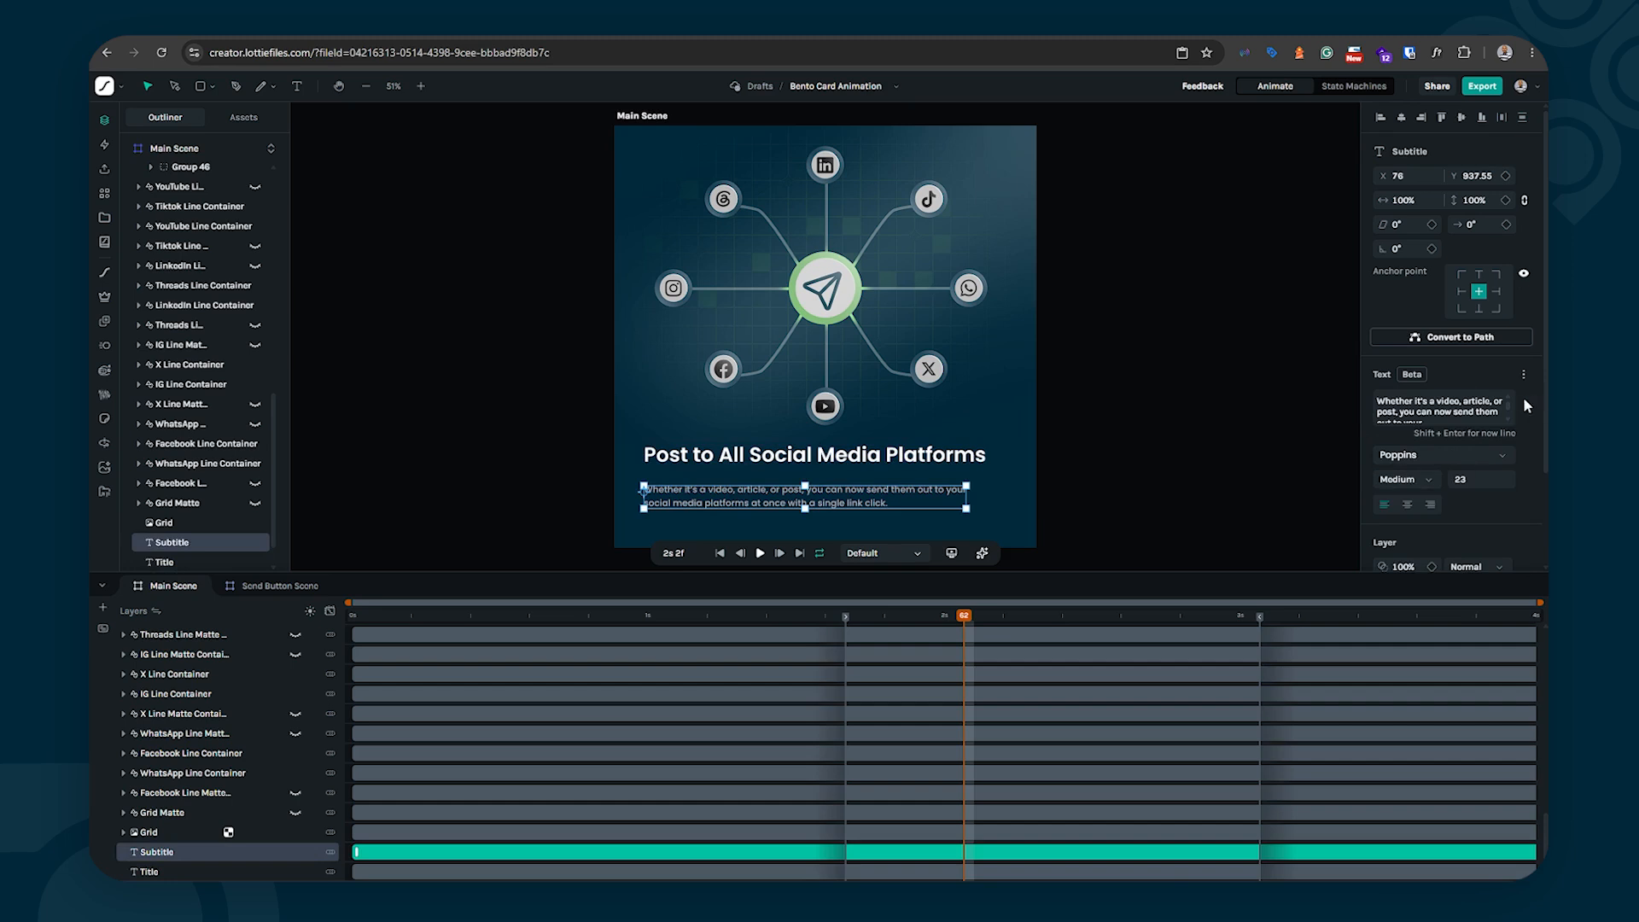
left_click(1524, 375)
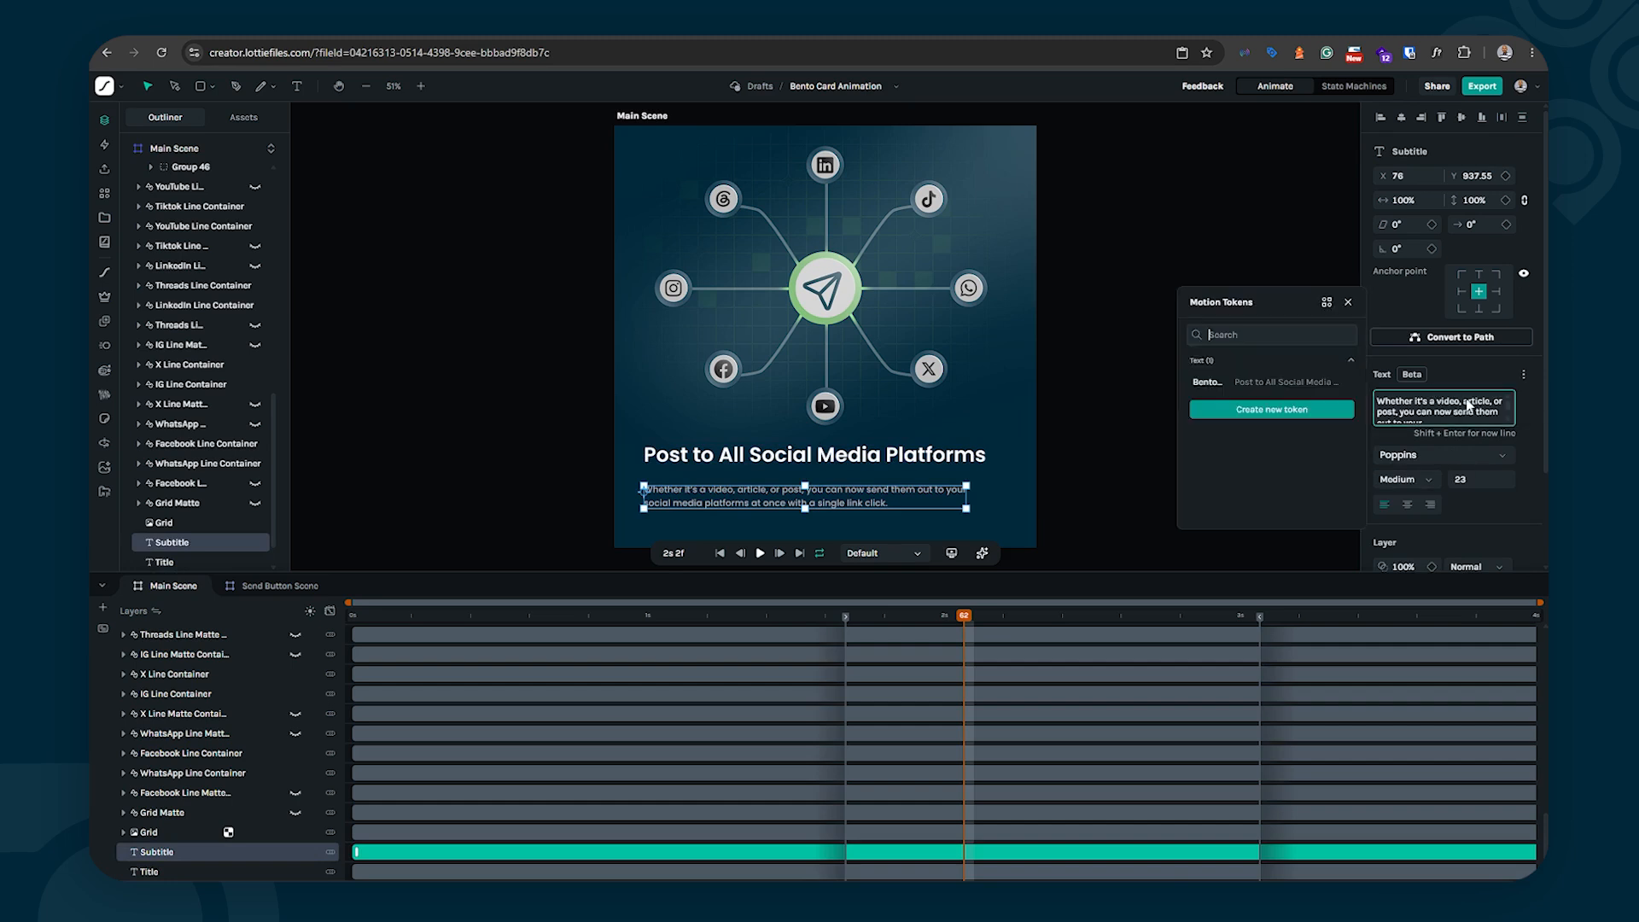
left_click(1466, 403)
left_click(1260, 408)
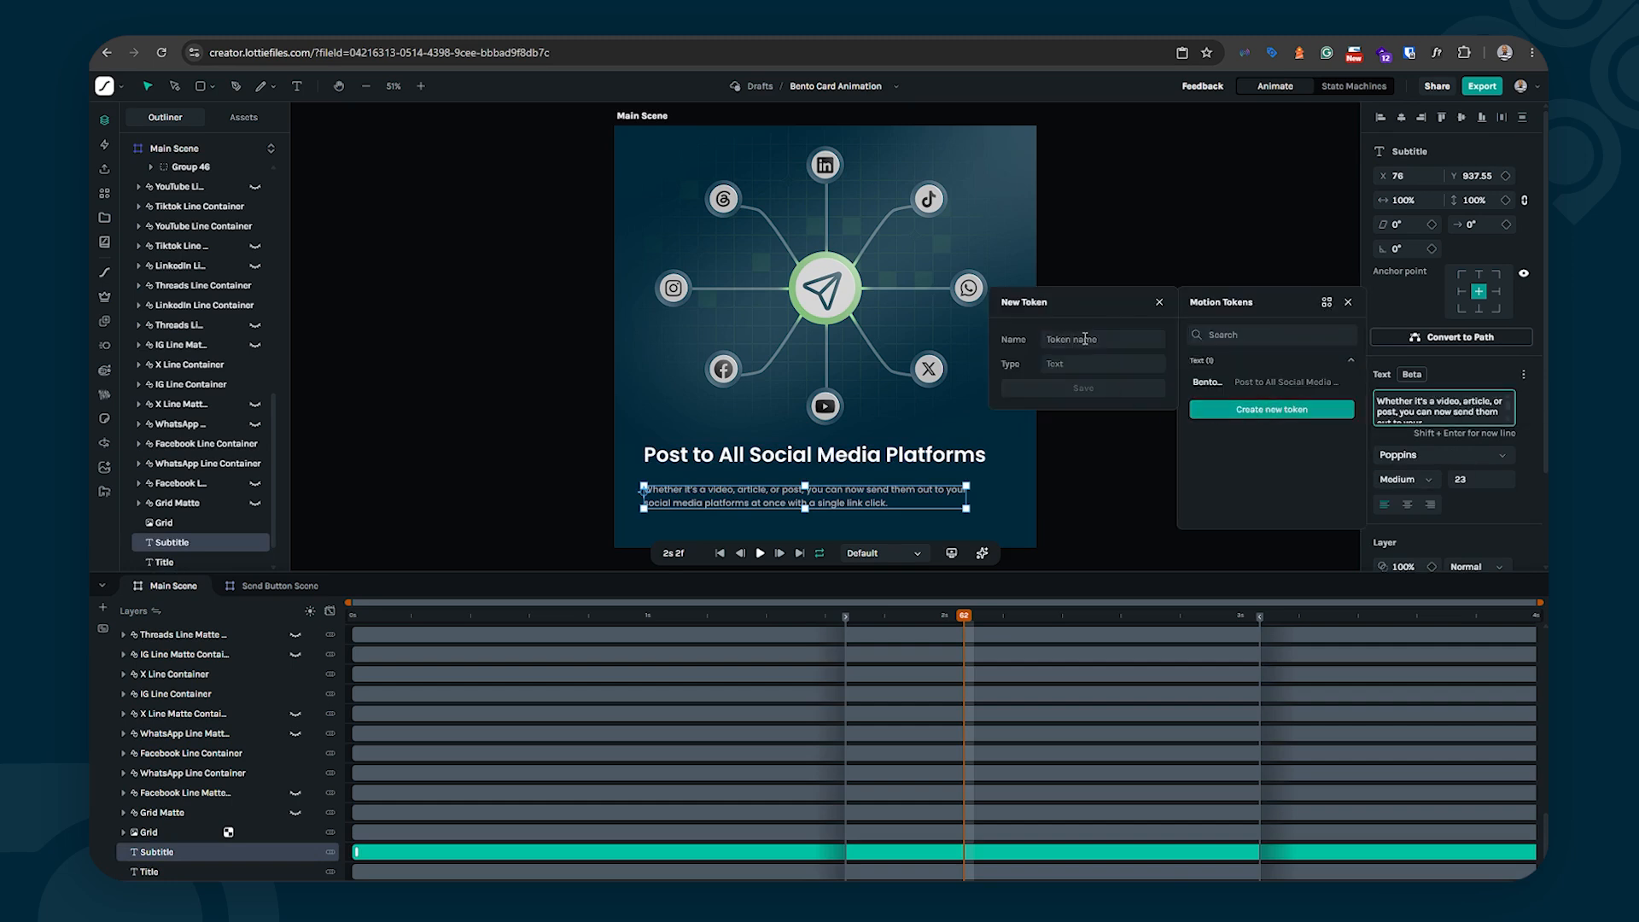
type("Bento_")
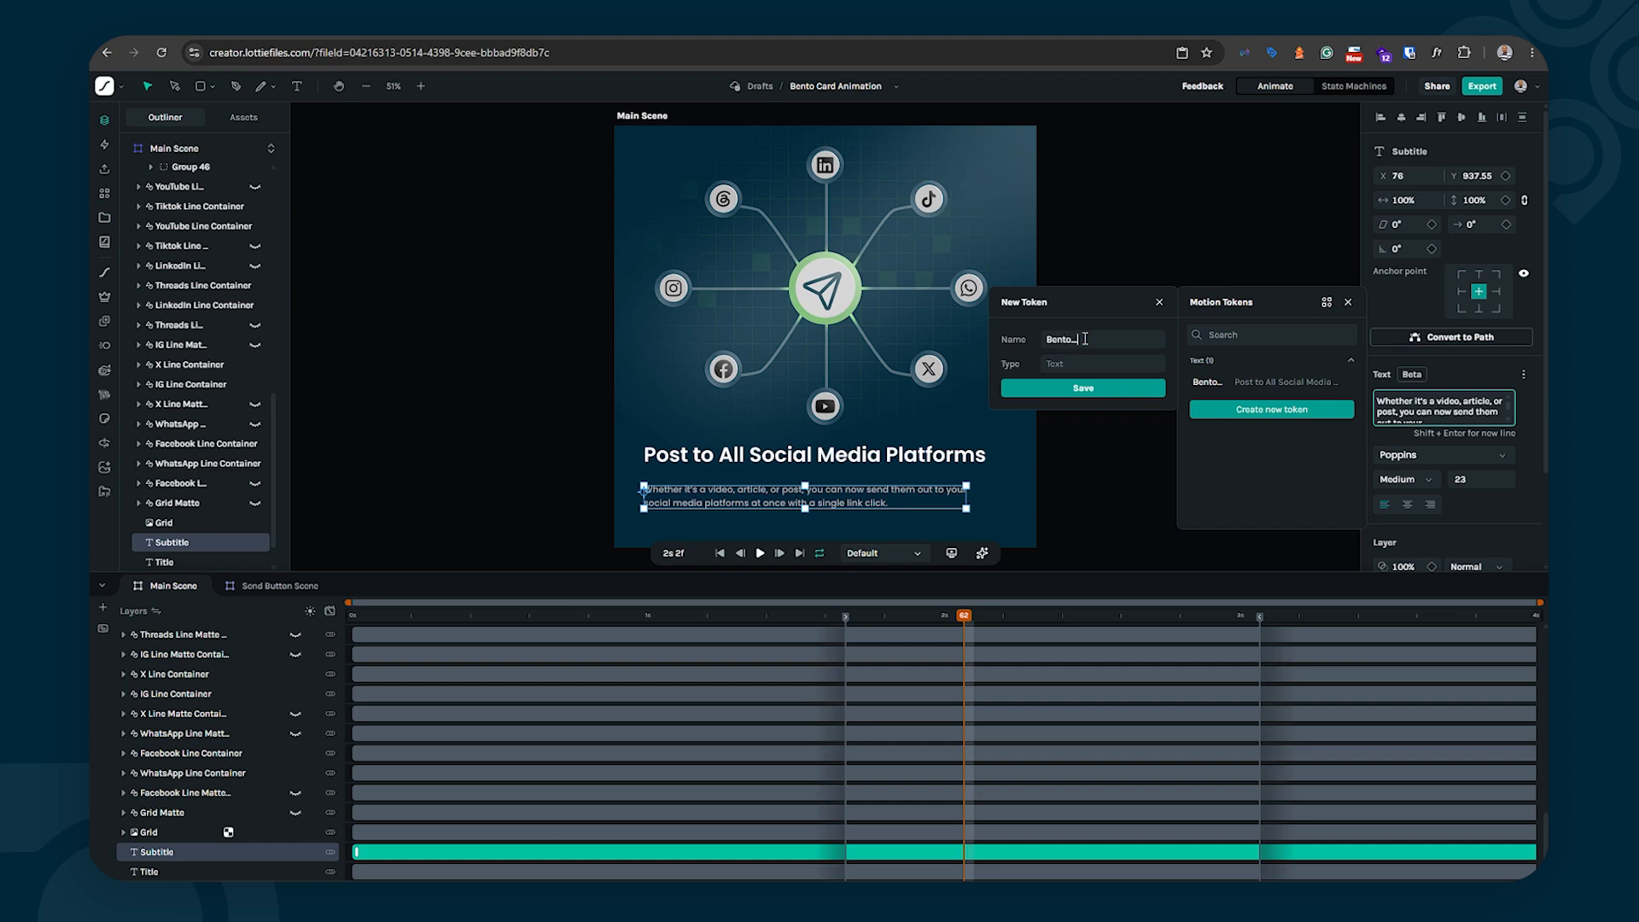
type("subtitle")
left_click(1081, 388)
left_click(1248, 358)
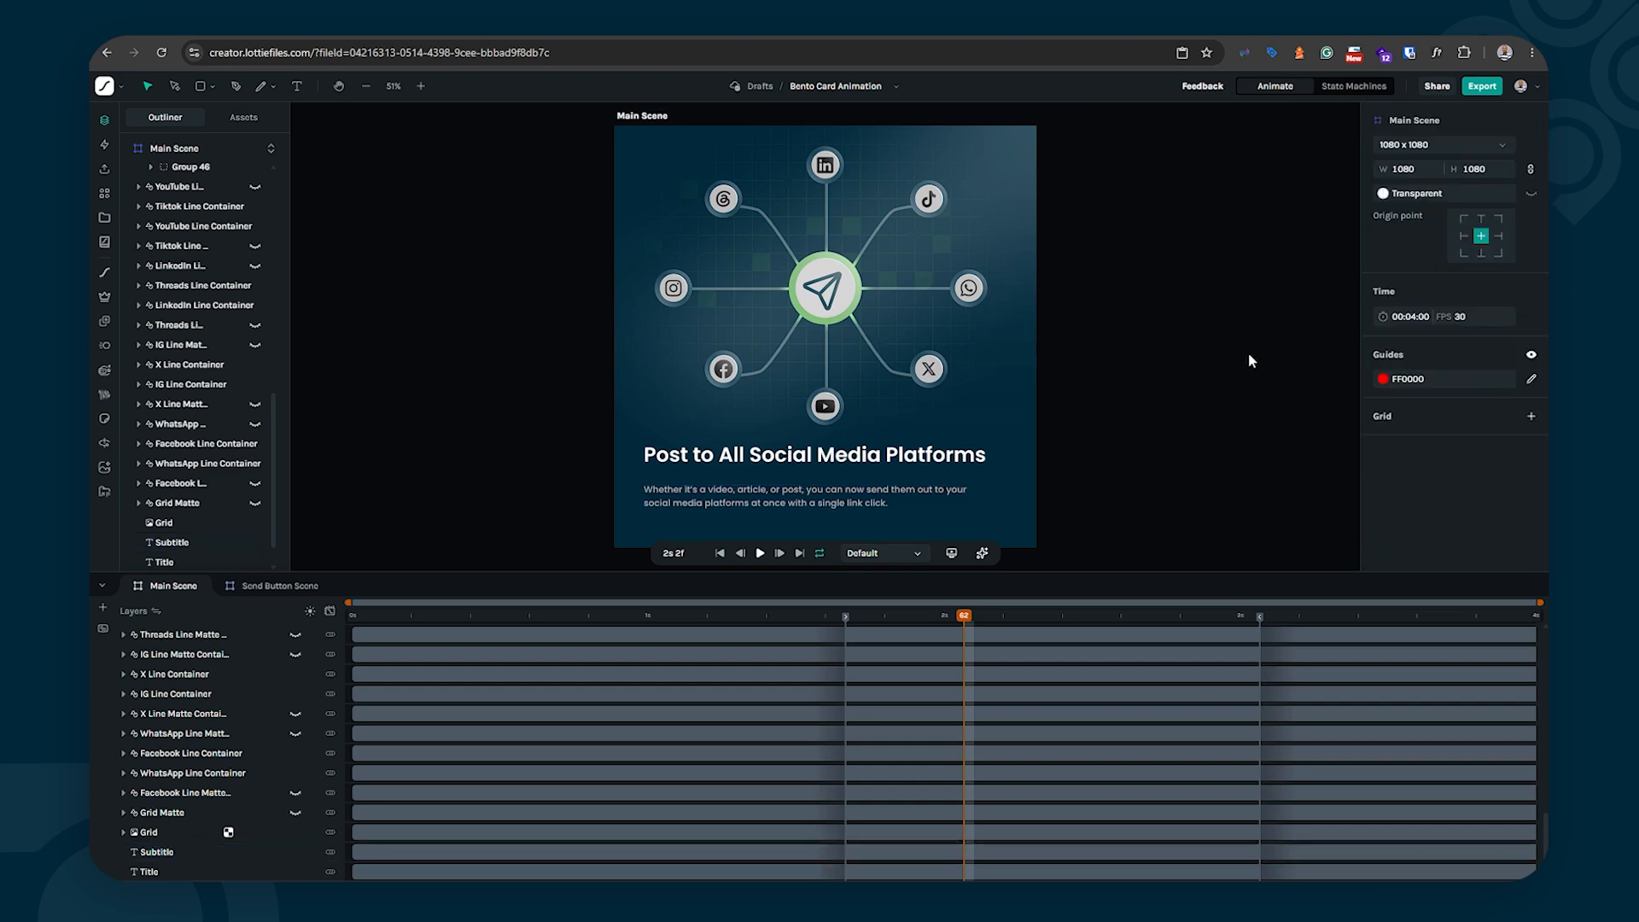
Step: Rename the title's motion token to Bento_title and close the Motion Tokens window
left_click(104, 195)
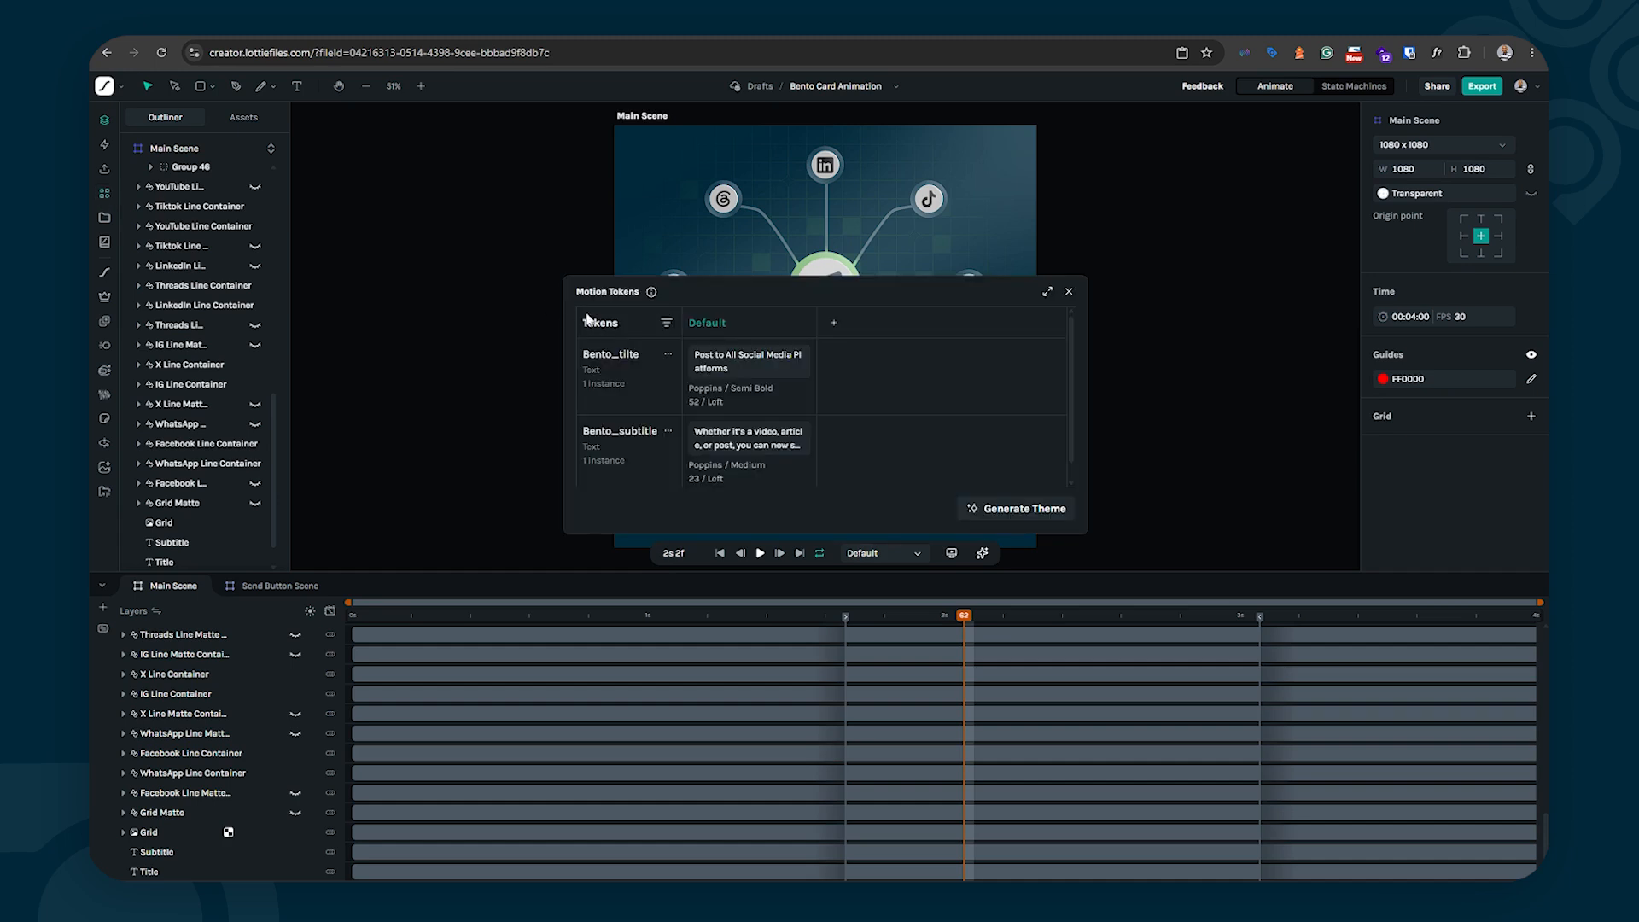
left_click(665, 354)
left_click(675, 380)
left_click(640, 357)
key("BackSpace")
key("BackSpace")
type("tle")
left_click(1069, 292)
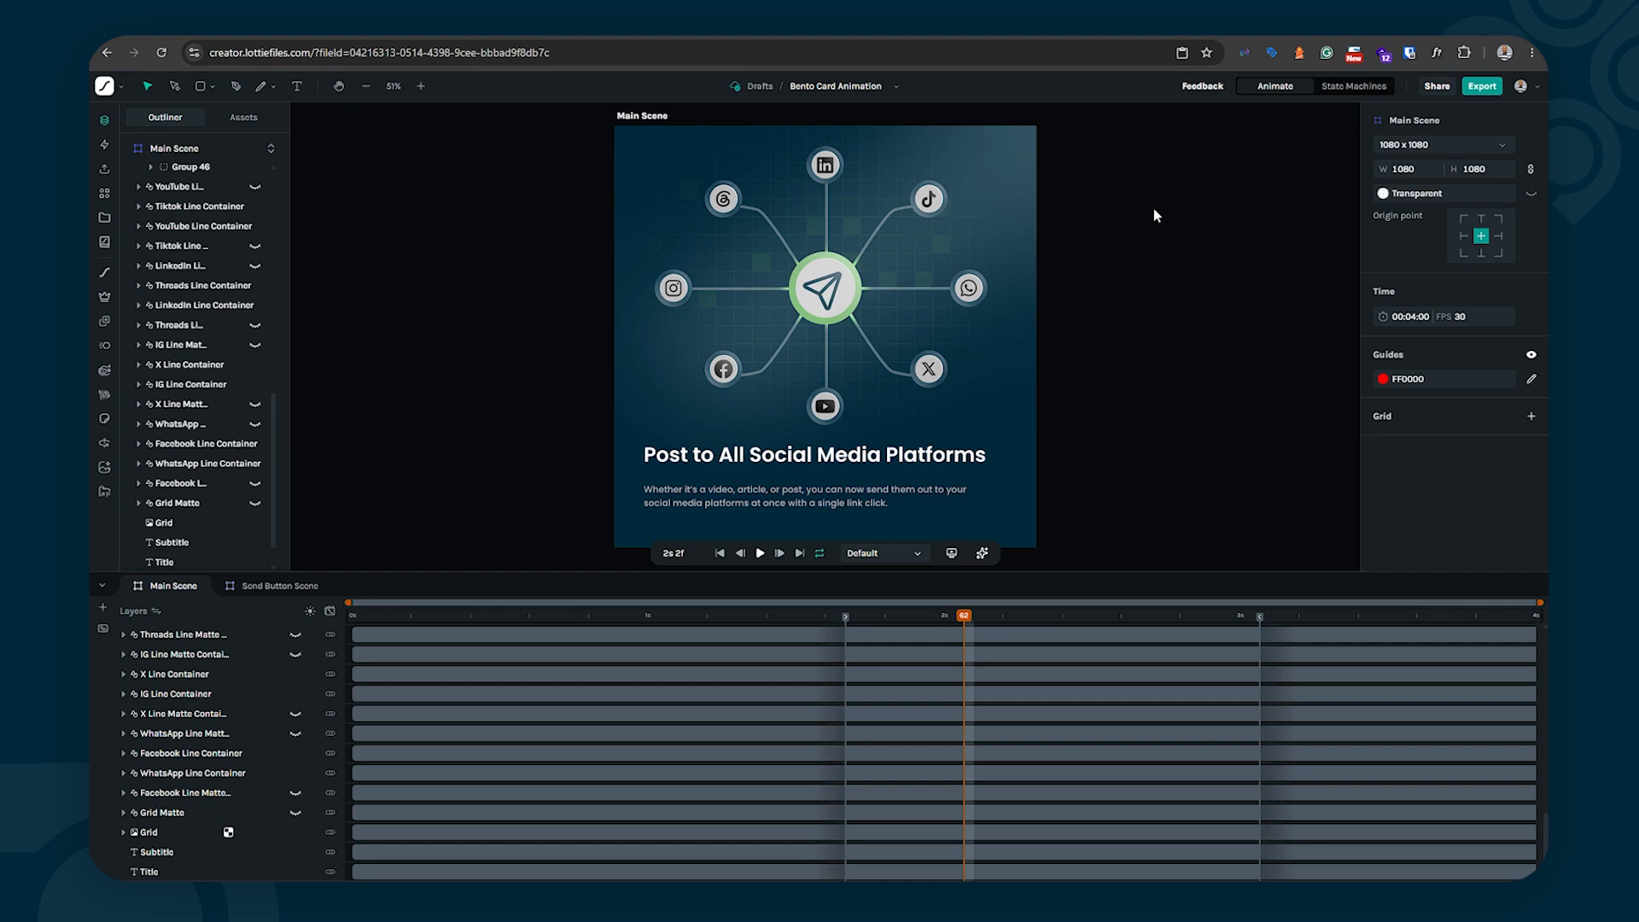
Step: Check which segments the state machine offers, and scrub the Main Scene timeline to 2s 16f to view the glows
left_click(1338, 88)
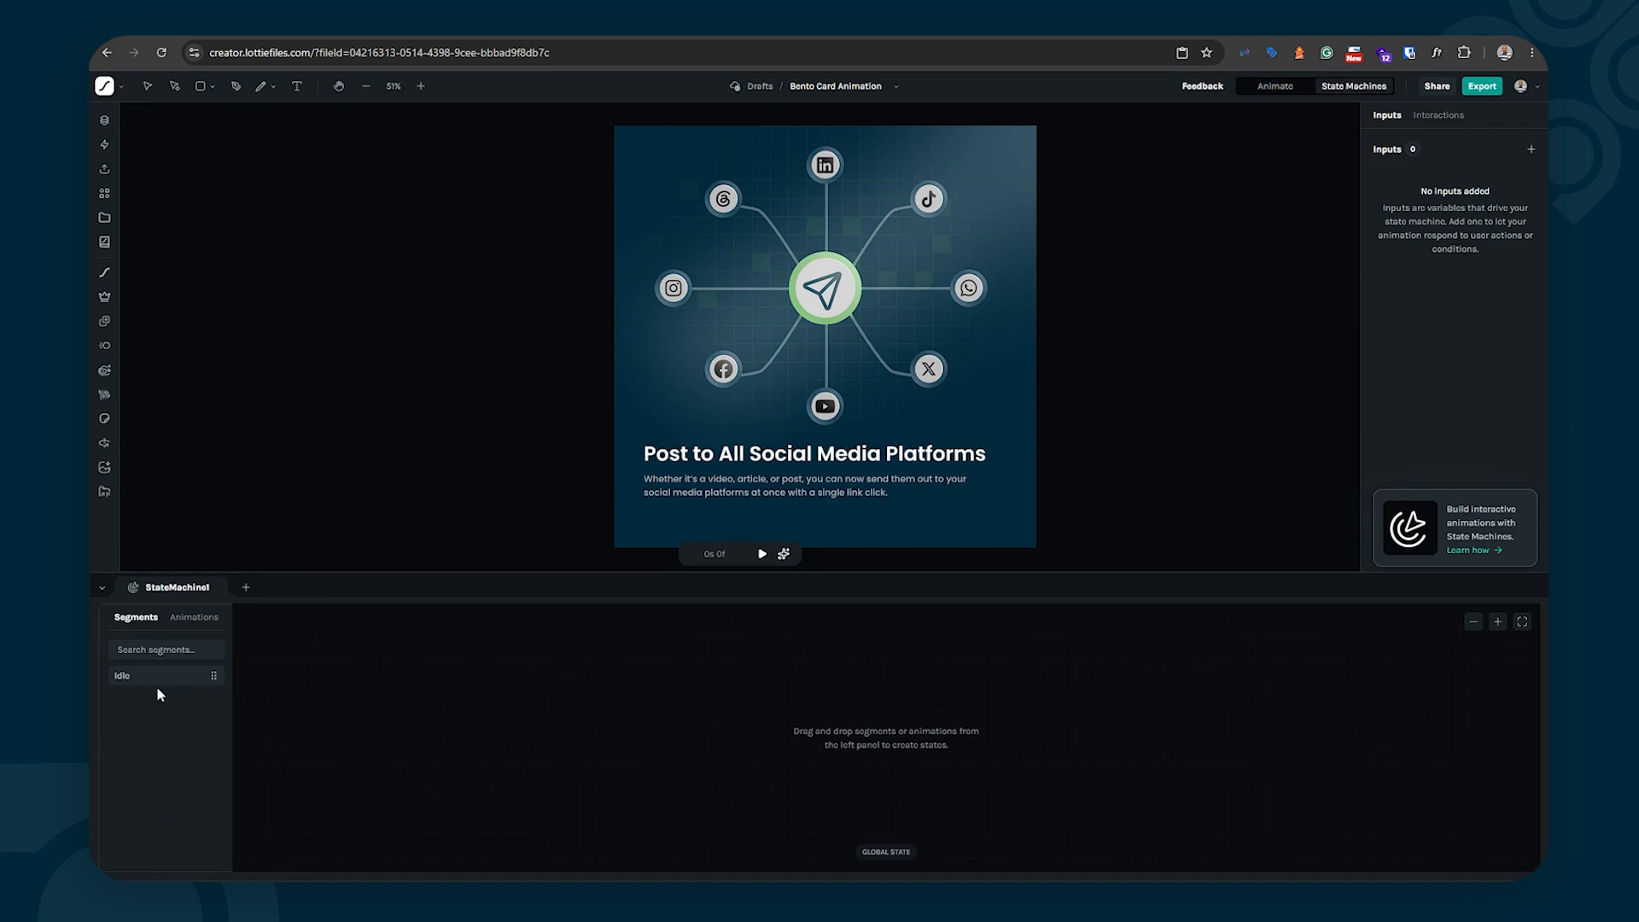
left_click(1282, 82)
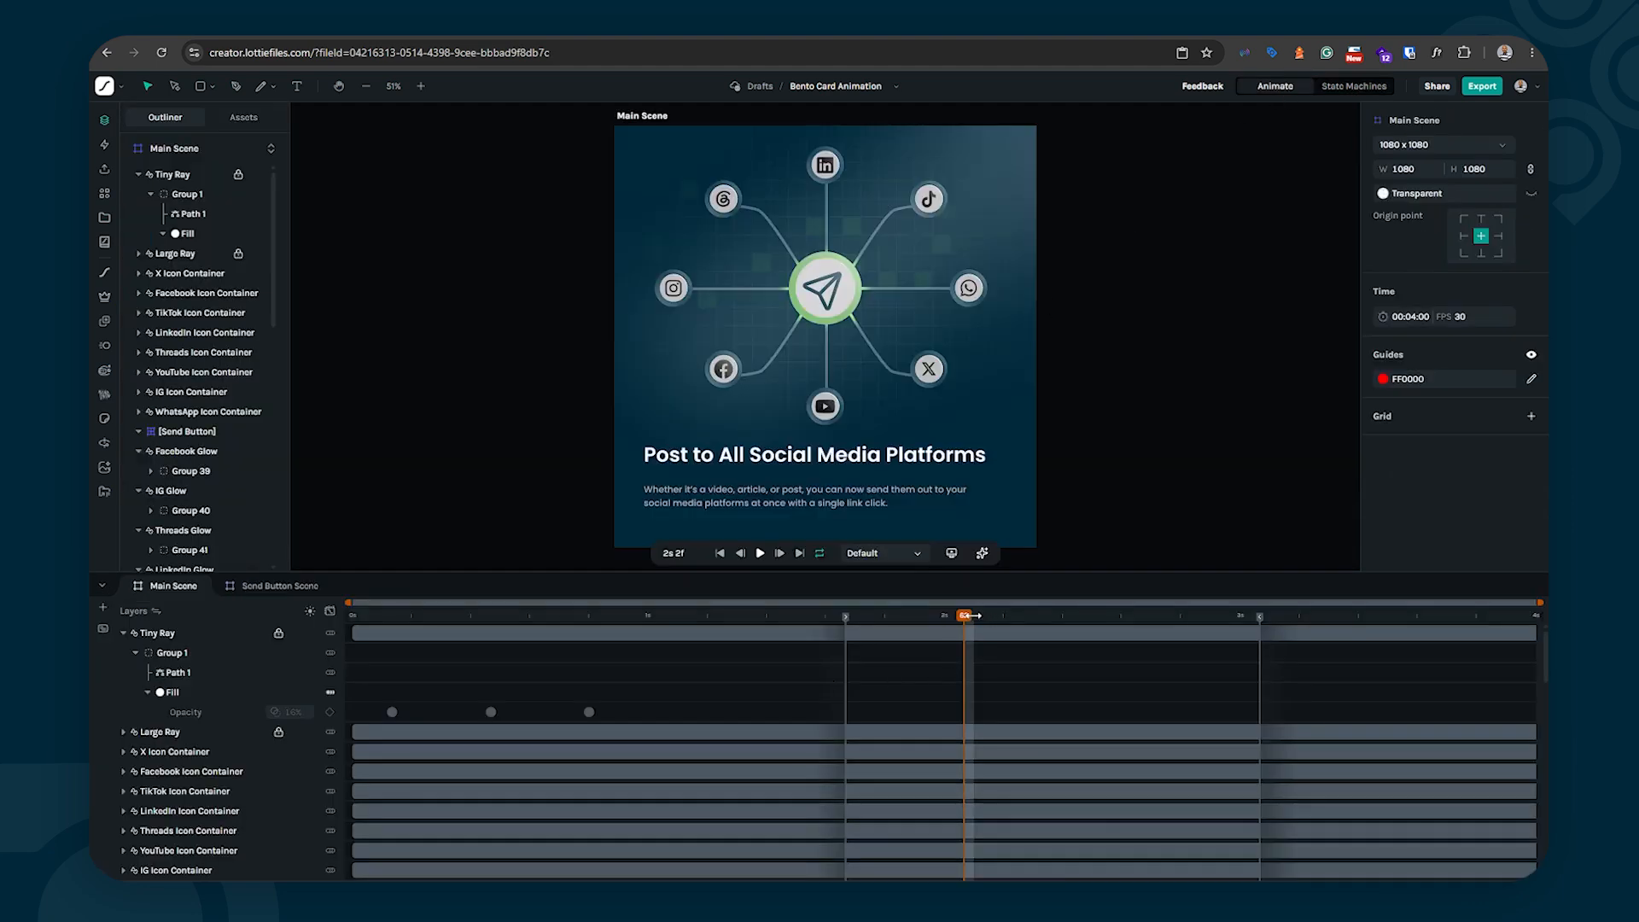
left_click_drag(965, 615, 1098, 651)
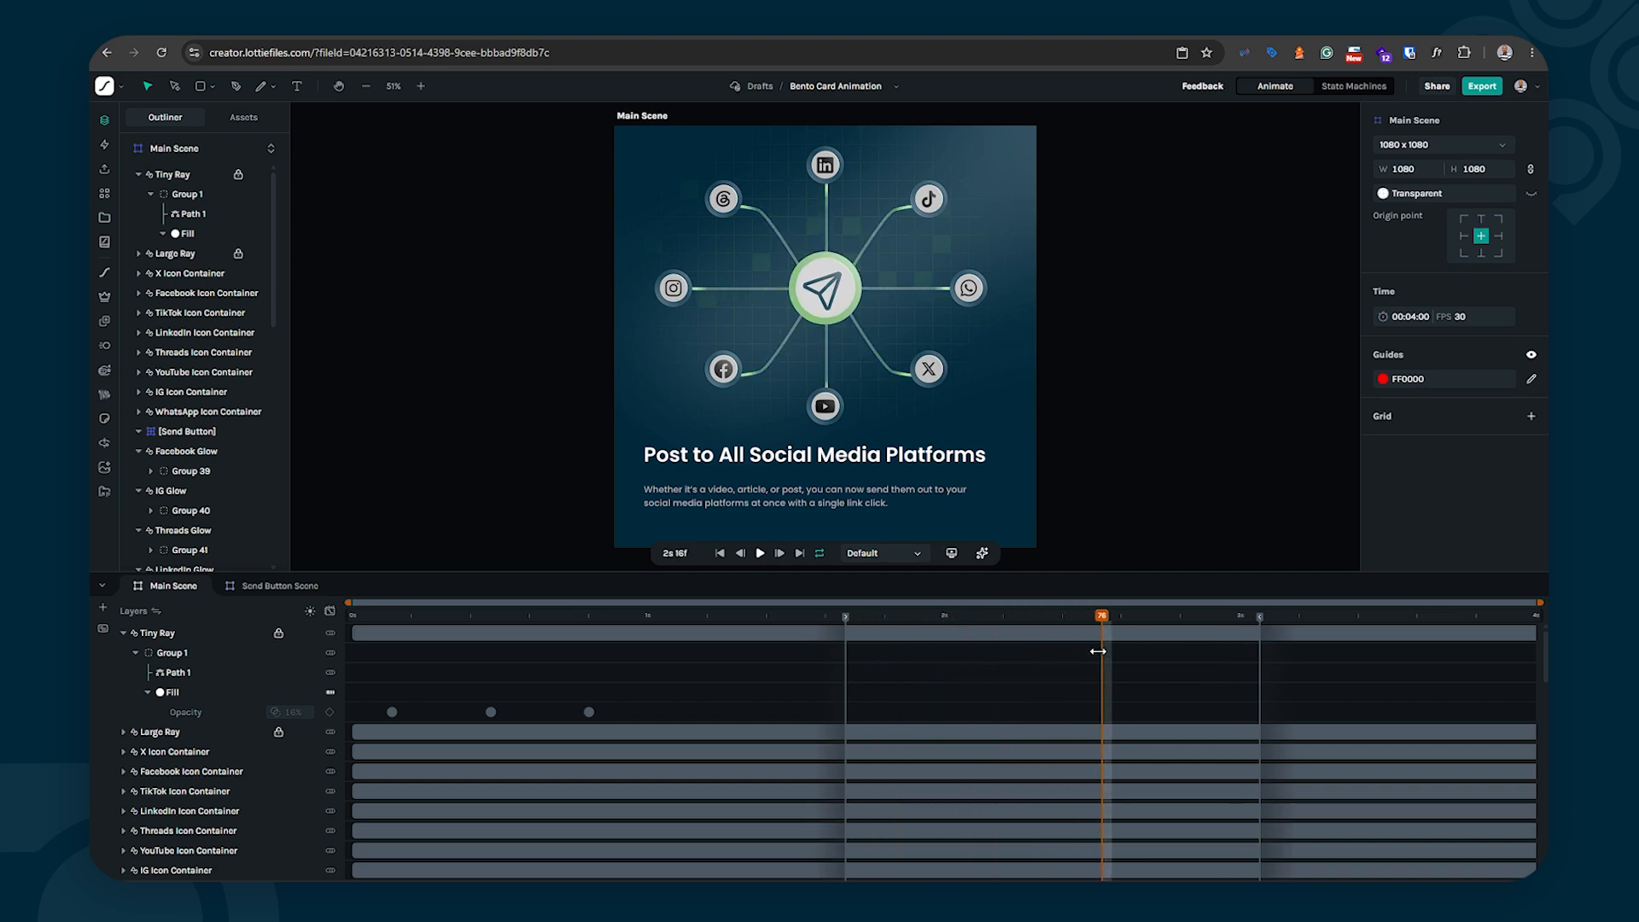
Step: Add a Main Scene segment from frame 50 to 92 and name it Button_clicked
left_click(105, 630)
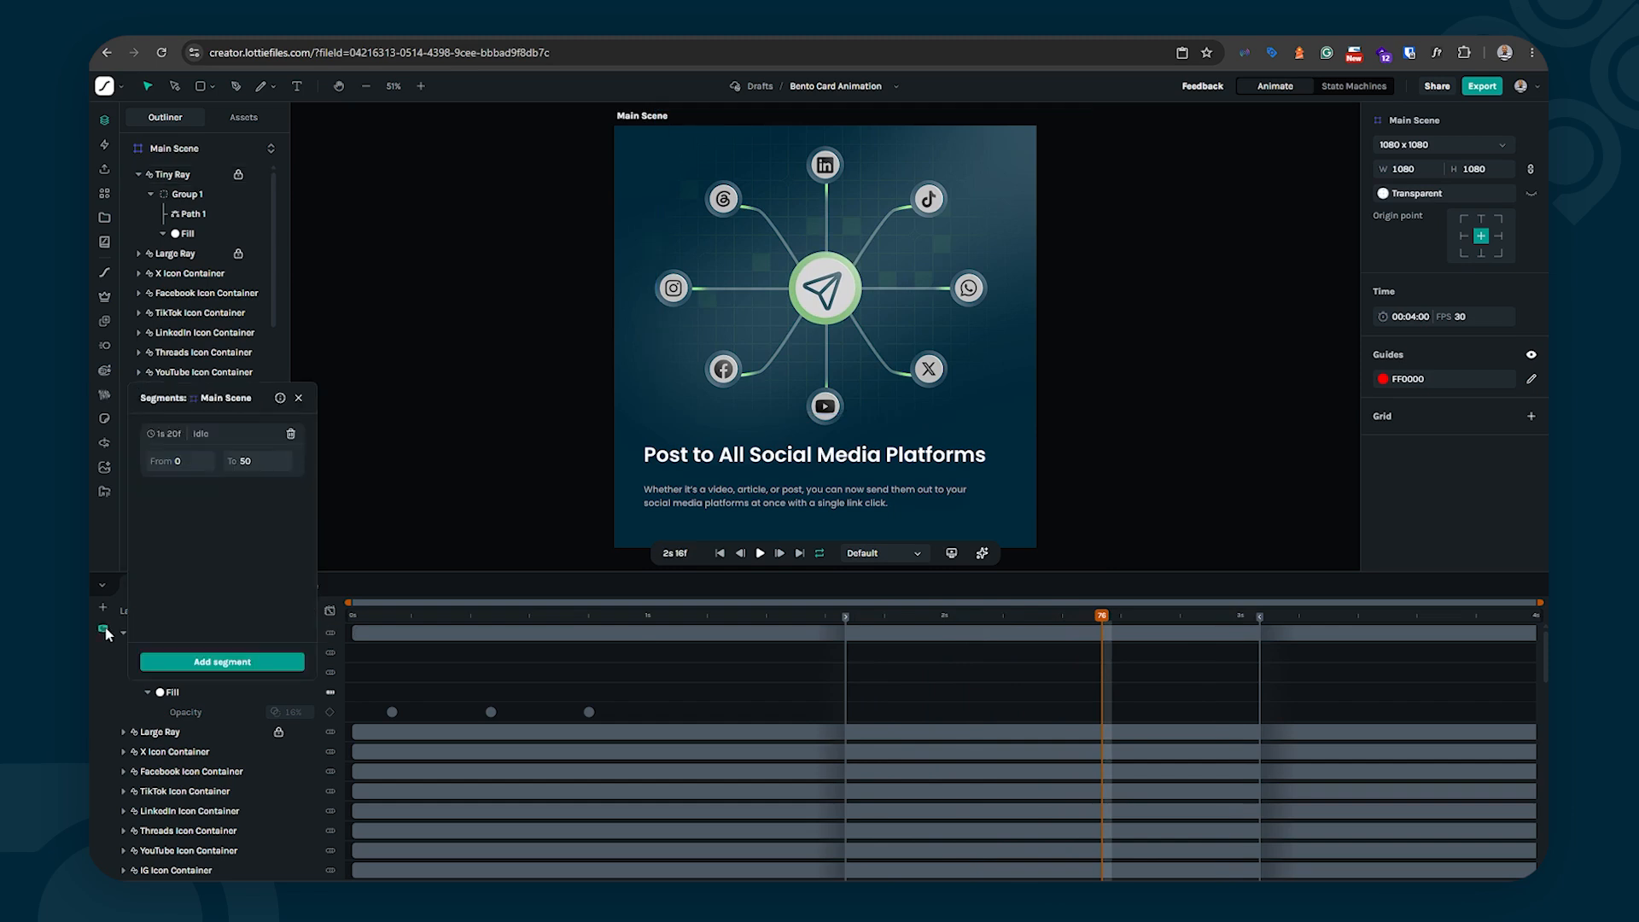
left_click(224, 665)
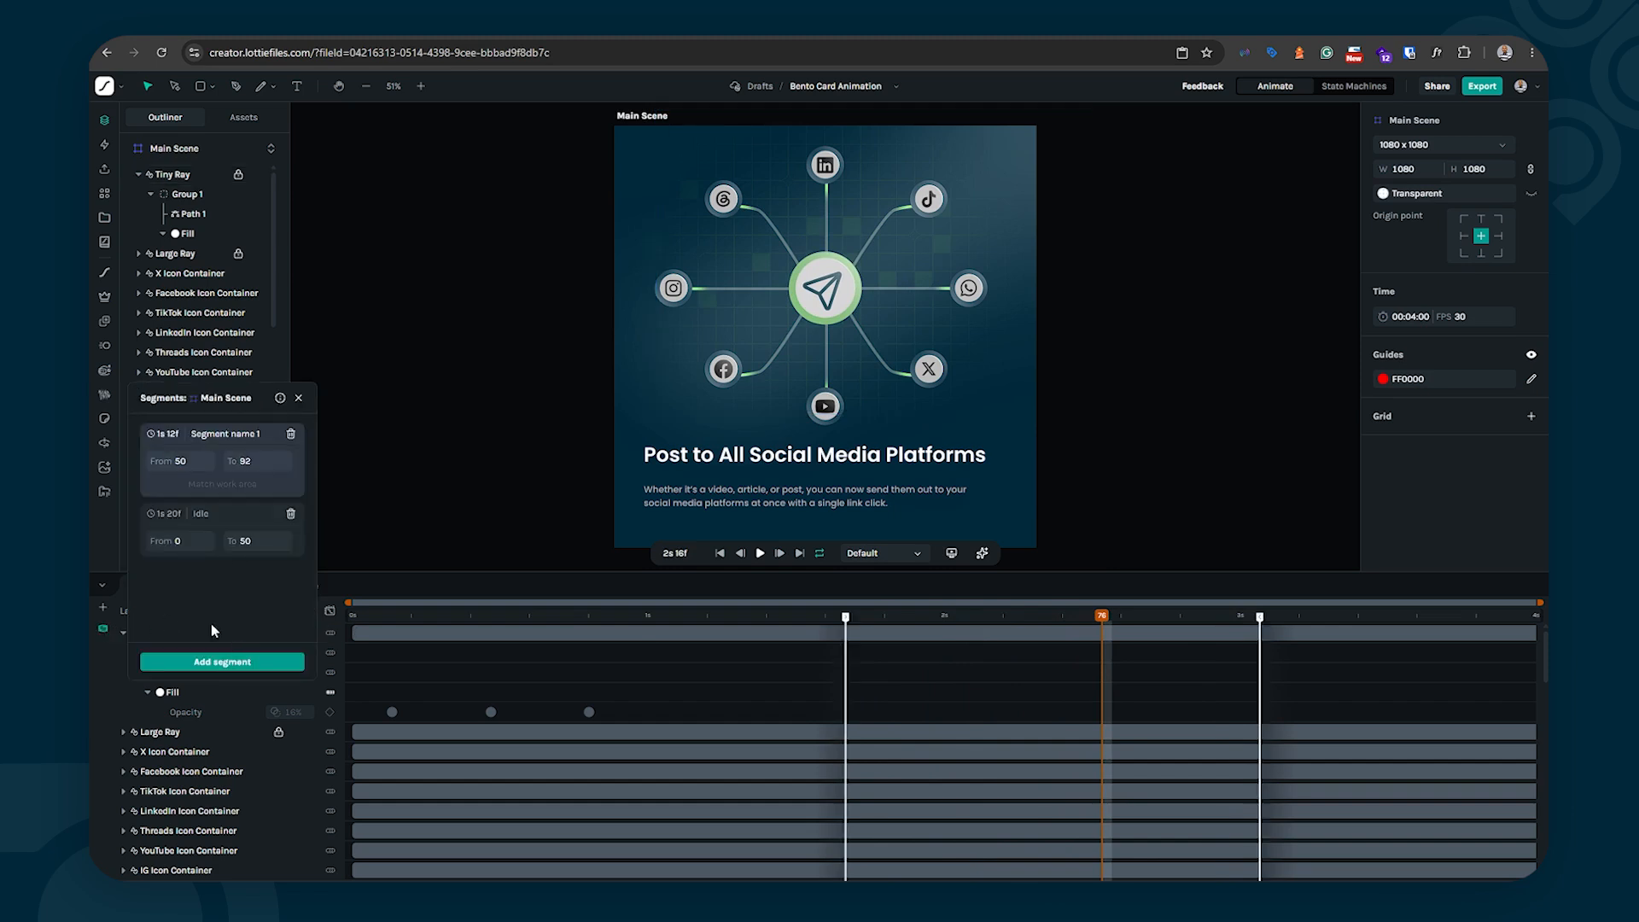
double_click(226, 434)
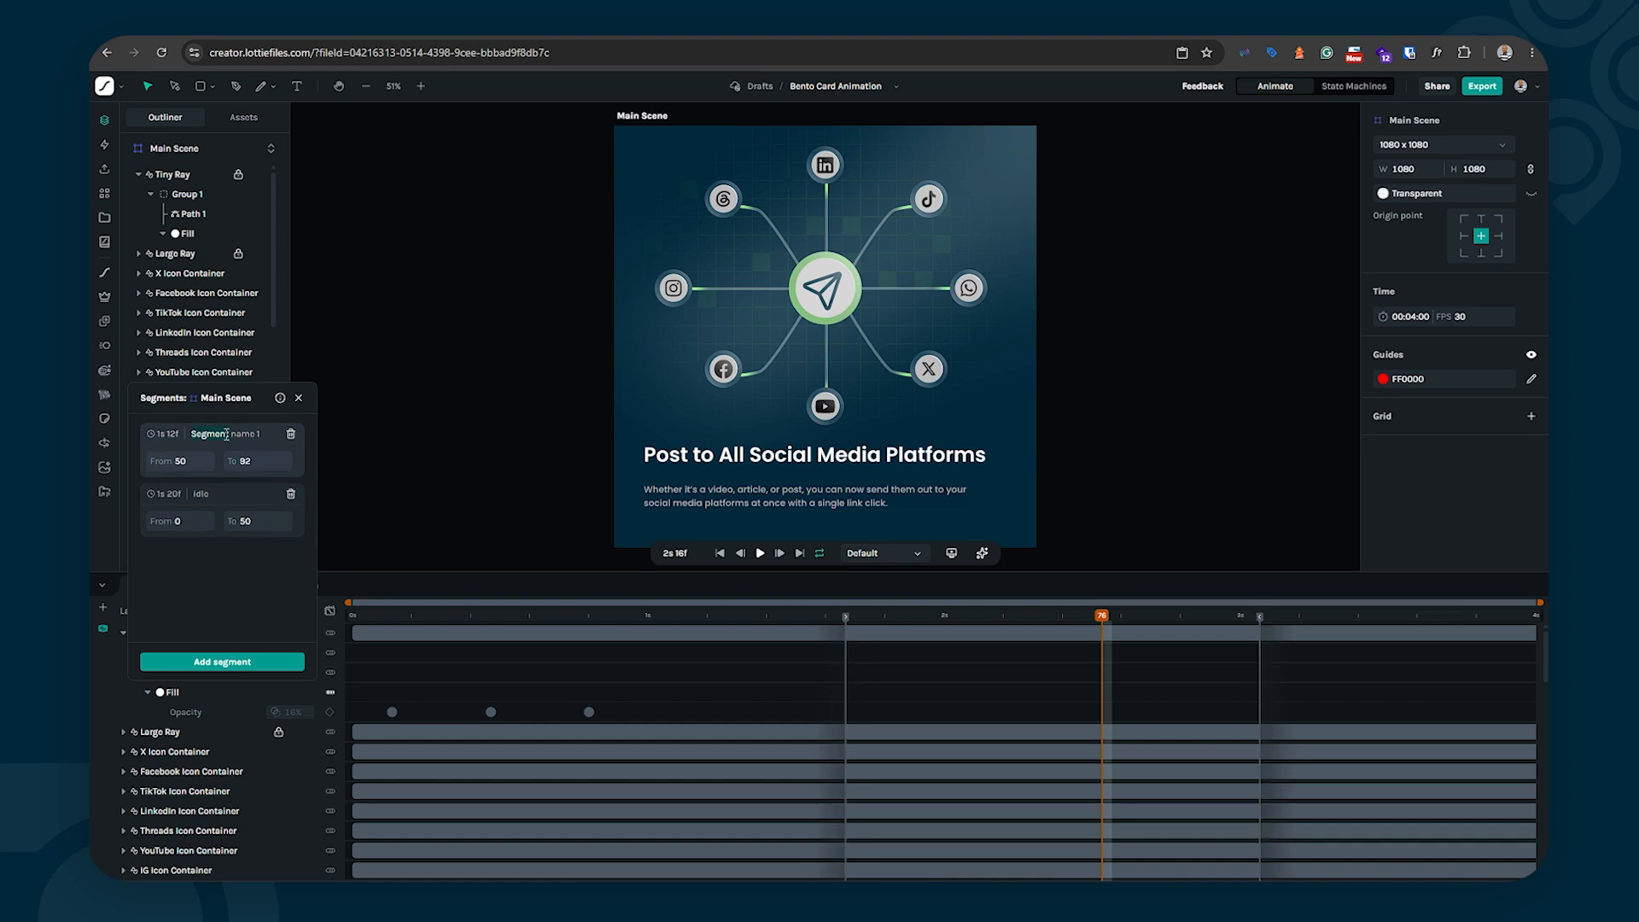
triple_click(226, 434)
type("But")
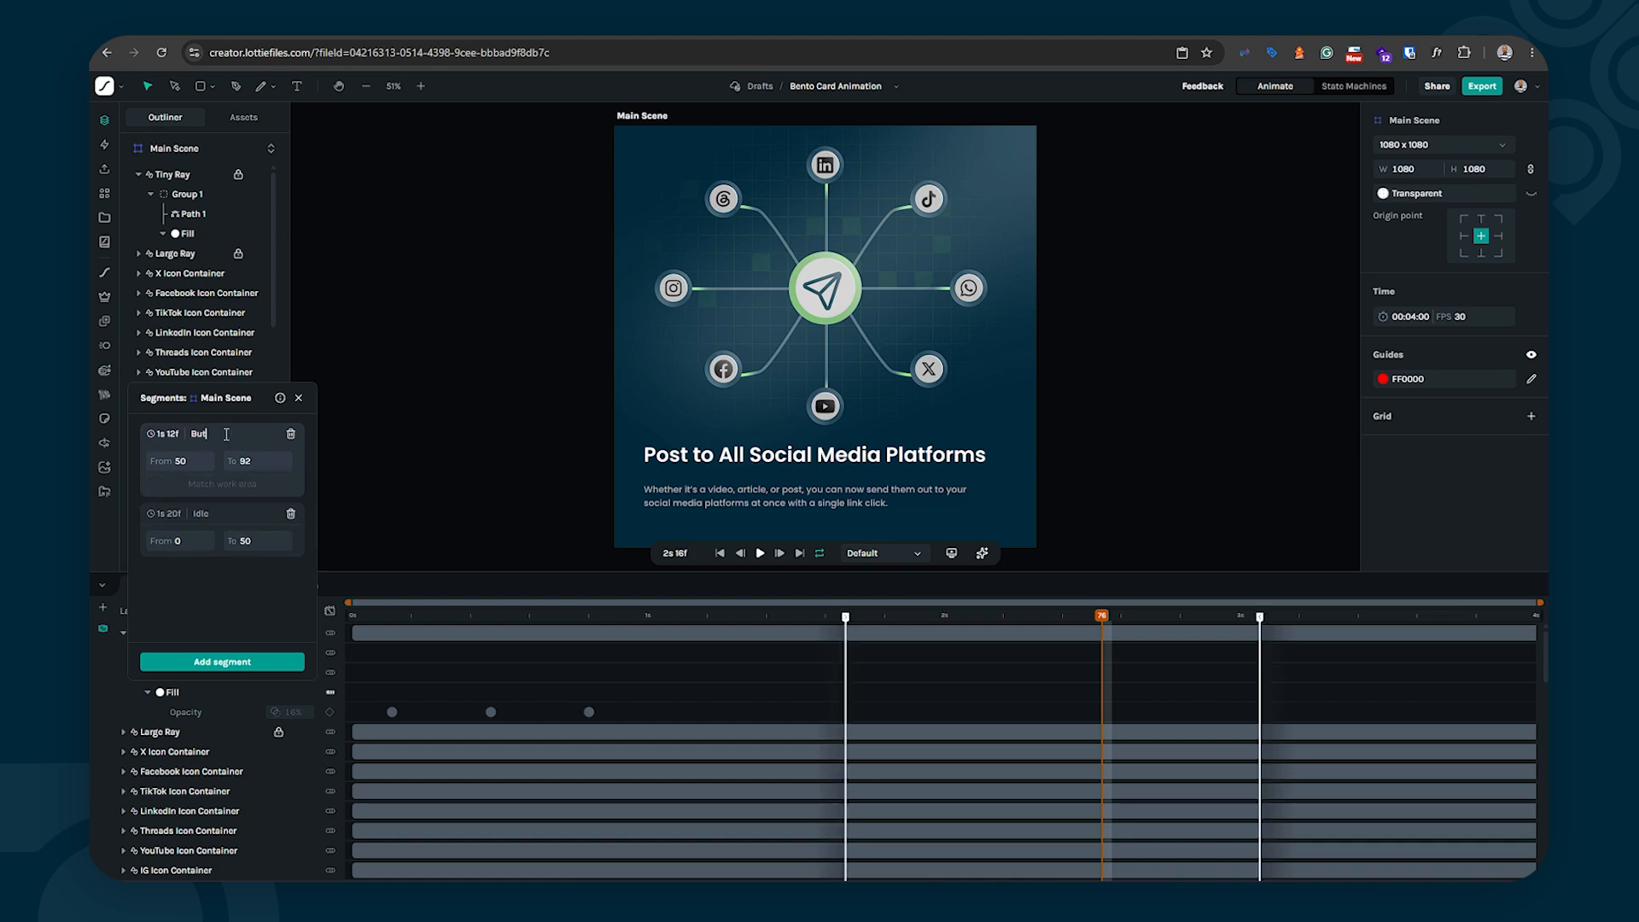
type("ton_clicked")
left_click(299, 397)
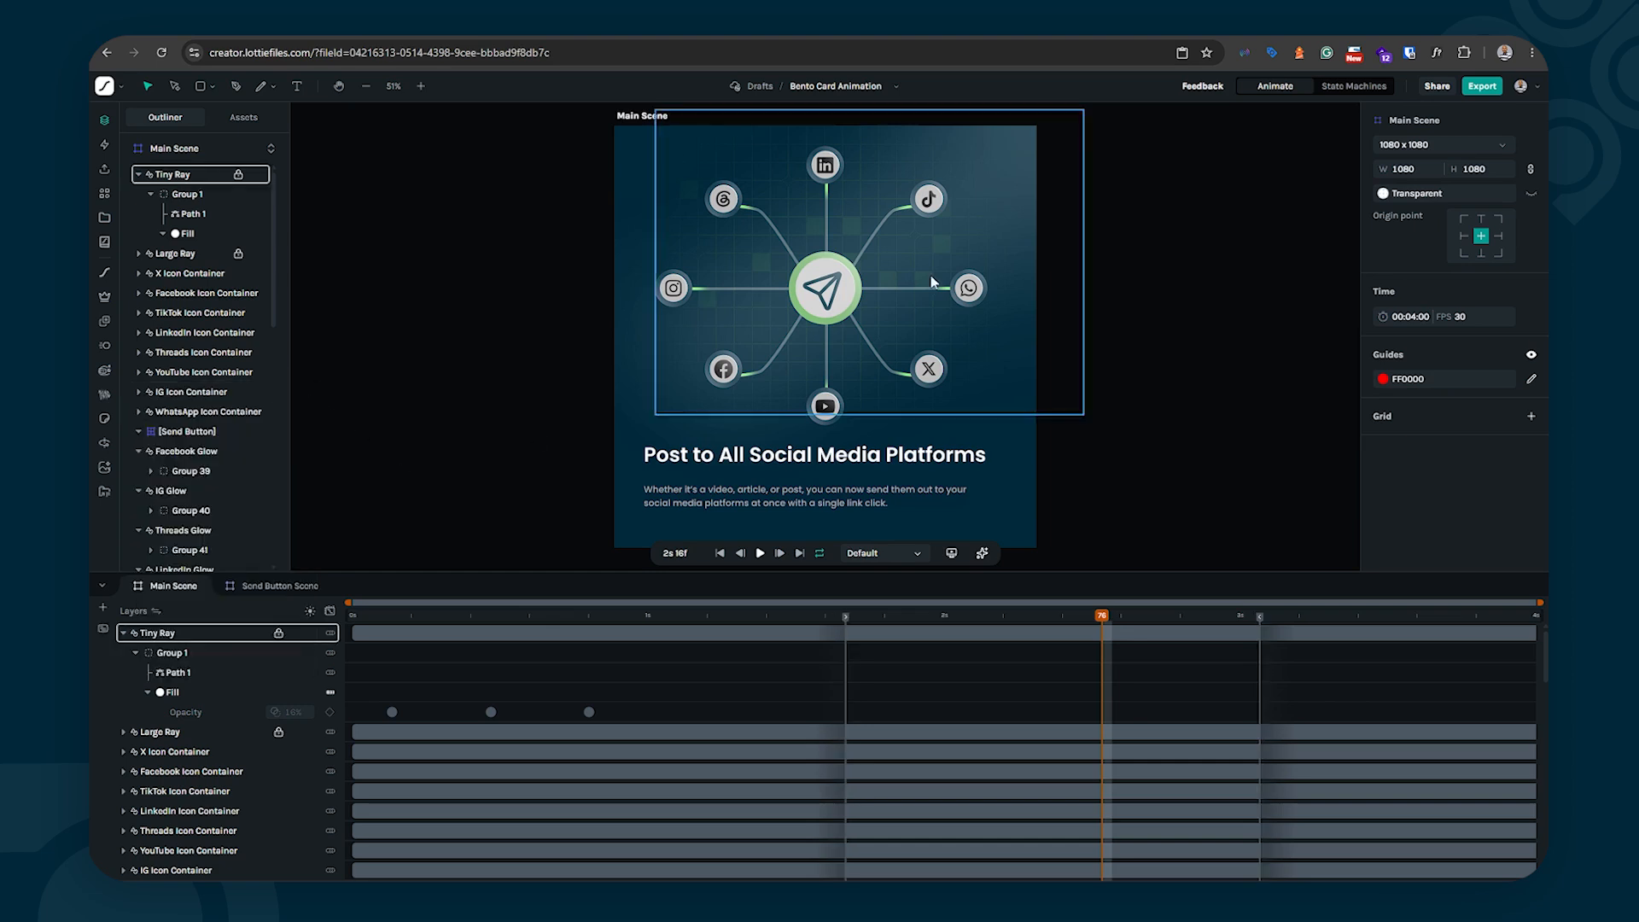
Step: Write the State Machine AI Assistant prompt 'Create a state machine that loops my segment "Idle" until a user clicks the "send button" layer' and copy it
left_click(1351, 85)
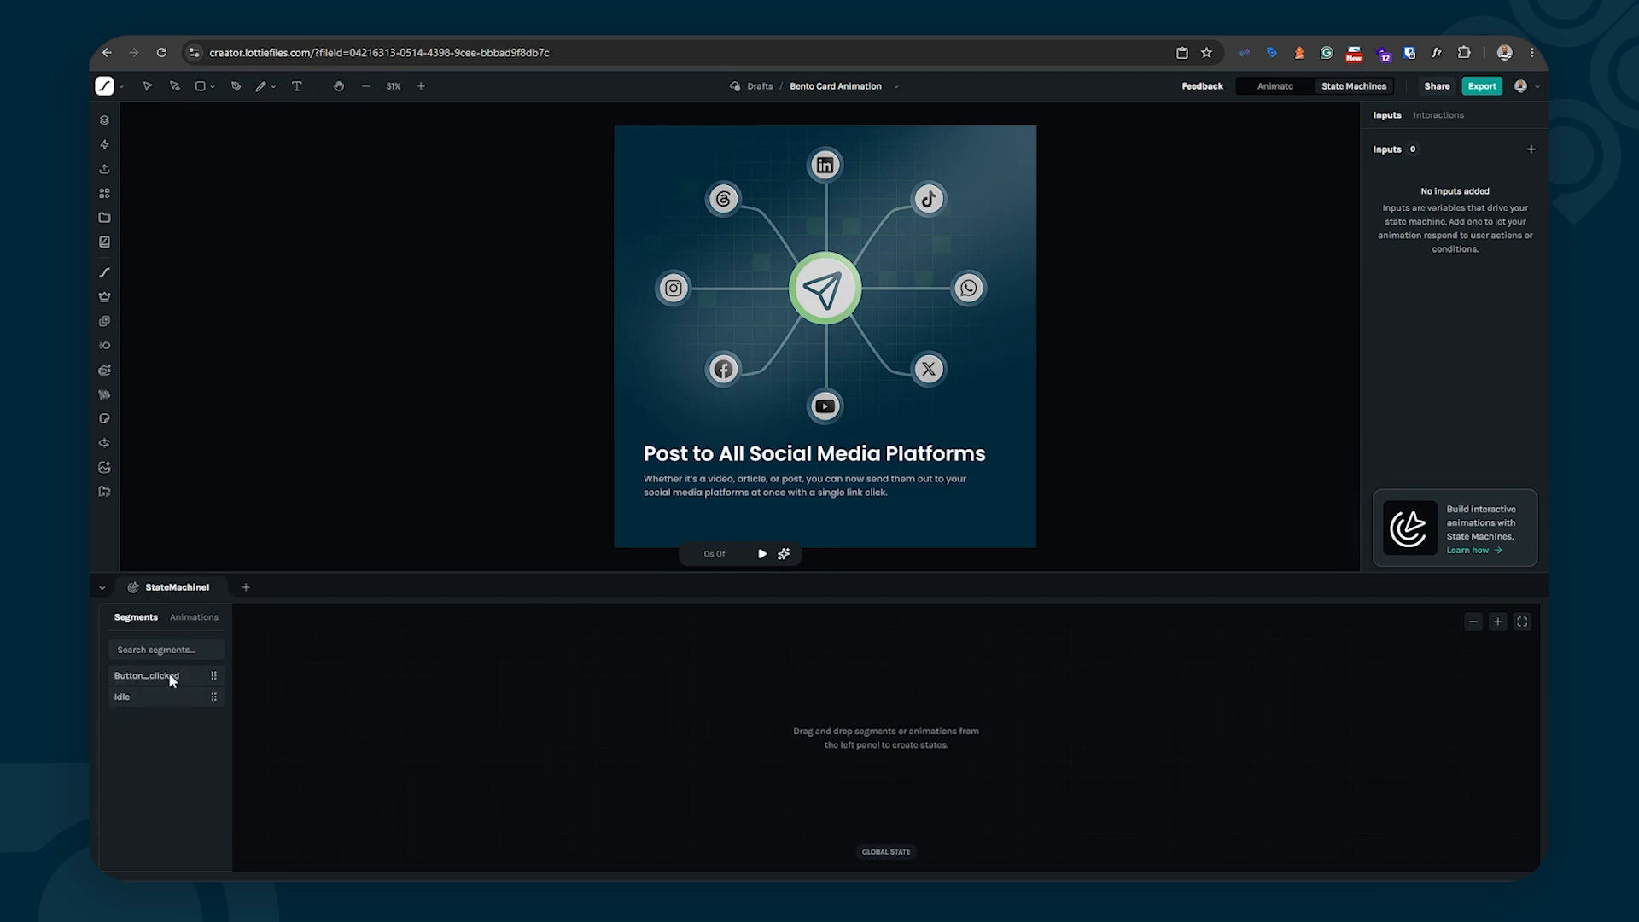
left_click(783, 555)
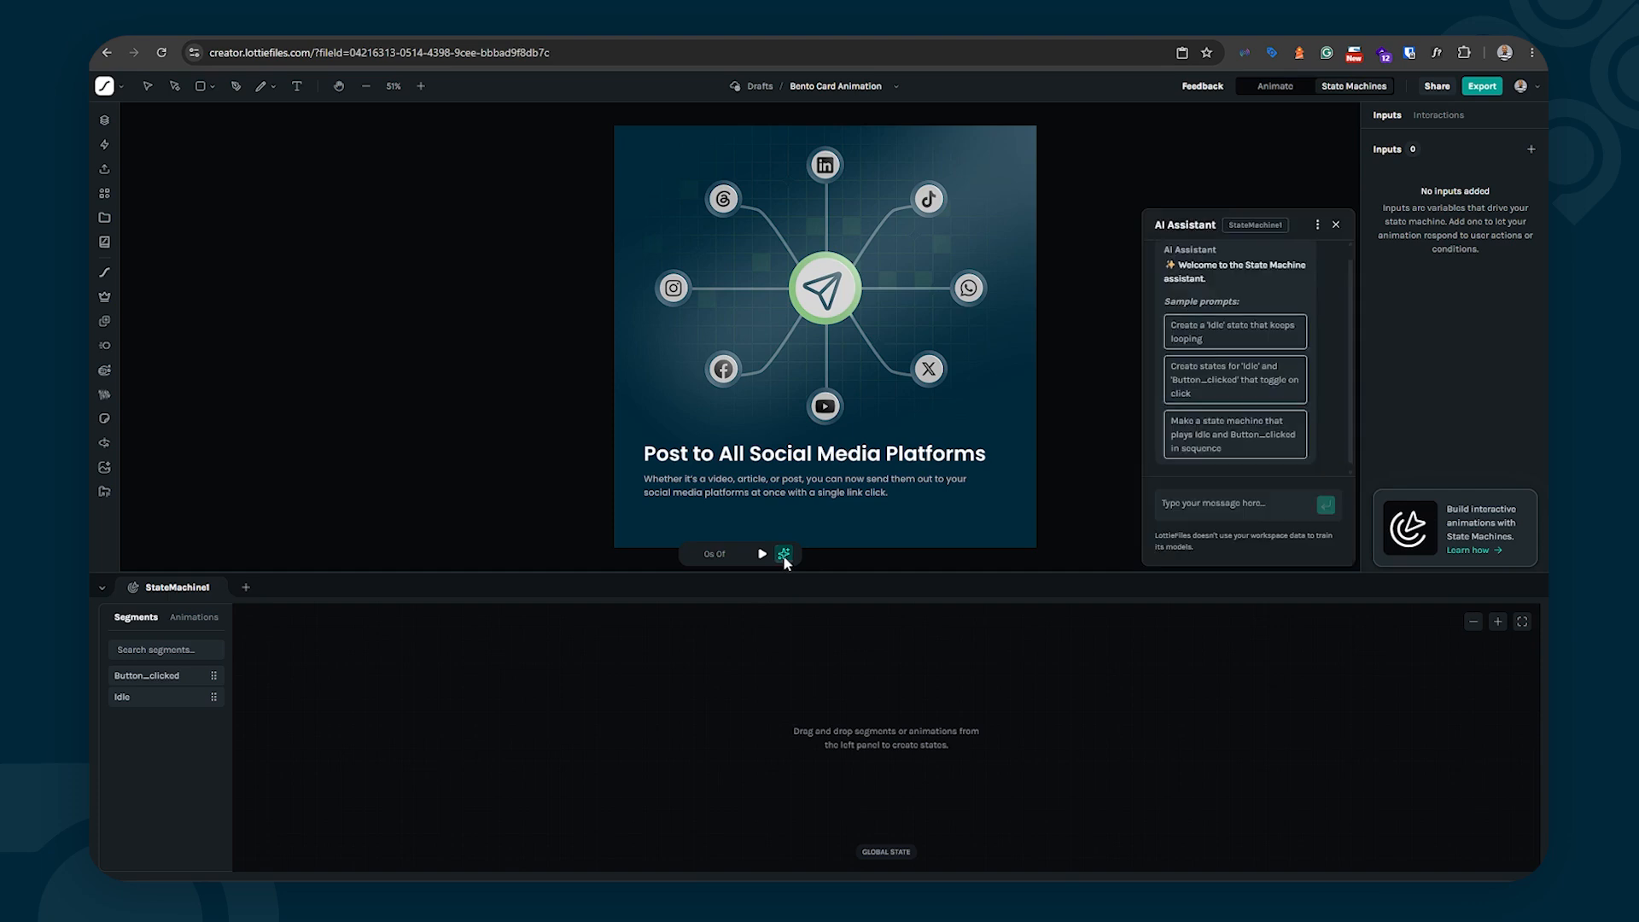
left_click(1198, 510)
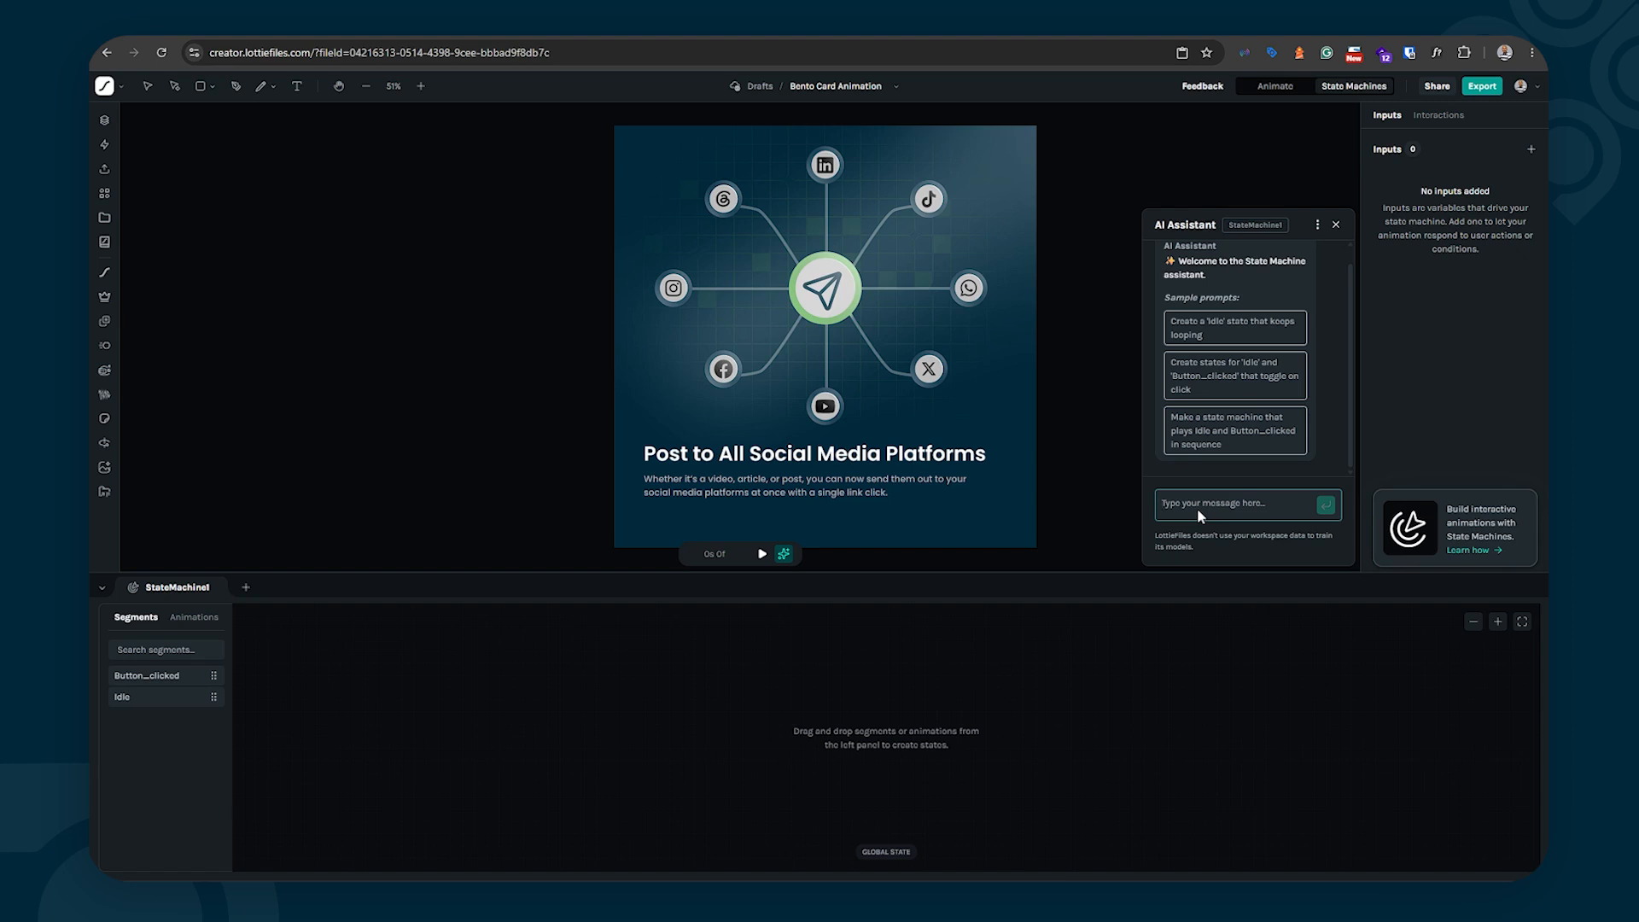
type("Cre")
type("ate a state machine that loops my segment")
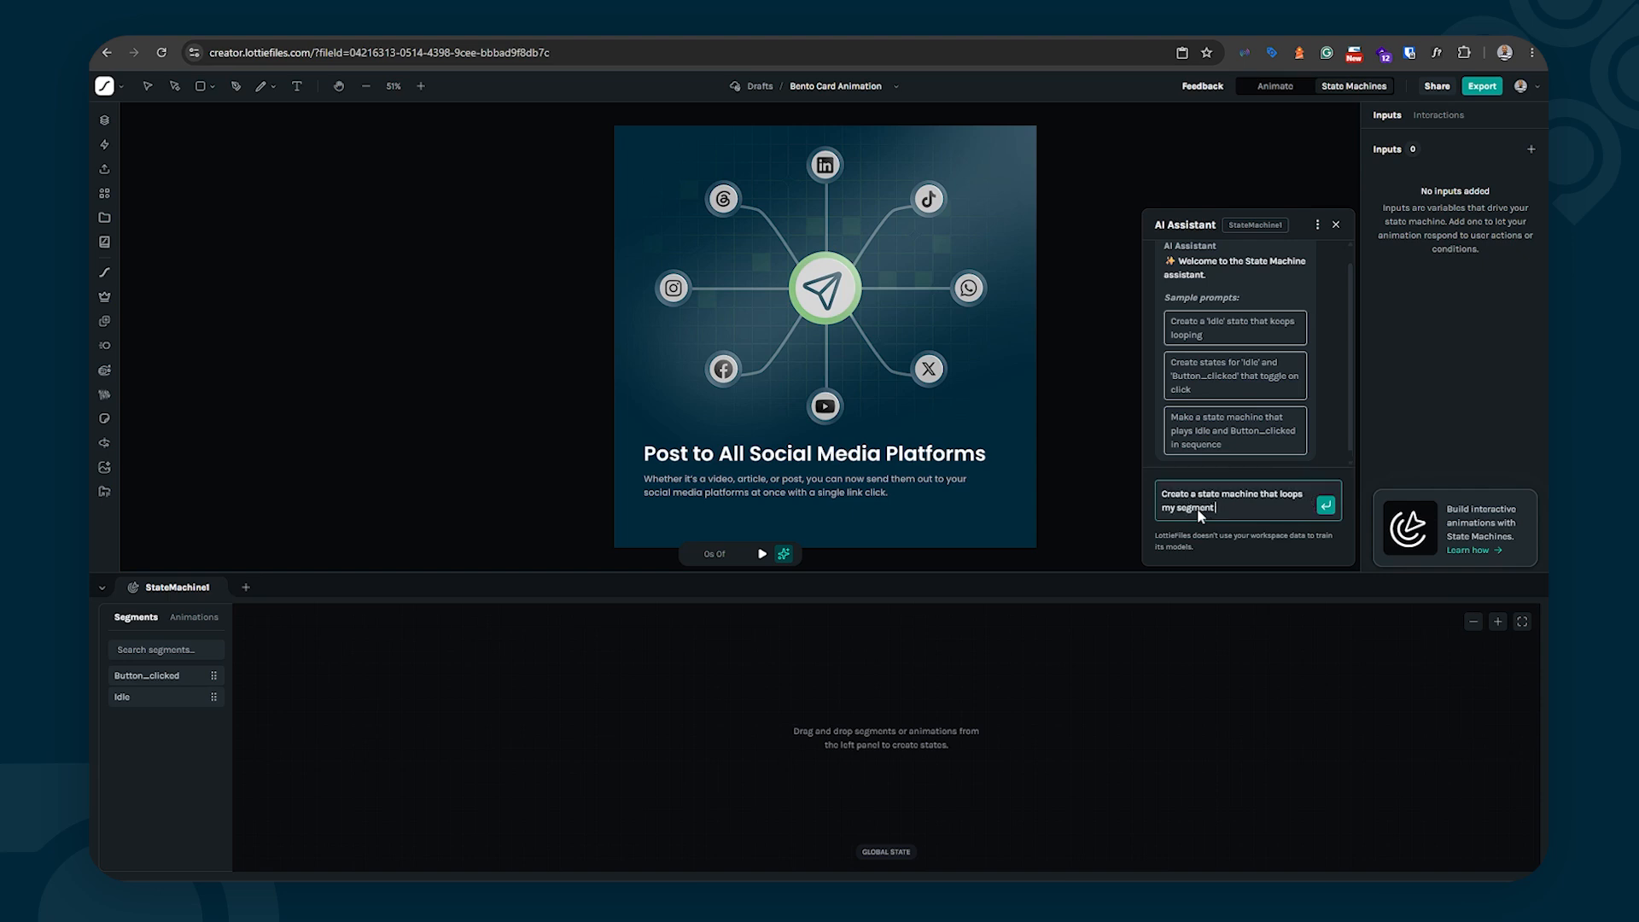
type("idle")
type("until a user clicks the")
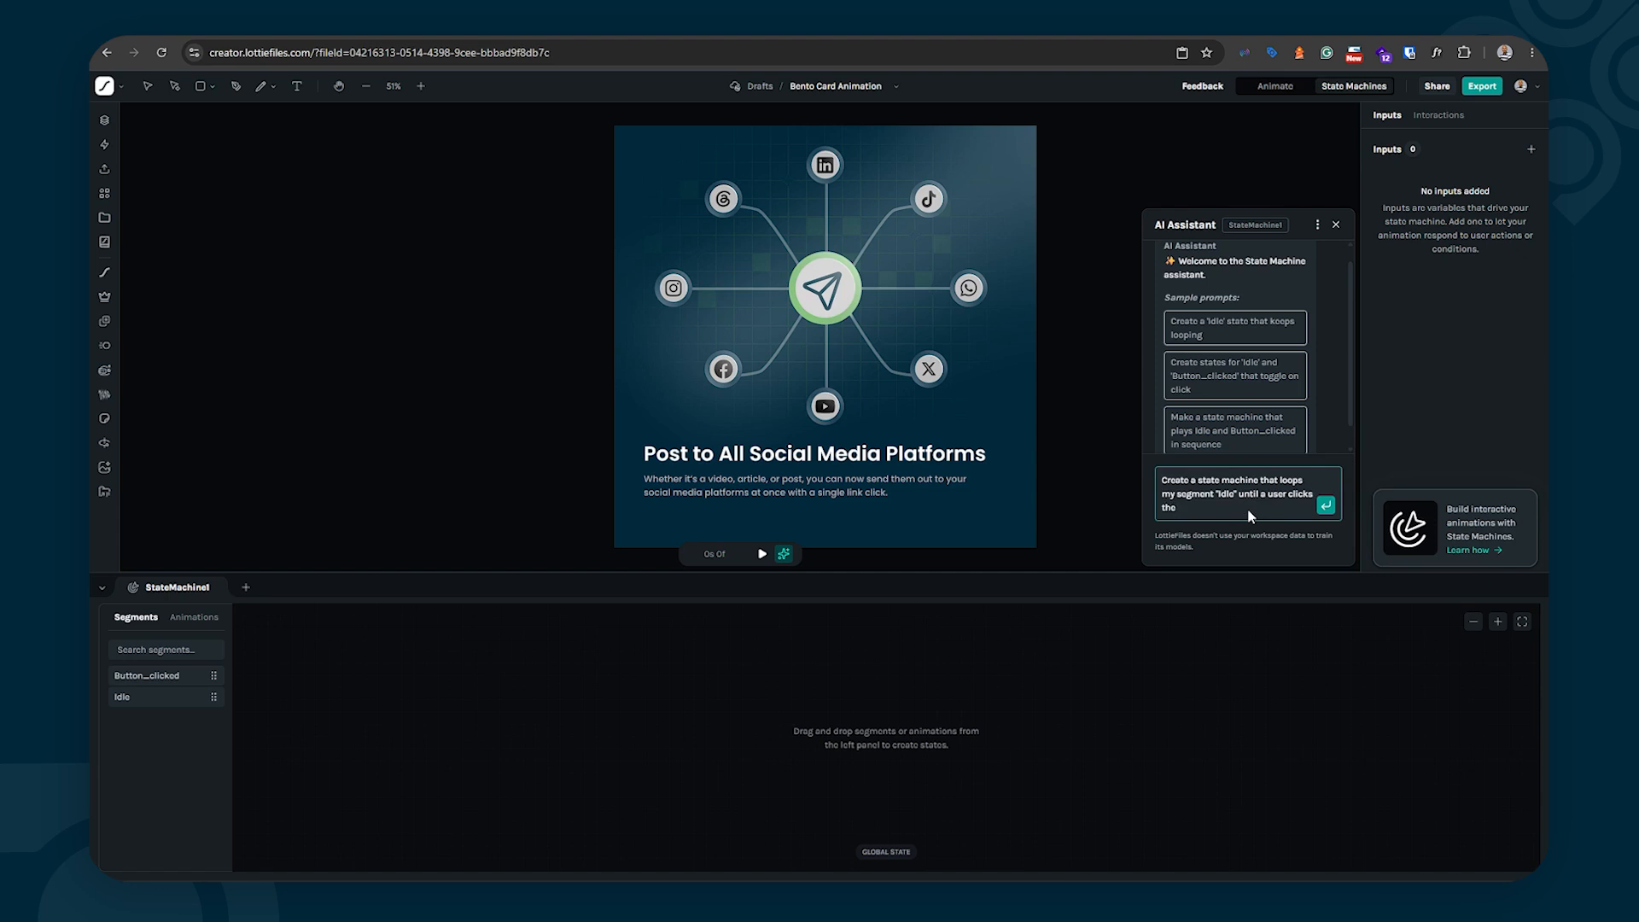
type(" \"send button\" layer")
key("ctrl+a")
key("ctrl+c")
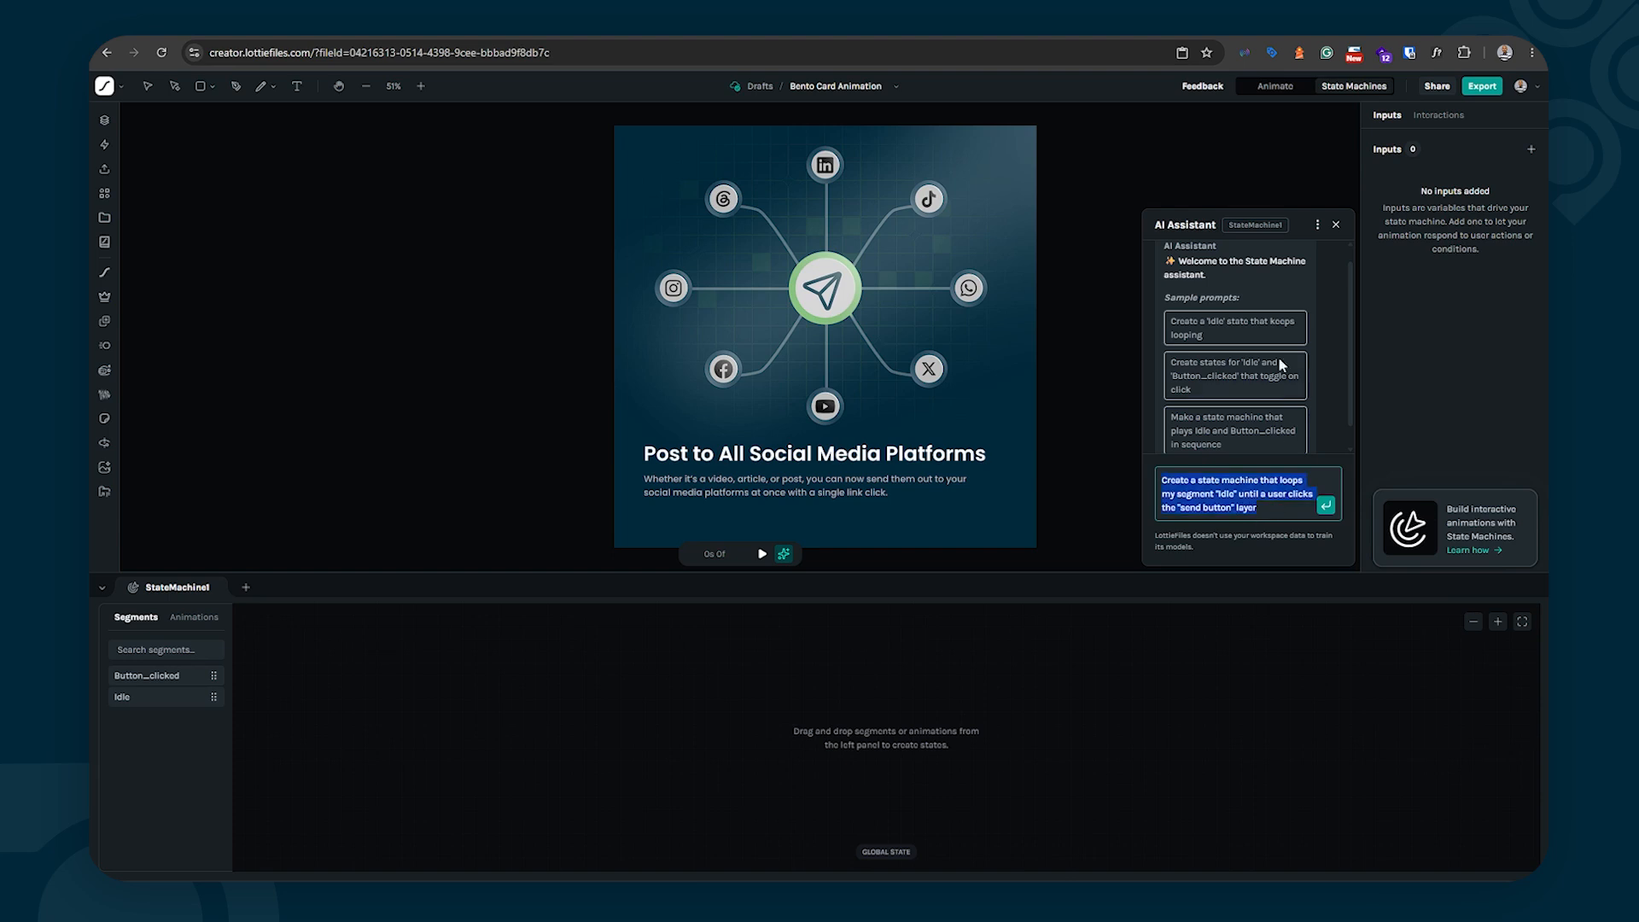
Step: Check the Send Button layer's name in the Main Scene and paste the copied prompt back into the State Machine AI Assistant
left_click(1265, 88)
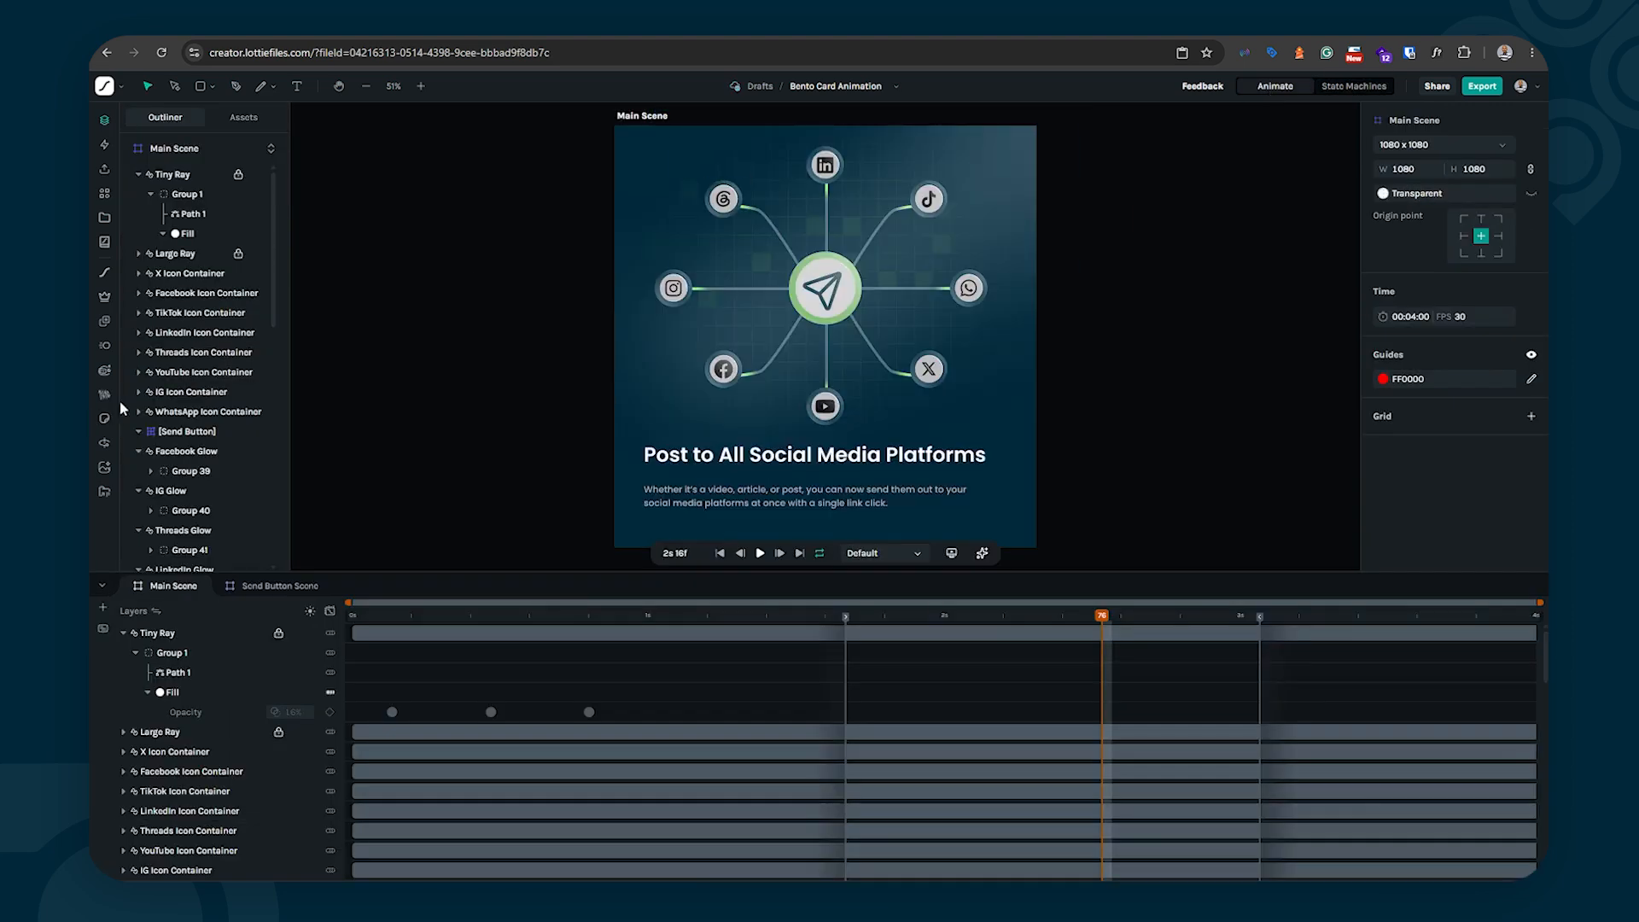
left_click(177, 436)
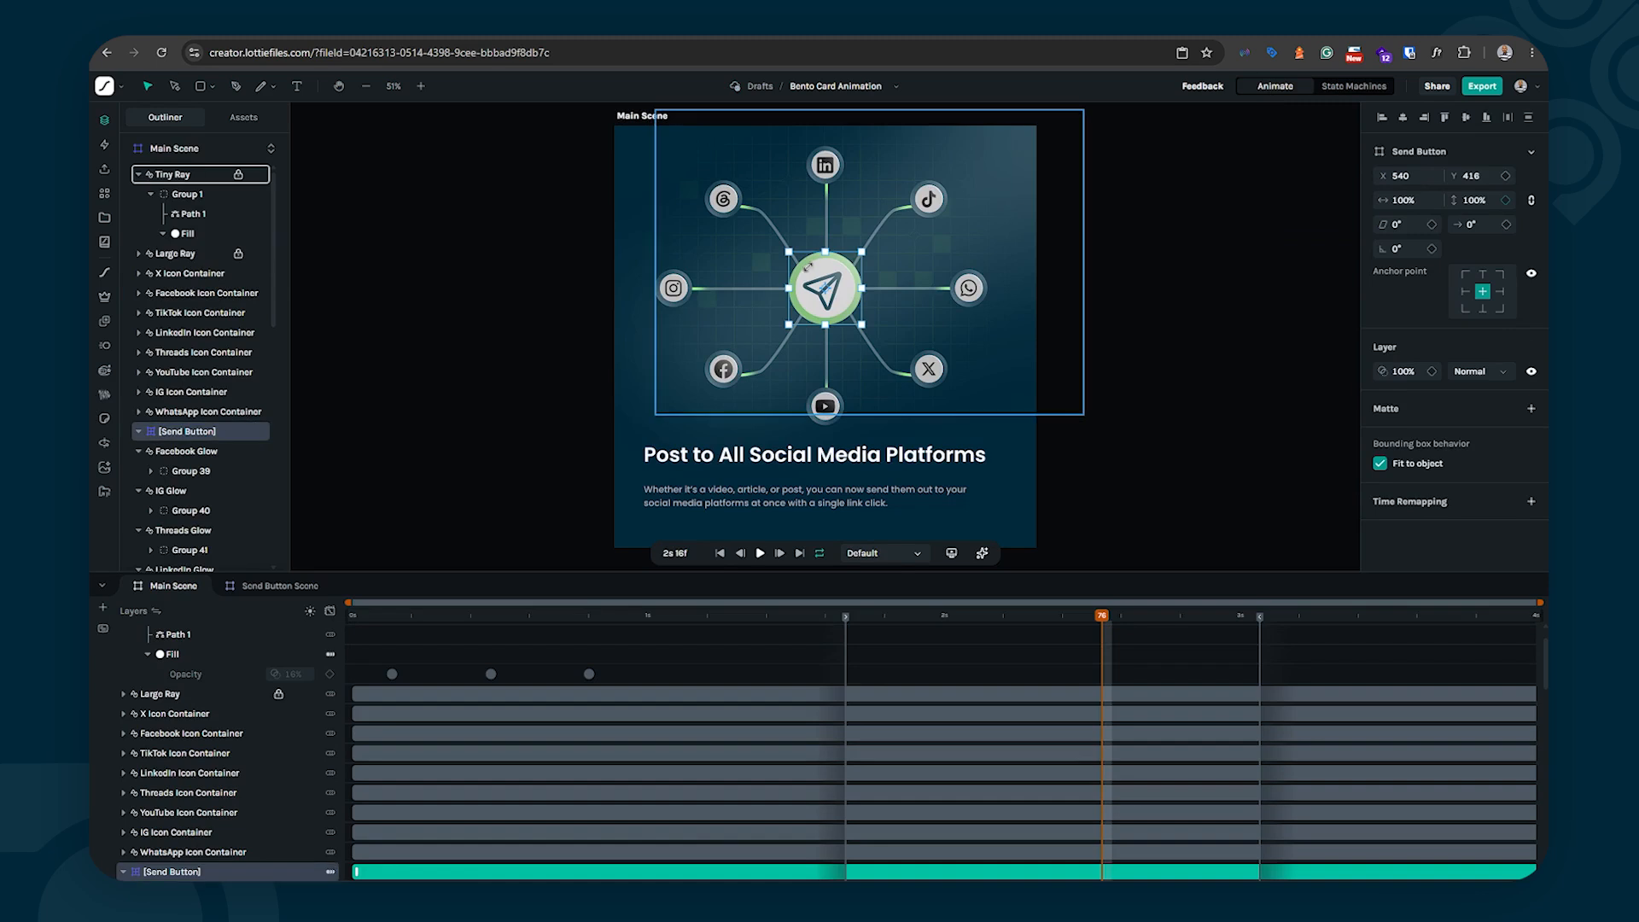
left_click(1364, 88)
left_click(1224, 504)
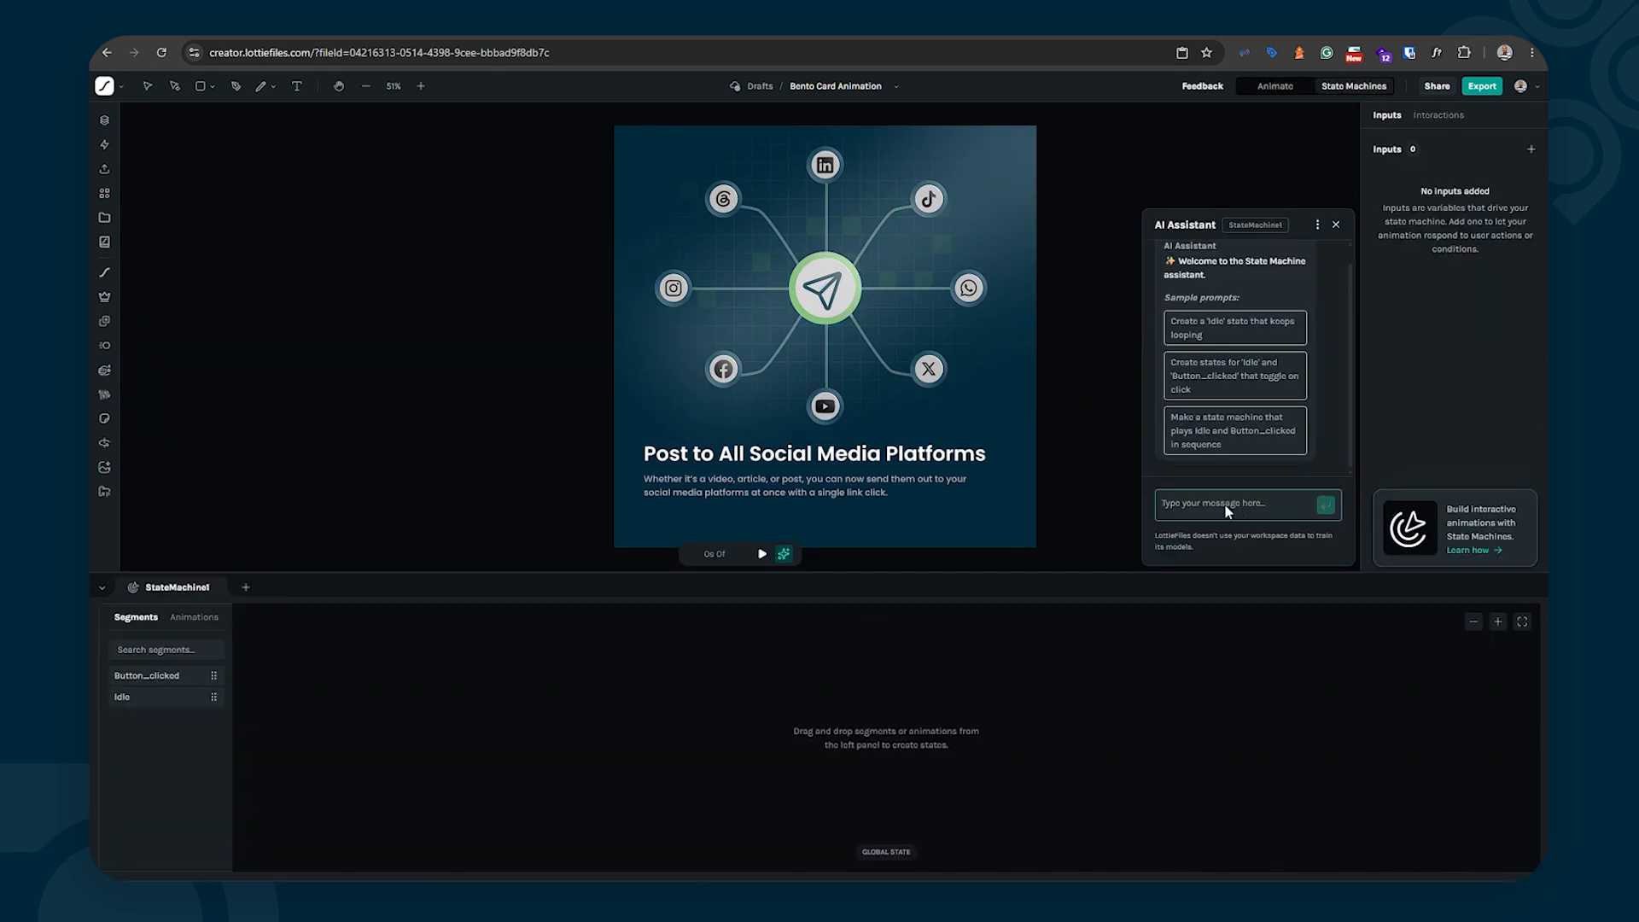
key("ctrl+v")
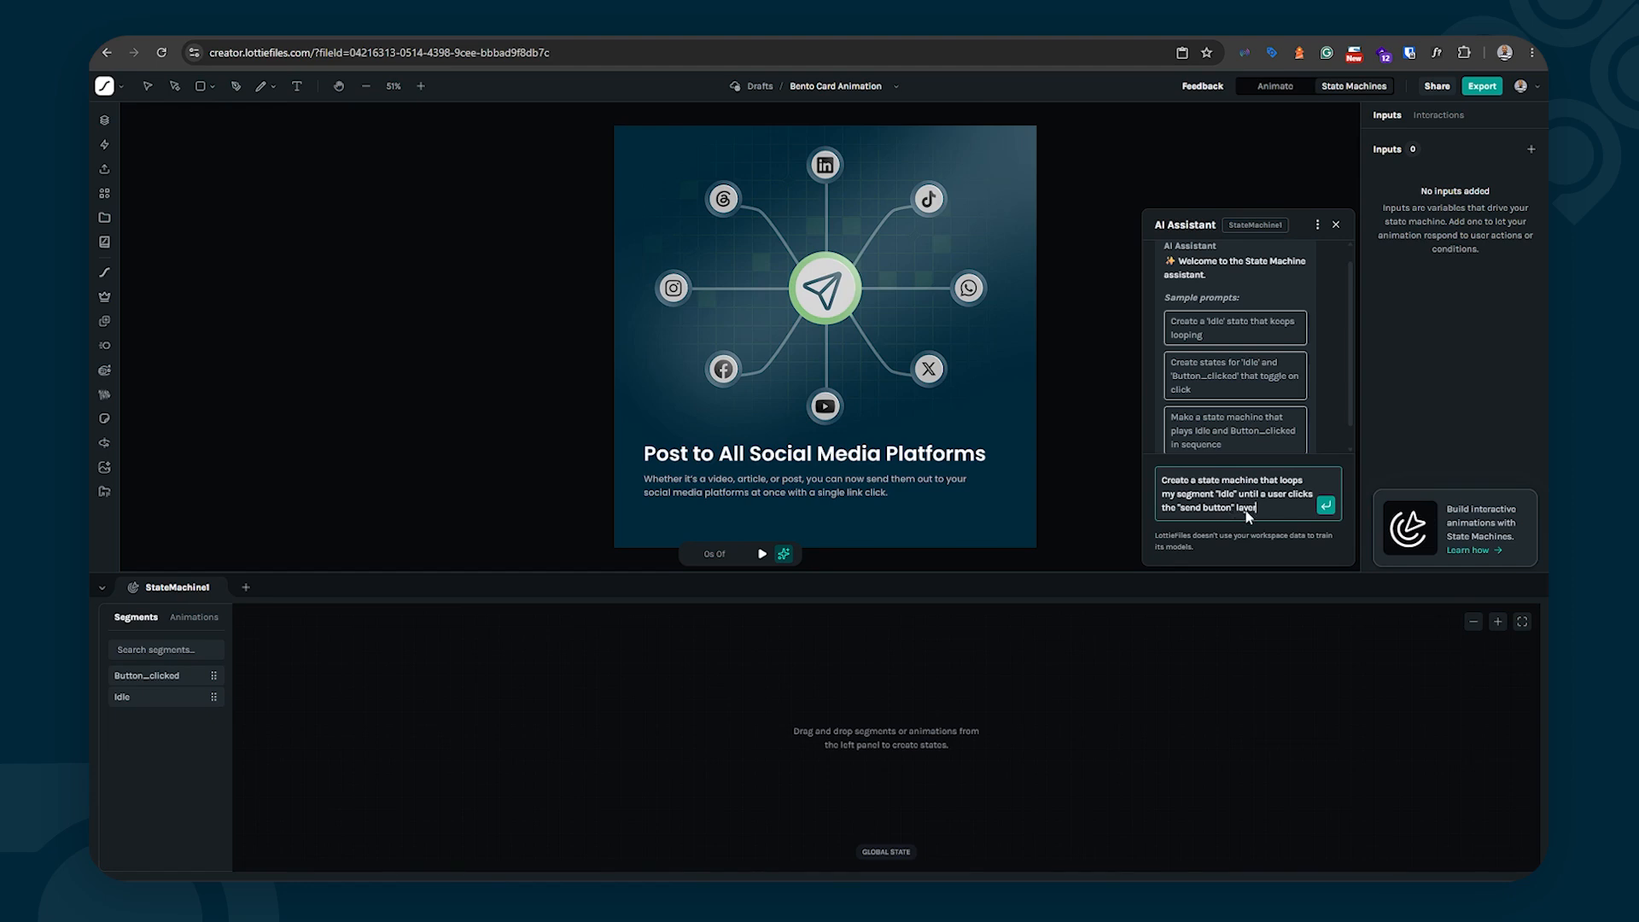
Step: Capitalise the layer name in the State Machine AI Assistant prompt so it reads "Send Button"
left_click(1185, 514)
key("Delete")
type("S")
left_click(1208, 508)
key("BackSpace")
type("B")
Step: Add to the prompt: 'Once the "Send Button" layer is clicked, play the "Button_clicked" segment once and then move back to the looped "Idle" segment.'
type(" Once the")
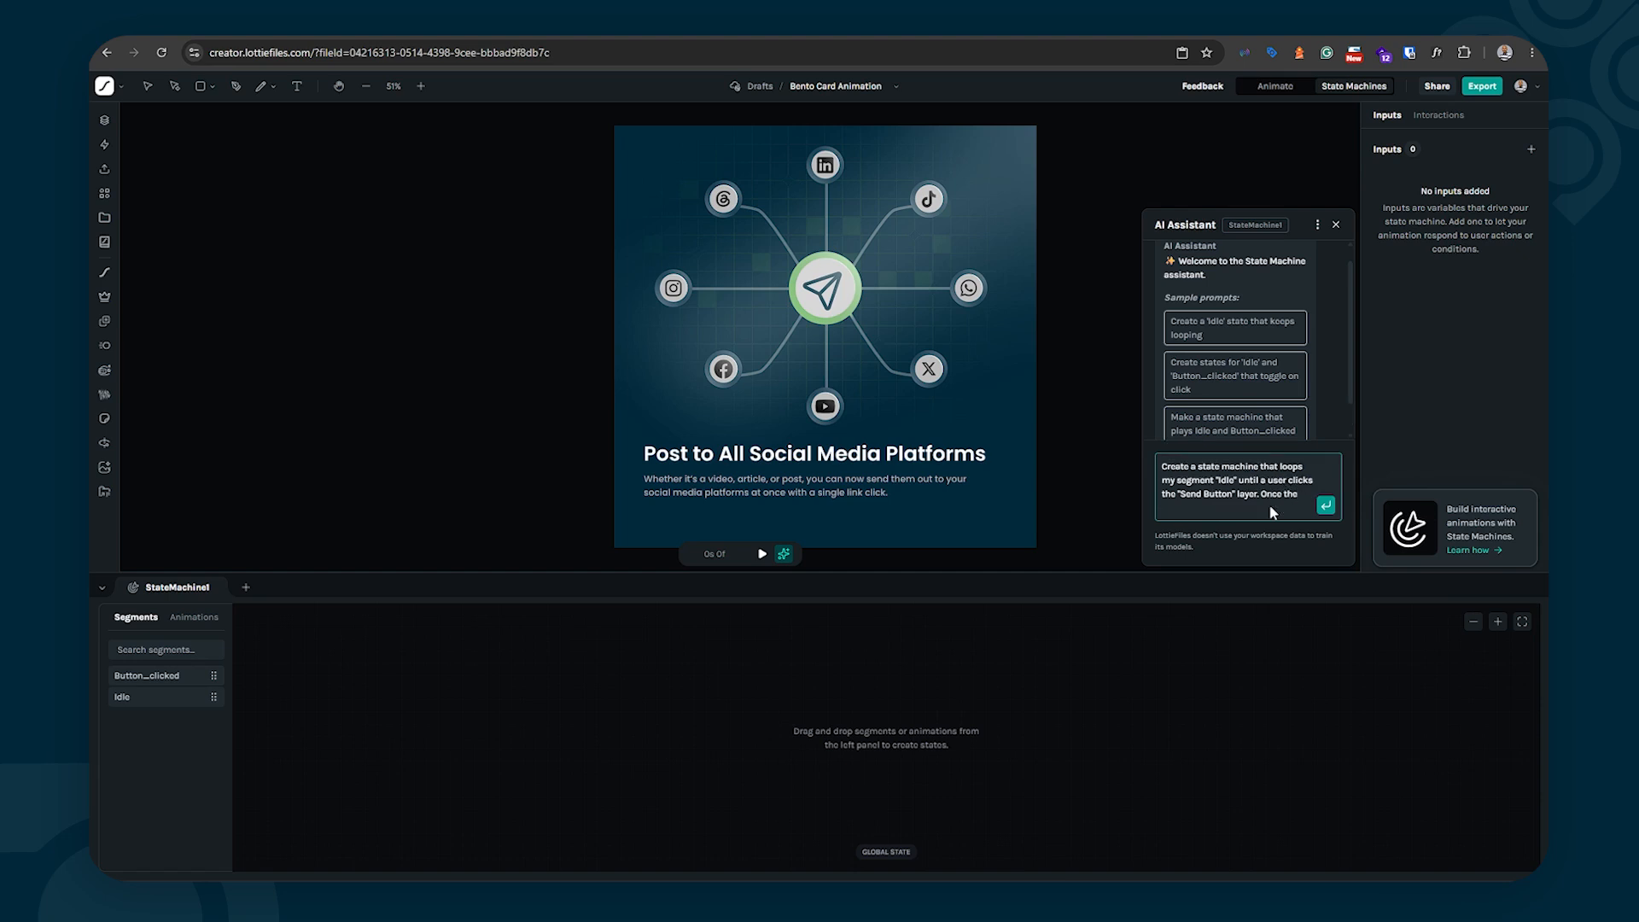
type(" \"")
type("Send")
type(" Button")
type("\" layer is c")
type("licked ")
type(".")
type(" pl")
type("ay")
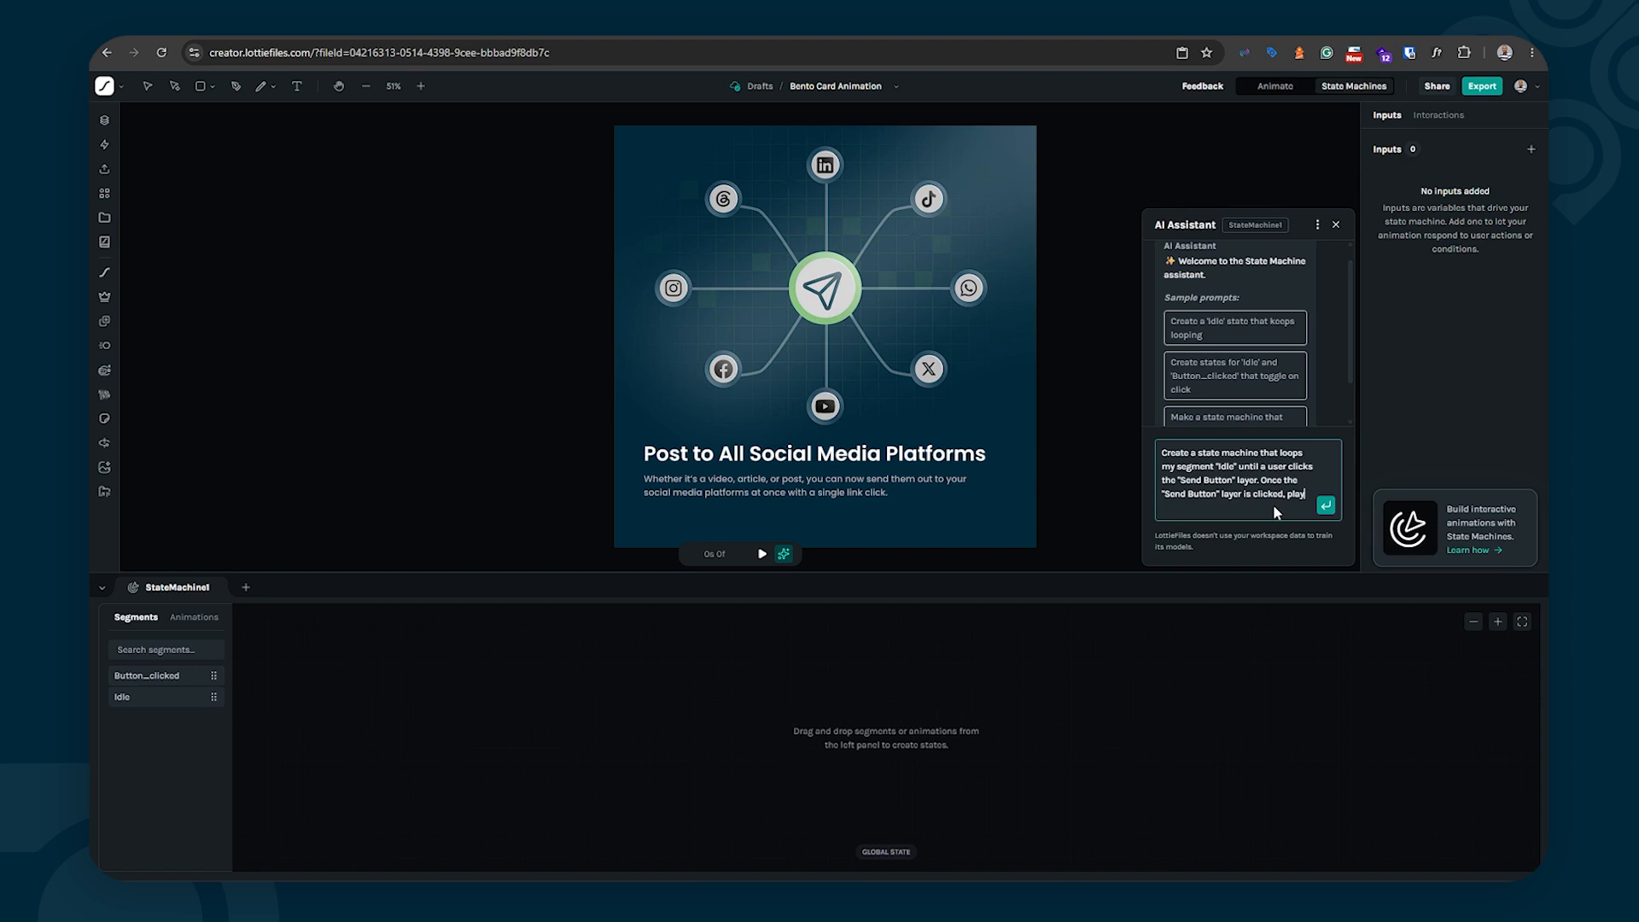
type(" the \"Button_clicked\" s")
type("egment once")
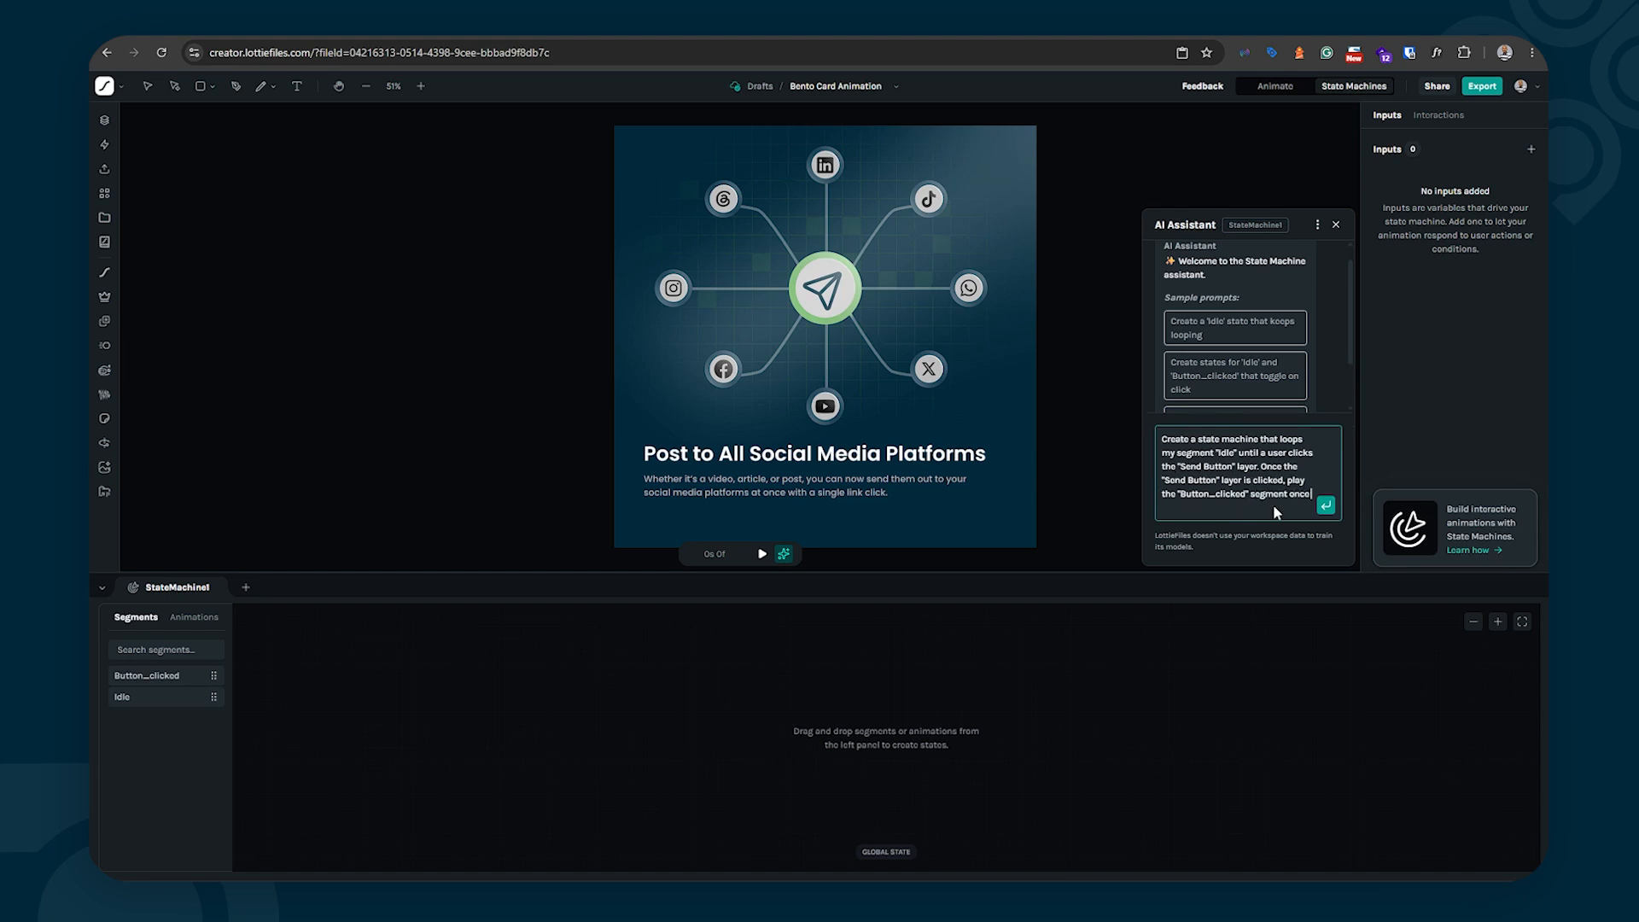
type(" and then move back to the looped ")
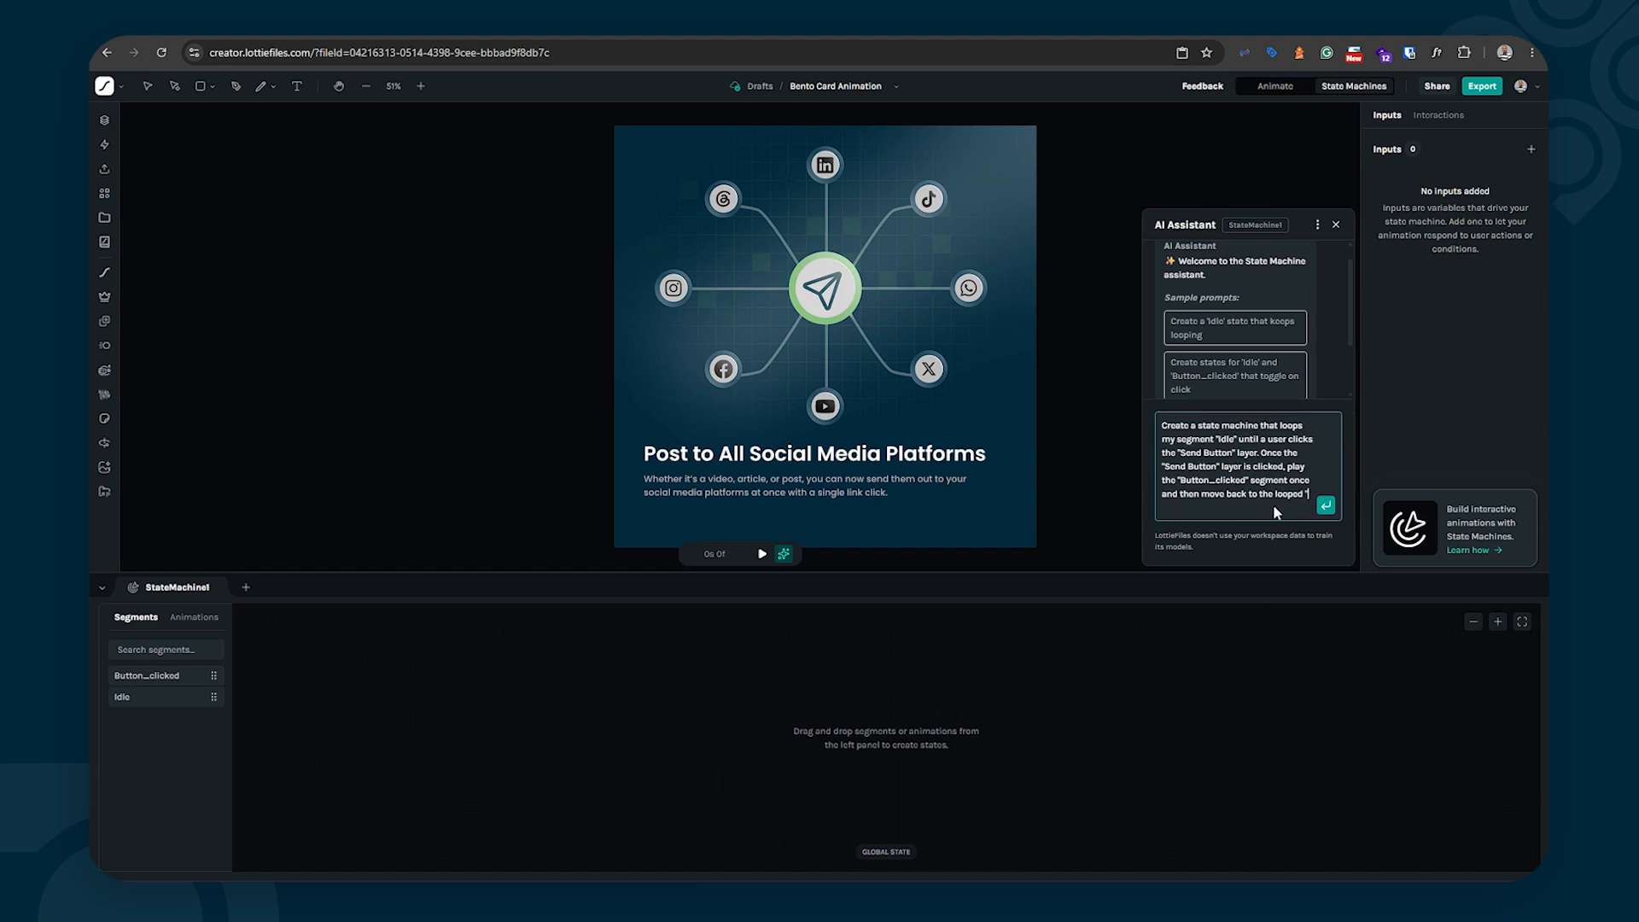
type("\"Idle")
key("BackSpace")
type("le\" segment")
Step: Enlarge the AI Assistant window, move it clear of the state graph and submit the prompt
left_click_drag(1130, 567, 1070, 662)
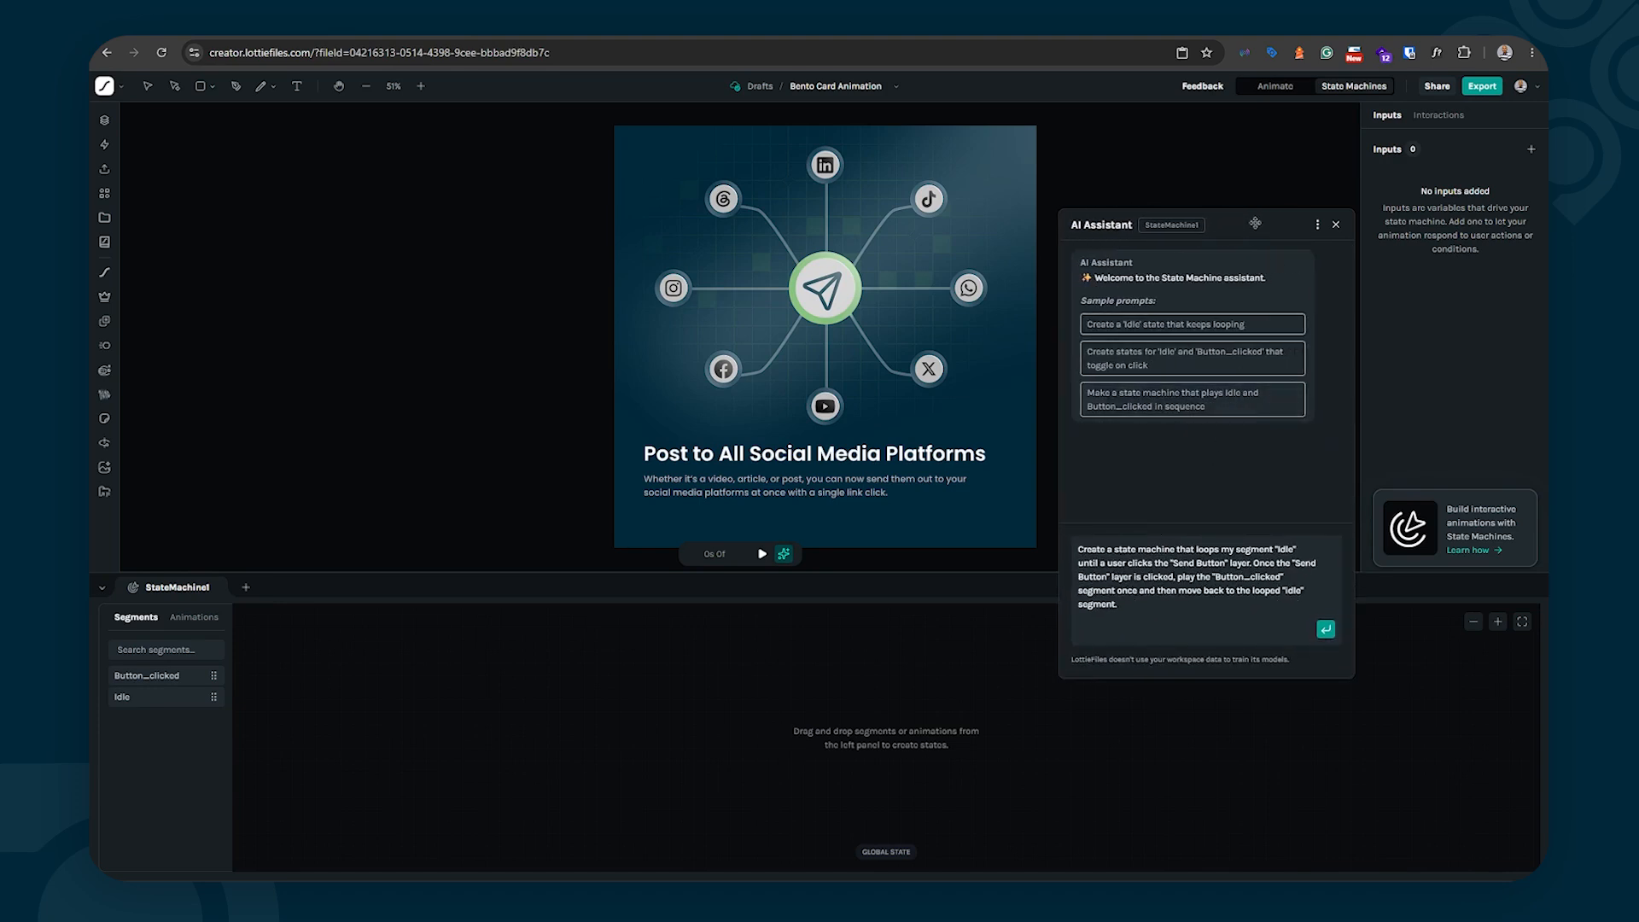
left_click_drag(1261, 220, 1253, 120)
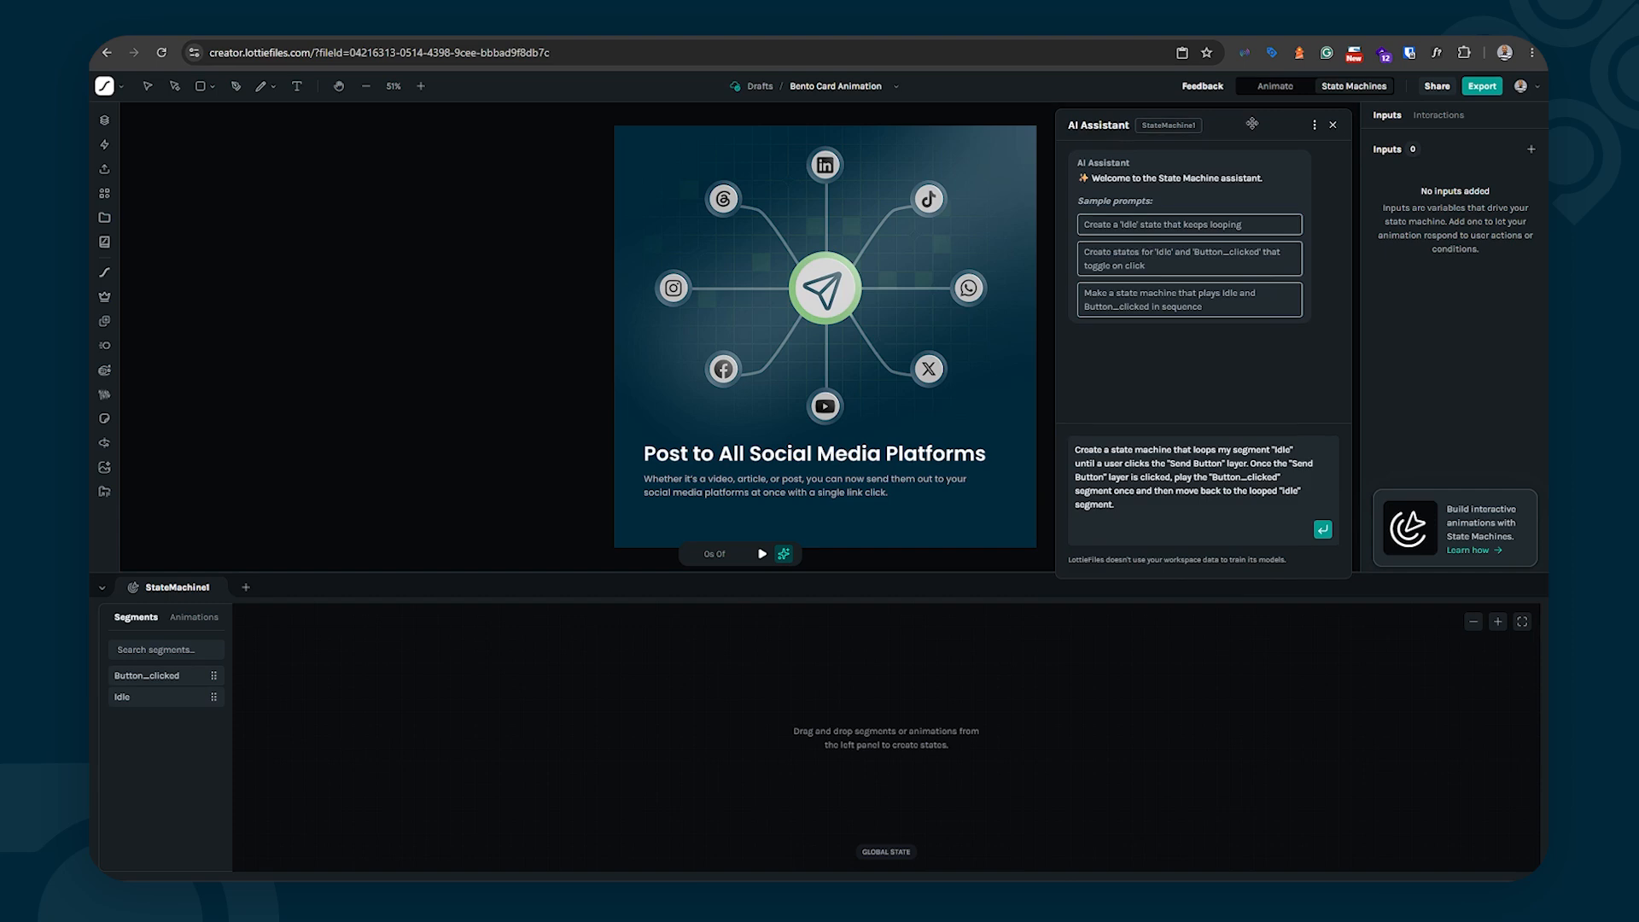
left_click(1322, 530)
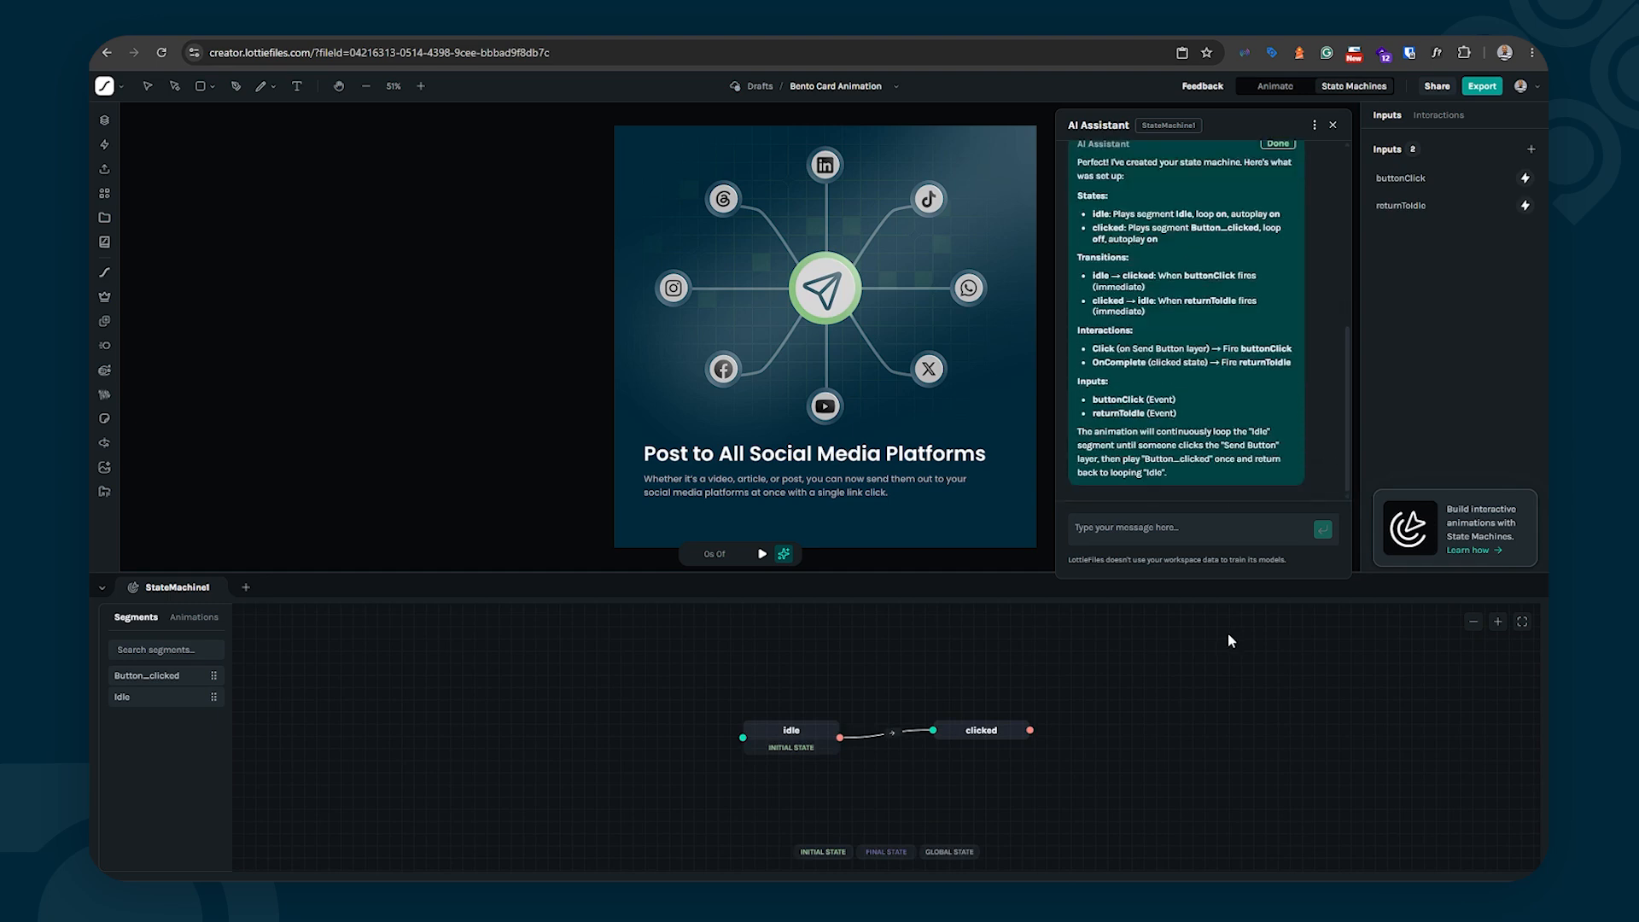
Step: Review and preview the generated state machine, and ask the assistant to make the clicked state return to idle
scroll(1158, 410, "up", 5)
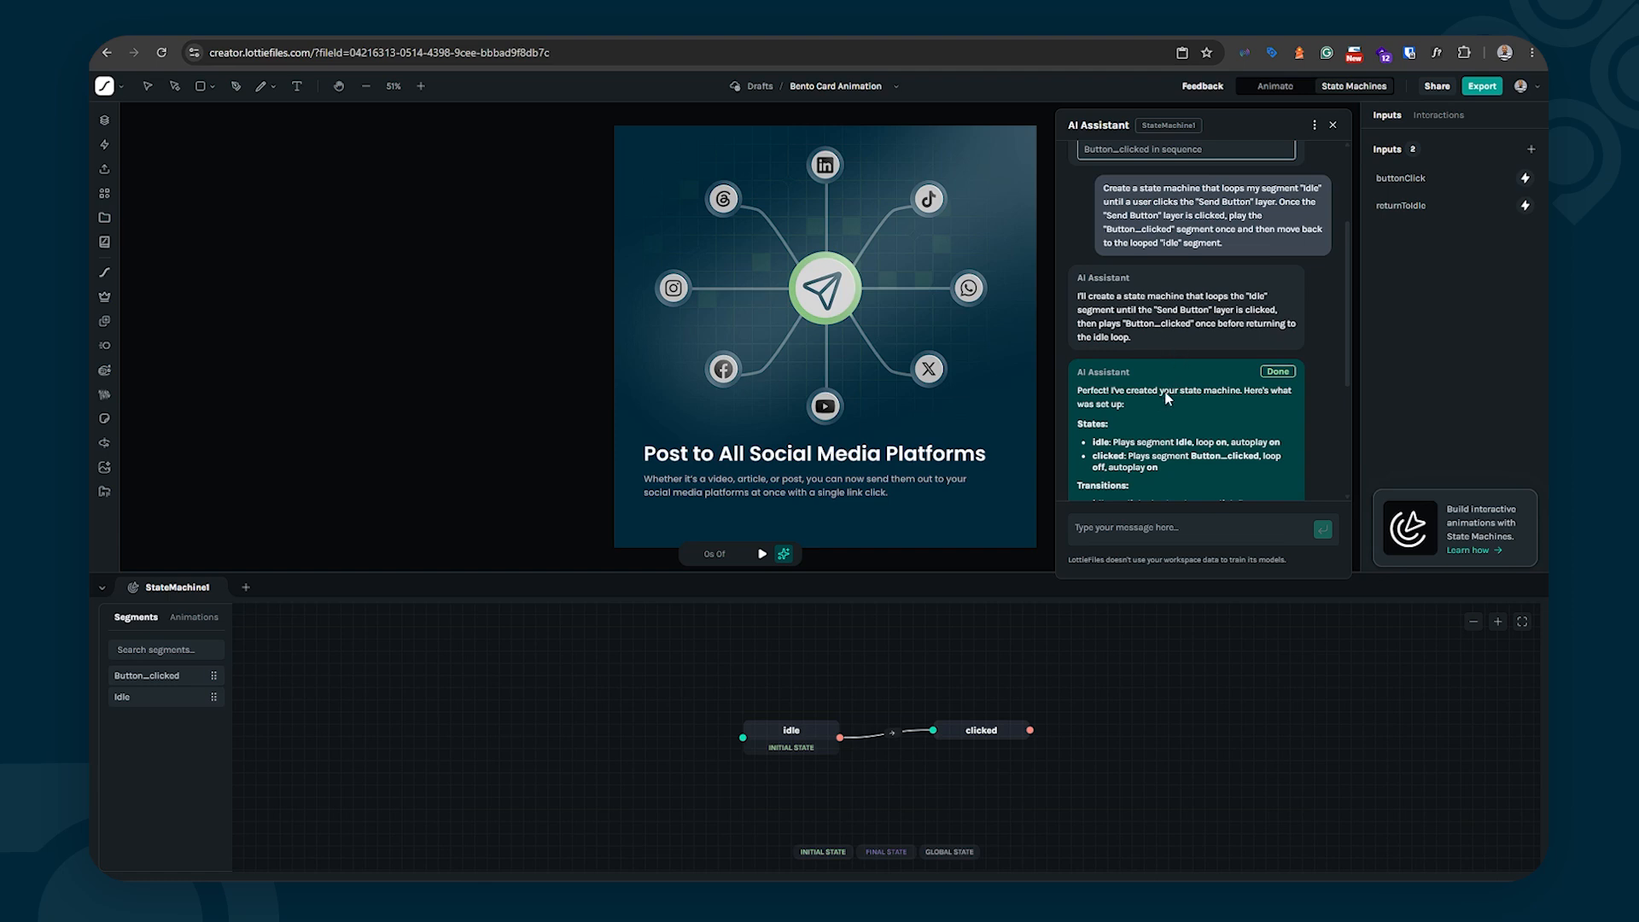
scroll(1167, 397, "down", 1)
scroll(1167, 398, "down", 2)
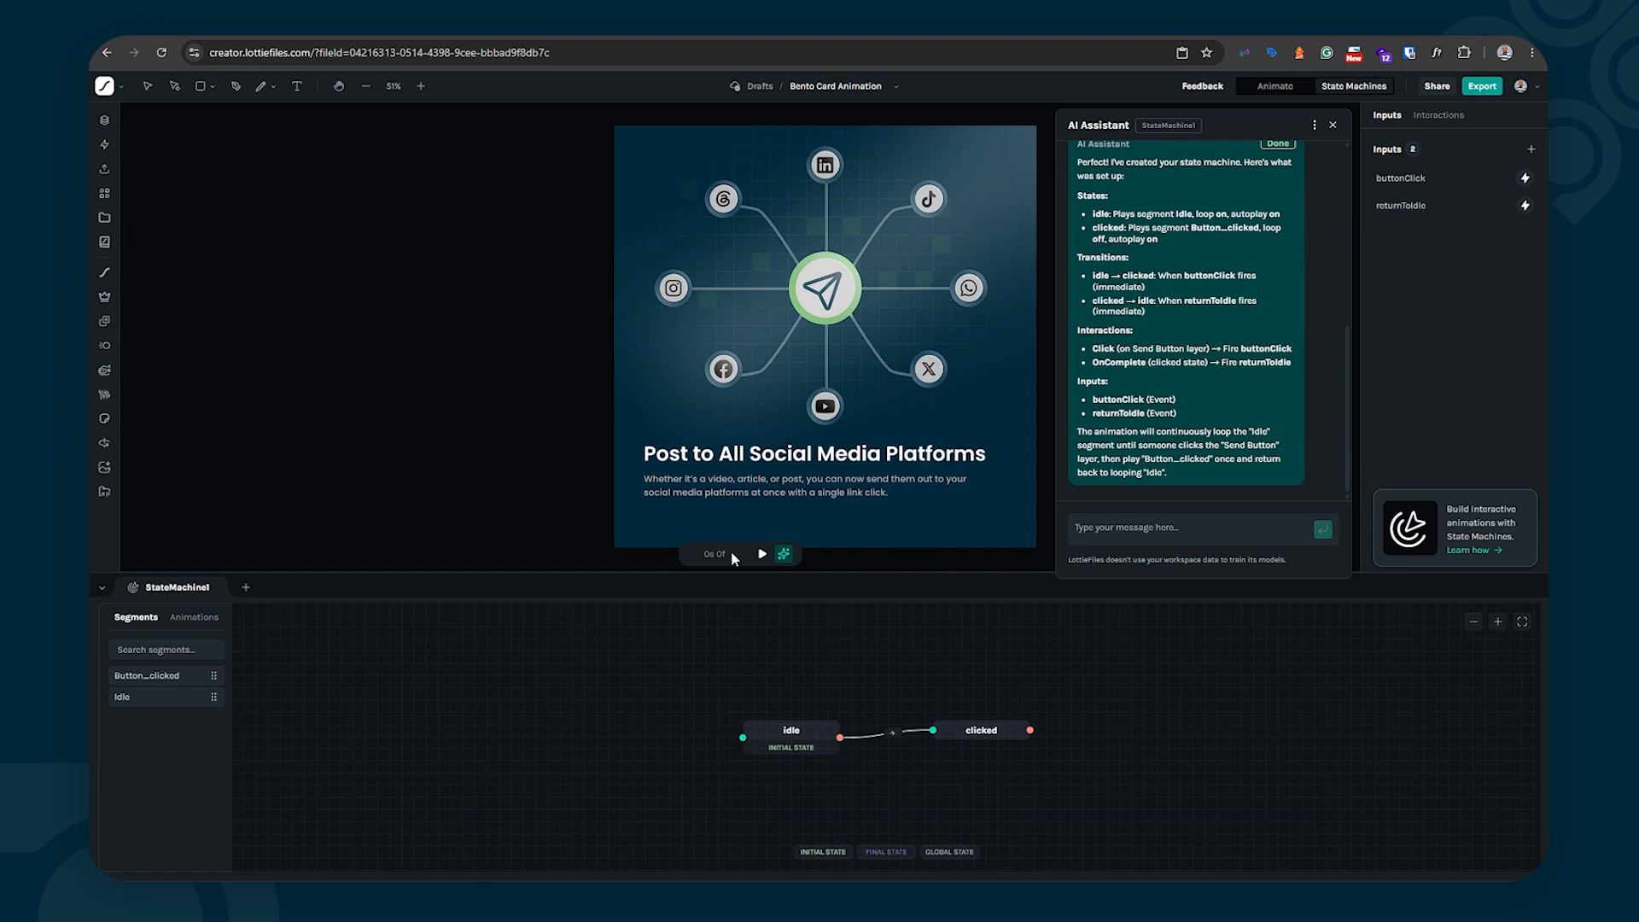
left_click(762, 554)
left_click(1104, 523)
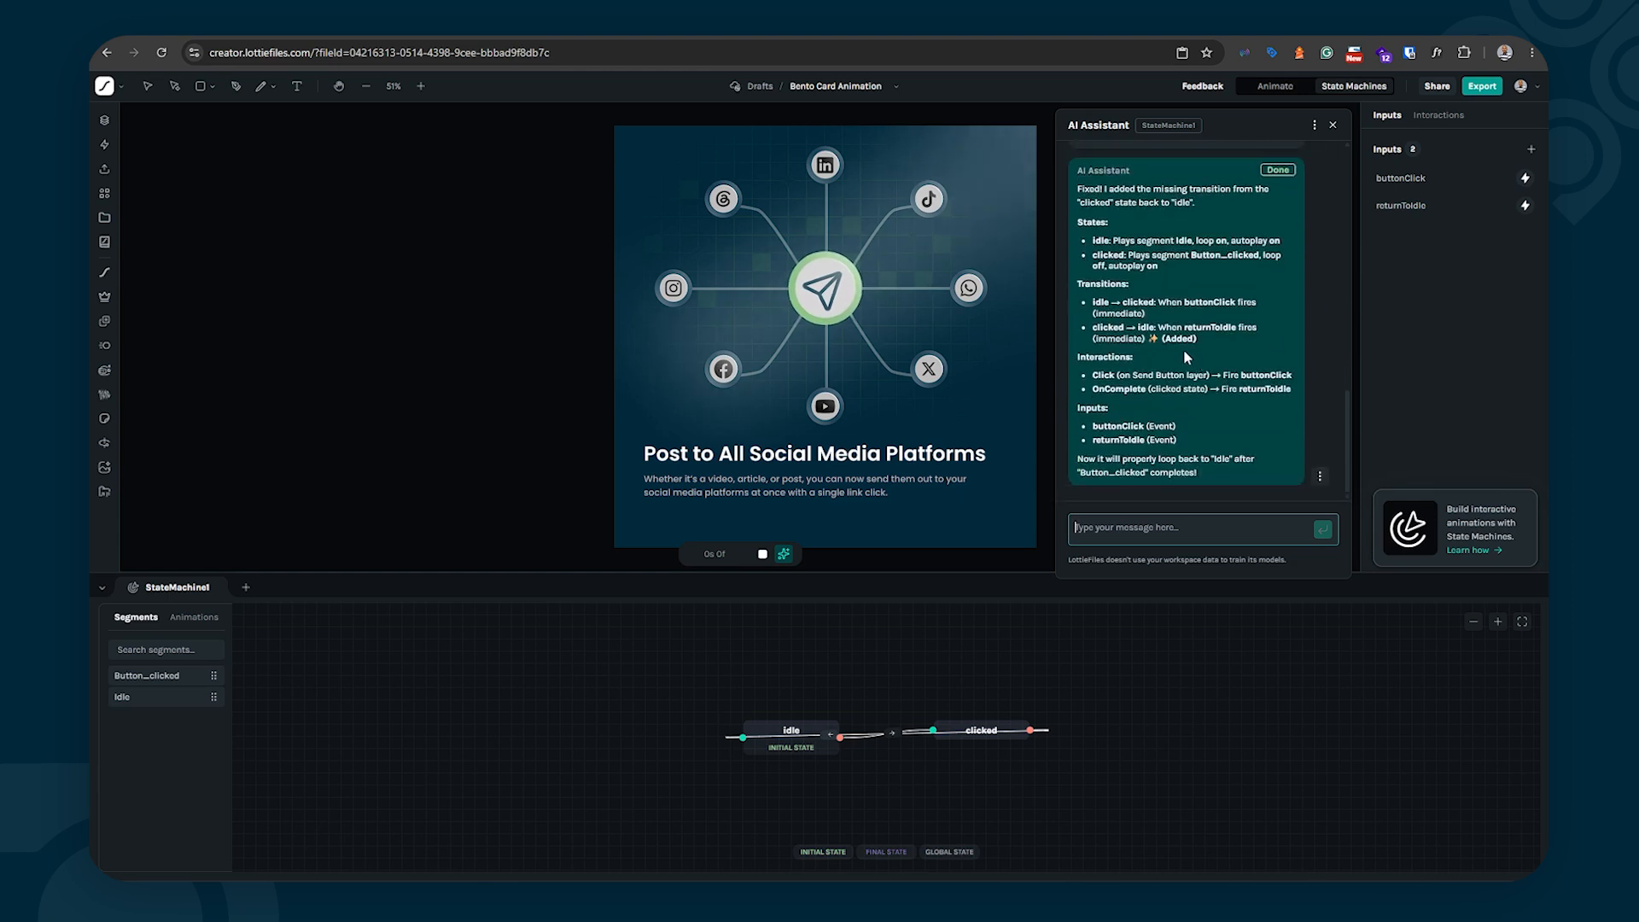
Step: Test clicking the Send Button in the preview, review the assistant's fix, and enlarge the canvas with the whole card fitted
left_click(825, 292)
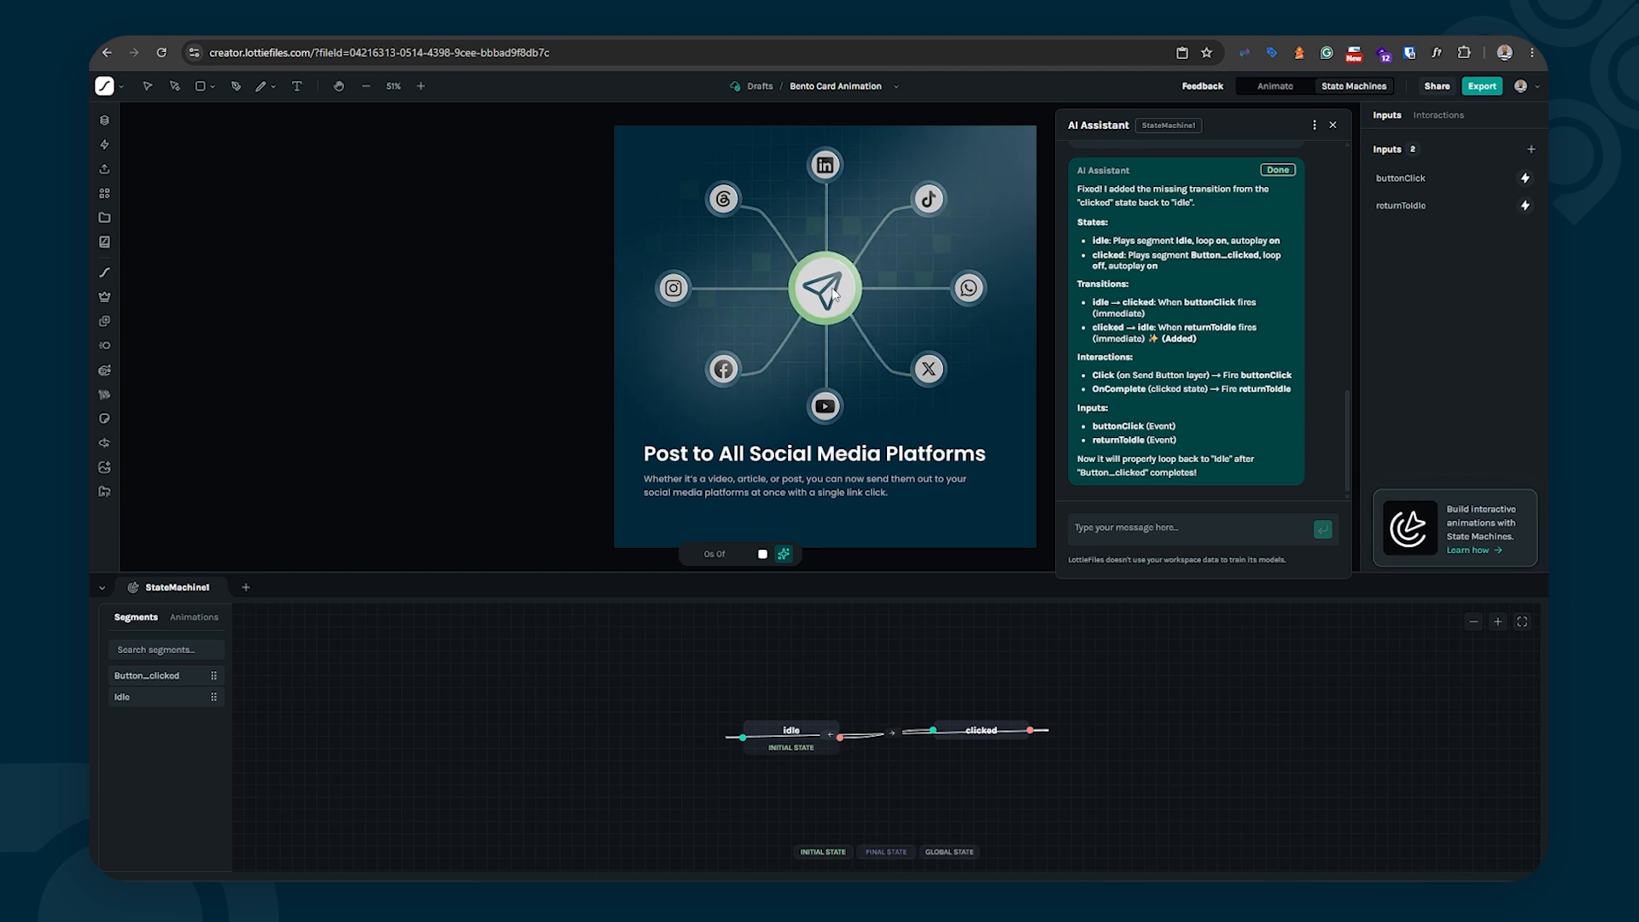
scroll(1134, 383, "up", 1)
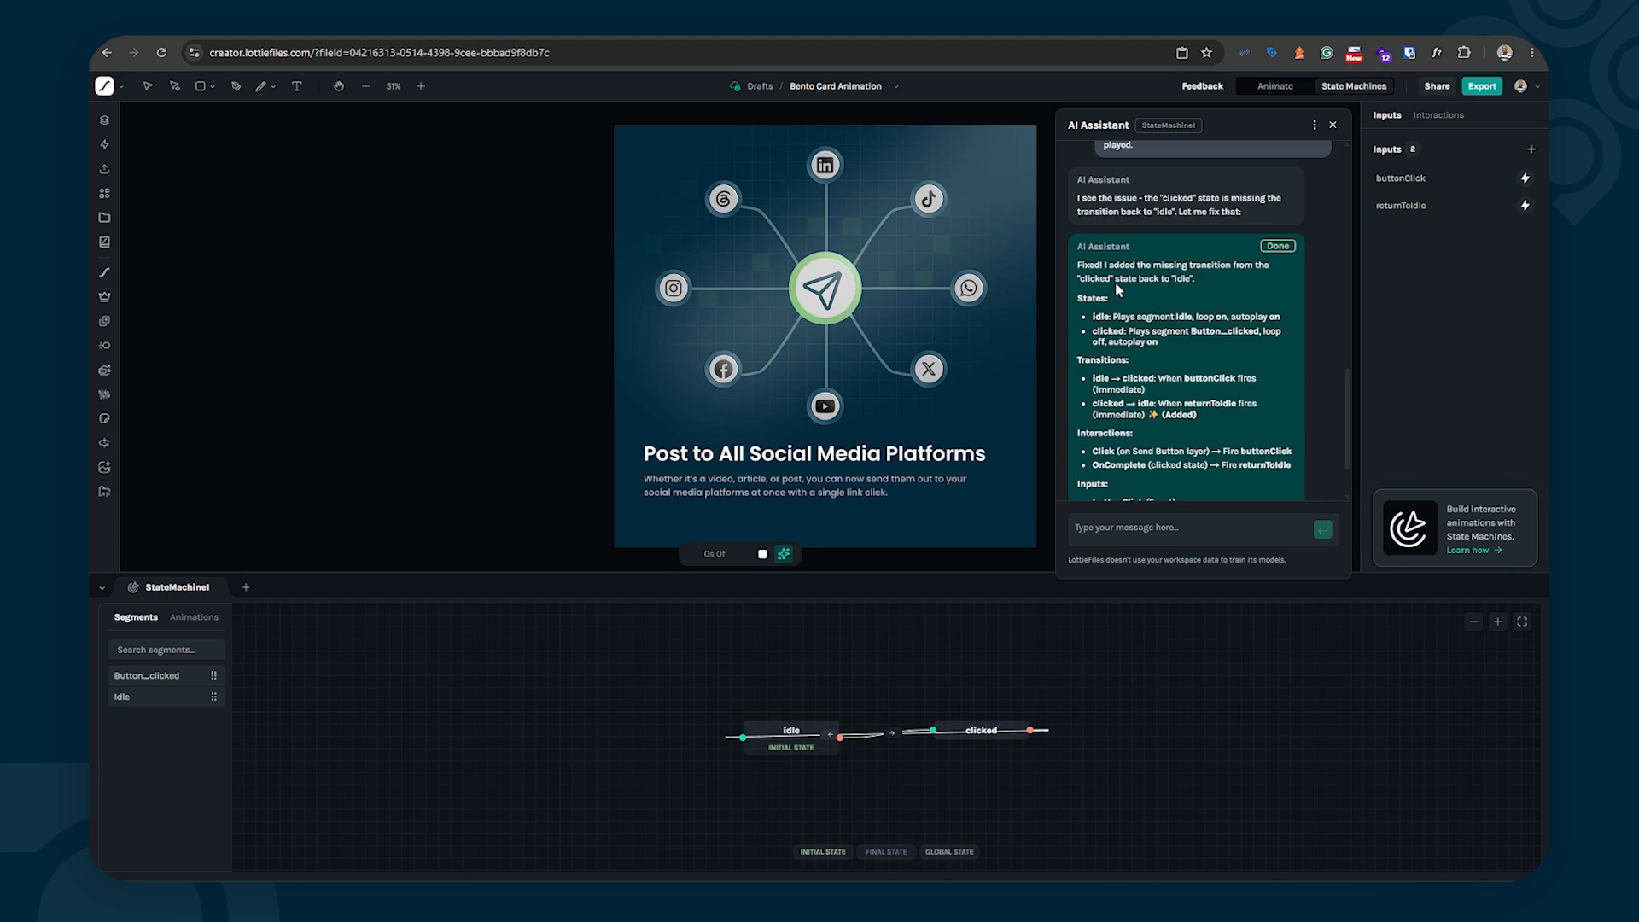
scroll(1114, 281, "down", 1)
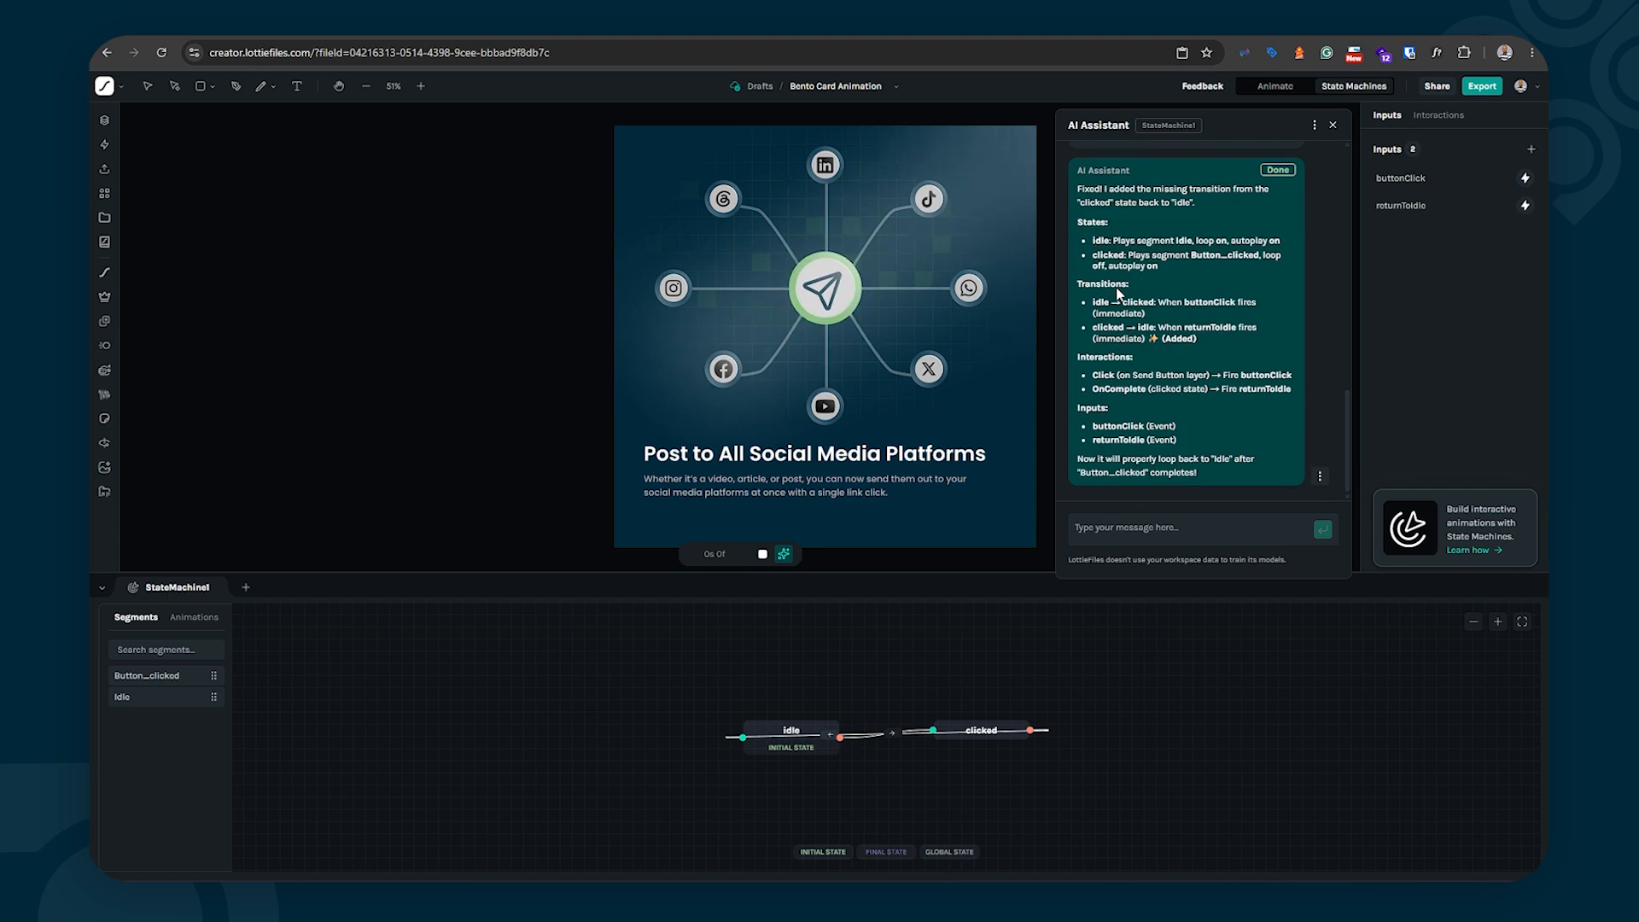
left_click(824, 297)
left_click_drag(584, 574, 497, 630)
key("shift+1")
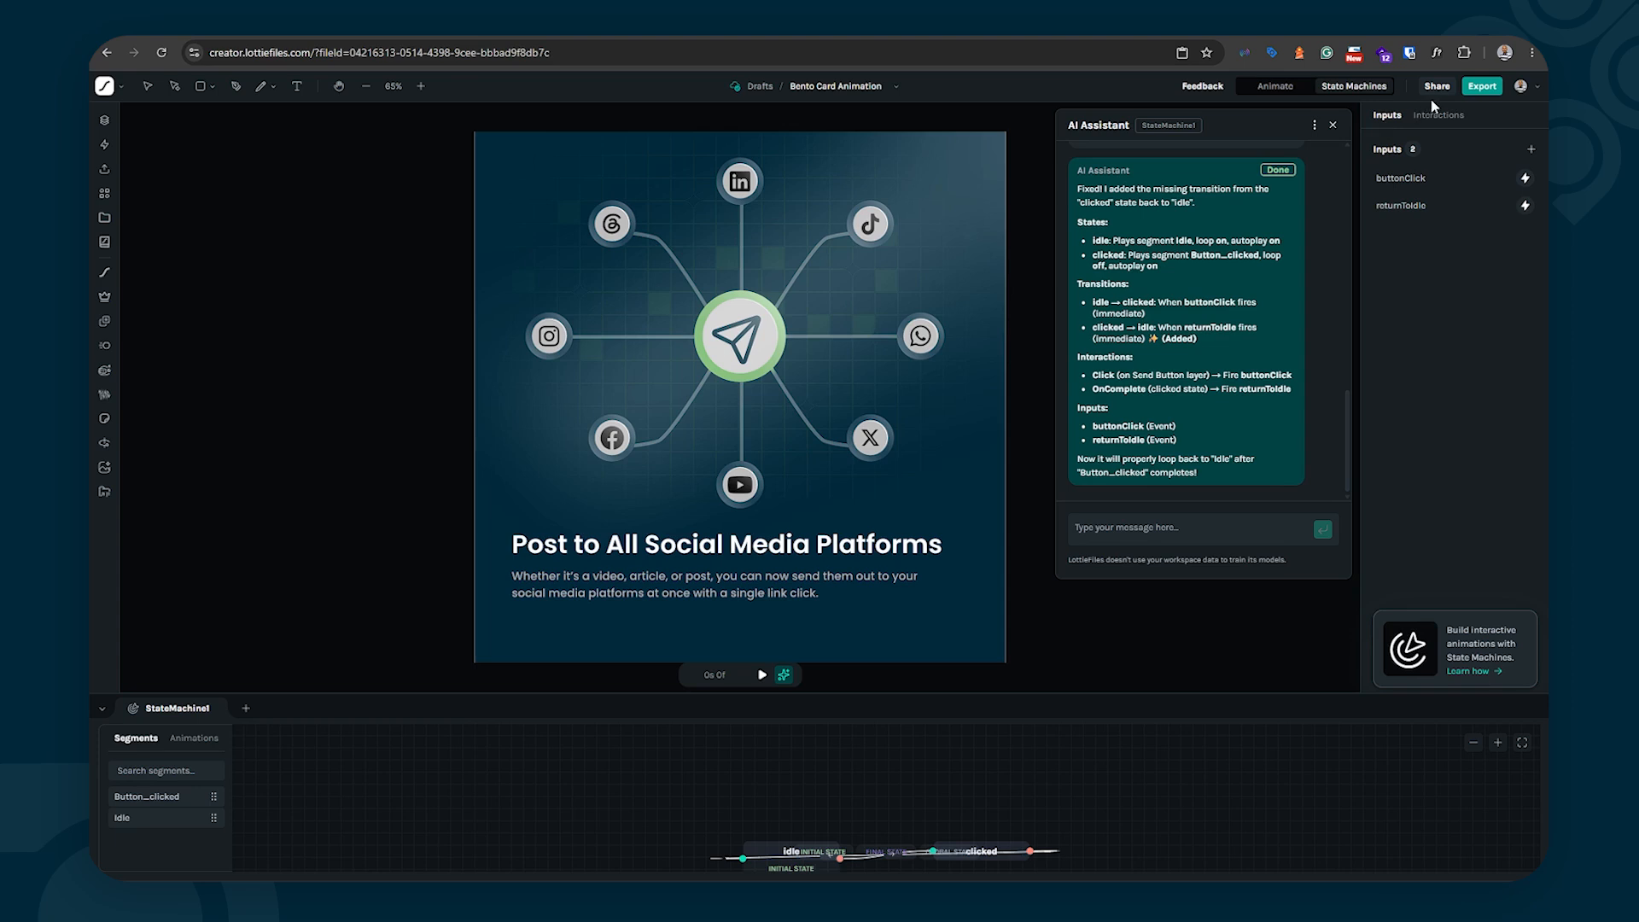
Step: Export the animation as Bento Card Animation to the private location and download it as an optimized .lottie file
left_click(1486, 90)
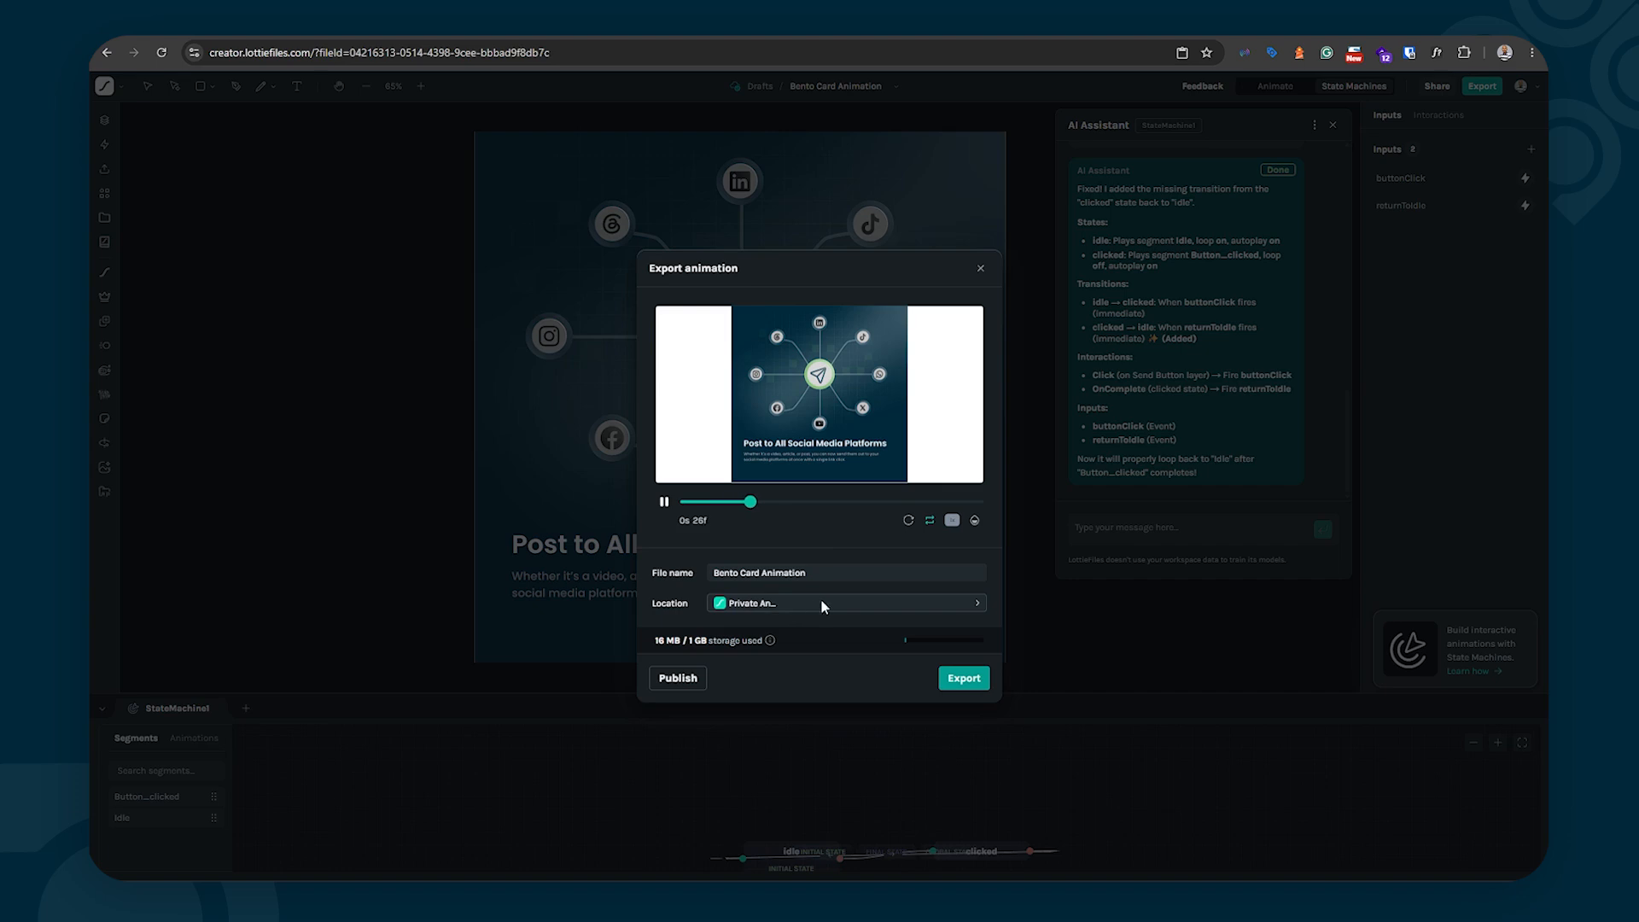
left_click(962, 680)
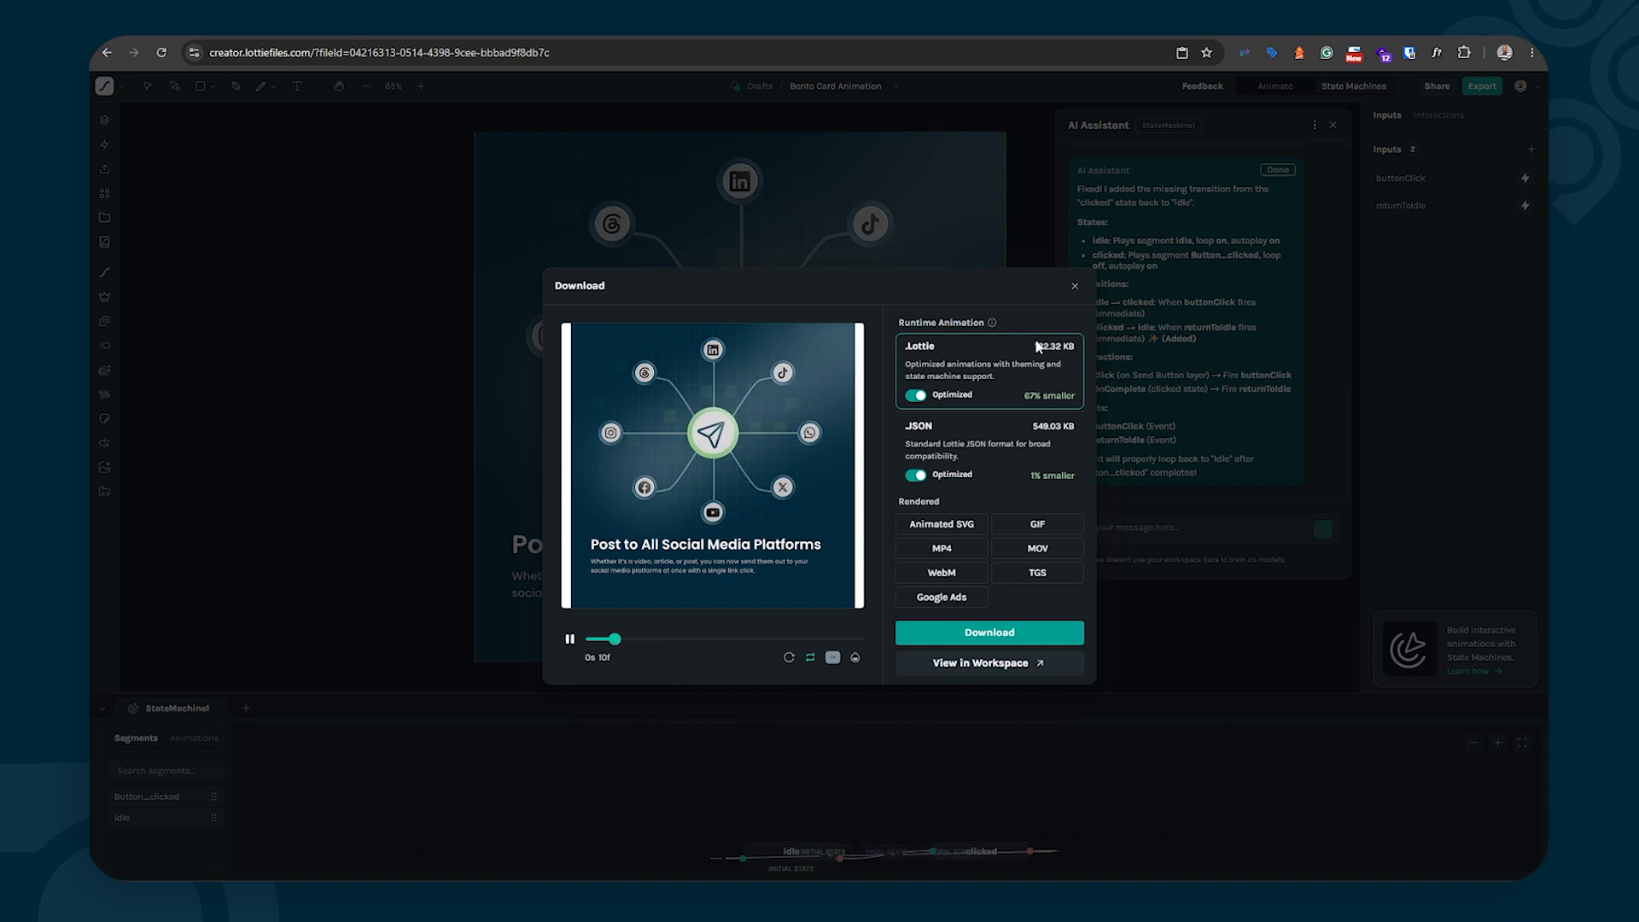
left_click(1017, 632)
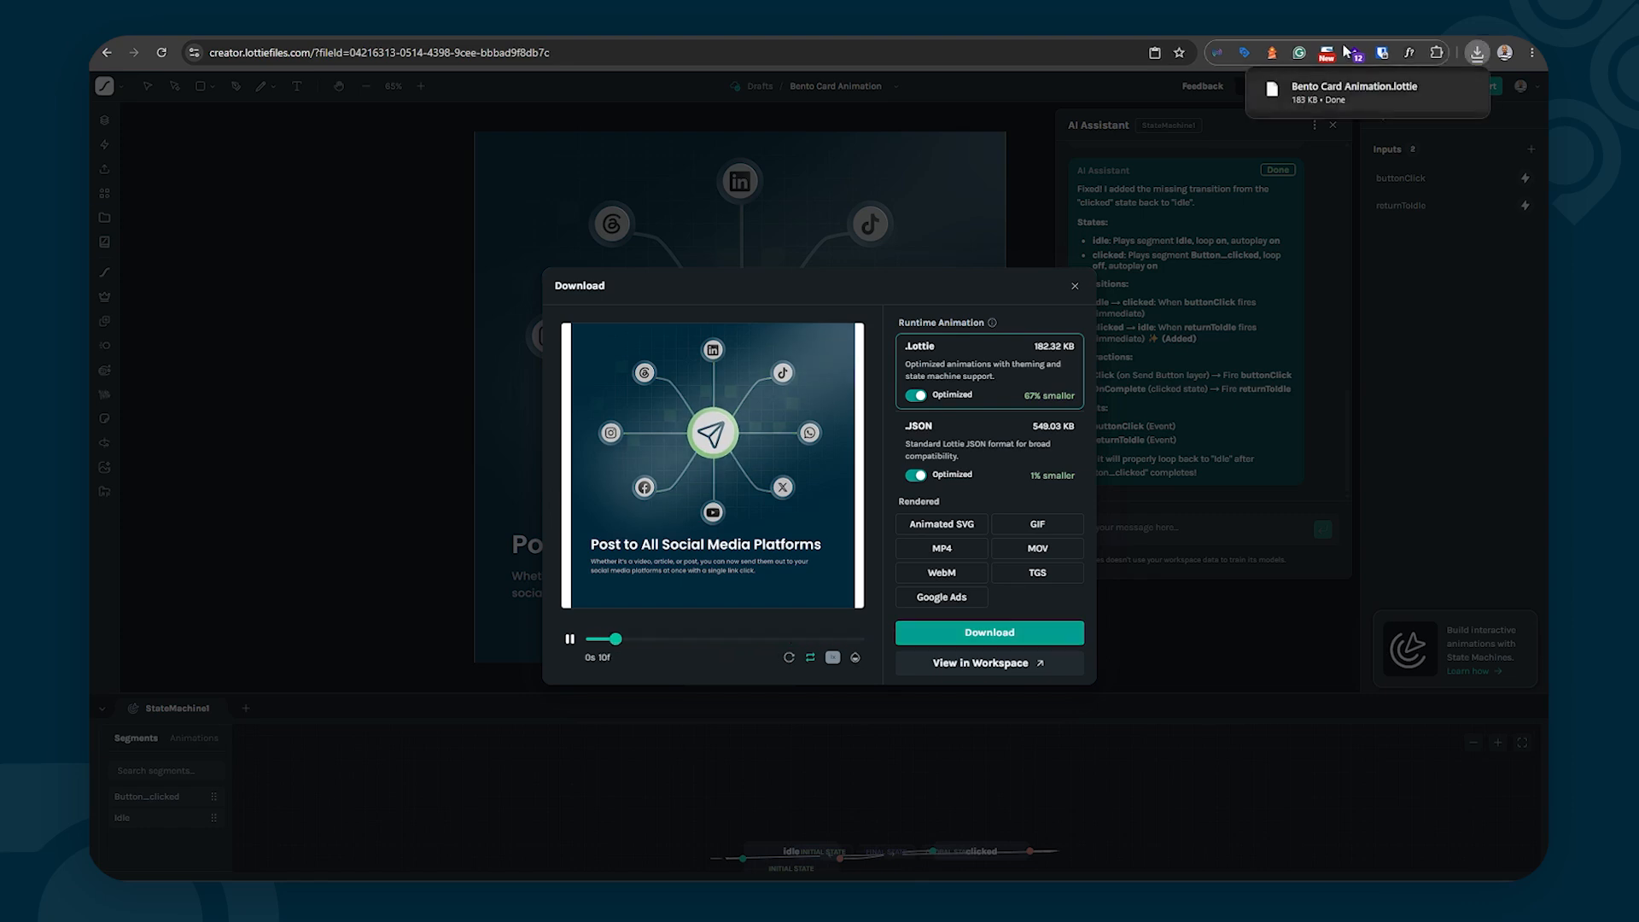
Step: Open the exported animation in the LottieFiles workspace and set its preview background color to 001219
left_click(1012, 665)
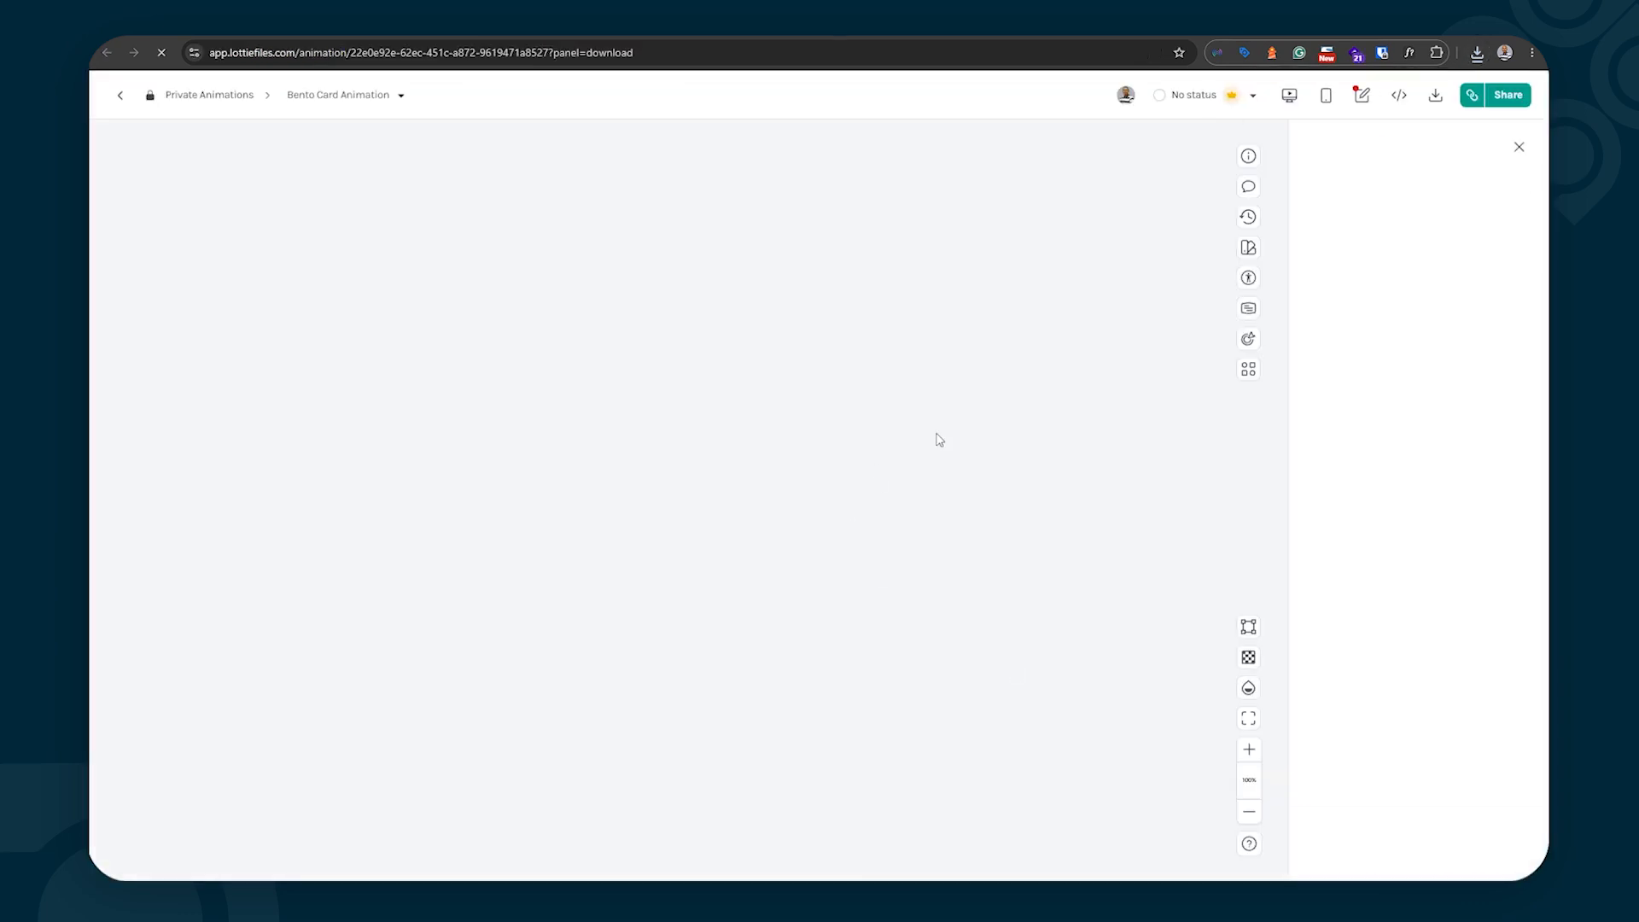
left_click(1249, 748)
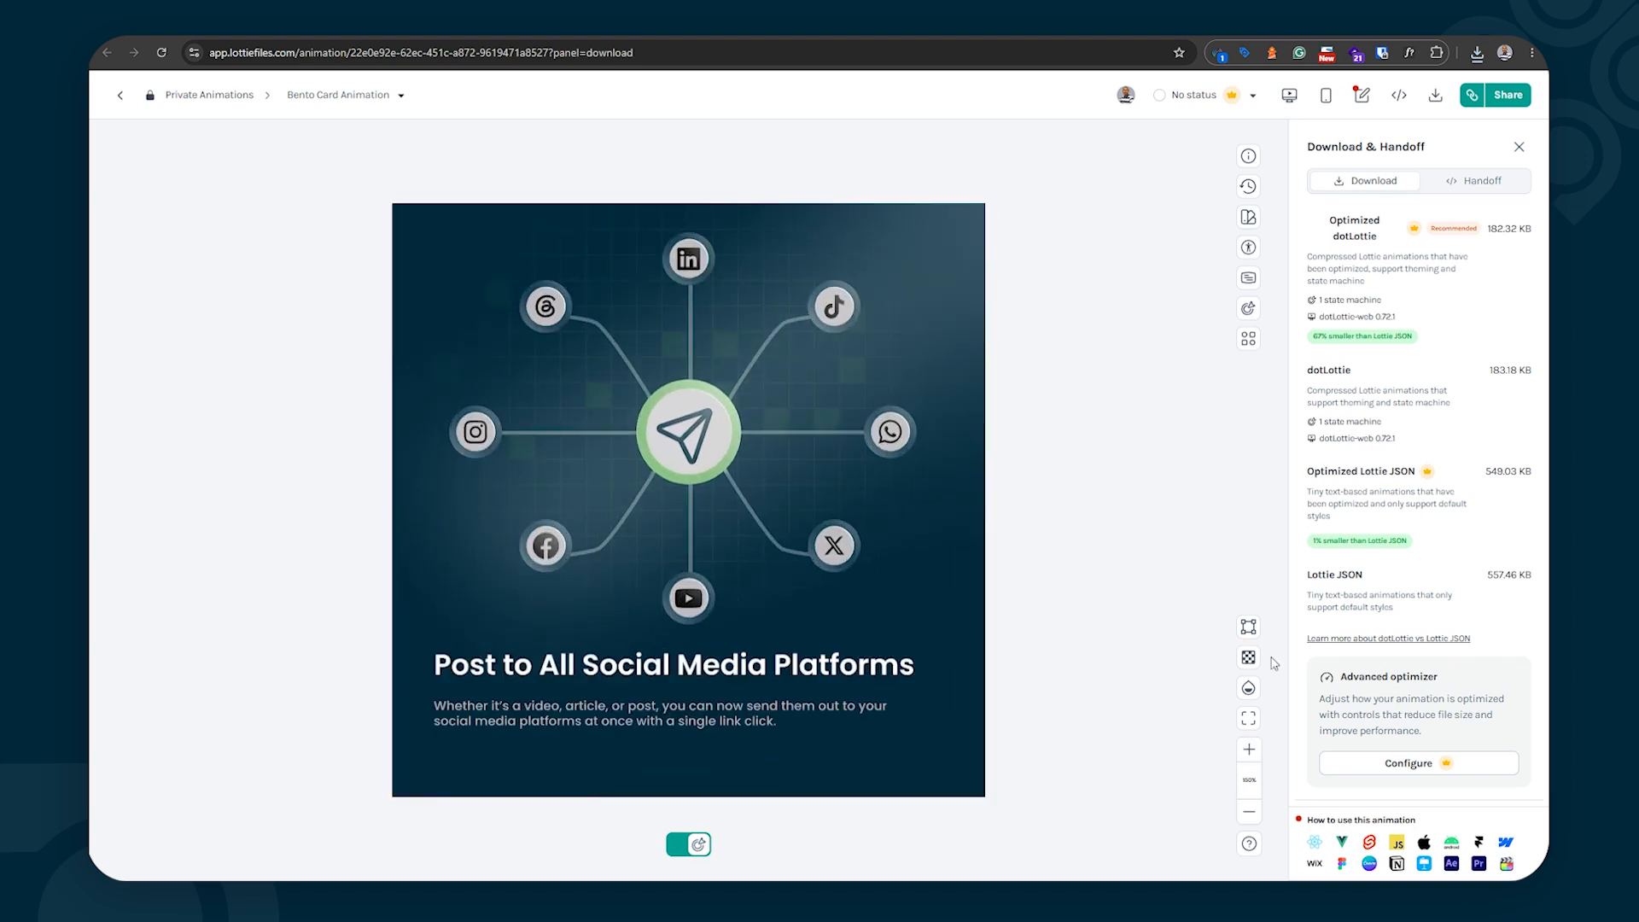
left_click(1247, 687)
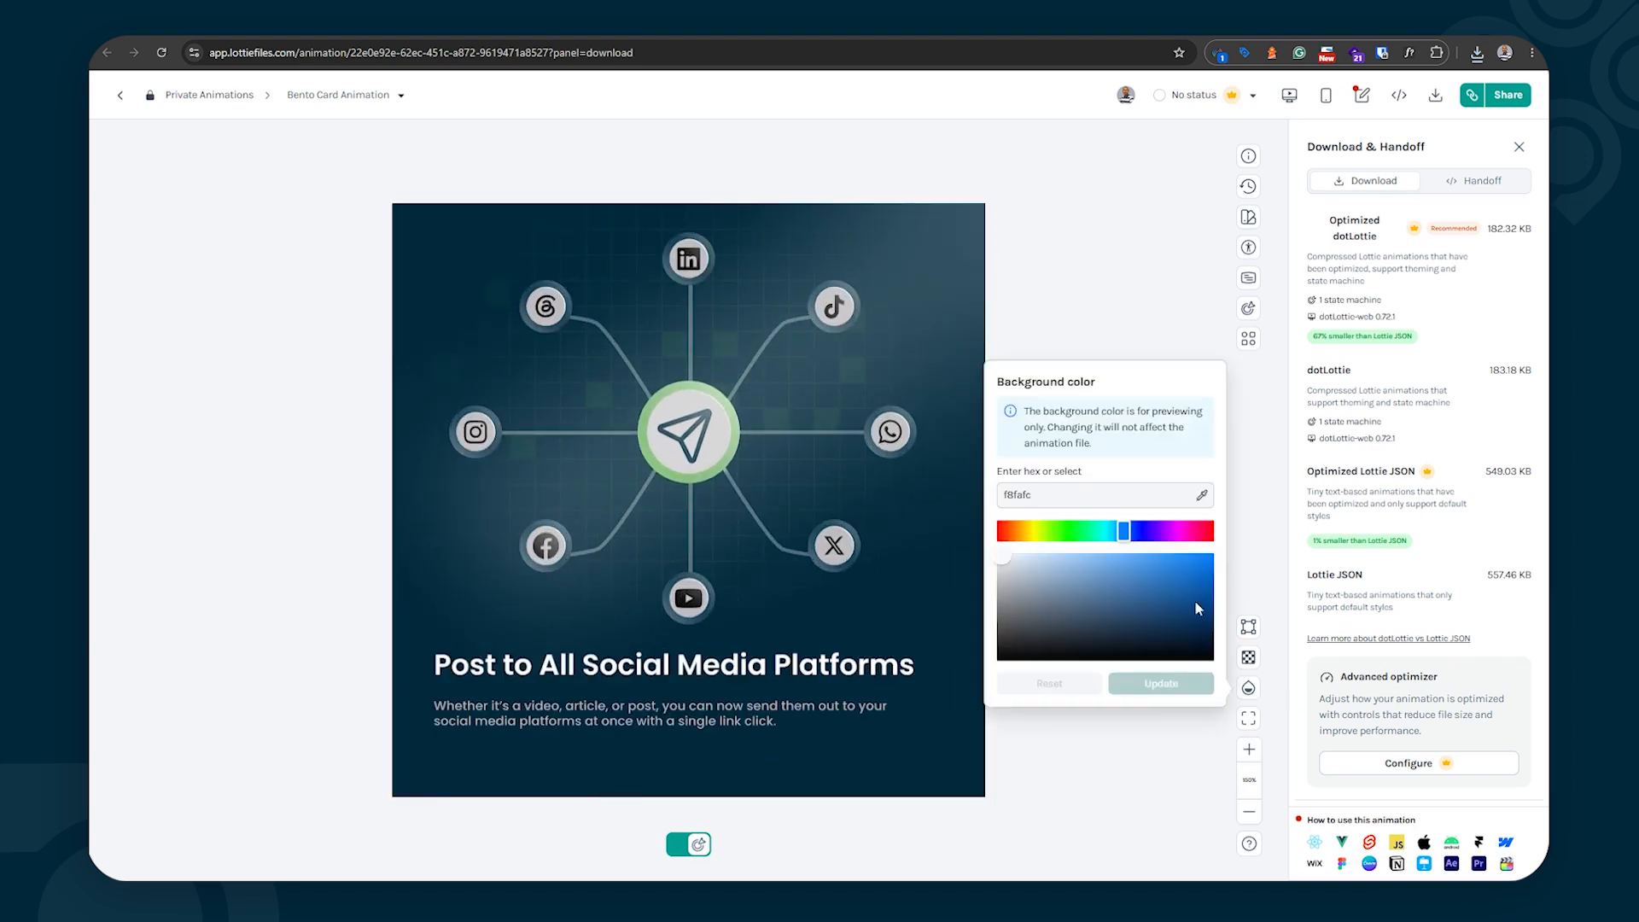
left_click(1202, 496)
left_click(939, 623)
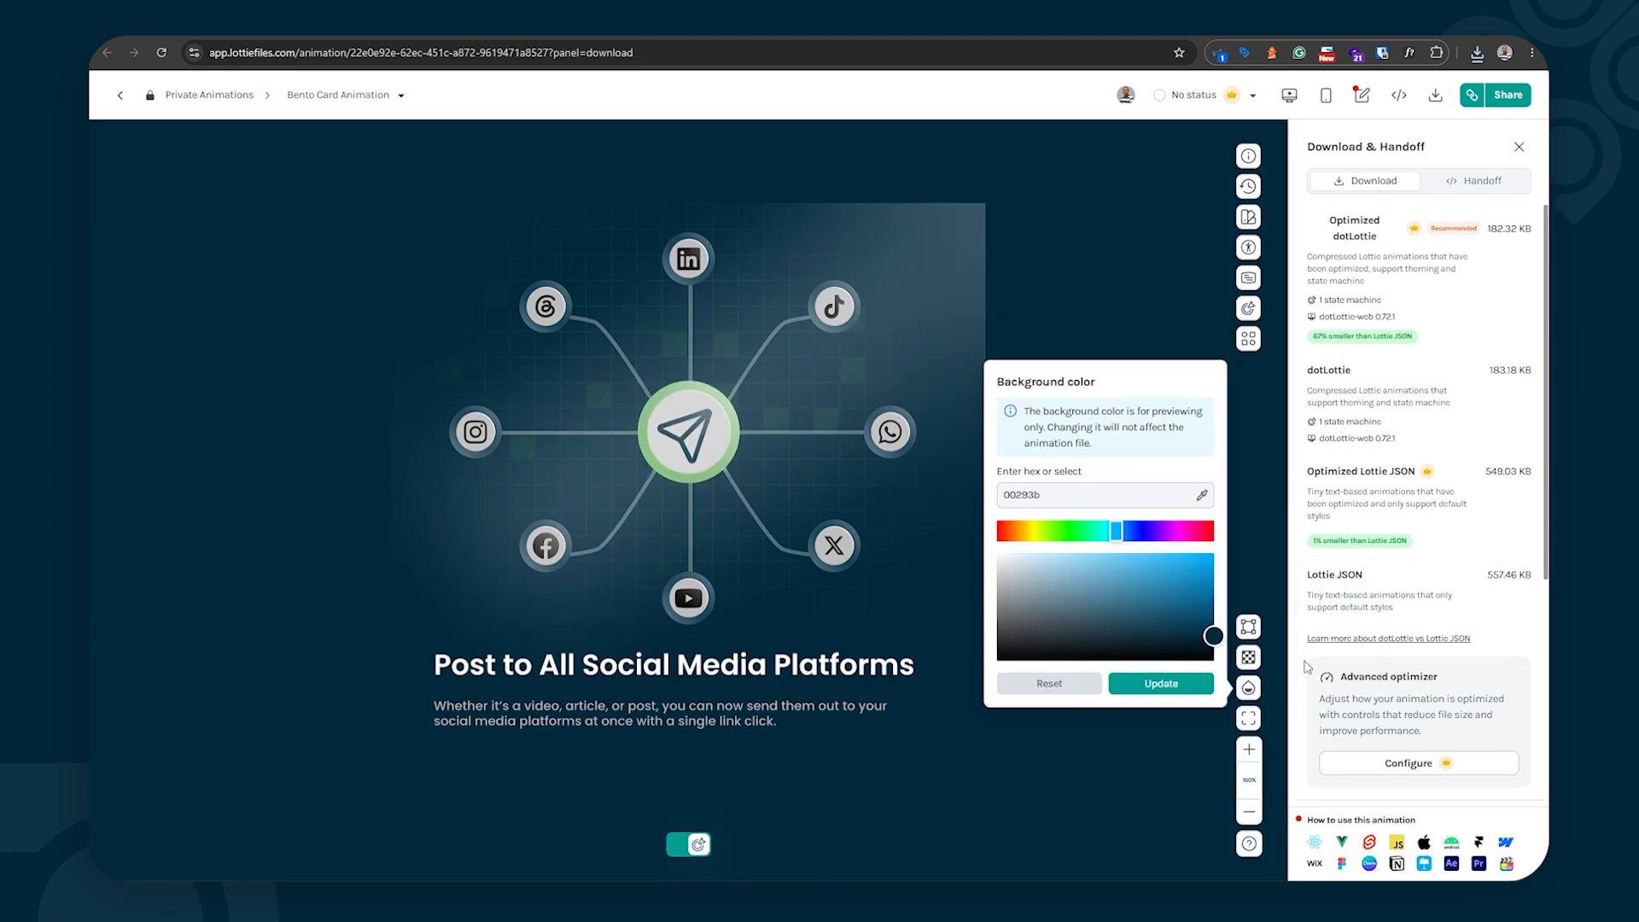
left_click_drag(1213, 636, 1224, 656)
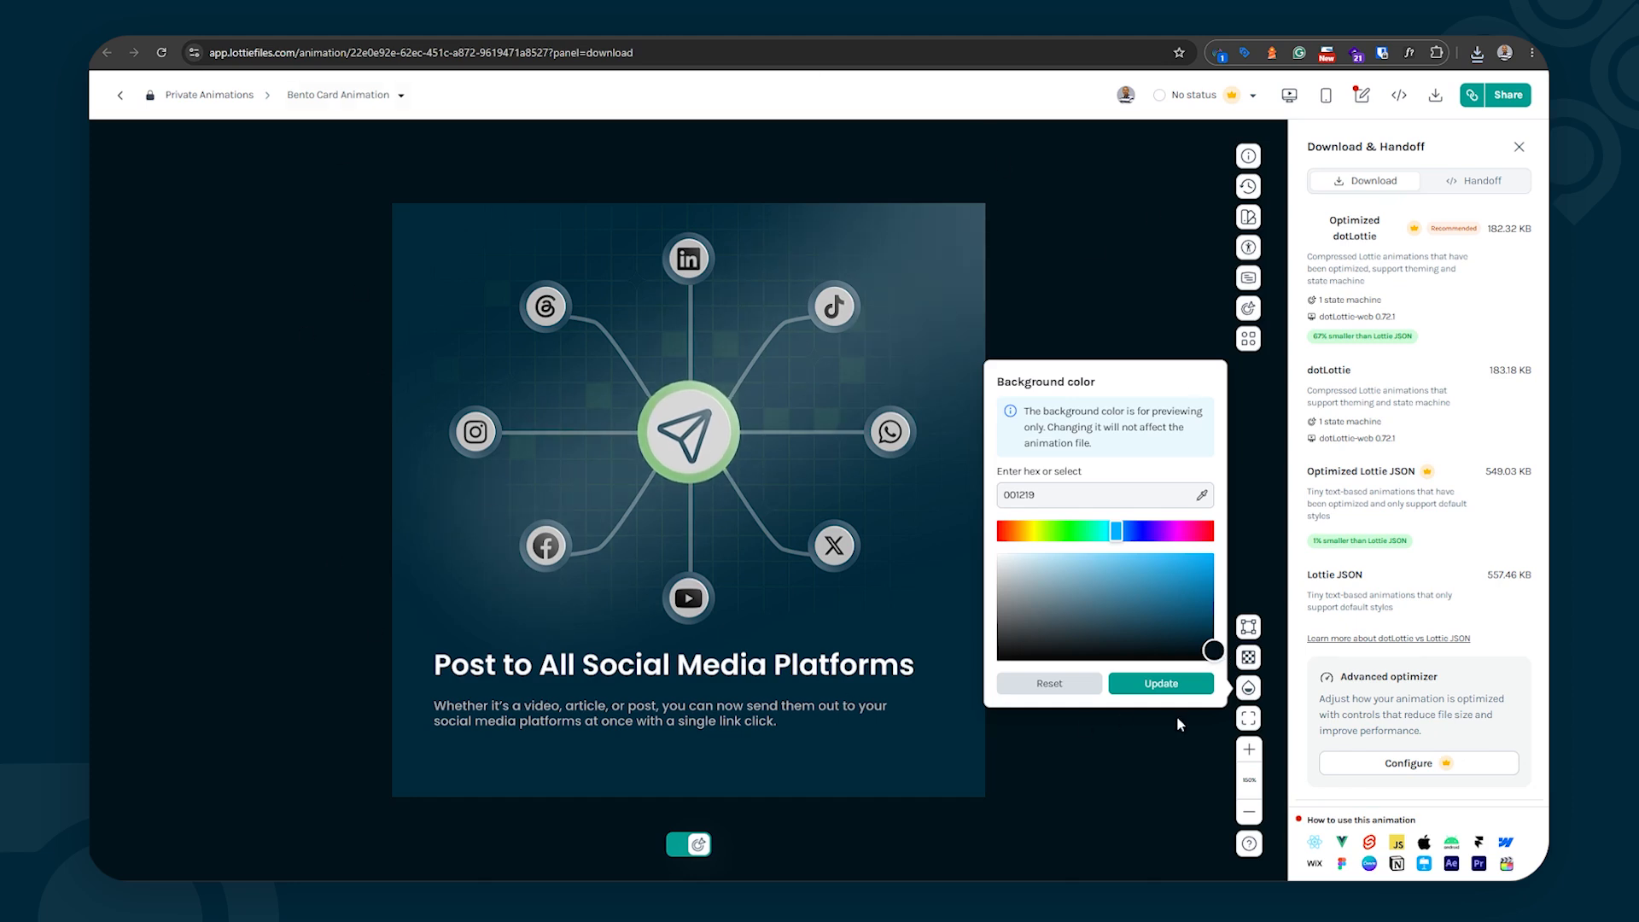
left_click(1182, 686)
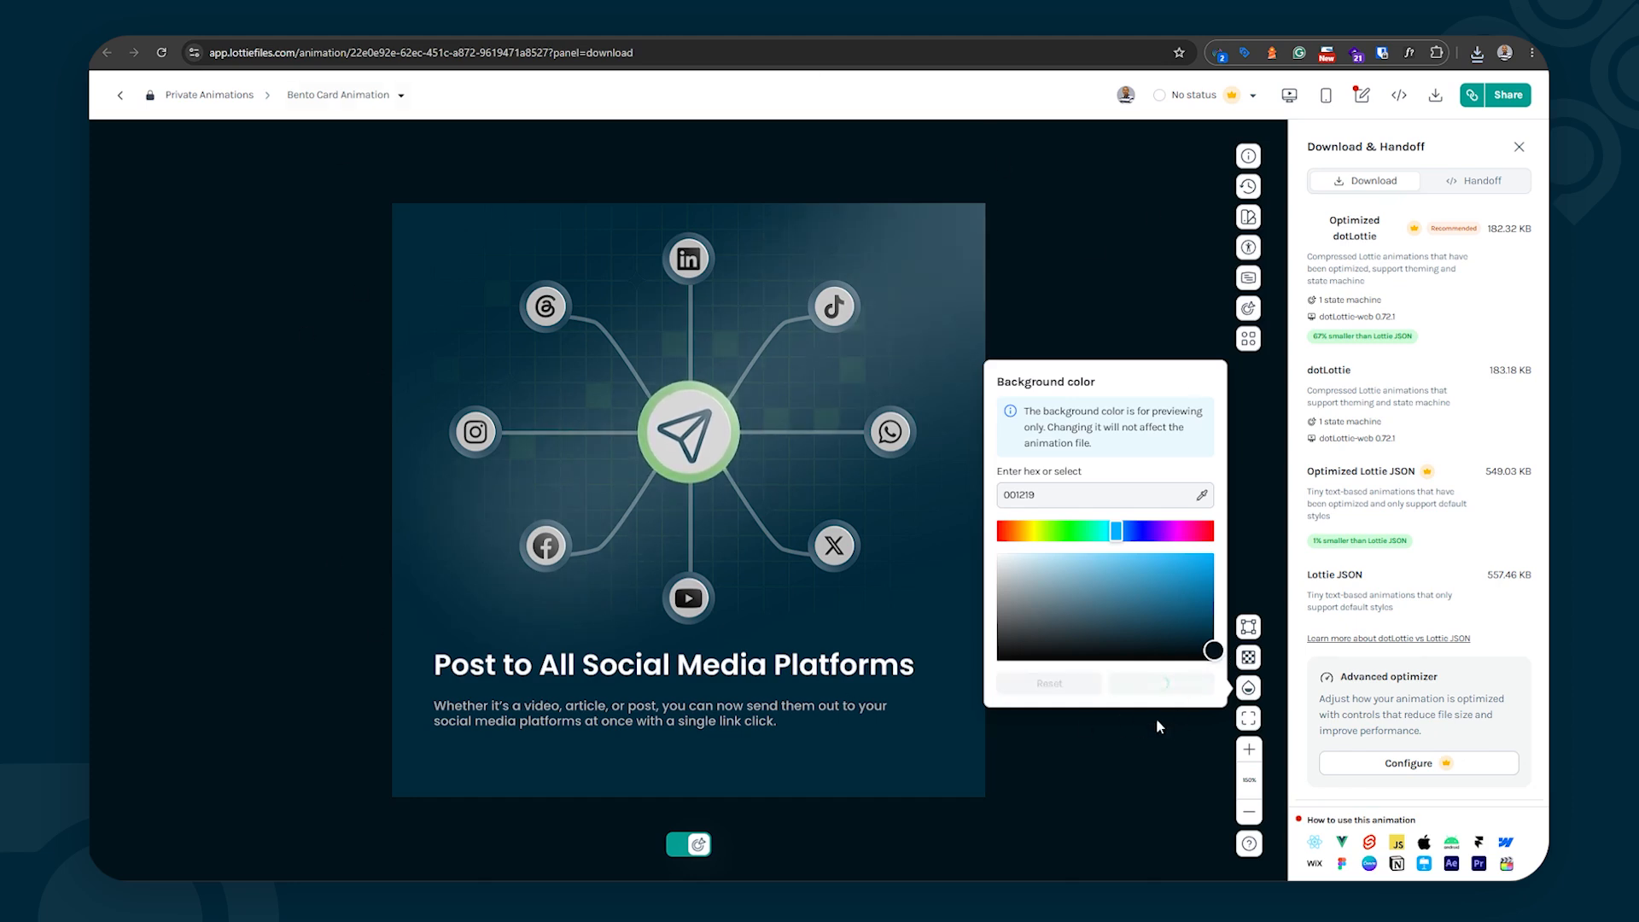
left_click(1103, 743)
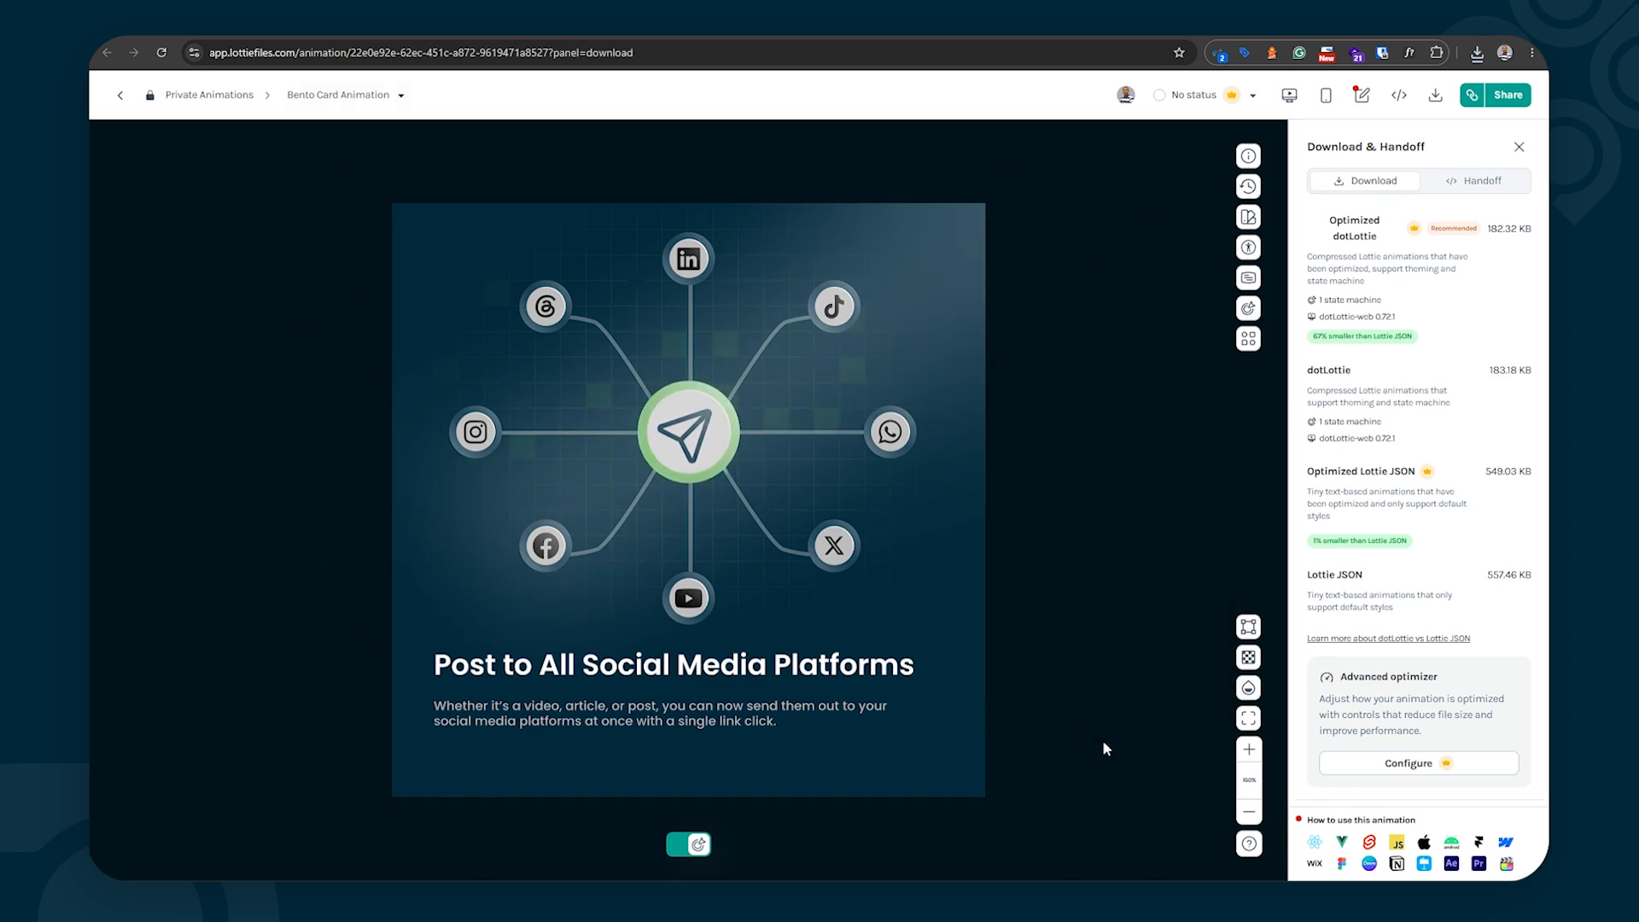
Step: Test the Send Button in the workspace preview and view the Bento_subtitle and Bento_title motion tokens
left_click(699, 449)
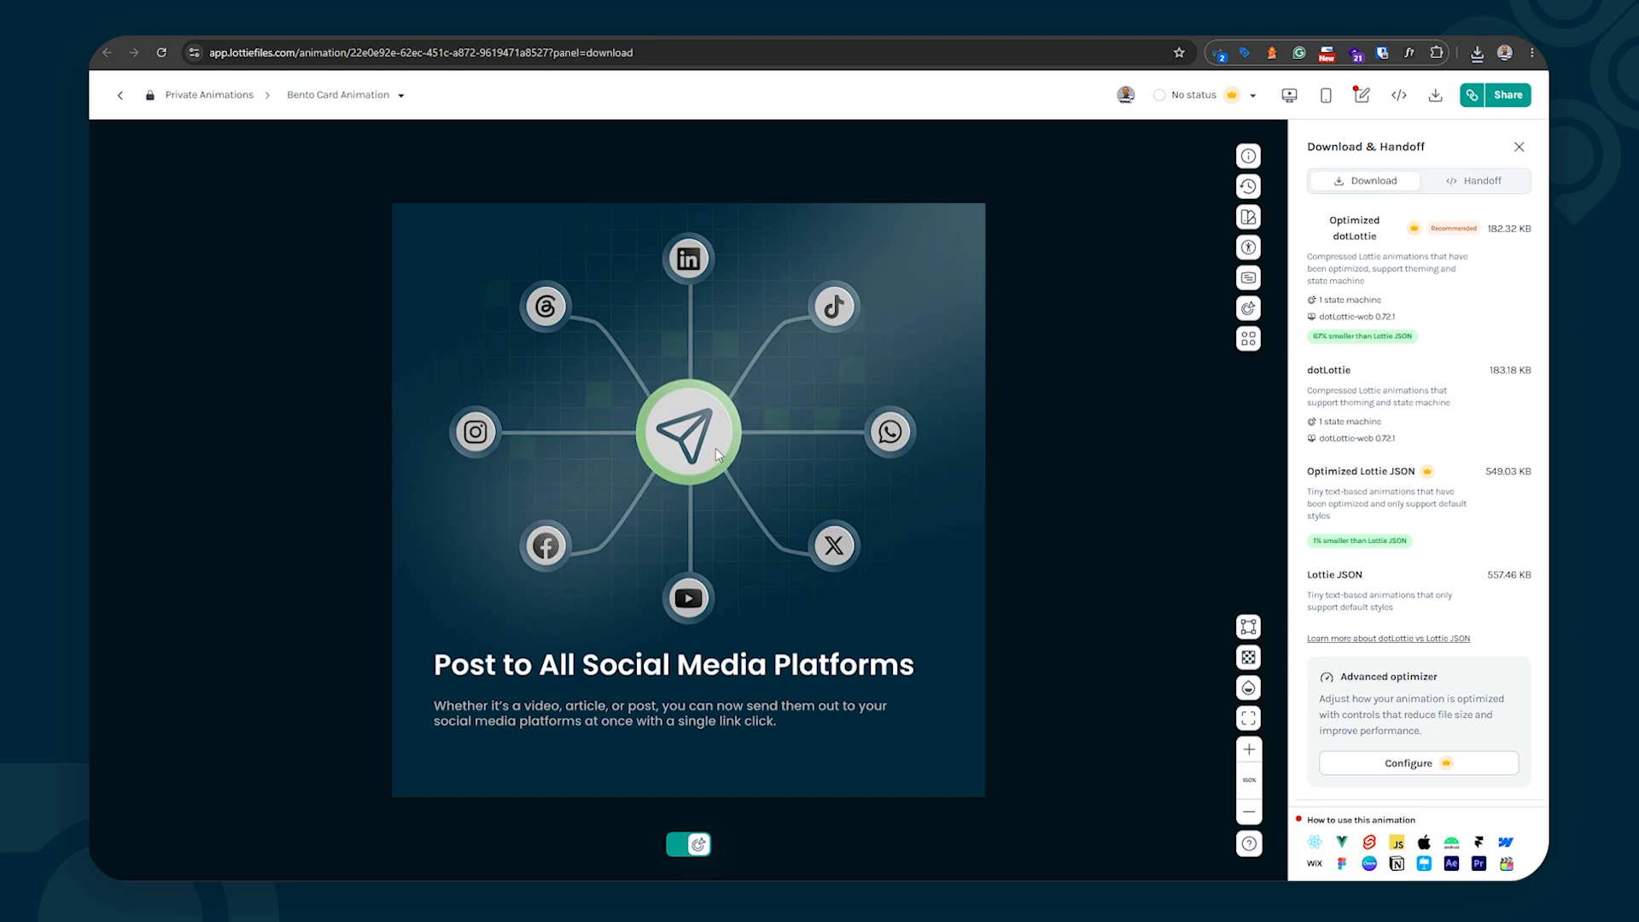
mouse_move(1478, 218)
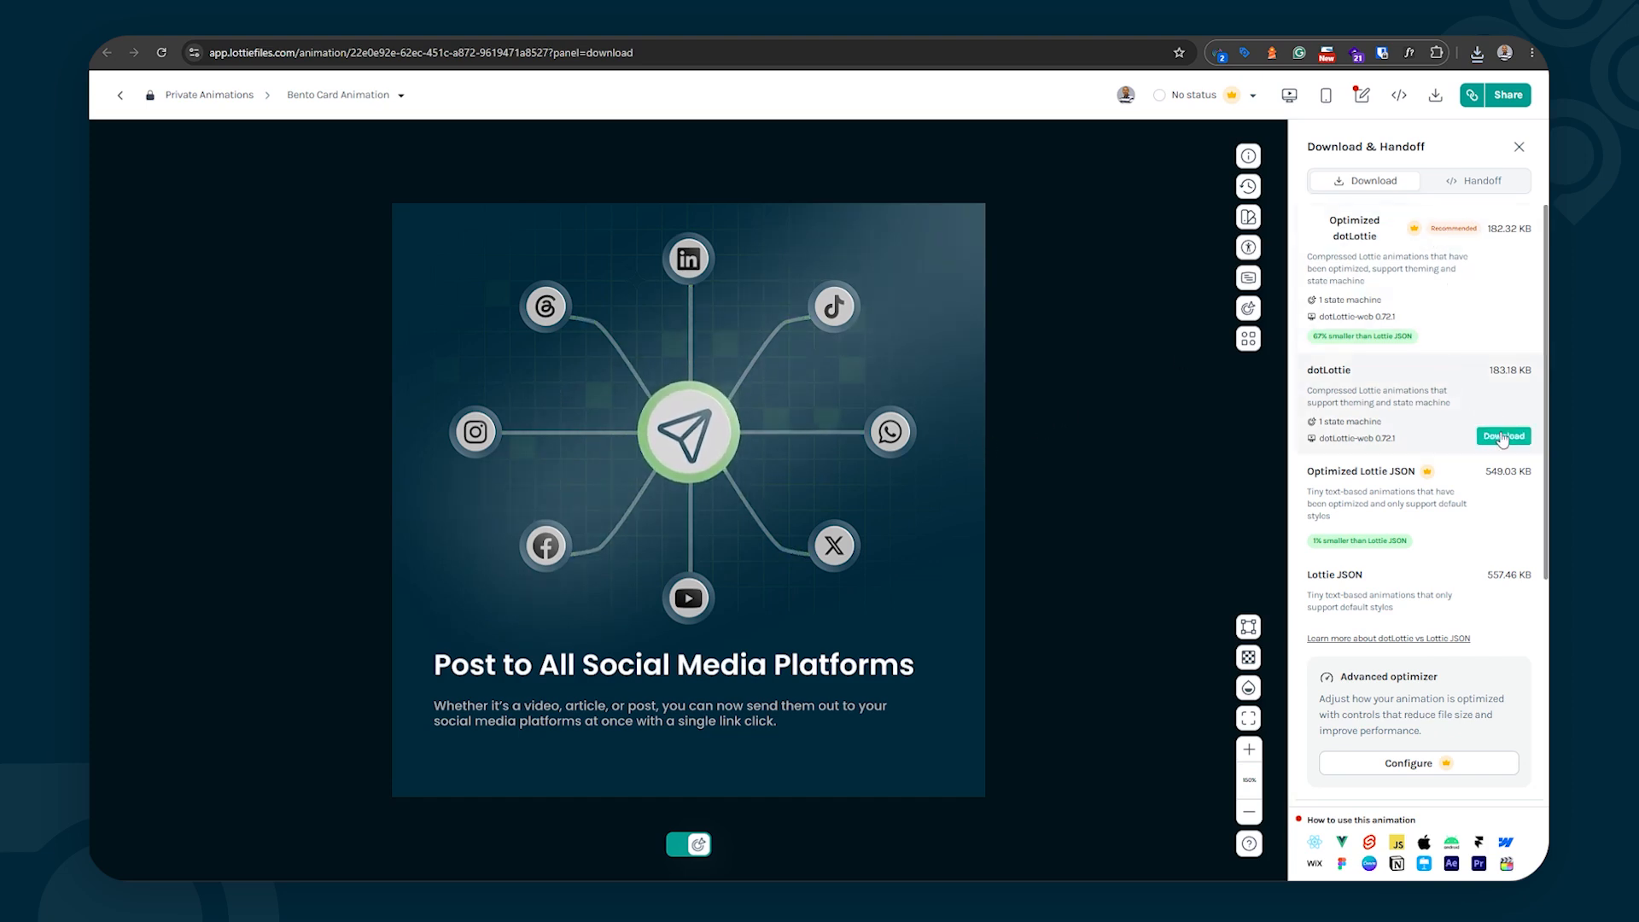
left_click(1248, 338)
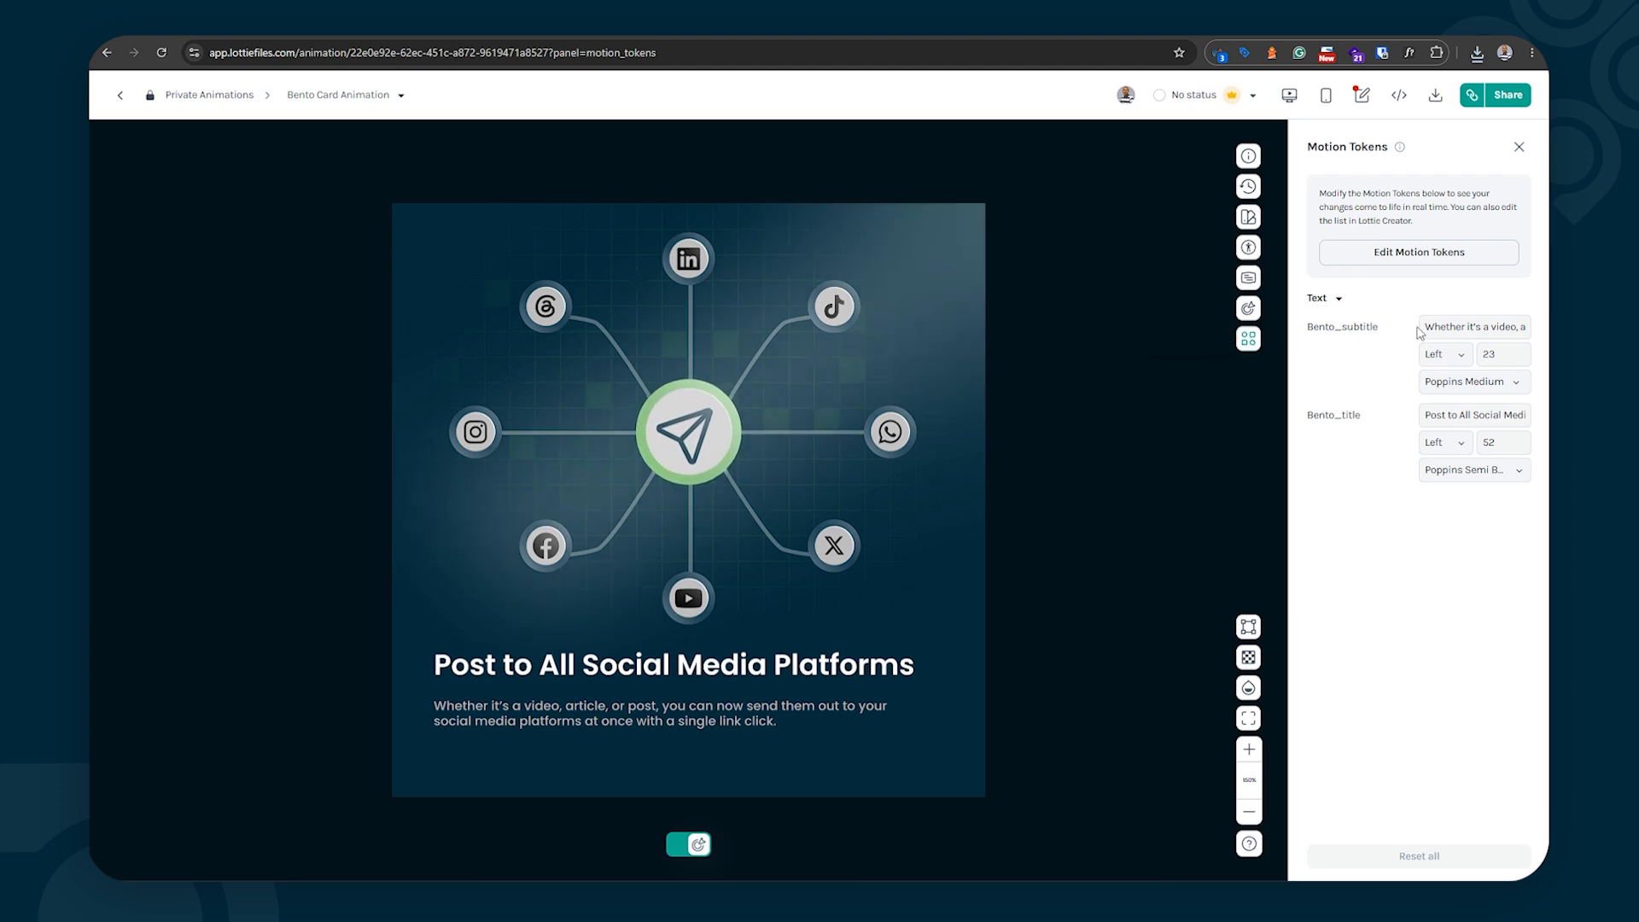
left_click(1435, 419)
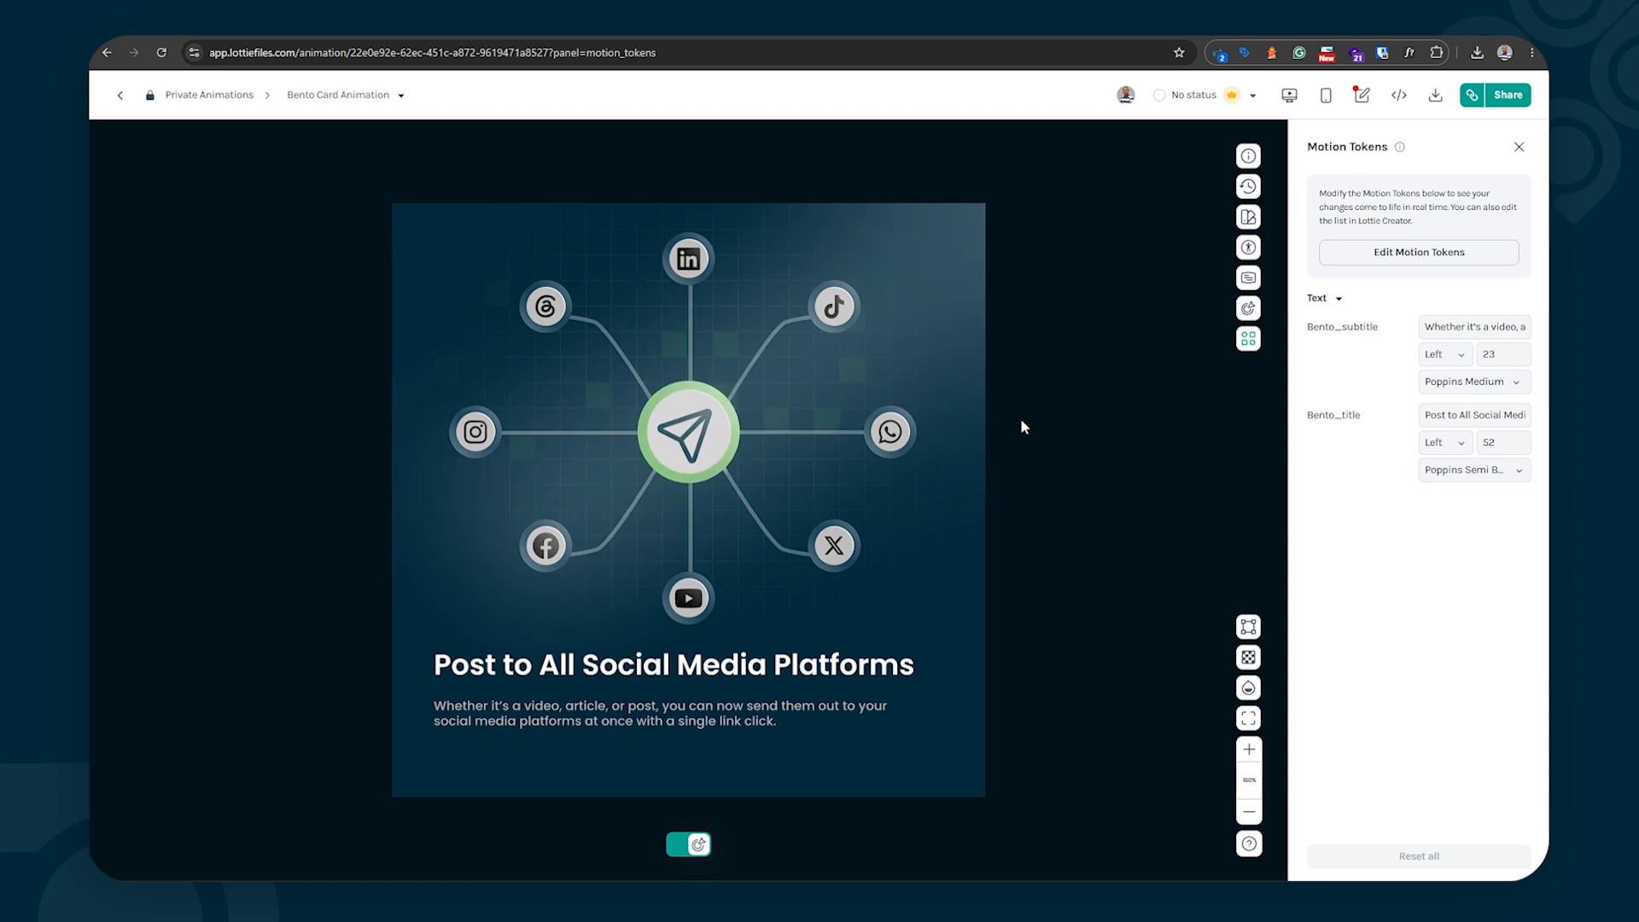
Step: Examine the animation's available download formats, including Optimized dotLottie and dotLottie
left_click(1436, 98)
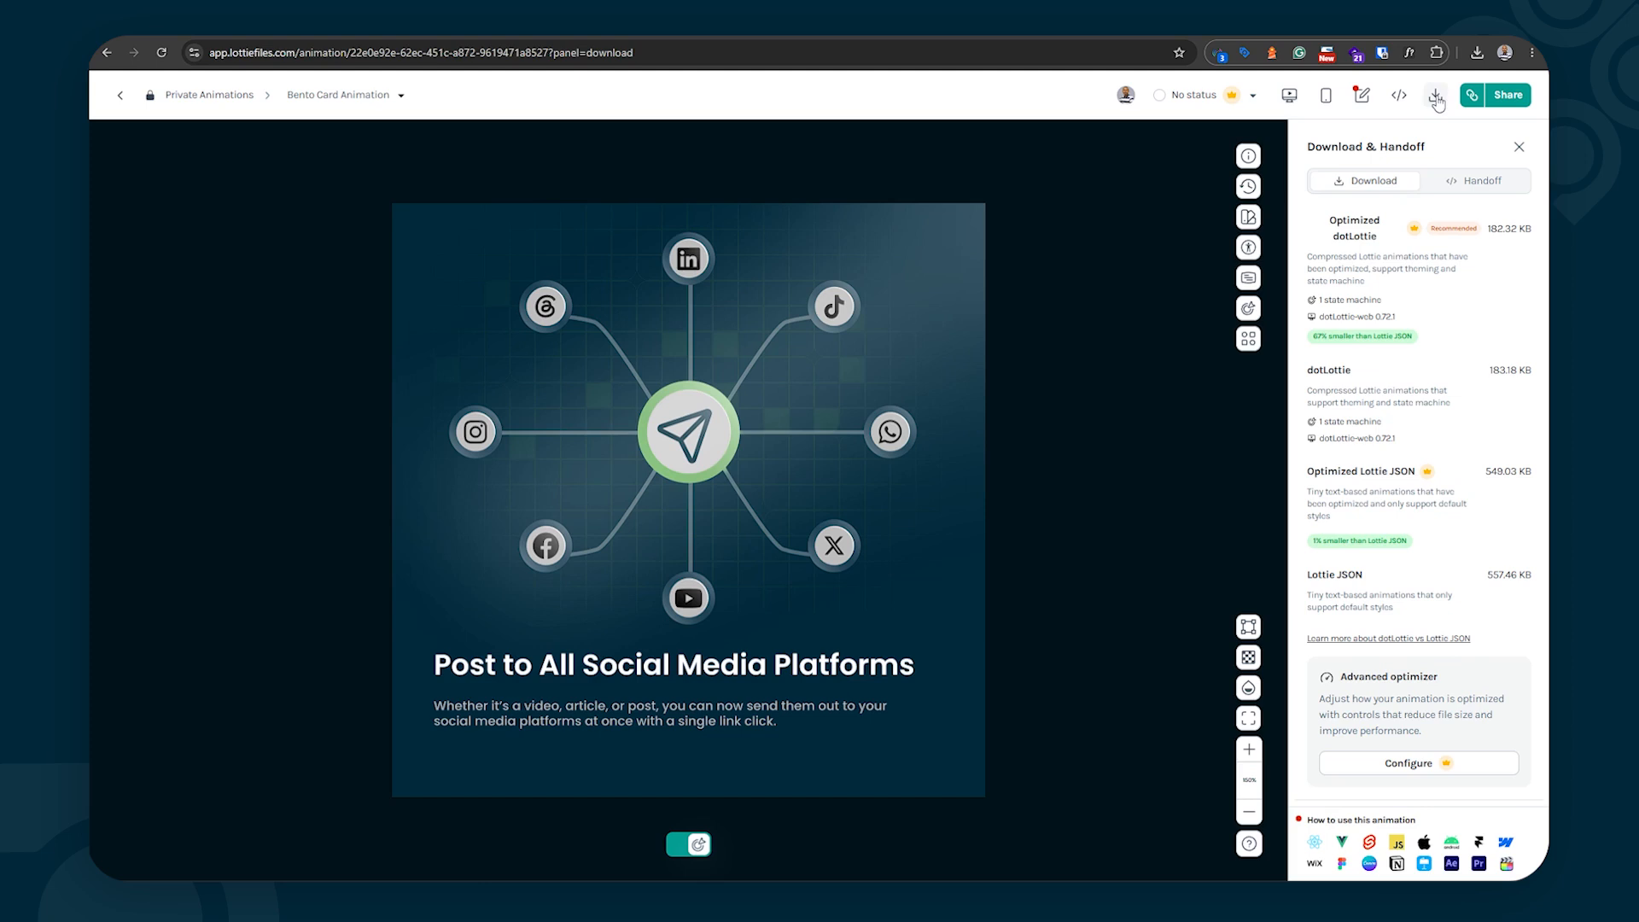
mouse_move(1436, 424)
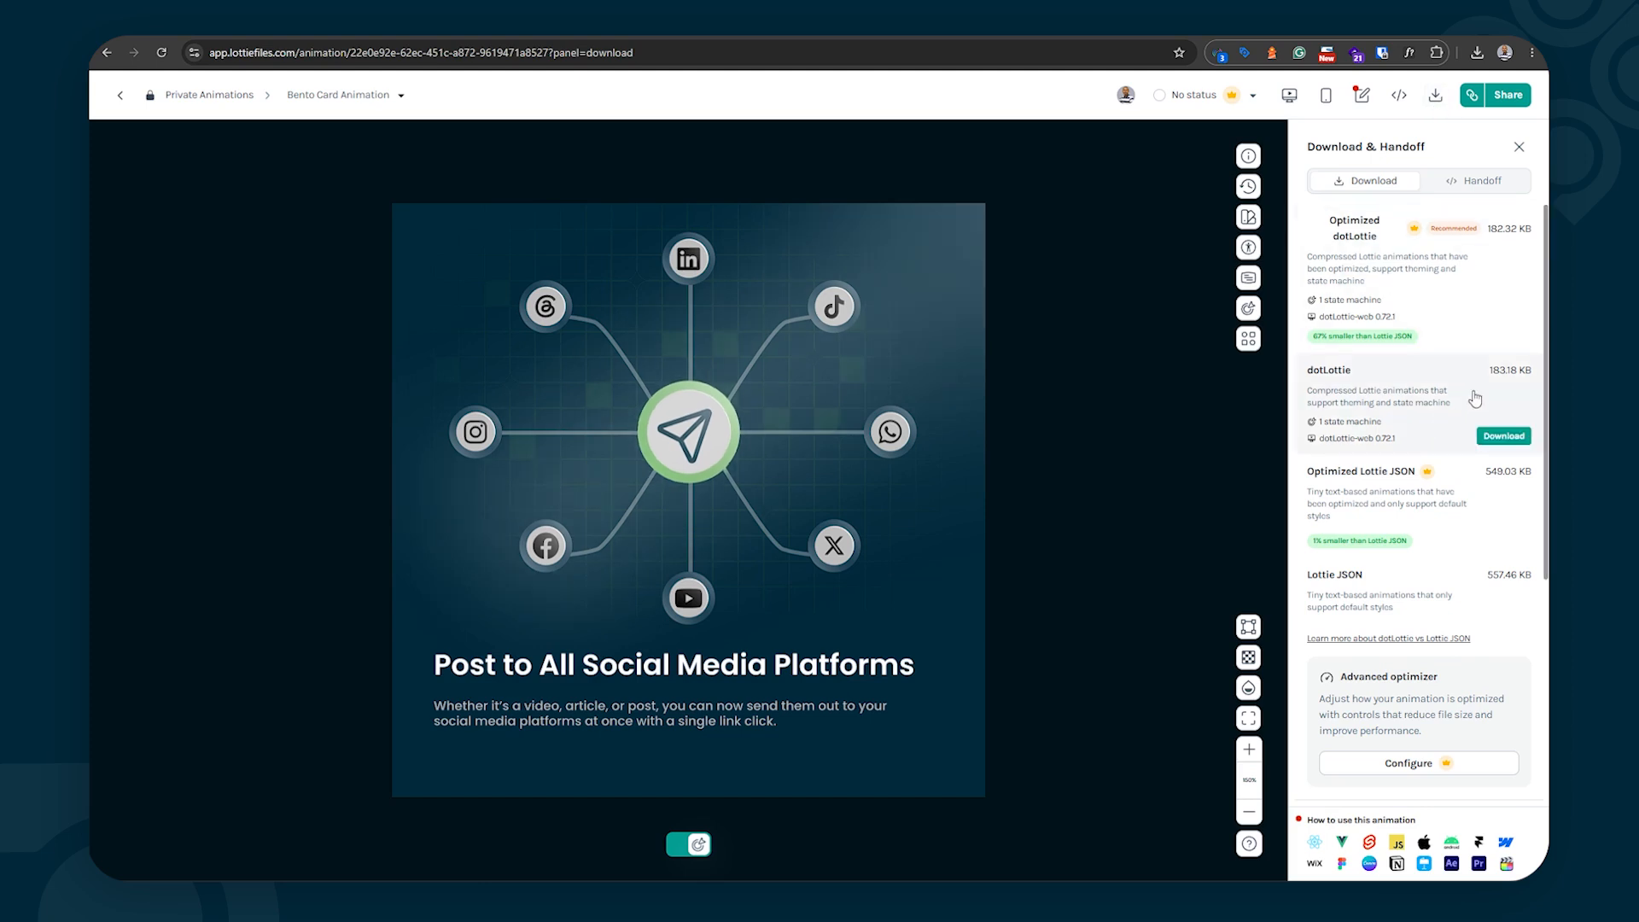
mouse_move(1449, 229)
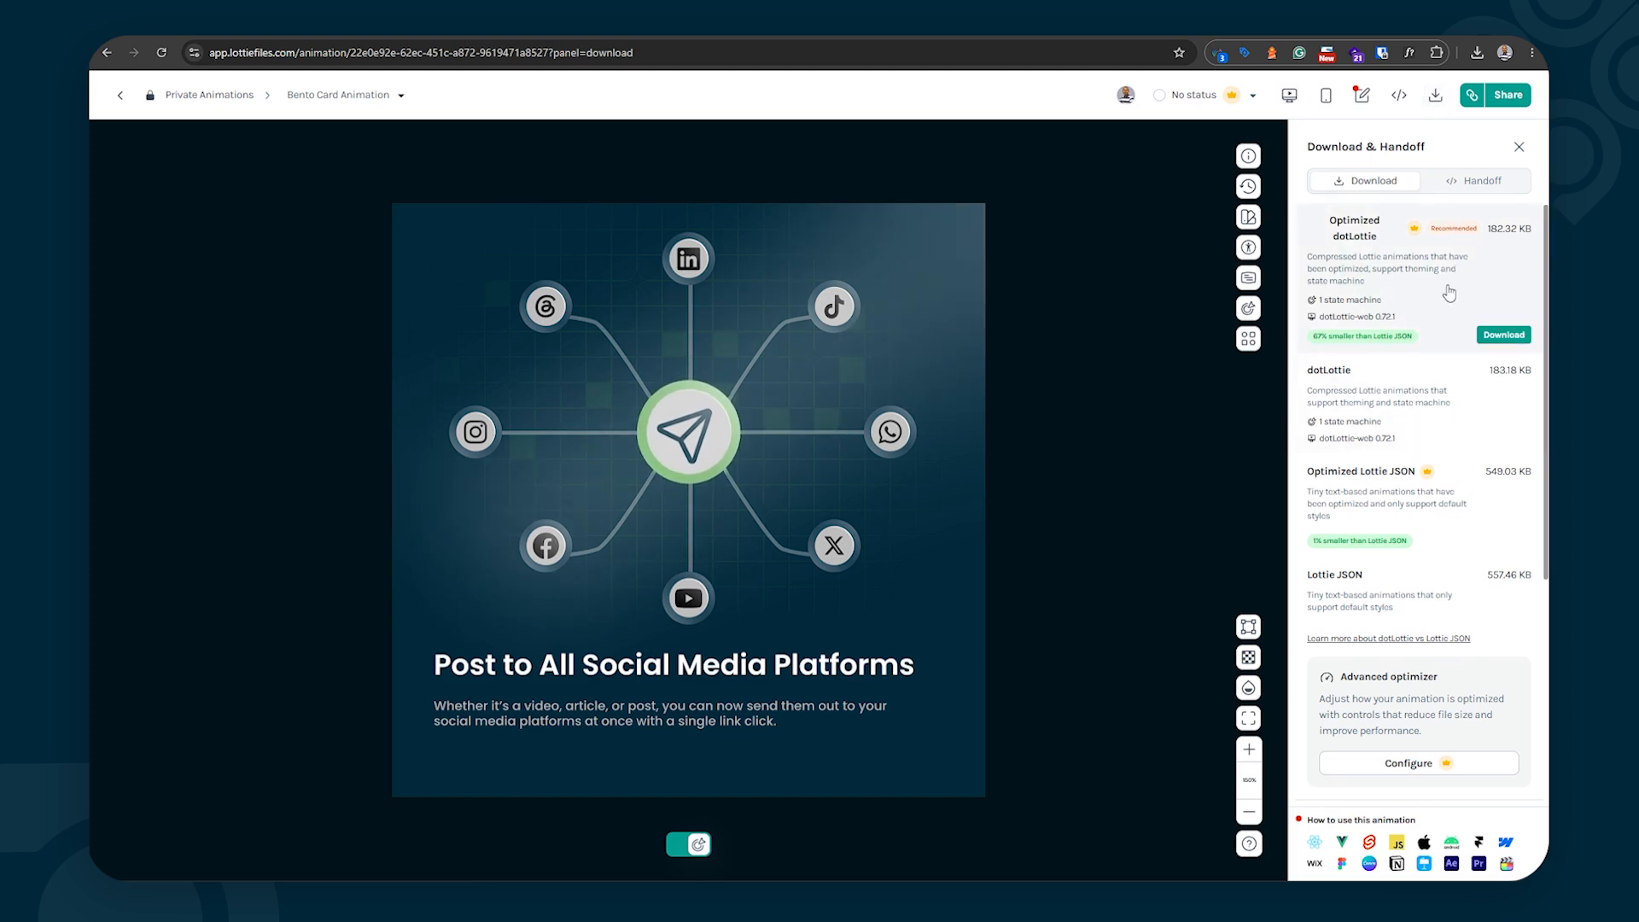
scroll(1451, 342, "down", 3)
scroll(1451, 359, "up", 3)
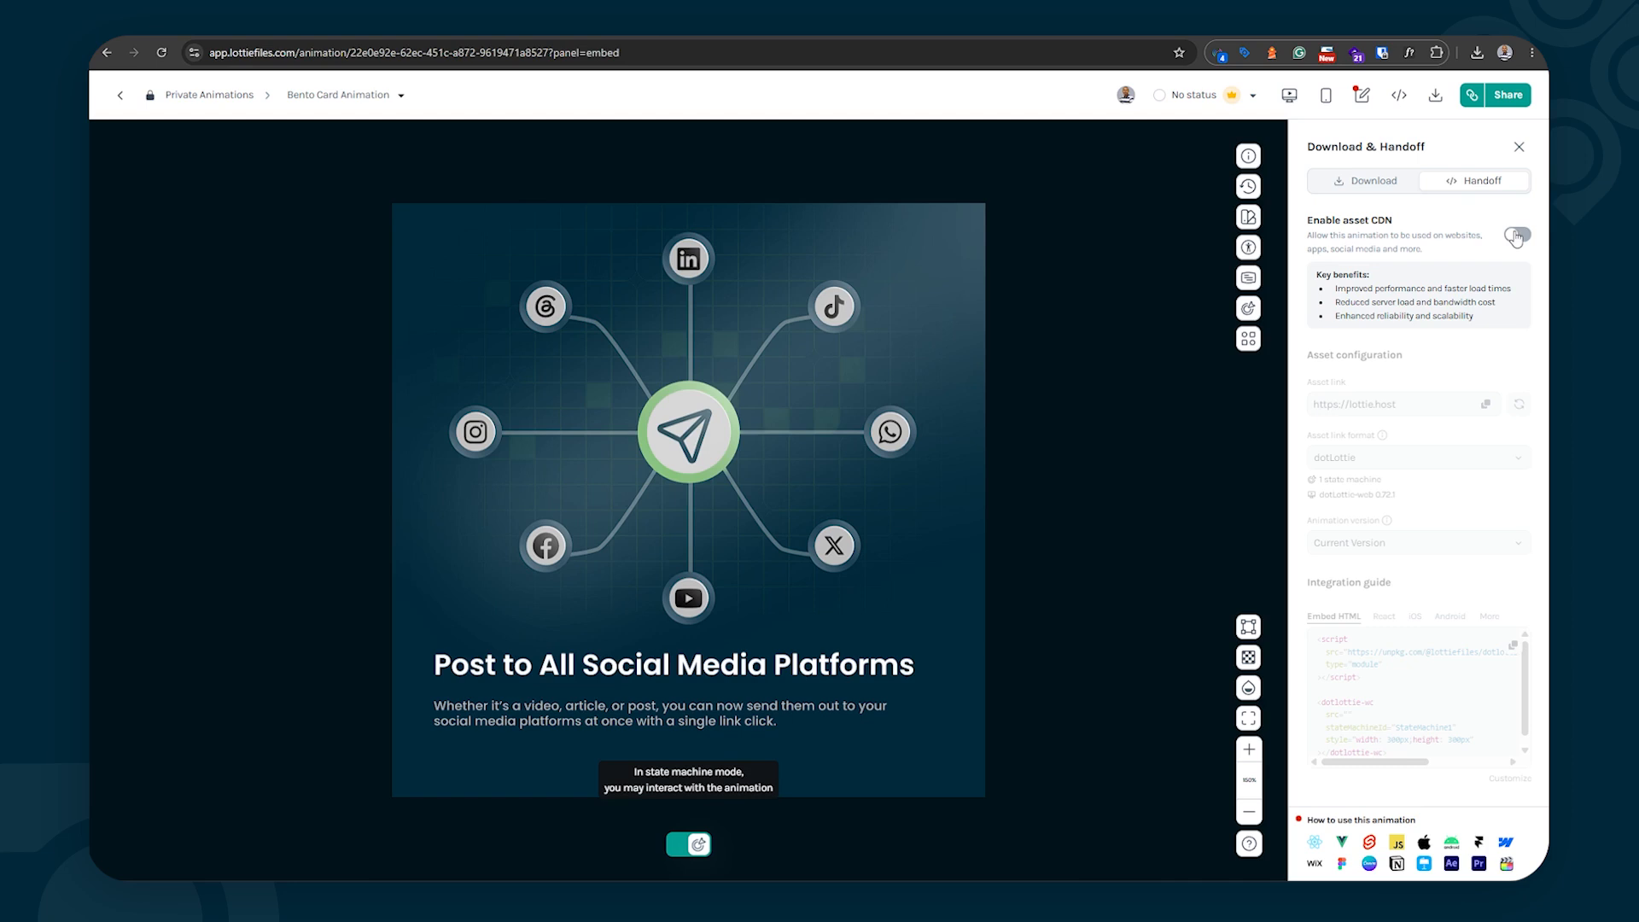
Step: Enable the asset CDN for the animation's handoff and view its iFrame code and oEmbed URL
left_click(1517, 235)
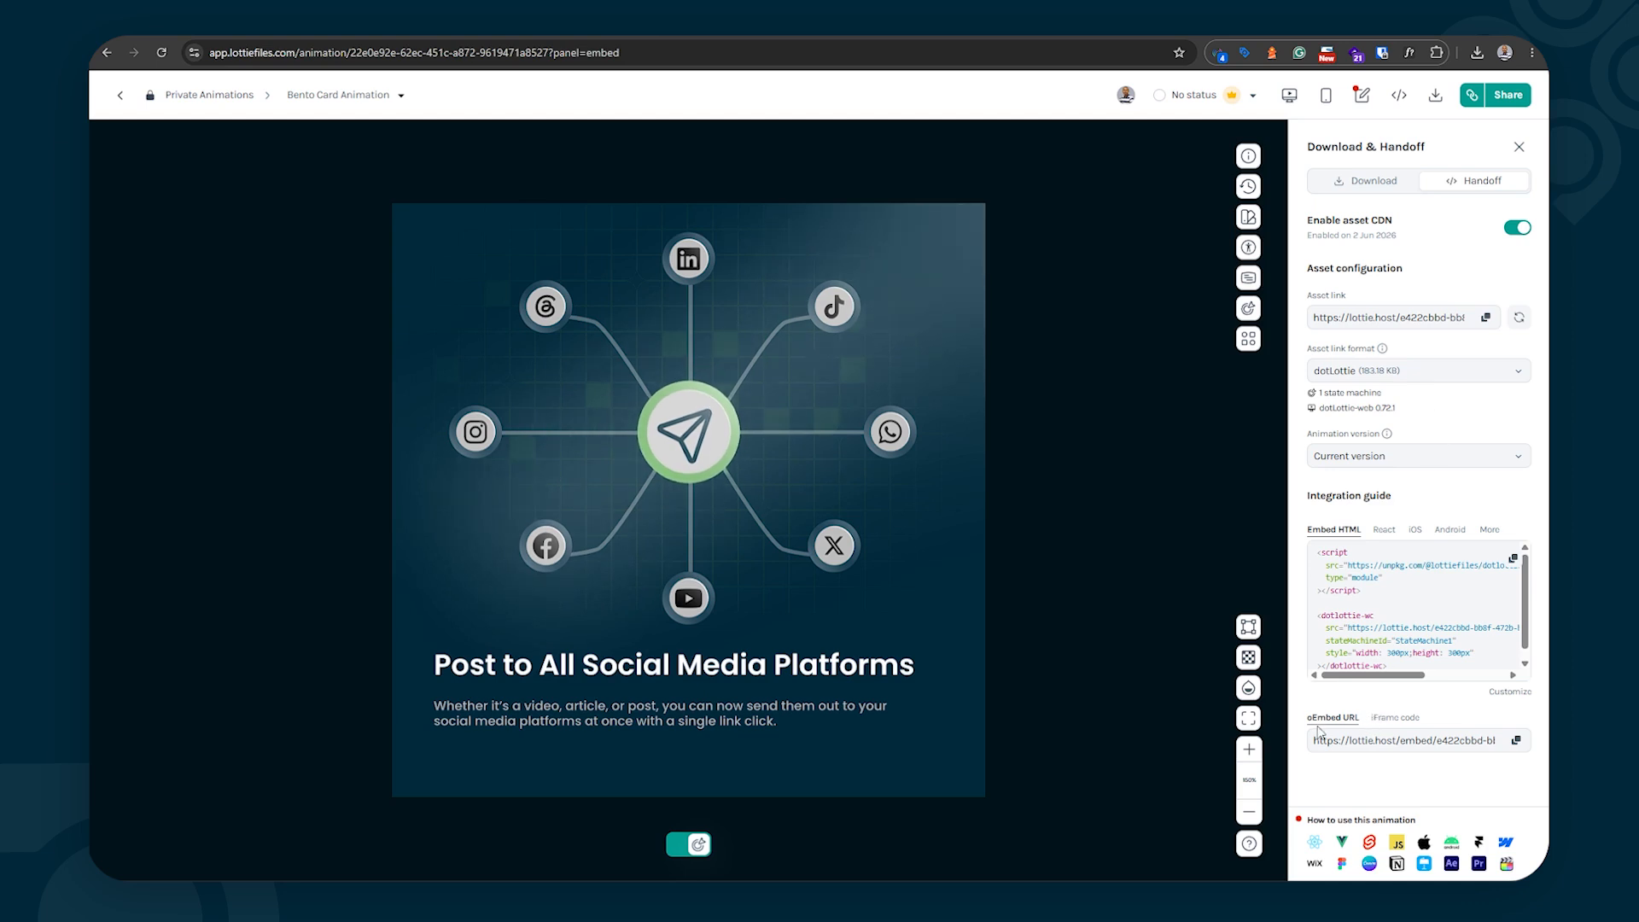
left_click(1380, 719)
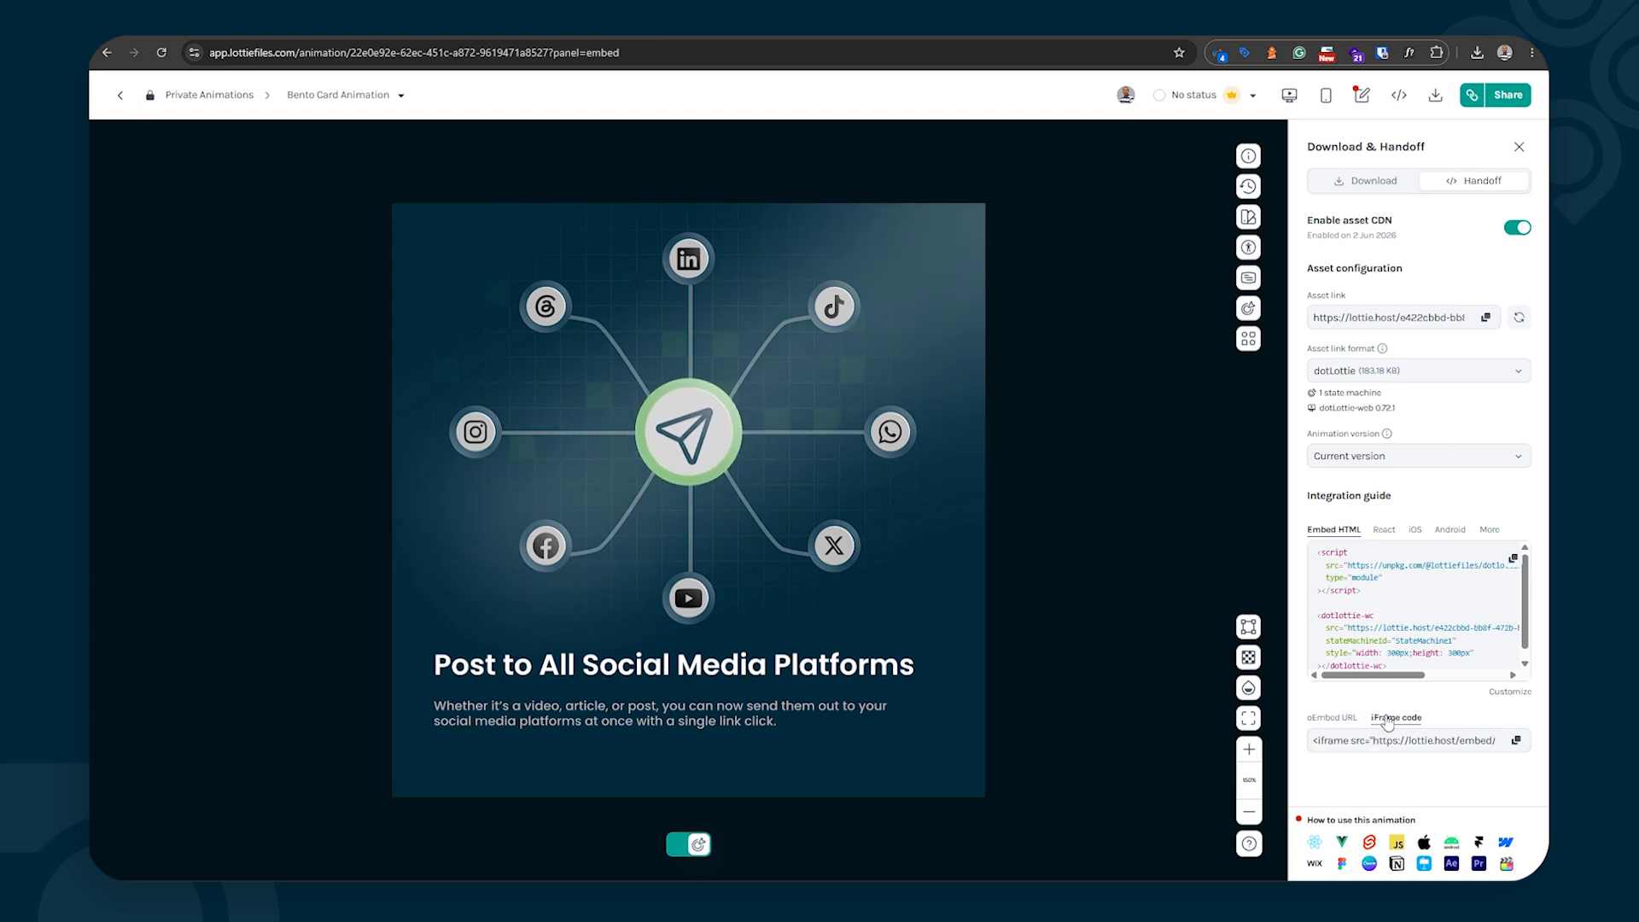
left_click(1348, 722)
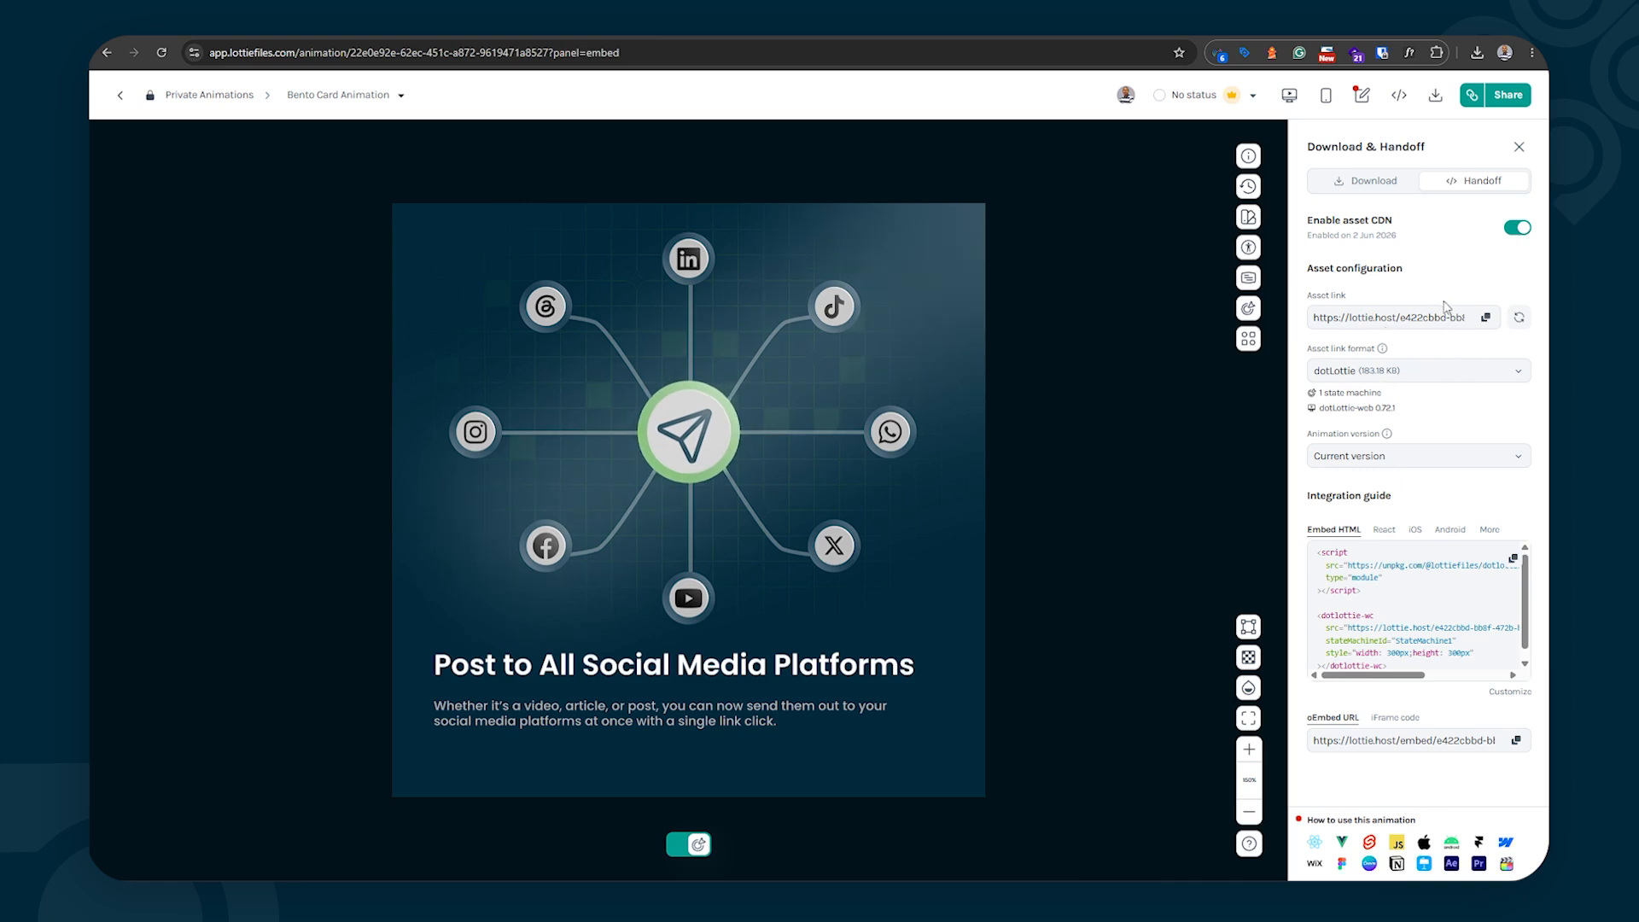
Step: Review the Optimized dotLottie, dotLottie and Lottie JSON download formats, and return to the handoff options
left_click(1372, 184)
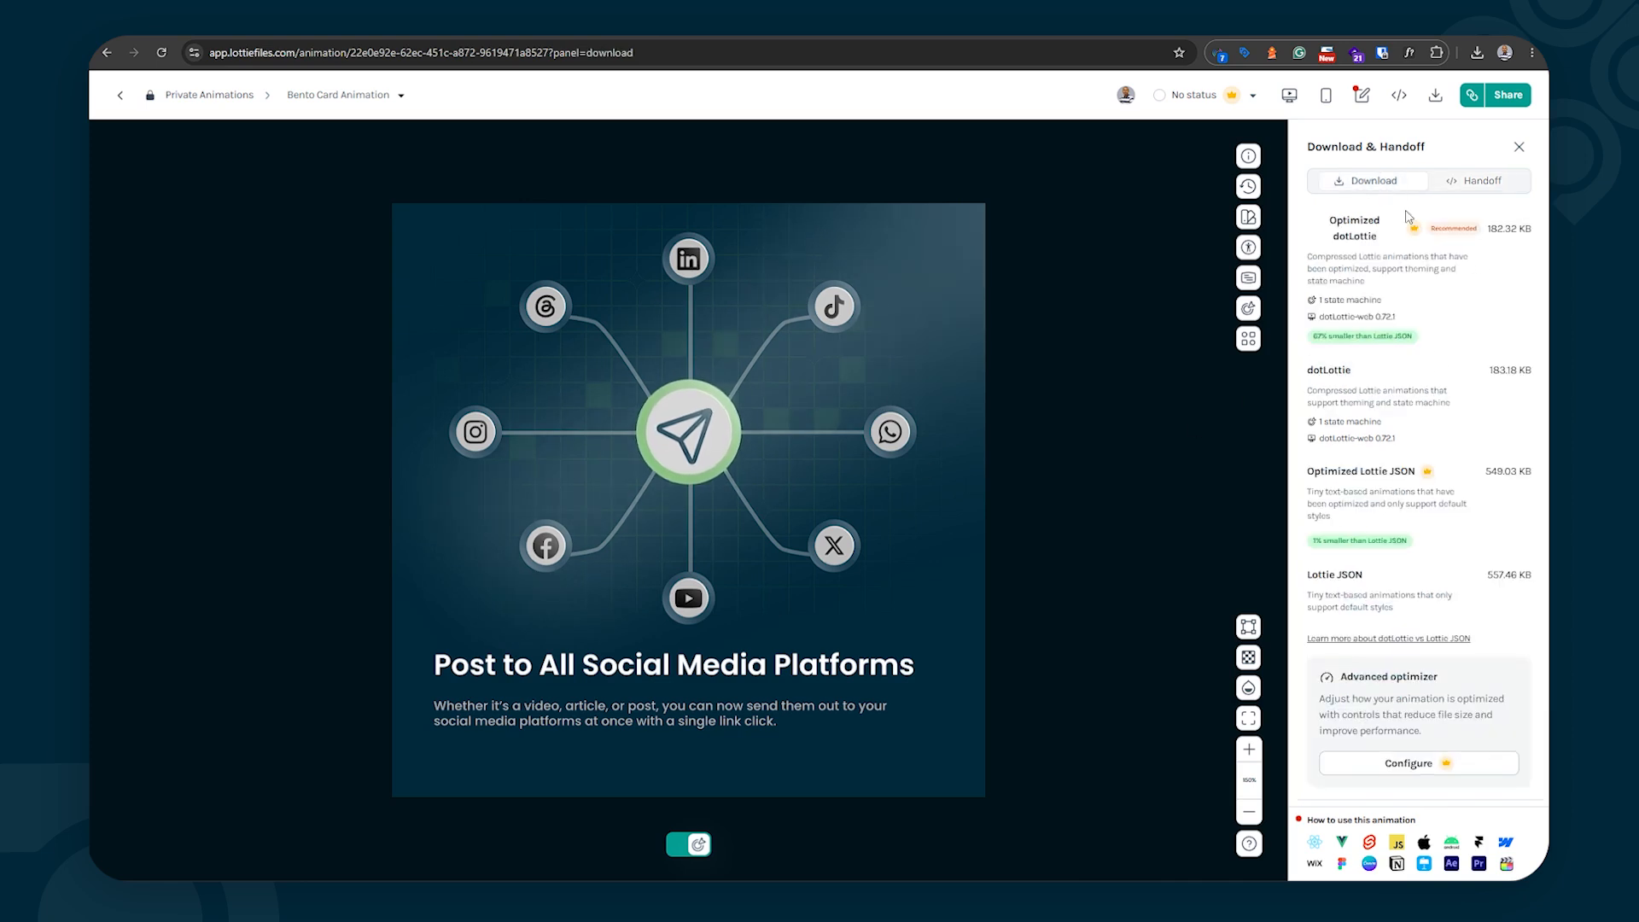
mouse_move(1473, 427)
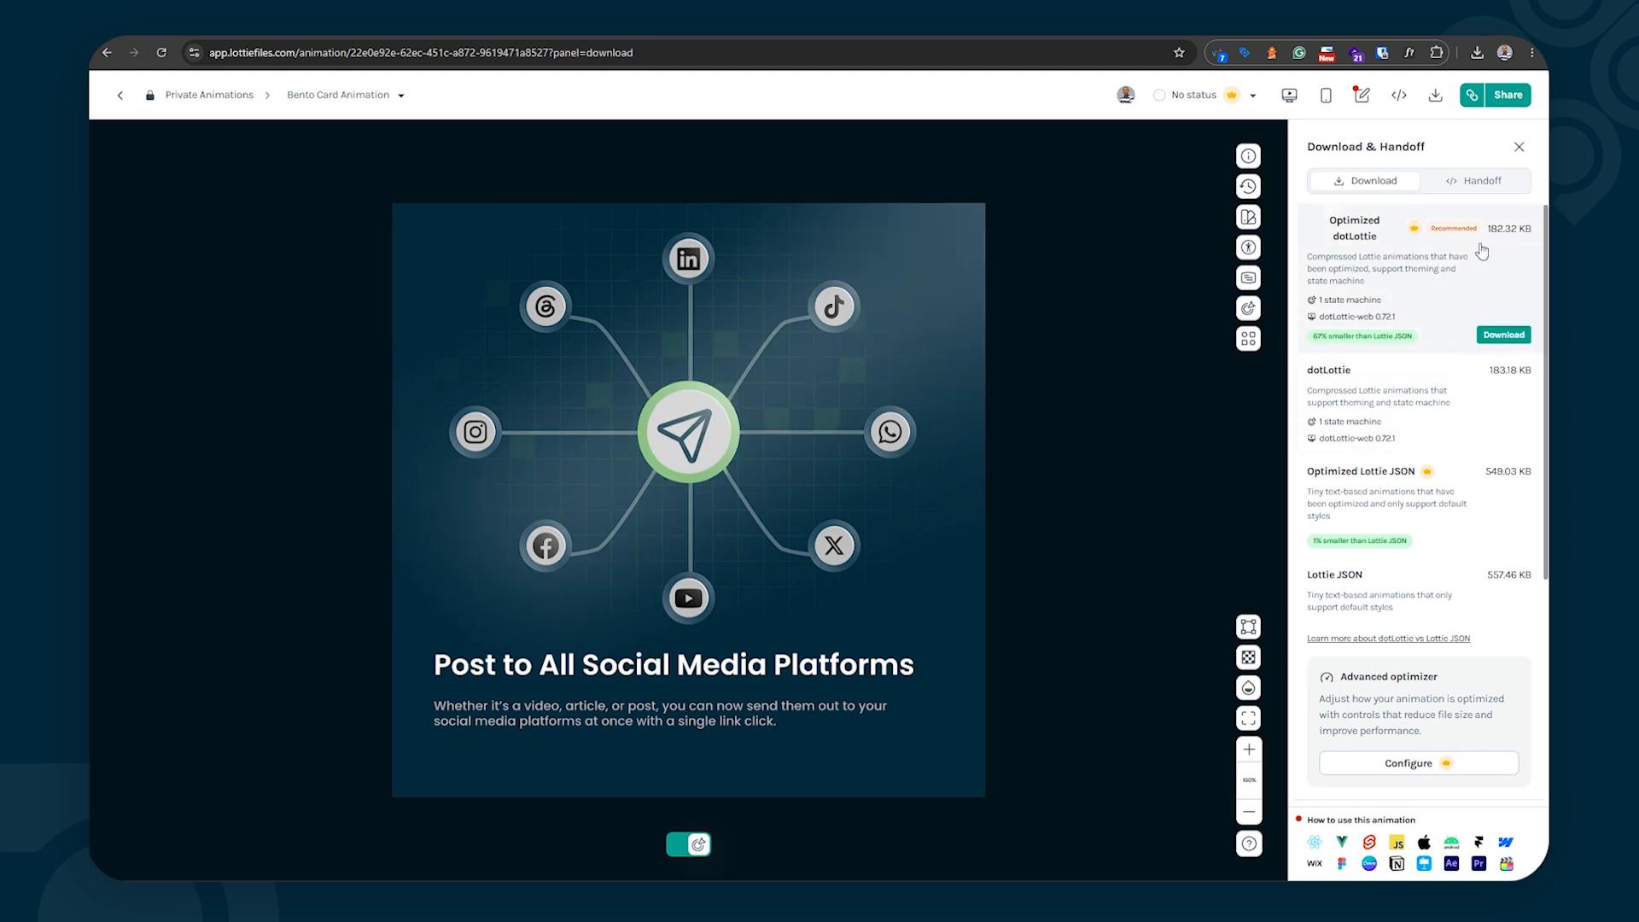
left_click(1485, 181)
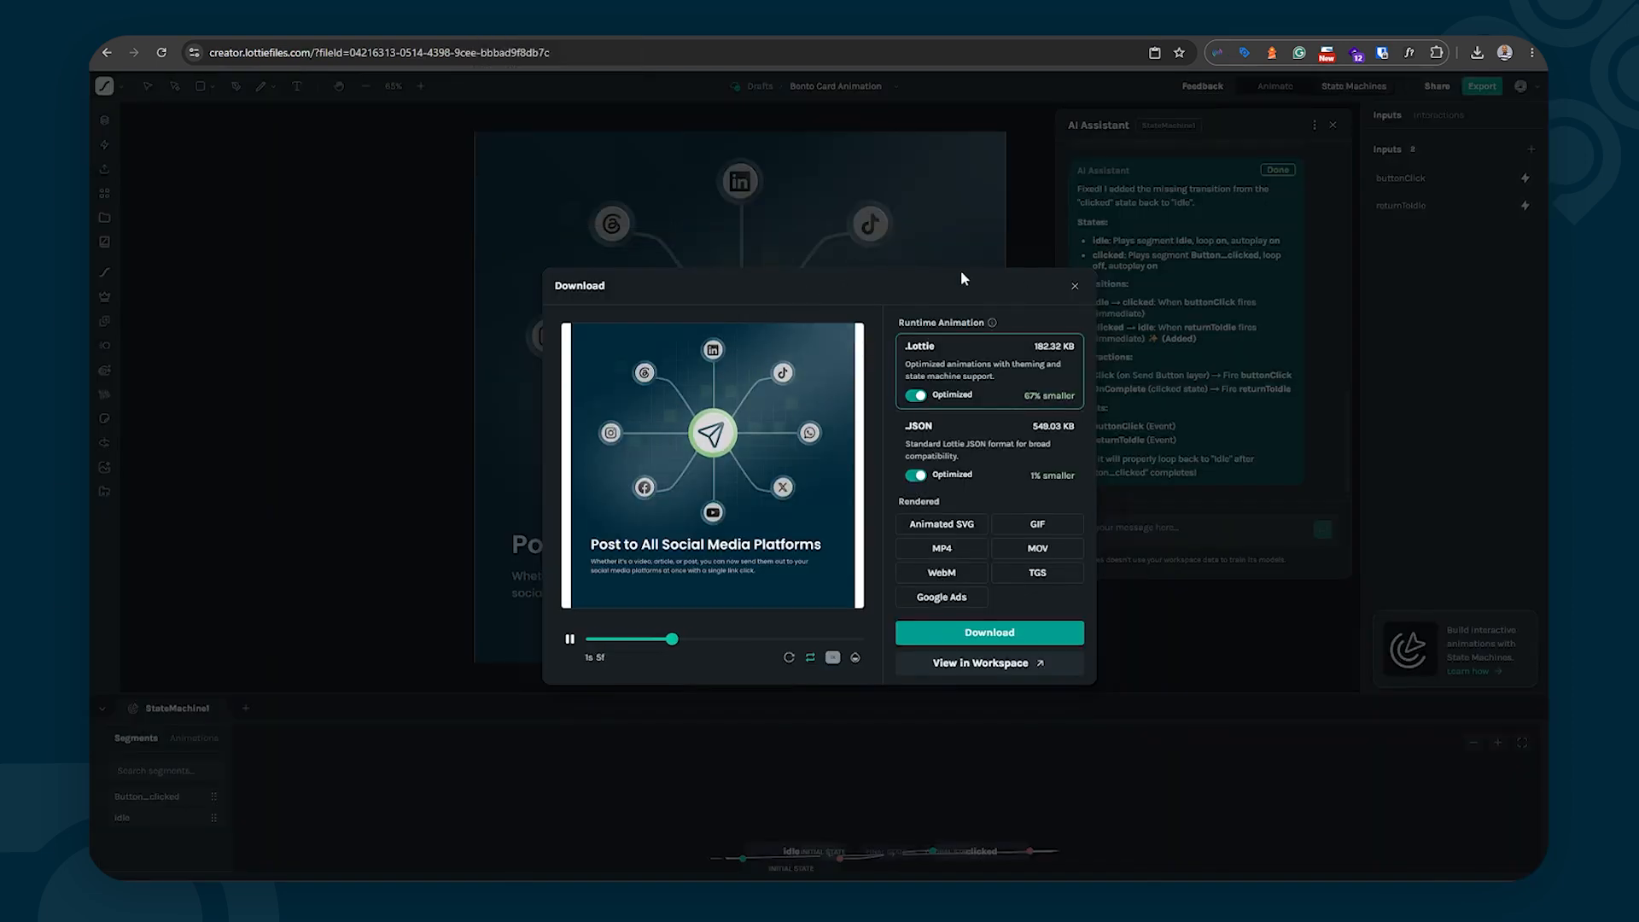
Step: Switch to Lottie Creator's animation workspace, unlock the Tiny Ray layer and delete its fill together with the opacity keyframes
left_click(1075, 286)
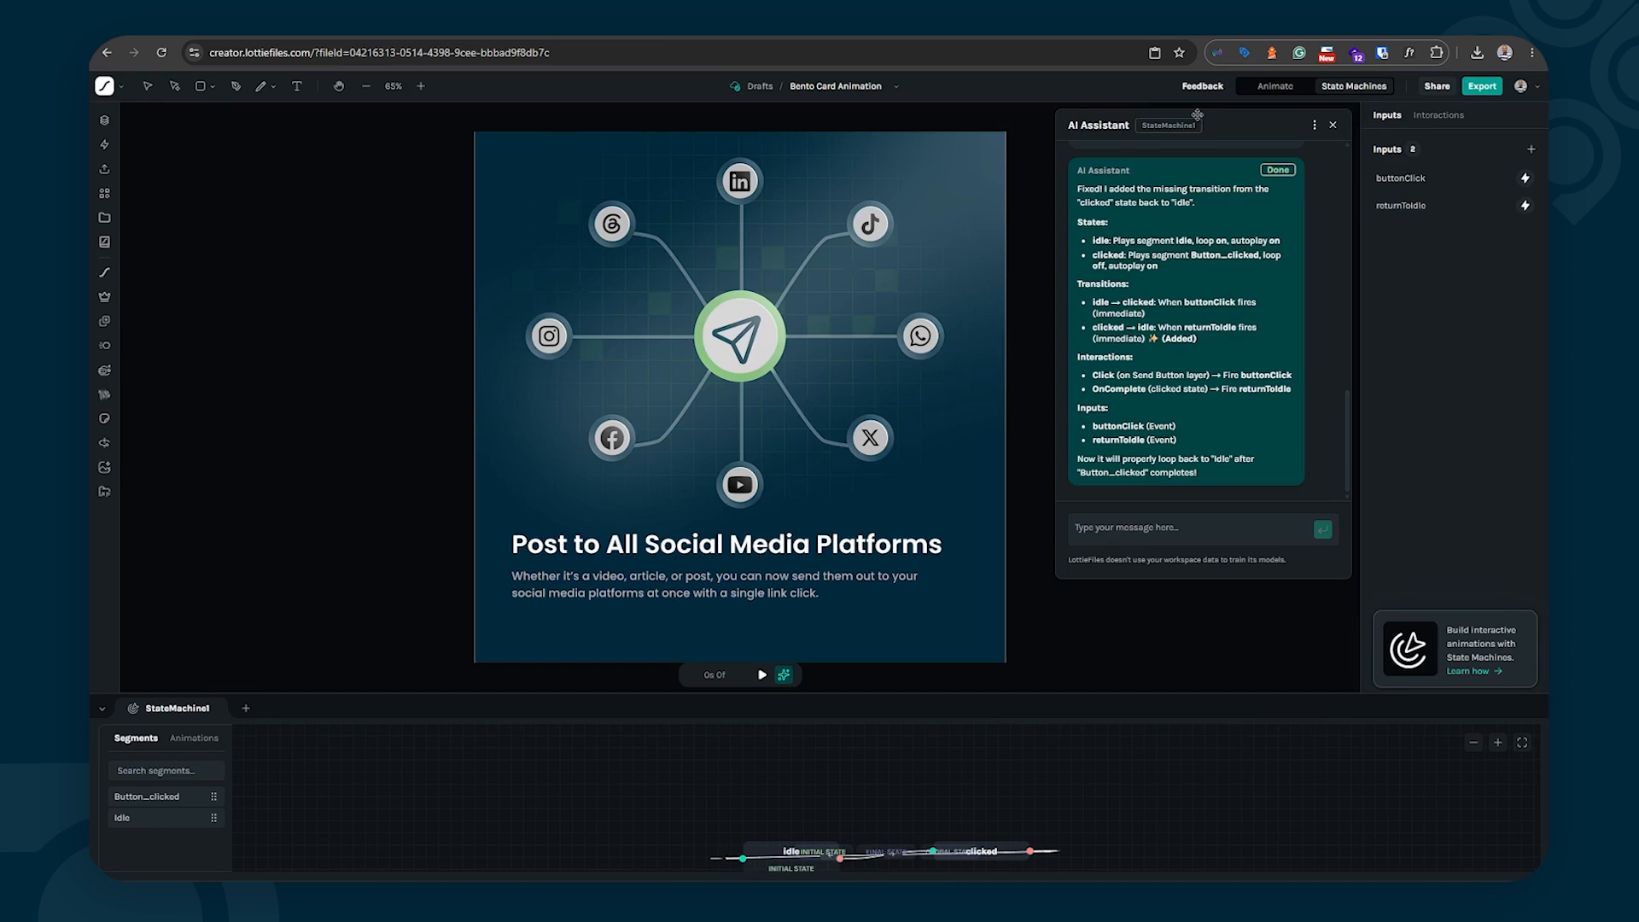
left_click(1256, 91)
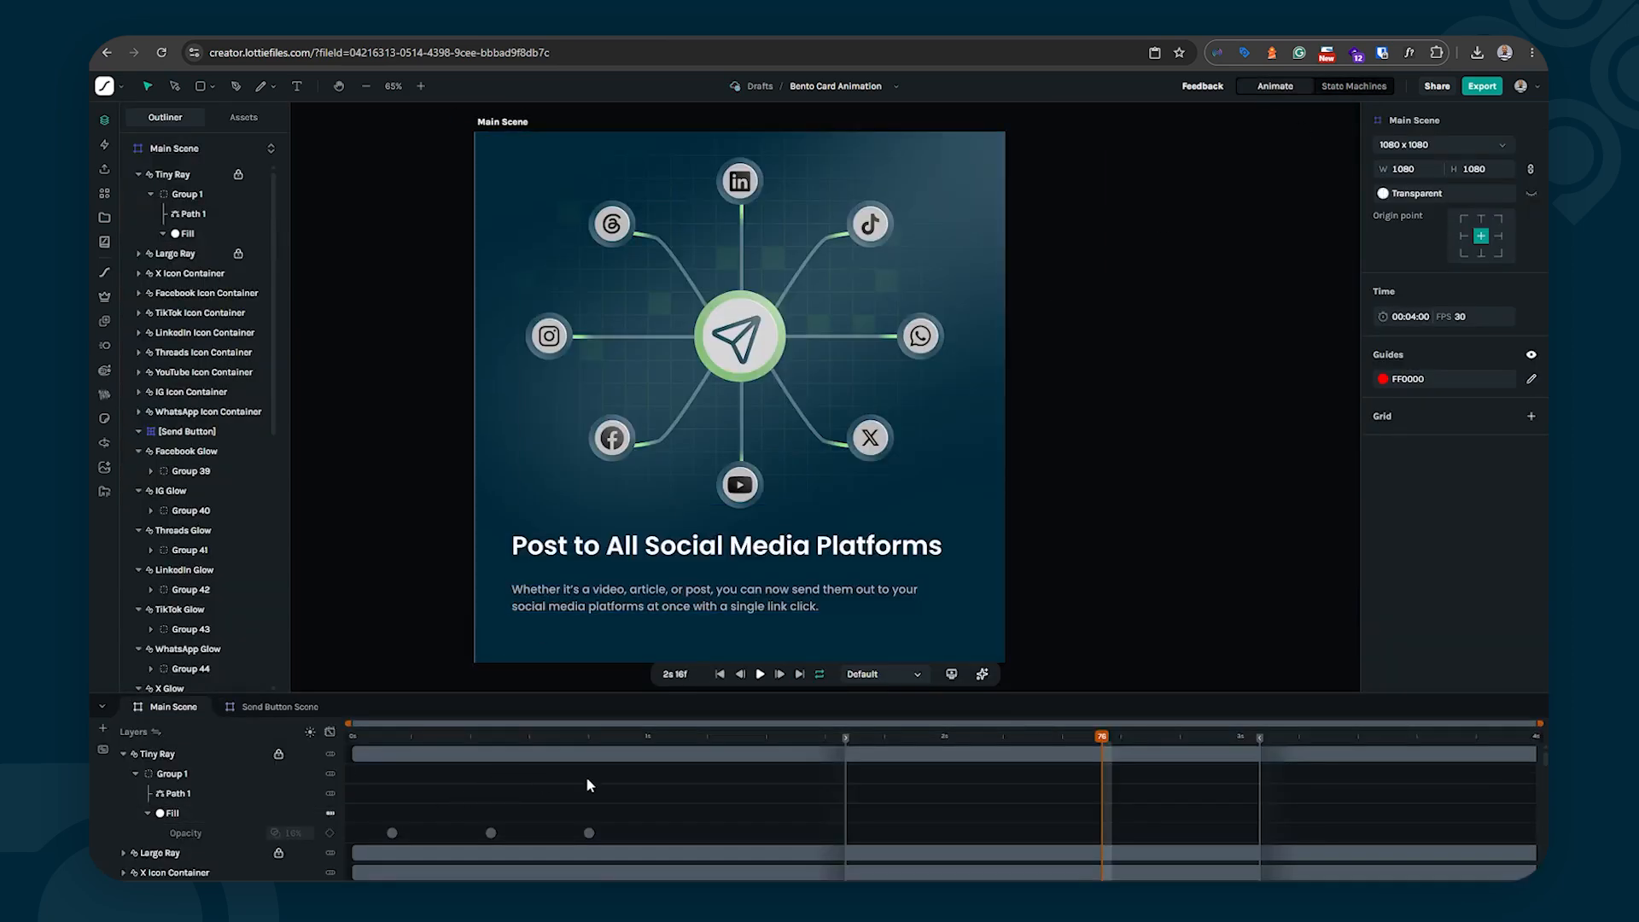
left_click(281, 757)
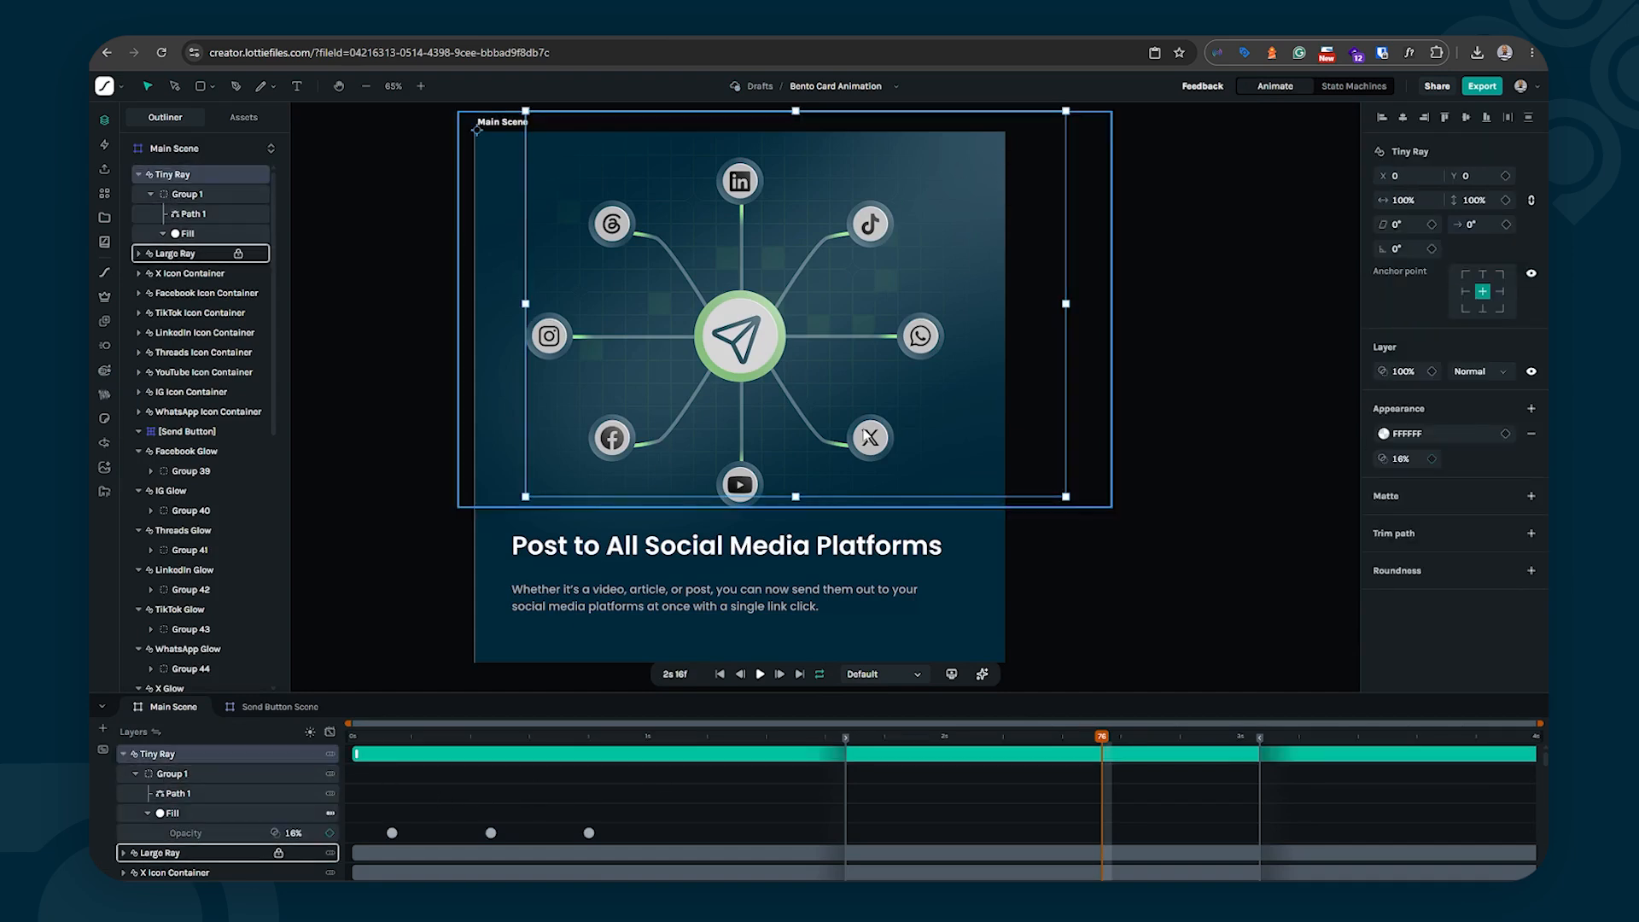
left_click_drag(624, 803, 377, 838)
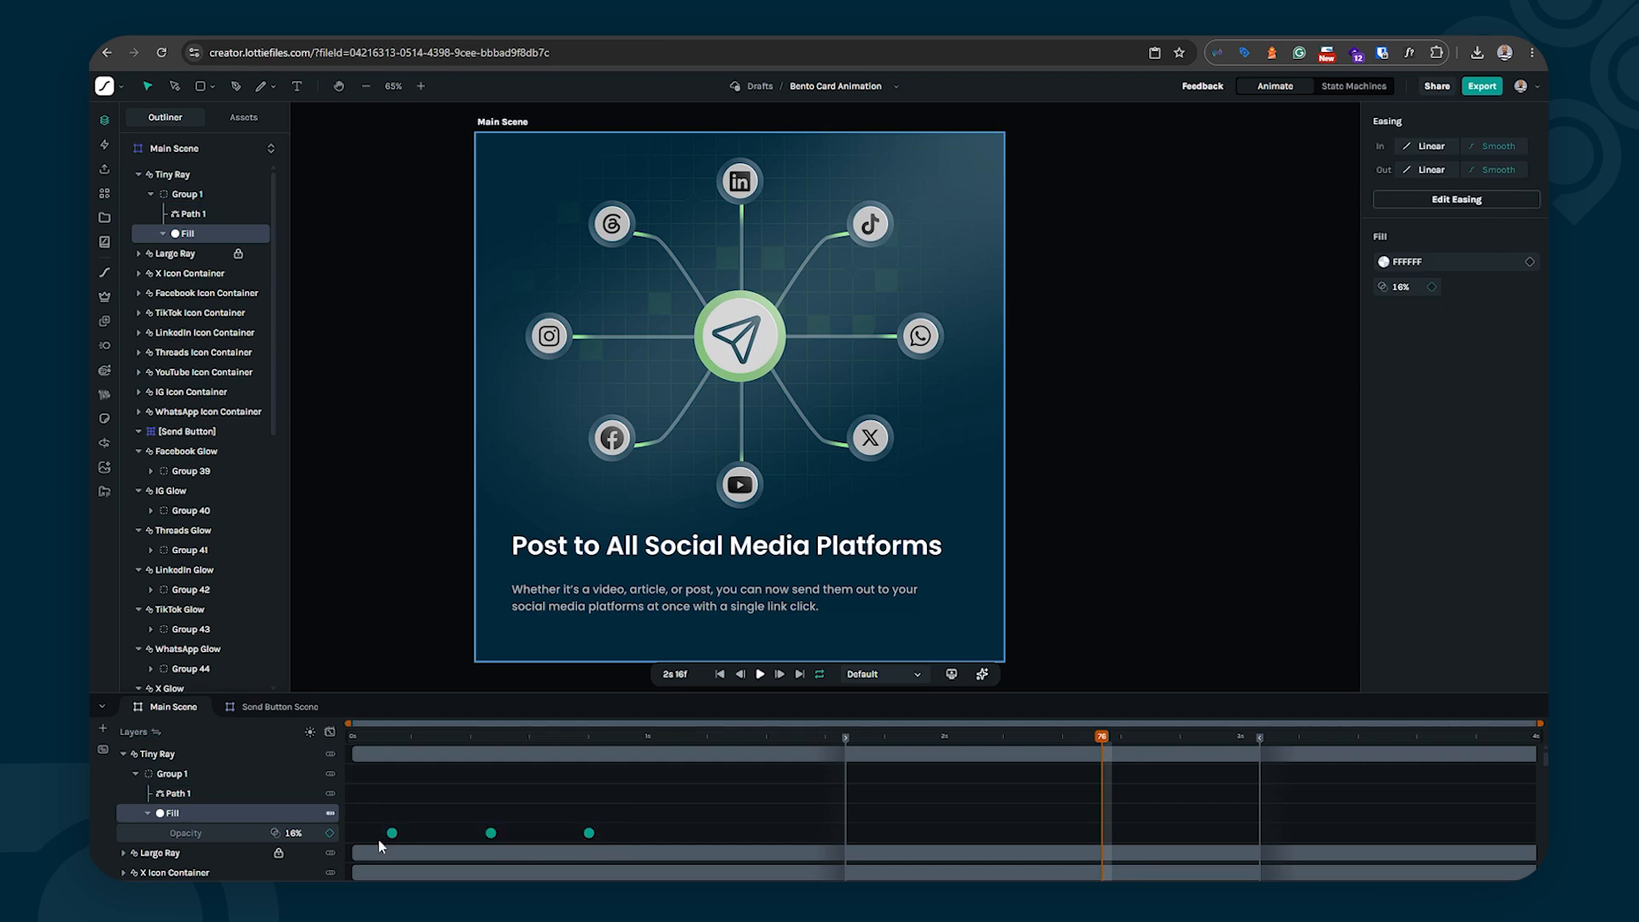
key("Delete")
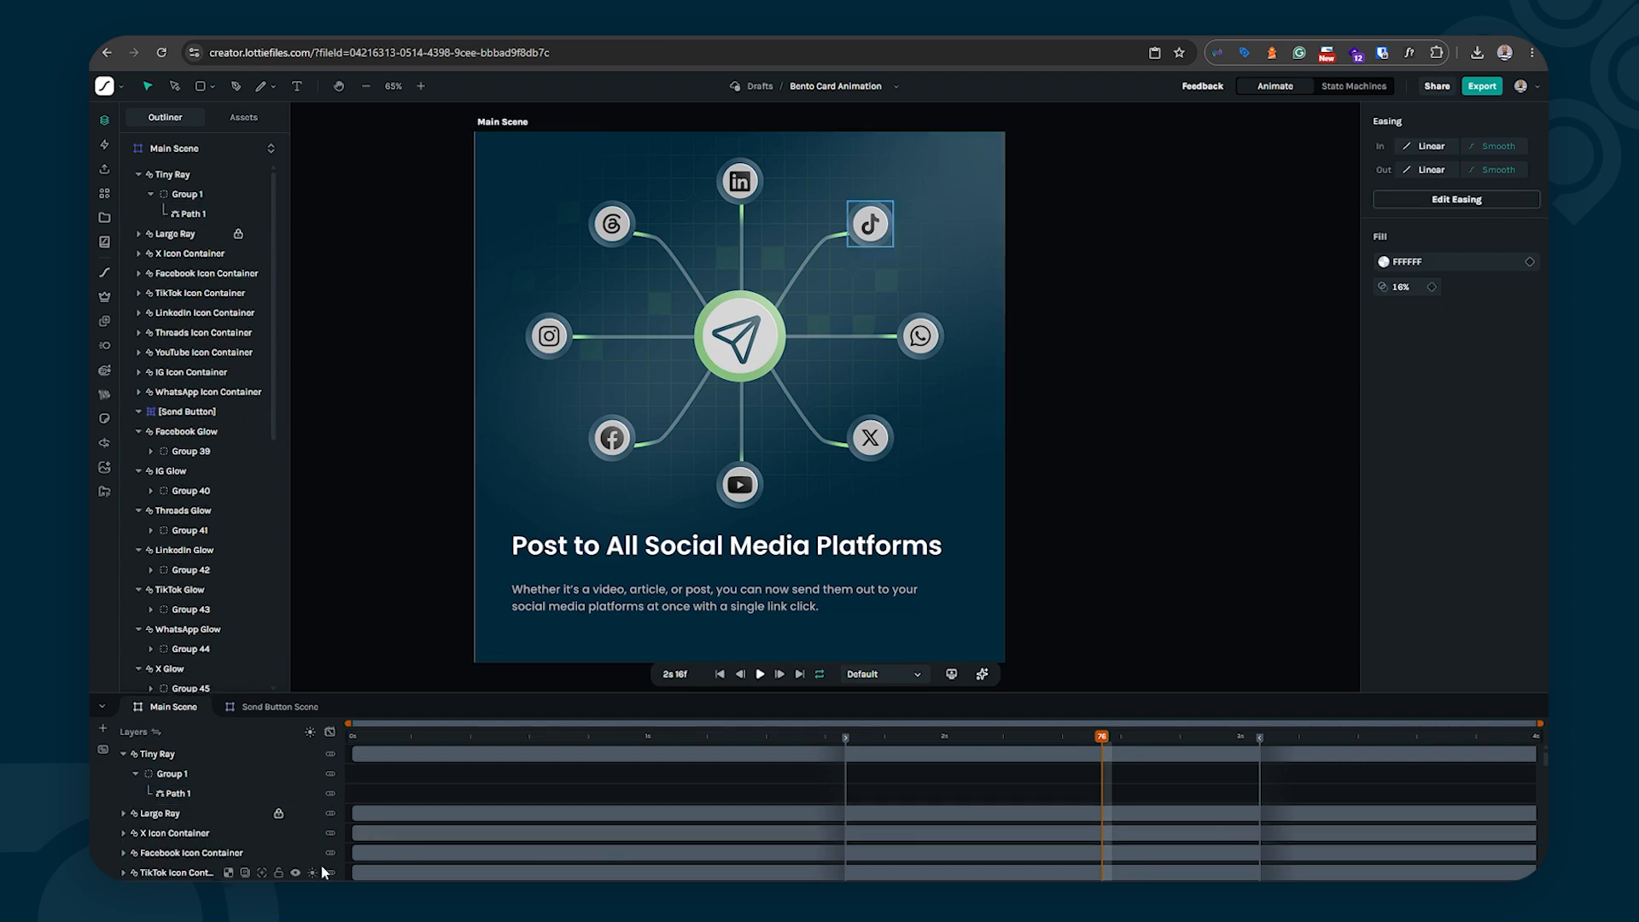
Step: Move the playback range's start marker to the beginning of the Main Scene timeline and preview the animation
left_click(369, 736)
key("space")
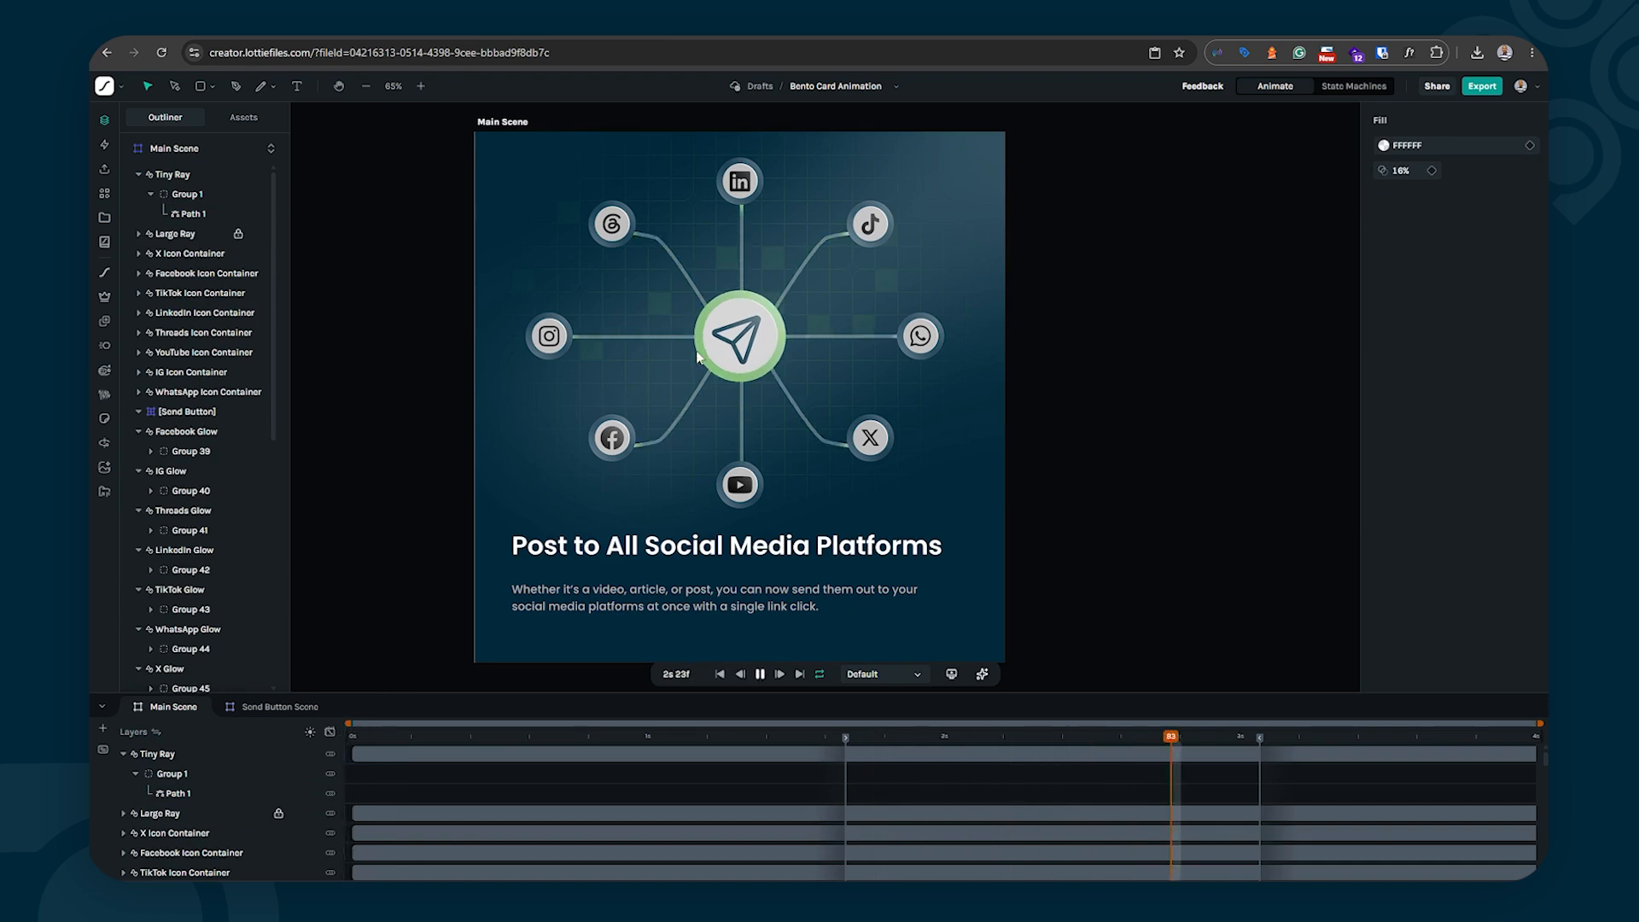
key("space")
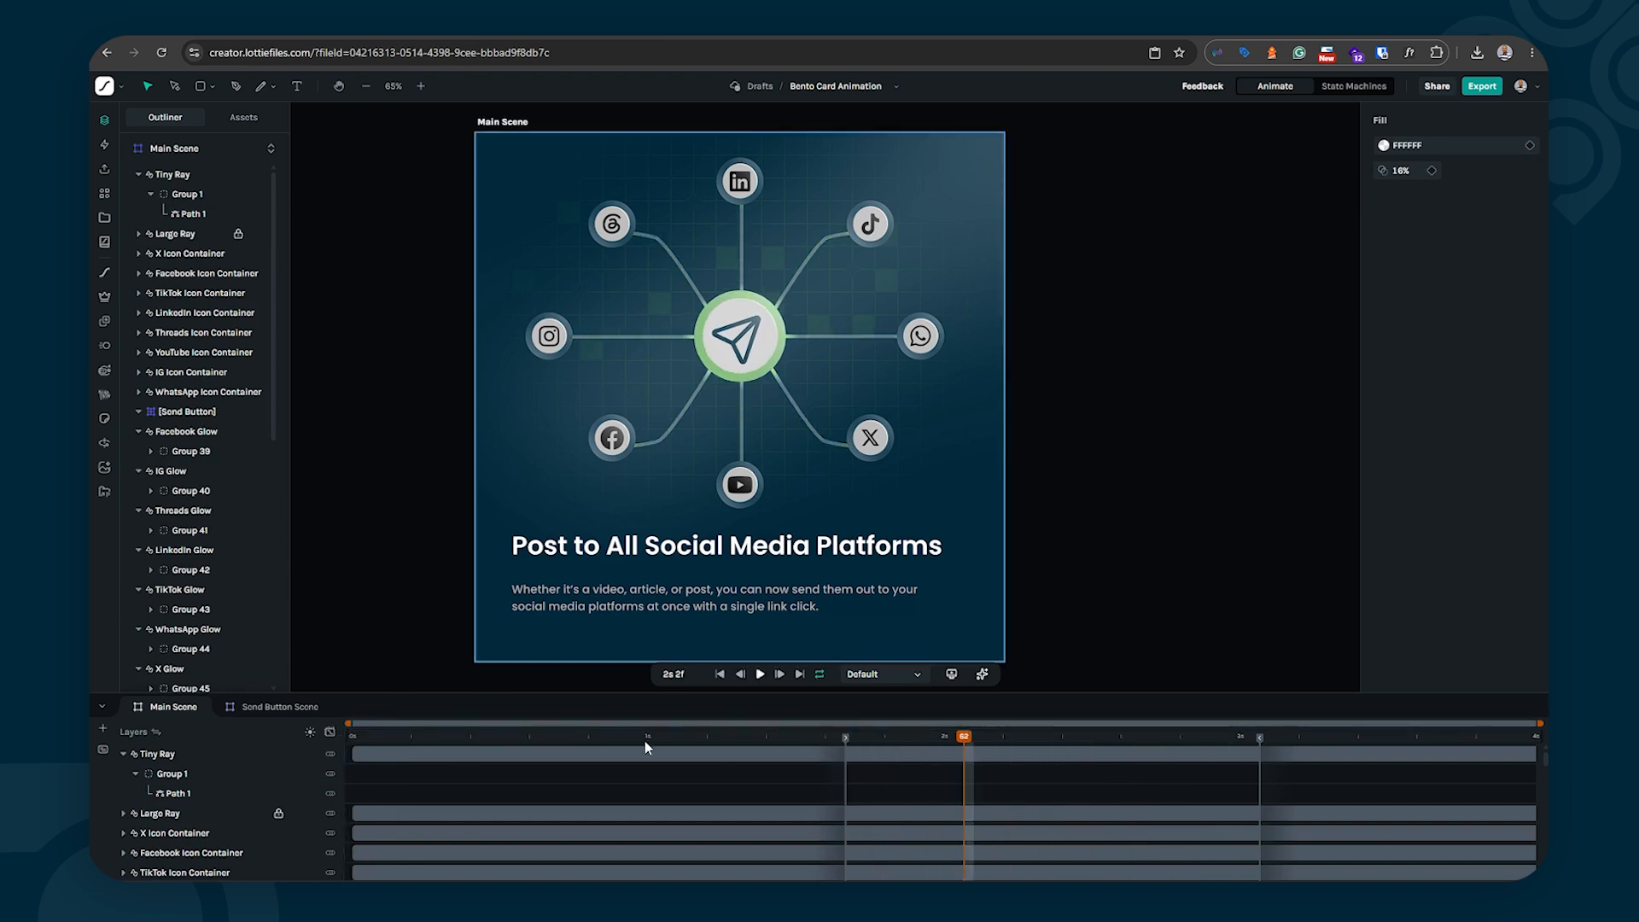
left_click_drag(843, 736, 352, 736)
key("space")
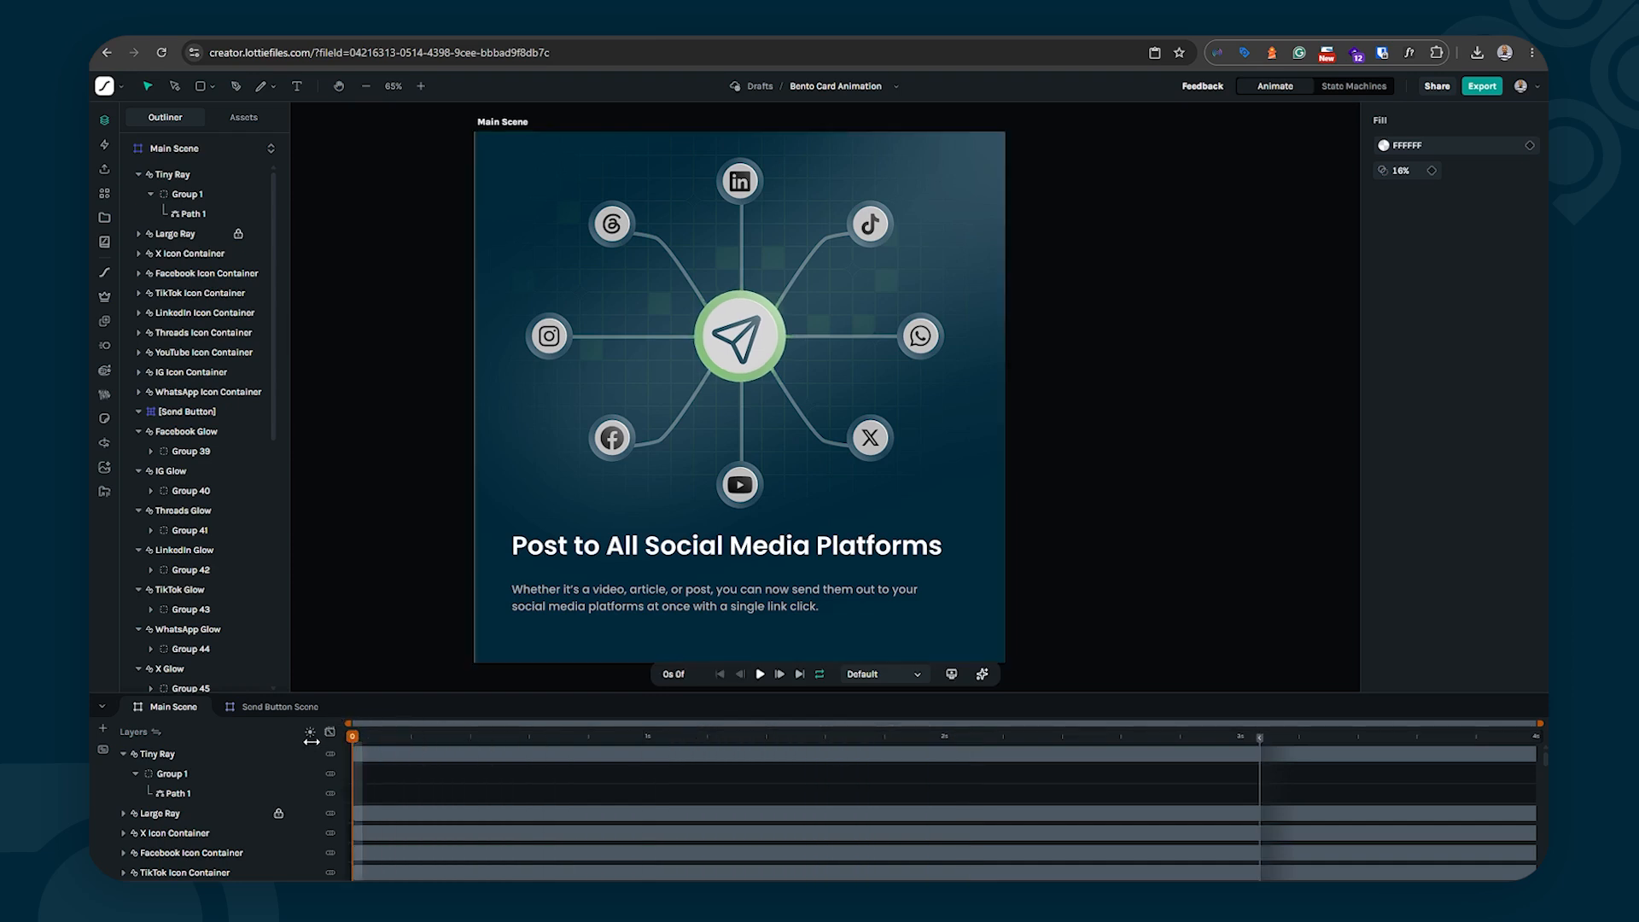
key("space")
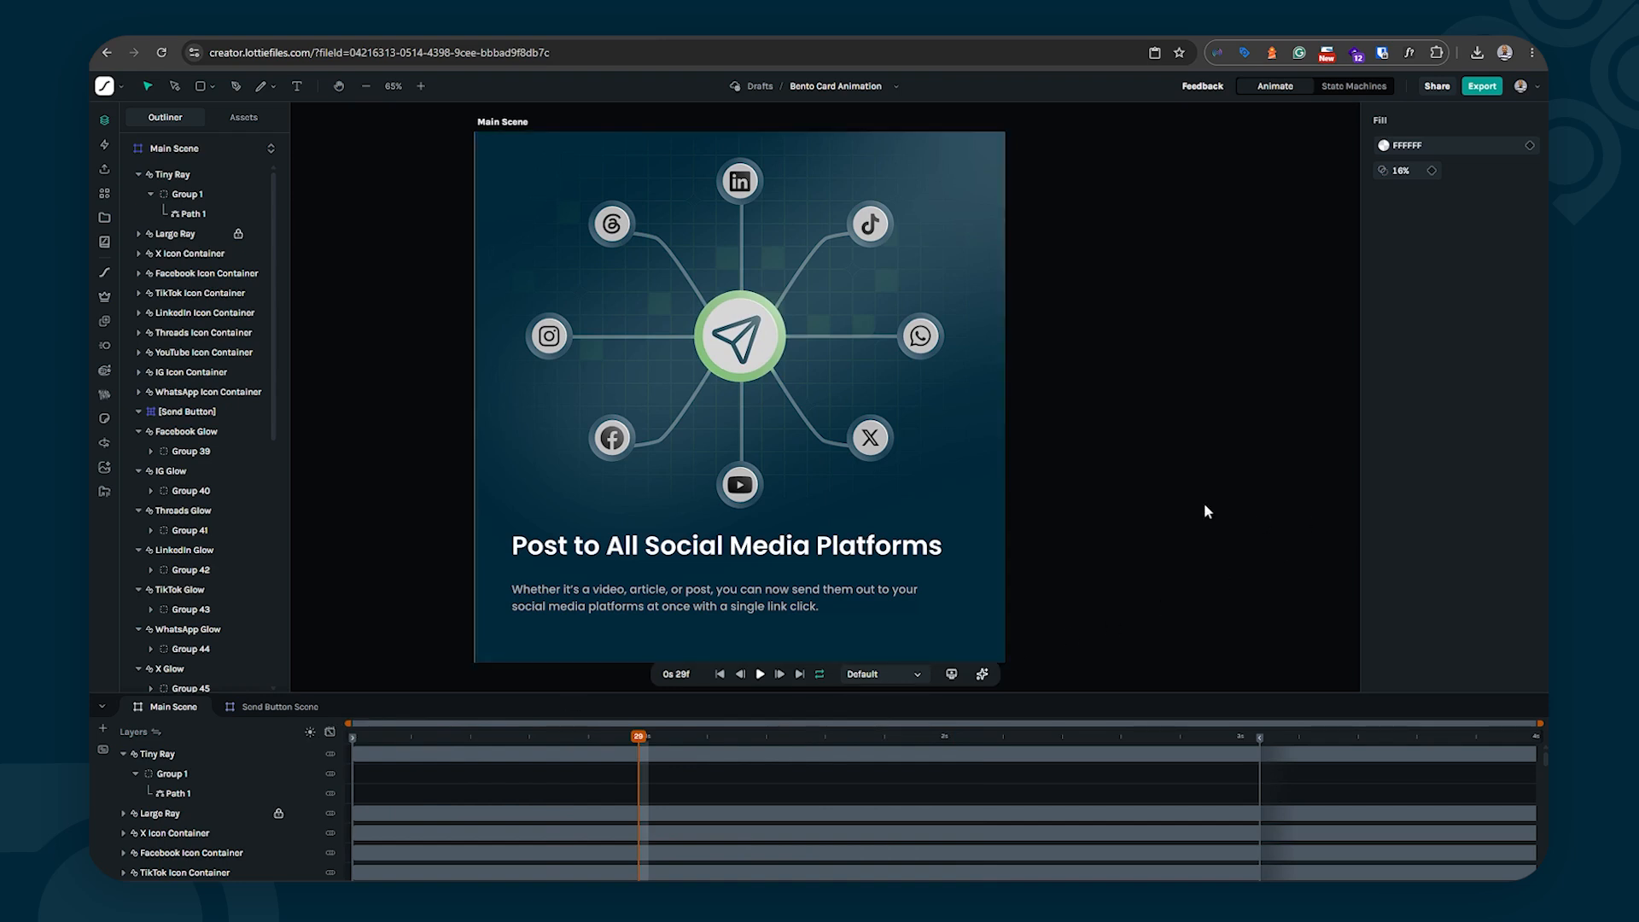
Step: Export the edited scene as an update to the existing animation and open it enlarged in the LottieFiles workspace
left_click(1485, 87)
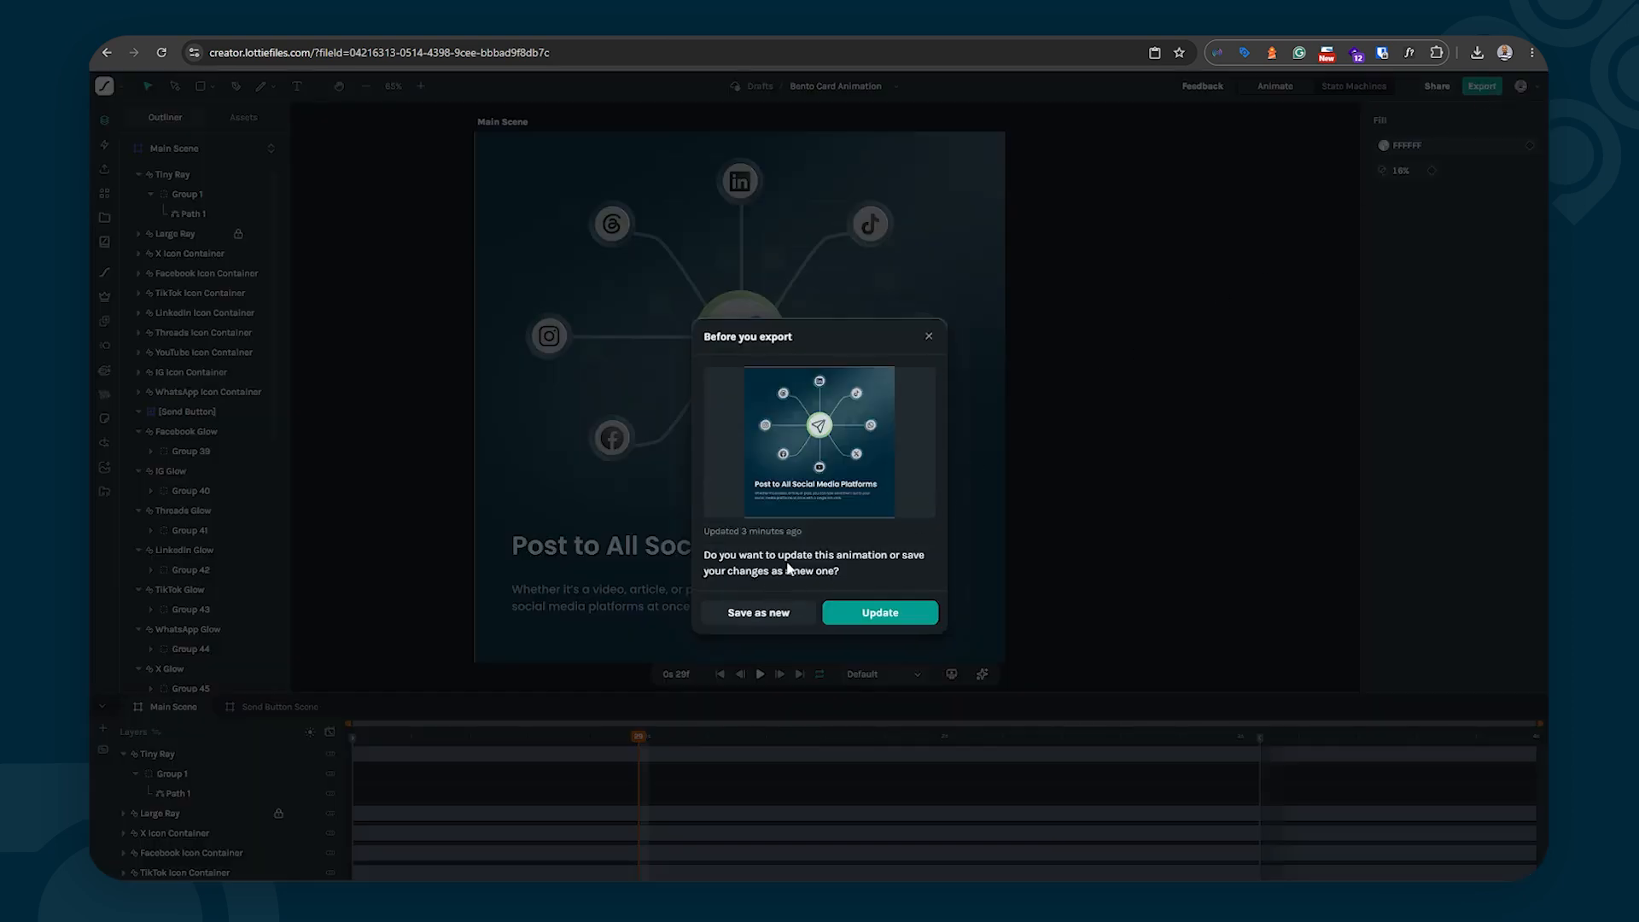
left_click(852, 608)
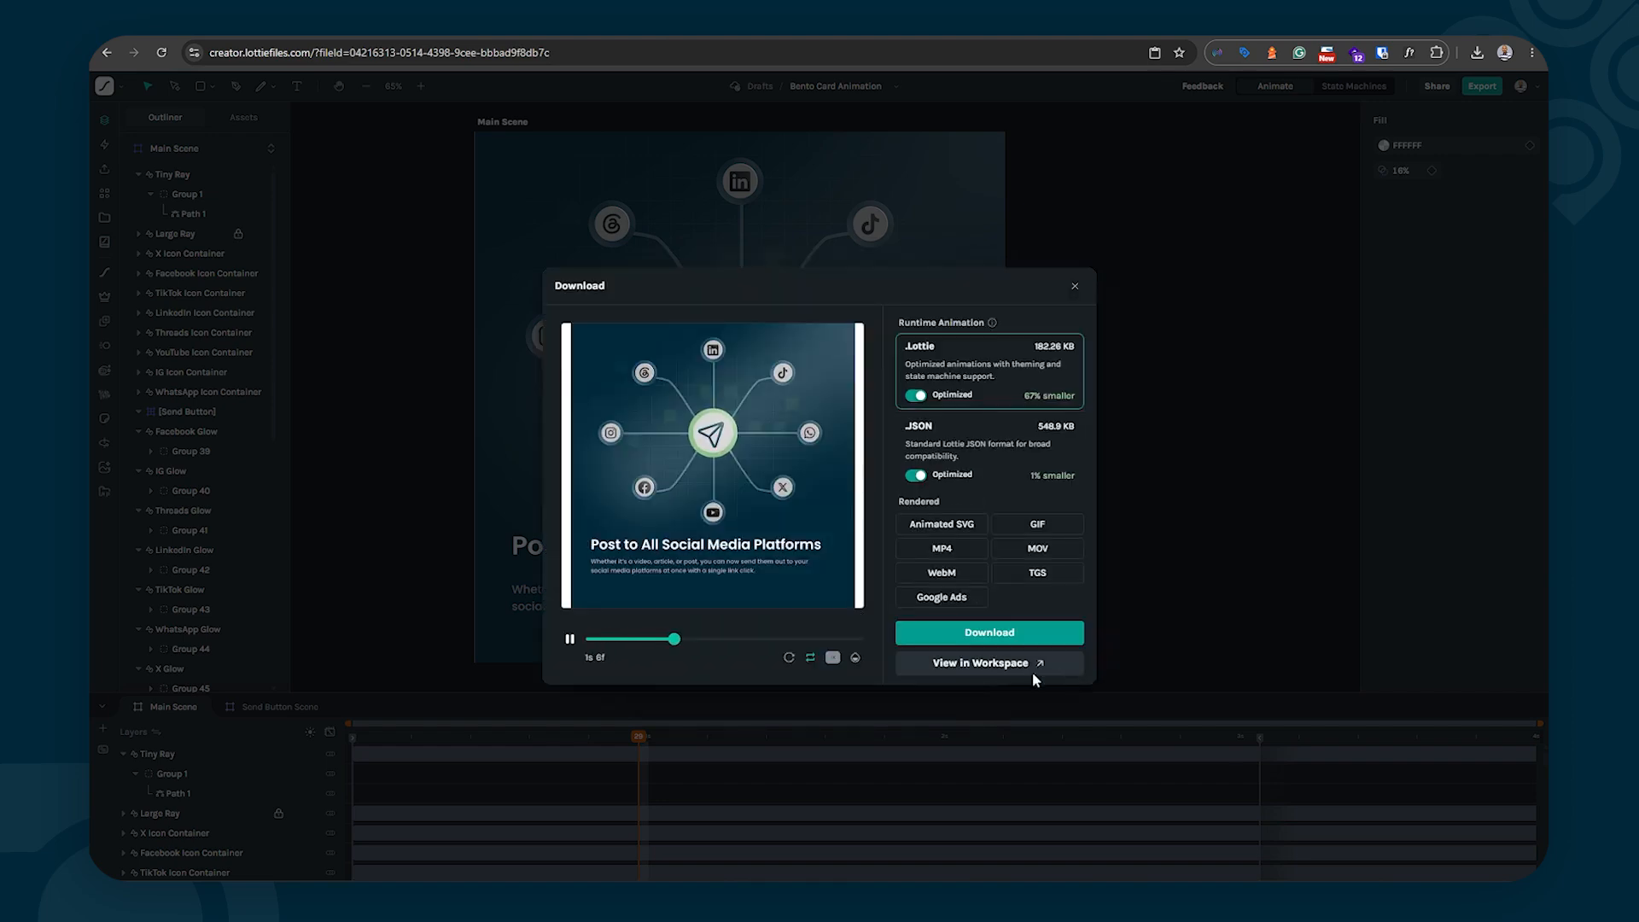
left_click(1021, 665)
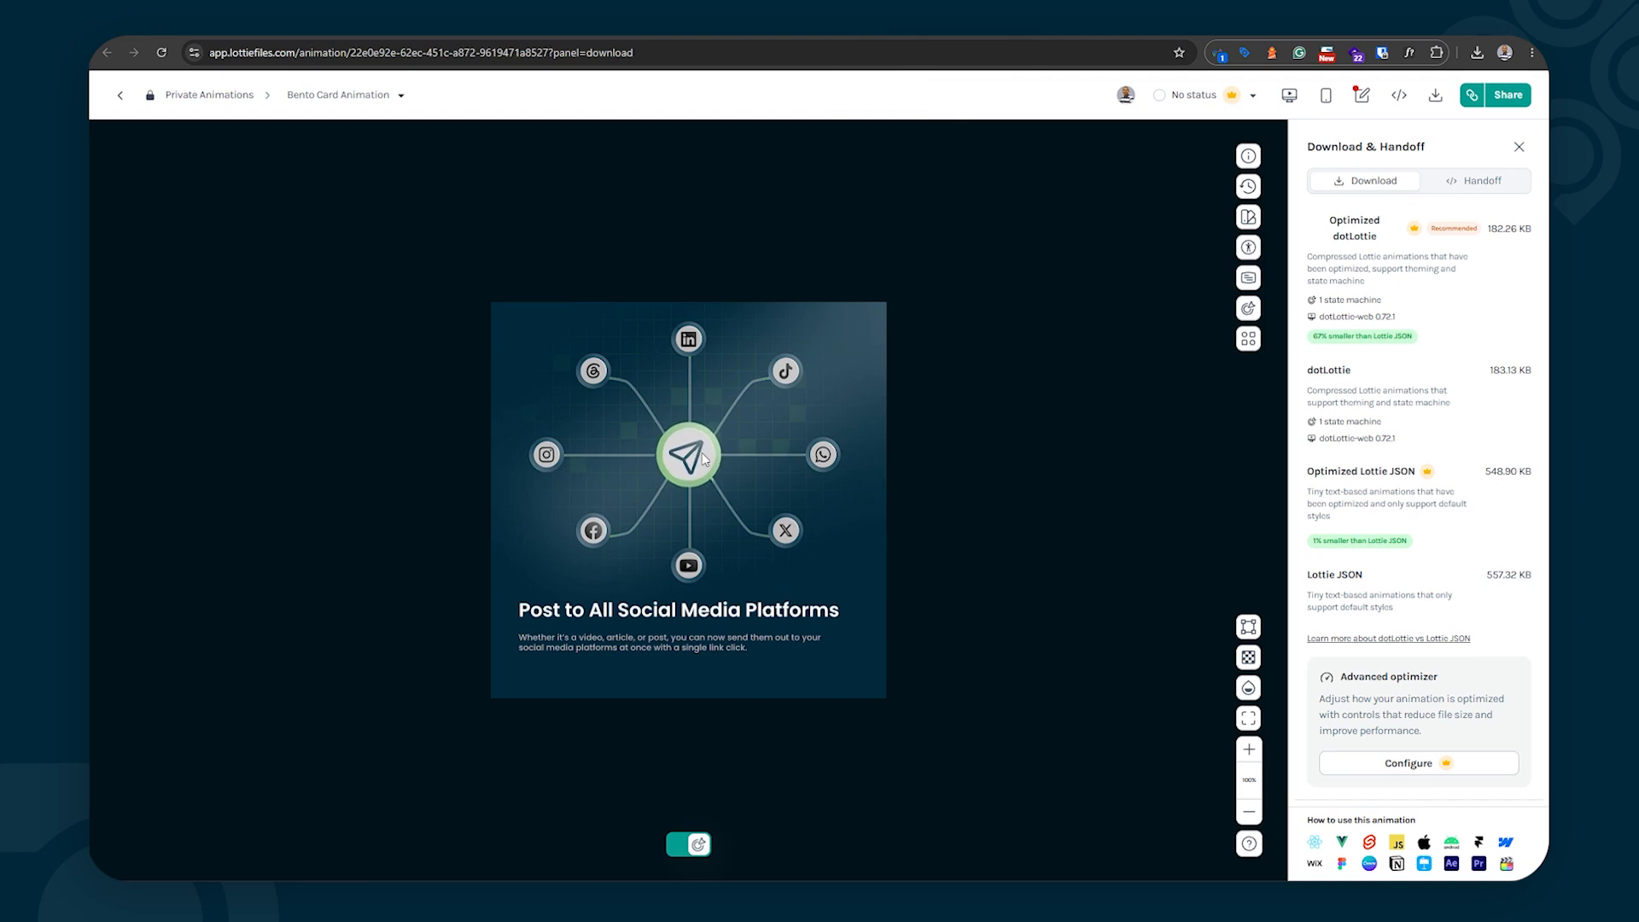
left_click(1248, 751)
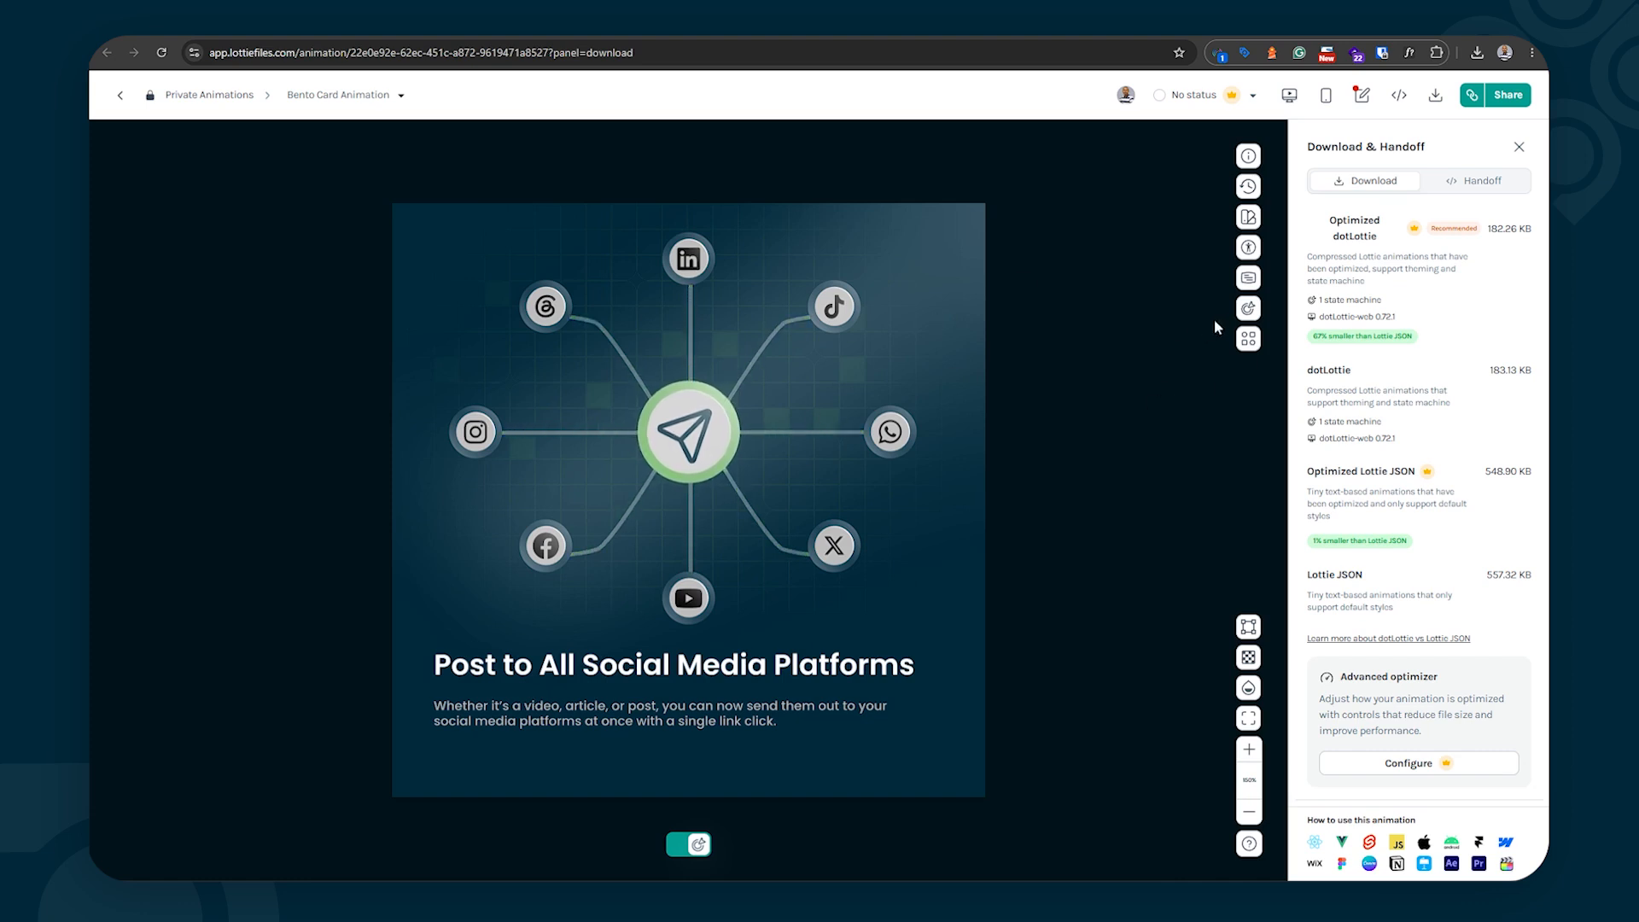
Step: View version v1 from the version history with its state machine enabled, and return to the current version
left_click(1247, 190)
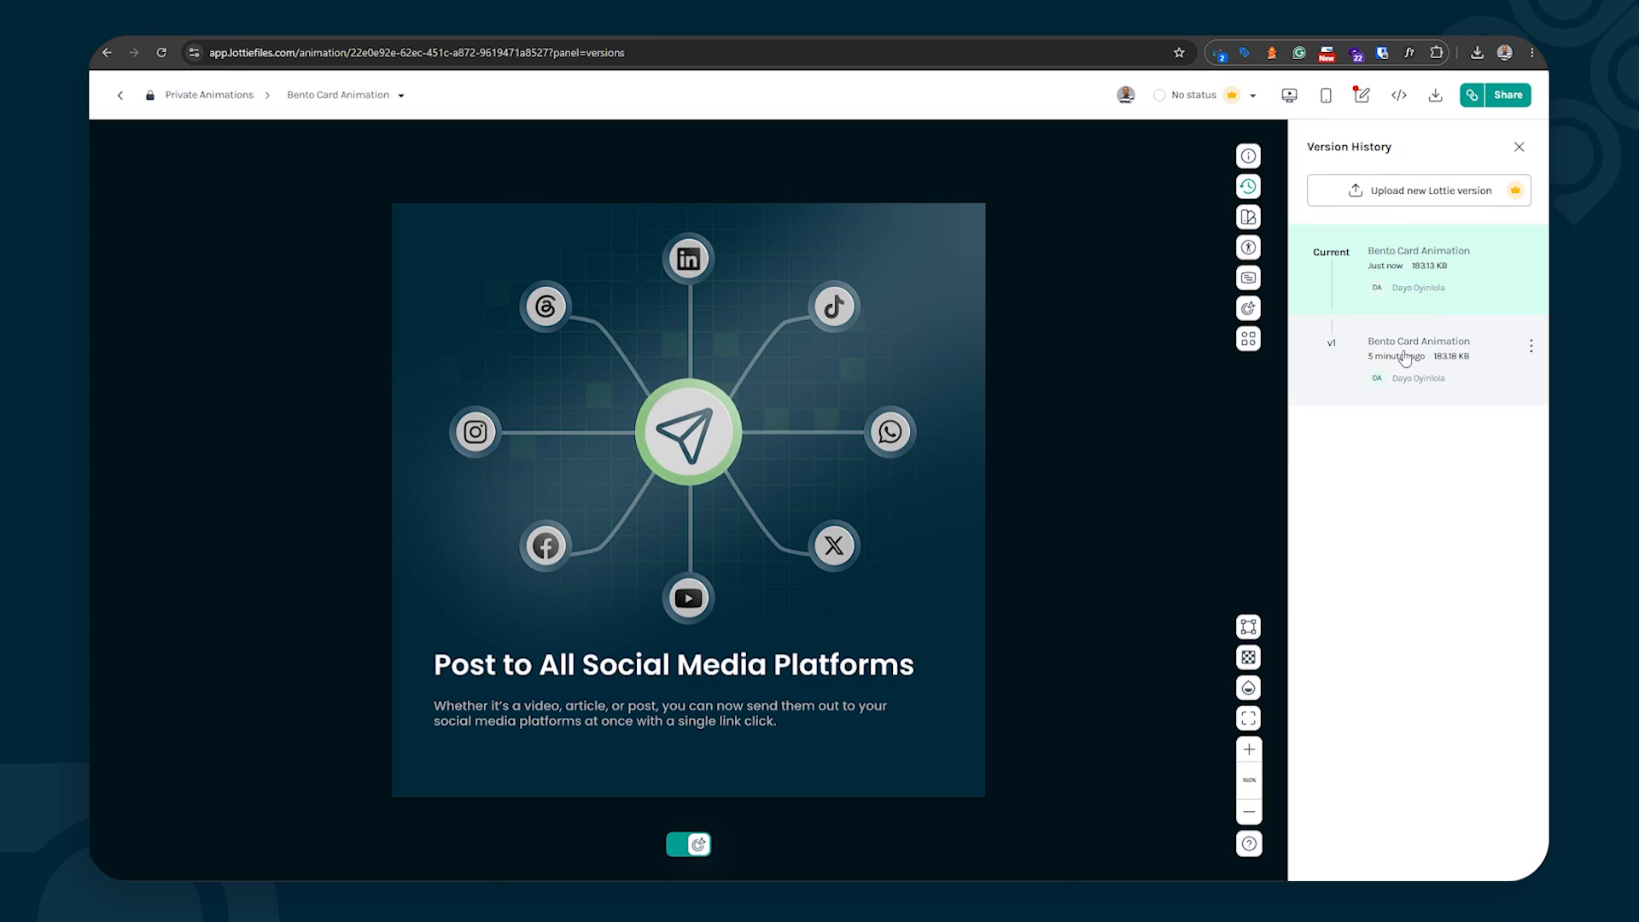
left_click(1404, 357)
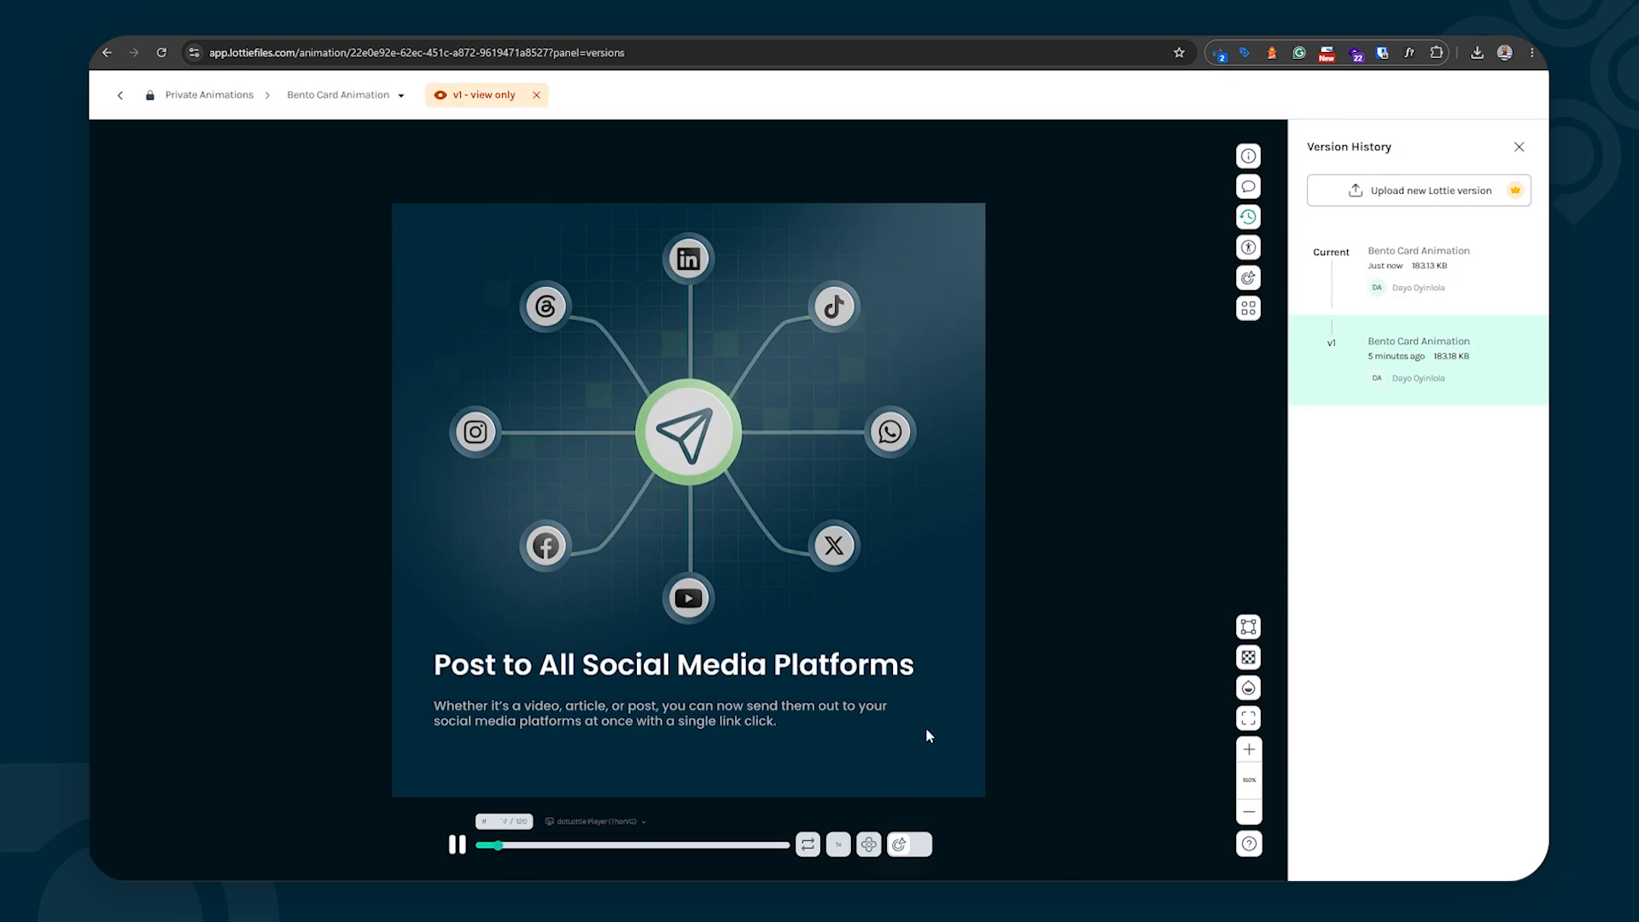
left_click(913, 853)
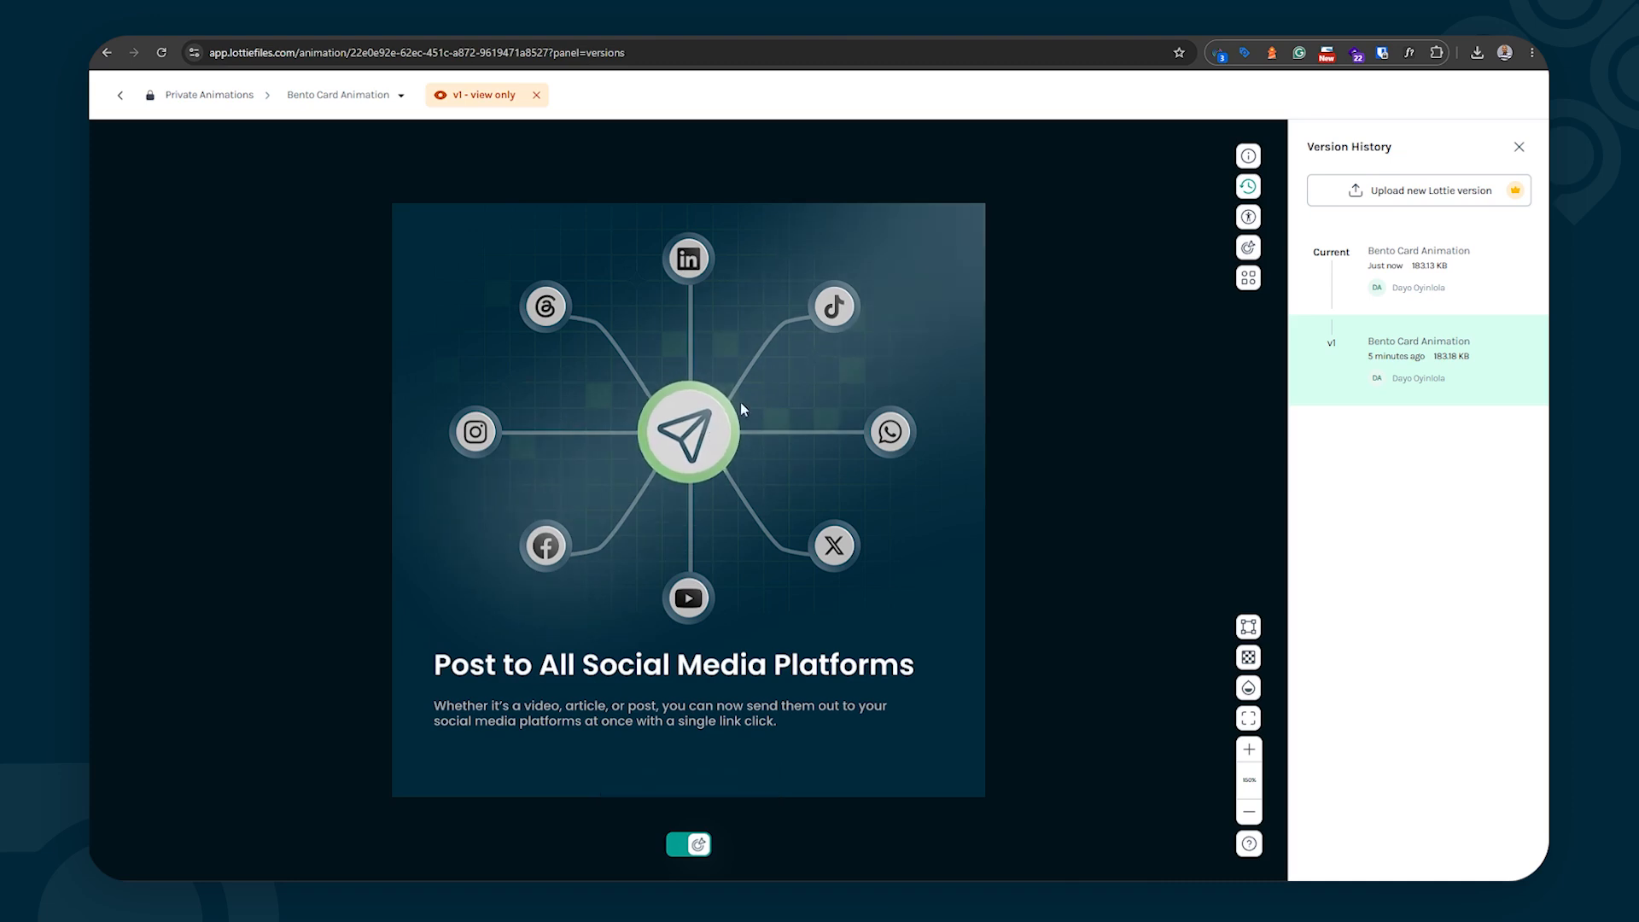
left_click(1439, 262)
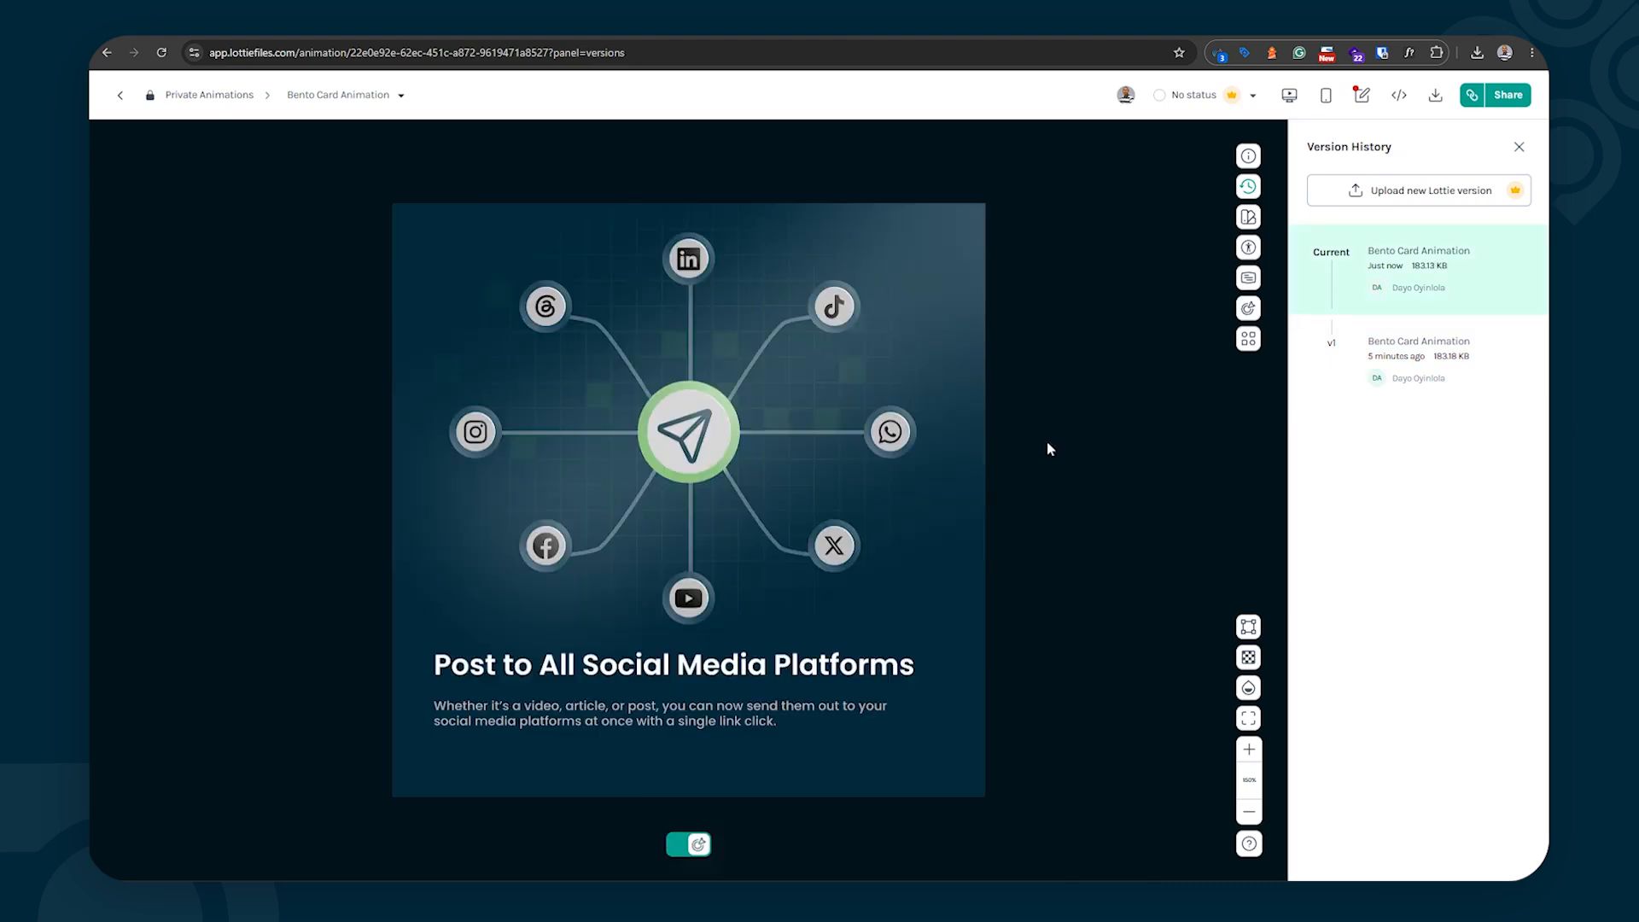